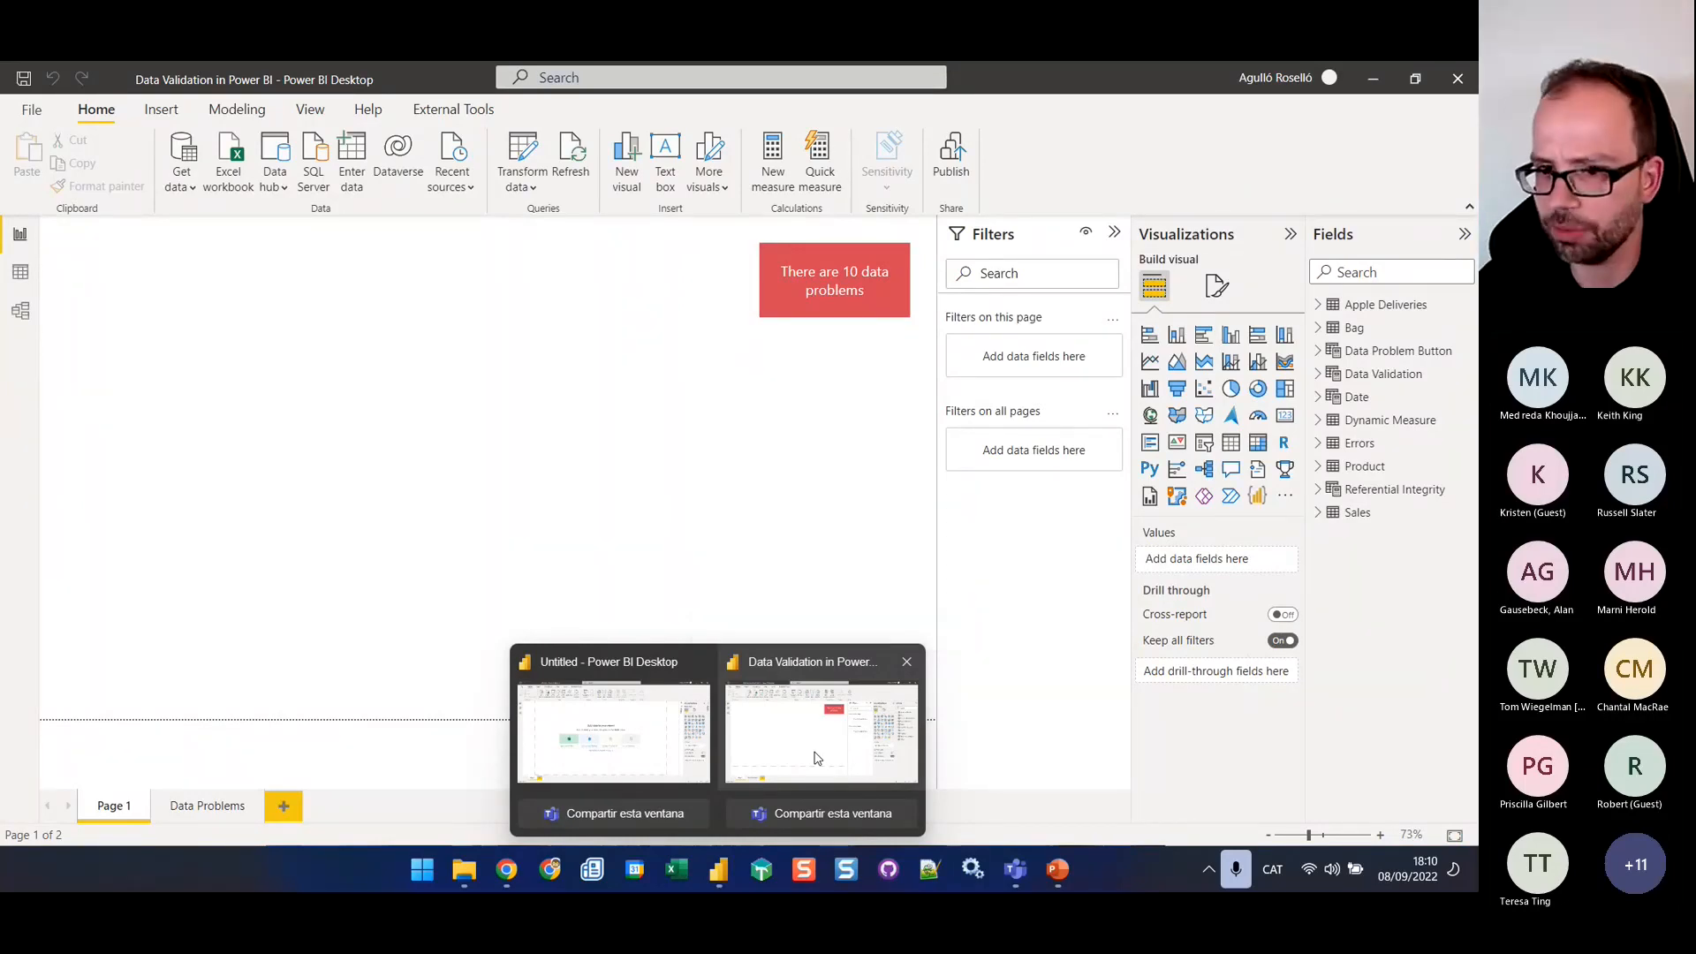
Follow the data problems button in the Data Validation in Power BI report to its Data Problems page, then close the report without saving
click(816, 758)
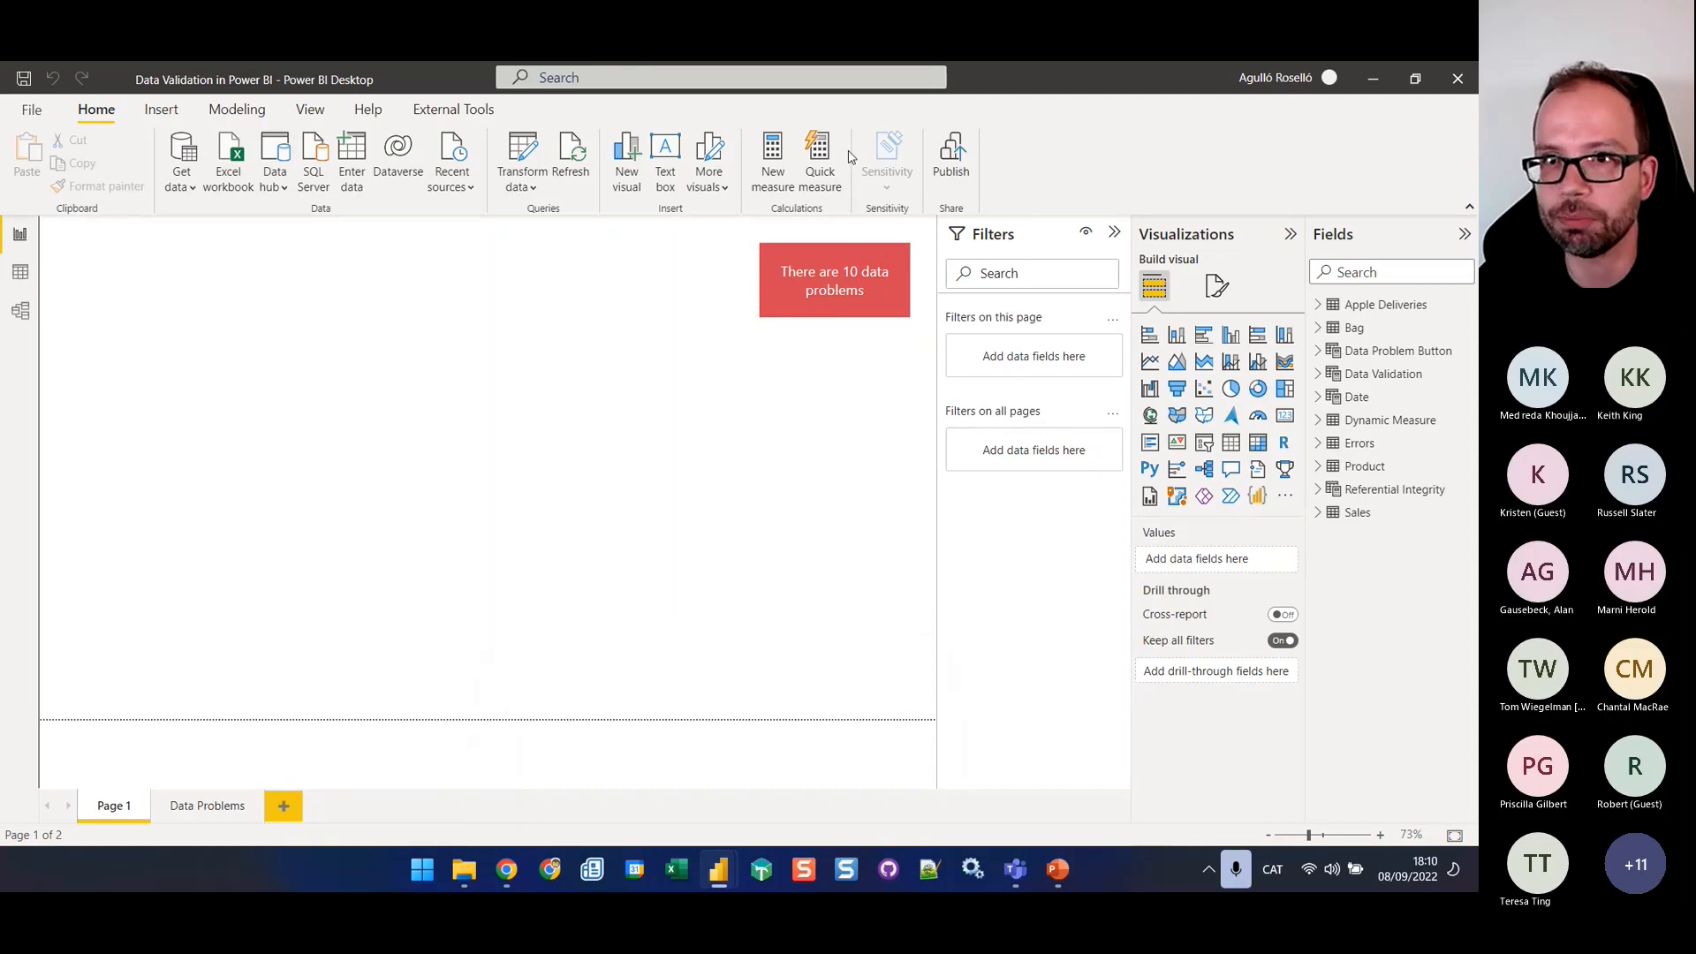
ctrl+click(846, 294)
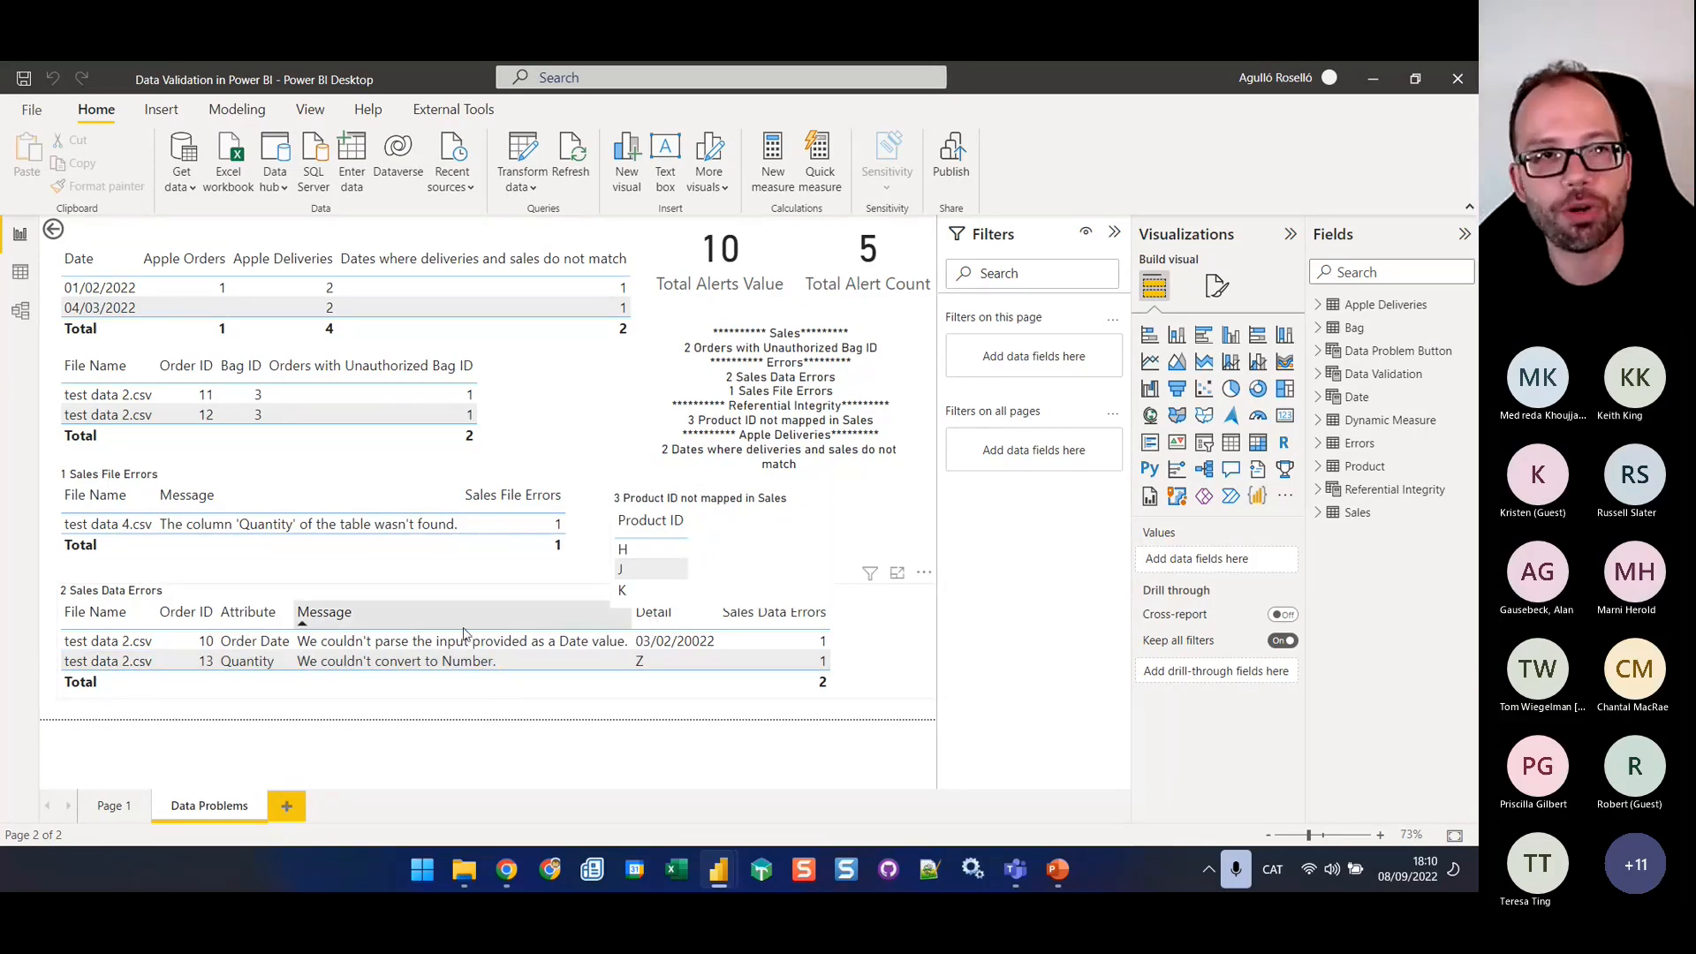
click(1459, 81)
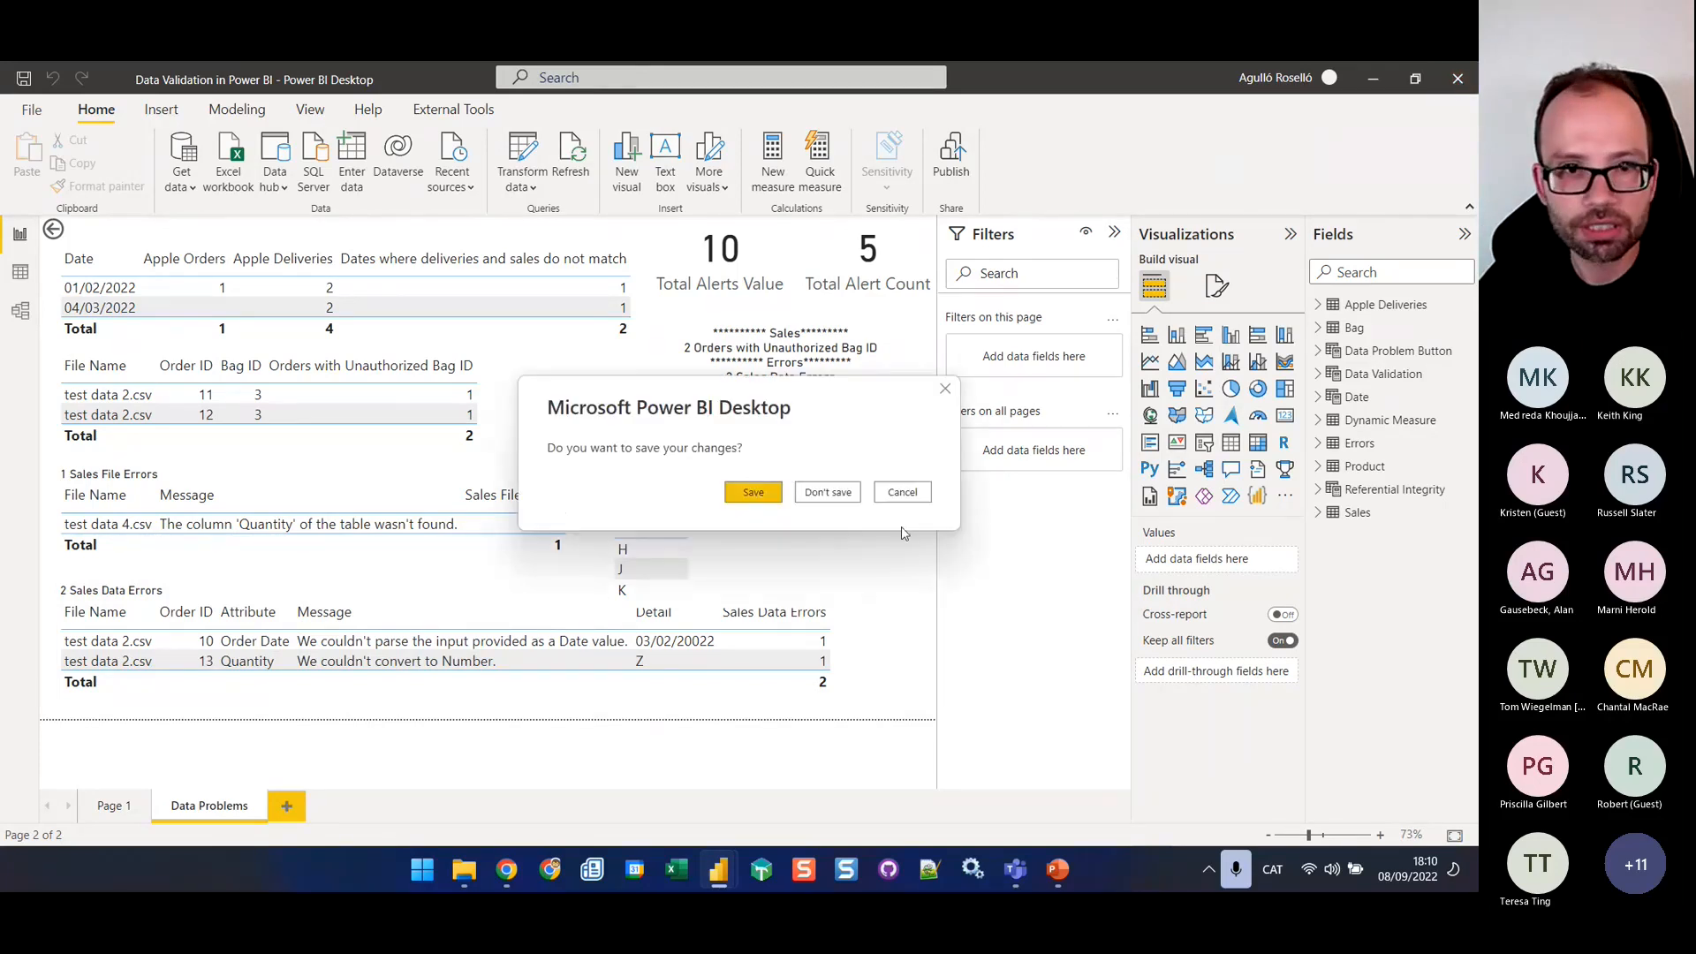
click(818, 498)
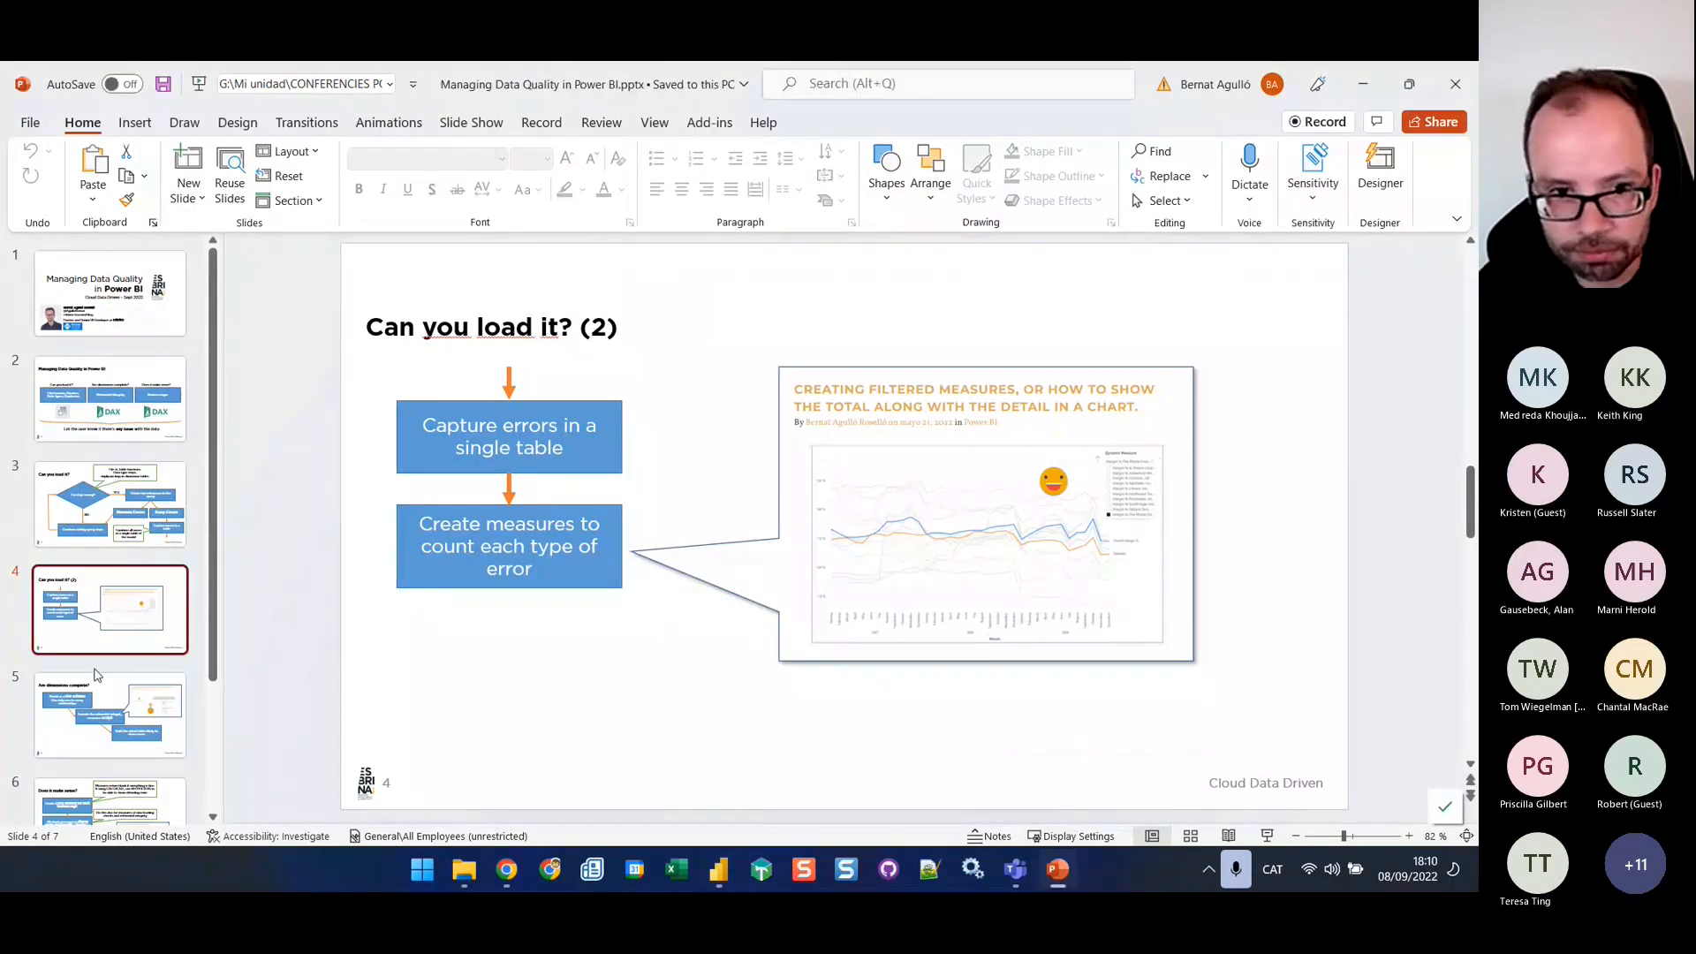
Switch from PowerPoint to the untitled Power BI Desktop report and open the Power Query Editor
click(1058, 871)
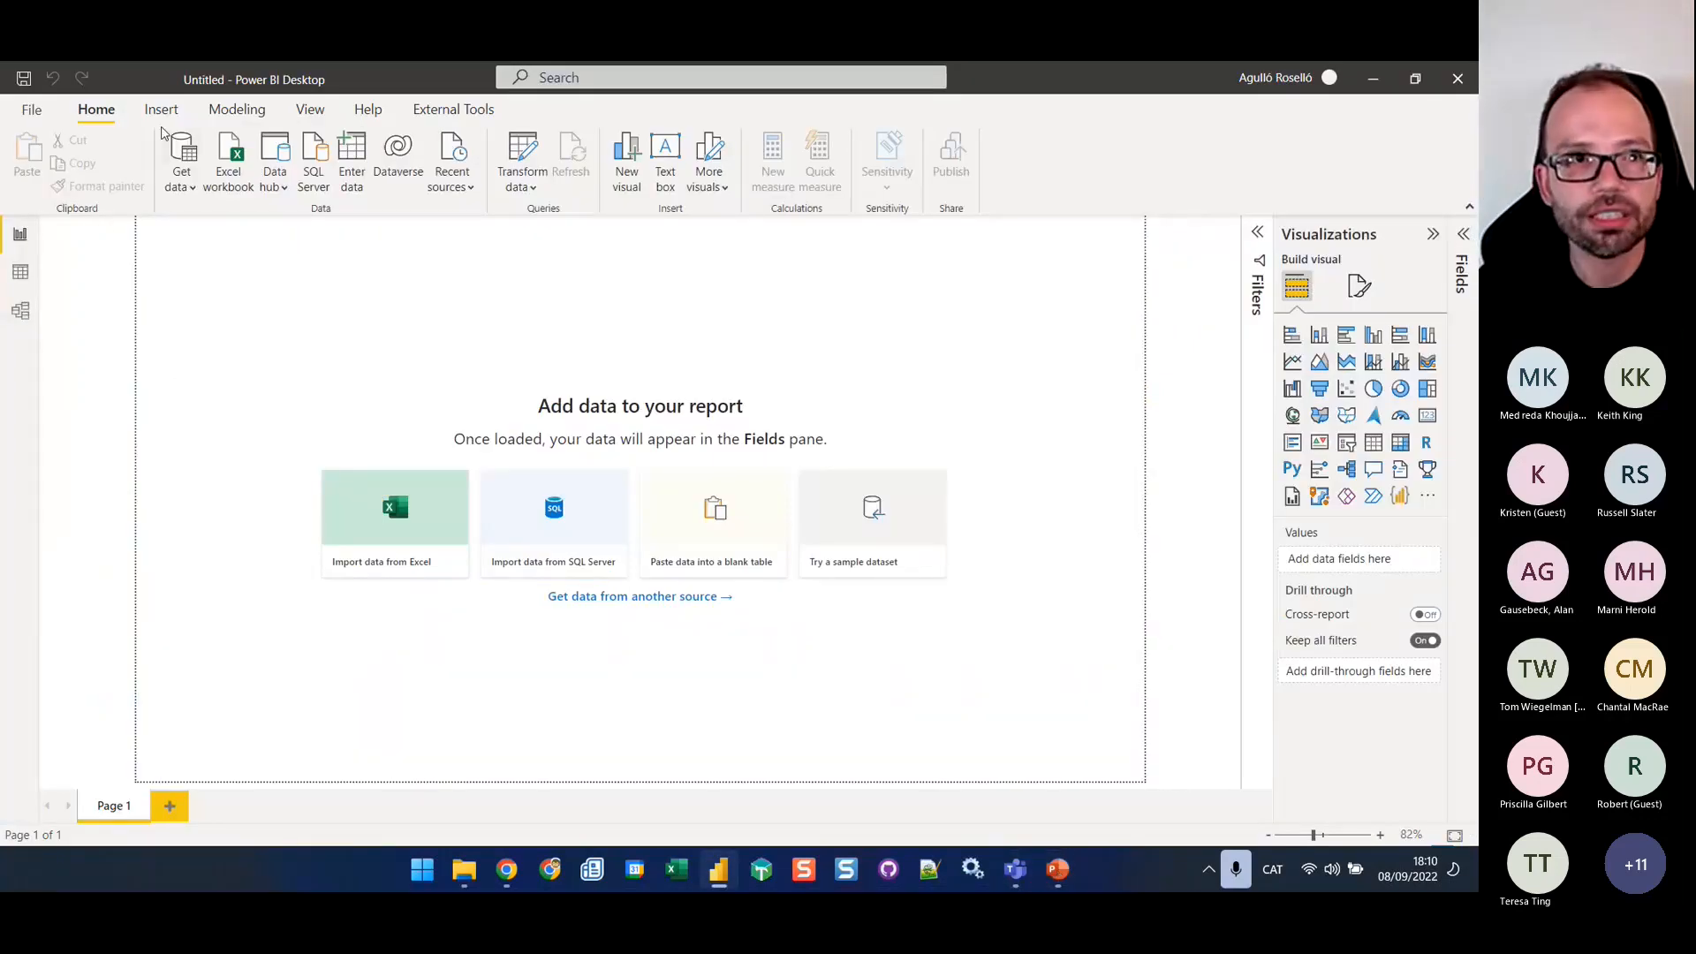
click(32, 113)
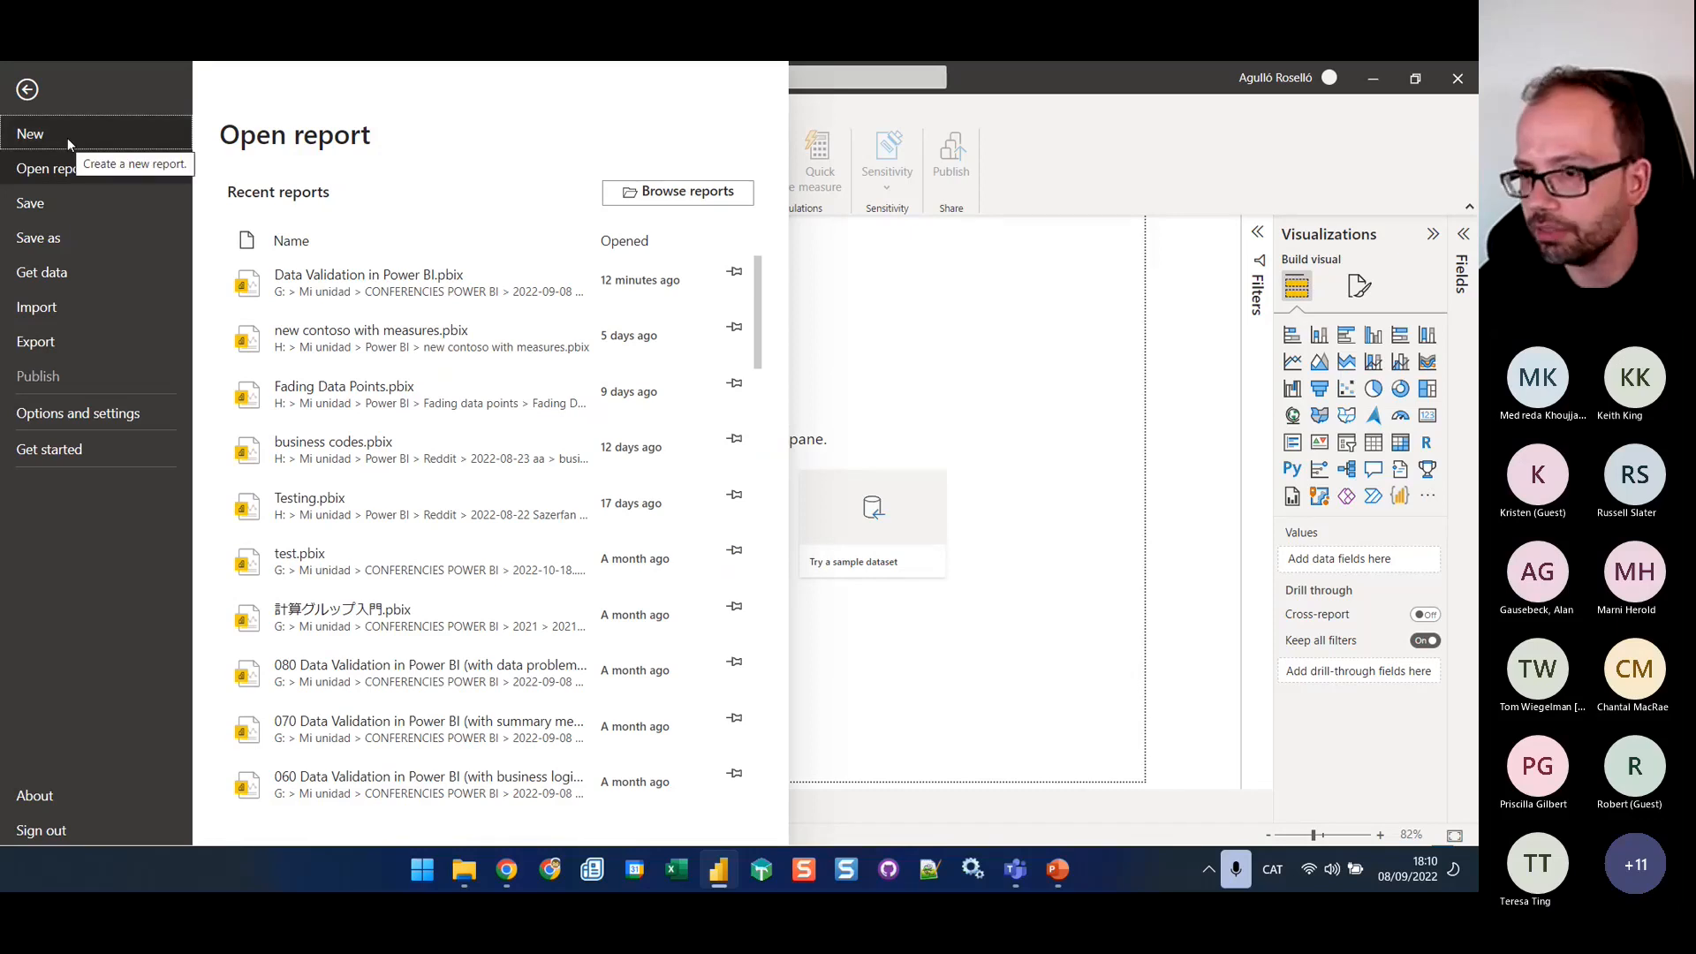
click(863, 328)
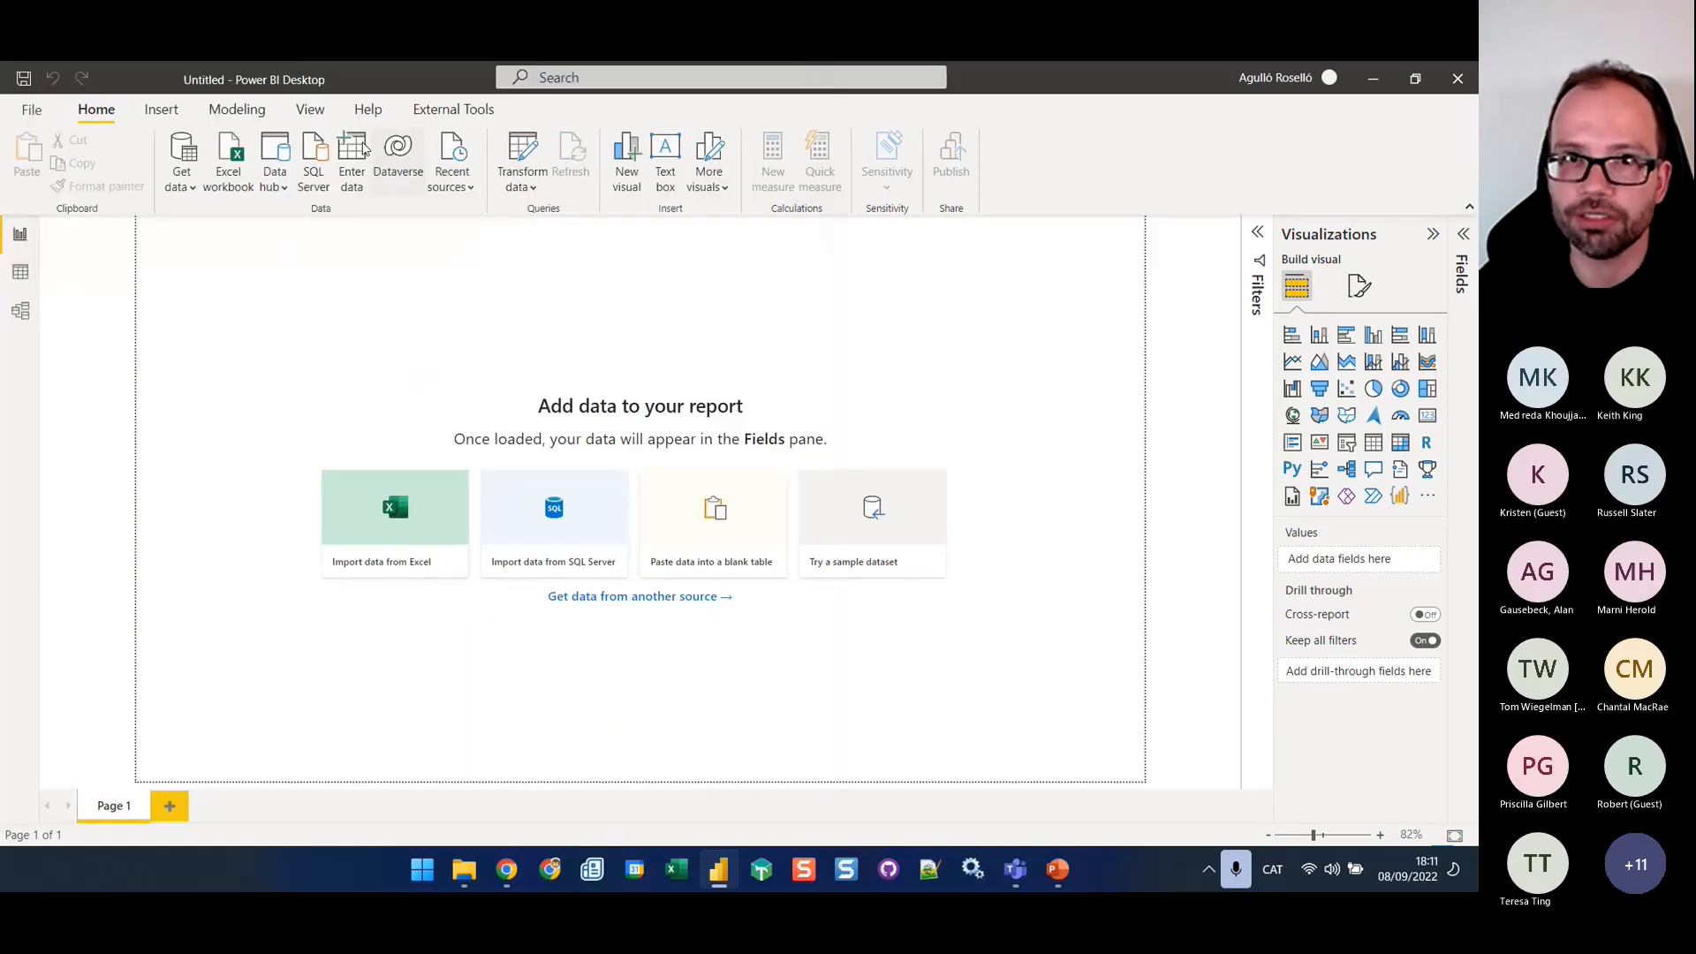
click(523, 164)
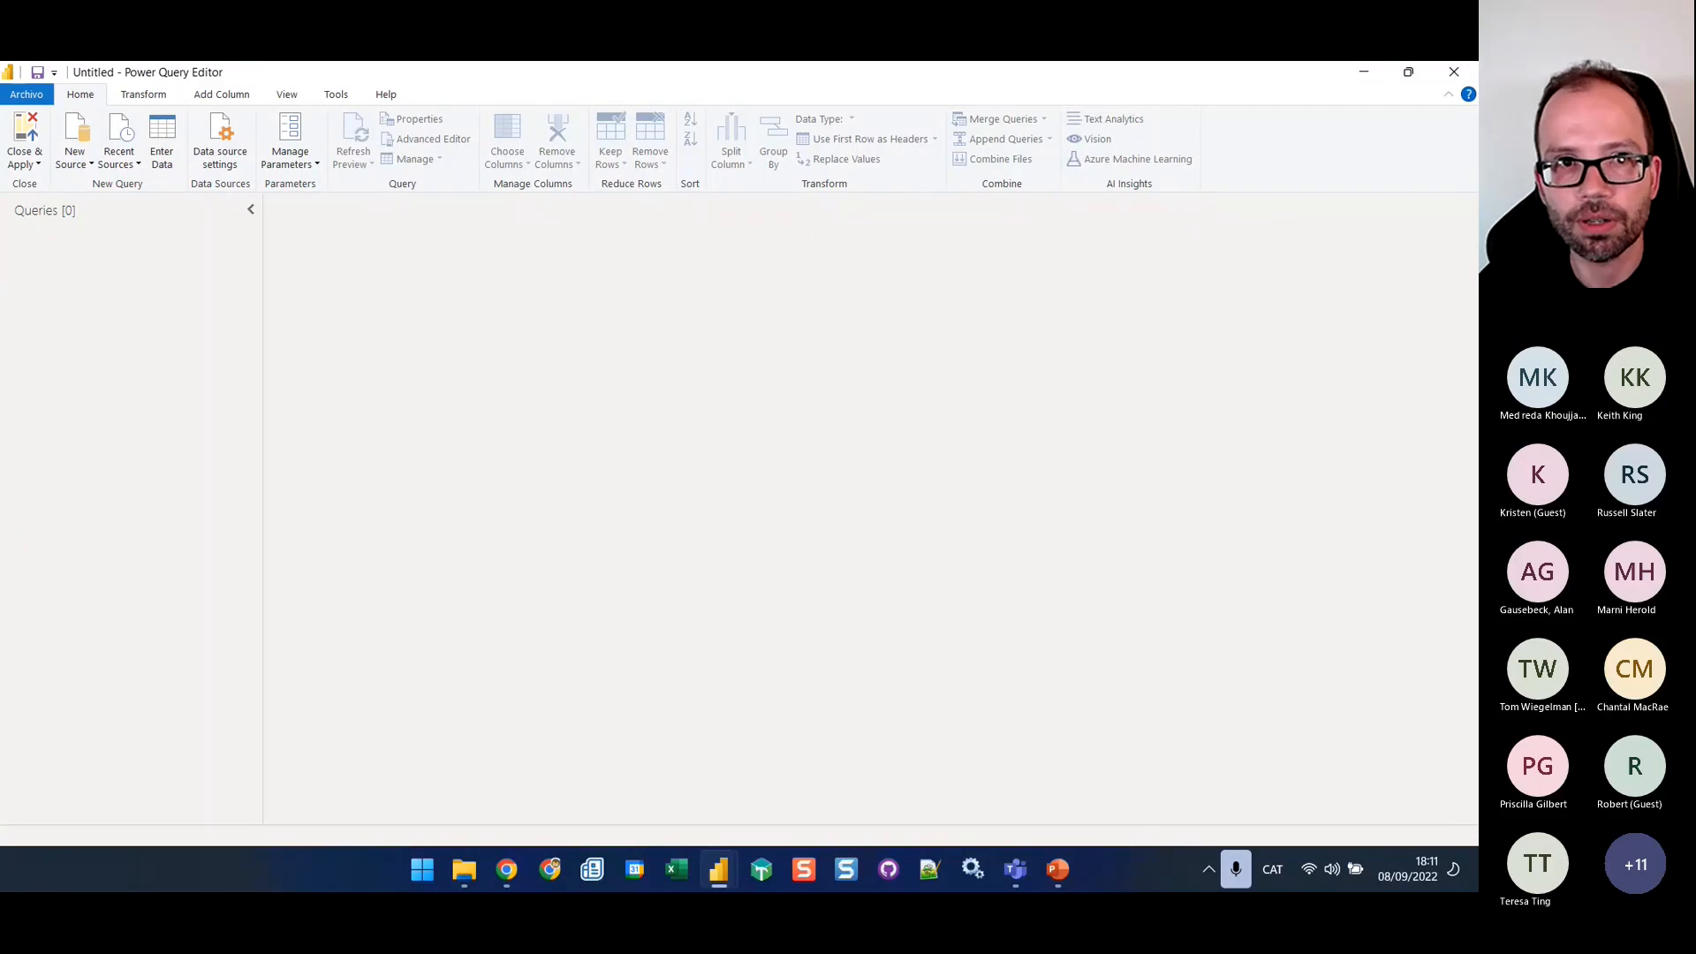
Start a new query with Folder as the data source and browse for the source folder
click(78, 171)
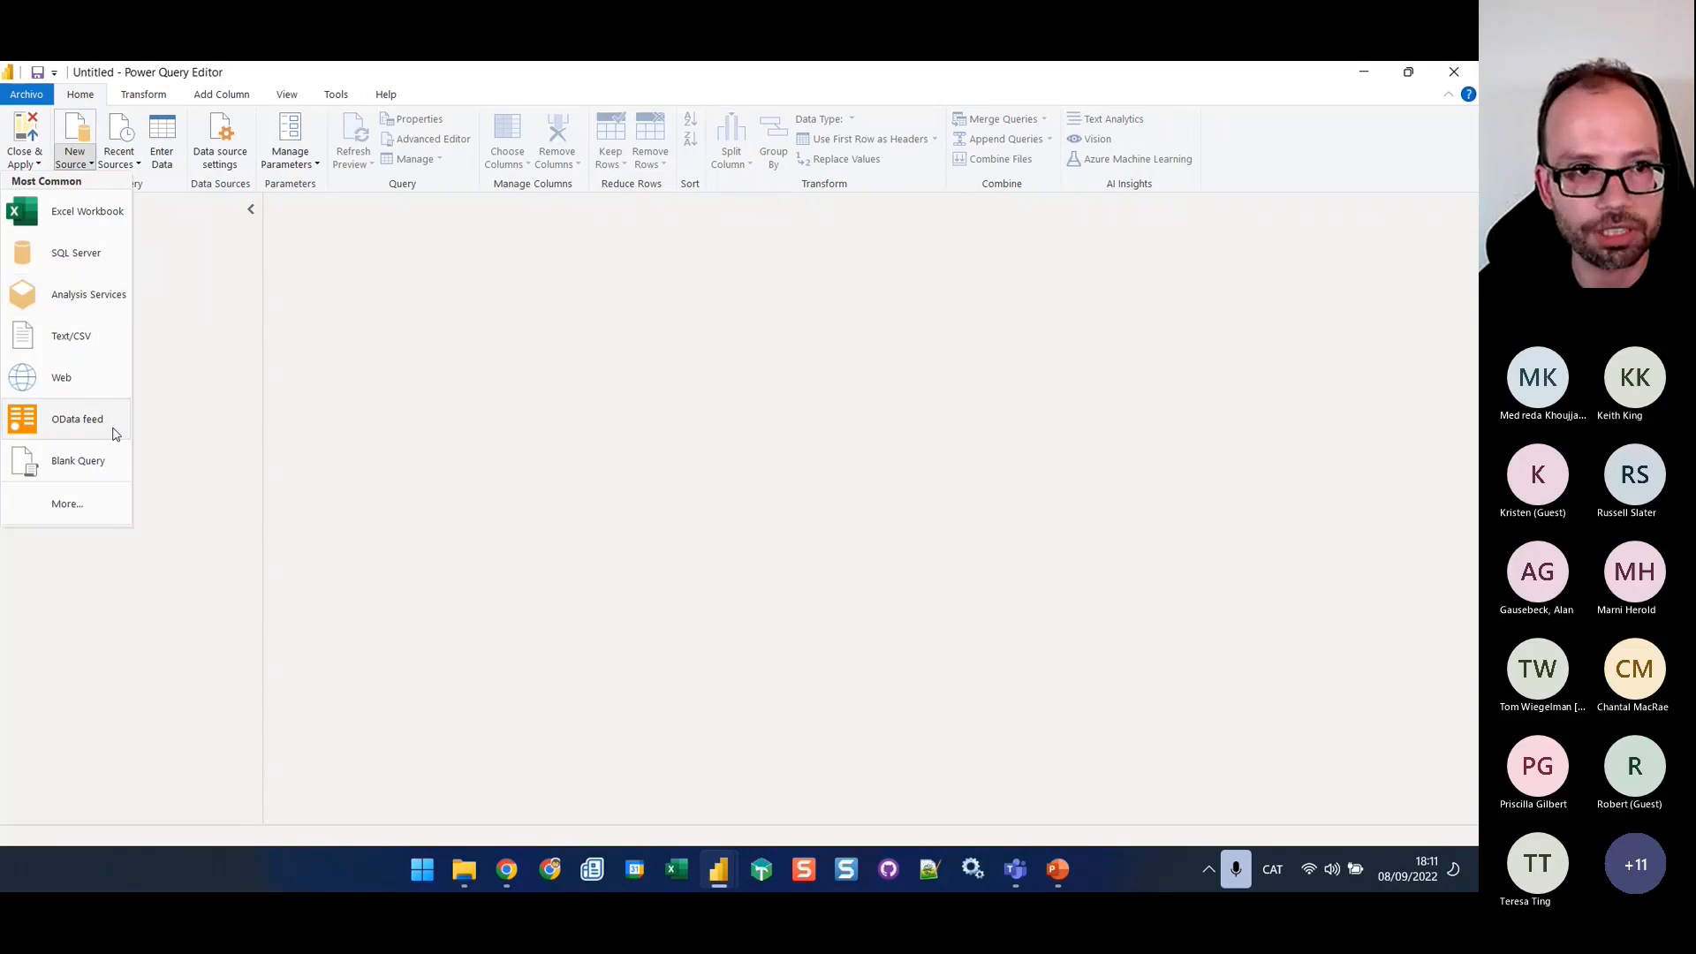
click(67, 504)
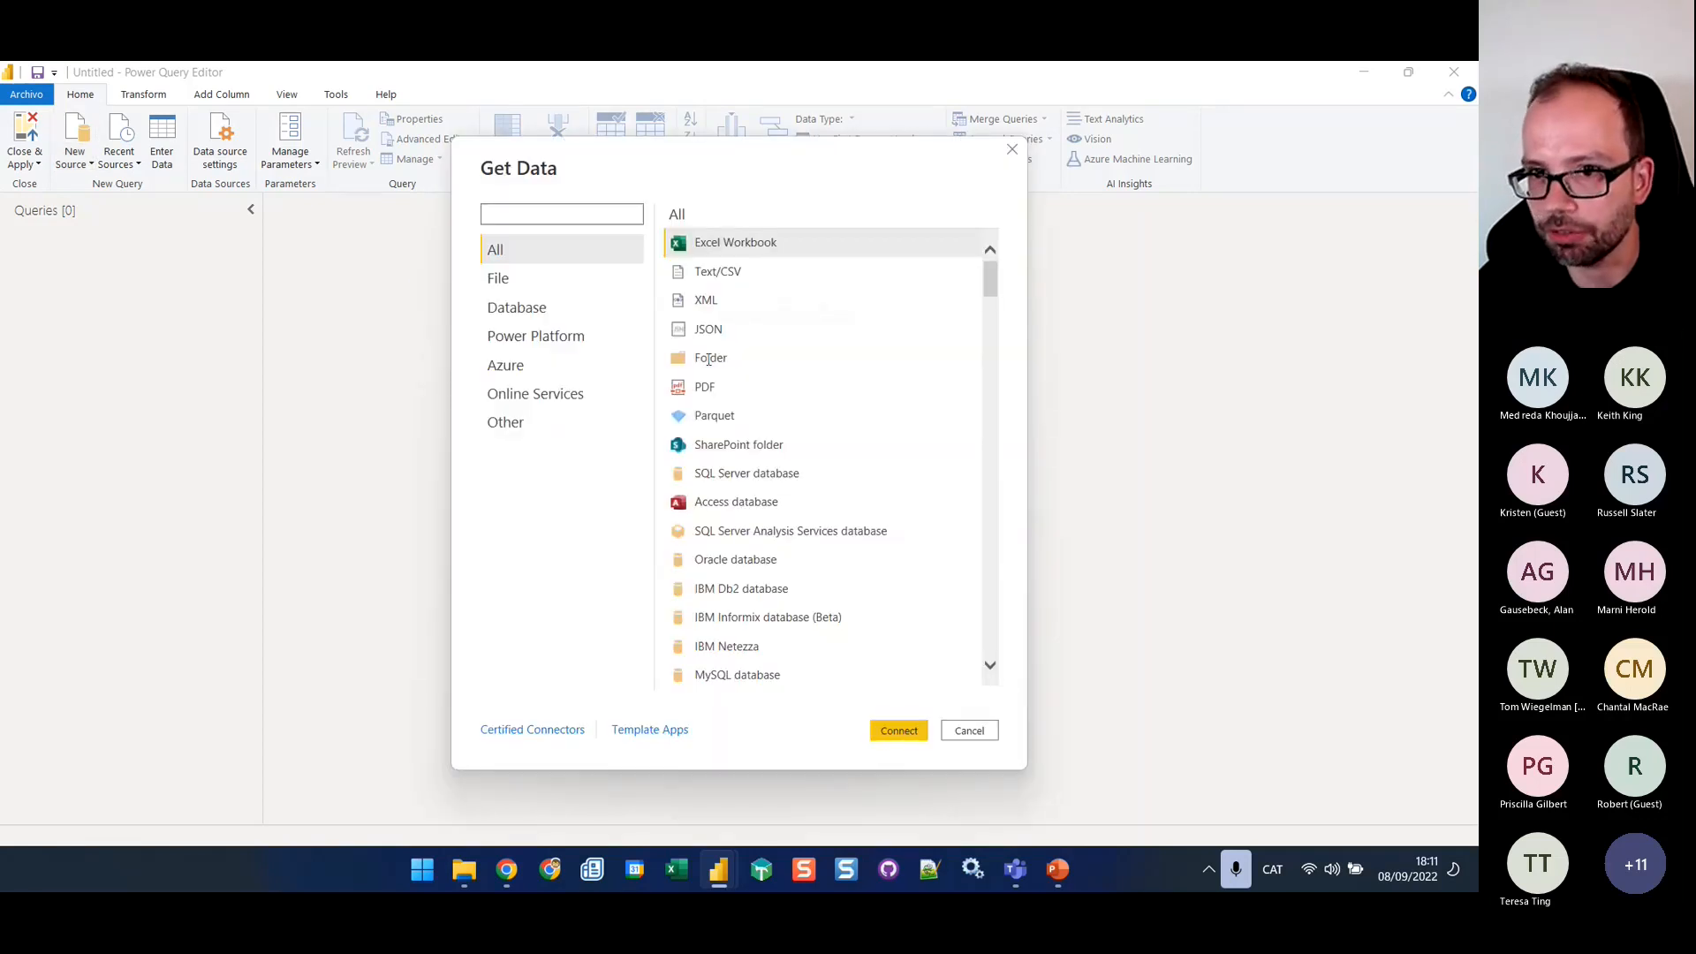
click(707, 360)
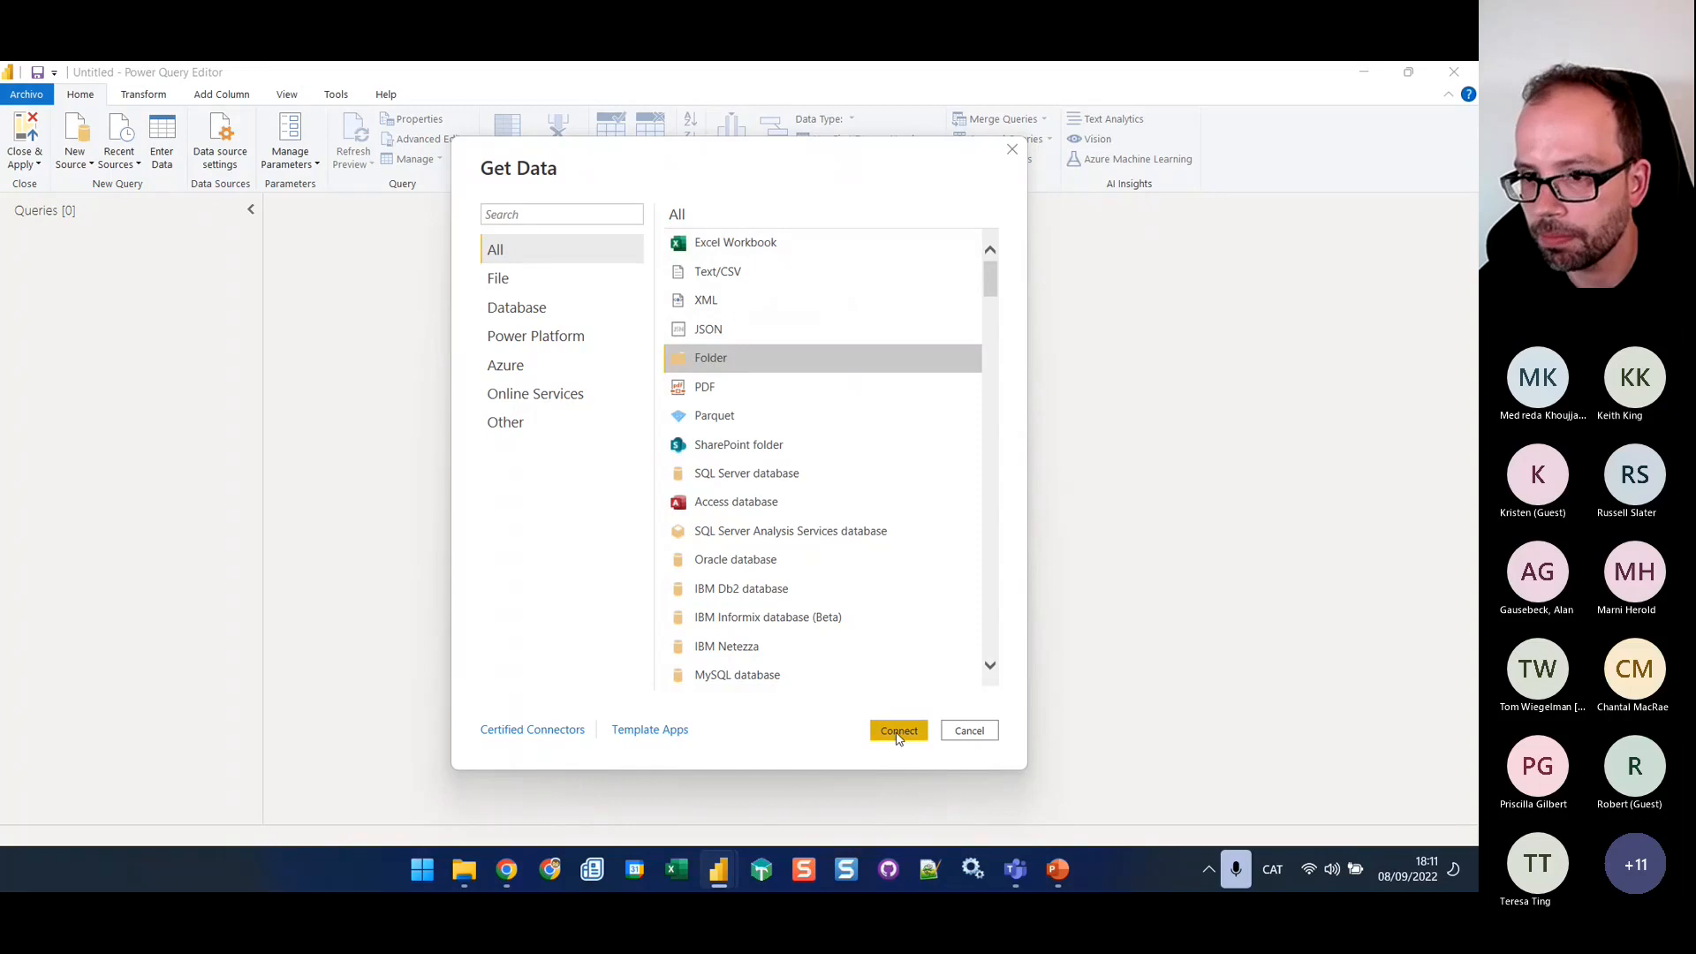
click(897, 732)
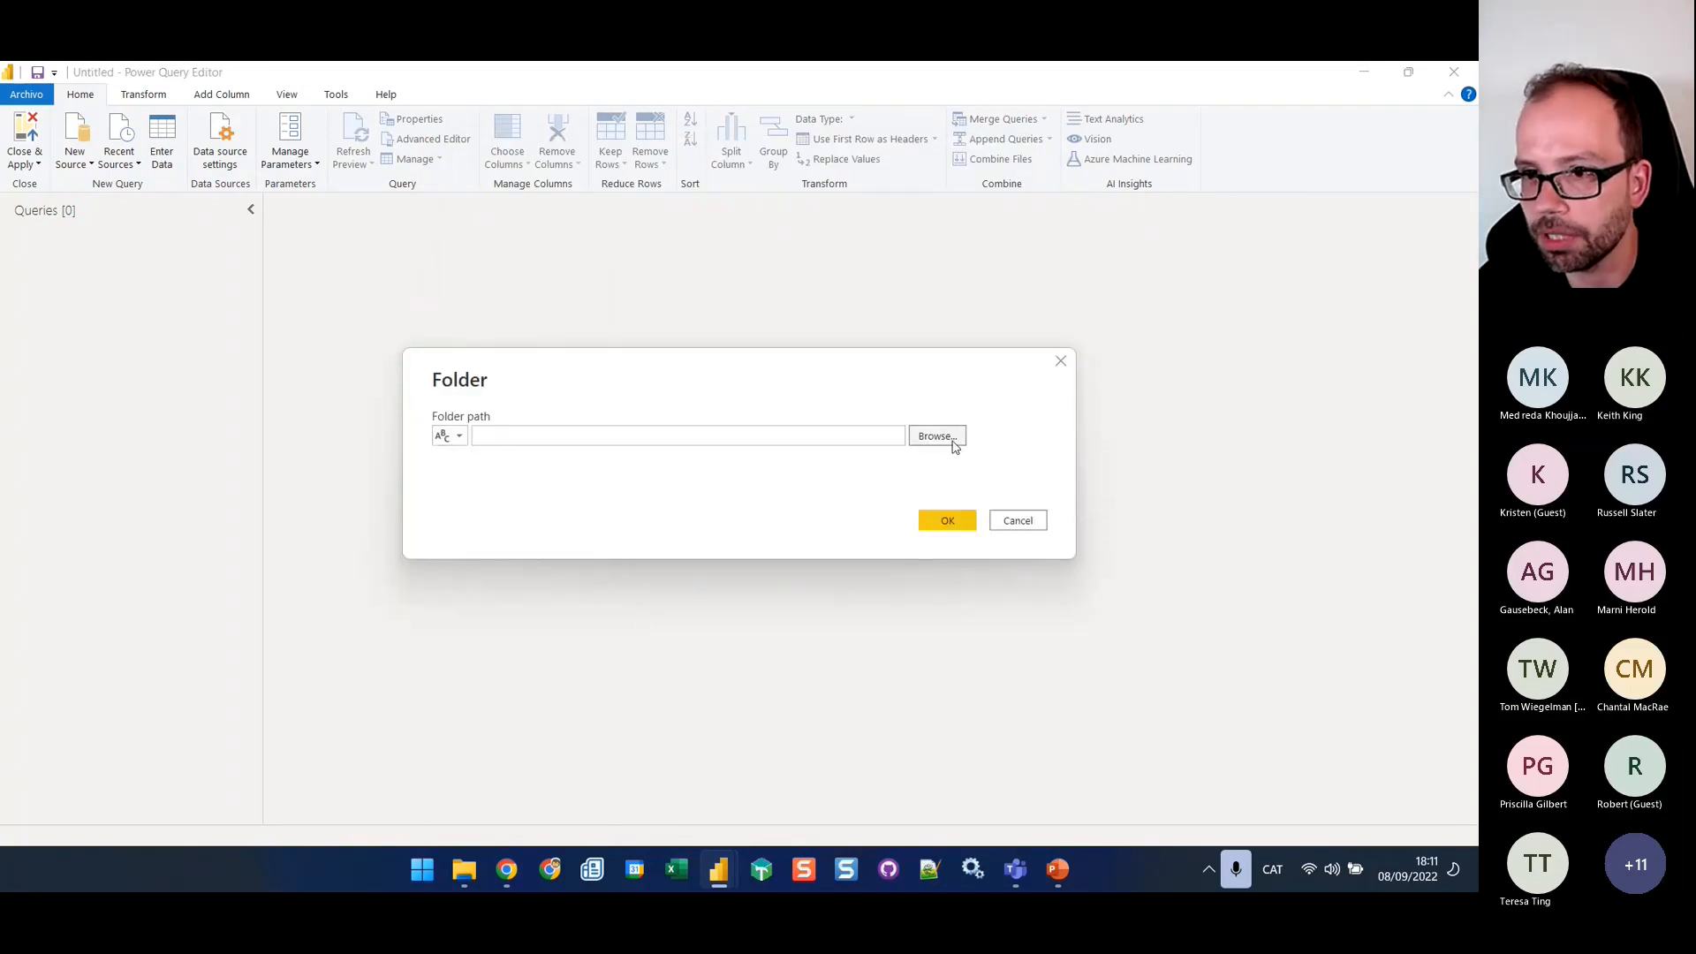
click(954, 446)
scroll(804, 511, down, 1)
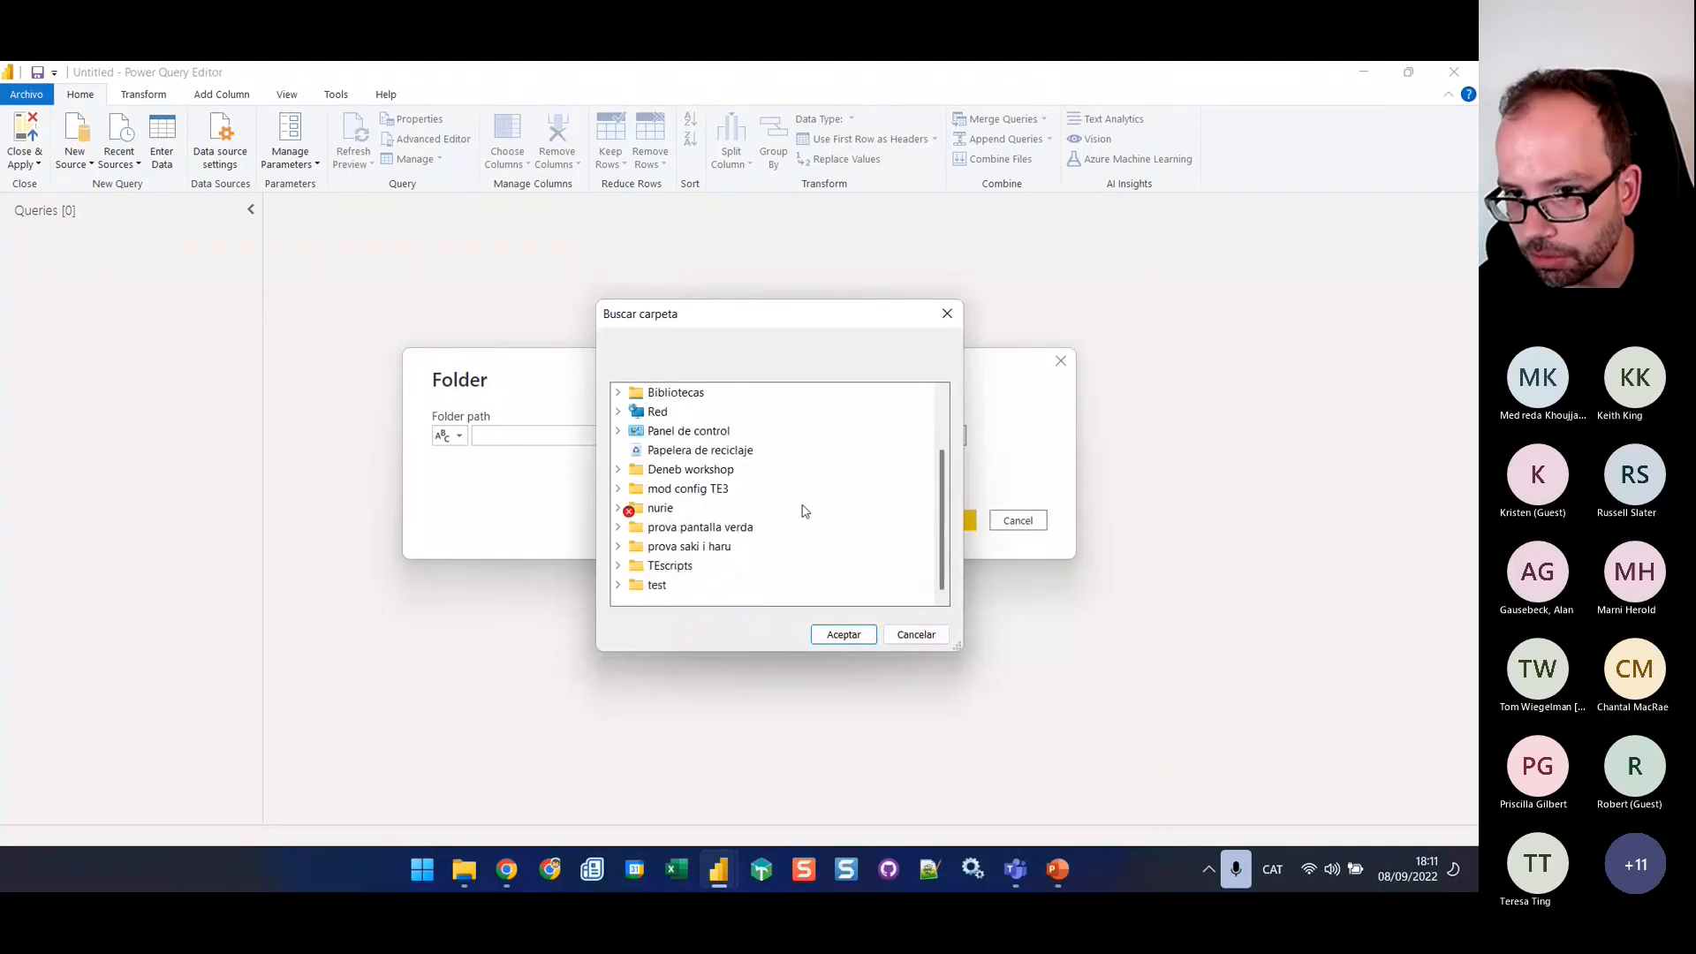
Use the Sample files folder path from File Explorer as the query's folder path and load the file list for transformation
click(462, 877)
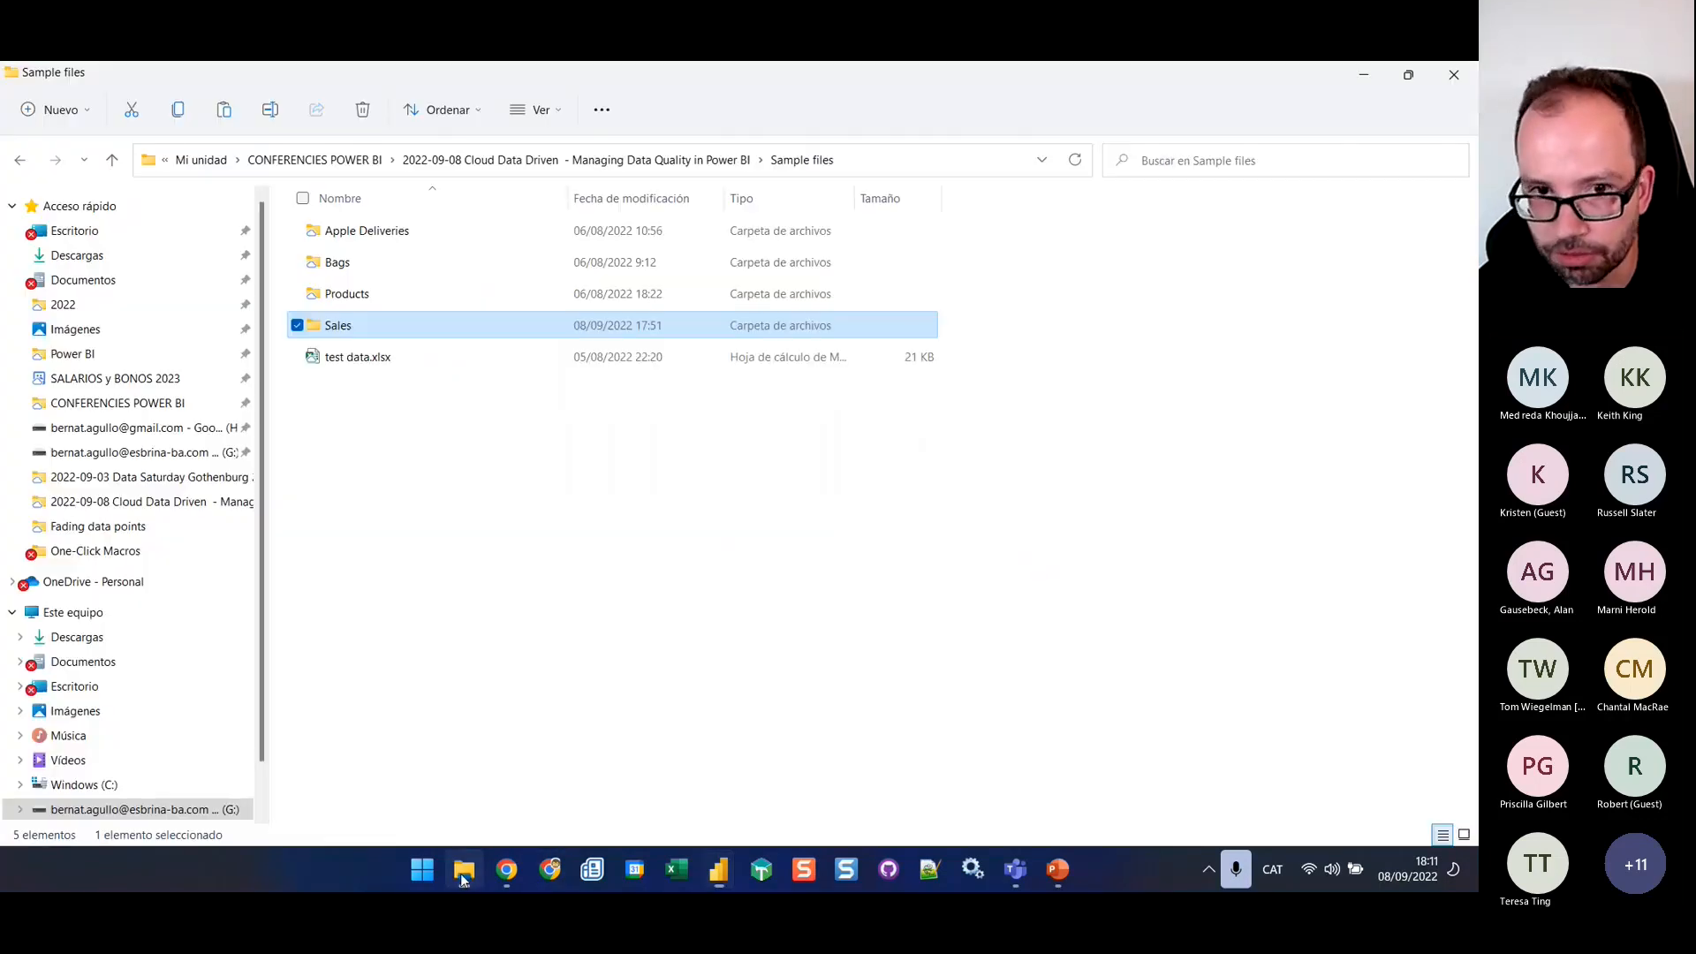
click(911, 159)
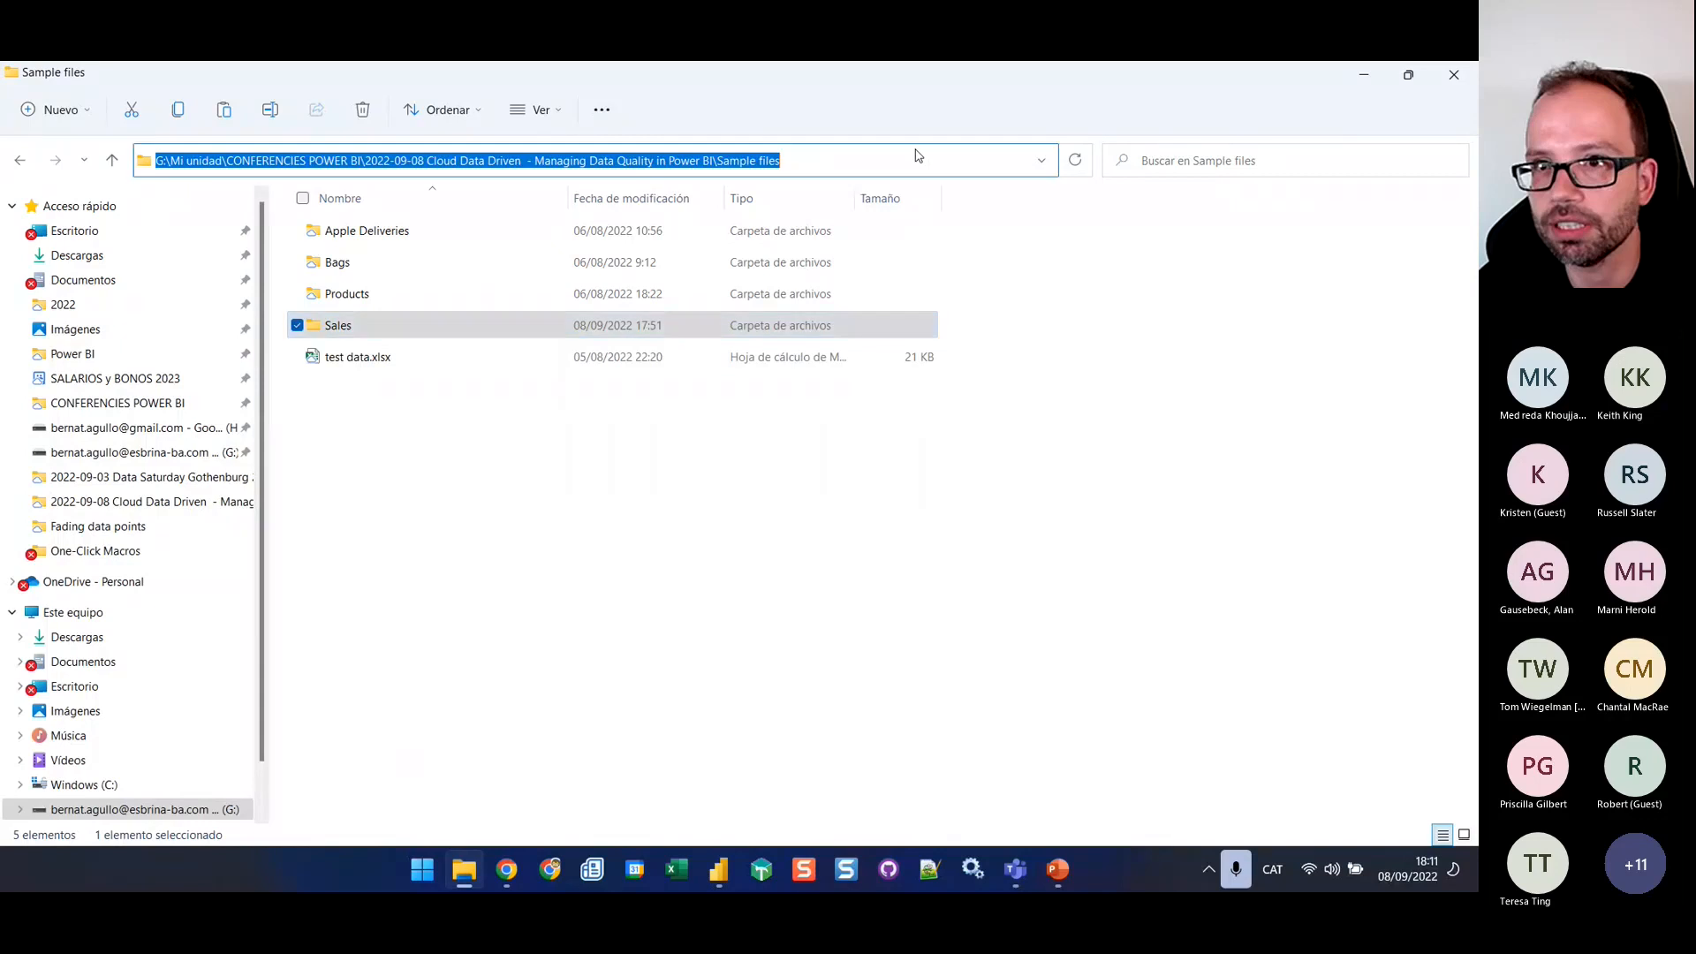
key(alt+Tab)
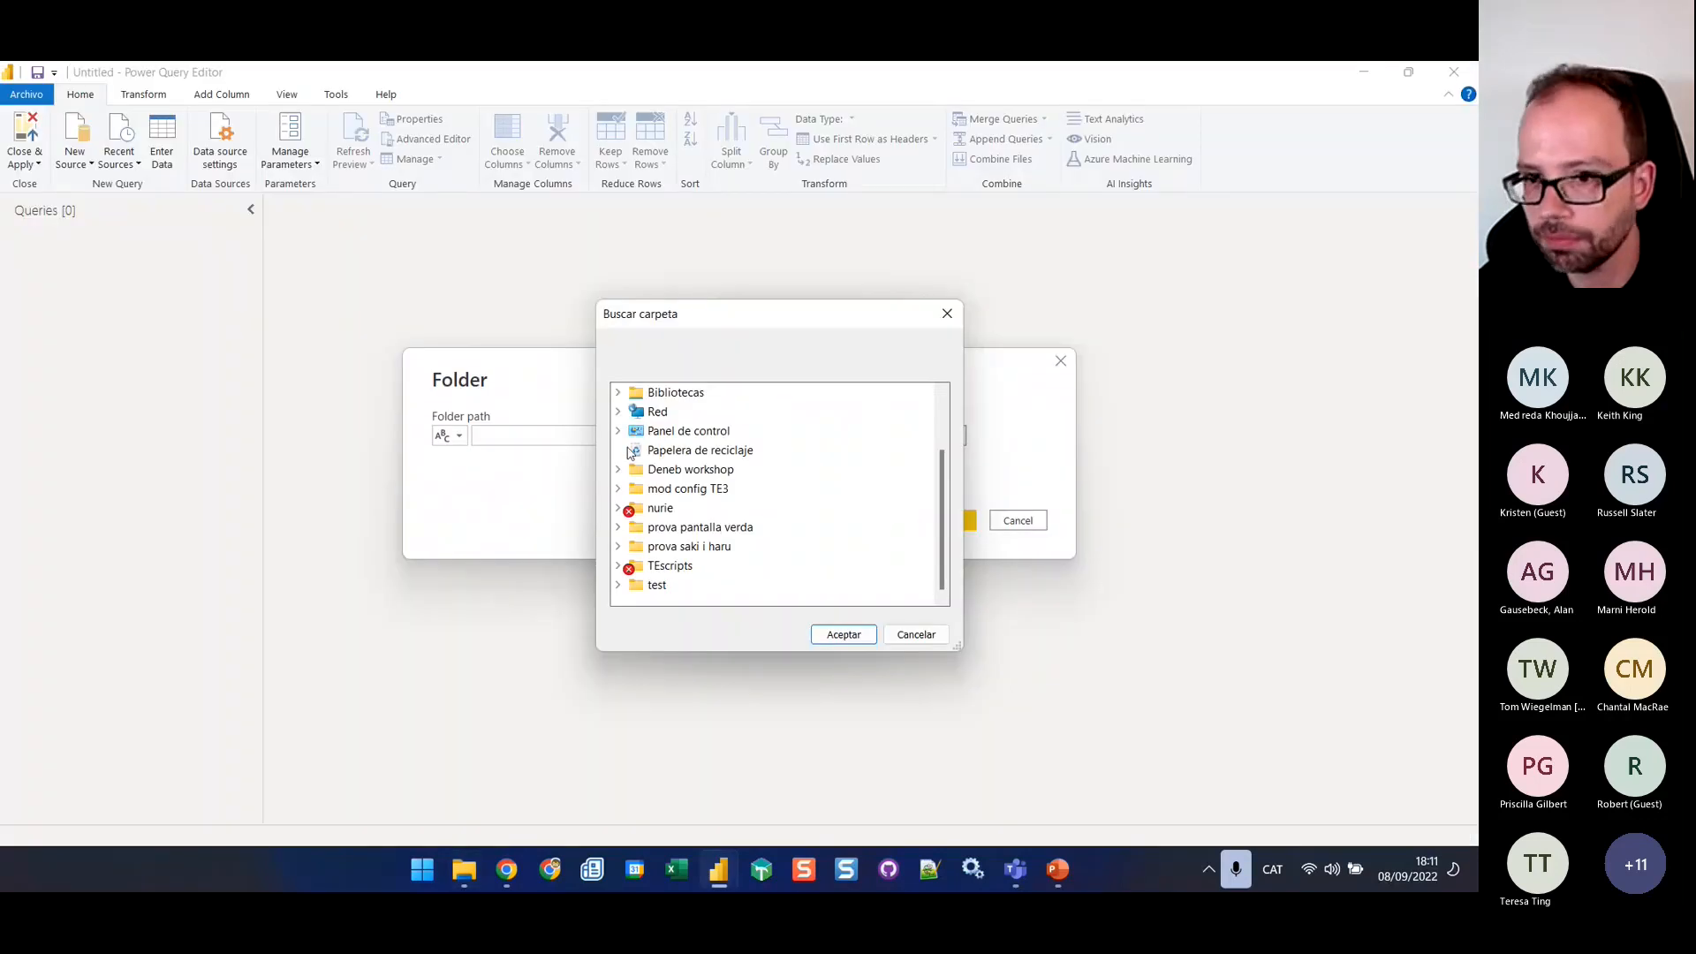
click(915, 634)
click(571, 432)
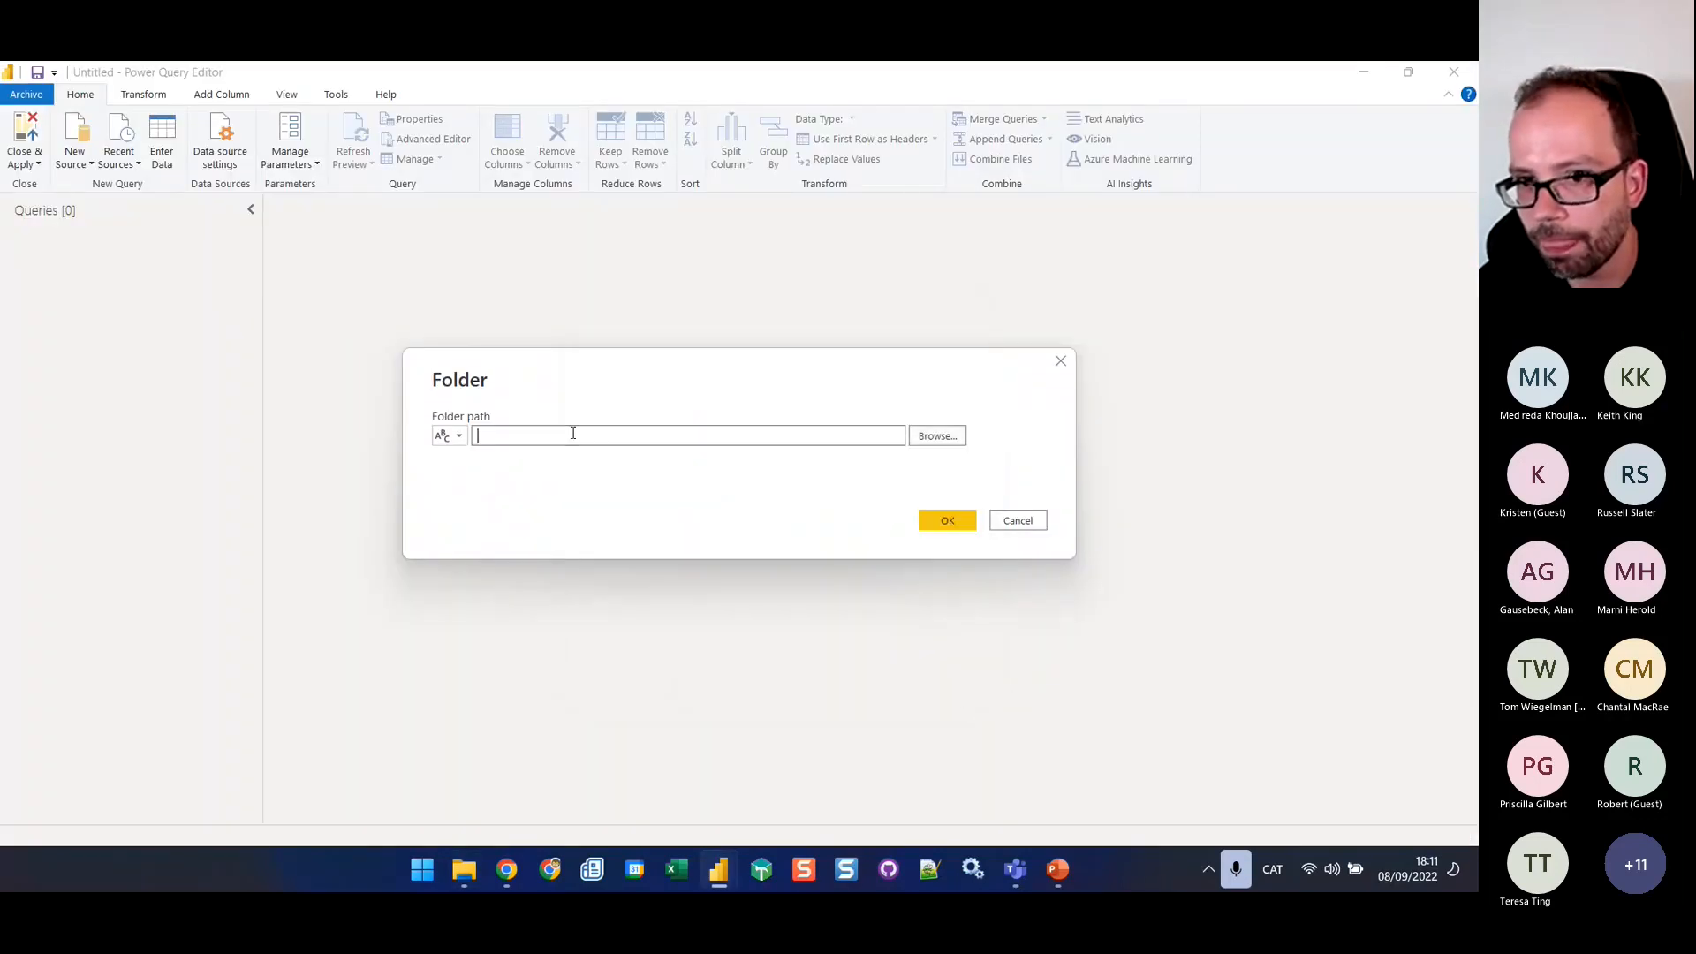
key(ctrl+v)
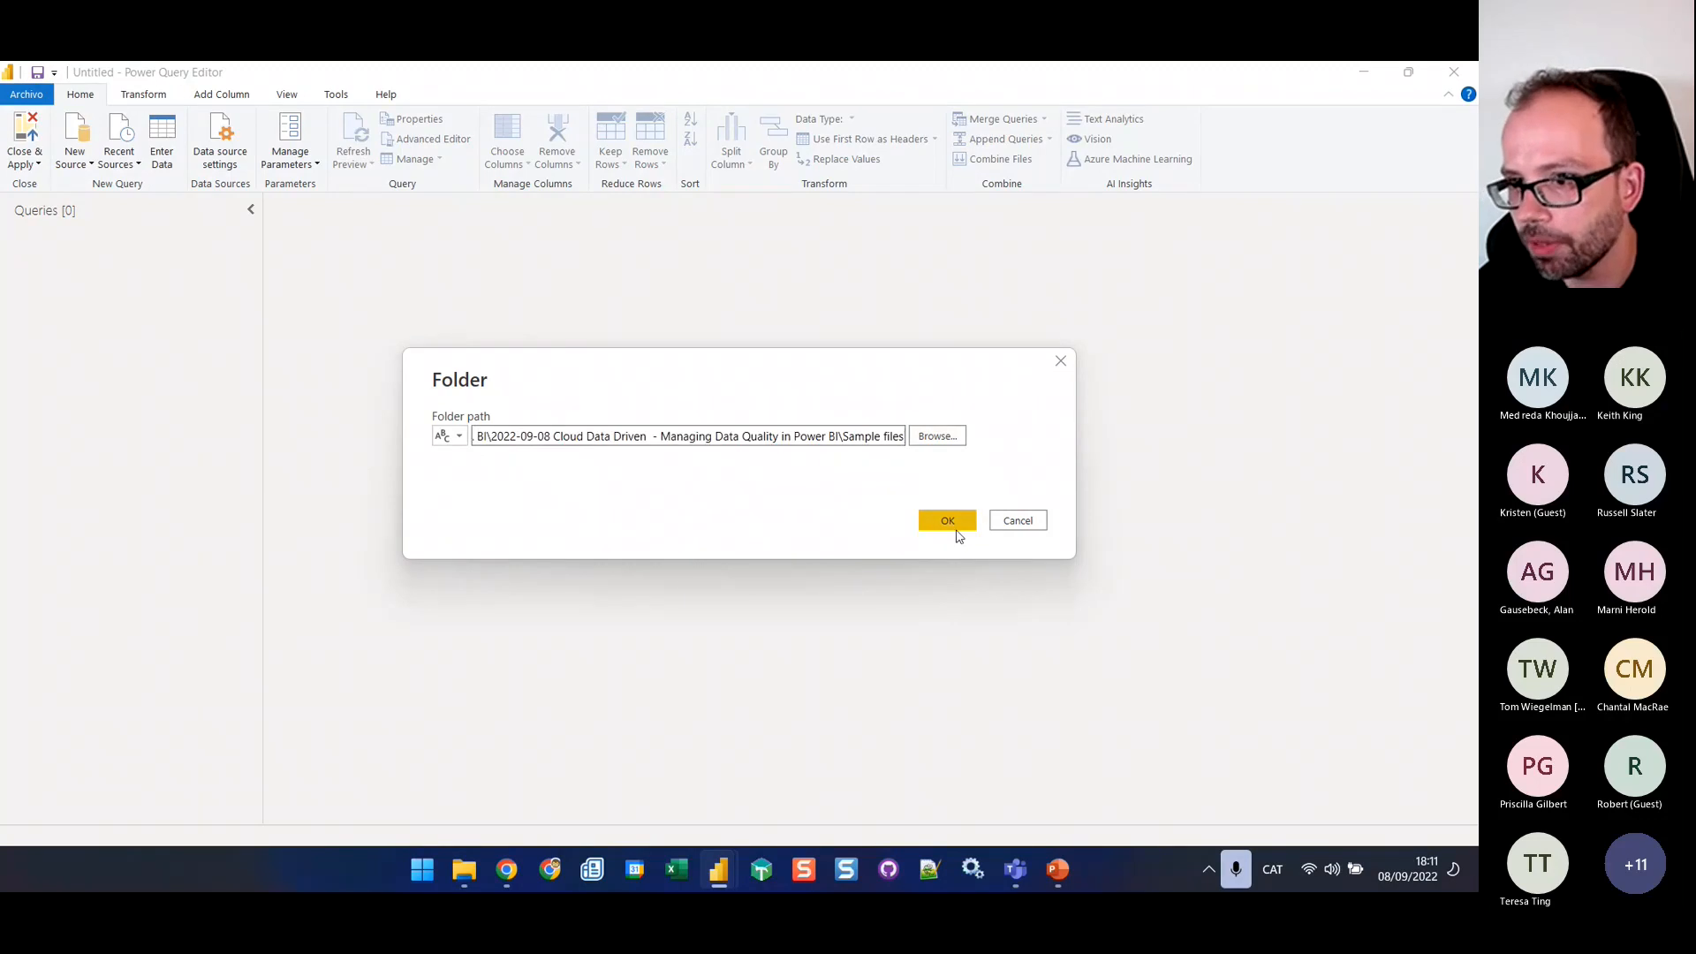
click(955, 526)
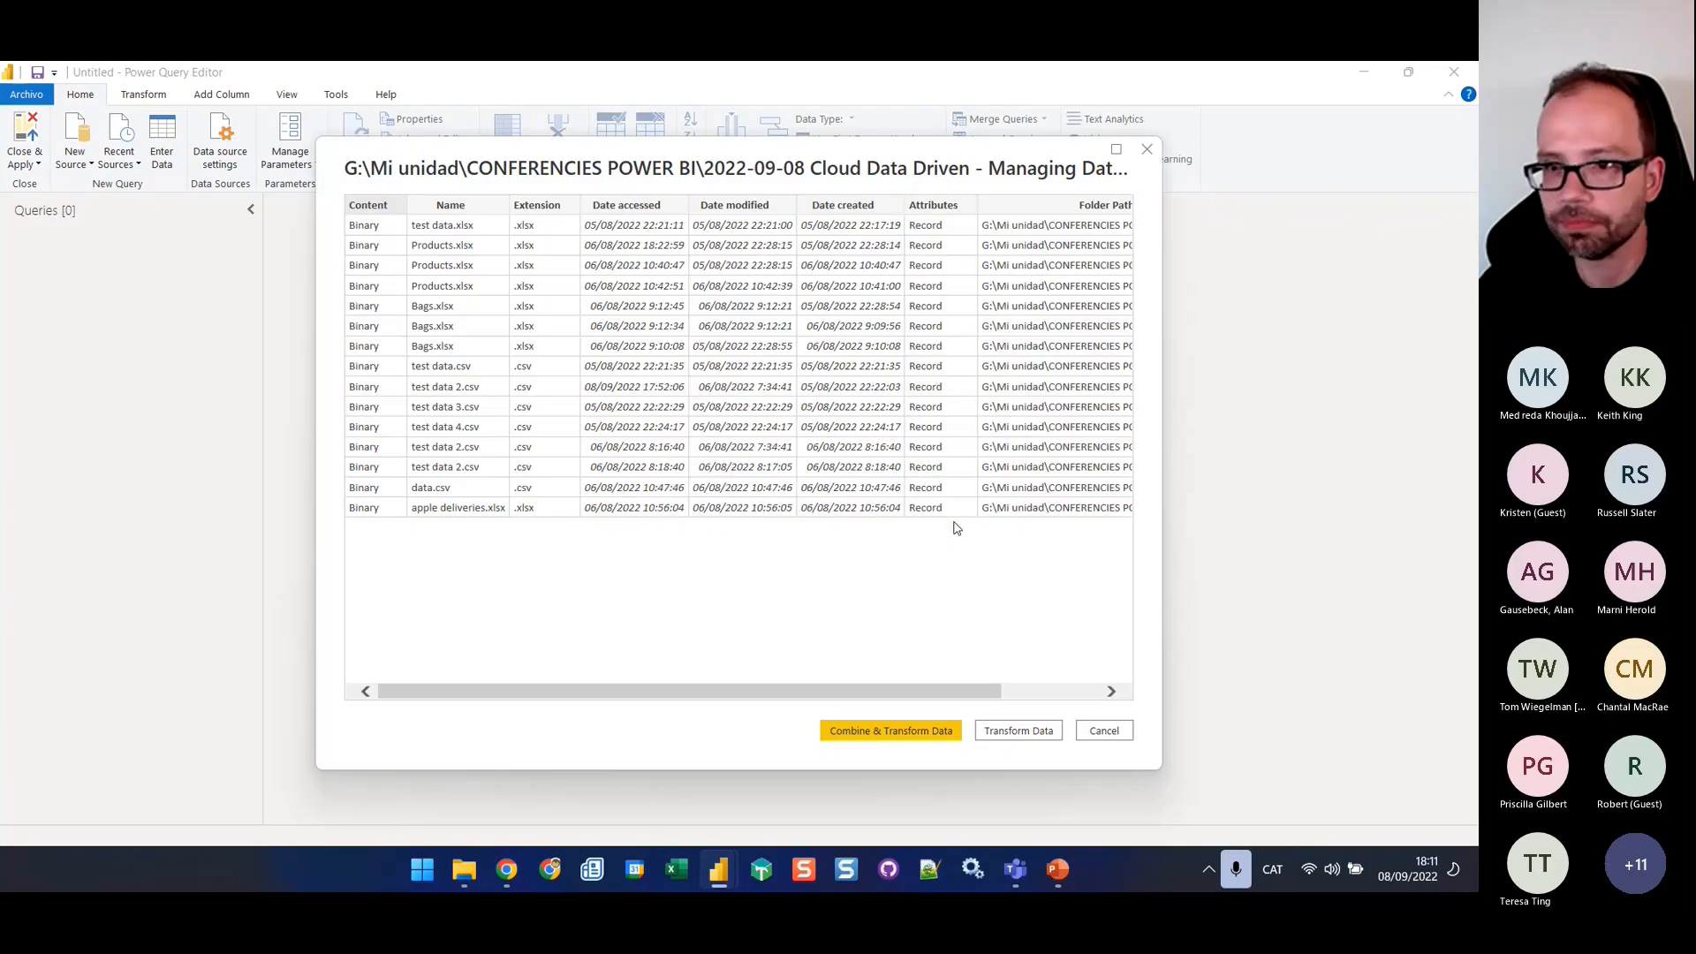
click(1018, 733)
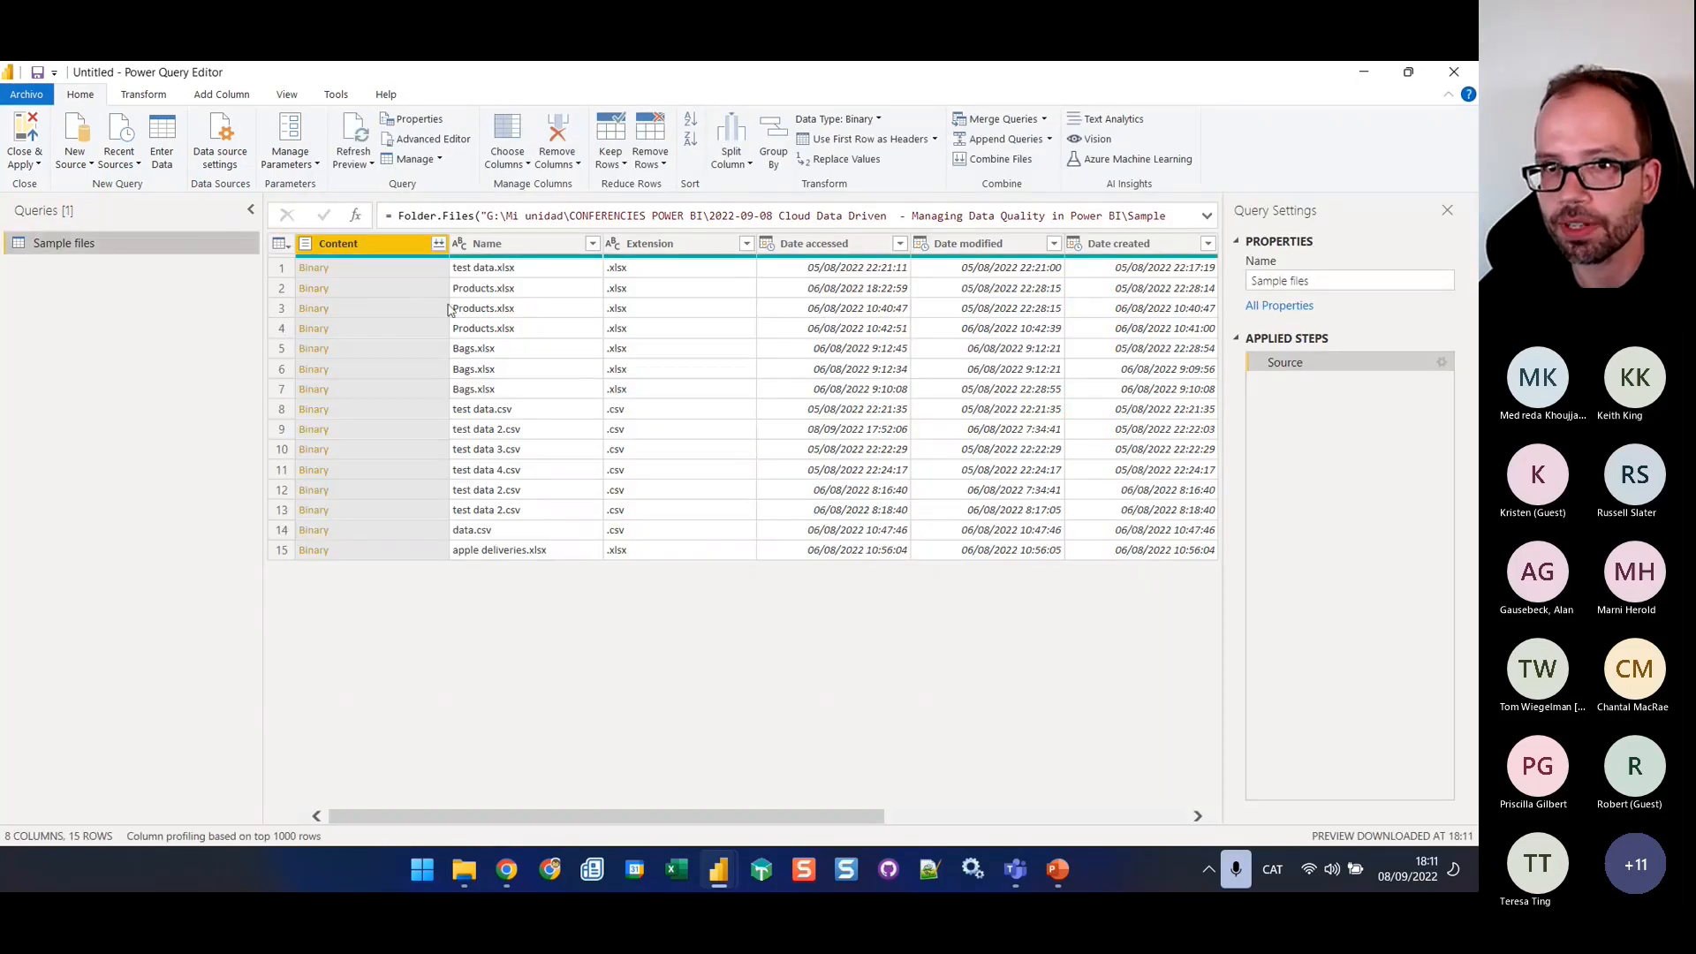
Replace Folder.Files with Folder.Contents in the Source step formula of the Sample files query
click(501, 219)
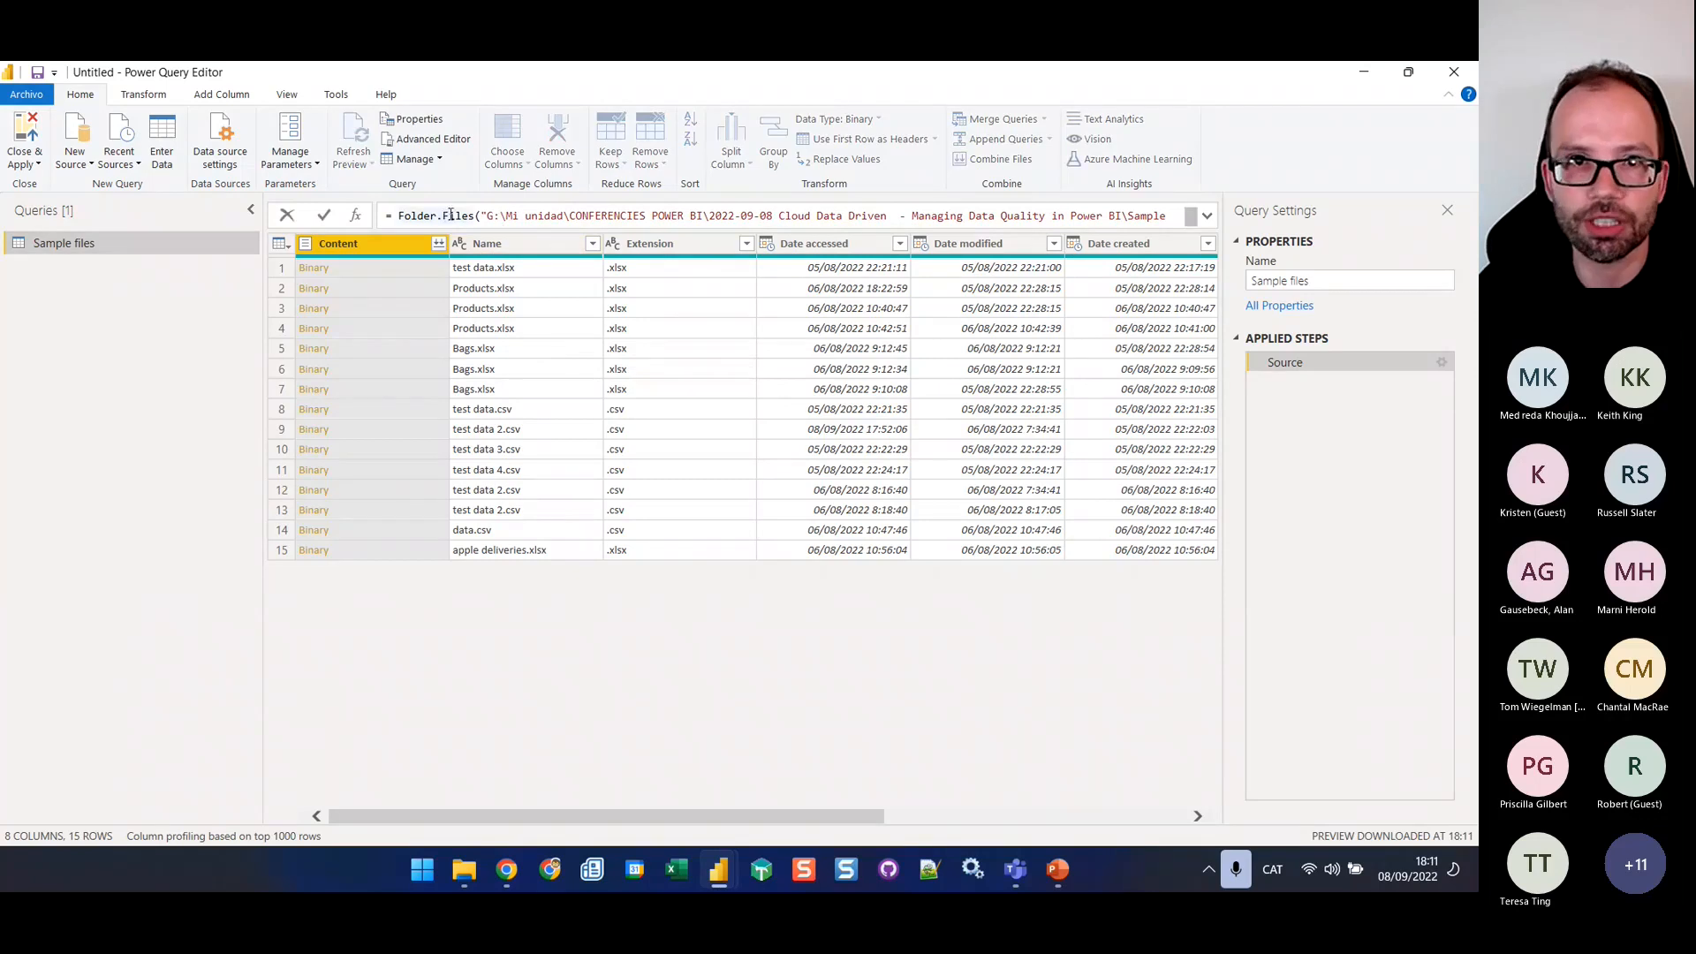
double_click(460, 218)
key(BackSpace)
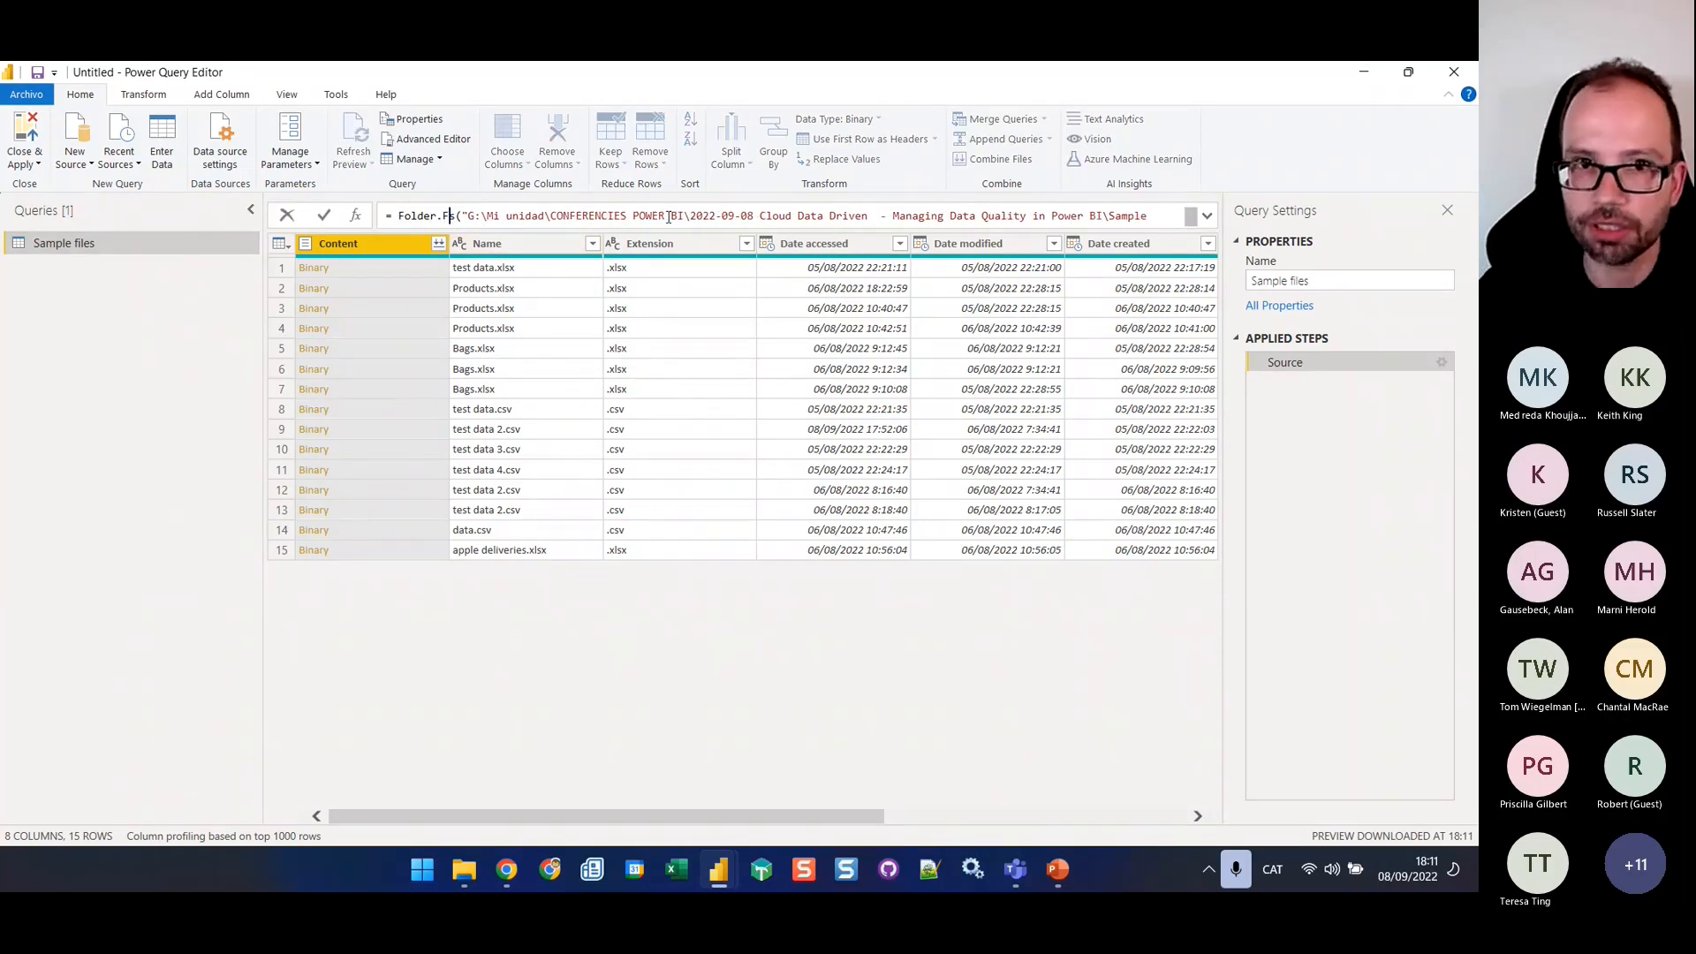
text(Contents)
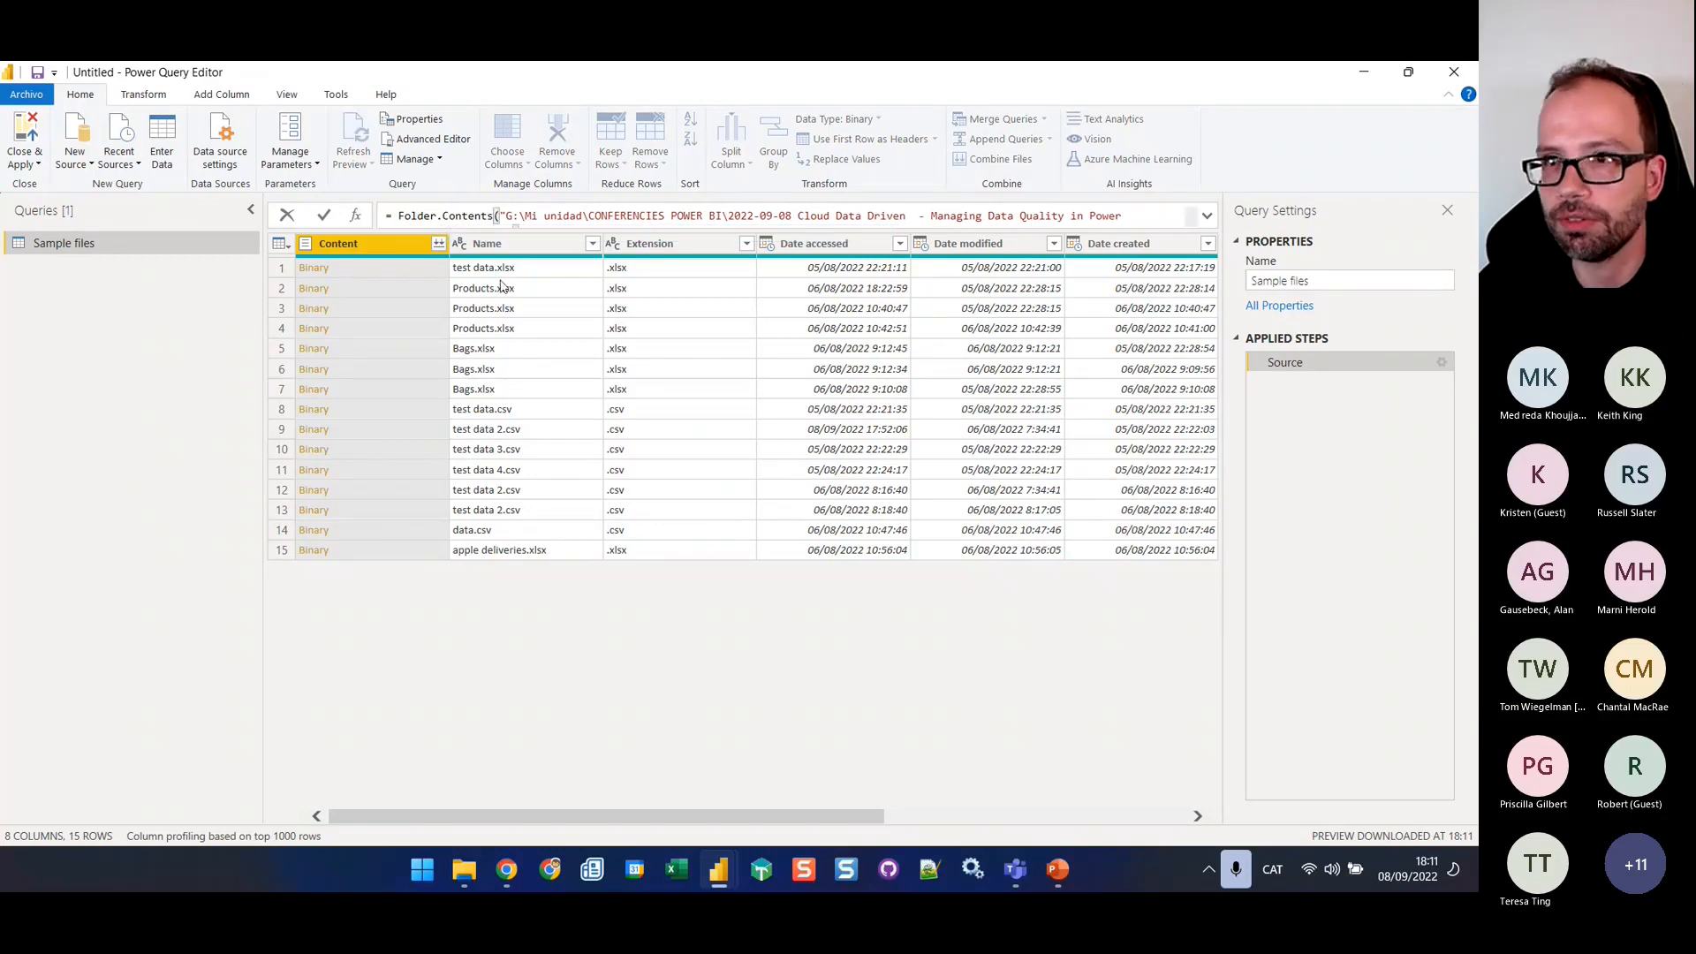
click(1125, 217)
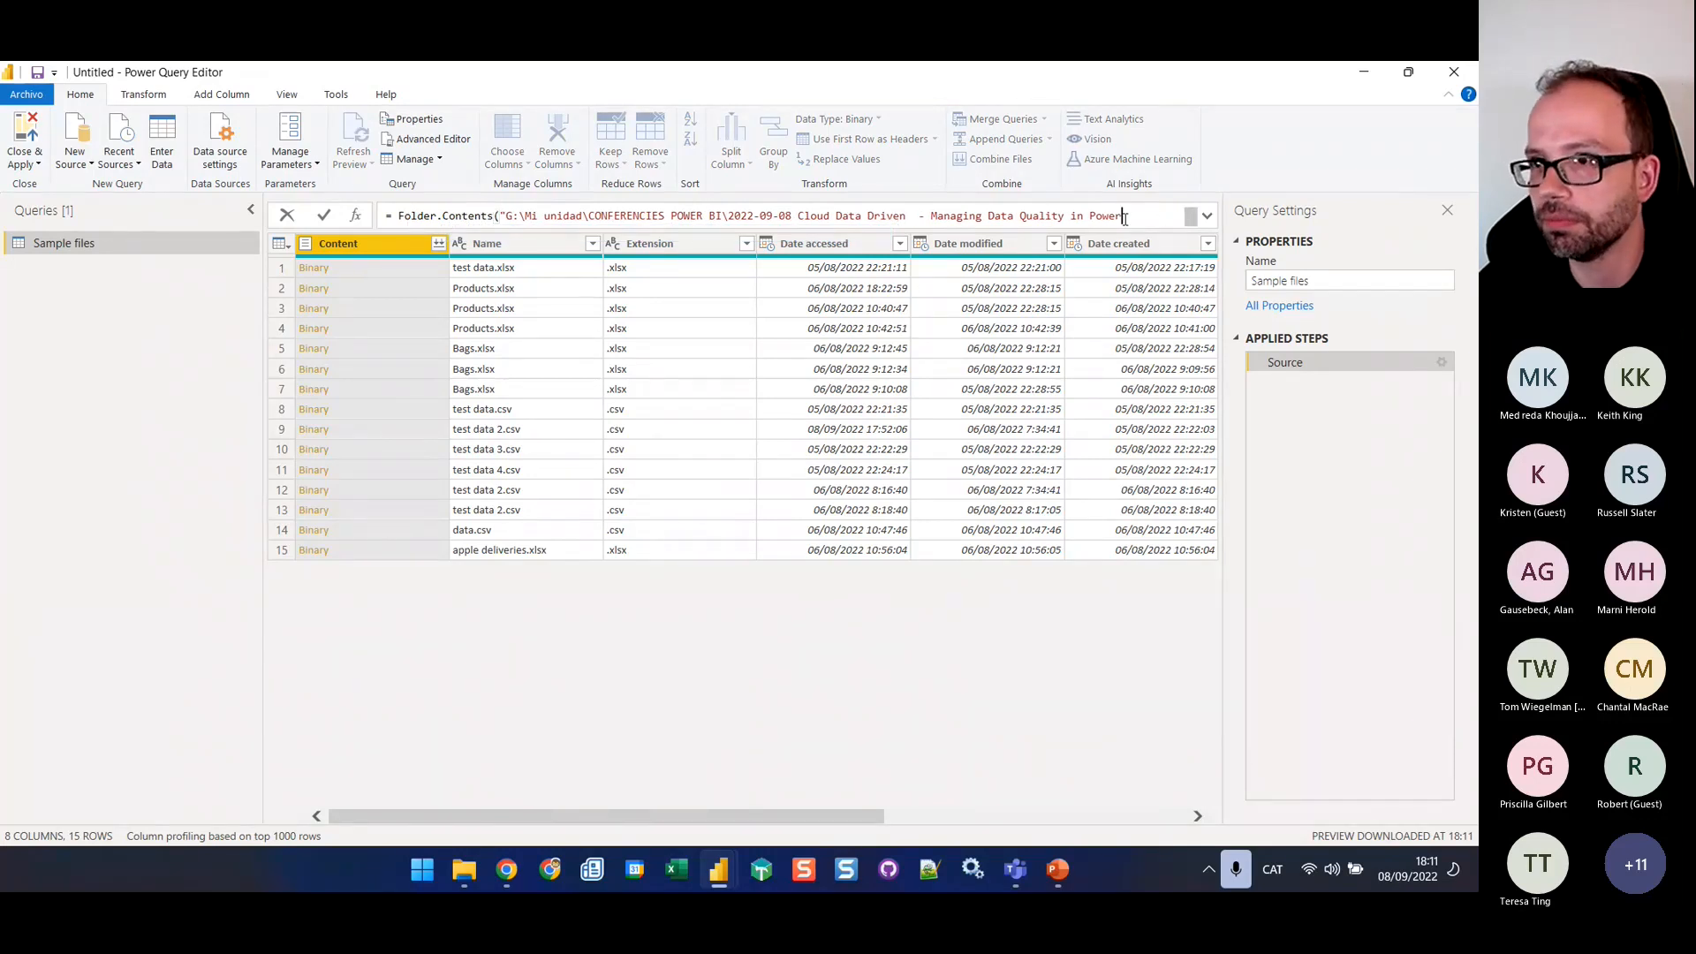
key(Return)
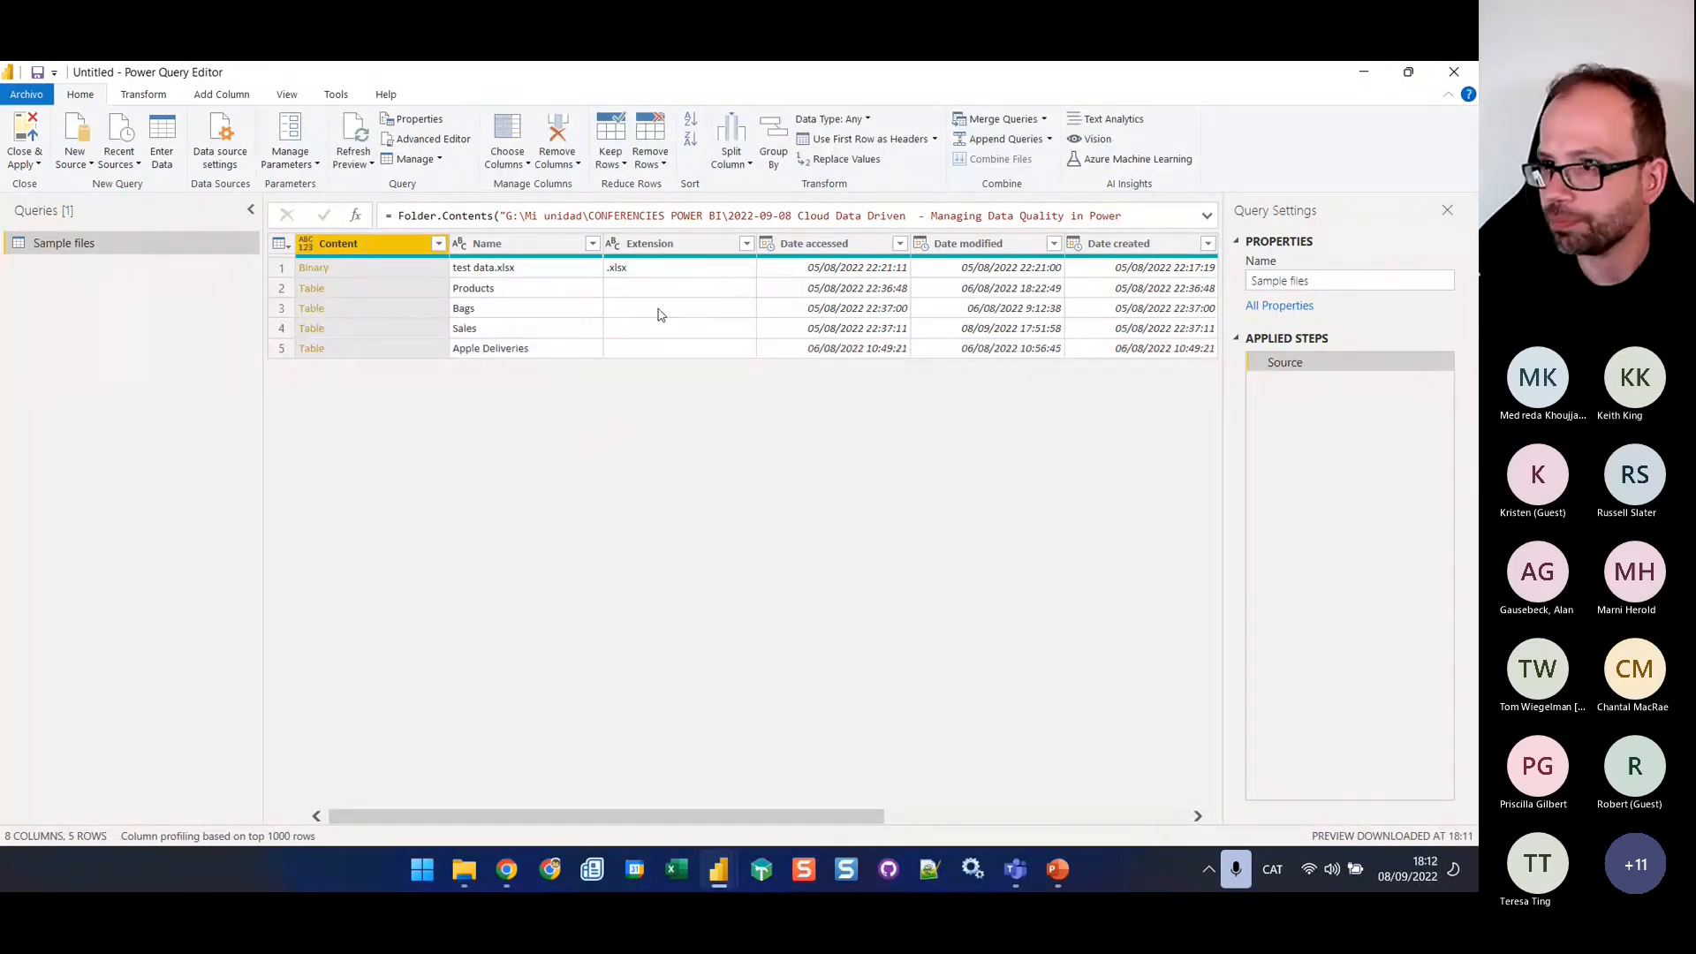
Disable loading of the Sample files query into the report
click(1296, 281)
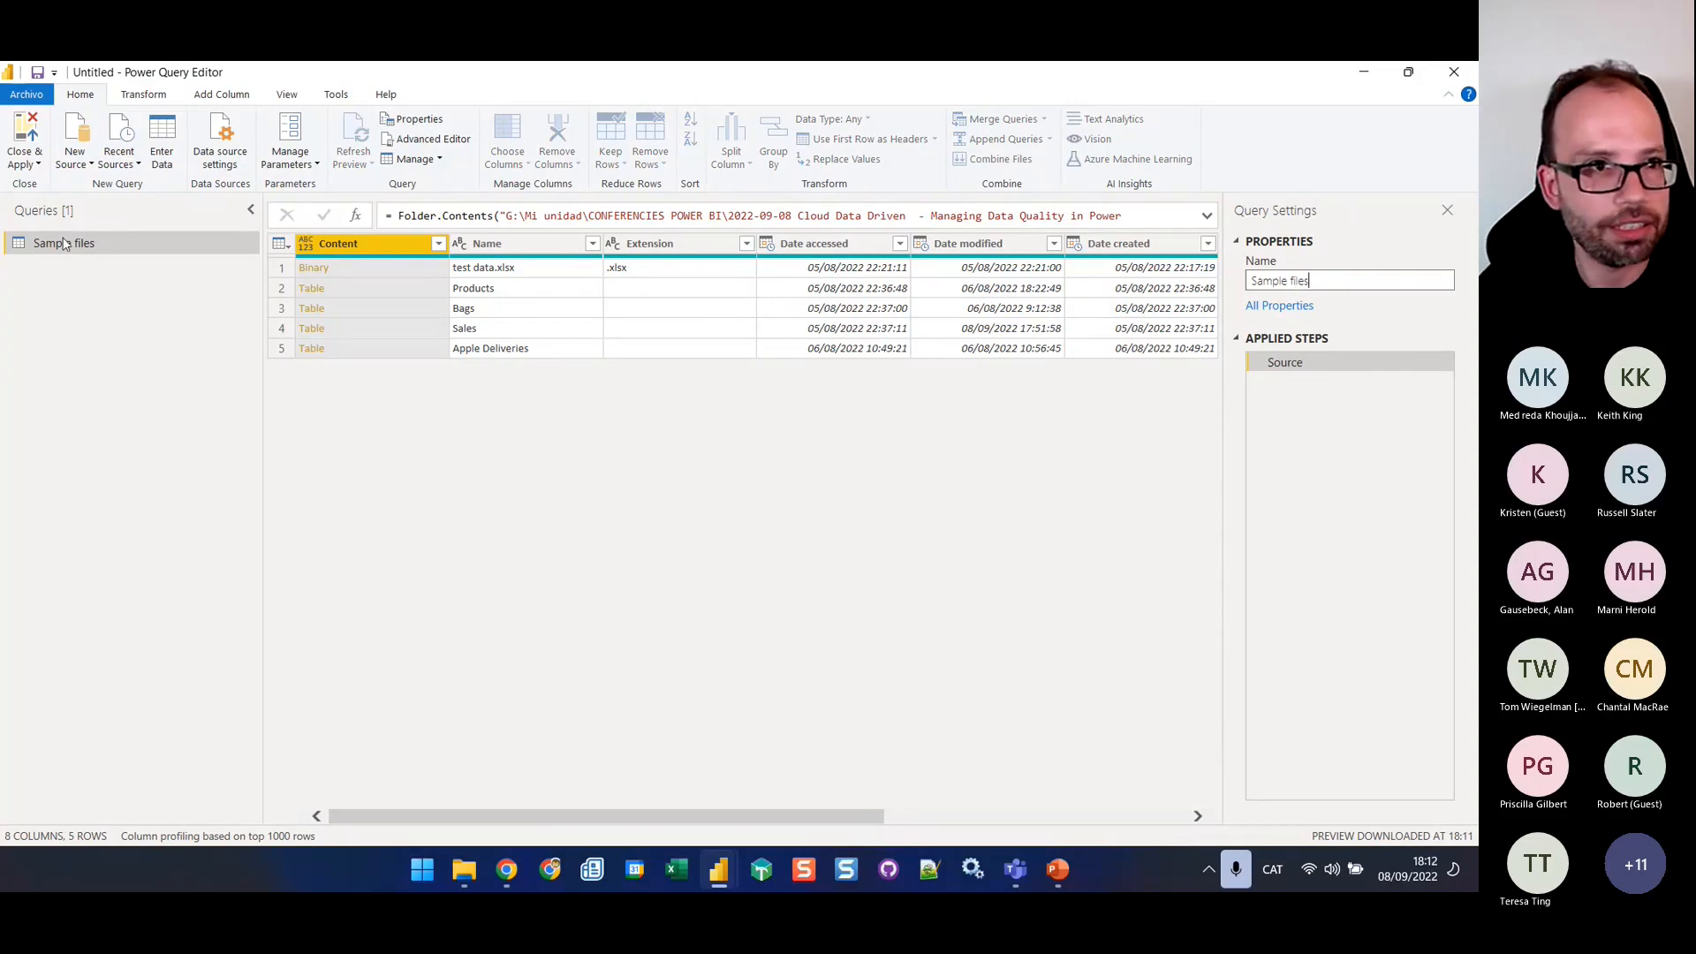
click(122, 257)
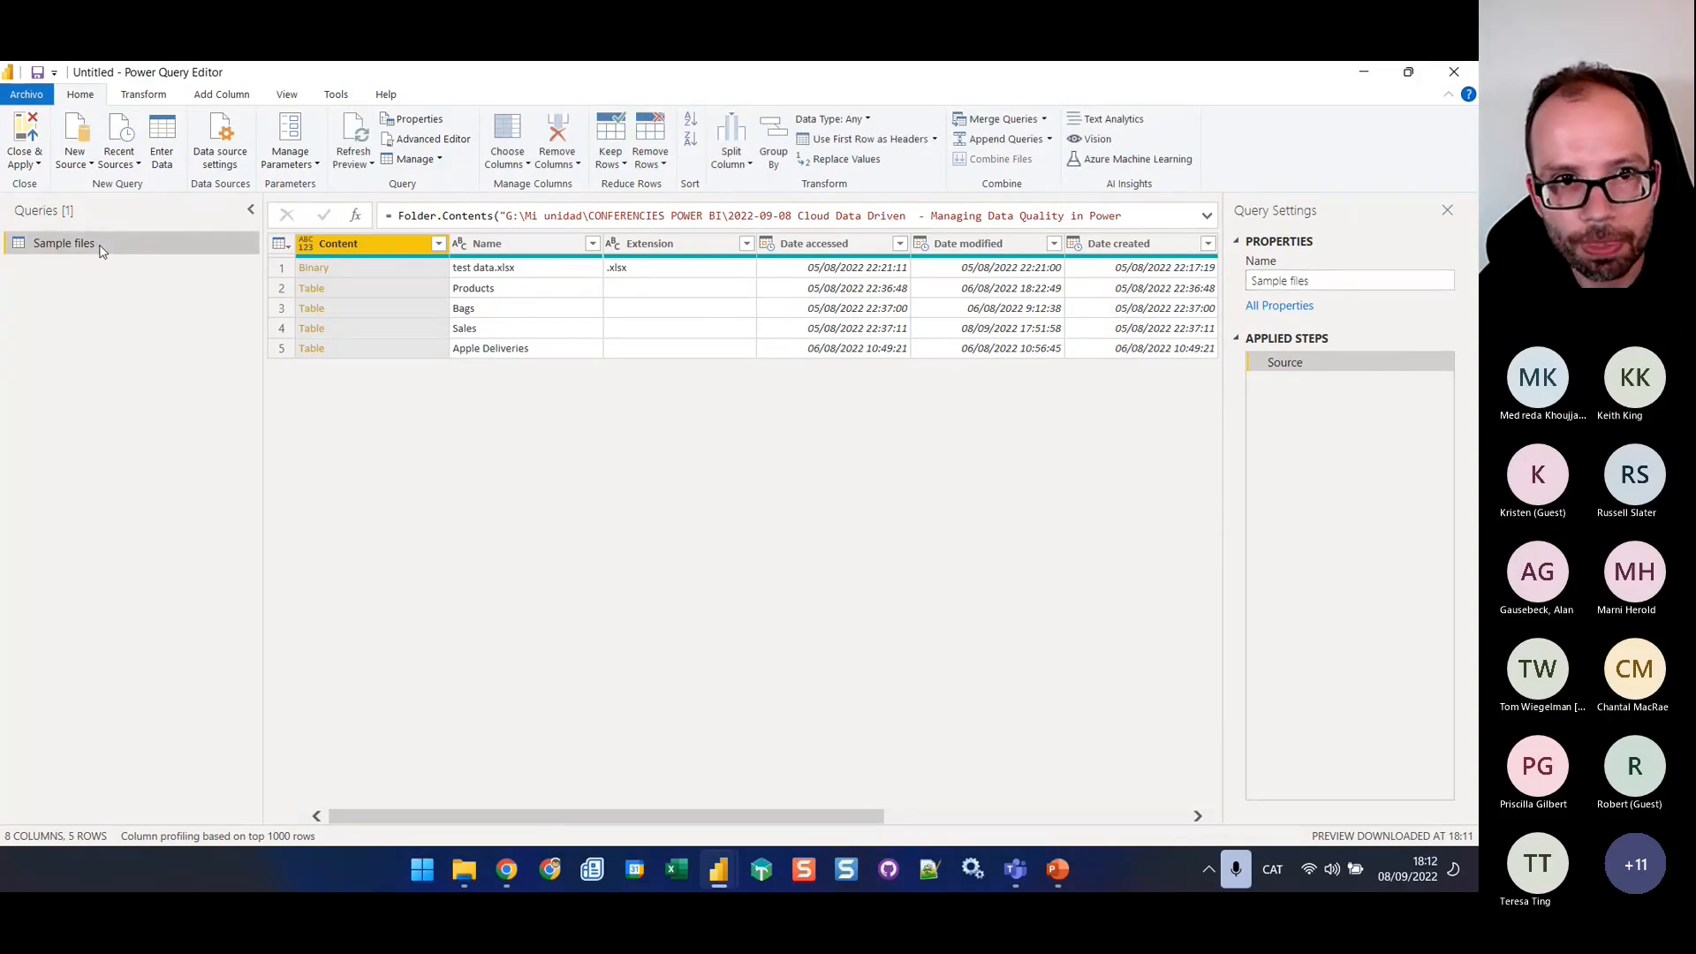
right_click(98, 246)
click(169, 355)
Create a reference to the Sample files query and drill into the Sales folder's table
right_click(102, 242)
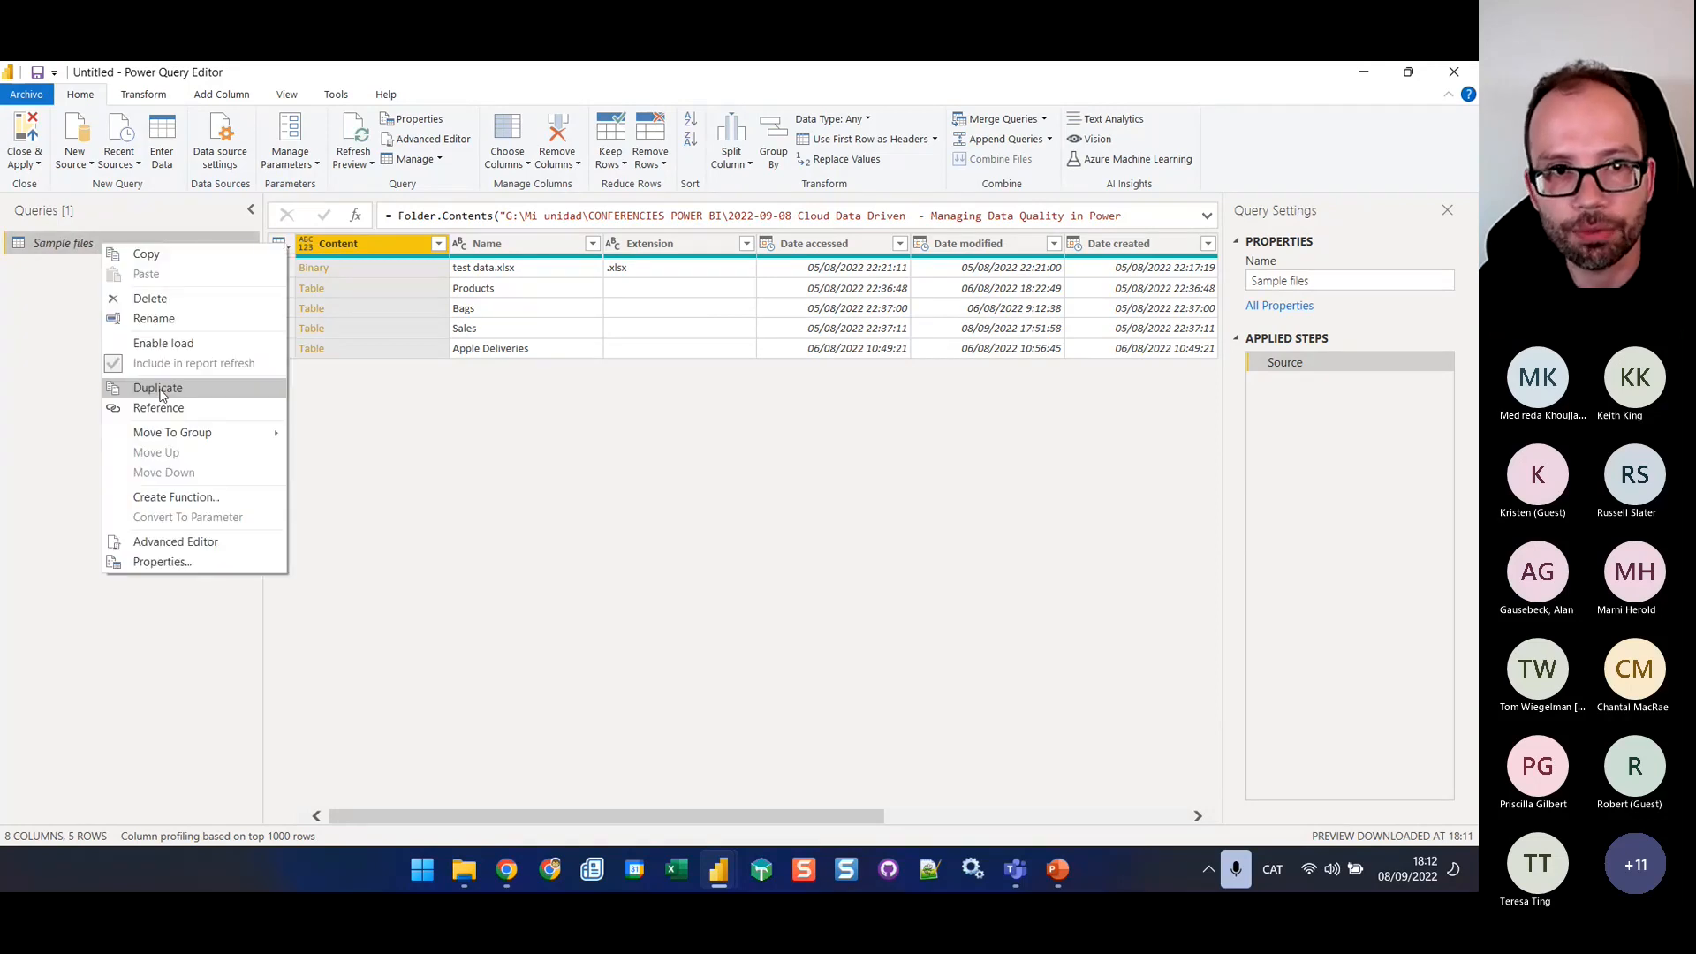
click(159, 408)
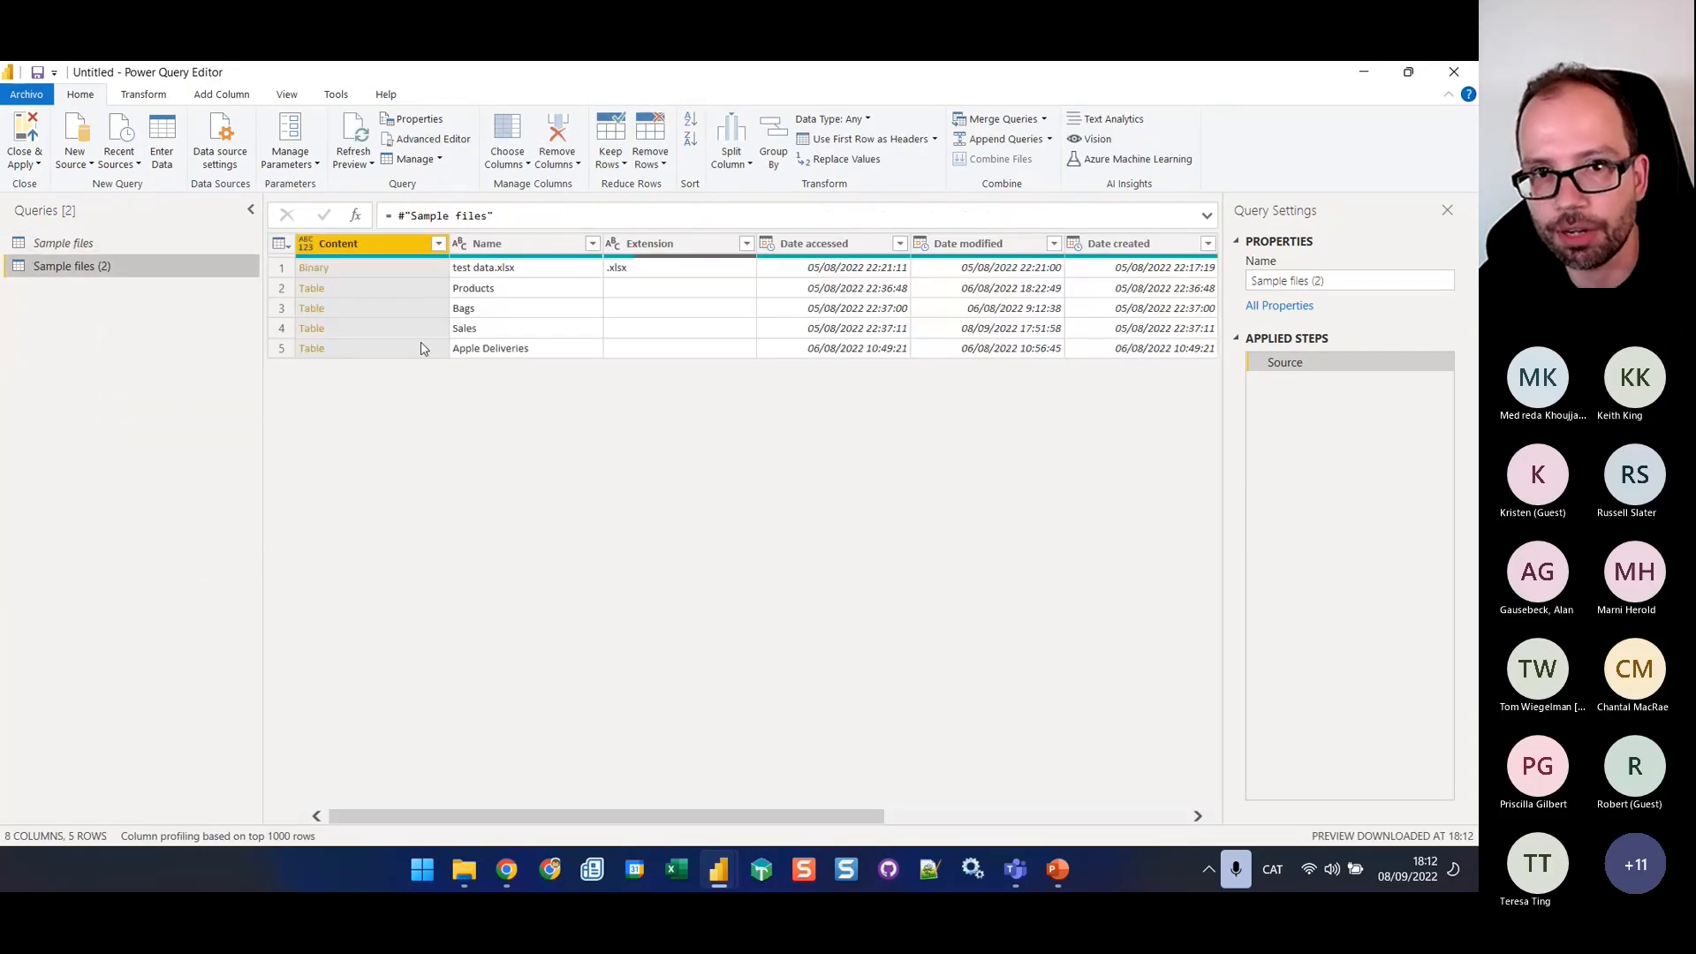
click(312, 328)
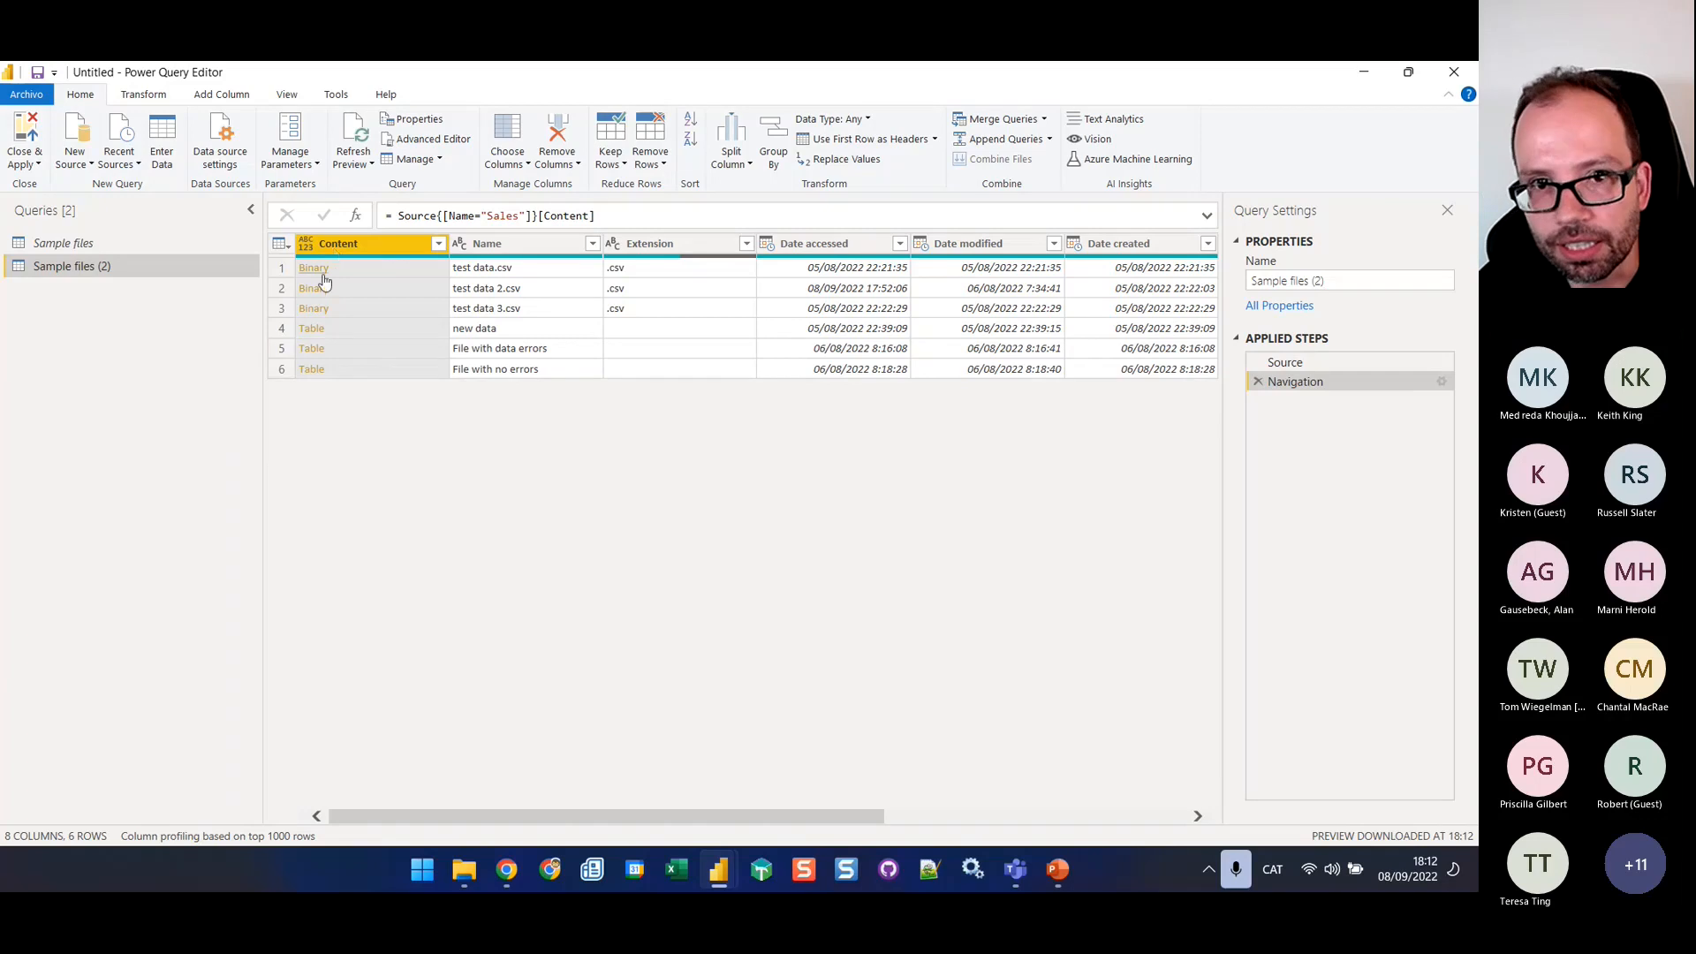
Filter the Extension column to exclude blanks and keep only .csv files
click(746, 243)
click(475, 464)
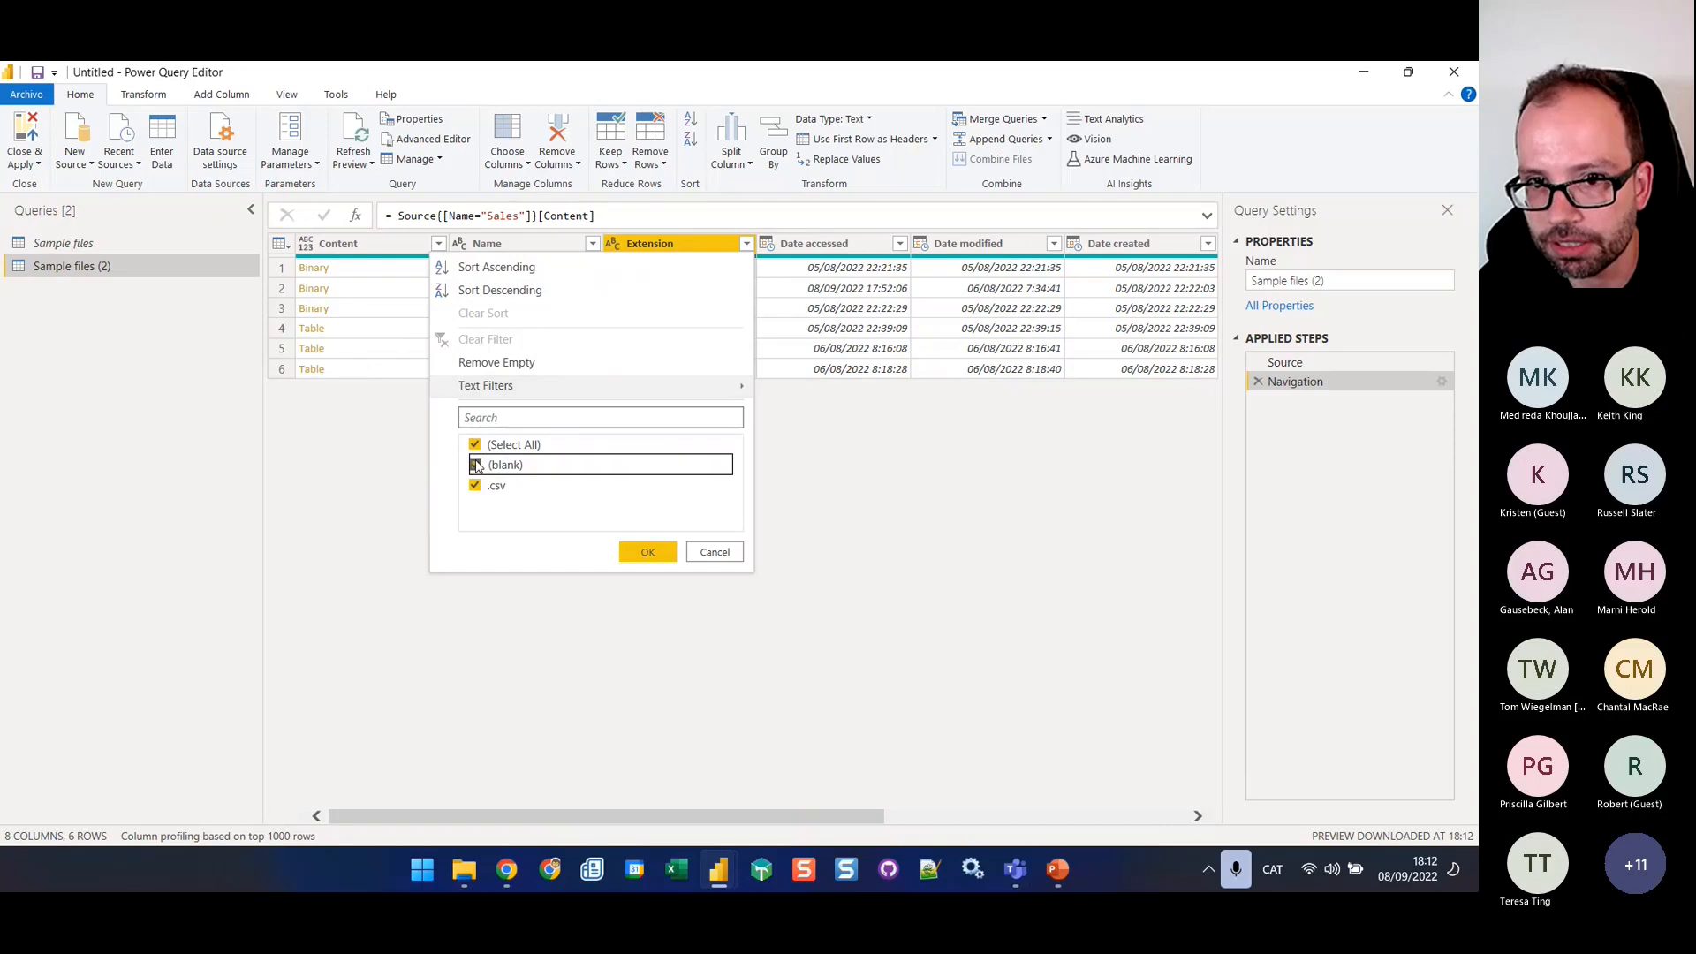
click(646, 553)
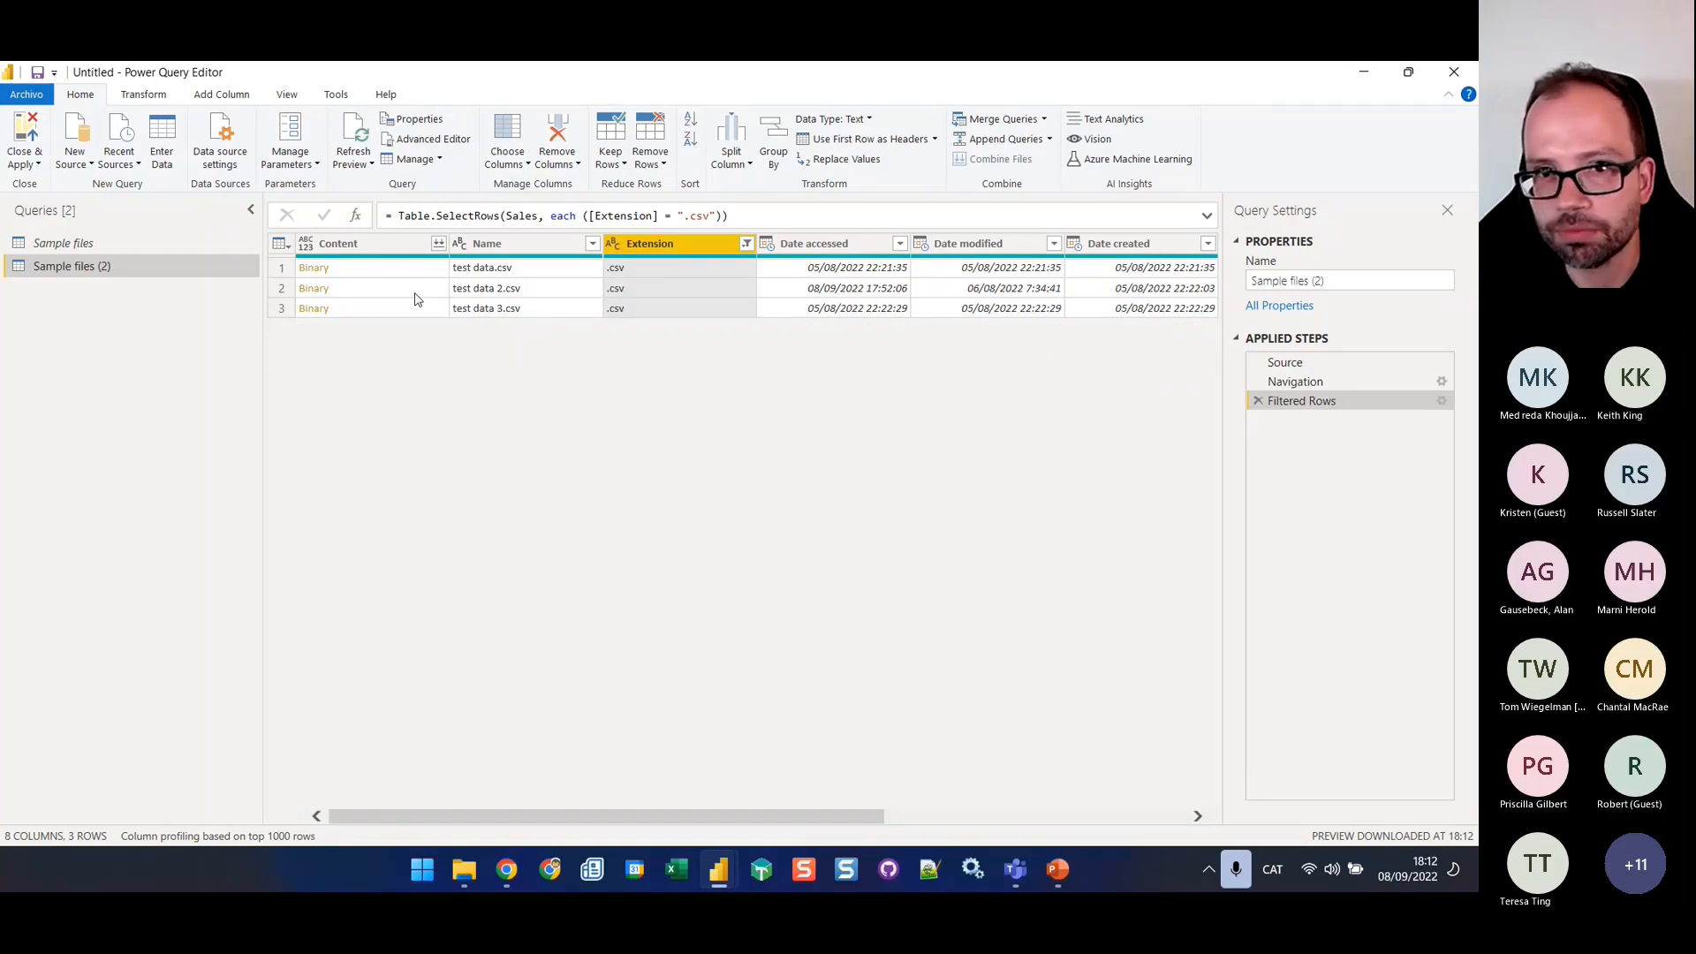
Combine the CSV files in the Content column, using the first file as sample and Semicolon as delimiter
click(440, 243)
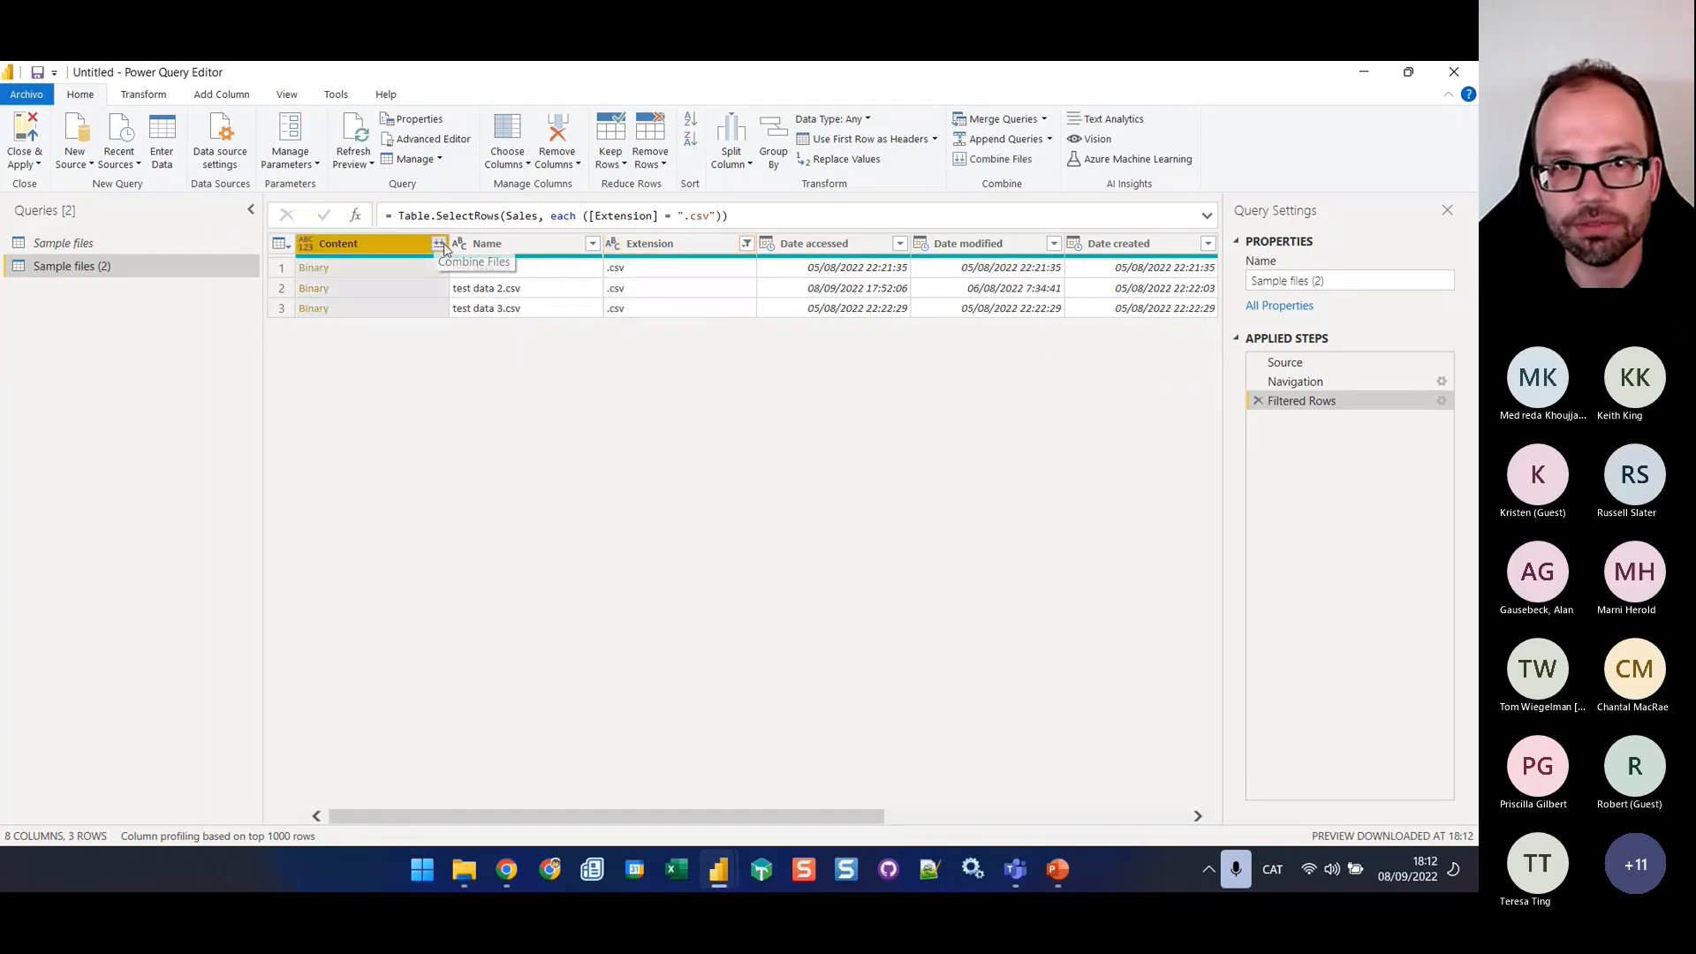
click(439, 243)
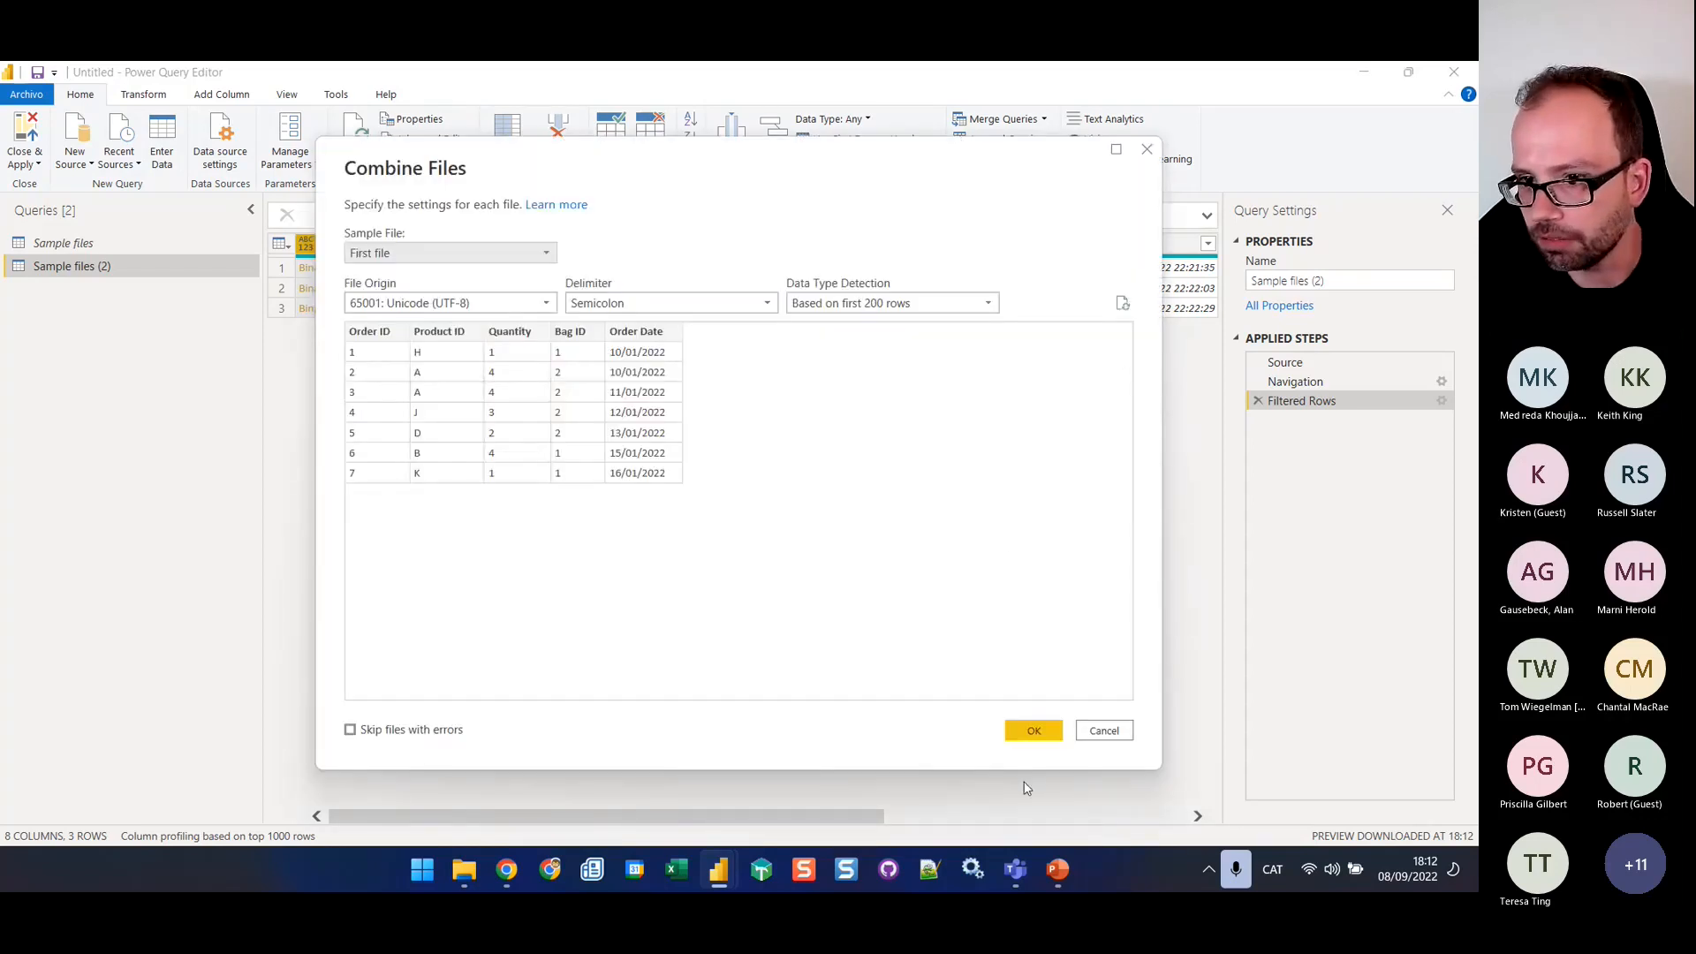
click(1038, 733)
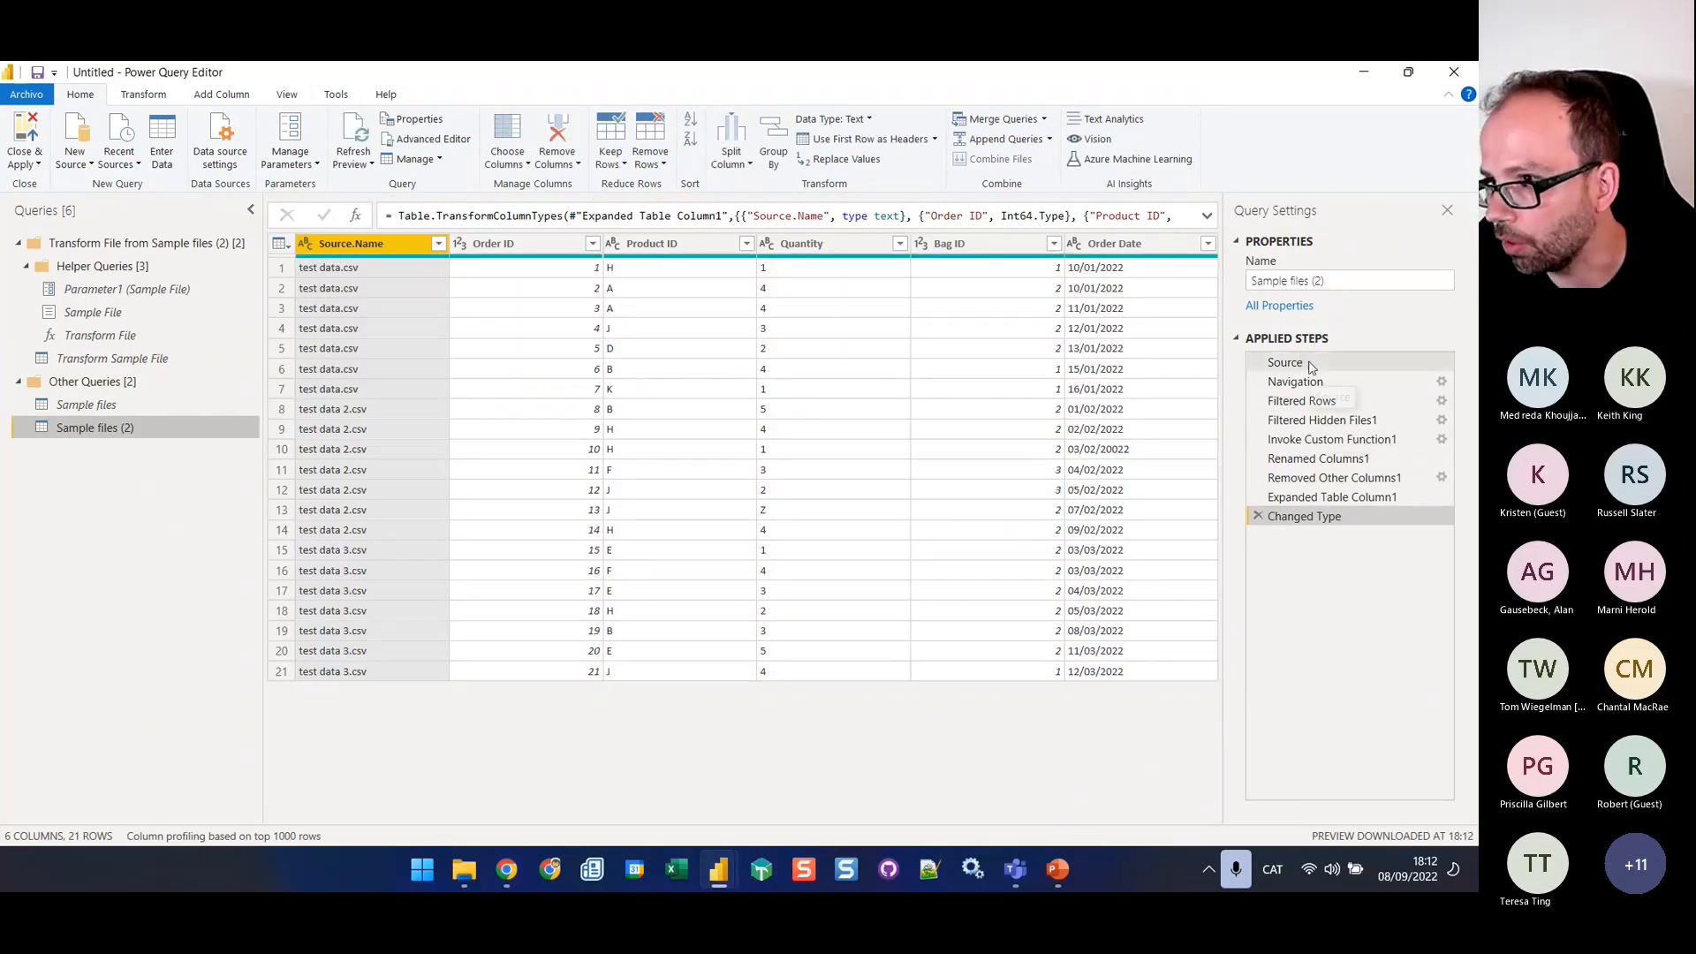
Review the Renamed Columns1, Expanded Table Column1 and Removed Other Columns1 steps of the Sample files (2) query
click(1334, 459)
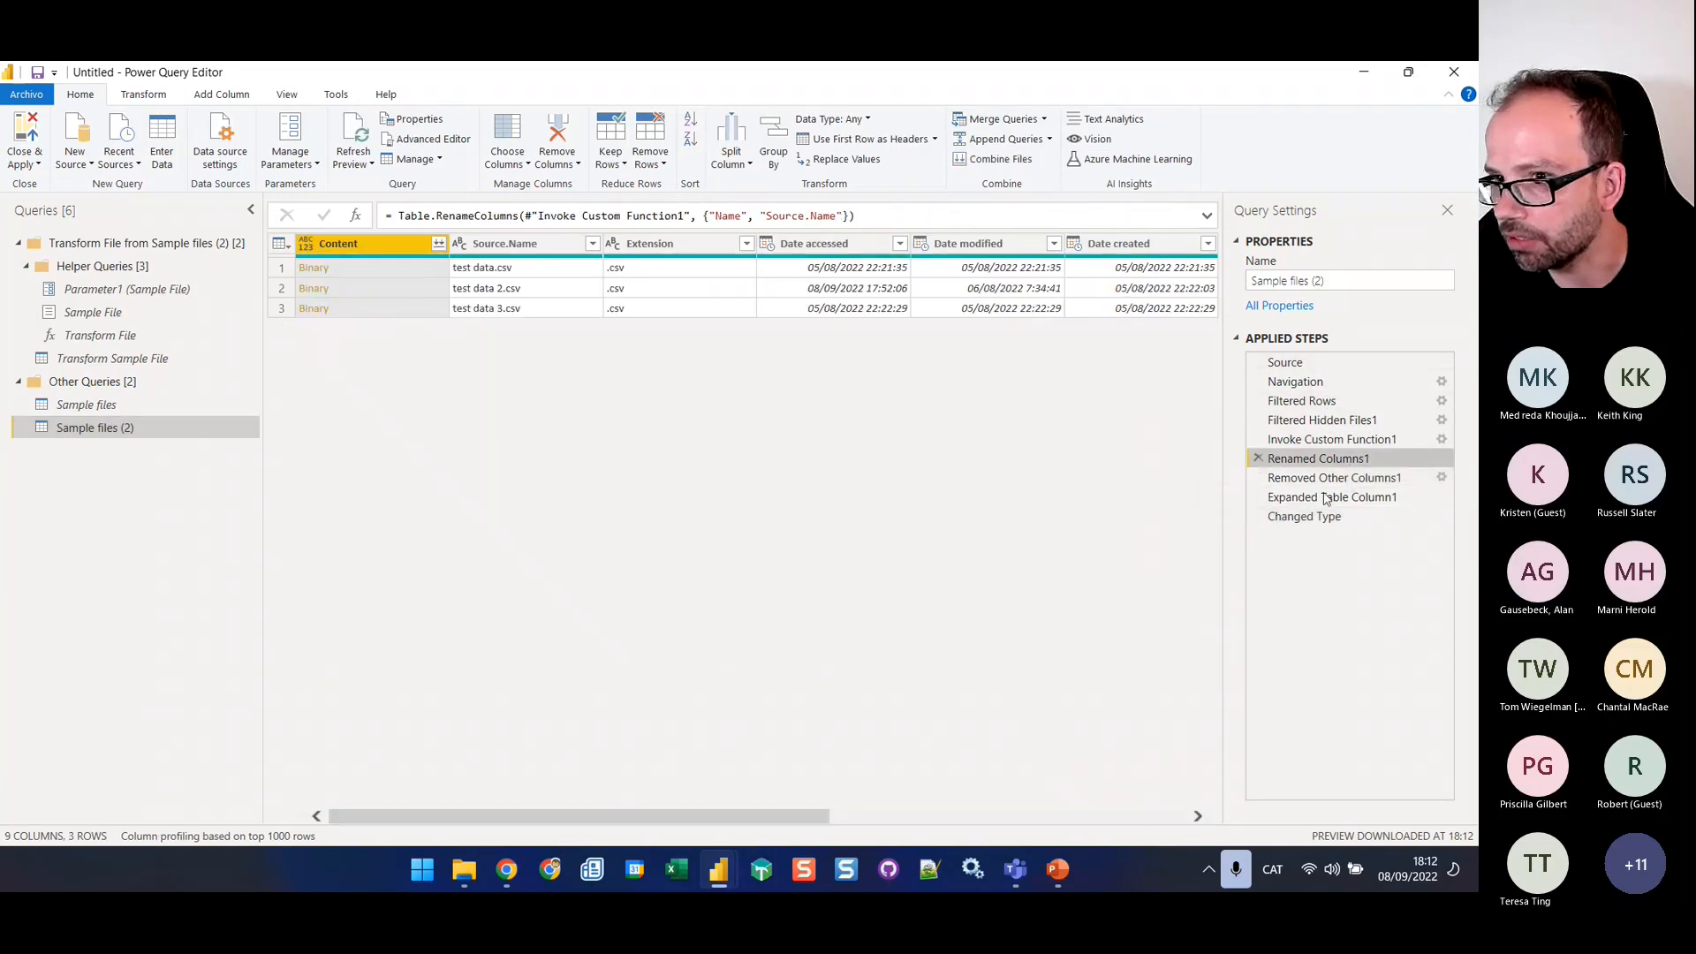
click(1323, 497)
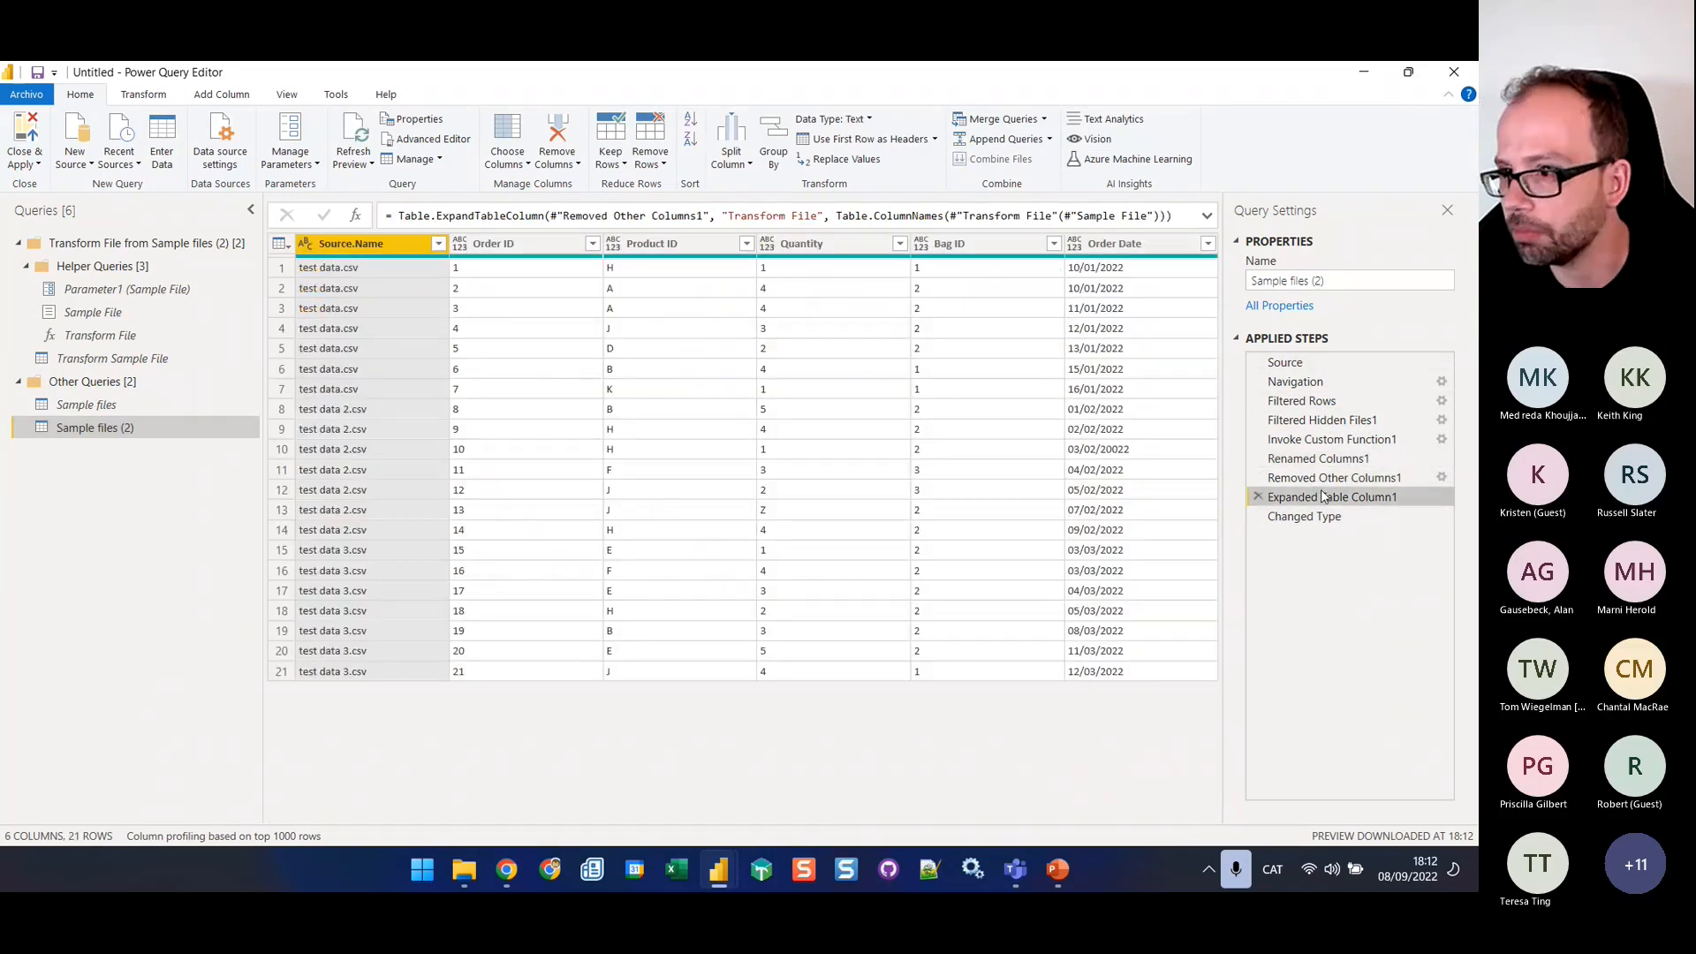
click(1314, 479)
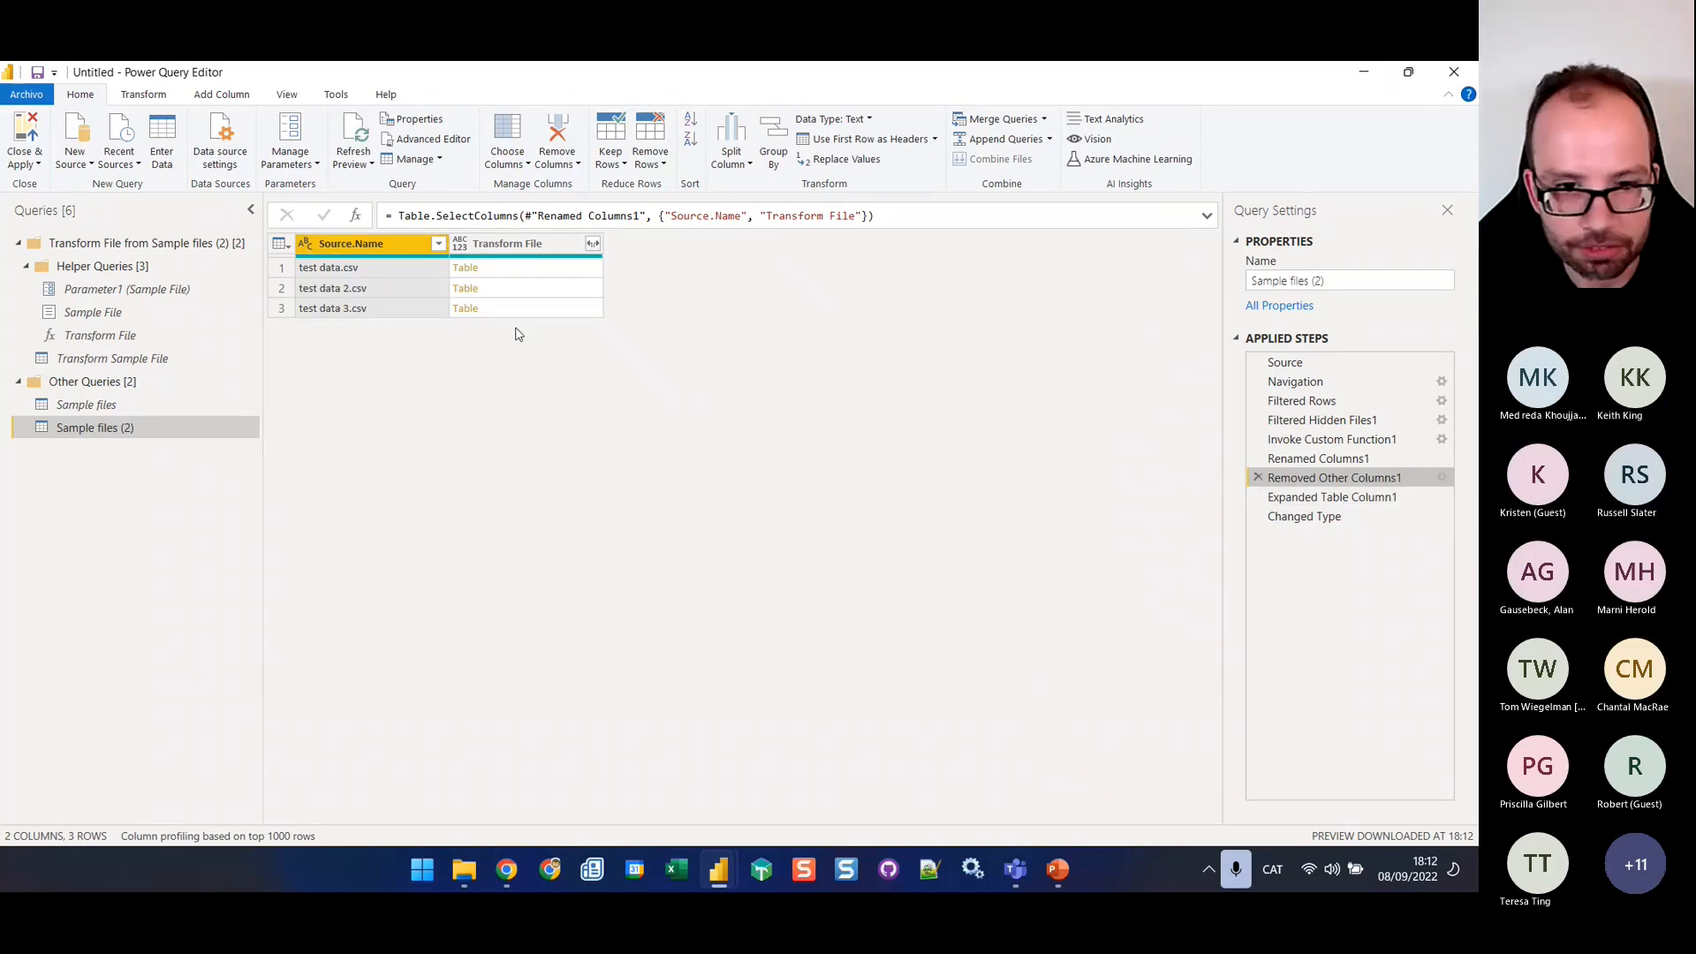
Switch to File Explorer and check the File with data errors folder inside the Sales folder
click(465, 874)
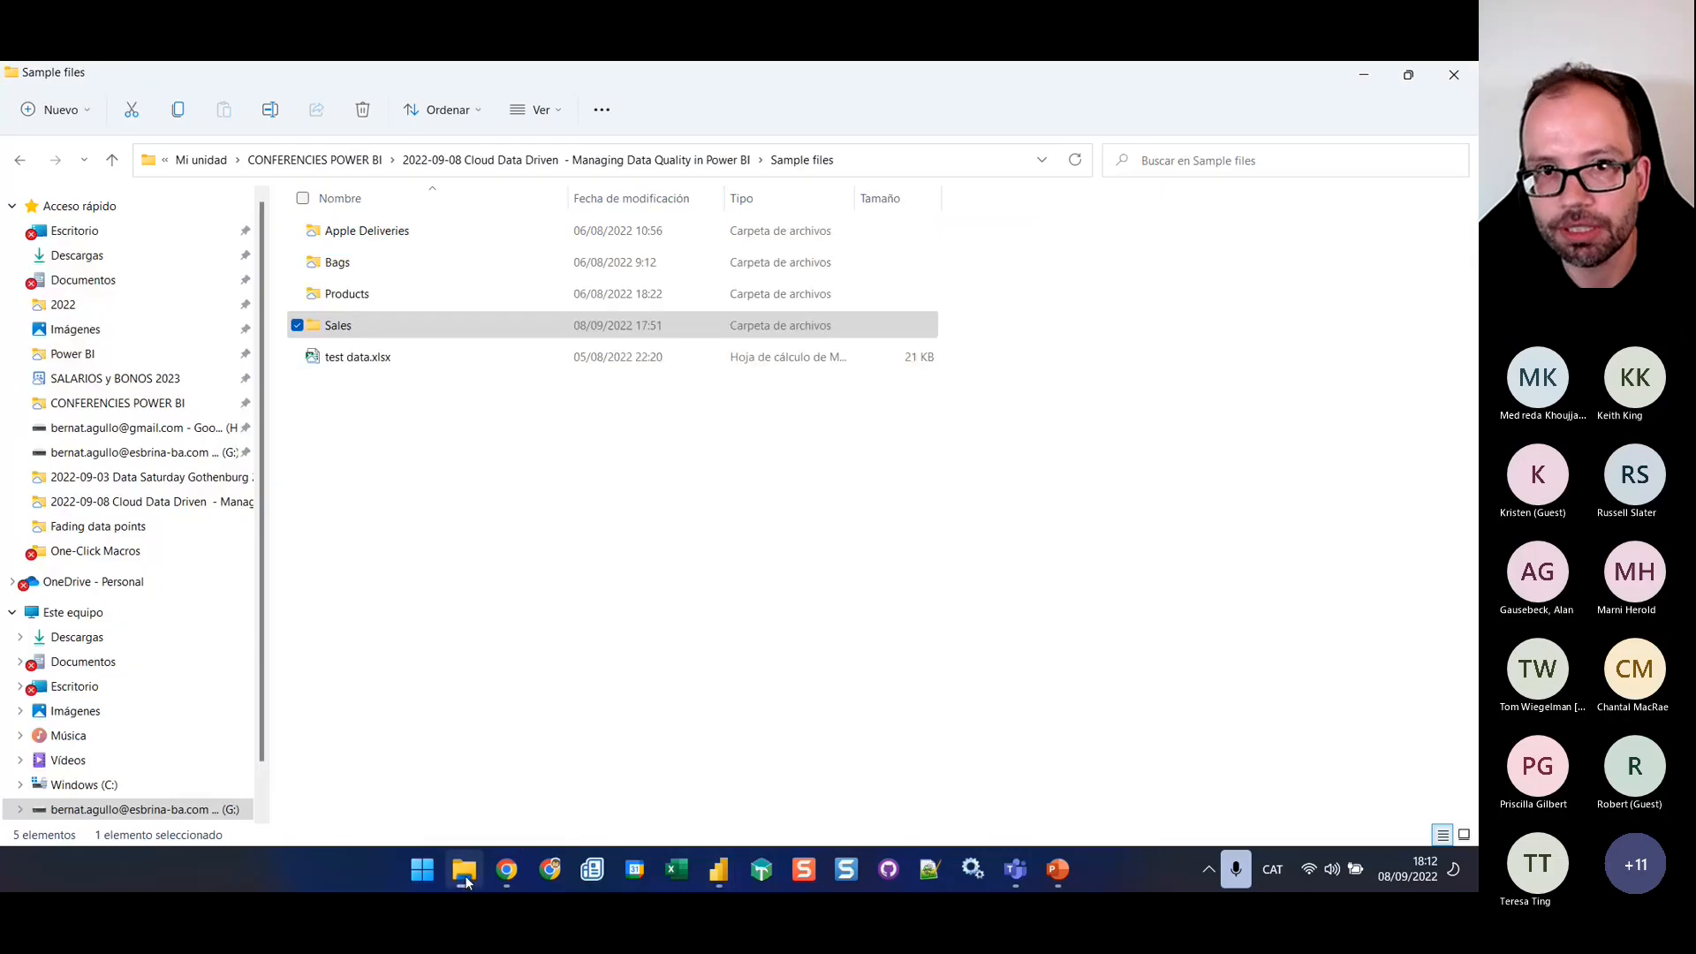
double_click(336, 327)
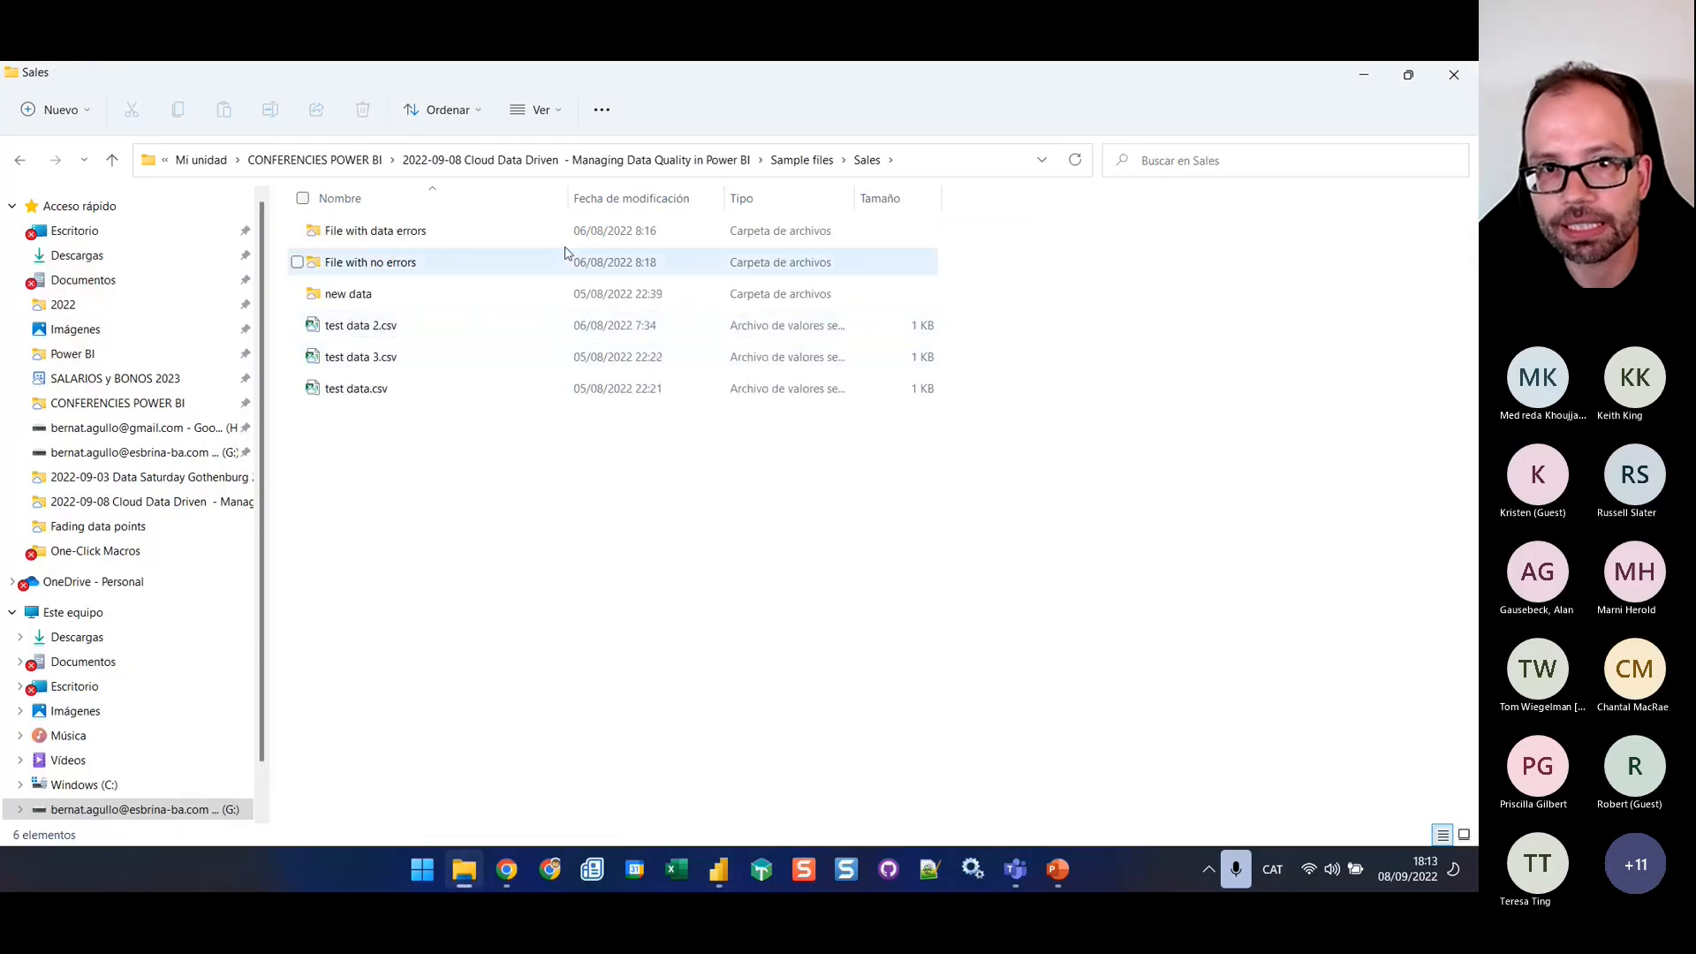
double_click(417, 231)
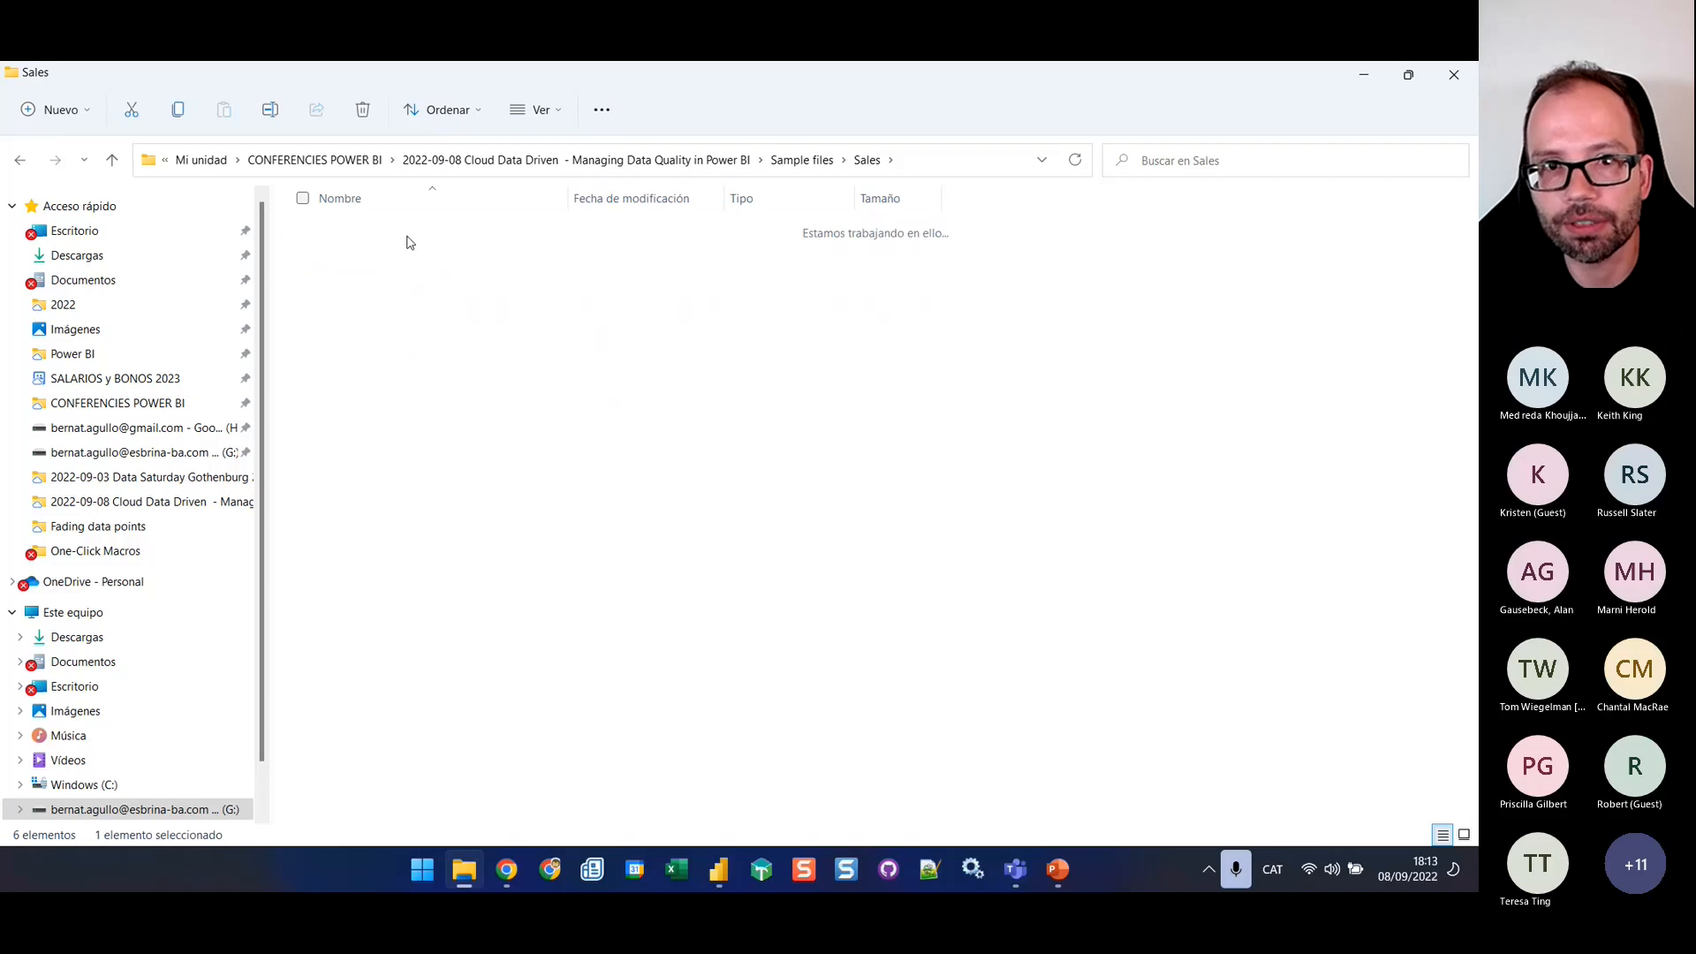
click(389, 232)
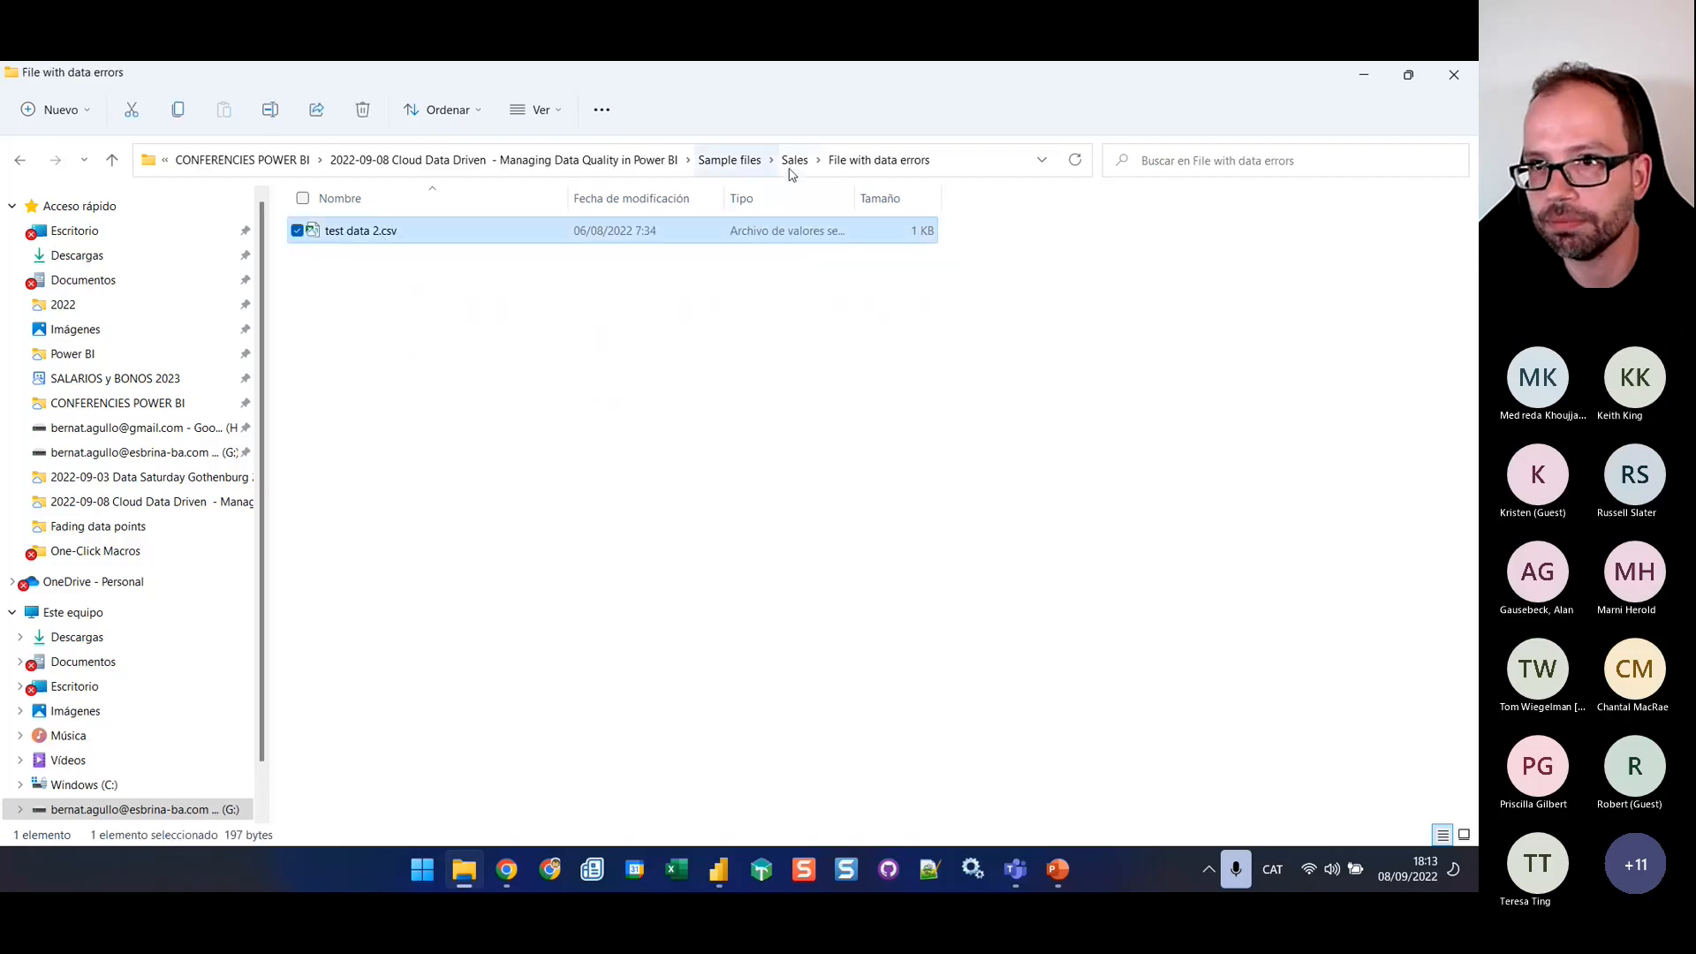
click(793, 162)
Copy test data 4.csv from the new data subfolder into the Sales folder
click(378, 299)
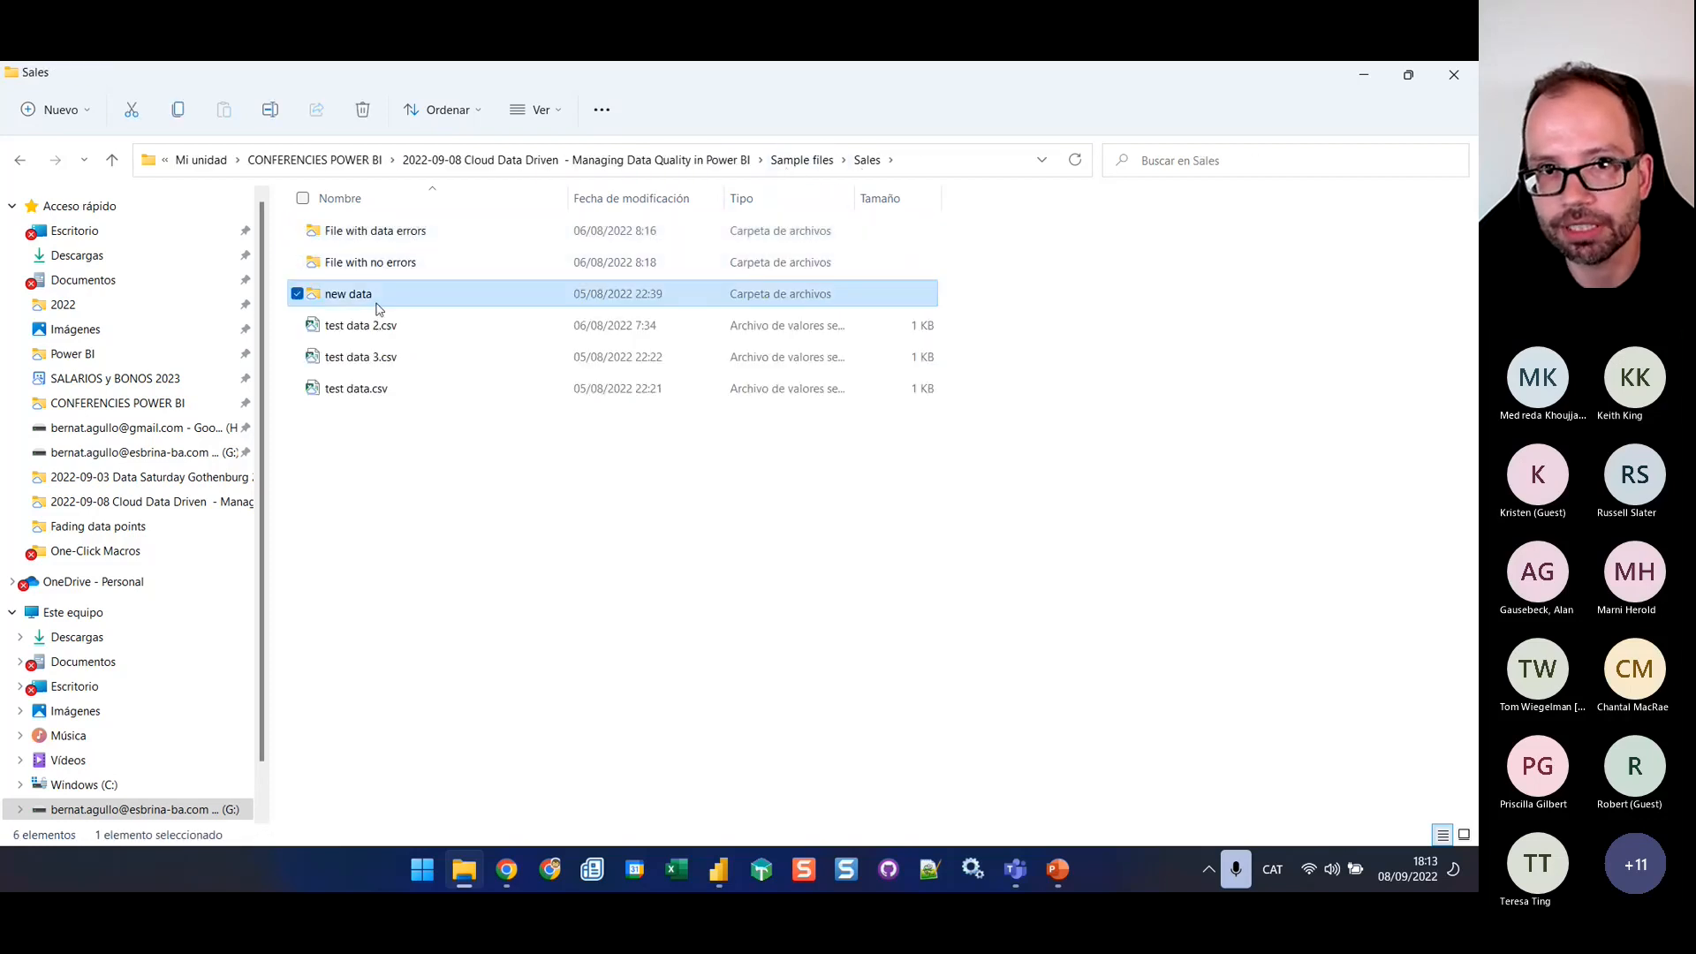
double_click(378, 303)
click(362, 231)
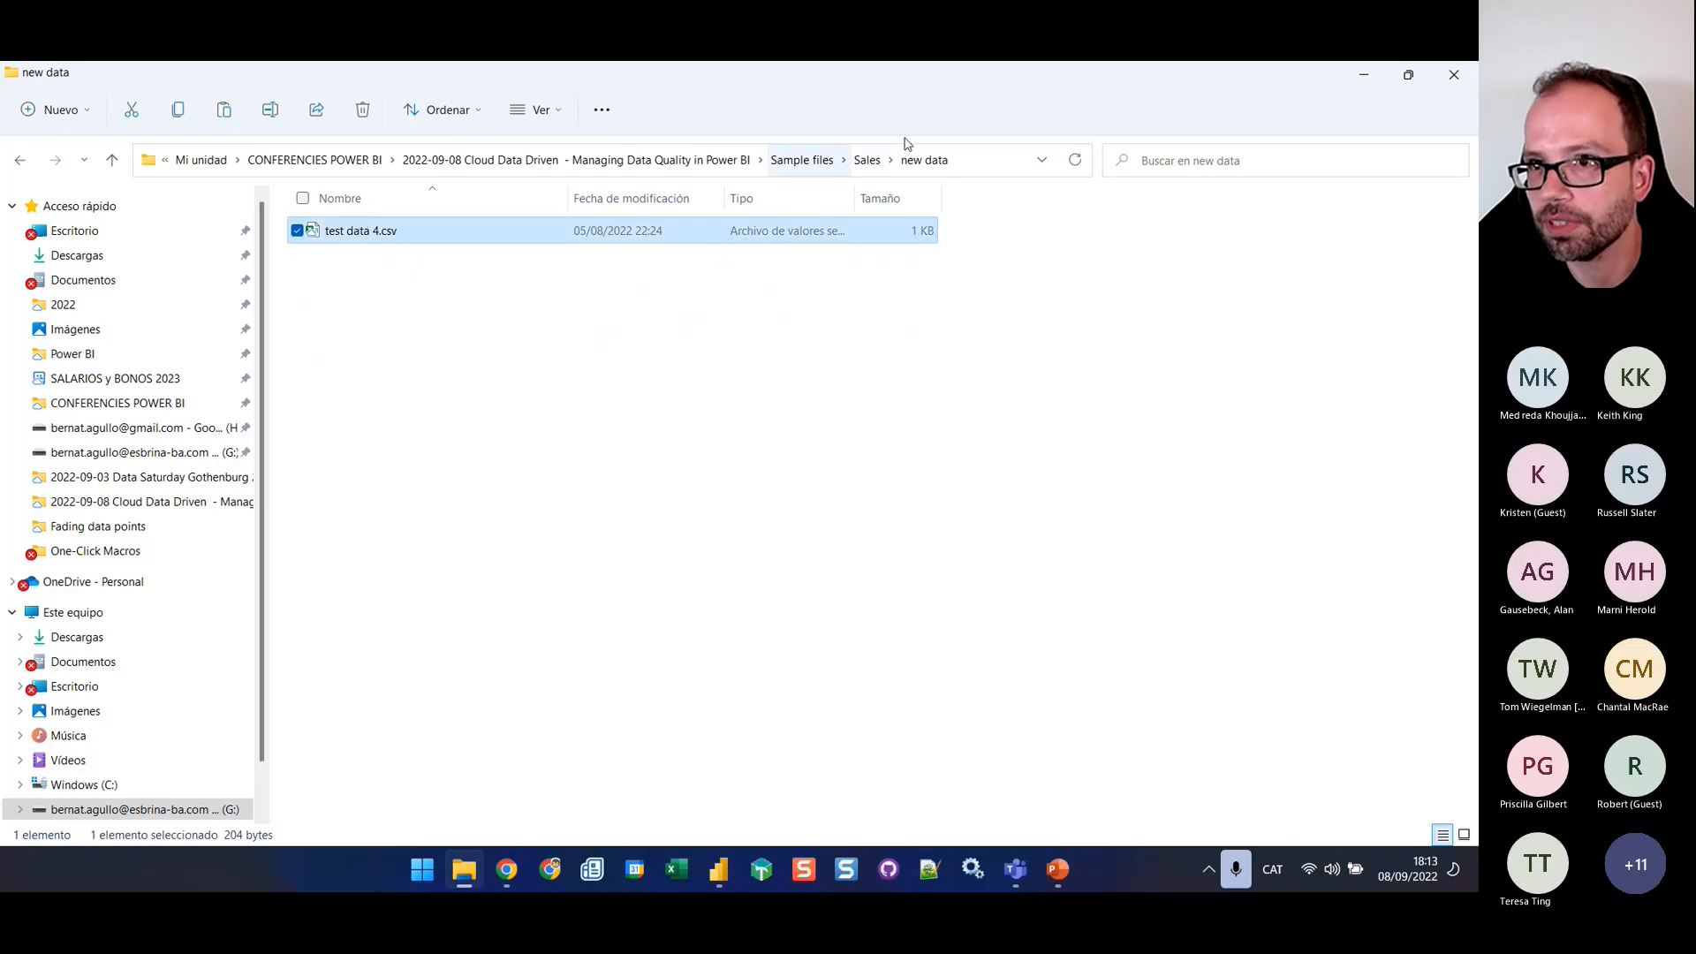
click(867, 159)
click(318, 421)
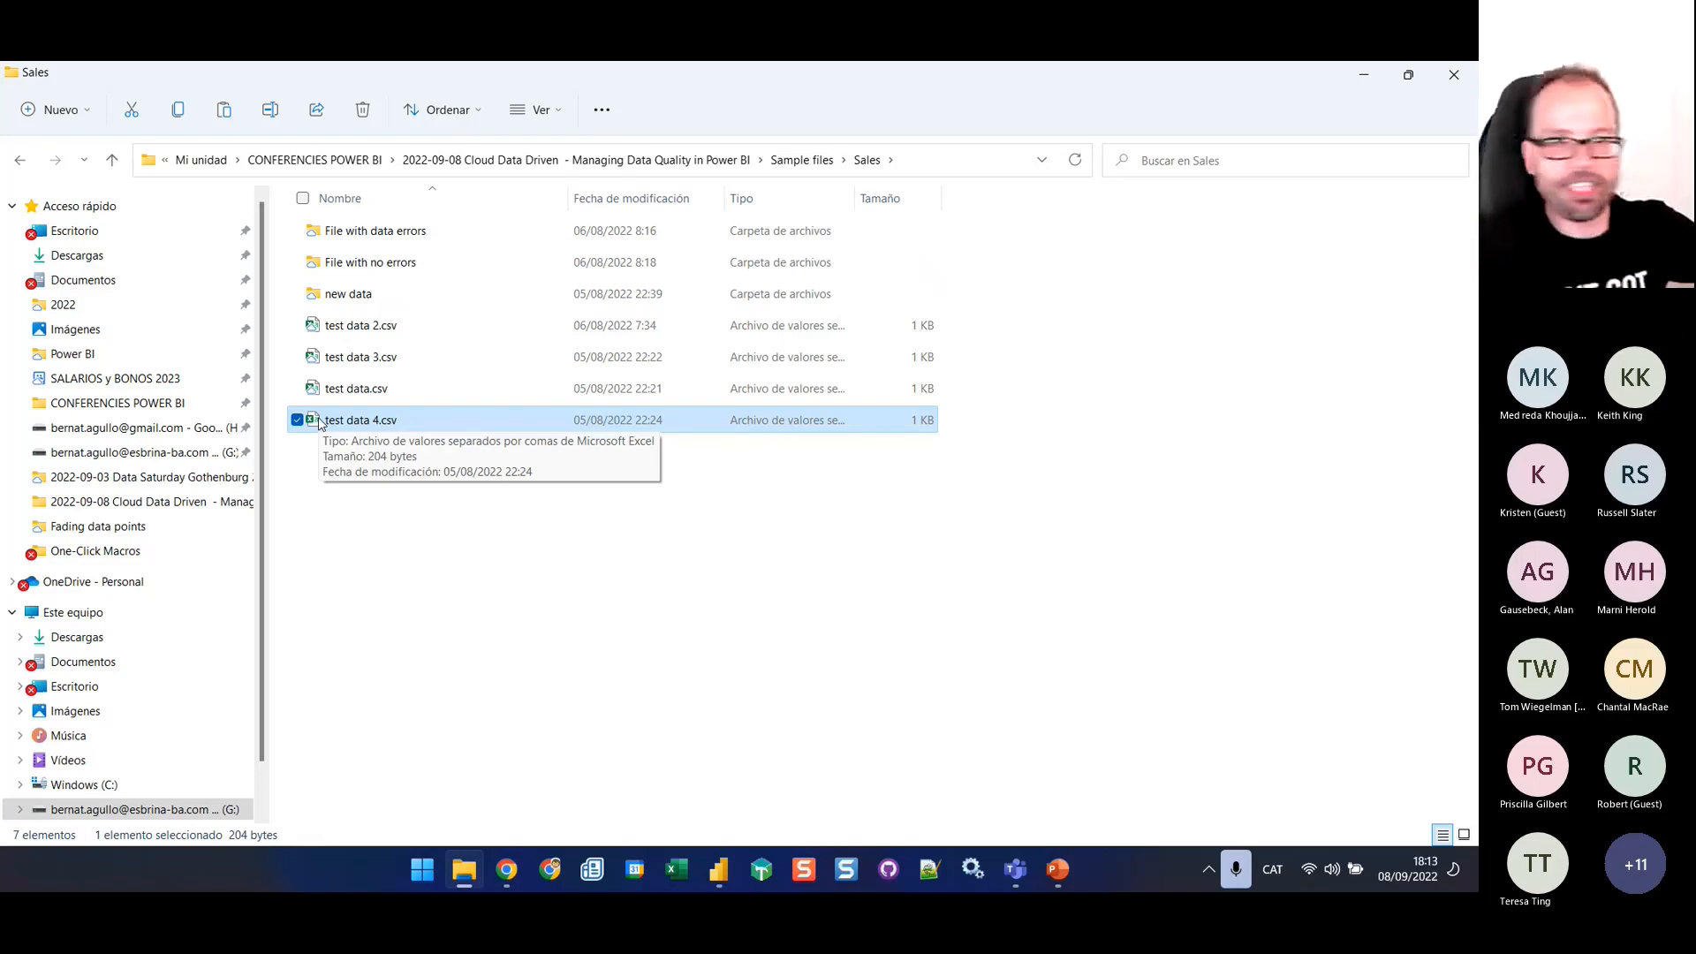
click(448, 537)
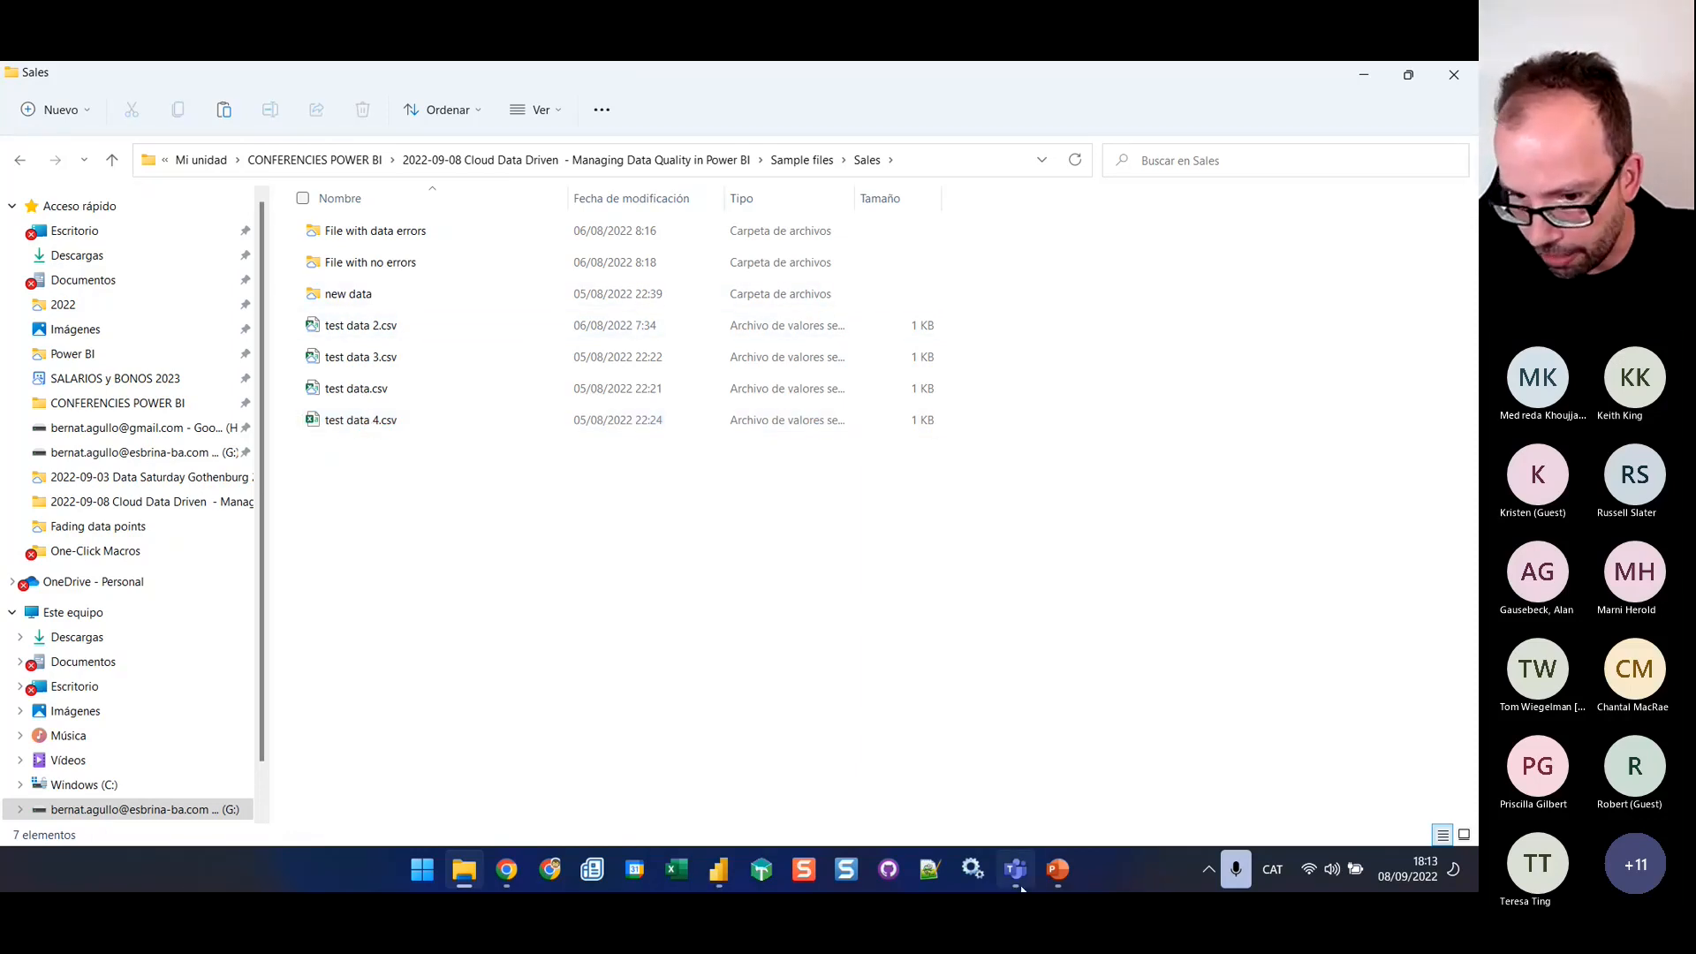
Switch back to the Power Query Editor and refresh the preview of the Sample files (2) query
click(719, 873)
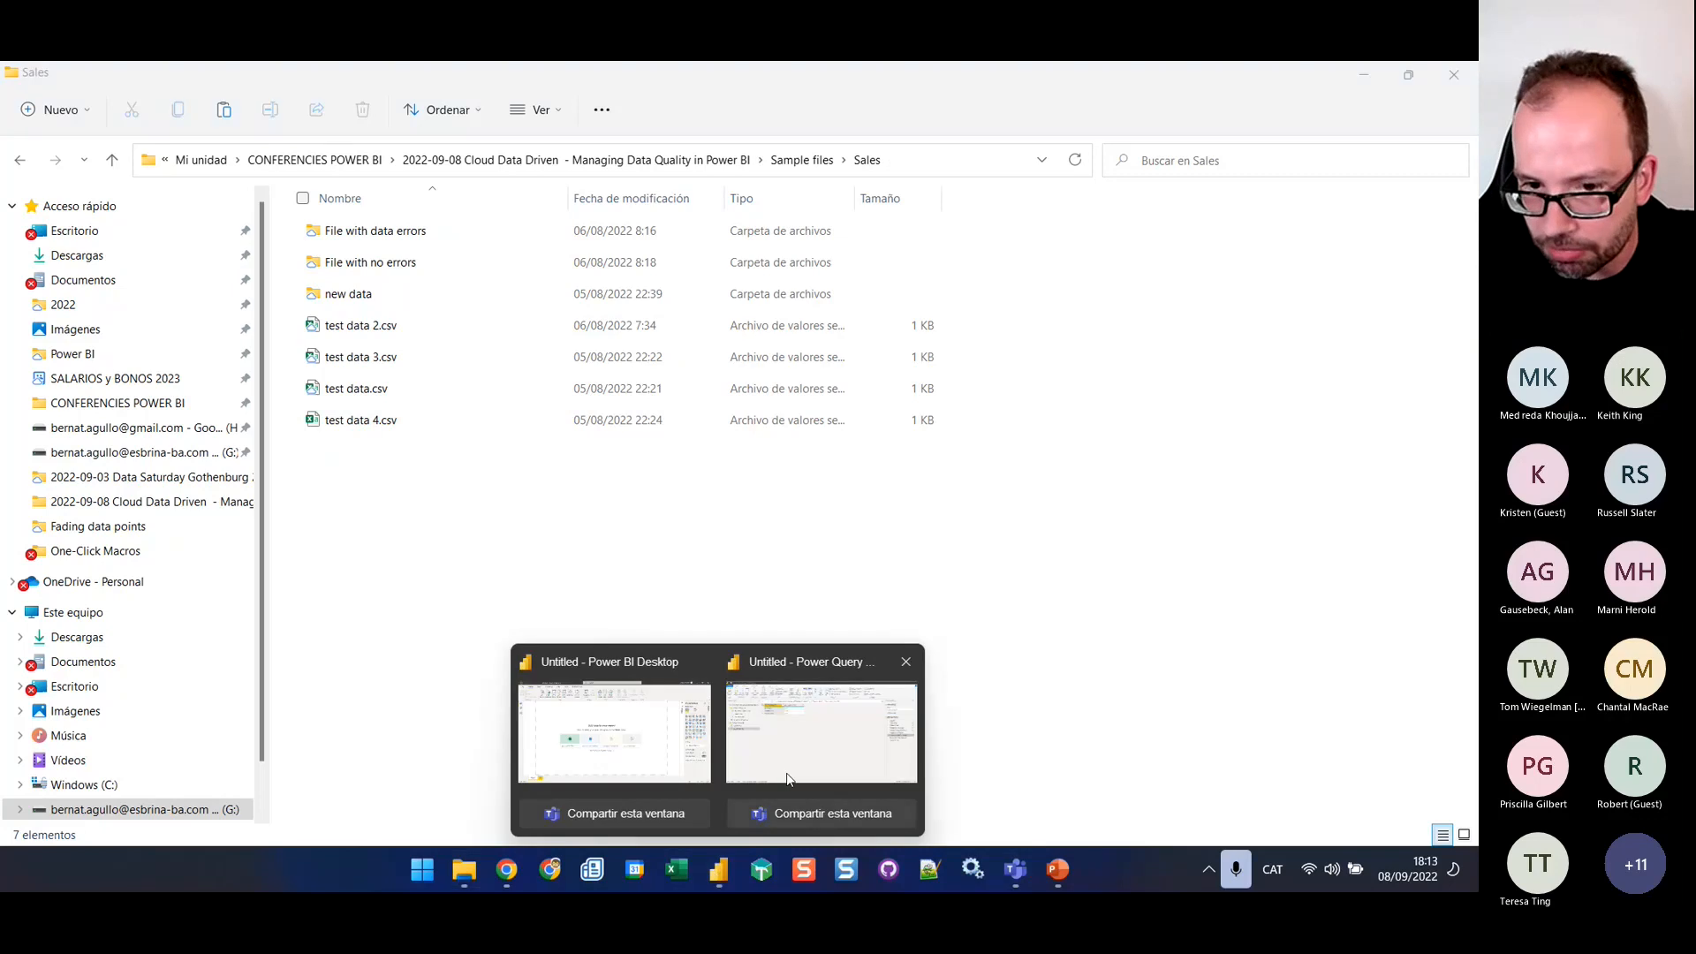
click(822, 732)
click(354, 141)
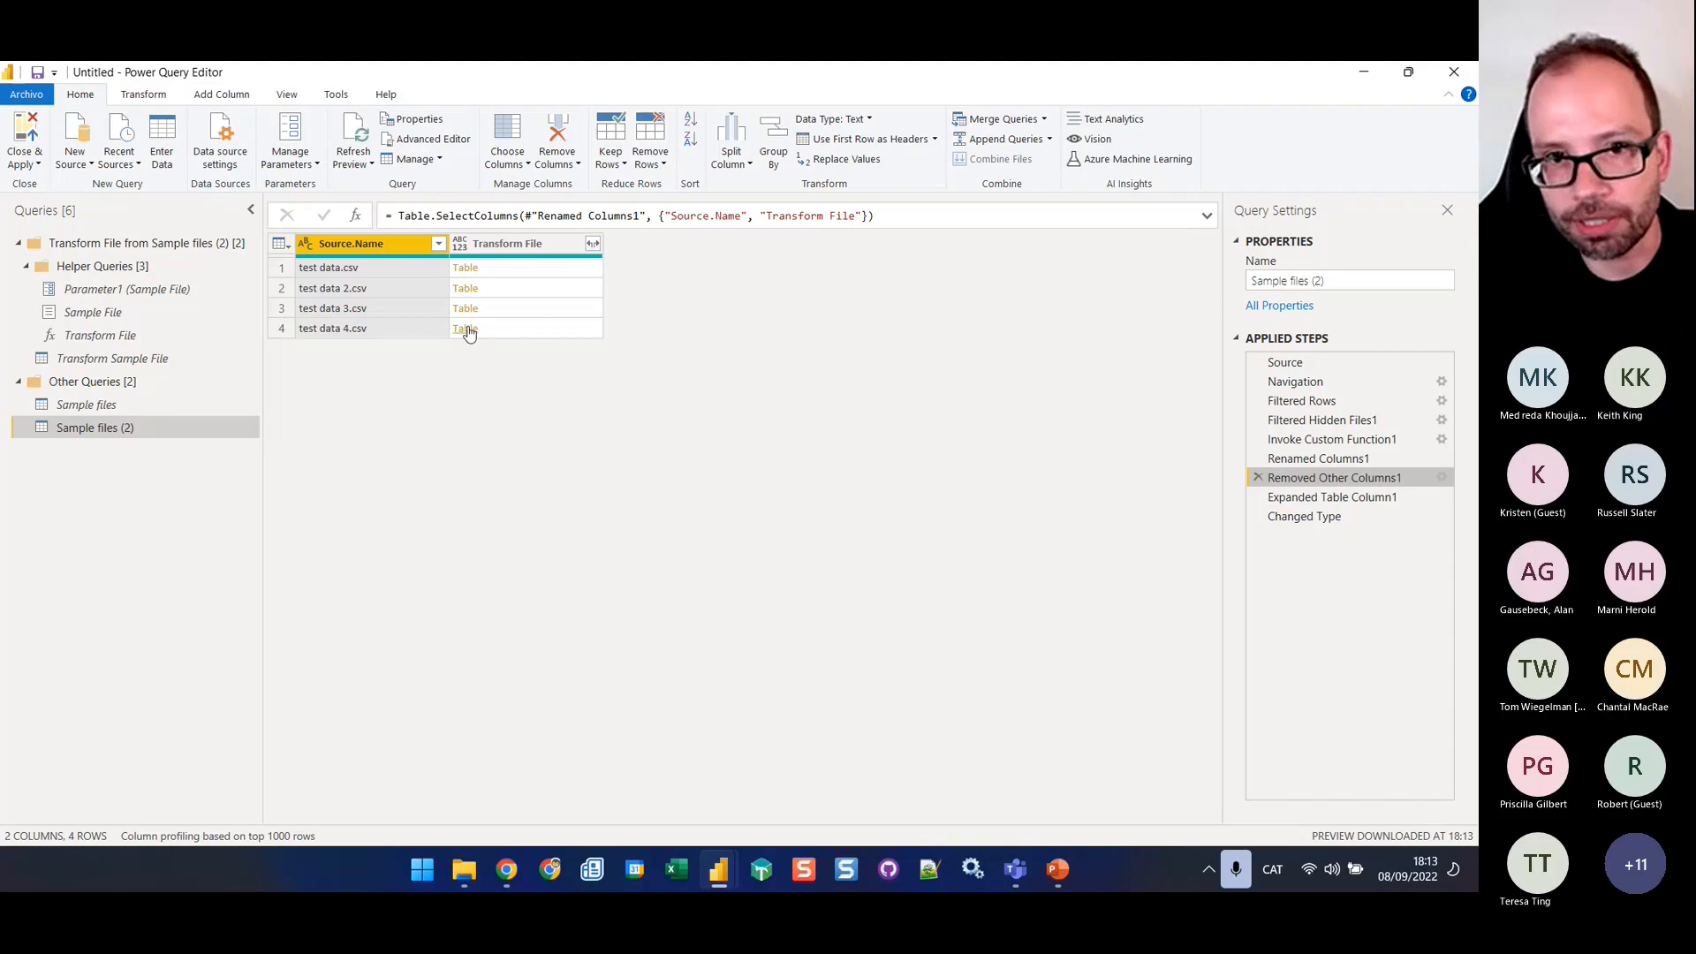
Detect the data types of all columns from Order ID to Order Date in the Transform Sample File query
click(100, 338)
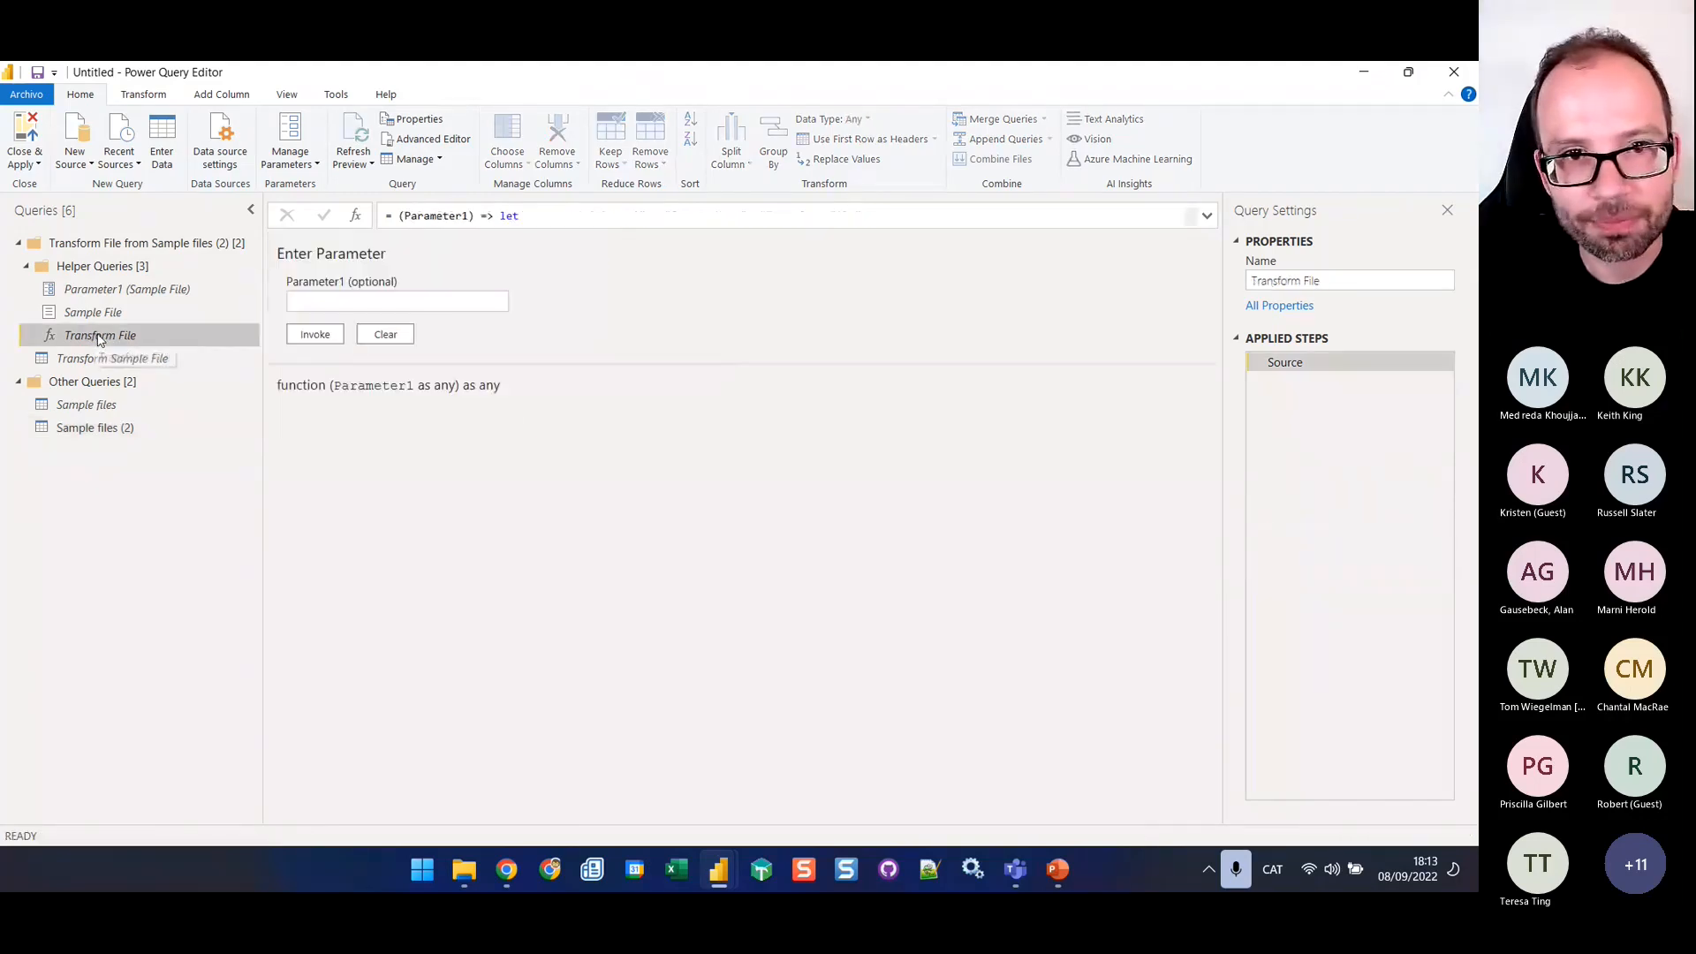
click(132, 360)
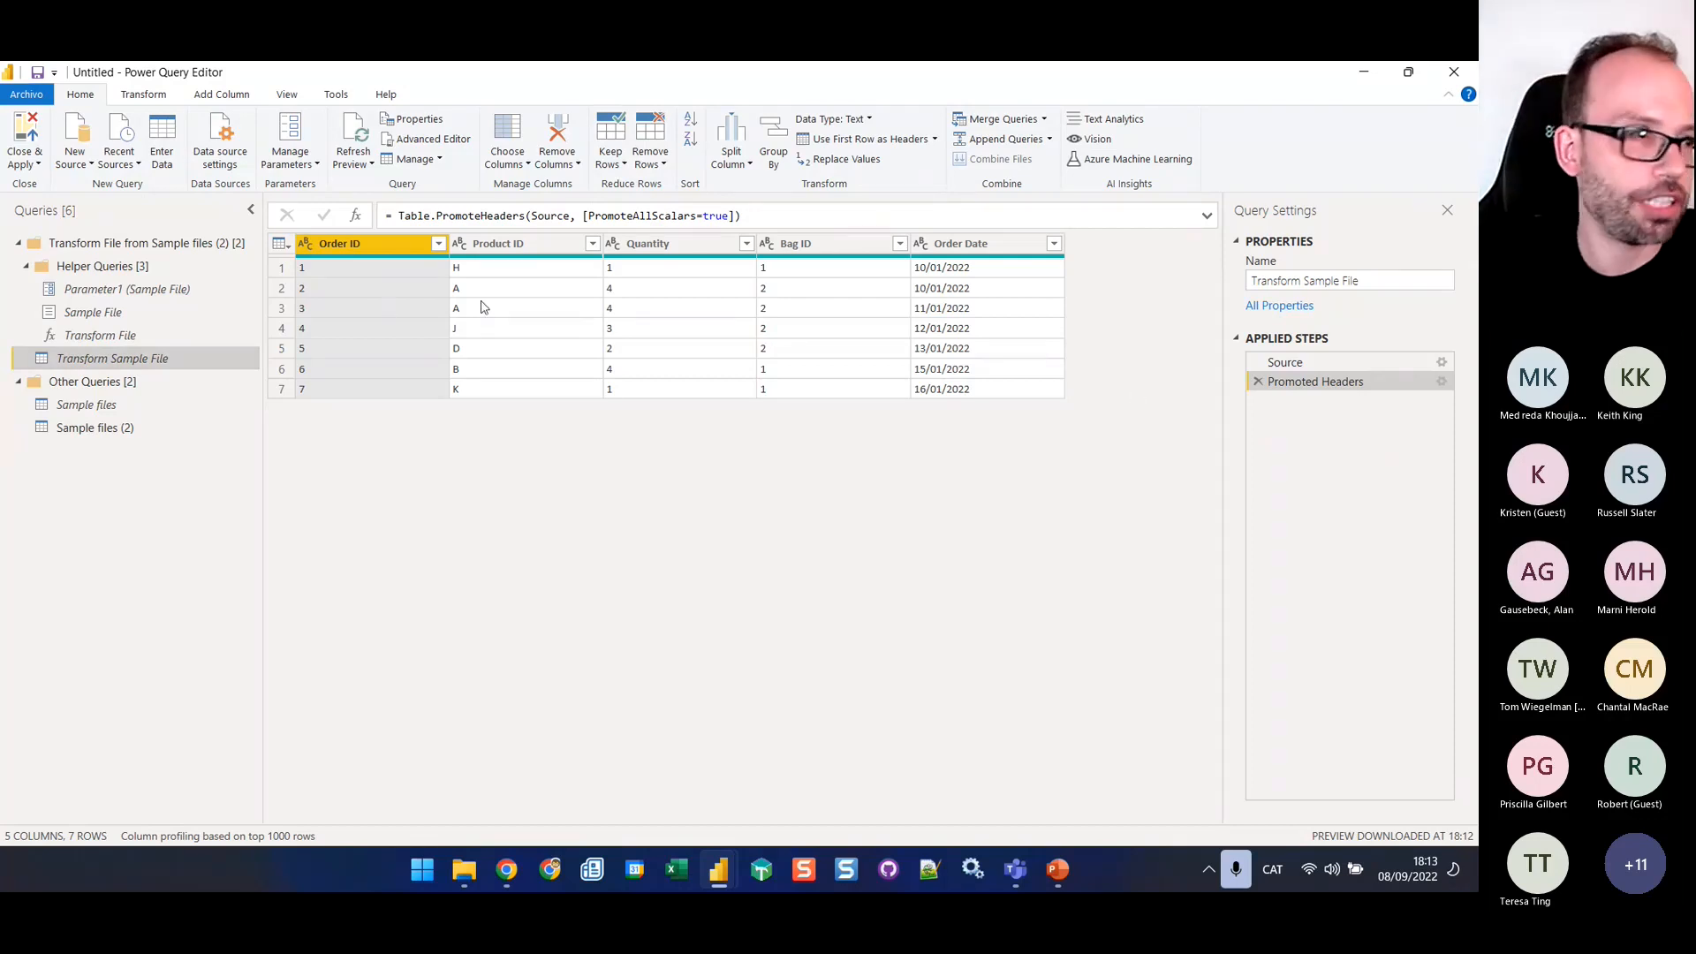
click(138, 95)
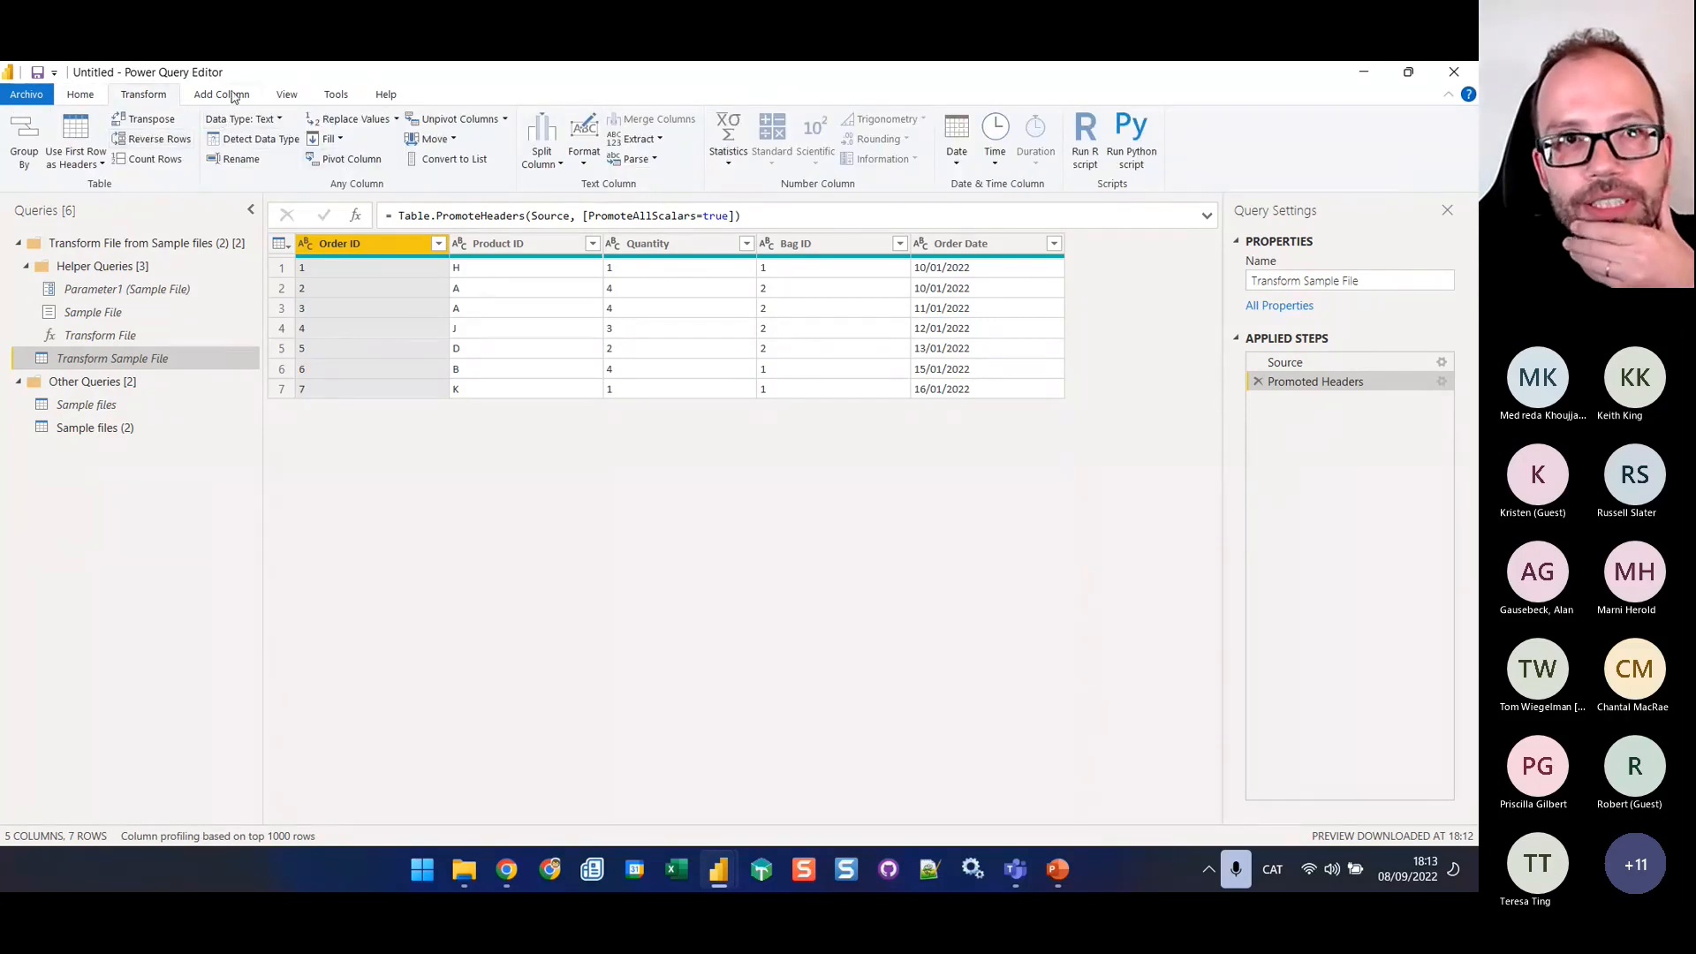
click(280, 245)
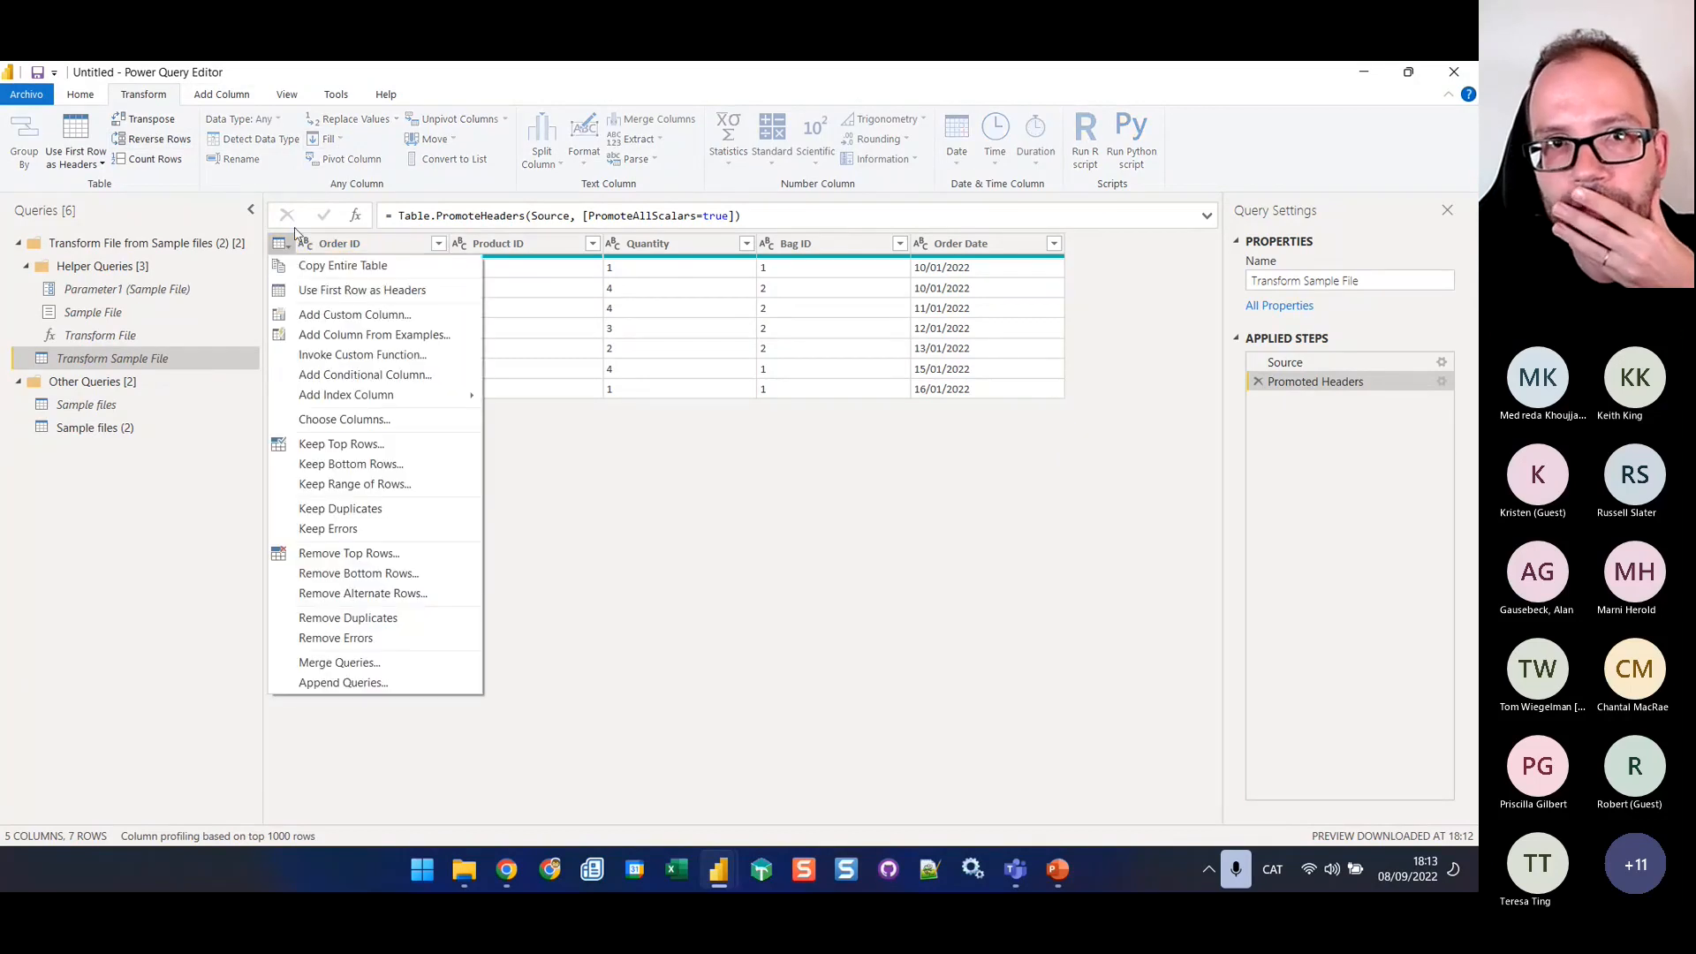
click(478, 178)
click(336, 244)
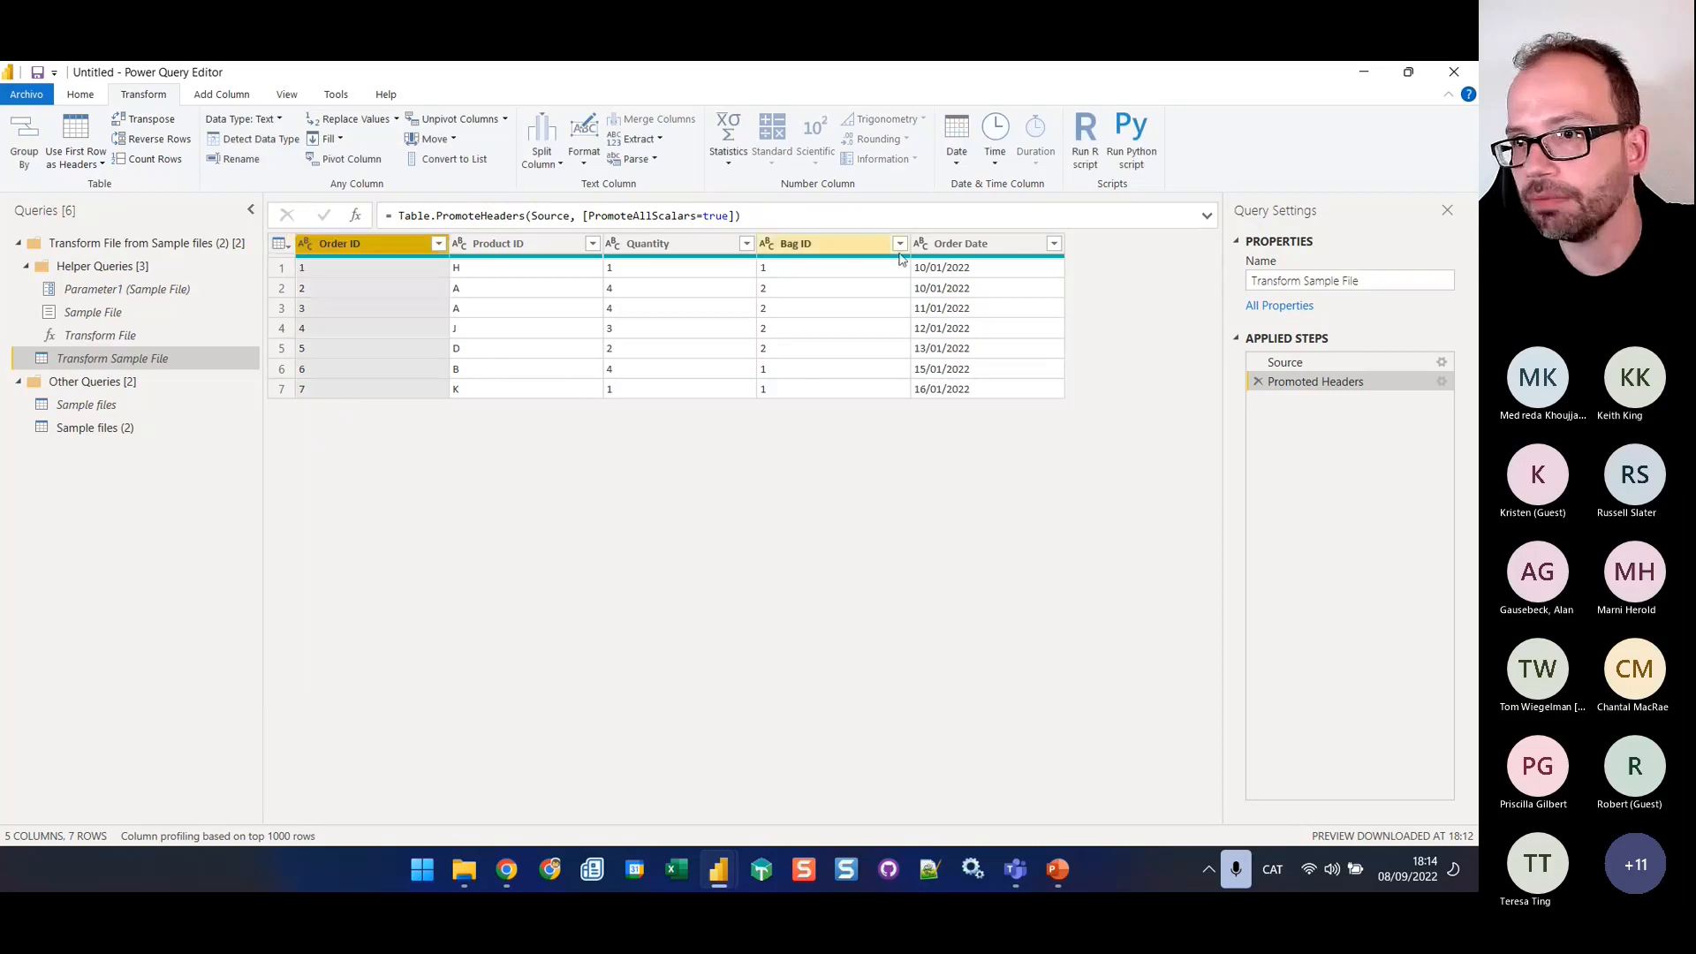
shift+click(935, 248)
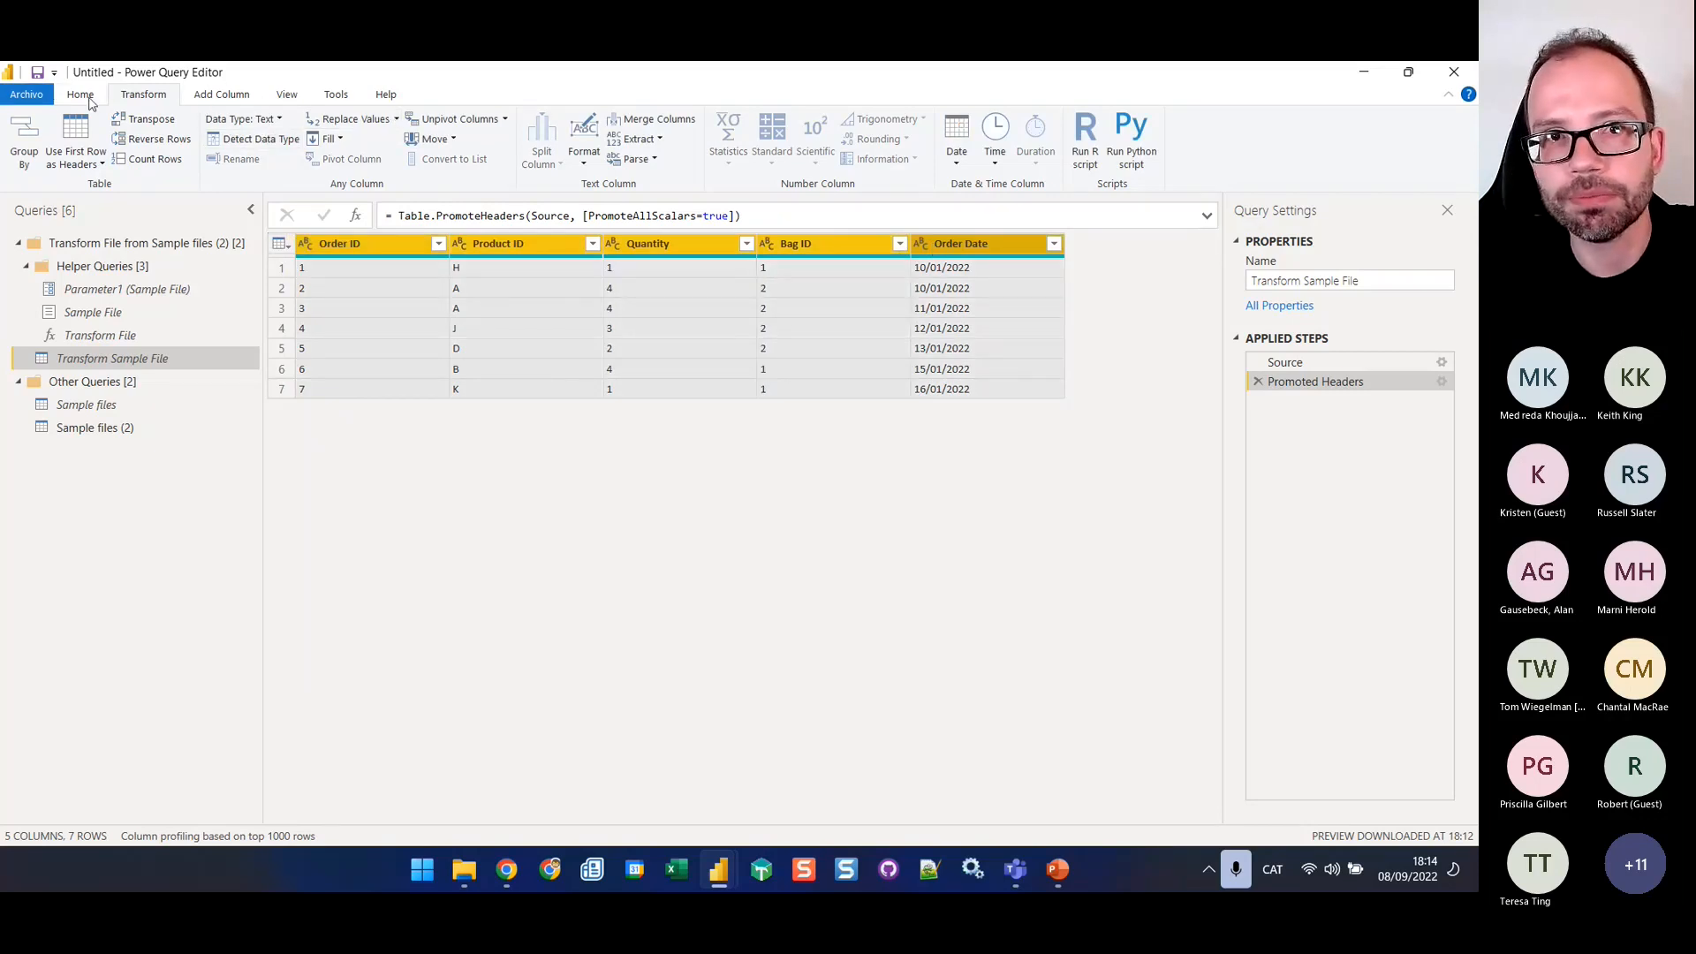
click(254, 139)
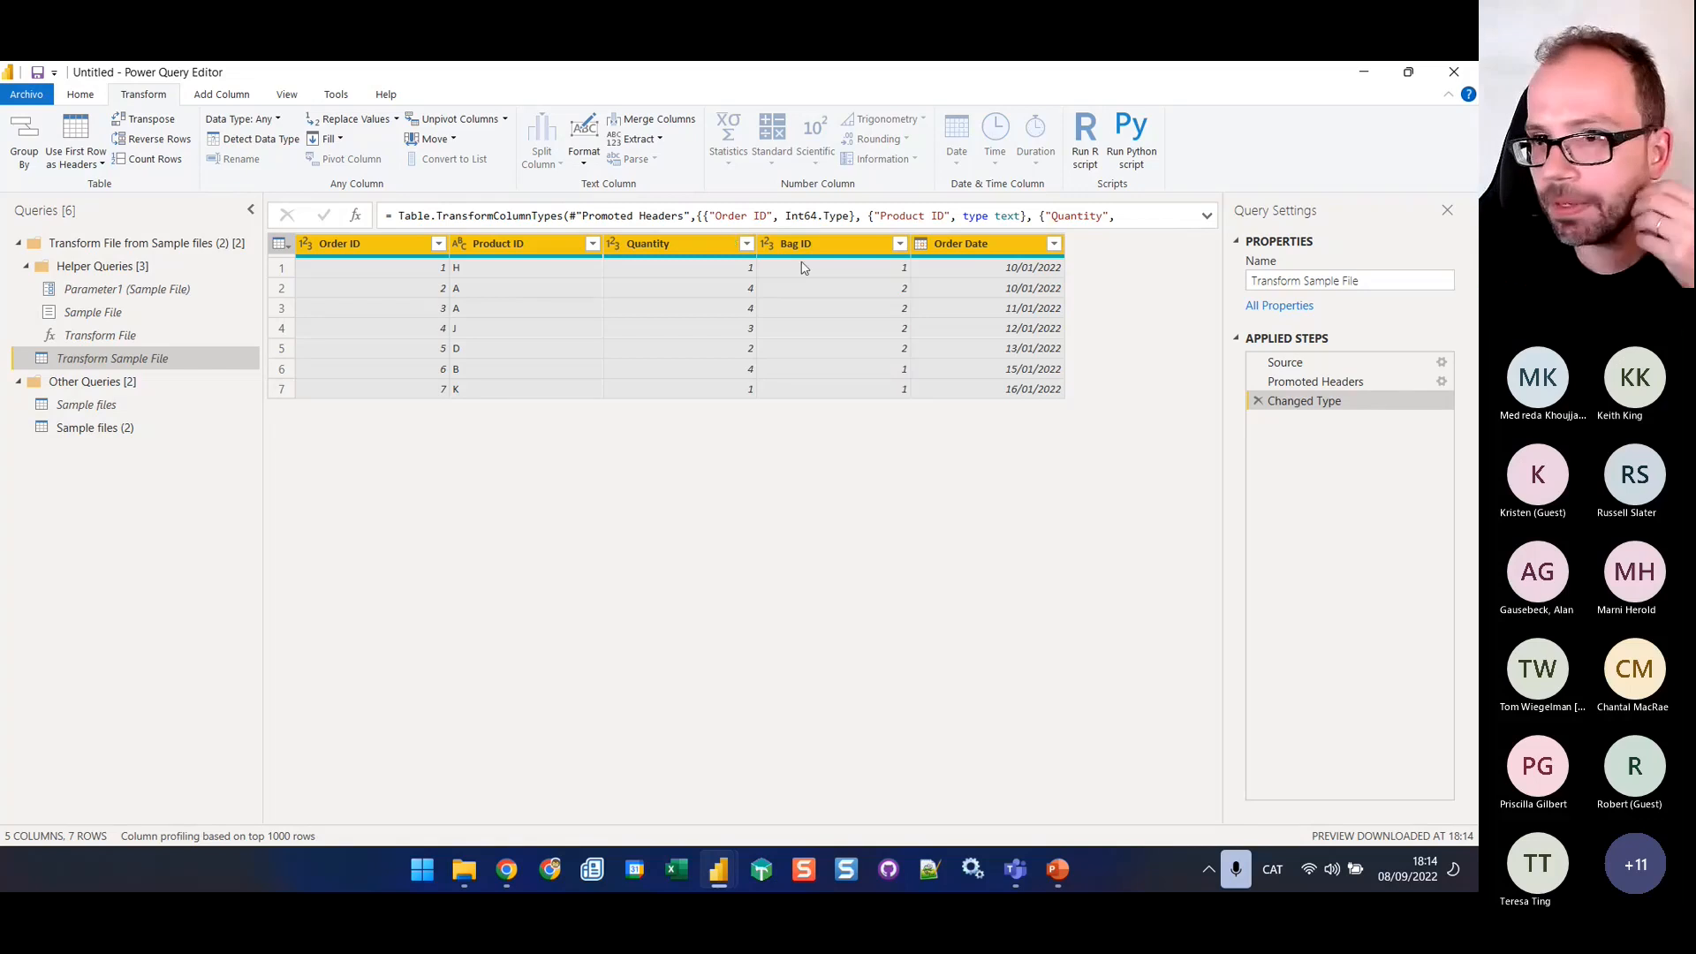
Examine the Removed Other Columns1 step of Sample files (2) and the Transform File error details for test data 4.csv
click(131, 430)
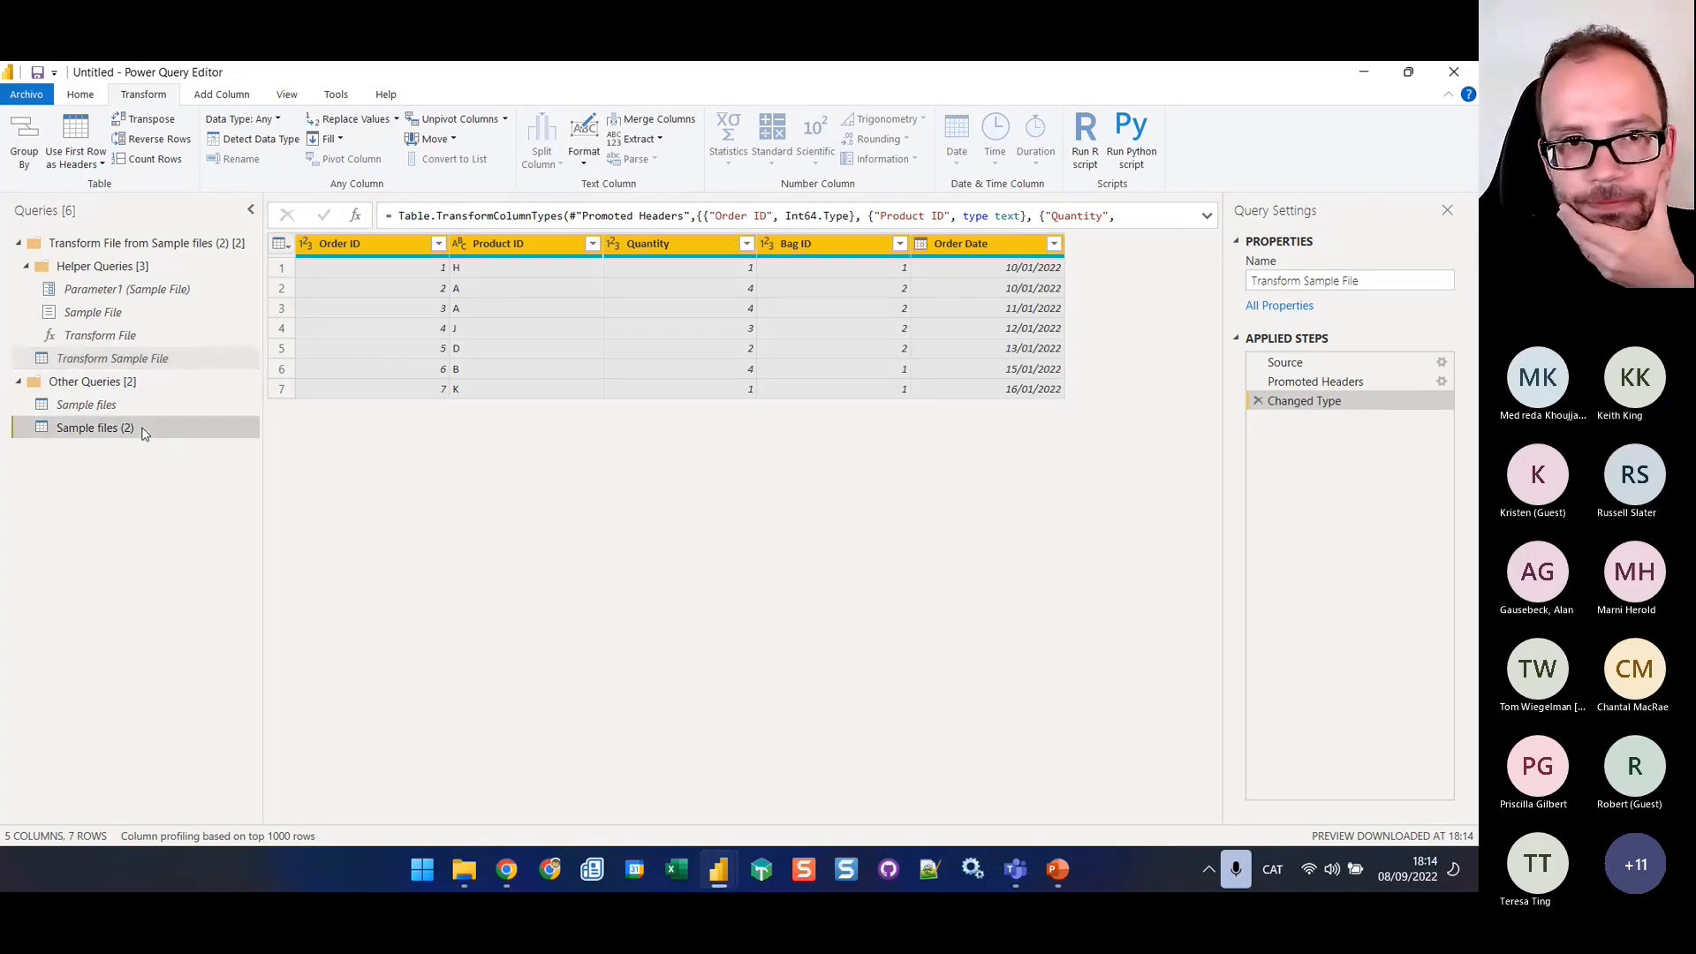
click(113, 408)
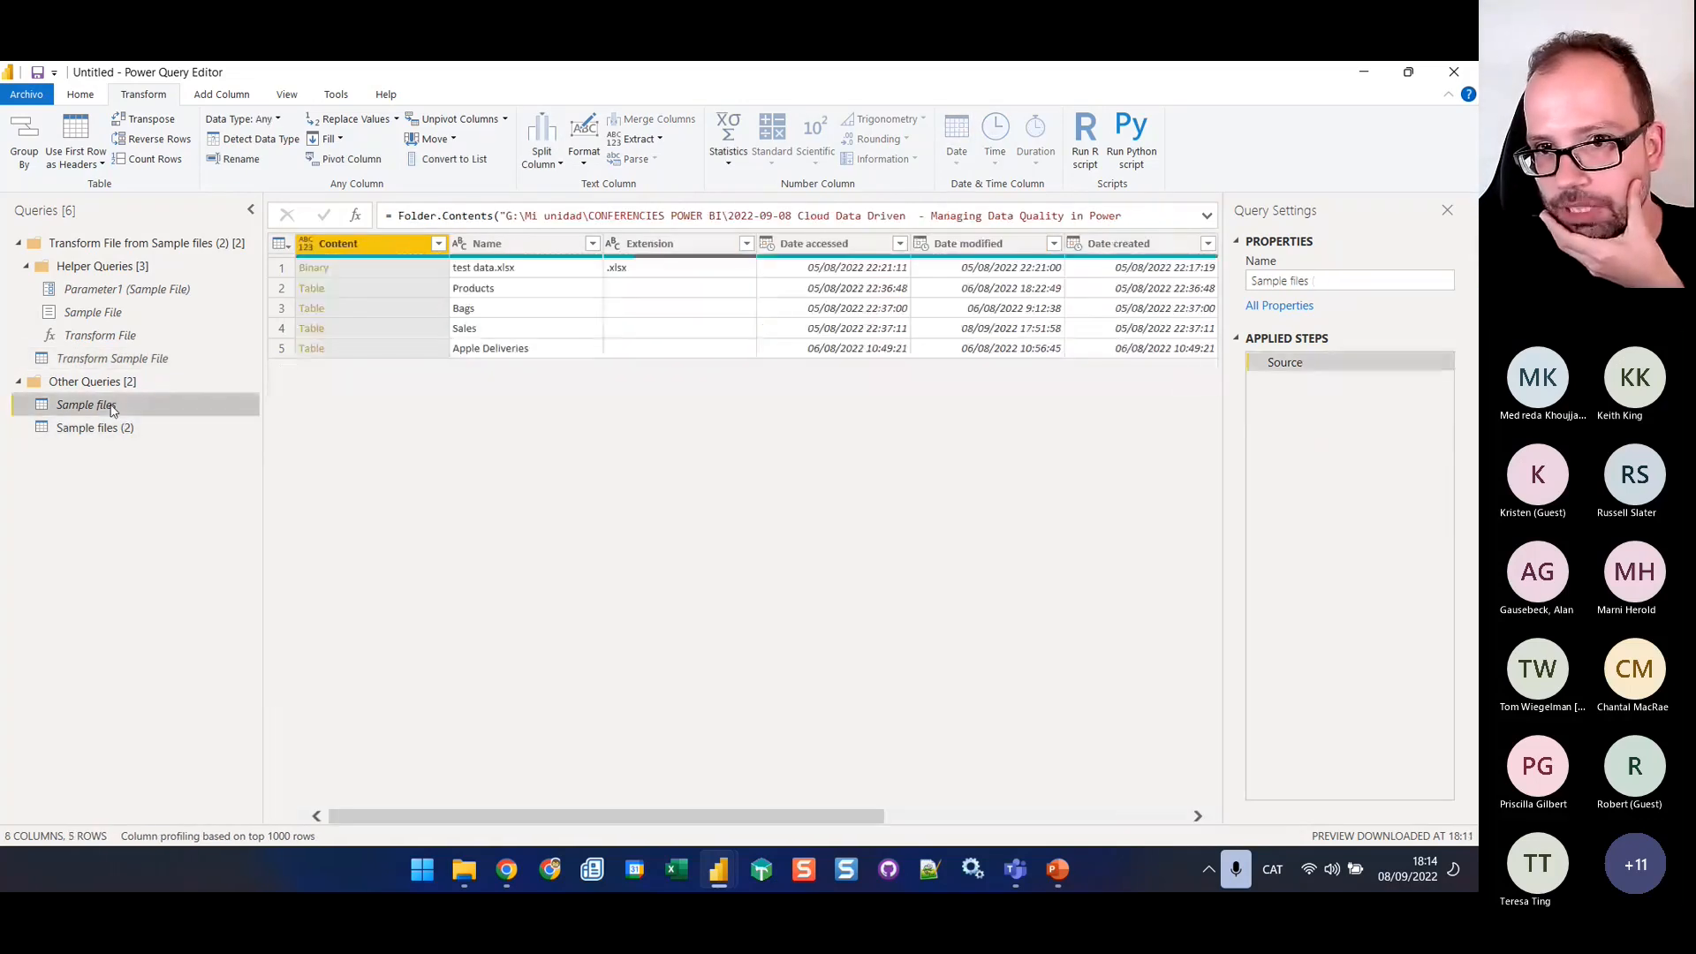
click(176, 429)
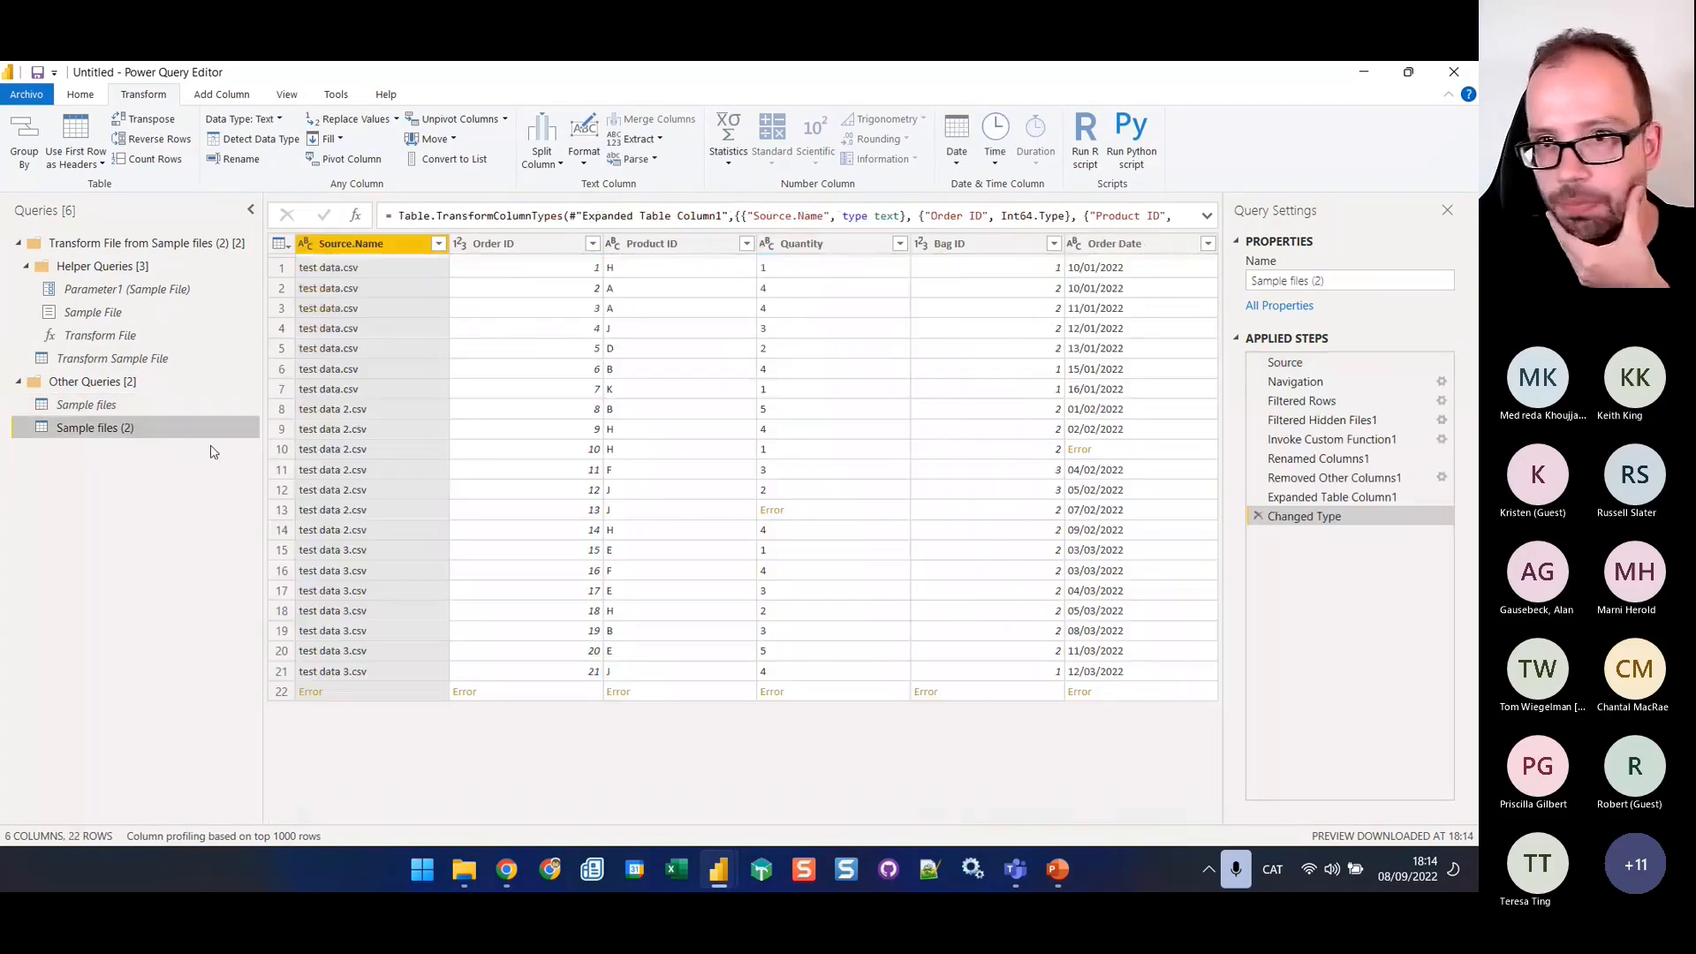
click(1348, 460)
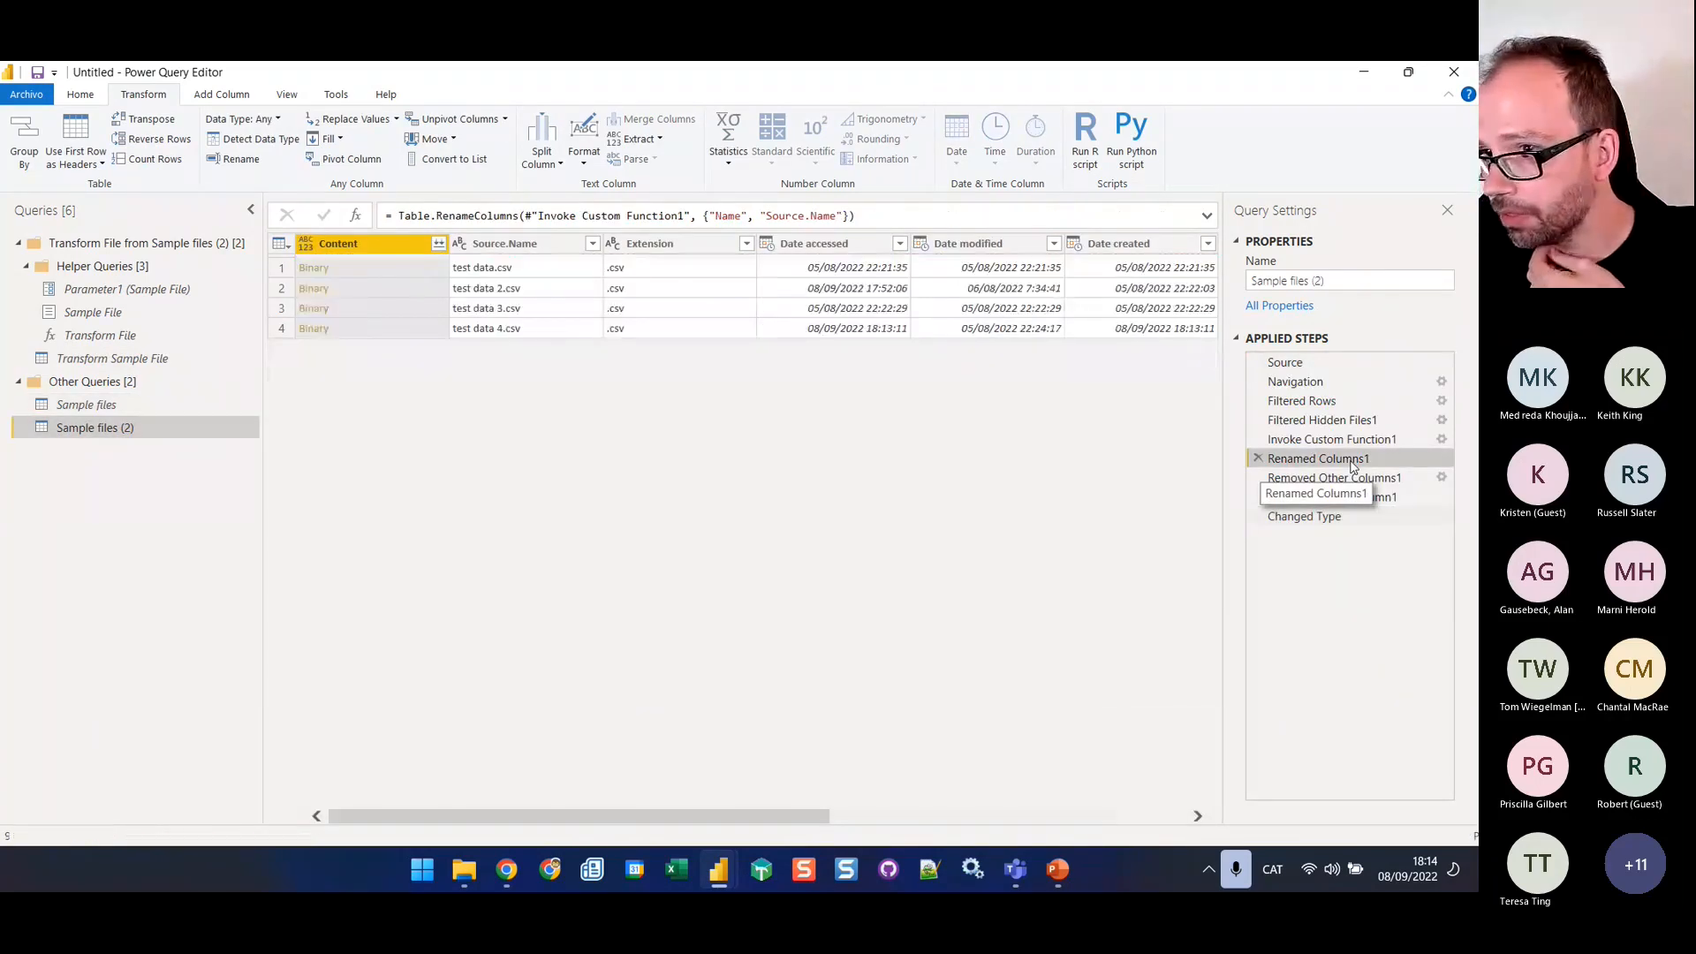
click(1326, 478)
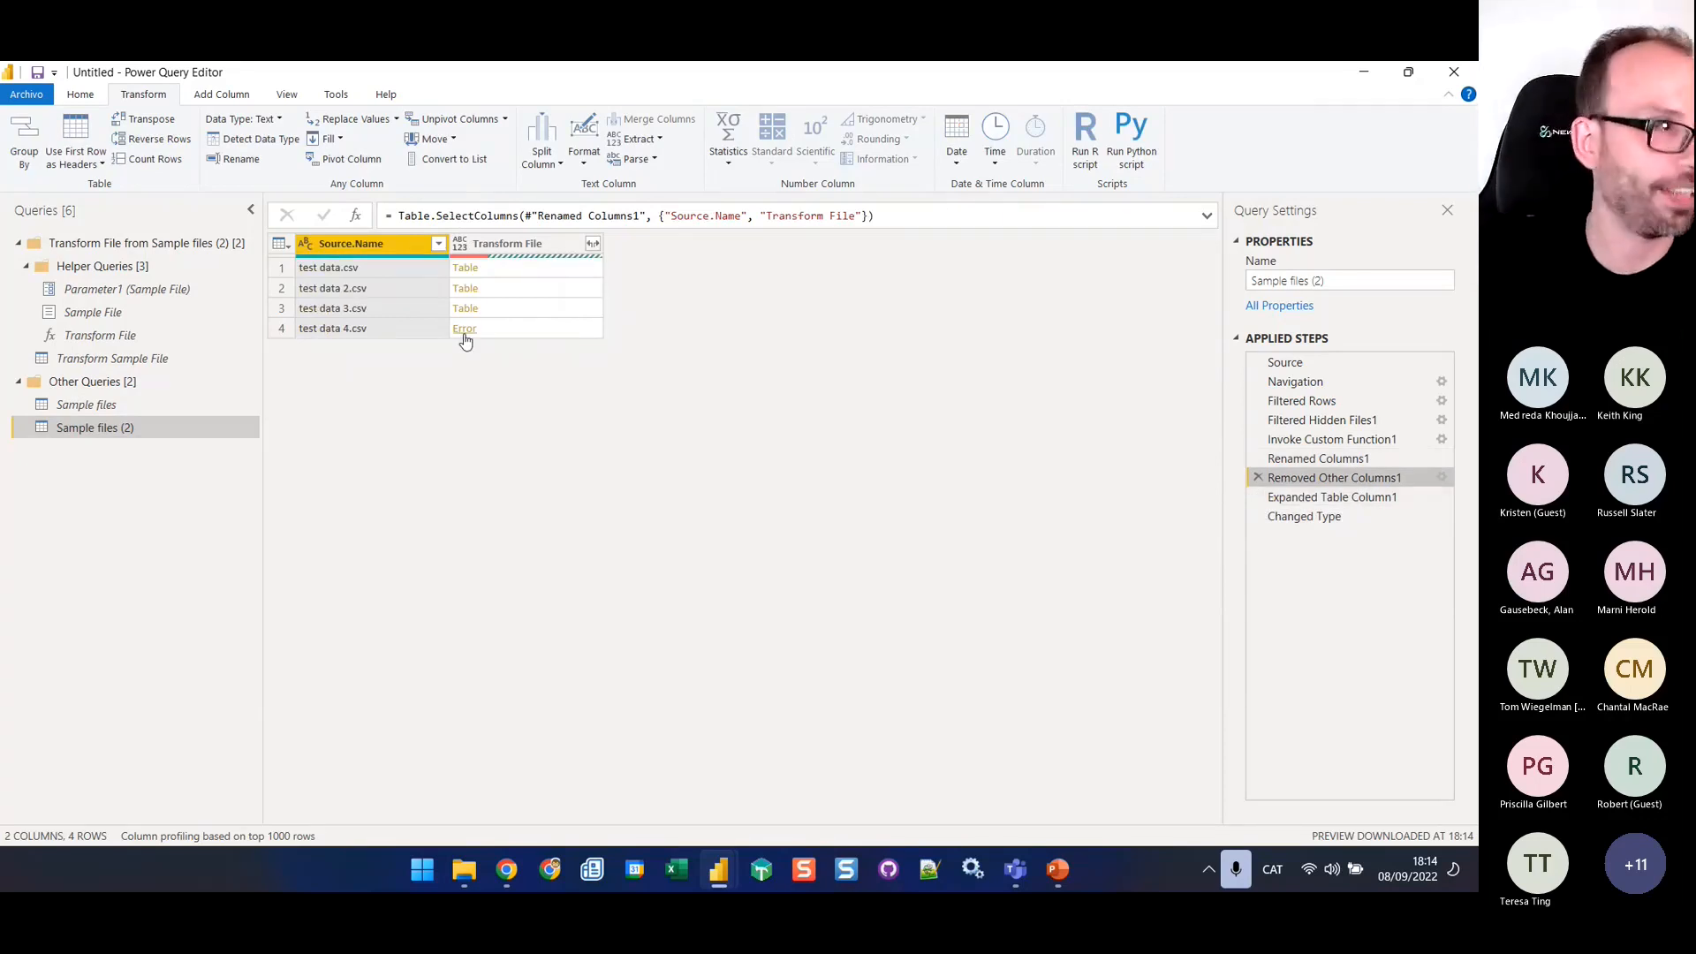
click(537, 331)
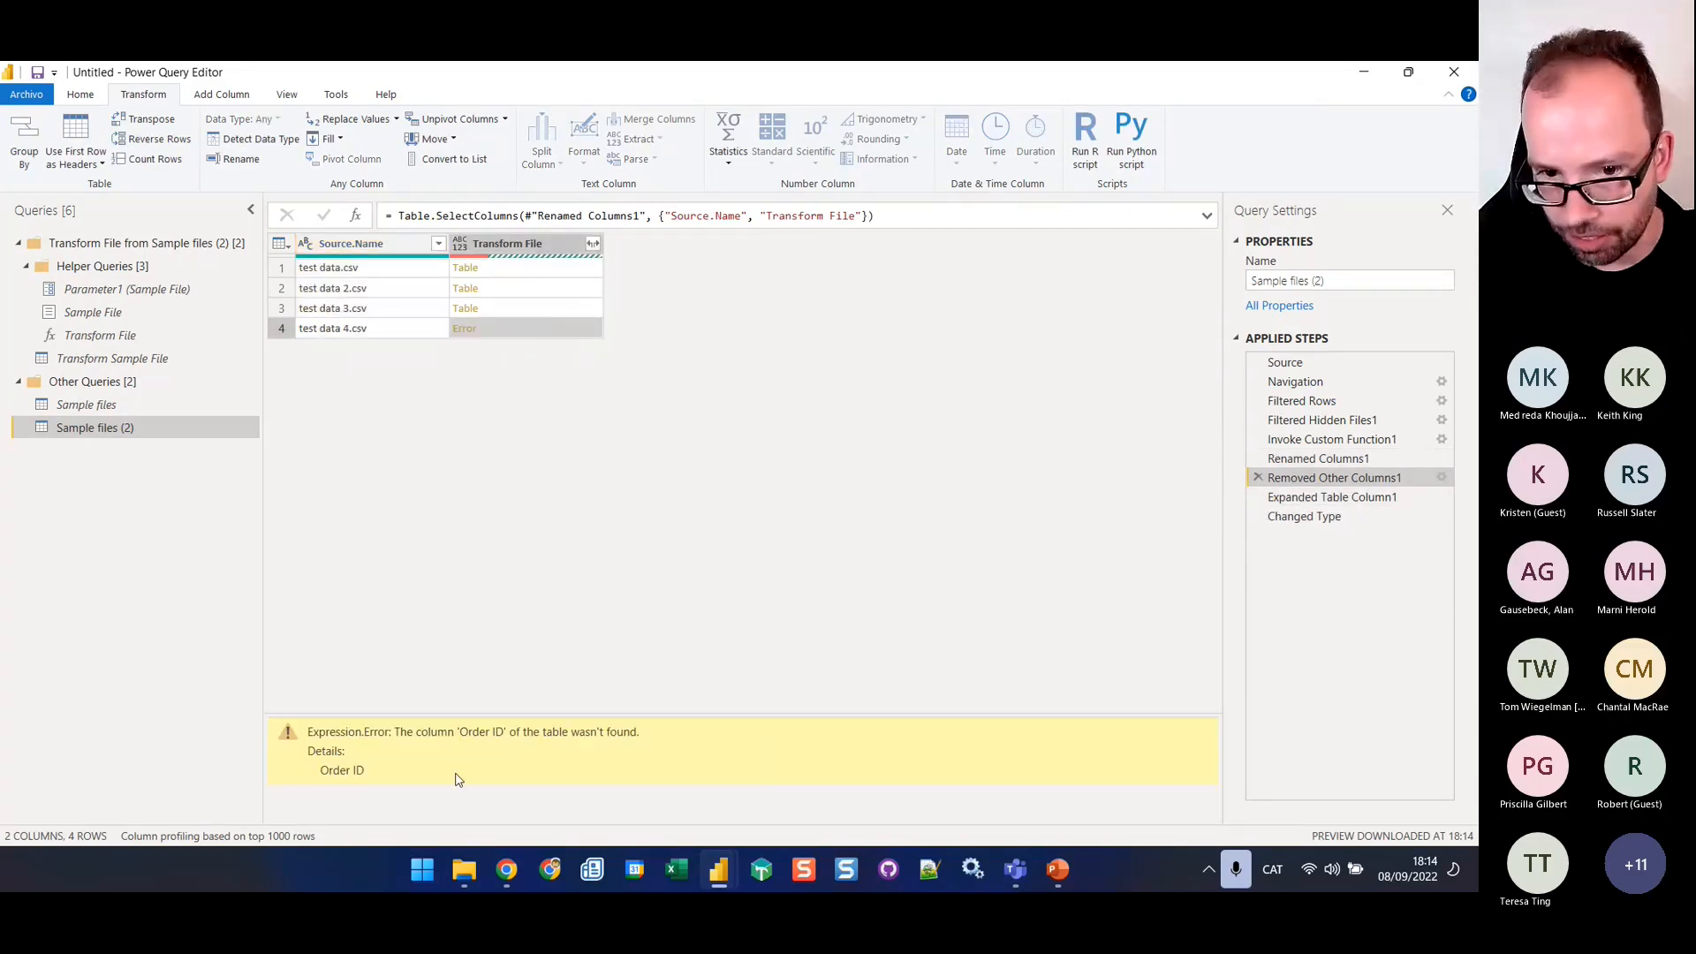
drag(413, 731, 670, 753)
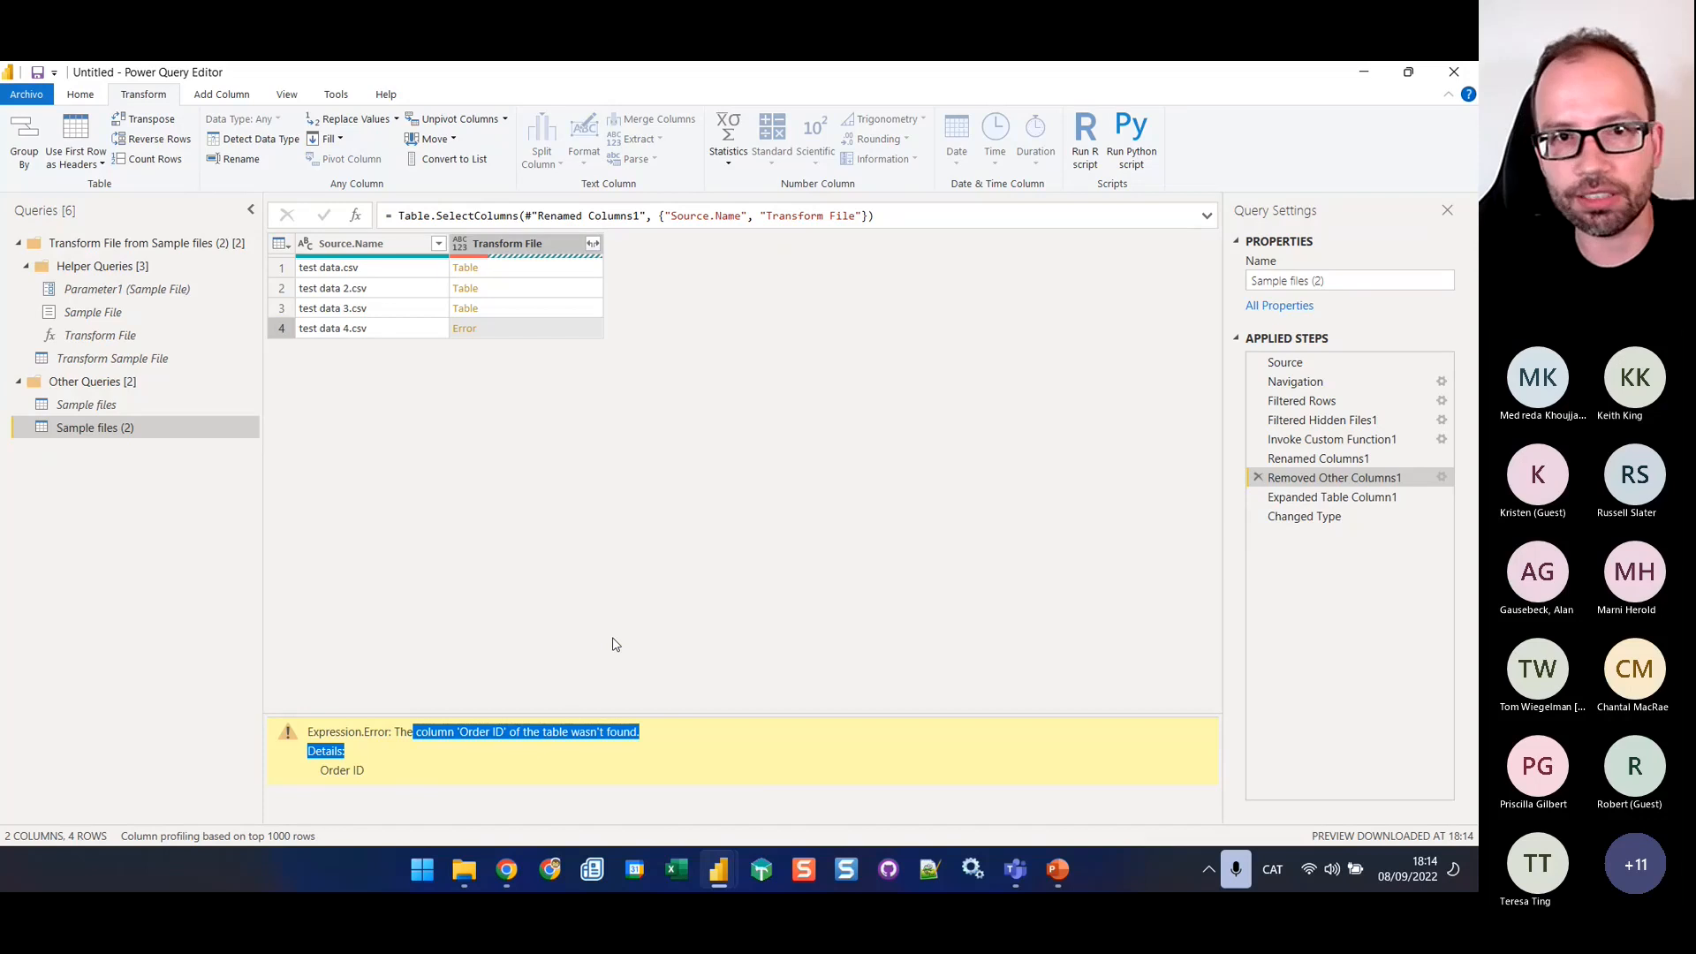
click(598, 536)
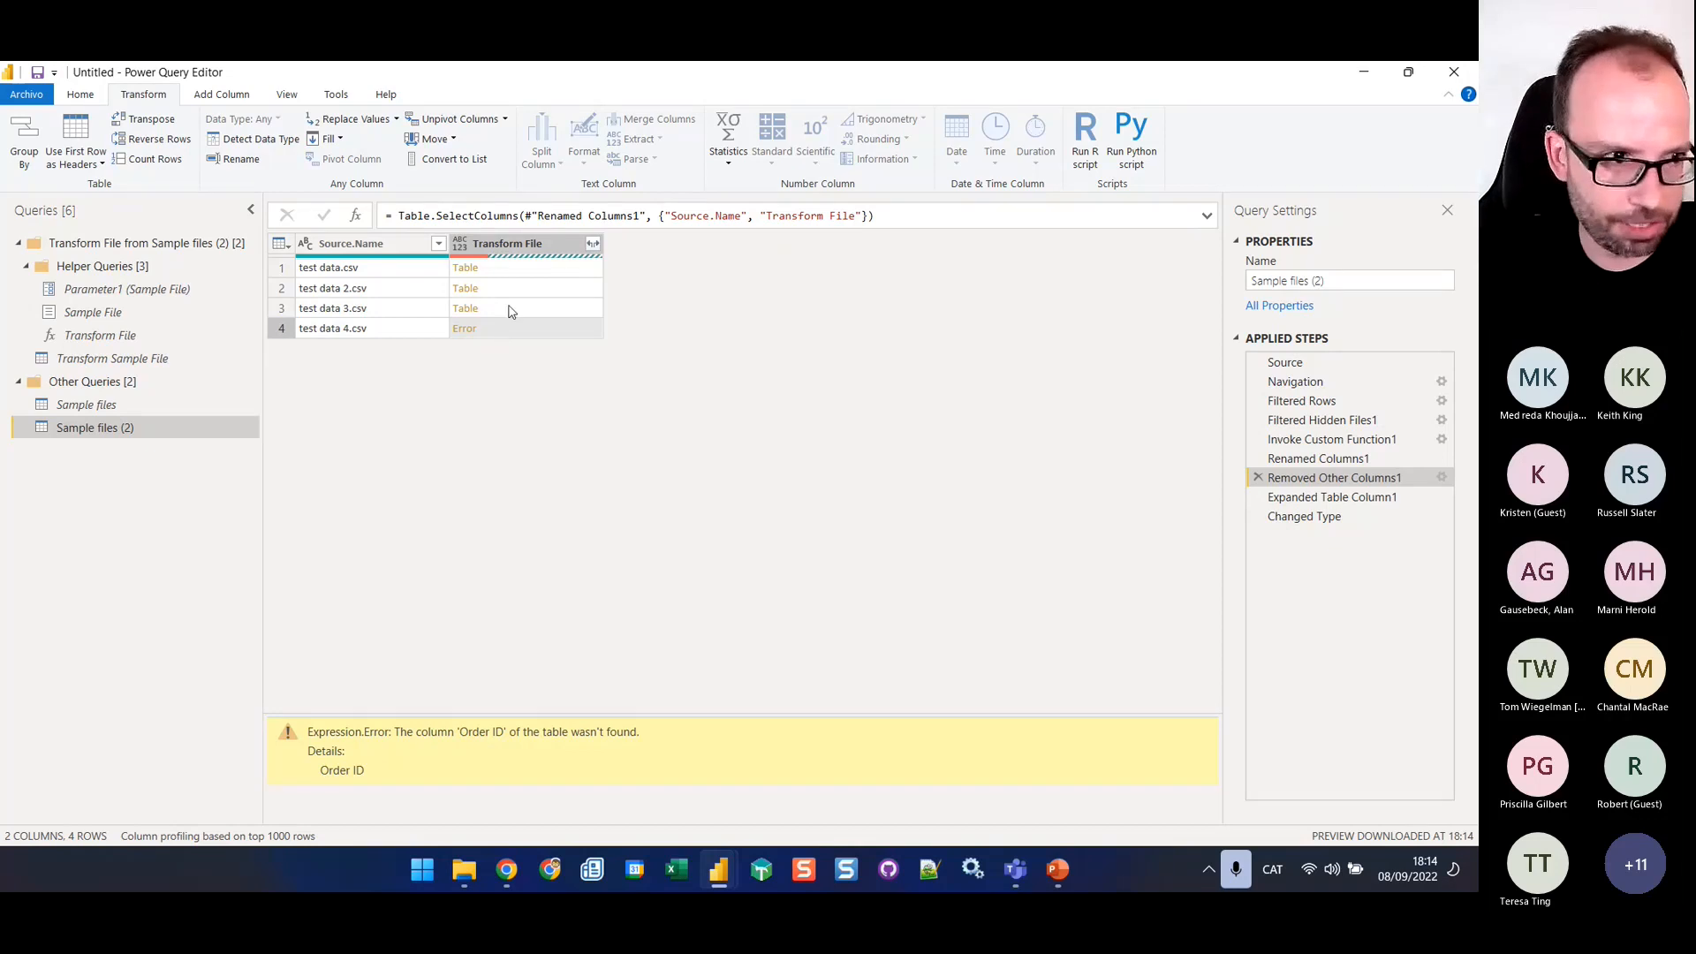
click(477, 250)
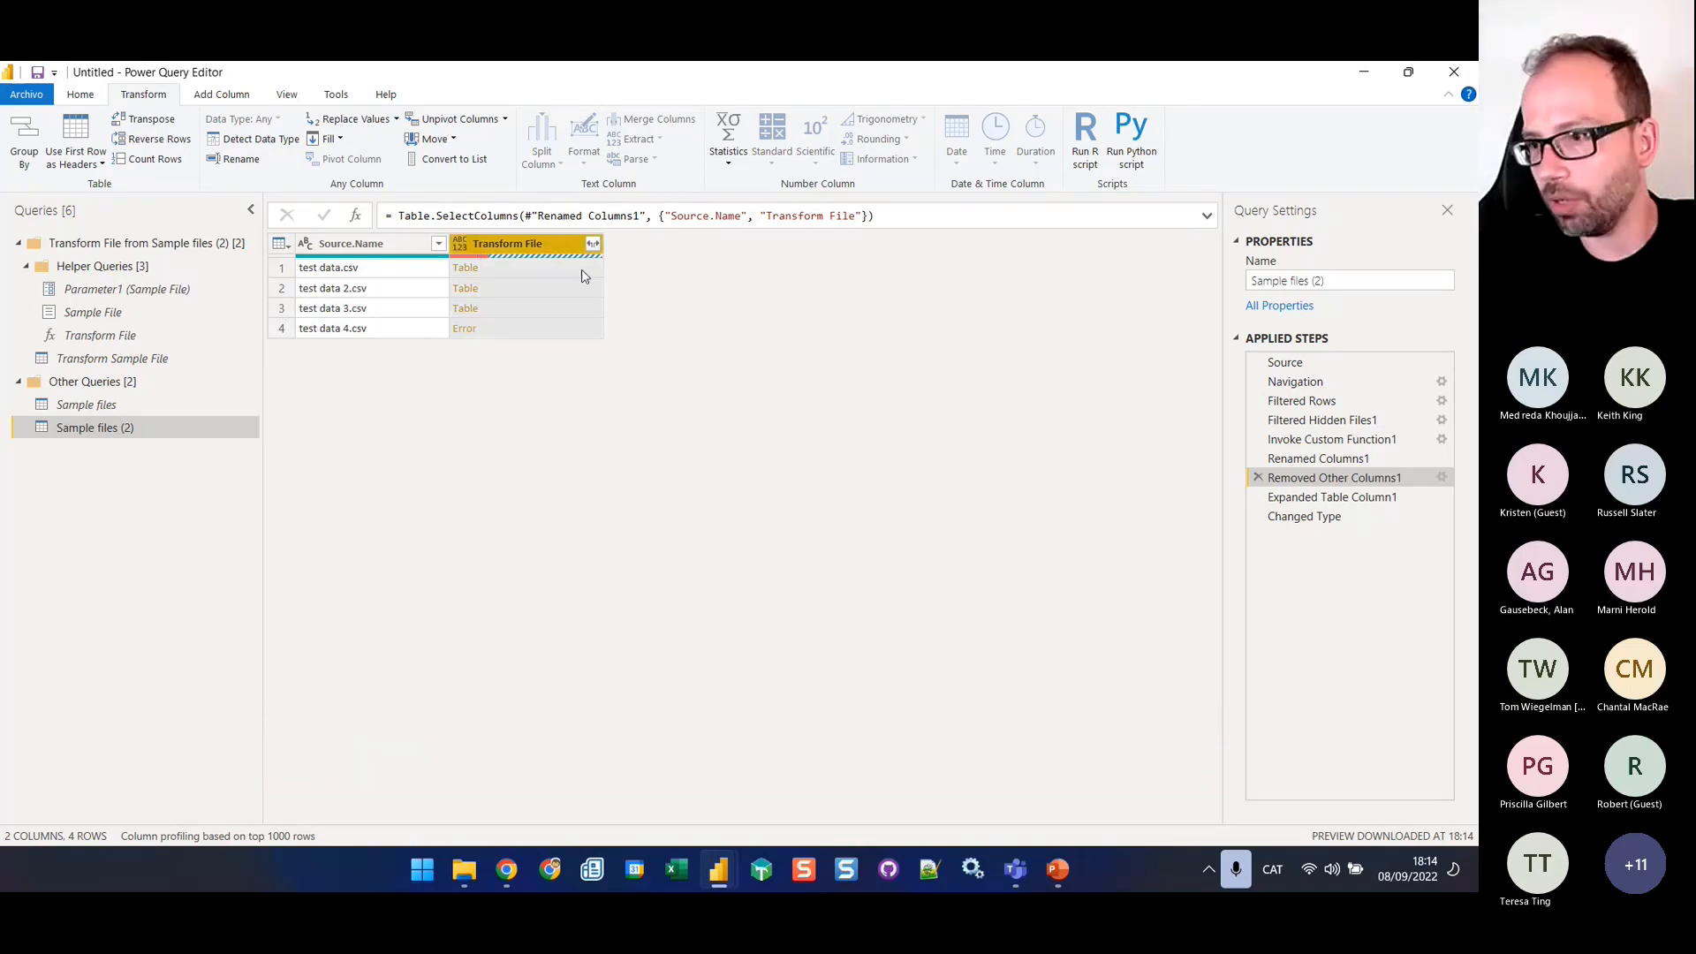
Delete the Expanded Table Column1 and Changed Type steps from the Sample files (2) query
click(1303, 499)
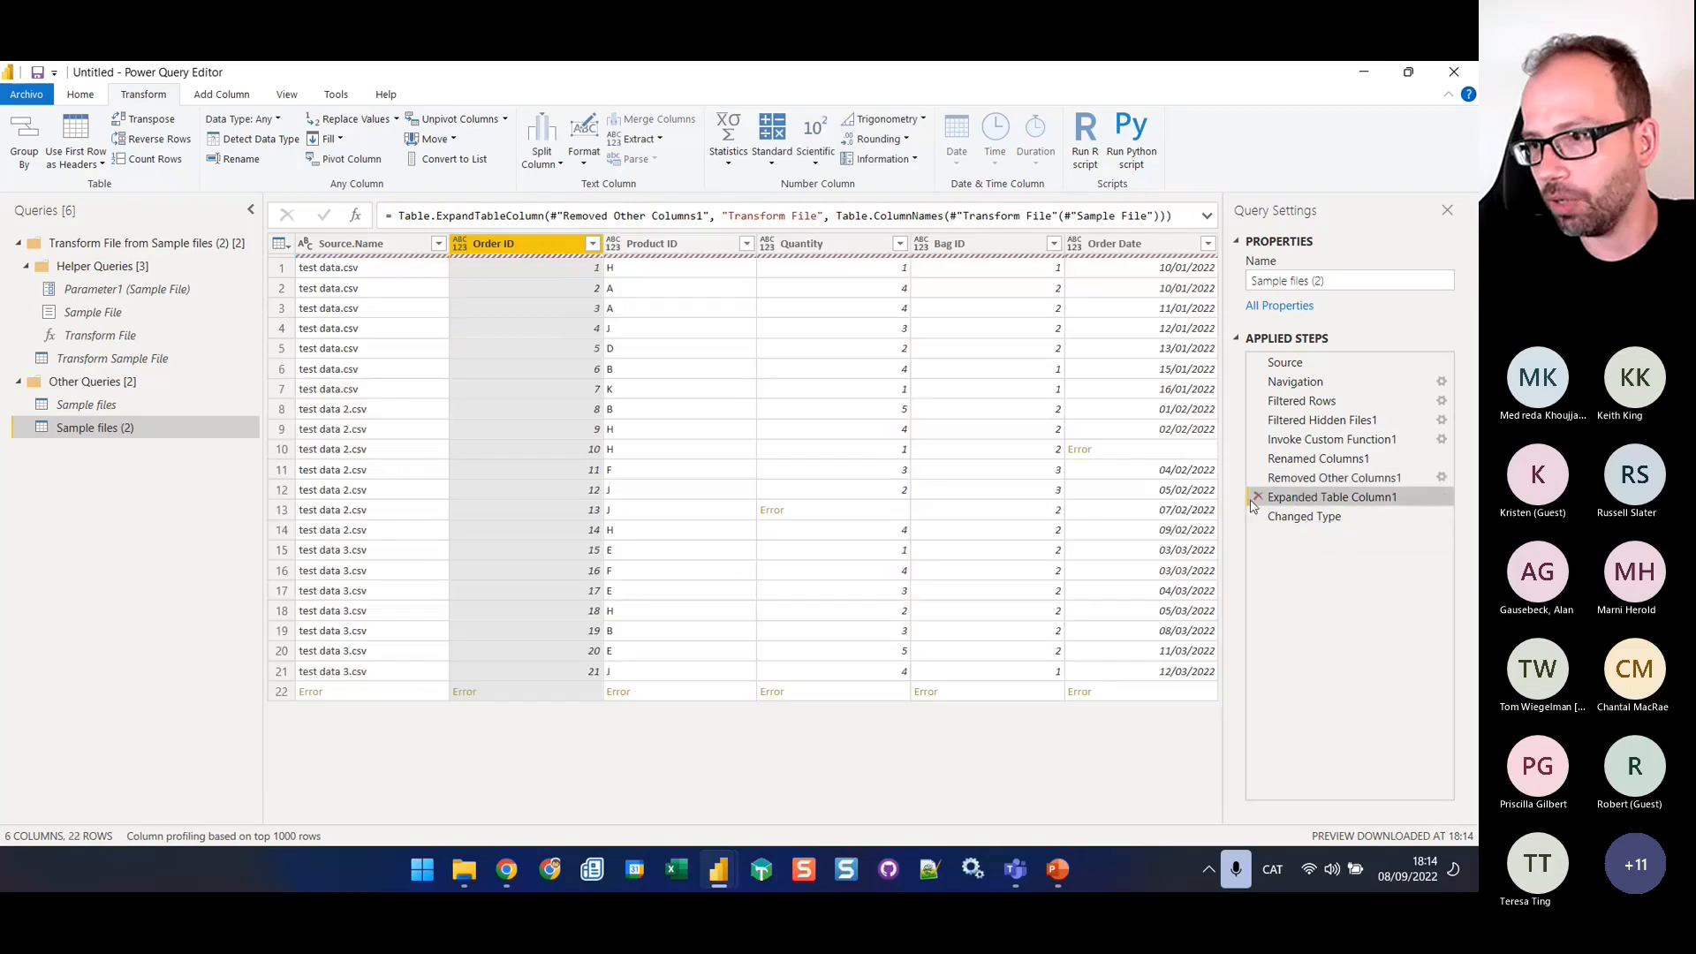
click(1256, 499)
click(831, 500)
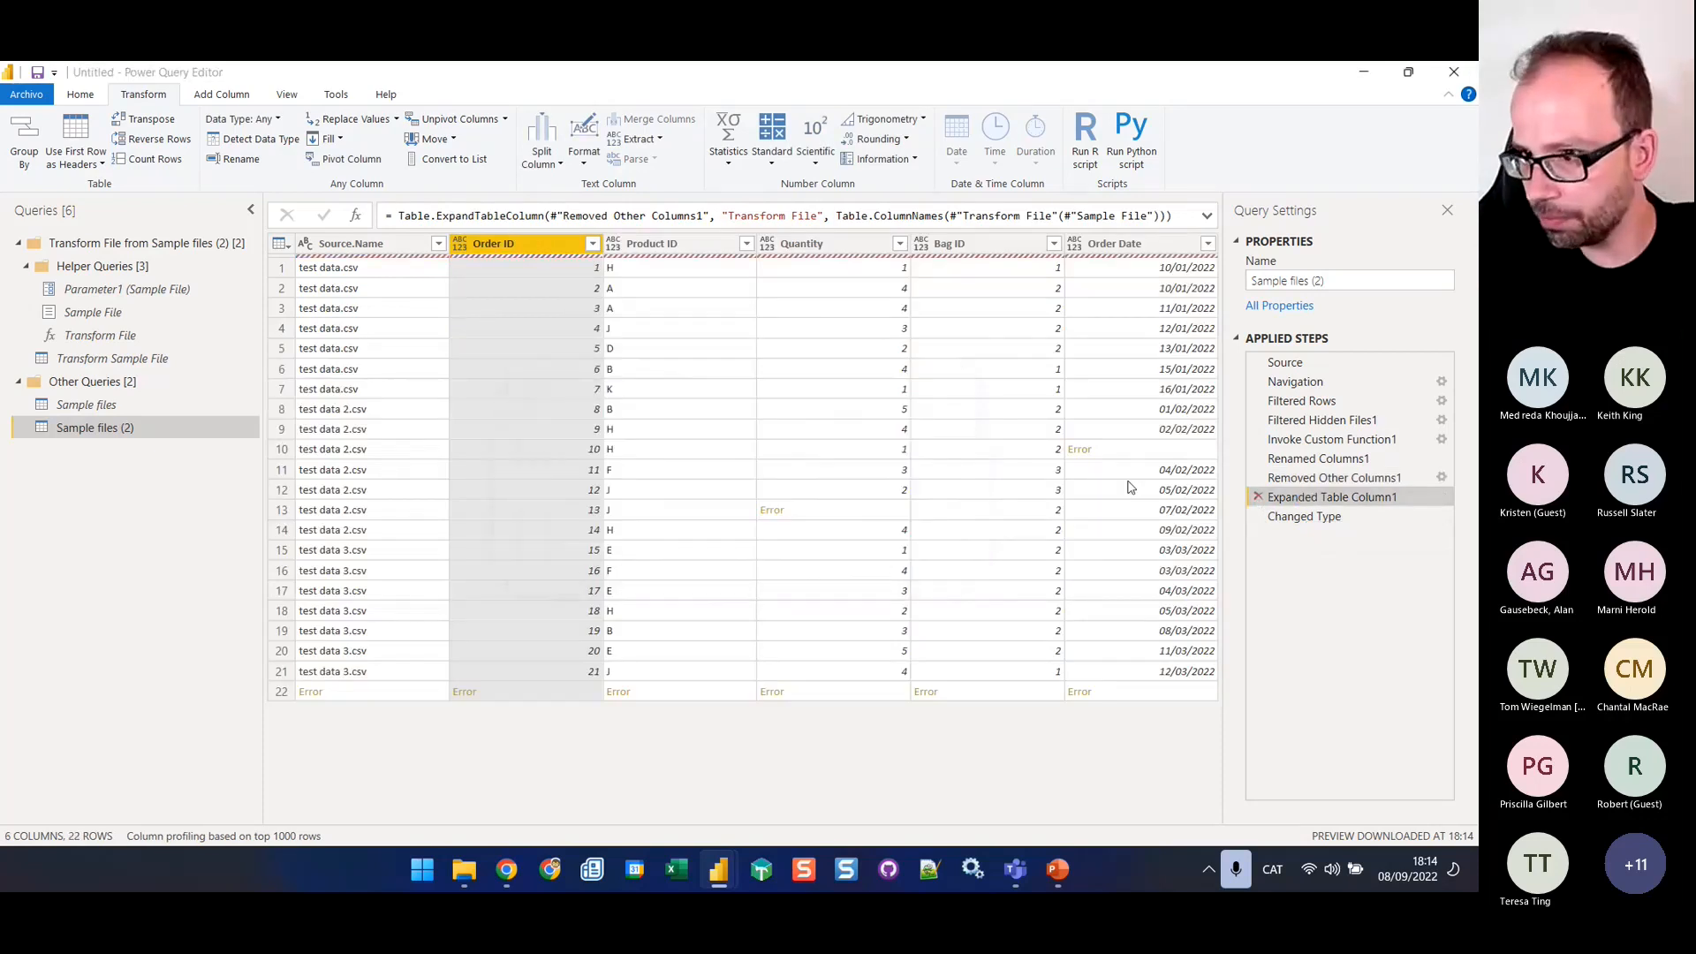
click(1259, 496)
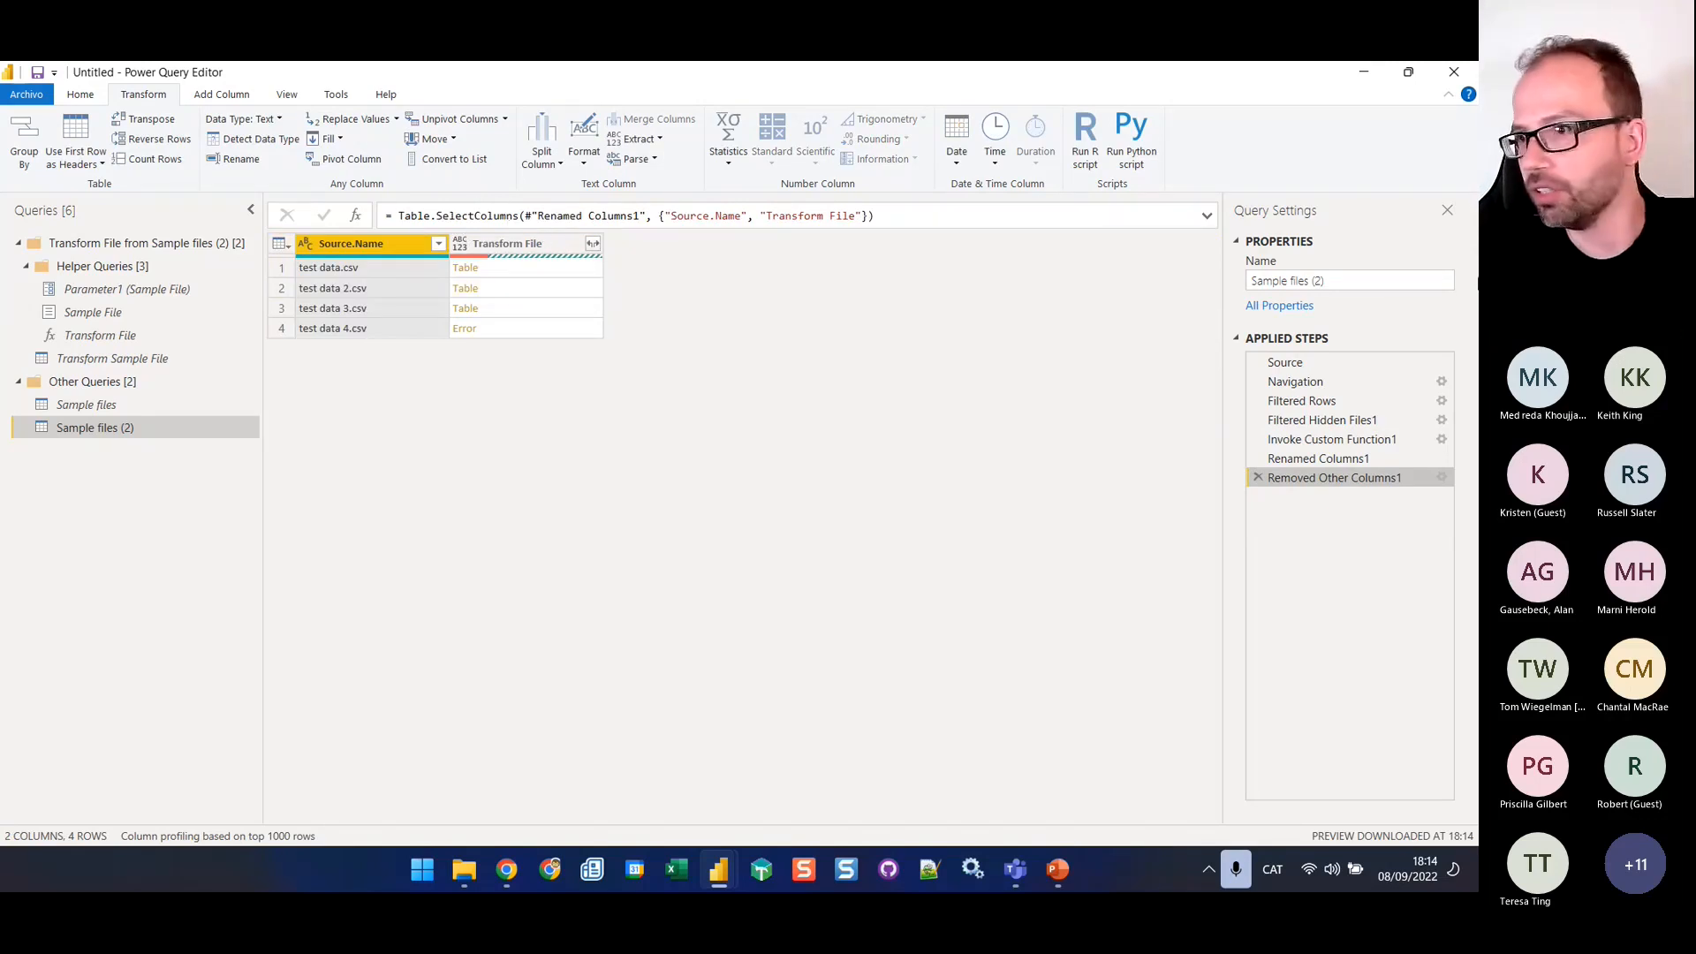
Rename the Sample files (2) query as Sales 10
triple_click(1360, 281)
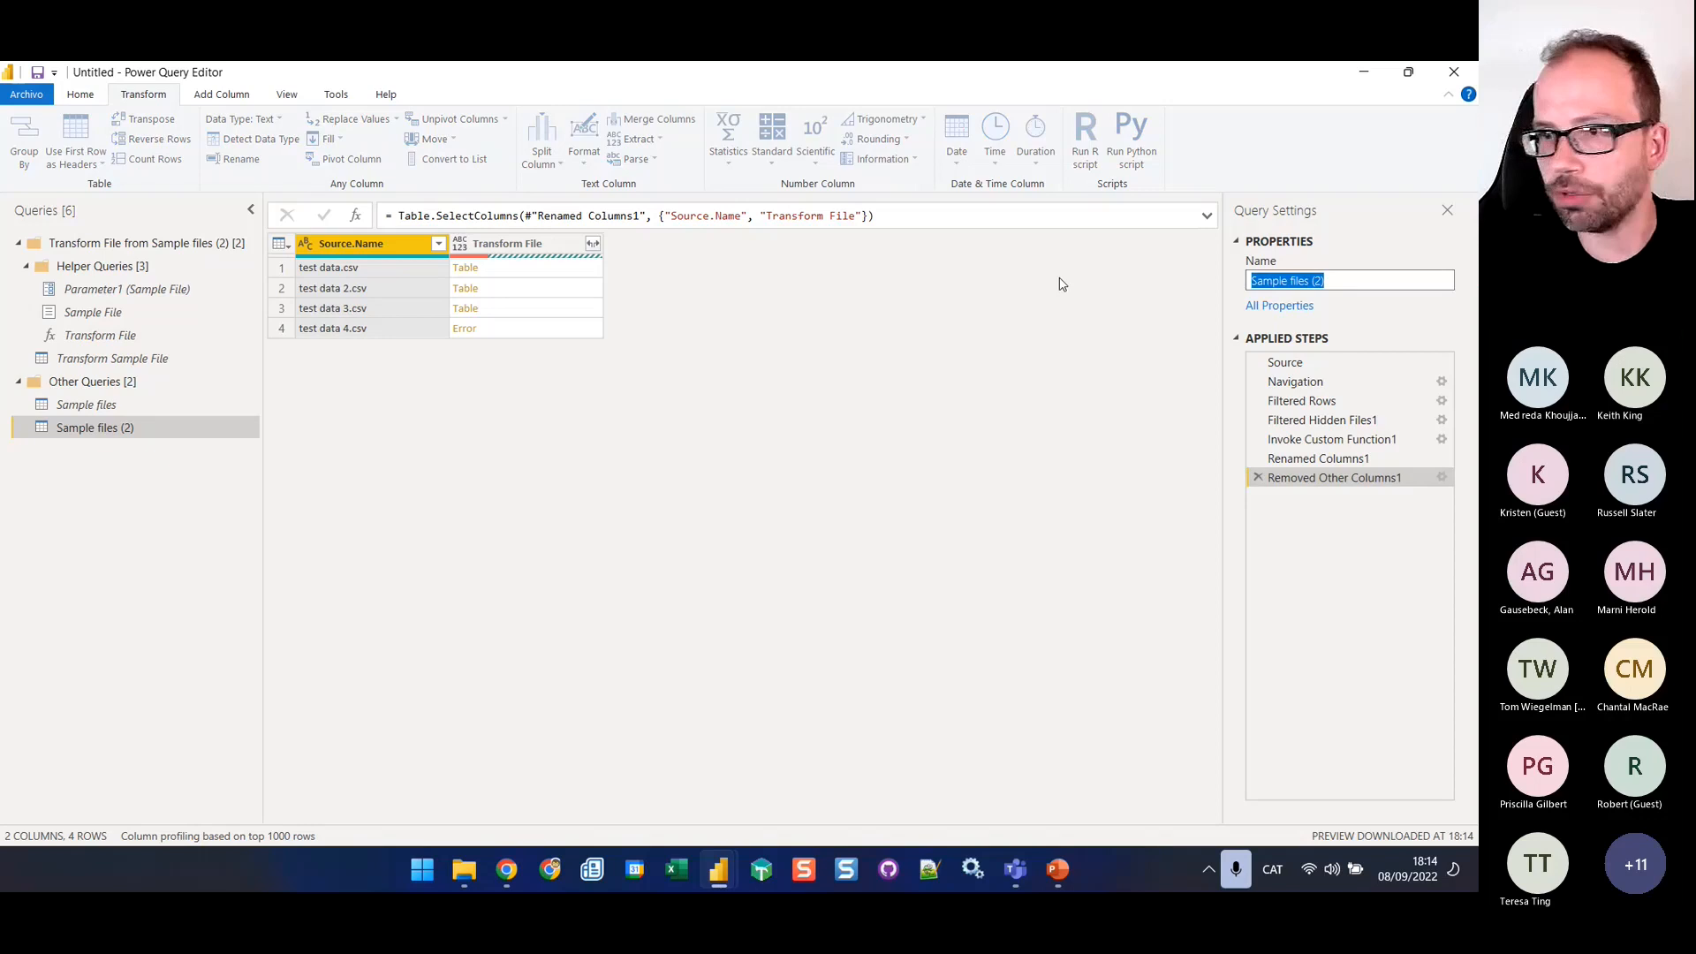
text(Sales 10)
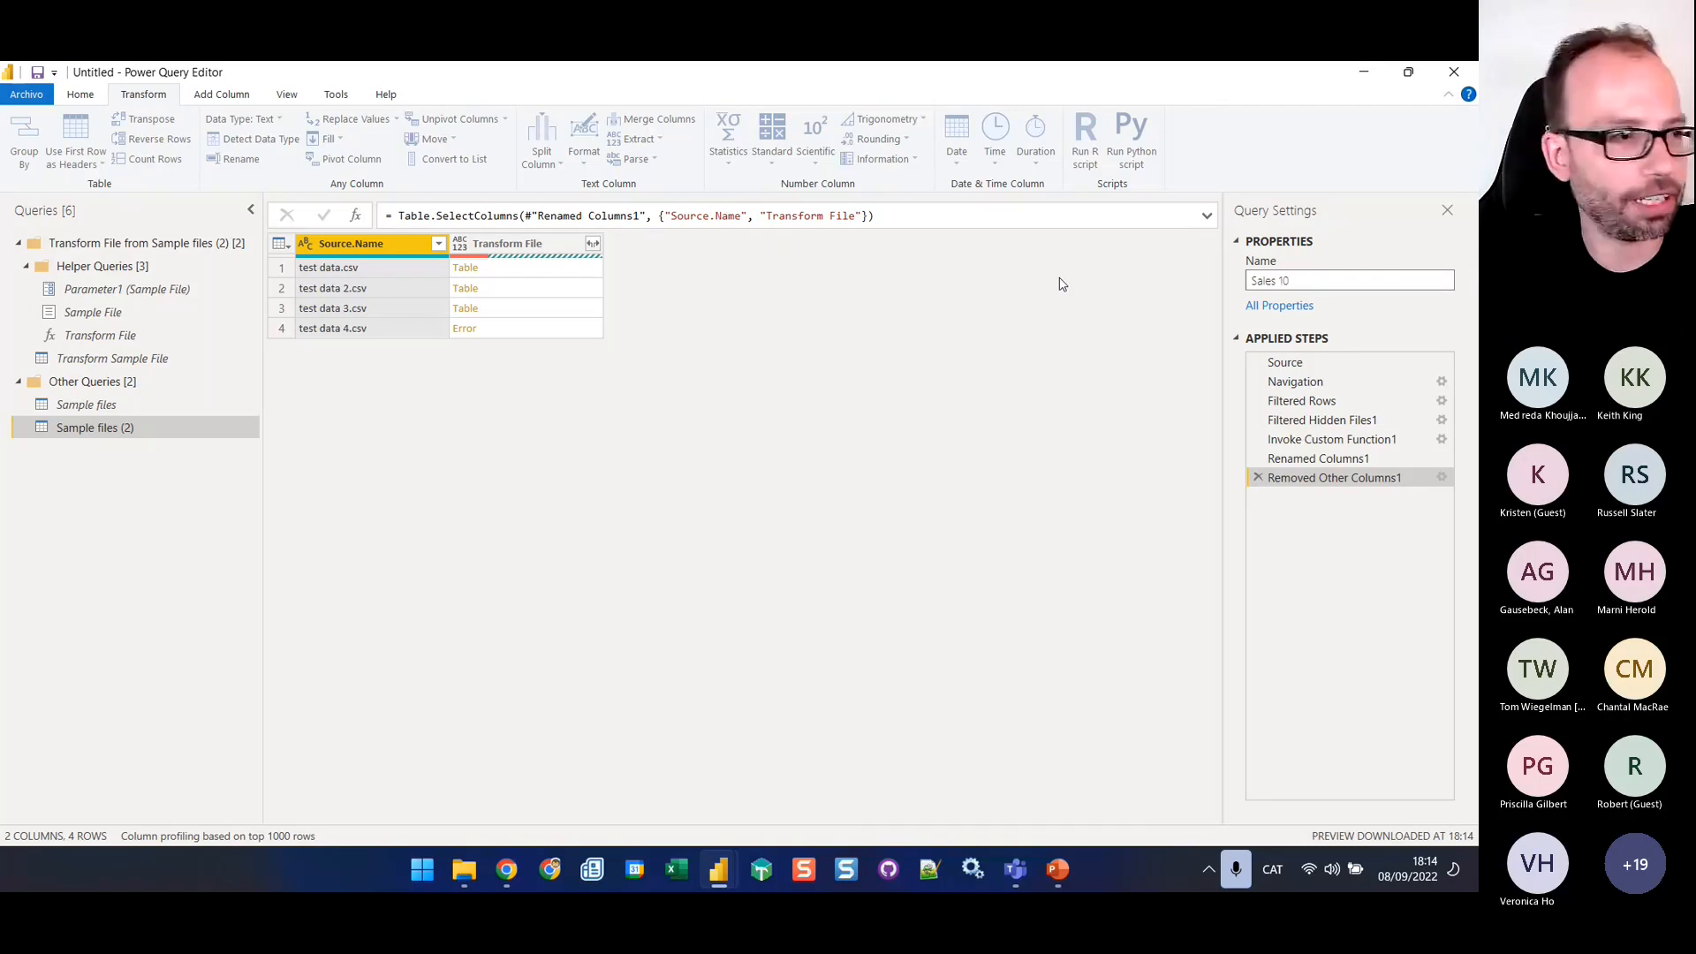
key(Return)
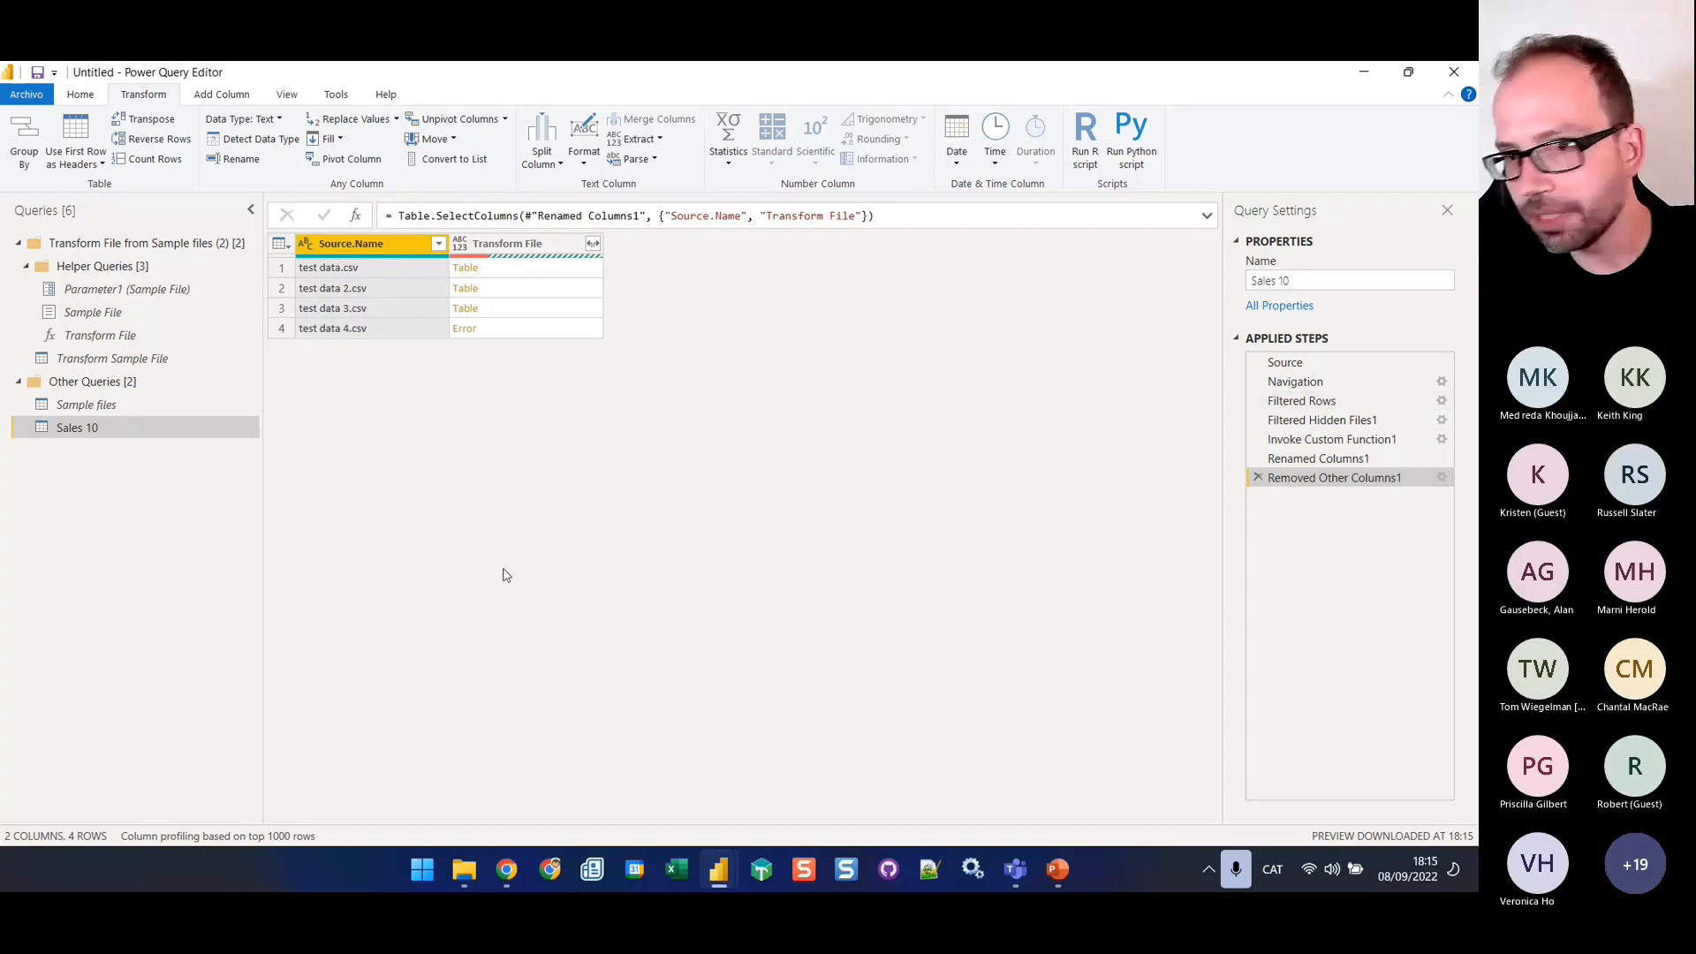
Disable loading of the Sales 10 query and create a new query that references it
right_click(137, 433)
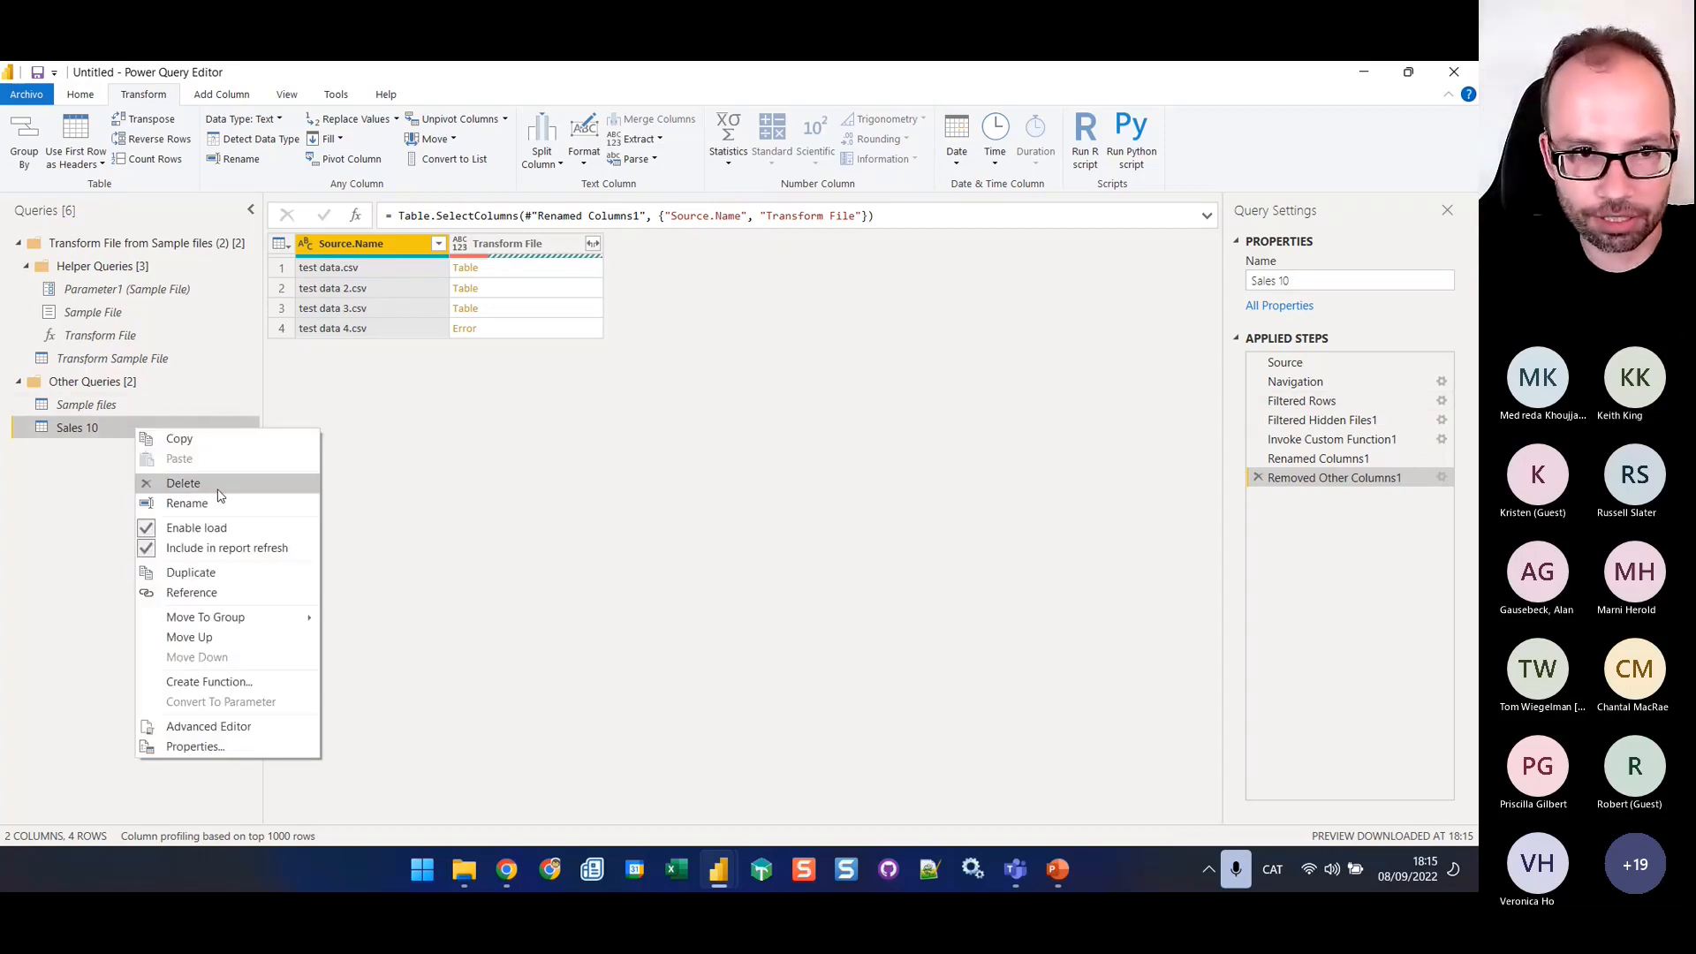
click(212, 530)
right_click(139, 432)
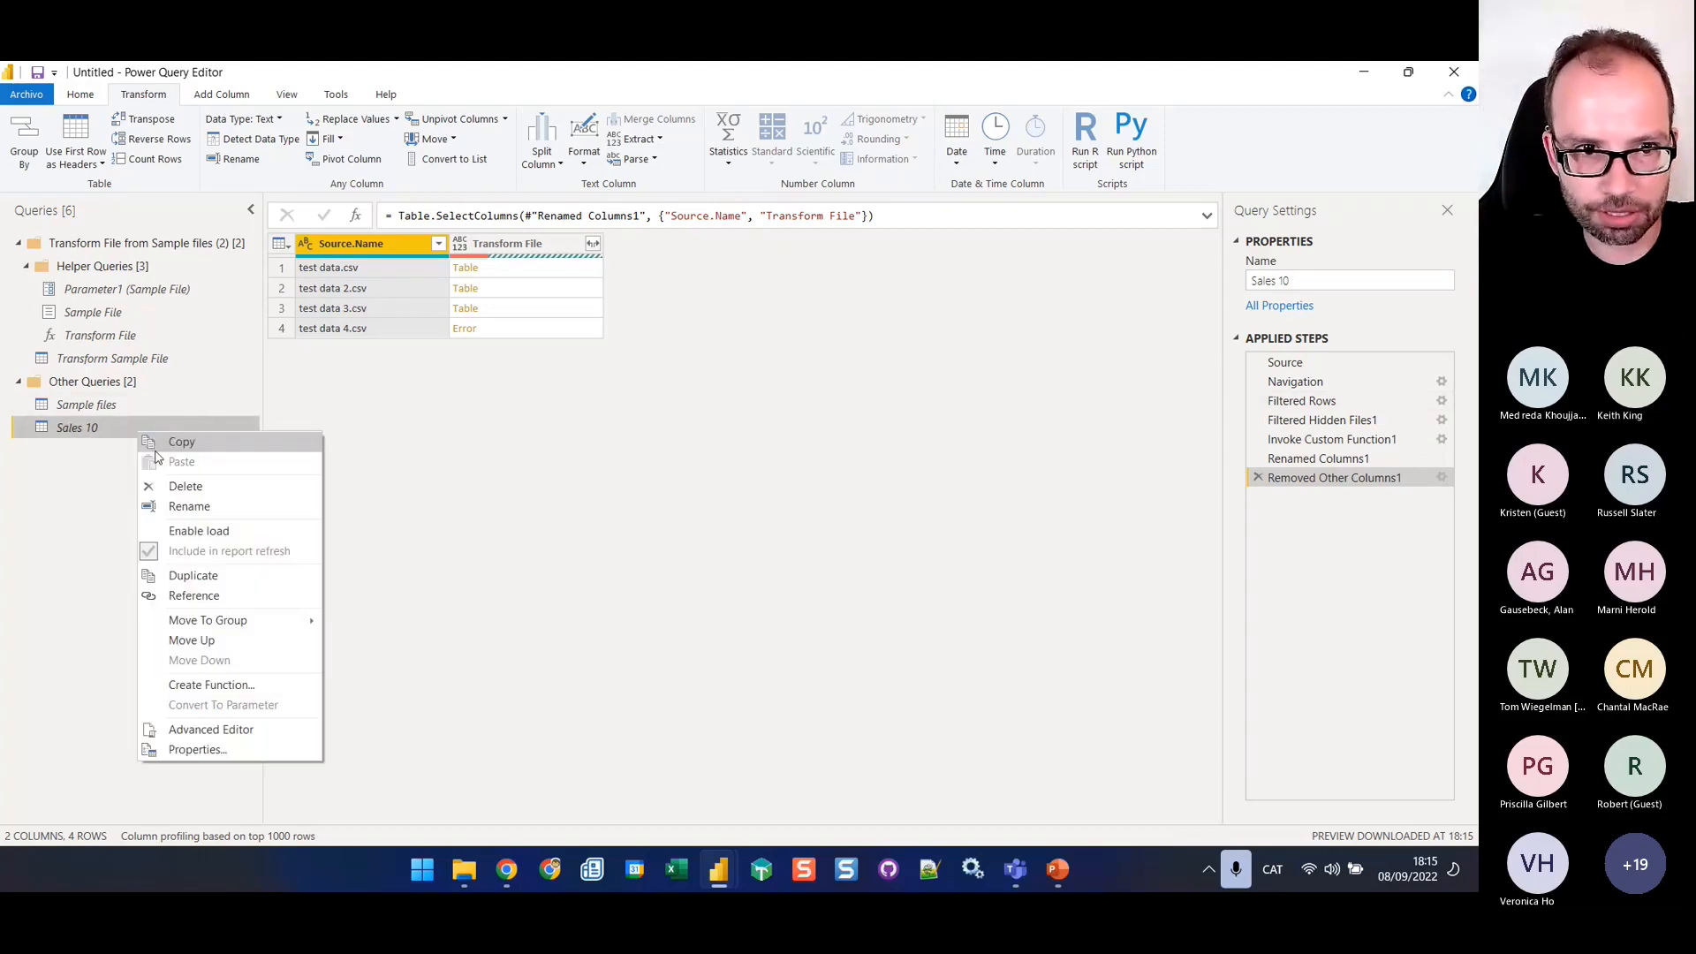
click(233, 599)
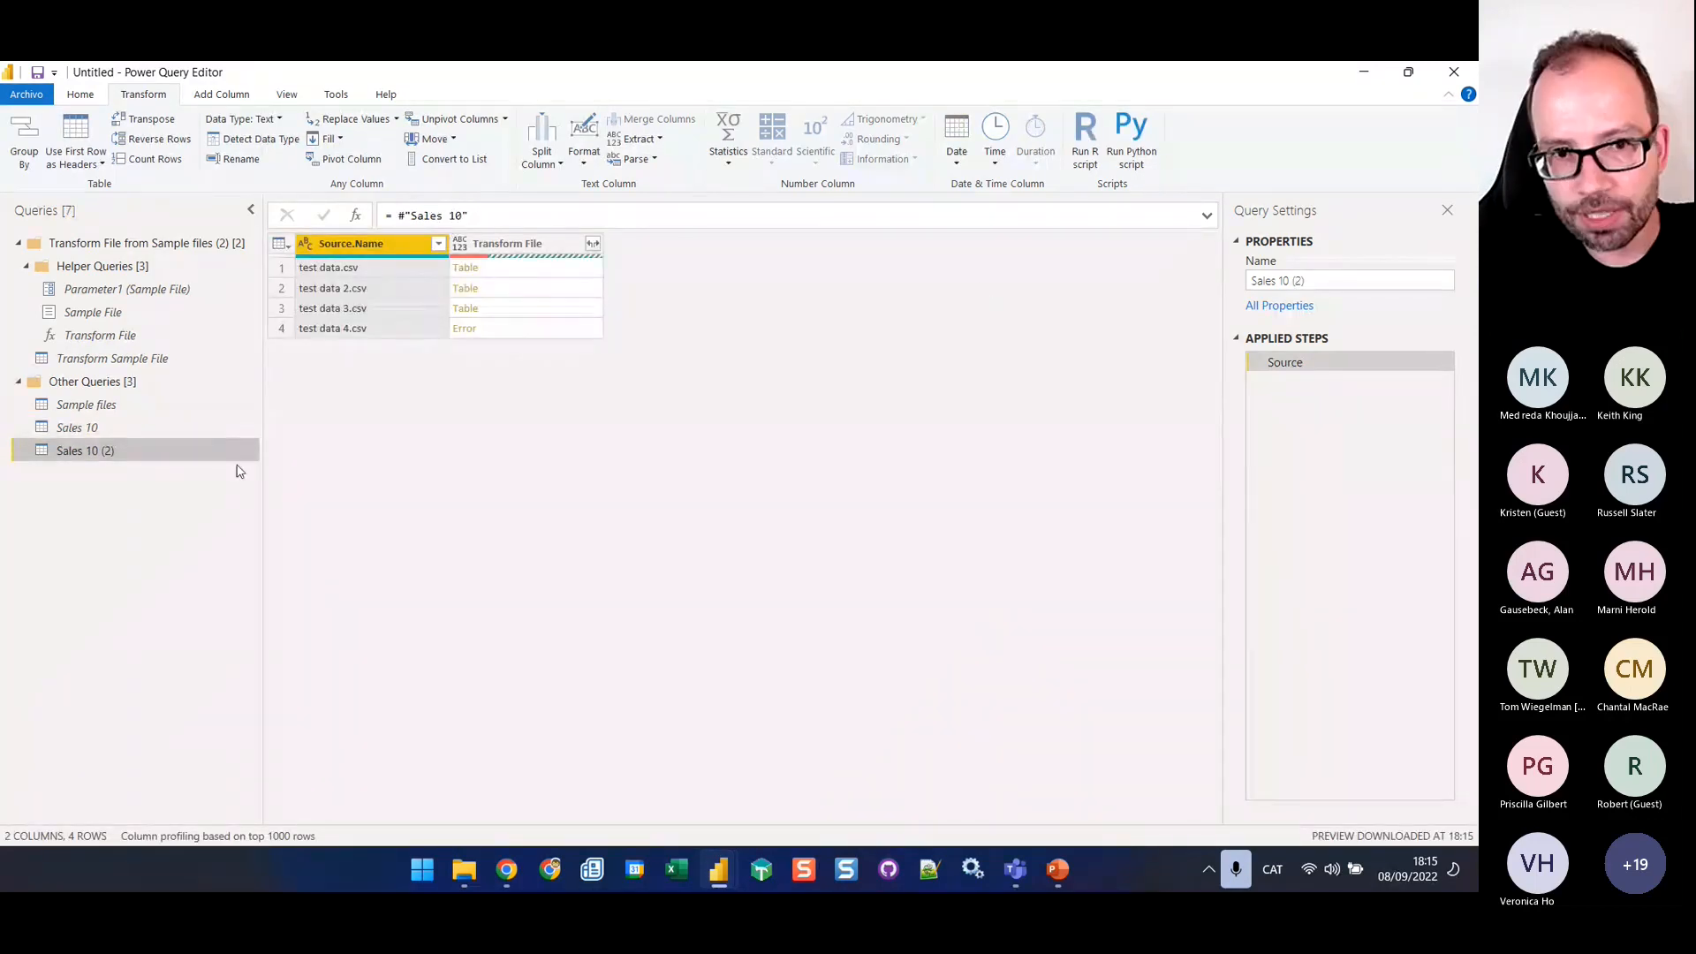
Remove the rows with errors in the Transform File column of the Sales 10 (2) query
click(492, 248)
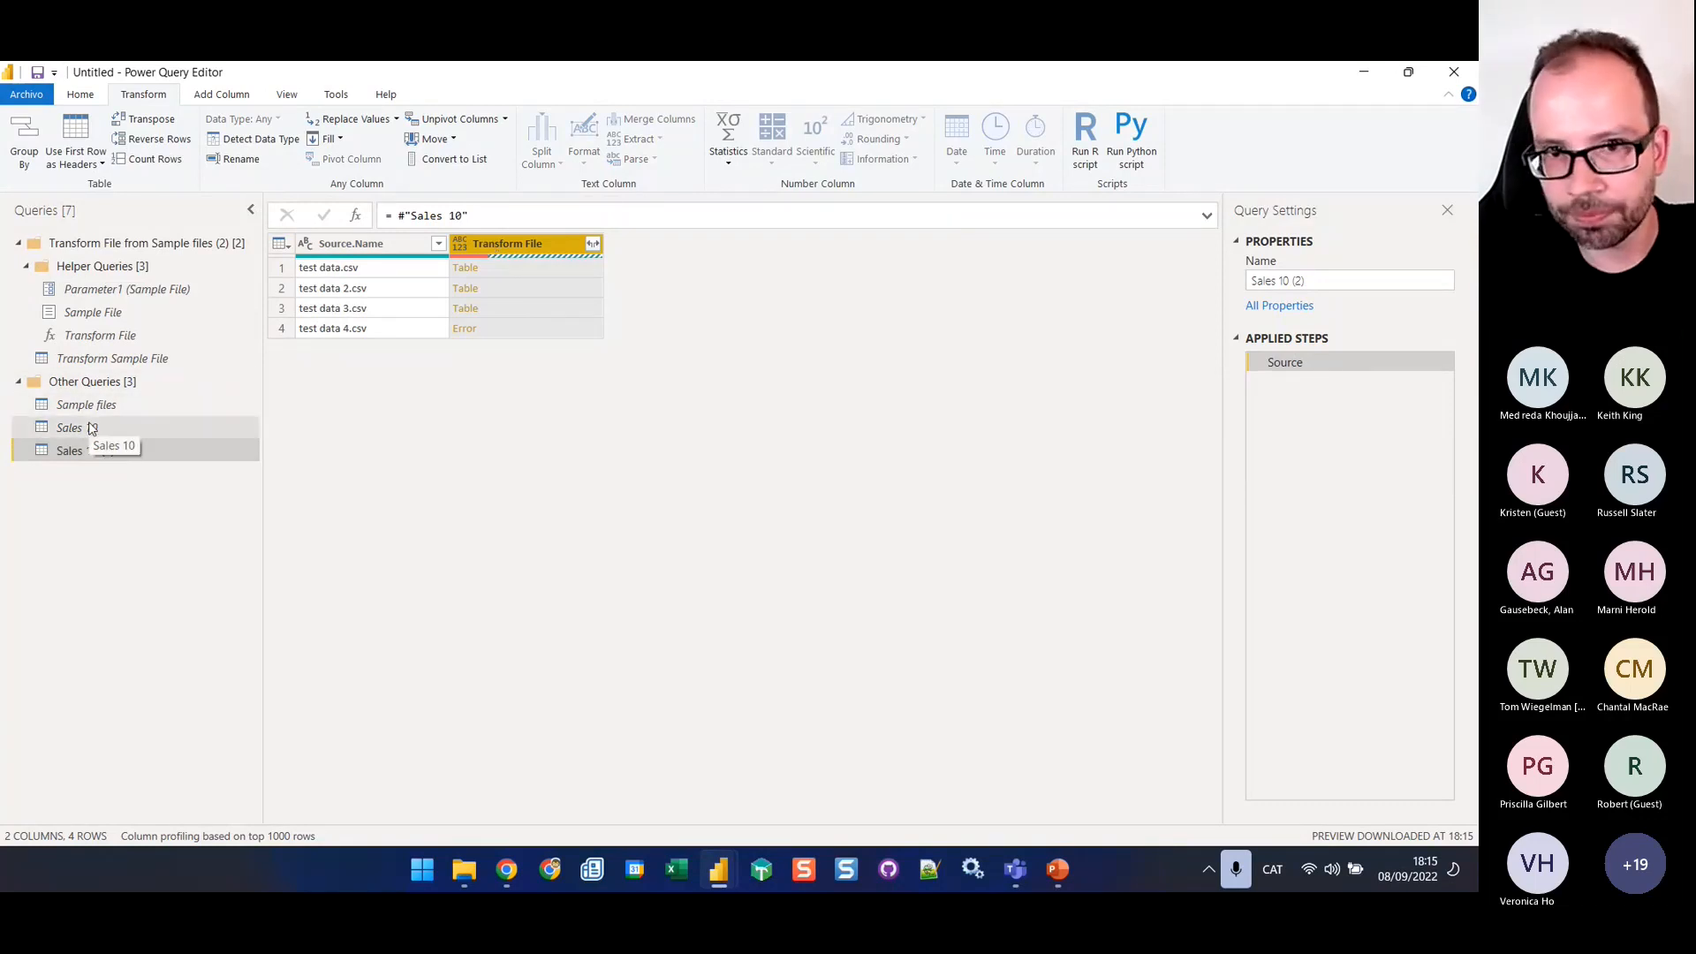
click(80, 93)
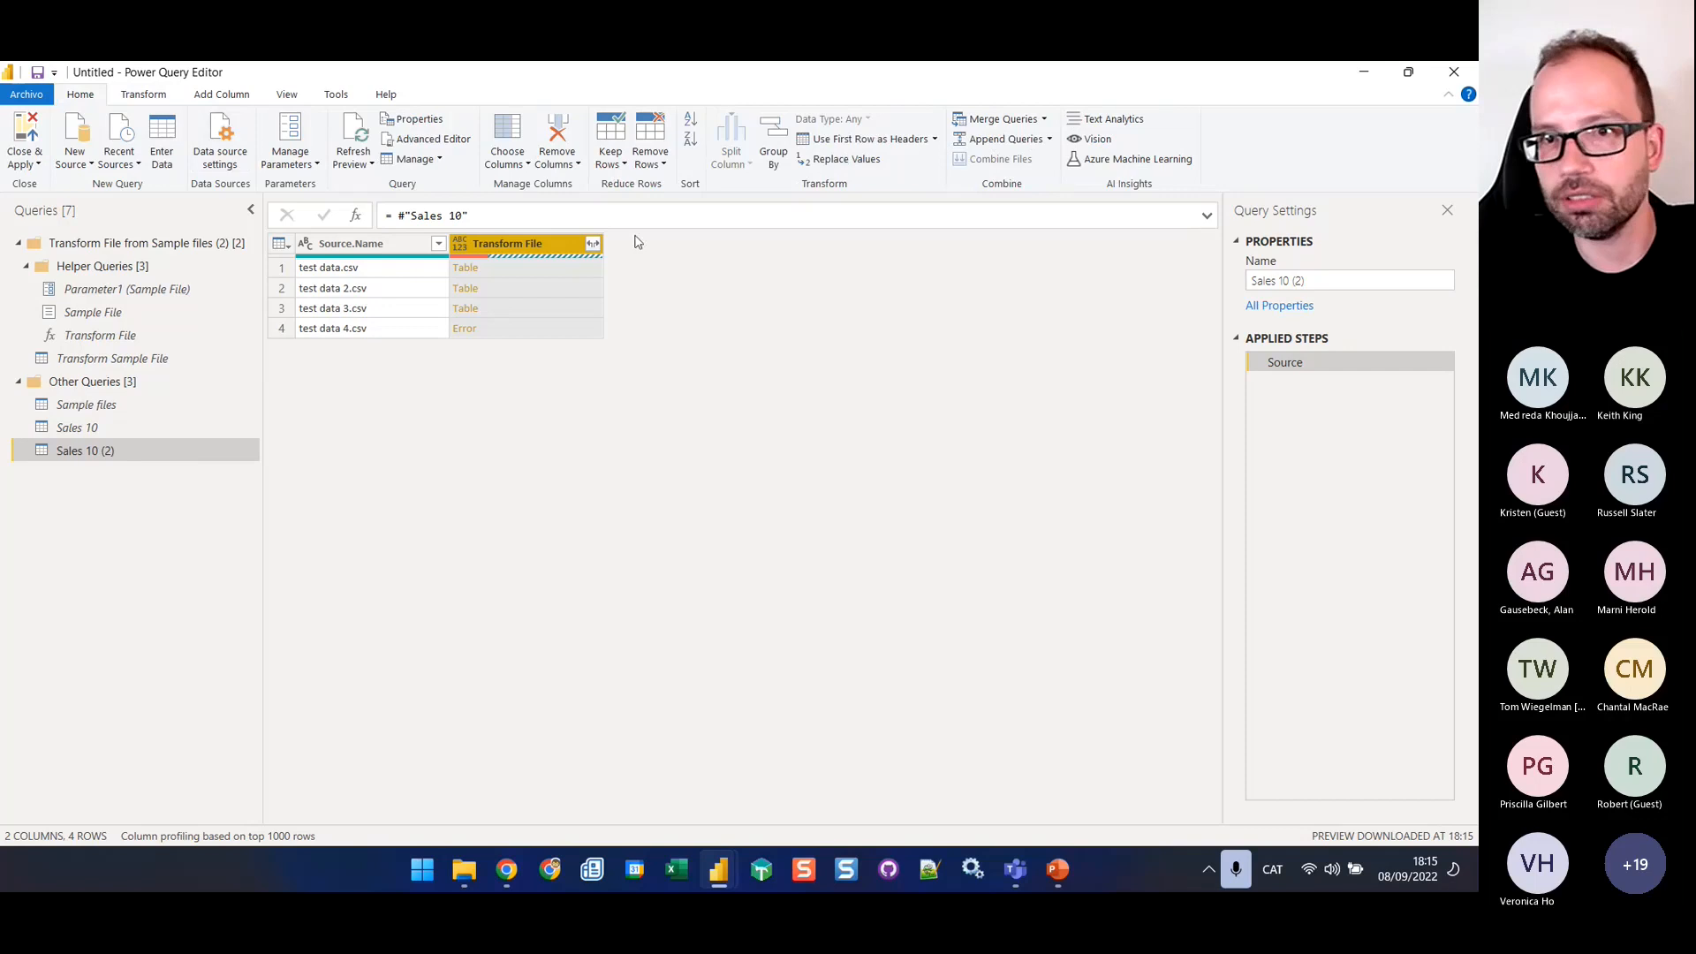
click(660, 164)
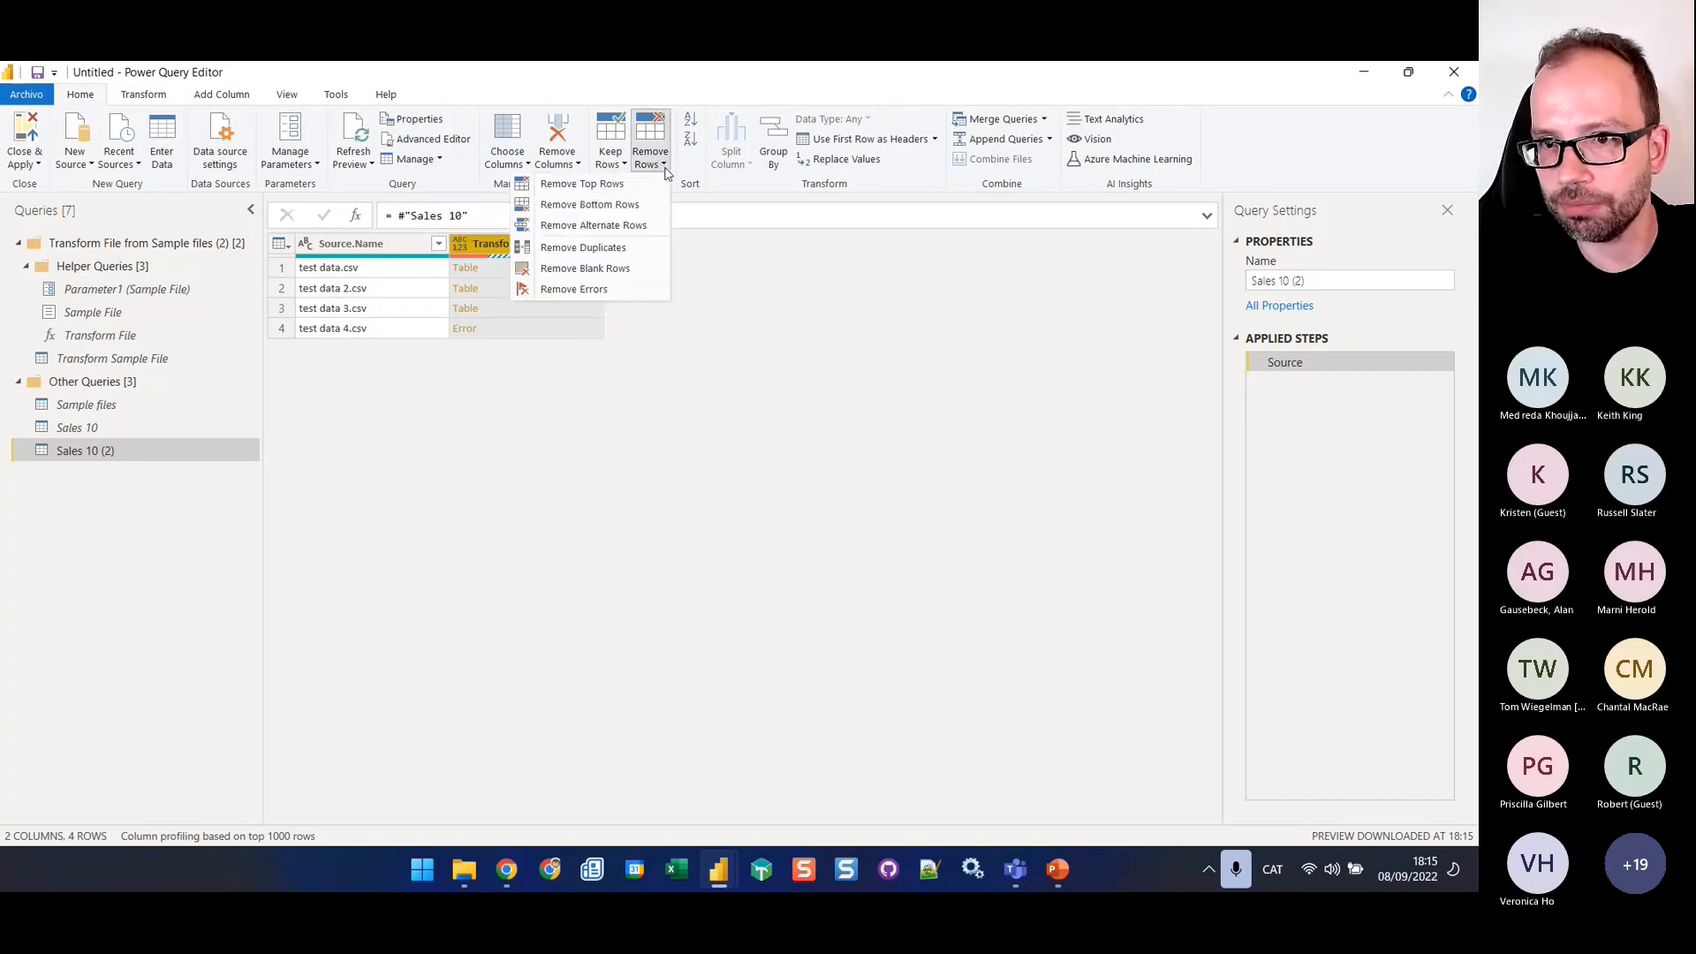
click(608, 292)
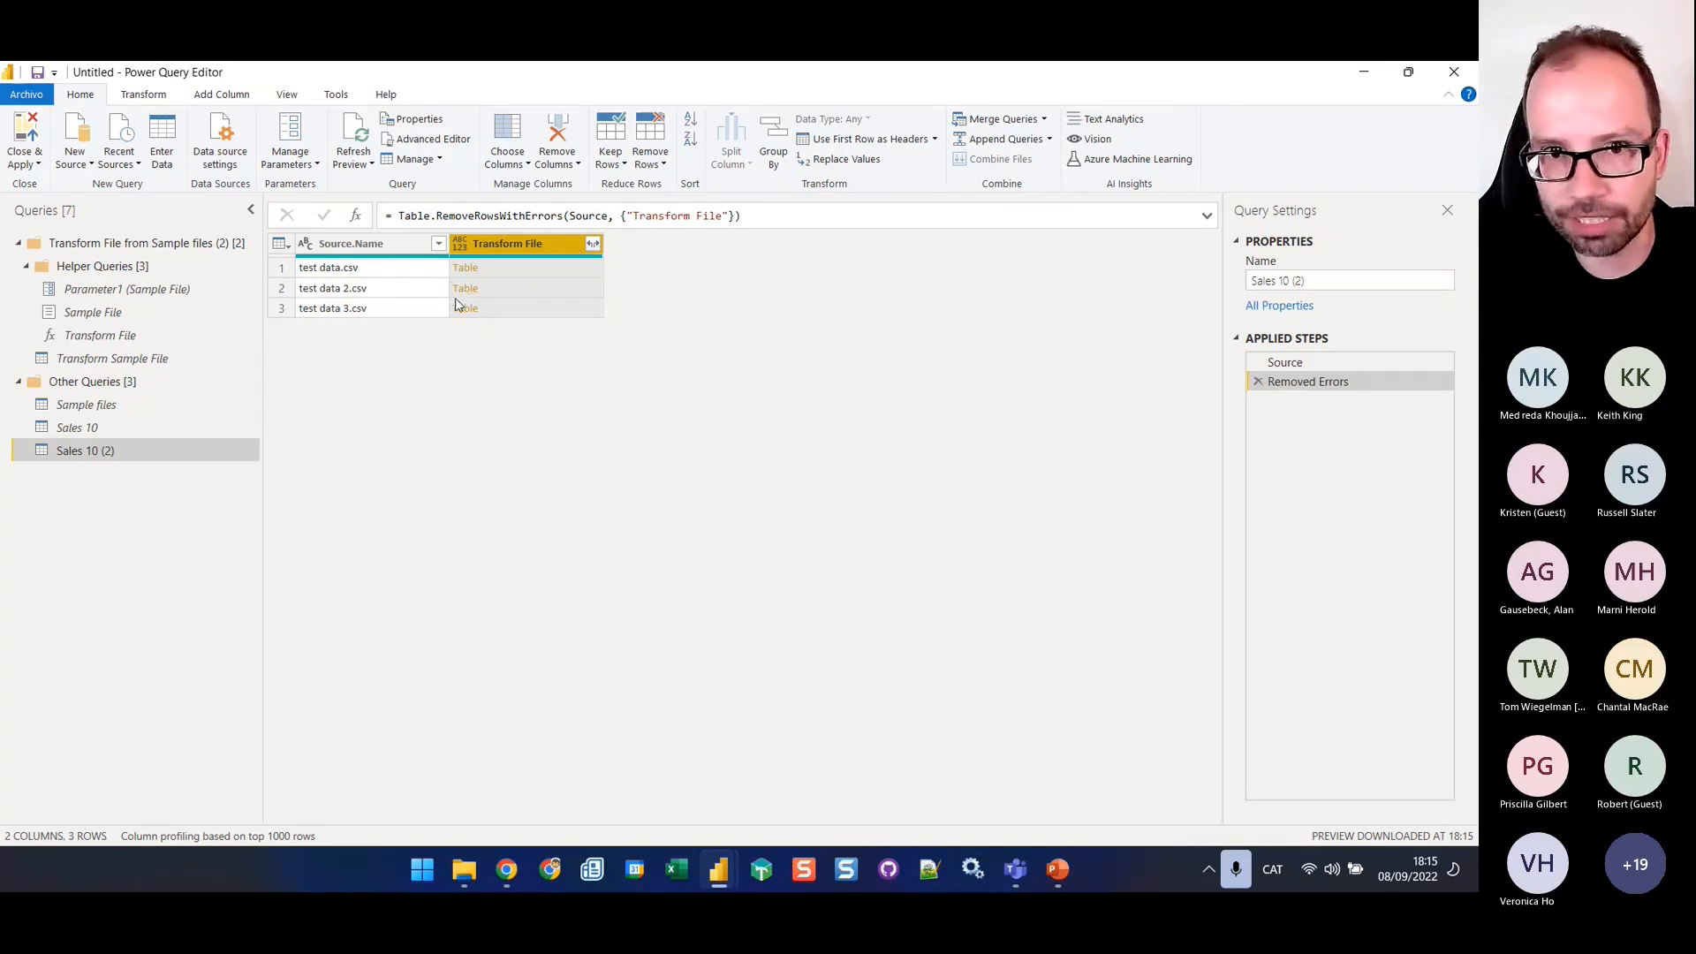
Expand the Transform File column into all its columns, from Order ID to Order Date, without the original column name as prefix
click(594, 246)
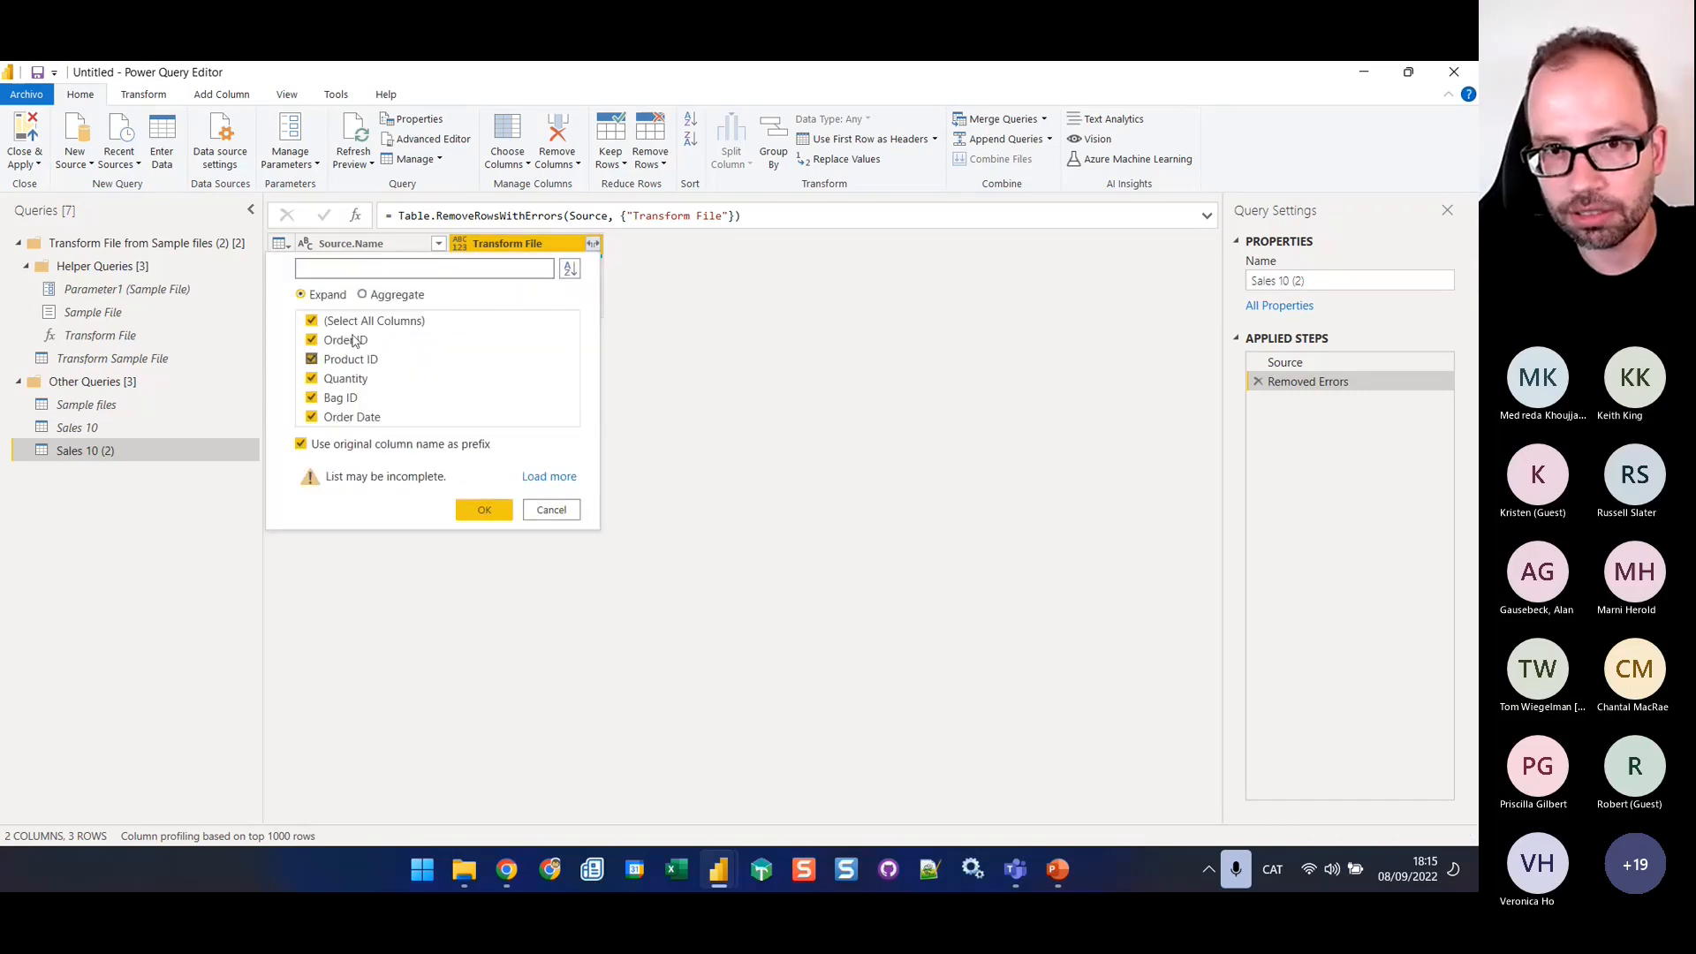
click(300, 444)
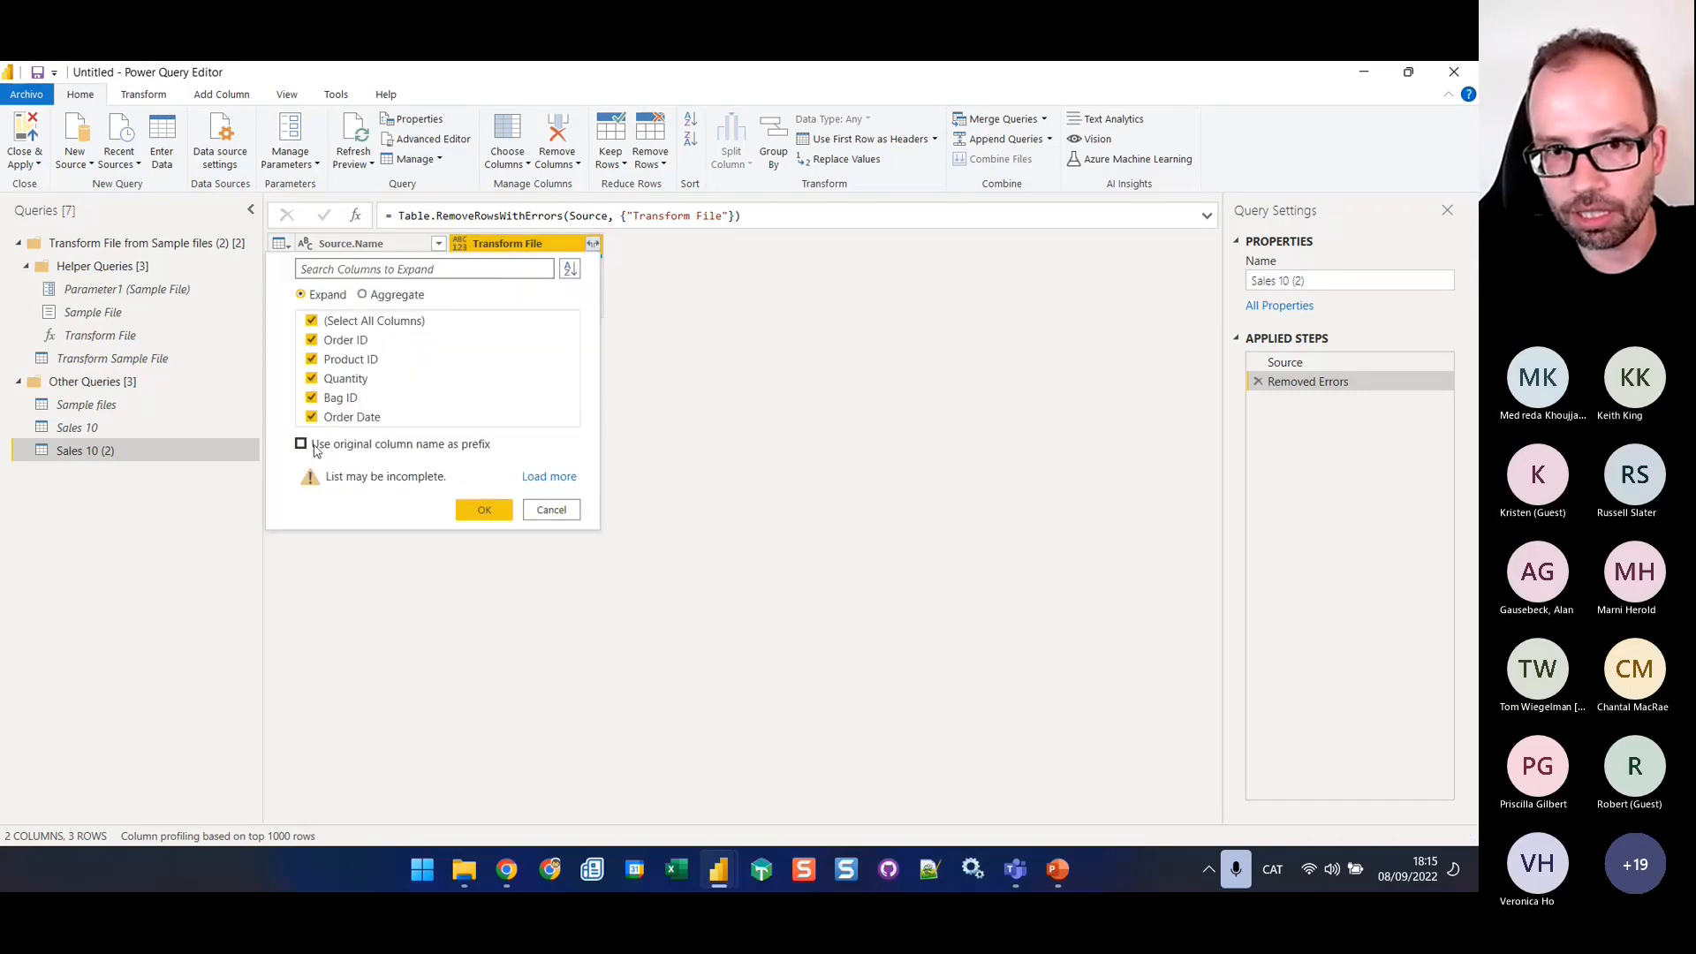
click(484, 510)
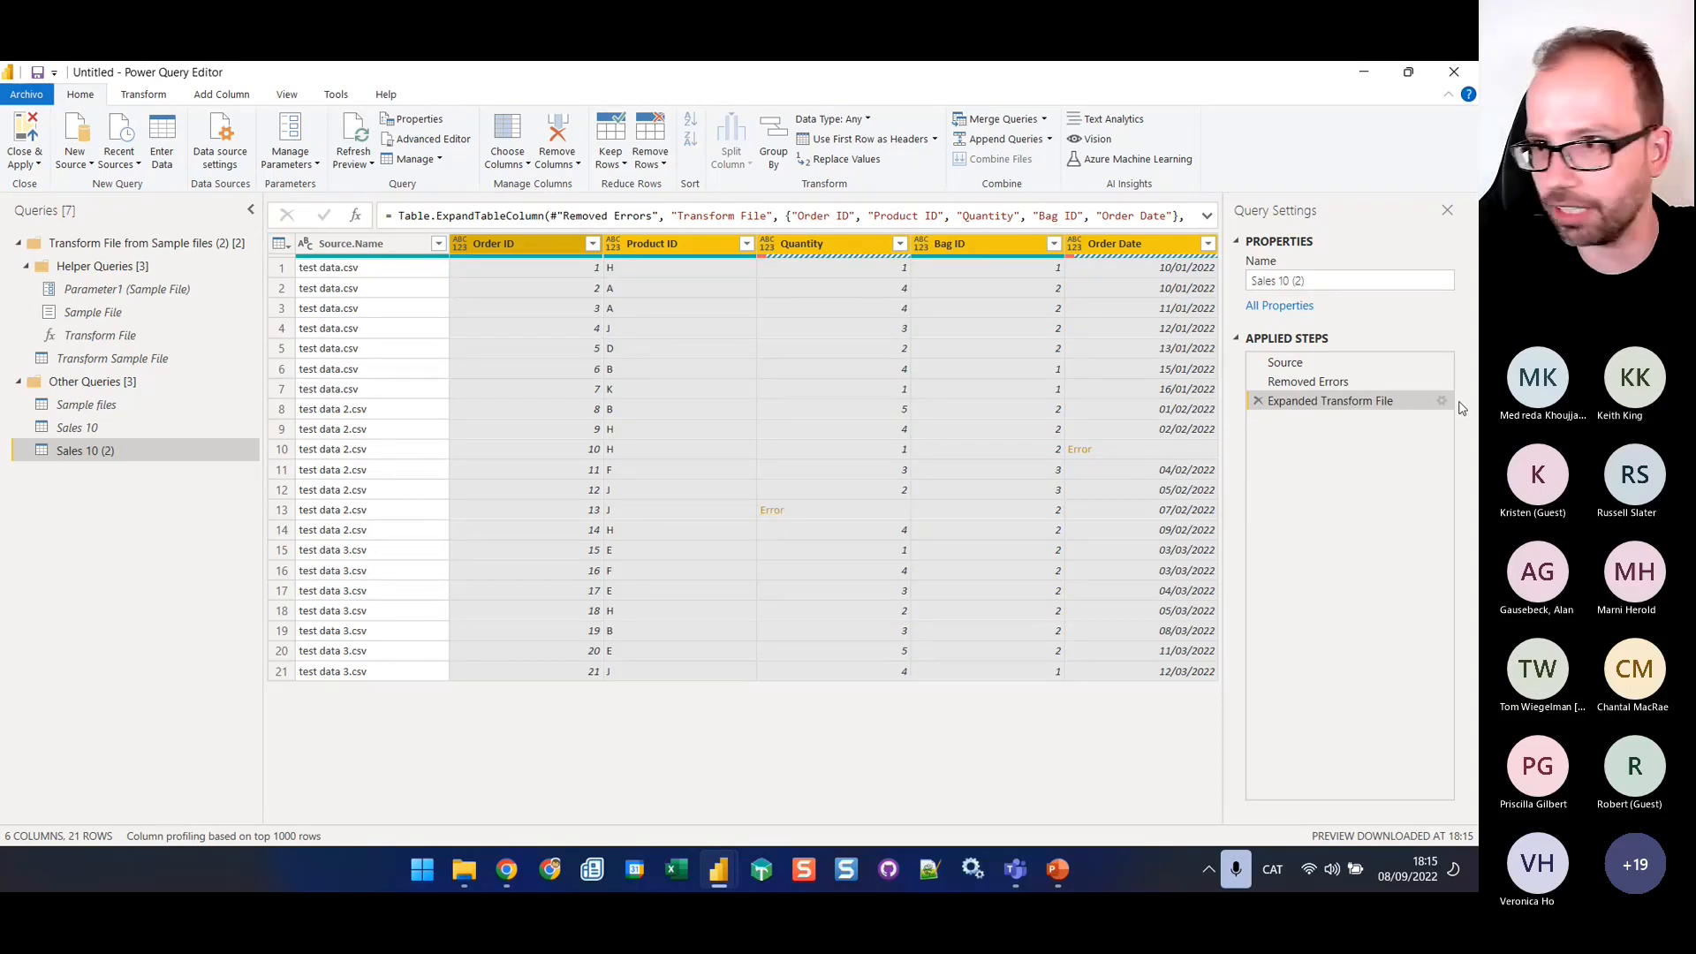
Create another query referencing Sales 10 and rename it as Sales Files Errors
click(69, 437)
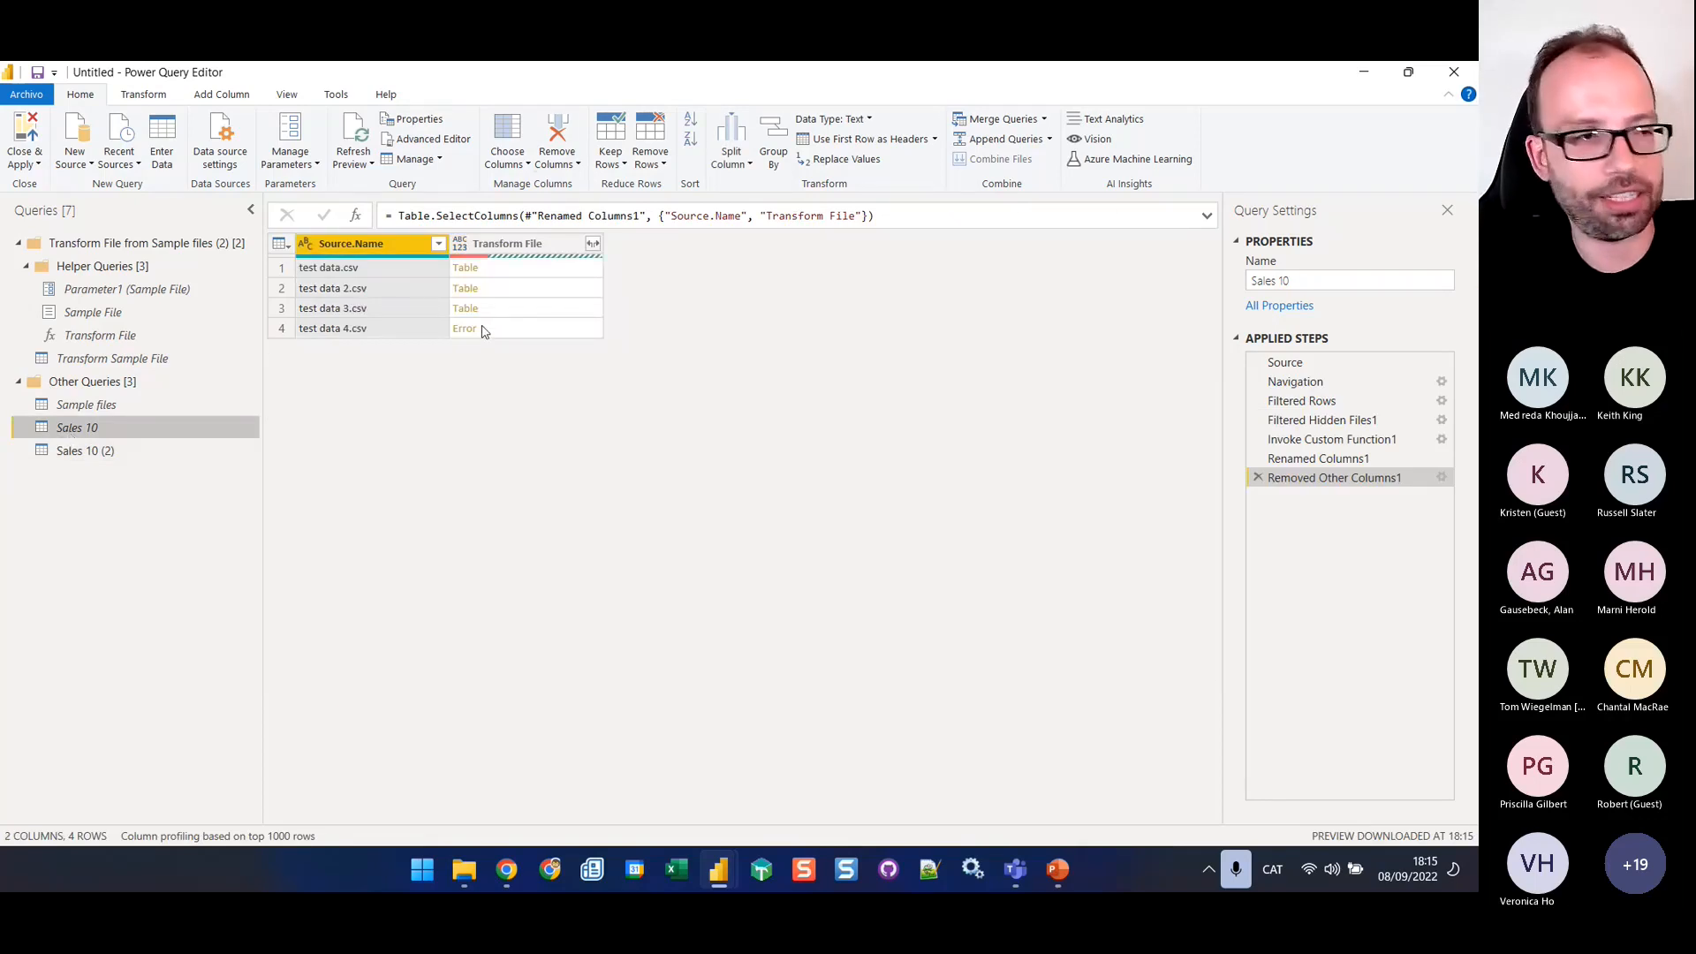
right_click(130, 433)
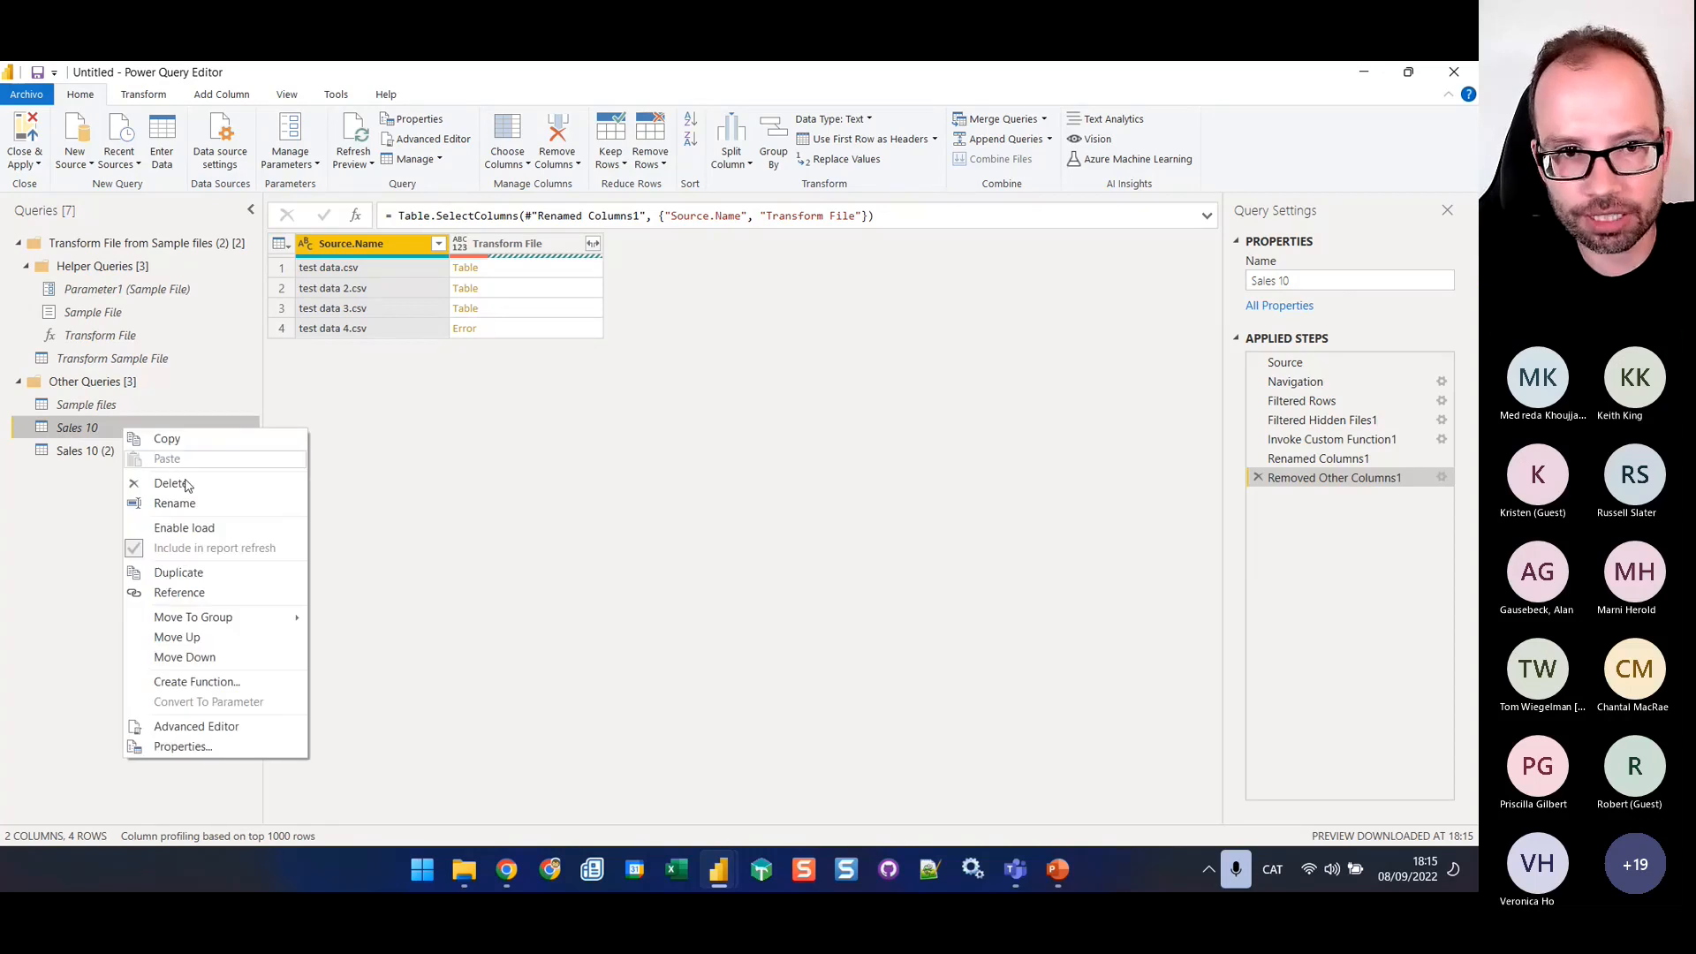
click(220, 593)
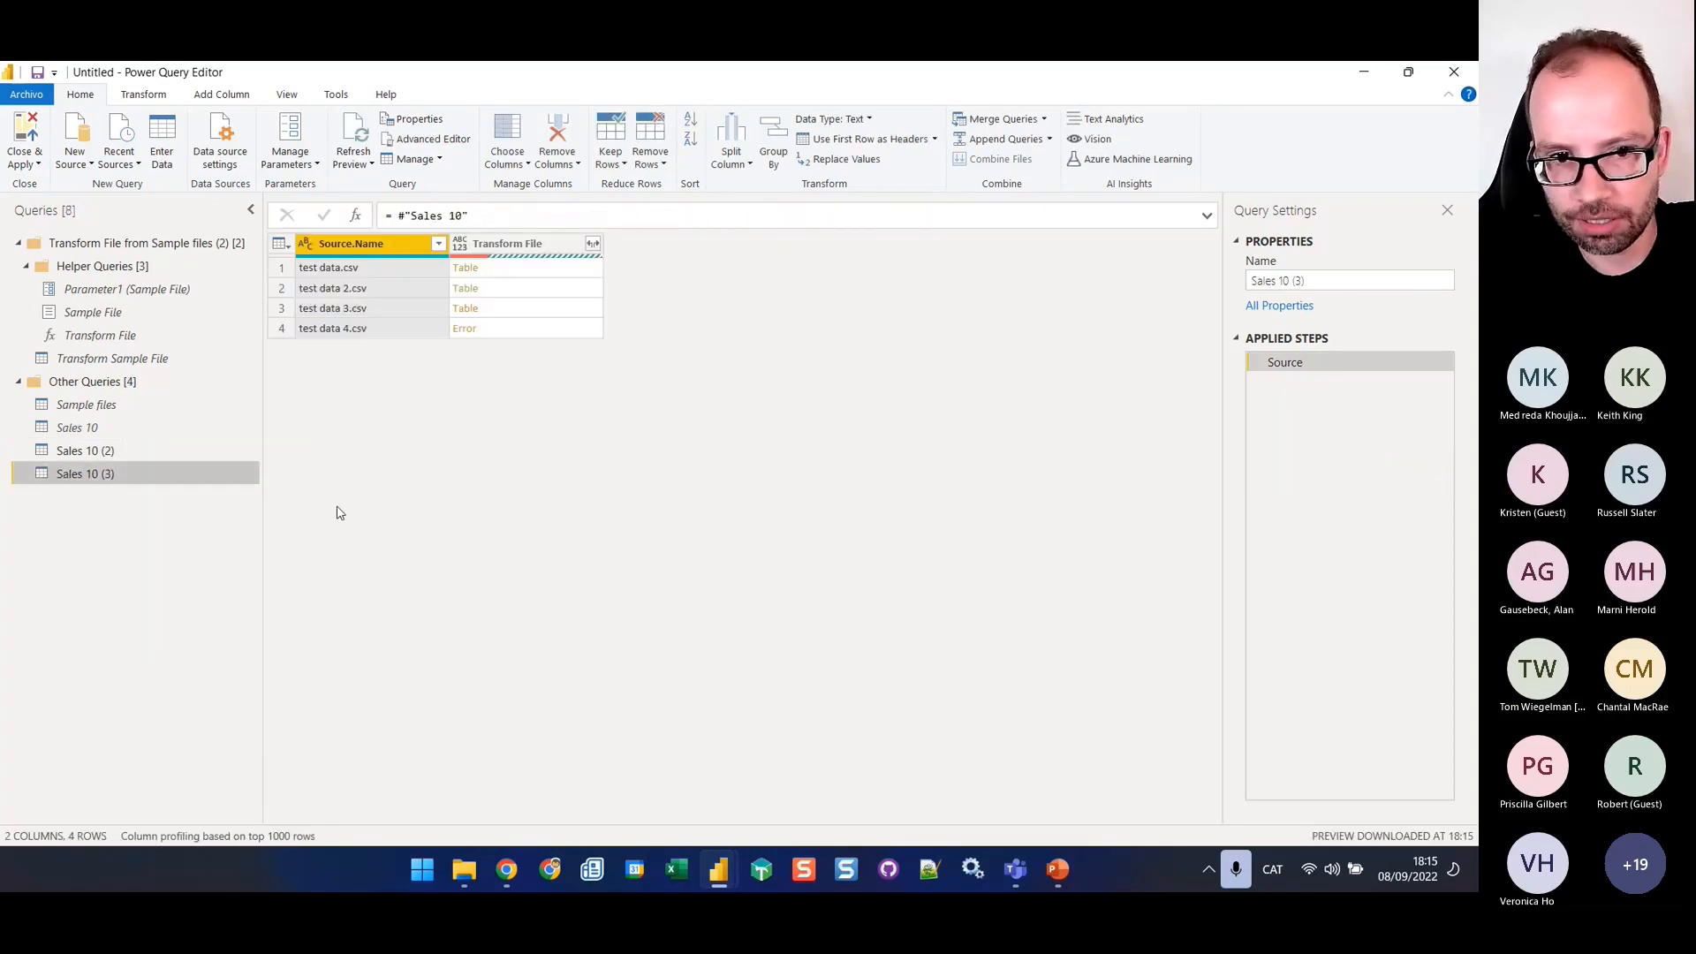
click(1290, 281)
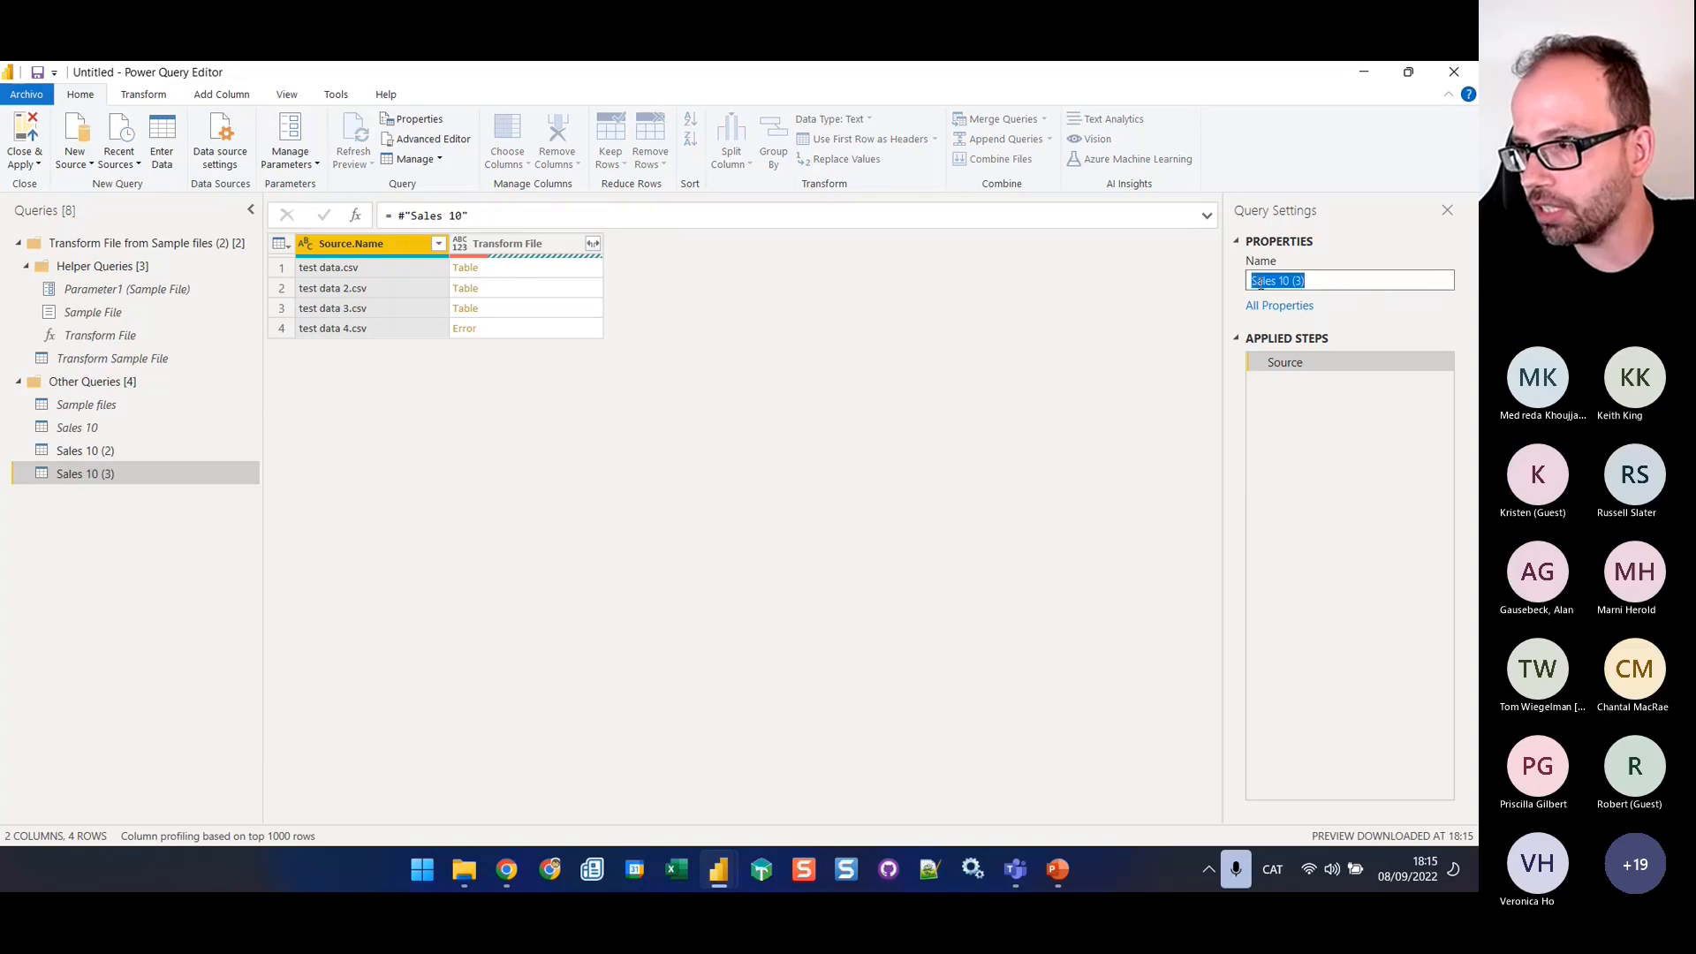
drag(1306, 281, 1275, 283)
text(F)
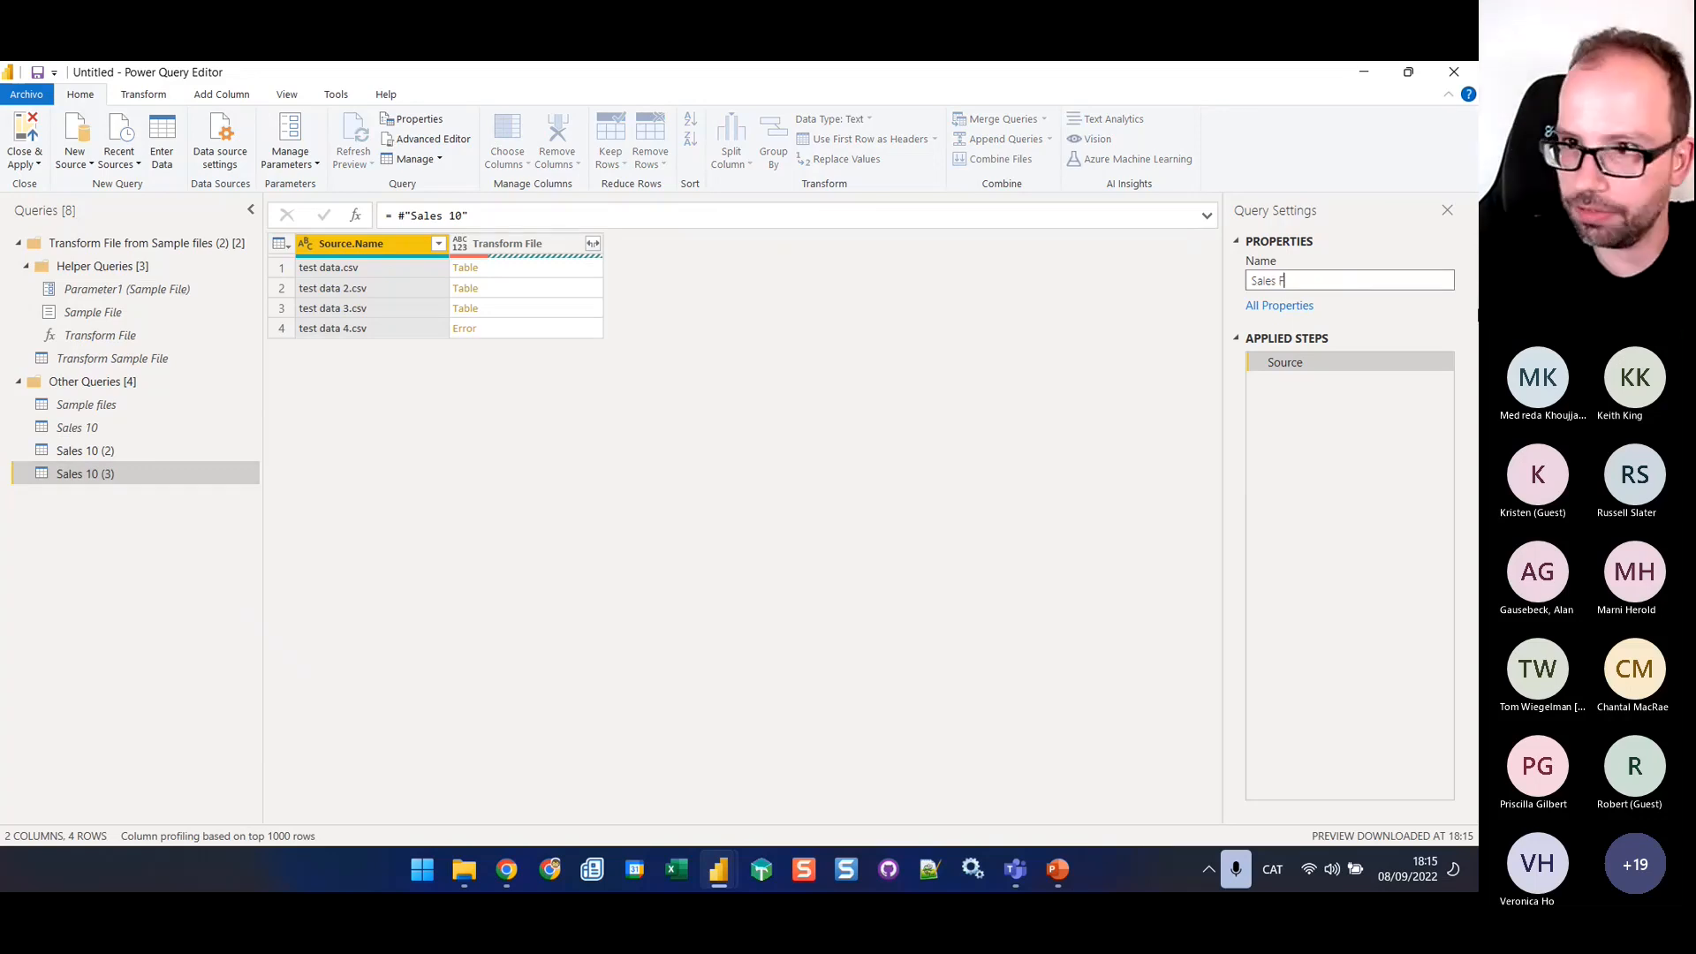
text(ile)
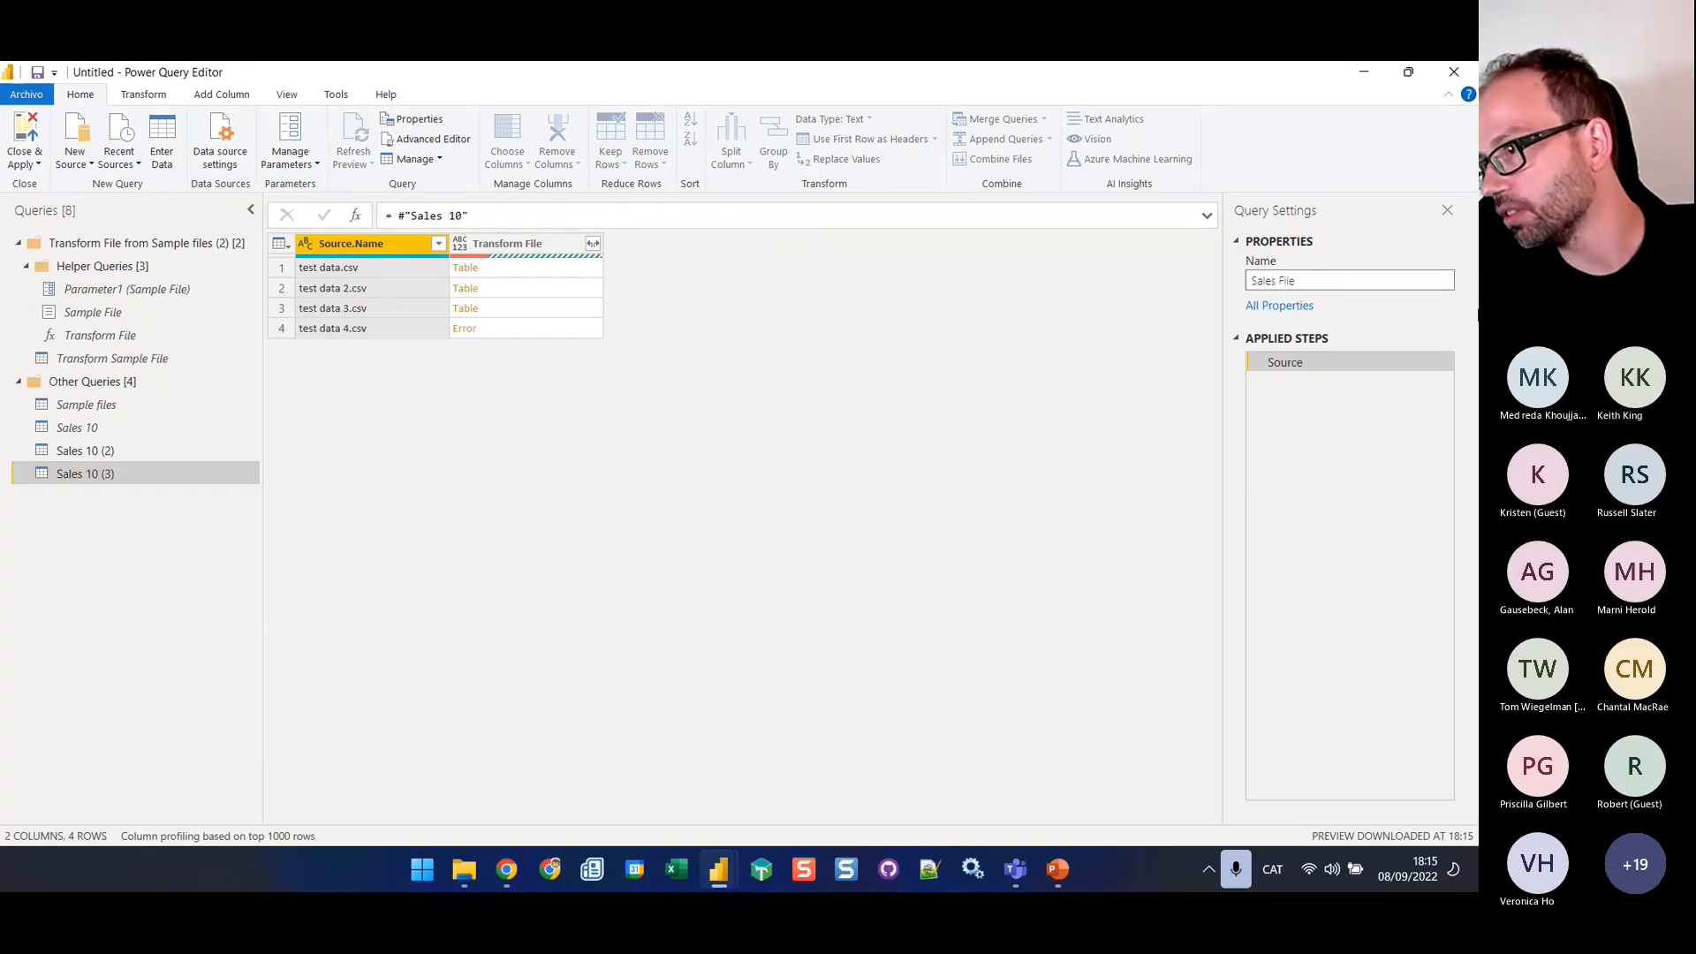
text(s Err)
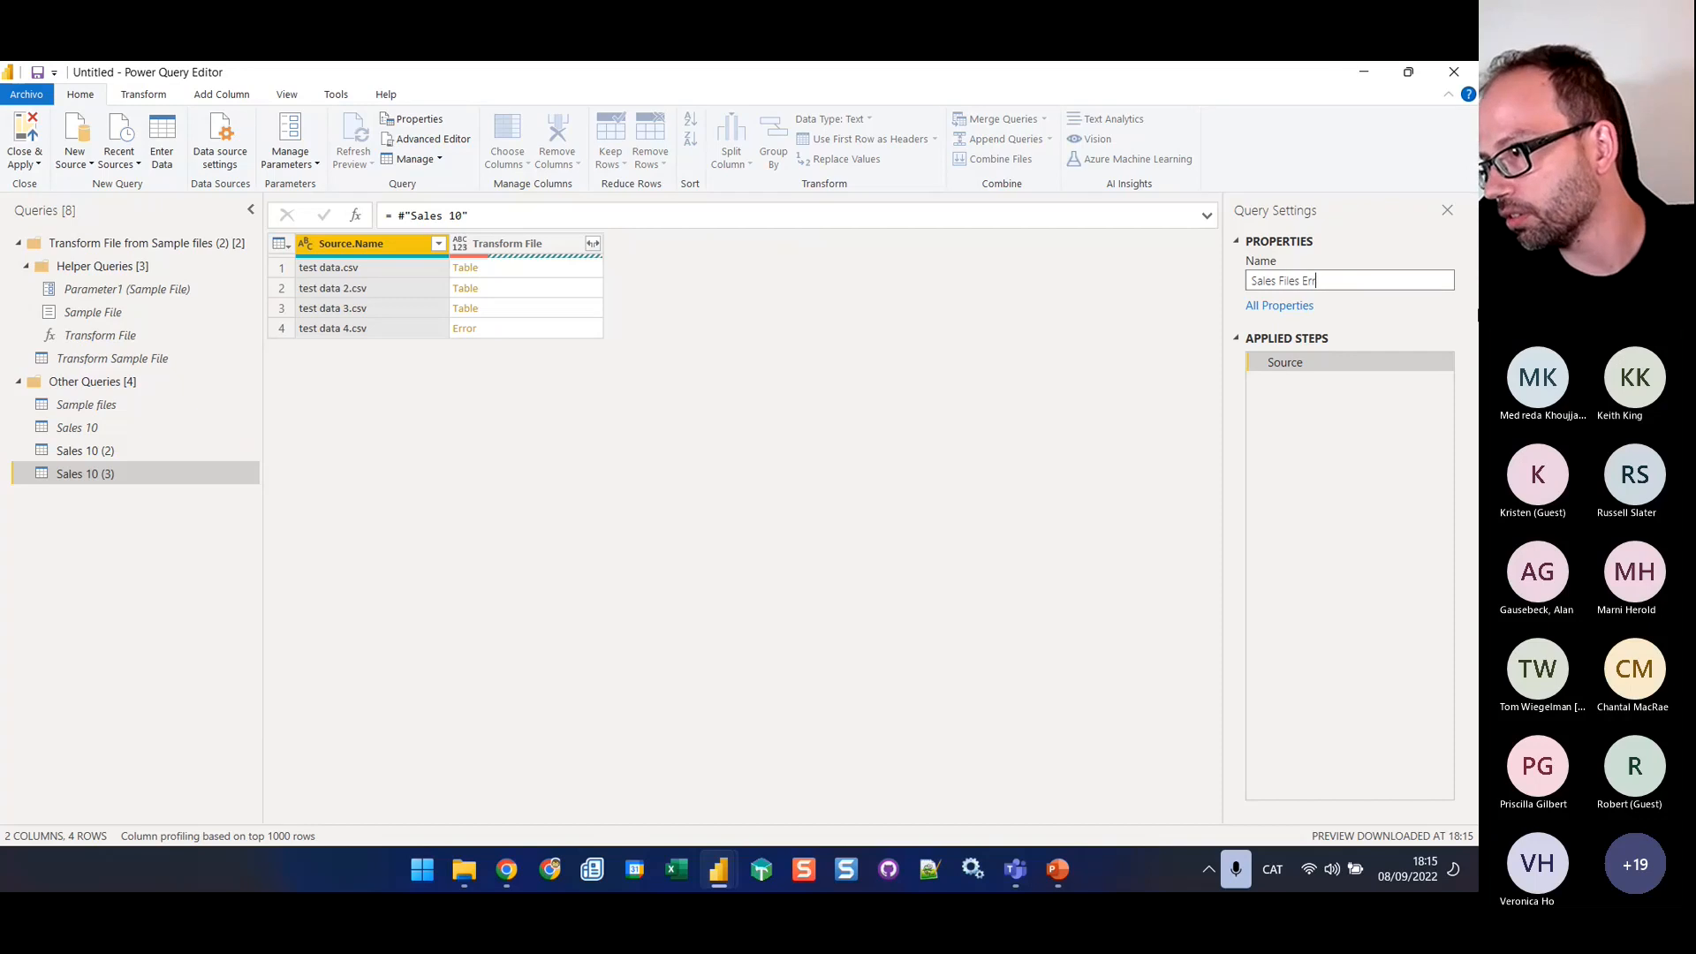
text(ors)
key(Return)
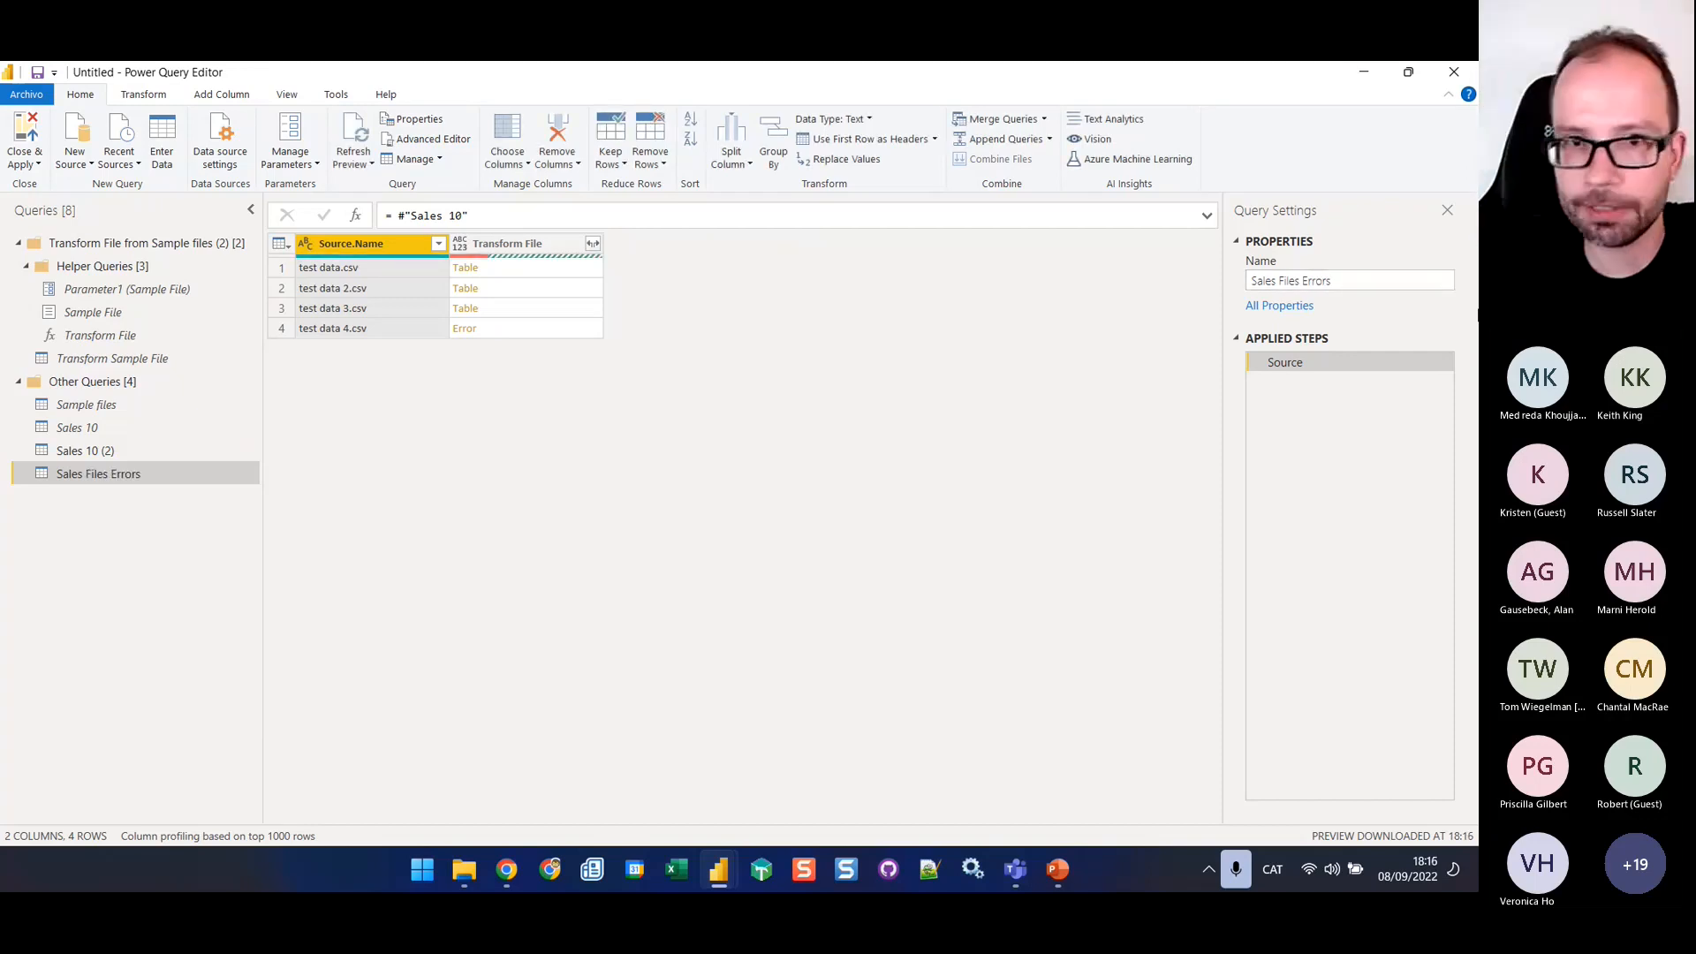
Keep only the rows with errors in the Transform File column of the Sales Files Errors query
click(533, 263)
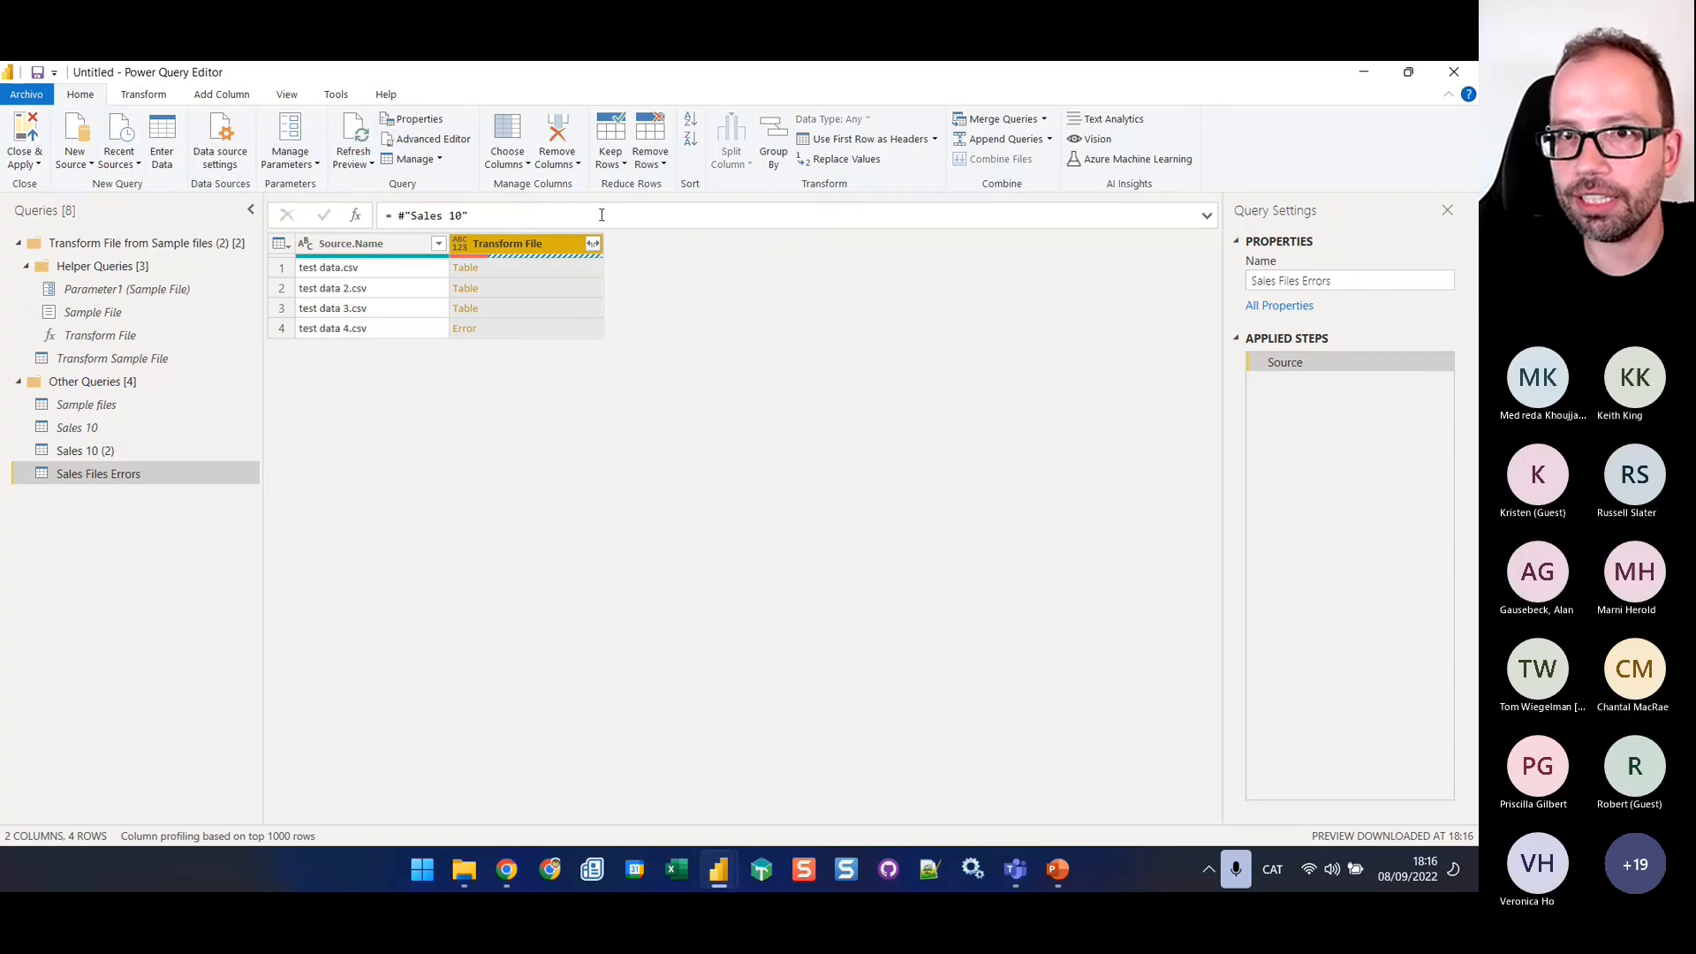
click(650, 158)
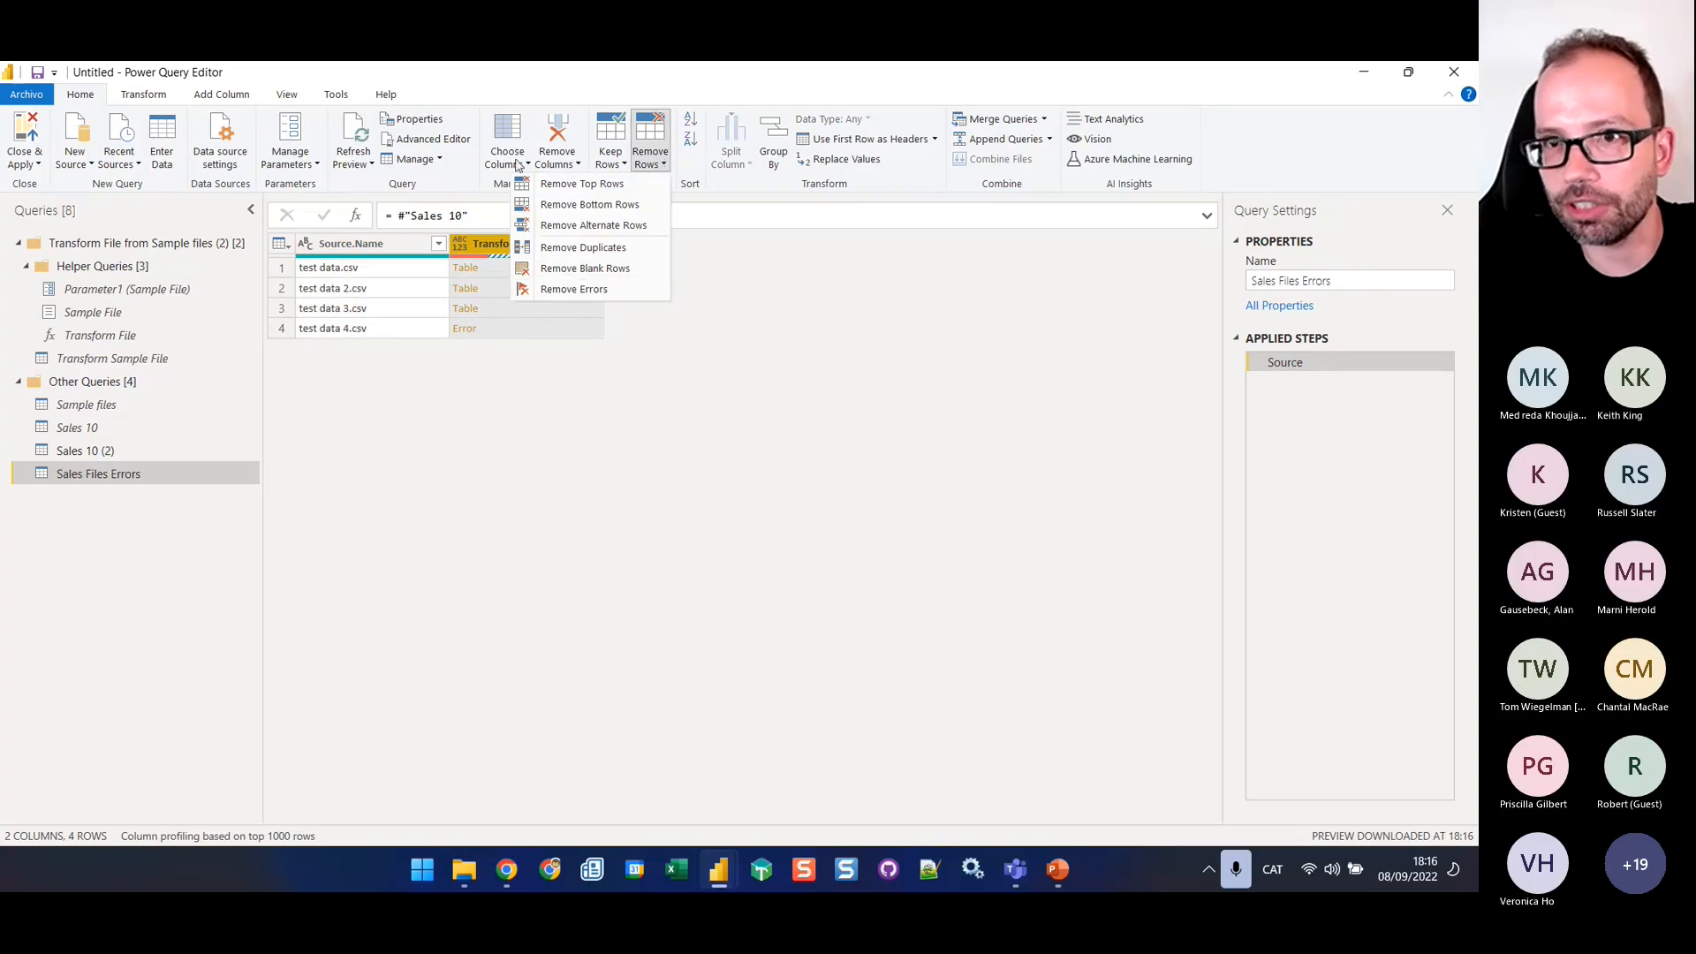
click(612, 164)
click(570, 268)
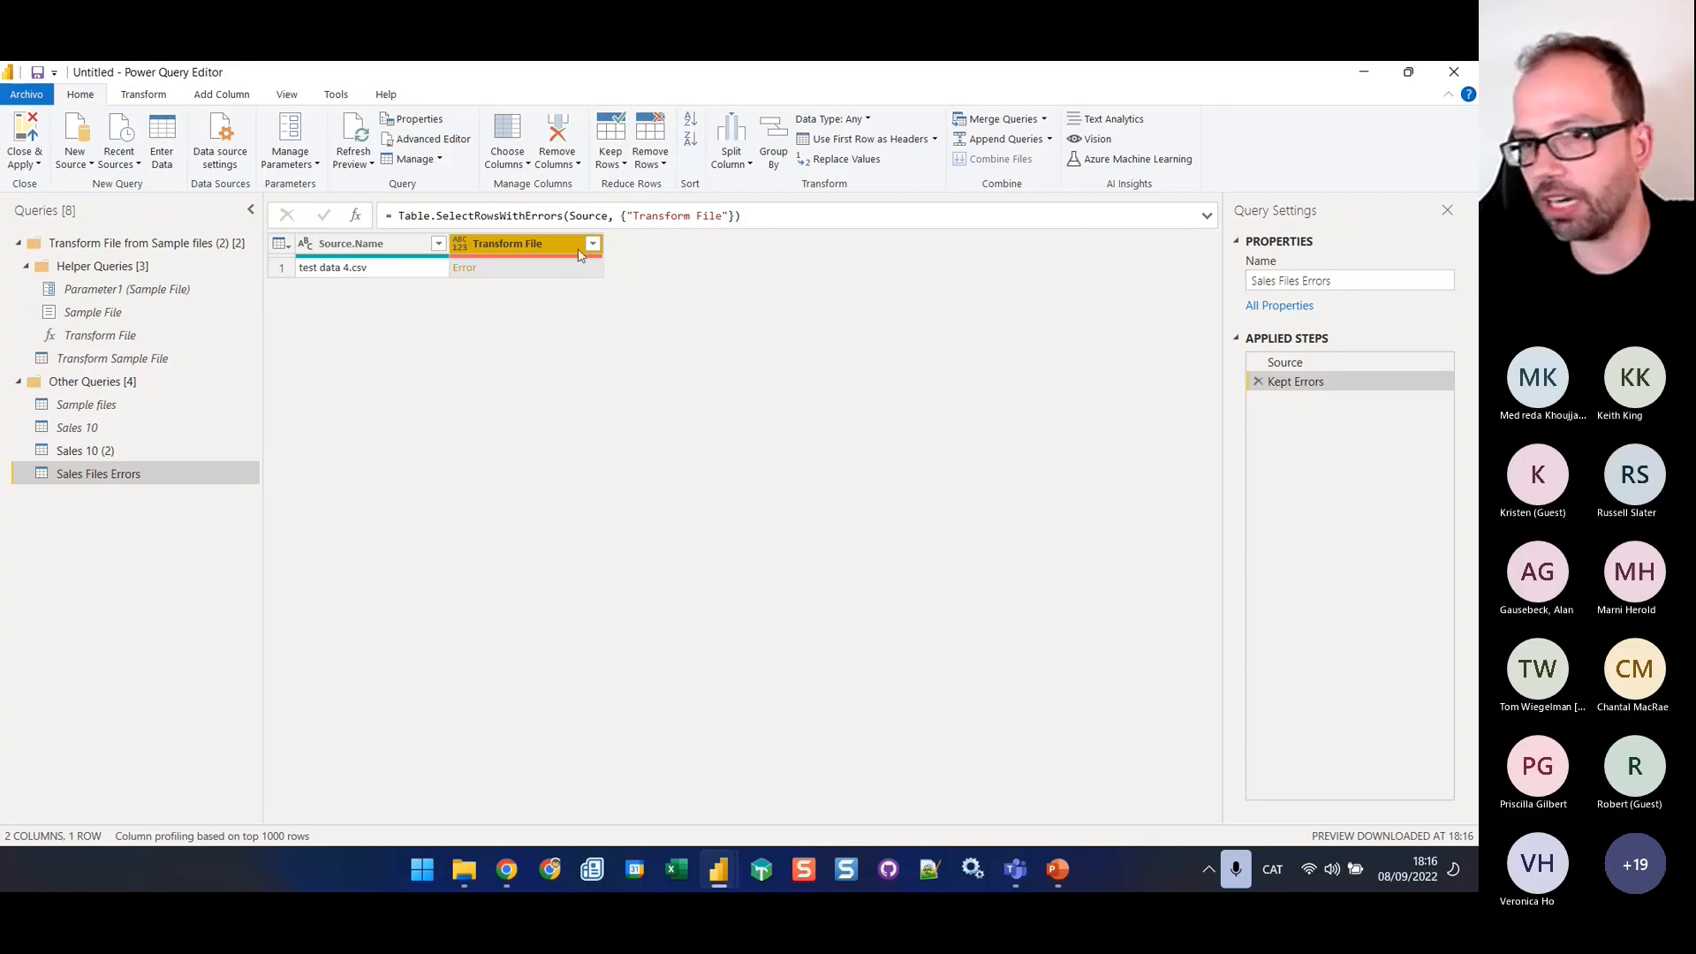
ctrl+click(324, 245)
ctrl+click(305, 244)
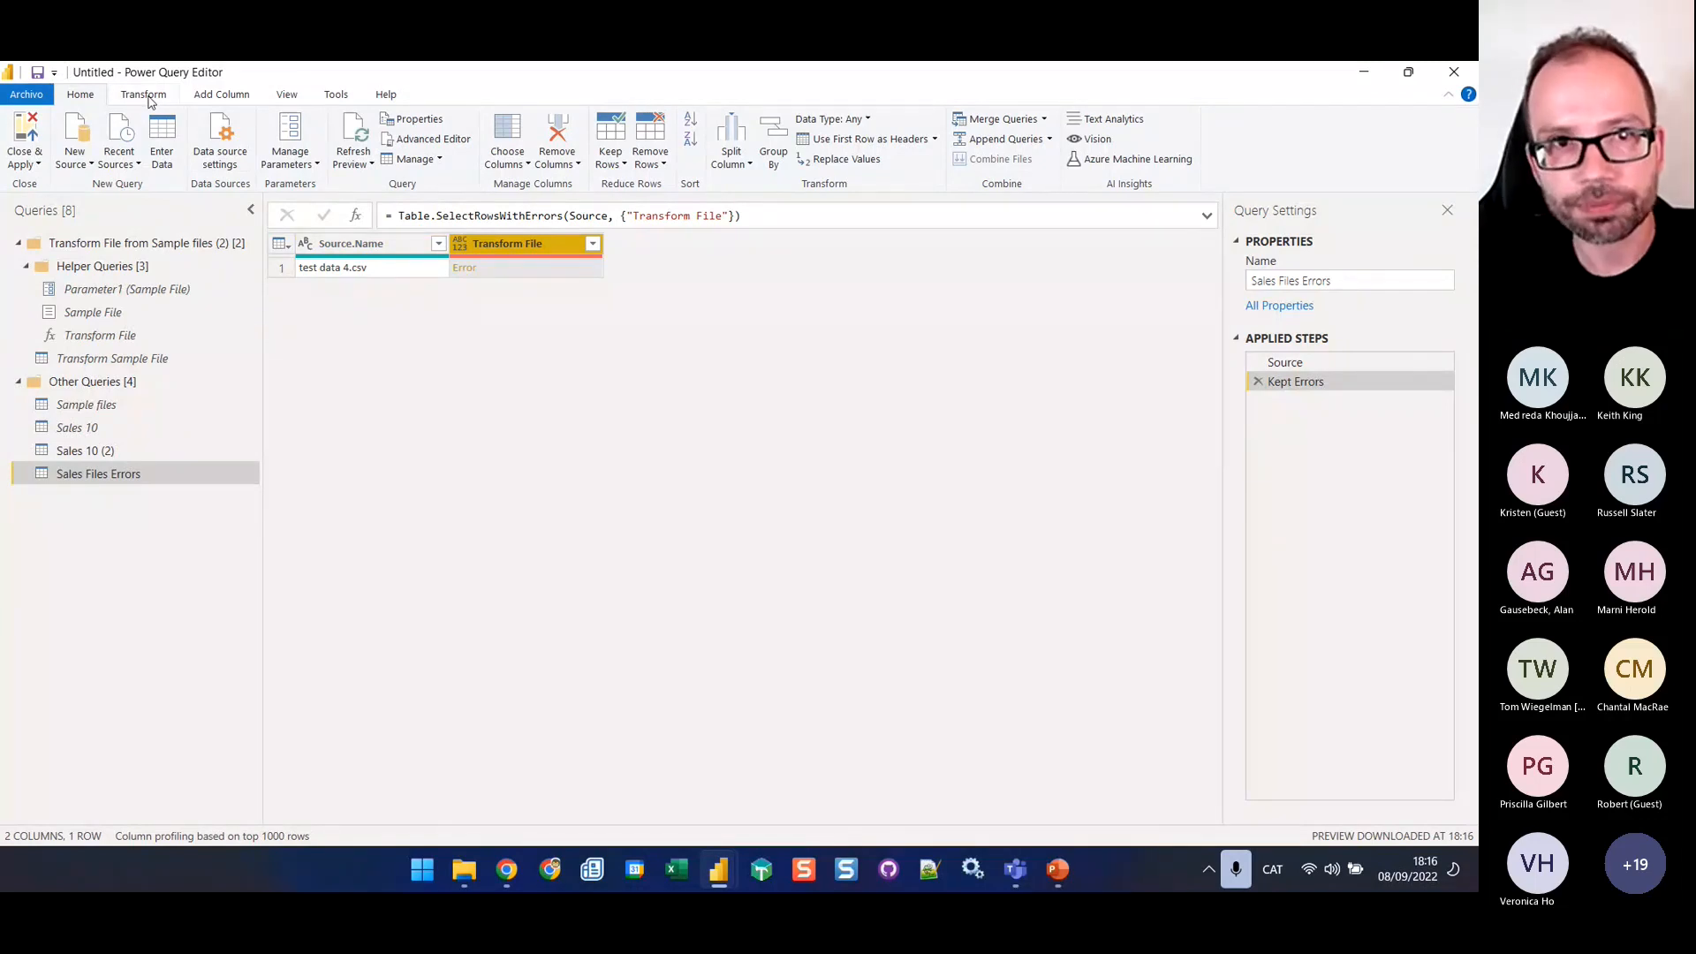
Add a custom column named Custom with the formula = try [Transform File]
click(226, 96)
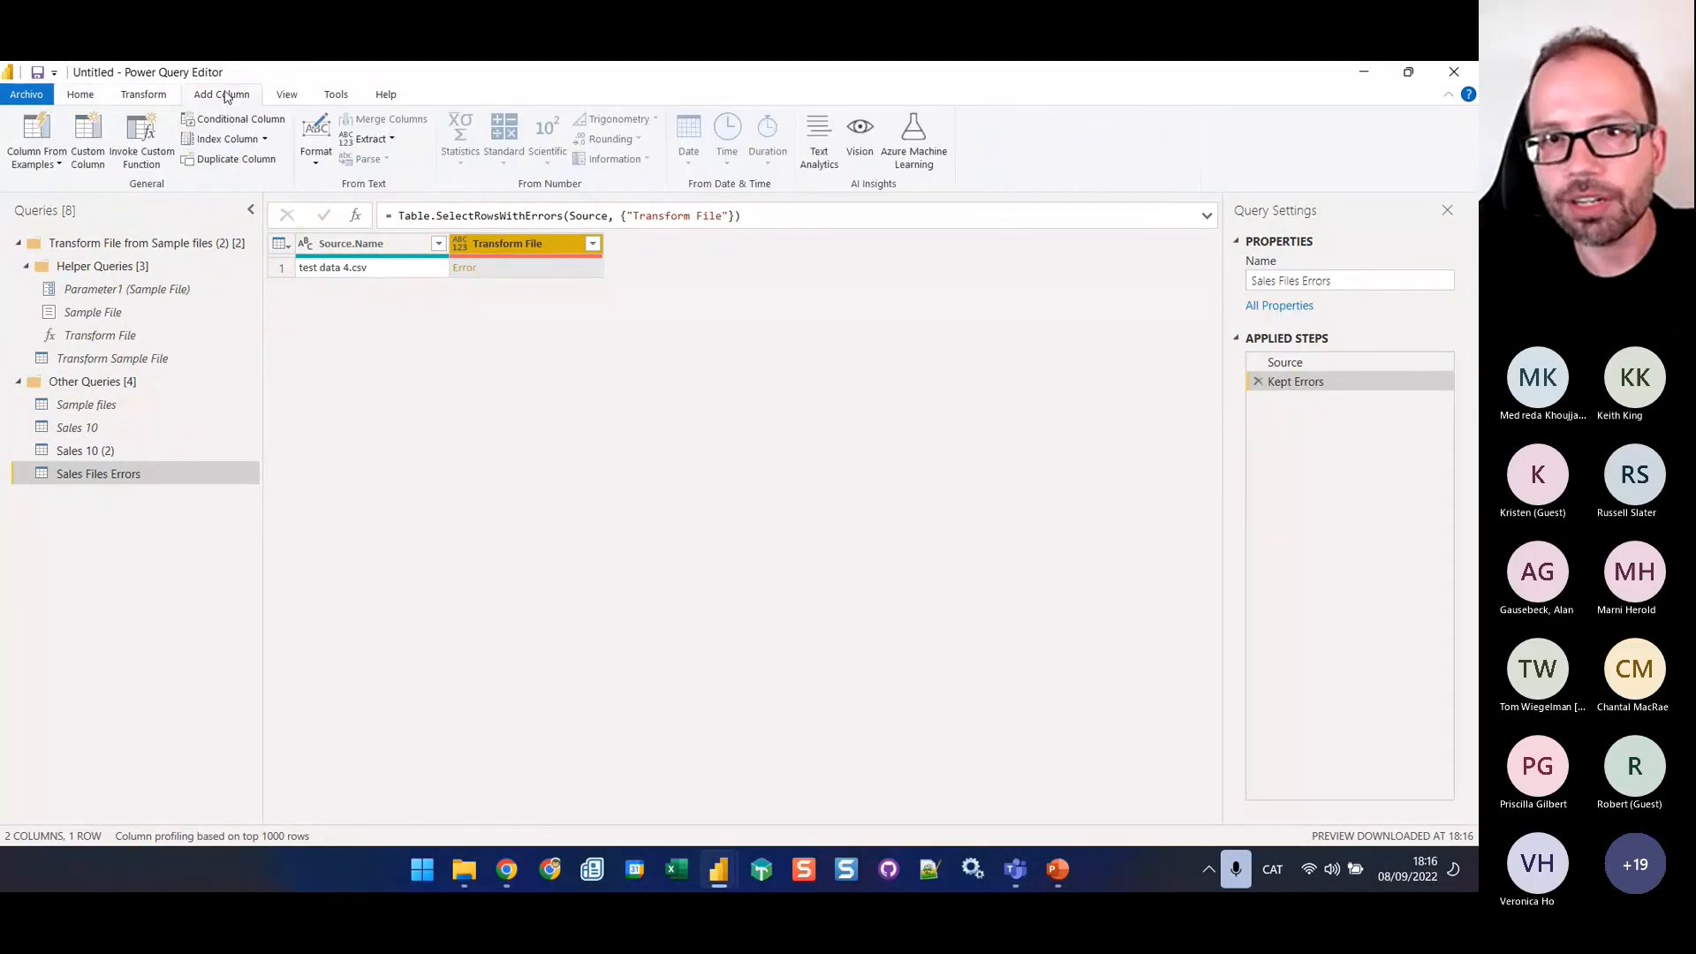
click(79, 152)
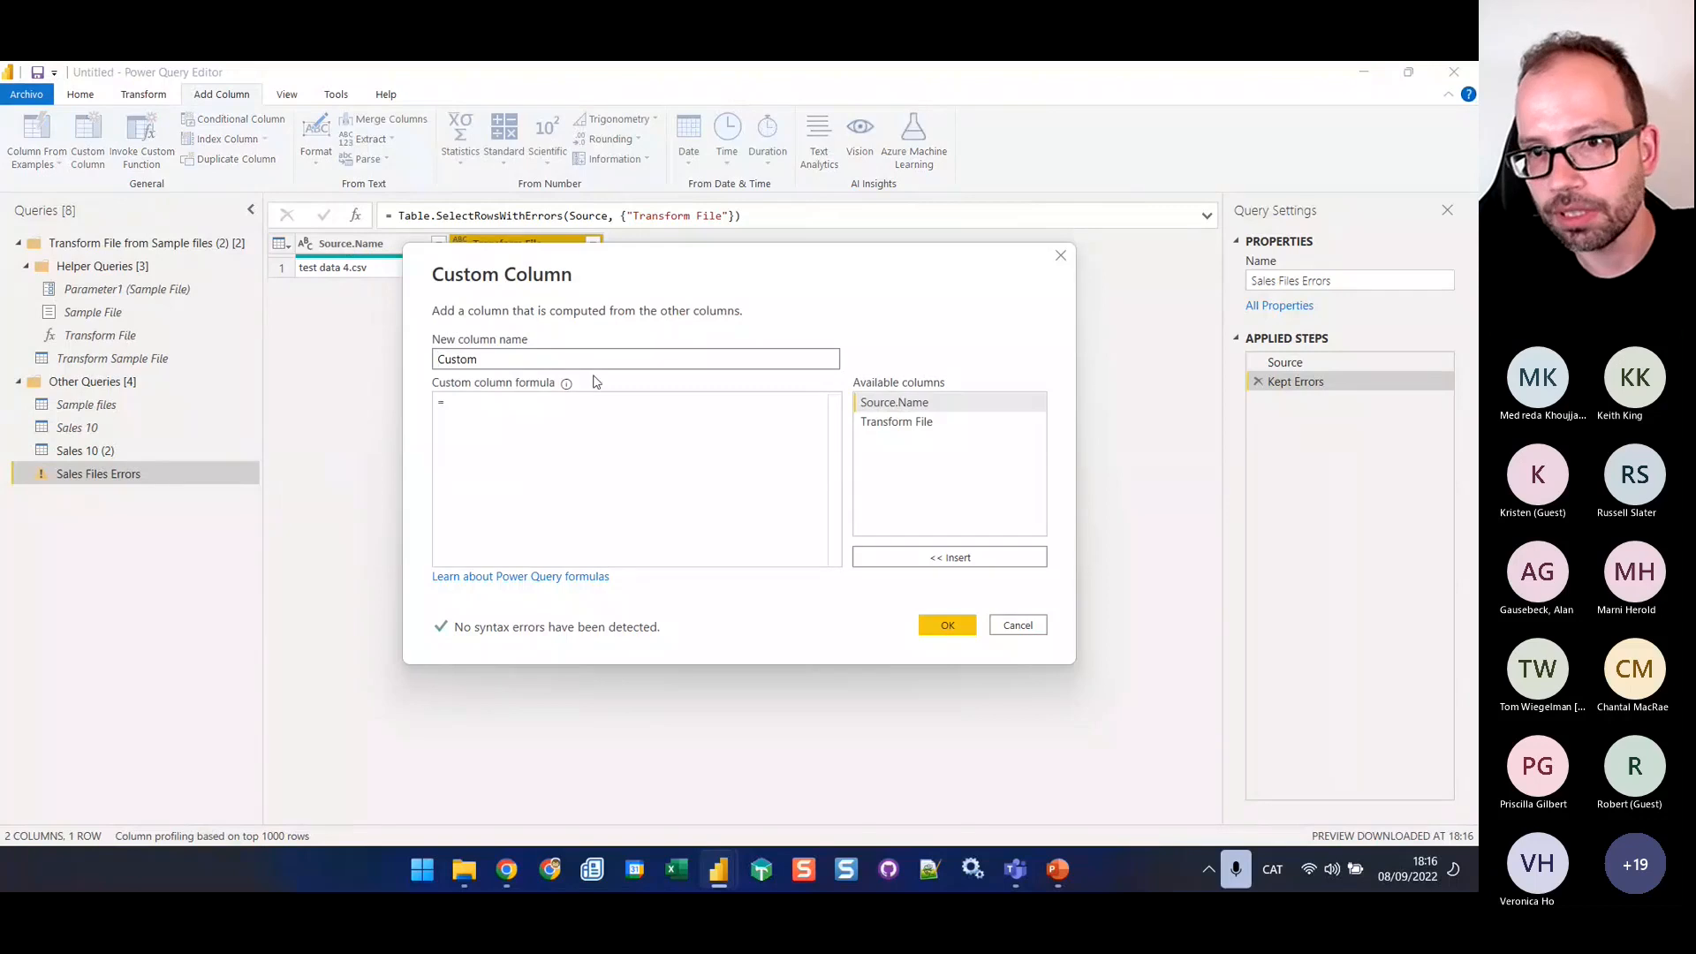
click(444, 434)
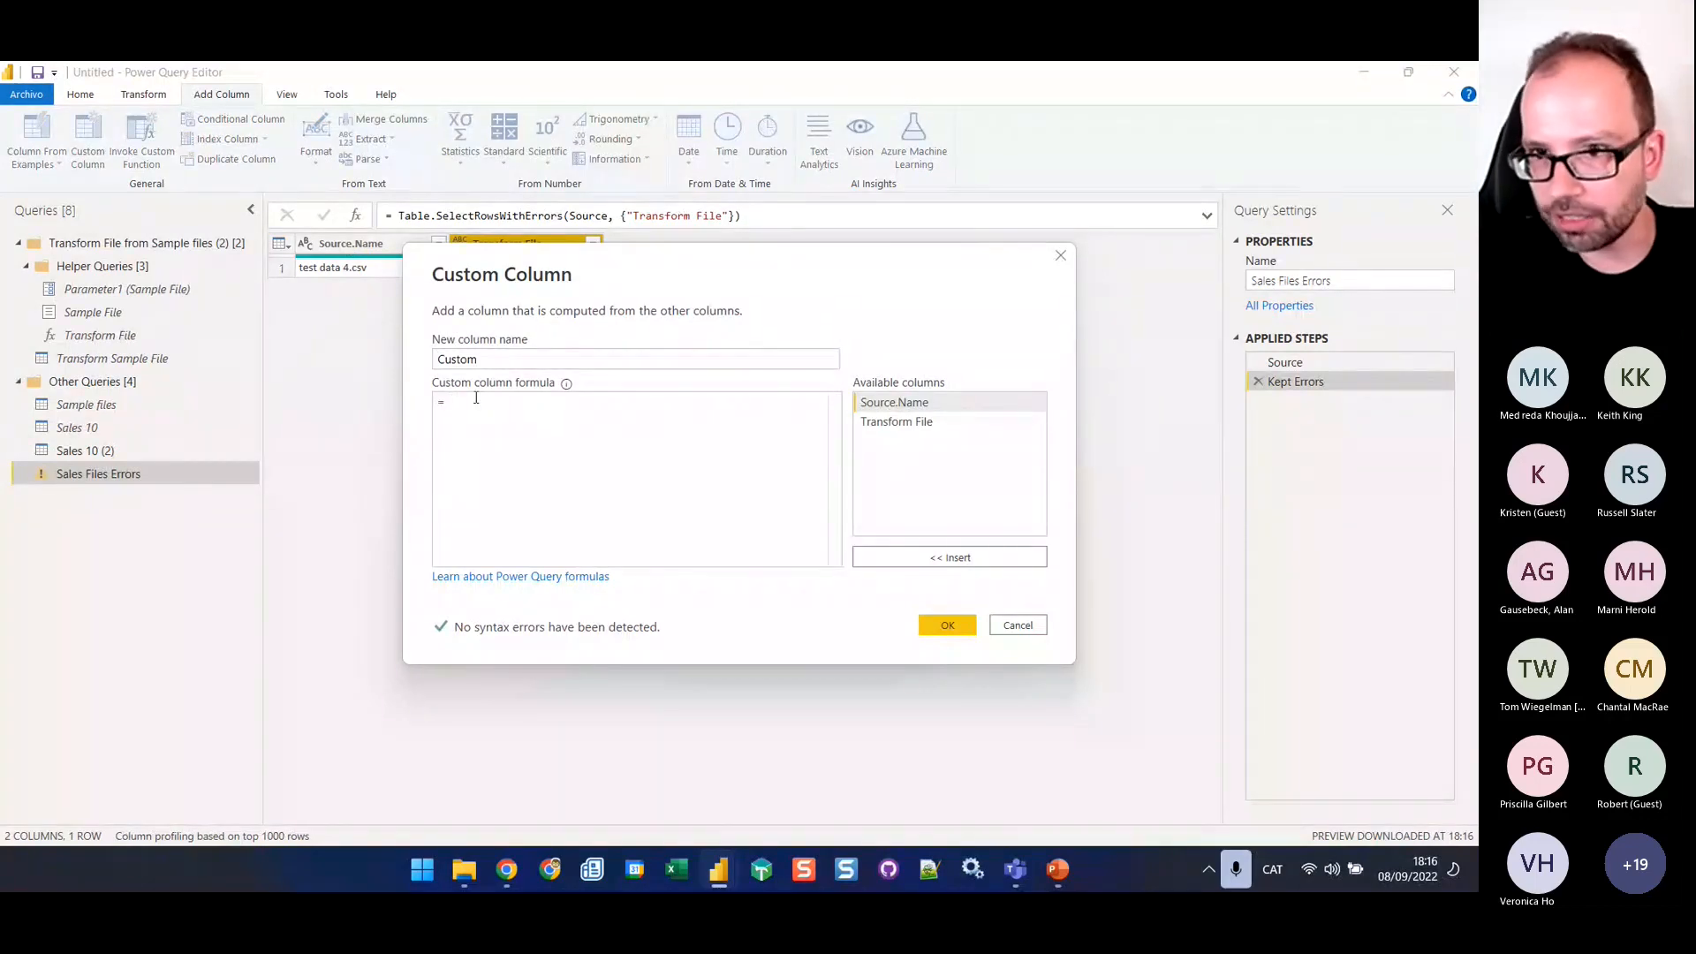
text(try)
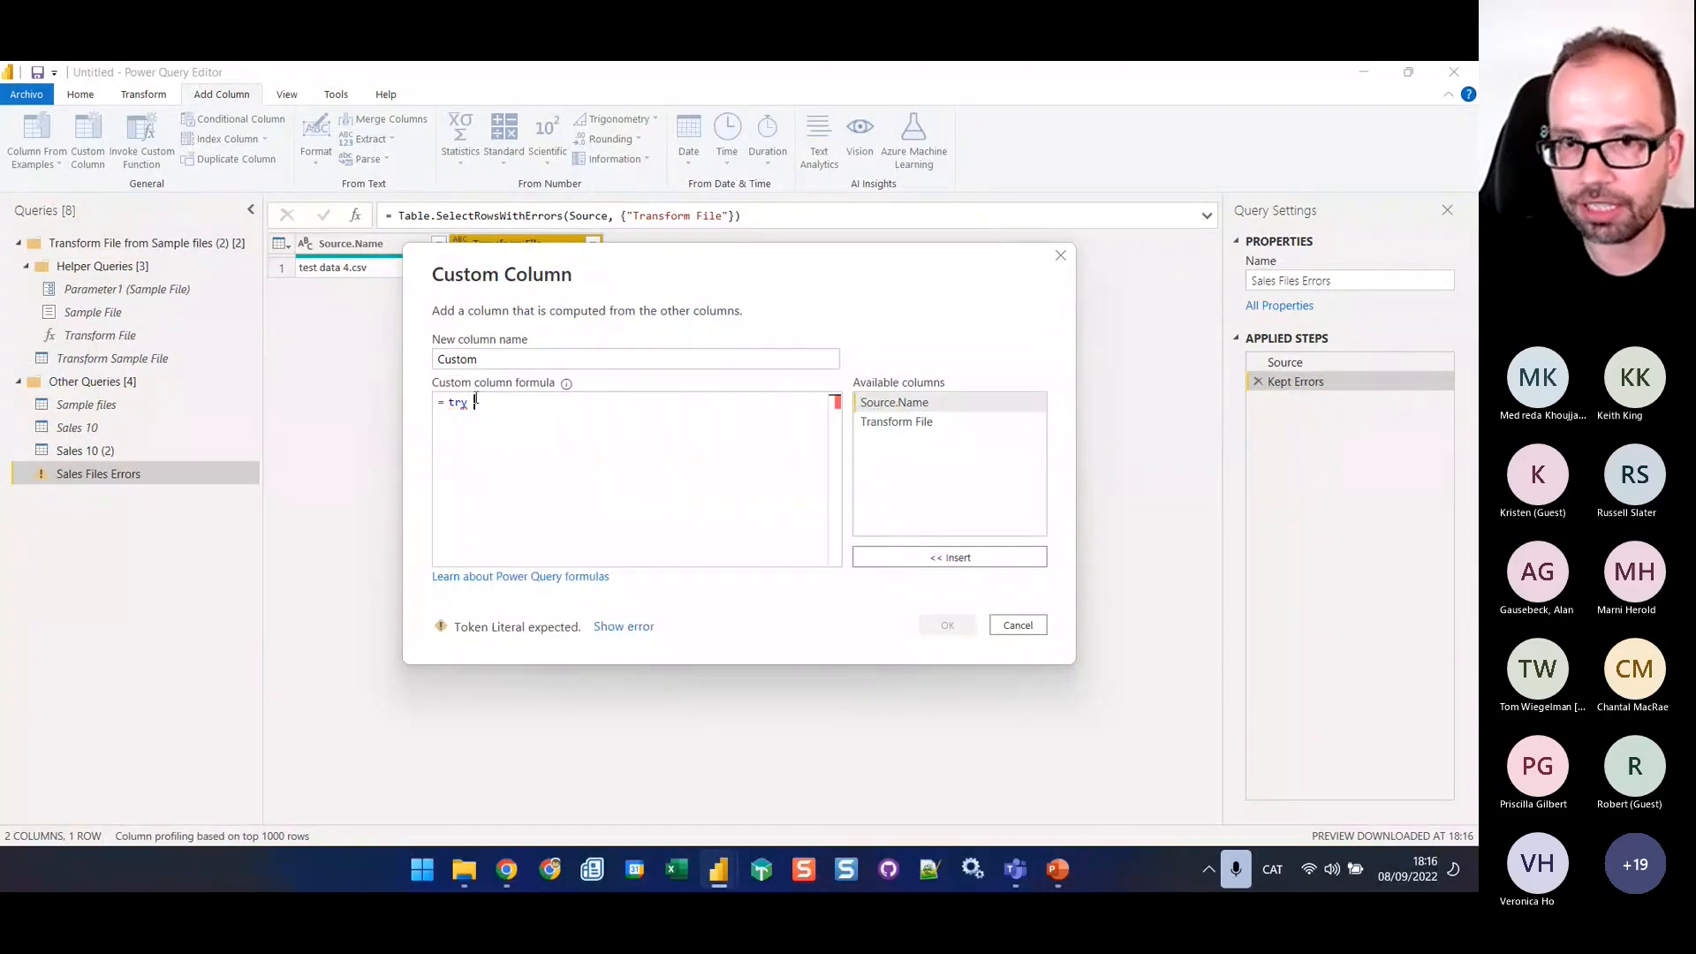
click(919, 423)
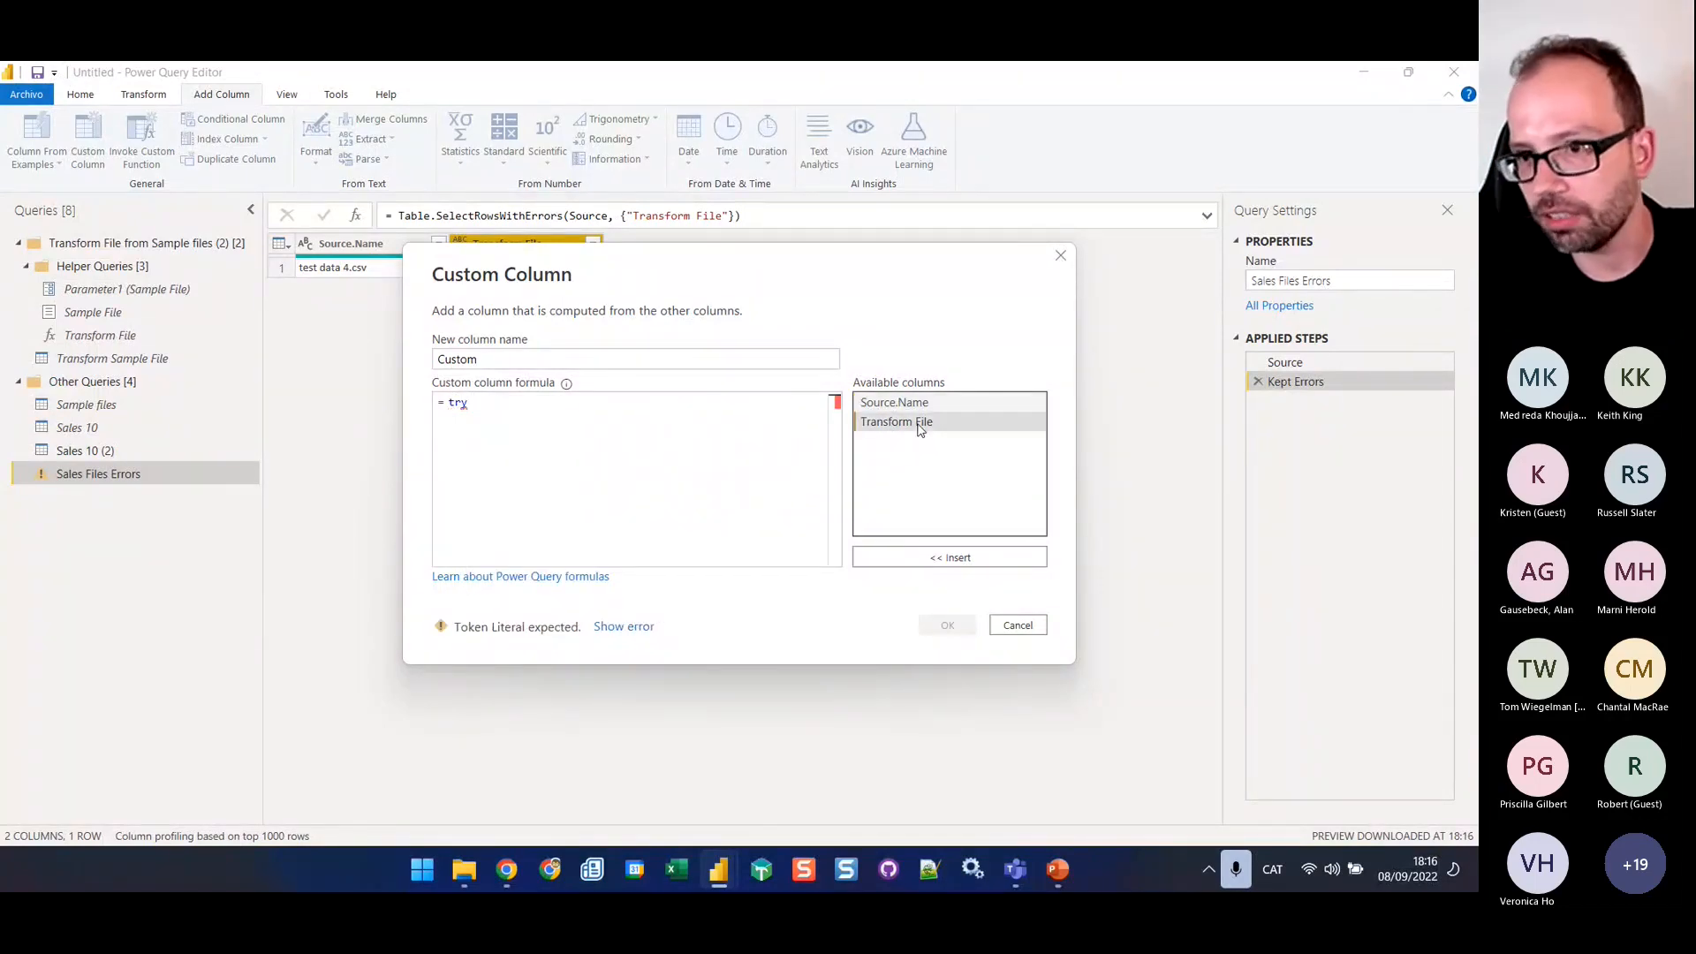
click(956, 559)
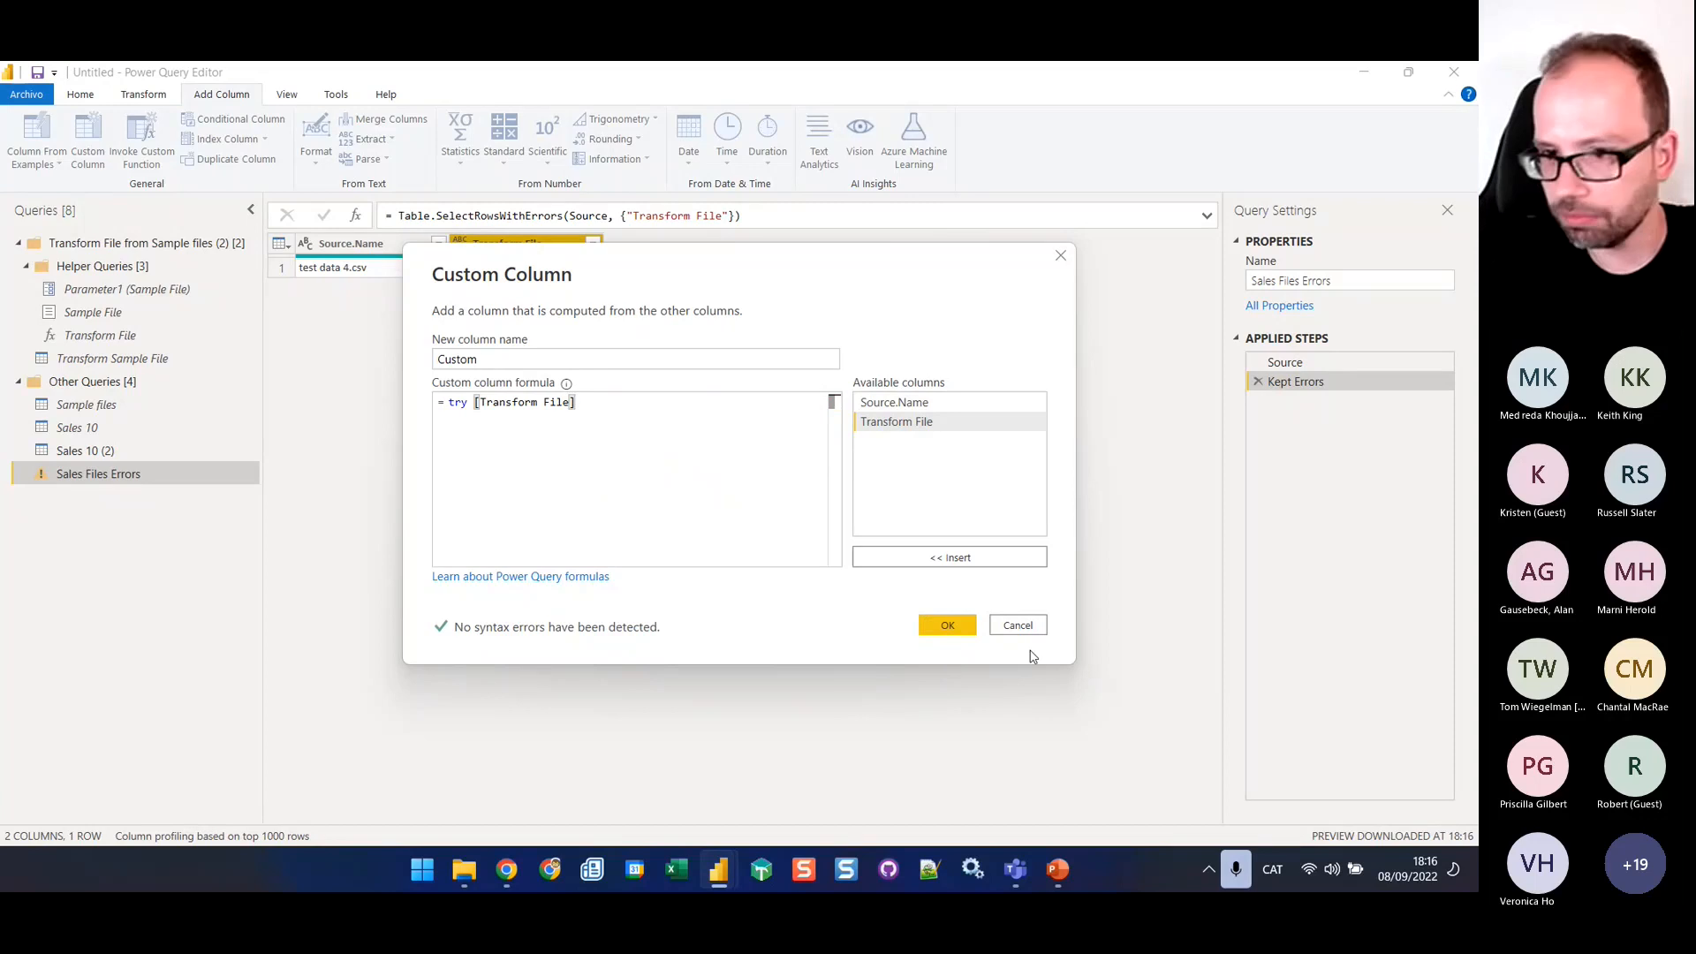
click(966, 631)
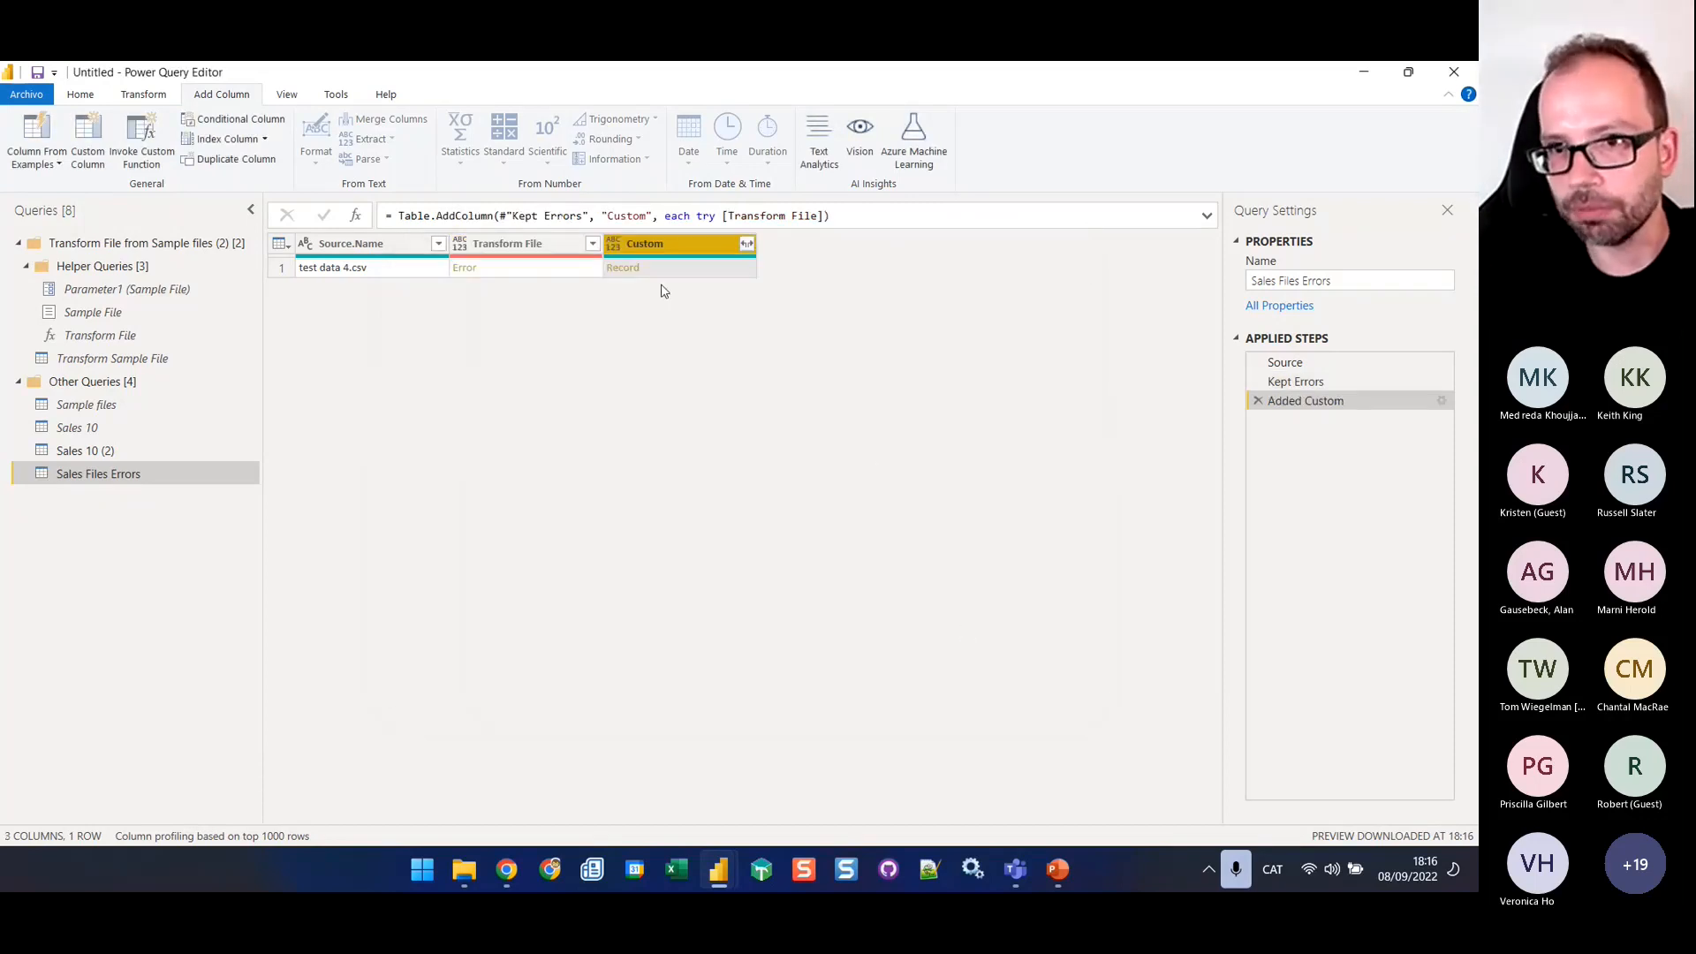
Expand the Custom column to its Error record only, and expand that record into Reason, Message and Detail without a prefix
click(747, 244)
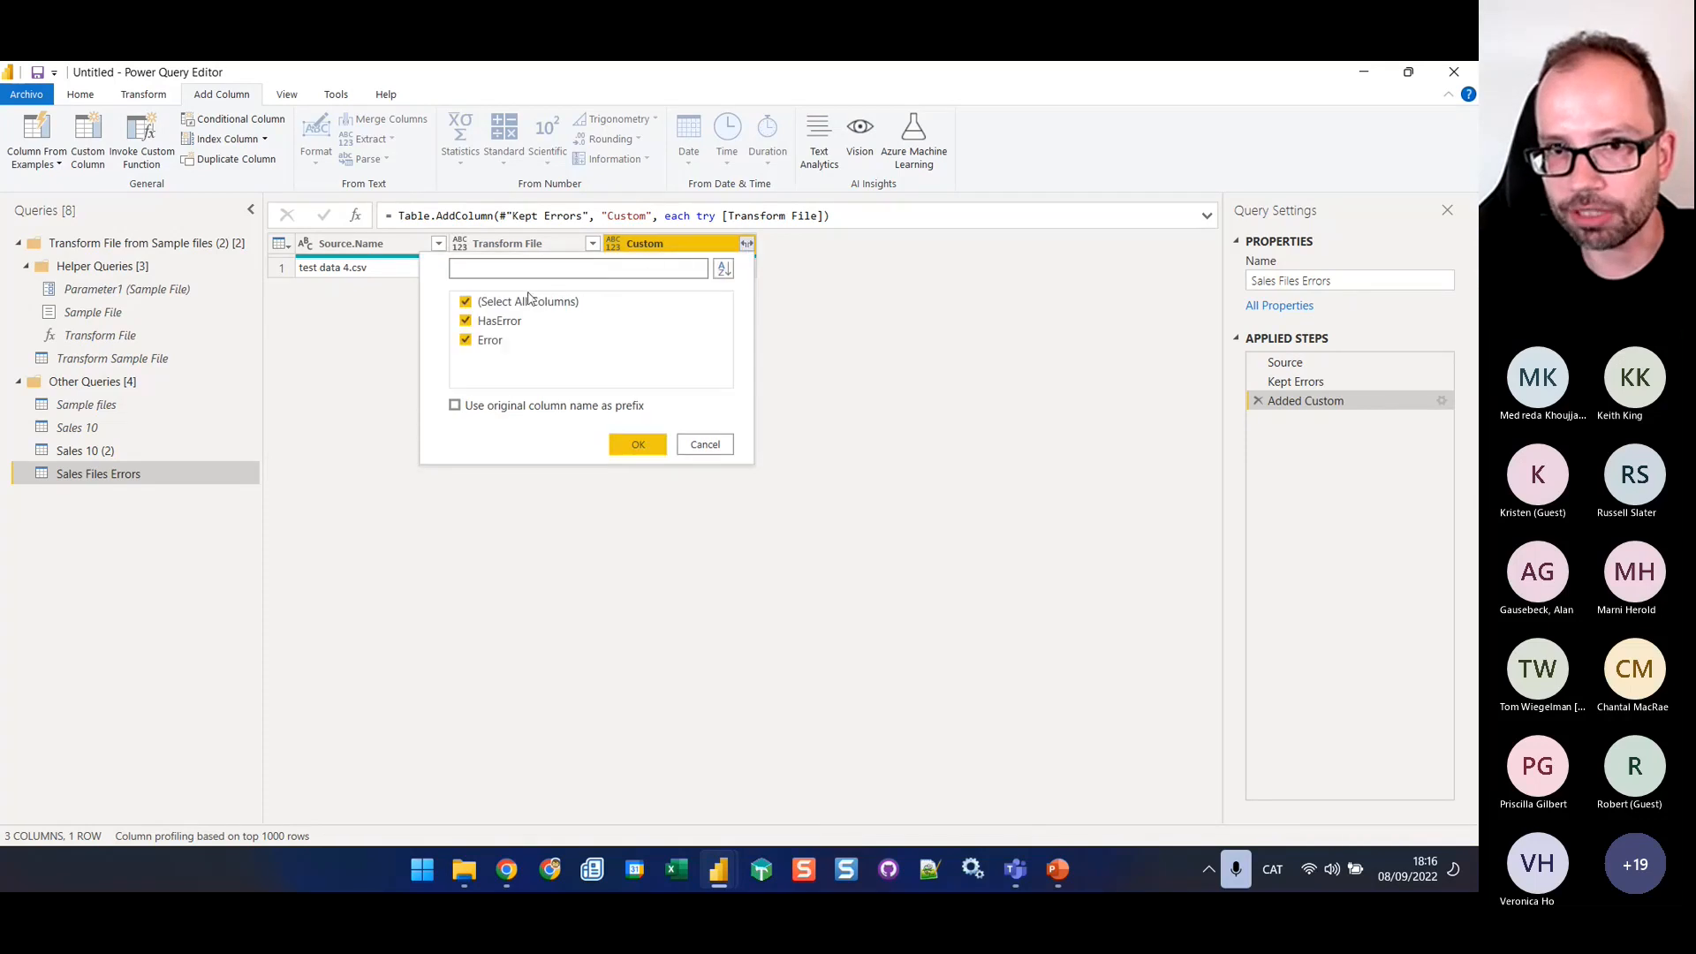
click(466, 323)
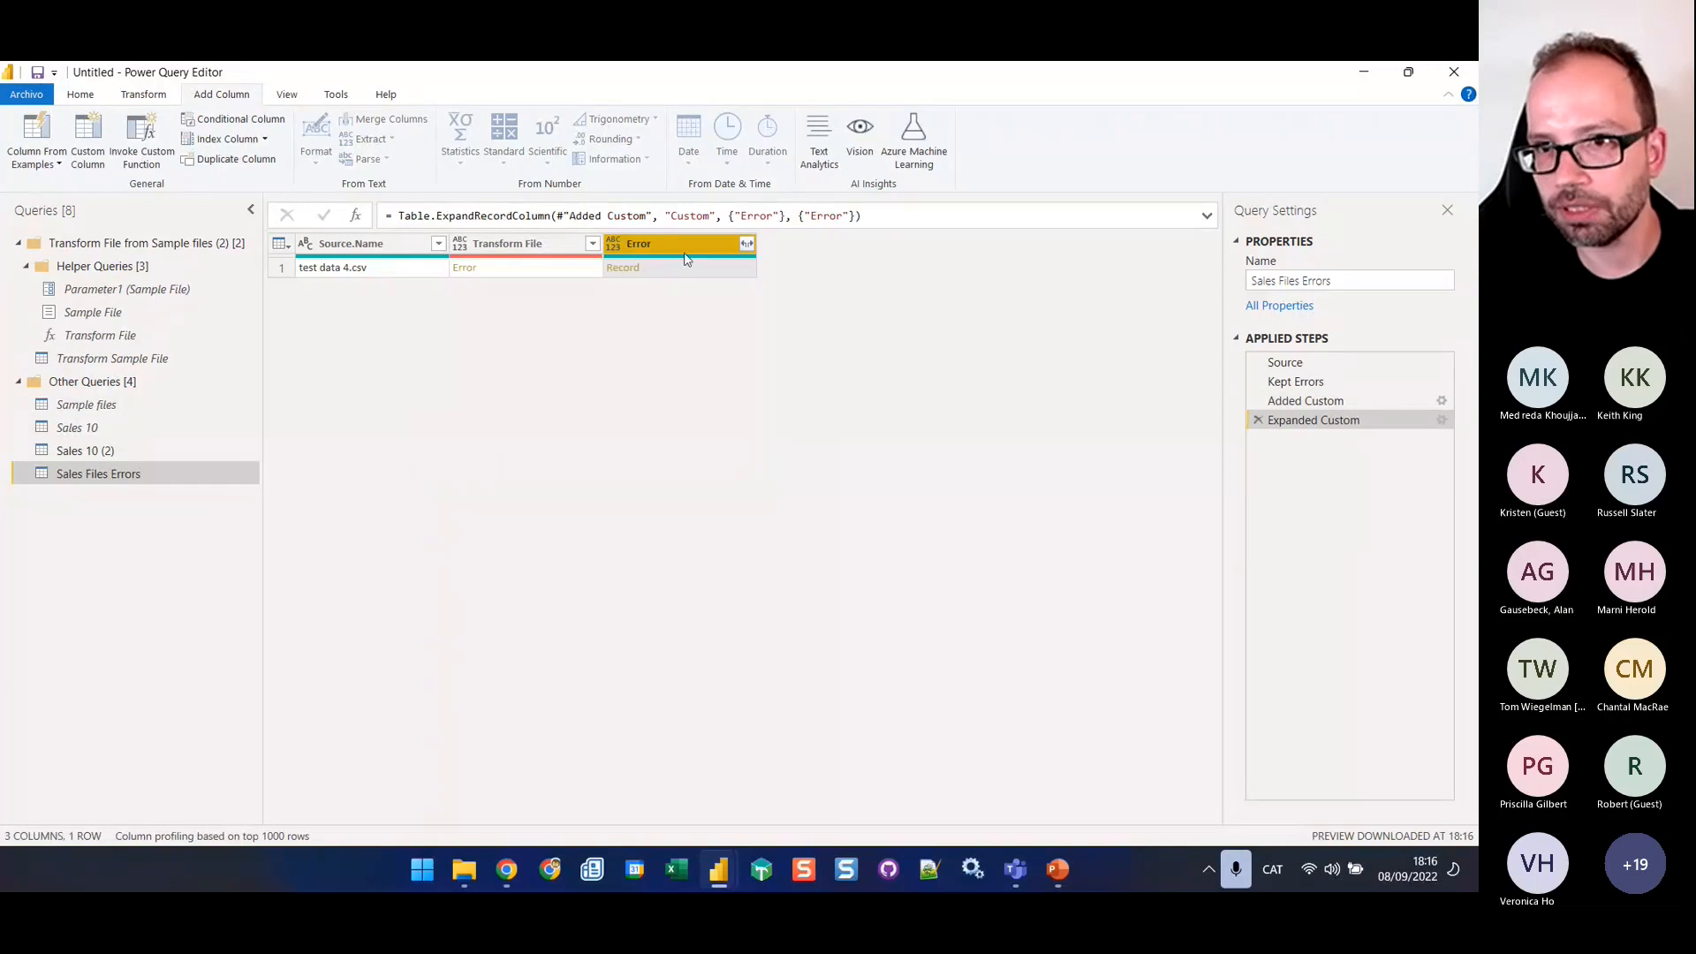
click(746, 245)
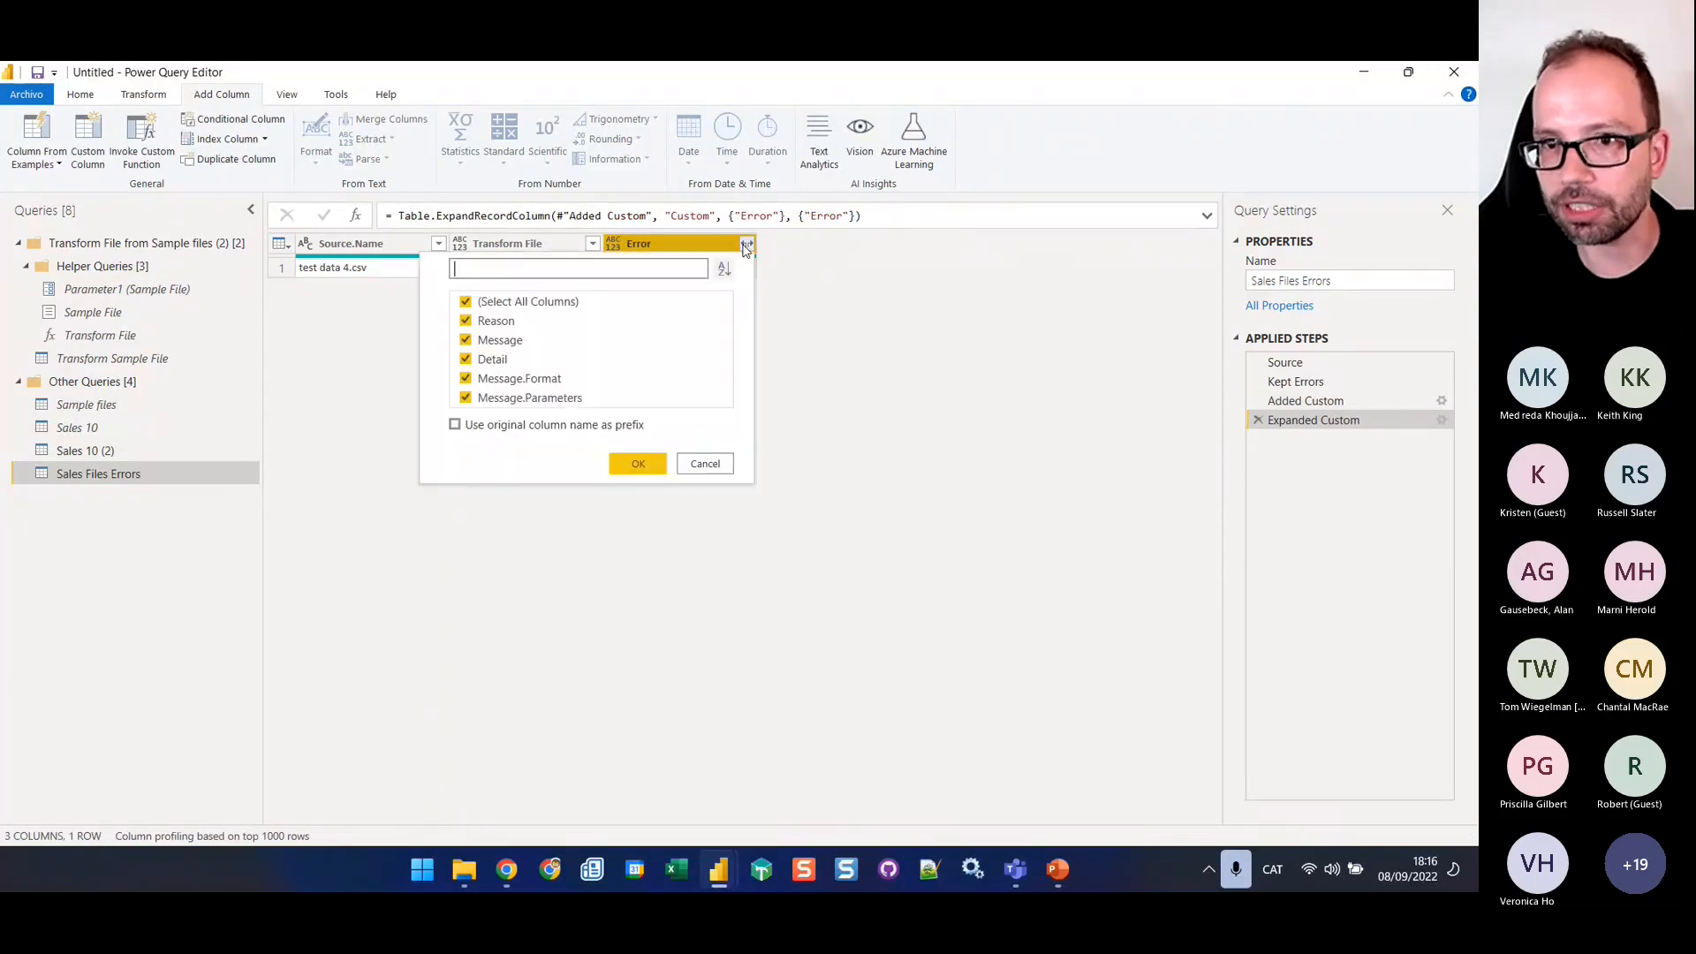
click(466, 303)
click(466, 321)
click(466, 341)
click(466, 360)
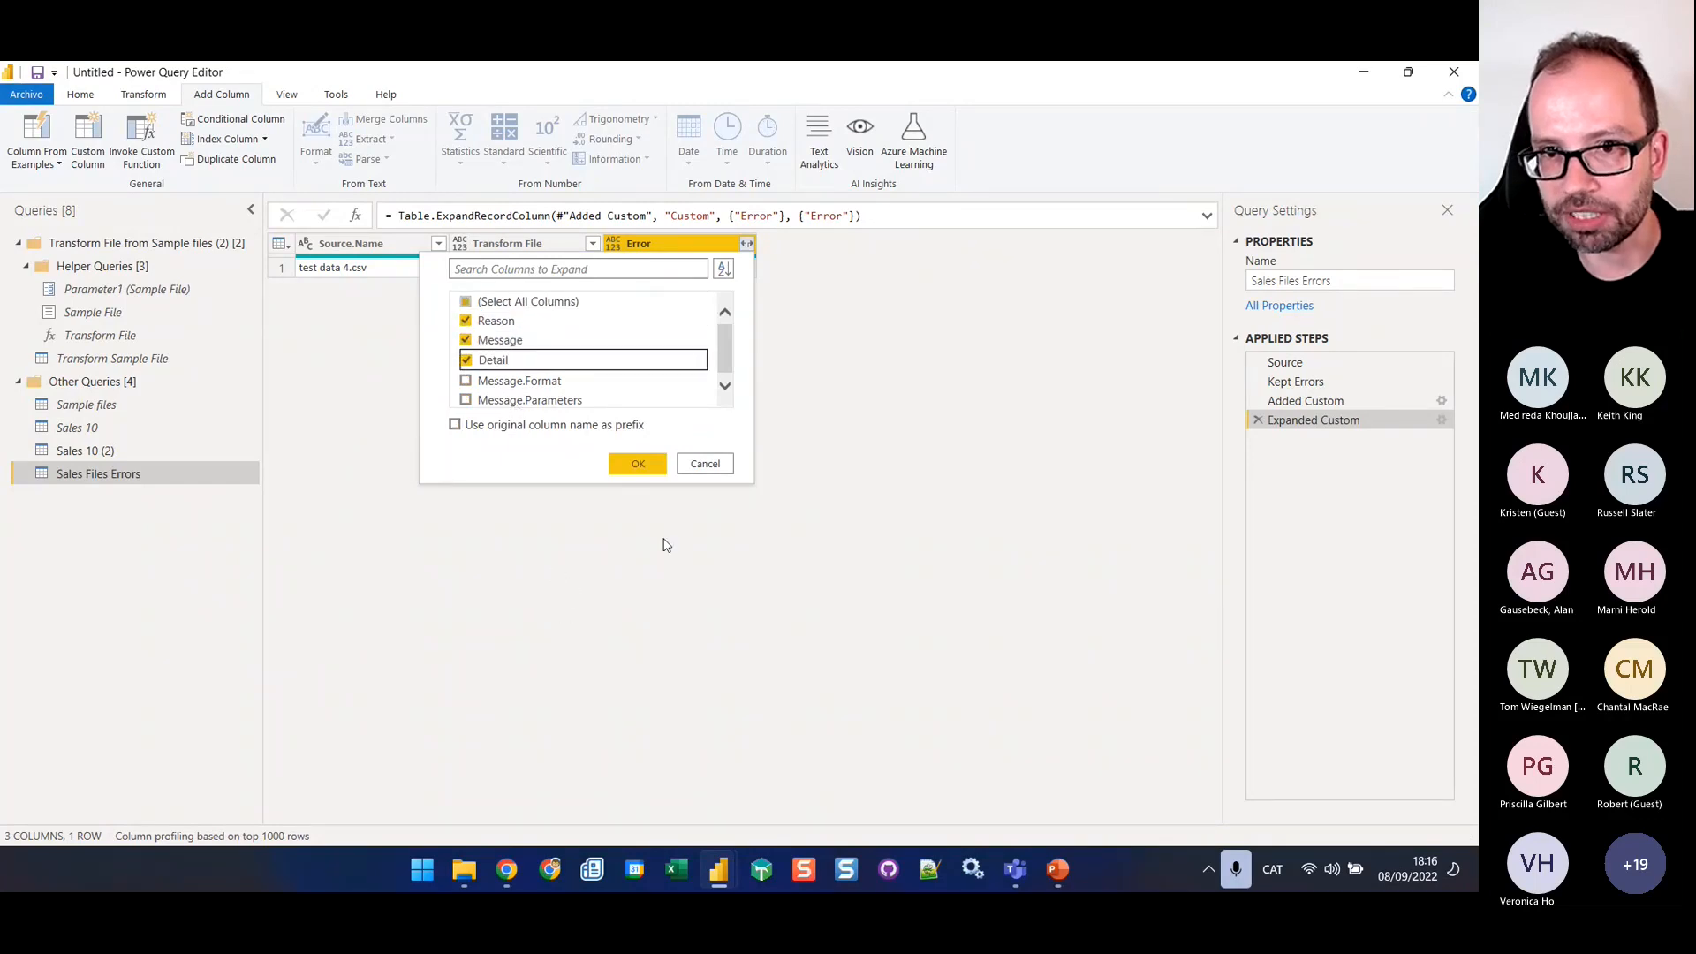
click(656, 464)
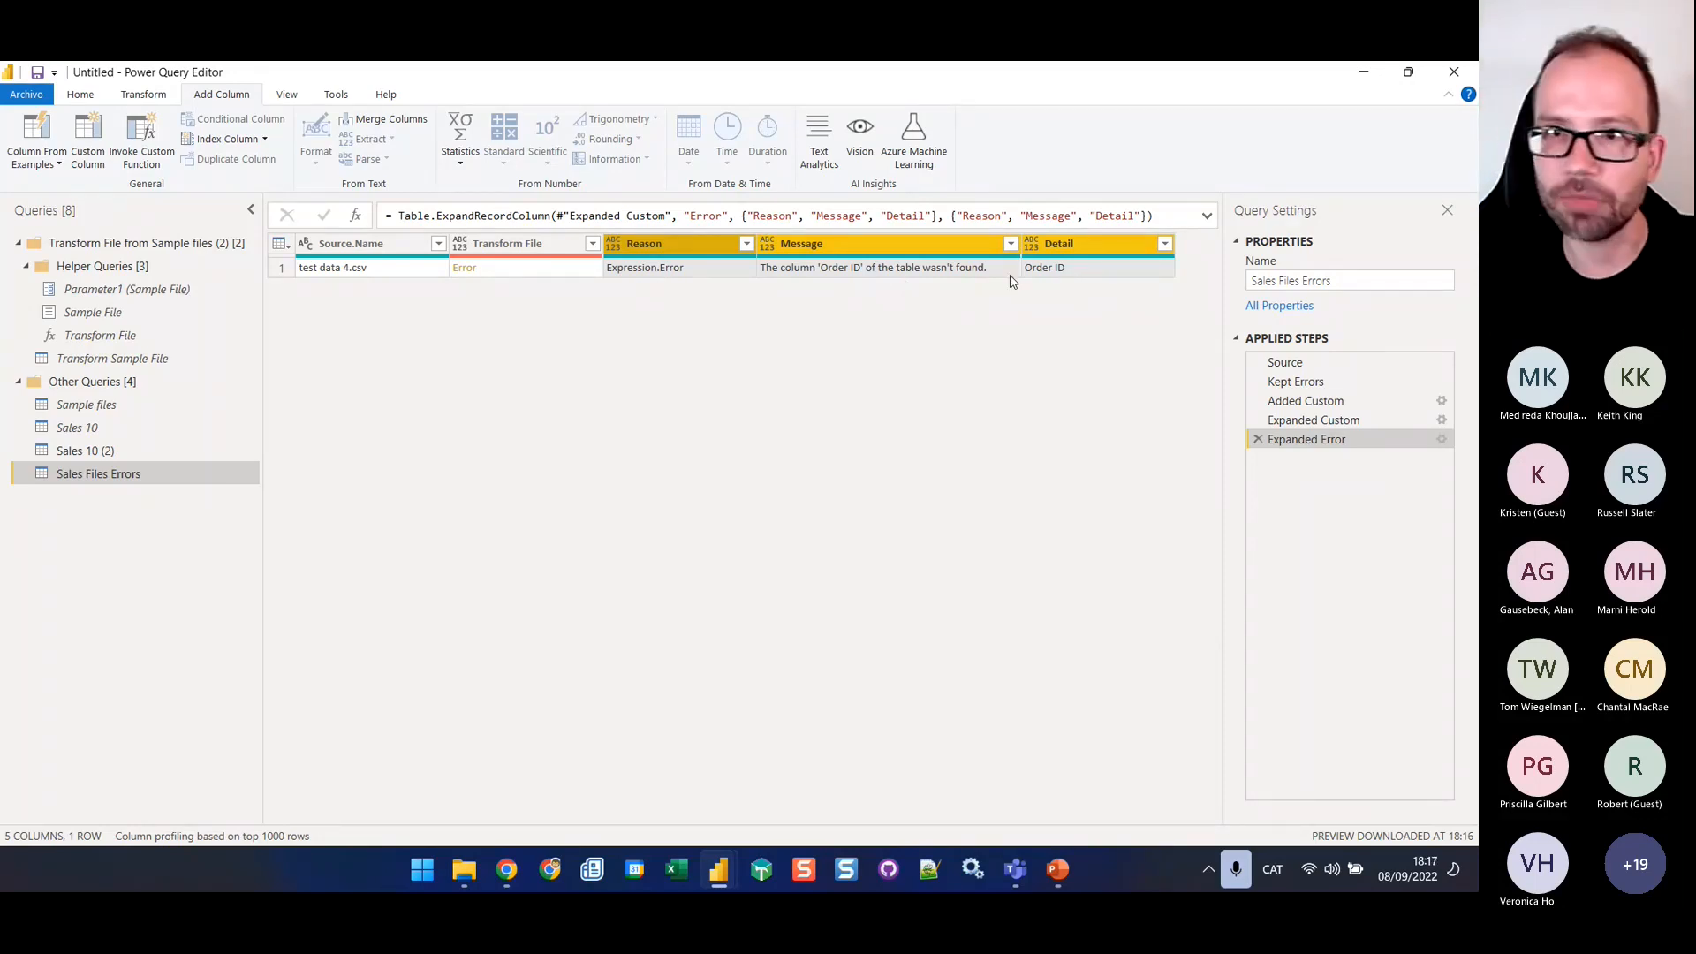
Remove the Transform File column from the Sales Files Errors query
right_click(503, 250)
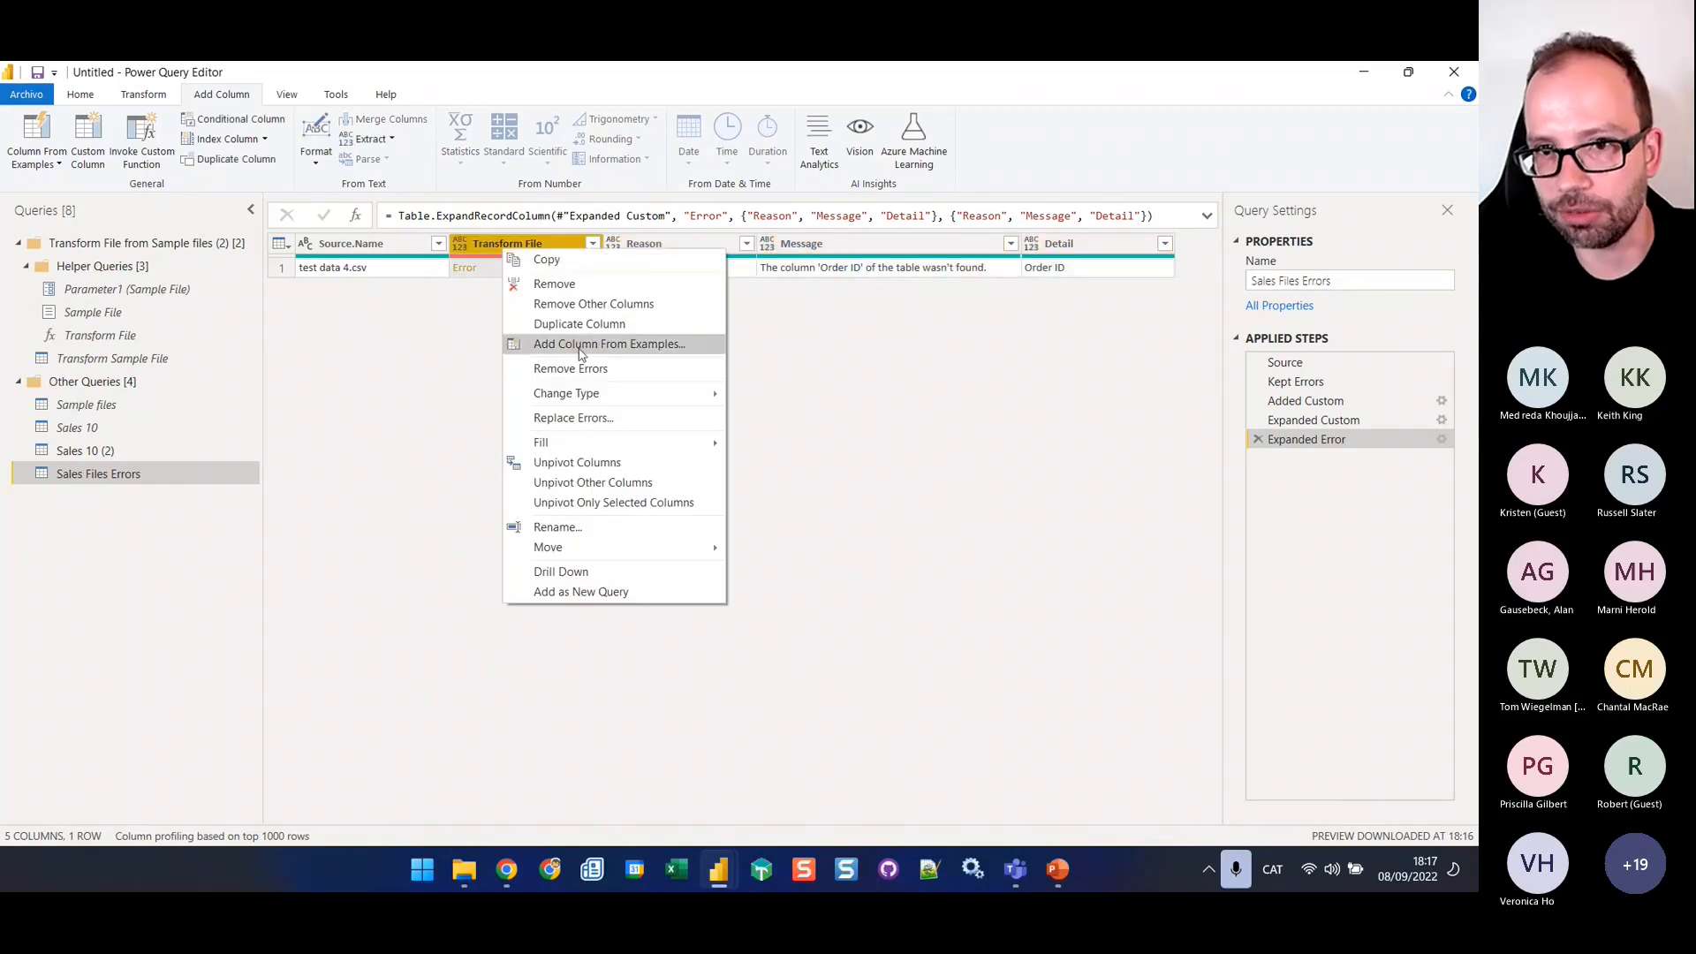
click(583, 284)
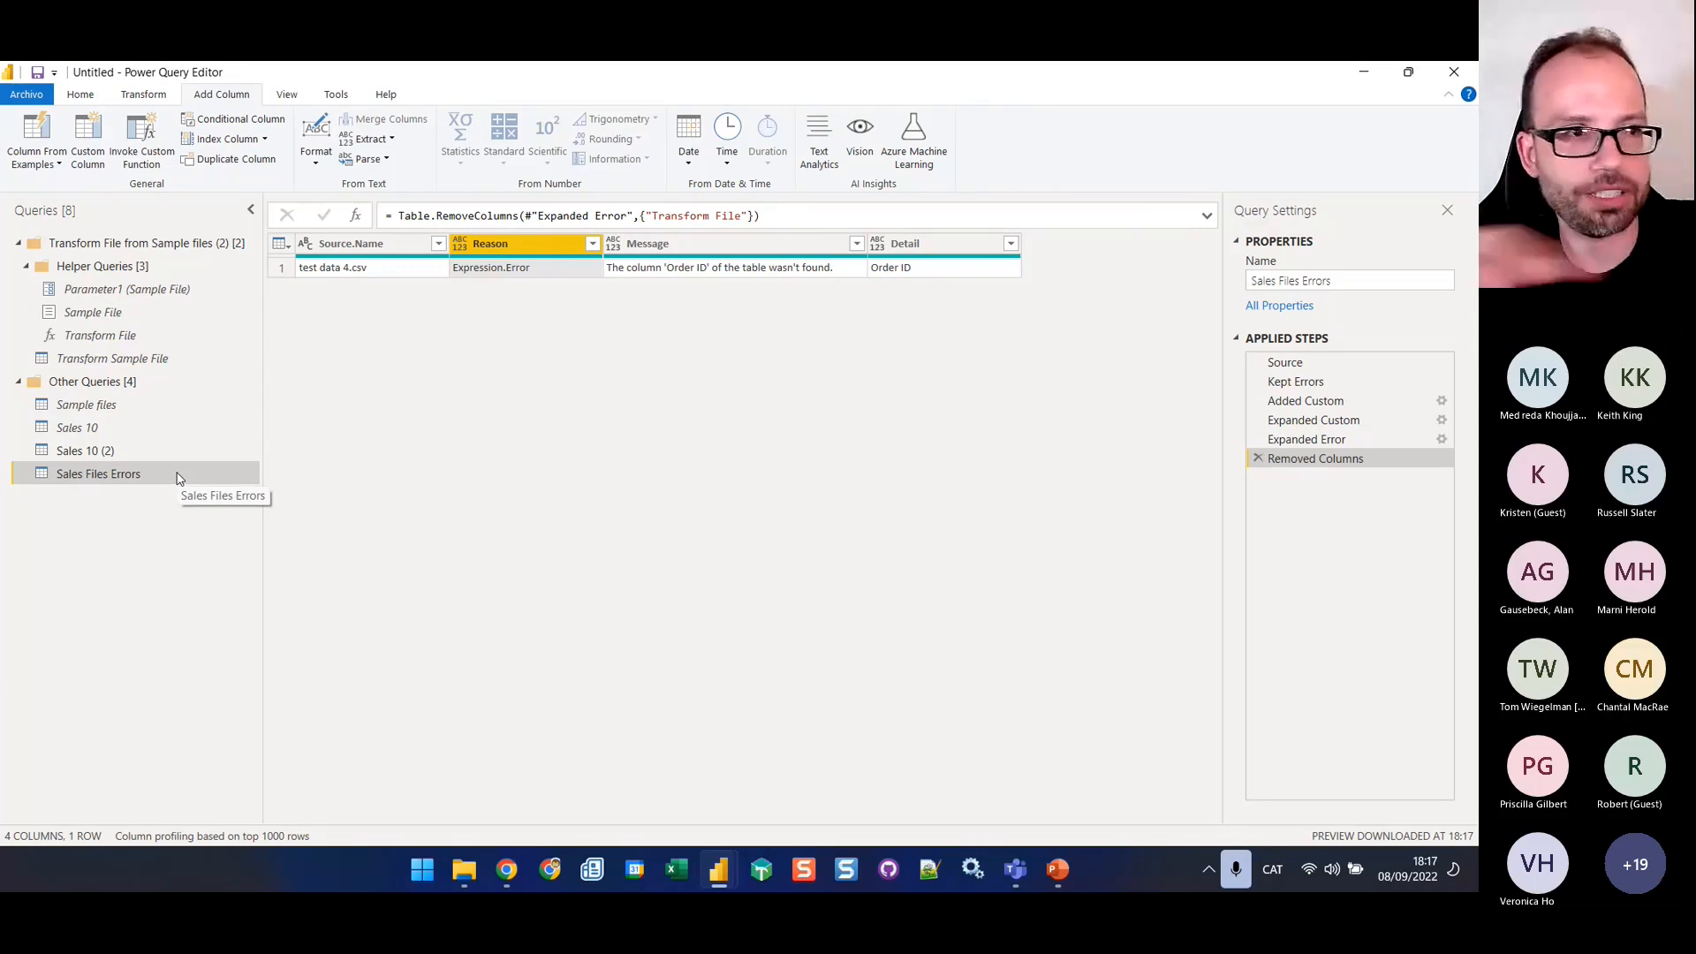
Rename the Sales 10 (2) query as Sales 20 and disable its load
click(110, 453)
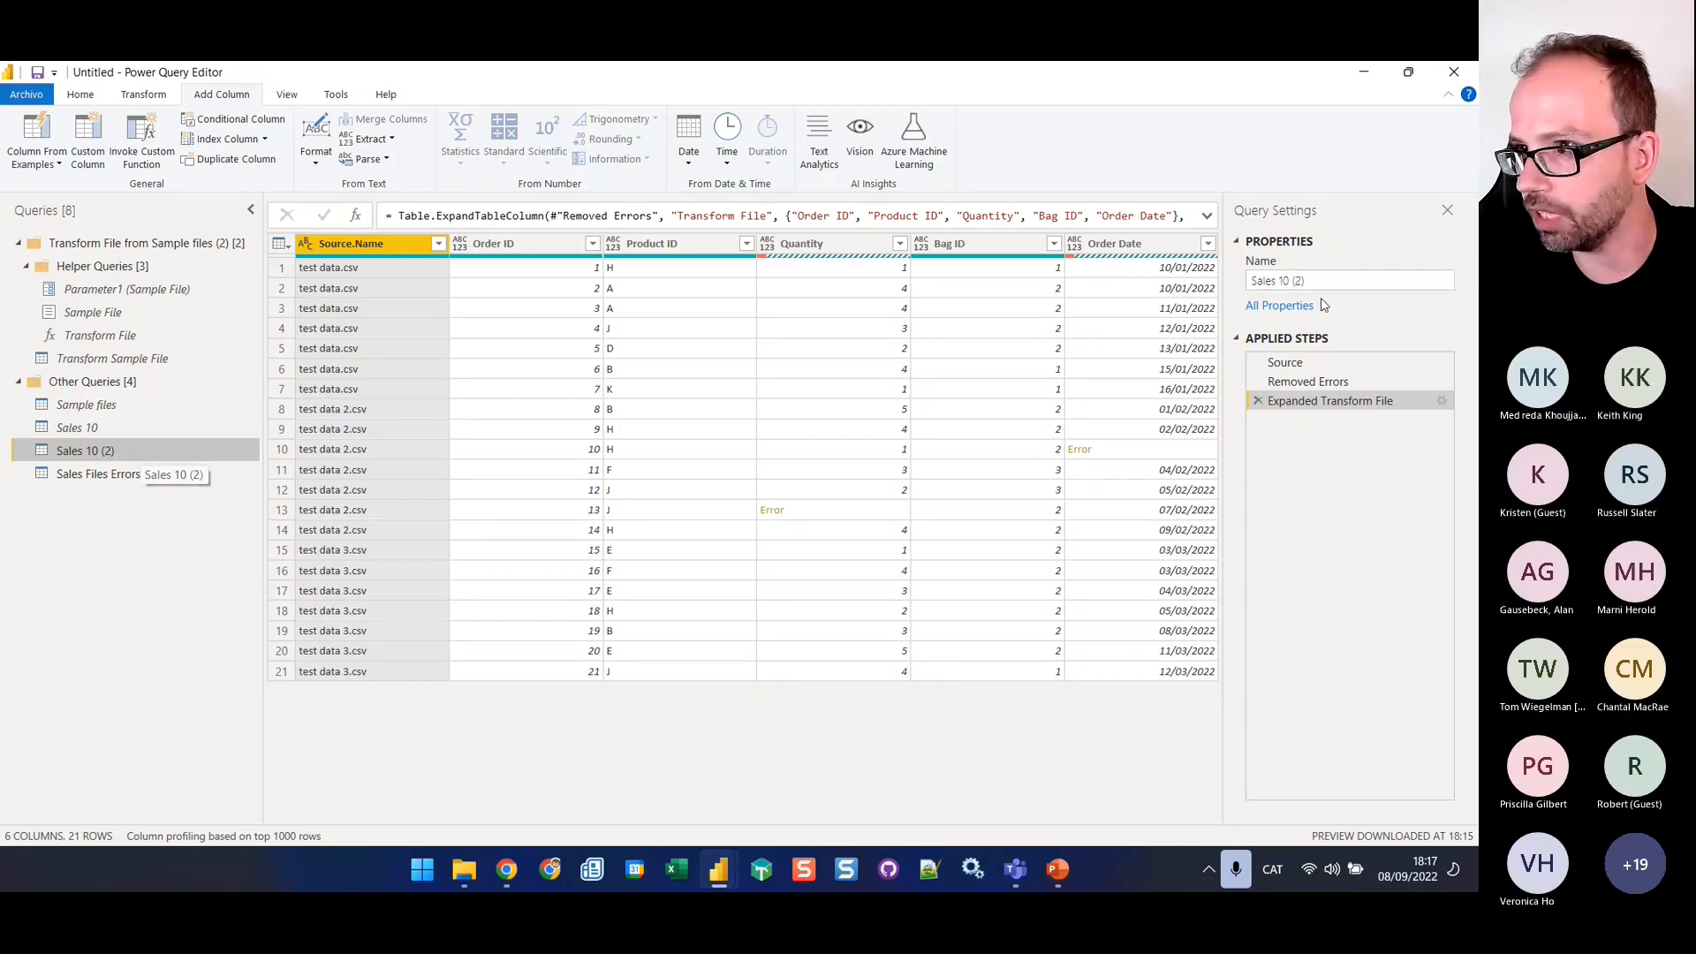
drag(1278, 280, 1401, 297)
text(20)
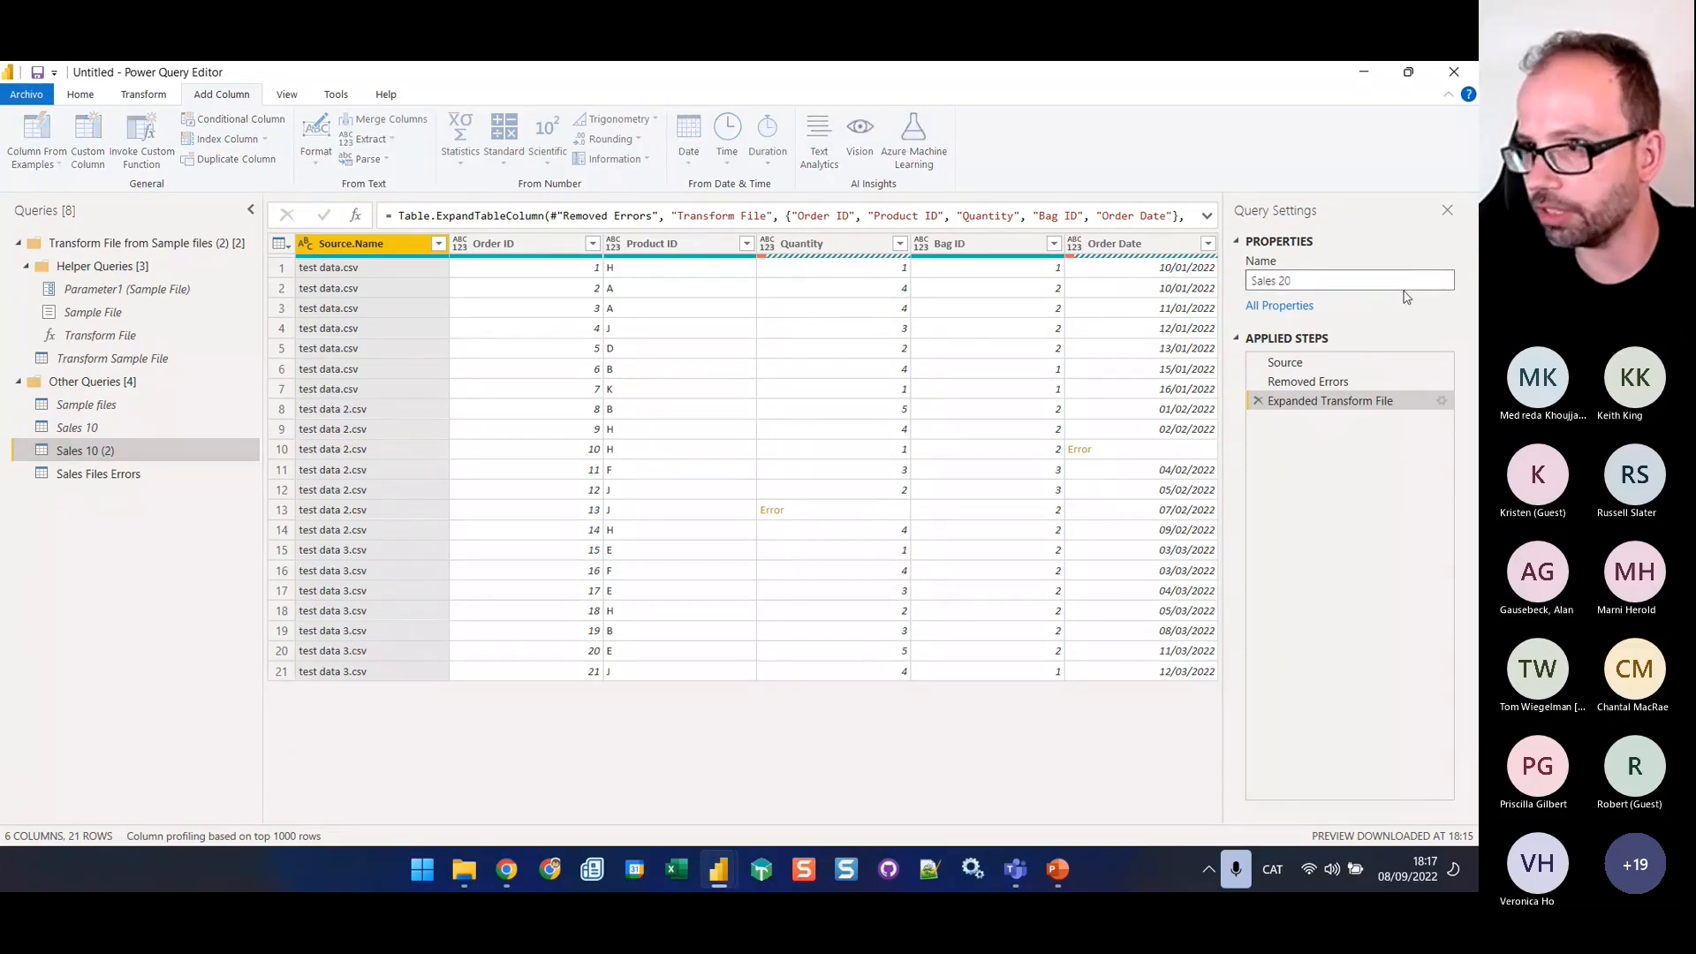
key(Return)
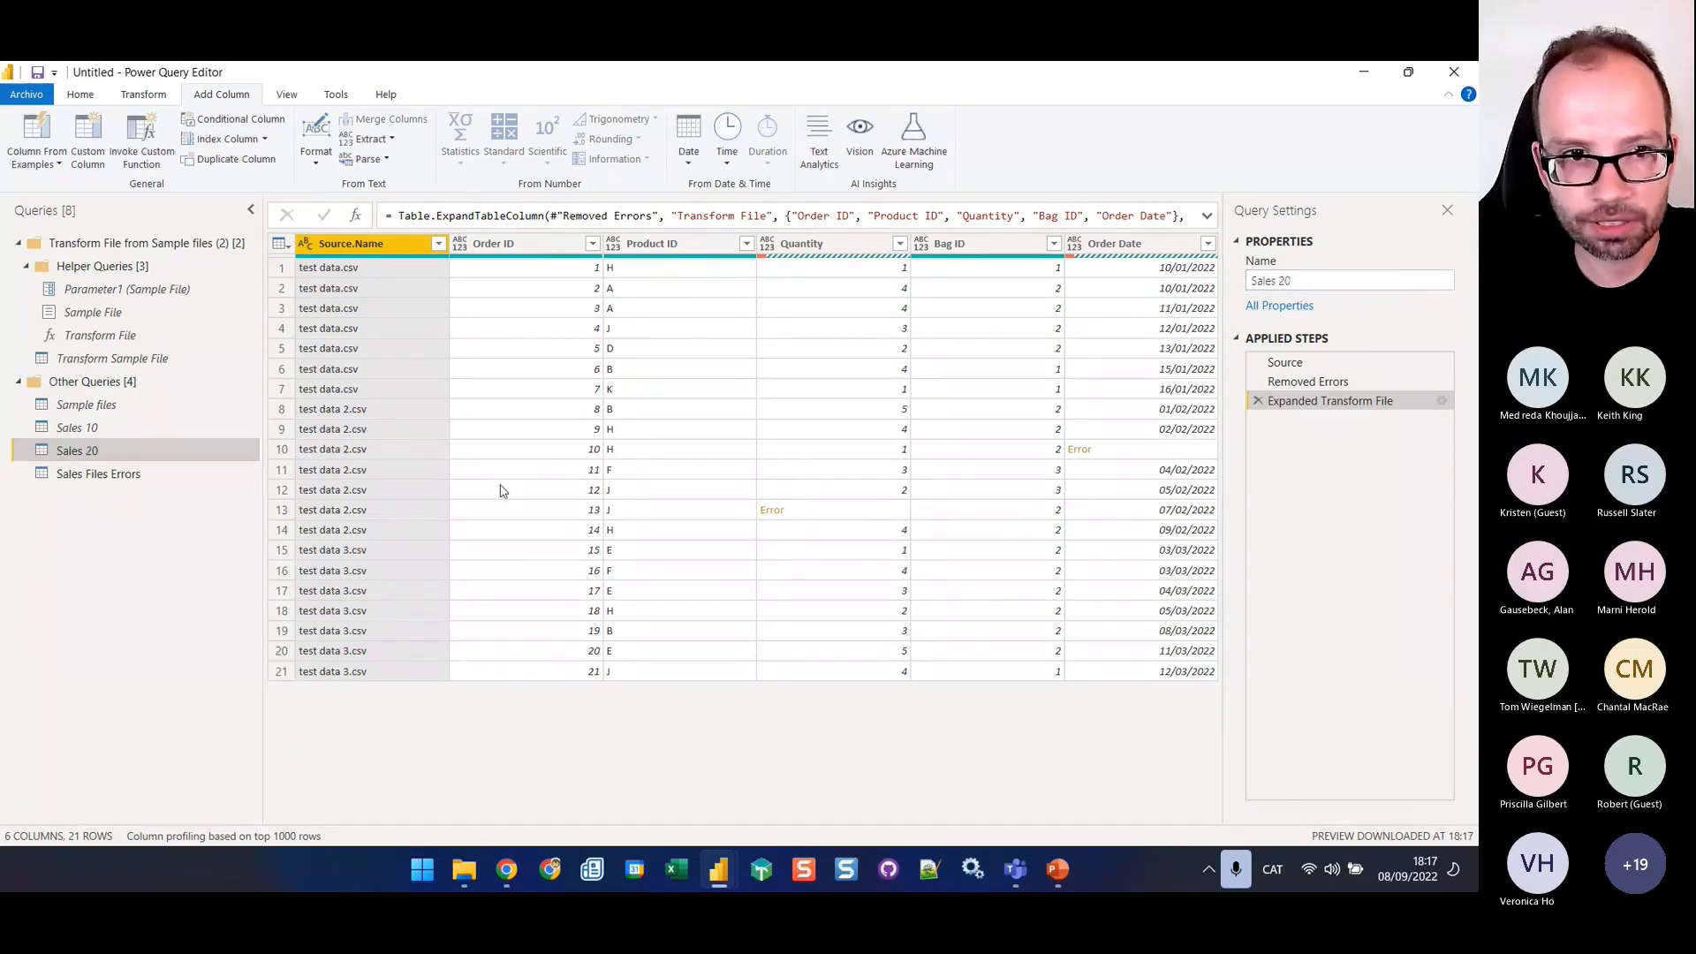
right_click(136, 451)
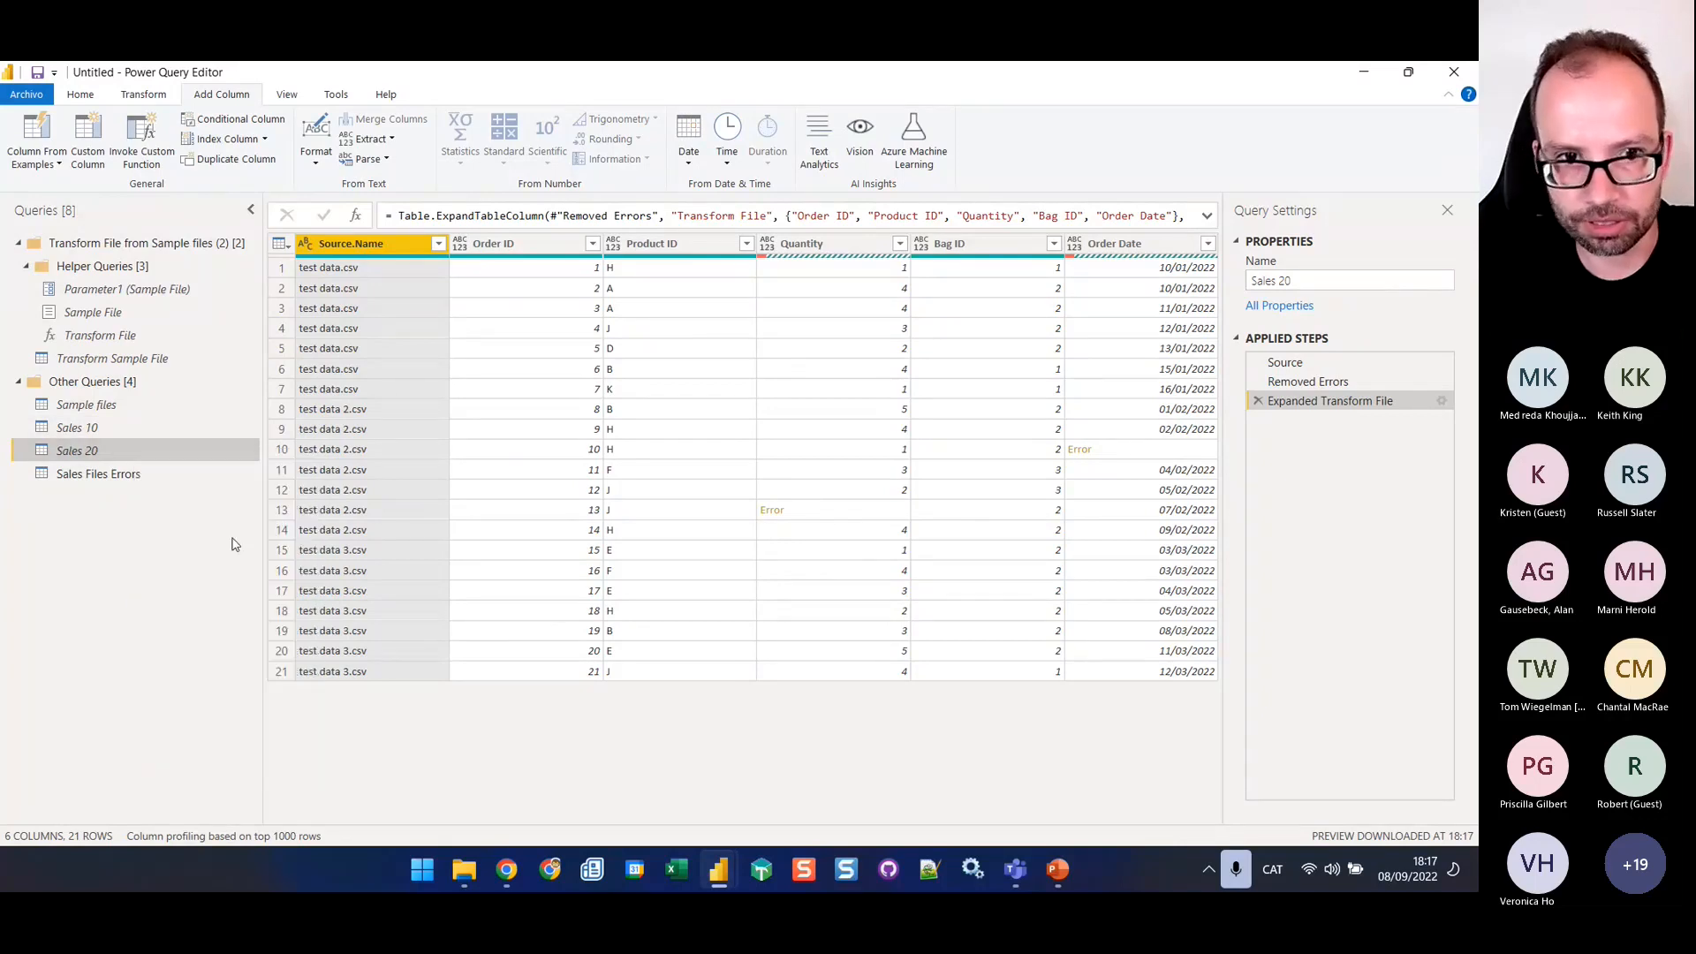
click(226, 547)
Create a query referencing Sales 20 and remove its rows with errors in the columns from Order ID to Order Date
right_click(99, 453)
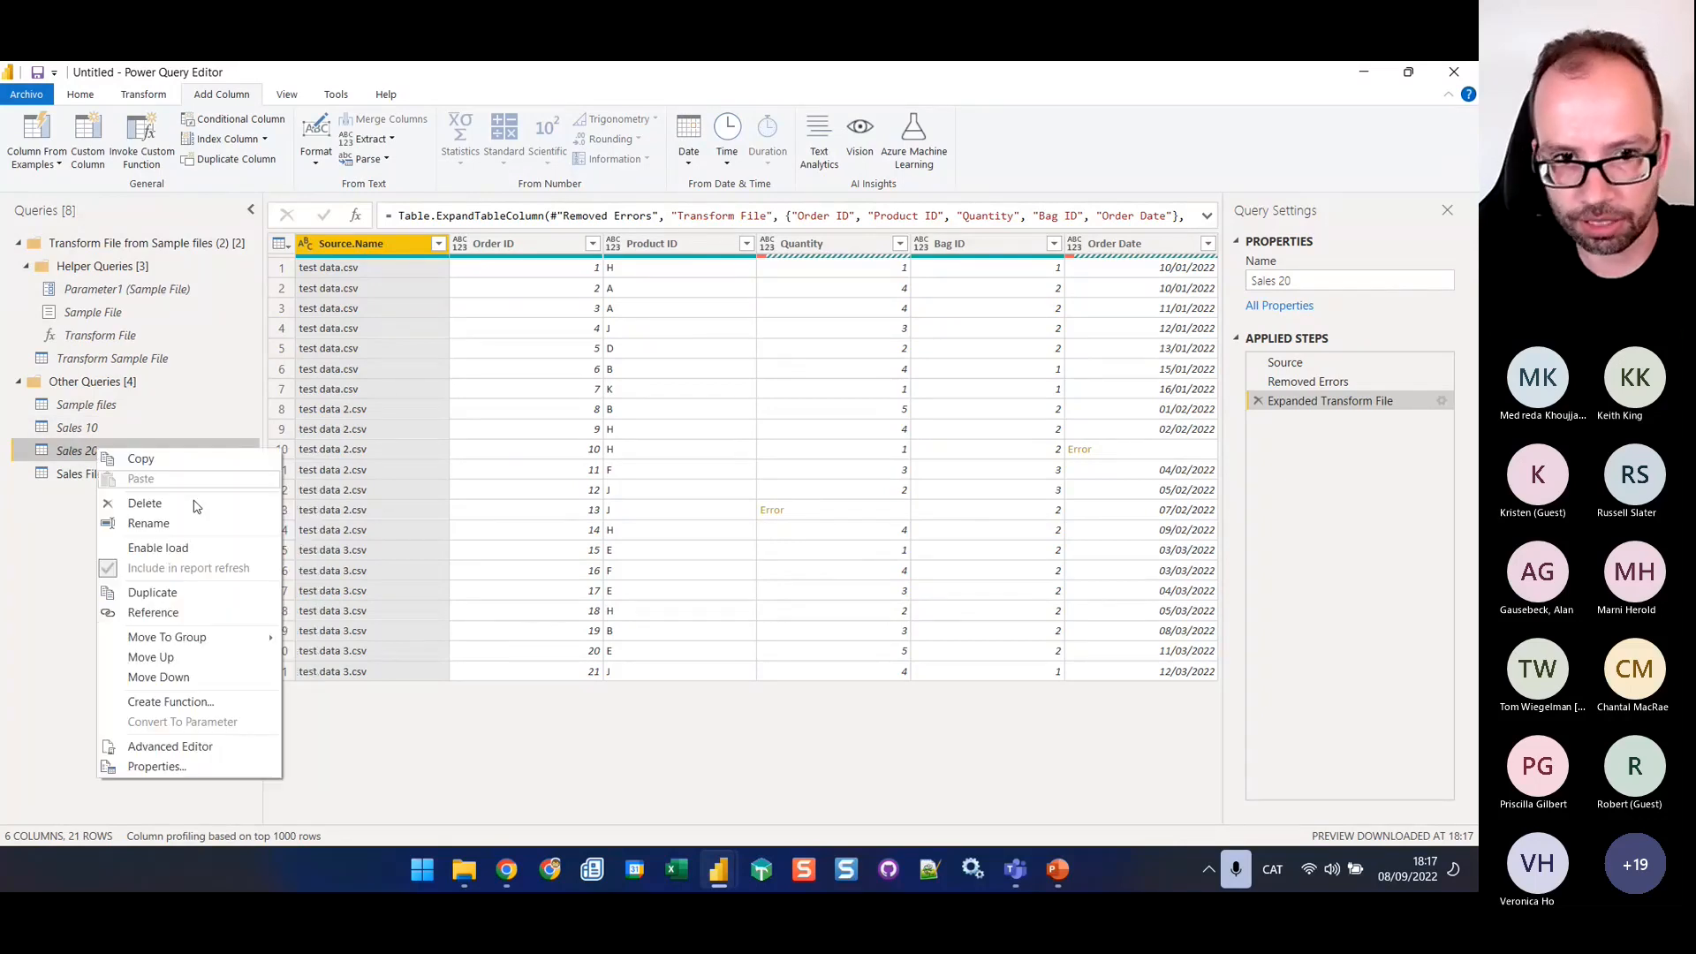
click(220, 618)
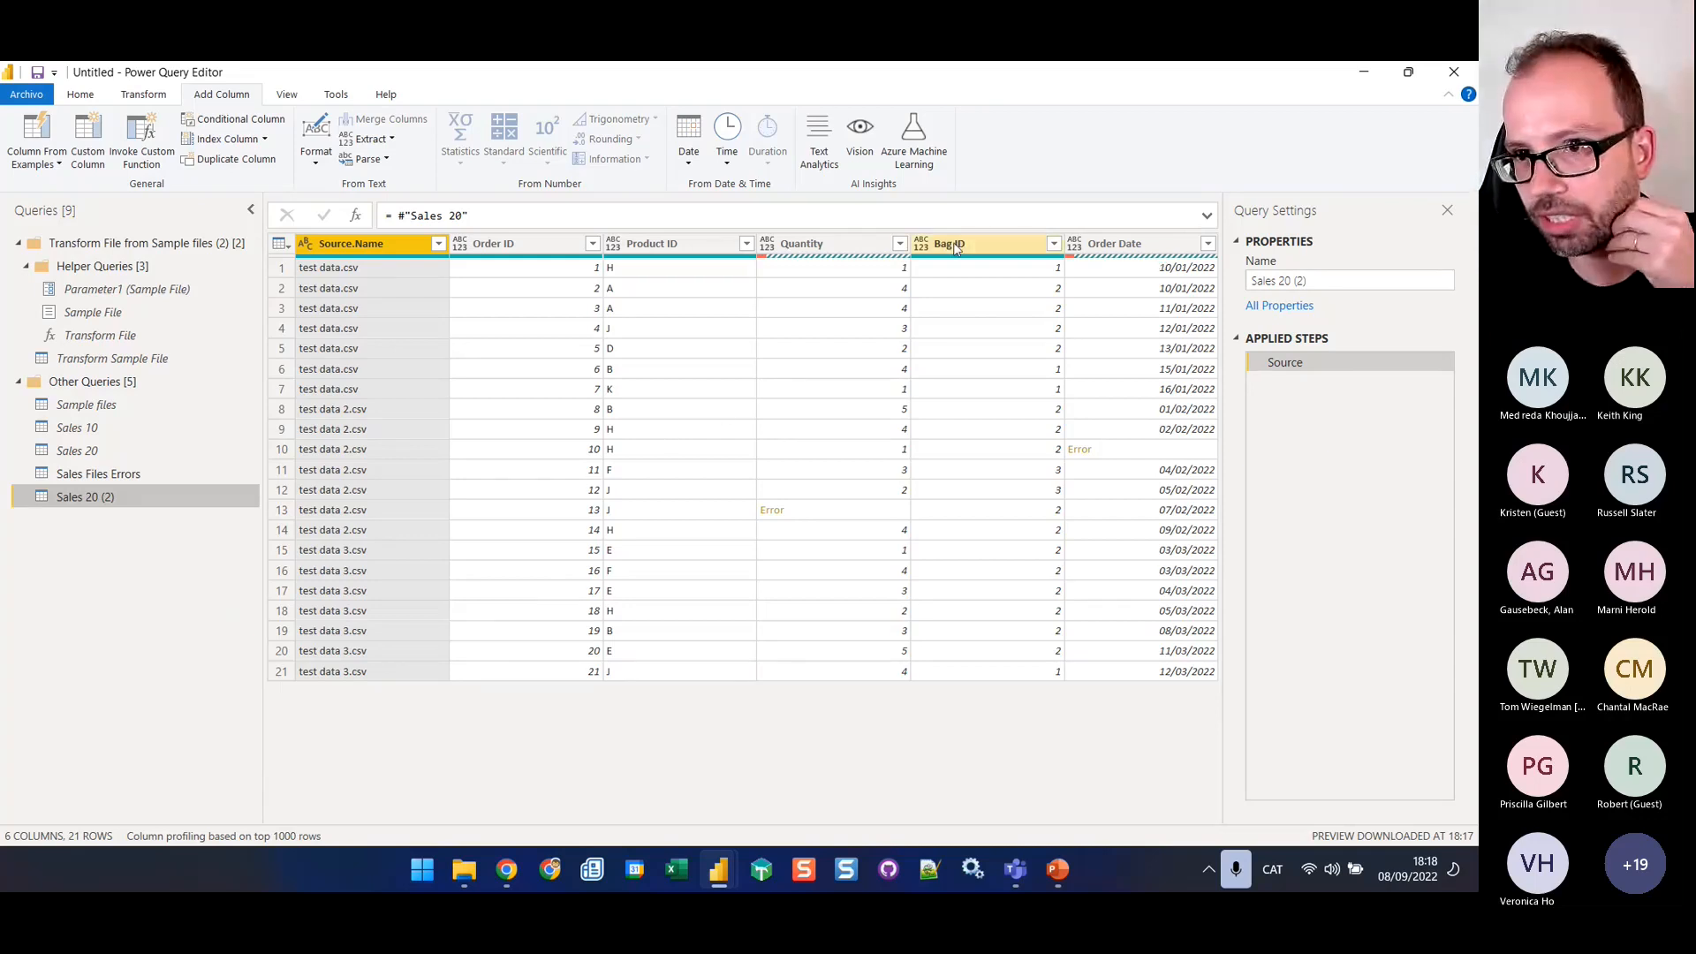
click(833, 248)
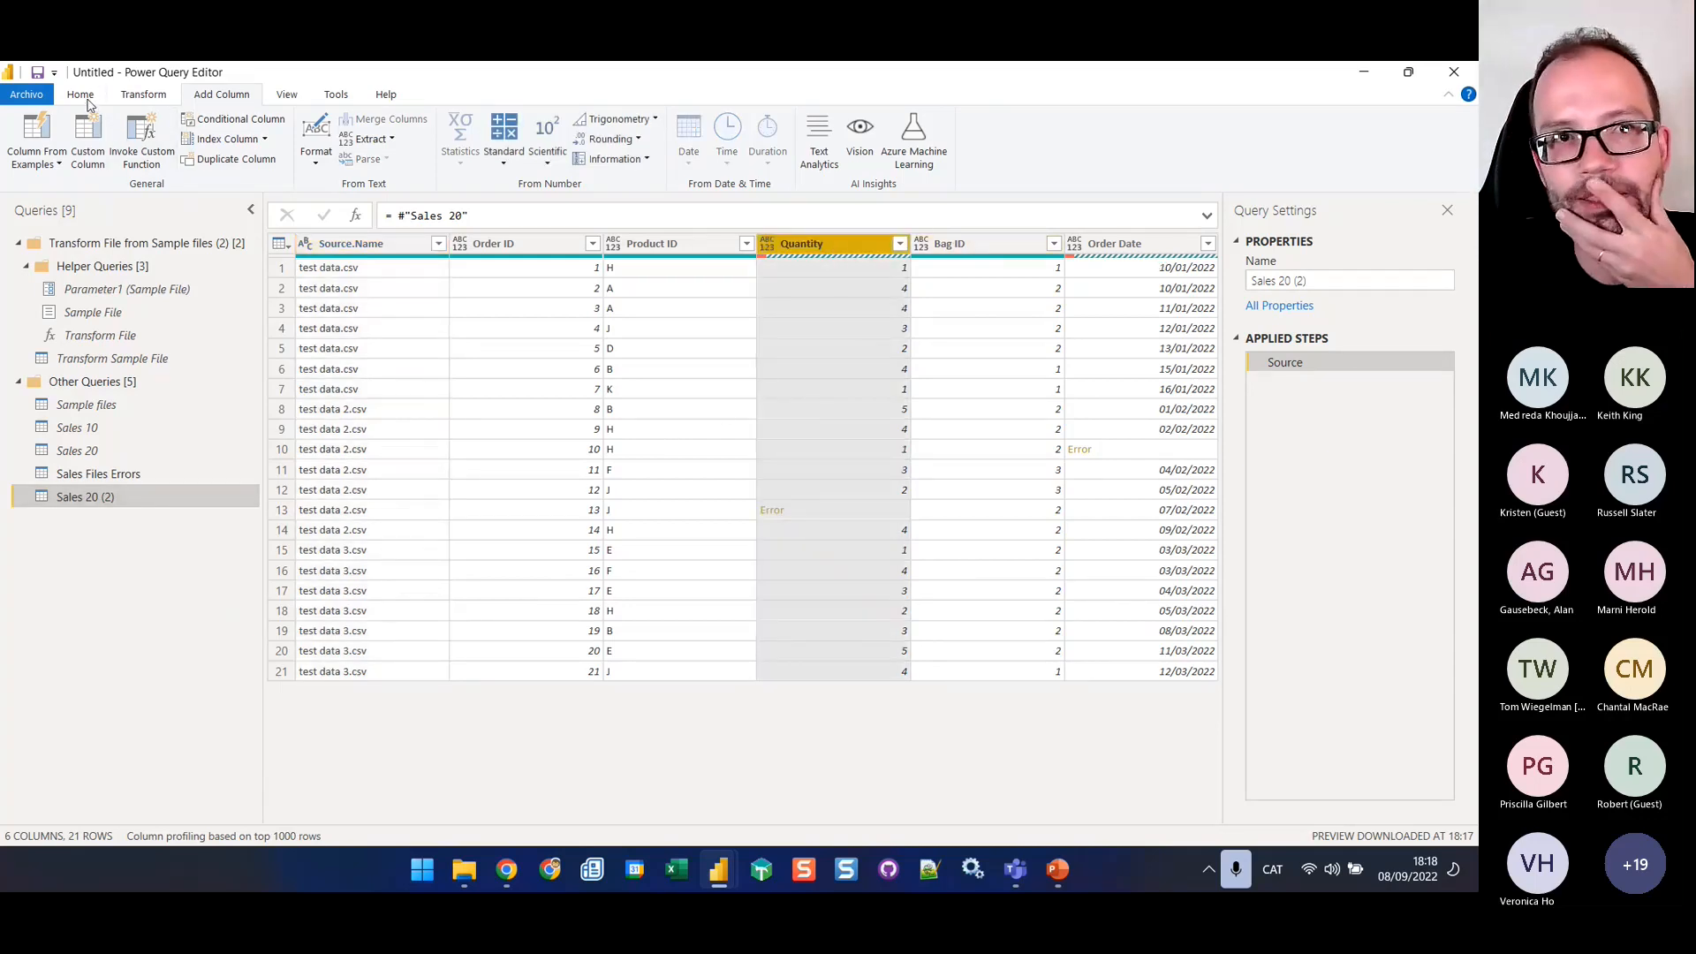
click(535, 251)
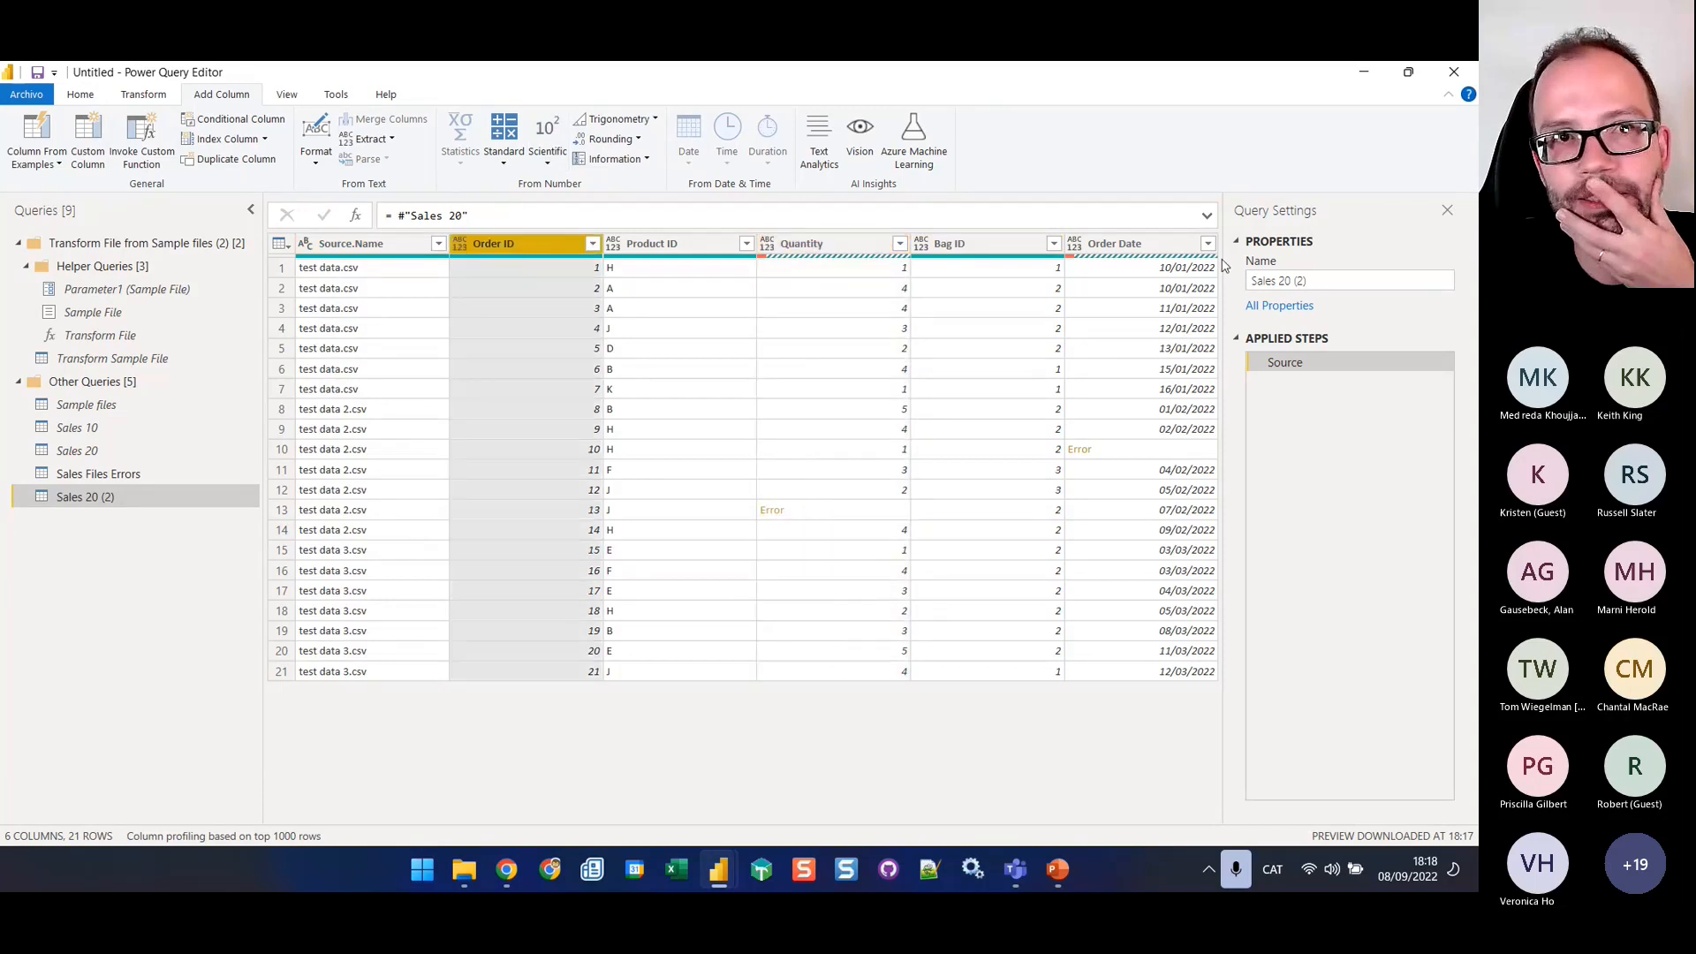
shift+click(1153, 254)
click(82, 95)
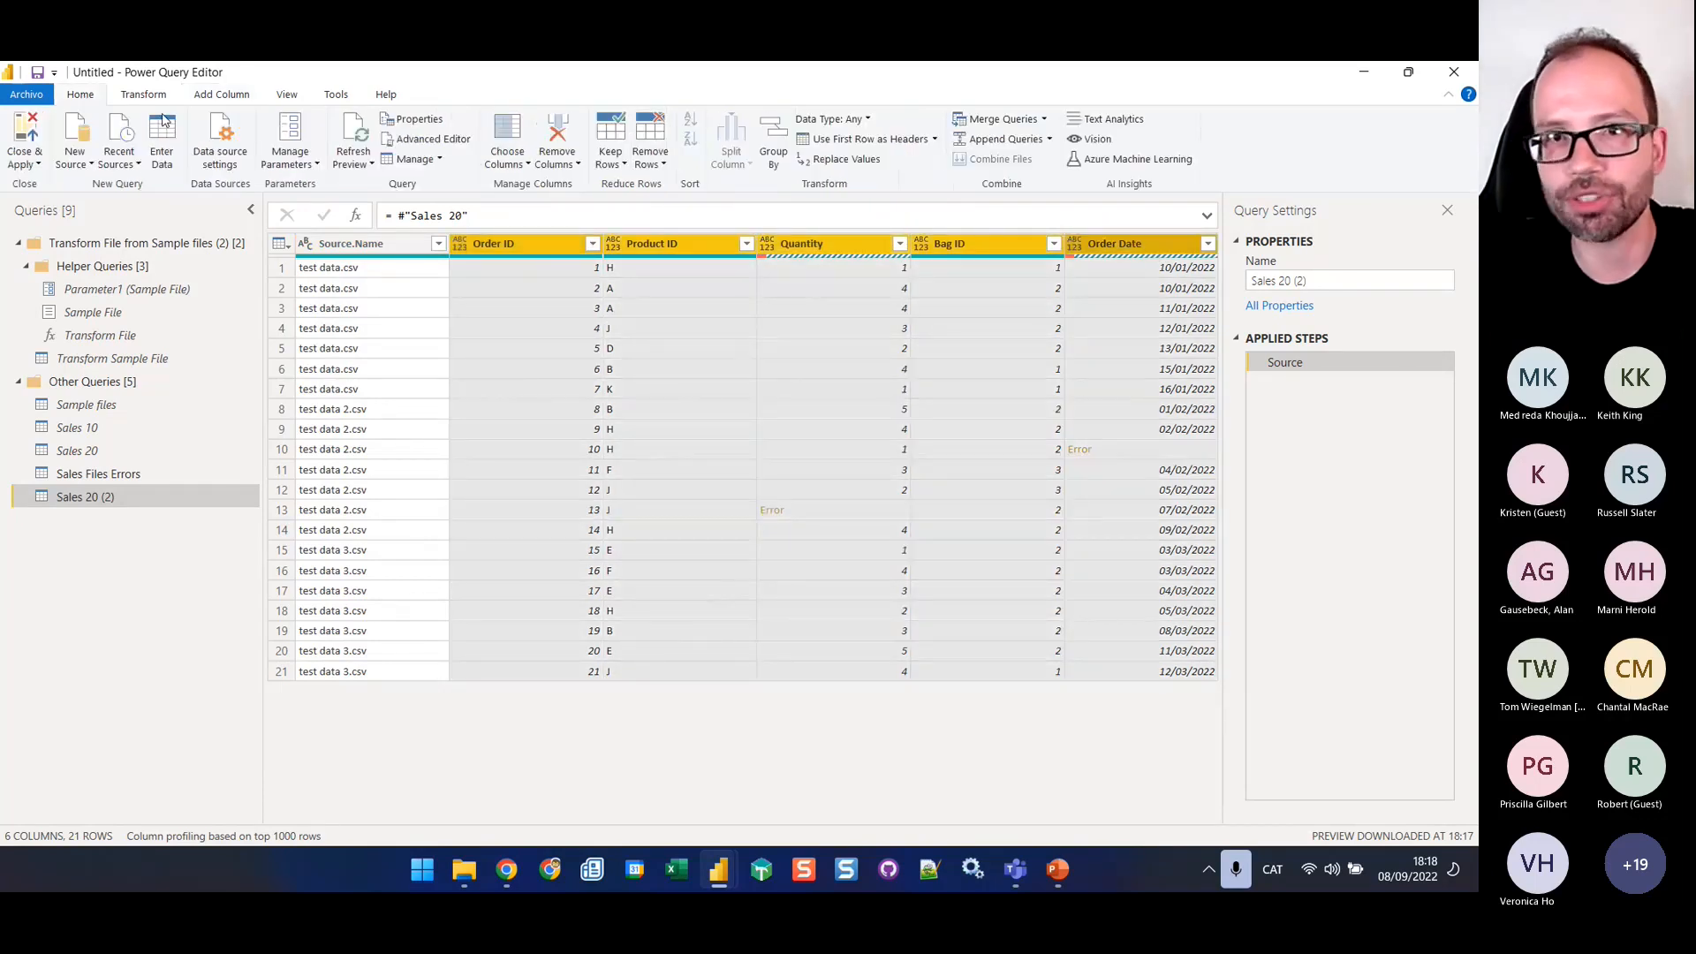
click(651, 159)
click(593, 292)
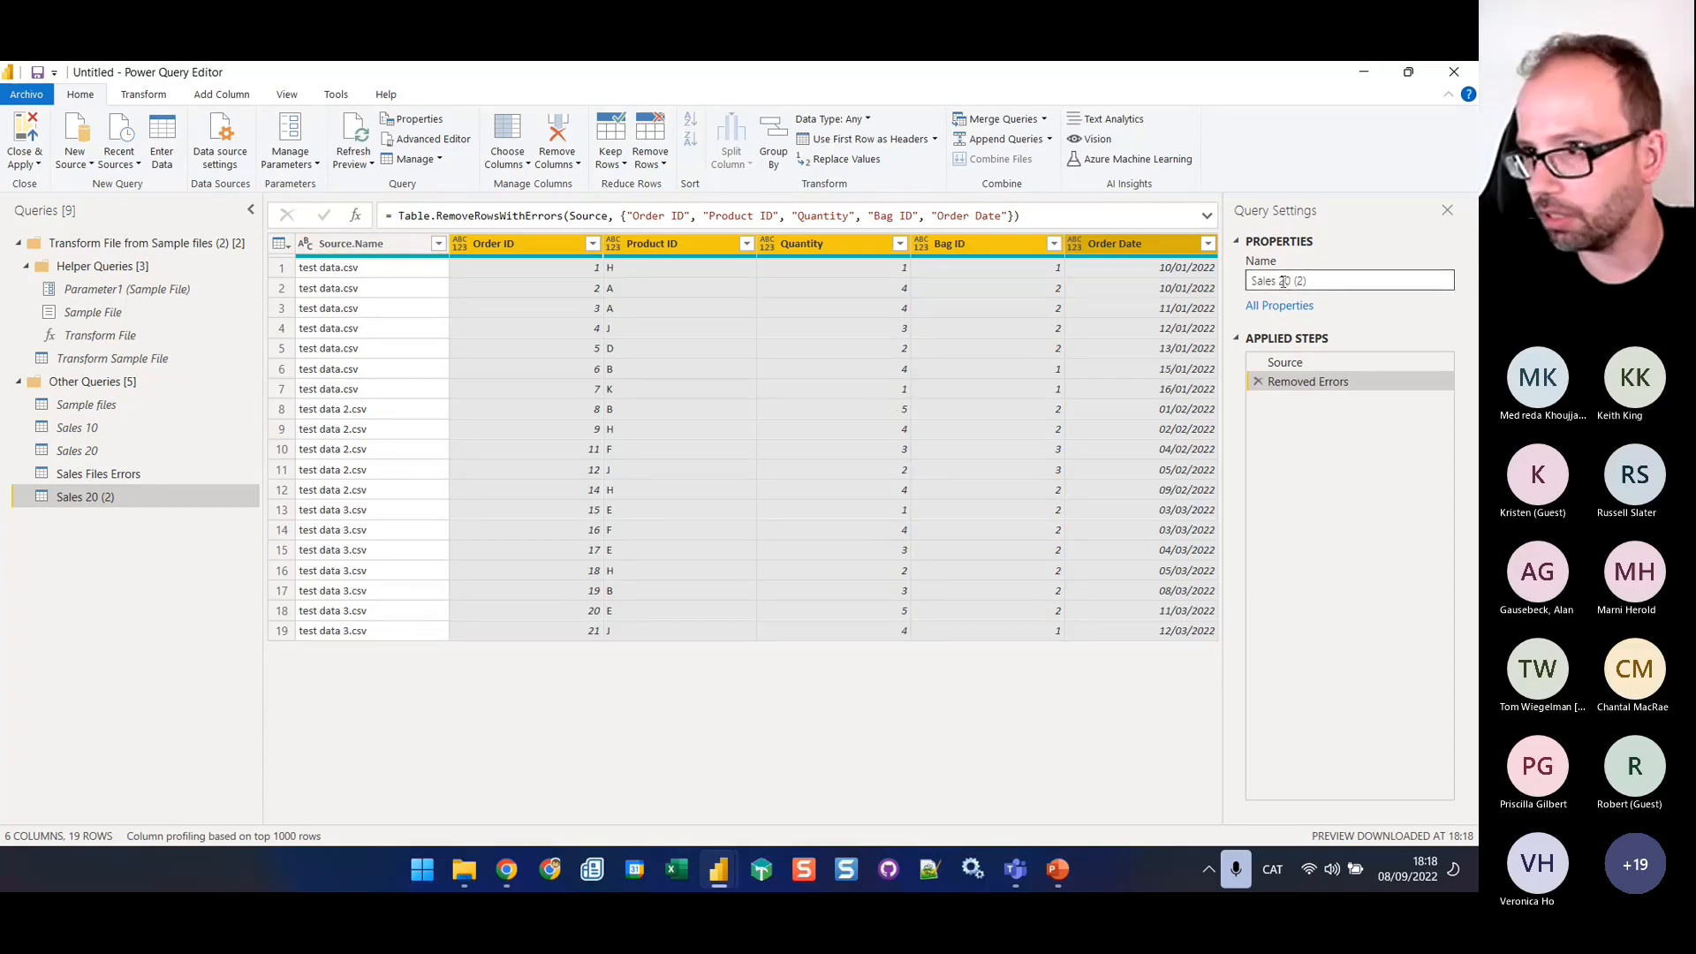
Detect the data types of all columns from Source.Name to Order Date in the Sales 20 (2) query
drag(1279, 281, 1363, 289)
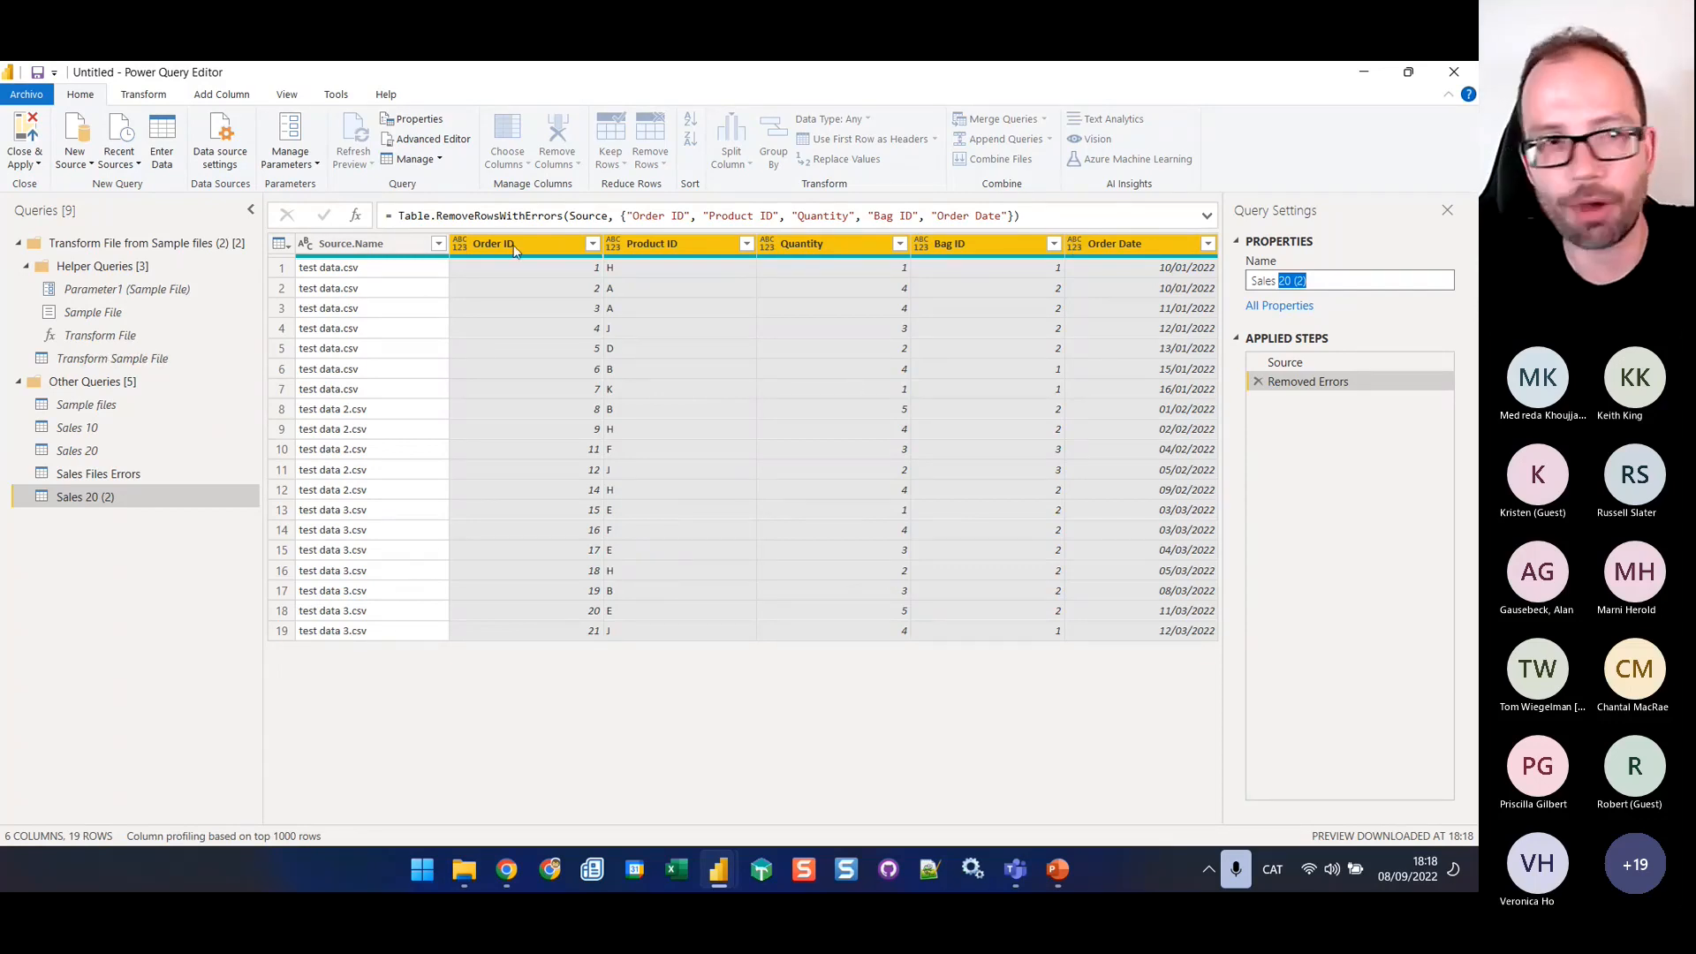
click(720, 64)
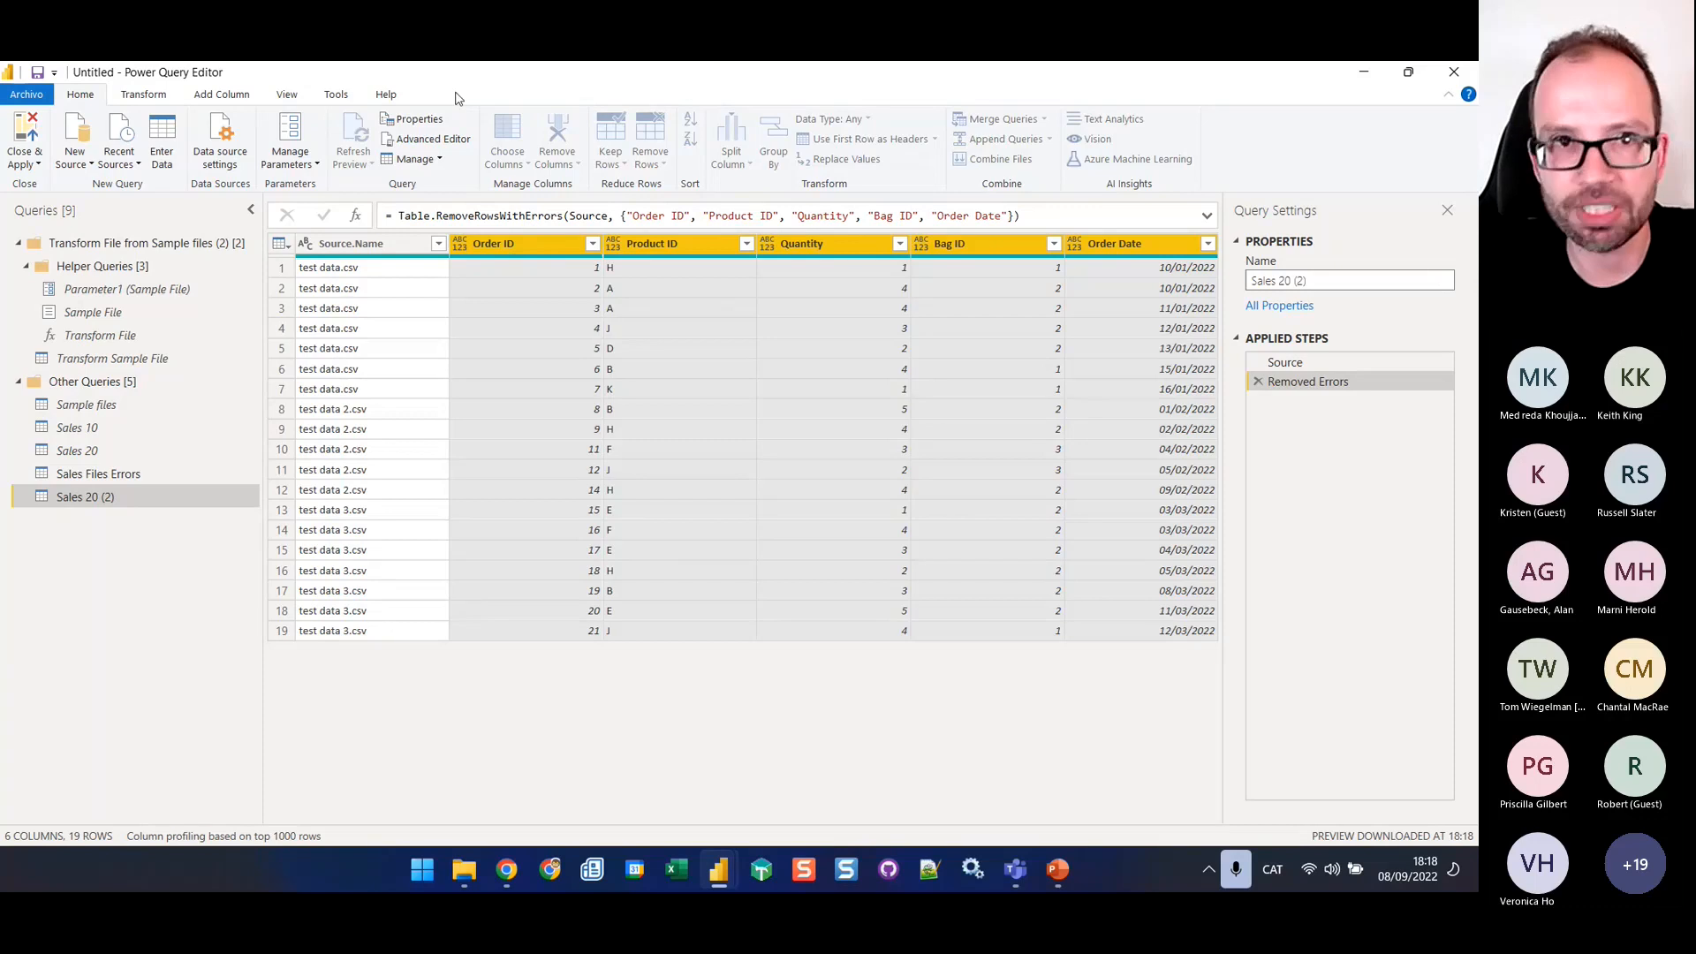
click(143, 95)
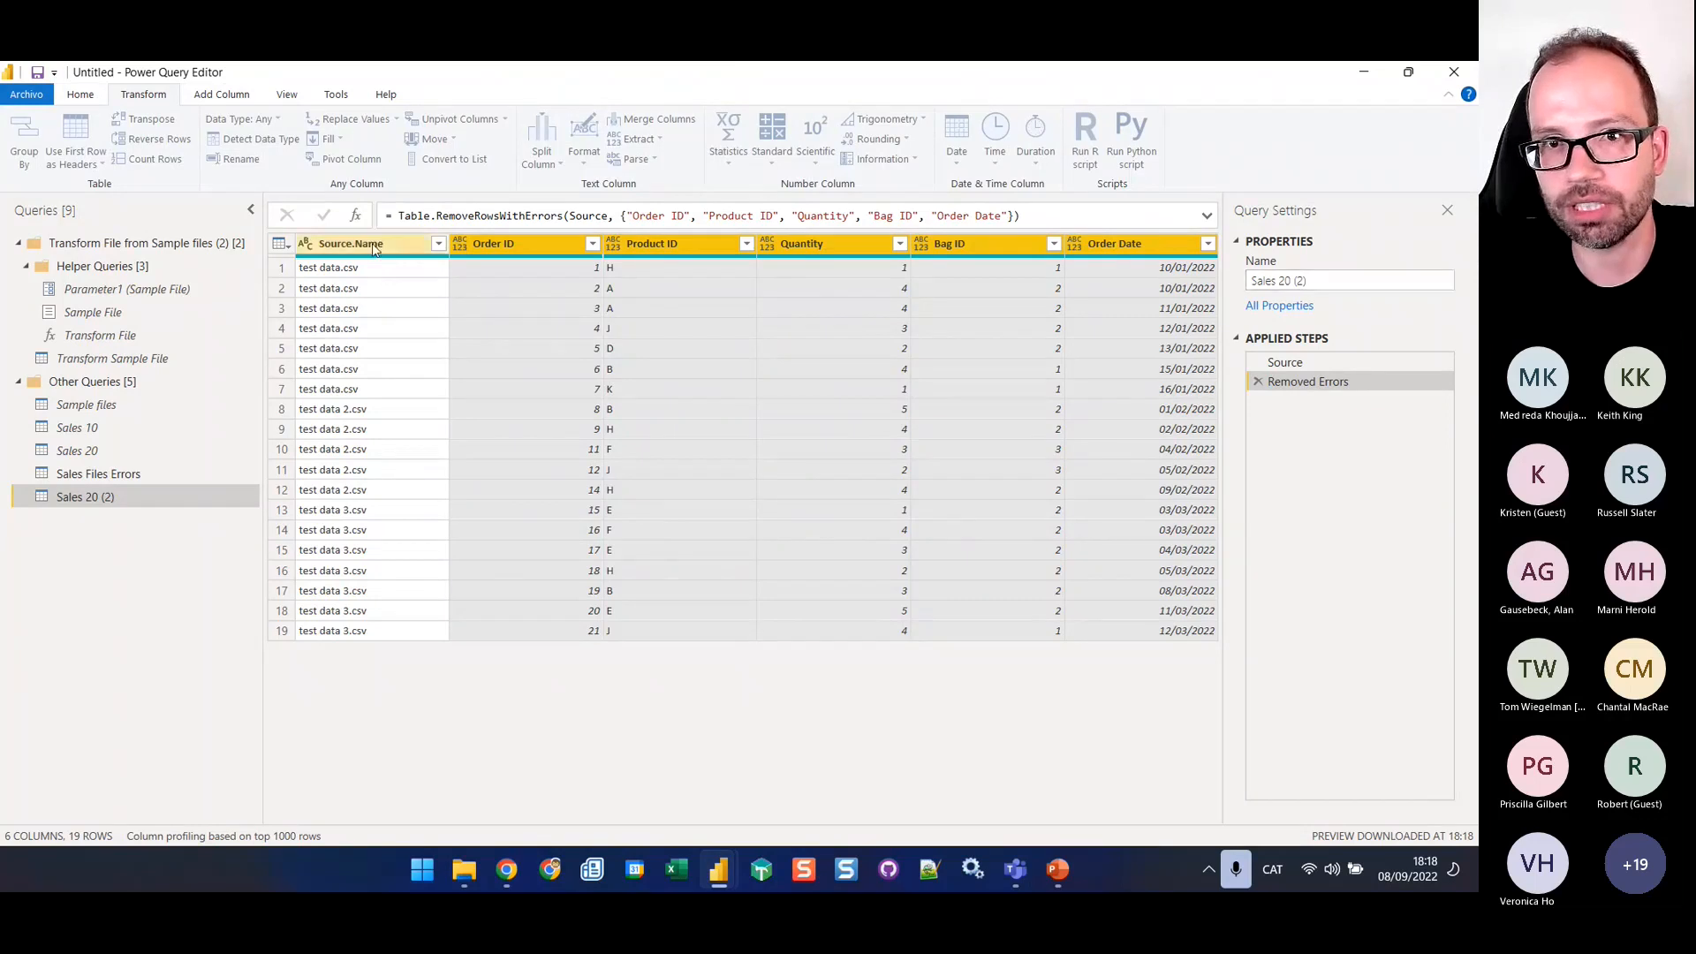
click(495, 244)
click(1118, 241)
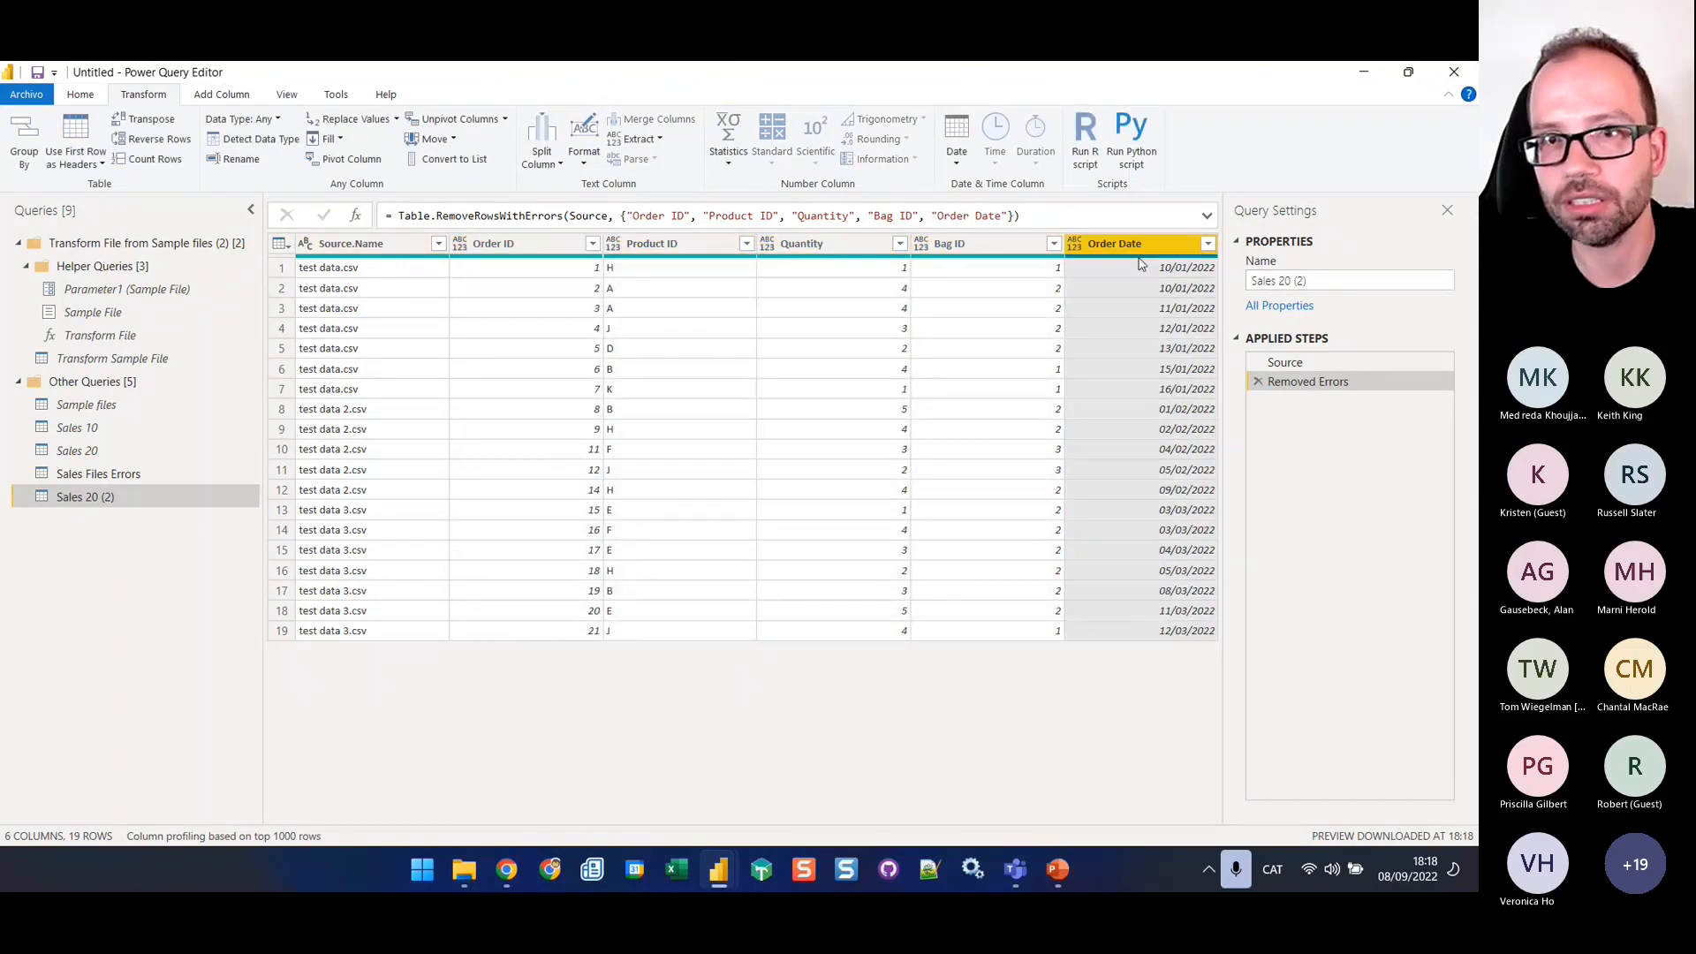
click(498, 243)
click(373, 243)
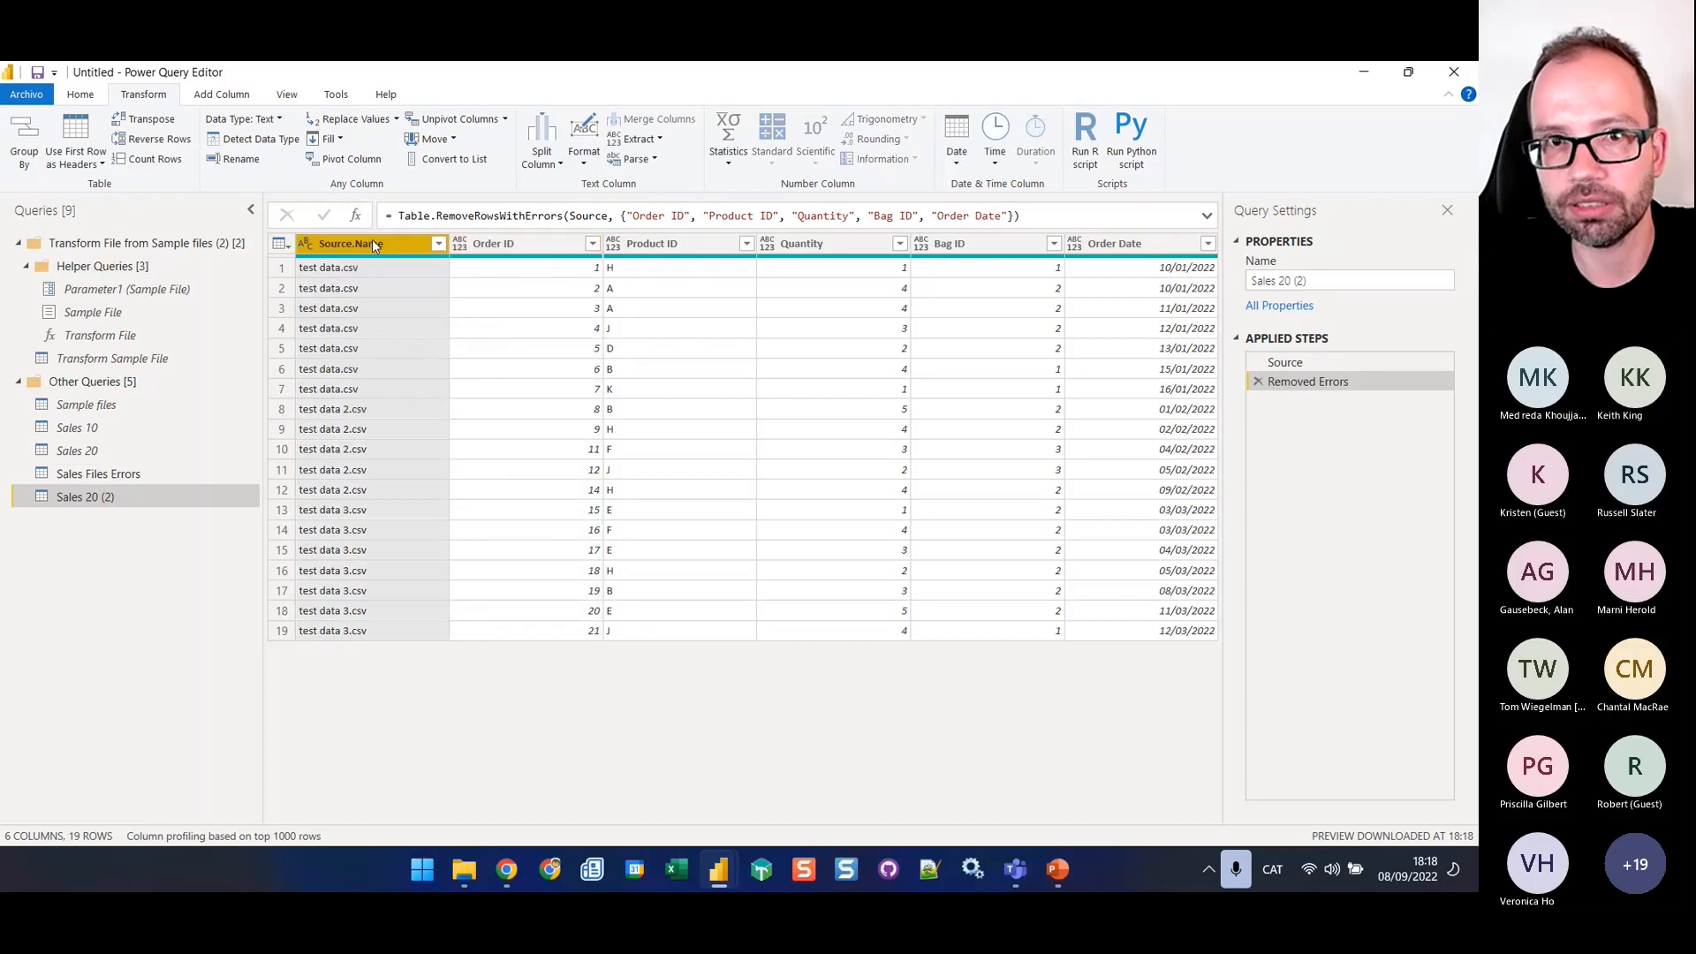
shift+click(1122, 244)
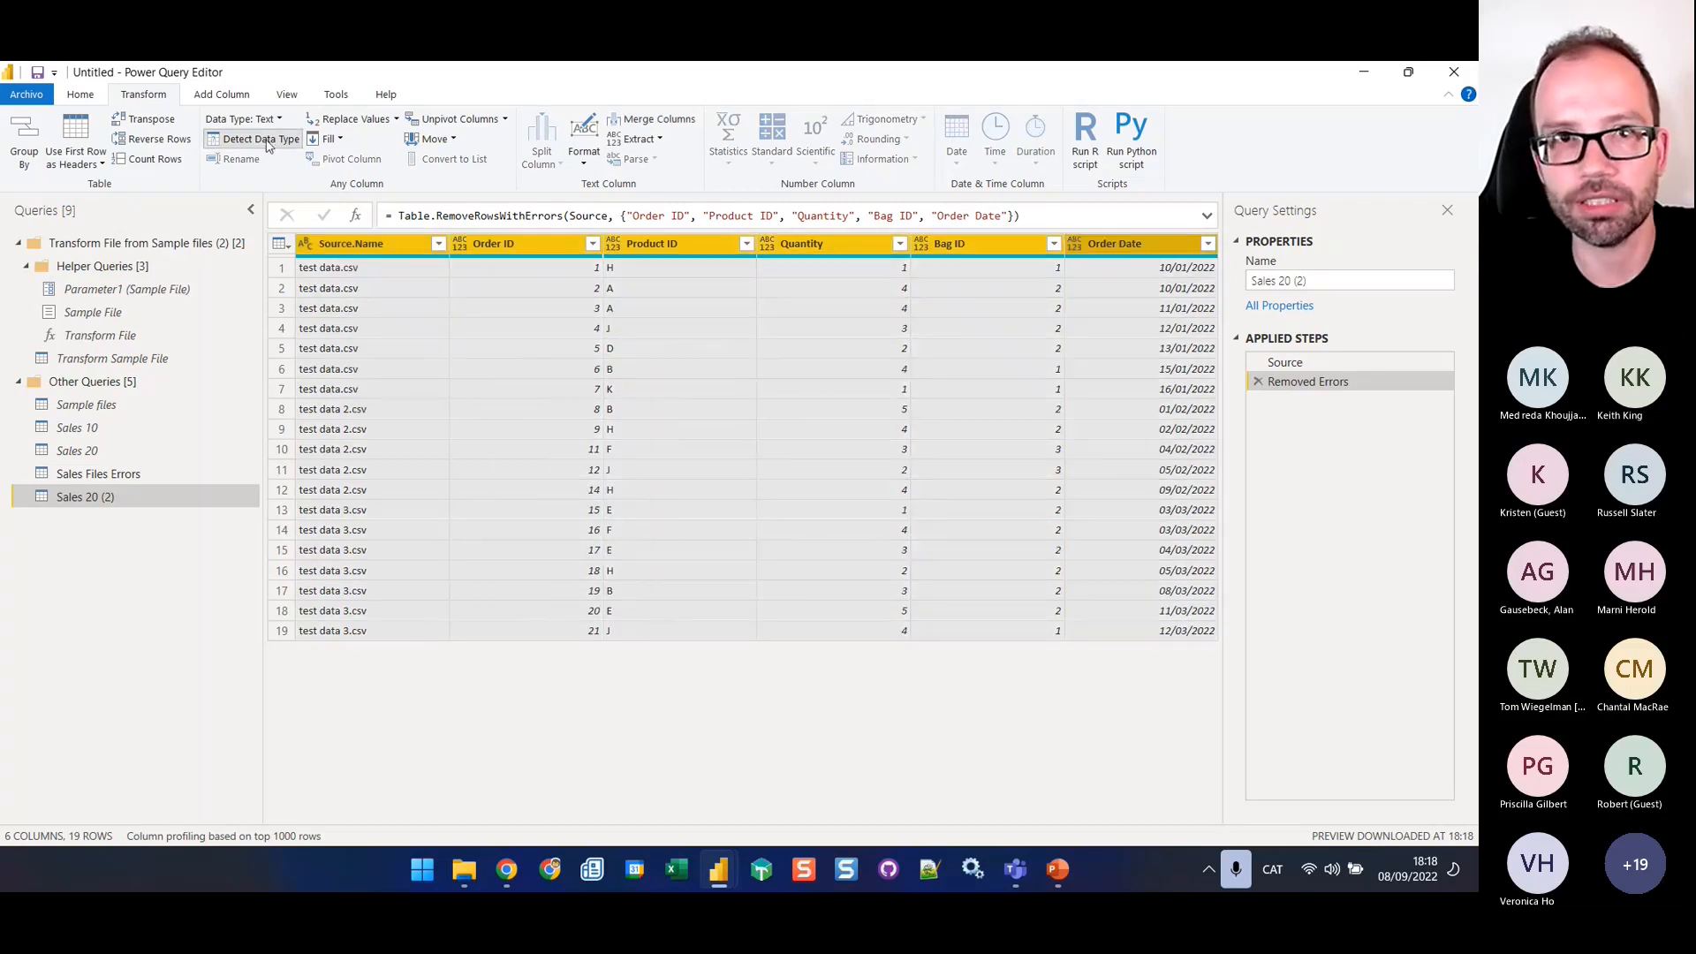
click(261, 139)
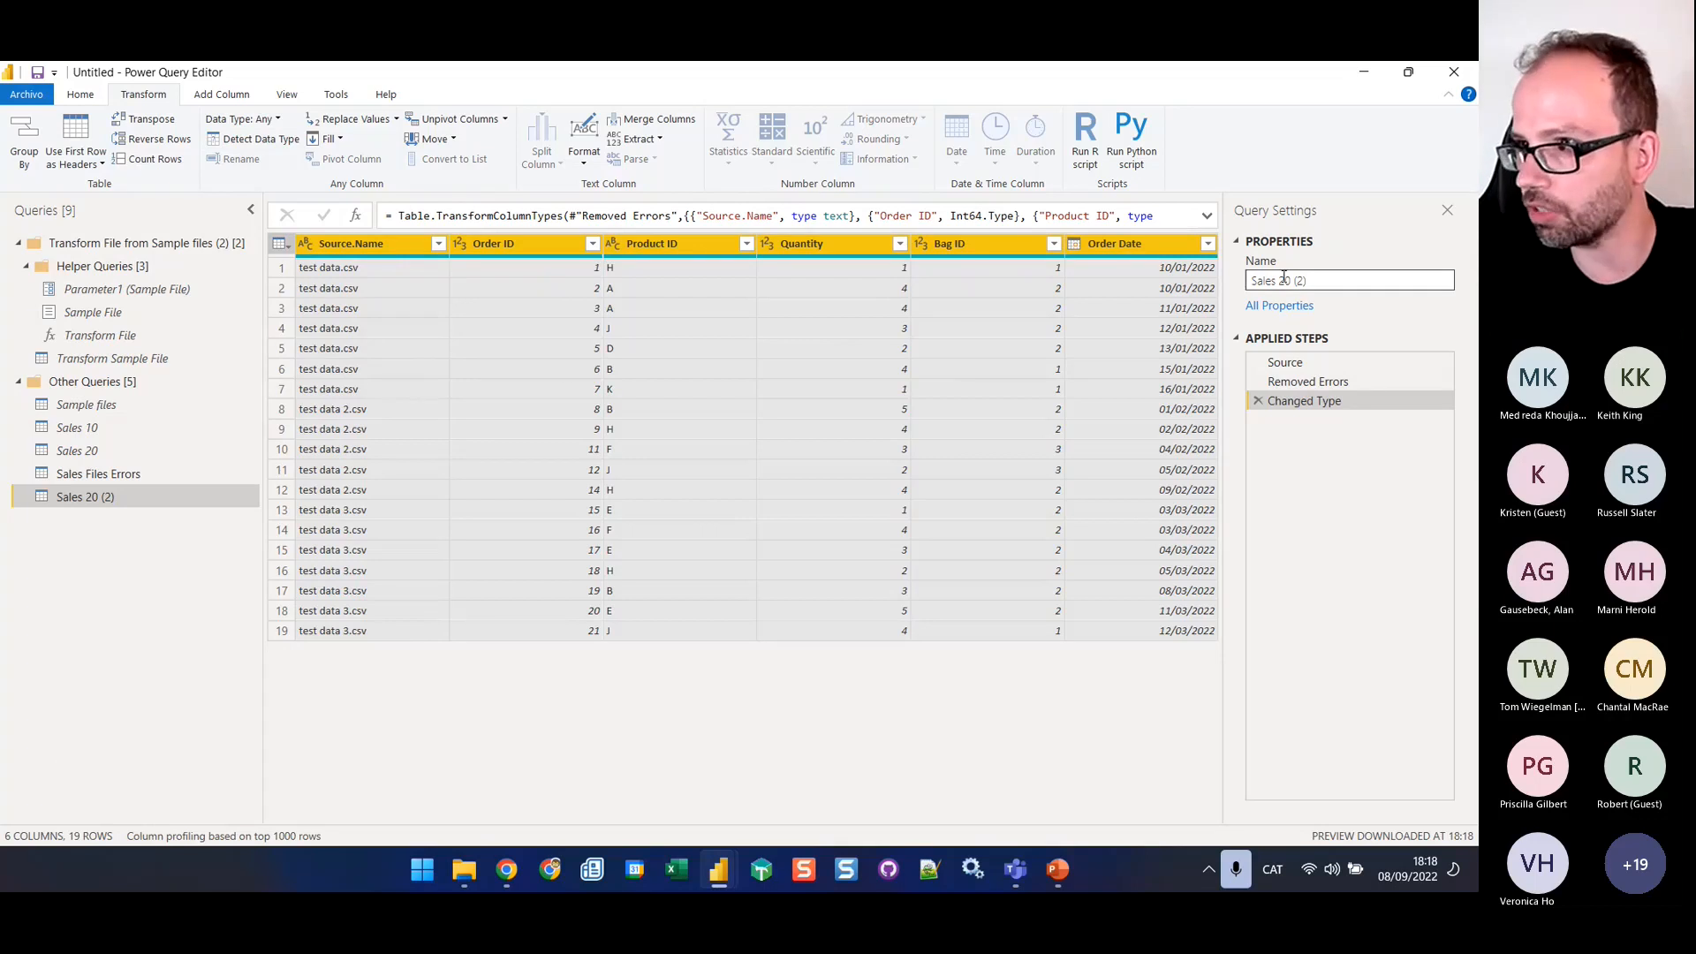
Rename the Sales 20 (2) query as Sales
drag(1279, 280, 1458, 285)
key(BackSpace)
key(Return)
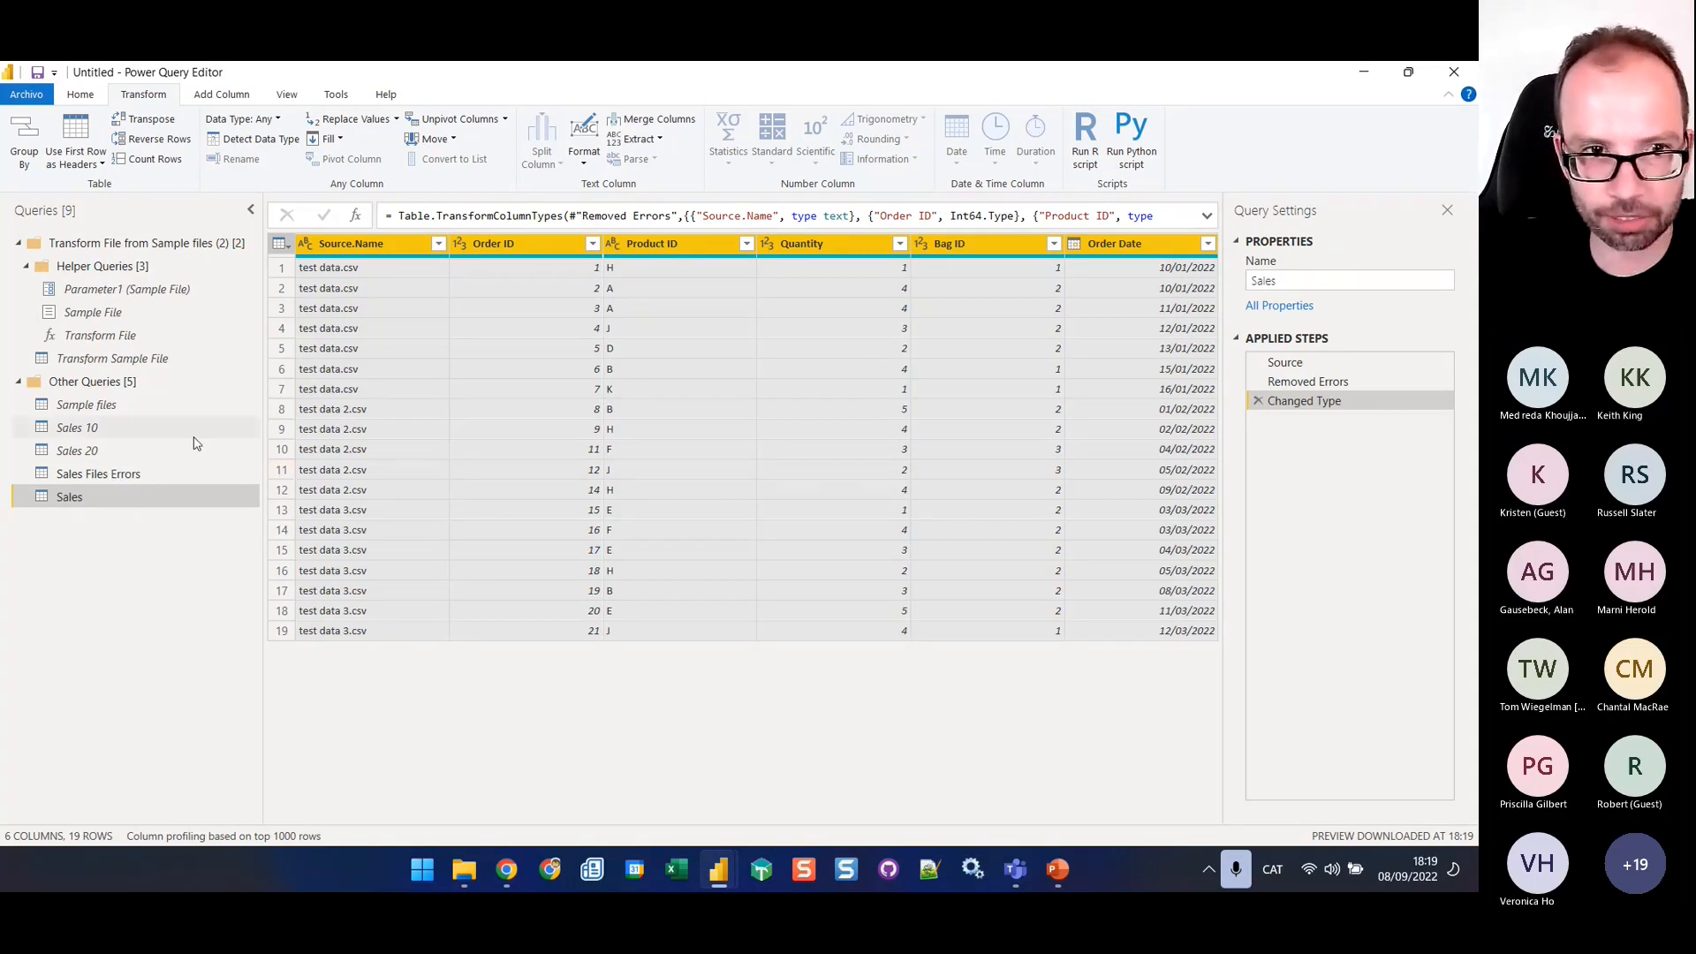
Create another query referencing Sales 20 and rename it as Sales Data Errors
click(159, 454)
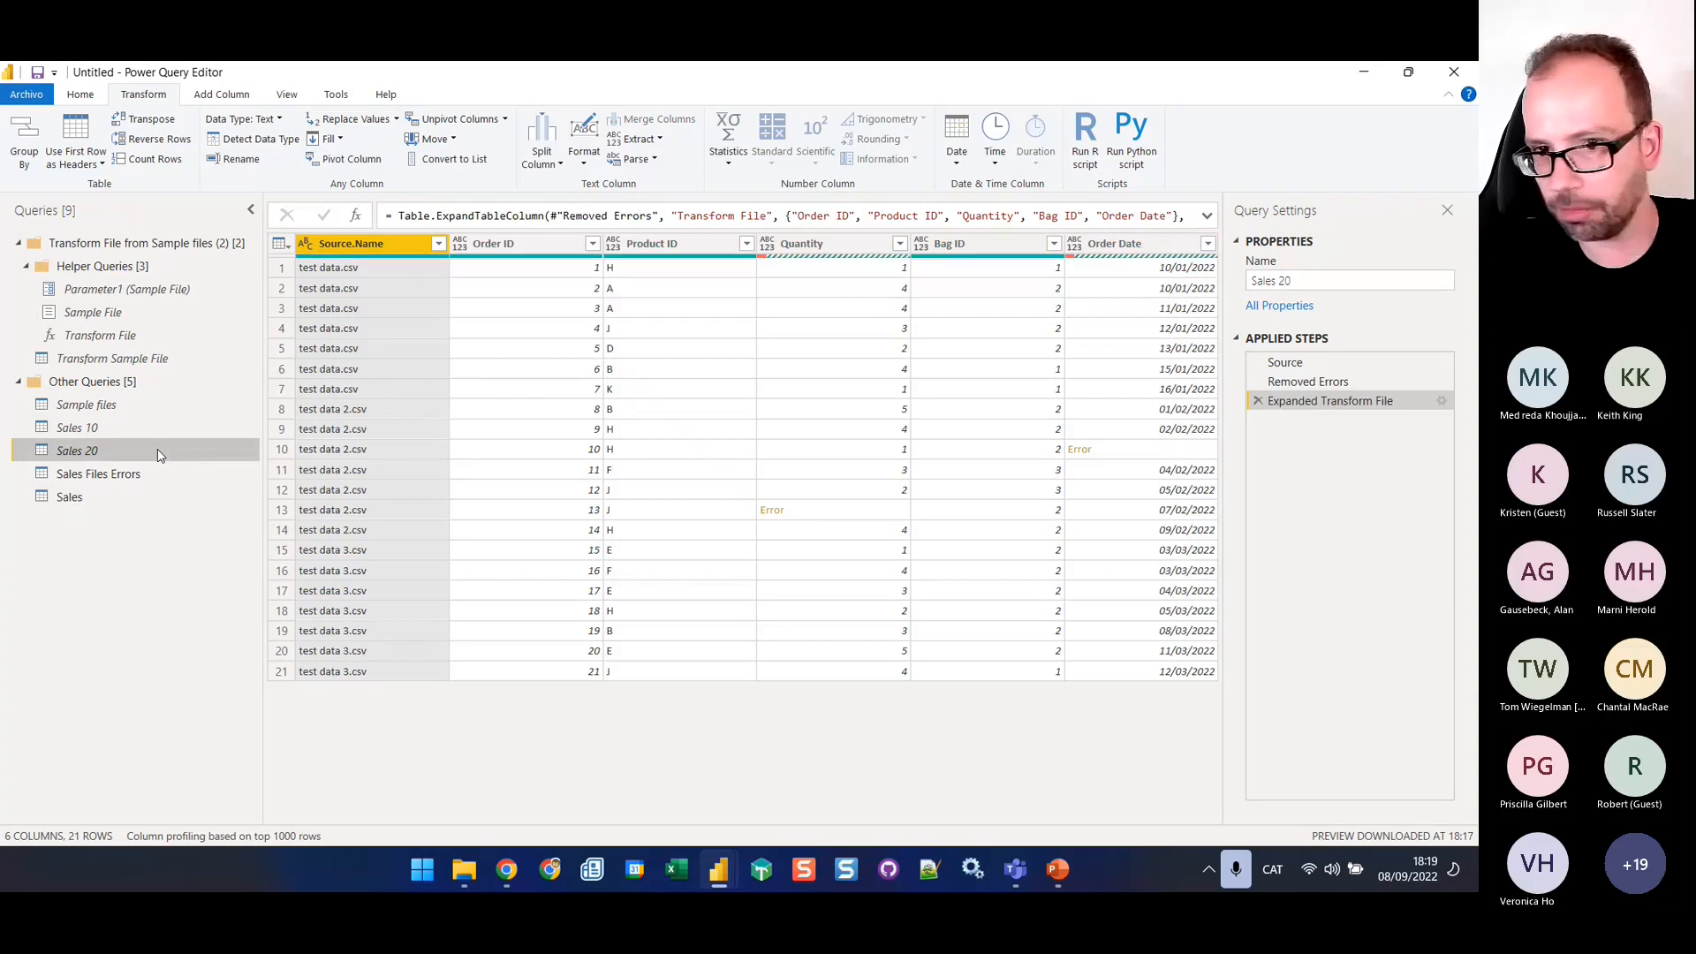
right_click(159, 454)
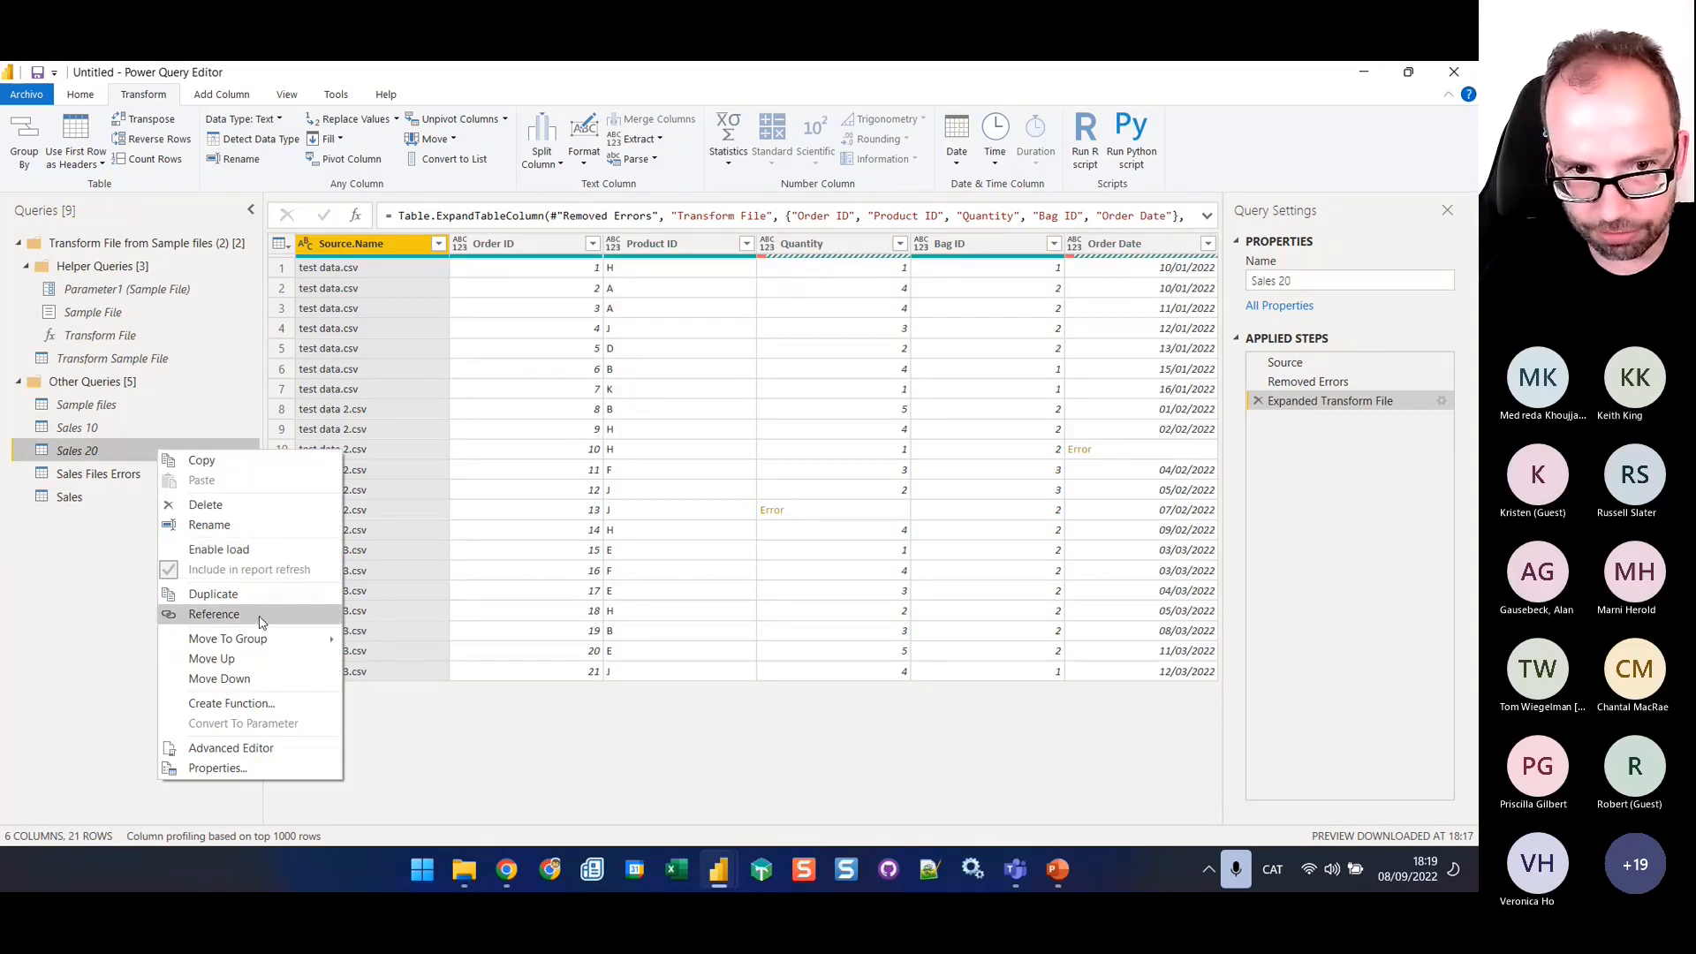
click(214, 615)
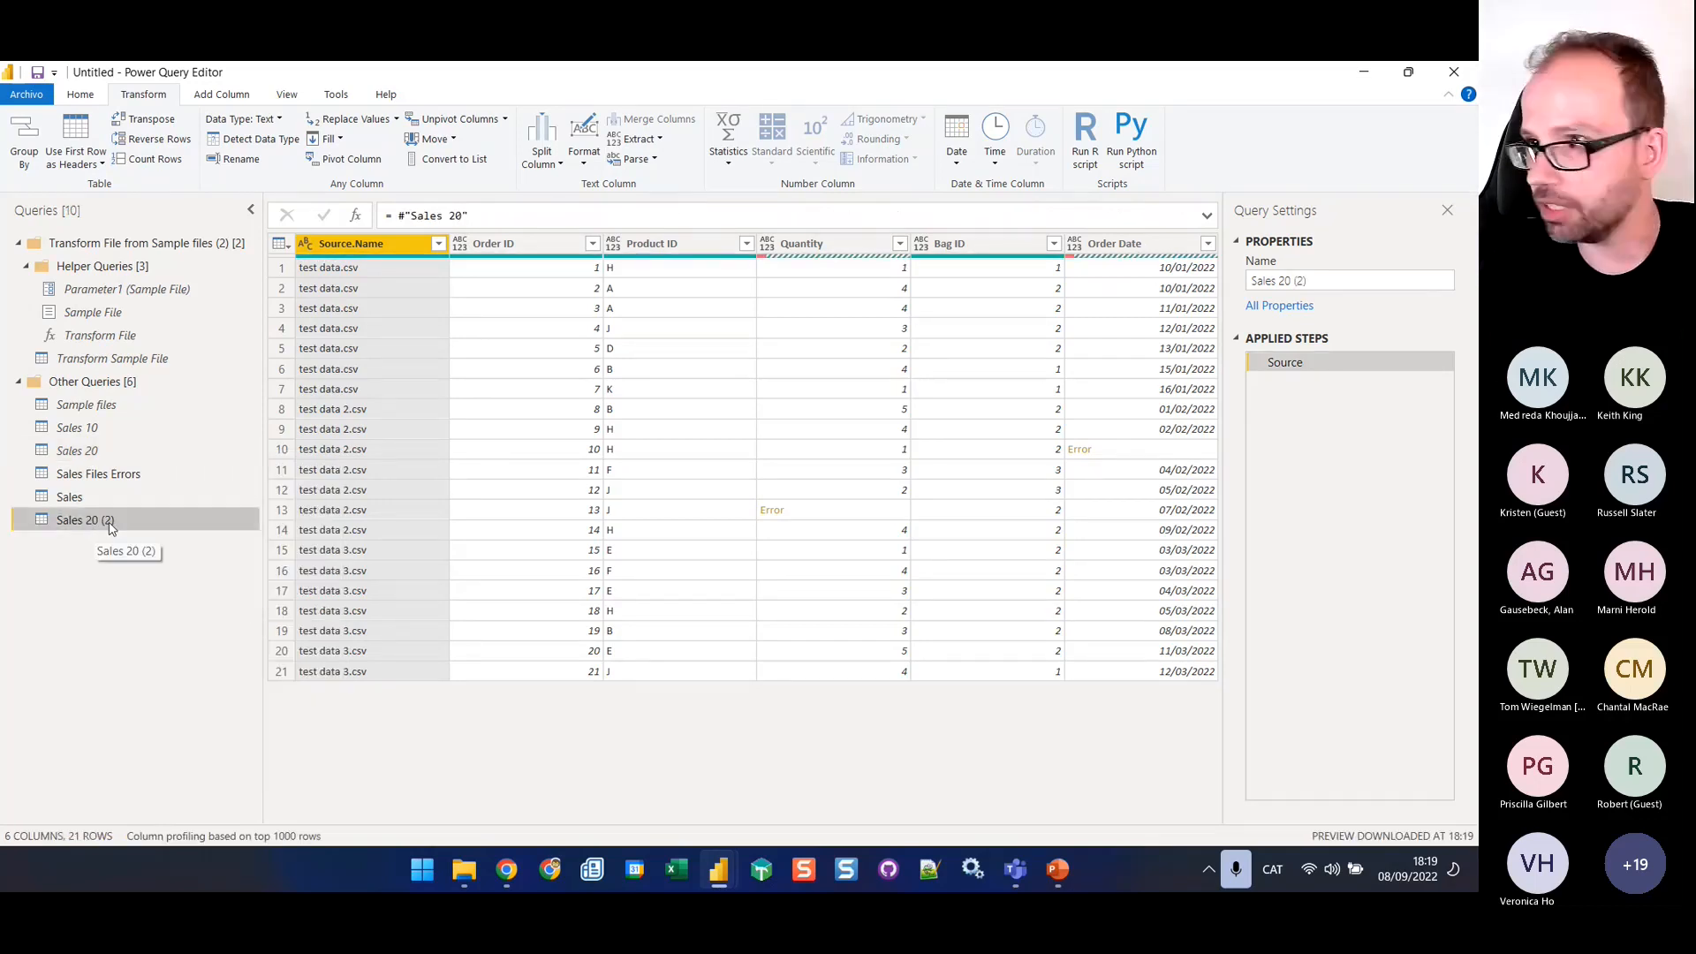
drag(1323, 283, 1187, 275)
text(Sa)
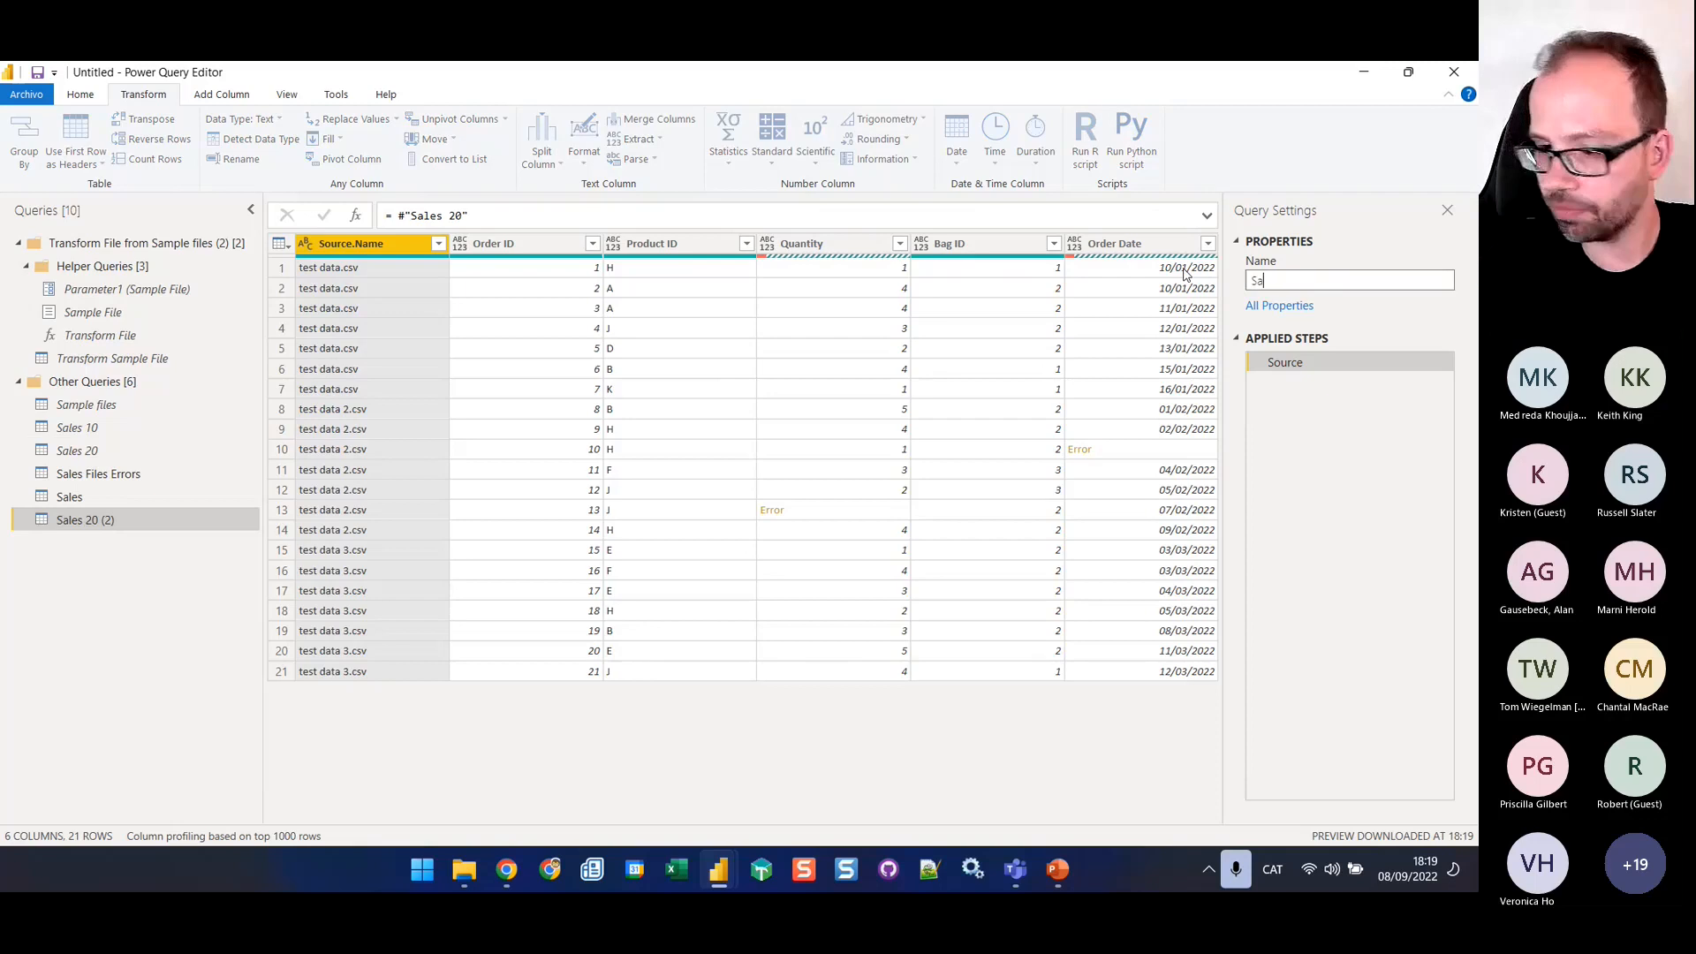
text(les Data Errors)
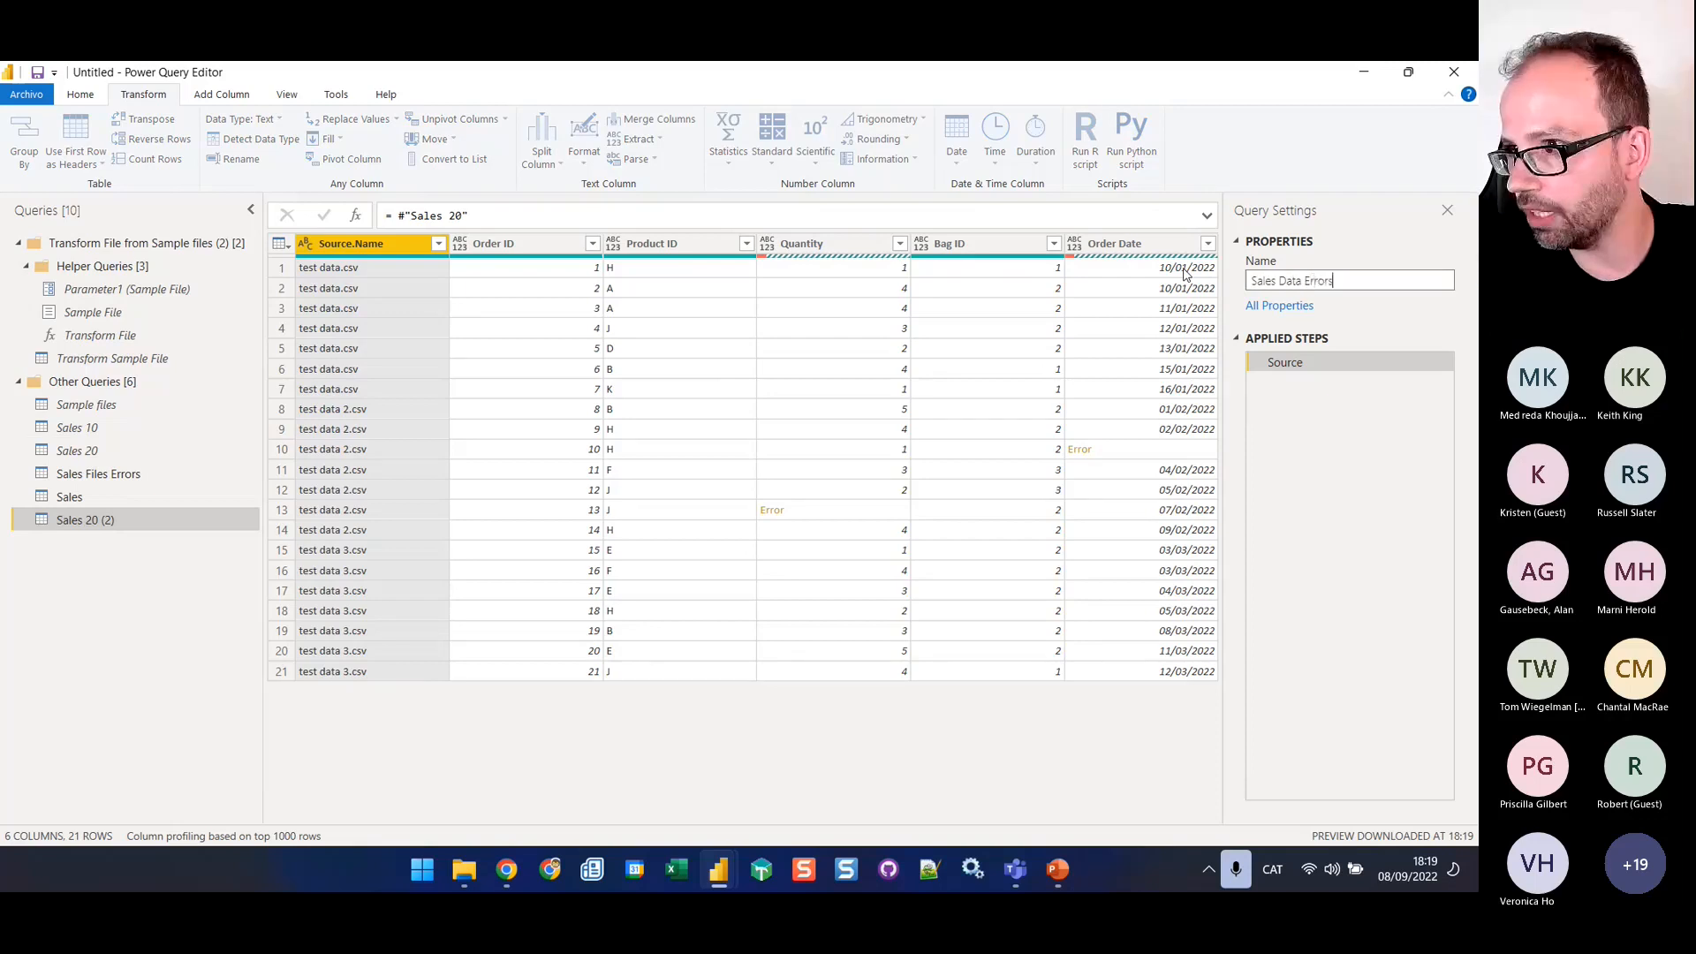
key(Return)
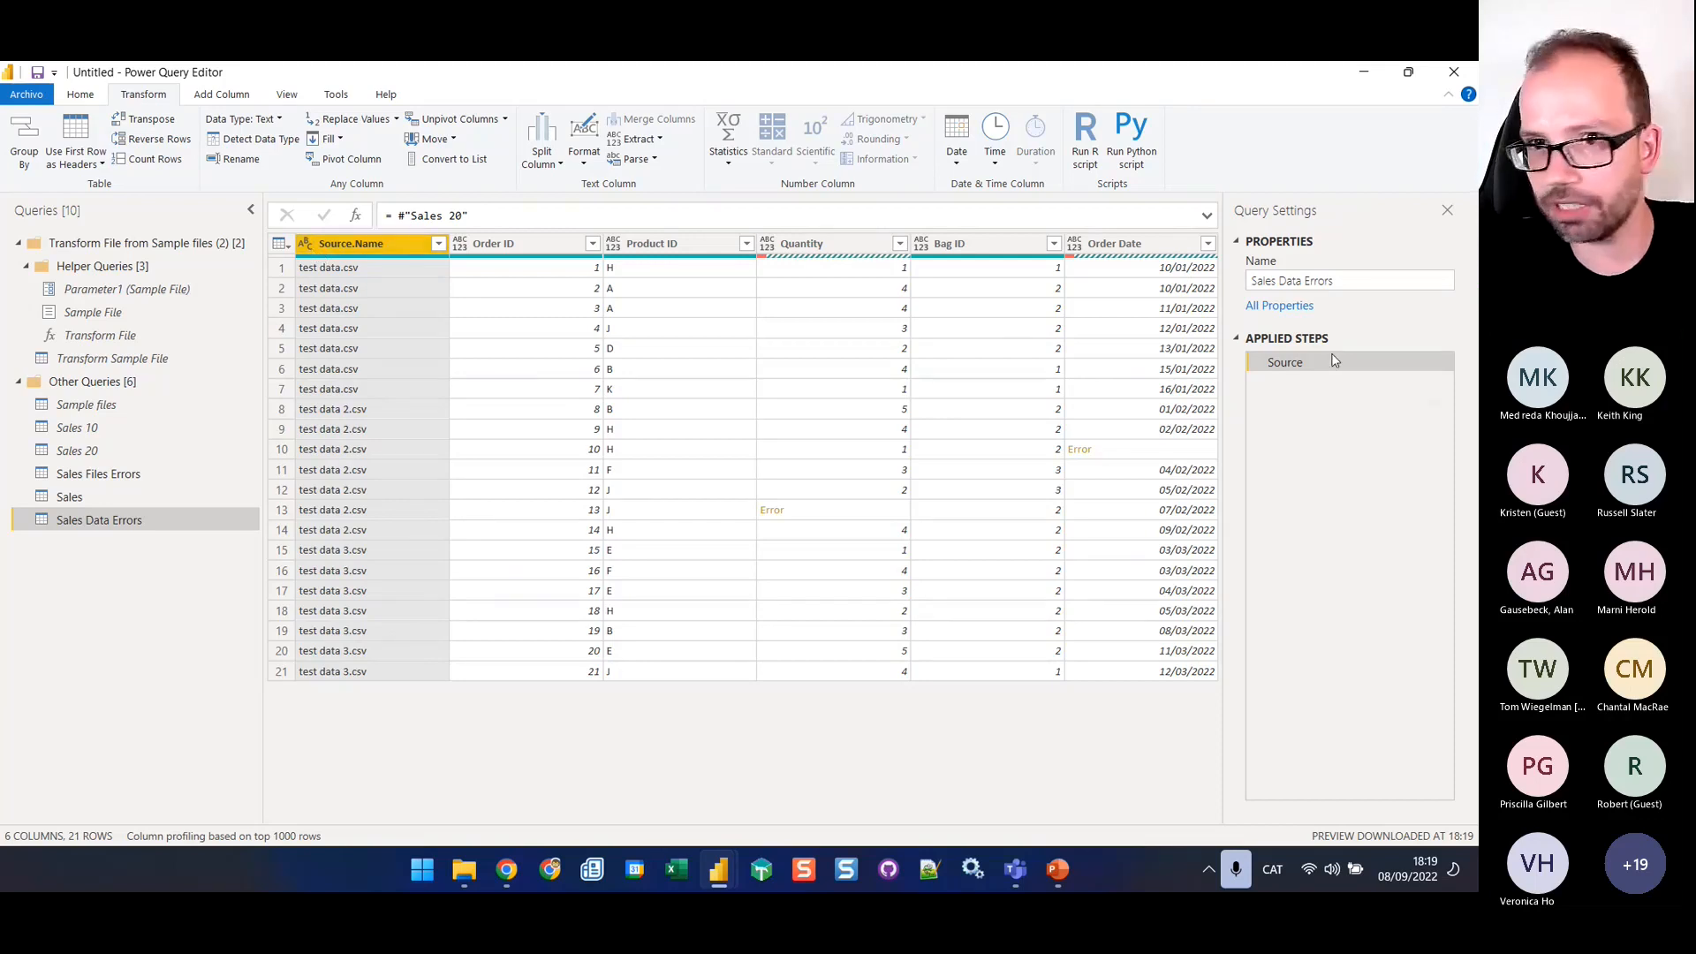
Unpivot all columns except Source.Name and Order ID in the Sales Data Errors query
click(75, 497)
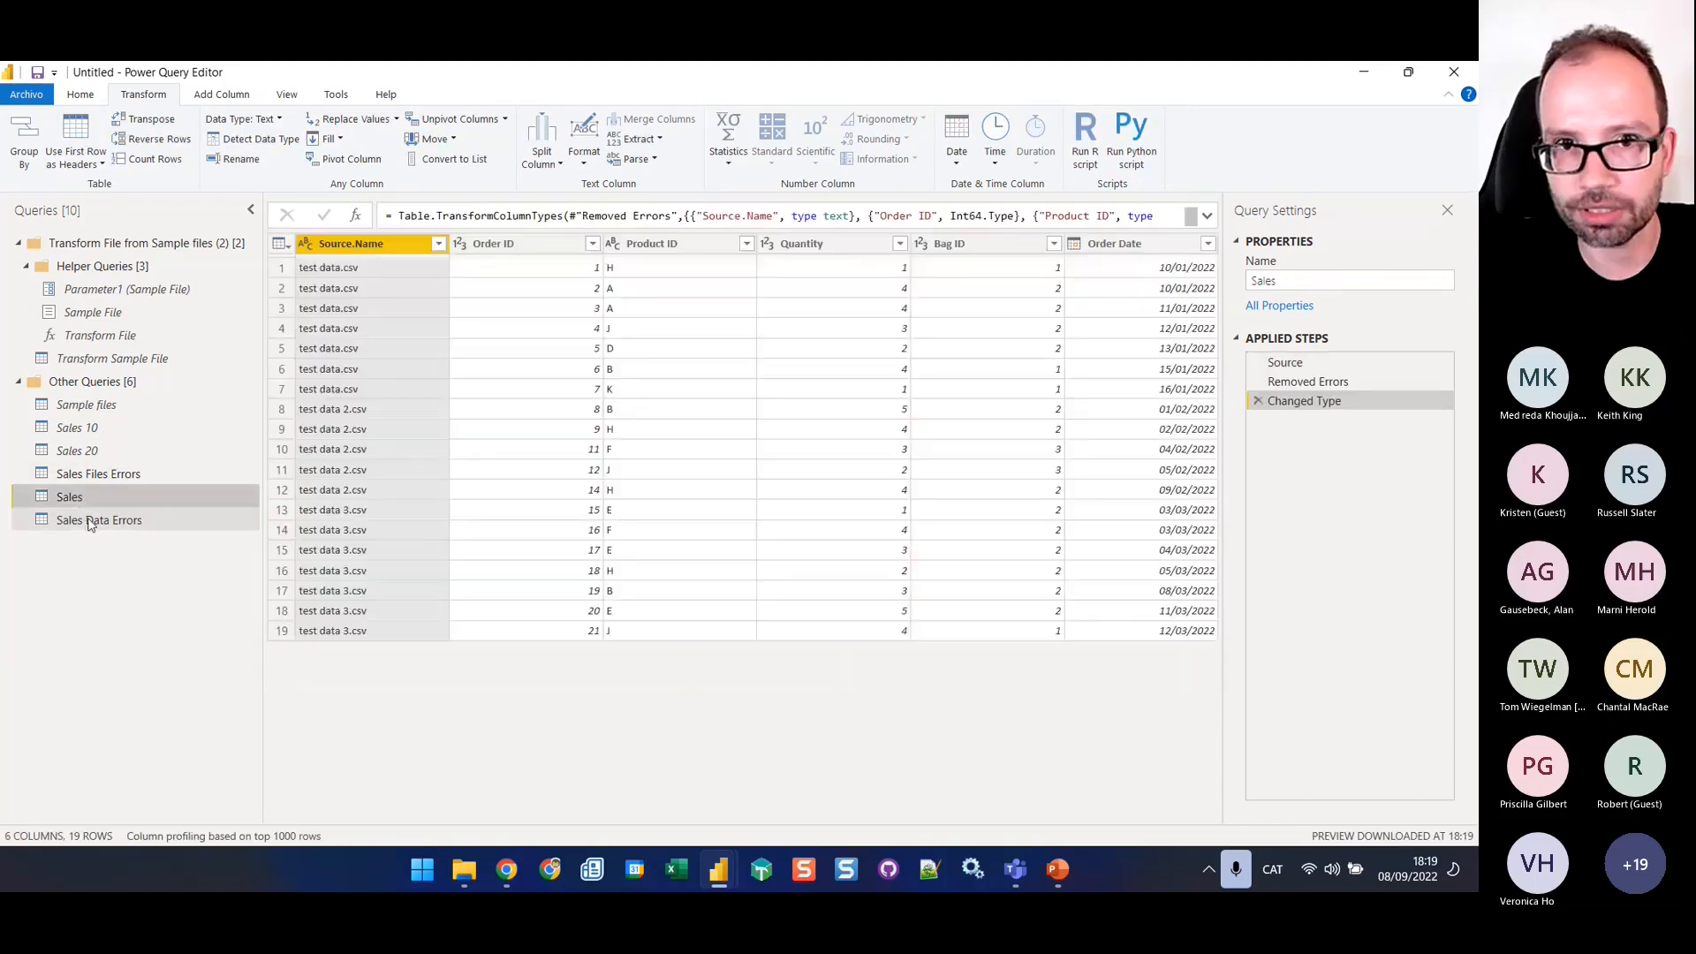
click(94, 475)
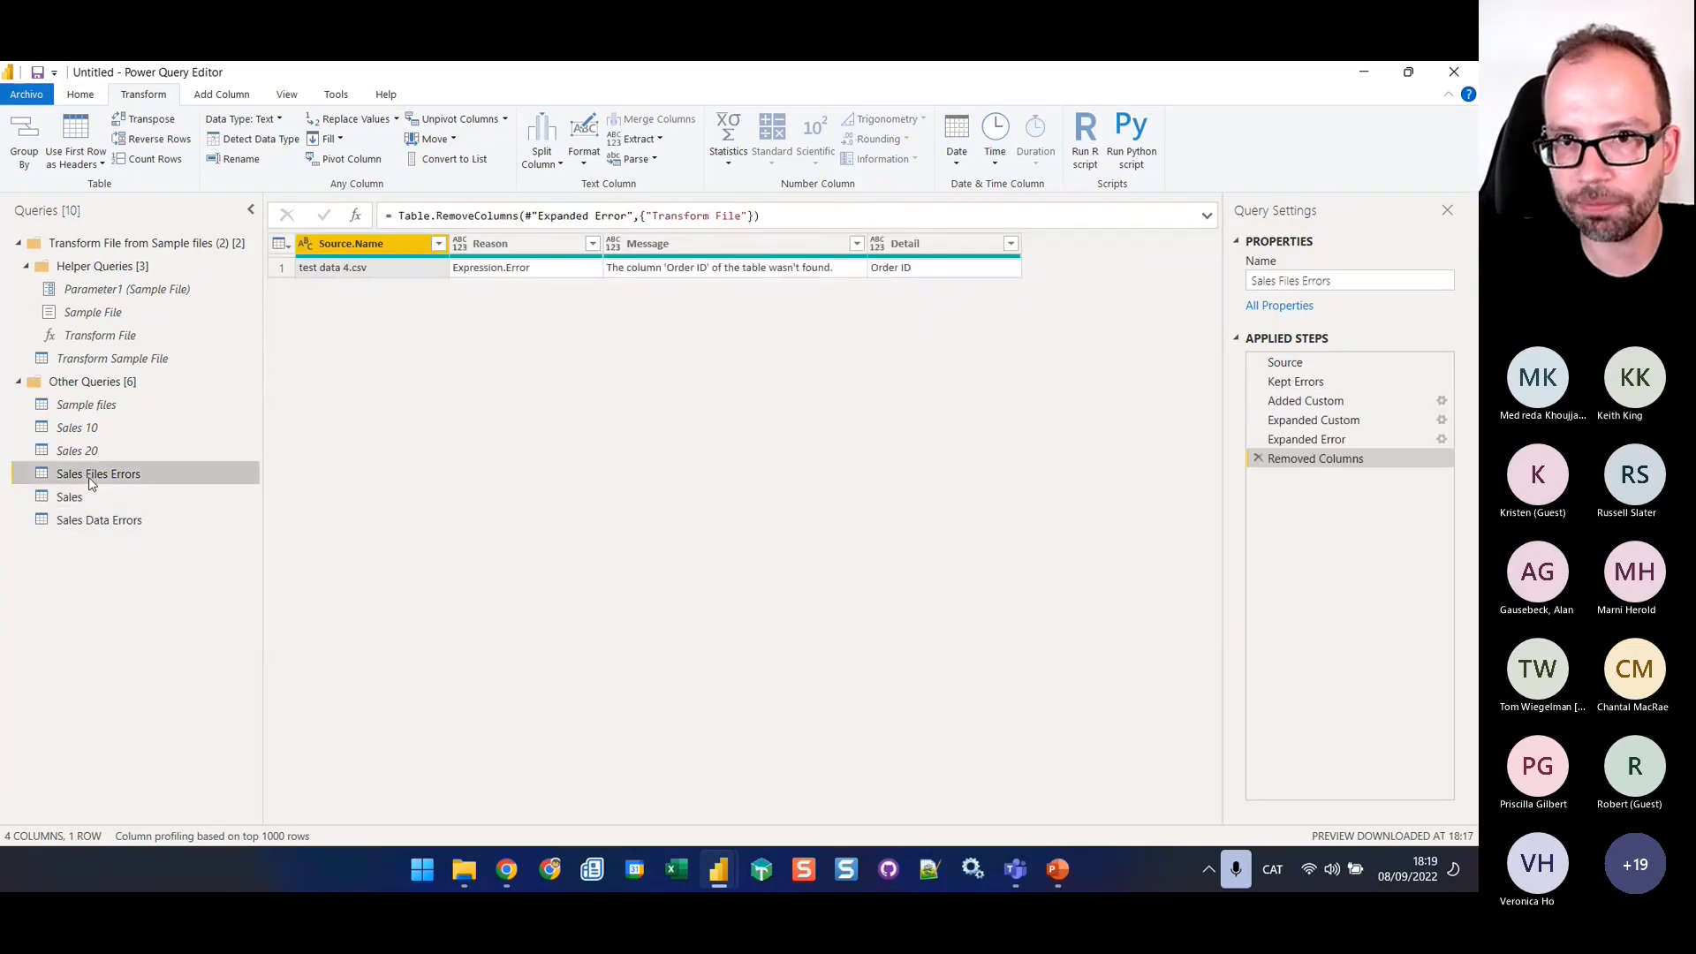
click(97, 520)
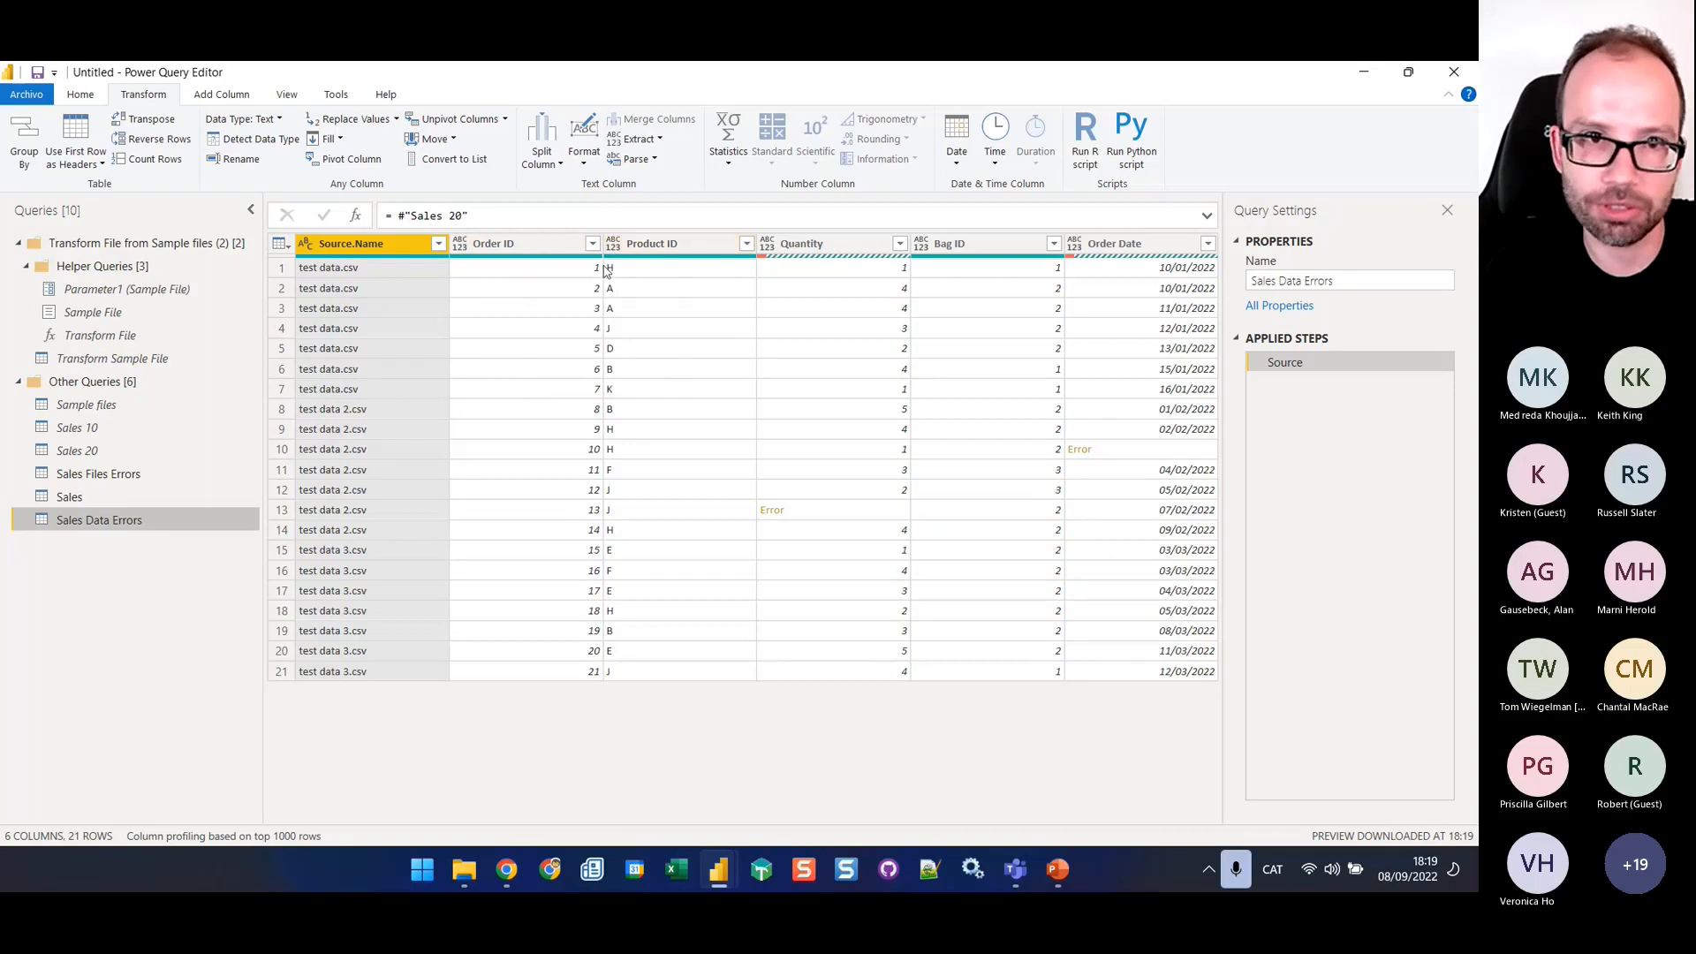
click(485, 245)
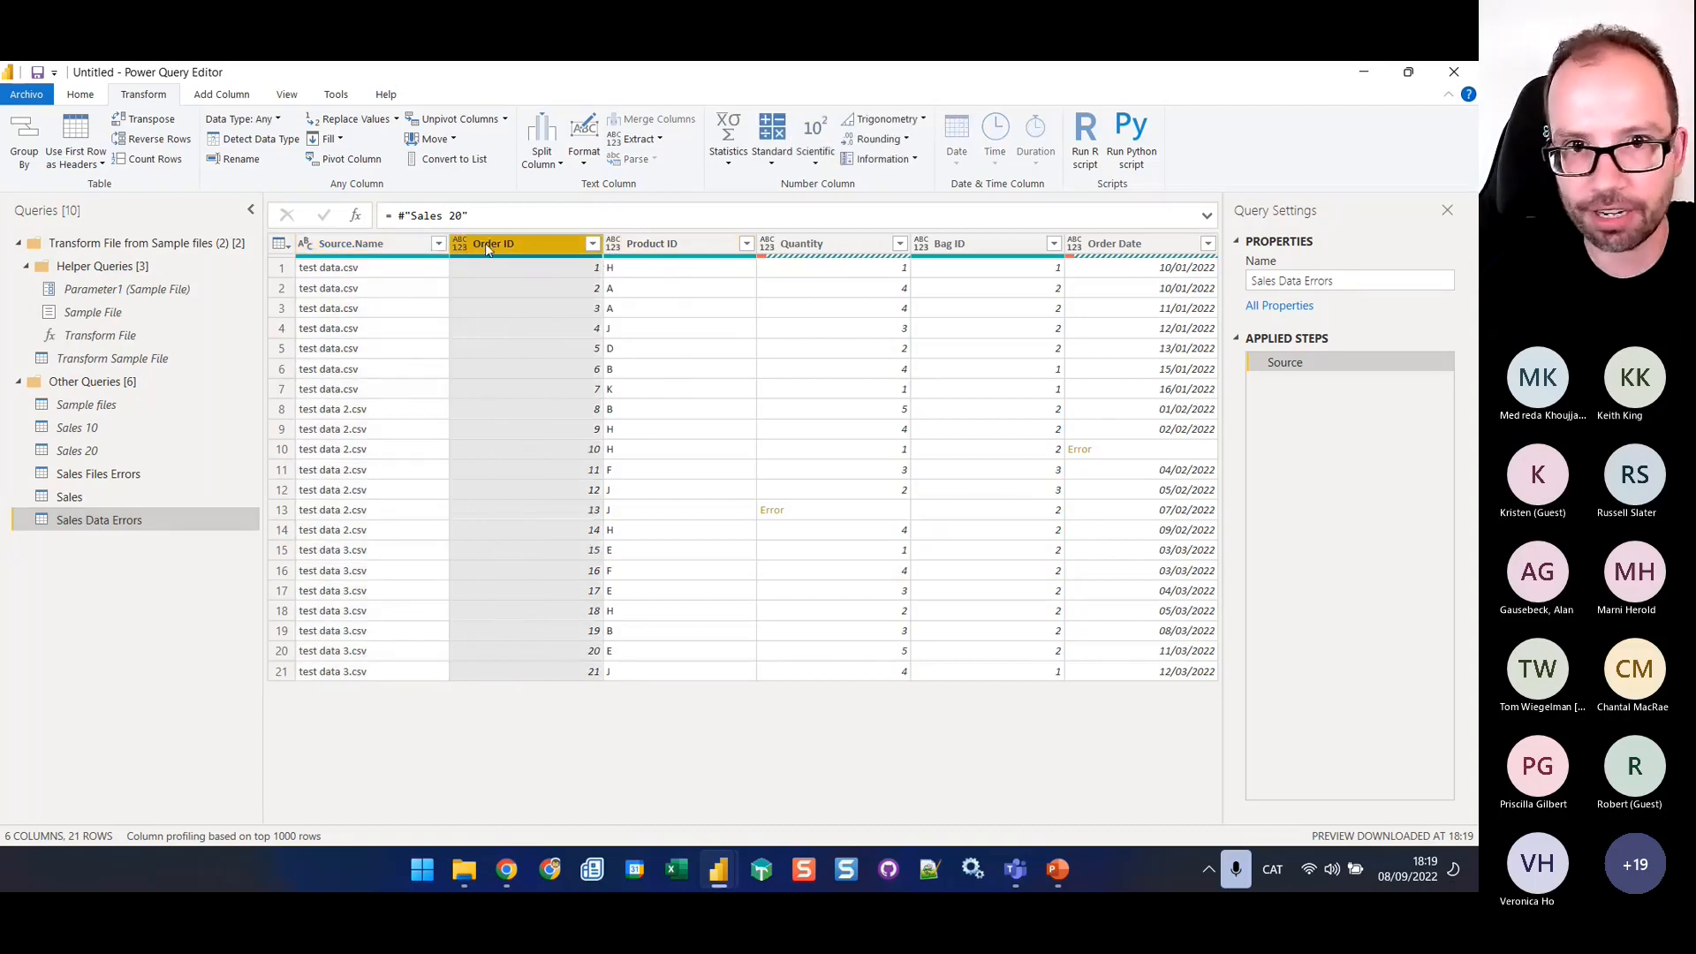
click(380, 252)
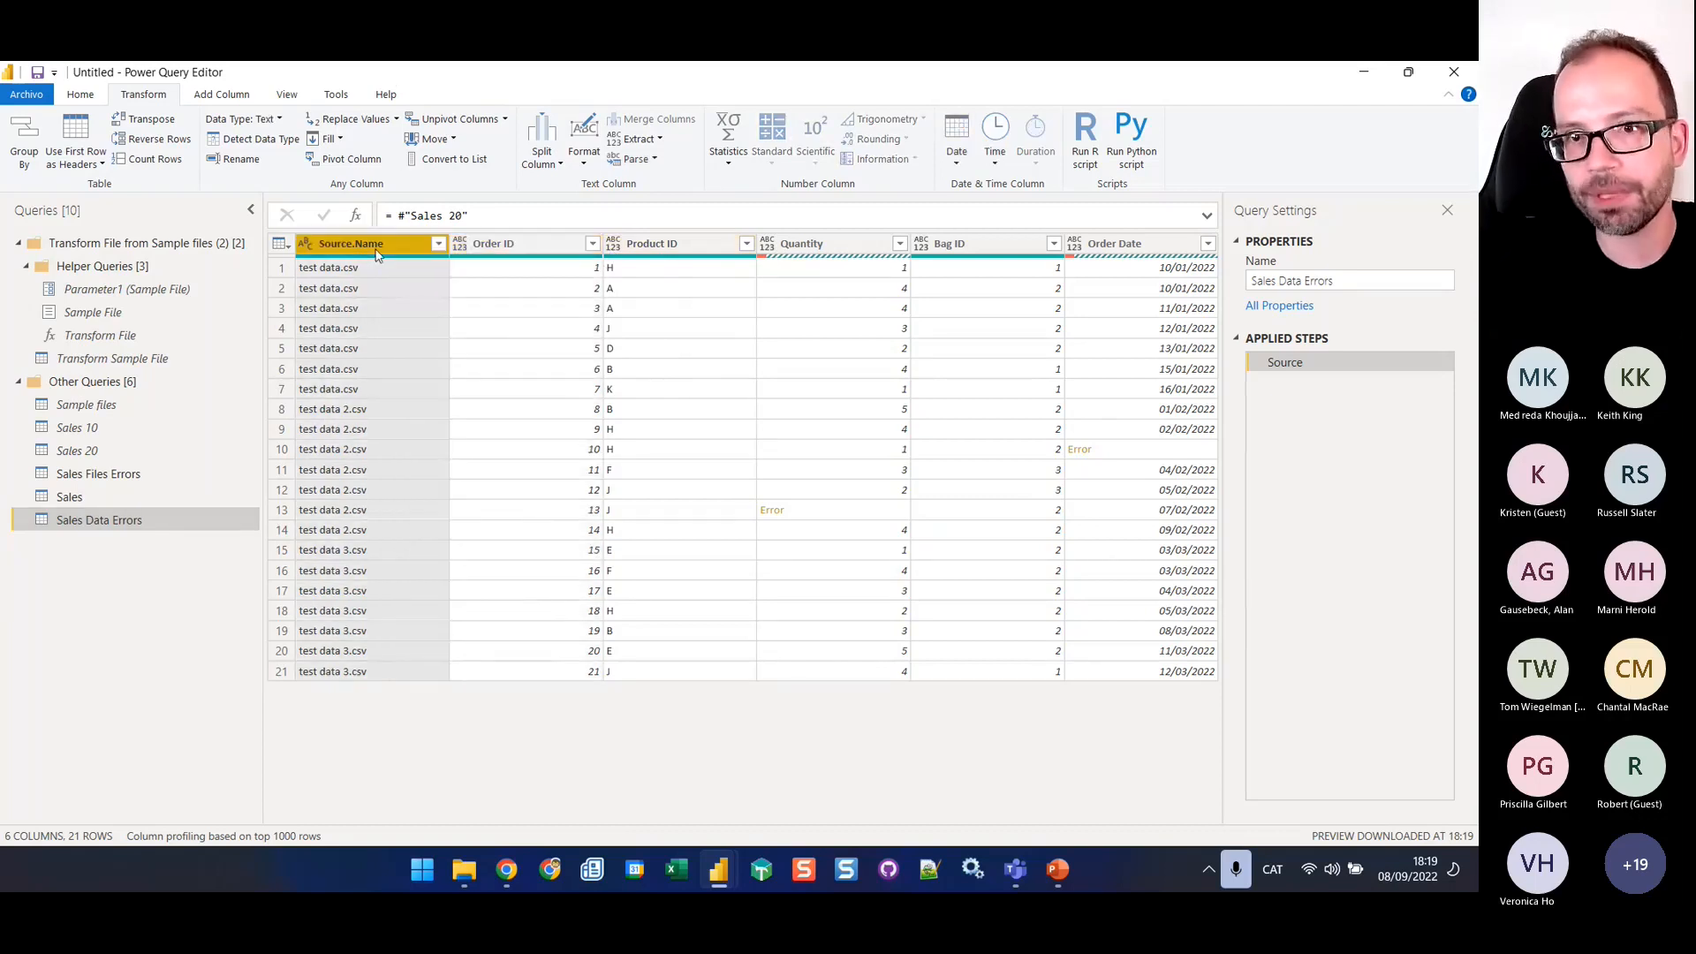
ctrl+click(543, 254)
right_click(542, 247)
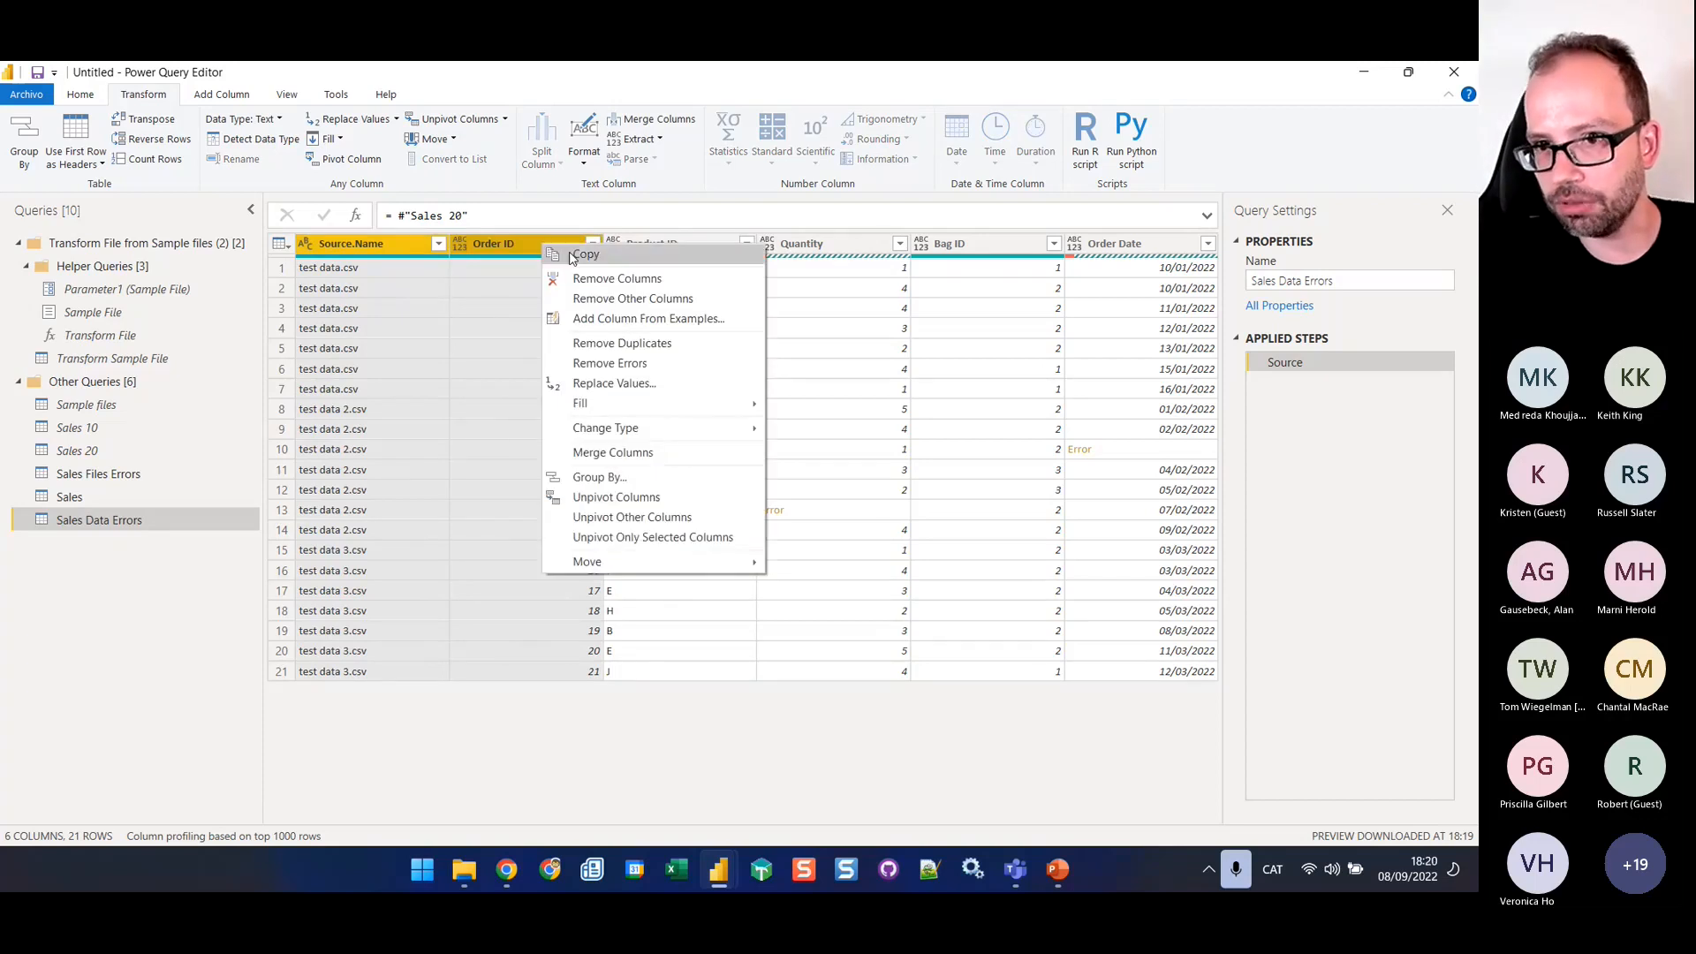
click(682, 524)
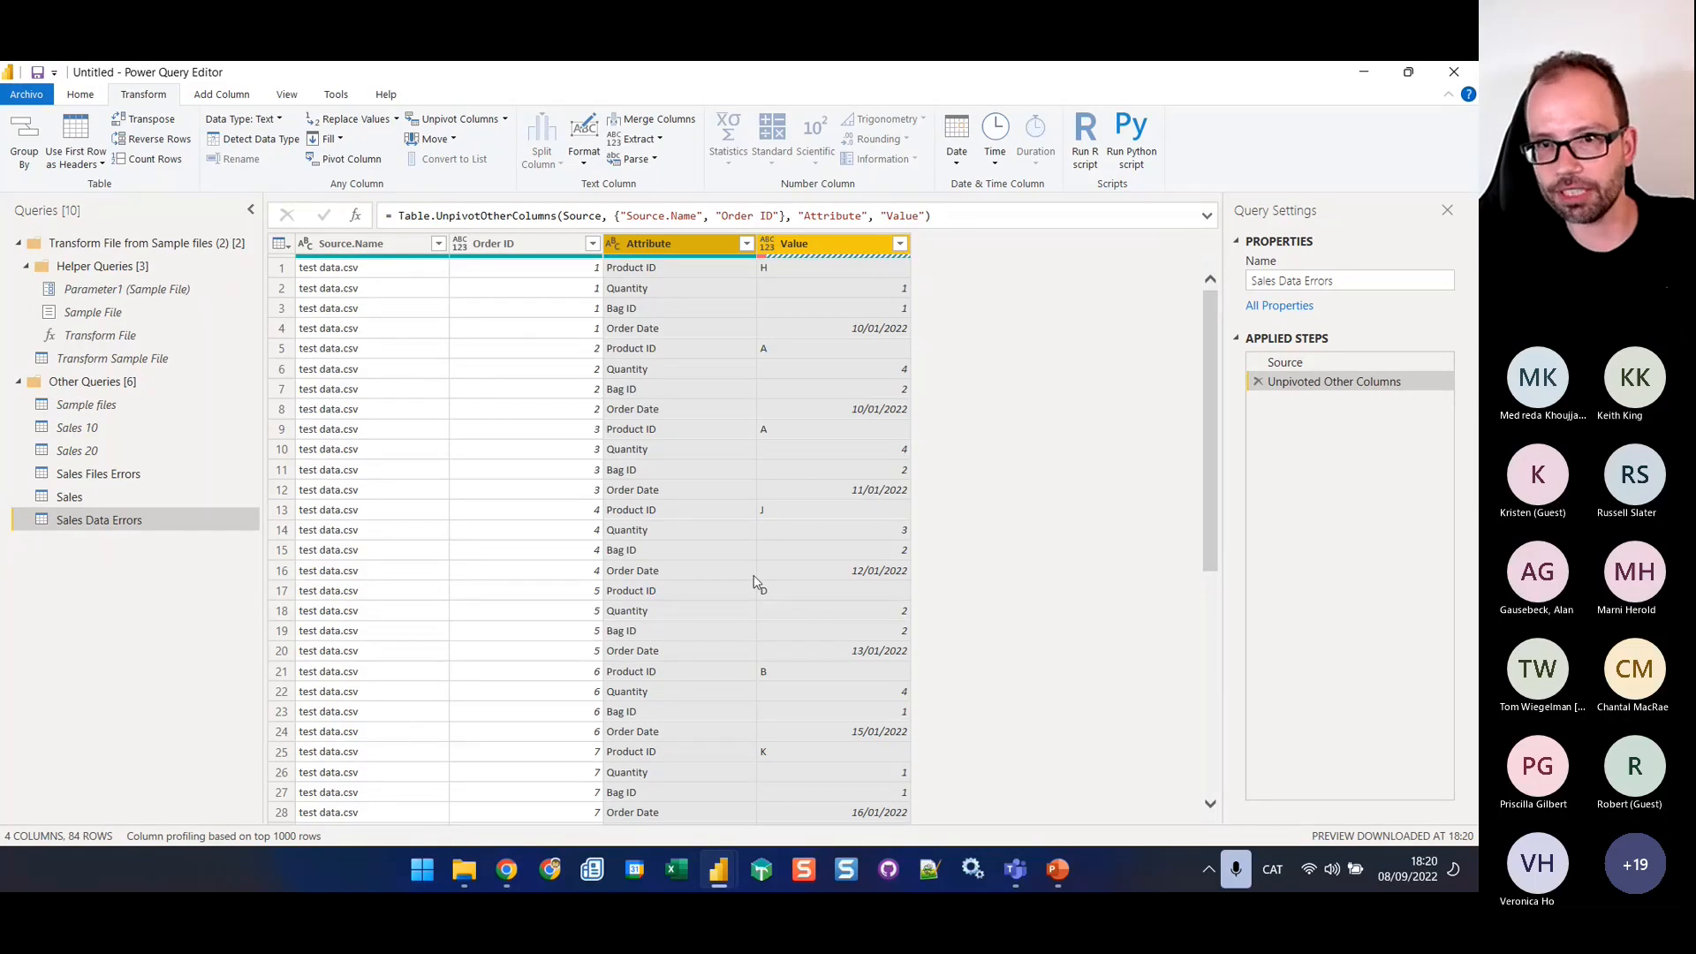
Keep only the rows with errors in the Value column of the Sales Data Errors query
click(807, 251)
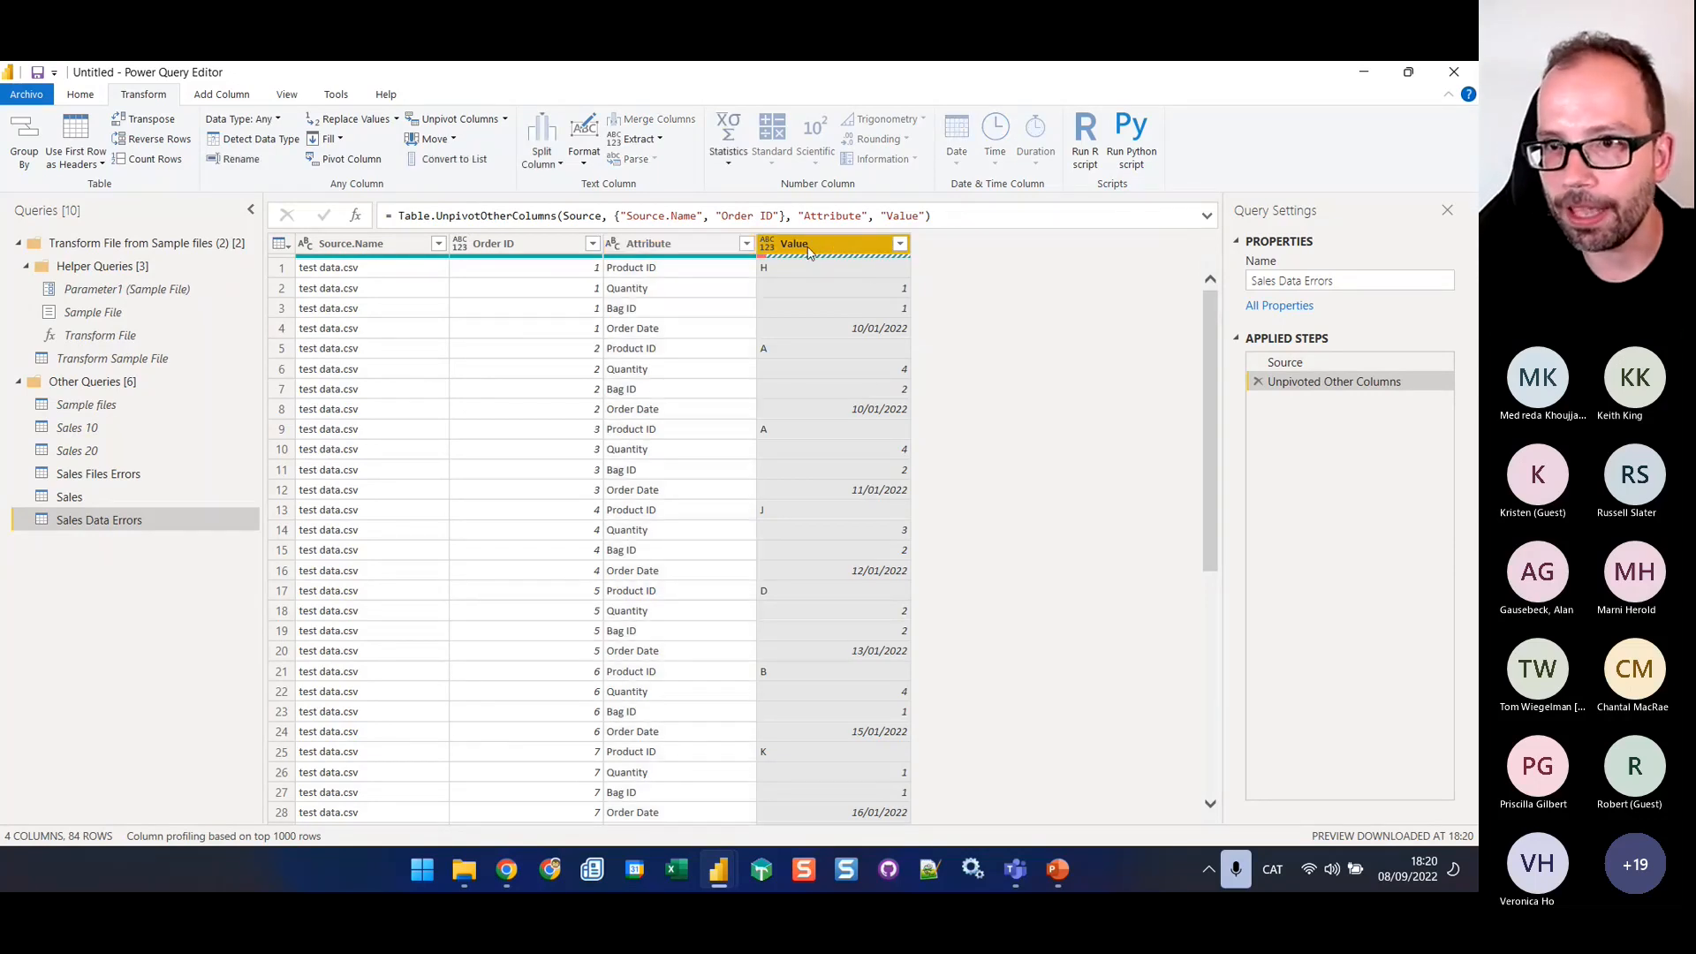
click(88, 97)
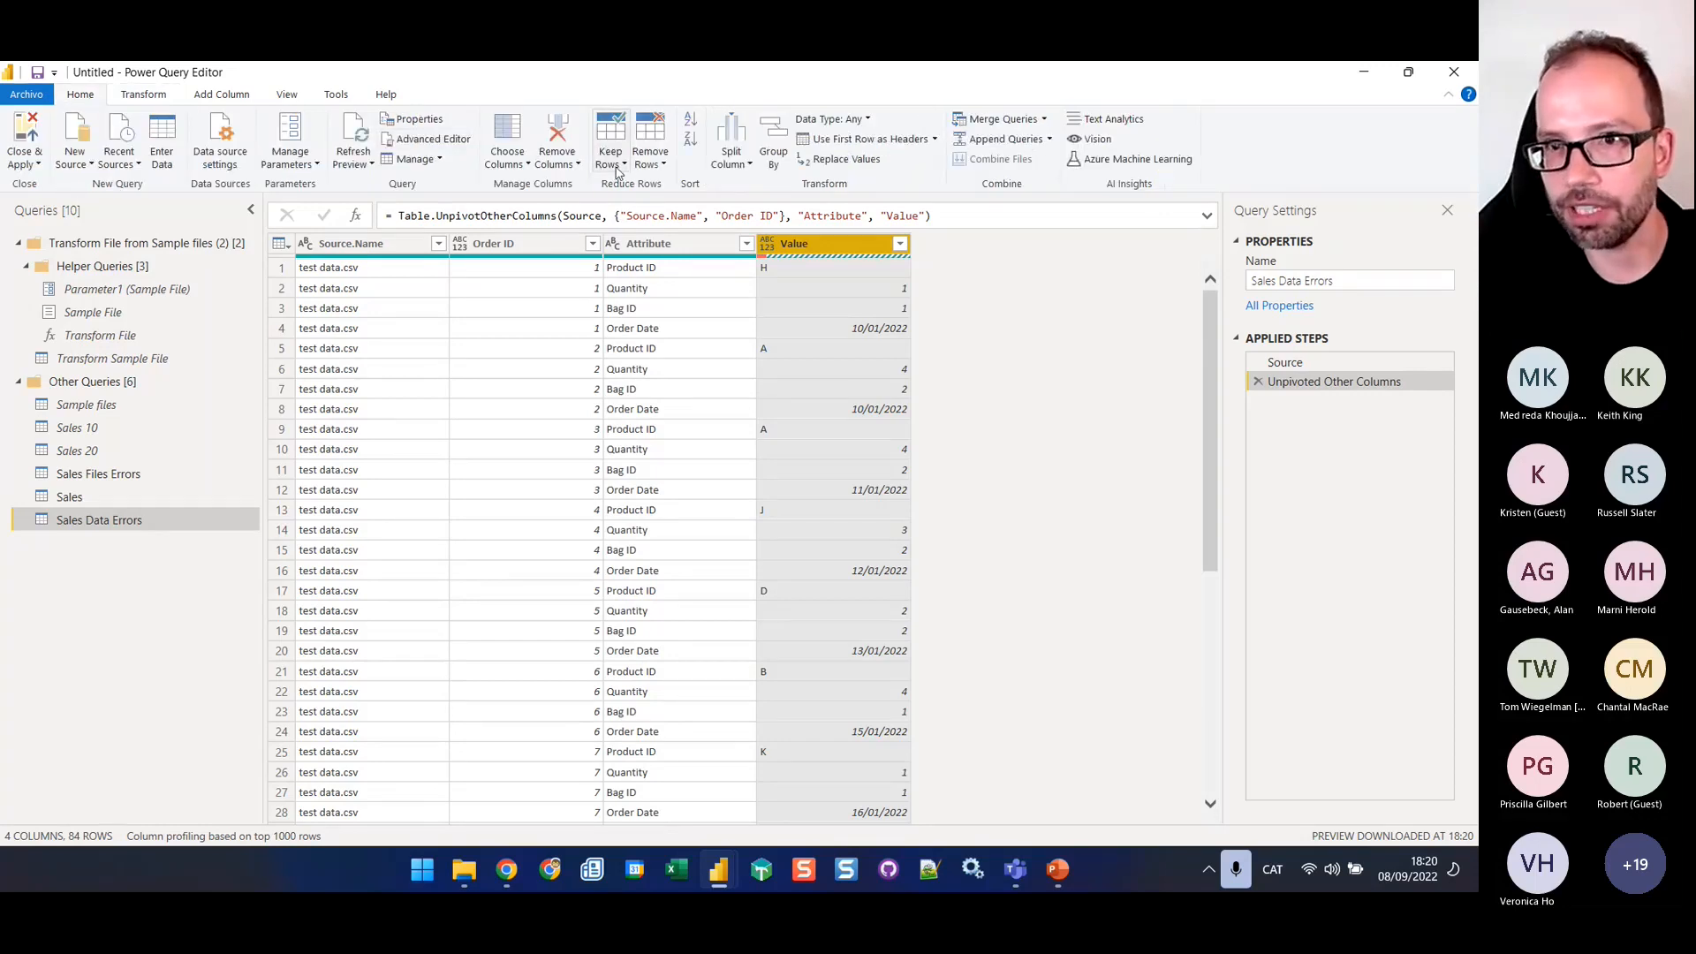
click(616, 168)
click(584, 275)
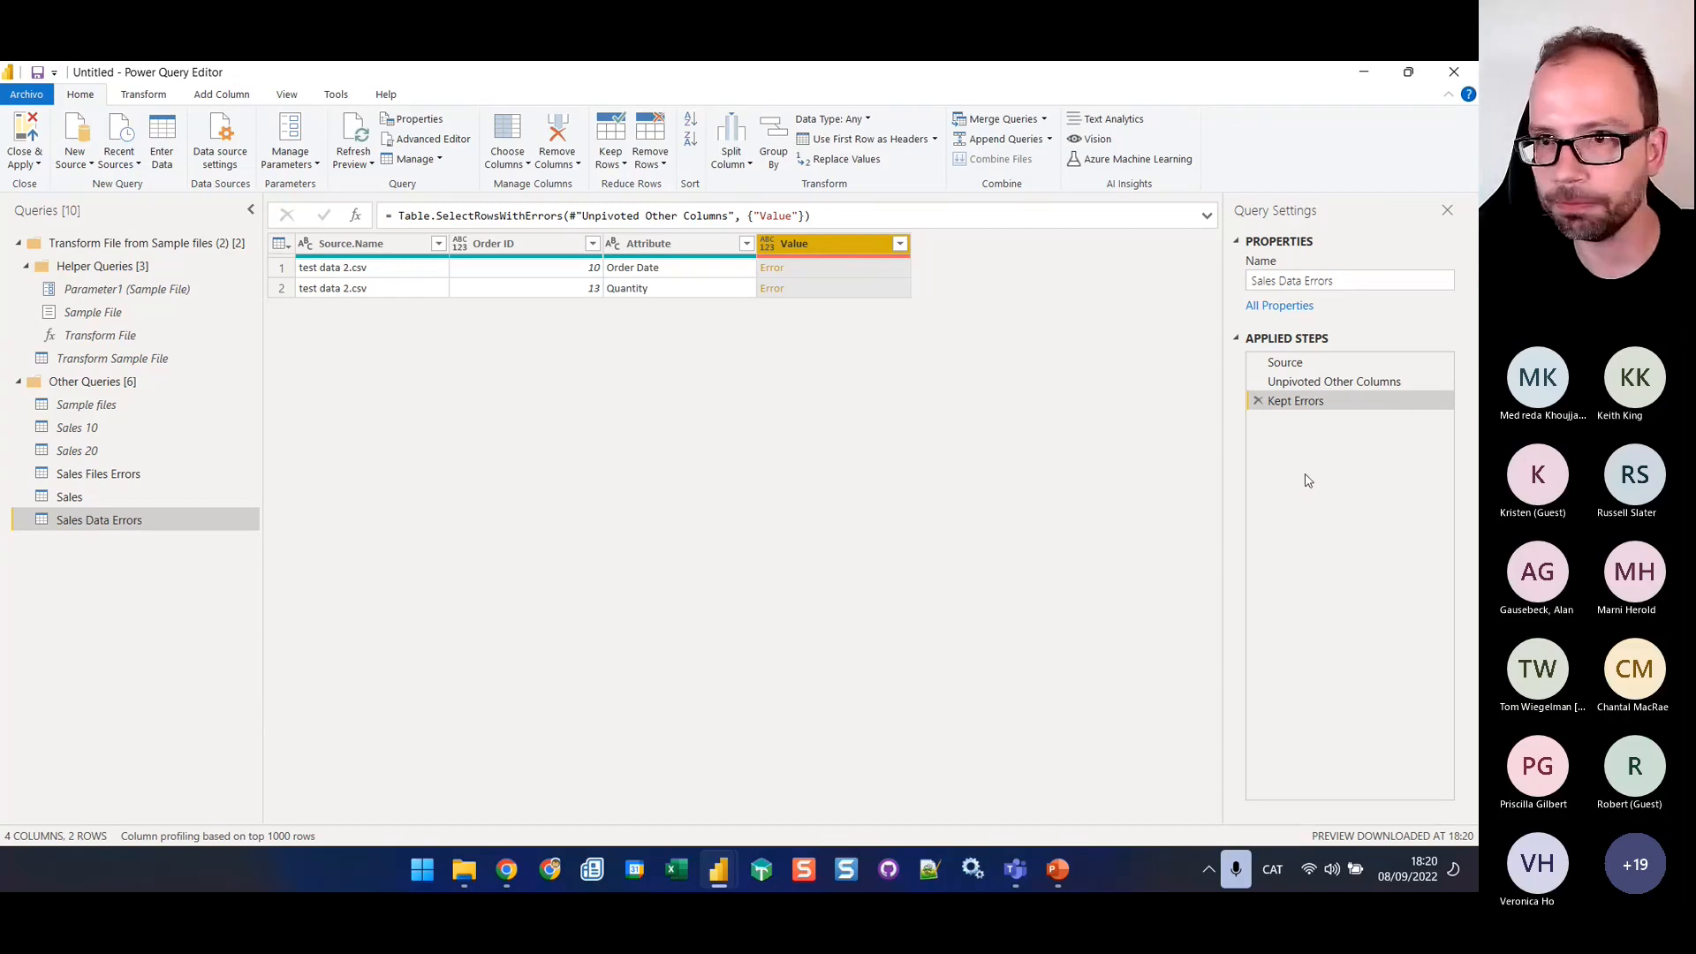
Copy the complete M code of the Sales Files Errors query, leaving that query unedited
click(101, 477)
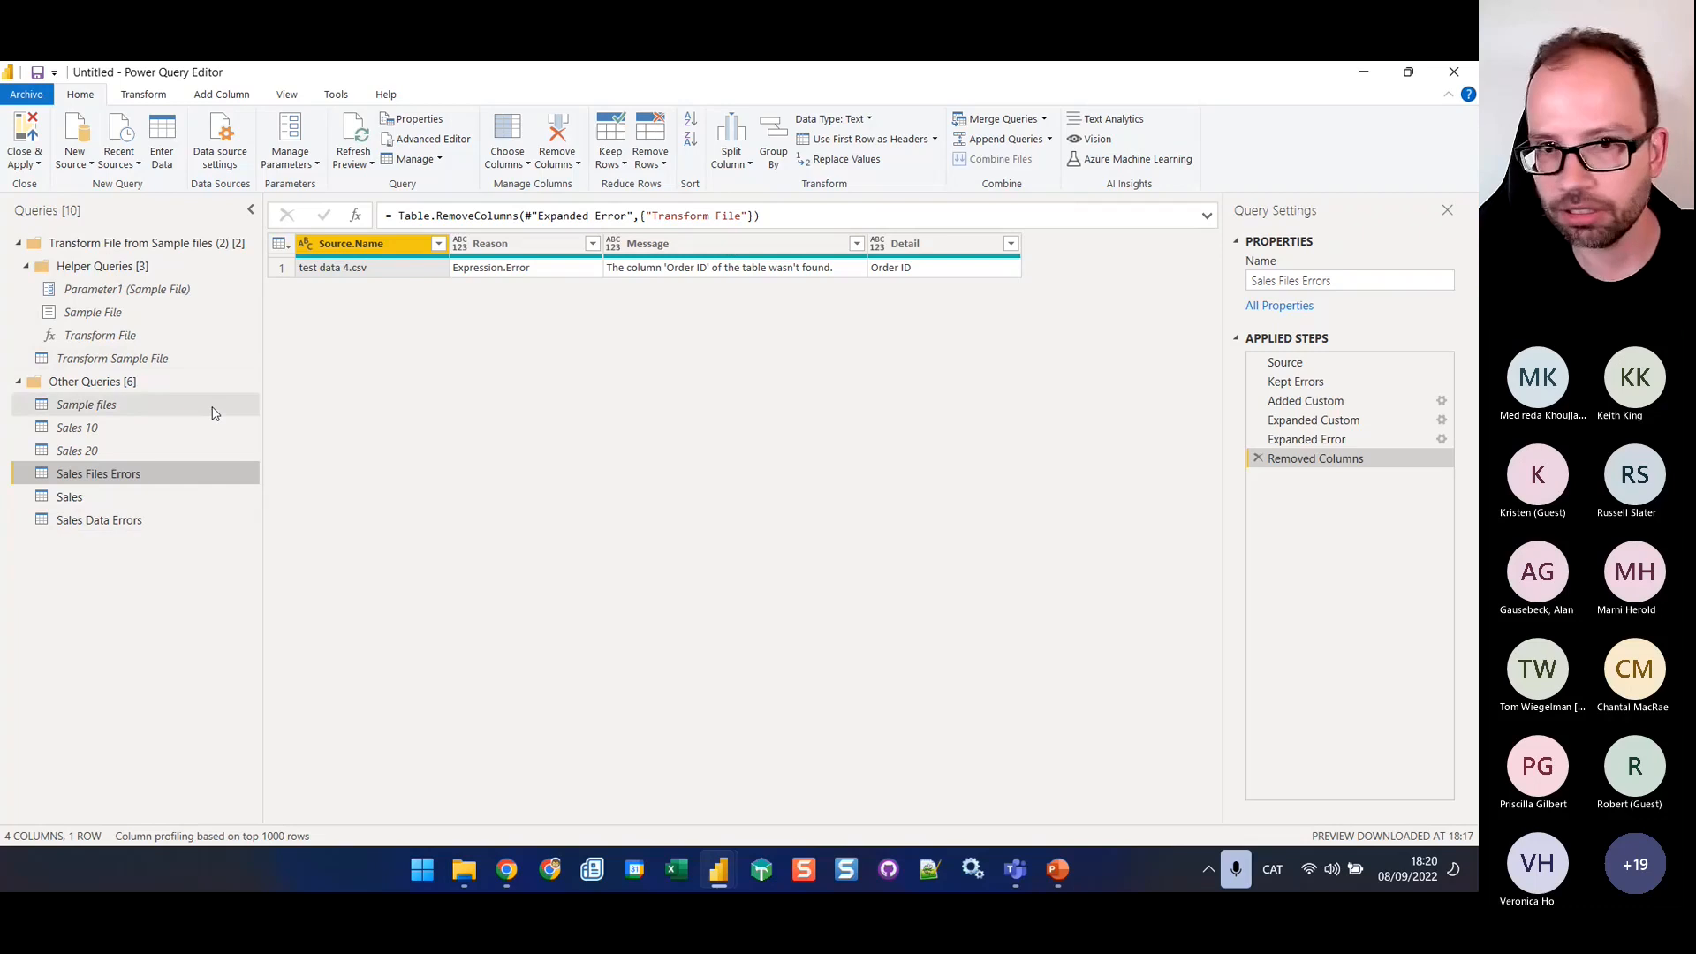
click(177, 521)
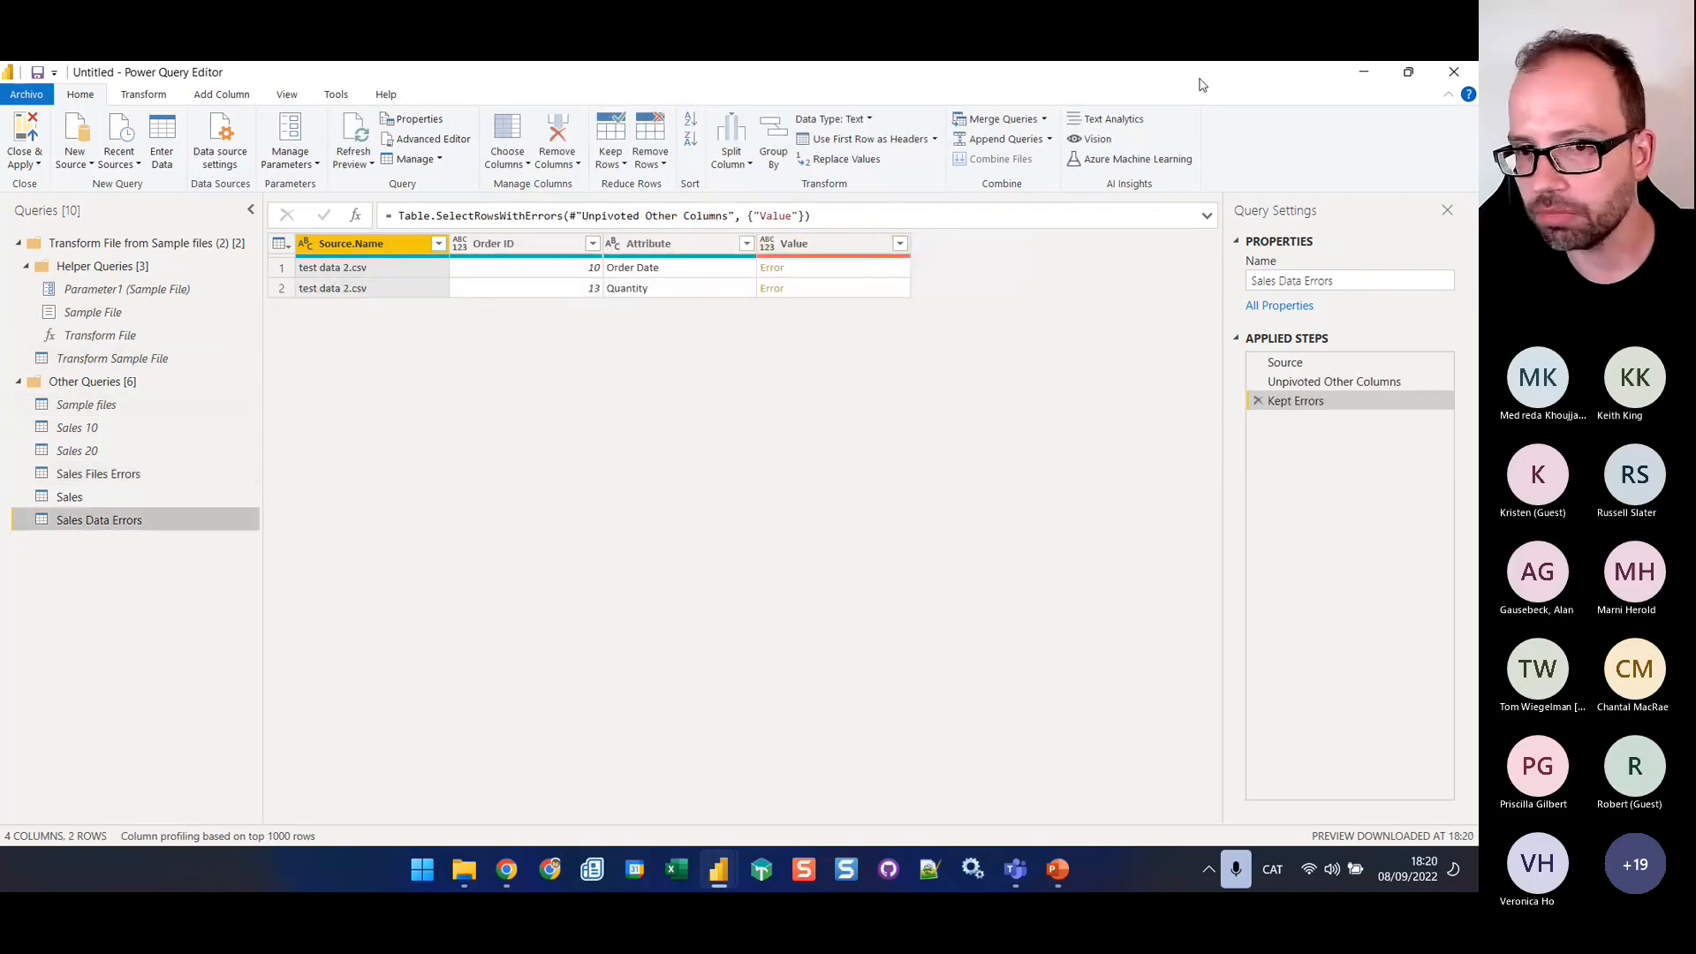
click(117, 479)
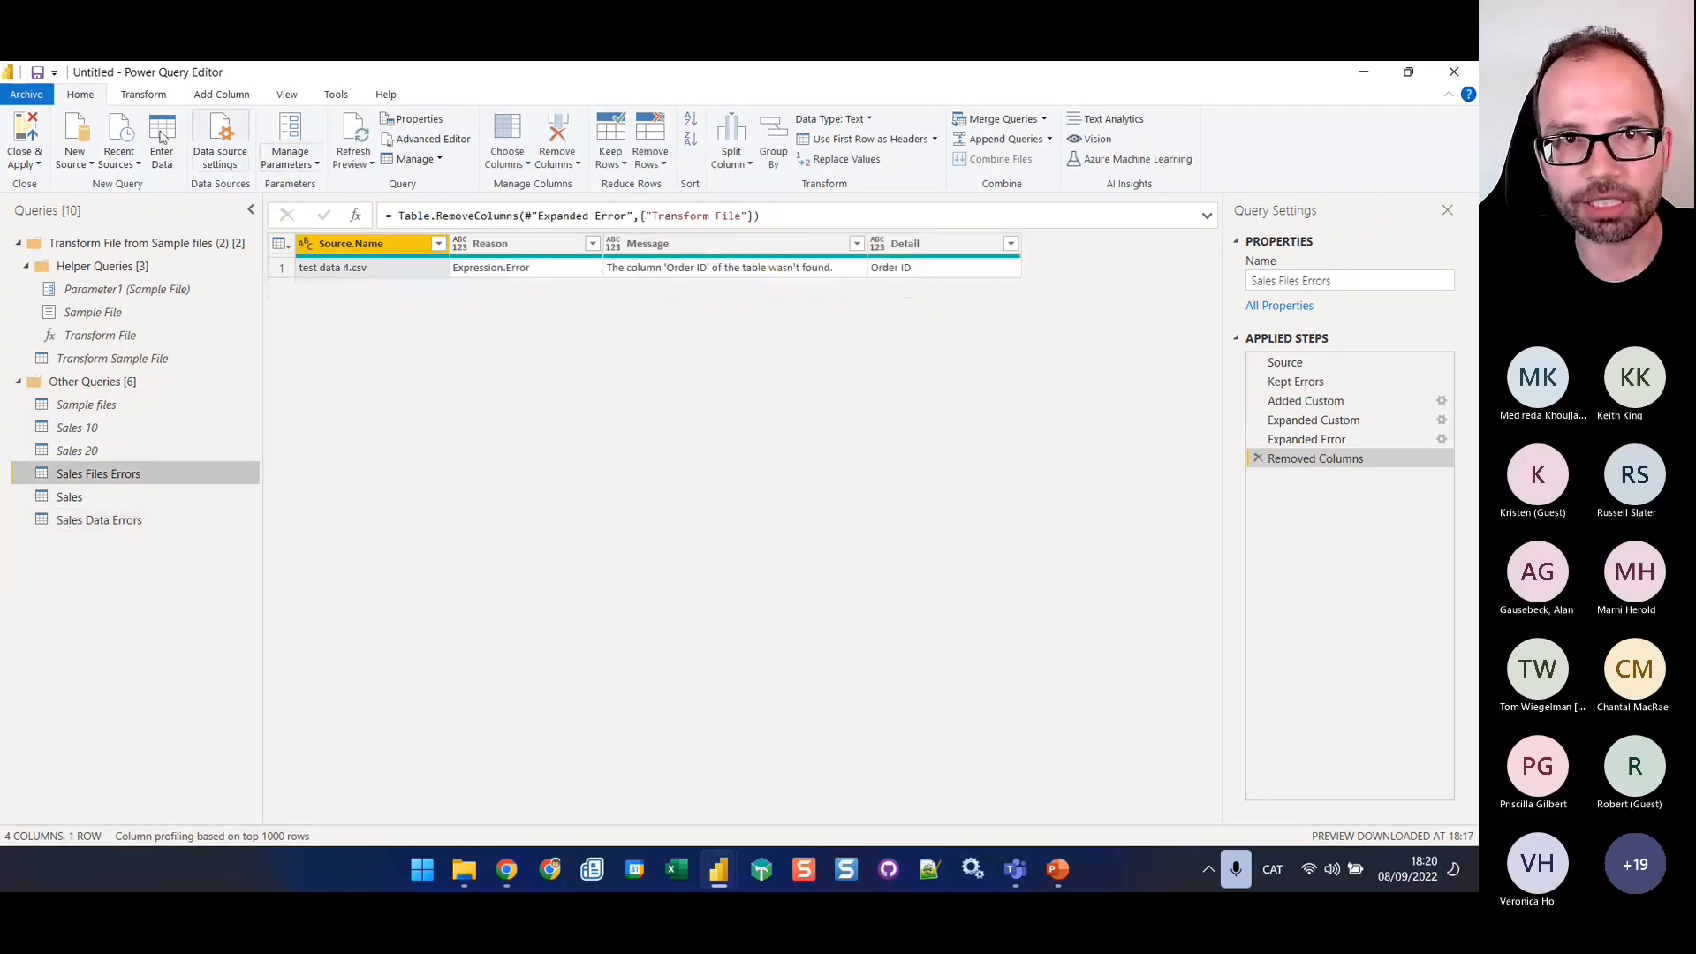
click(433, 138)
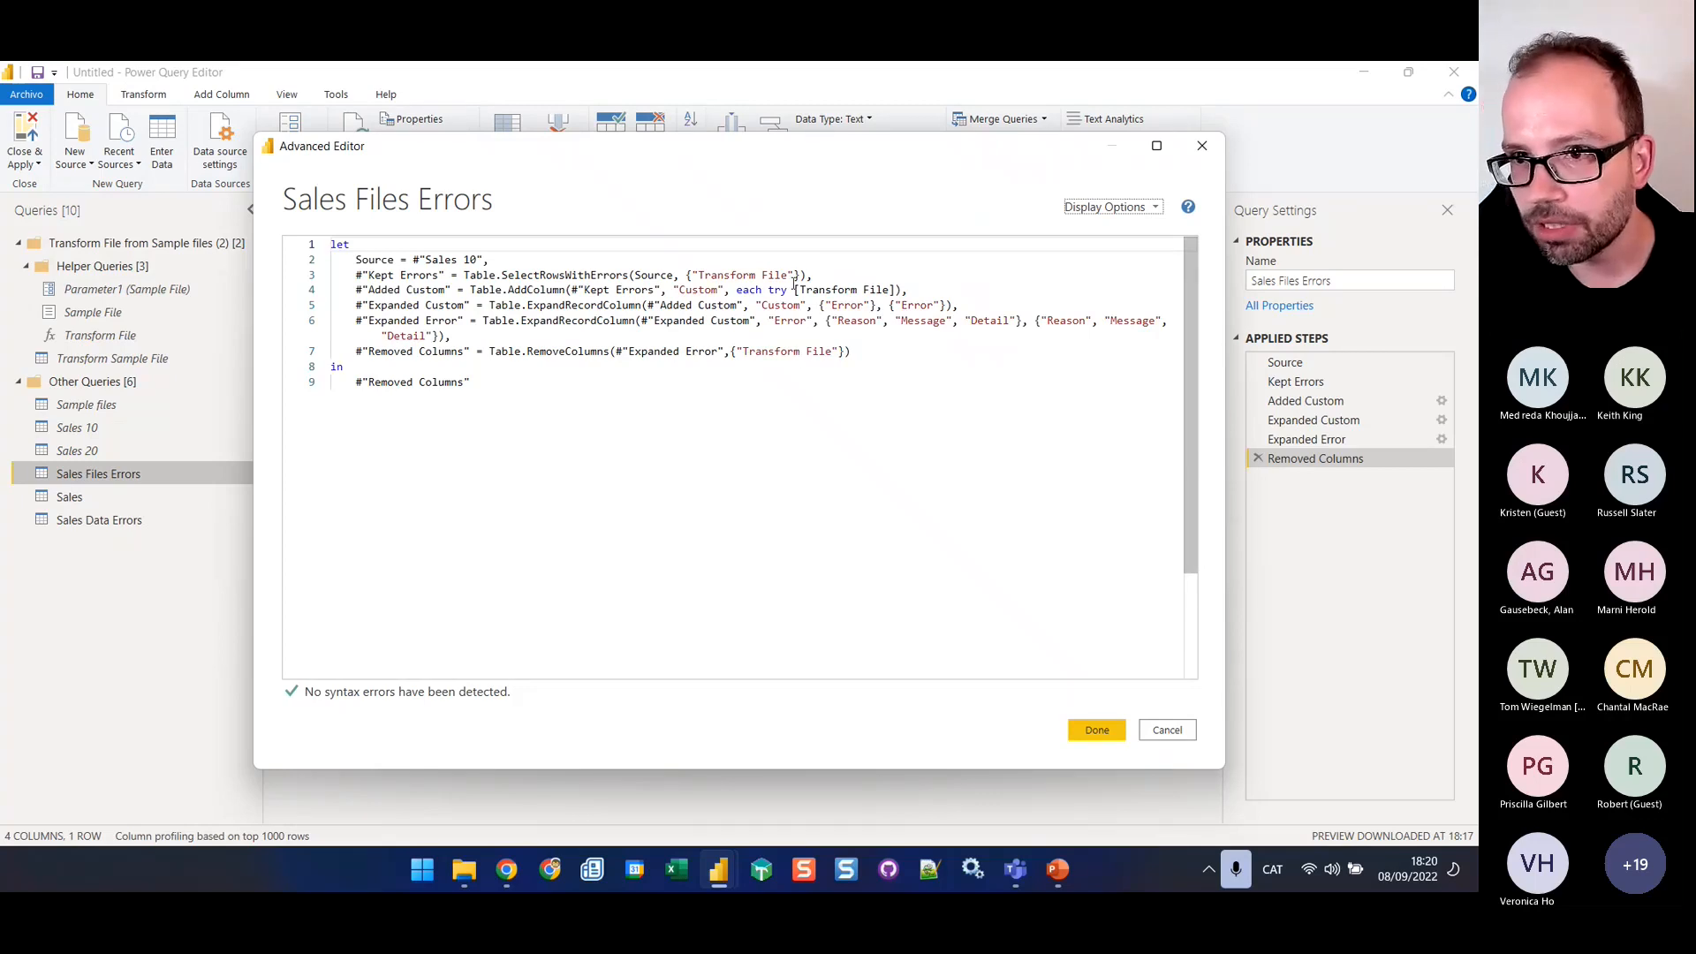
drag(487, 397, 329, 244)
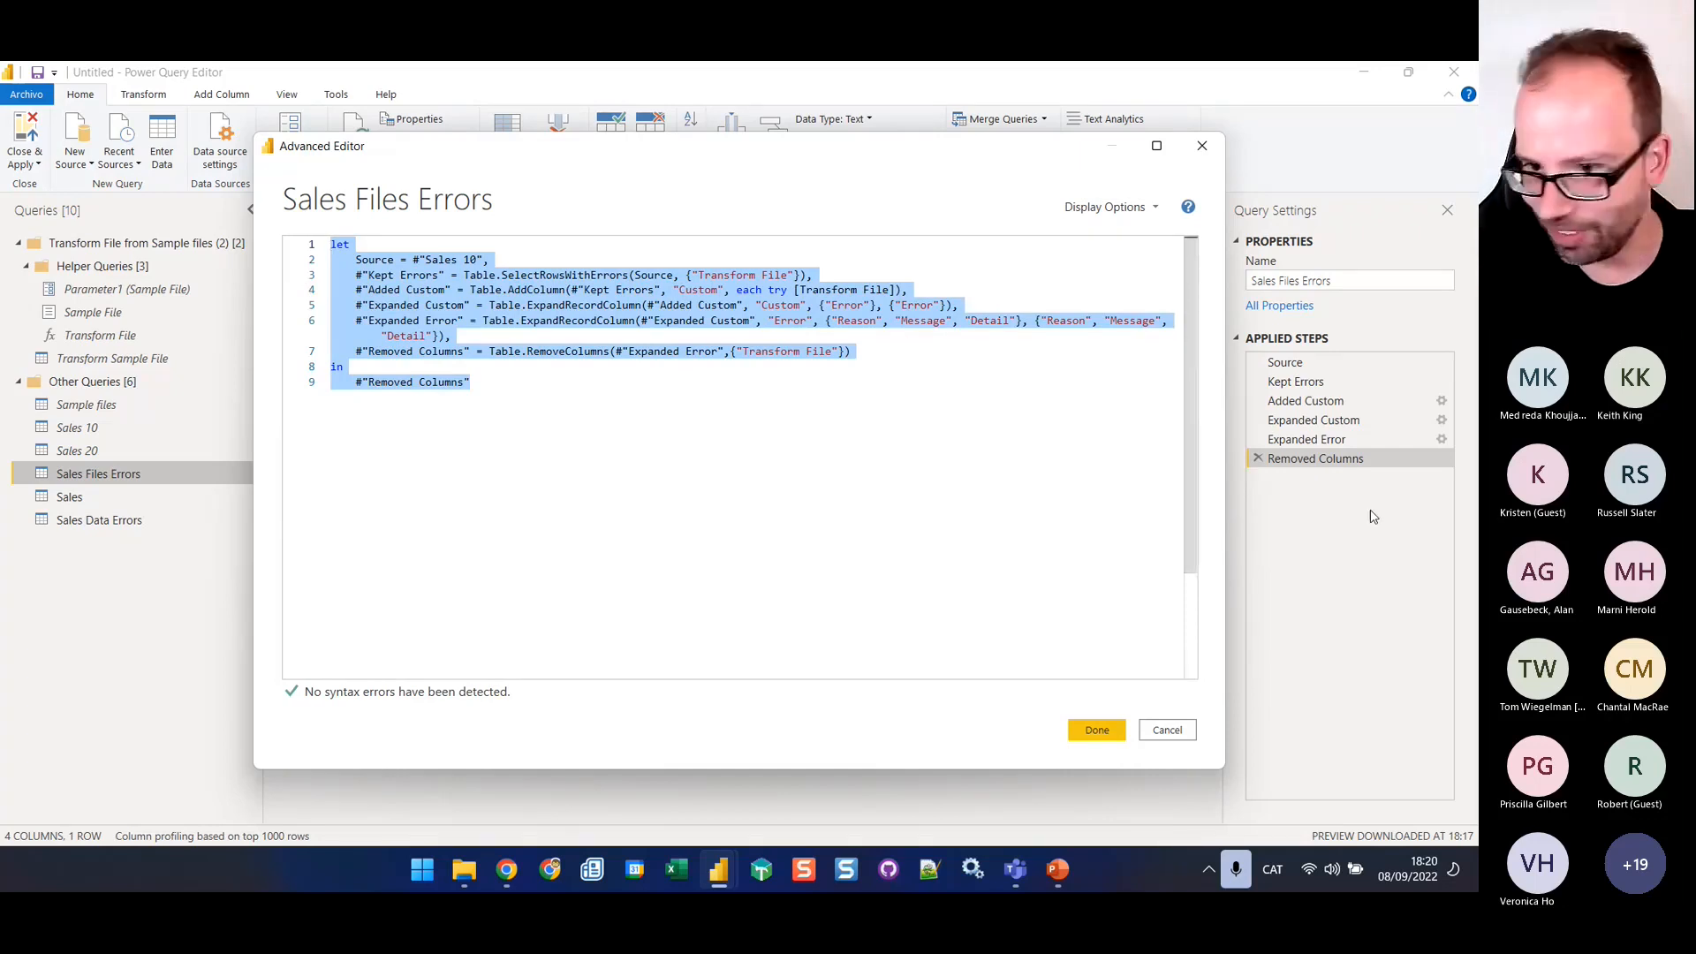
click(1171, 732)
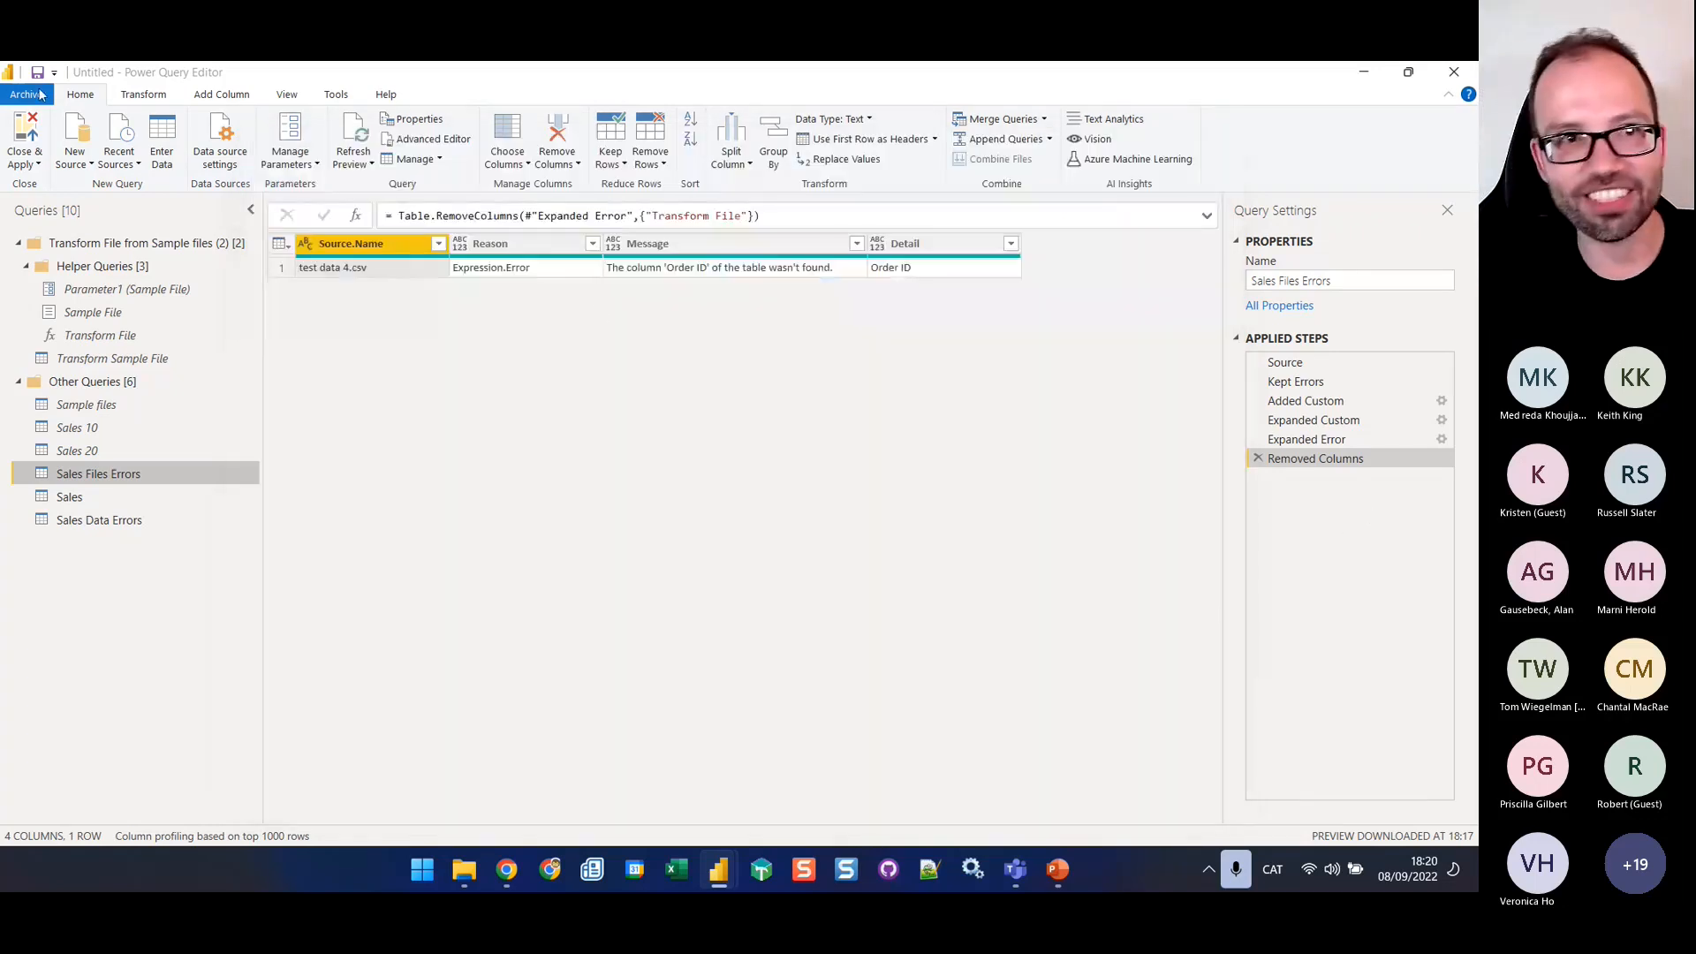
Create a blank query and open its M code for editing
click(39, 166)
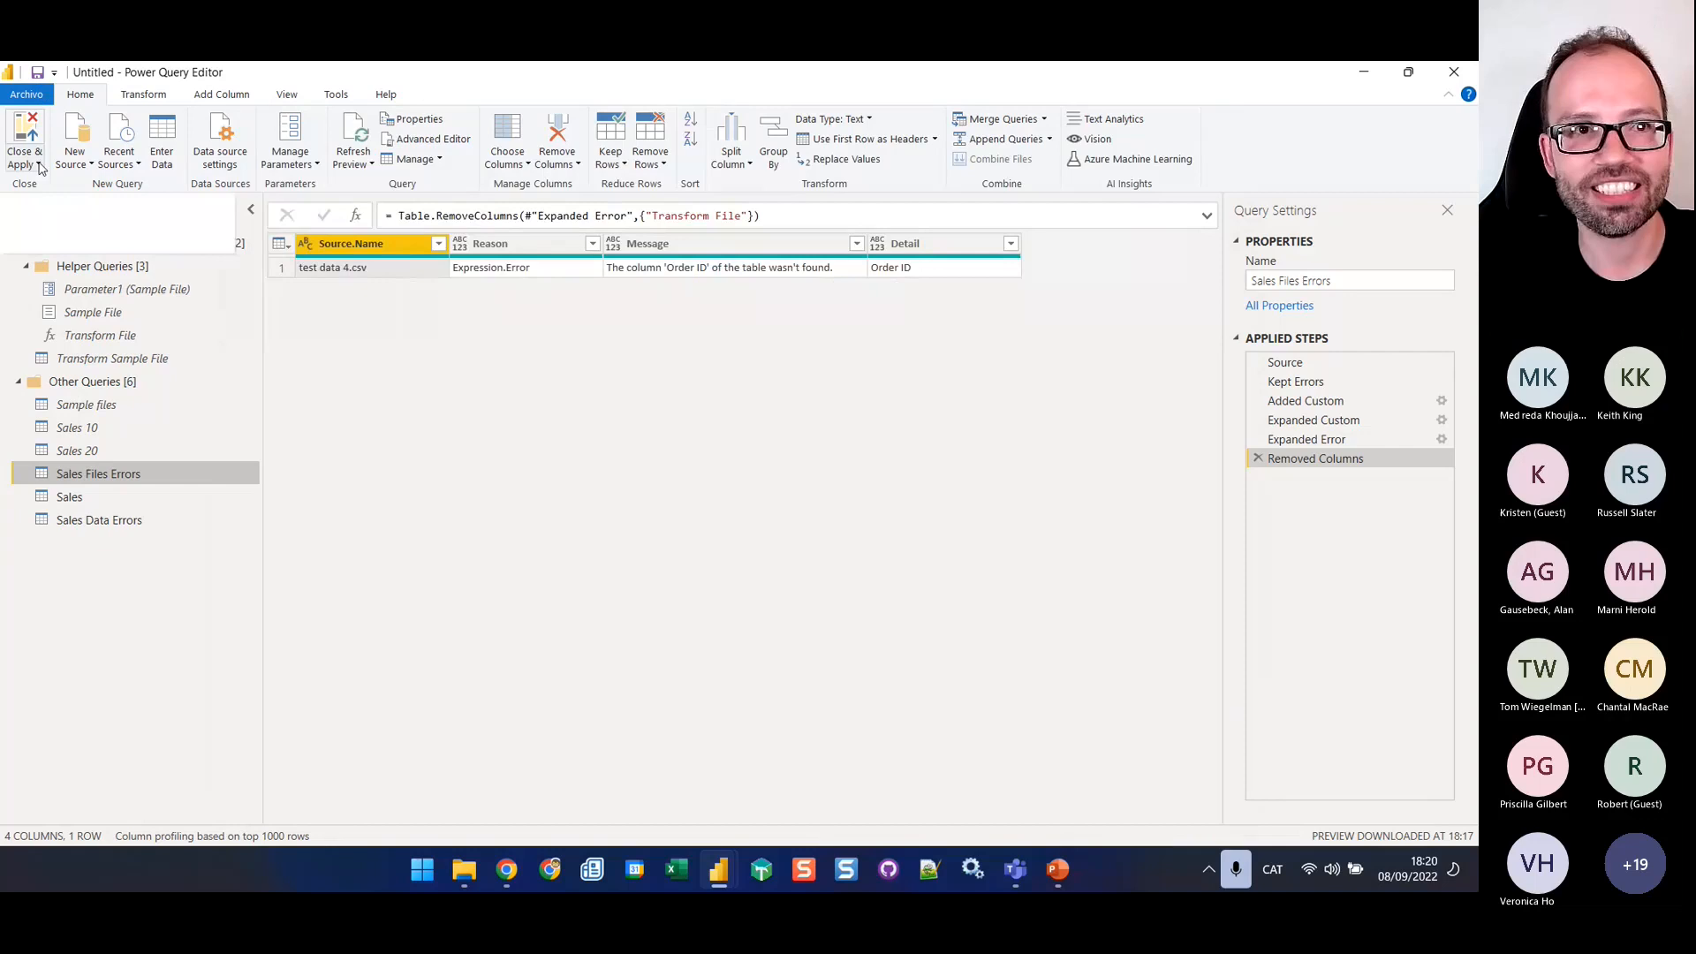
click(87, 161)
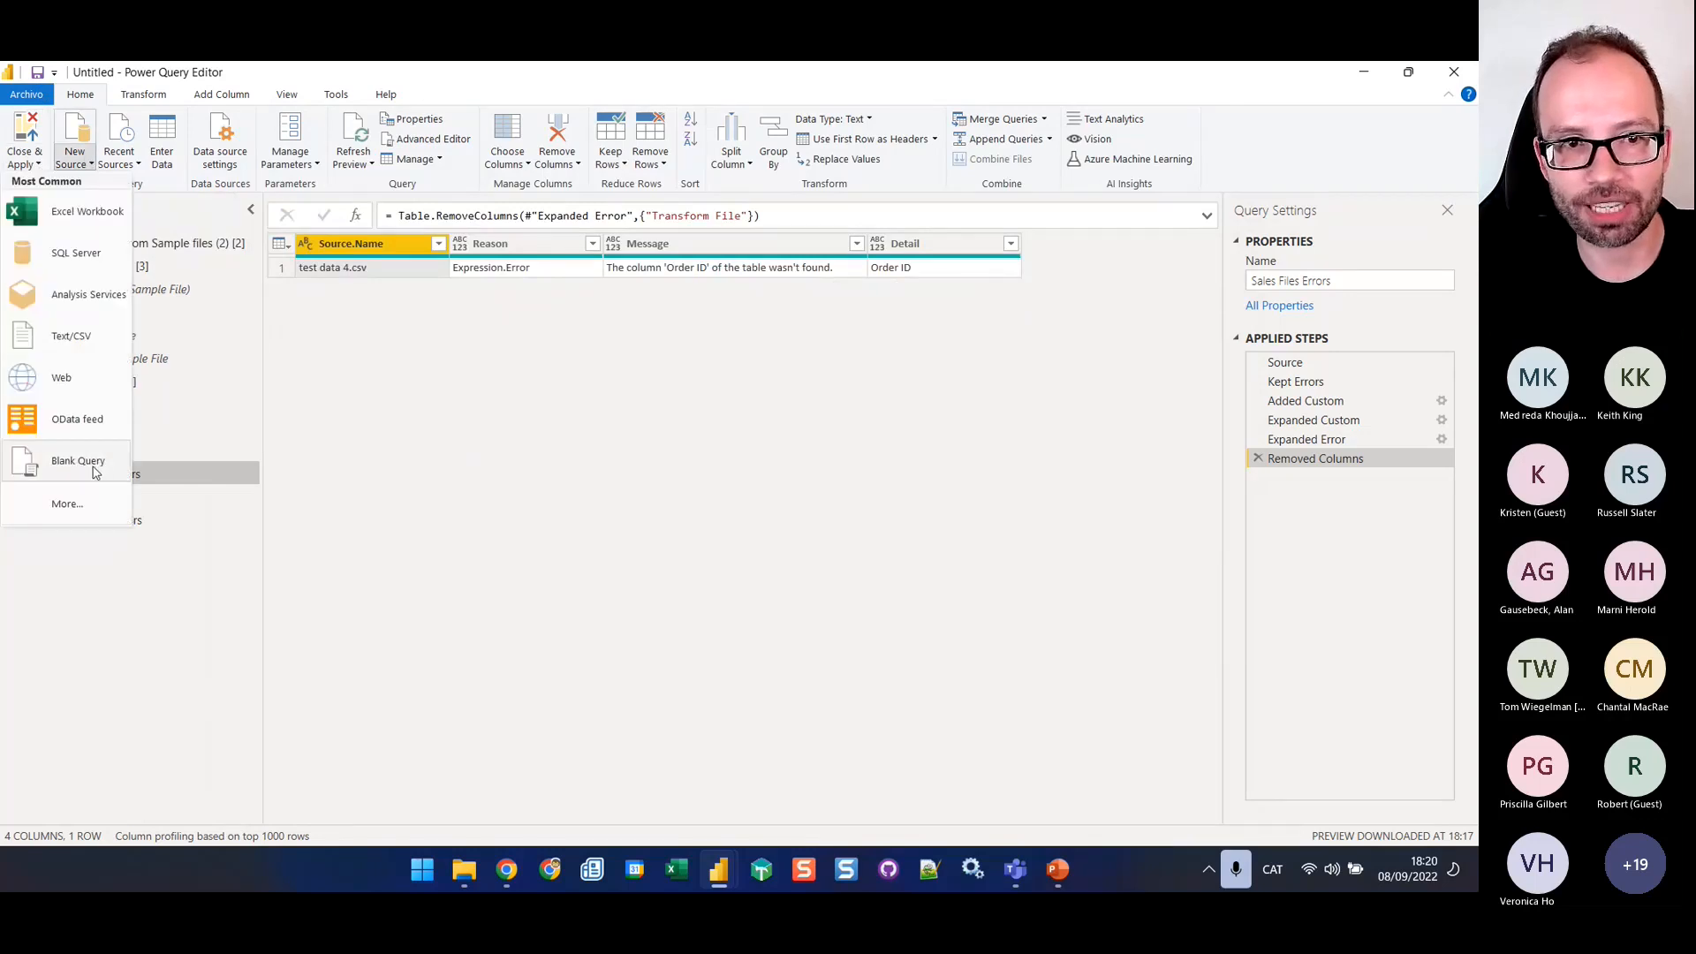
click(93, 466)
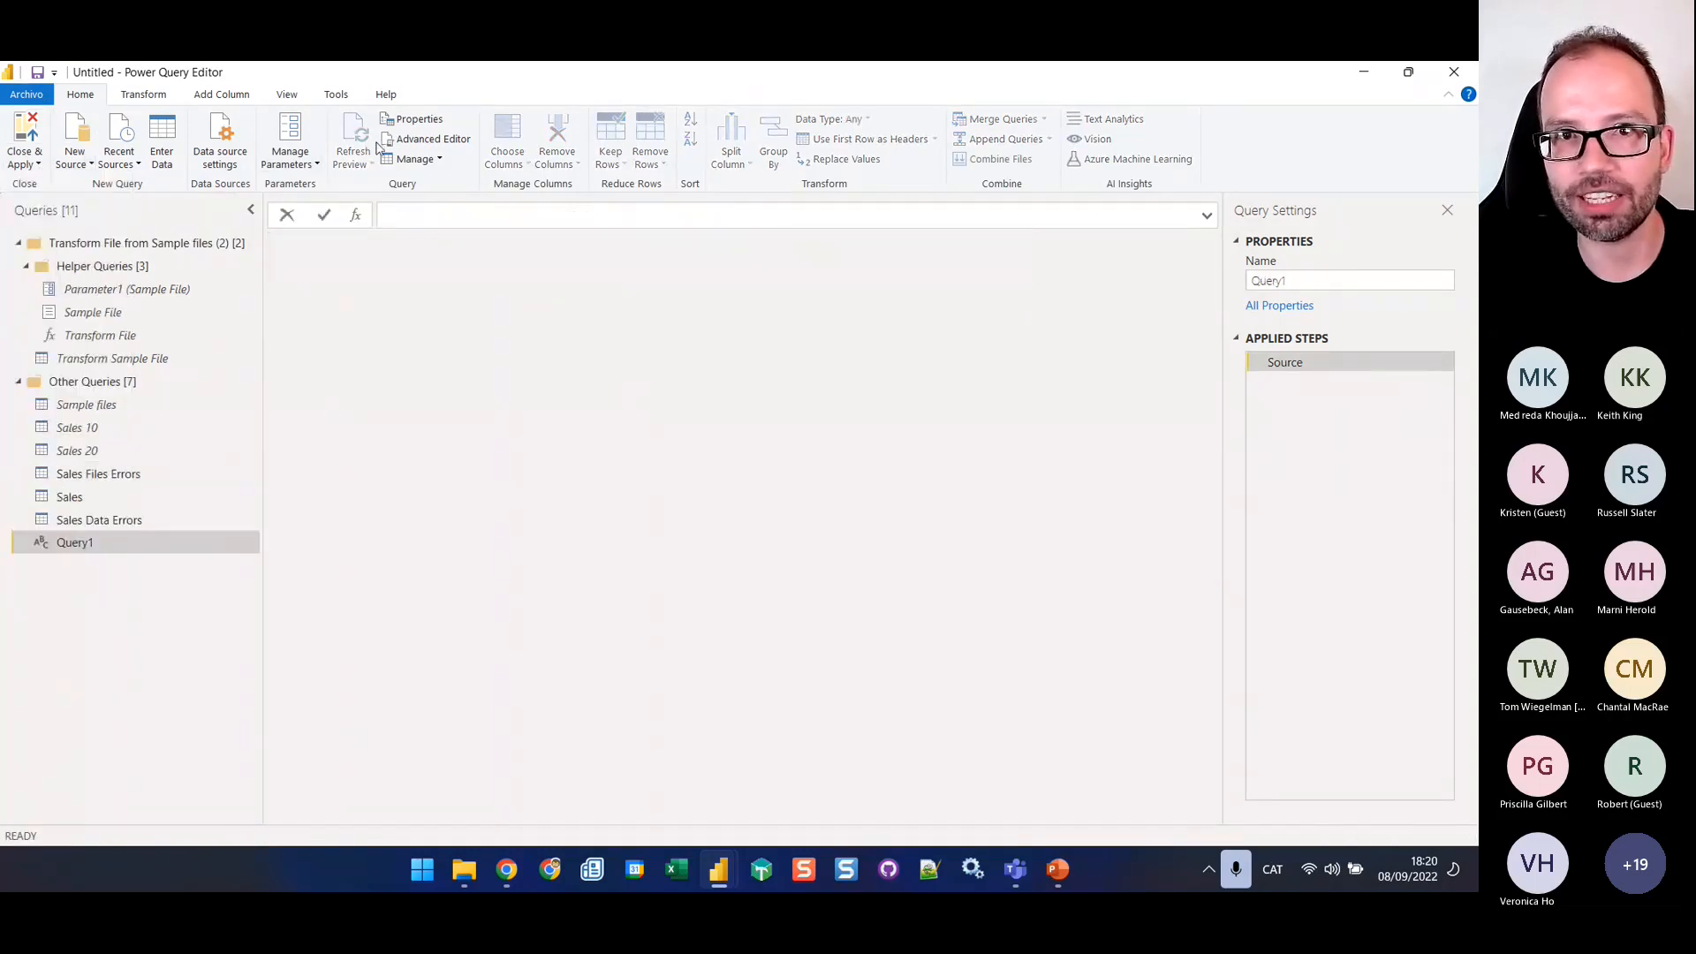
click(404, 141)
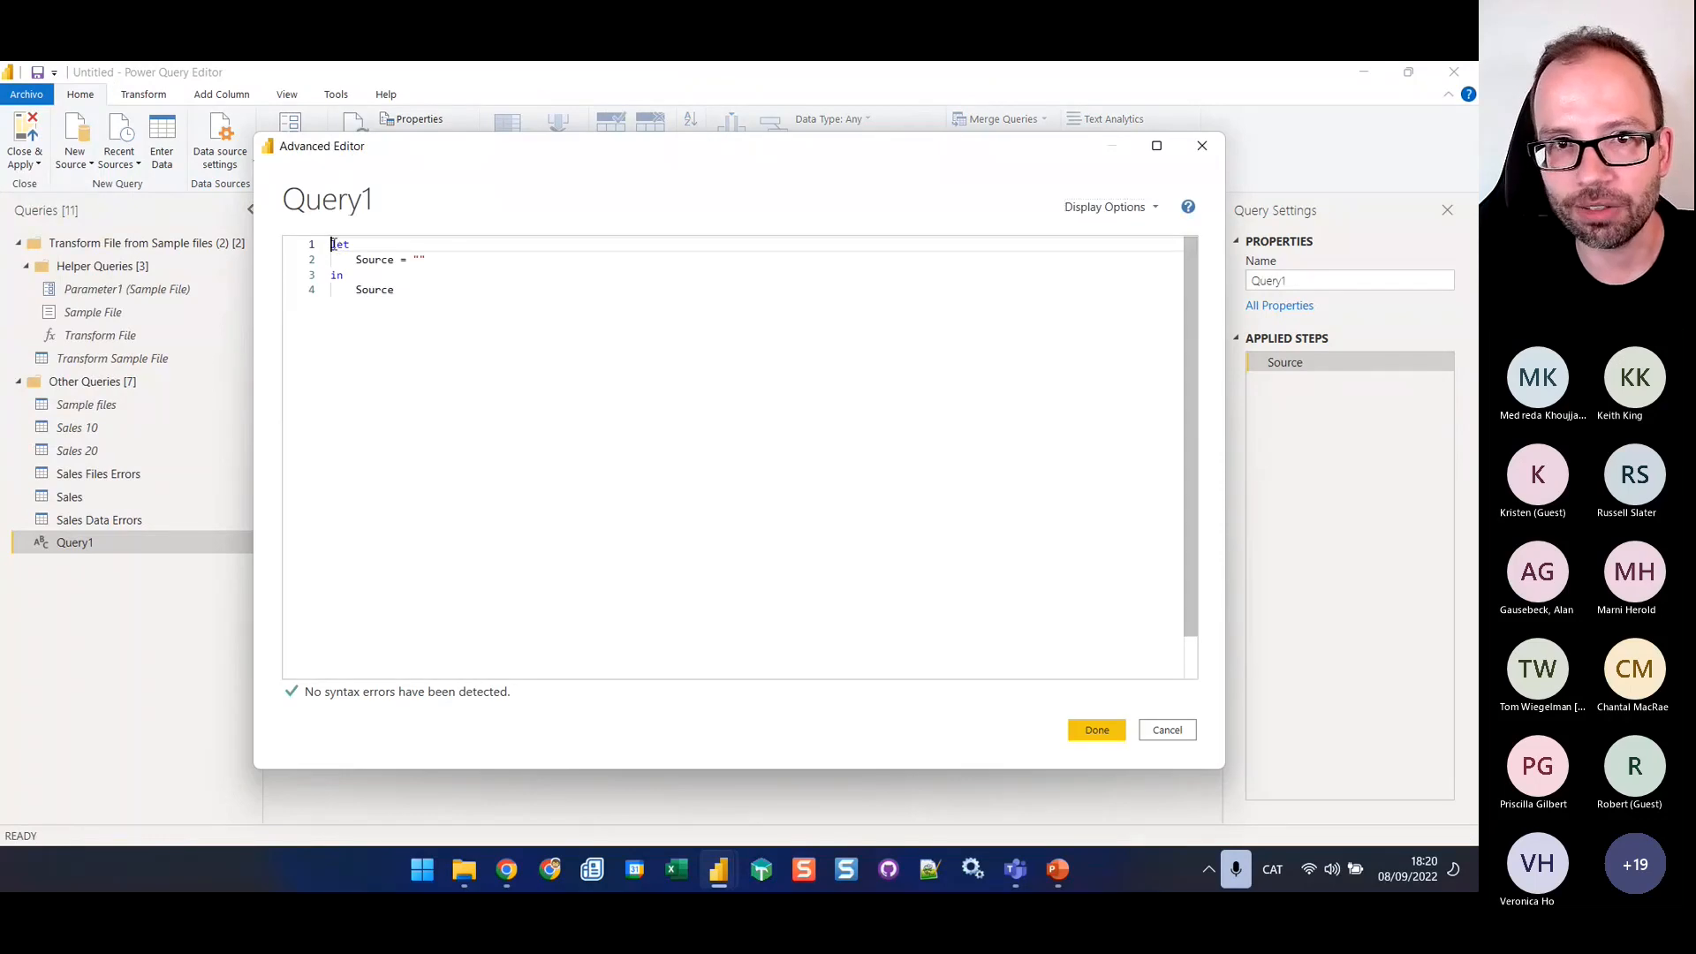
Begin a function header on a new line above let with the parameter sourceTable as table
key(Return)
key(Up)
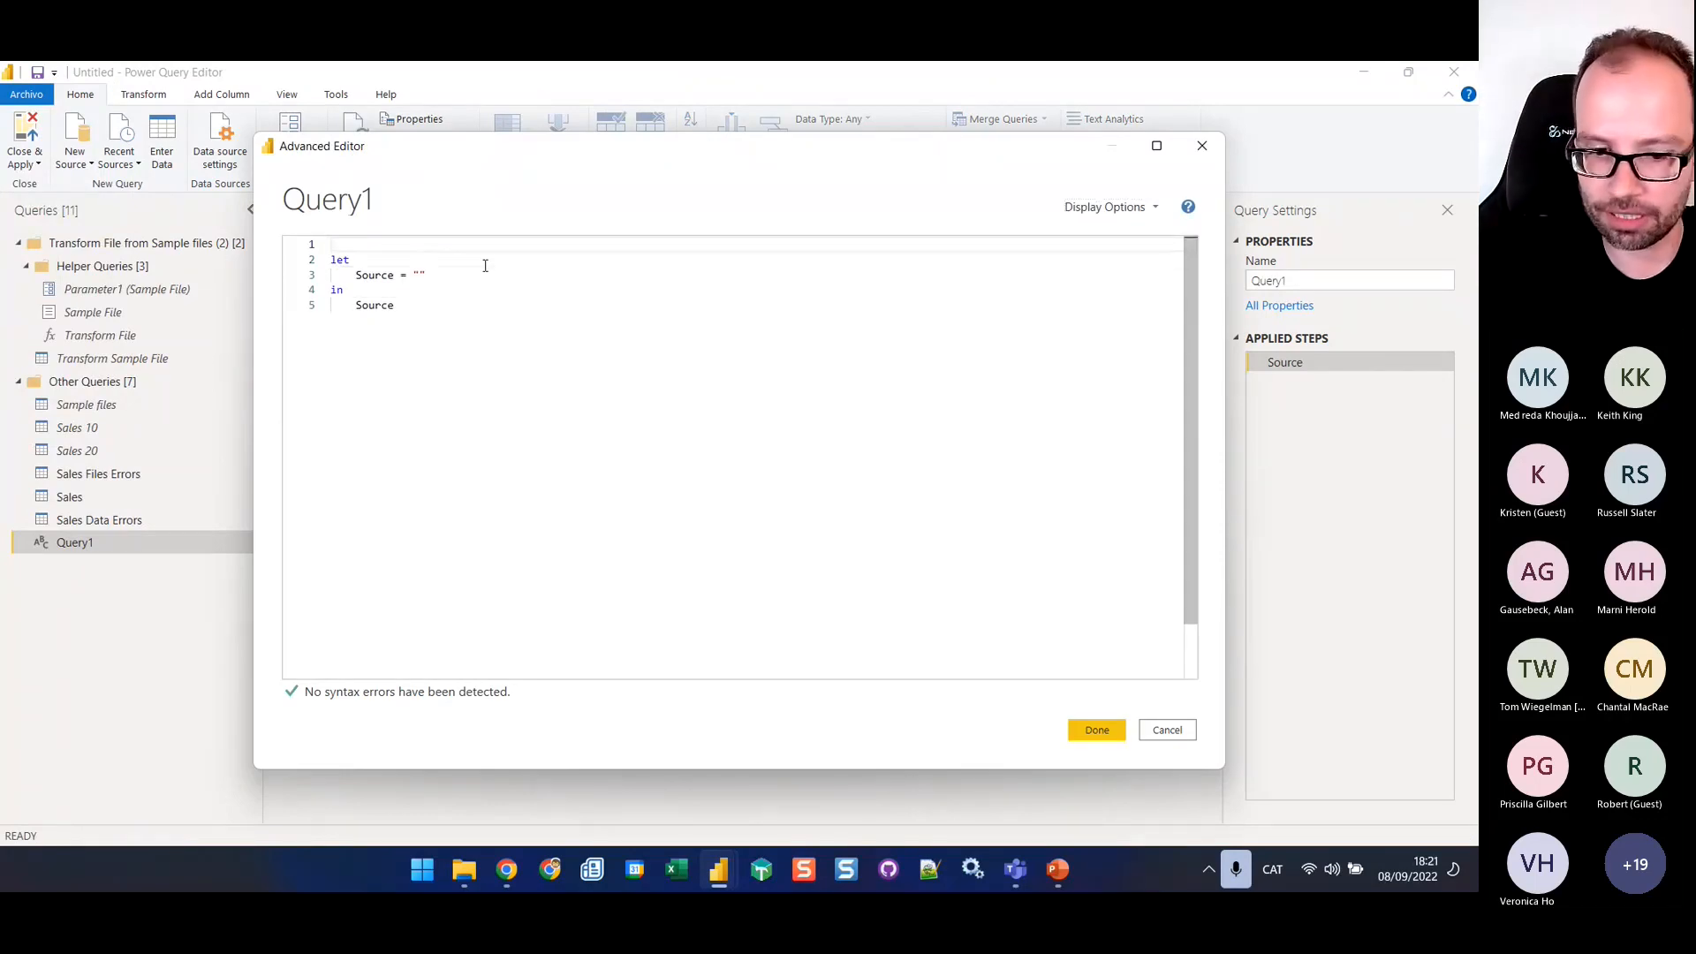
text(()
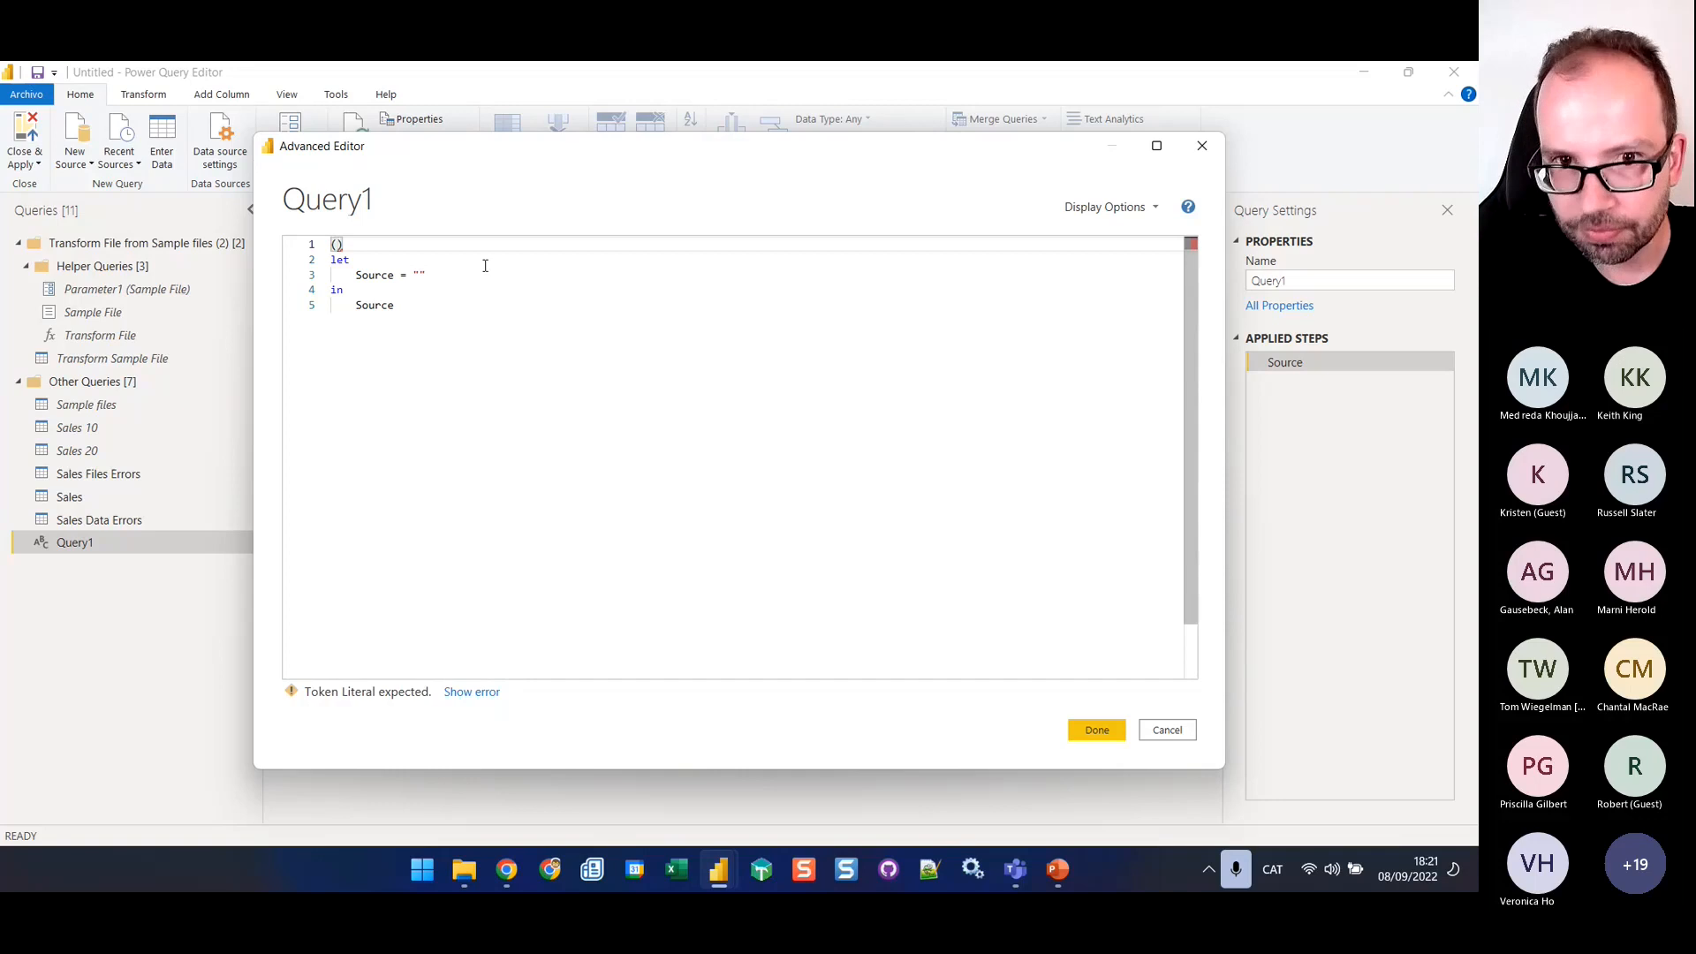
text(table)
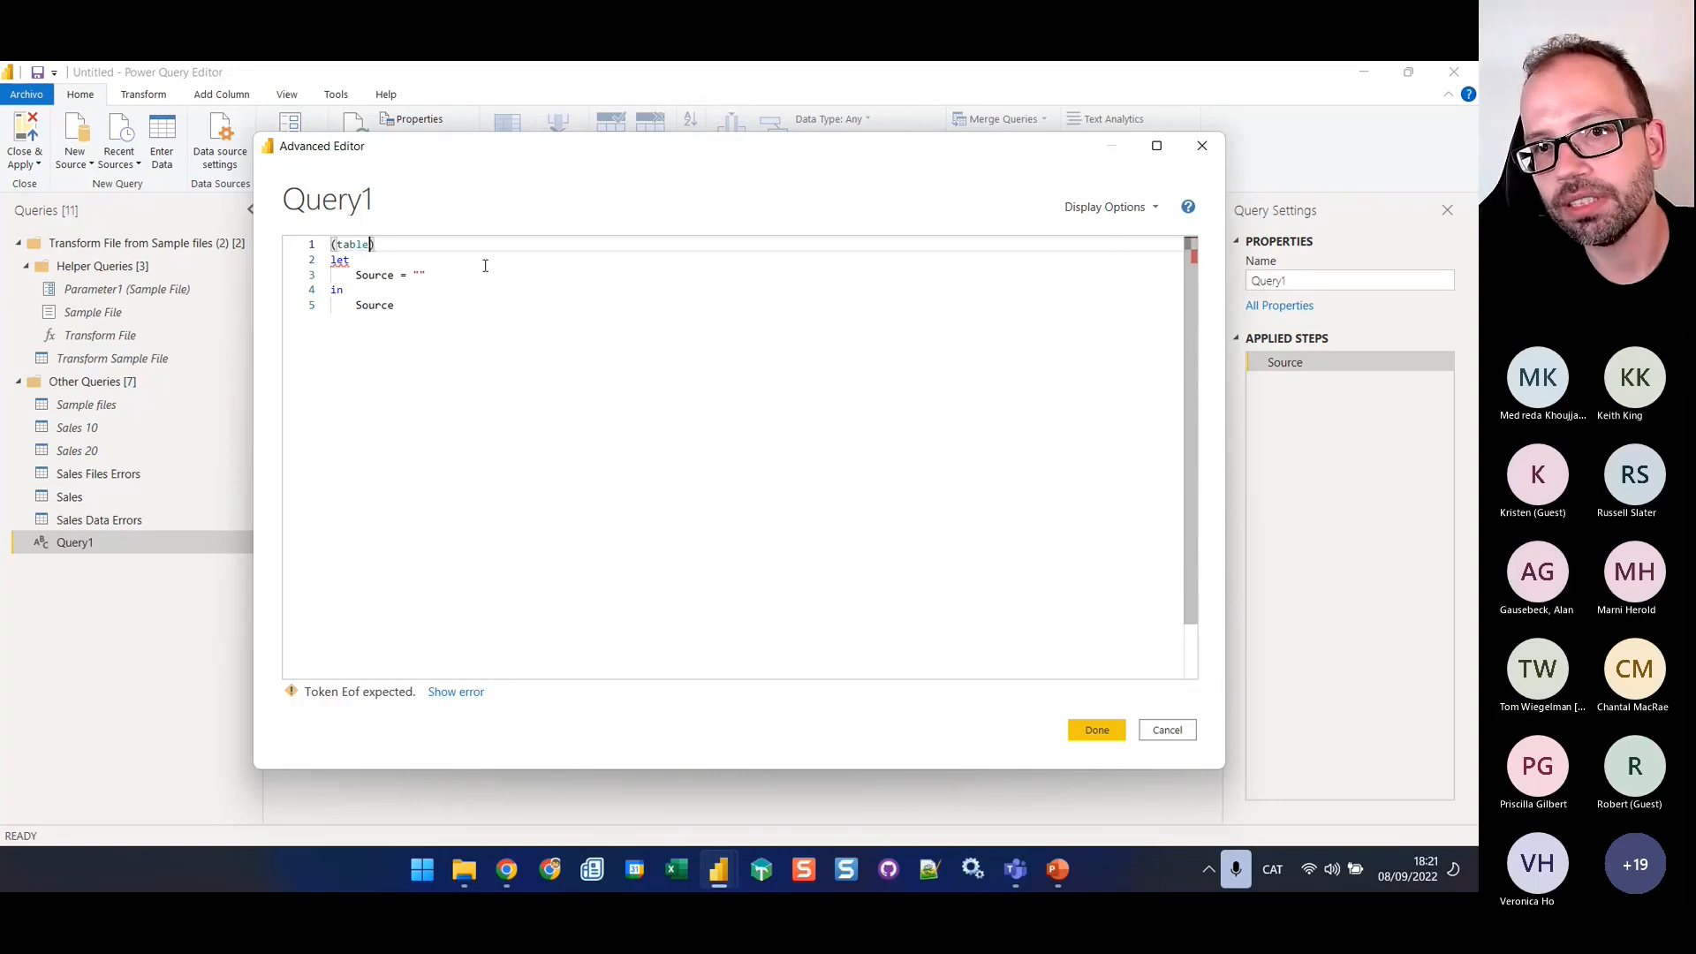
key(BackSpace)
key(BackSpace)
key(BackSpace)
key(BackSpace)
key(BackSpace)
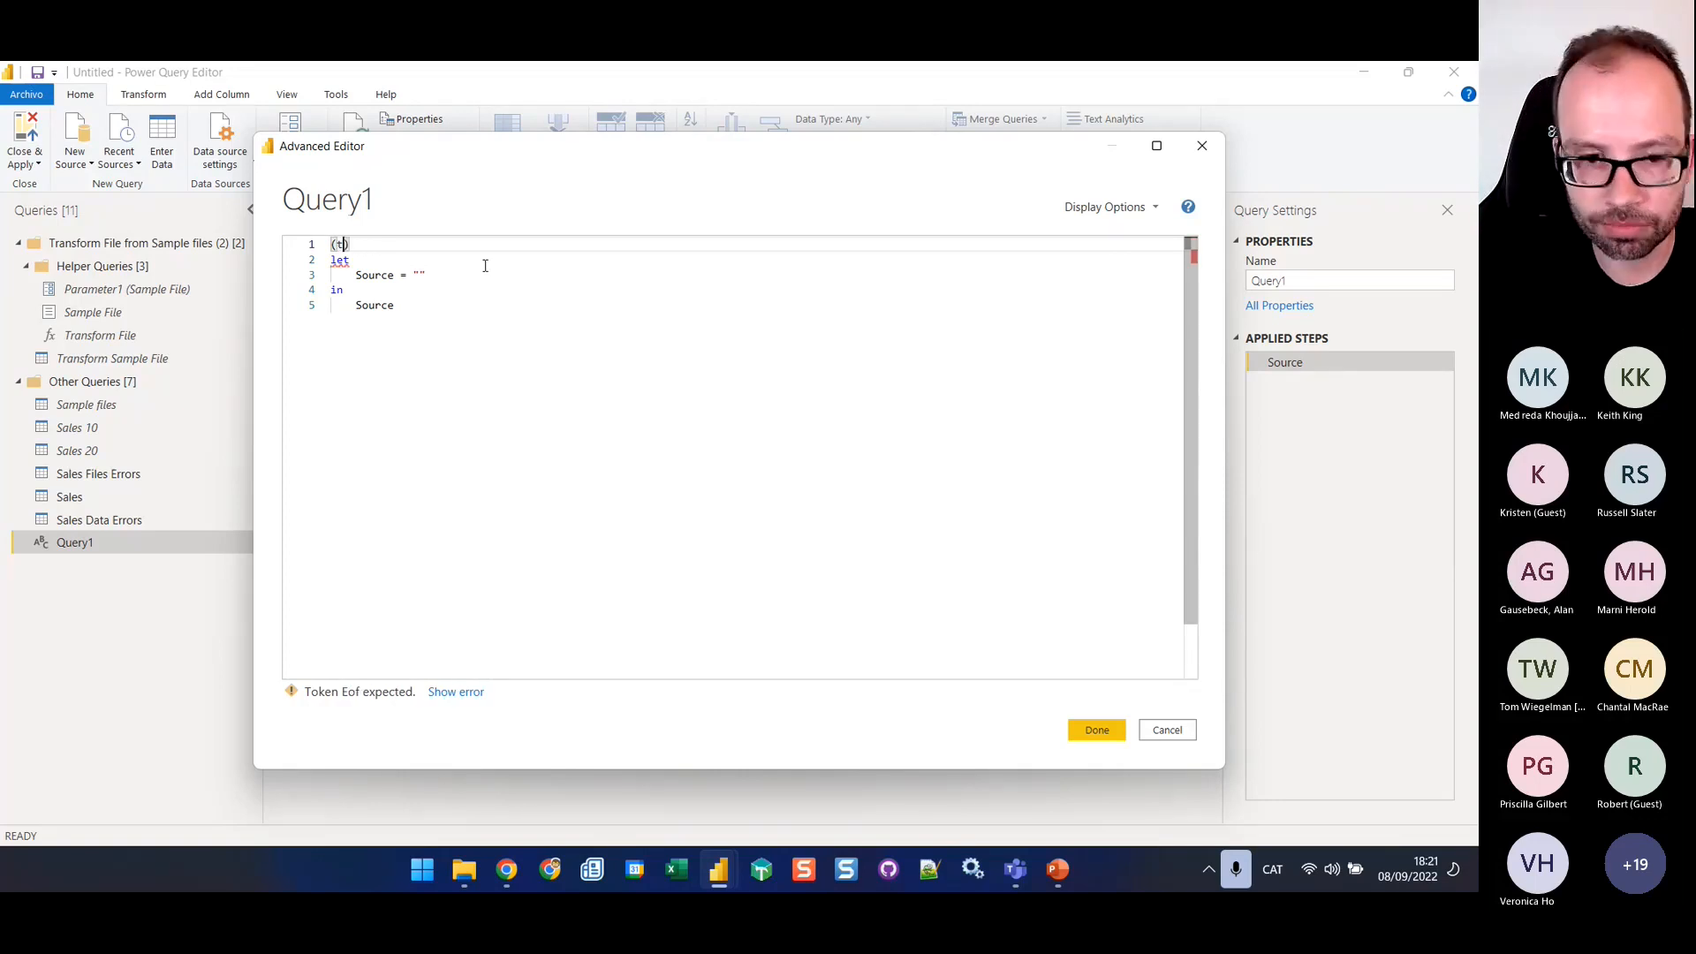
text(source)
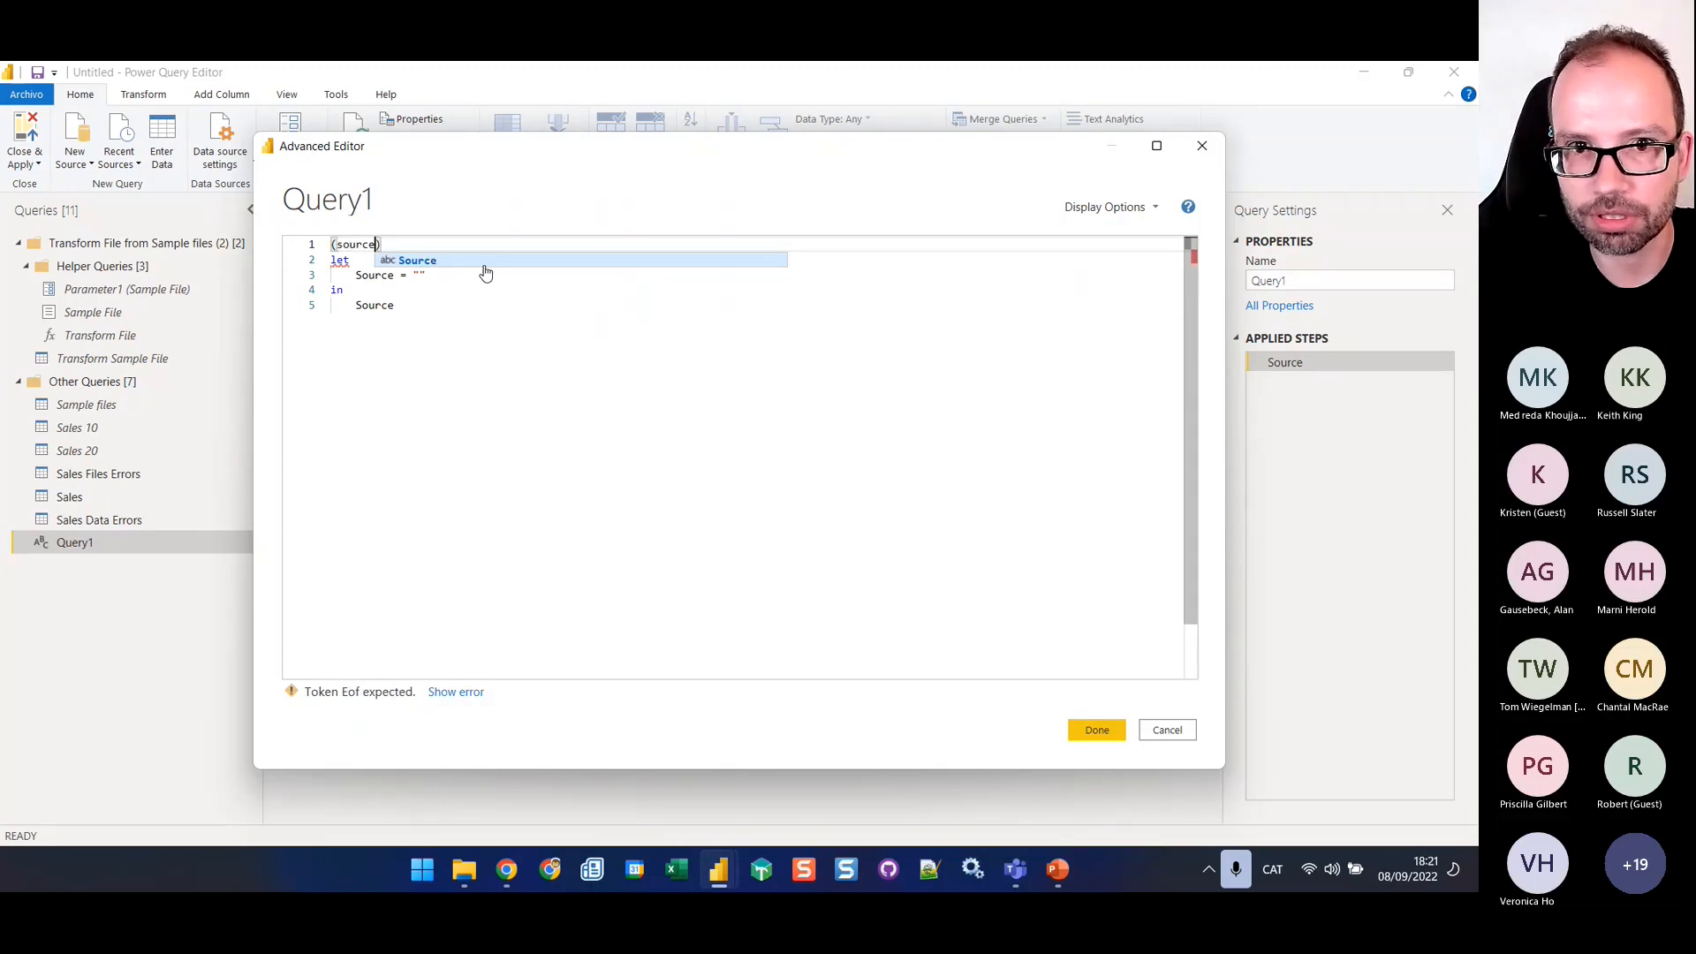
text(Table as )
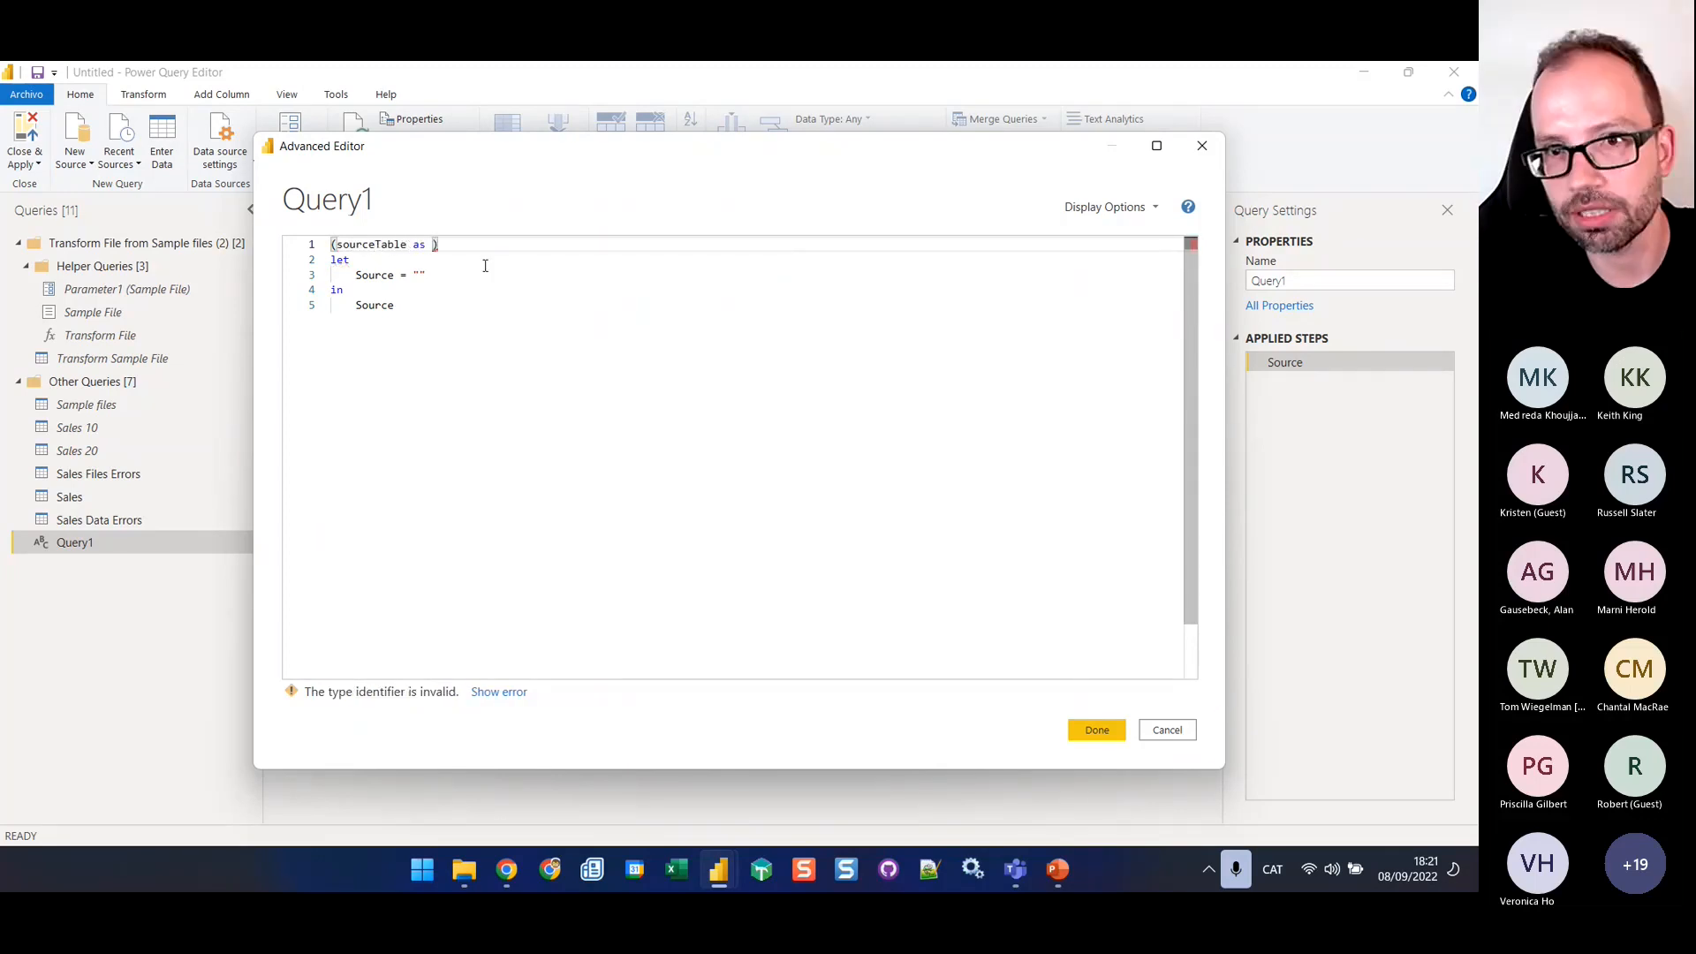
text(table,  )
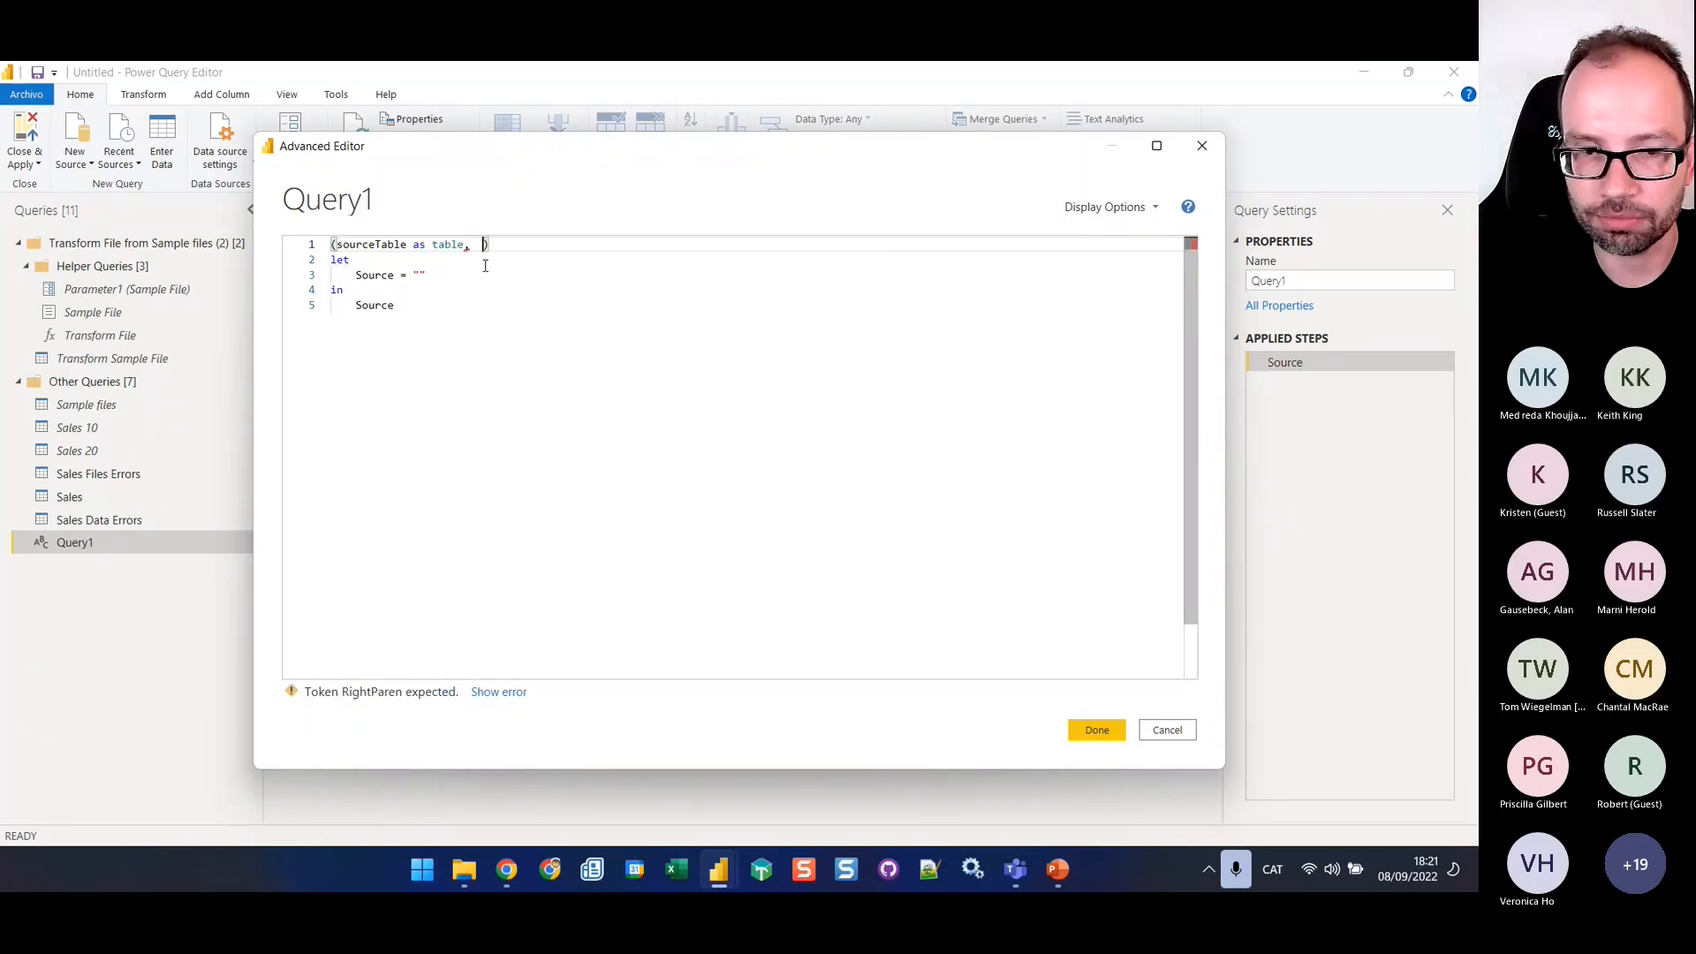
text(f)
text(ieldName)
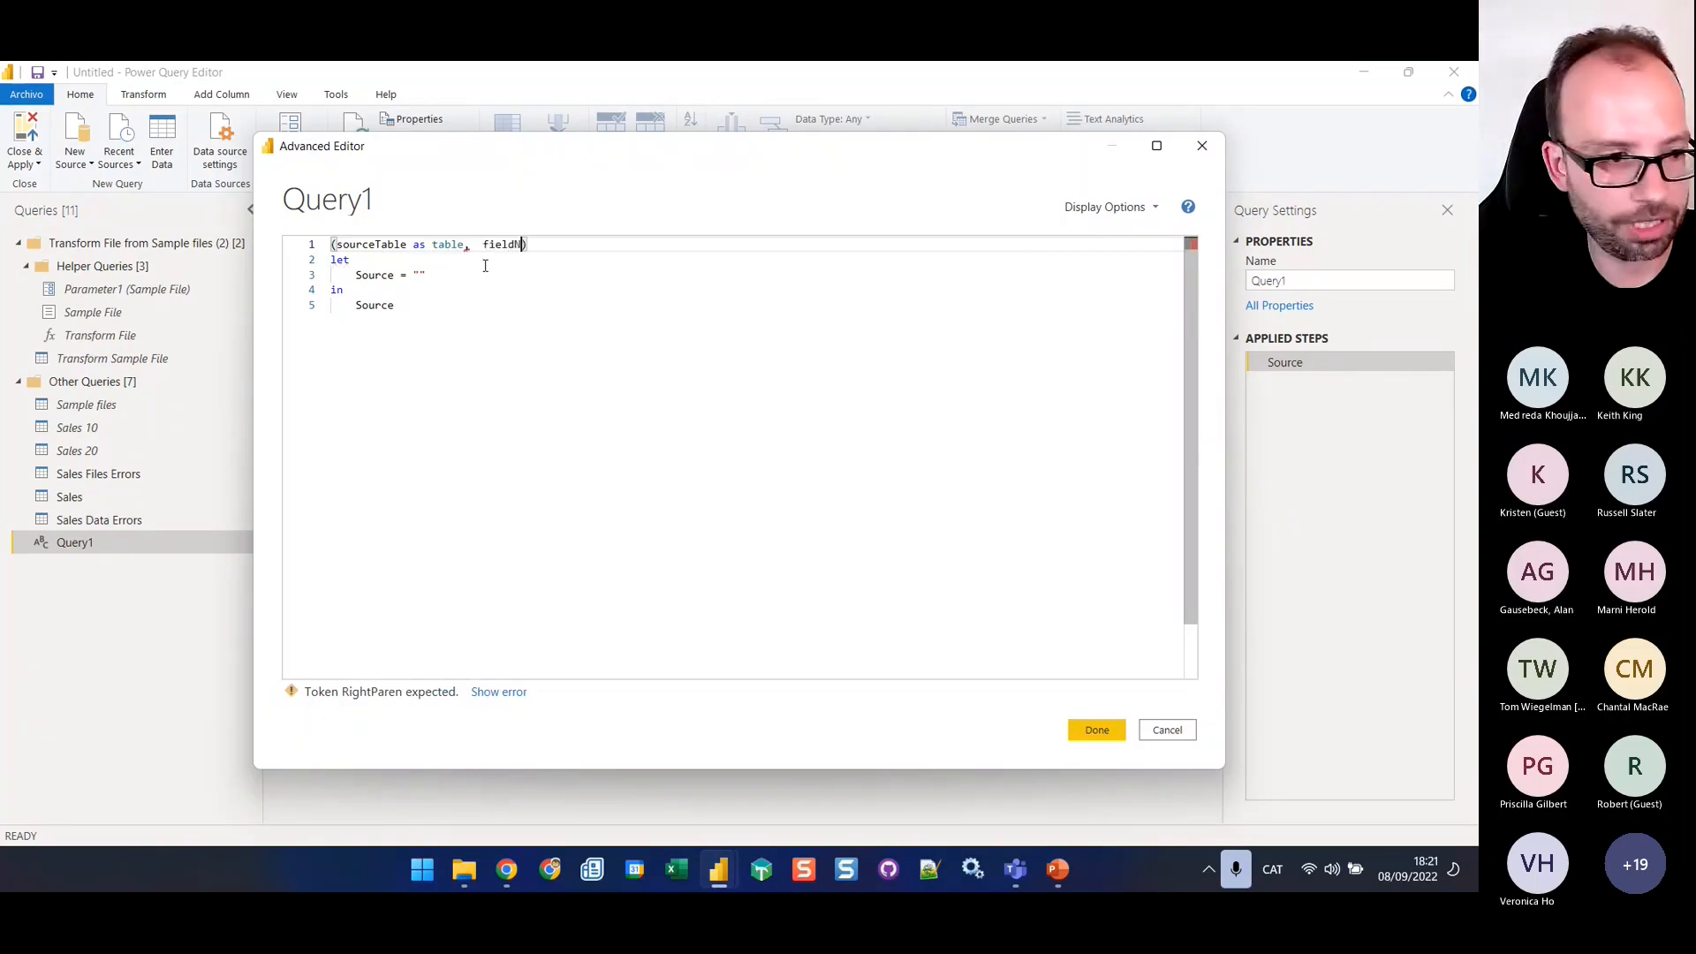
text( as string)
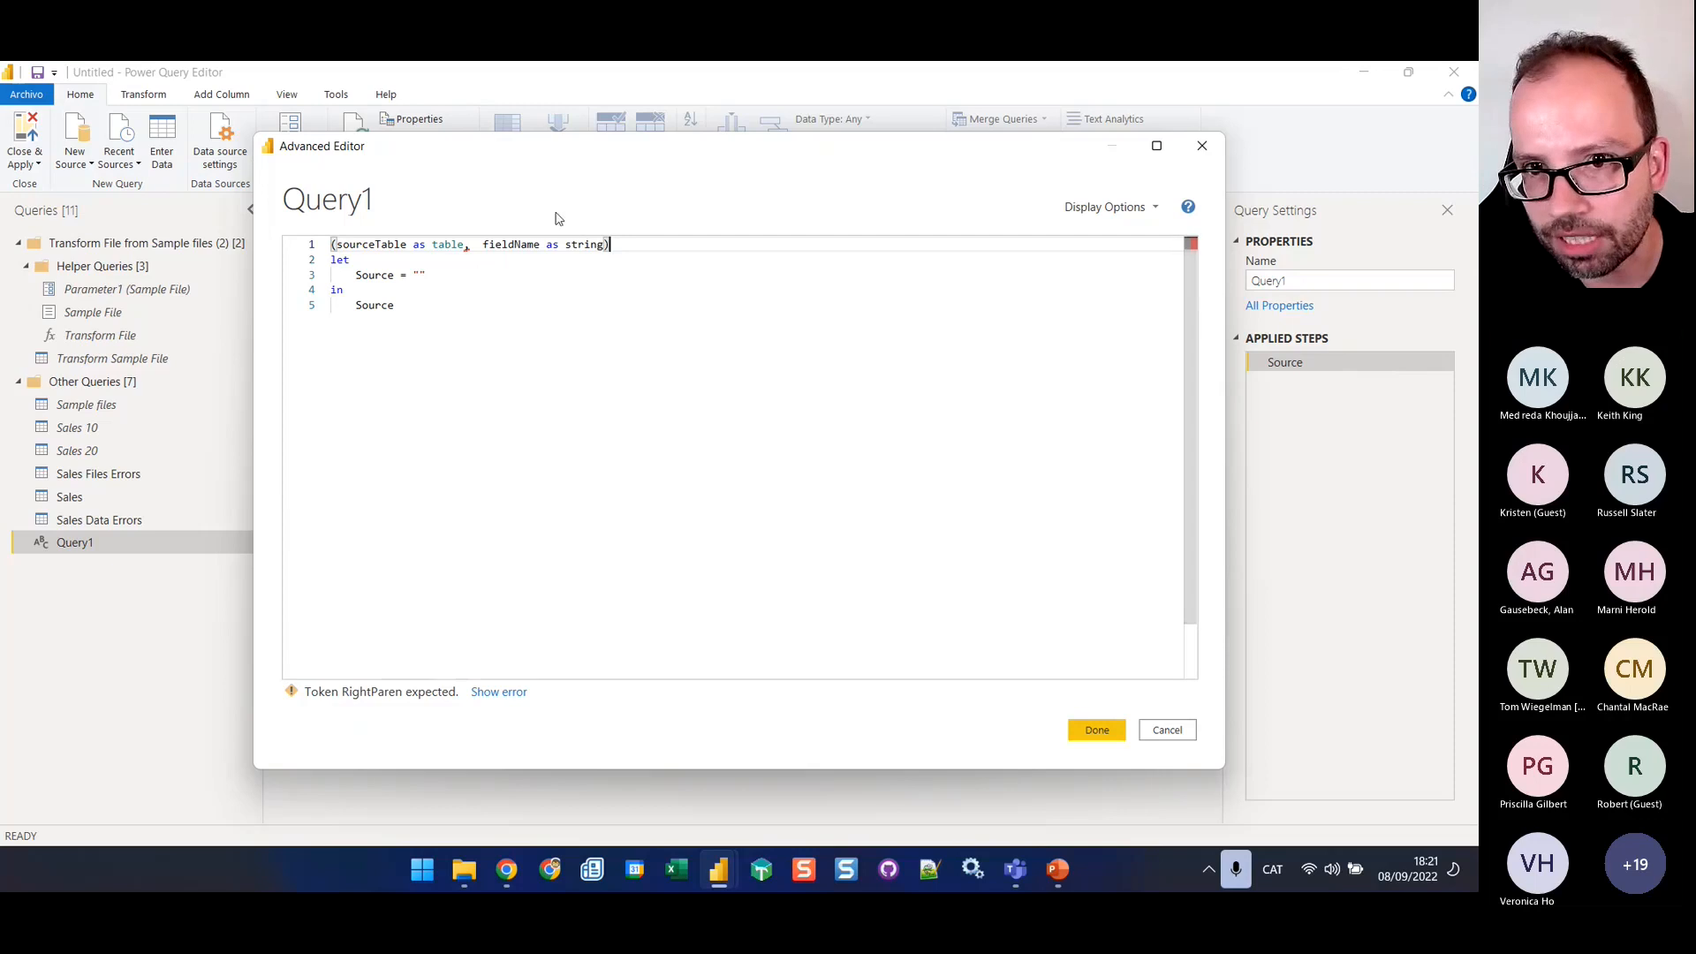
Add the second parameter fieldName as string and complete the function header with =>
double_click(584, 244)
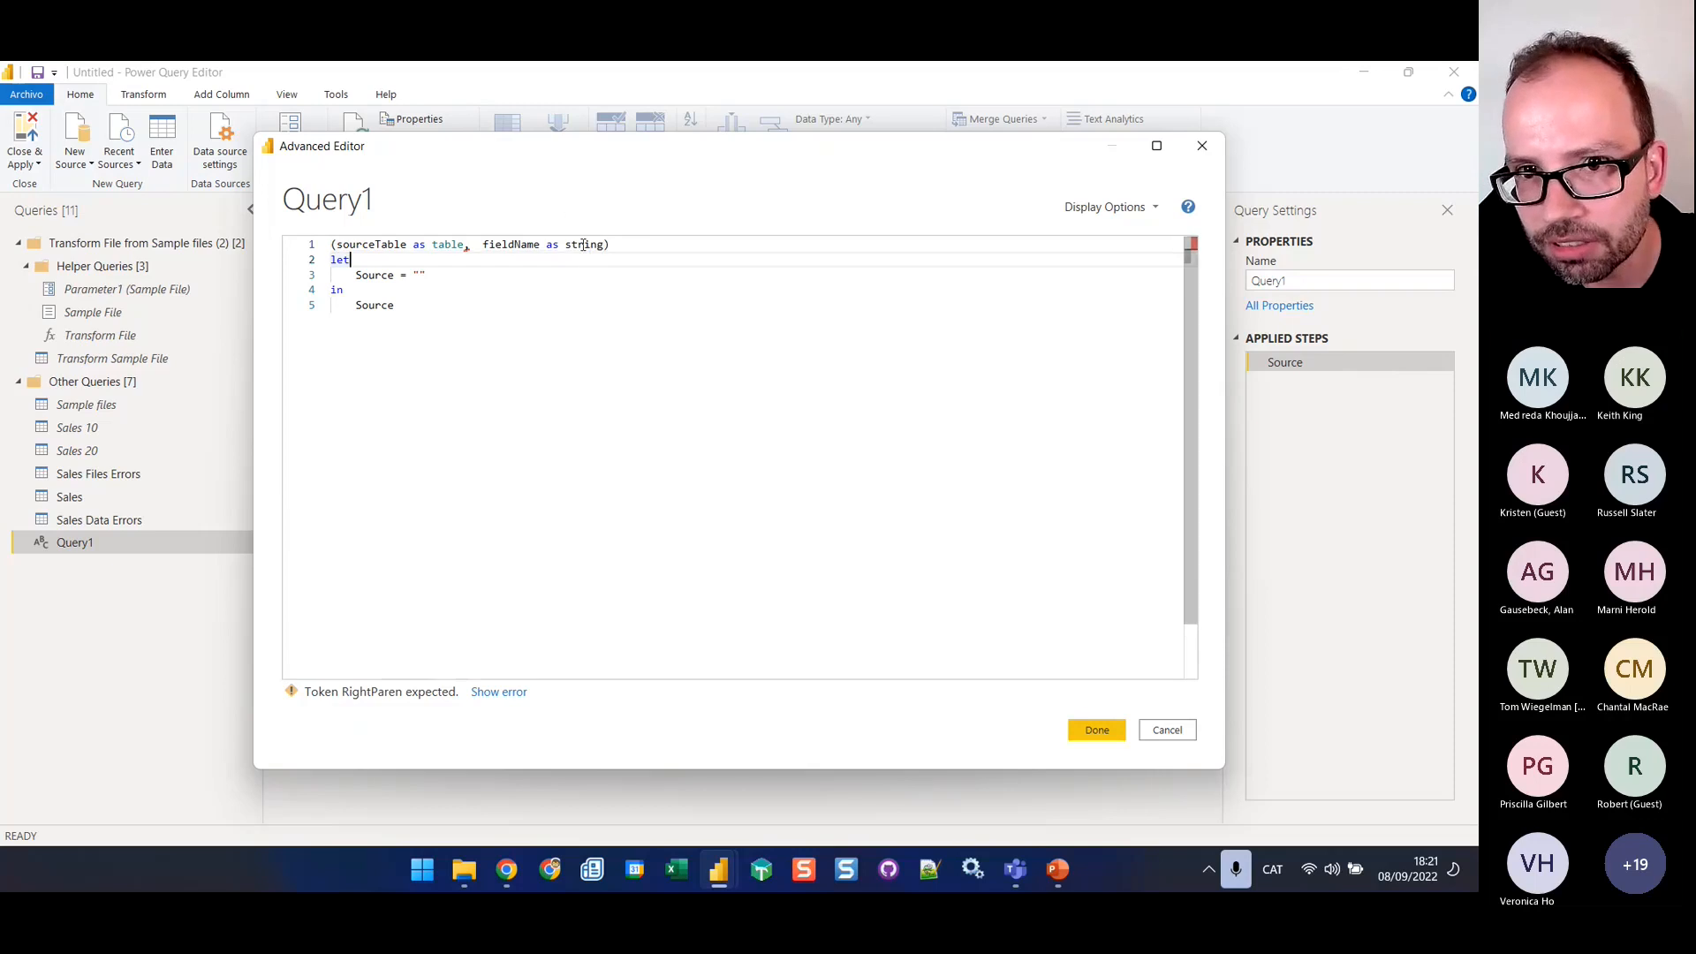
click(471, 247)
click(622, 241)
text(=>)
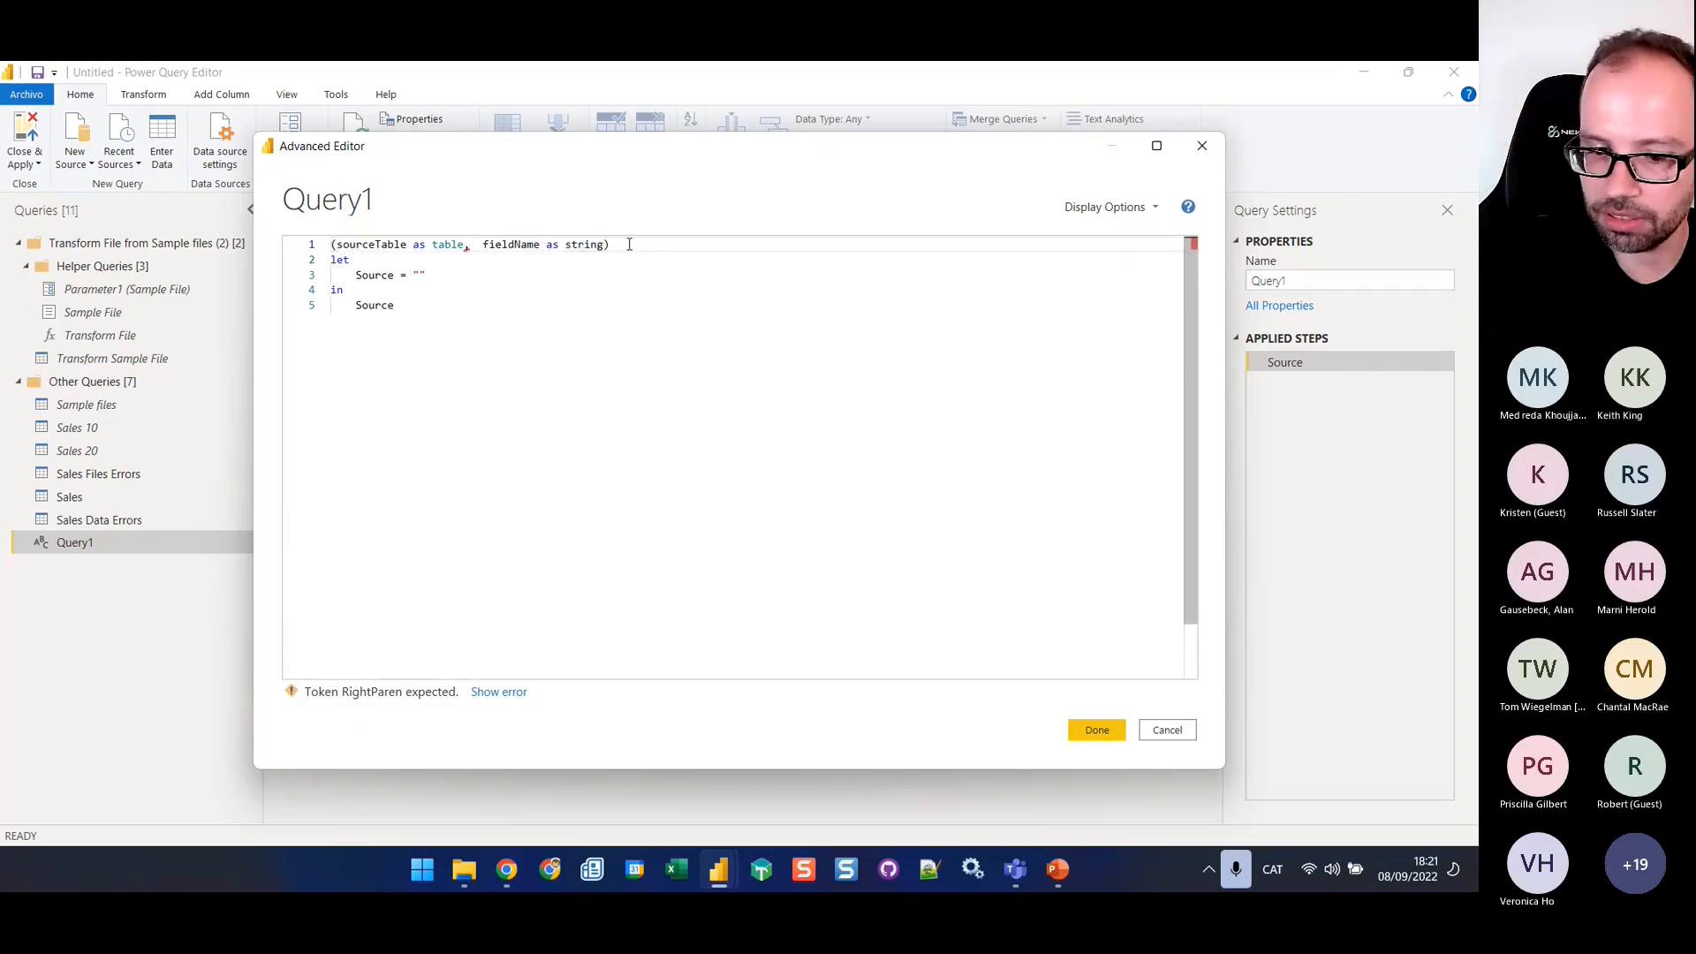
key(Down)
key(Down)
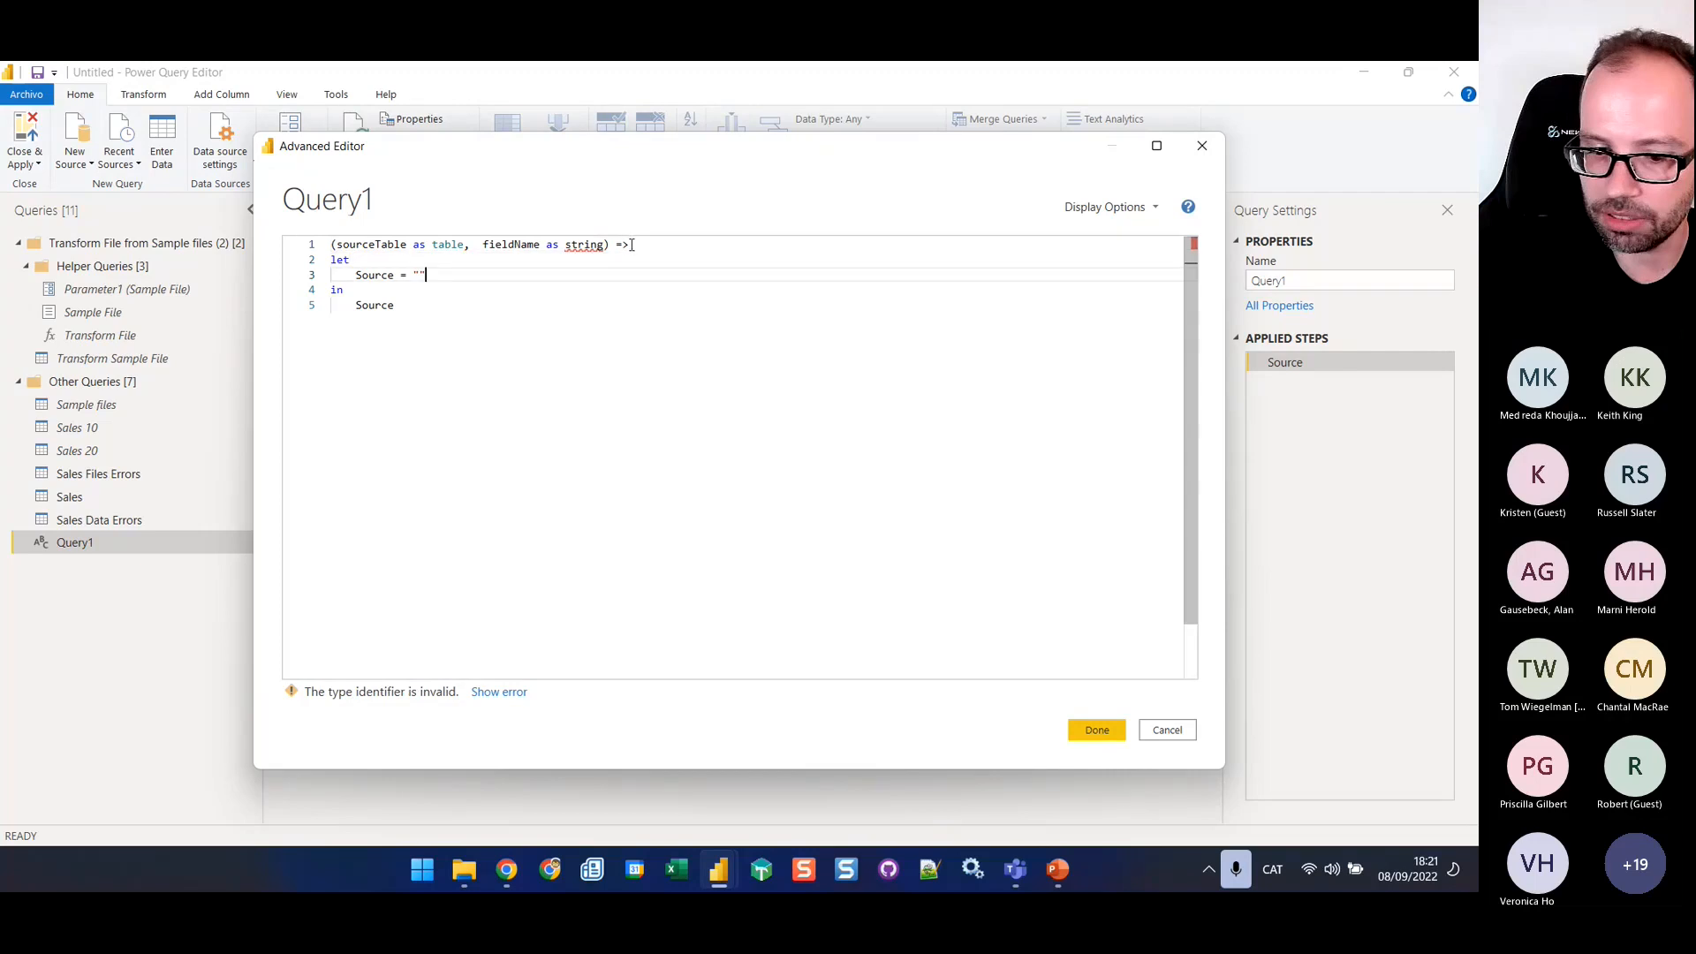
Change the type of the fieldName parameter to text in the function header
double_click(587, 245)
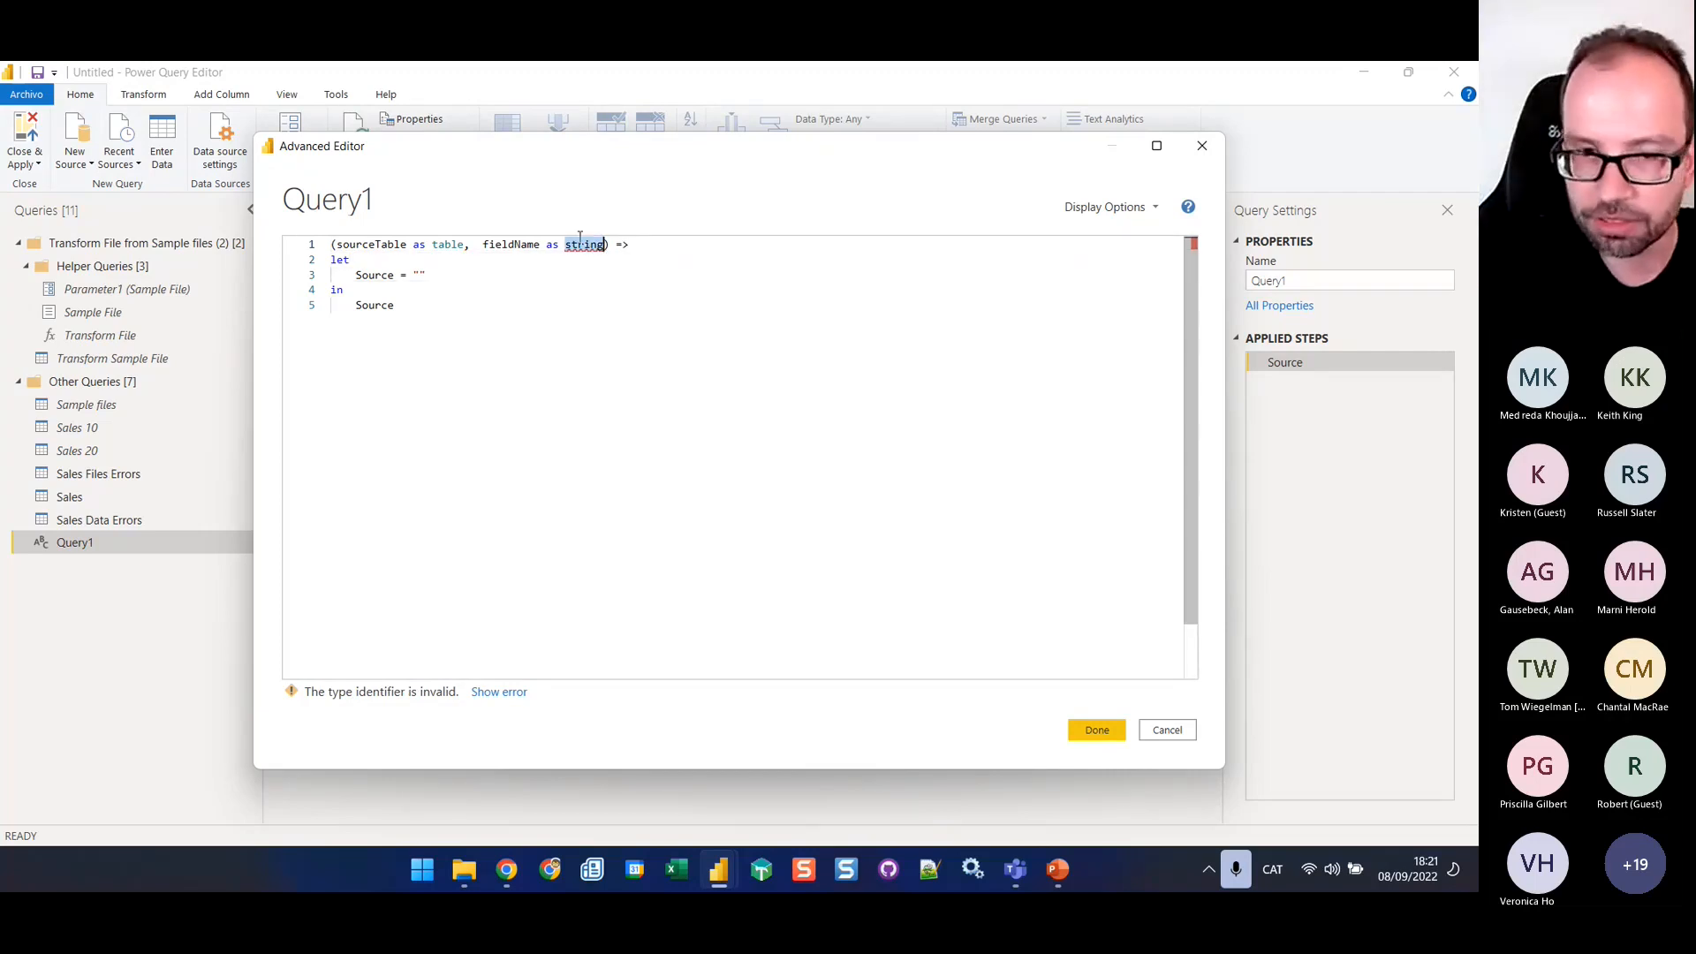
text(text)
key(Down)
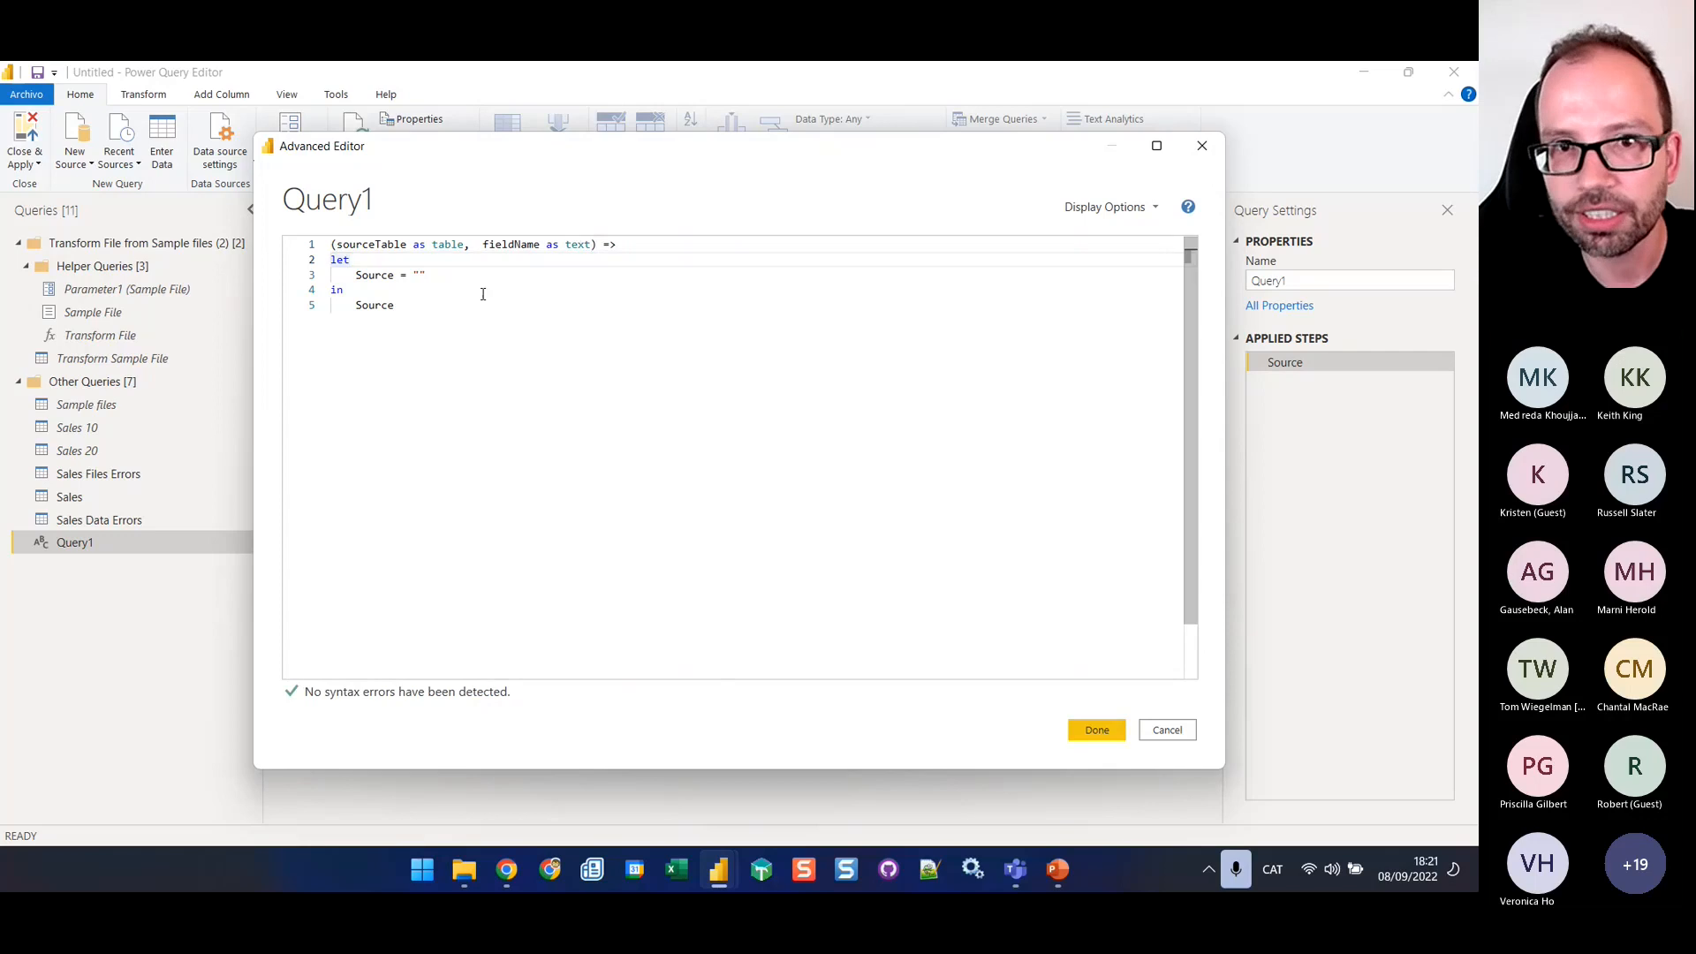
Replace the default let expression with the copied Sales Files Errors code and set its Source step to sourceTable
drag(397, 306, 325, 263)
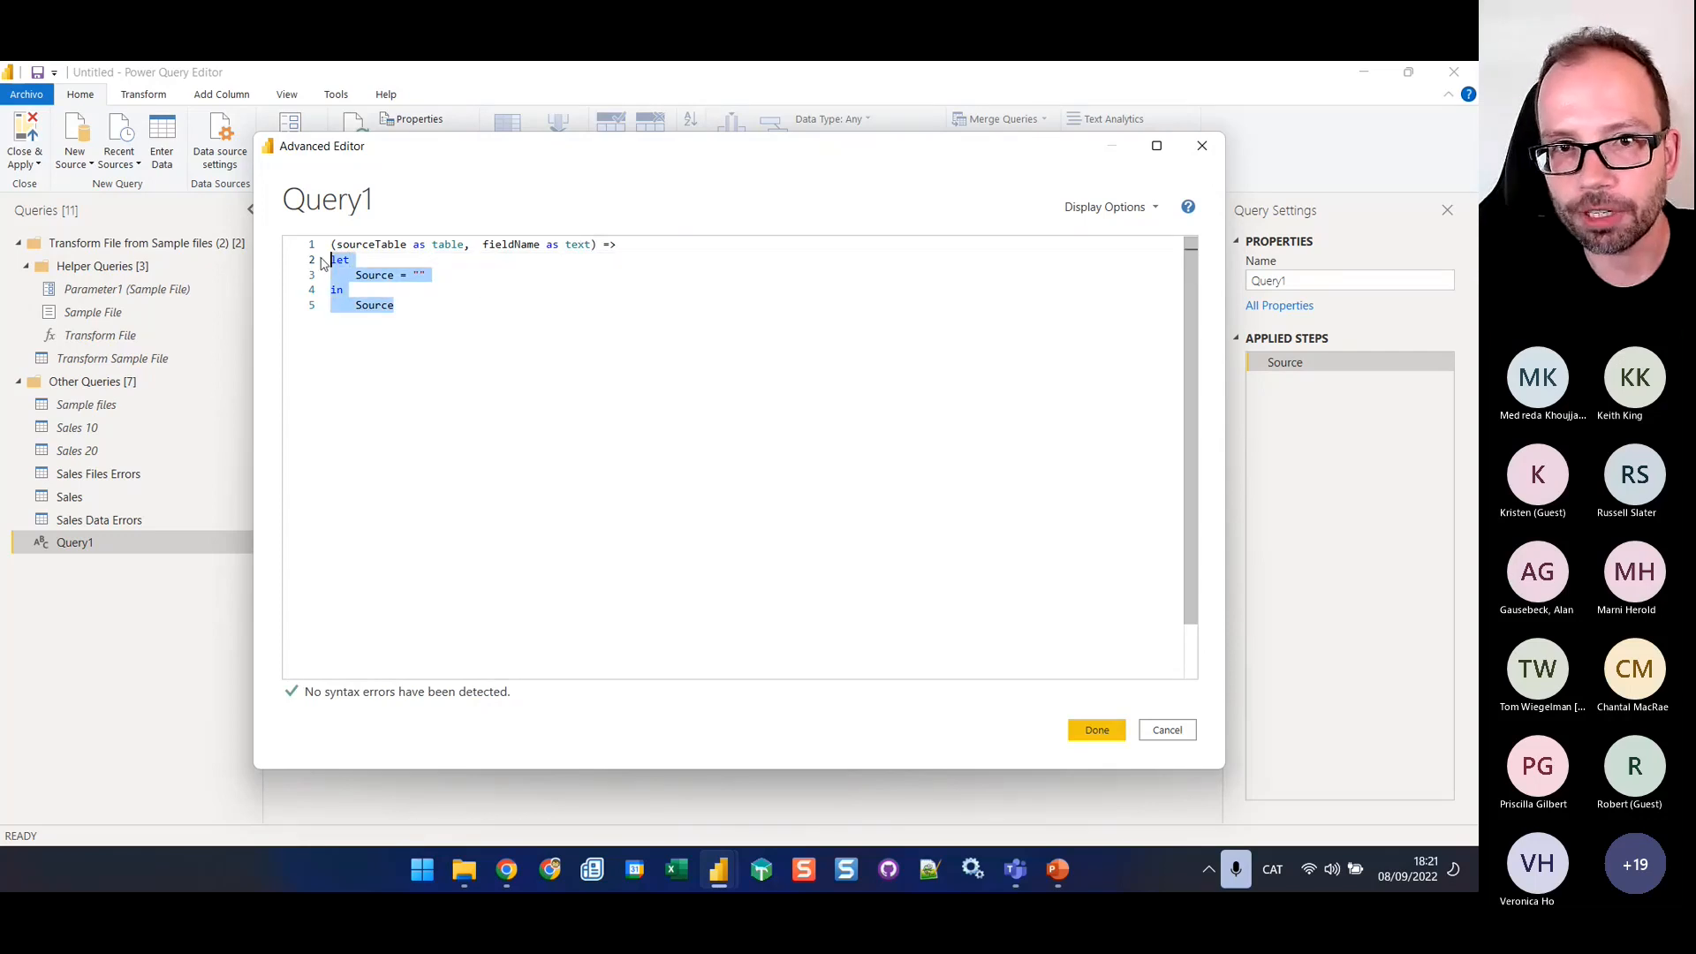
text(let     Source = #"Sales 10",     #"Kept Errors" = Table.SelectRowsWithErrors(Source, {"Transform File"}),     #"Added Custom" = Table.AddColumn(#"Kept Errors", "Custom", each try [Transform File]),     #"Expanded Custom" = Table.ExpandRecordColumn(#"Added Custom", "Custom", {"Error"}, {"Error"}),     #"Expanded Error" = Table.ExpandRecordColumn(#"Expanded Custom", "Error", {"Reason", "Message", "Detail"}, {"Reason", "Message", "Detail"}),     #"Removed Columns" = Table.RemoveColumns(#"Expanded Error",{"Transform File"}) in     #"Removed Columns")
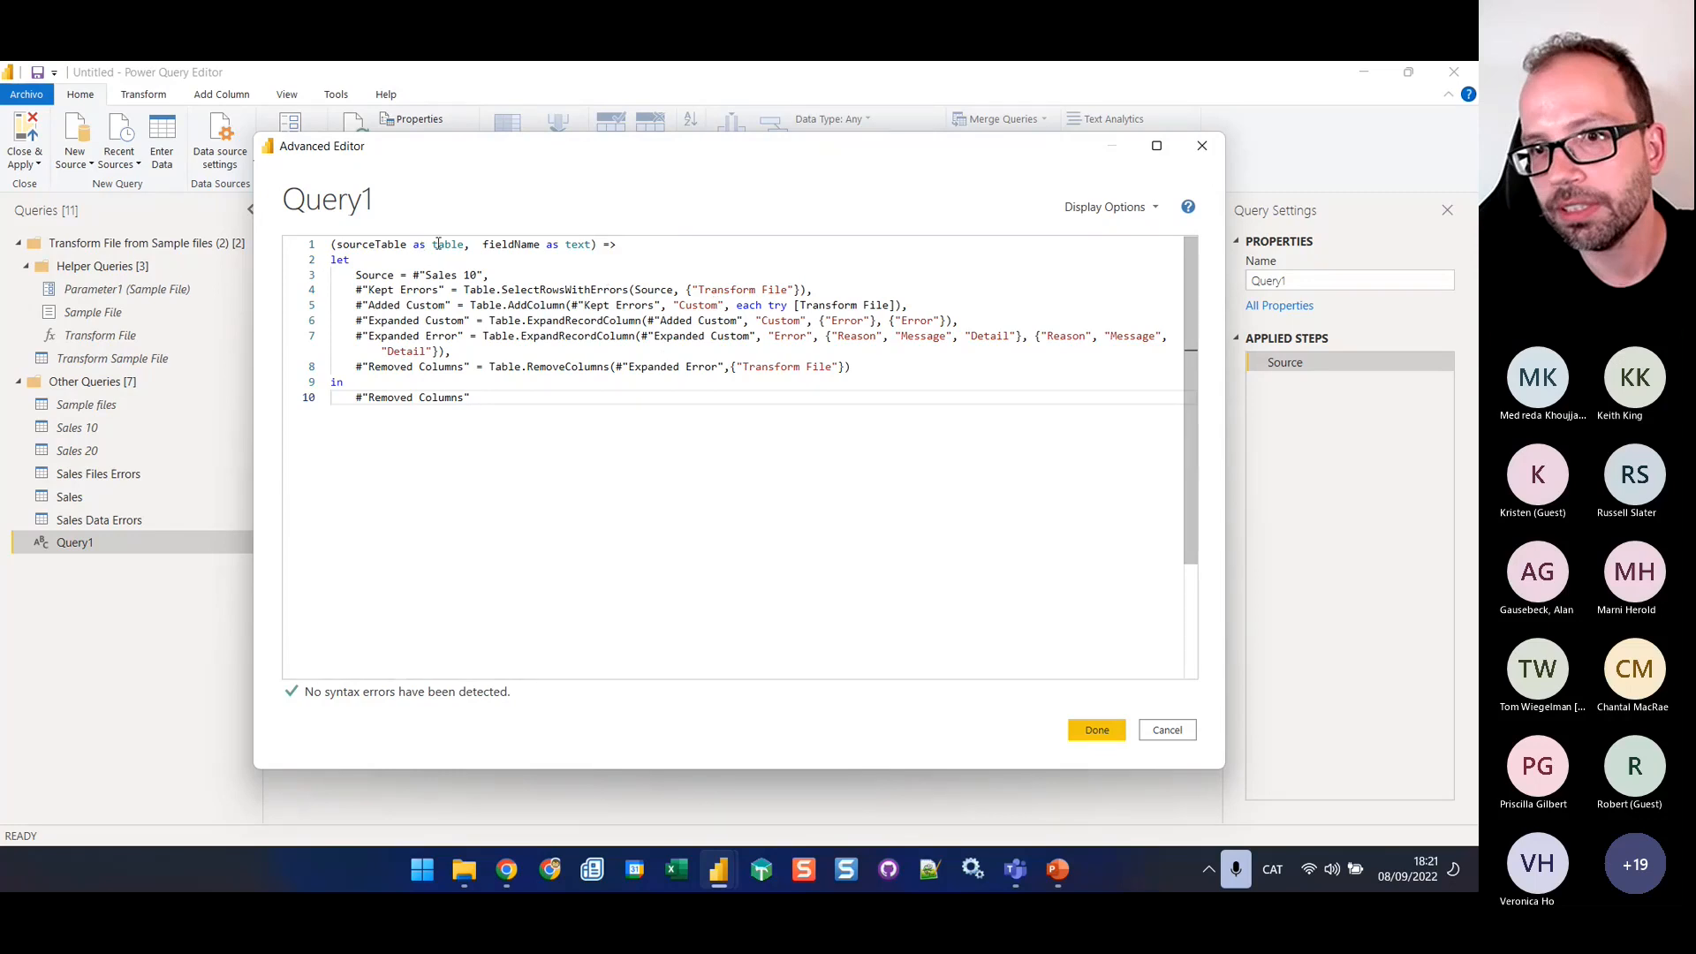
double_click(389, 244)
key(ctrl+c)
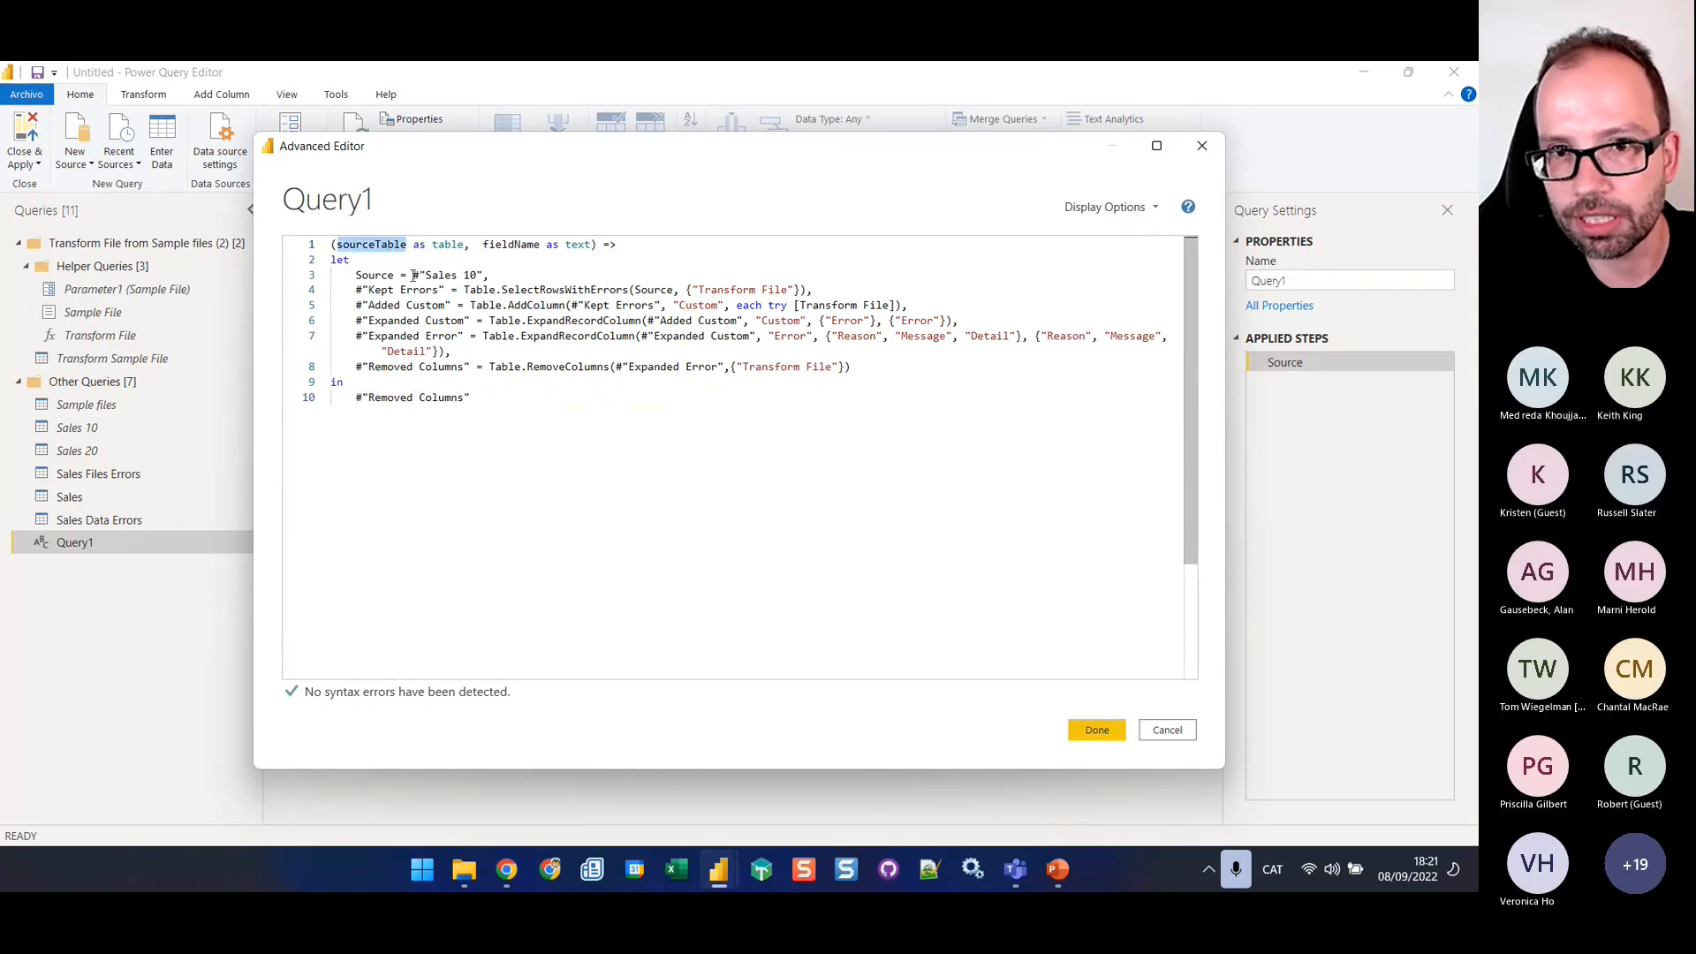
drag(412, 276, 478, 274)
key(ctrl+v)
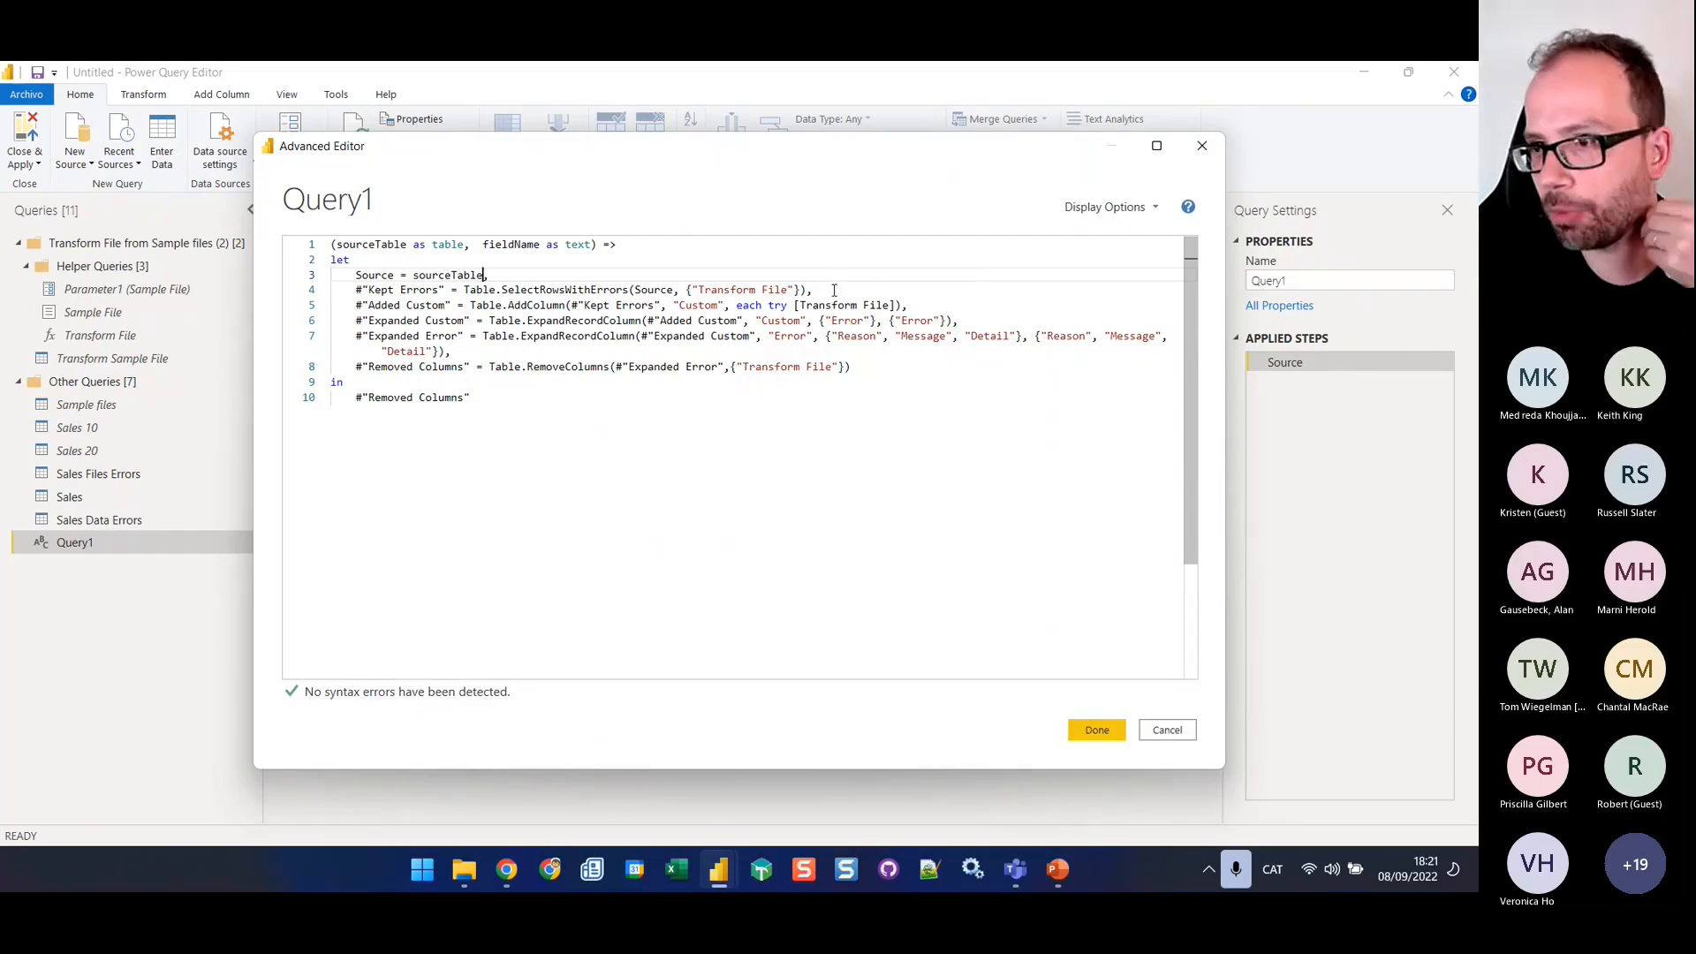
Delete the Kept Errors line from the function code and realign the Added Custom line below Source
drag(813, 290, 356, 290)
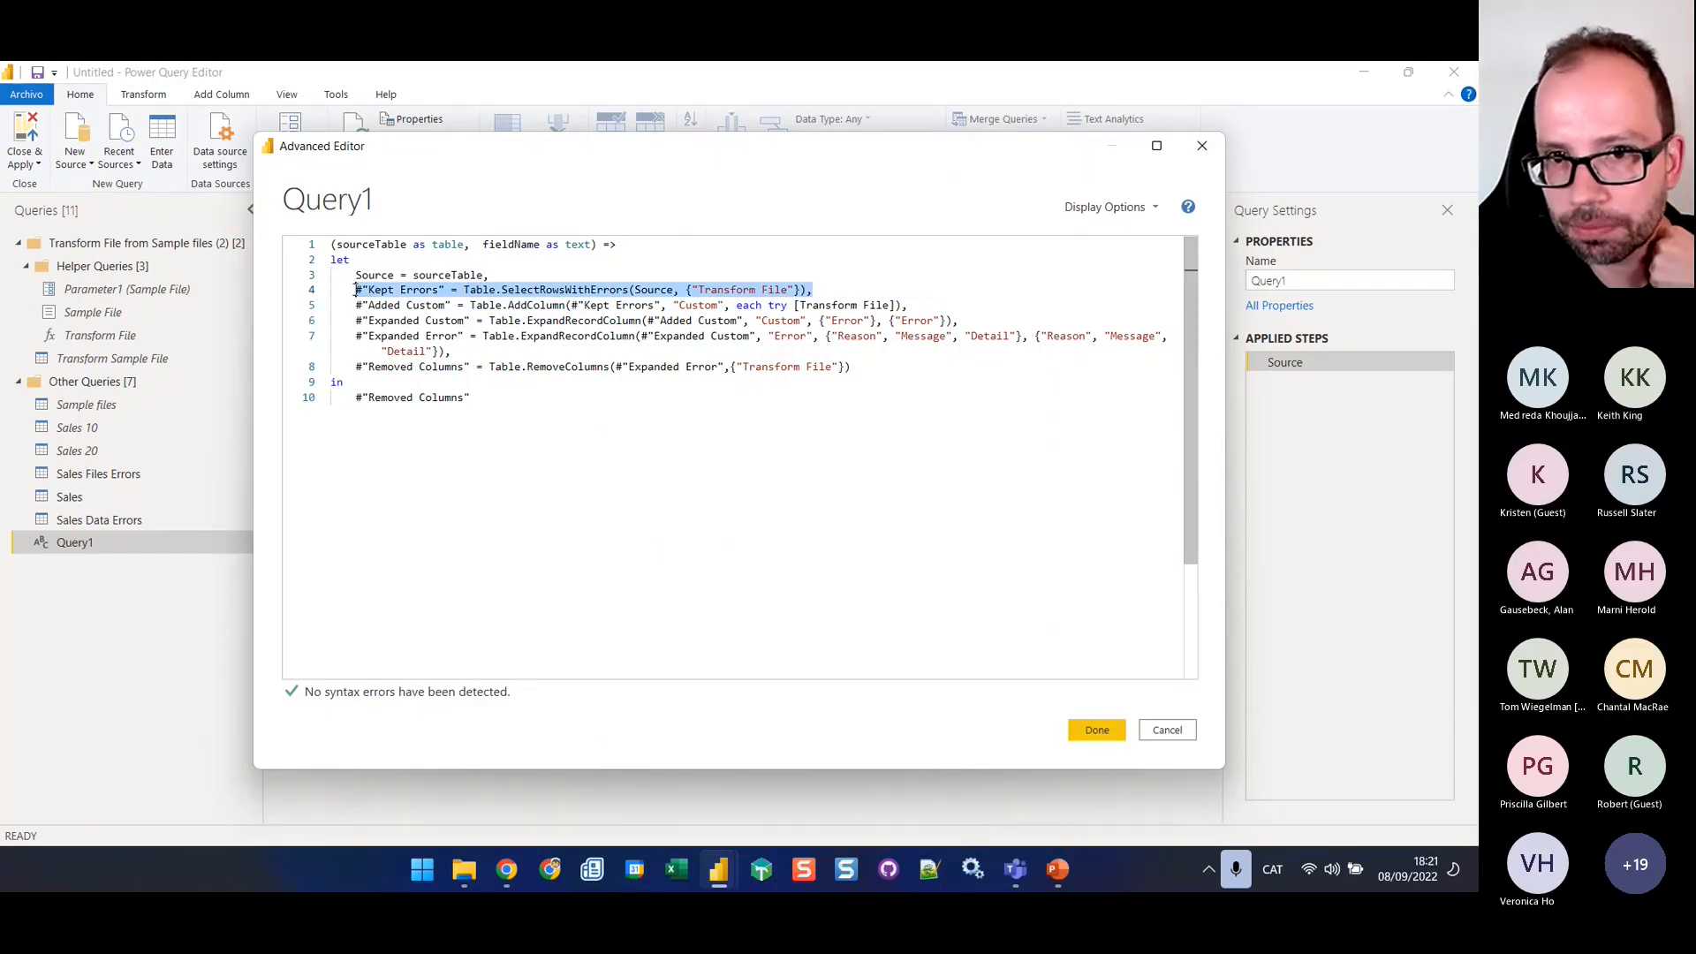
key(Delete)
key(Delete)
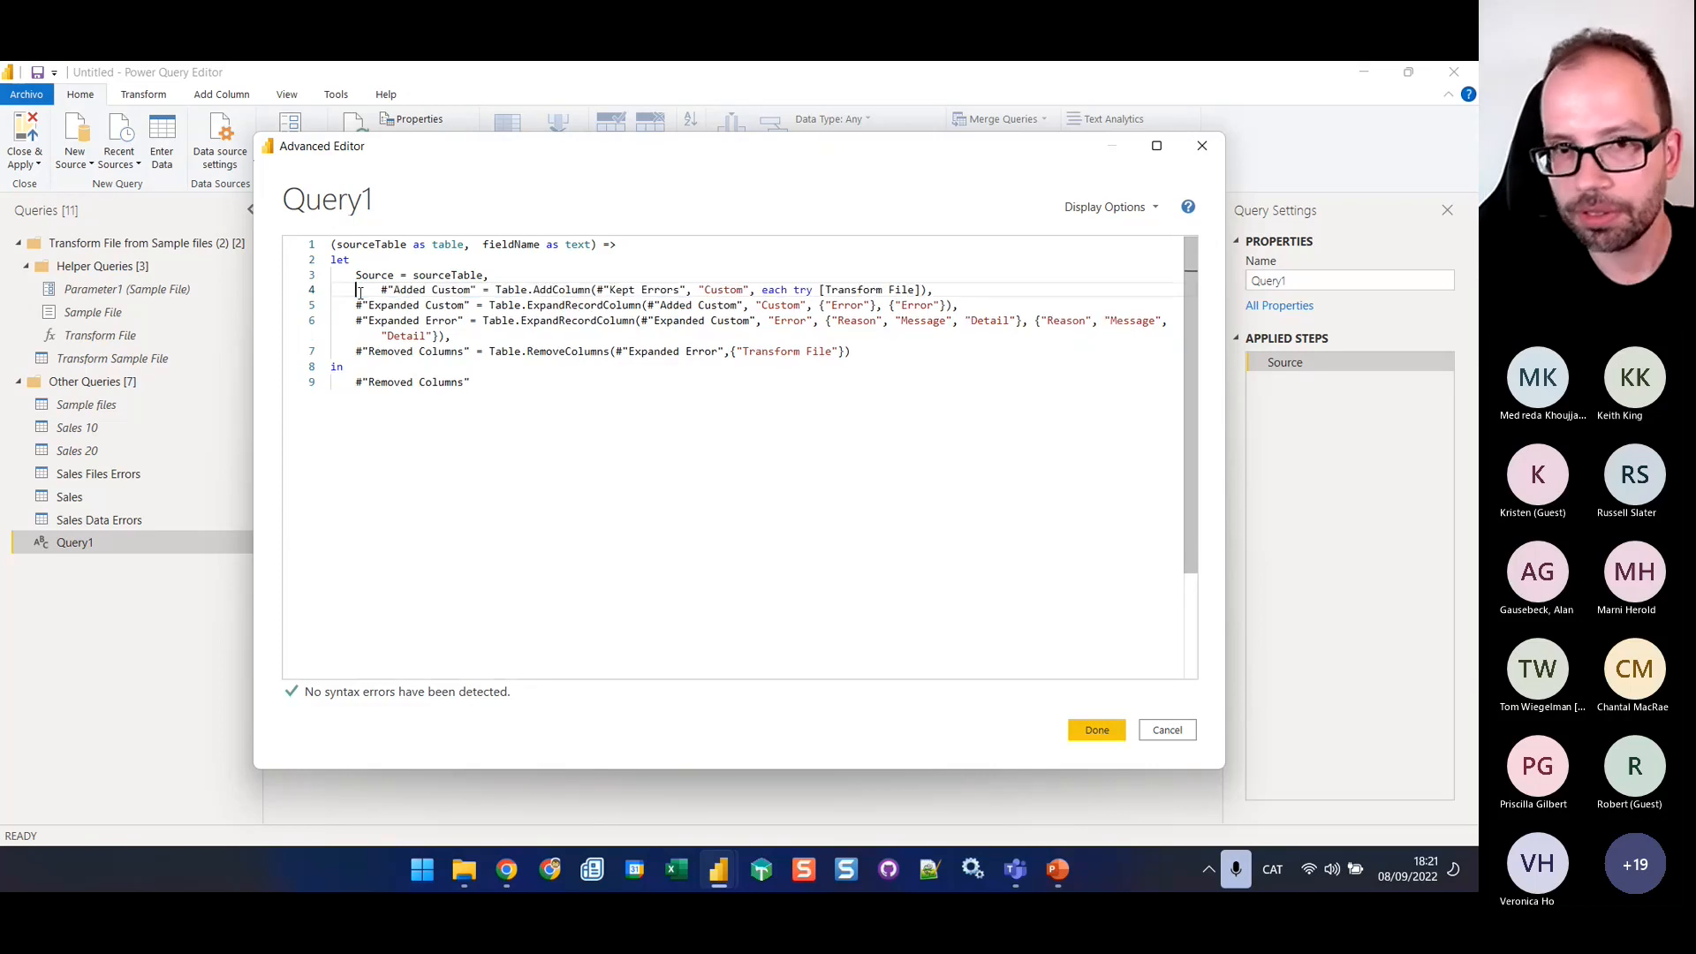
key(Delete)
key(Delete)
key(Delete)
key(Delete)
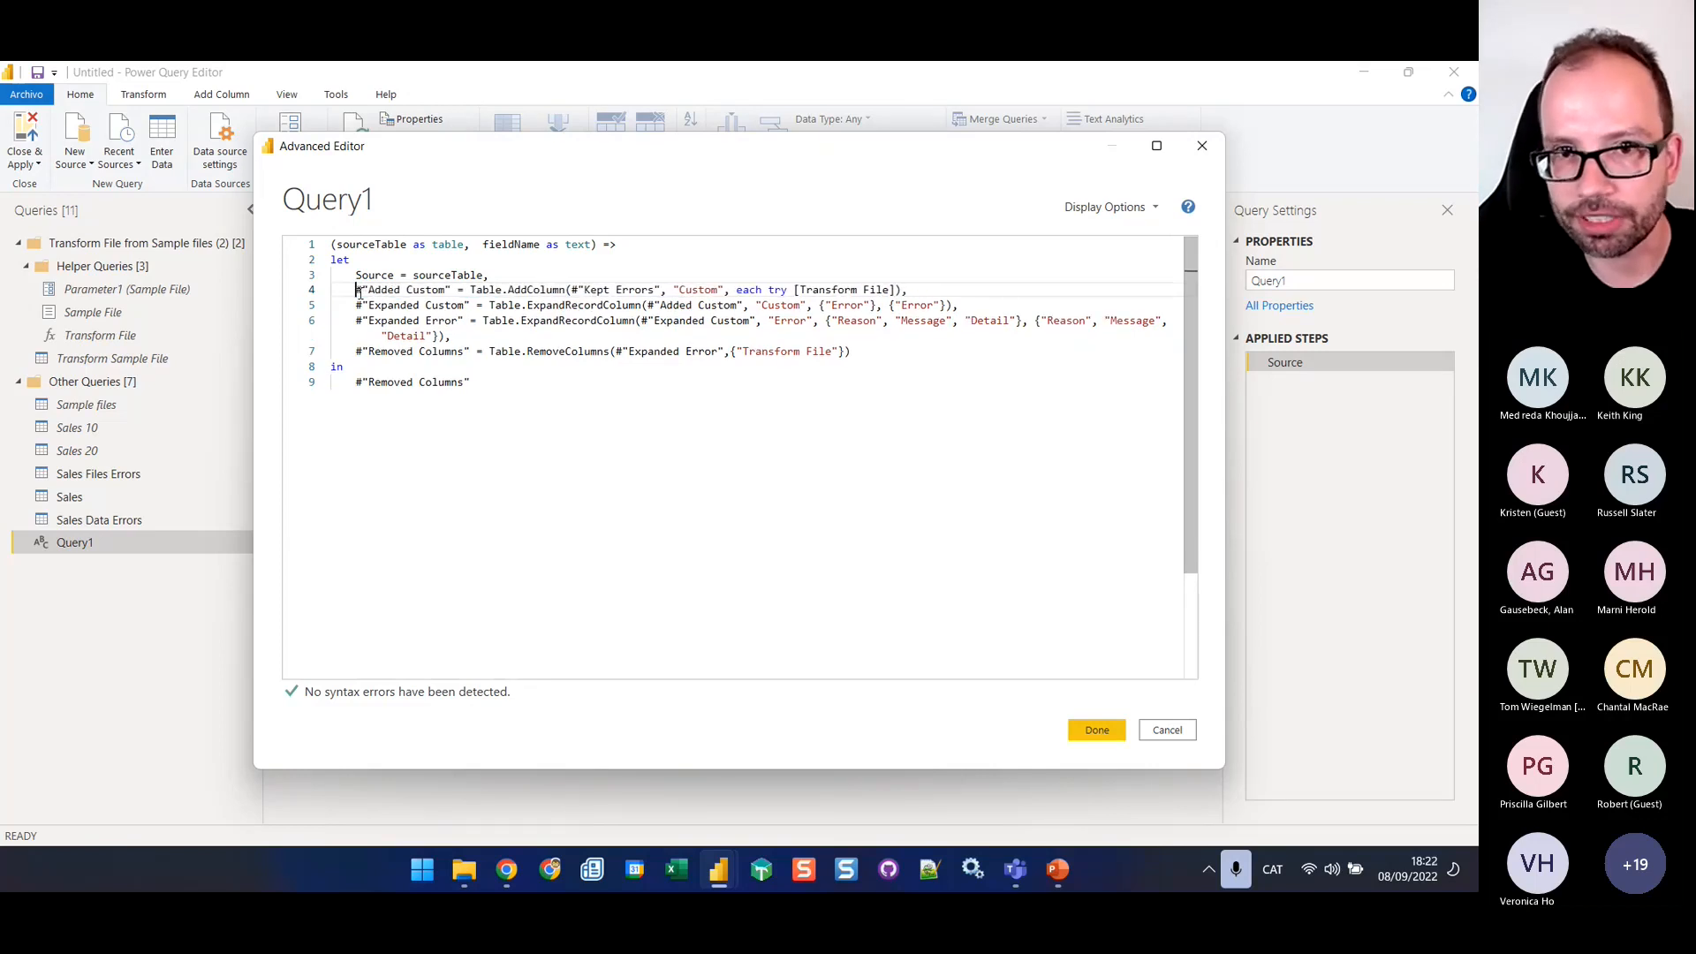
double_click(449, 276)
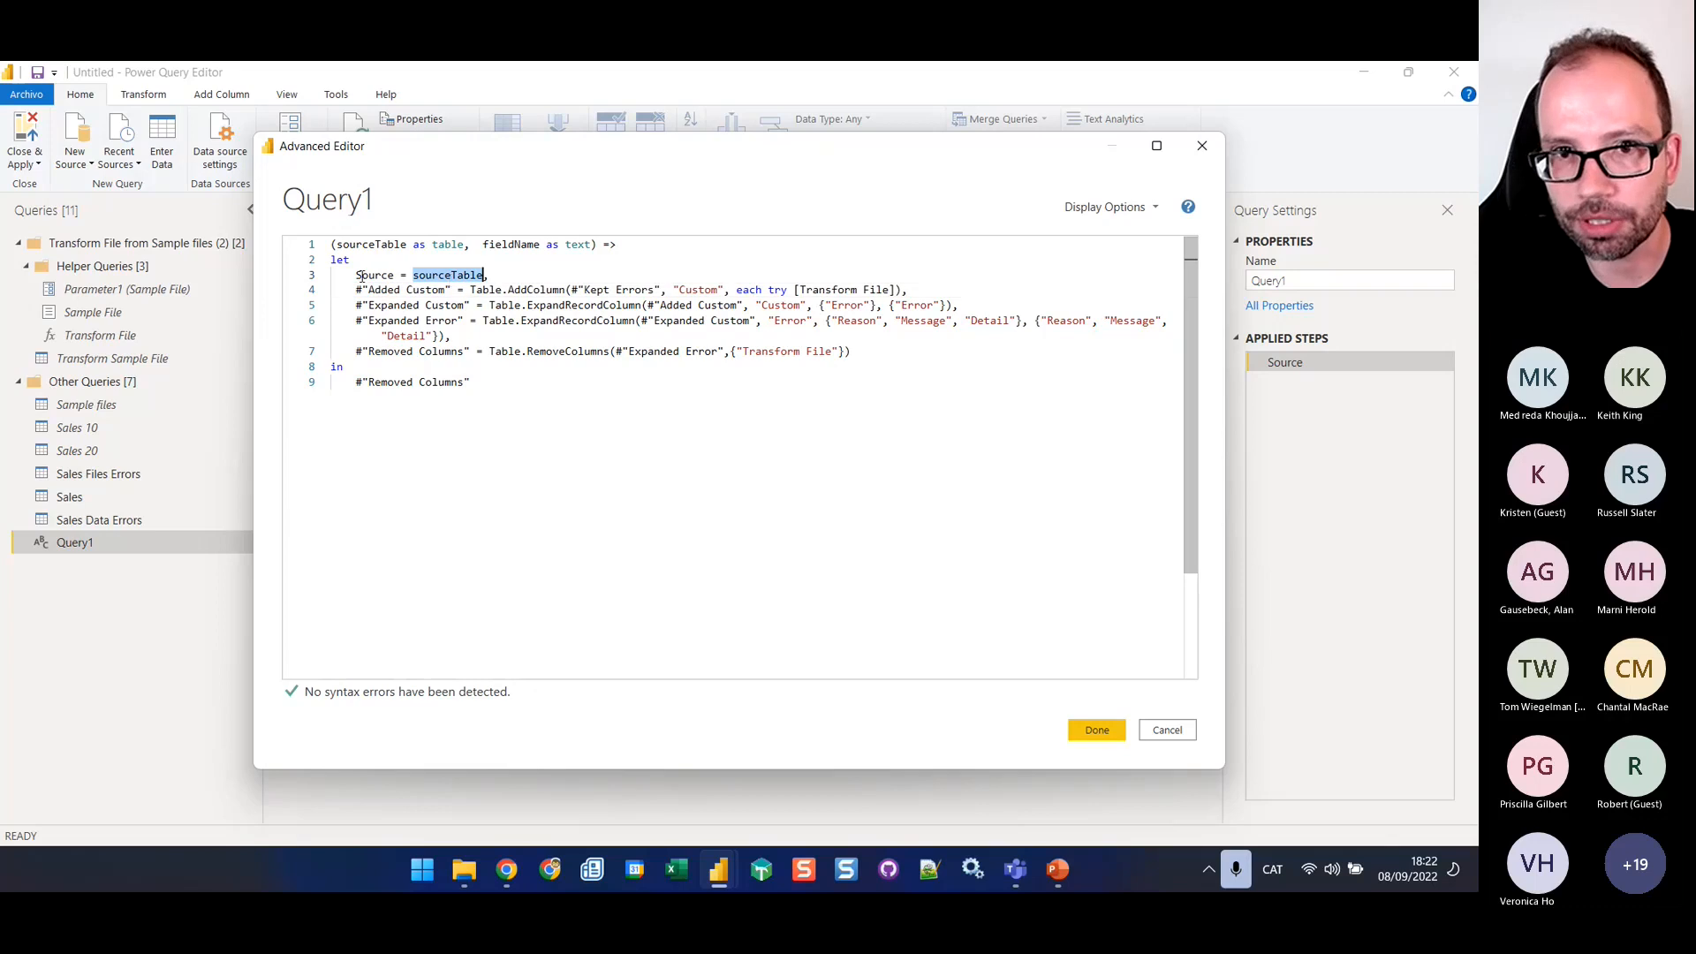
Replace the #"Kept Errors" reference in the Added Custom line's Table.AddColumn call with Source
double_click(375, 275)
key(ctrl+c)
drag(575, 289, 659, 289)
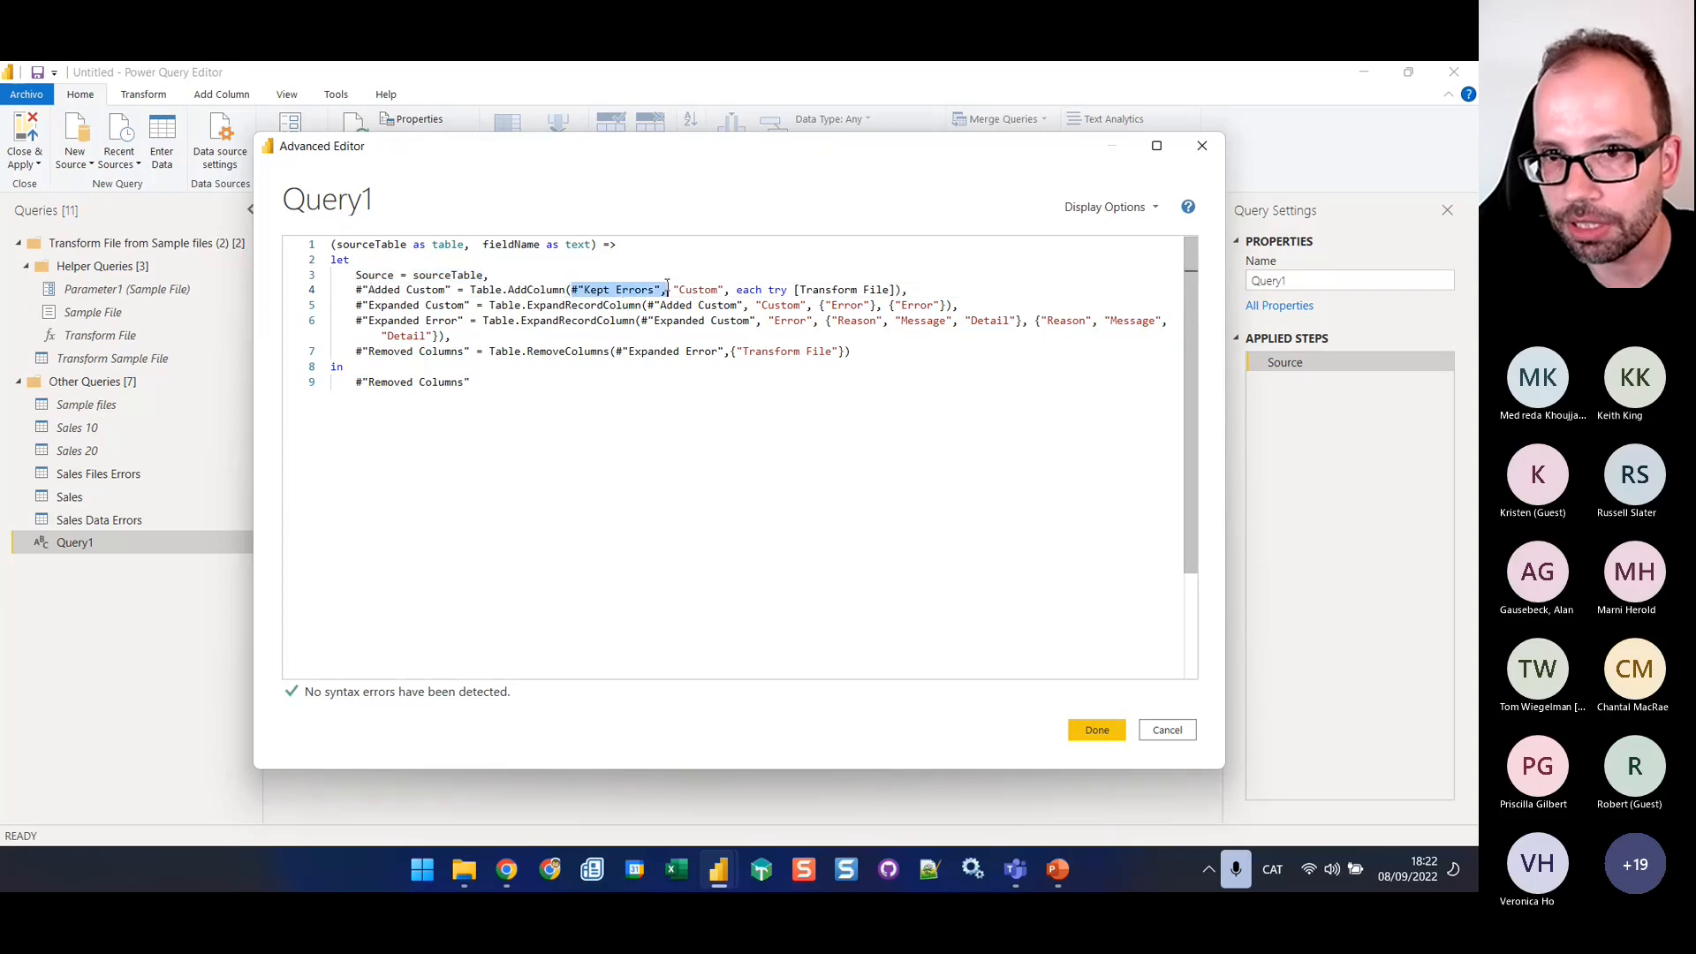
key(ctrl+v)
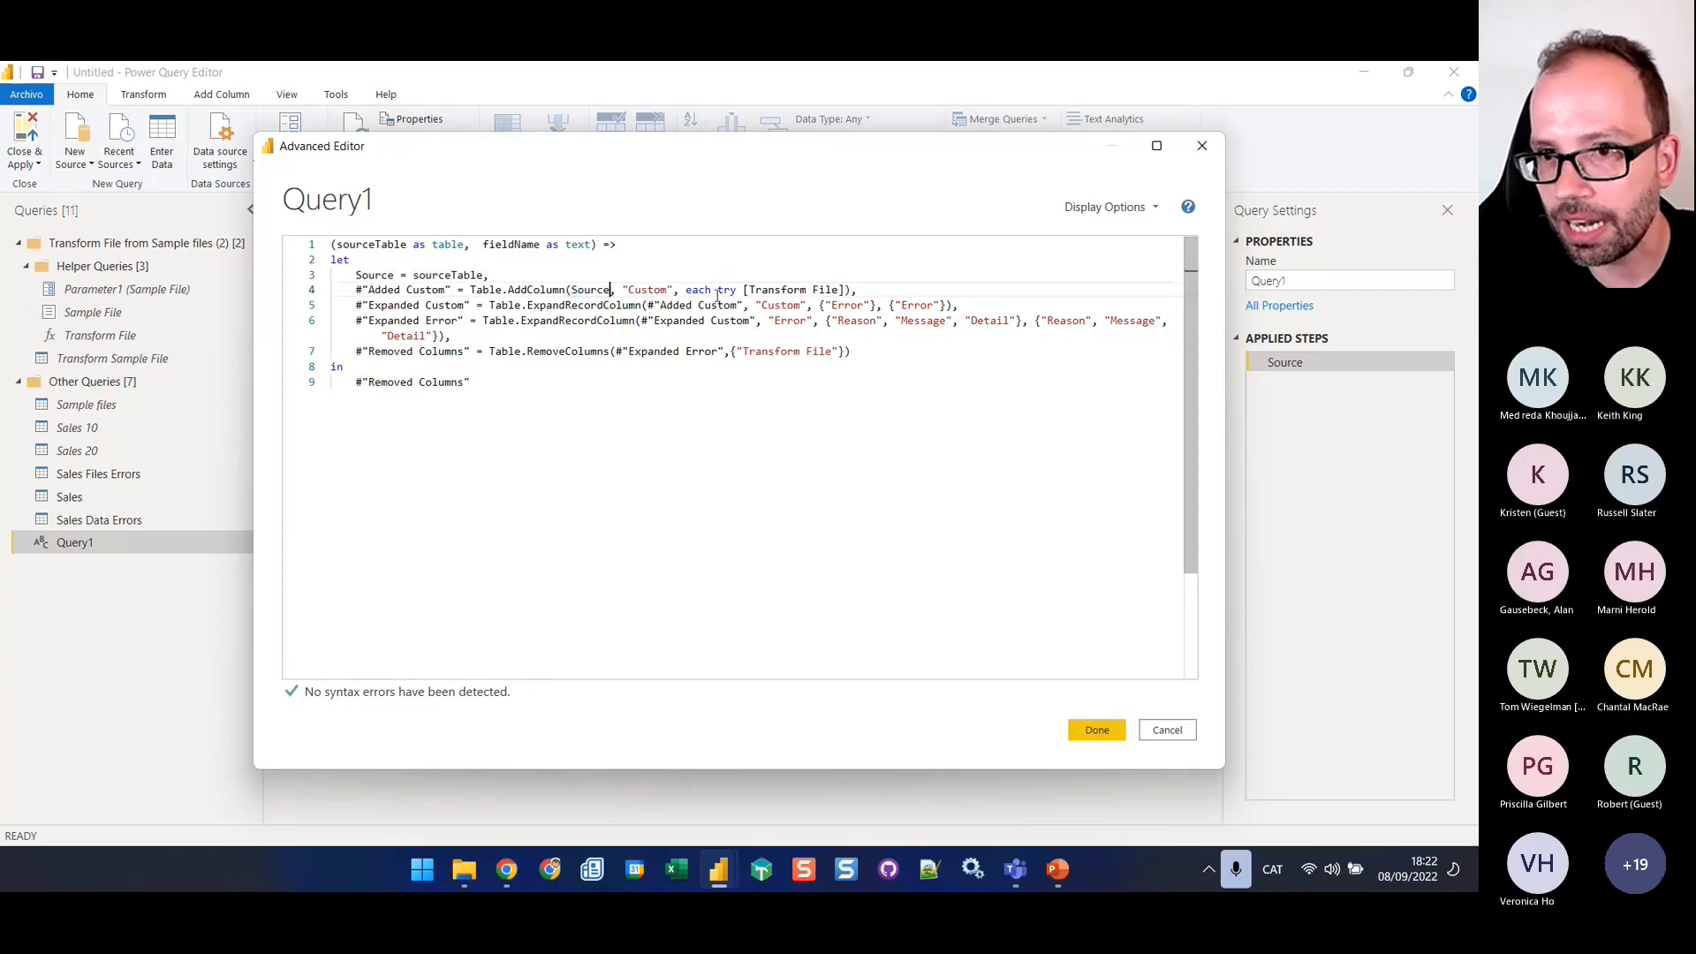
Insert Record.Field(_, before [Transform File] in the try expression of the Added Custom line
drag(719, 290, 846, 290)
click(743, 290)
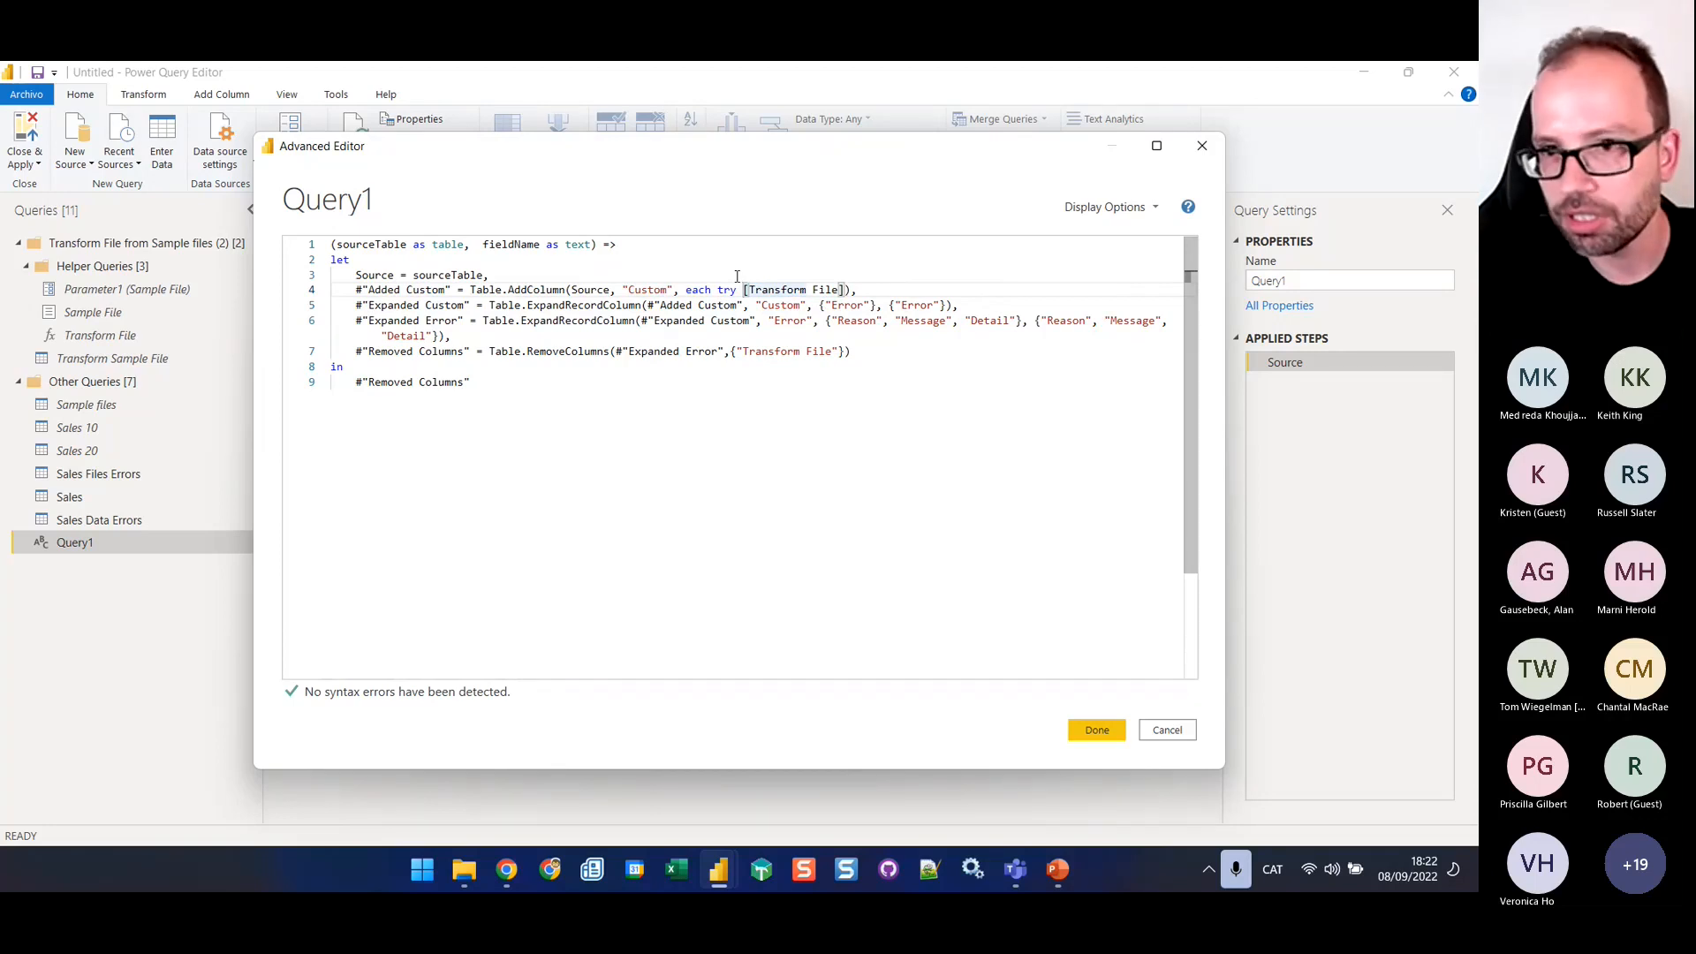
text(Record.Fie)
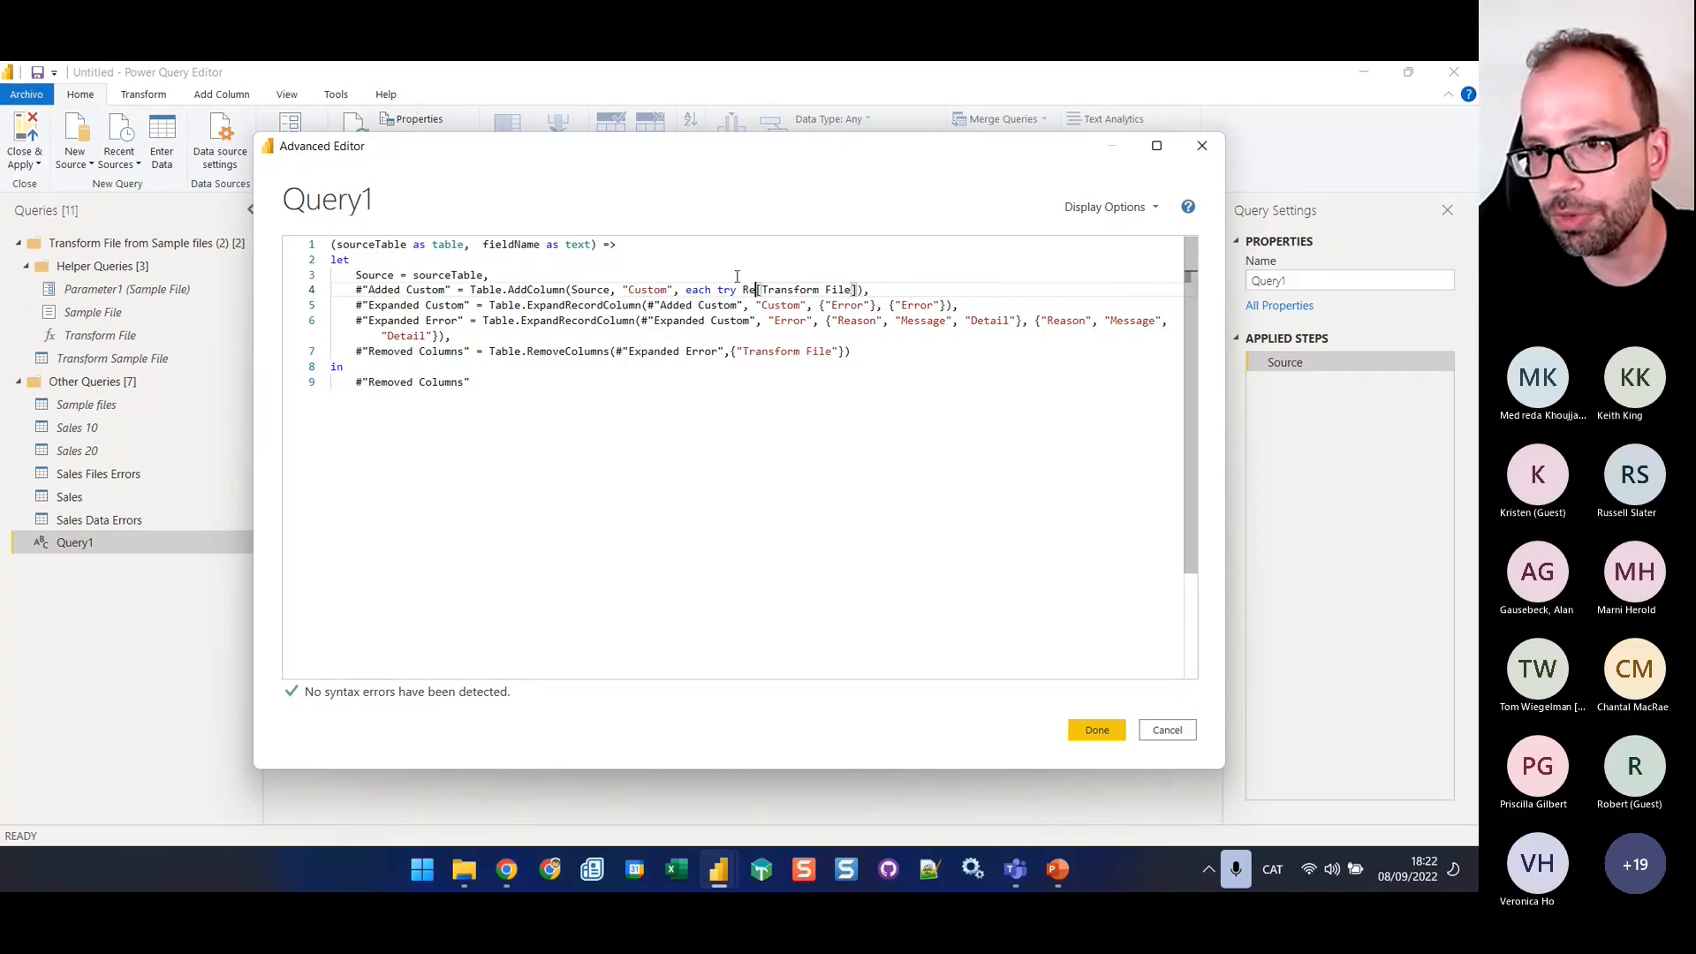
text(ld()
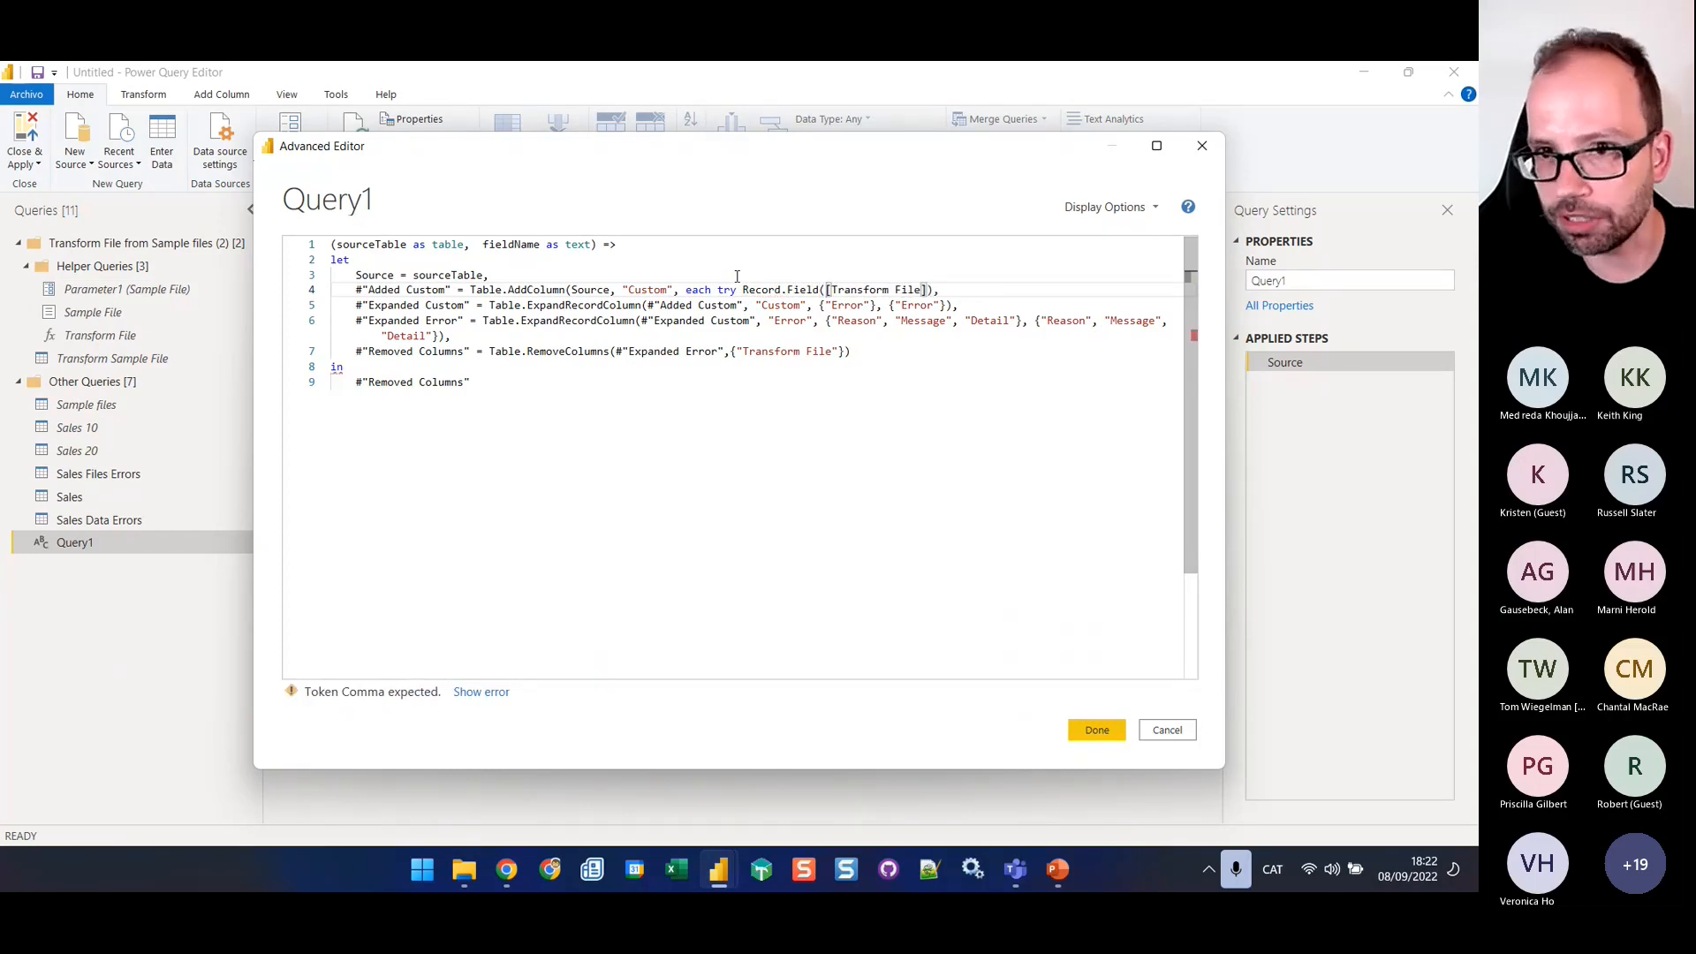
text(_)
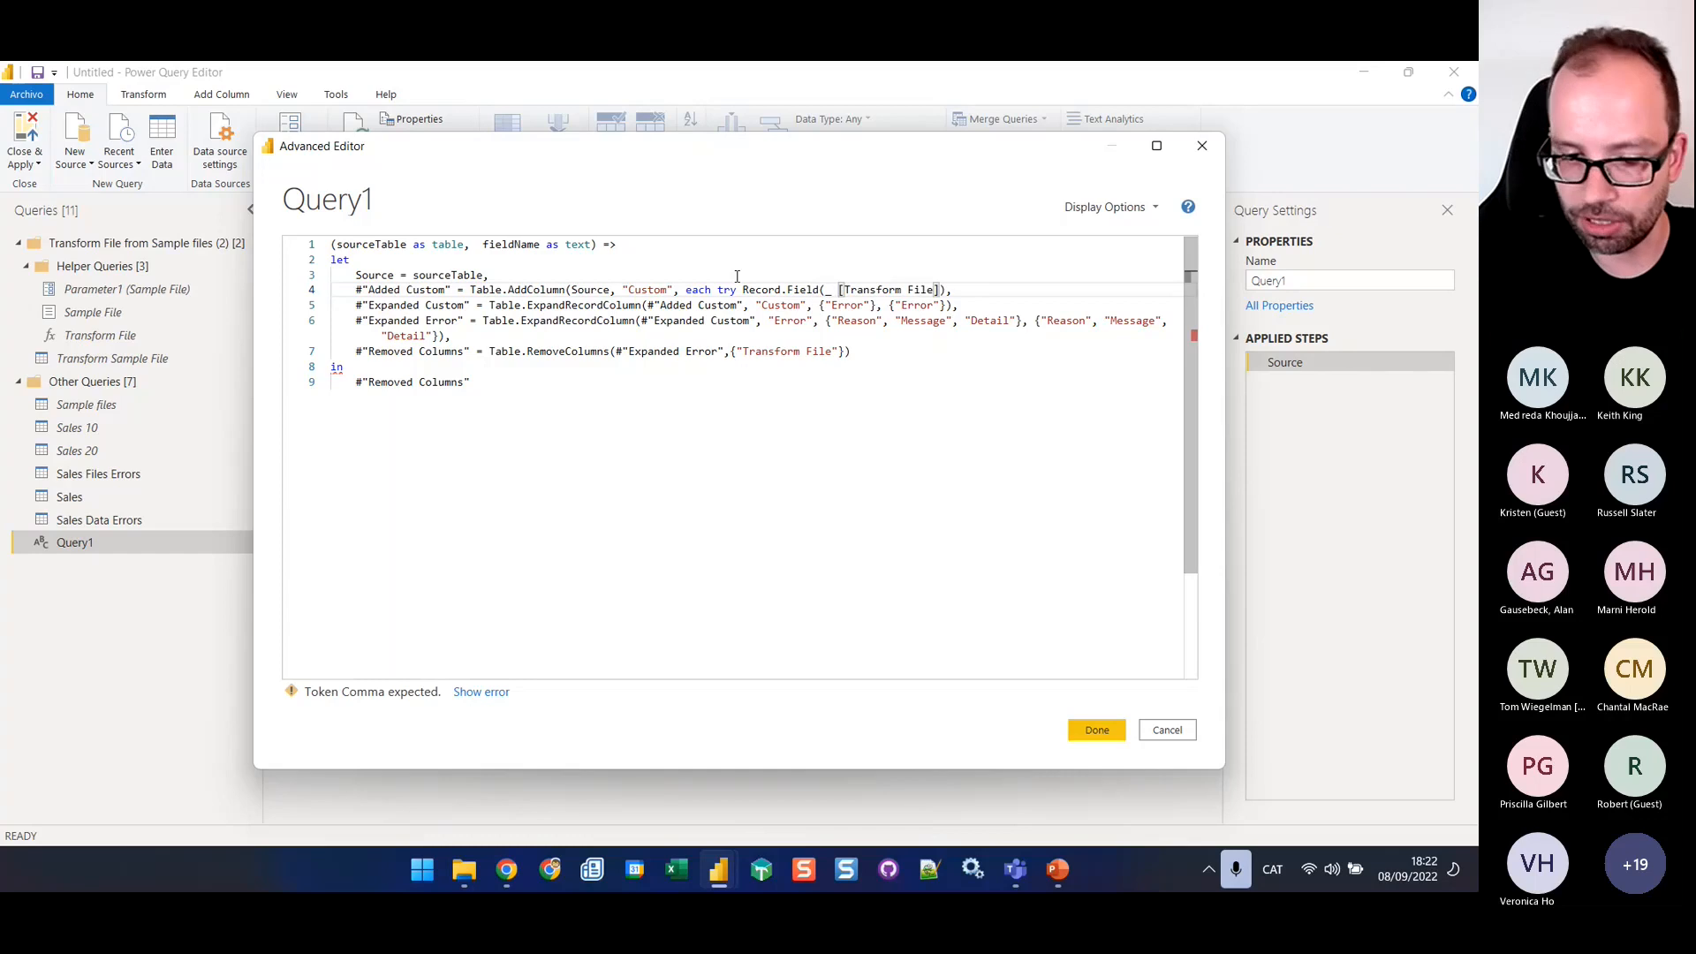
key(BackSpace)
text(,)
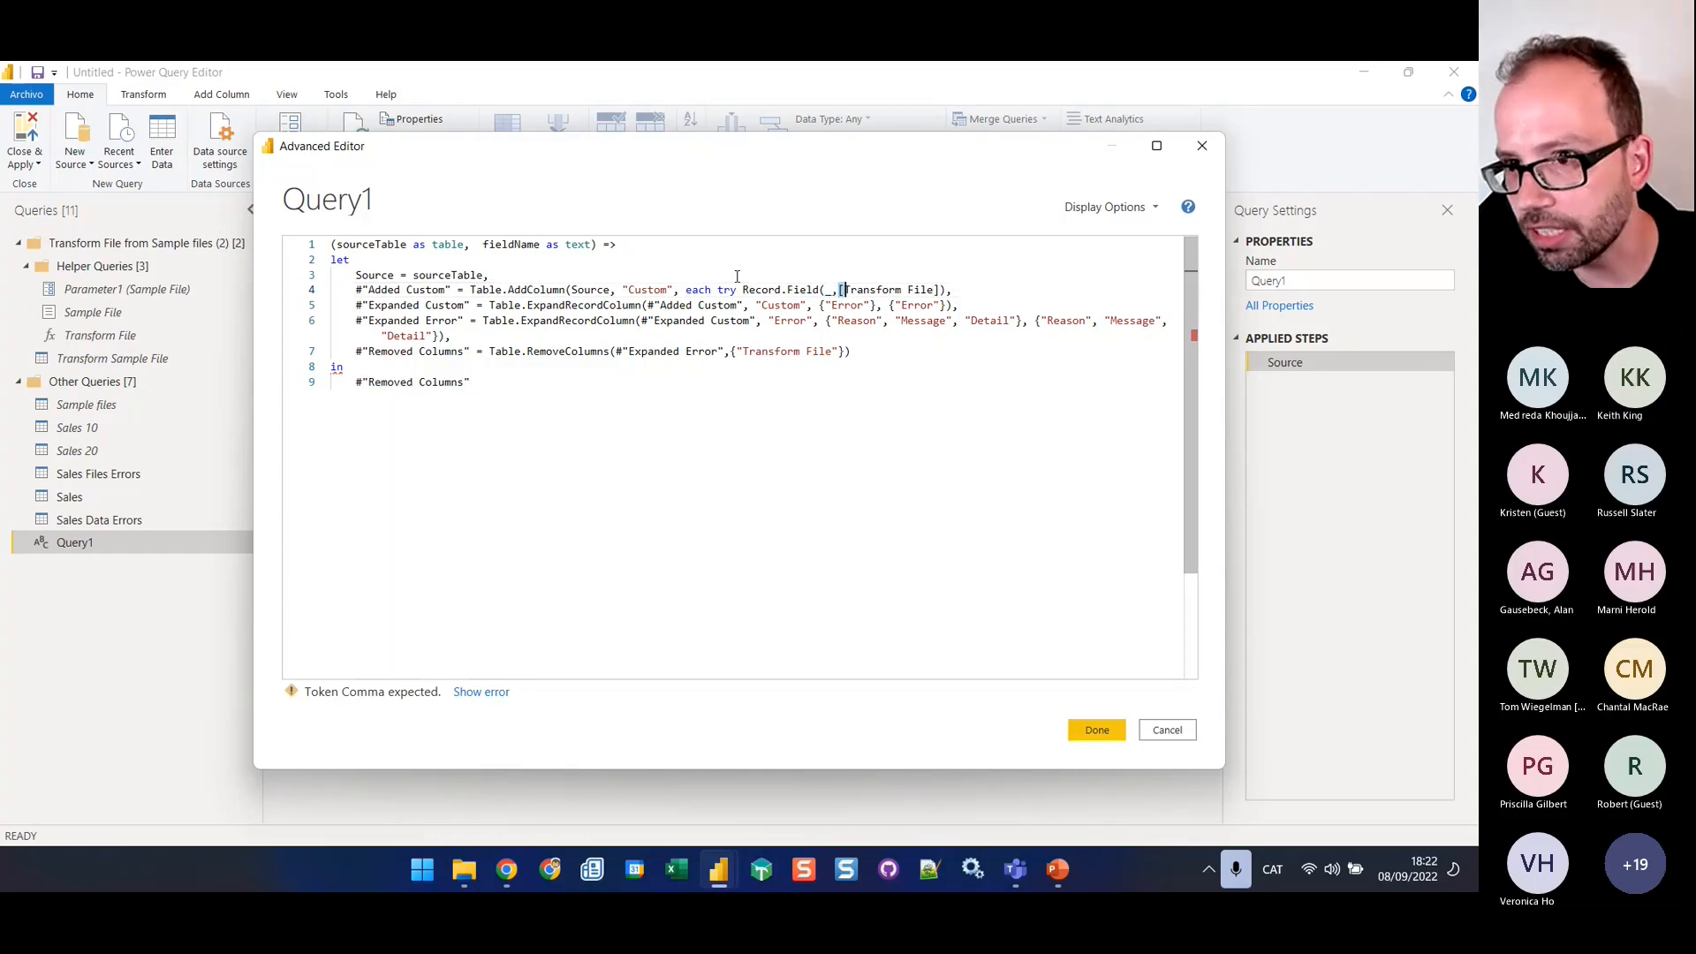
Replace [Transform File] in the Record.Field call with the fieldName parameter, matching its capitalisation
key(shift+Right)
key(shift+Right)
key(shift+Right)
key(shift+Right)
key(shift+Right)
key(shift+Right)
key(shift+Right)
key(shift+Right)
key(shift+Right)
key(shift+Right)
key(shift+Right)
key(shift+Right)
key(shift+Right)
key(shift+Right)
key(shift+Right)
key(shift+Right)
key(BackSpace)
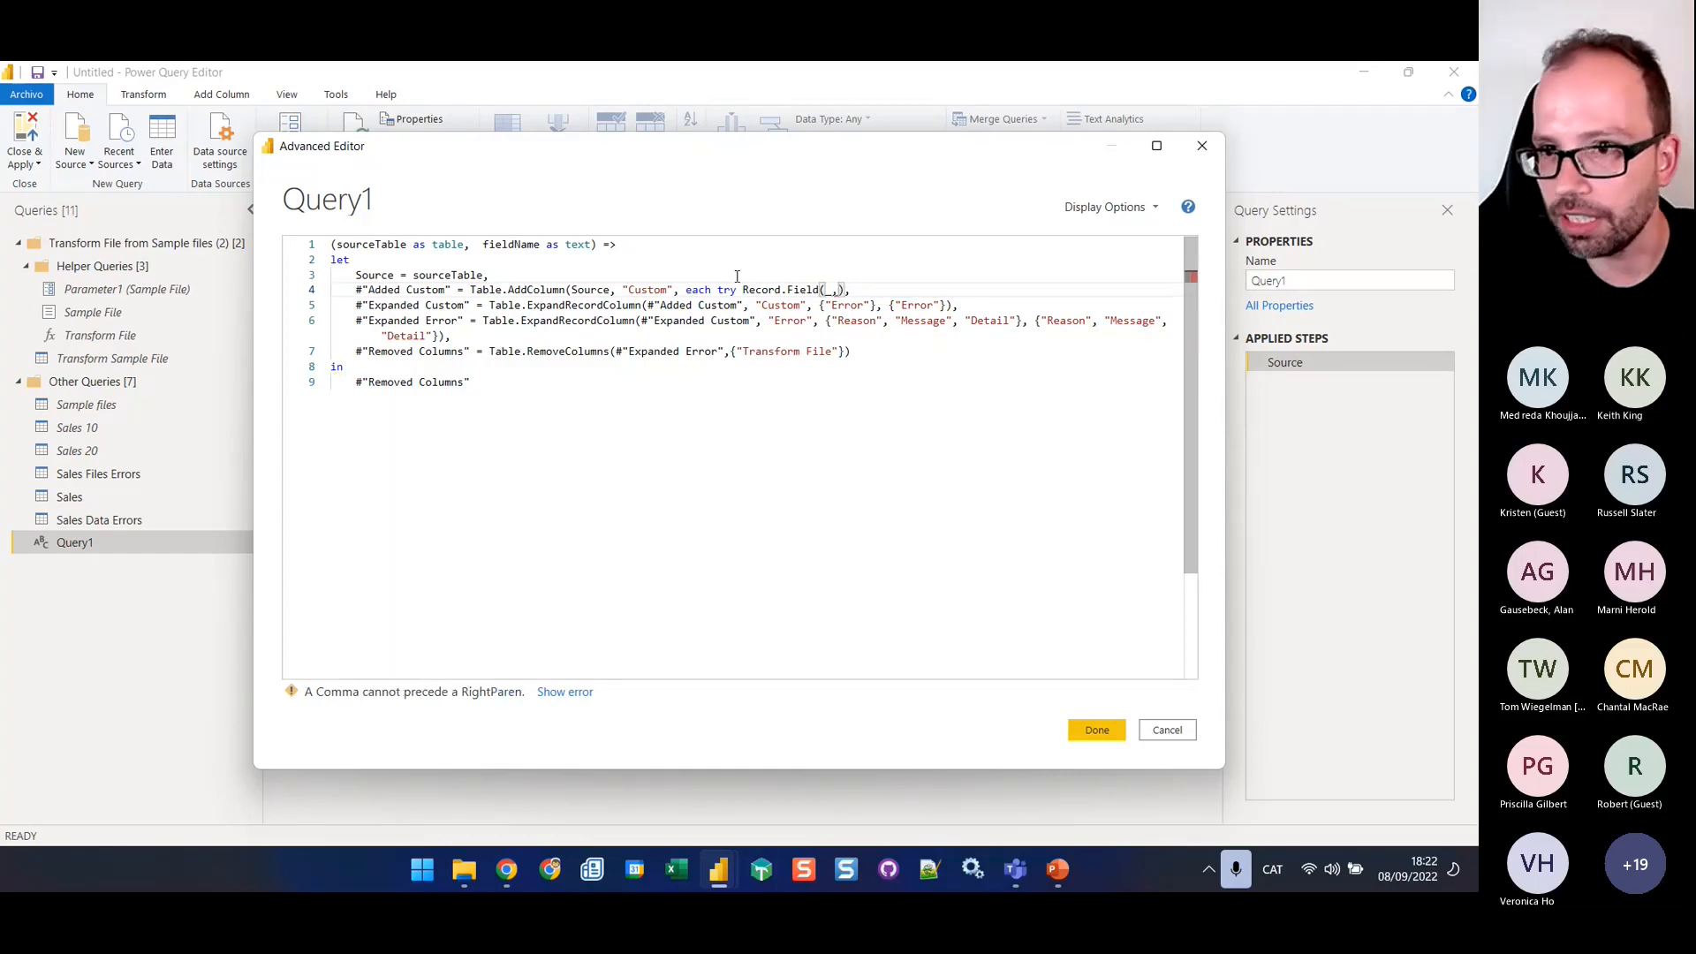
text(field)
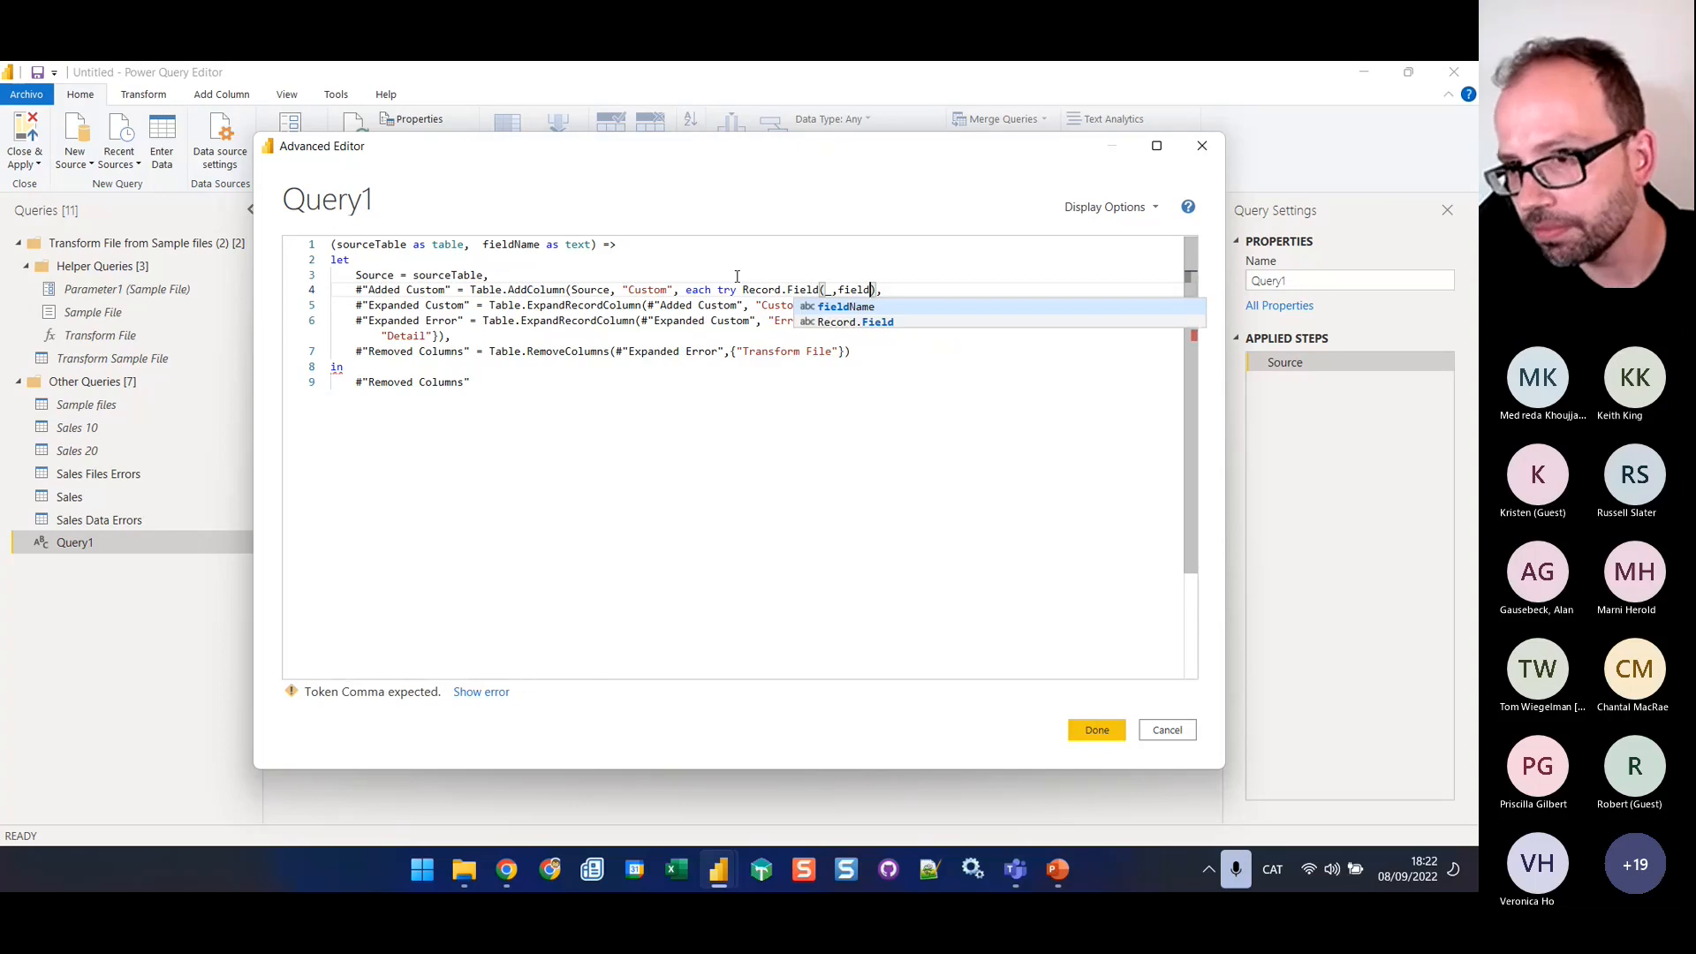
text(name)
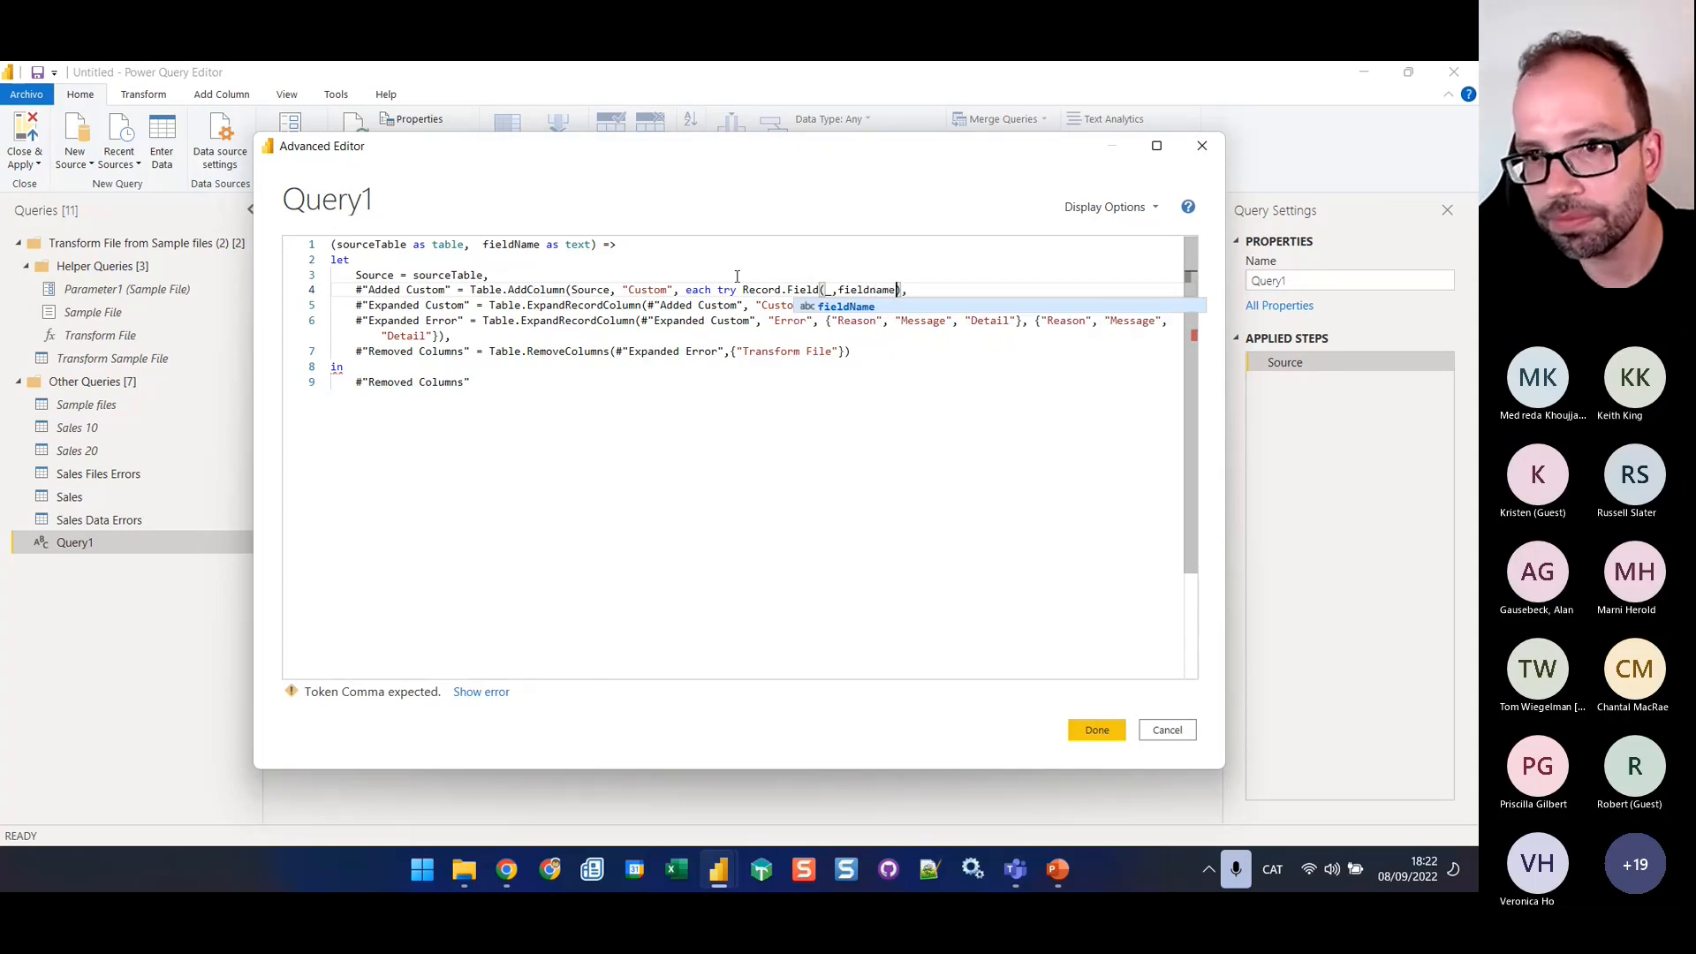
key(Left)
key(Left)
key(Left)
key(shift+Left)
text(N)
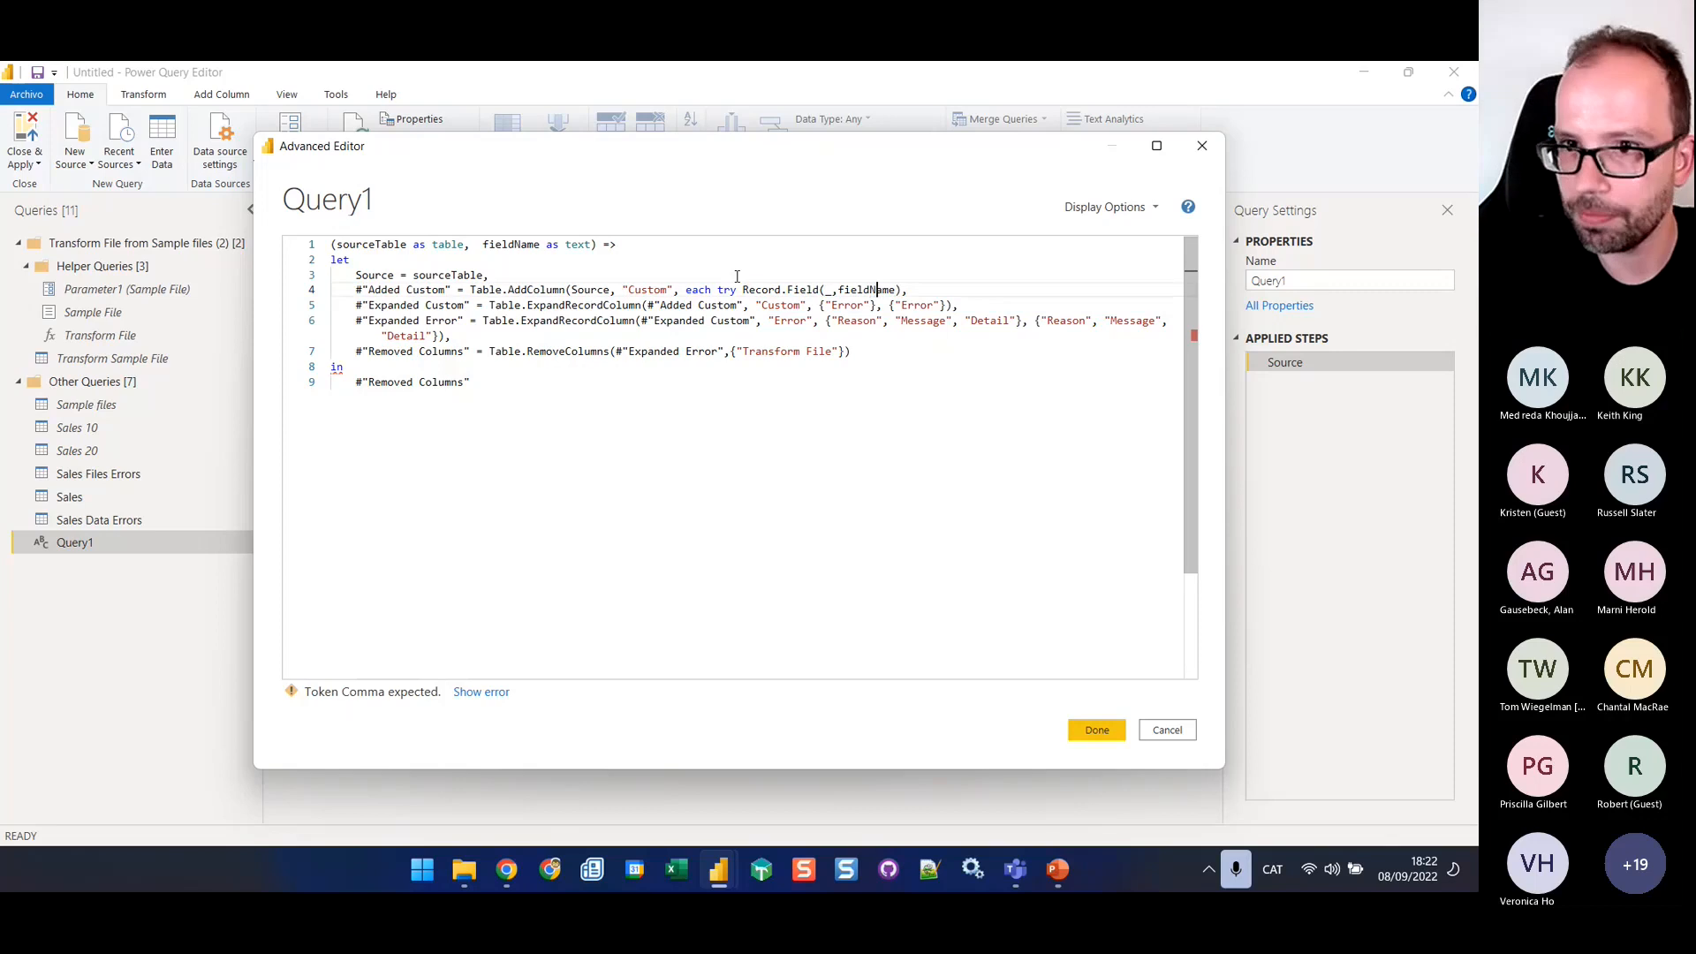
Add the missing closing parenthesis at the end of the Added Custom line and save the function code
key(Down)
key(Down)
key(Down)
key(Down)
key(Down)
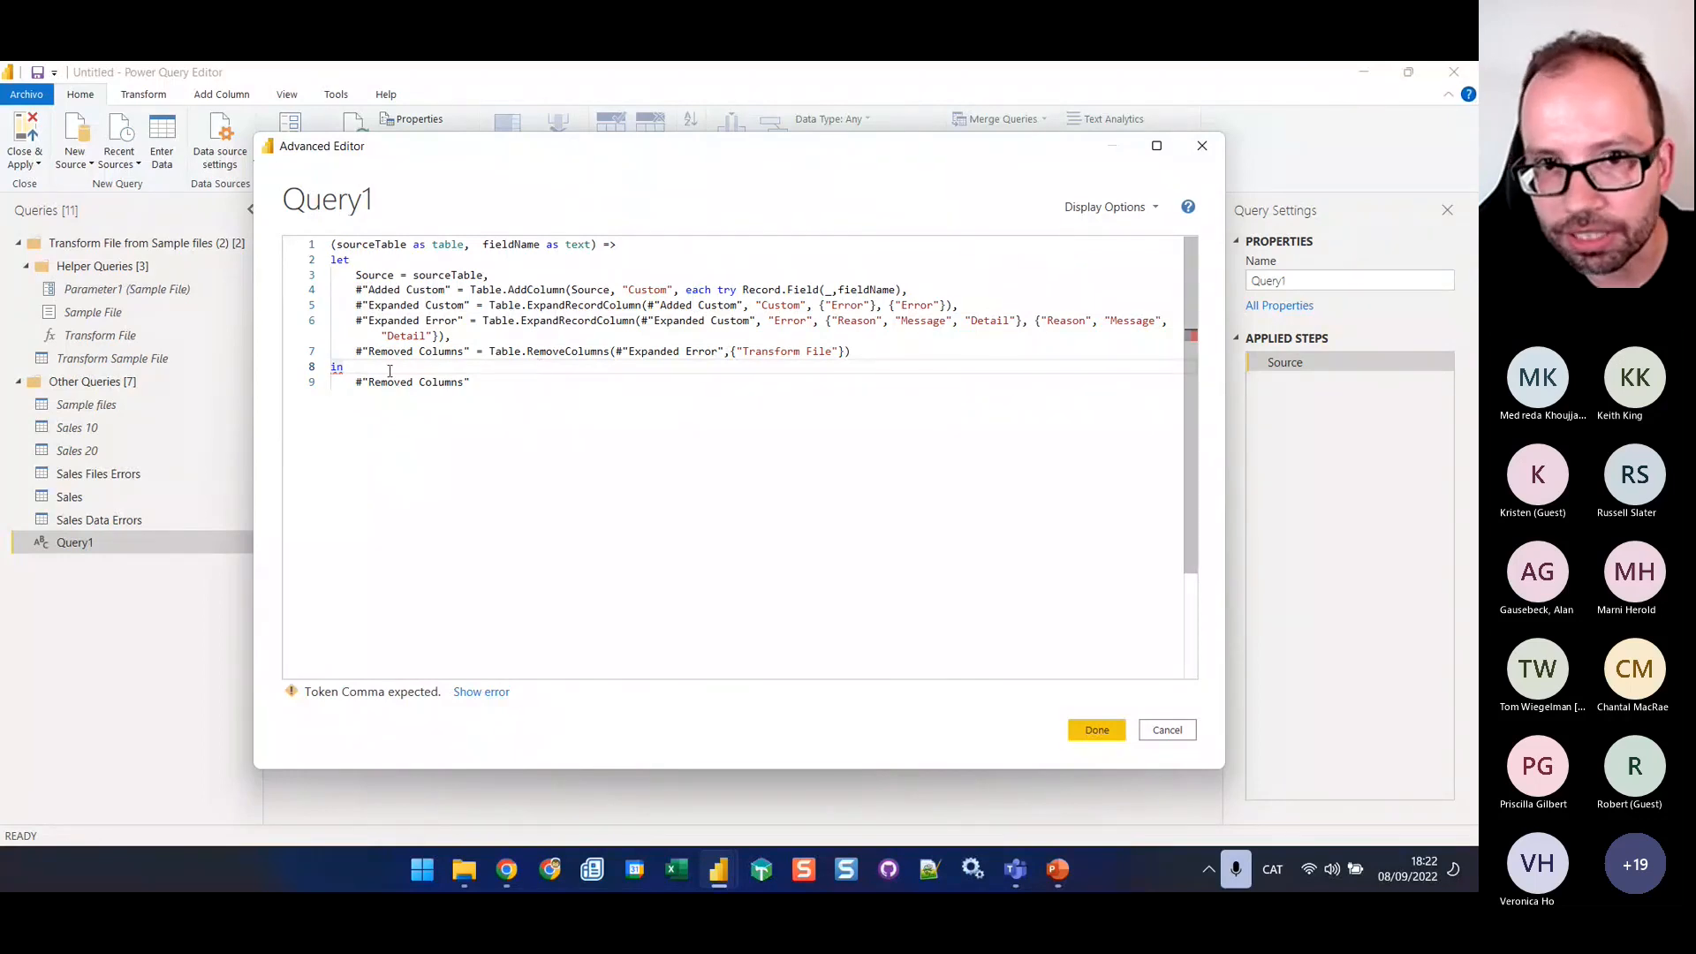
click(926, 277)
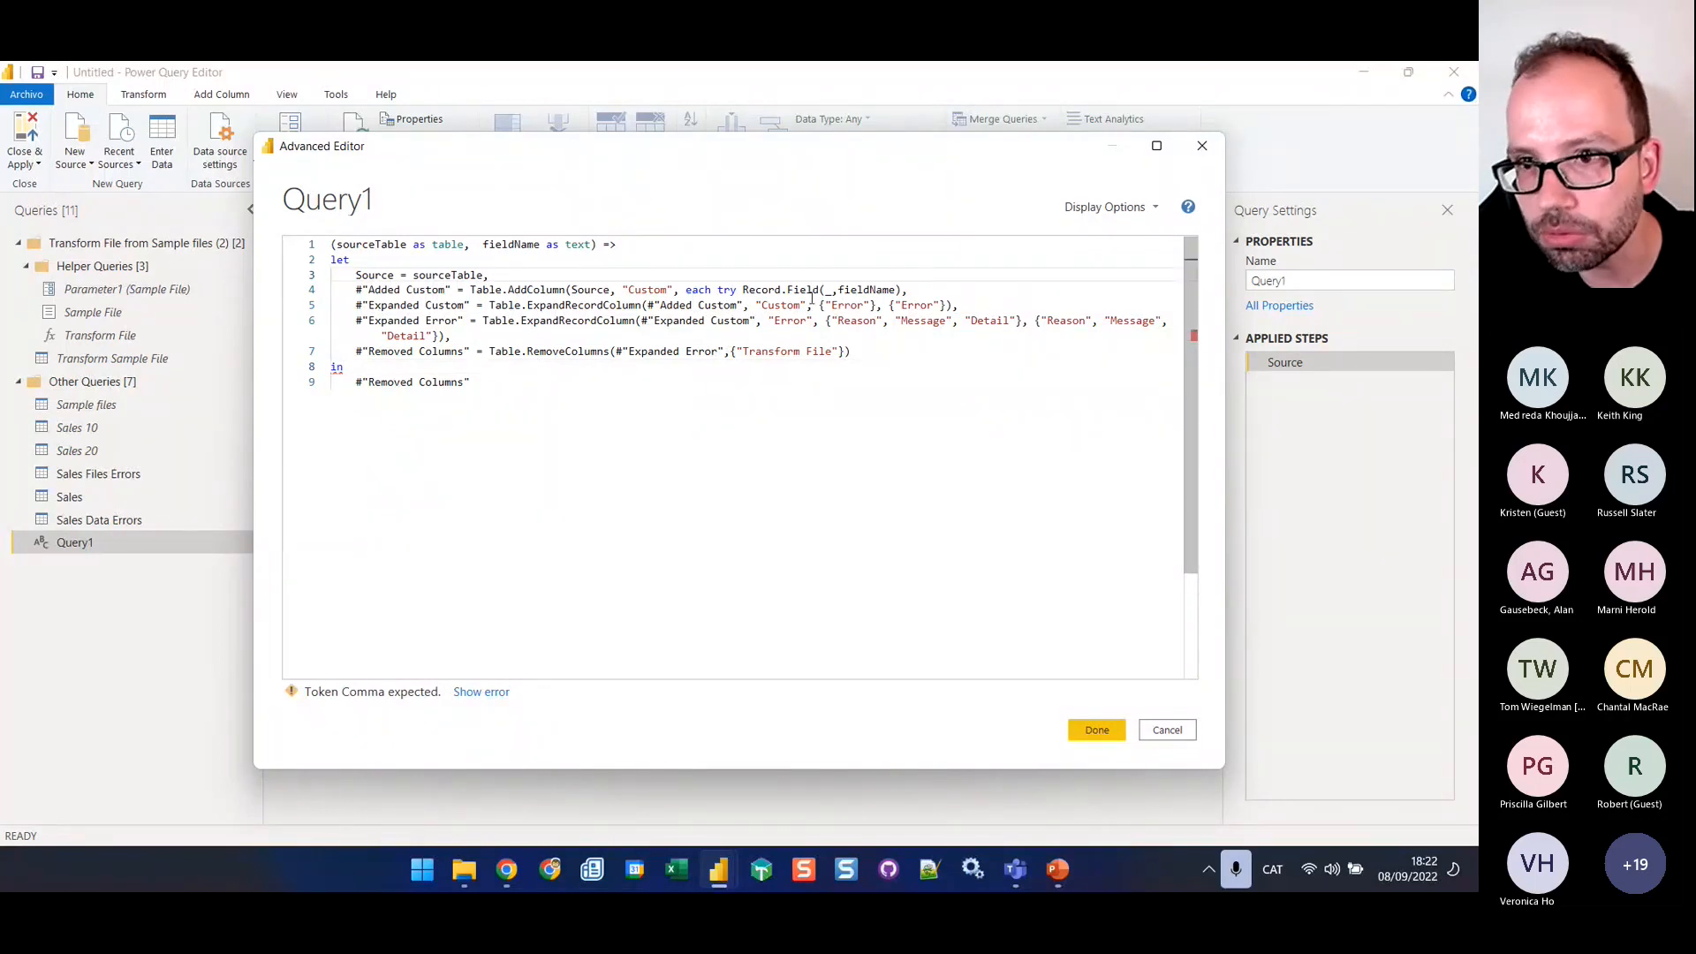
text(,)
key(Left)
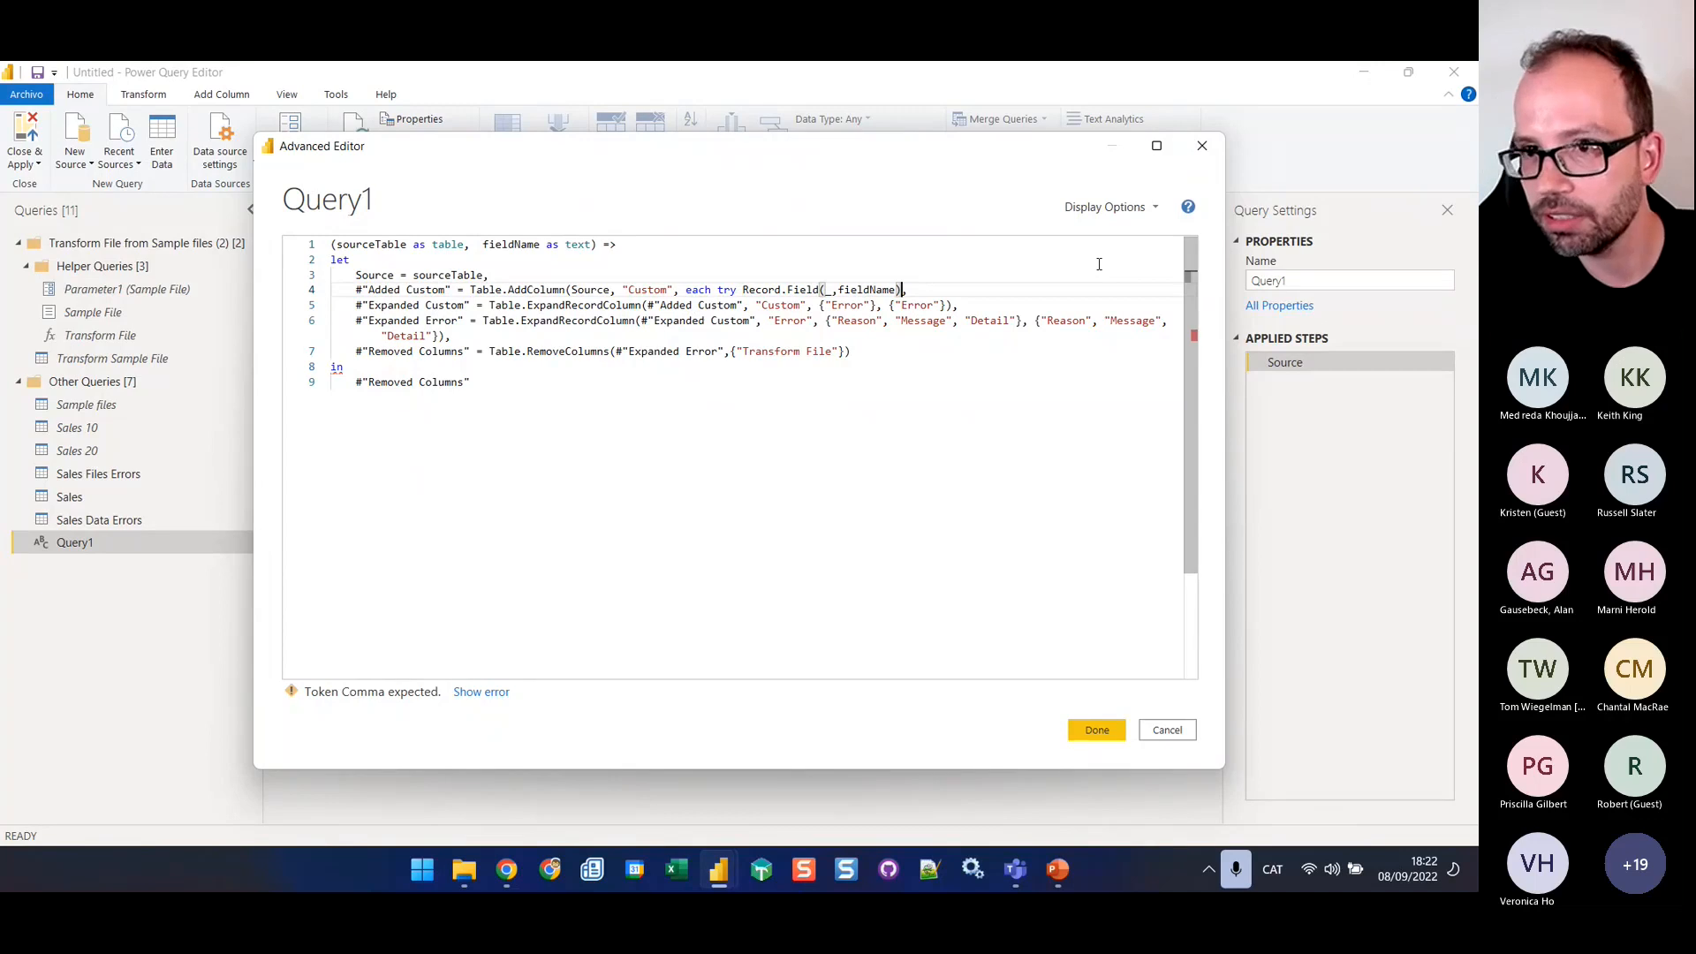
text())
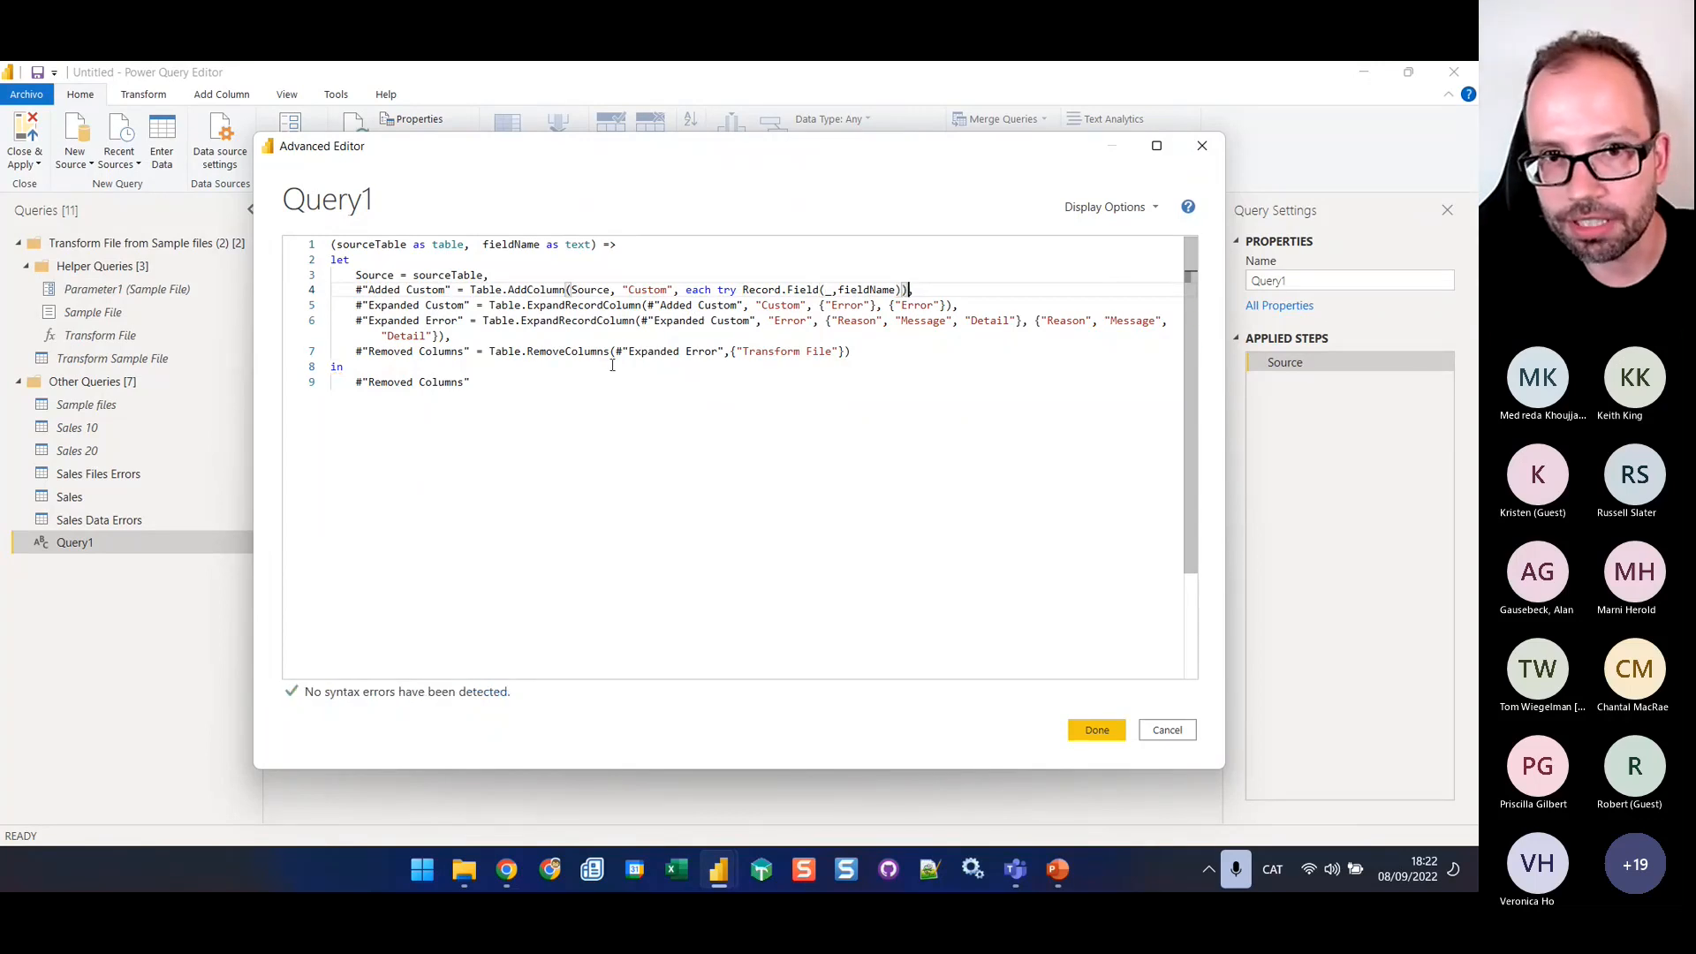
click(613, 365)
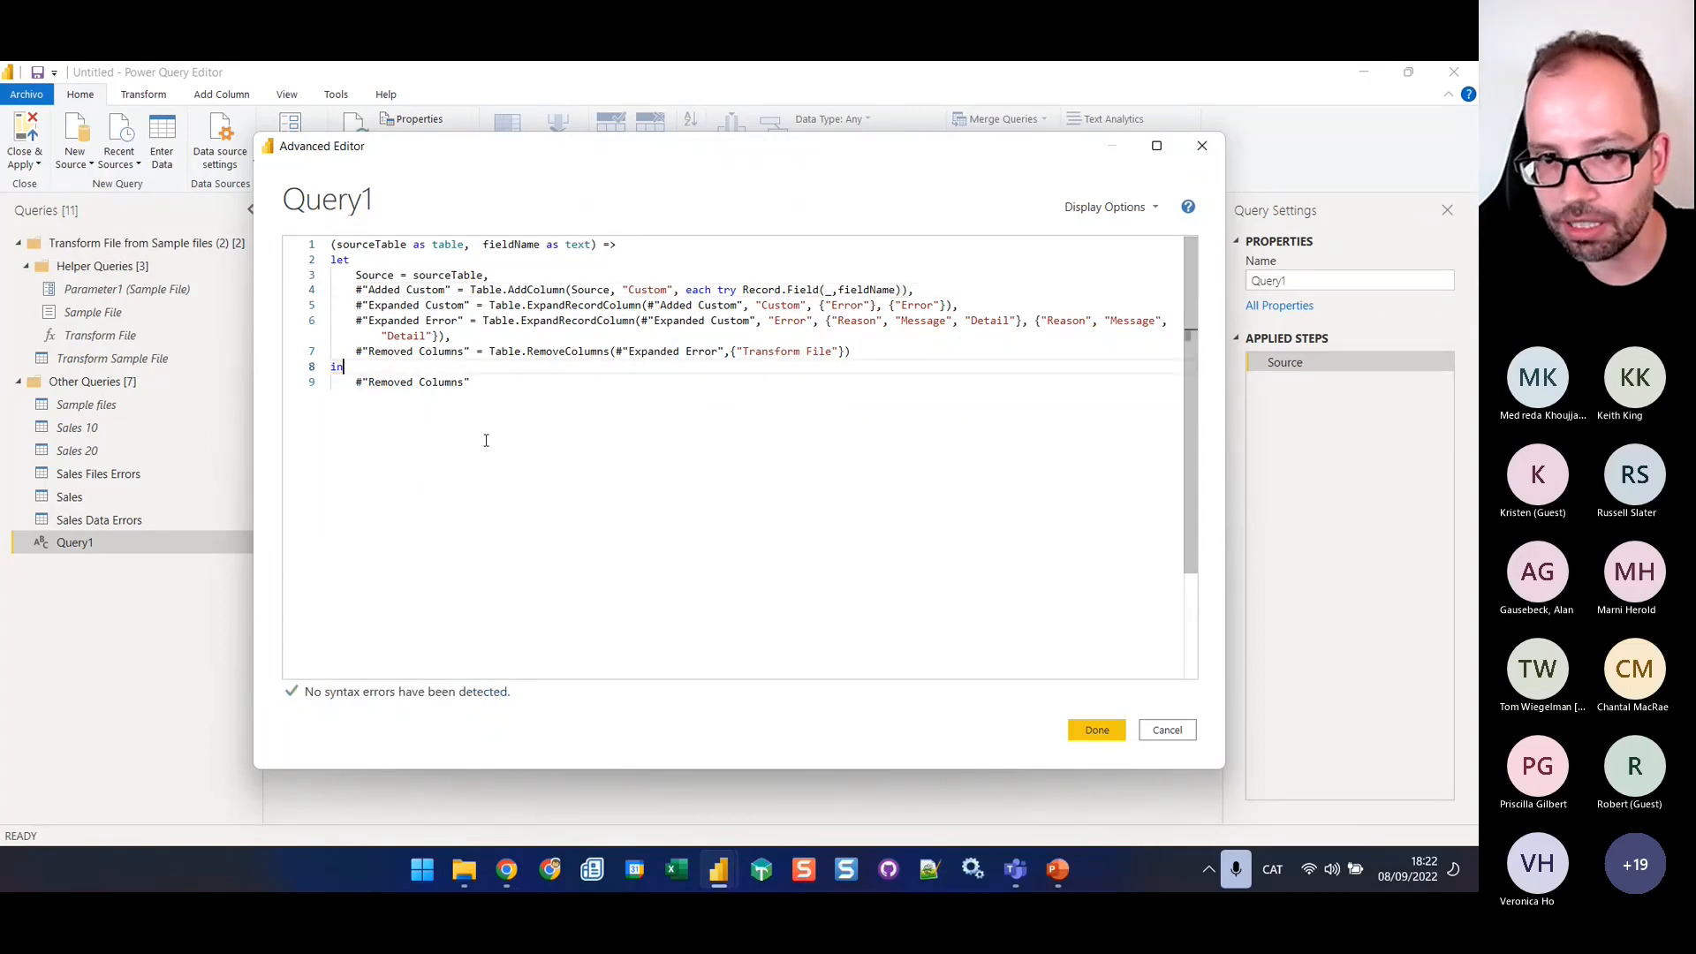
click(1099, 732)
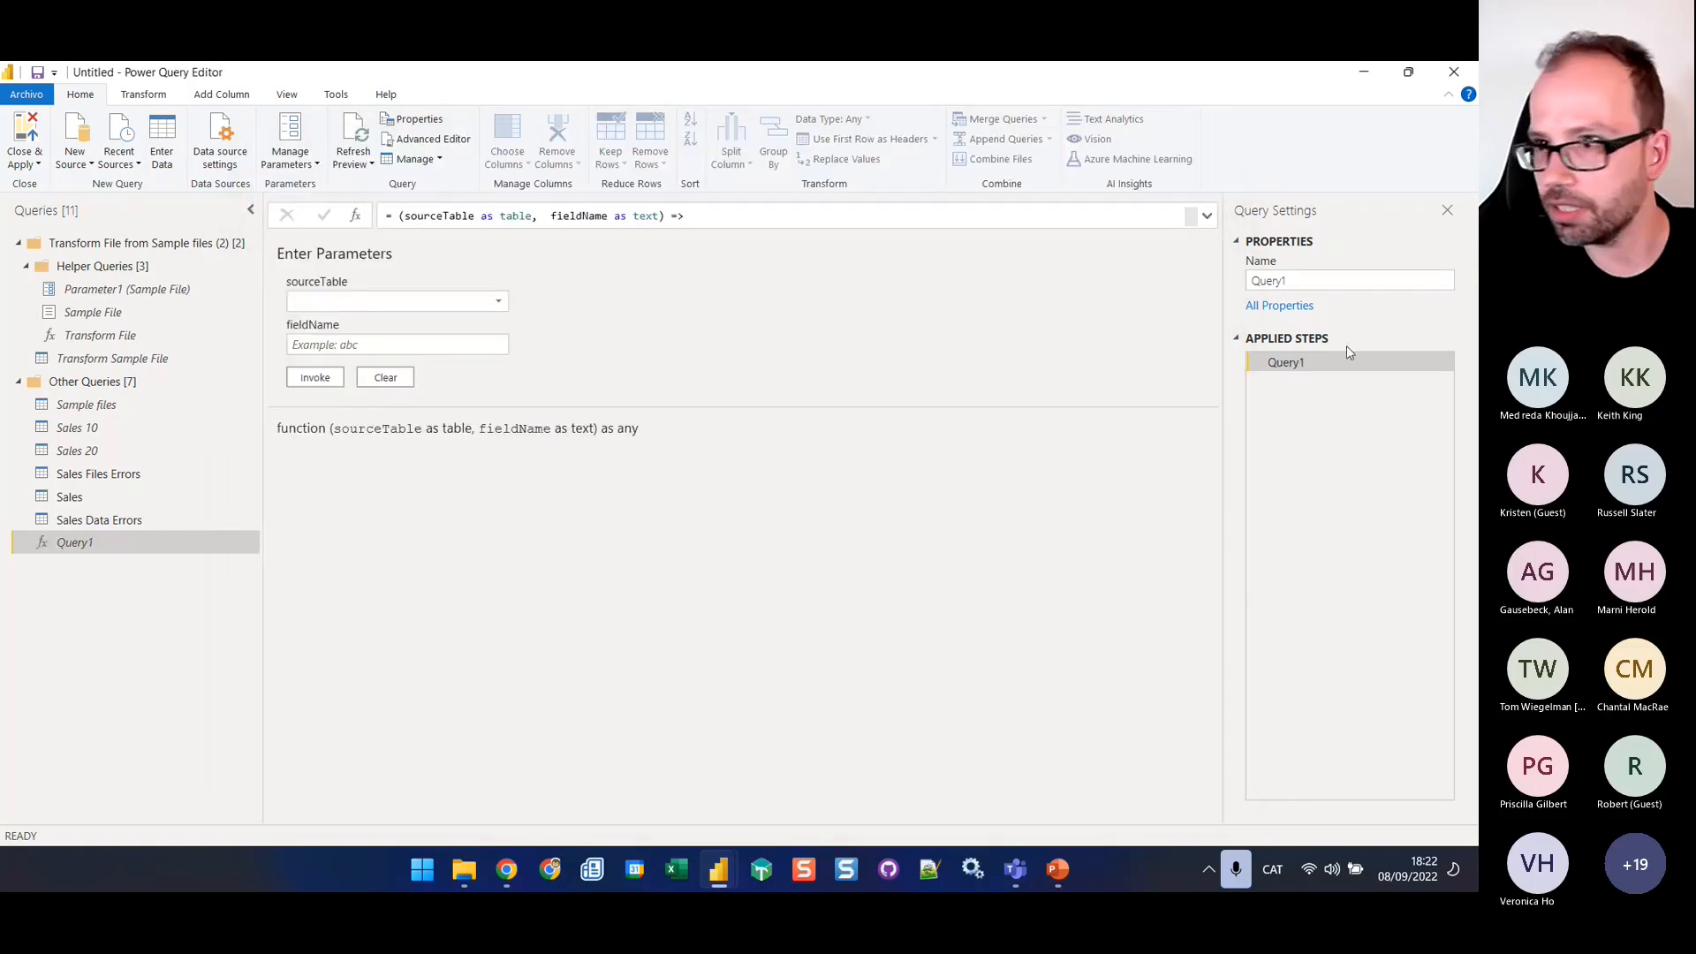
Rename the Query1 function as errorToMessage
click(1340, 290)
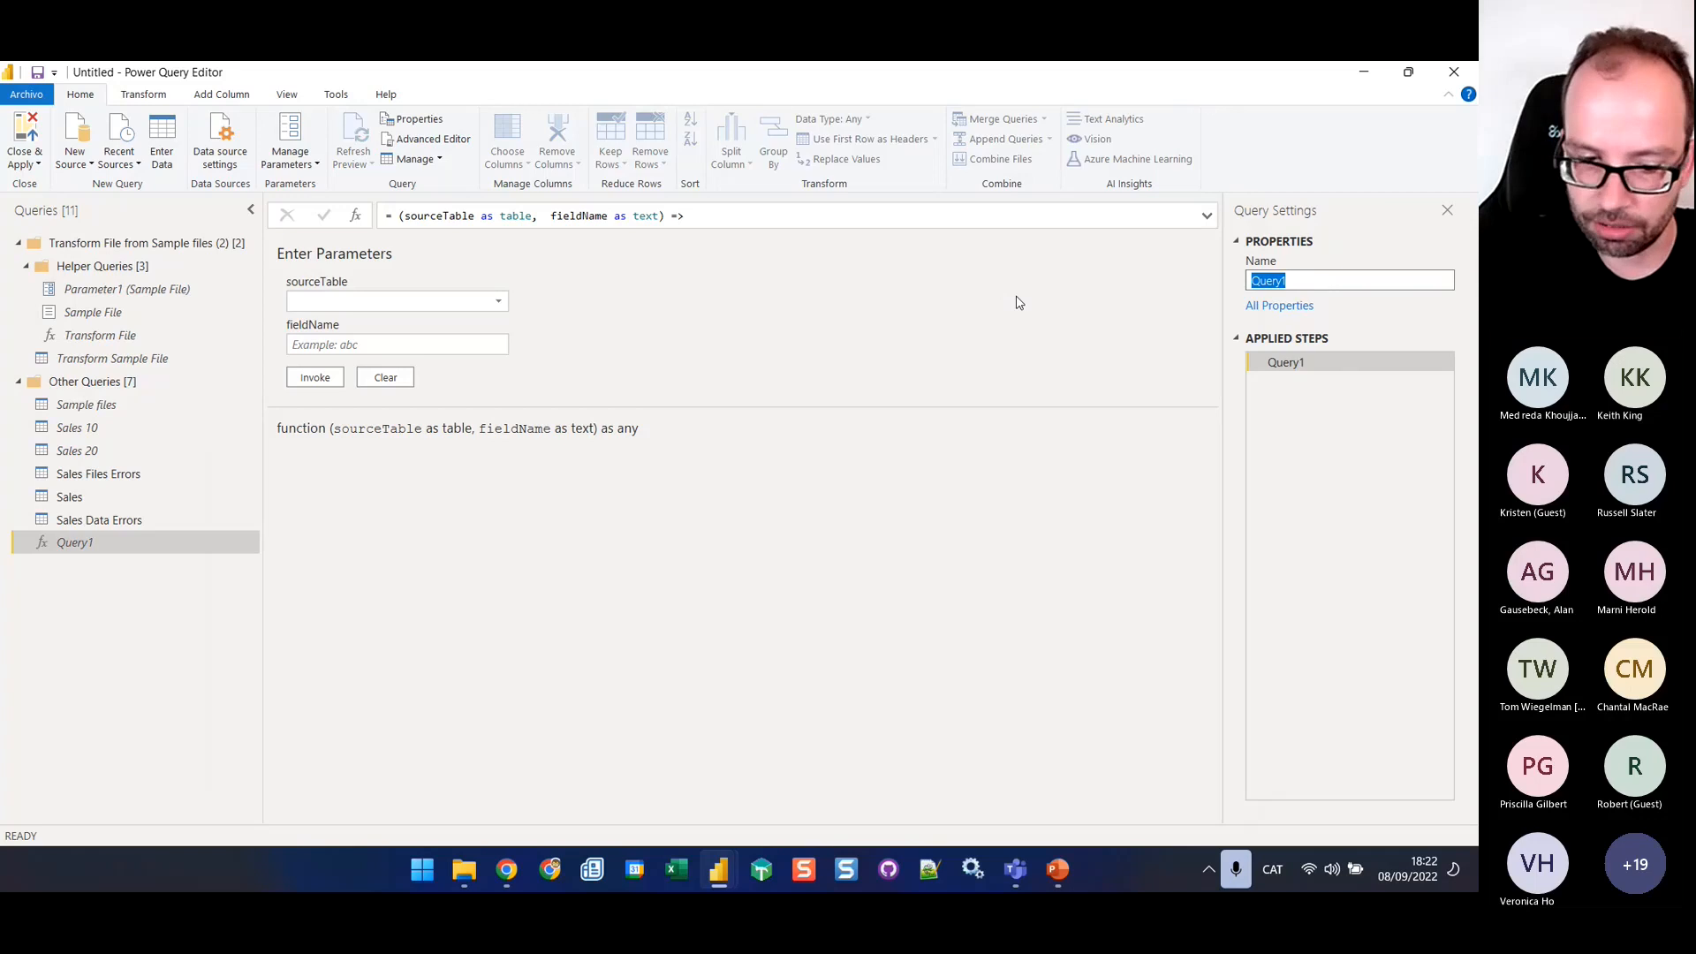
text(errorToMessage)
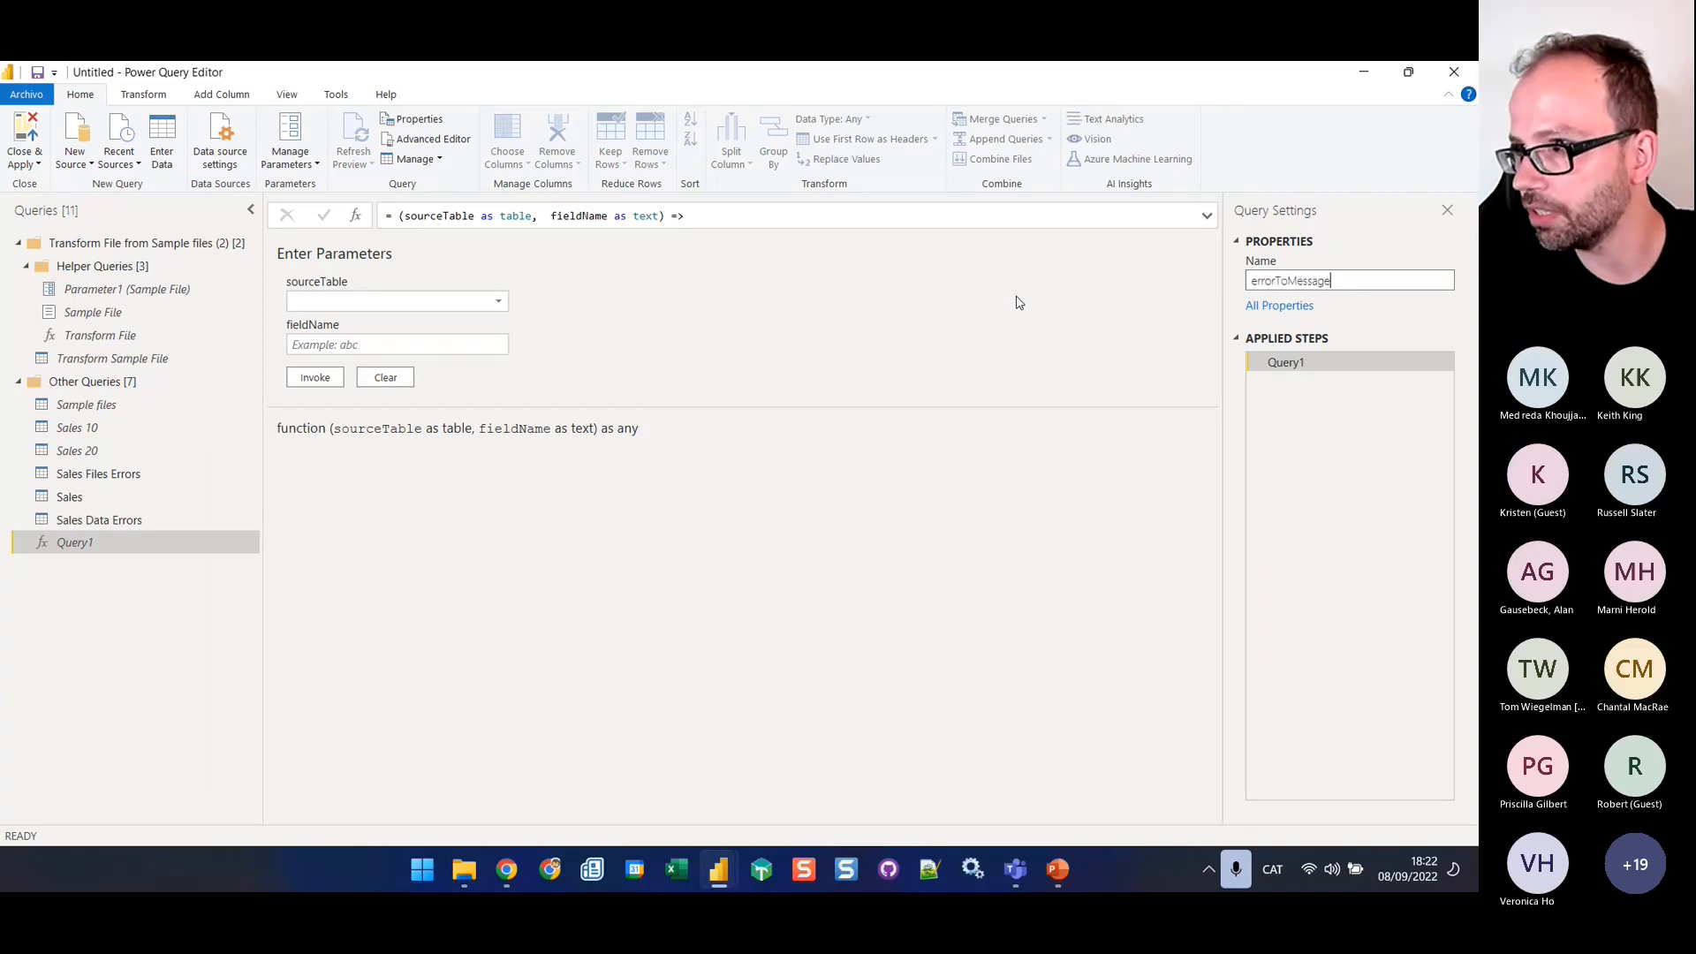
key(Return)
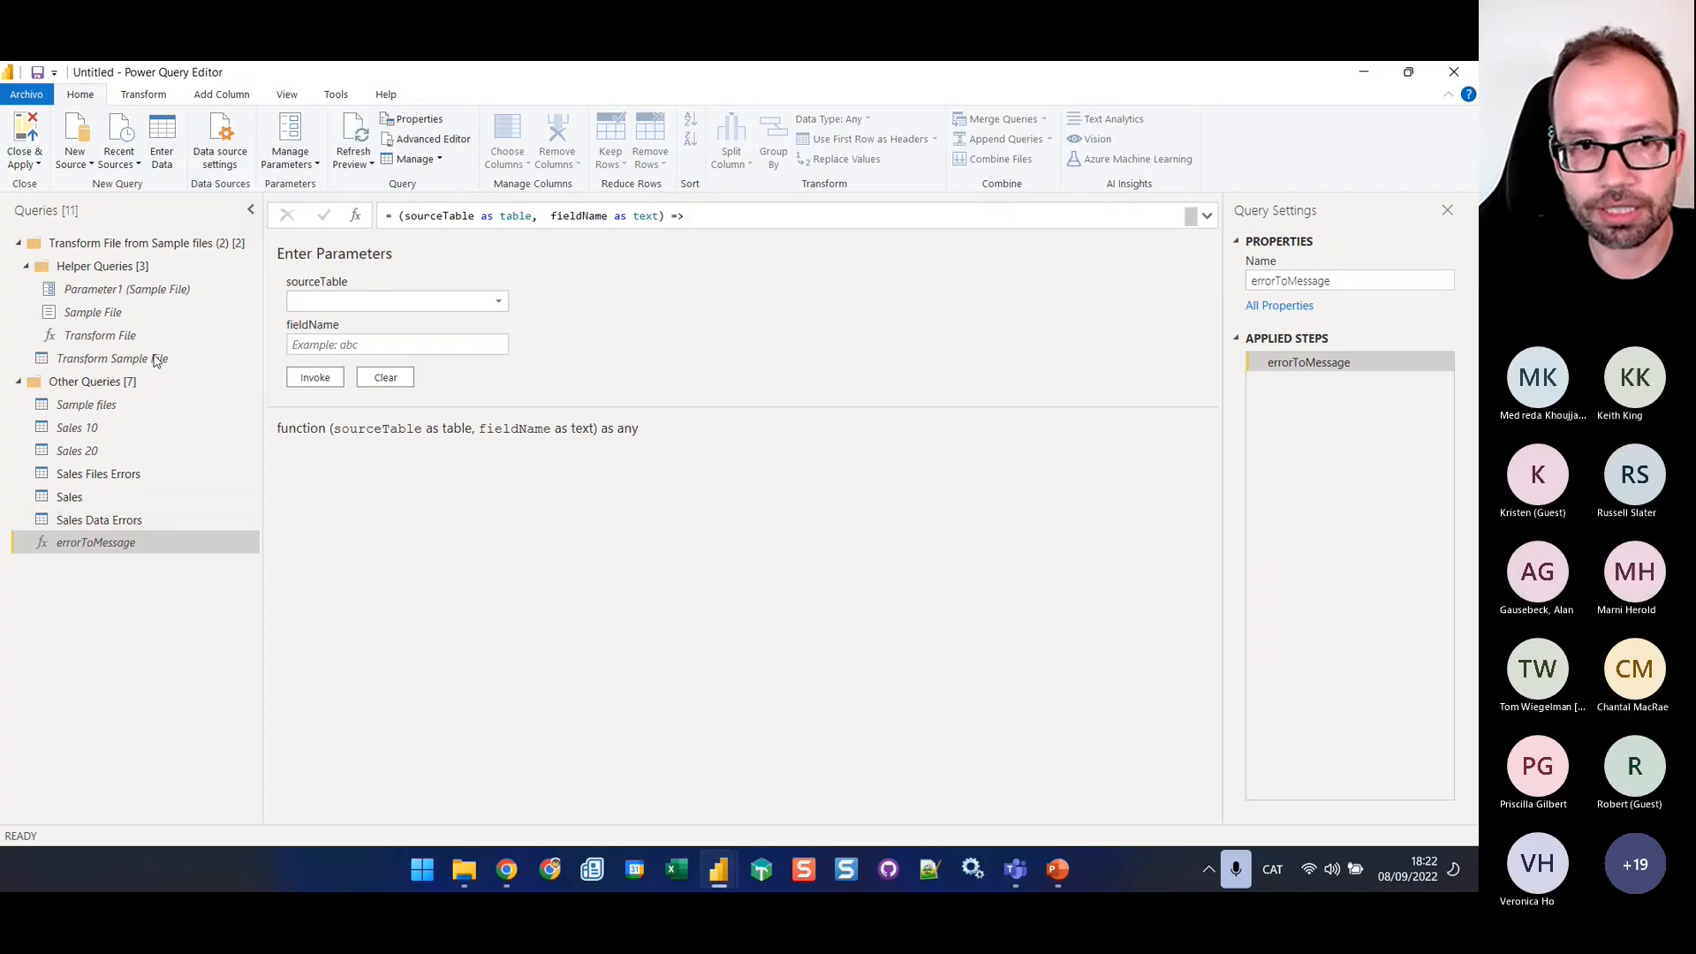
Add a custom step after Kept Errors in the Sales Data Errors query with the formula errorToMessage(#"Kept Errors","Value")
click(142, 518)
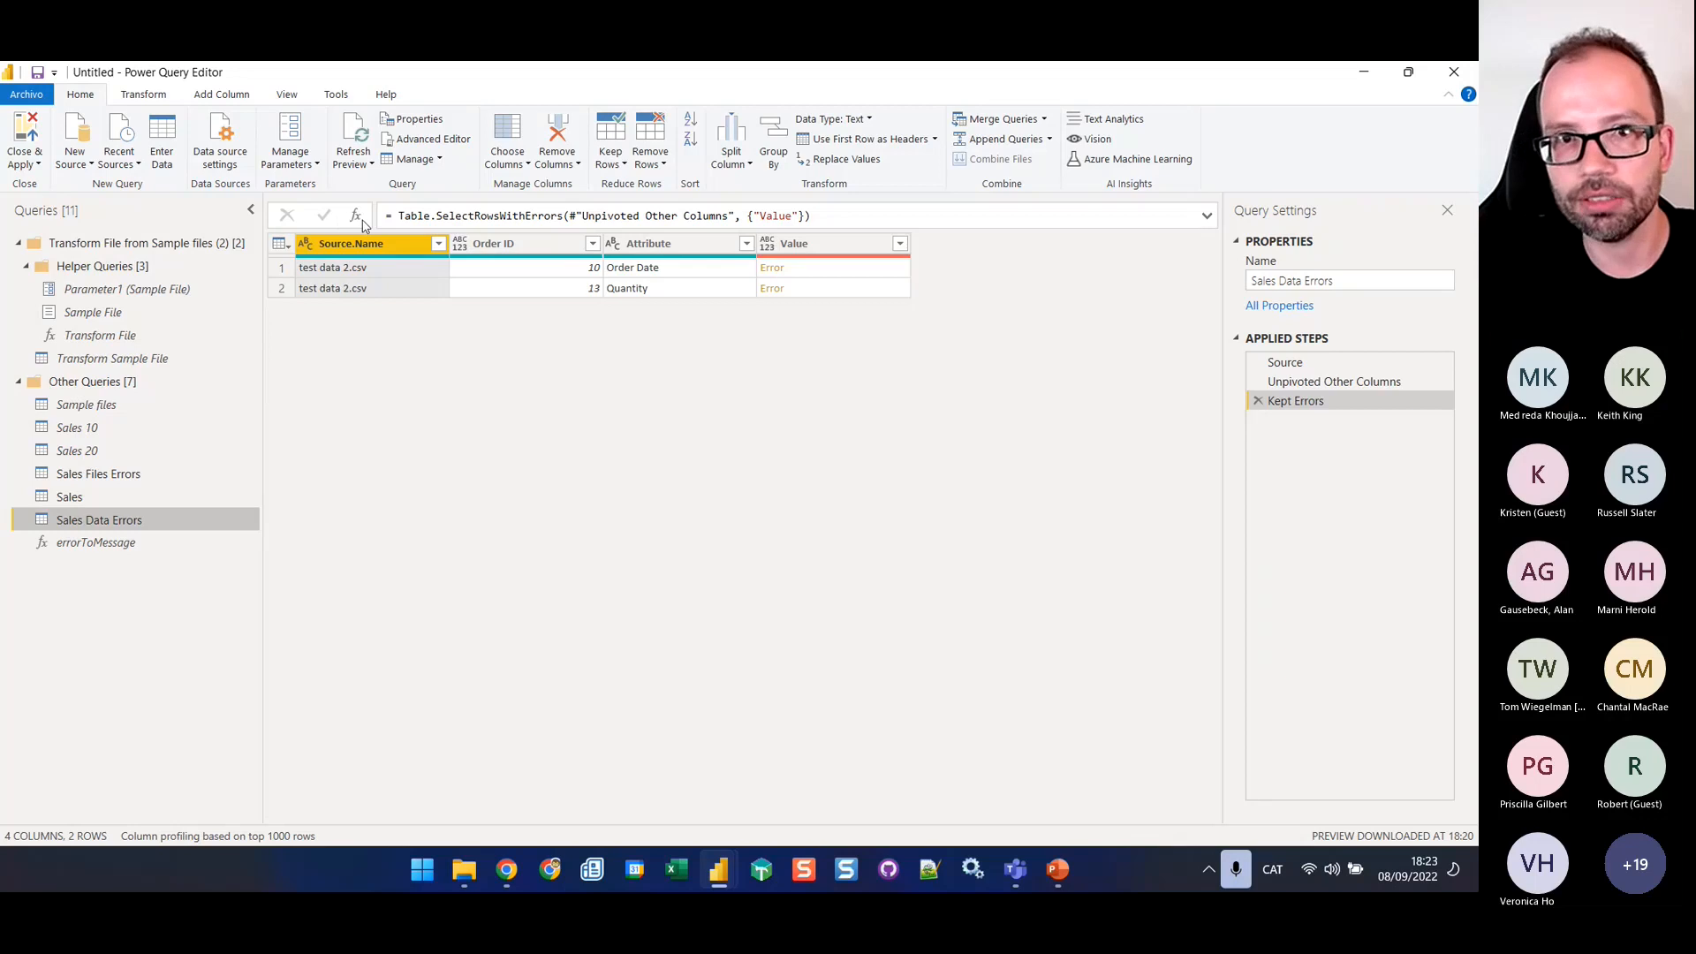
click(142, 97)
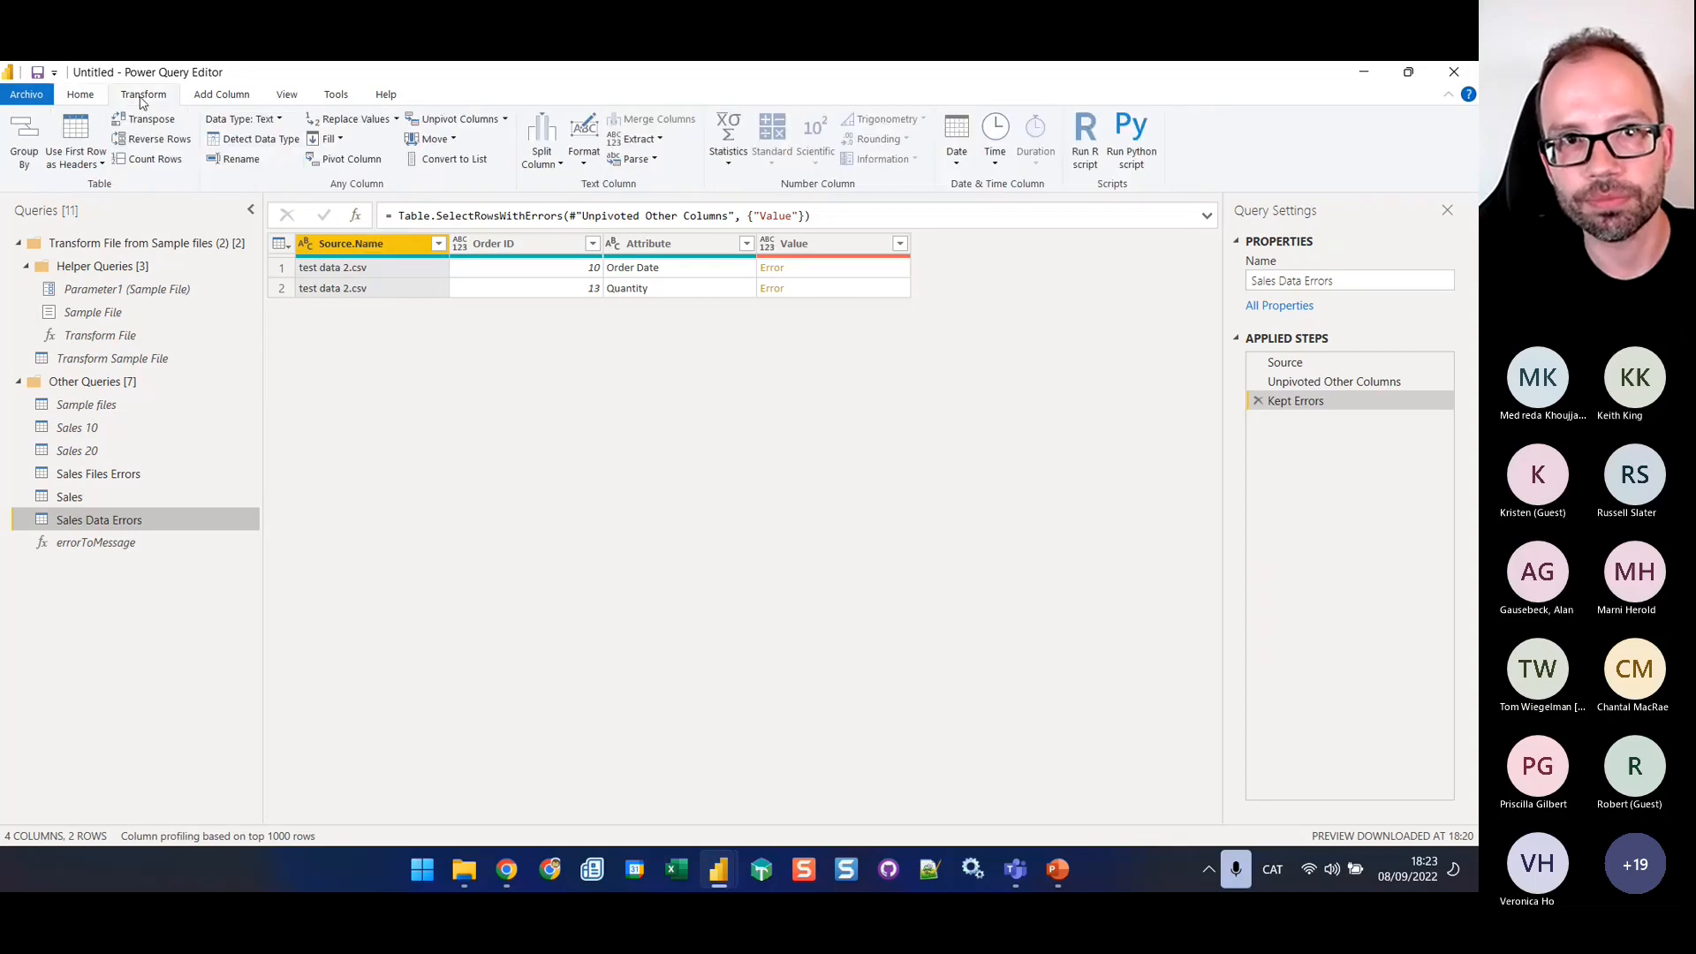
click(81, 96)
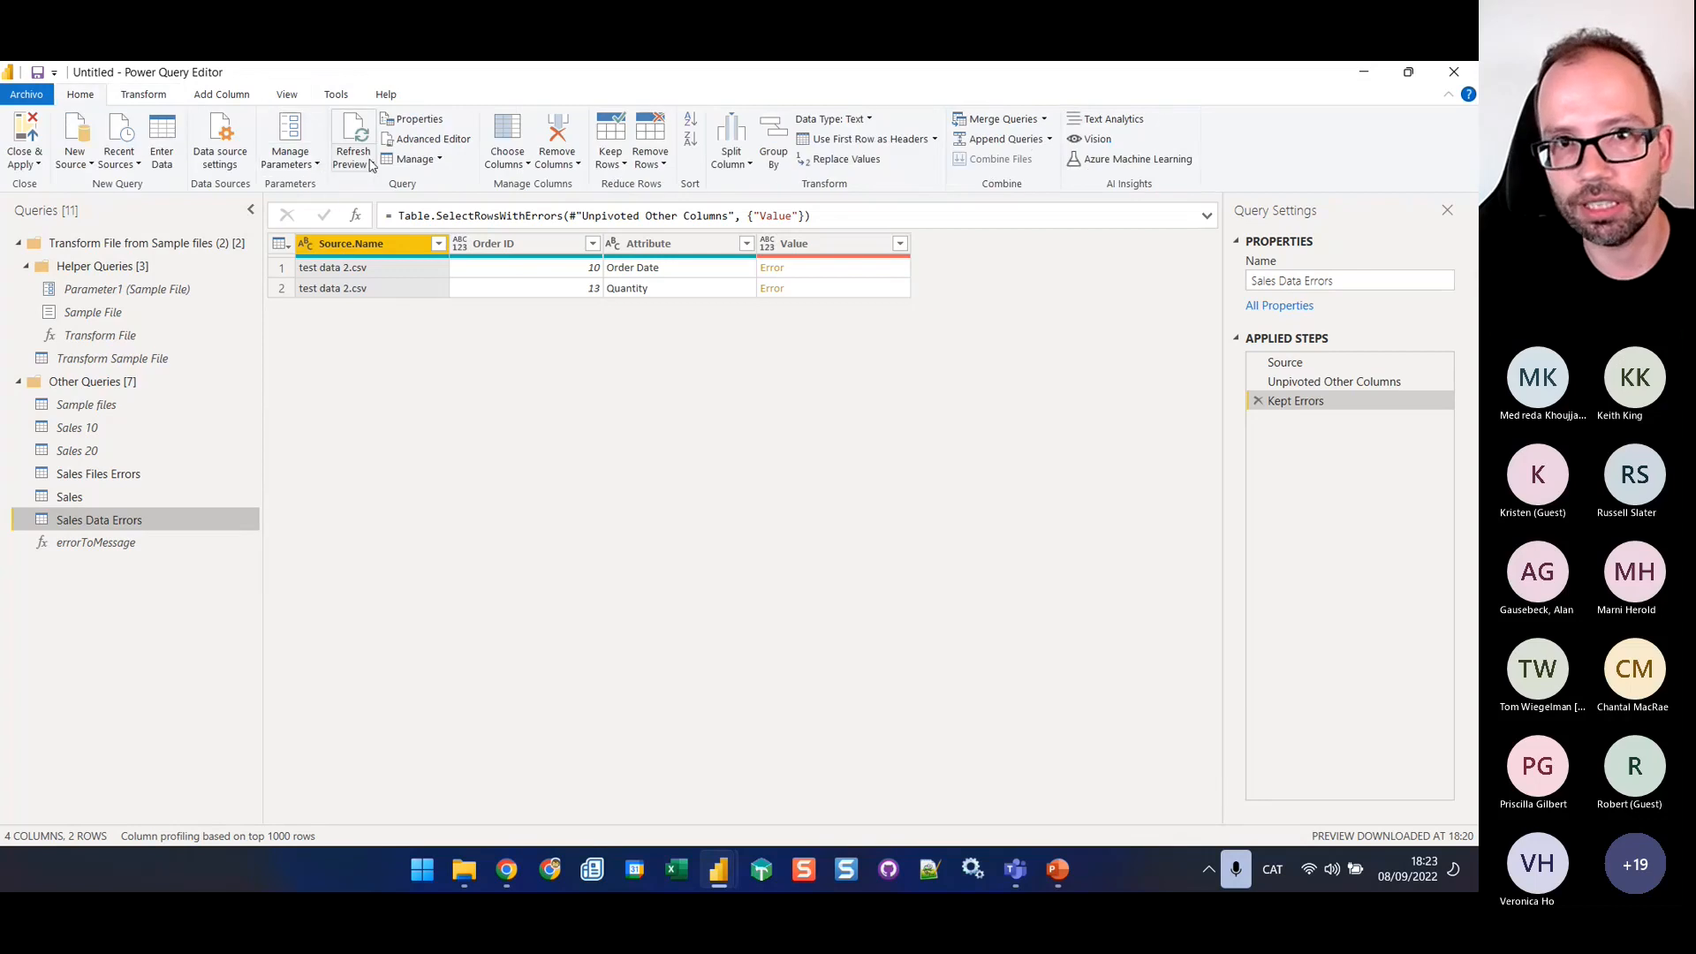
click(355, 215)
click(407, 217)
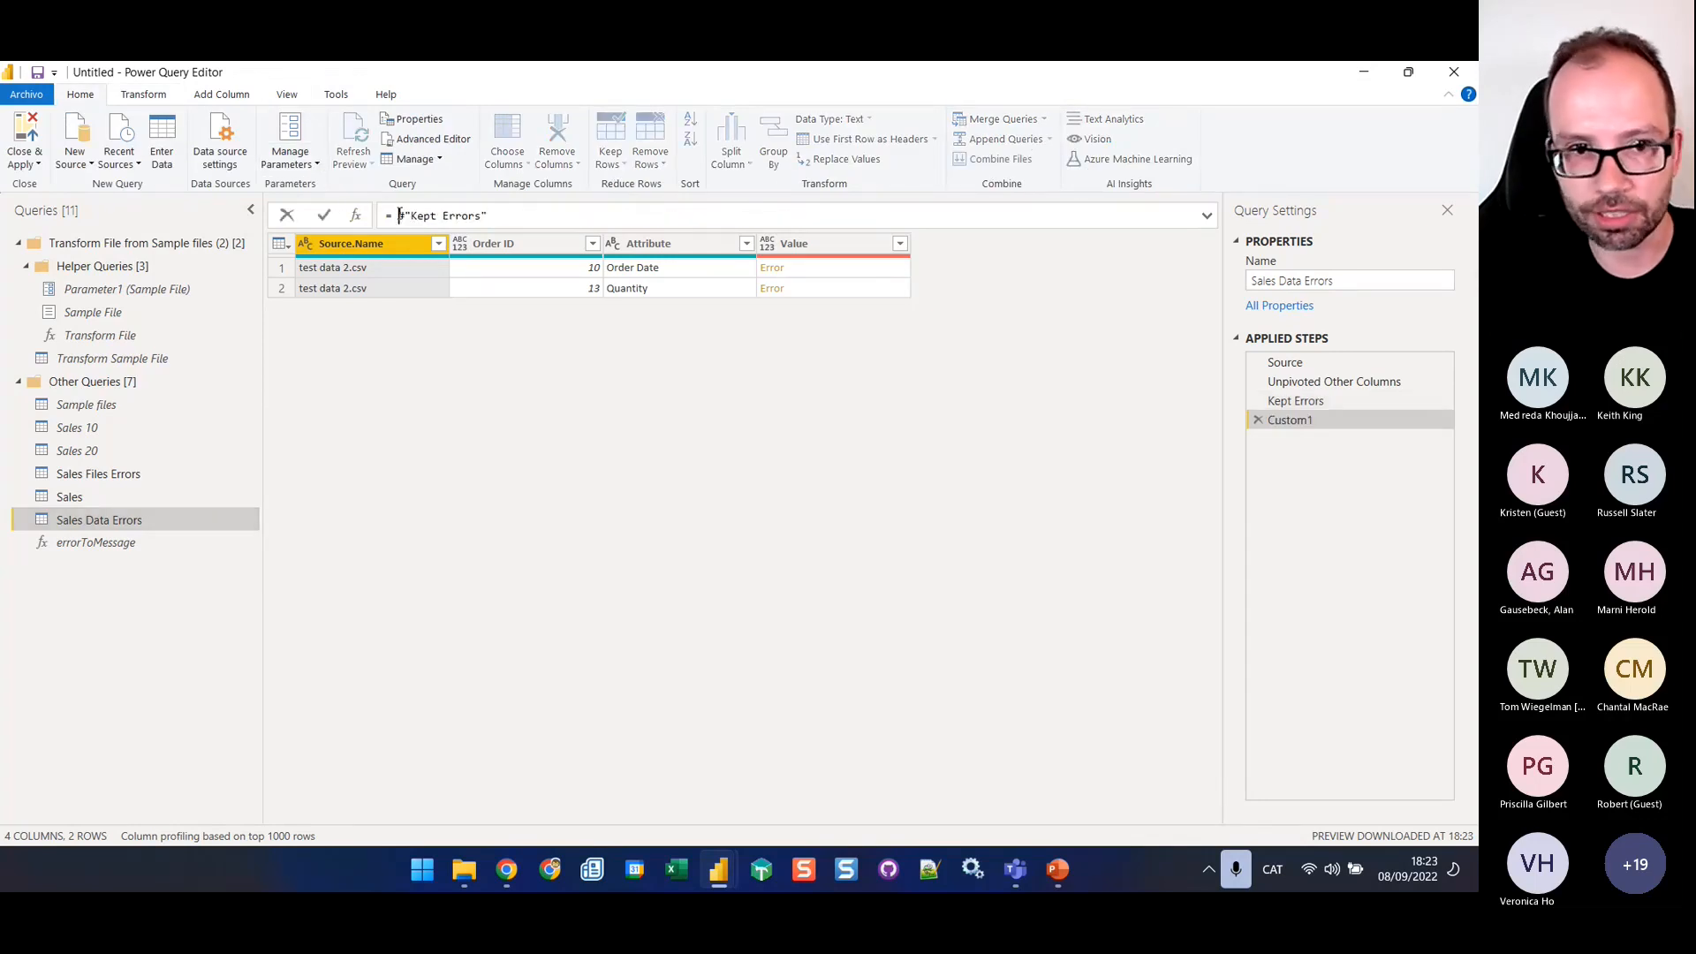
text(errorTo)
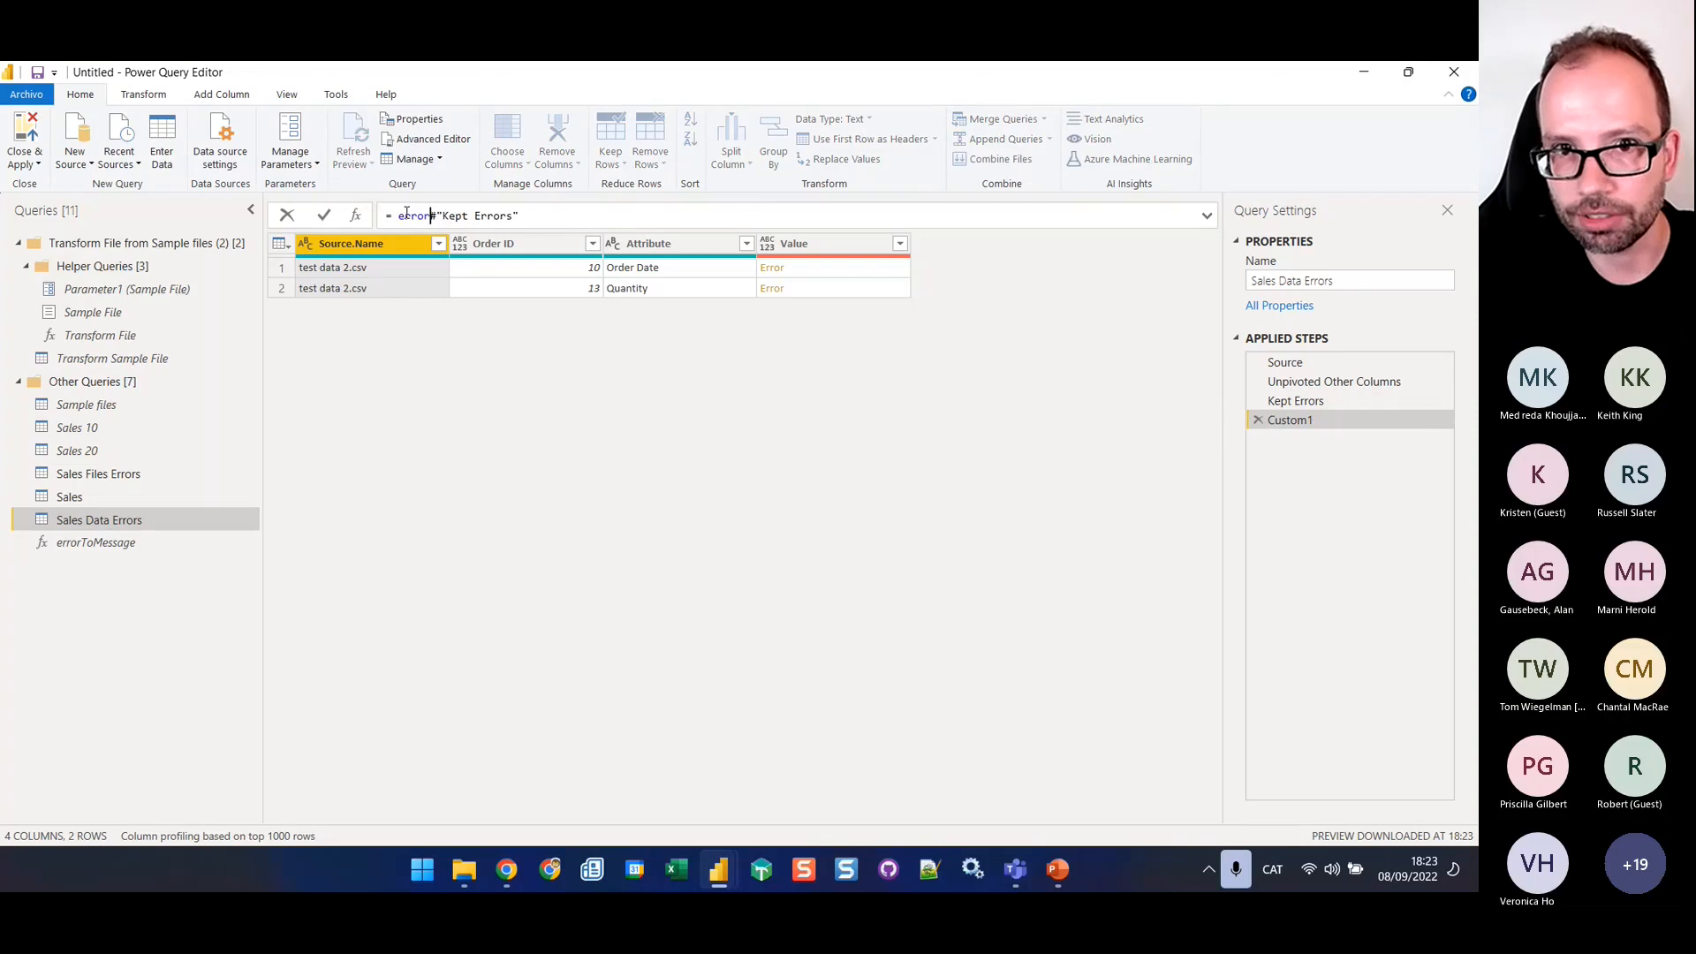
text(Message(#"Kept Errors")
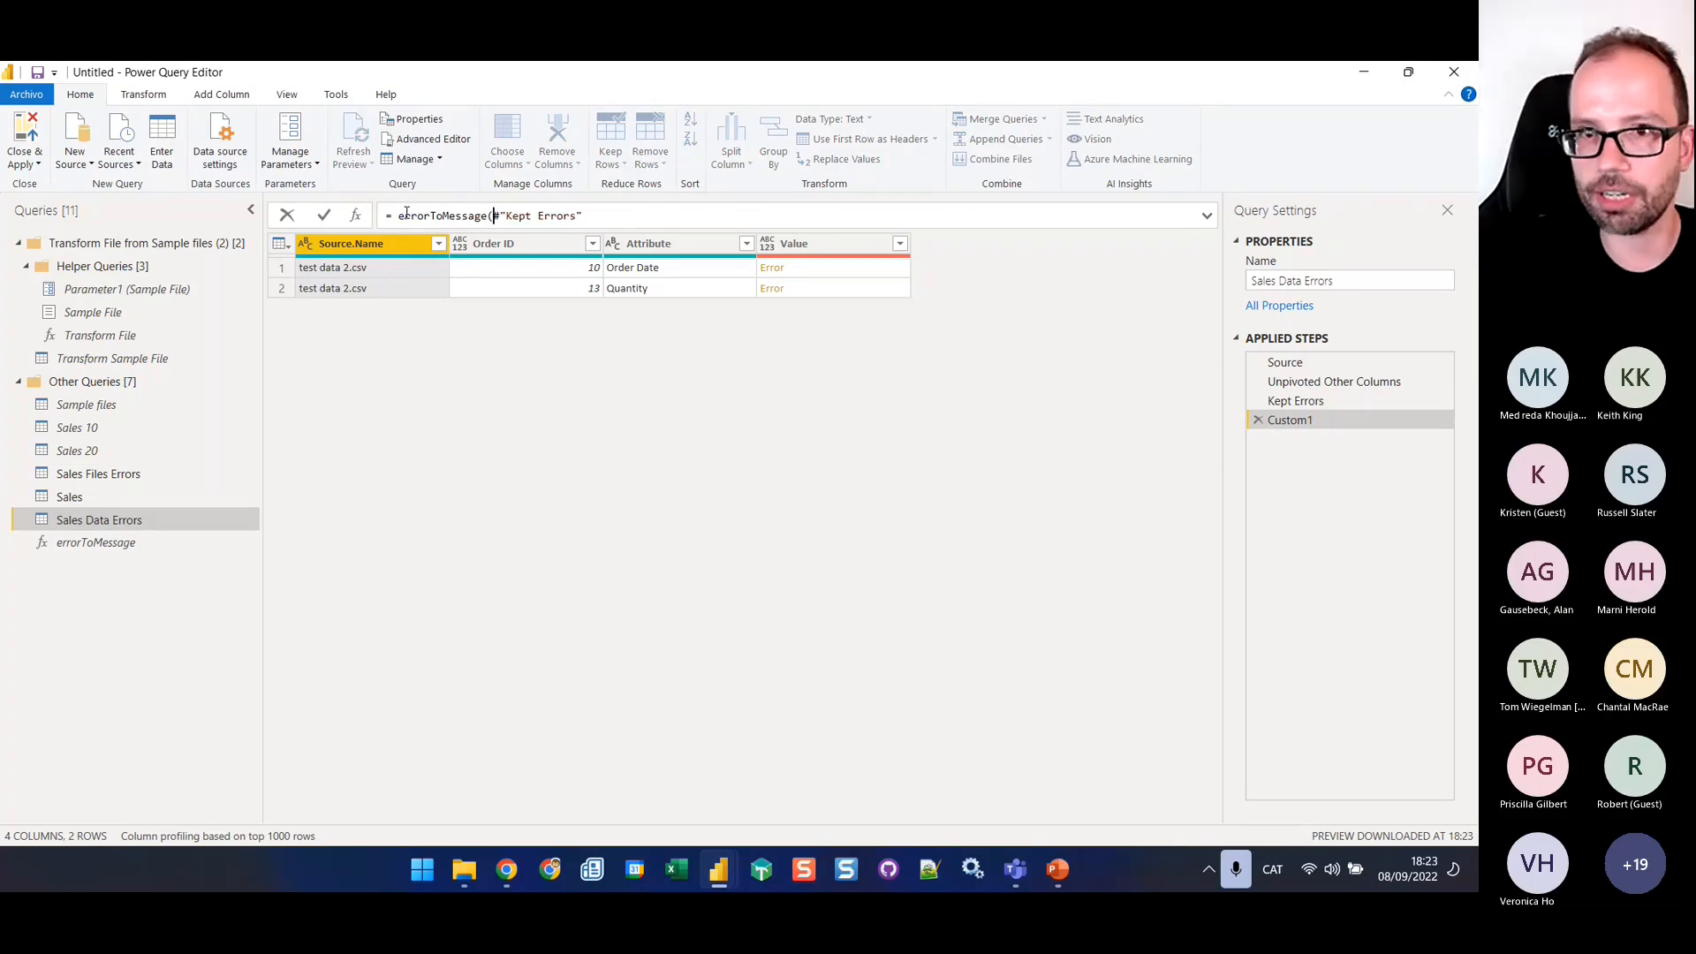
text(,)
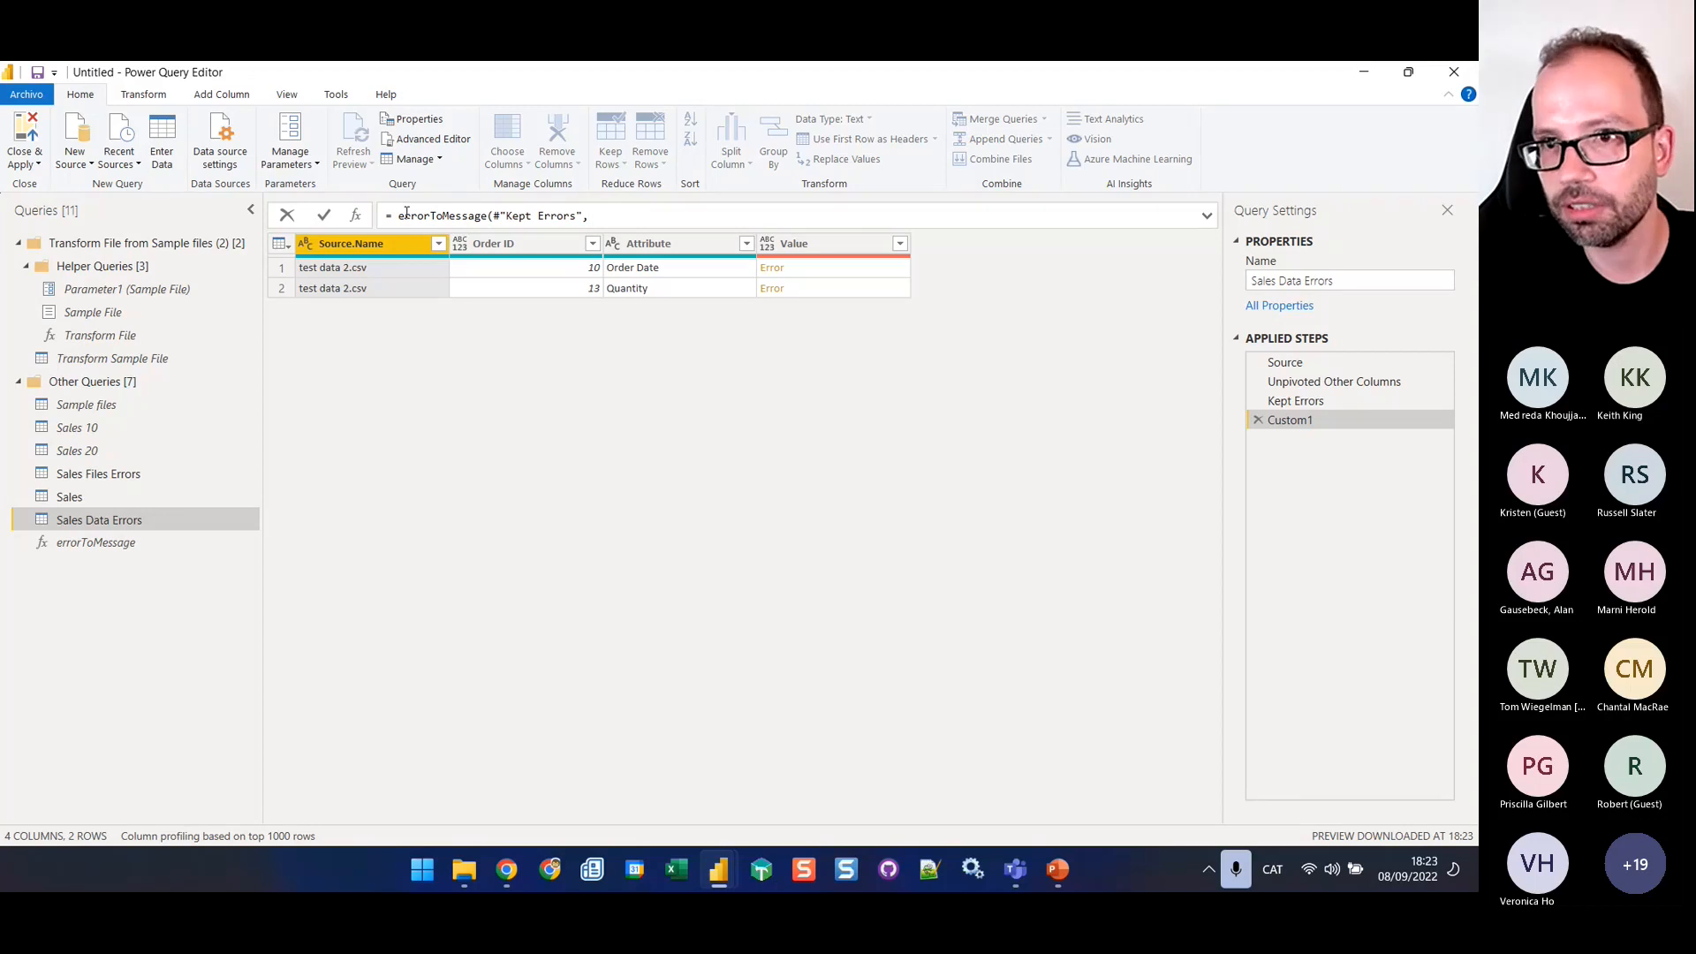
text("Val)
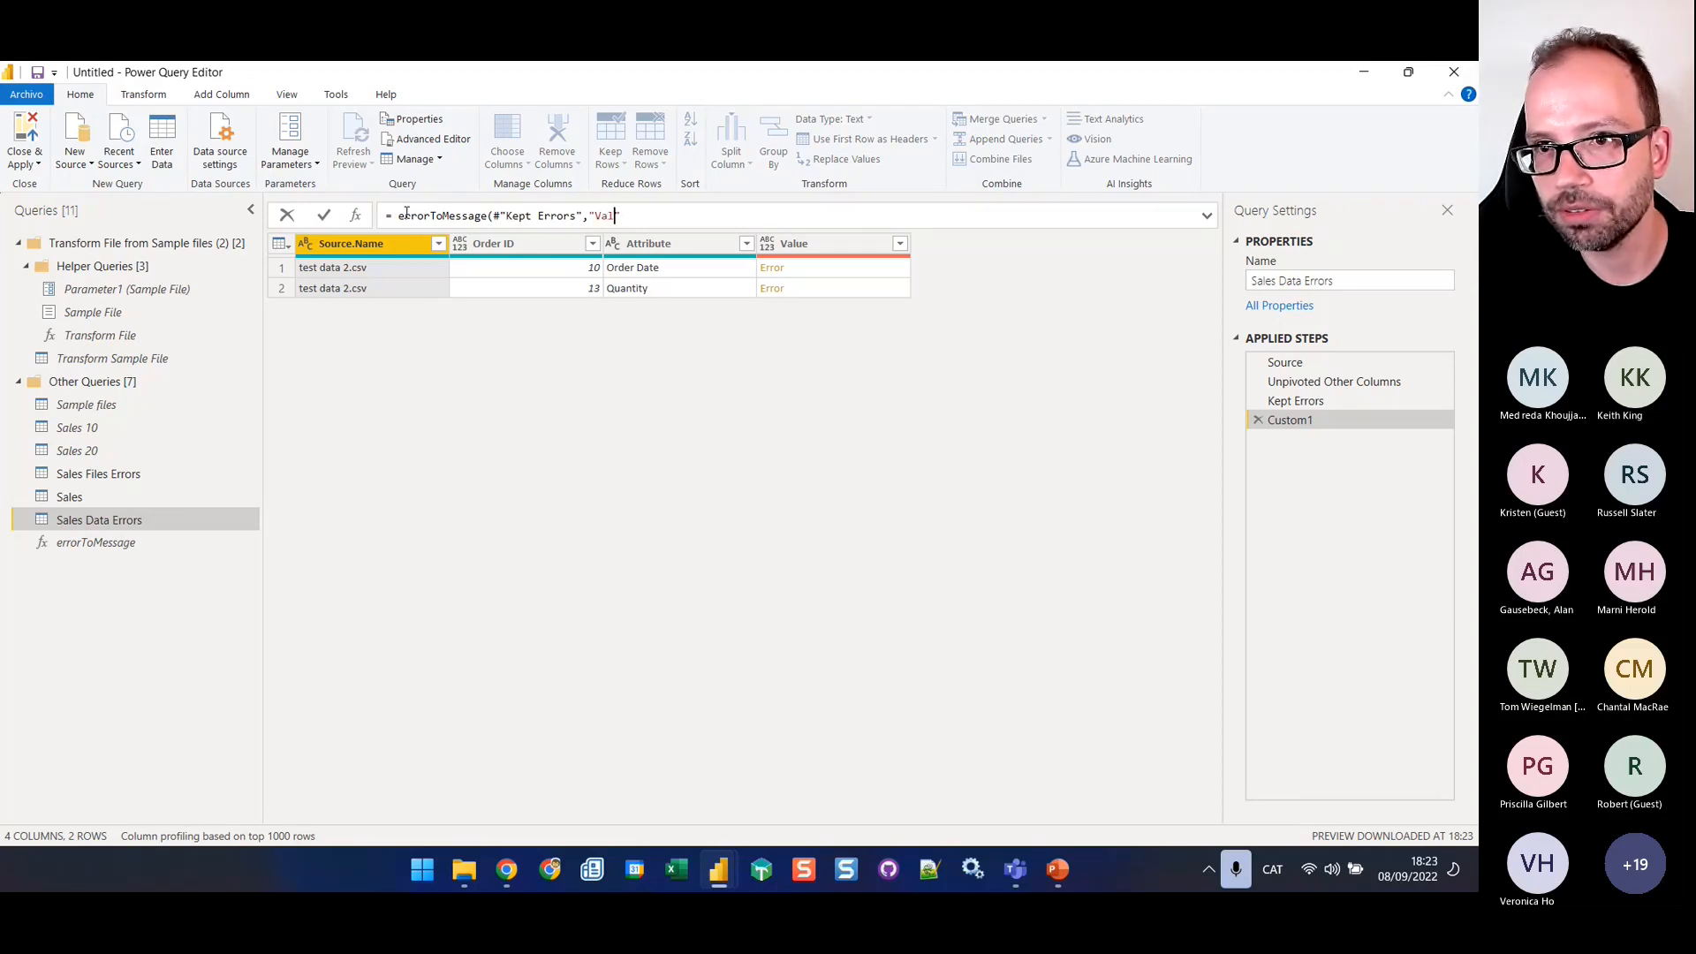
text(ue)
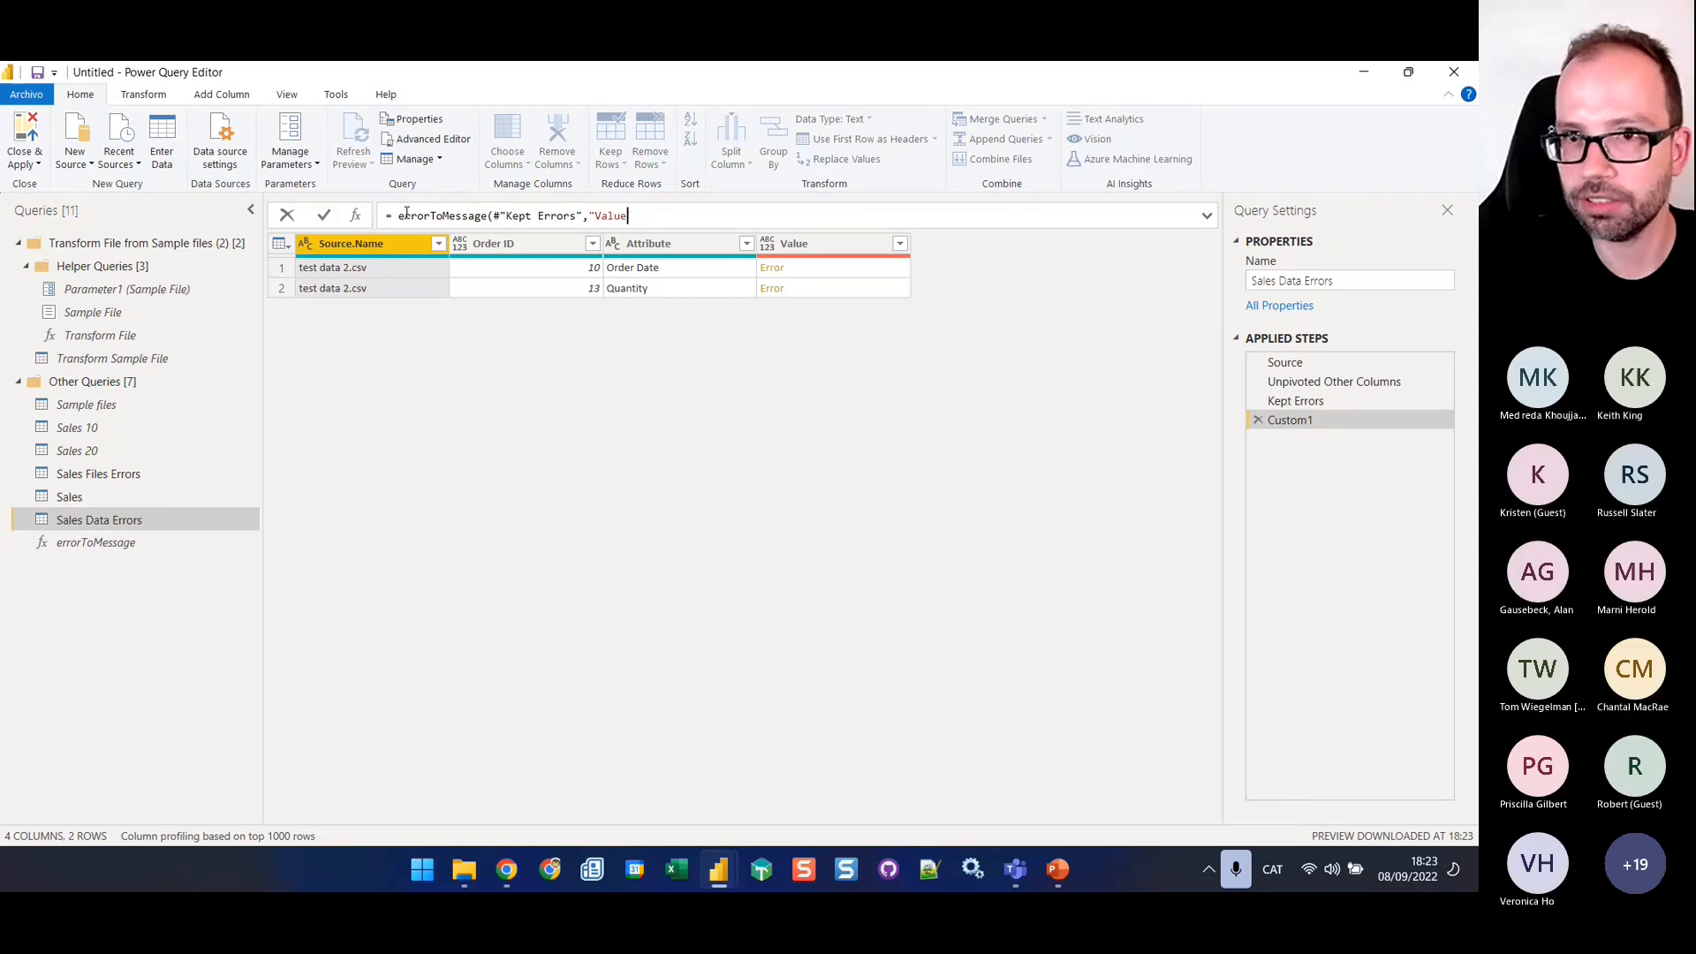
text())
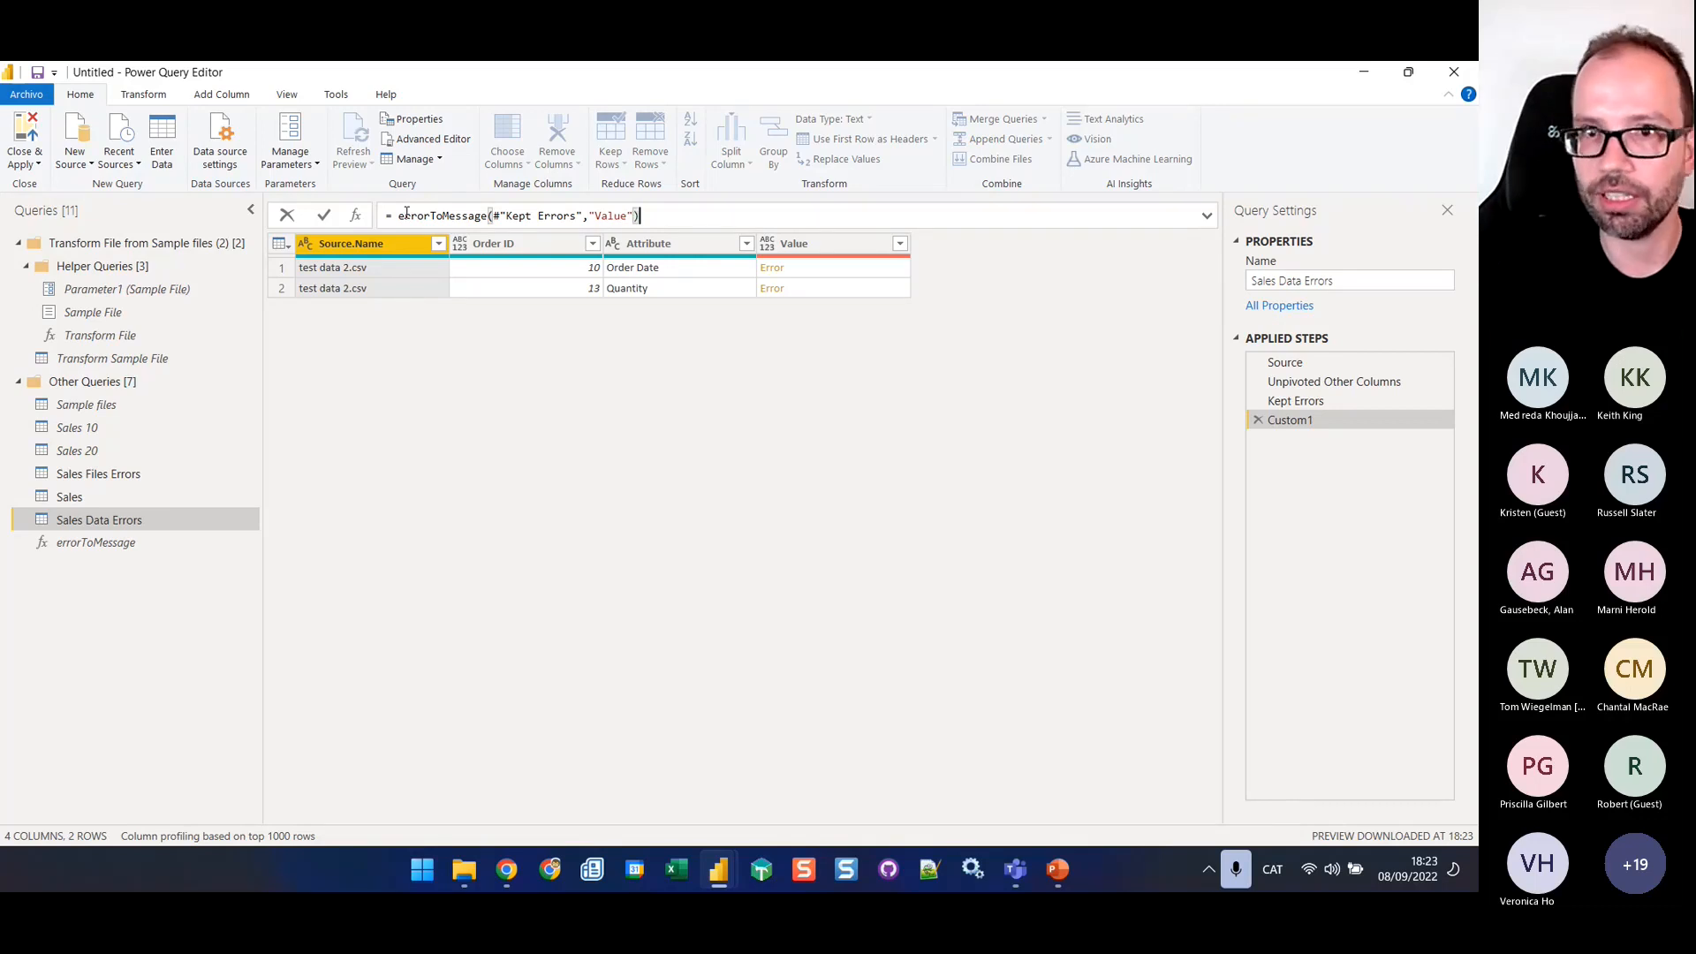
key(Return)
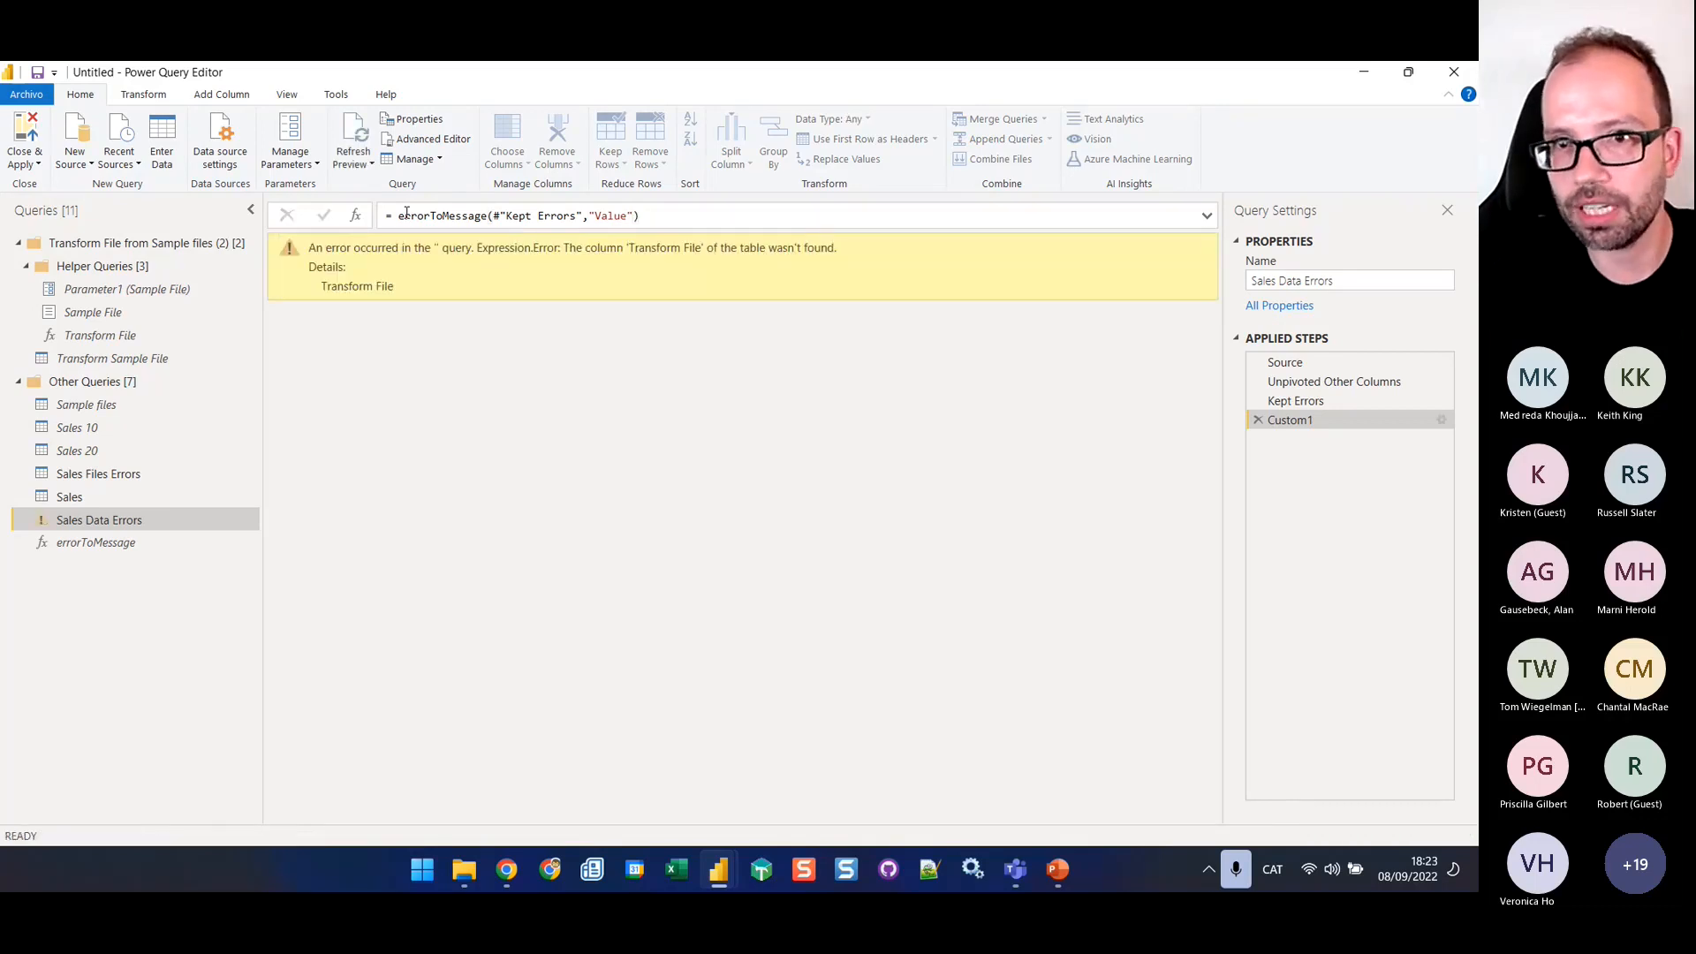
Delete the Removed Columns line and the comma before it from the errorToMessage function's code
click(648, 215)
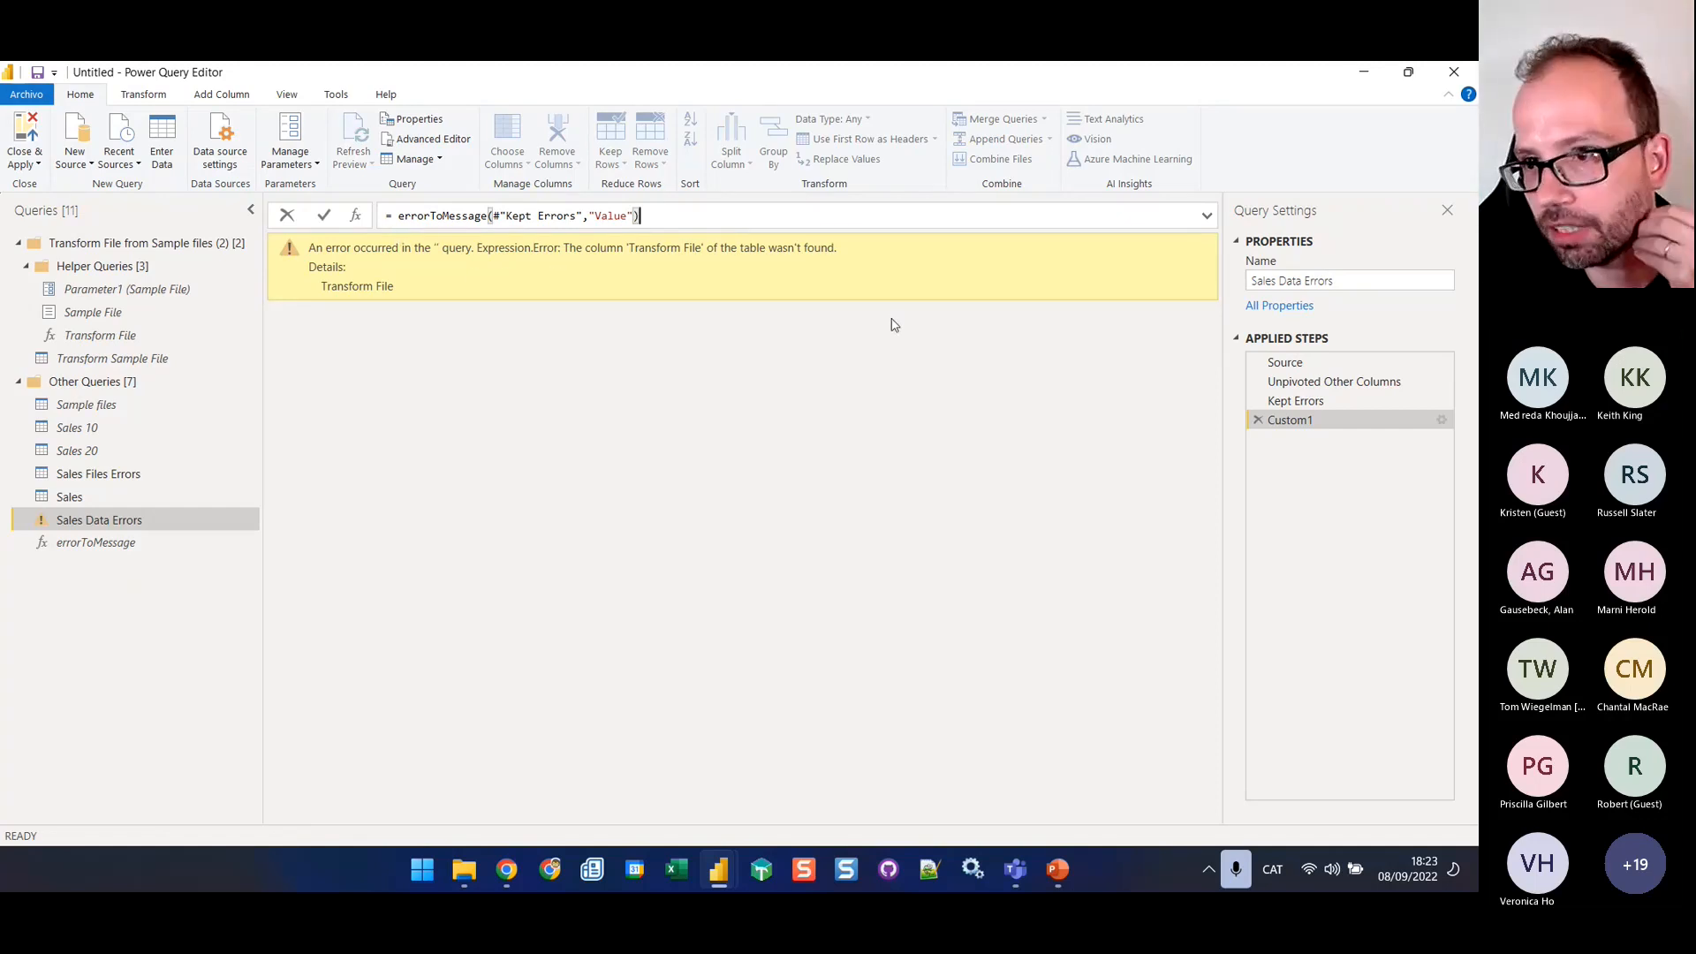
click(89, 542)
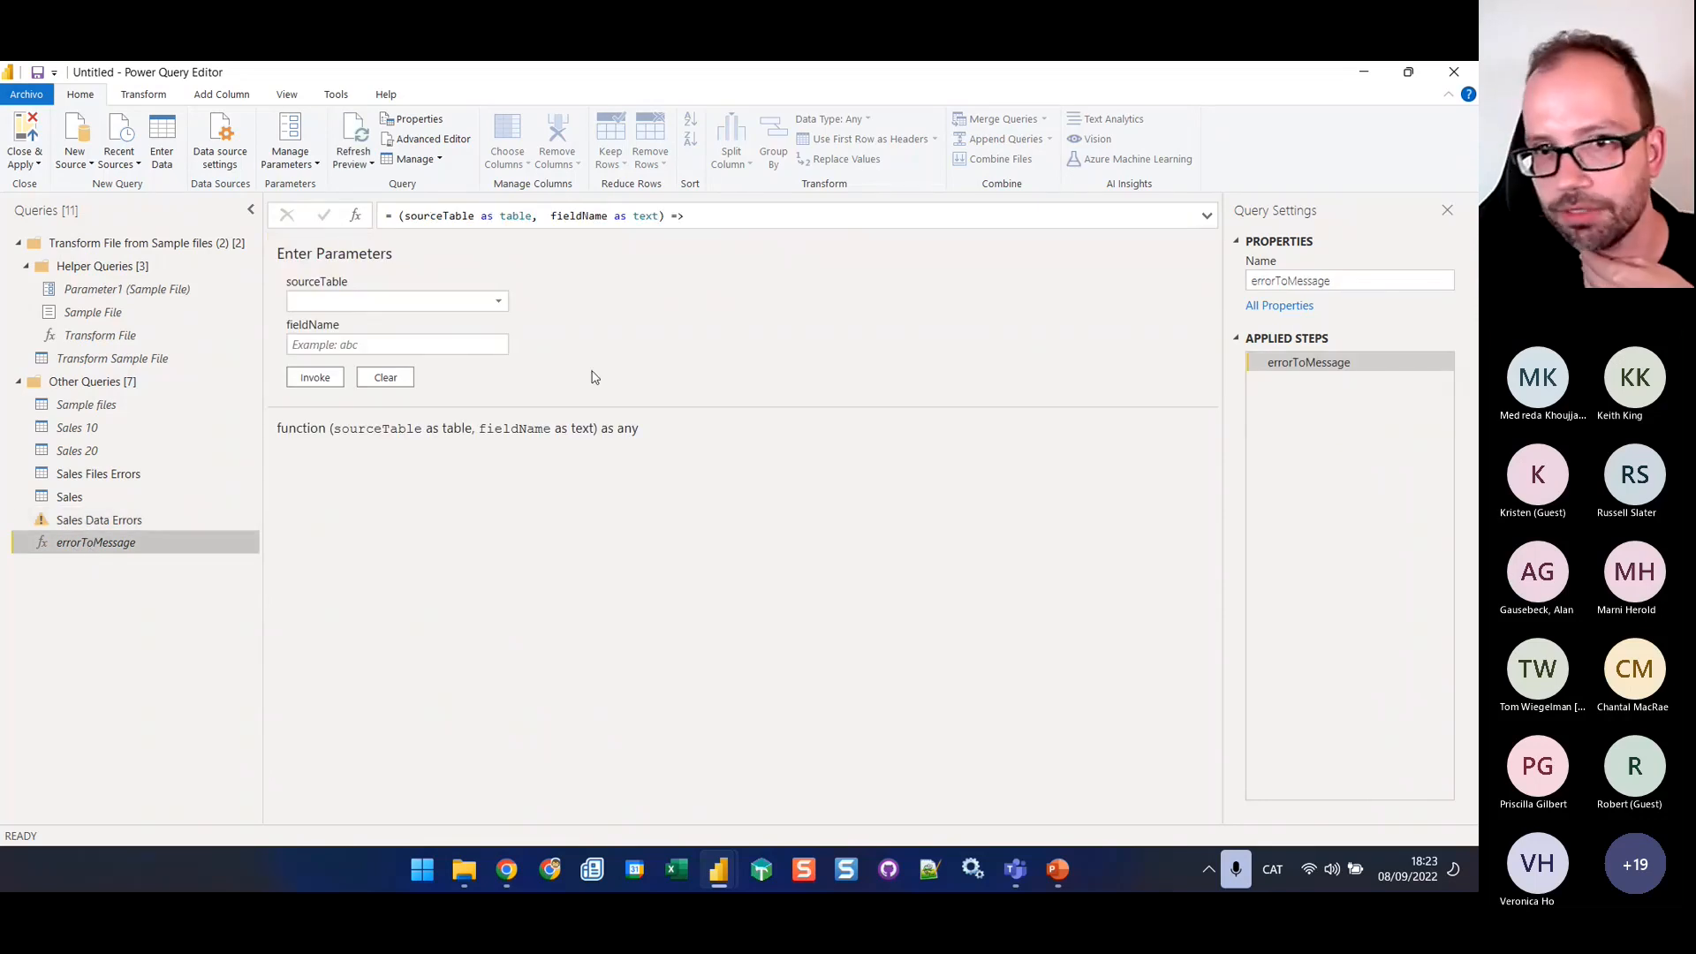
click(431, 139)
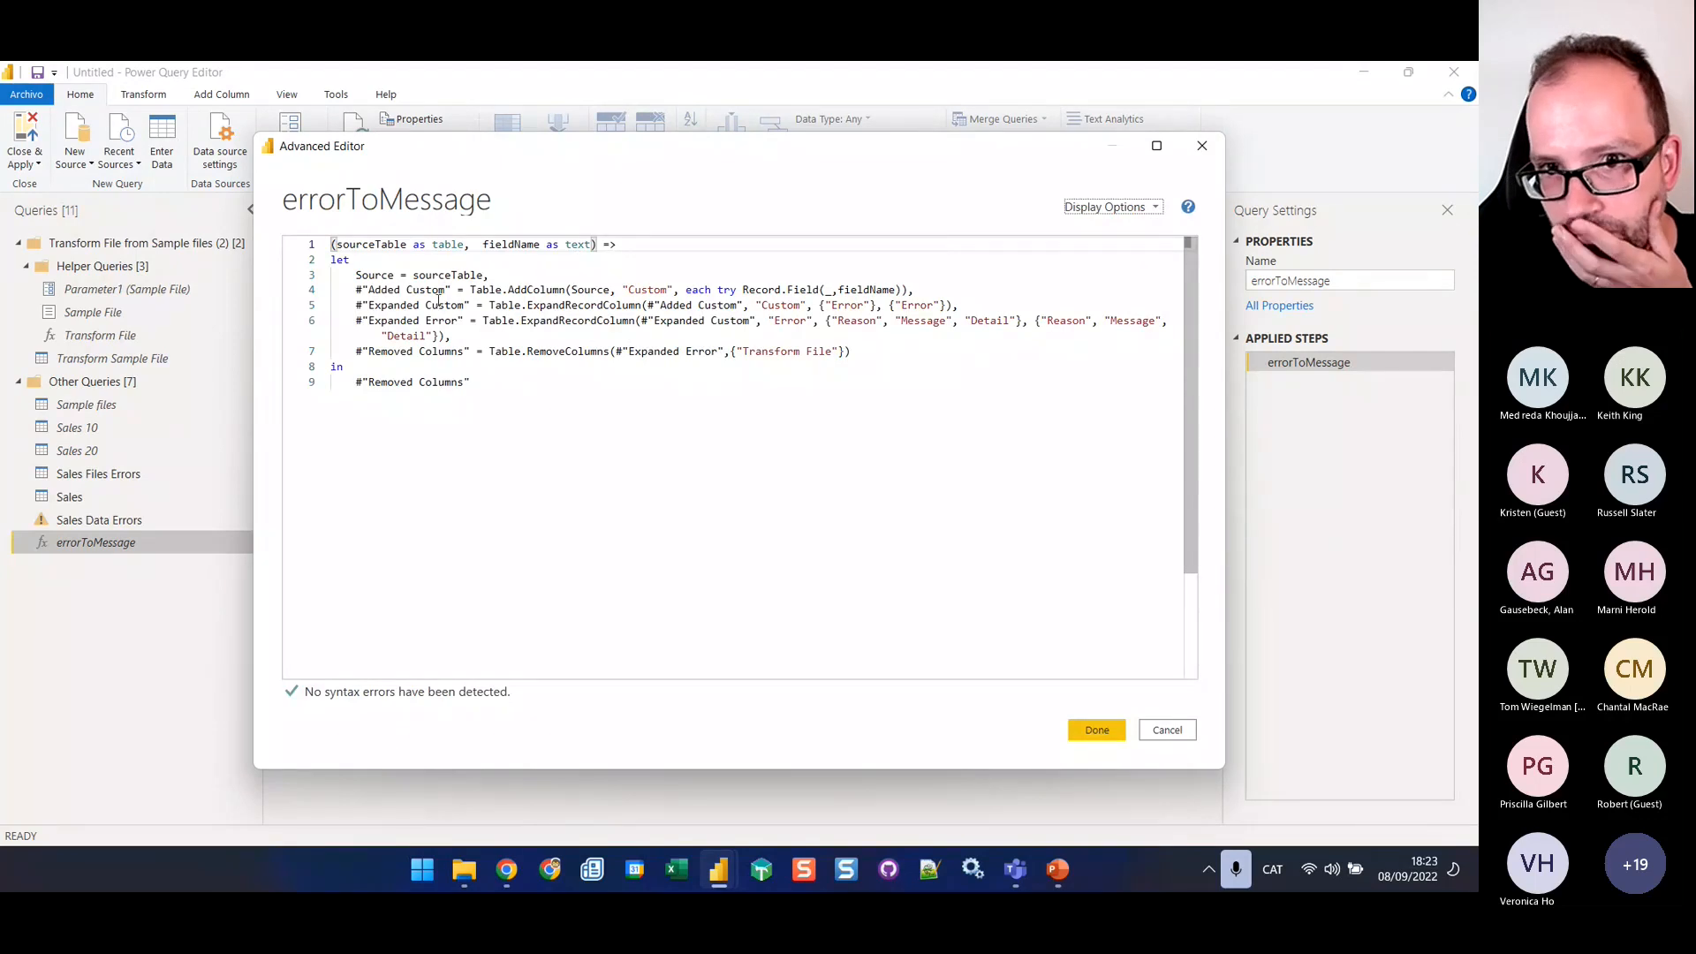
drag(375, 275, 480, 275)
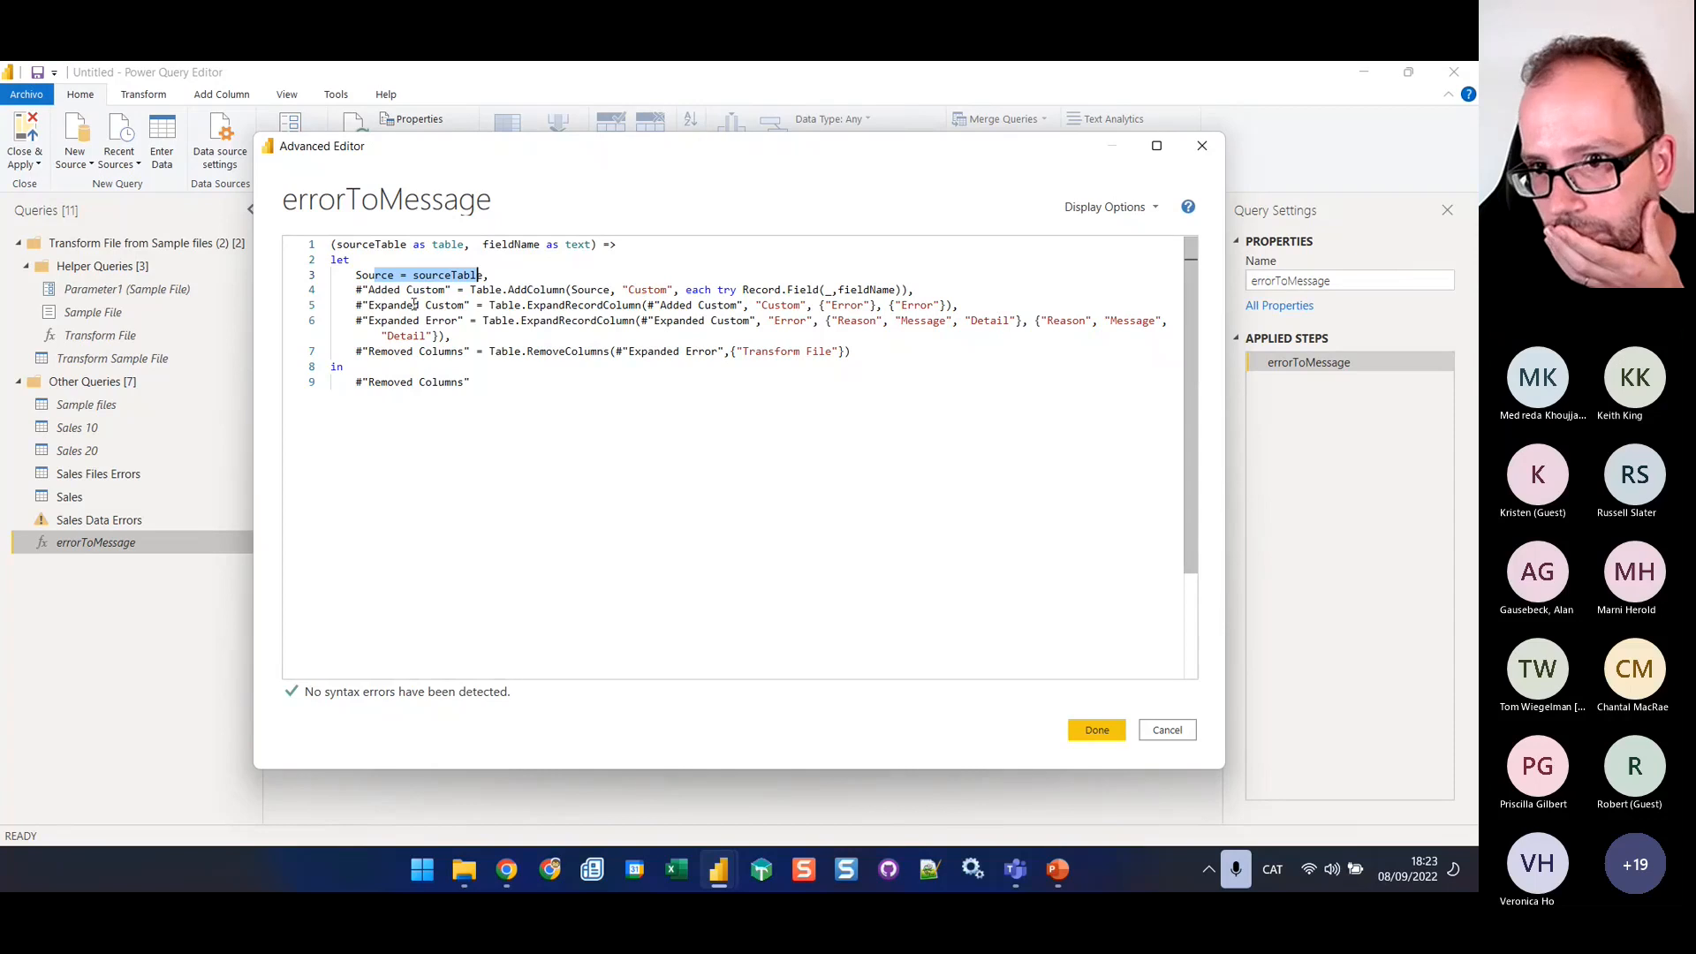
click(835, 353)
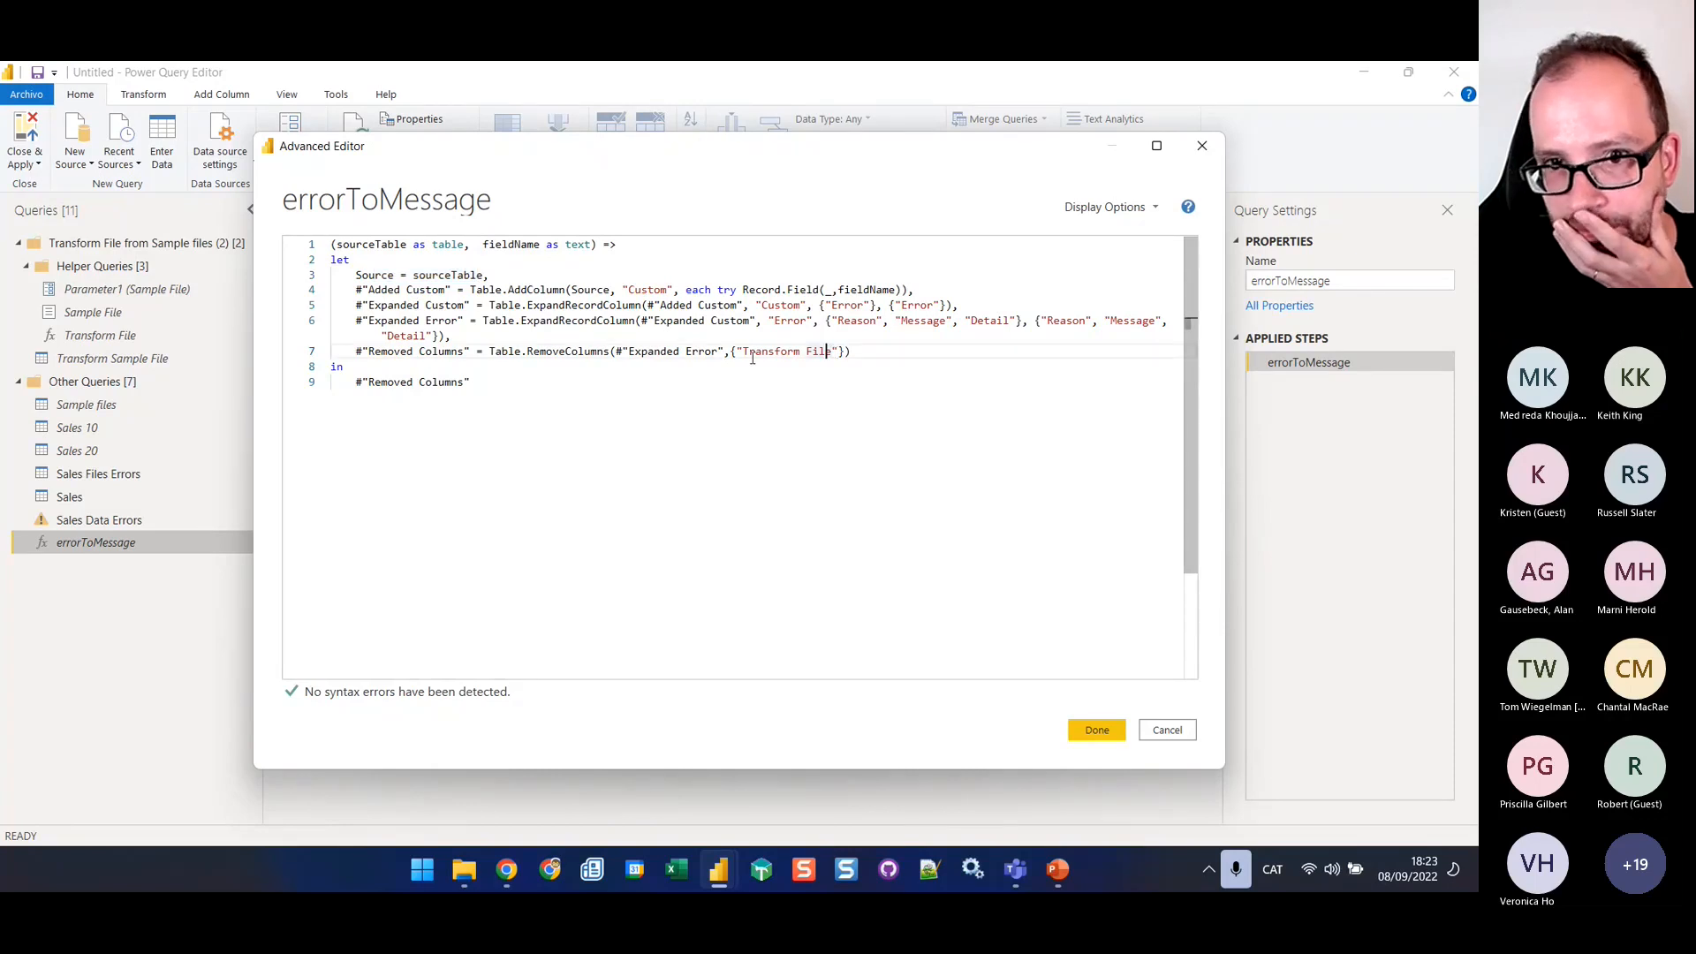
click(357, 351)
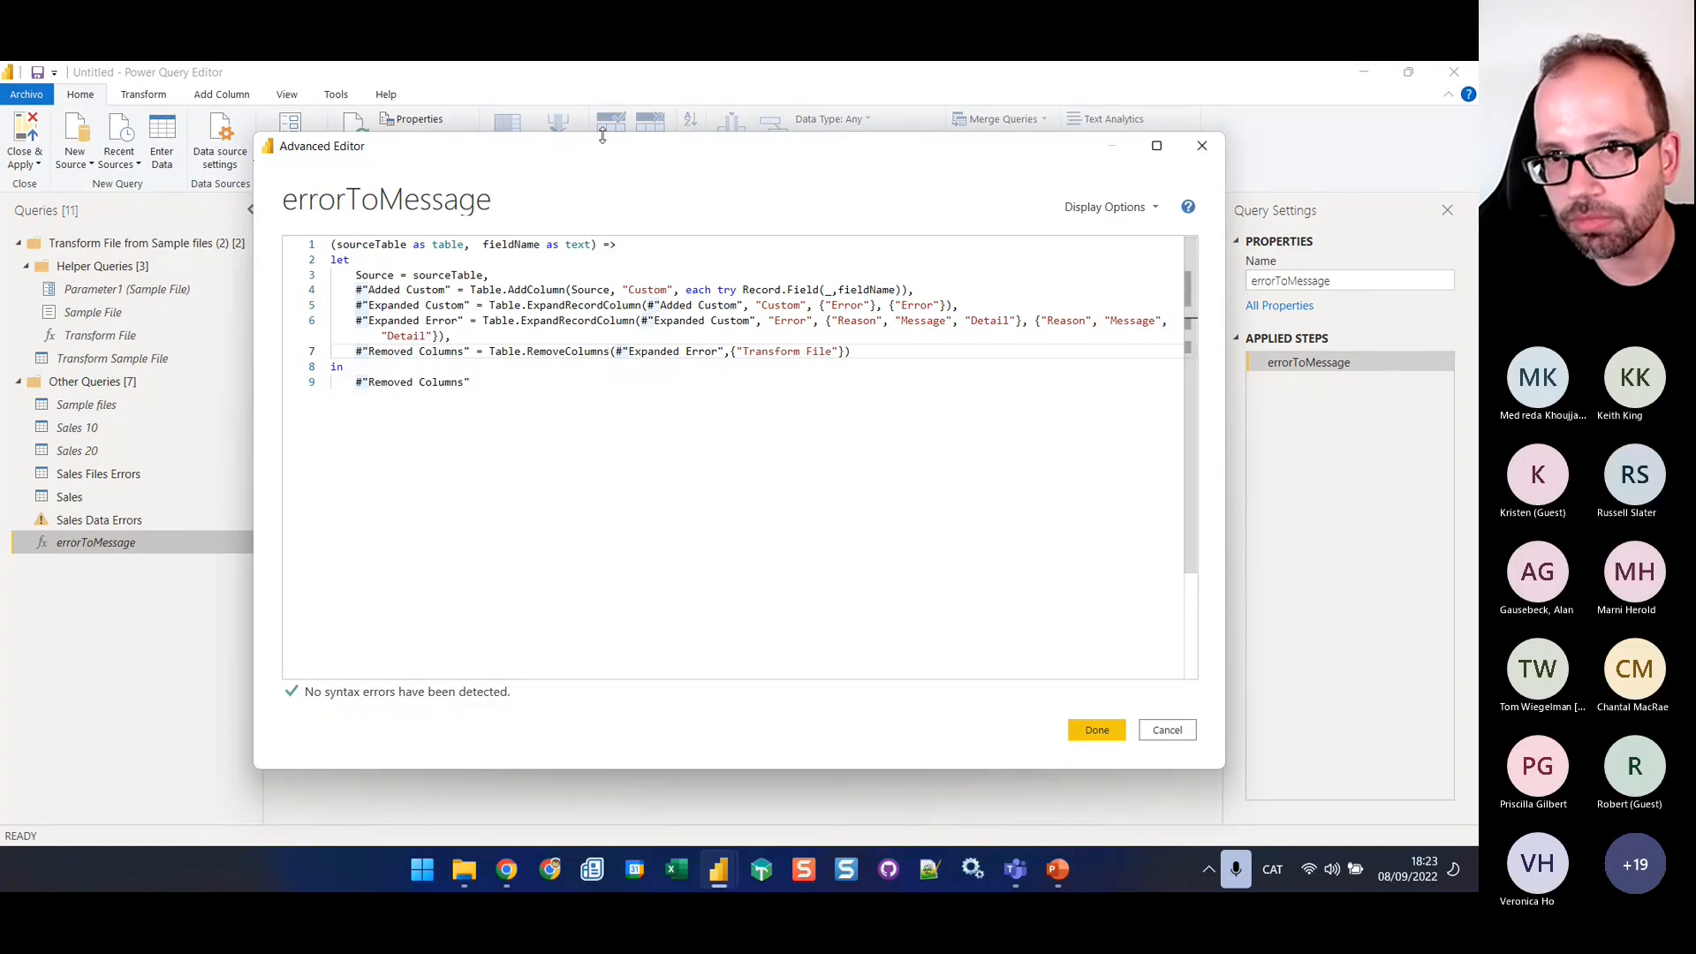
drag(597, 154, 615, 265)
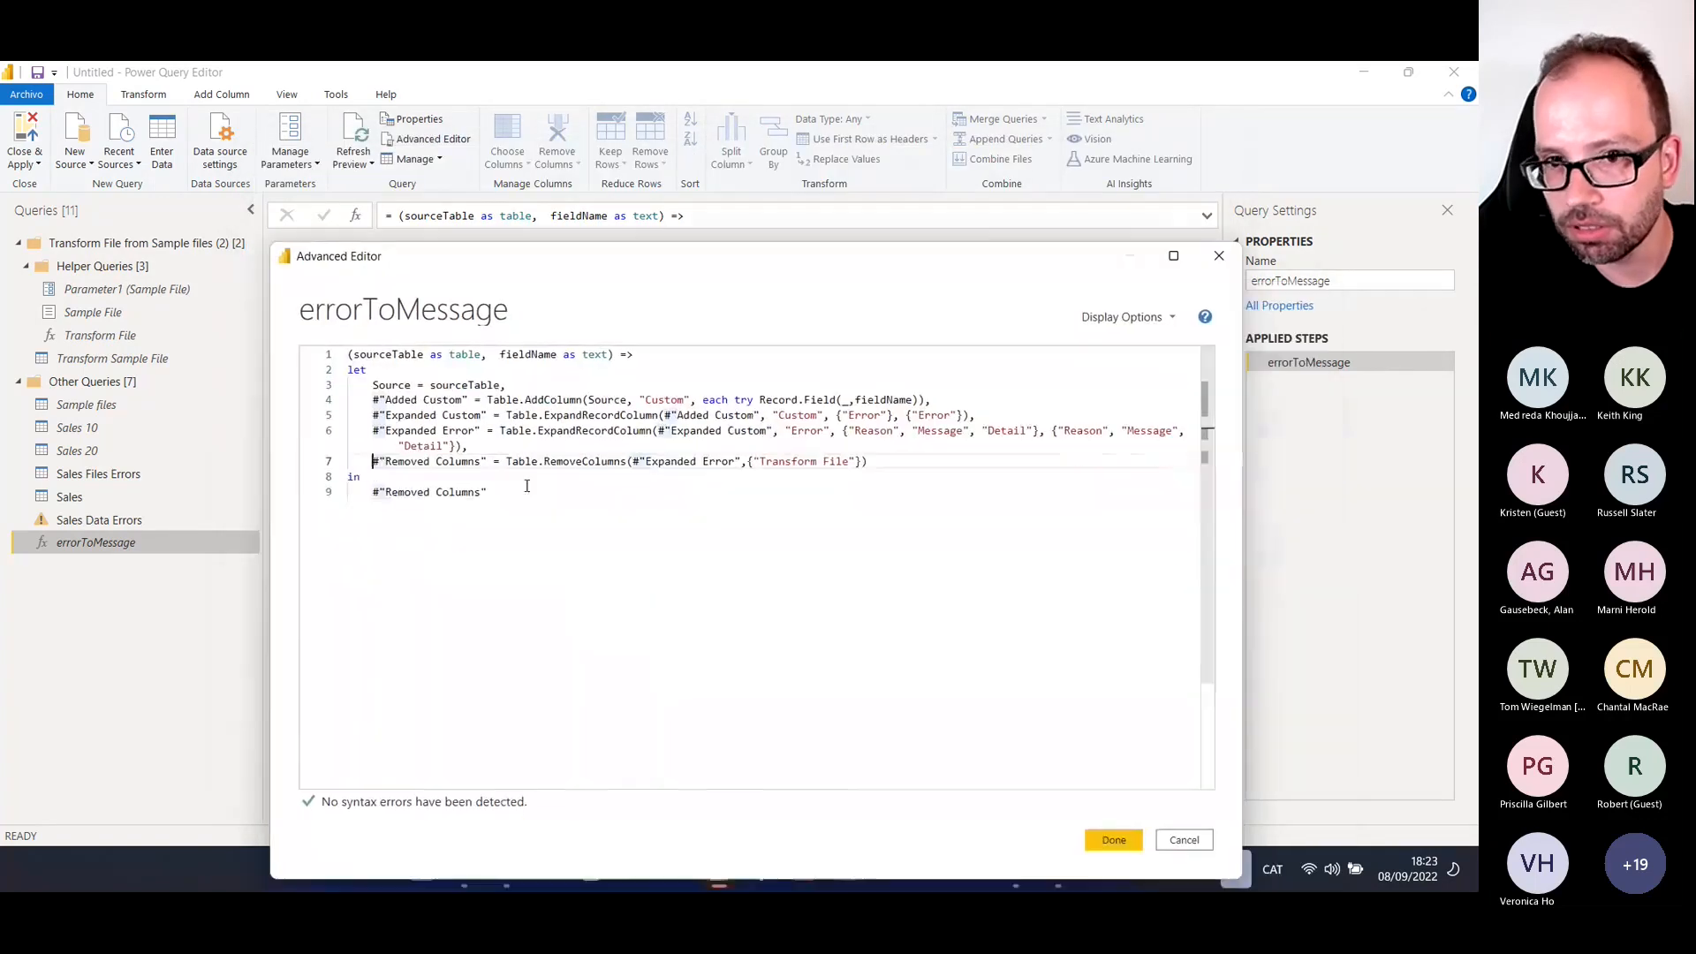
drag(375, 462, 891, 461)
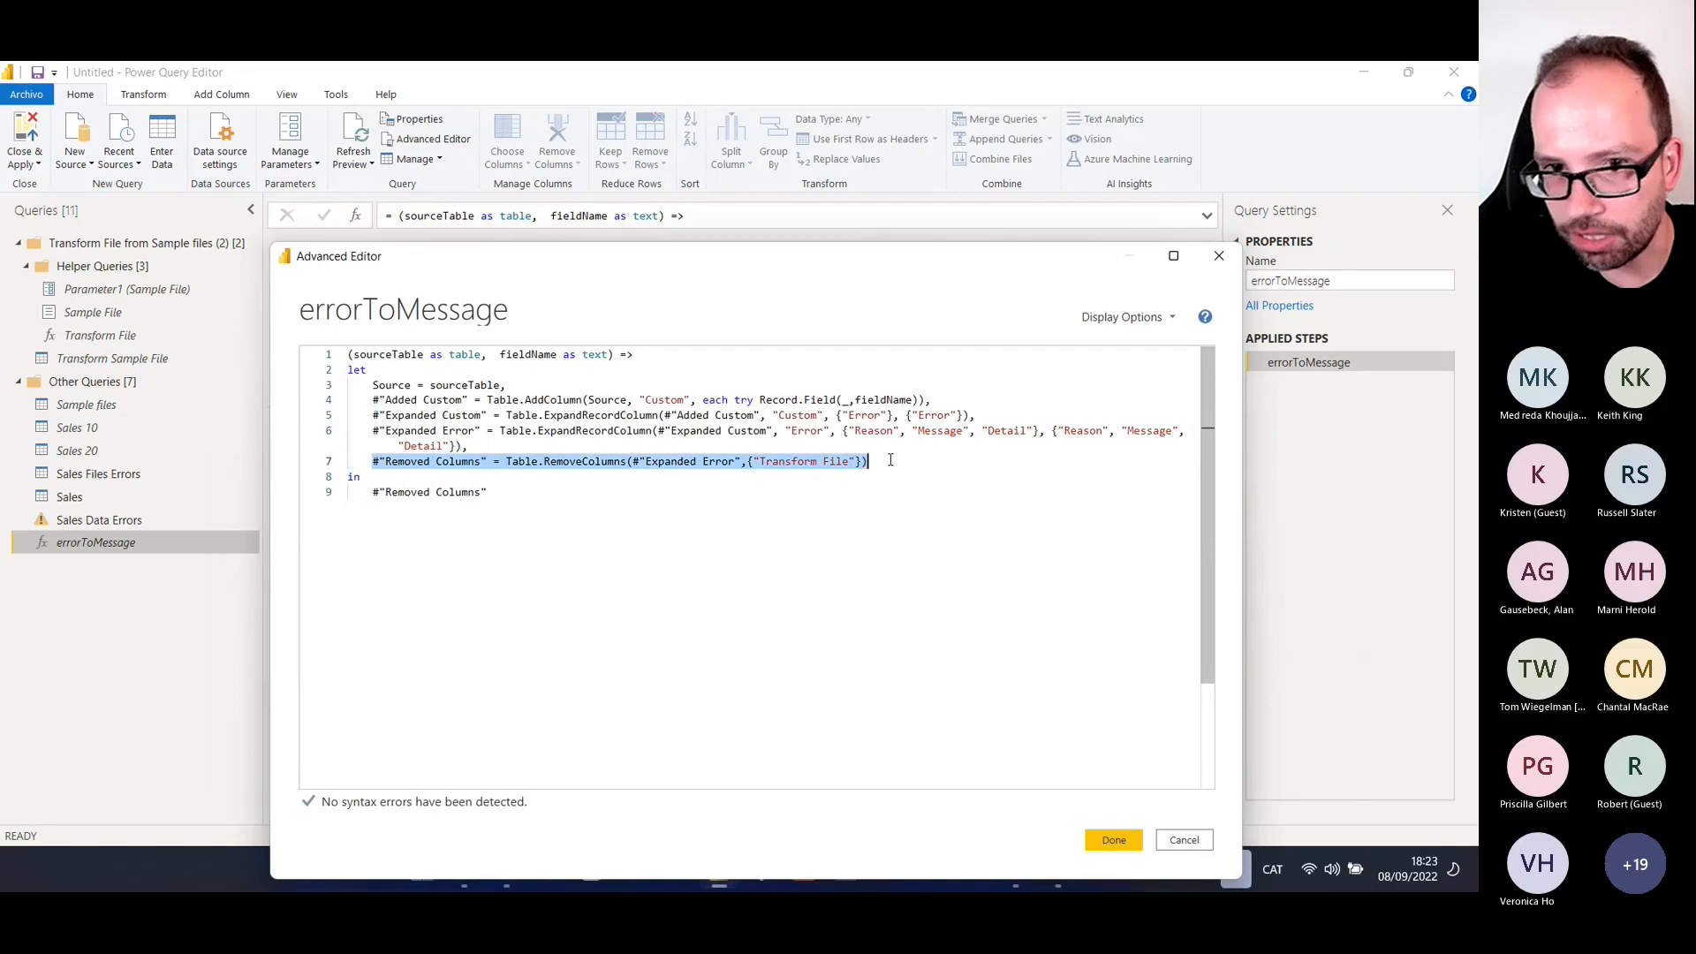
key(Up)
key(Right)
key(Right)
key(Right)
key(Right)
key(Right)
key(Right)
key(Right)
key(Right)
key(Right)
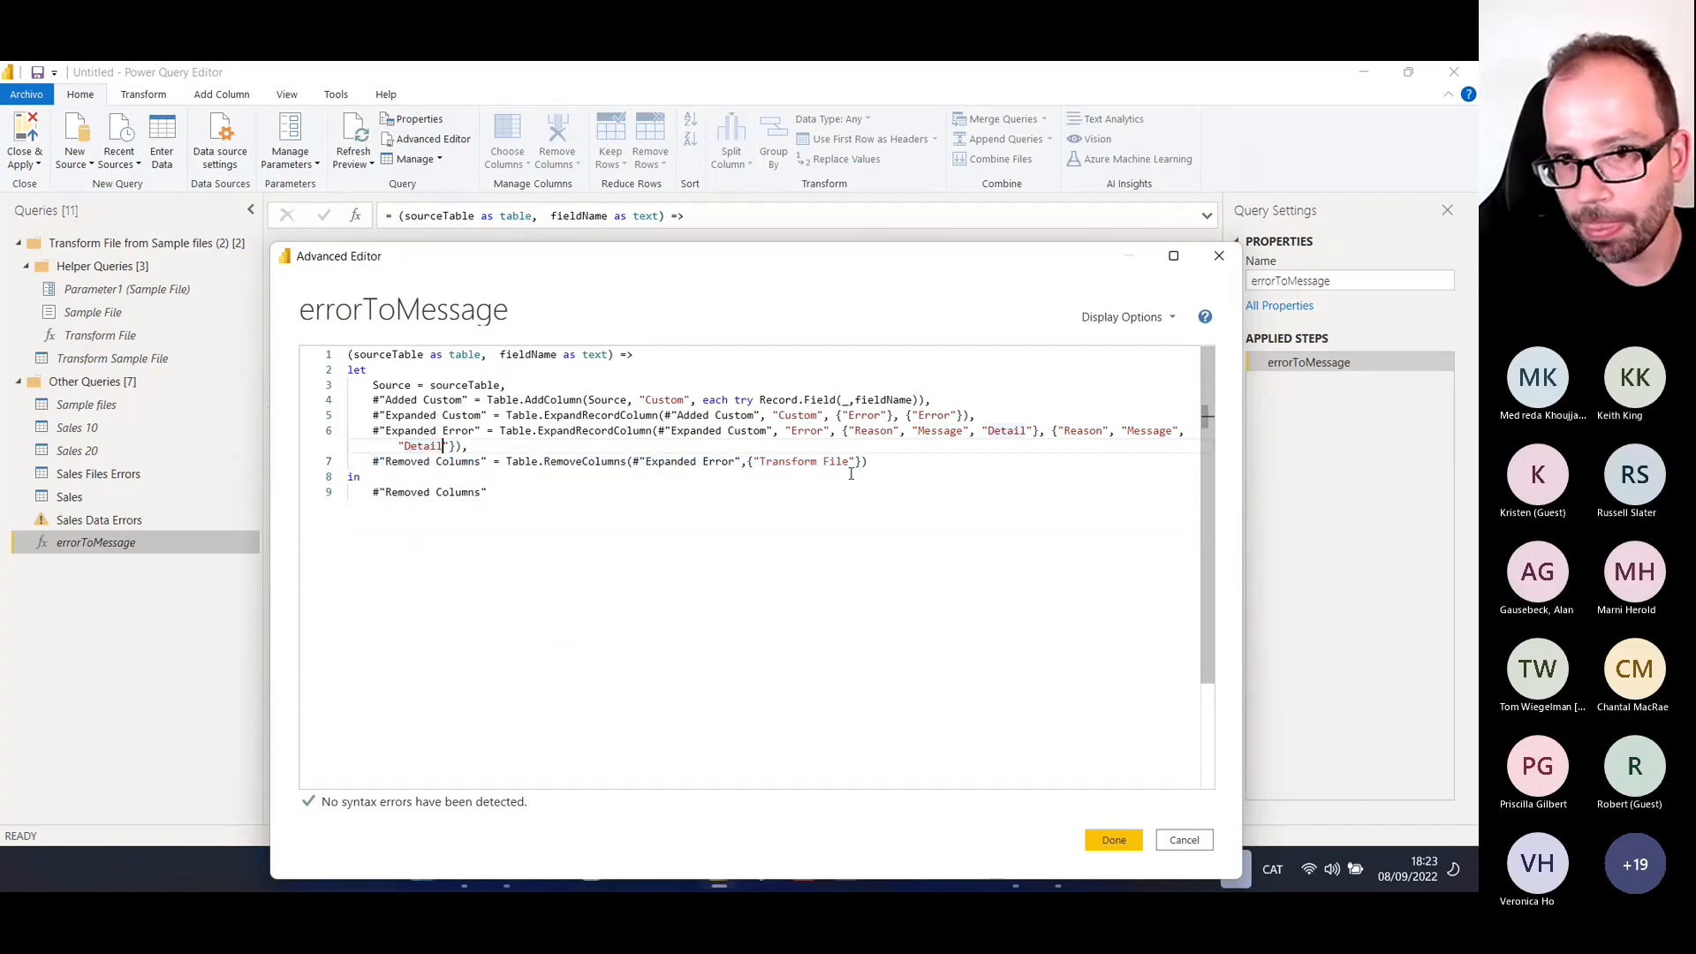
key(shift+Down)
key(shift+End)
key(BackSpace)
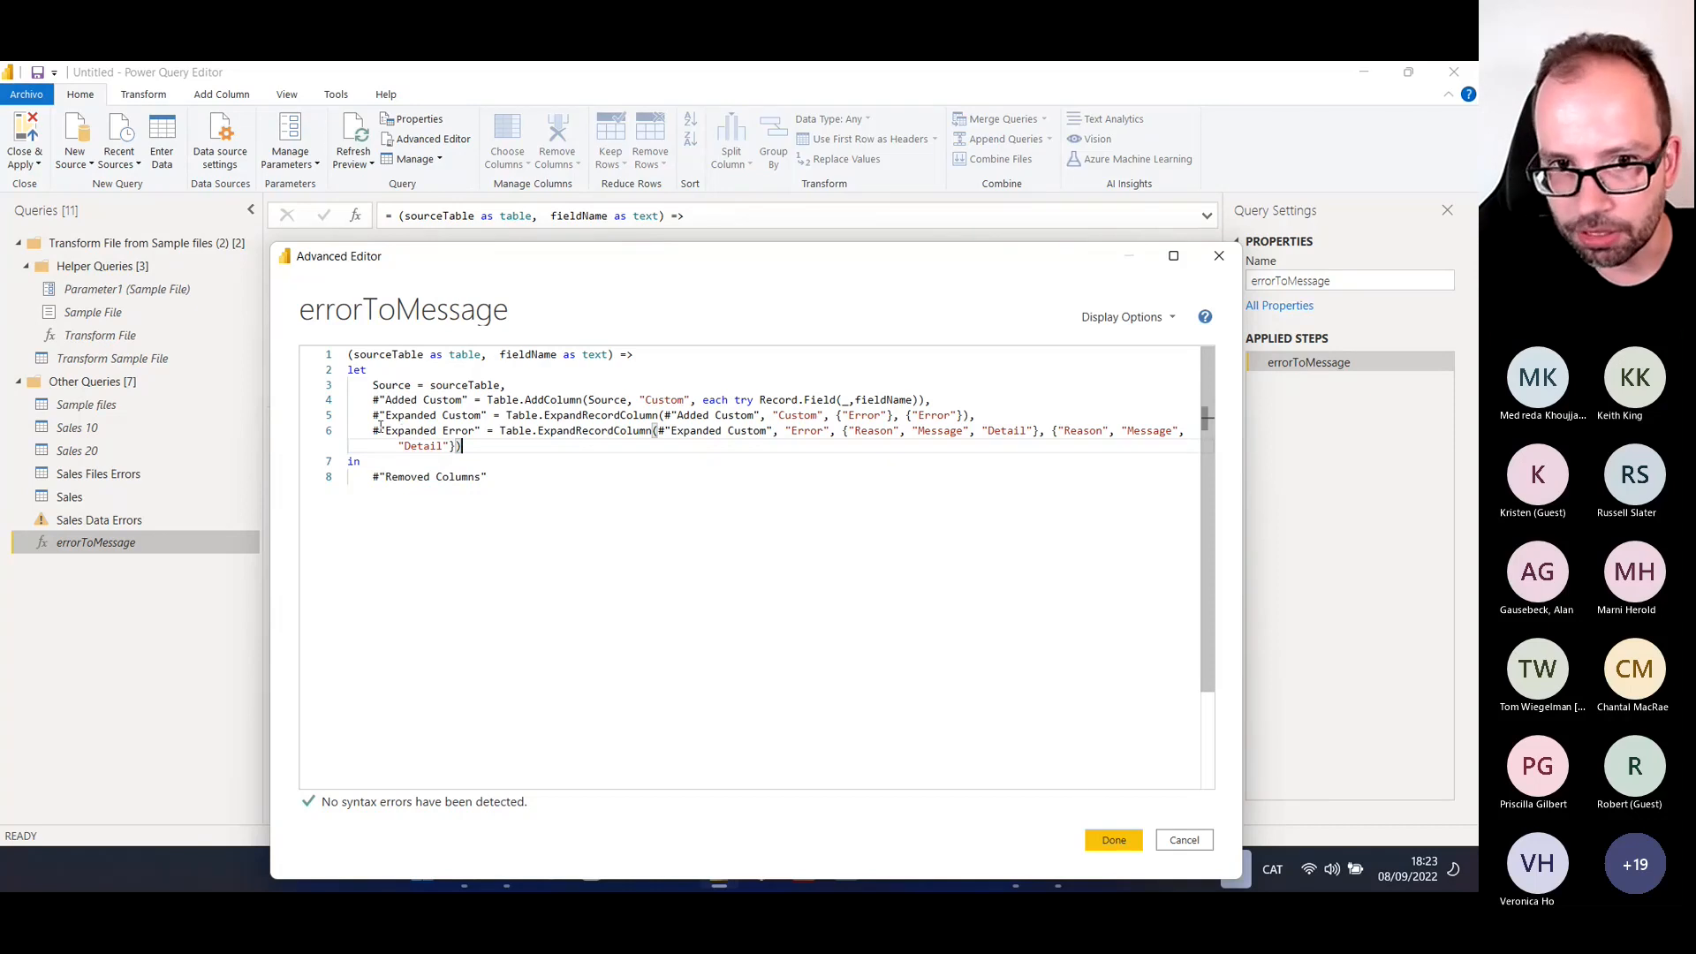
Make errorToMessage return #"Expanded Error" instead of #"Removed Columns" and save the function code
drag(366, 434, 367, 478)
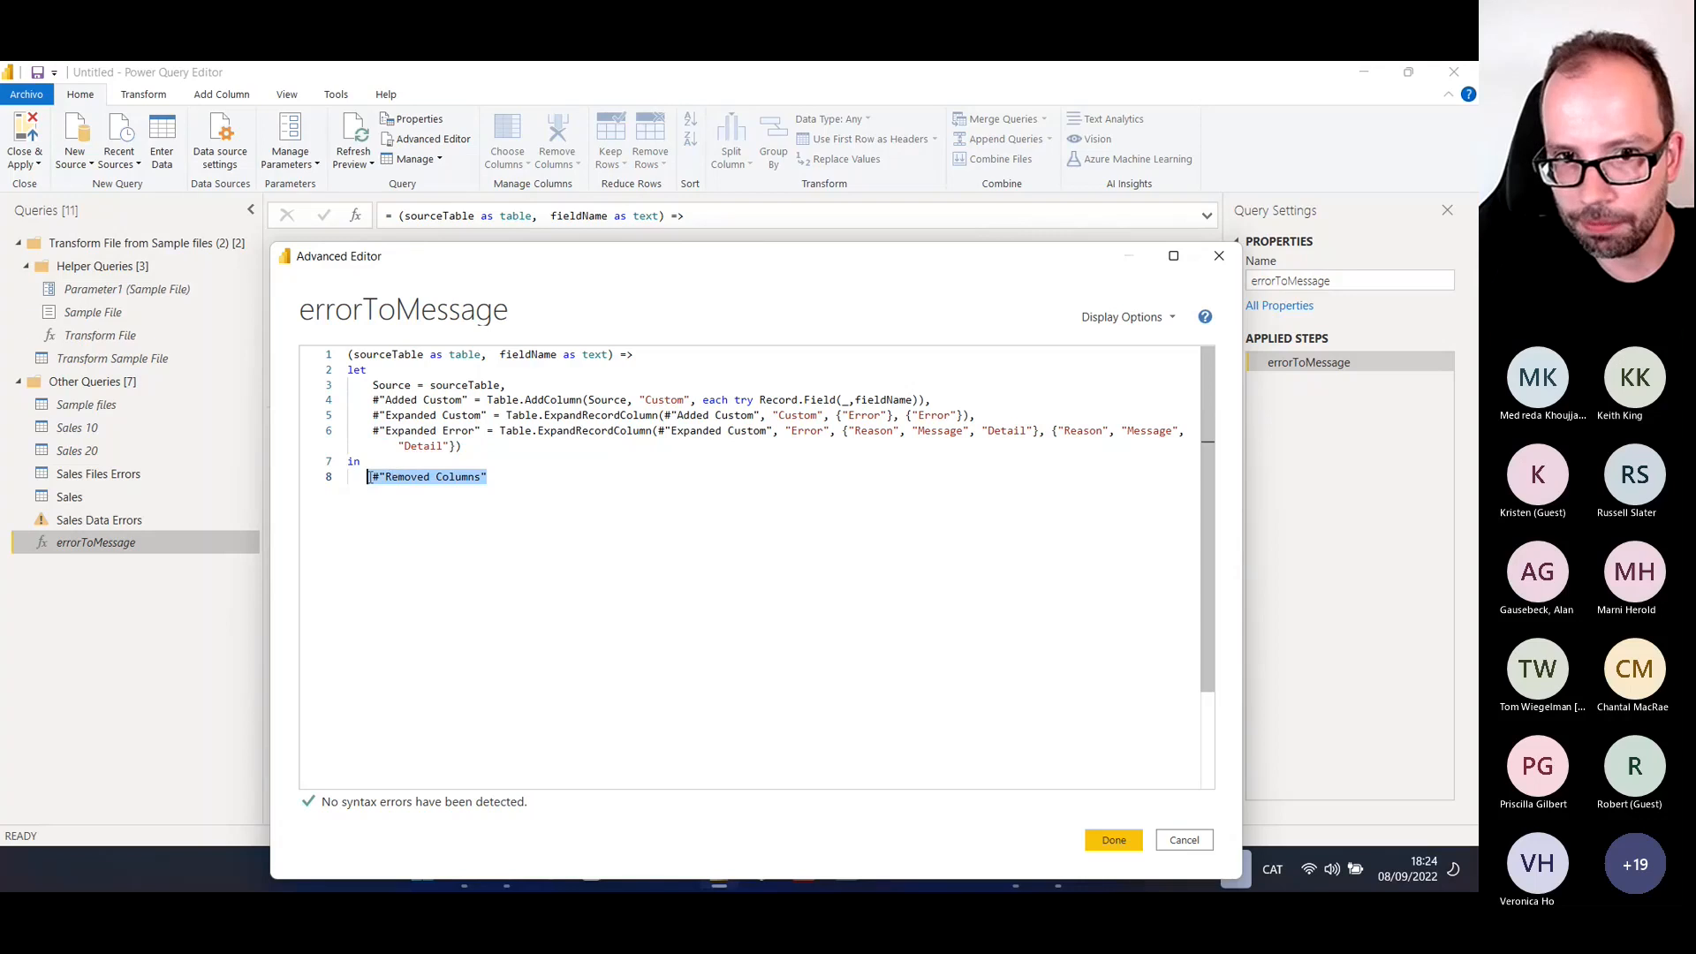
text(#"Expanded Error")
click(1111, 844)
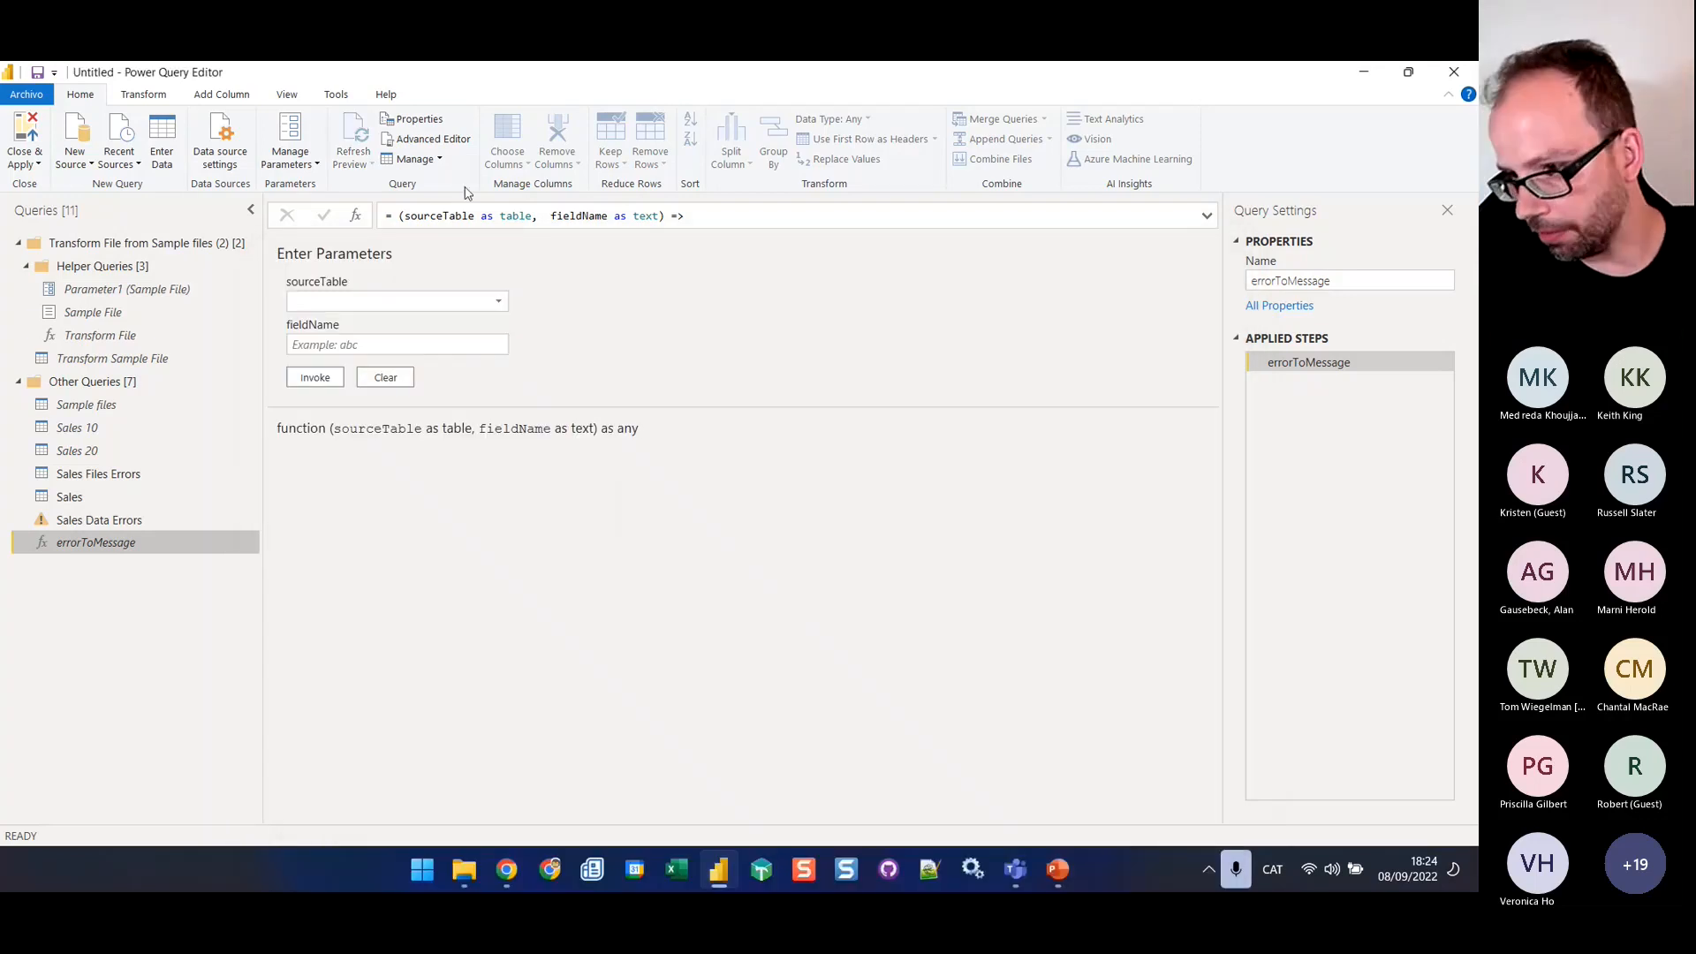
Review the Sales Data Errors table and its query code, closing the code without changes
click(150, 514)
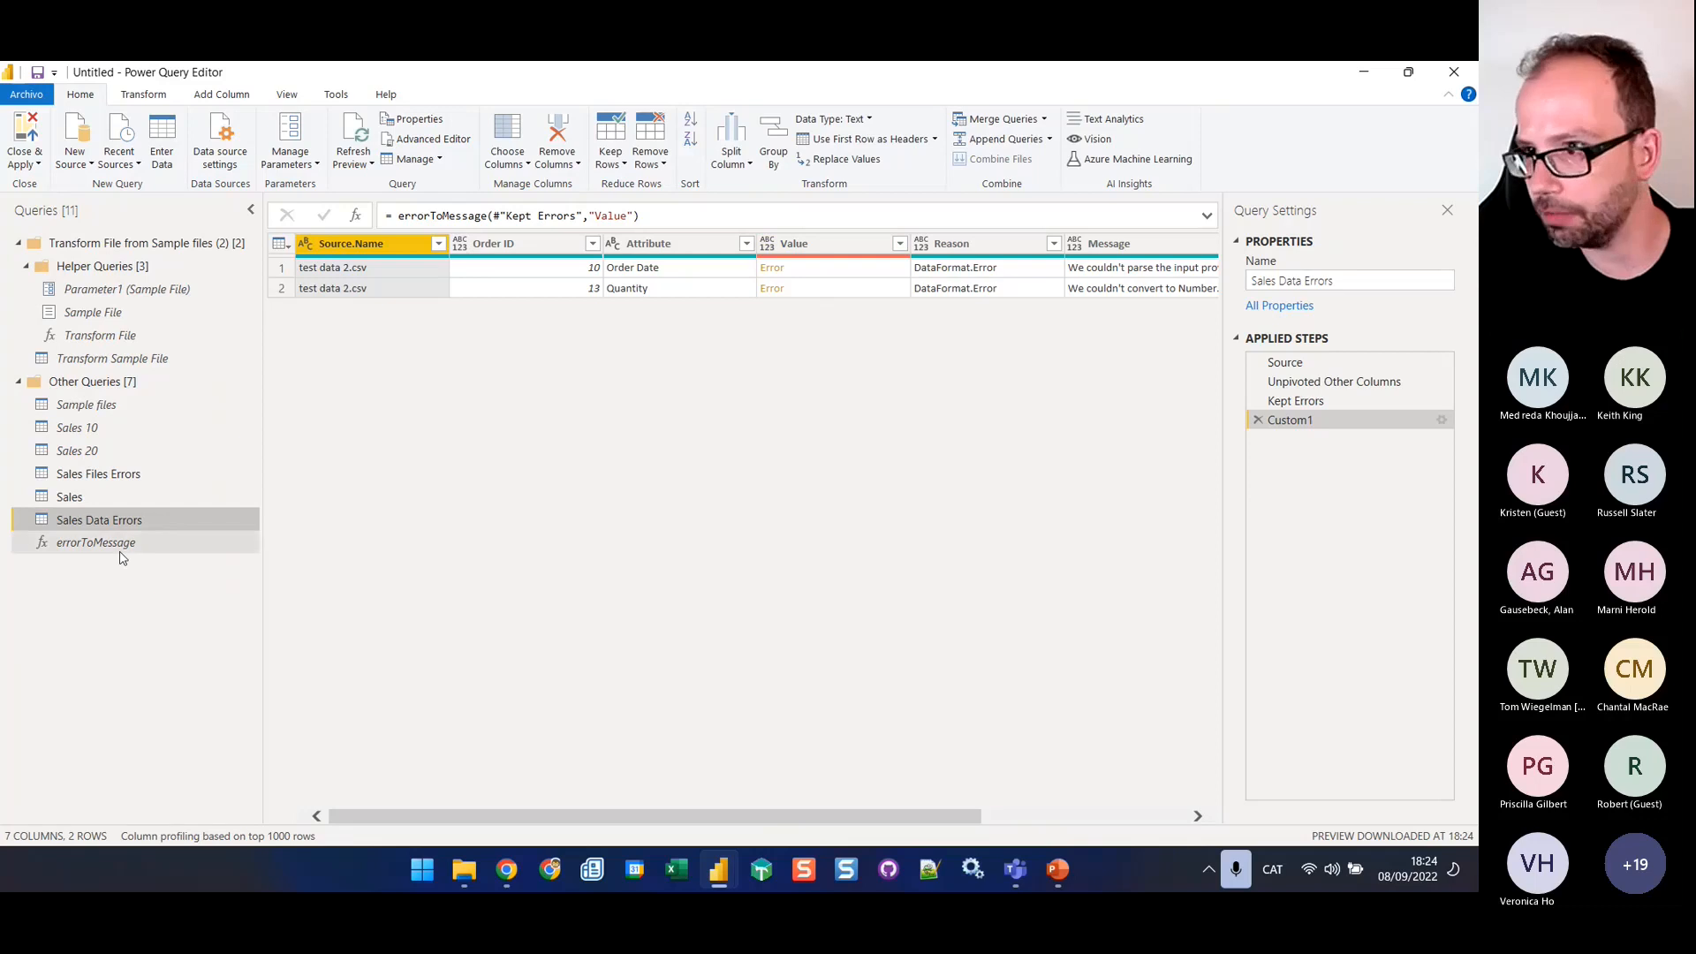
click(411, 144)
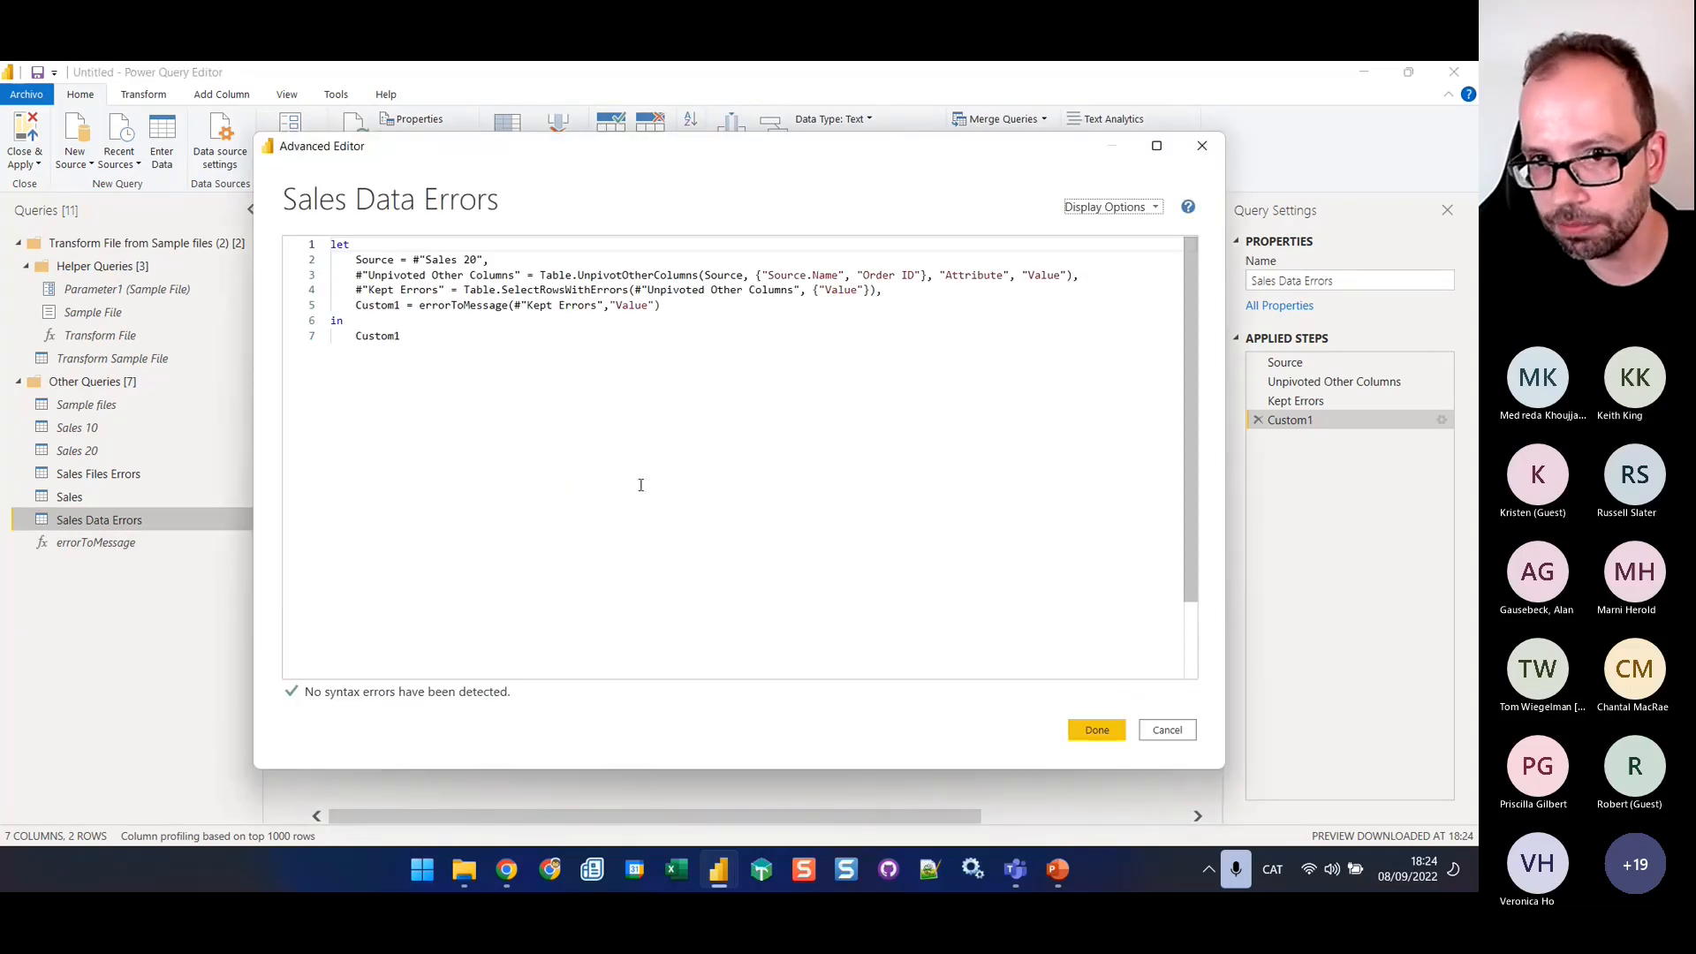
click(697, 309)
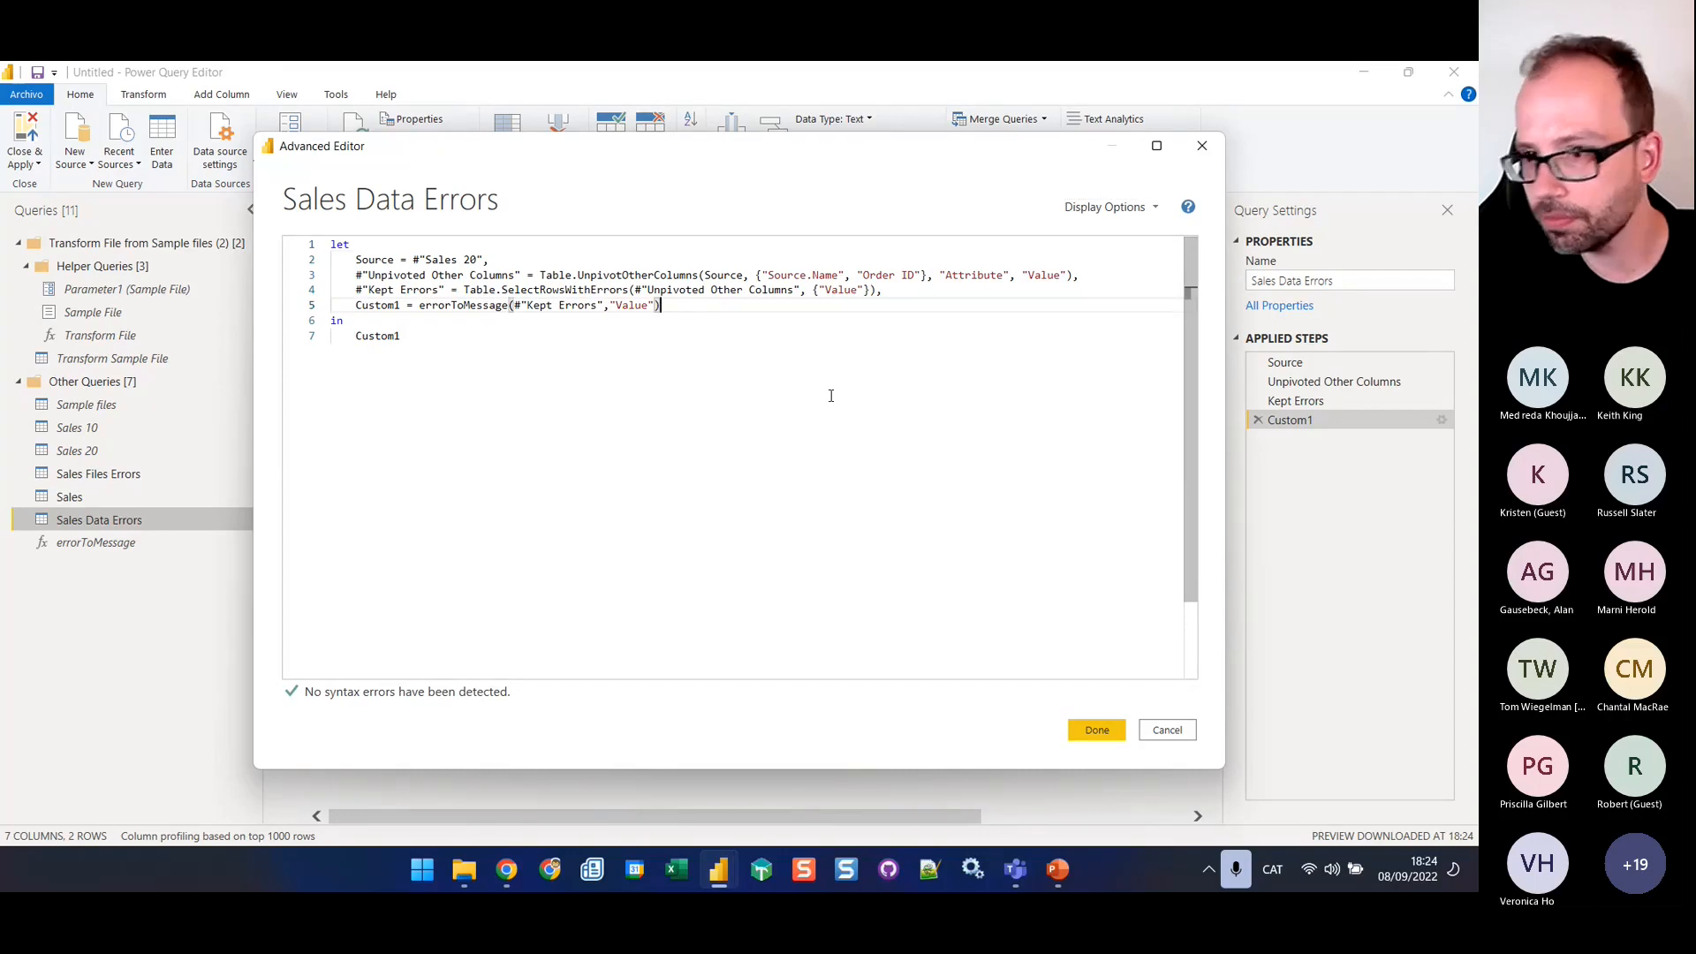
click(1163, 734)
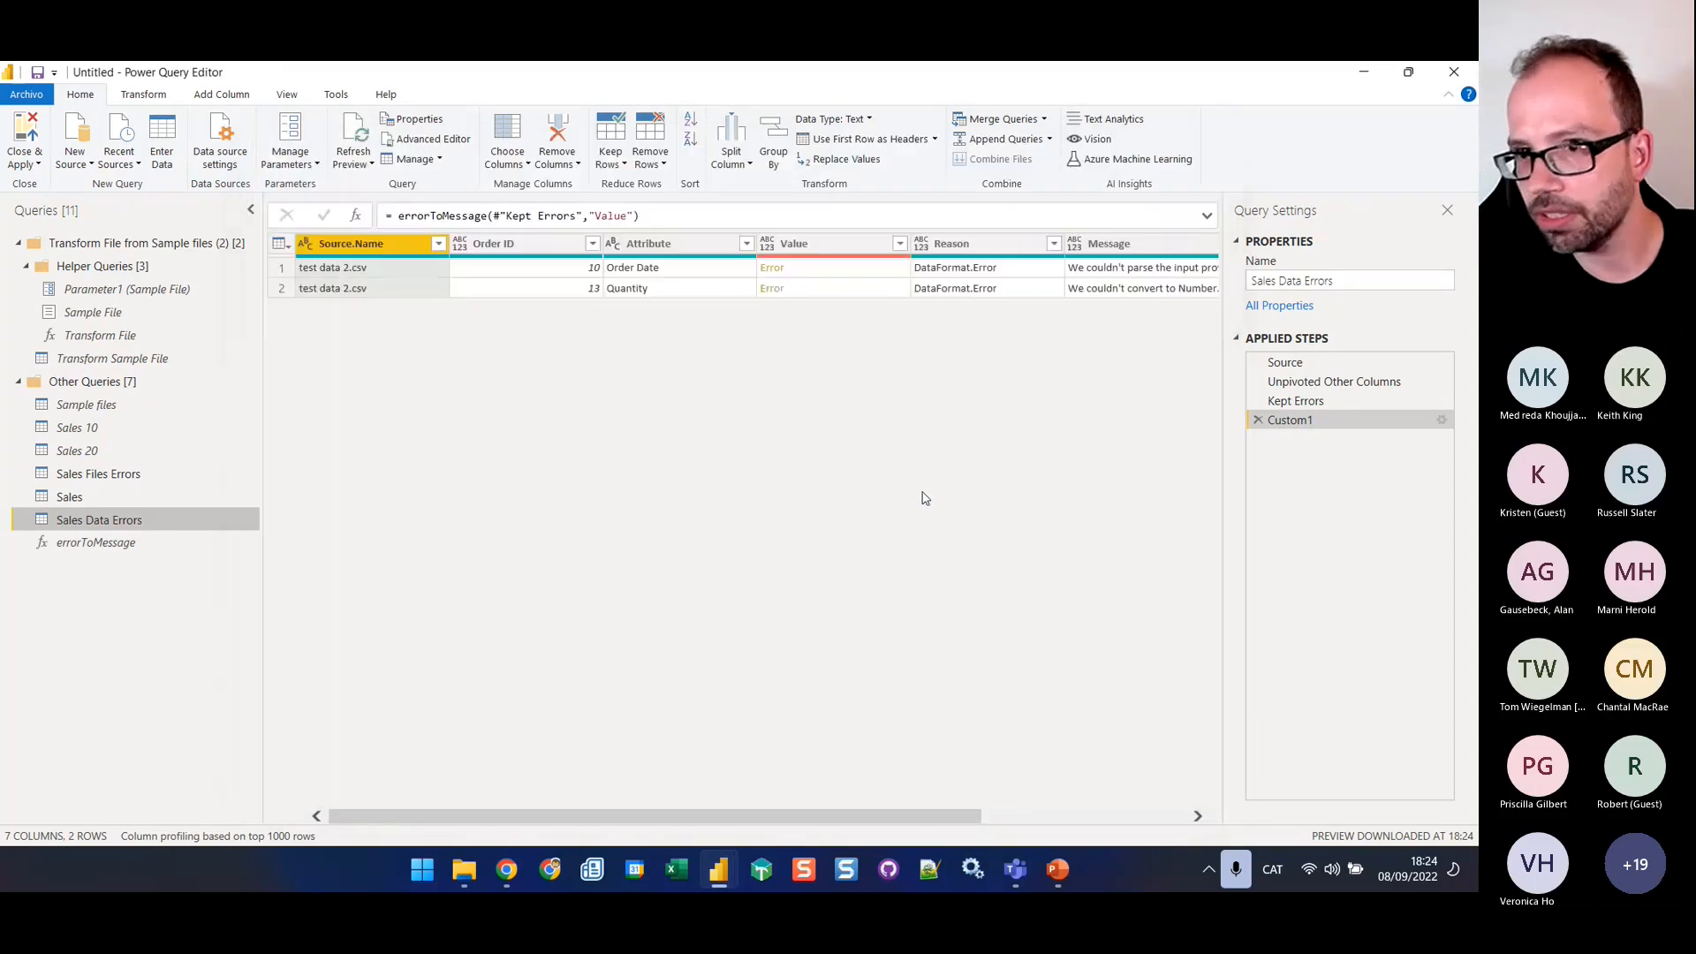
Remove the Value column from Sales Data Errors and copy the resulting Table.RemoveColumns formula
click(865, 247)
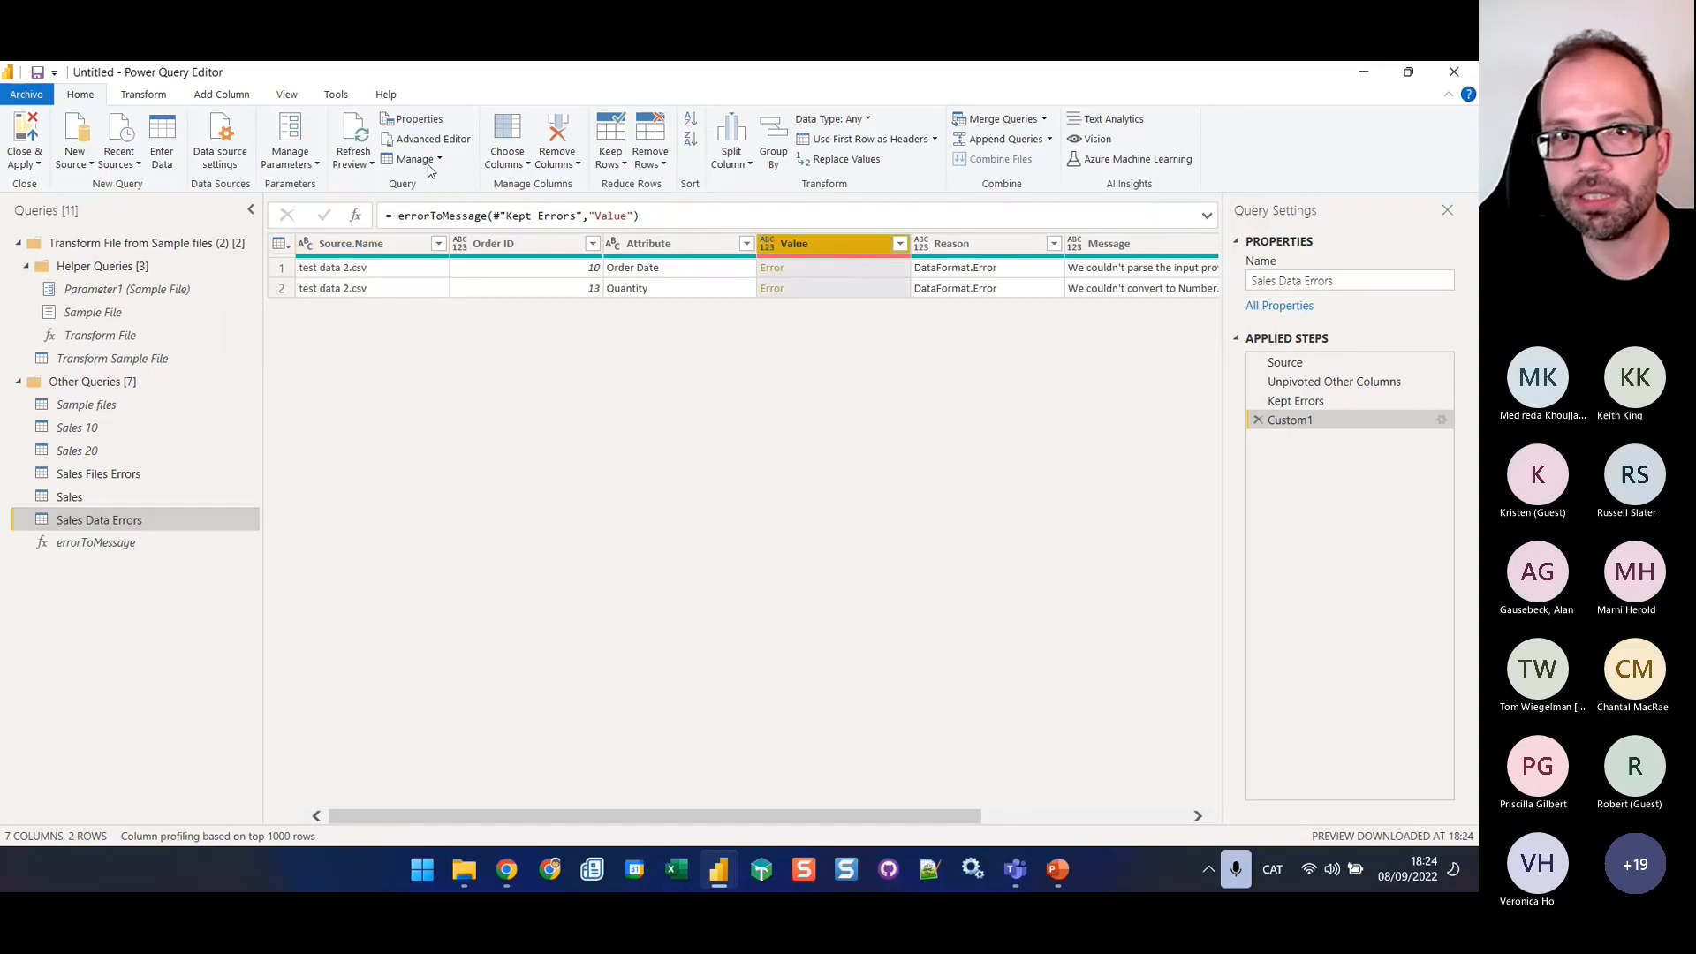
click(565, 134)
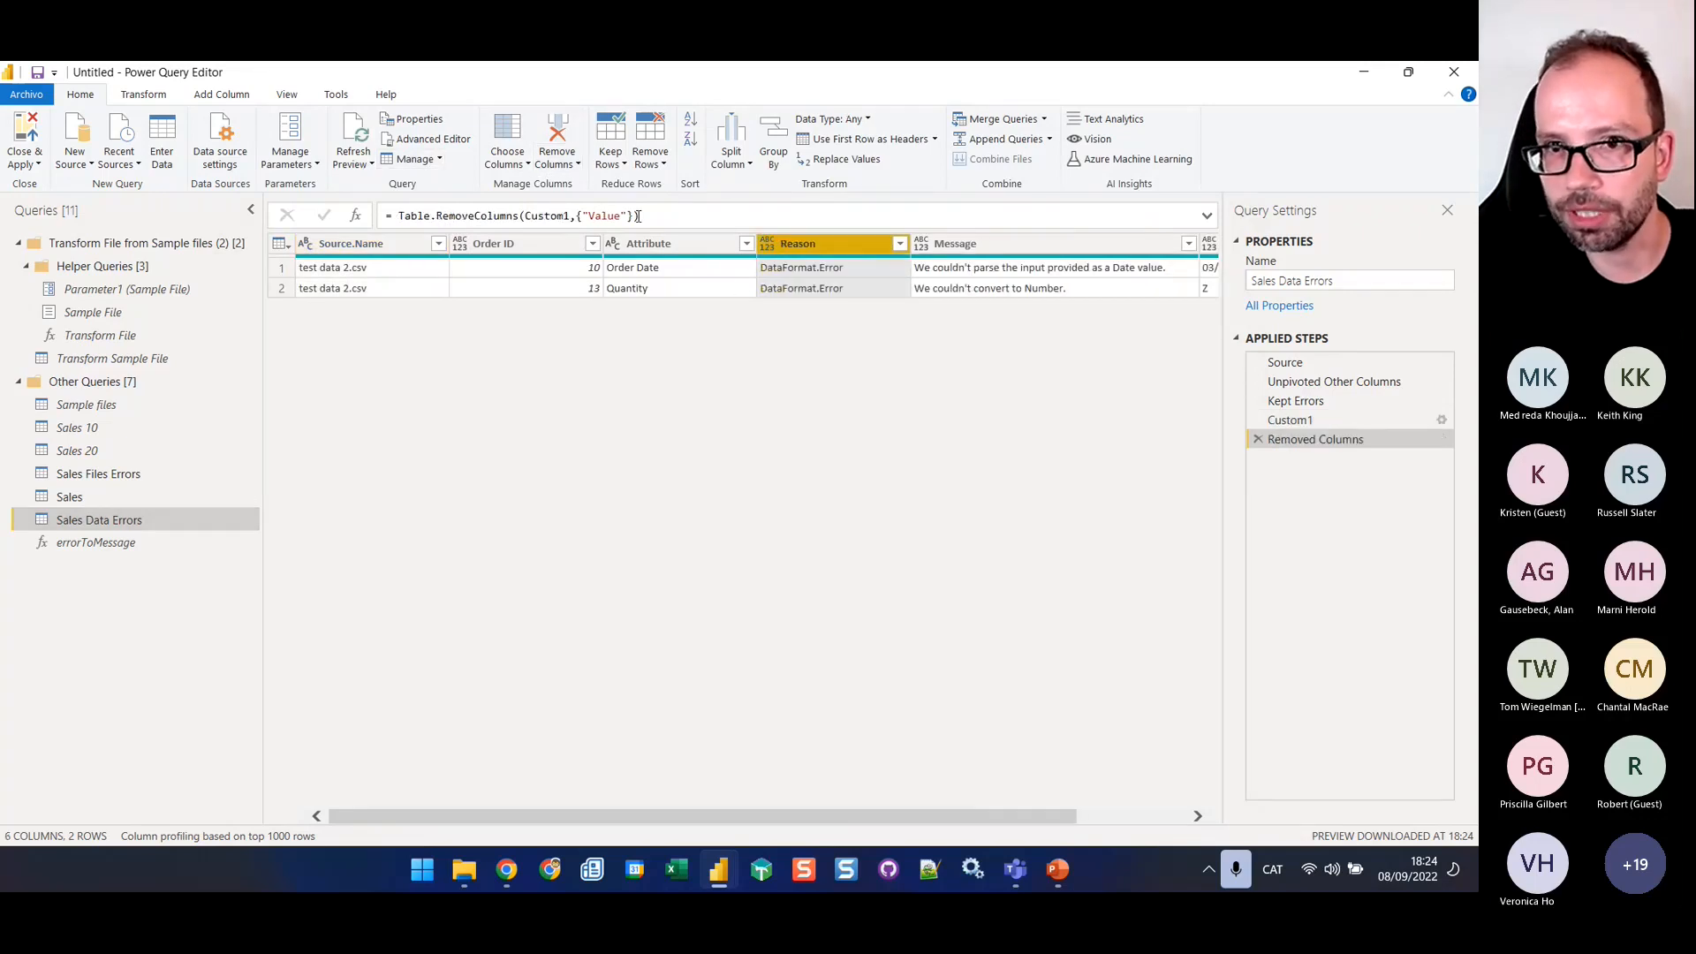
drag(638, 217, 398, 216)
key(ctrl+c)
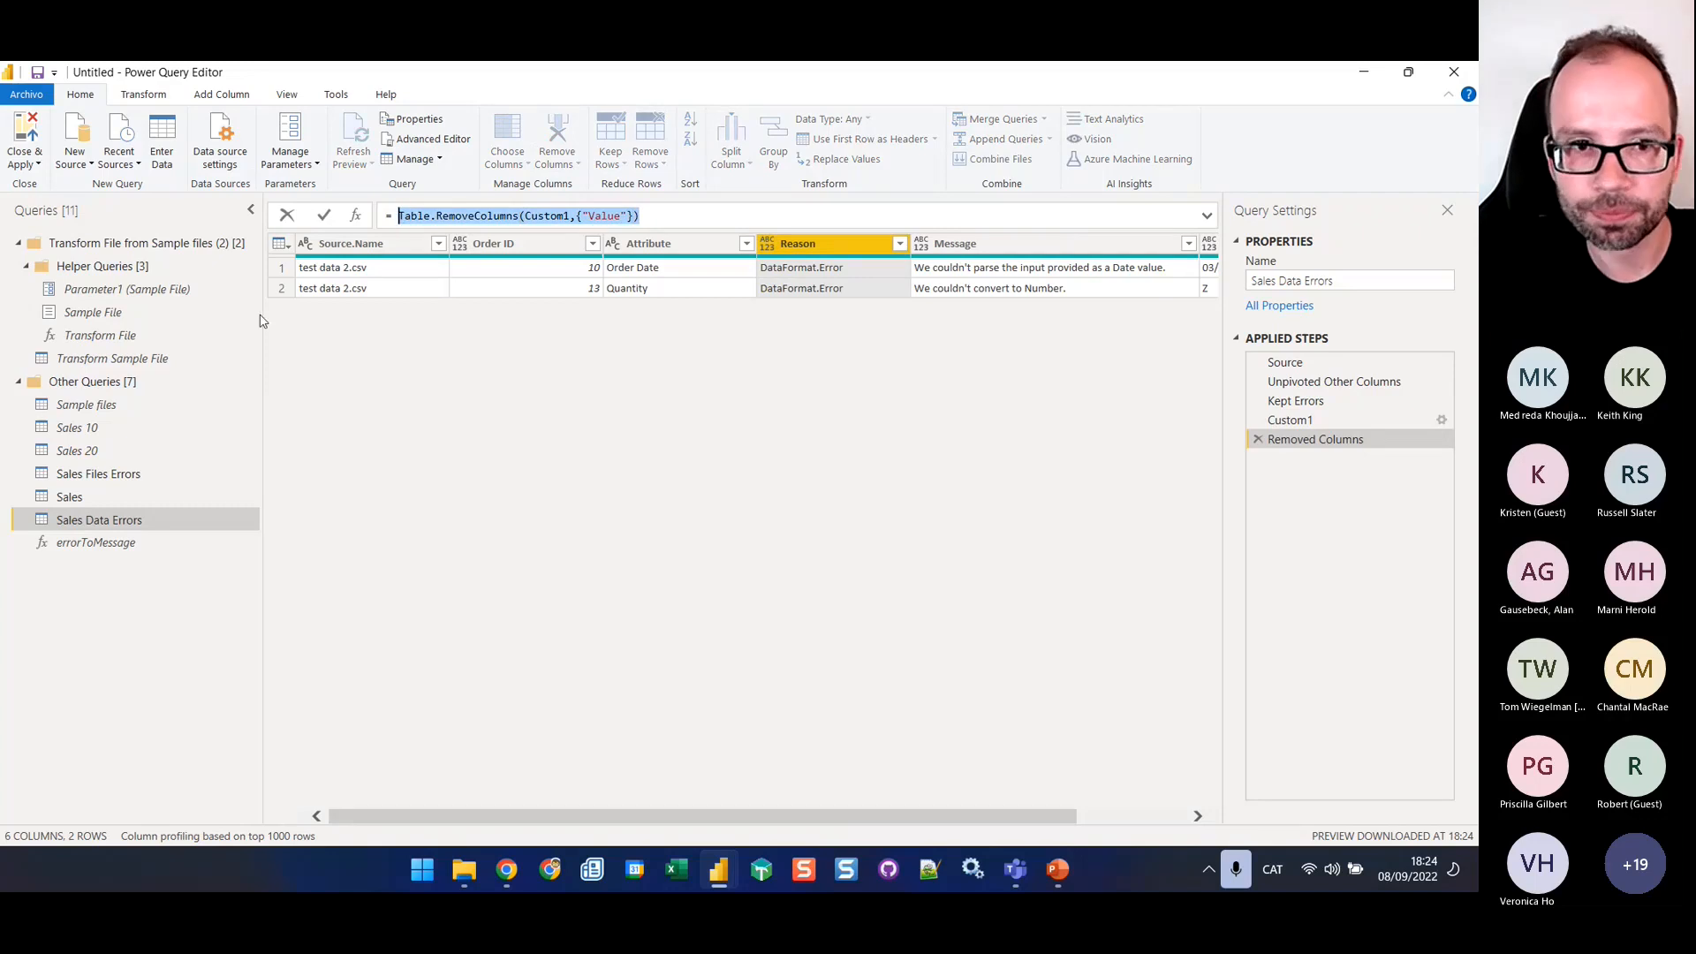
Add a step named final after Expanded Error in the errorToMessage code, using the copied formula Table.RemoveColumns(Custom1,{"Value"})
click(66, 544)
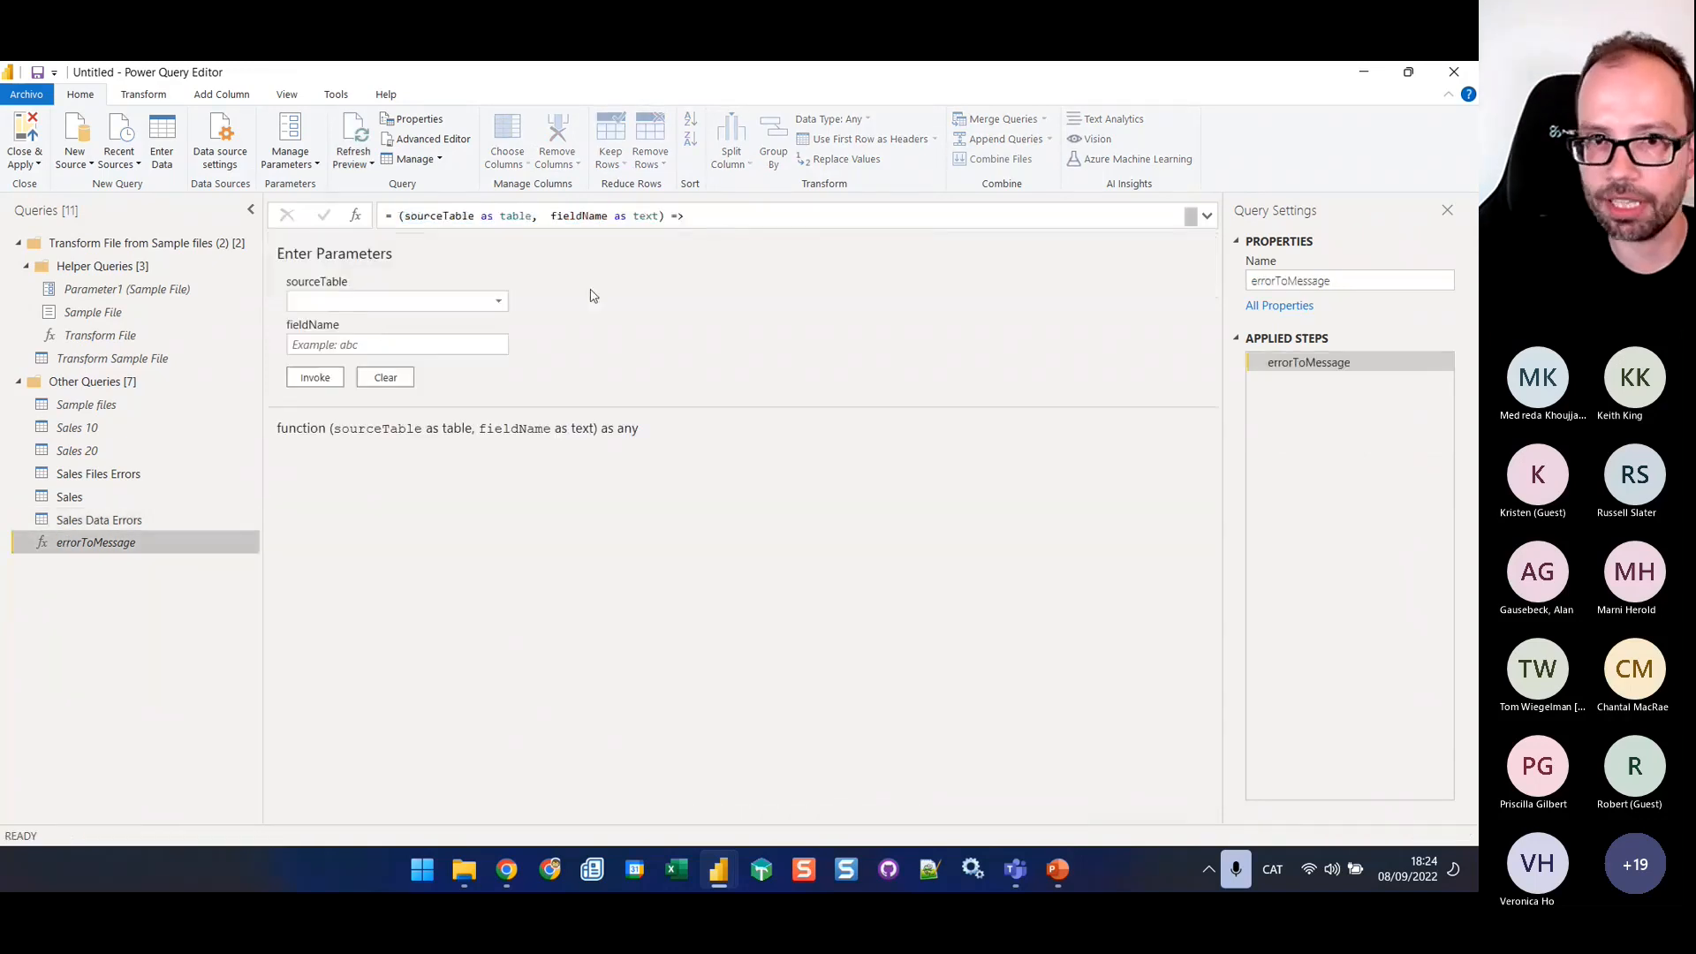
click(429, 139)
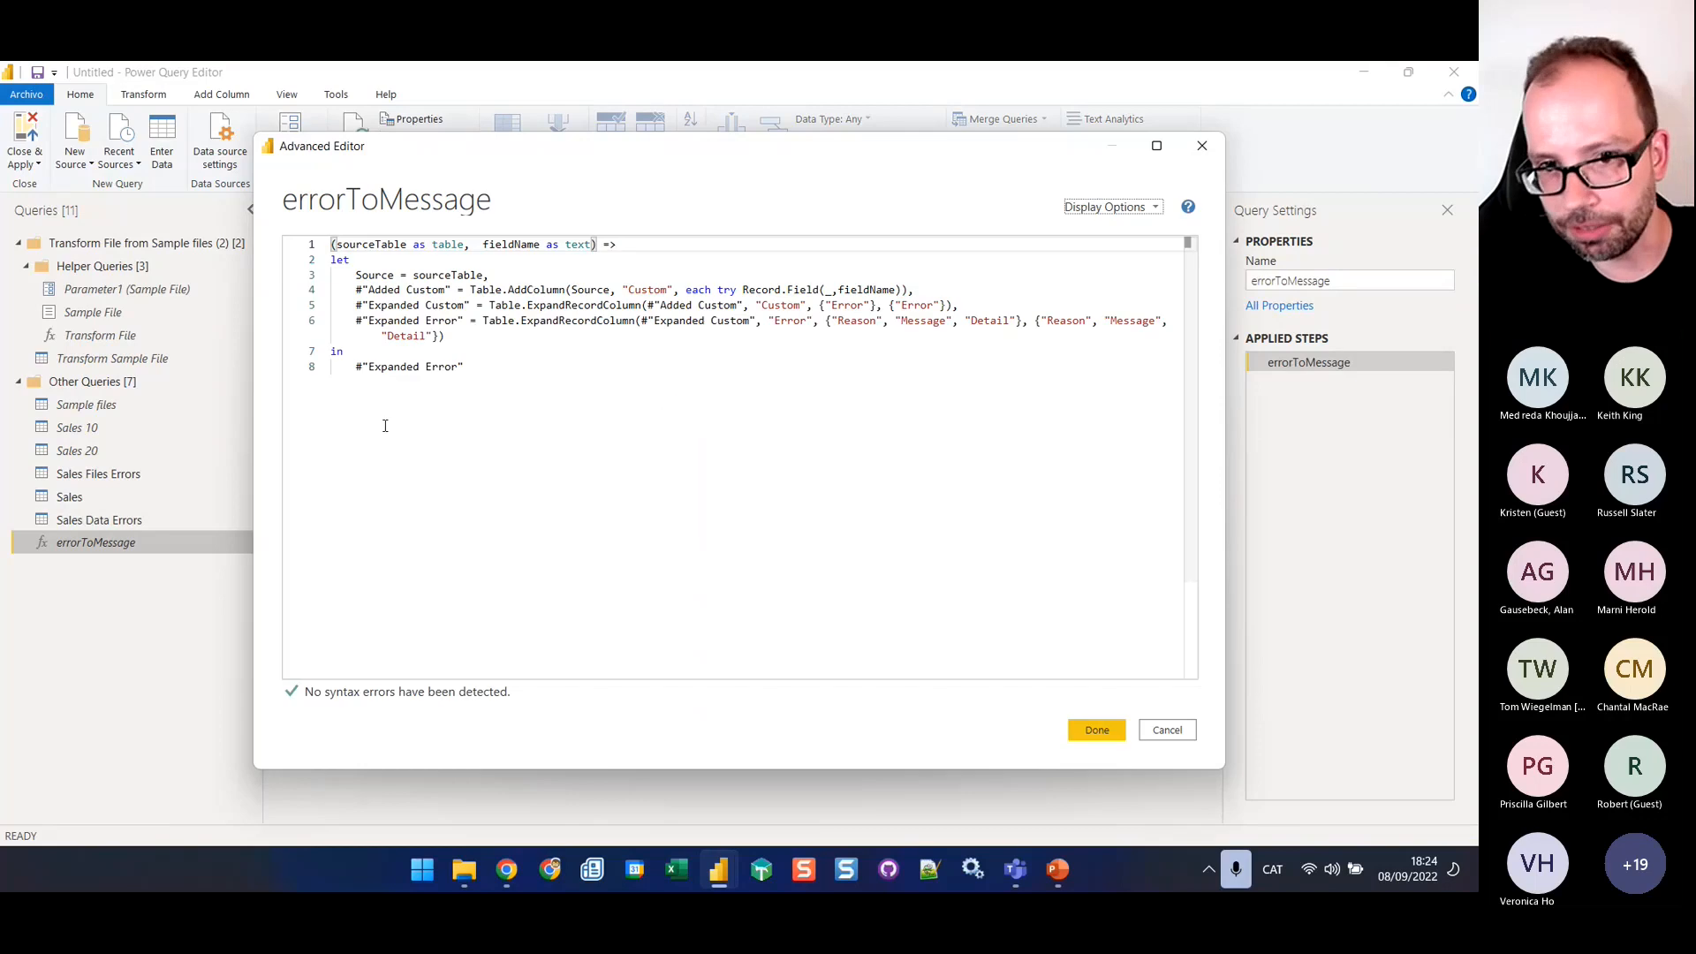
click(458, 334)
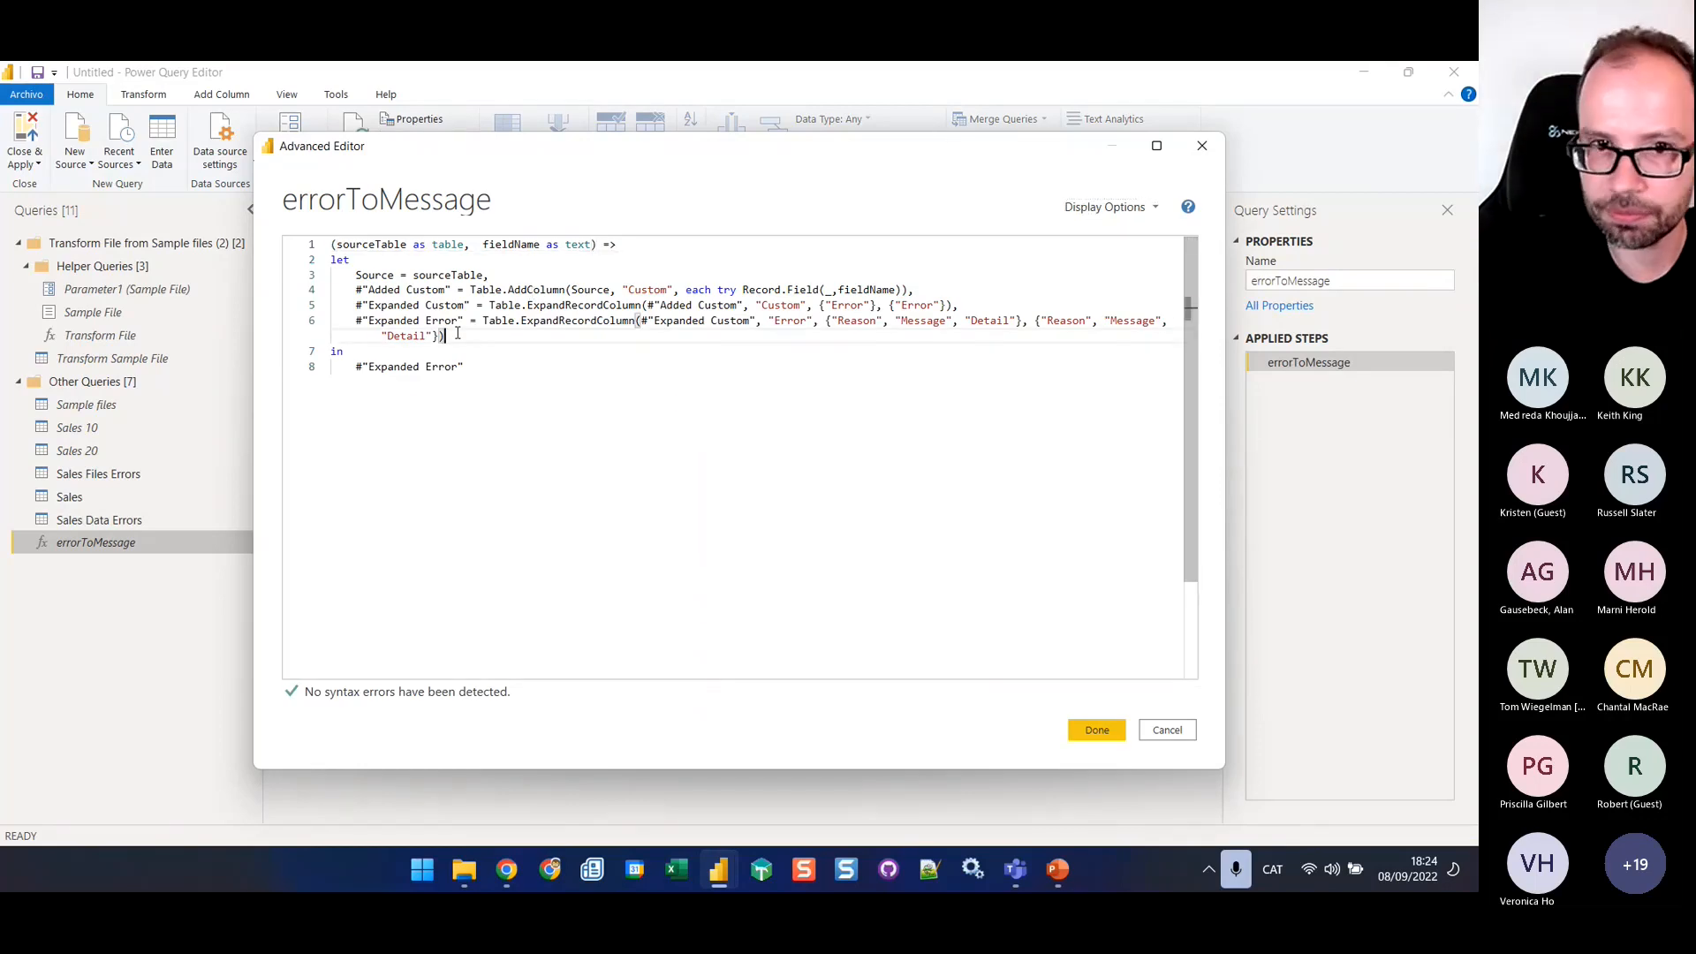
text(,)
key(Return)
key(ctrl+v)
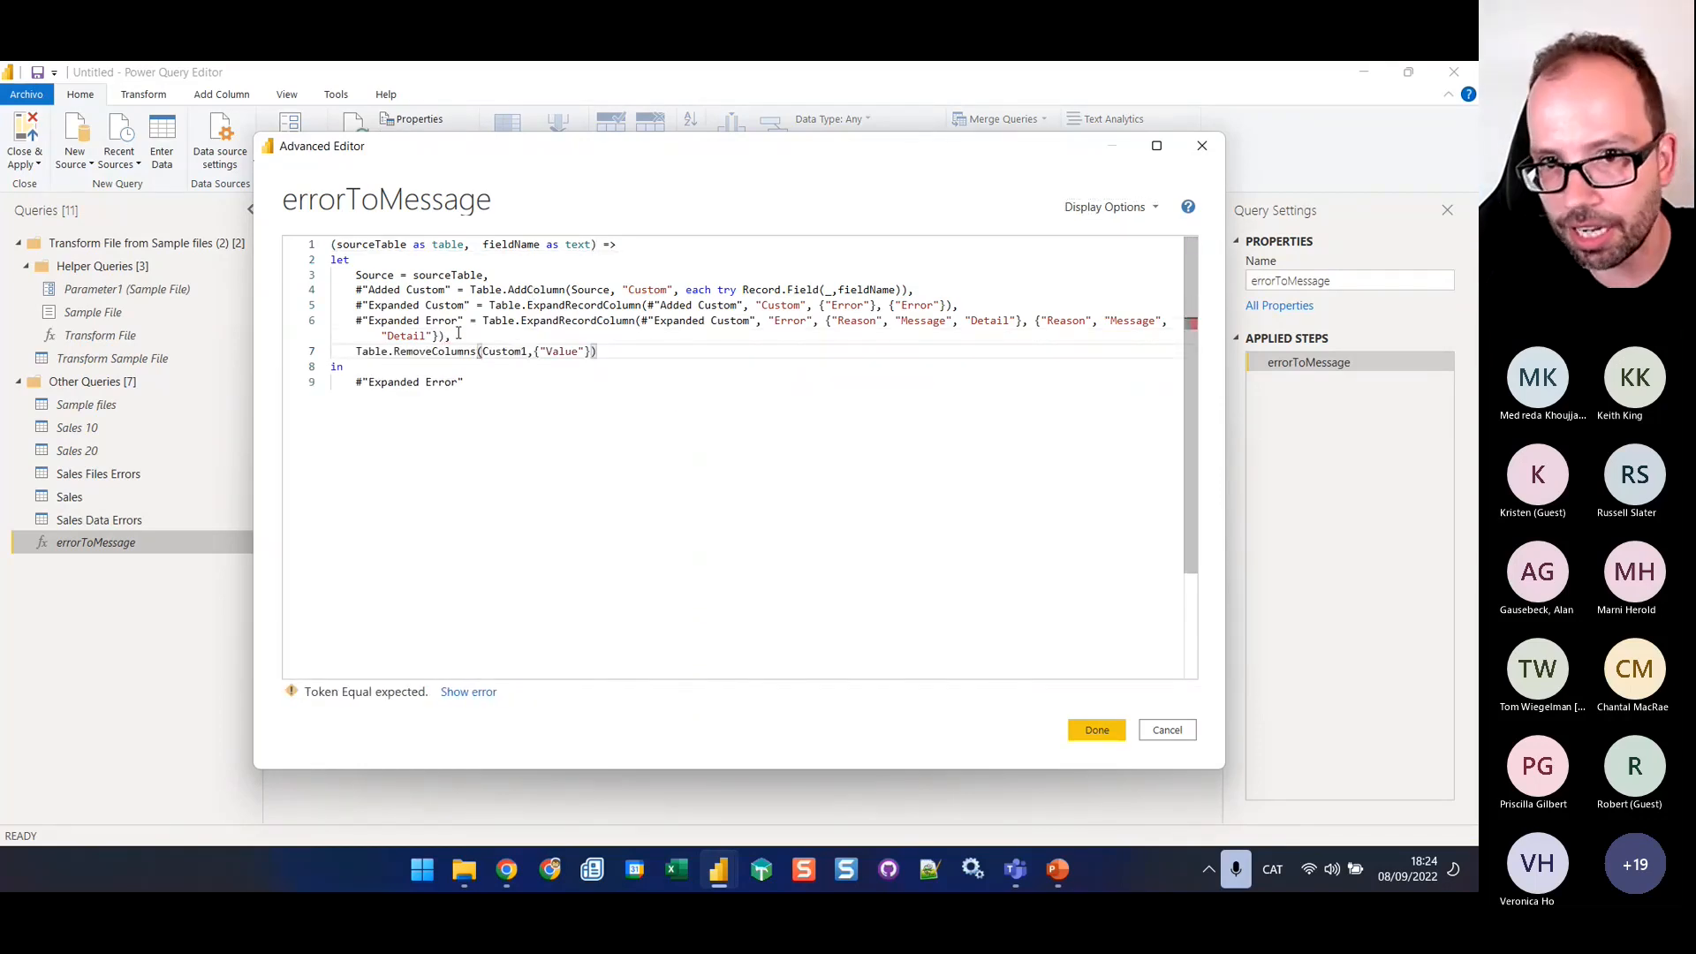
click(356, 352)
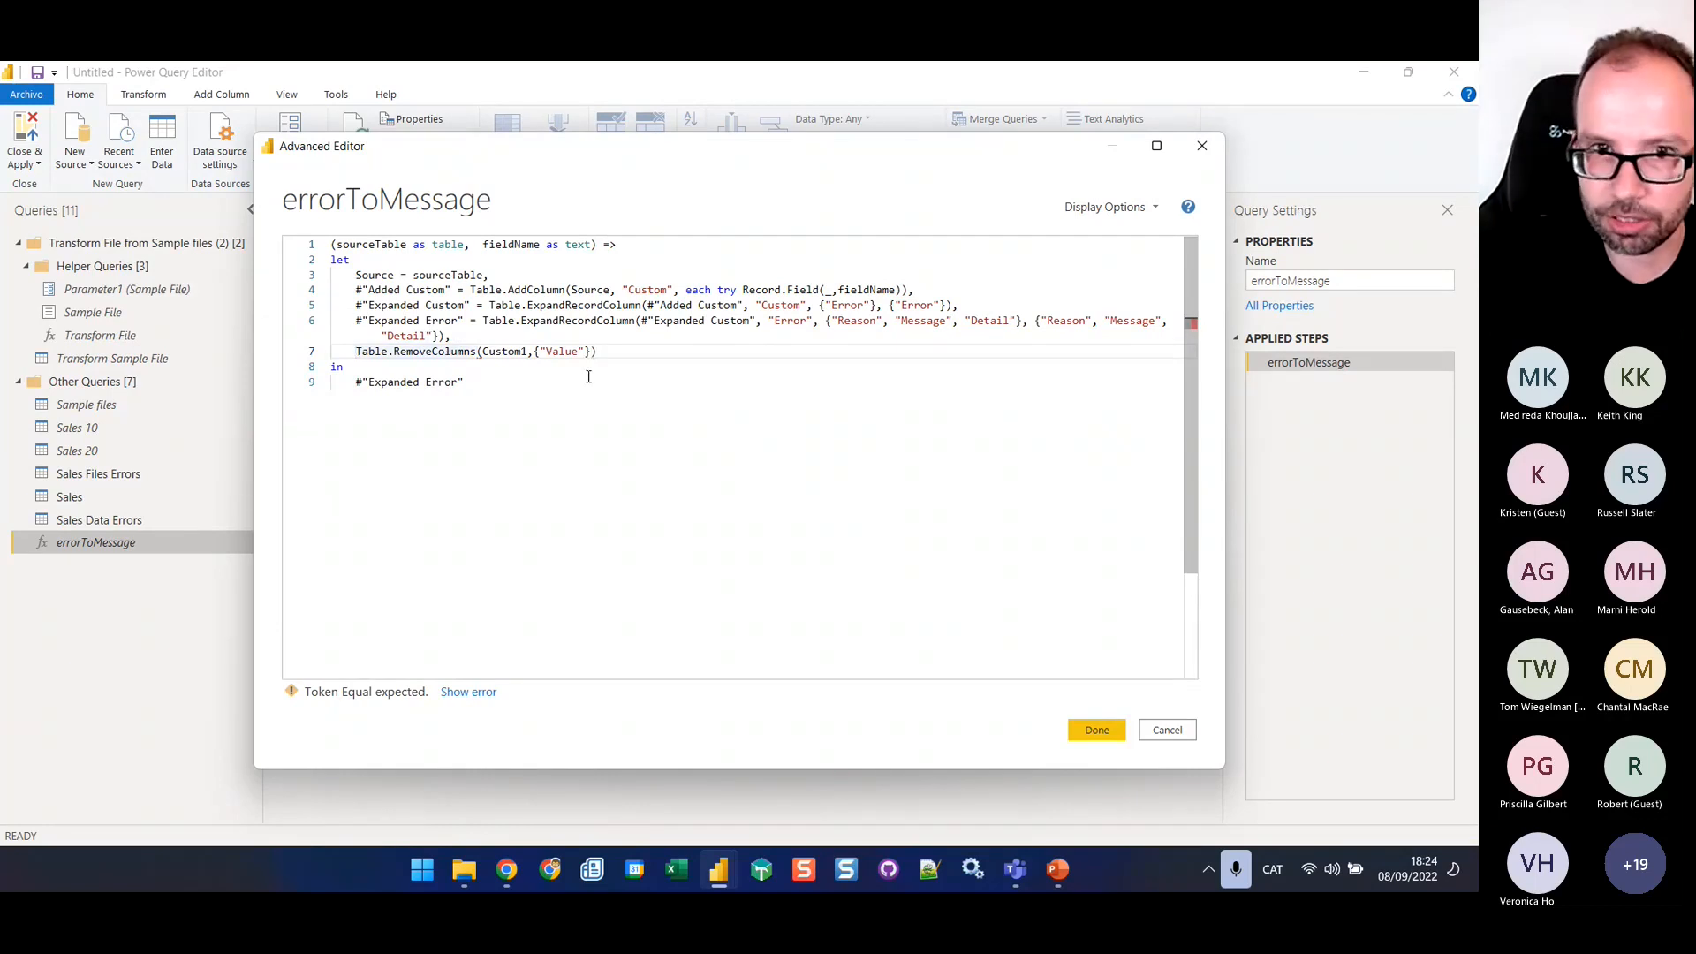
text(final =)
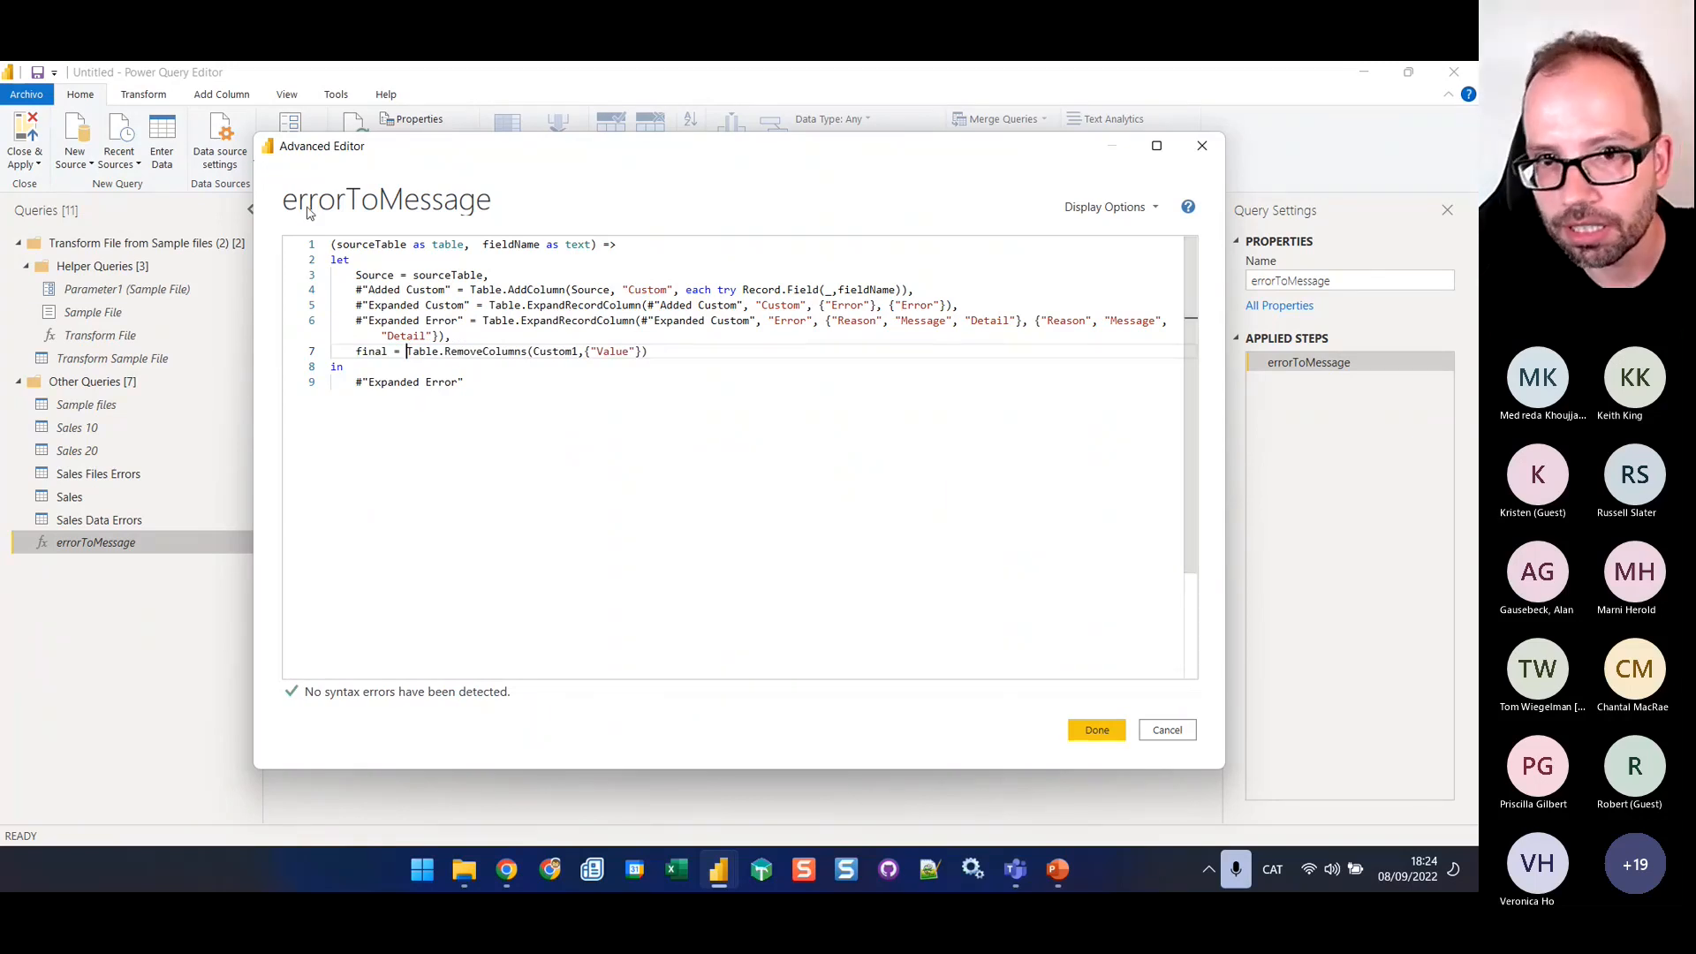
In the final line, replace Custom1 with #"Expanded Error" and "Value" with the fieldName parameter
drag(464, 325, 356, 321)
key(ctrl+c)
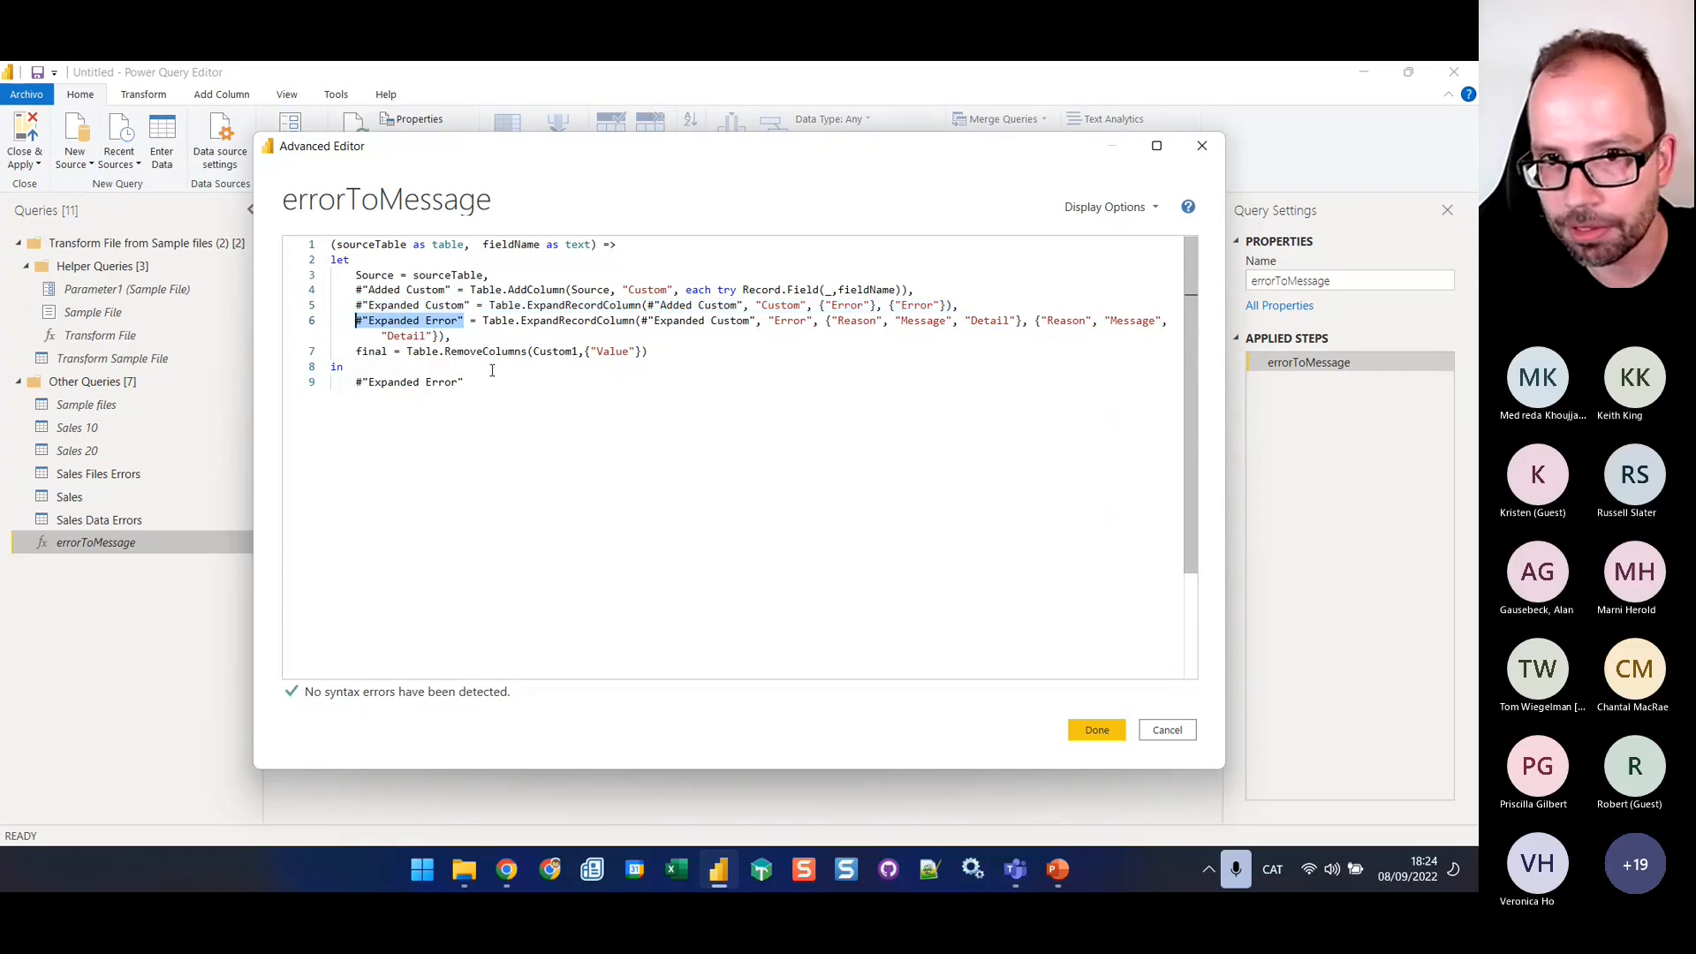
double_click(554, 351)
key(ctrl+v)
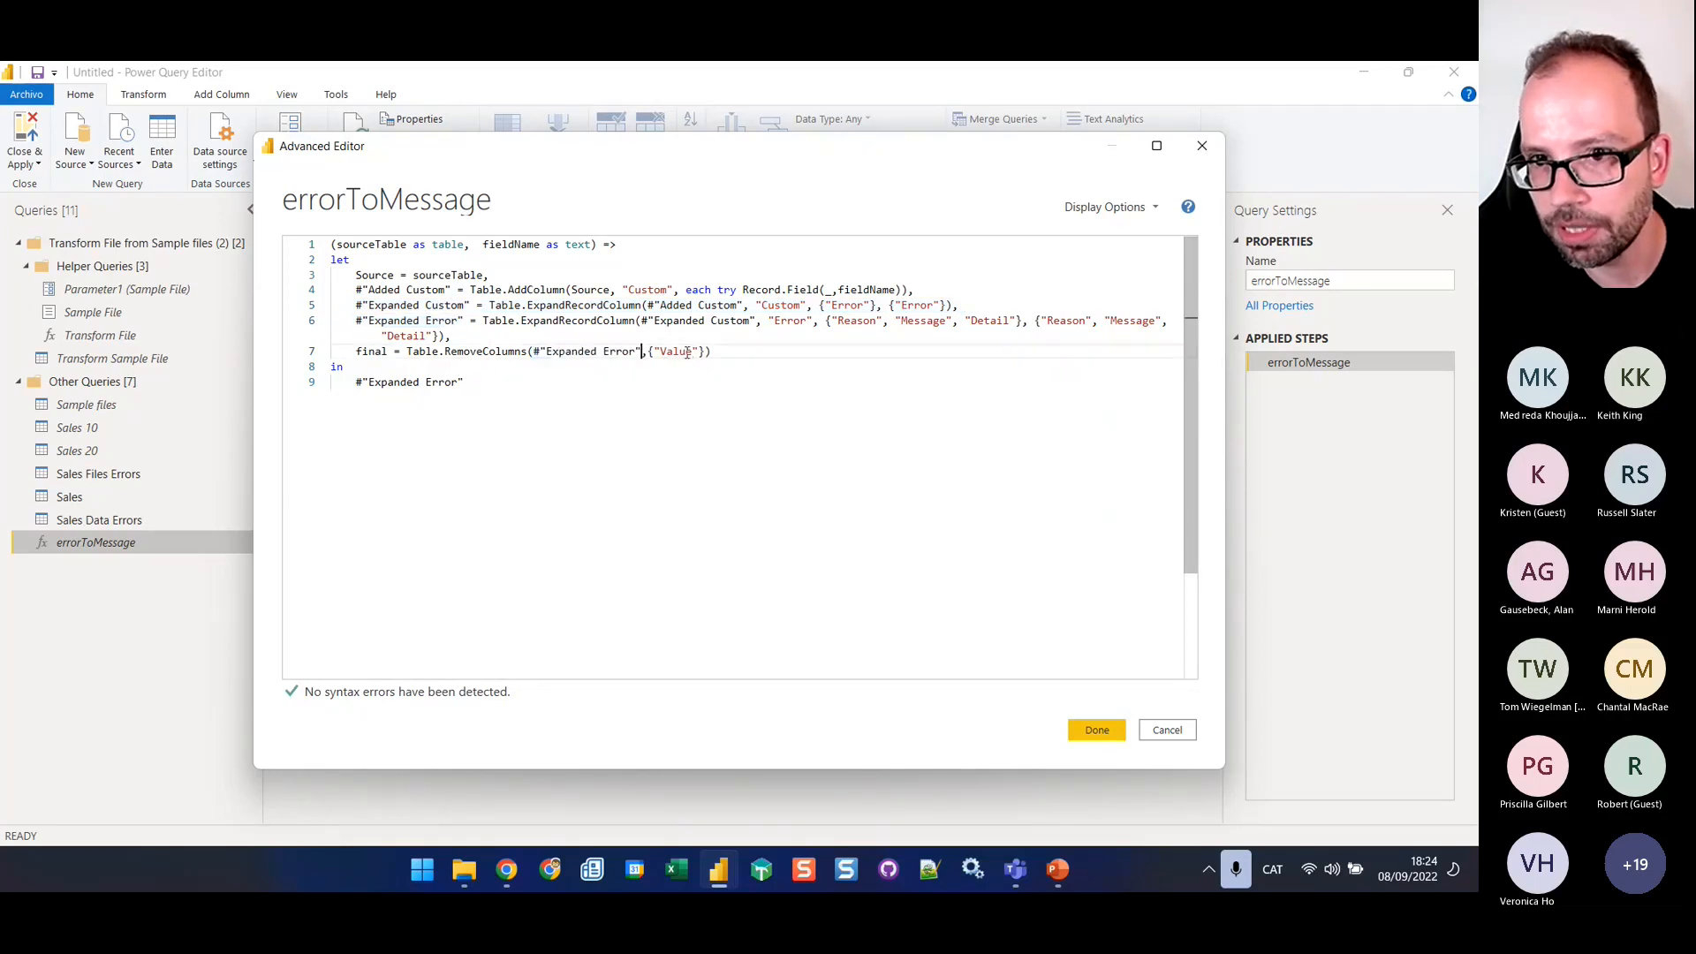
double_click(508, 245)
key(ctrl+c)
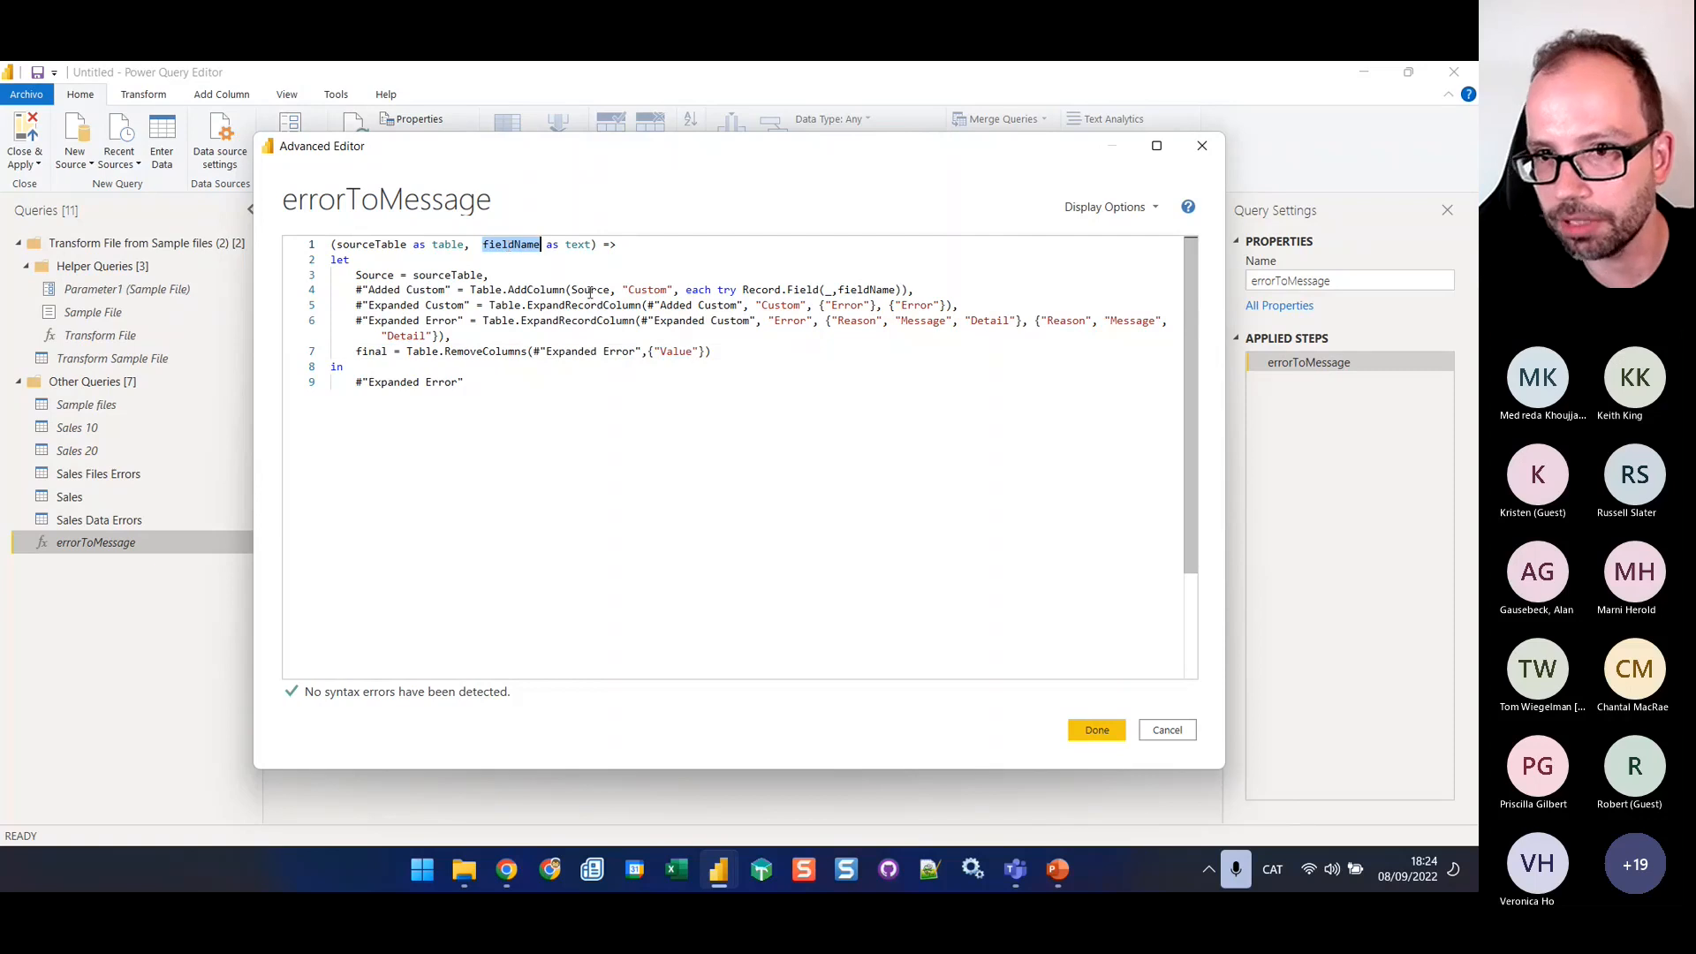
drag(660, 351, 702, 351)
key(ctrl+v)
click(754, 352)
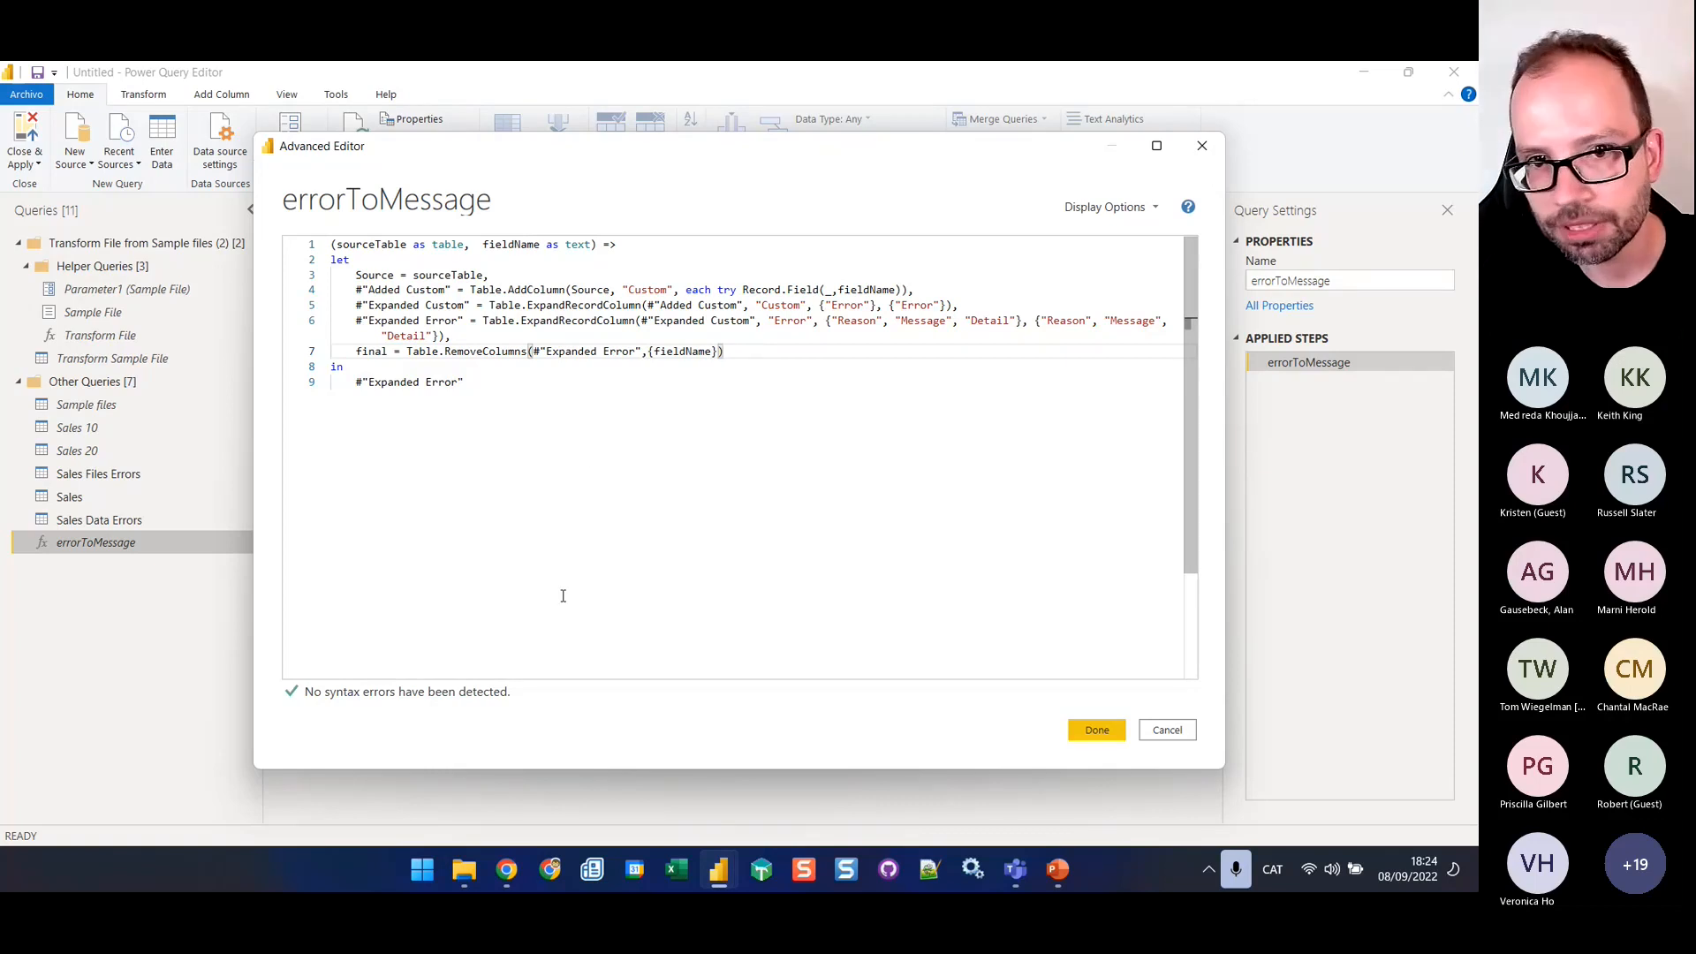
Make errorToMessage return final instead of #"Expanded Error" and save the function code
double_click(357, 350)
key(ctrl+c)
drag(463, 382, 359, 381)
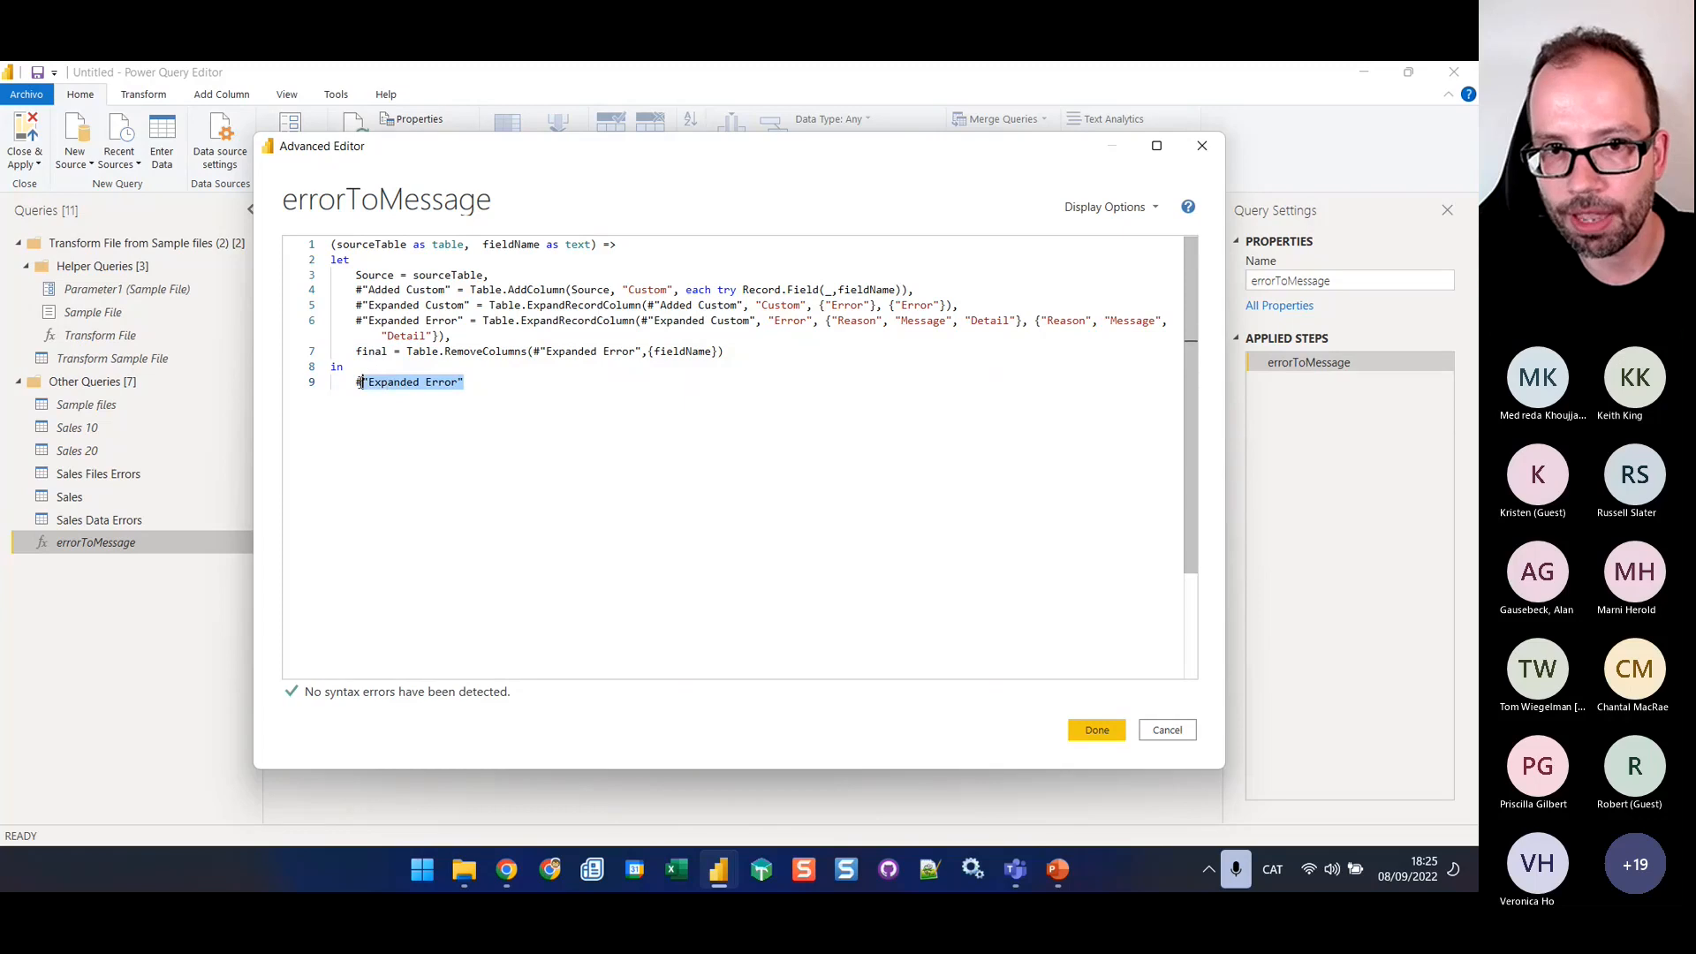
key(ctrl+v)
click(1096, 730)
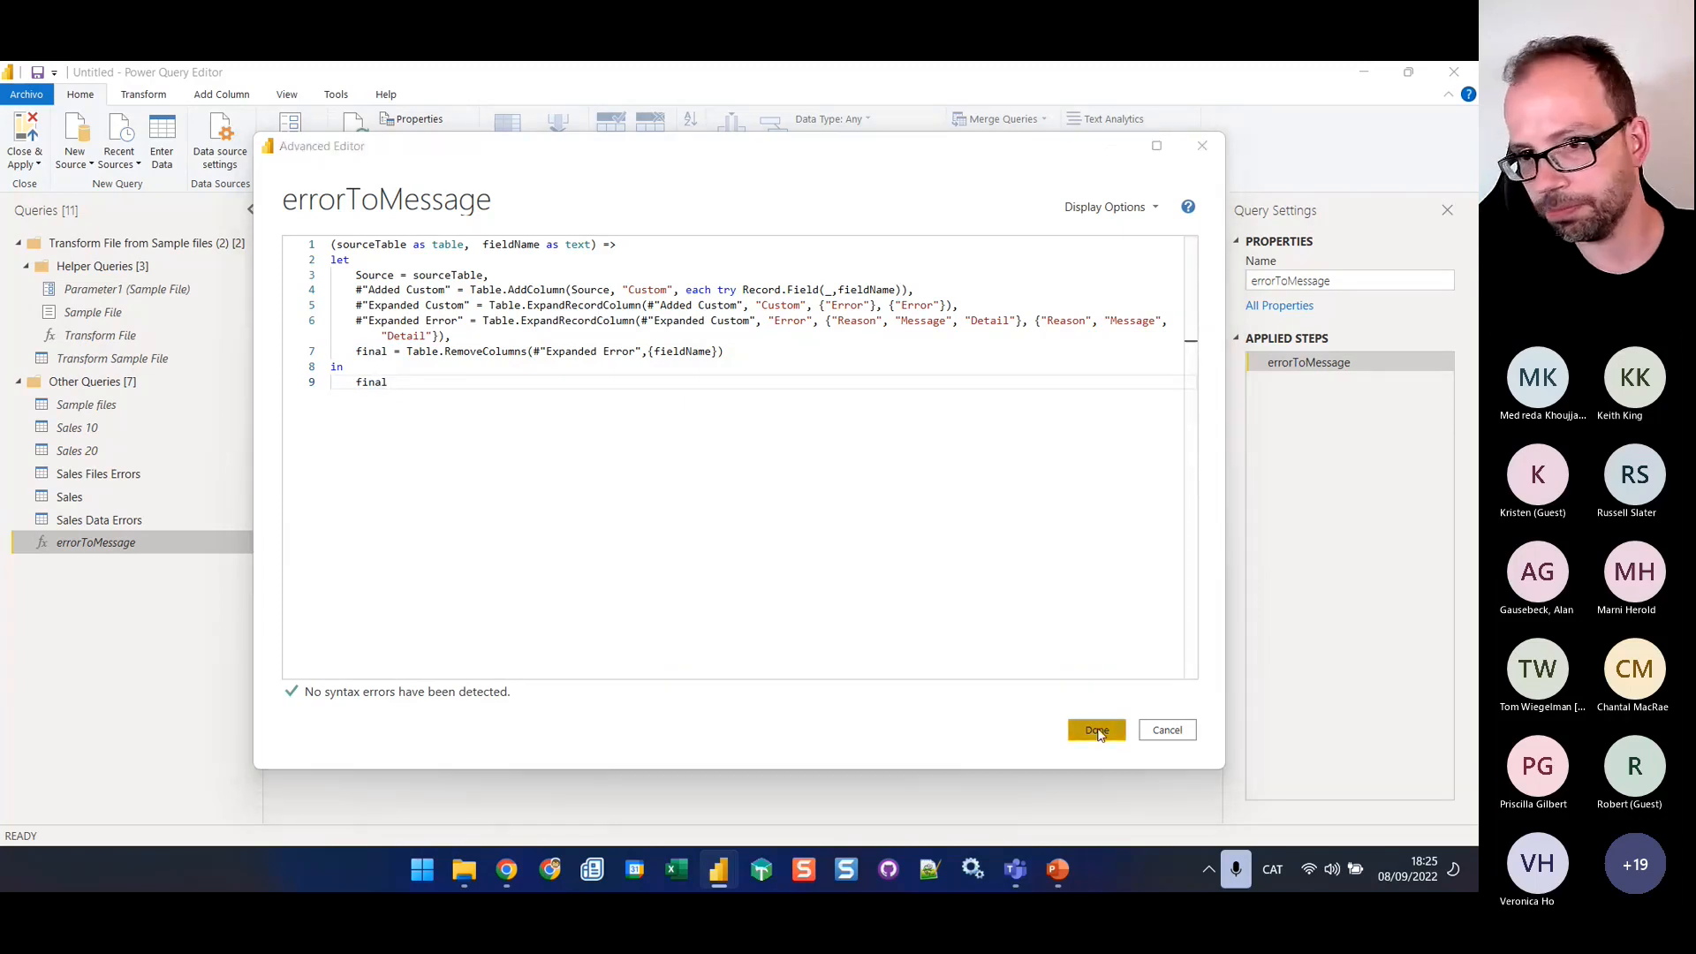
Delete the #"Removed Columns" line and the comma before it from the Sales Data Errors code, and save the code
click(126, 523)
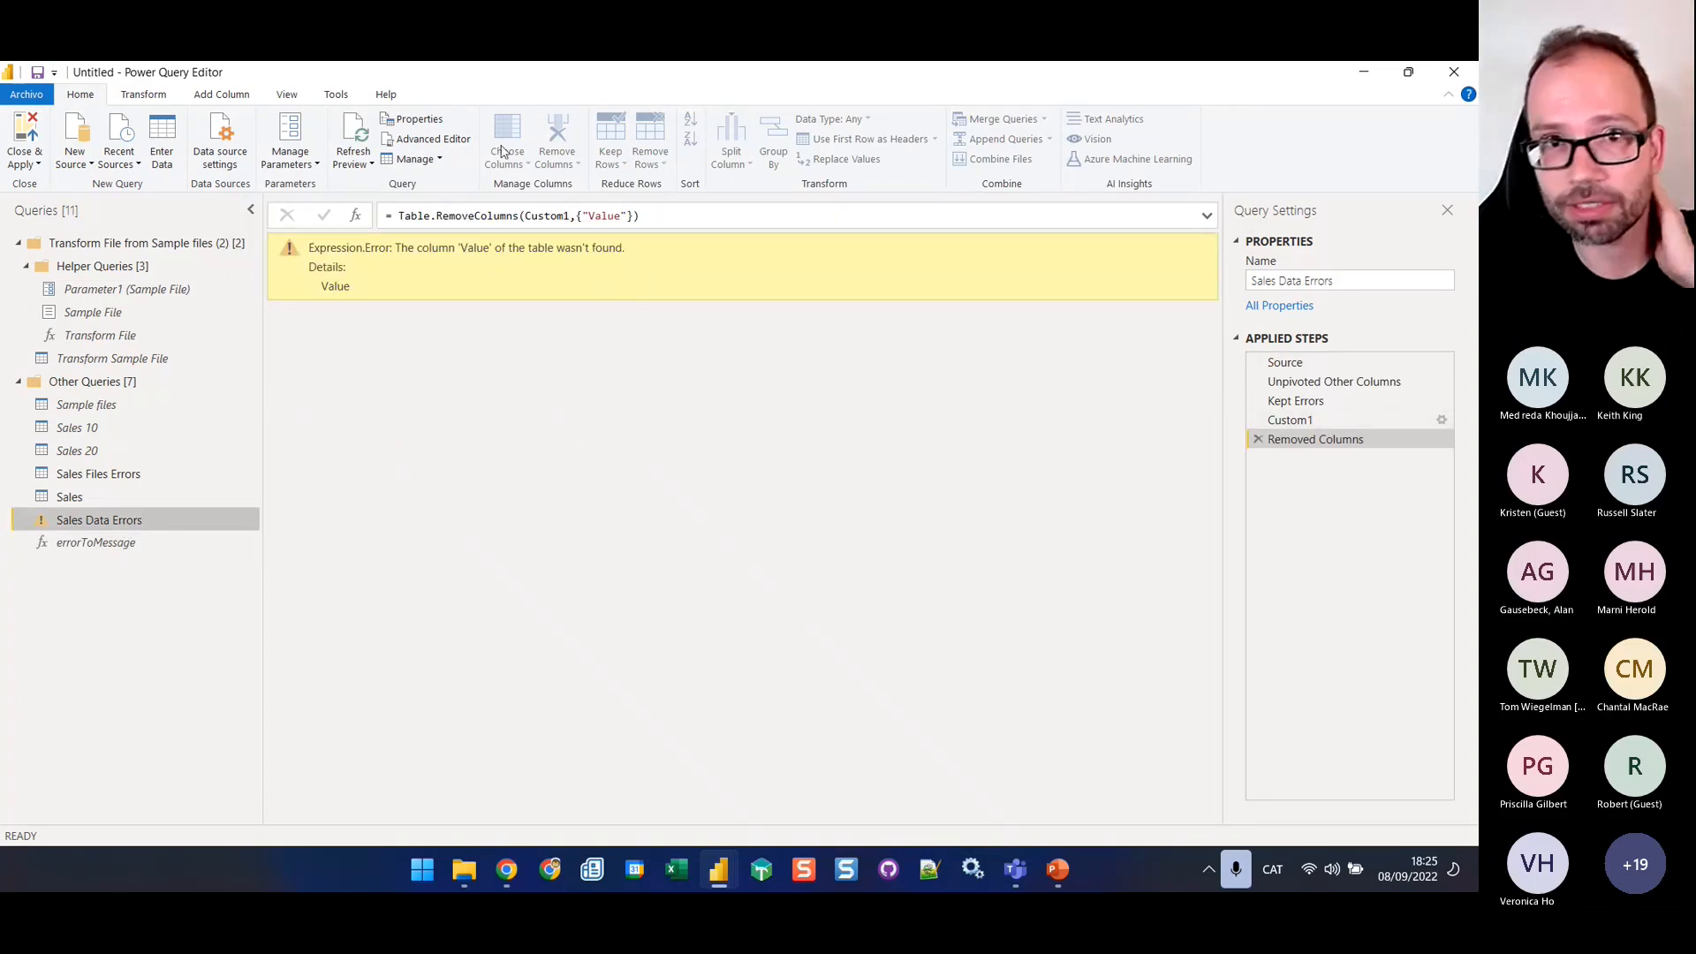
click(430, 139)
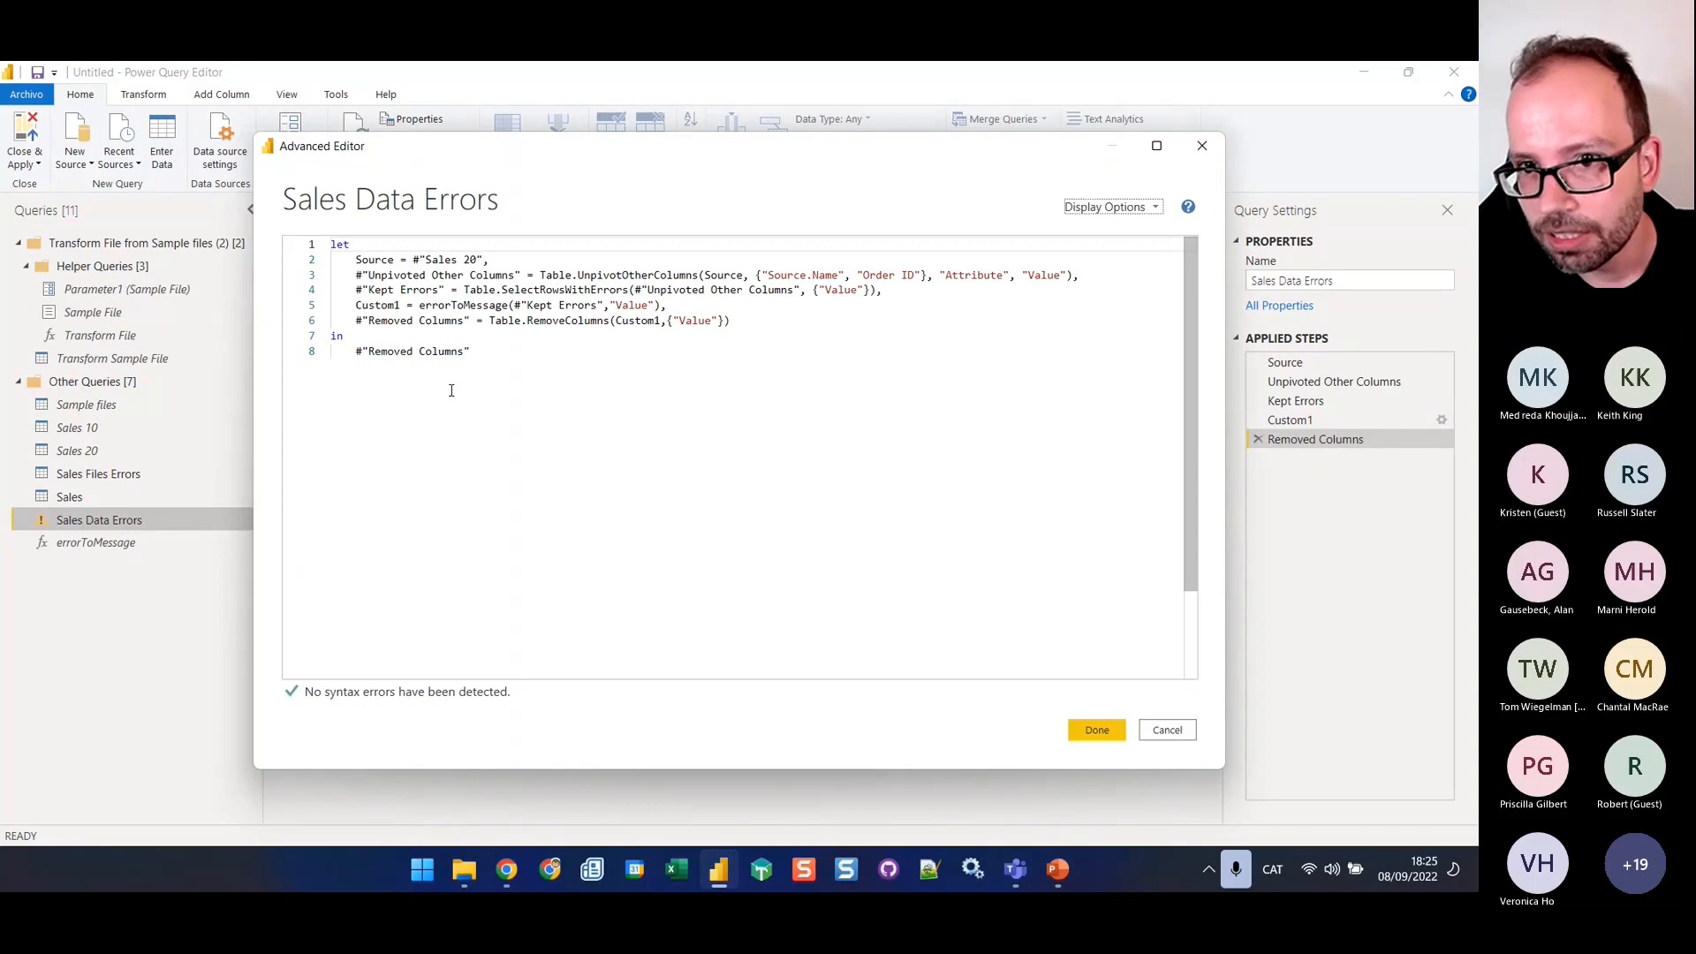
click(721, 325)
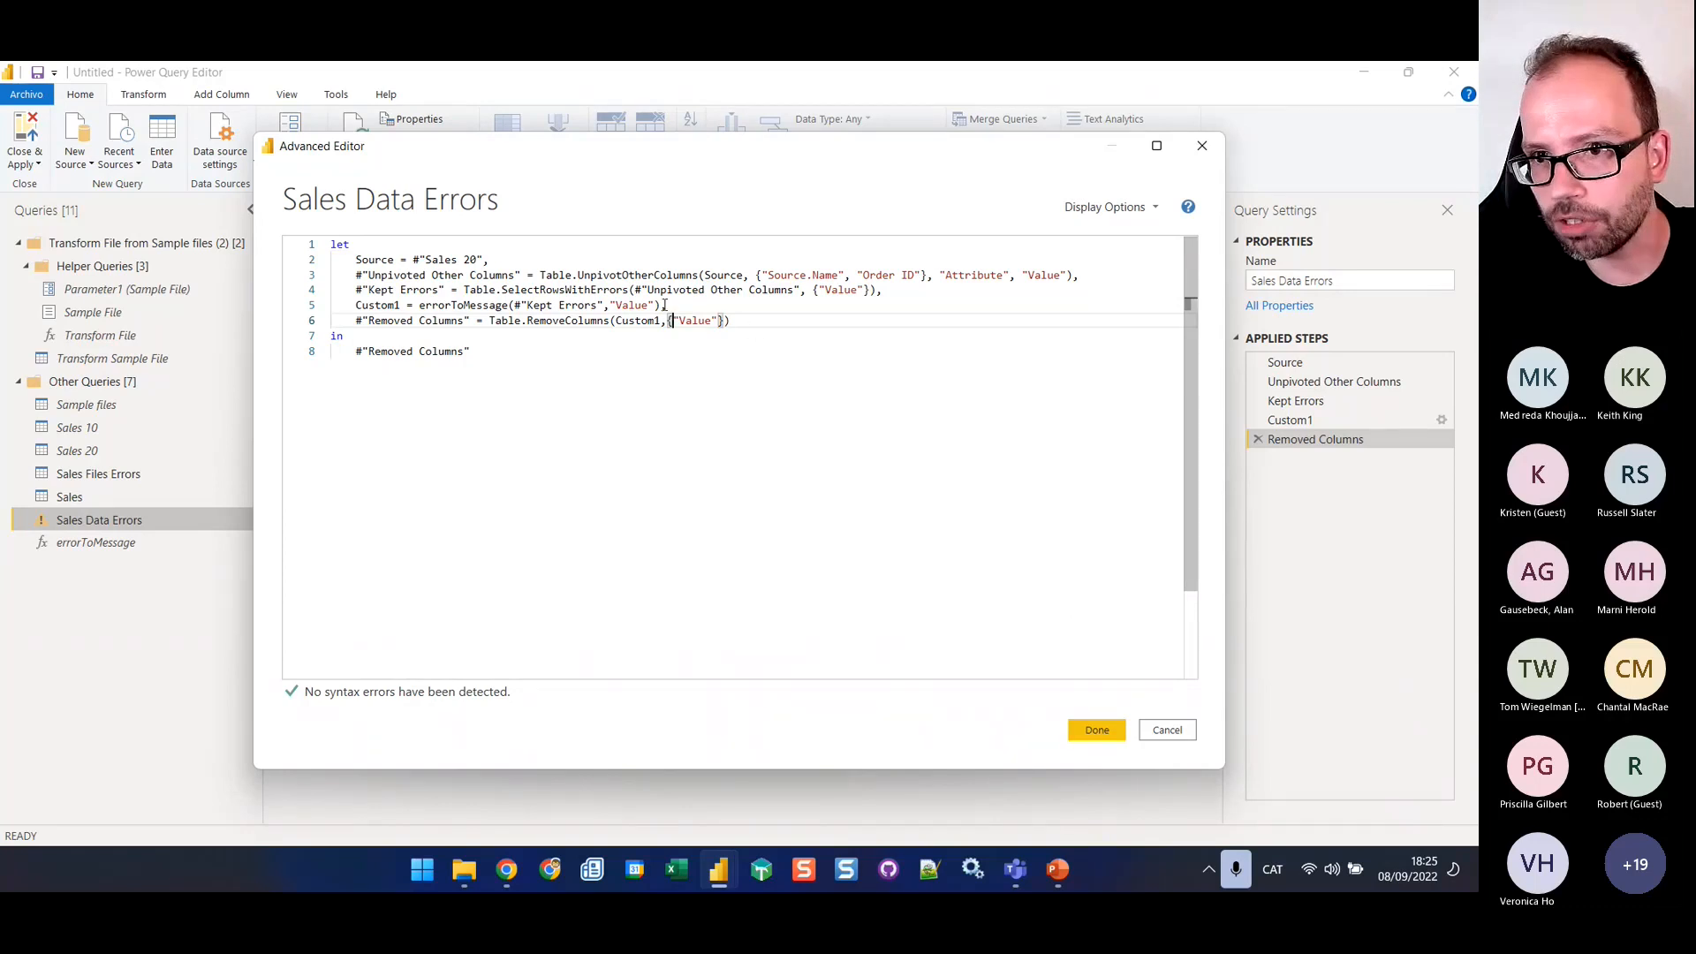
click(671, 306)
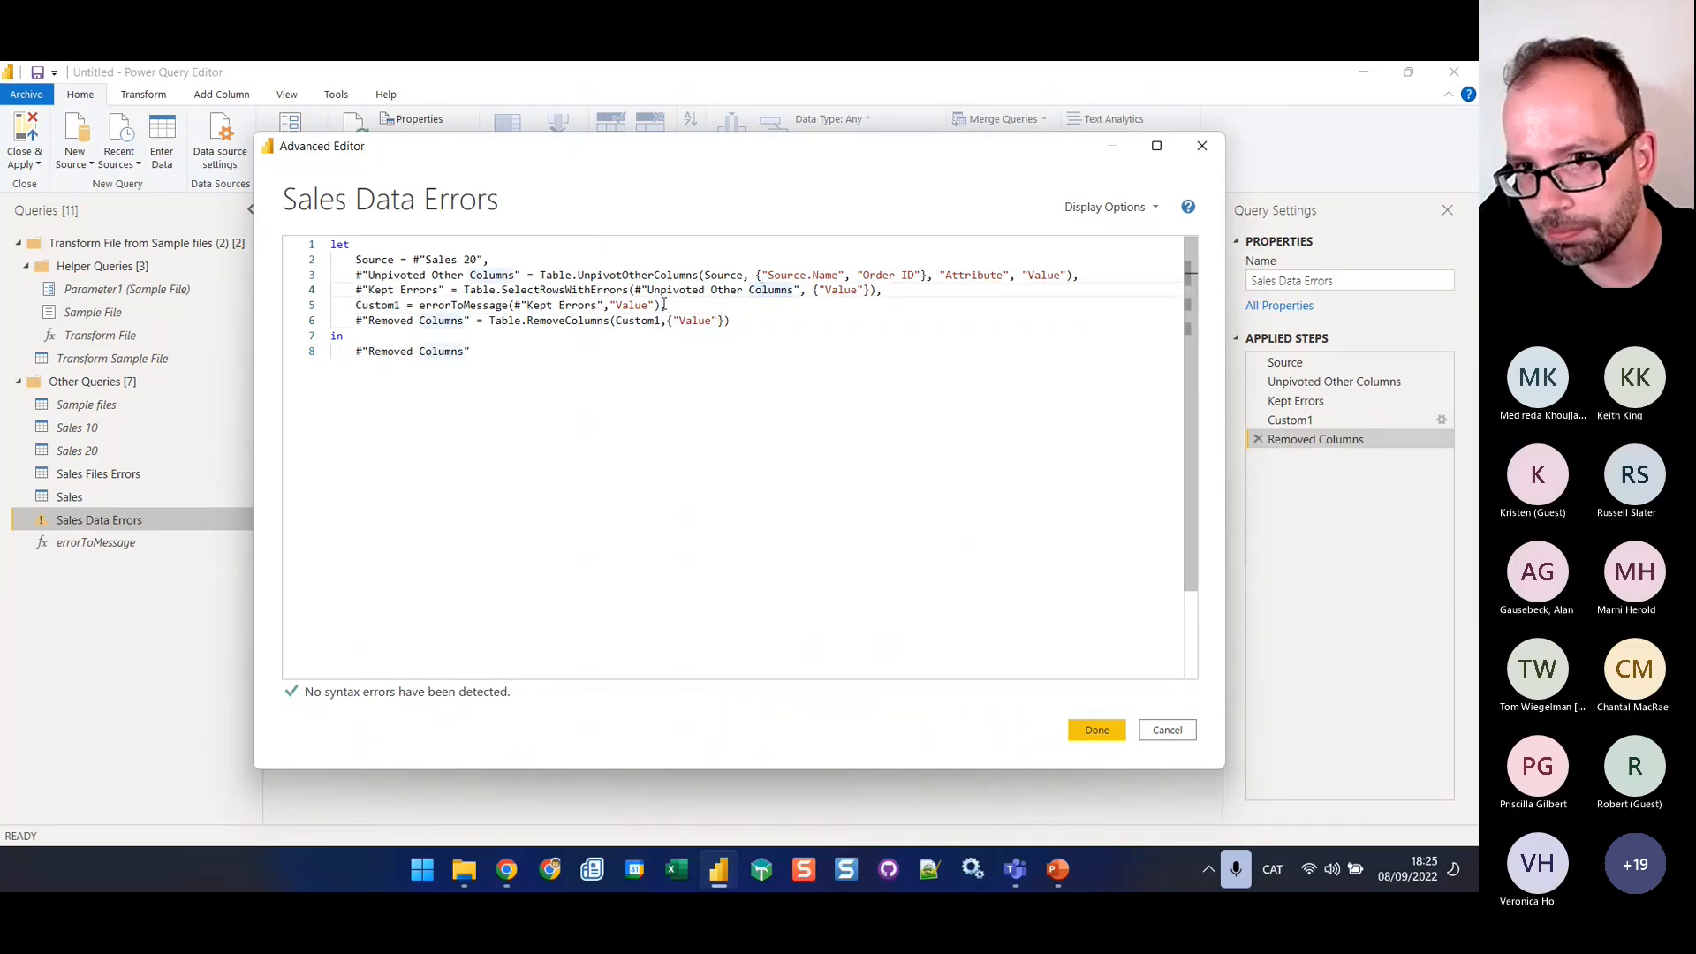
key(shift+Down)
key(shift+Down)
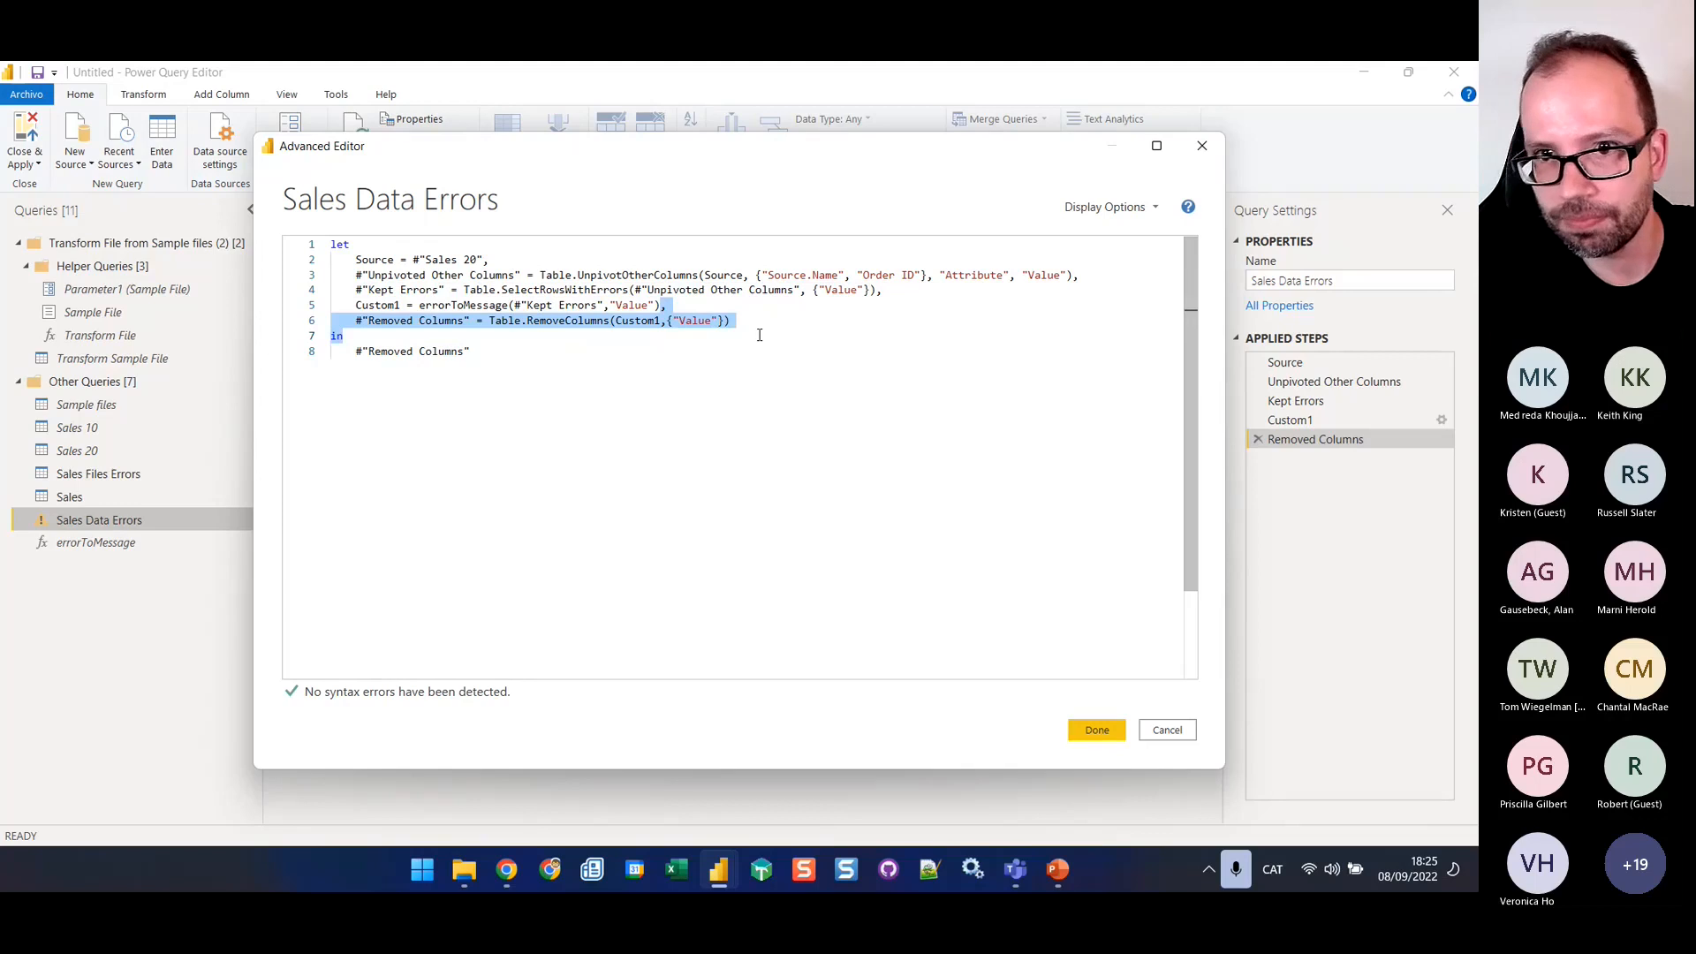
key(shift+Up)
key(Left)
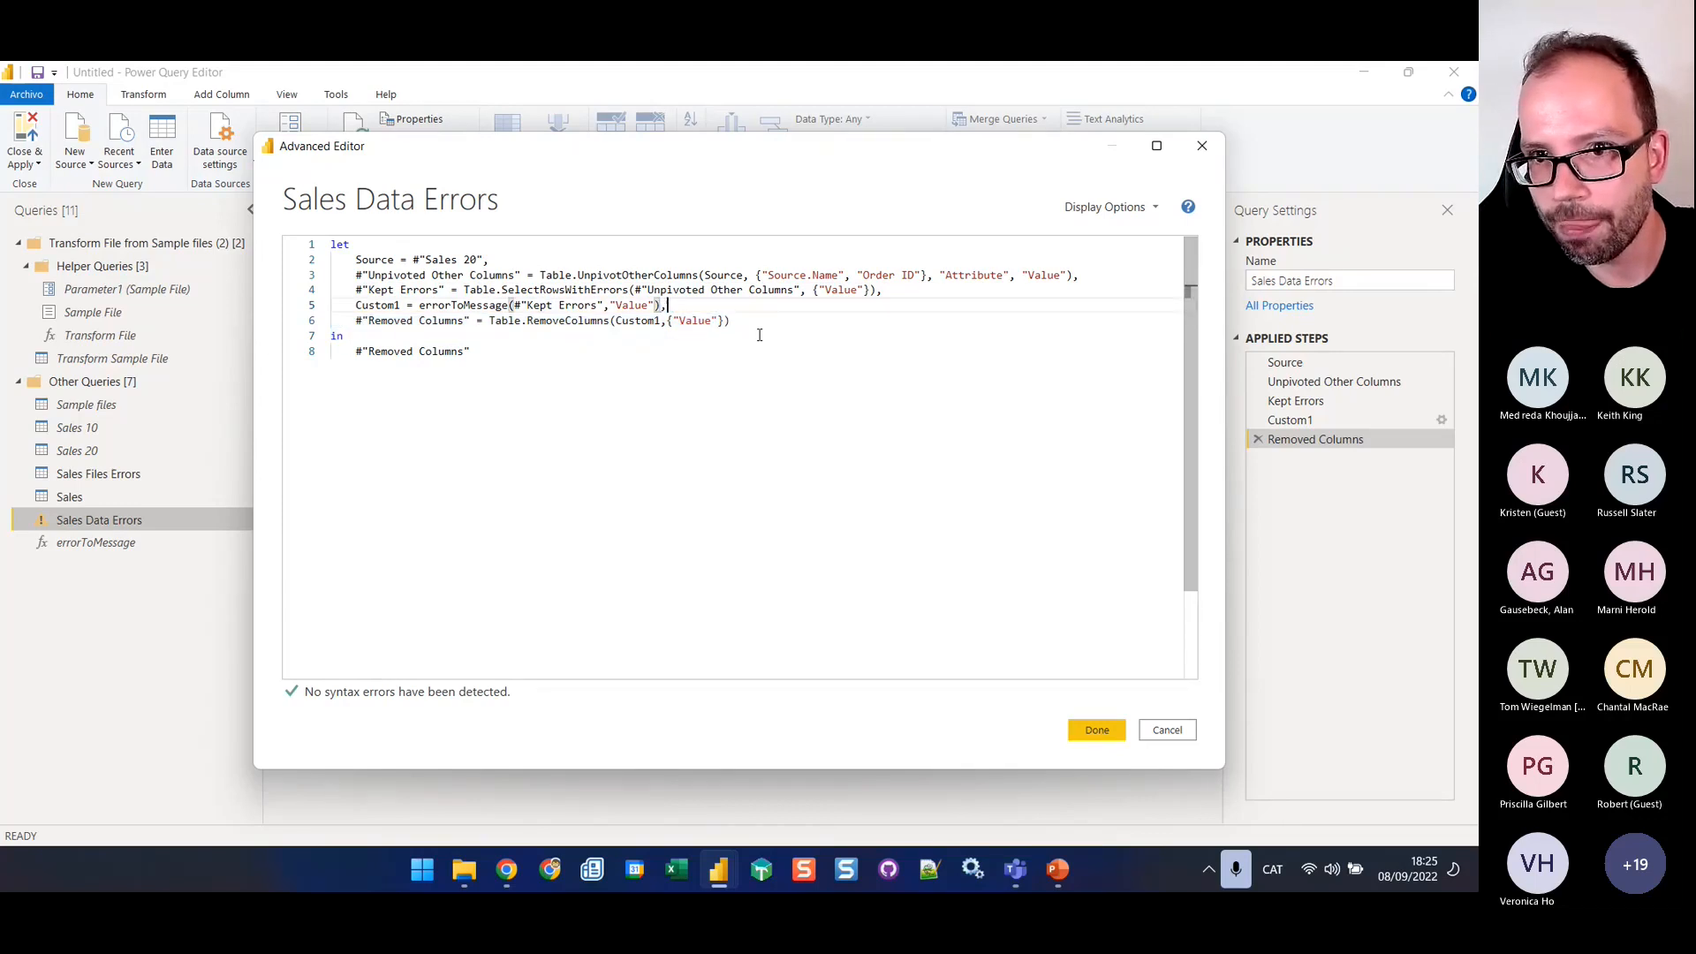
key(shift+Down)
key(shift+End)
key(Delete)
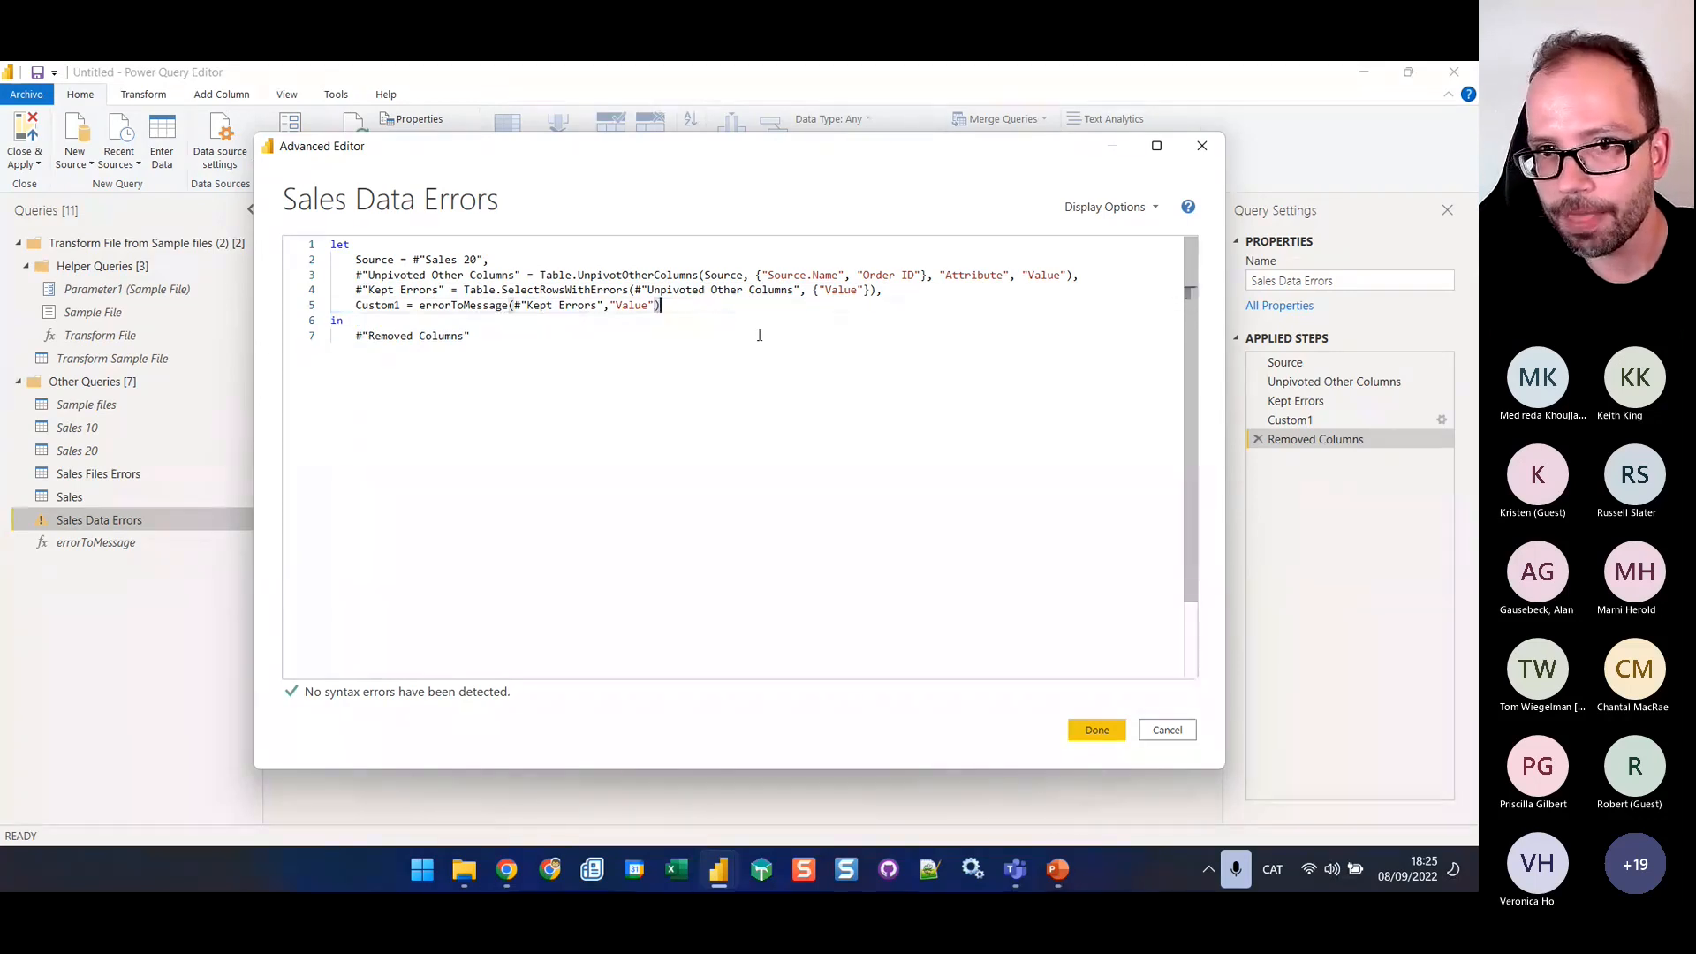
click(1096, 730)
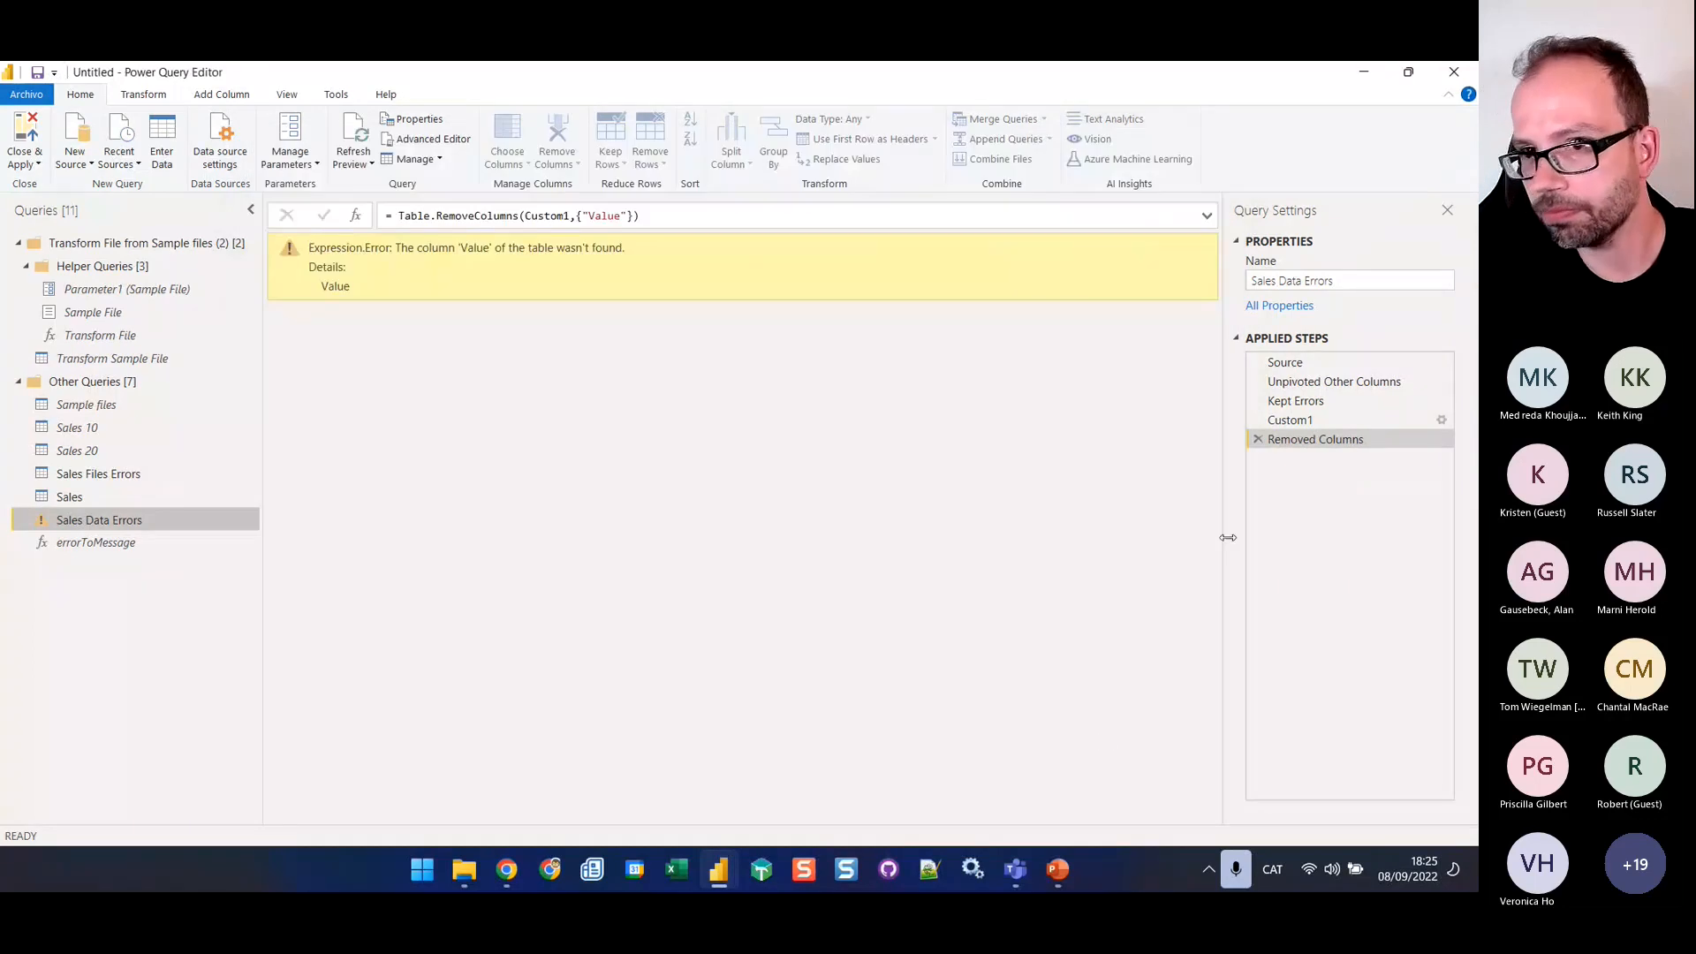
Make the Sales Data Errors code return Custom1 instead of #"Removed Columns" and save it
click(100, 497)
click(99, 521)
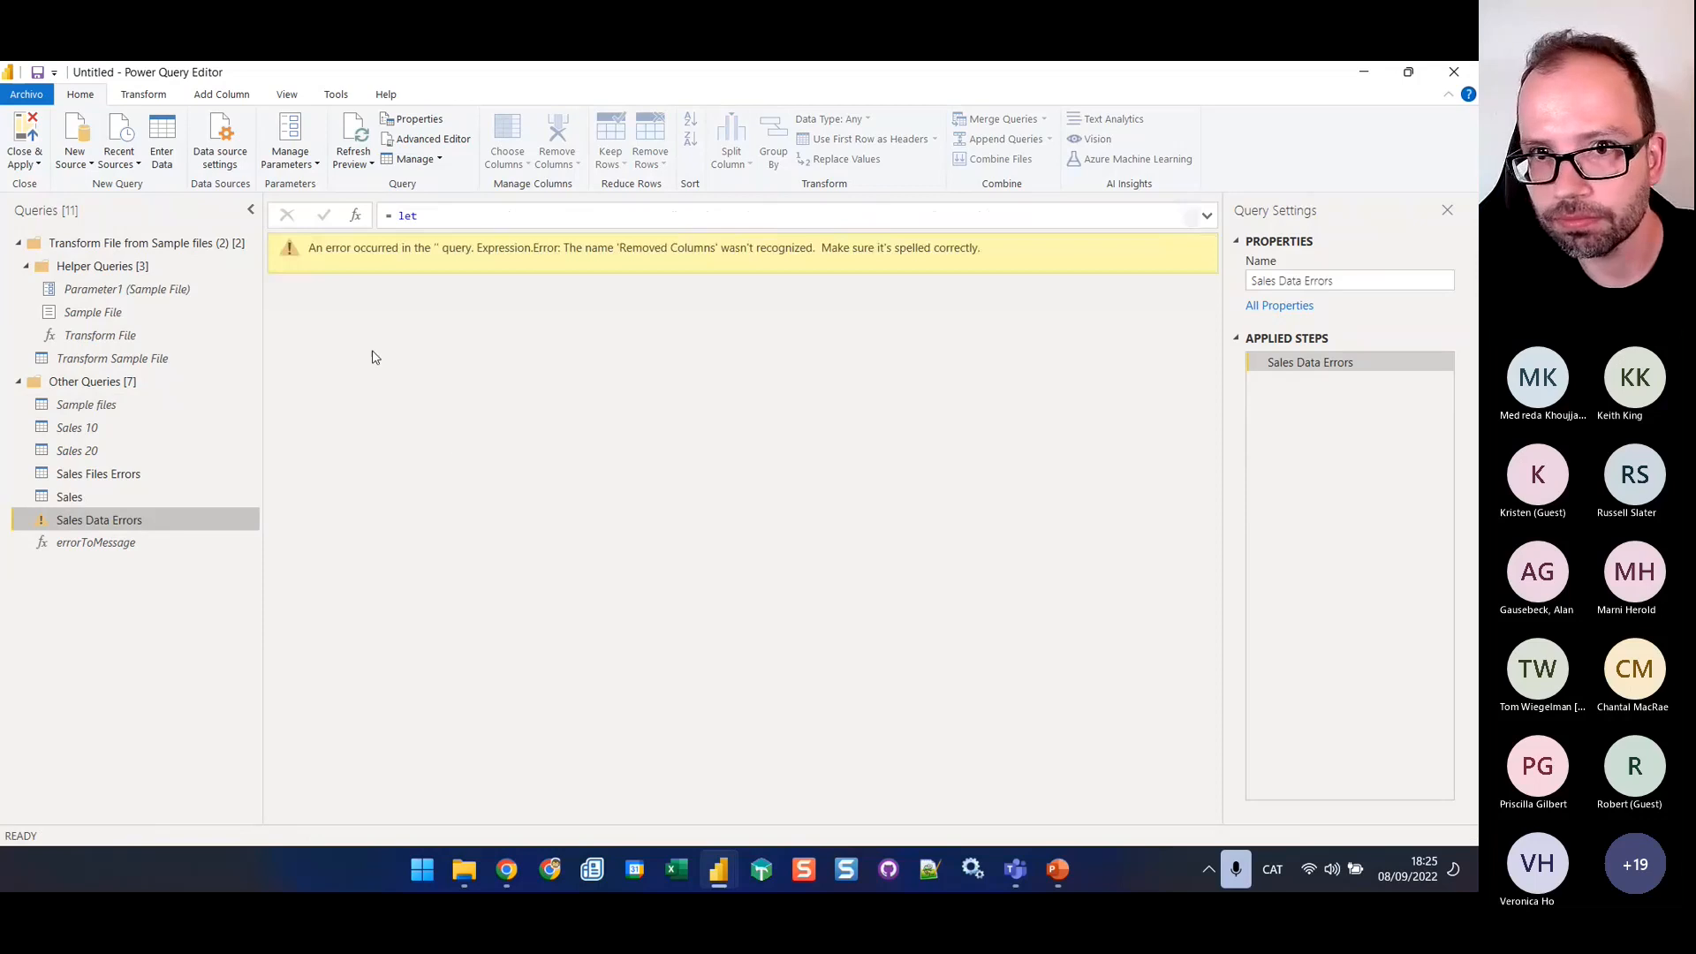
click(429, 140)
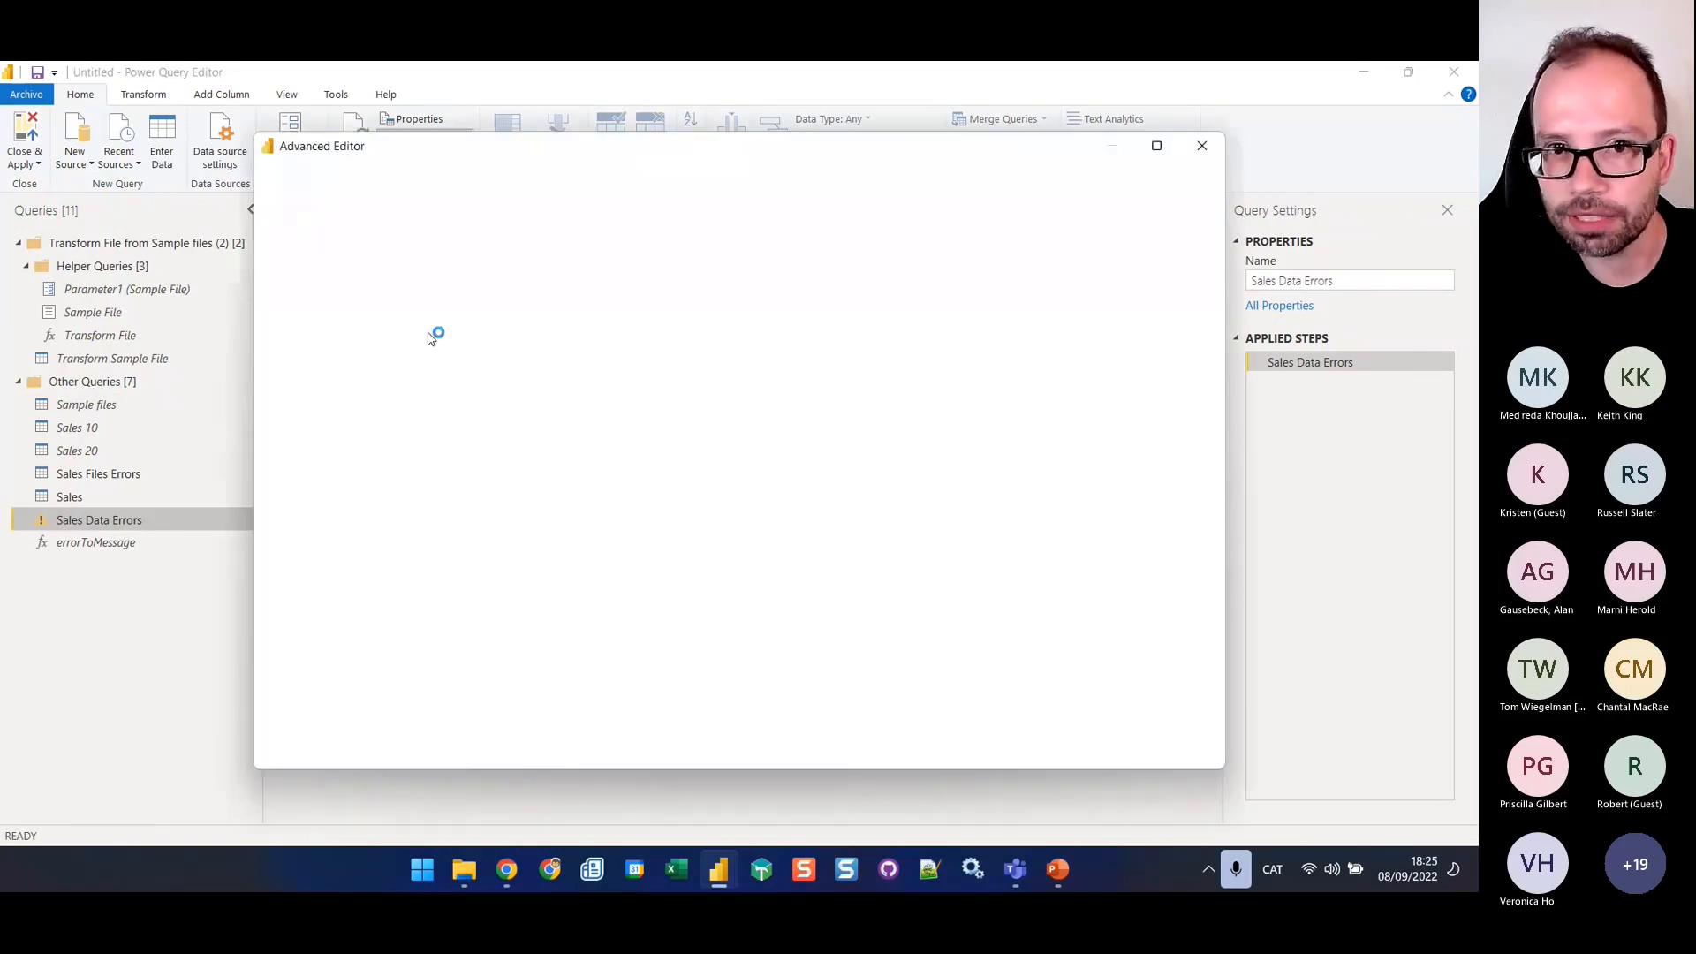
double_click(379, 308)
key(ctrl+c)
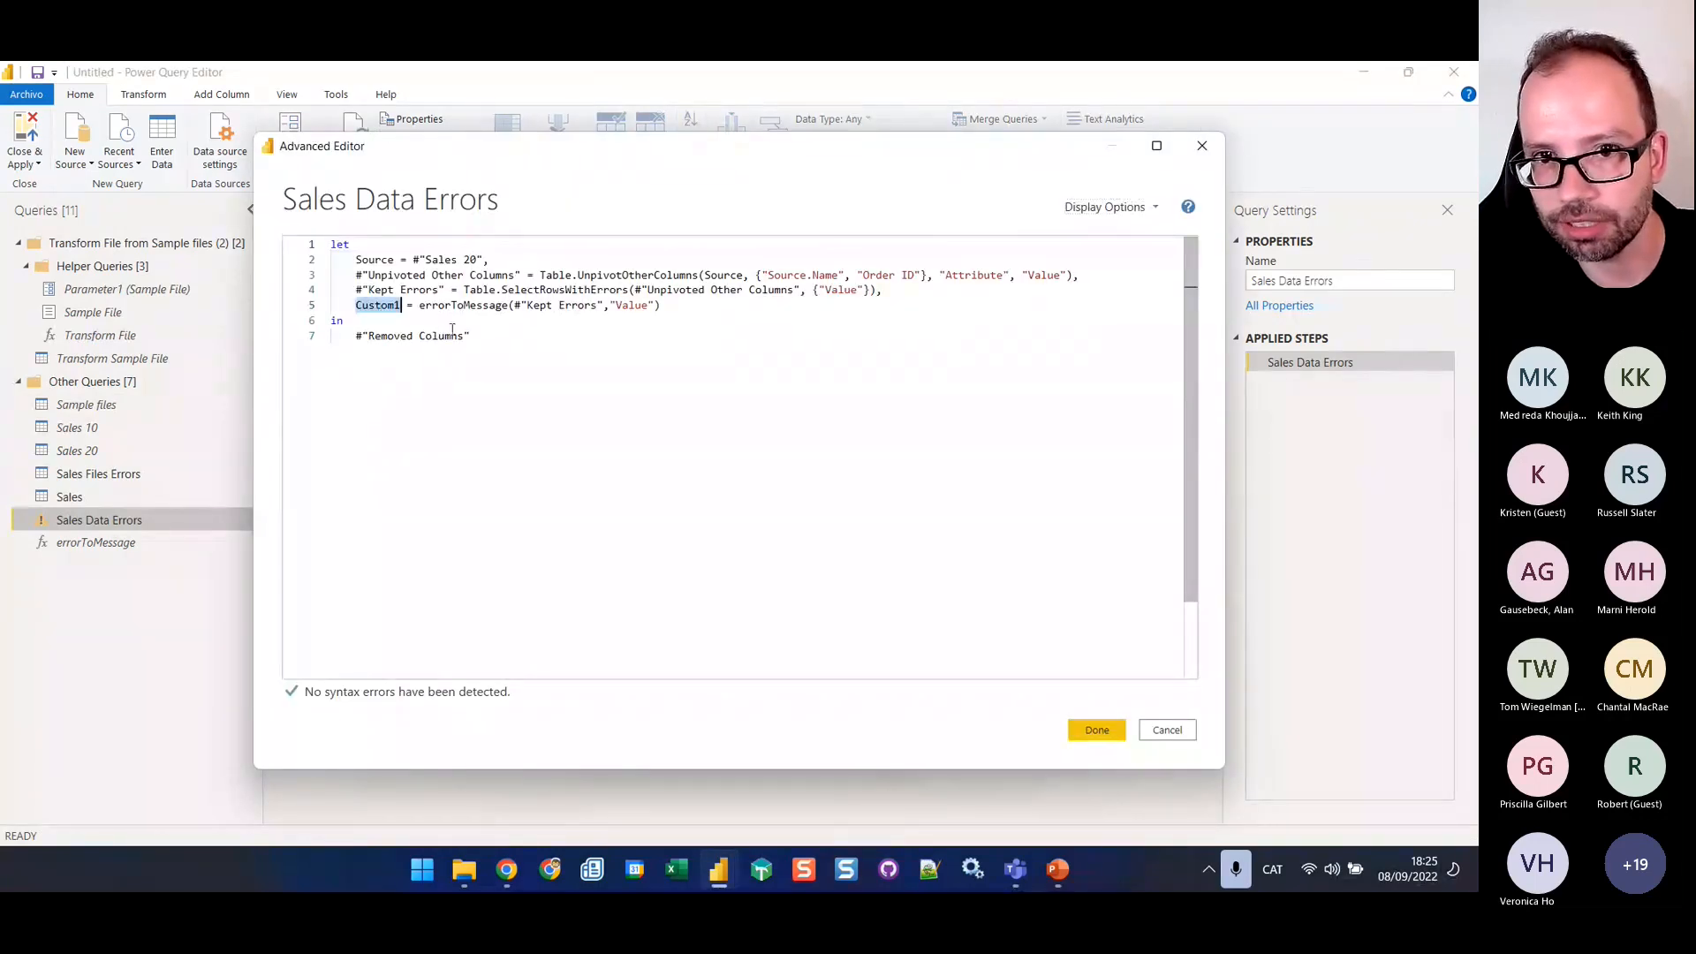
drag(471, 336, 349, 336)
key(ctrl+v)
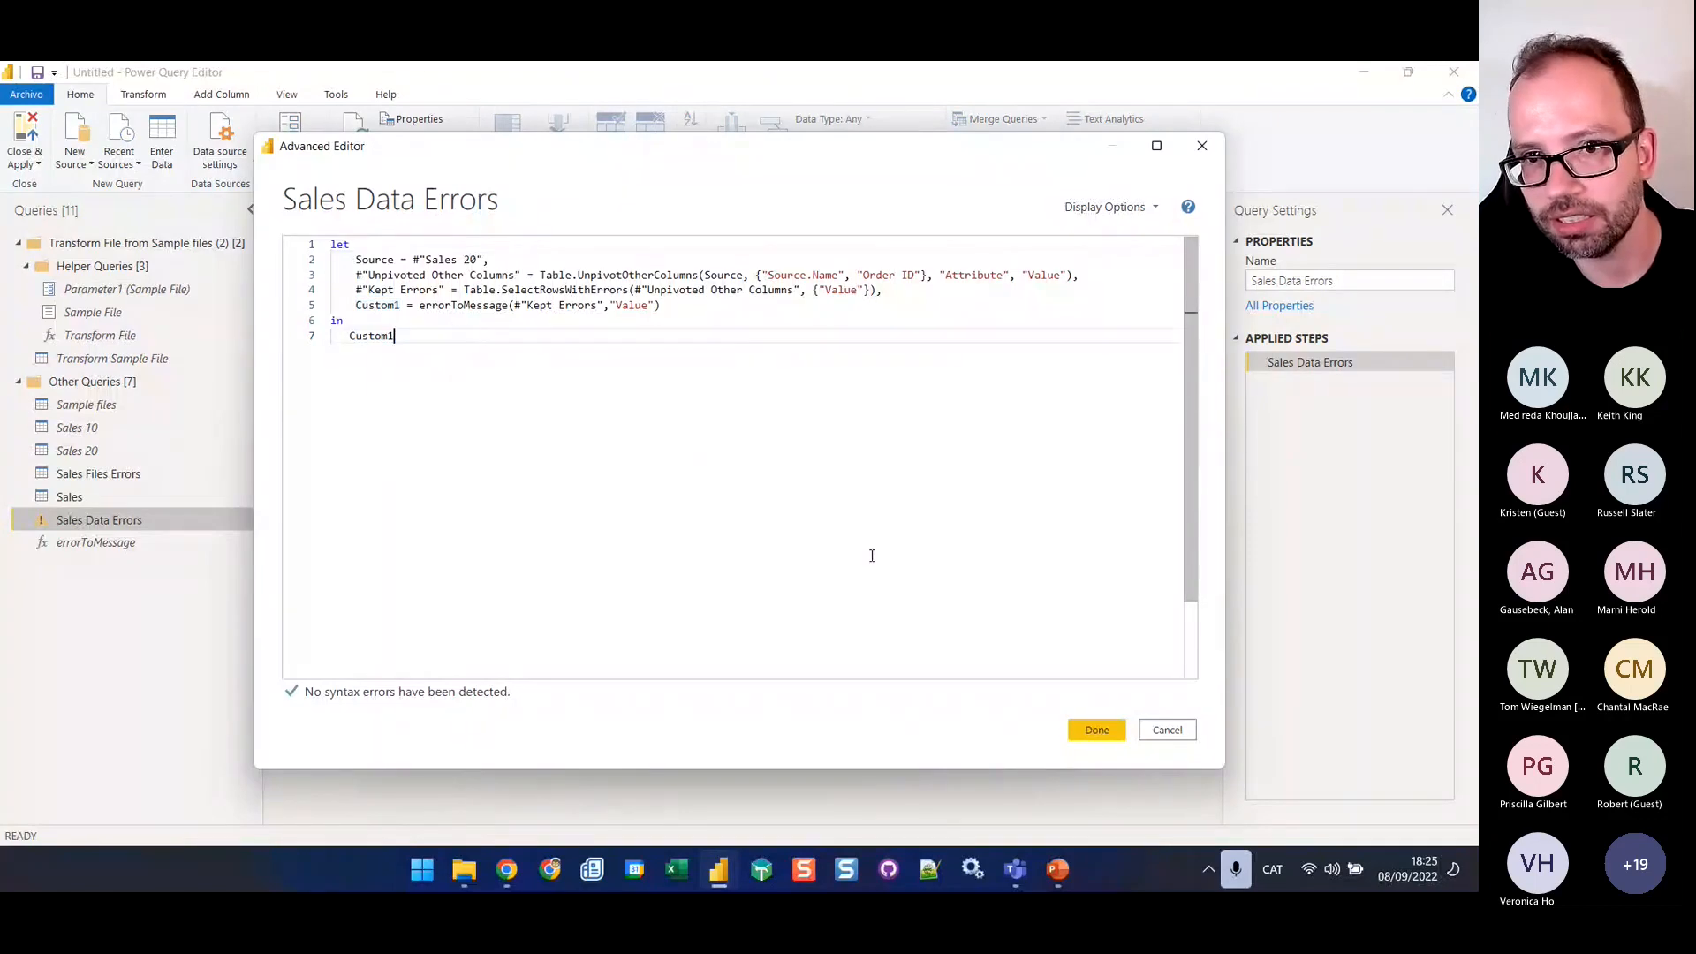
click(1096, 729)
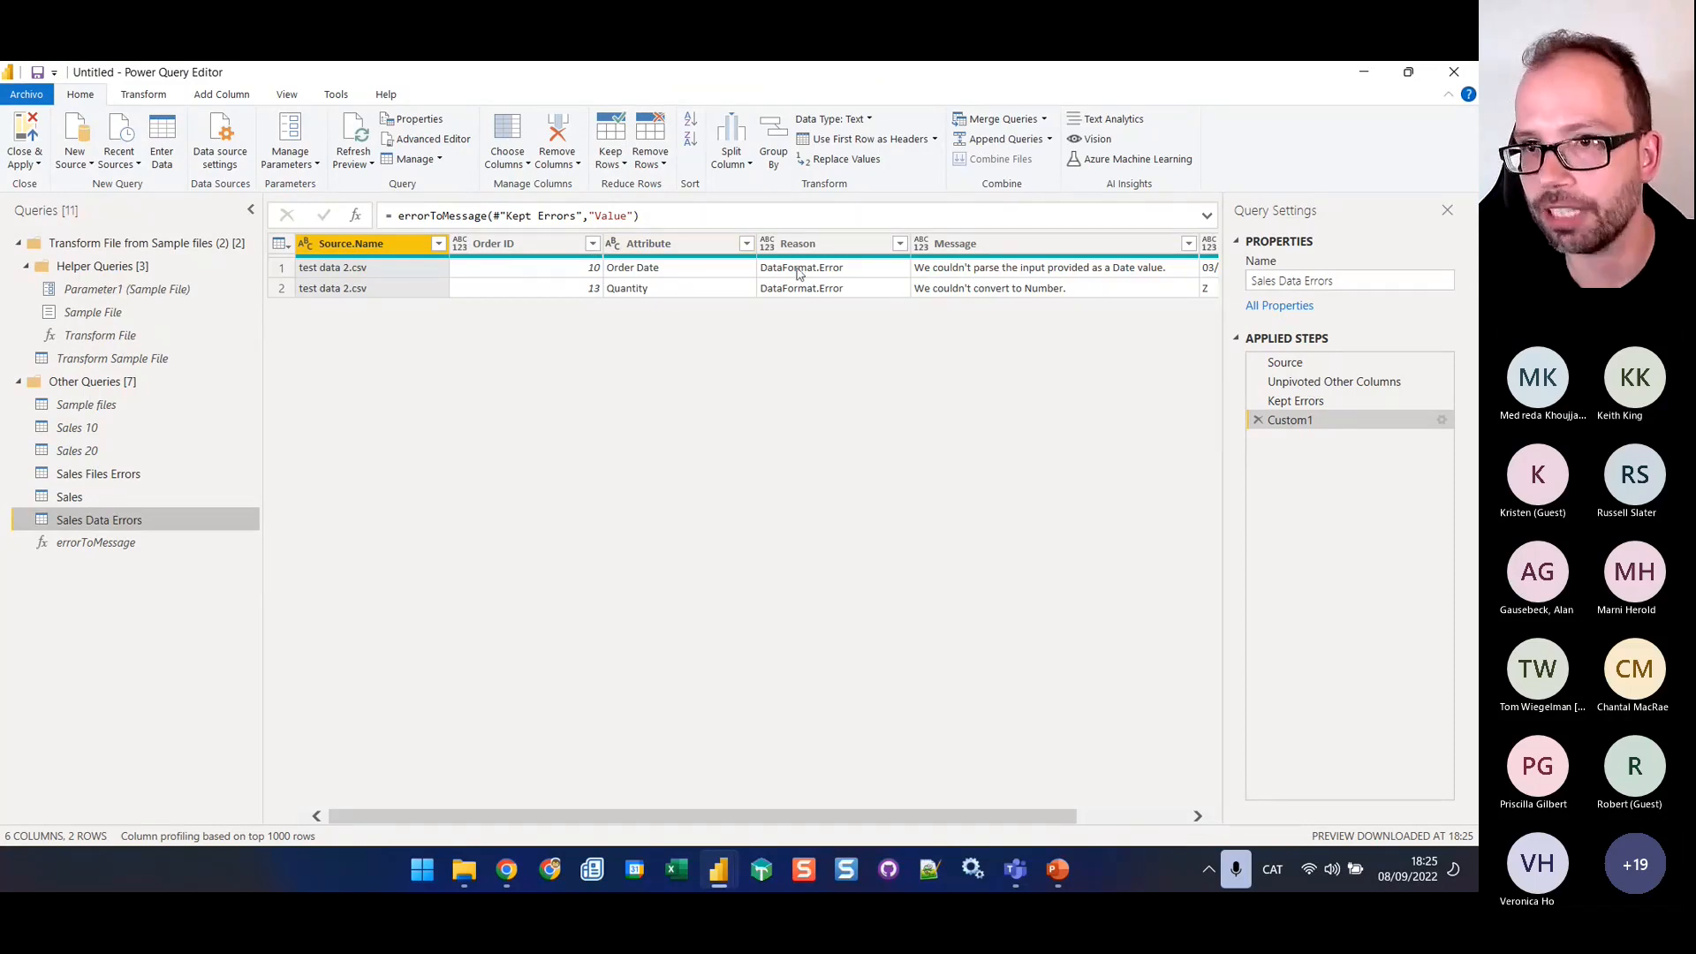
Detect the data types of all columns in Sales Data Errors
click(1060, 274)
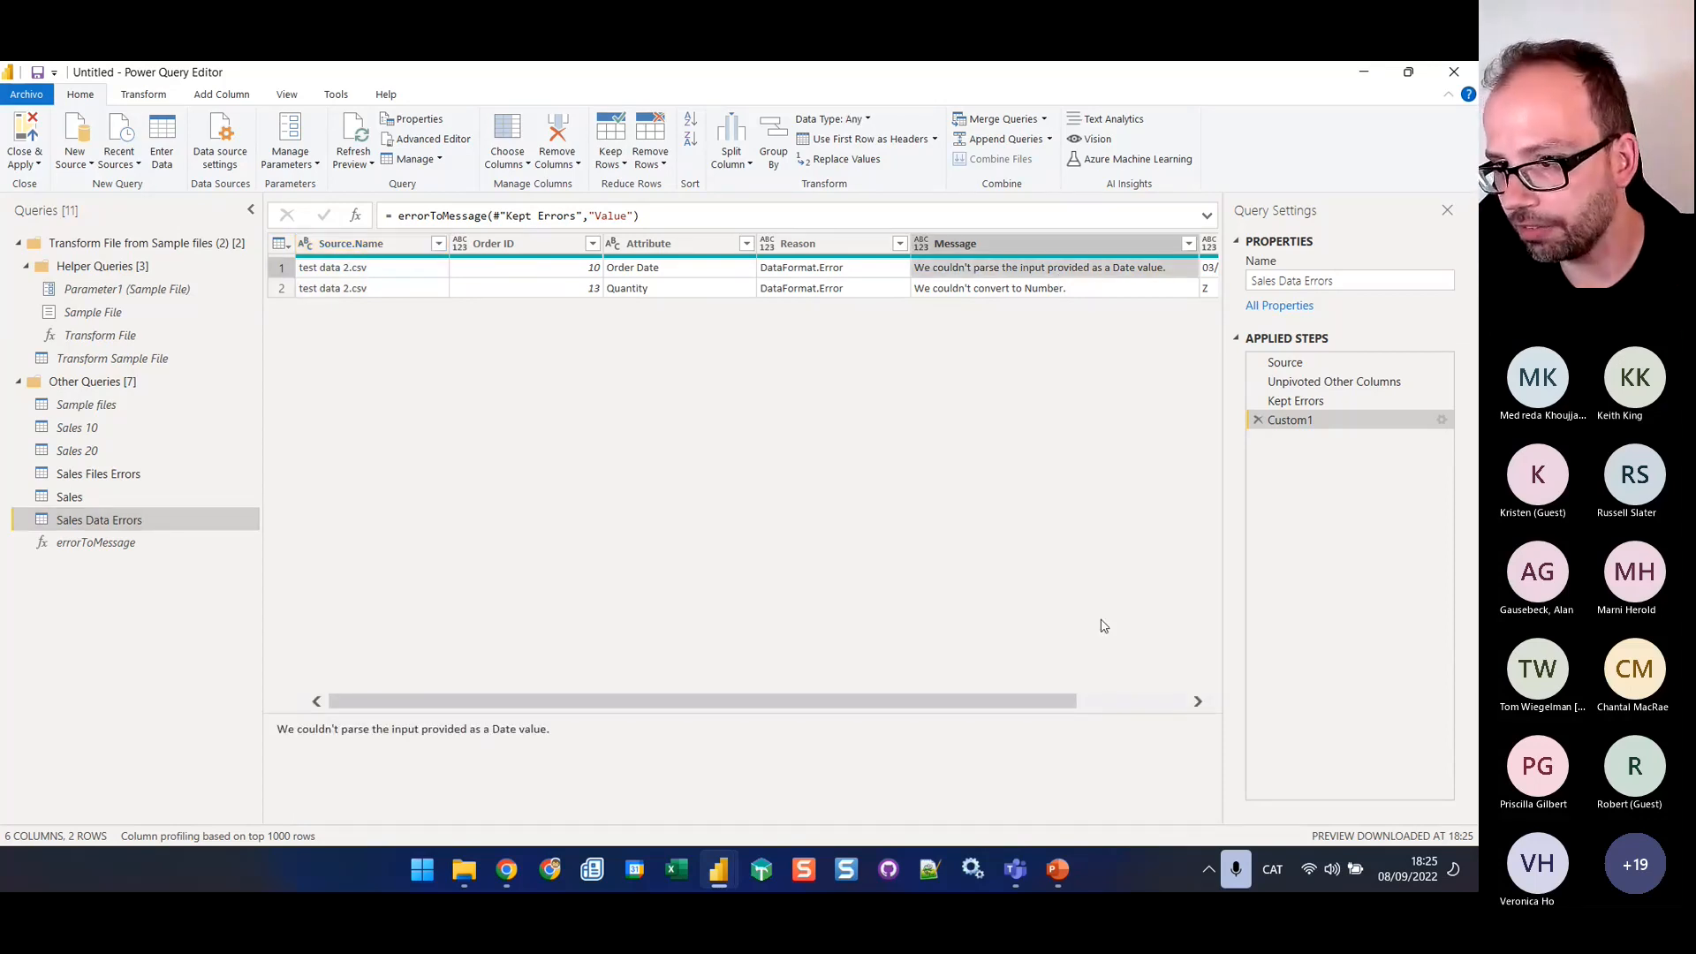
scroll(1066, 673, right, 2)
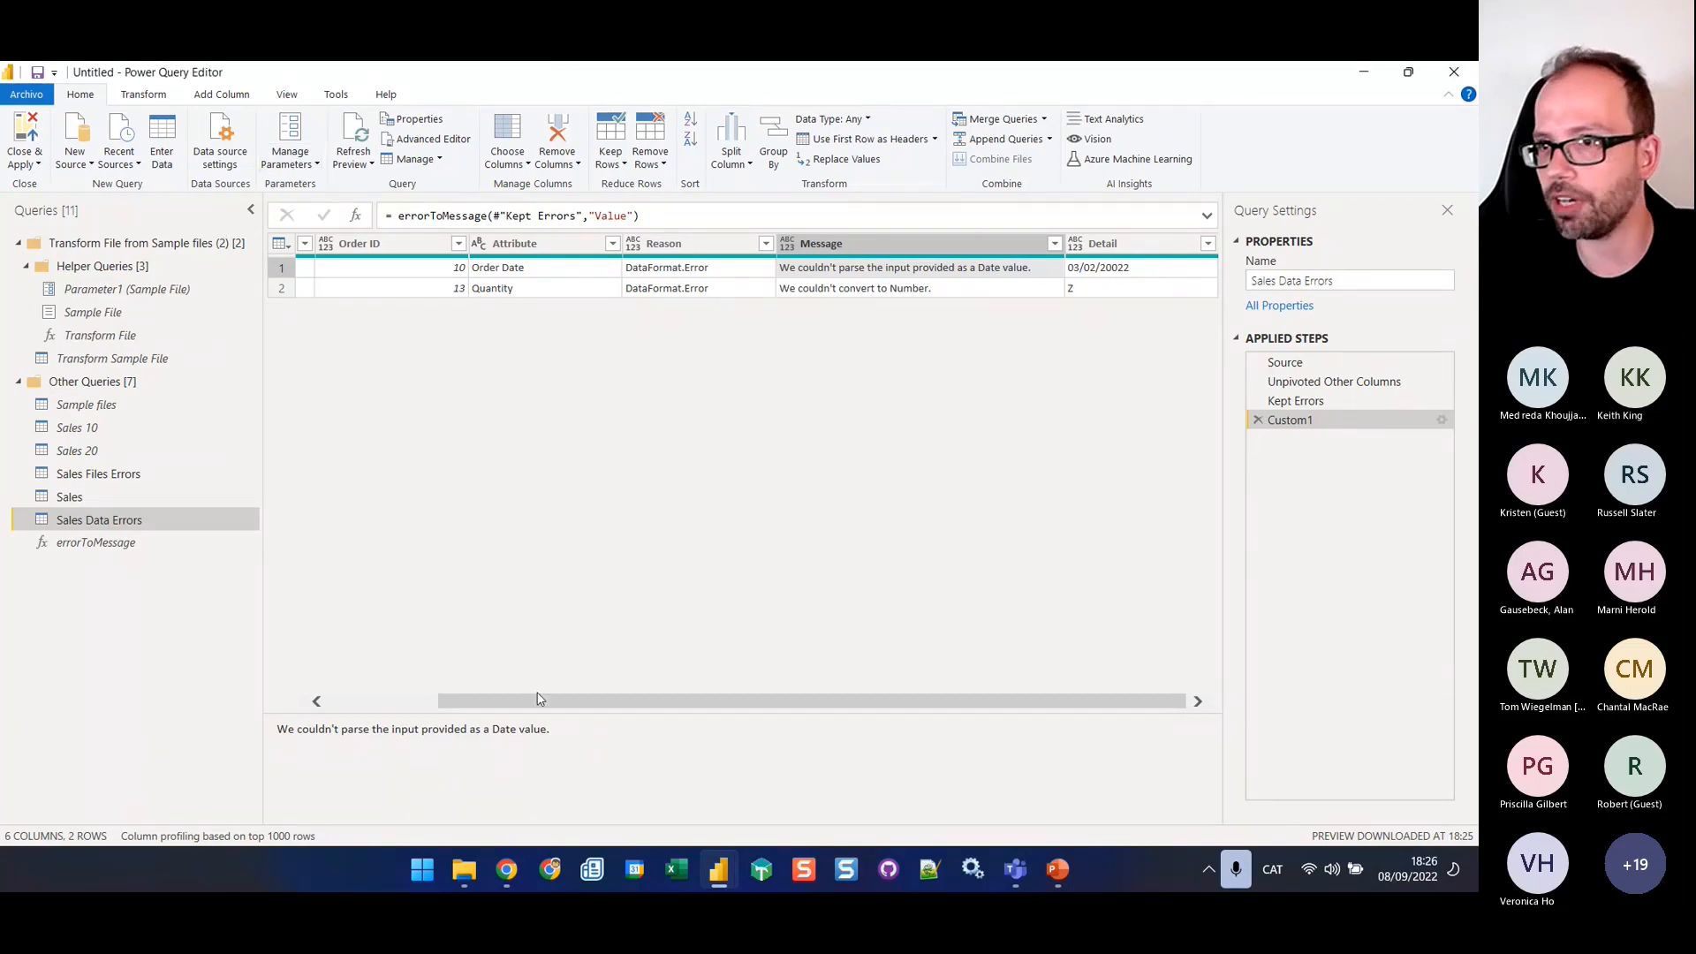
drag(541, 700, 431, 700)
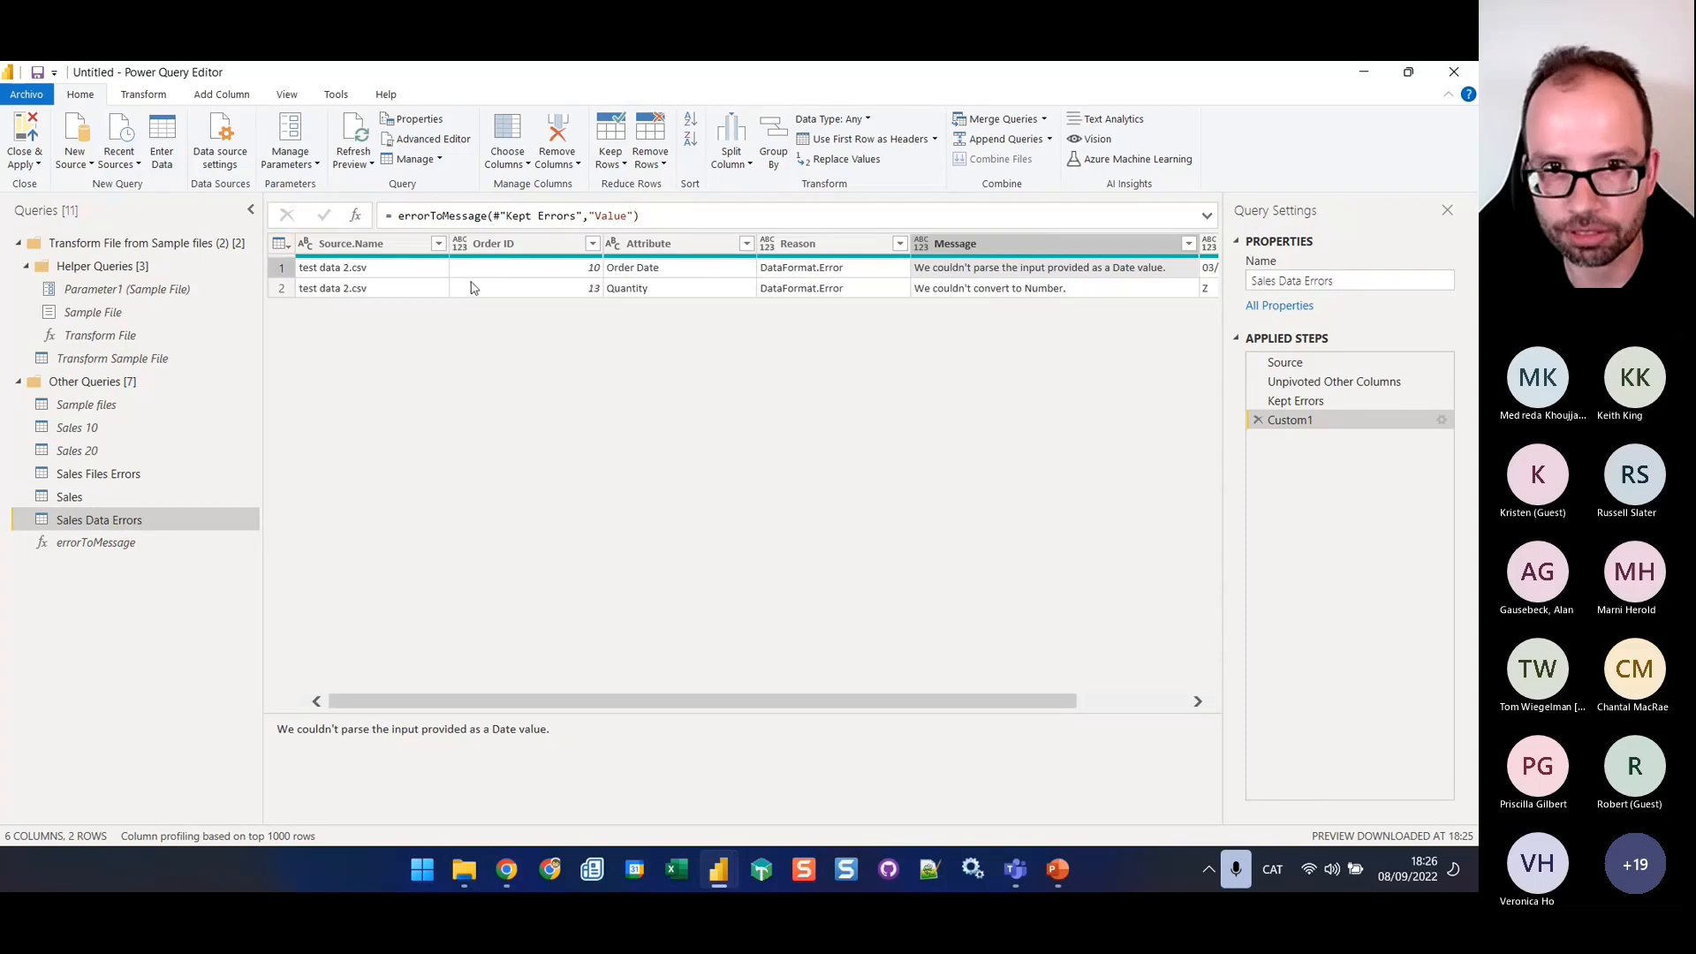
key(ctrl+a)
click(140, 94)
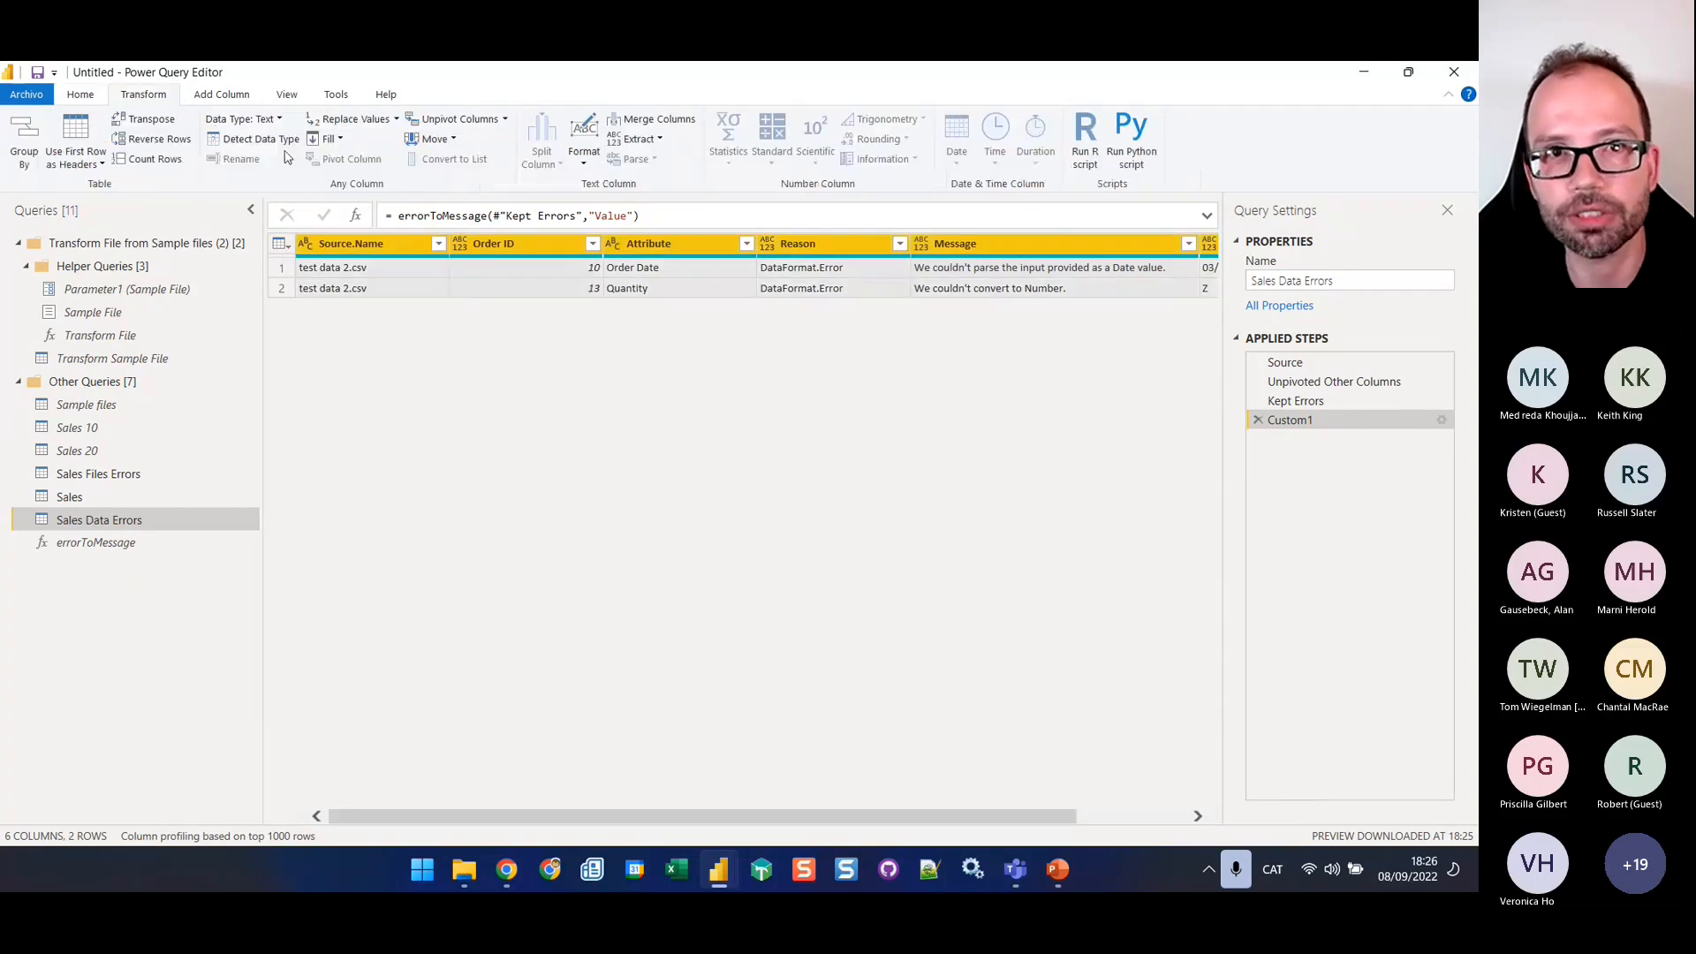
click(279, 139)
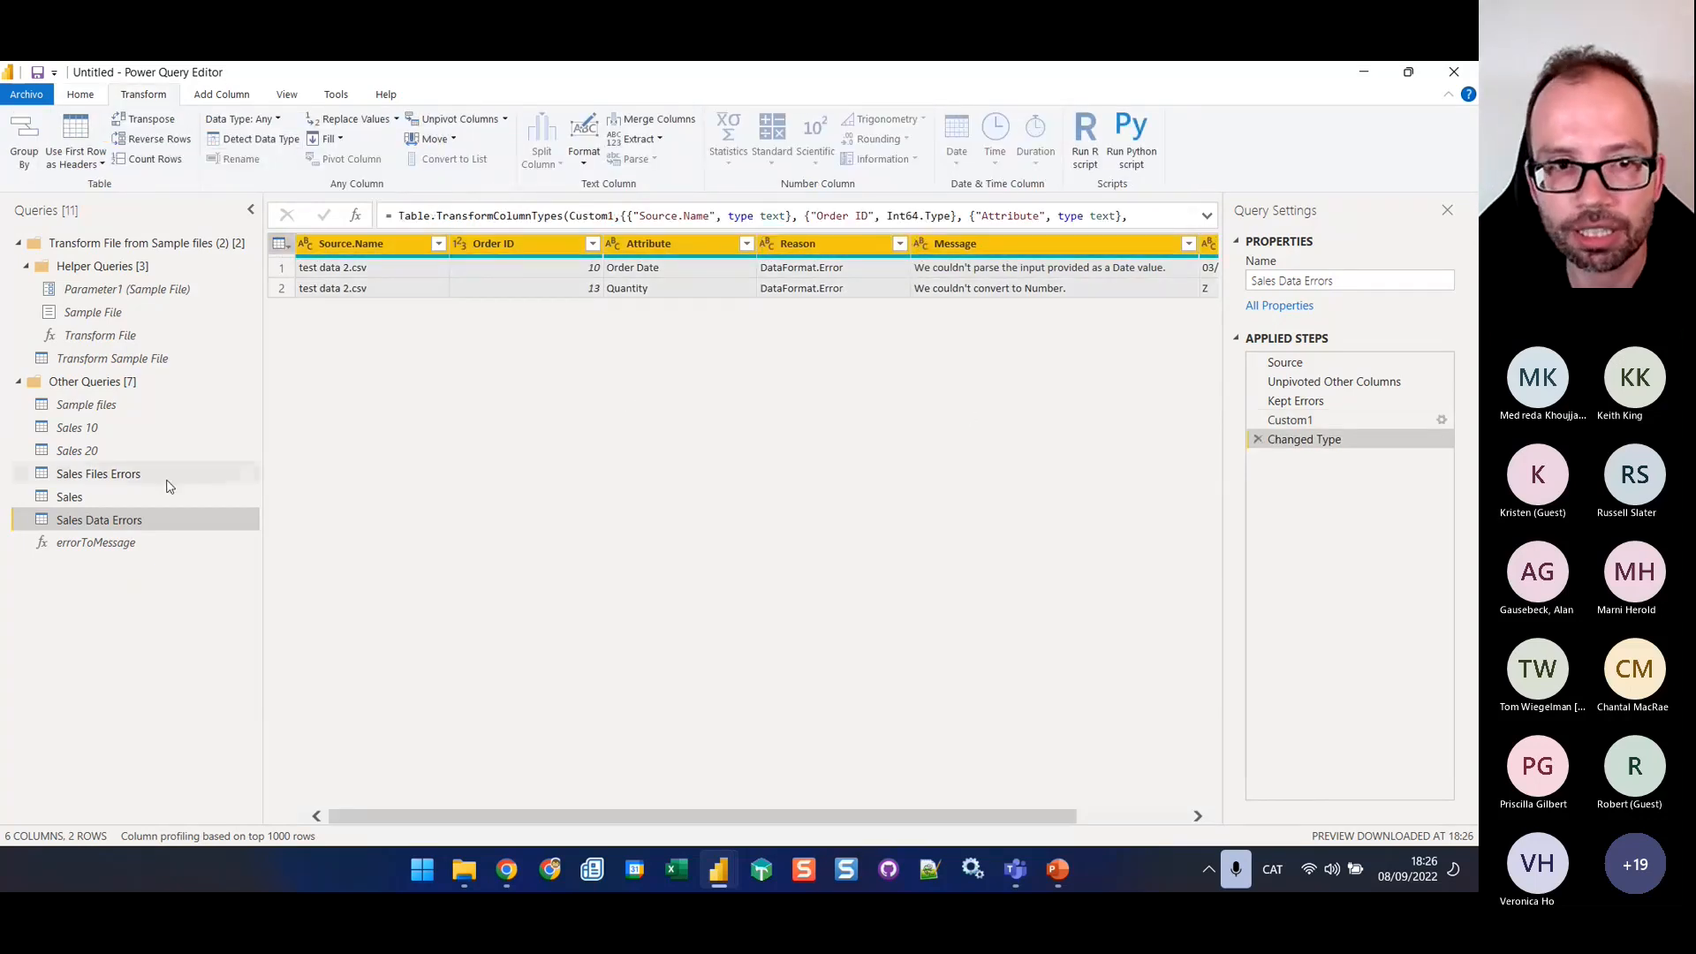
Append Sales Files Errors and Sales Data Errors as a new query, using the three-or-more-tables option
click(113, 477)
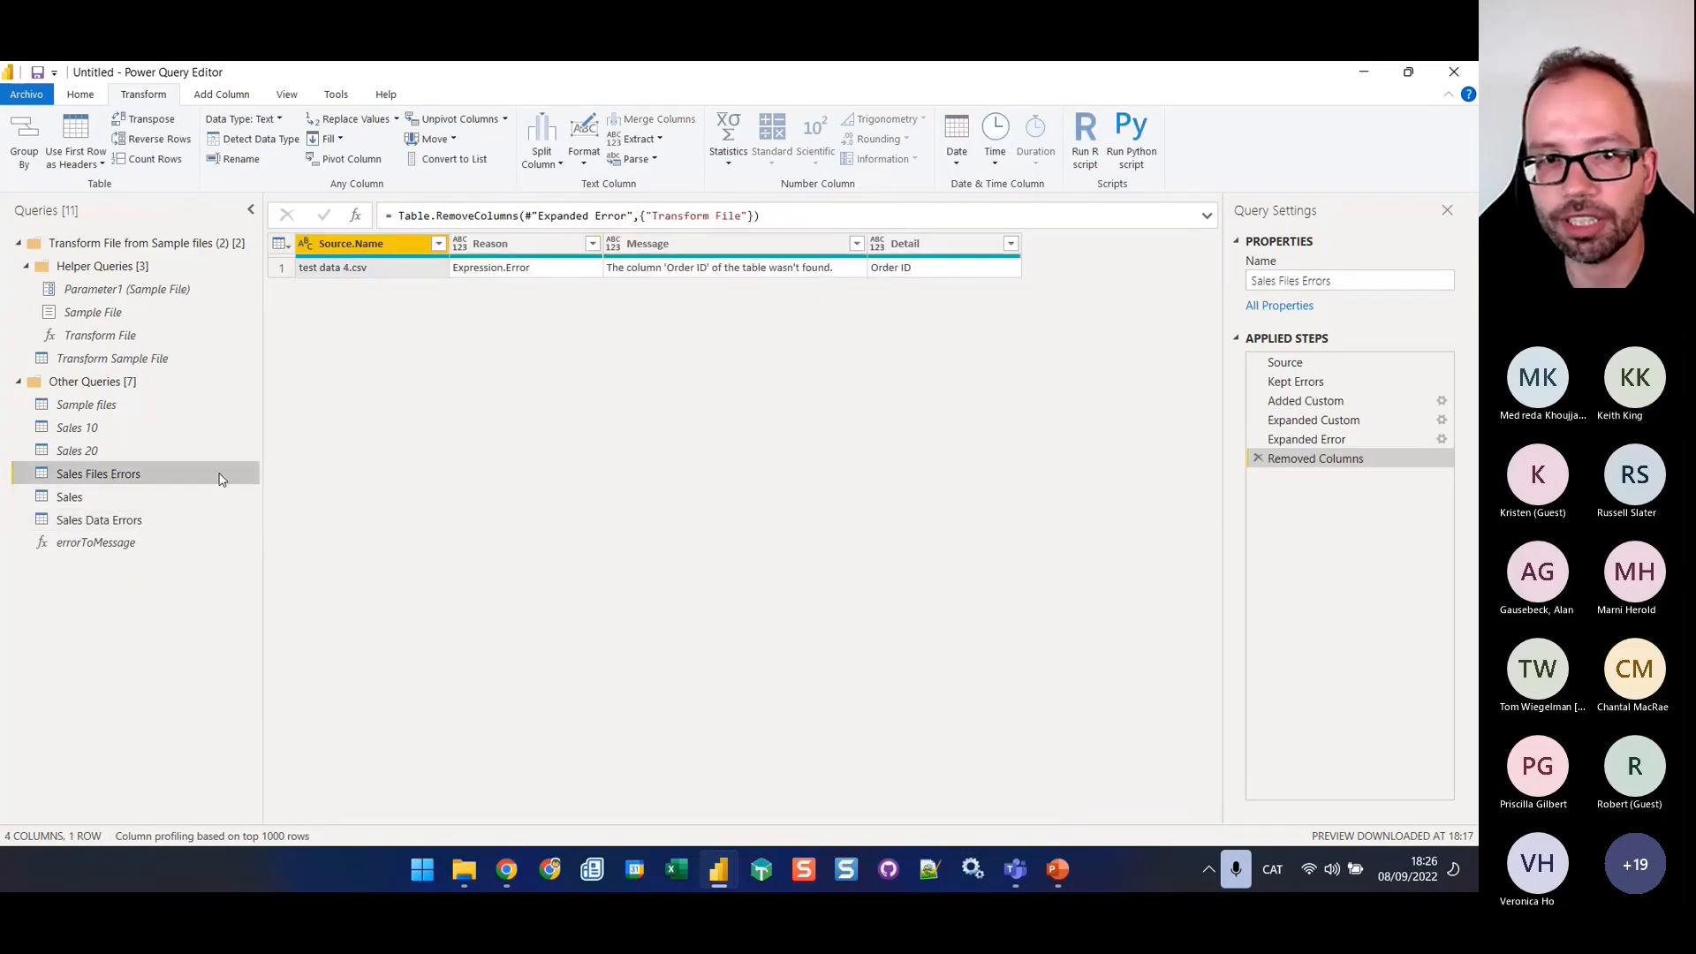
click(114, 519)
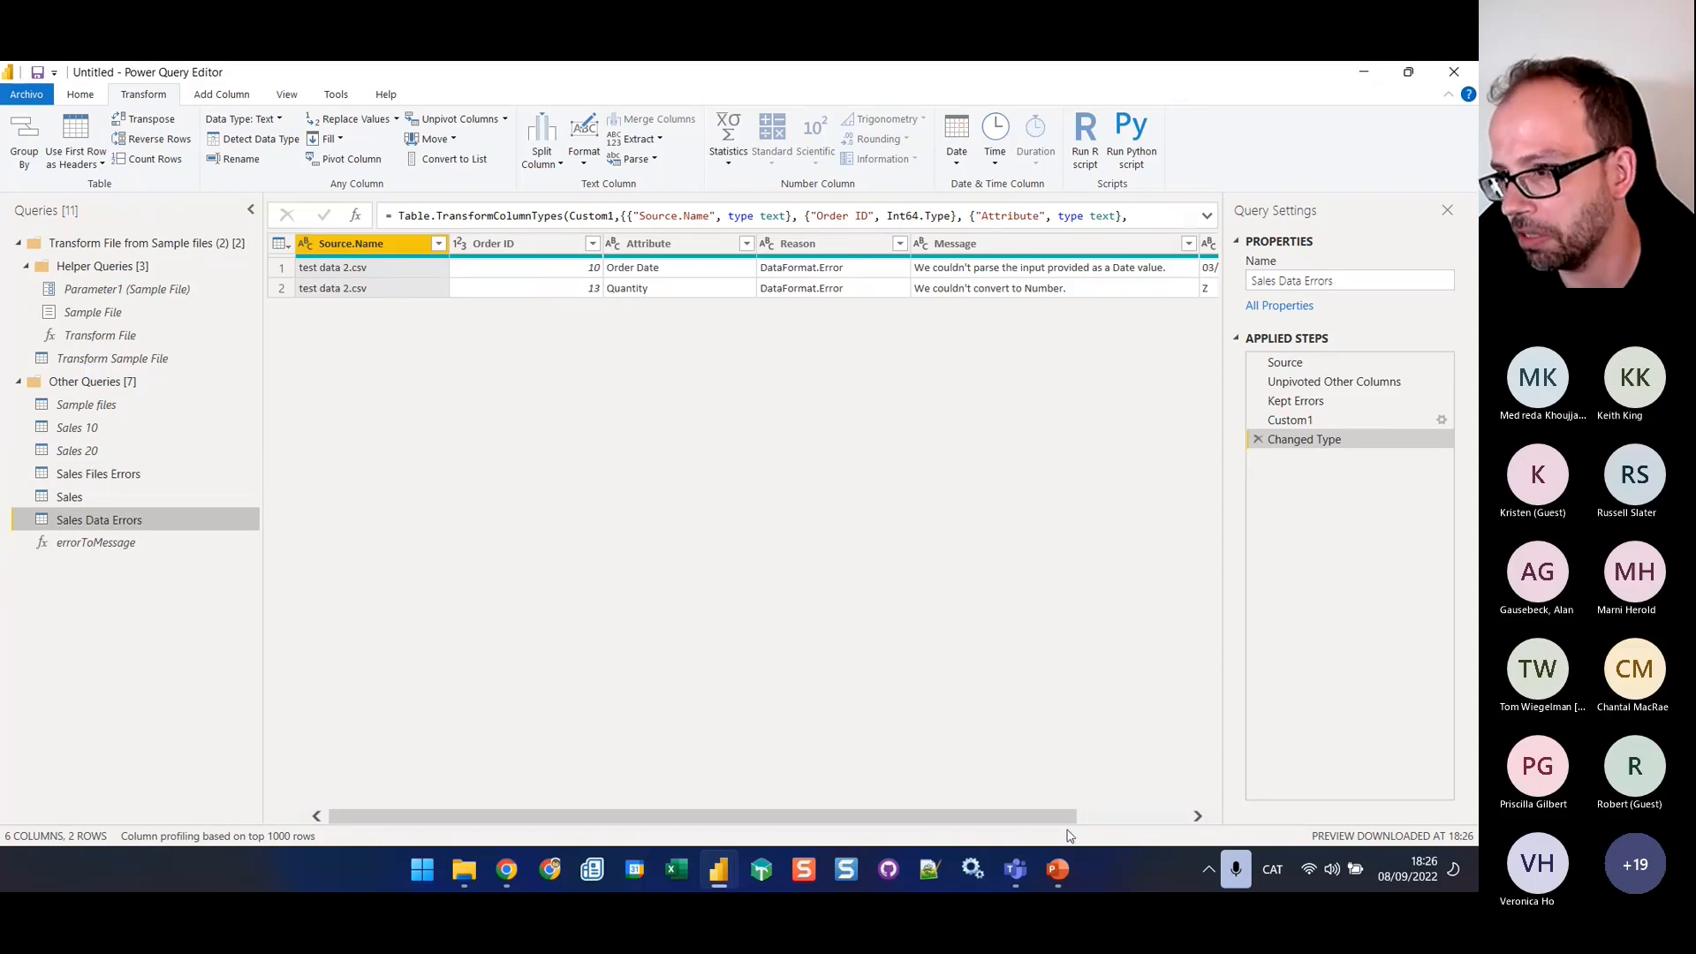
drag(1057, 814, 782, 811)
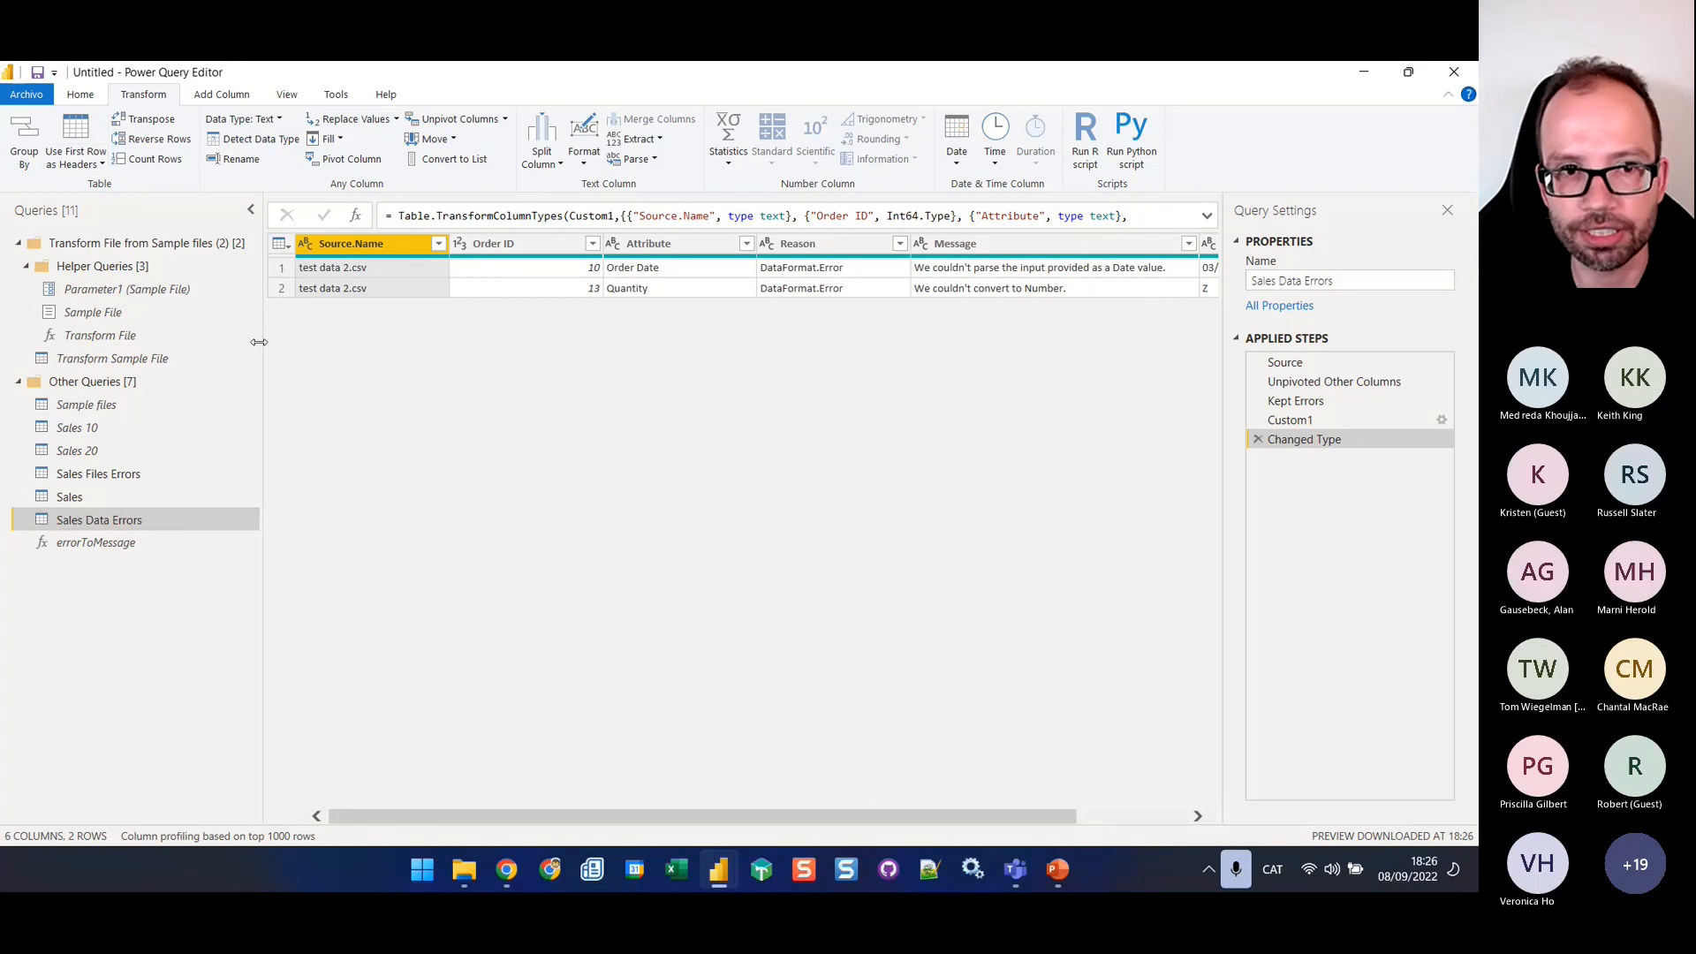
click(133, 474)
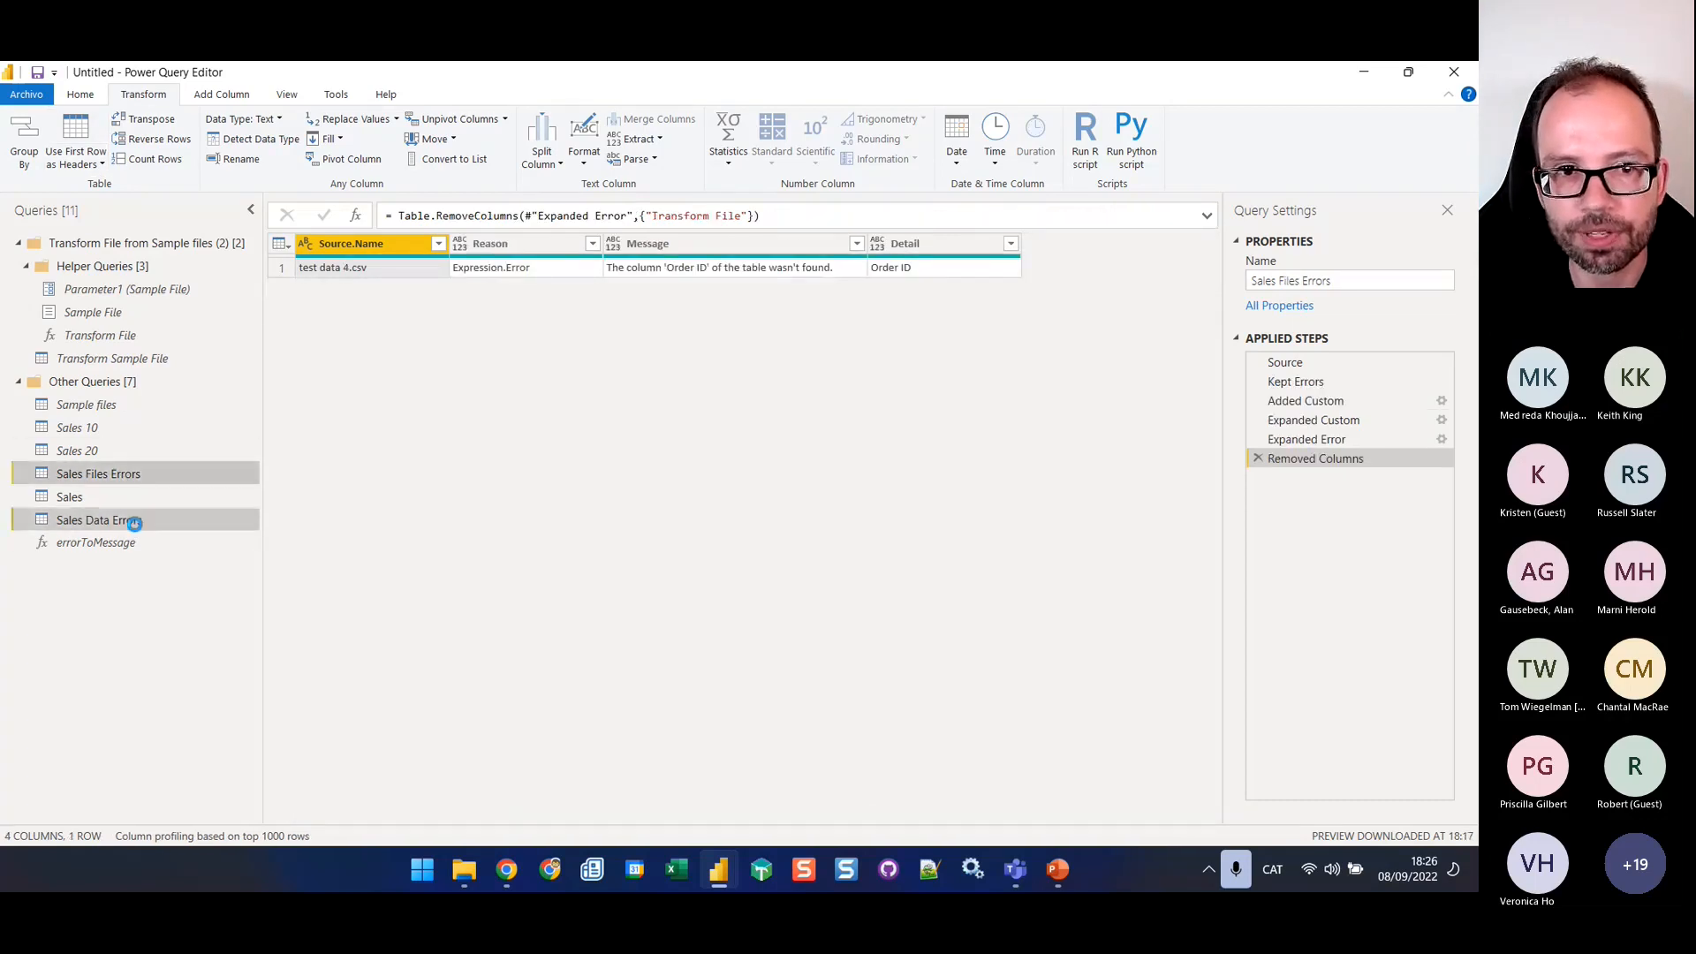
click(119, 474)
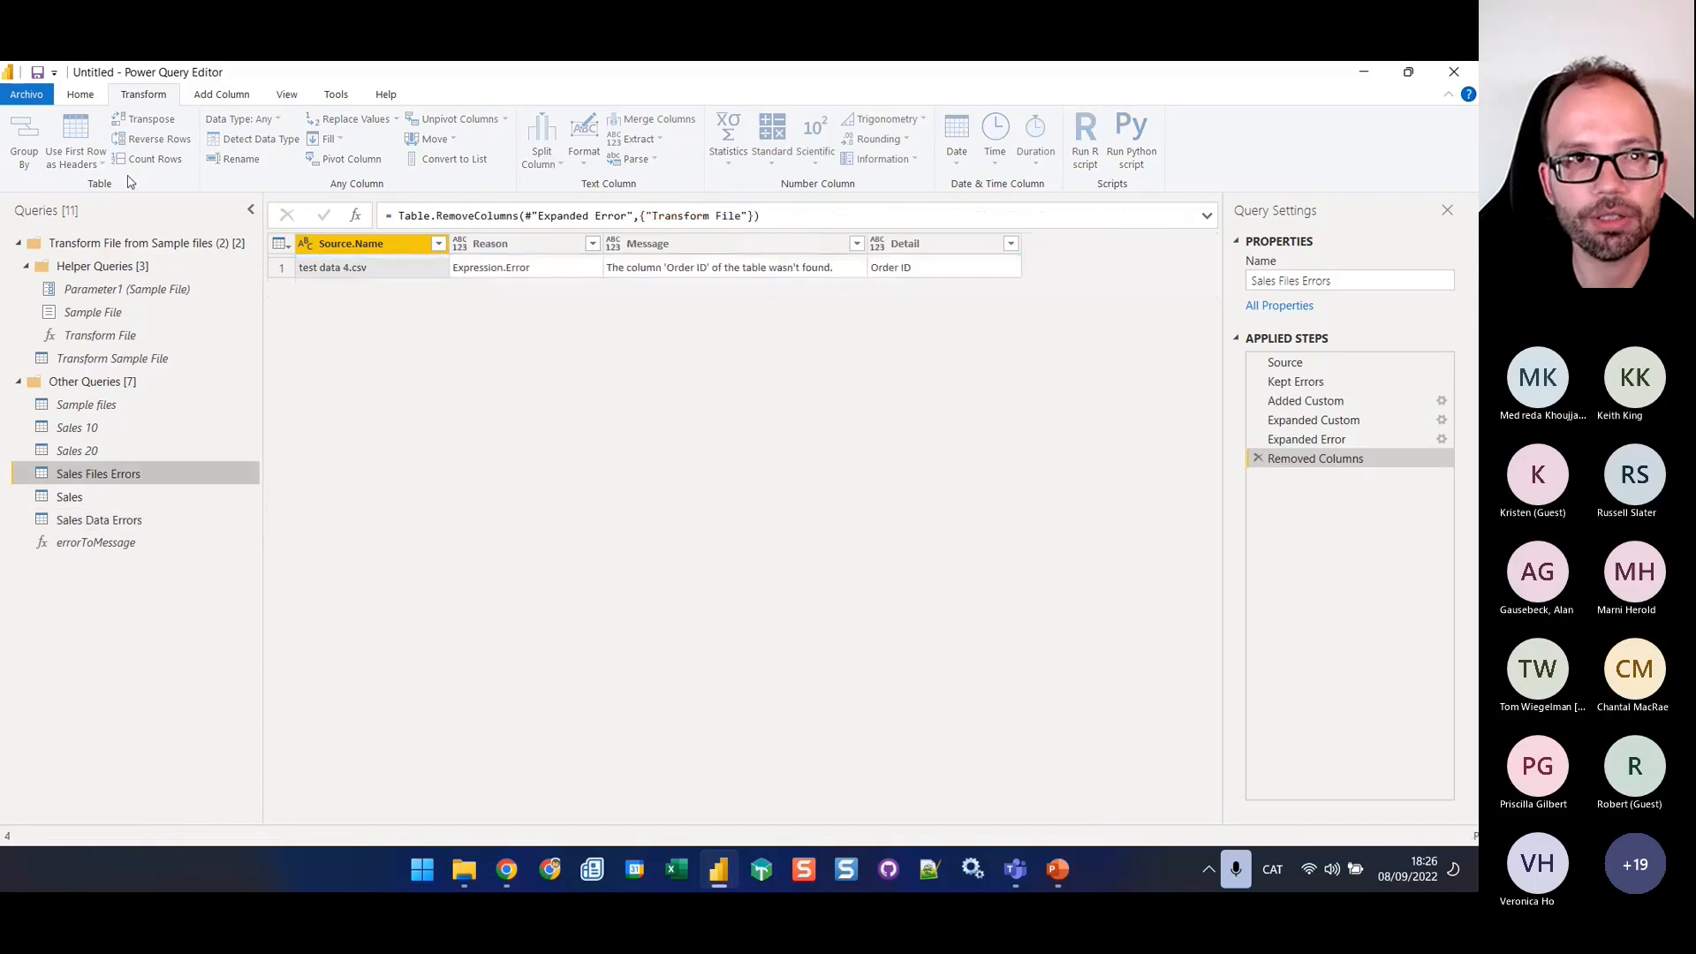
click(81, 94)
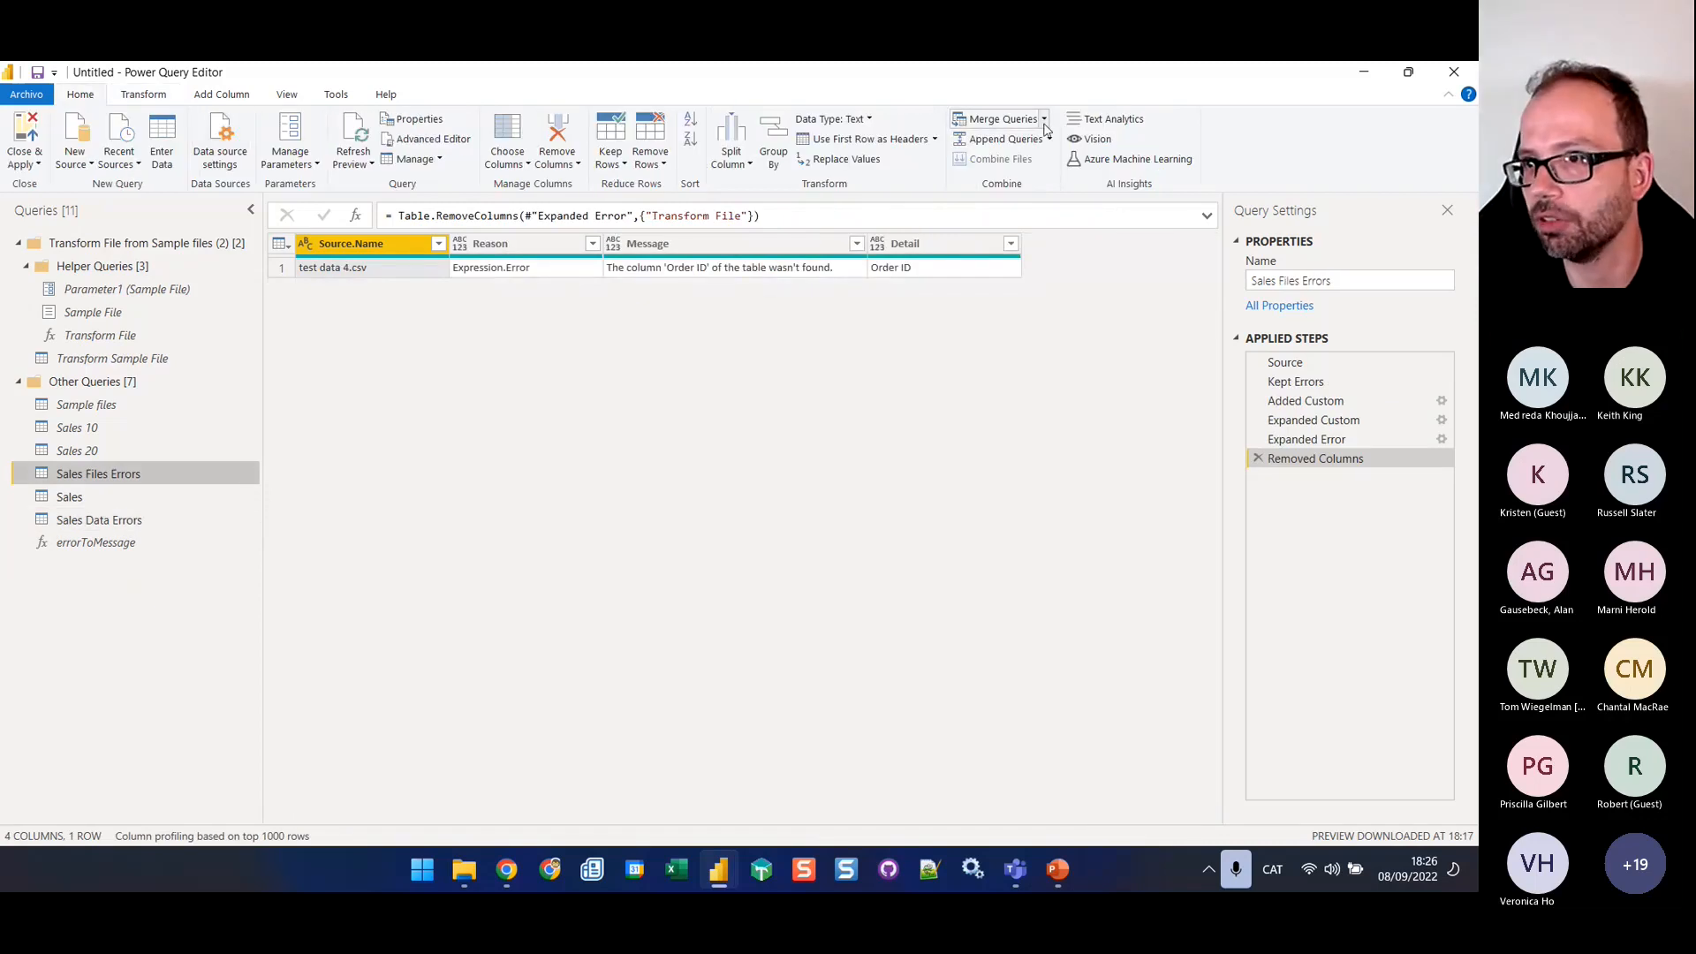
click(1049, 138)
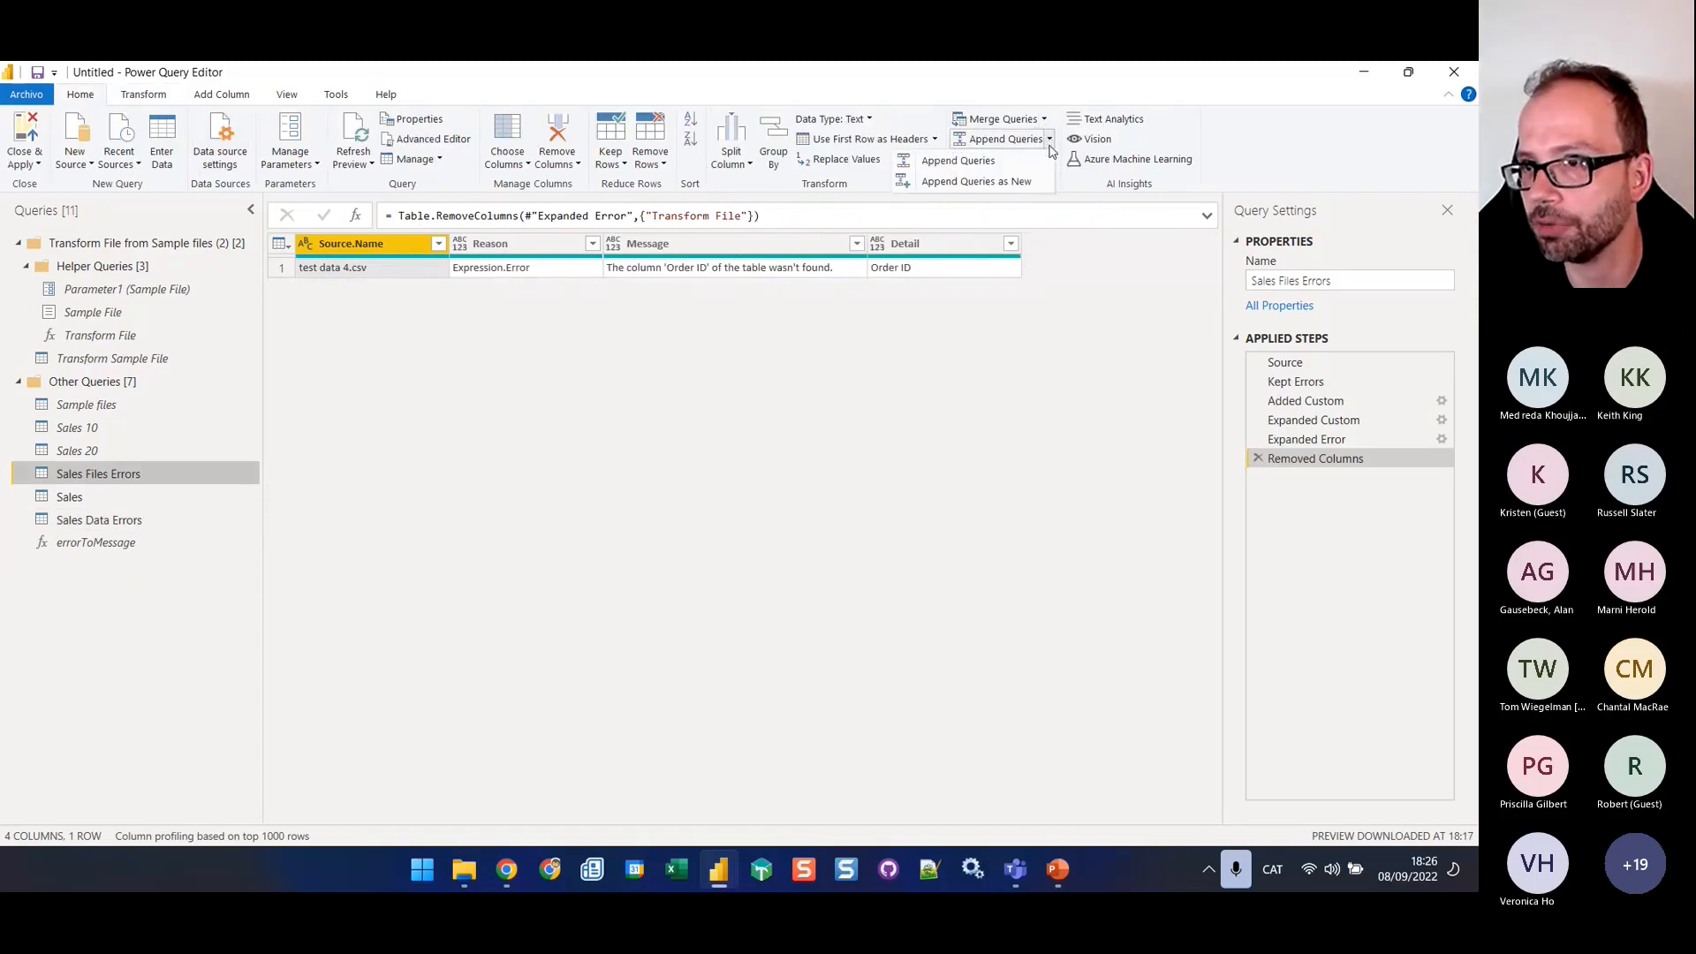
click(1013, 183)
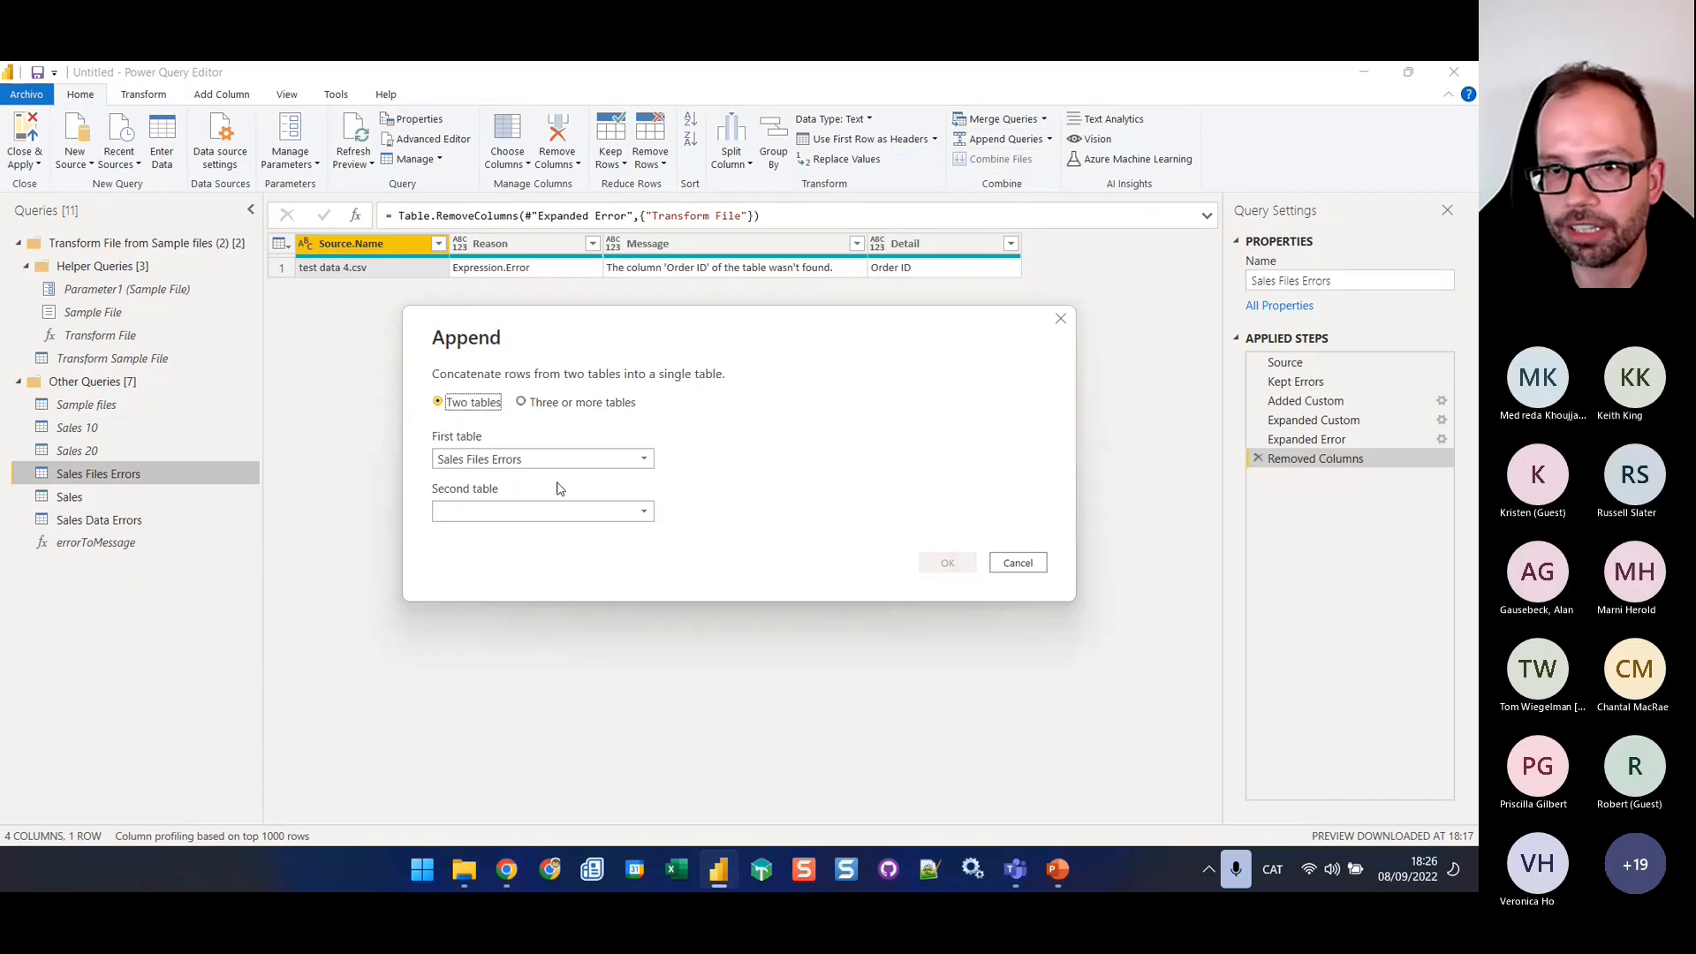
click(525, 404)
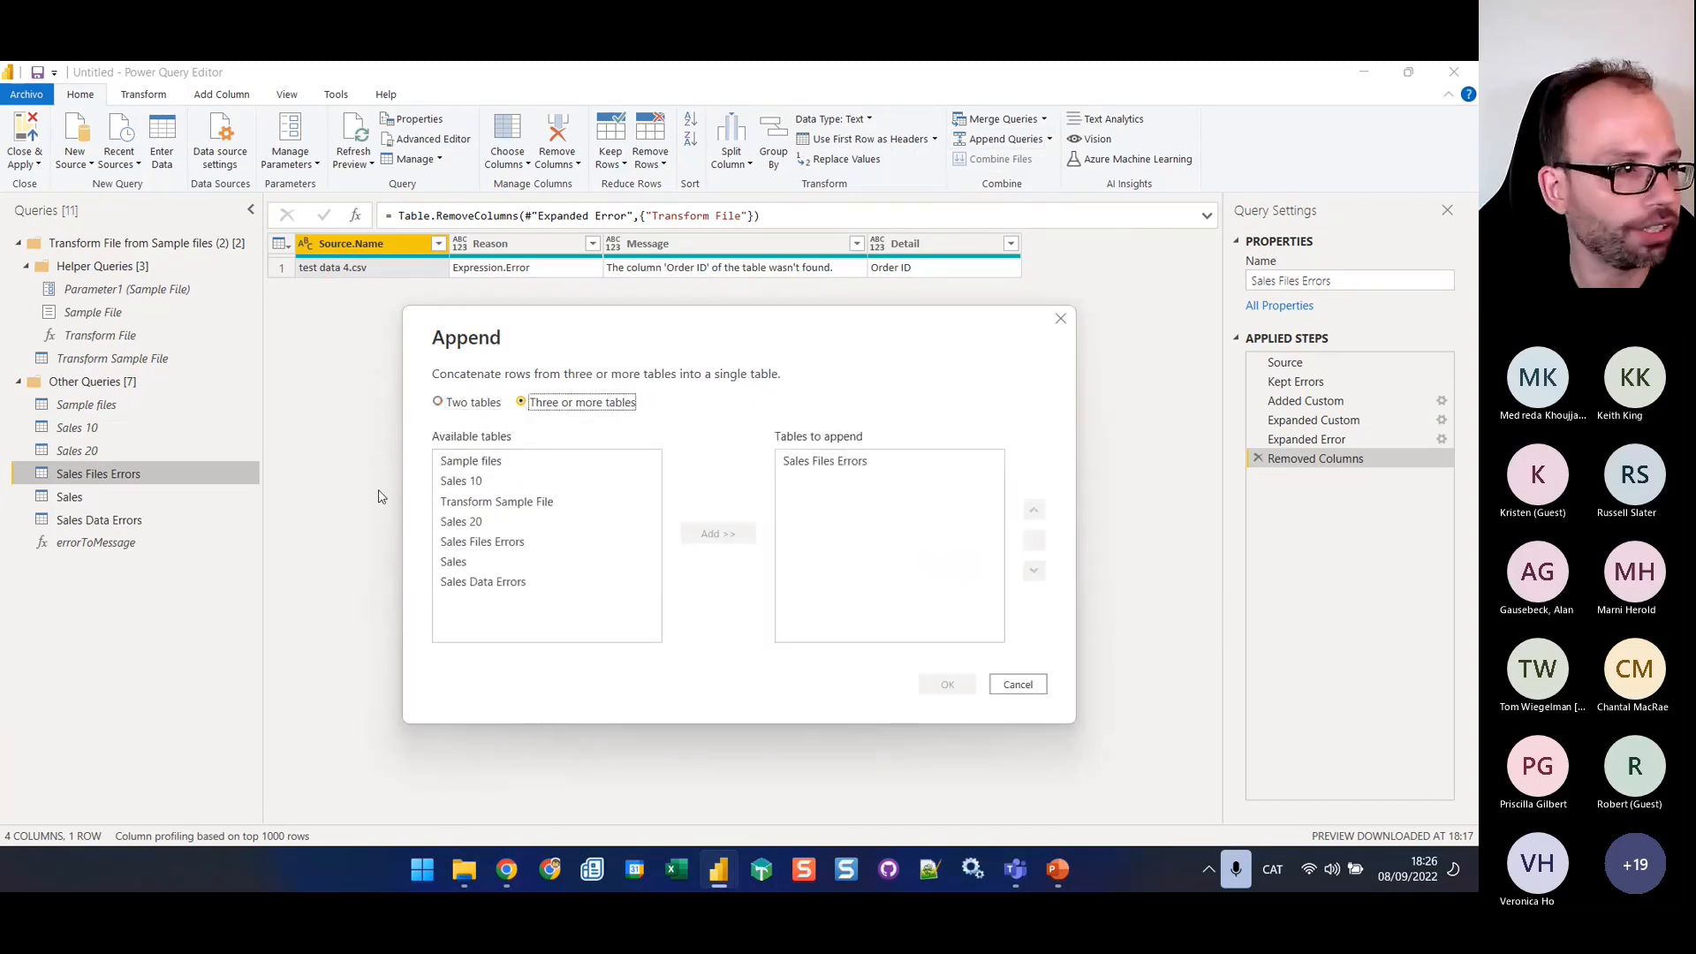
click(516, 585)
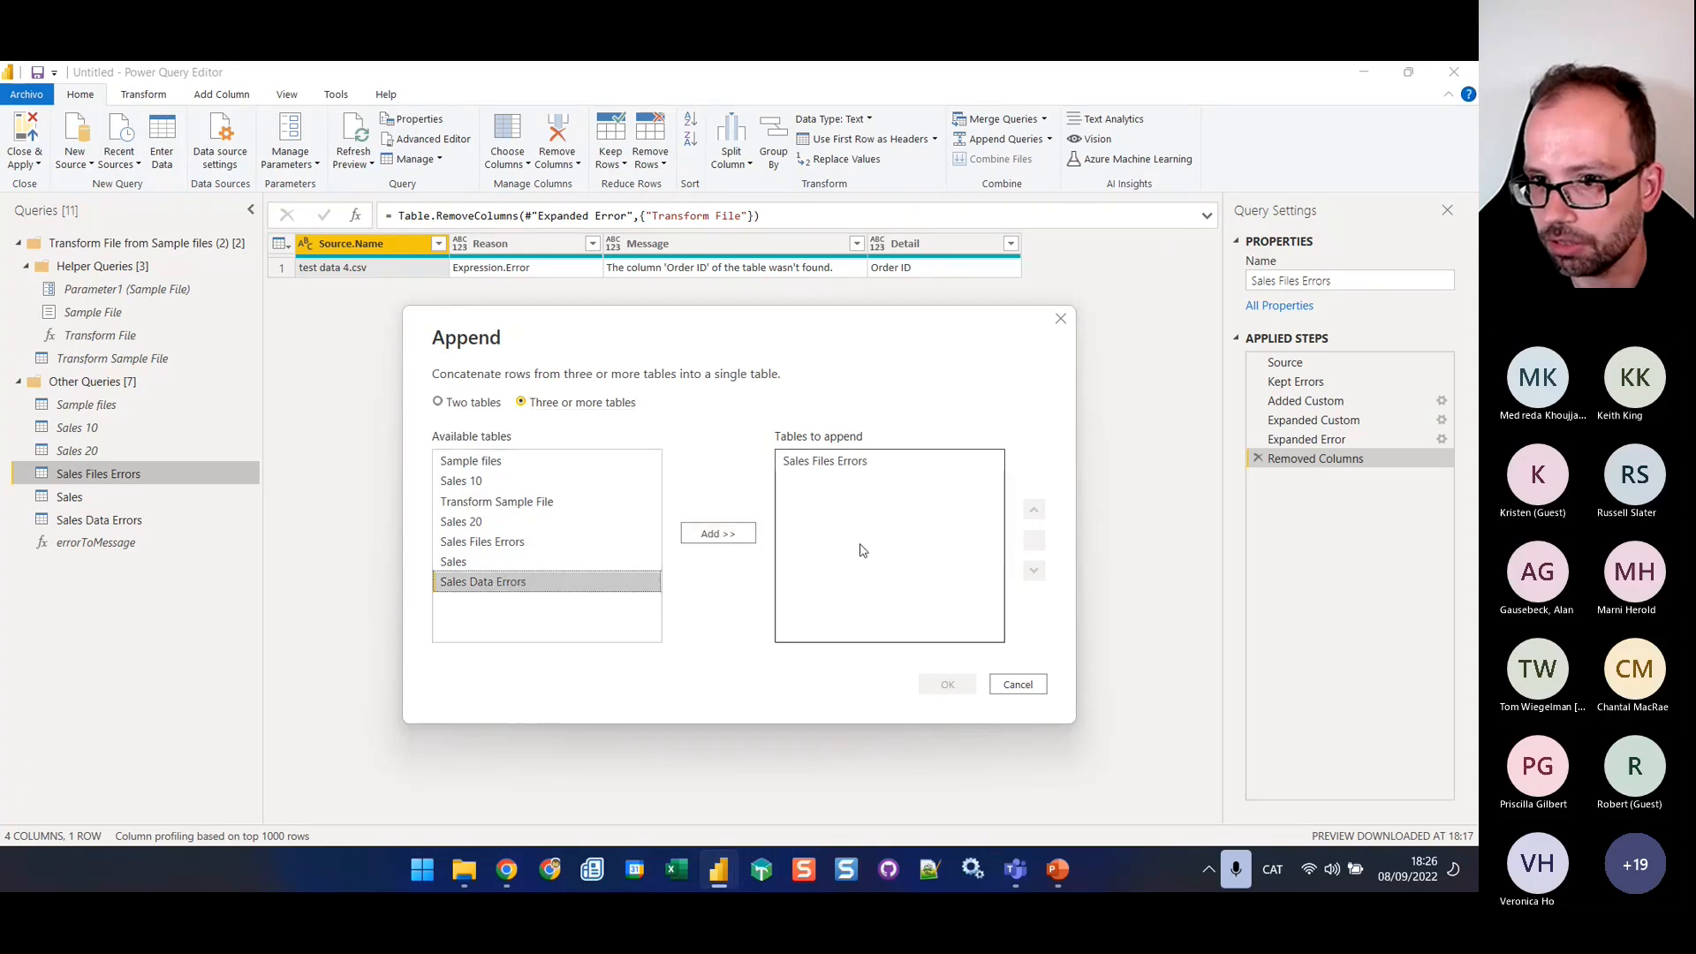
click(716, 533)
click(943, 686)
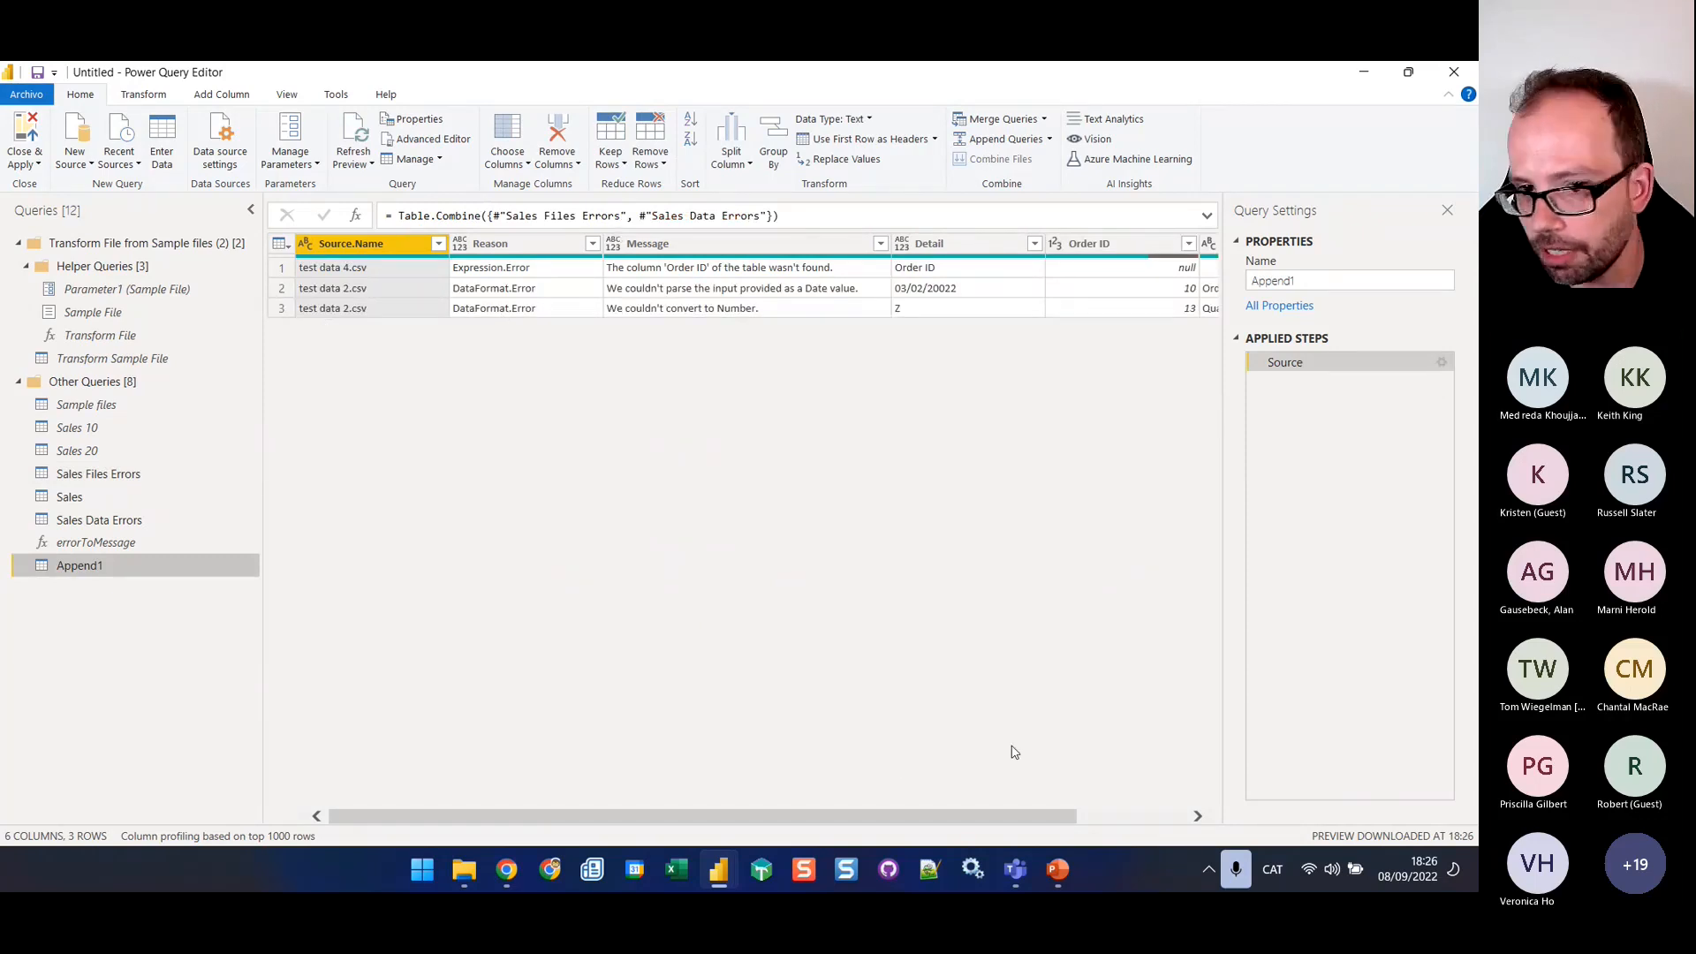
Copy the name of the Sales Files Errors query
click(128, 479)
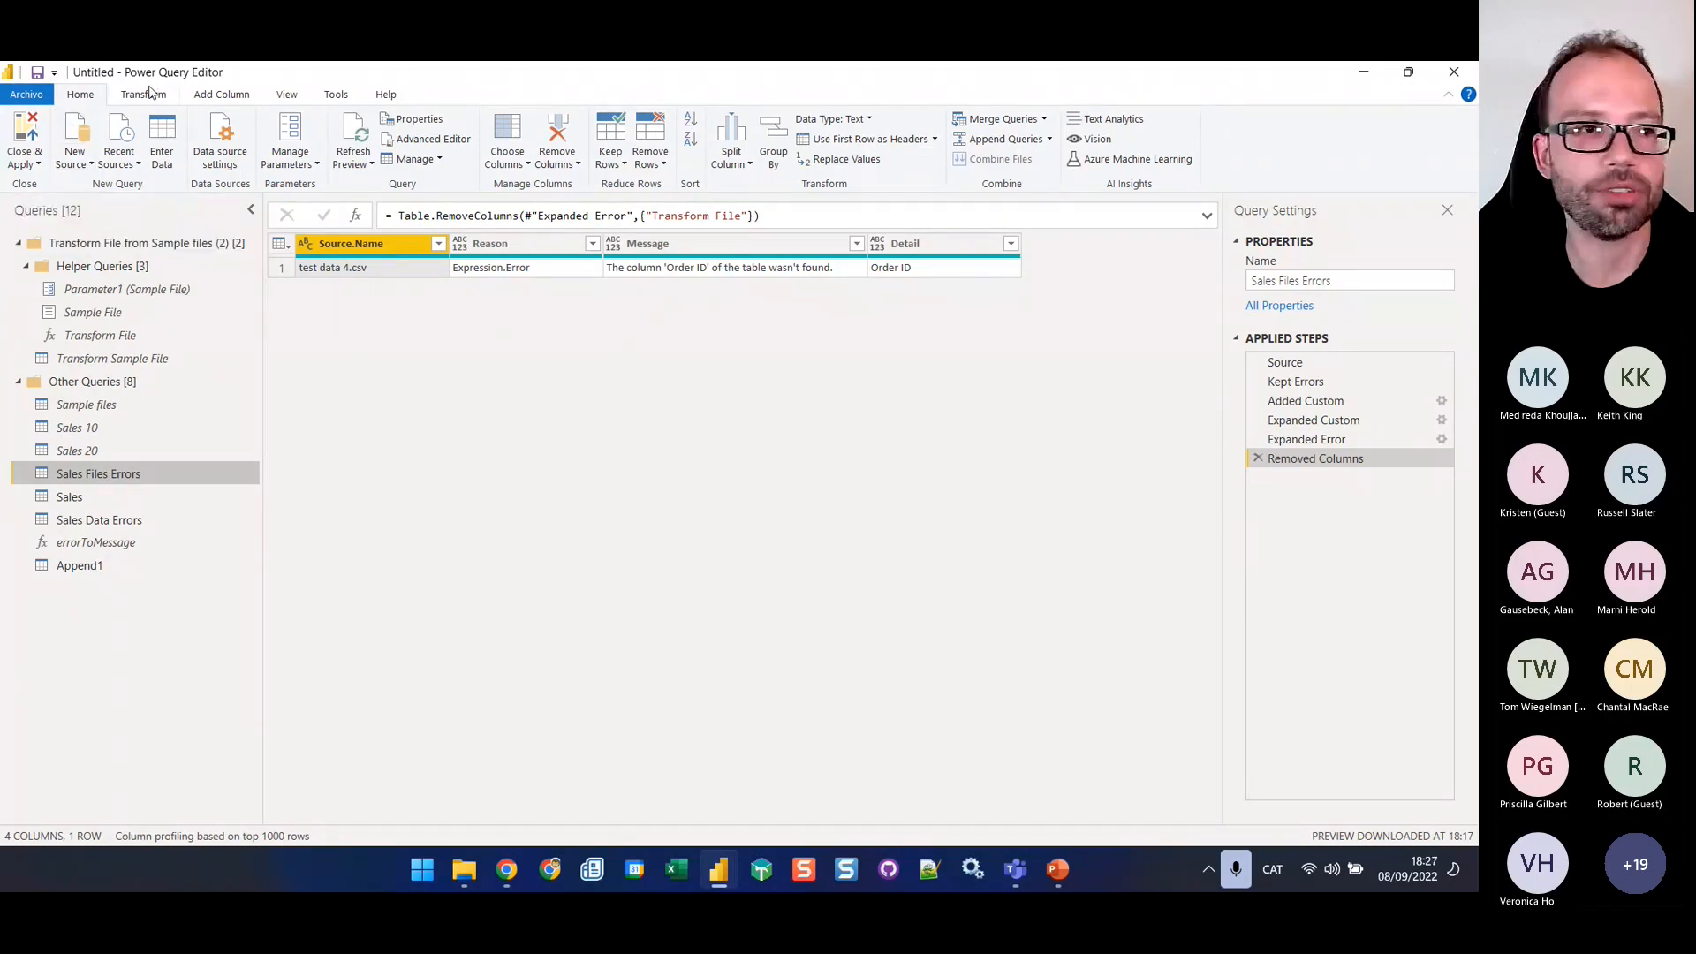
click(231, 97)
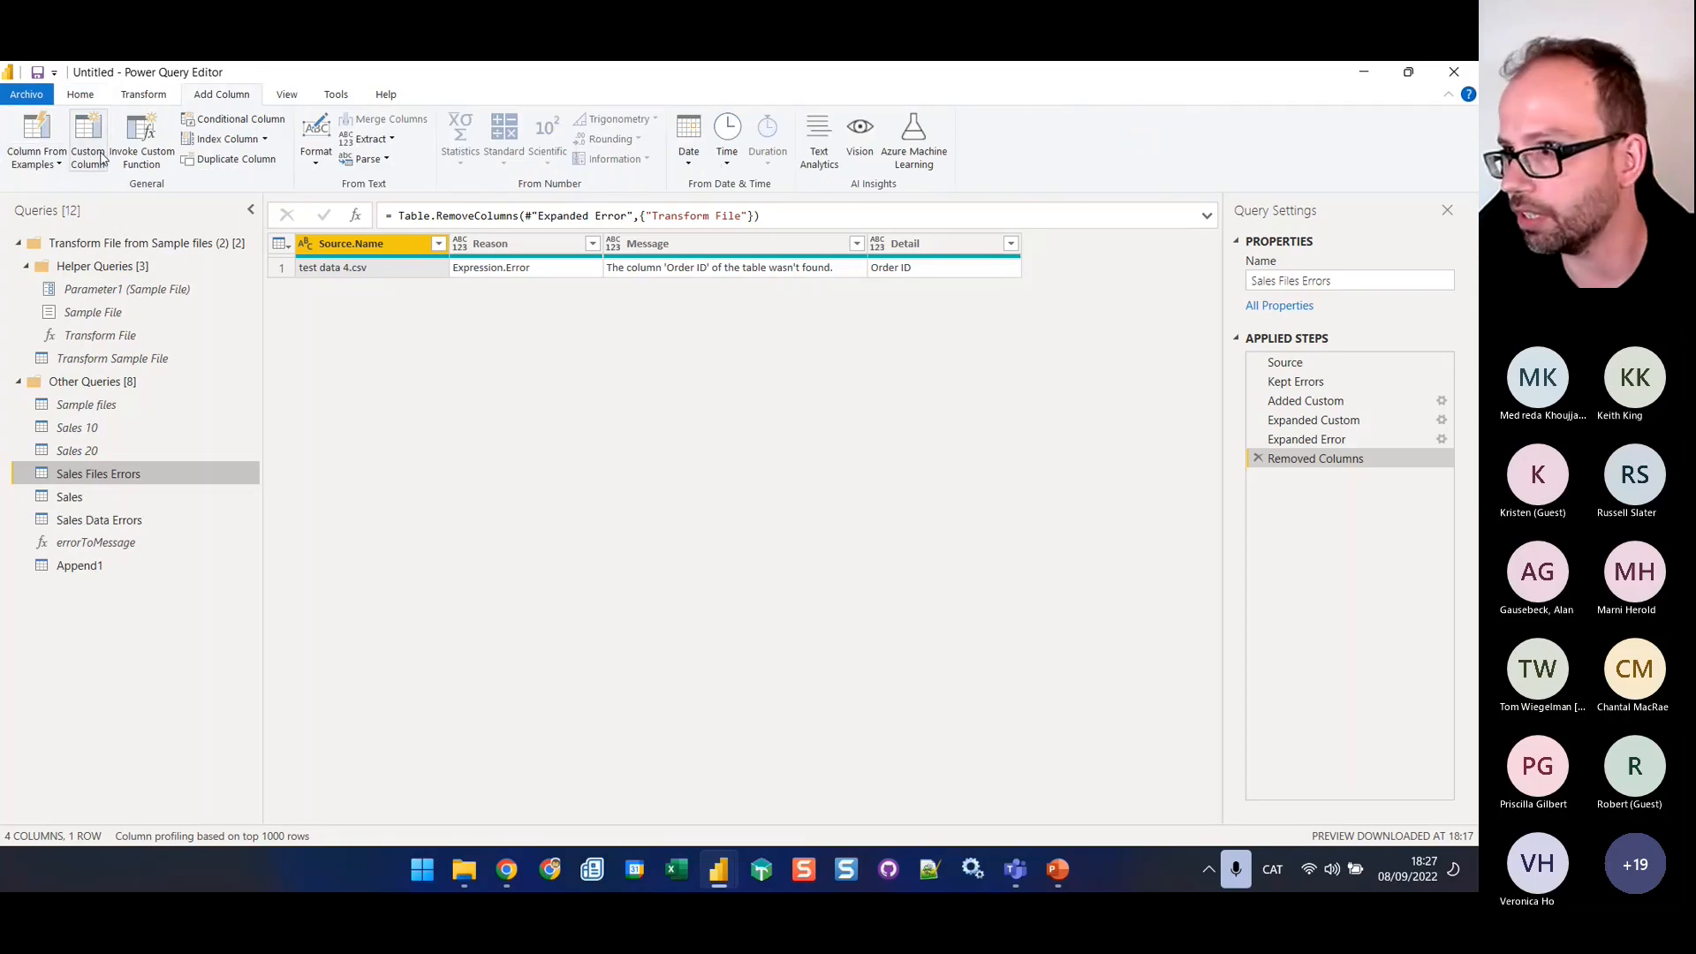
click(1409, 280)
key(ctrl+c)
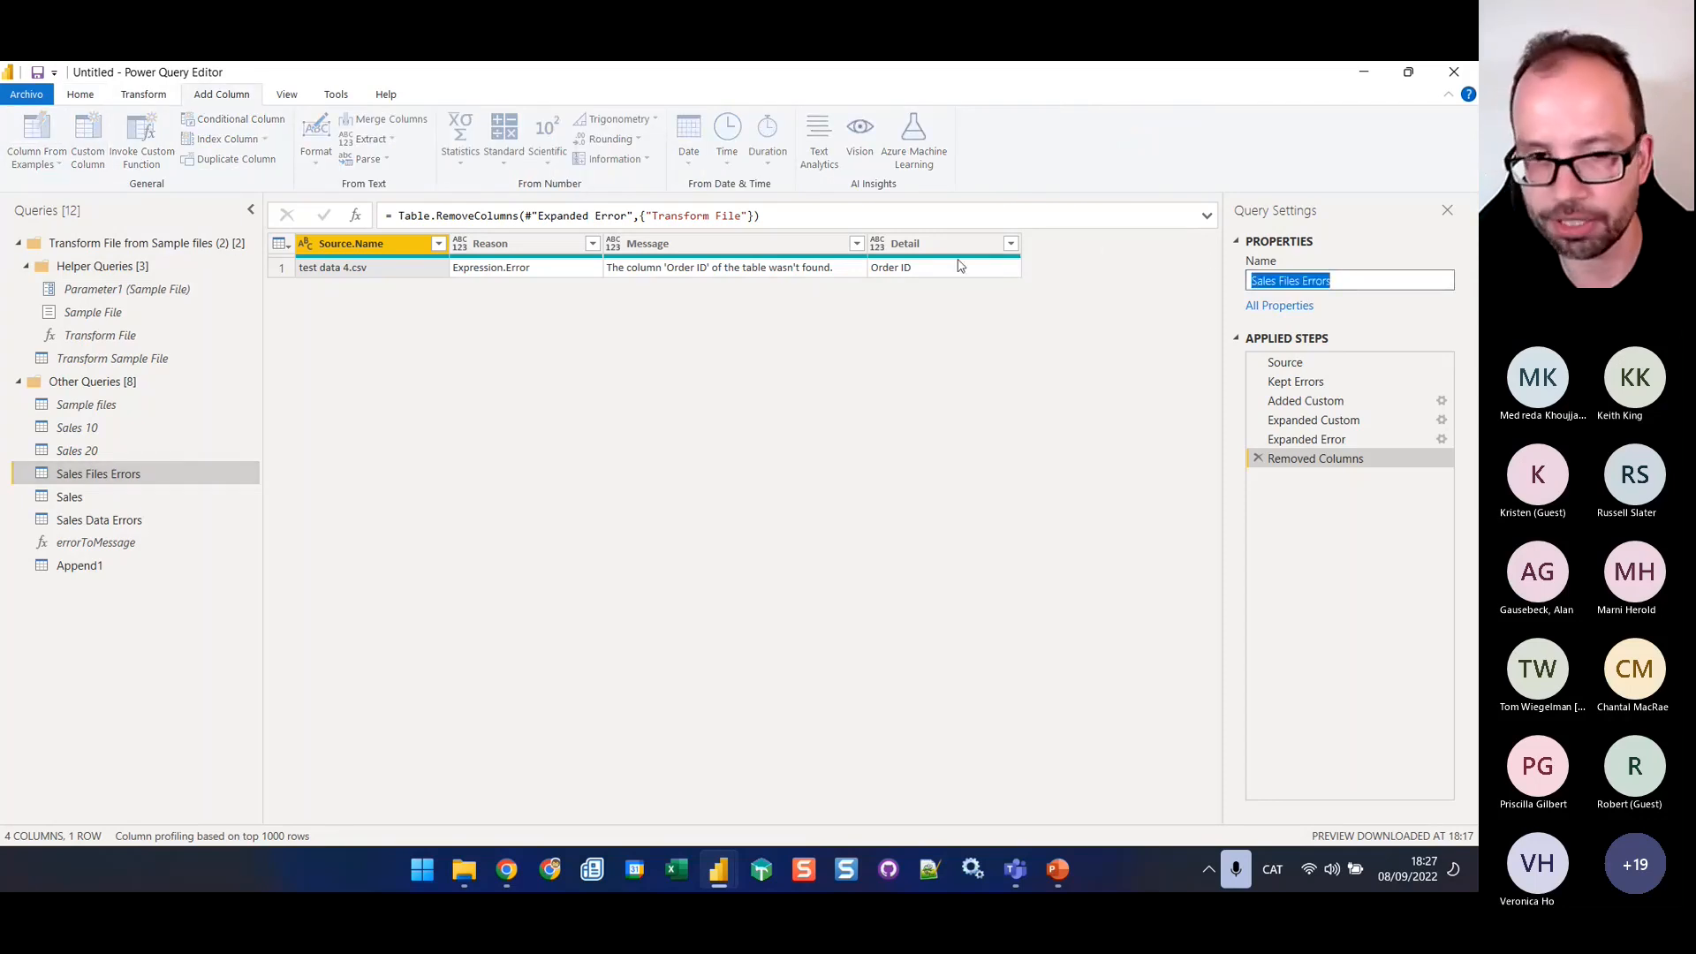
click(162, 92)
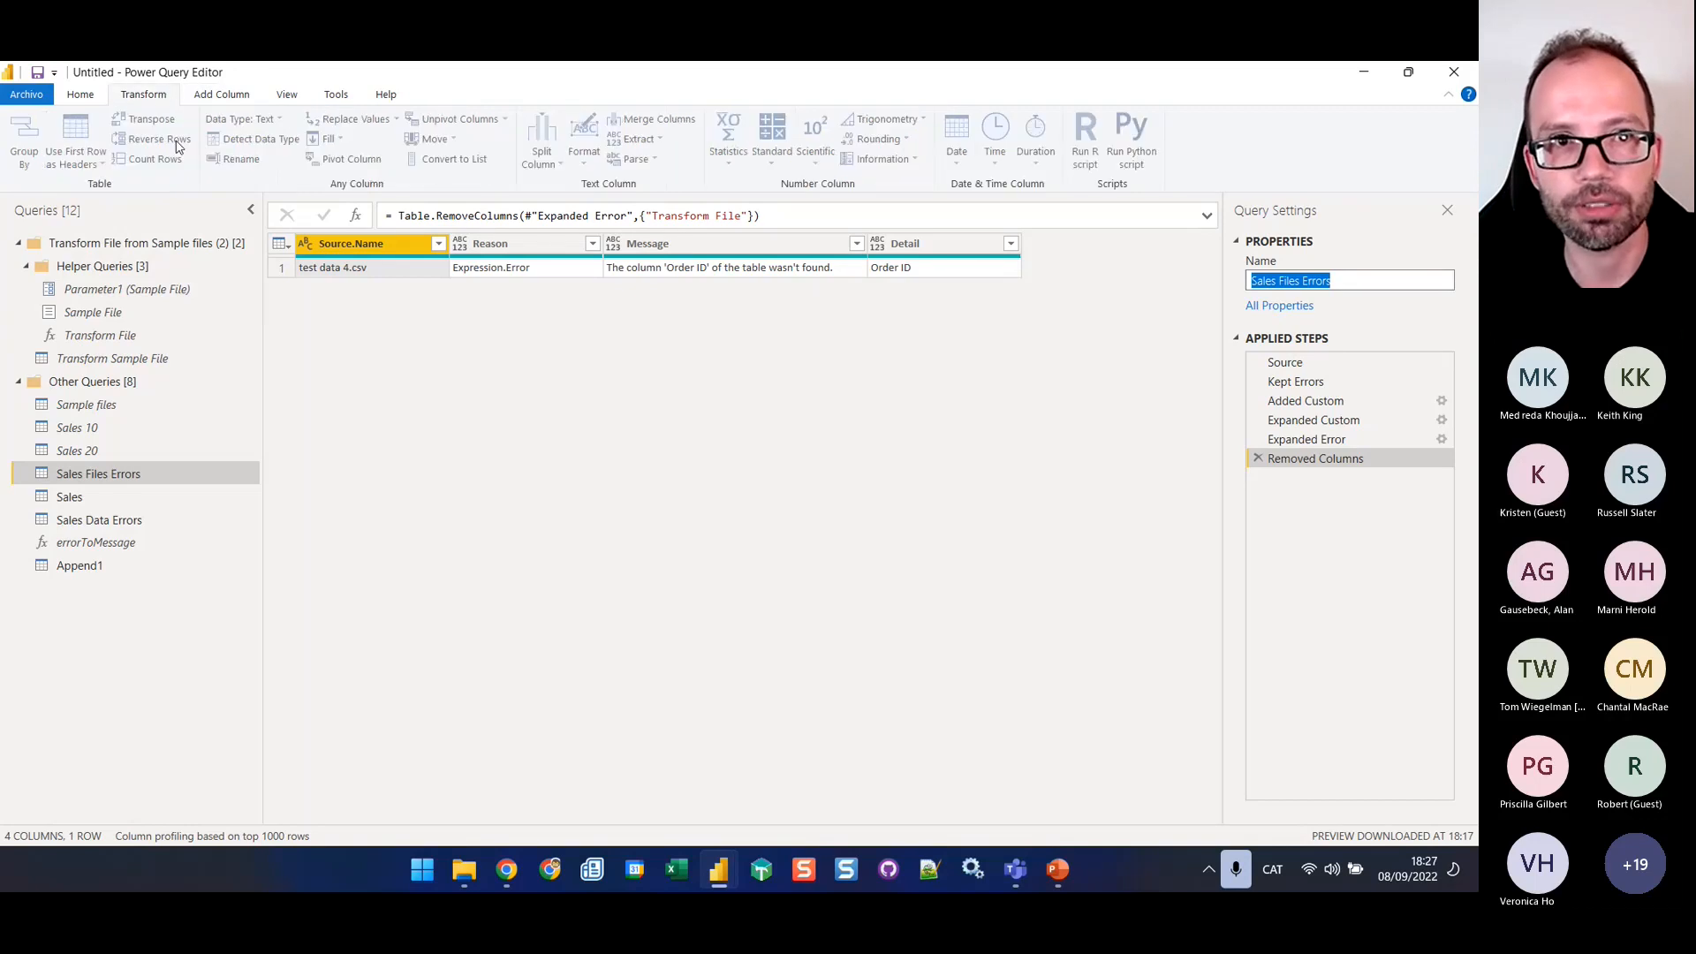
click(221, 95)
click(777, 402)
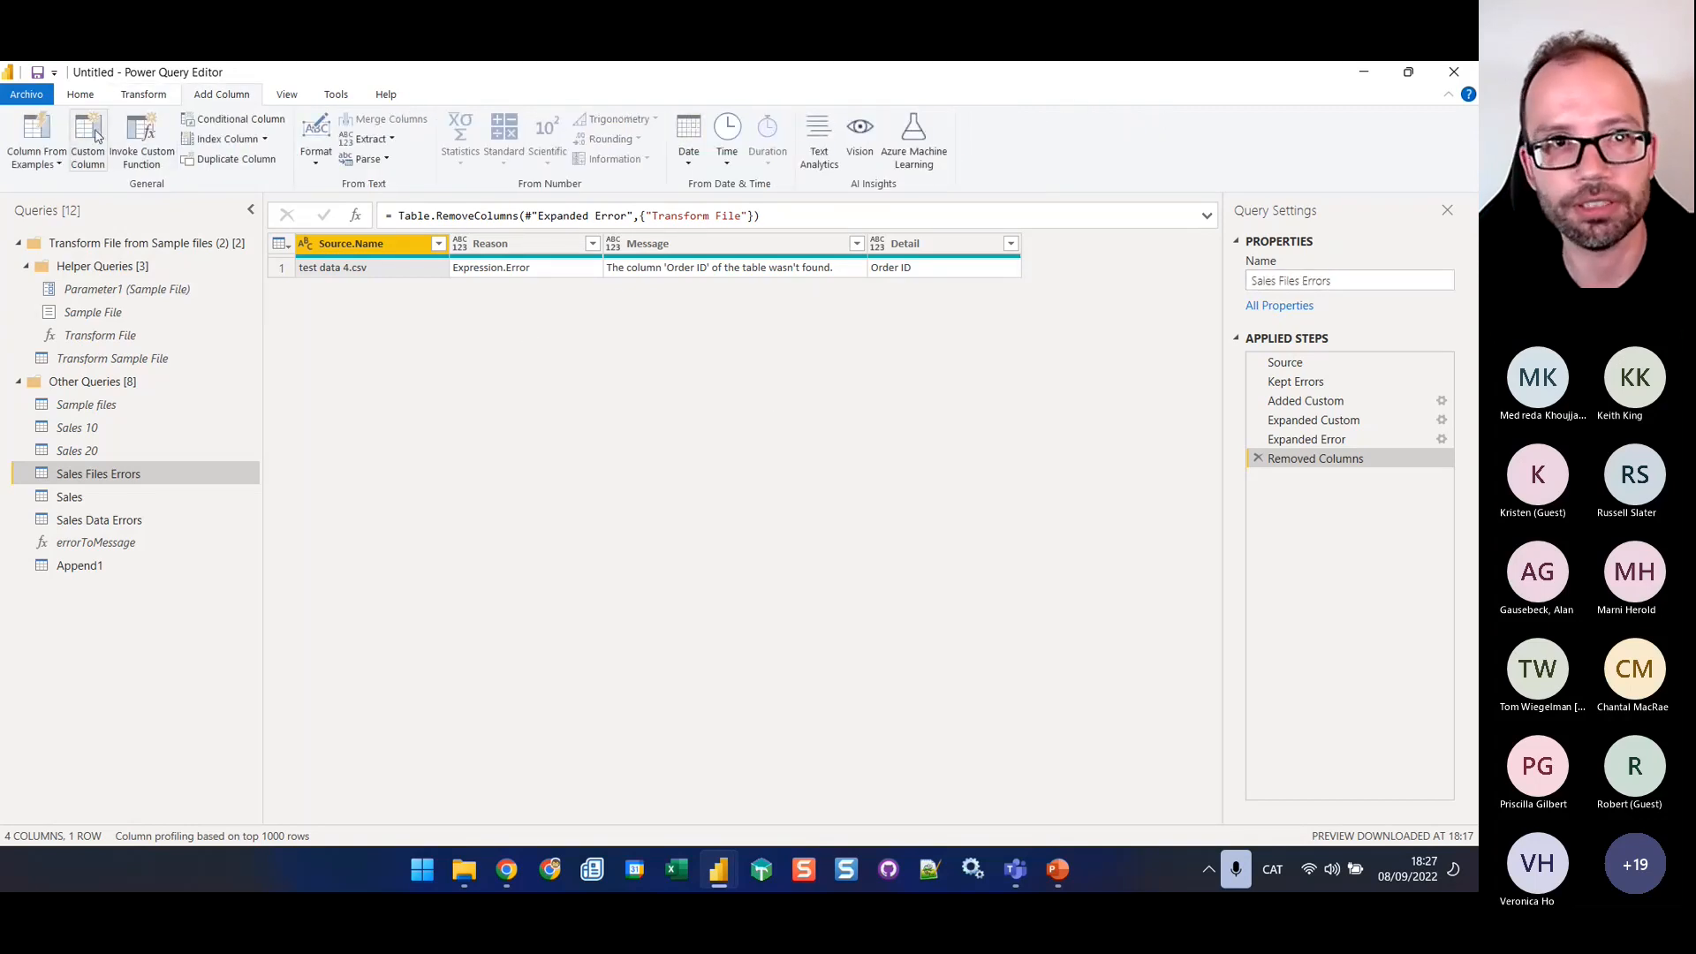
Add a custom column named Error Type to Sales Files Errors with the formula "Sales Files Errors"
click(89, 139)
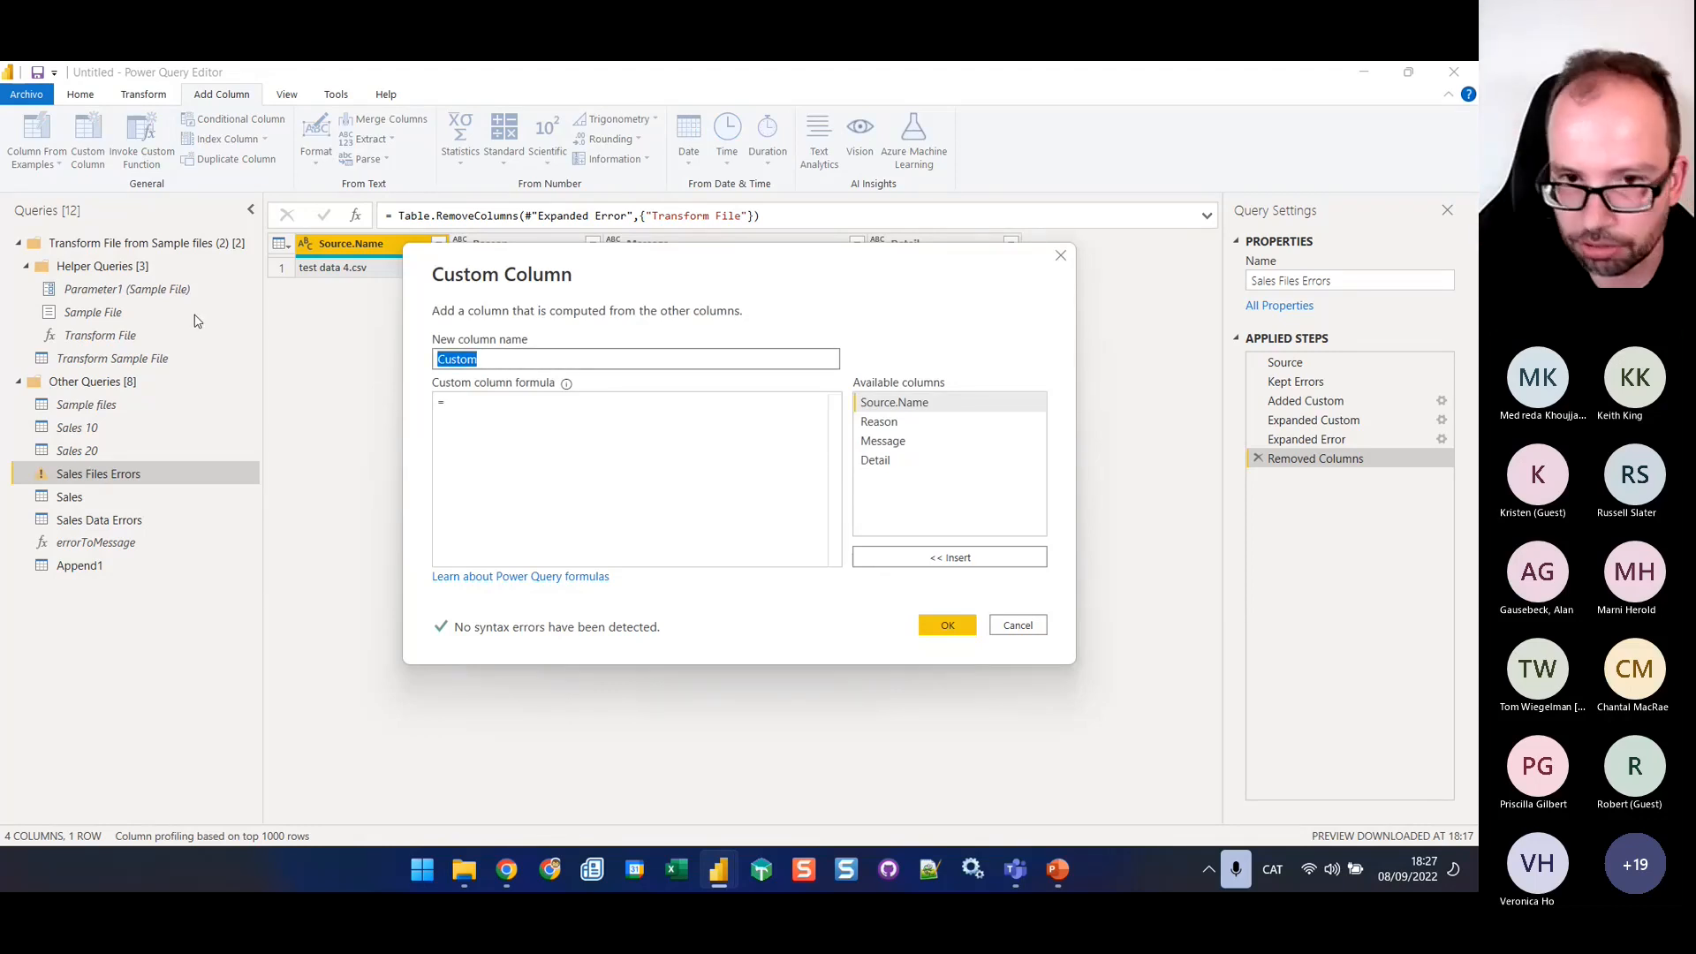
text(Error)
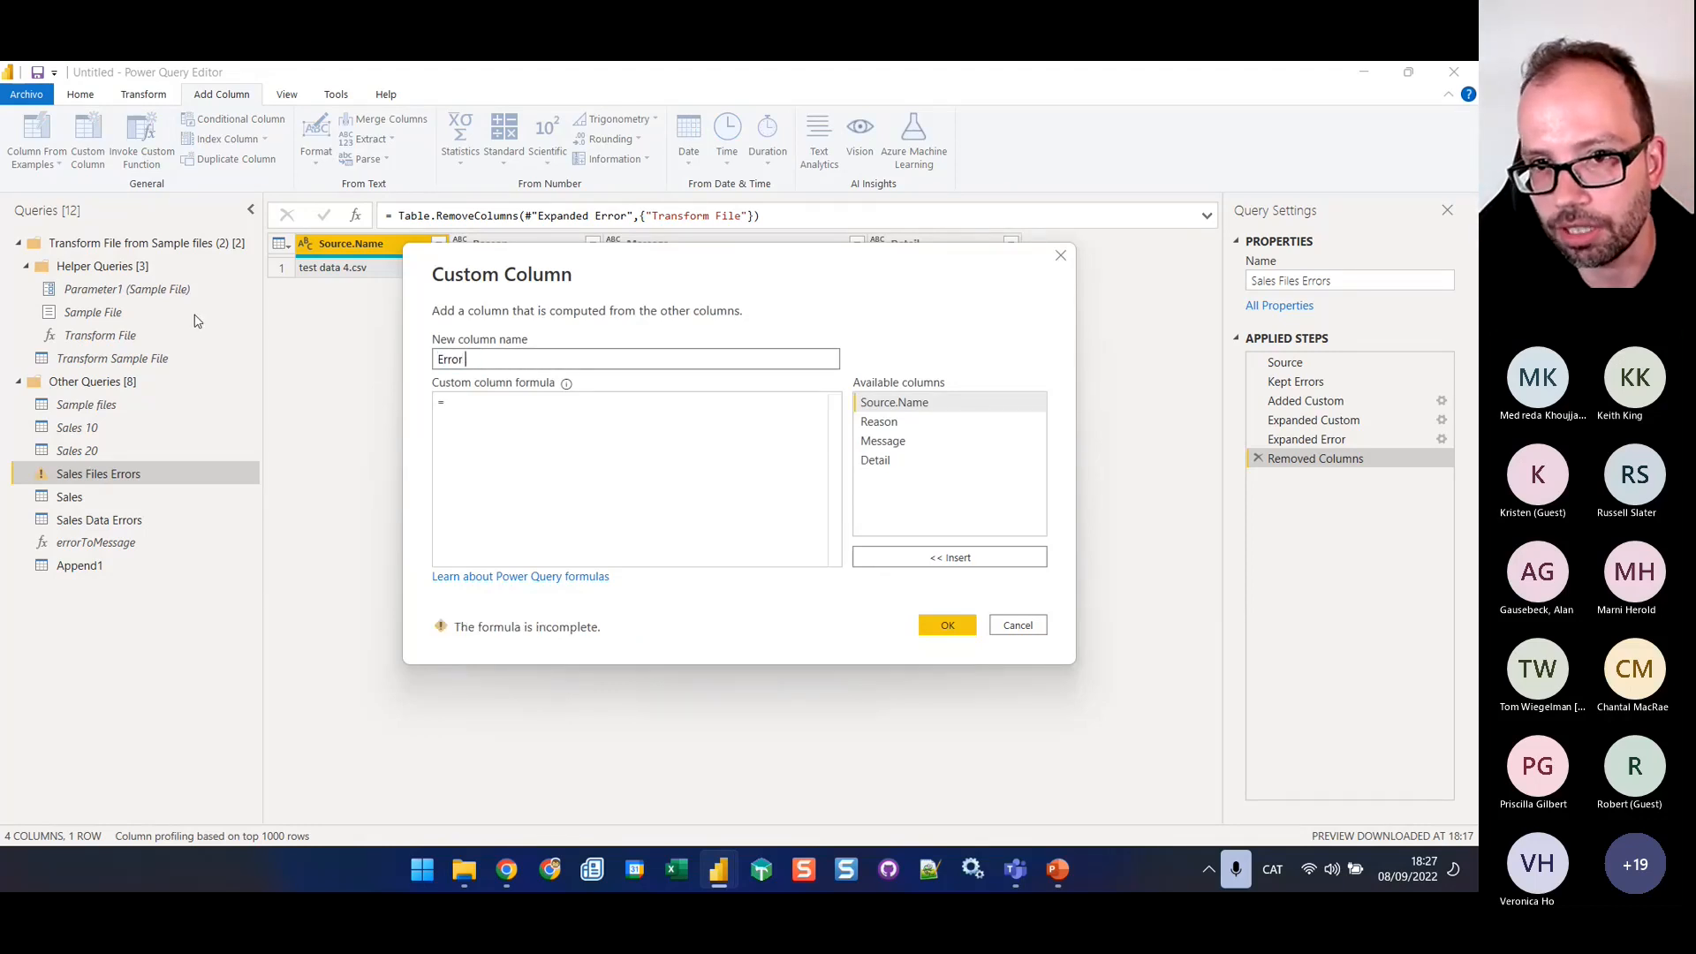
text( Table)
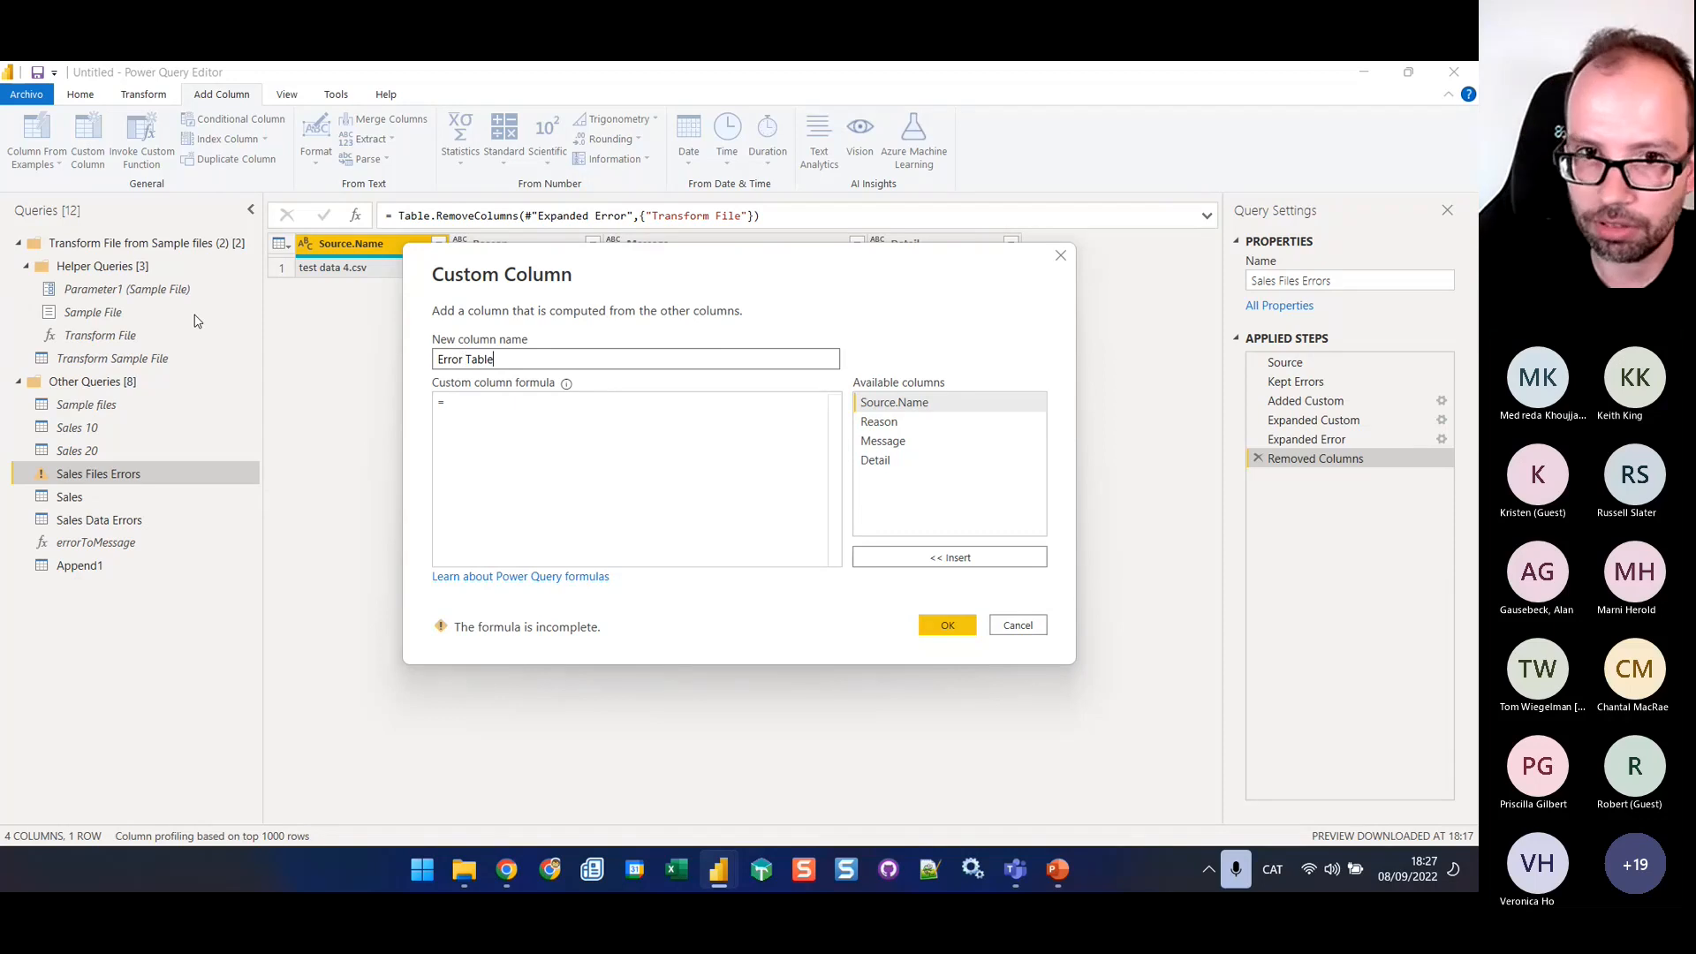
key(BackSpace)
key(BackSpace)
key(BackSpace)
key(BackSpace)
key(BackSpace)
text(Ty)
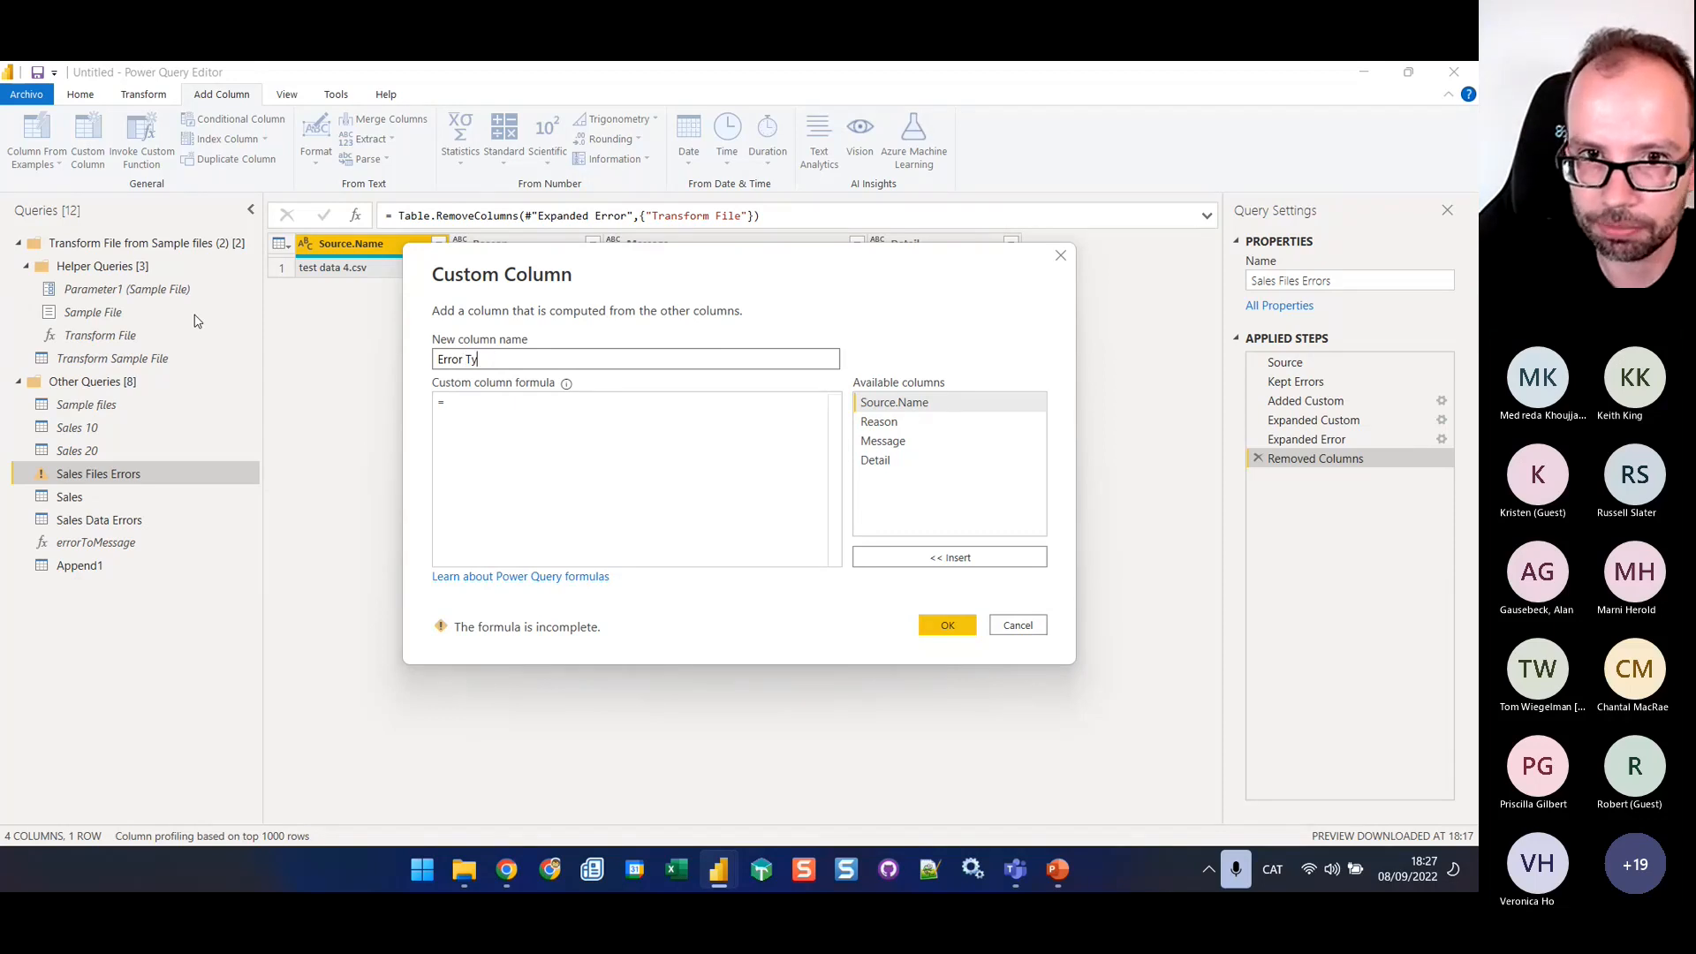
text(pe)
click(548, 407)
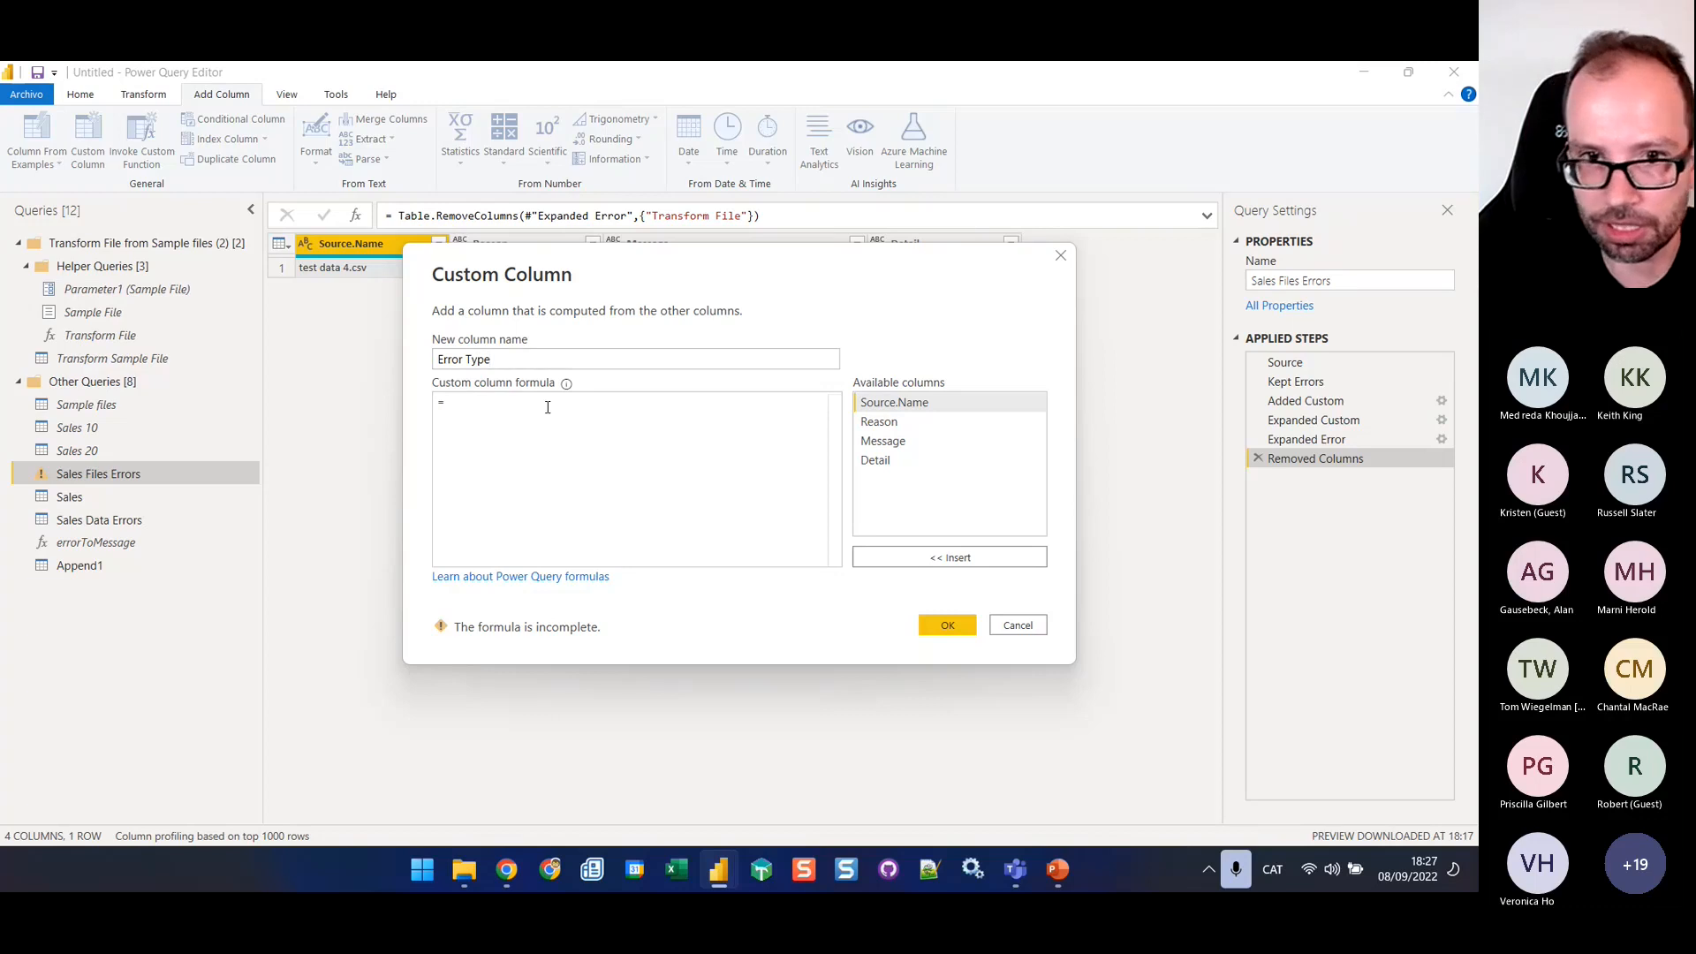
text(")
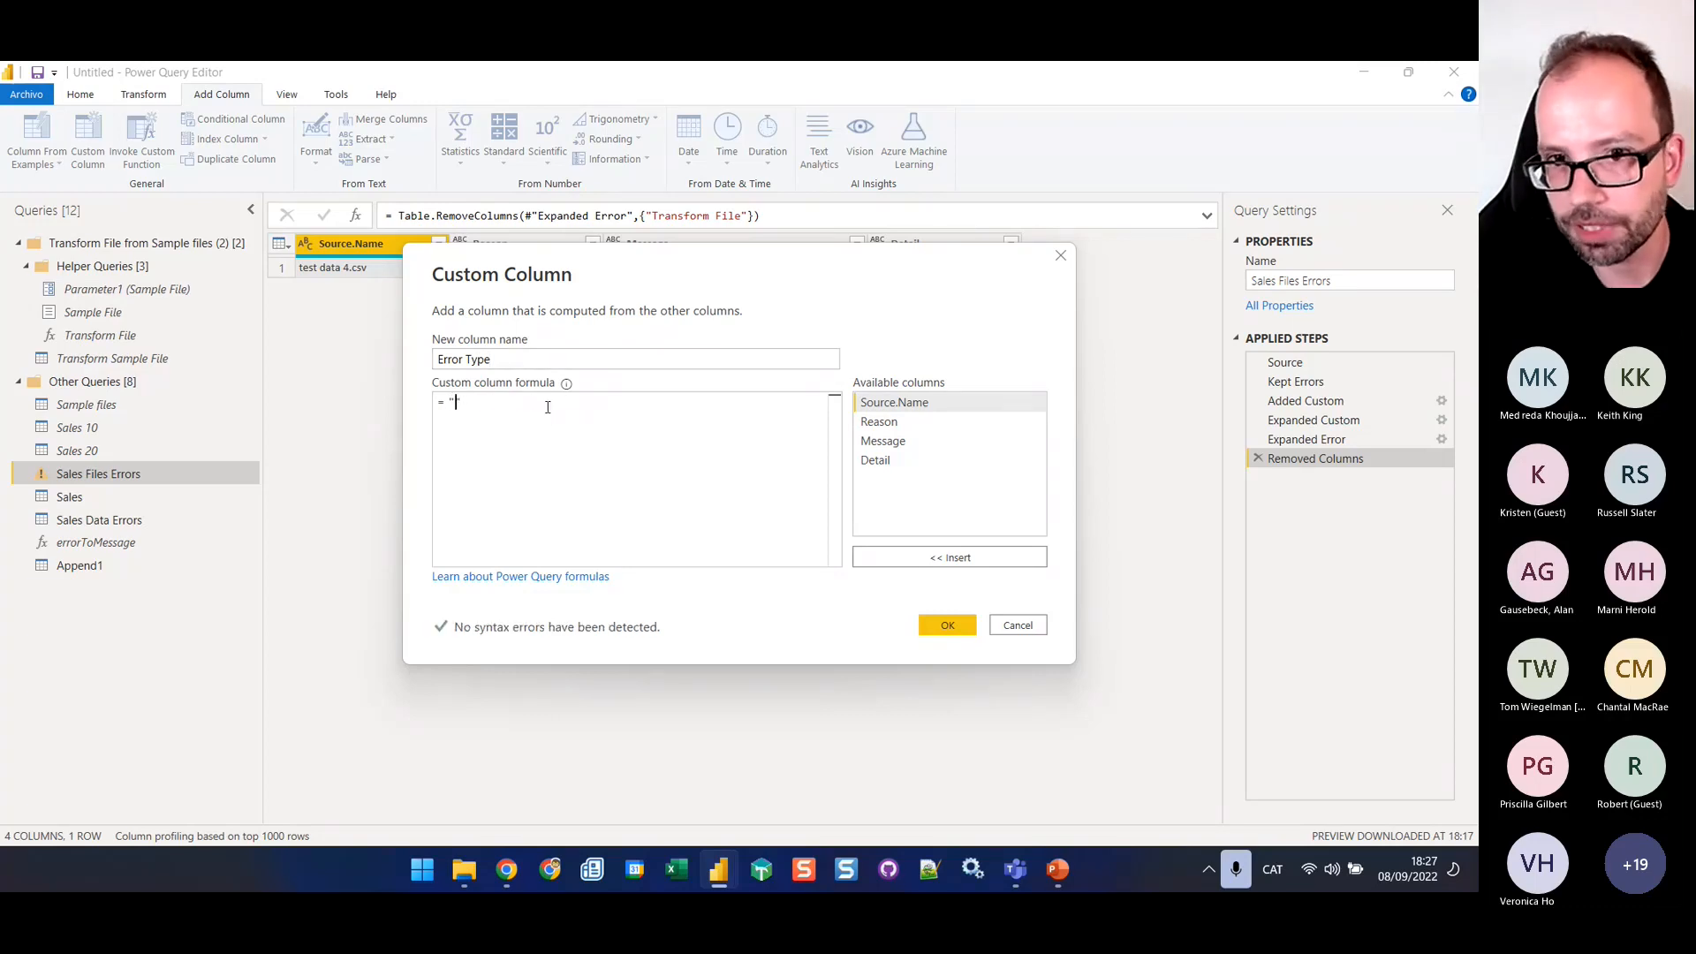
key(ctrl+v)
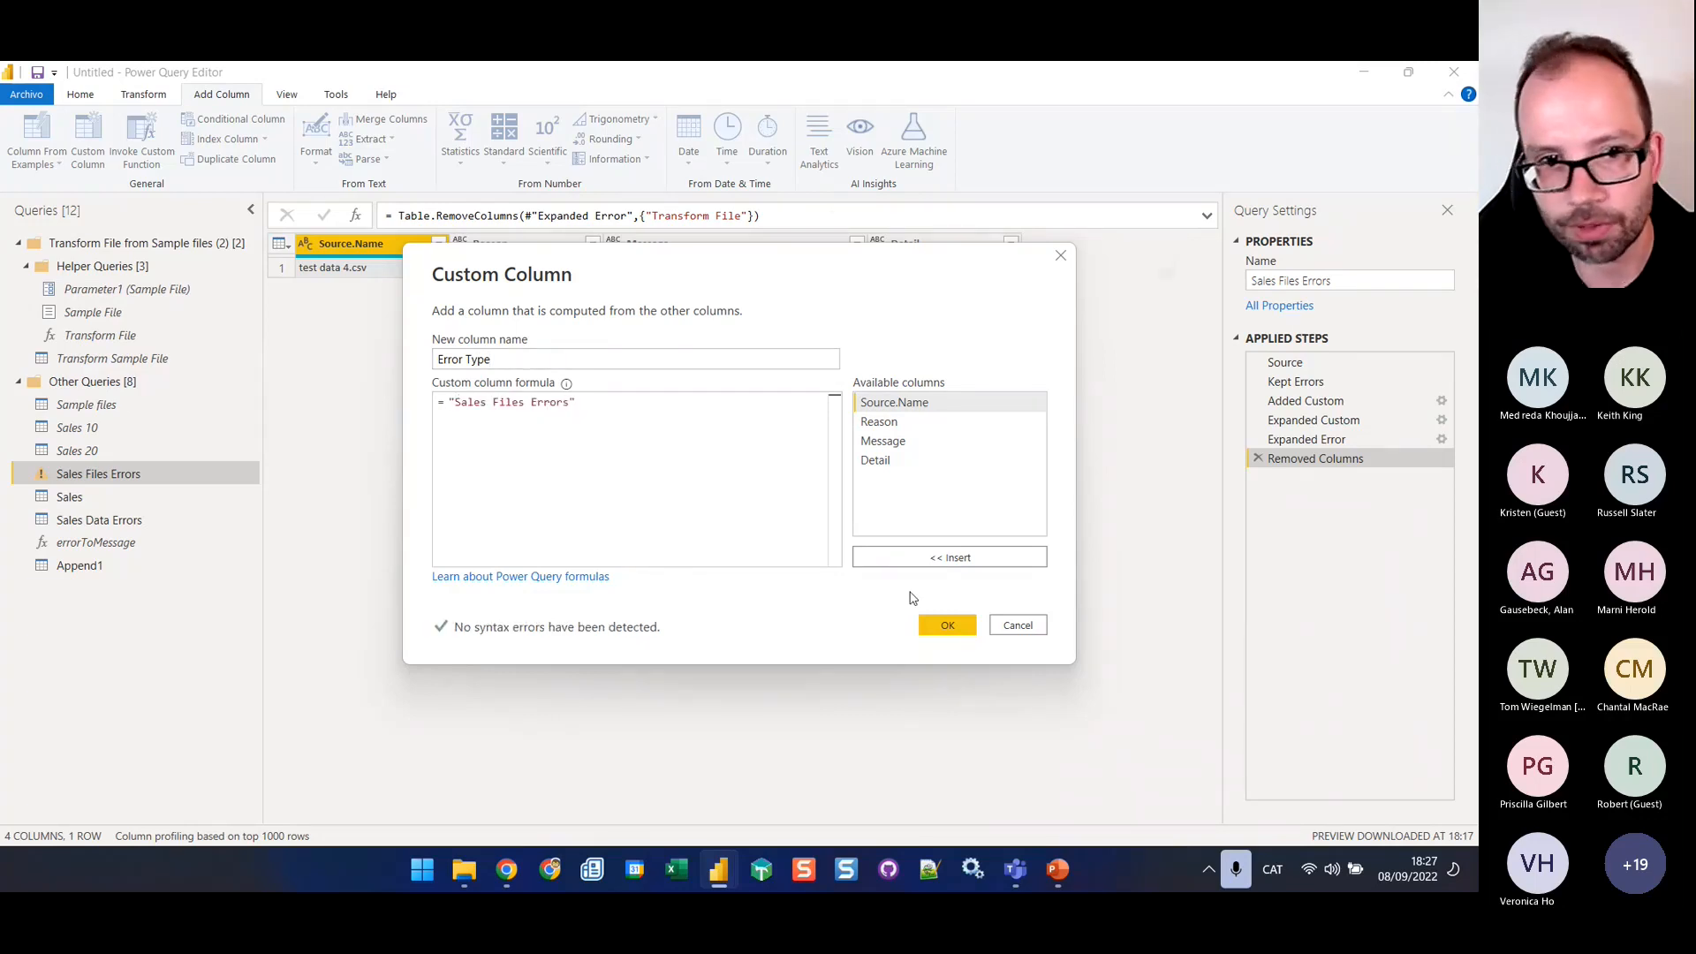
click(947, 625)
Add a custom column named Error Type to Sales Data Errors, using its copied query name "Sales Data Errors" as the formula
click(132, 520)
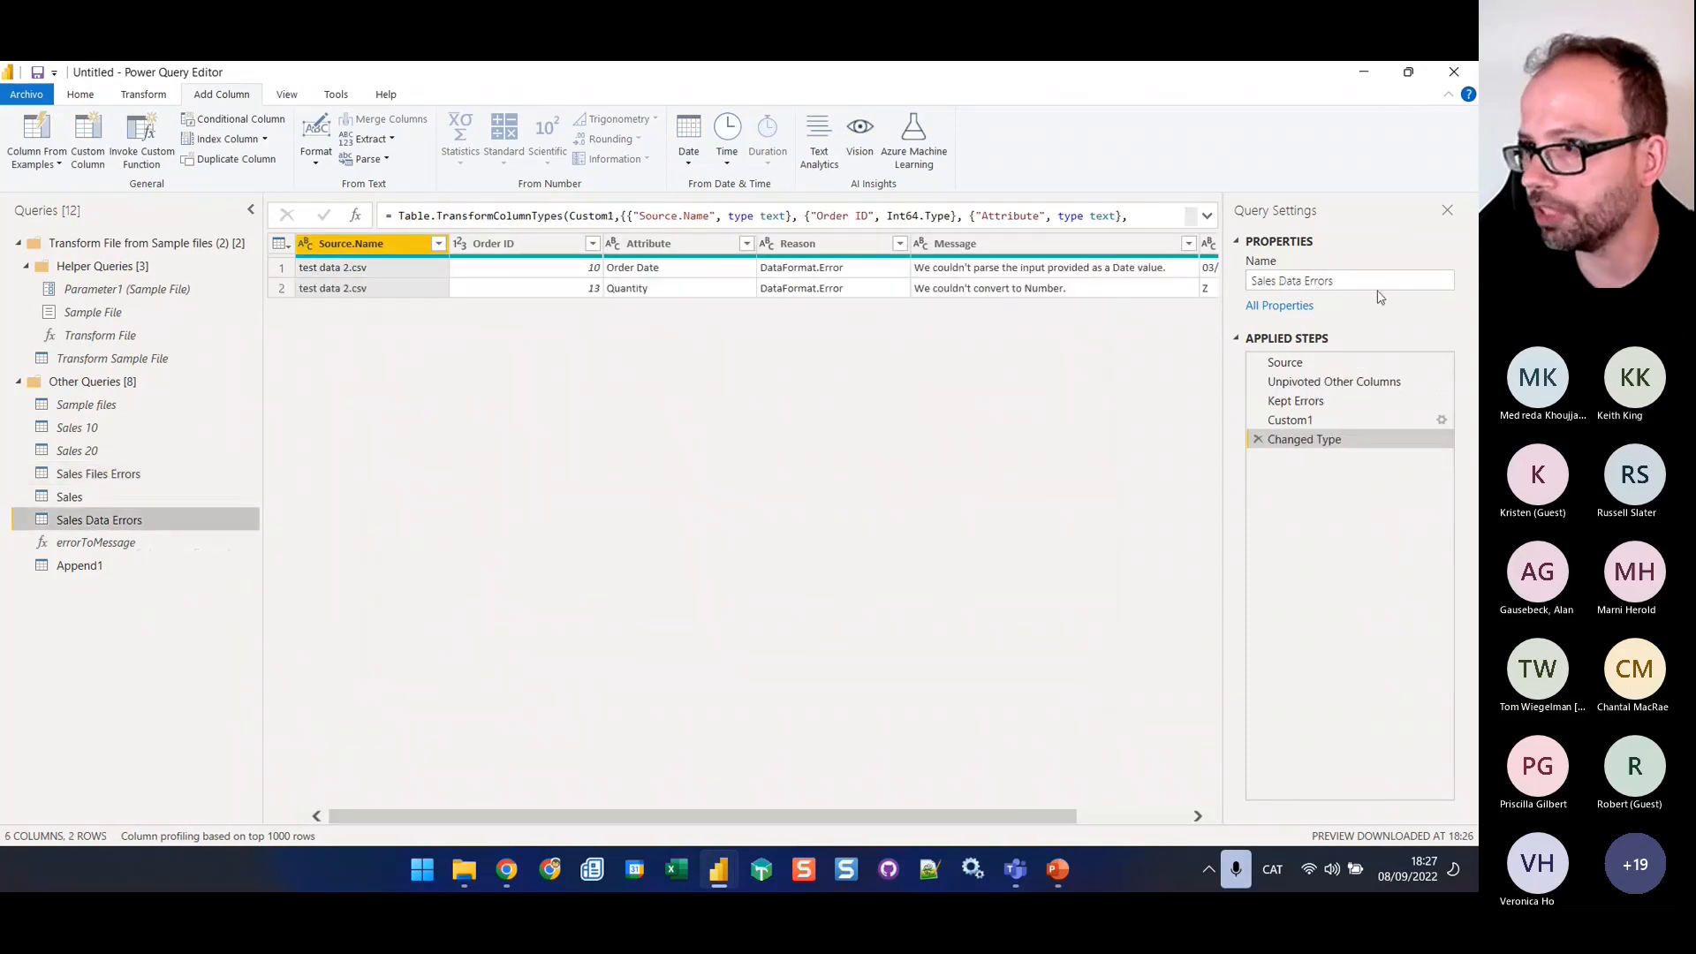
click(1376, 281)
key(ctrl+c)
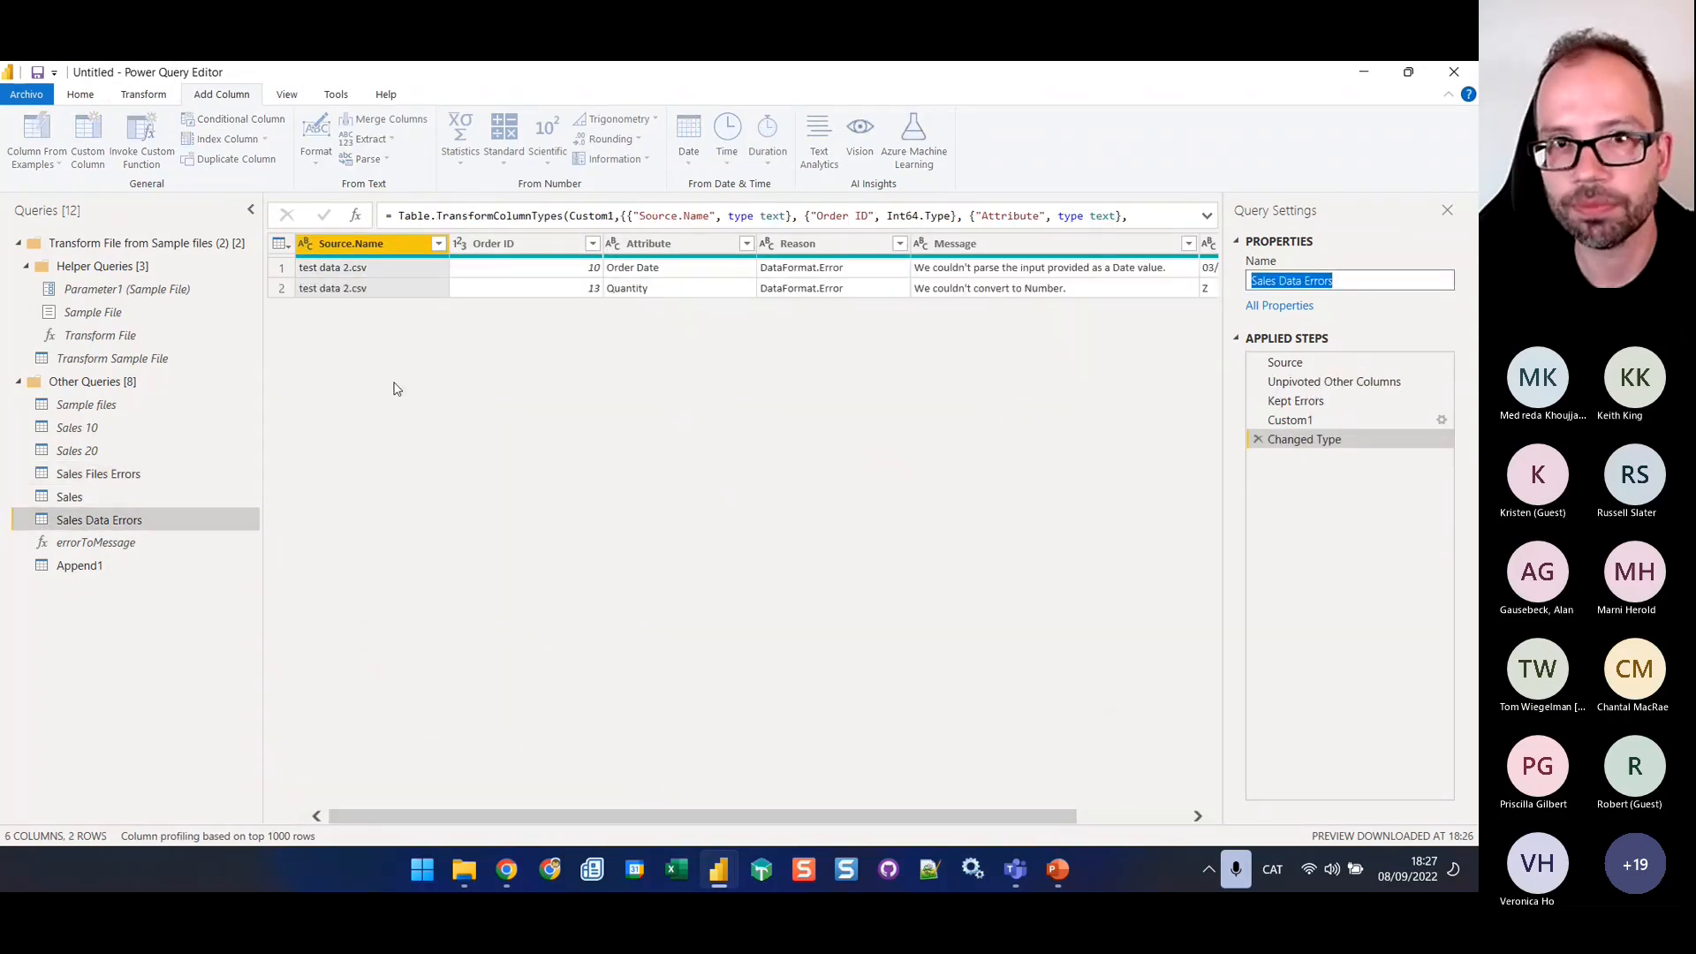
click(396, 389)
click(88, 141)
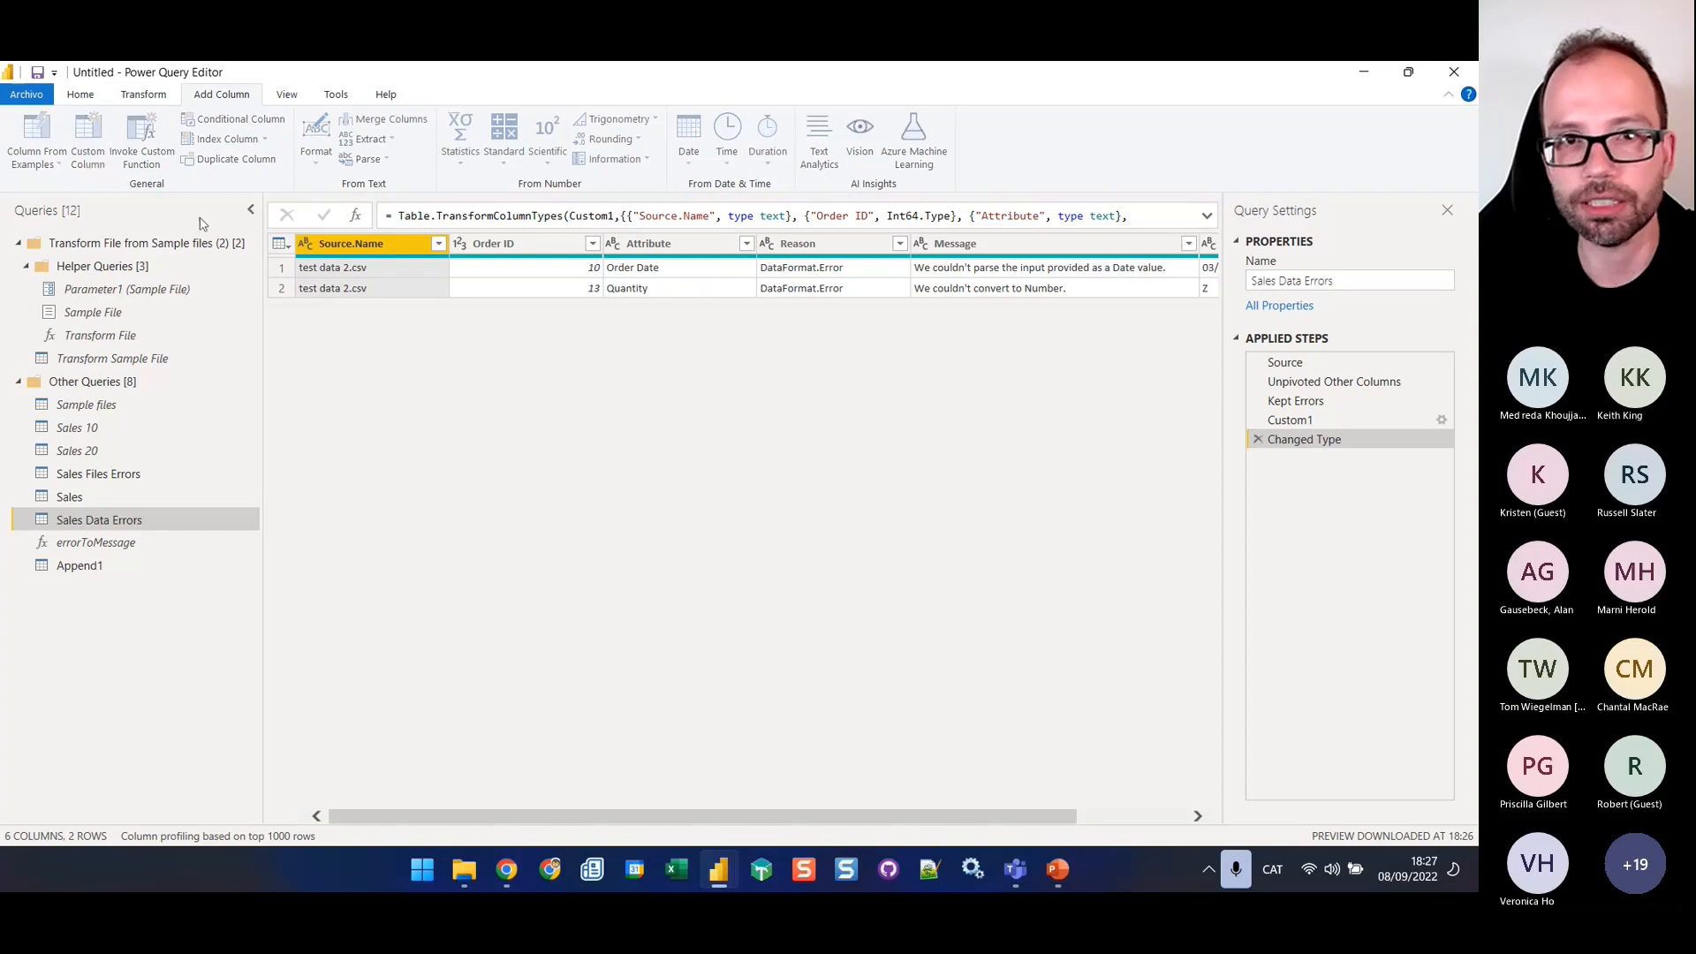
double_click(494, 363)
text(E)
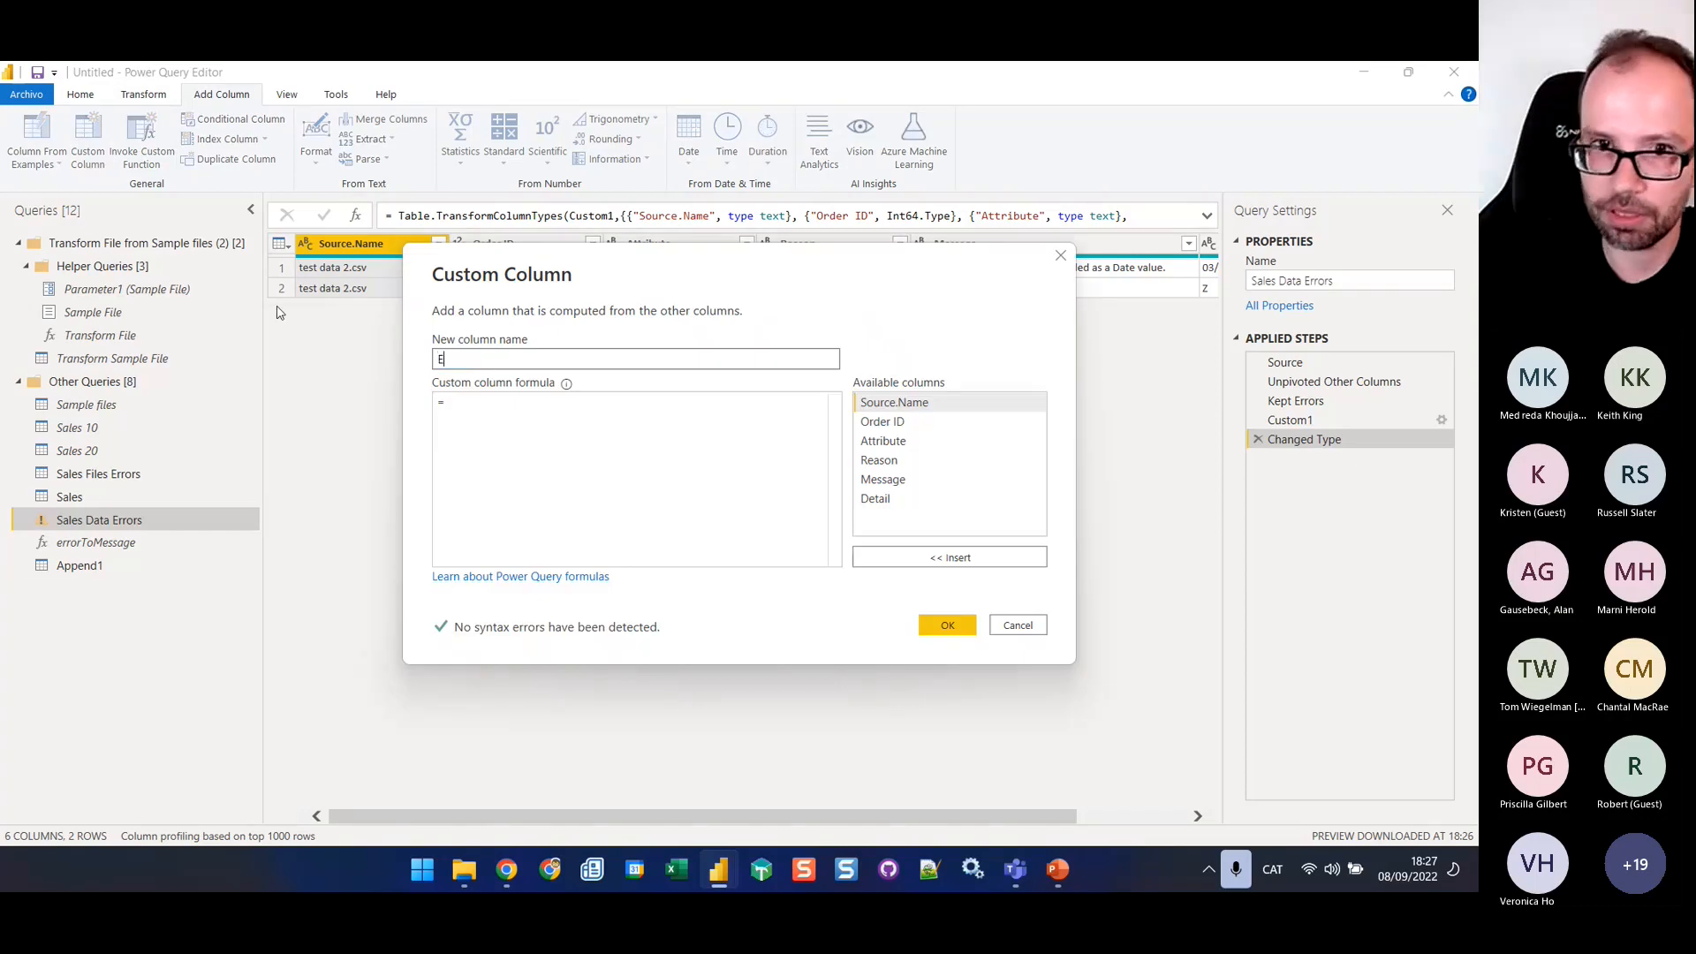
text(rror Type)
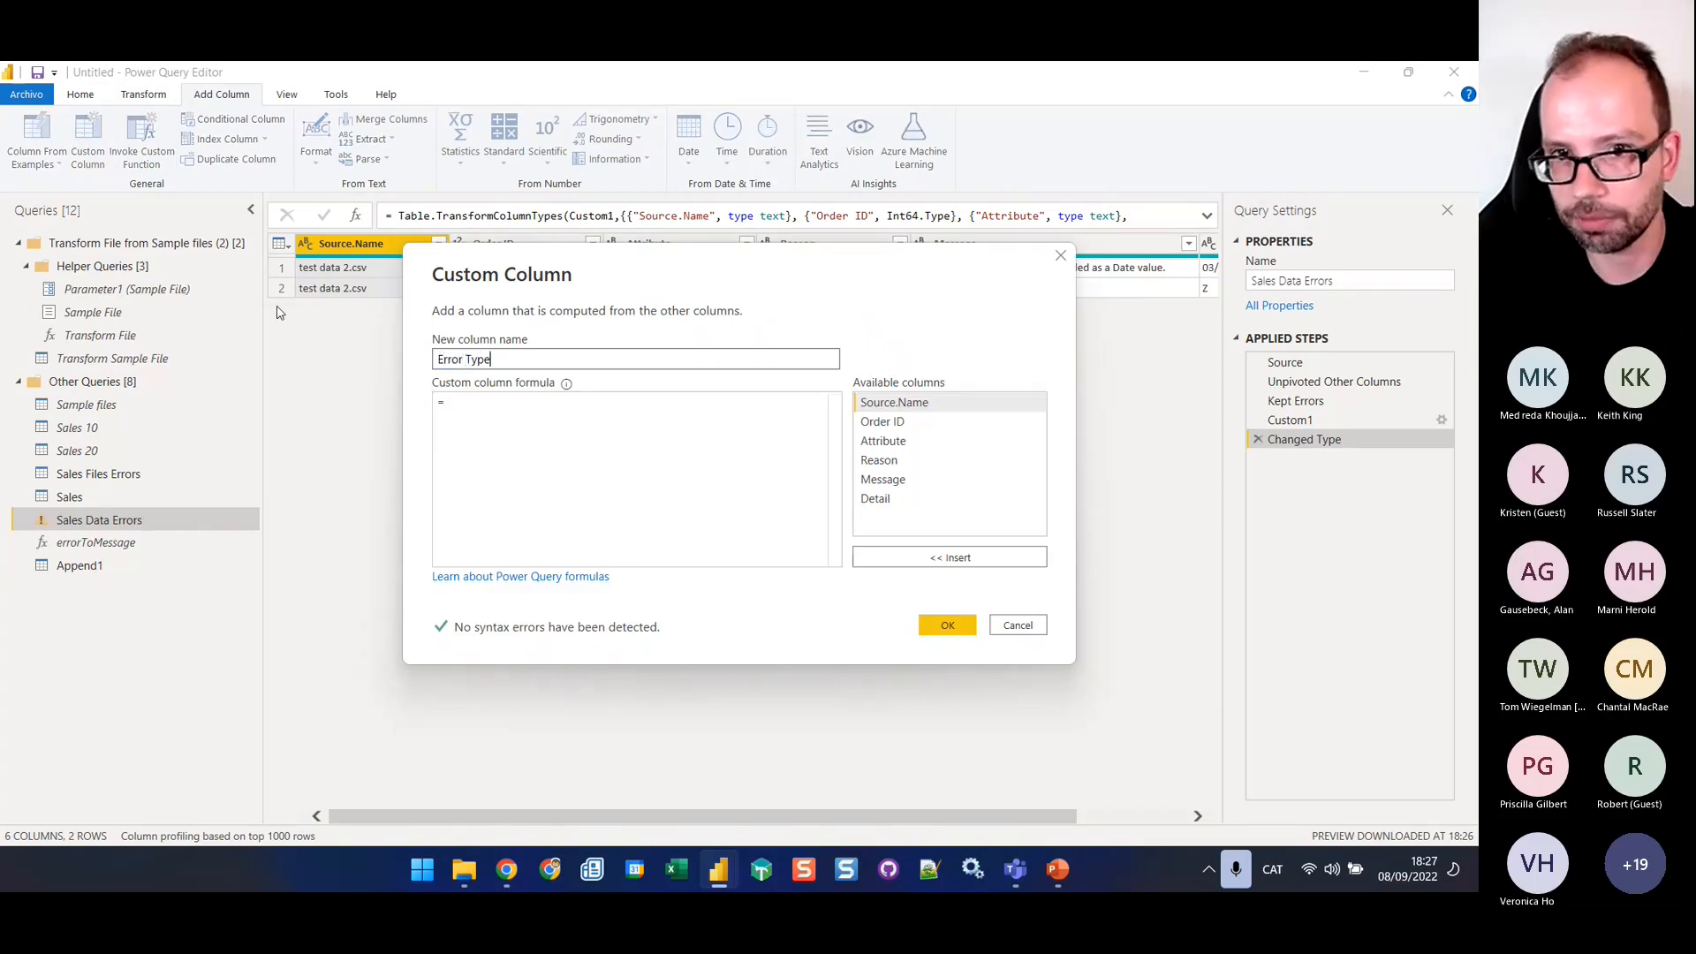
click(480, 405)
text(")
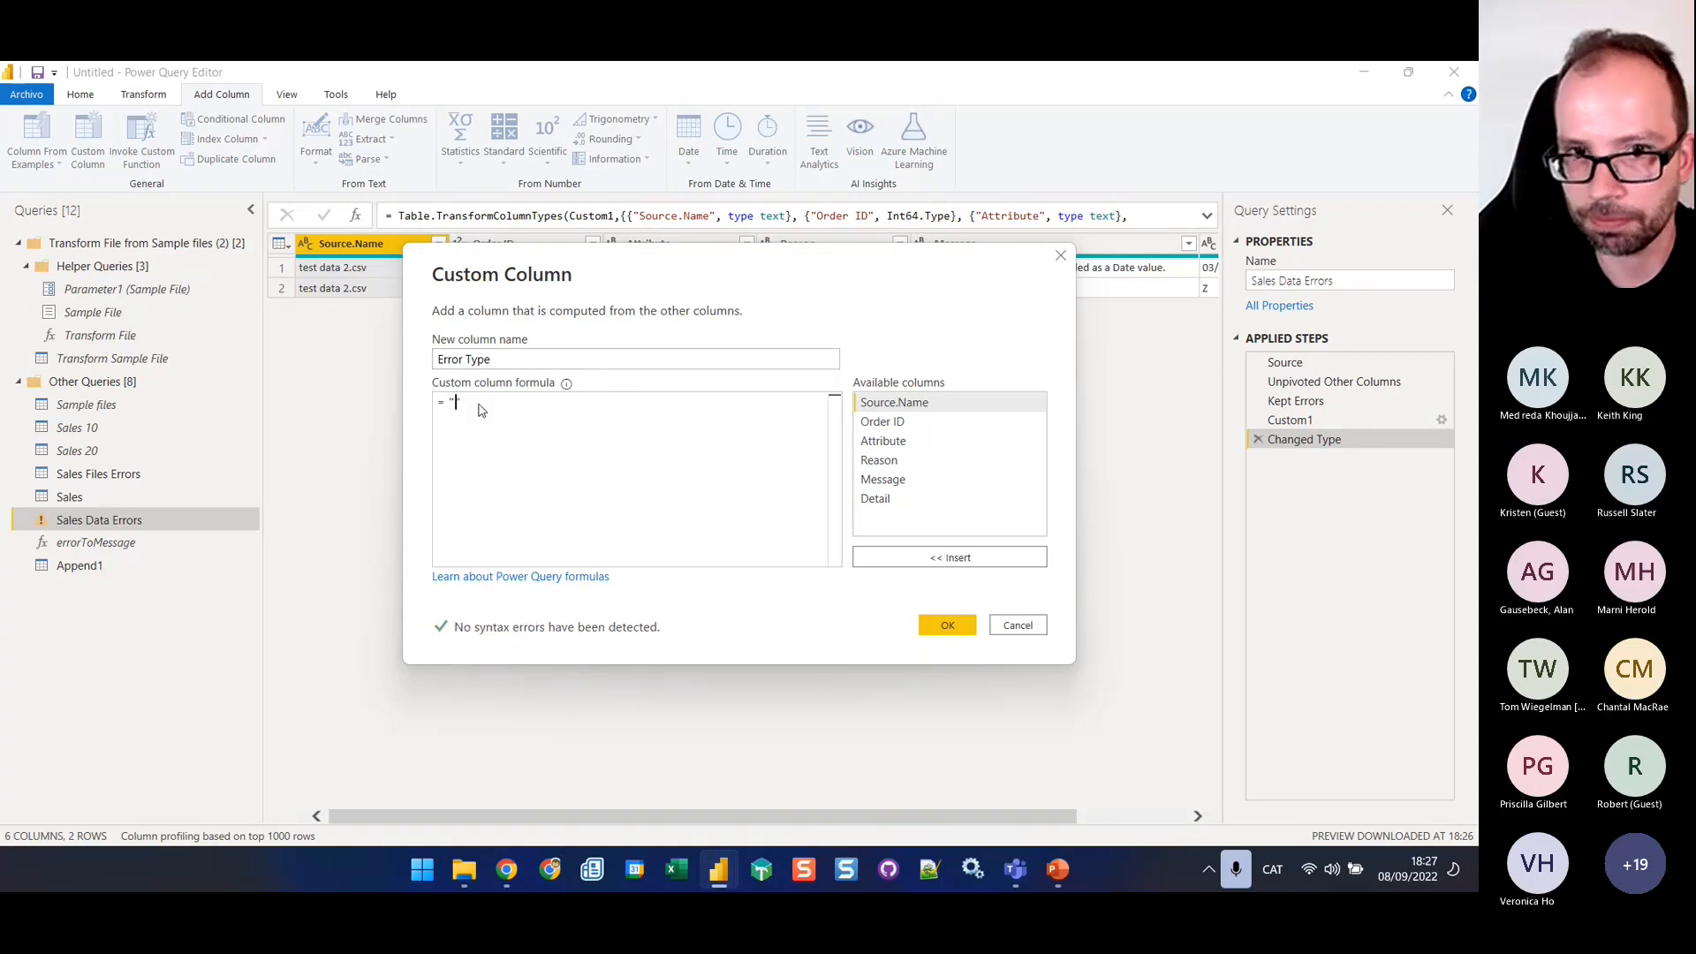
key(ctrl+v)
click(949, 627)
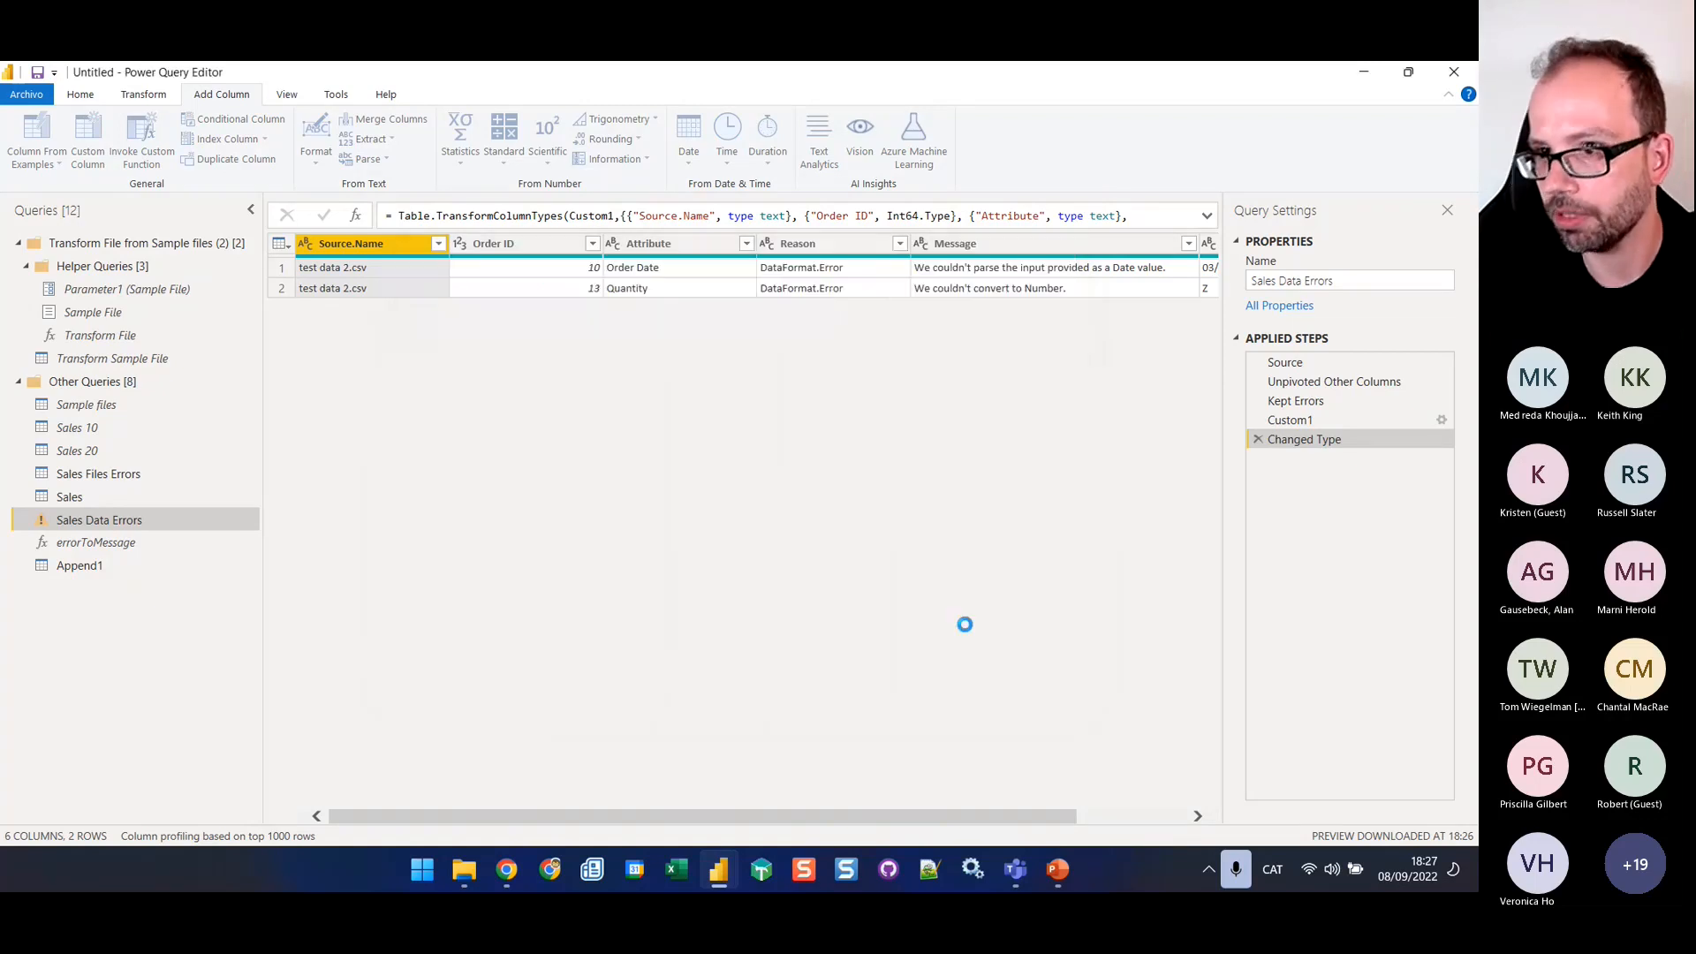
Rename the appended query as Error Table
click(106, 566)
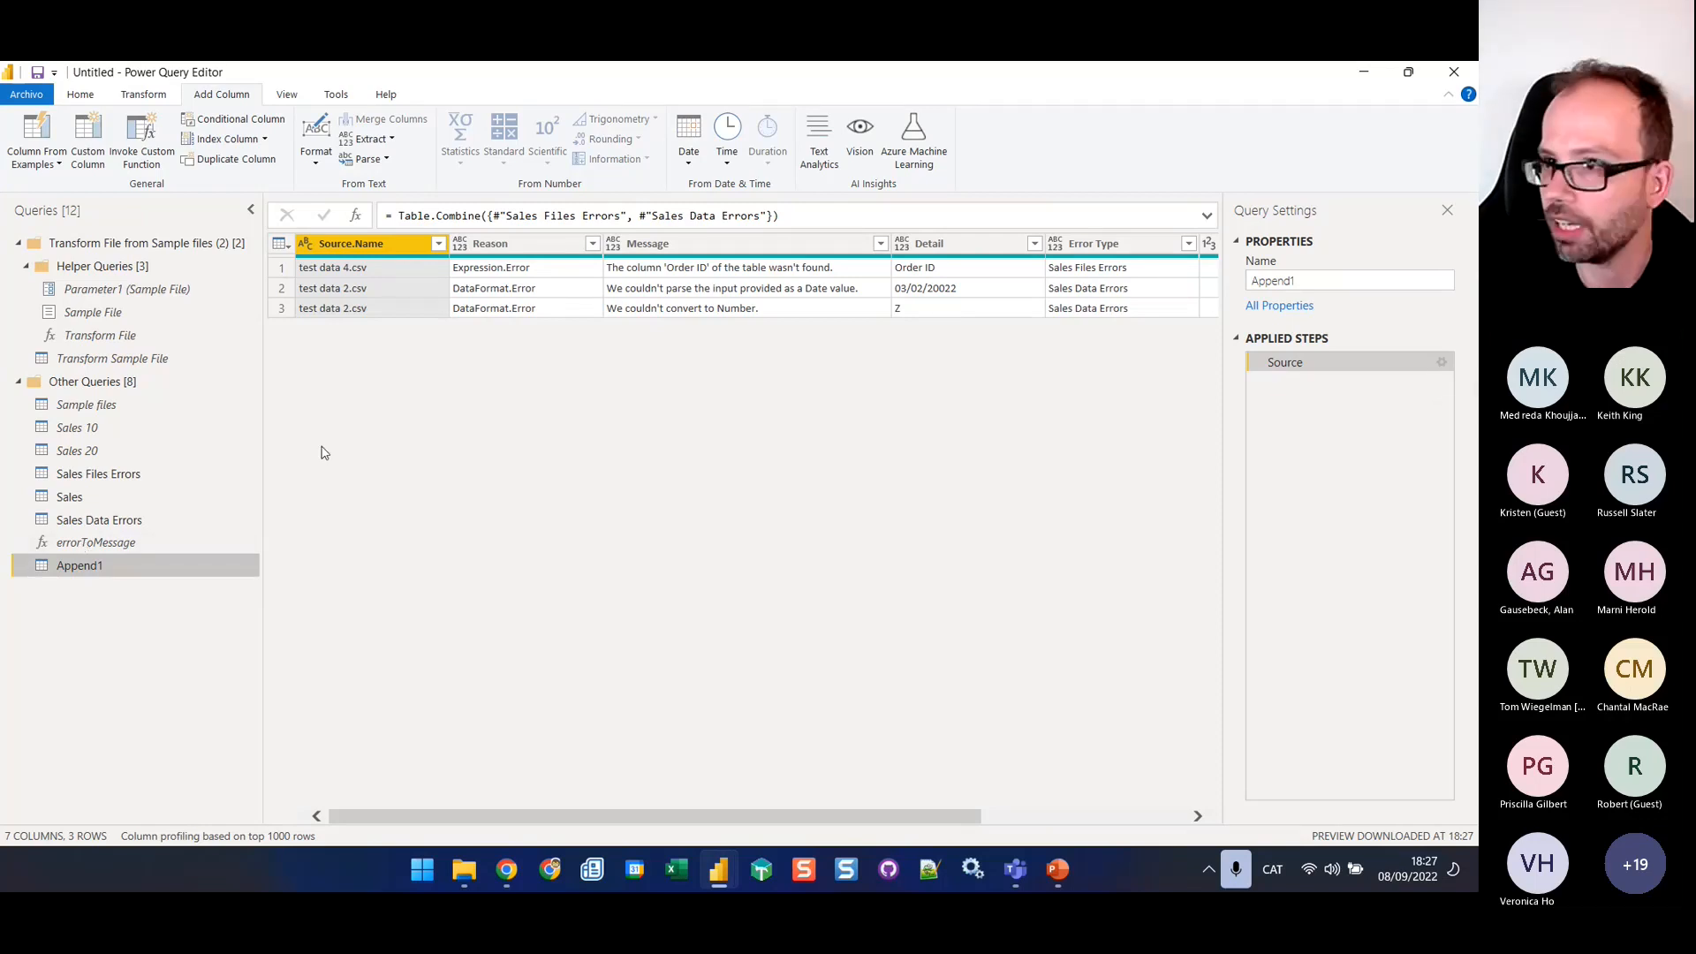
double_click(1328, 280)
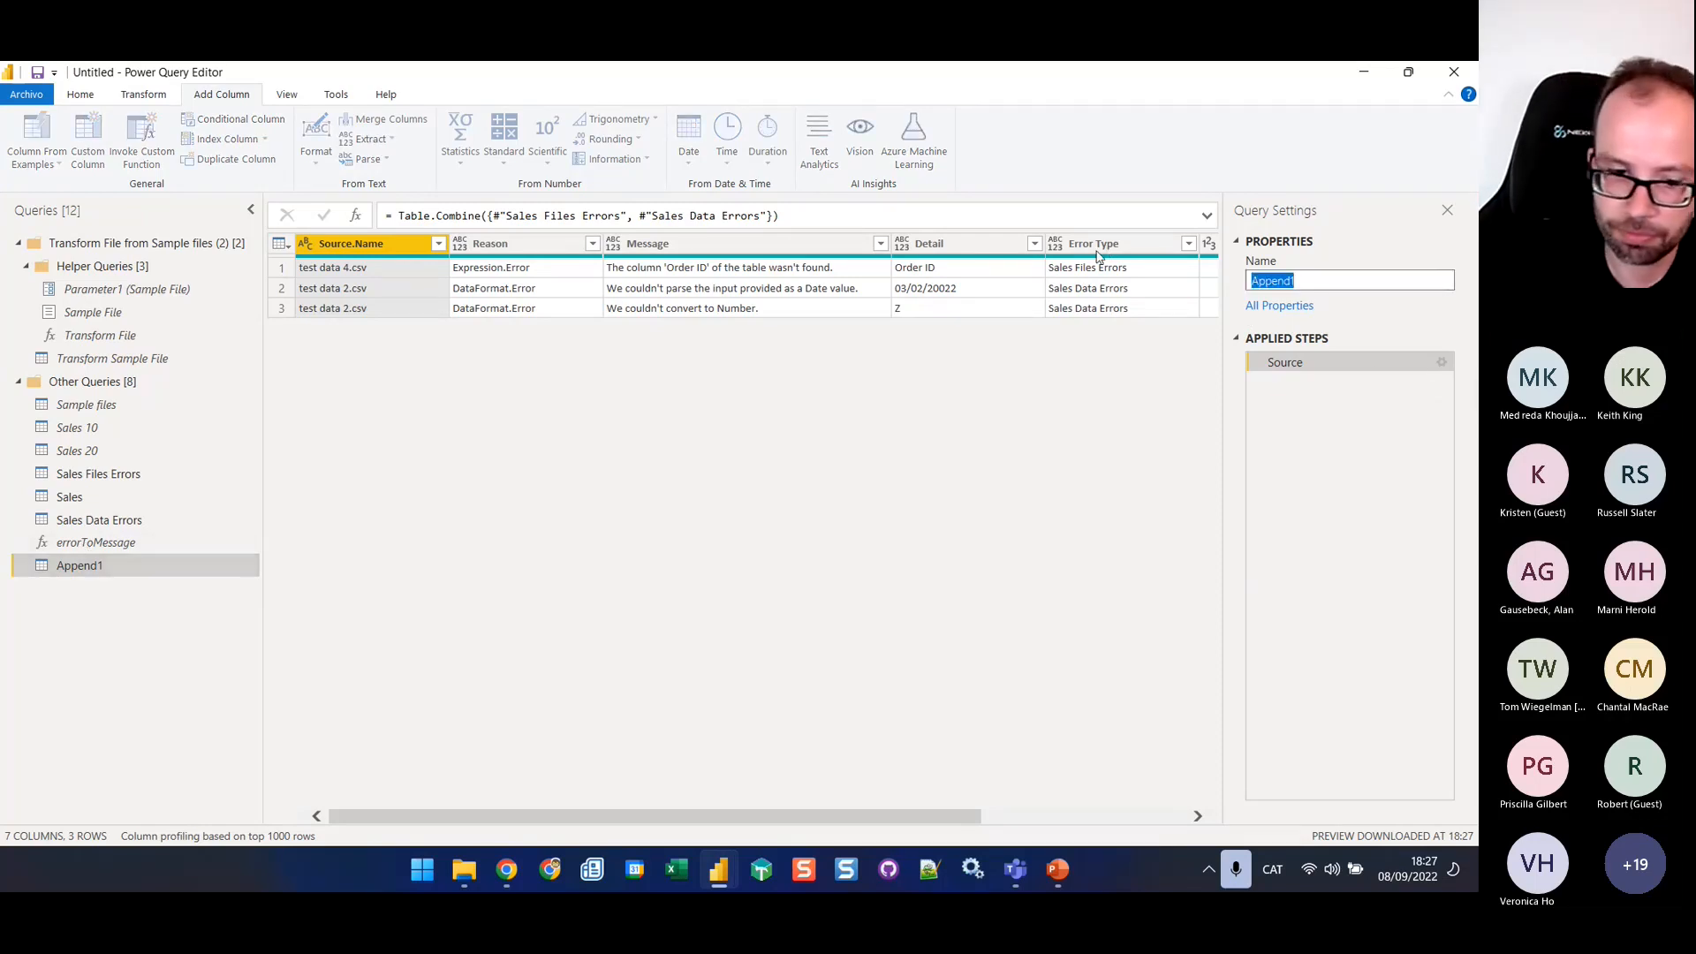
text(Error Tab)
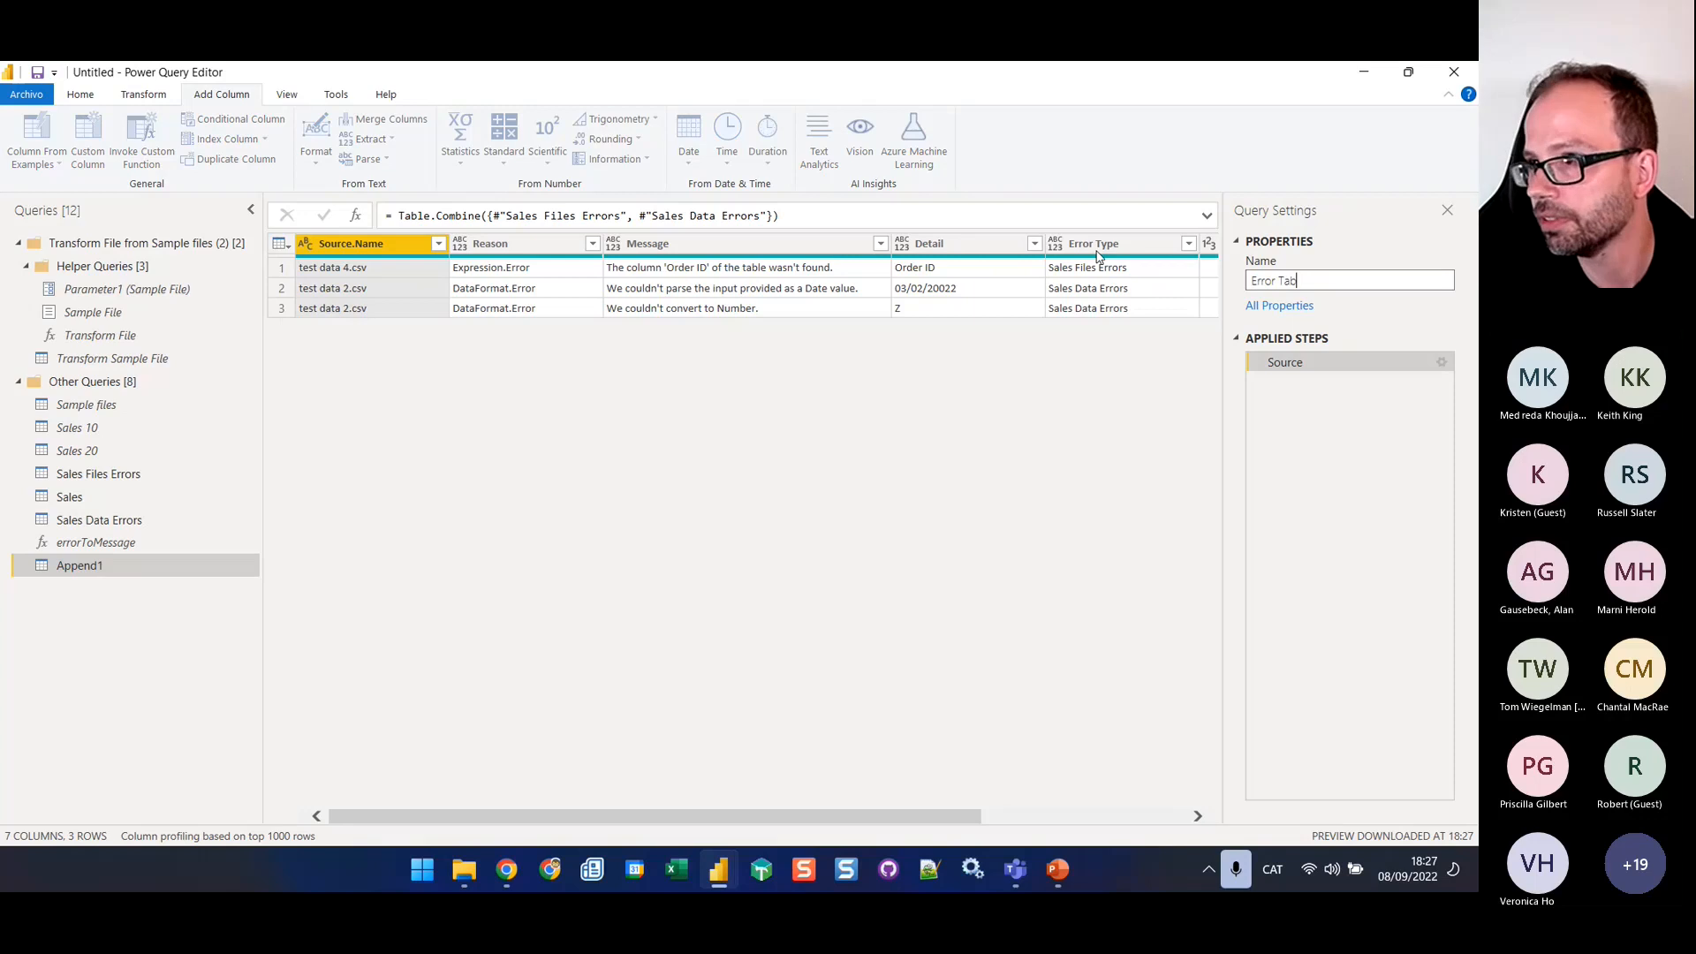
text(le)
key(Return)
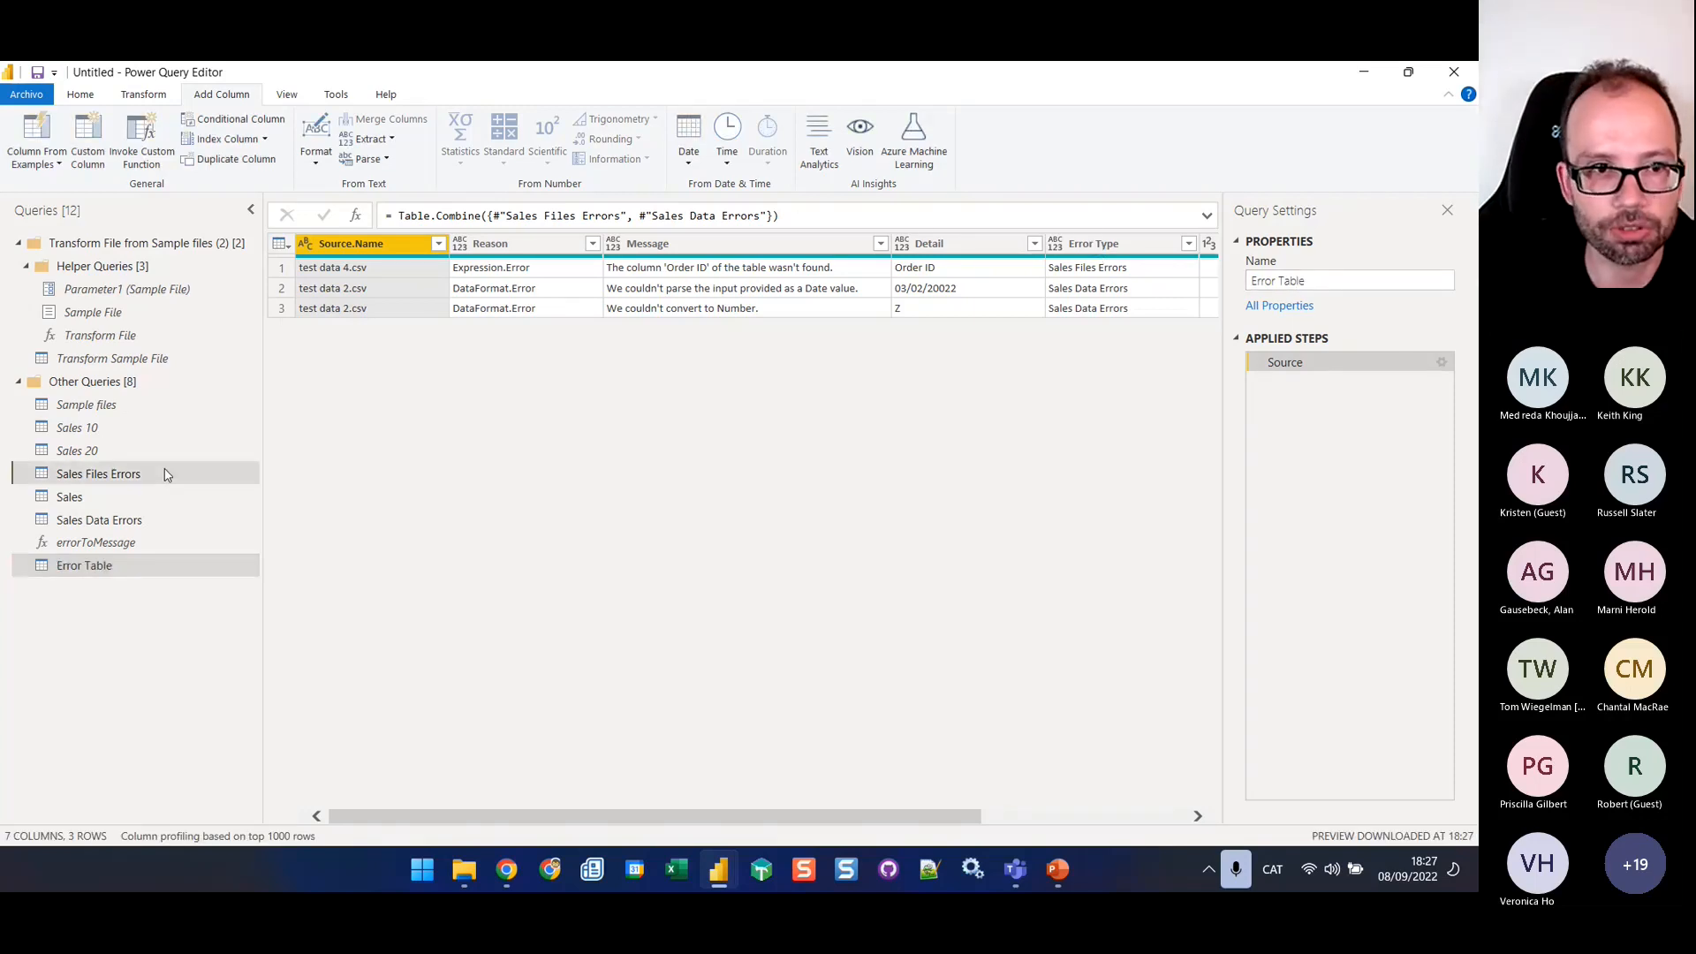
Disable loading for the Sales Files Errors and Sales Data Errors queries
right_click(165, 476)
click(245, 573)
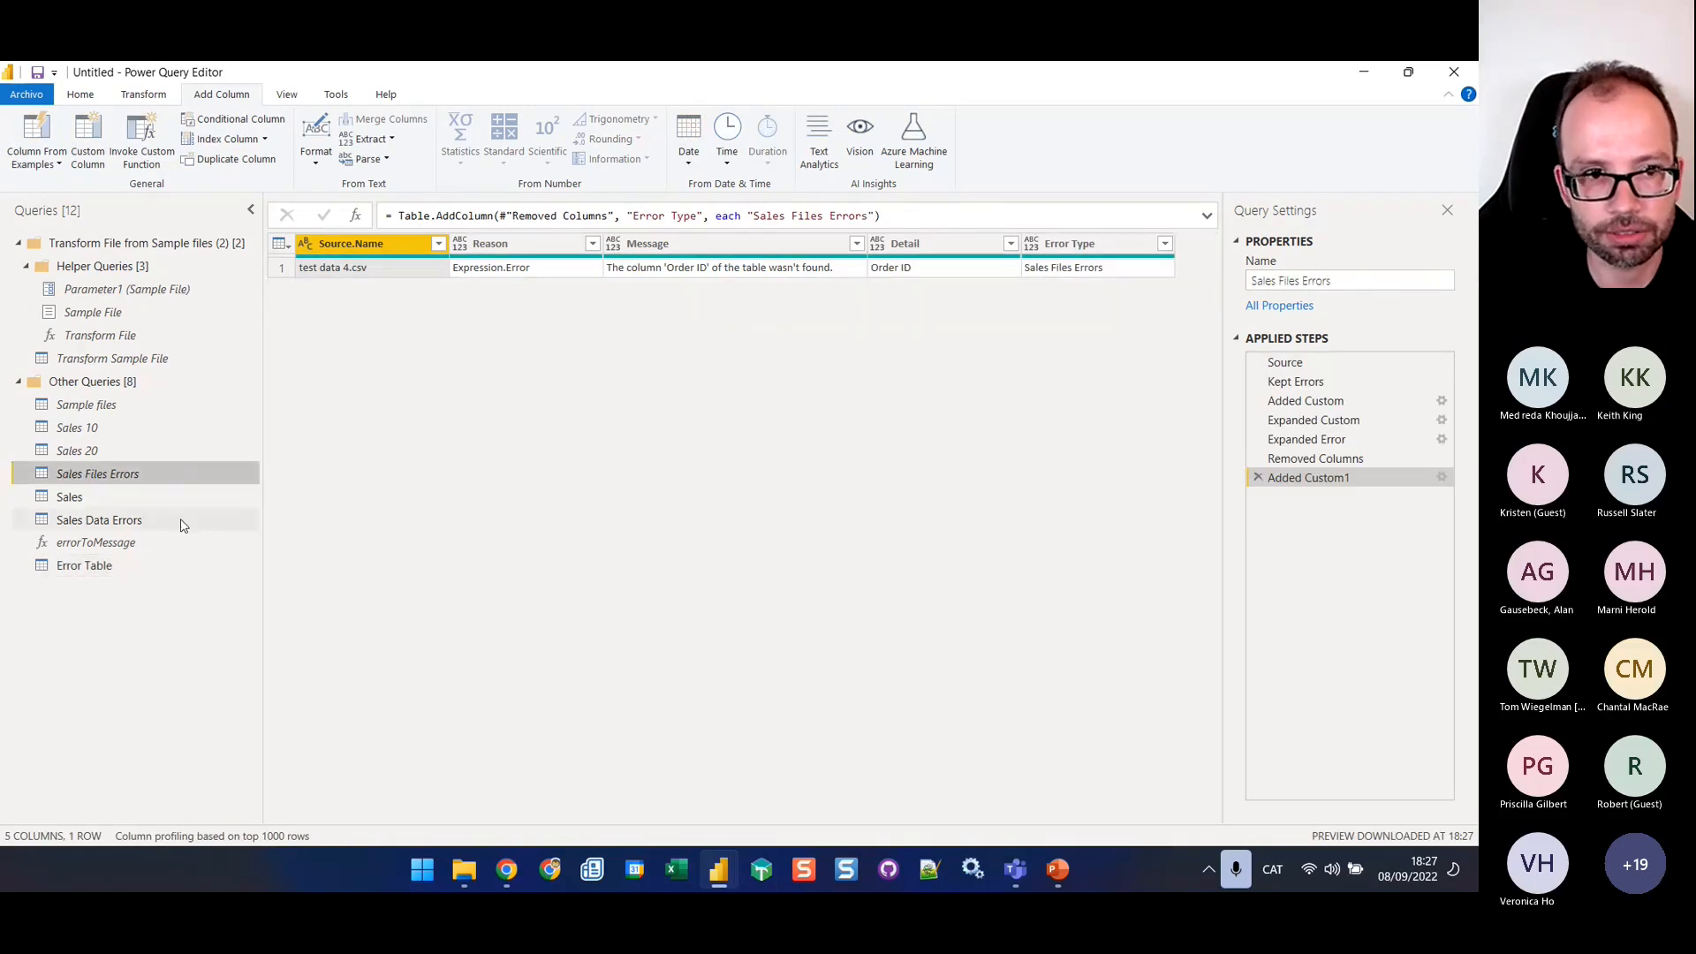
right_click(168, 519)
click(263, 608)
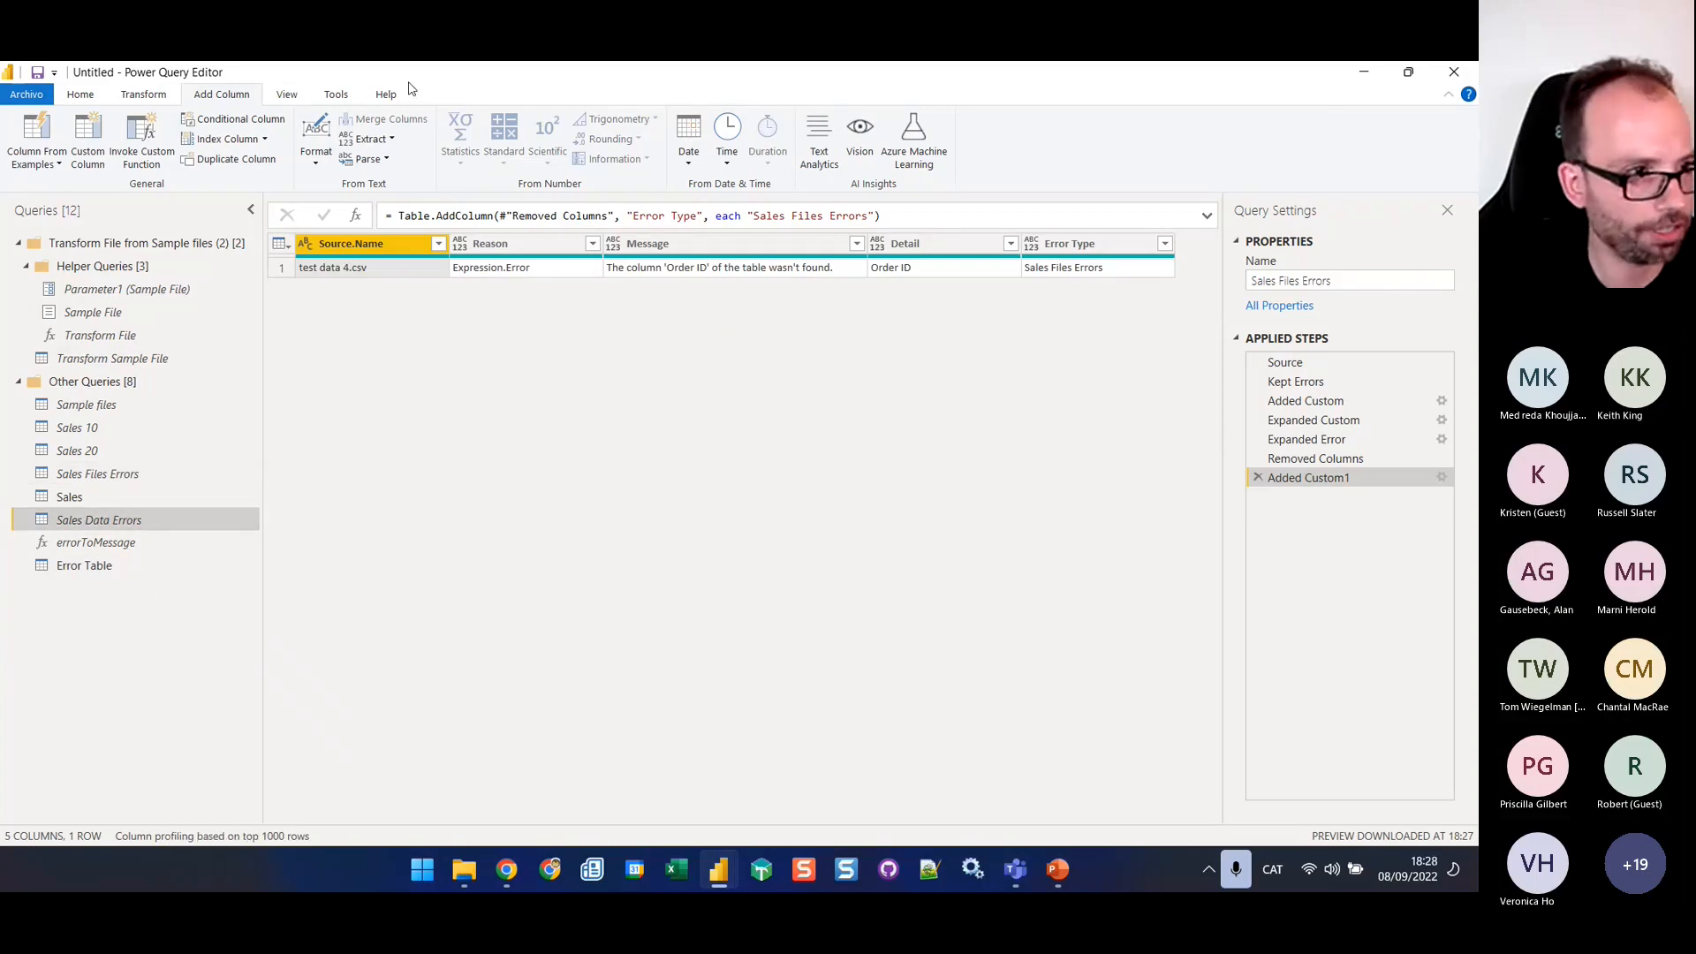
Close the Power Query Editor and apply the query changes to the model
double_click(822, 71)
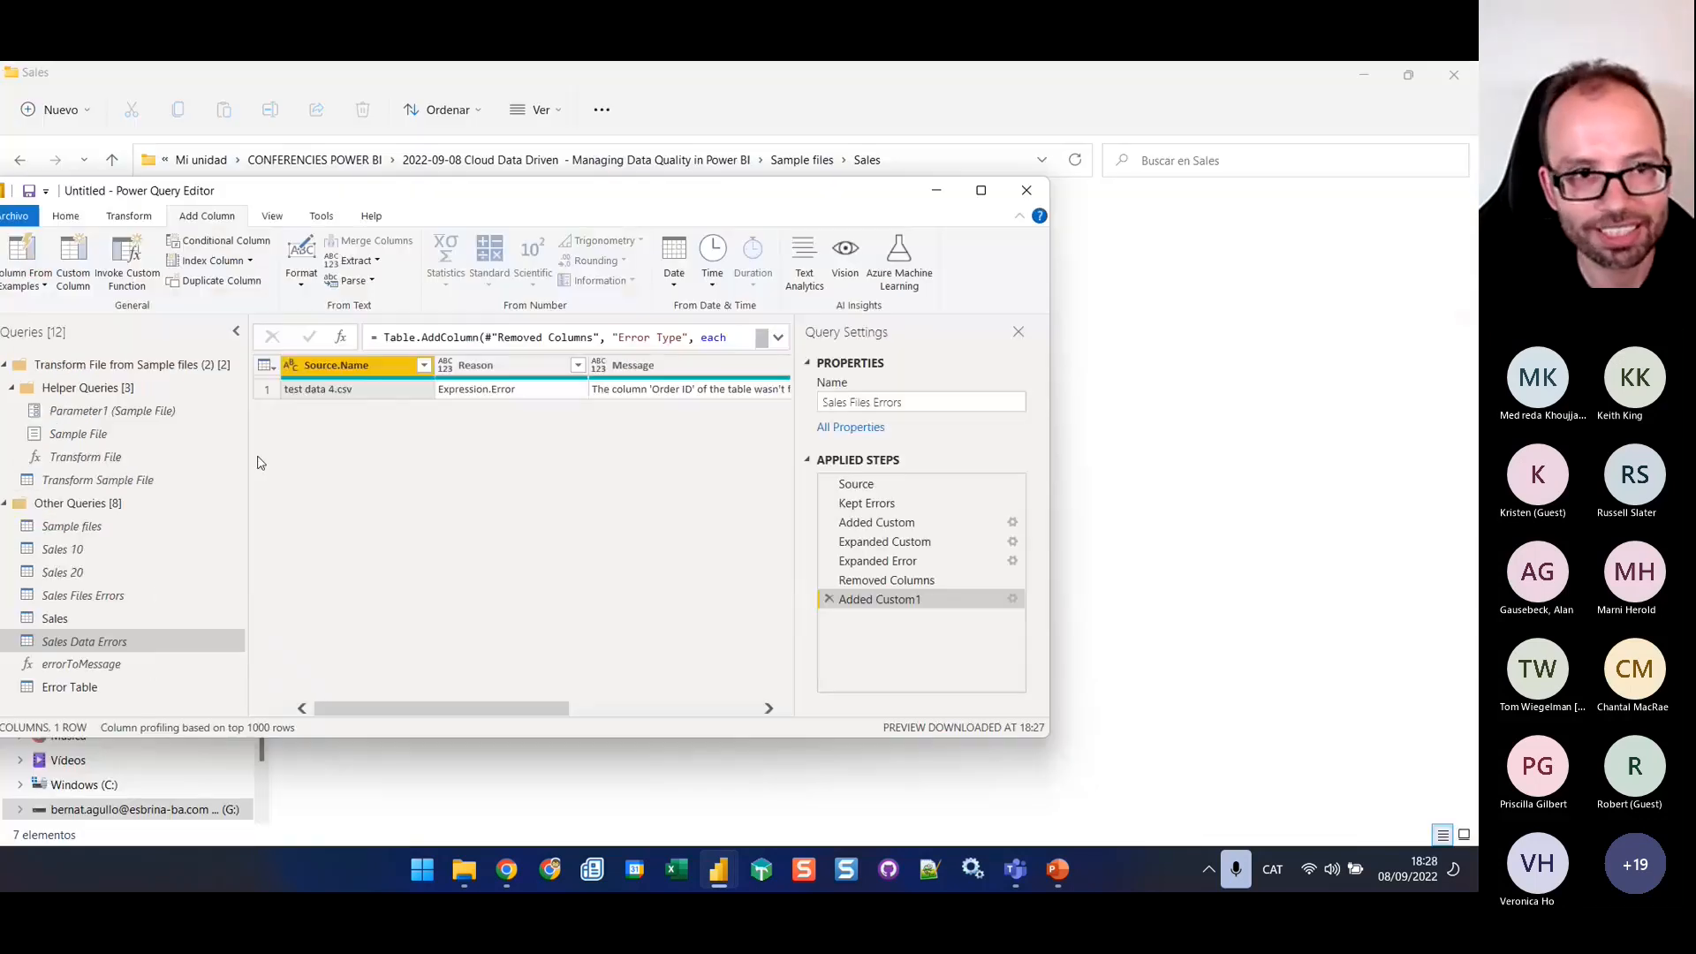
double_click(751, 206)
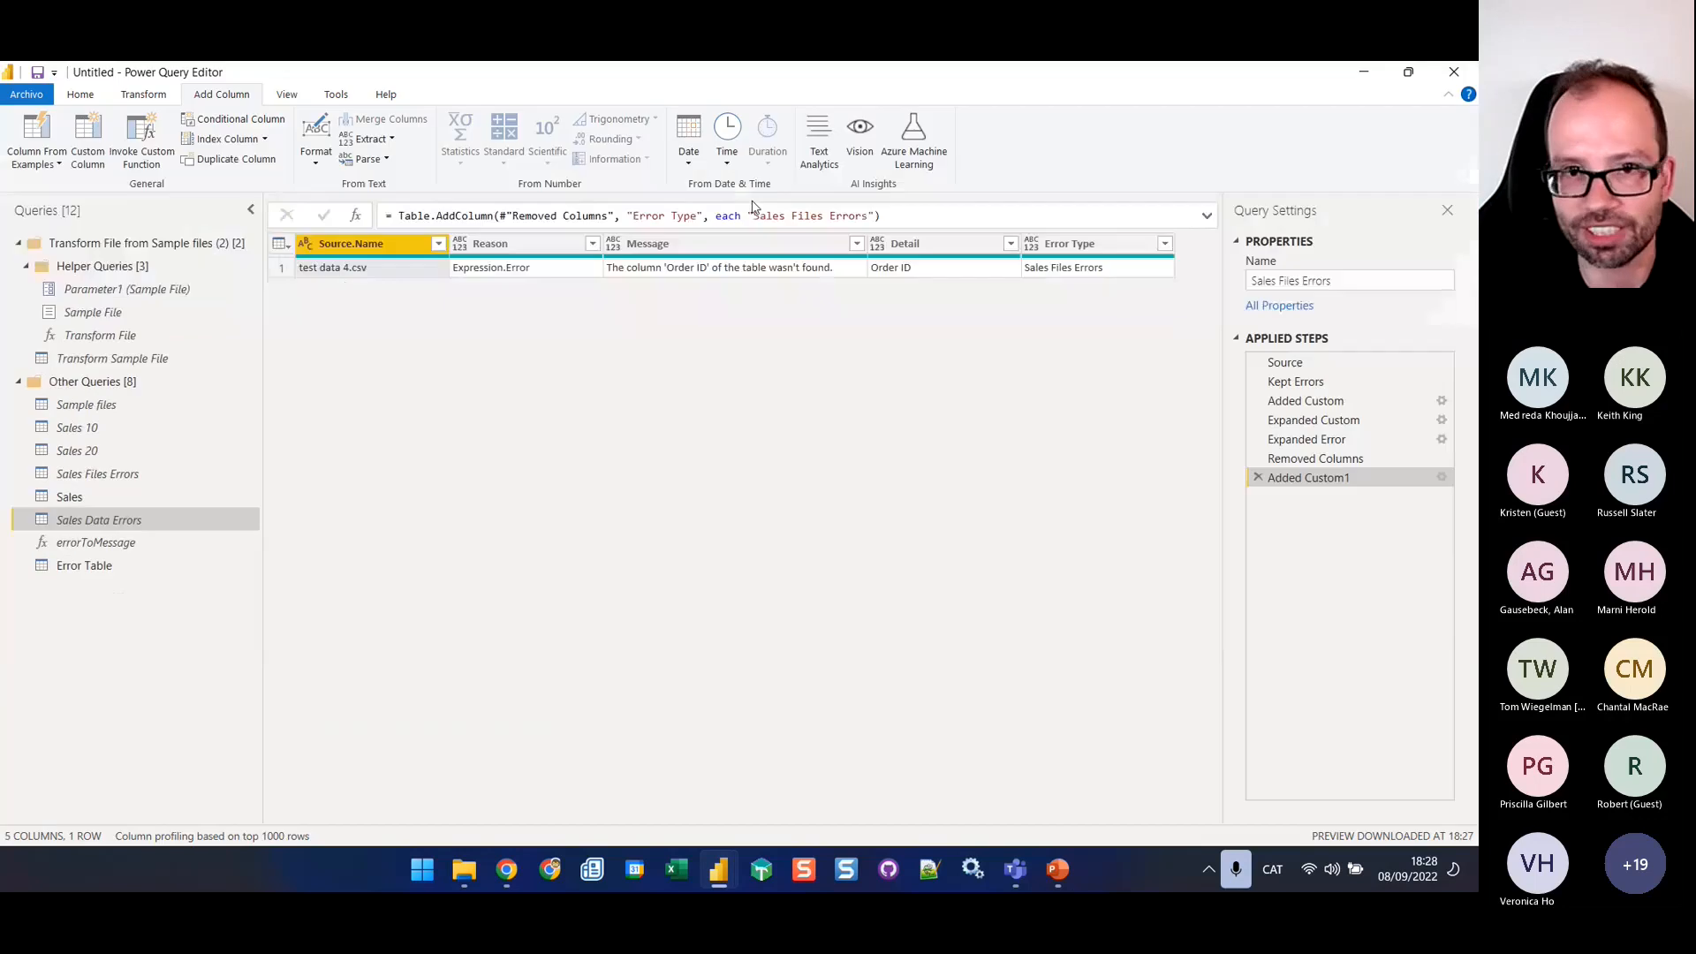
click(81, 94)
click(37, 164)
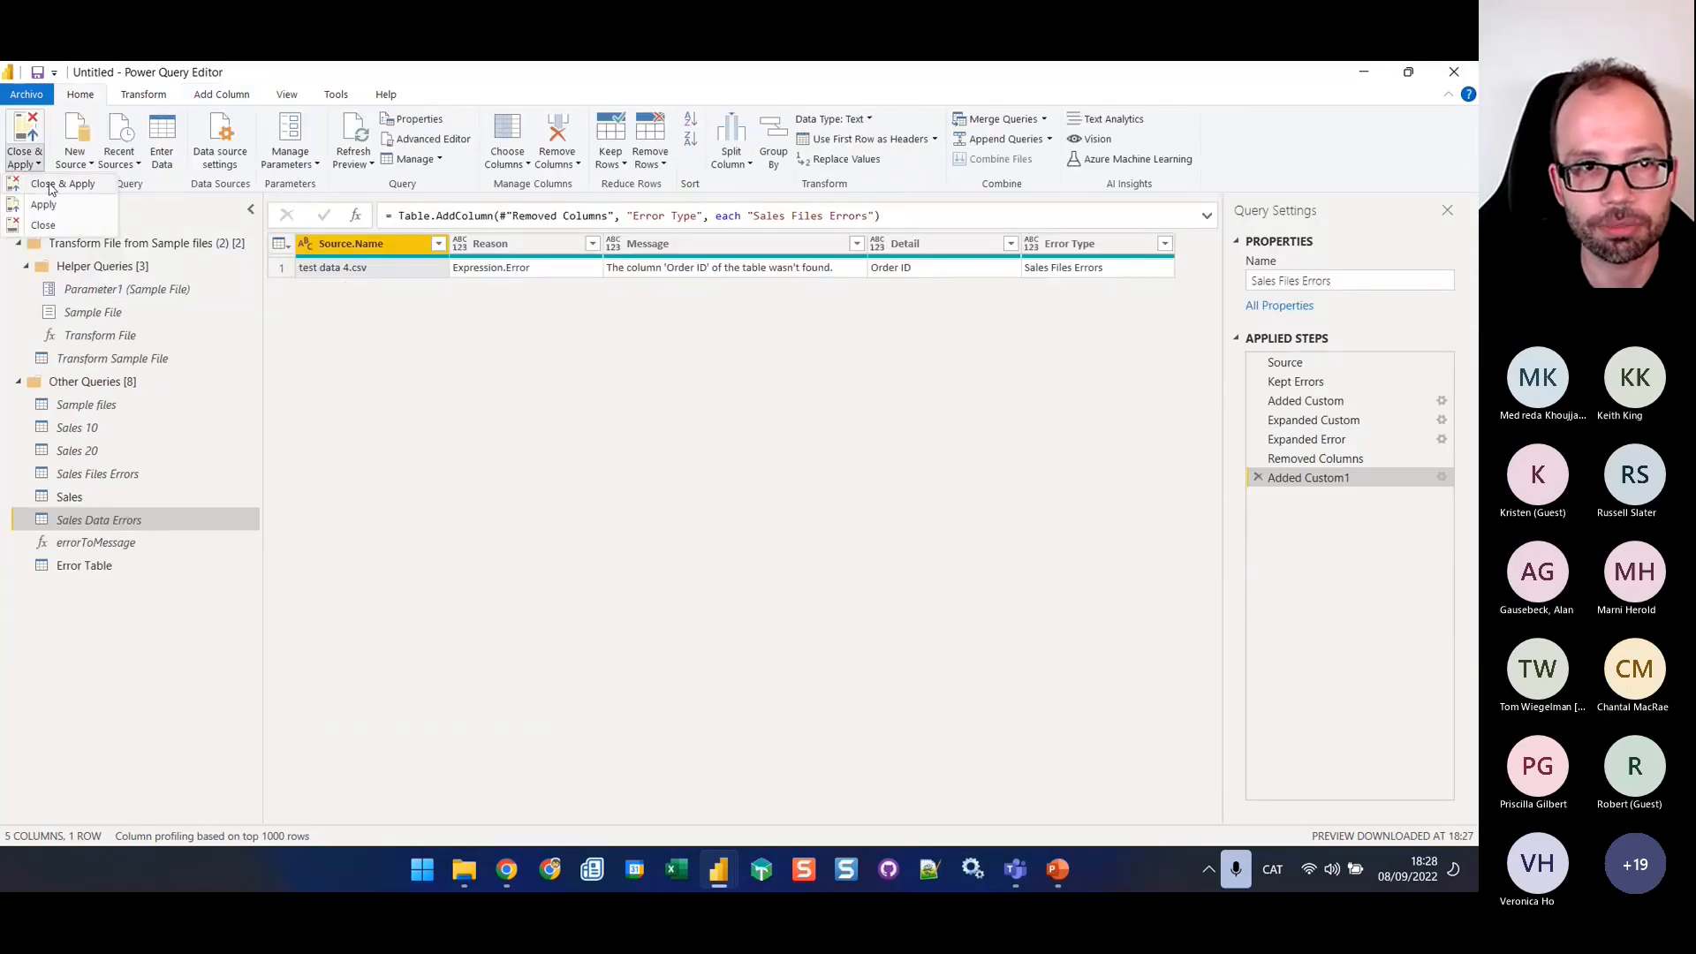
click(48, 185)
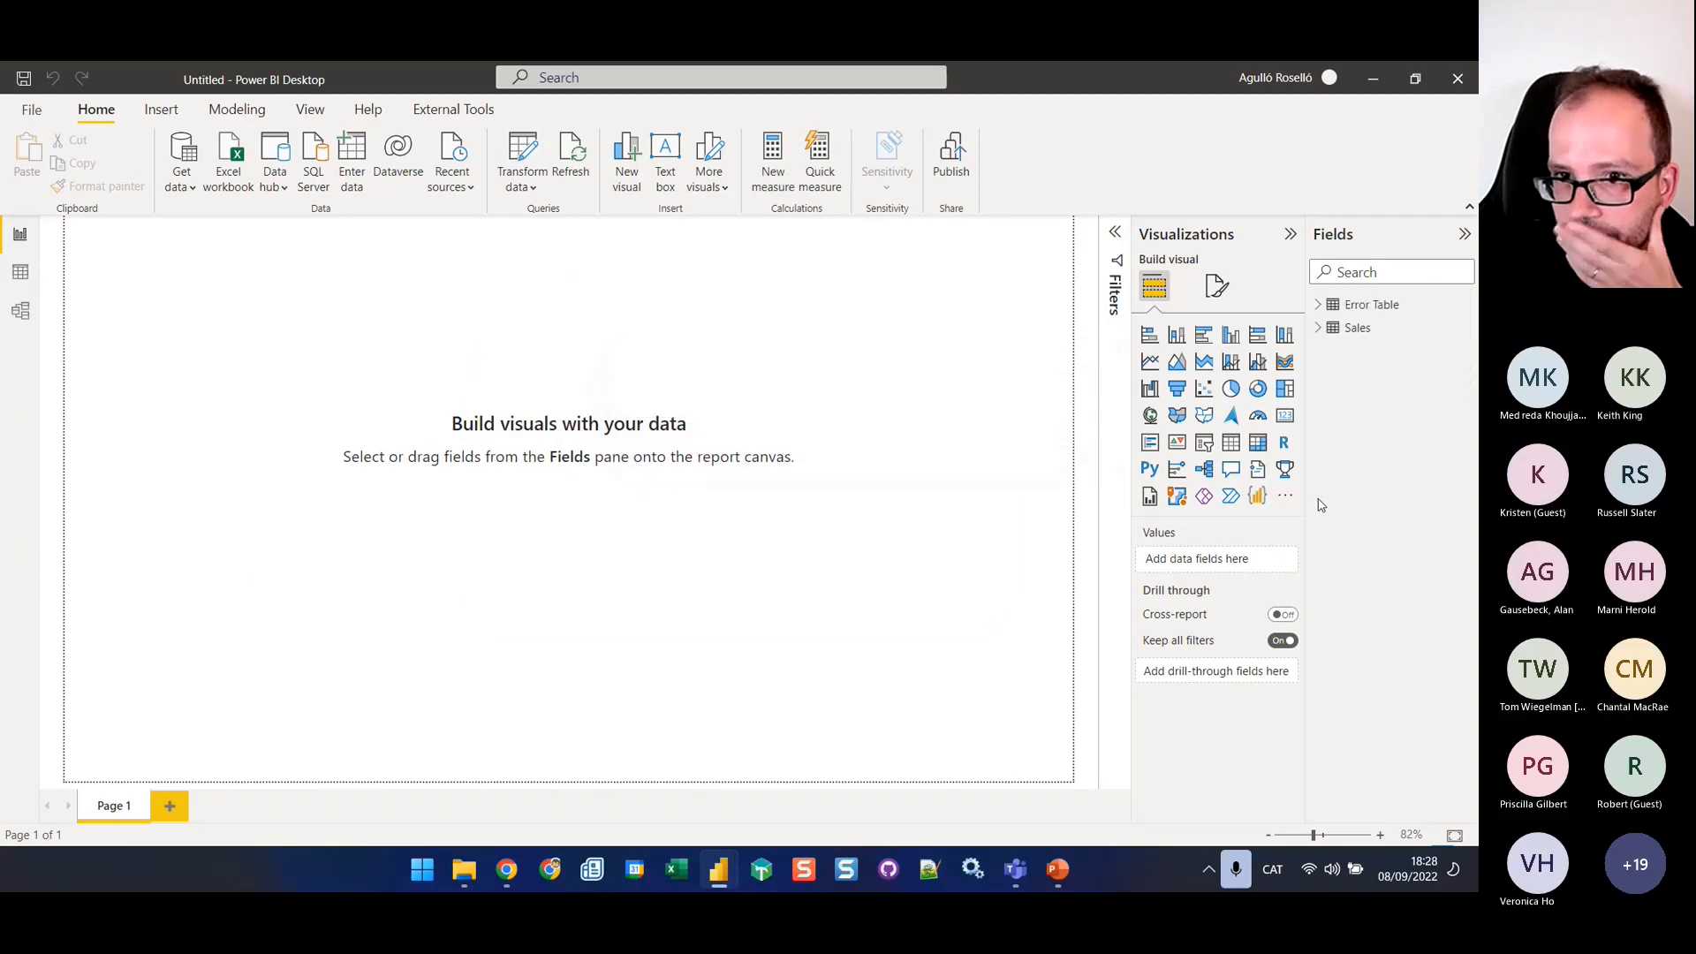
Examine the loaded rows of Error Table in the data view
click(19, 274)
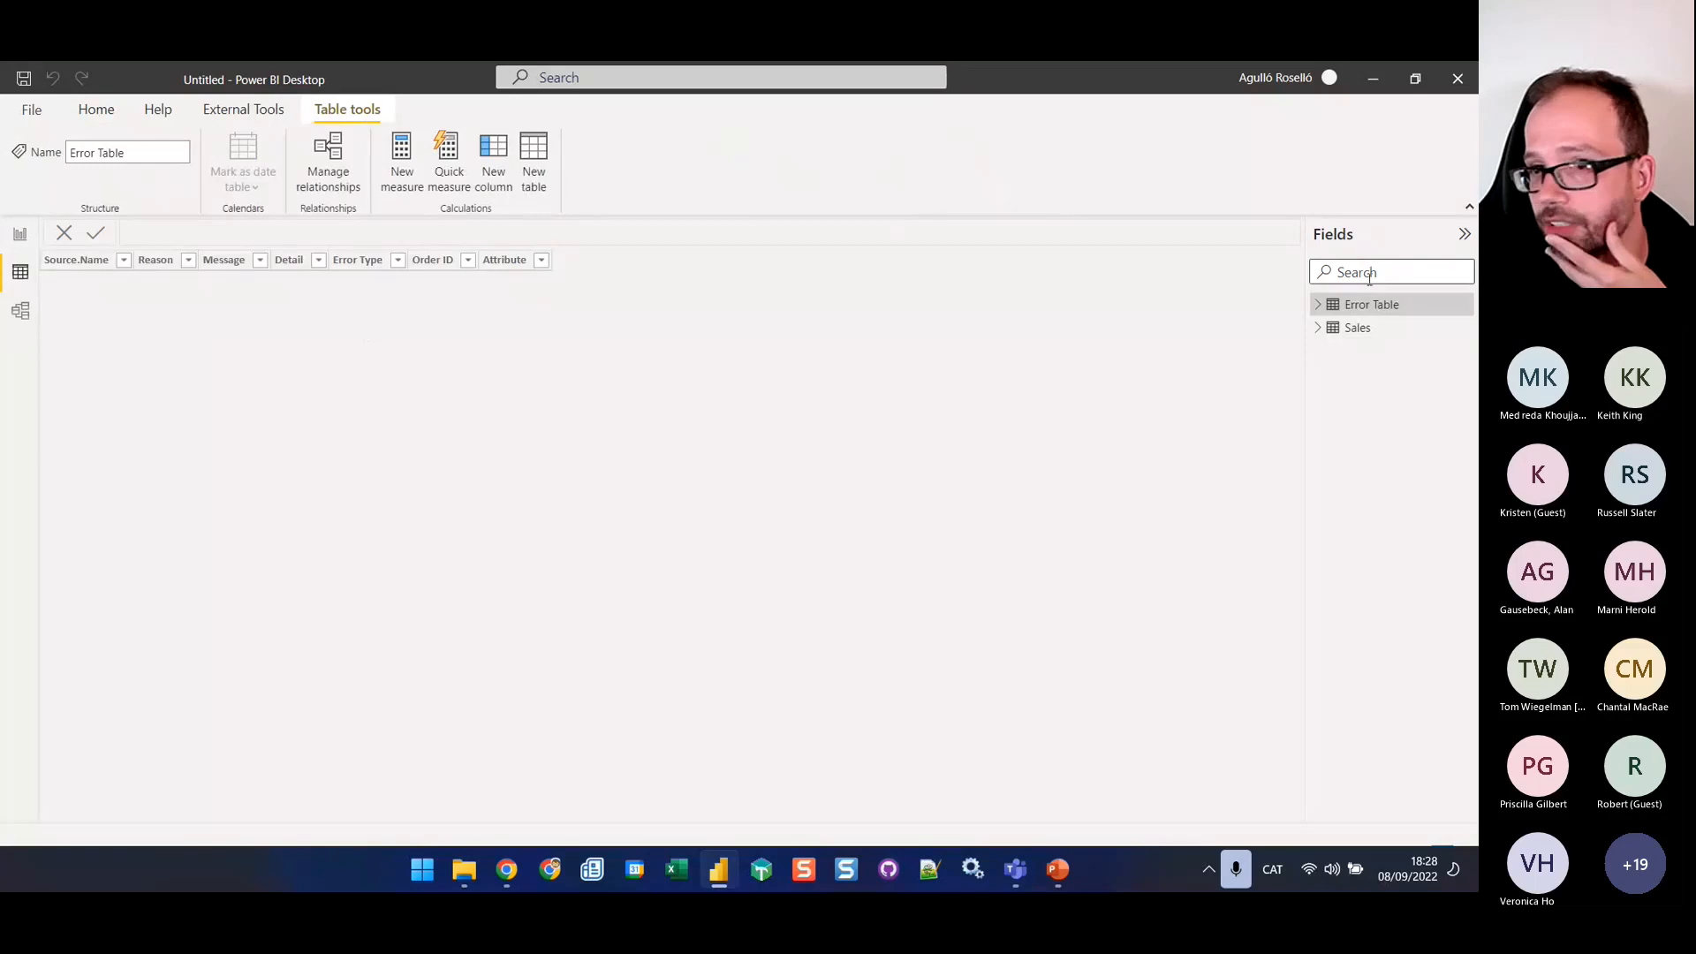
click(1363, 306)
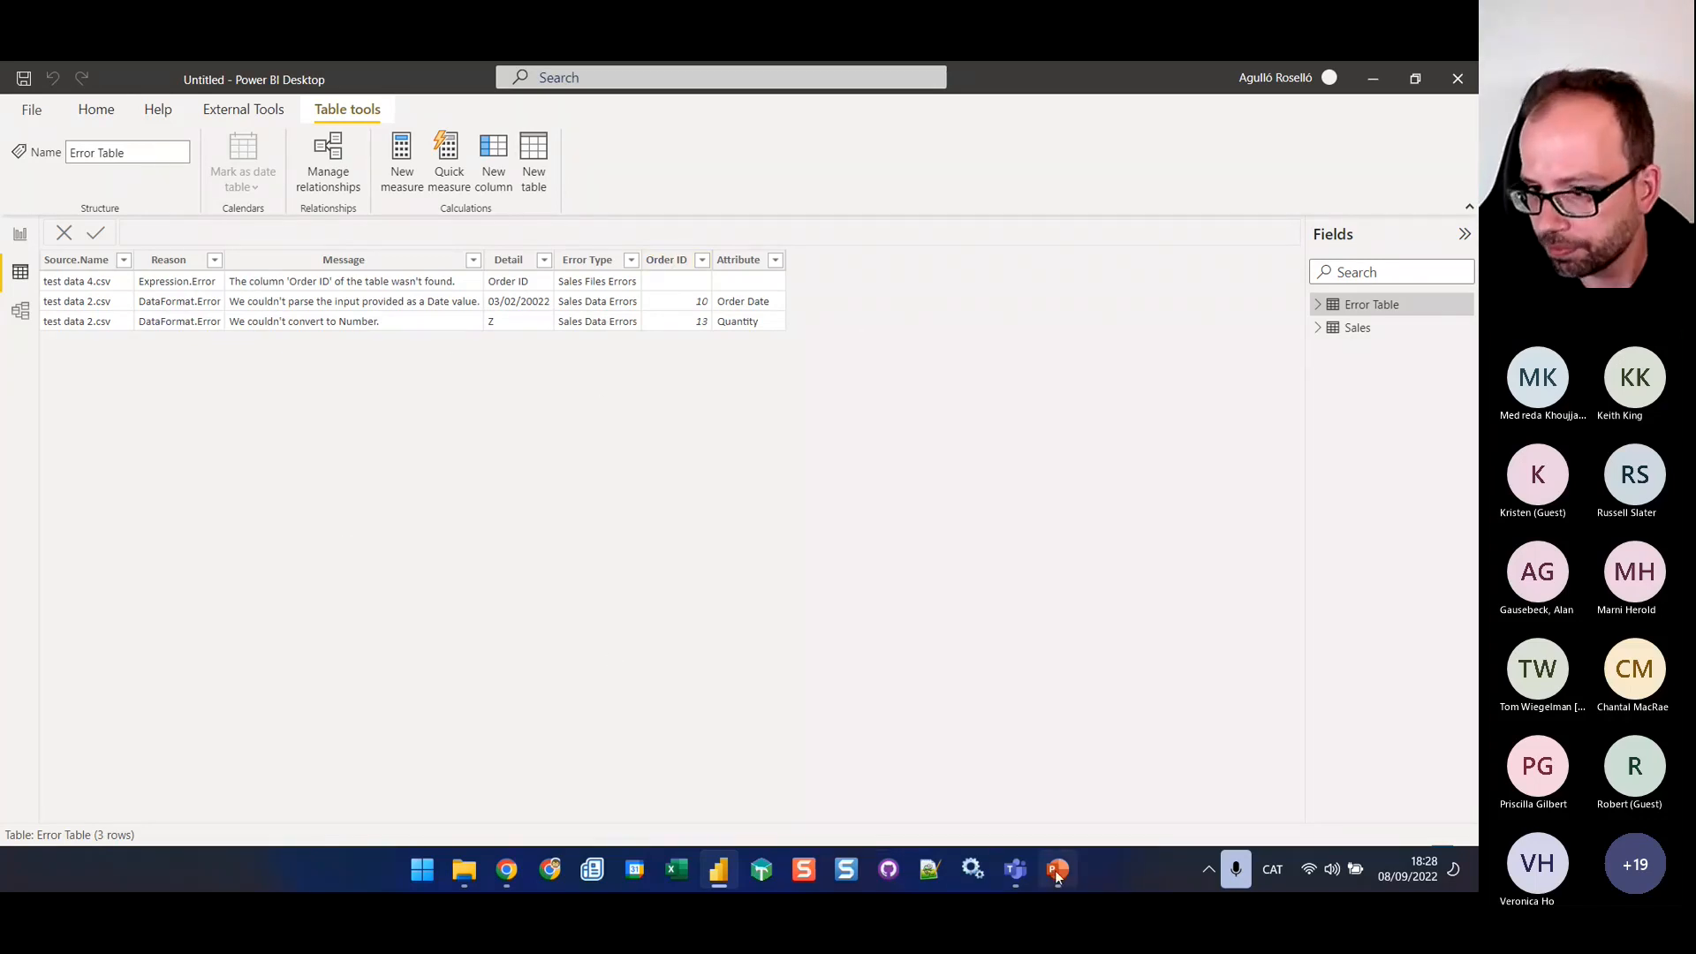
mouse_move(1058, 875)
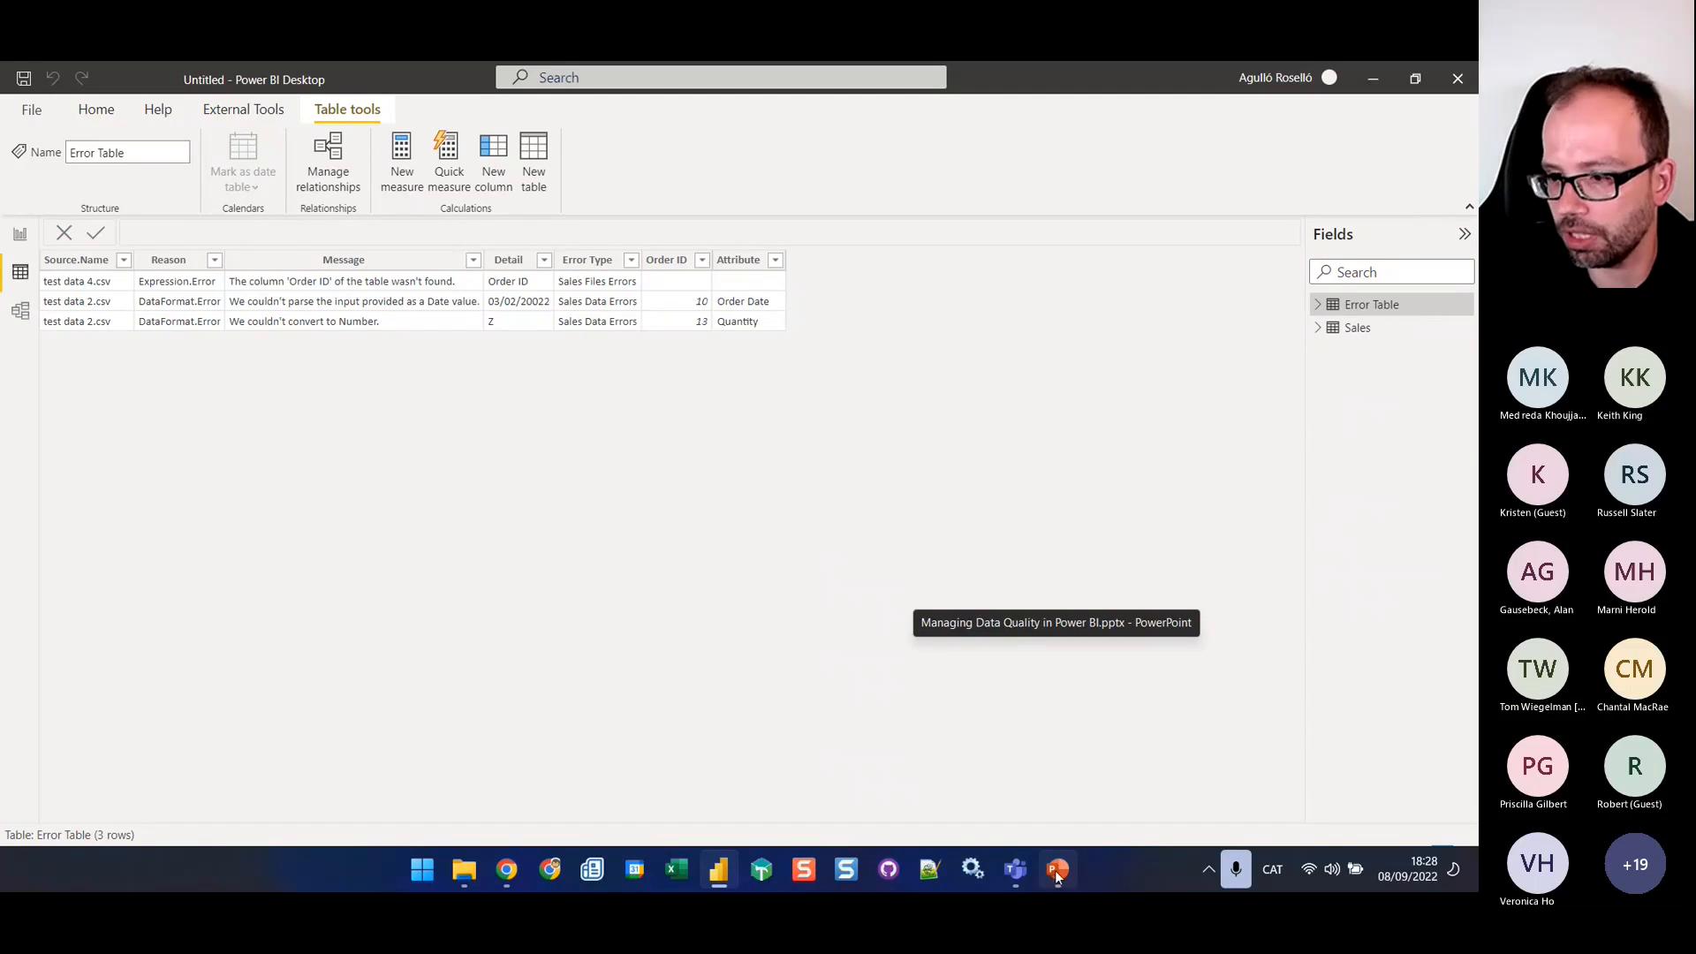
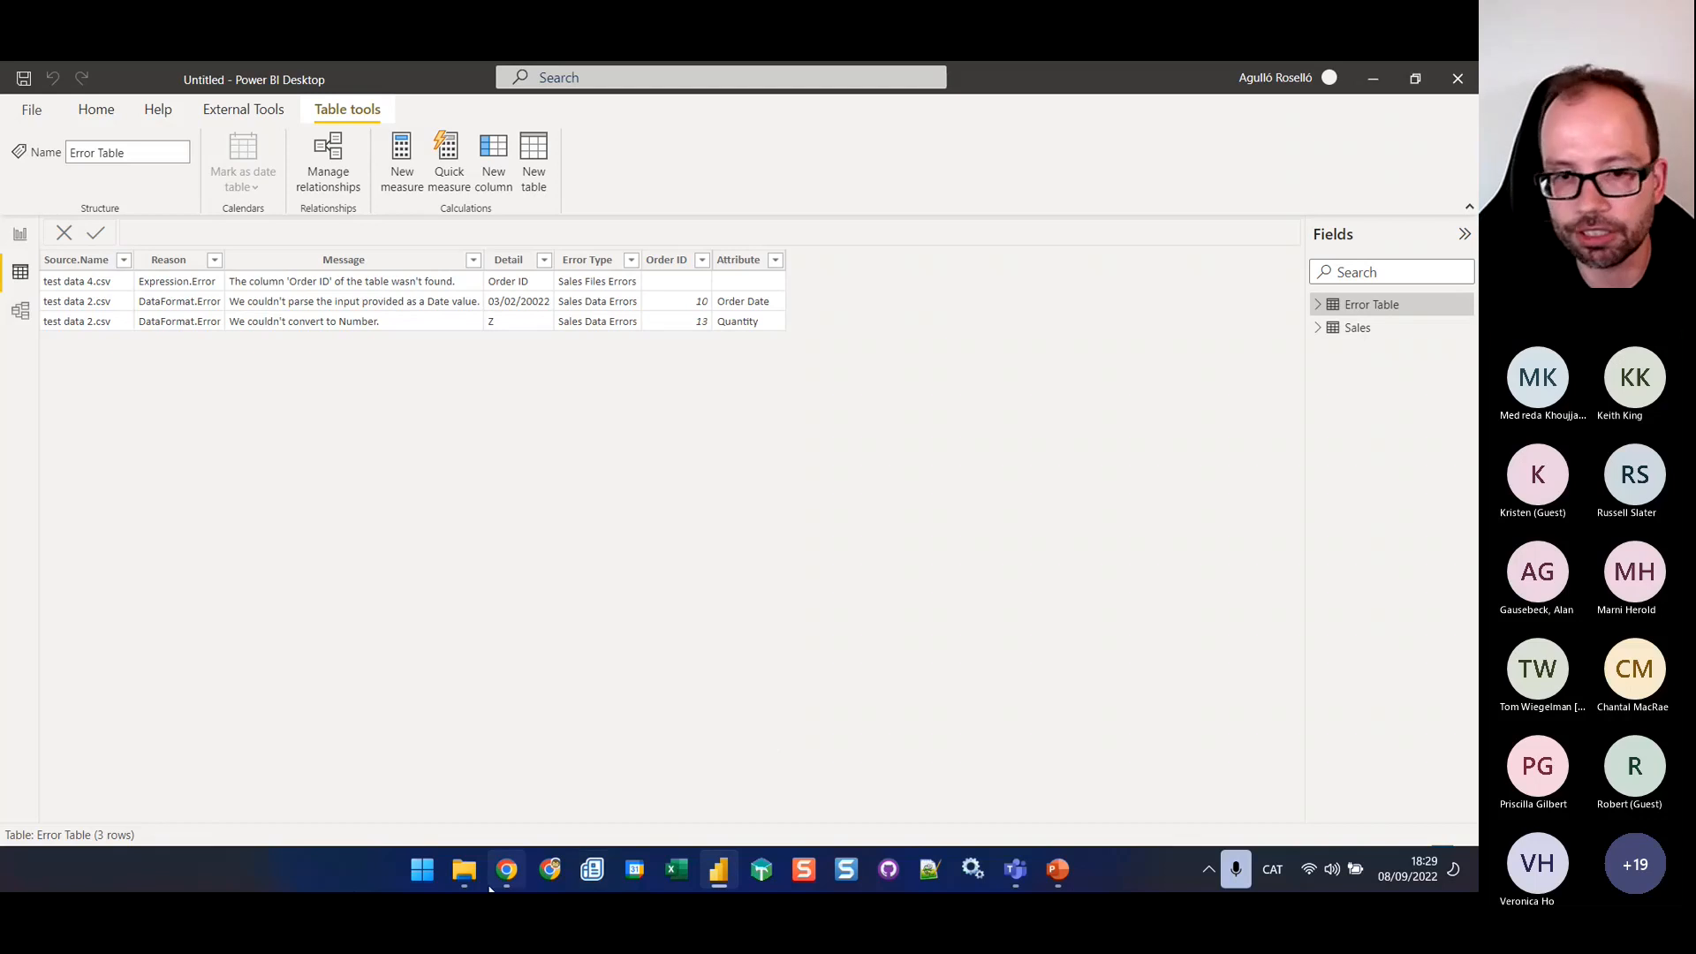
Switch to the PowerPoint deck, then open the blog article on creating filtered measures in Chrome
mouse_move(522, 880)
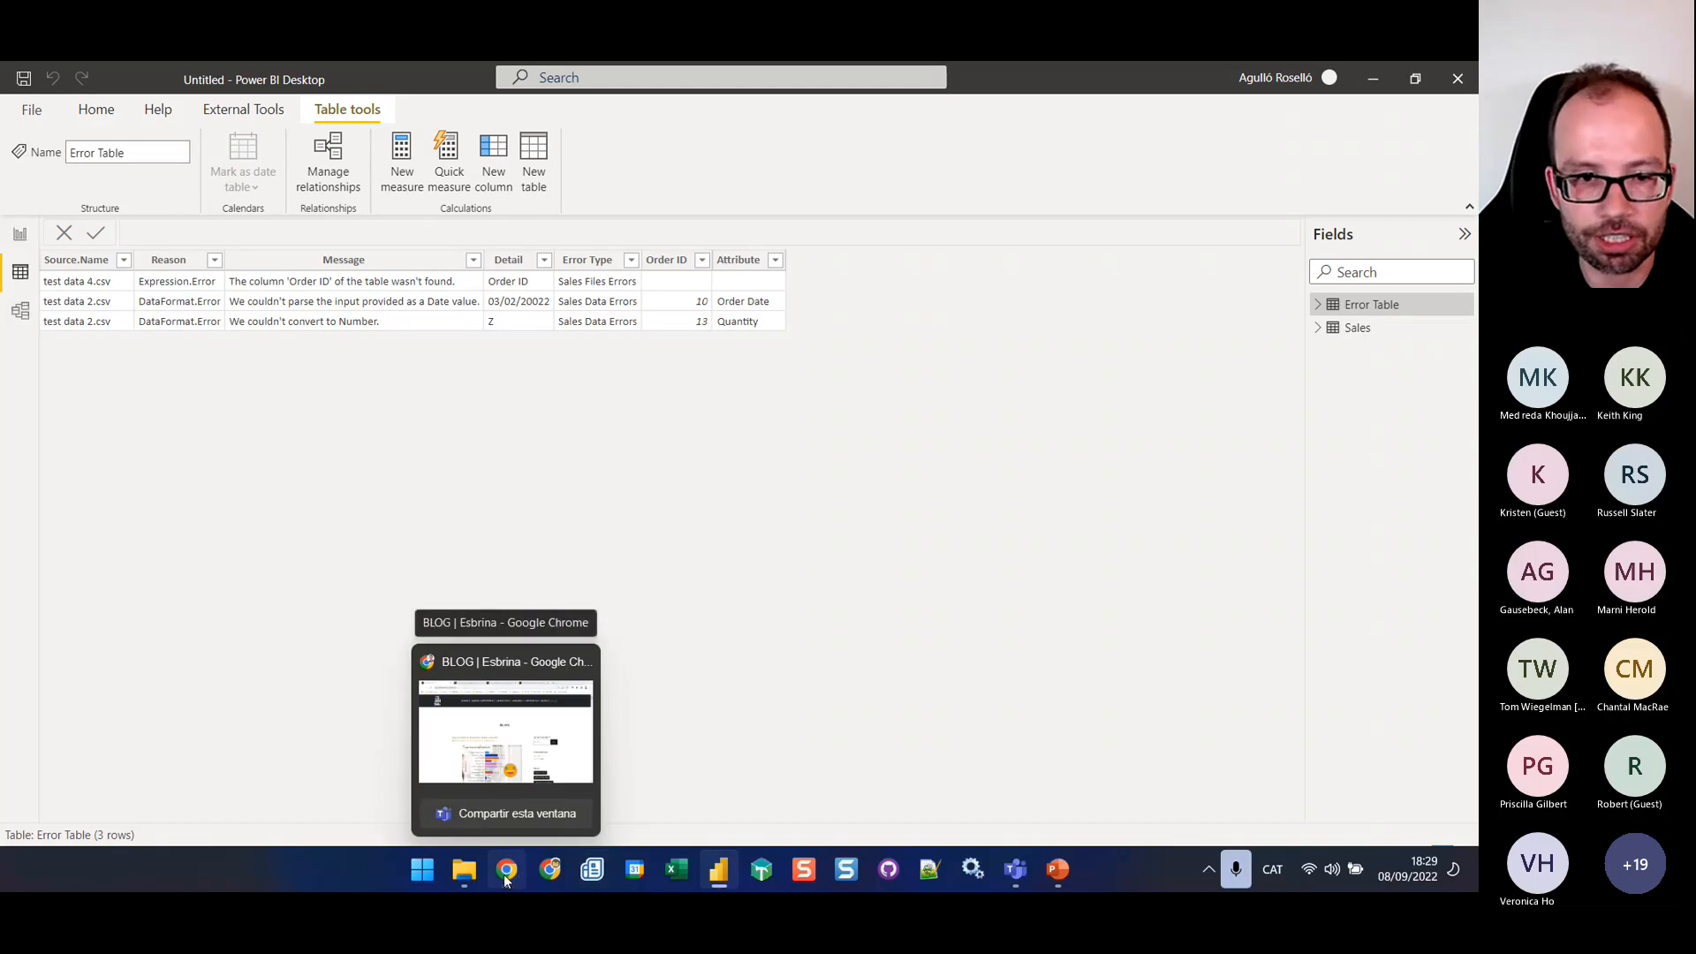
click(1060, 872)
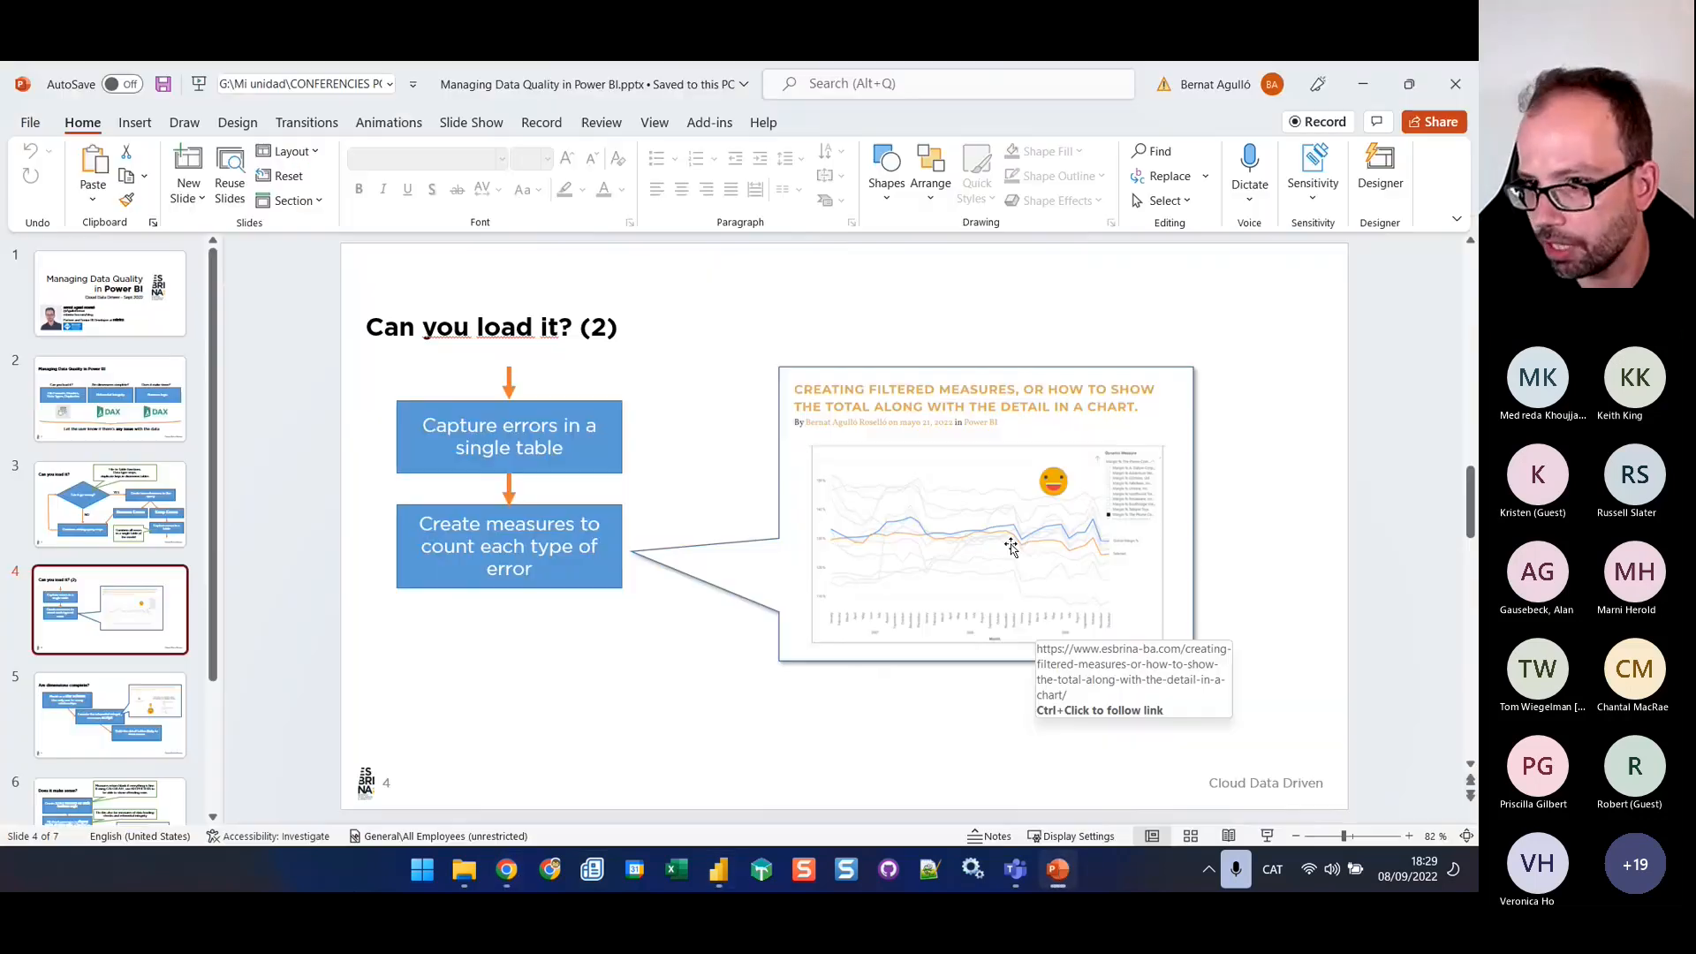
click(509, 873)
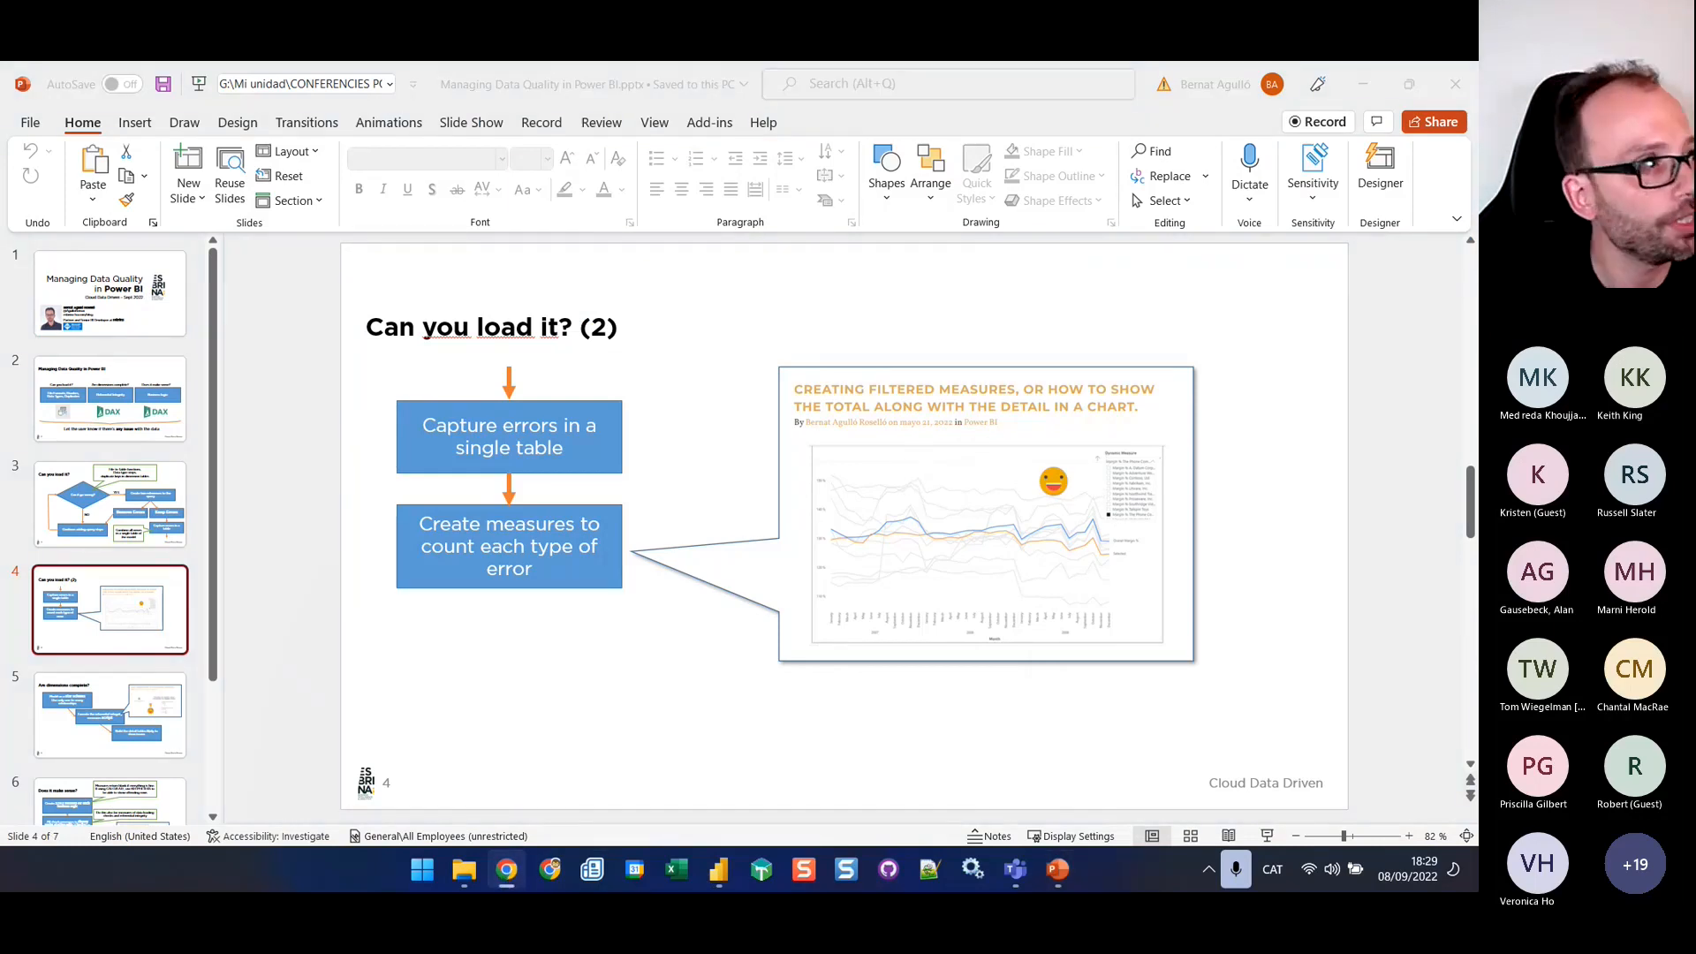
drag(1477, 142, 698, 239)
double_click(852, 235)
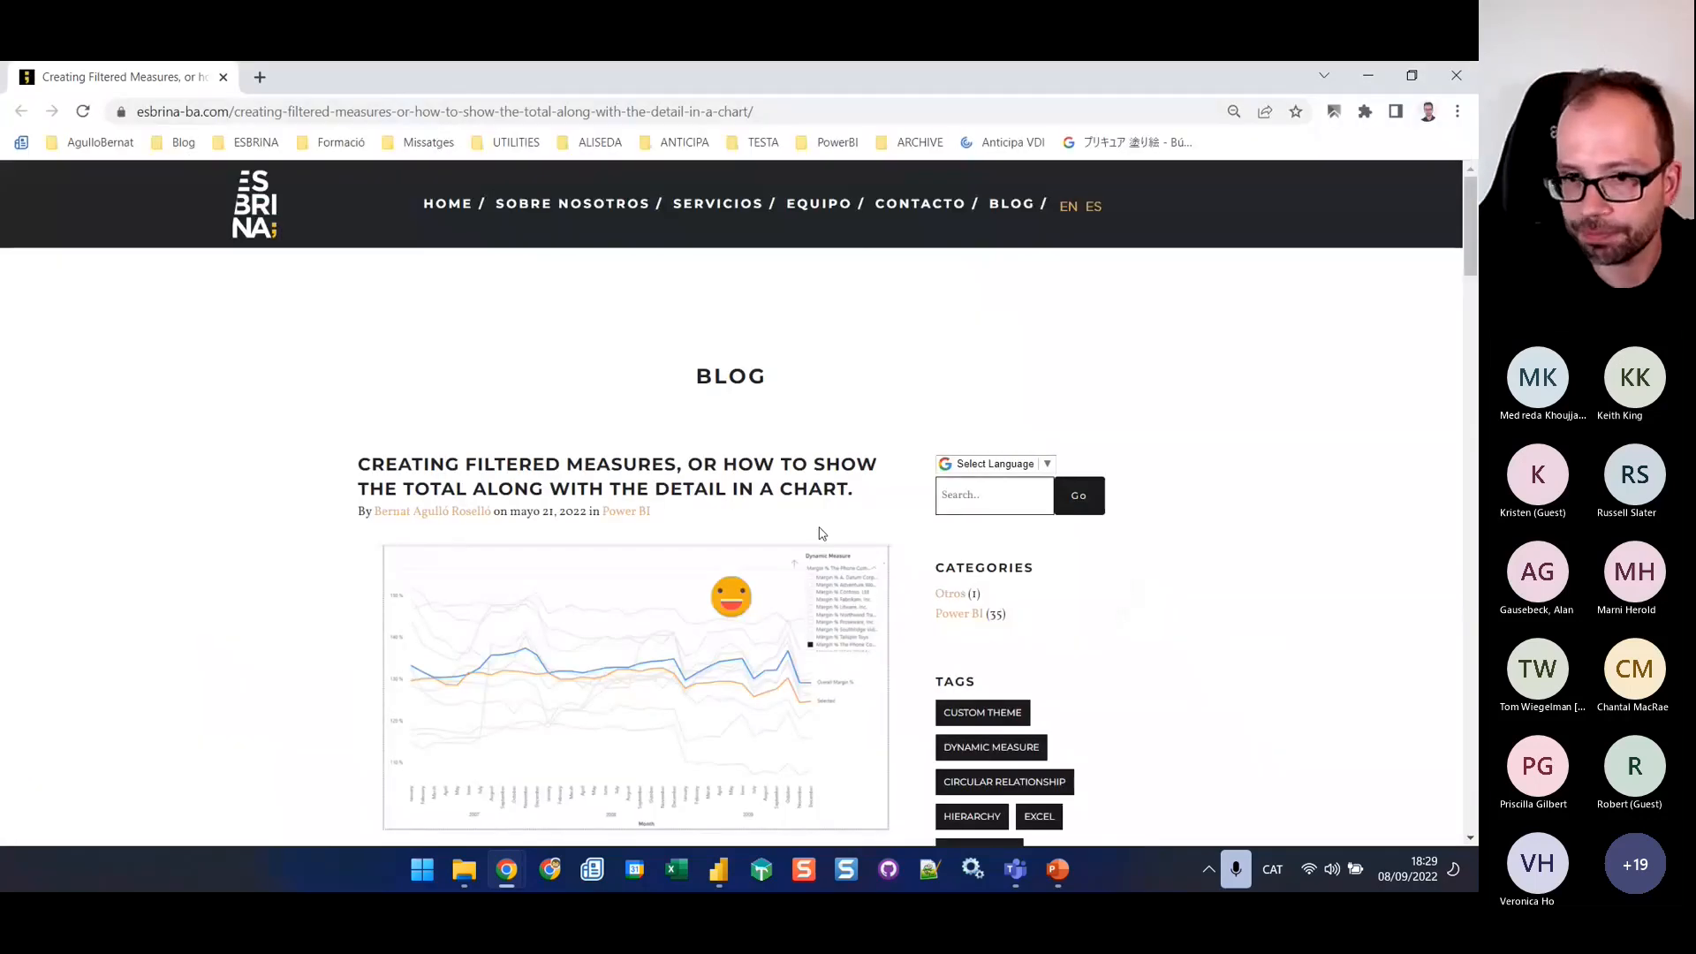
Open the GitHub script linked in the article and copy the full code of Filtered Measures by column values.csx
scroll(819, 538, down, 8)
scroll(626, 566, down, 7)
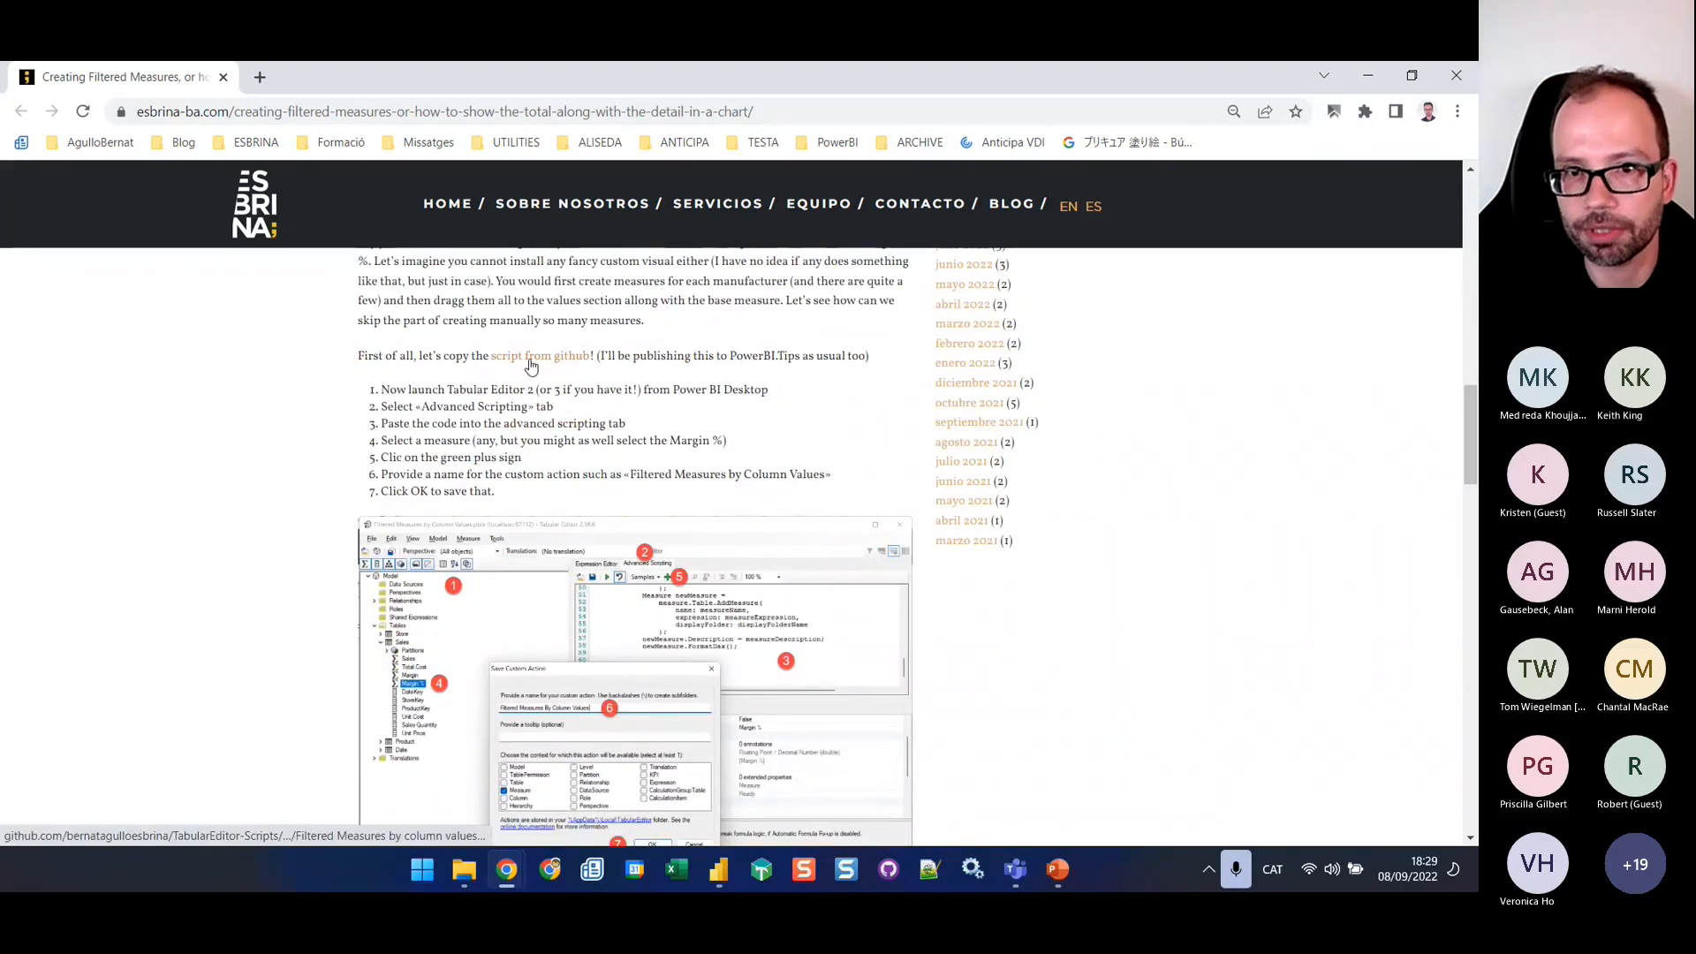
ctrl+click(531, 356)
click(349, 80)
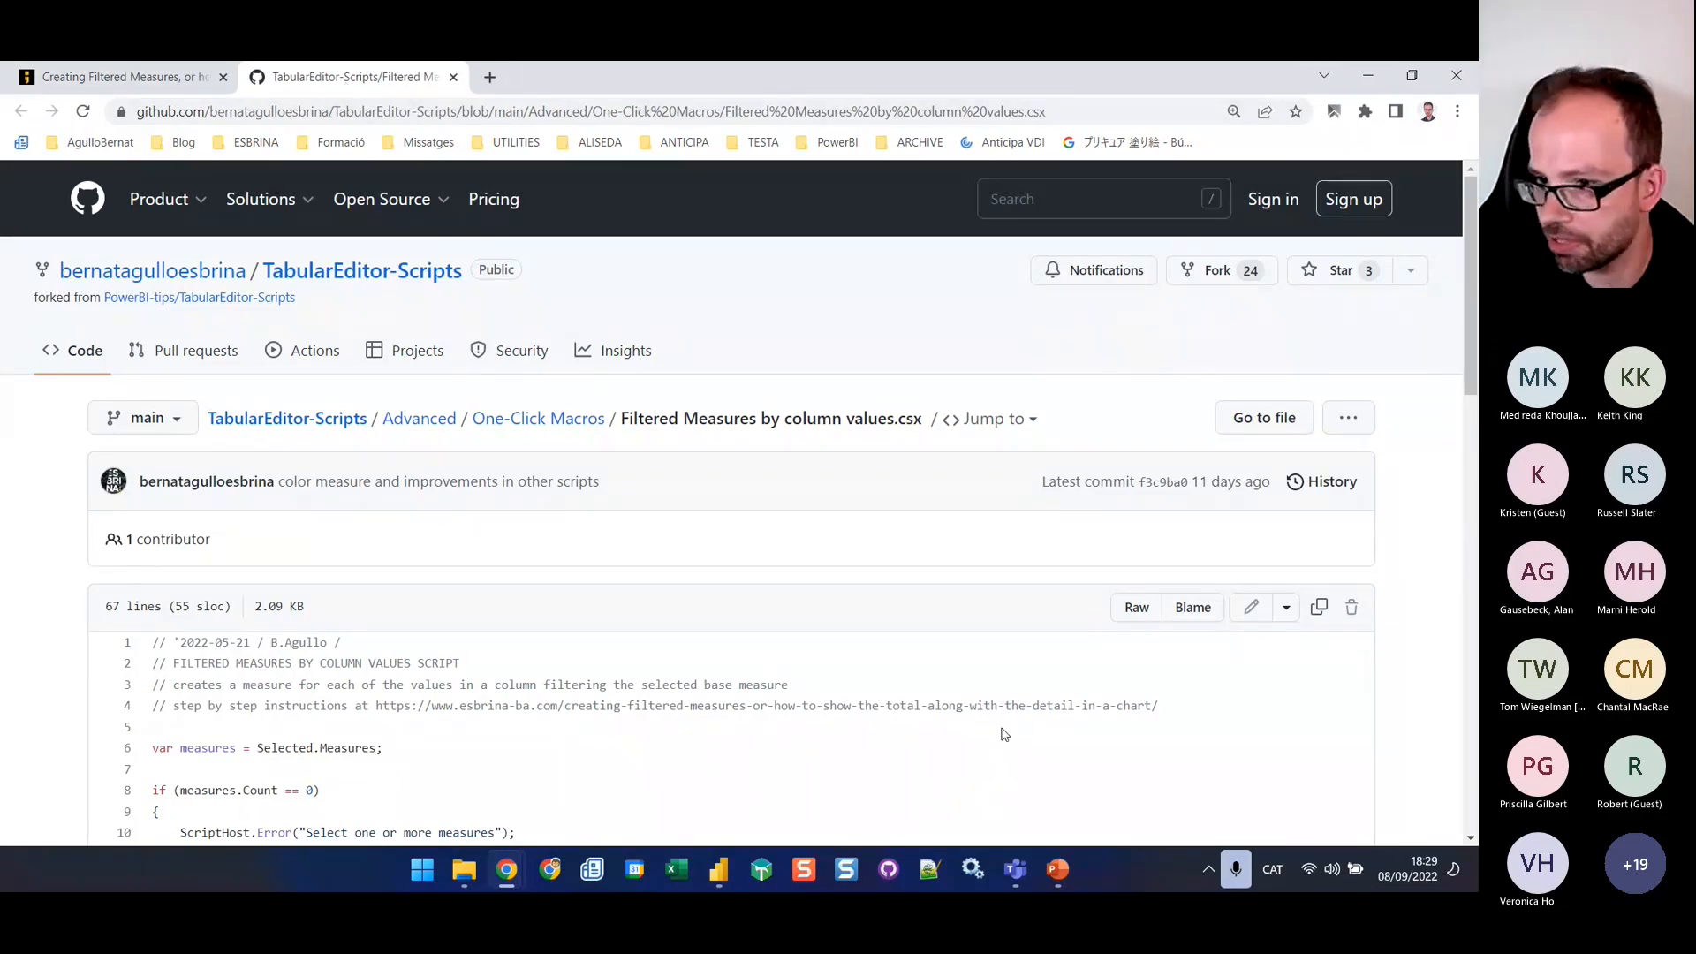
click(1320, 609)
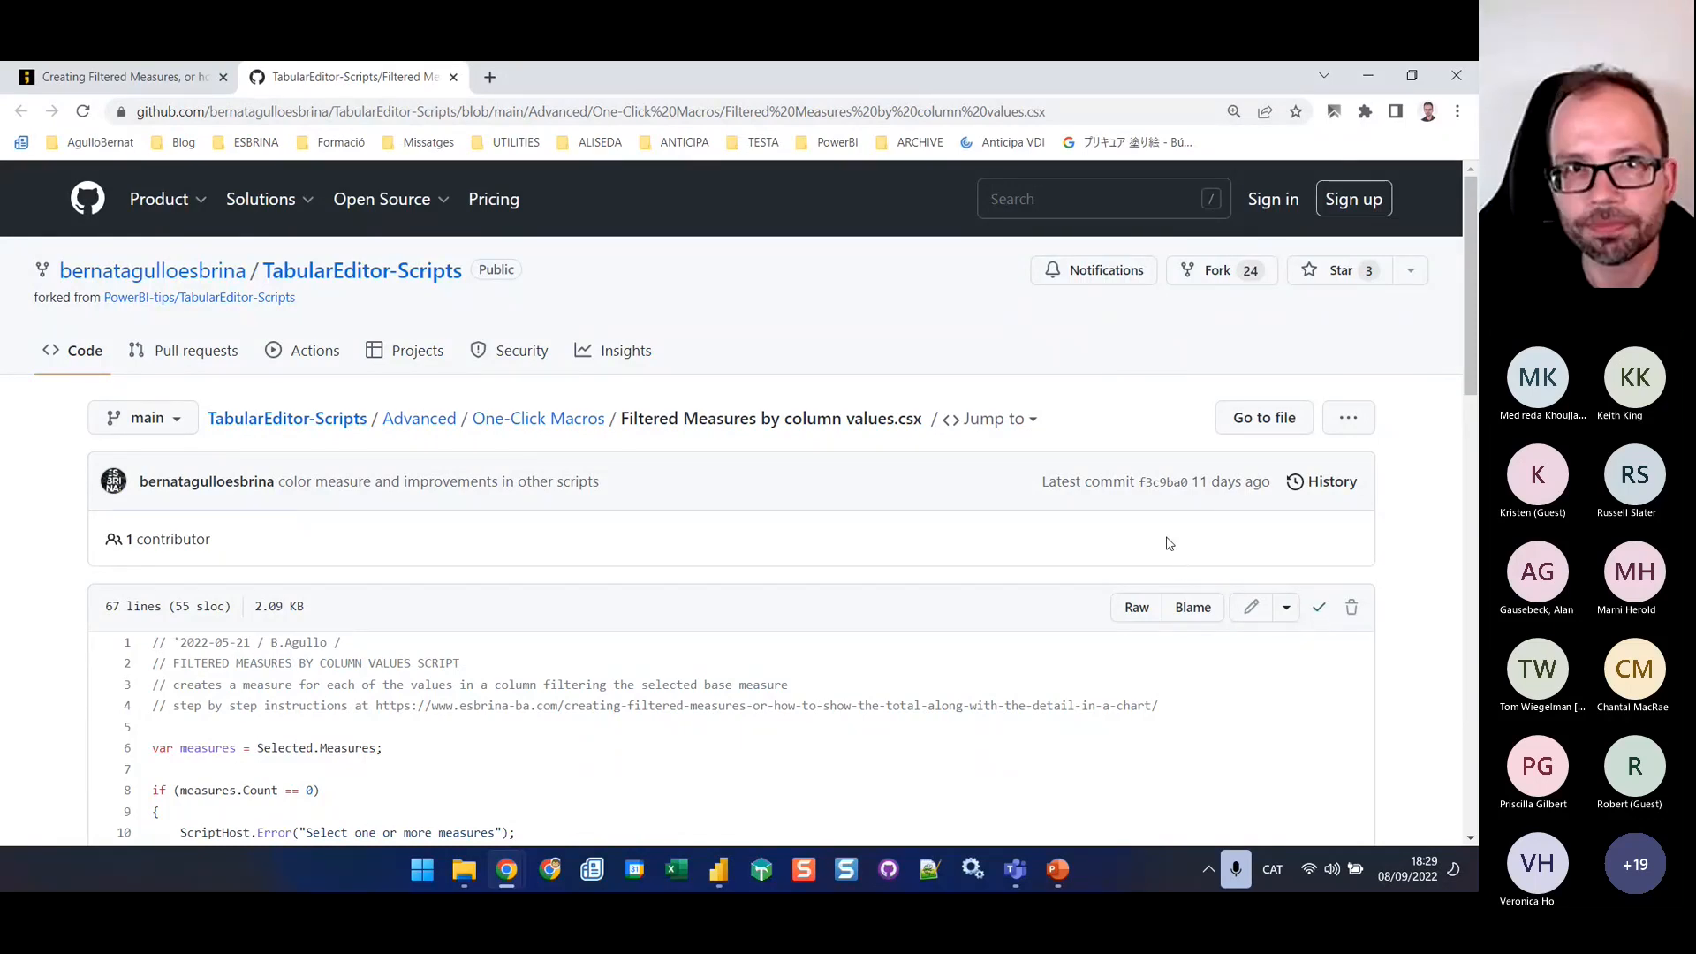
Switch back to Power BI Desktop and launch Tabular Editor connected to the current model
click(162, 80)
key(alt+Tab)
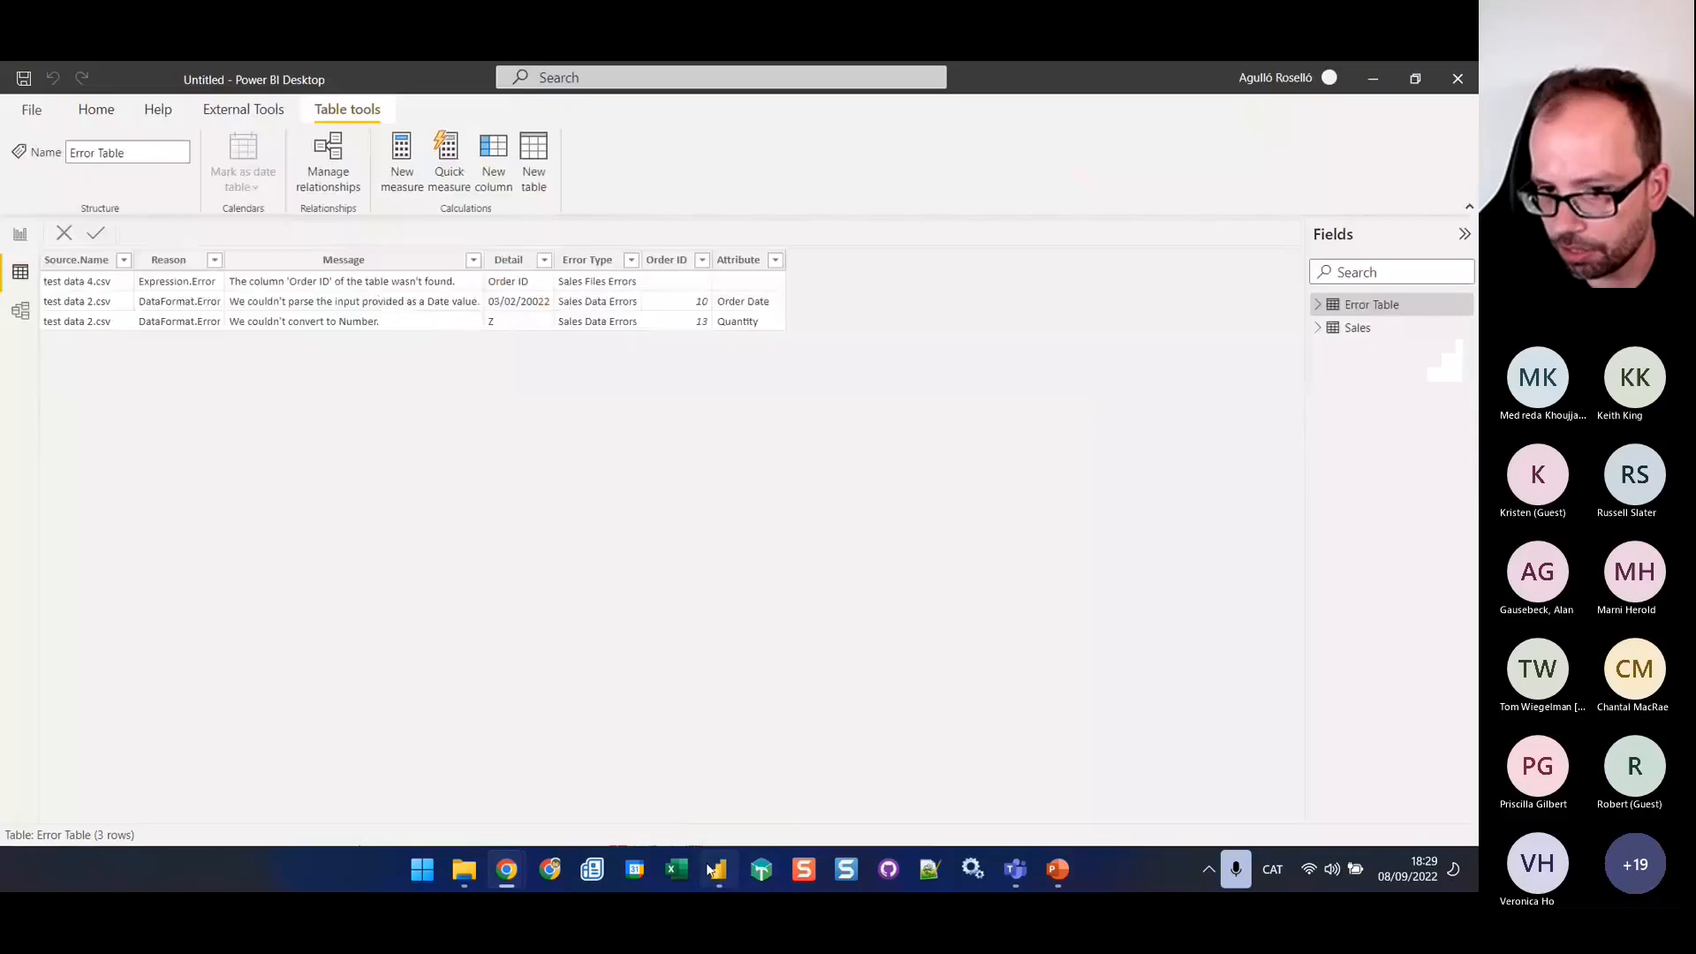
click(247, 111)
click(141, 151)
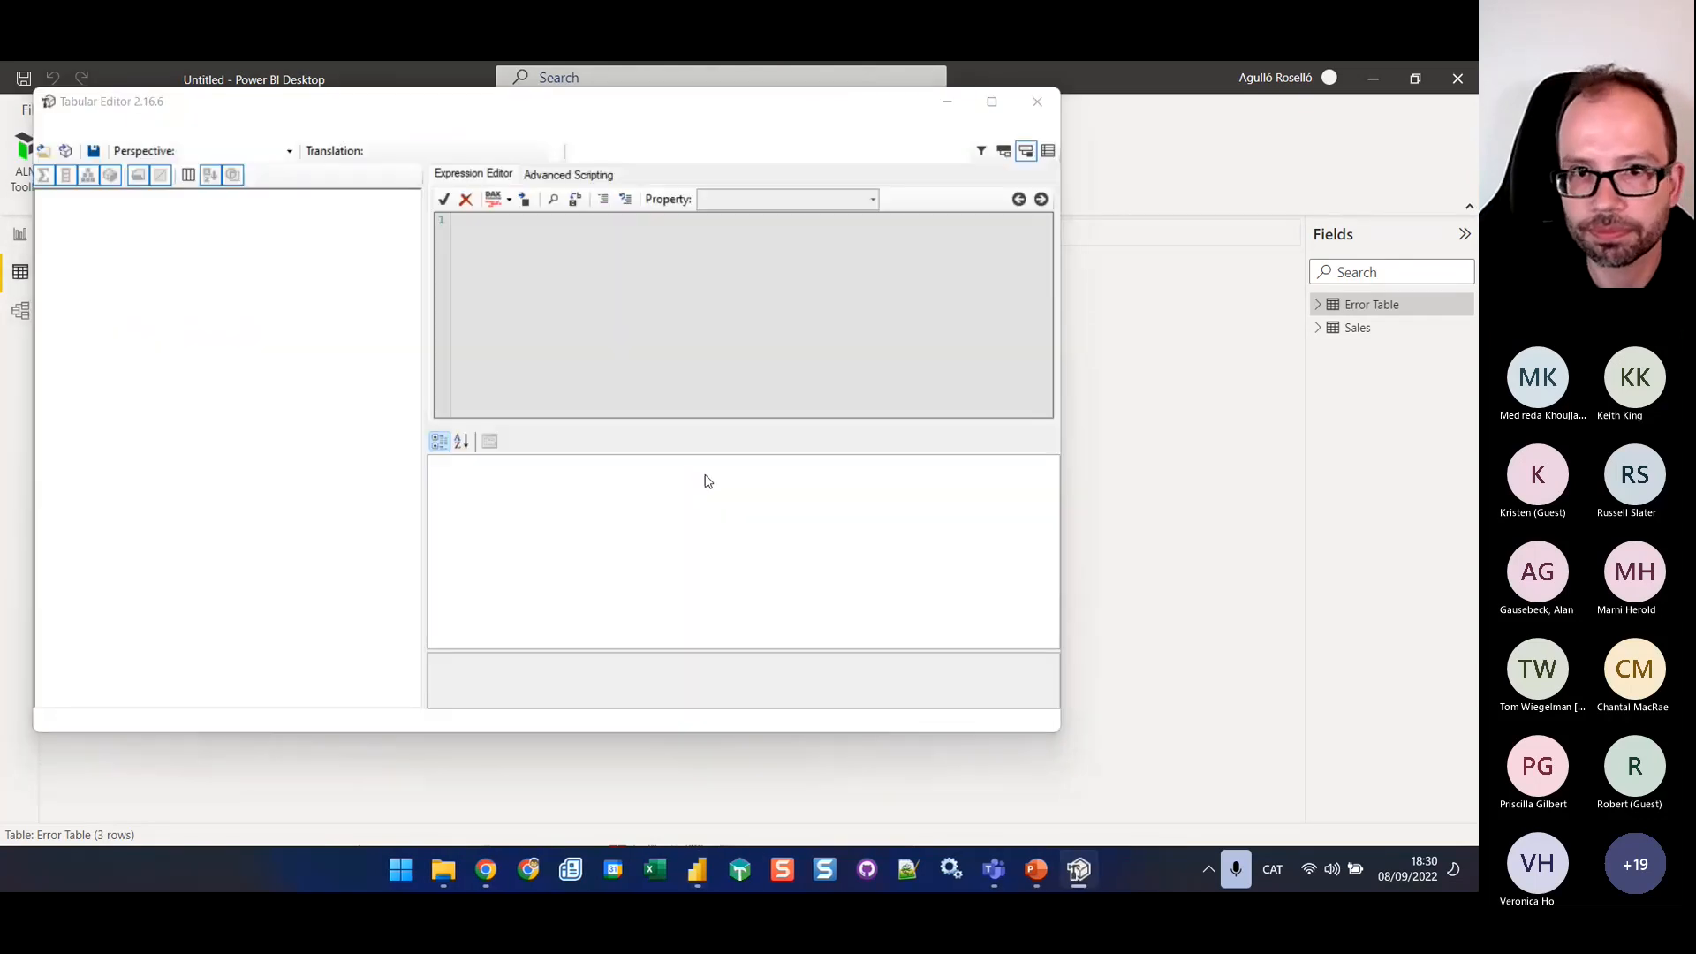
click(890, 549)
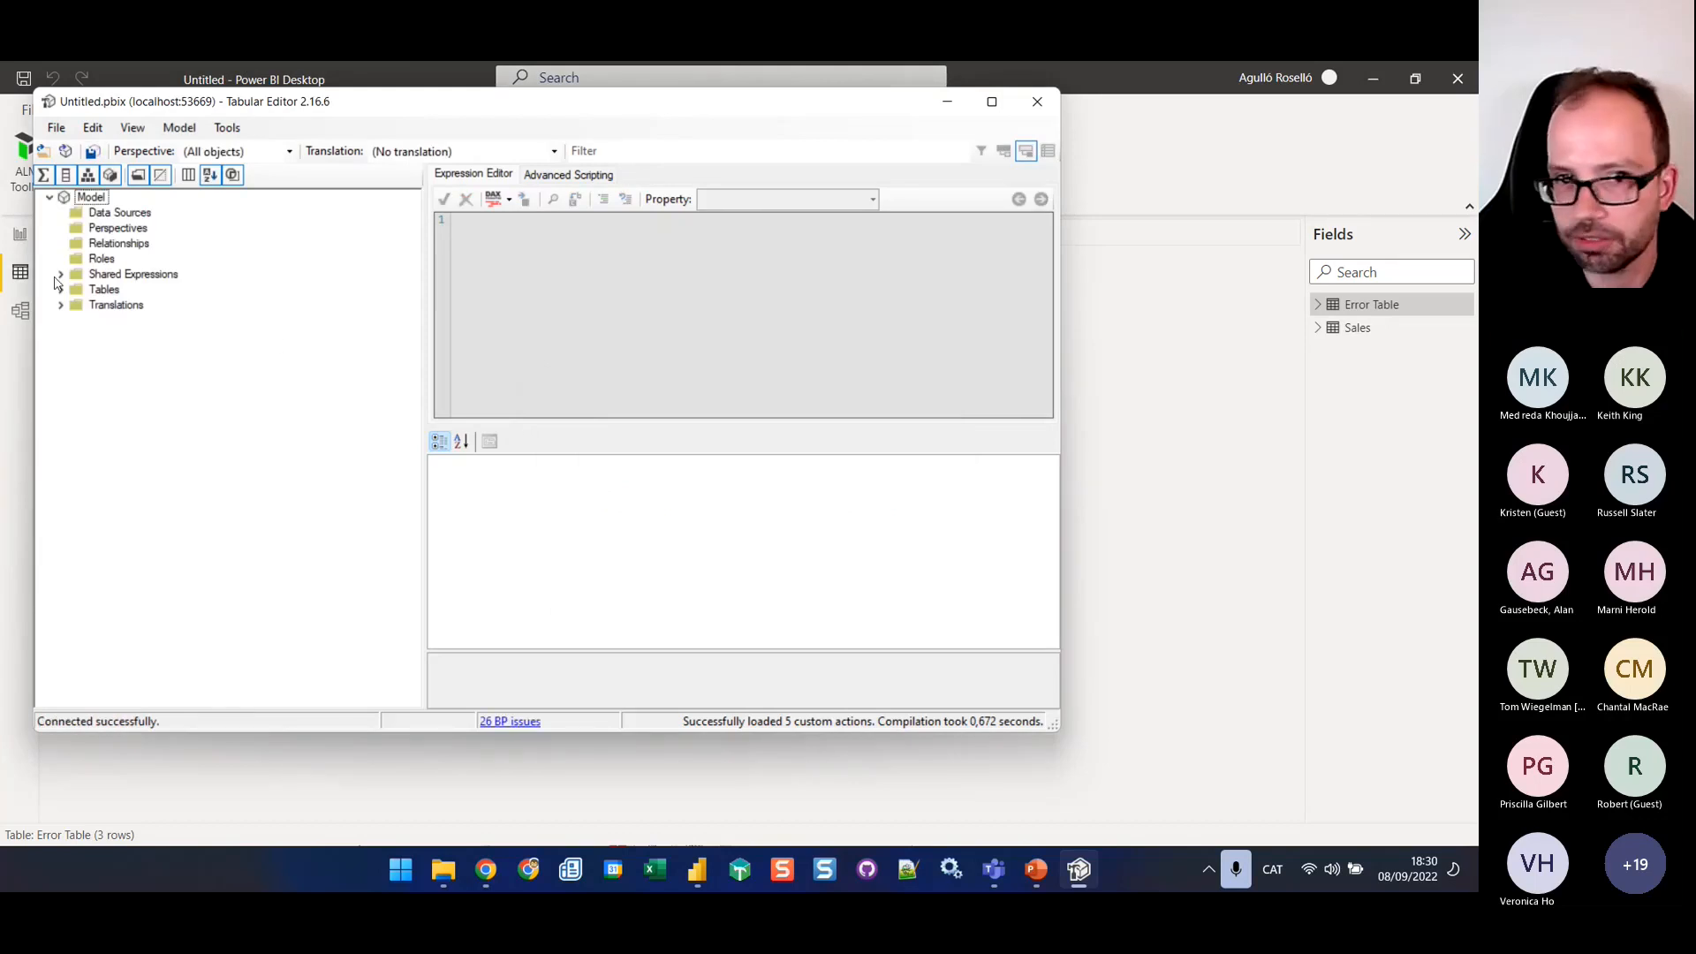
Expand Error Table in the model tree and select its Error Type column
click(60, 291)
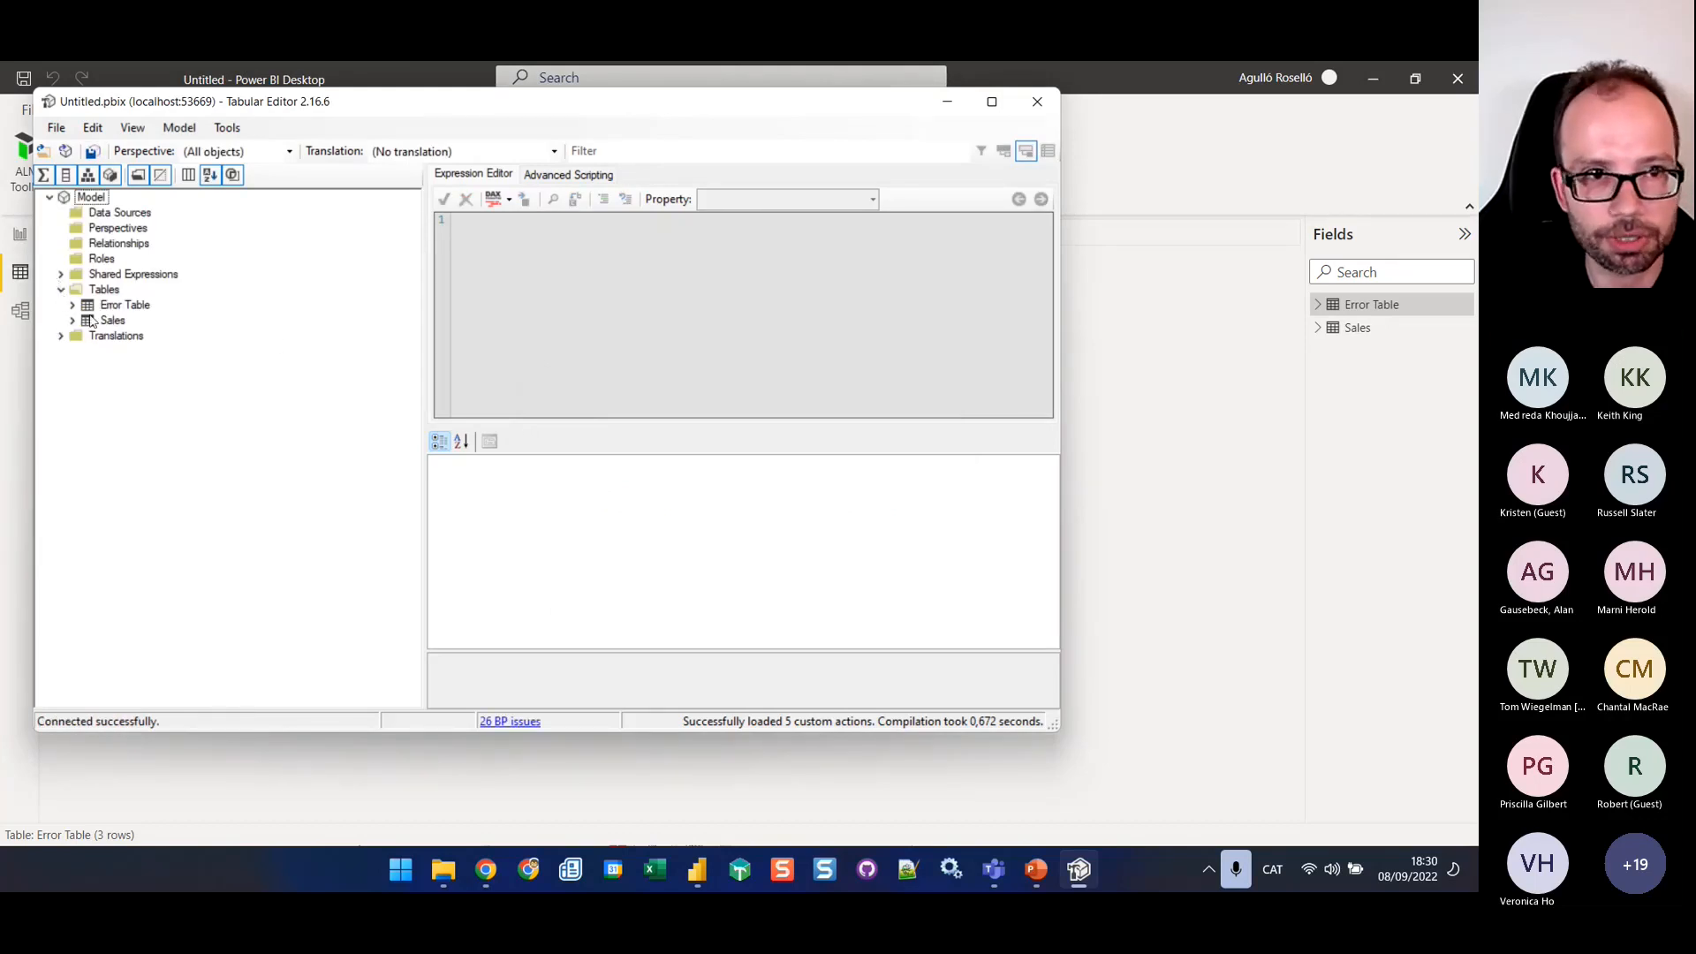
click(108, 307)
click(73, 306)
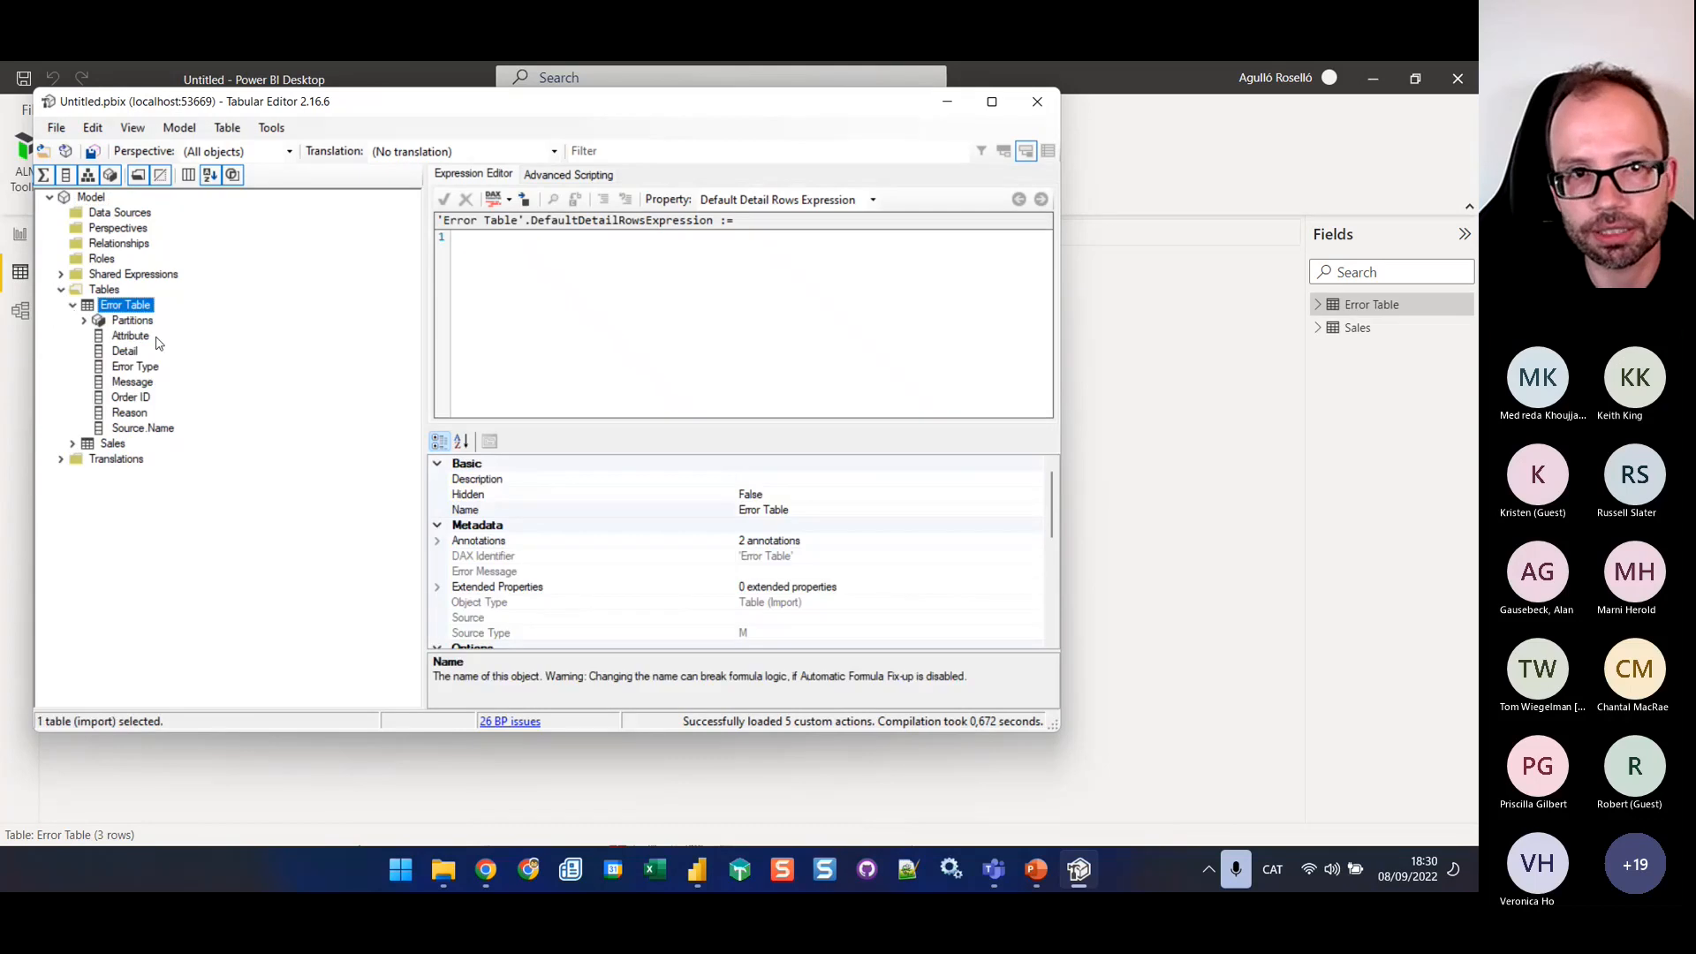
click(140, 368)
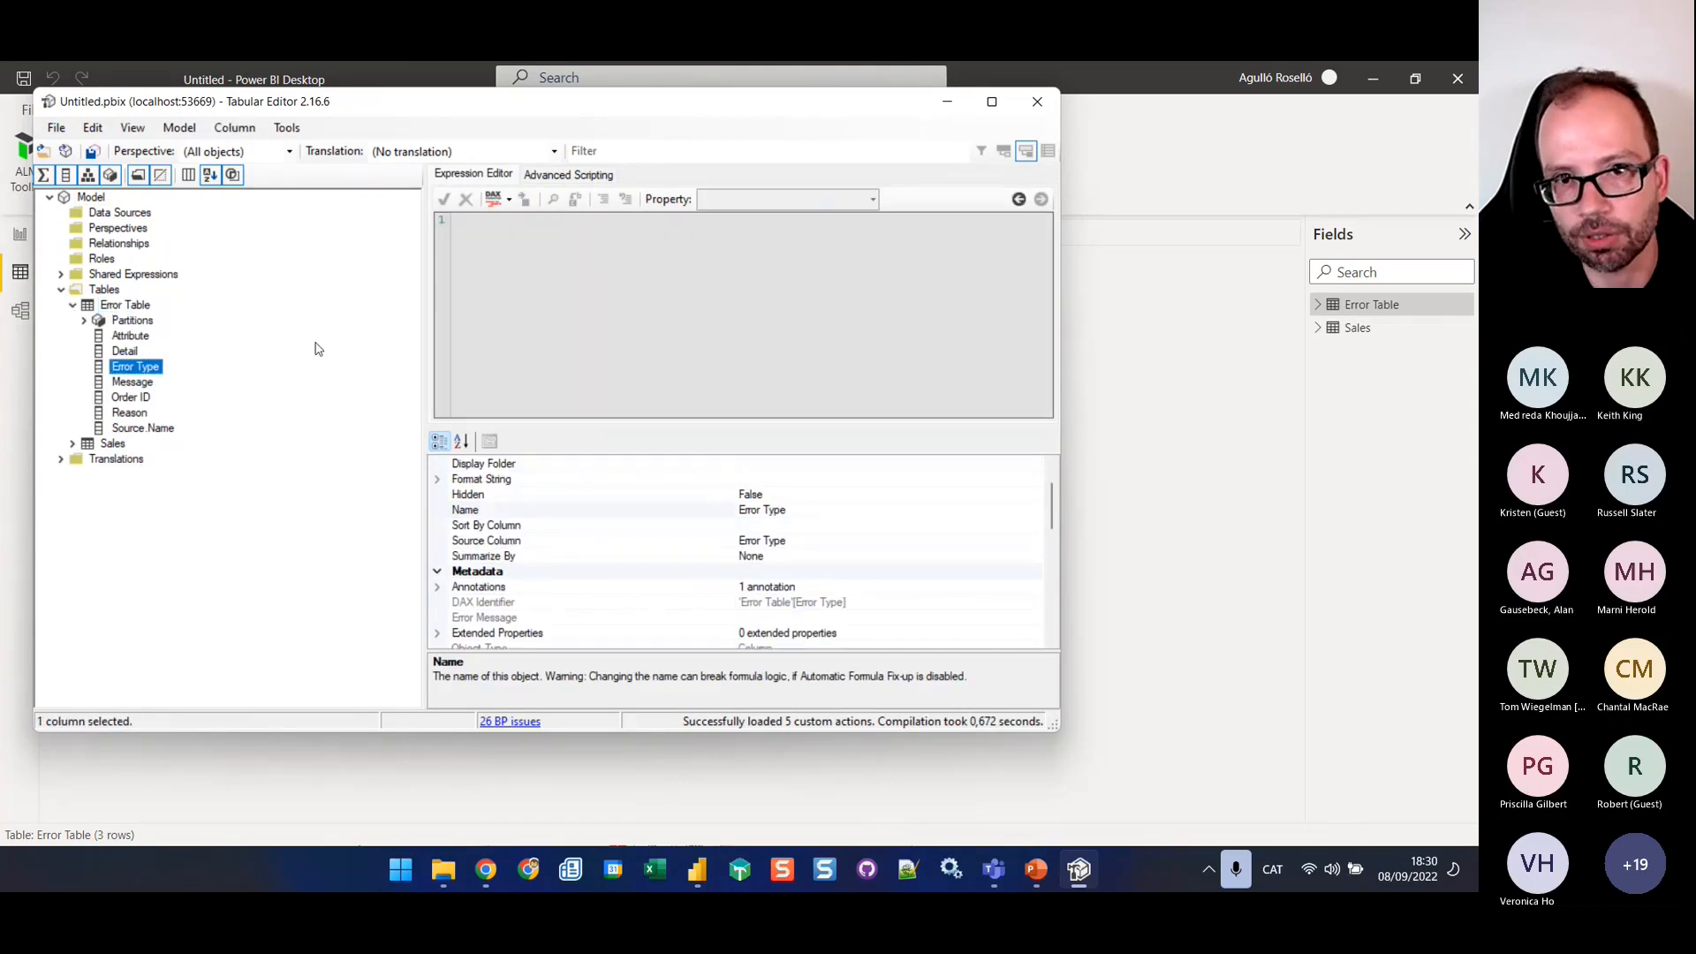
Paste the copied filtered-measures script into the advanced scripting editor and review its code
click(582, 184)
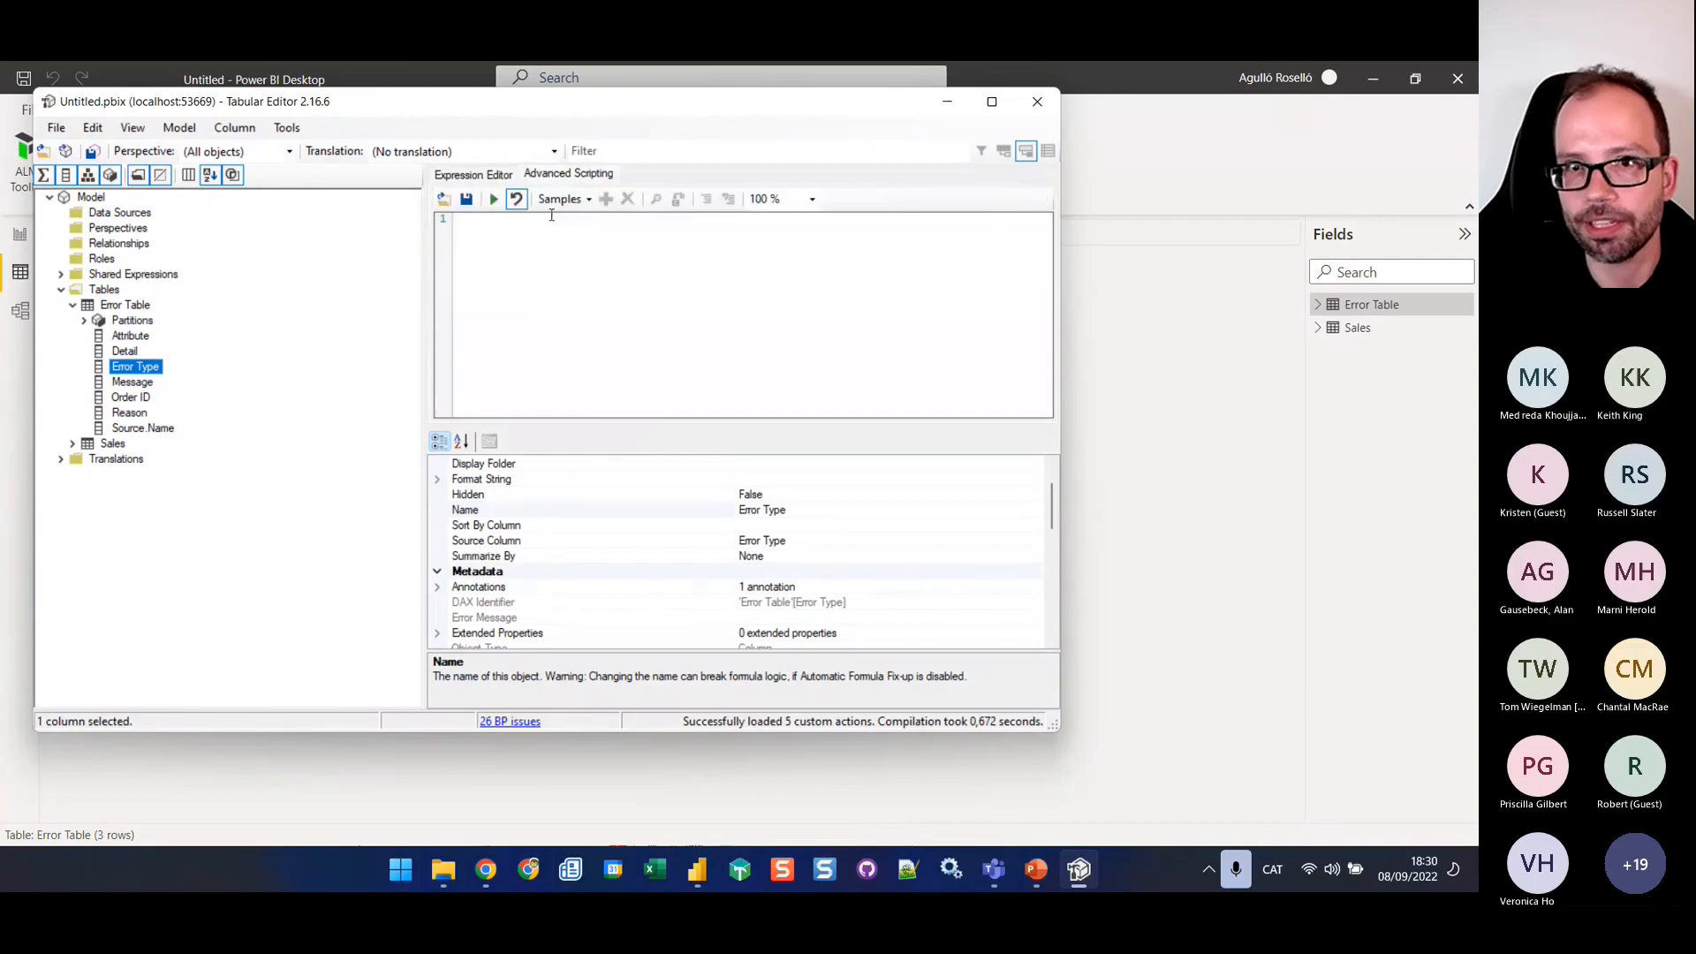
key(ctrl+v)
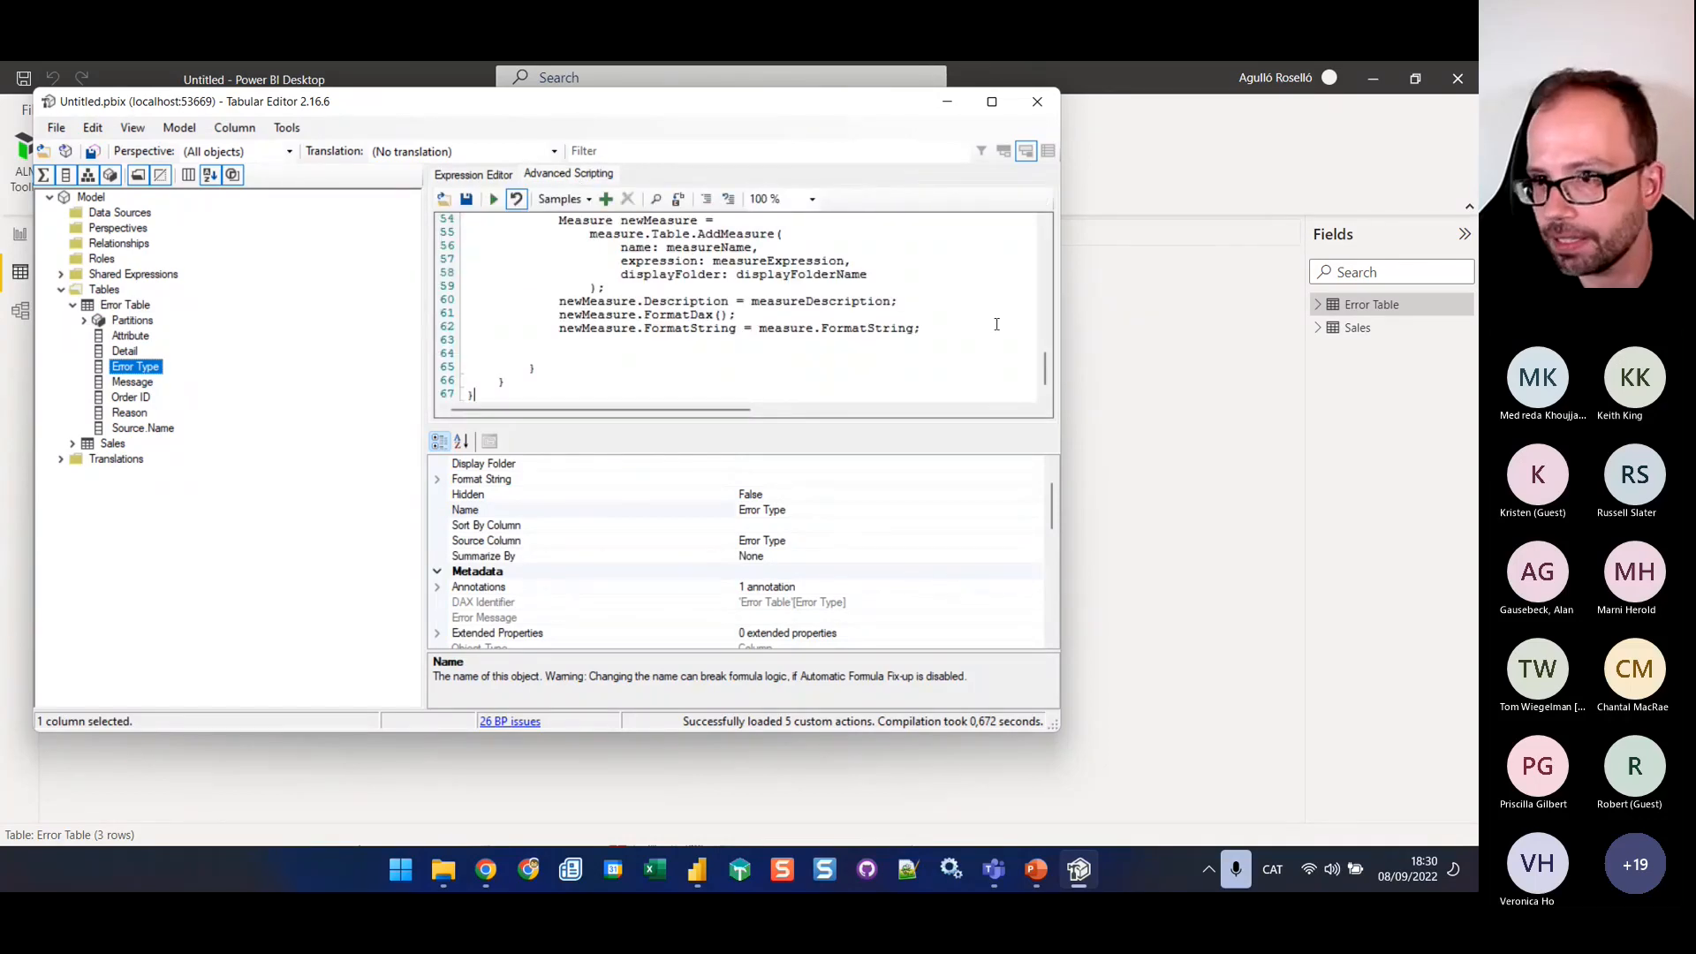
drag(1047, 368, 1052, 212)
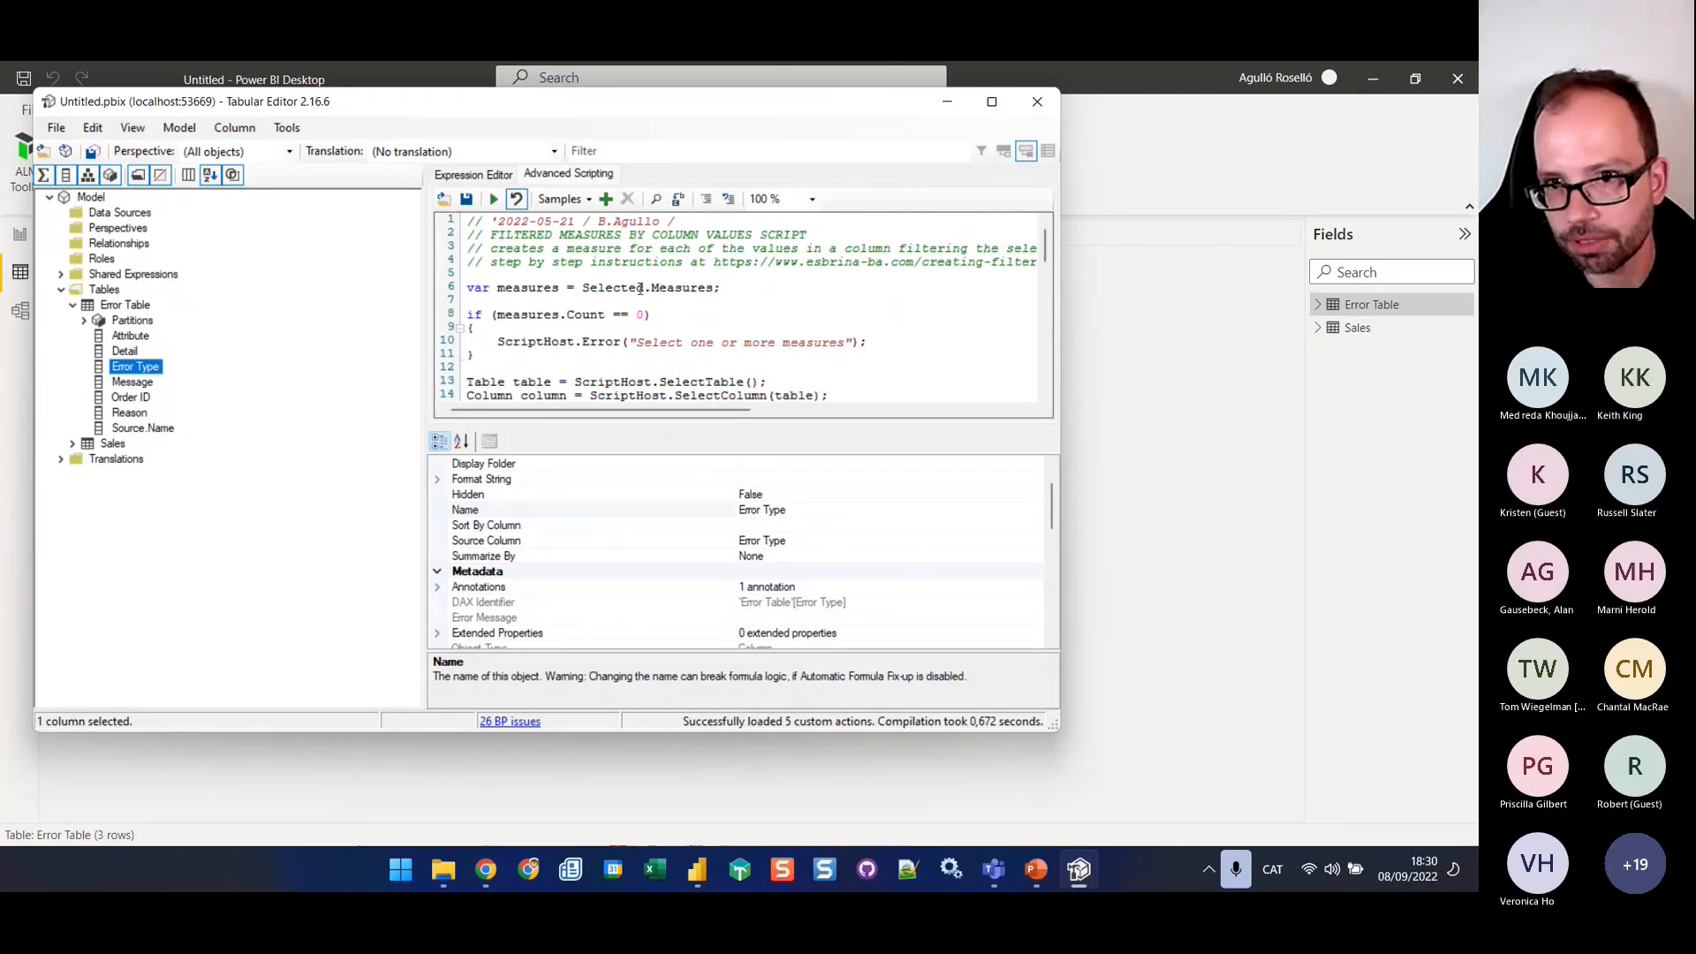
scroll(600, 345, down, 2)
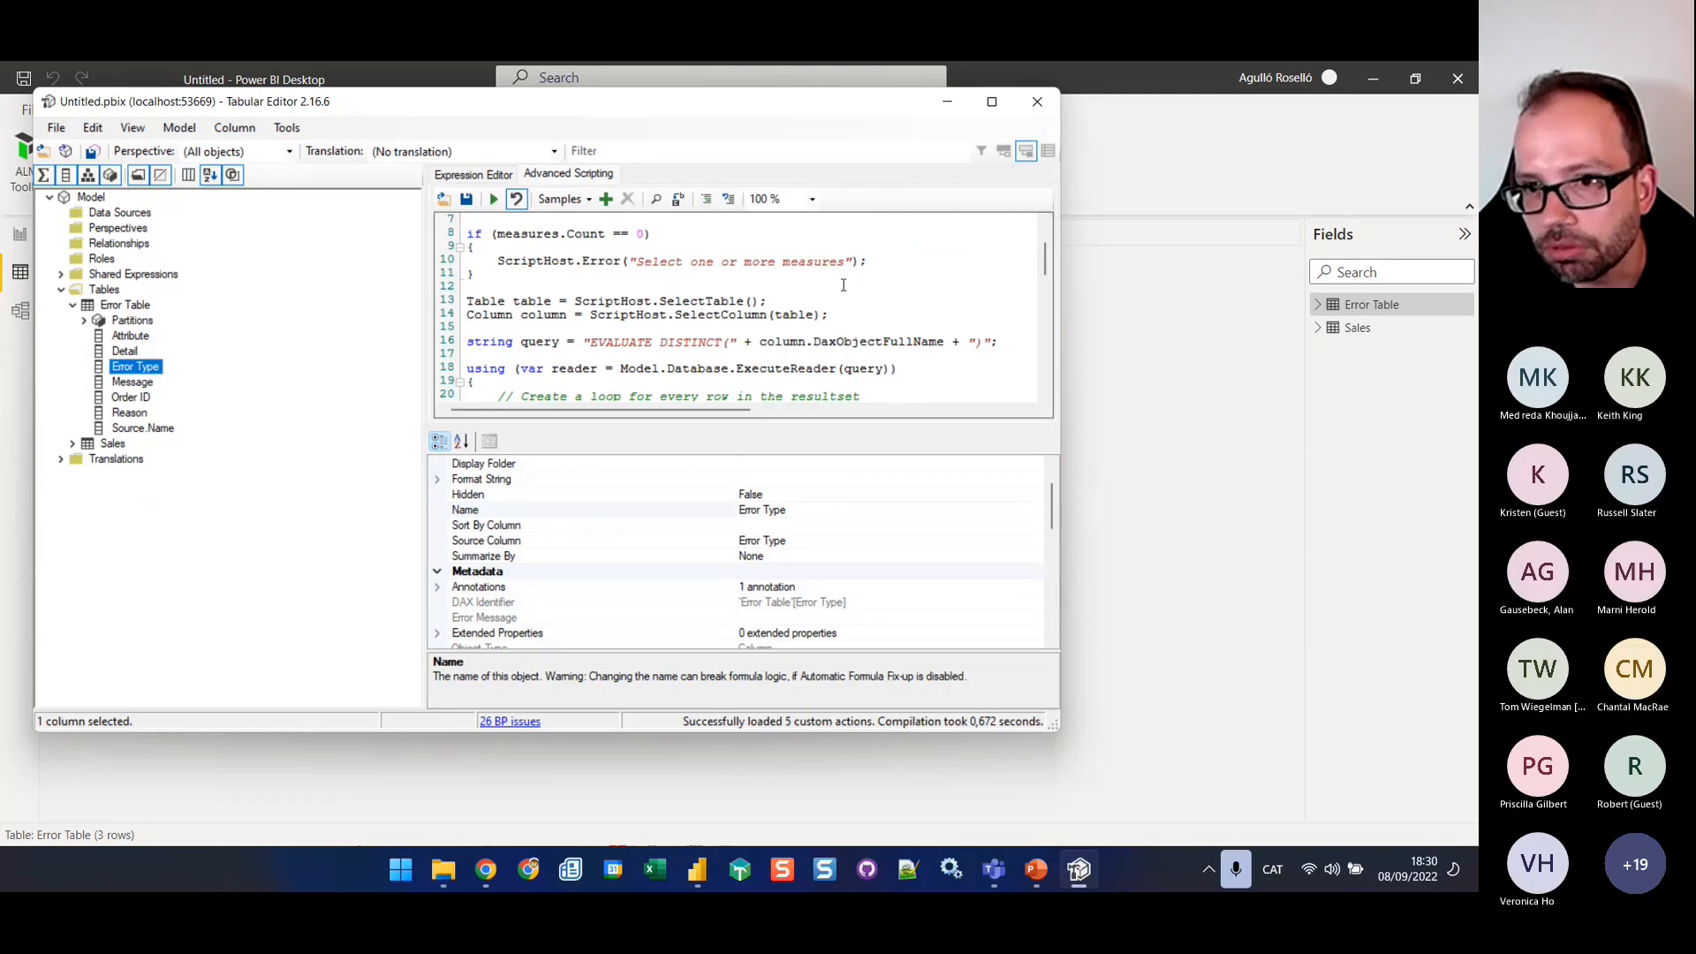
scroll(858, 286, down, 3)
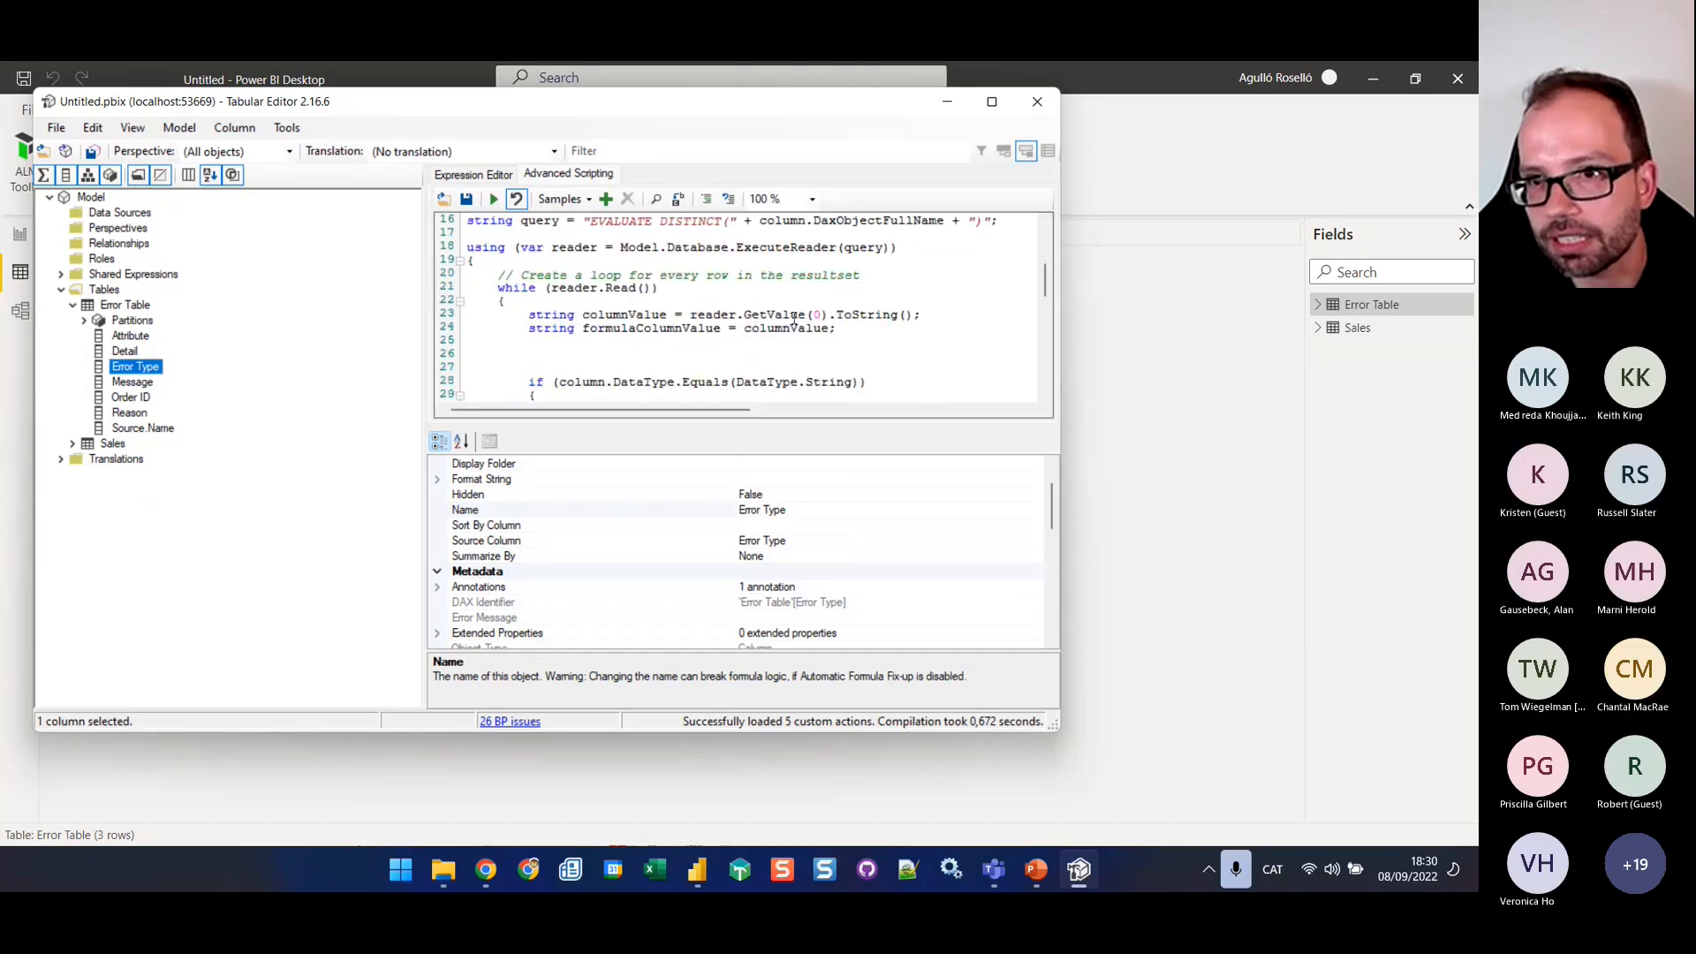
scroll(794, 318, up, 1)
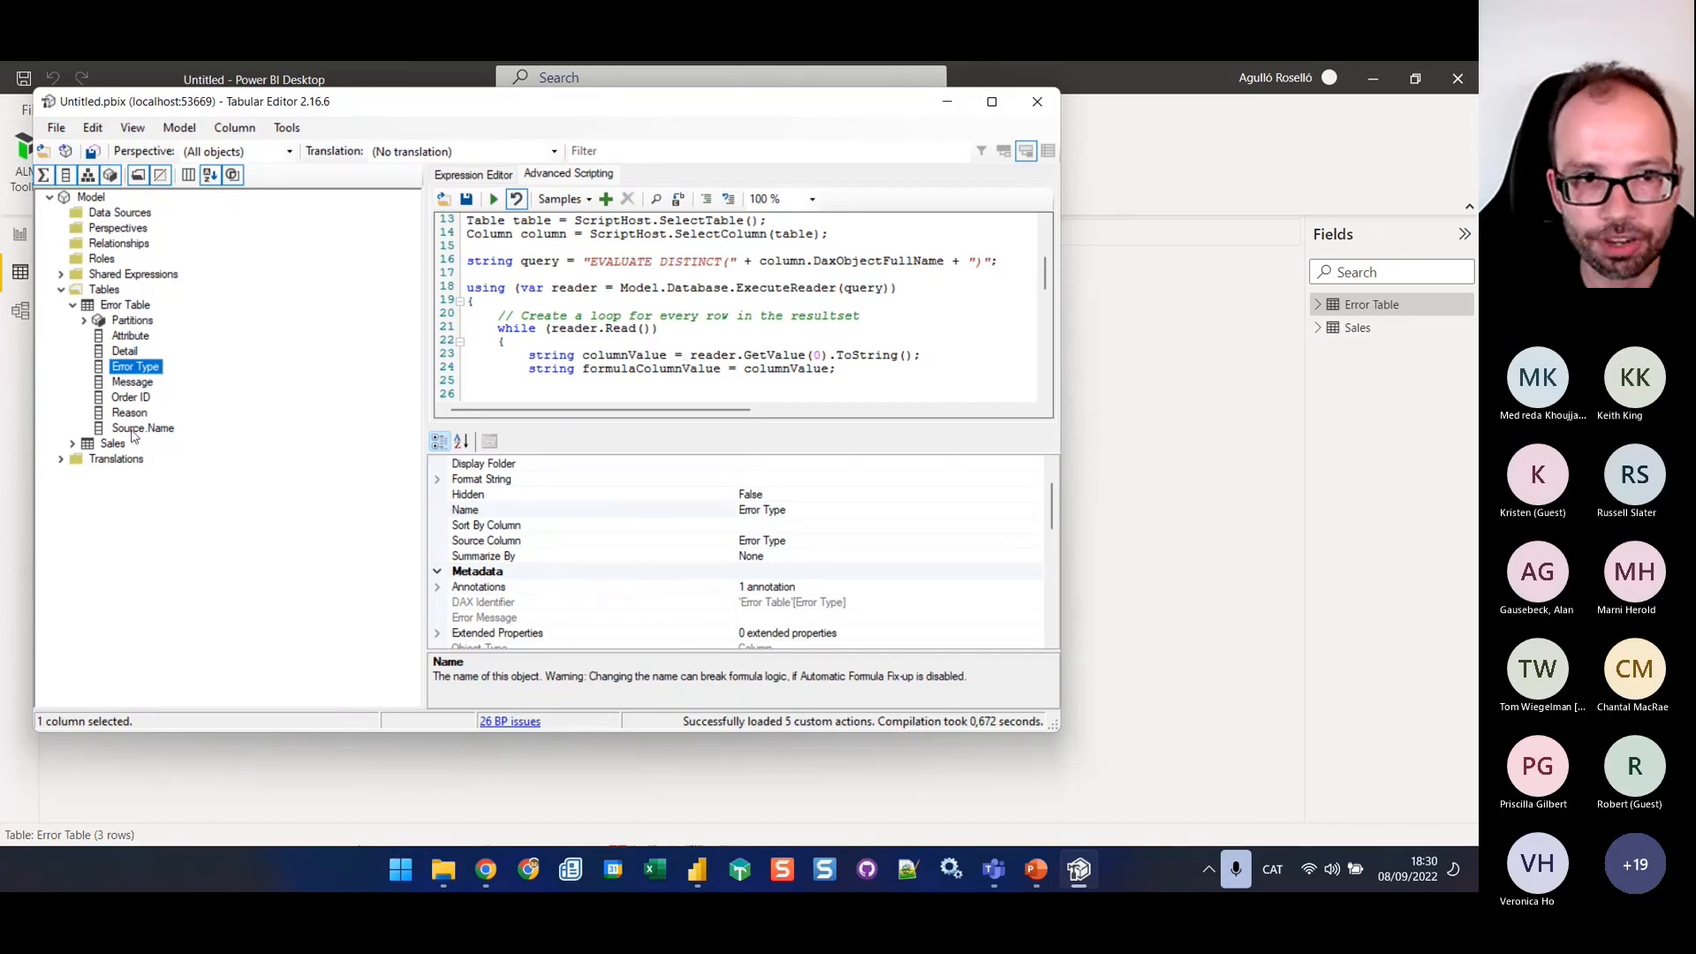
Create a new measure in Error Table and name it Errors
click(127, 306)
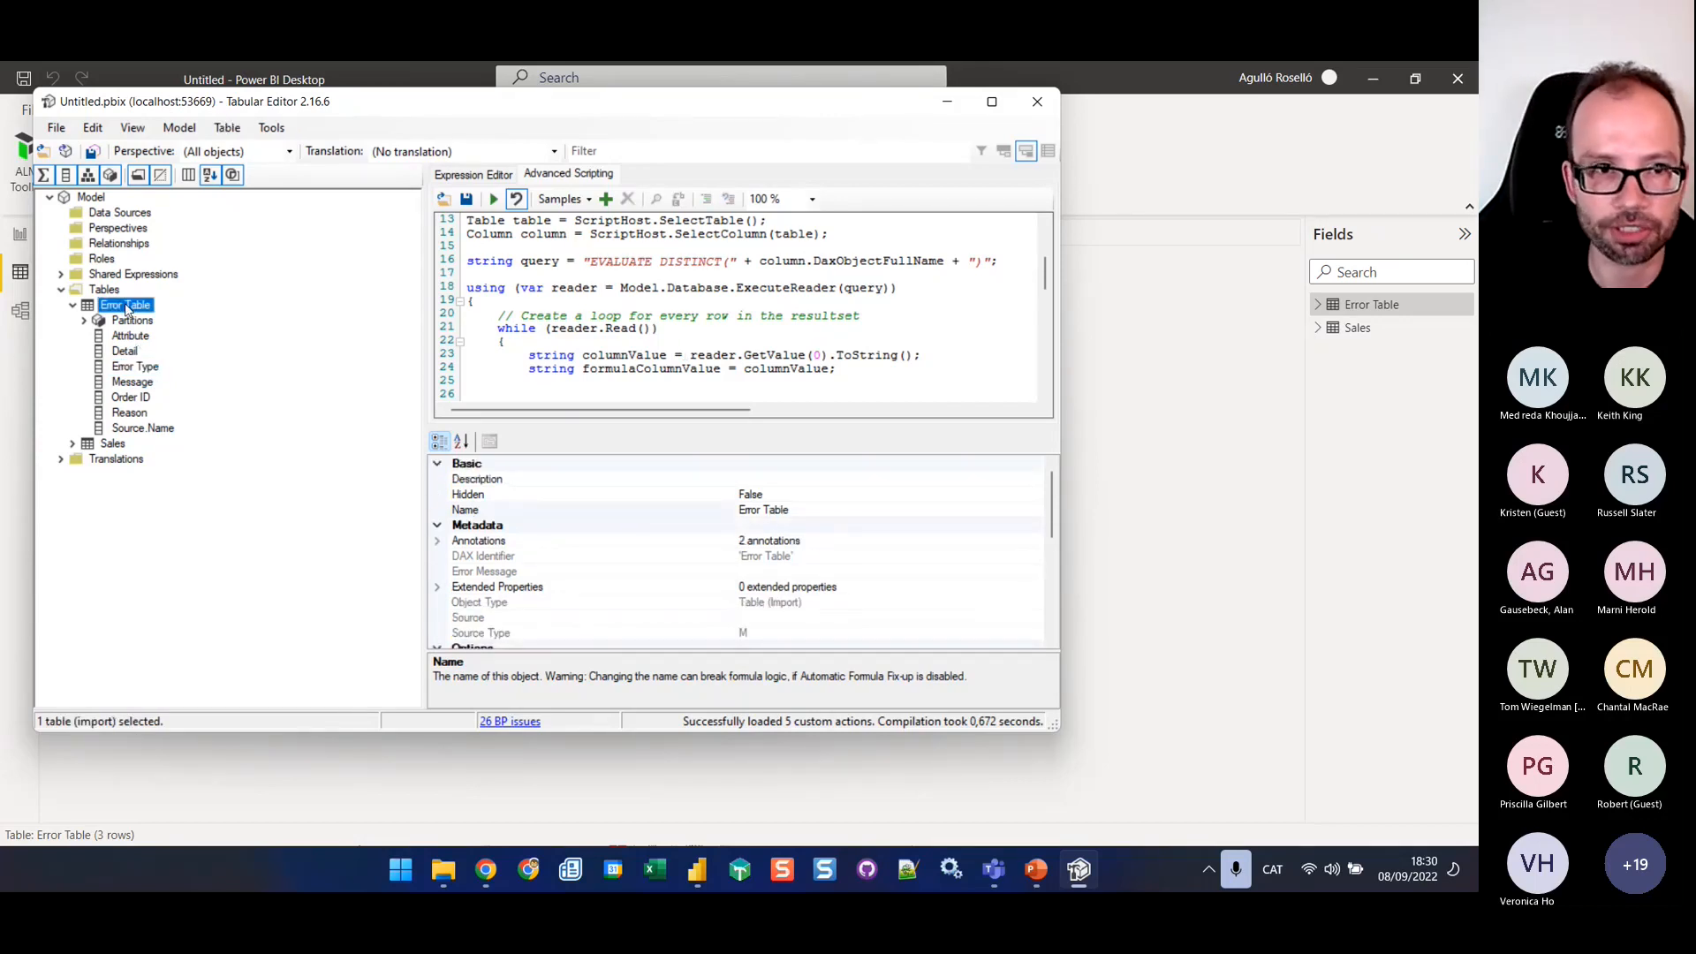
right_click(126, 308)
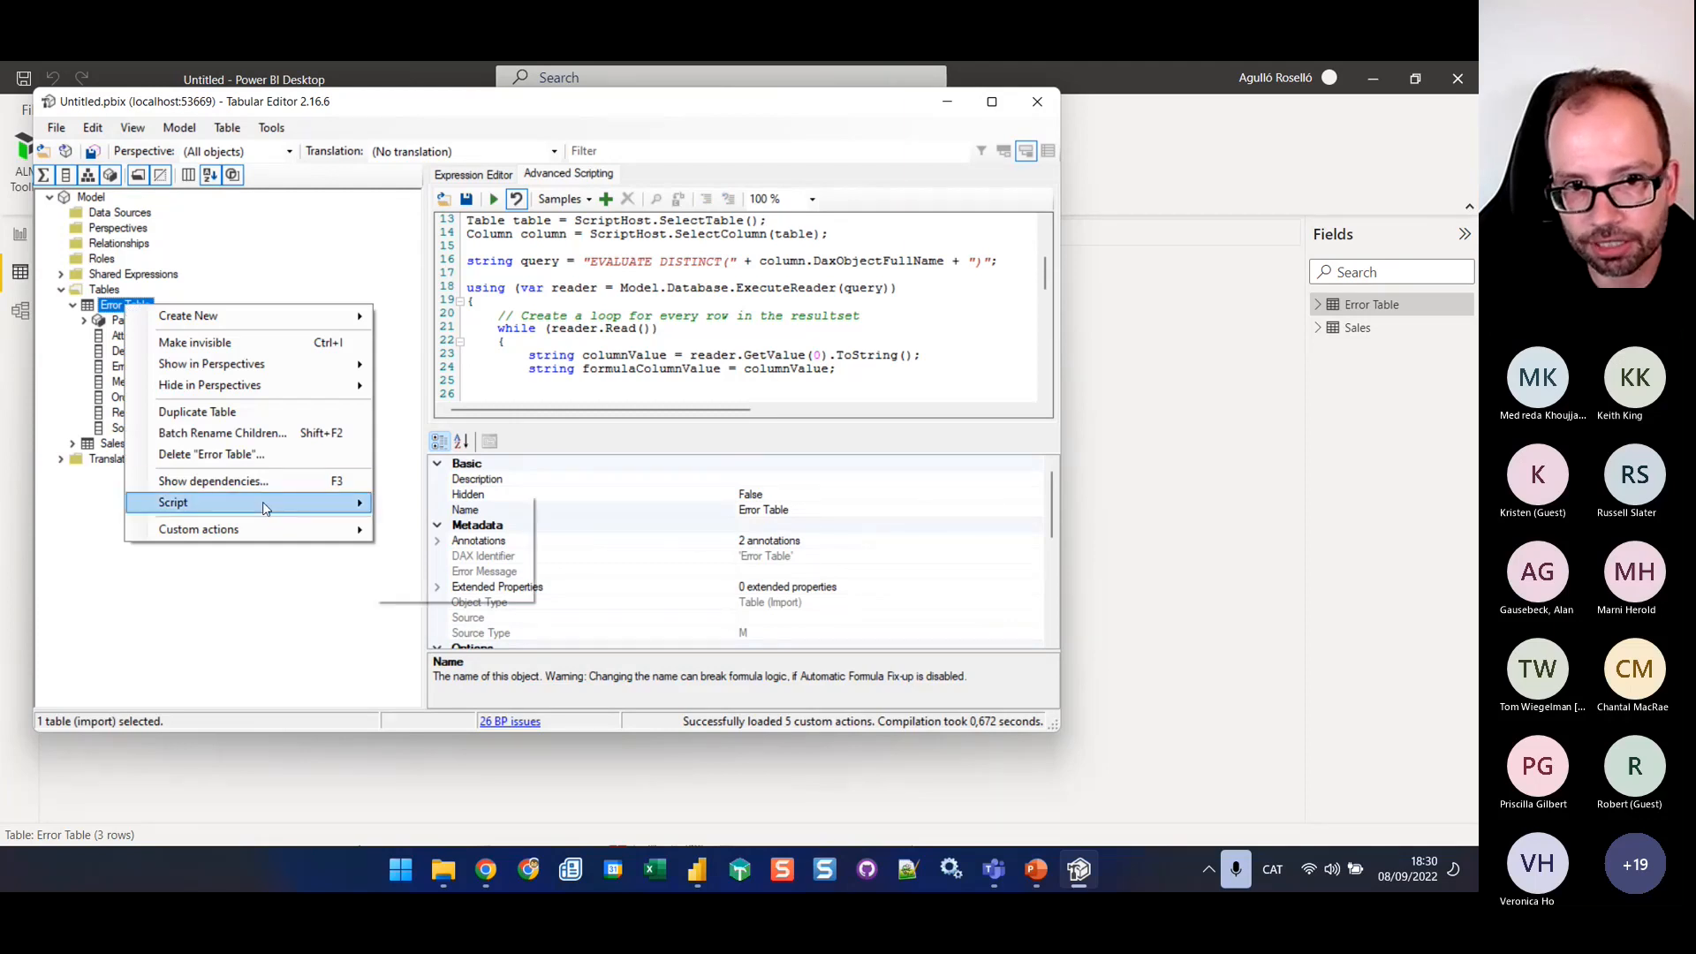
mouse_move(297, 318)
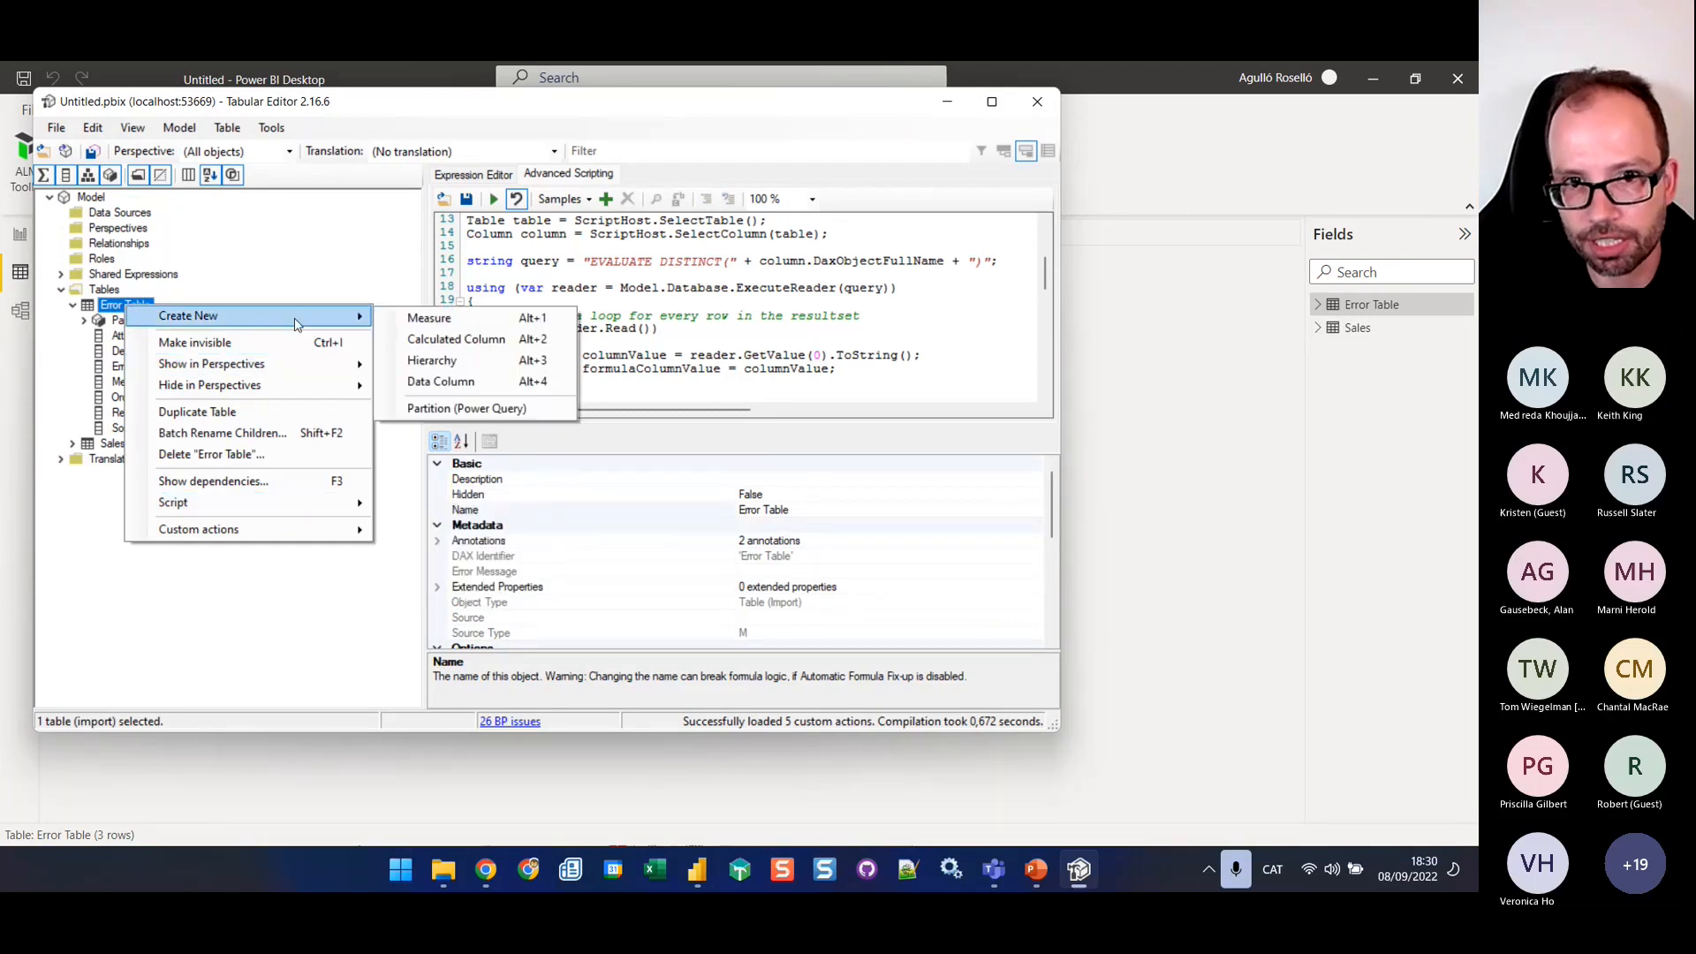
click(419, 318)
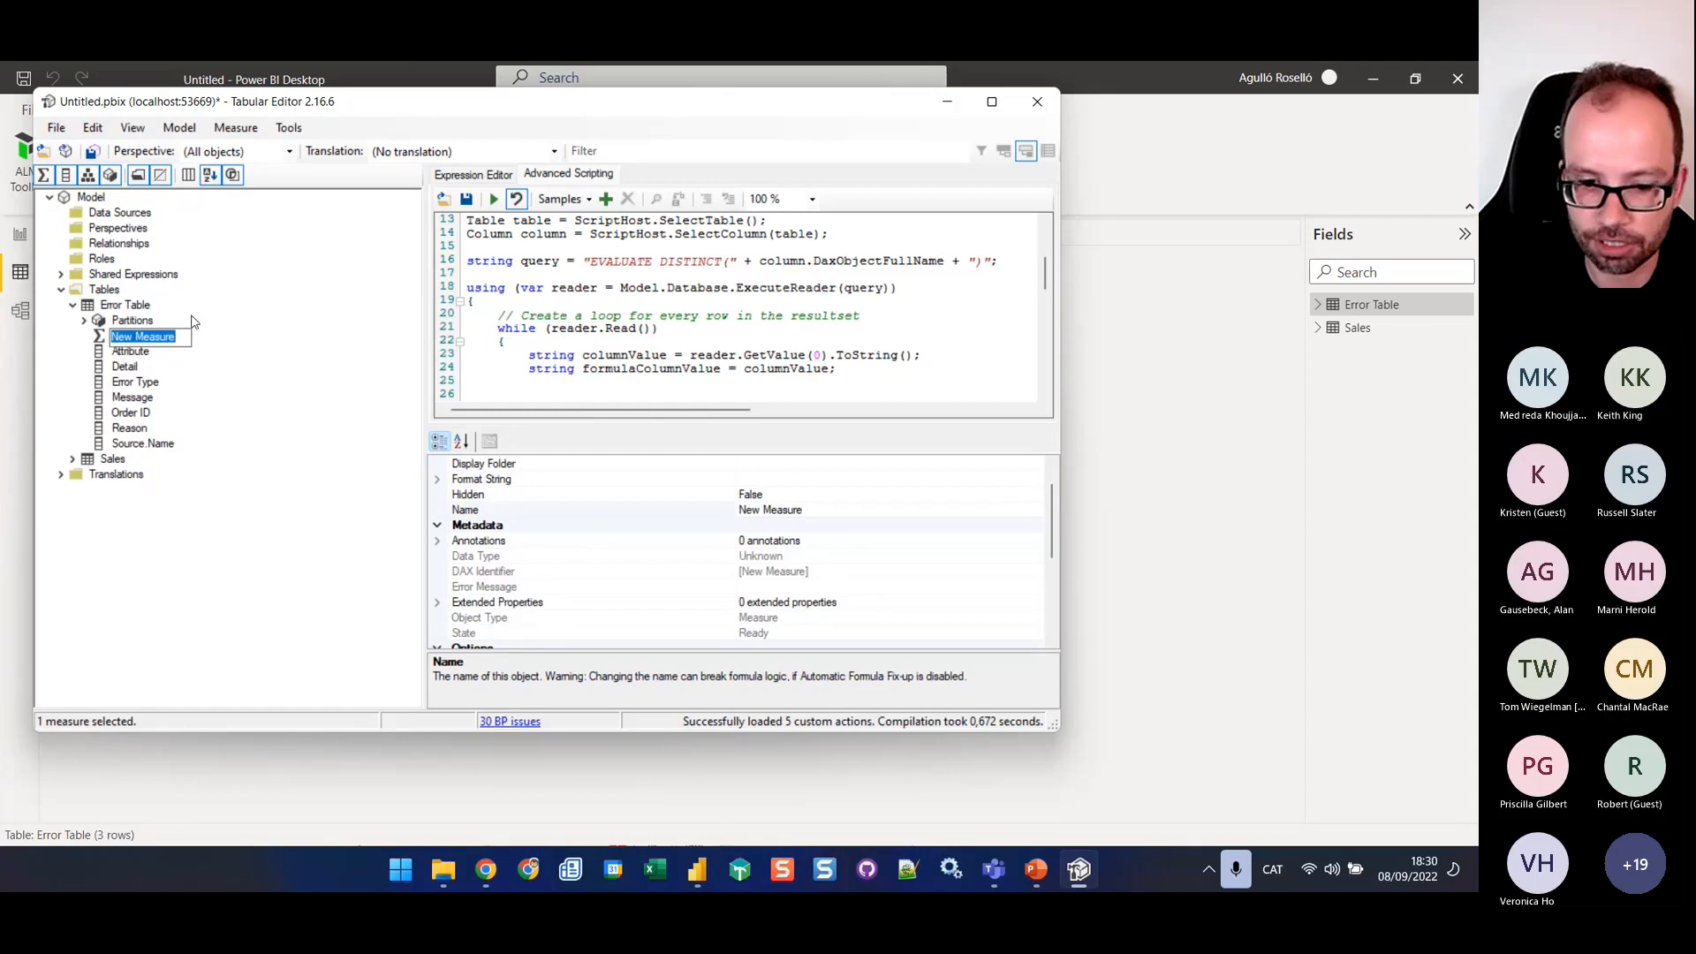
text(Errors)
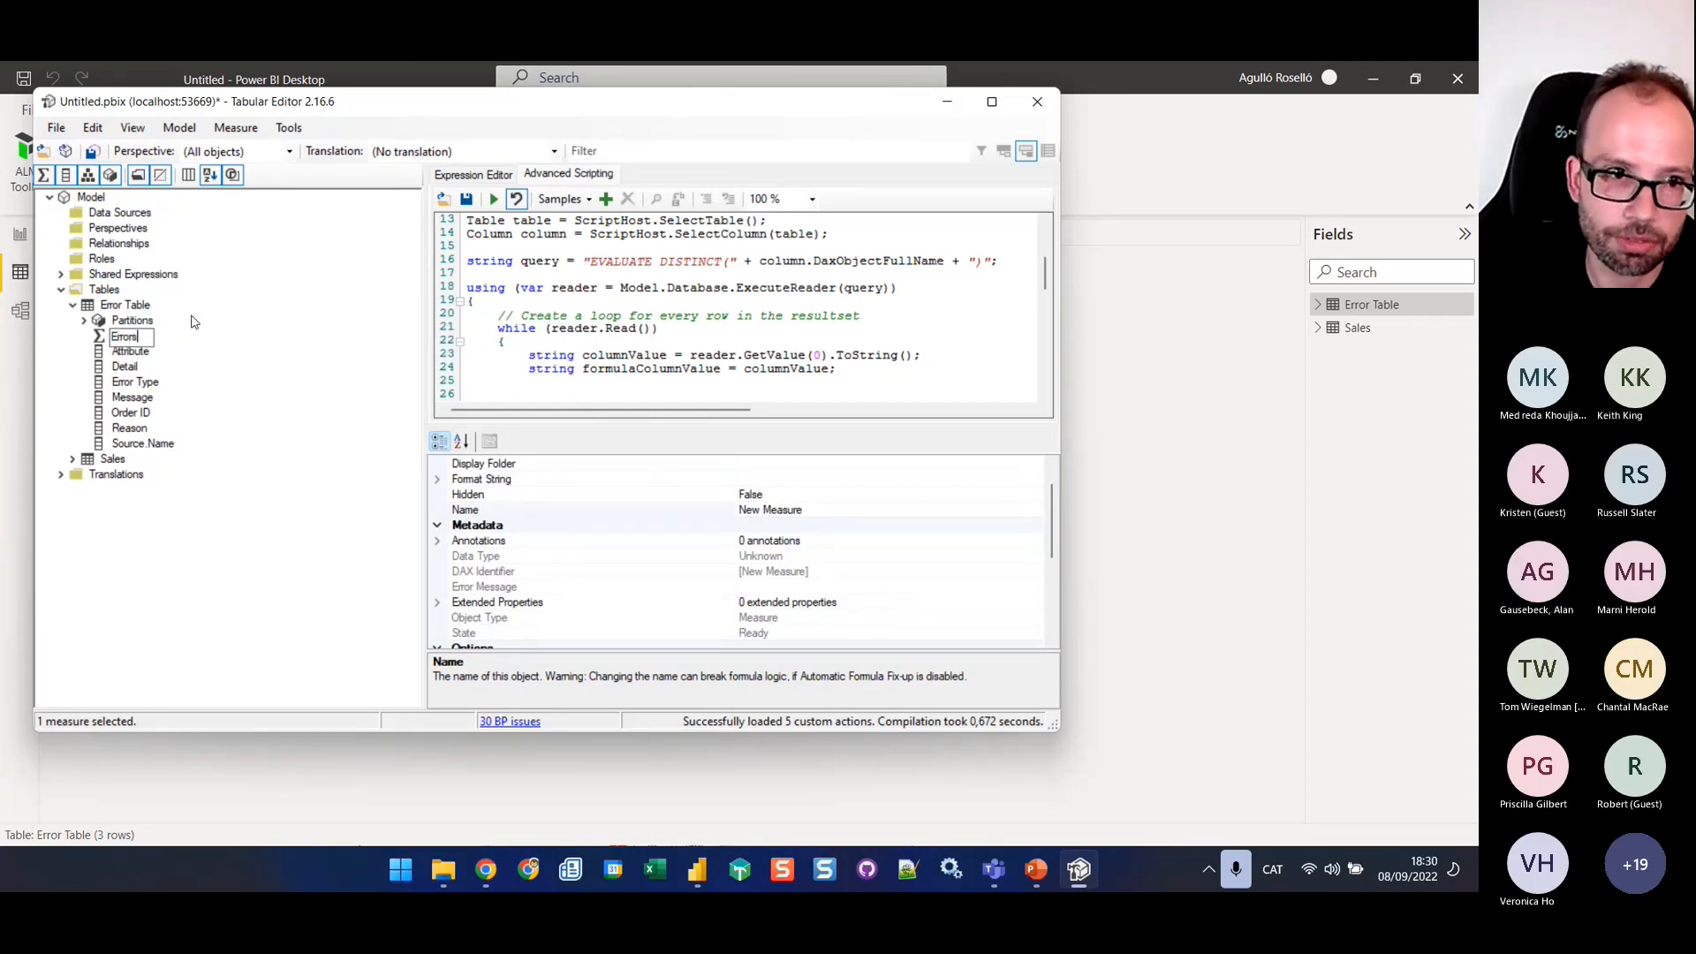
key(Return)
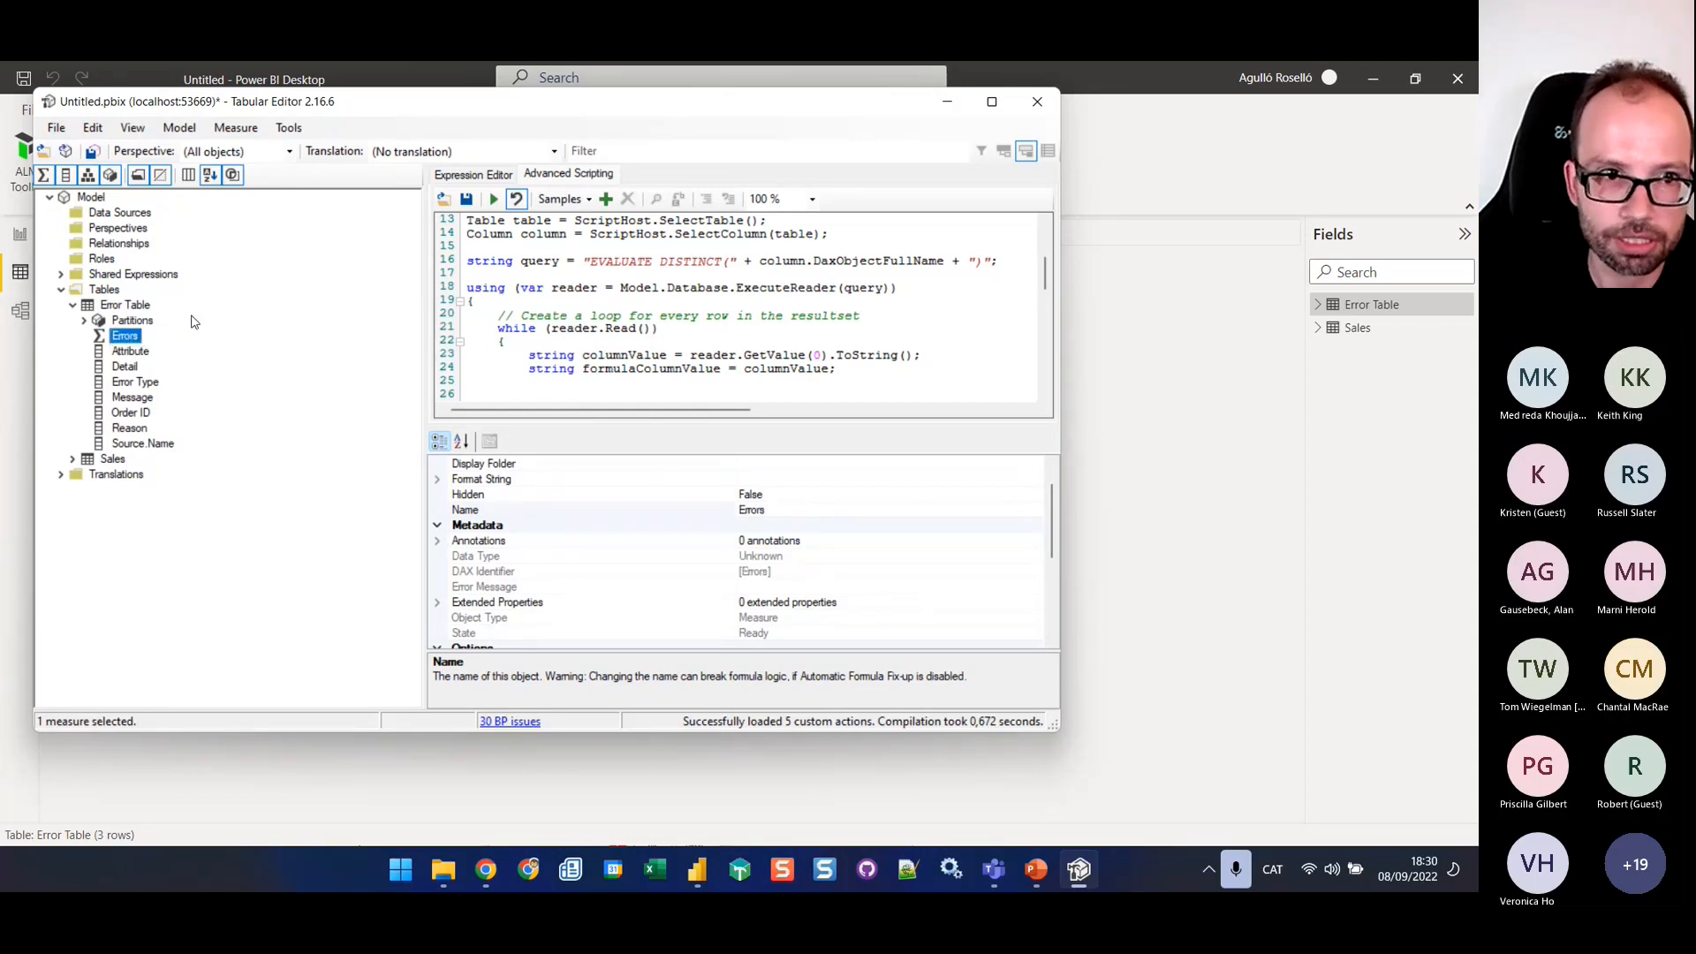
Define the Errors measure as COUNTROWS('Error Table') and save the changes to the connected model
click(474, 176)
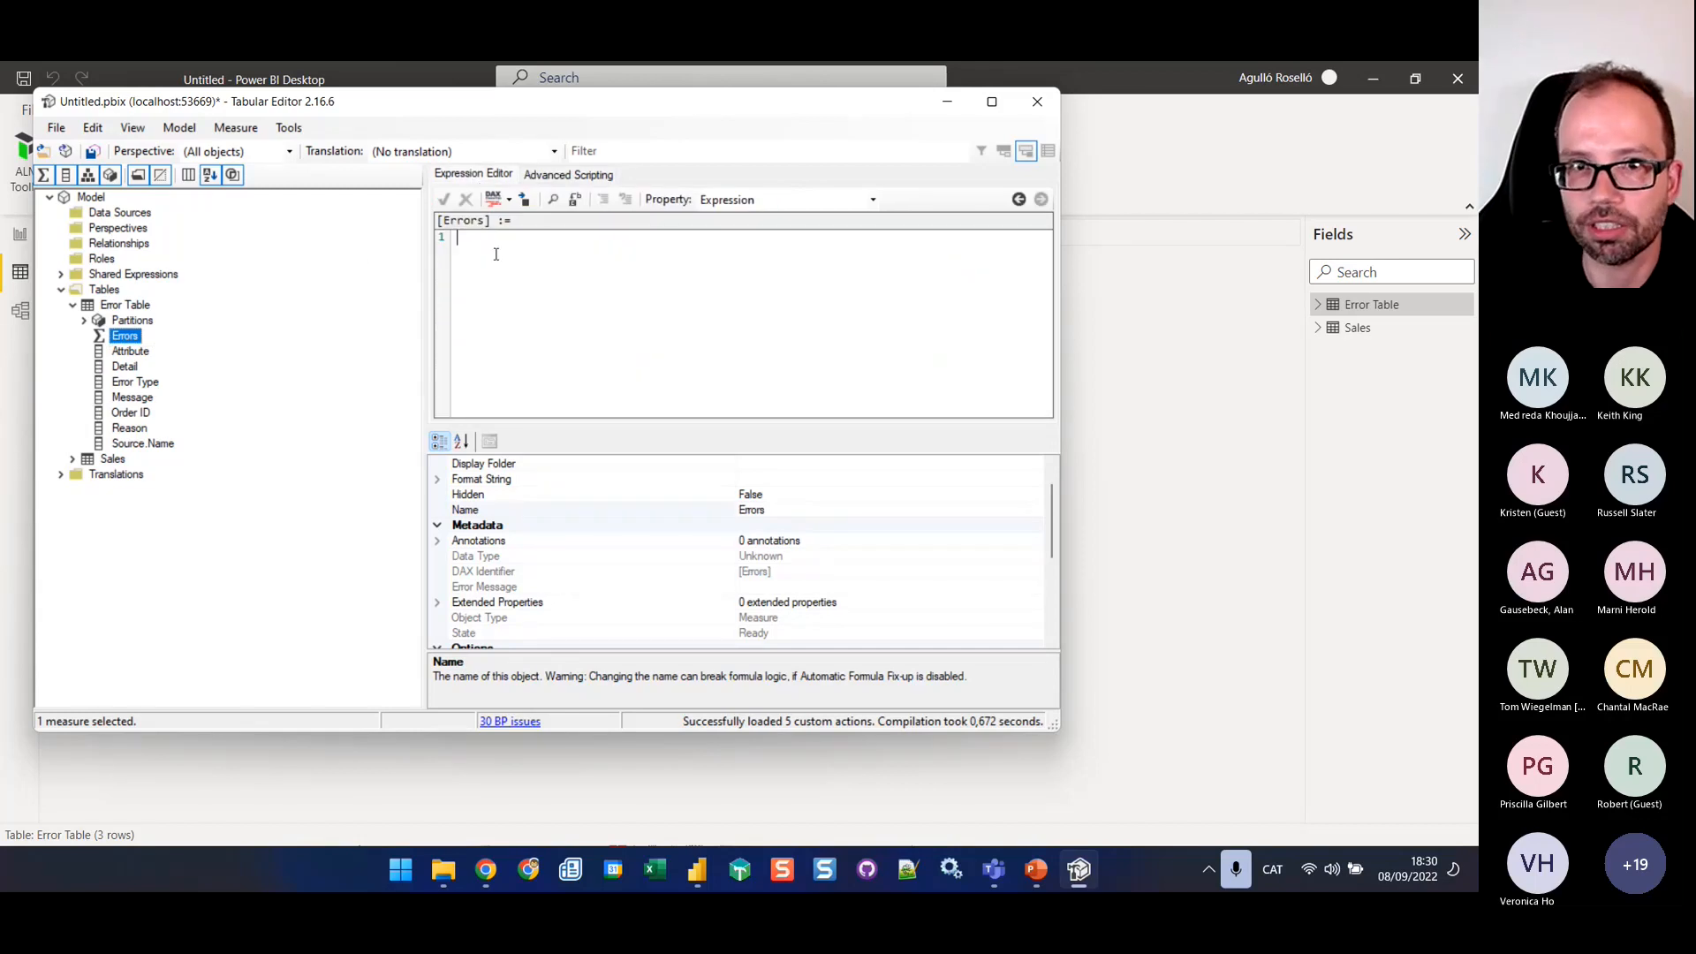
text(COUNTROW)
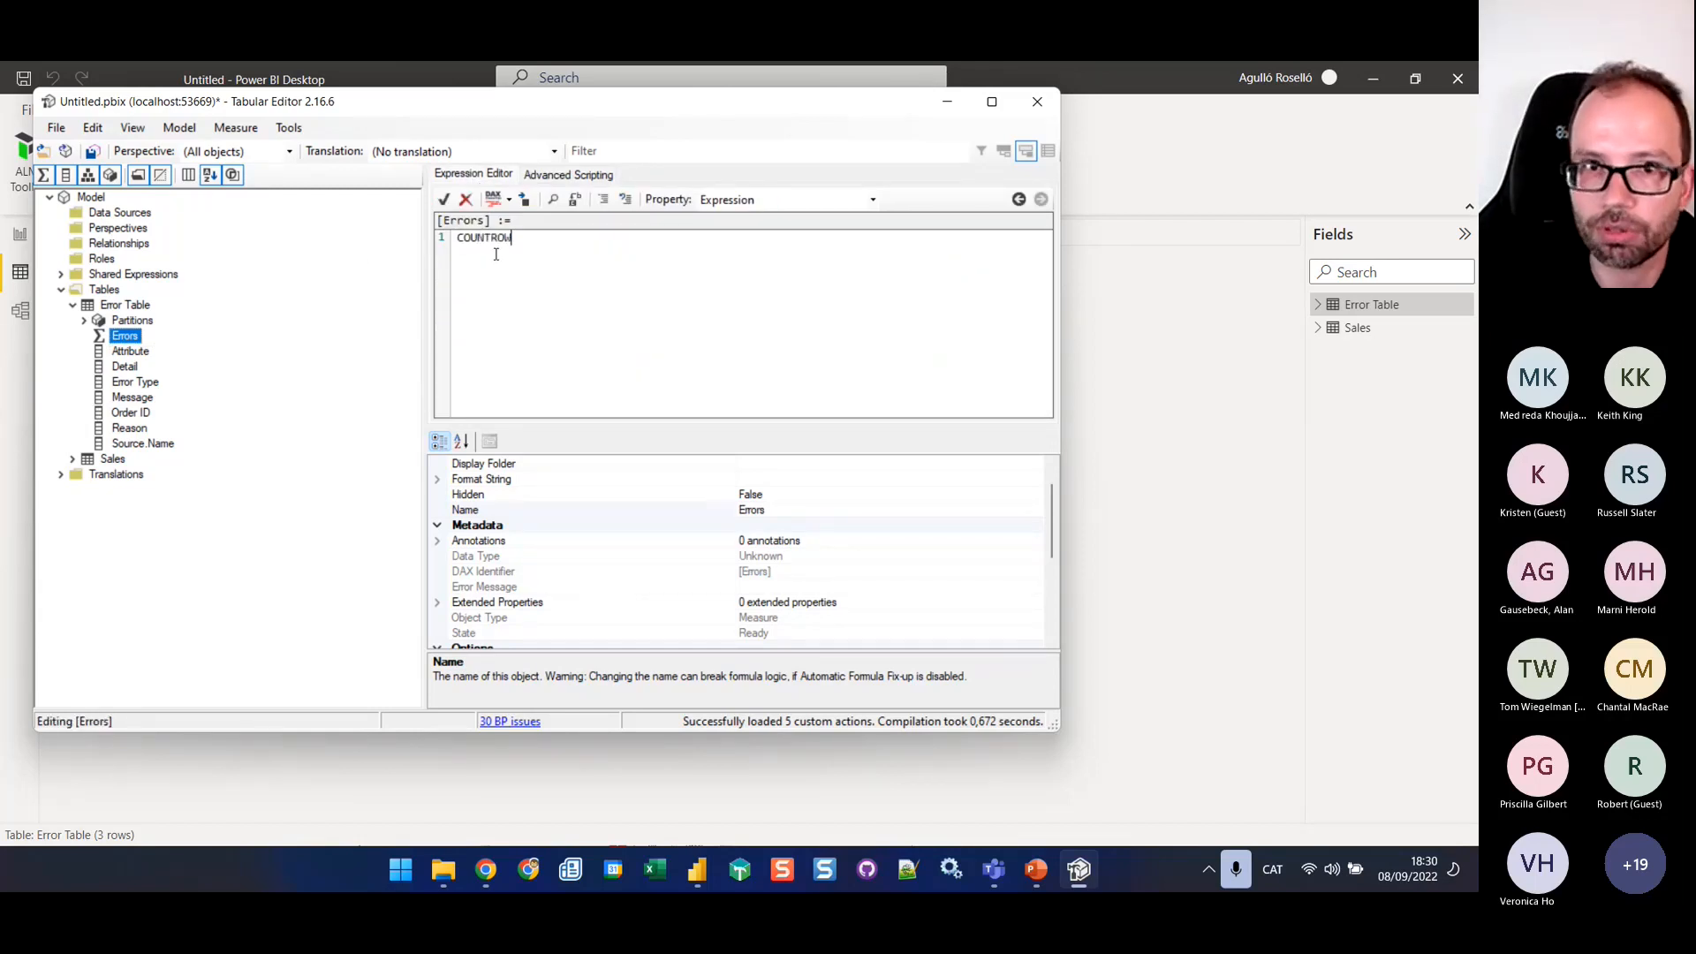
text(S()
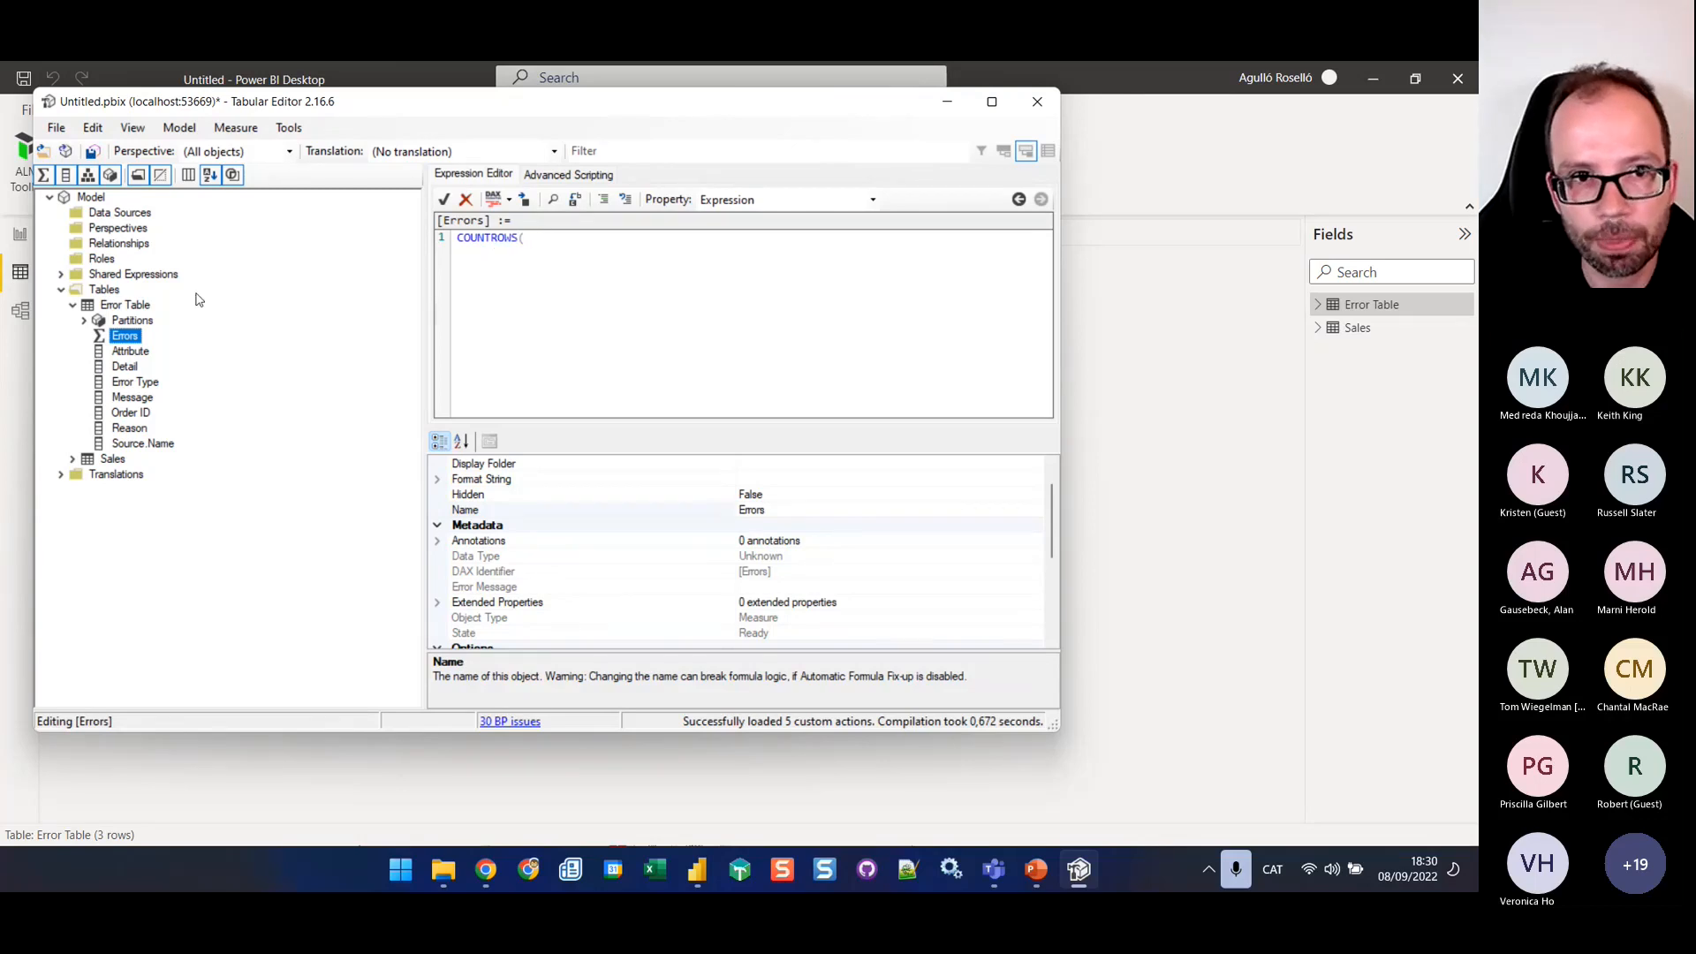
drag(124, 305, 551, 239)
click(675, 245)
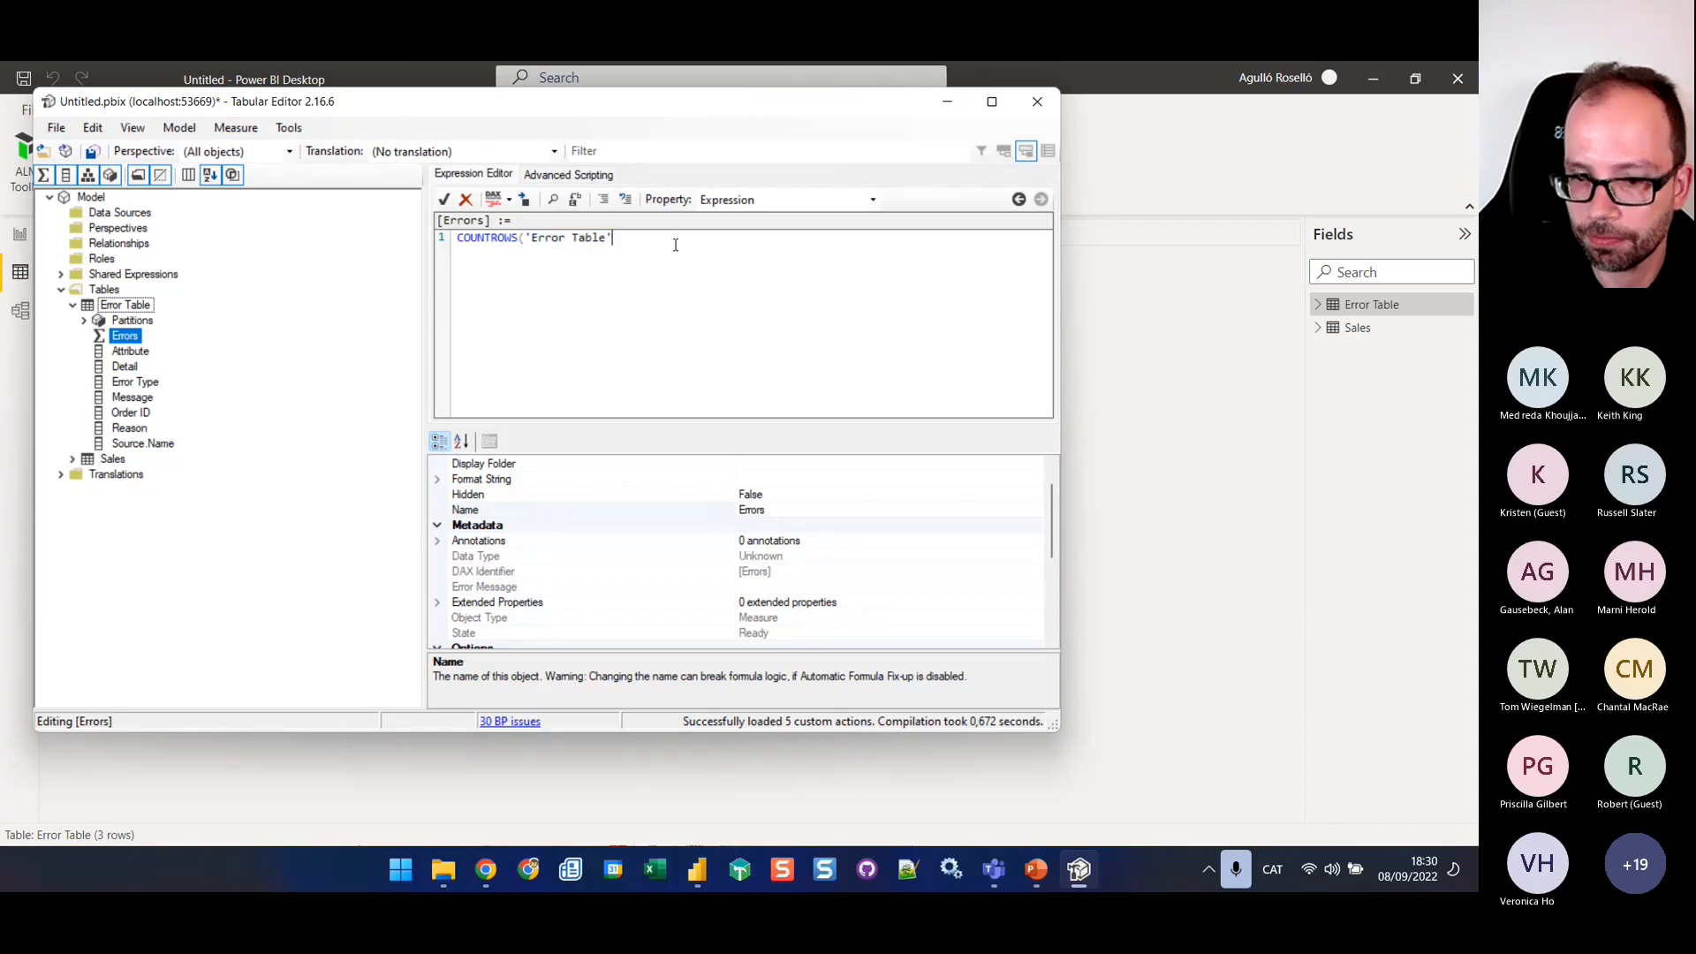
click(94, 151)
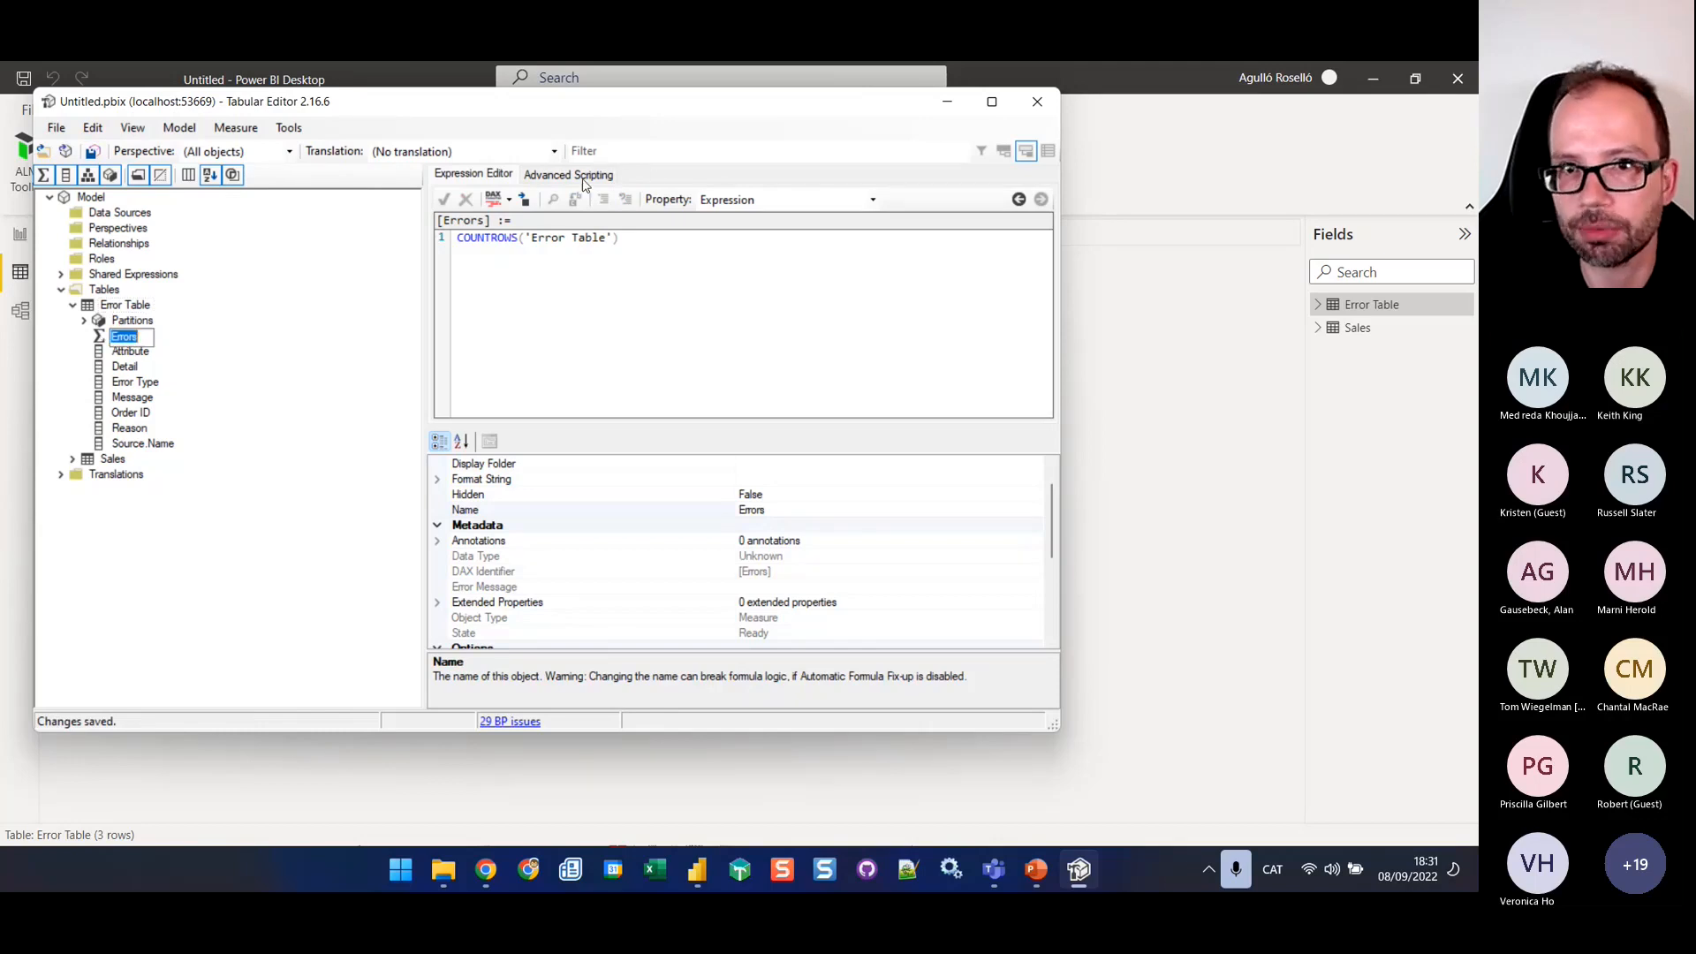
Try to run the filtered-measures script on the Errors measure and inspect the compiler output
click(583, 176)
scroll(633, 315, up, 4)
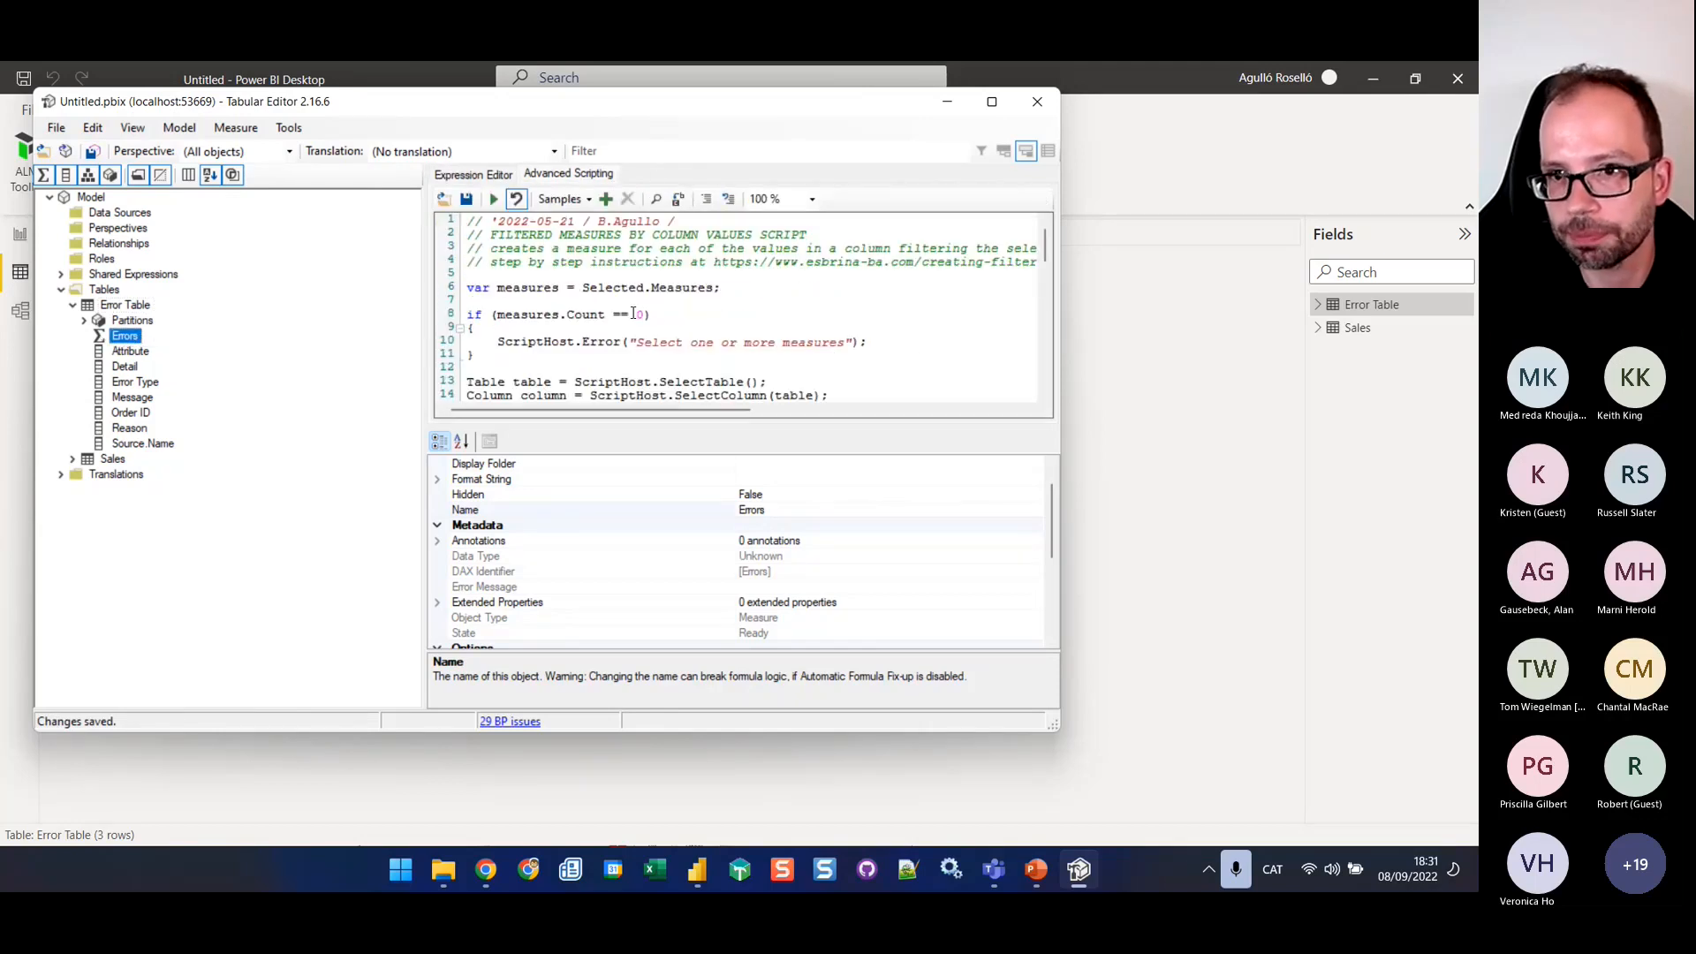
click(682, 315)
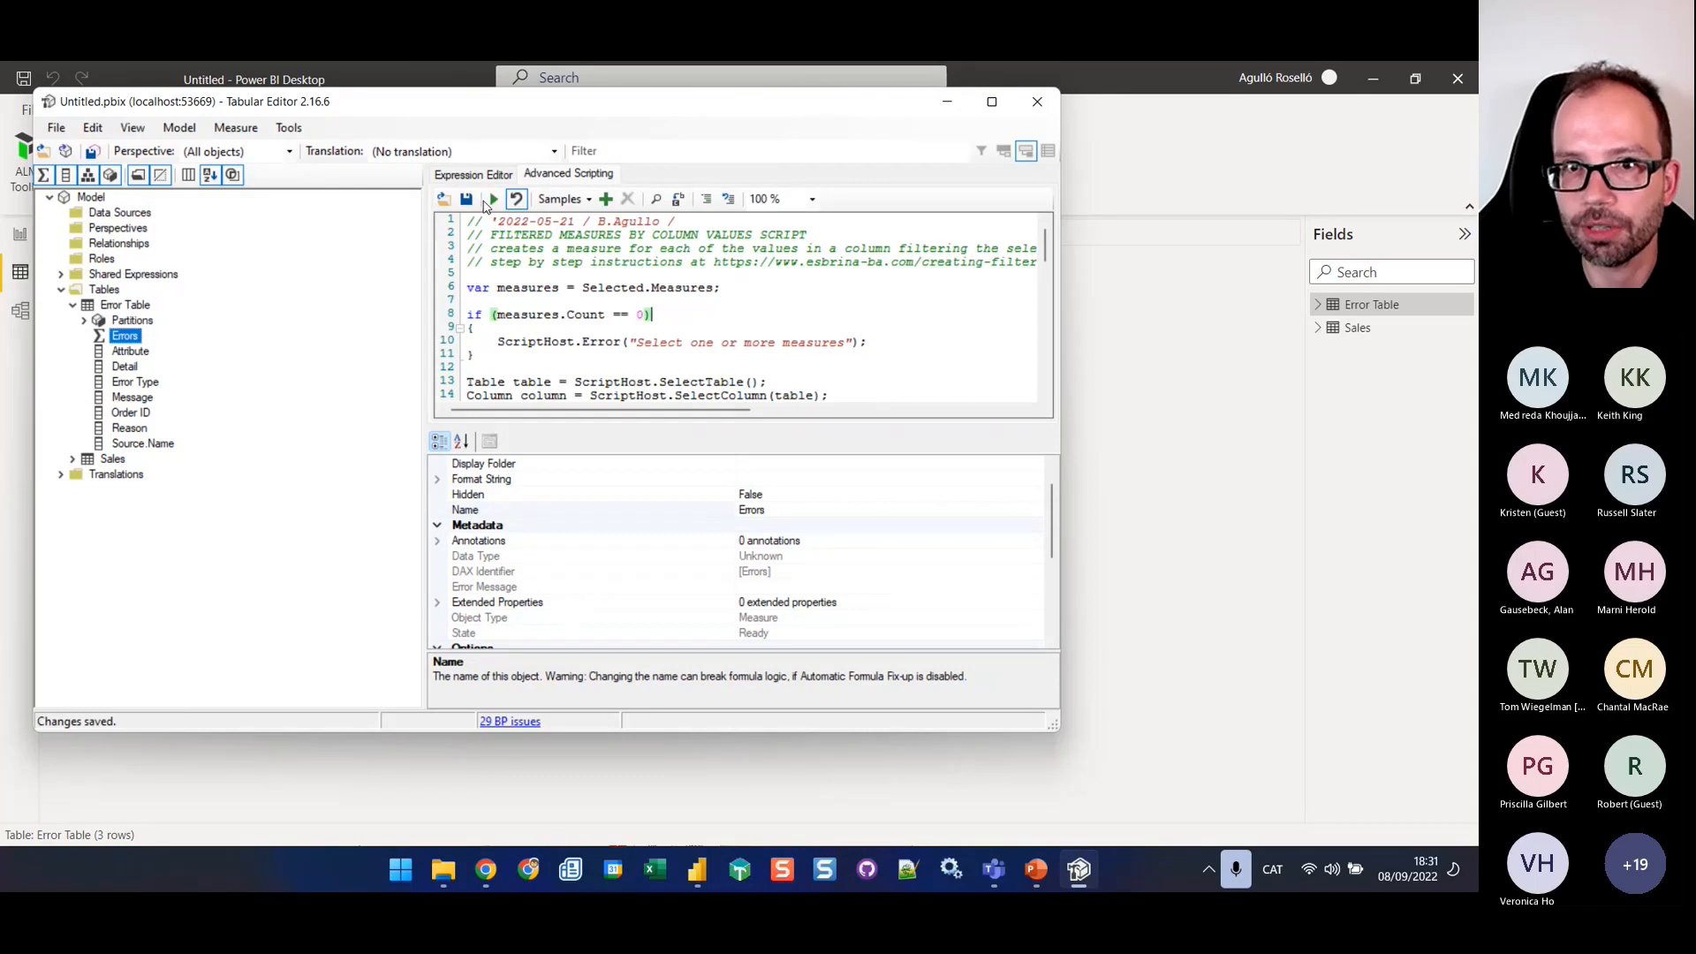
click(491, 200)
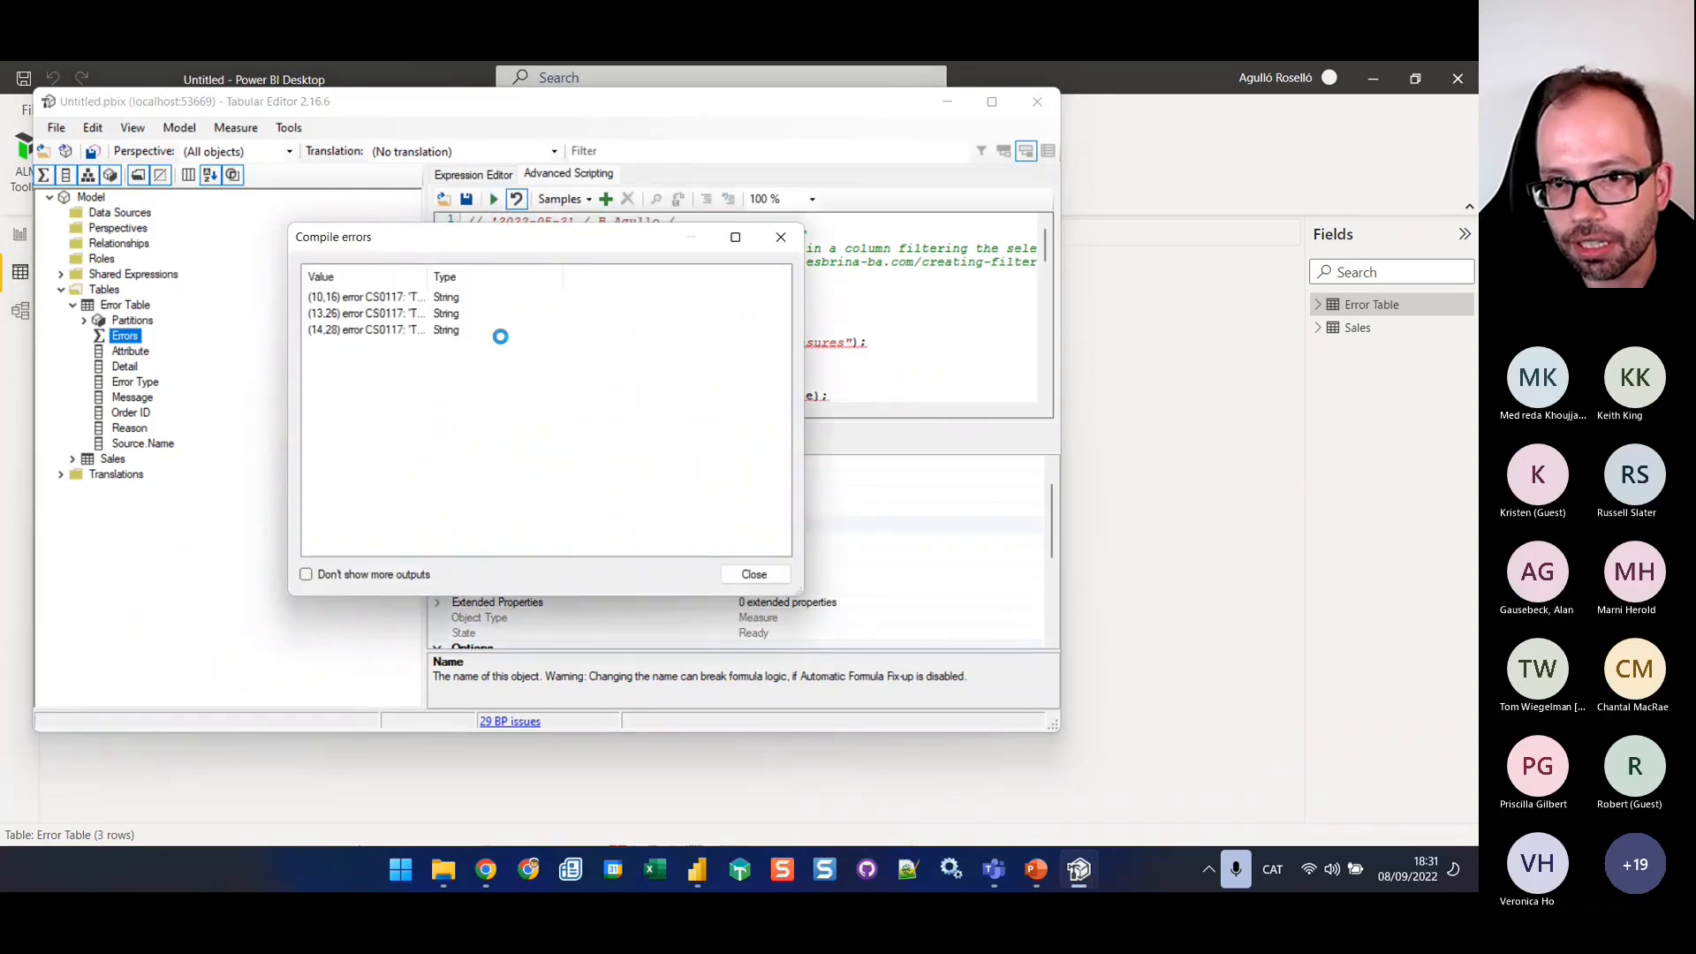
drag(428, 274, 668, 273)
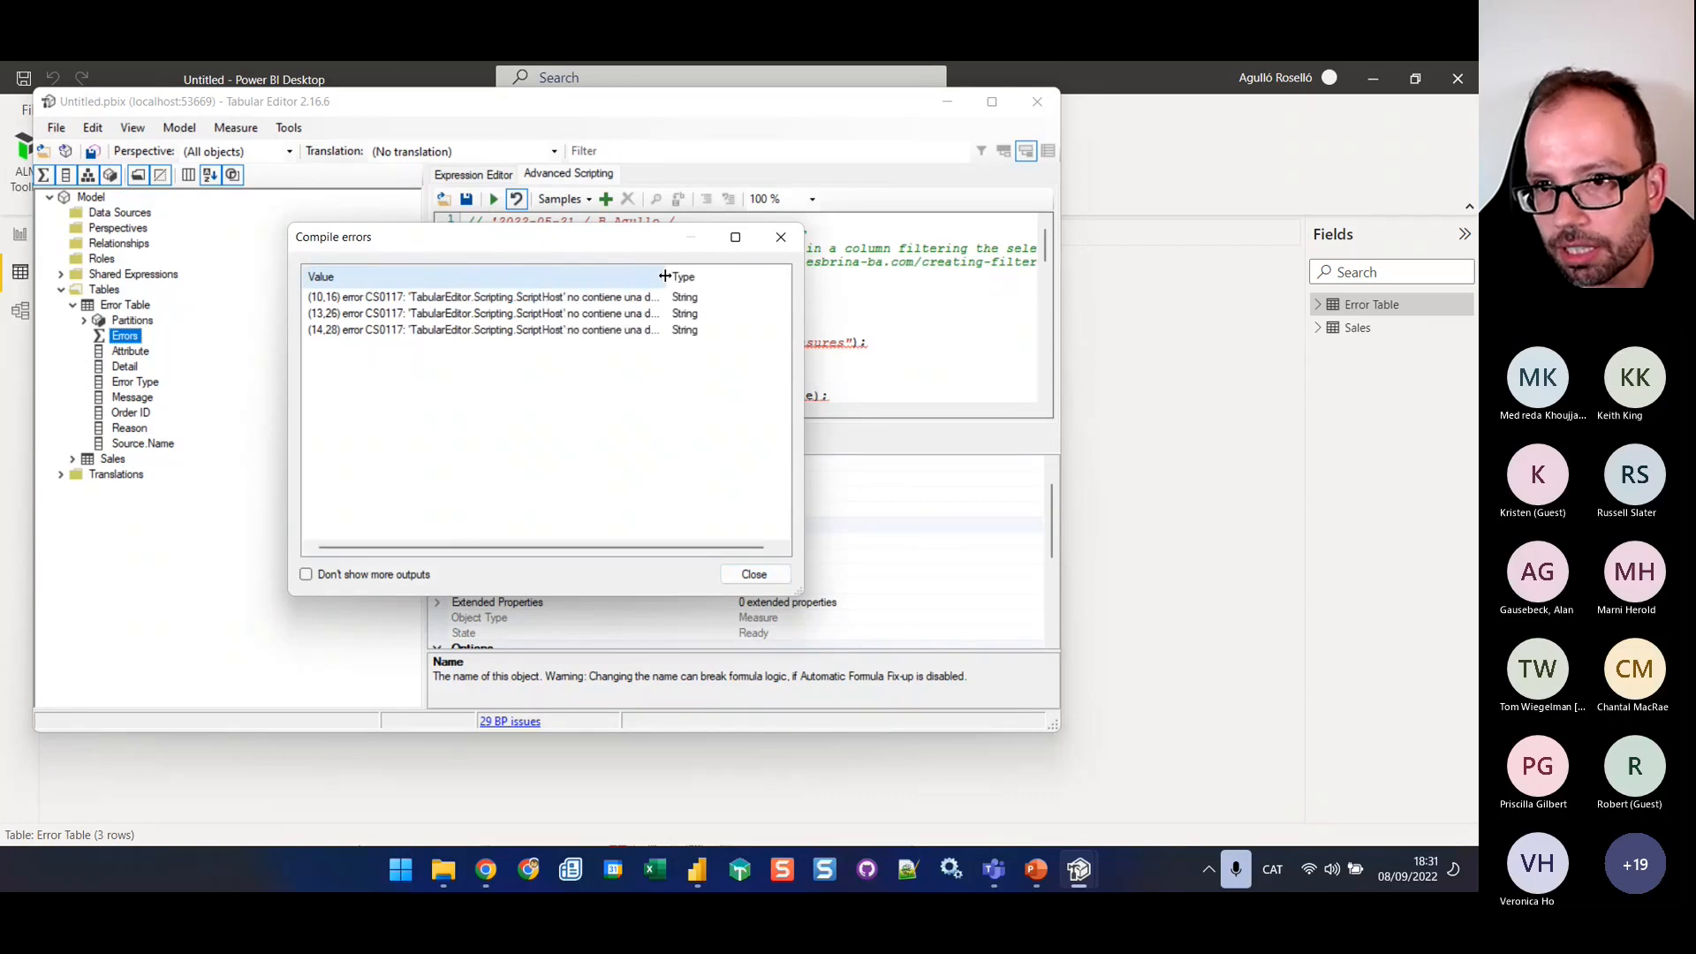
click(767, 578)
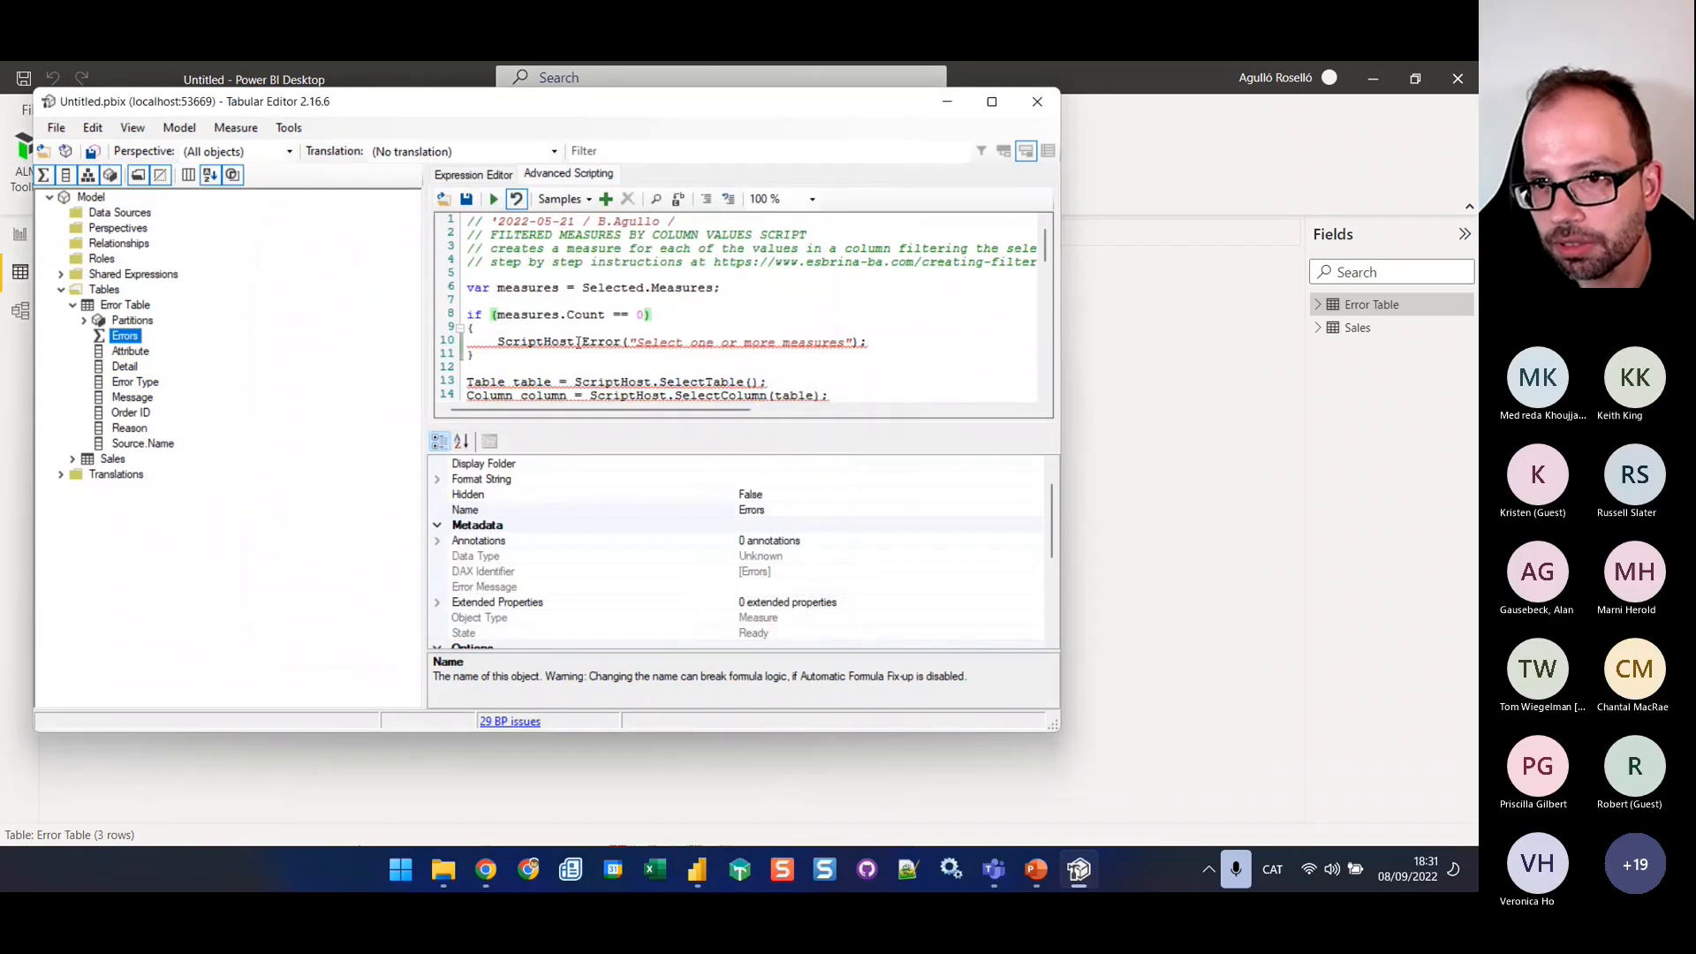
Remove the ScriptHost. prefix from the Error call inside the script's measure count check
drag(579, 343, 498, 343)
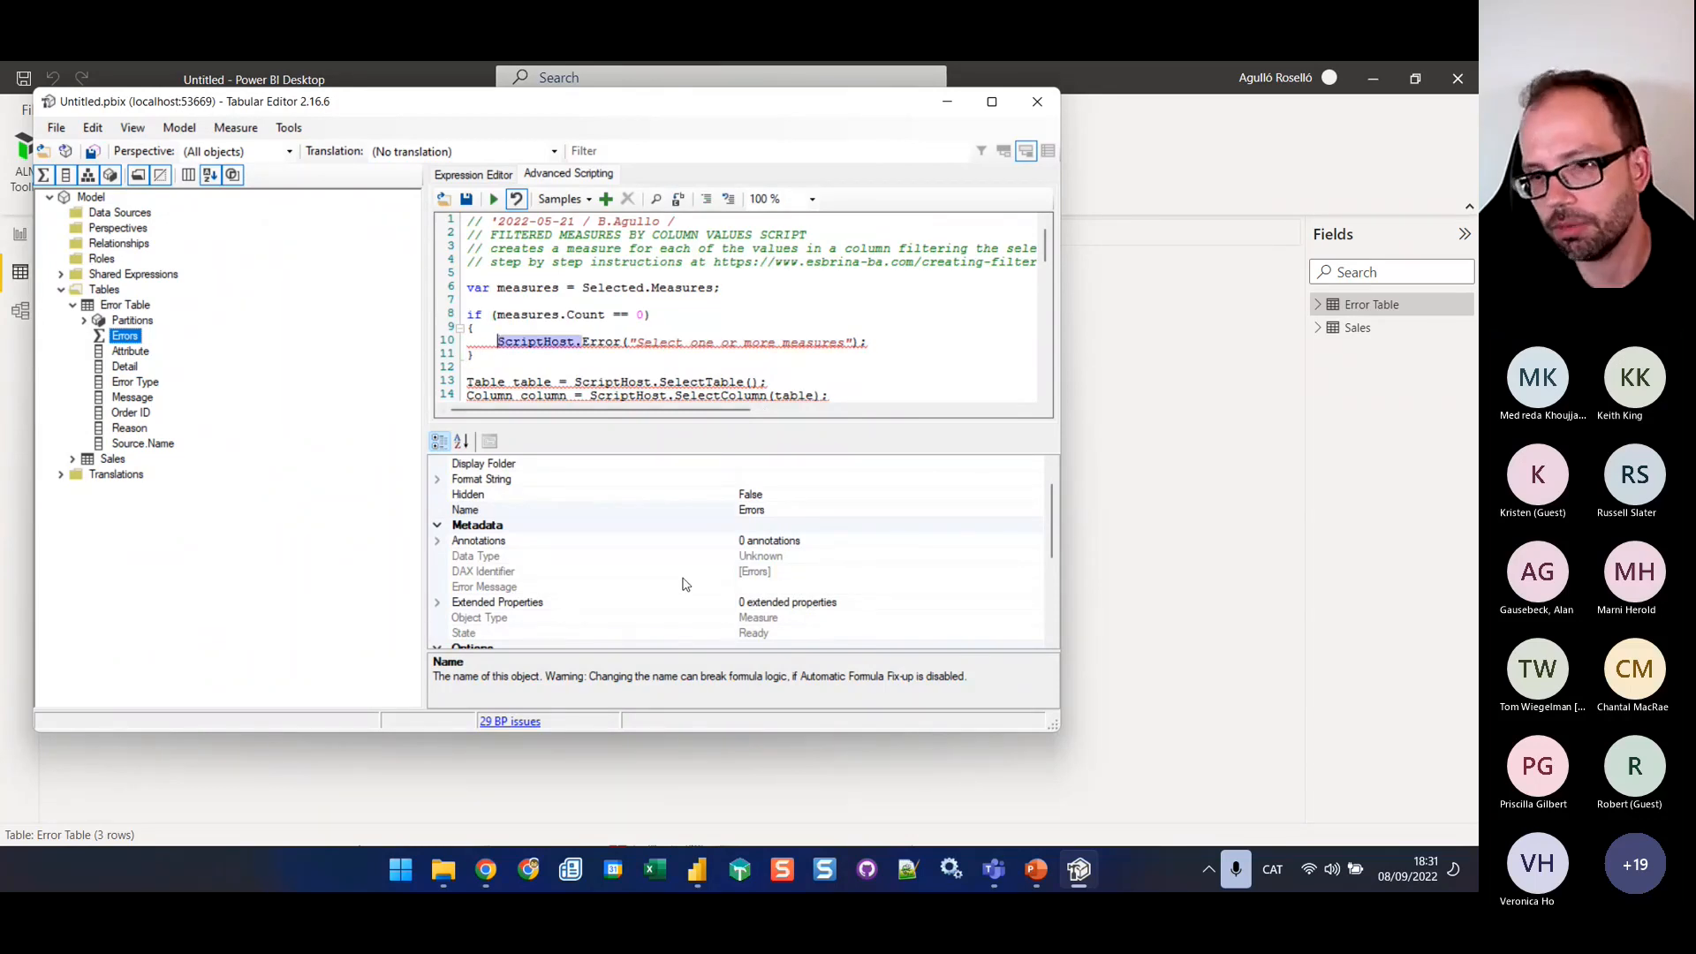
key(Delete)
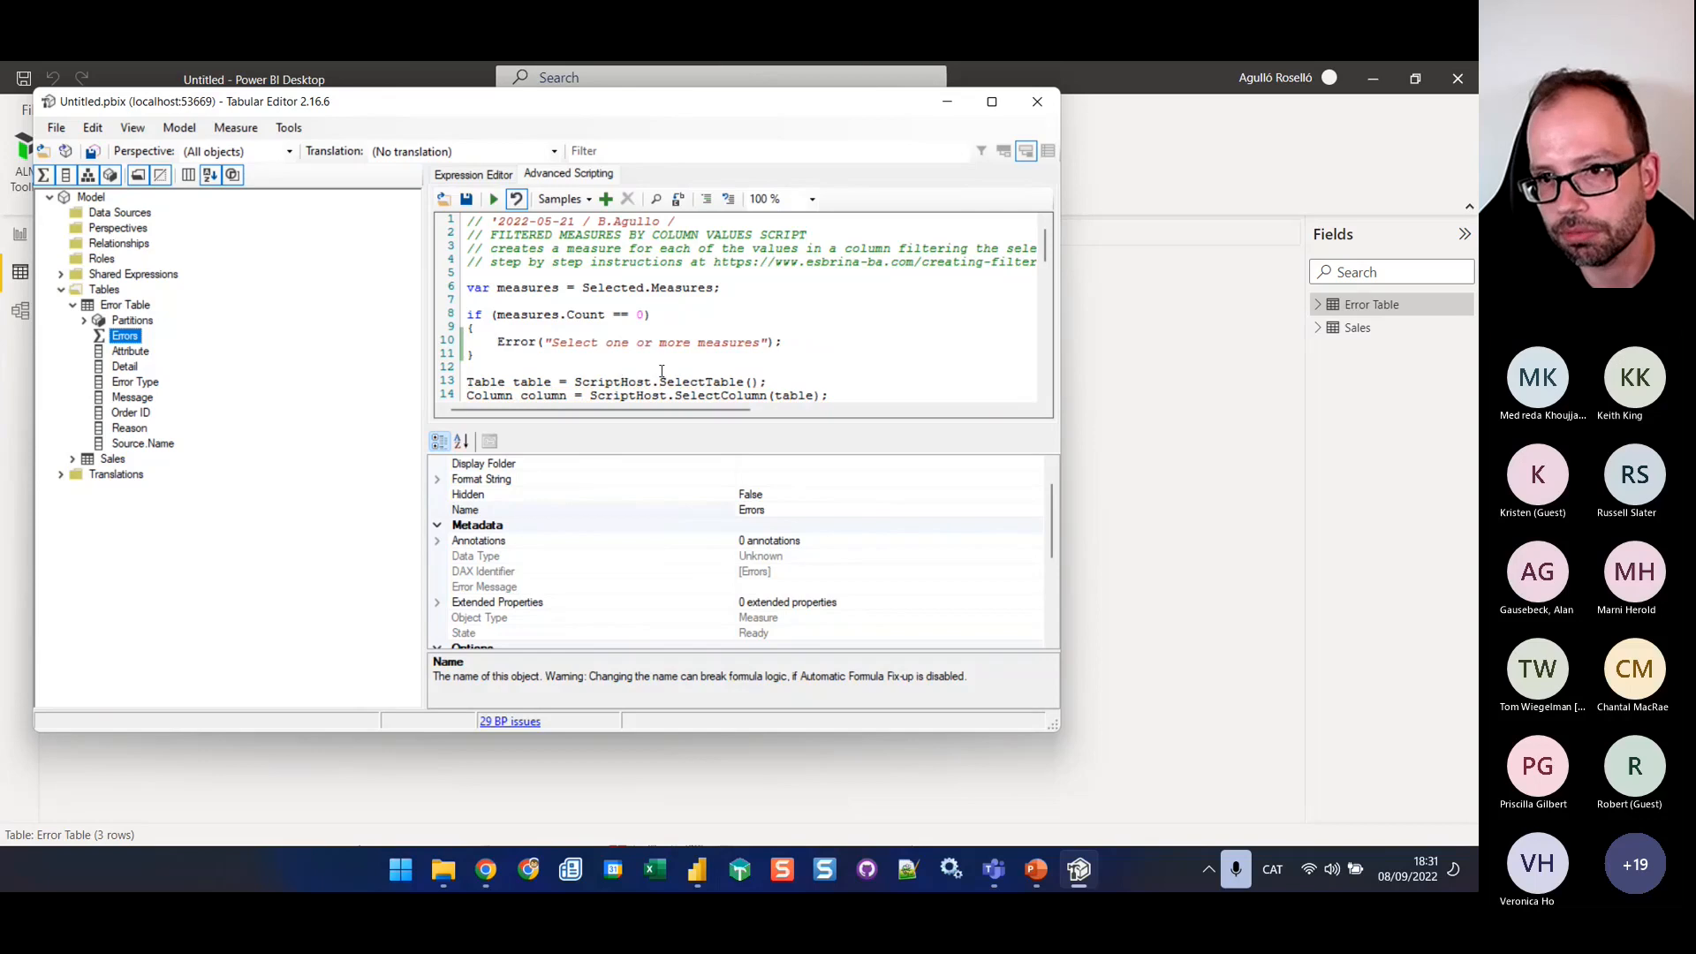
drag(661, 381, 582, 343)
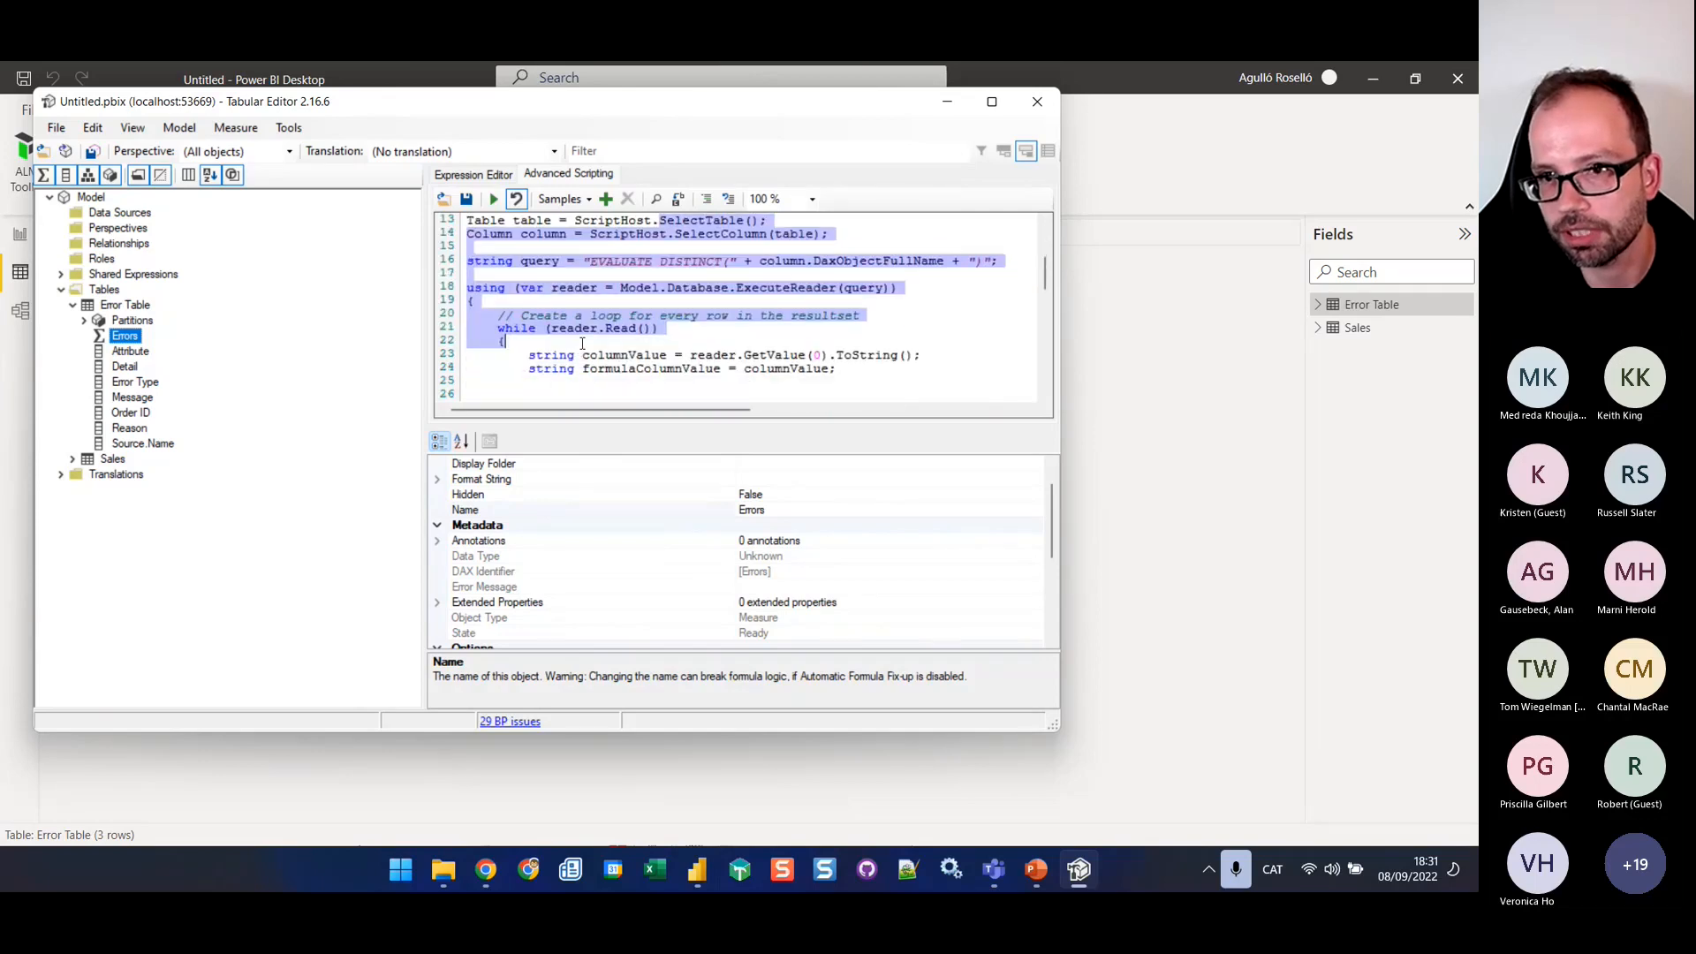
click(679, 307)
scroll(689, 318, up, 4)
Search the script for the text "ScriptHost." to locate its next occurrence
key(ctrl+f)
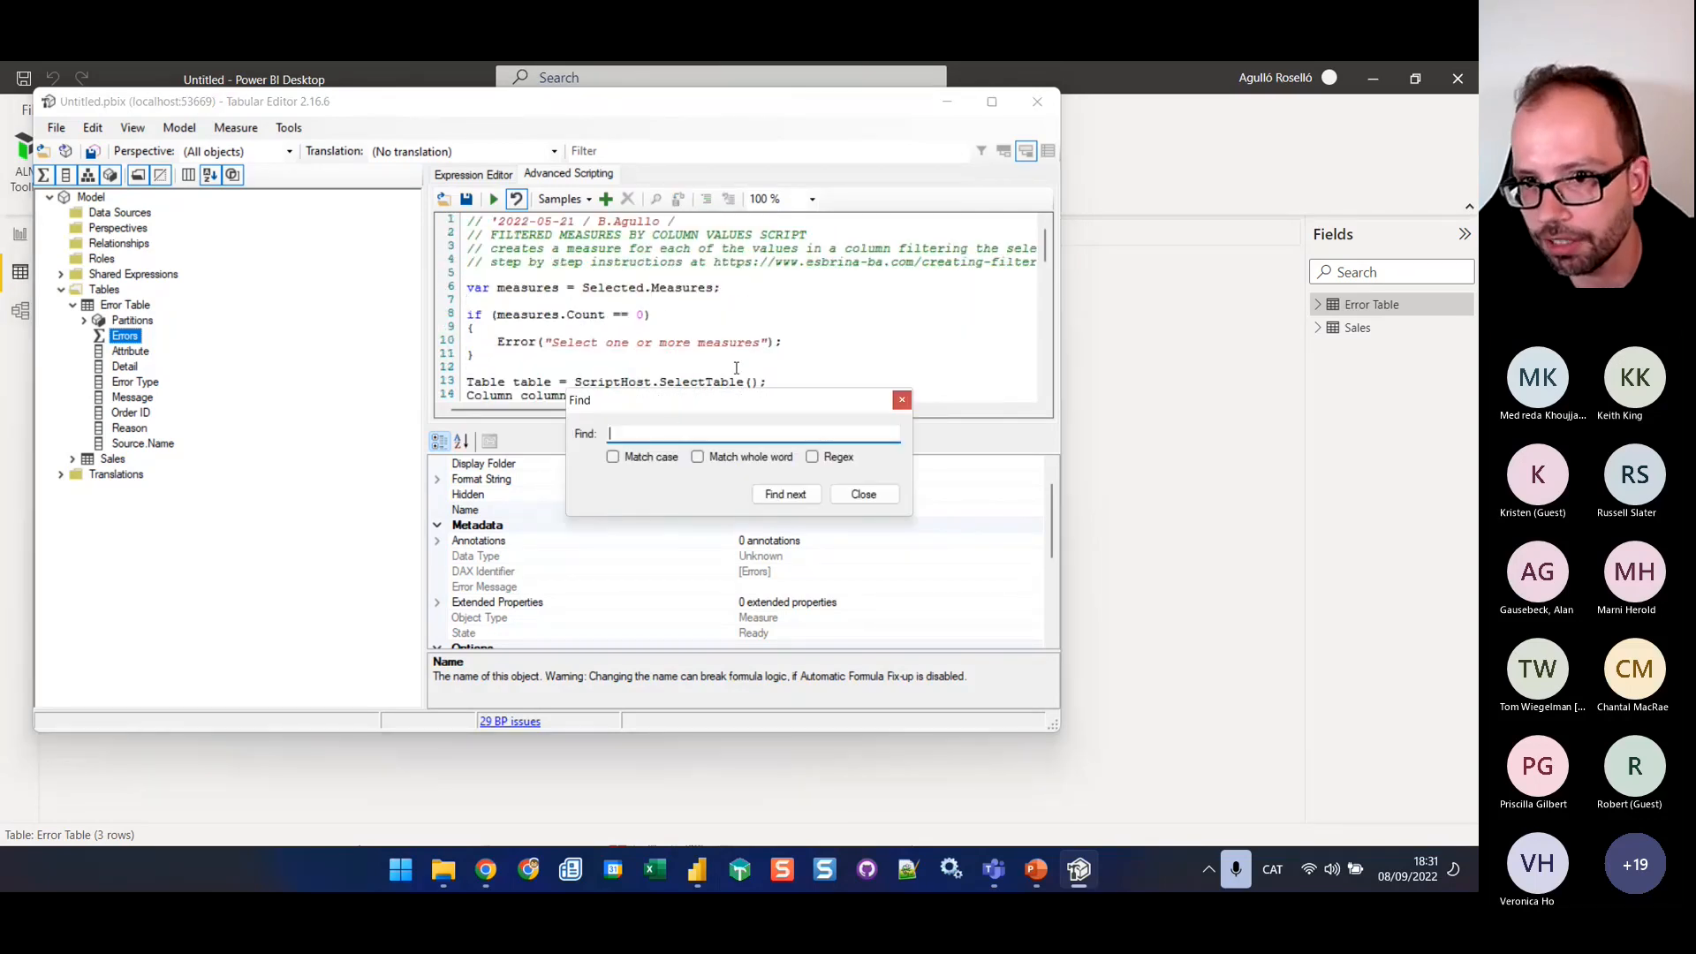
text(Script)
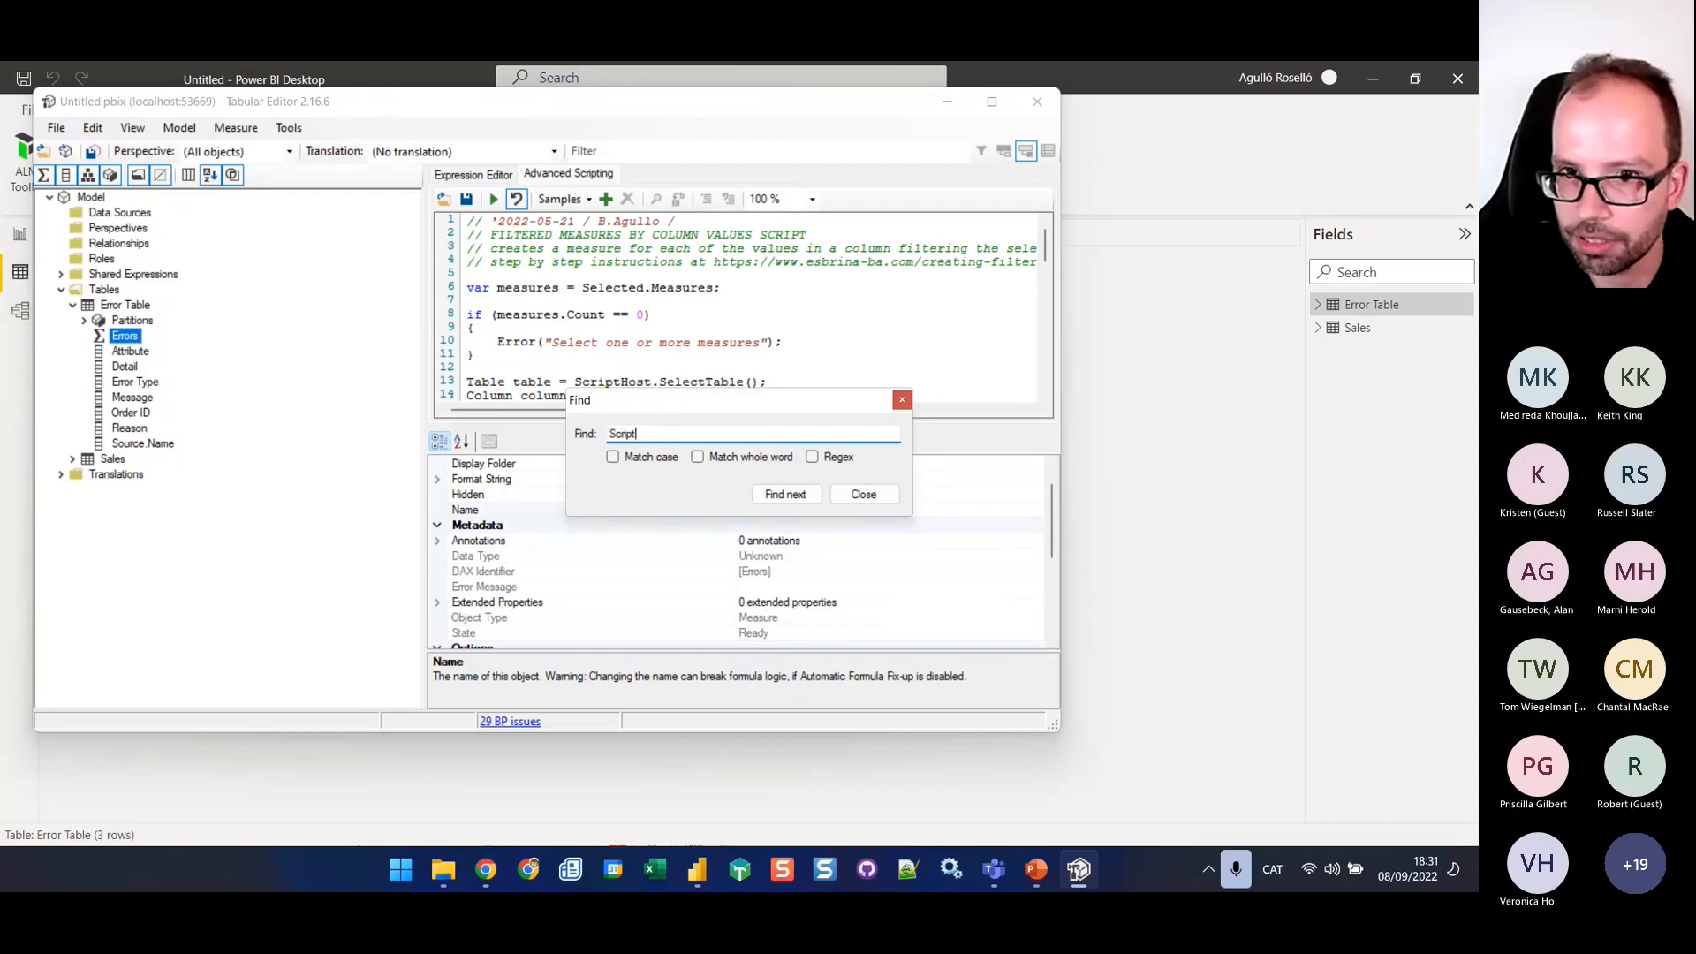
text(Host.)
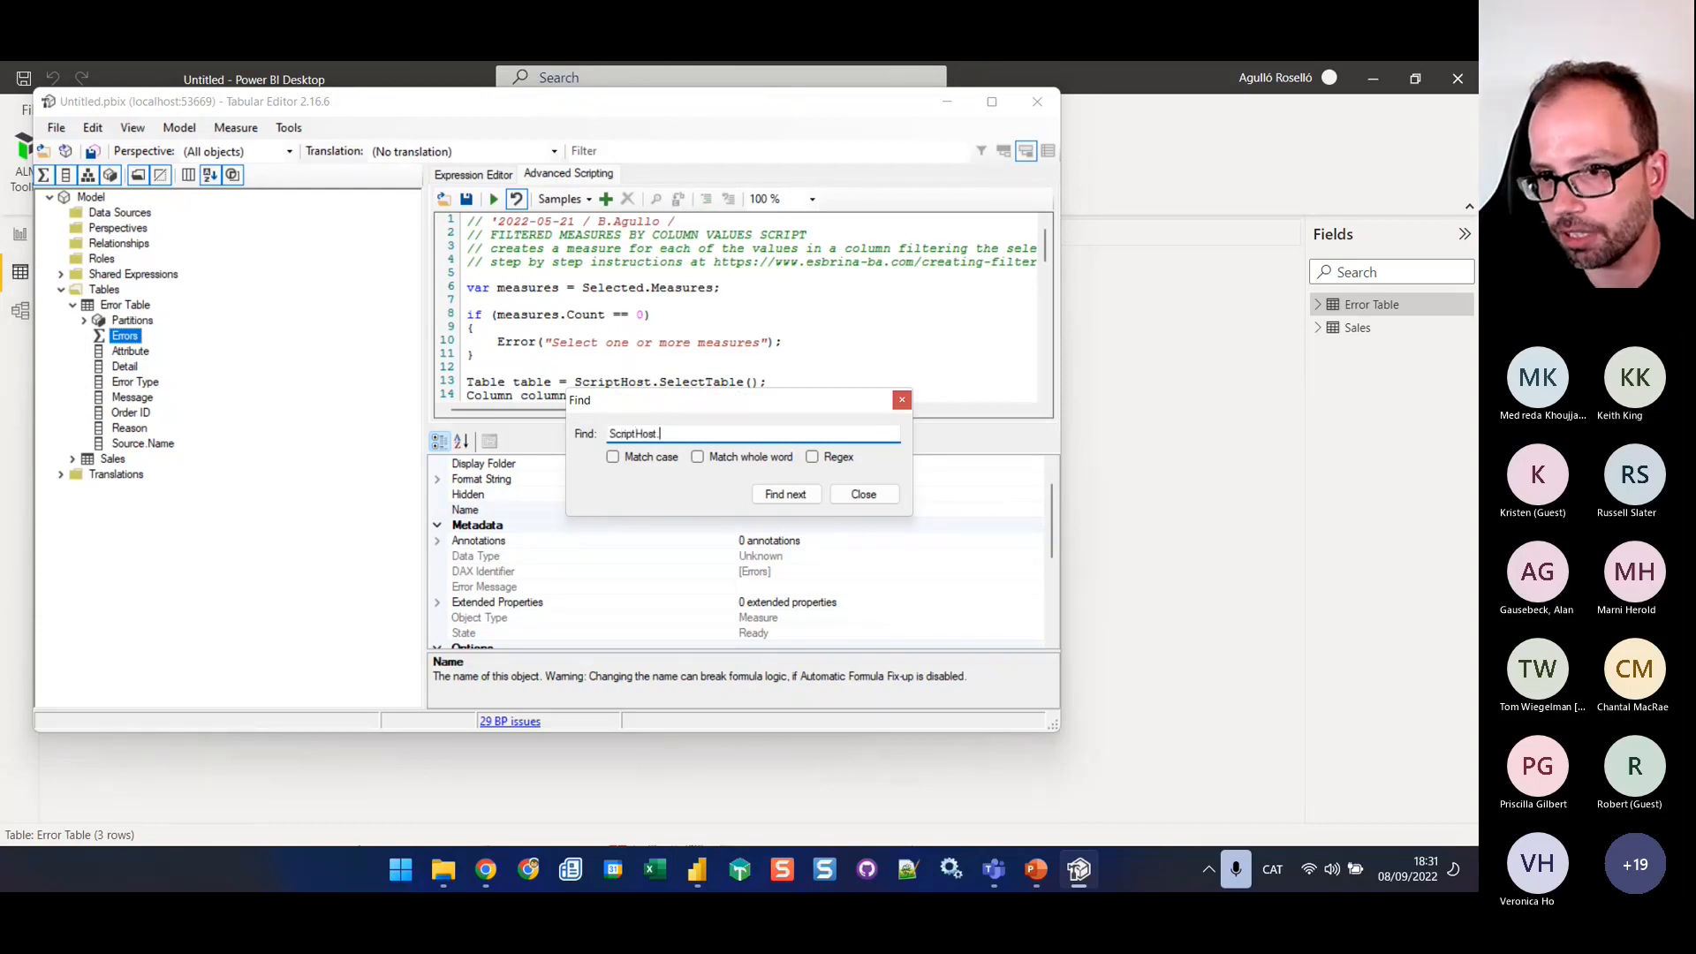
click(786, 494)
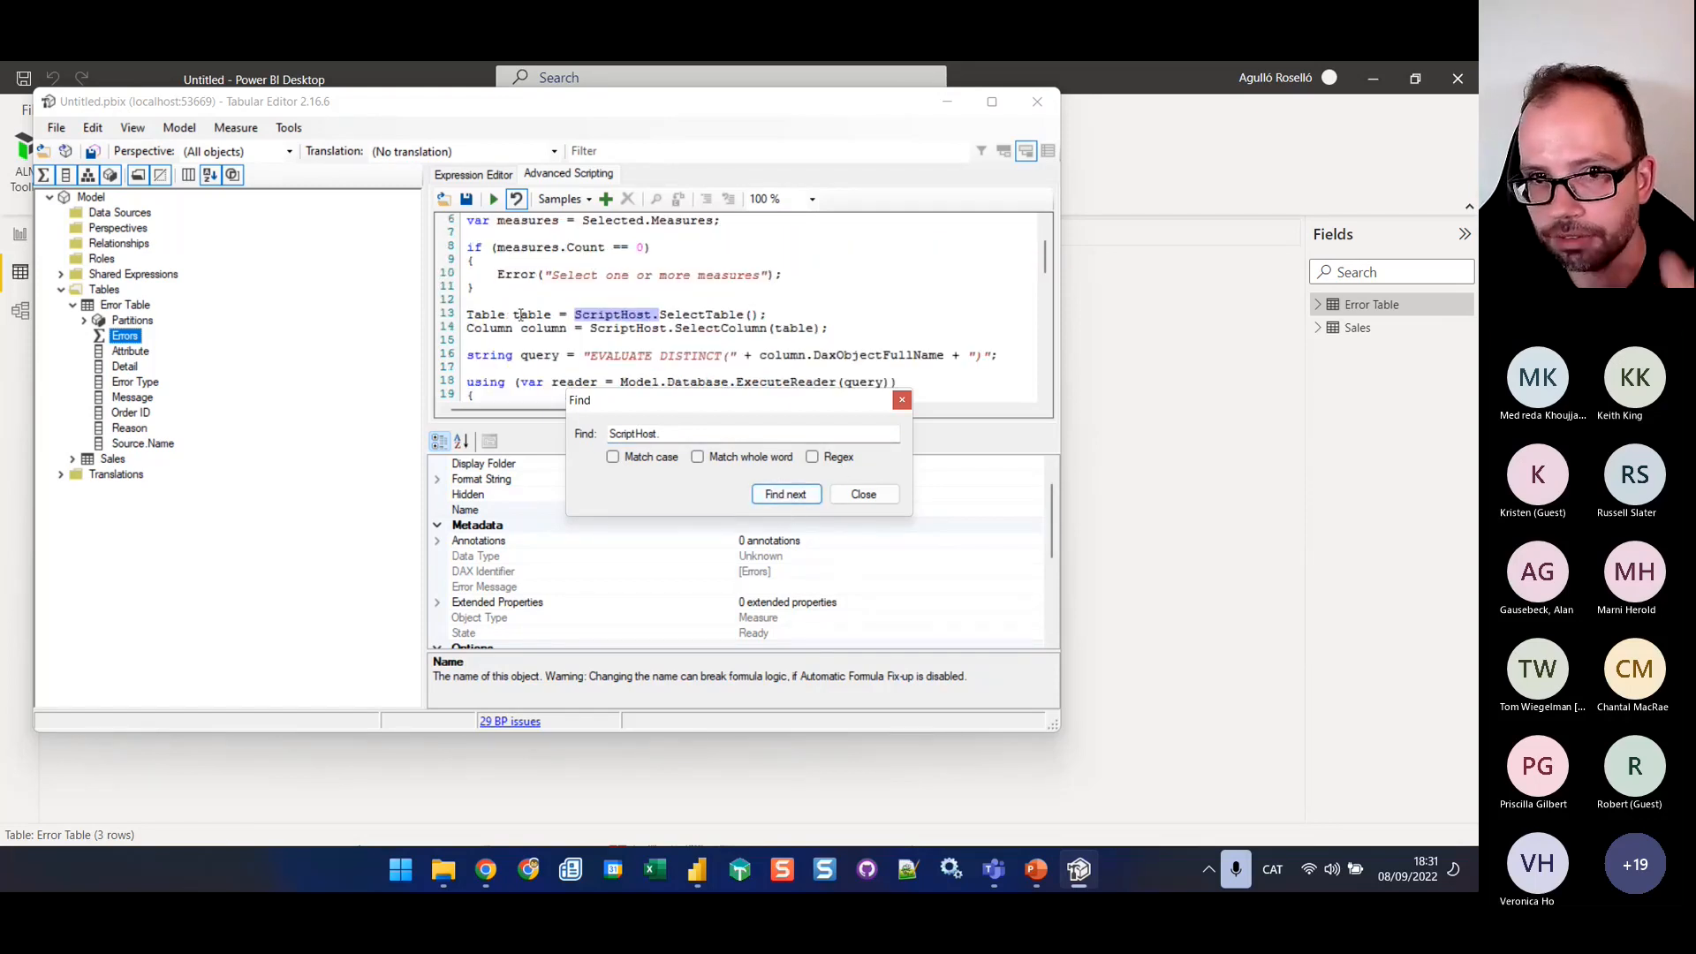
Replace all remaining occurrences of "ScriptHost." in the script with nothing and close the search dialogs
click(95, 129)
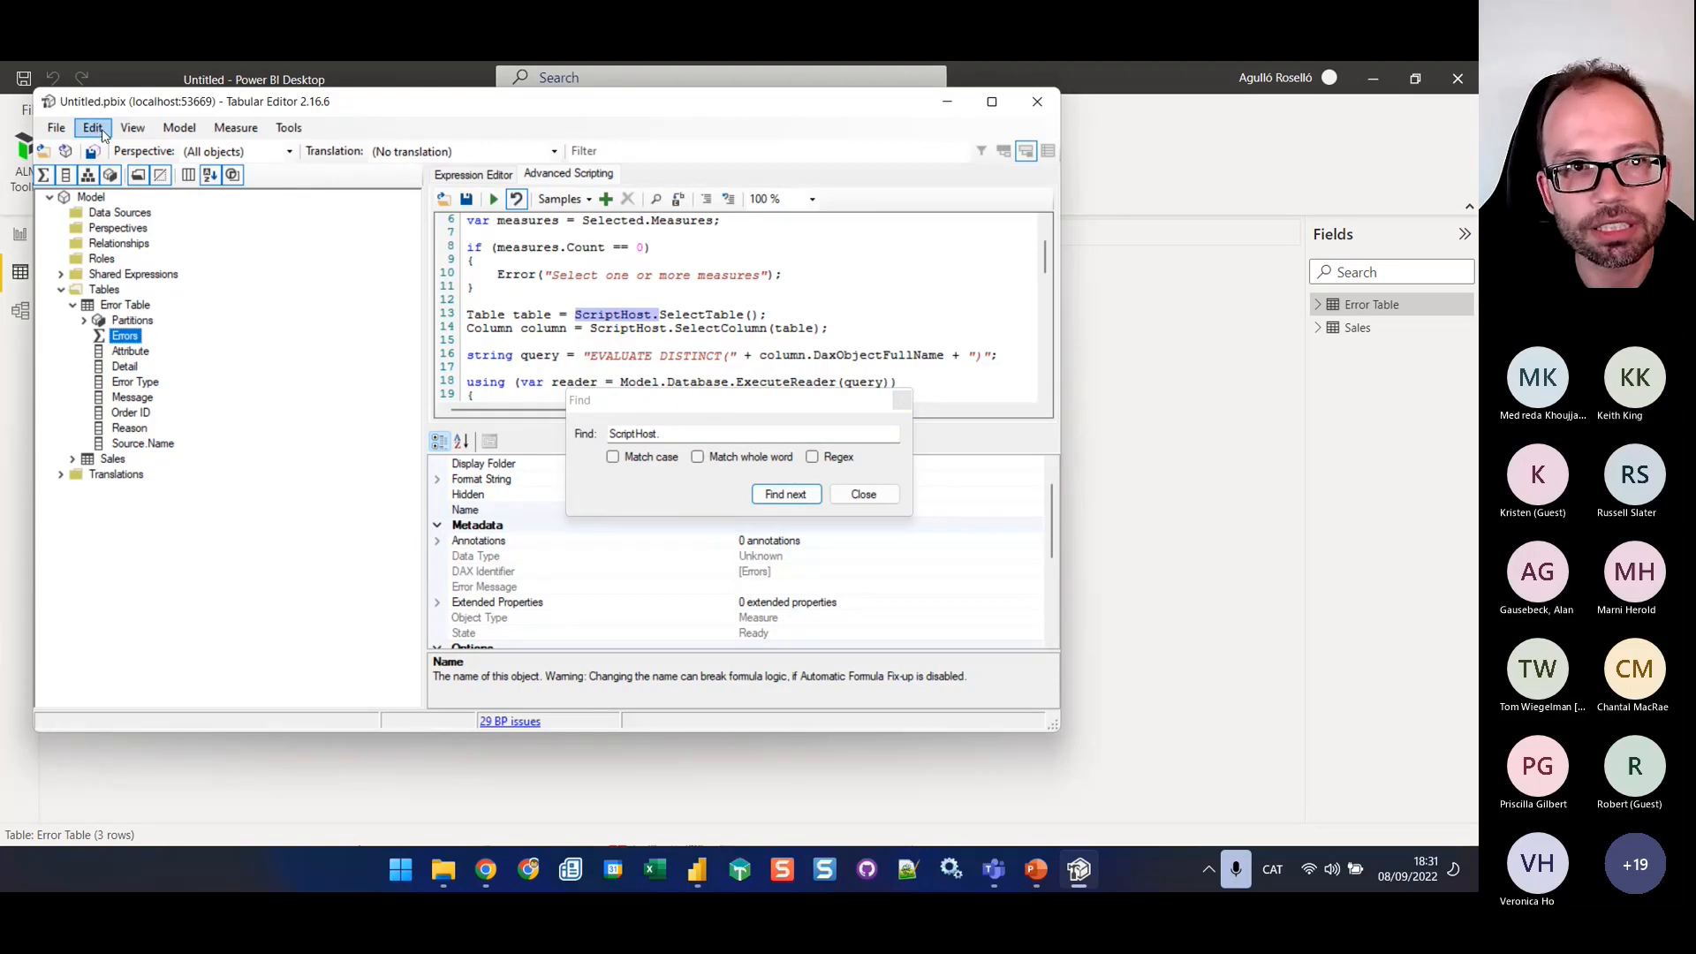
click(103, 133)
click(159, 363)
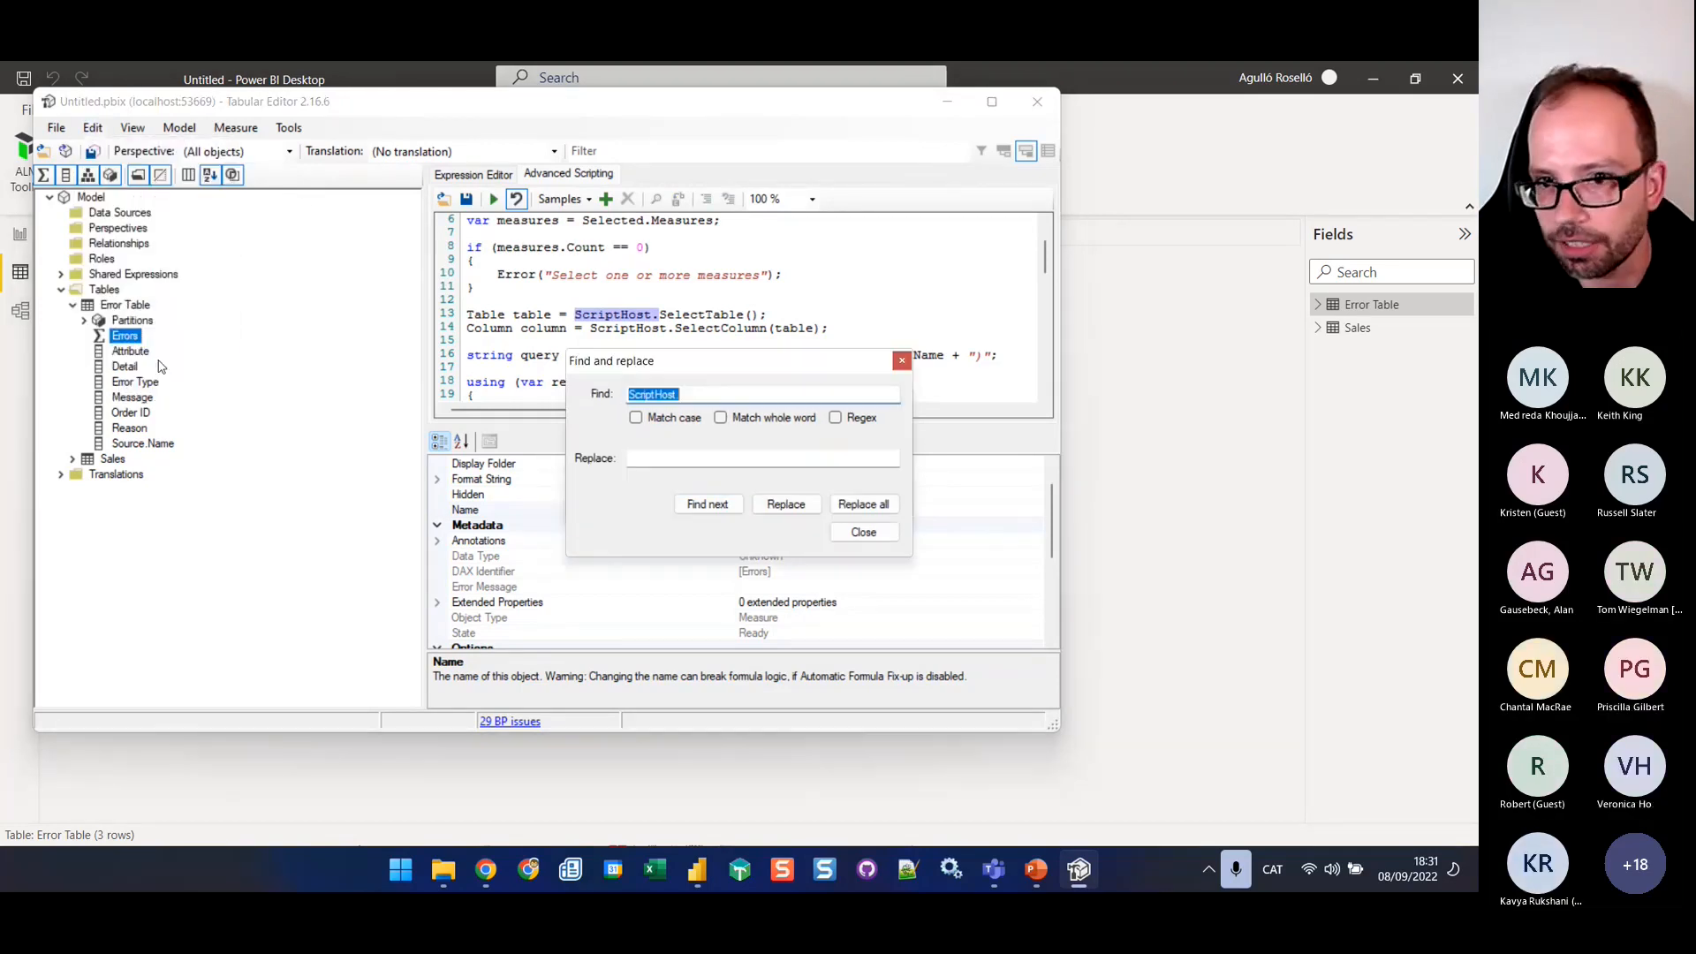
click(875, 508)
click(762, 517)
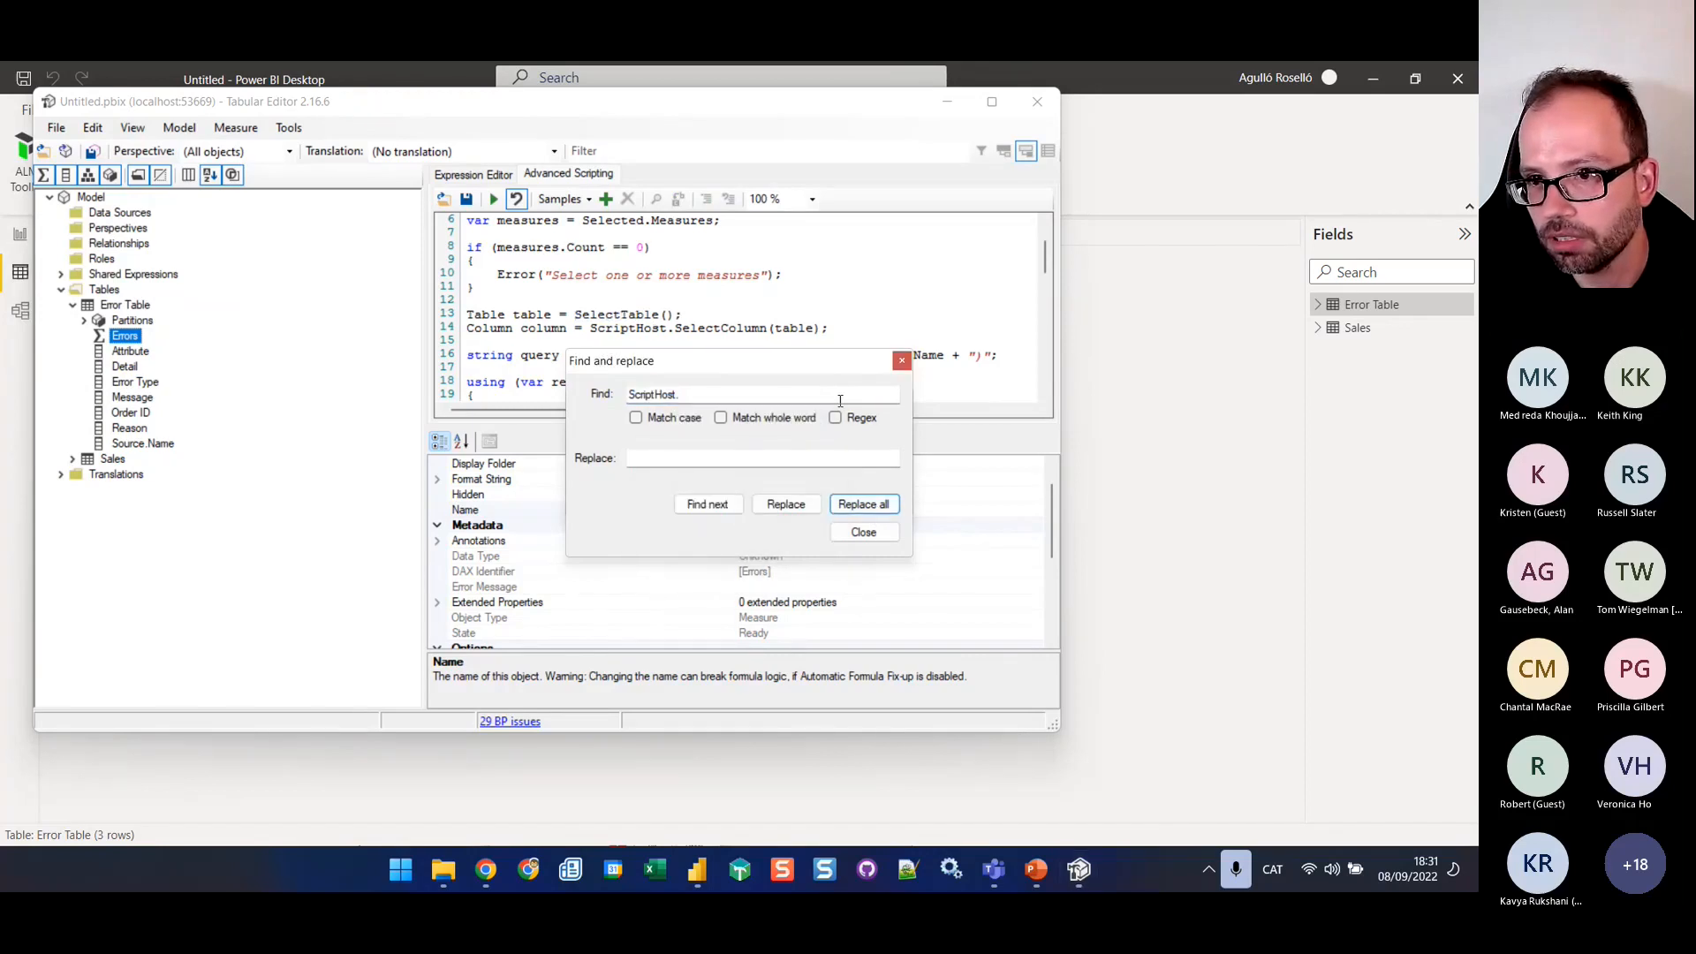
click(703, 325)
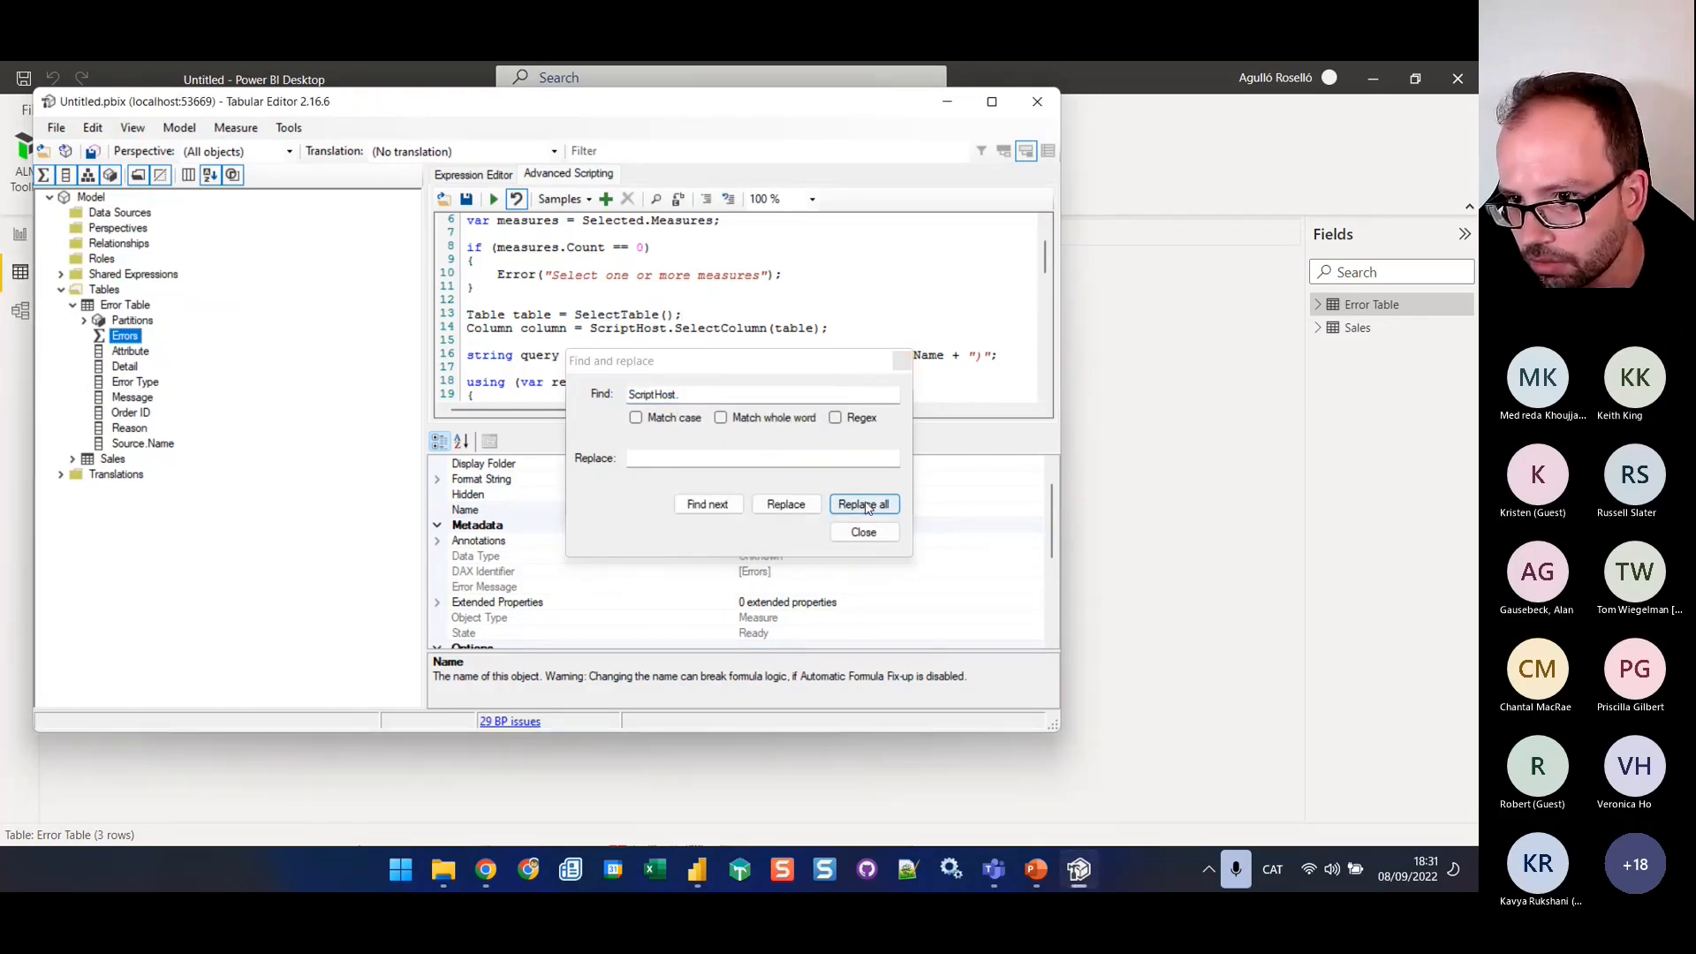
click(866, 506)
click(769, 519)
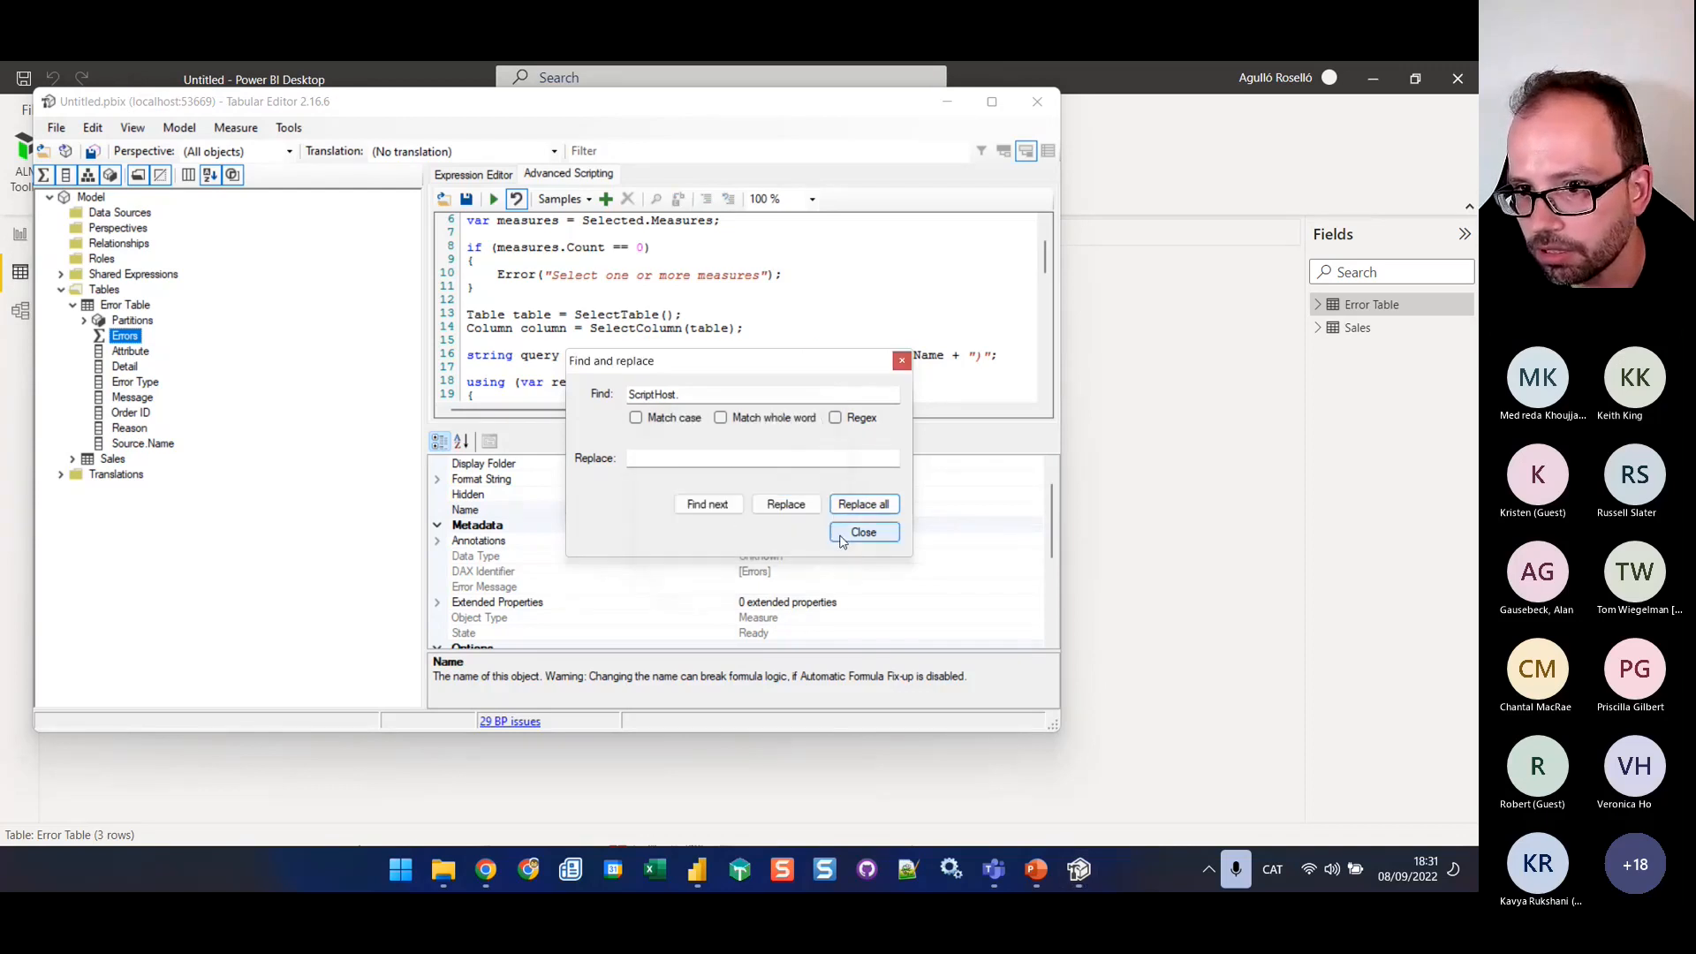
click(843, 537)
click(901, 401)
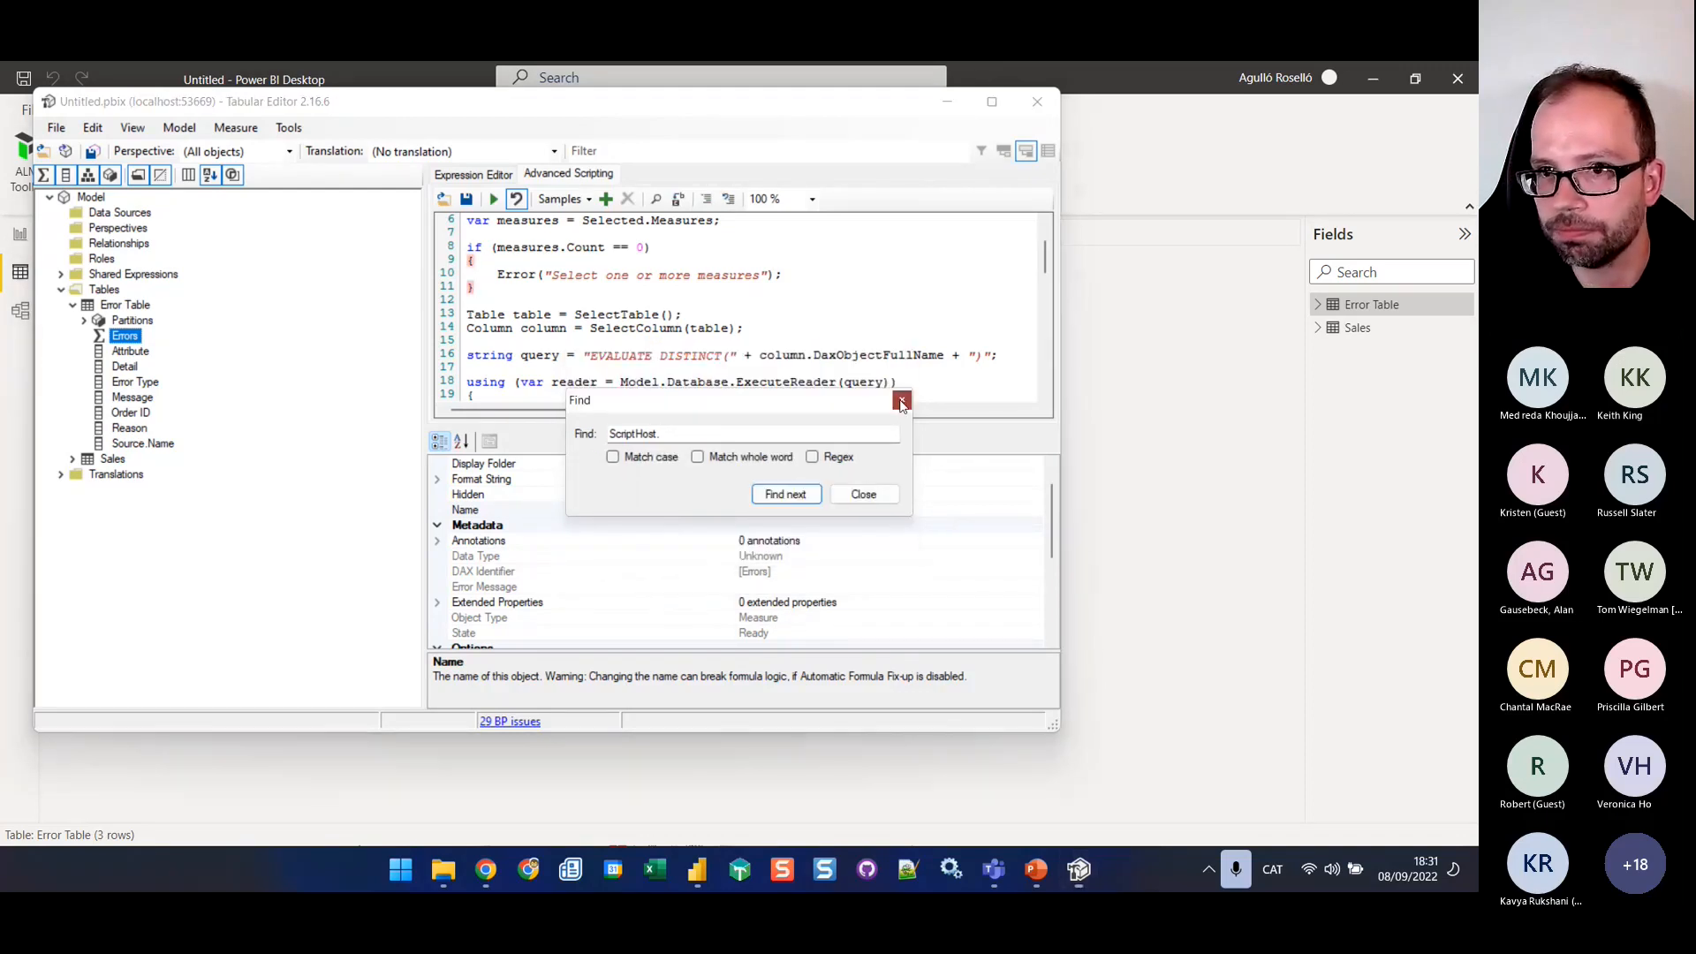
scroll(707, 309, up, 2)
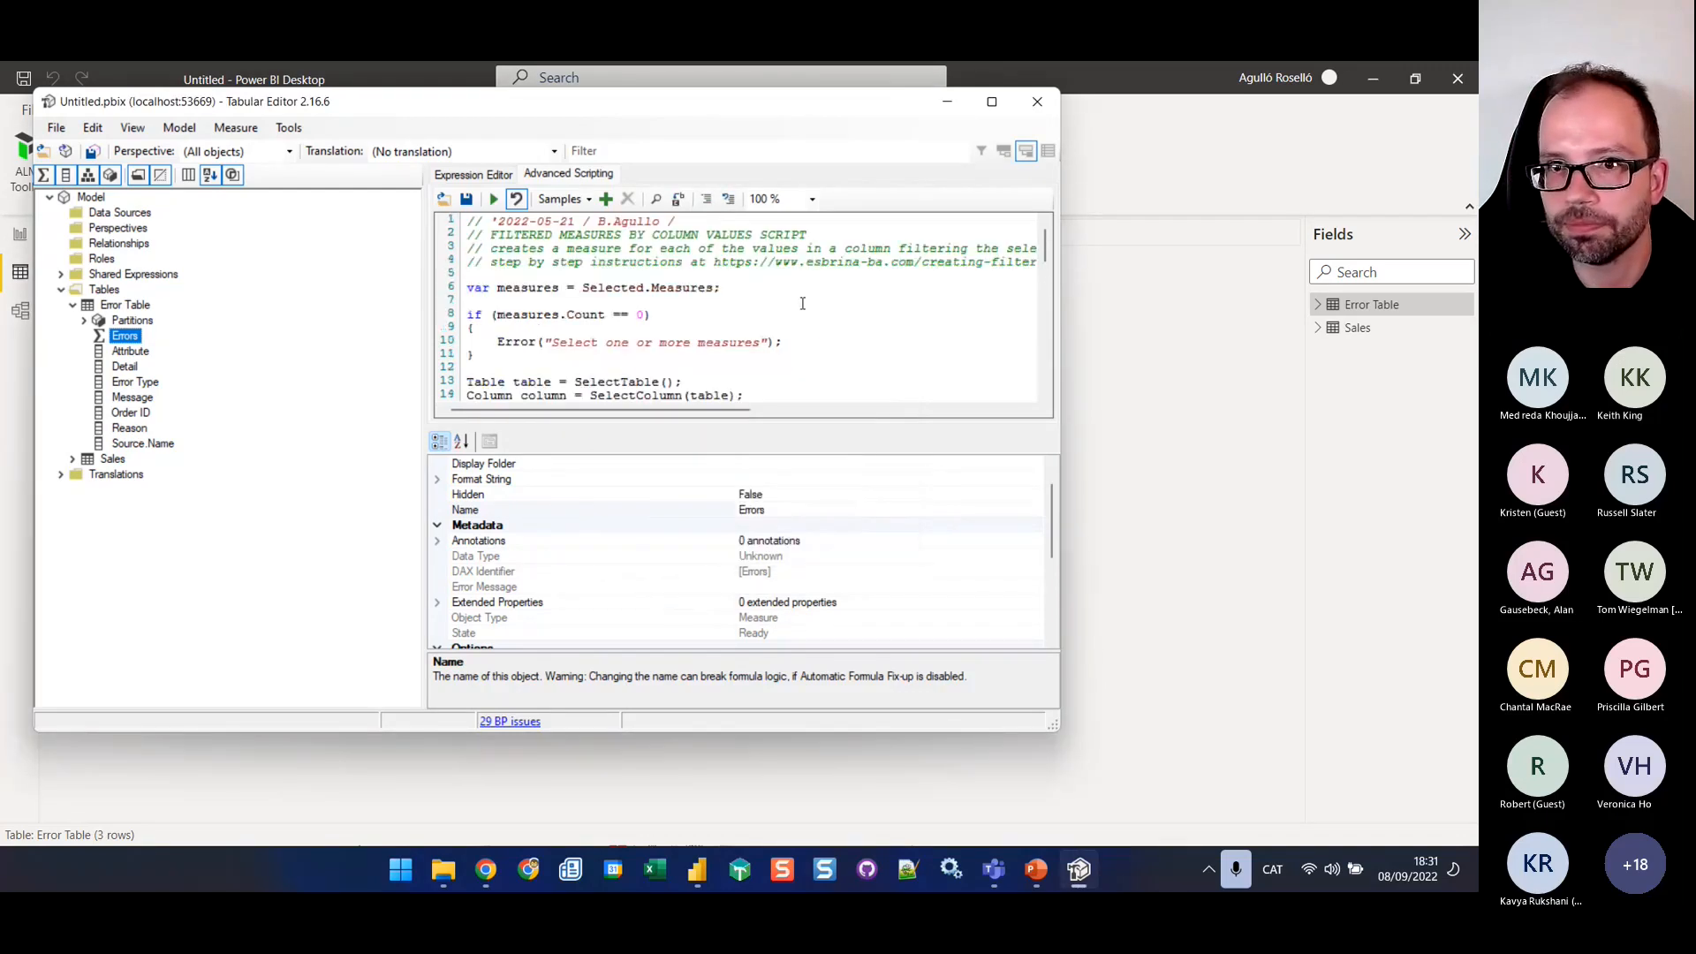
Run the script on the Errors measure, choosing Error Table as the table and Error Type as the column
click(495, 199)
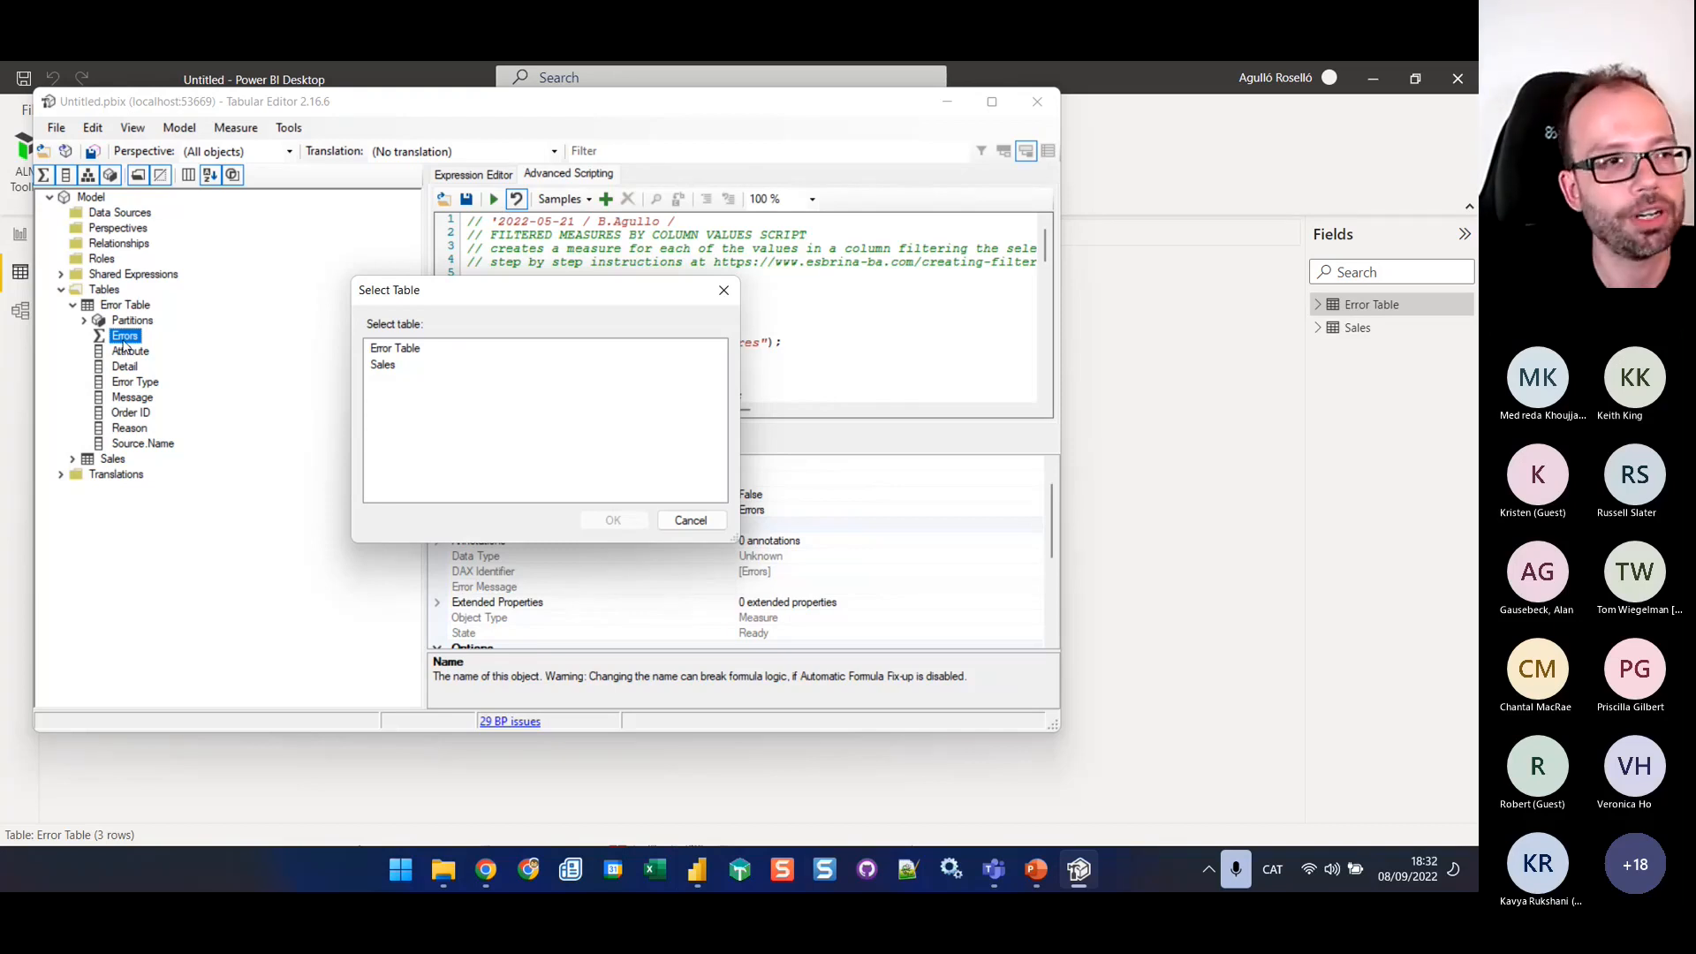
click(396, 350)
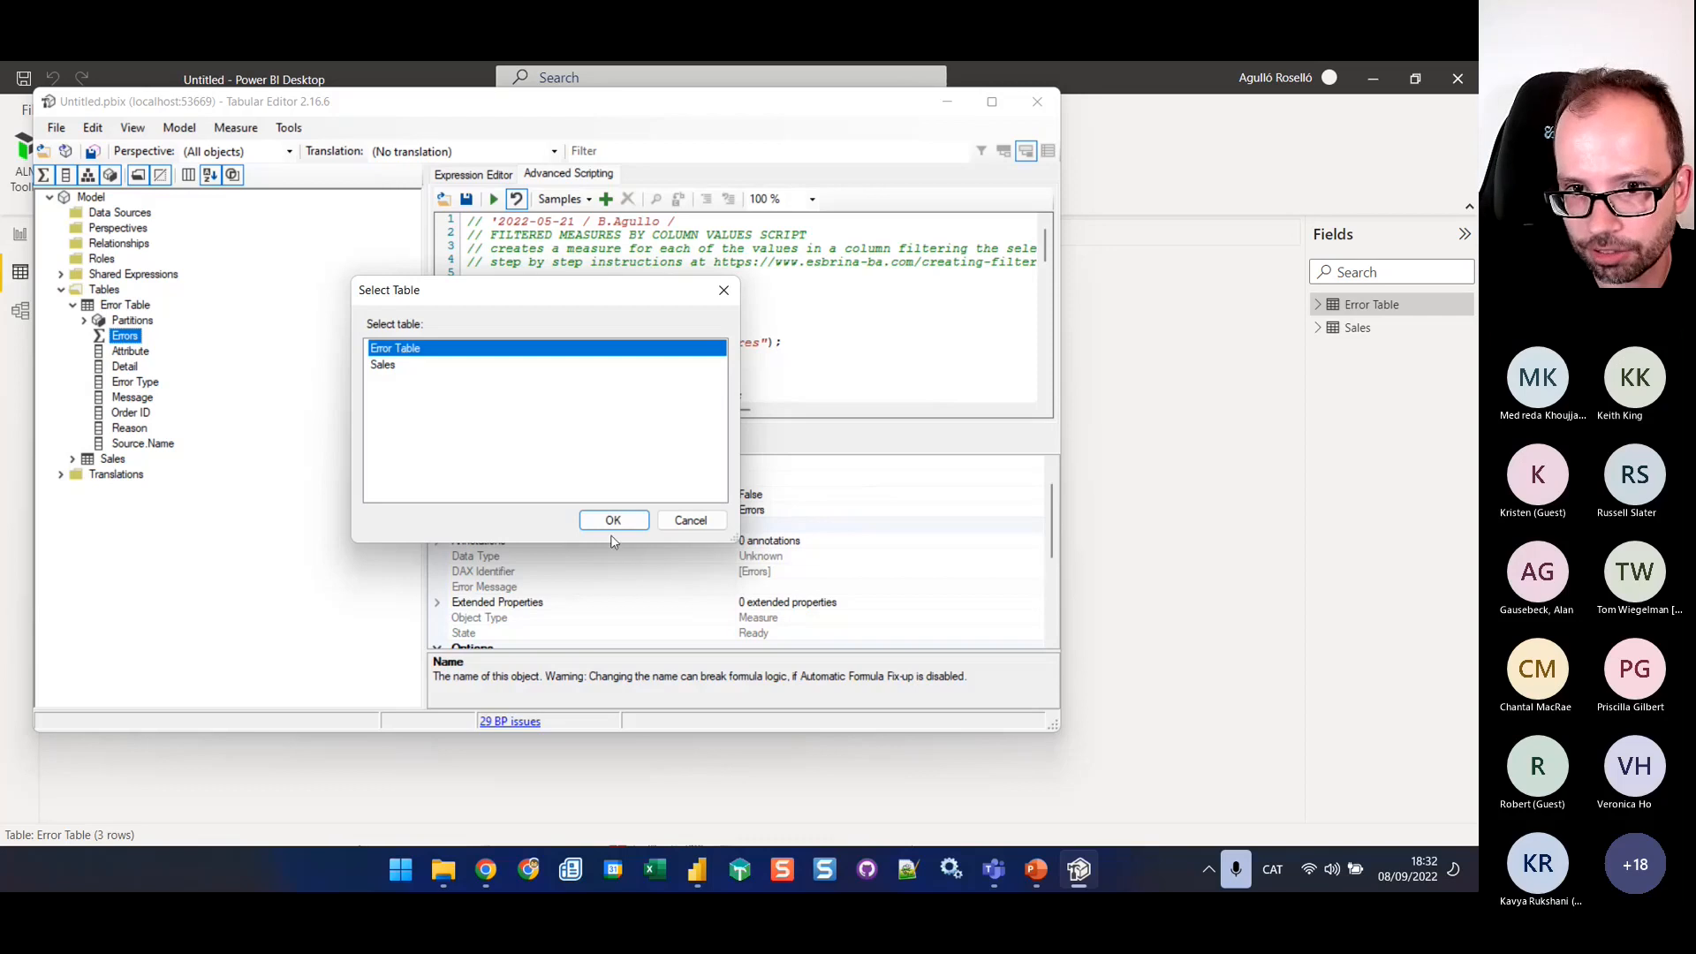
click(612, 523)
click(400, 386)
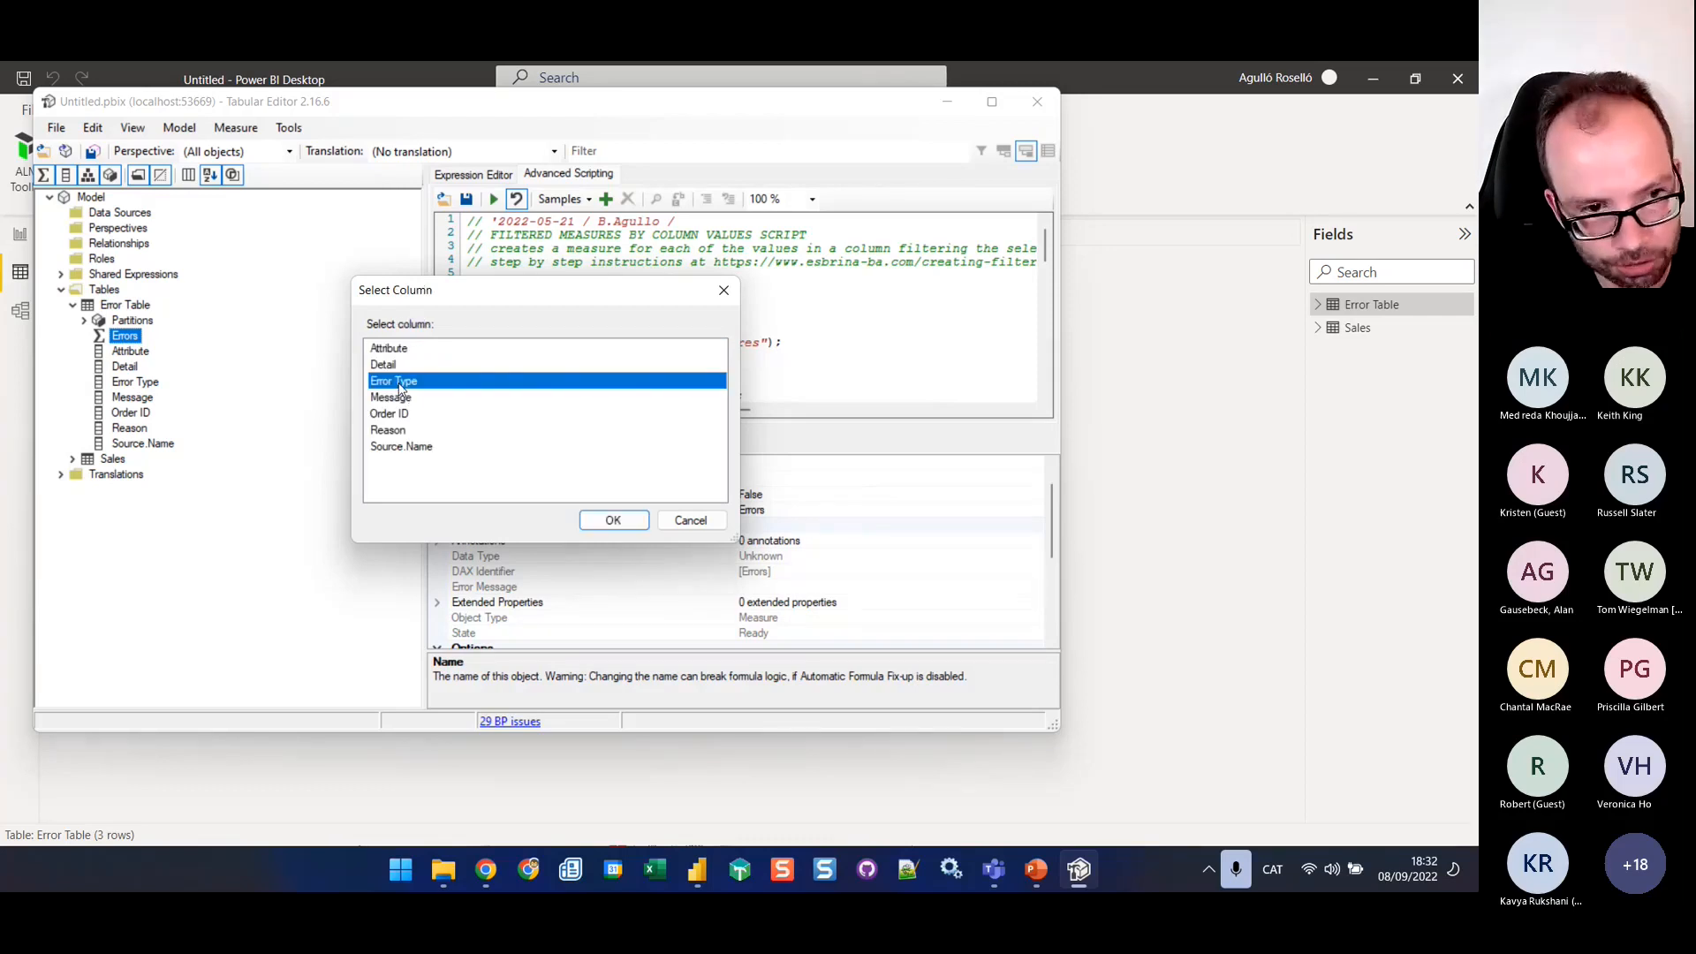
click(614, 520)
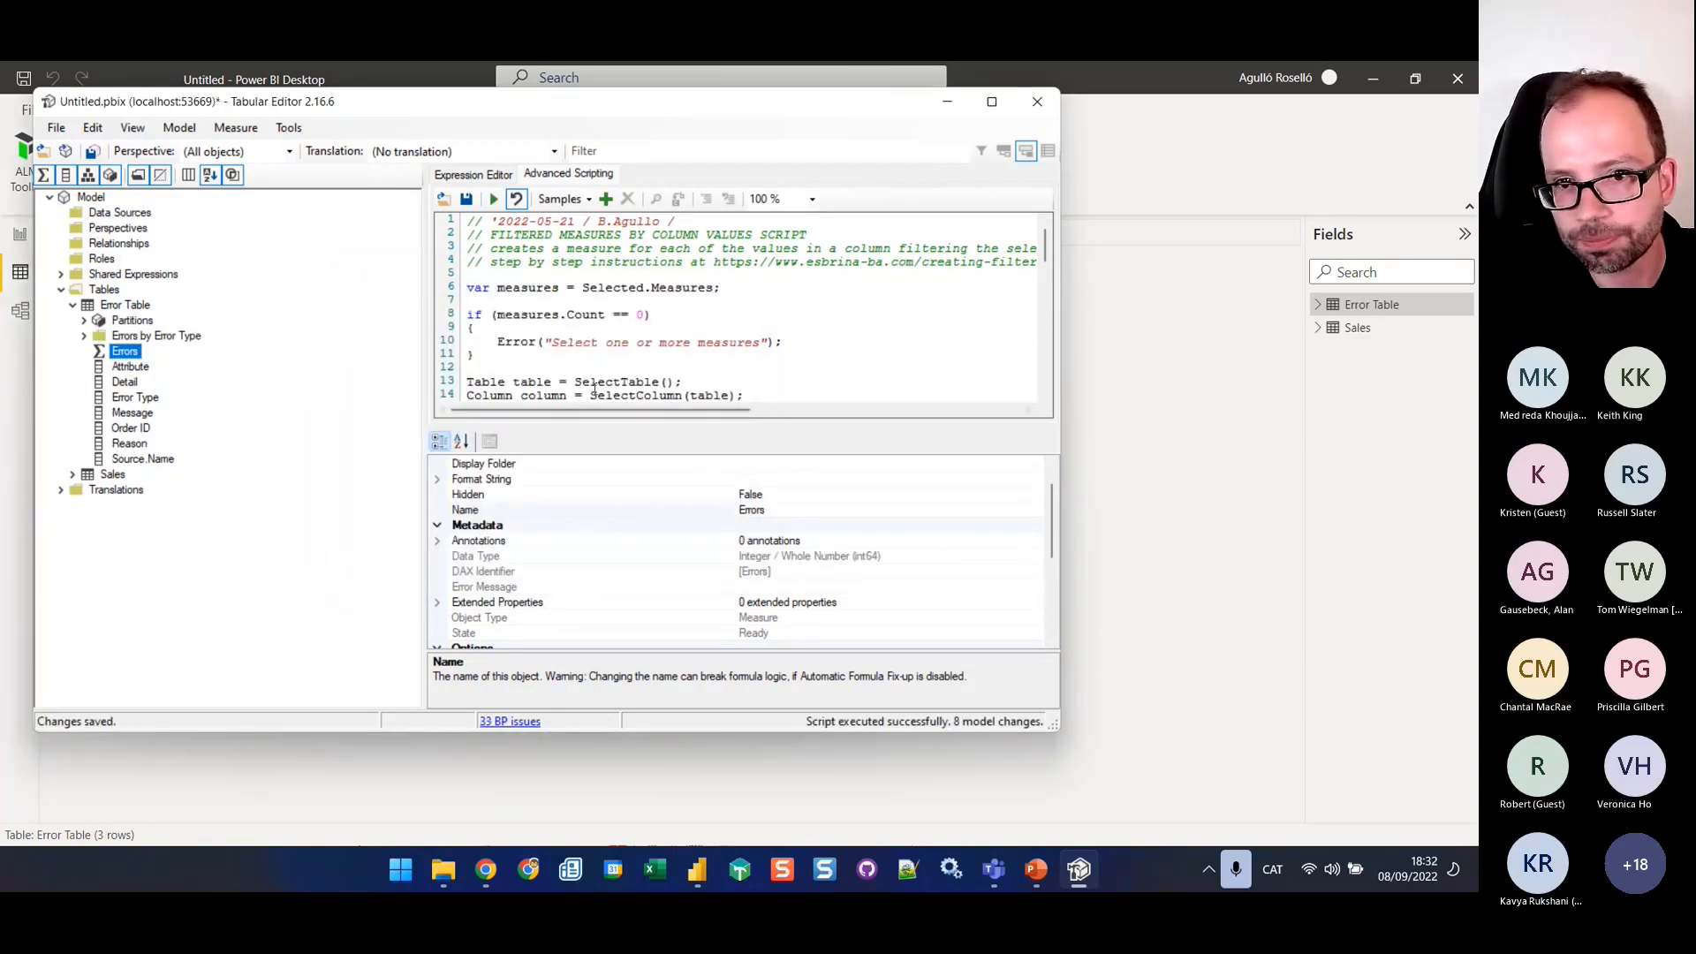
Review the DAX of both generated measures in the Errors by Error Type folder and save the changes to the connected model
click(176, 337)
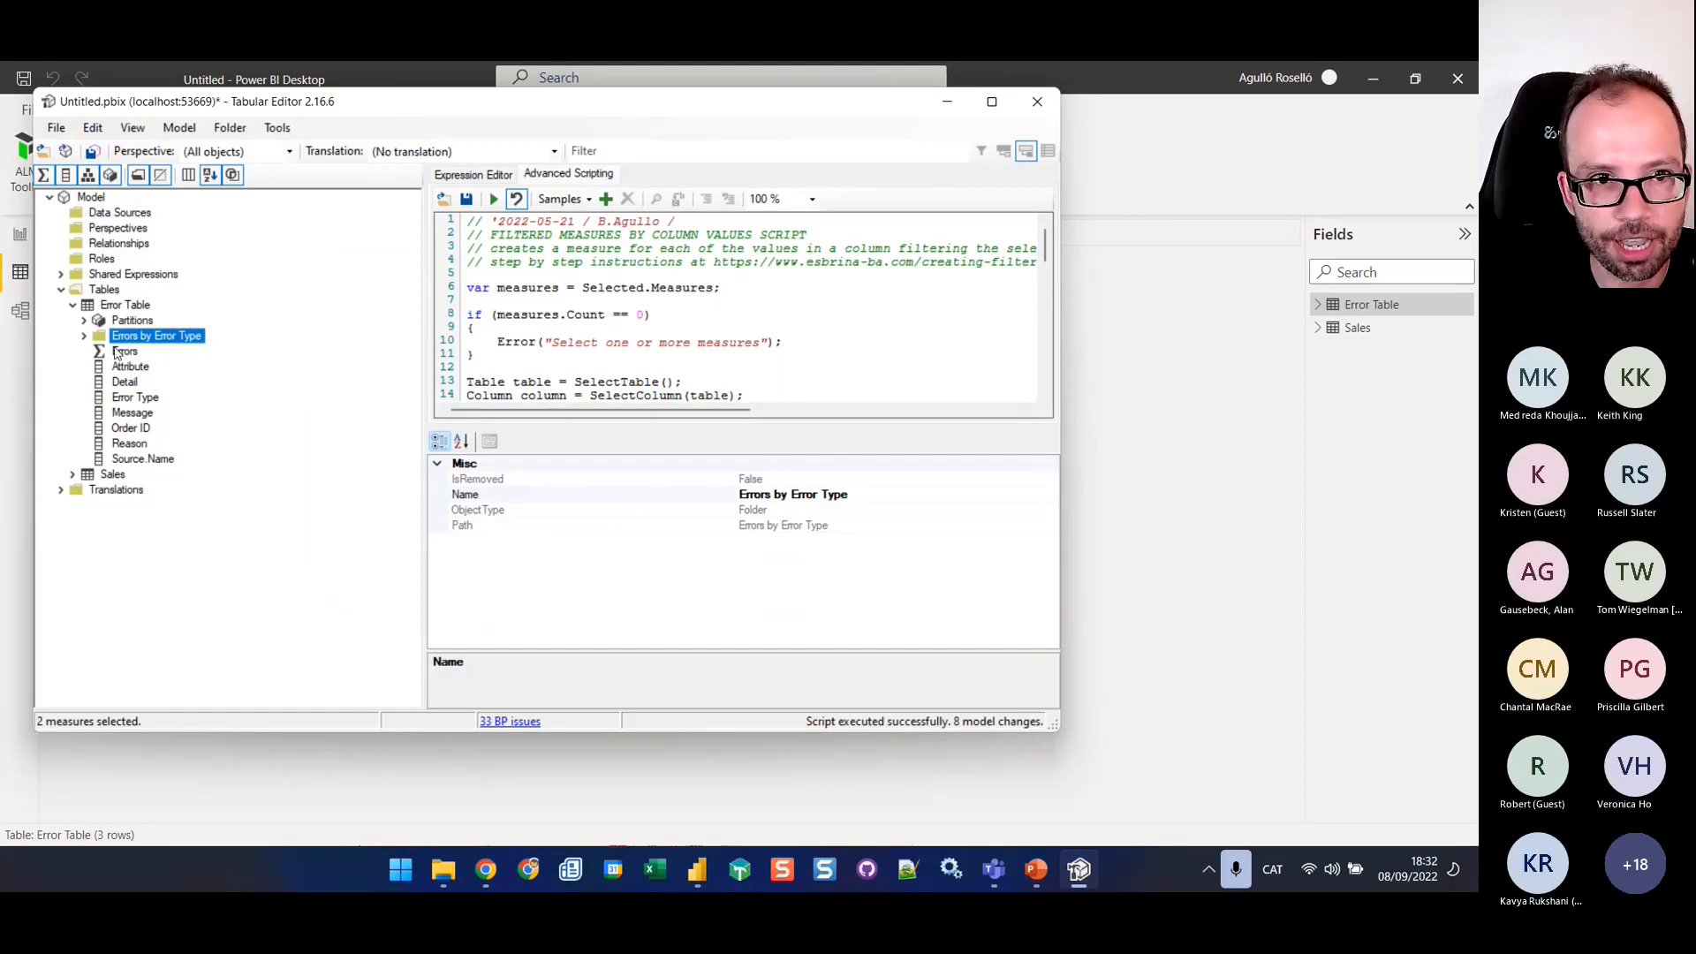
click(84, 336)
click(190, 353)
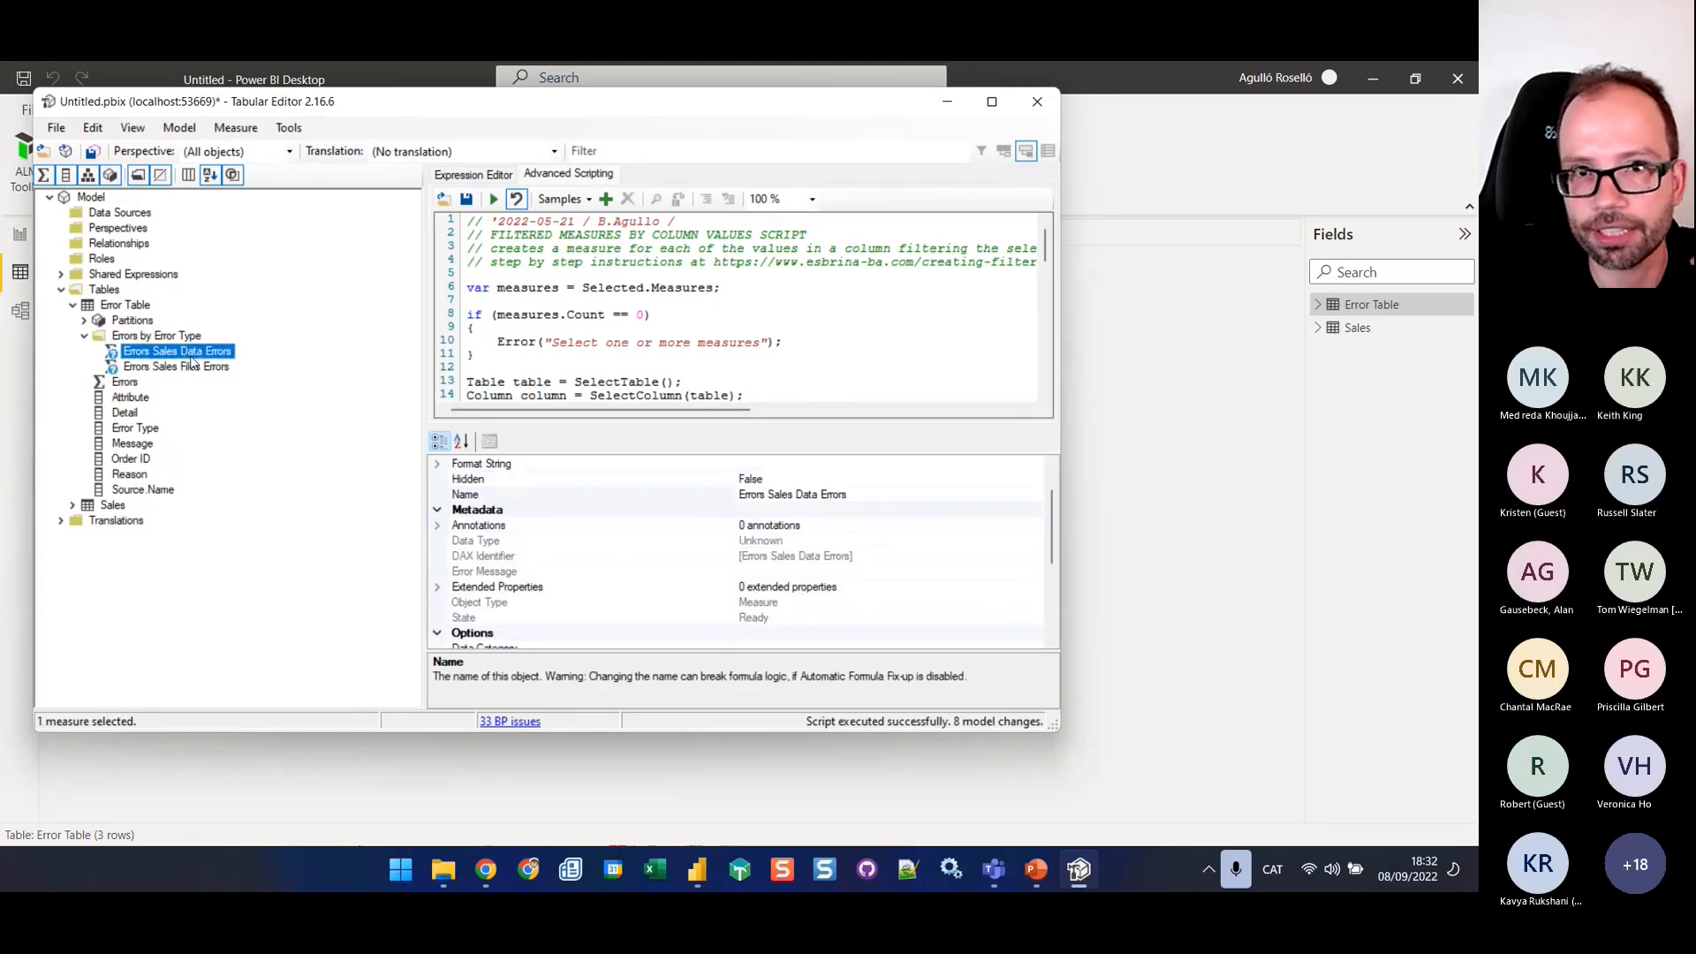
click(469, 177)
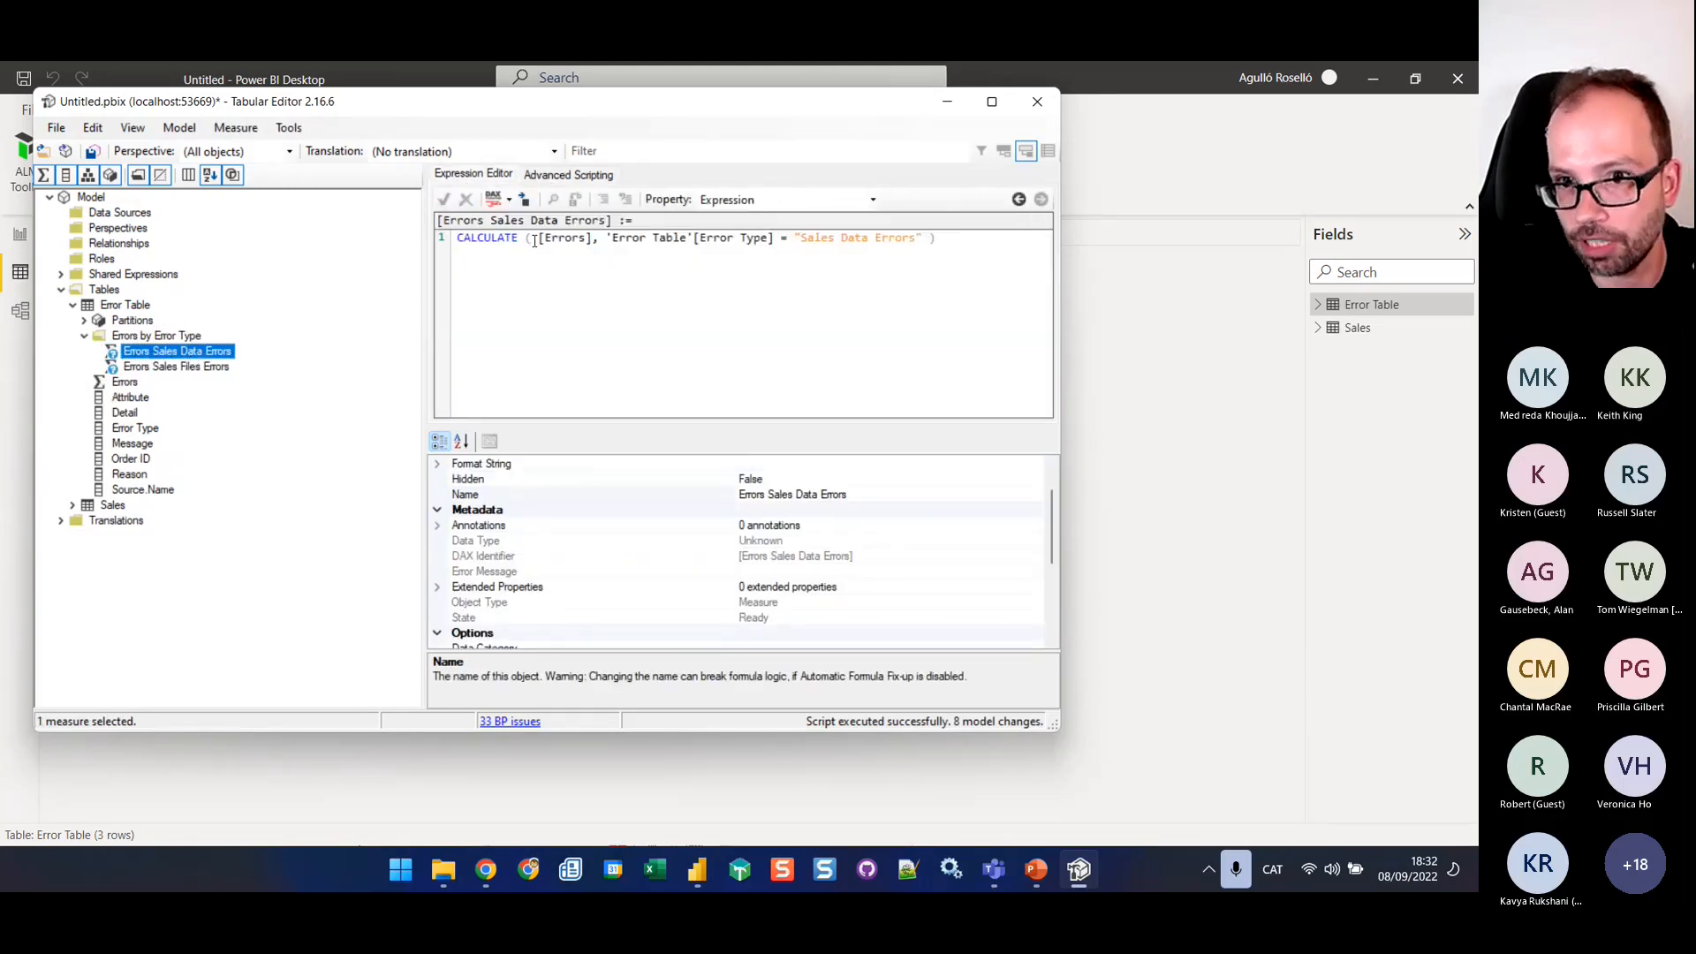
drag(637, 239, 917, 238)
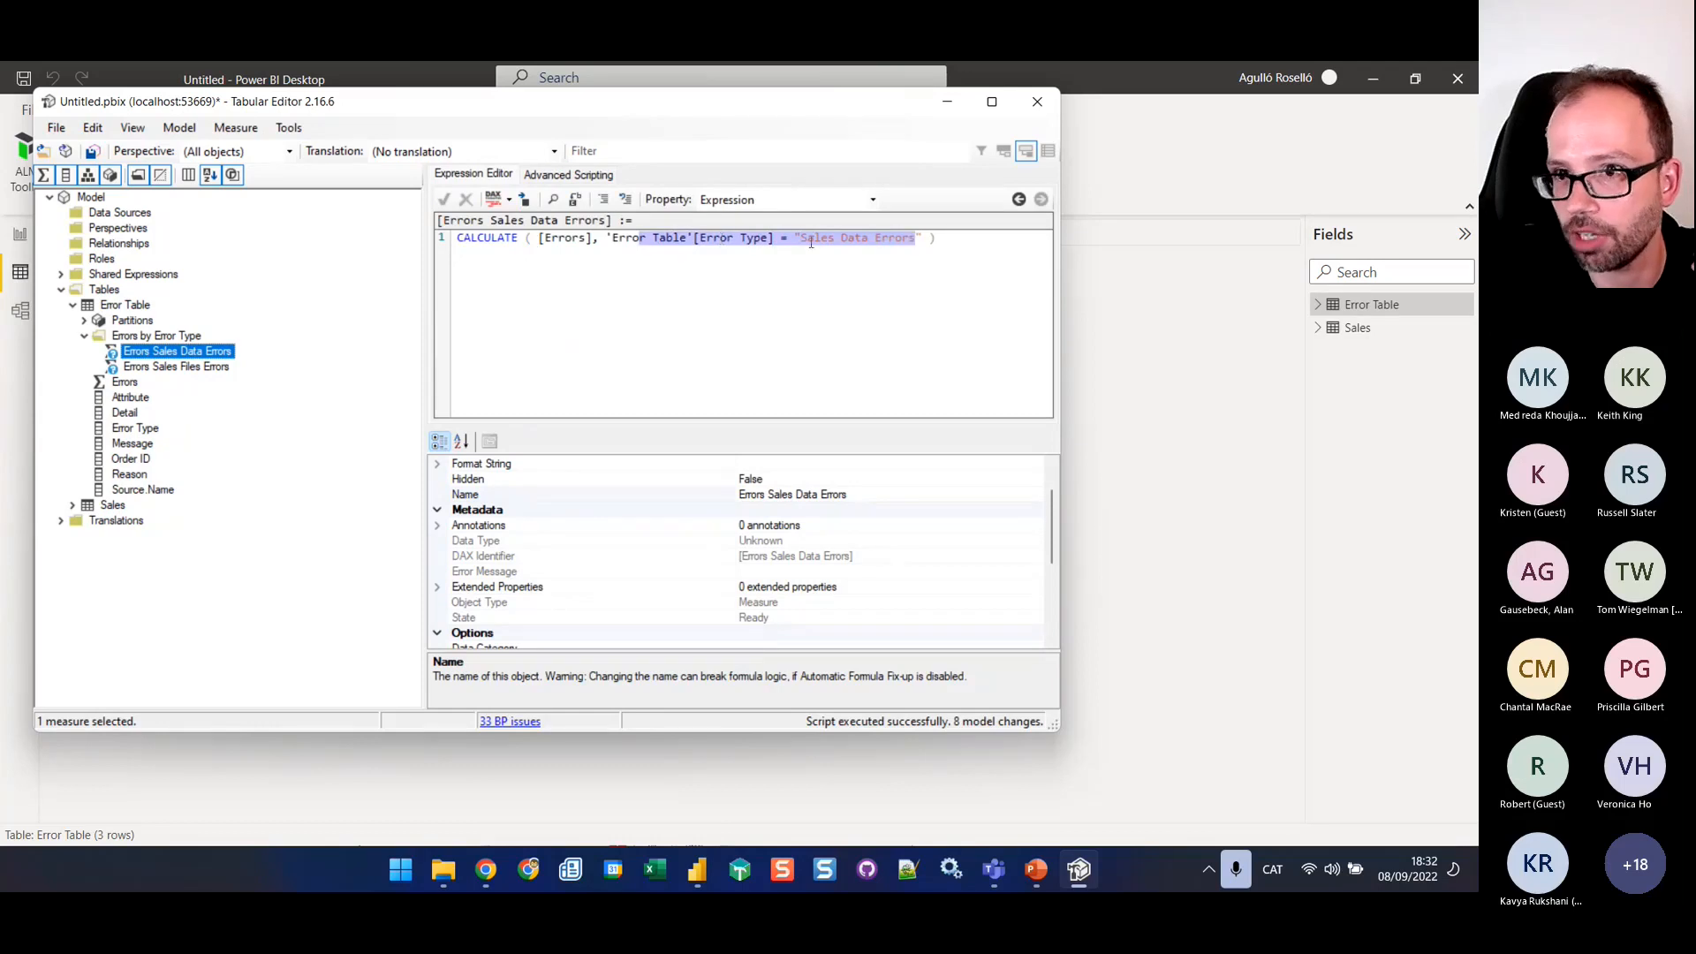
click(209, 369)
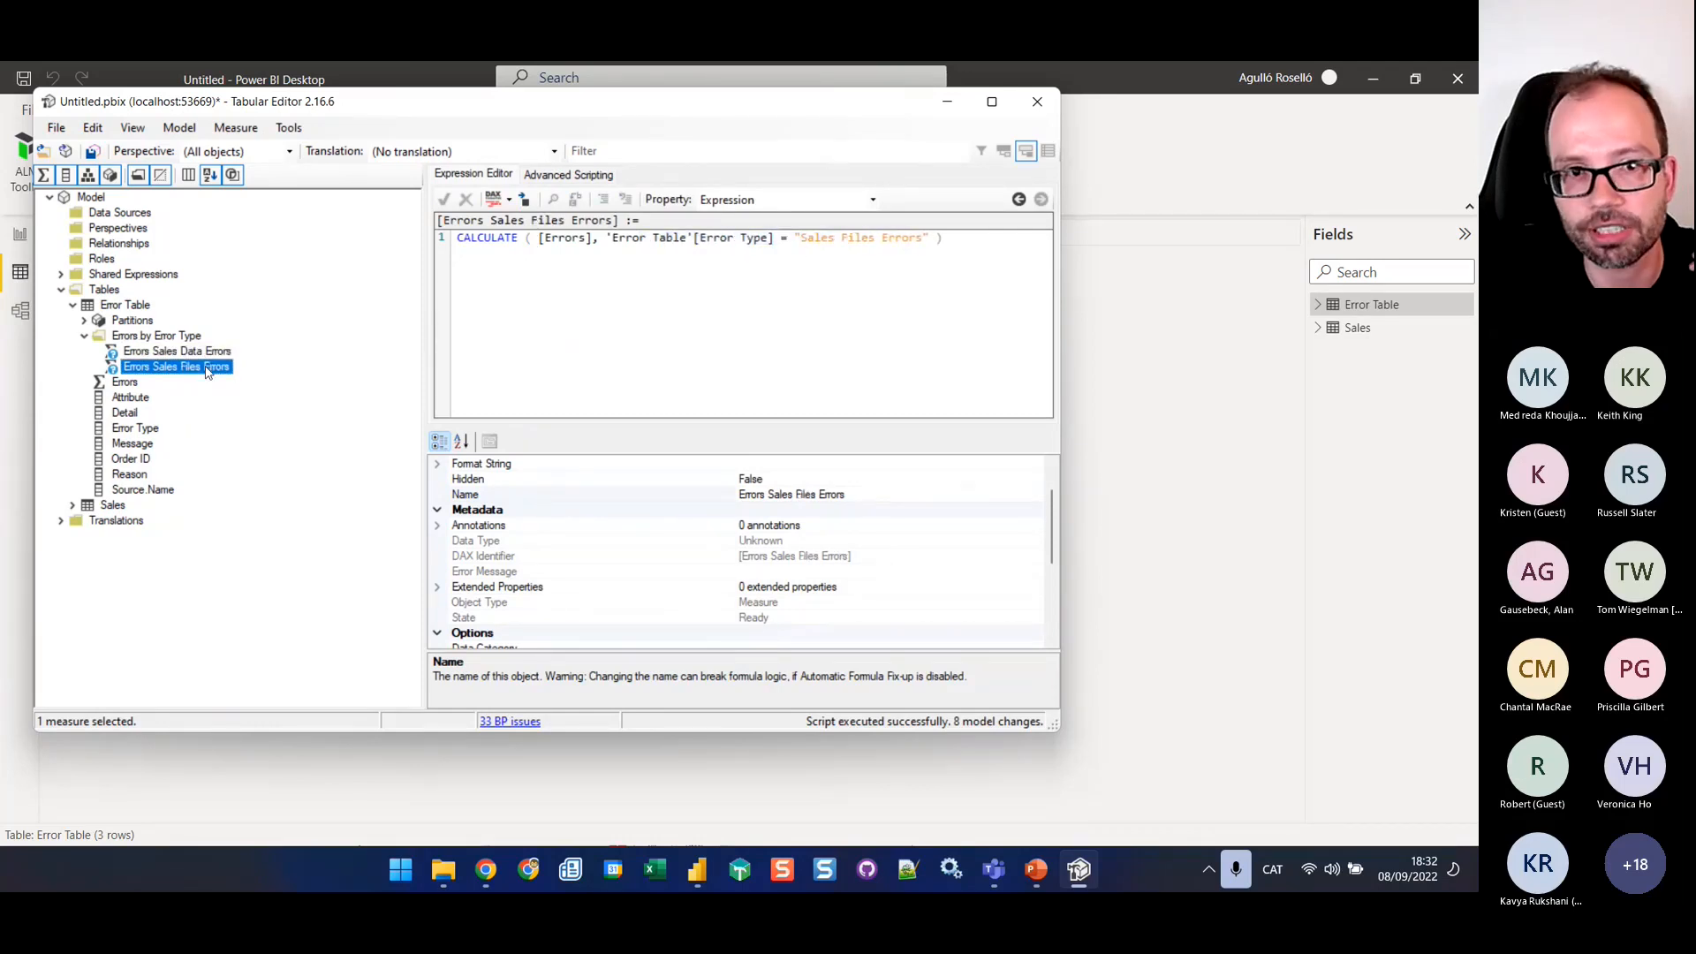
click(848, 238)
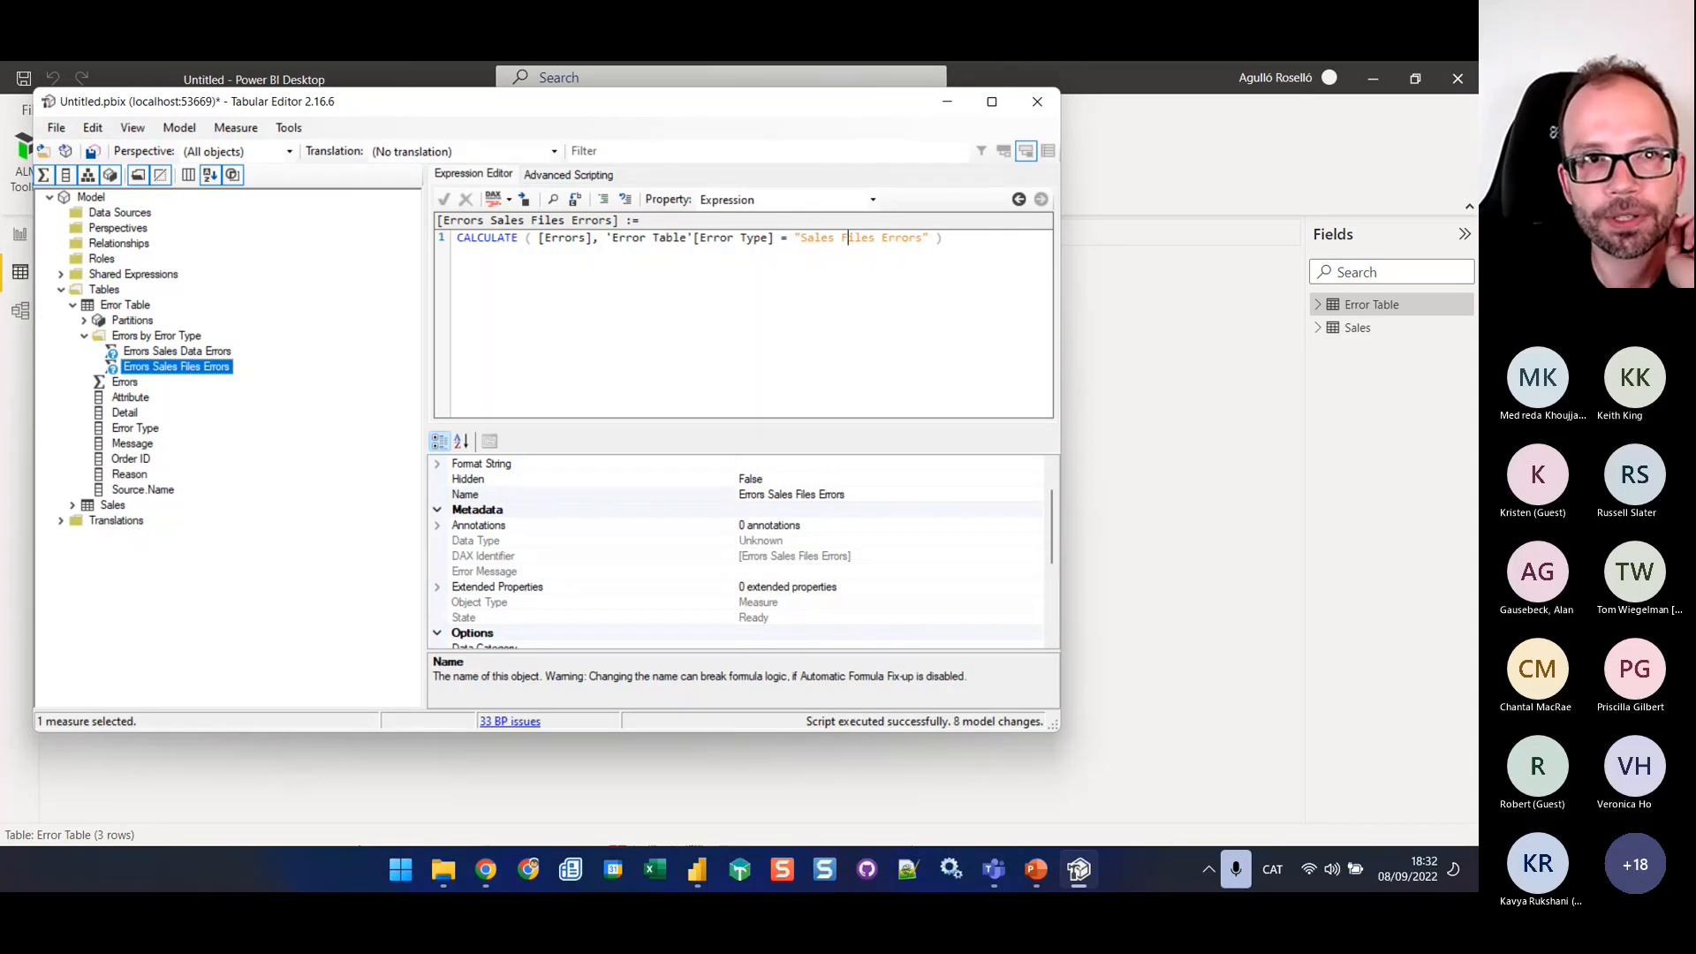
click(92, 152)
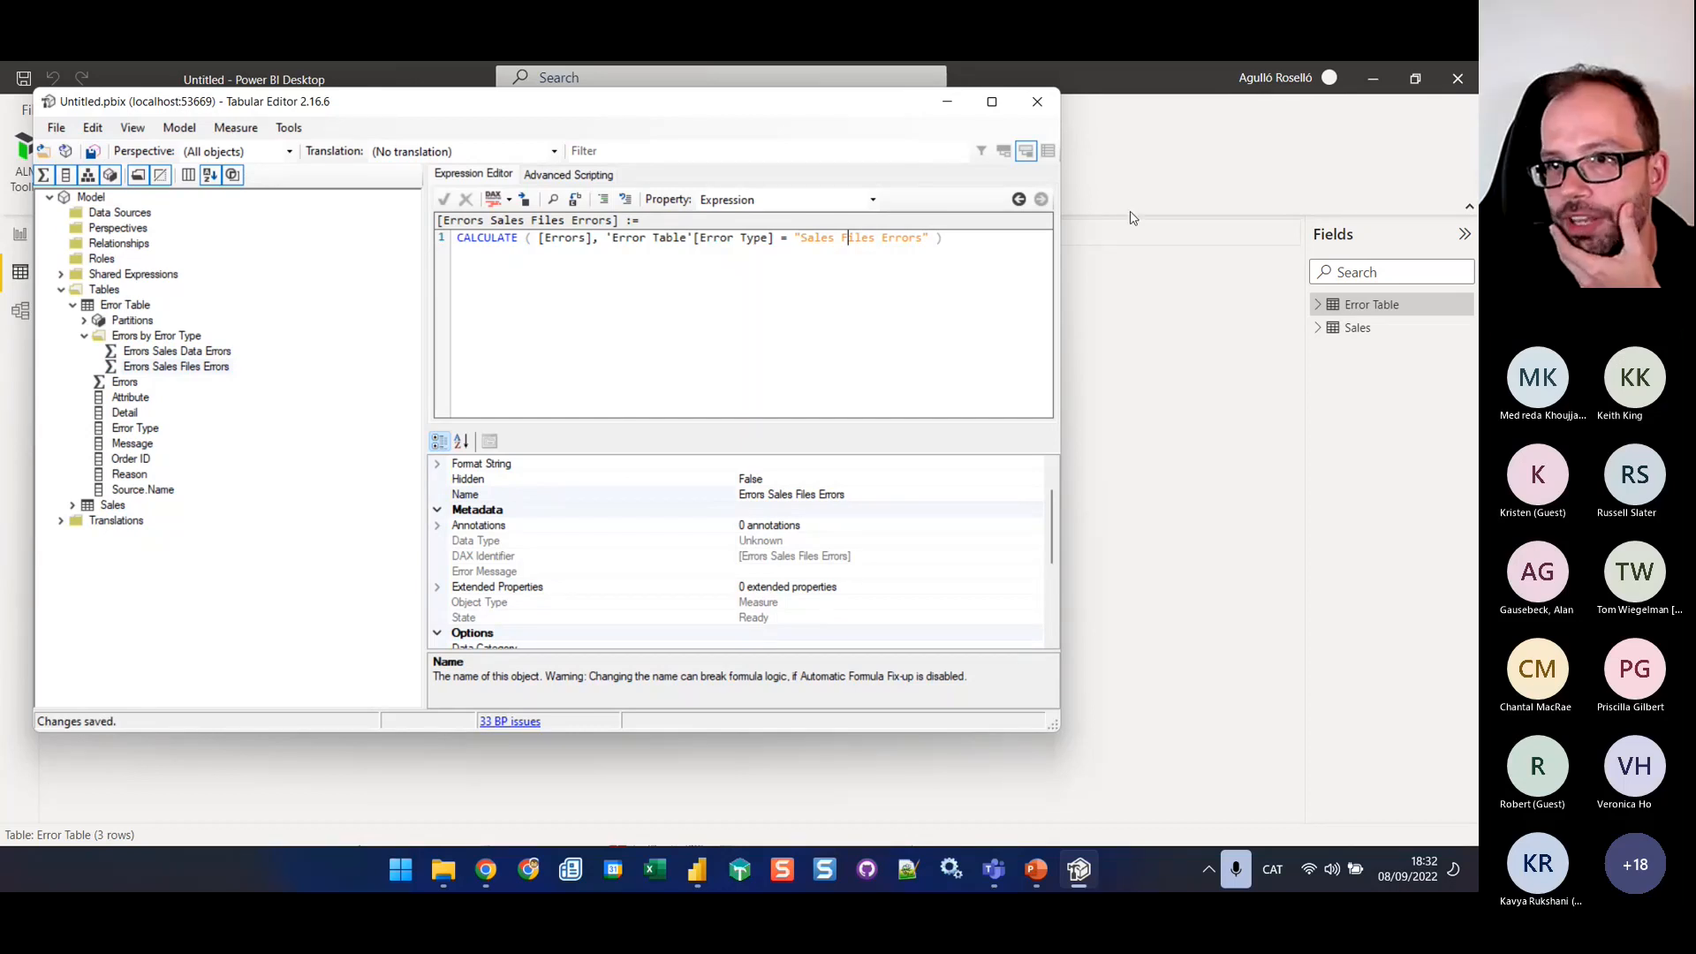
Switch to Power BI Desktop's report view and add a new page named Data Problems
click(1146, 313)
click(19, 235)
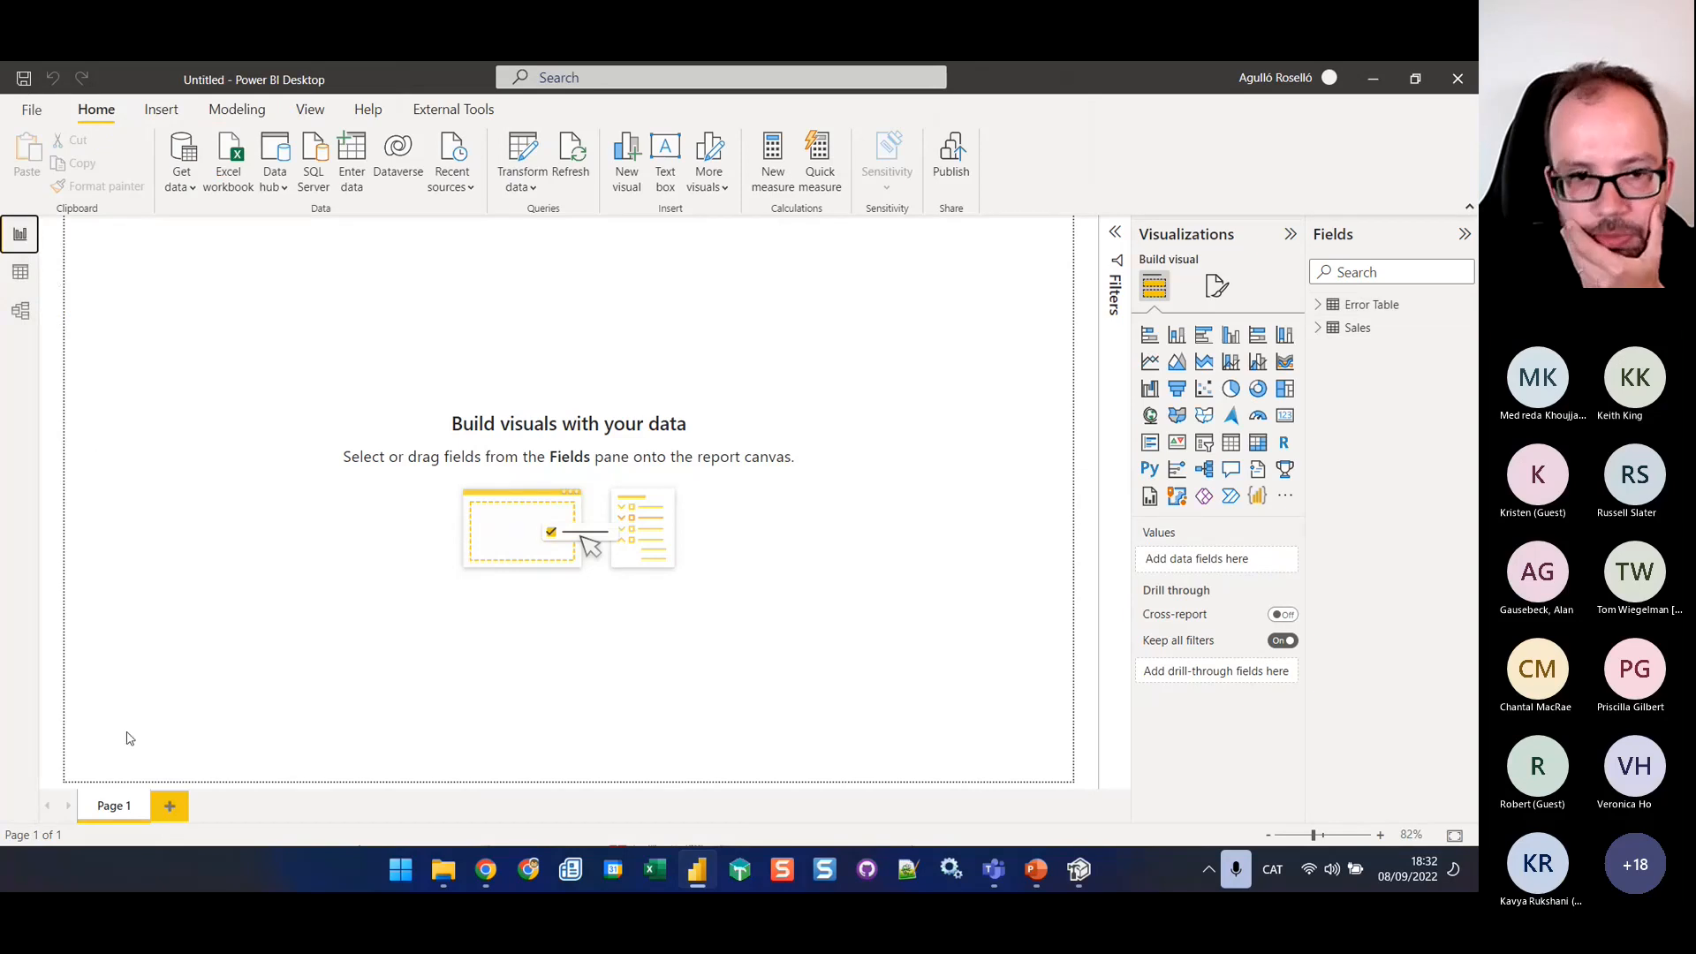
click(185, 807)
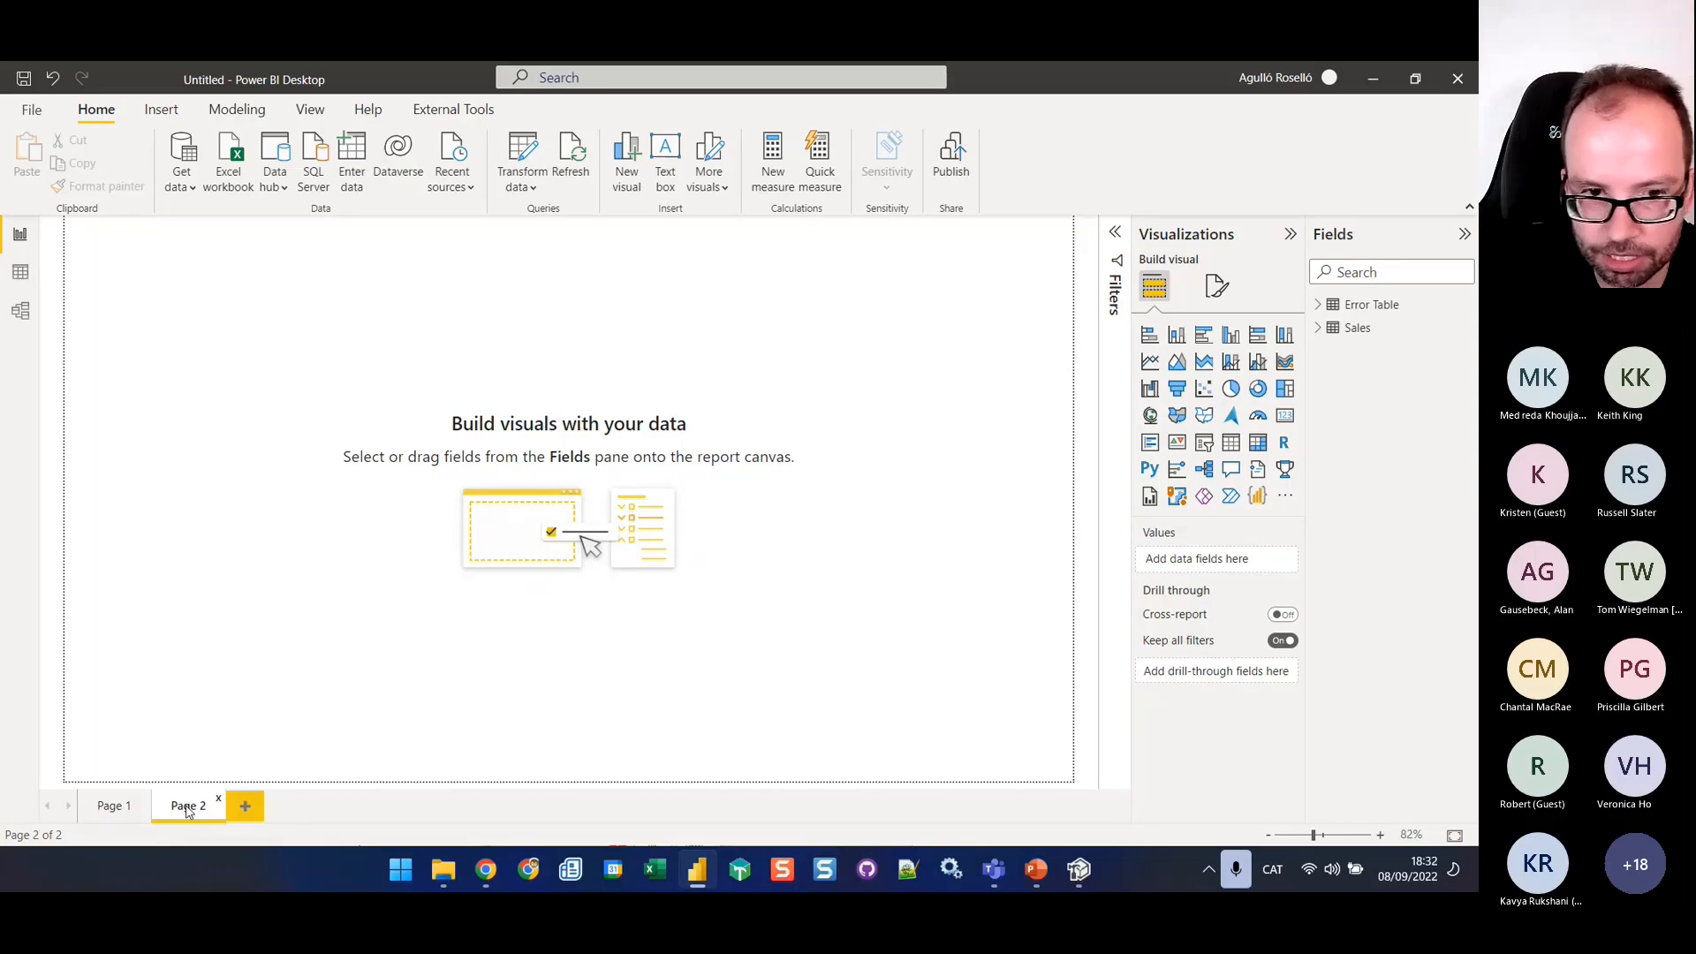
double_click(187, 807)
text(Data P)
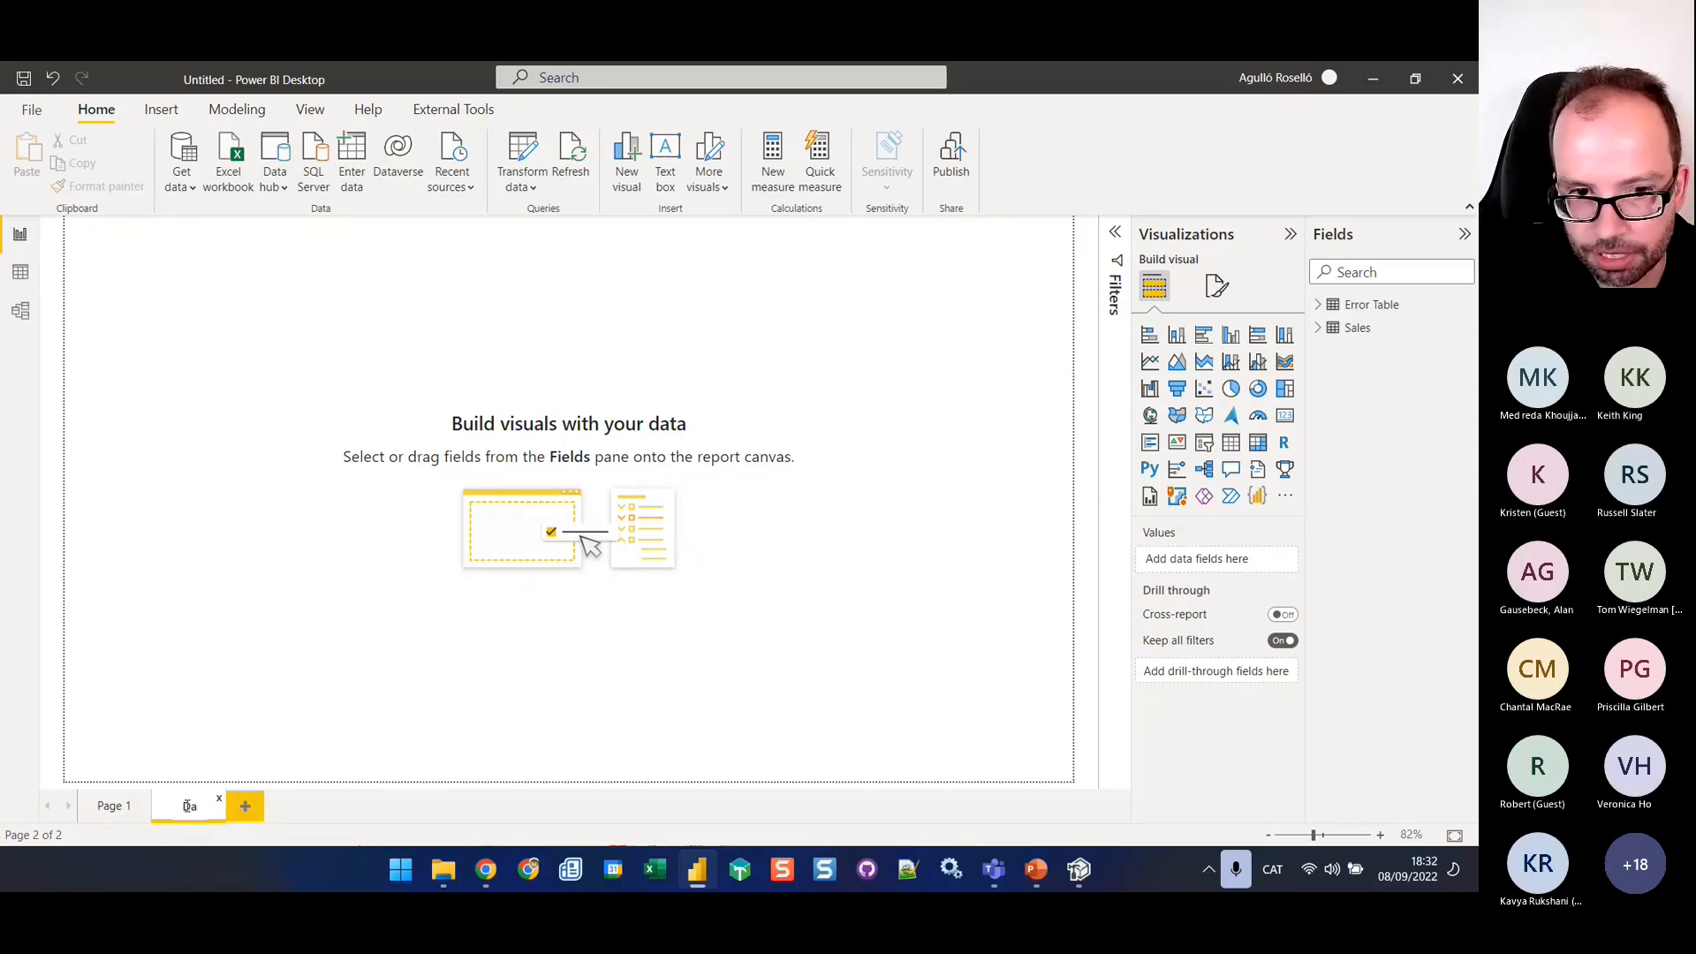
text(roblems)
key(Return)
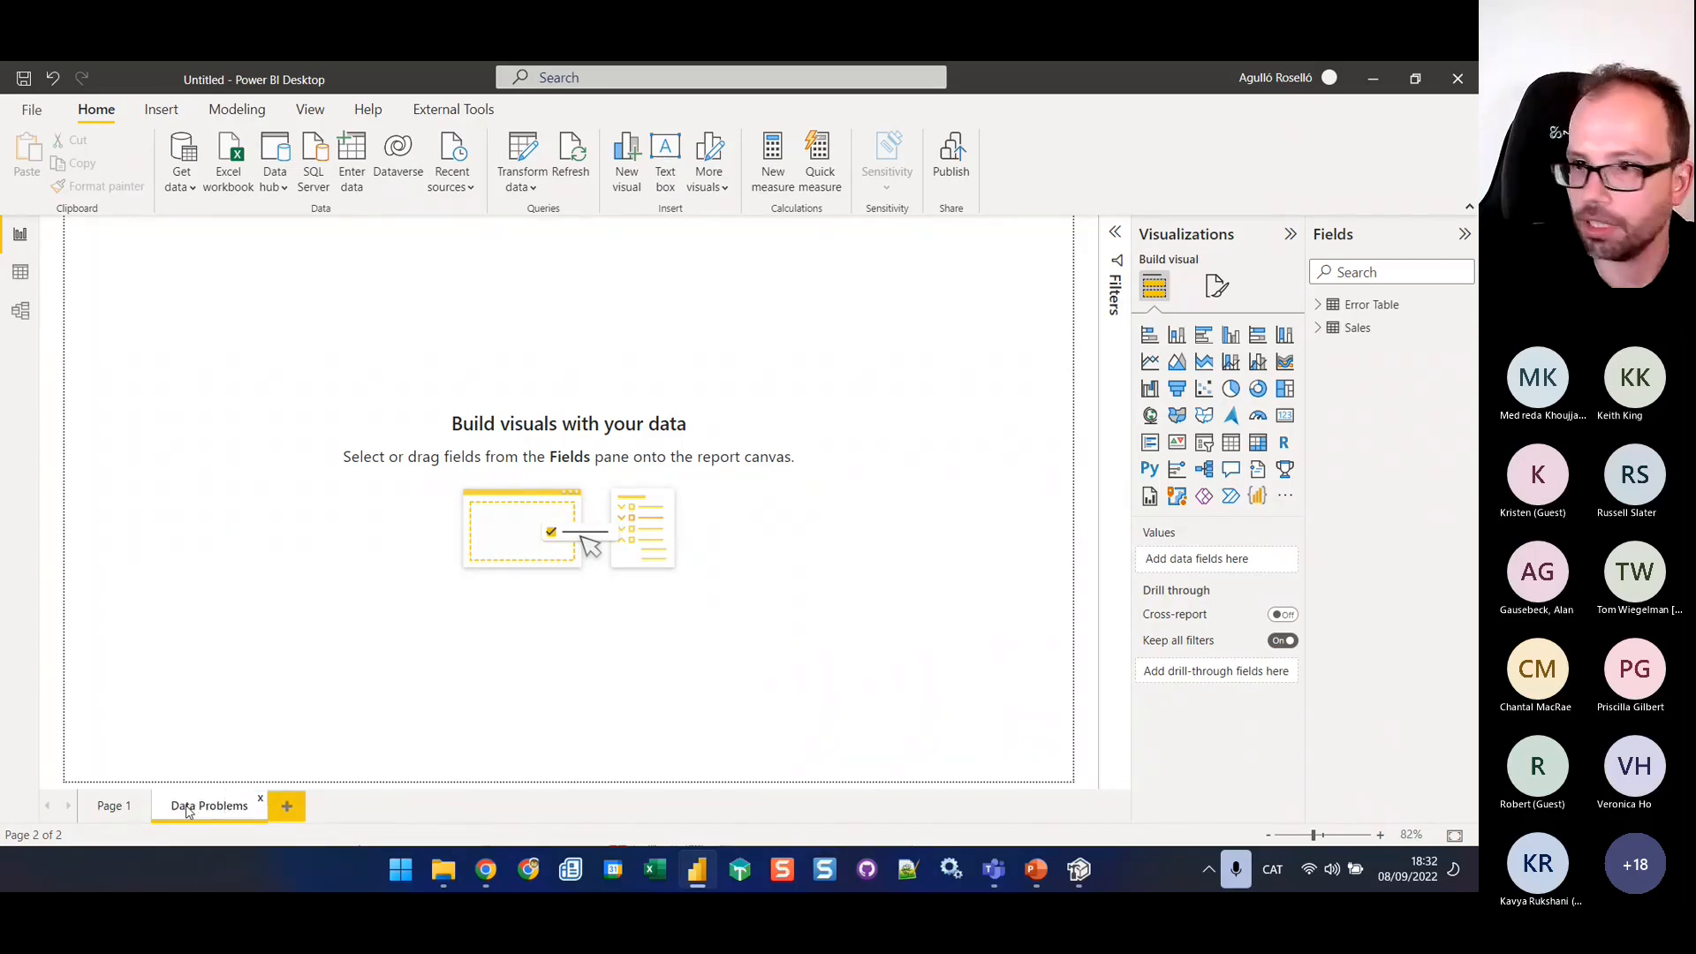
Refresh the data of Error Table and expand its Errors by Error Type folder in the field list
click(1317, 305)
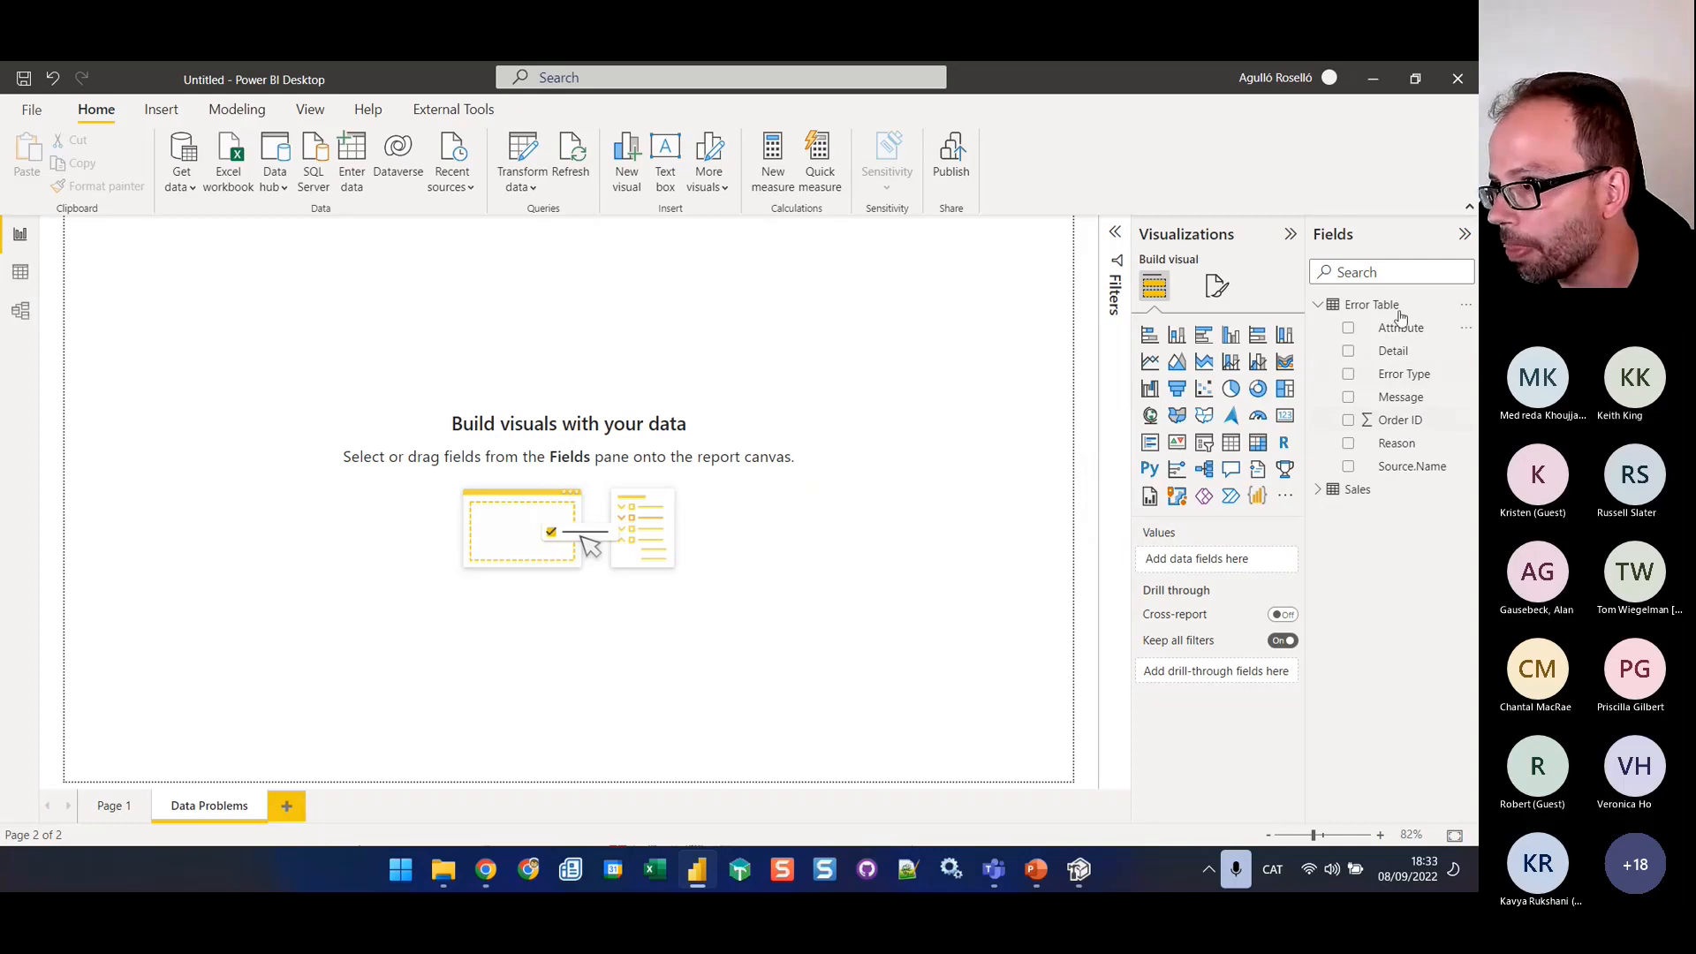
key(alt+Tab)
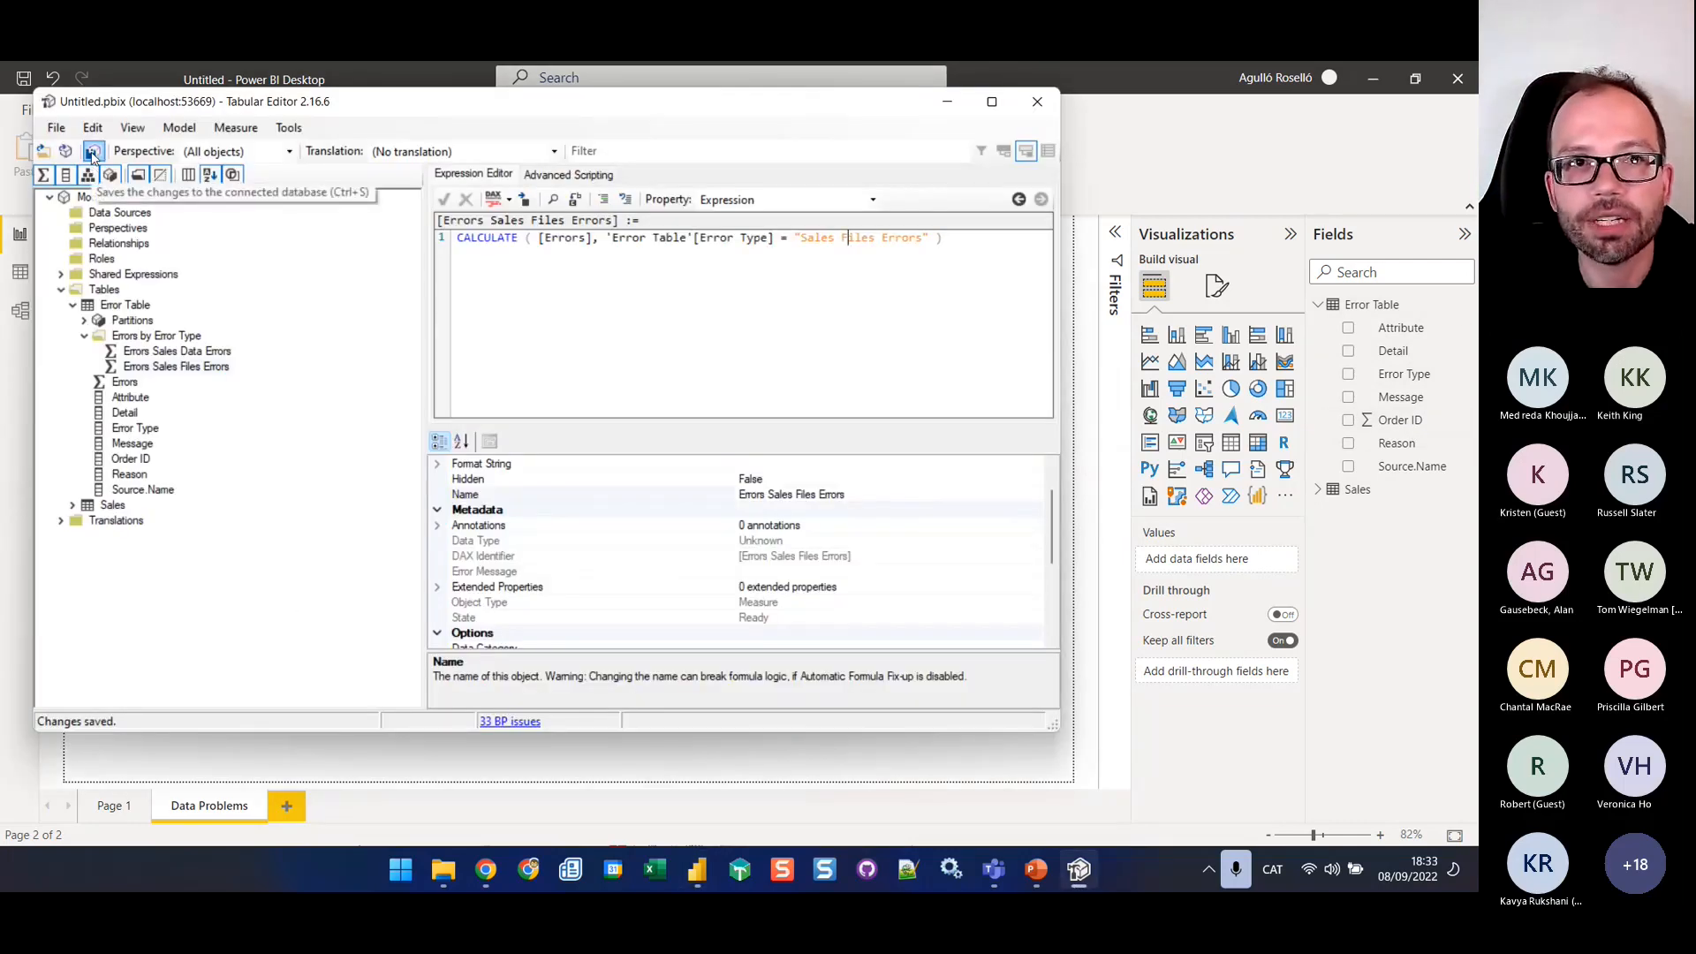
key(alt+Tab)
right_click(1367, 310)
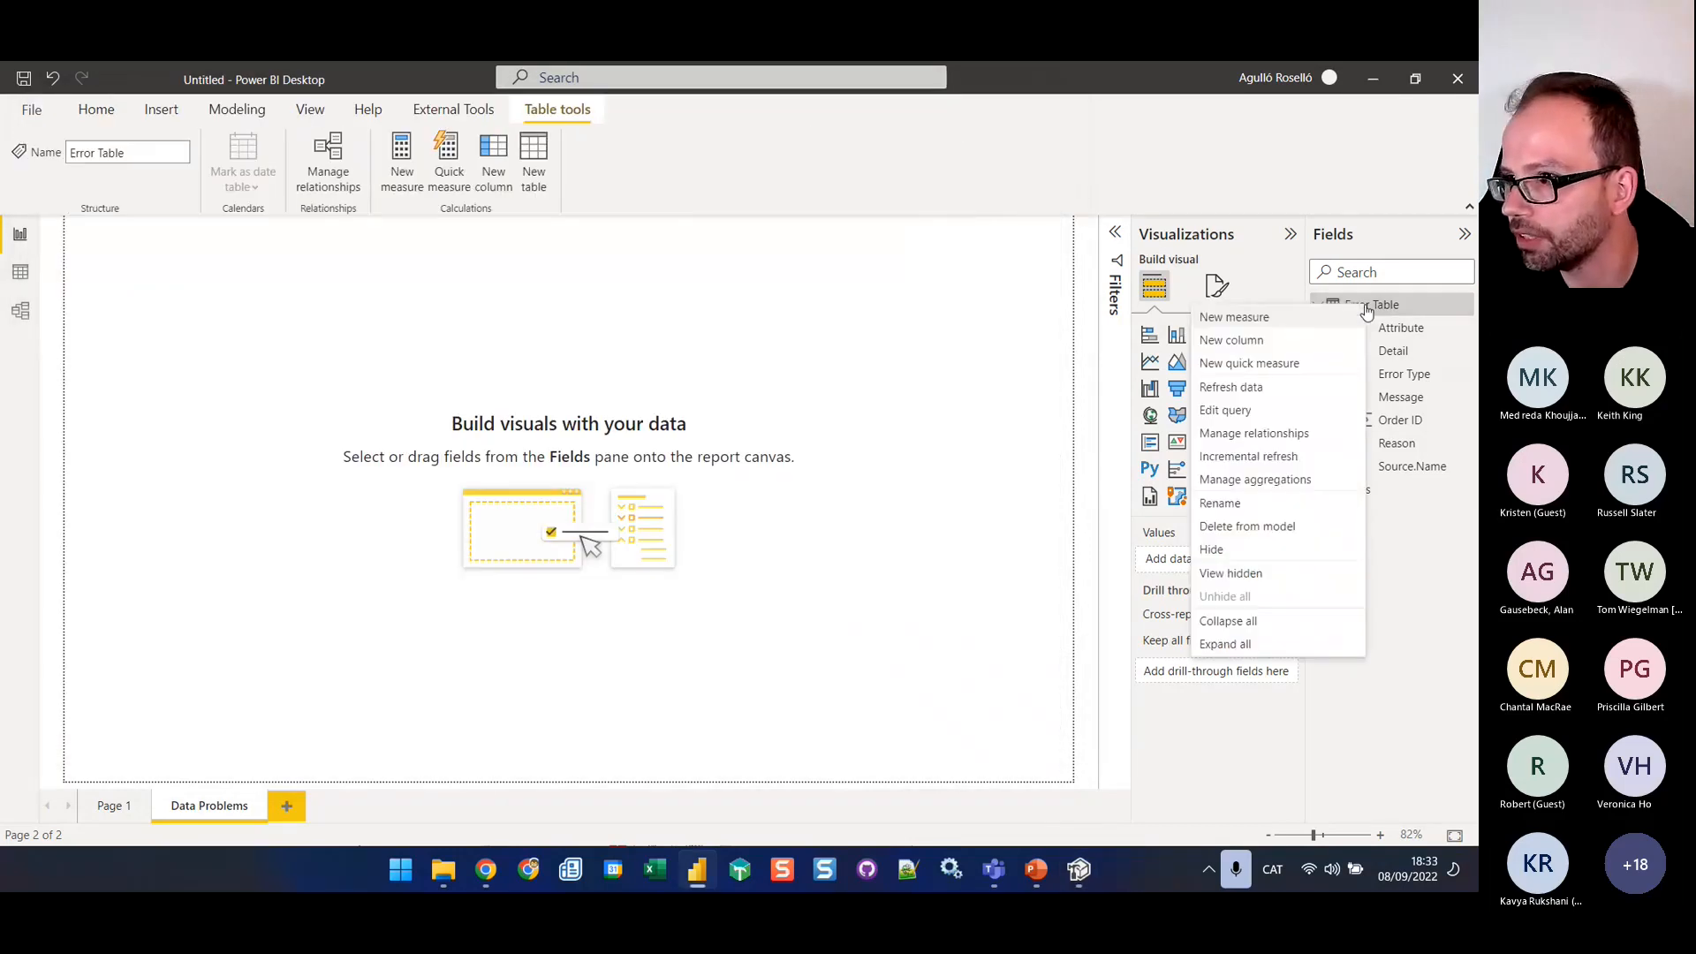
click(1299, 389)
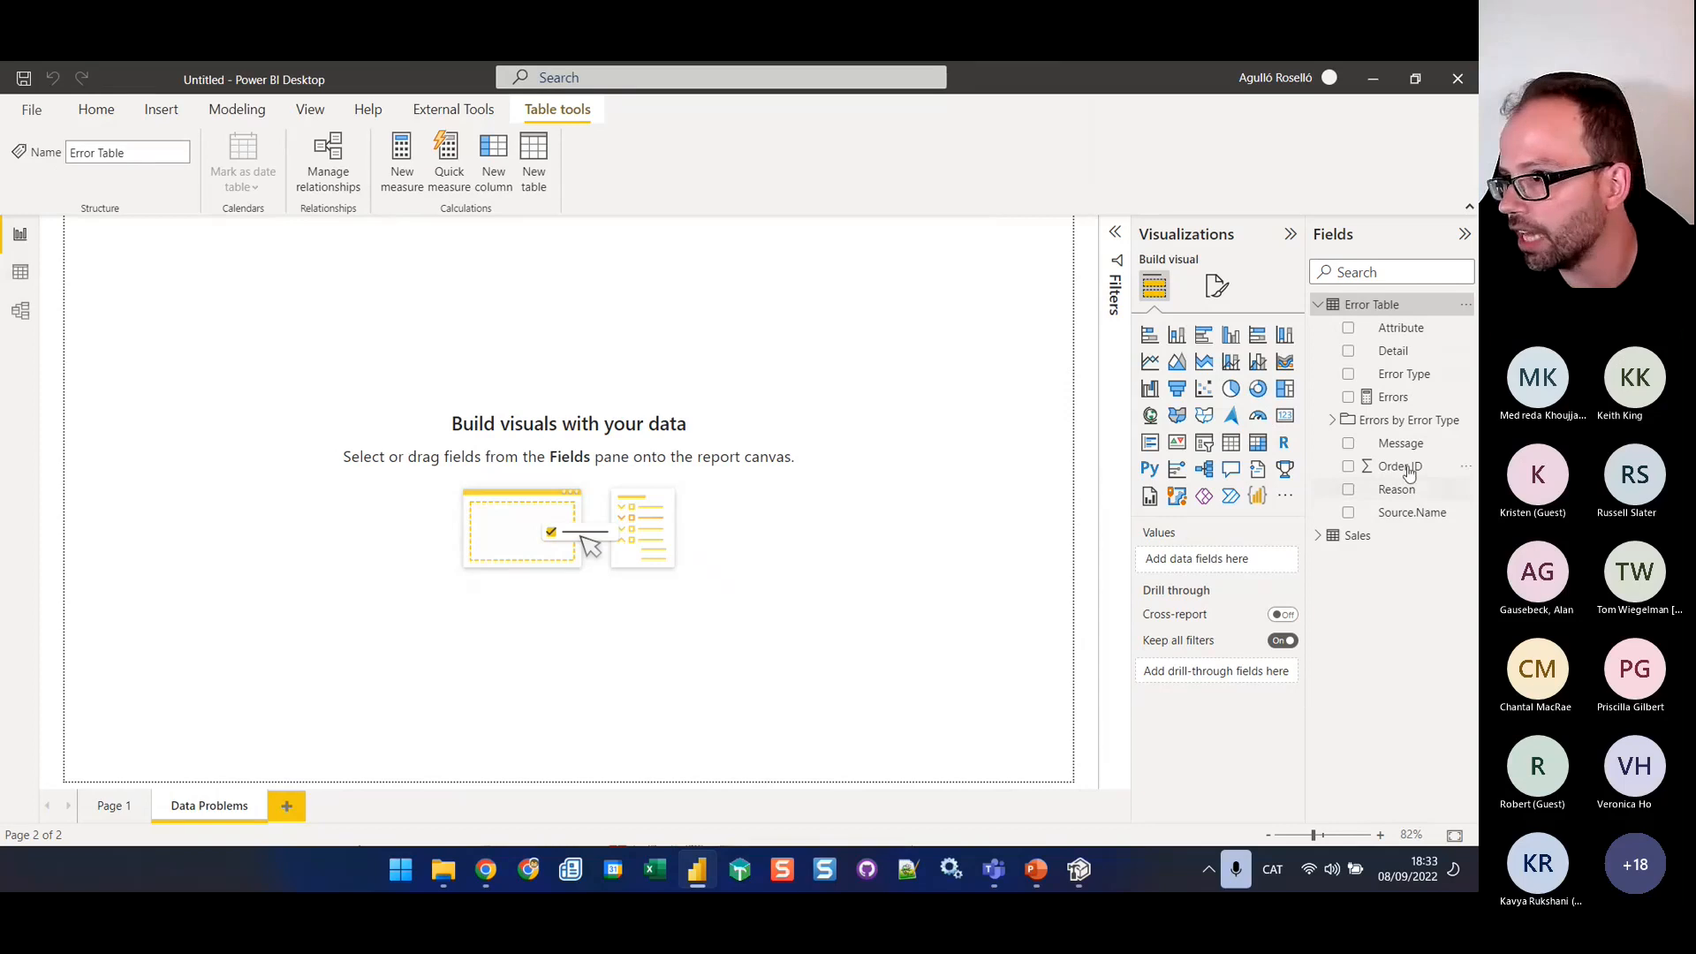
click(1334, 421)
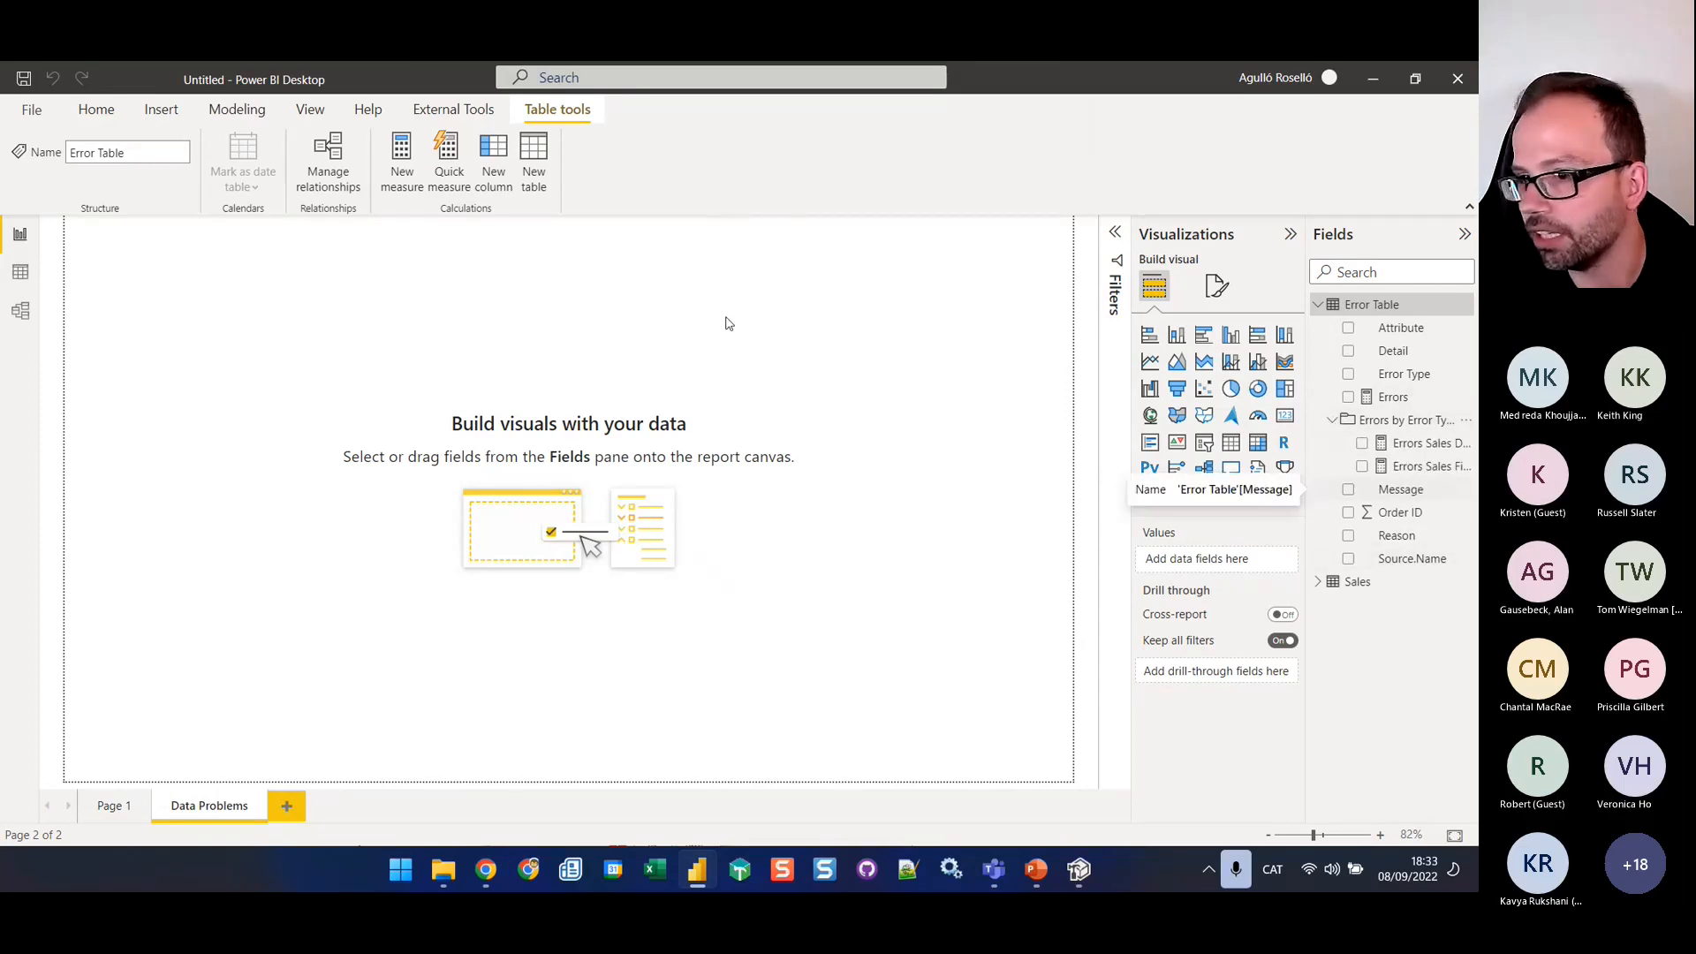
click(1080, 353)
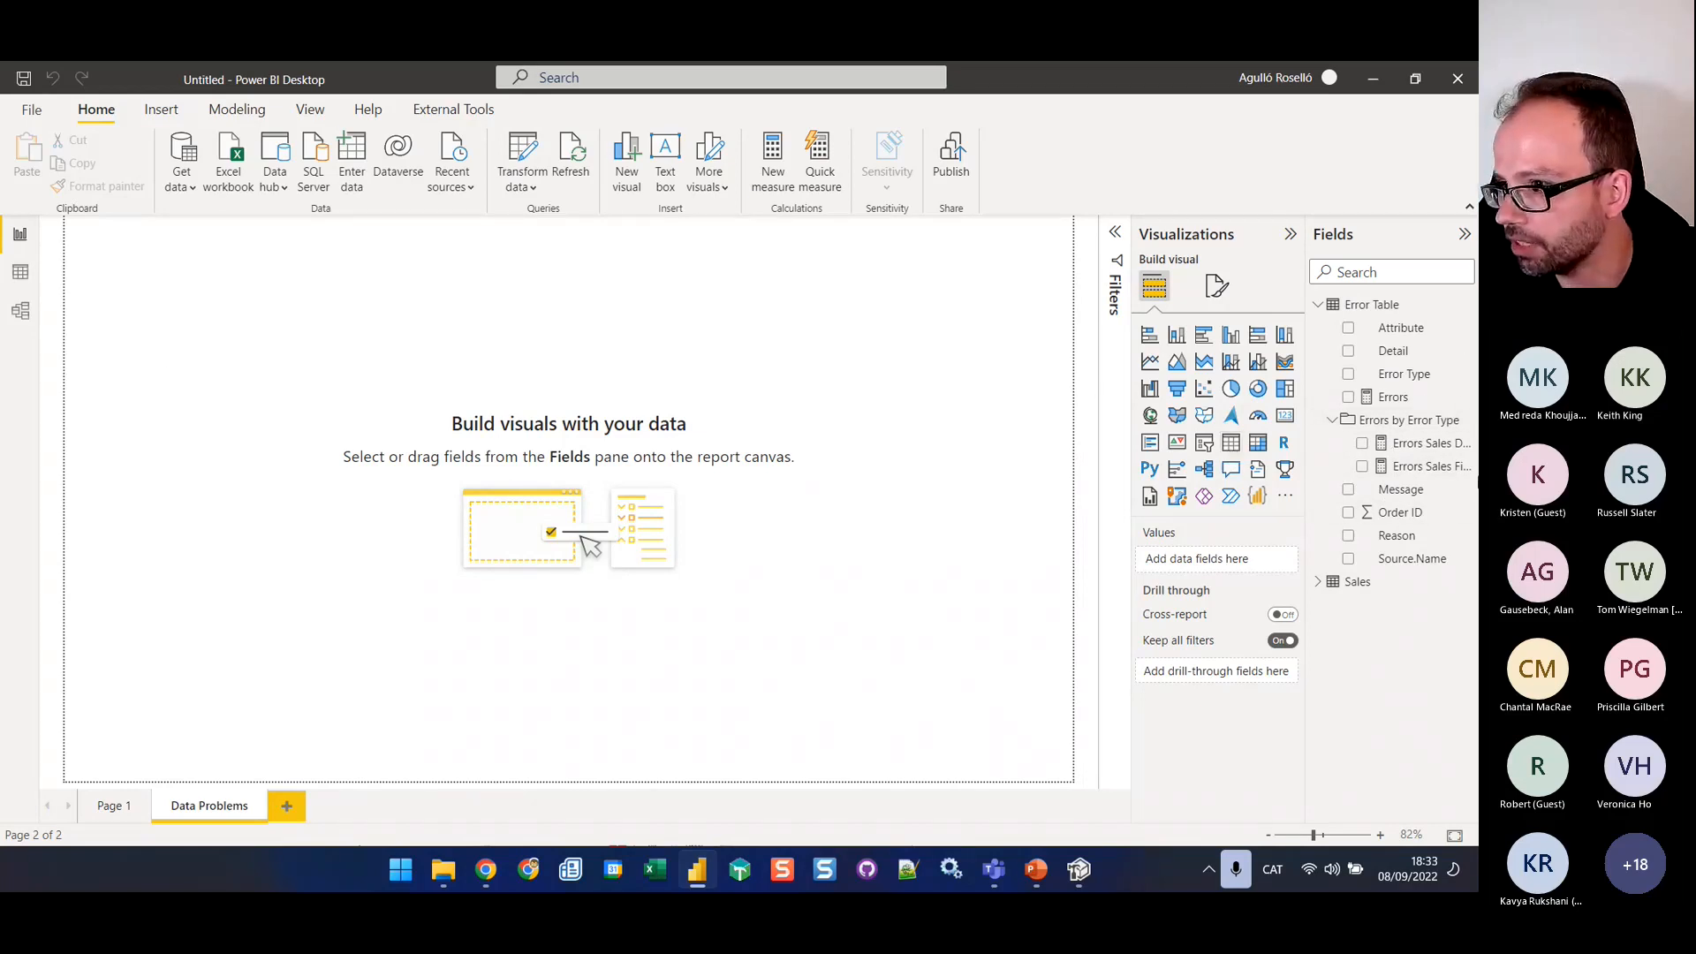
Build a table visual on the Data Problems page from Error Table's Source.Name and the Errors Sales Files Errors measure
click(1232, 449)
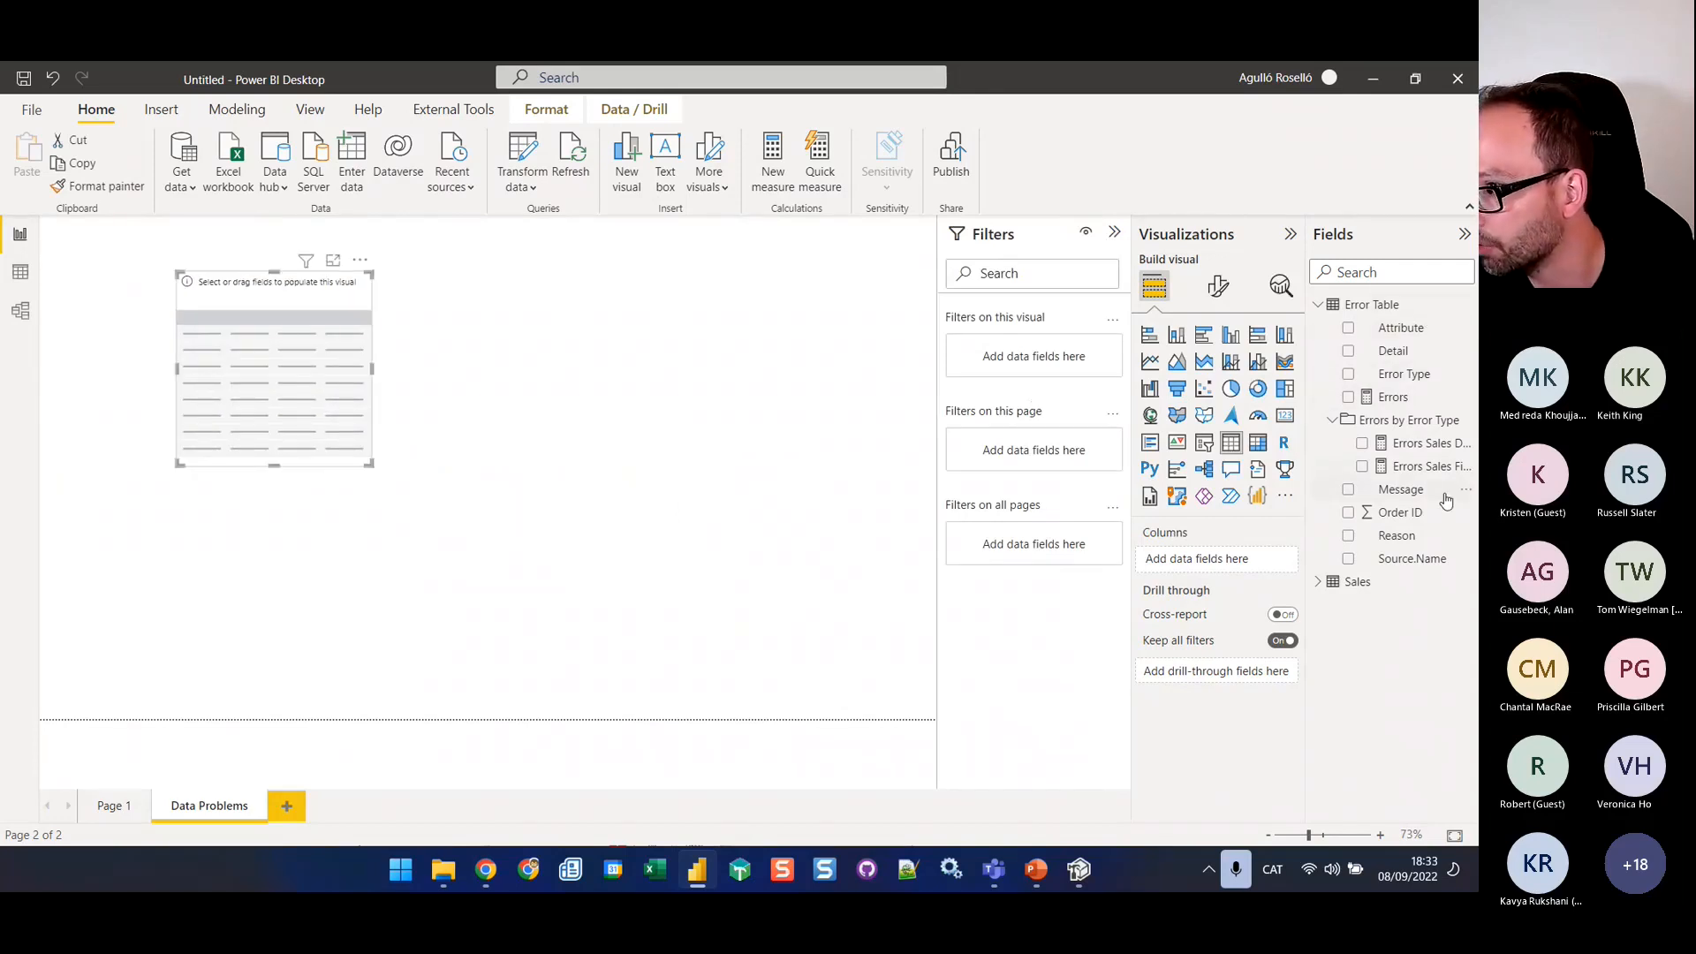
drag(1412, 558, 1237, 560)
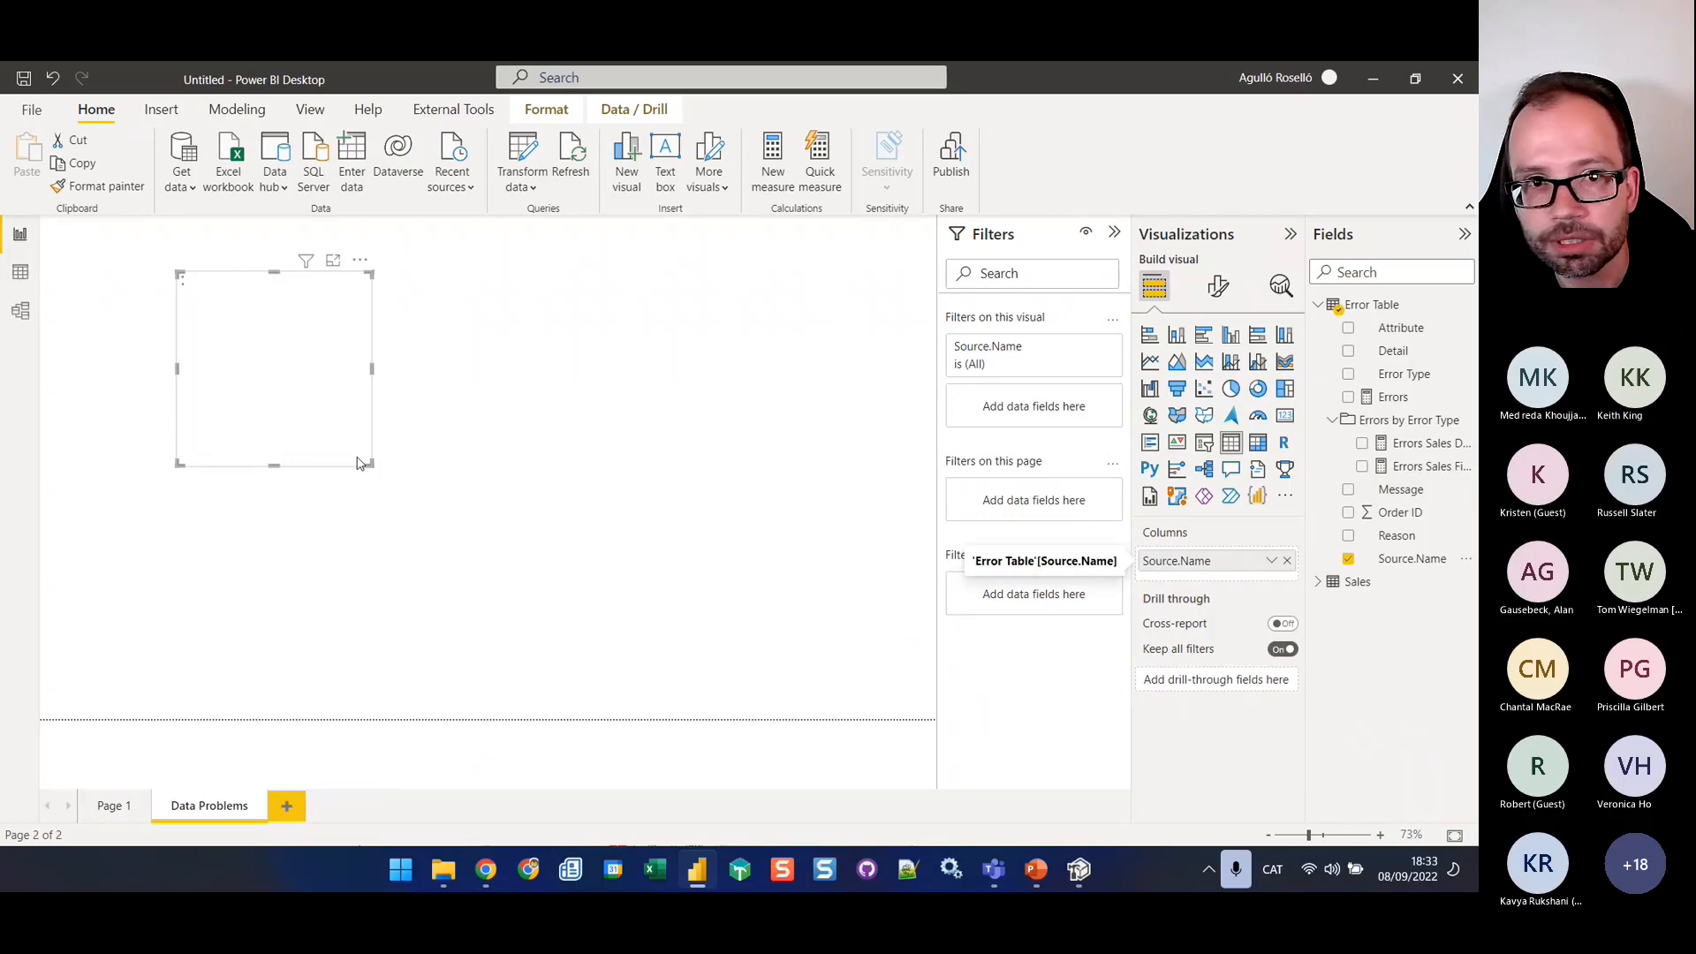
click(376, 369)
click(308, 305)
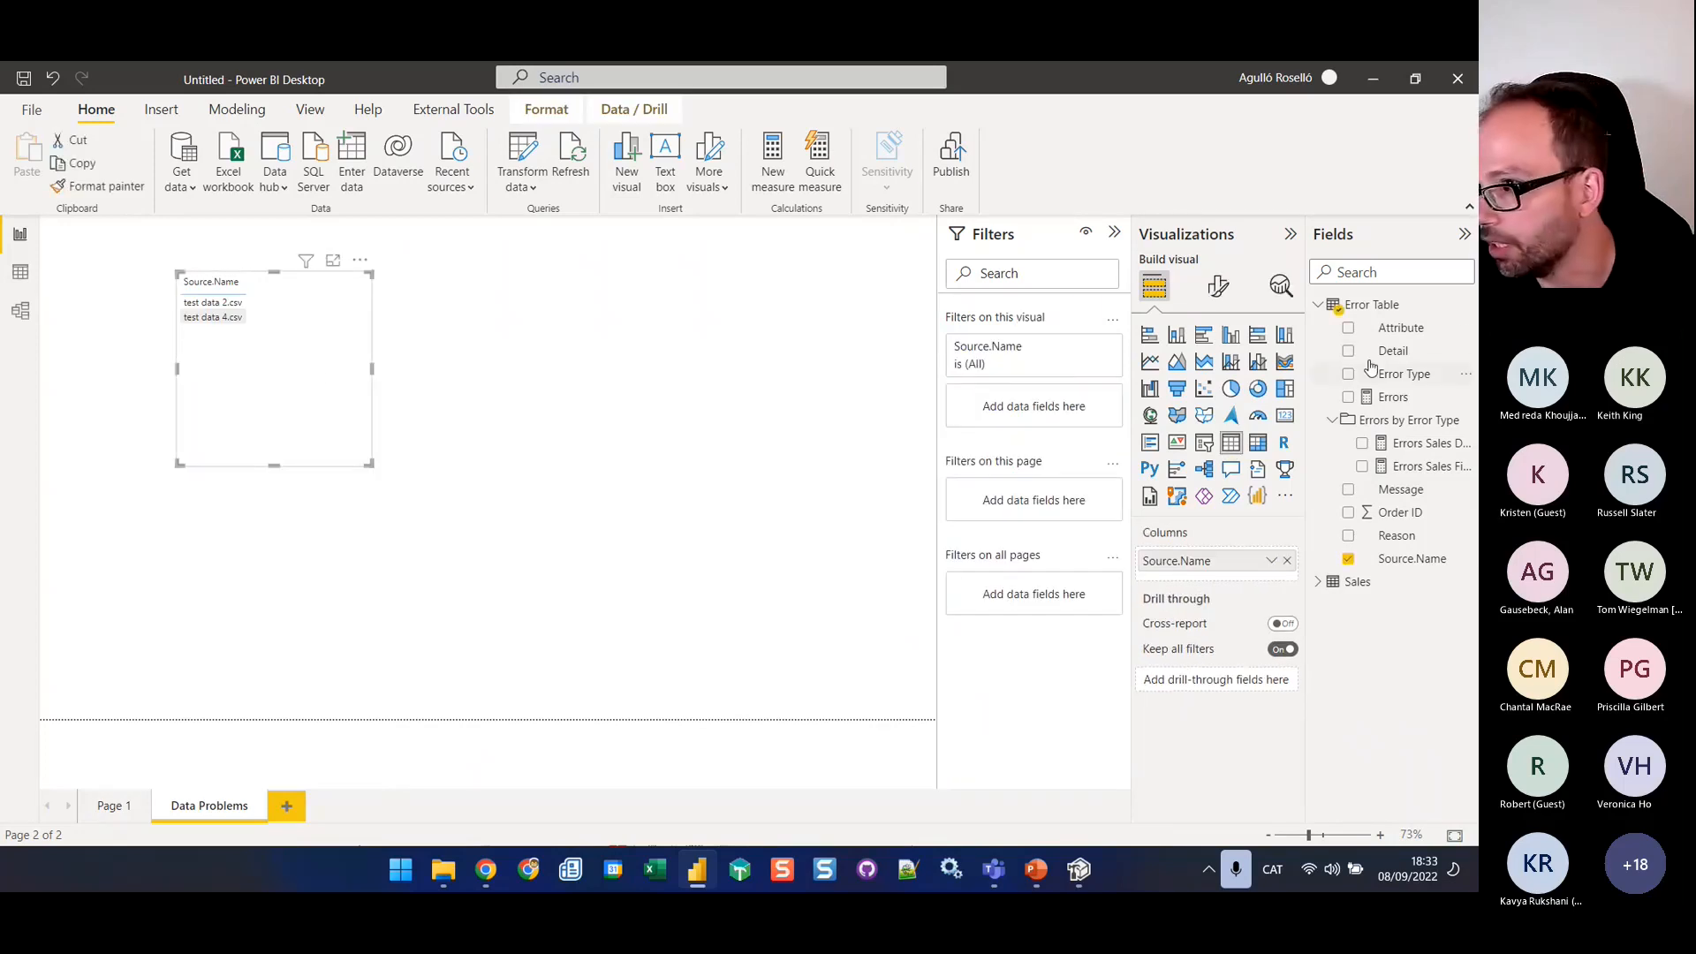
drag(1405, 512, 1264, 574)
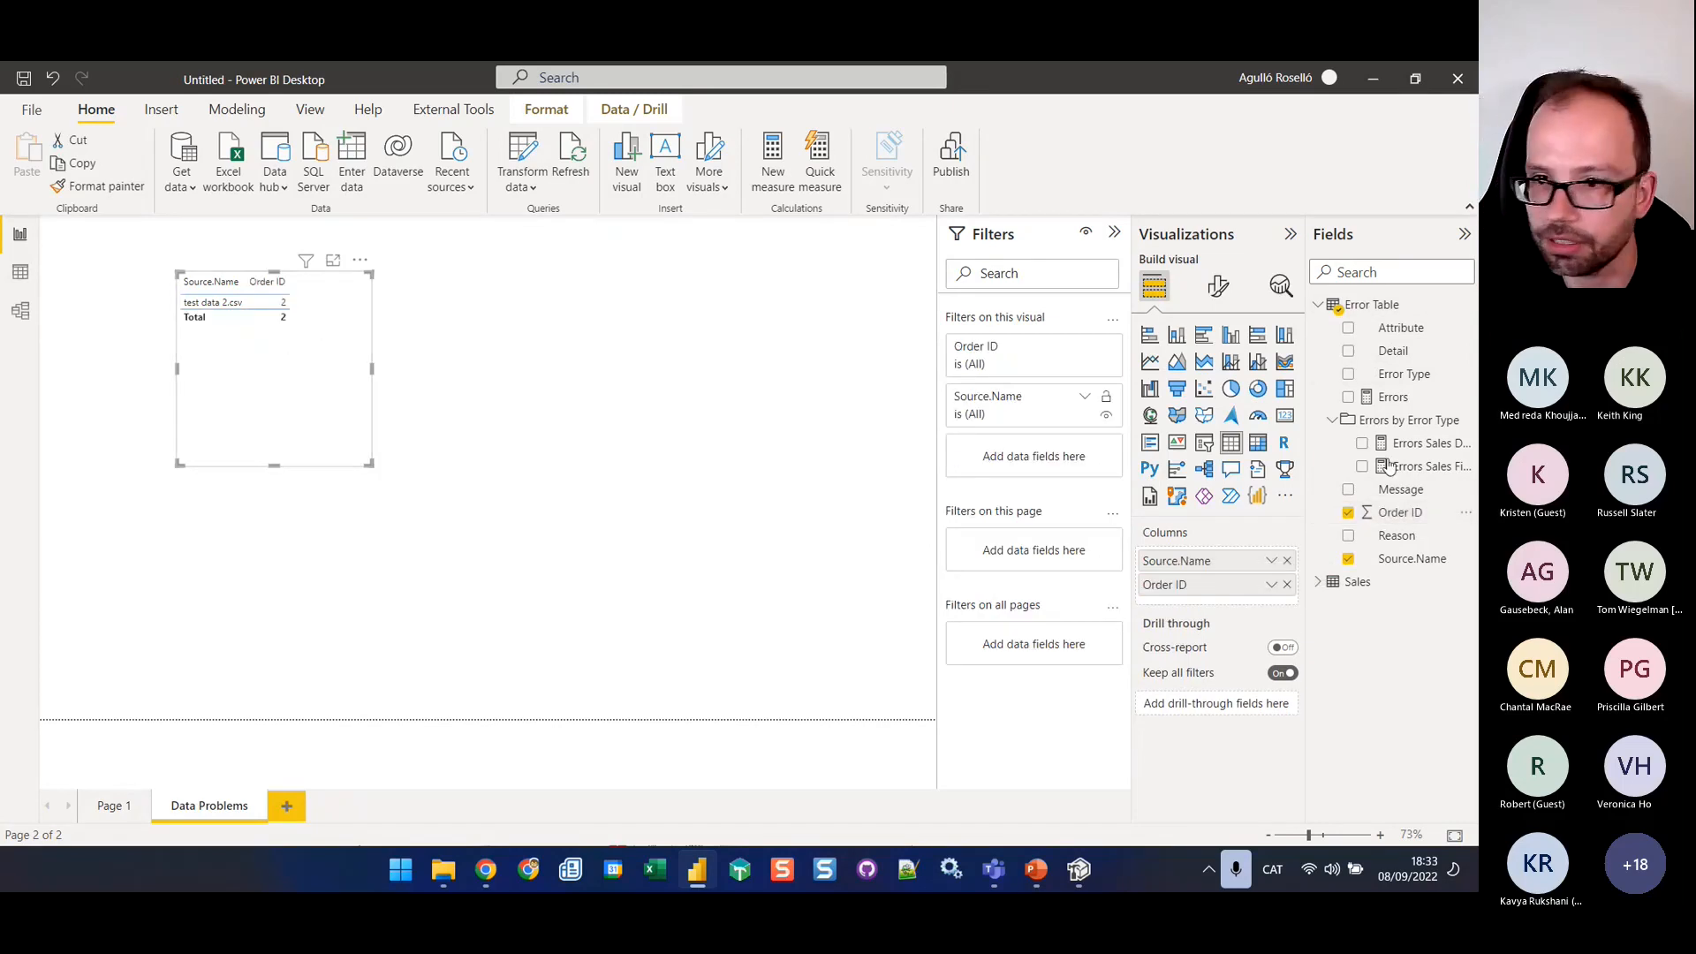
click(1288, 585)
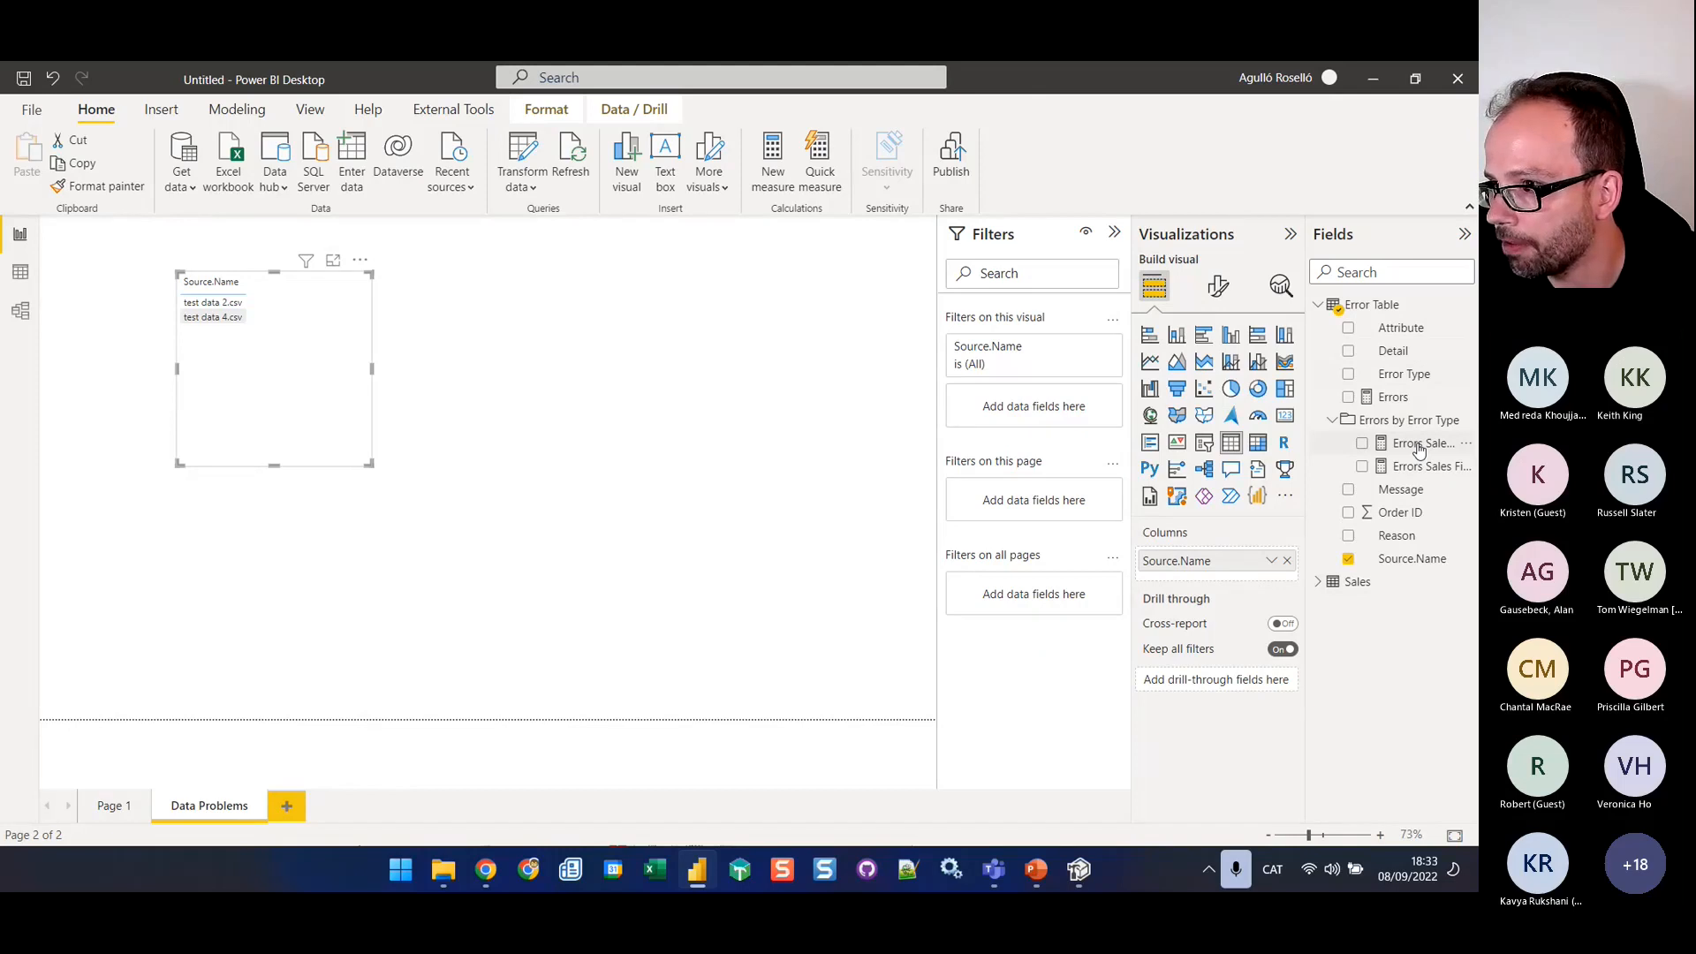
drag(1423, 465, 1149, 576)
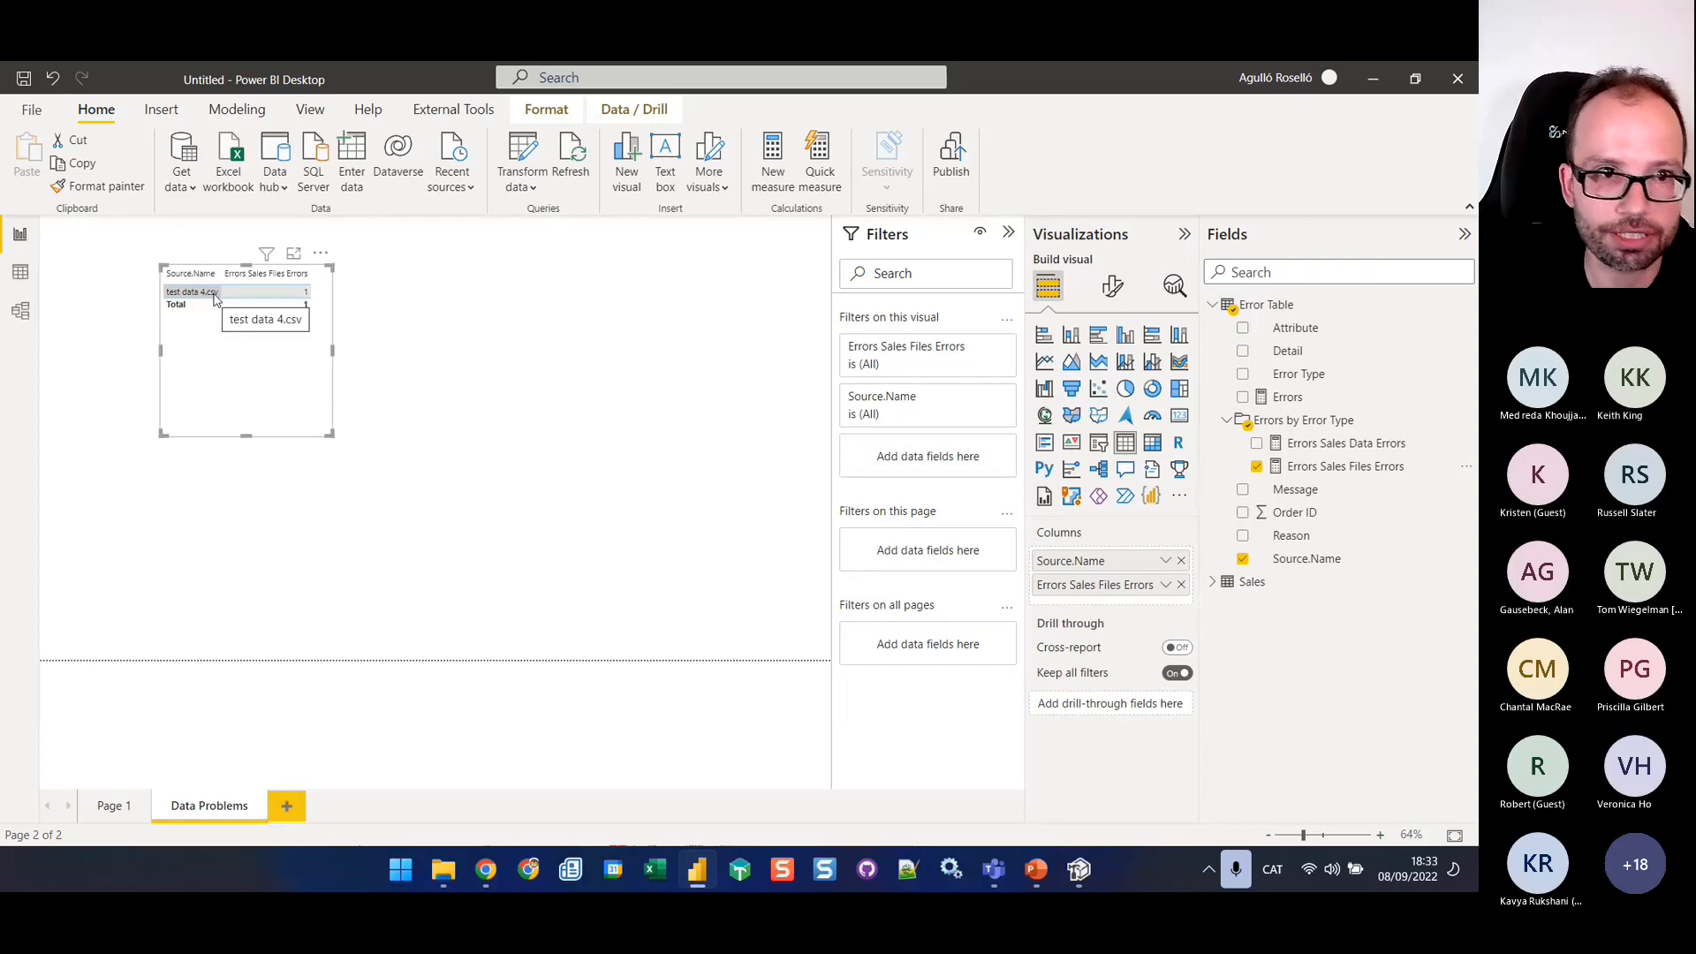
click(481, 375)
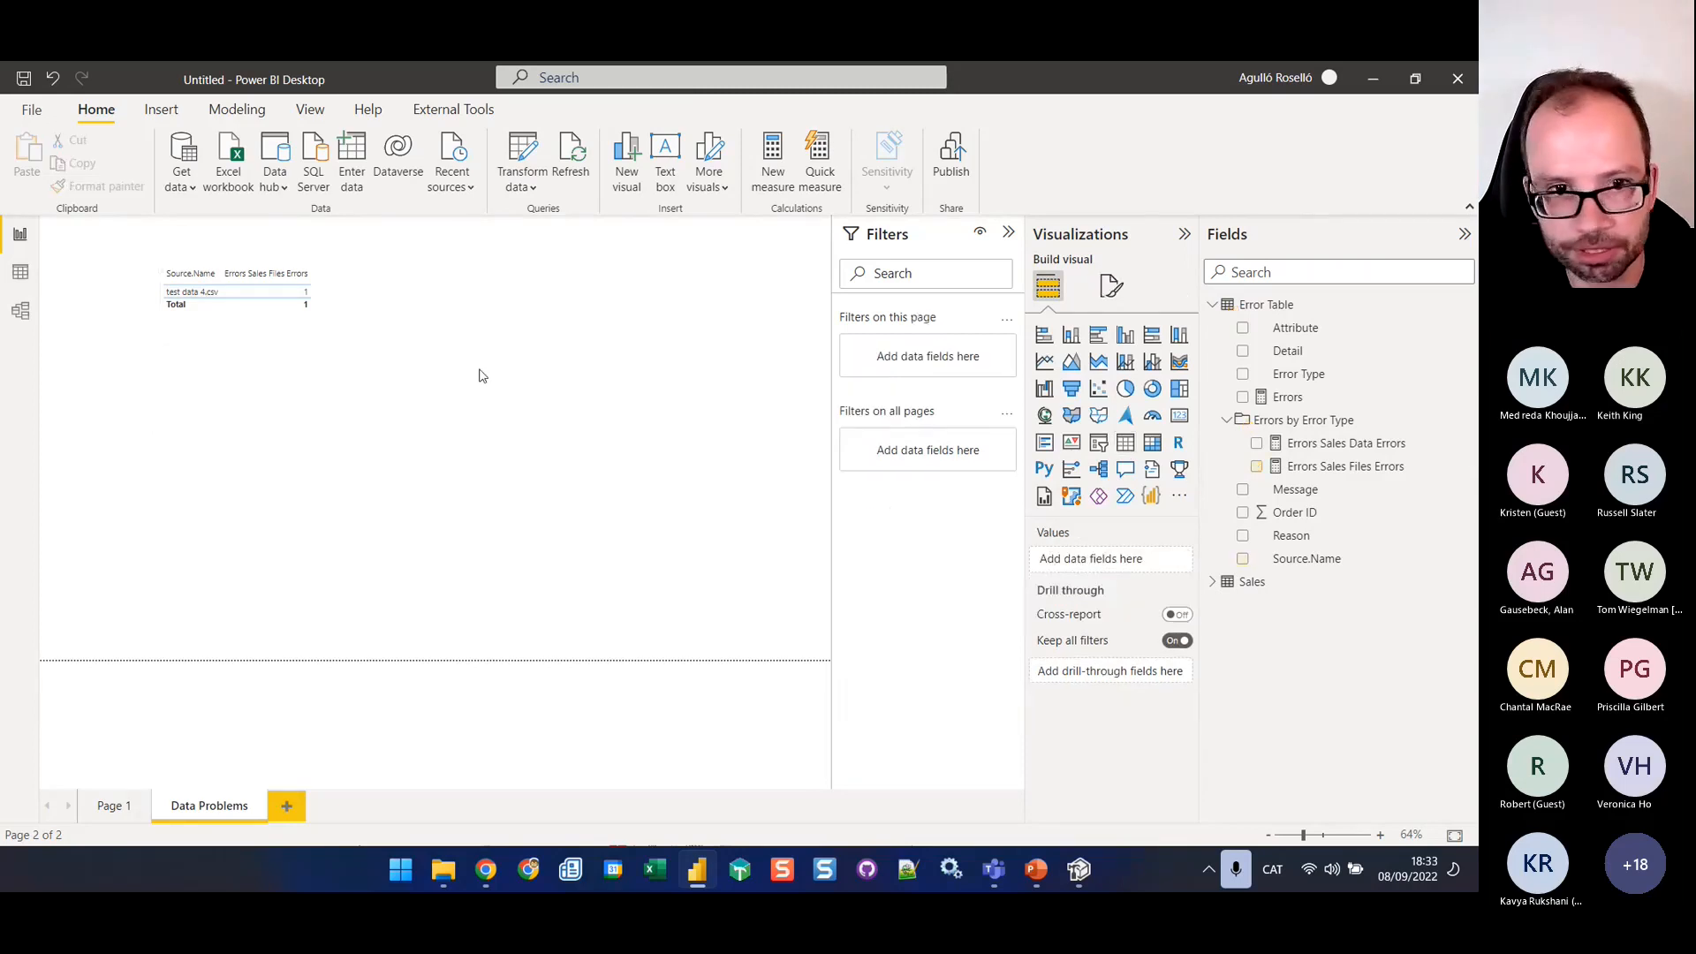
Insert the Reason and Message columns between Source.Name and Errors Sales Files Errors in the table visual
scroll(383, 386, up, 5)
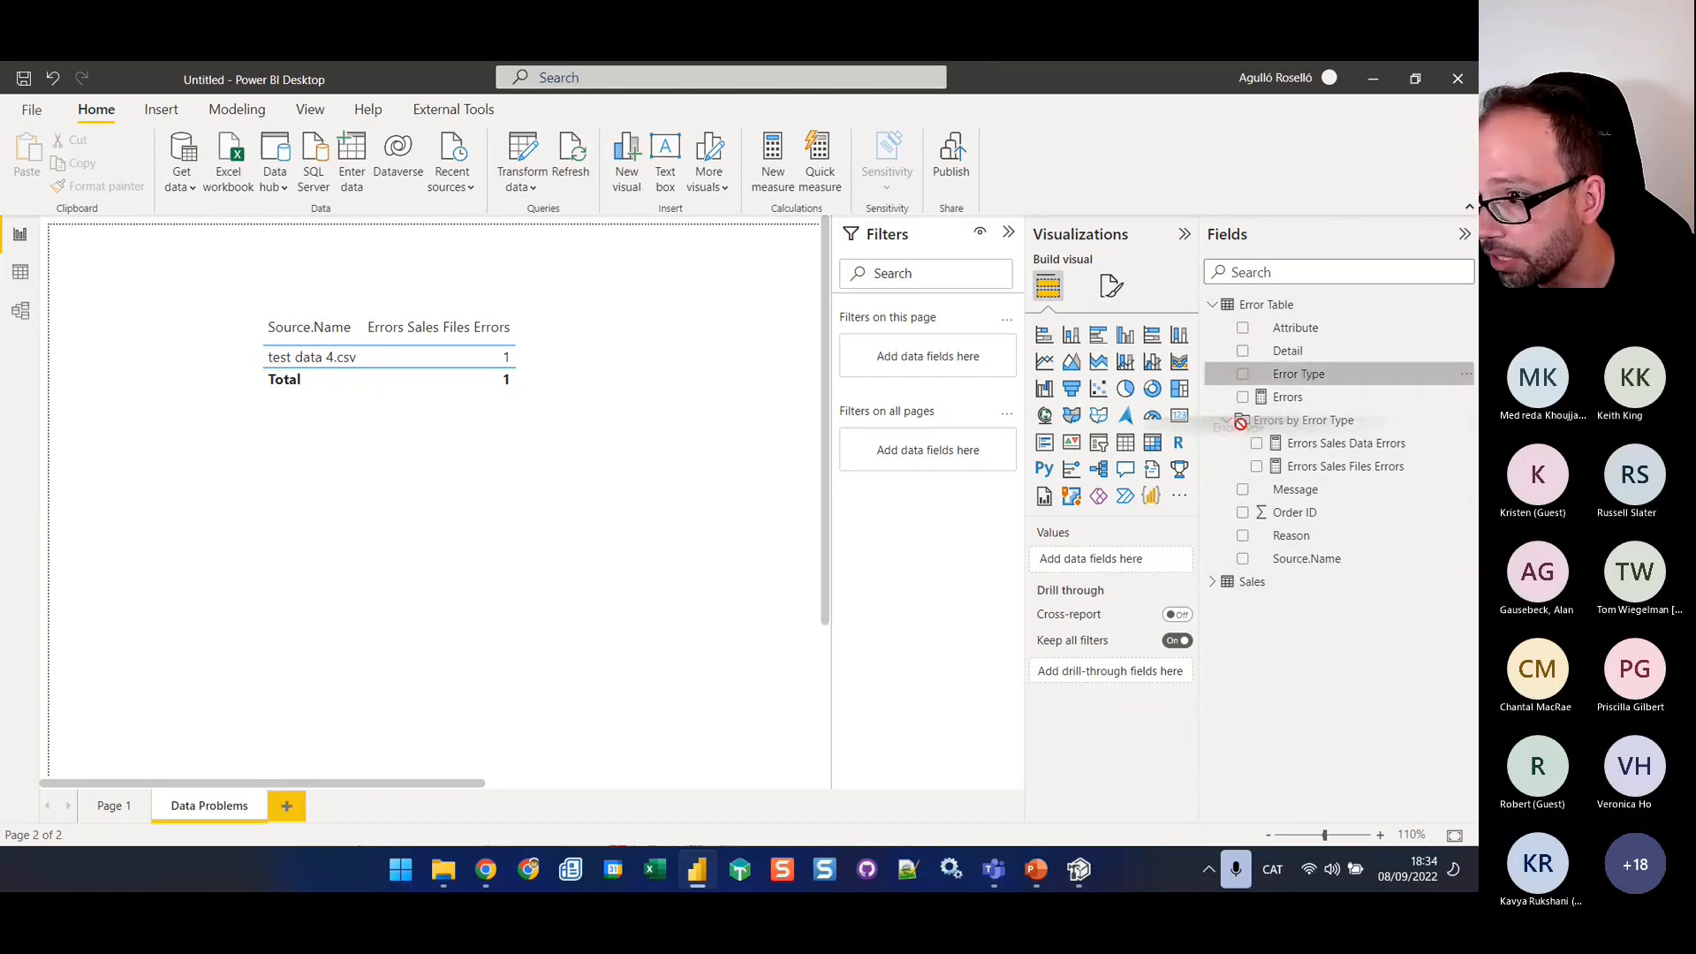
click(487, 439)
drag(1299, 373, 1130, 573)
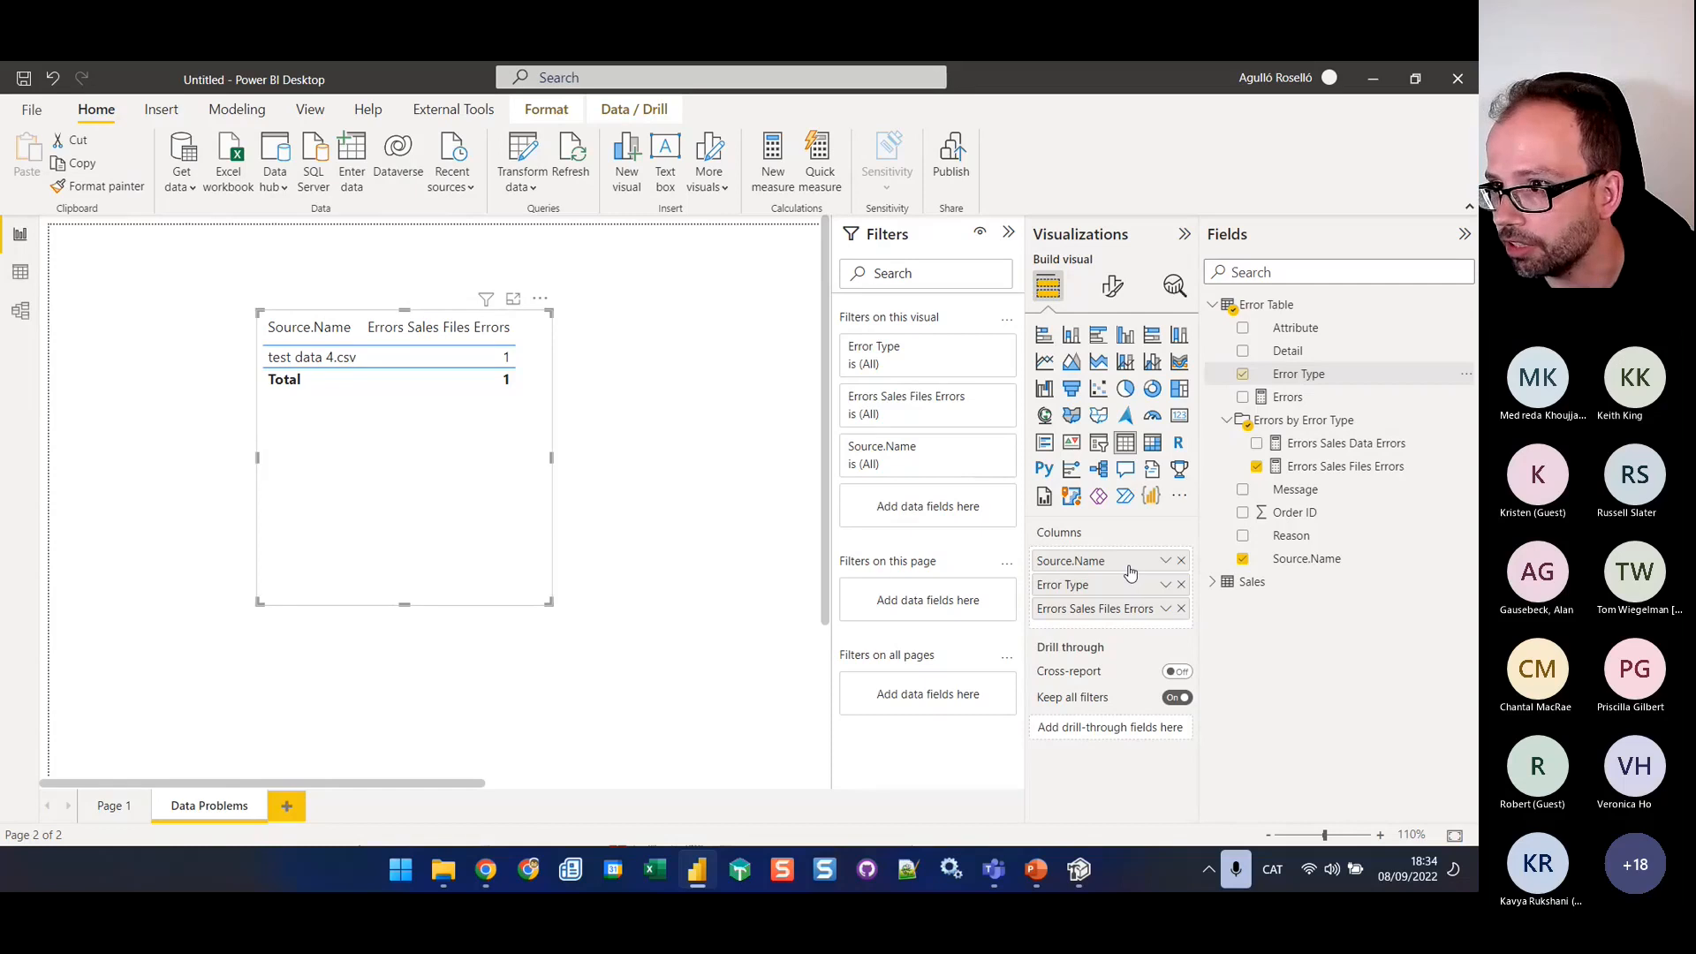
click(1181, 585)
drag(1327, 534, 1166, 579)
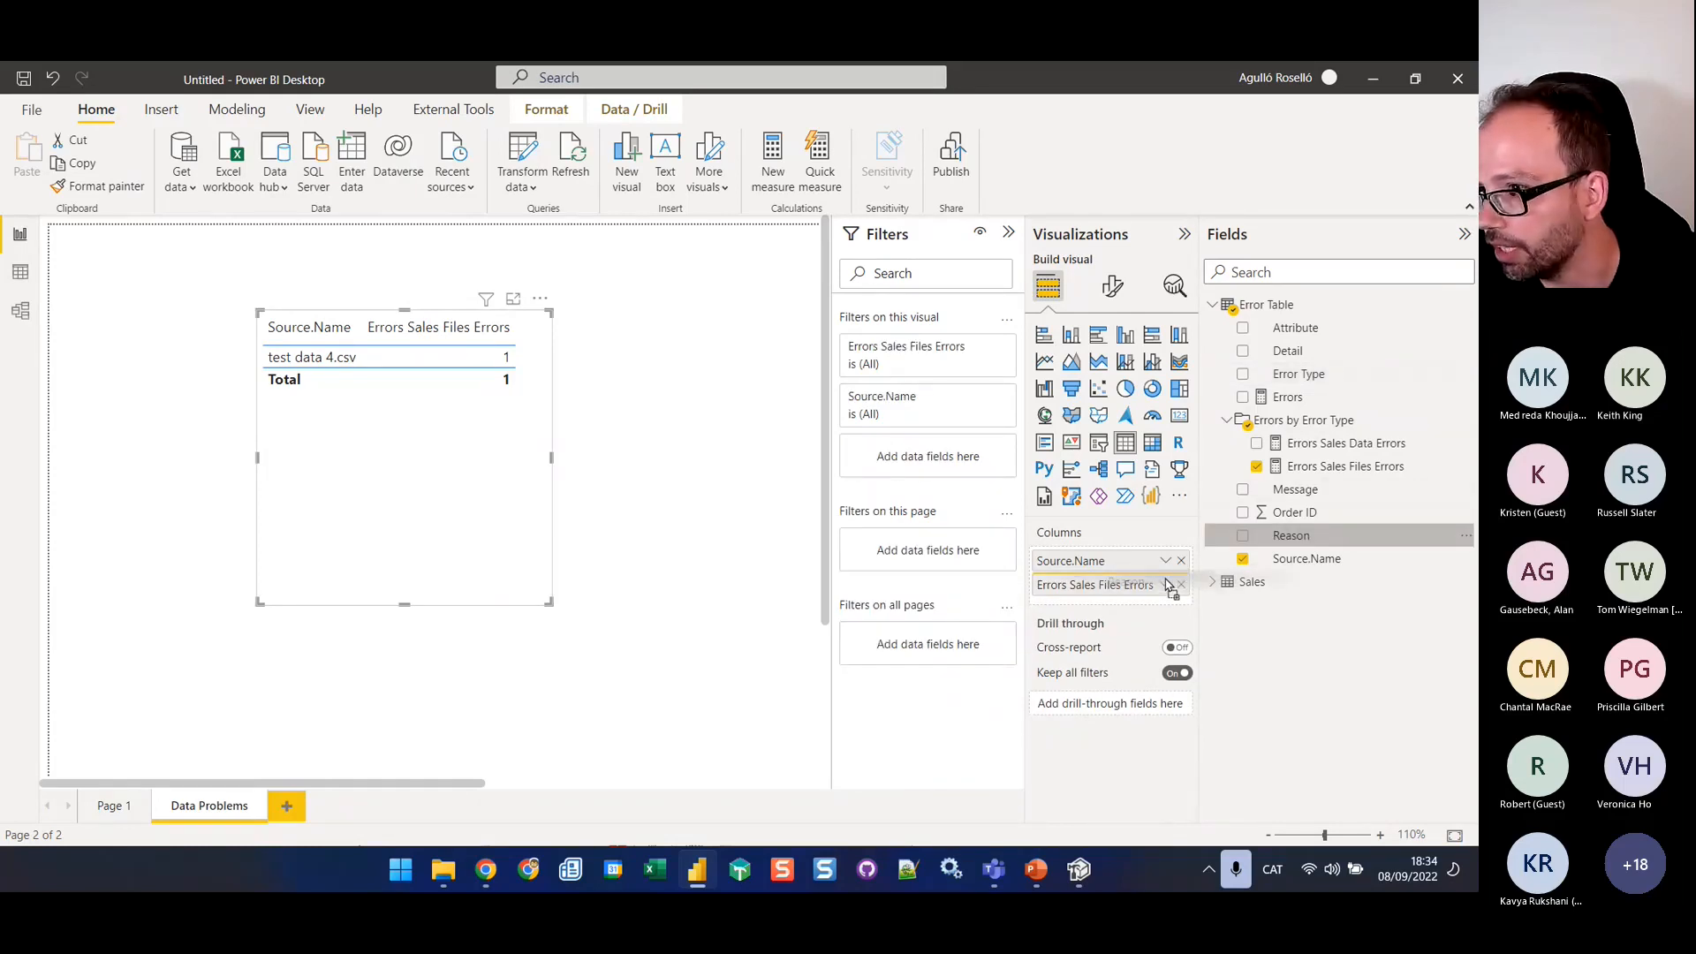
drag(1167, 583, 1166, 583)
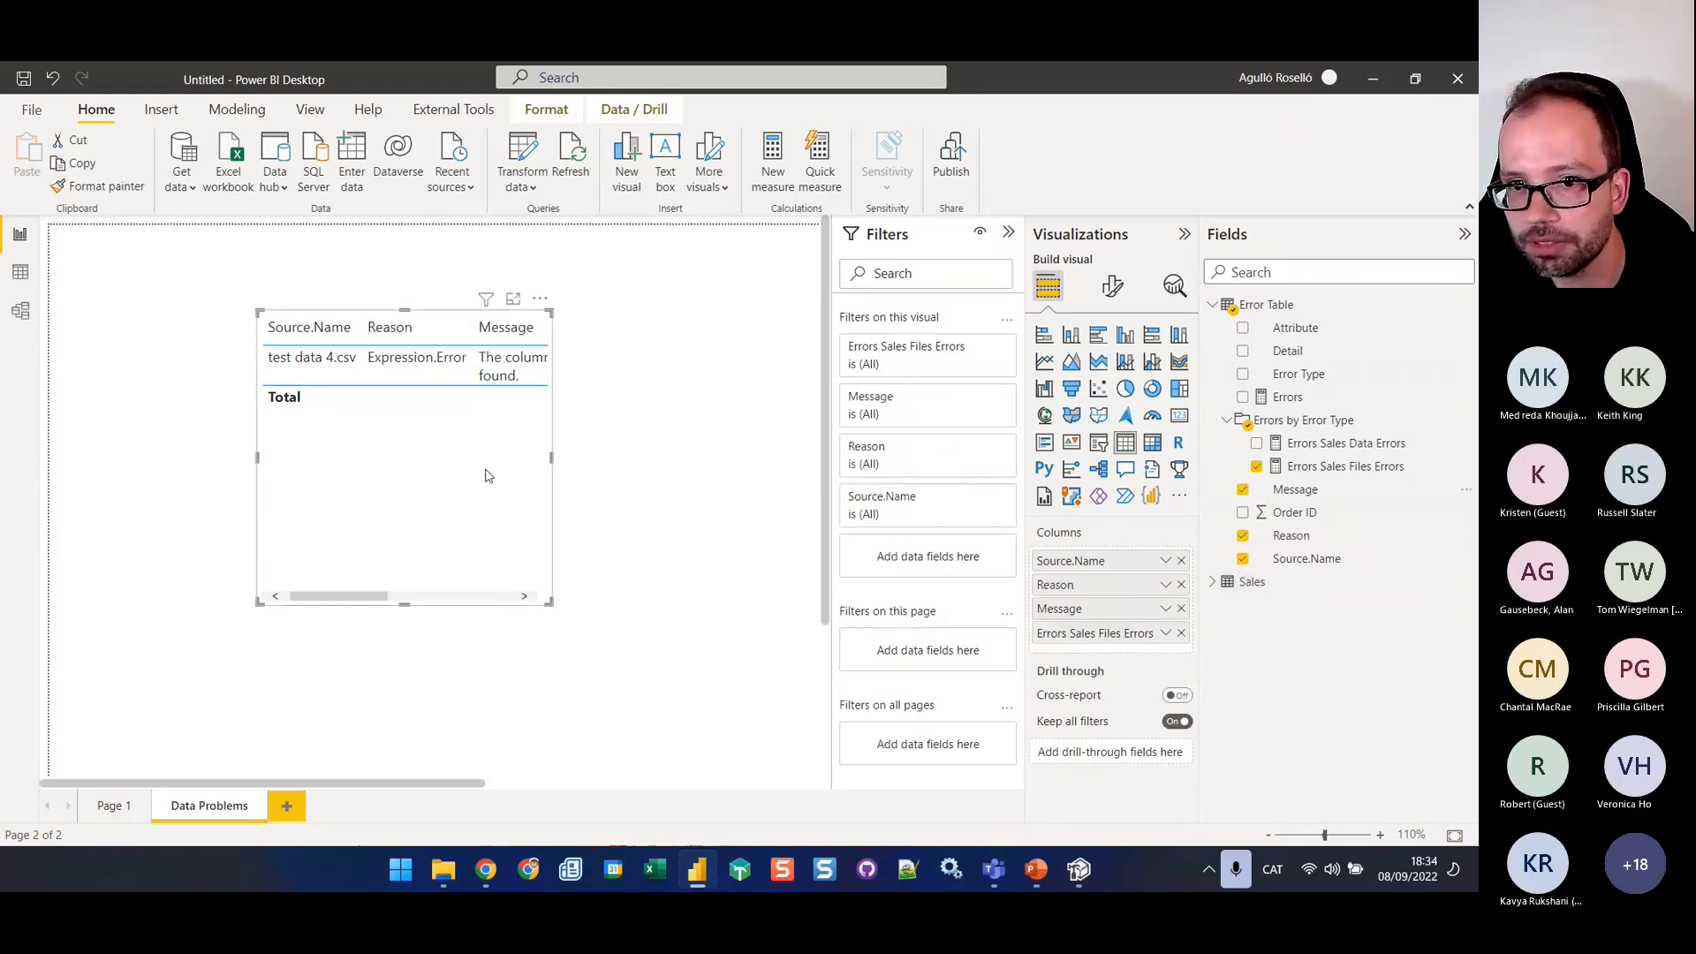
Widen the table visual until all four columns fit and reduce its height to just below the total row
drag(769, 464, 698, 460)
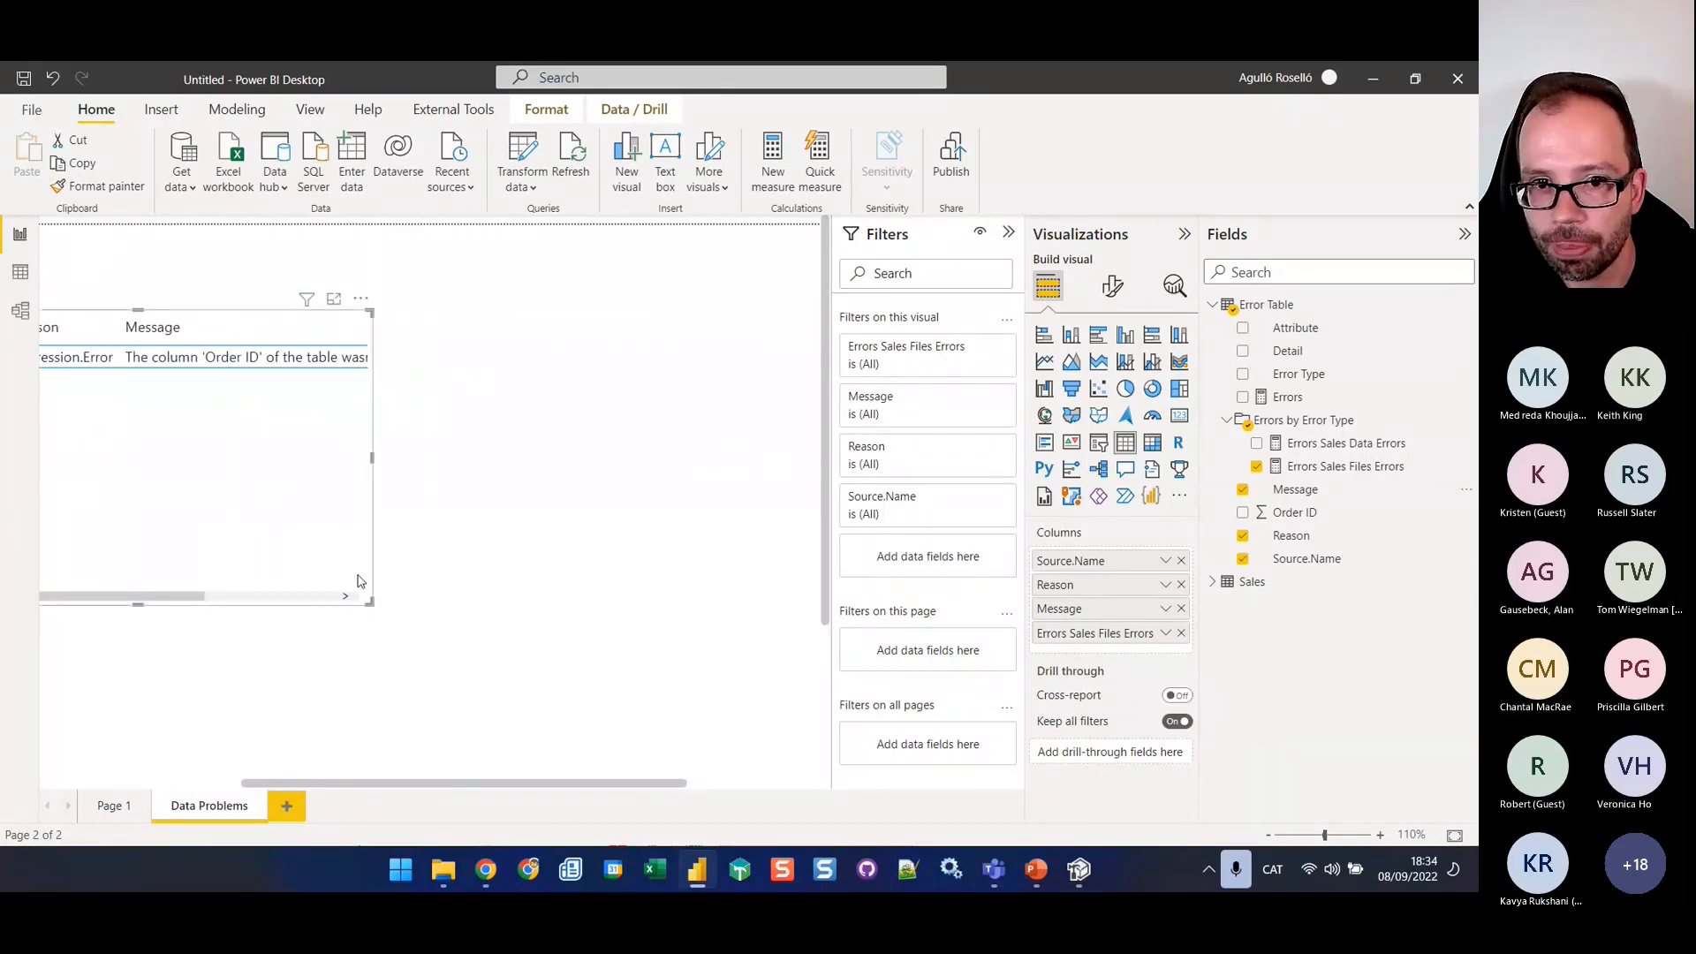
drag(373, 605, 665, 554)
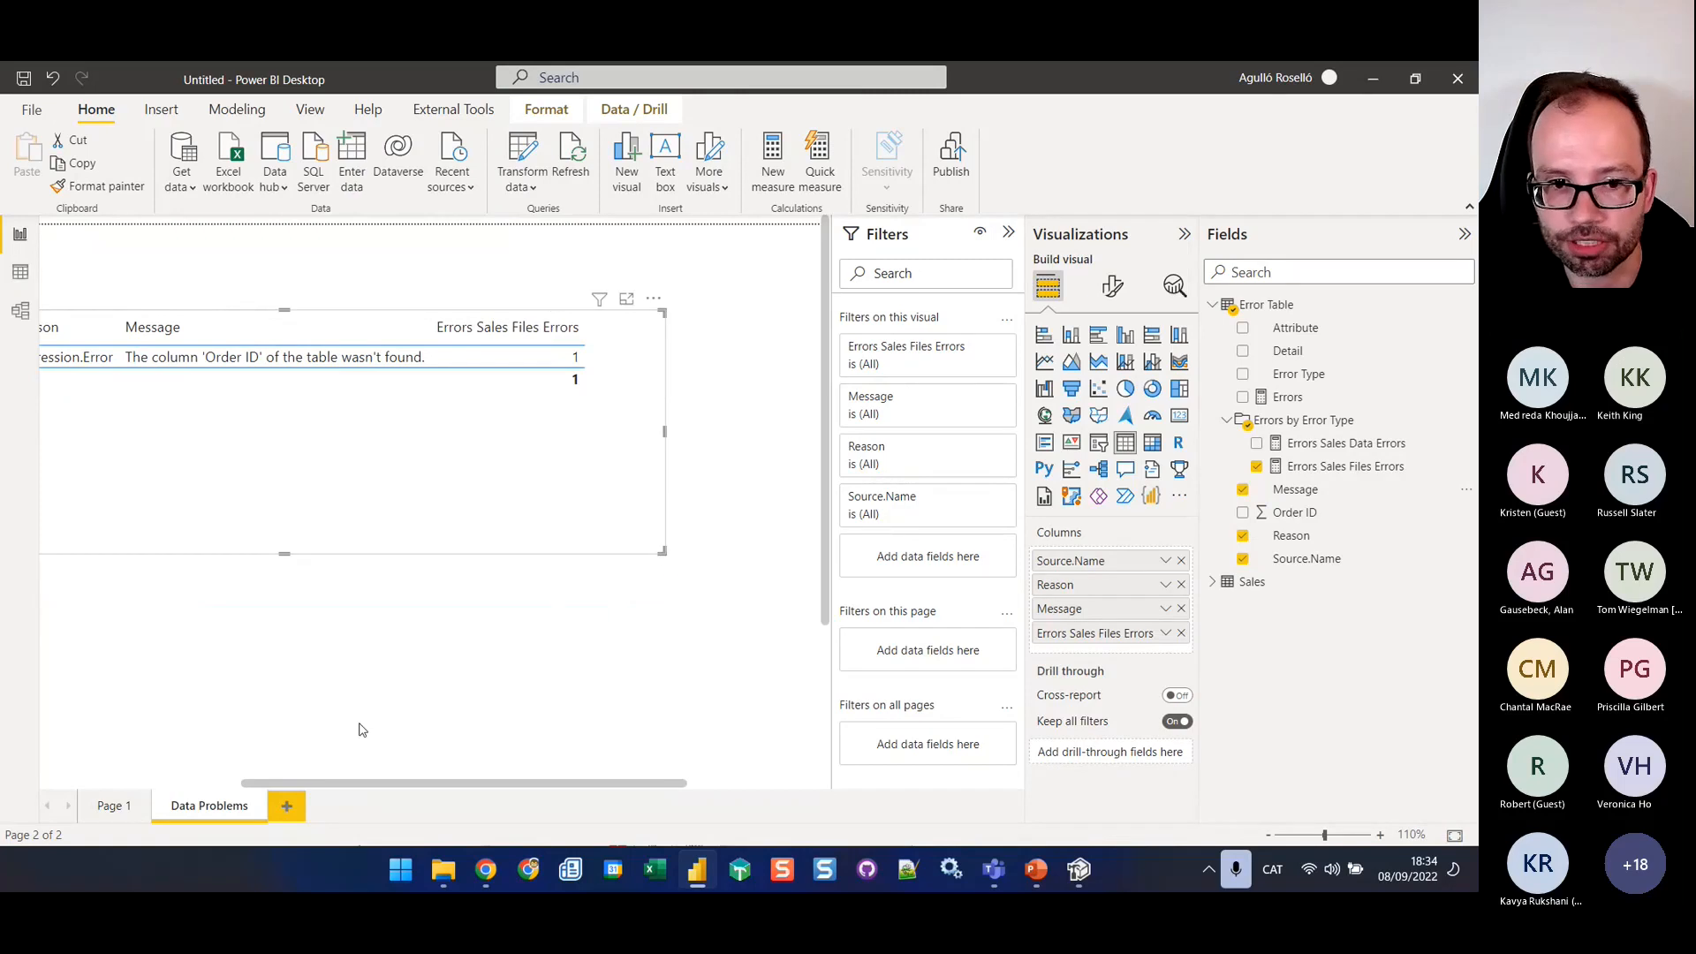
drag(353, 784, 265, 785)
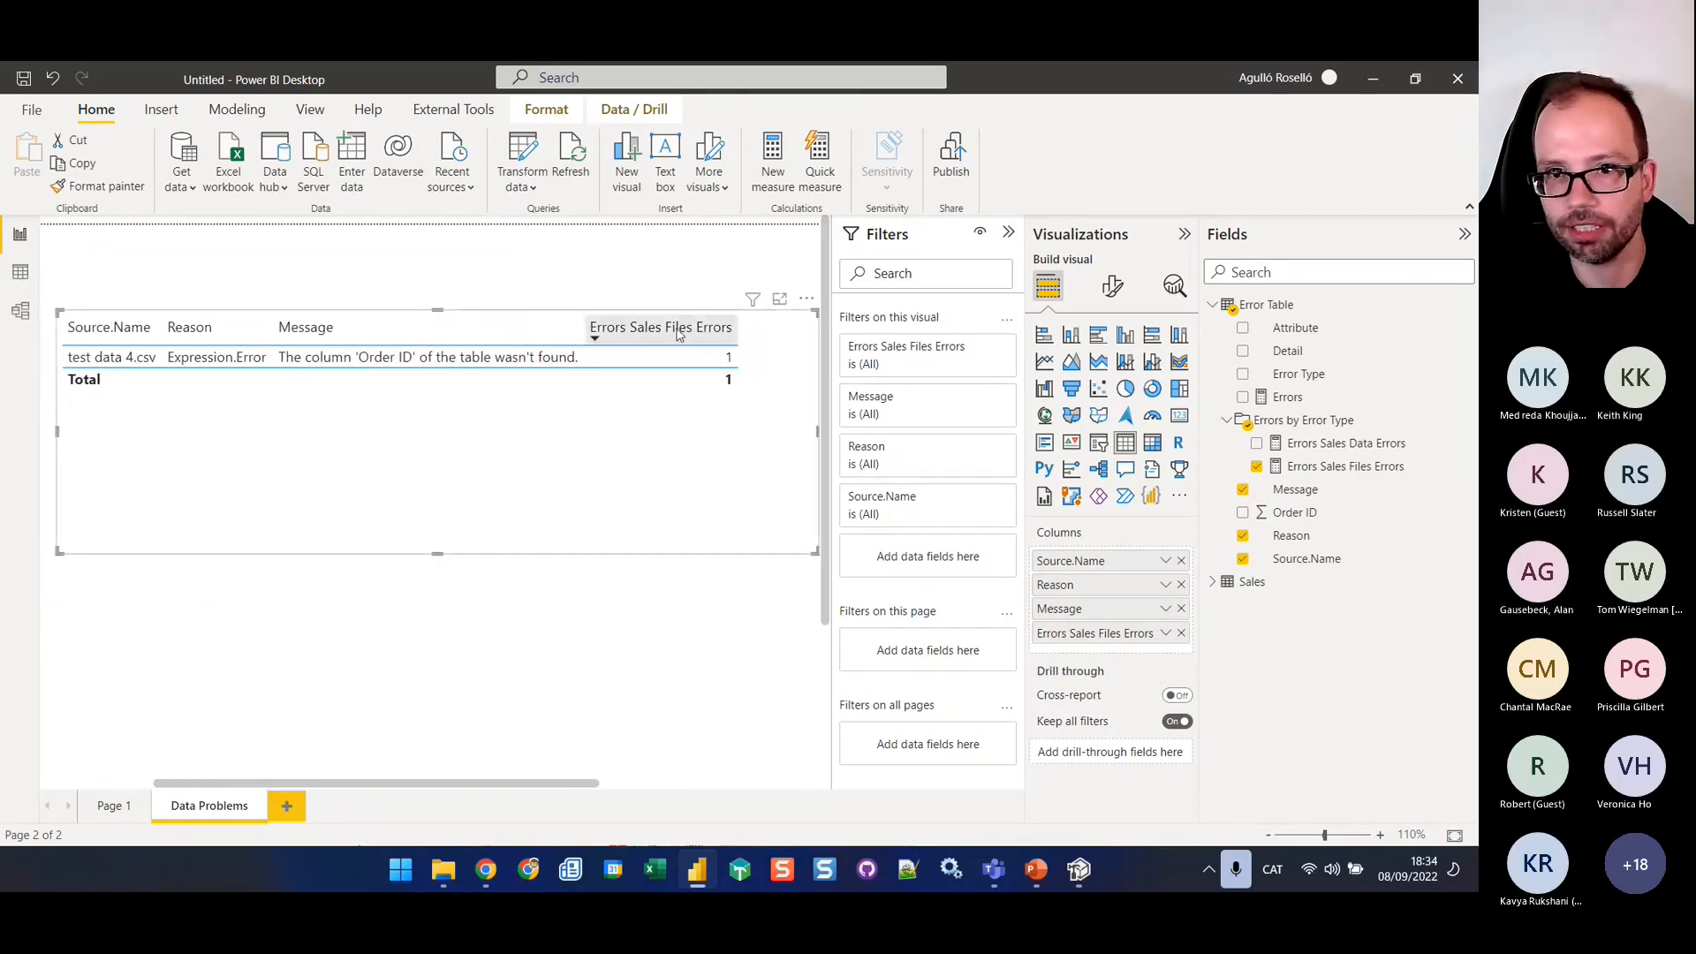
click(316, 332)
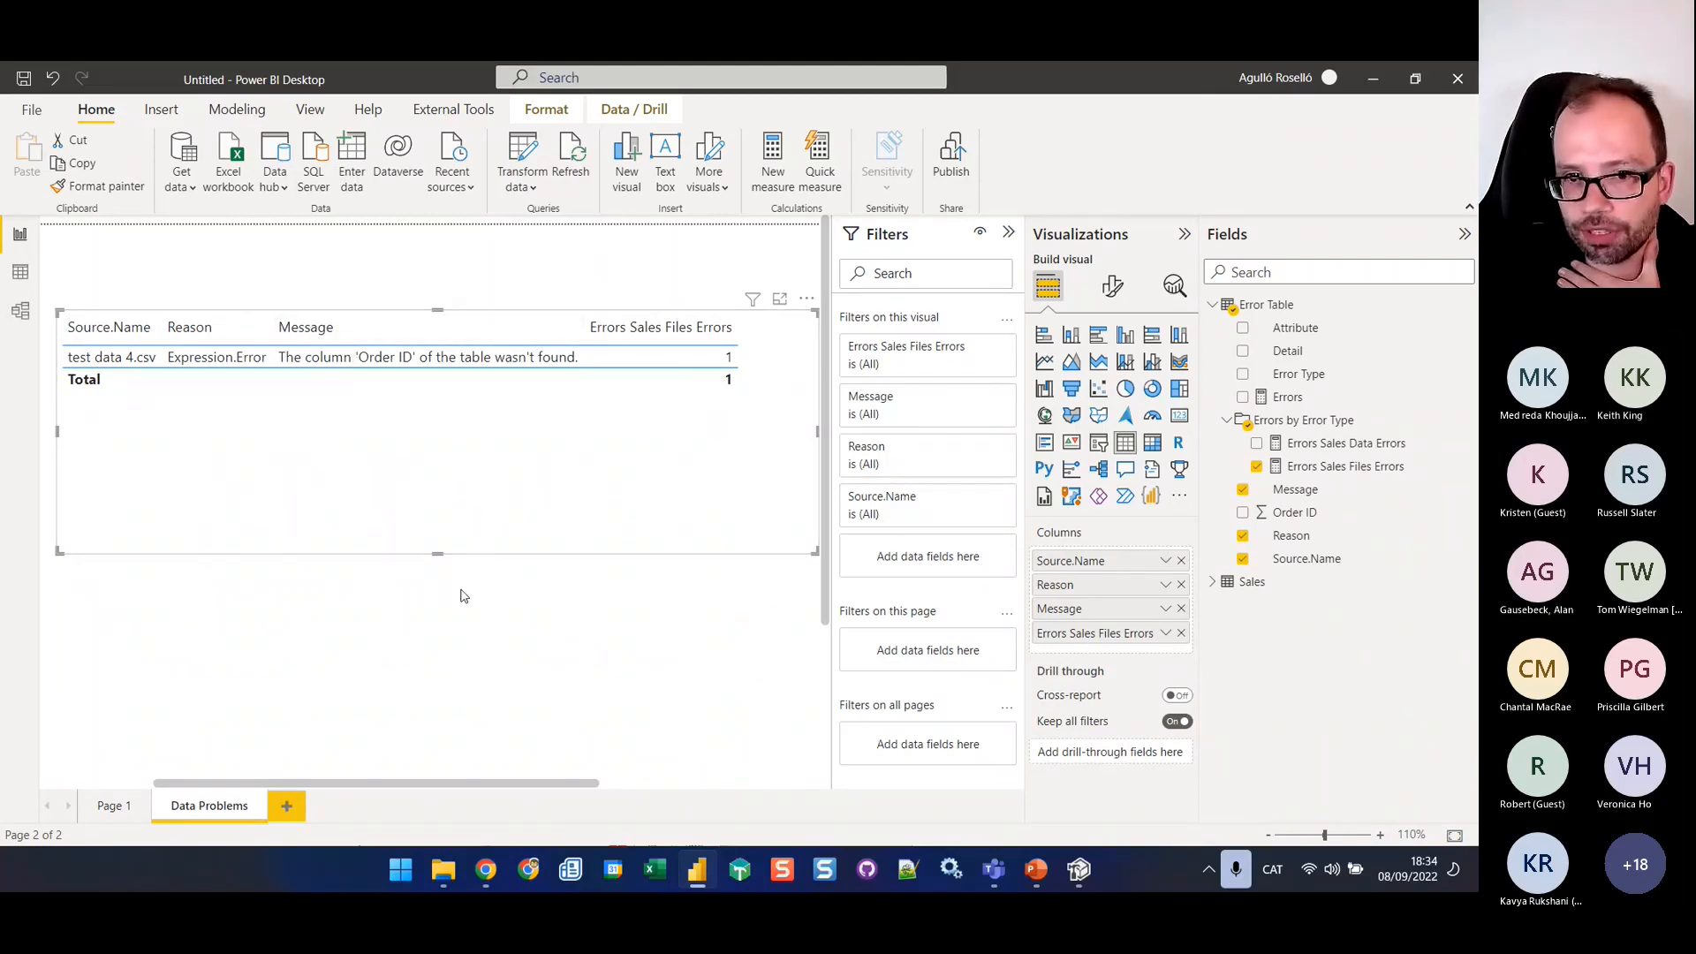
drag(438, 554, 421, 424)
click(388, 490)
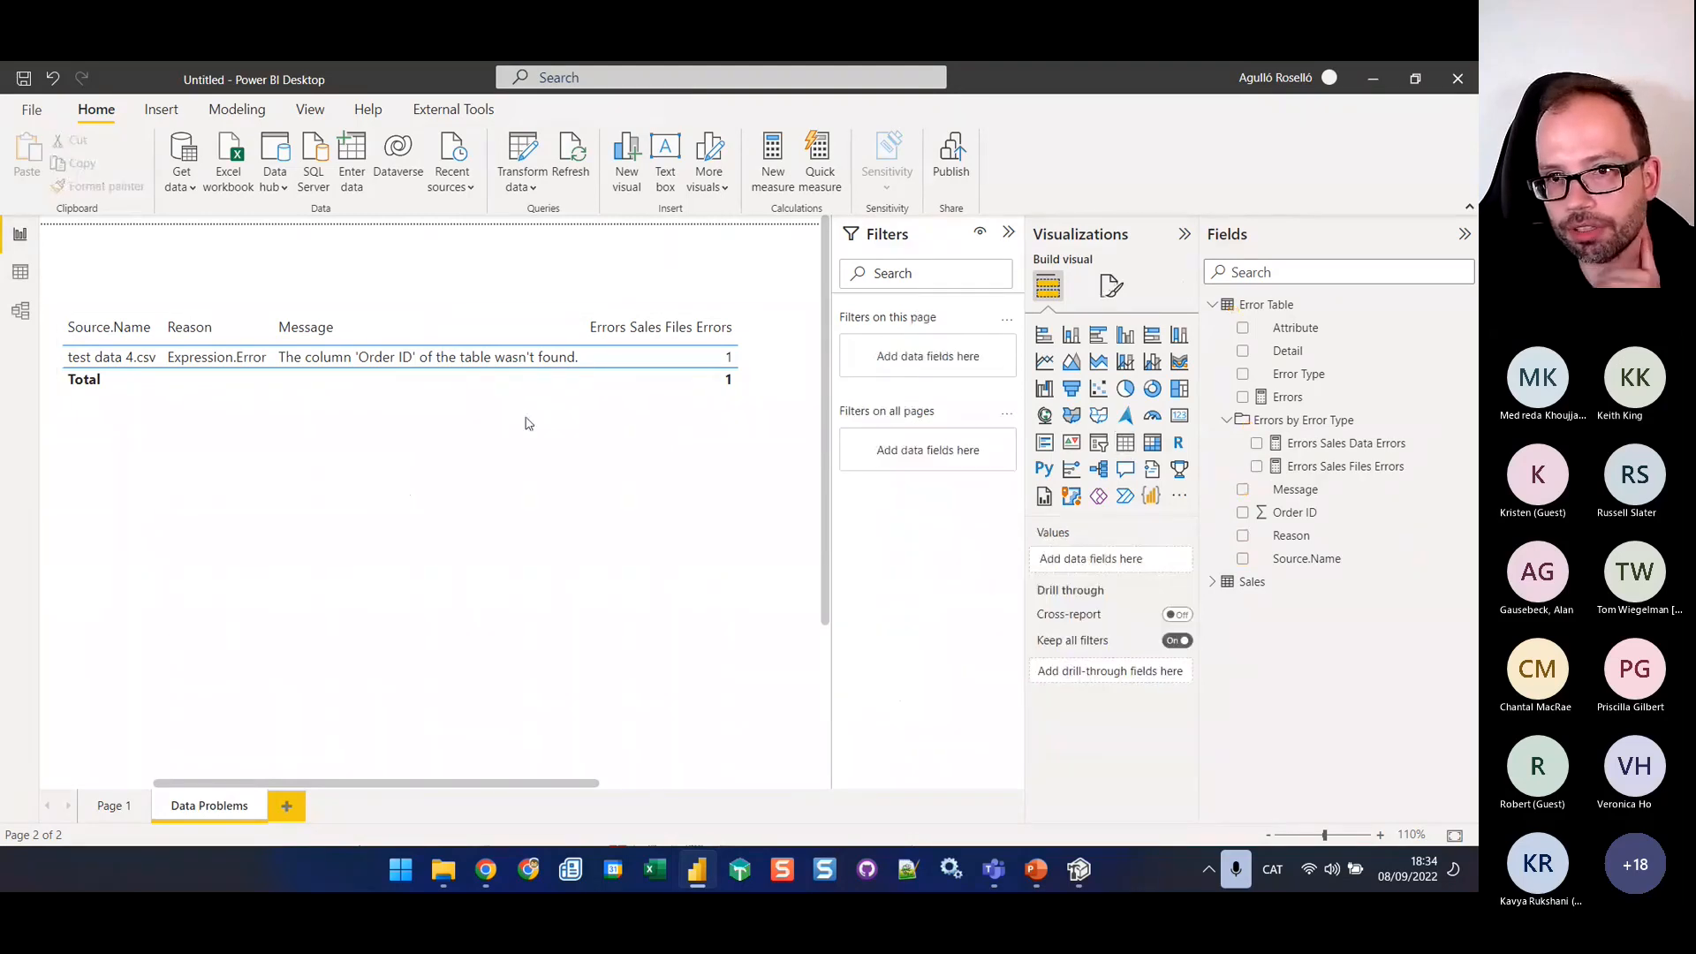
Duplicate the table visual below the original and replace the copy's measure with Errors Sales Data Errors
click(518, 386)
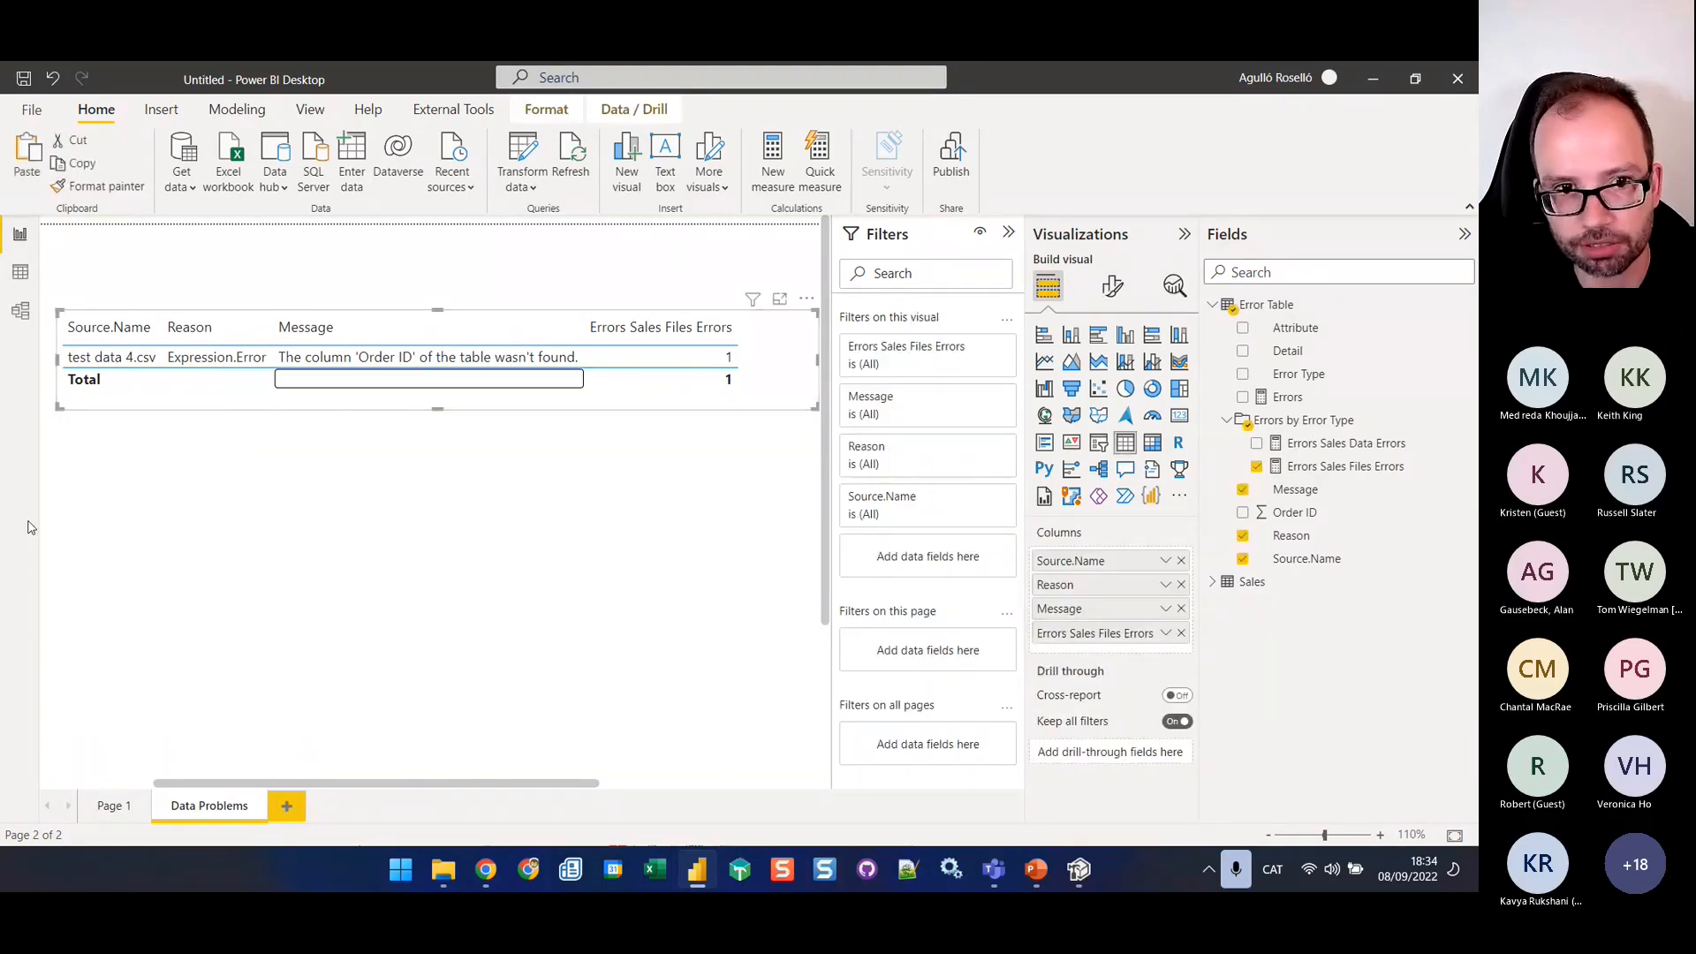
click(114, 477)
key(ctrl+v)
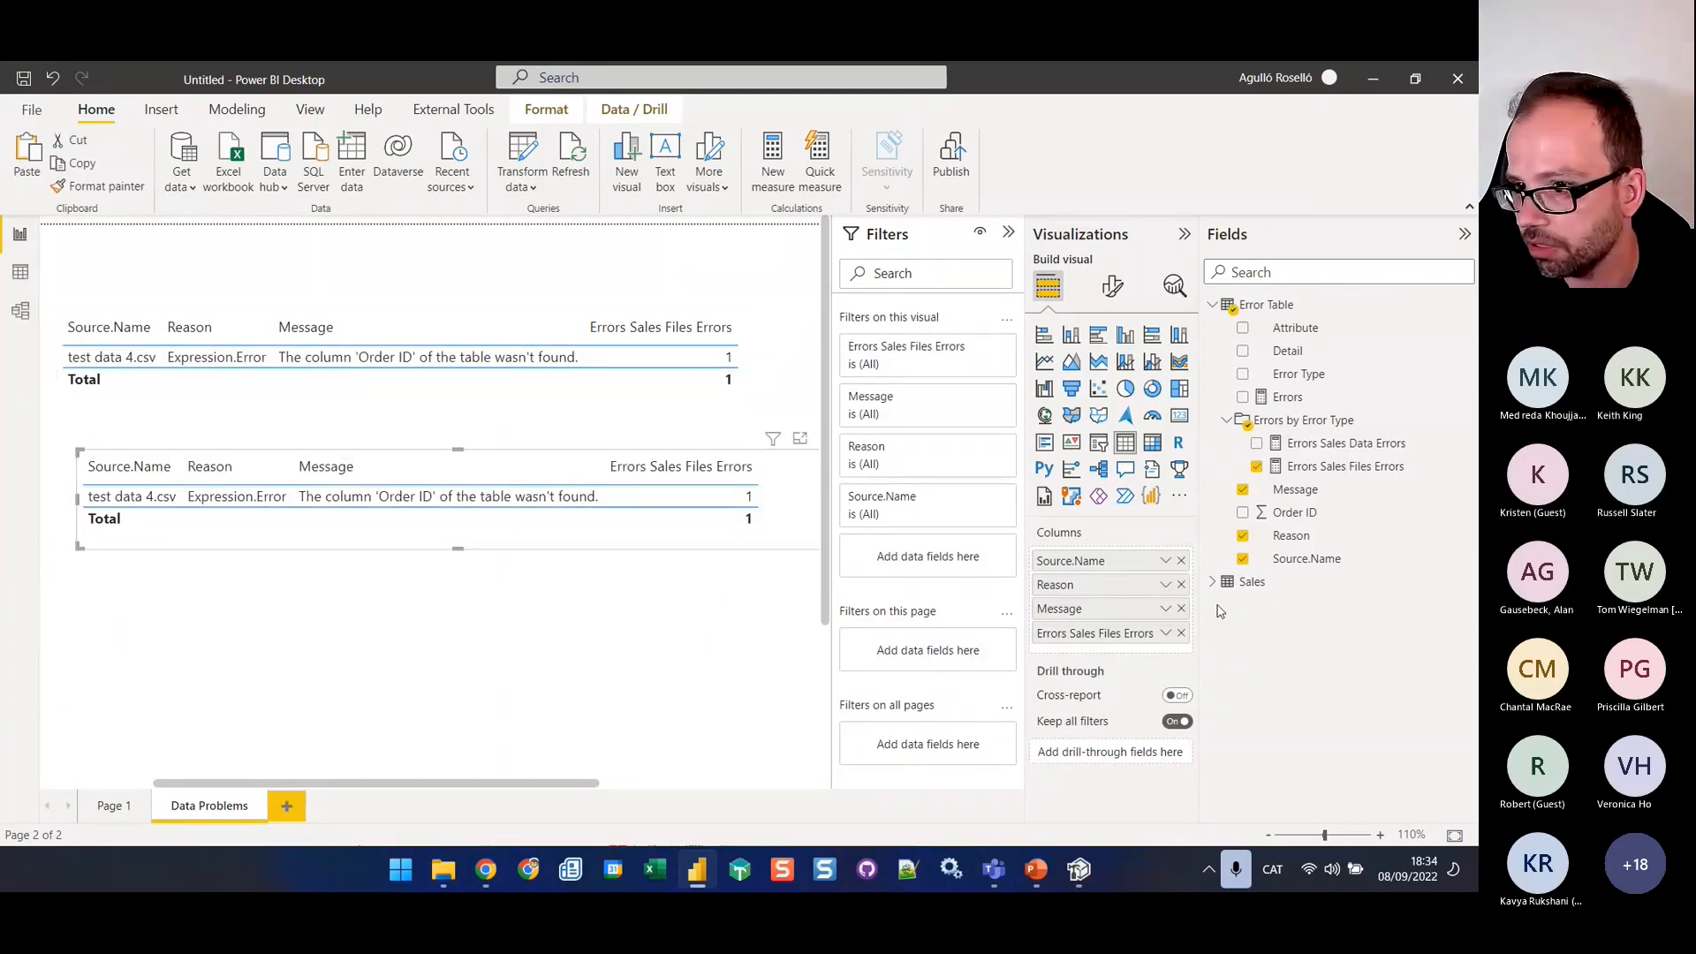
click(1181, 634)
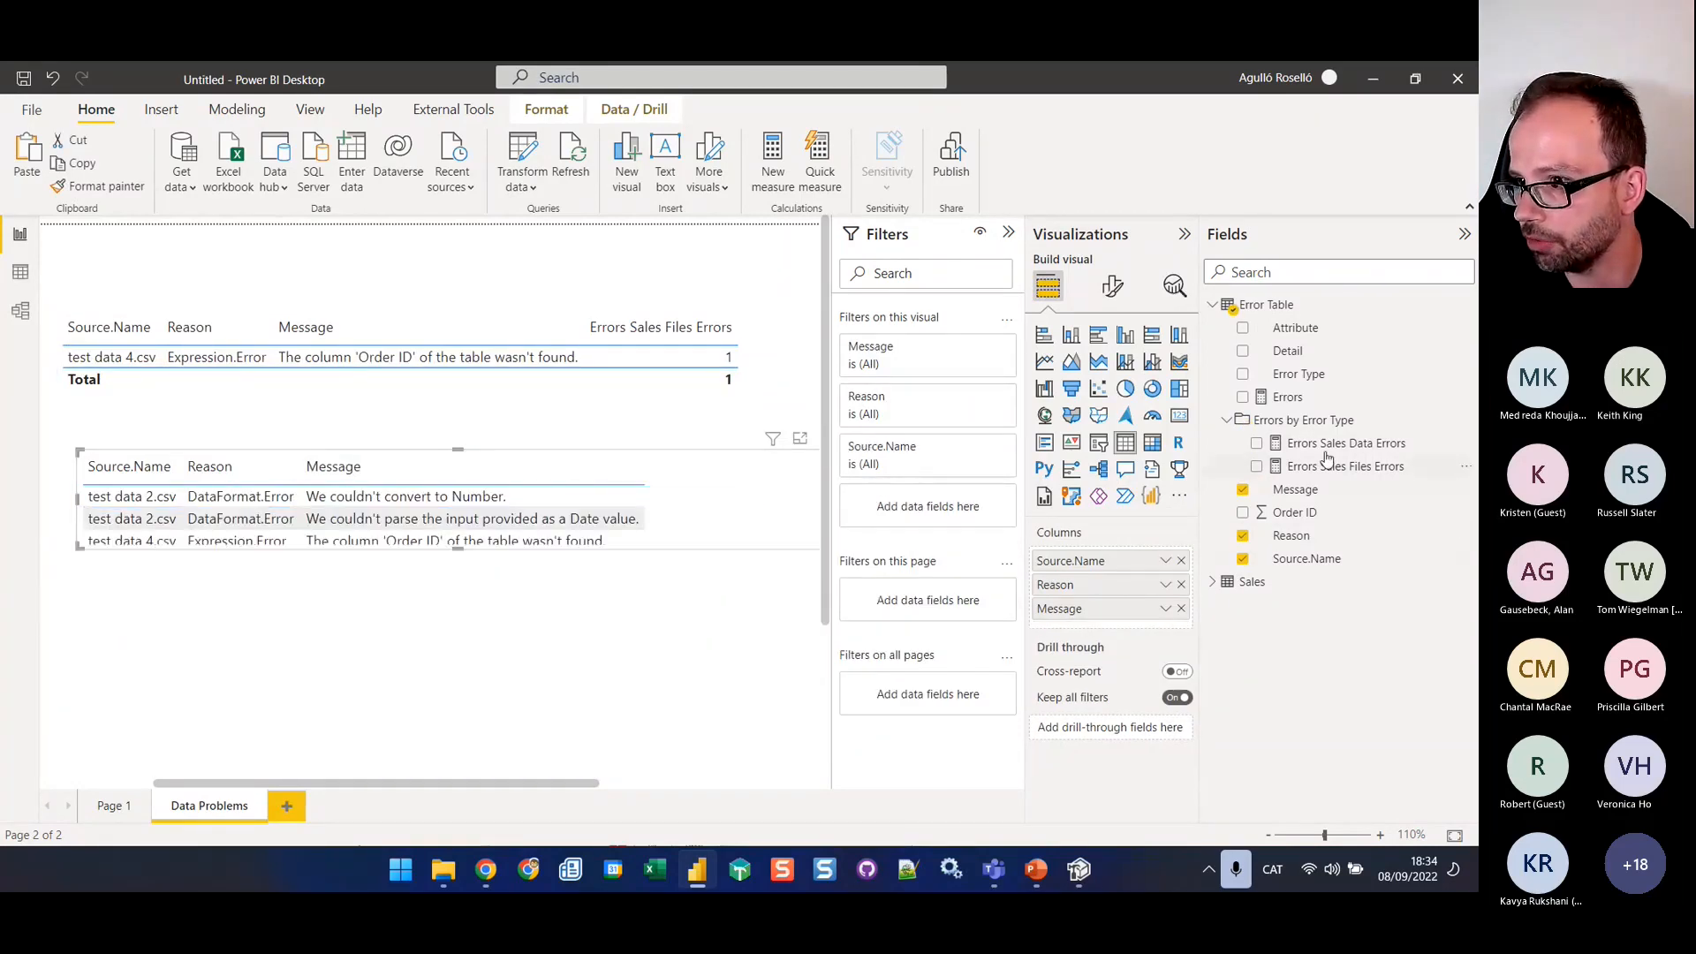
drag(1325, 444, 1139, 628)
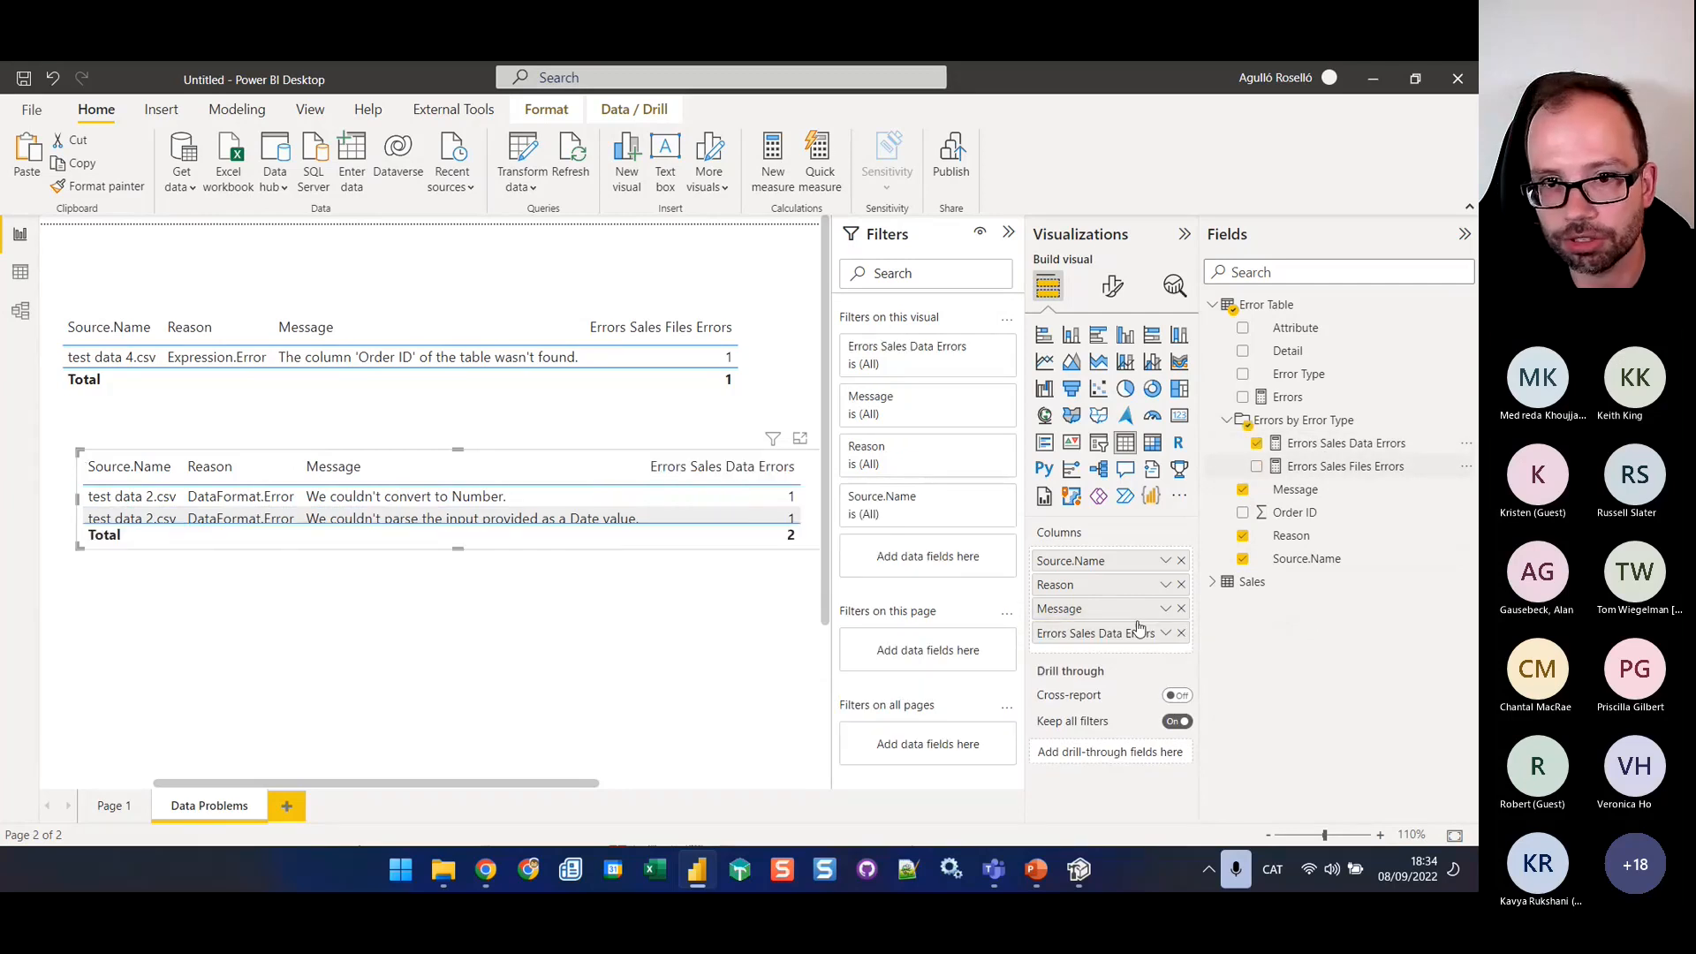
Add the Detail column before Errors Sales Data Errors in the second table, make it taller and position it directly beneath the first
drag(458, 548, 460, 616)
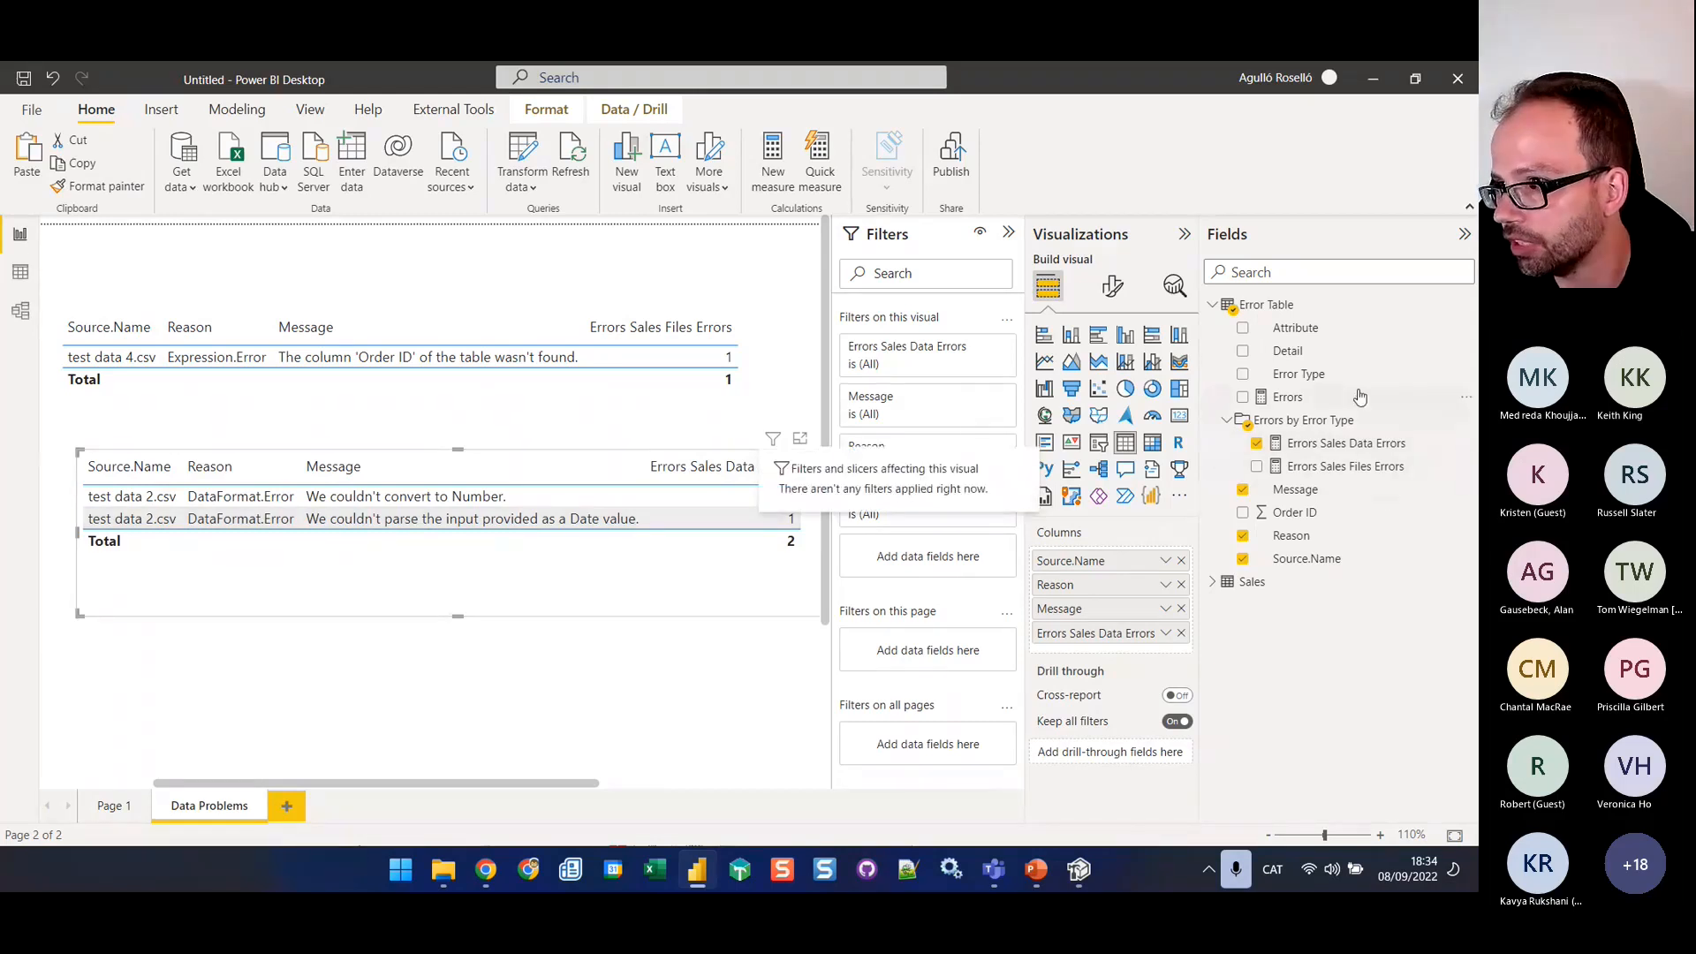
drag(1326, 352, 1173, 630)
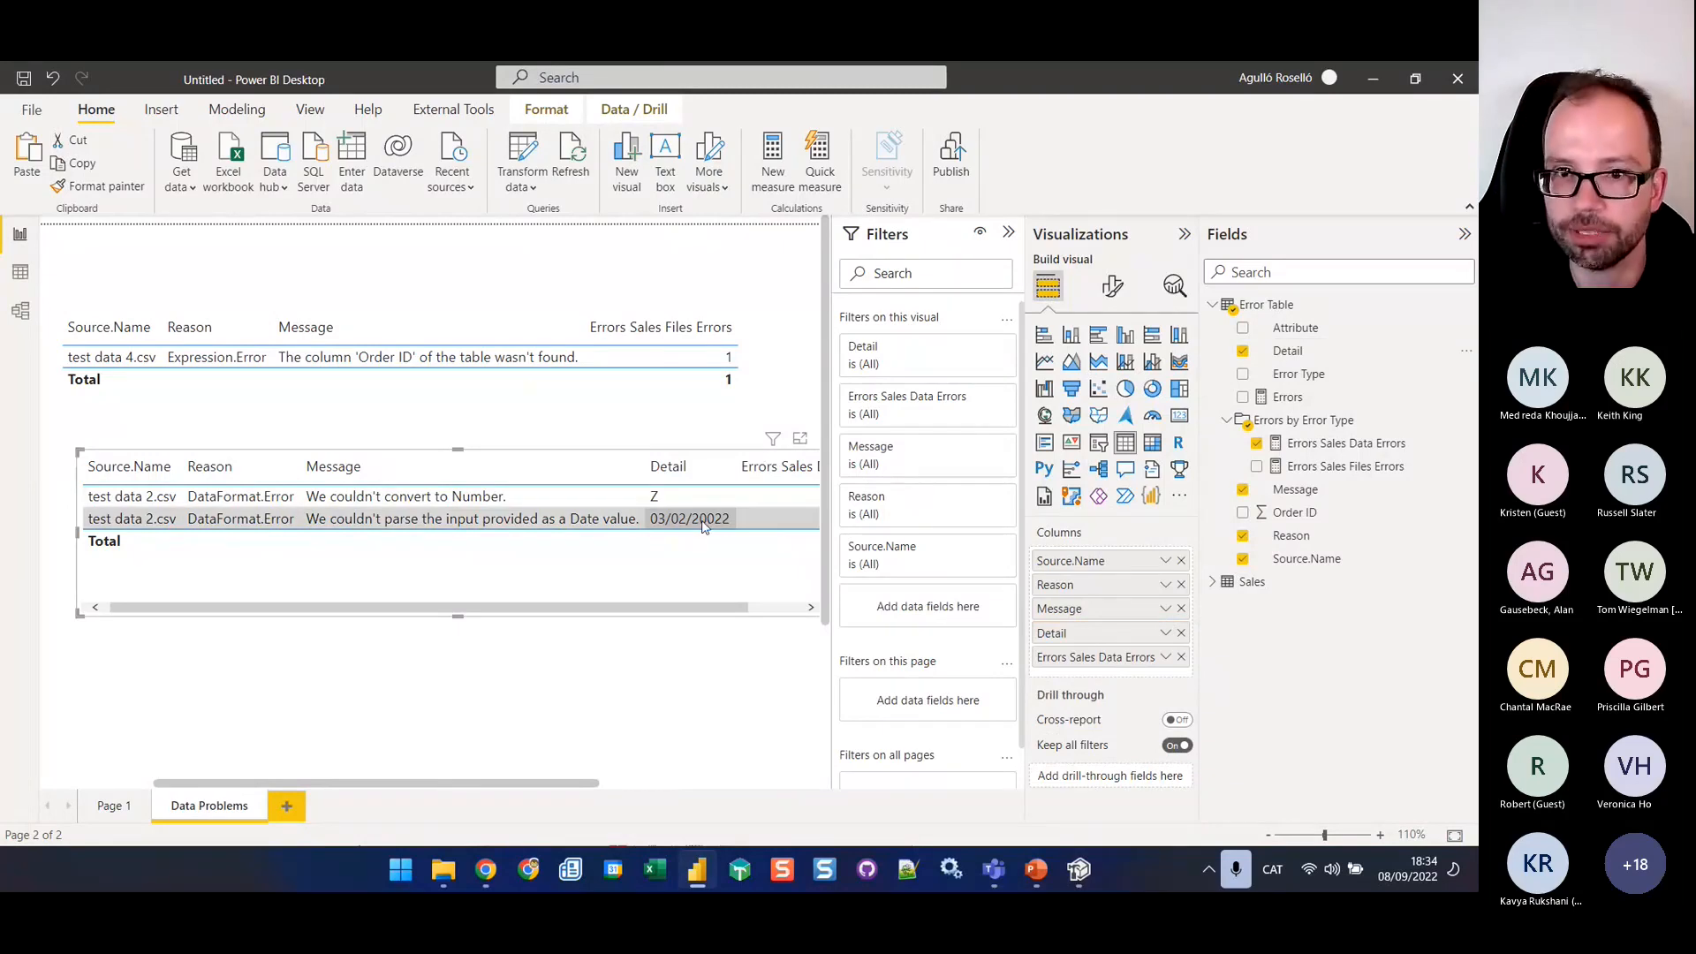
drag(756, 607, 576, 611)
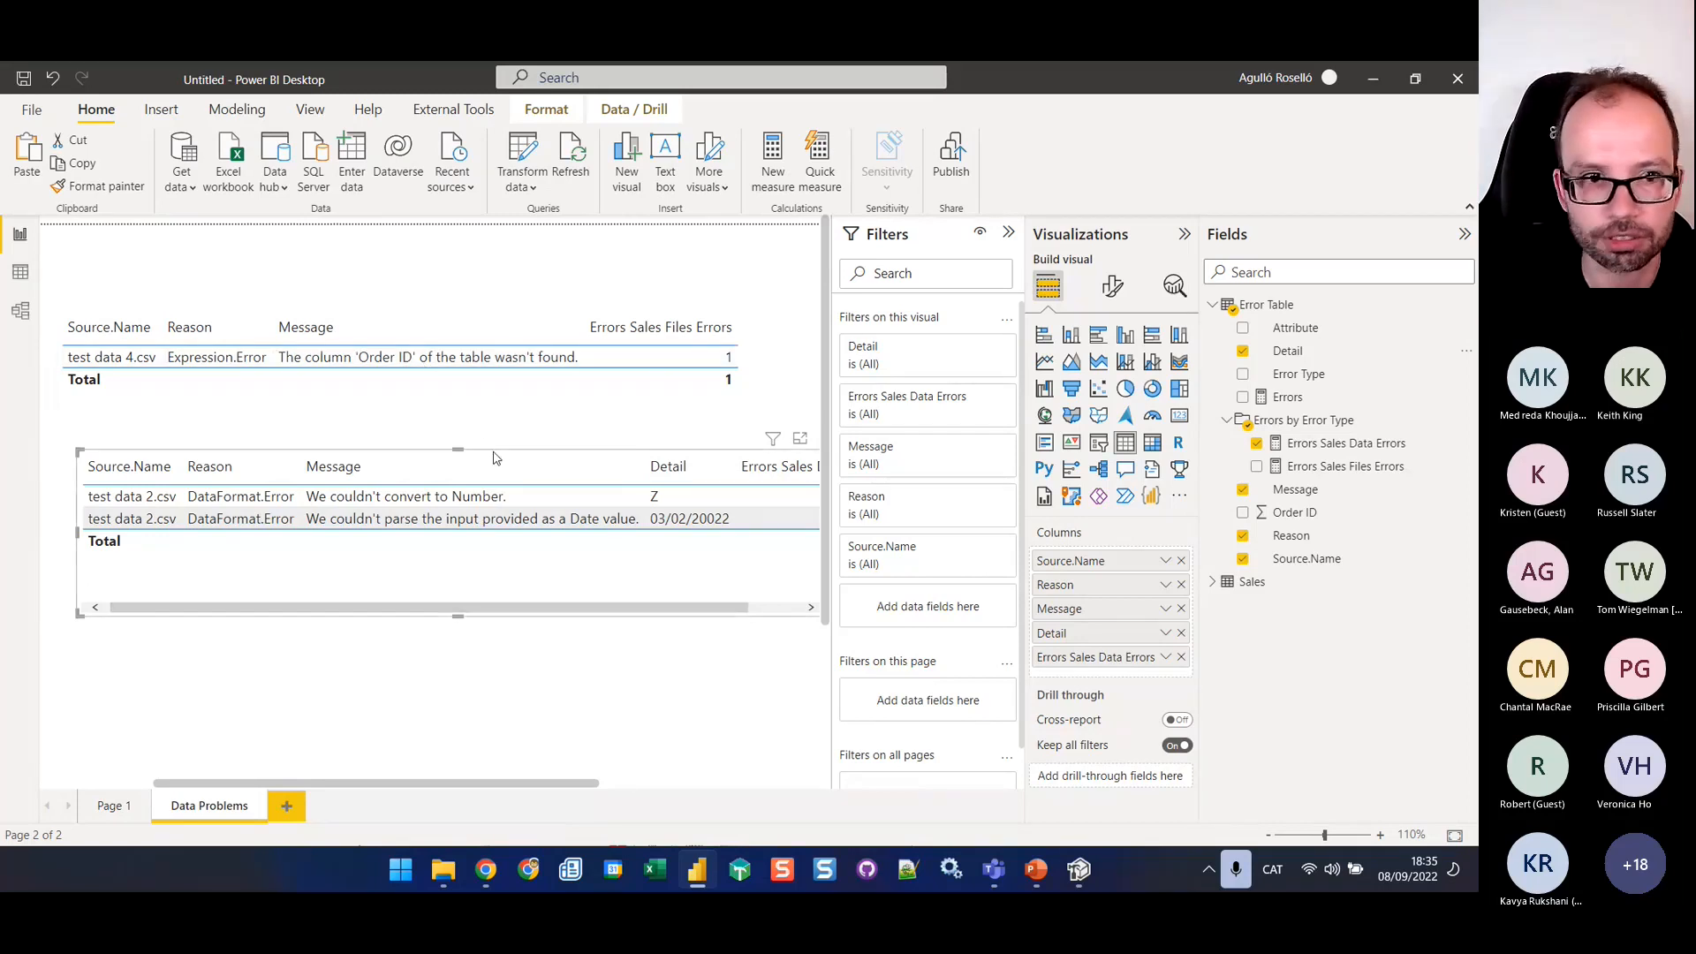
drag(497, 454, 467, 427)
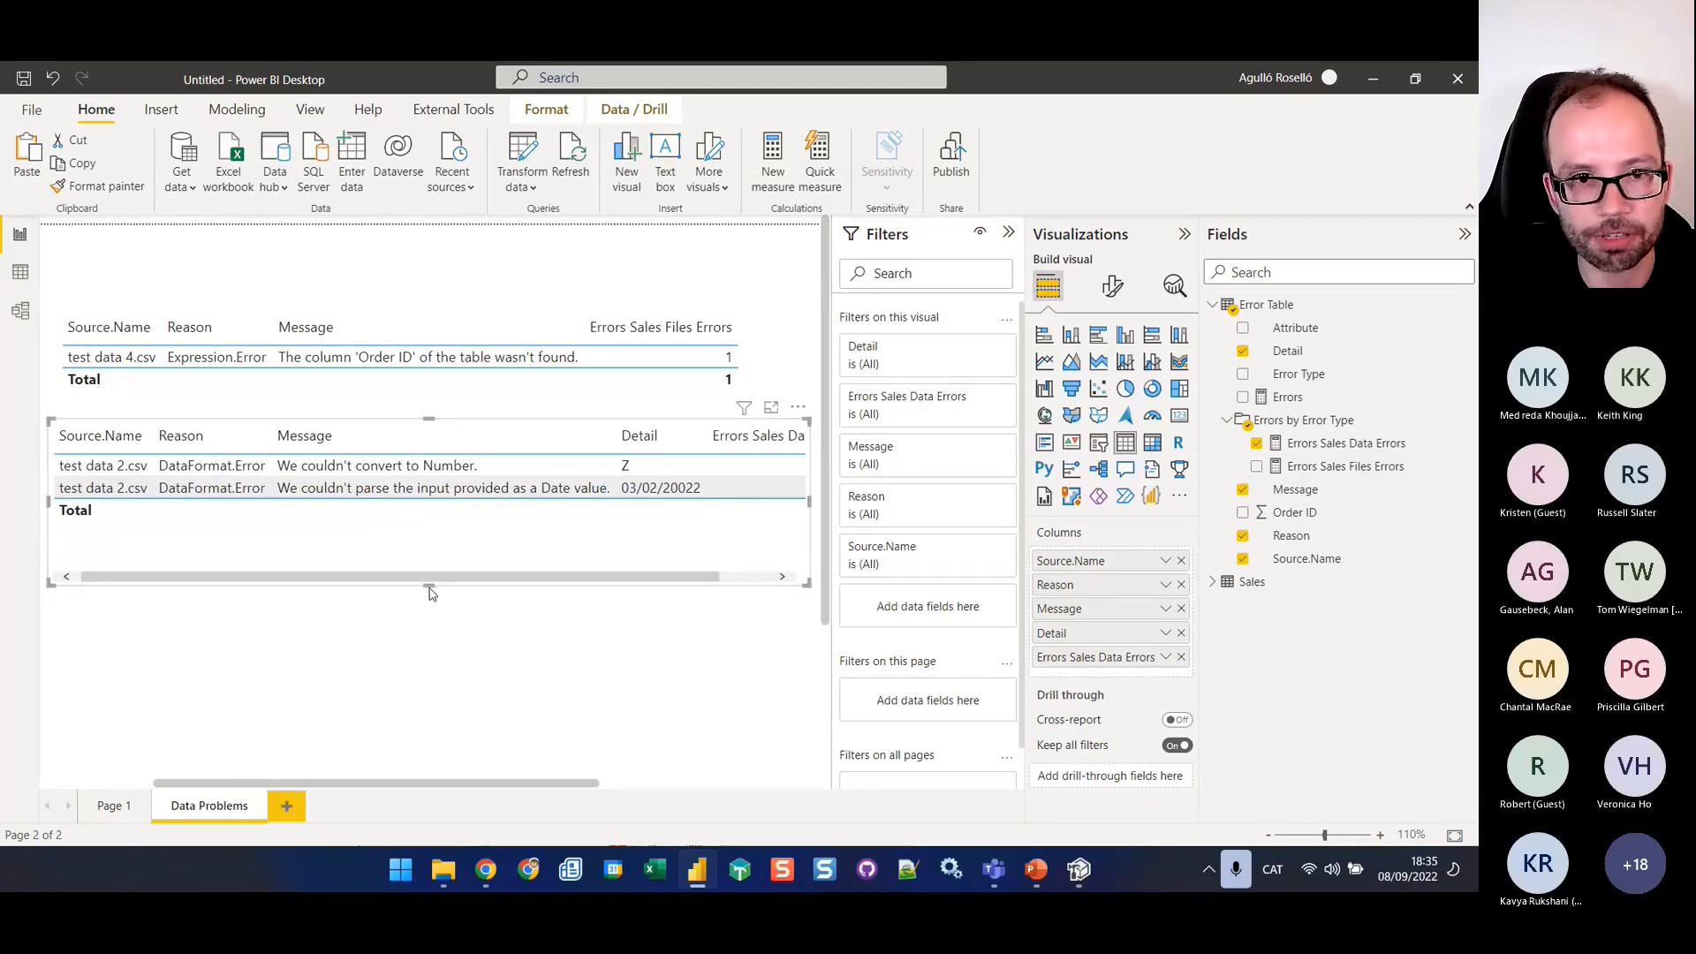
drag(430, 581, 433, 617)
click(530, 693)
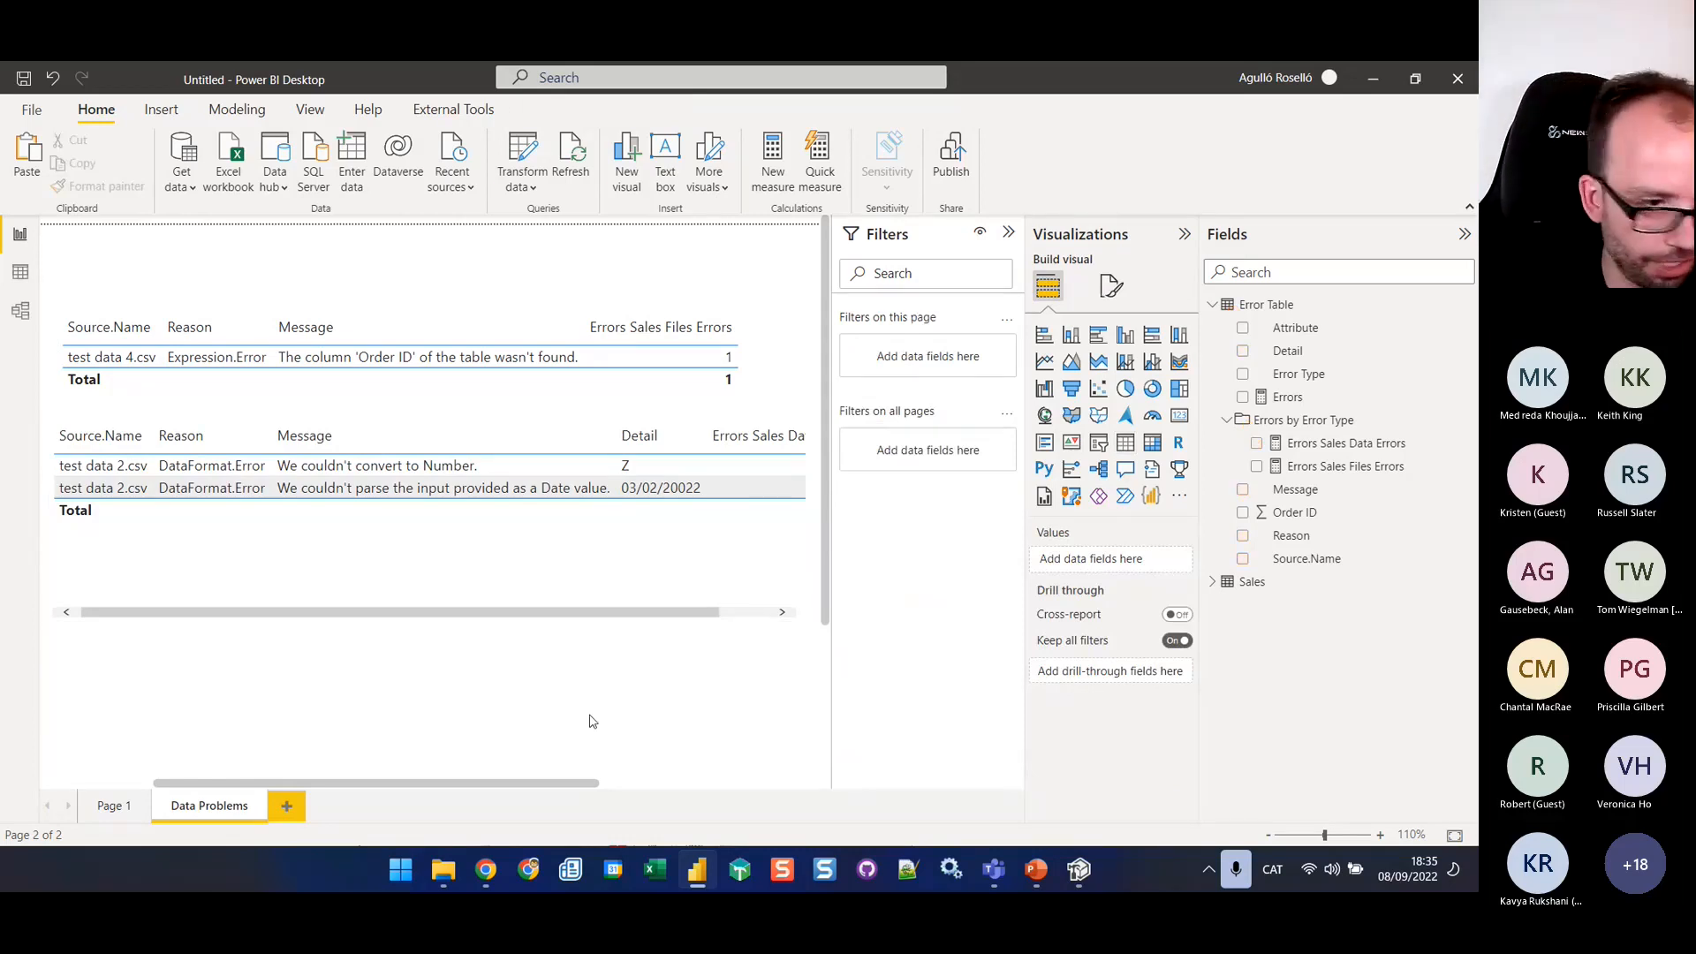
Switch to PowerPoint and show slide 5, Are dimensions complete?, to review the referential integrity approach
mouse_move(705, 877)
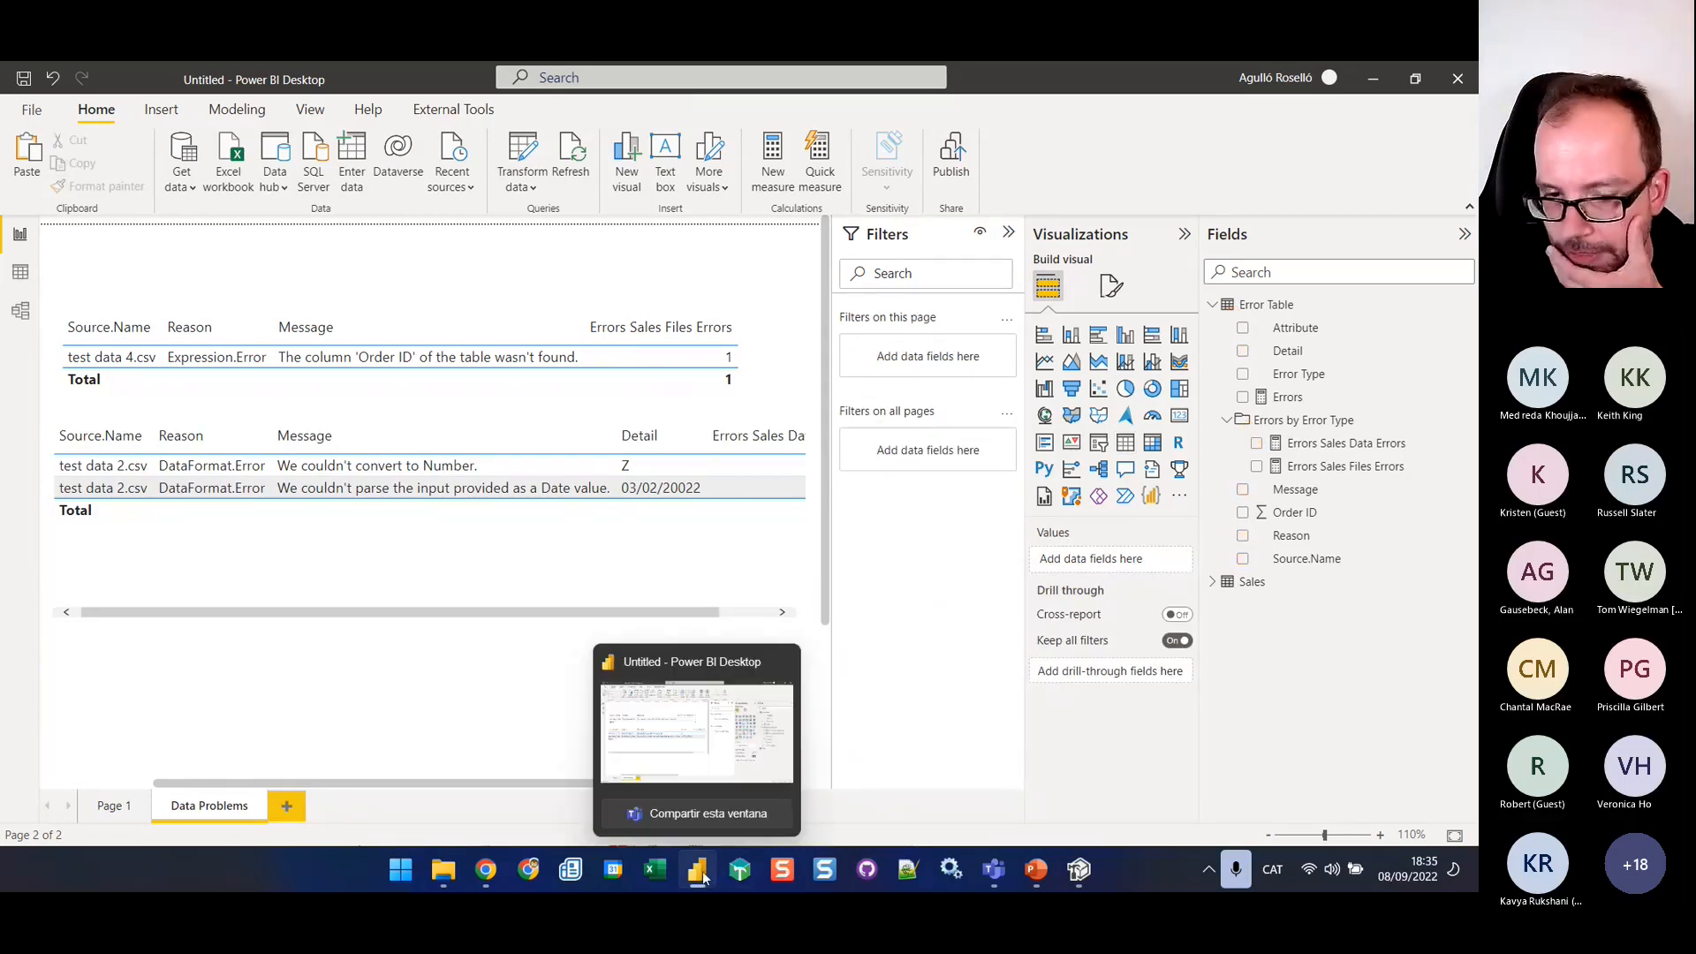
click(1033, 864)
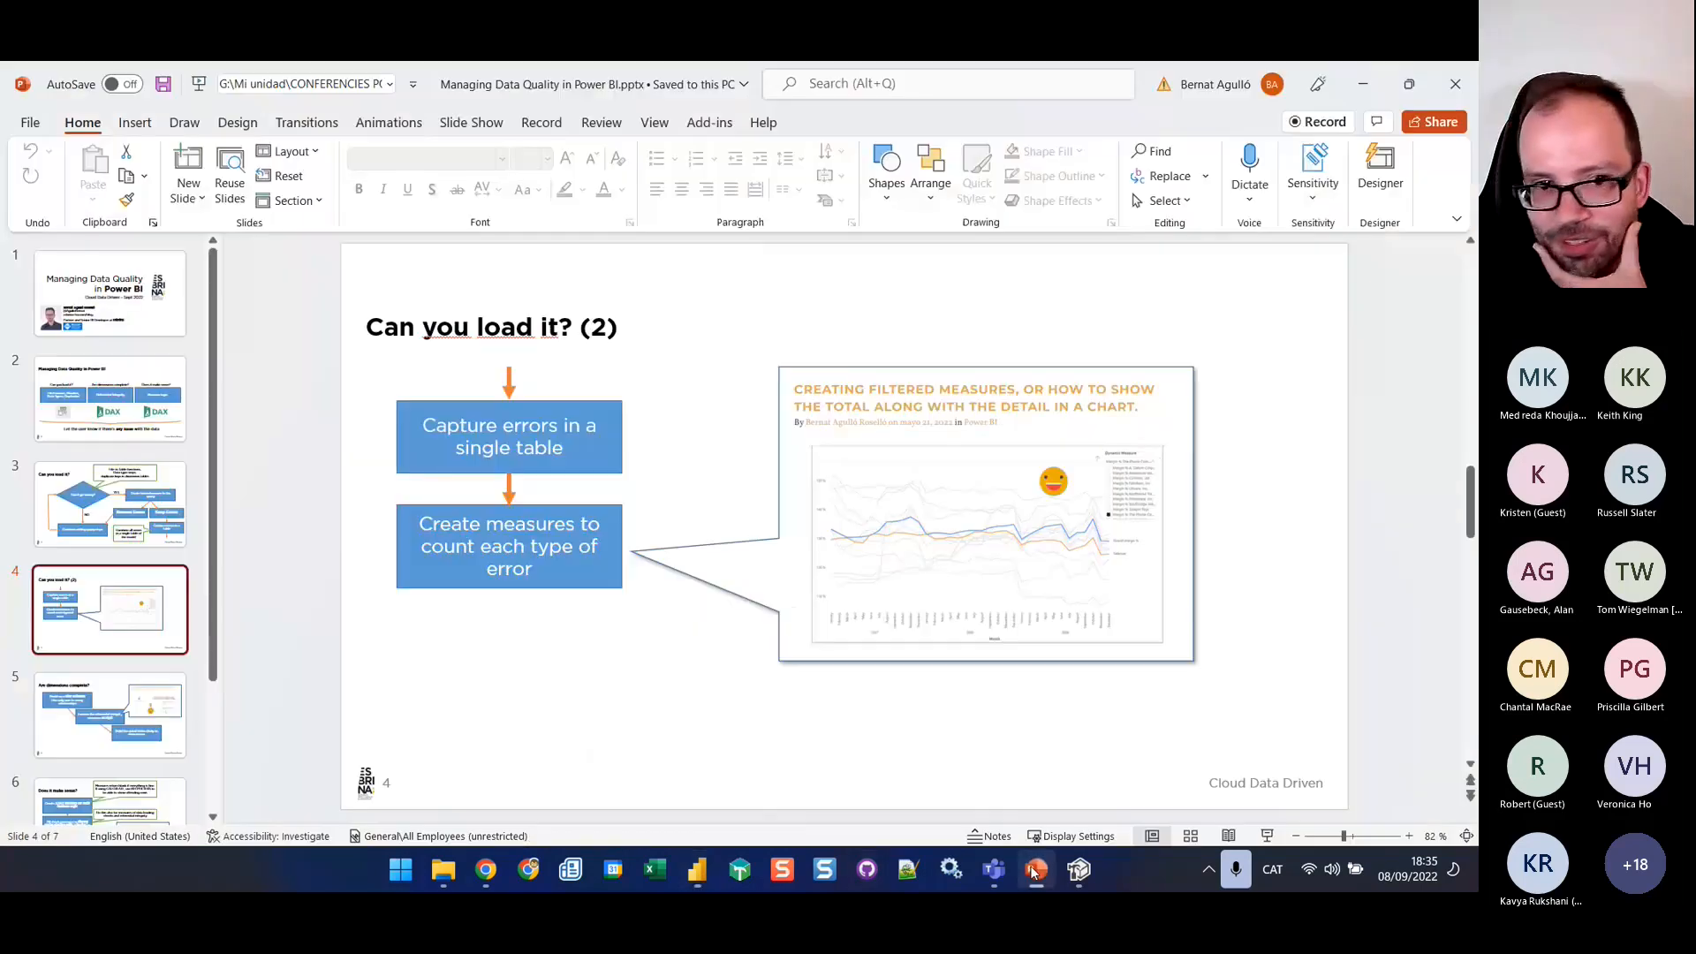
click(92, 727)
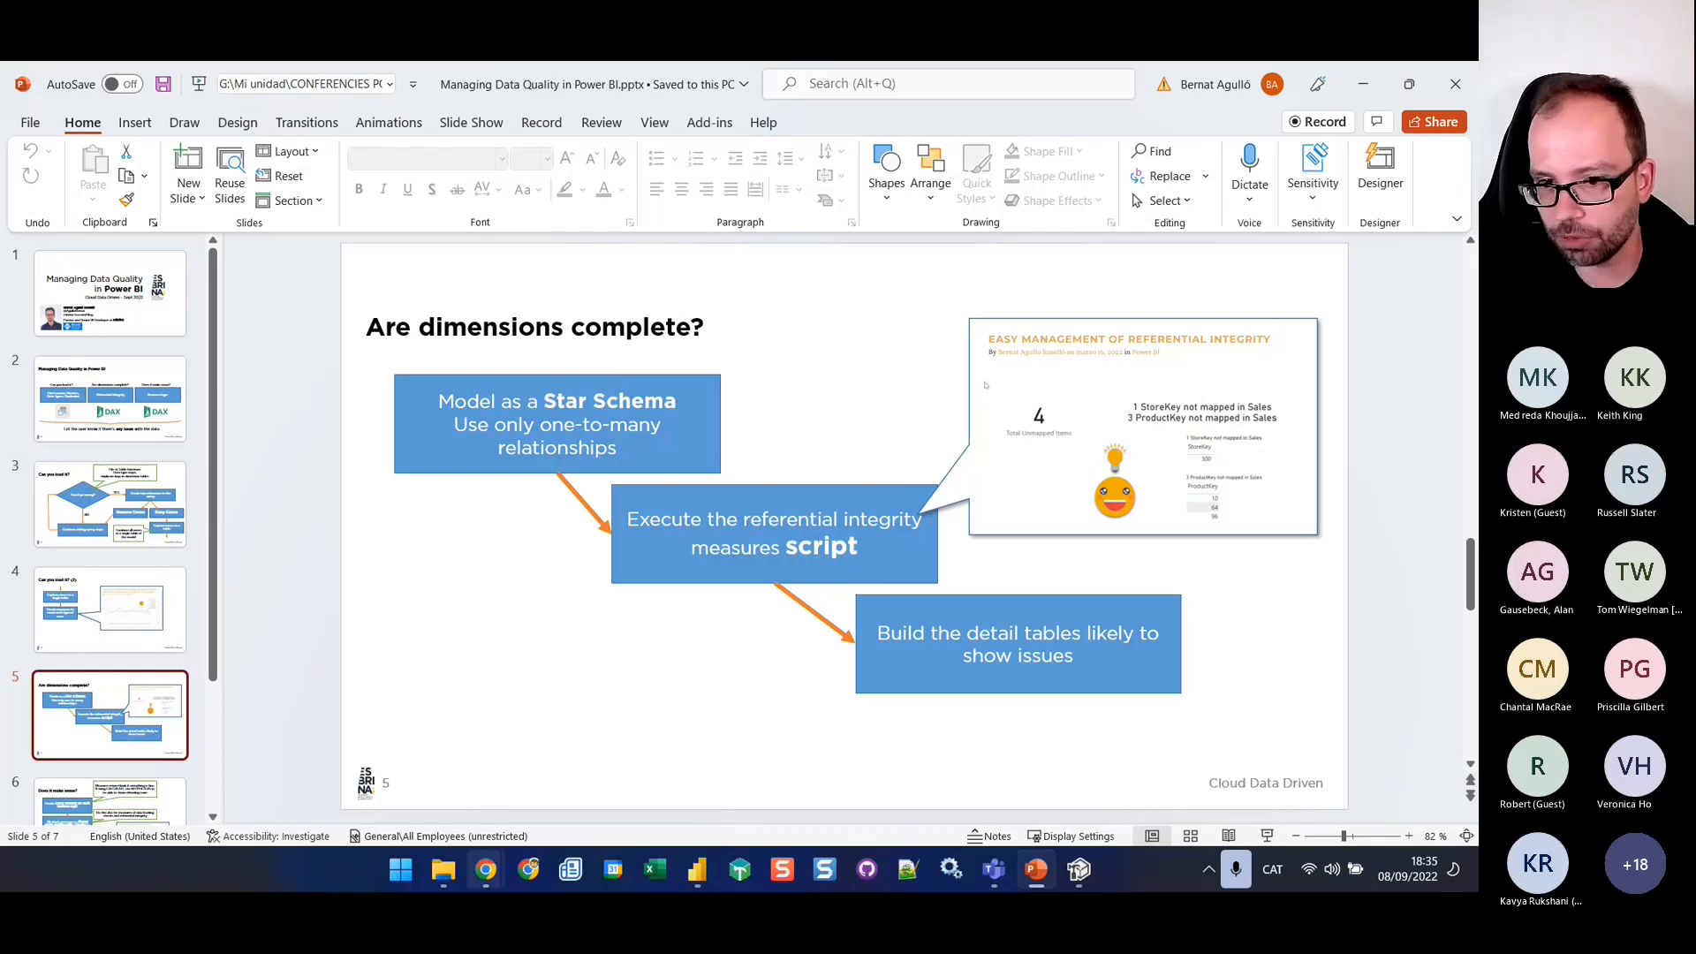
Return to Power BI Desktop and open the report 030 Data Validation in Power BI (without referential integrity measures)
click(699, 875)
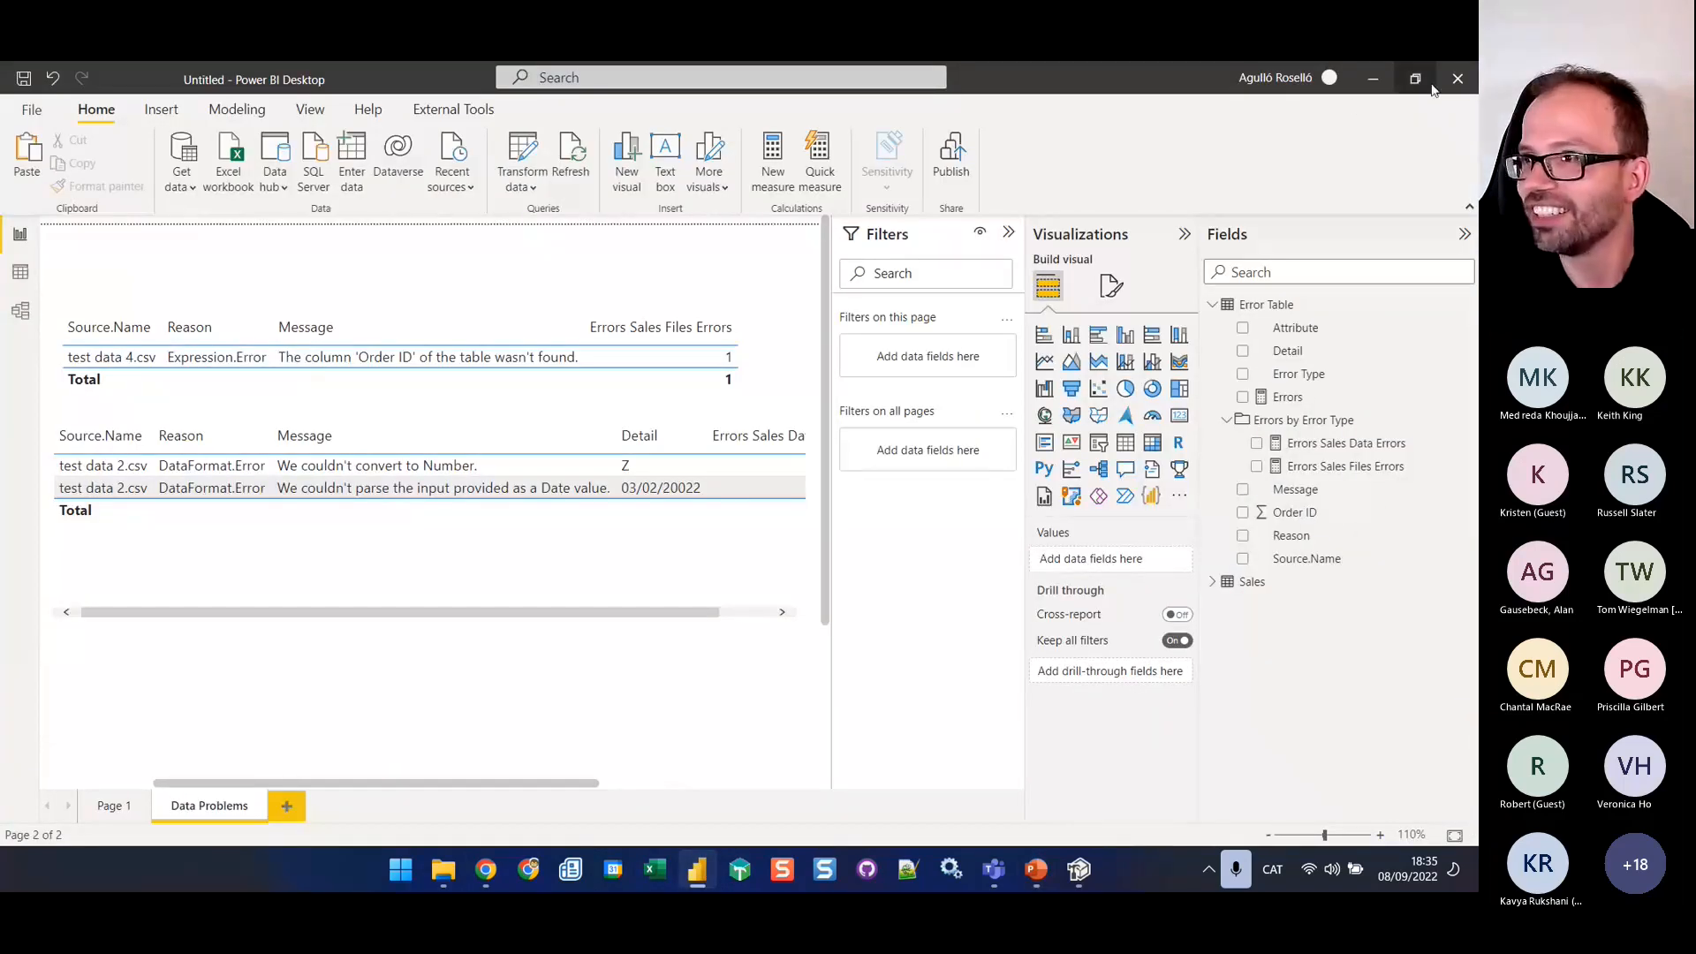
click(31, 109)
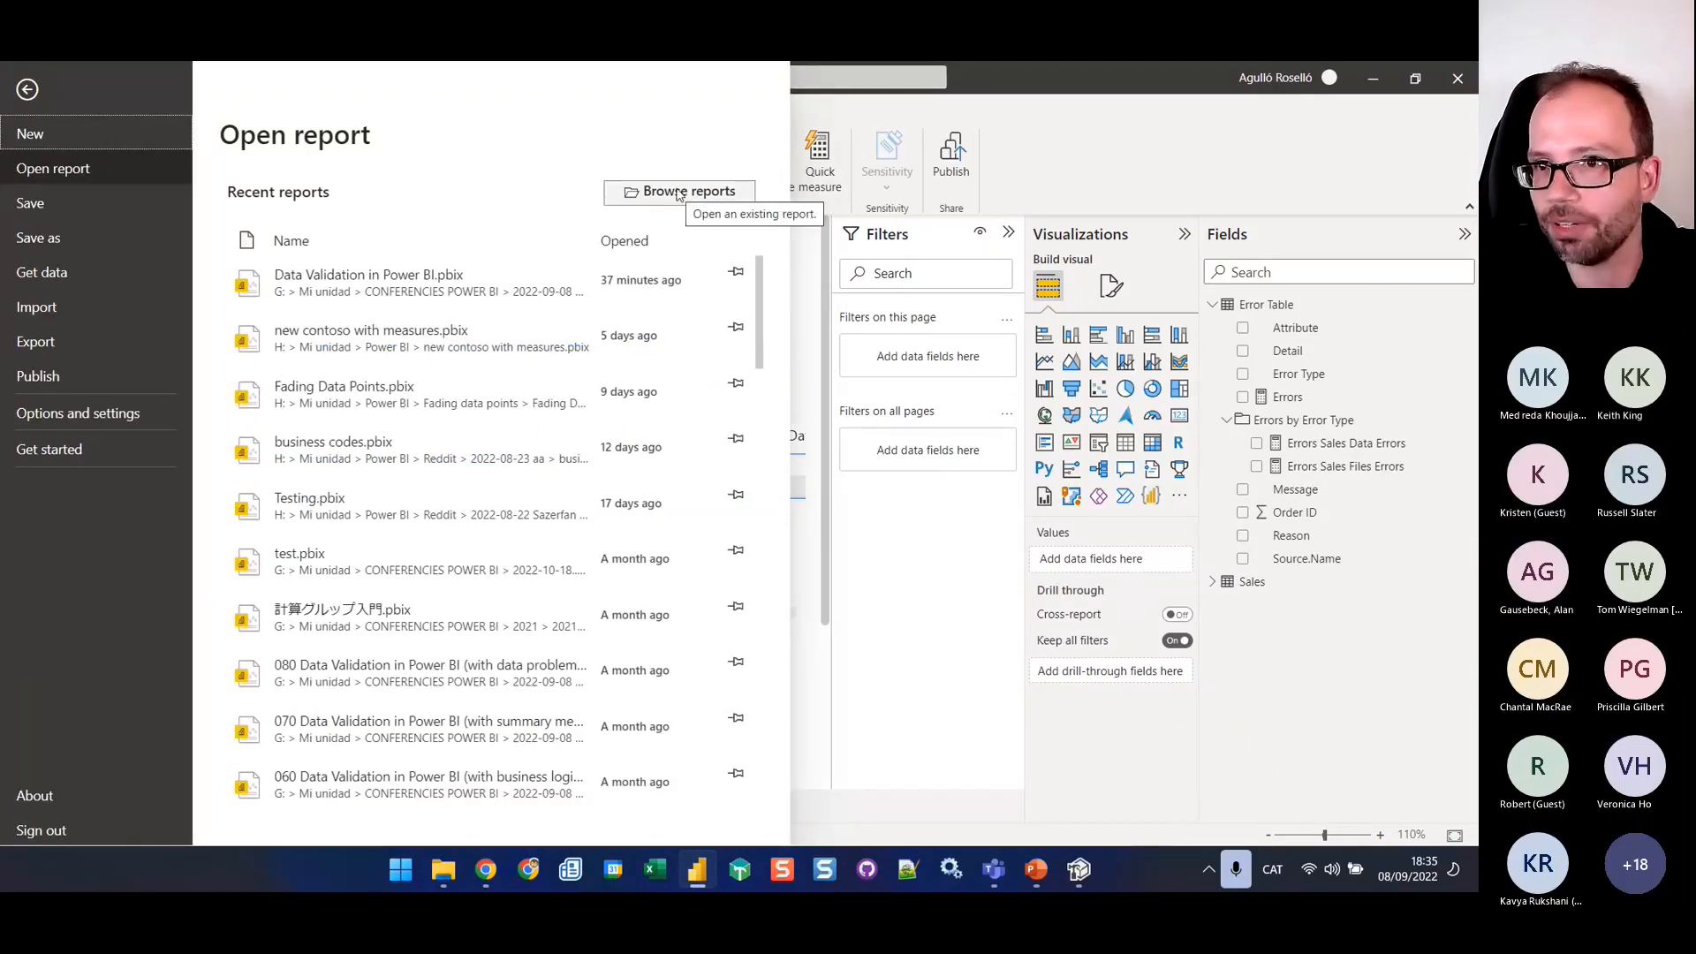
click(688, 193)
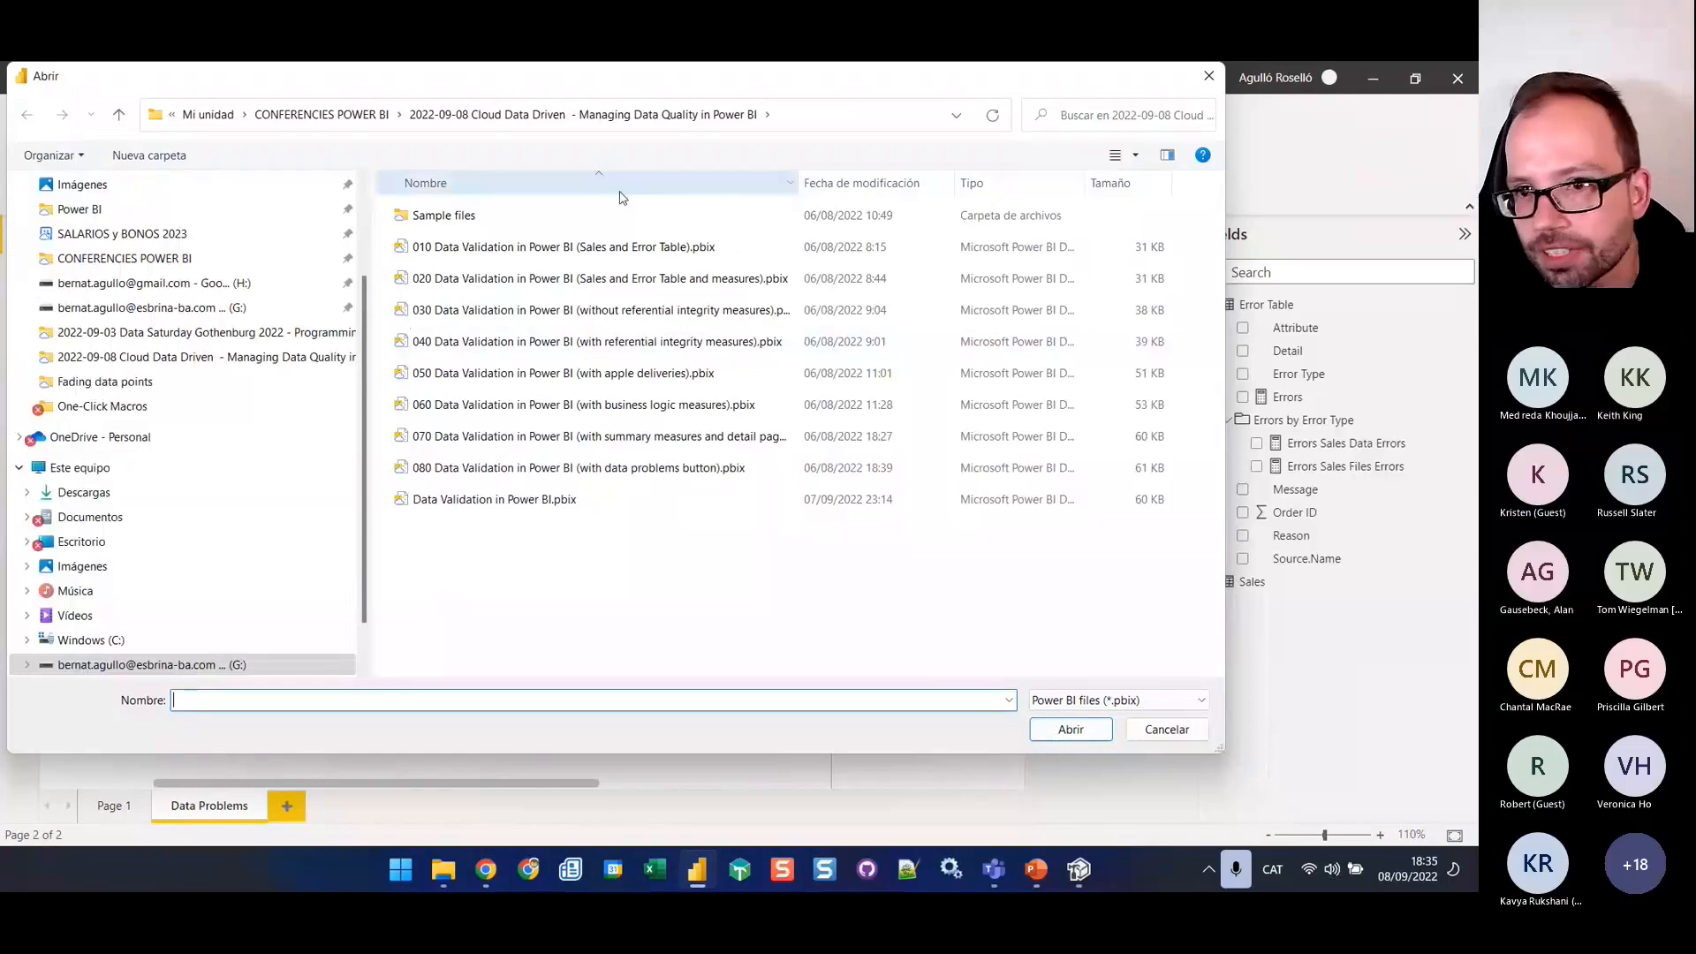
click(676, 316)
click(1076, 731)
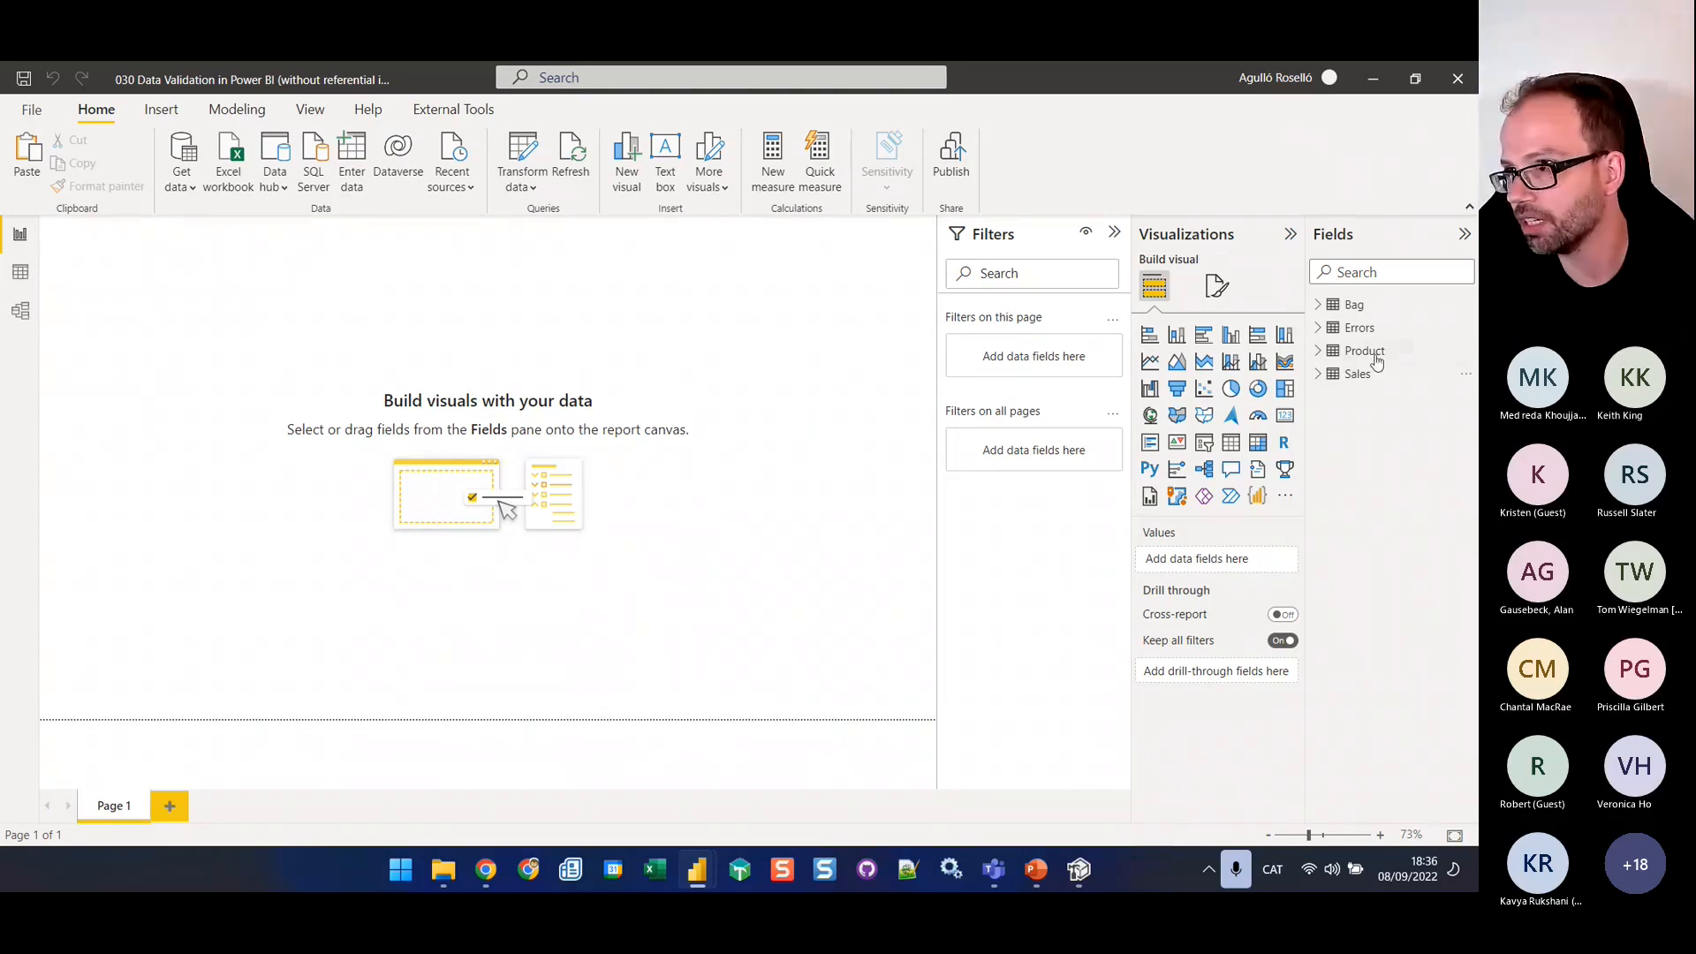
Examine how the Bag, Product, Sales and Errors tables are related in the model view, and return to the report view
click(20, 311)
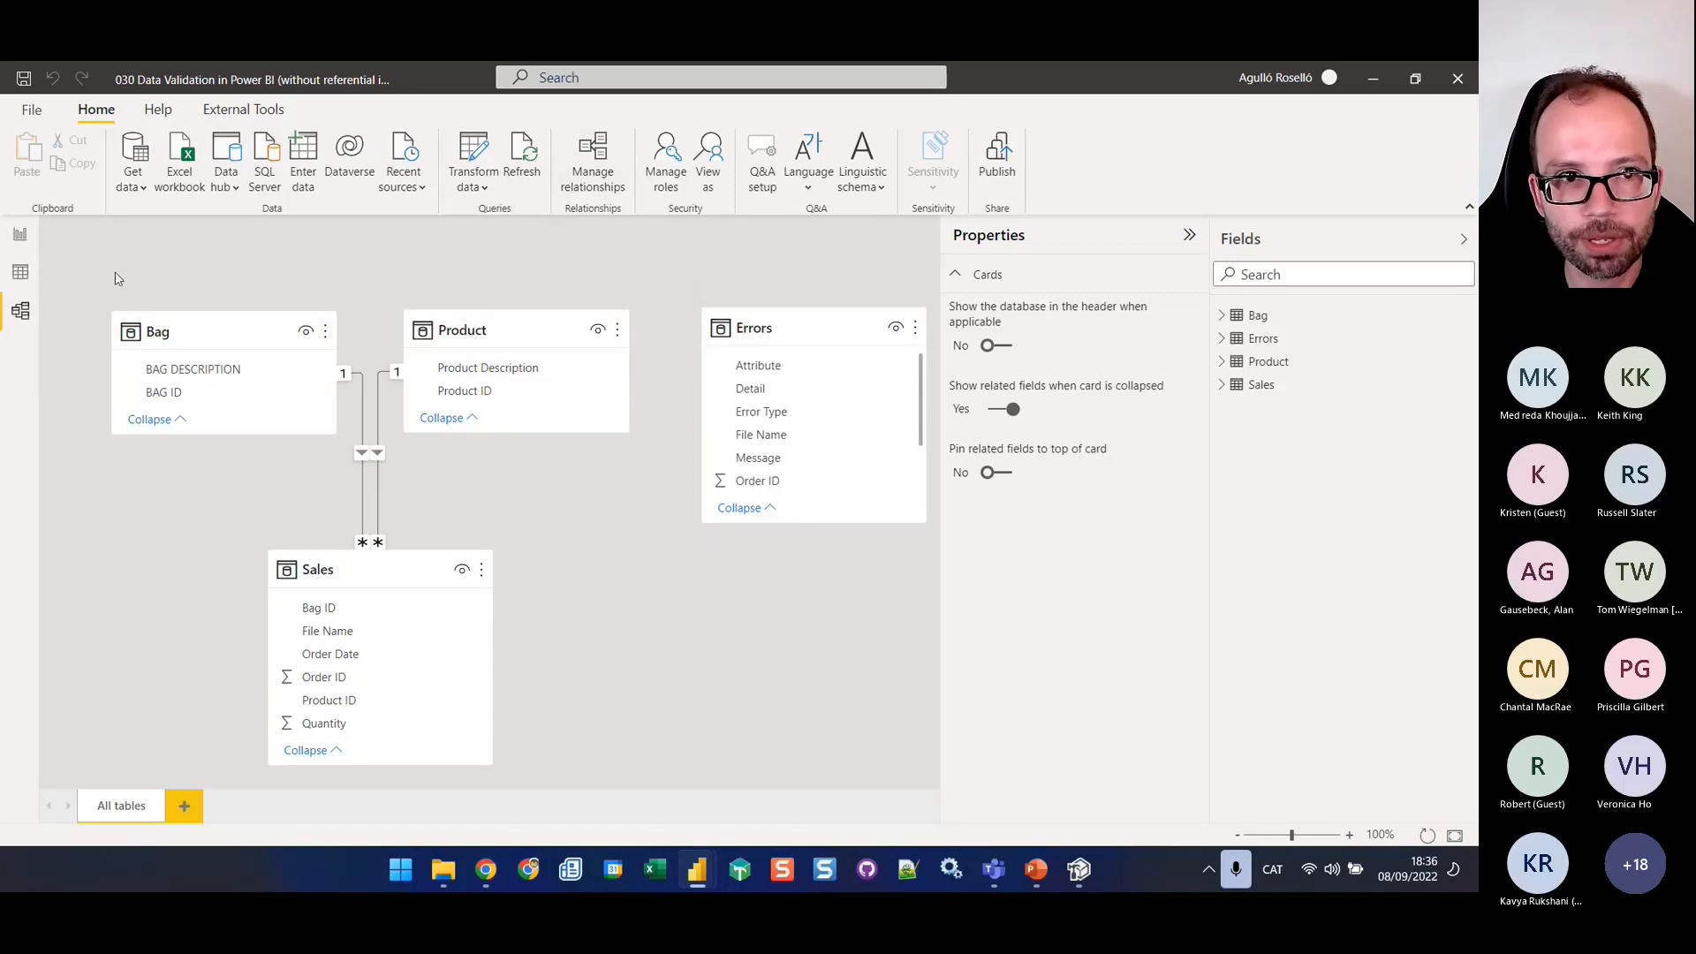
click(19, 234)
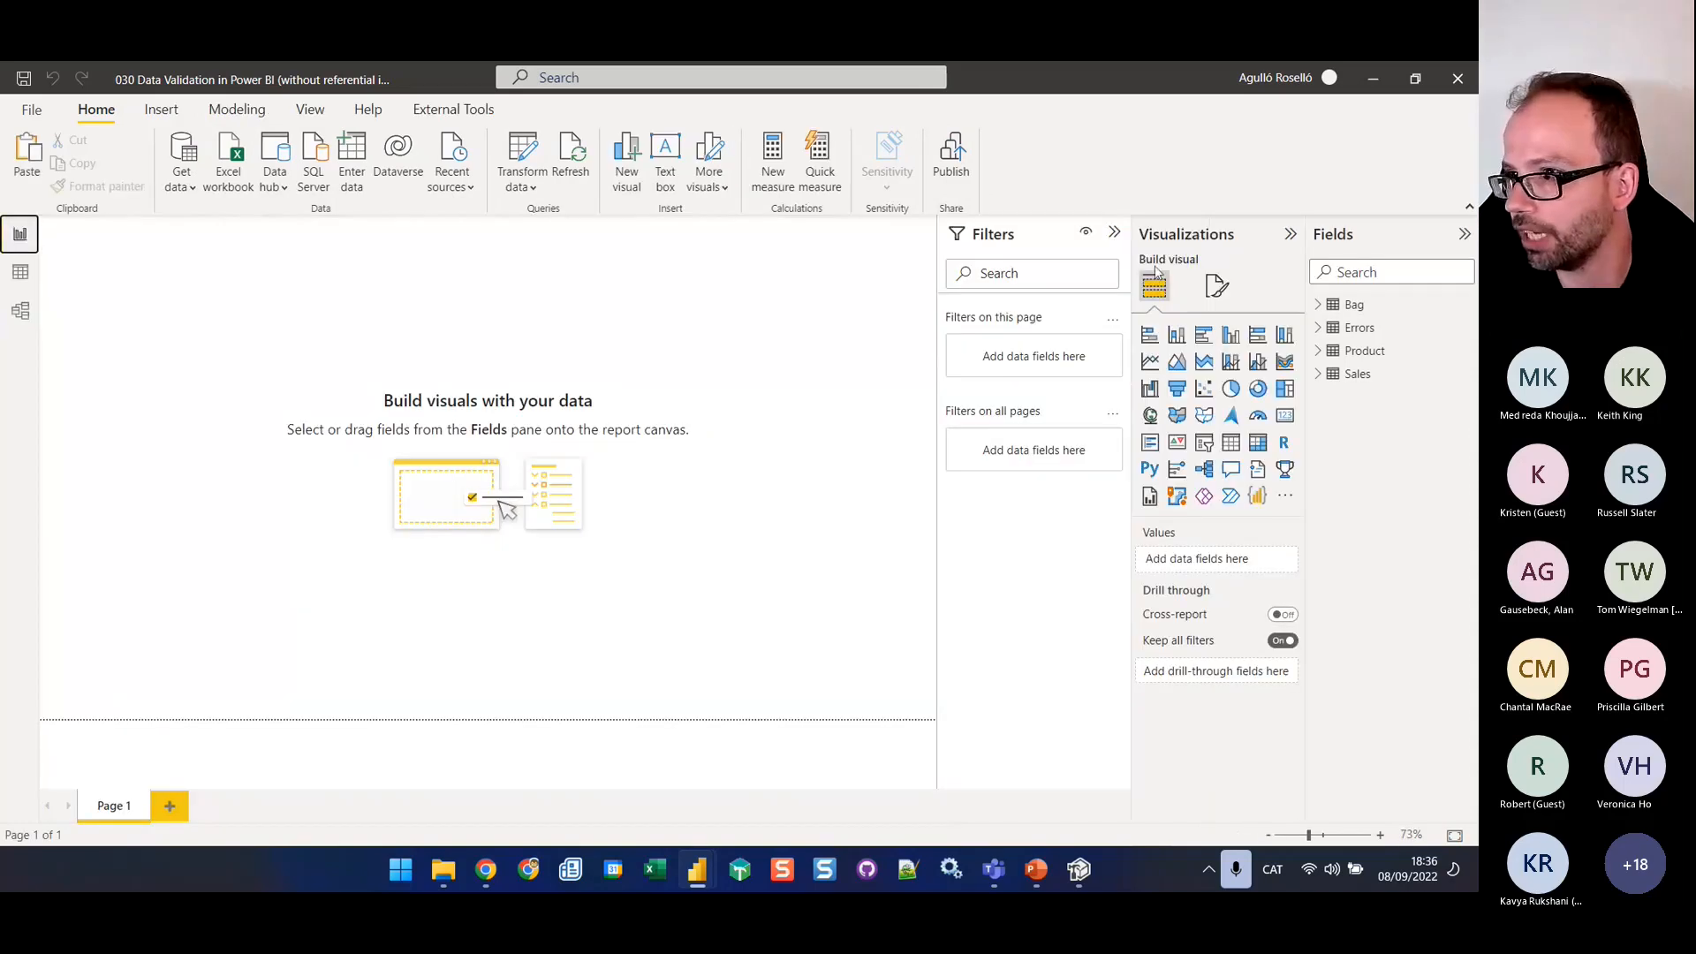
Switch to Tabular Editor and connect it to the local instance of 030 Data Validation in Power BI (without referential integrity measures), then list its tables
click(1079, 869)
click(65, 151)
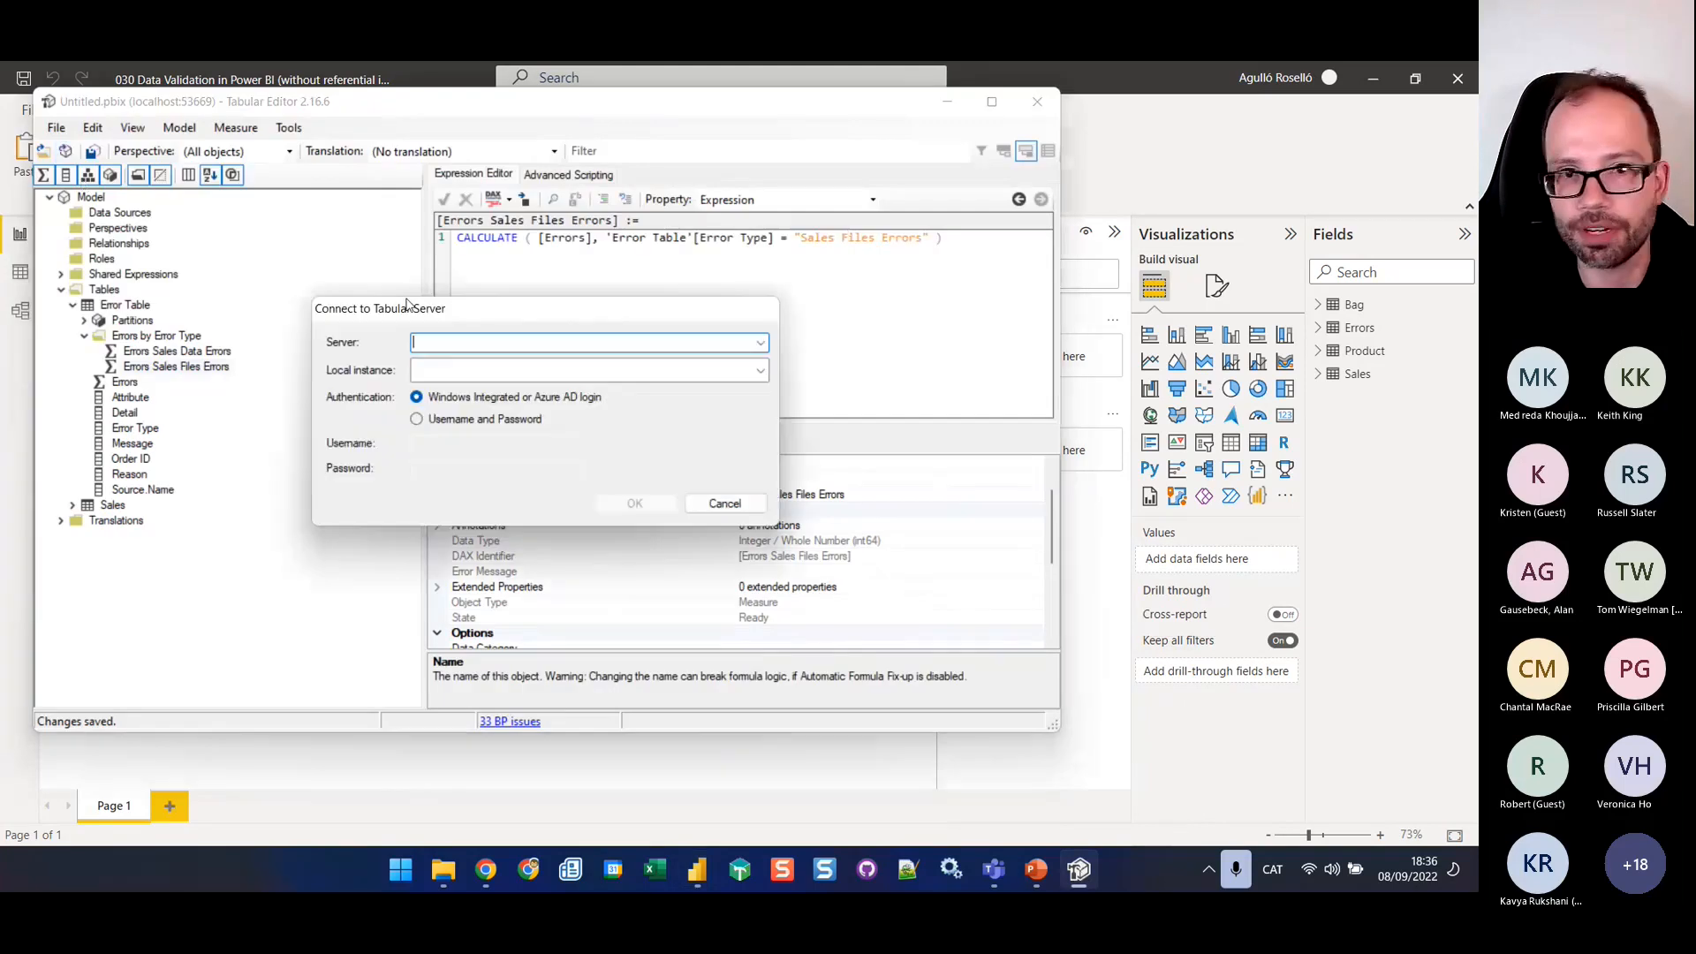
click(707, 380)
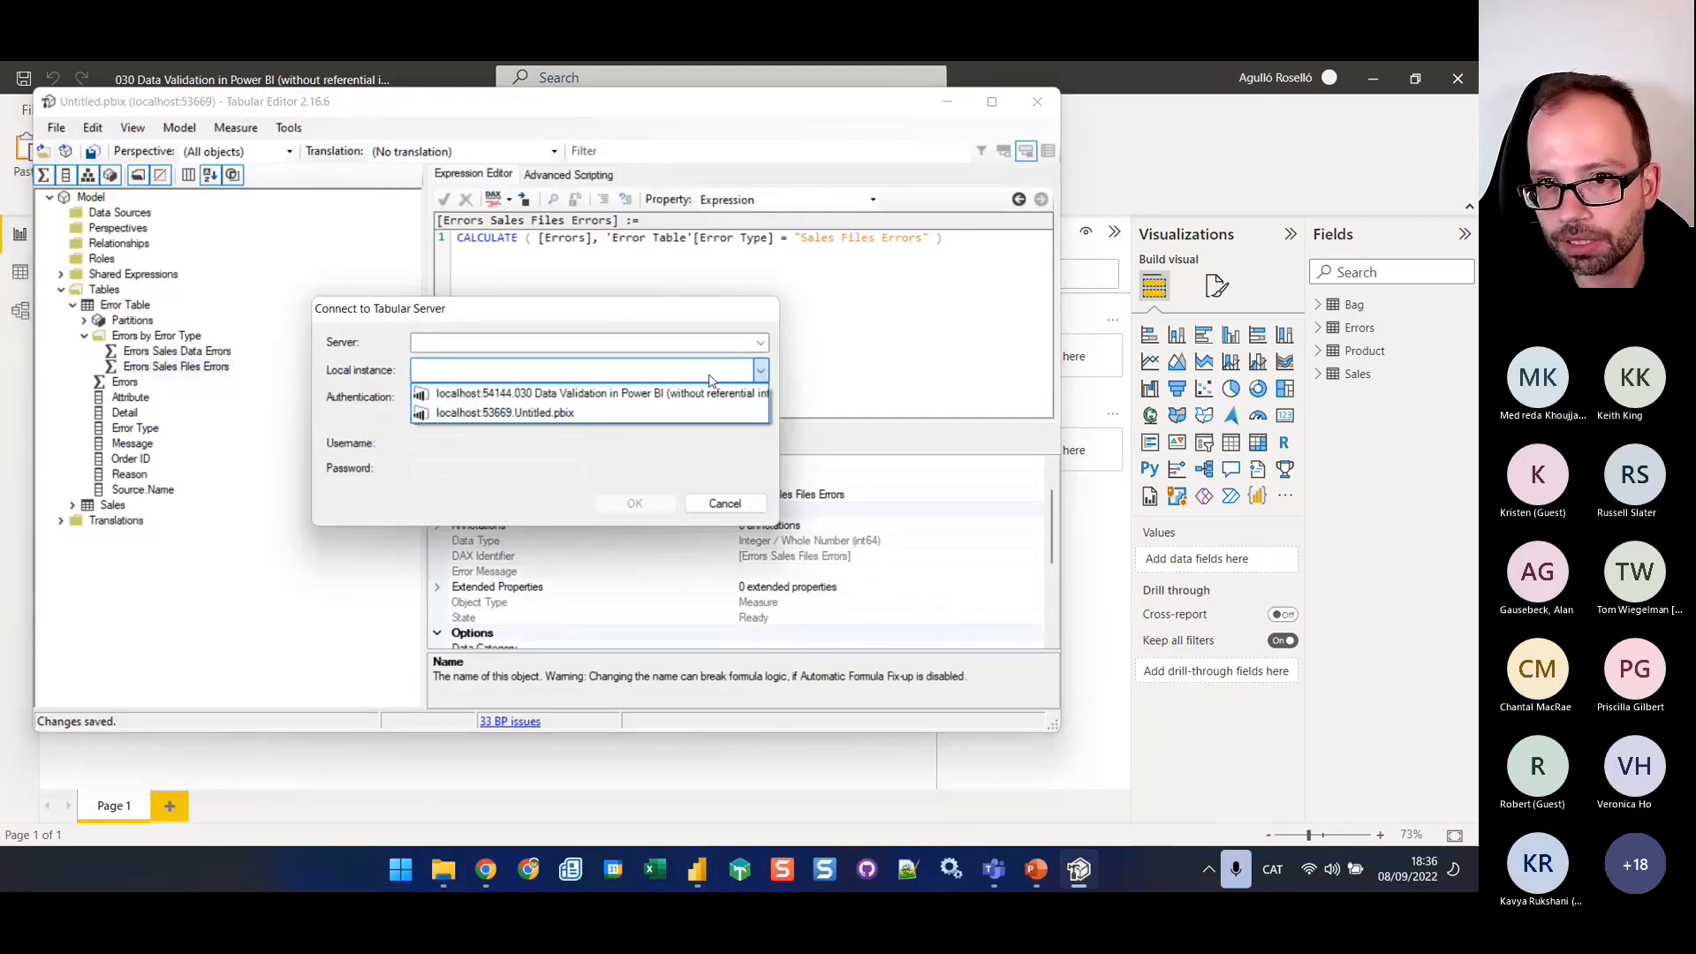
click(637, 503)
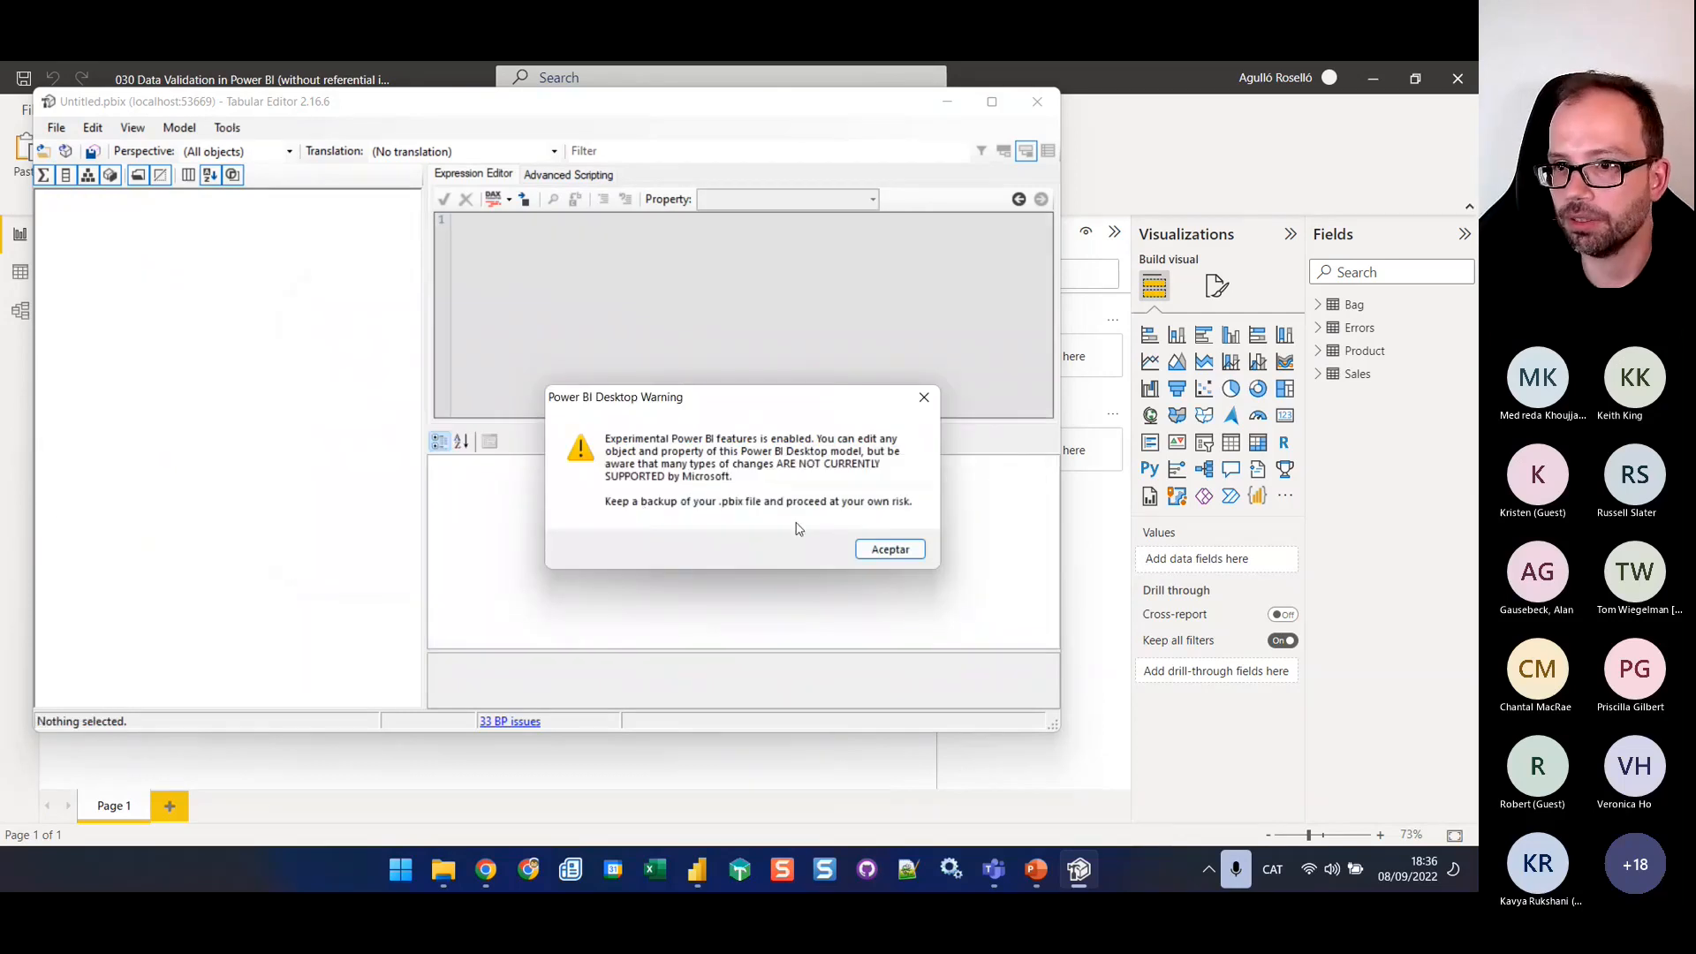
click(890, 549)
click(61, 291)
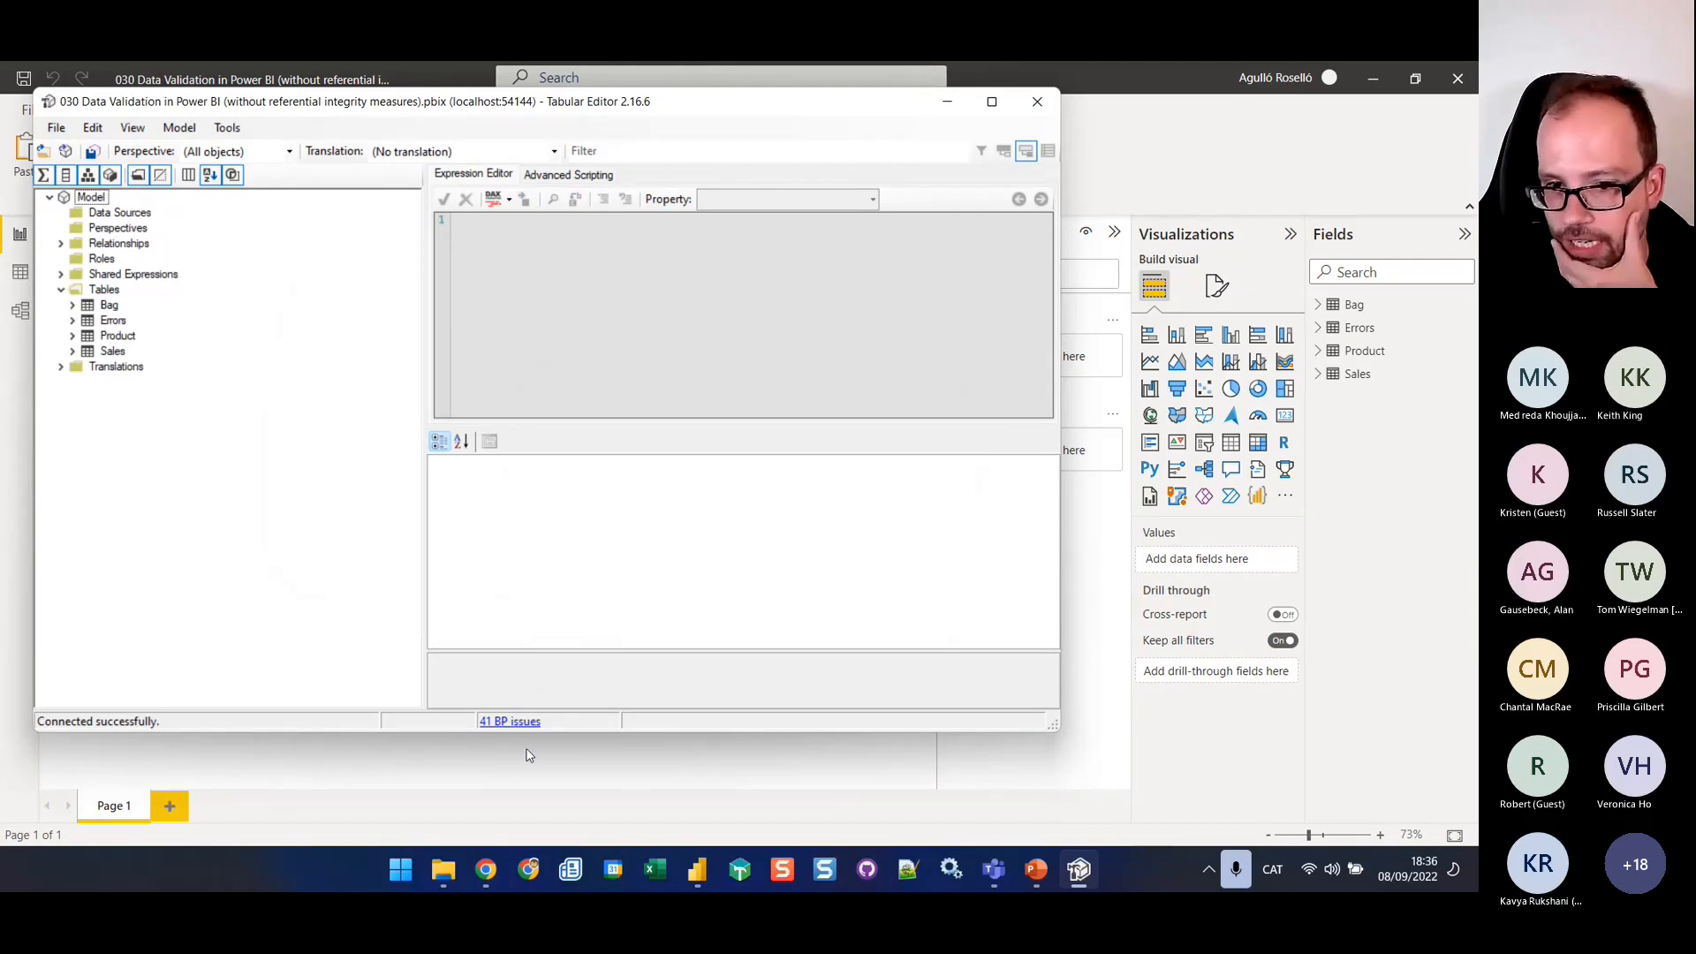
Switch to PowerPoint and open the Easy Management of Referential Integrity article linked from slide 5 in Chrome
click(1037, 870)
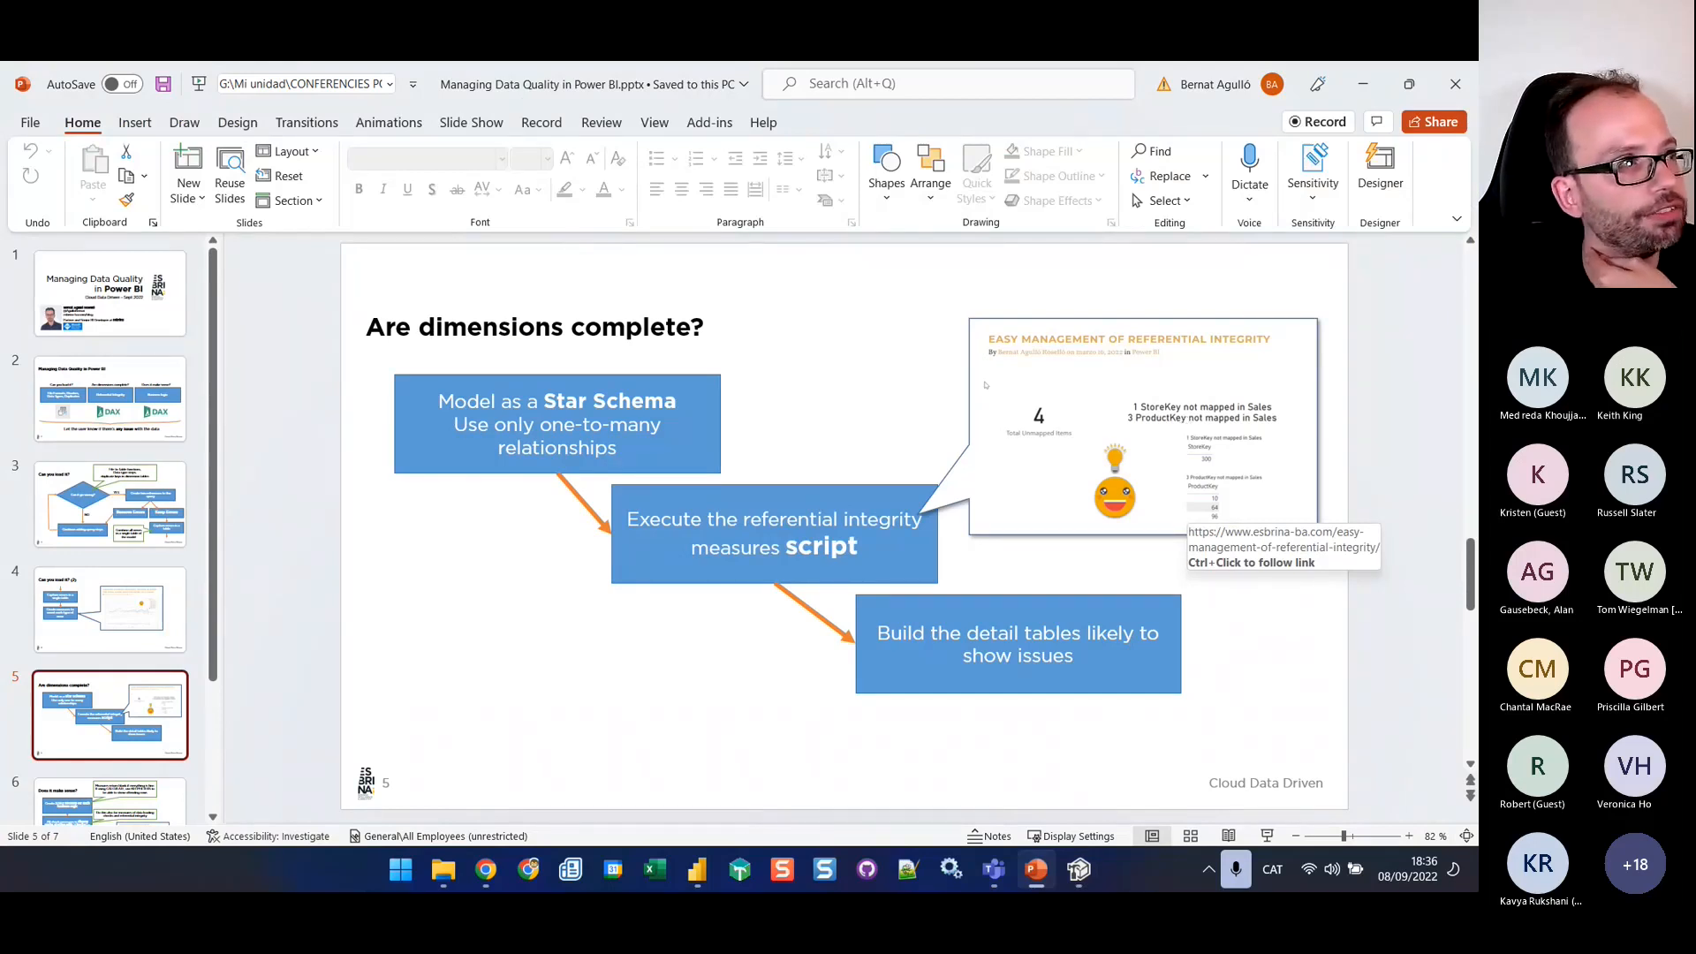
ctrl+click(985, 384)
double_click(956, 223)
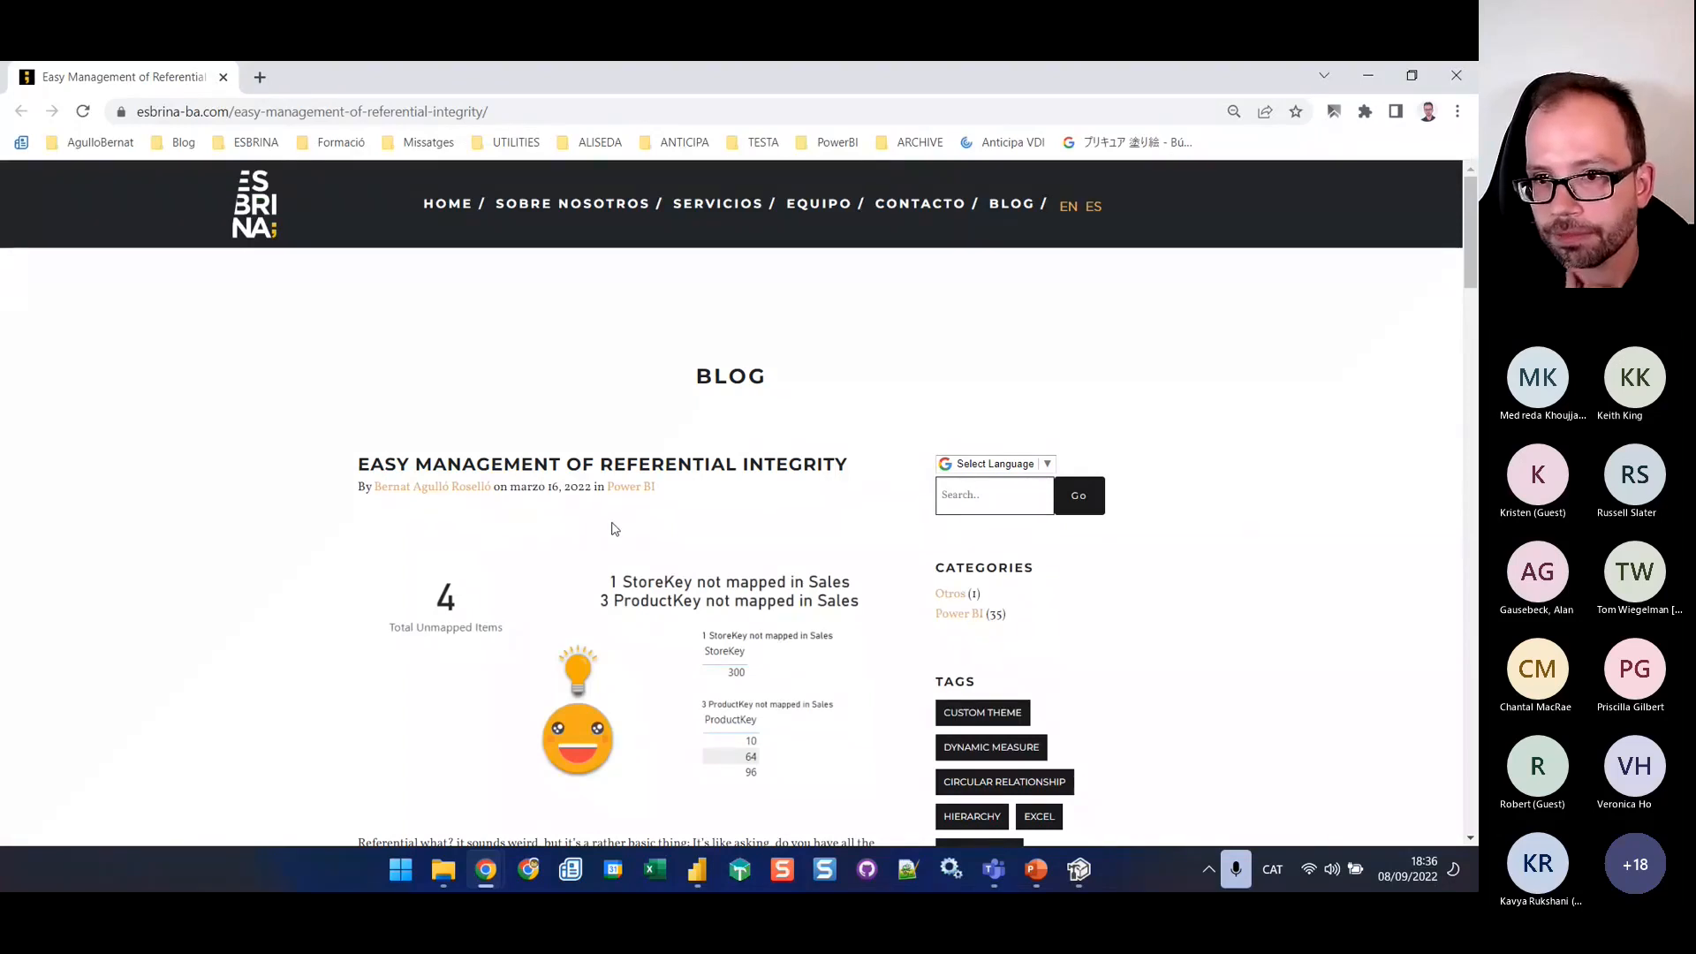
Follow the article's download the script link to Referential Integrity Check Measures (no DLL).csx on GitHub and copy its raw contents
scroll(615, 528, down, 7)
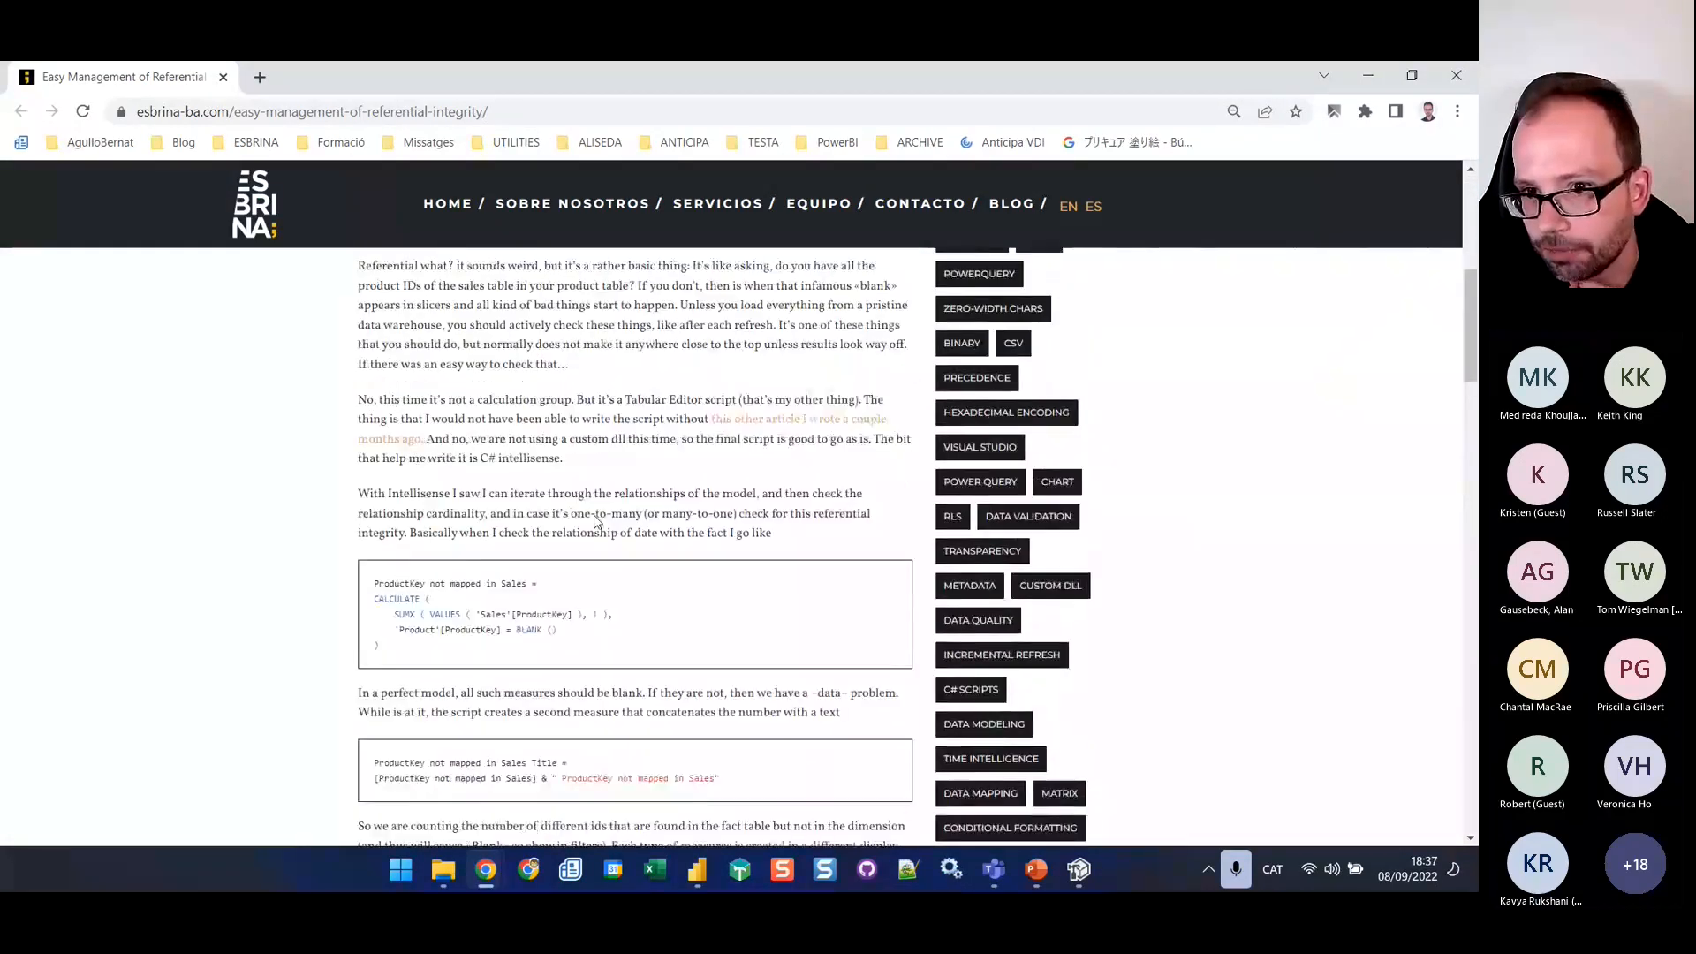
scroll(583, 508, down, 6)
scroll(570, 498, down, 10)
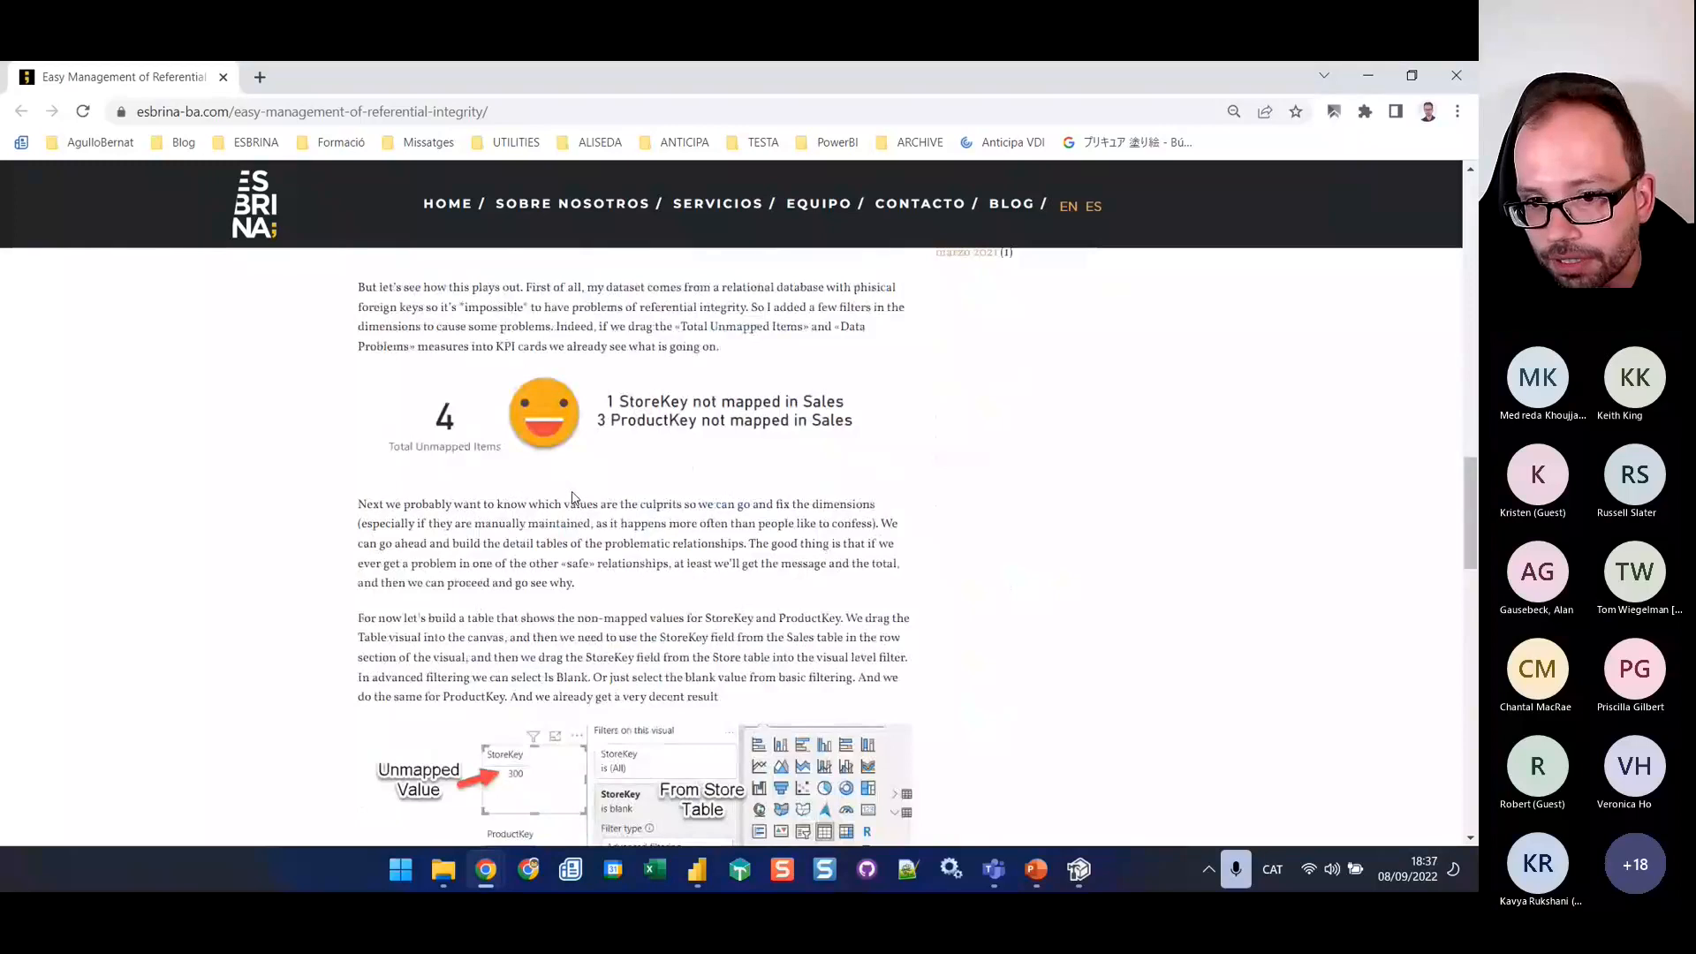
scroll(572, 499, down, 15)
scroll(573, 499, up, 1)
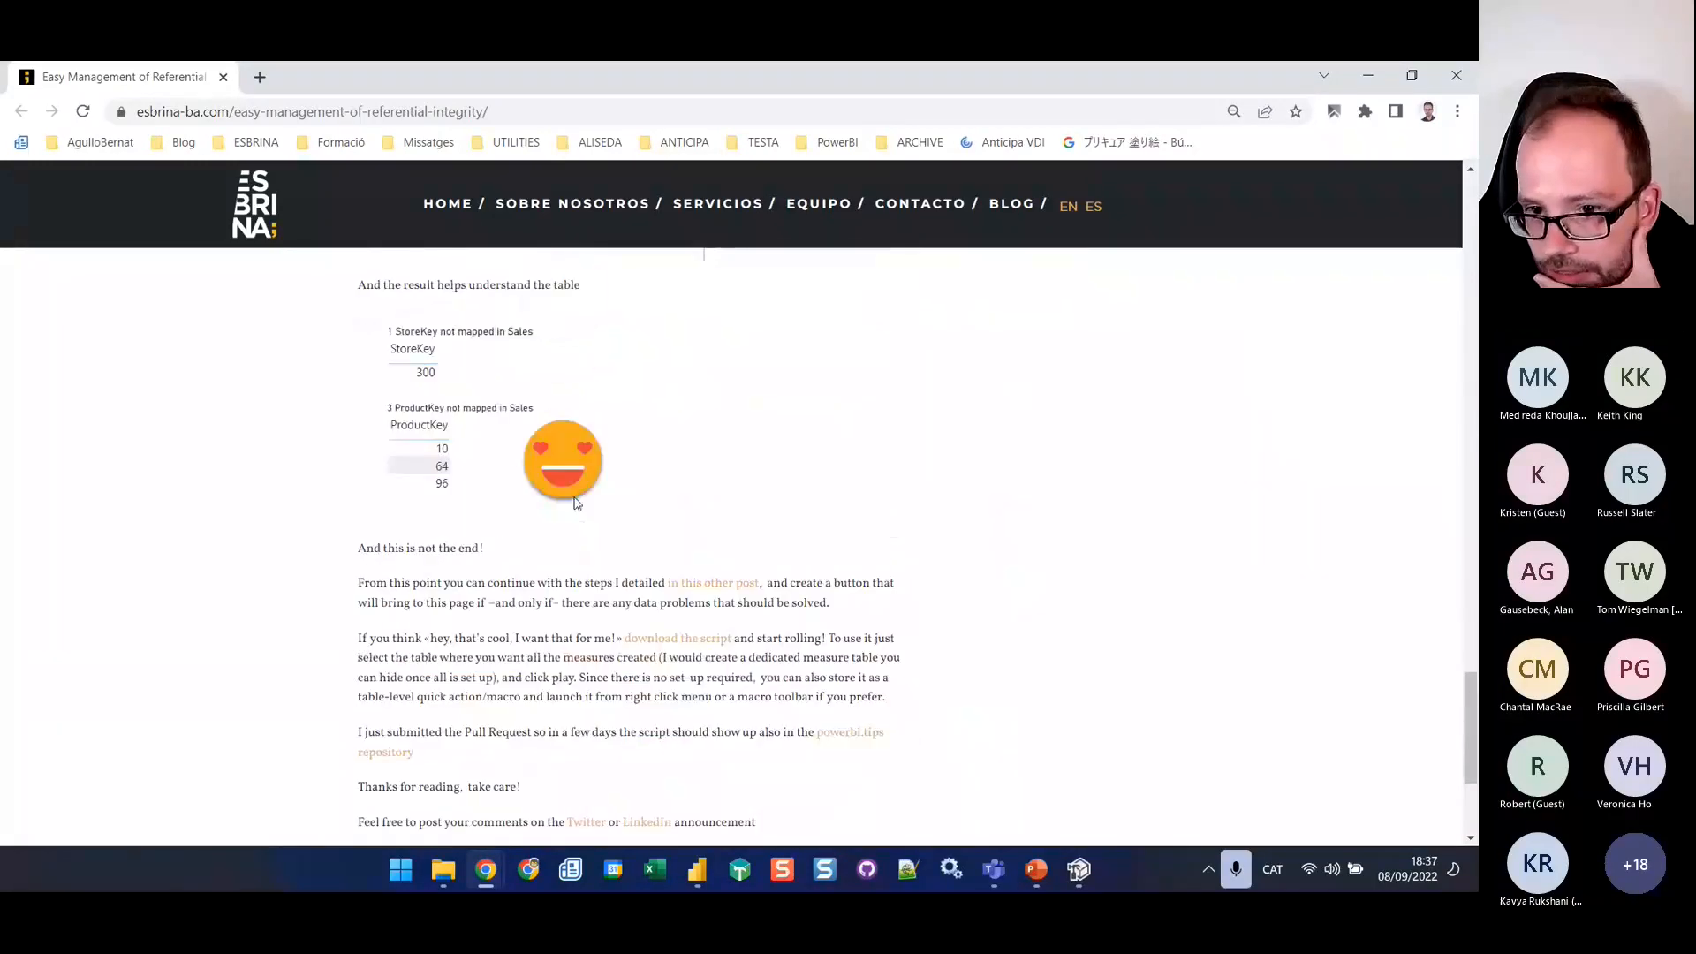
click(692, 646)
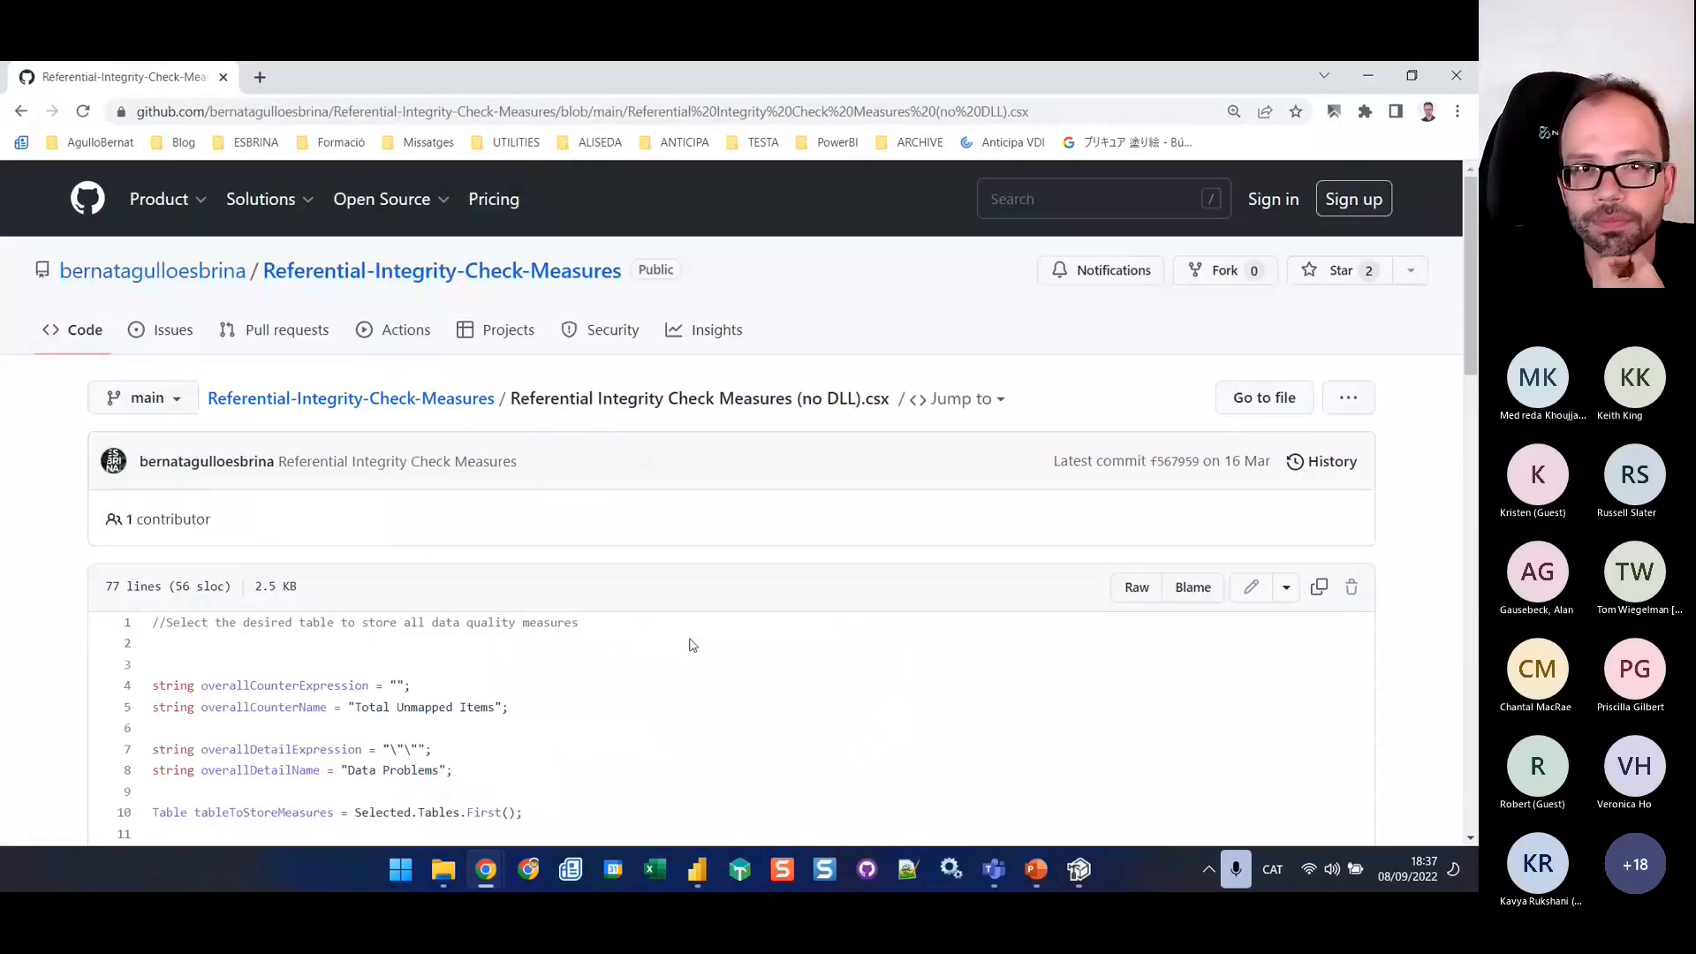
click(1318, 589)
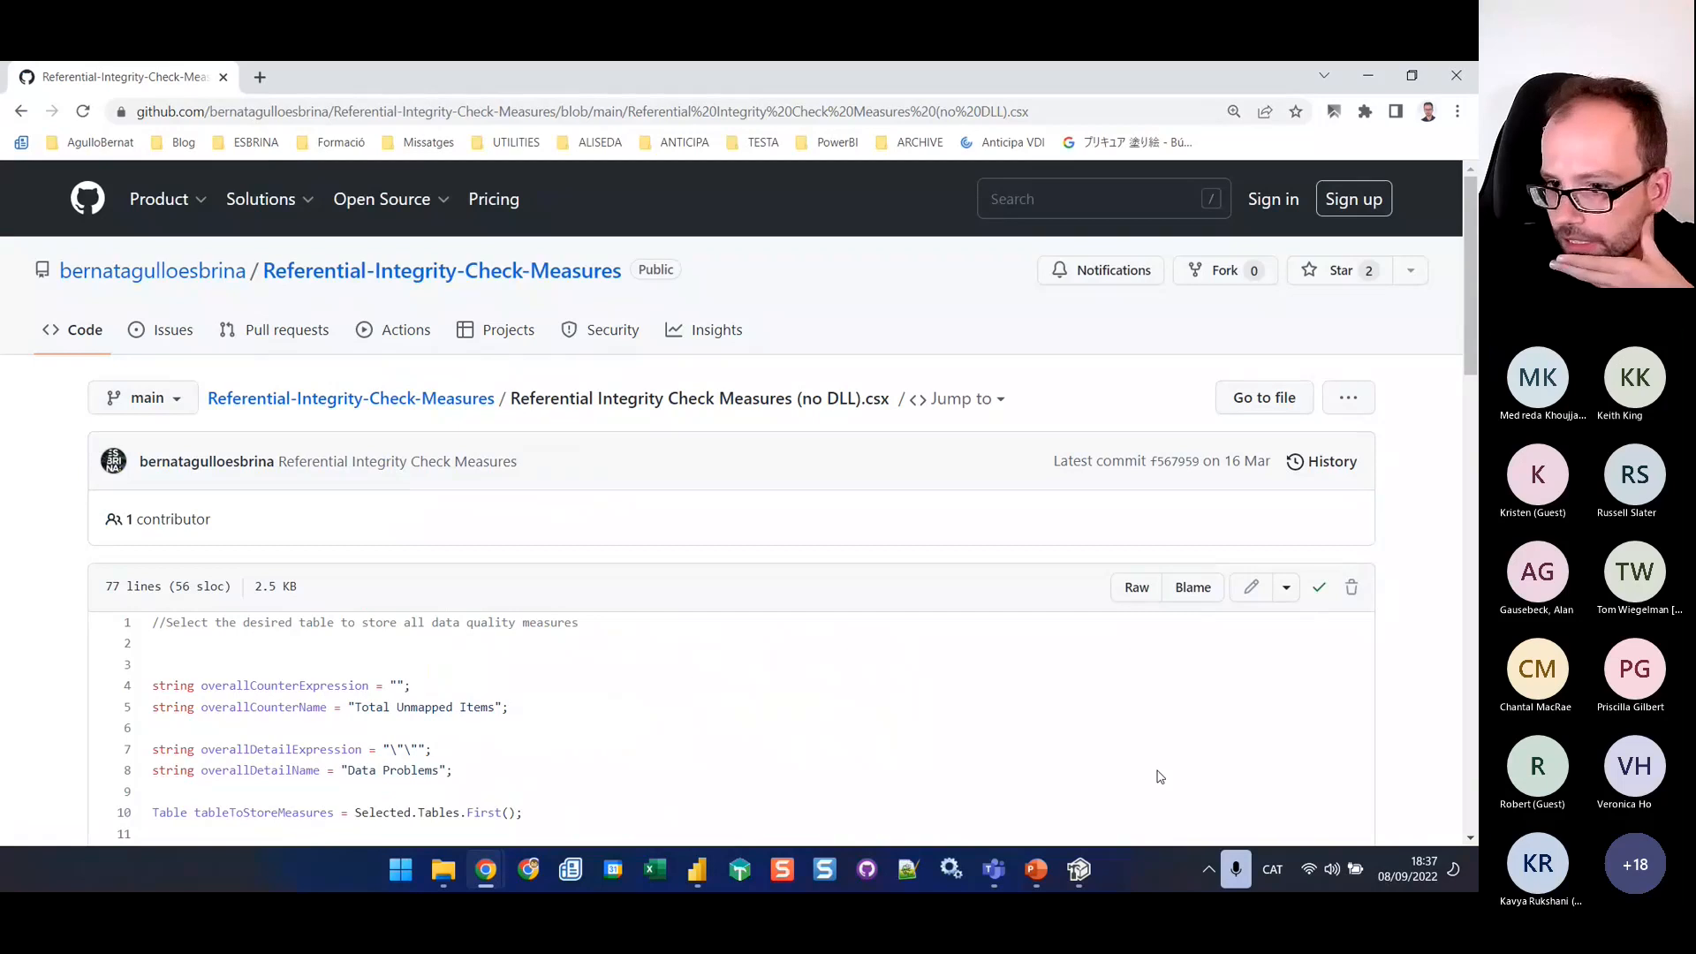
Switch to Tabular Editor, replace the existing advanced script with the copied one, and check the comment on its first line
mouse_move(703, 876)
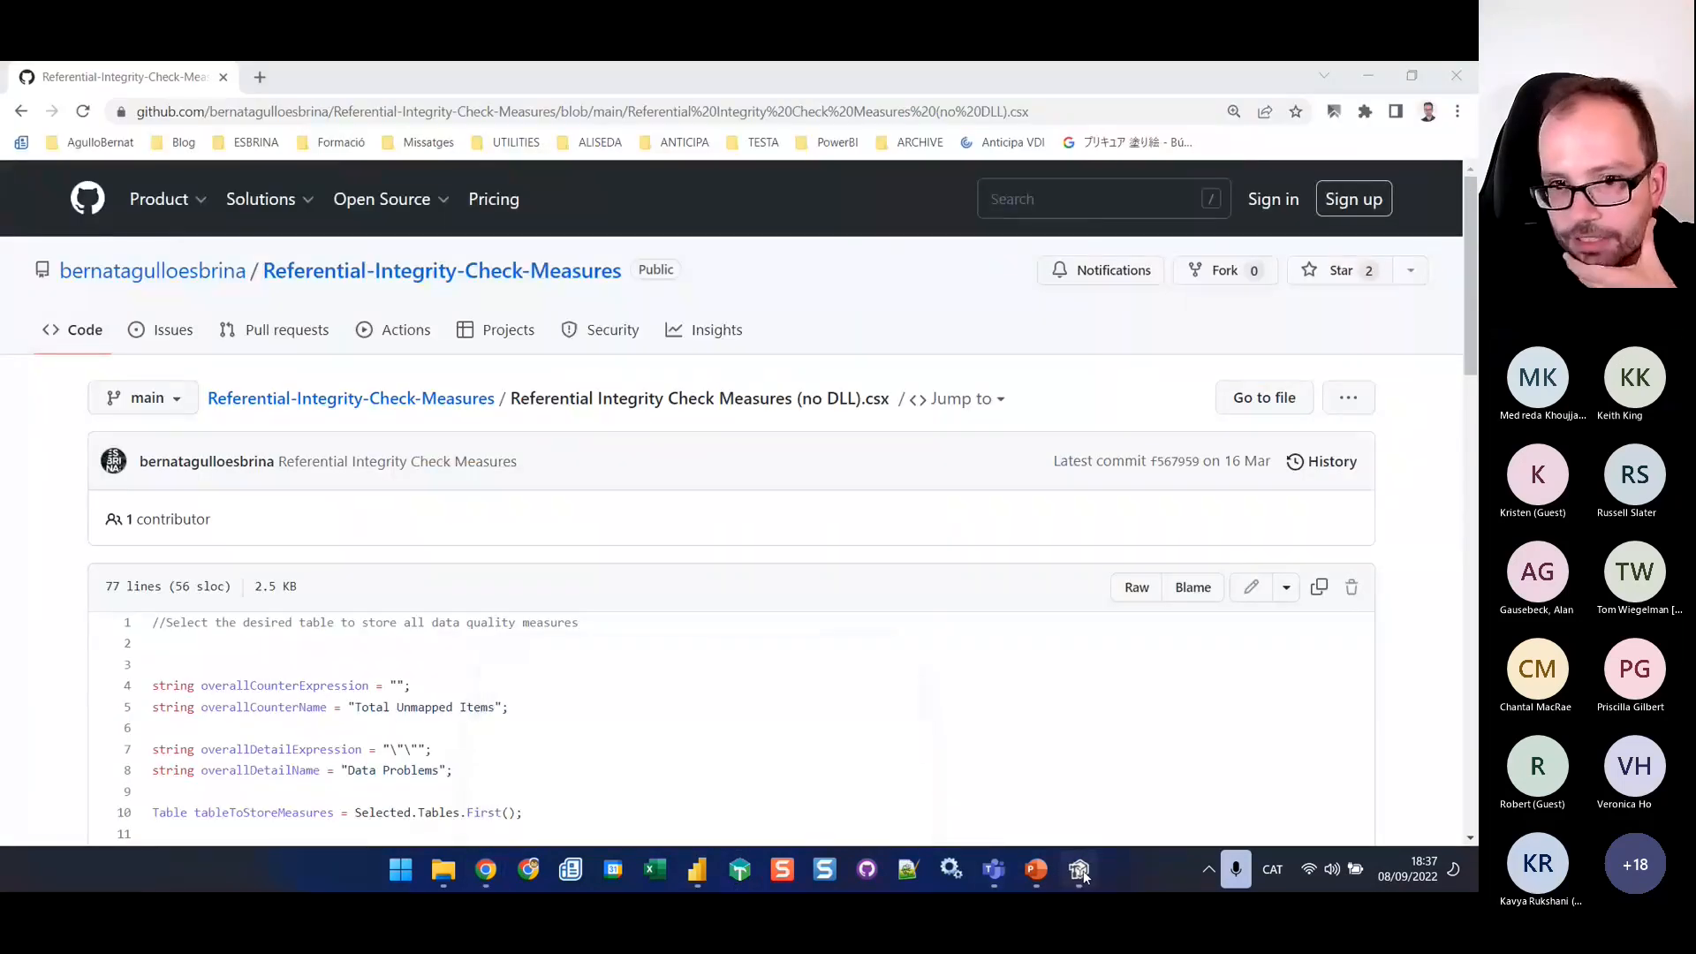
click(1083, 871)
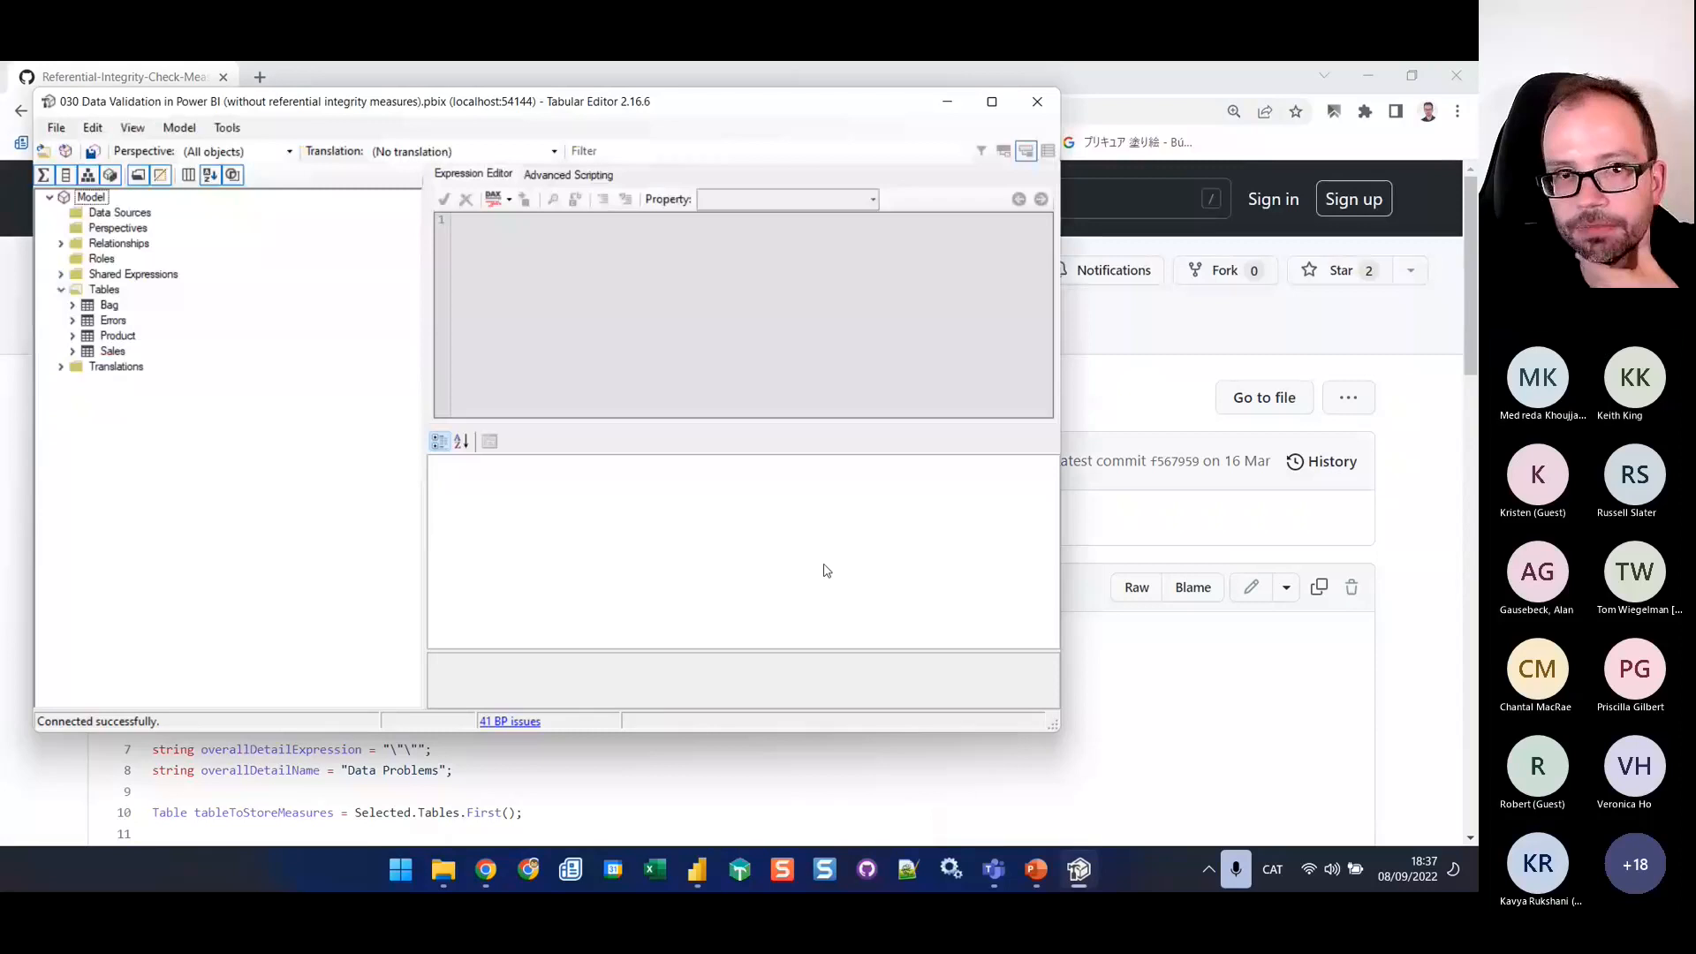
click(568, 175)
key(ctrl+a)
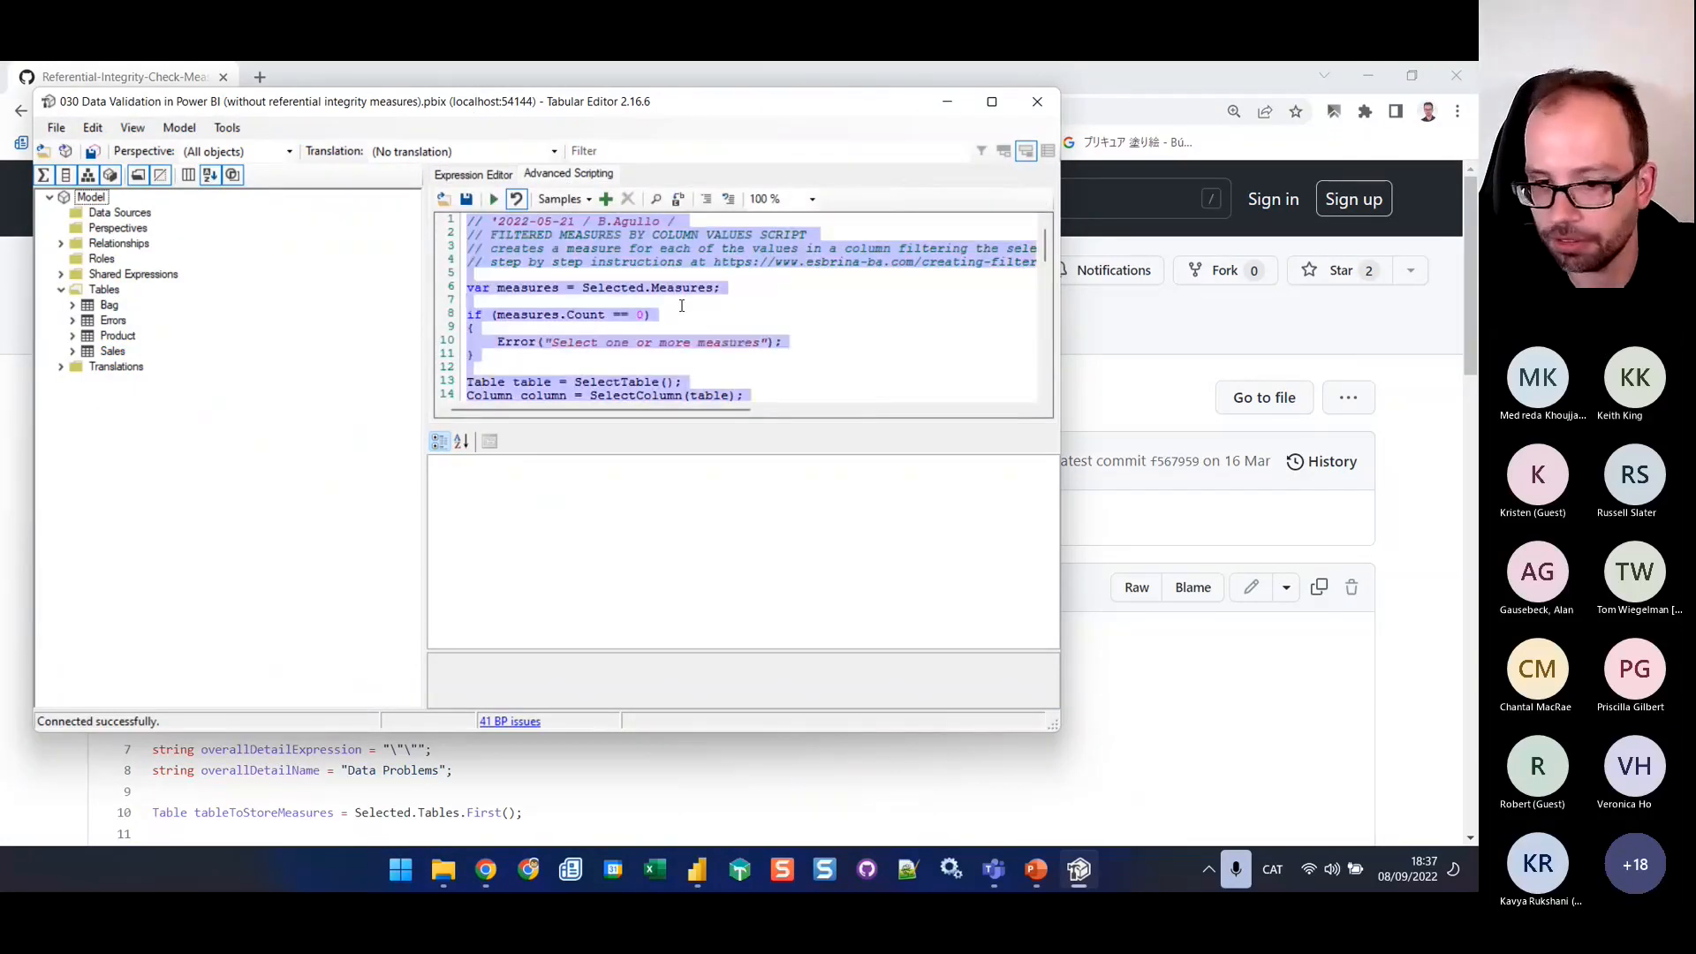
key(Delete)
key(ctrl+v)
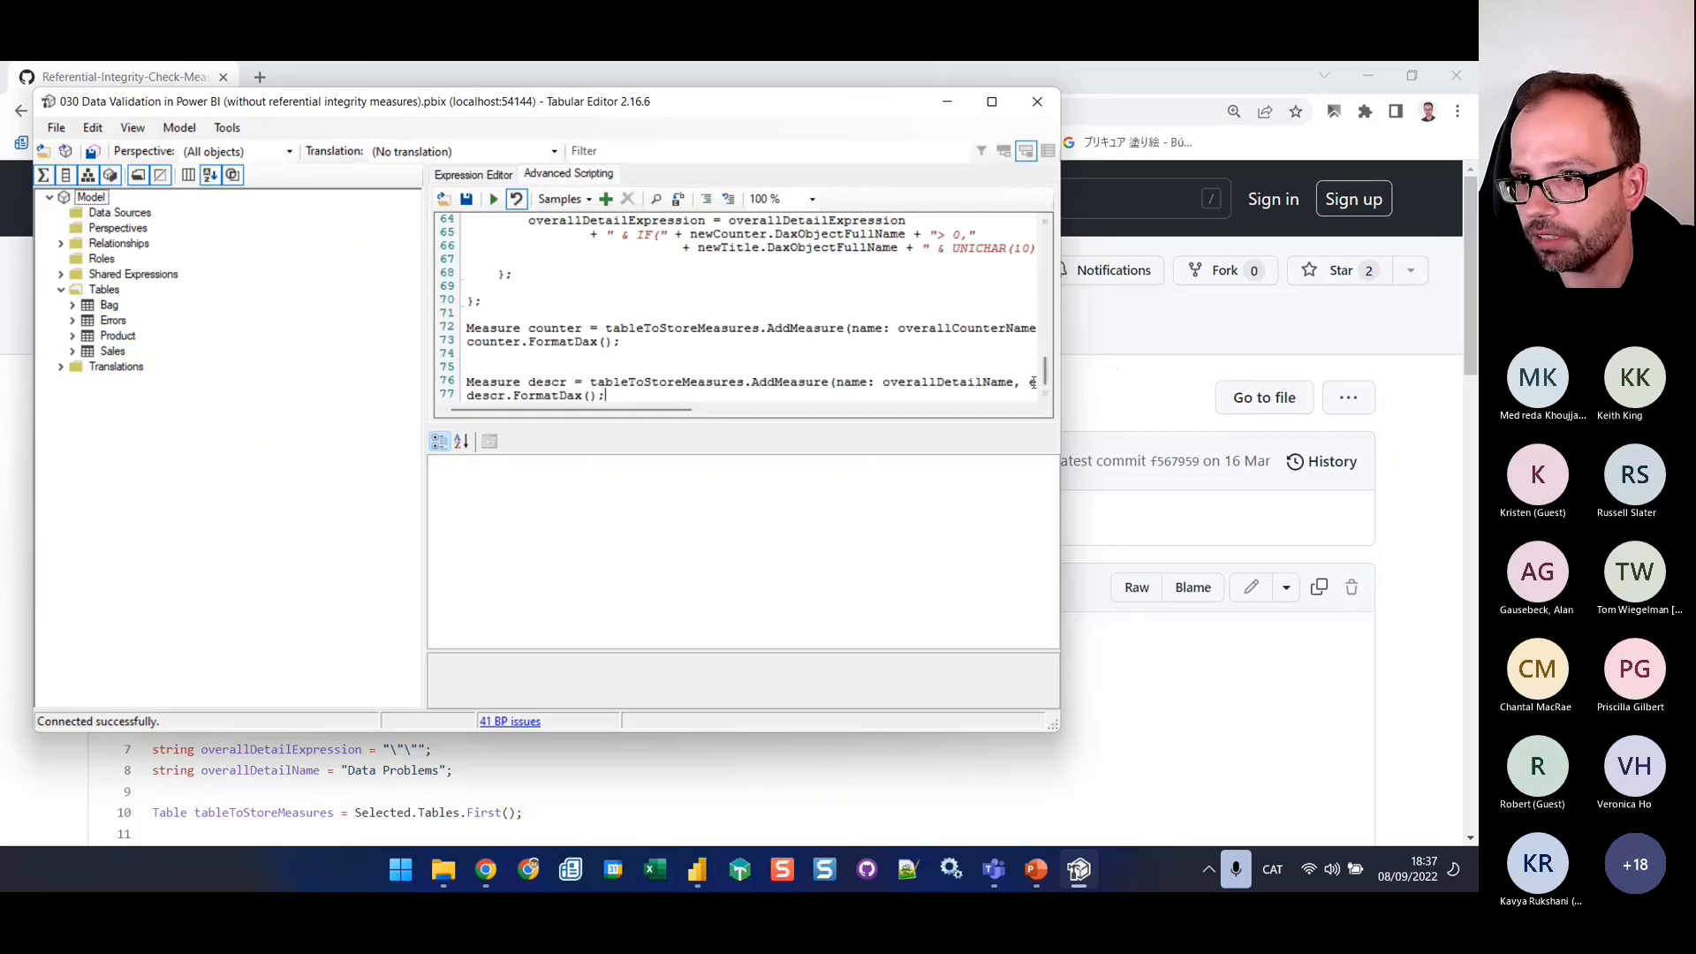
drag(1046, 371, 1046, 231)
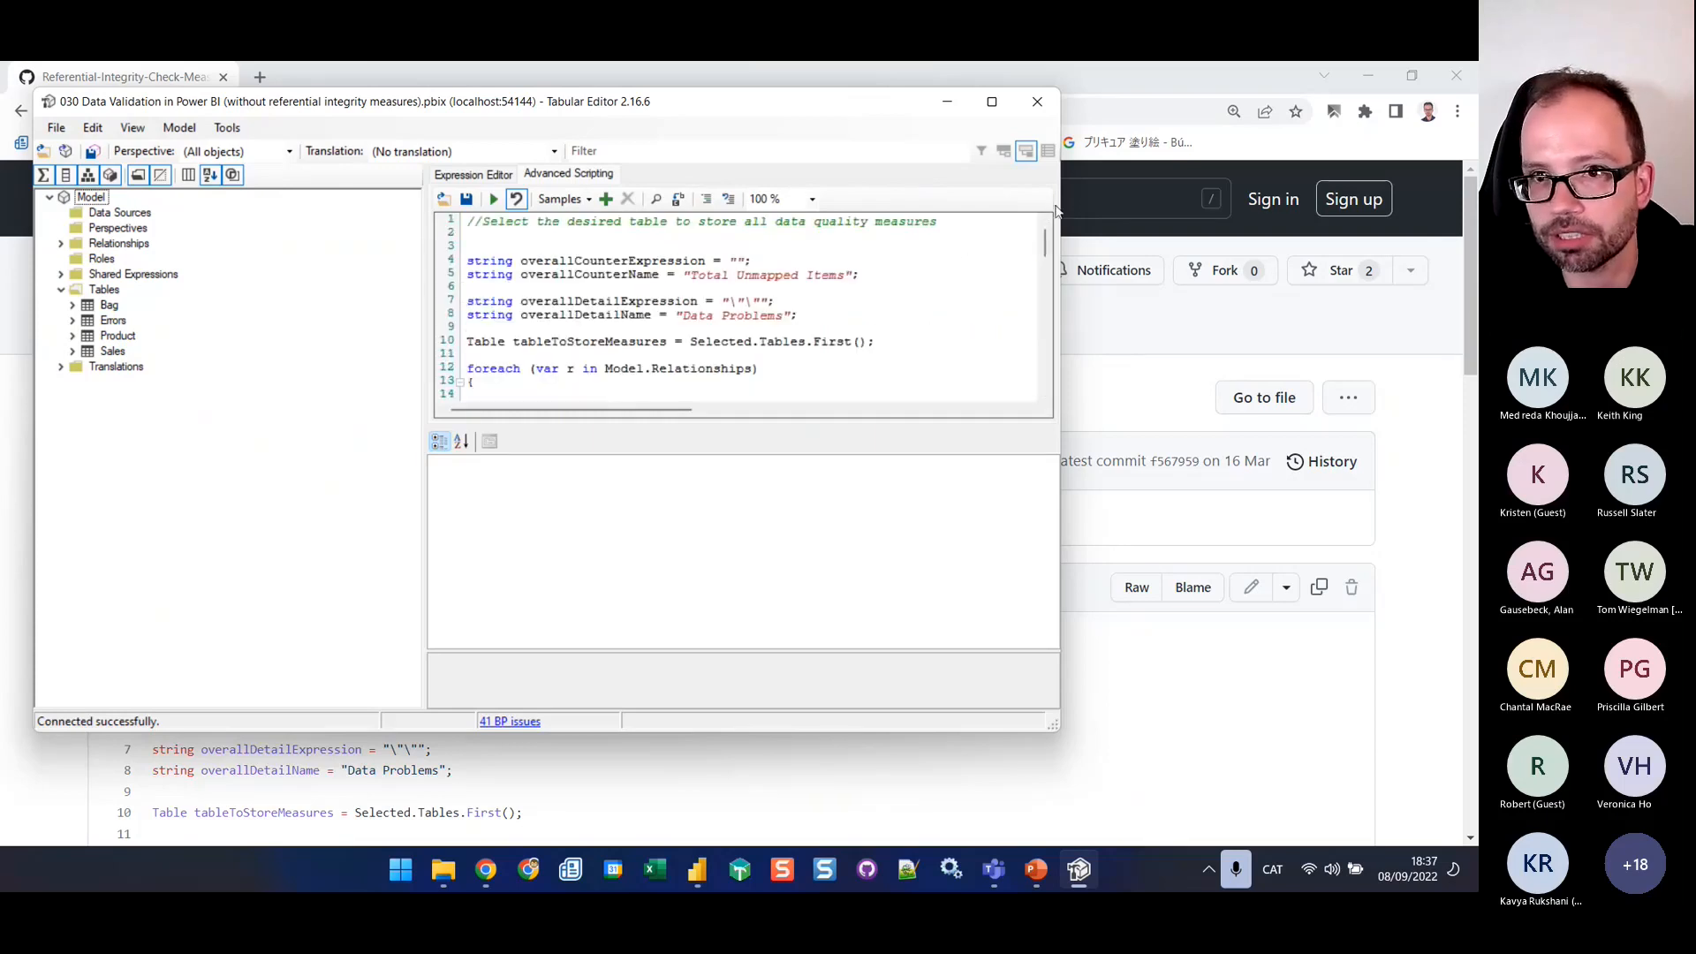
drag(638, 224, 842, 237)
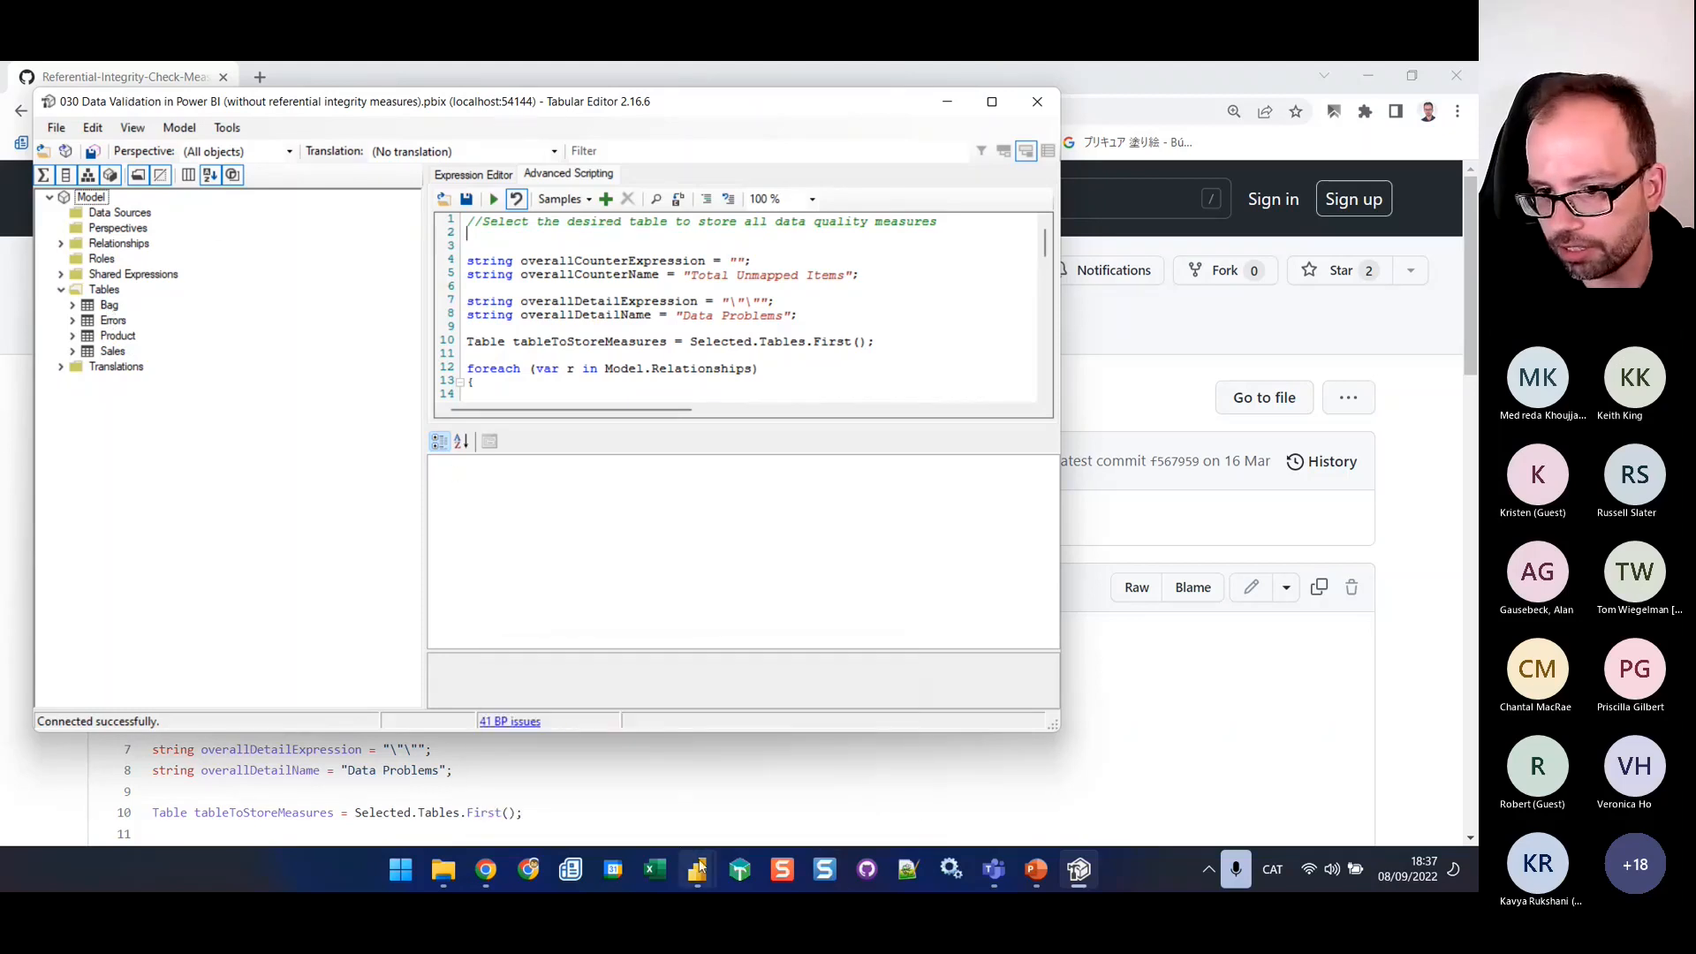
Switch to Power BI Desktop and start a new calculated table in the 030 Data Validation report with the expression {1}
mouse_move(698, 870)
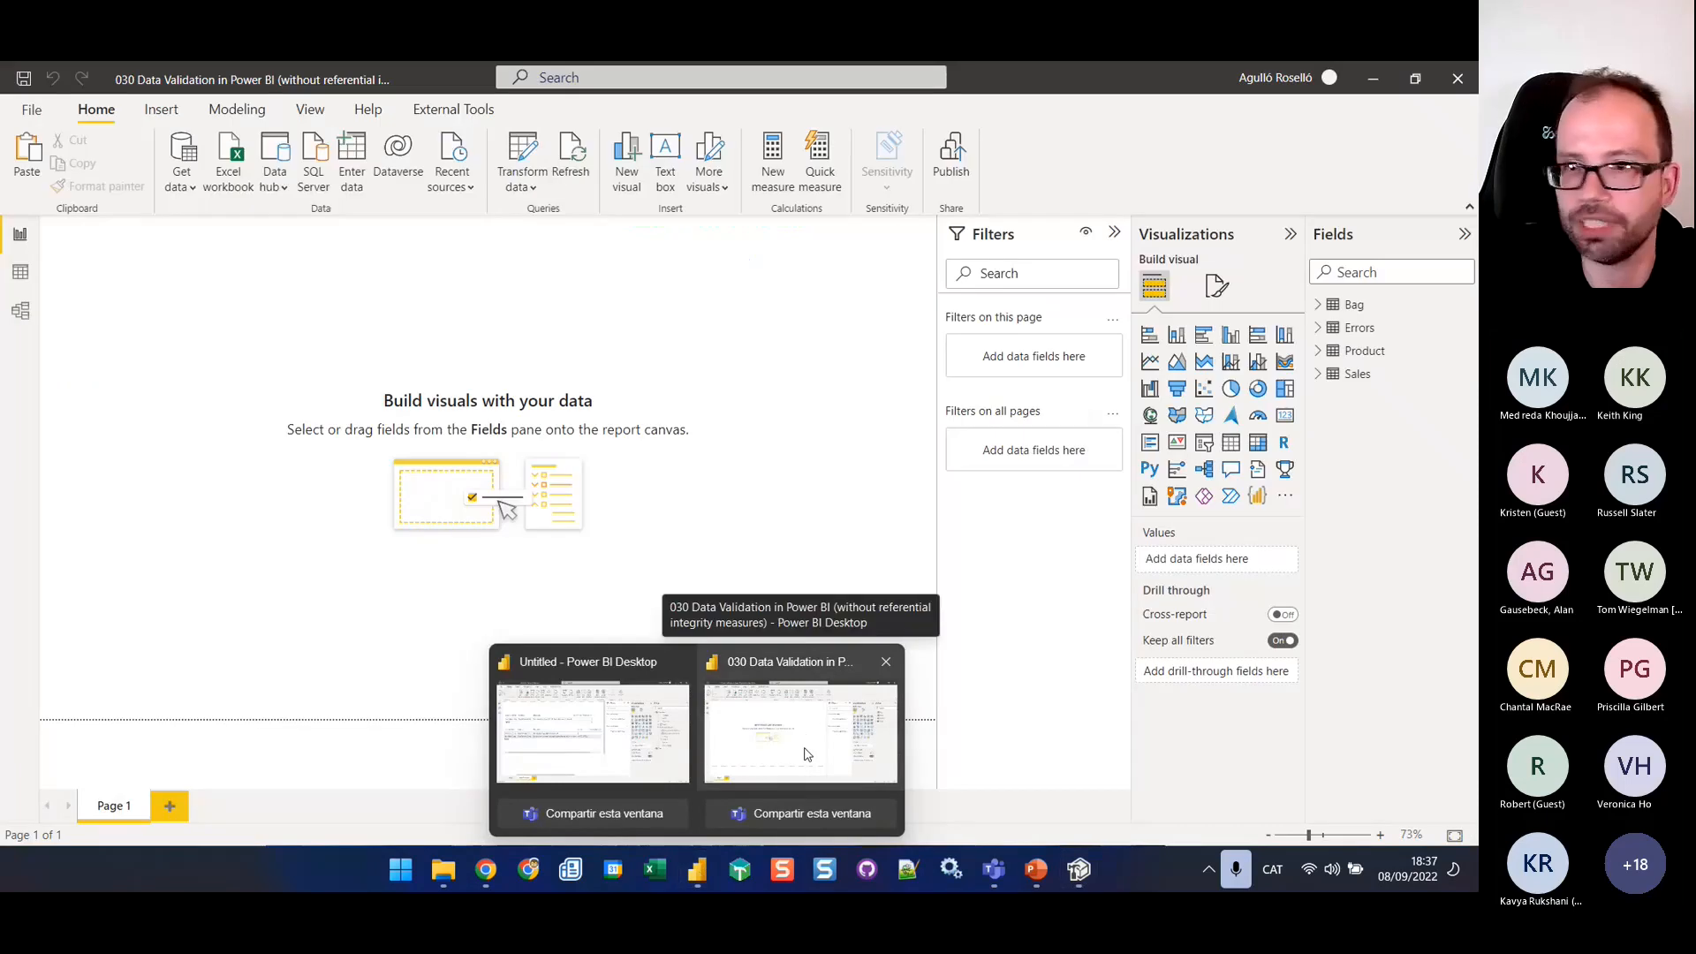
click(804, 754)
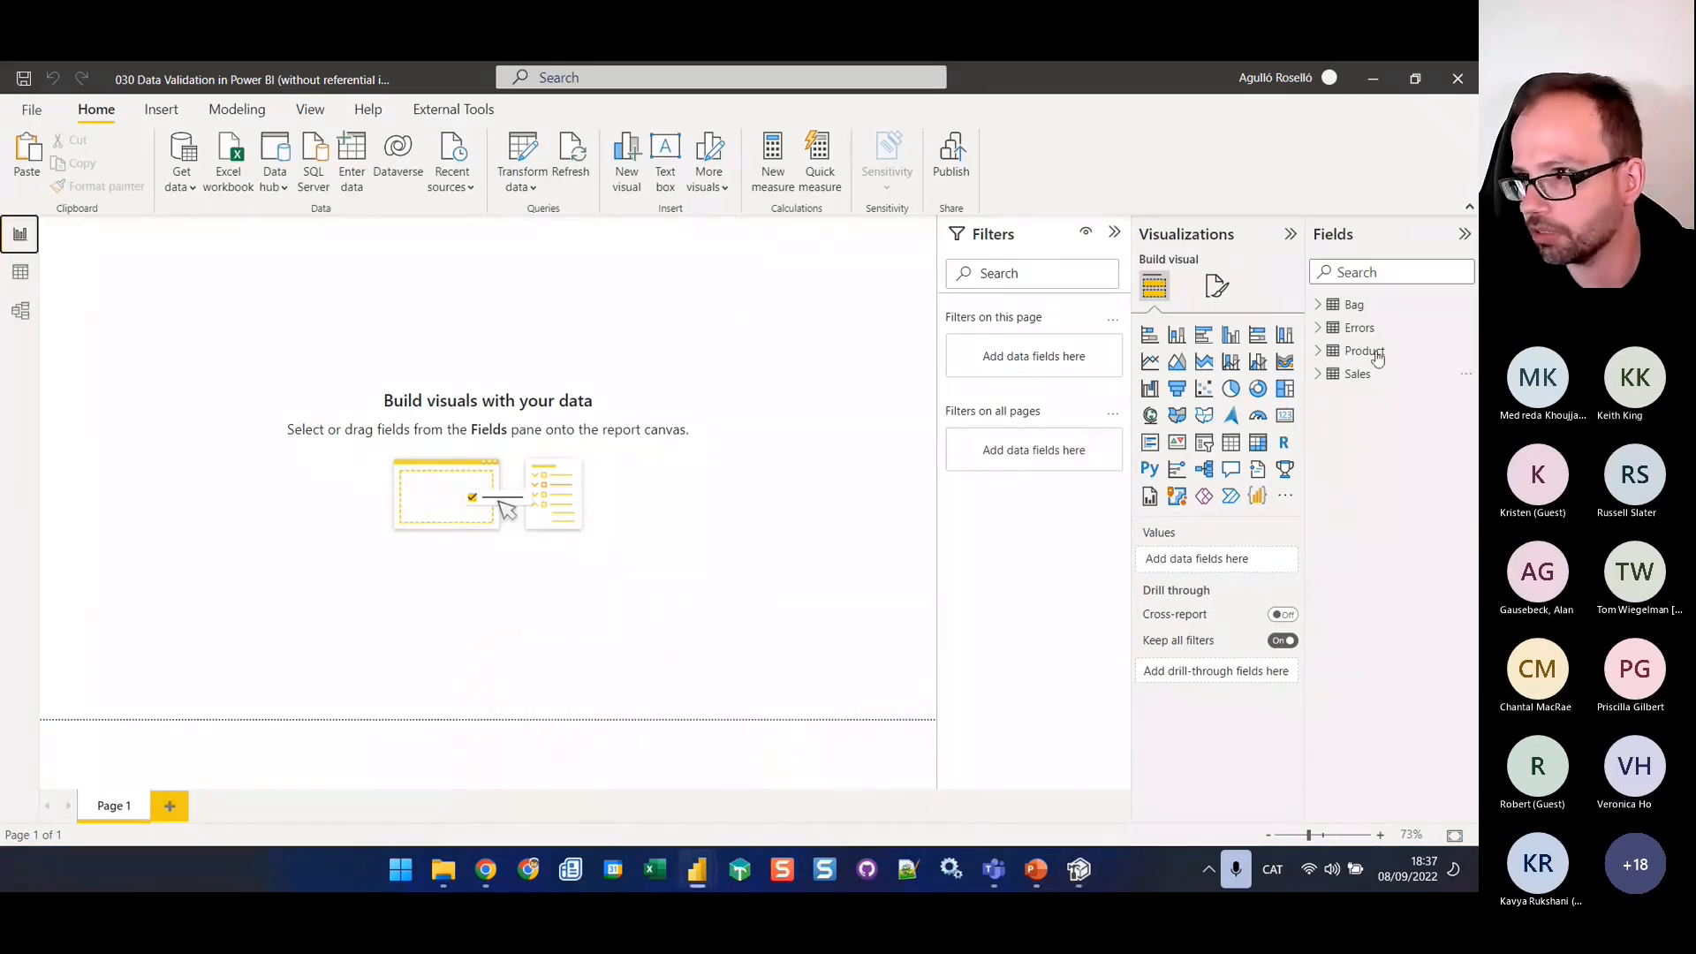
click(237, 109)
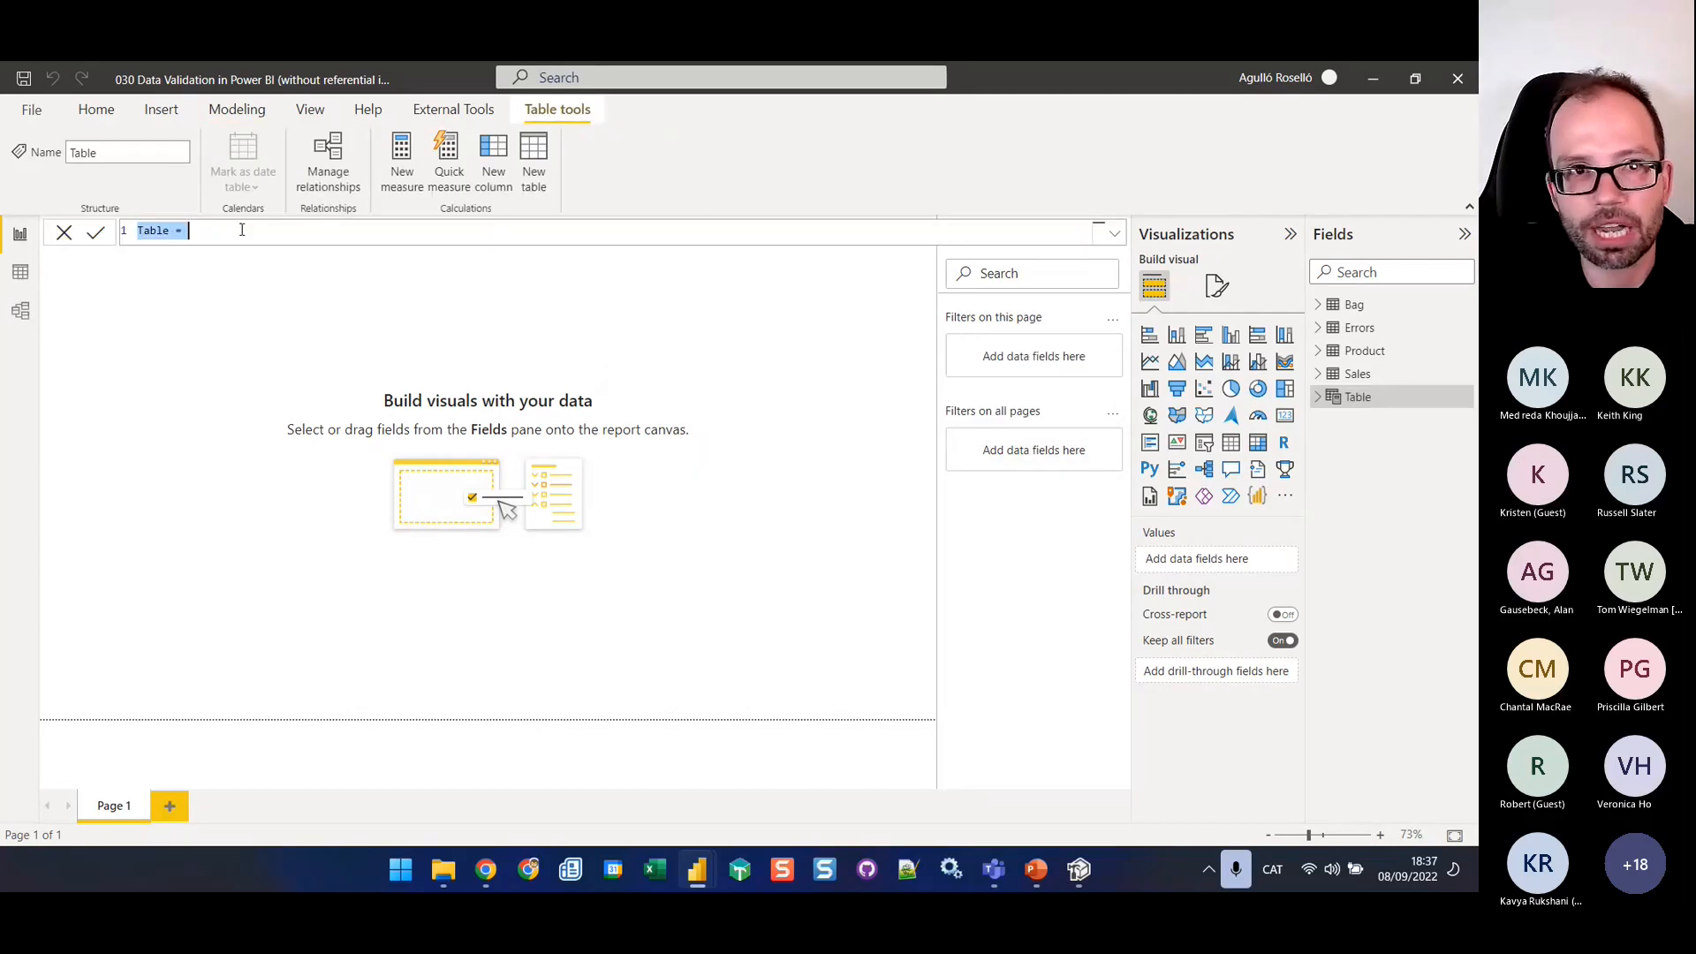
click(216, 231)
text({1)
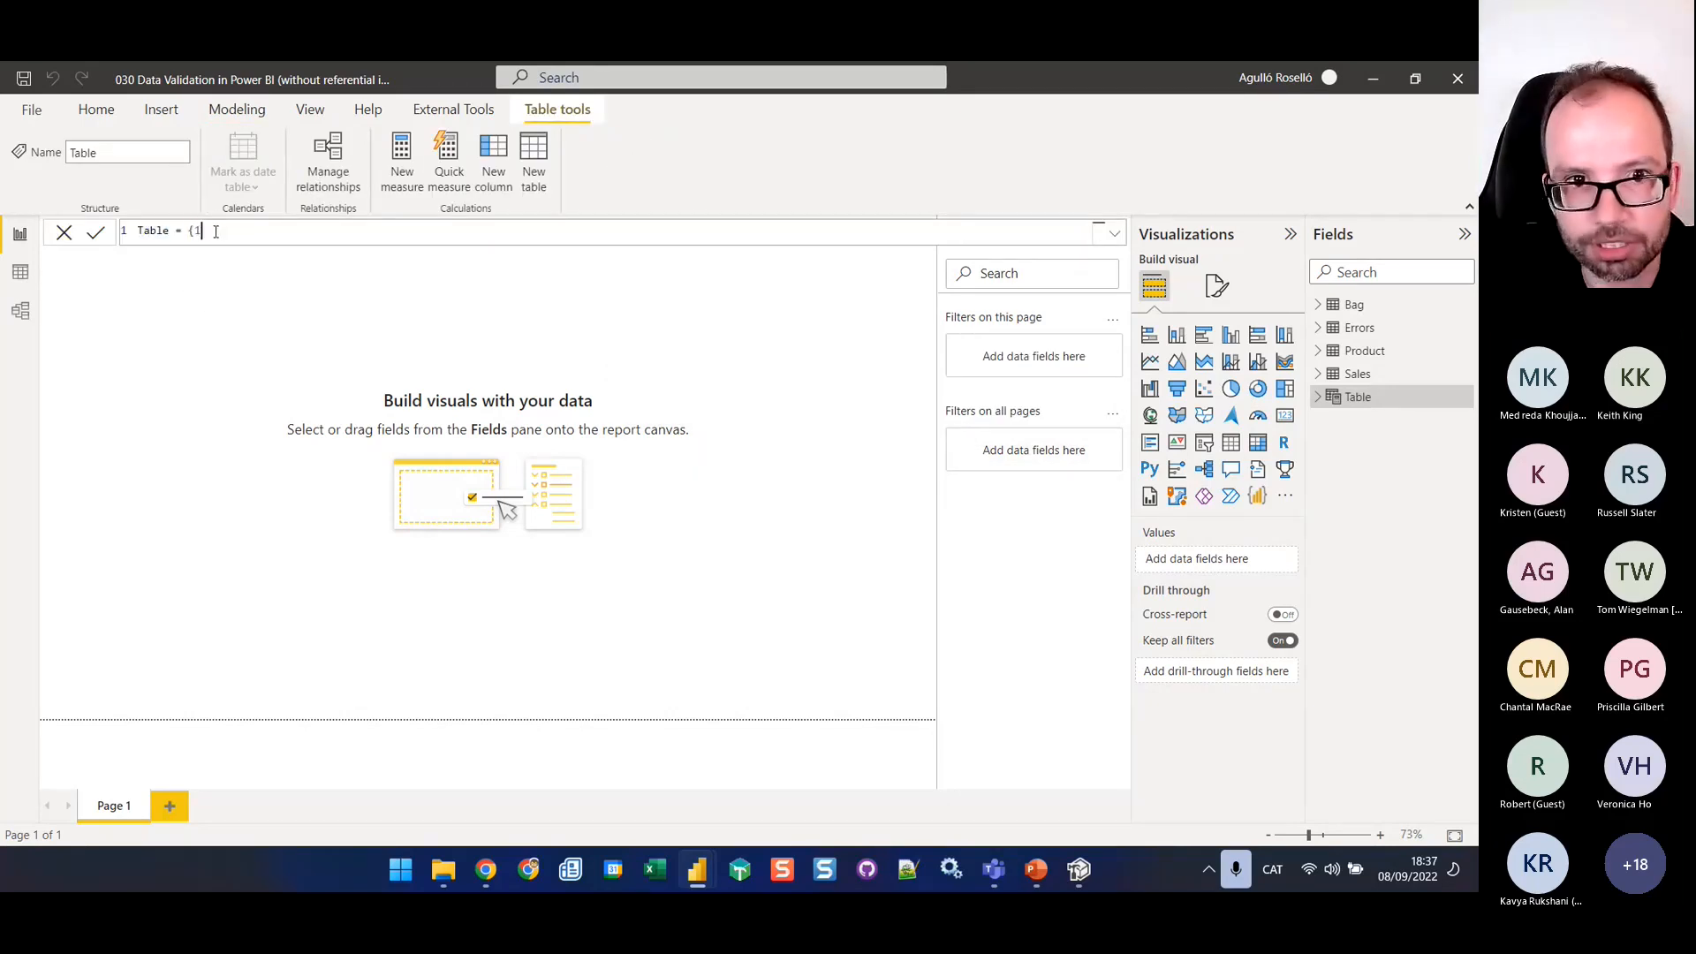
text(})
Name the calculated table Referential Integrity in its formula and commit it
double_click(157, 232)
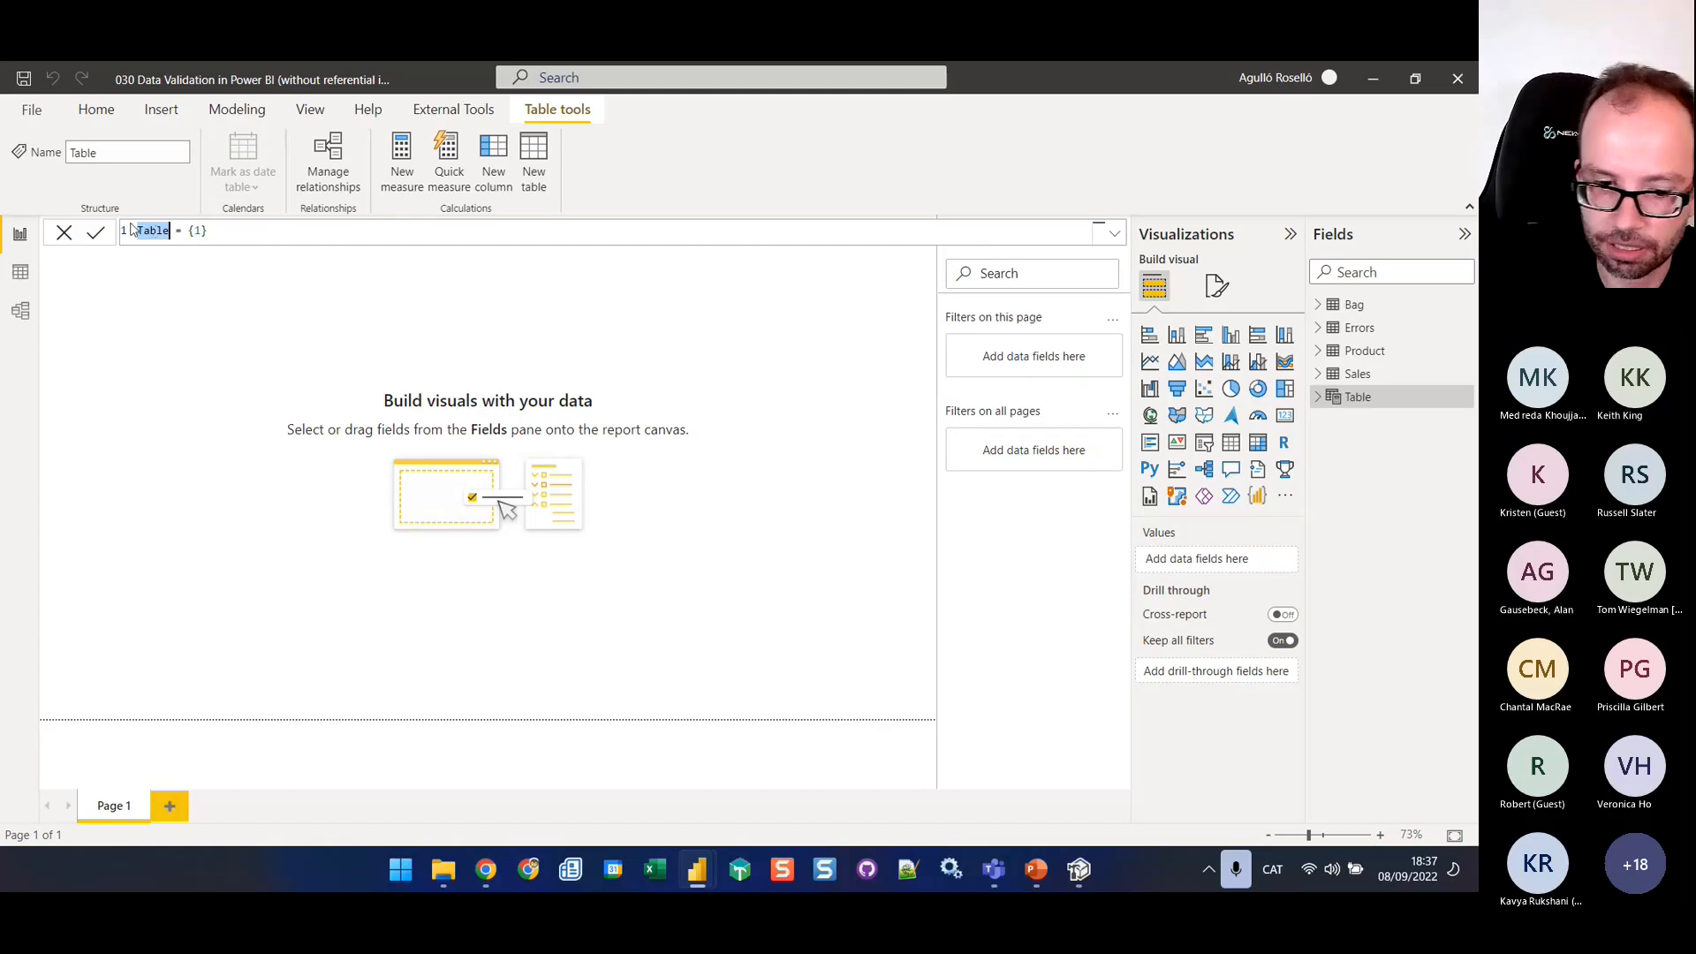
text(Dimension)
key(BackSpace)
key(BackSpace)
key(BackSpace)
key(BackSpace)
key(BackSpace)
key(BackSpace)
key(BackSpace)
key(BackSpace)
key(BackSpace)
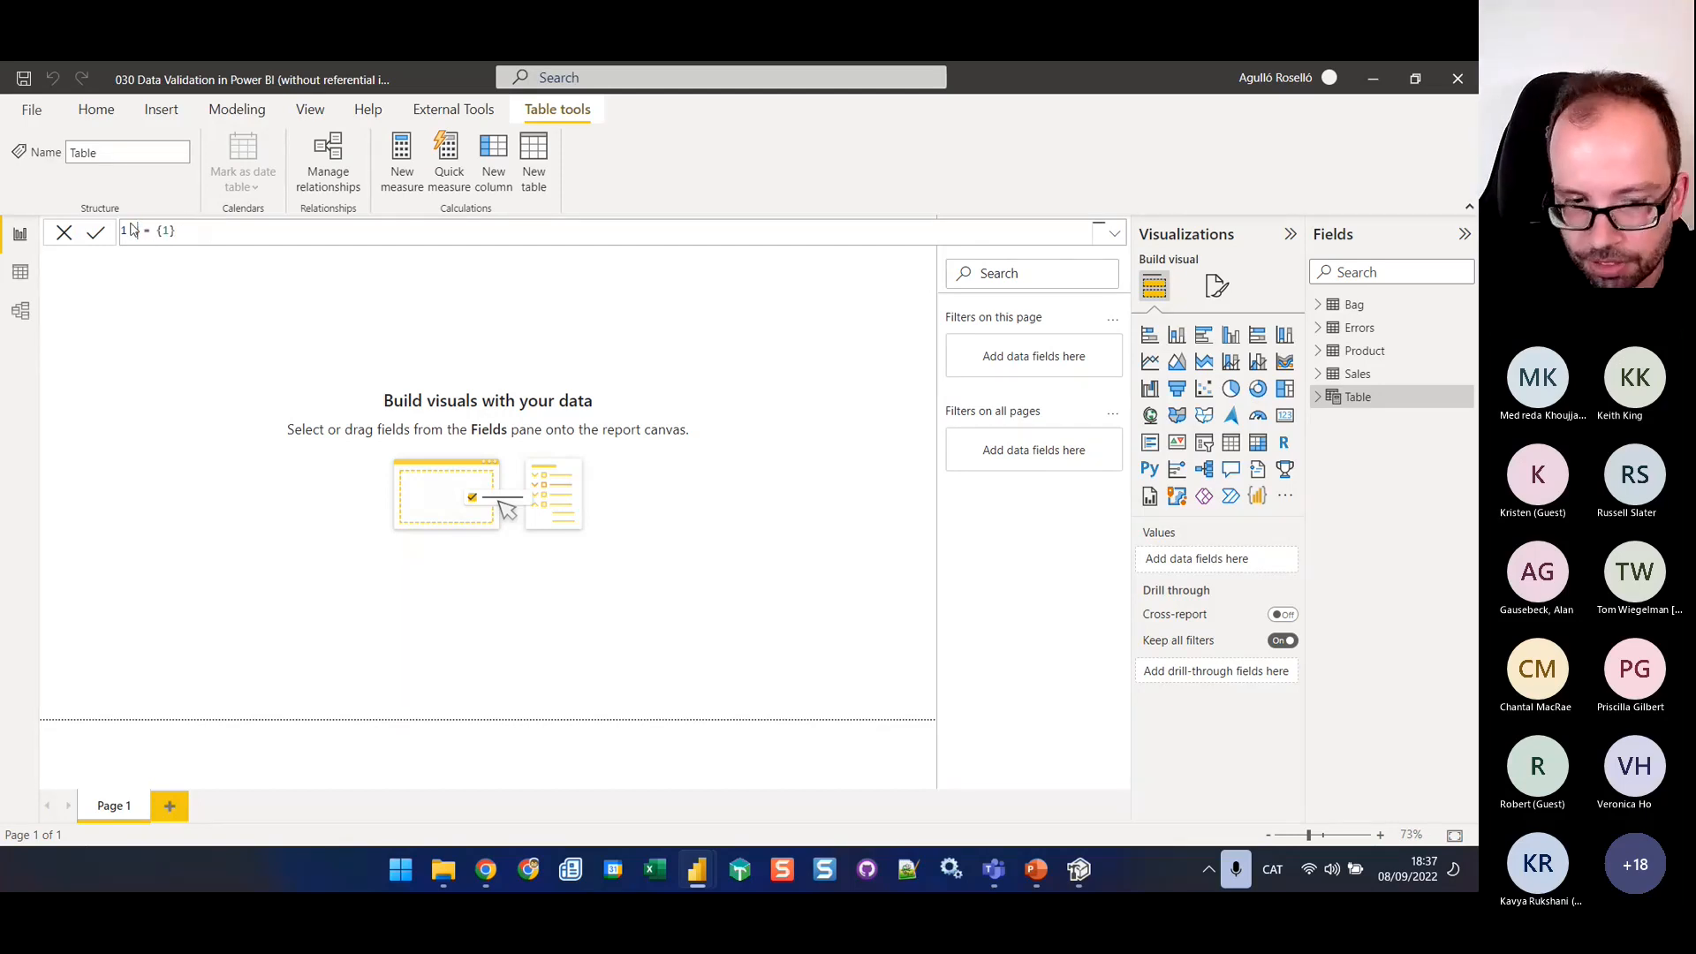
text(Referential I )
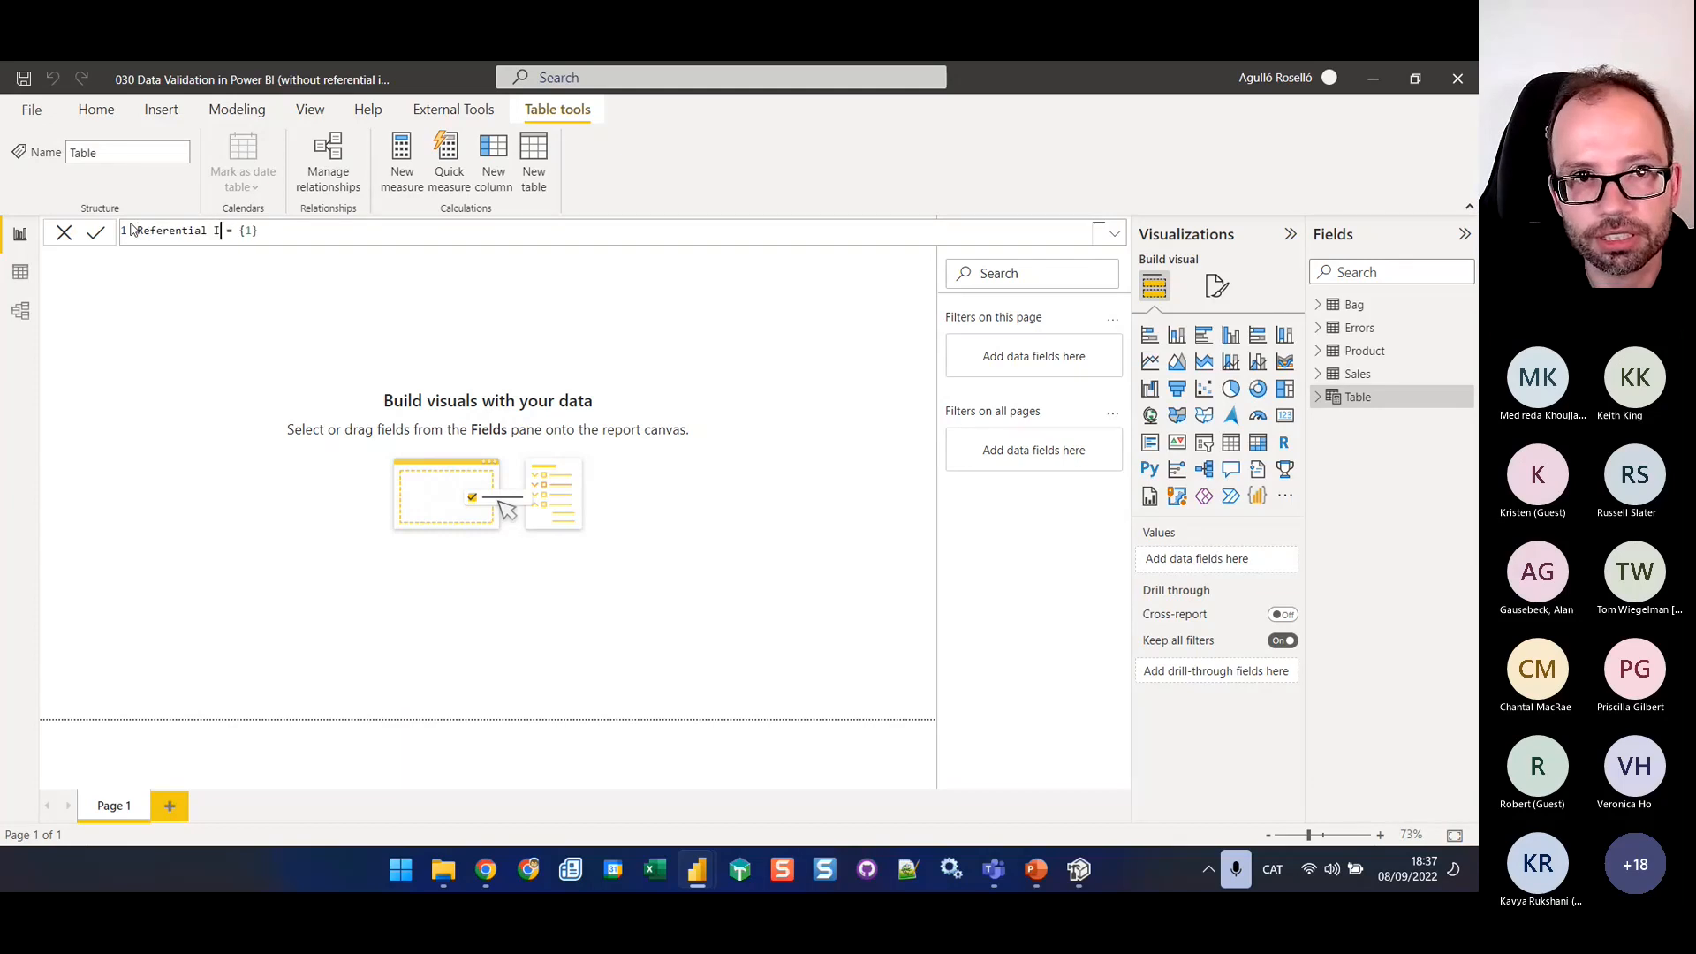
text(nt)
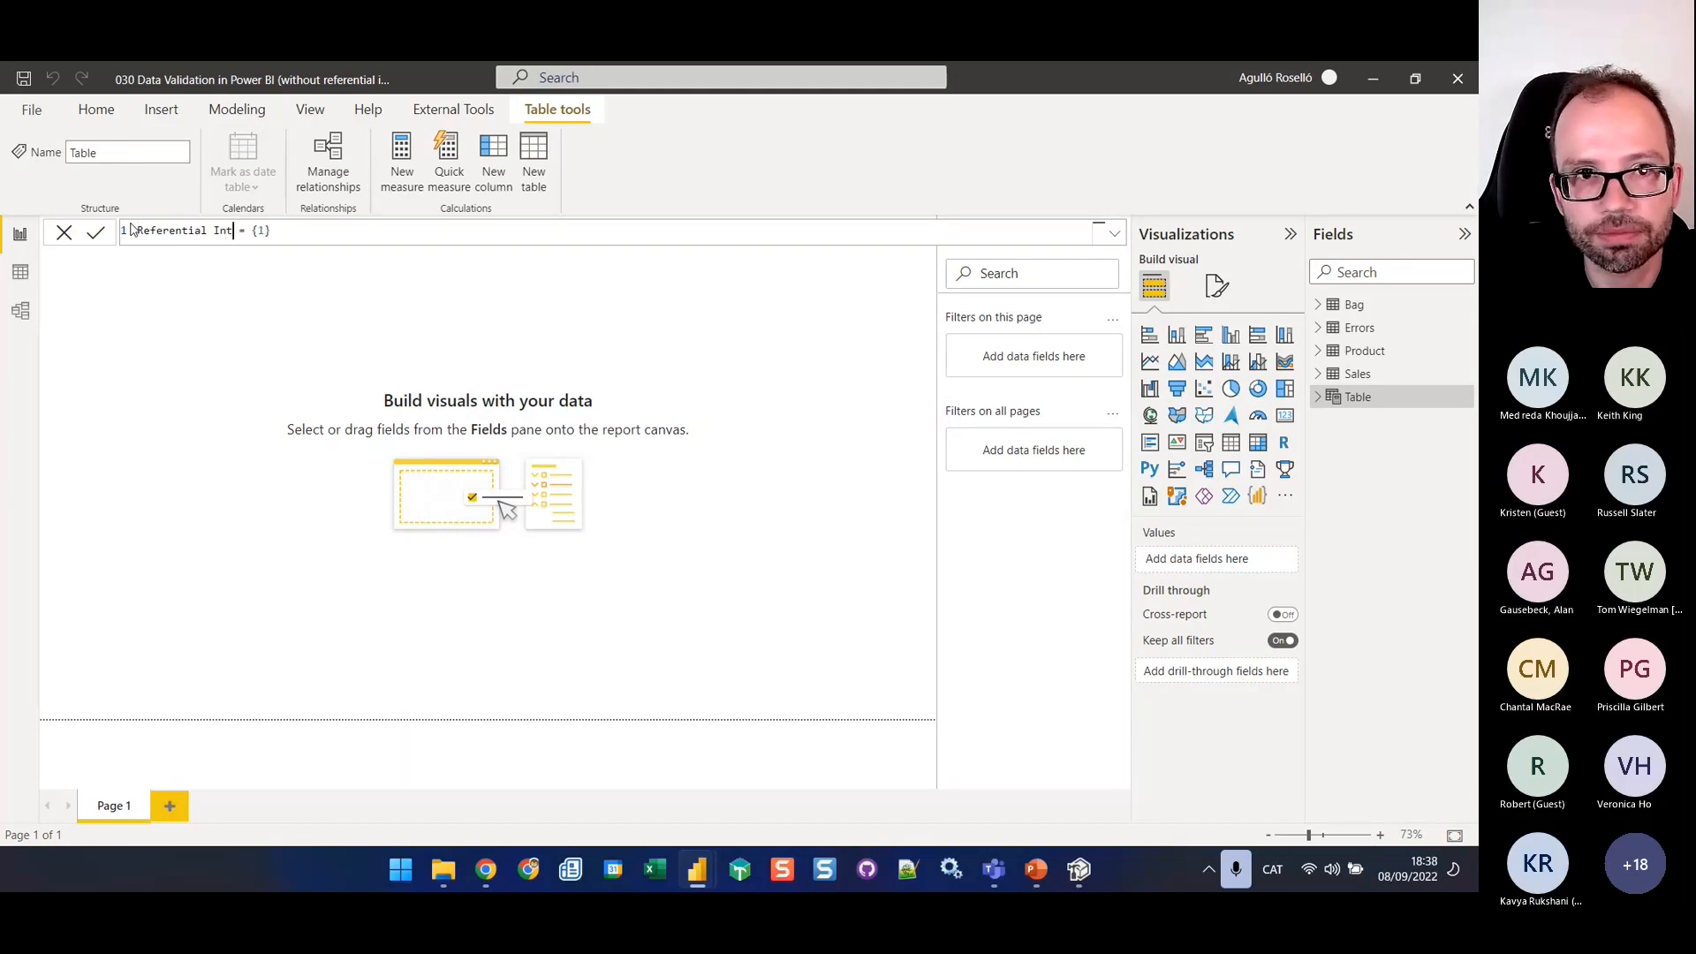
text(egrity)
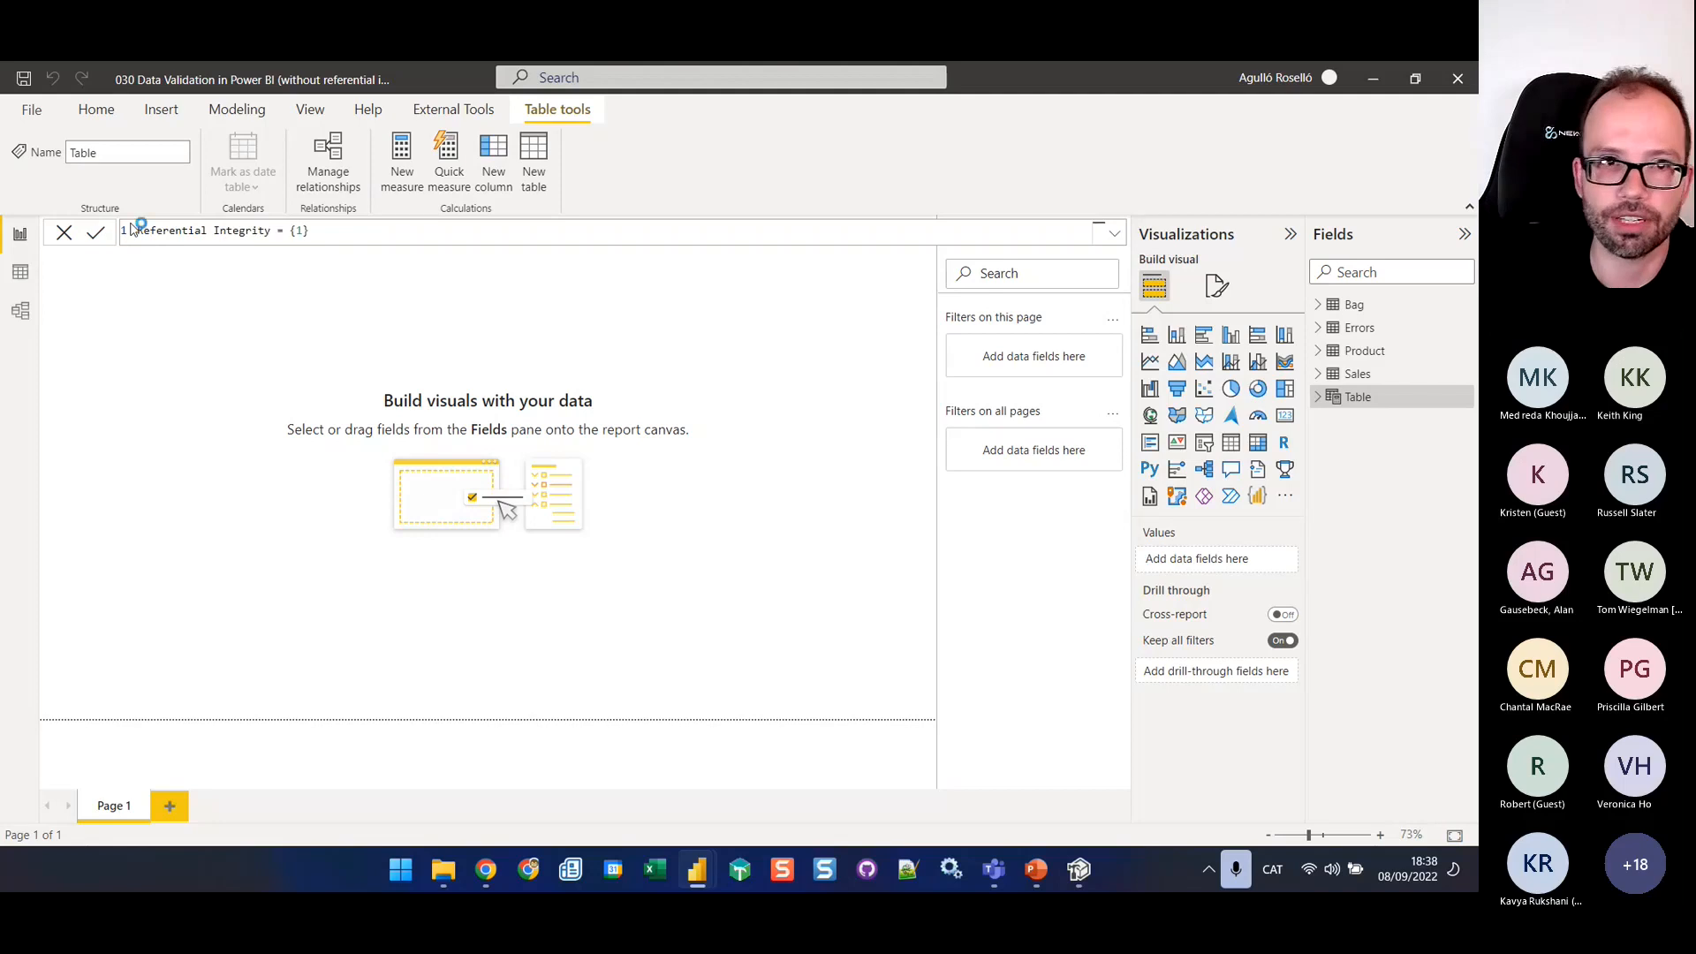
key(Return)
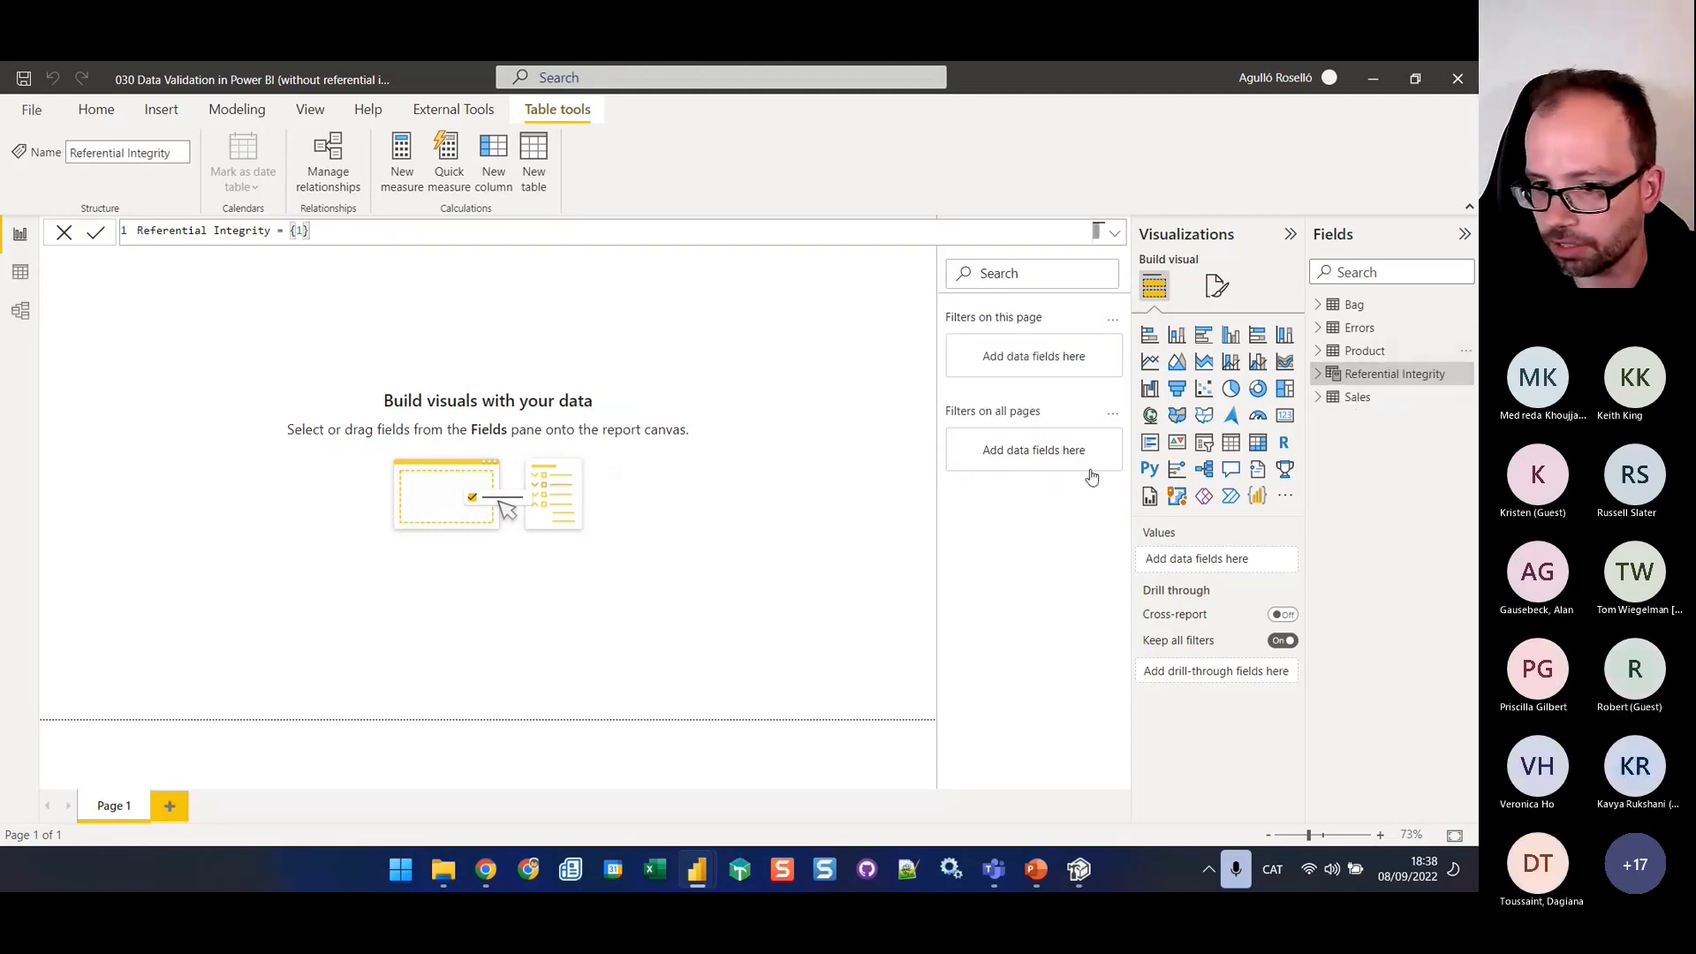
Return to Tabular Editor, select the Referential Integrity table as the target for the measures, and look through the script
click(1065, 871)
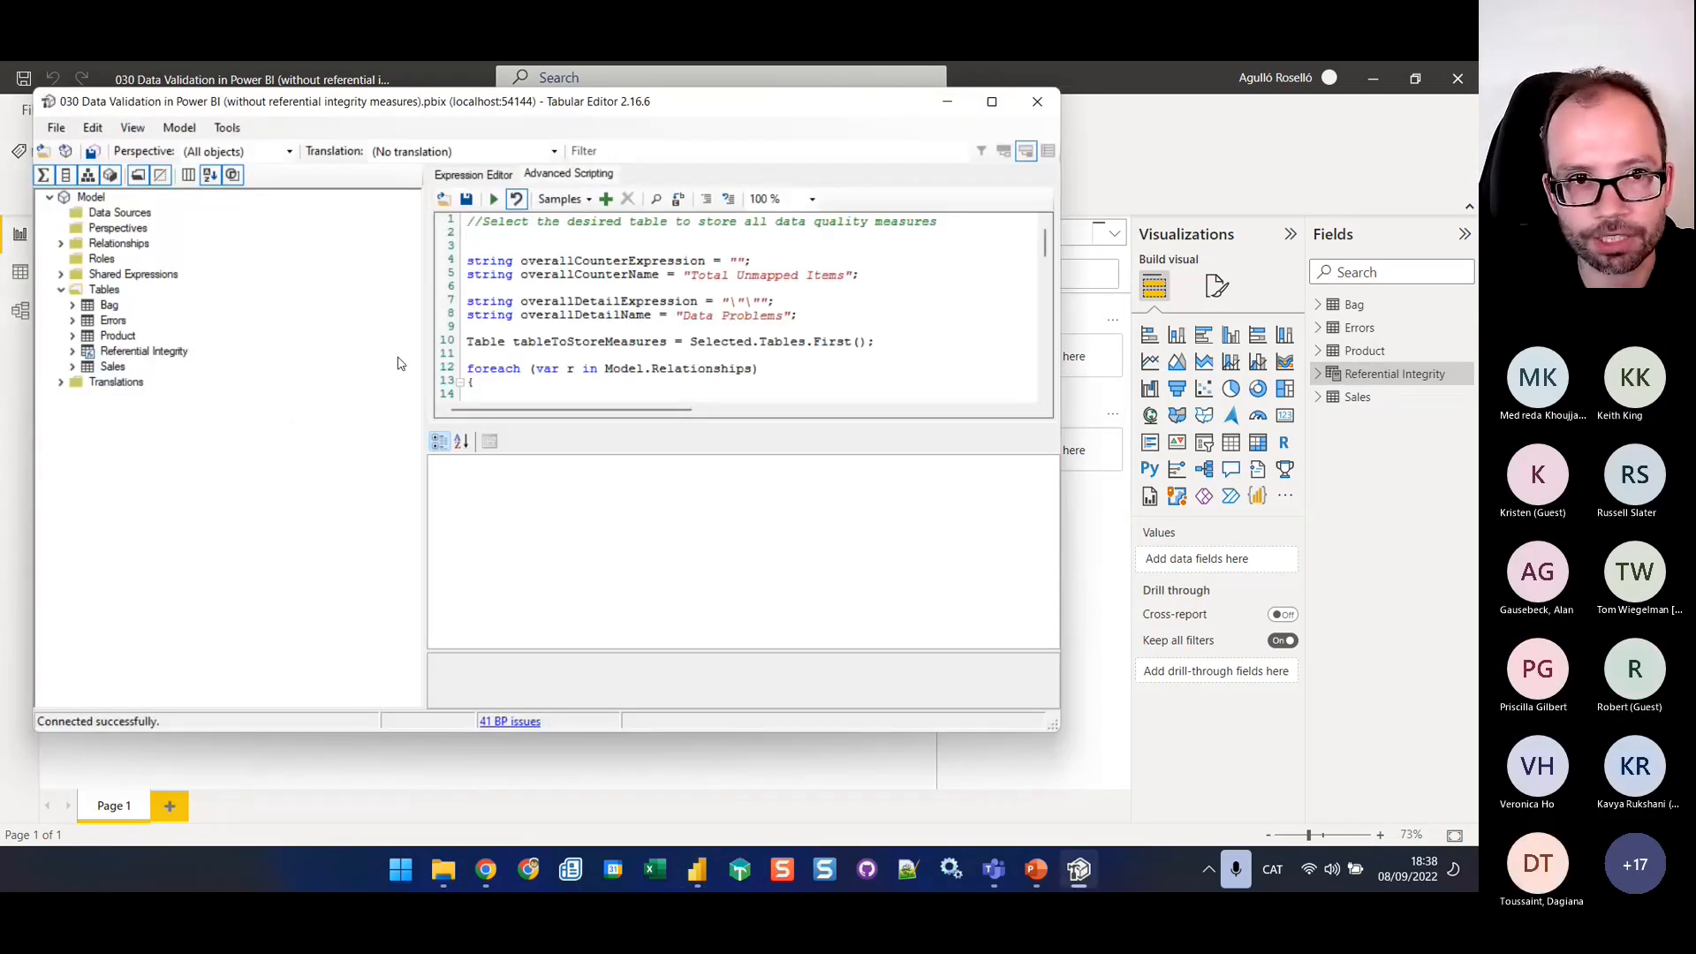
click(142, 353)
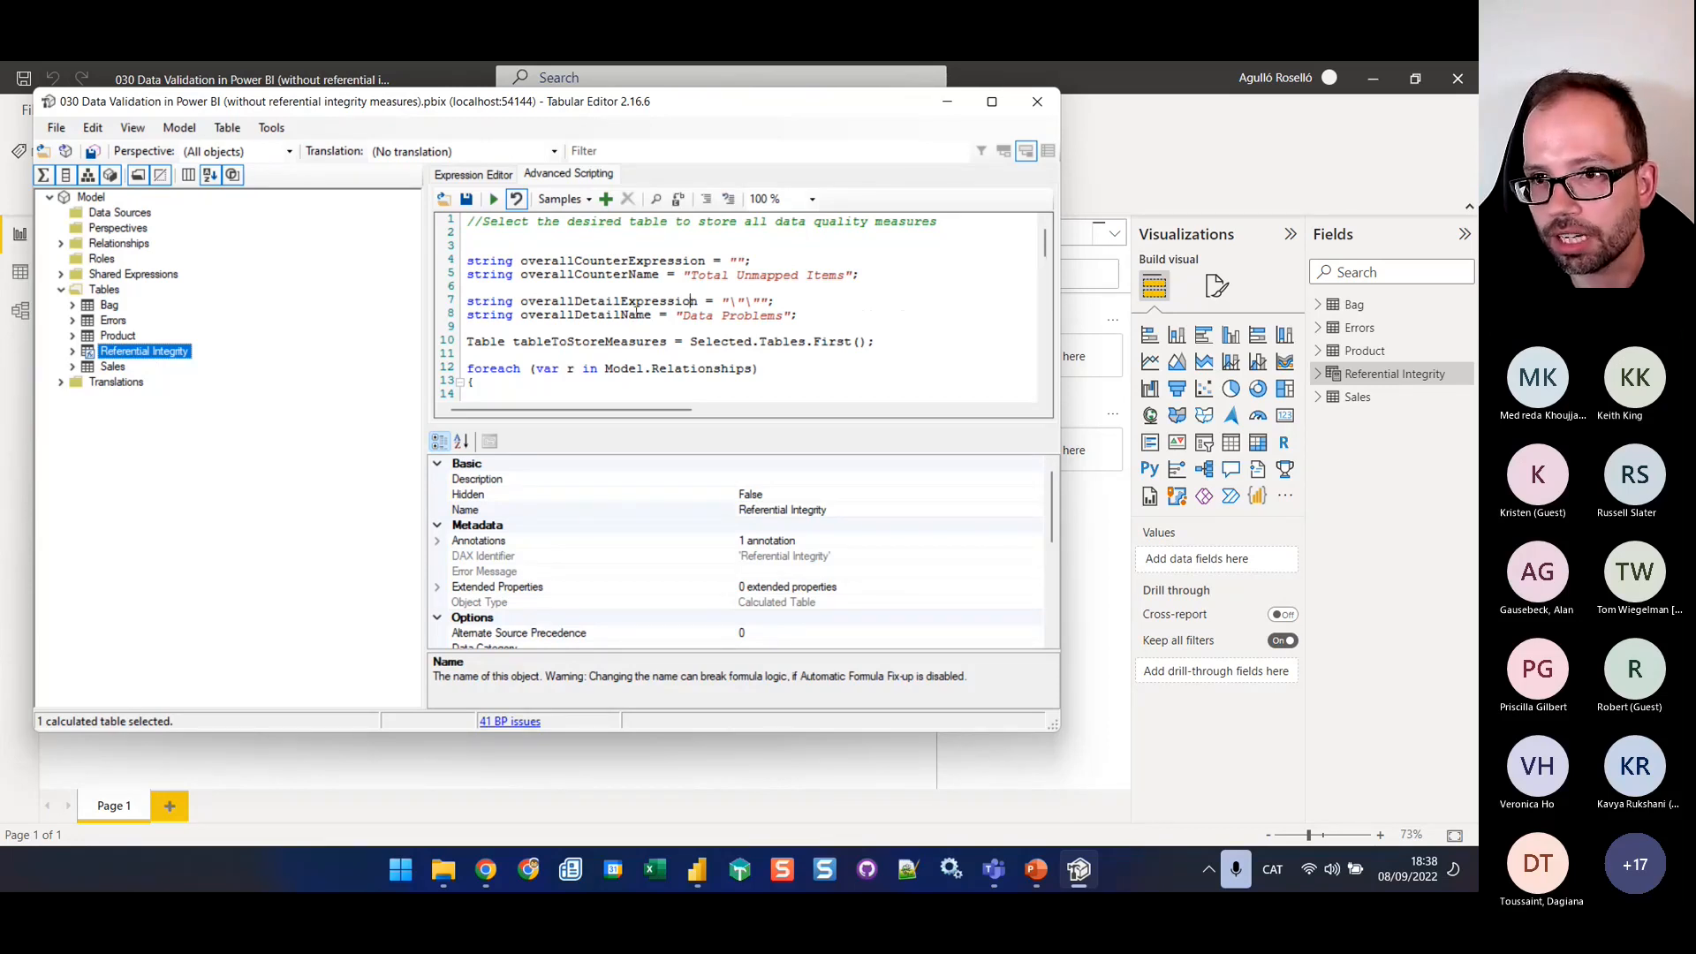
scroll(623, 300, down, 16)
scroll(628, 327, up, 11)
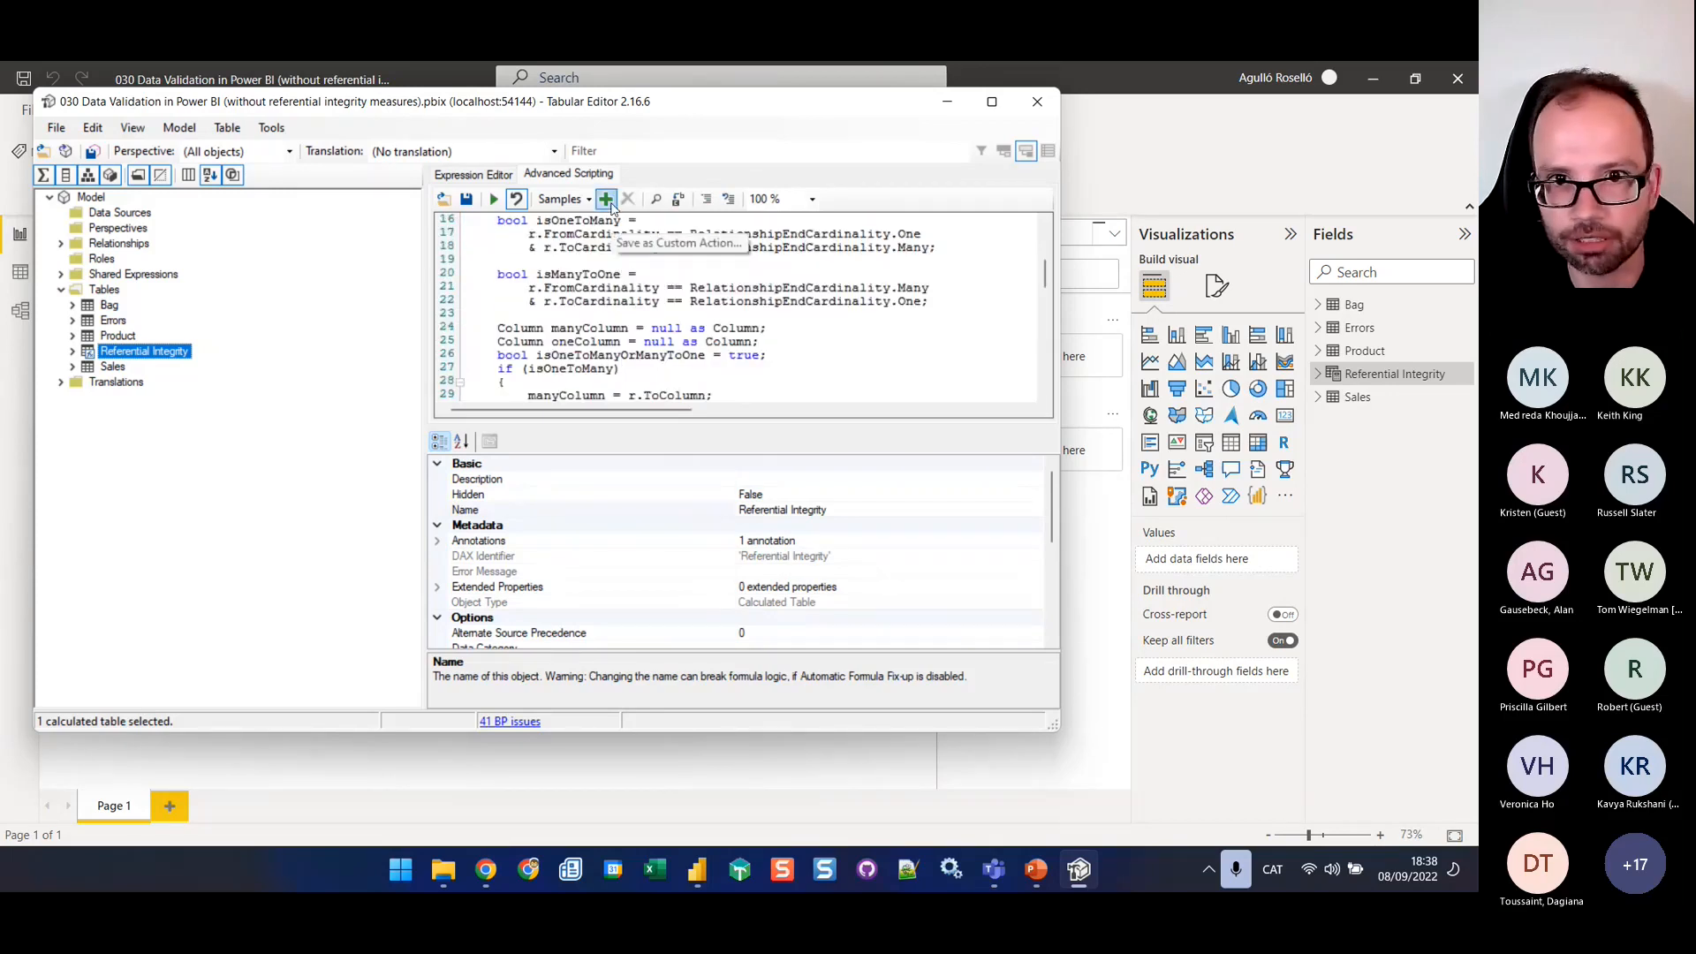
scroll(608, 286, up, 5)
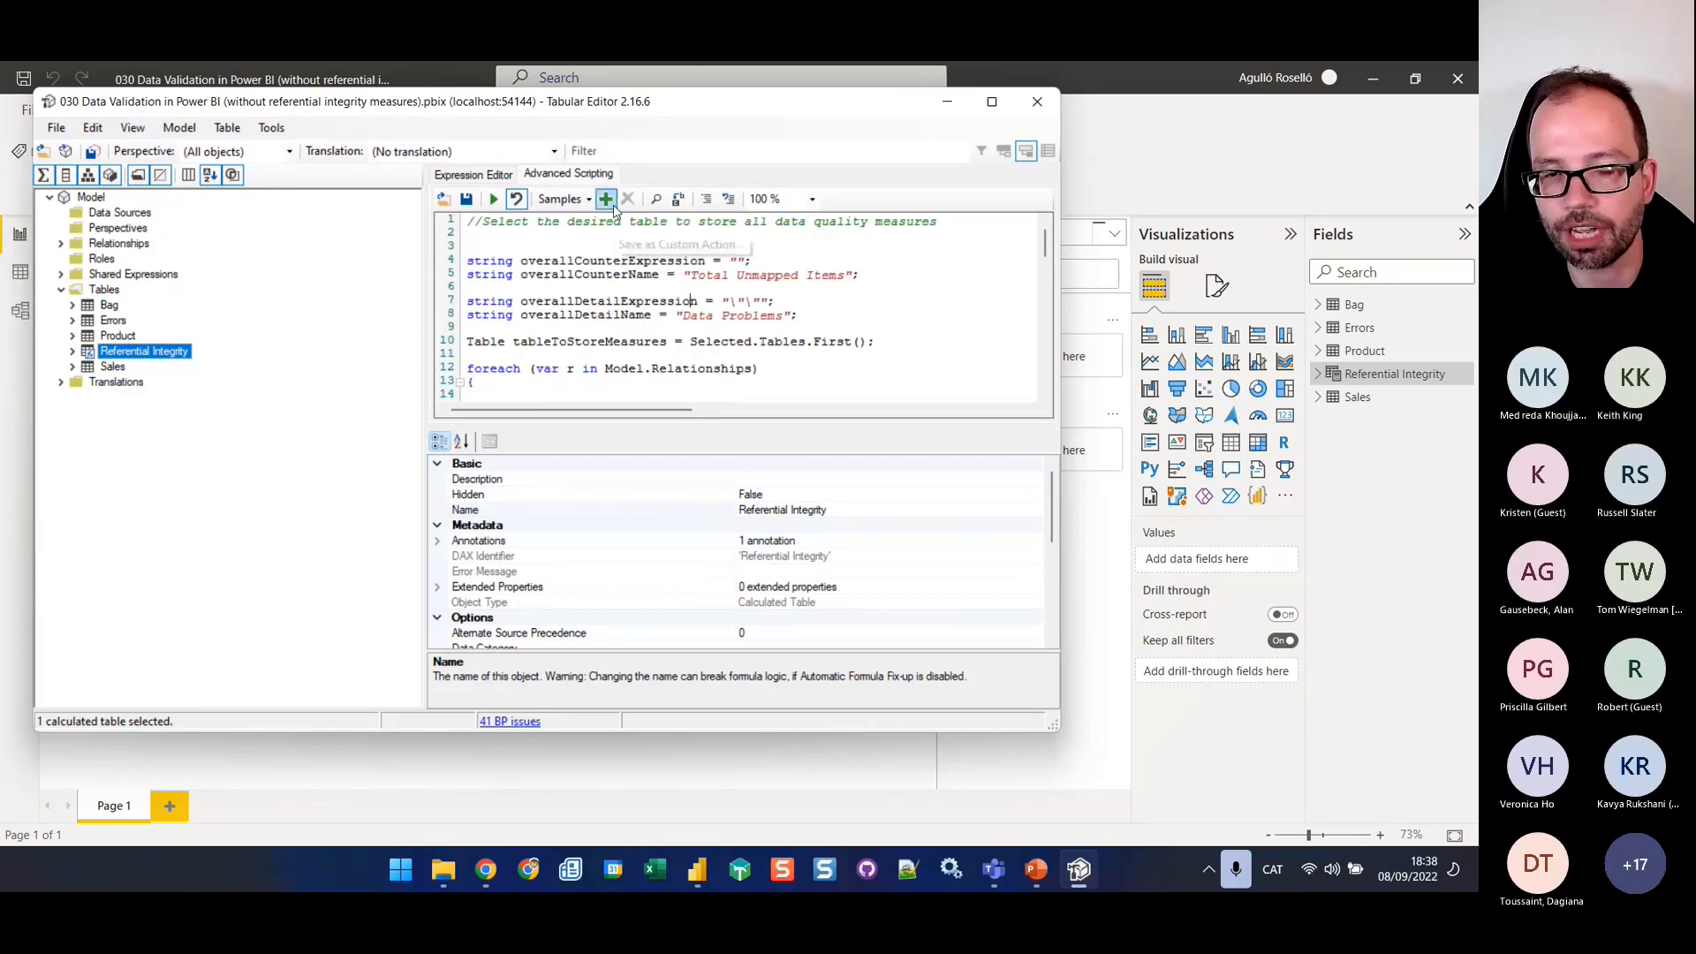
Save the script as a custom action named Referential integrity, available in the Table context
click(607, 200)
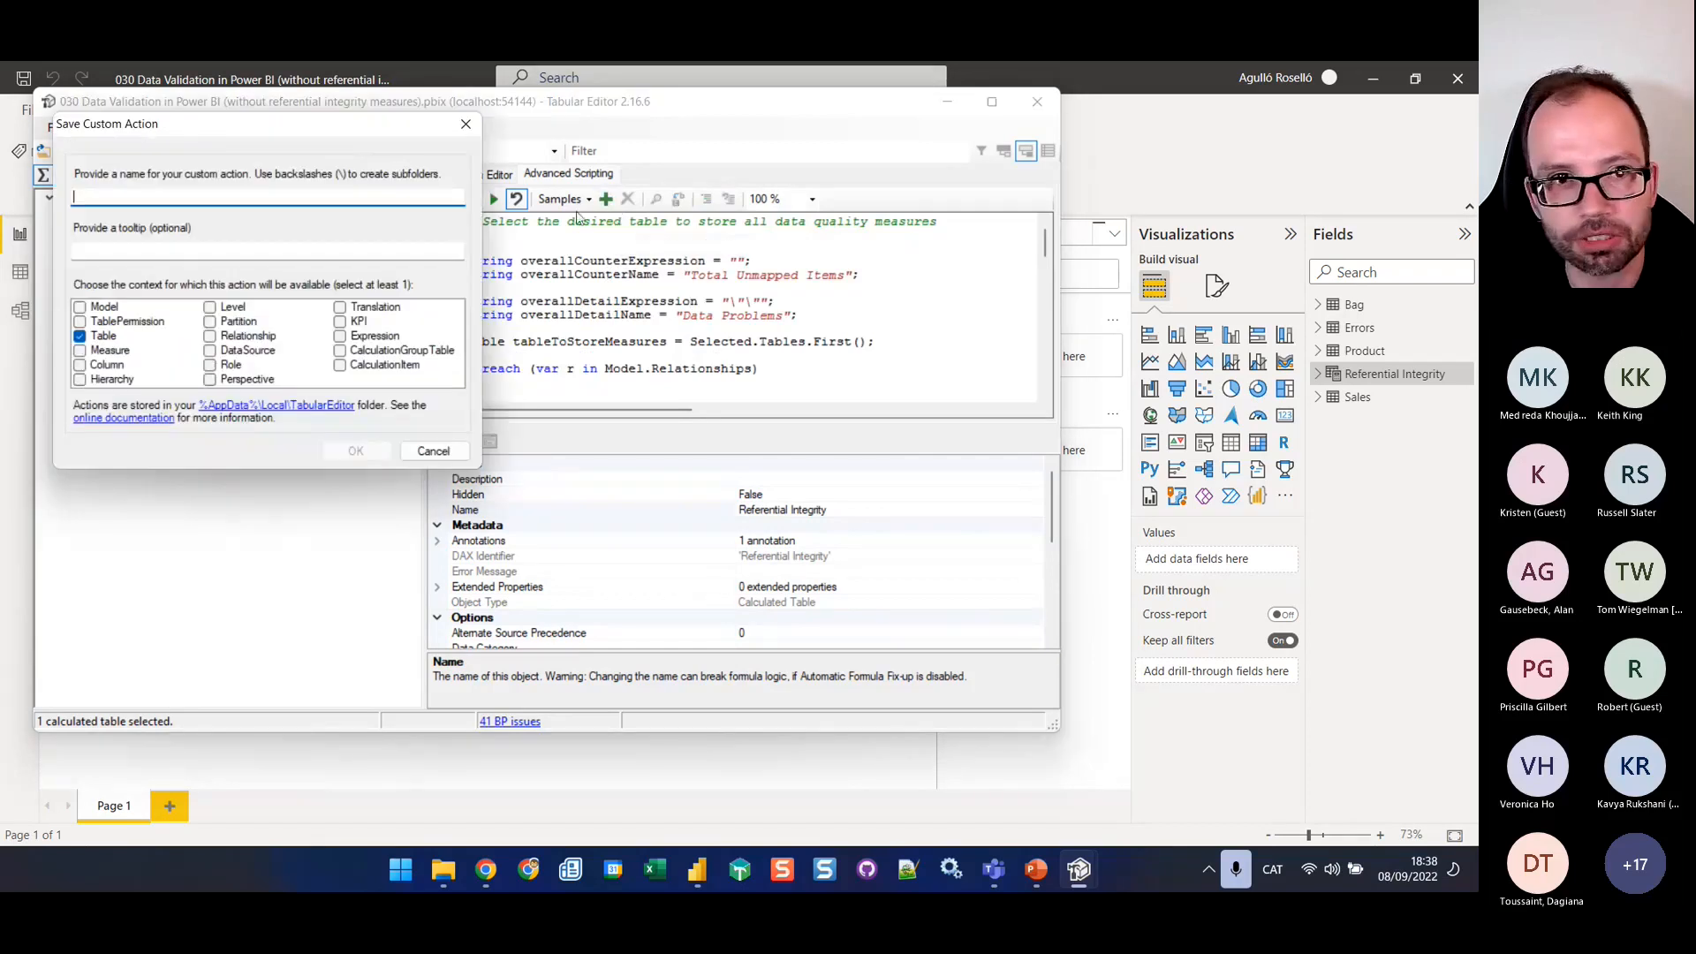
text(Ref)
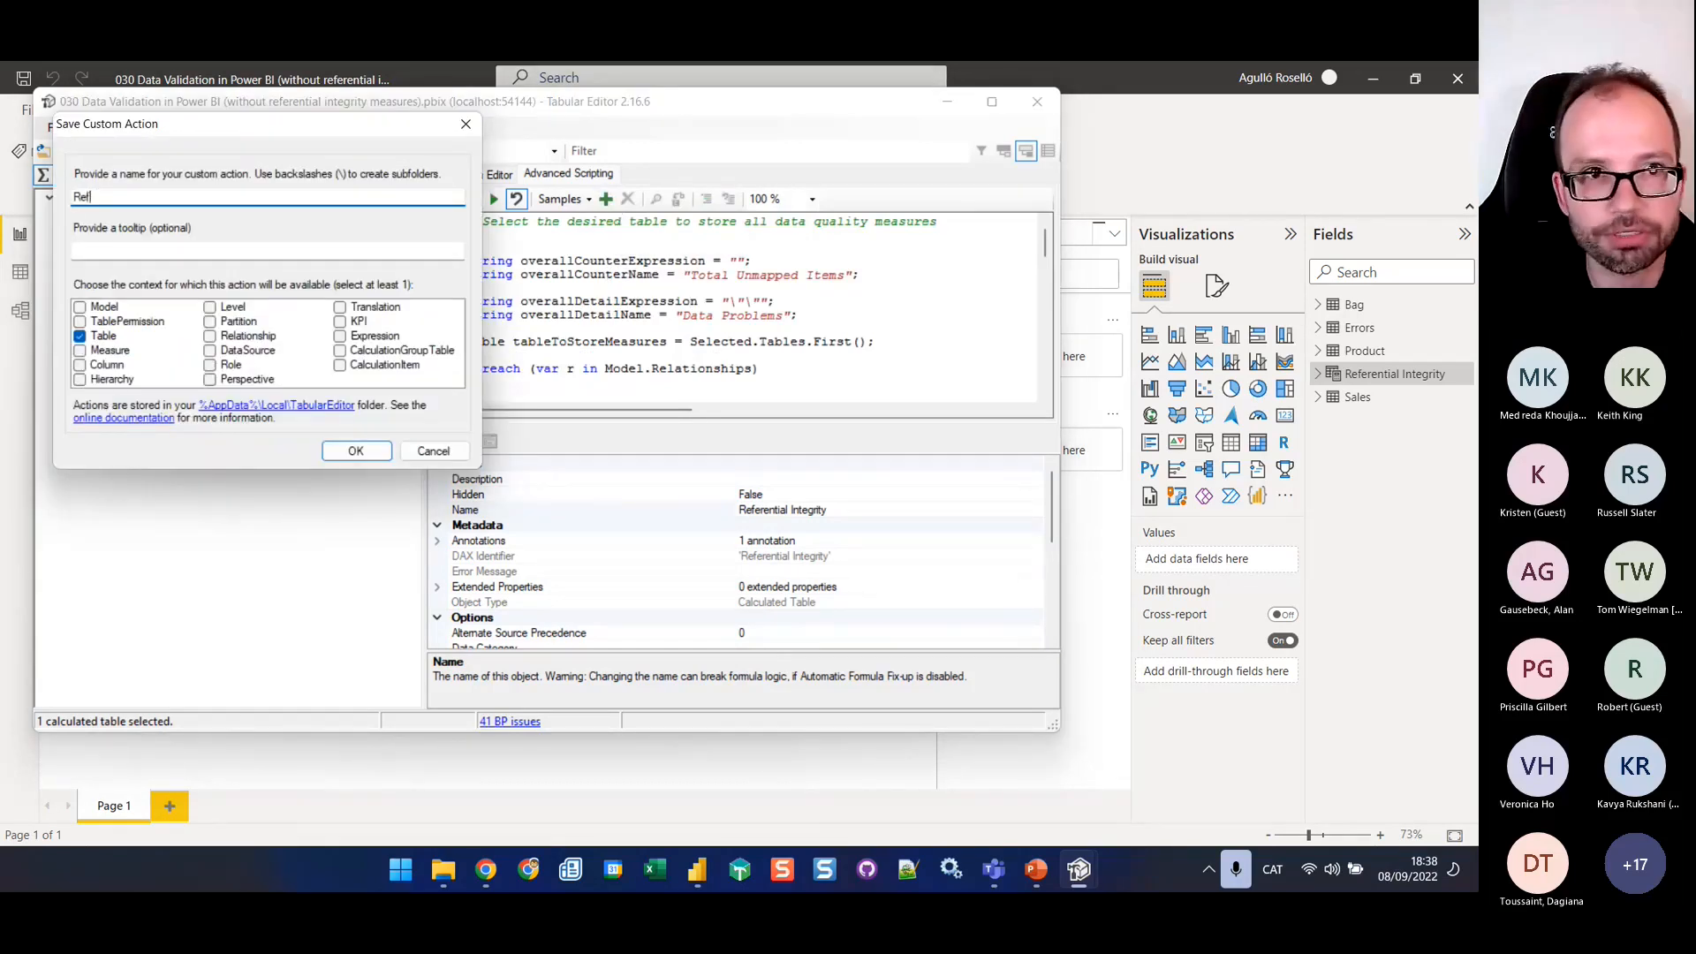
text(erential int)
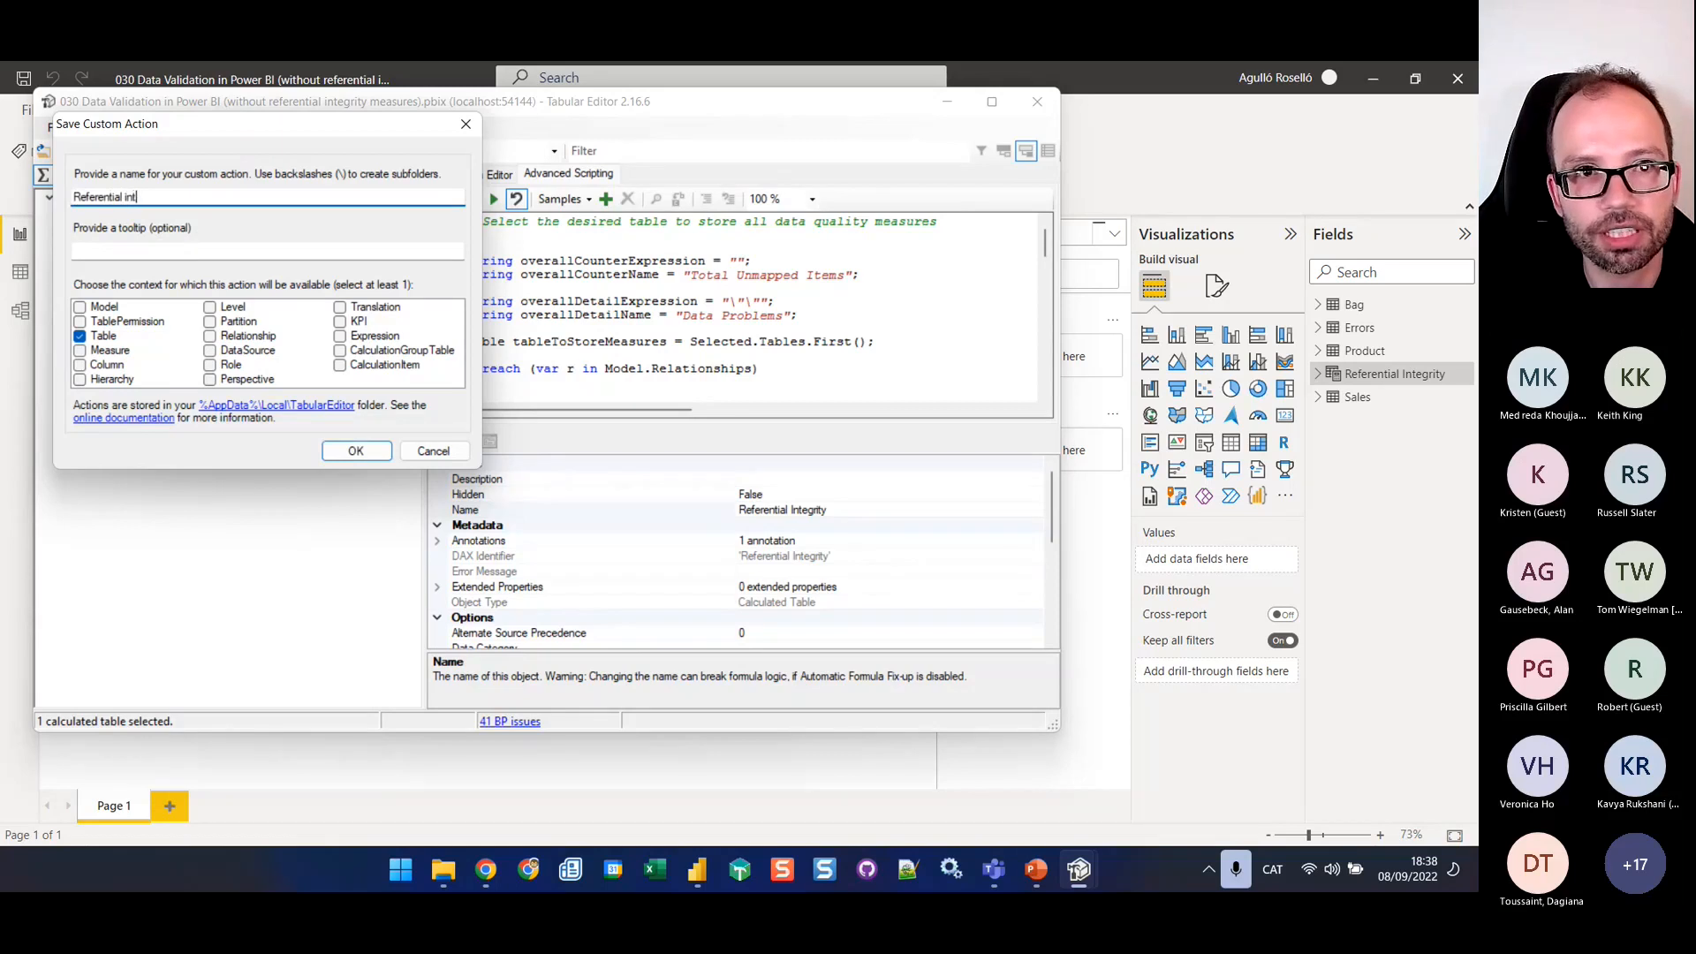
text(eg)
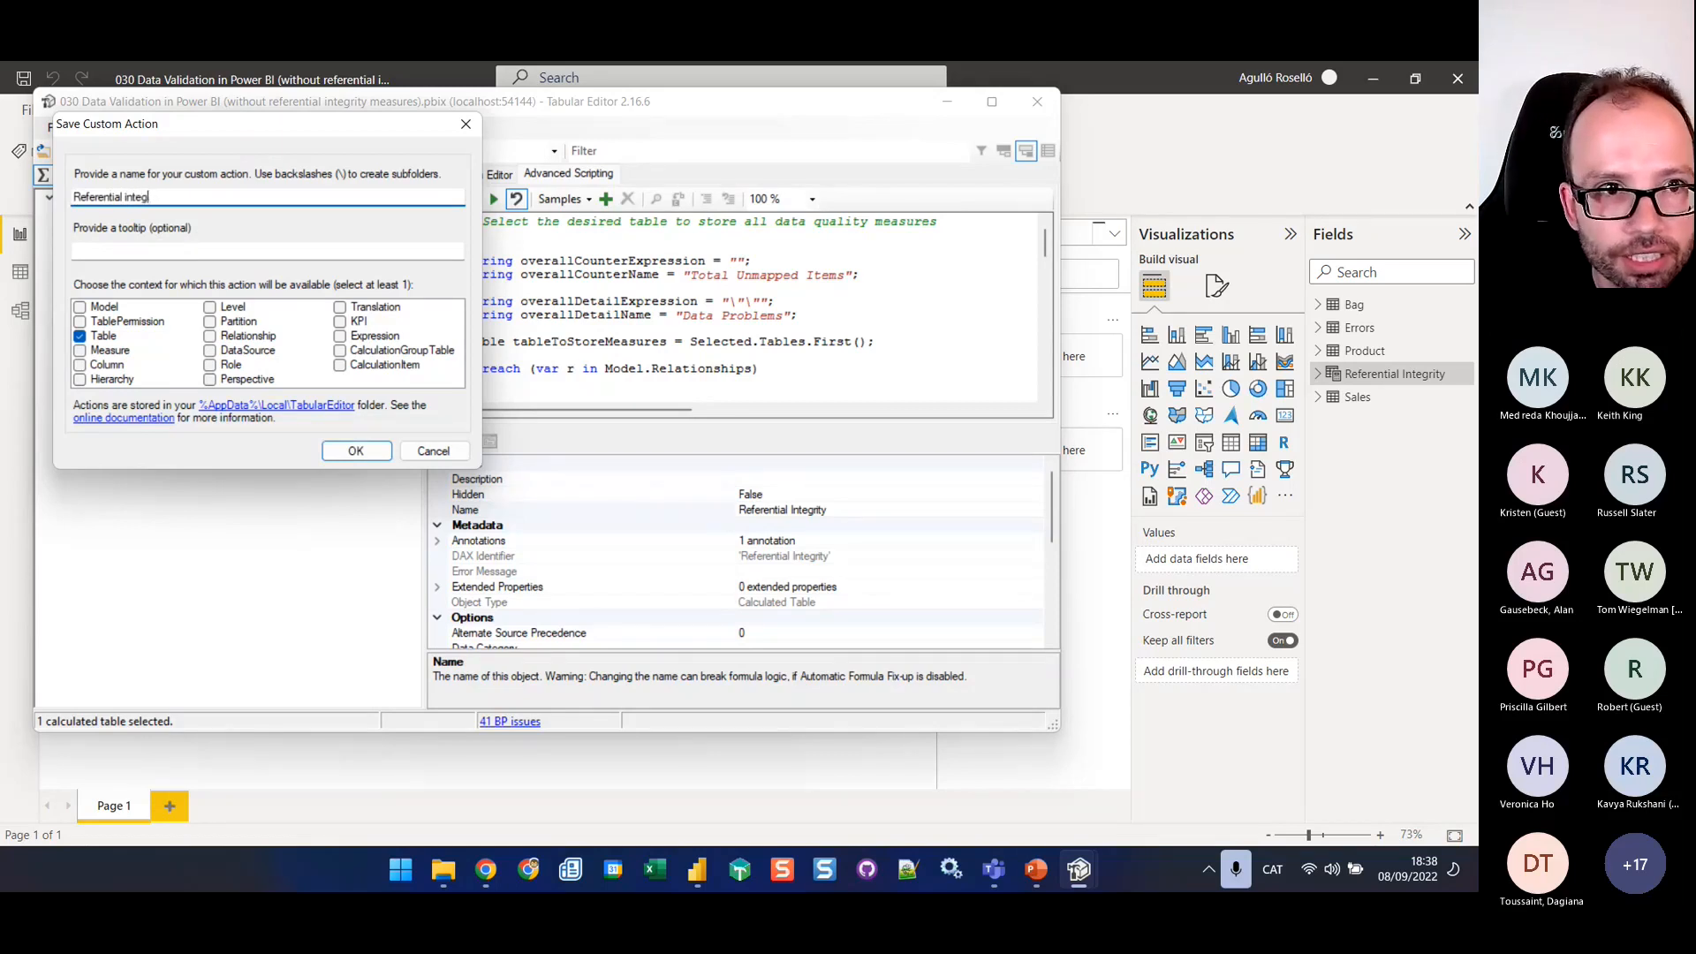
text(riyty)
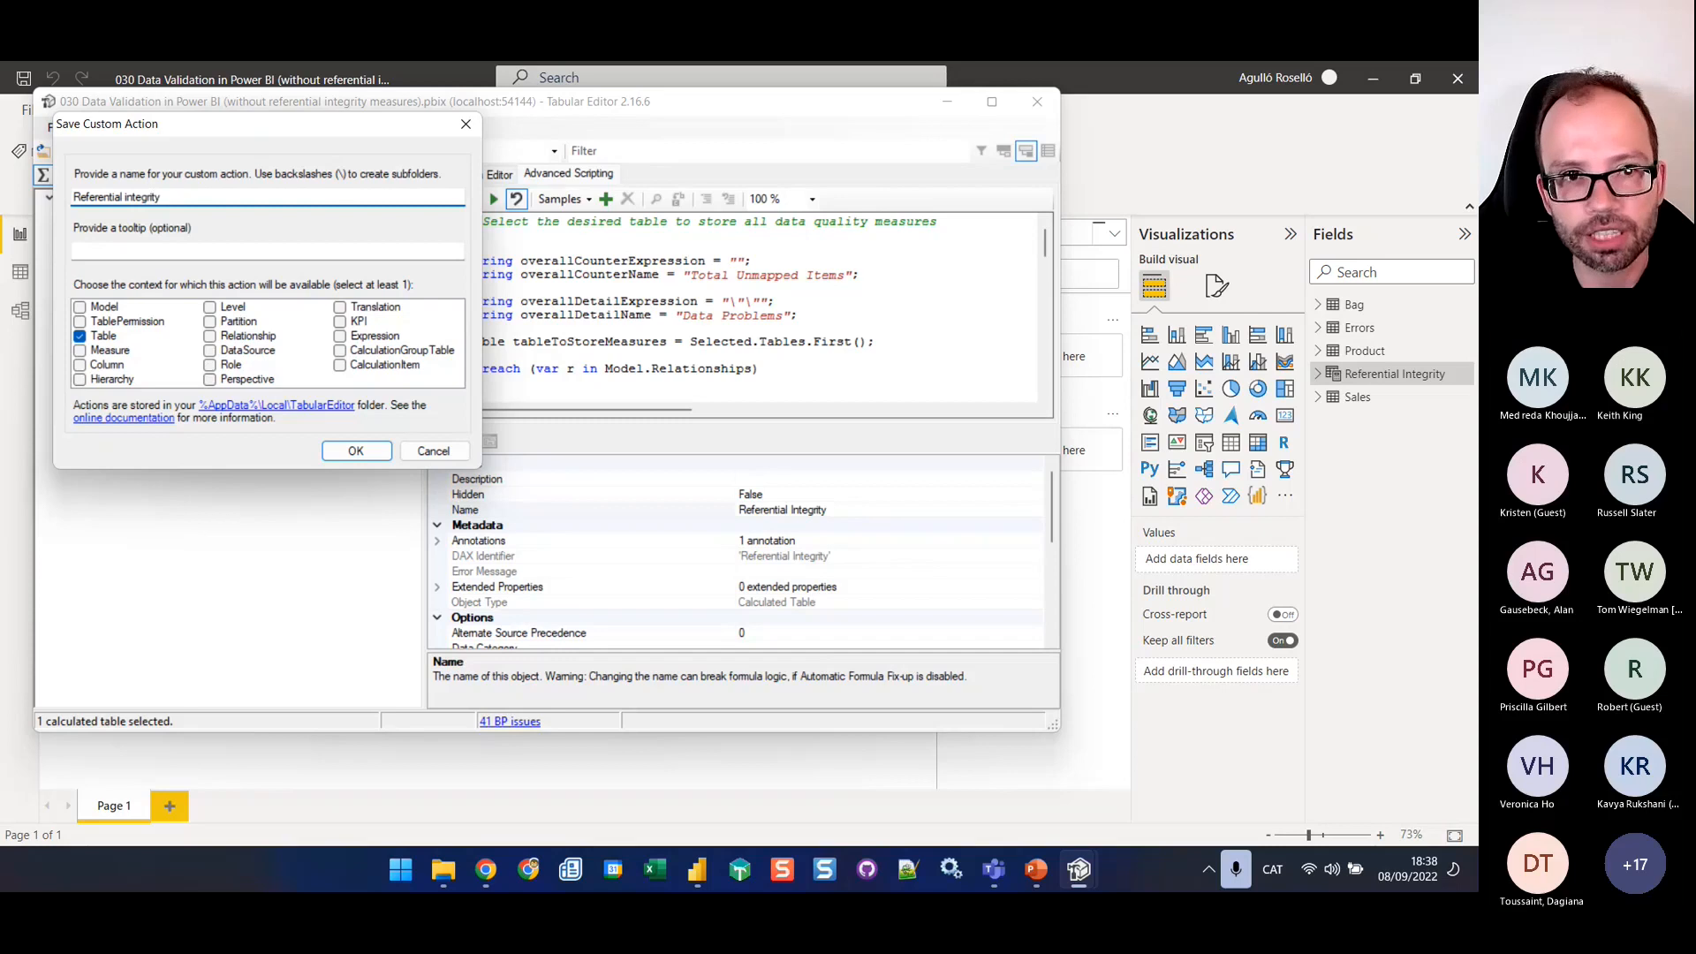
click(356, 452)
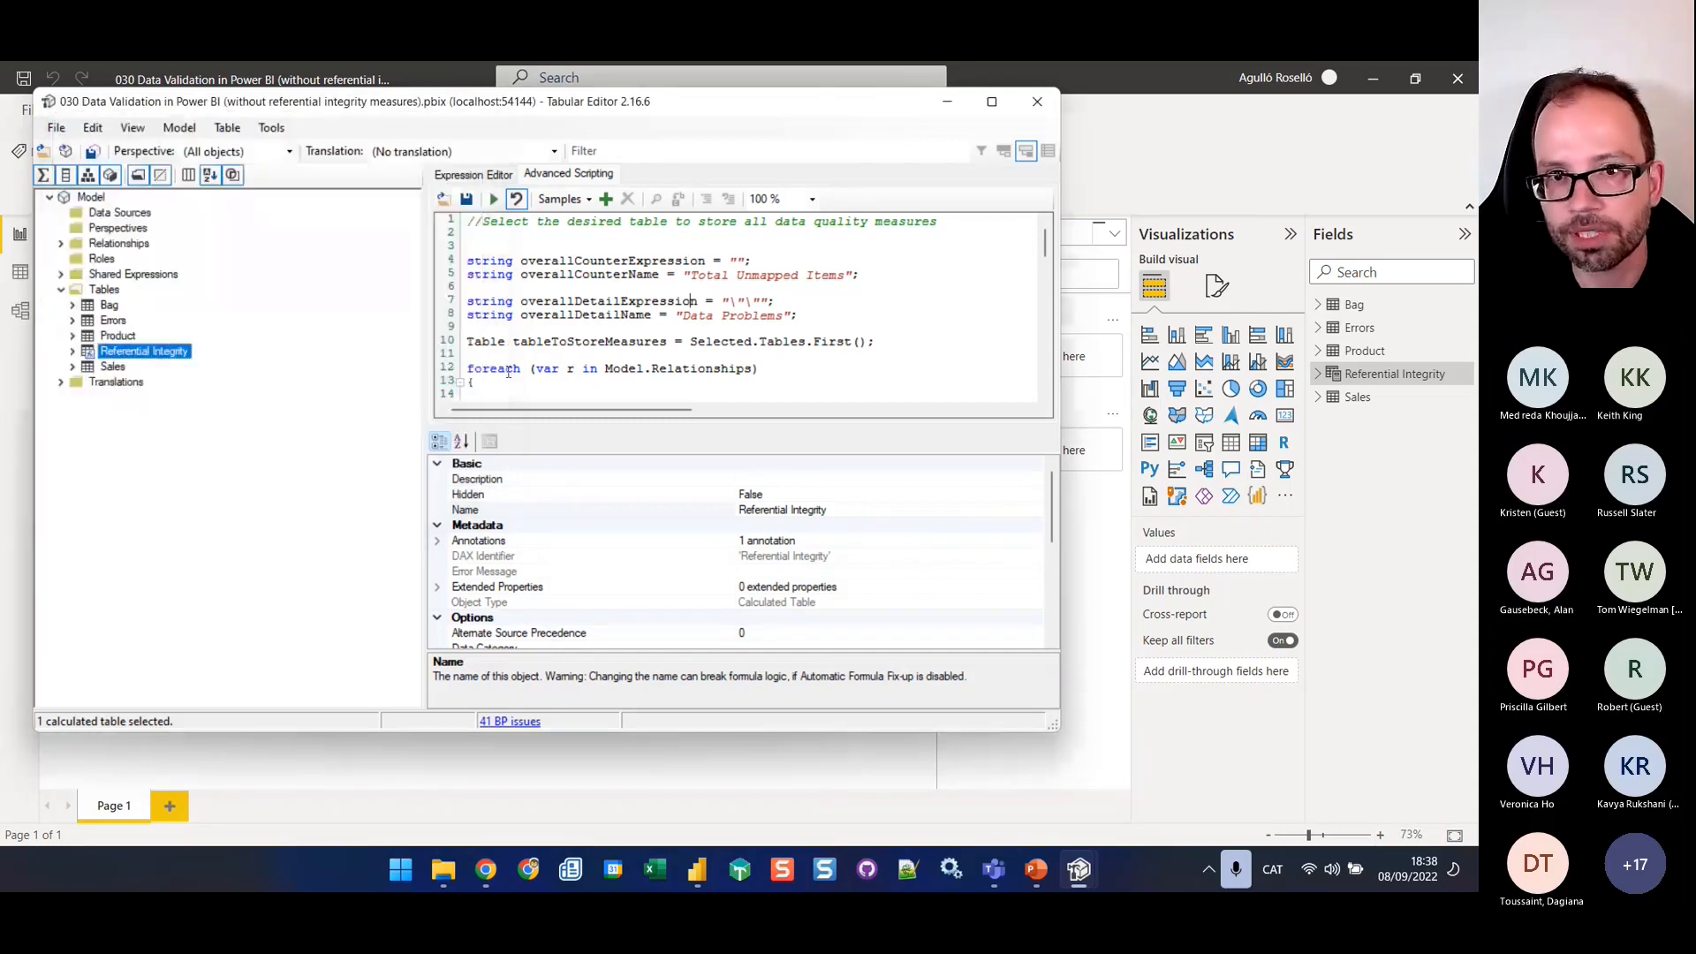
Clear the script editor and run the Referential integrity custom action on the Referential Integrity table
key(ctrl+a)
key(Delete)
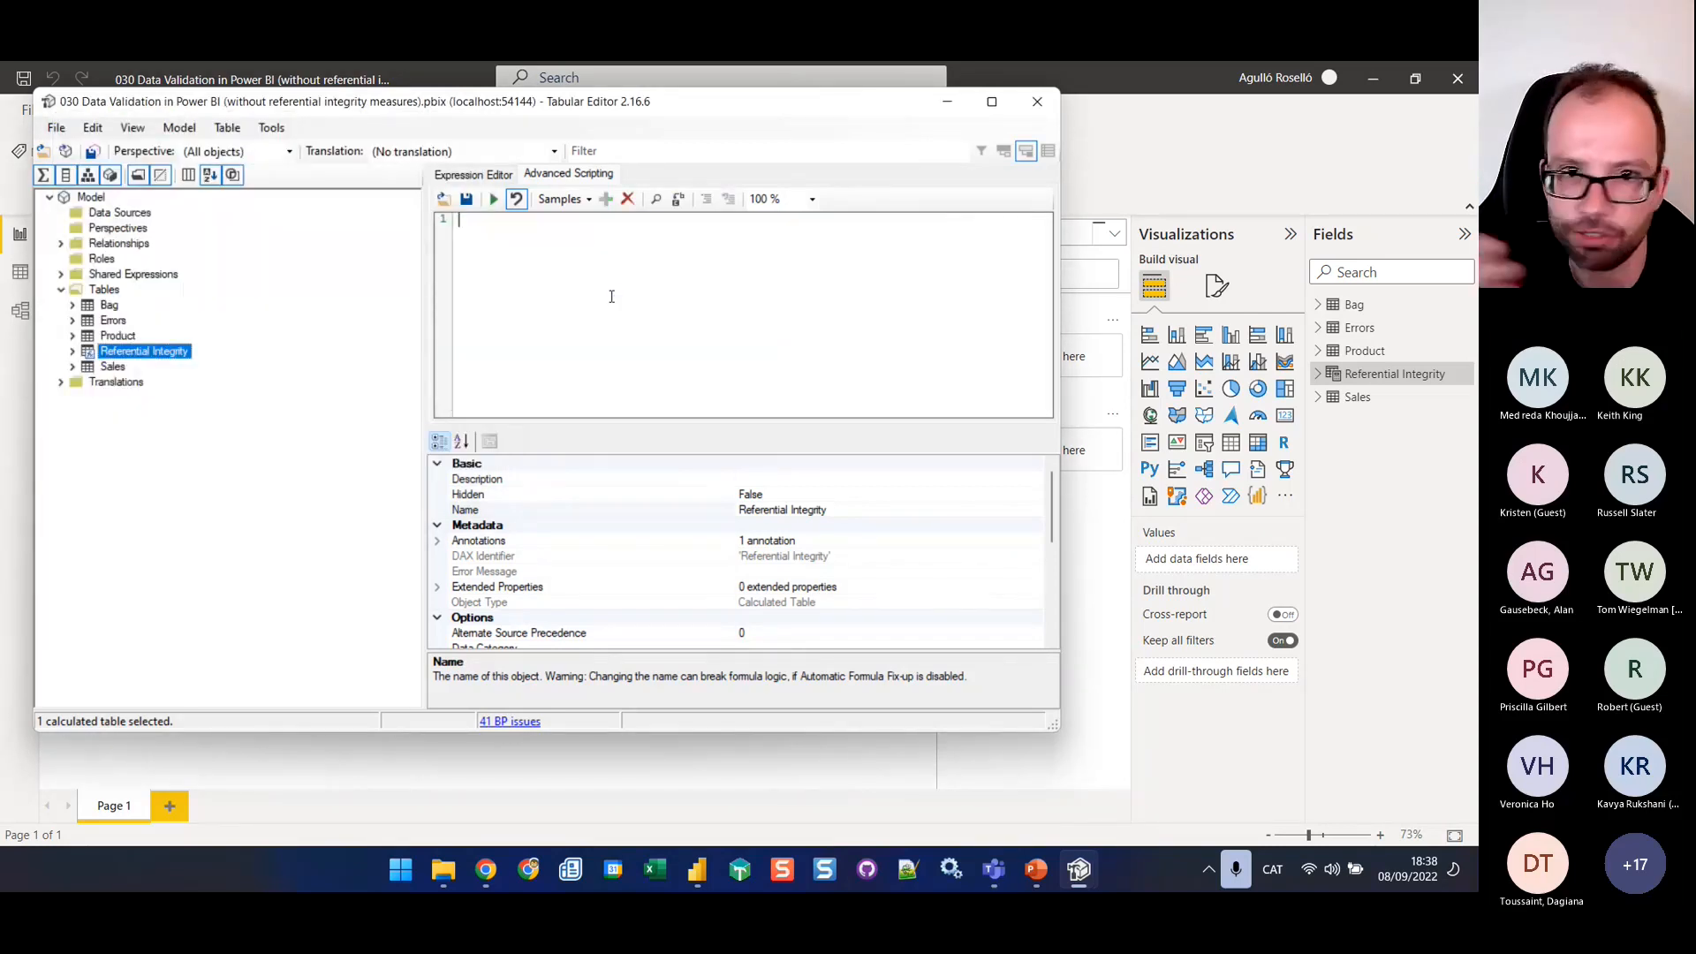
right_click(128, 354)
mouse_move(264, 594)
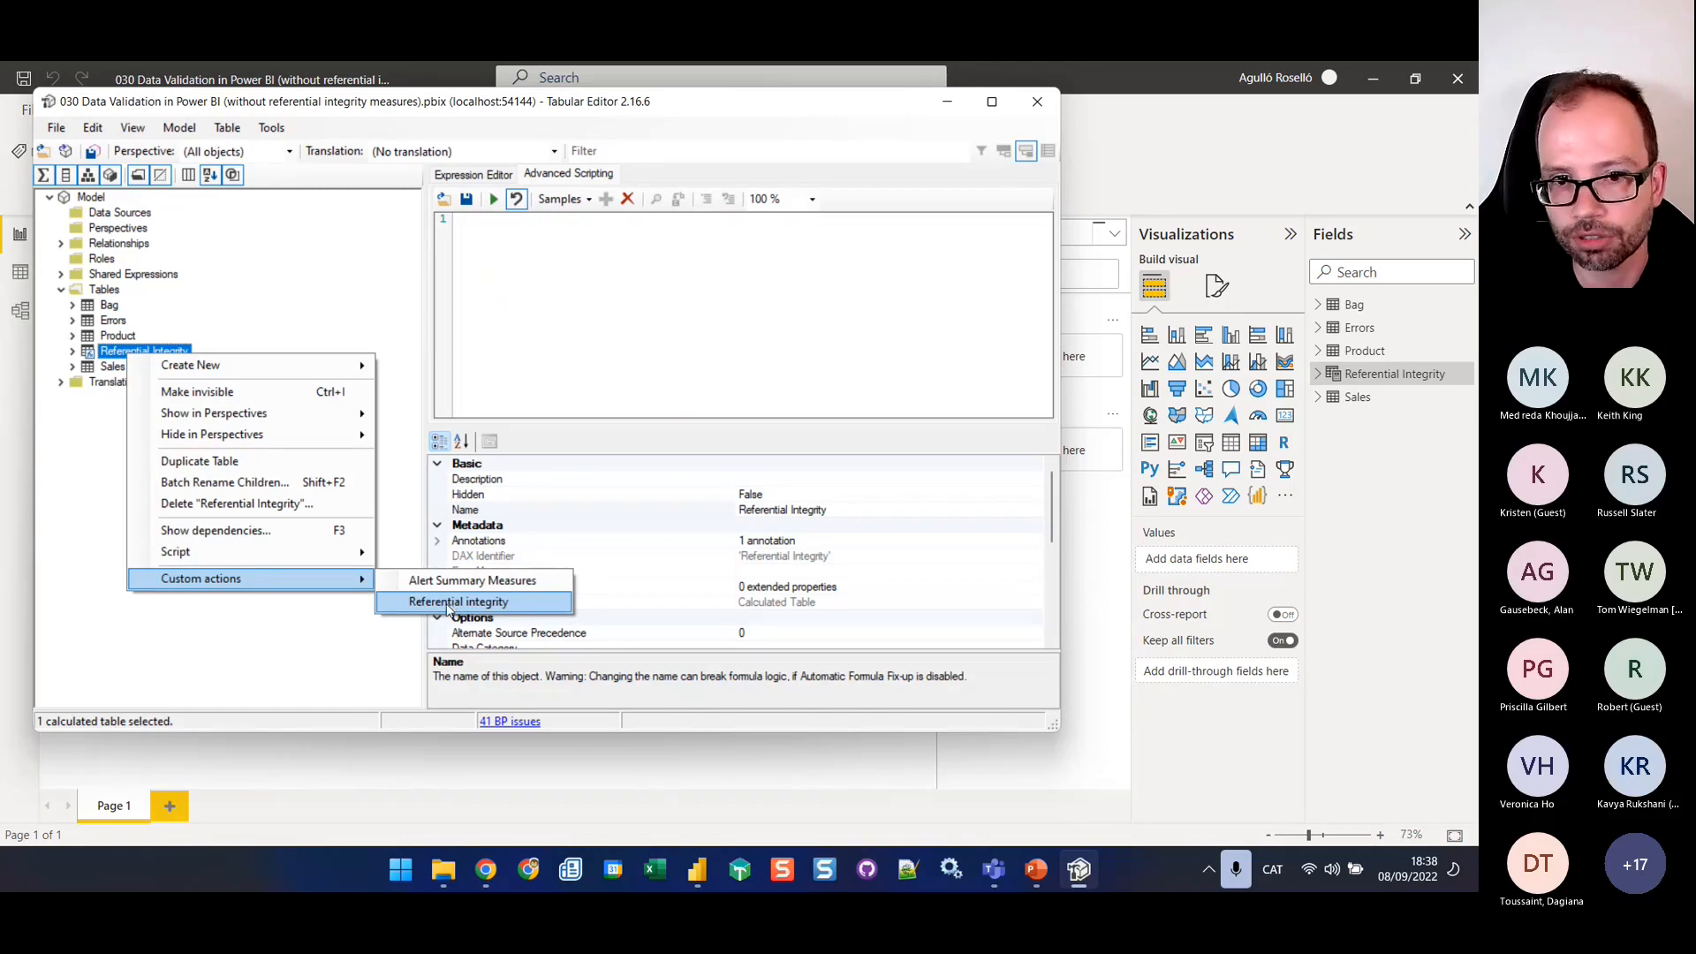
click(449, 603)
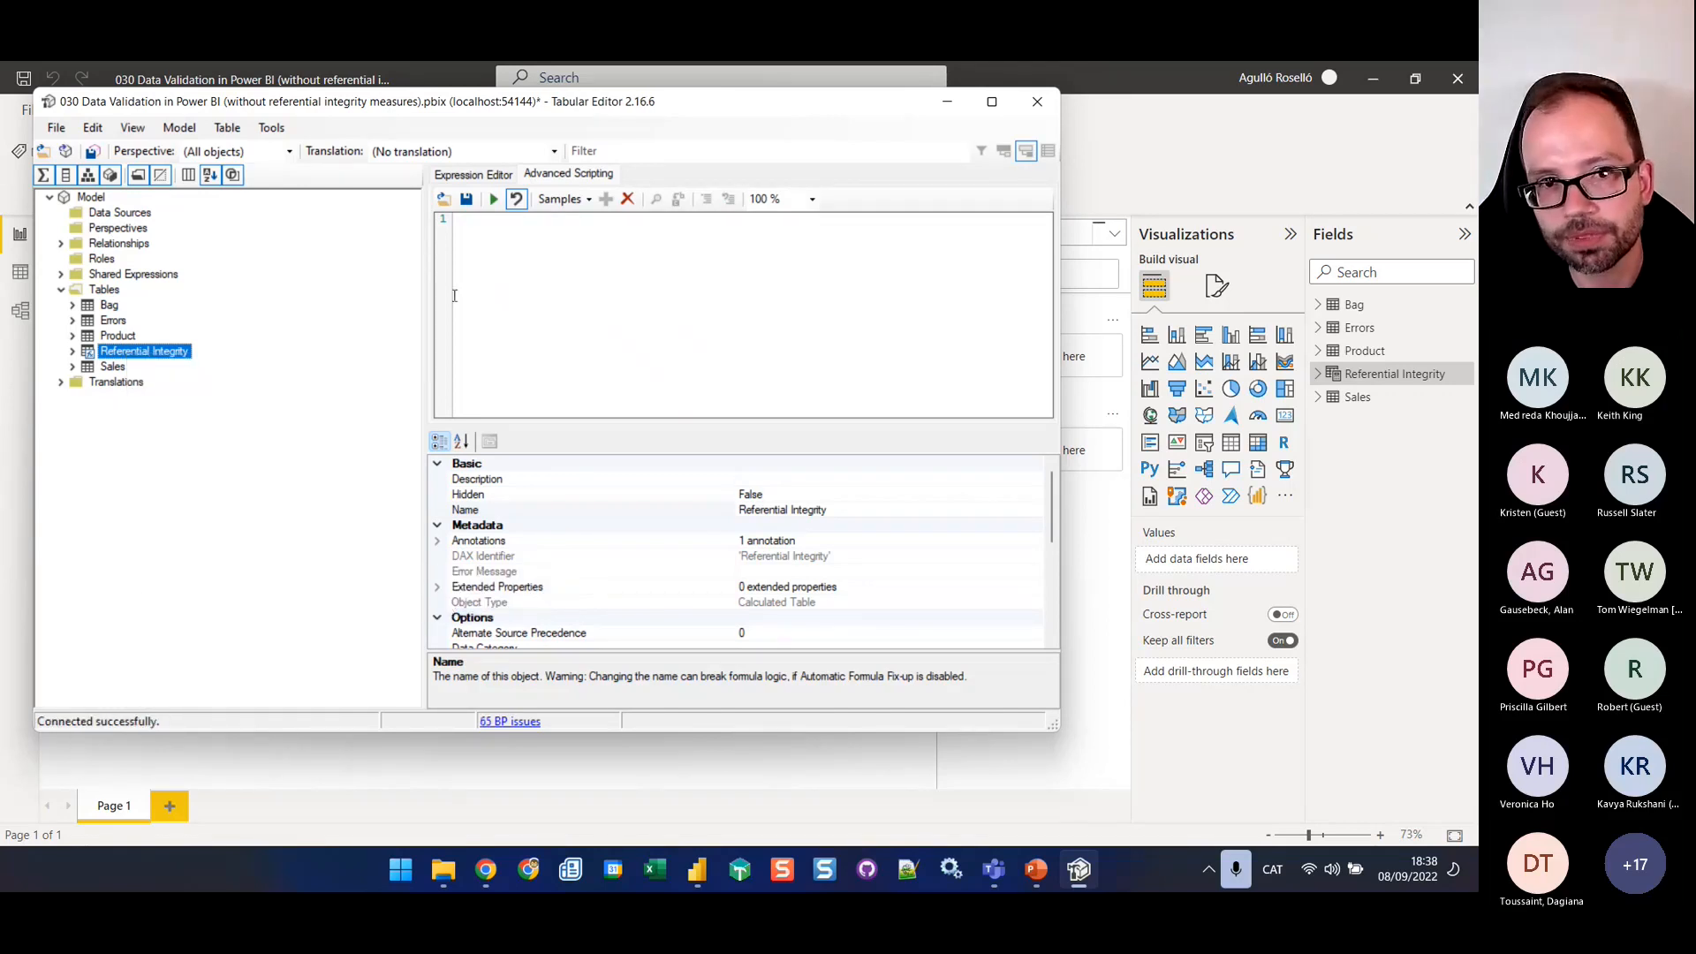
Examine the measures in the _Data quality Measures and _Data quality Titles folders of Referential Integrity, including their DAX expressions
click(72, 352)
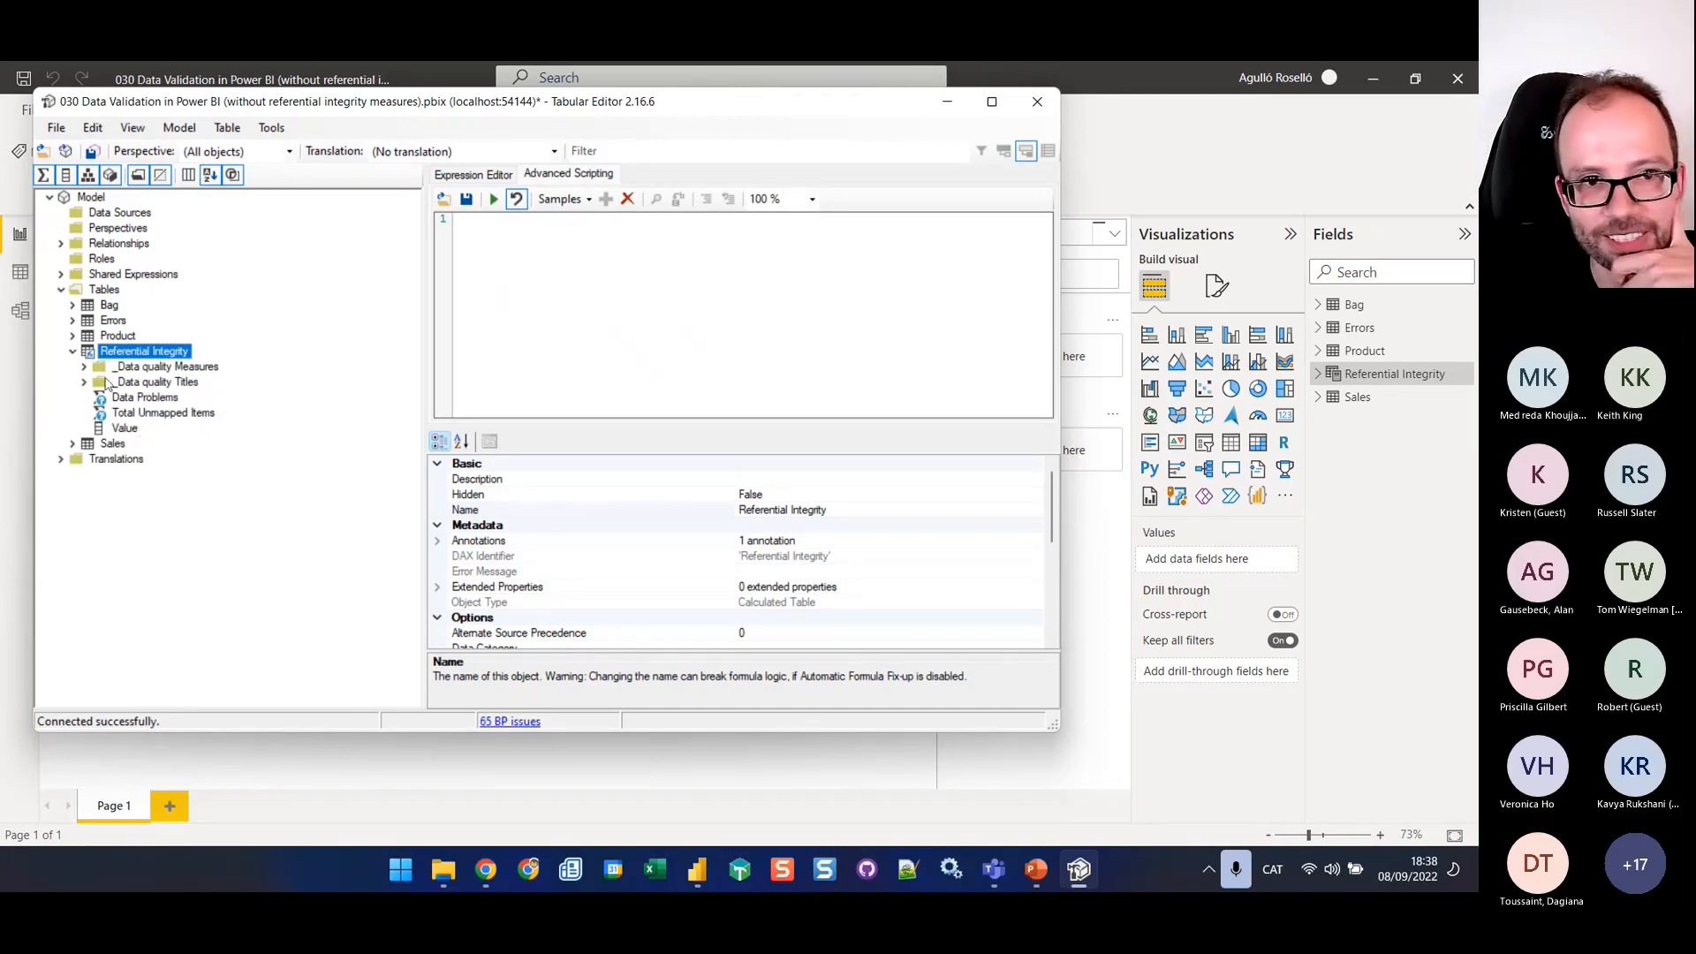
click(84, 367)
click(181, 385)
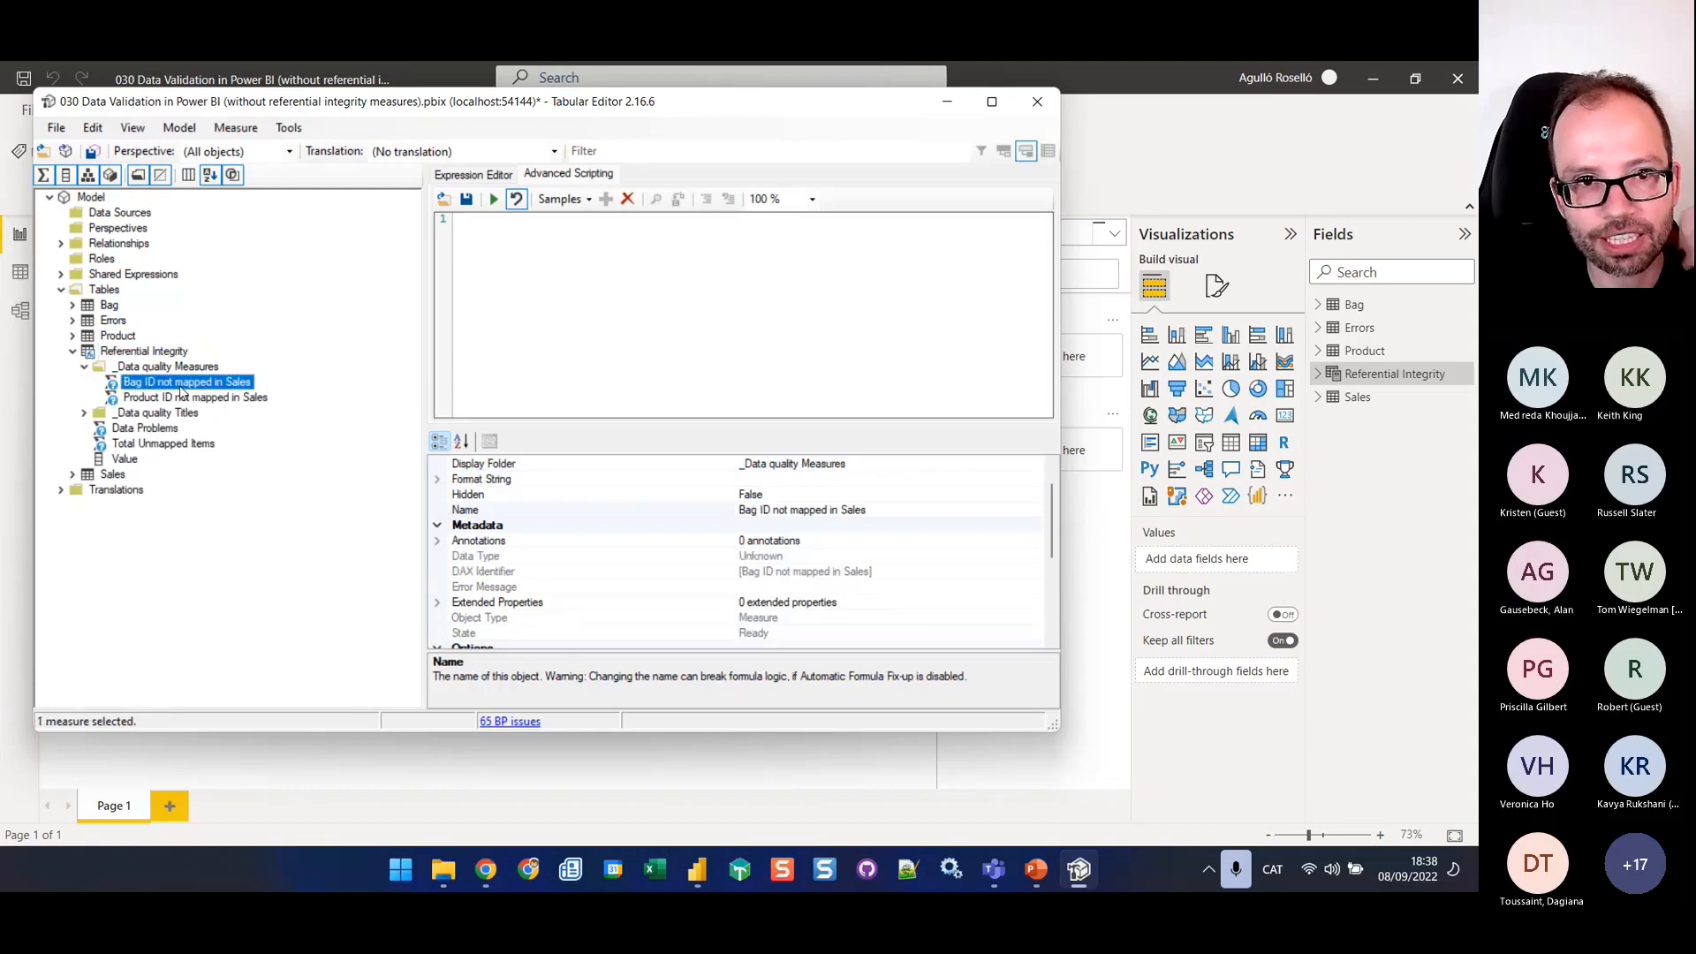
click(497, 175)
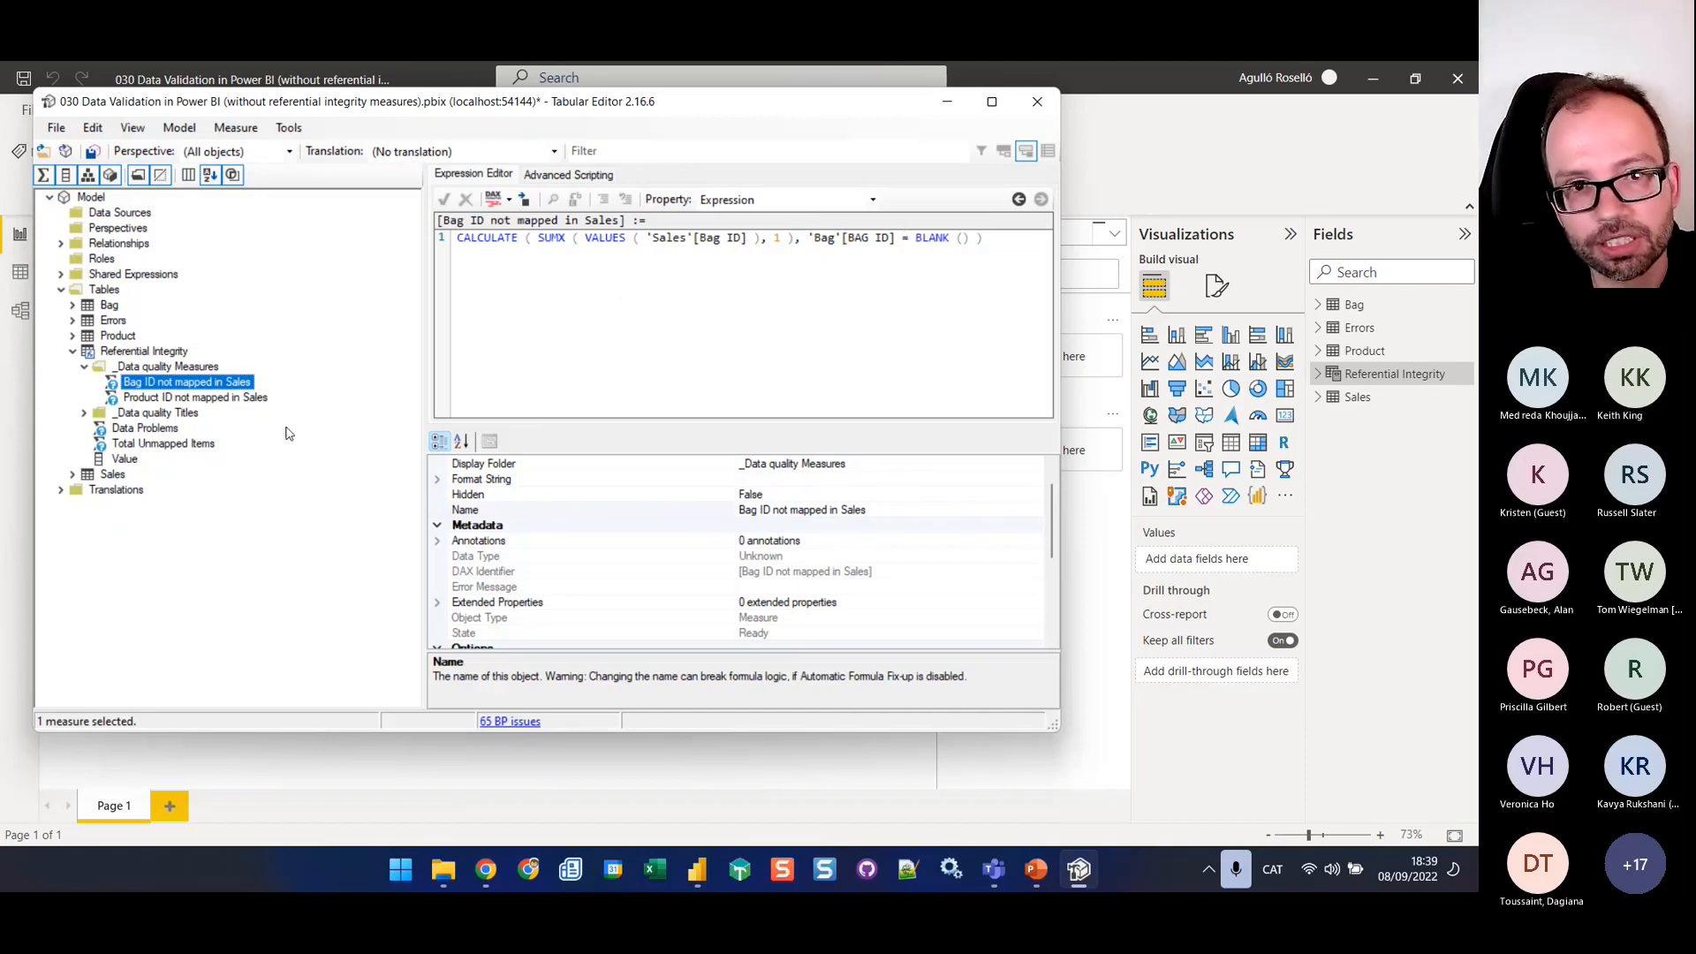
click(201, 399)
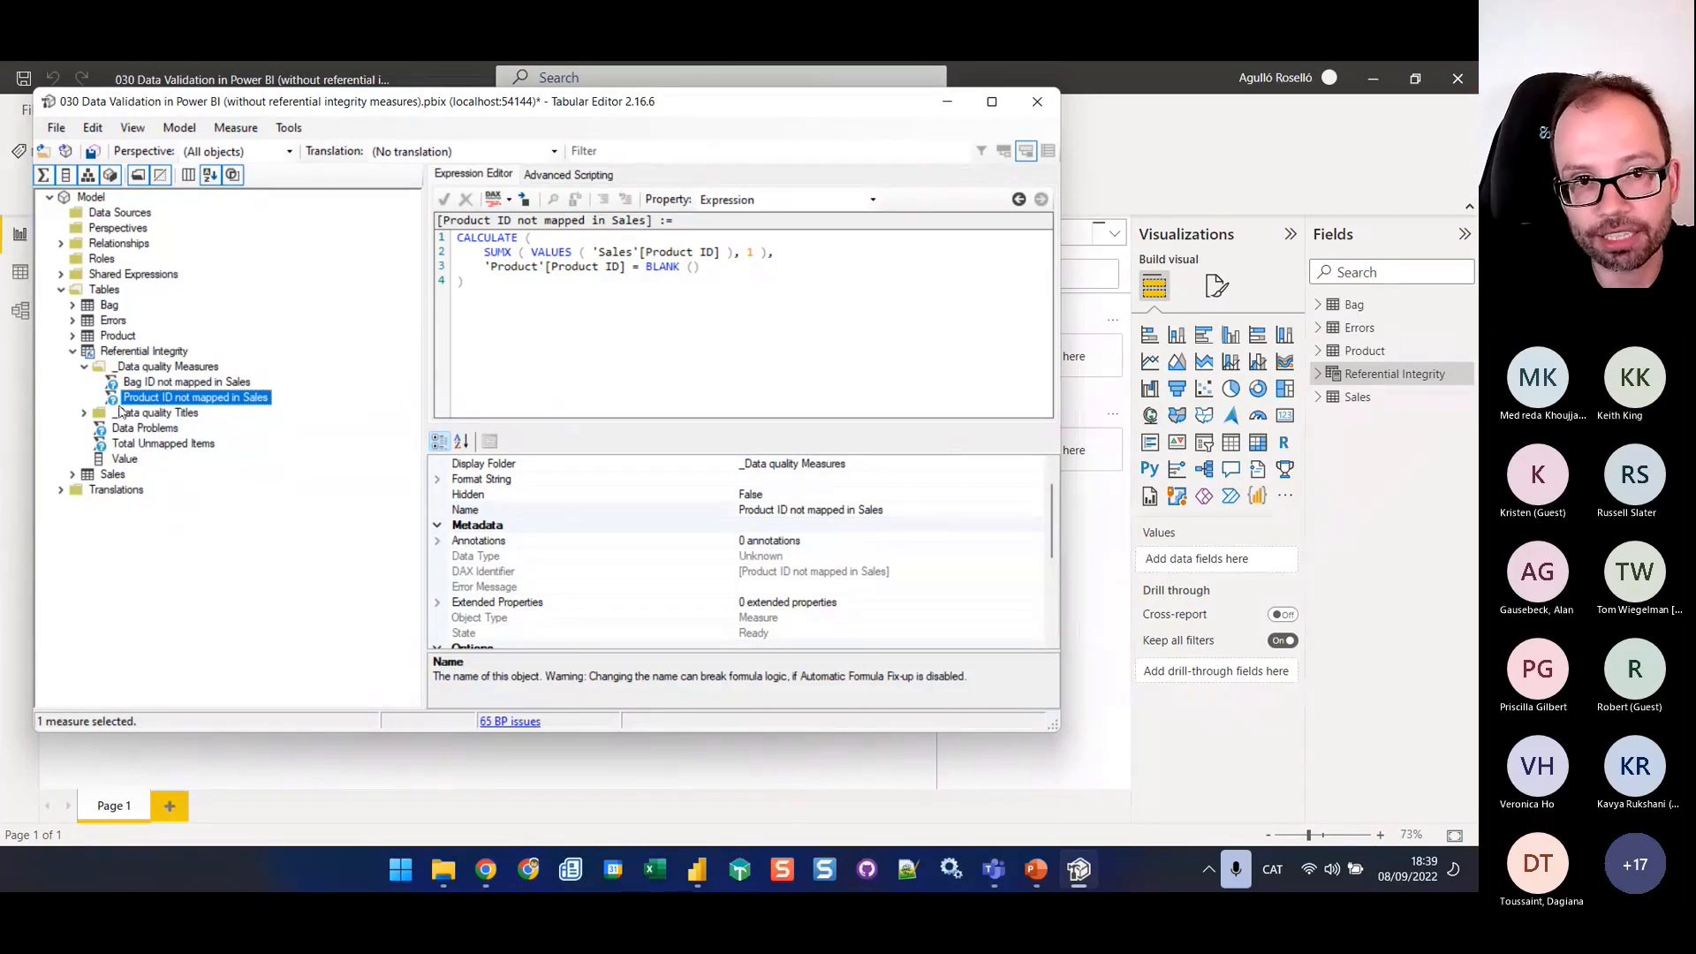
click(85, 417)
click(168, 429)
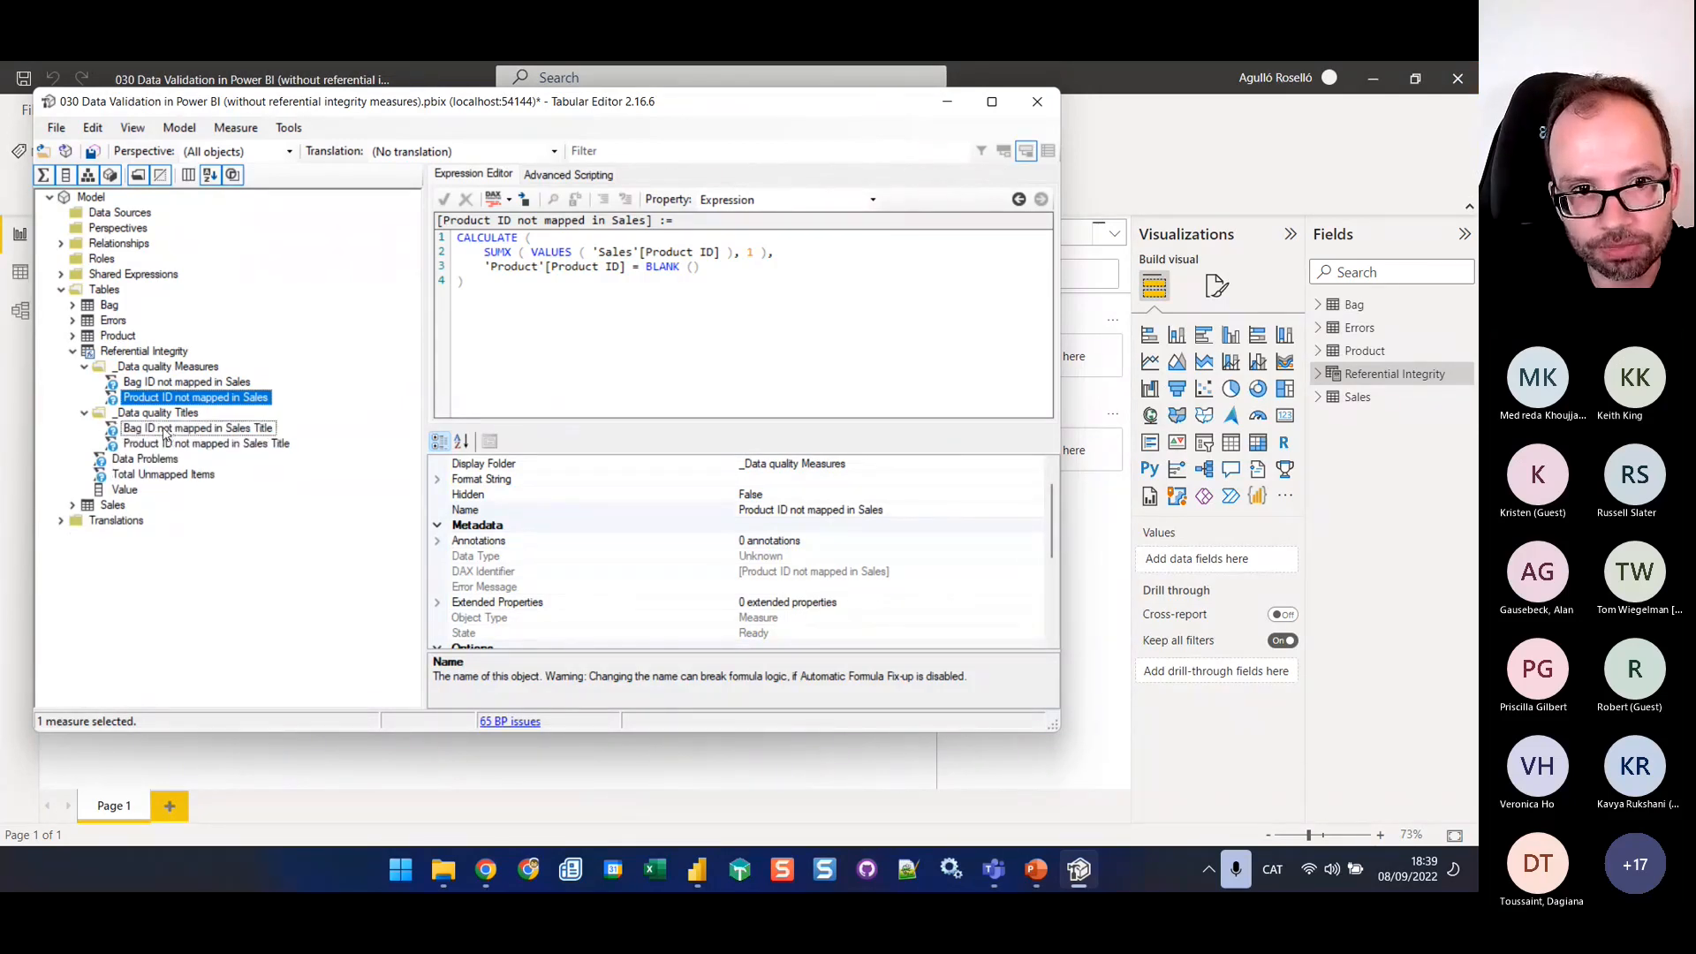
click(168, 445)
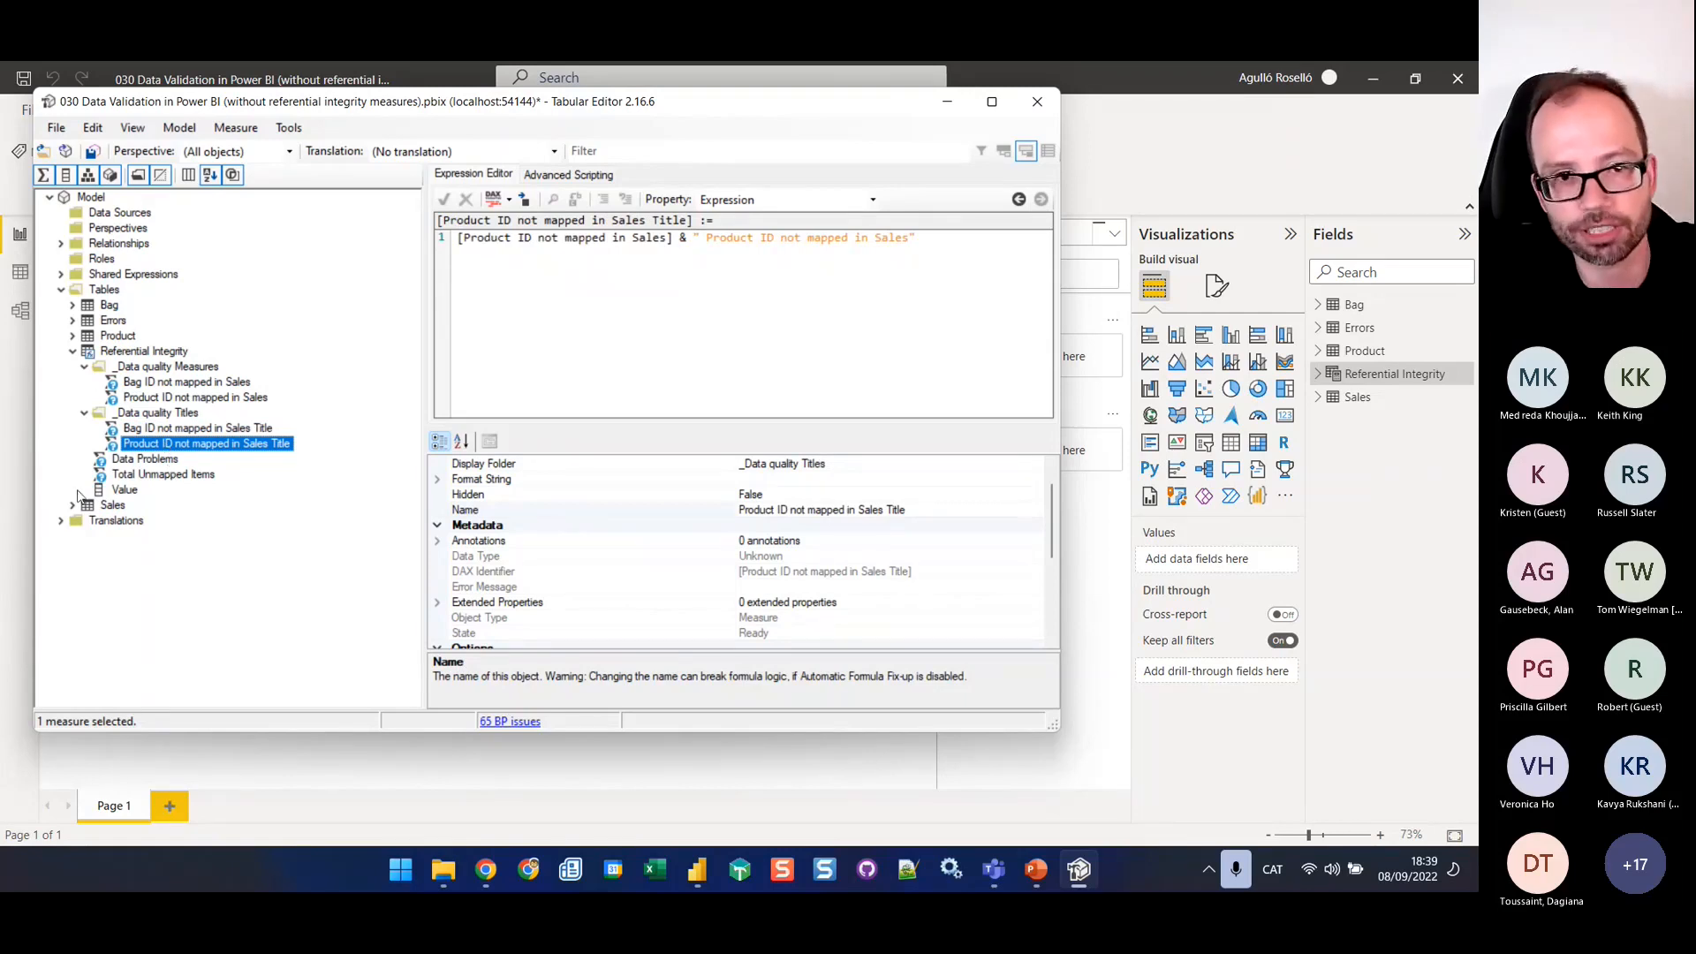
Examine the DAX of the Data Problems measure, especially the Product ID condition and its title, and check Total Unmapped Items
click(134, 463)
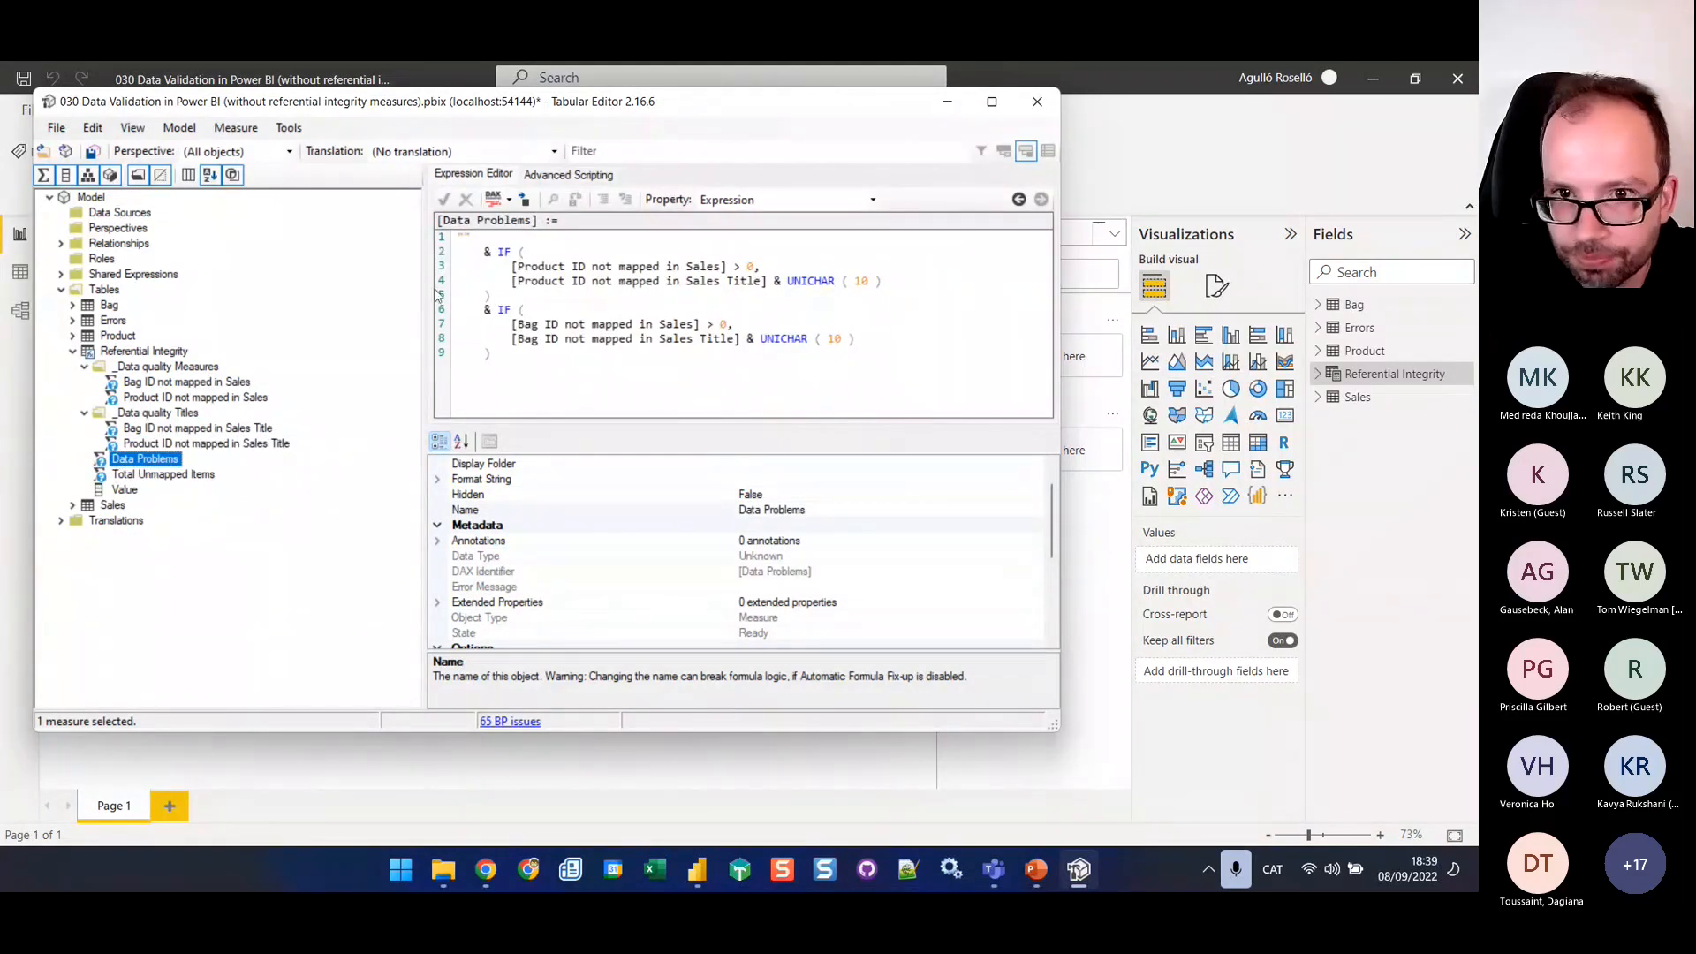
drag(522, 267, 757, 269)
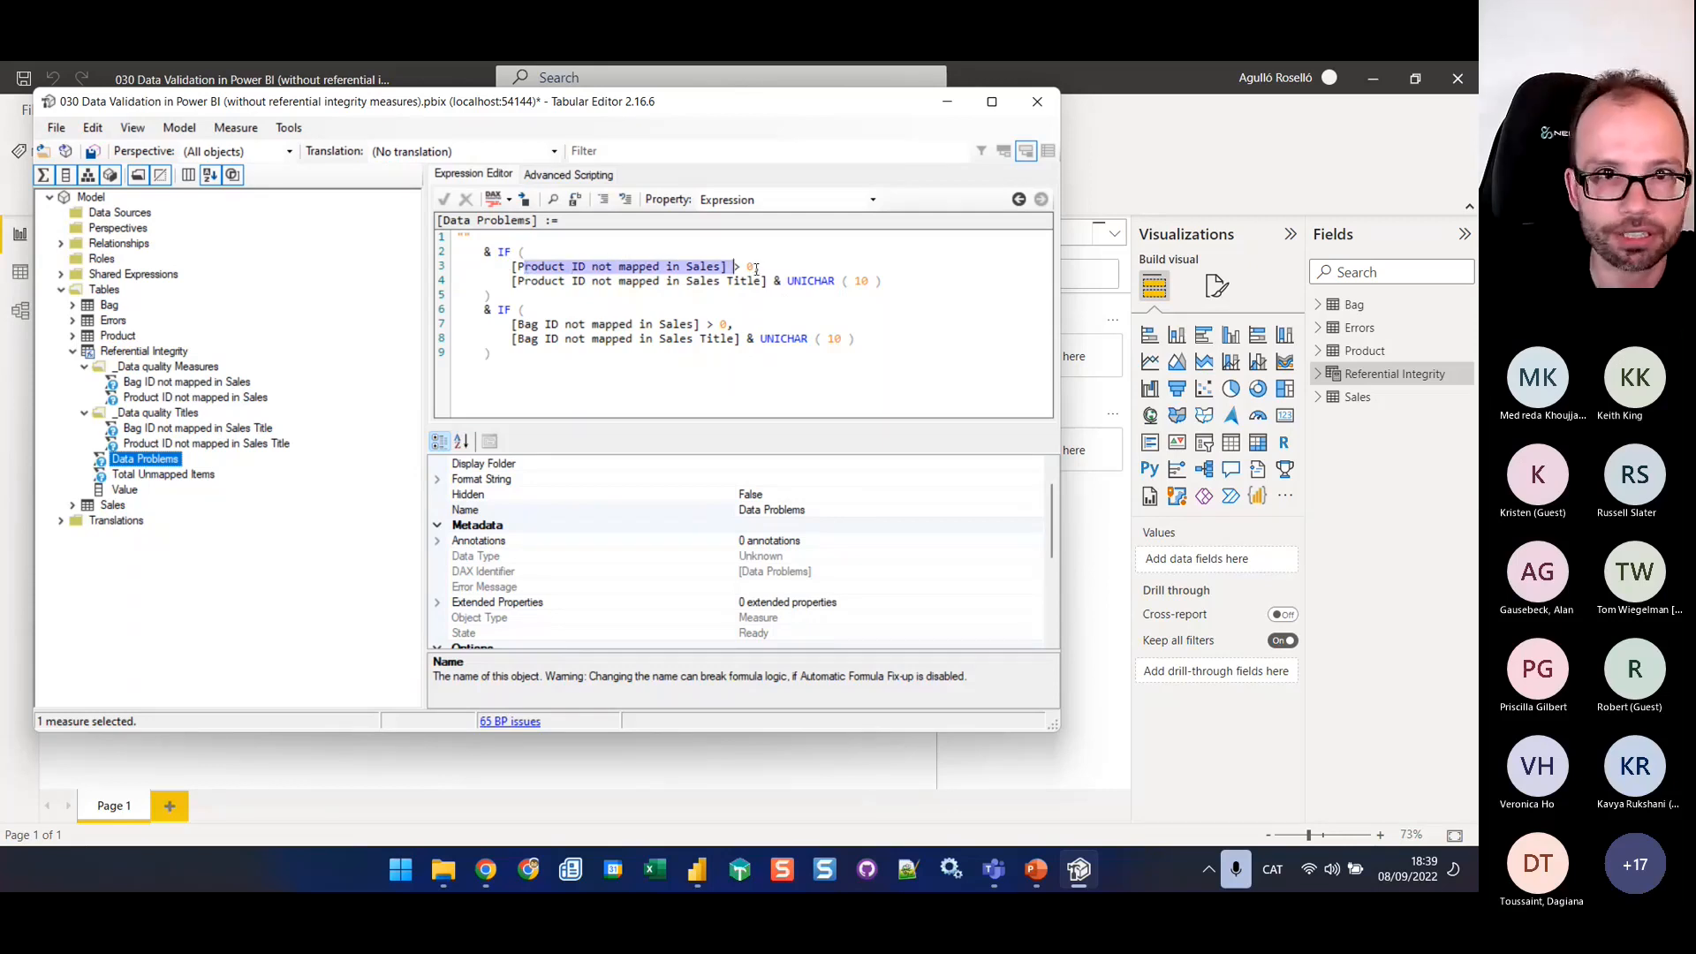
click(755, 268)
drag(510, 281, 771, 281)
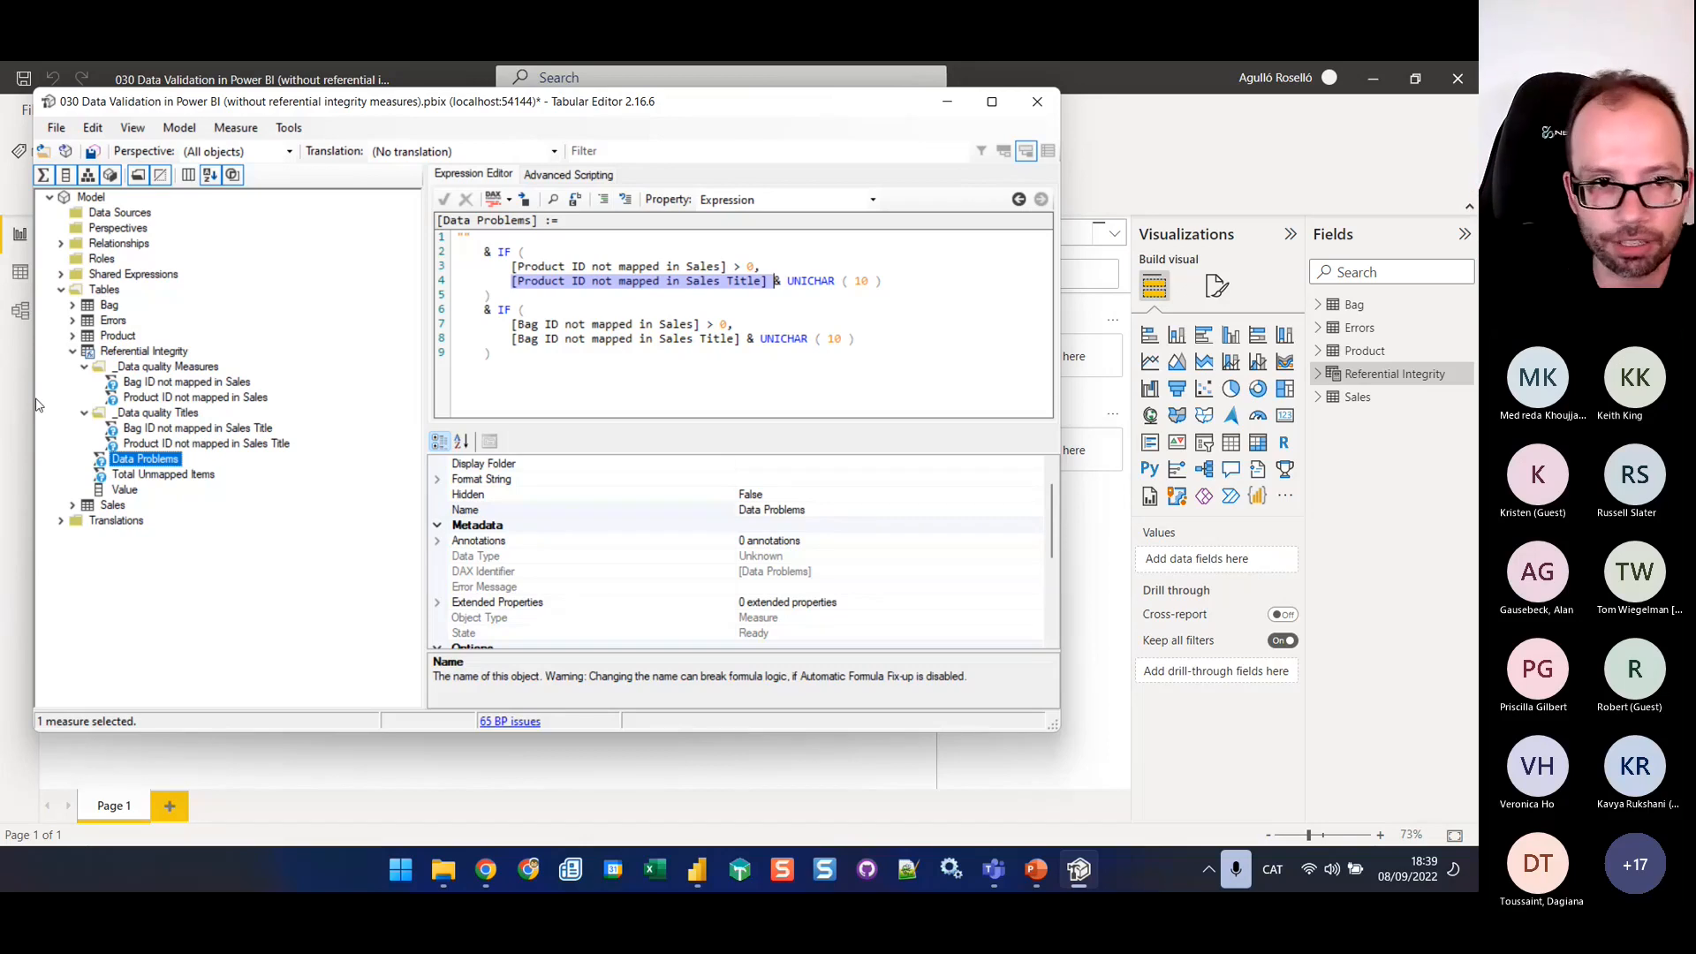
click(163, 476)
click(144, 462)
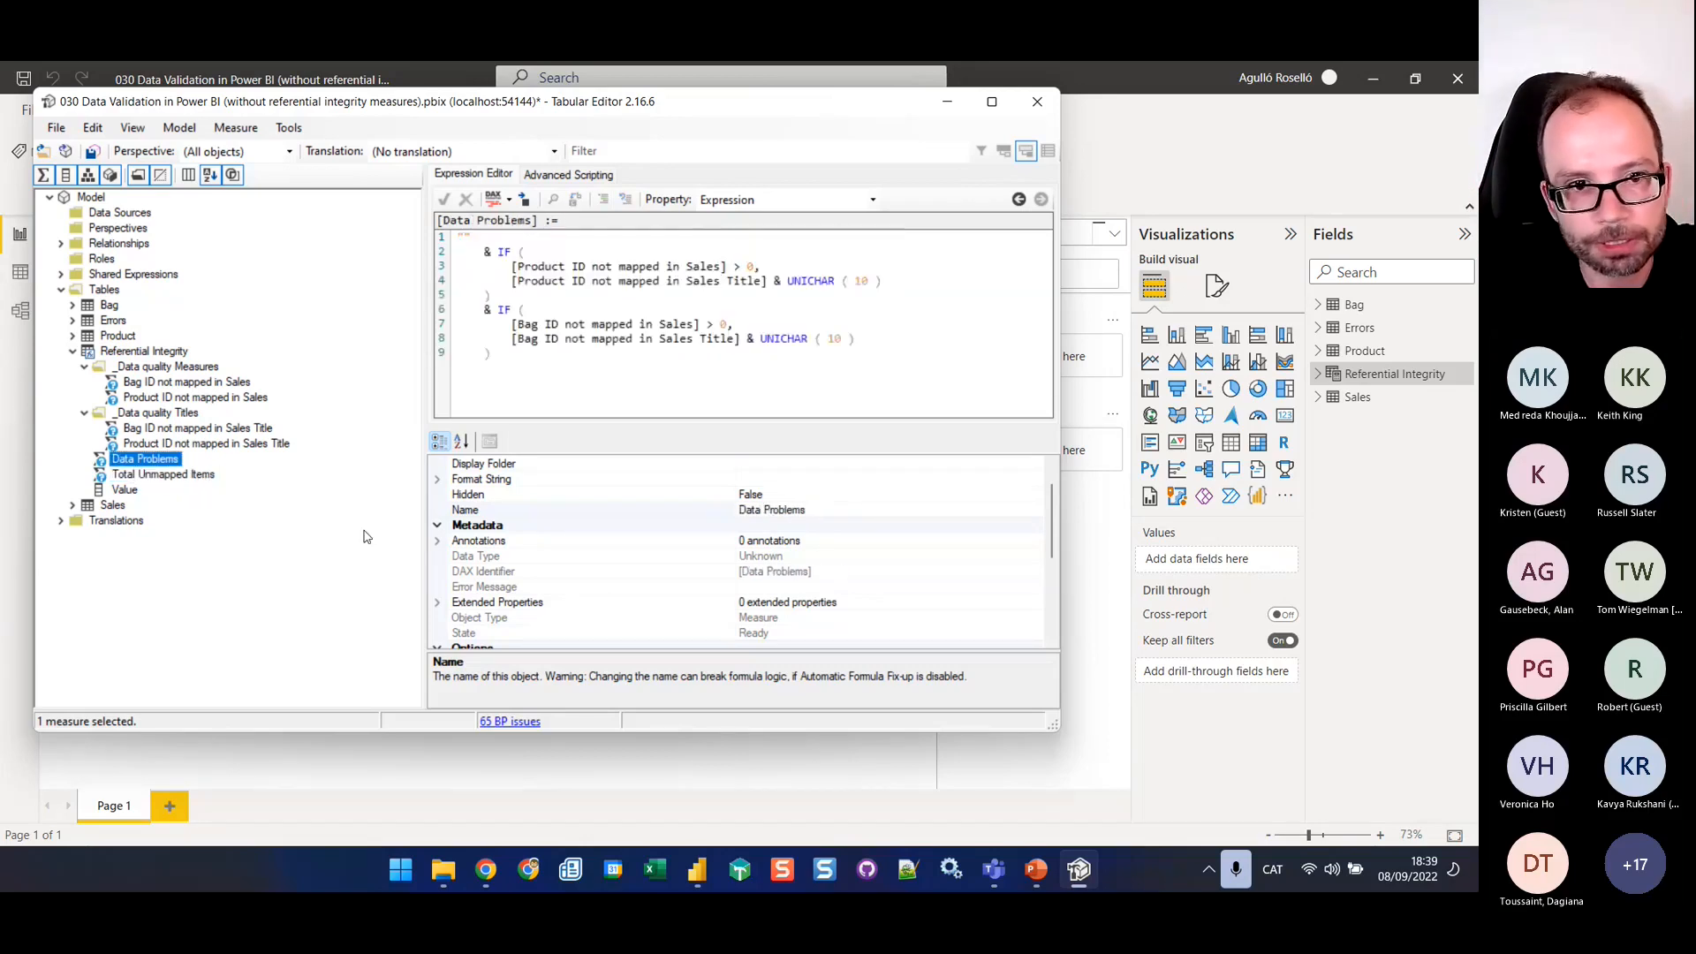
Save the new measures to the connected model, then switch to Power BI Desktop and expand the Referential Integrity table
click(91, 151)
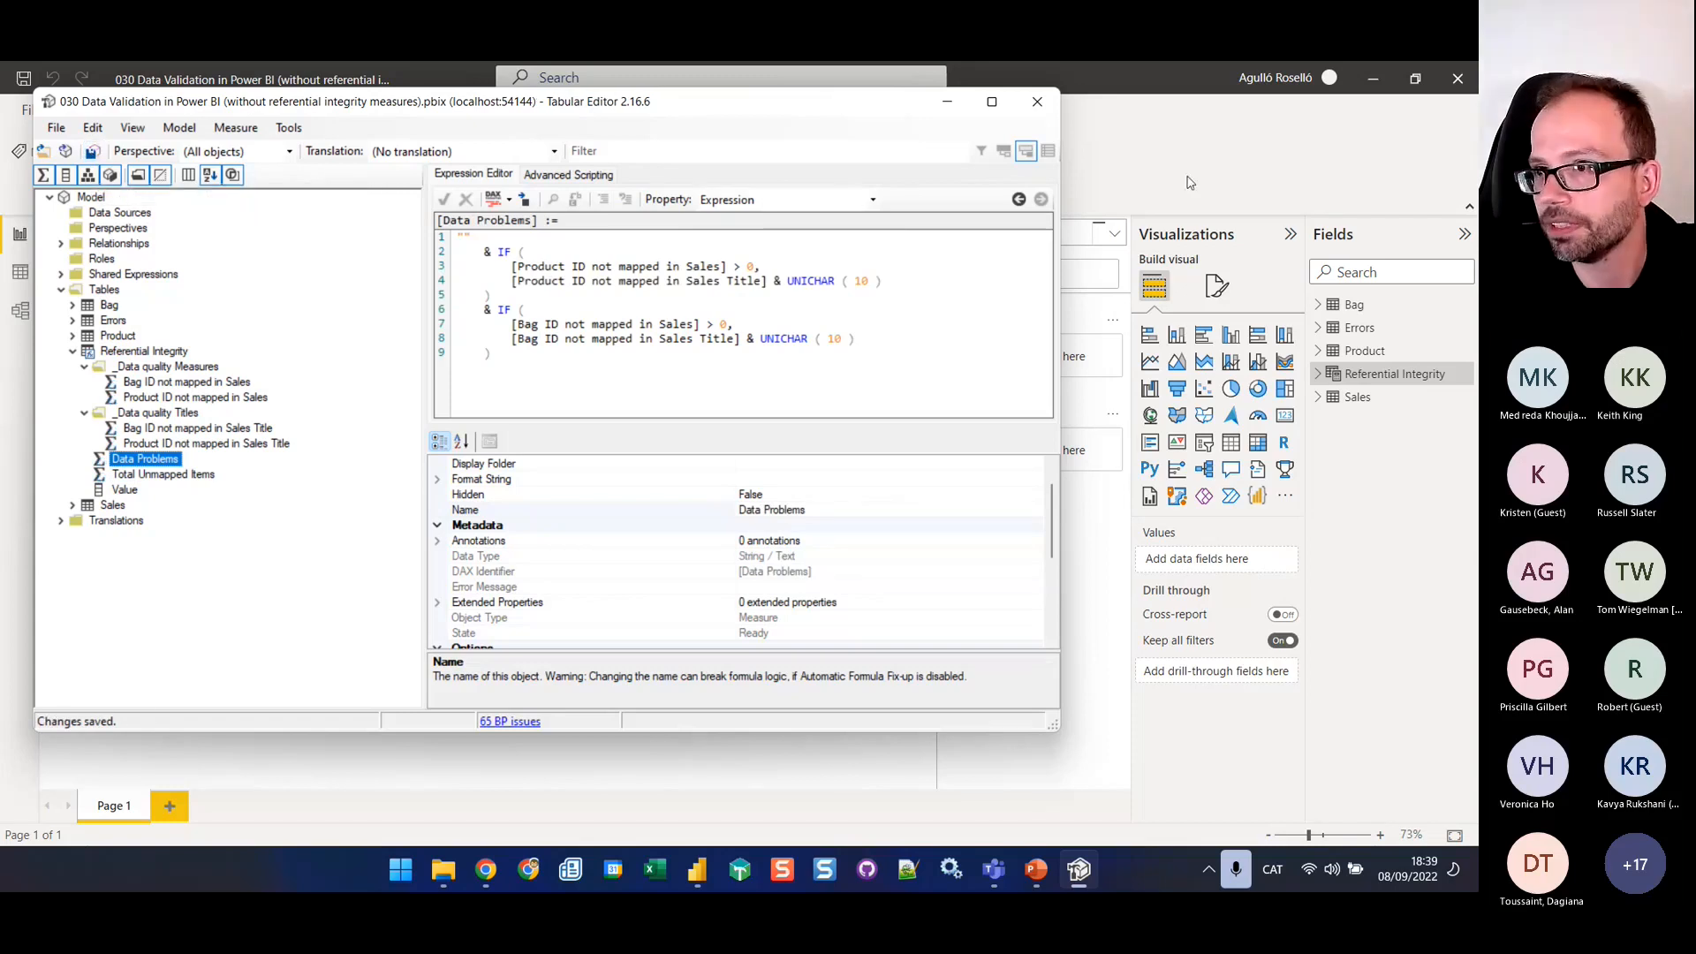
click(1155, 160)
click(1318, 374)
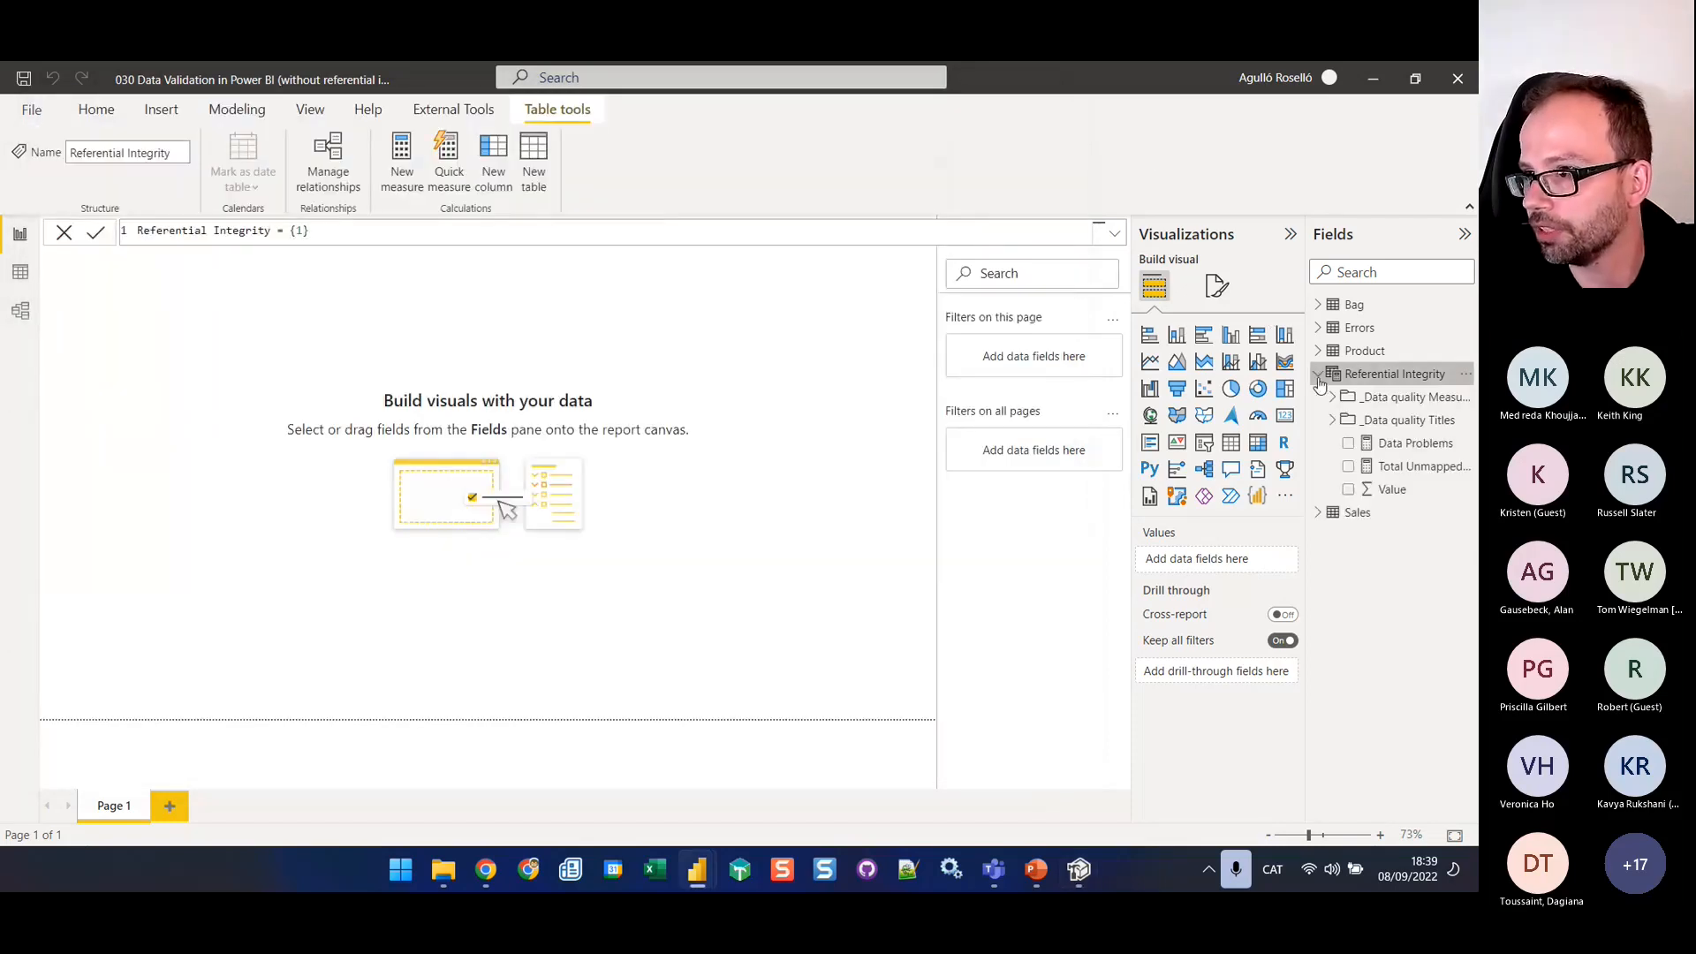
click(508, 230)
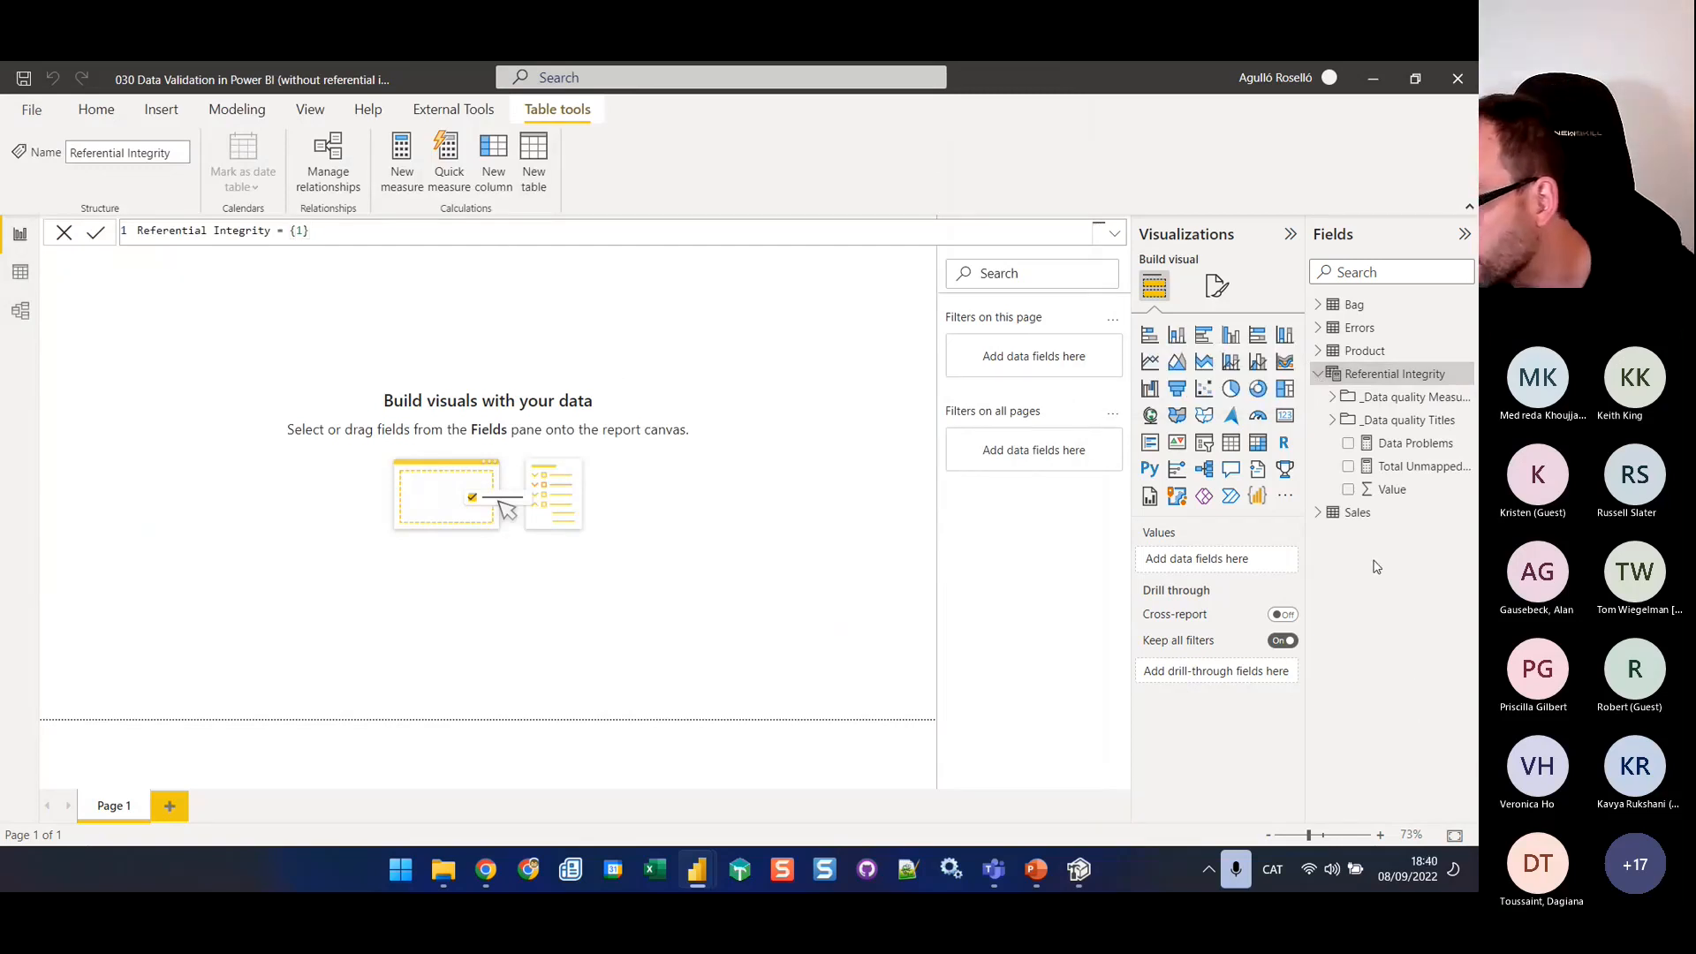
click(1347, 515)
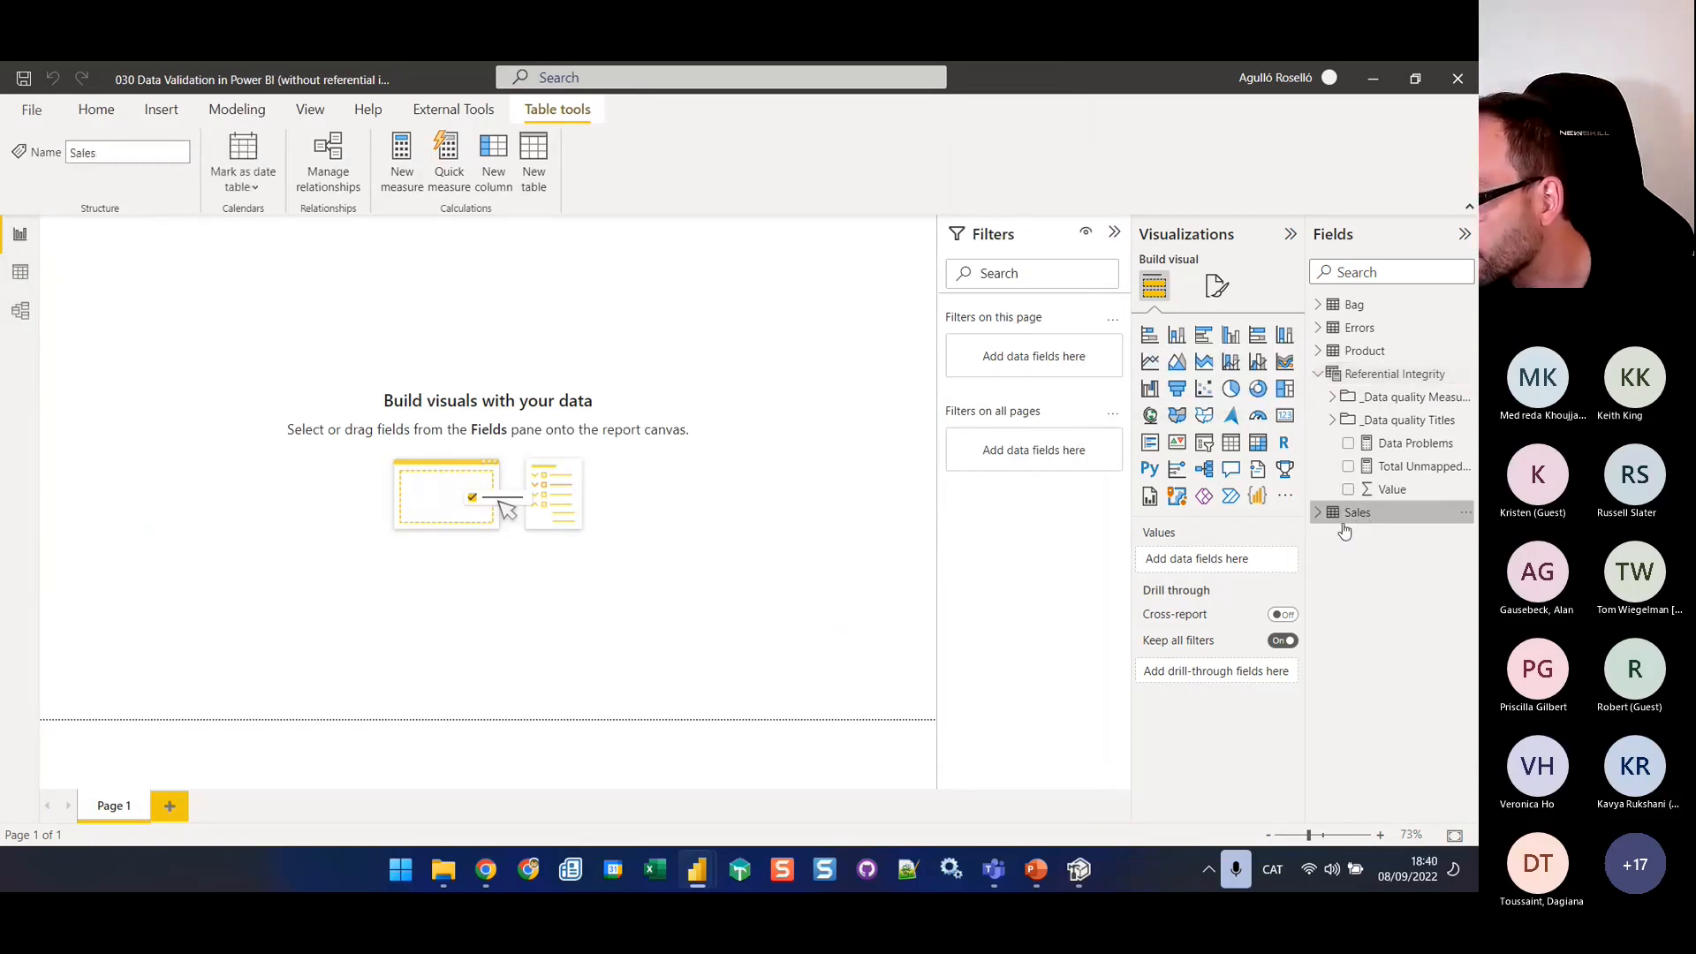
click(681, 556)
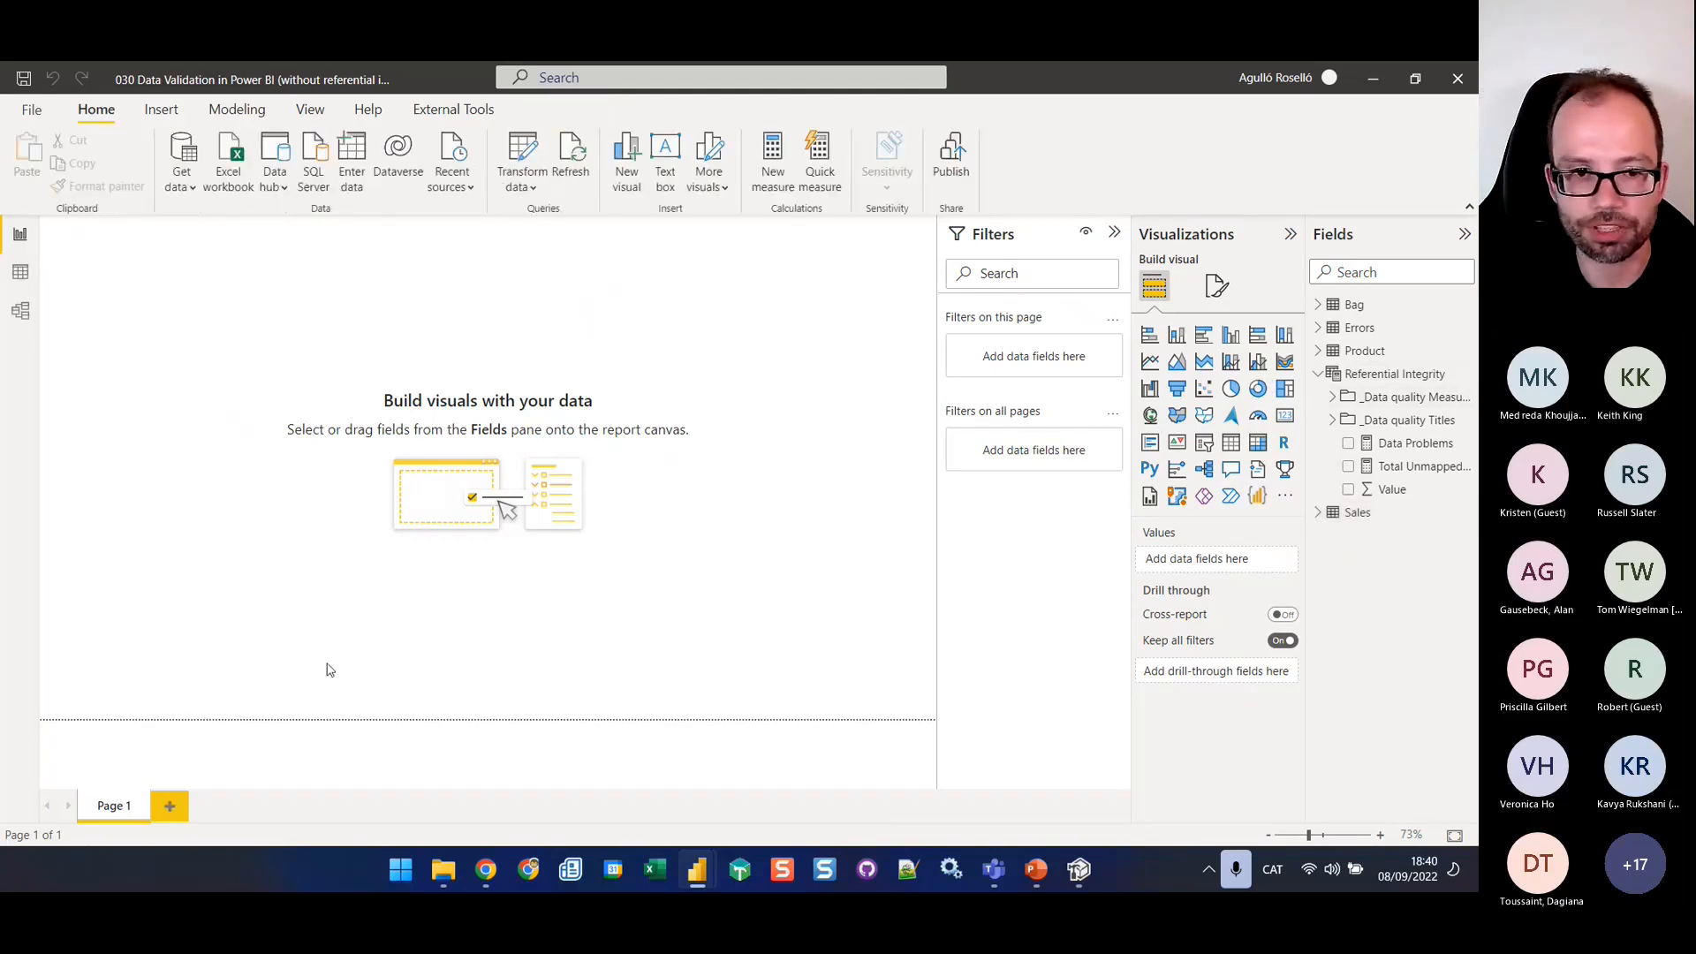
Add a new report page and place a table visual near the middle of the canvas showing Bag ID from Sales
click(171, 807)
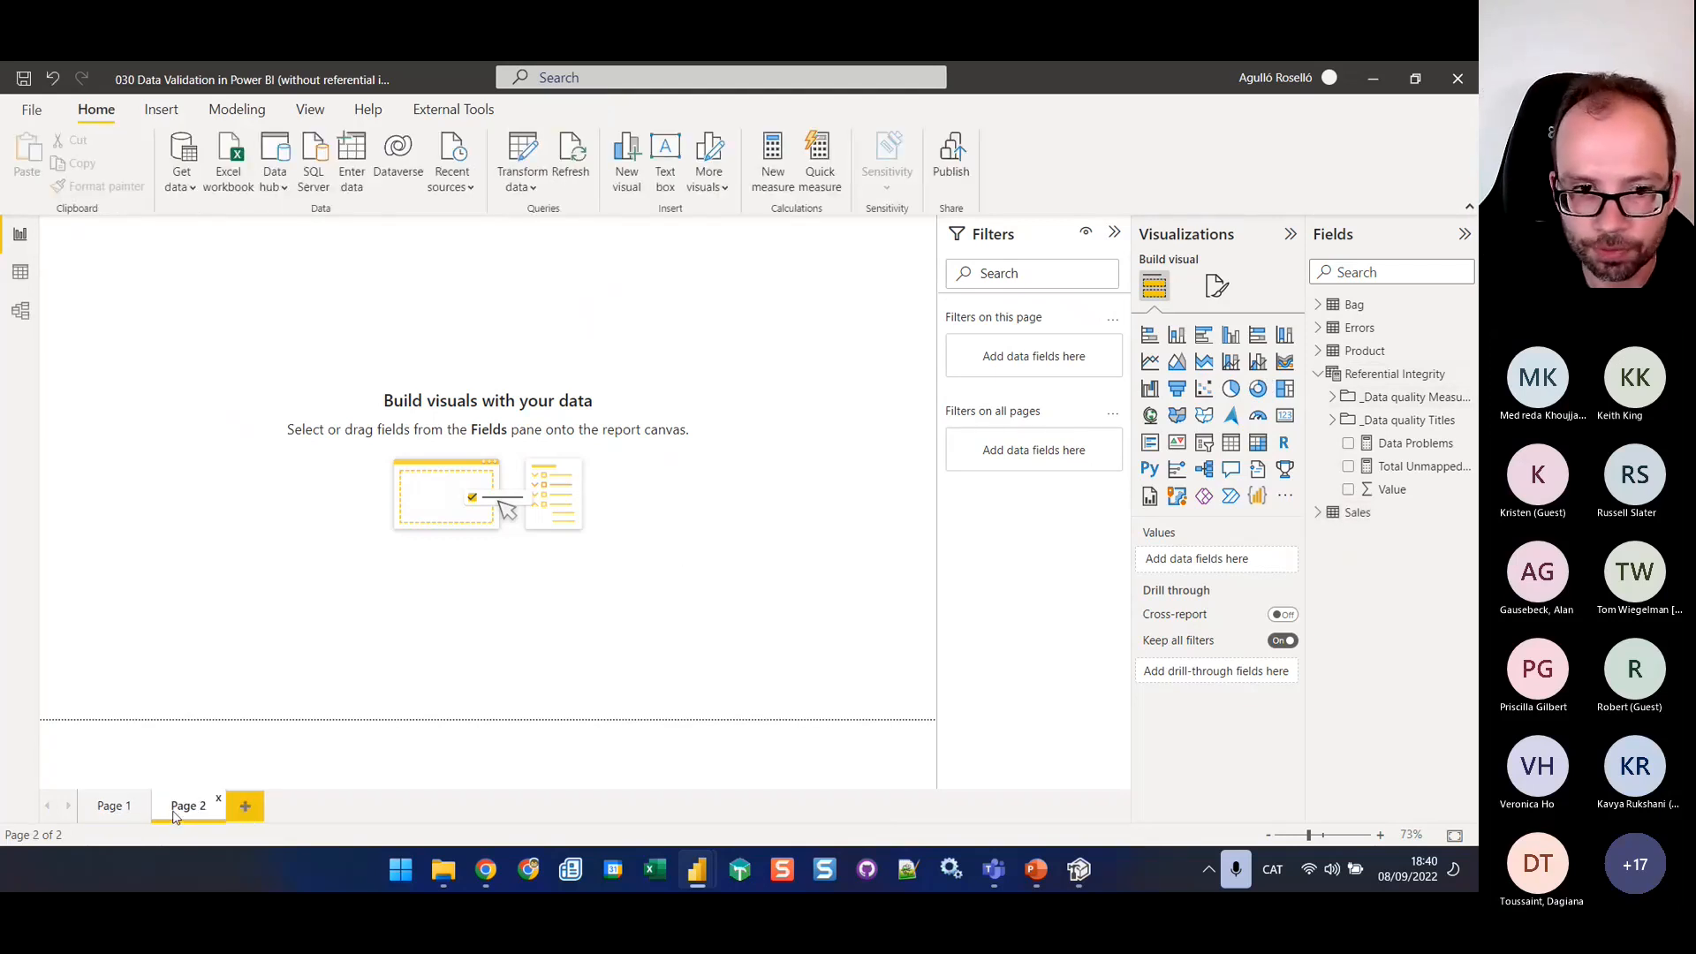
click(1232, 453)
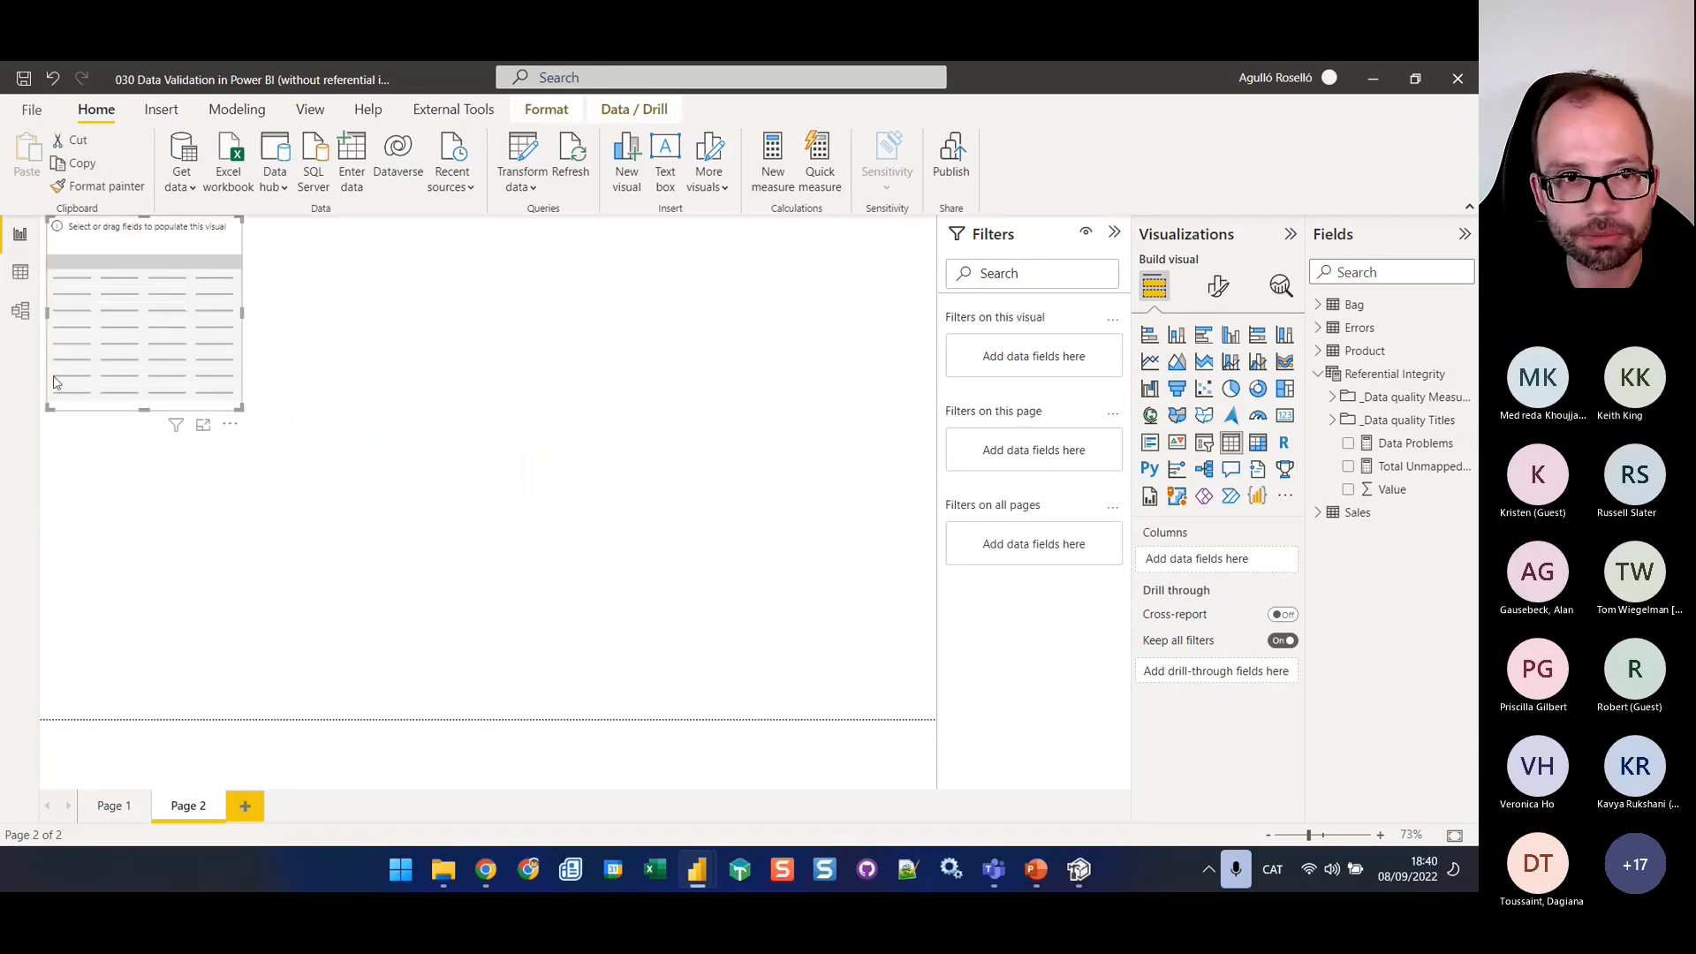
drag(196, 358, 536, 461)
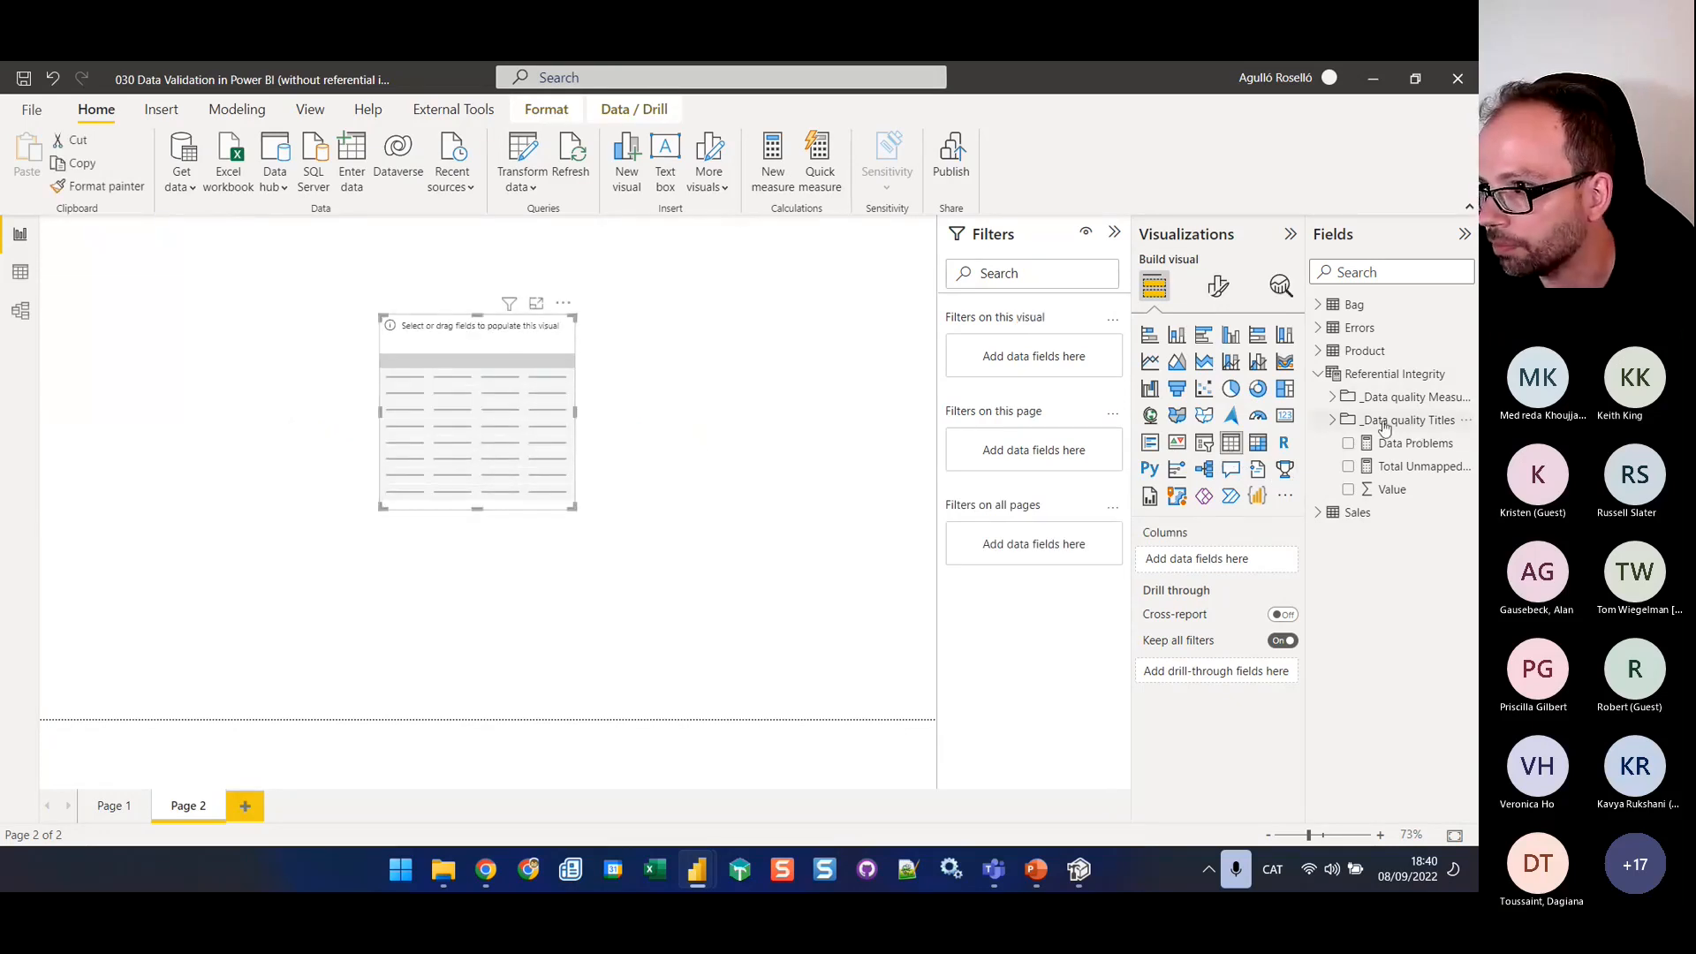
click(1319, 512)
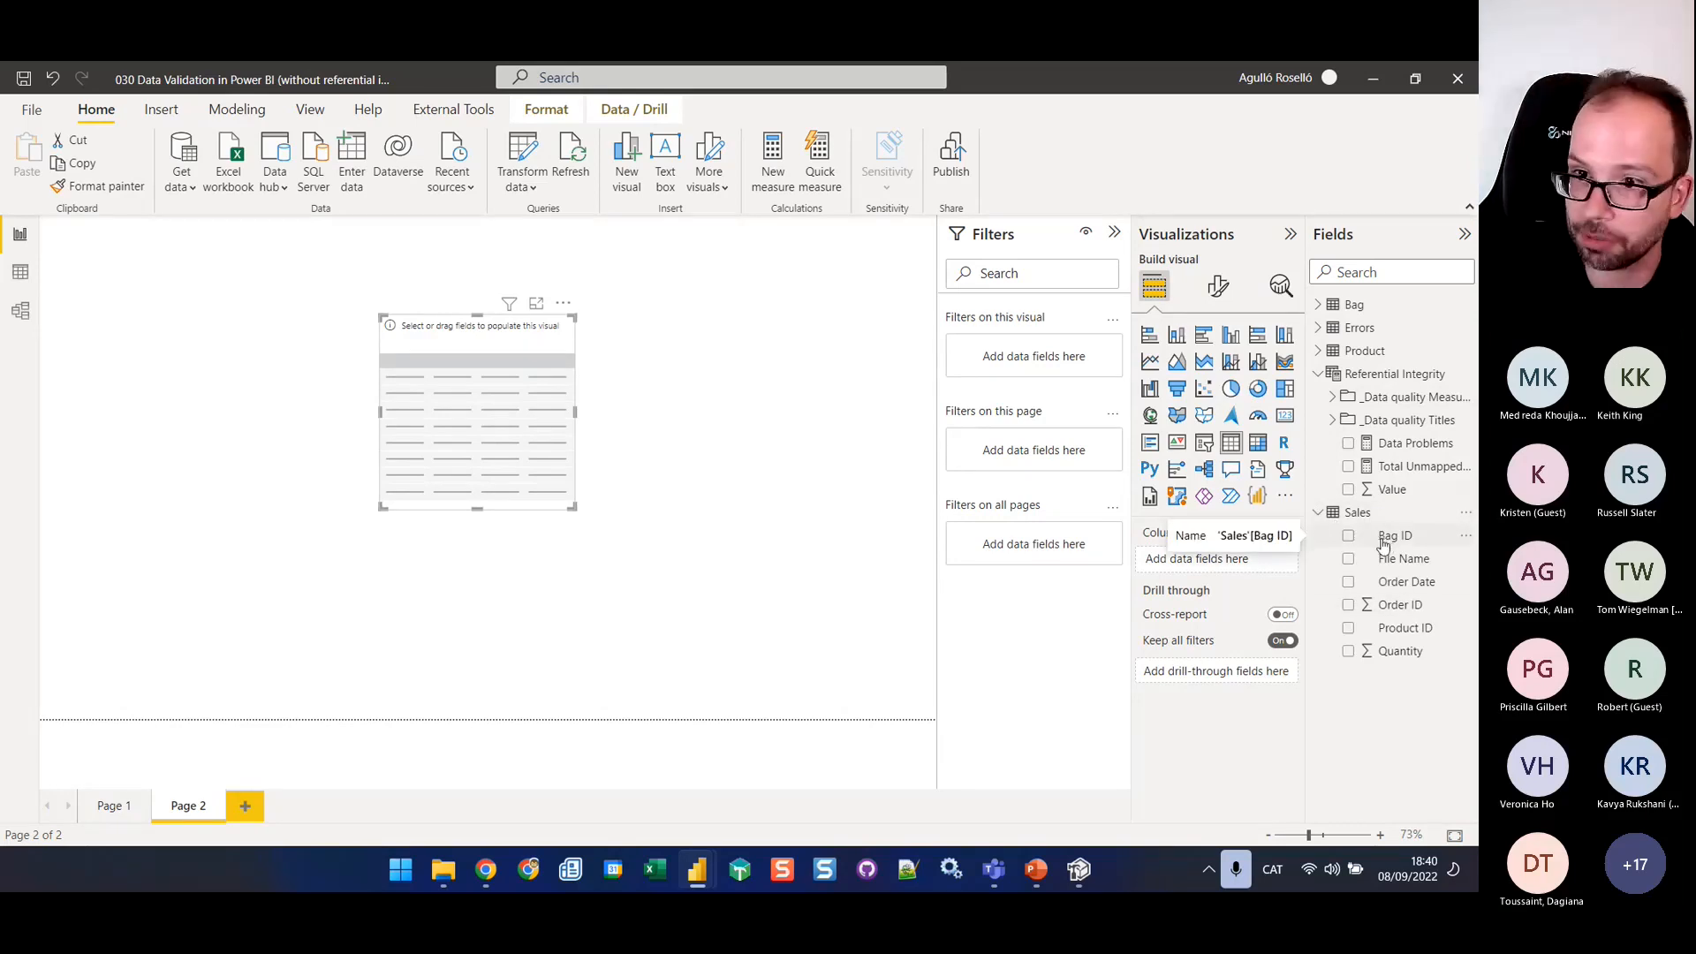
drag(1384, 540, 1209, 575)
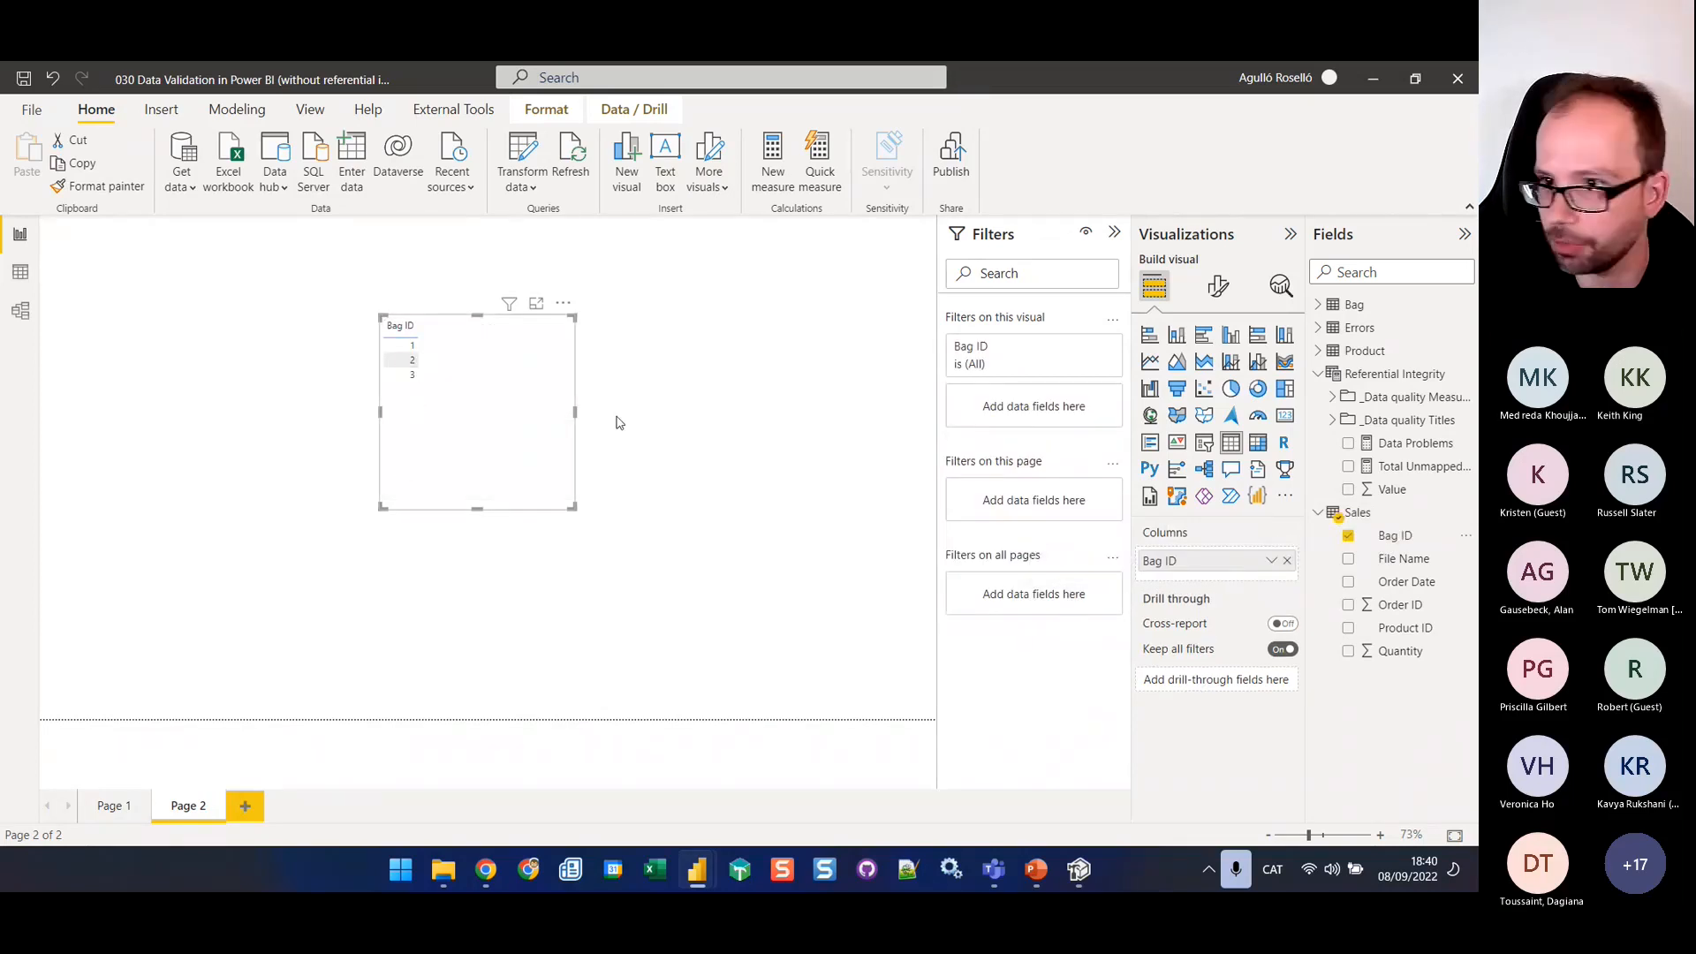
Filter the table visual to (Blank) on BAG ID from the Bag table using basic filtering, and reduce the visual's height
click(1318, 305)
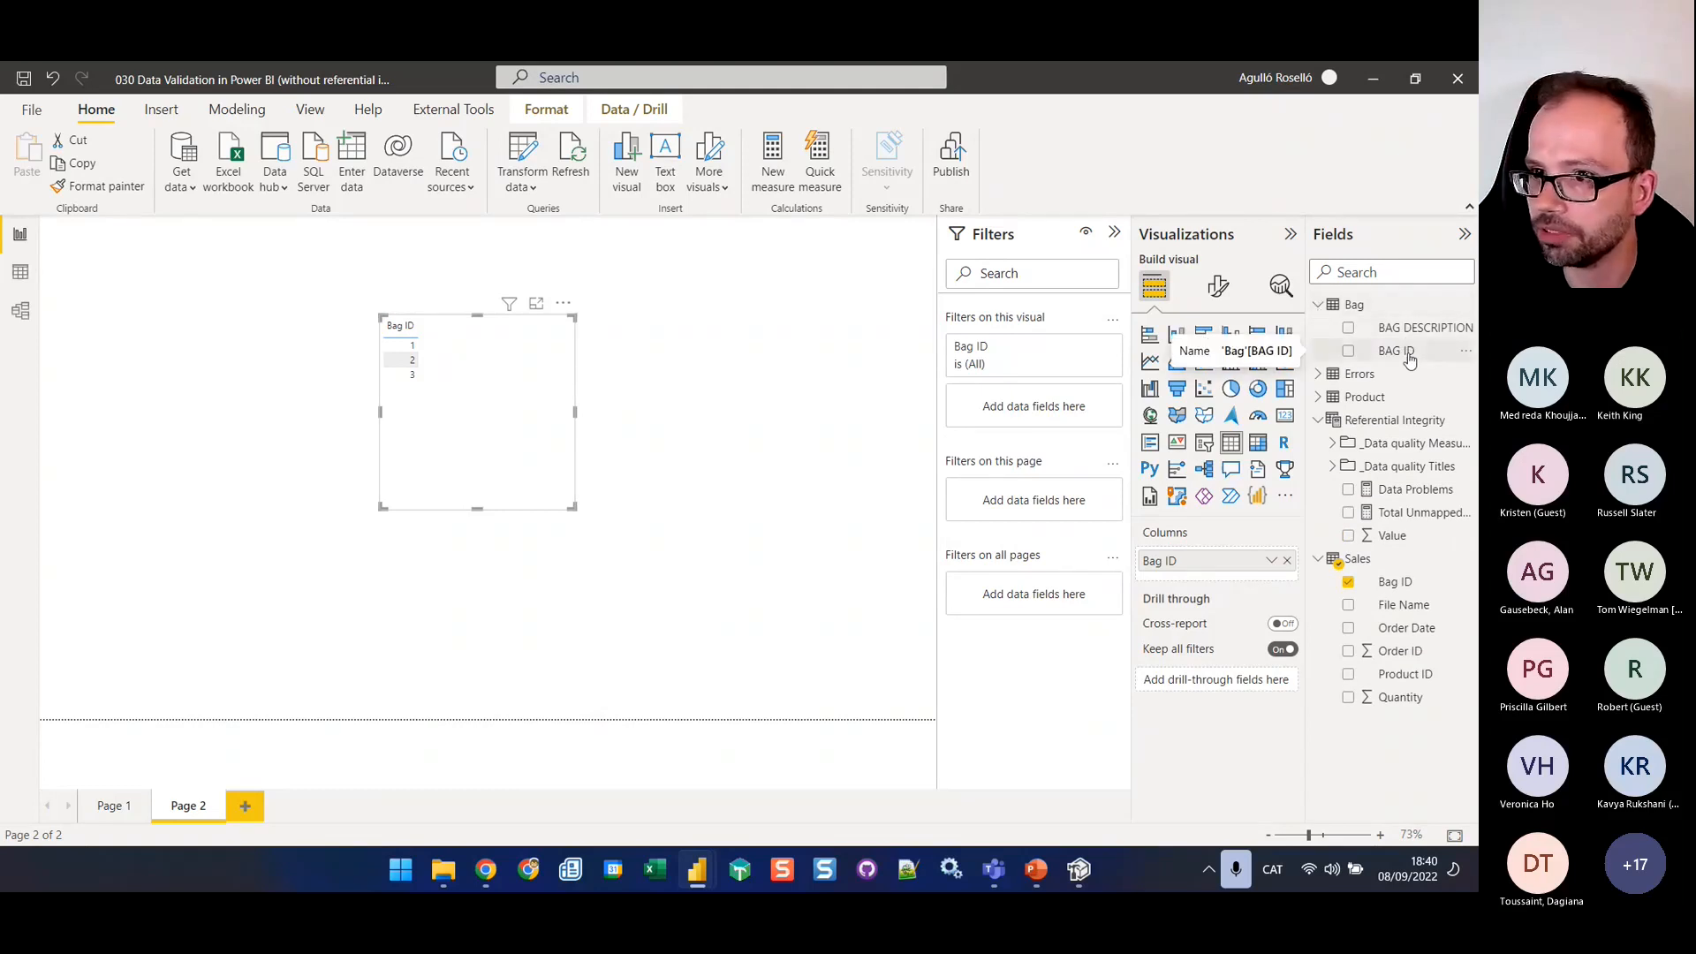
drag(1410, 358, 1049, 413)
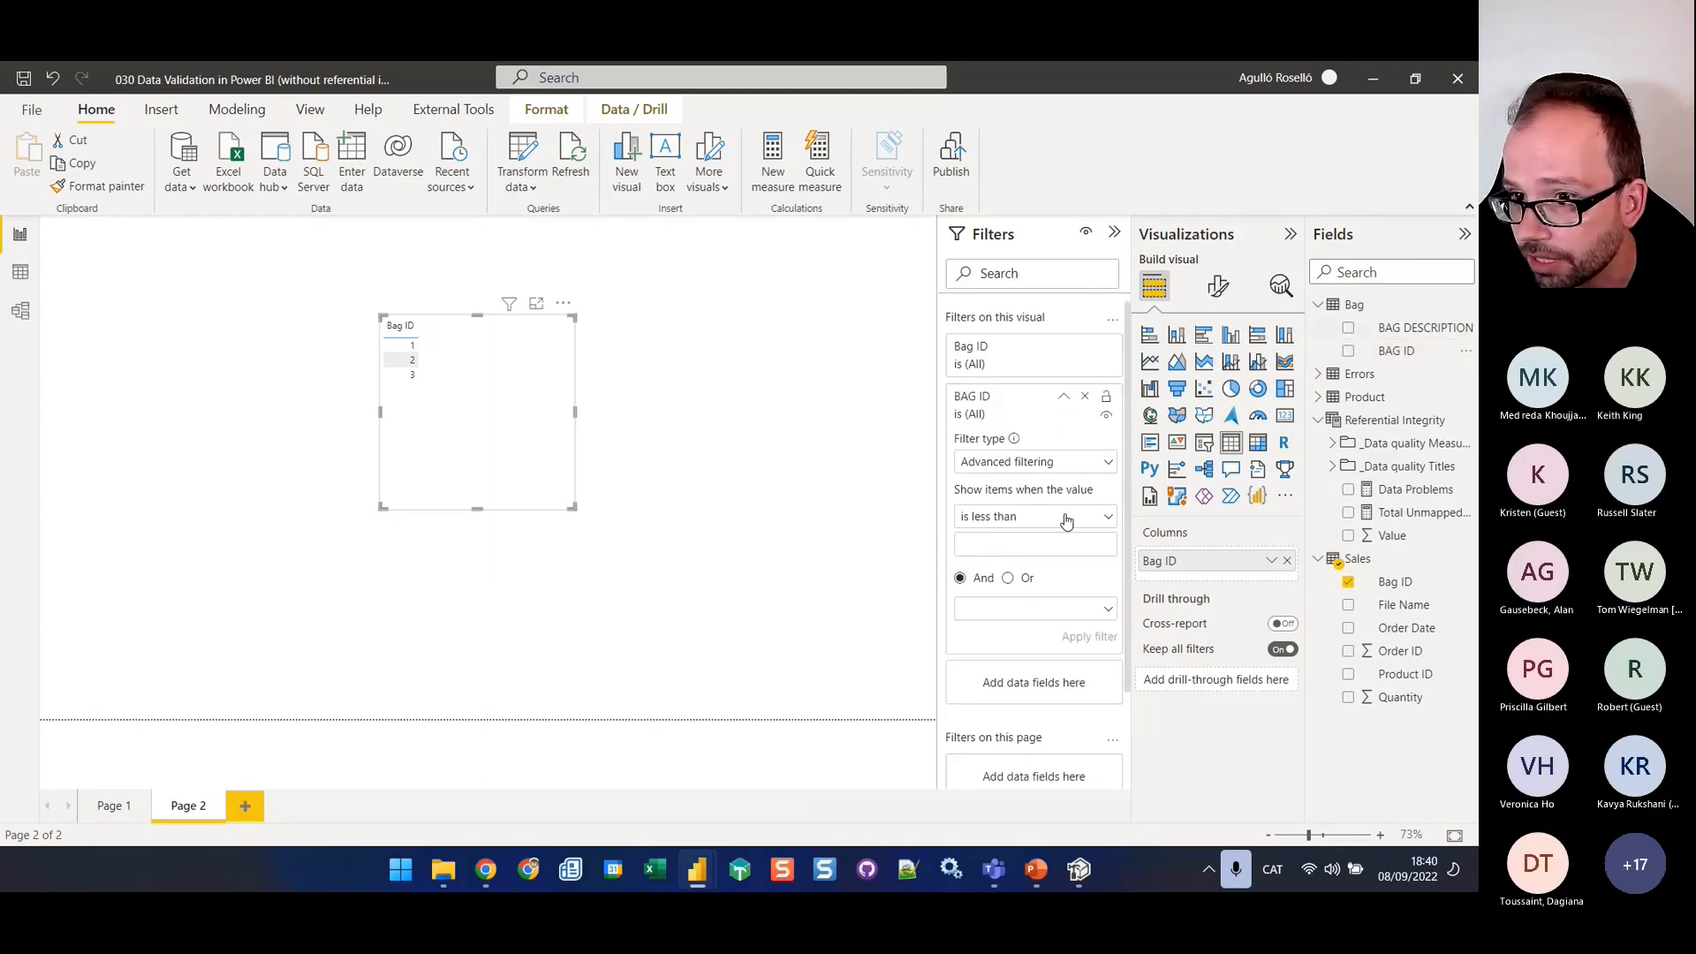
click(1093, 470)
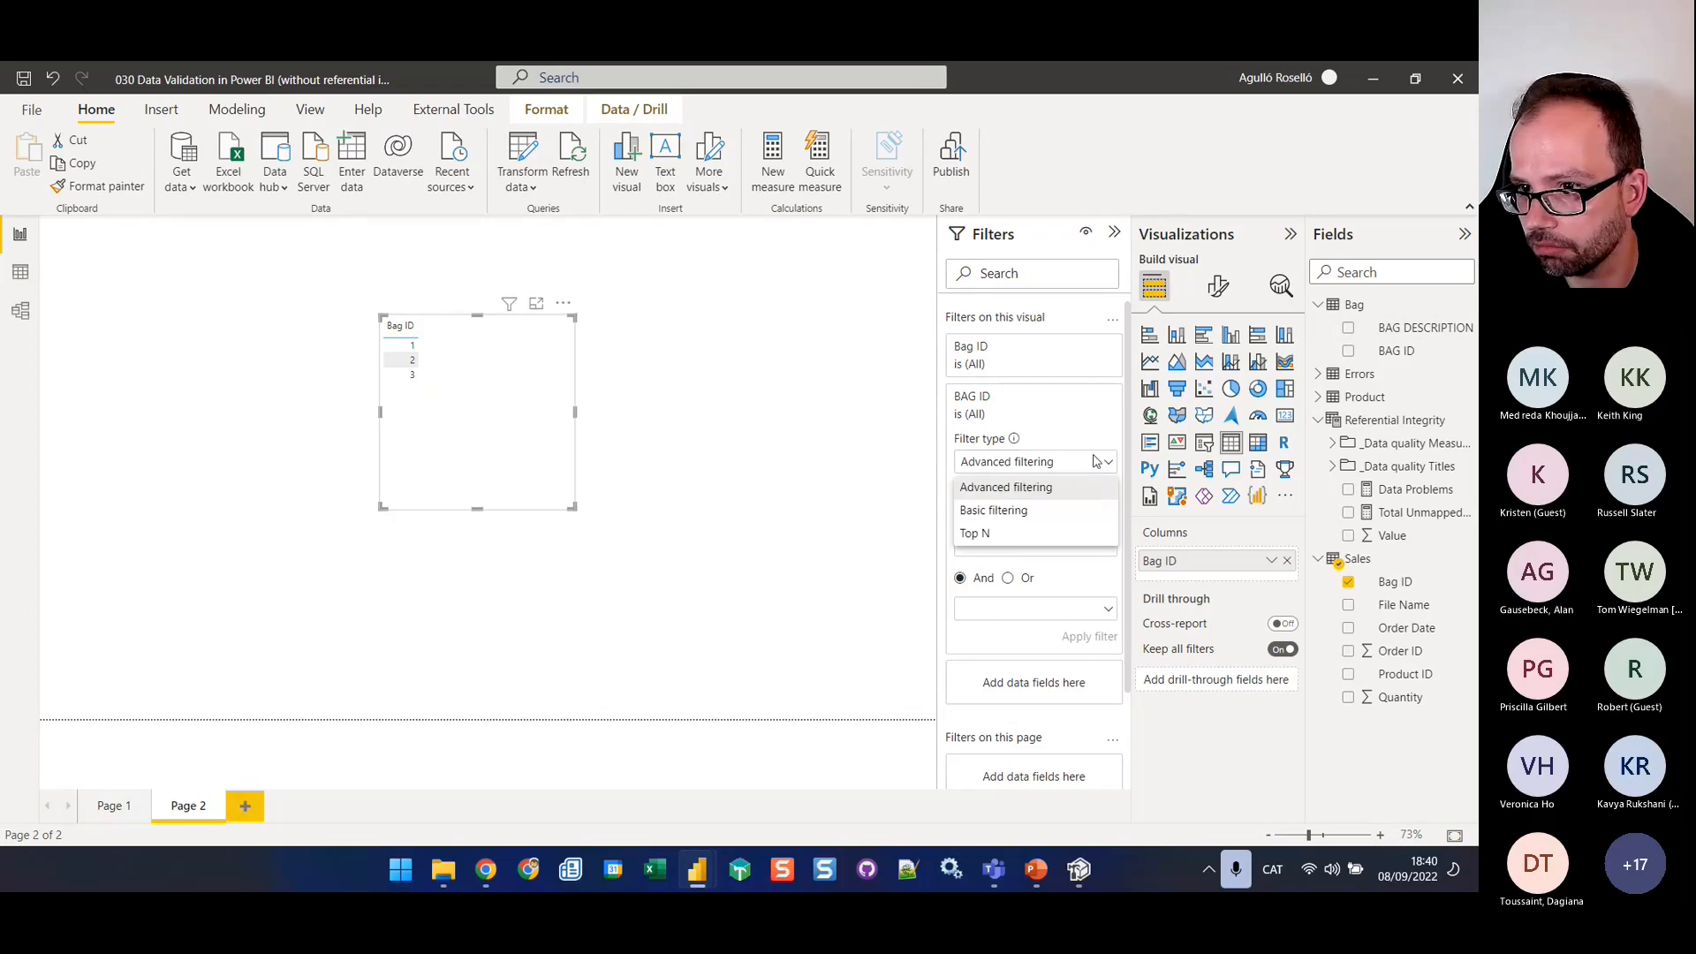
click(1060, 511)
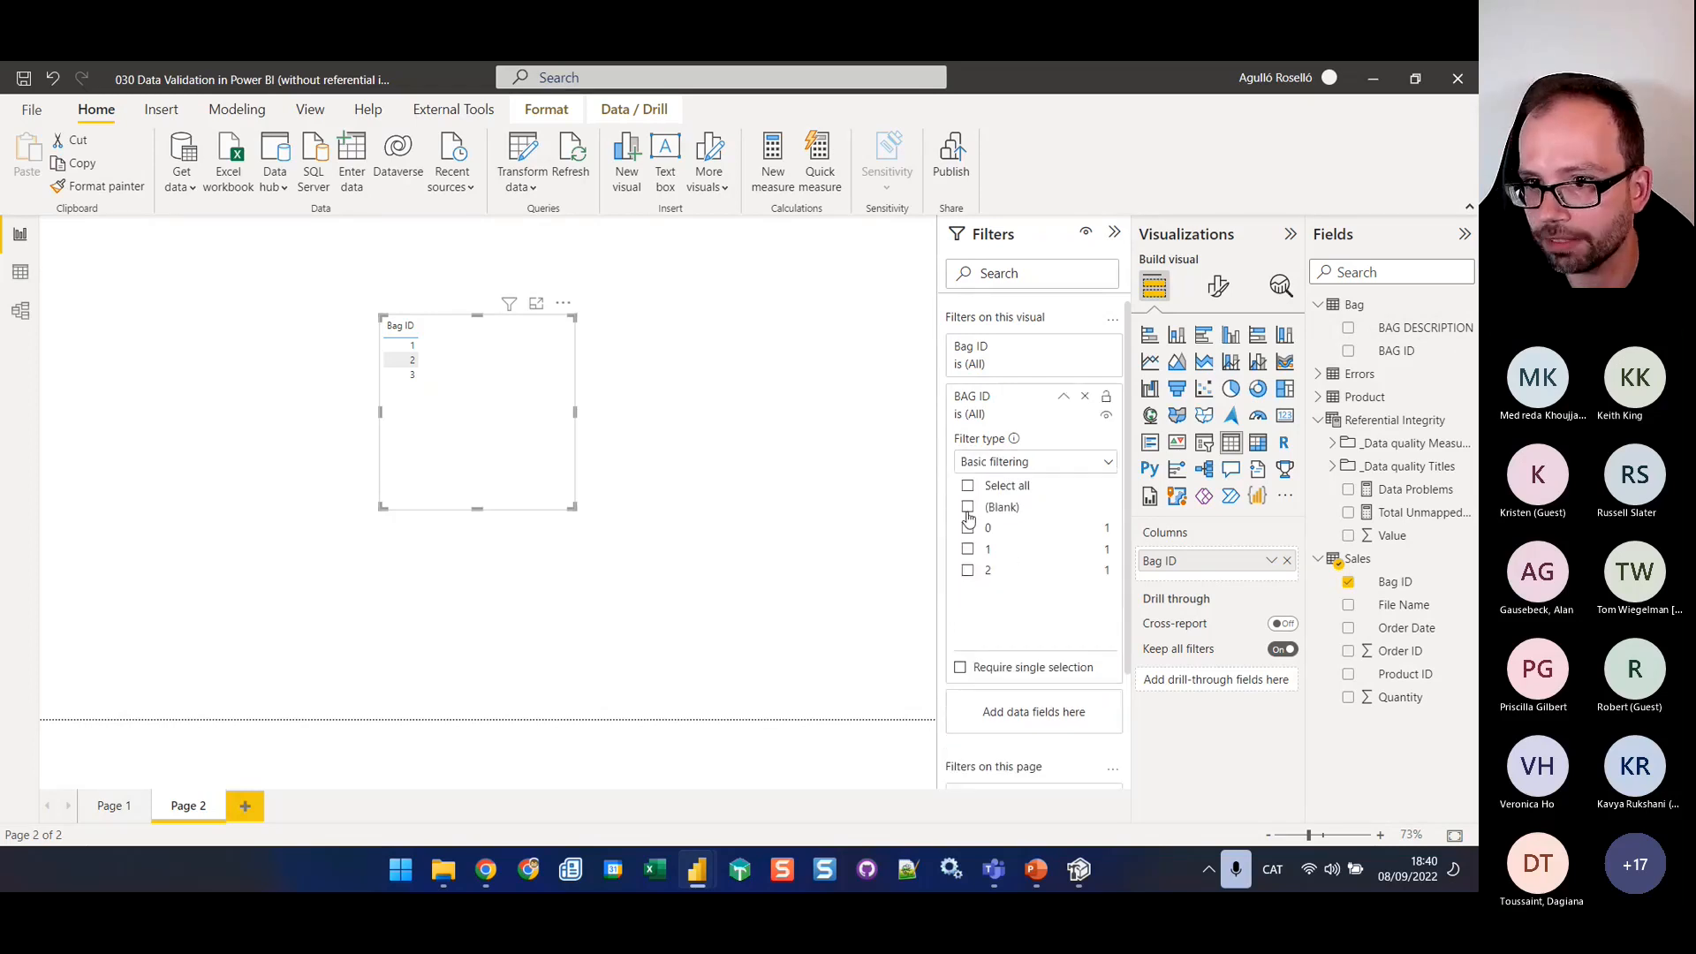
click(968, 511)
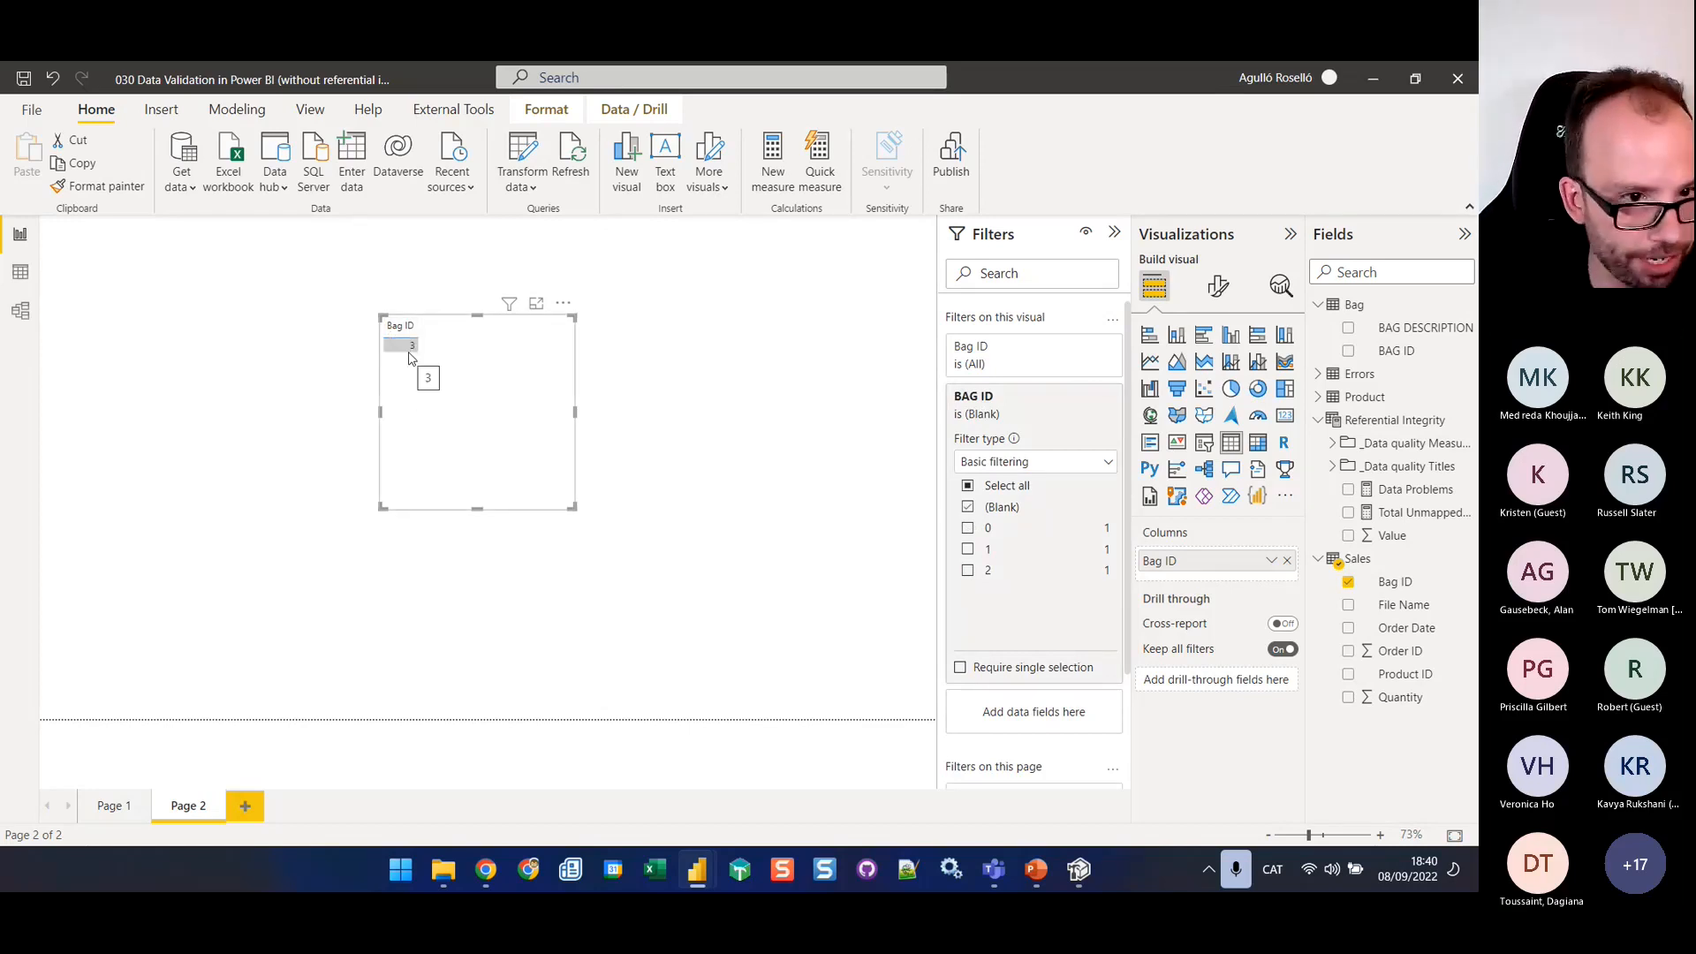
drag(481, 510, 445, 388)
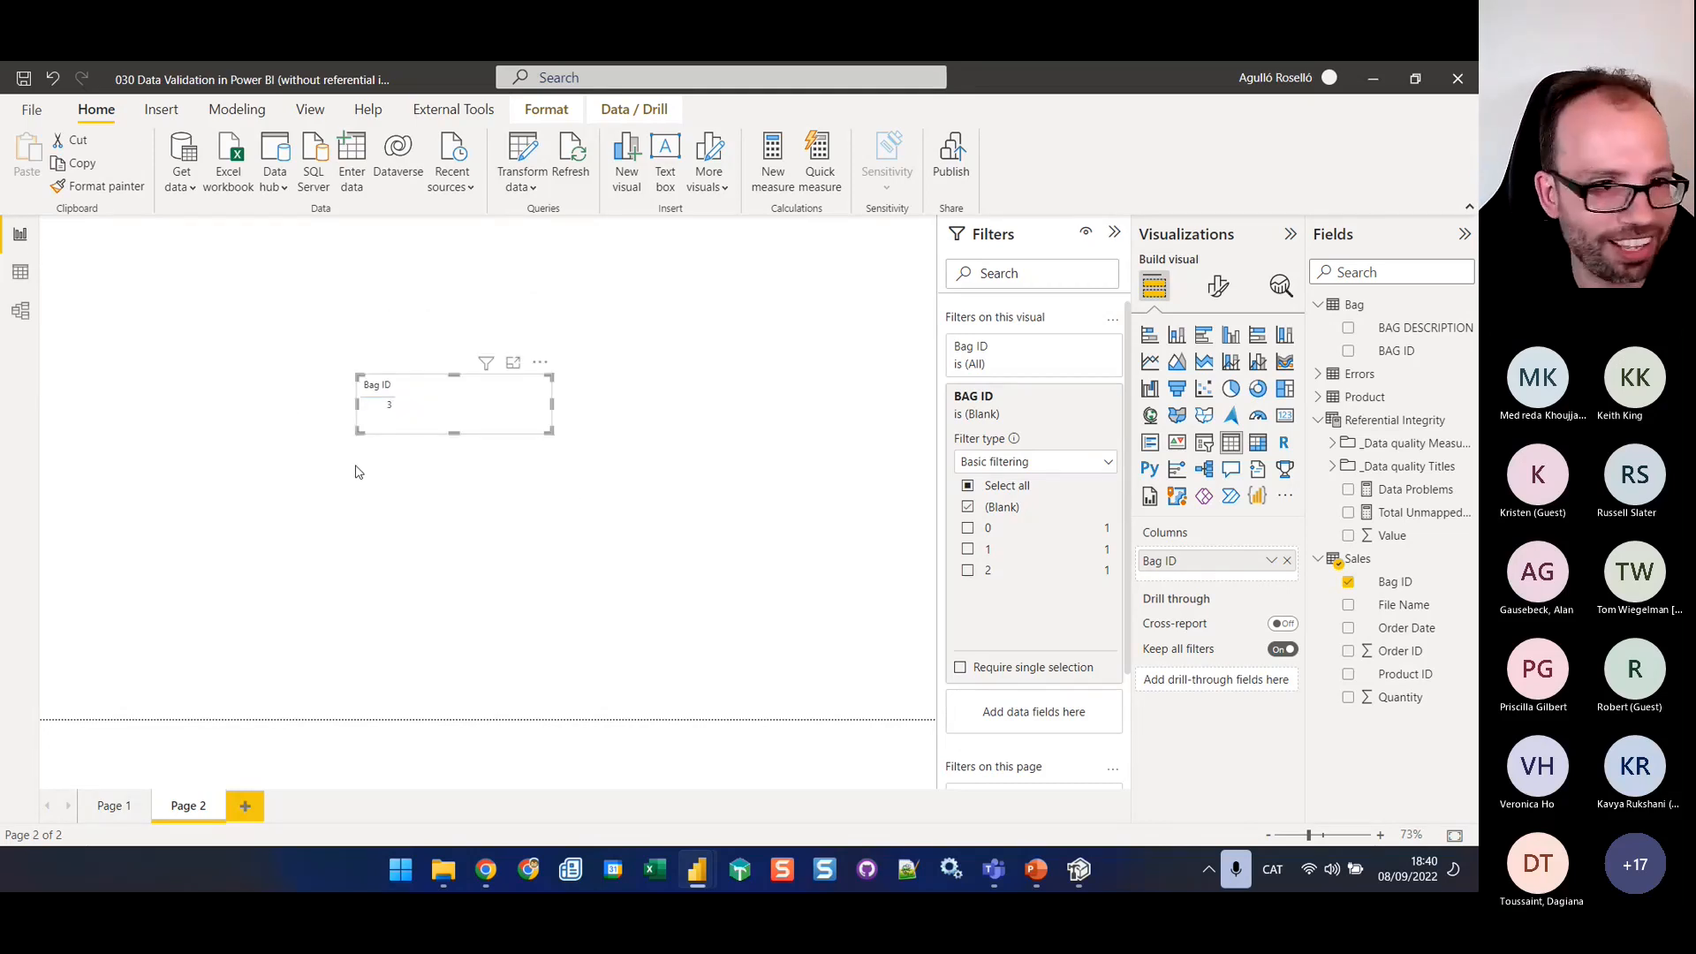
Turn on the table visual's title and base its text on the field value of the Bag ID not mapped in Sales Title measure
click(1224, 289)
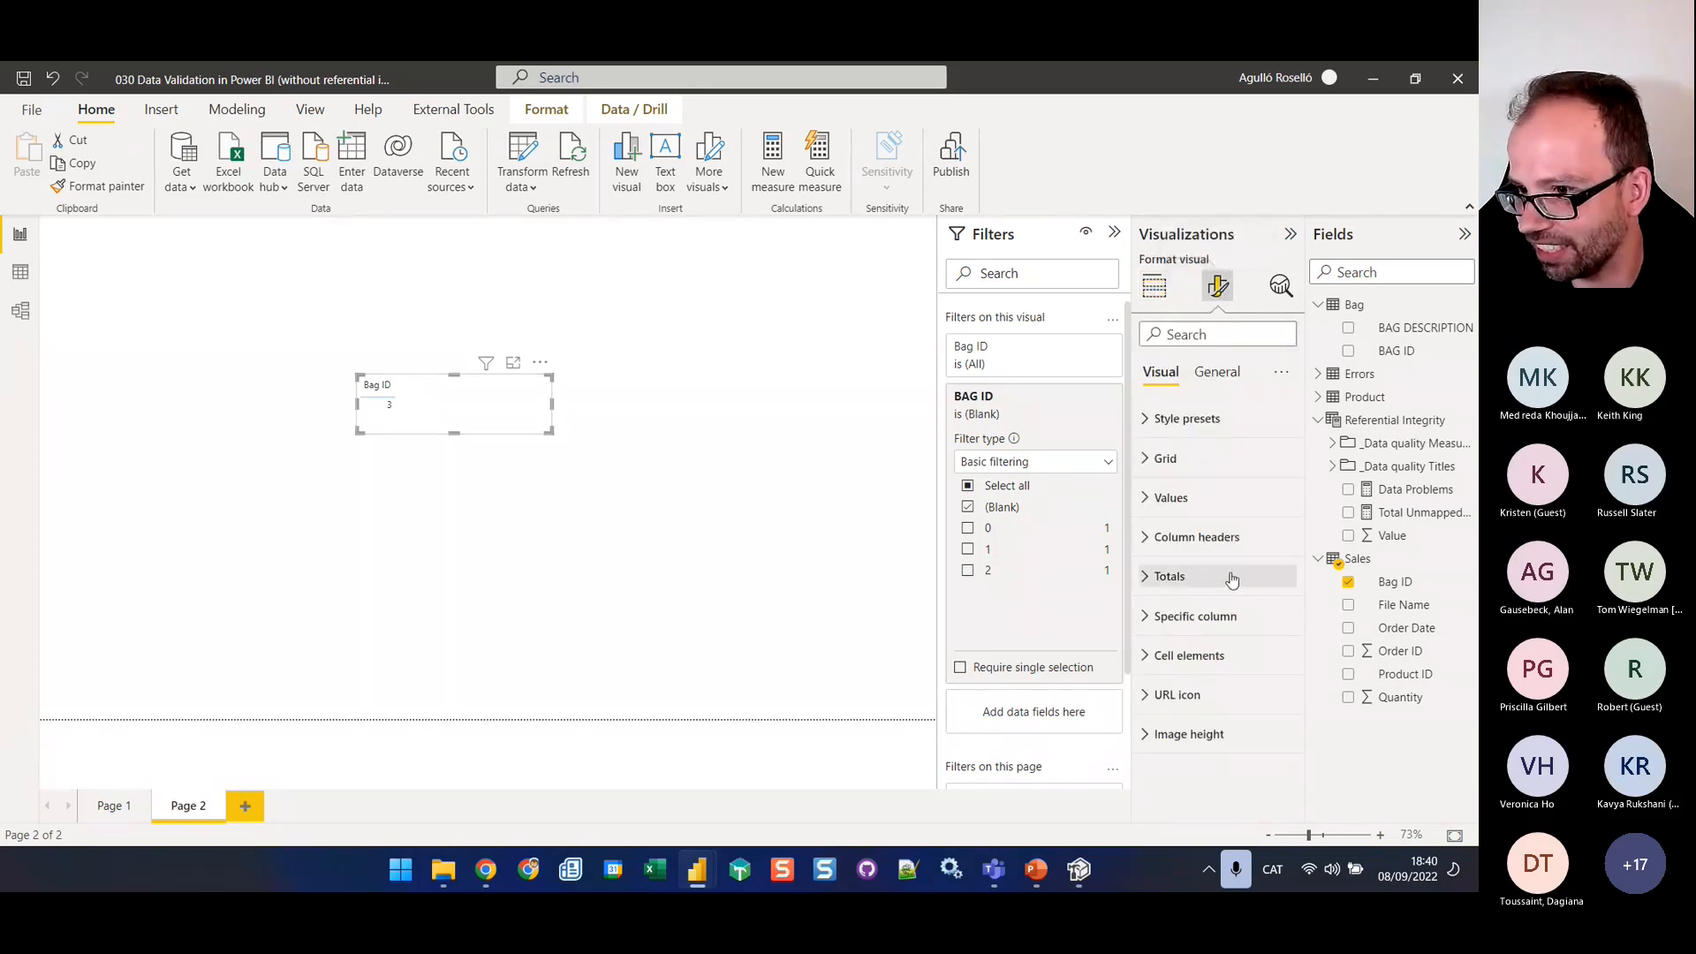
click(1207, 378)
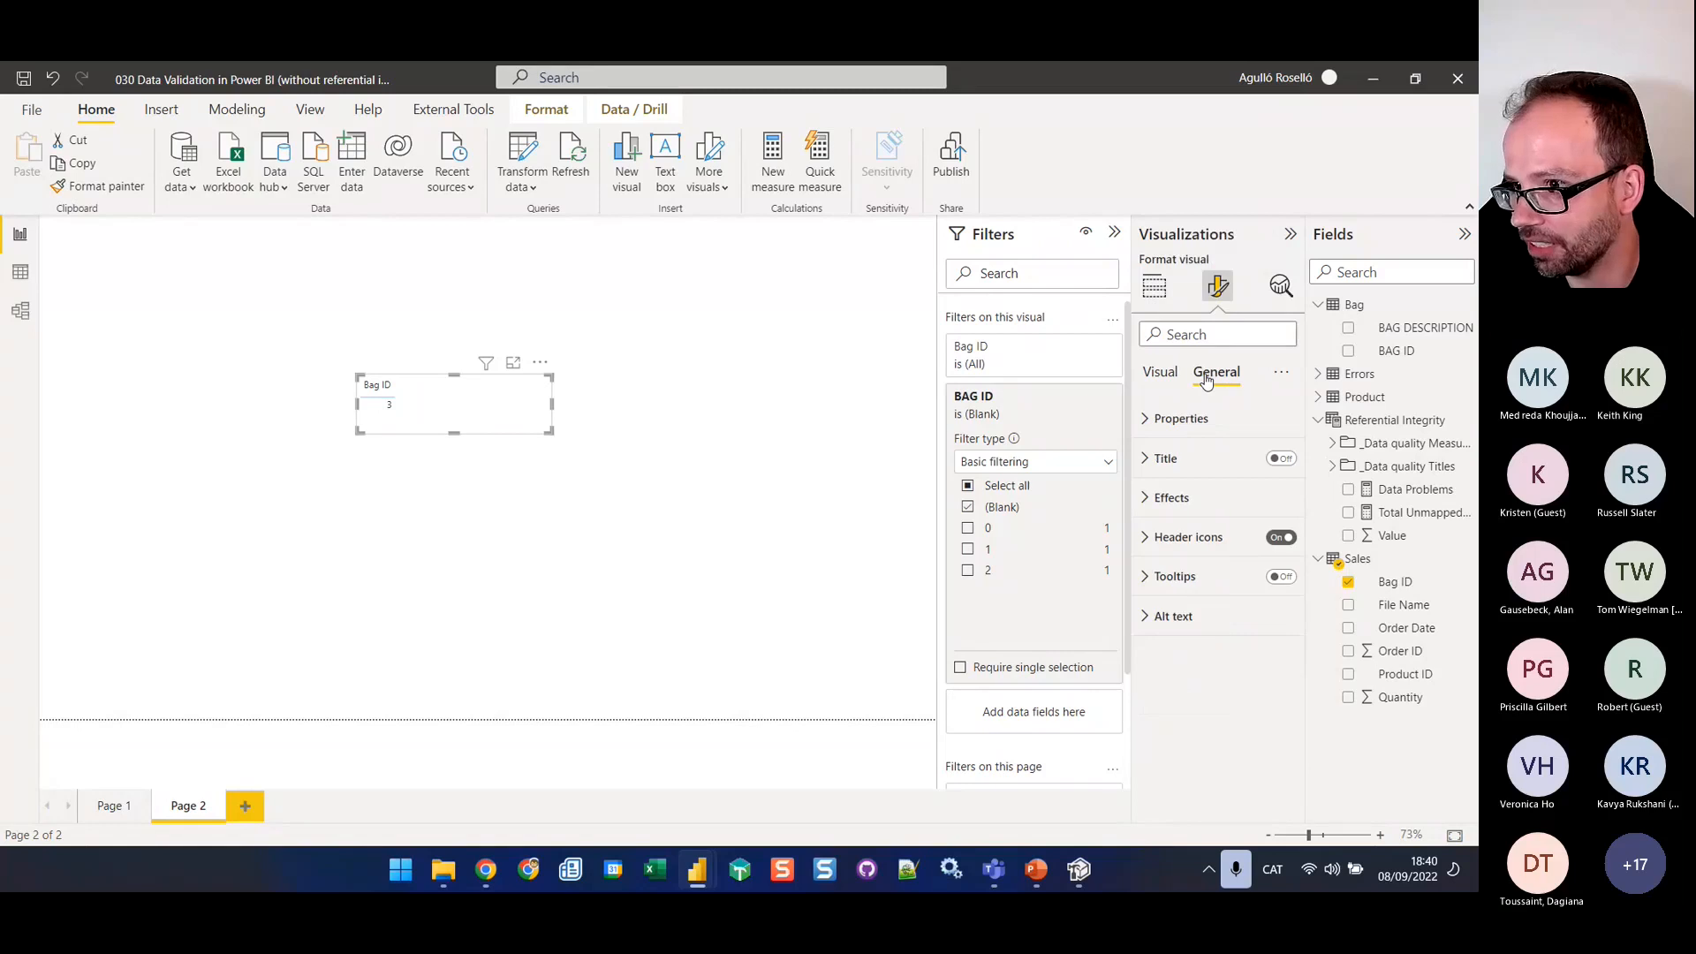
click(1141, 461)
click(1276, 517)
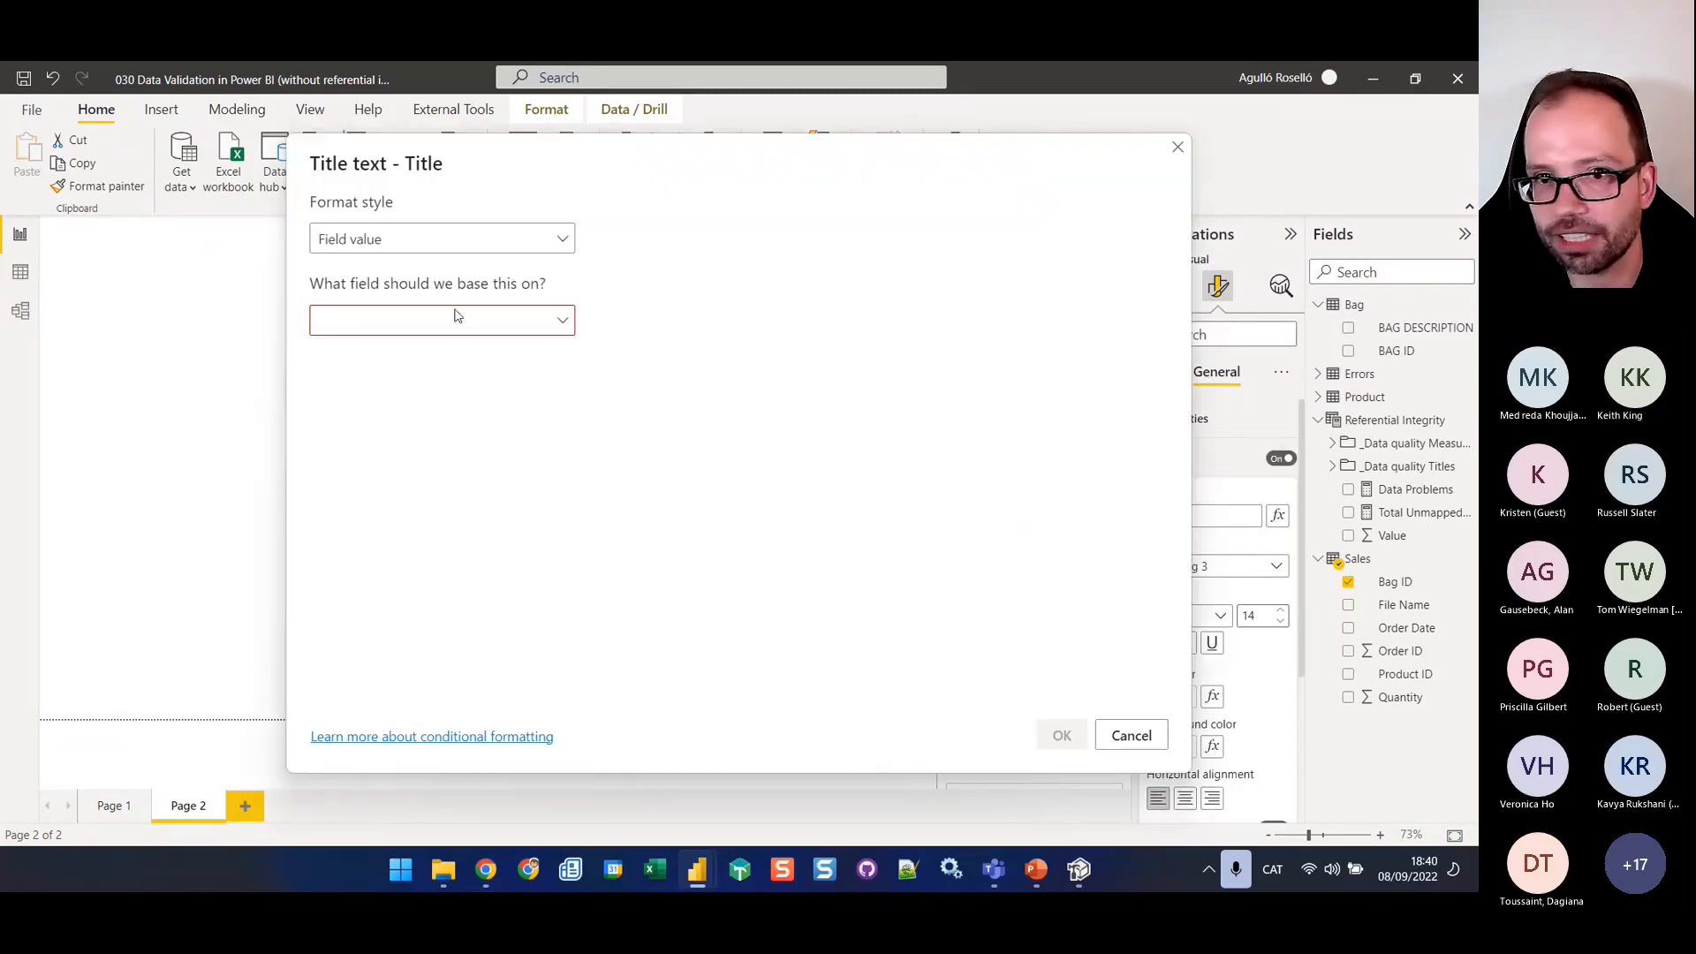
click(393, 328)
click(368, 356)
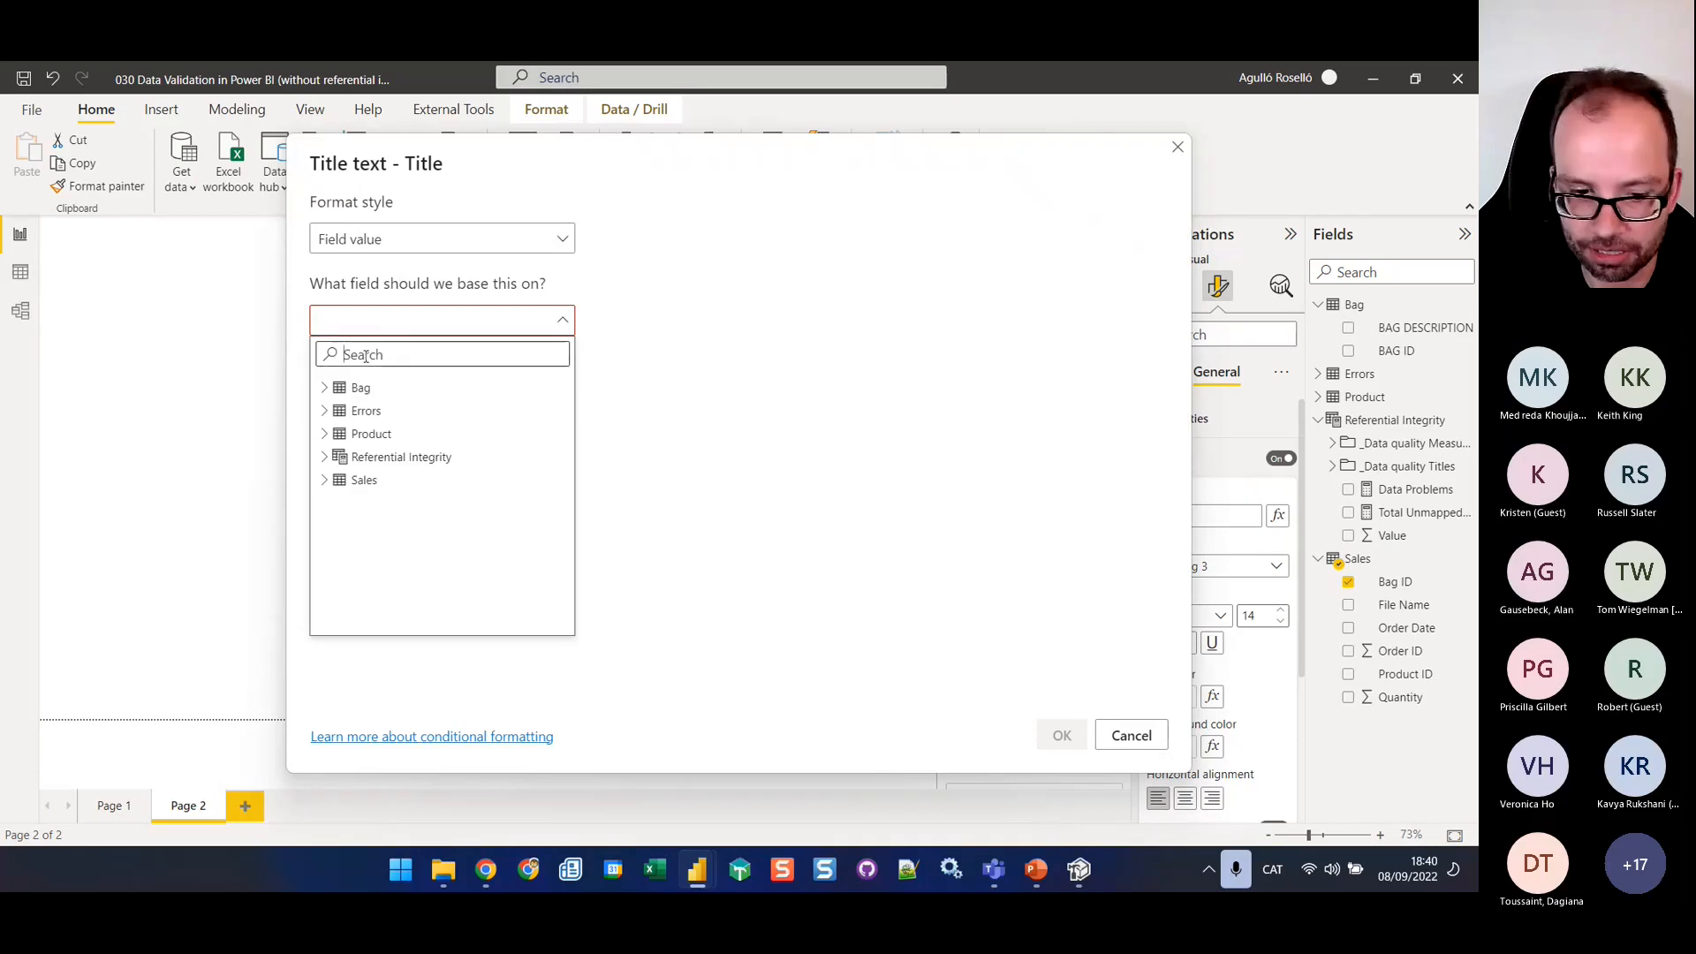
text(bag)
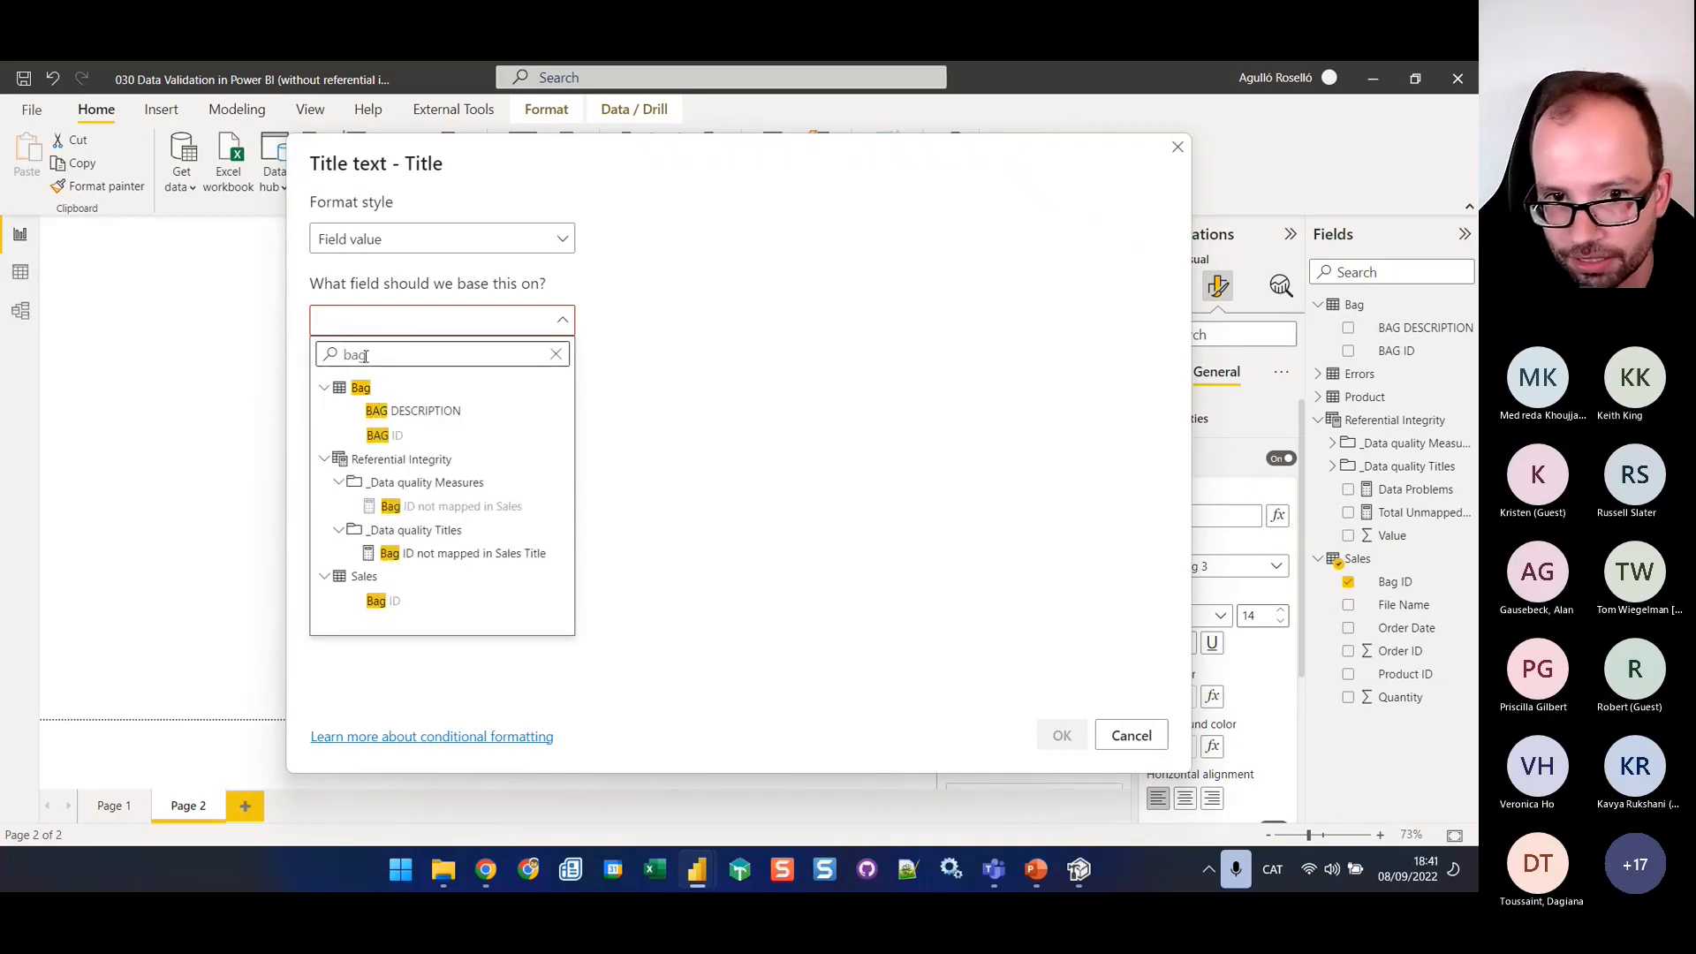
click(424, 555)
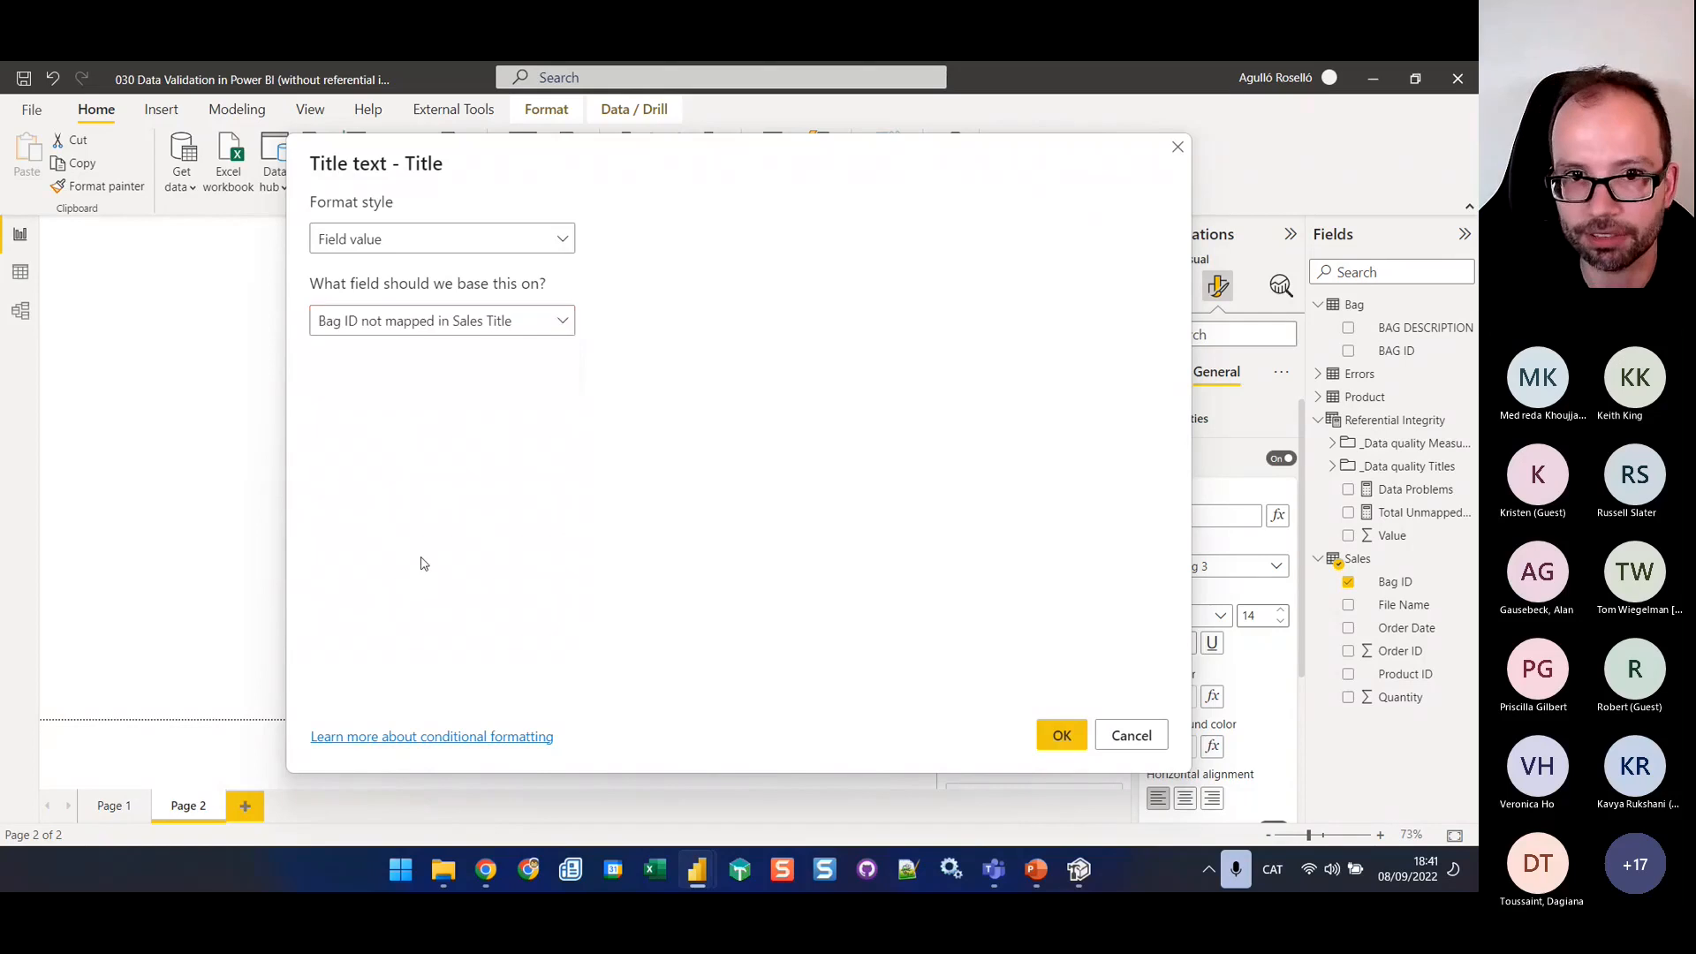
click(1047, 737)
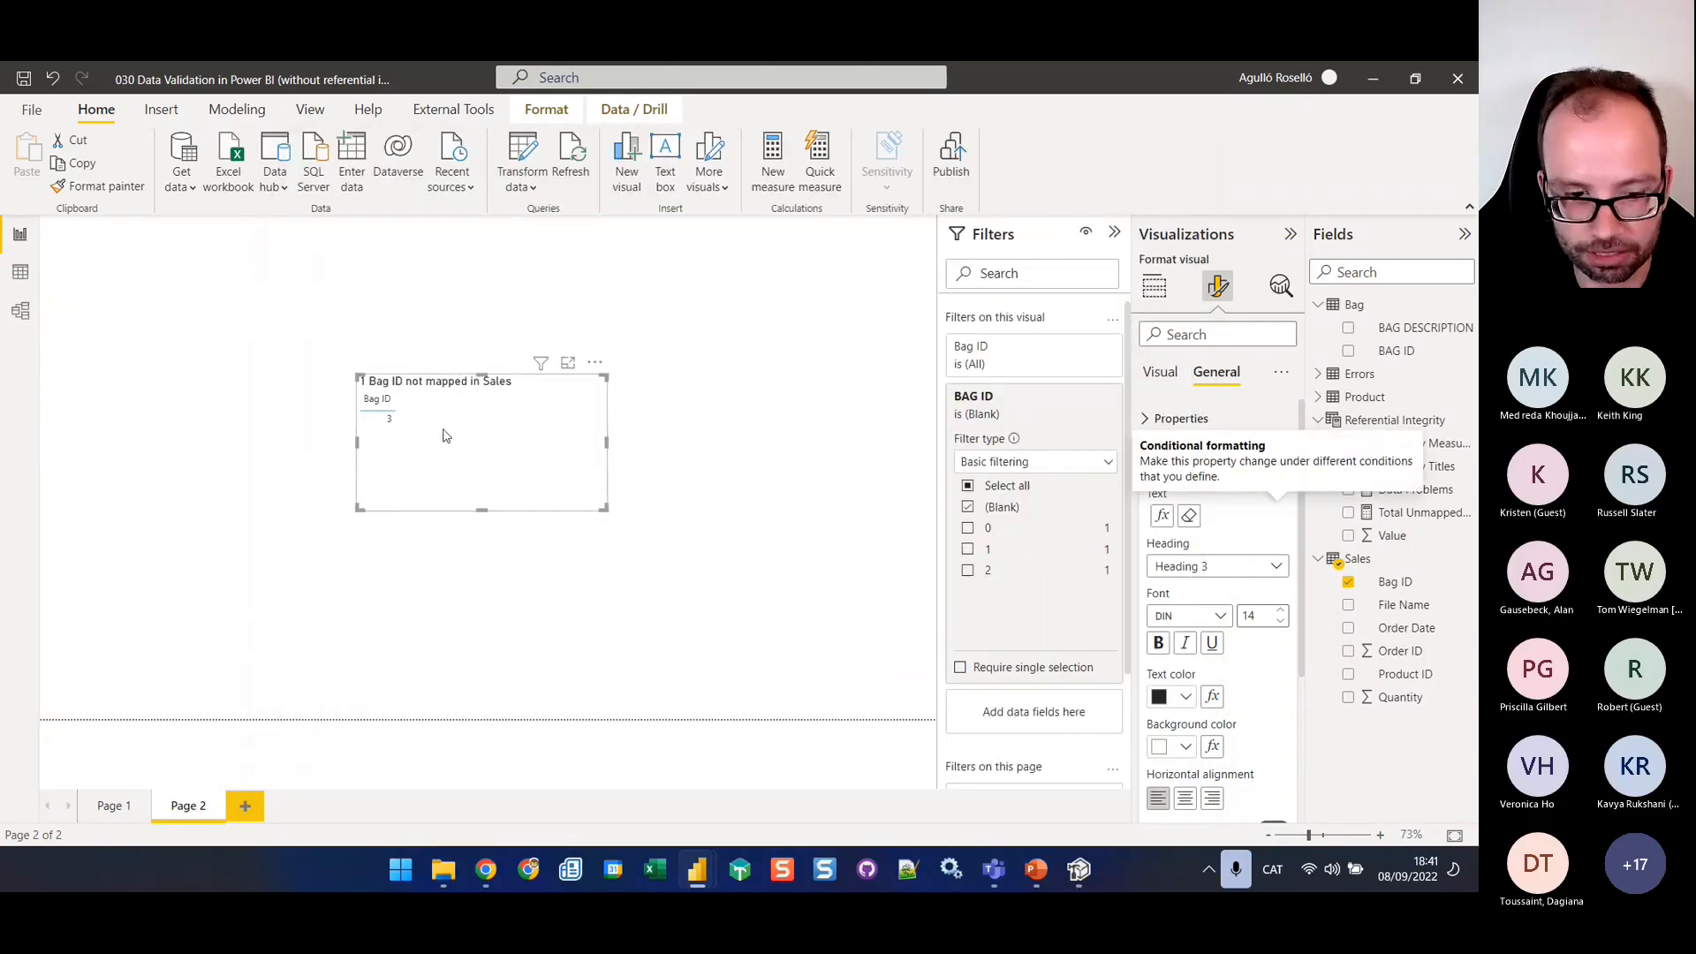
Examine the table visual and its dynamic title up close, and switch to the Managing Data Quality in Power BI presentation in PowerPoint
click(521, 585)
scroll(533, 532, up, 5)
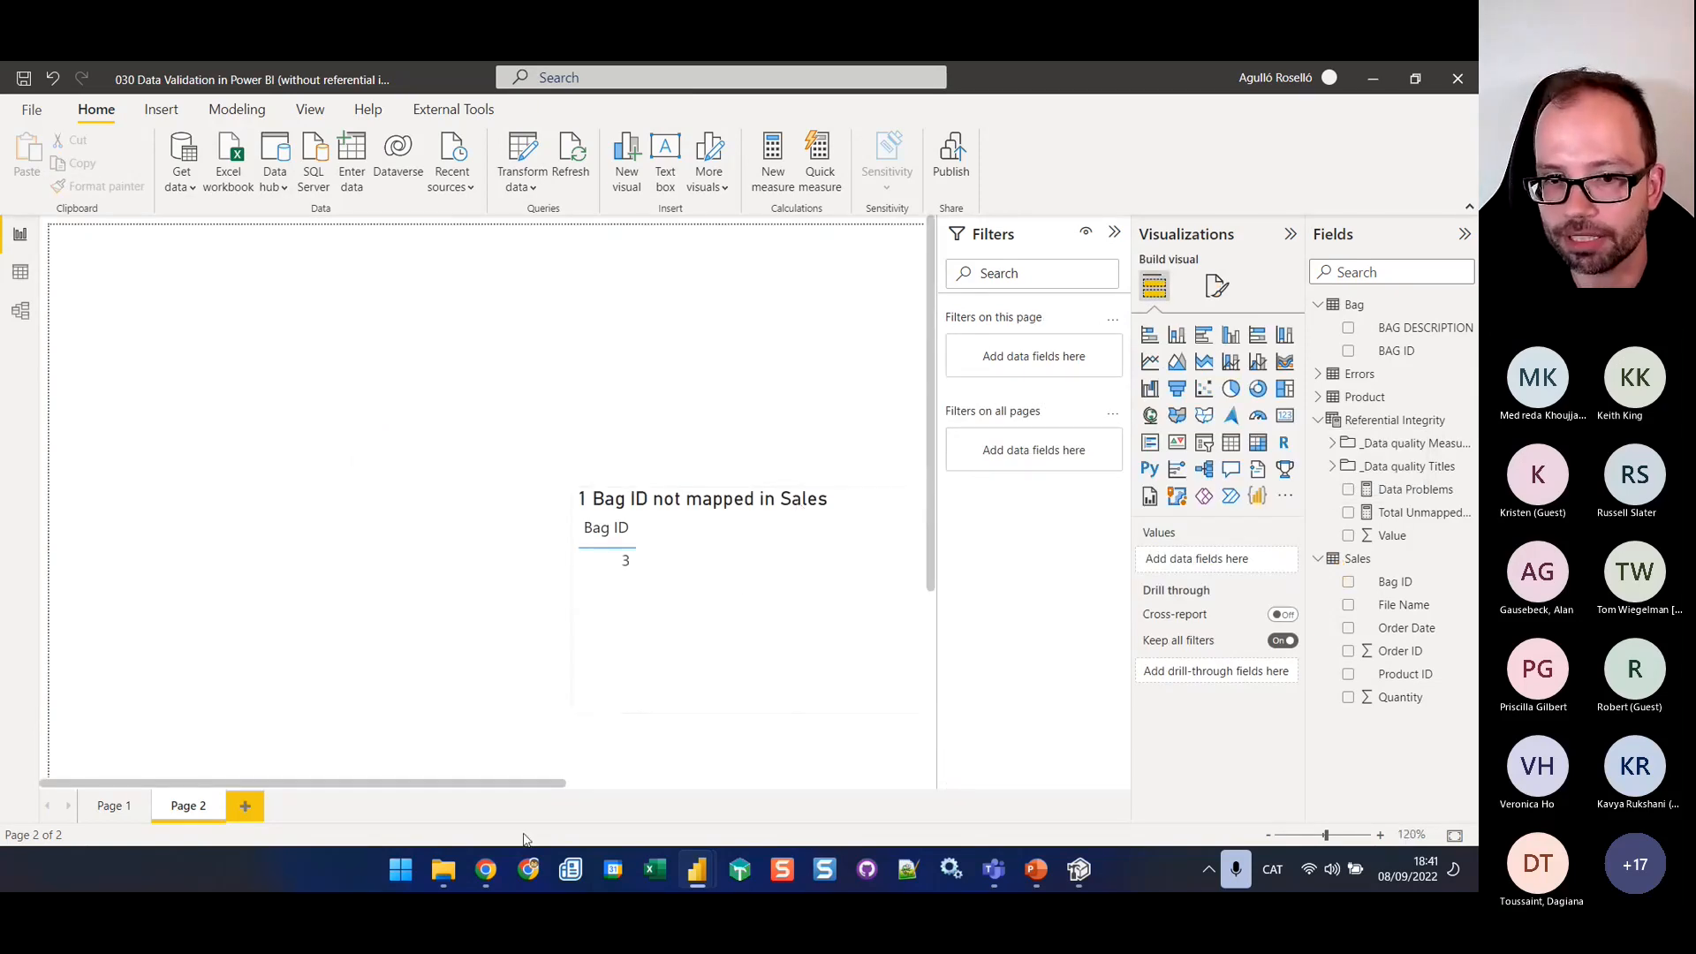
drag(534, 786, 630, 786)
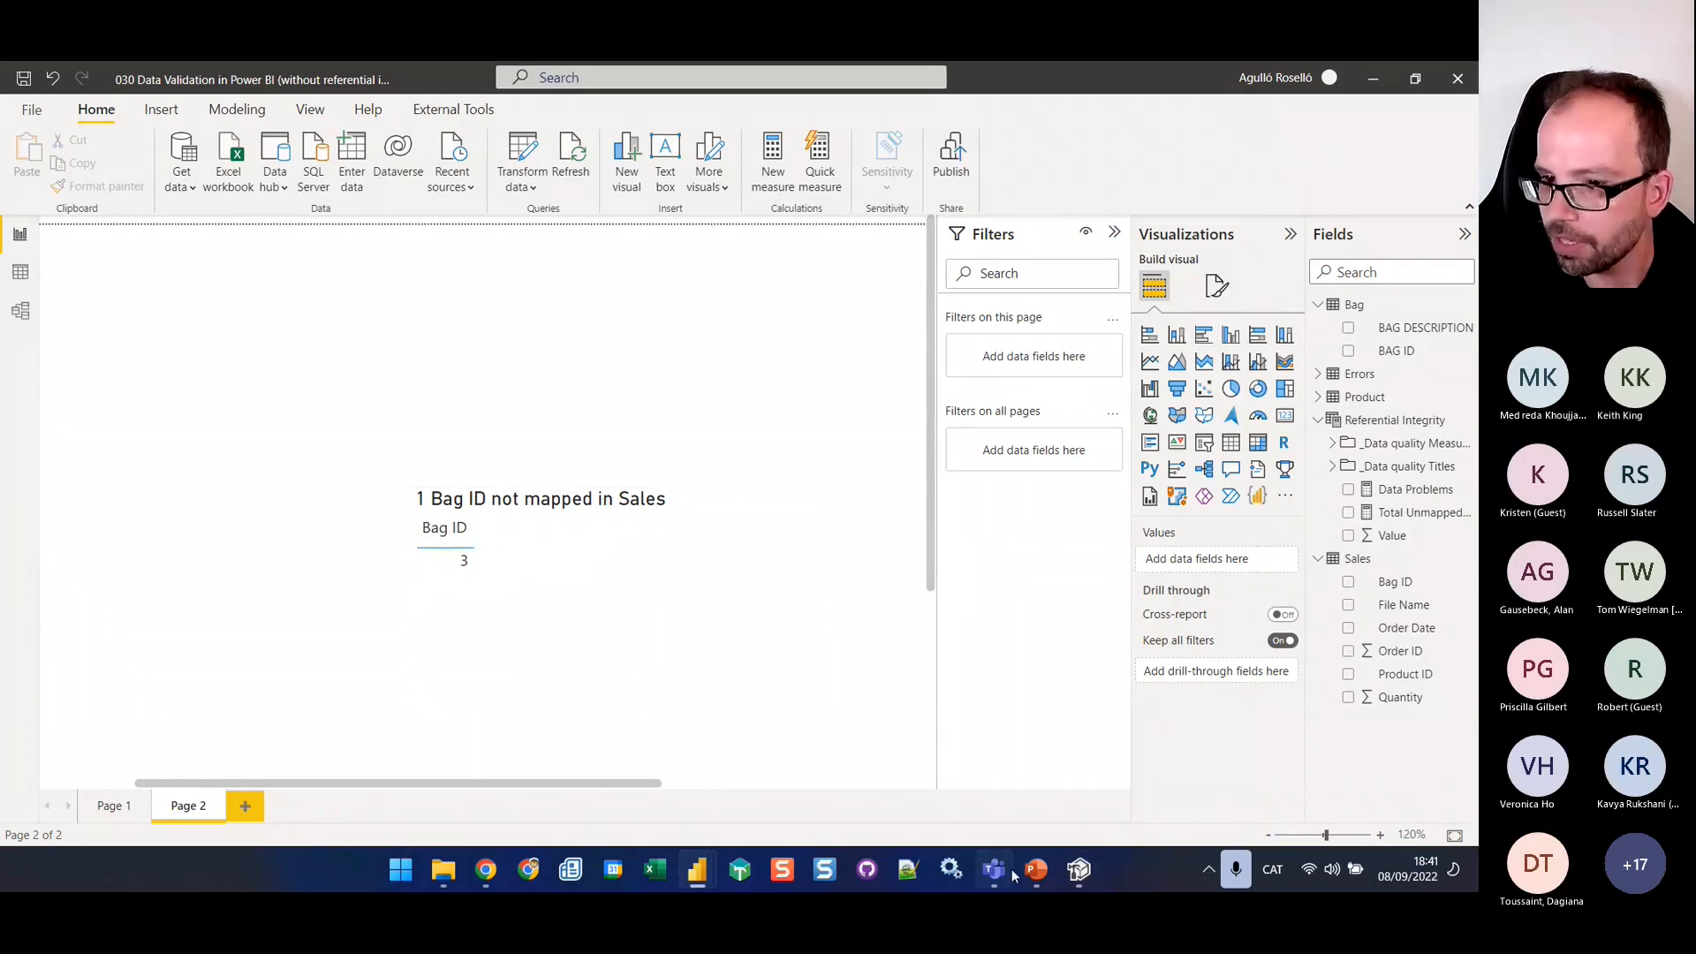
mouse_move(1039, 873)
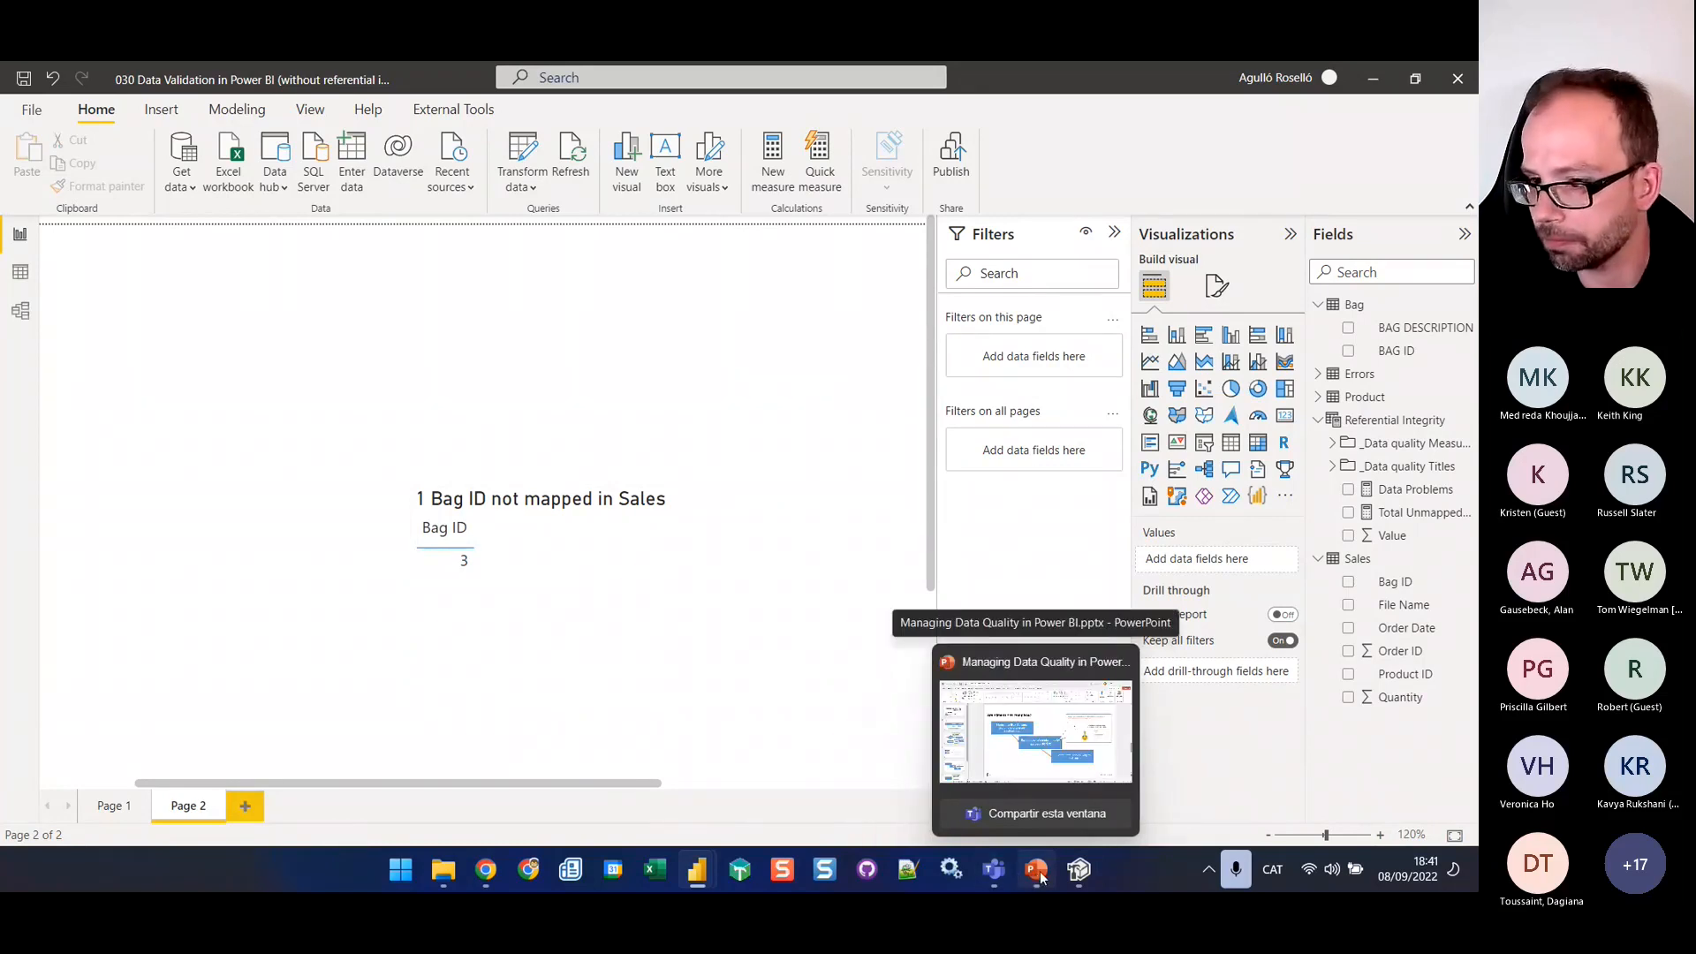
click(1039, 873)
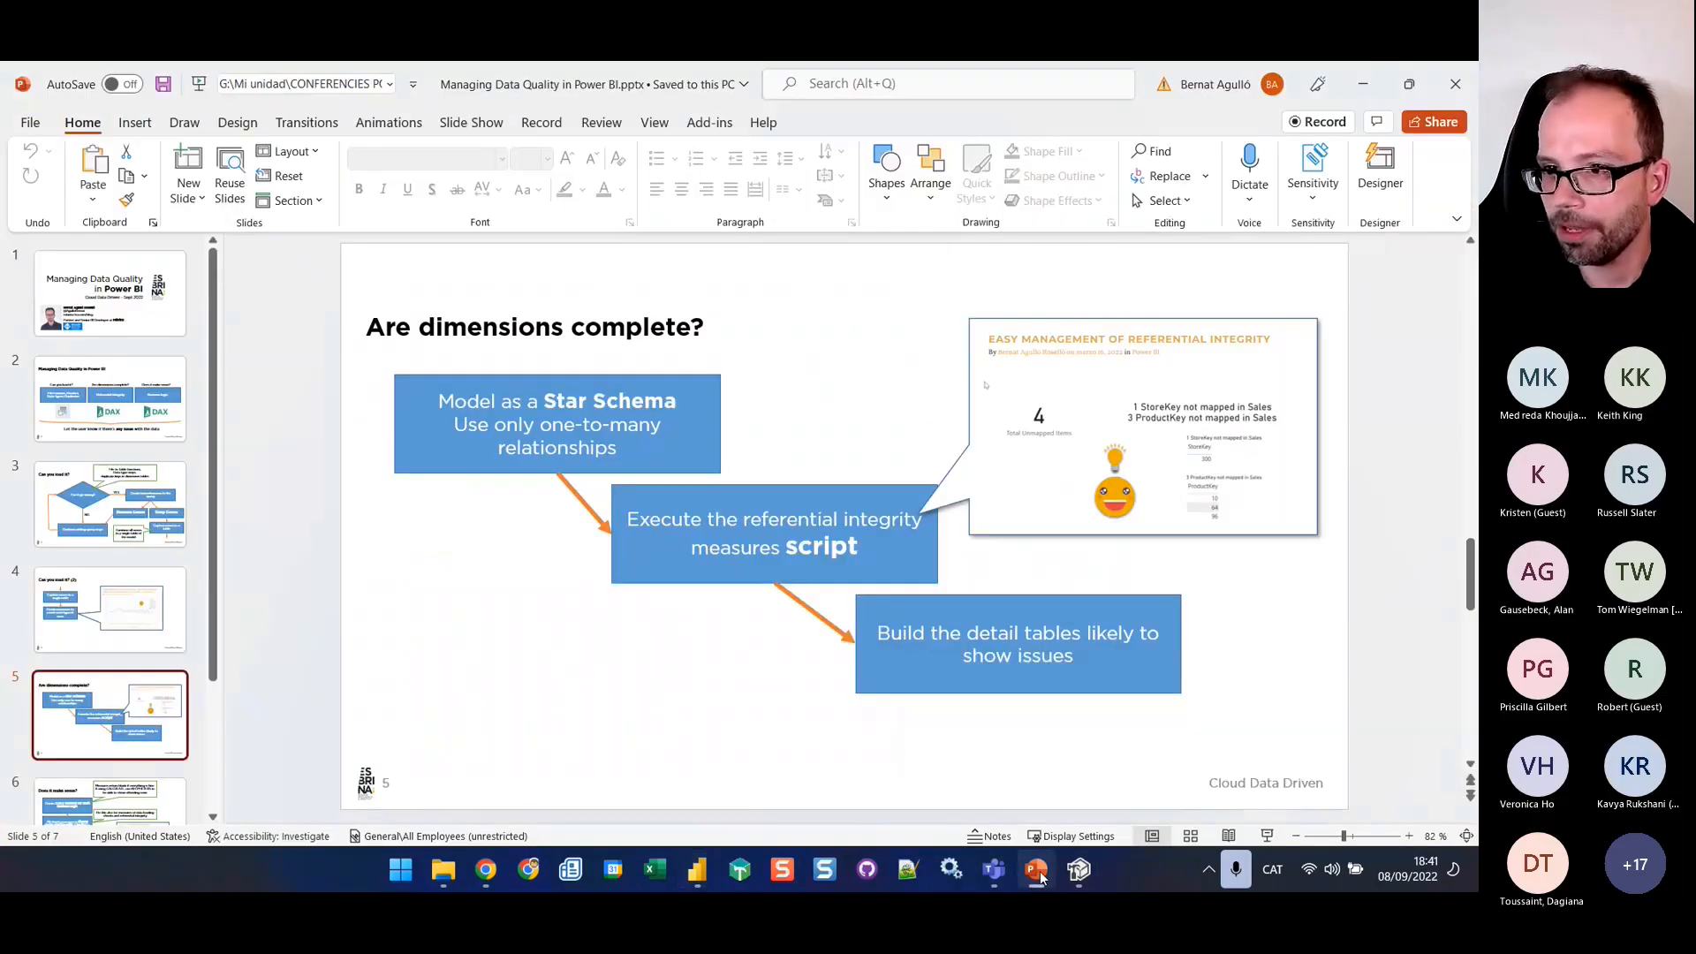
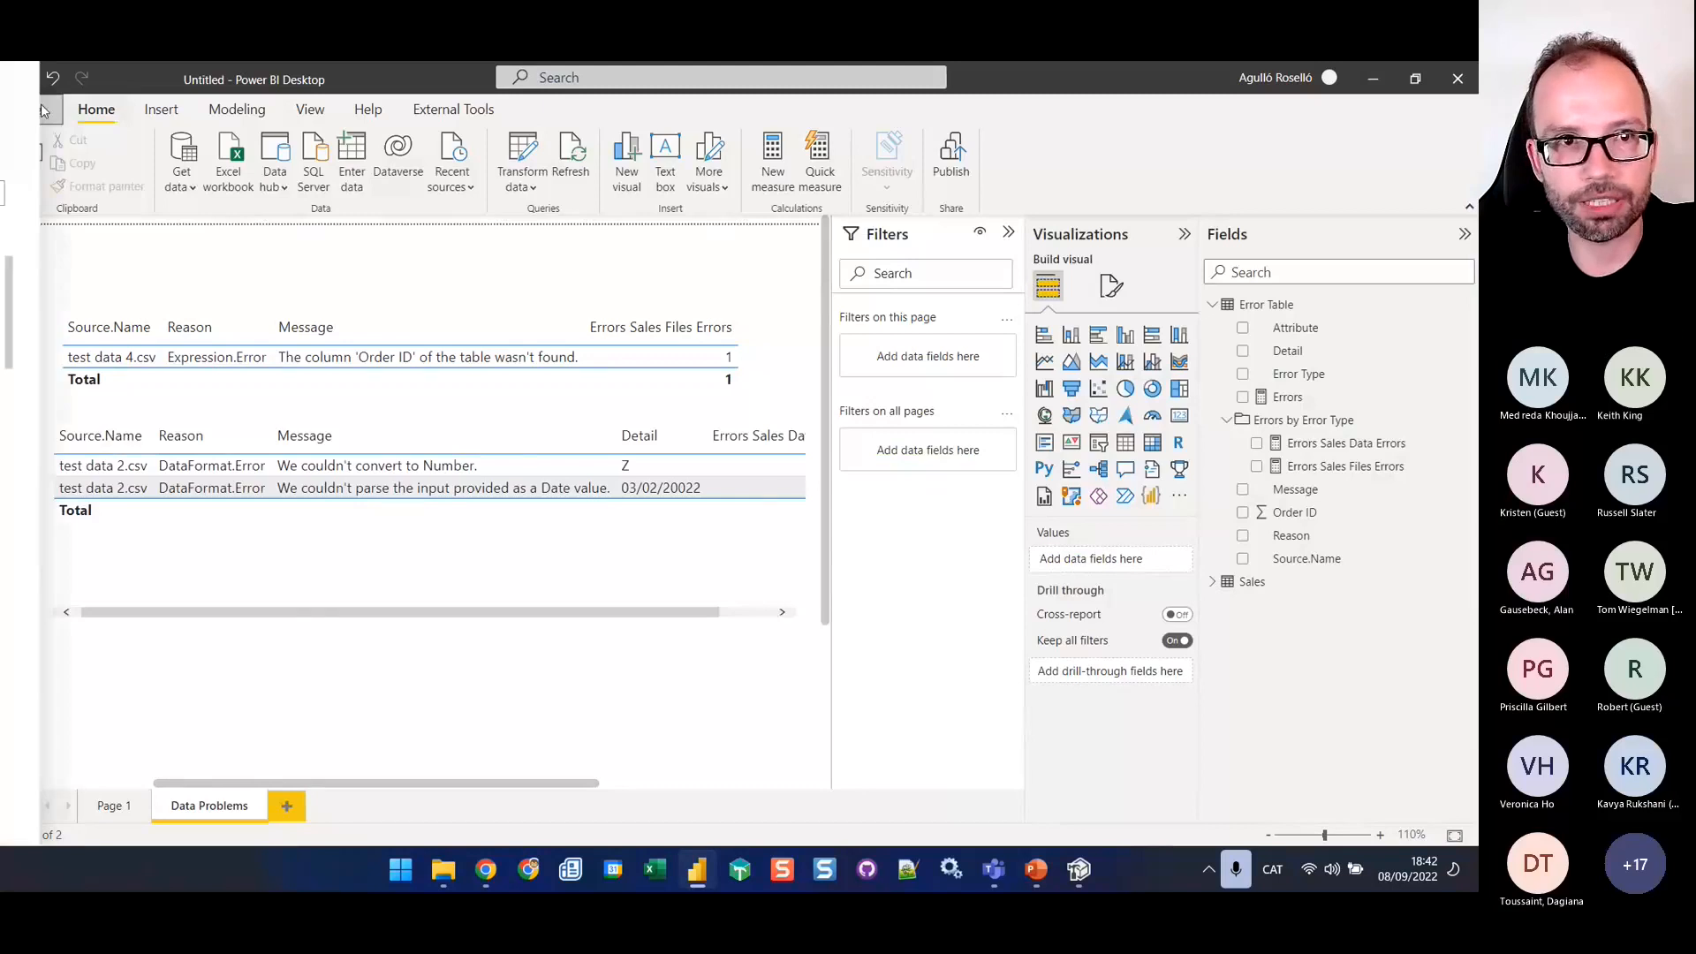
Open the report file 060 Data Validation in Power BI (with business logic measures).pbix
click(31, 109)
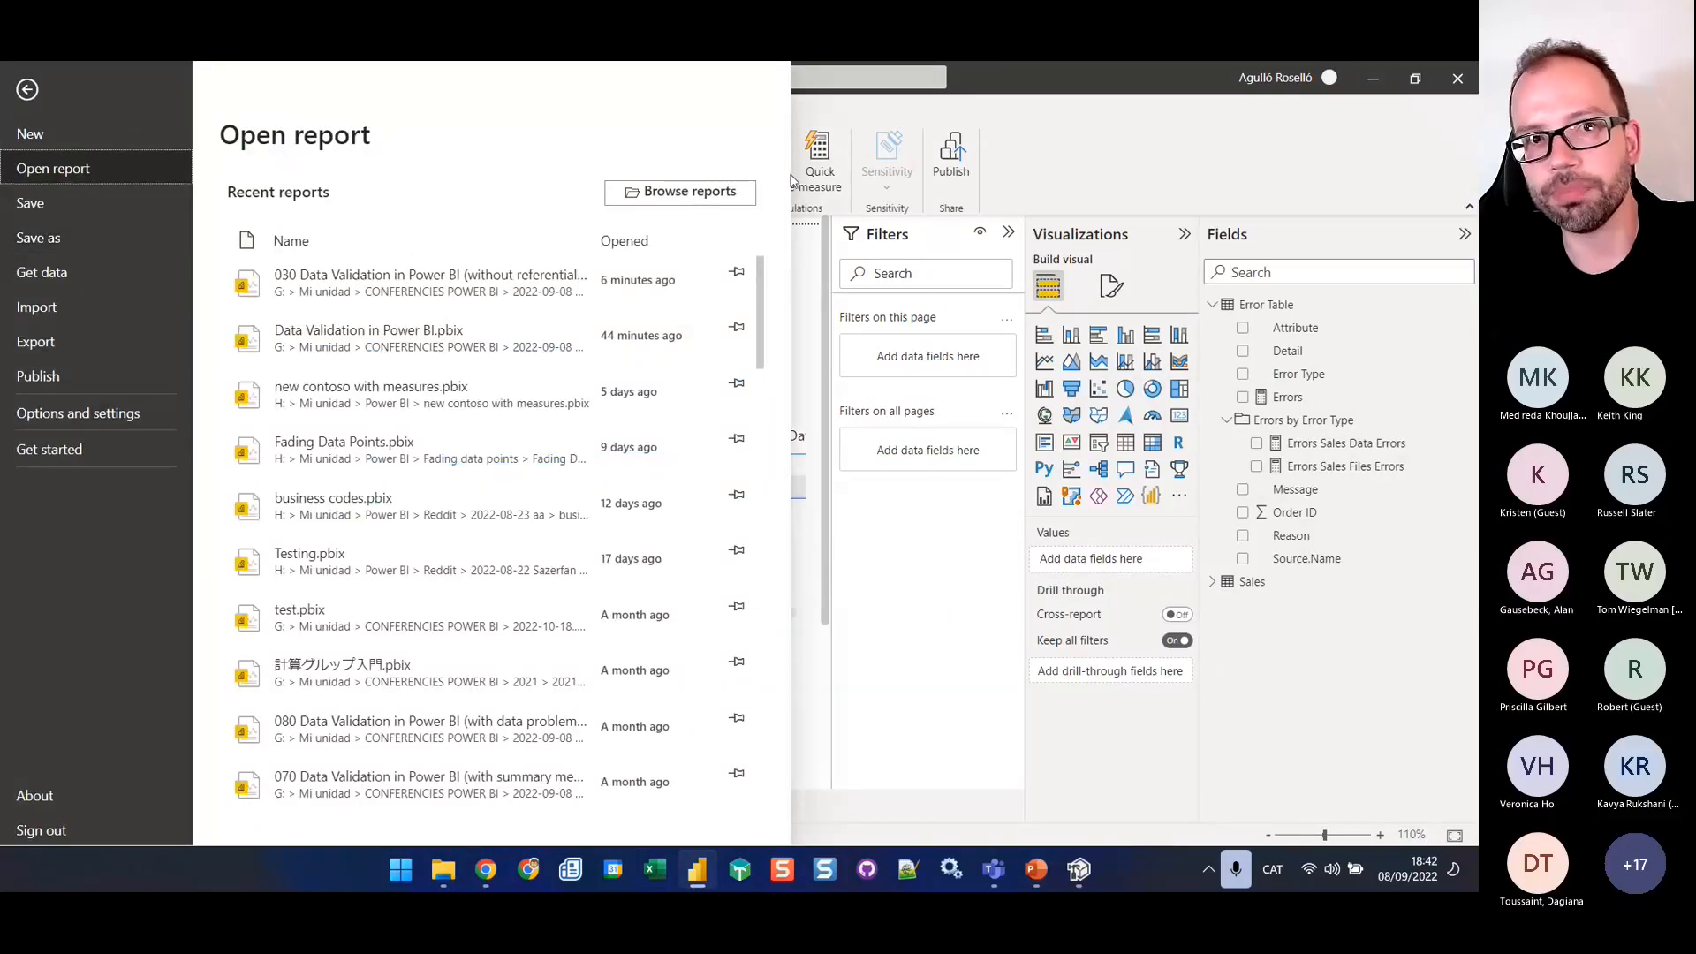
click(673, 193)
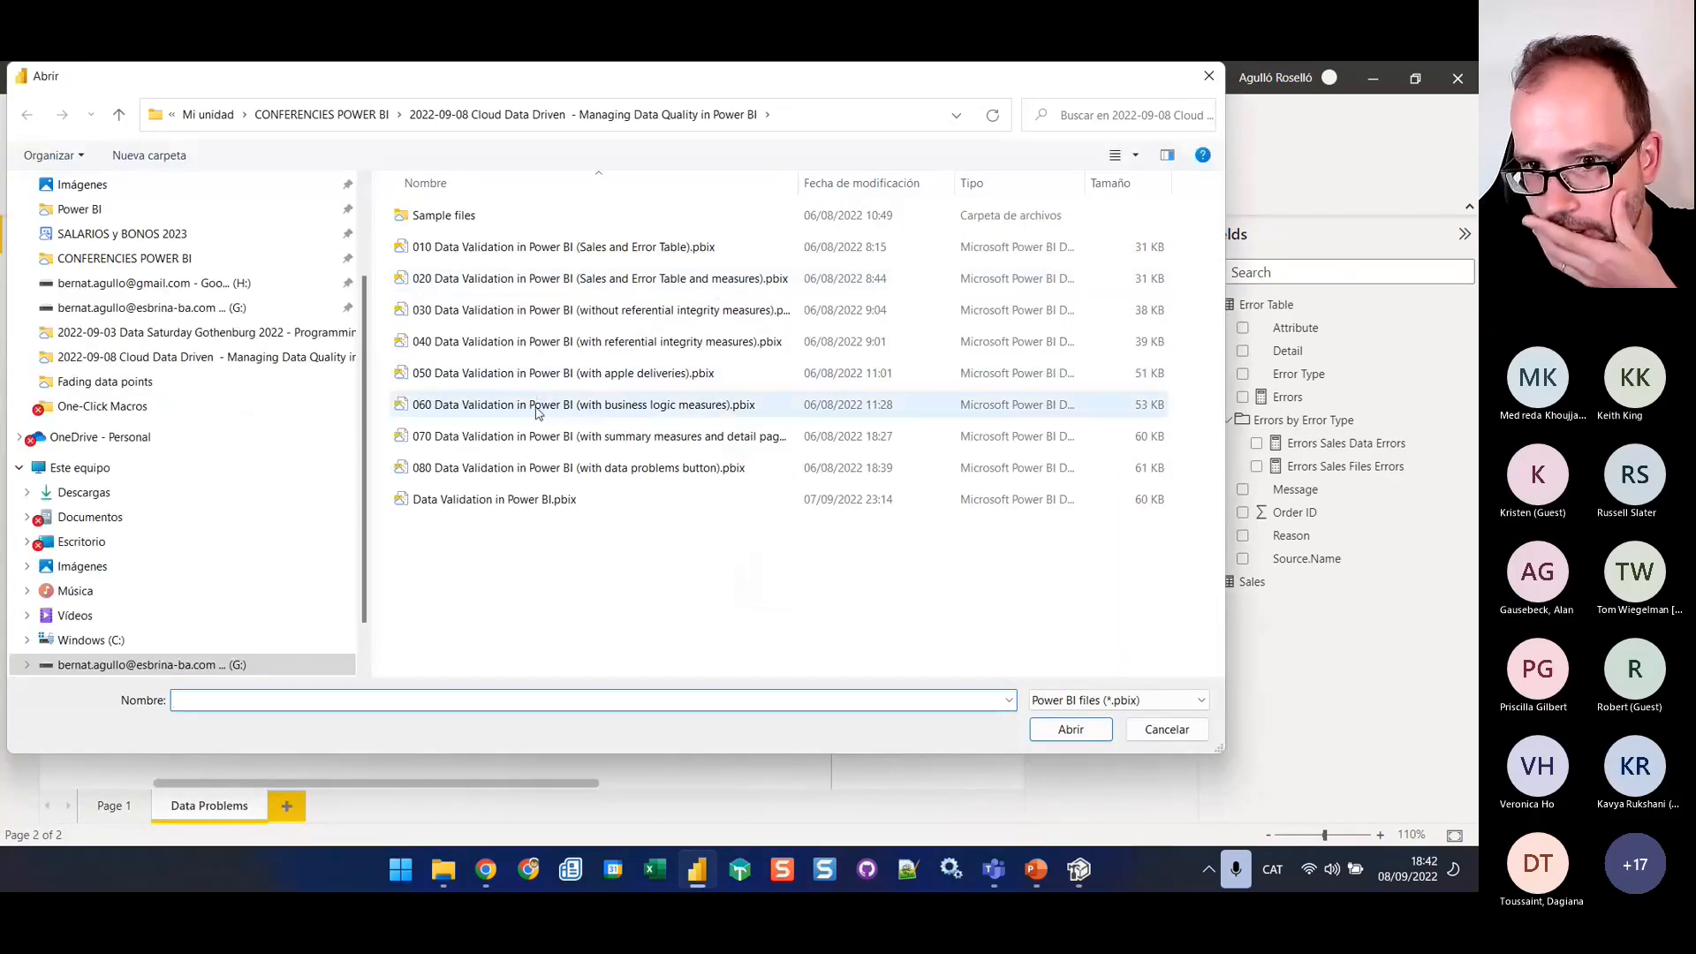
click(621, 409)
click(1069, 729)
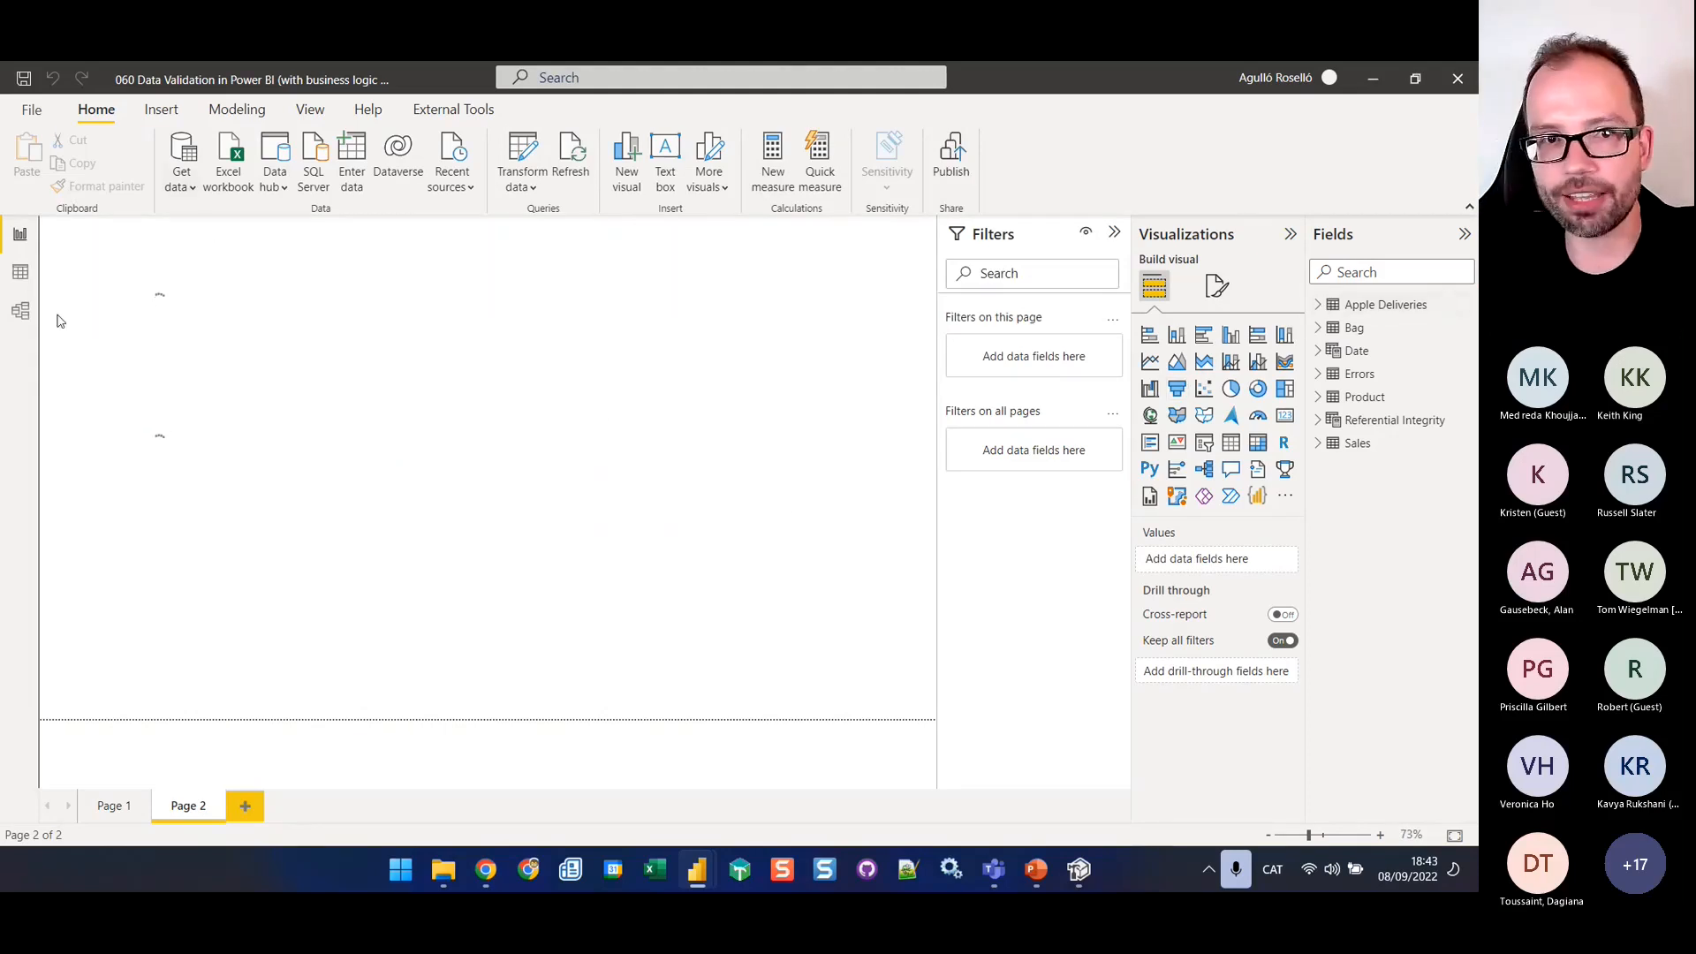
Review the table relationships in the model and the Apple Deliveries data, and return to the report canvas
click(30, 319)
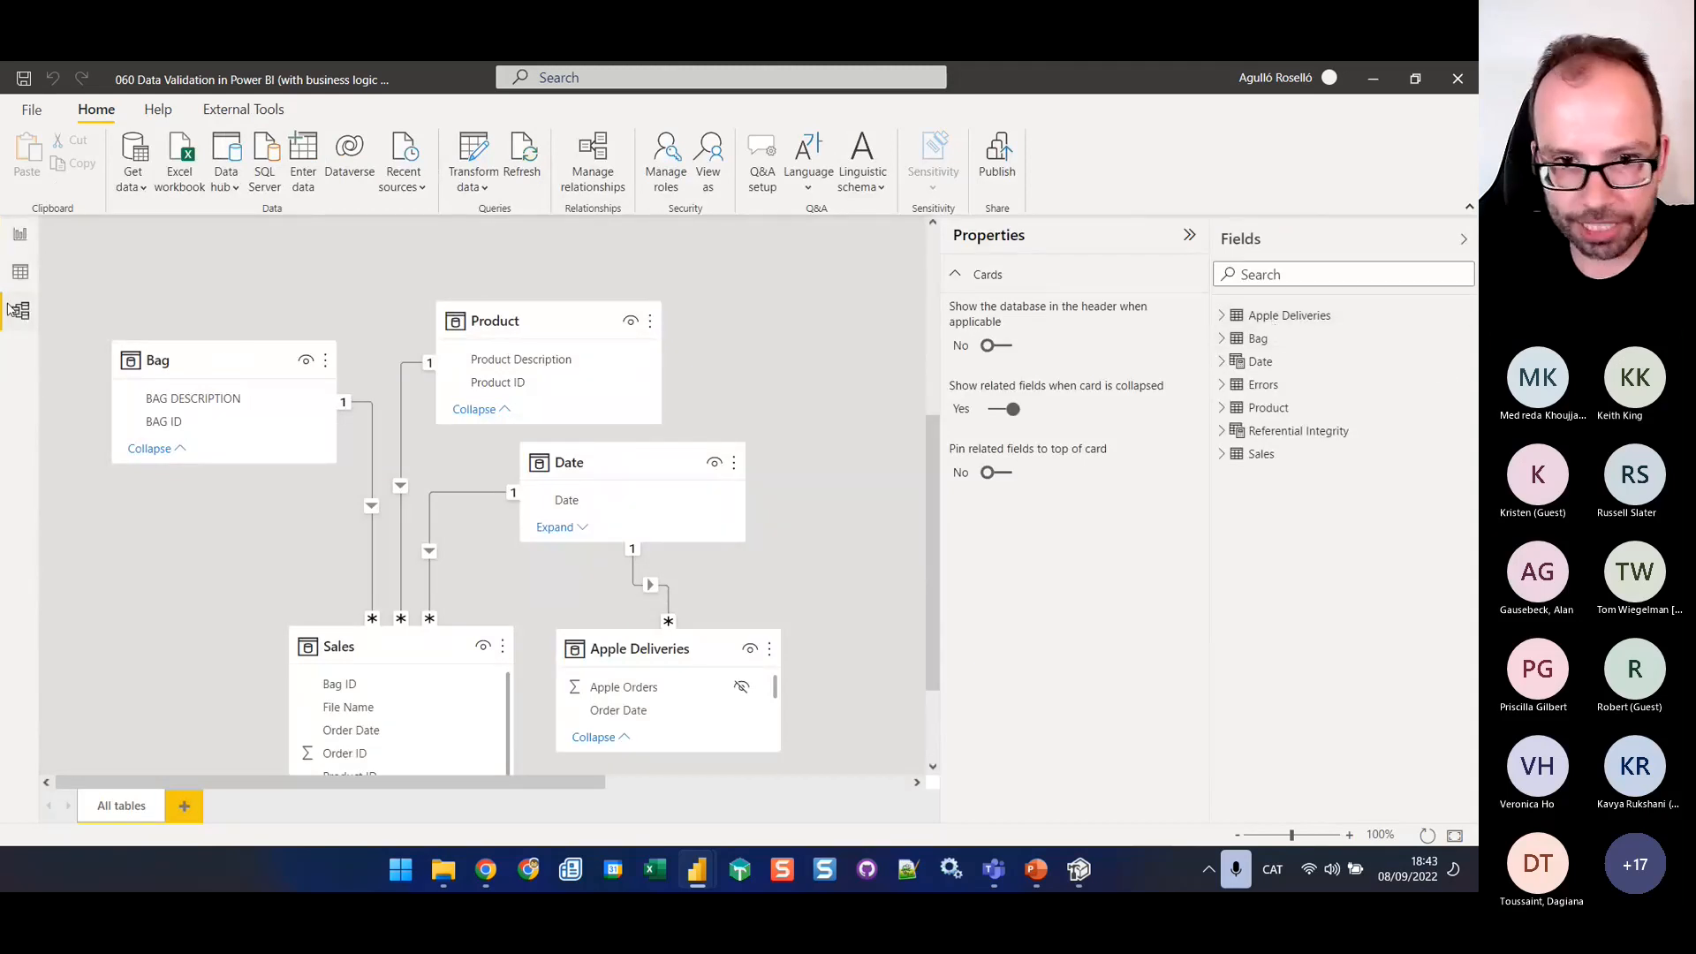
click(21, 271)
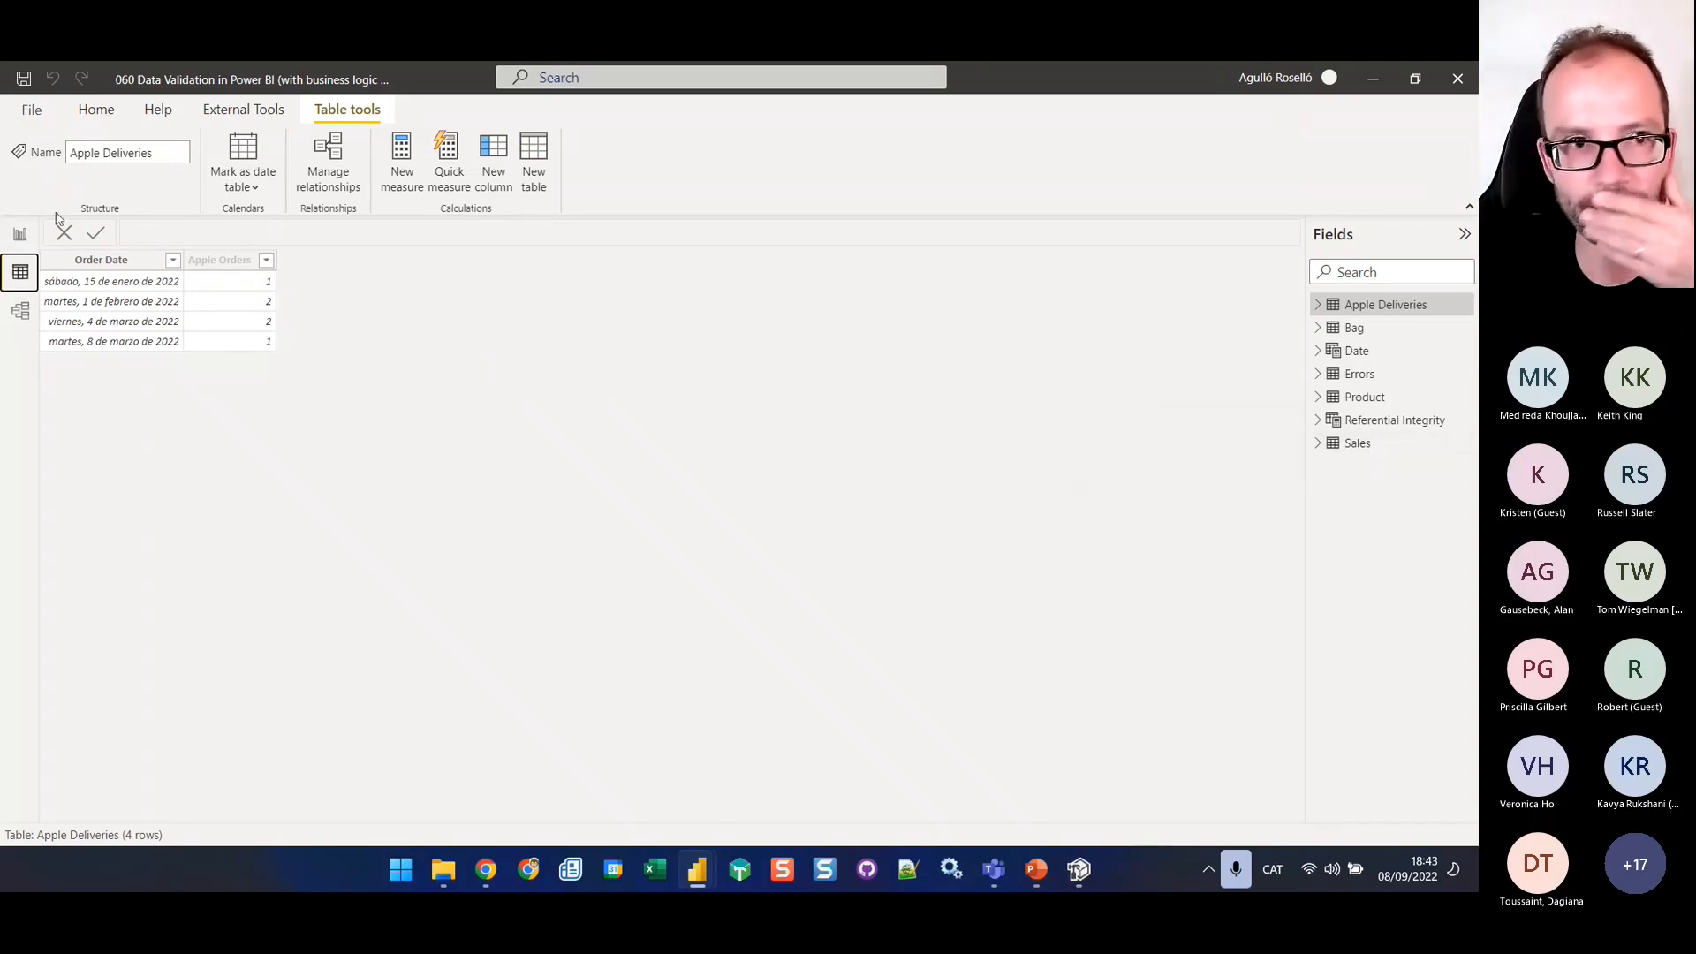
click(20, 237)
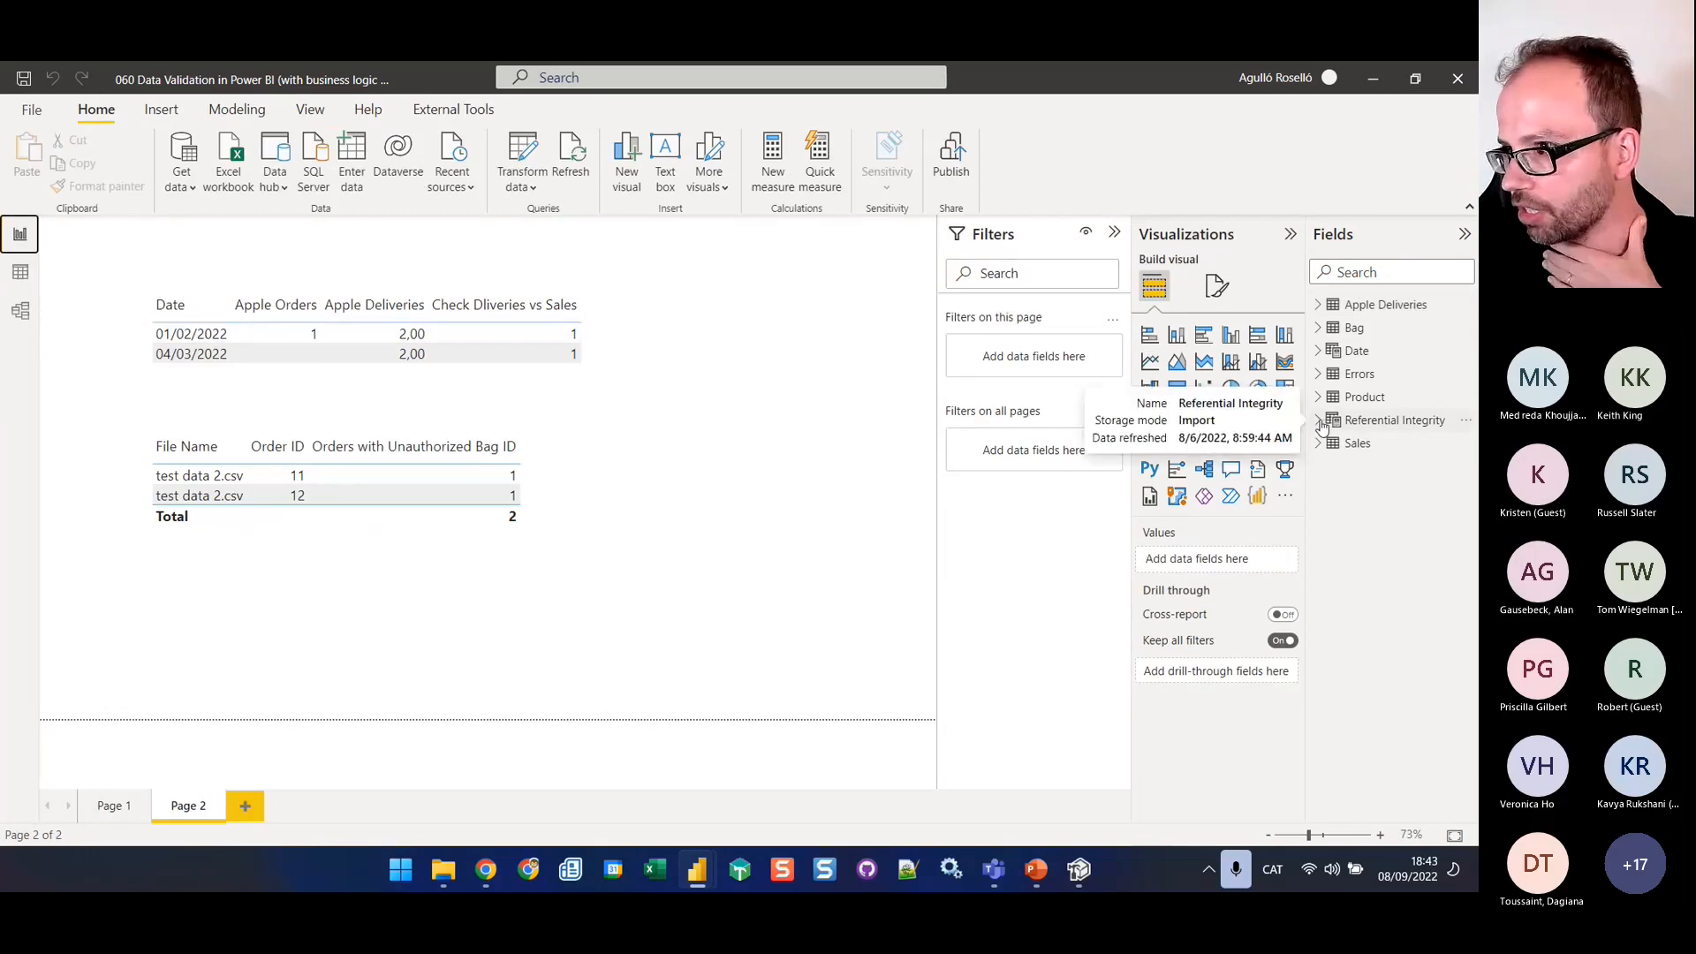
Widen the field list and examine the DAX formulas of the Apple Deliveries and Check Dliveries vs Sales measures
click(1318, 305)
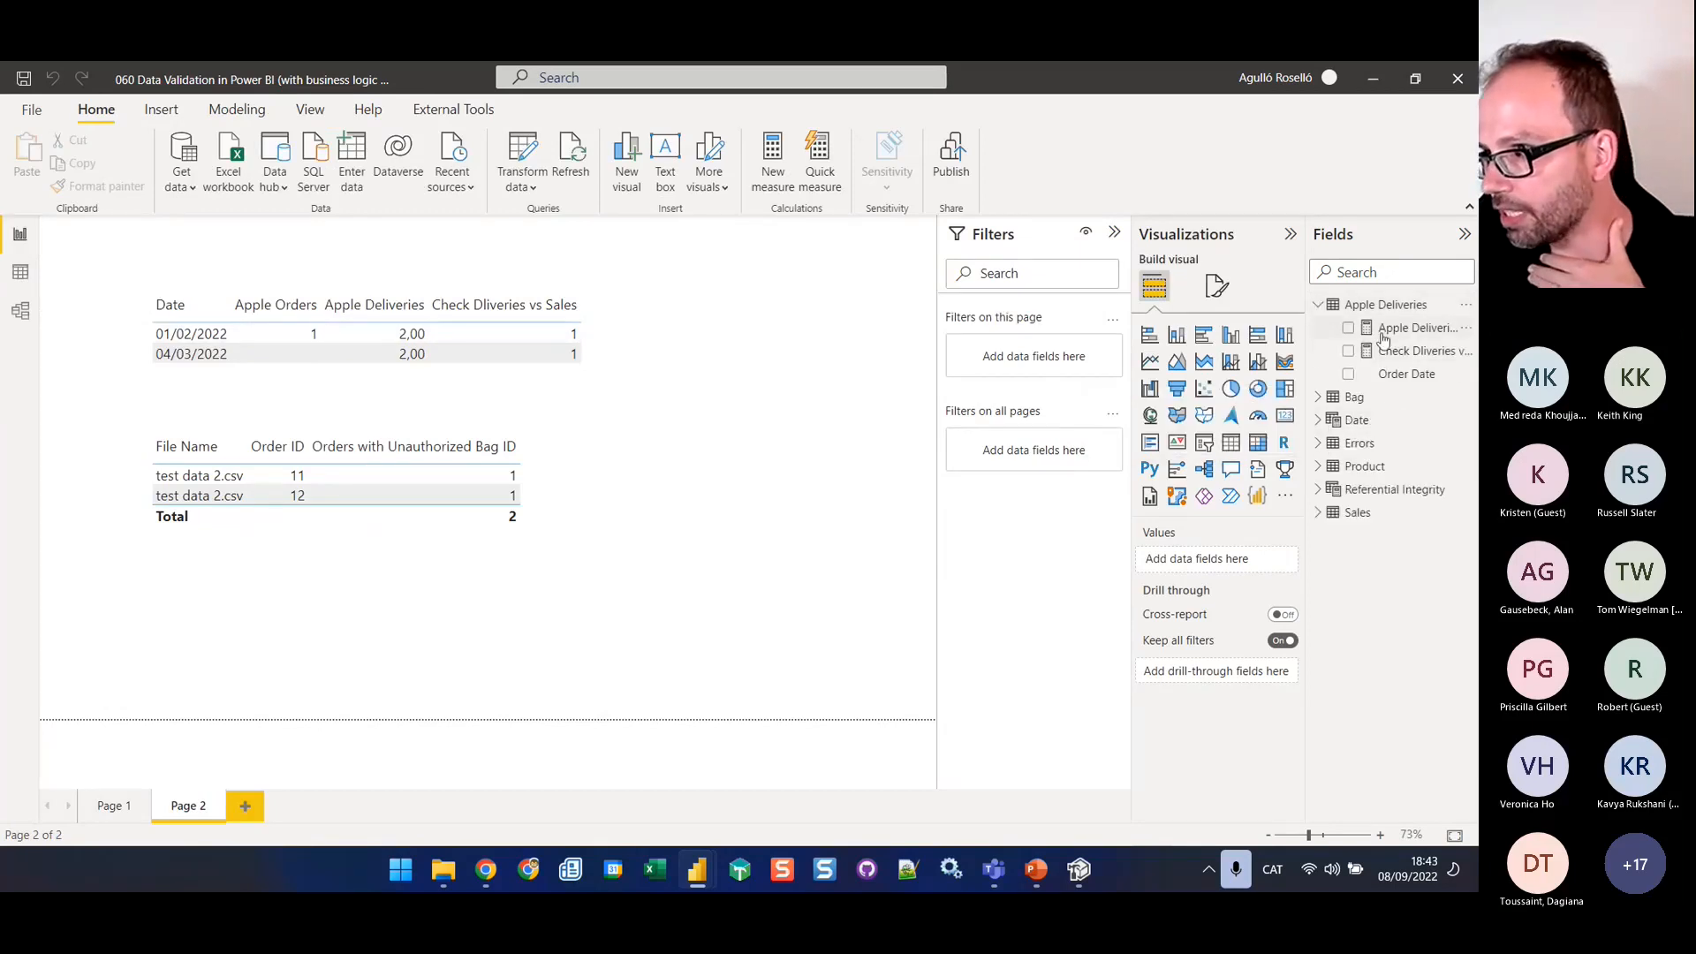
drag(1307, 366, 1085, 377)
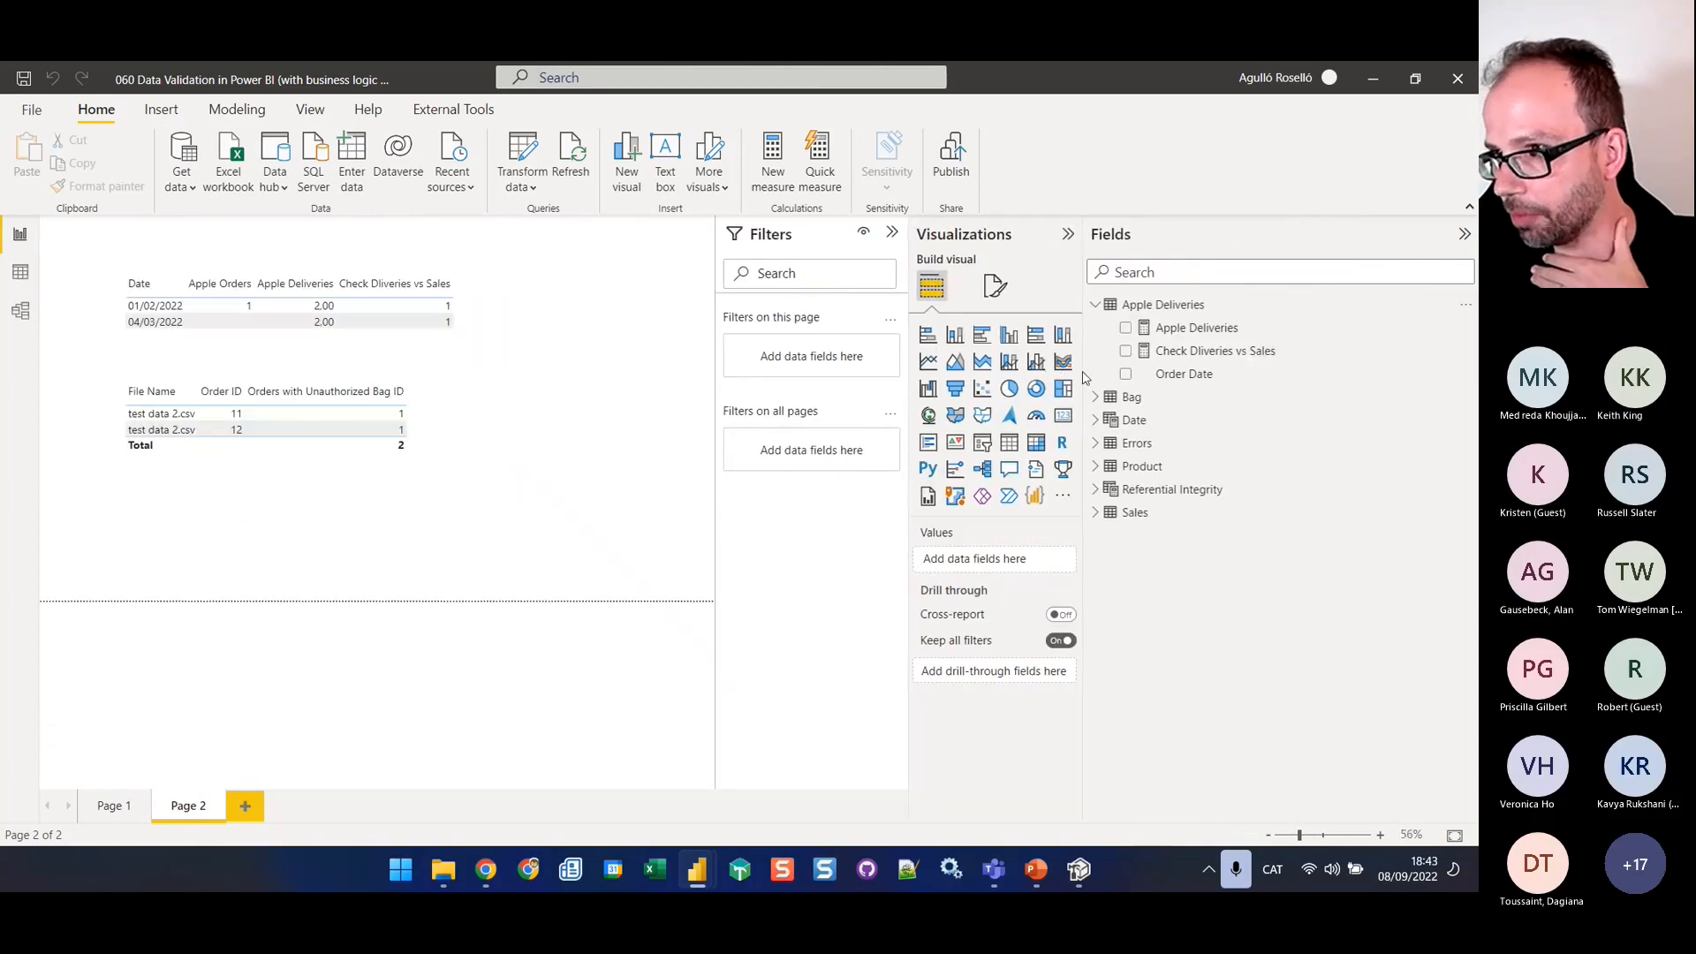
click(1281, 329)
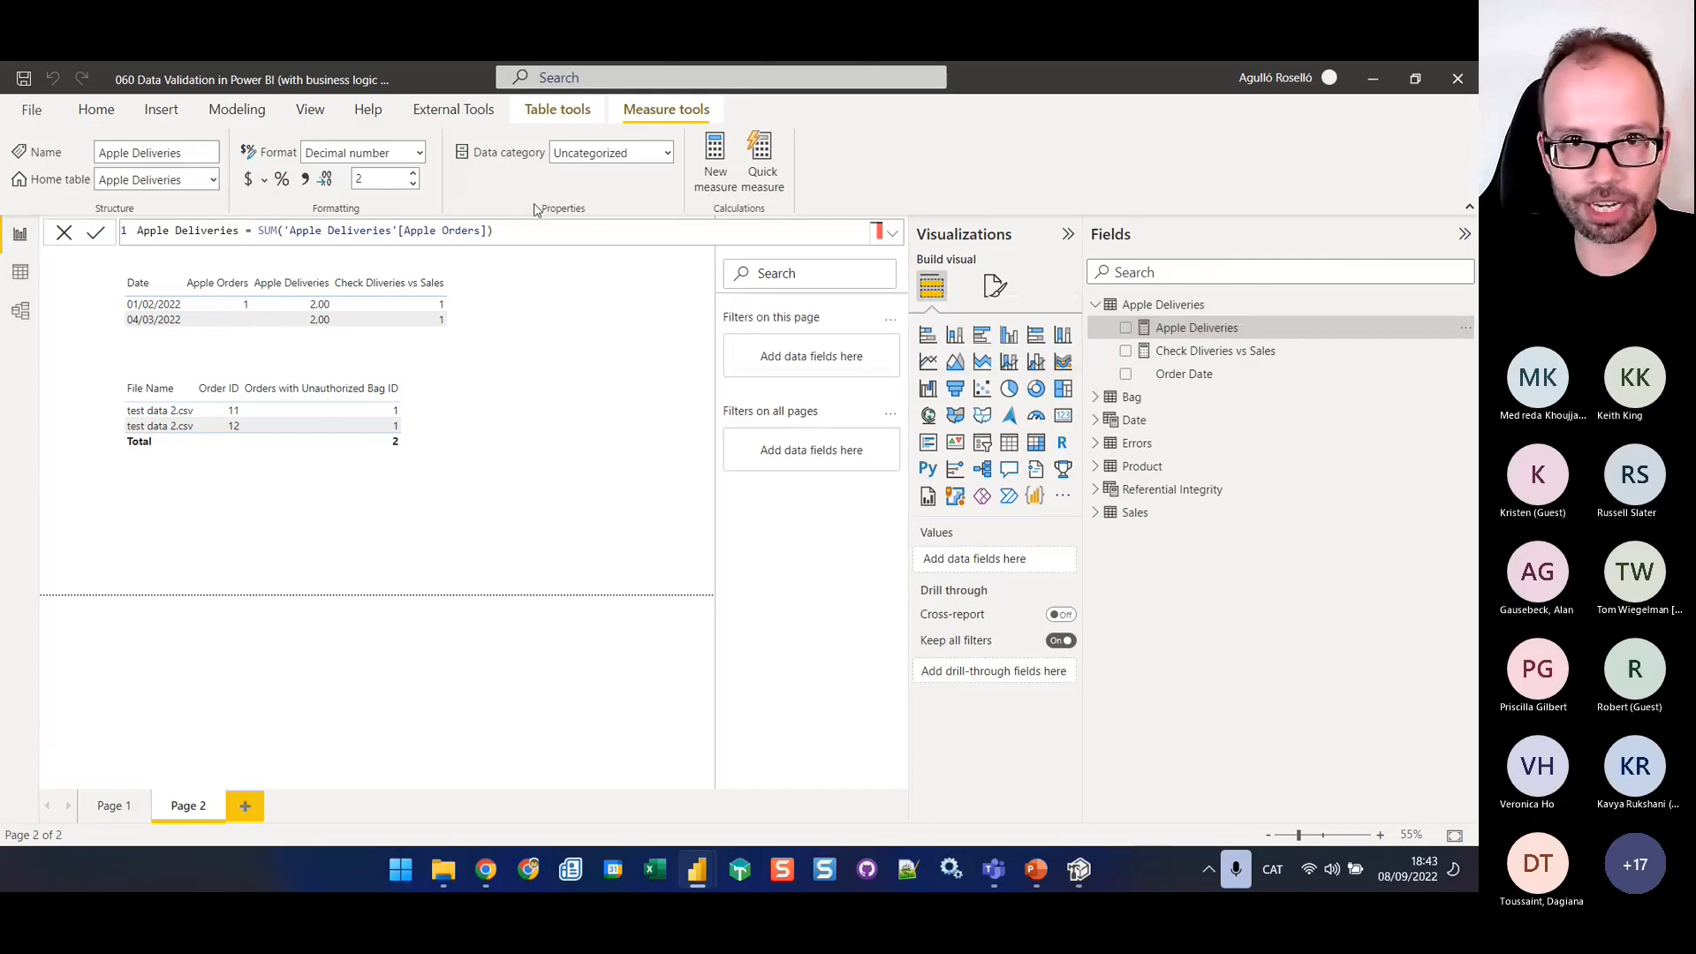
click(1237, 352)
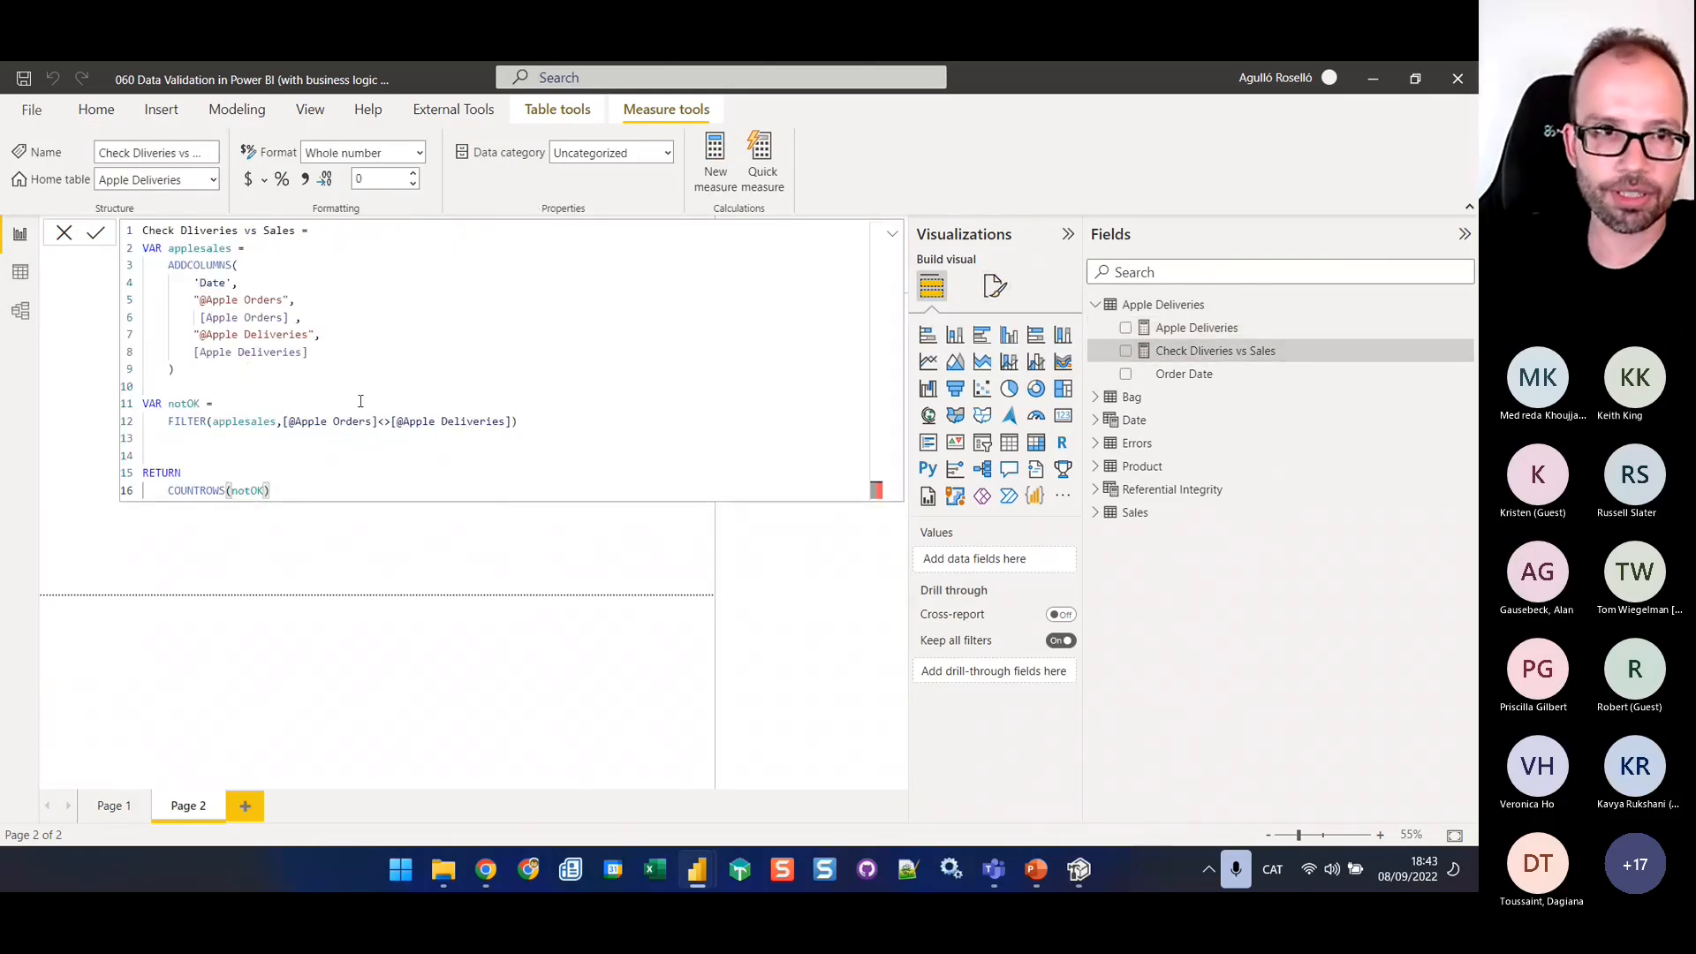
ctrl+scroll(311, 332, up, 4)
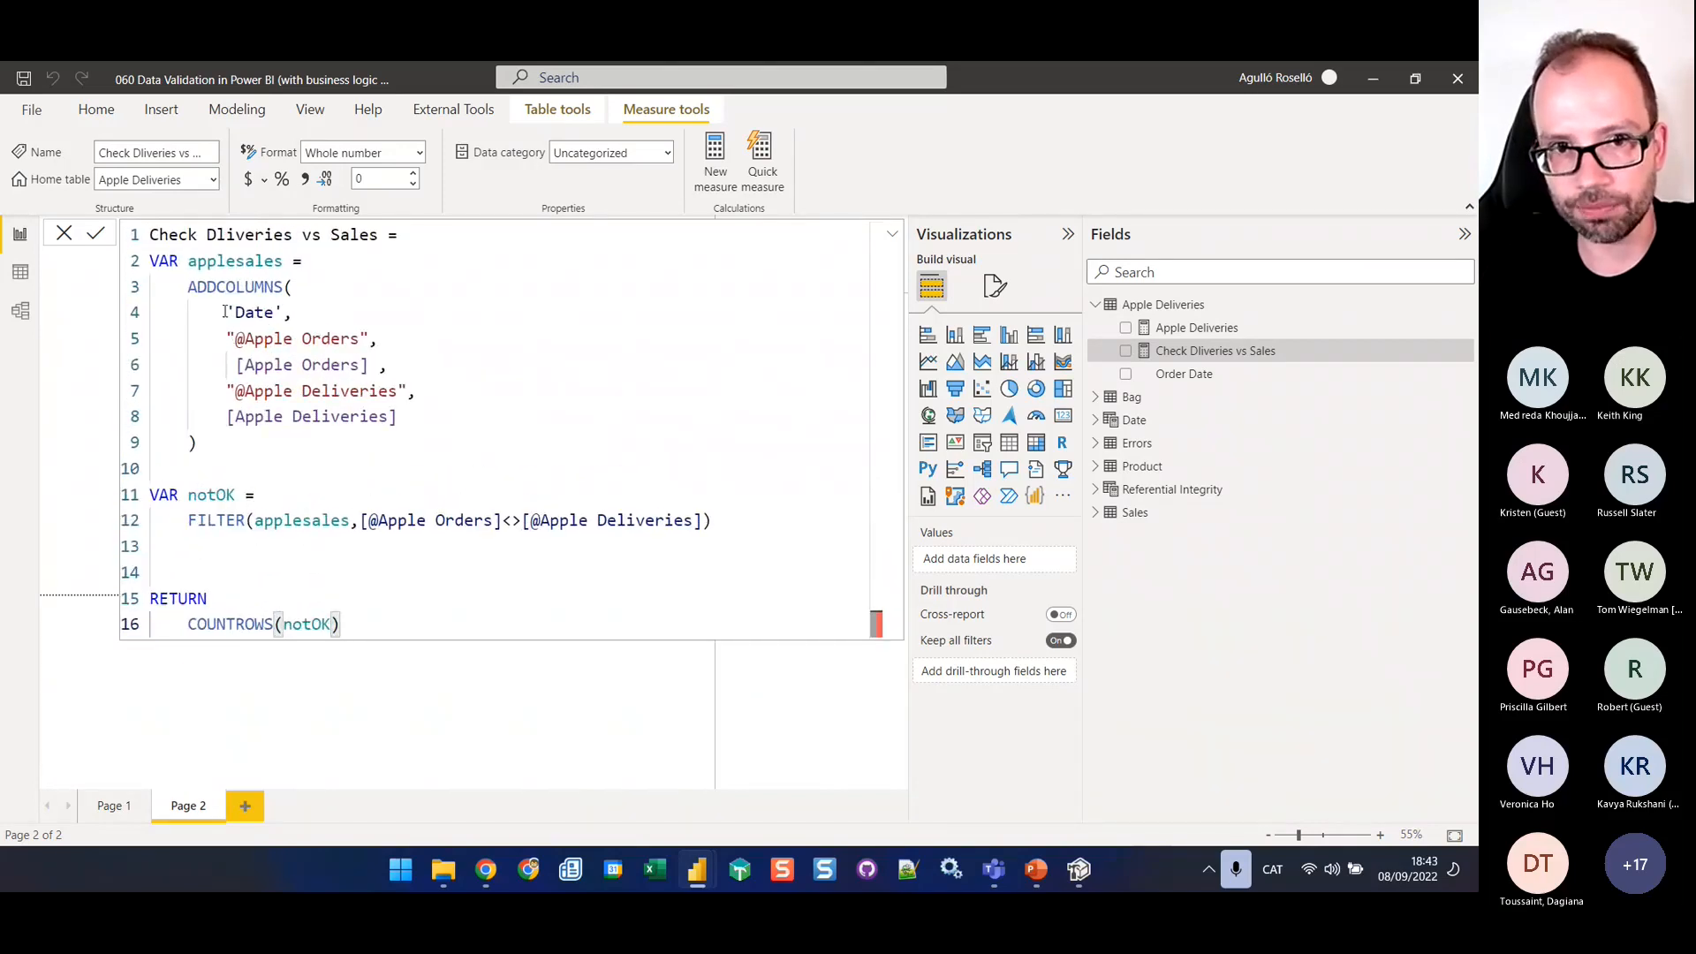
drag(228, 311, 341, 318)
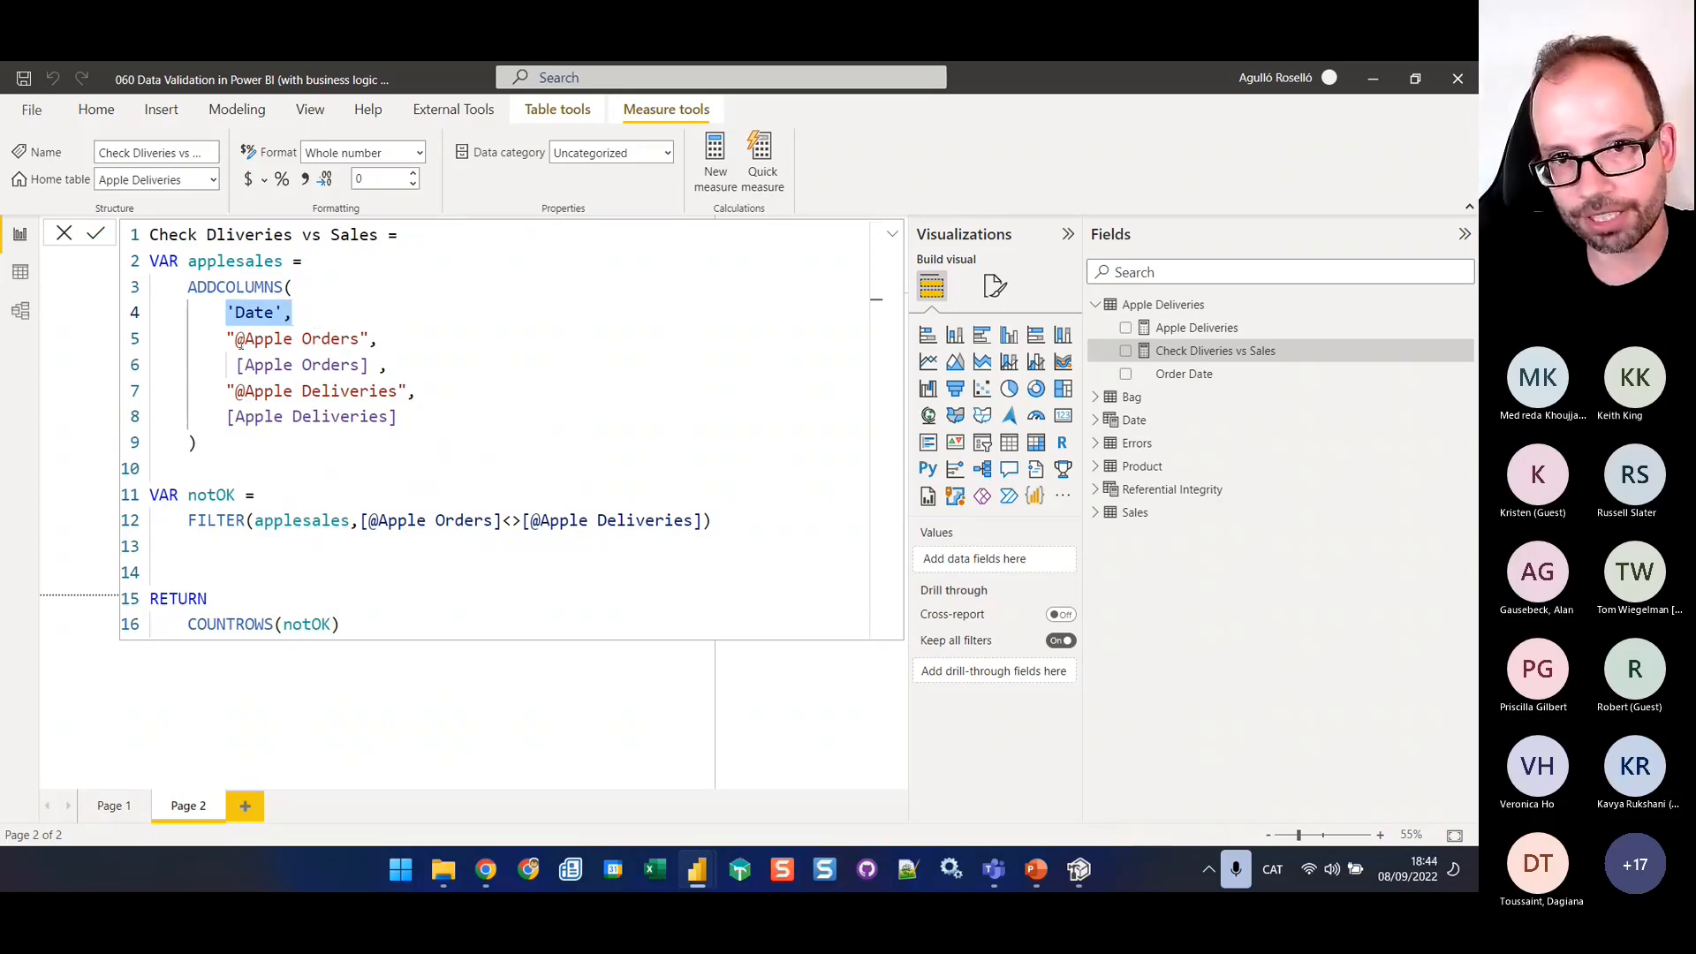
click(369, 365)
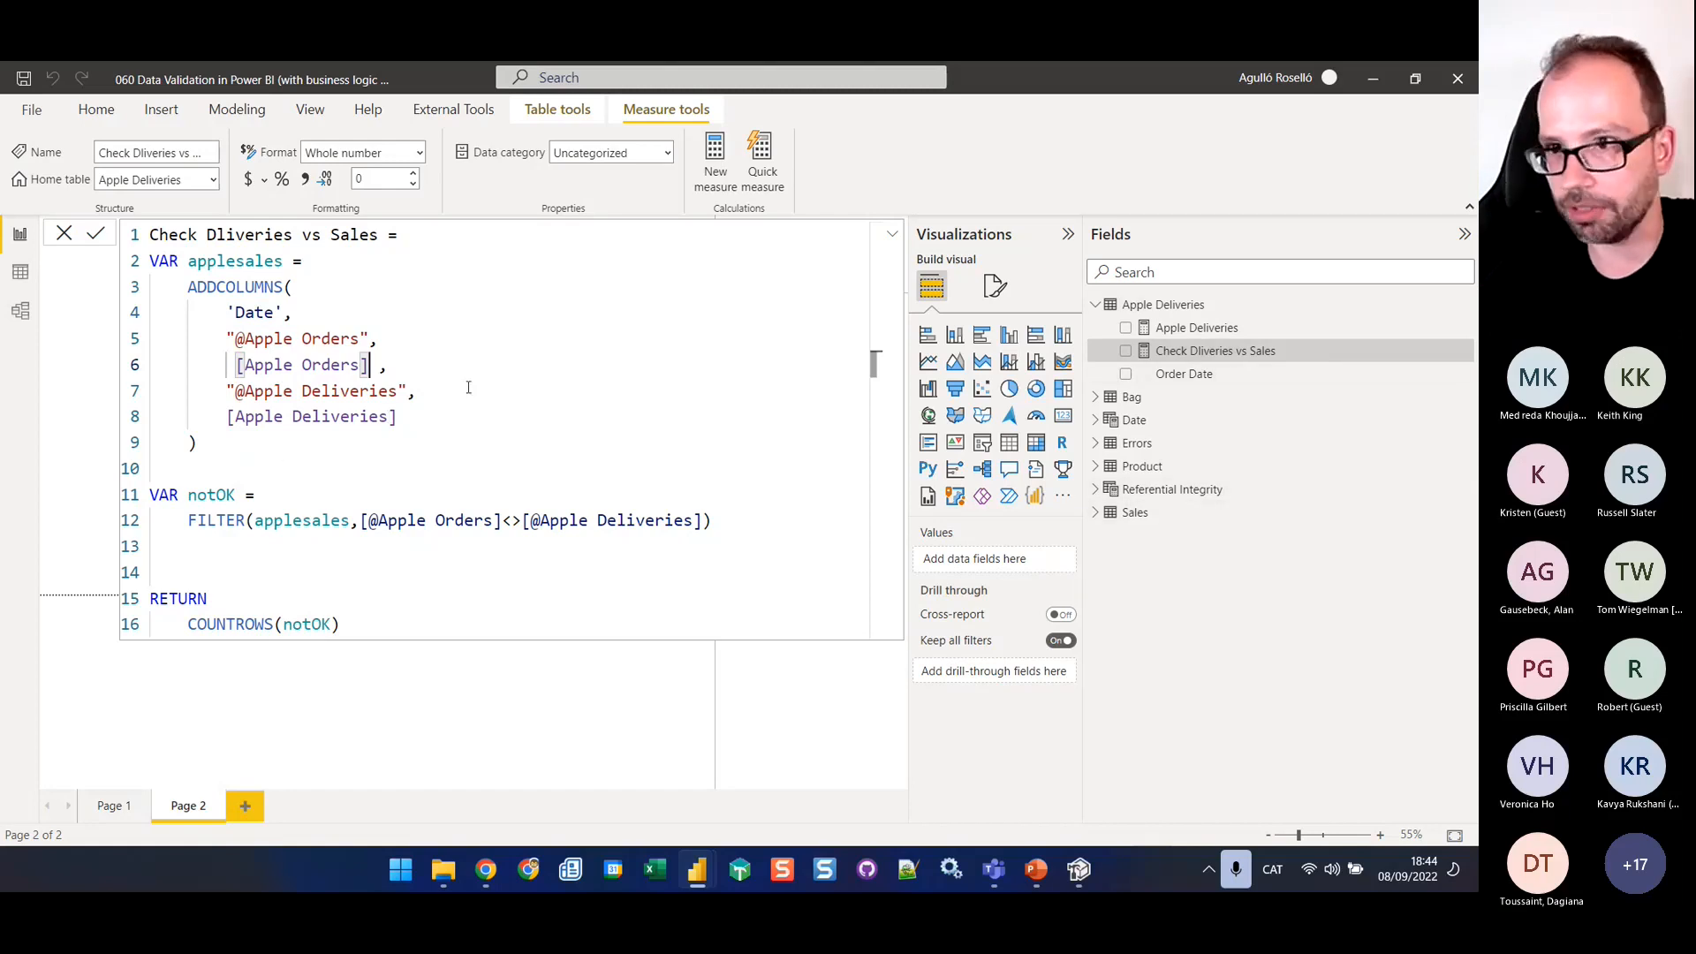
Examine the Apple Orders measure in Sales, highlighting its KEEPFILTERS condition on Product Description
click(1098, 513)
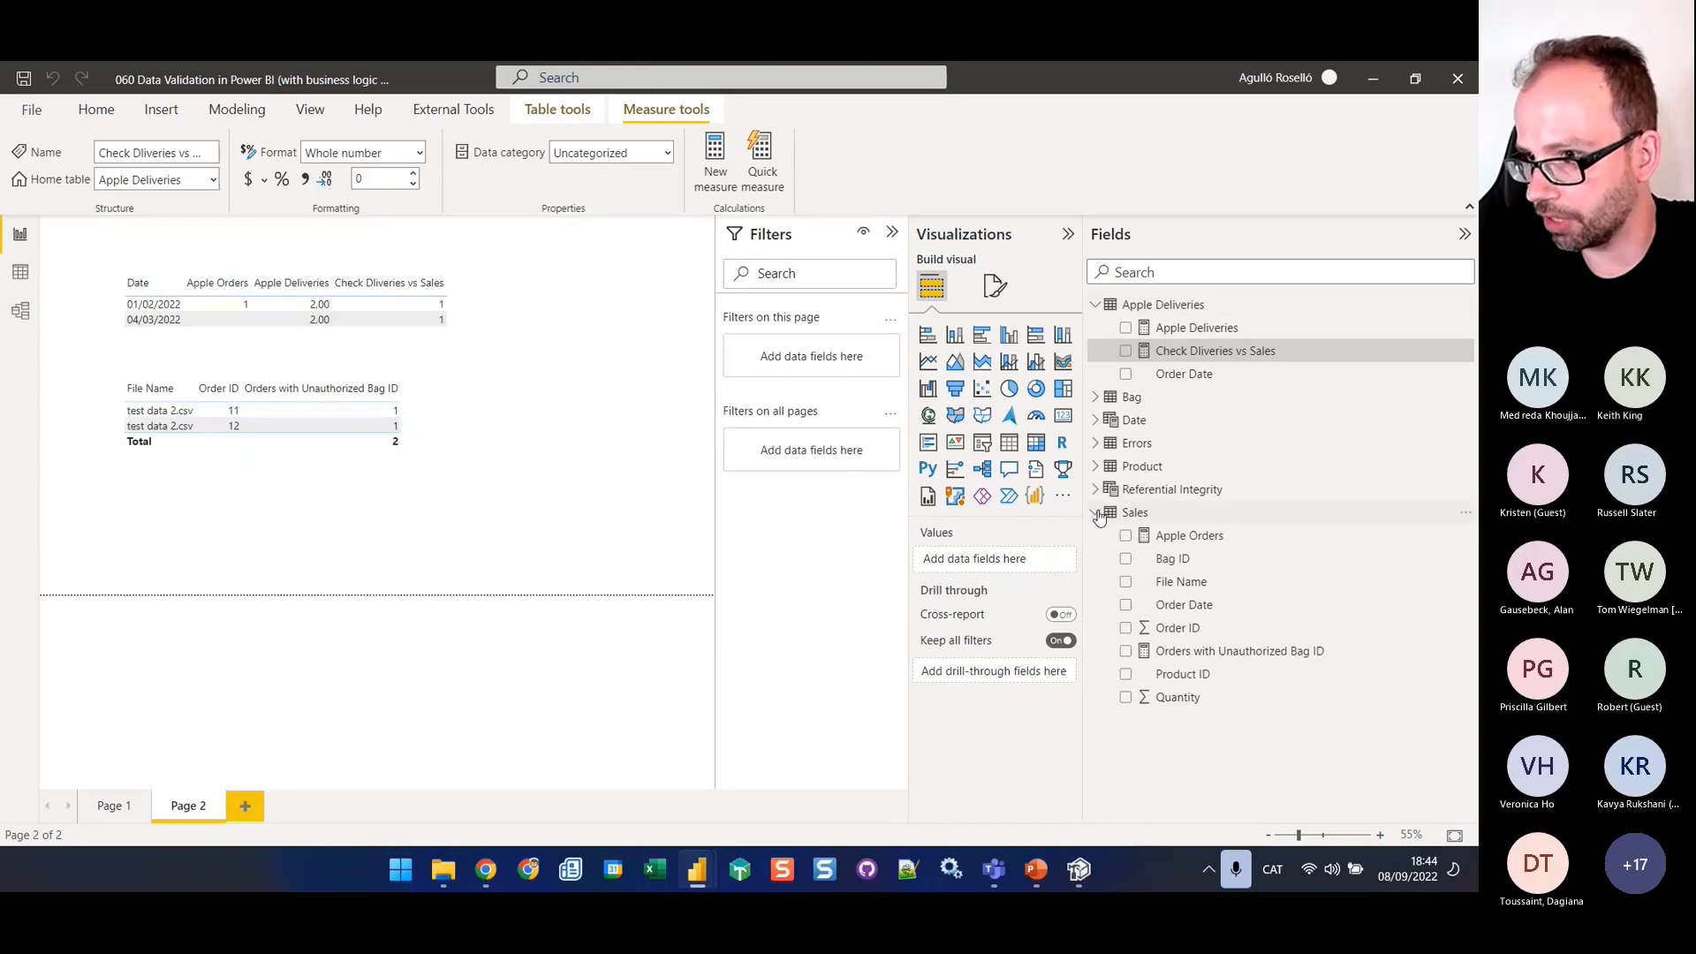
click(1204, 537)
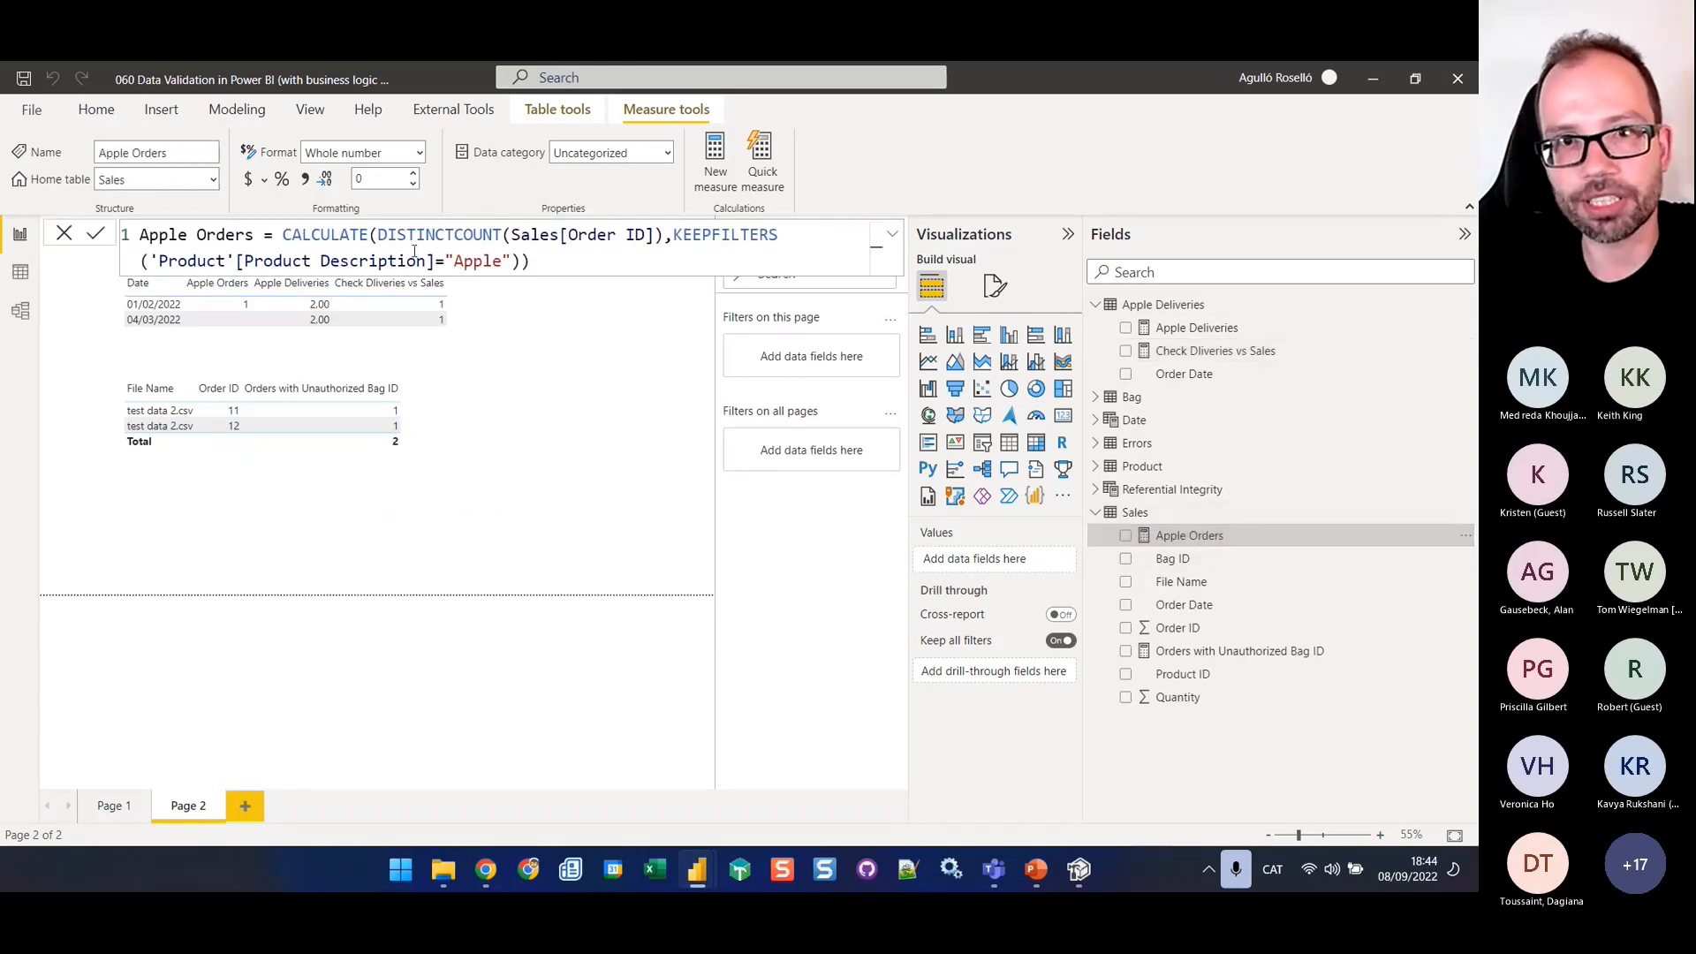
drag(196, 261, 521, 262)
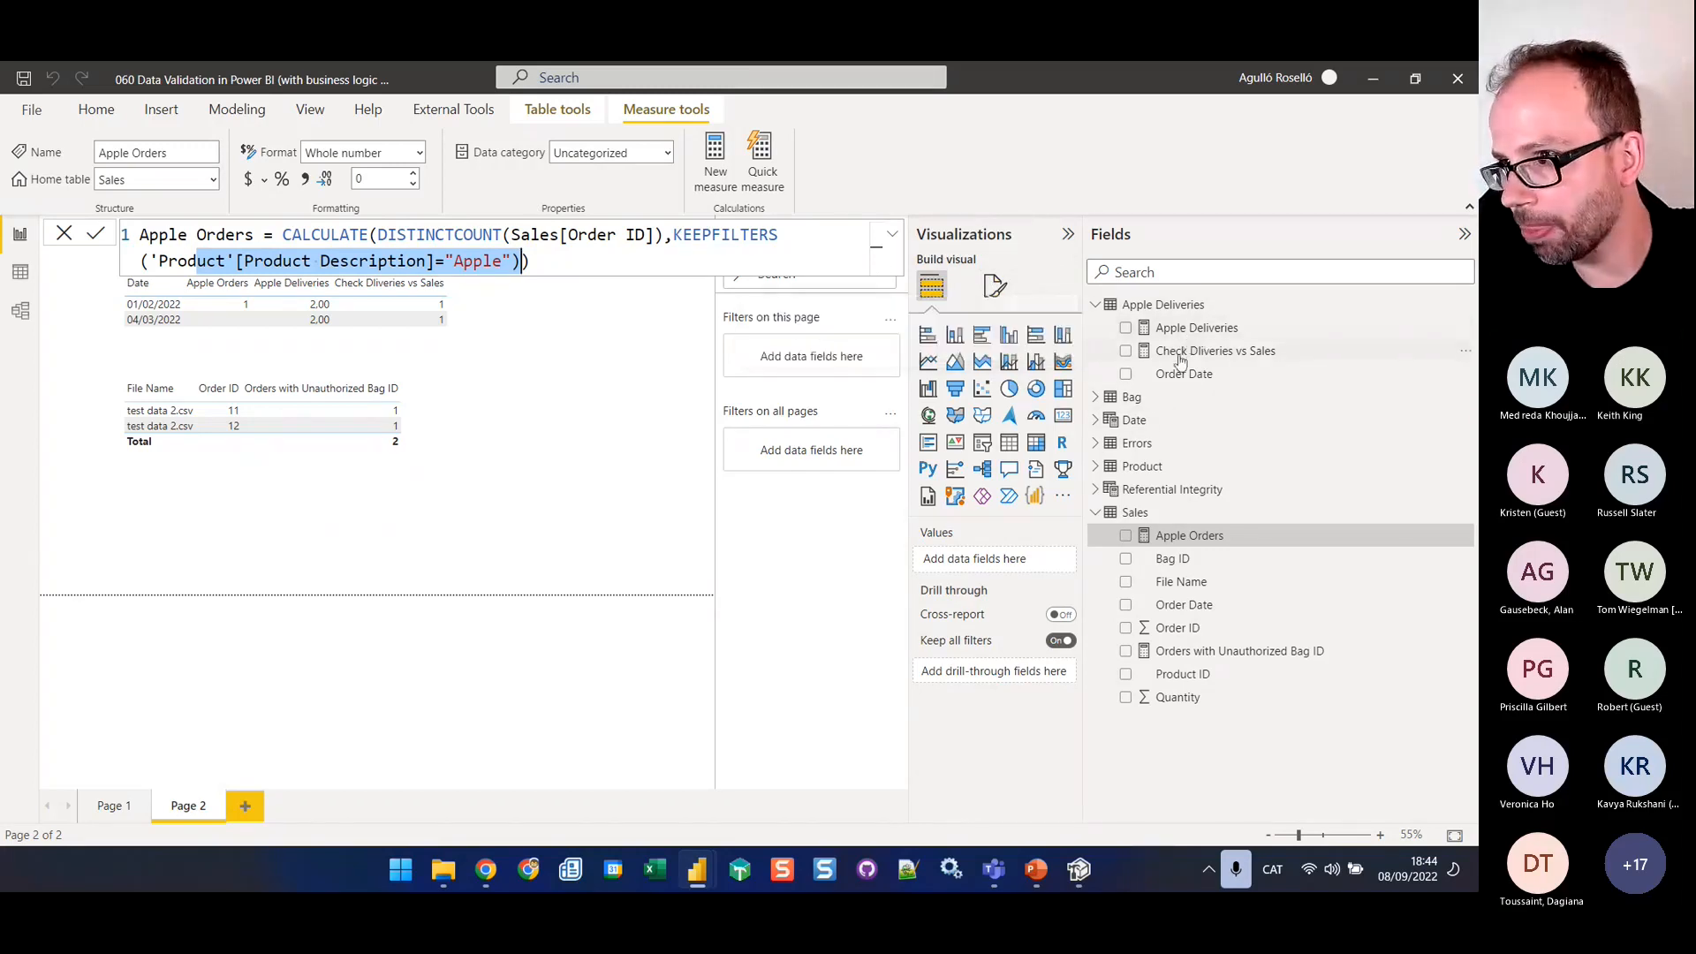
Go back to the Check Dliveries vs Sales formula and highlight the condition comparing Apple Orders with Apple Deliveries, leaving the formula unedited
click(1188, 352)
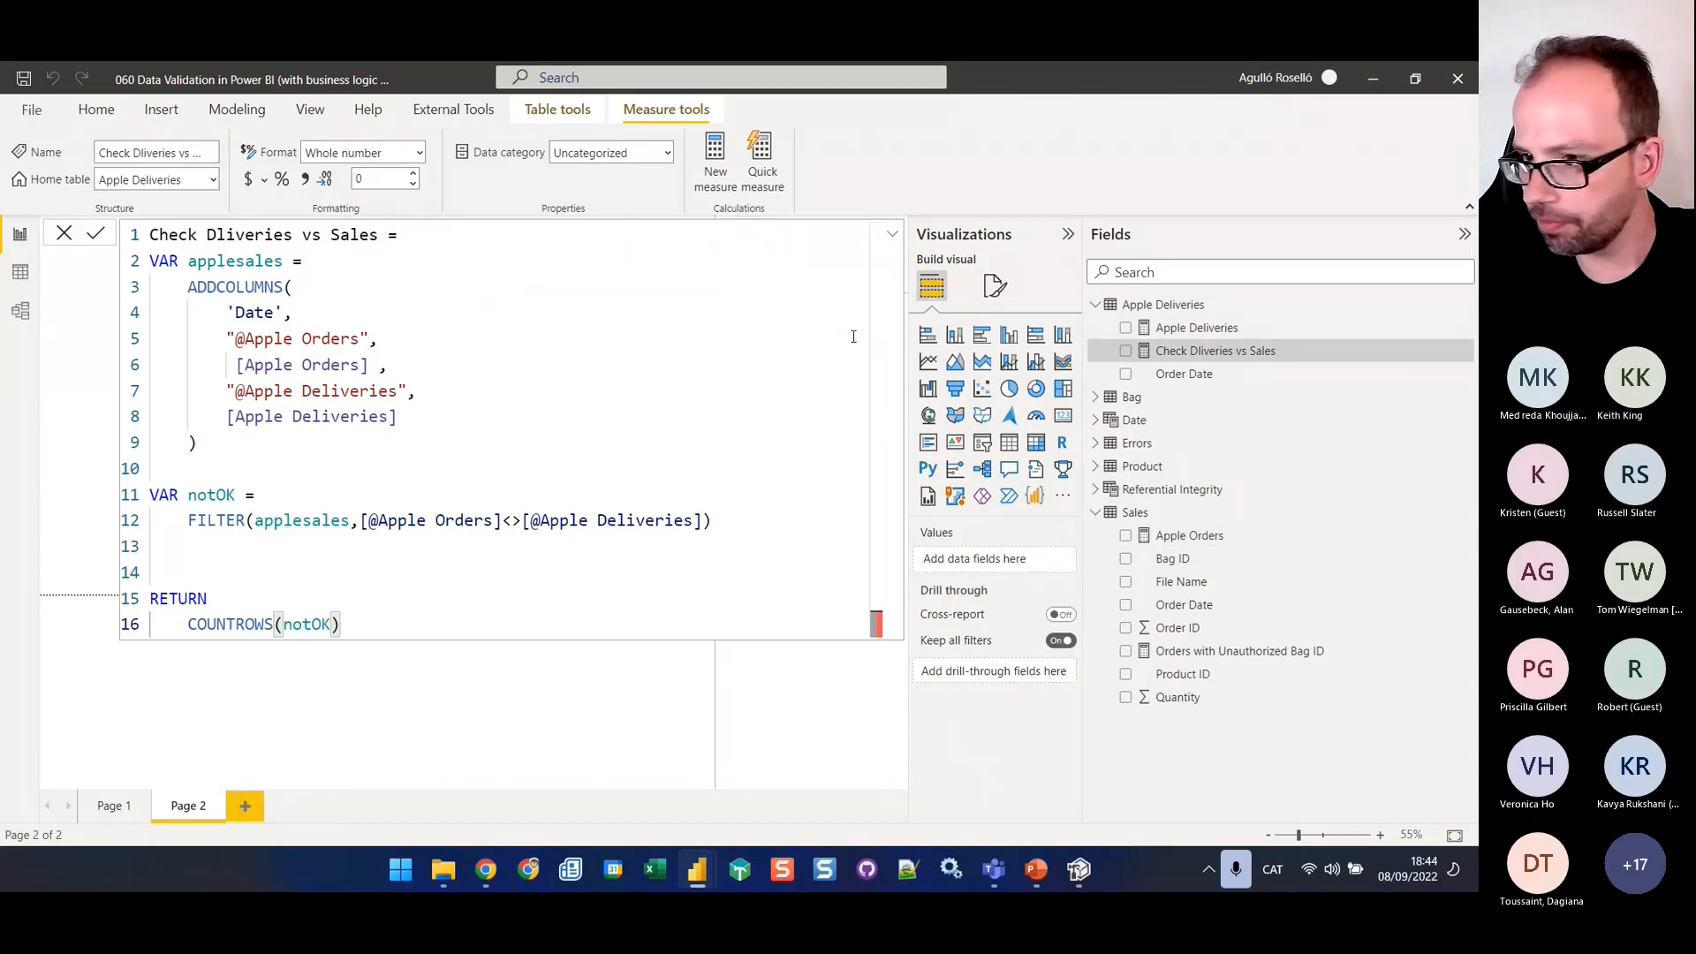
click(66, 238)
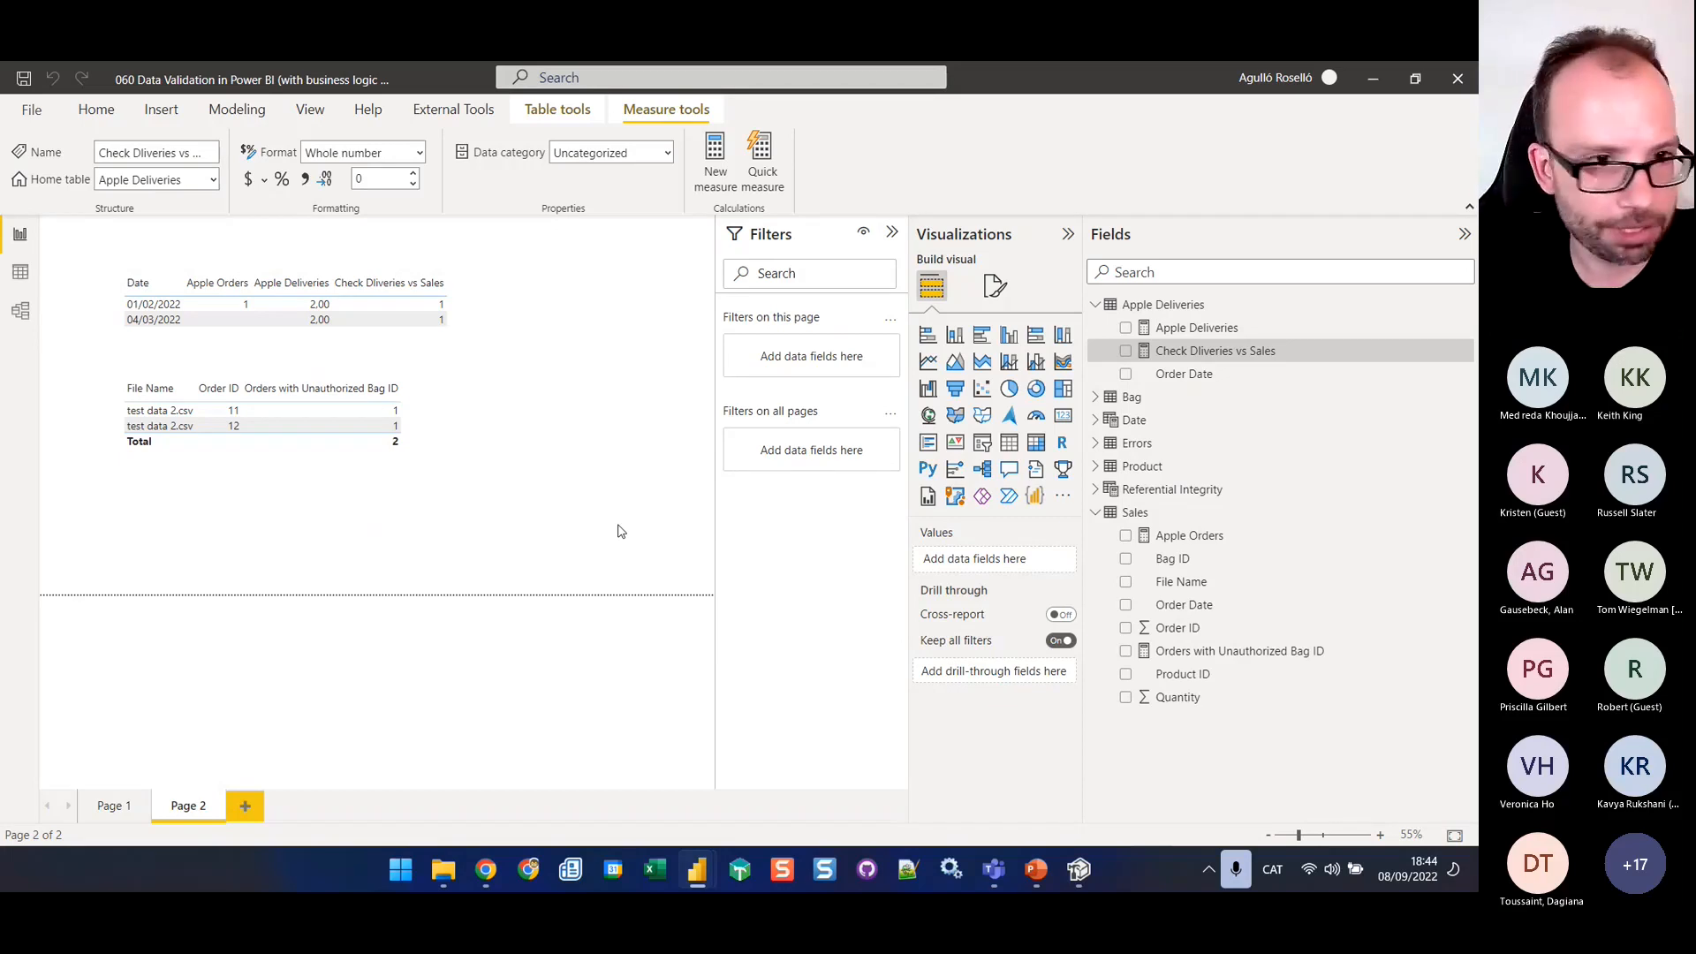
click(1182, 357)
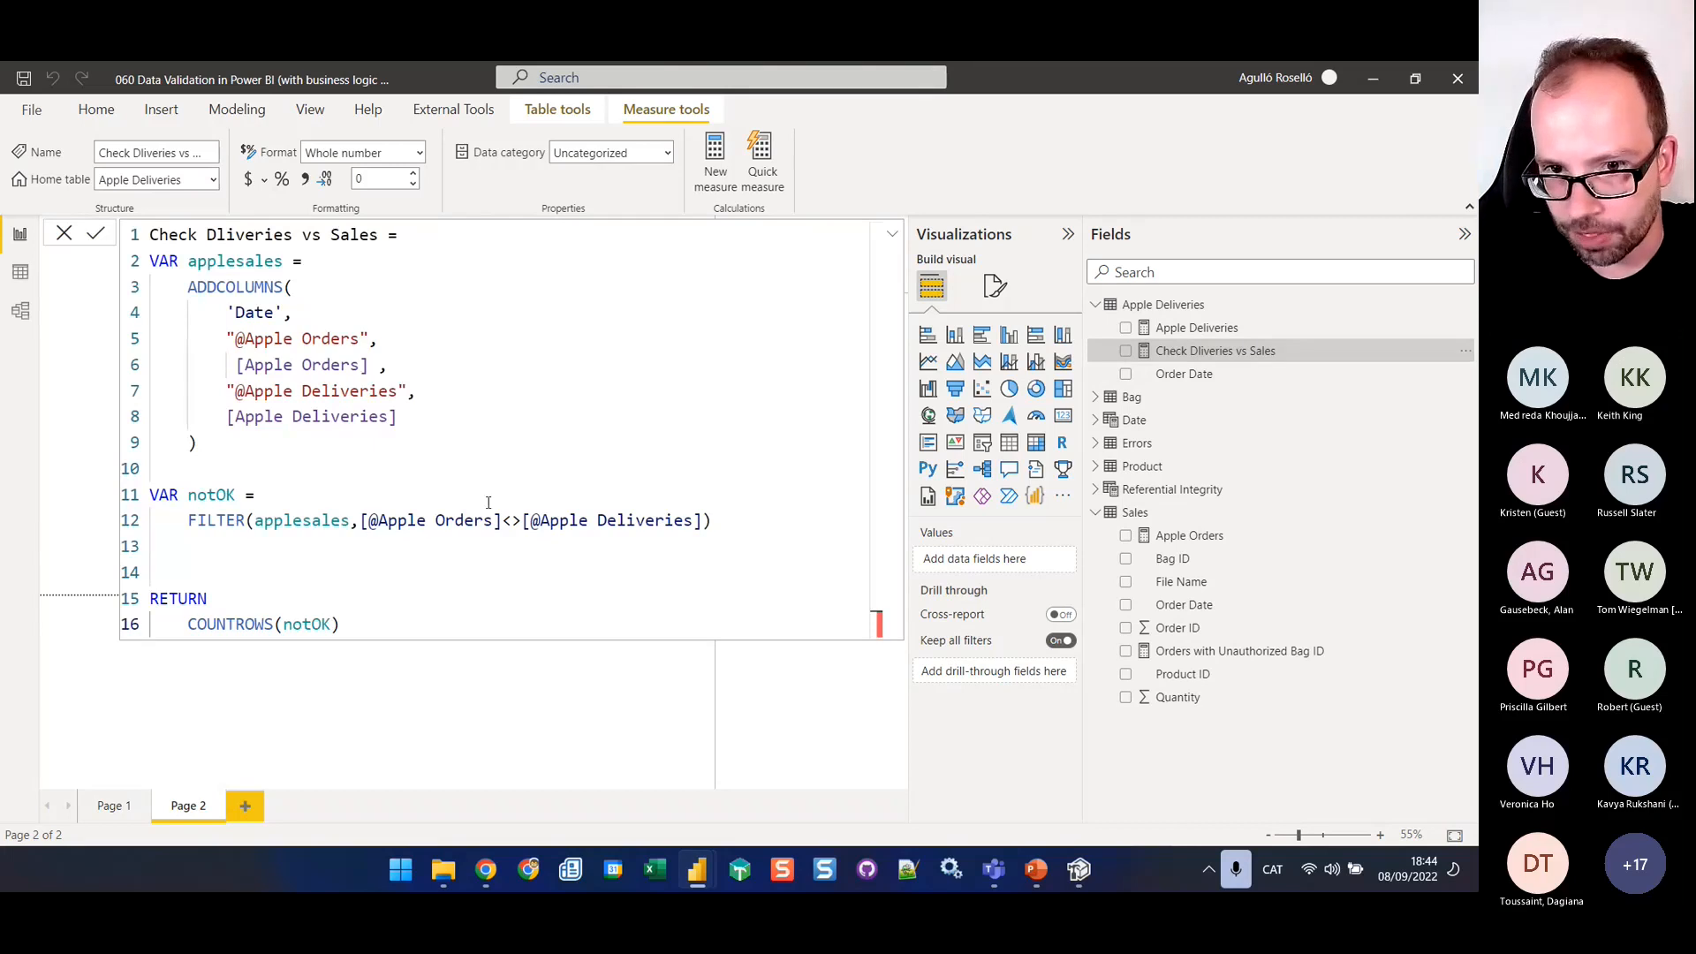
drag(358, 523, 706, 524)
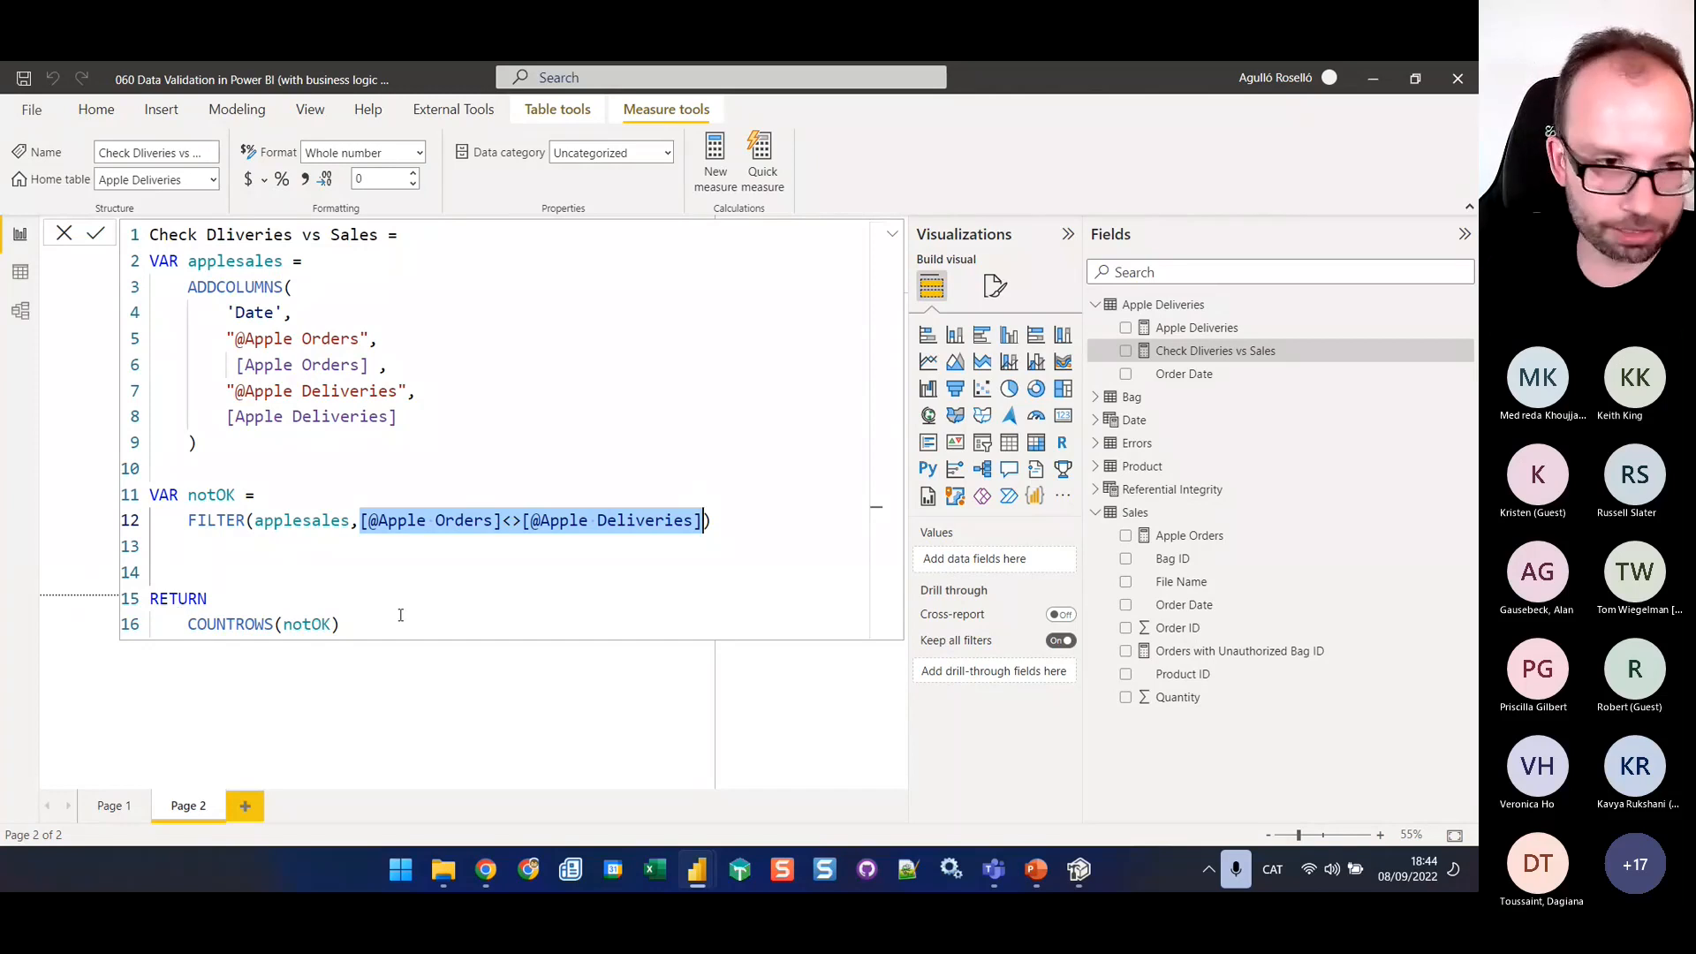
click(1239, 506)
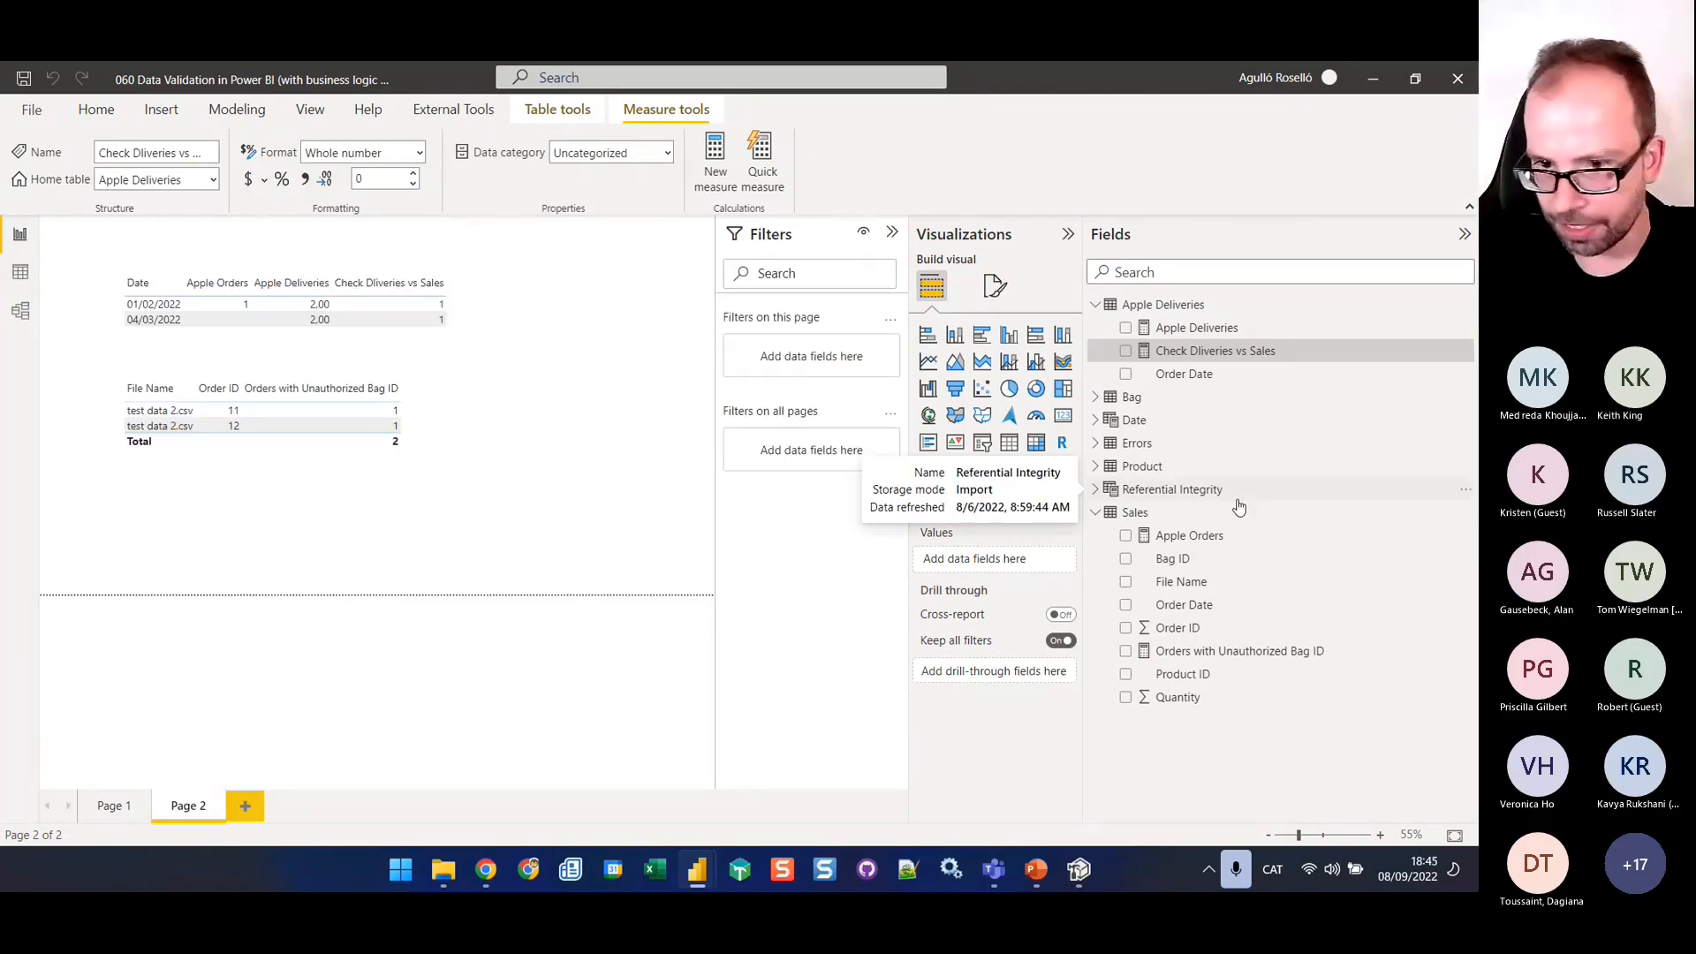
Switch to Tabular Editor, connect it to the local instance of the 060 Data Validation in Power BI report, and expand Translations and Tables
click(1041, 874)
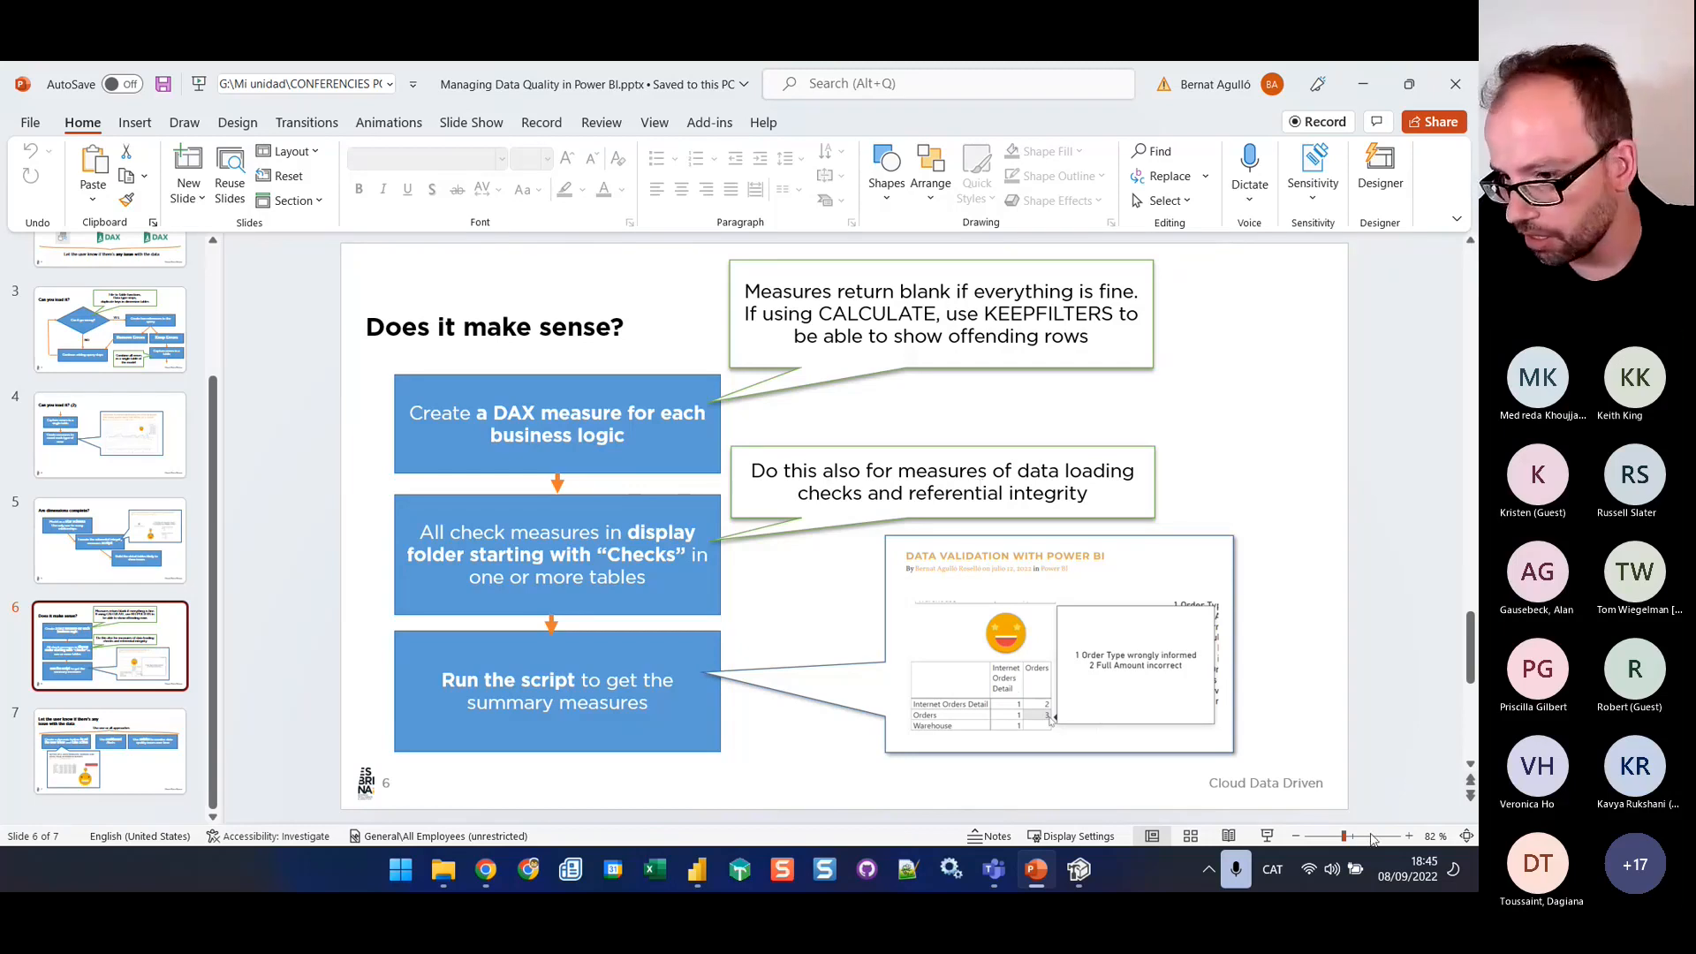
mouse_move(1089, 874)
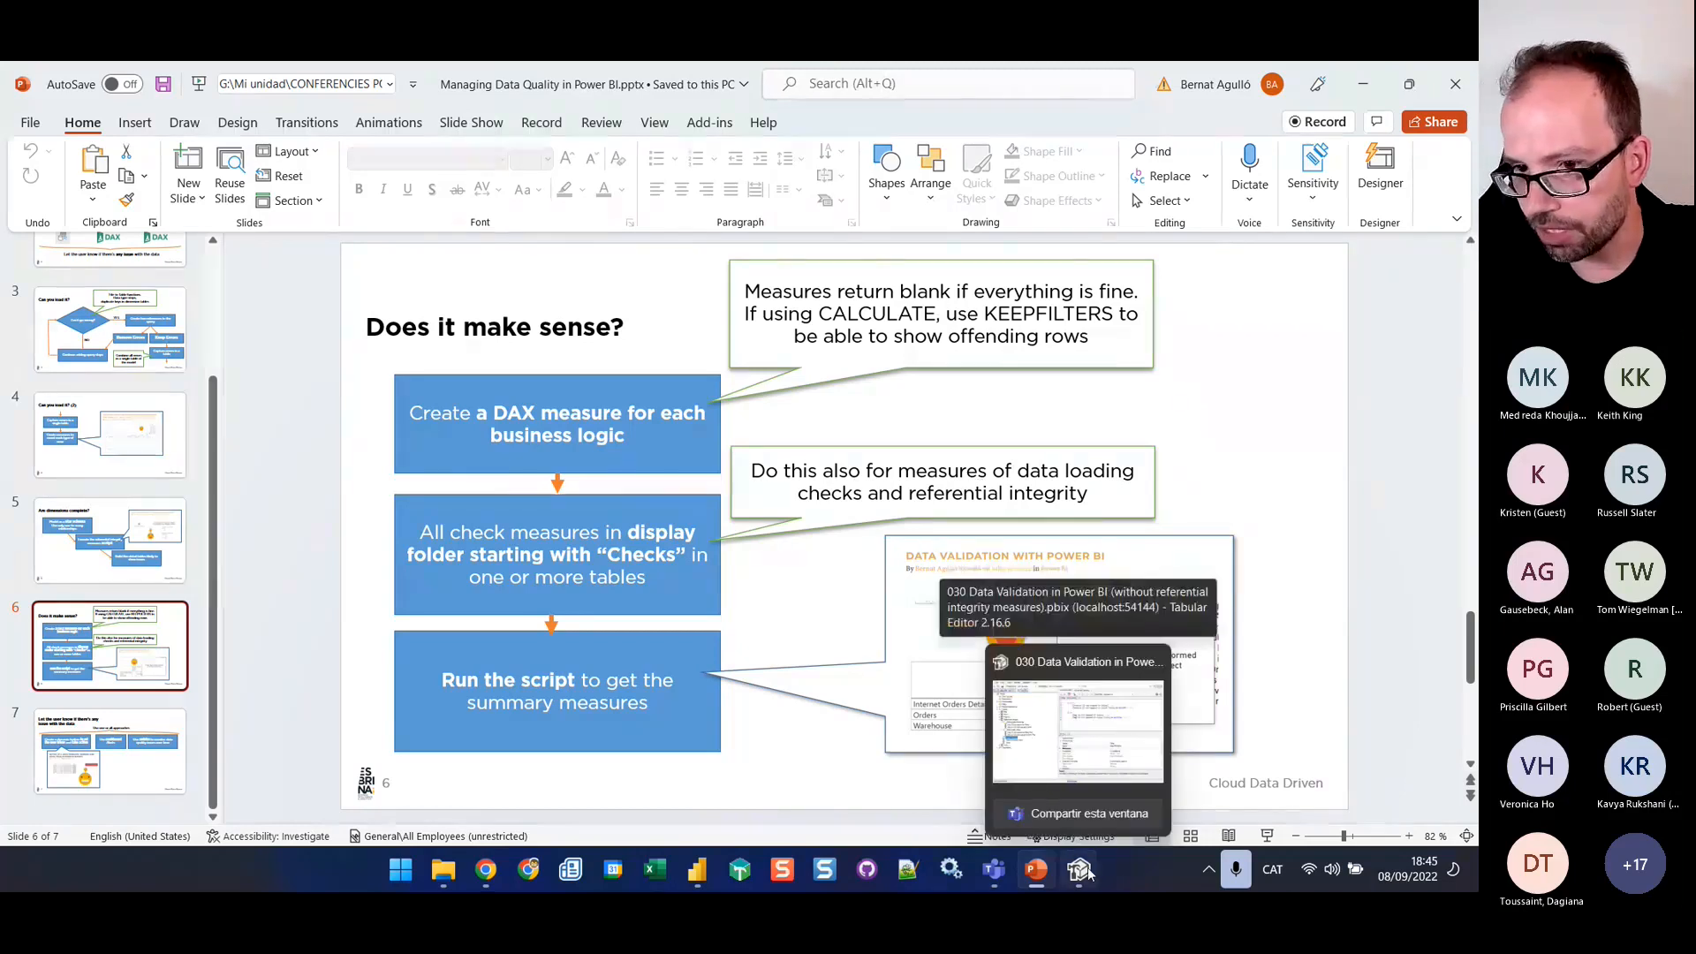
click(1078, 729)
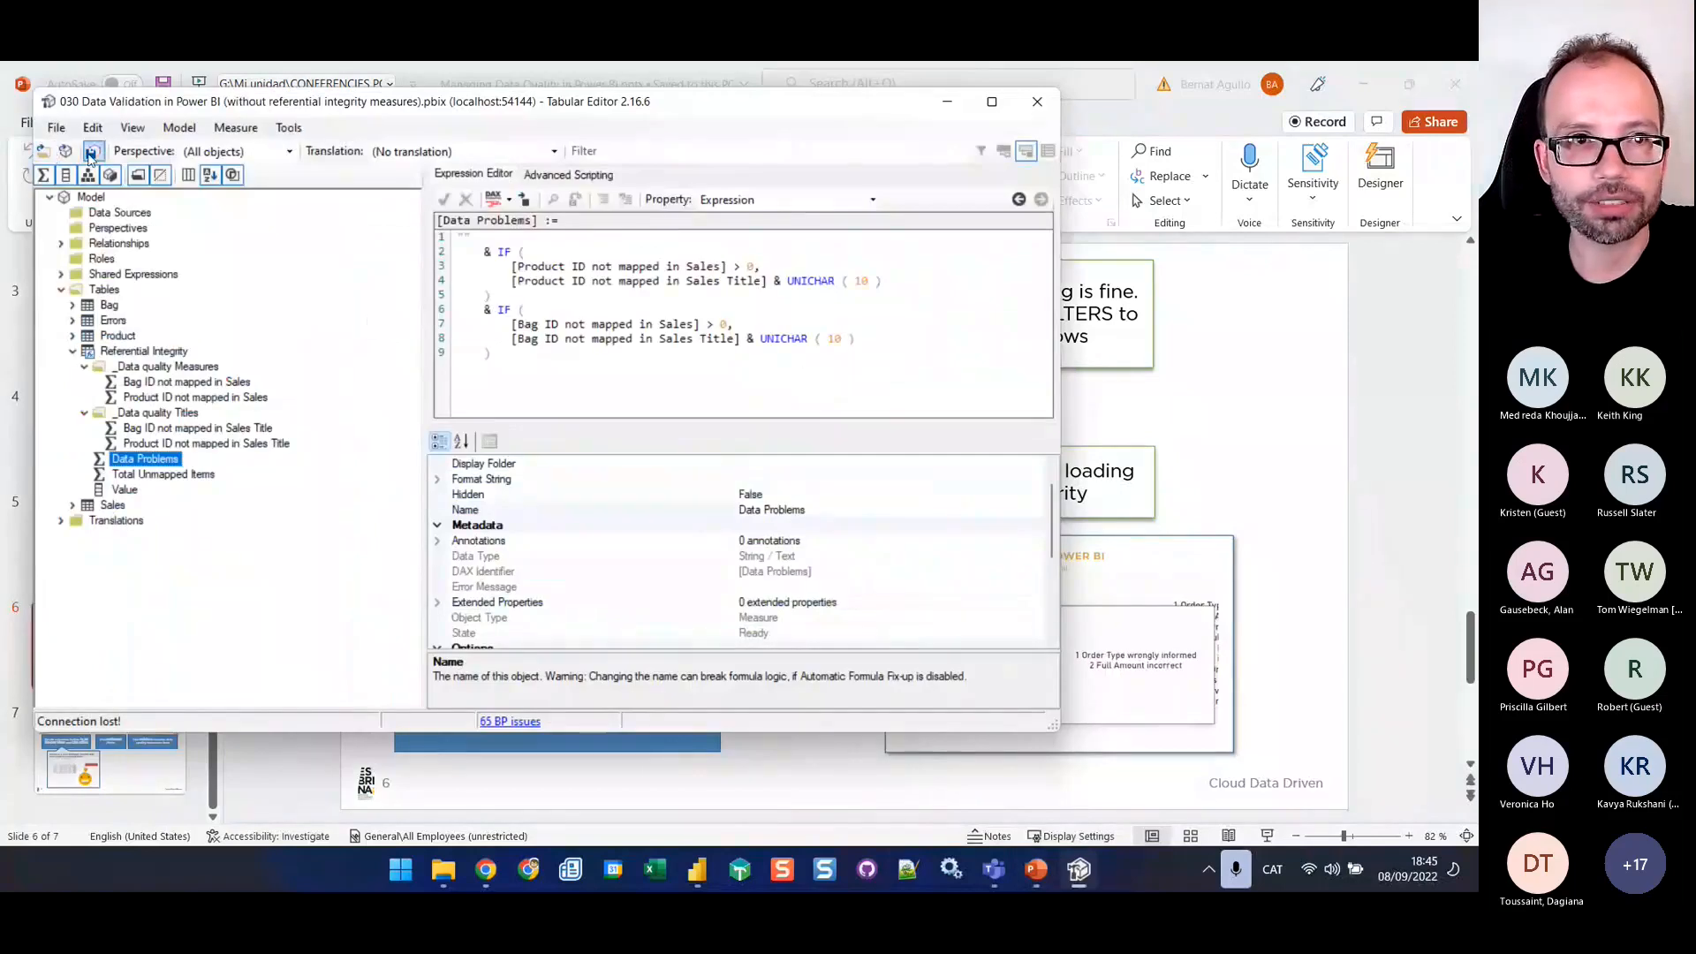
click(46, 152)
click(707, 373)
click(706, 372)
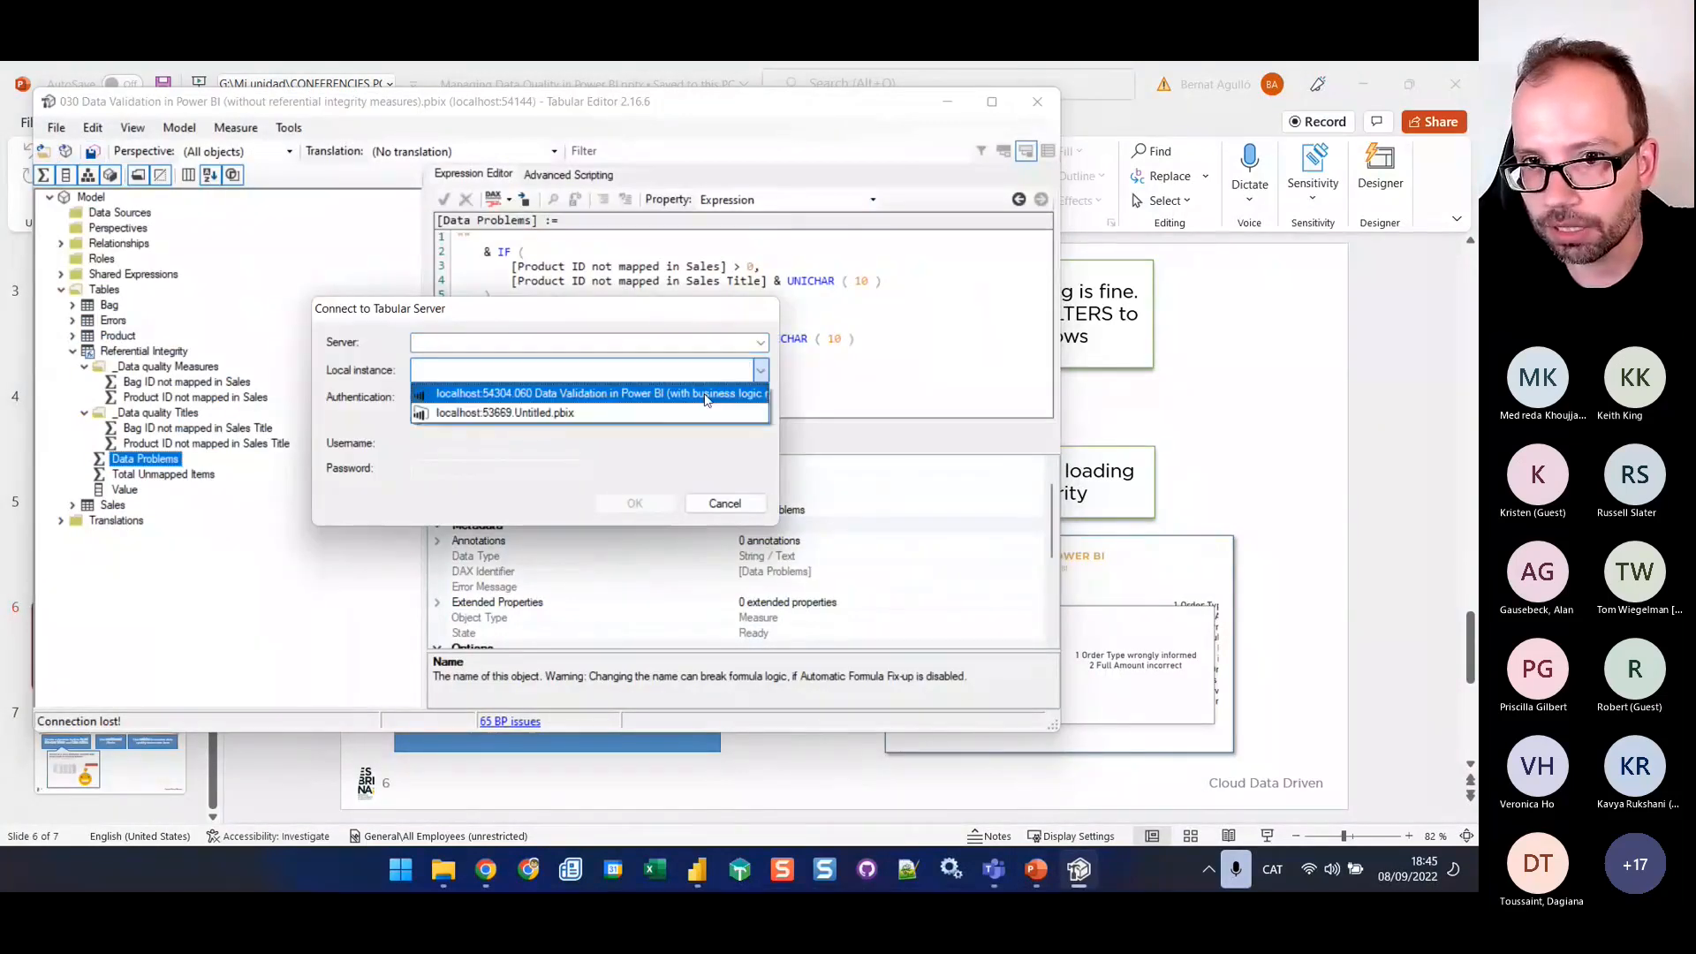
click(707, 395)
click(634, 503)
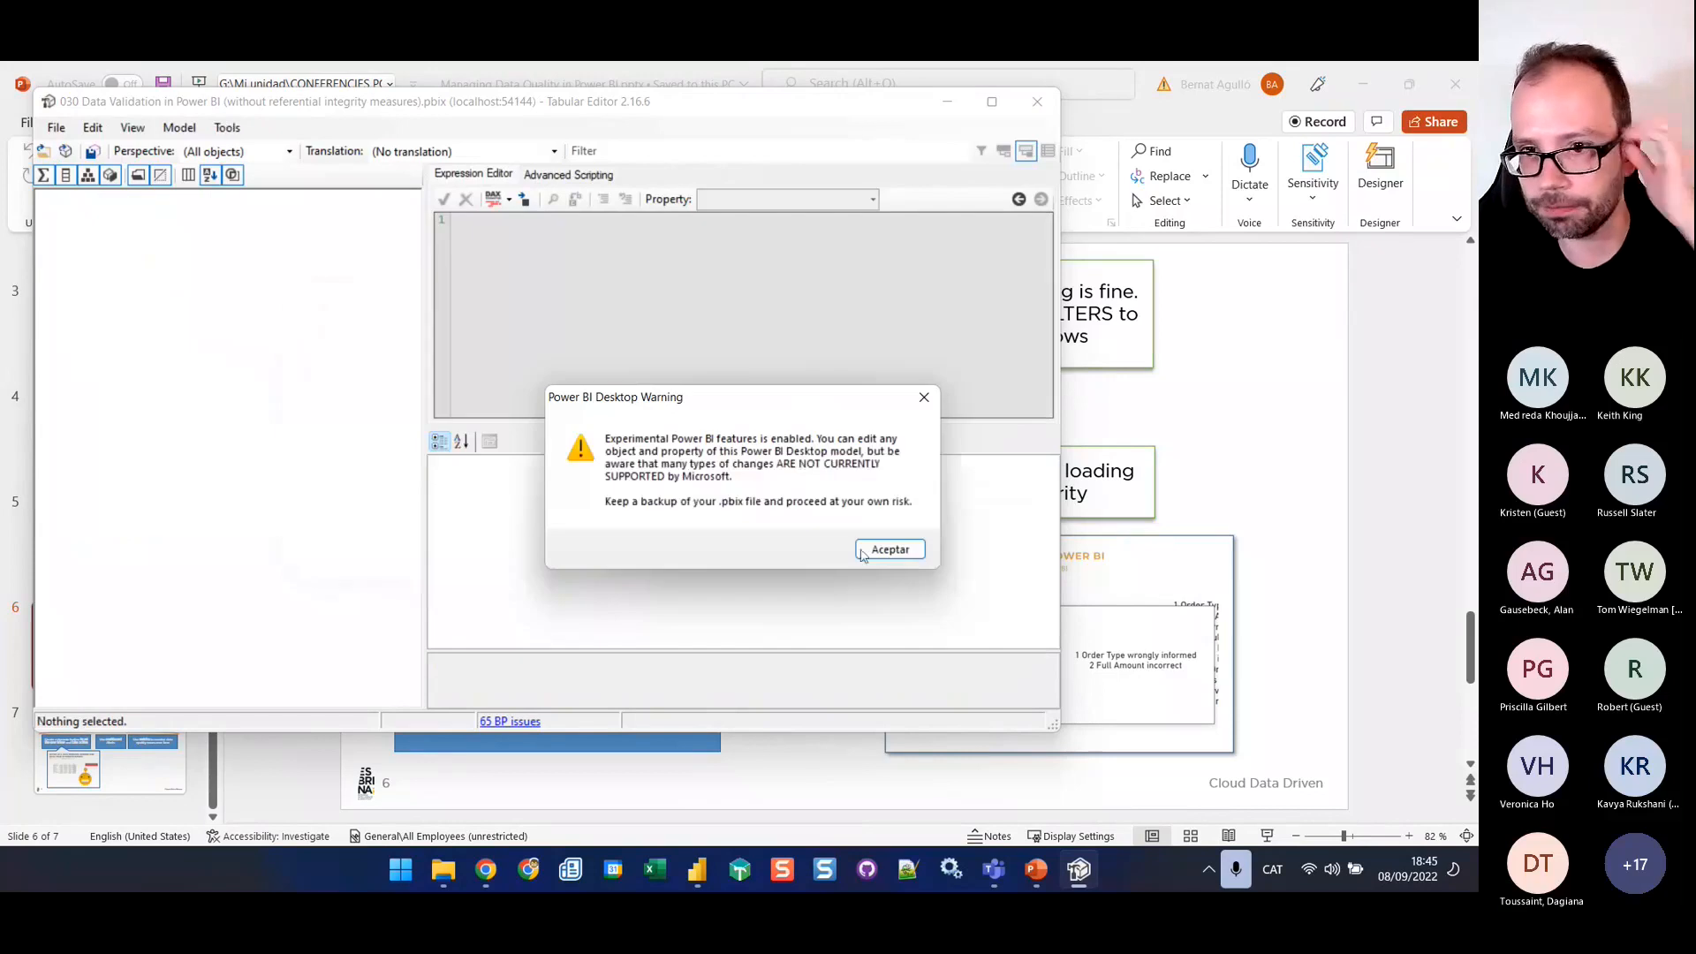
click(886, 548)
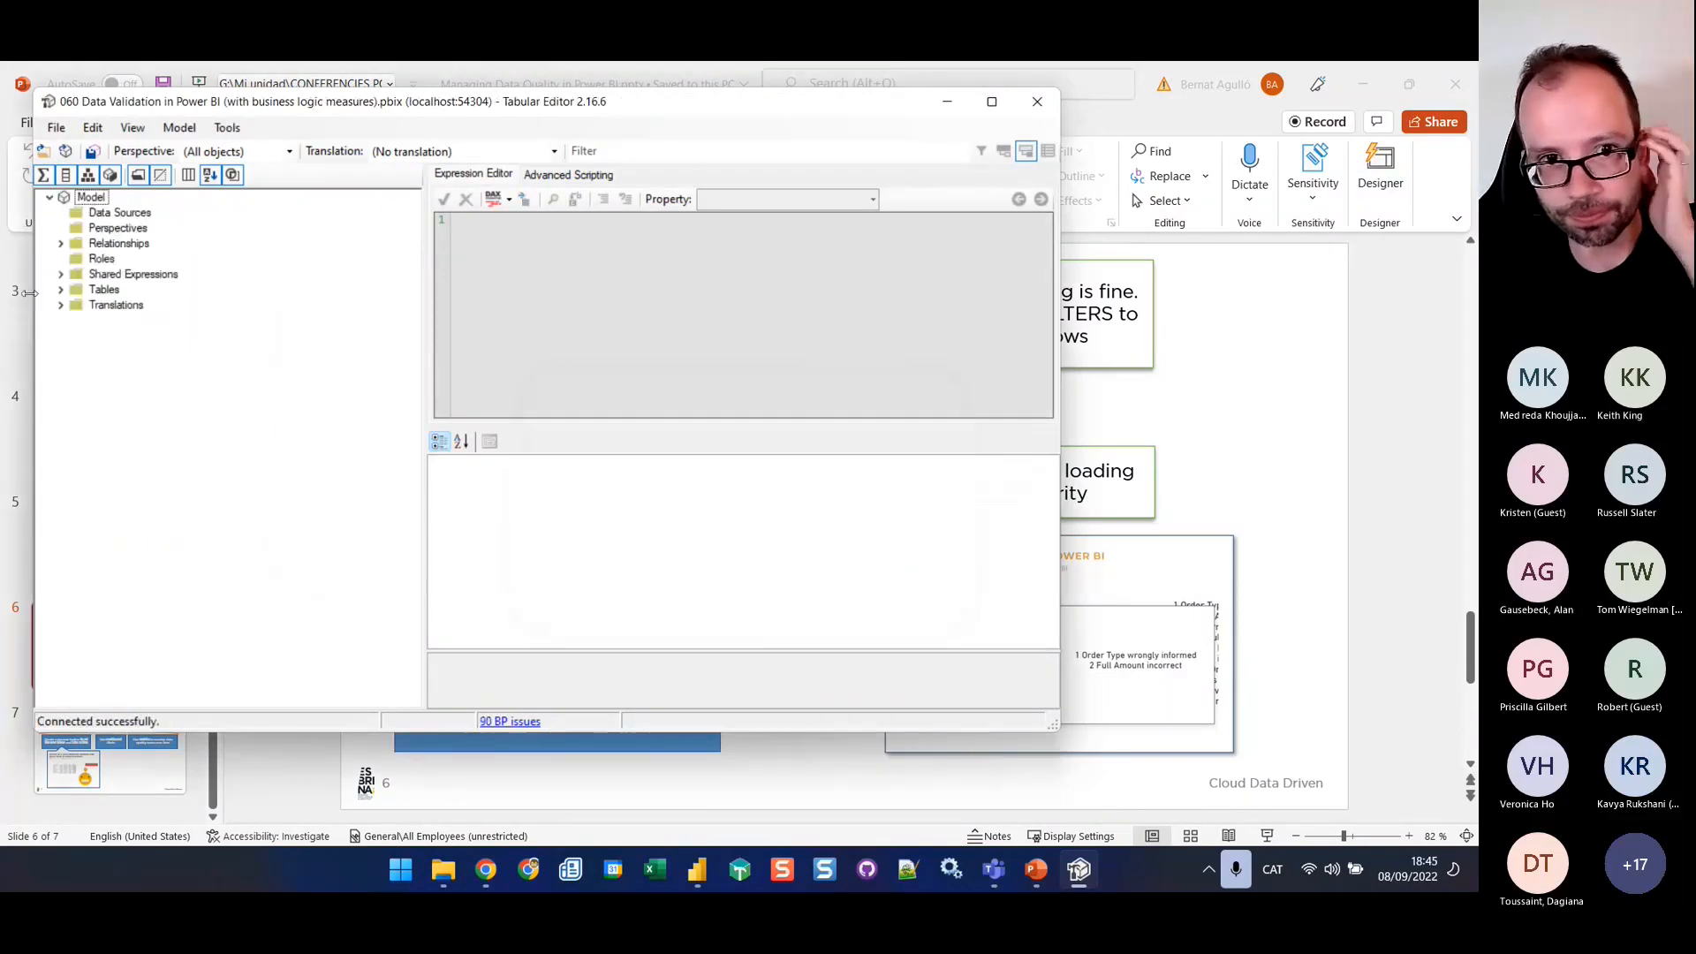
click(60, 305)
click(60, 288)
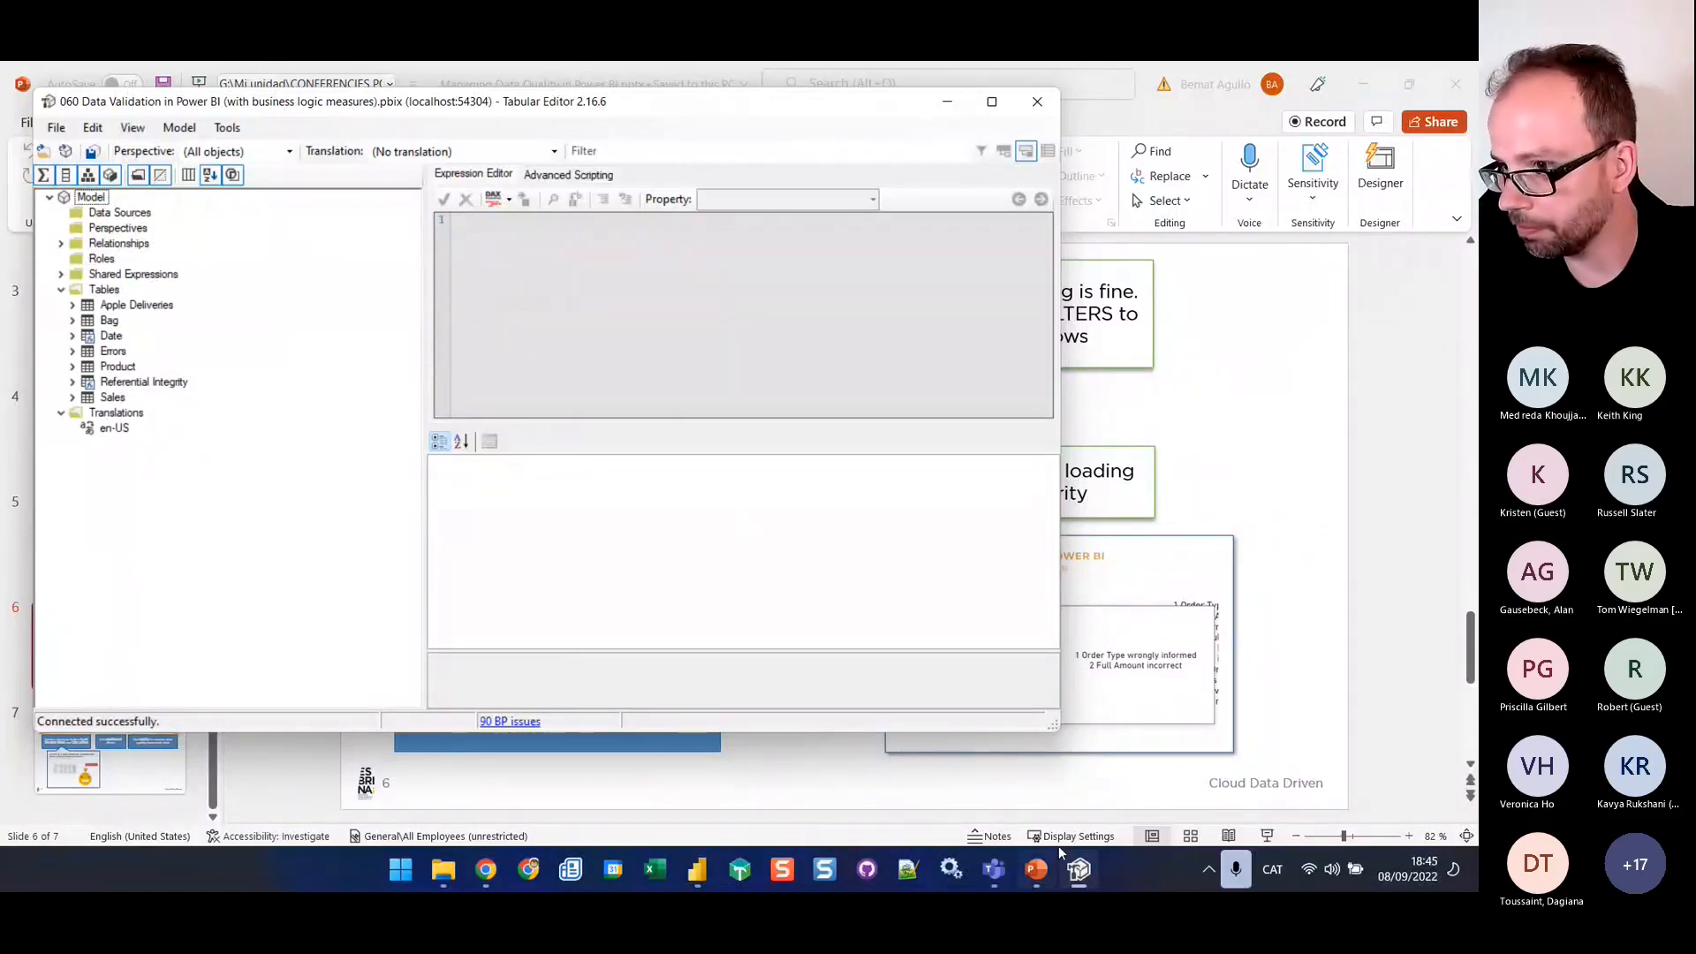
Follow the presentation slide's link to the Data Validation with Power BI blog post in Chrome and find the Alert Measures Summary script link
click(1036, 869)
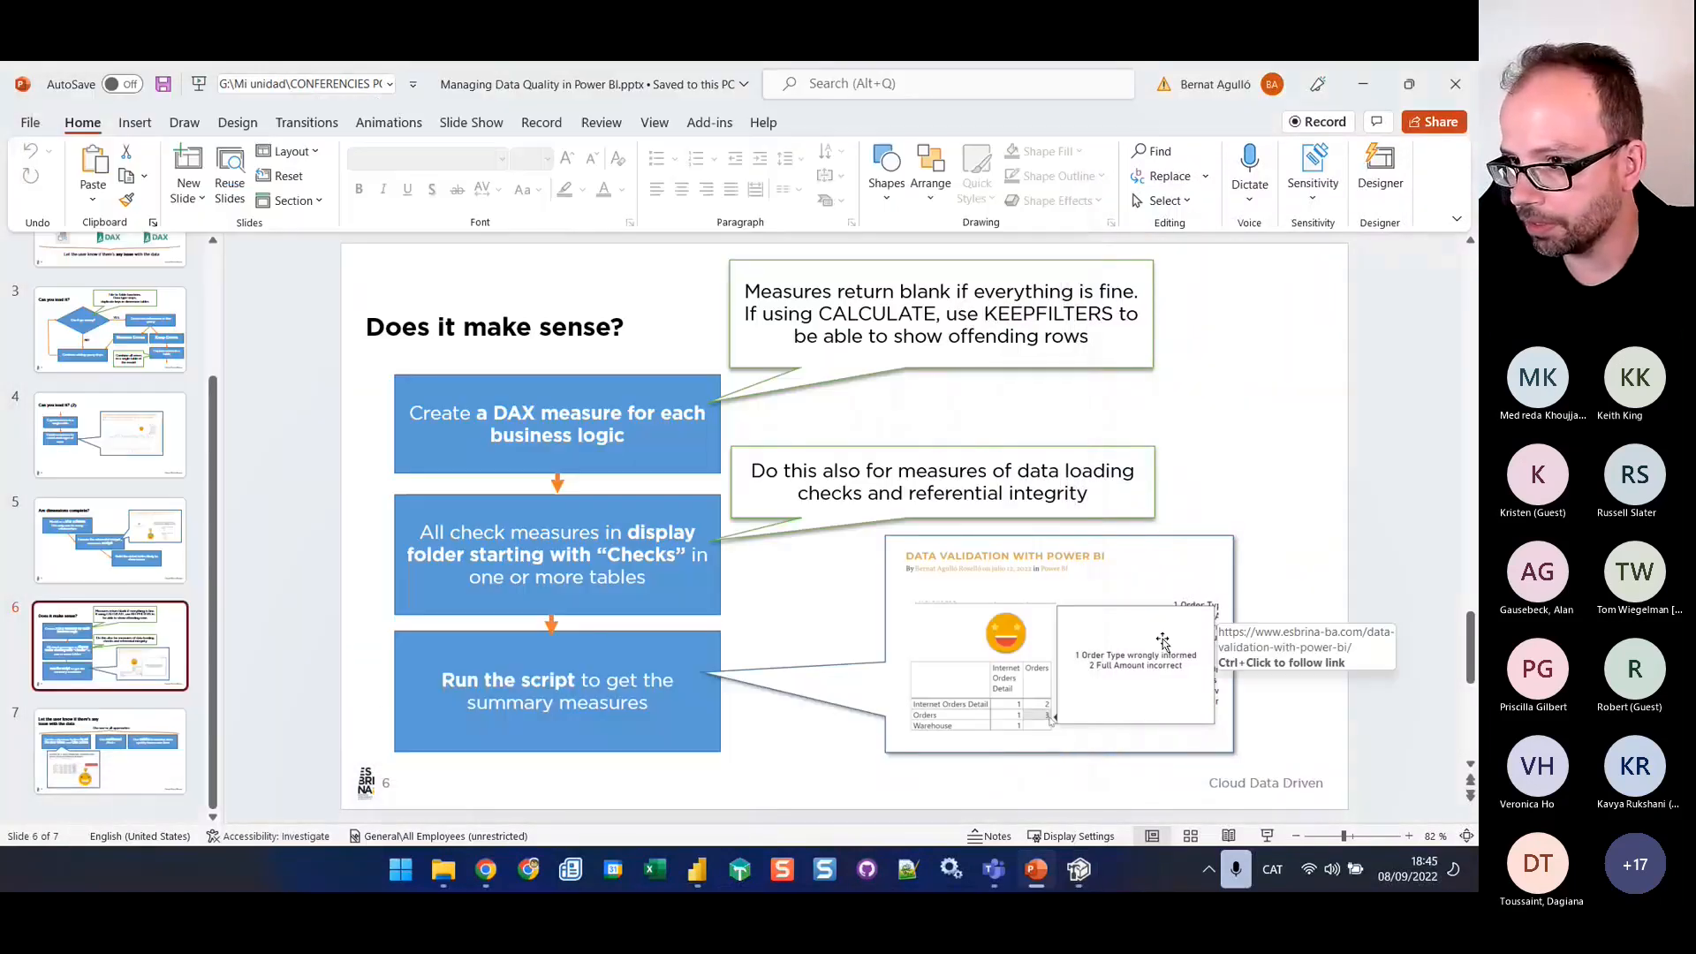
ctrl+click(1052, 719)
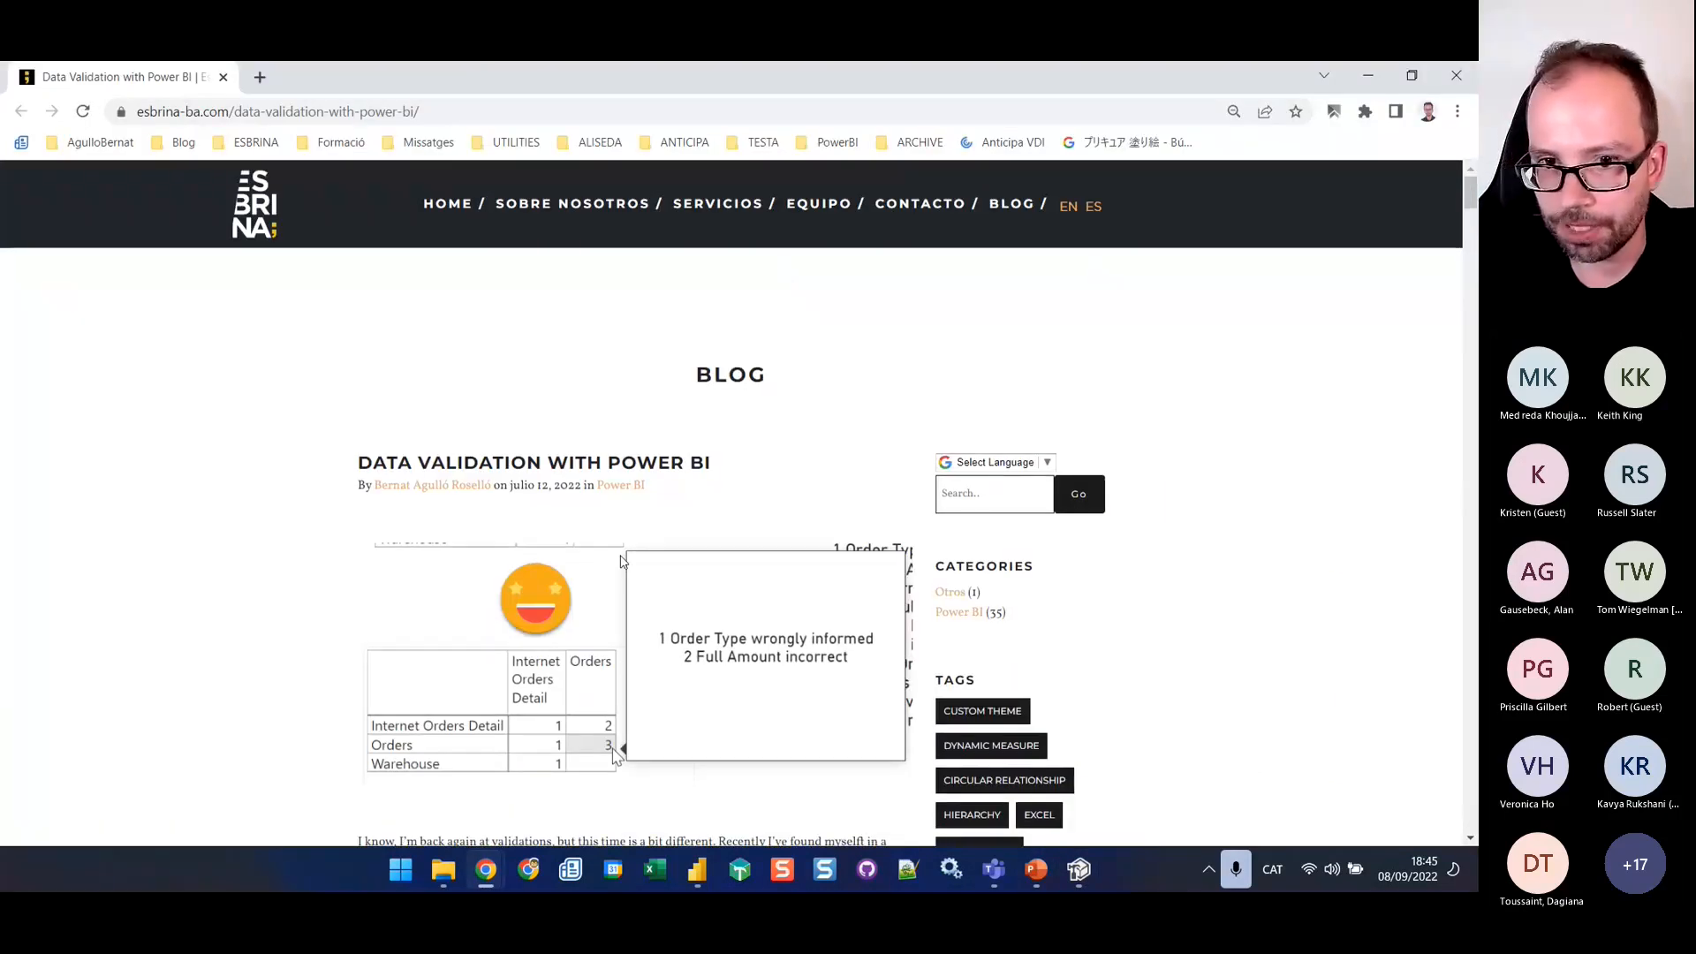
scroll(729, 362, down, 7)
scroll(729, 363, down, 20)
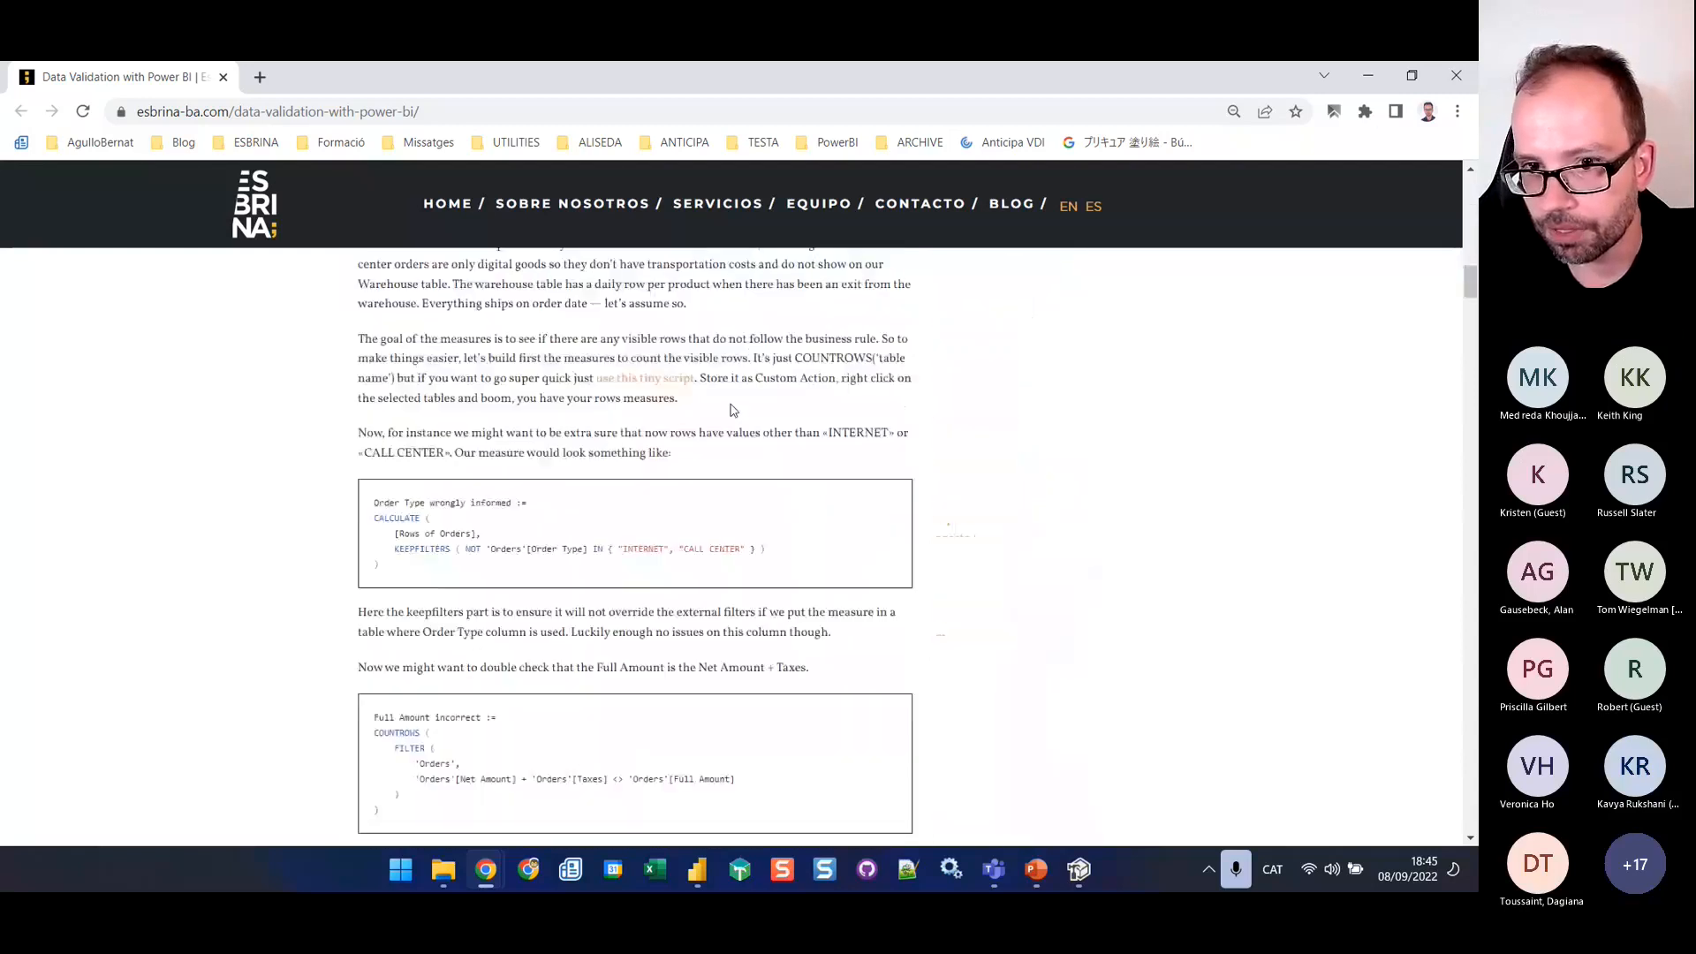
scroll(730, 409, down, 15)
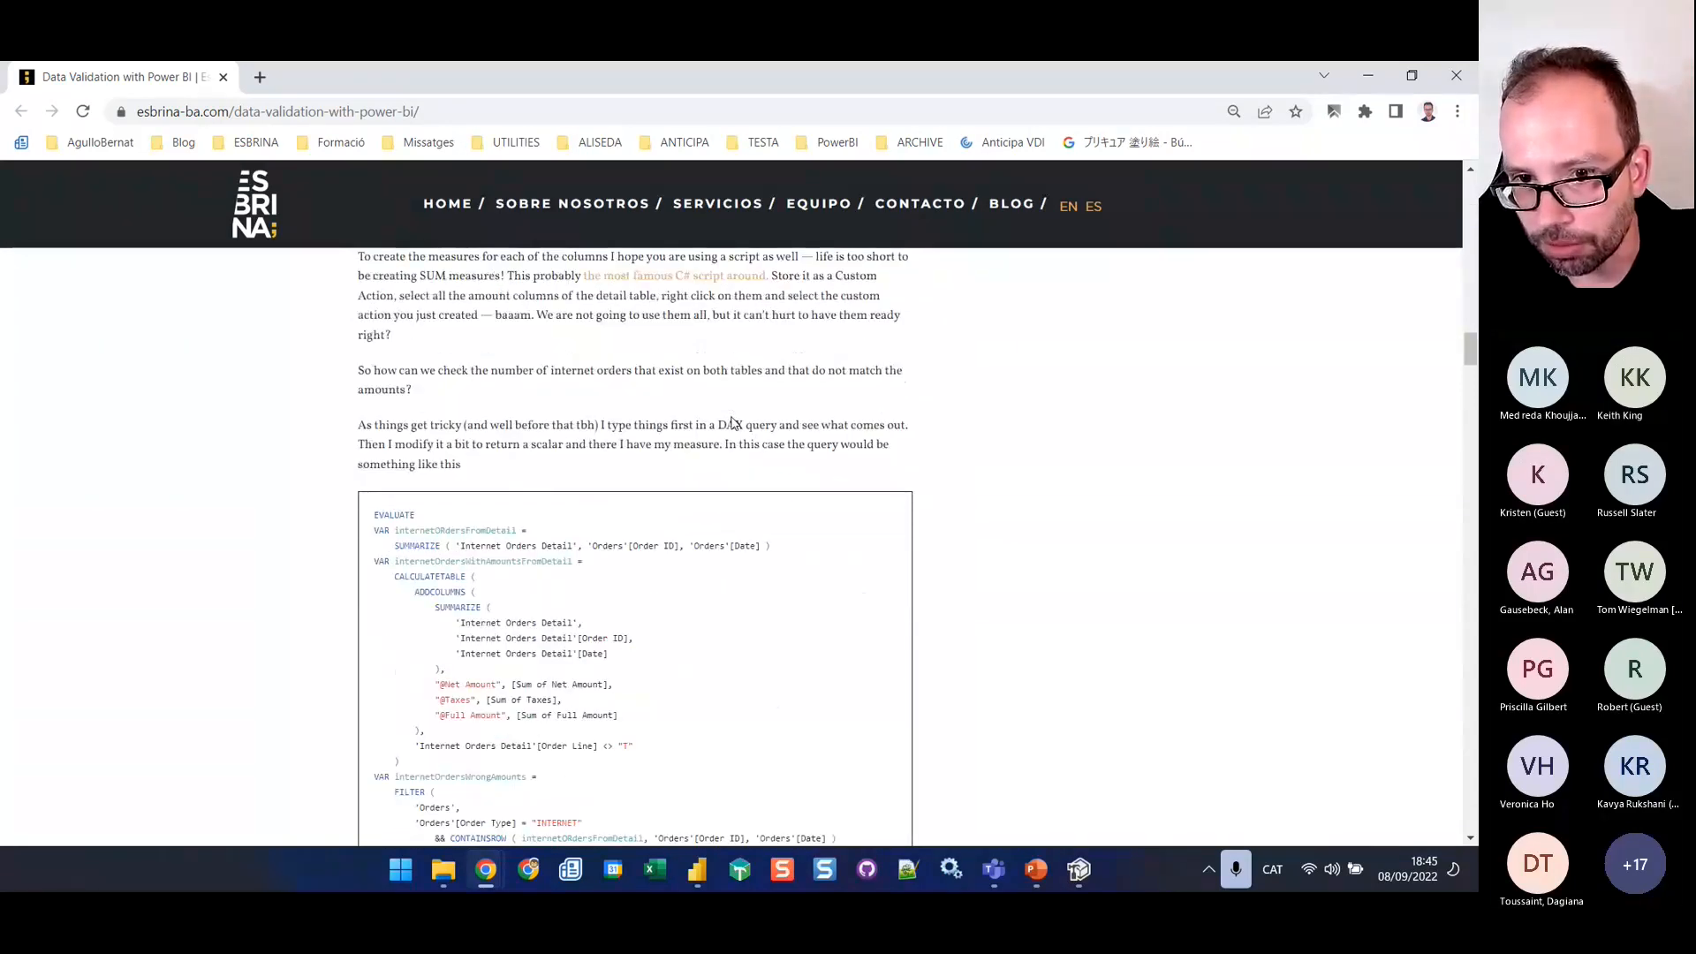
scroll(799, 450, down, 20)
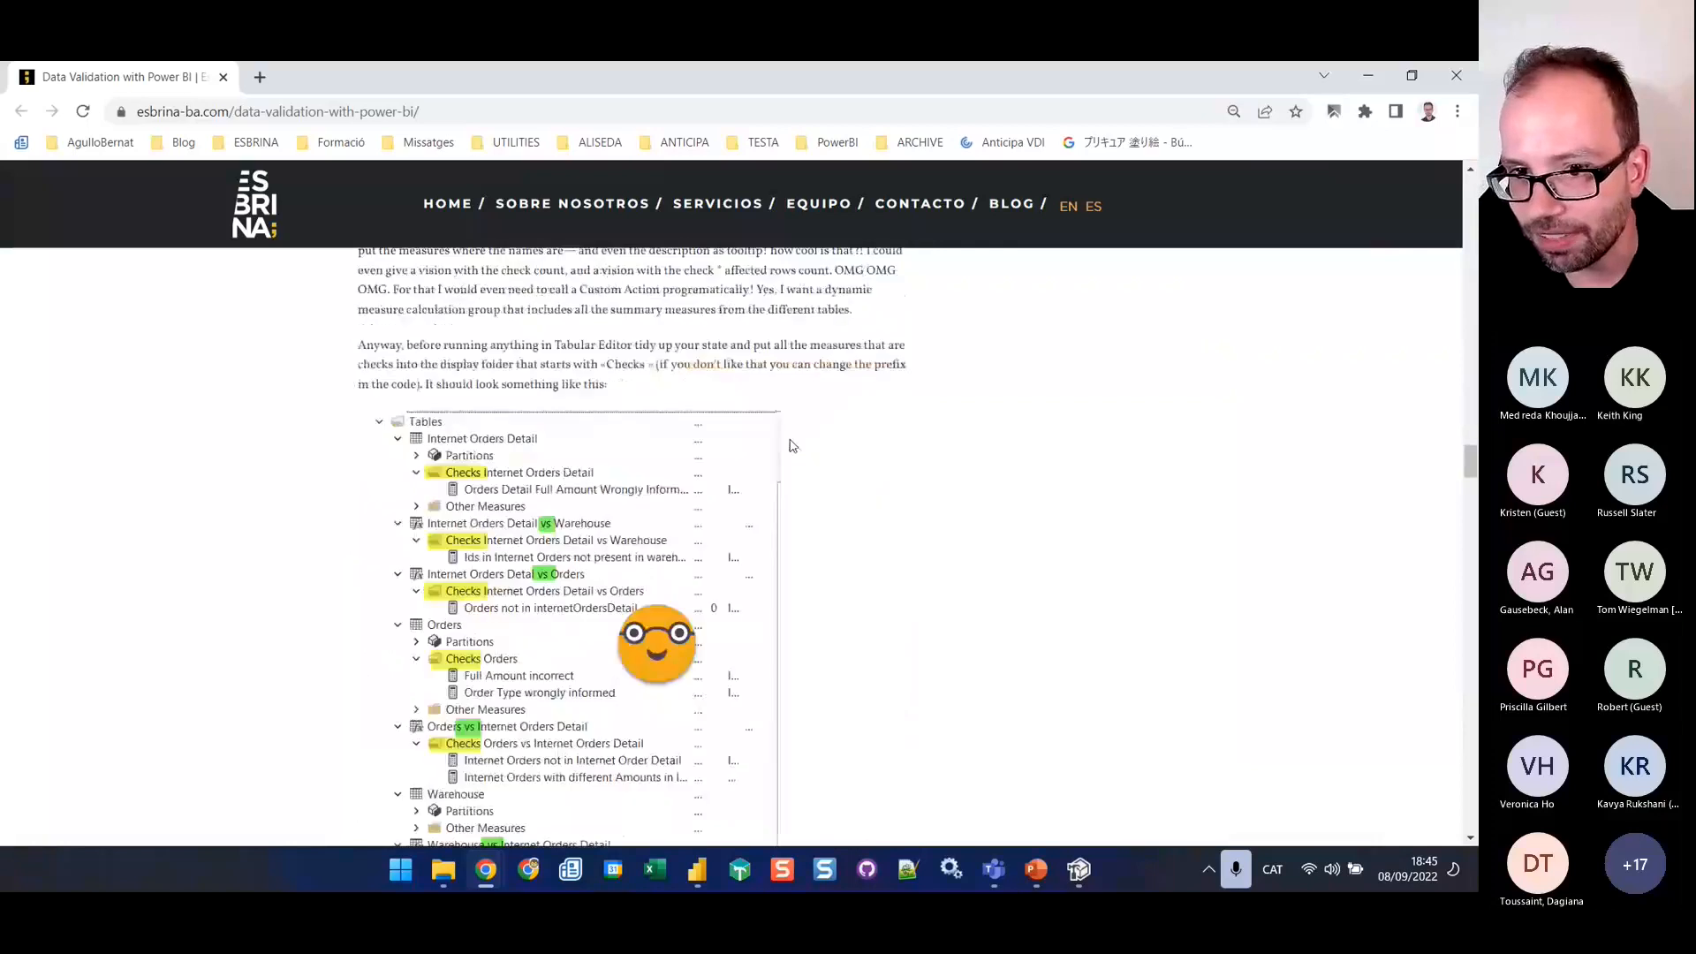
scroll(789, 454, down, 10)
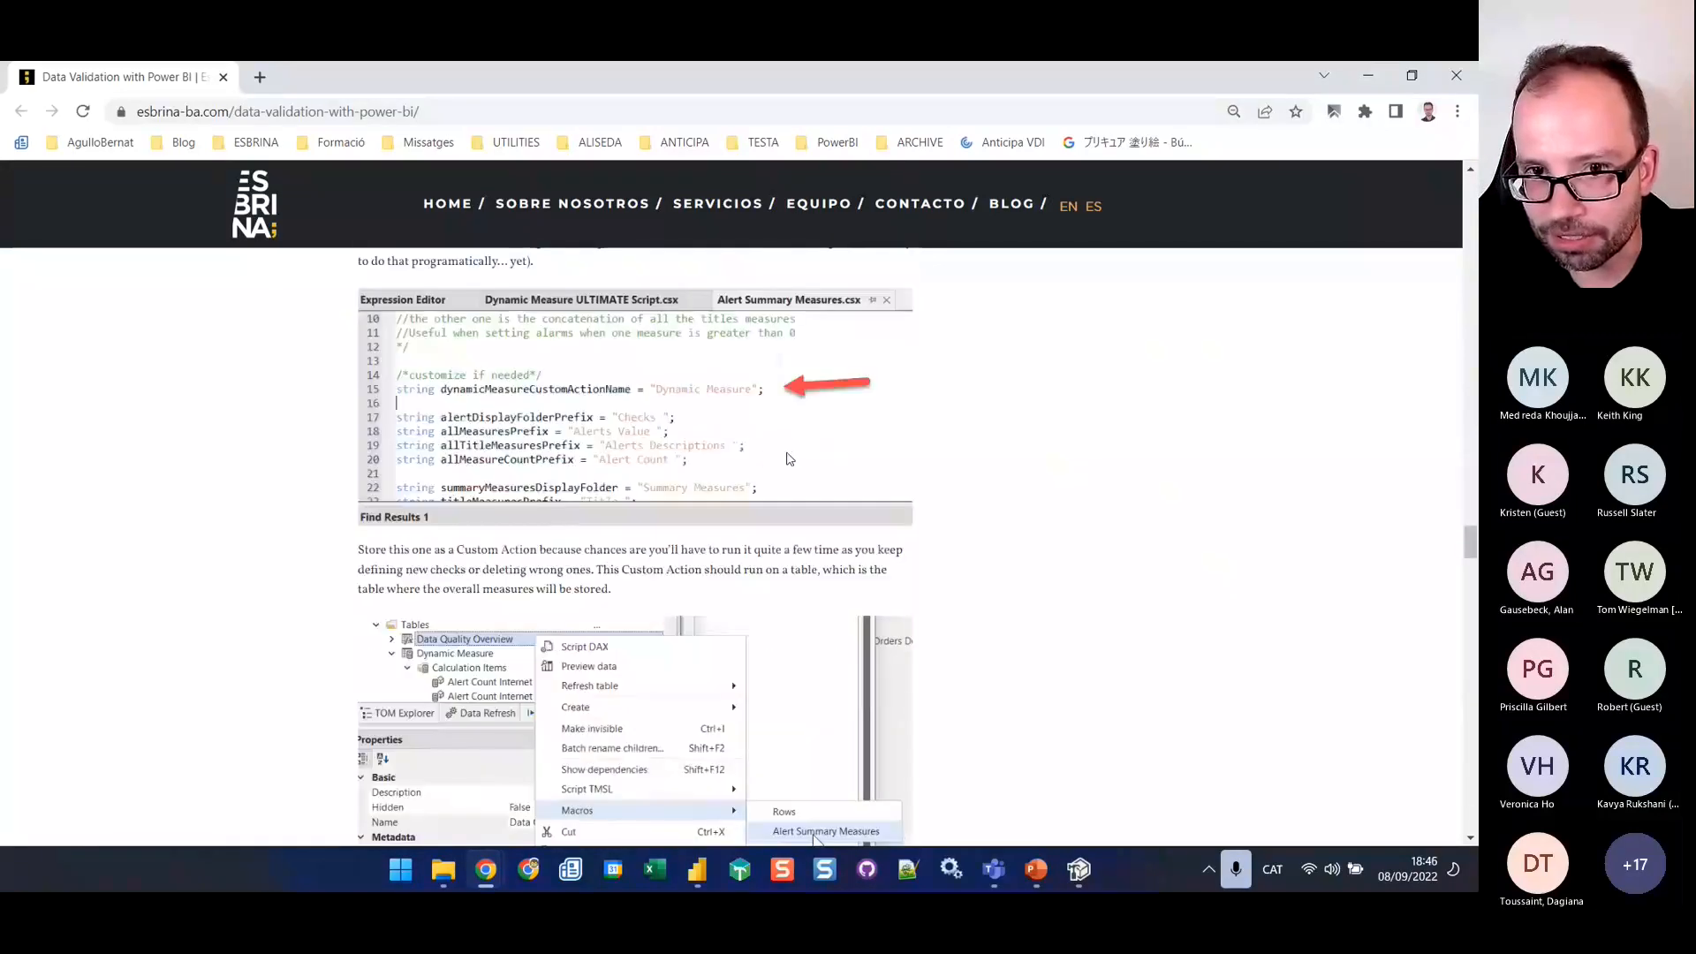
scroll(629, 434, up, 4)
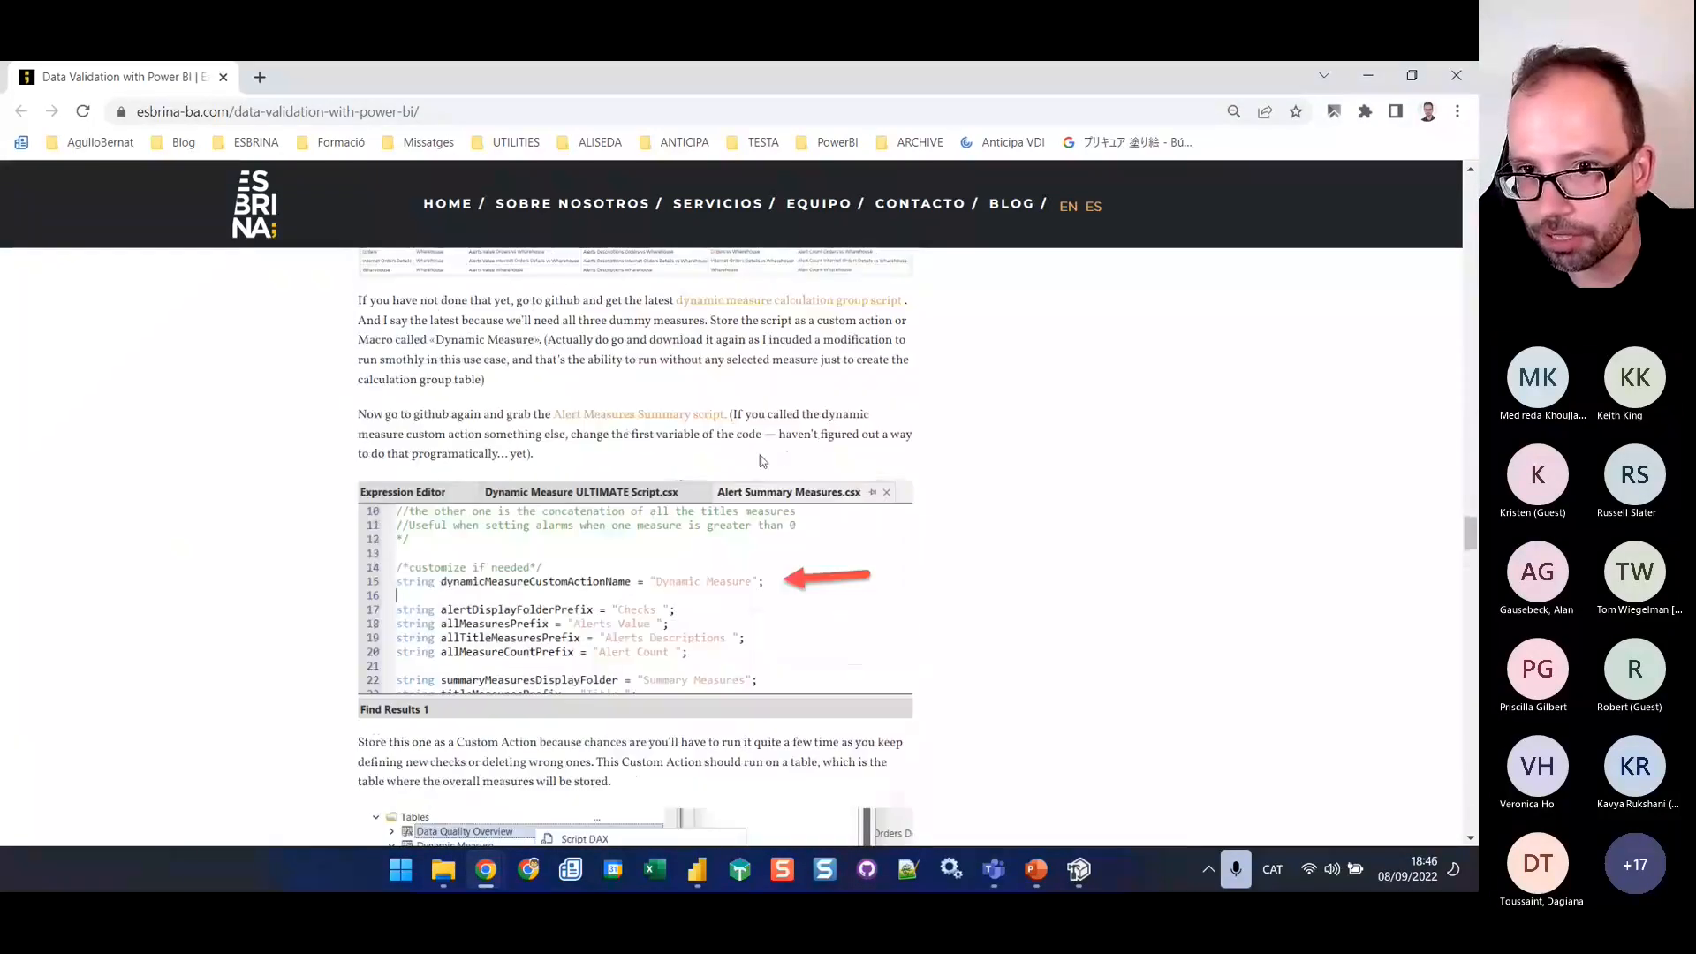
Copy the Alert Summary Measures.csx script from its GitHub page and paste it into Tabular Editor as an advanced script
click(633, 423)
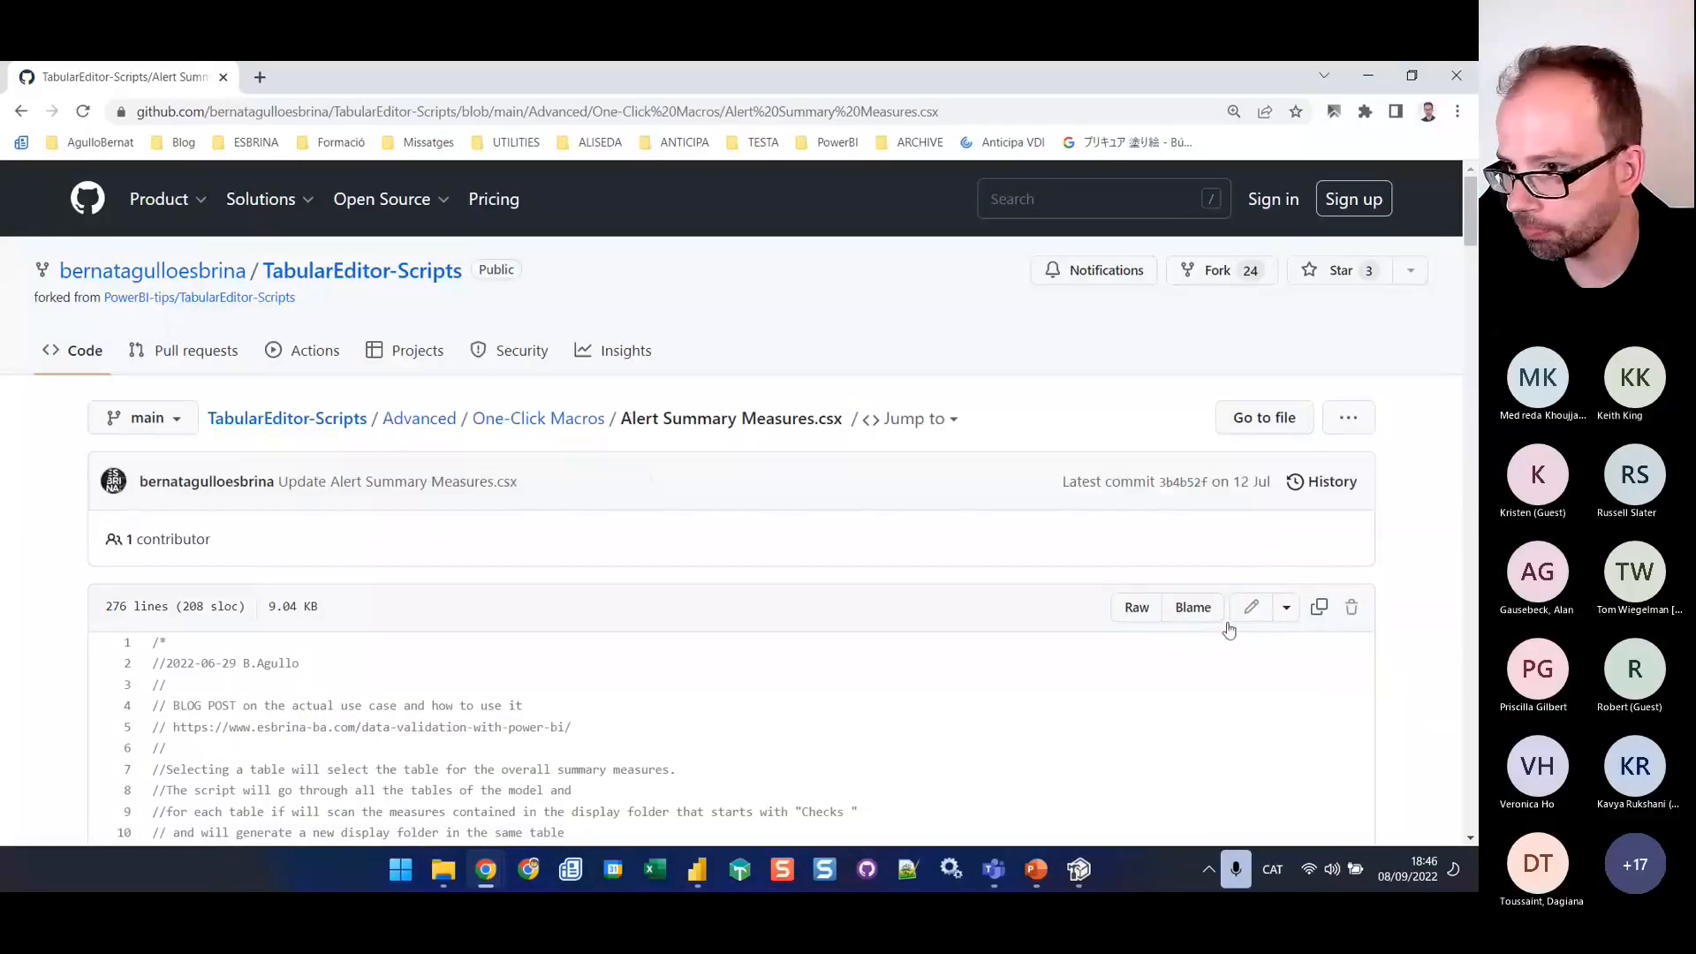
click(1319, 607)
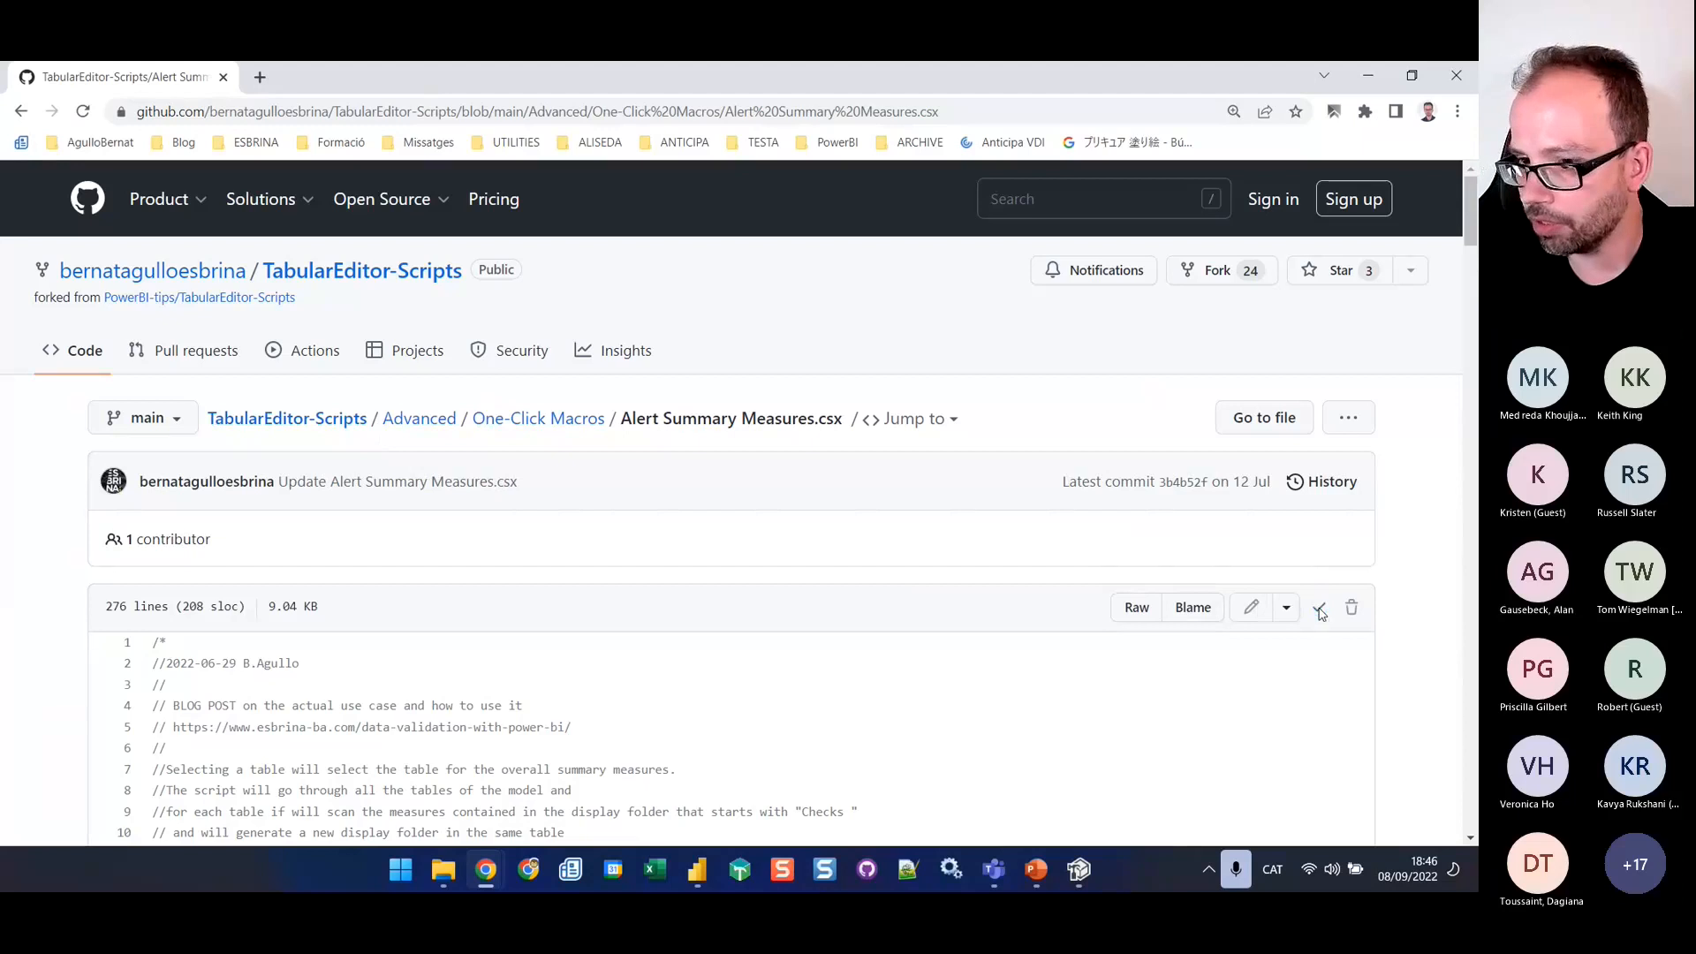
click(1076, 873)
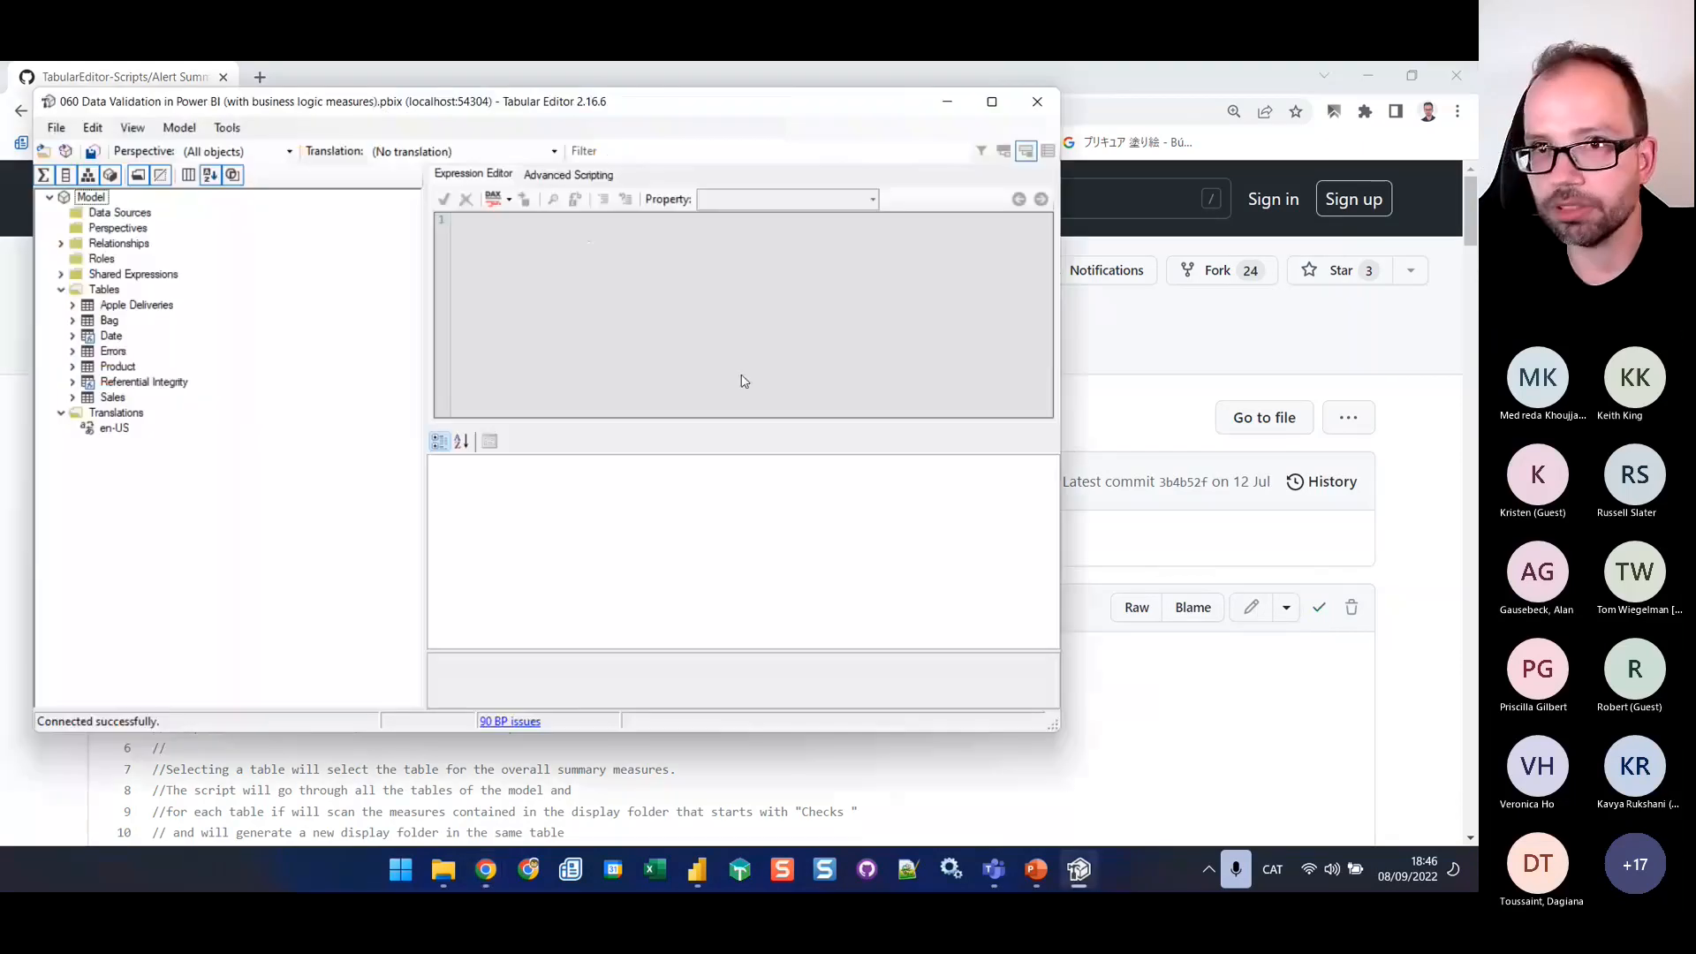
click(568, 174)
key(ctrl+v)
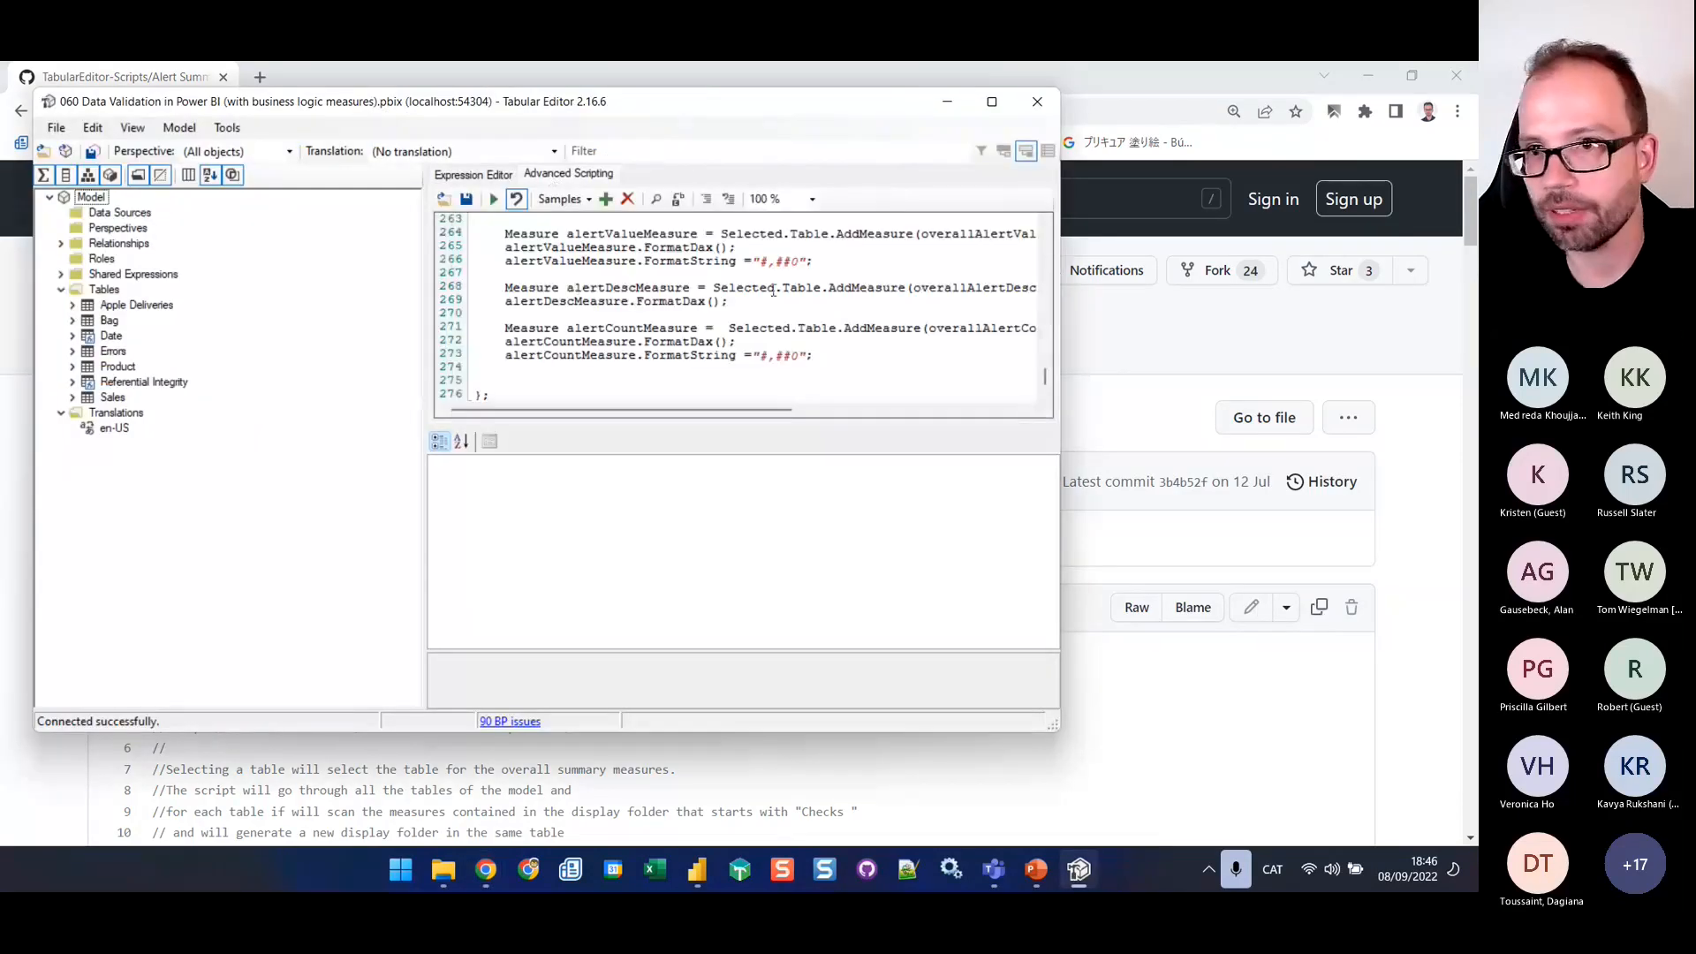
Examine the script's alertDisplayFolderPrefix and dynamicMeasureCustomActionName settings, and check which custom actions the Referential Integrity table offers
drag(1045, 378, 1062, 180)
scroll(777, 296, down, 2)
scroll(777, 296, down, 4)
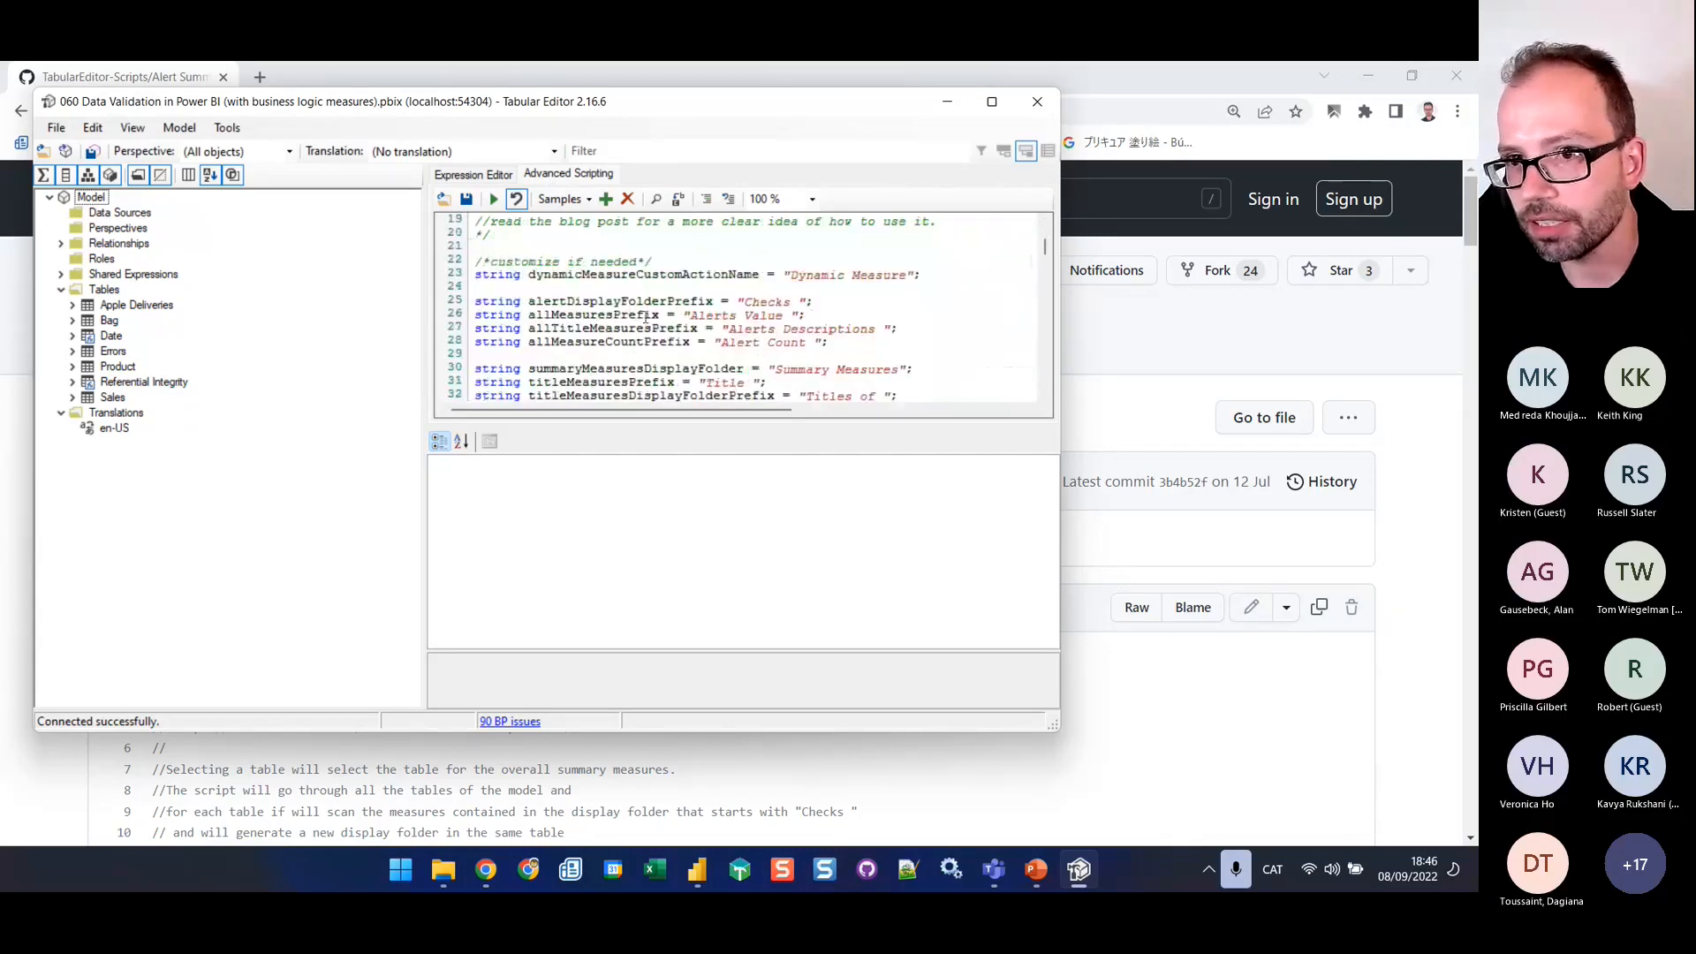
drag(546, 301, 712, 302)
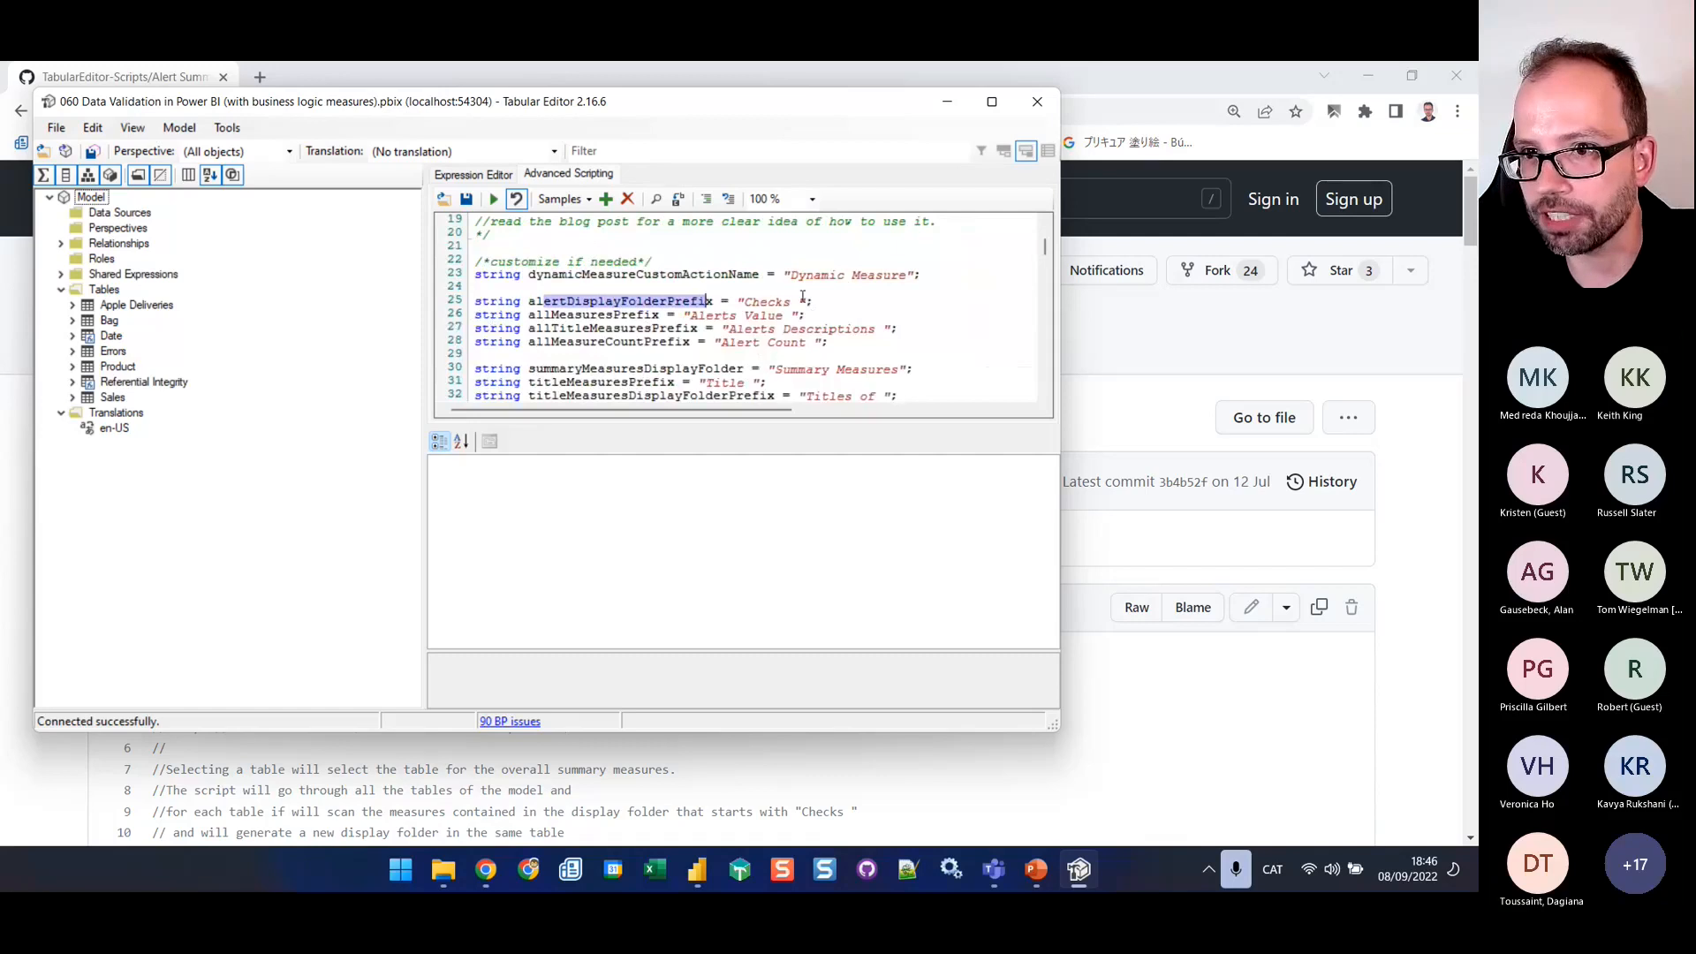
click(787, 302)
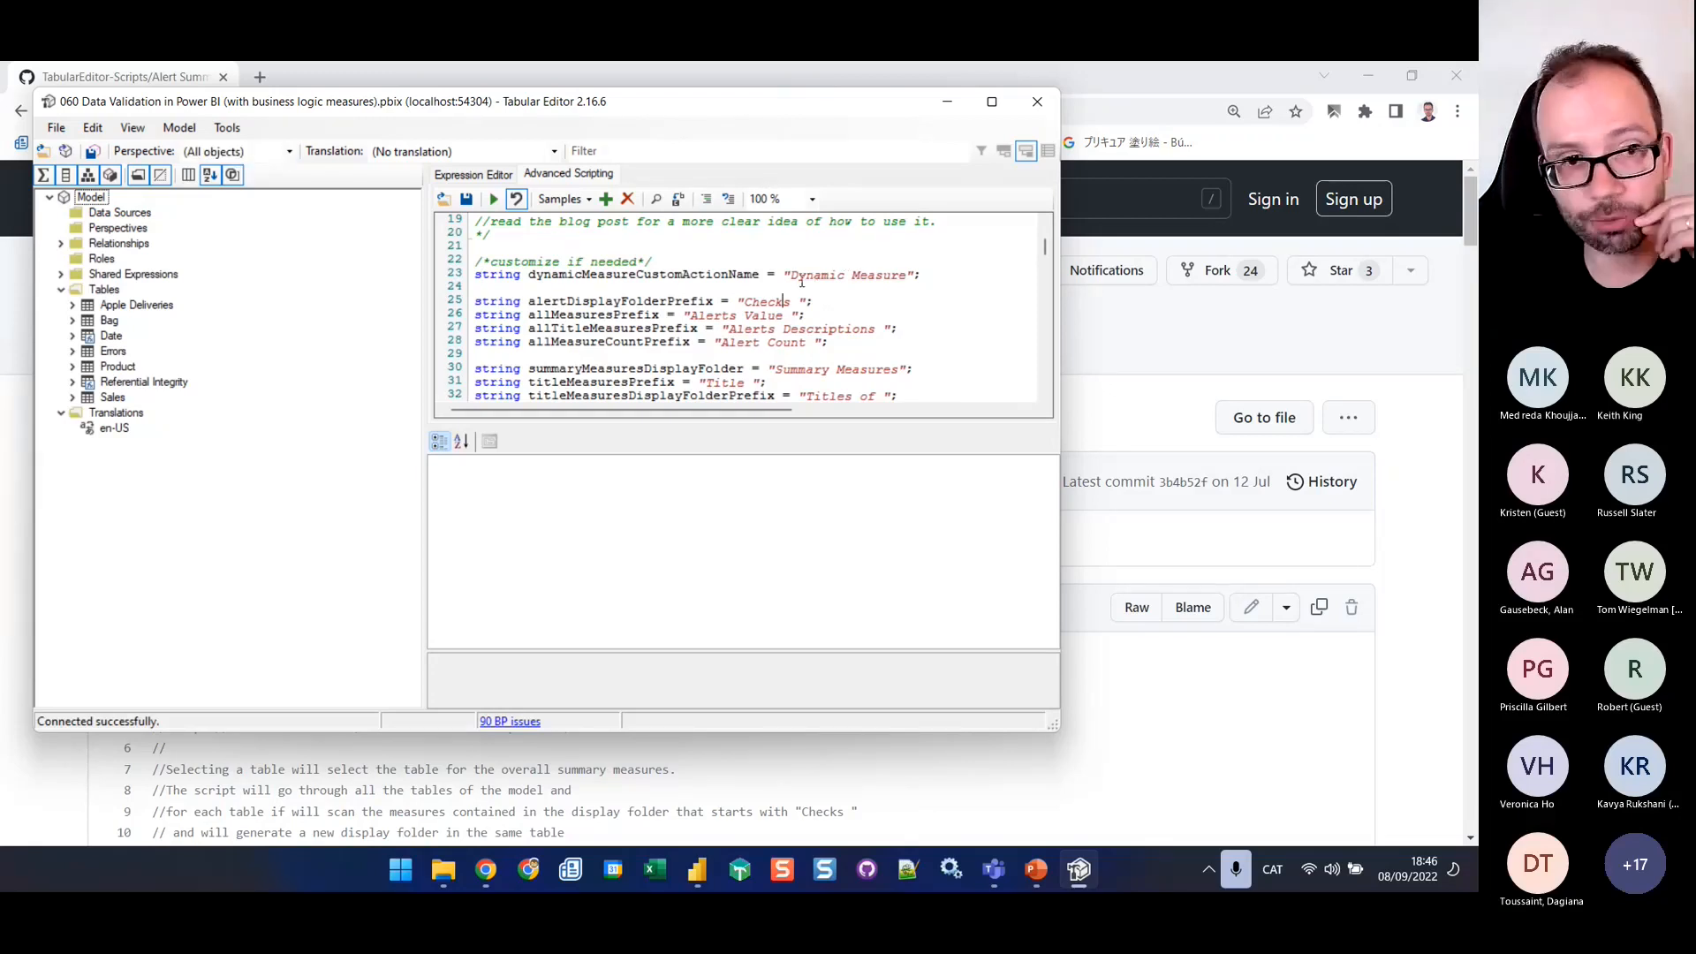
click(787, 302)
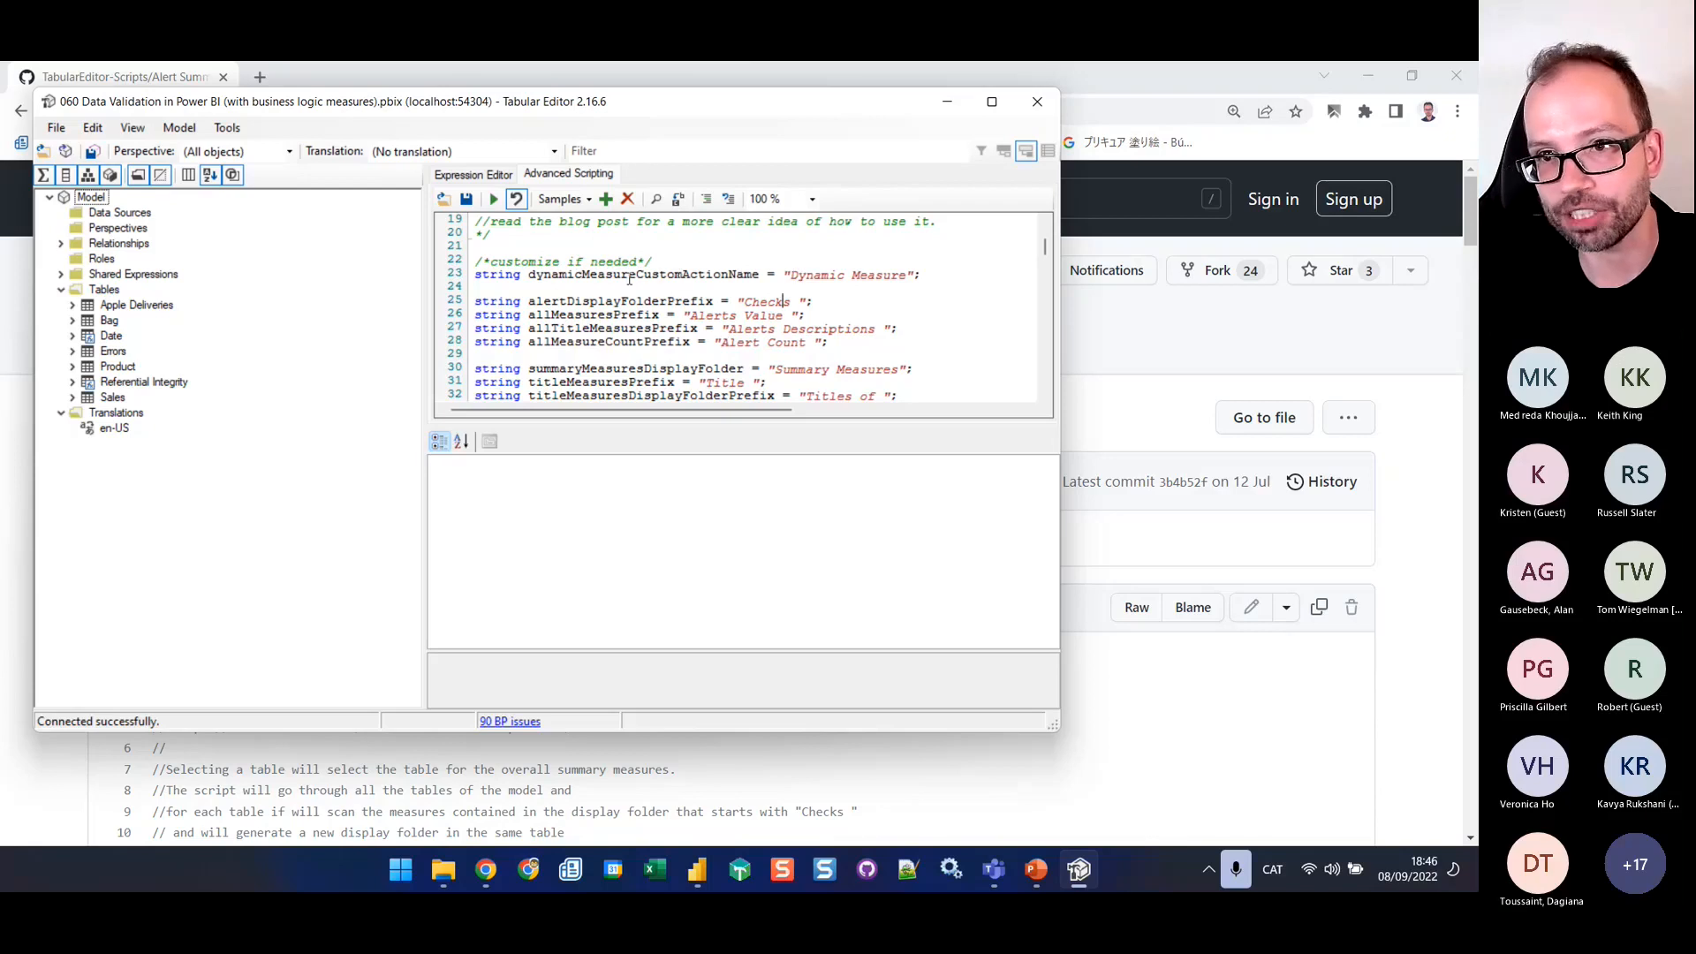
drag(629, 280, 758, 277)
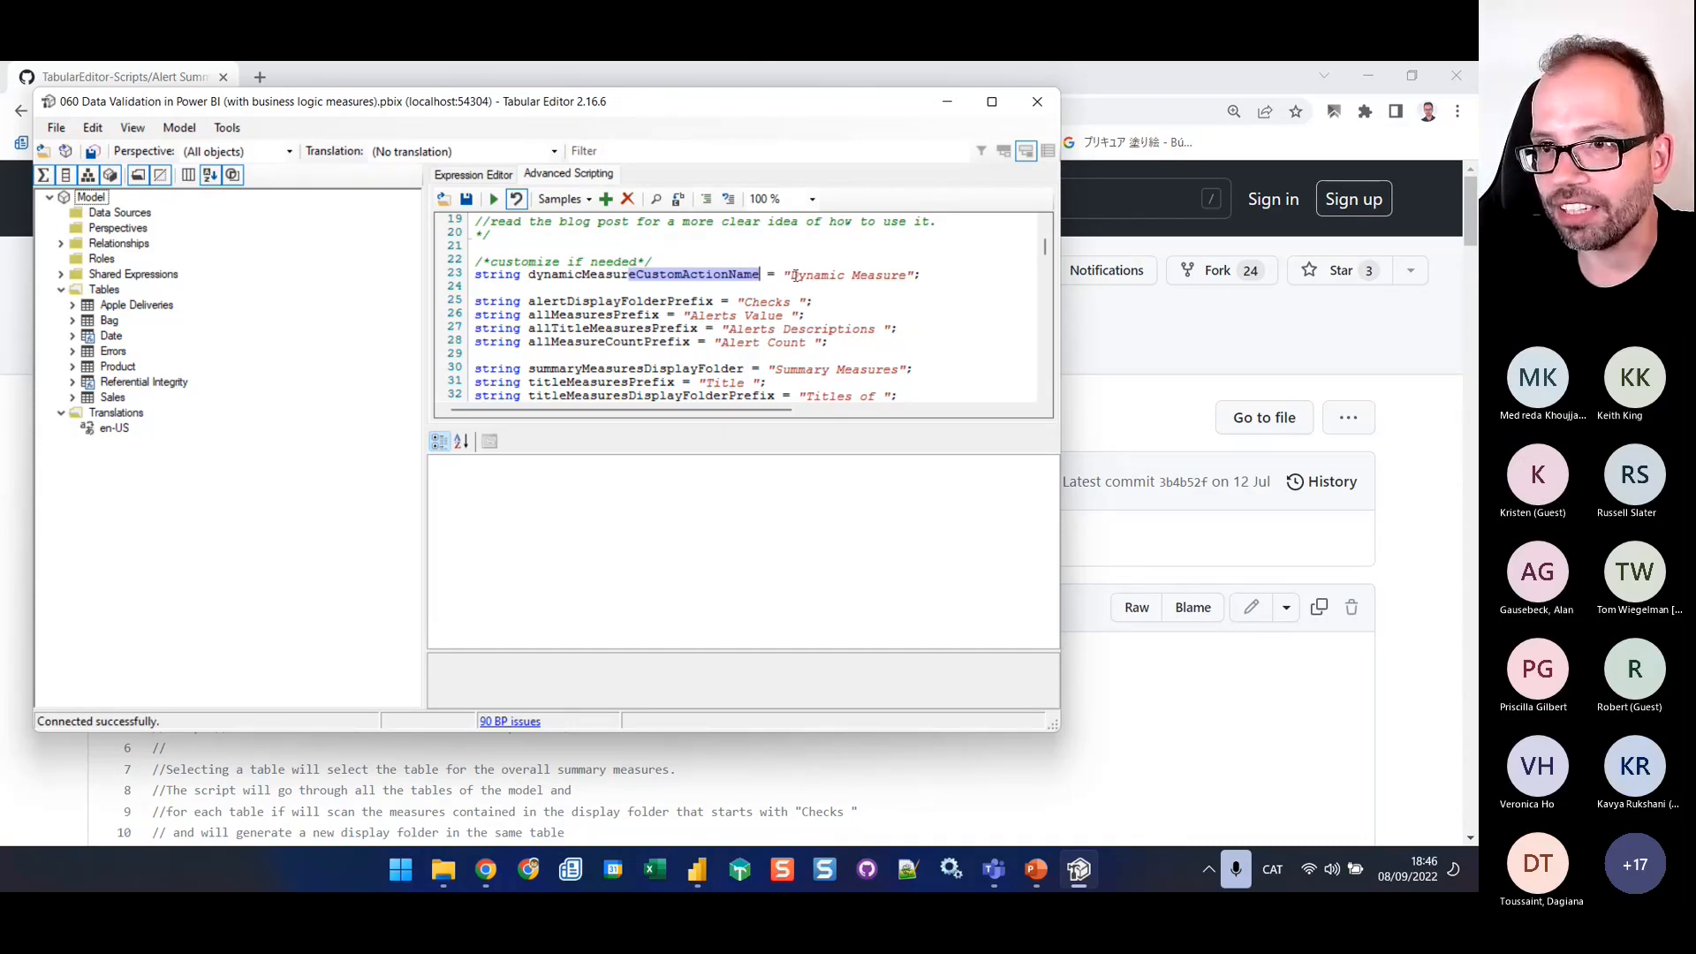
drag(792, 275, 916, 275)
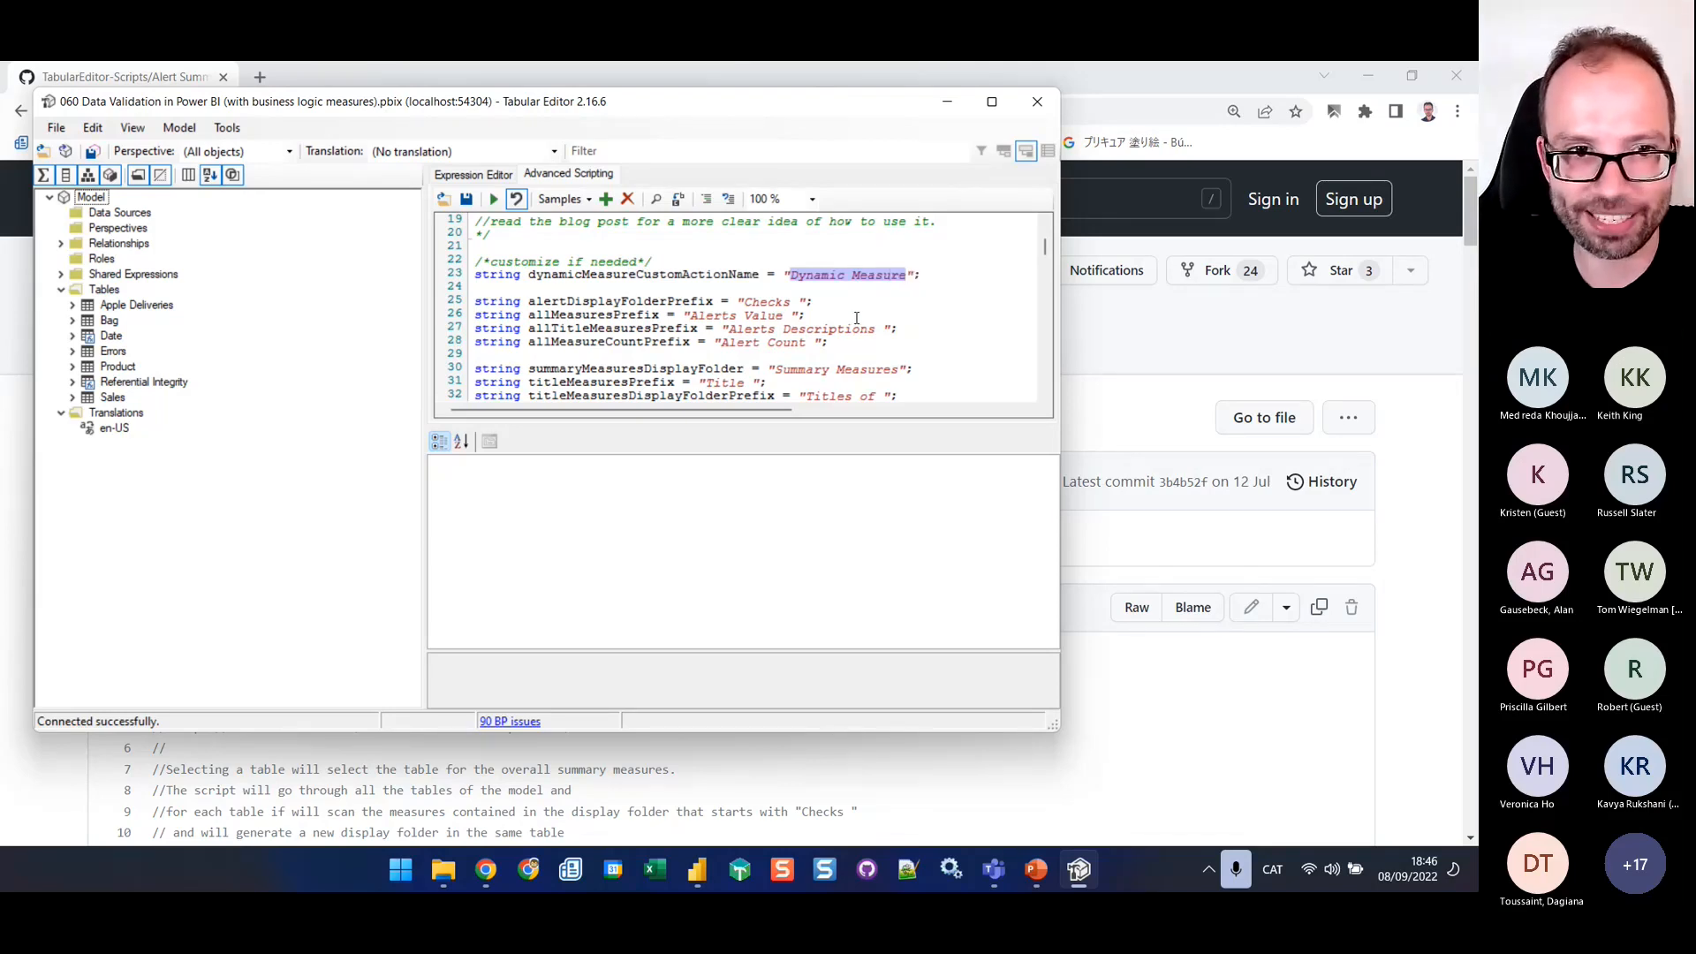
right_click(96, 379)
mouse_move(203, 606)
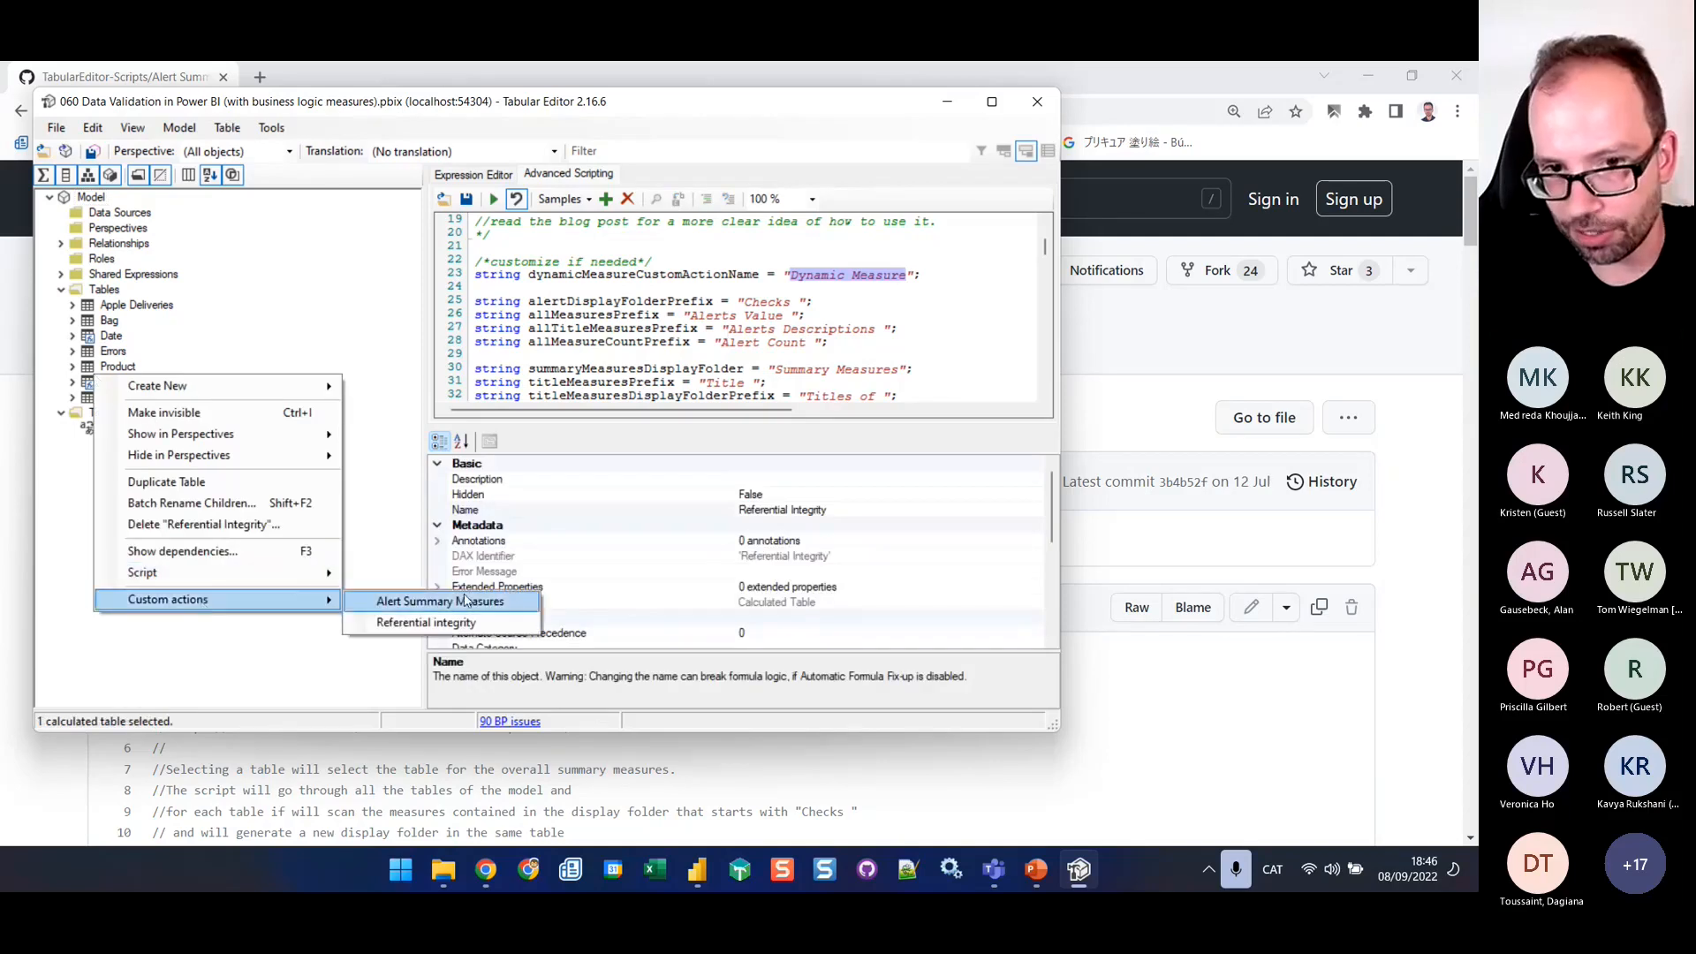
Switch to Chrome, open the Esrina blog bookmark in a new tab and search the blog for "toolbelt"
click(1188, 393)
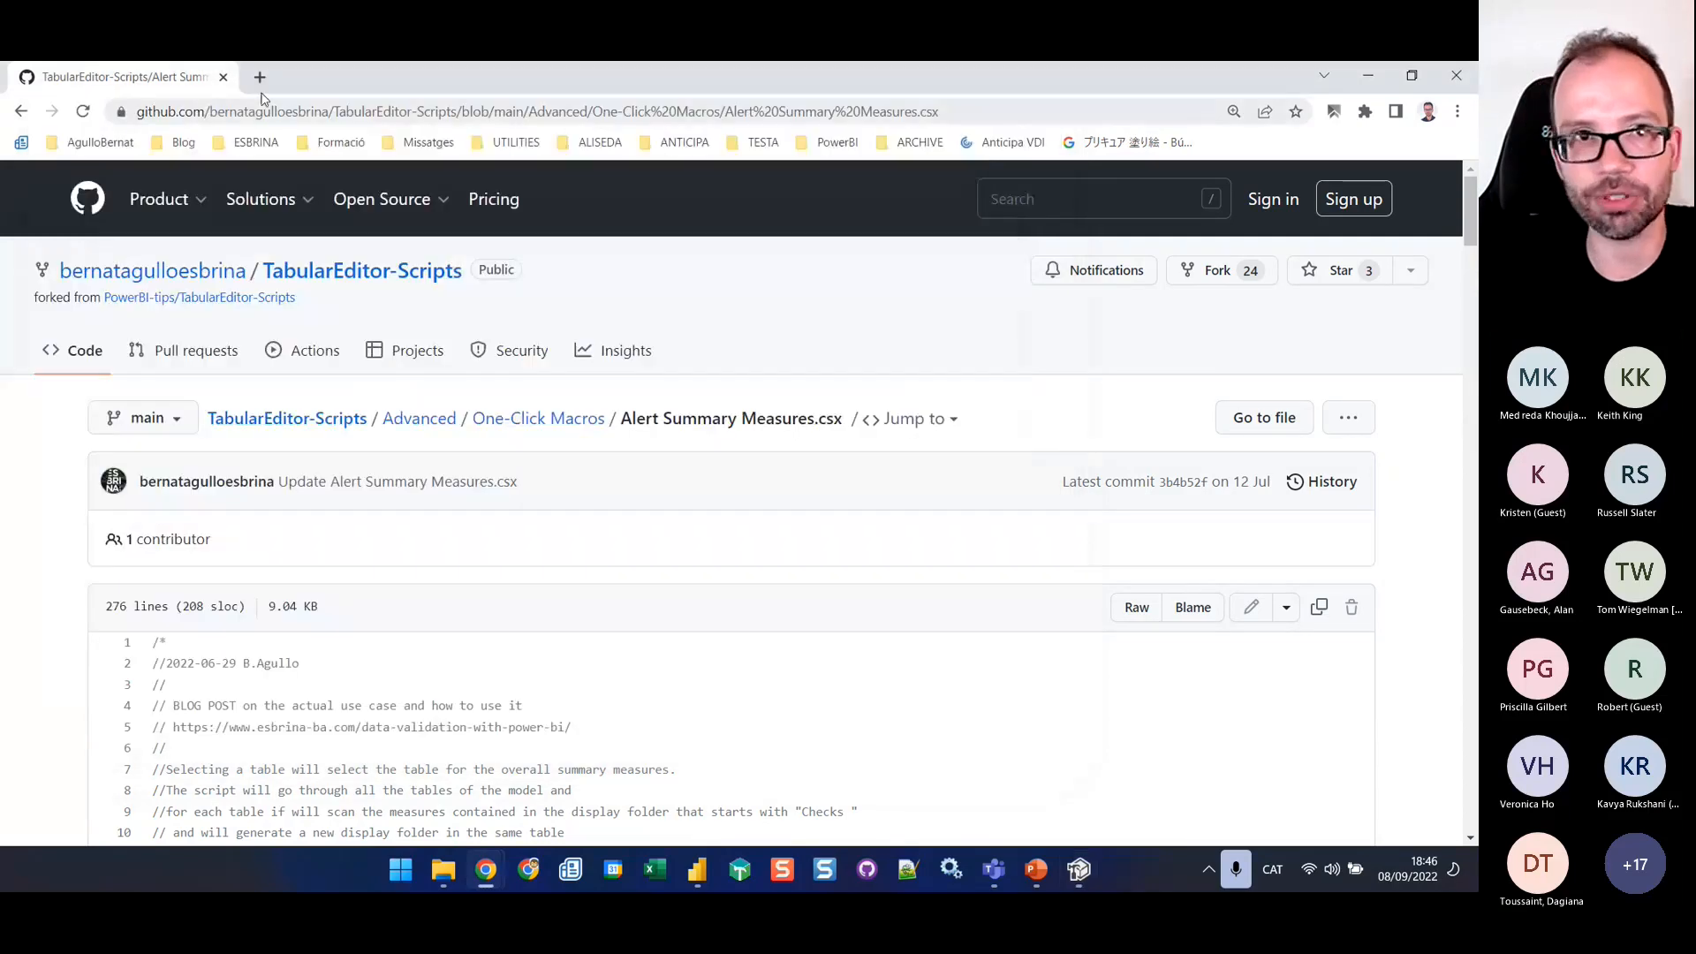
click(184, 146)
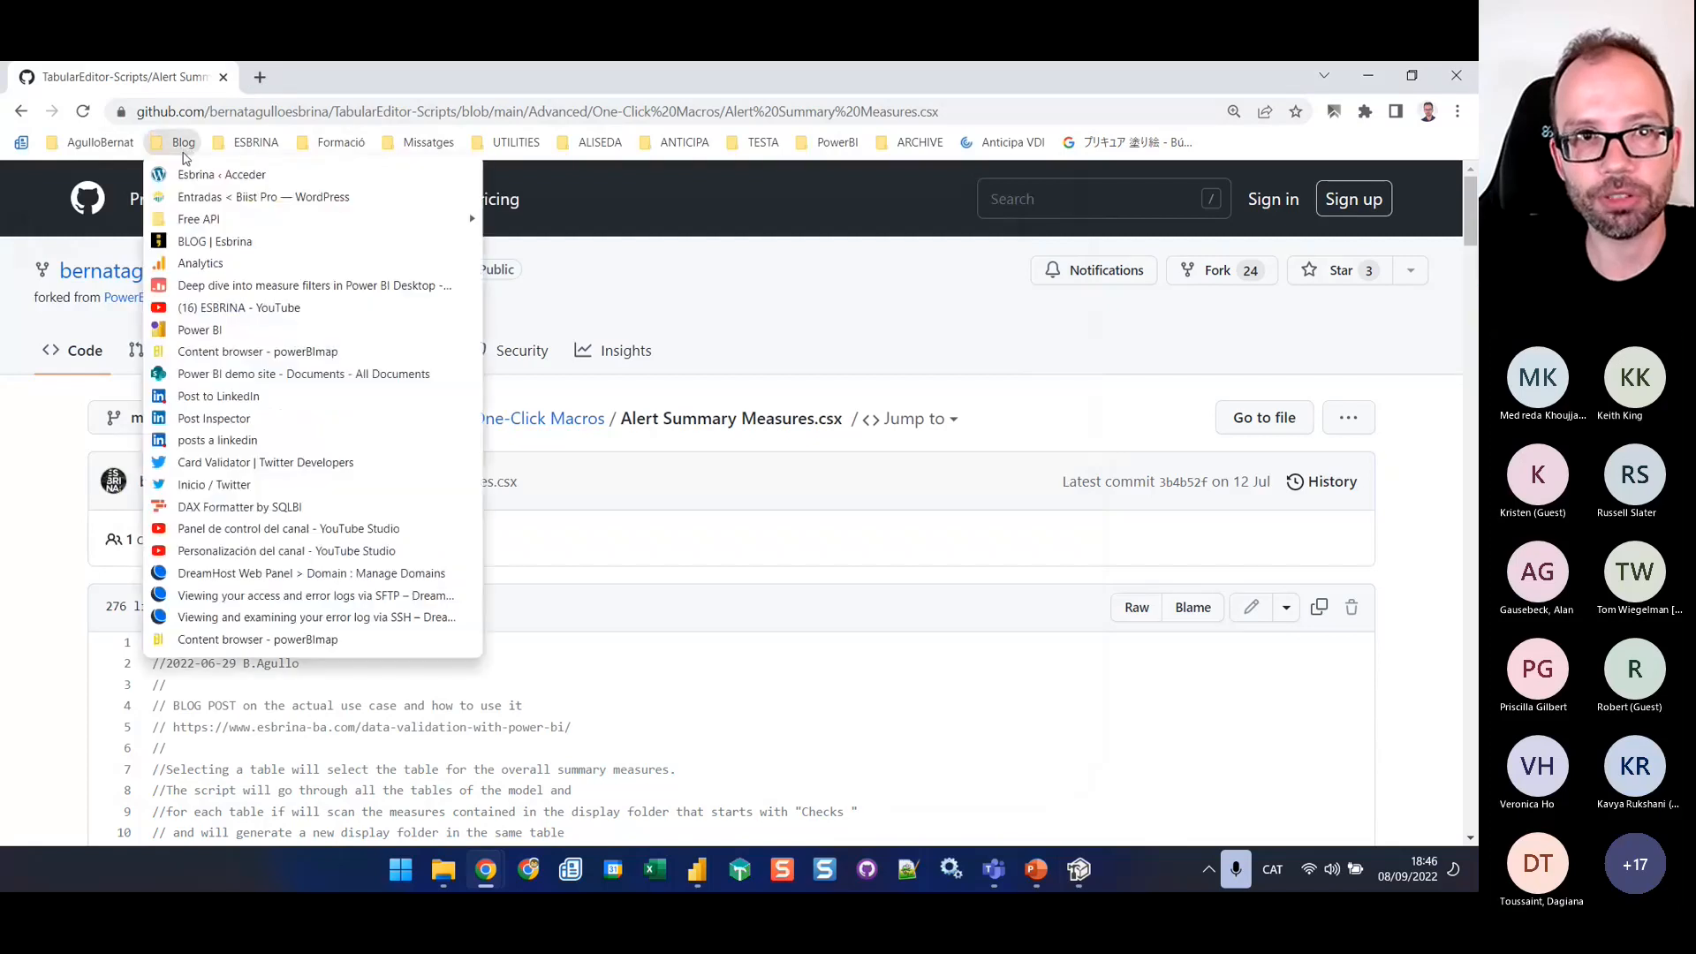
middle_click(216, 242)
click(302, 78)
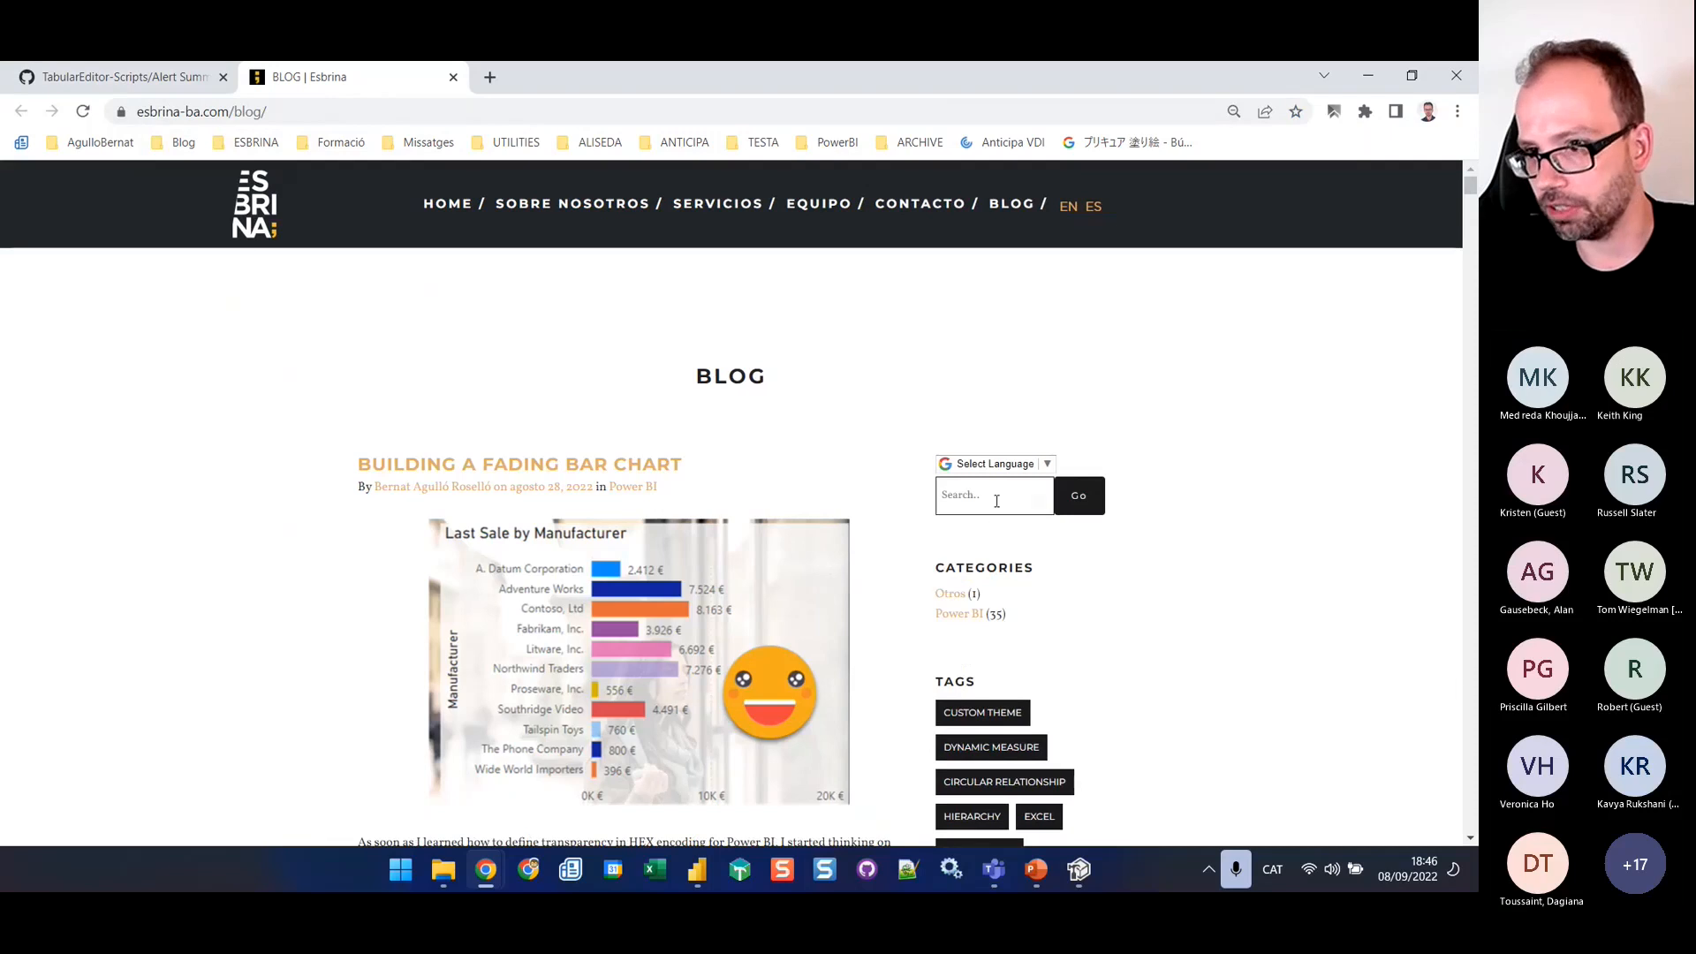
click(993, 496)
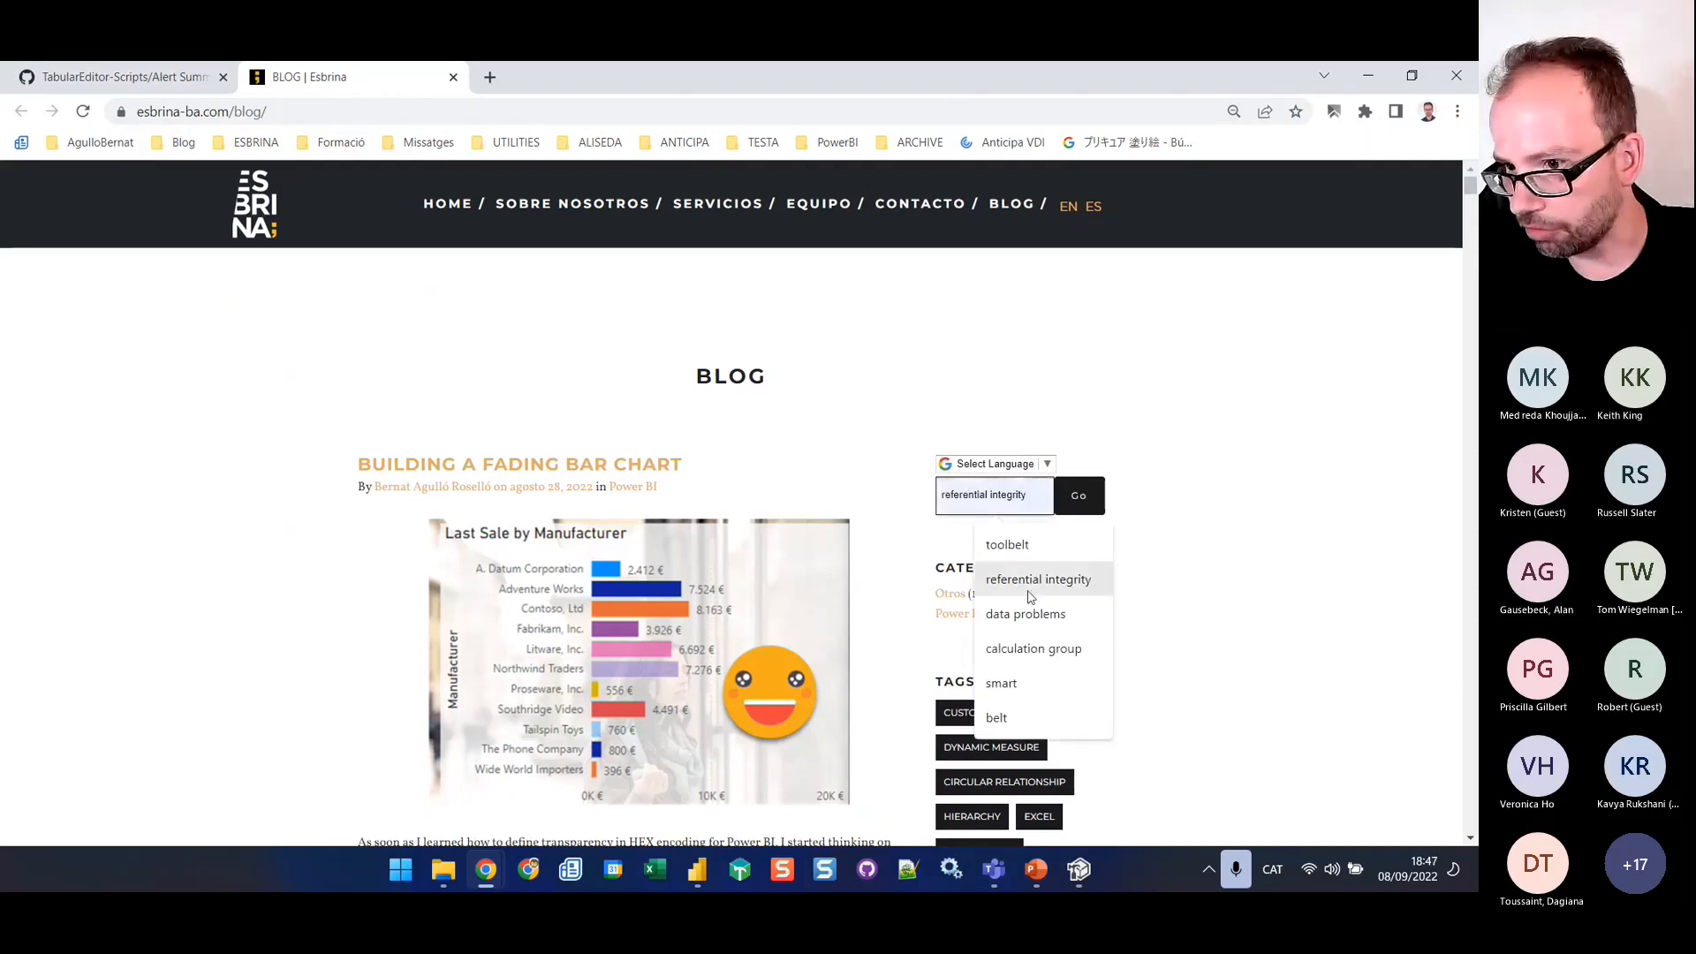
click(1007, 544)
click(1080, 505)
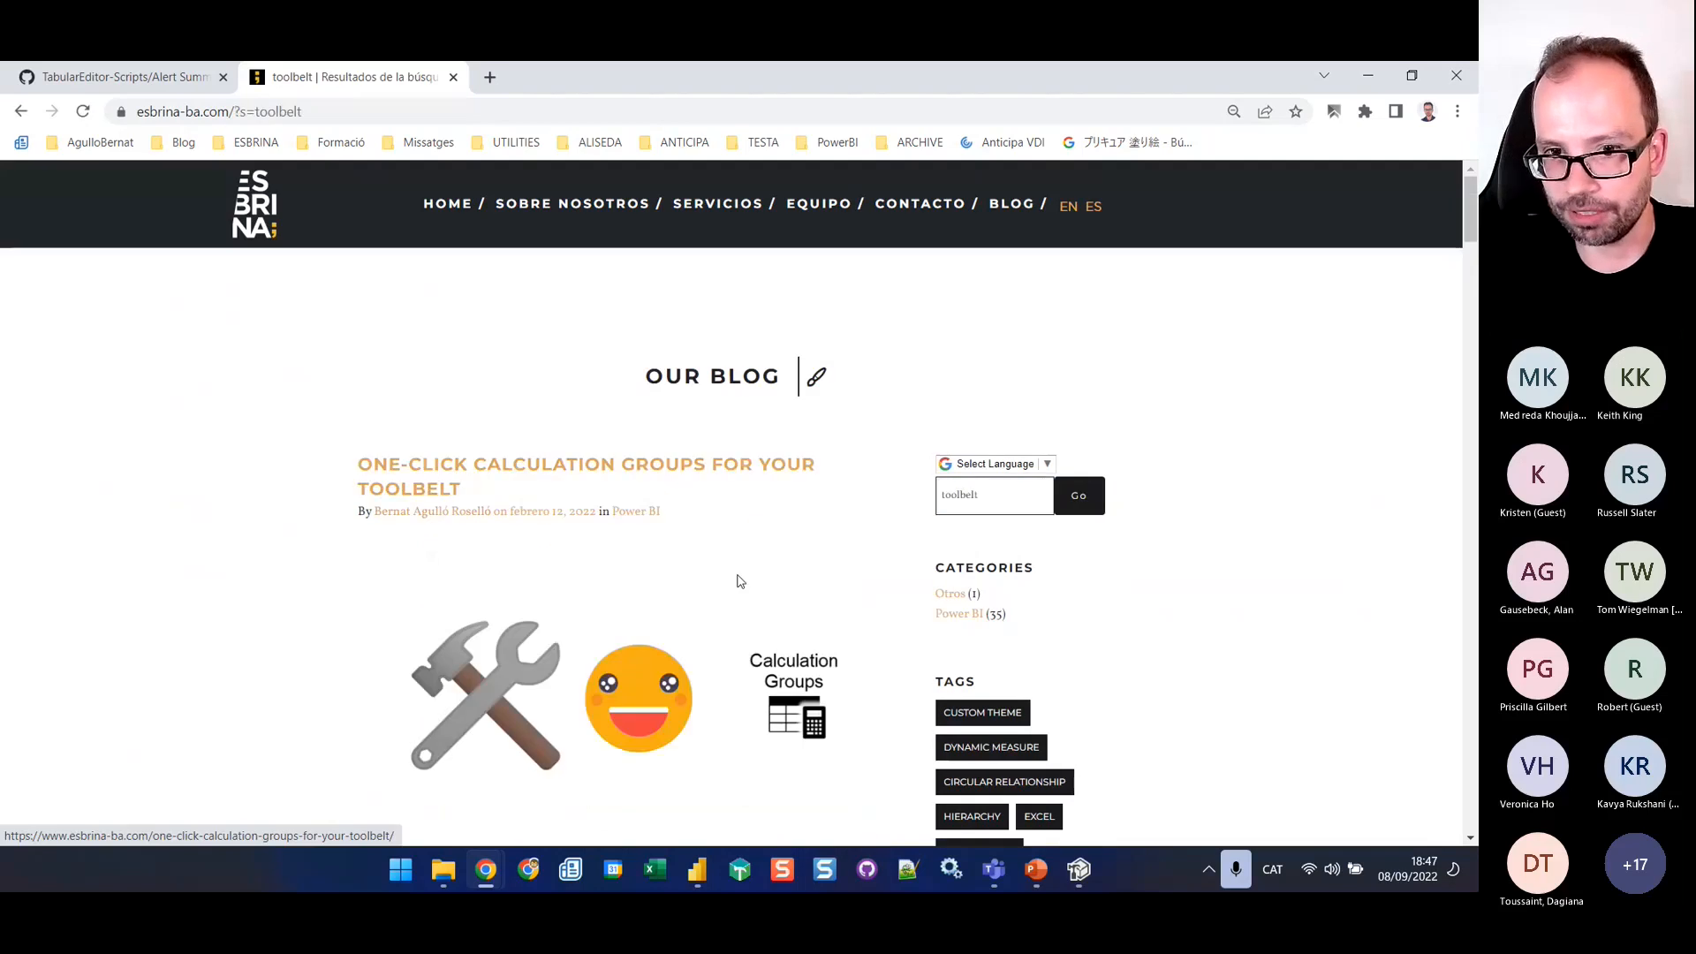
Open the One-click Calculation Groups for Your Toolbelt post and follow the new-version GitHub link for the Dynamic Measure Calculation Group
scroll(740, 582, down, 5)
scroll(662, 460, up, 5)
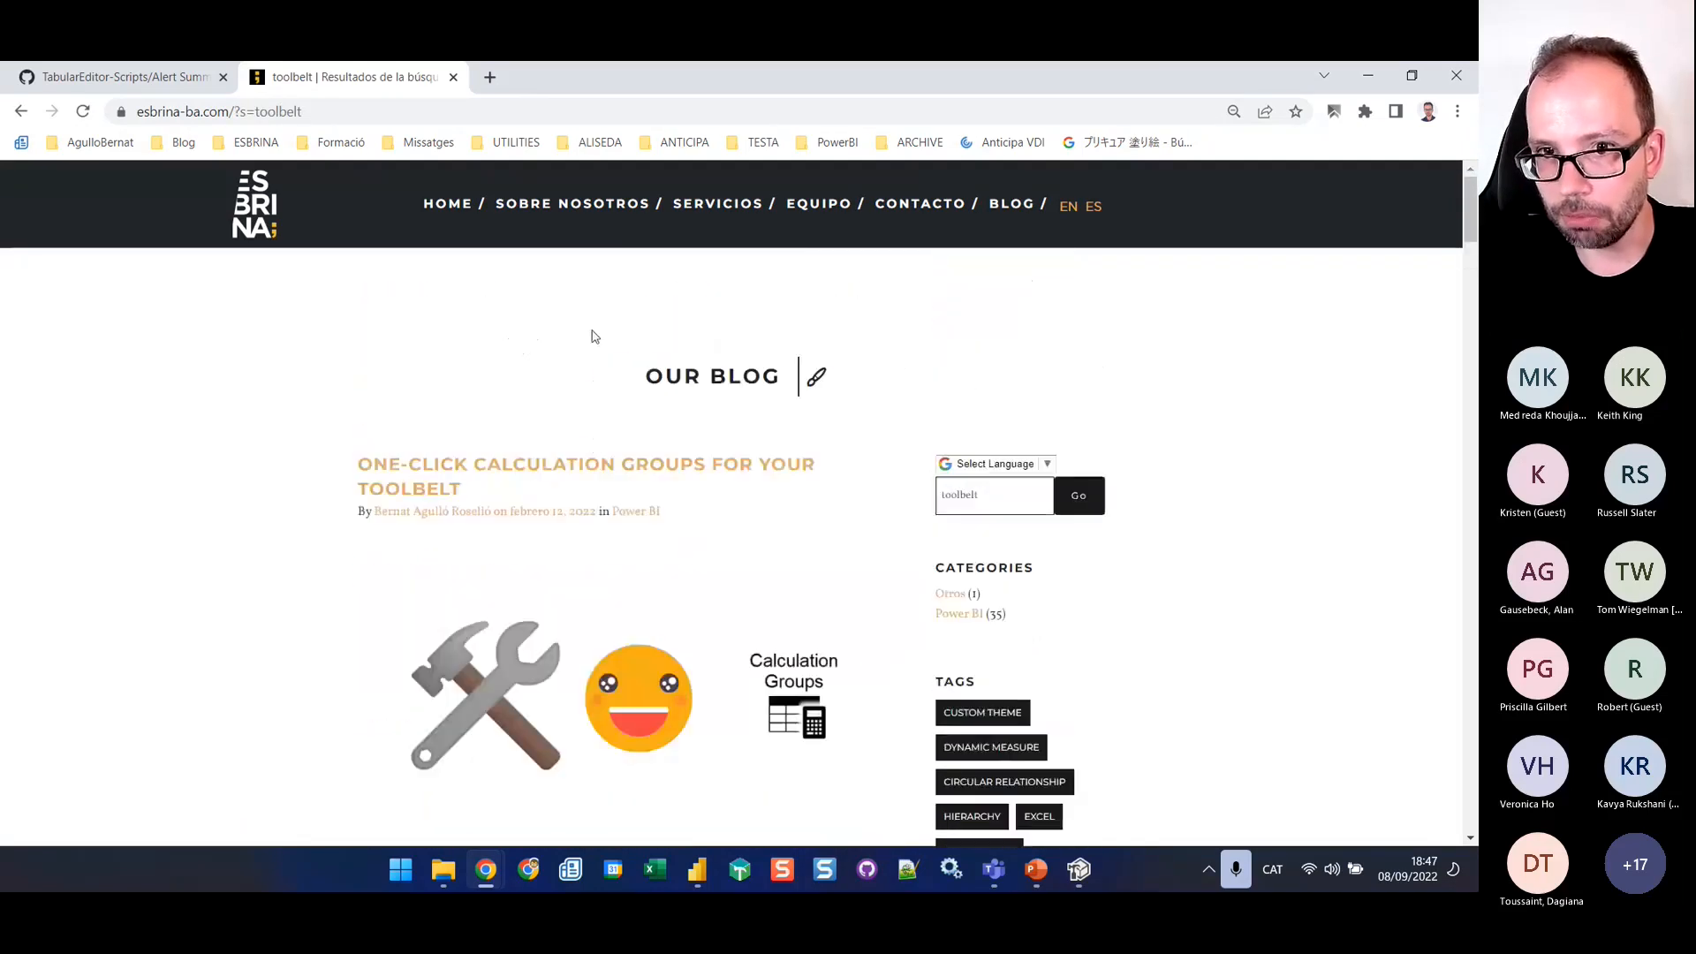
click(575, 474)
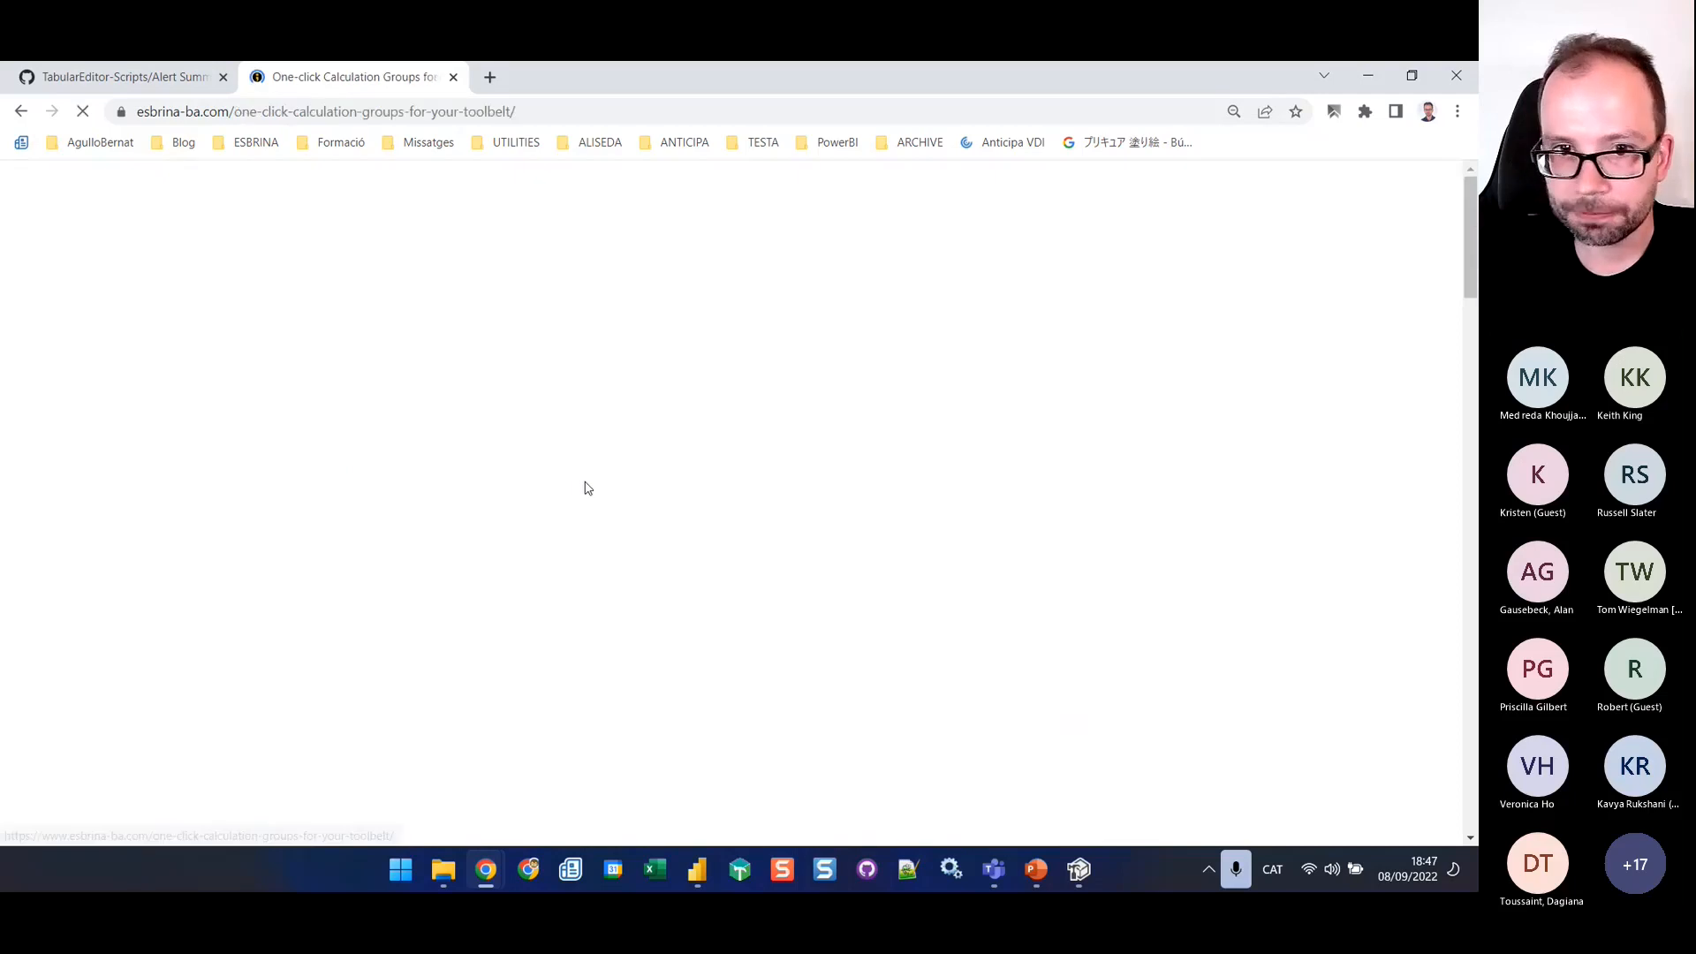
scroll(590, 530, down, 8)
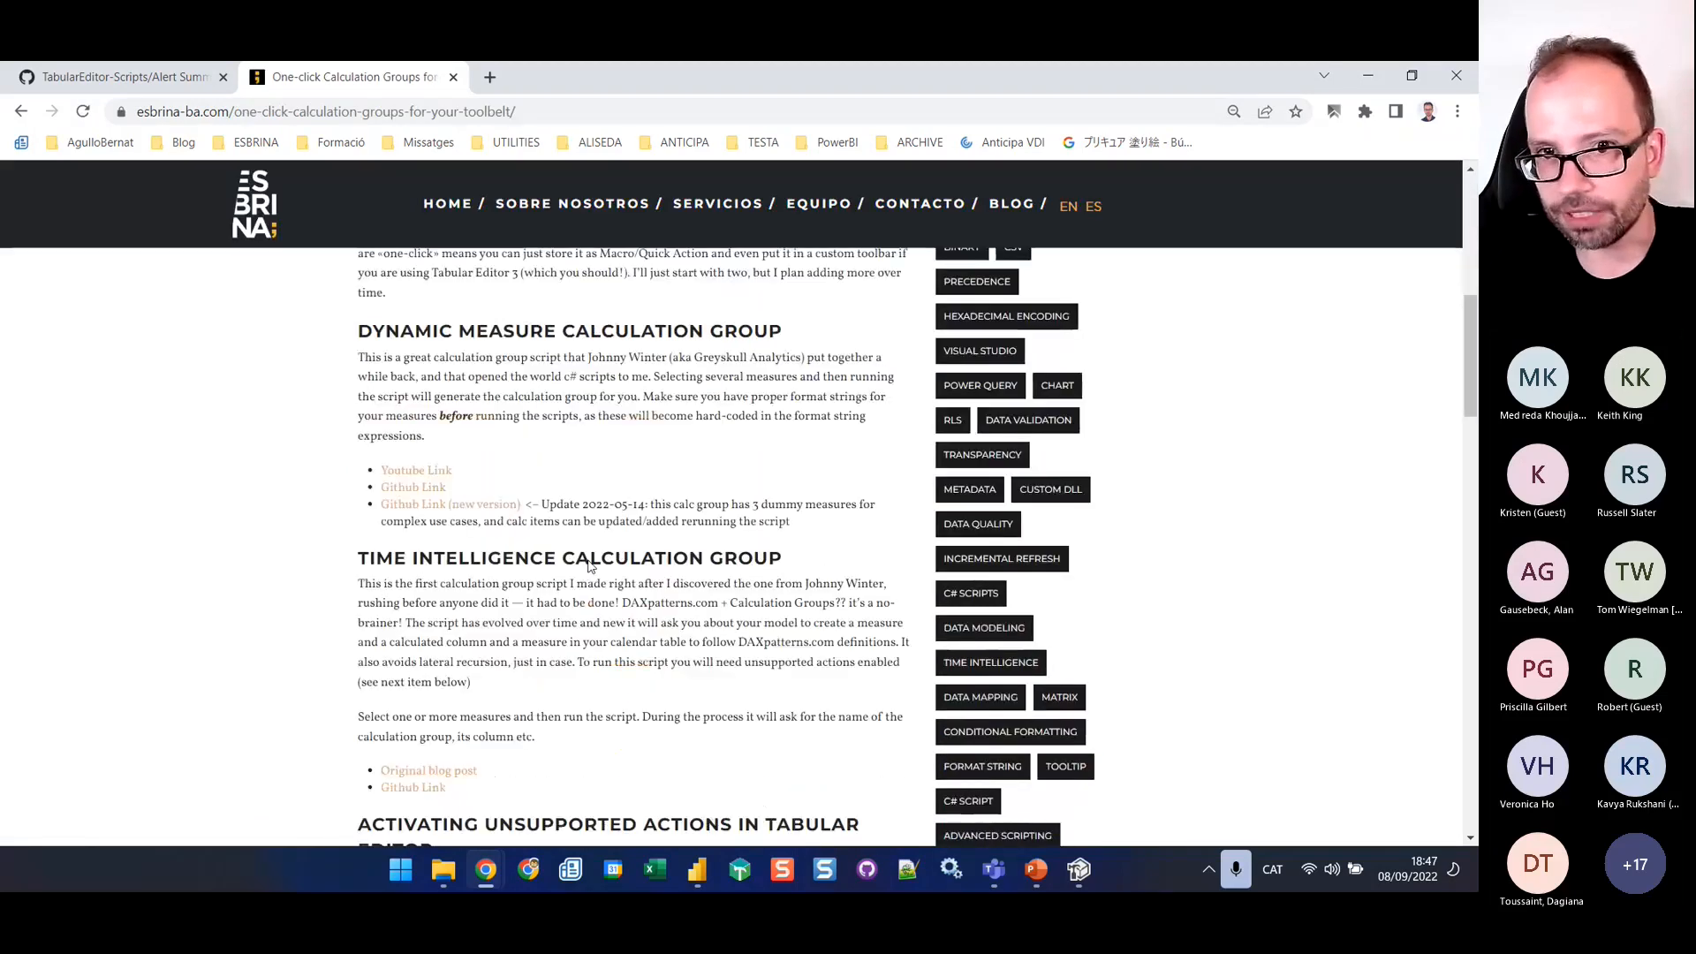
click(423, 507)
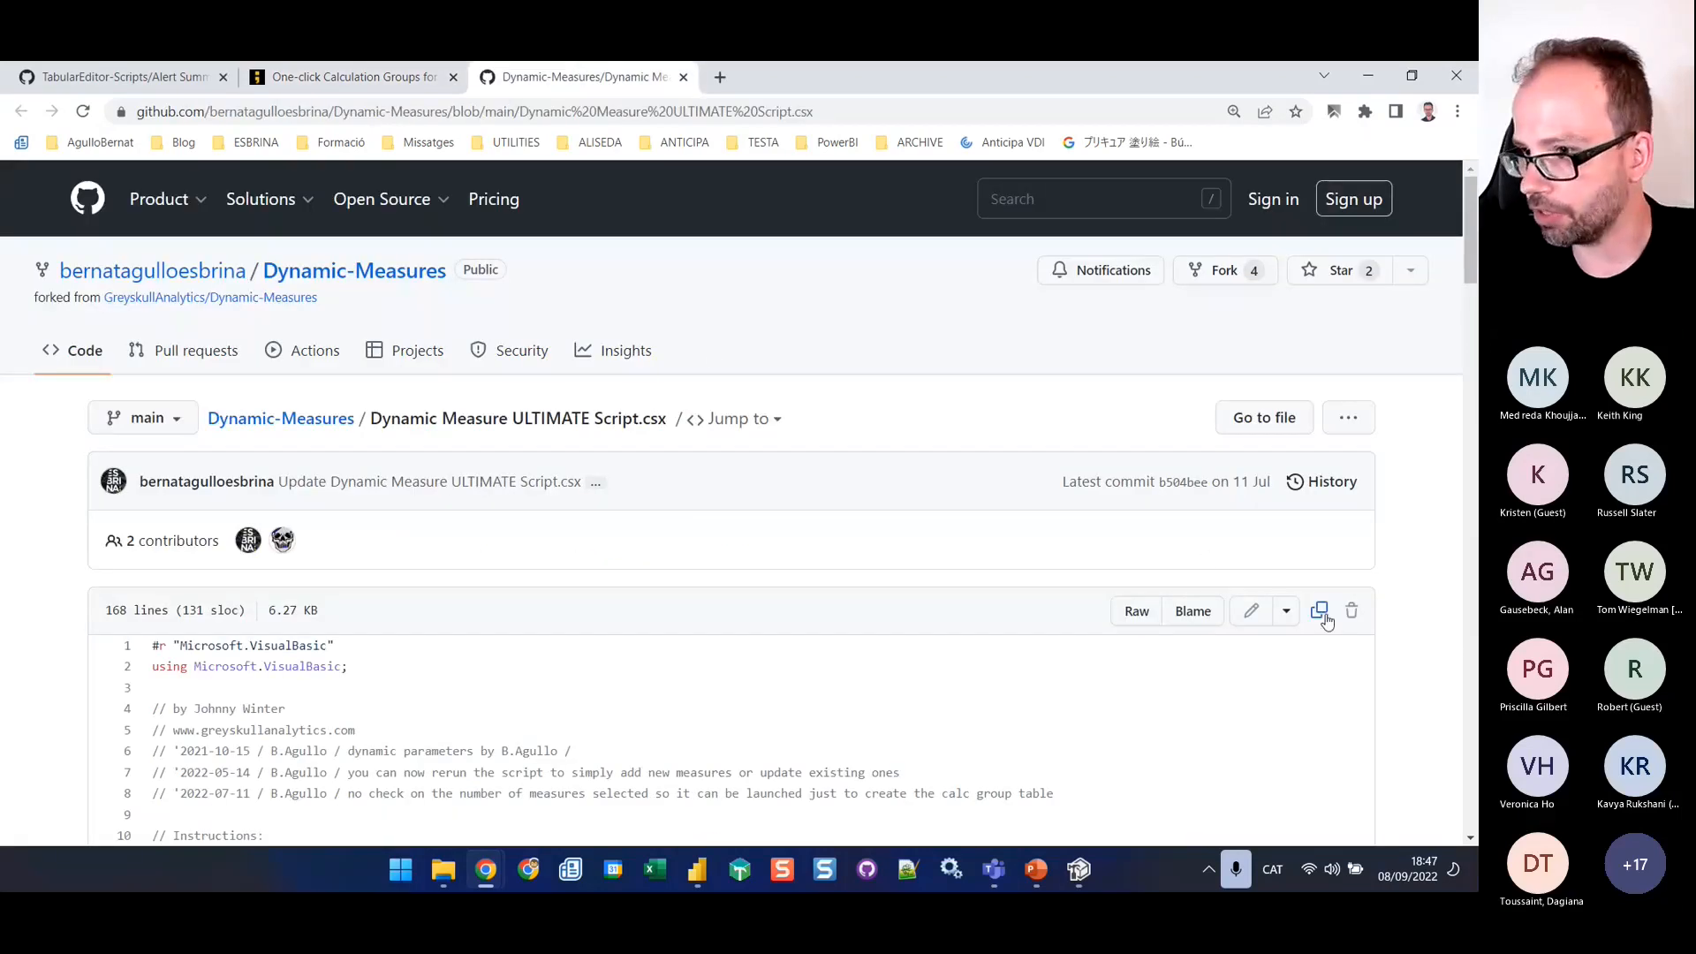
Copy the Dynamic Measure ULTIMATE Script from GitHub and replace the whole script in Tabular Editor with it
click(1320, 613)
click(1079, 870)
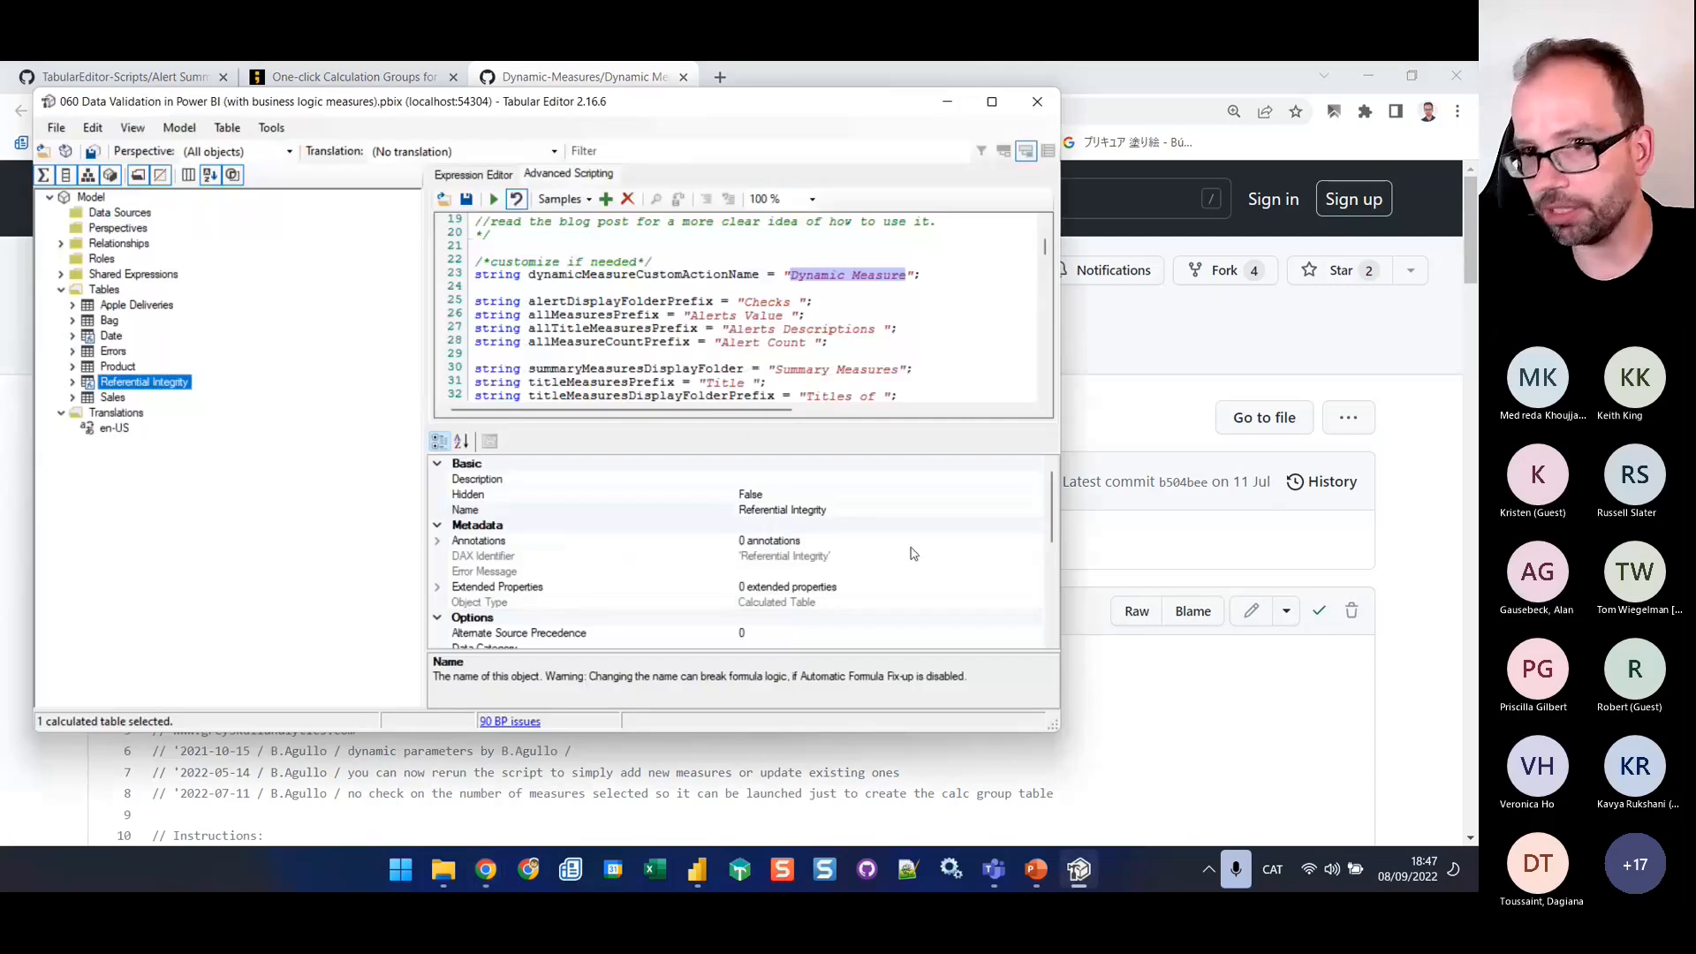
key(ctrl+a)
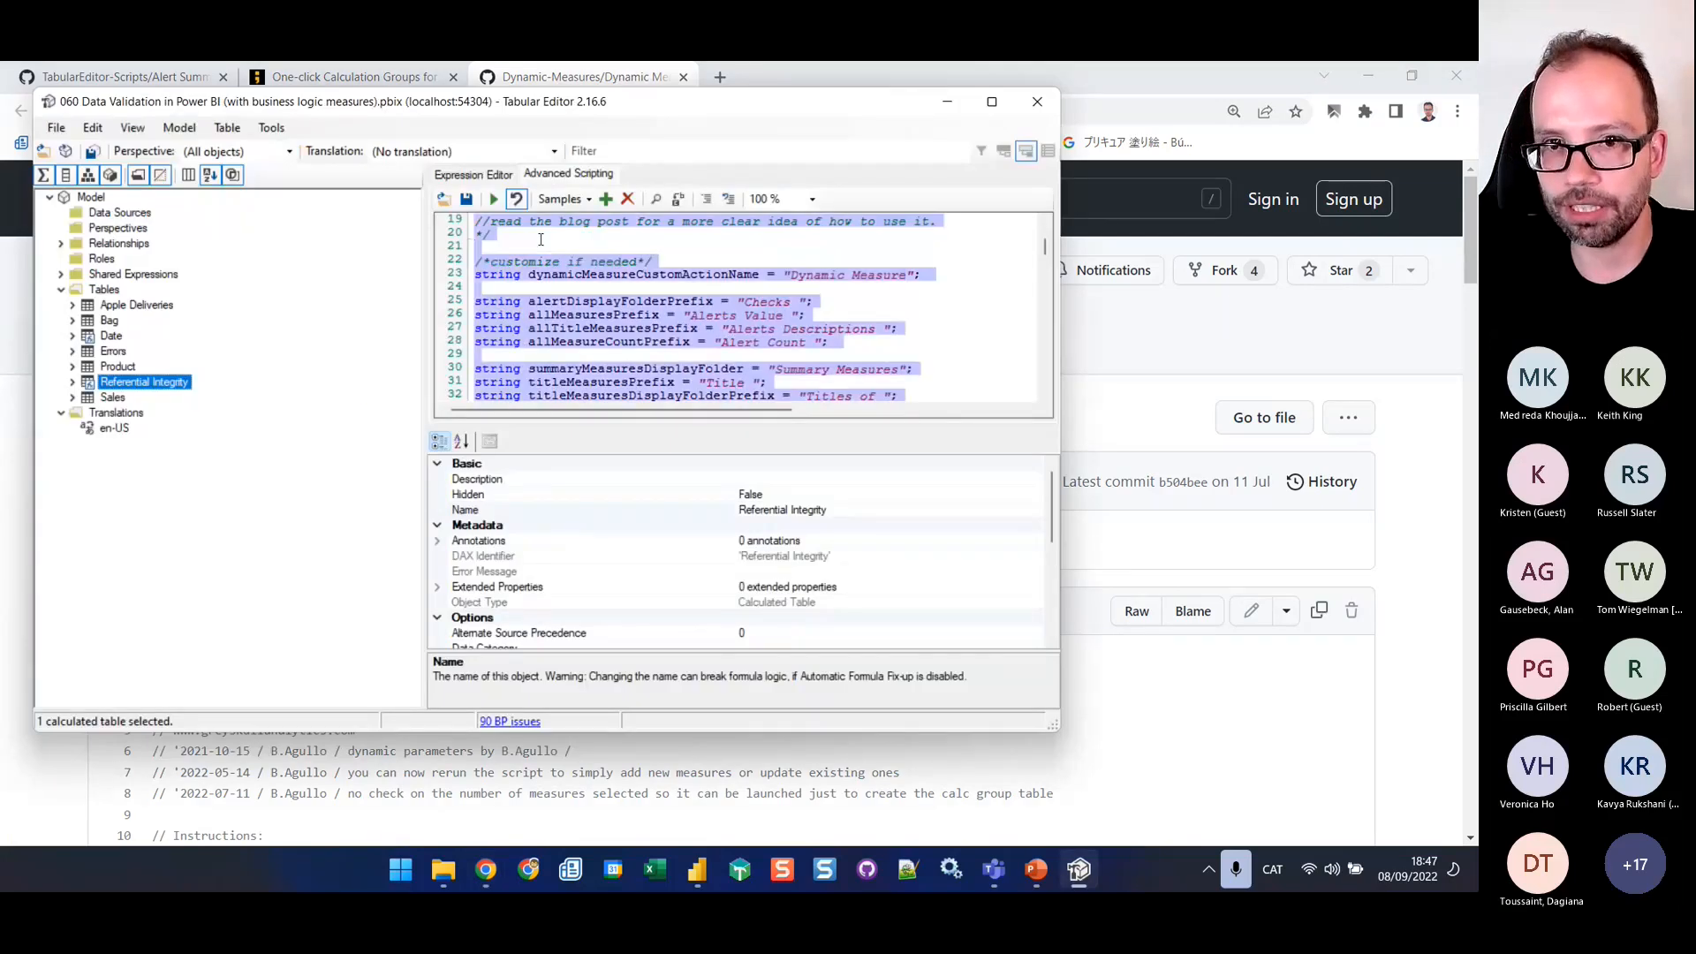
key(ctrl+v)
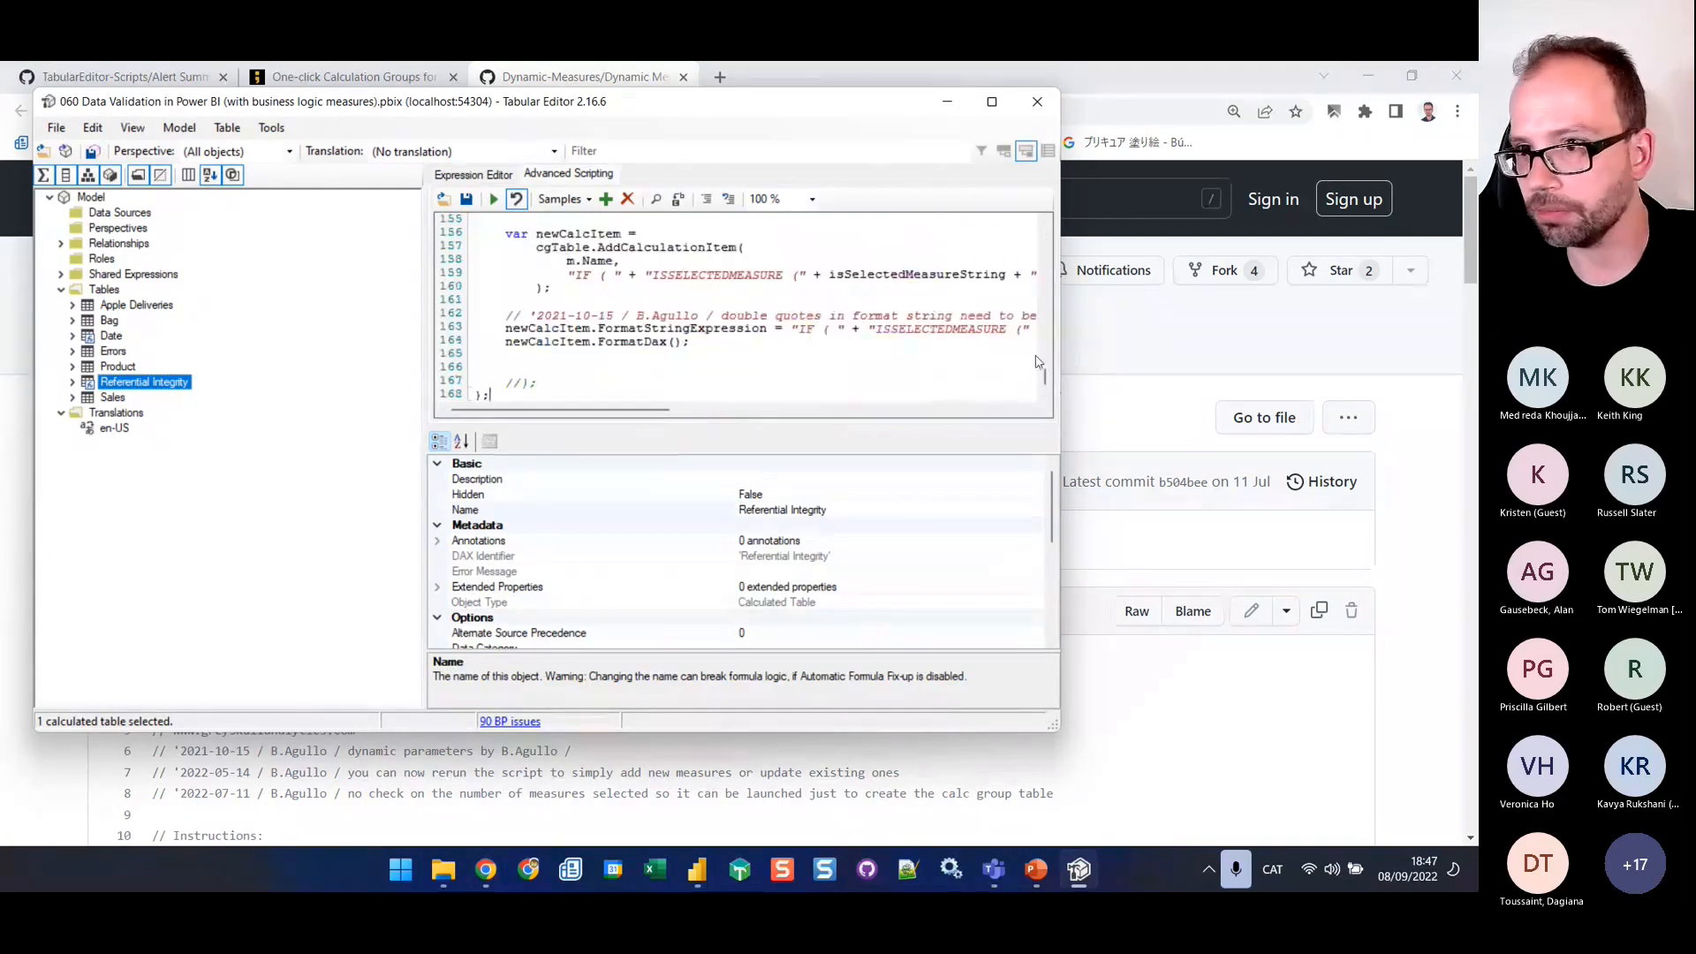
drag(1045, 382, 1034, 205)
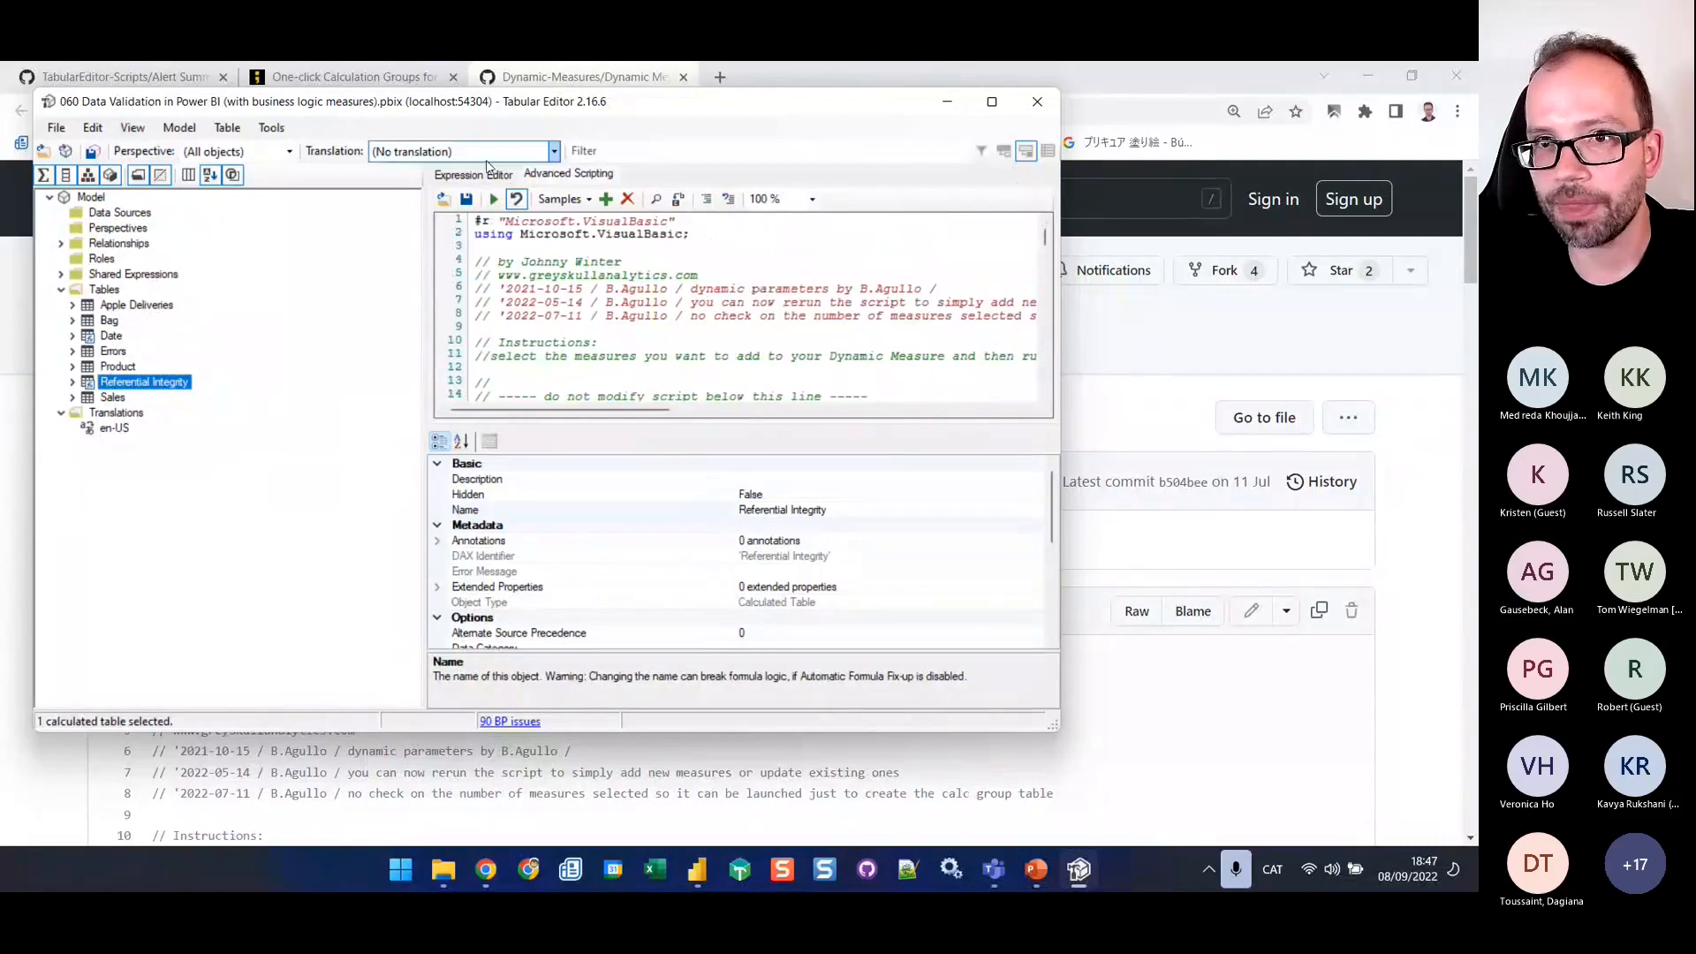
click(606, 198)
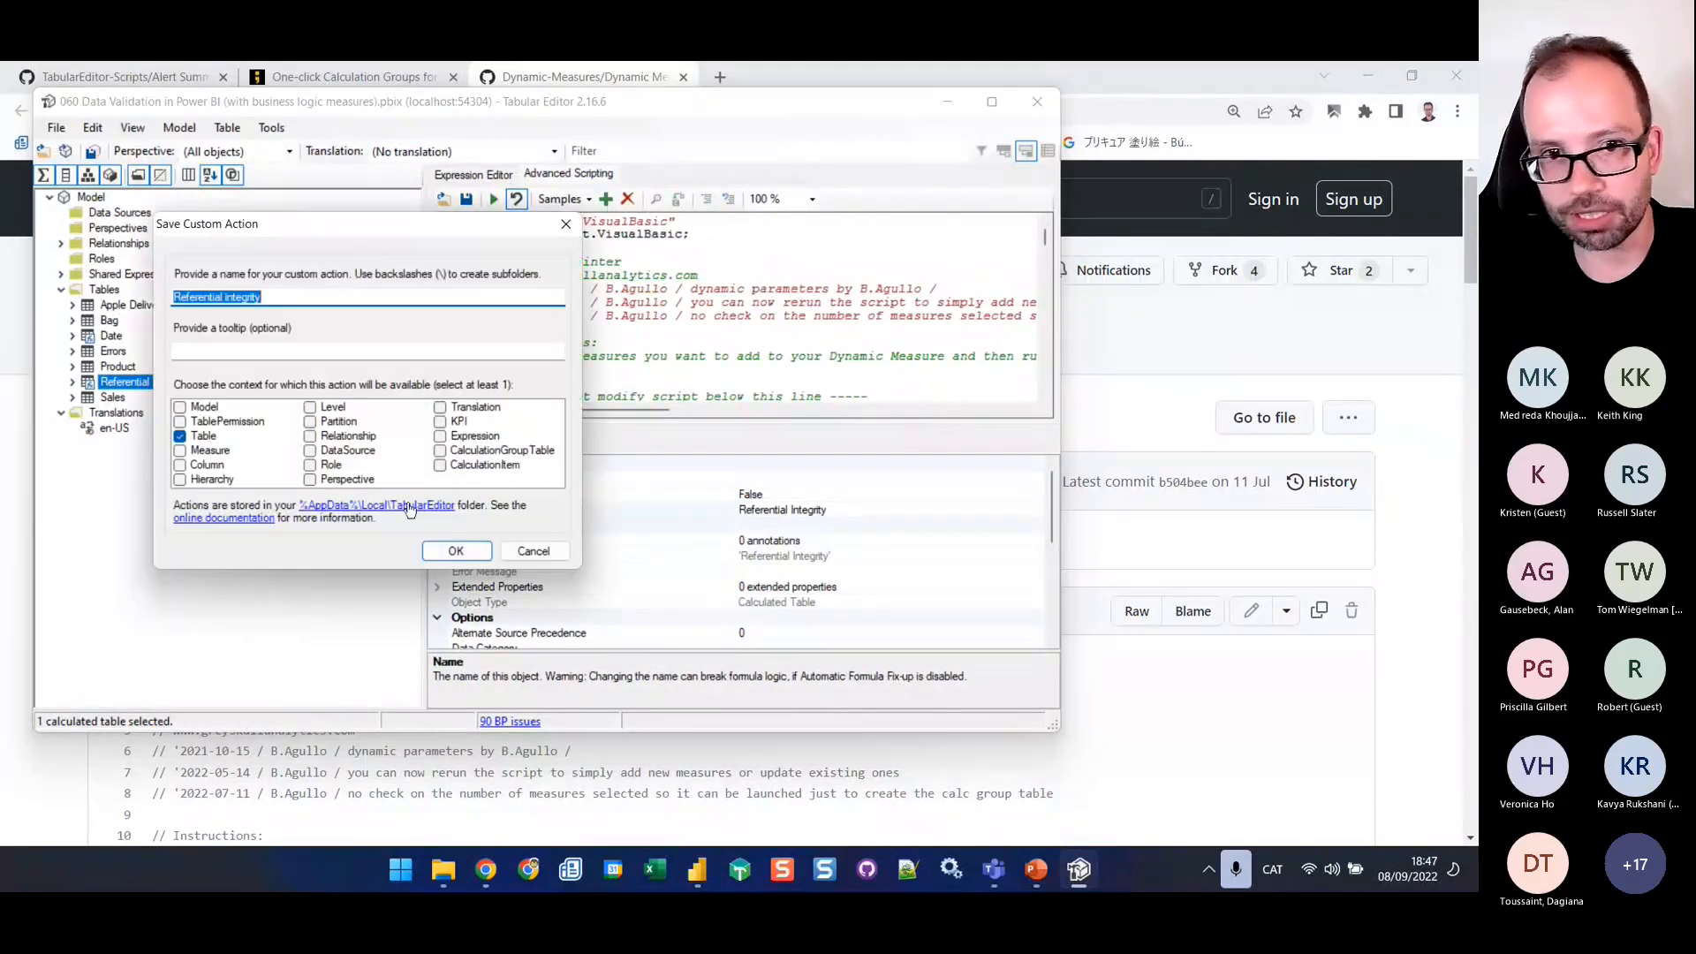
click(544, 552)
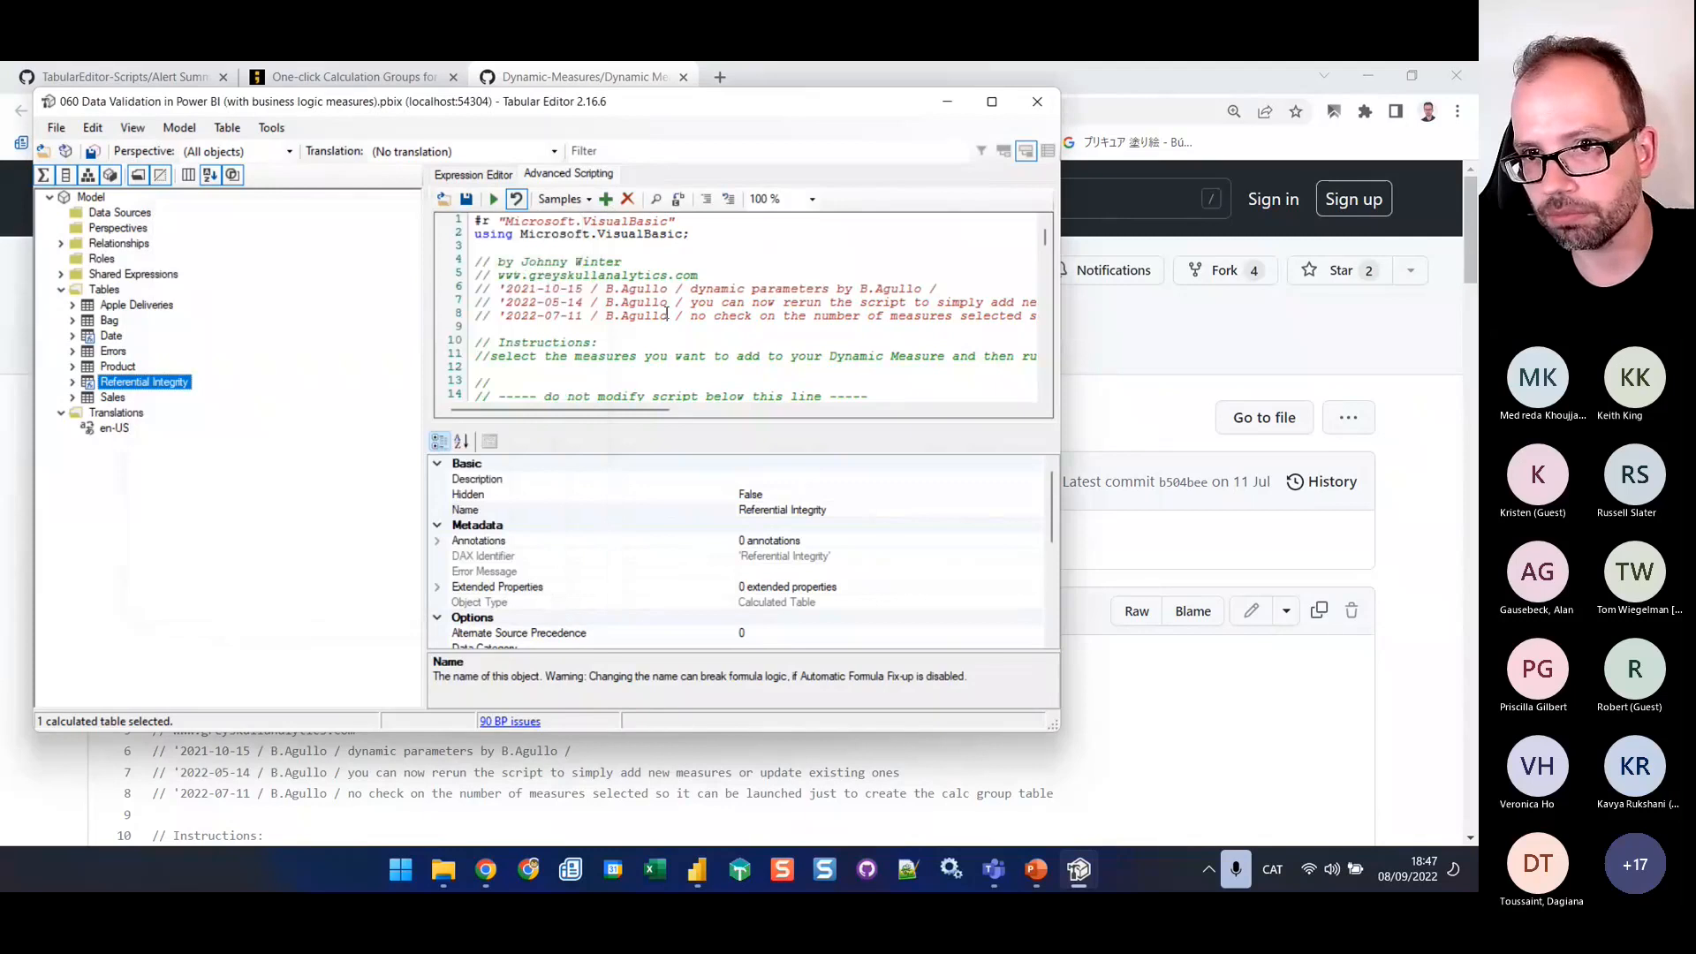
scroll(765, 248, down, 5)
scroll(765, 250, up, 5)
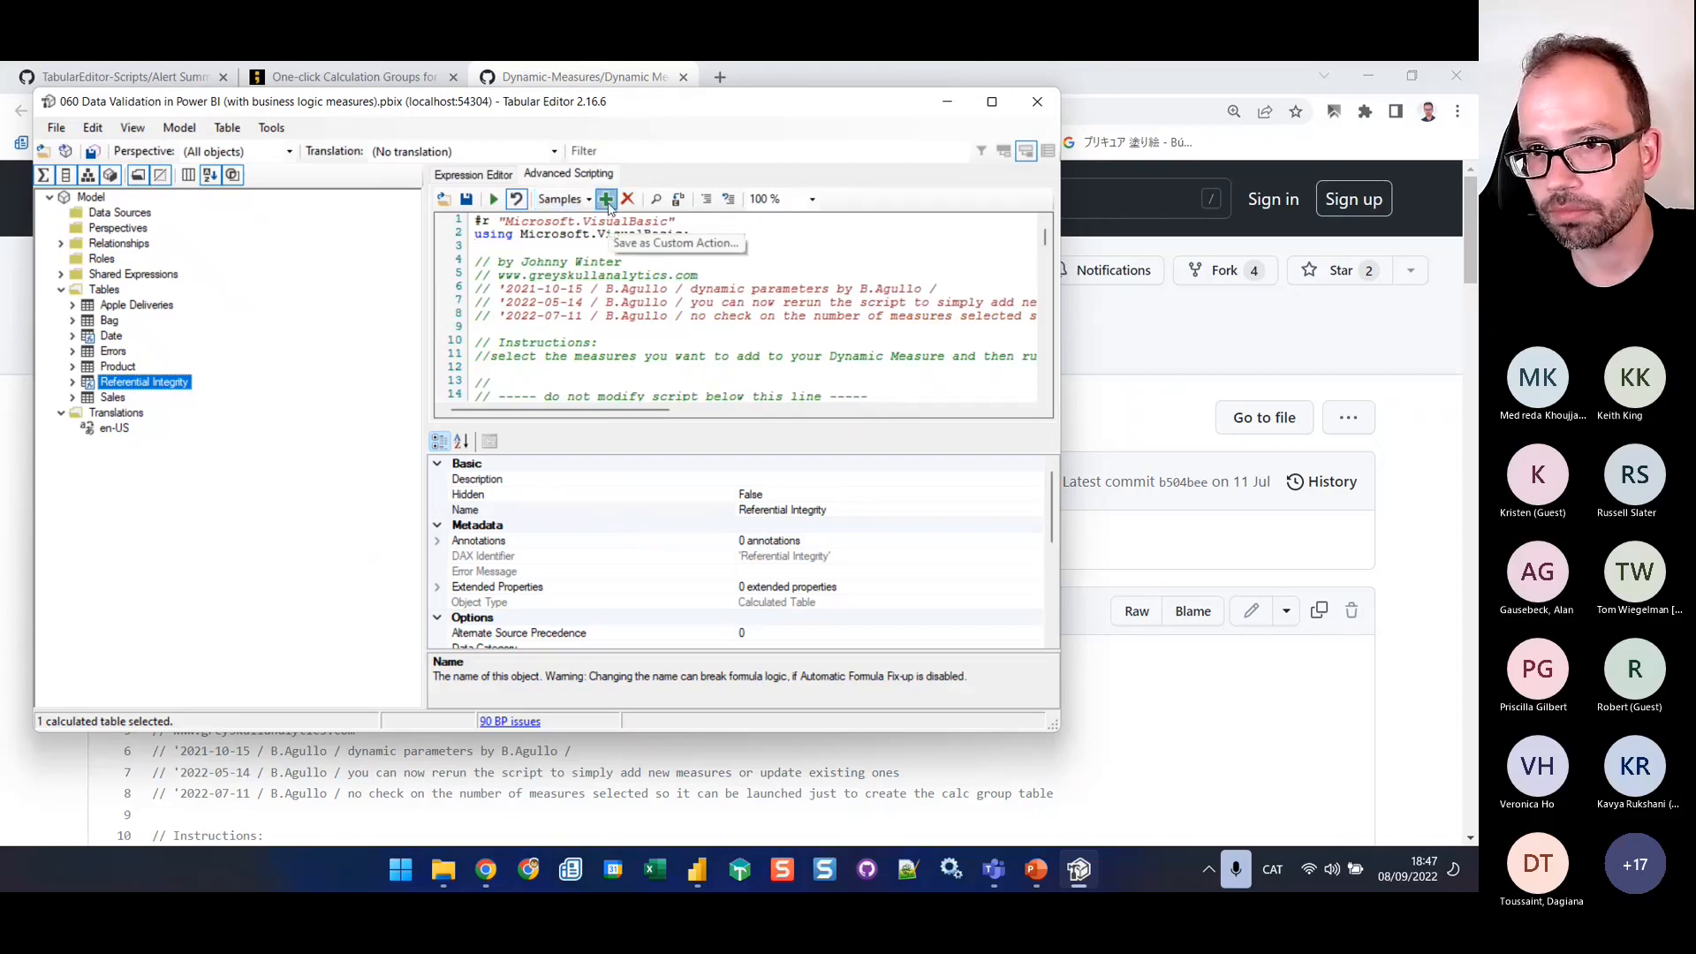
Save the script as a custom action named Dynamic Measure, available for the Model and Measure contexts but not Table
click(606, 200)
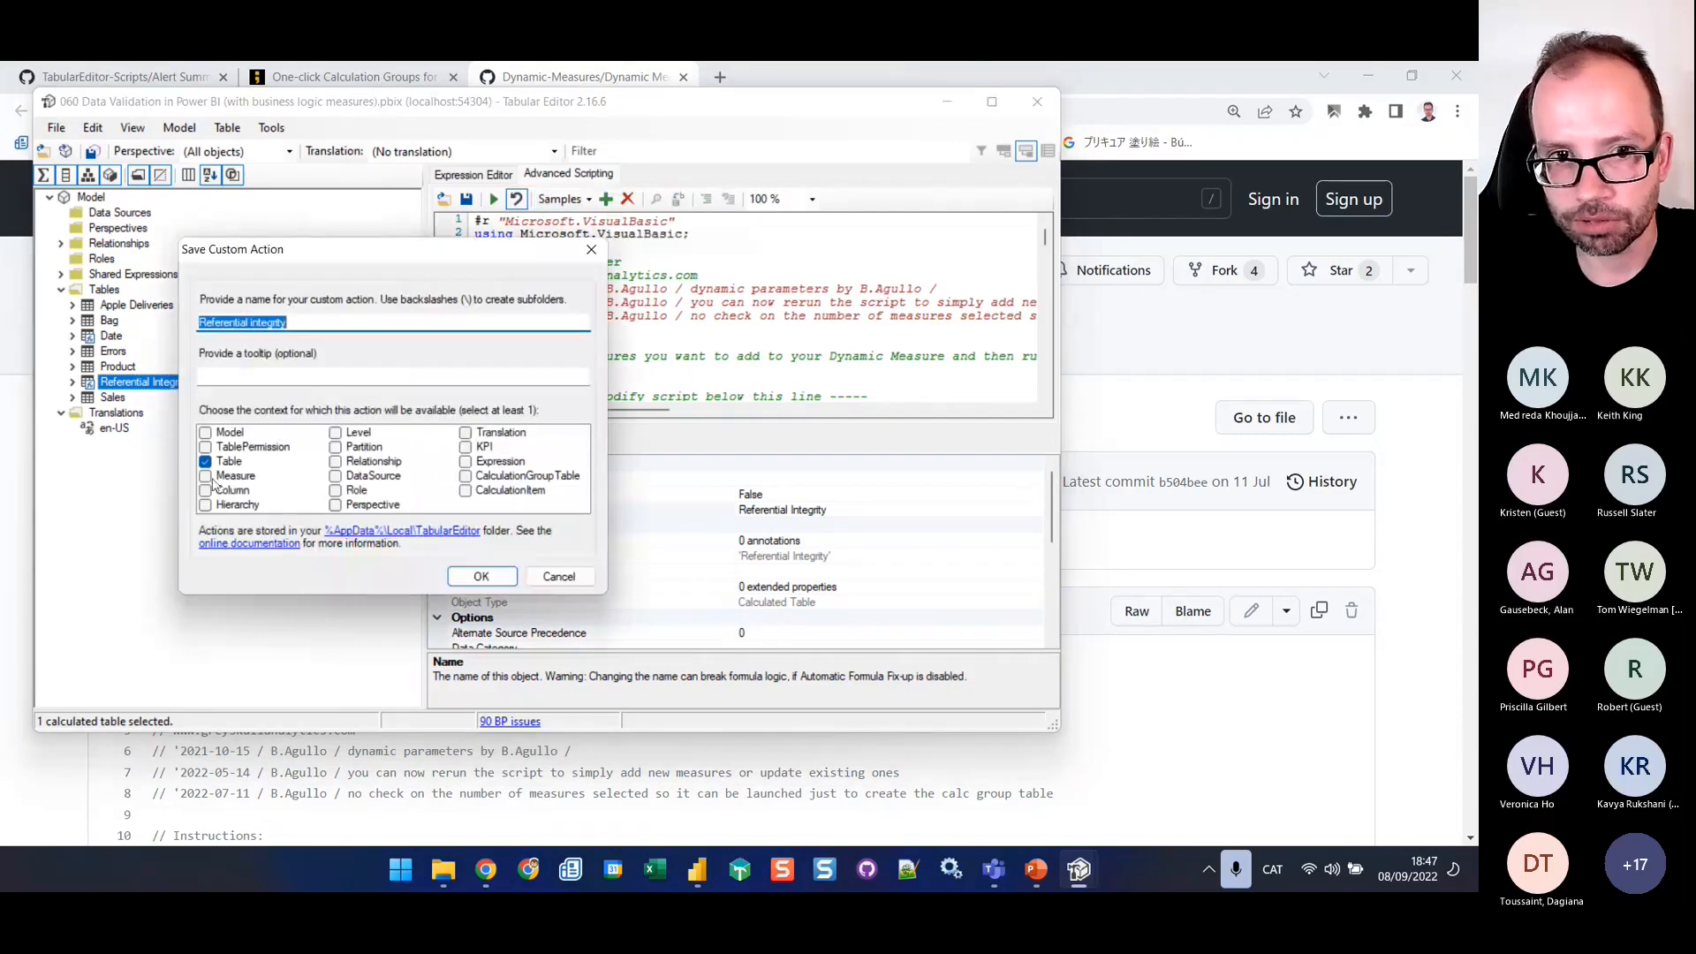
click(205, 461)
click(205, 432)
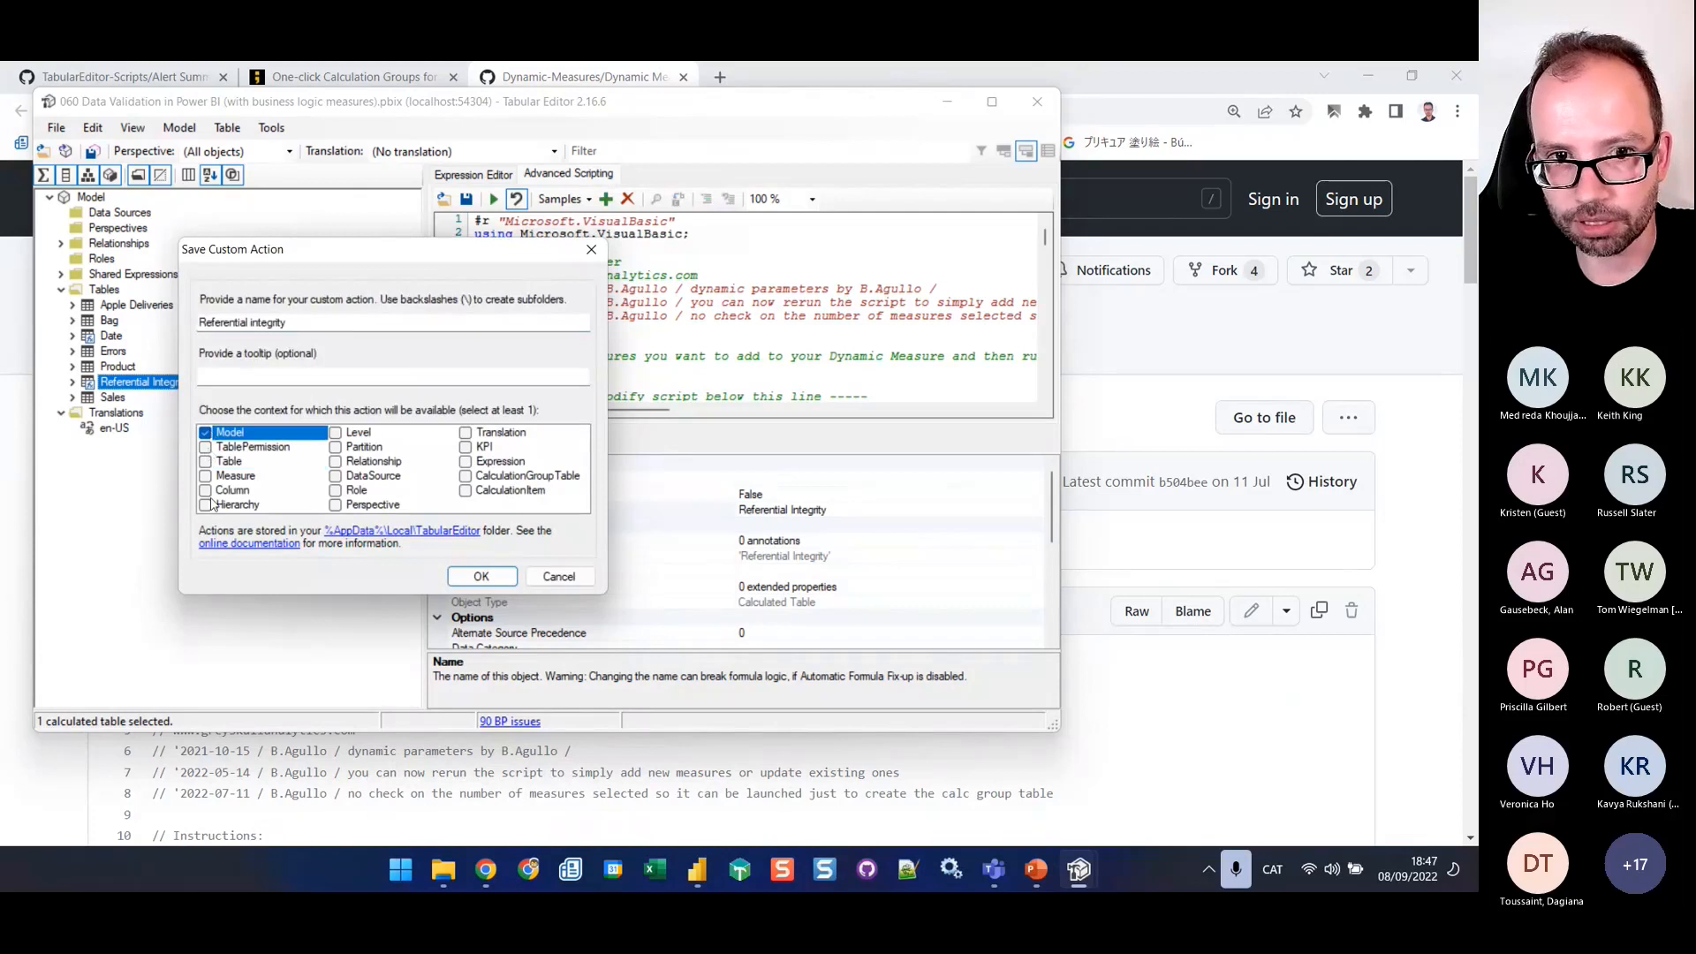
click(205, 475)
click(312, 323)
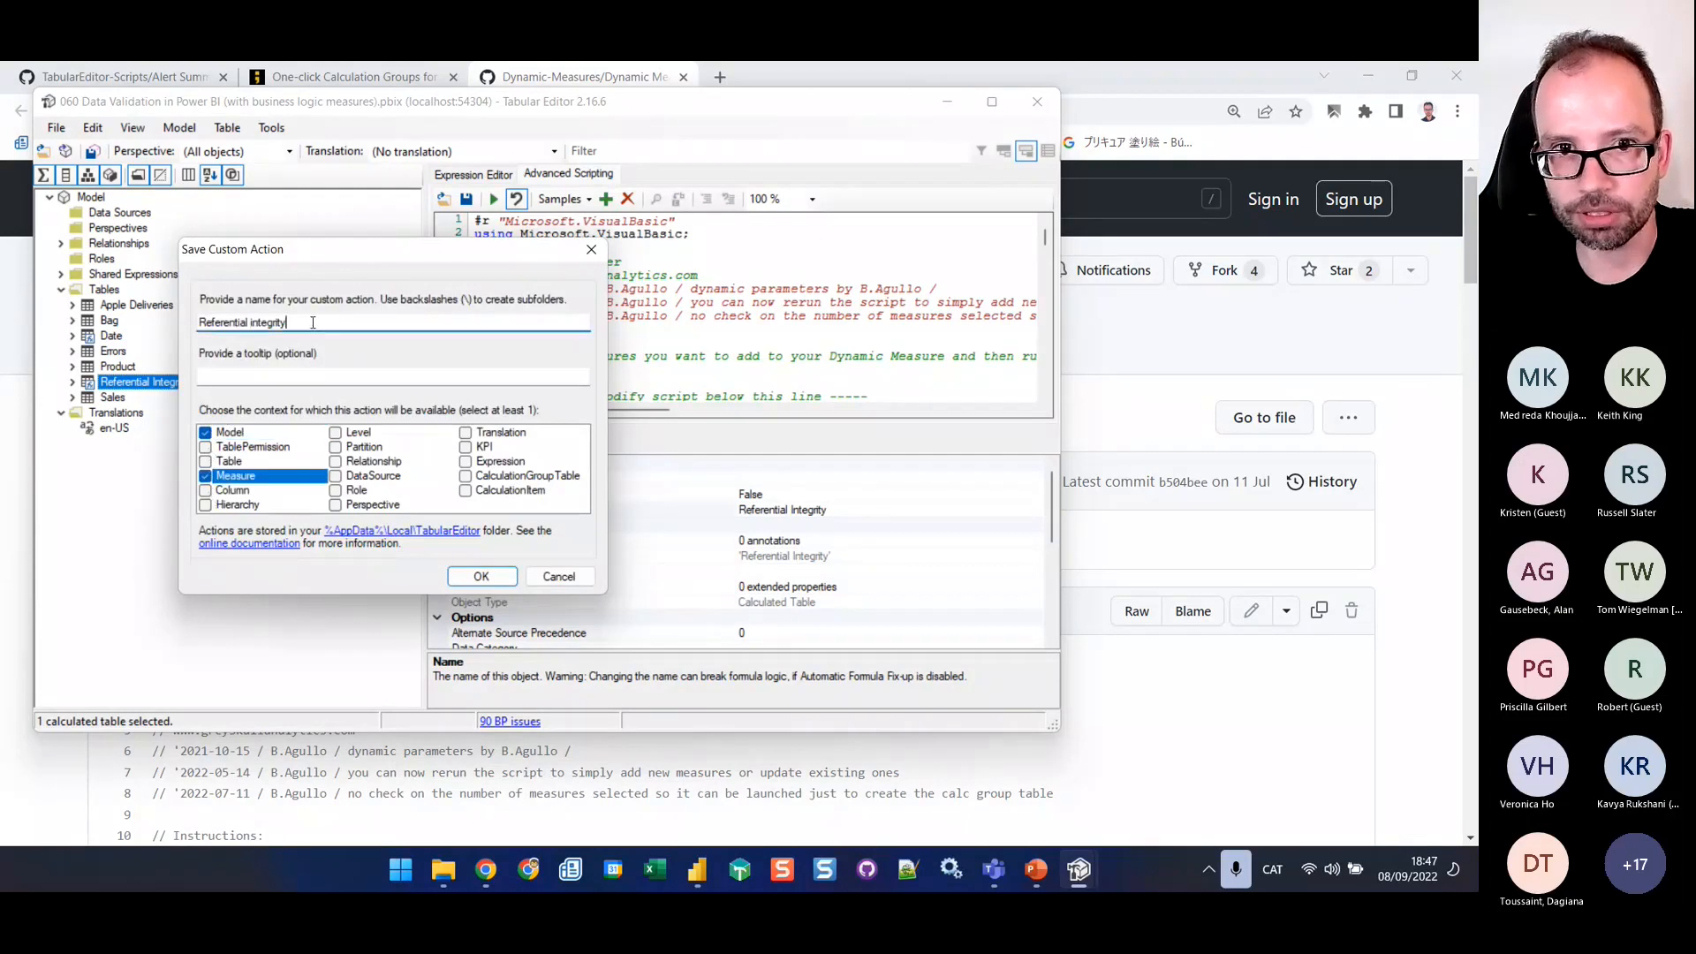
drag(333, 320, 45, 302)
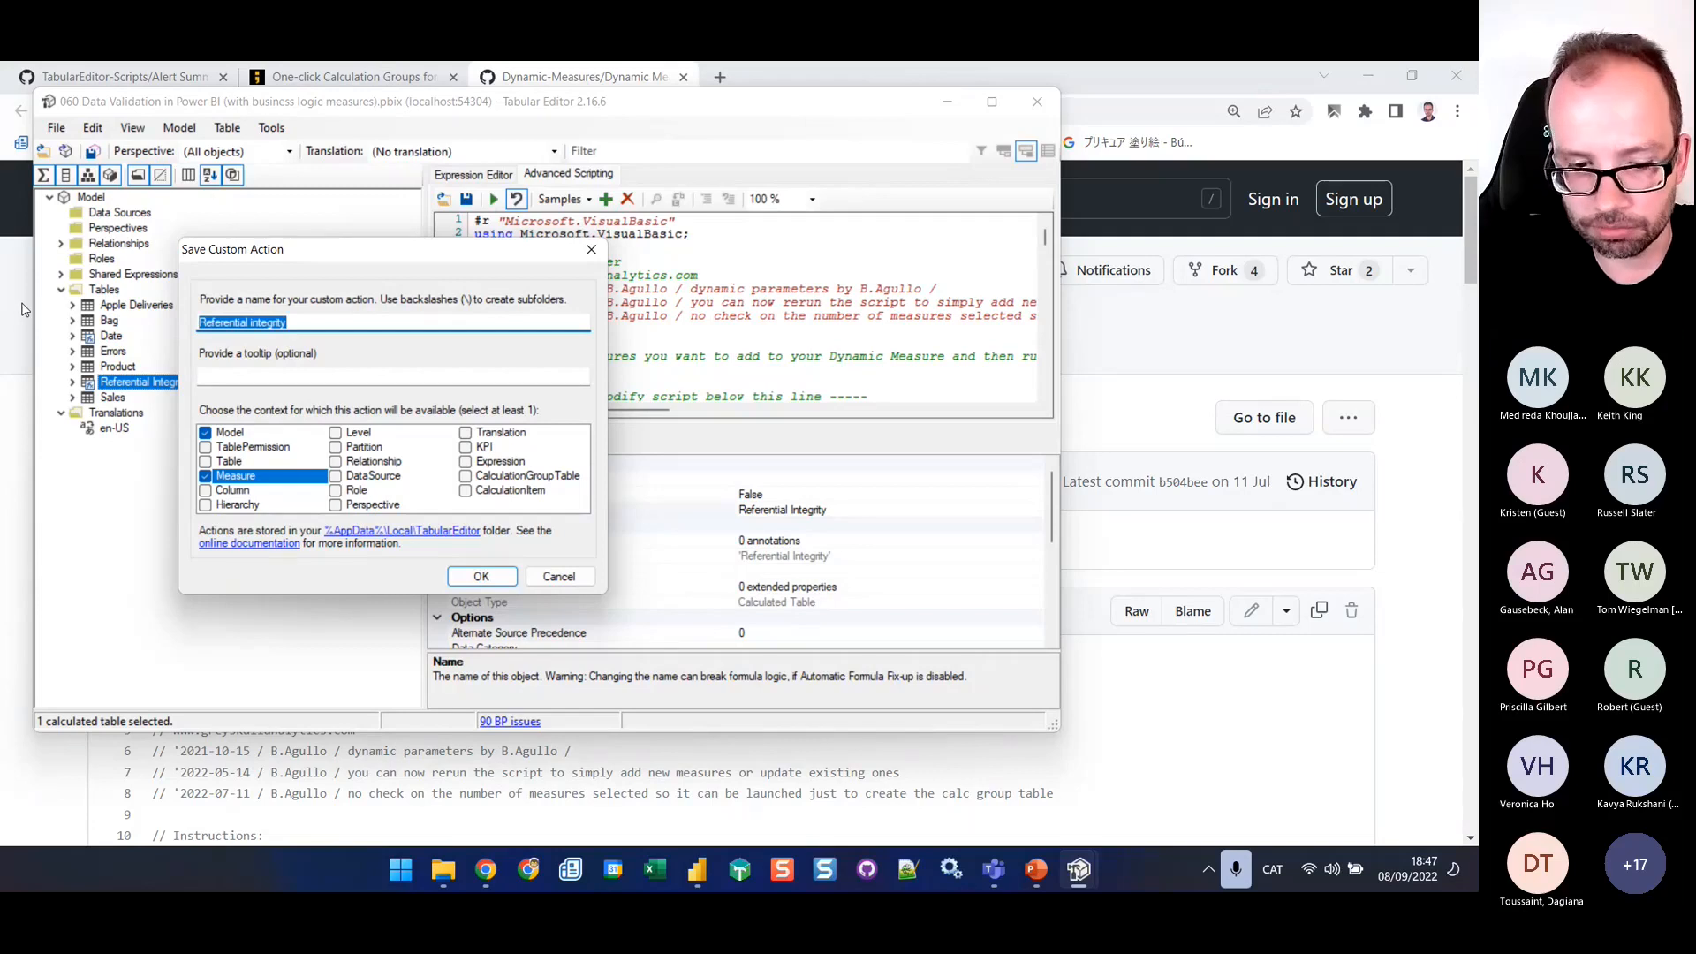
text(Dynamic Me)
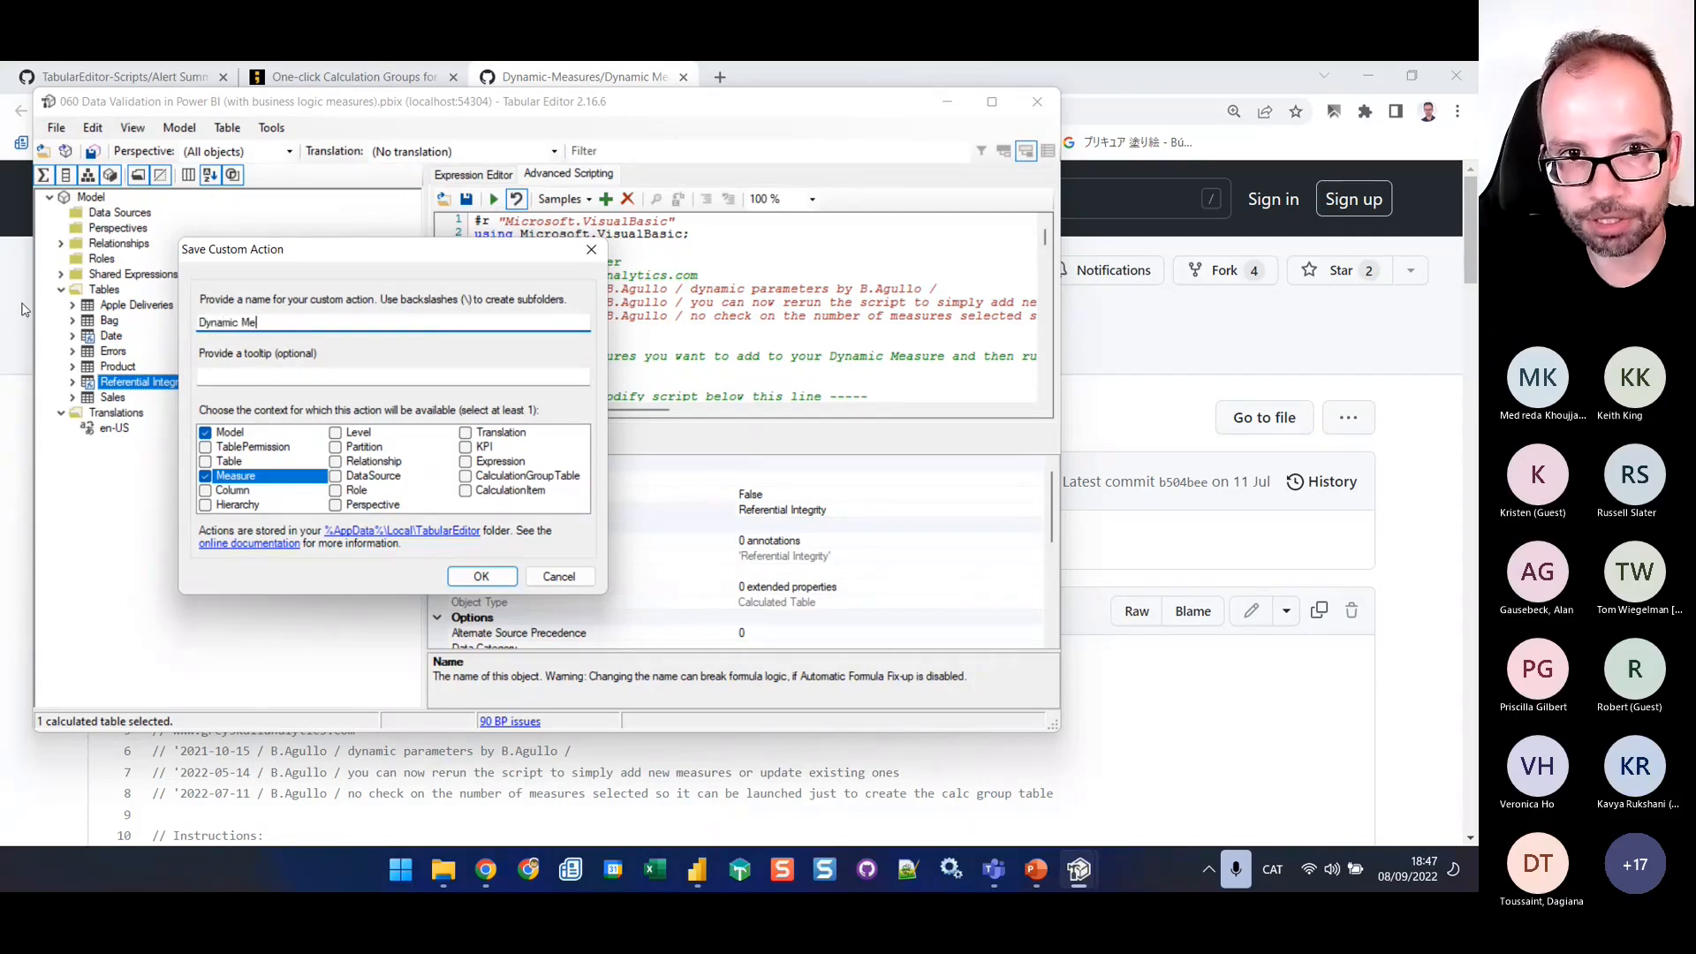
text(asure)
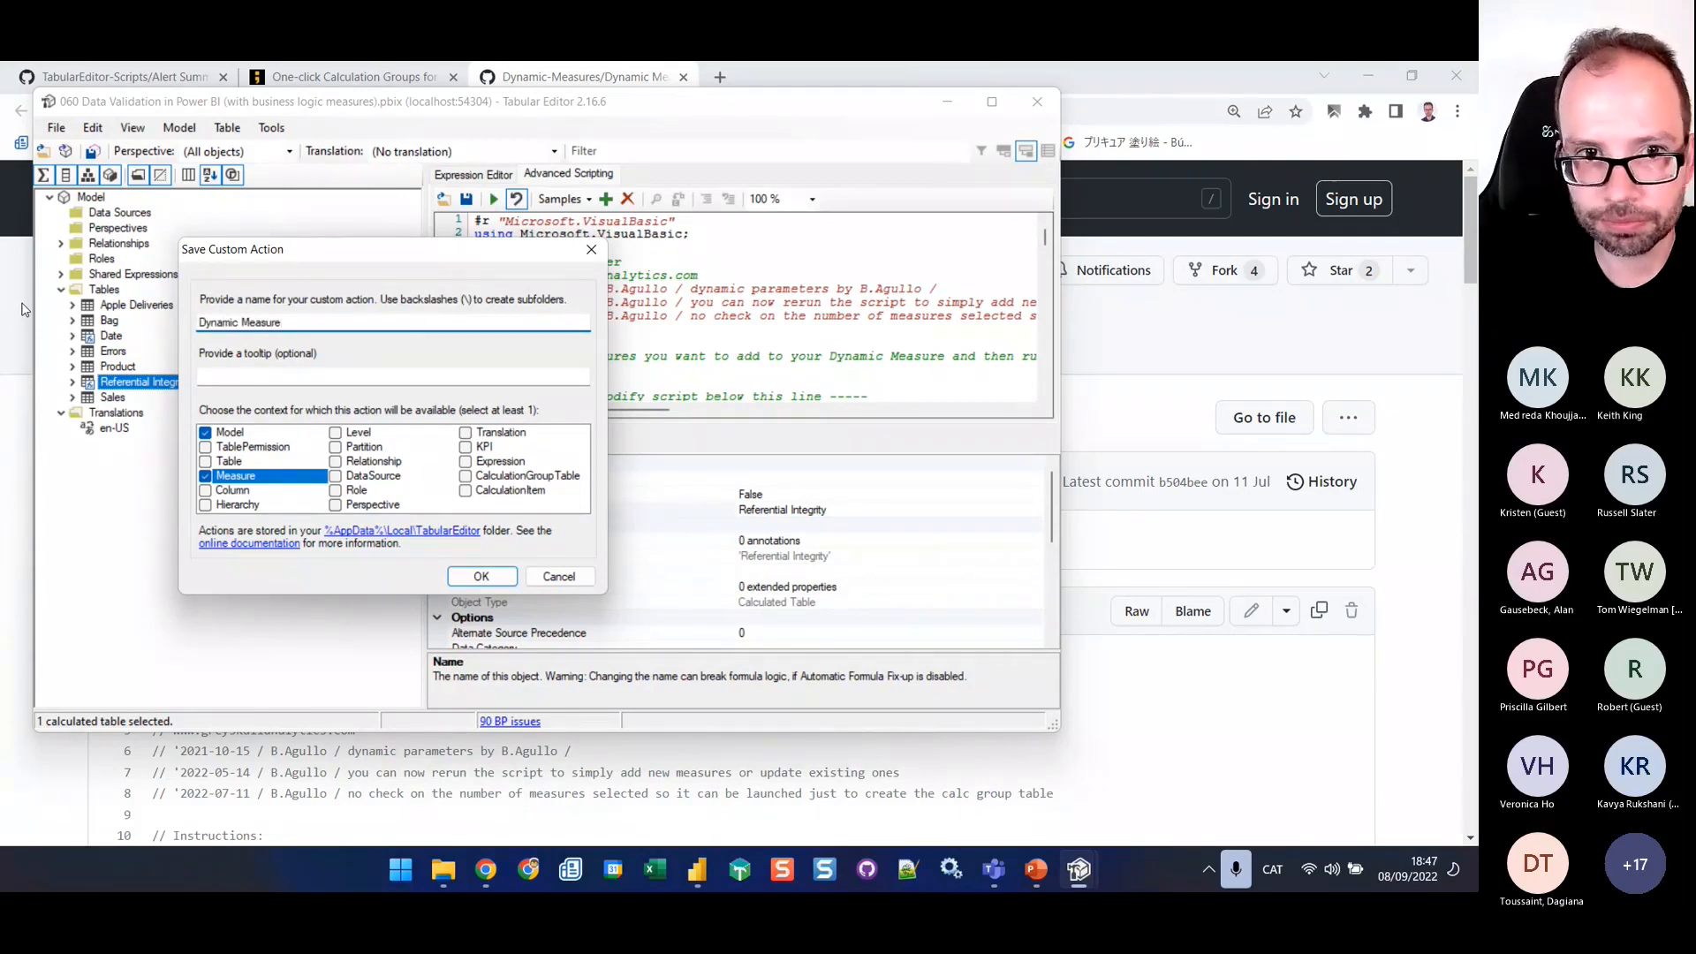
click(484, 576)
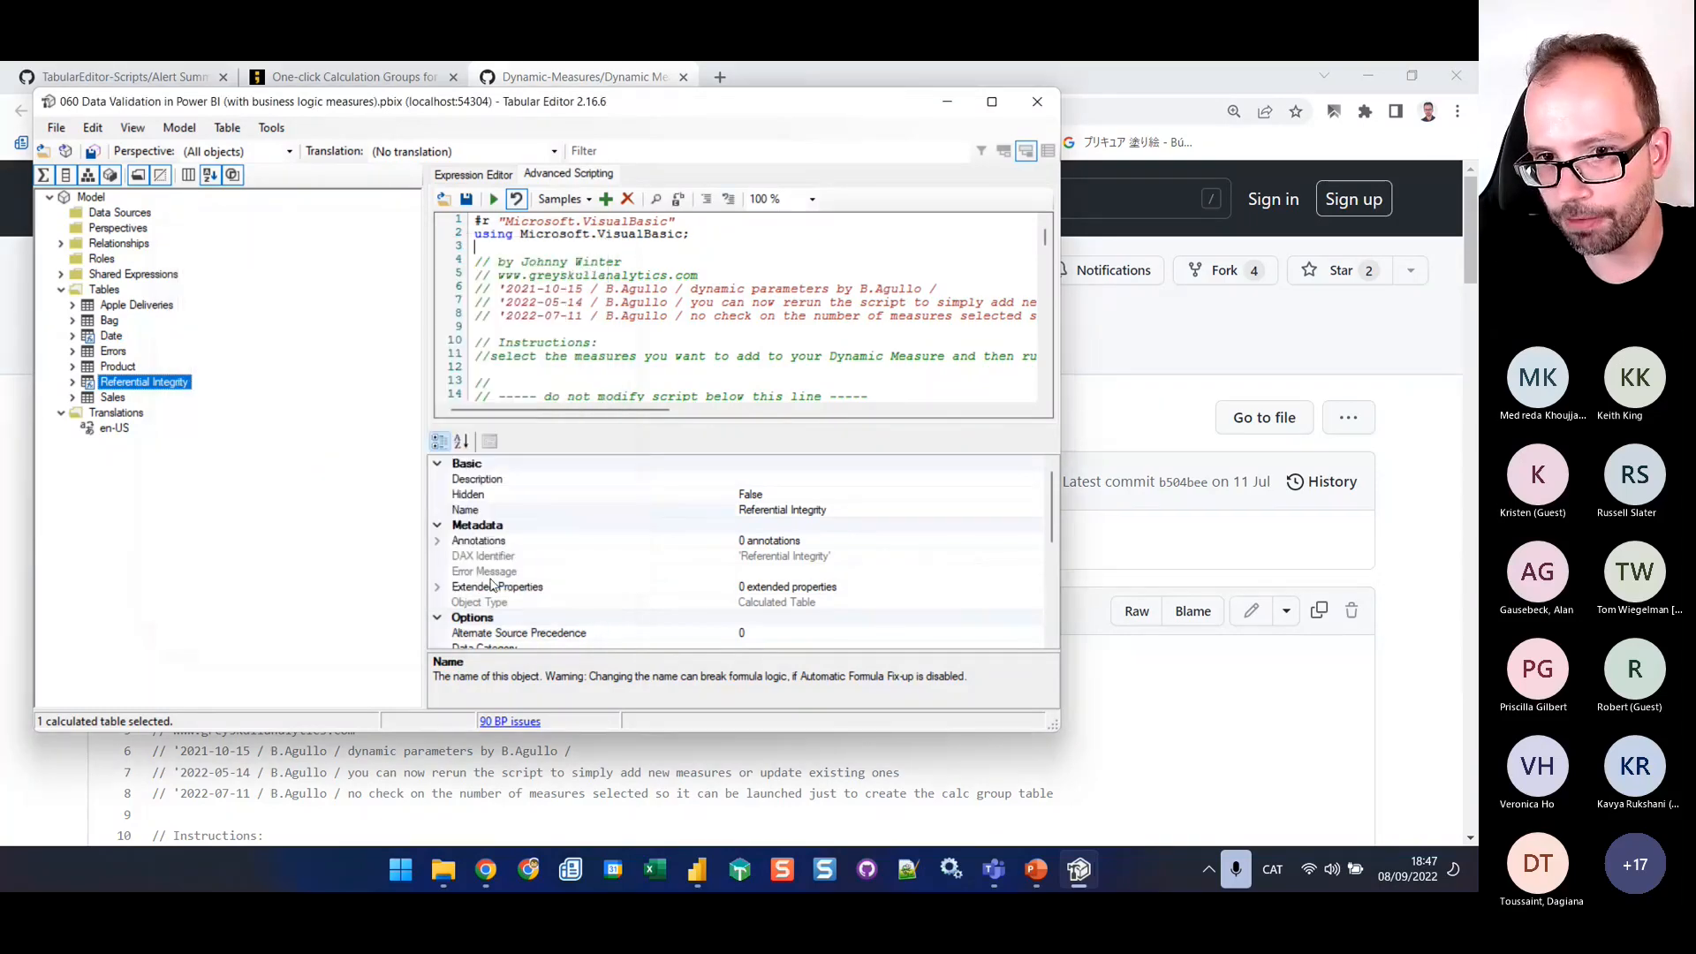
Check which custom actions are offered for the Referential Integrity table, the Model and the Data Problems measure
right_click(116, 383)
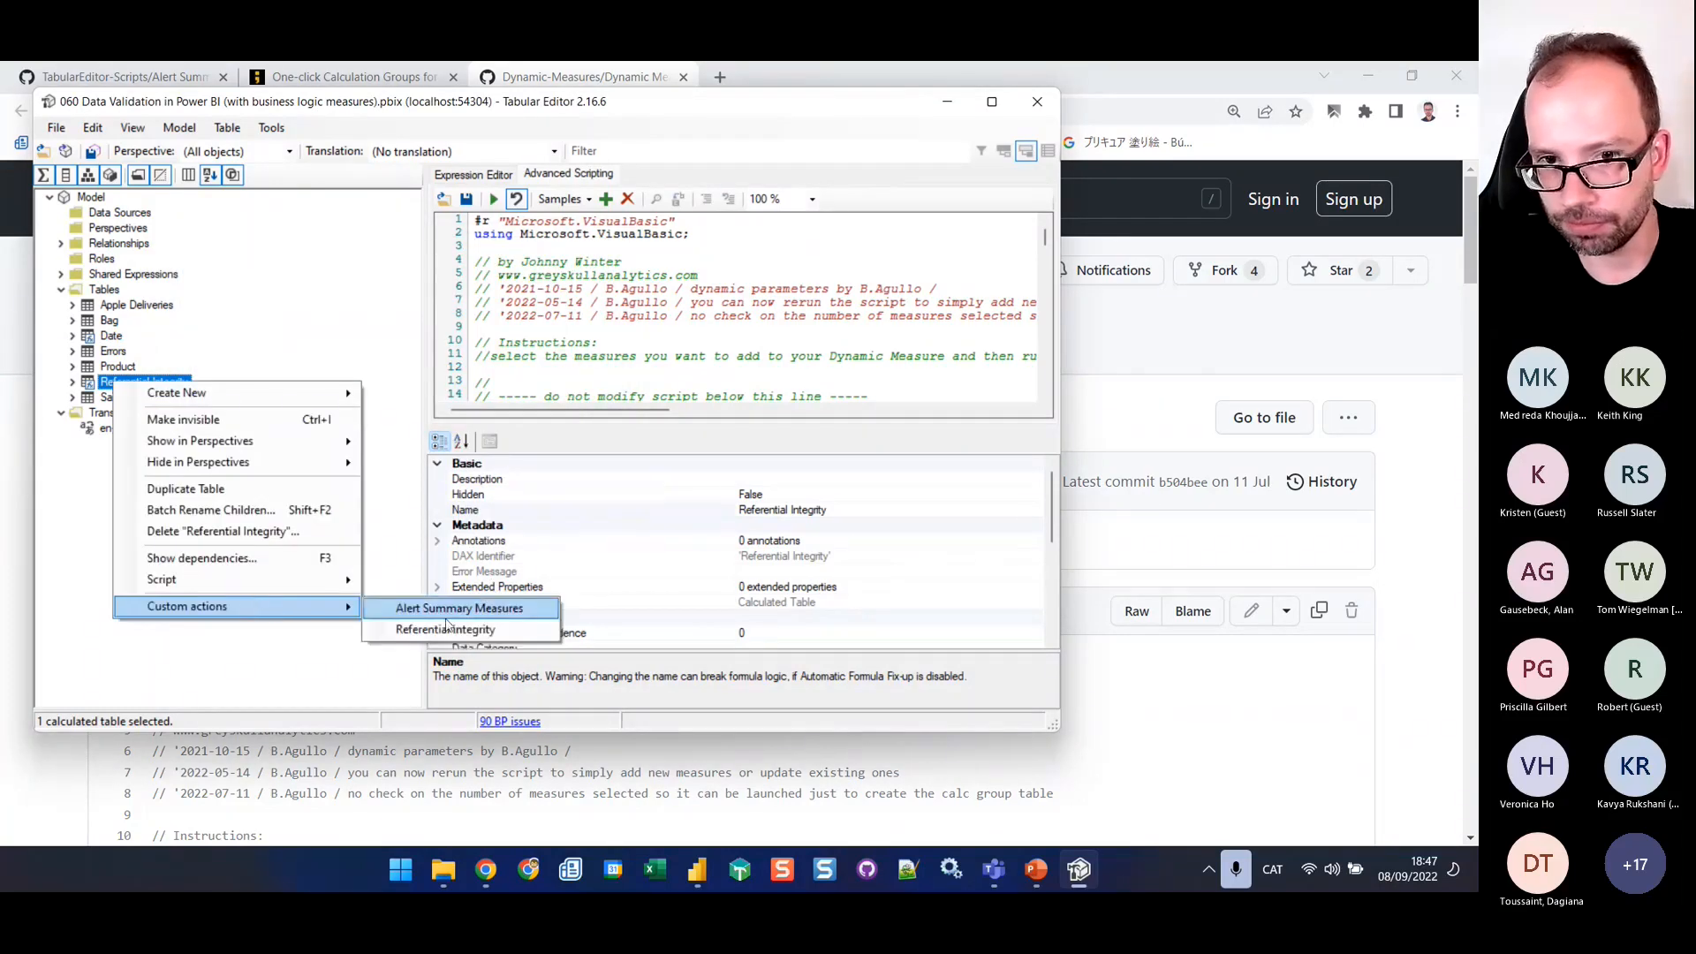
click(74, 381)
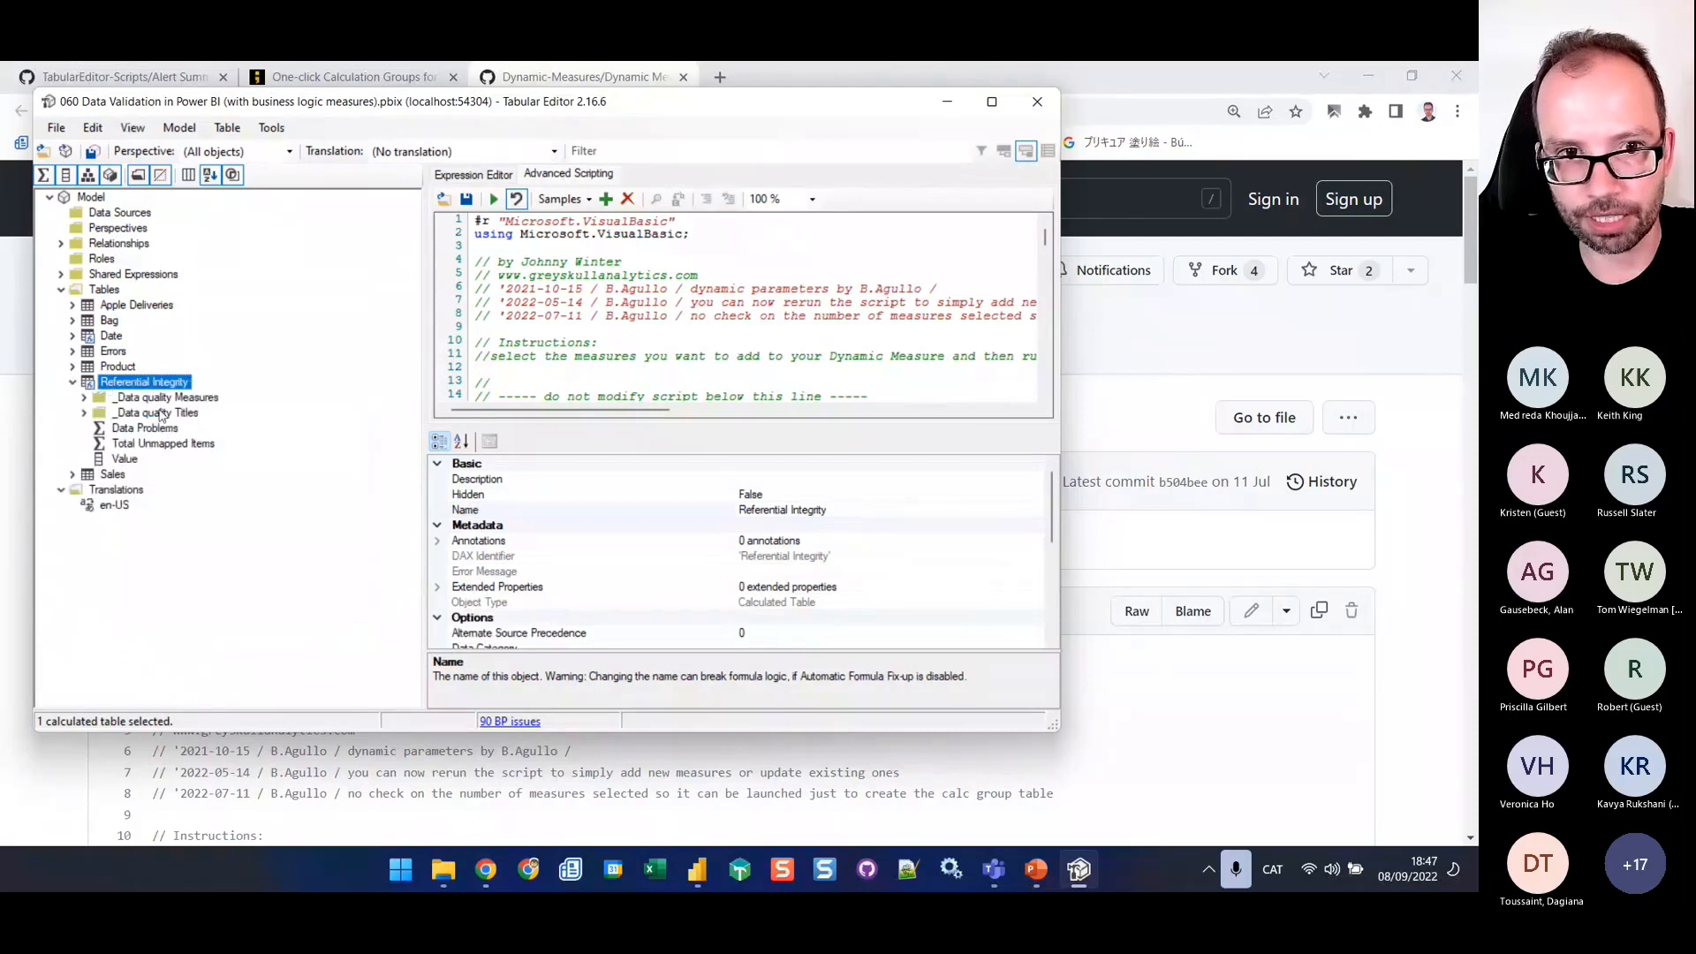
right_click(91, 198)
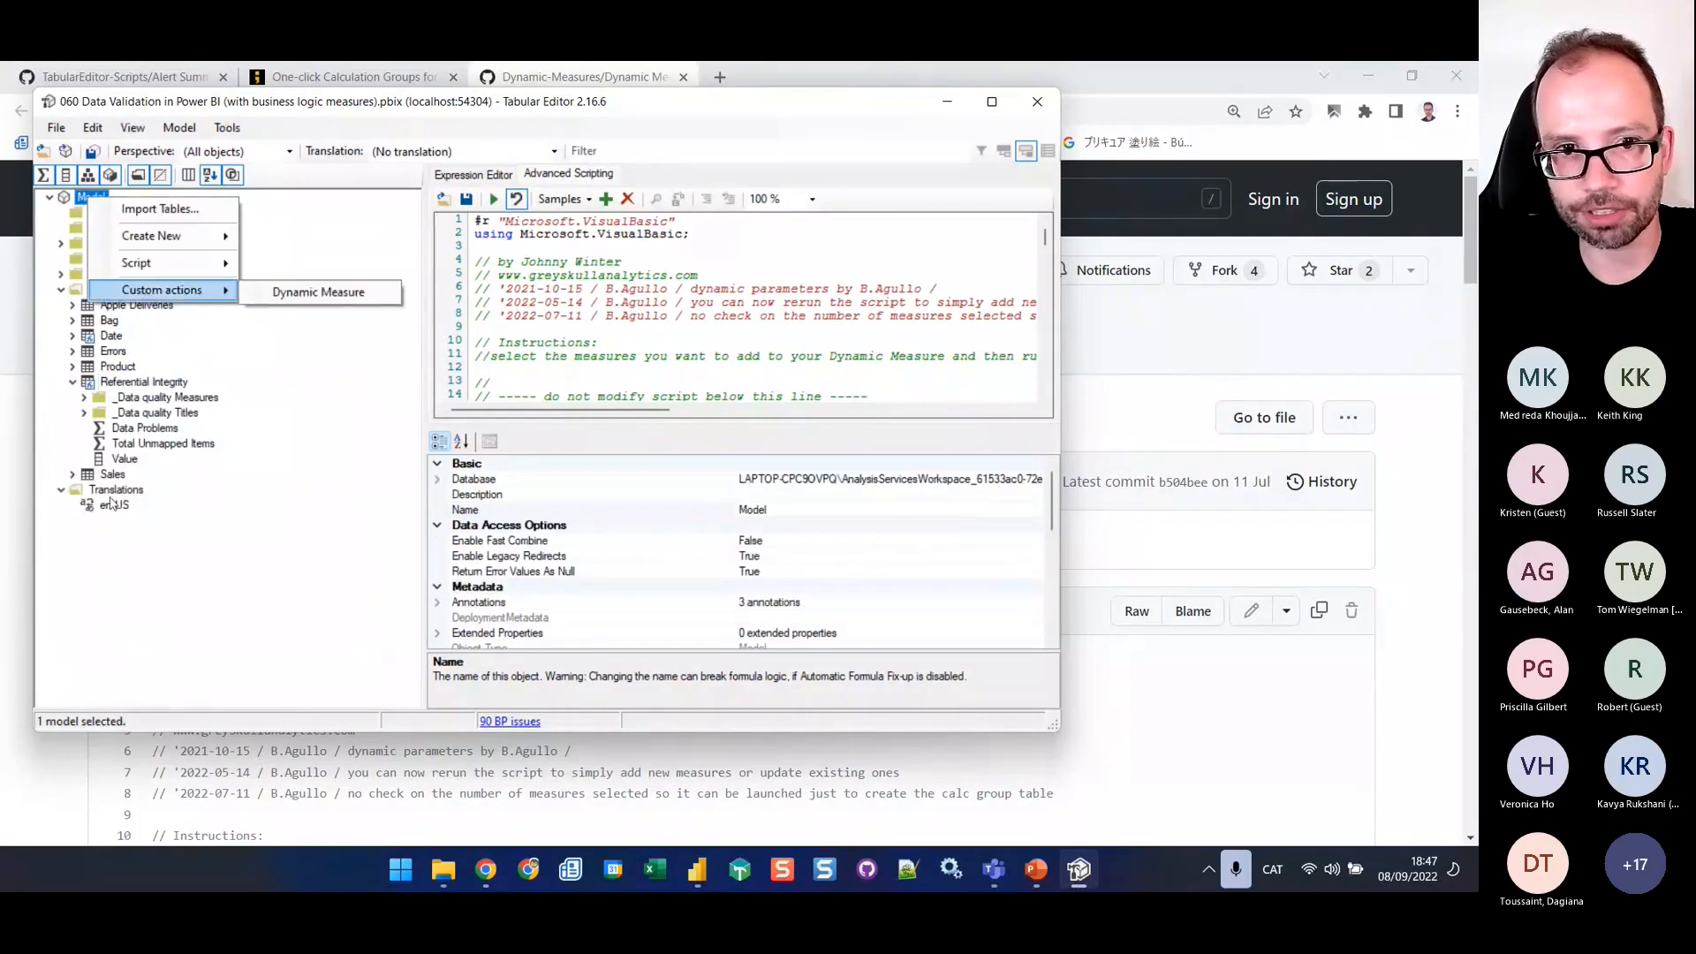
click(137, 432)
right_click(137, 431)
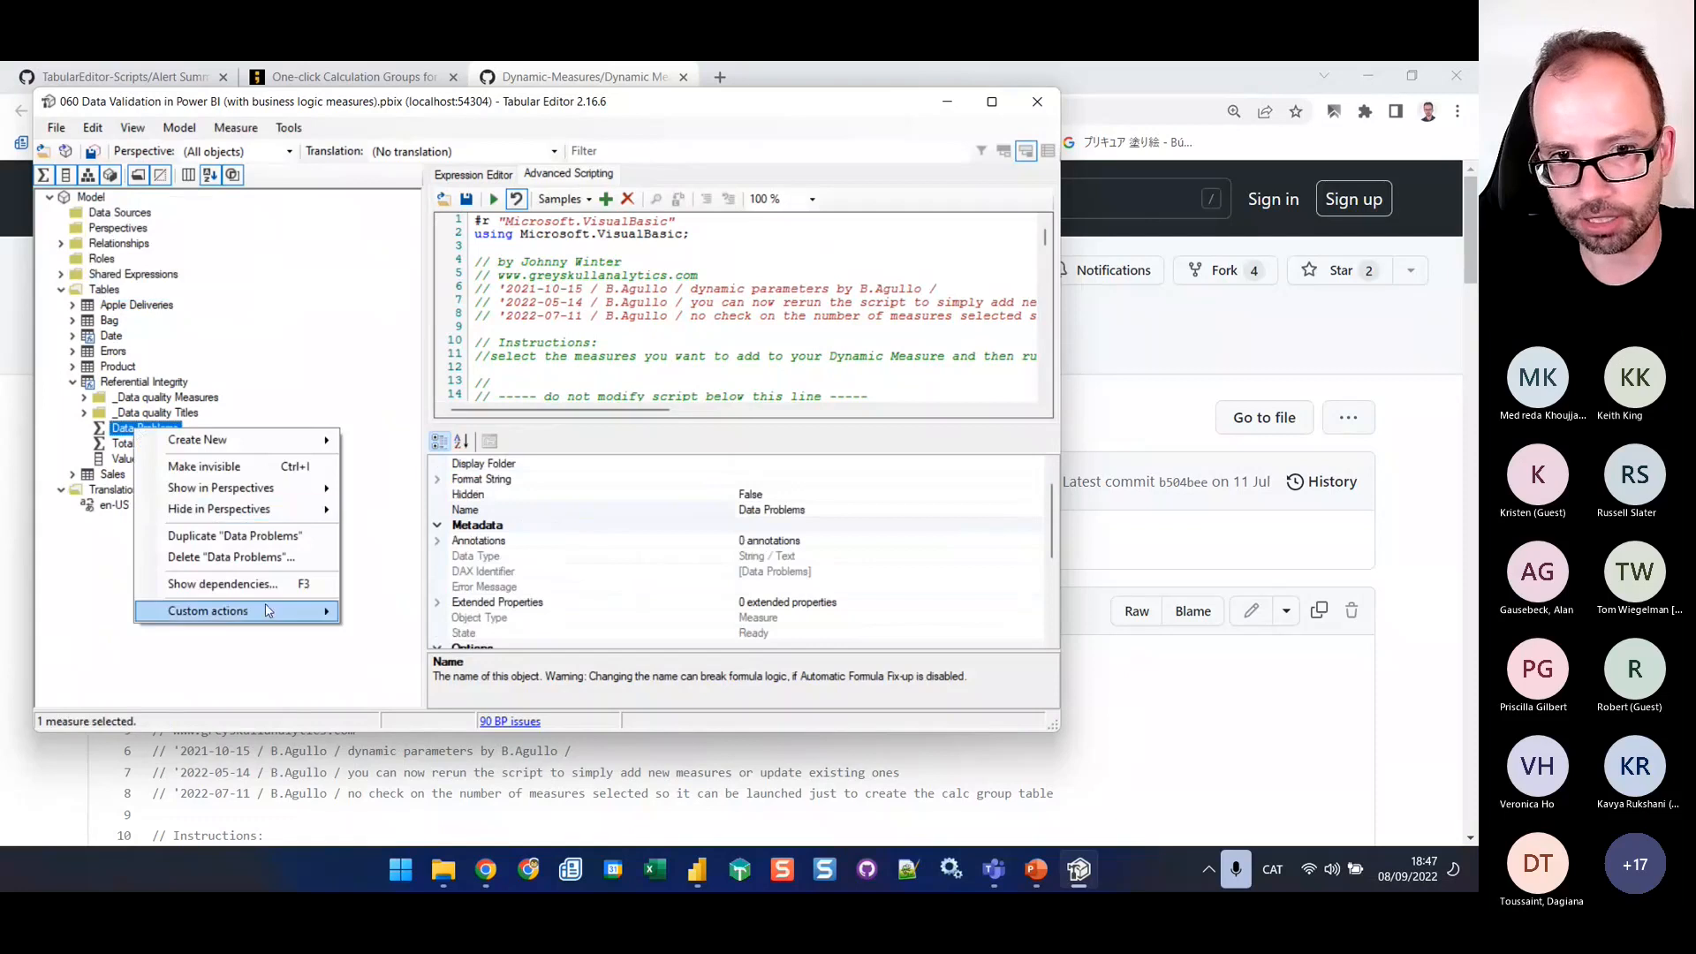
mouse_move(247, 627)
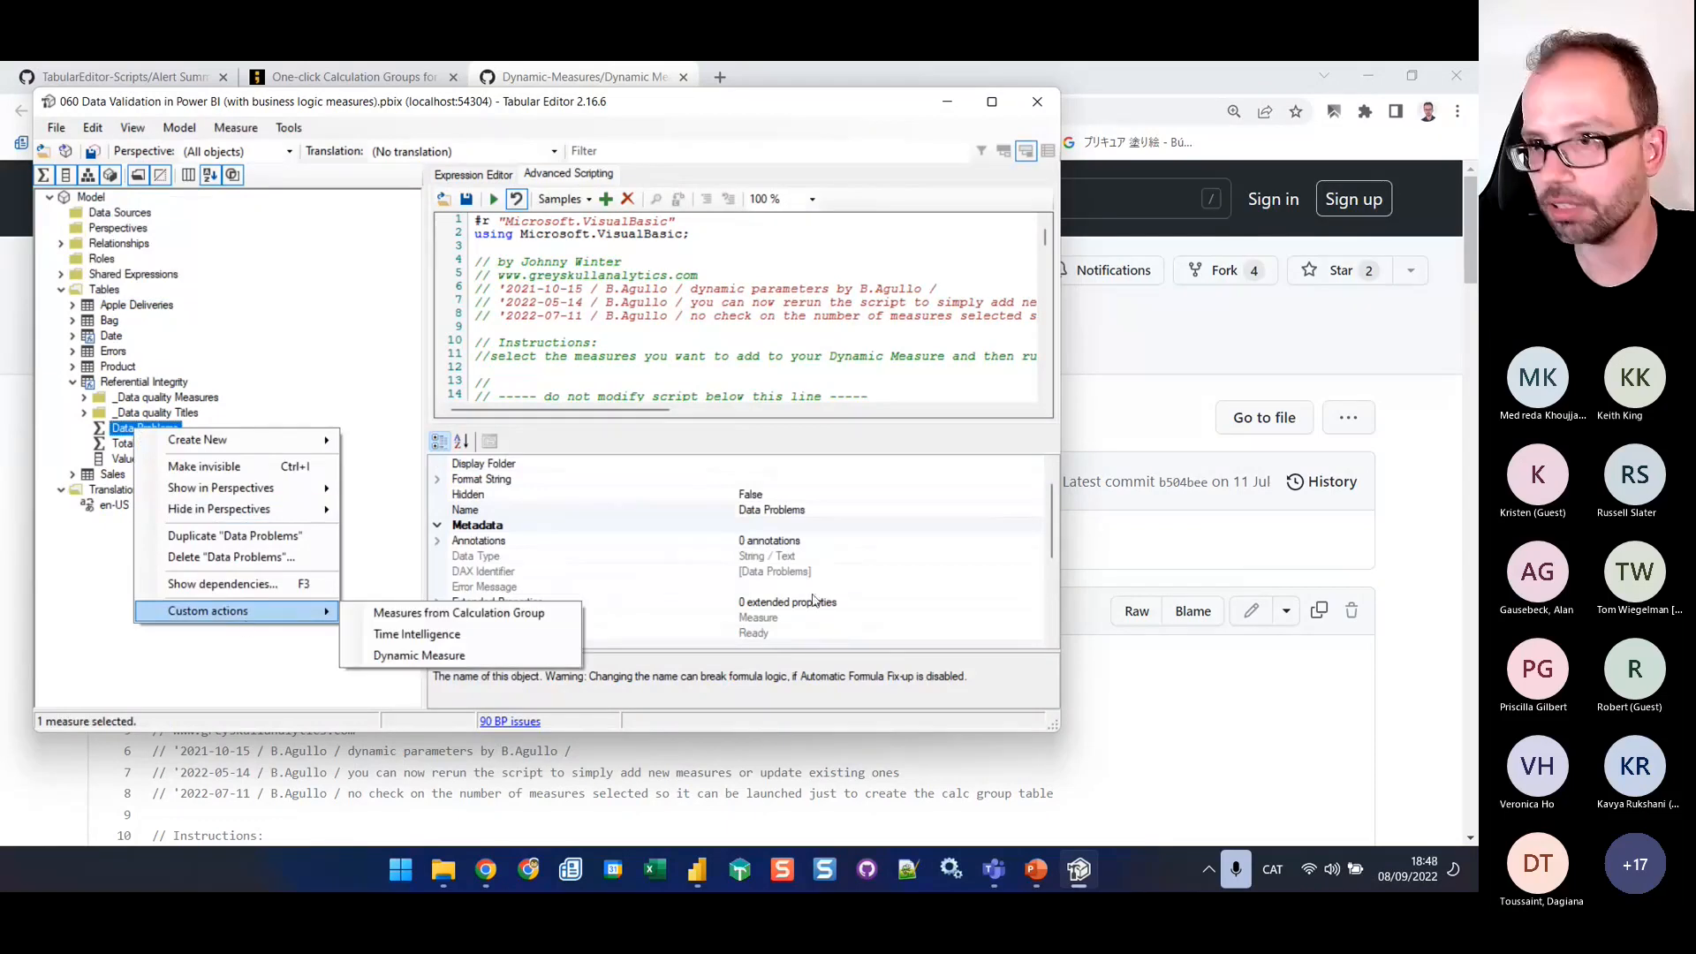
Switch to Chrome, copy the Alert Summary Measures script from GitHub and replace the whole script in Tabular Editor with it
click(1134, 342)
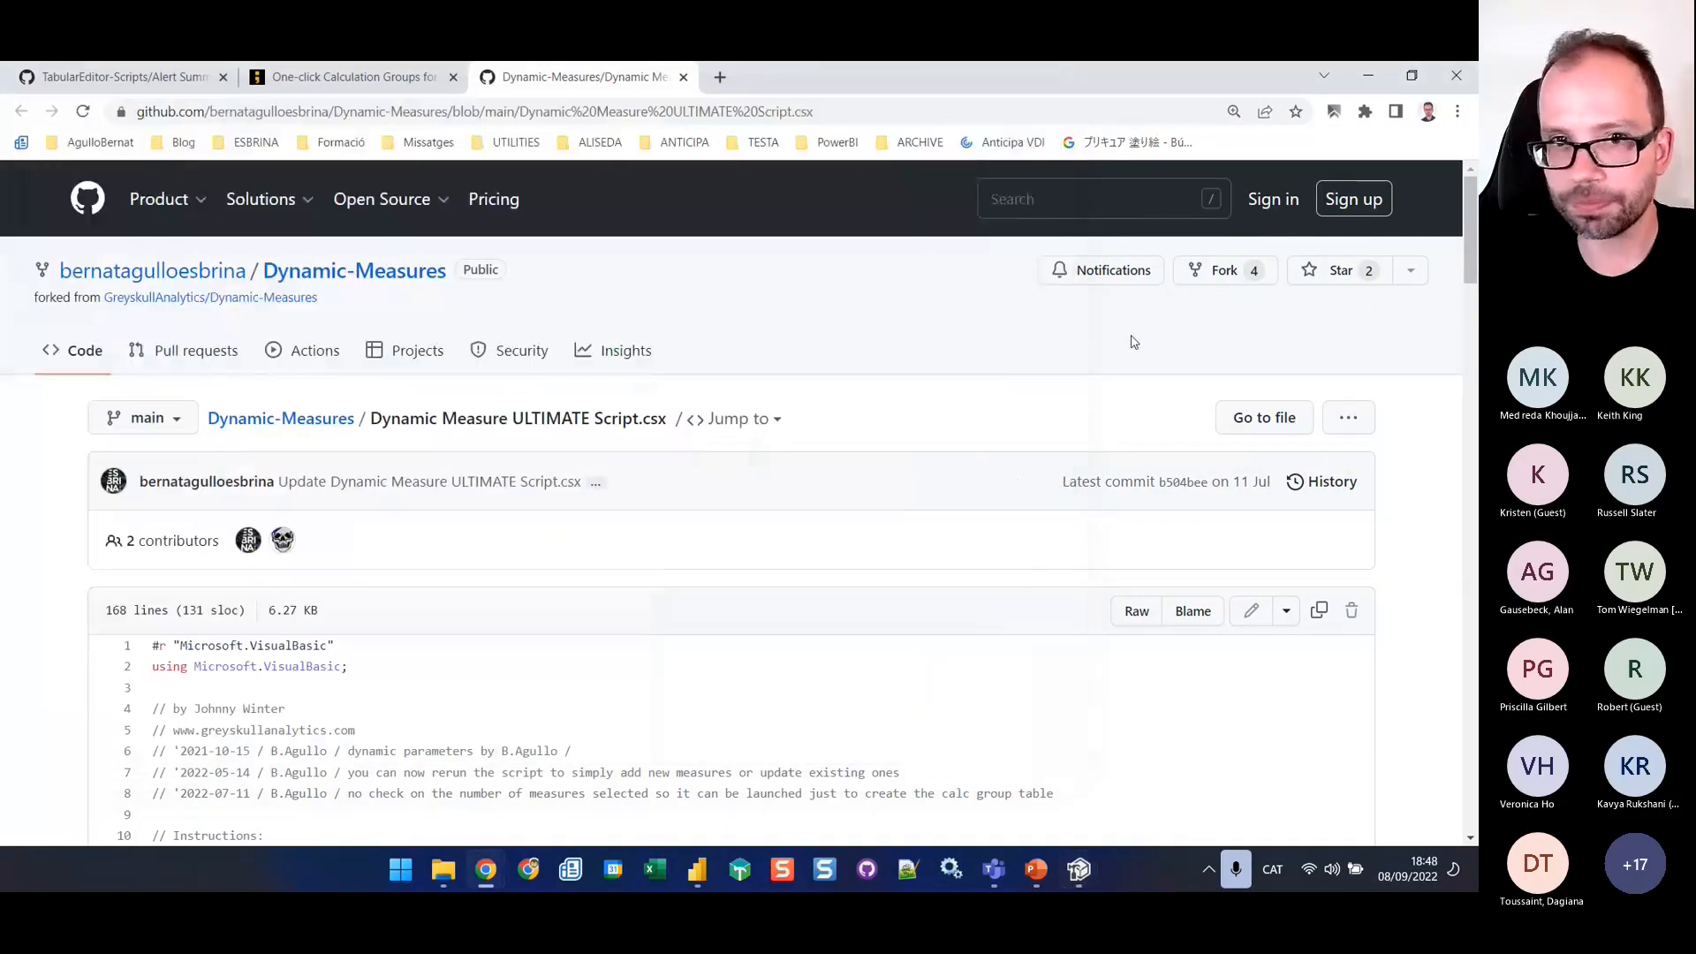
click(345, 79)
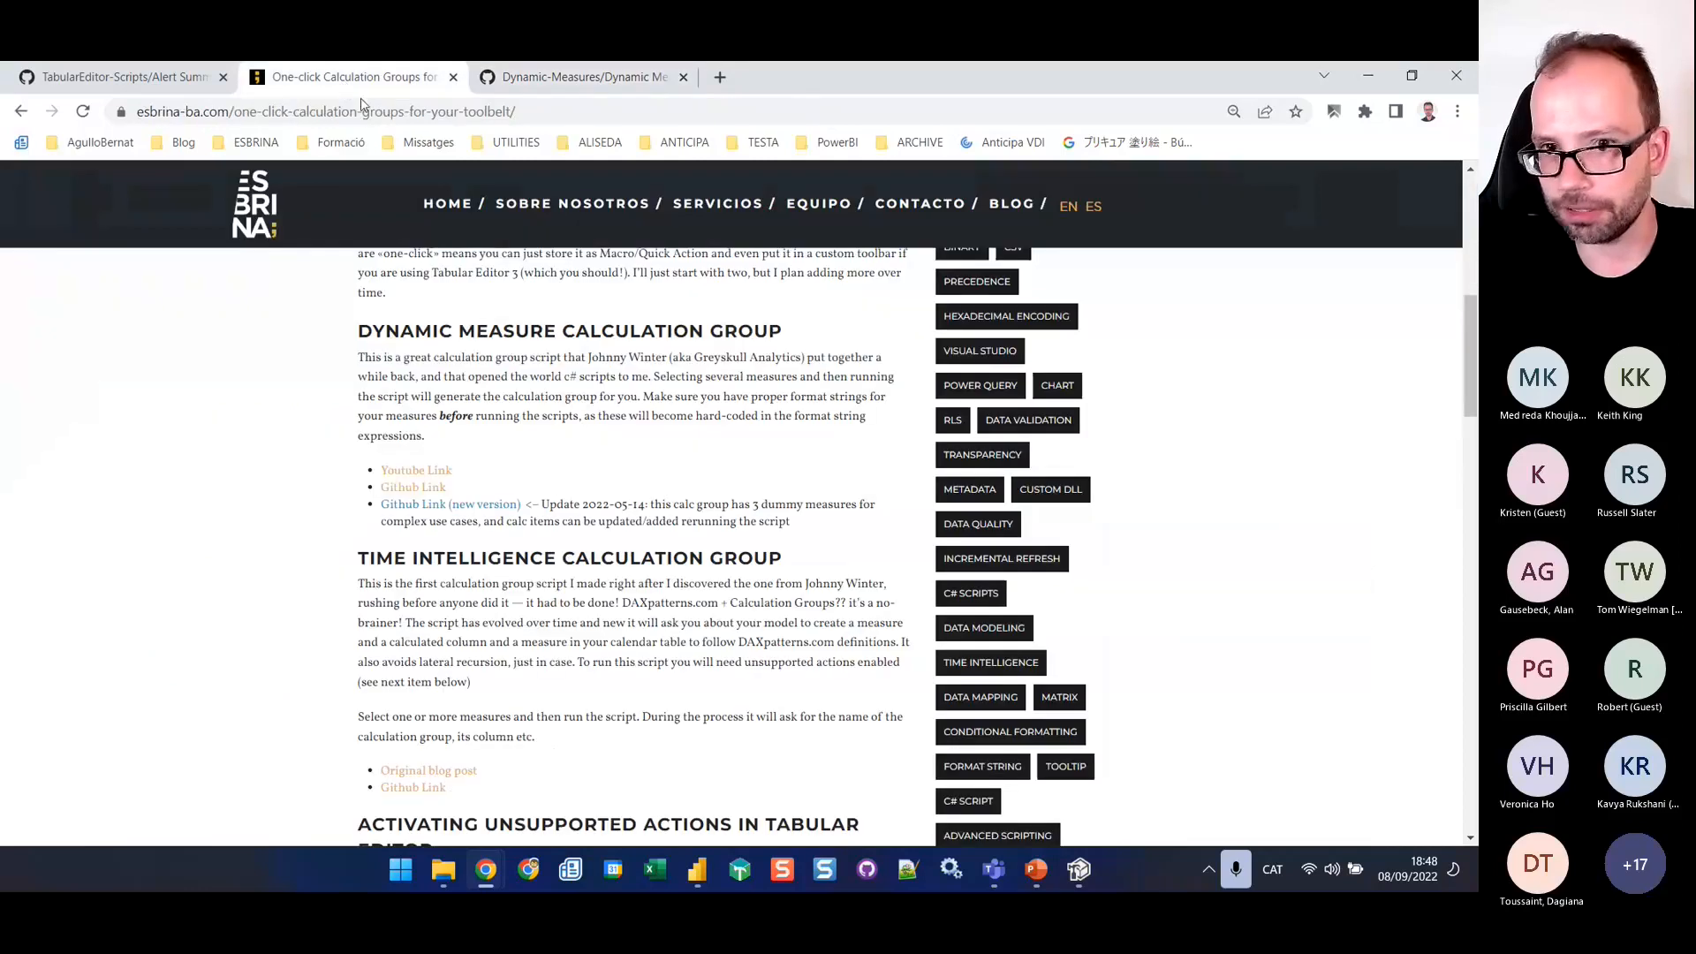
click(91, 79)
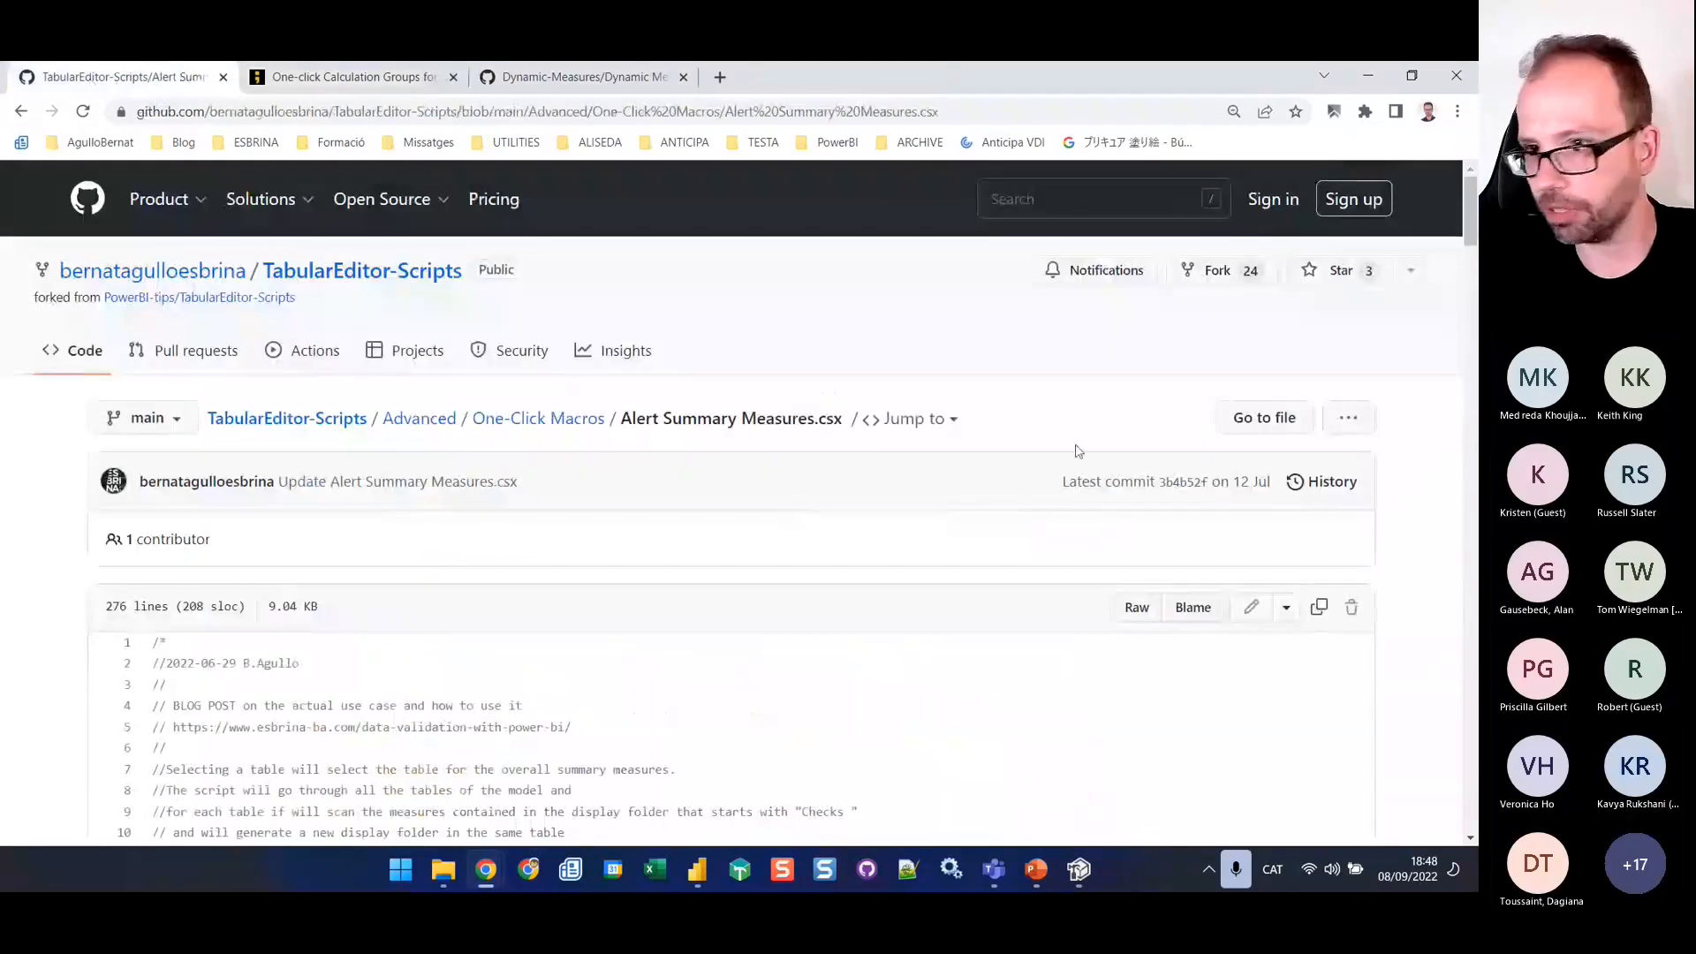
key(alt+Tab)
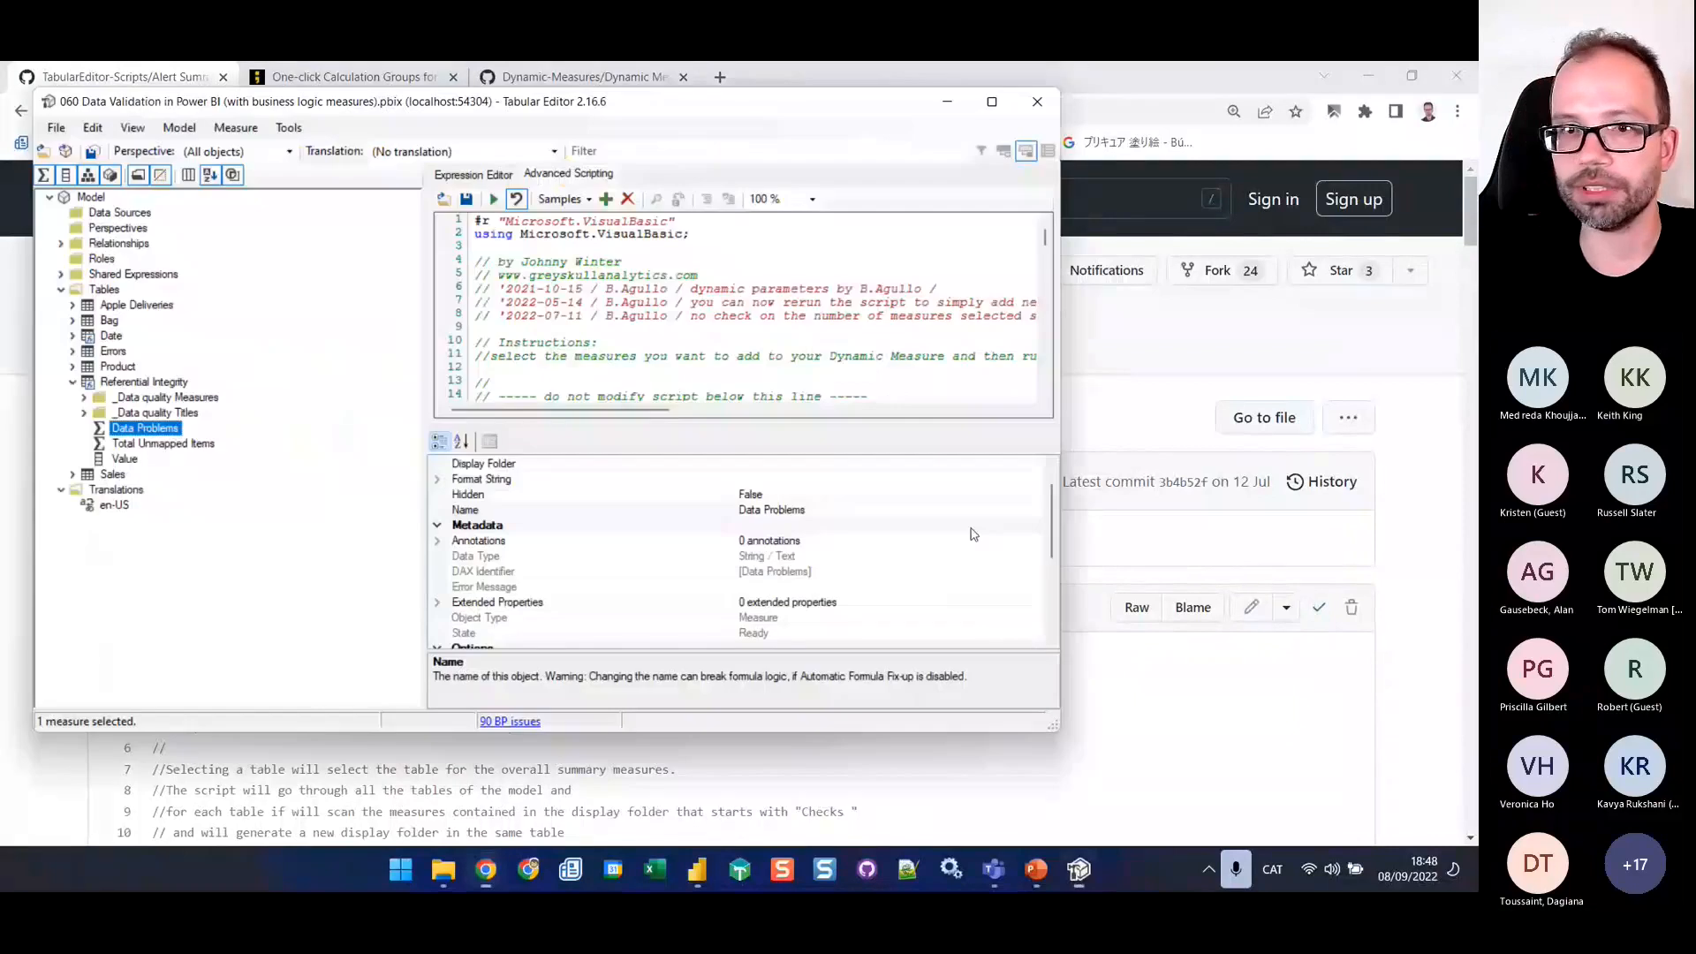
key(ctrl+a)
key(Delete)
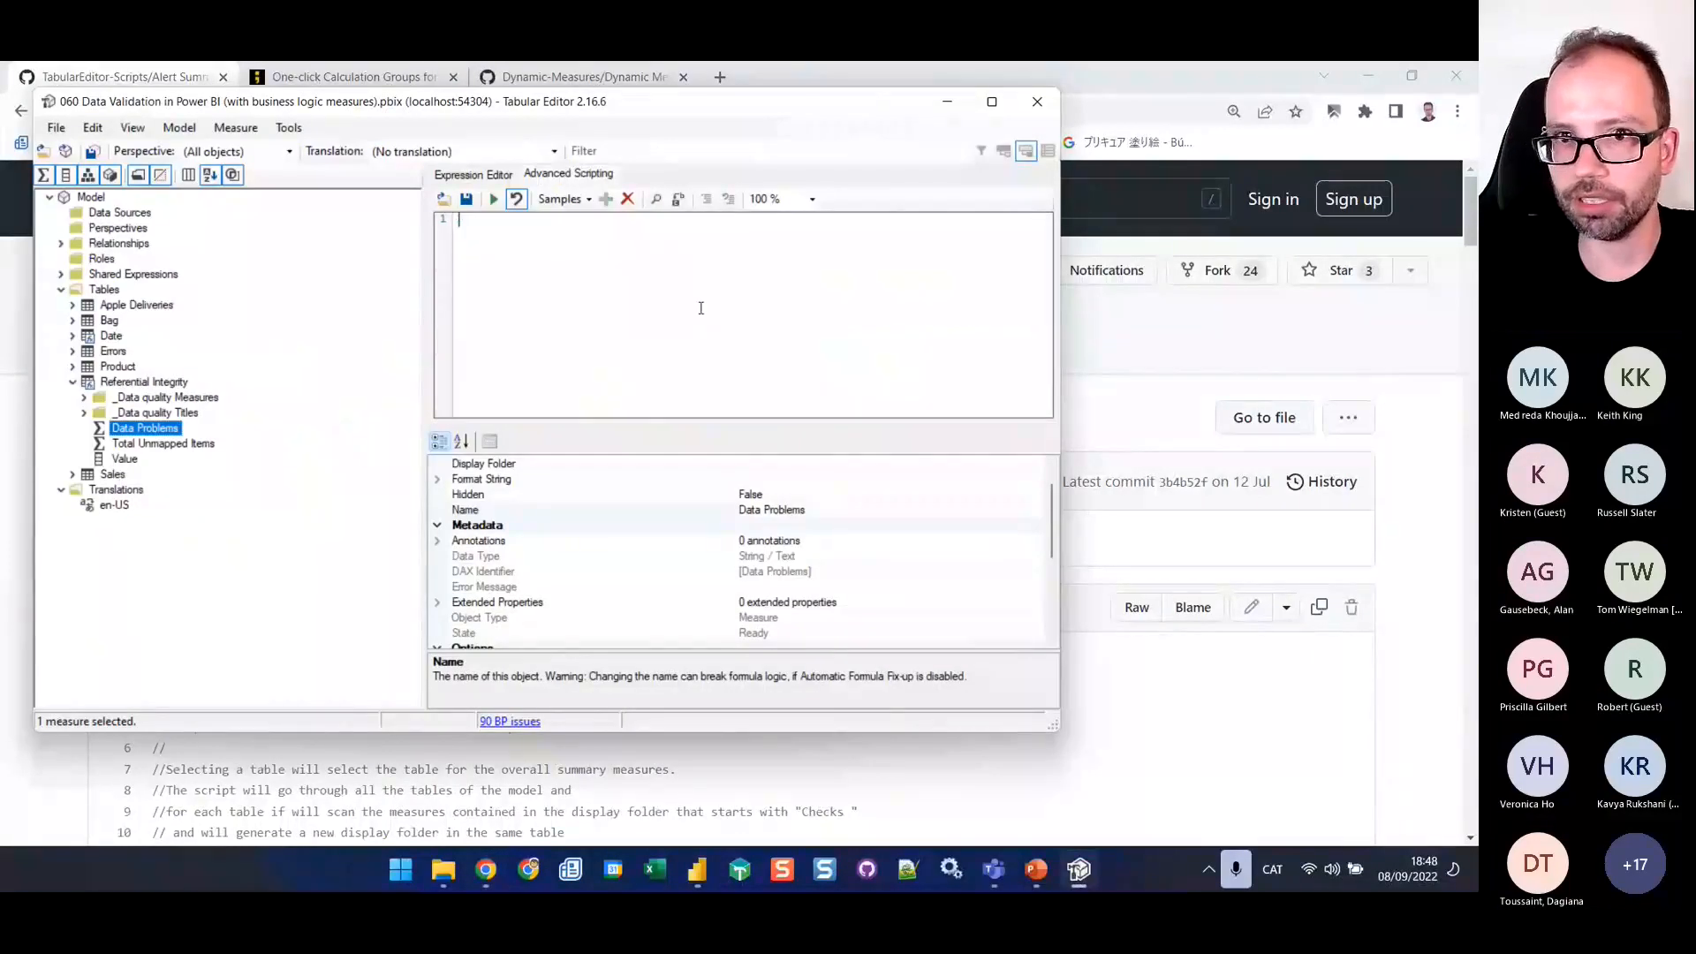
key(ctrl+v)
drag(1049, 382, 1047, 223)
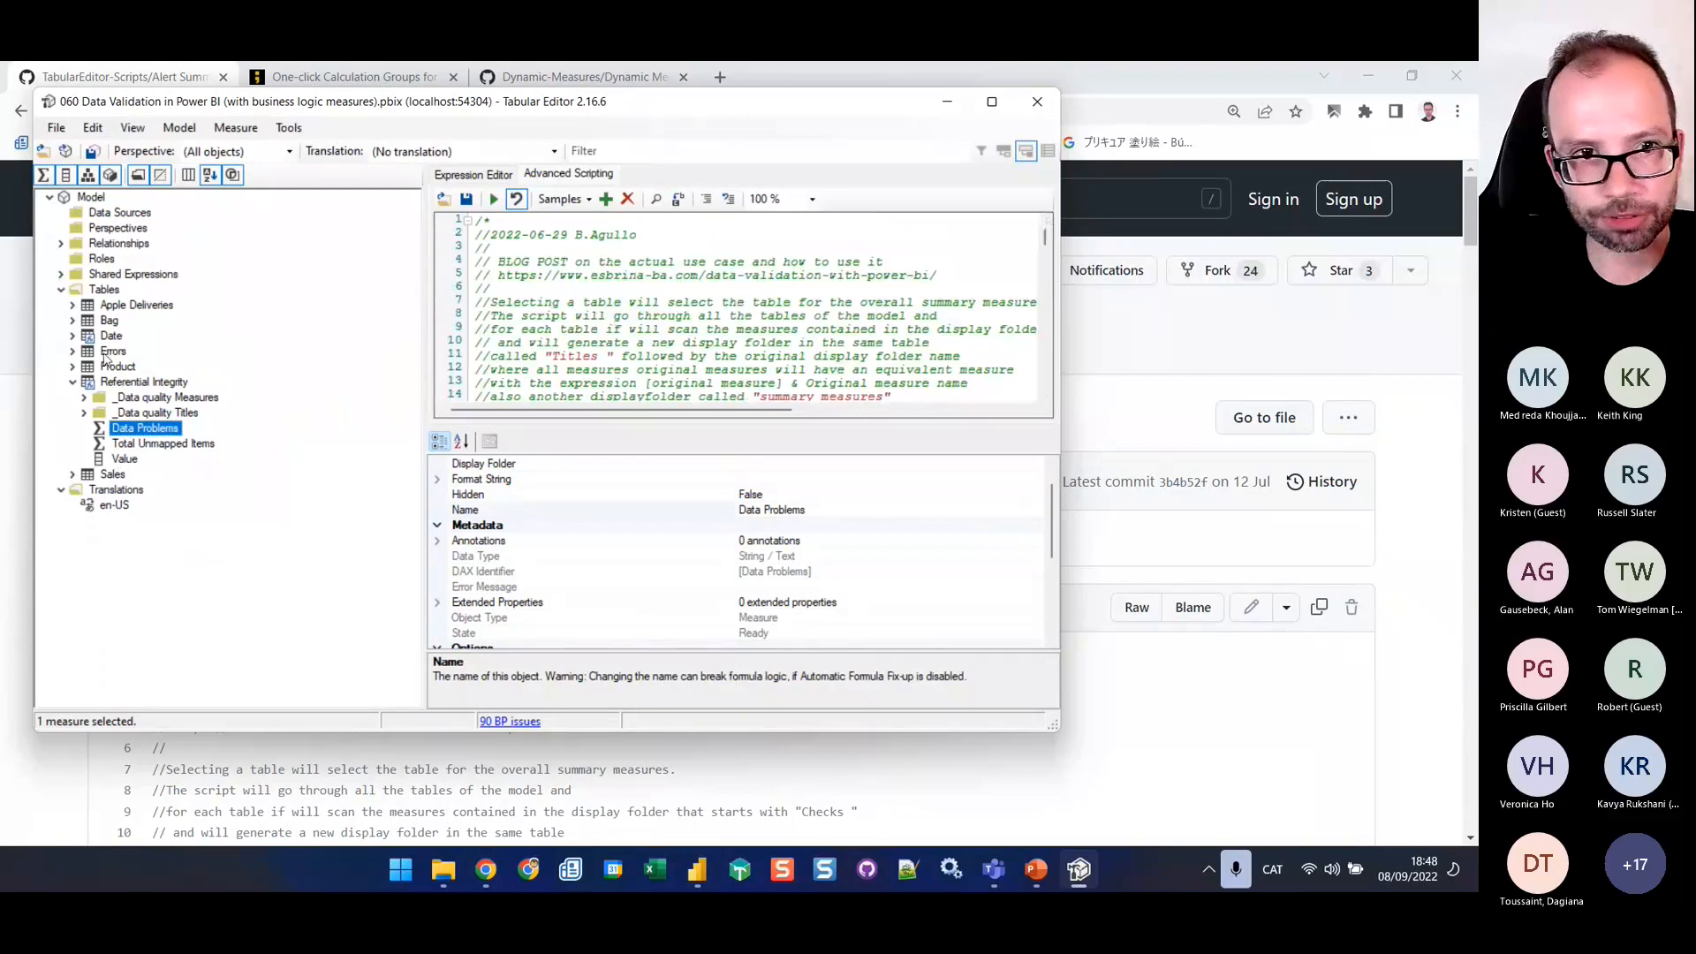
Set the display folder of the Check Dliveries vs Sales measure in the Apple Deliveries table to "Checks business logic"
click(75, 306)
click(137, 352)
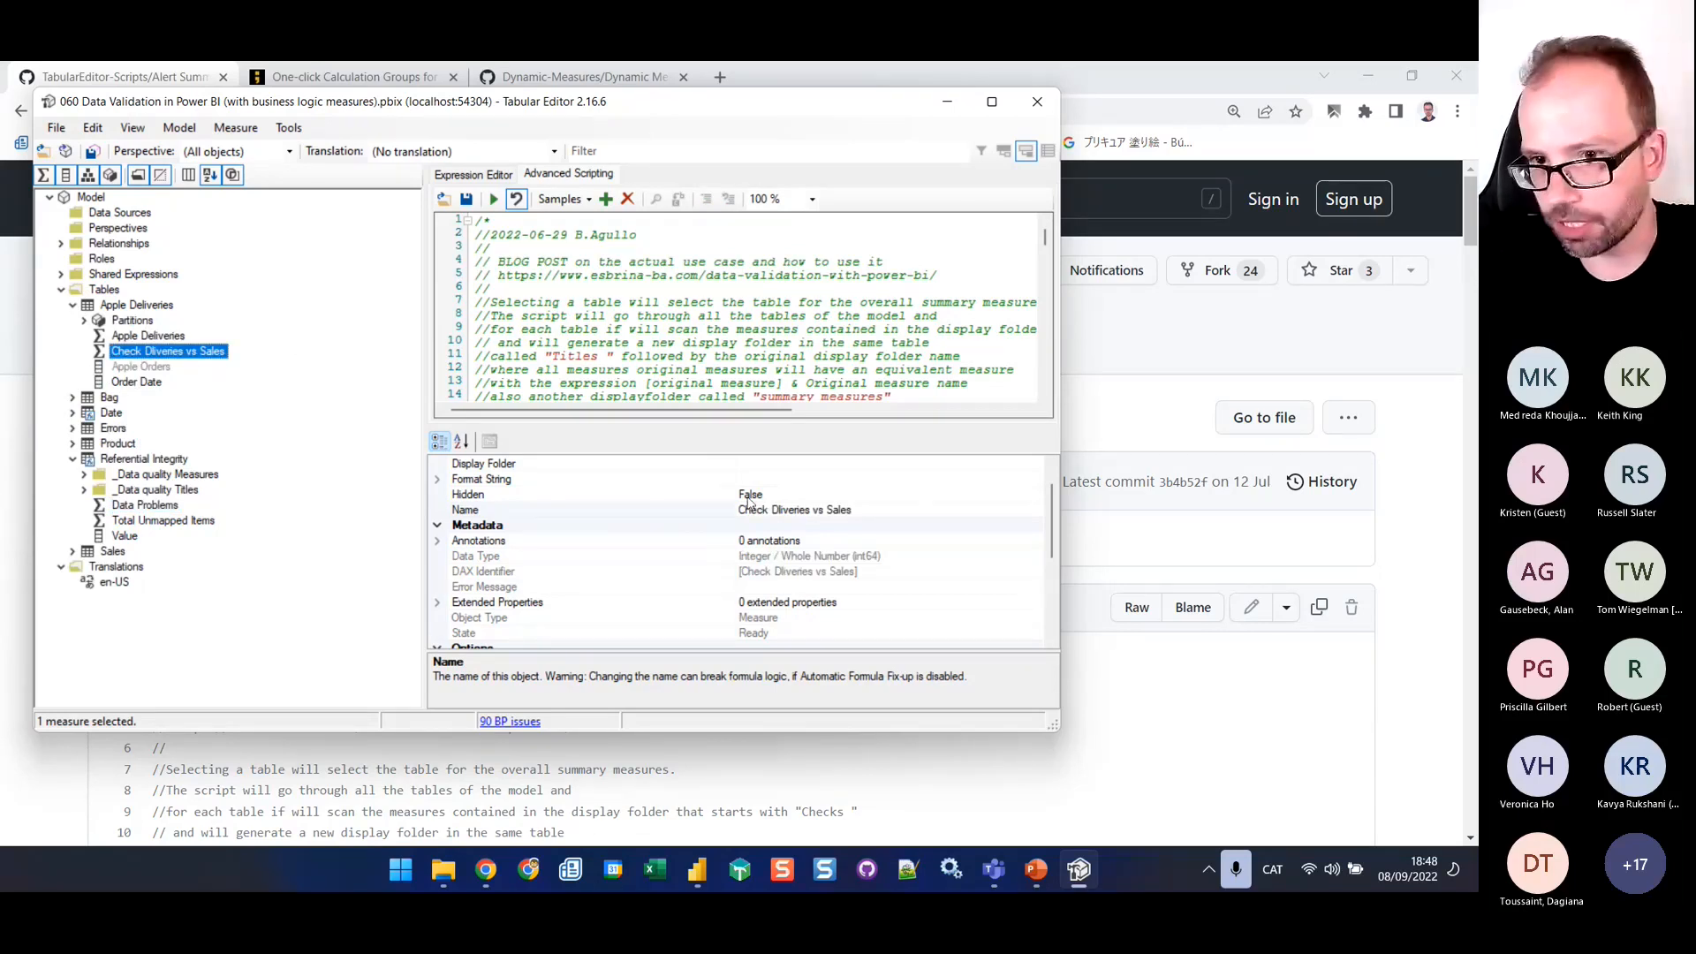
click(798, 477)
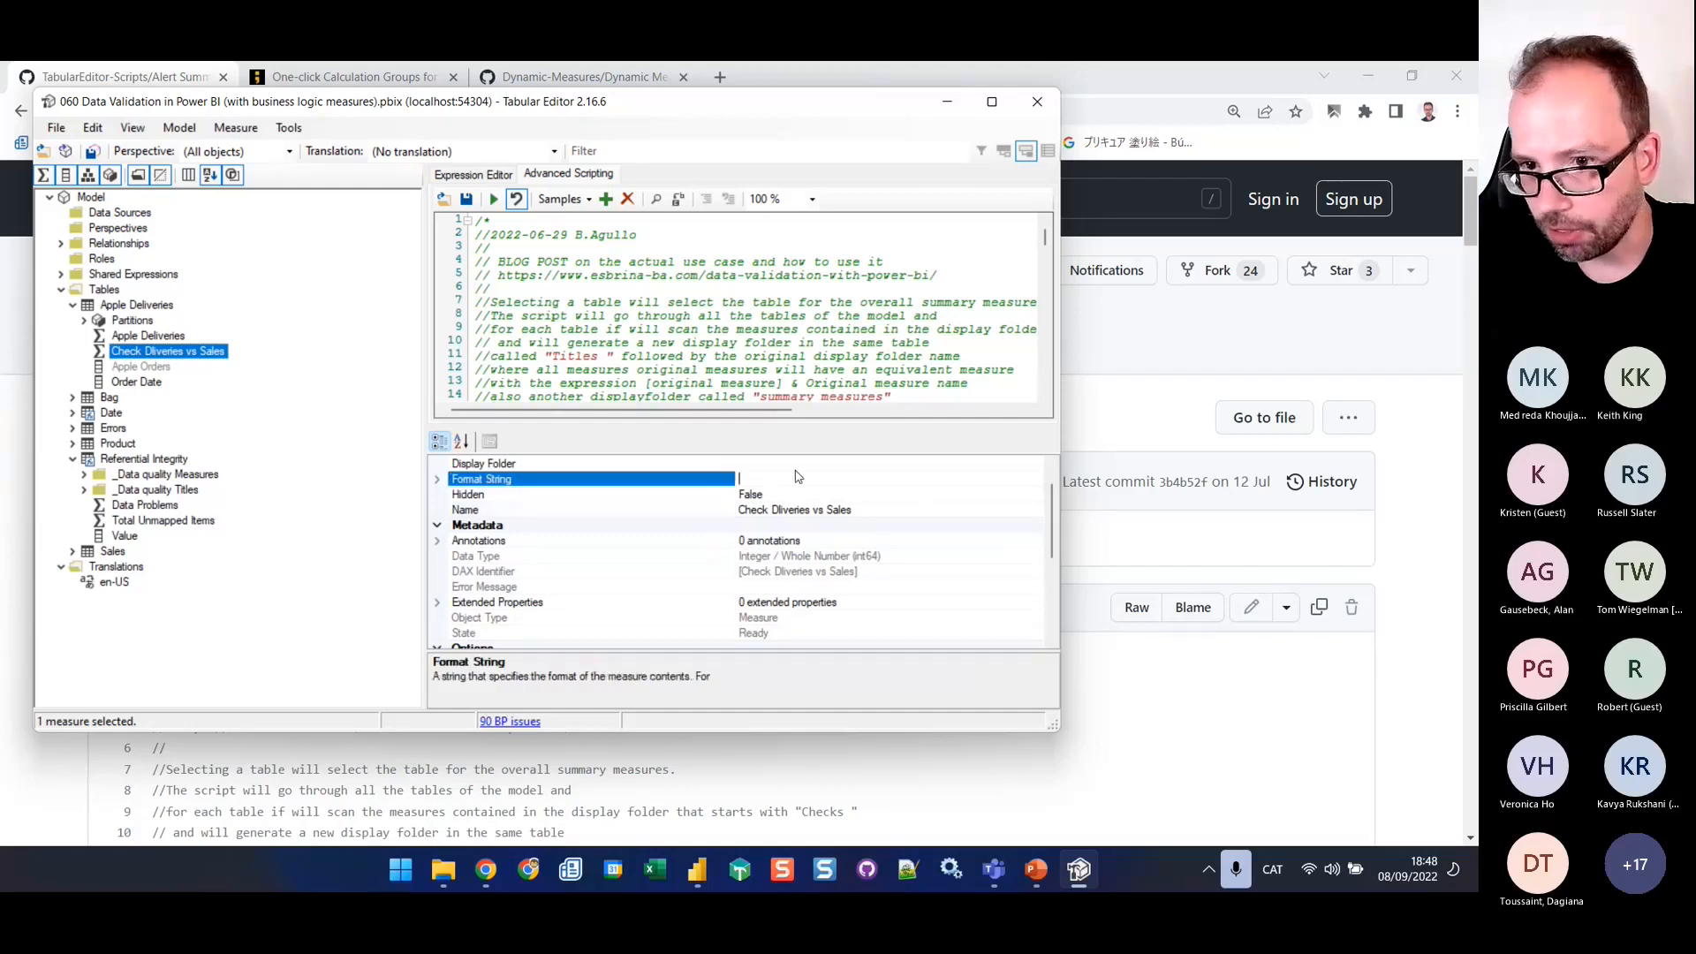
click(768, 464)
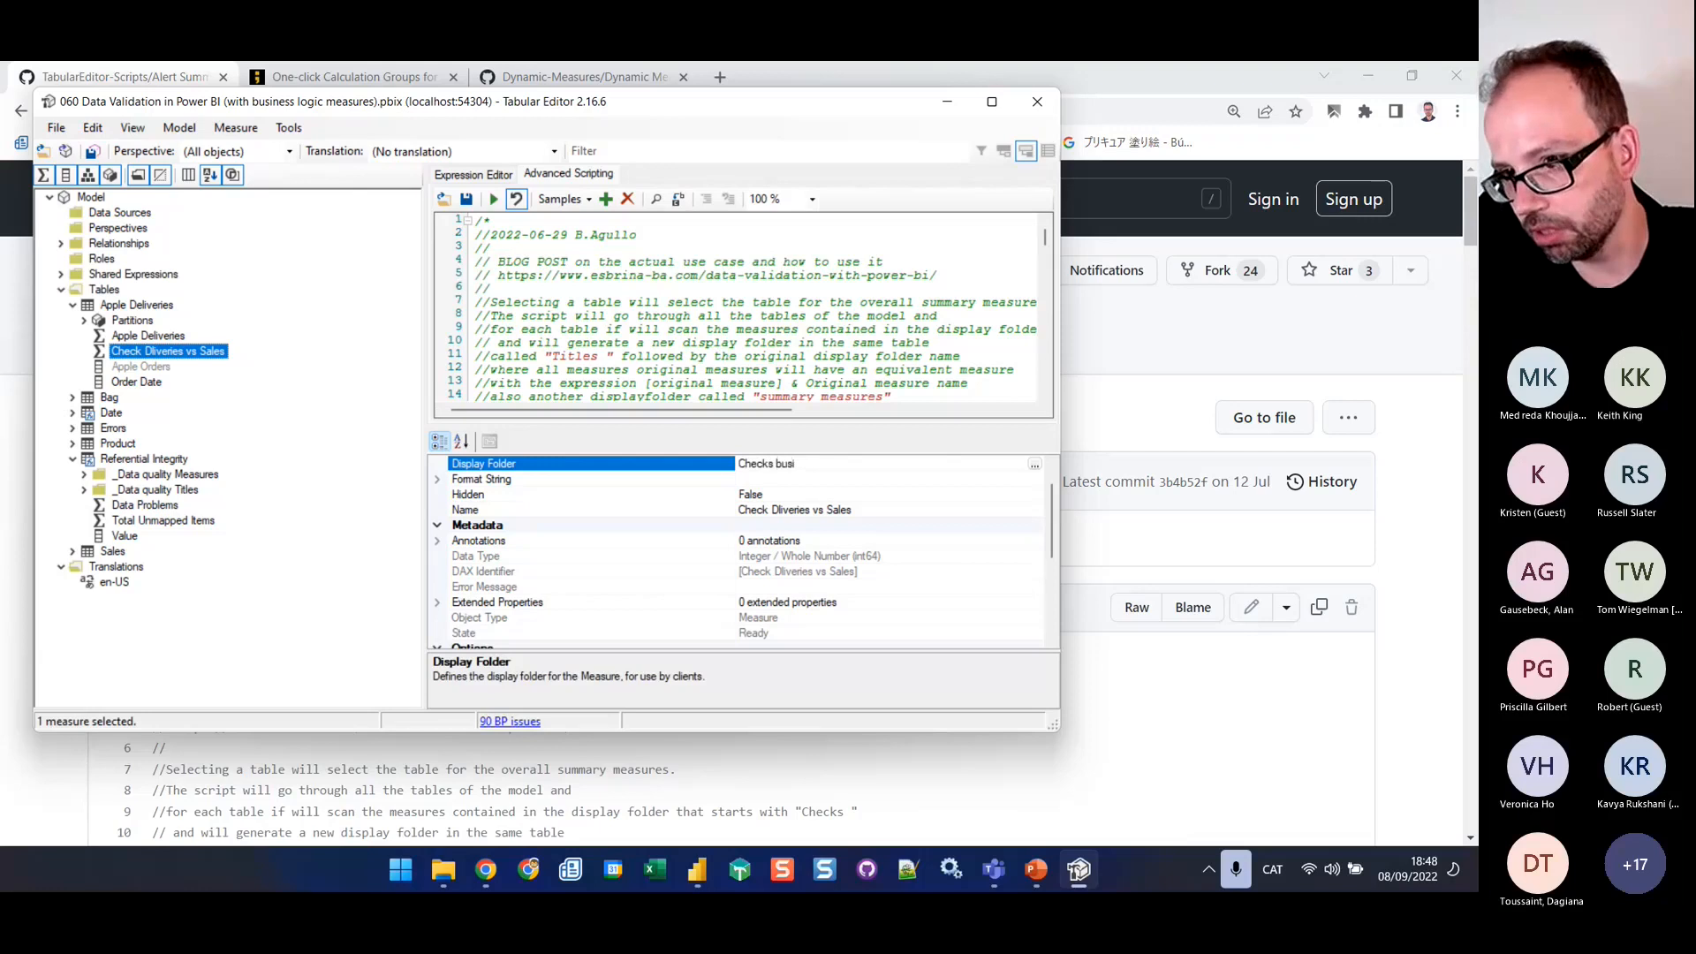
text(Checks business logic)
key(Return)
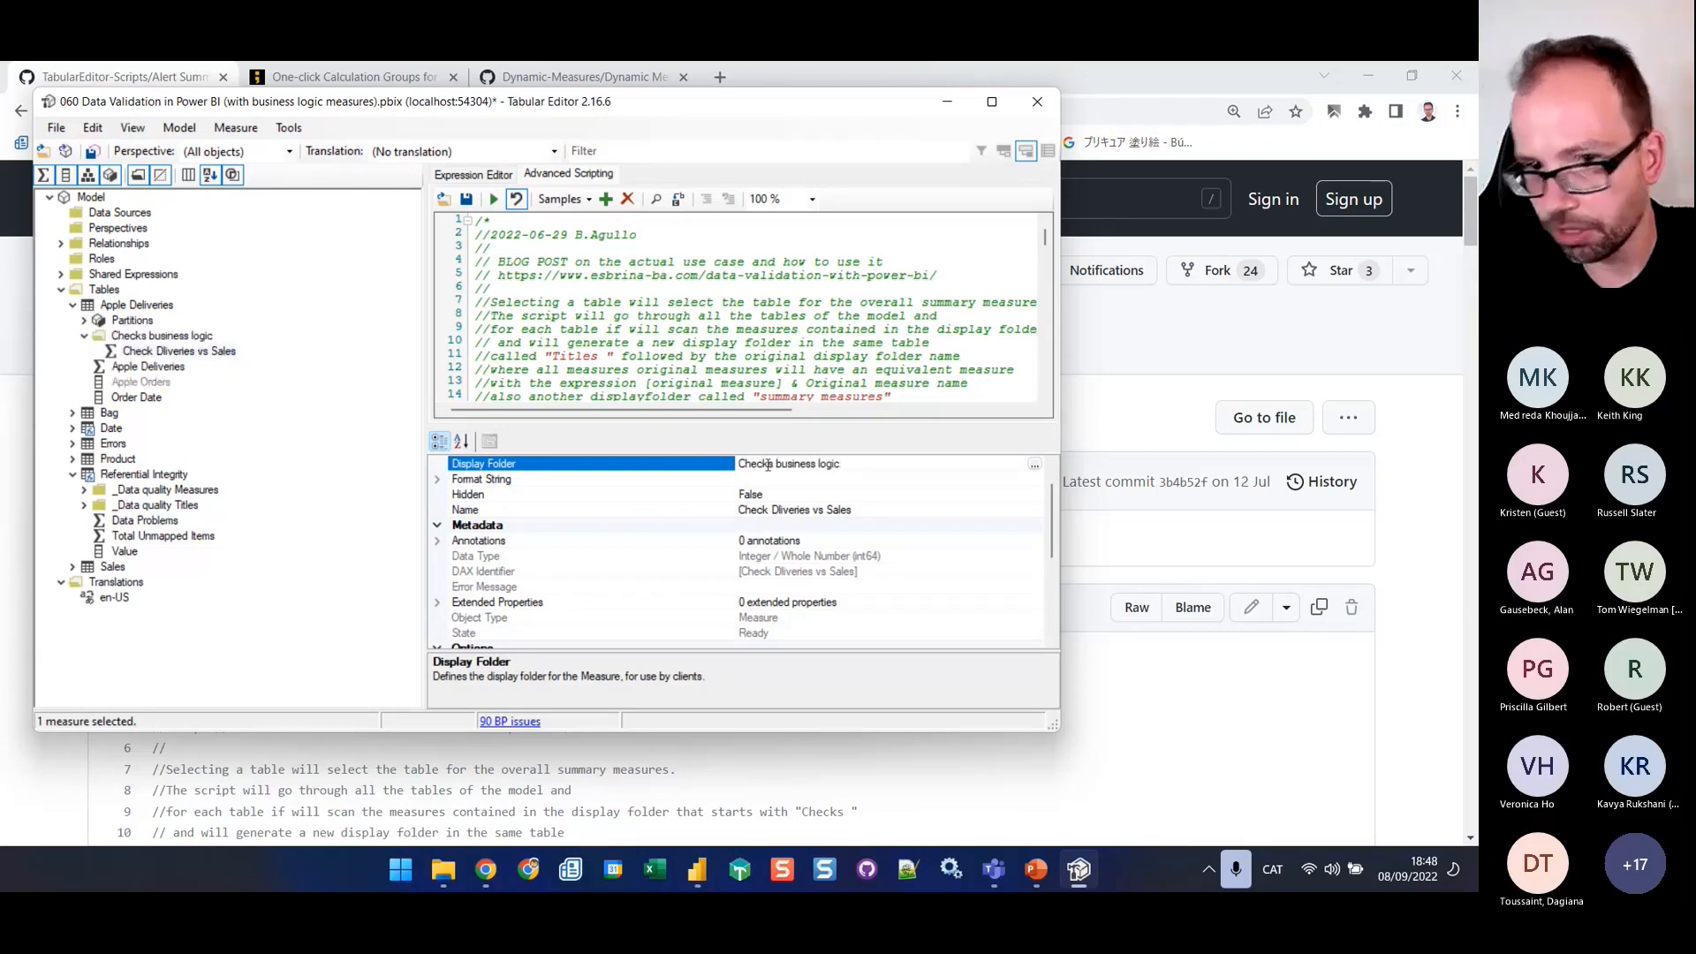
Examine the check measure folders in the Errors and Referential Integrity tables, including Checks of Data Load and _Data quality Measures
click(73, 445)
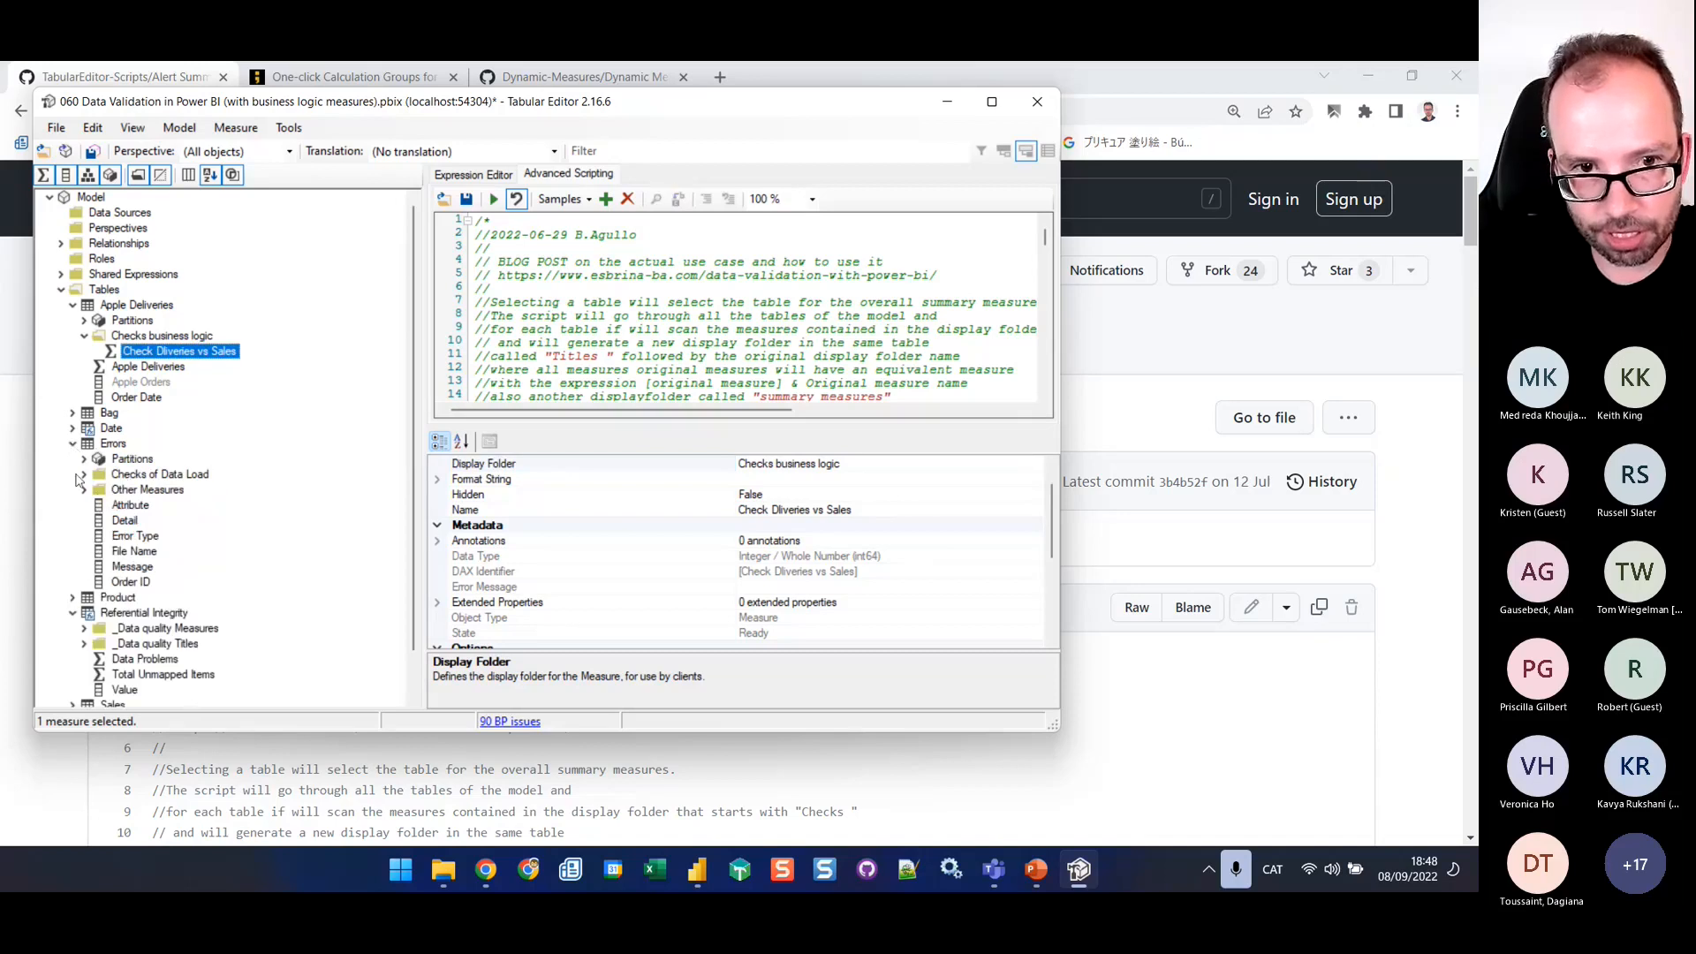
click(159, 477)
click(84, 475)
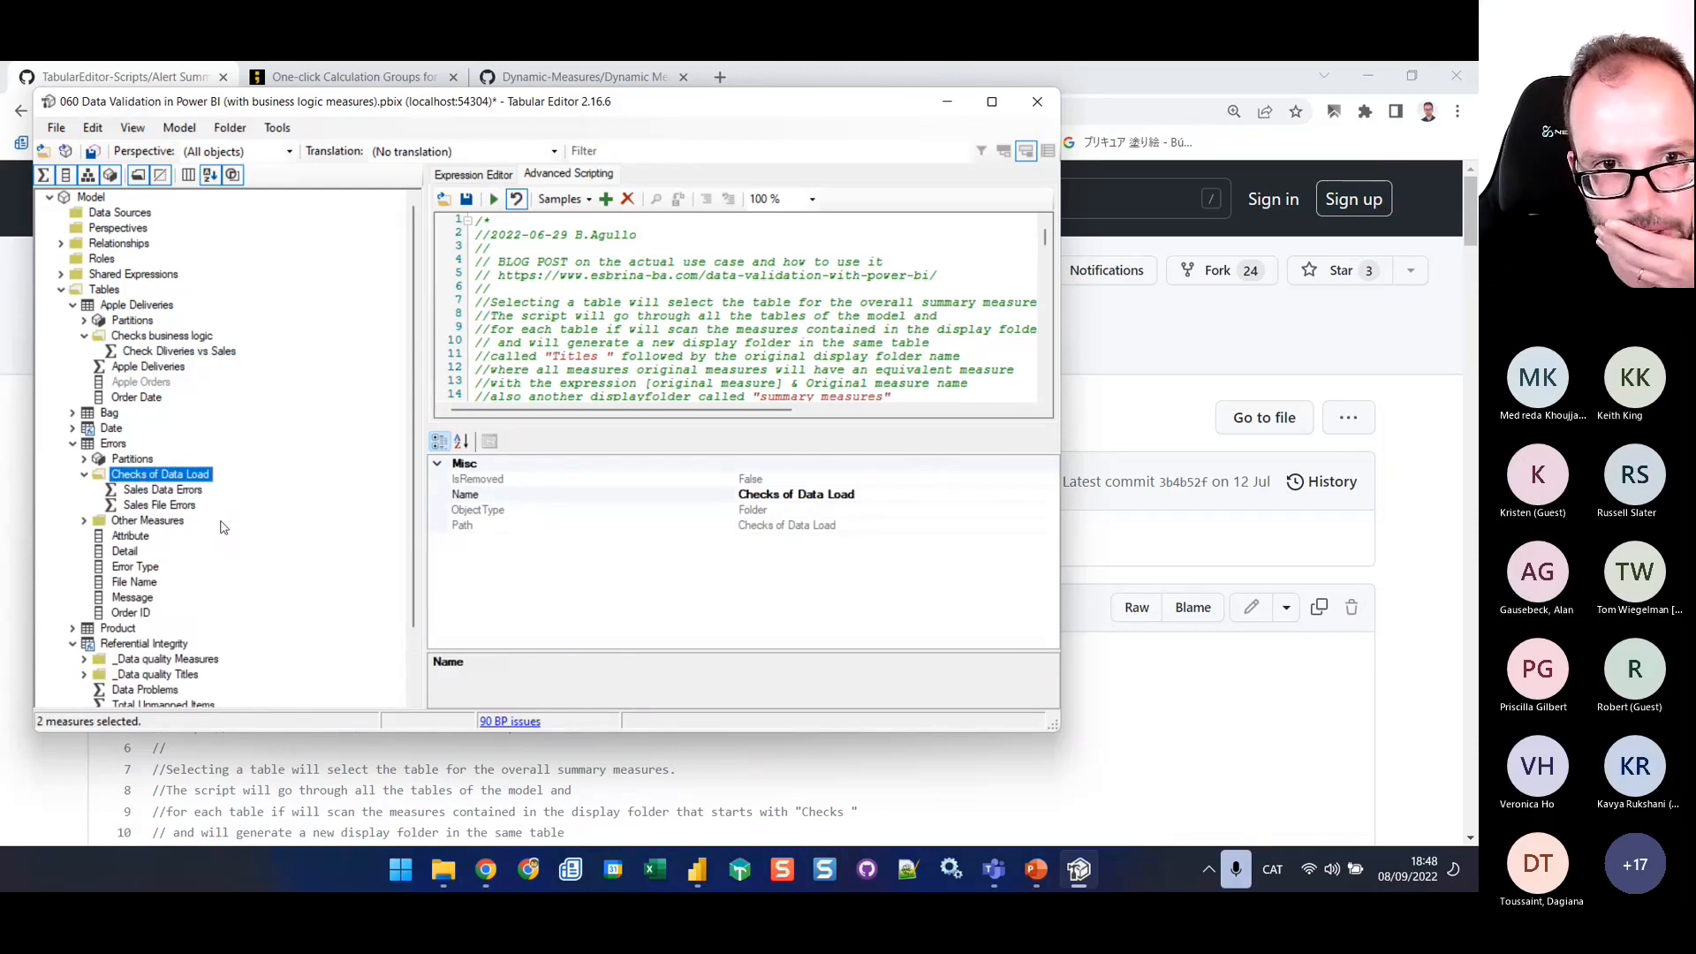
scroll(245, 521, down, 2)
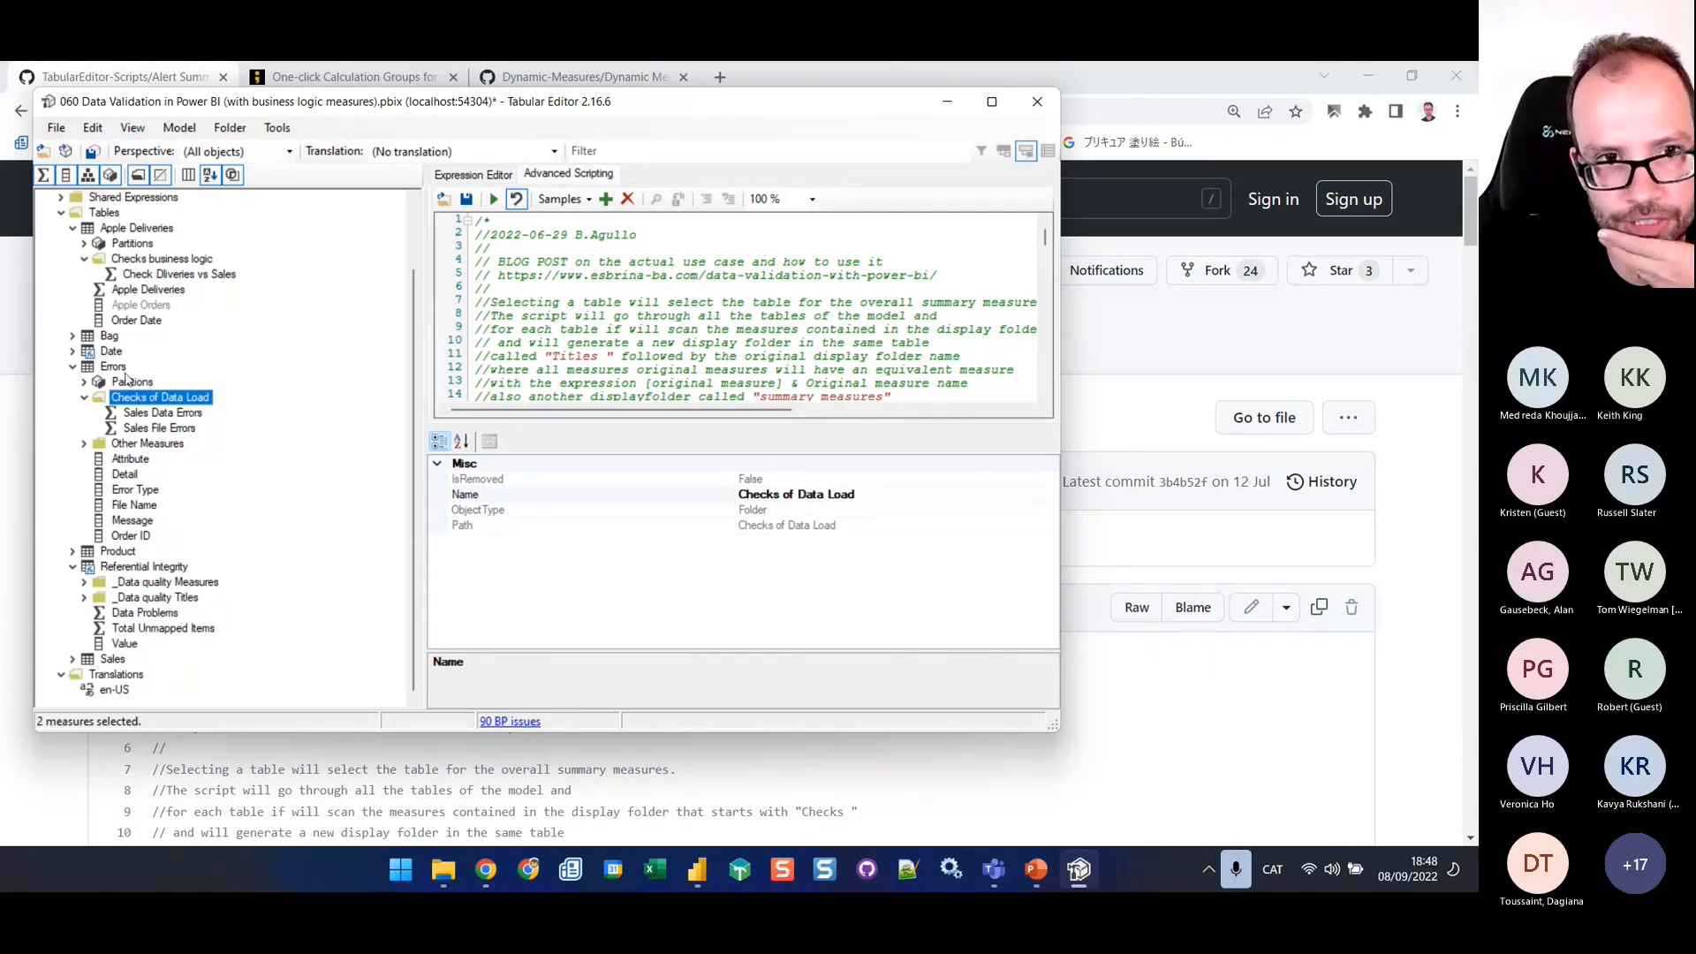
click(152, 599)
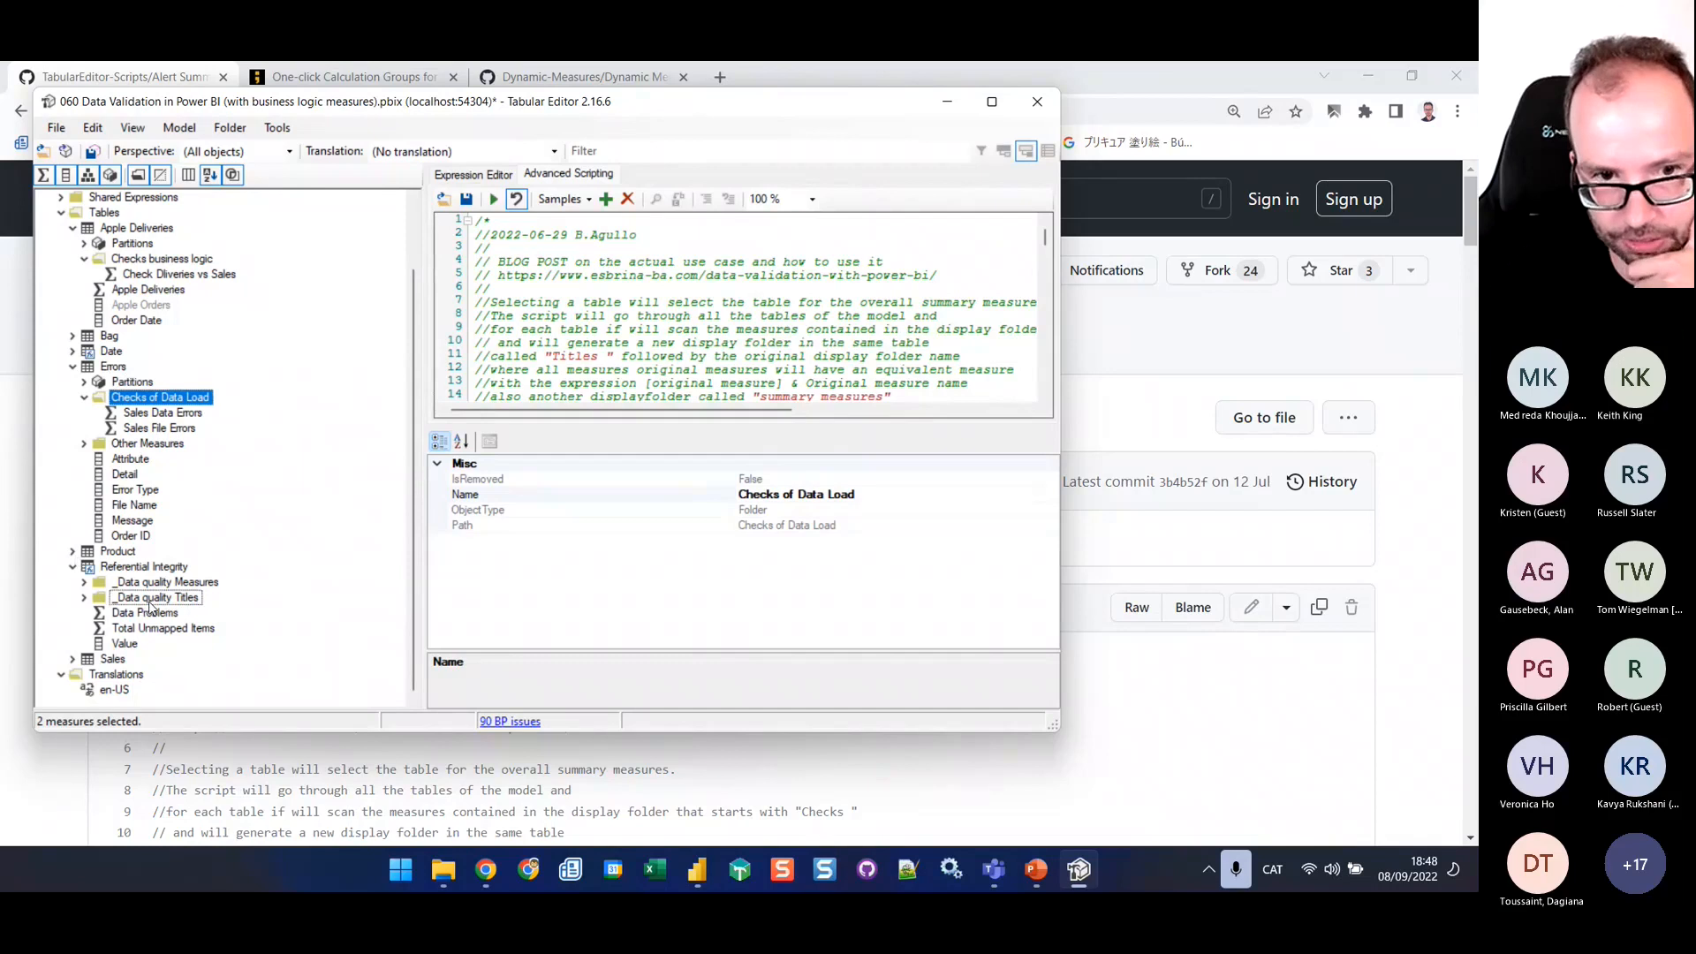
click(133, 584)
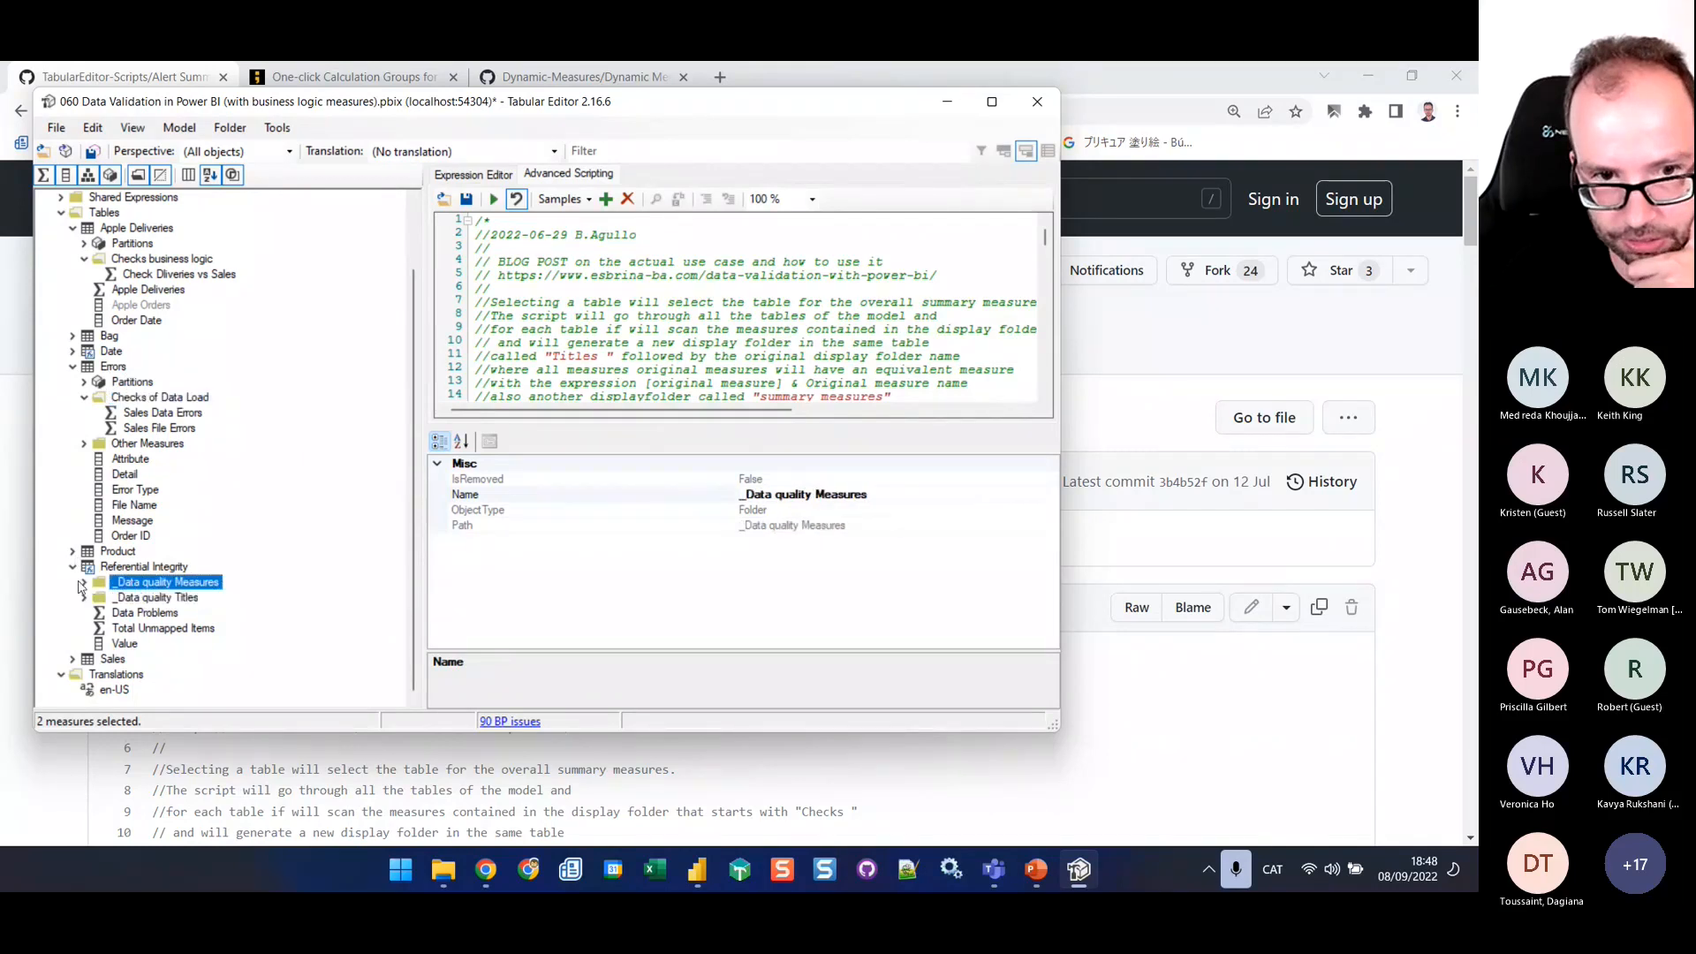
click(84, 583)
scroll(132, 570, down, 1)
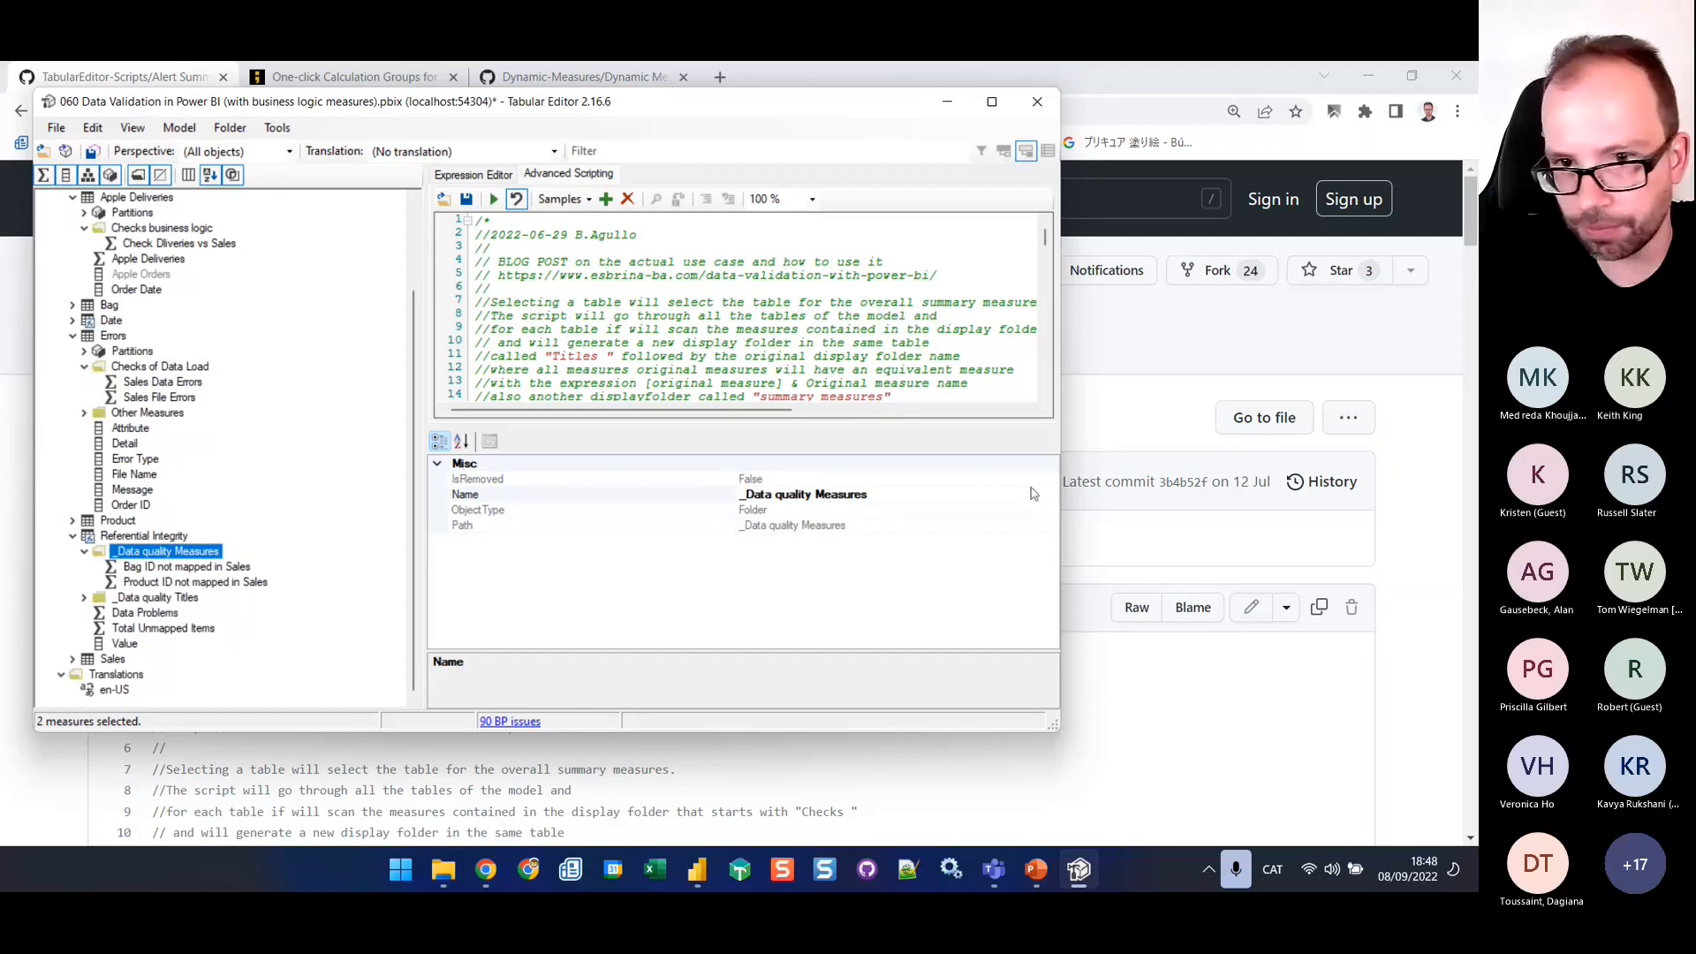
click(744, 496)
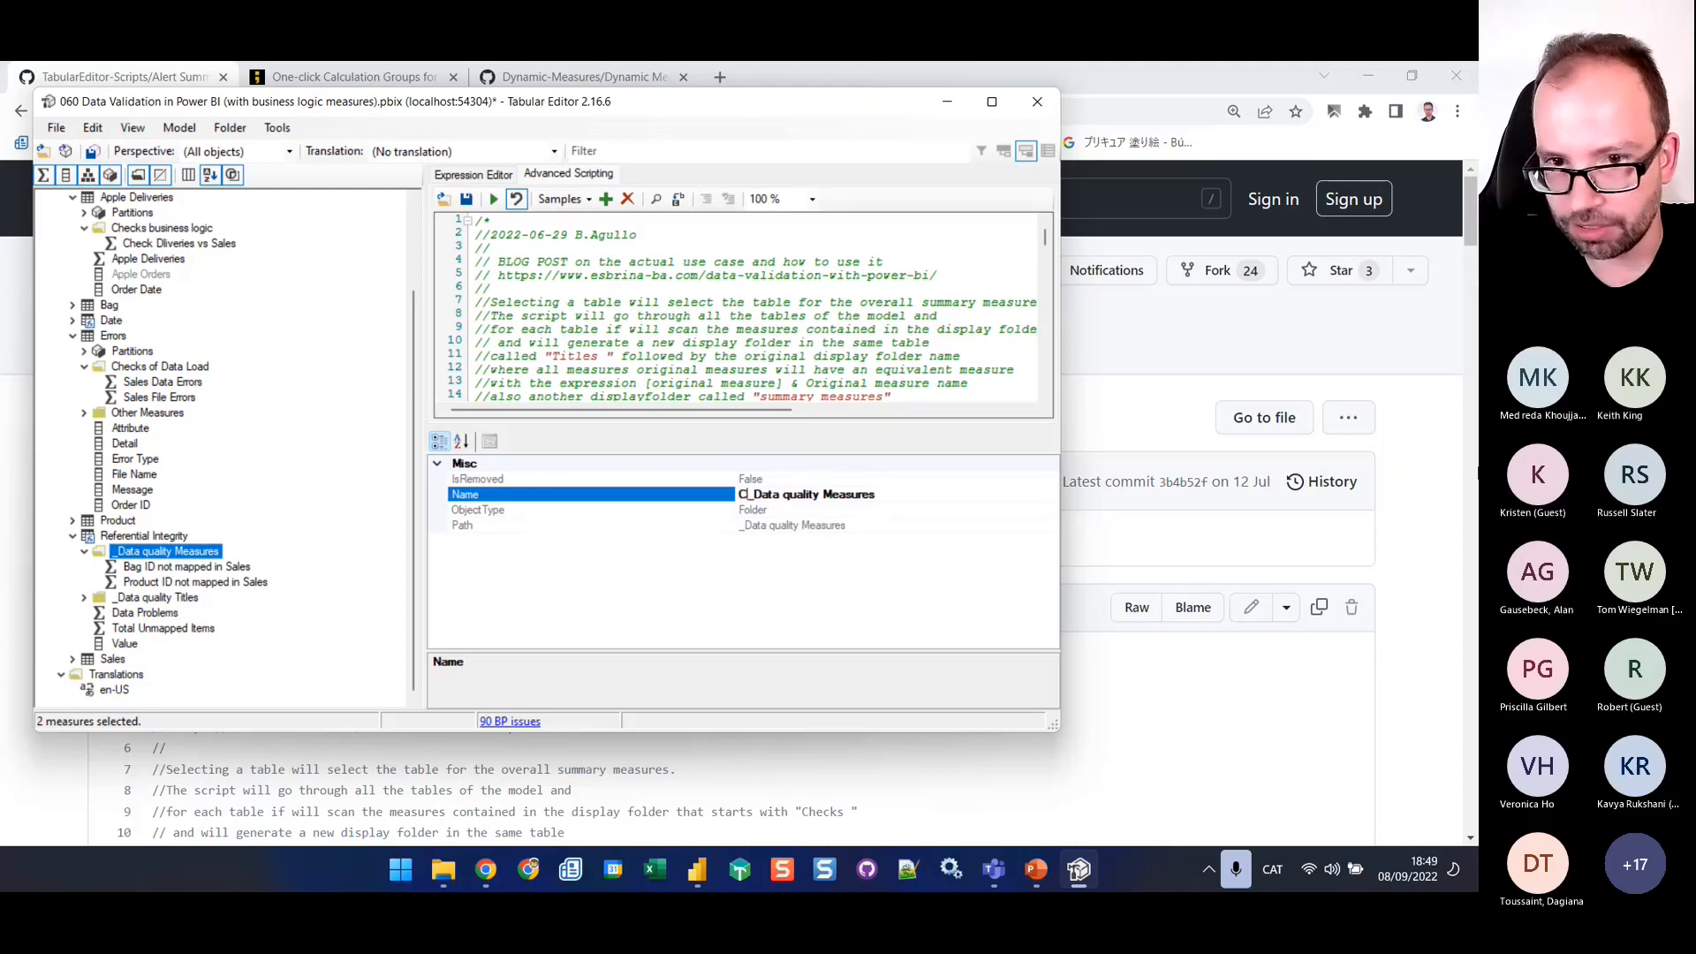
text(Che)
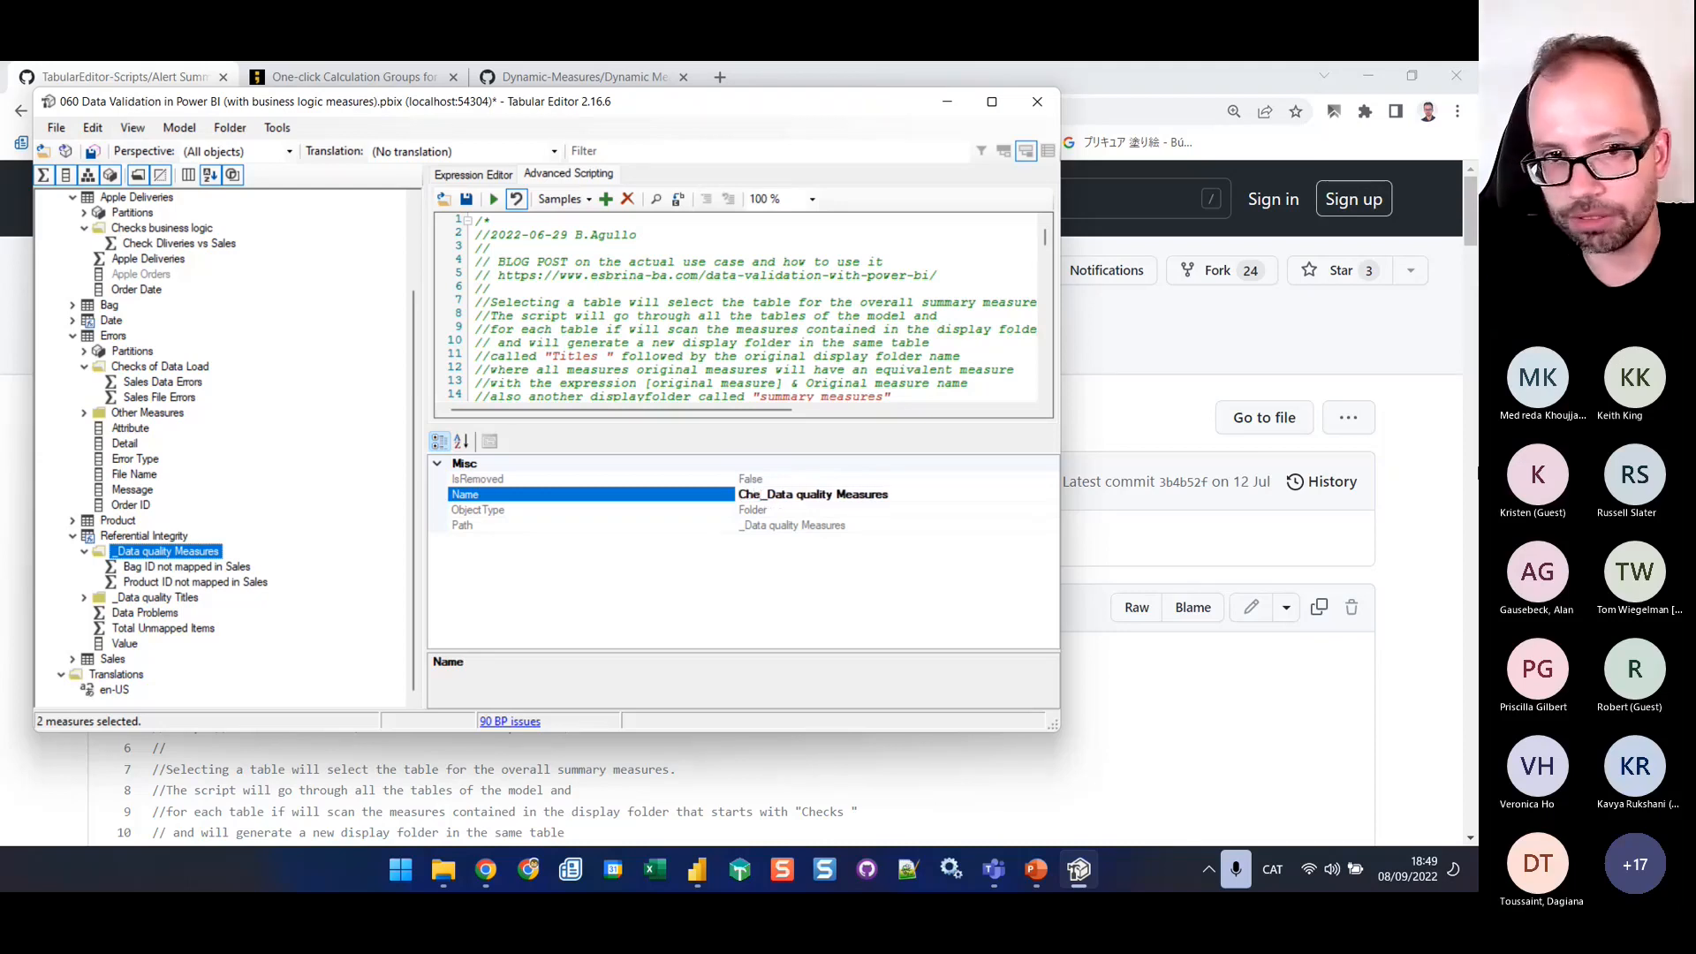
key(BackSpace)
key(BackSpace)
key(BackSpace)
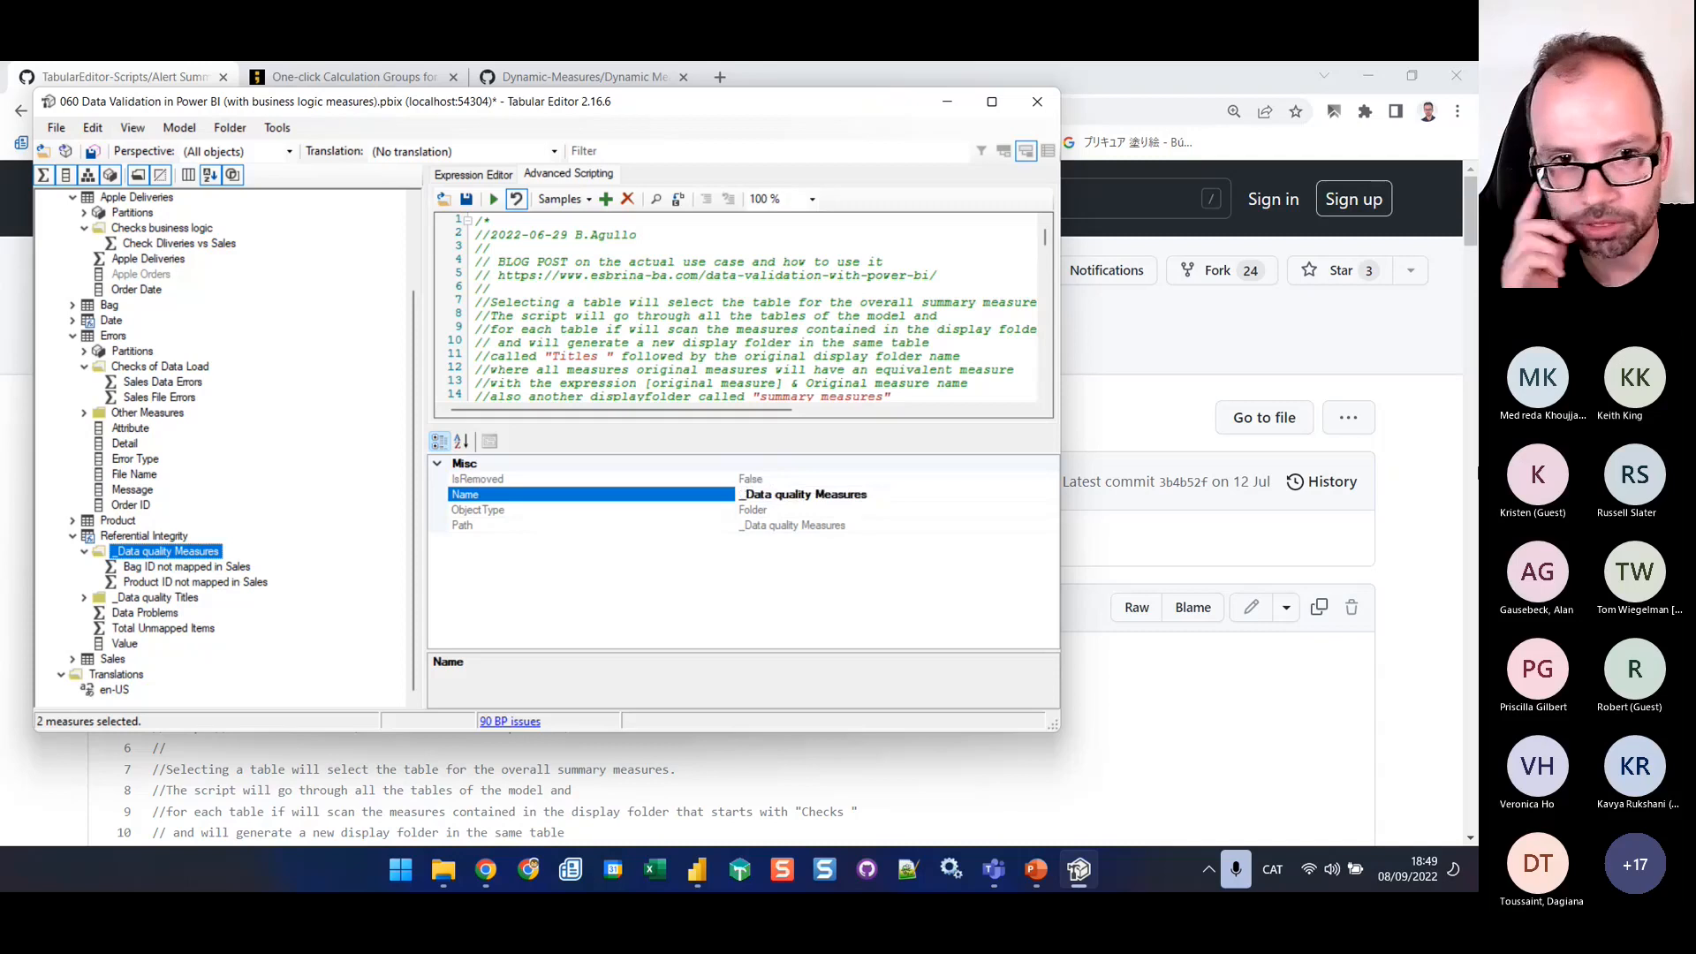
Set the display folder of the Bag ID and Product ID not mapped in Sales measures to "Checks Referential Integrity;_Data quality Measures" and expand the new folder
click(190, 568)
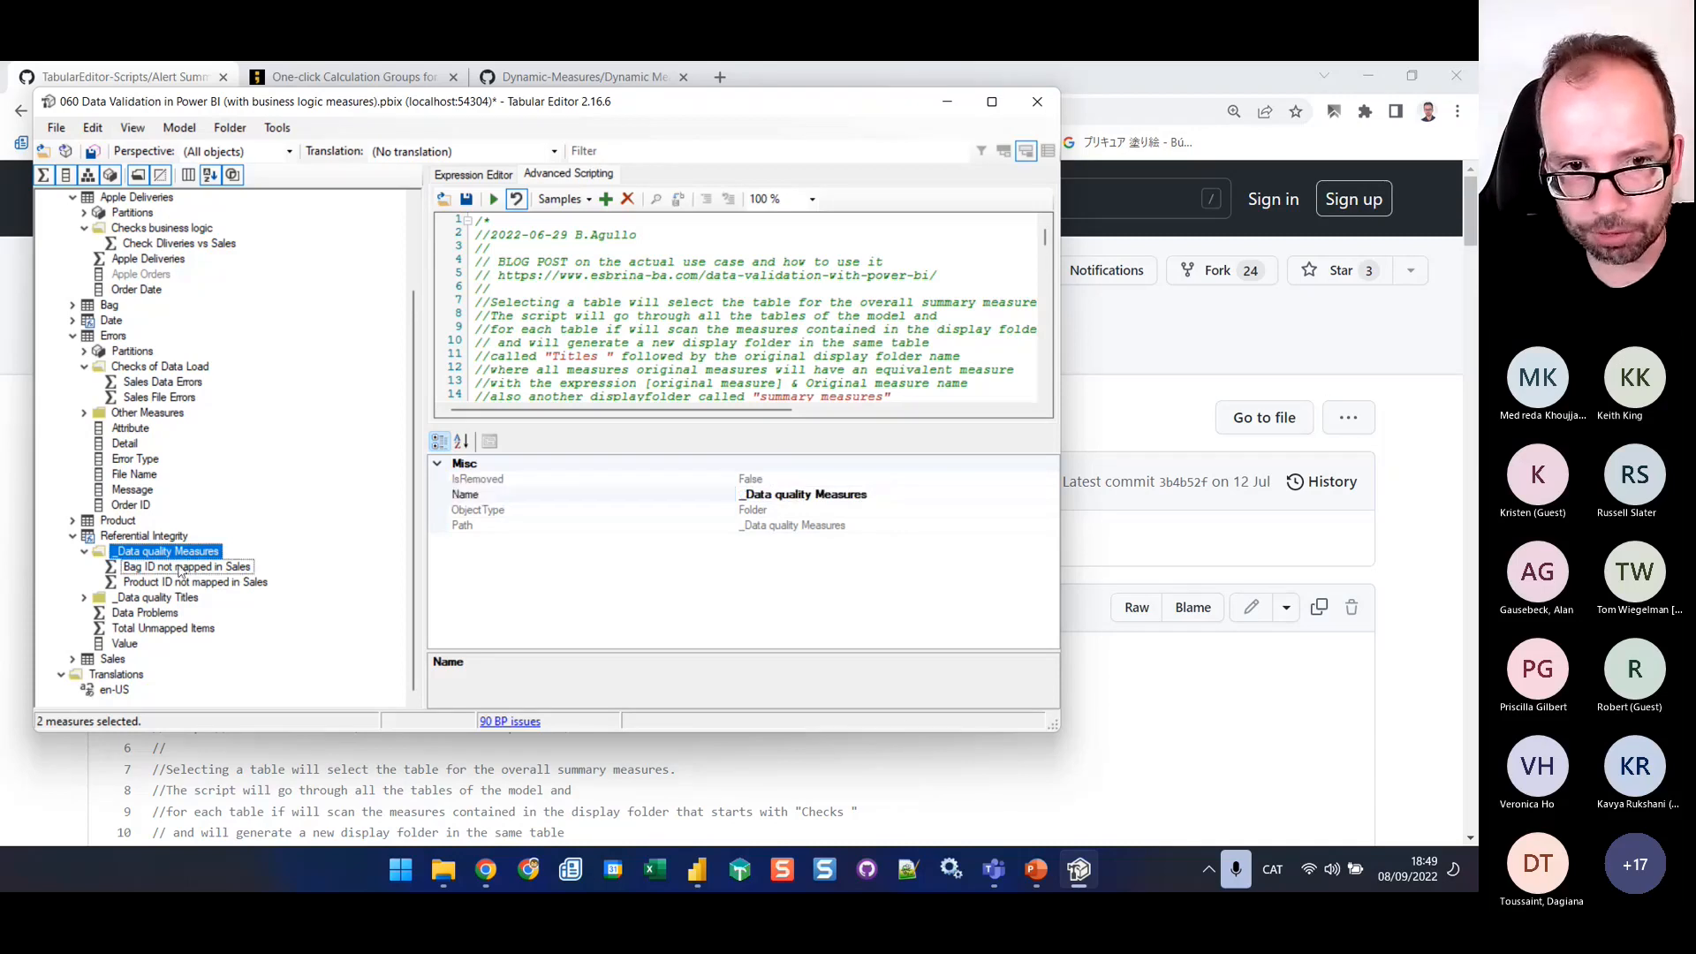
shift+click(177, 584)
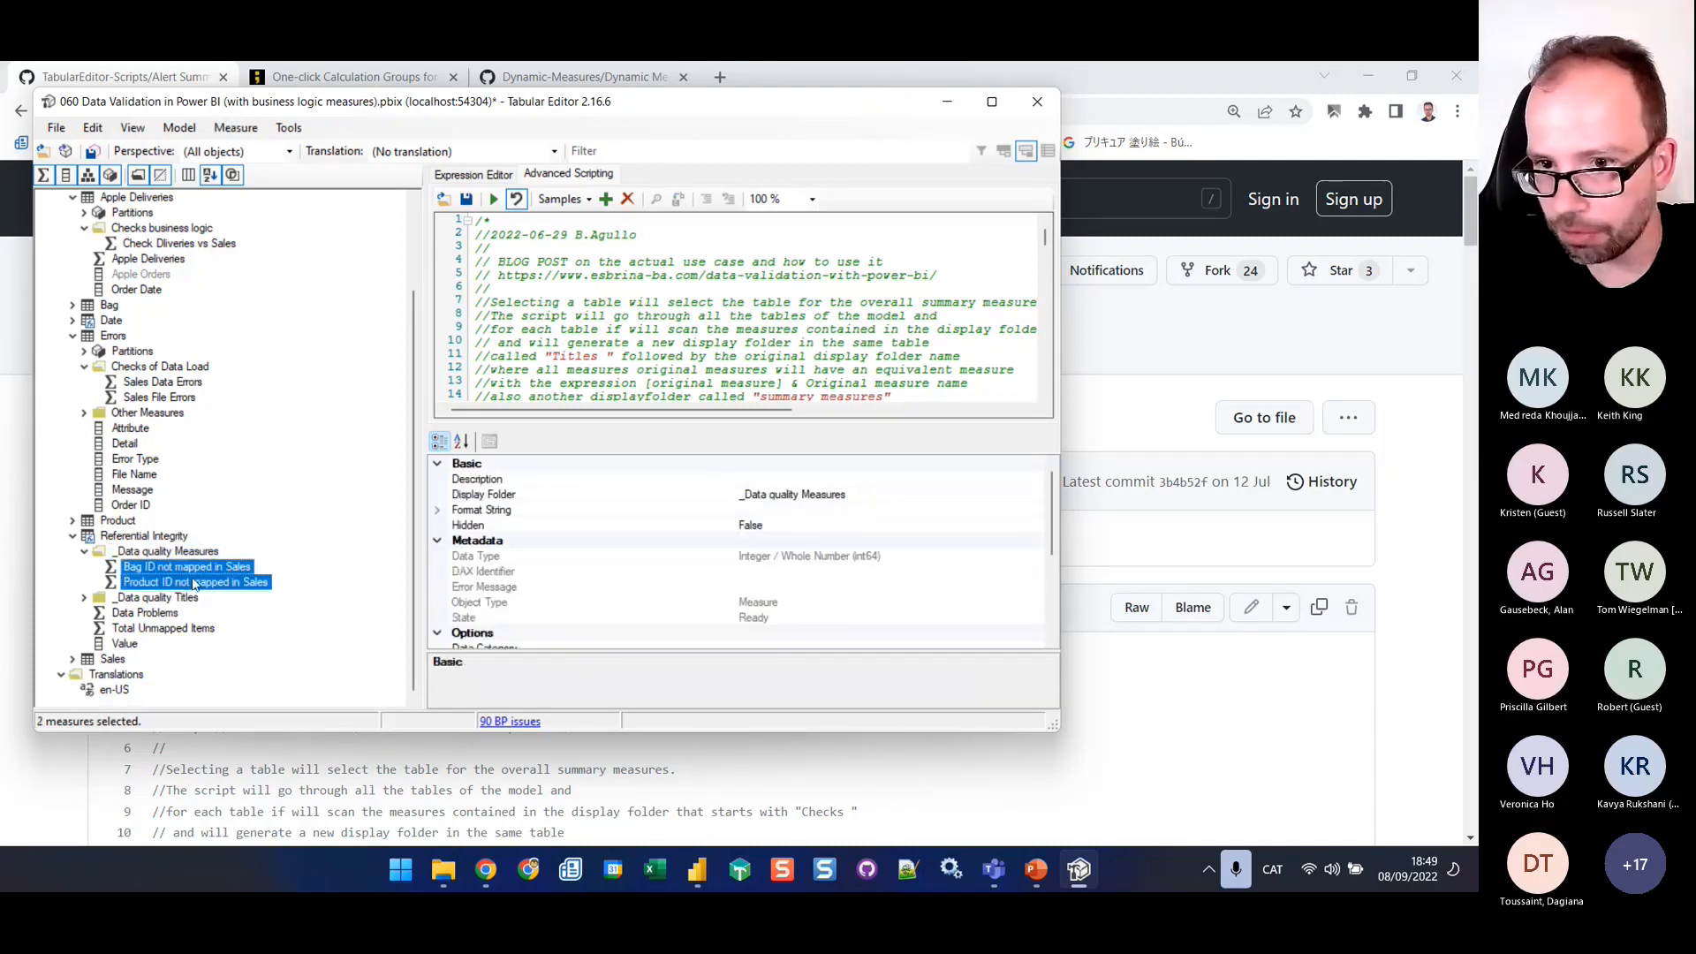
click(742, 498)
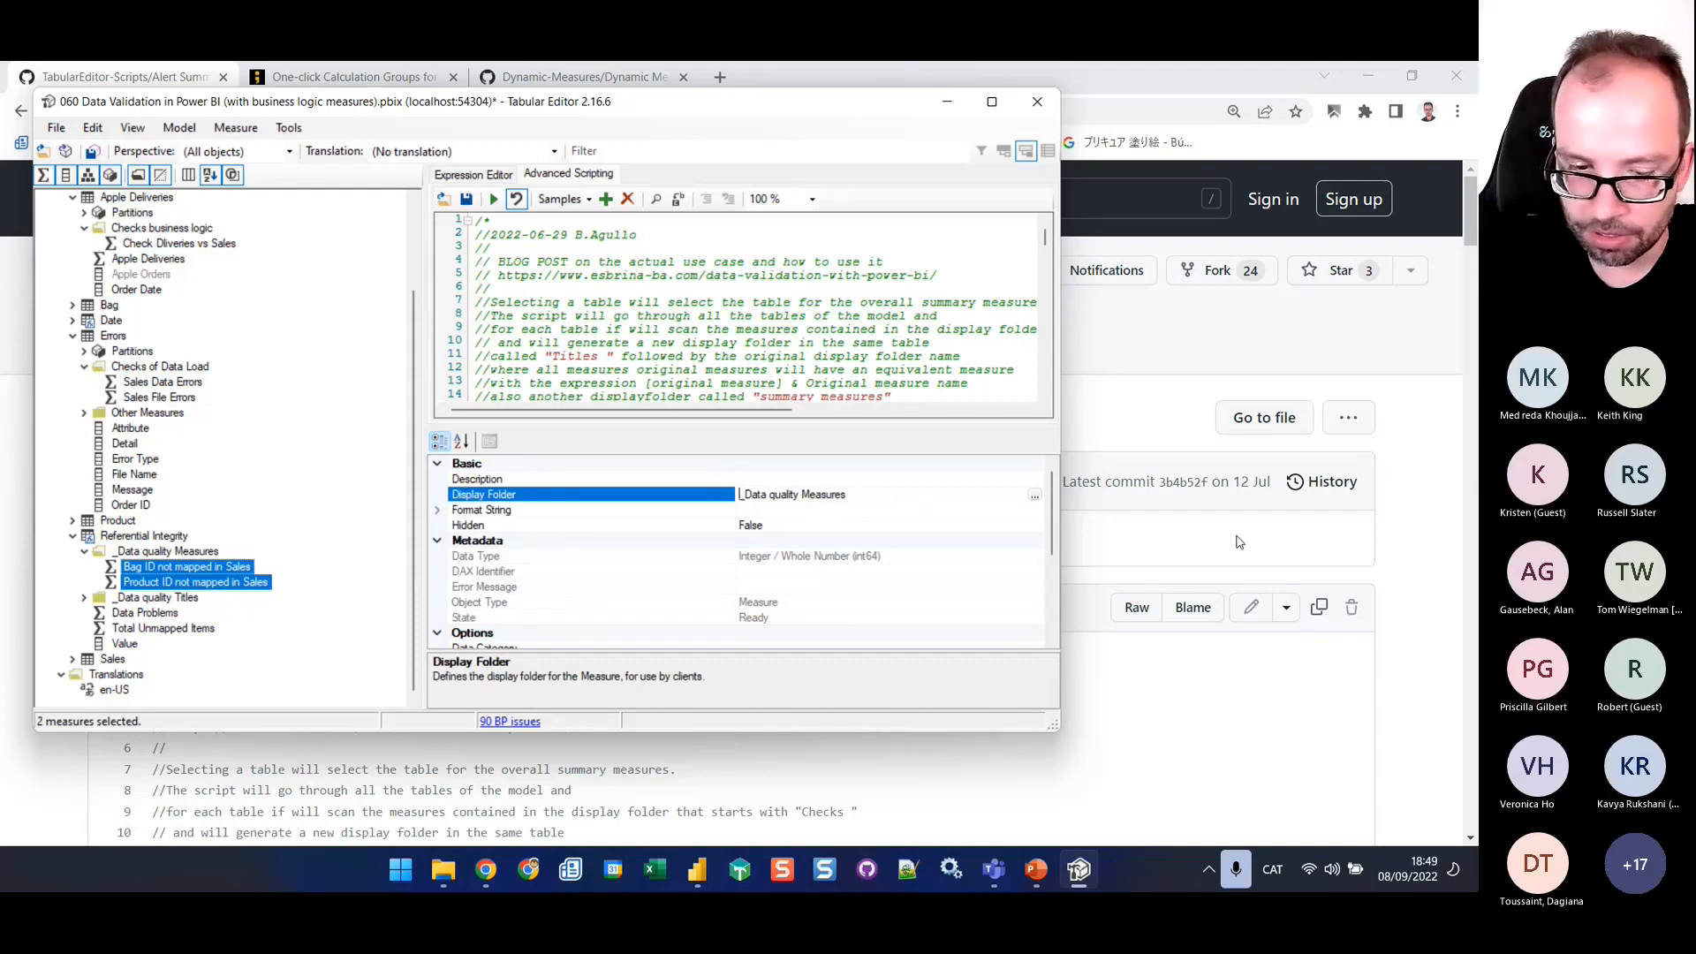
text(Checks)
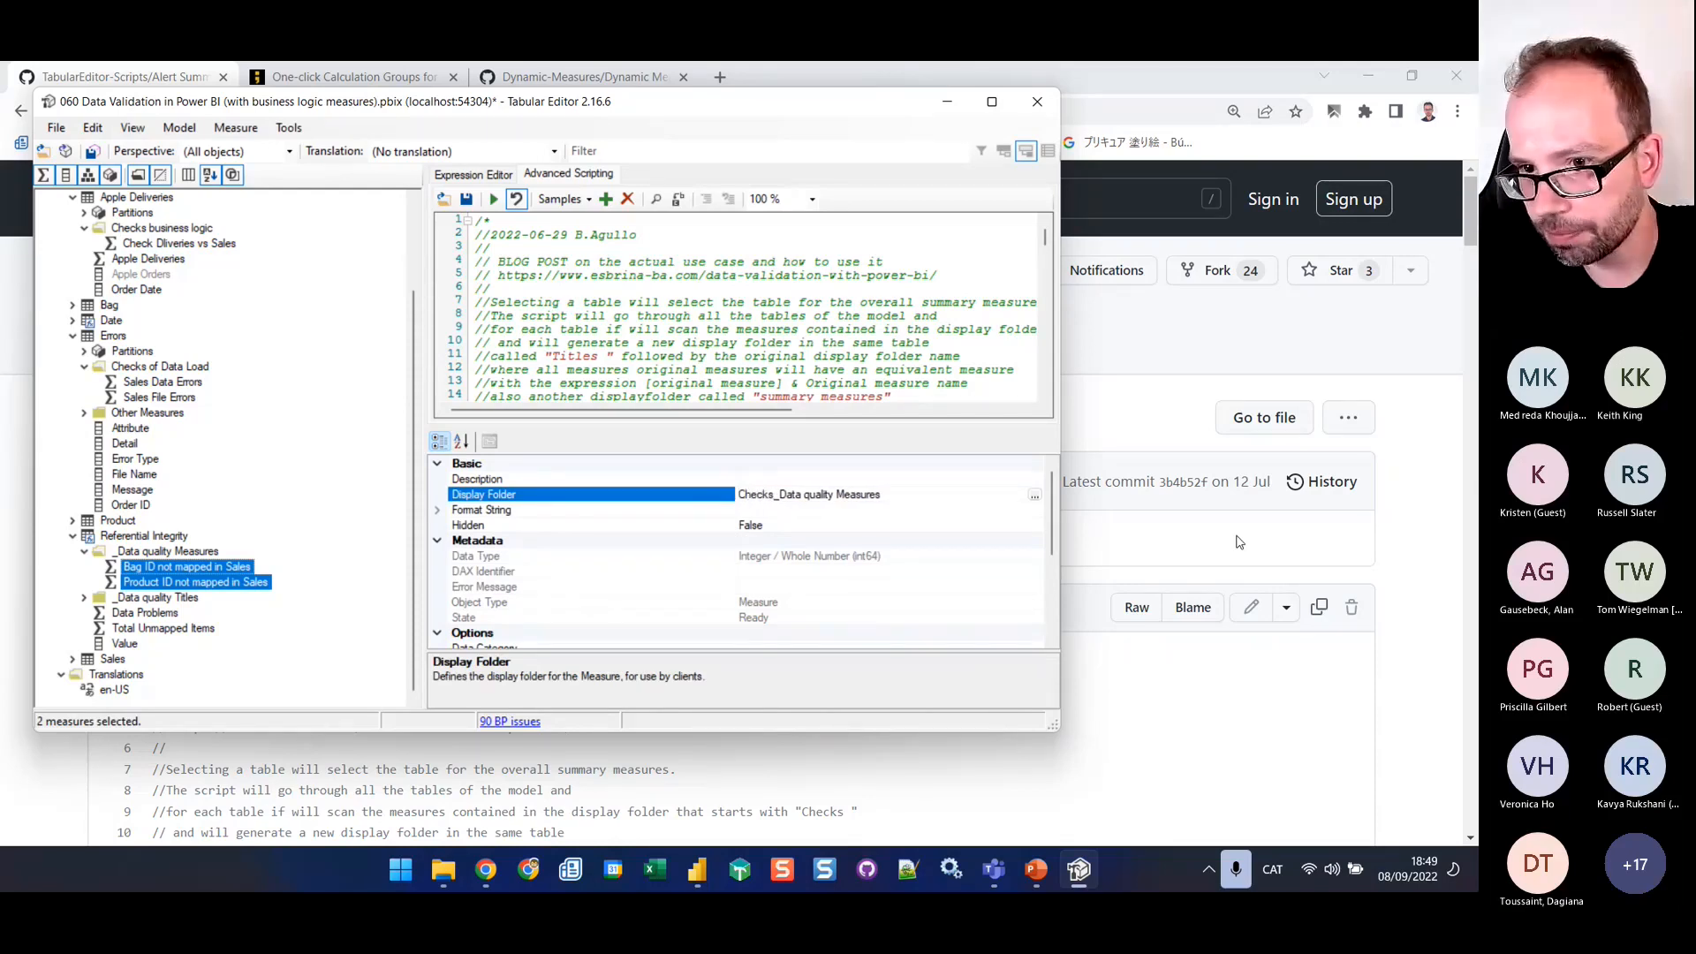
text( Re)
text(fe)
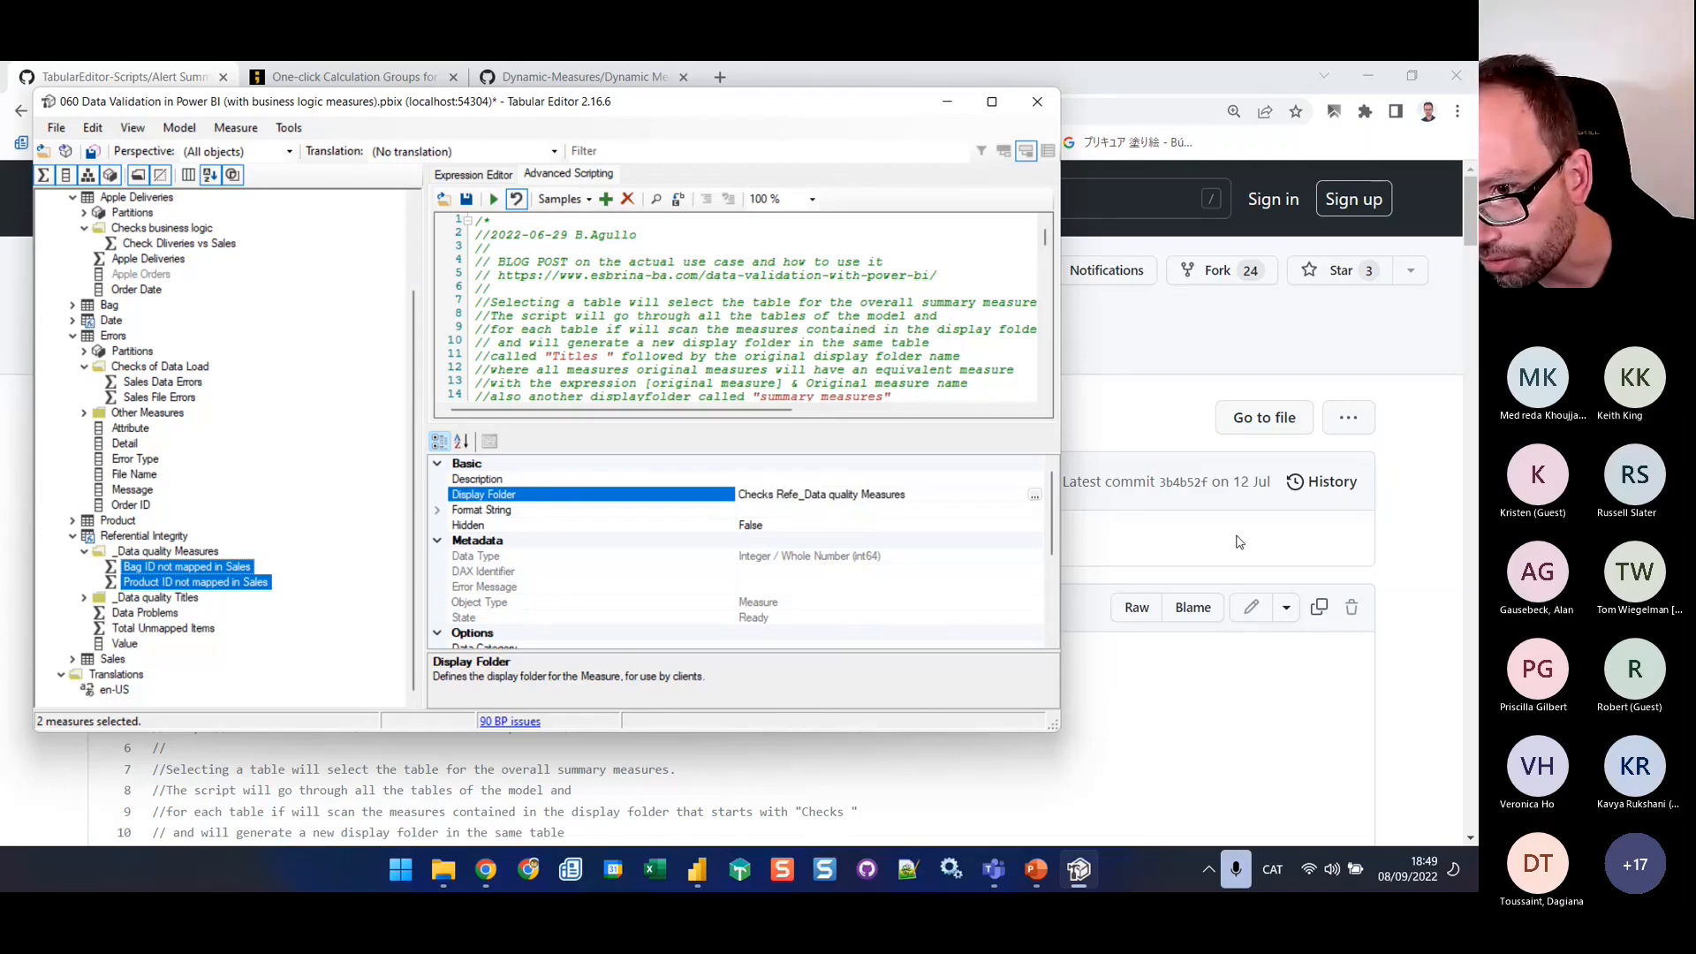
text(rential Ine)
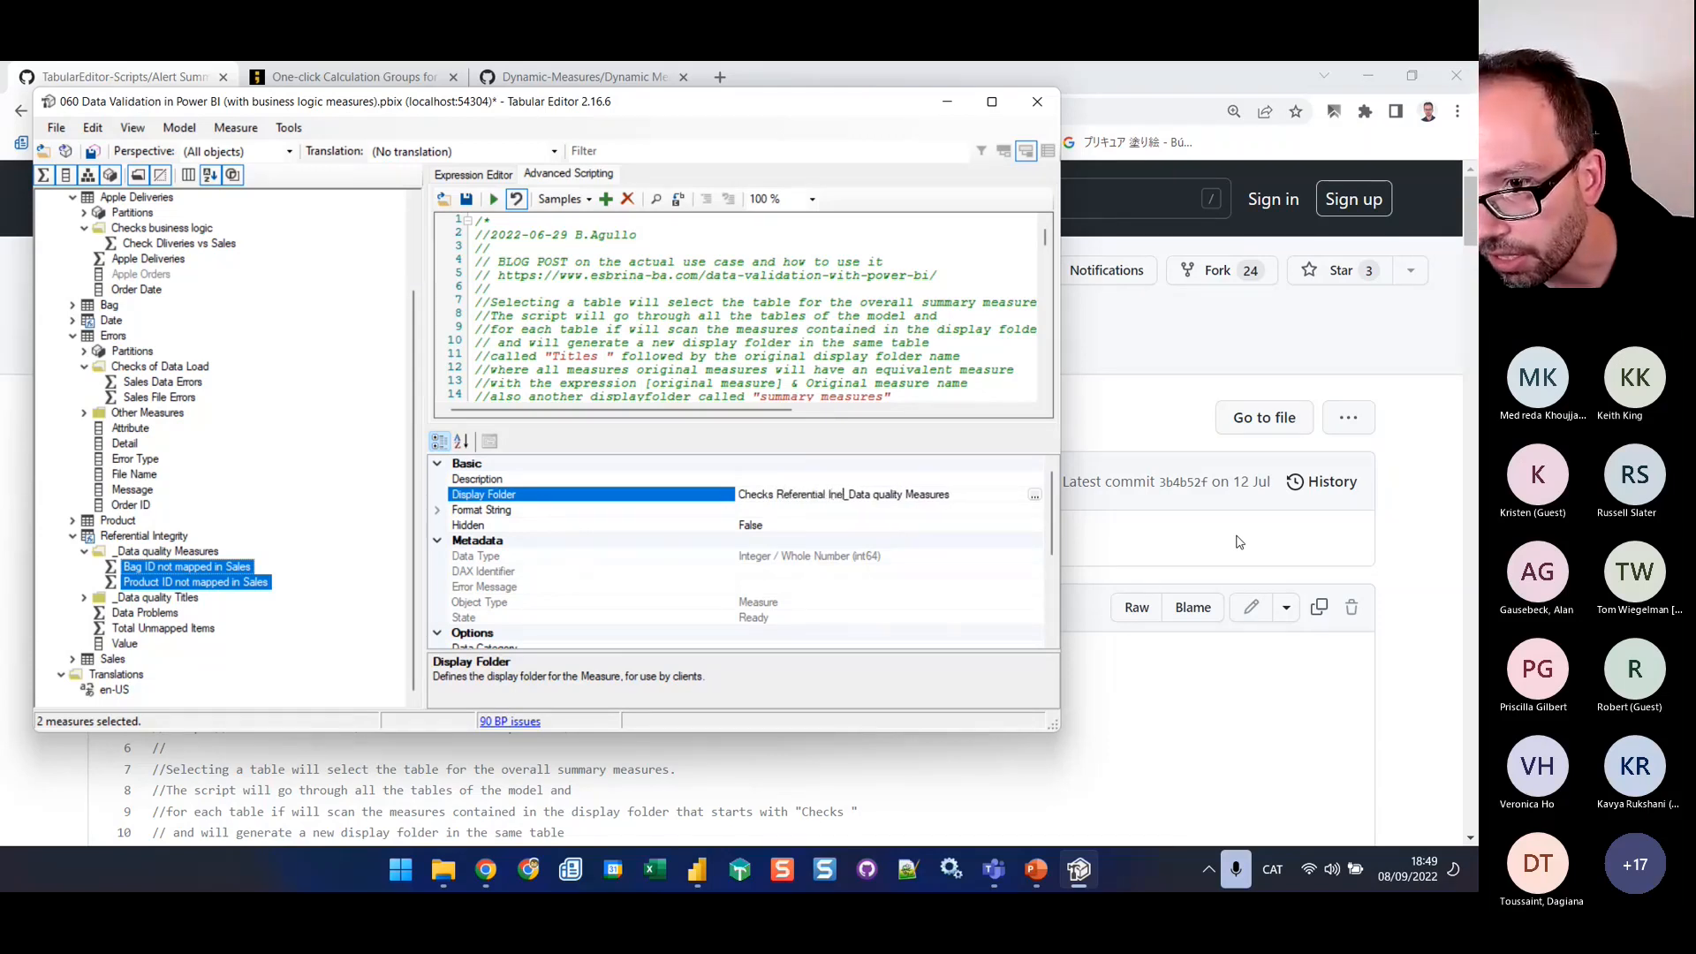
key(BackSpace)
text(tegr)
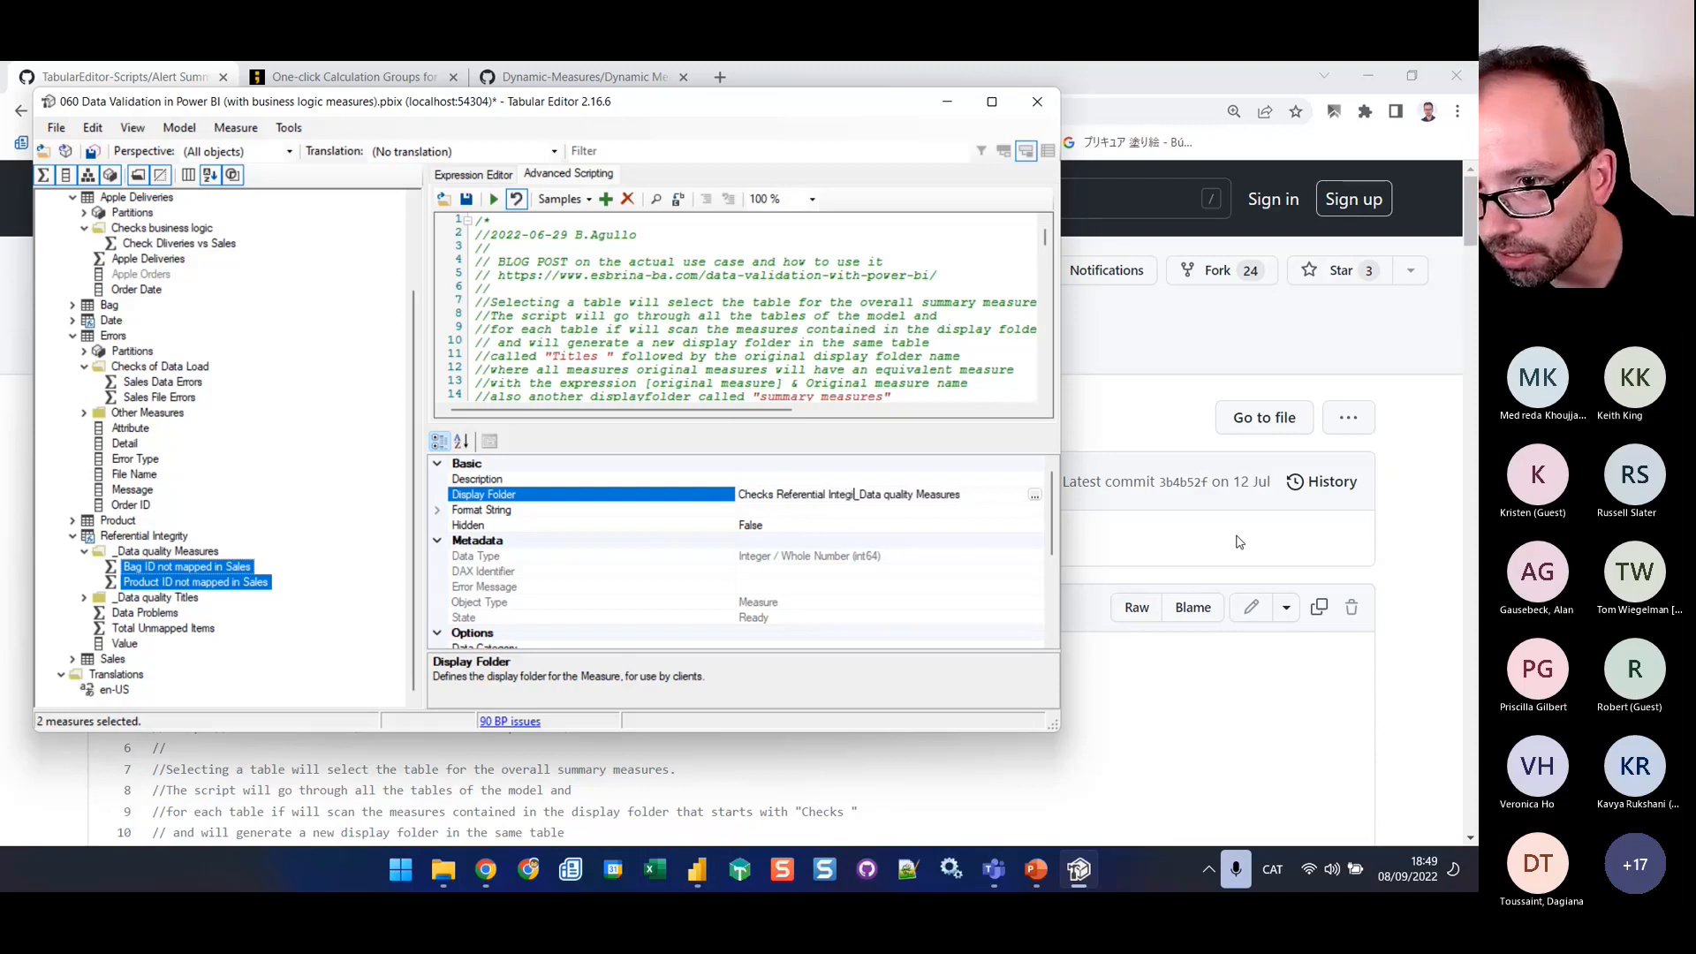
text(ity)
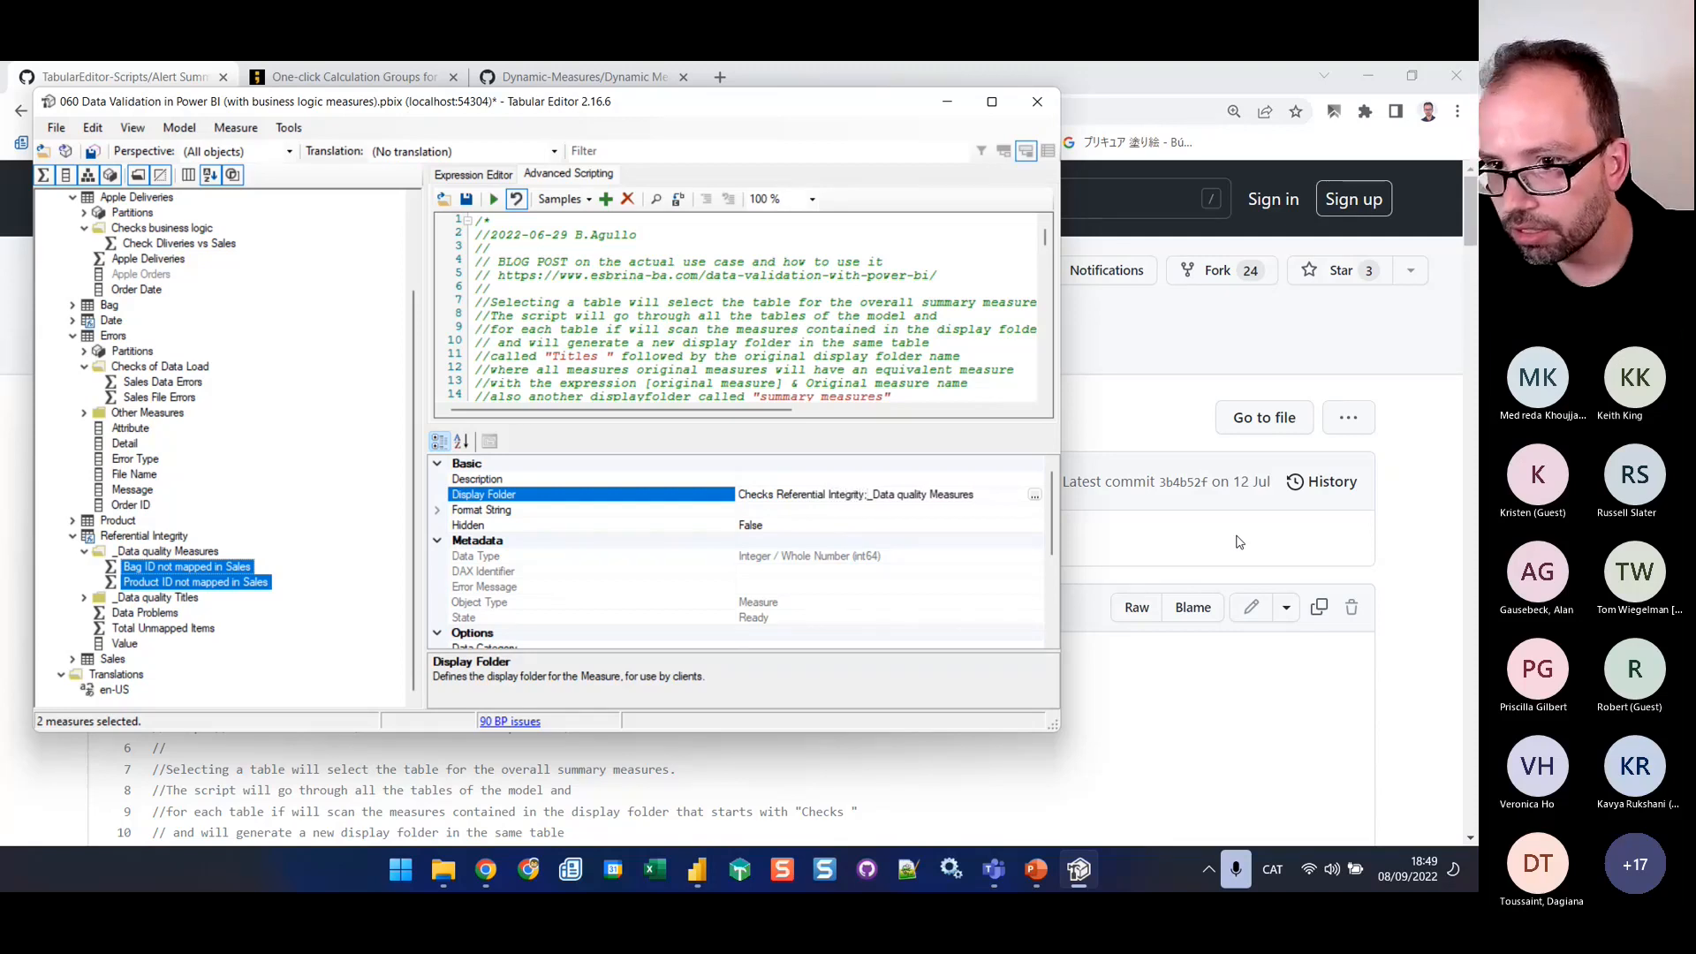
text(;)
key(Return)
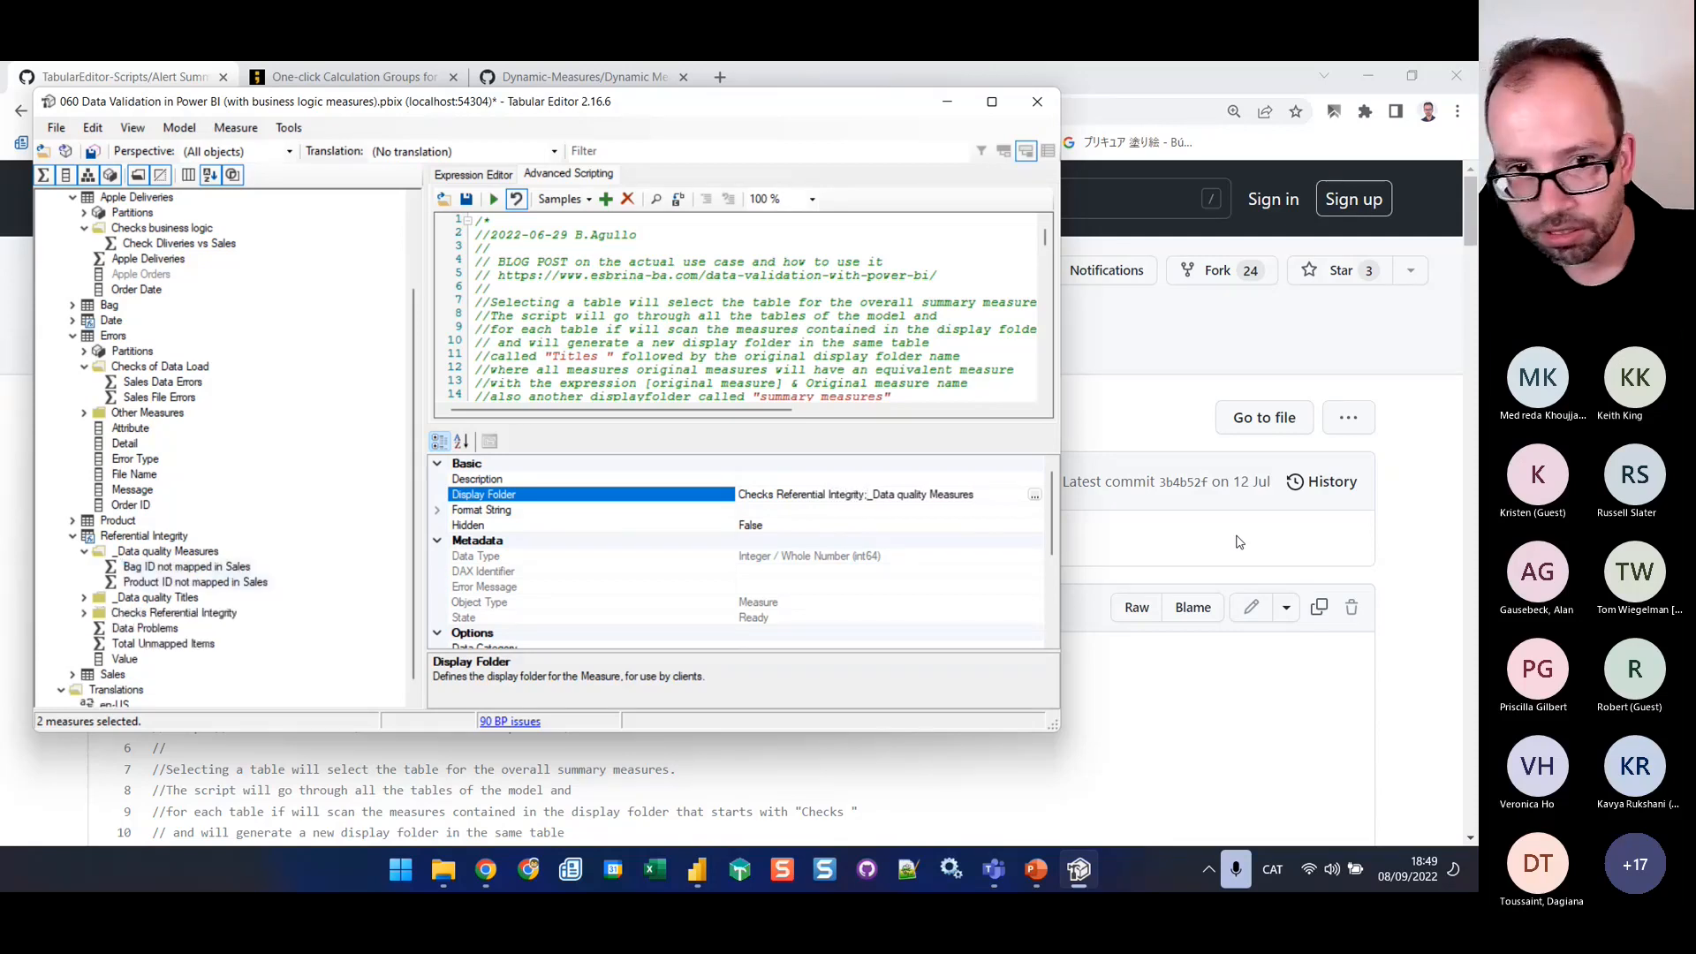
click(87, 613)
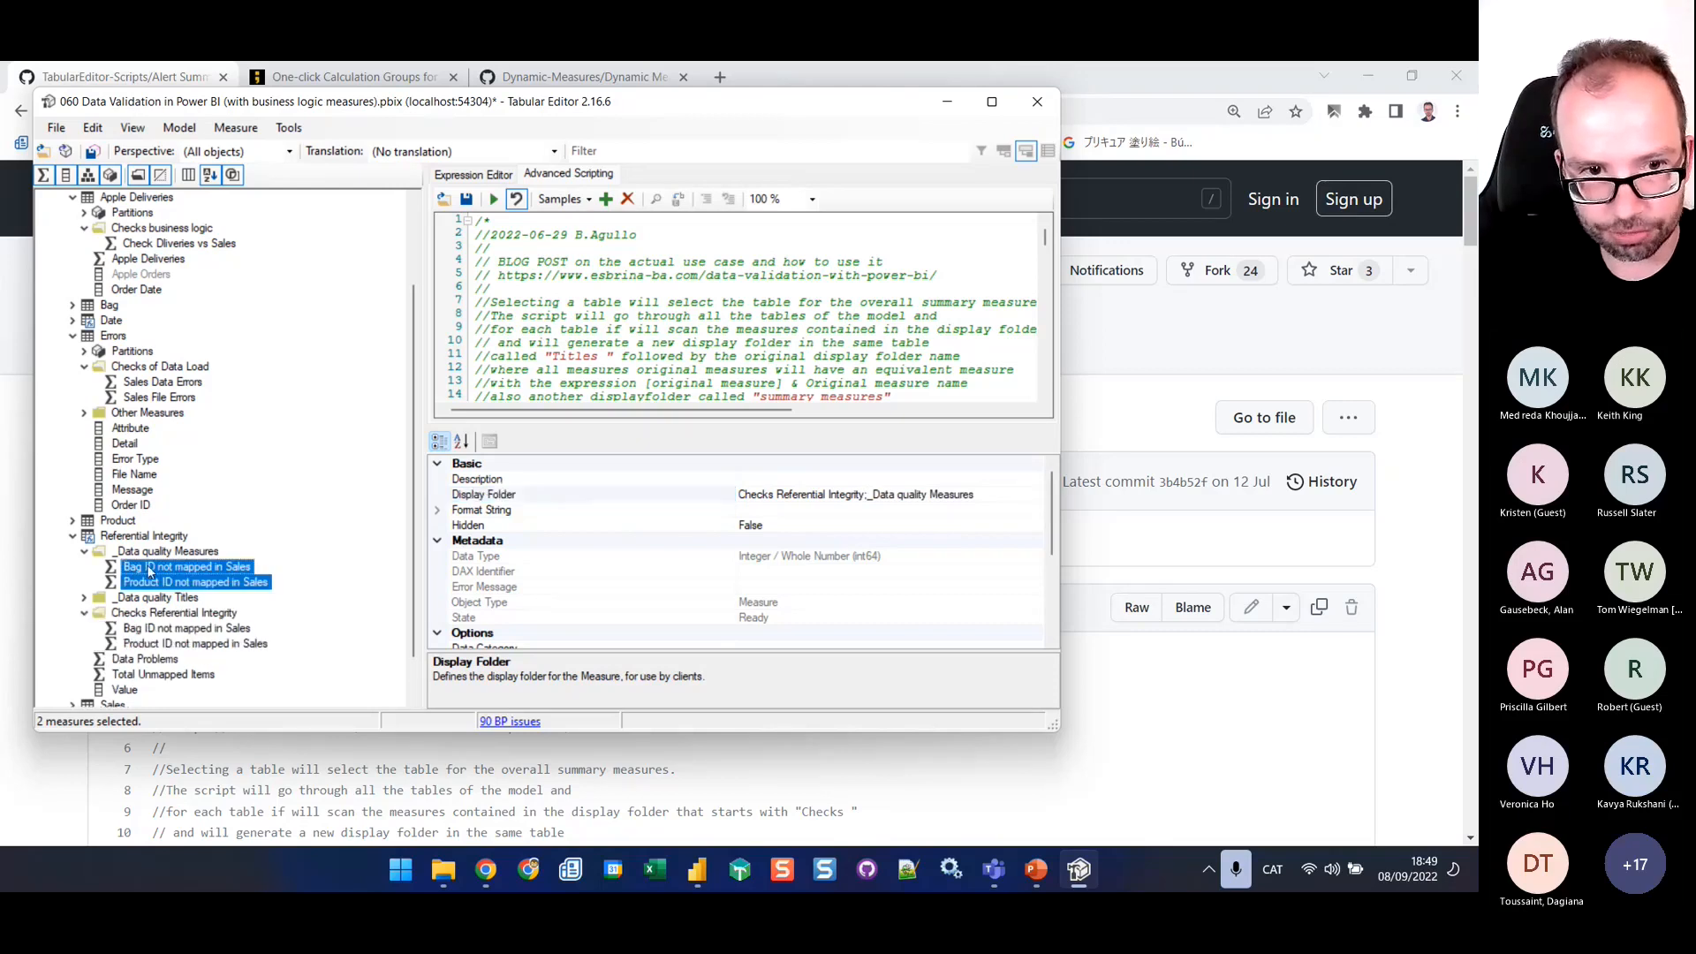
click(169, 616)
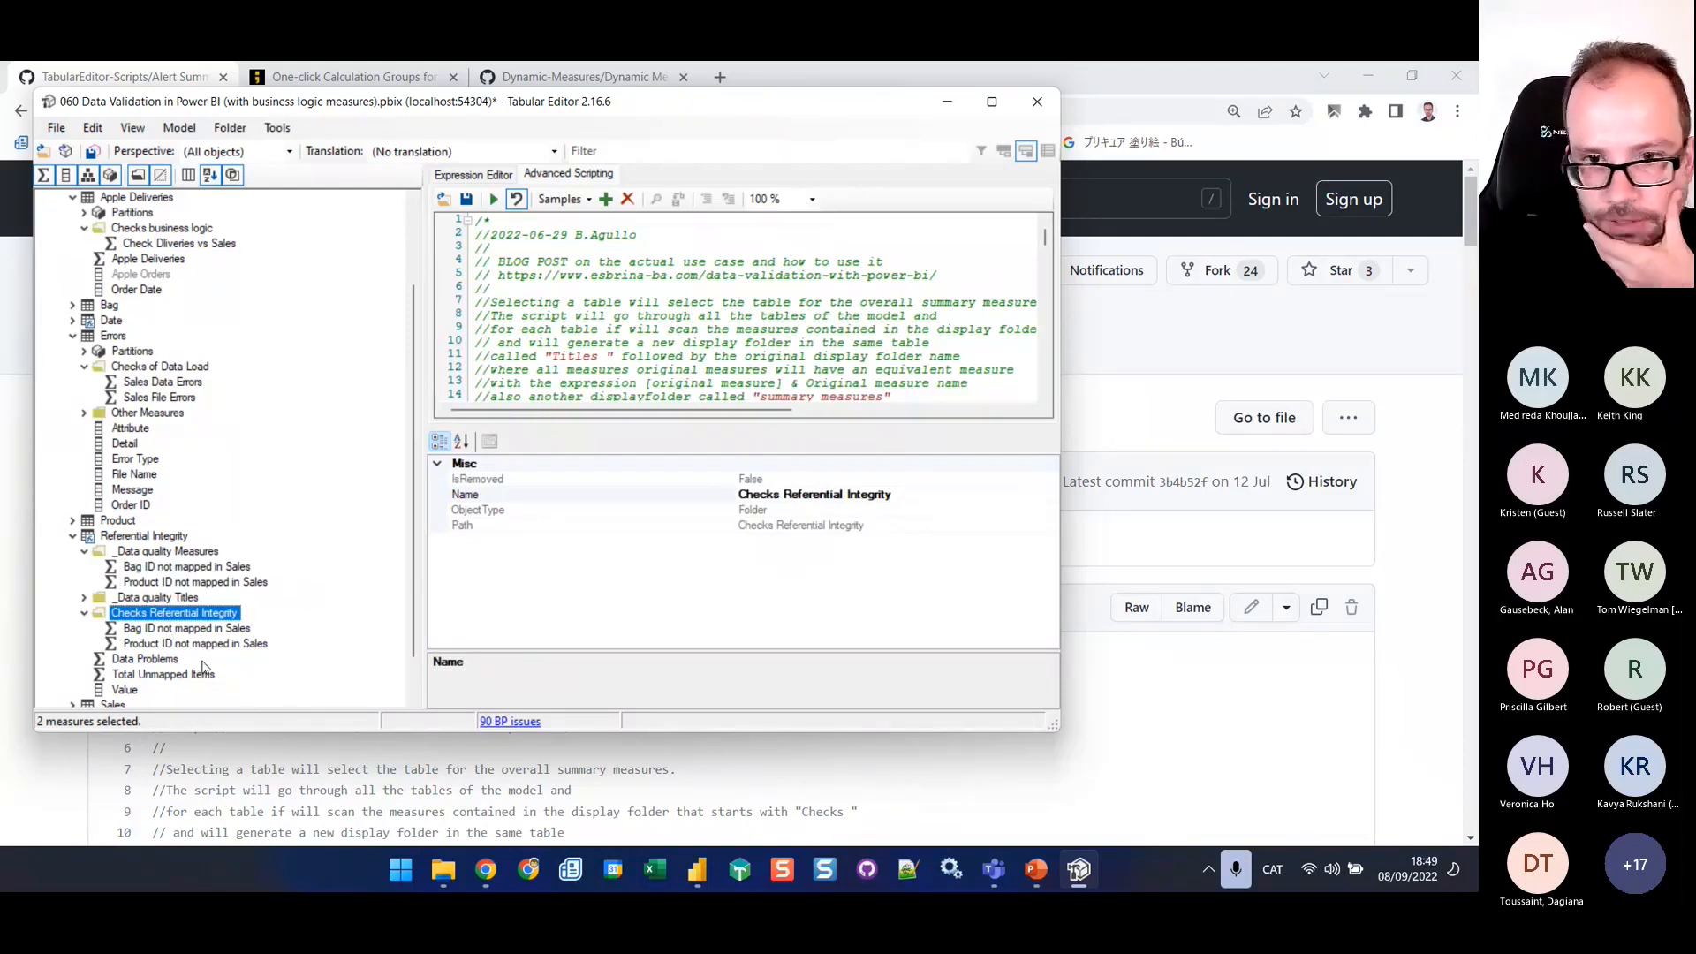
Review the script's header comment about selecting a table for the overall summary measures and its customizable names, and collapse the Errors table
scroll(715, 278, down, 6)
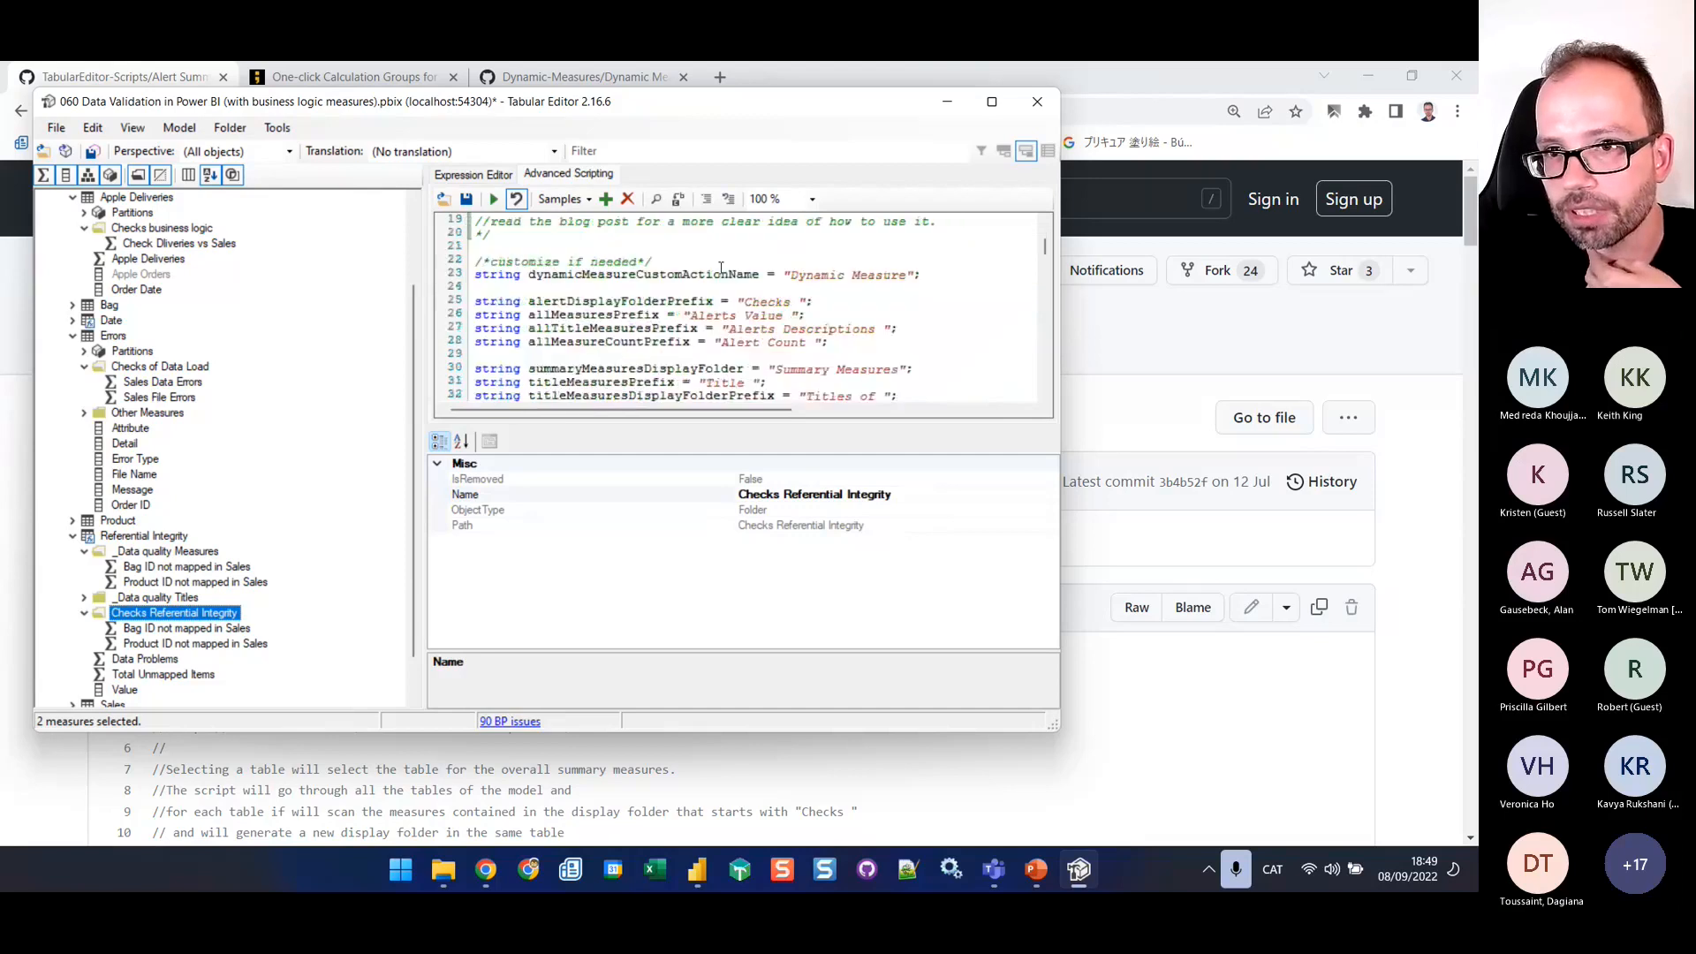
scroll(721, 268, down, 1)
scroll(742, 306, up, 7)
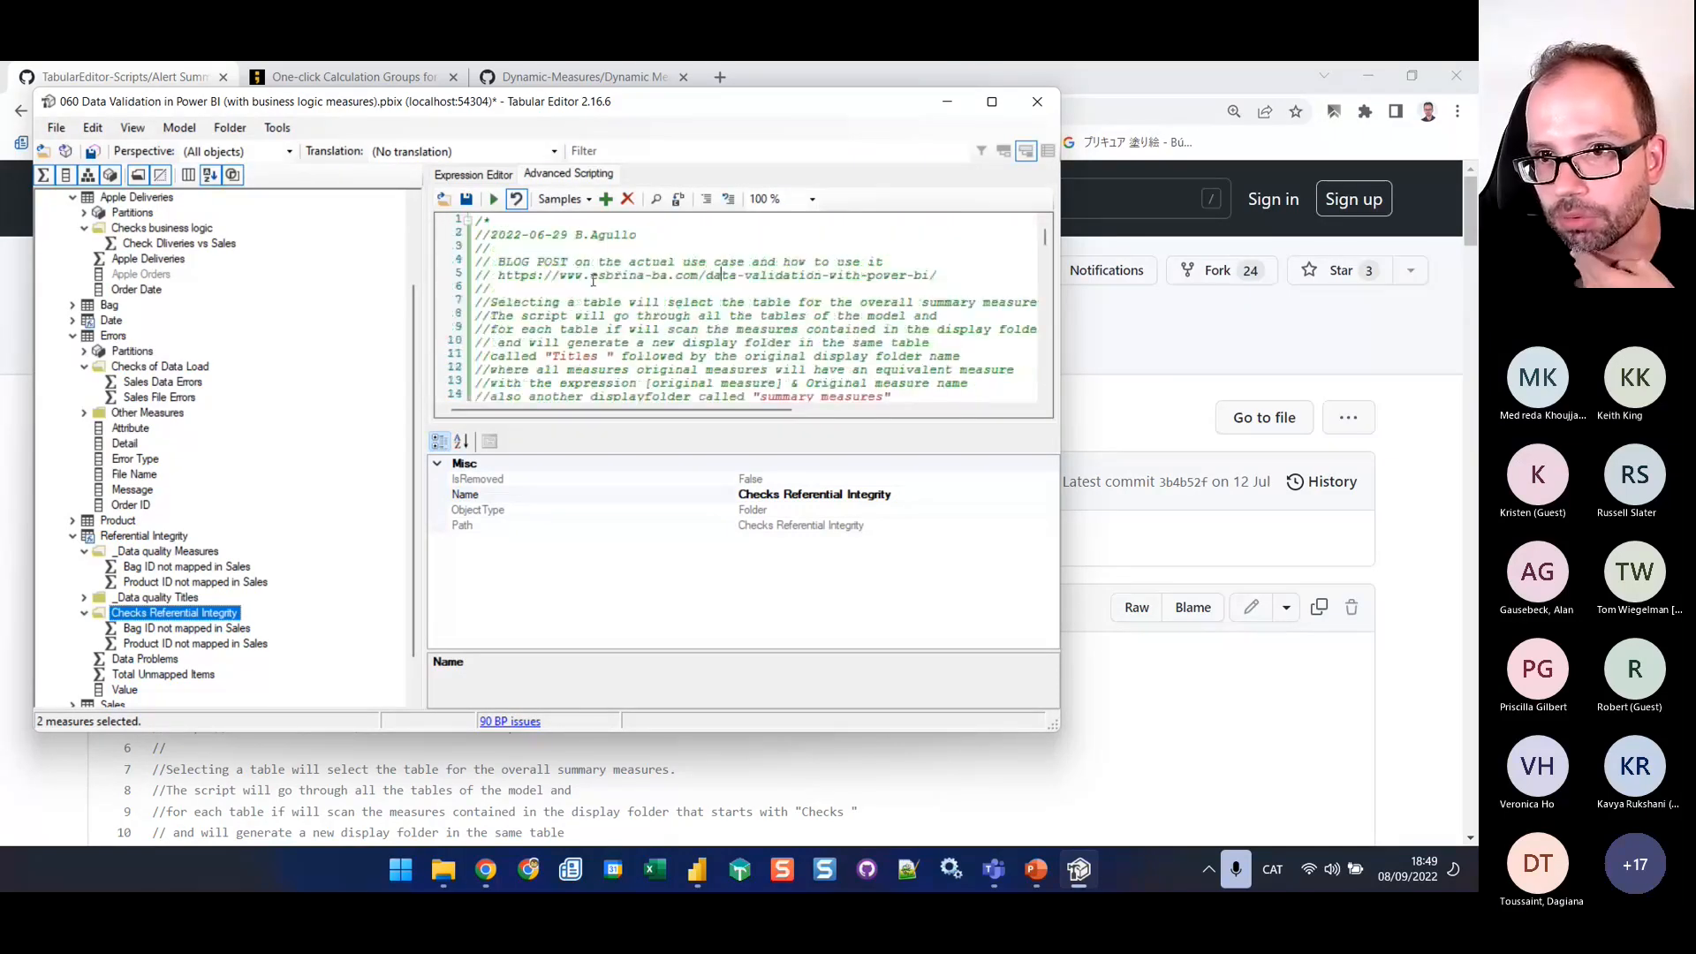
drag(537, 302, 938, 304)
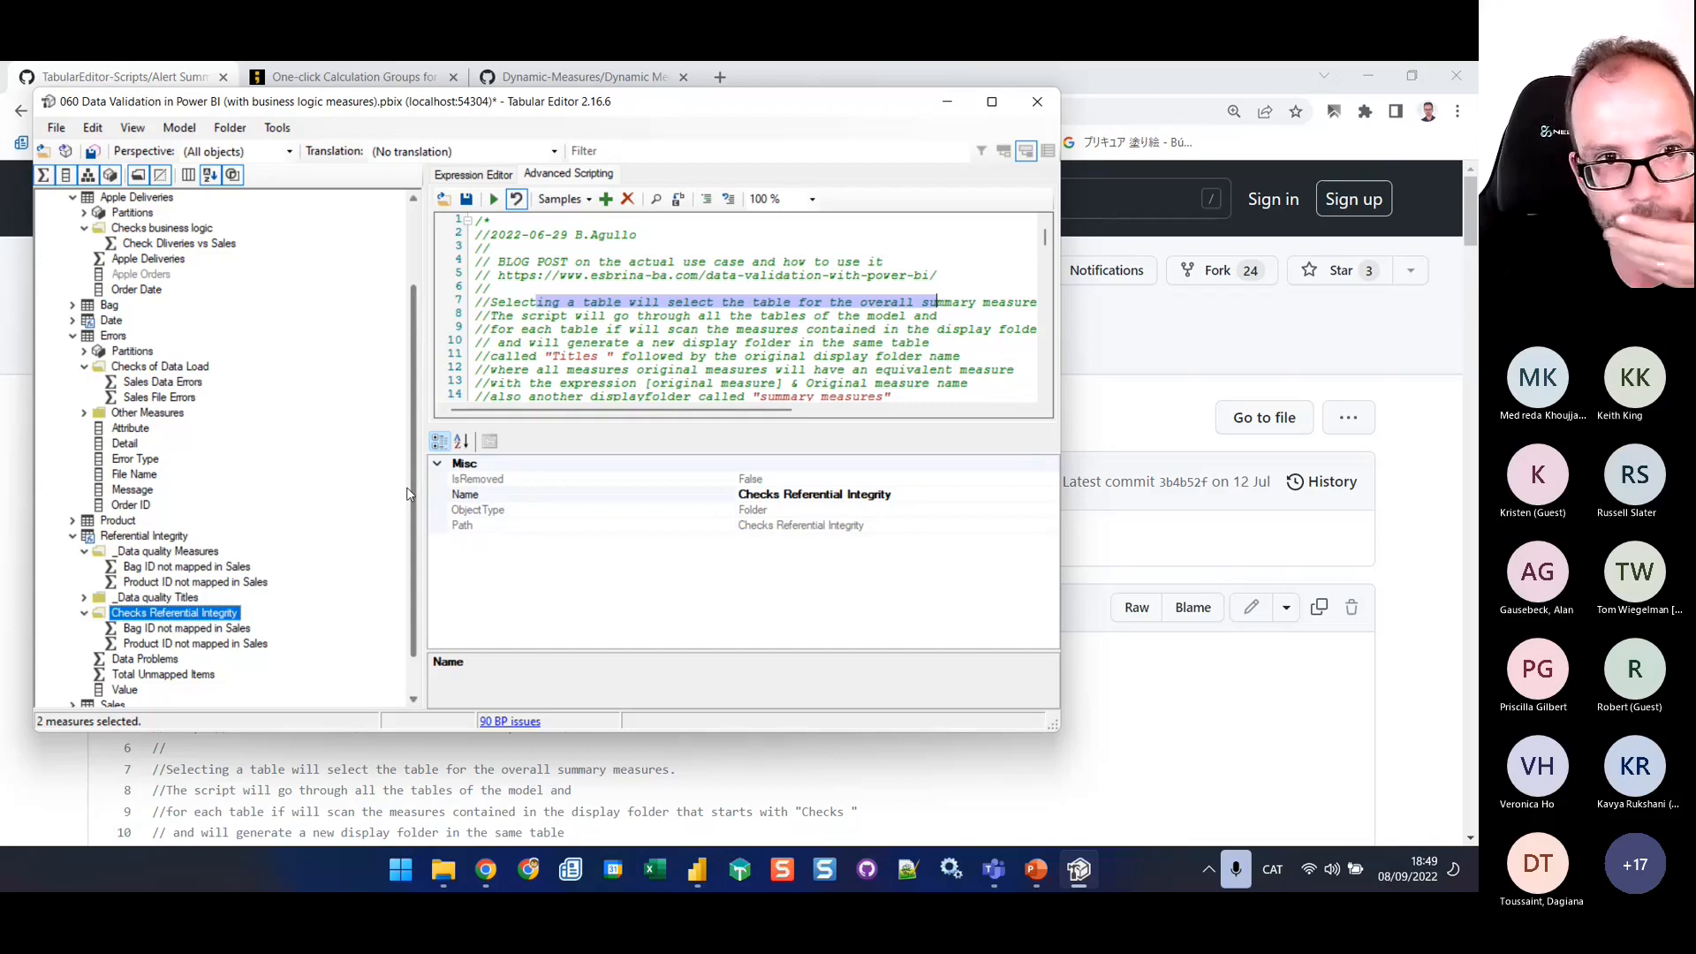
click(73, 336)
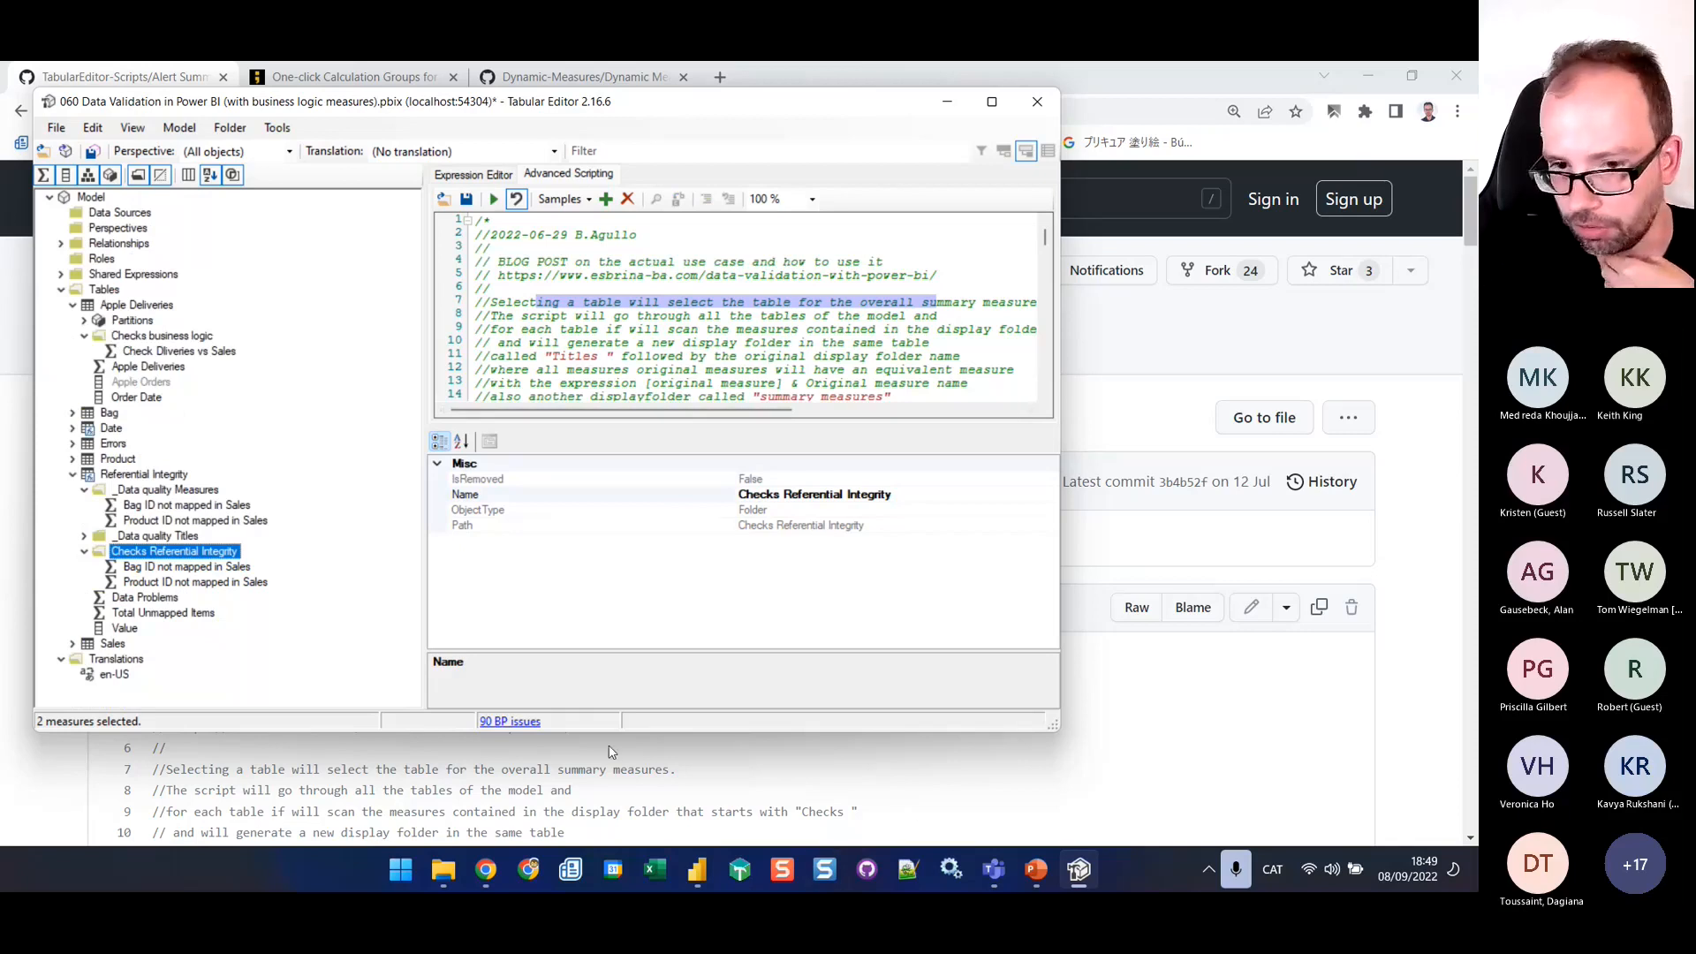
Switch to the 060 Data Validation report in Power BI Desktop and create a calculated table defined as Data Quality = {1}
mouse_move(697, 870)
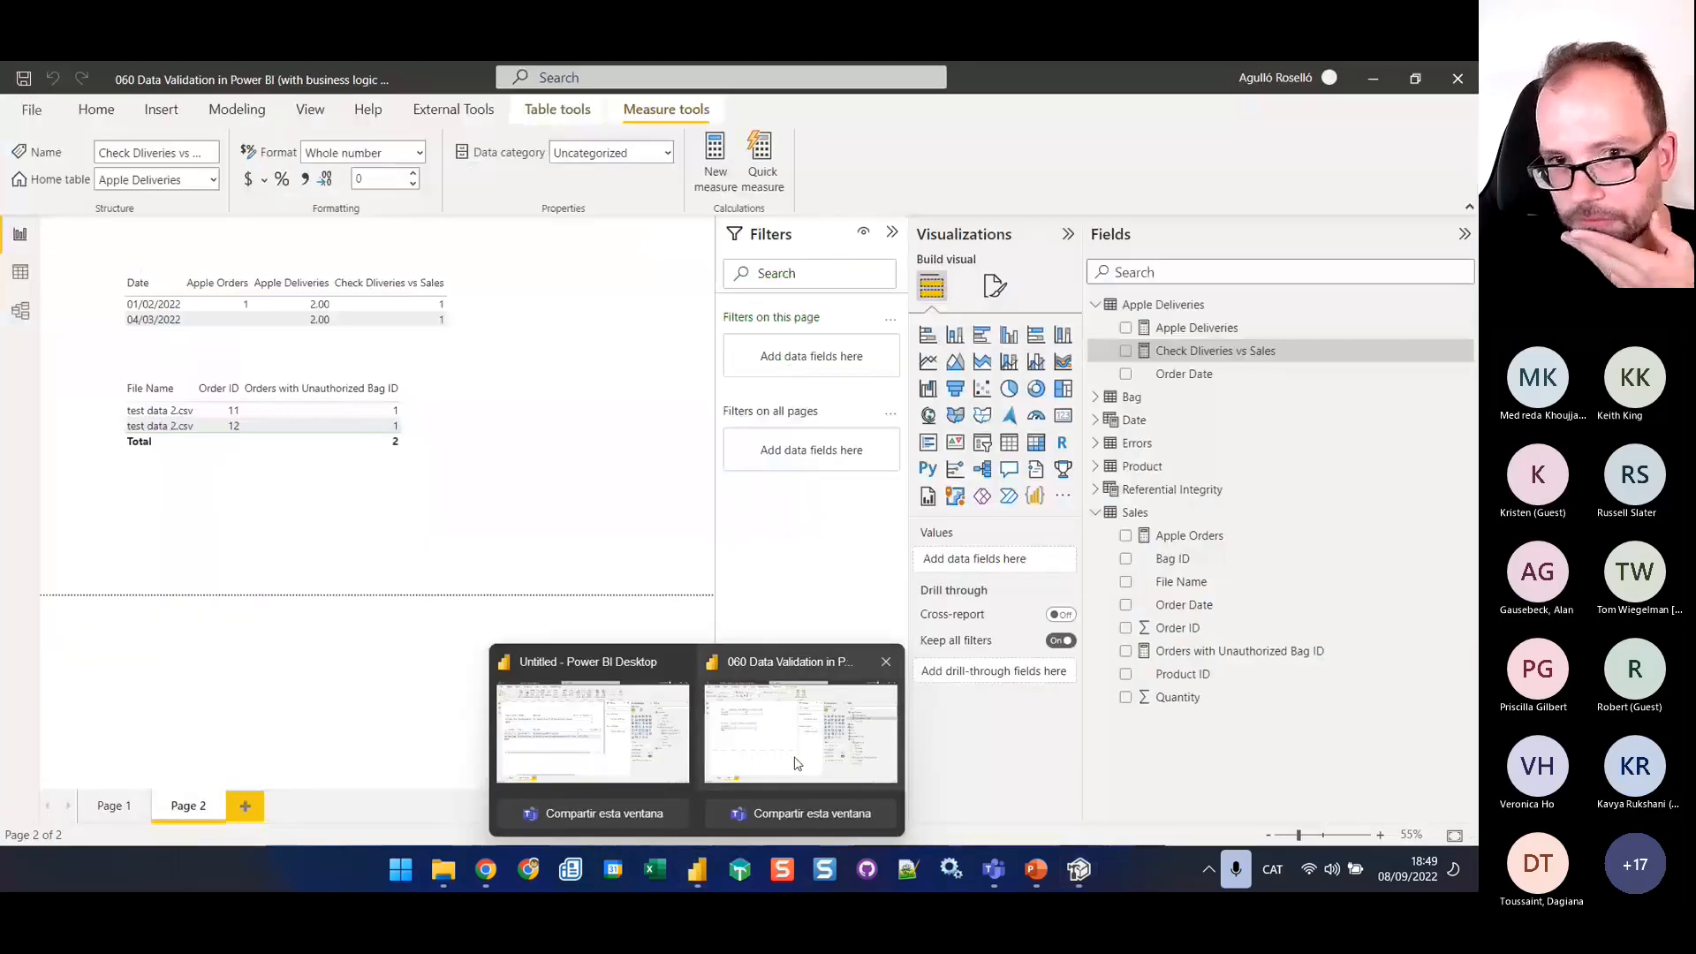
click(798, 764)
click(236, 109)
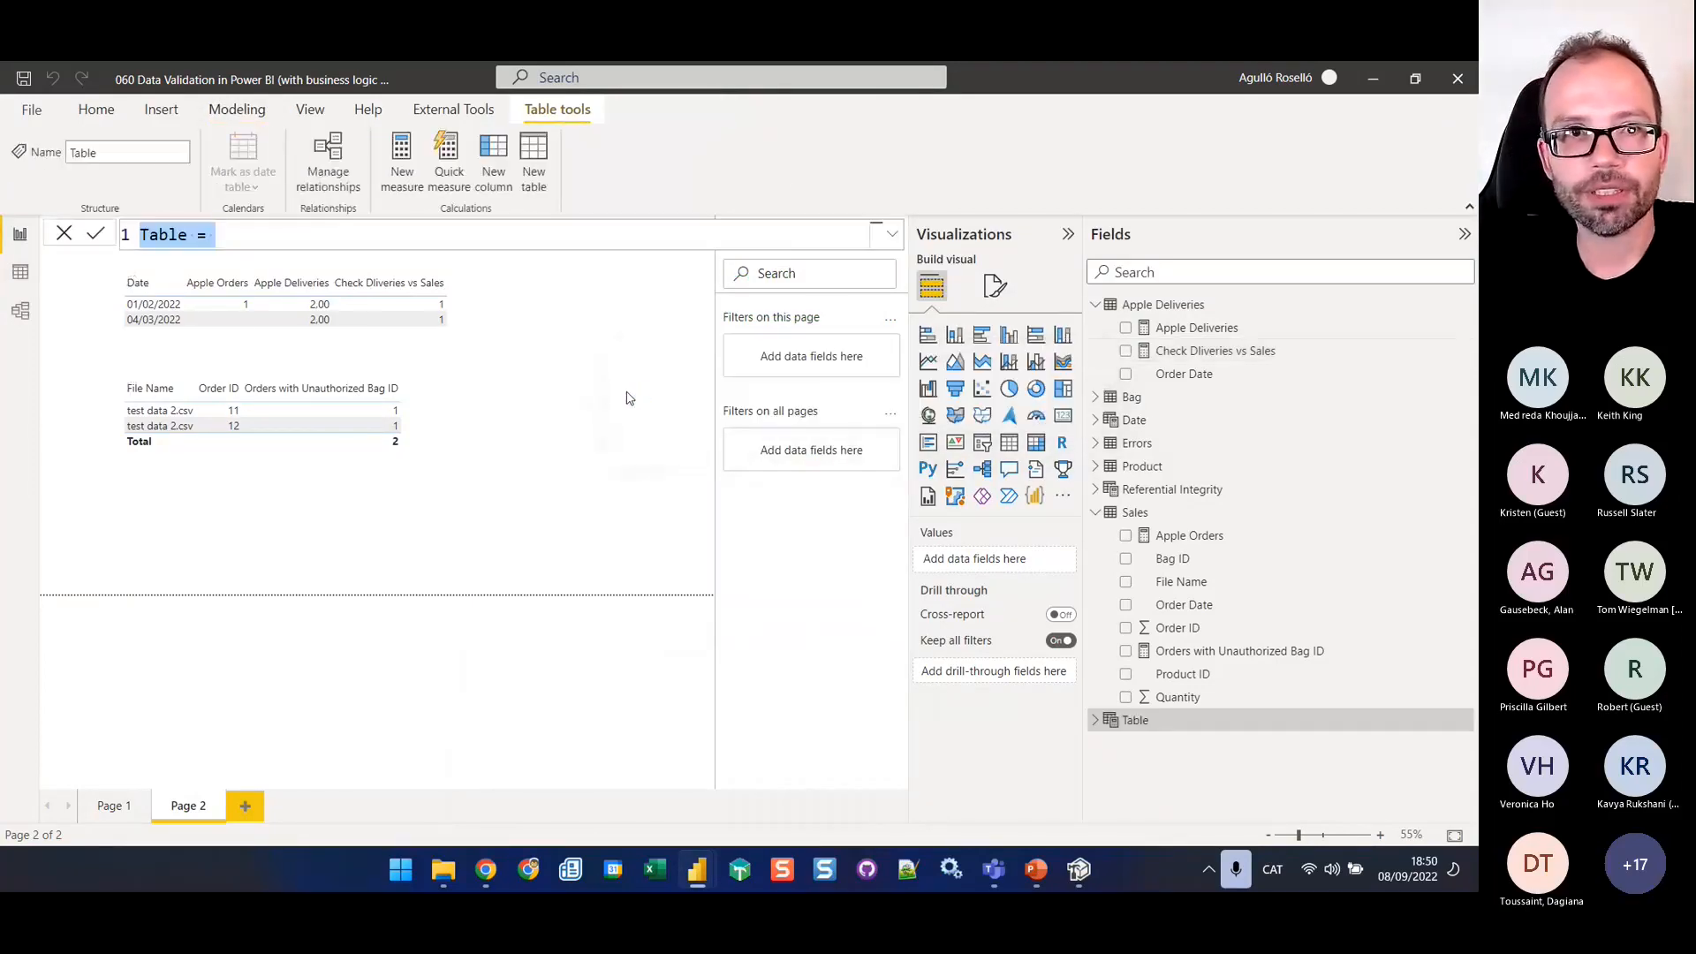
click(241, 244)
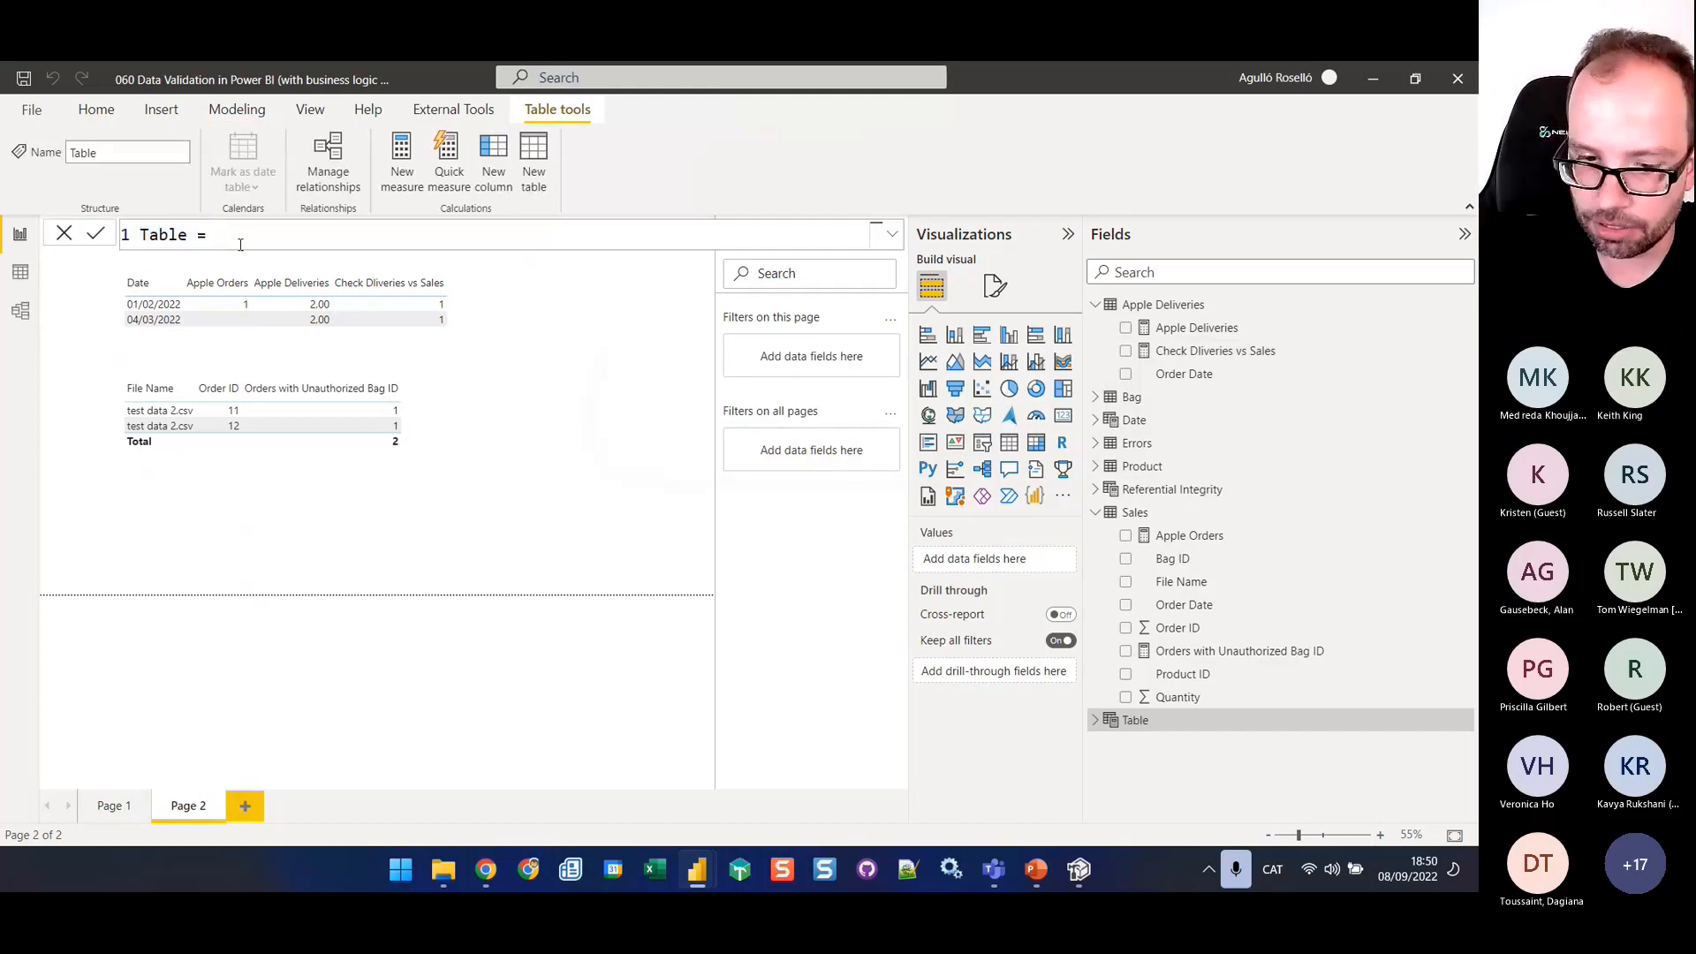
text({1})
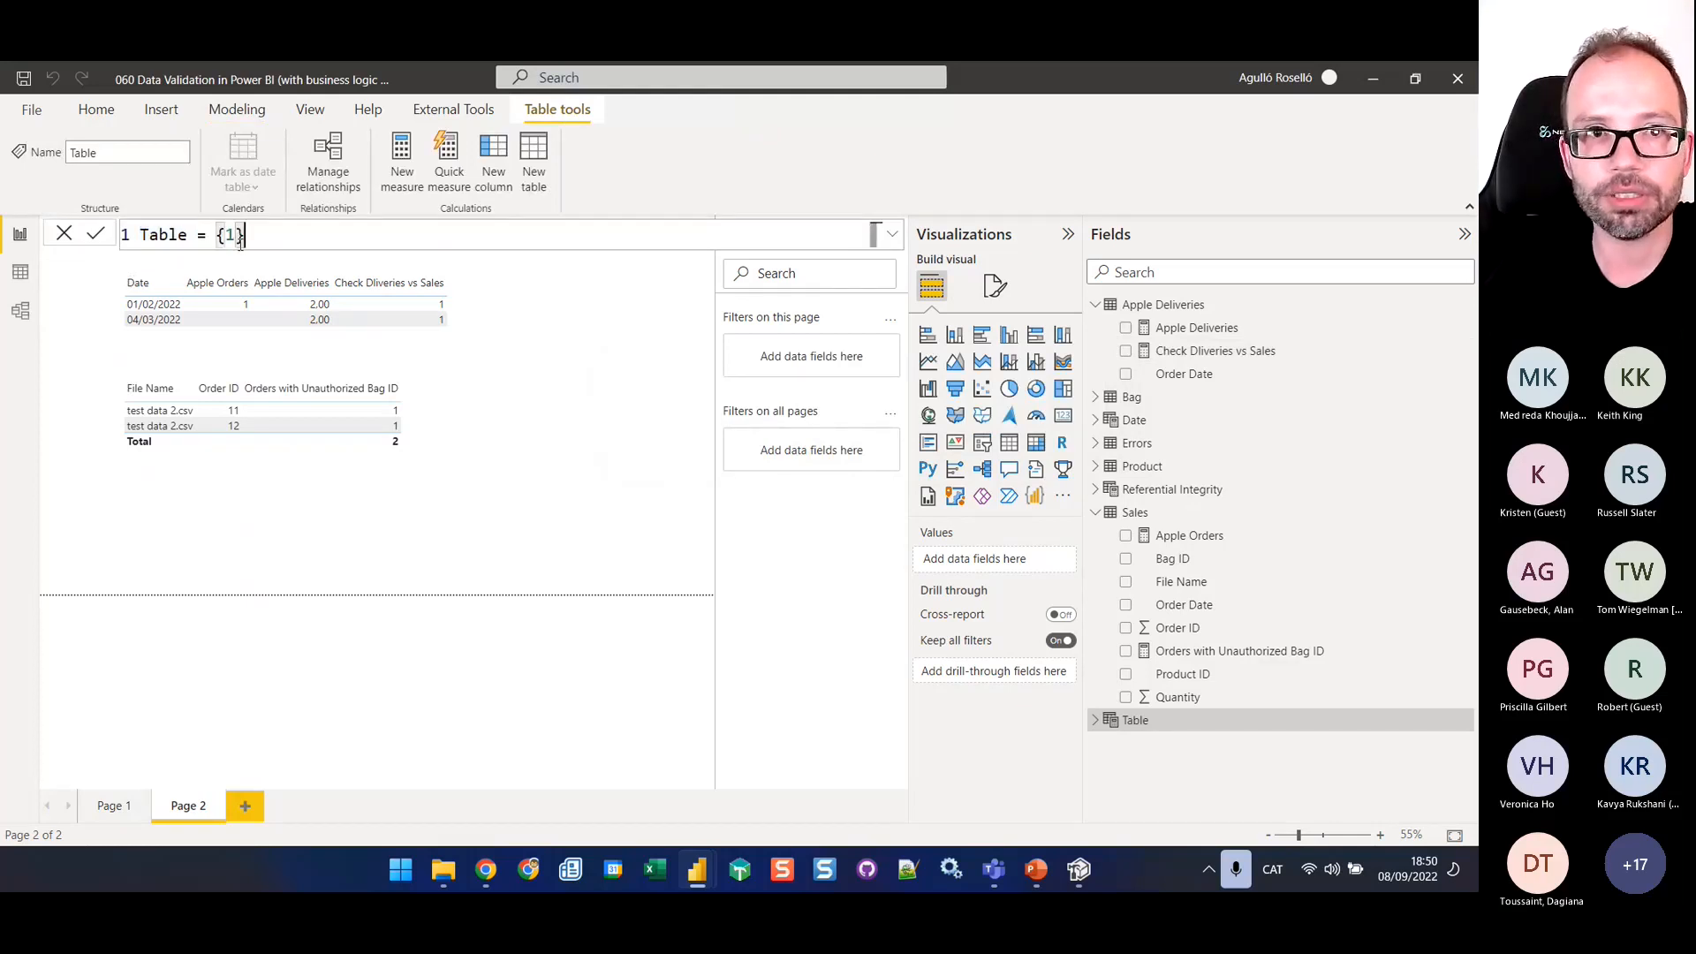
key(Home)
key(shift+Right)
key(shift+Right)
key(shift+Right)
key(shift+Right)
key(shift+Right)
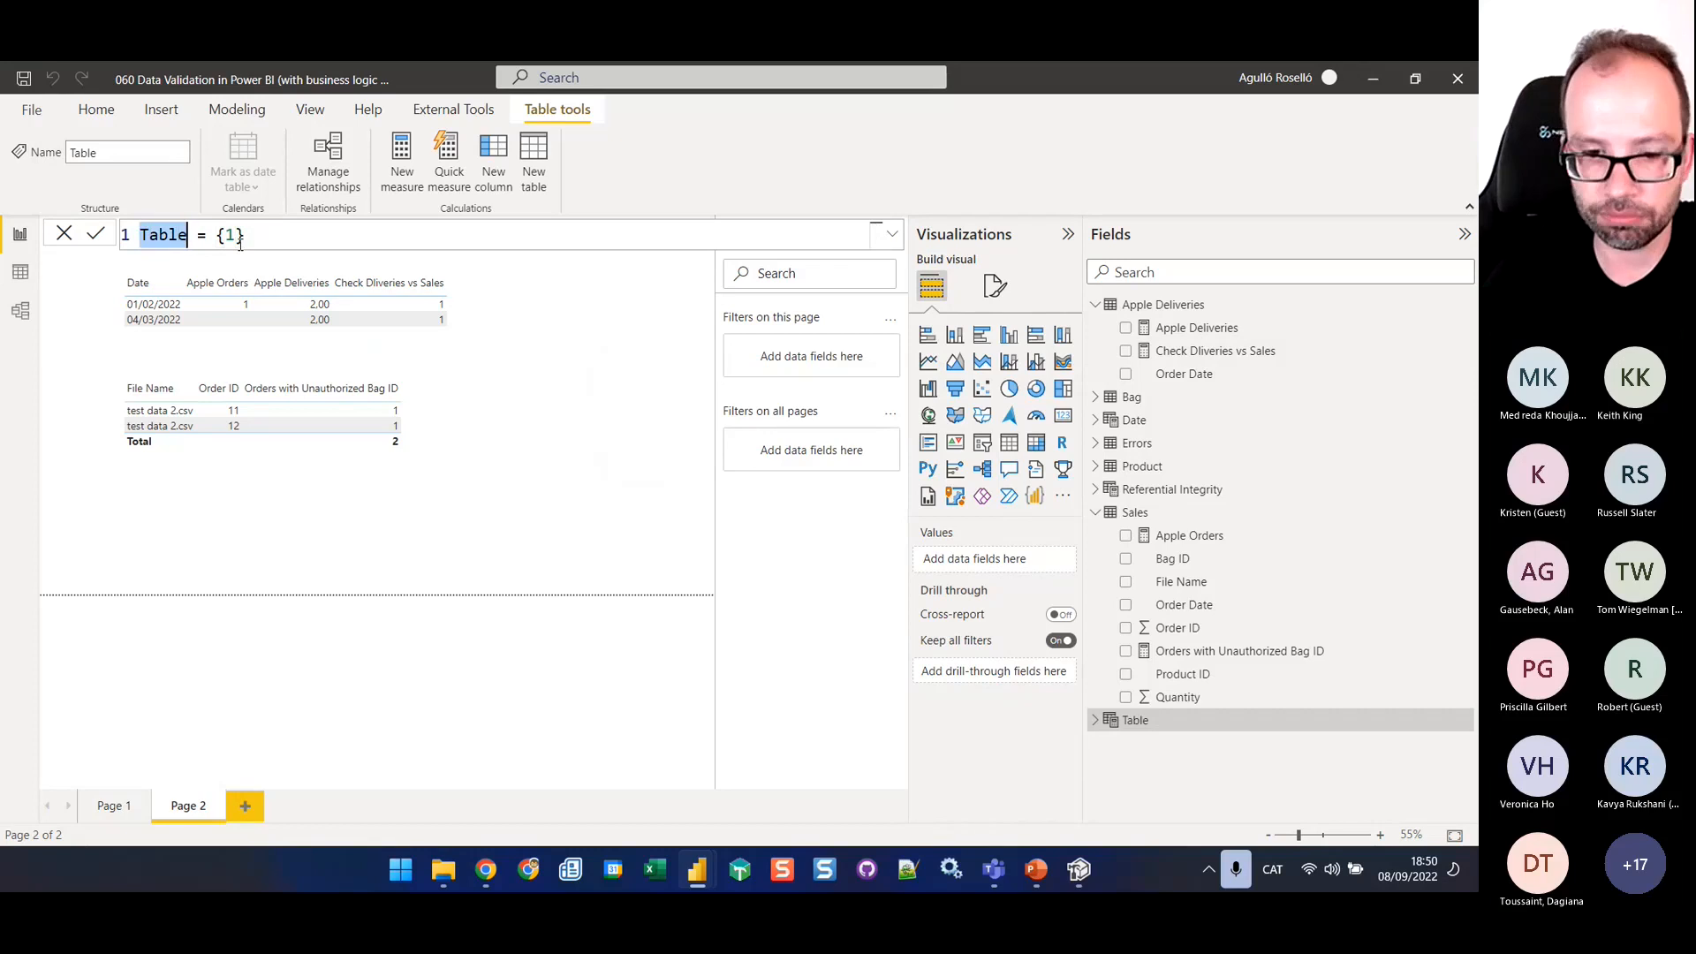
text(Data Quali)
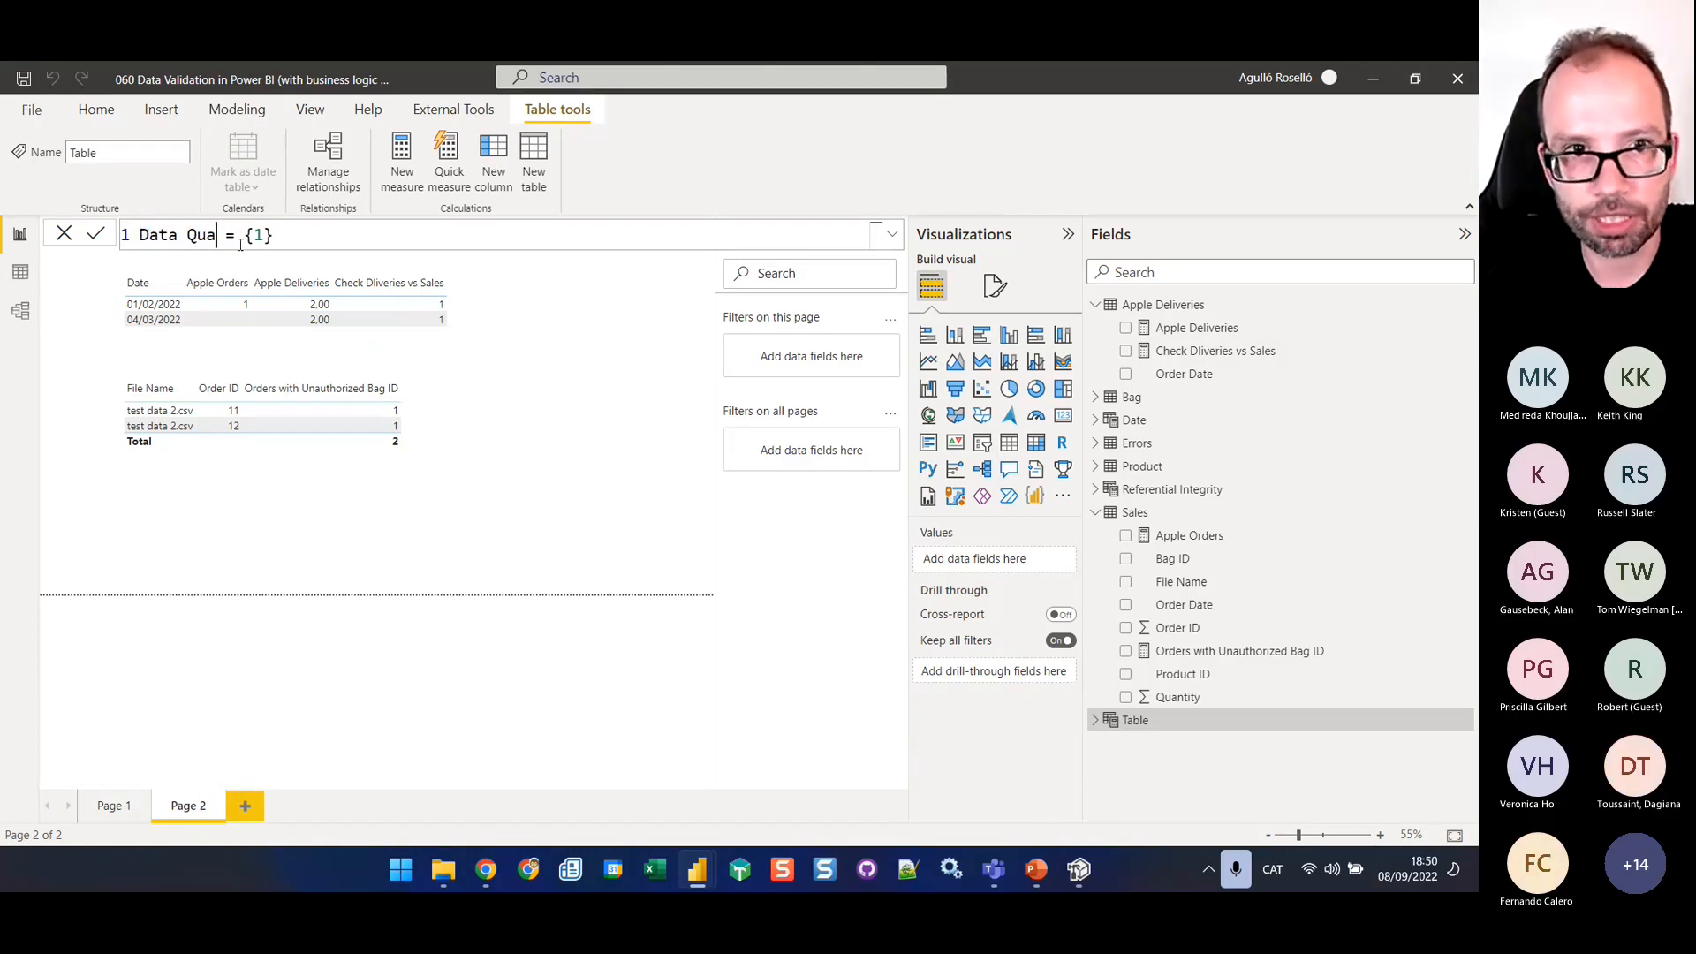
text(ty)
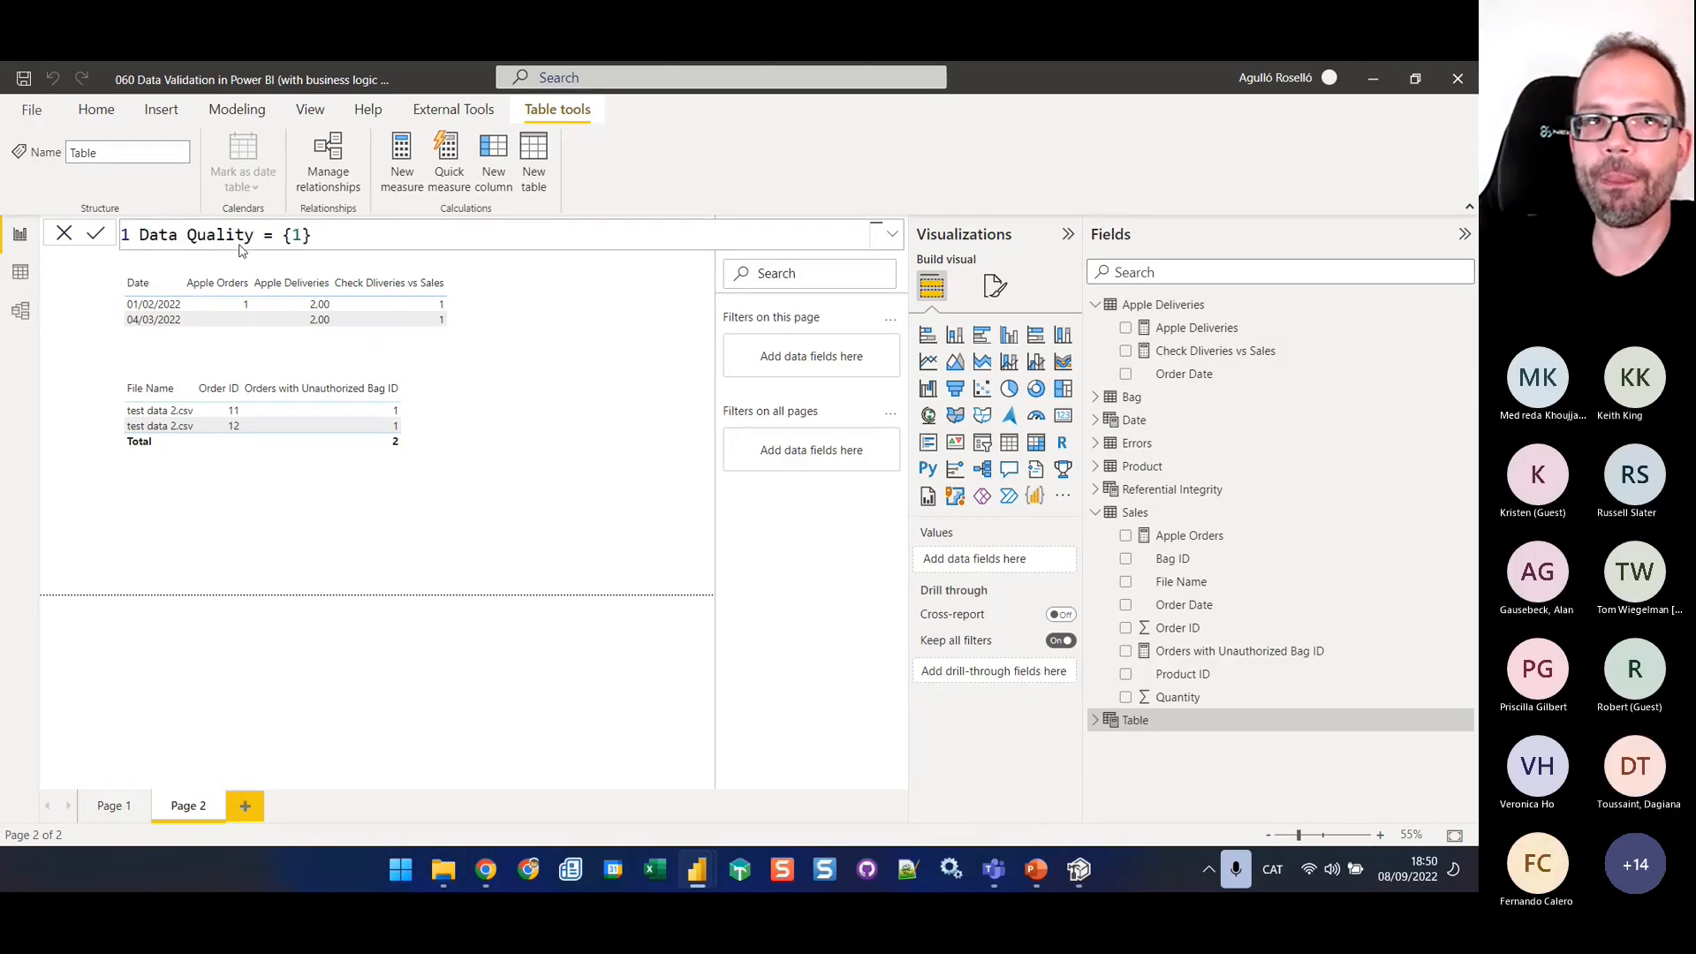
key(Return)
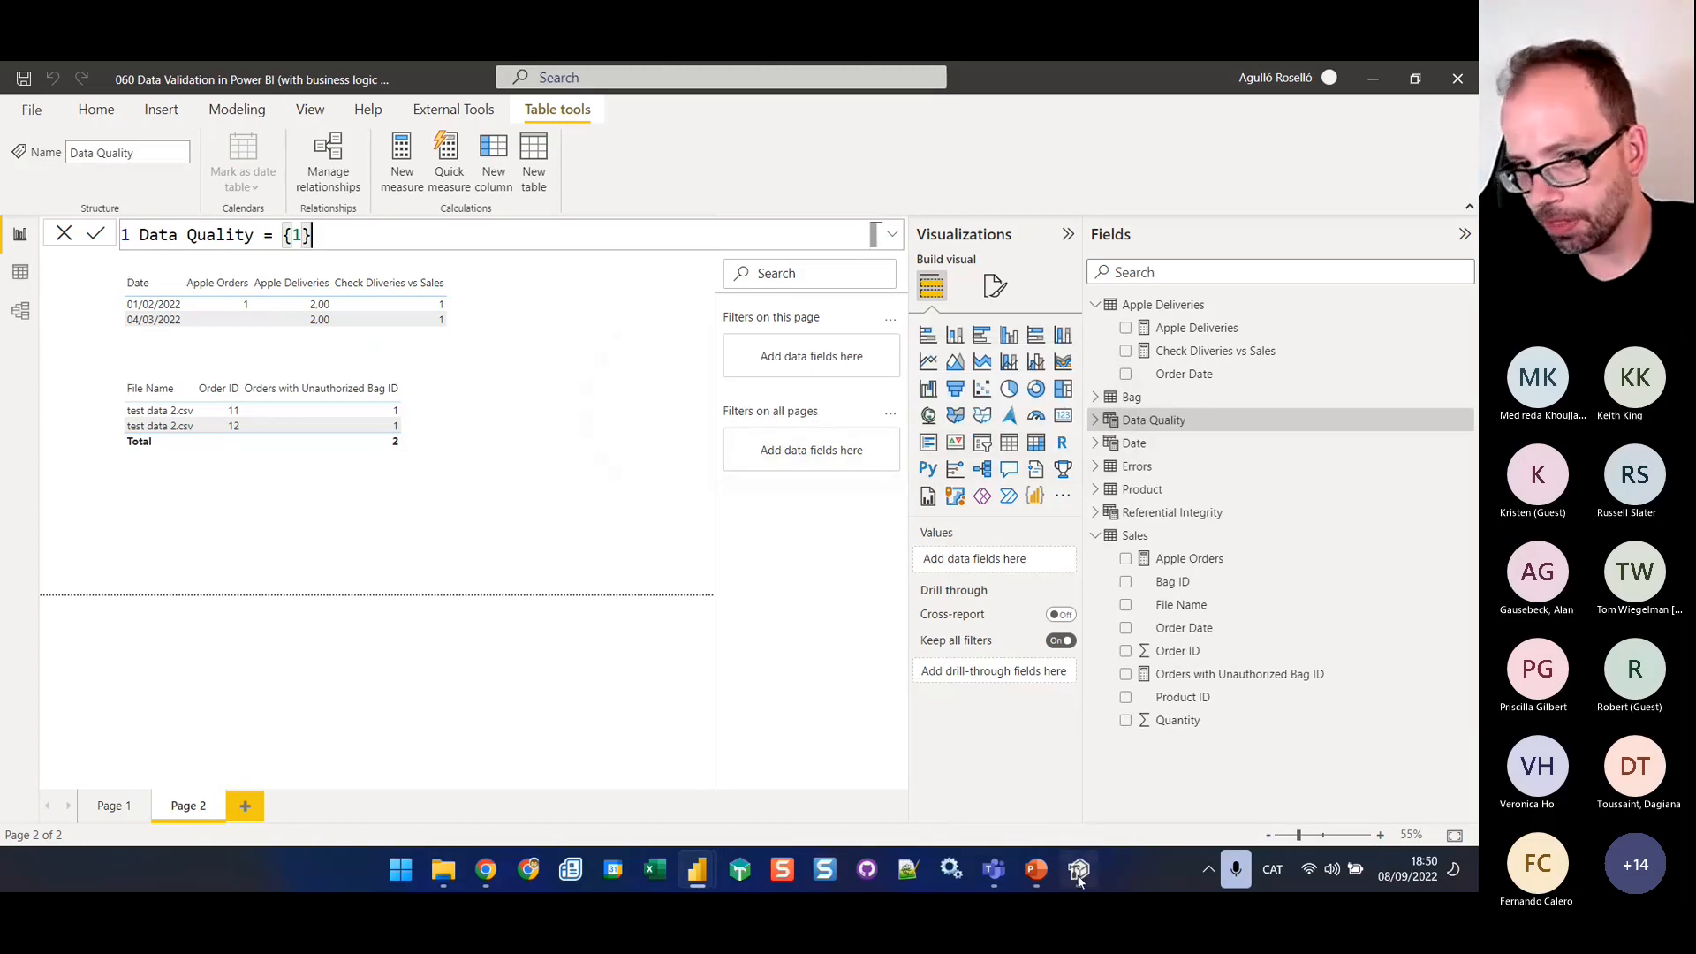
In Tabular Editor, reload the model, set both "not mapped in Sales" measures' display folder to "Checks Referential Integrity;_Data quality Measures" and save to the model
click(1078, 870)
click(816, 535)
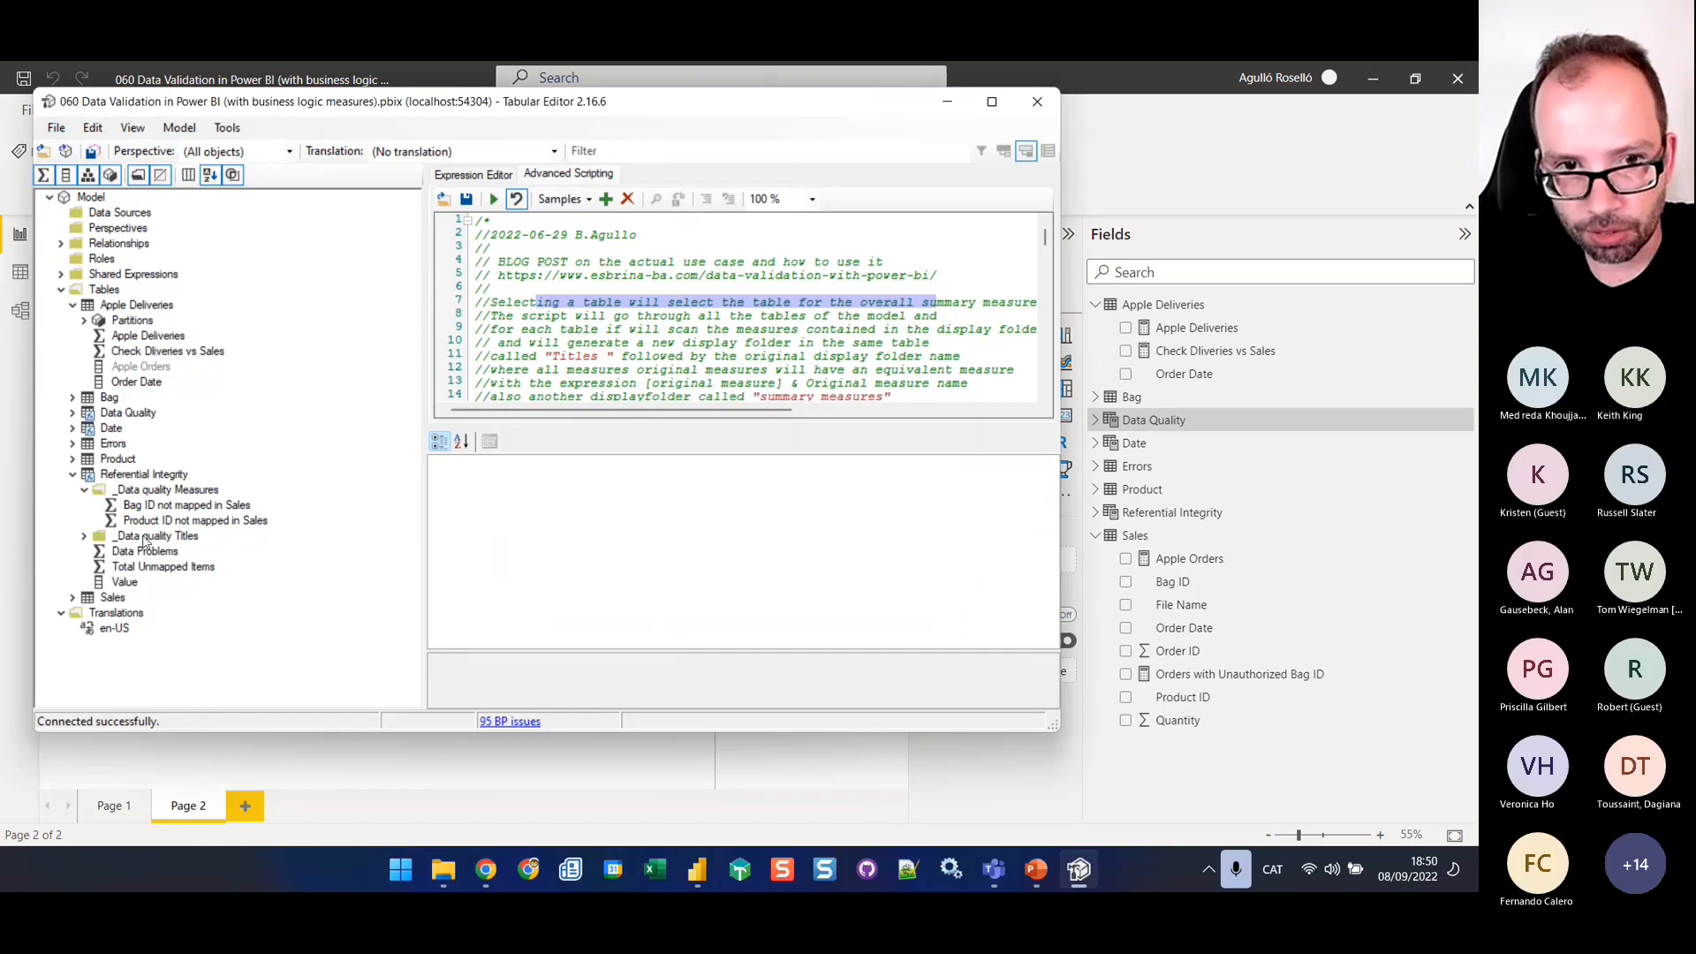
click(189, 492)
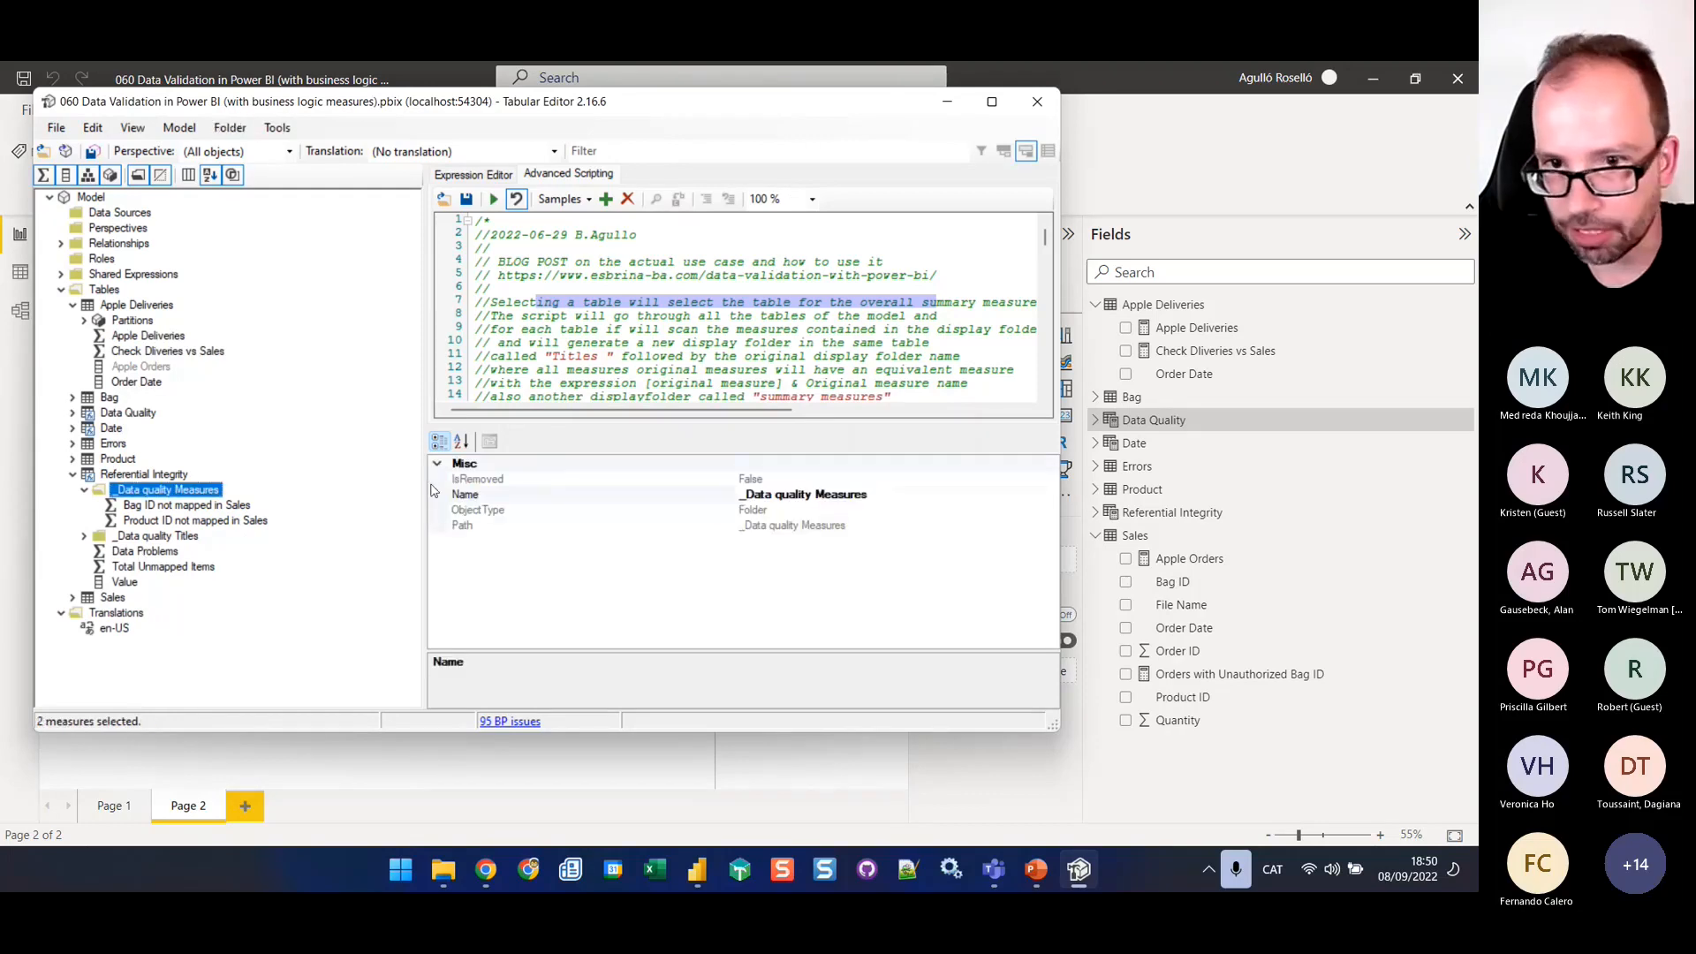
click(773, 497)
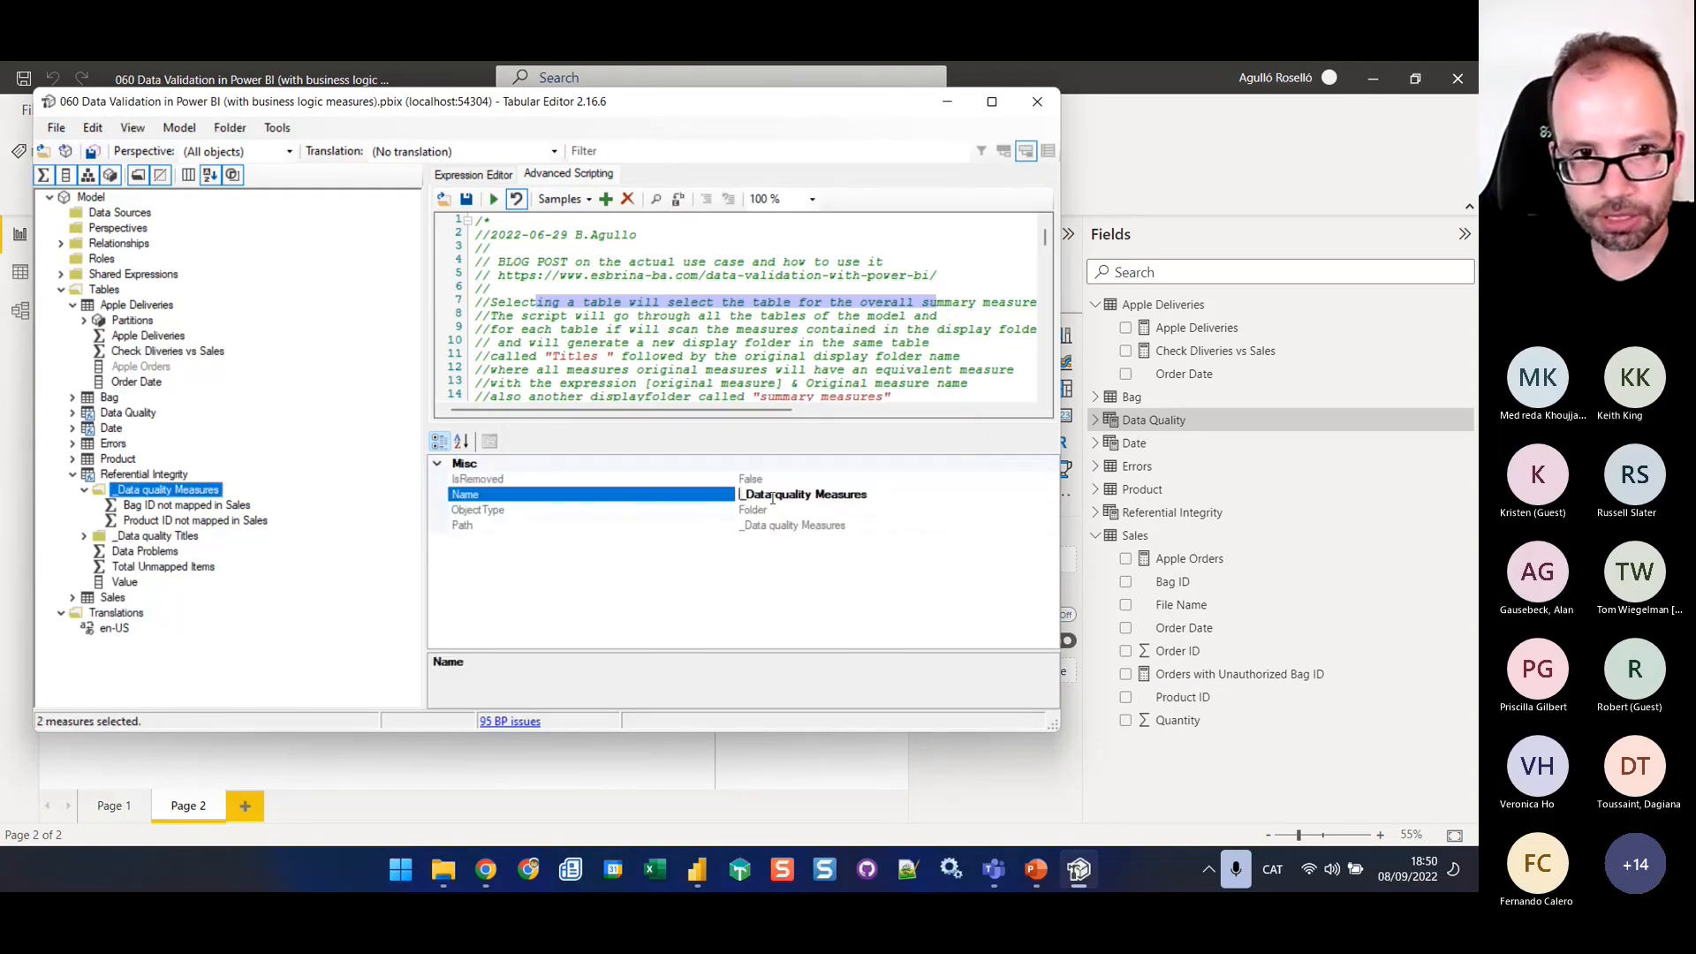
click(164, 506)
shift+click(164, 521)
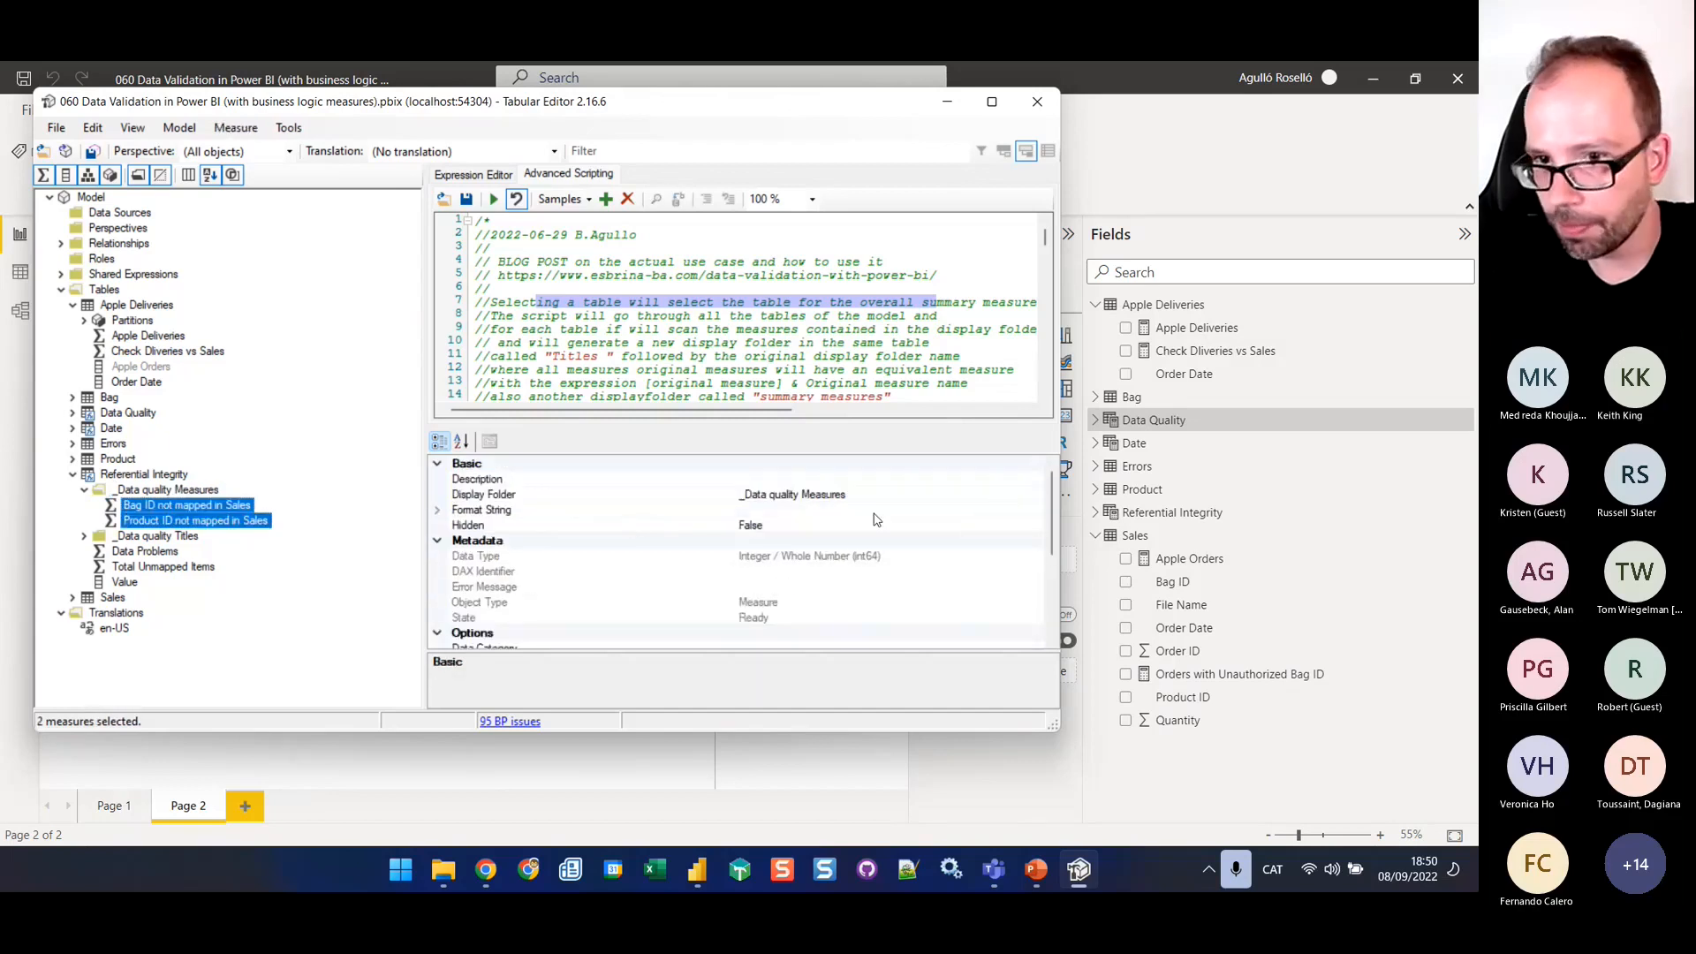
click(924, 497)
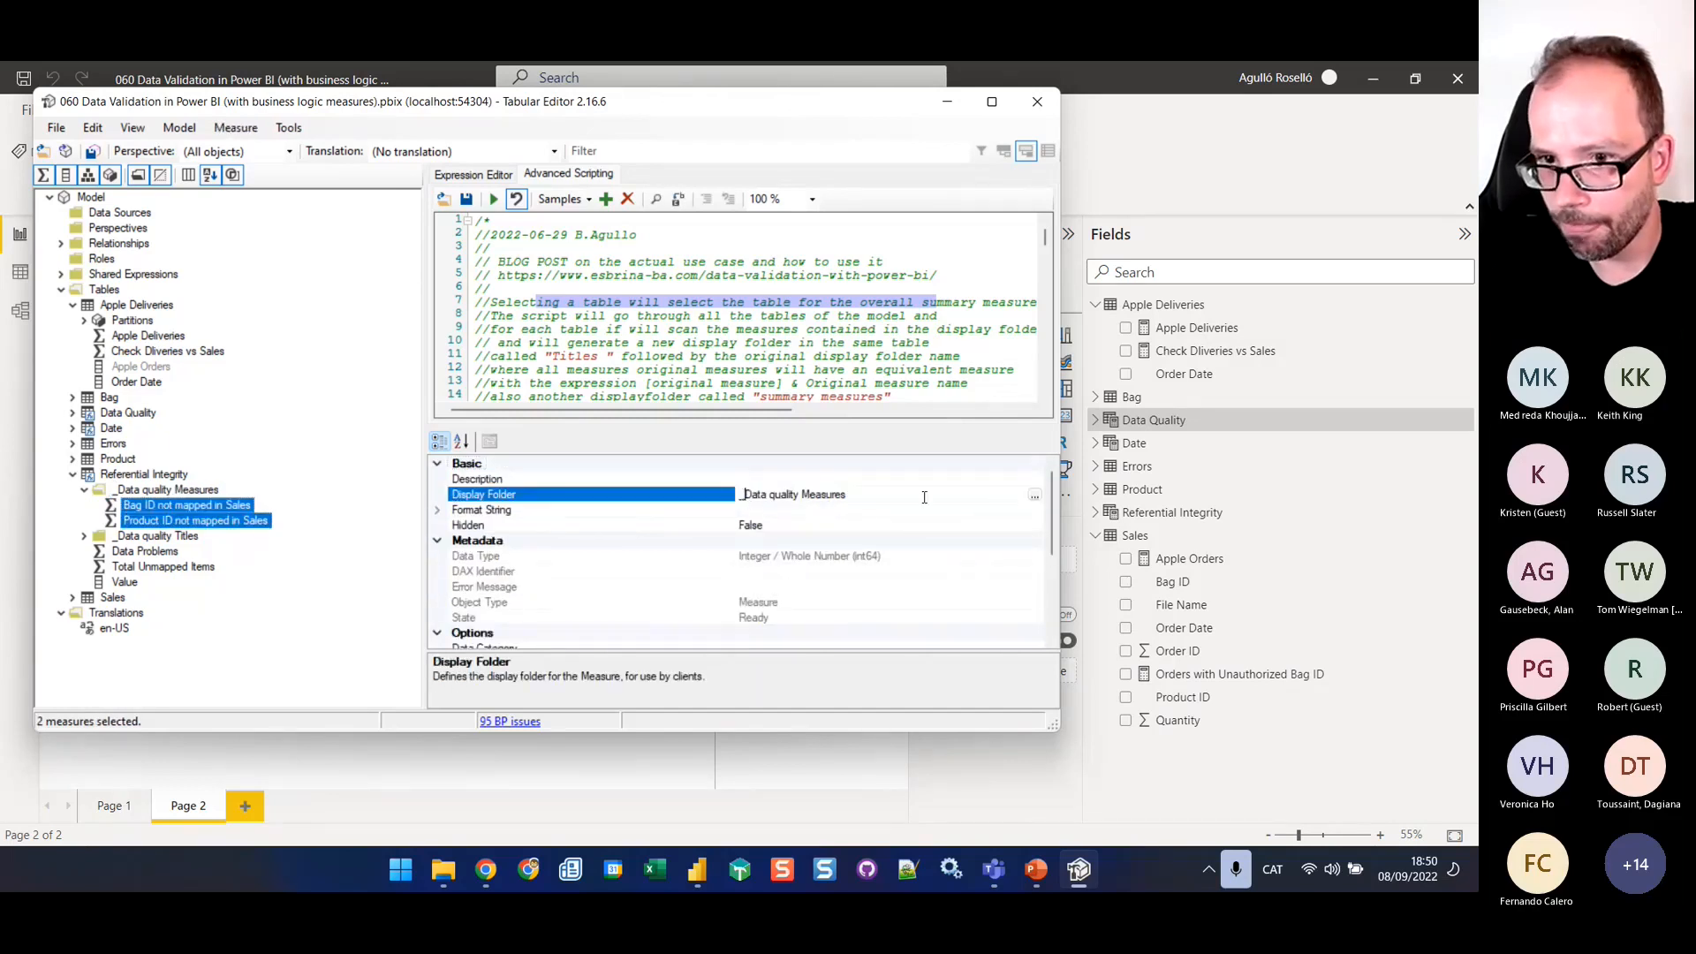
text(Checks Refere)
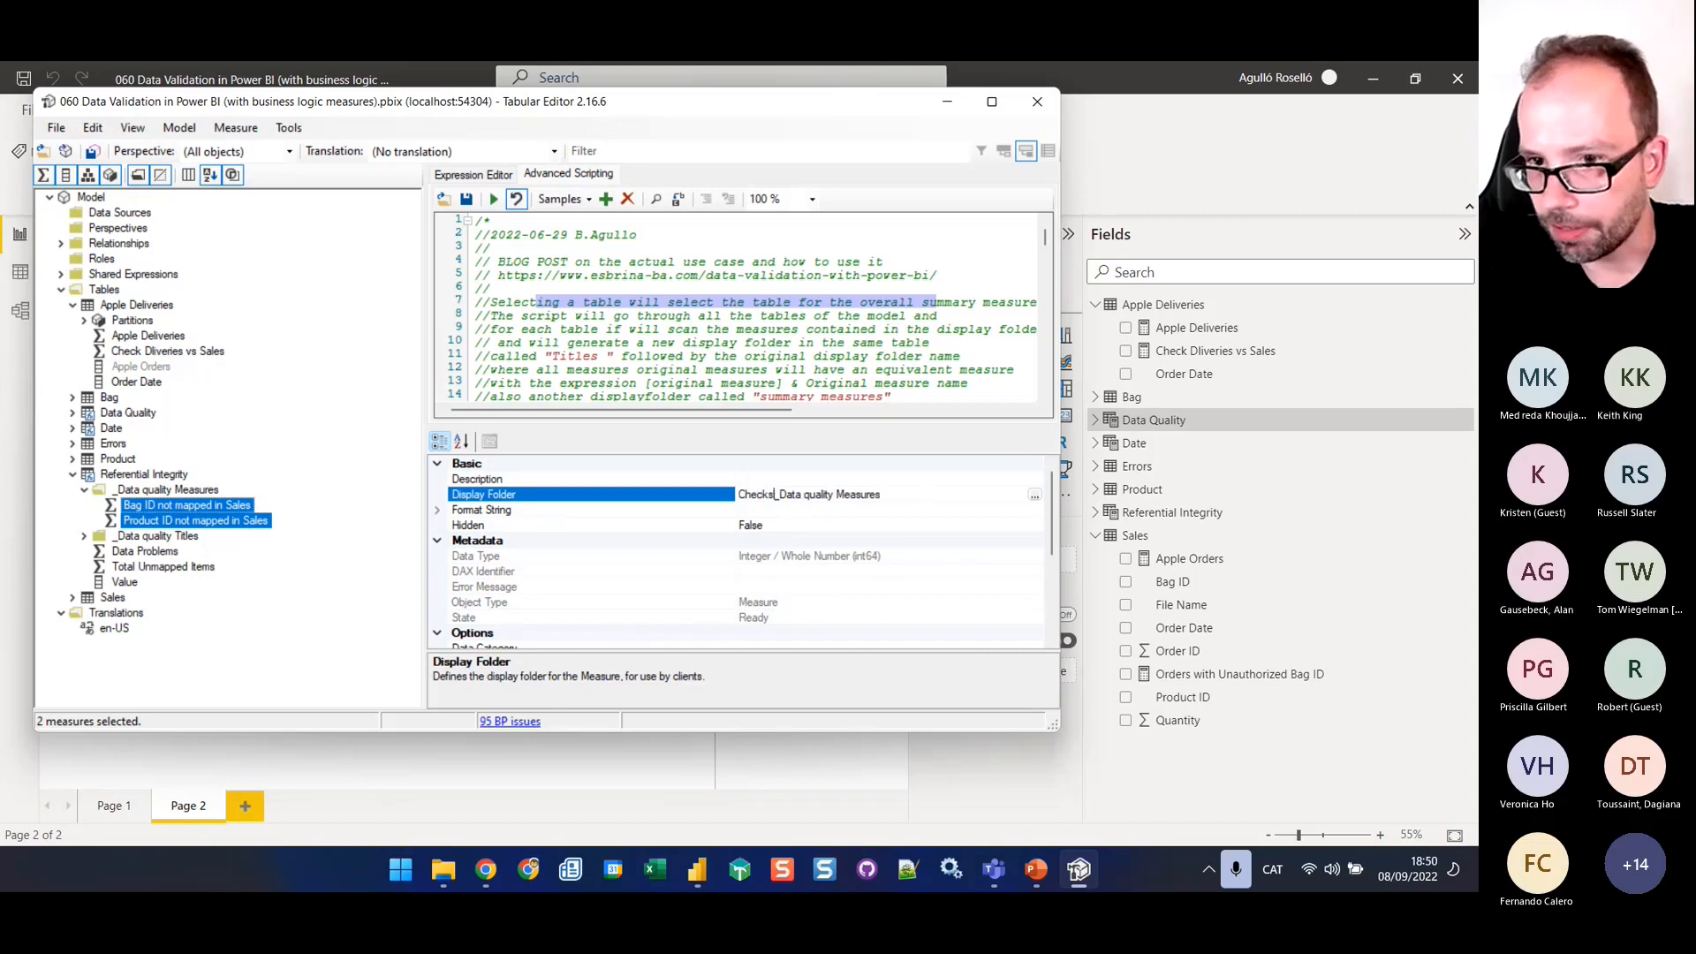
text(ntial Integ)
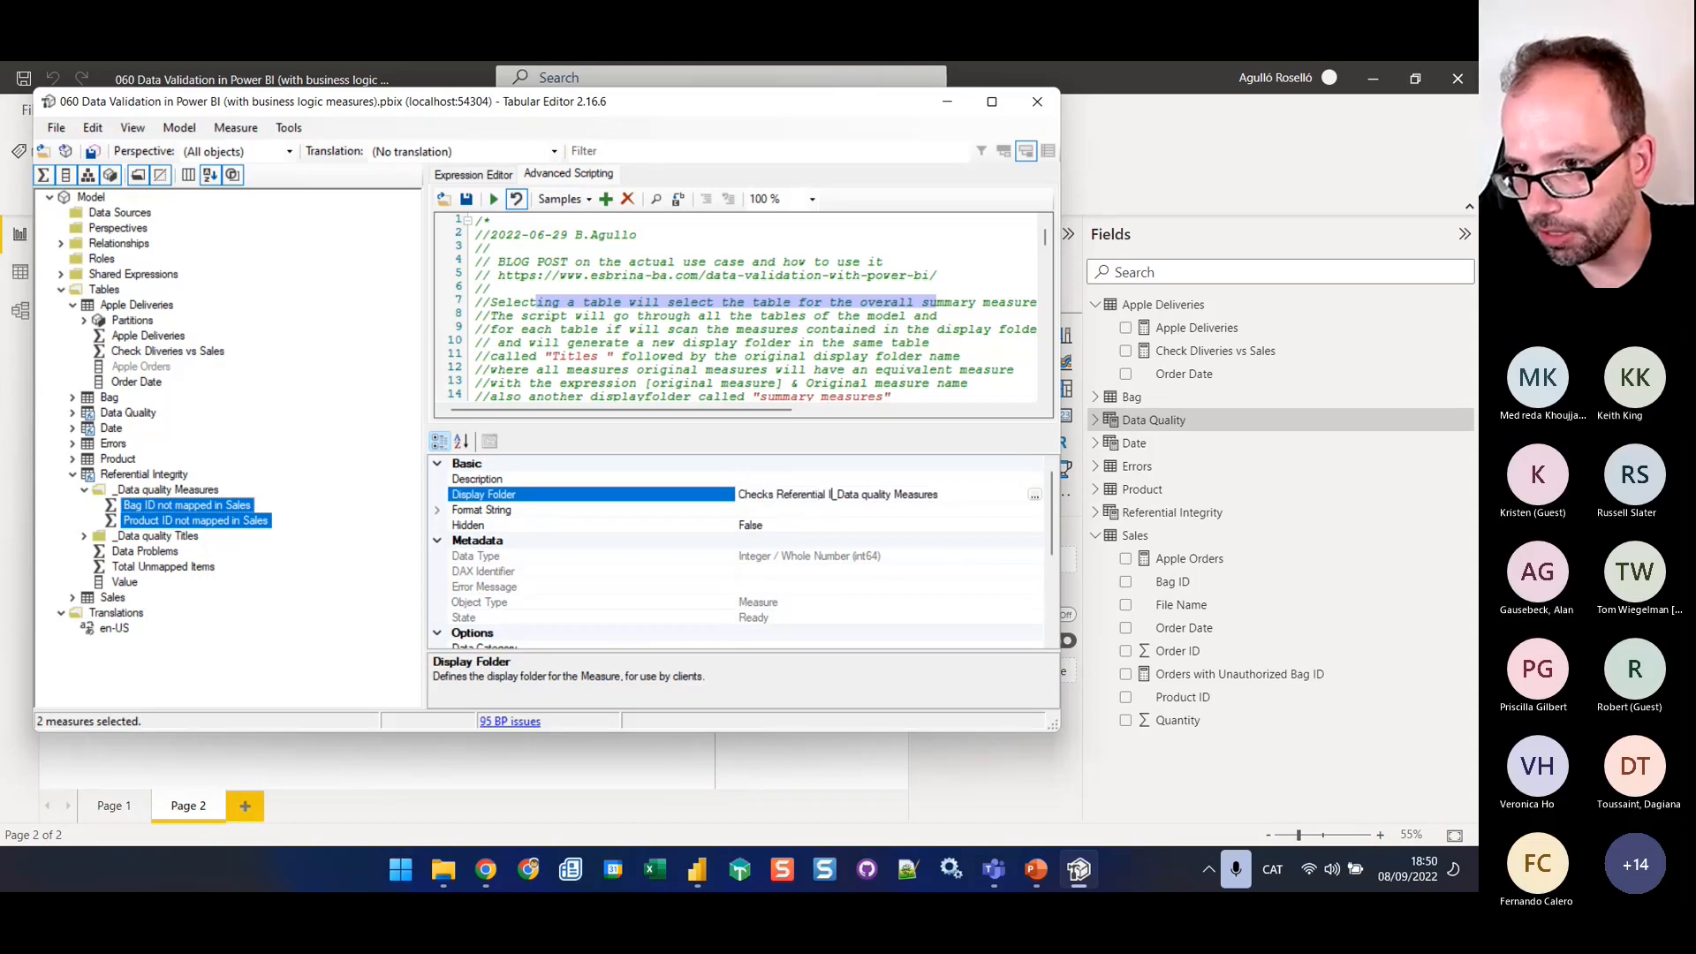
text(rity\)
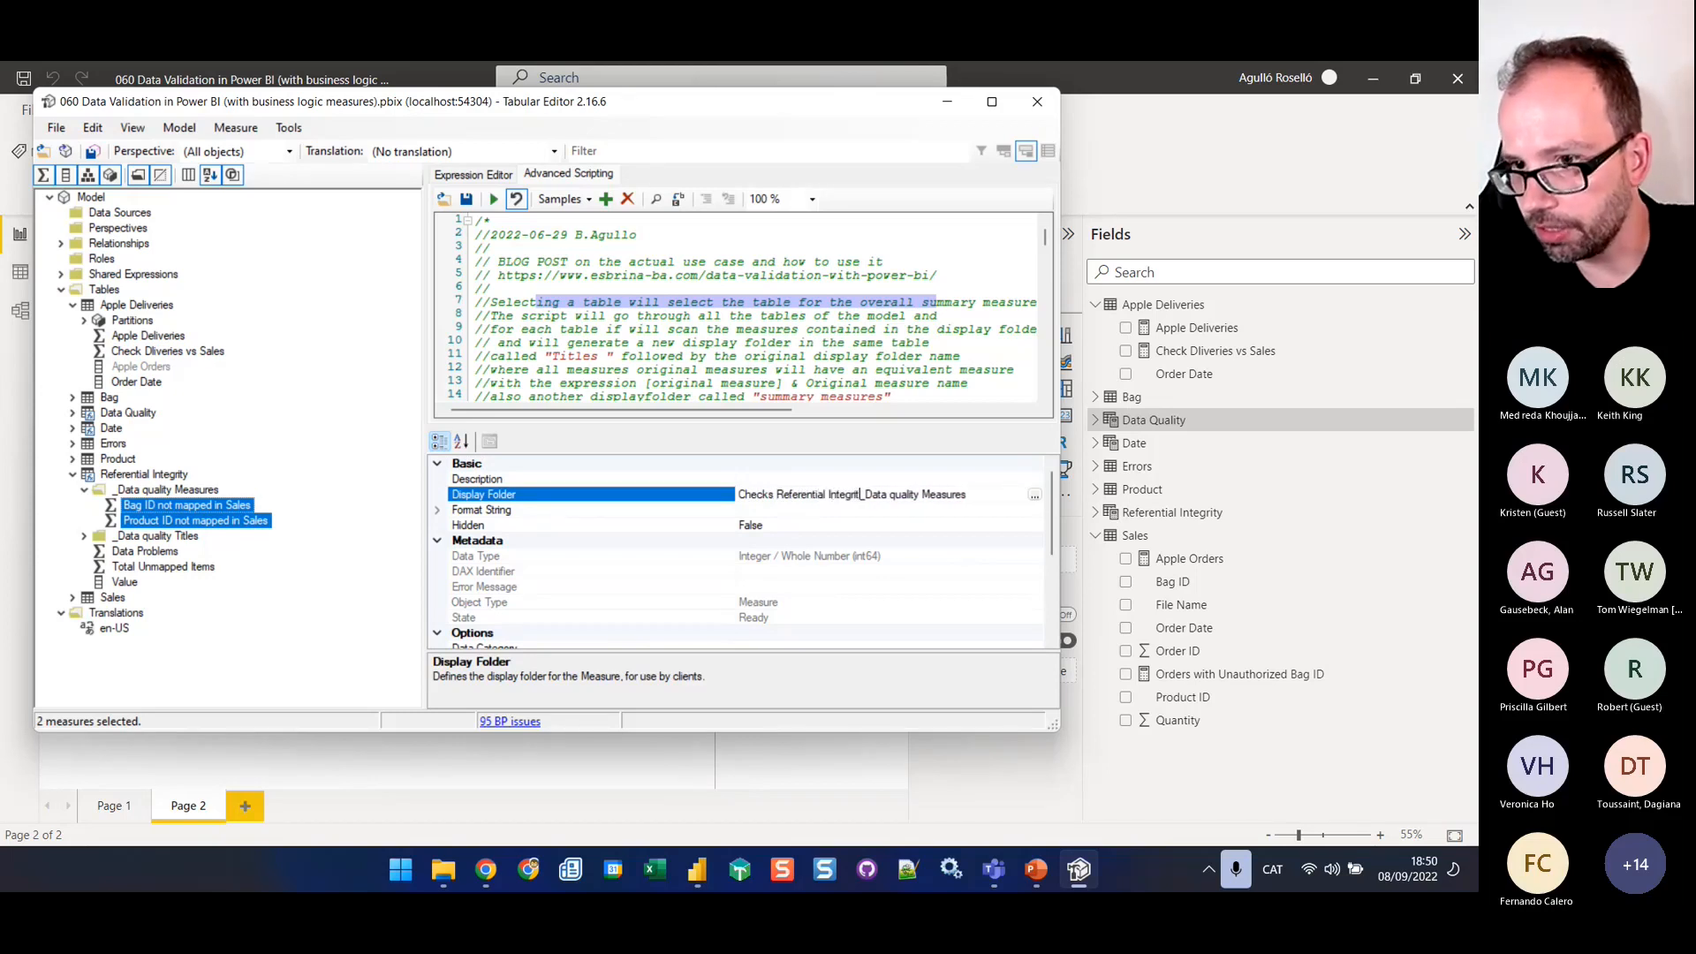
key(Return)
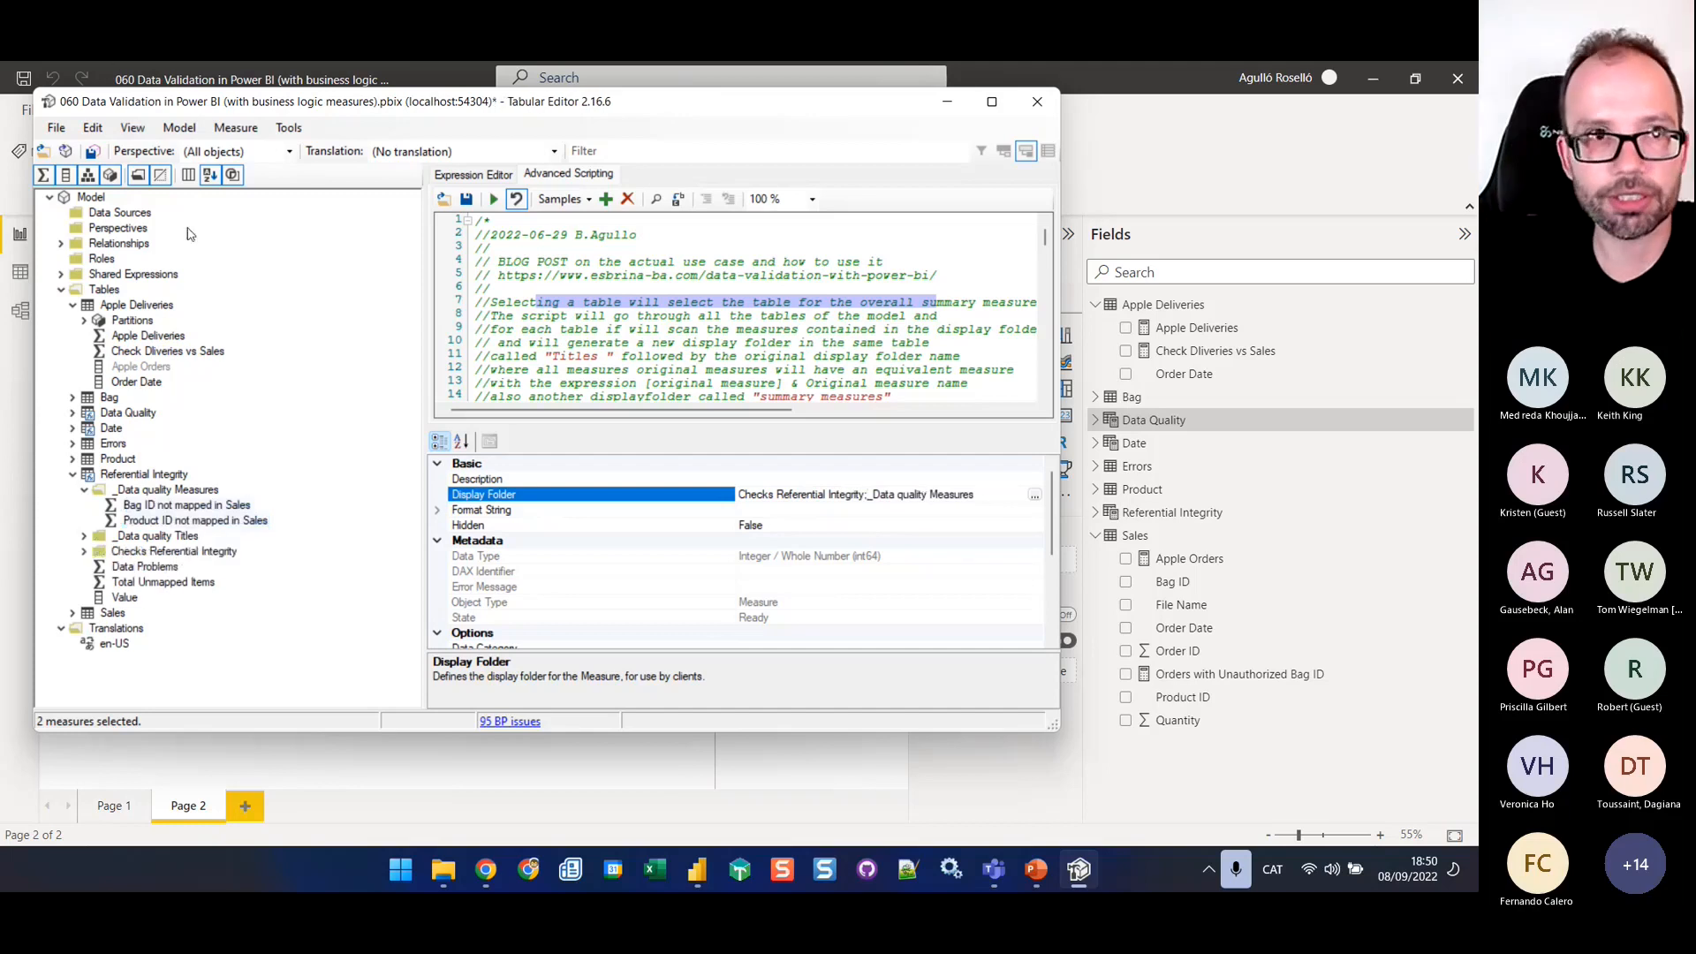
click(92, 152)
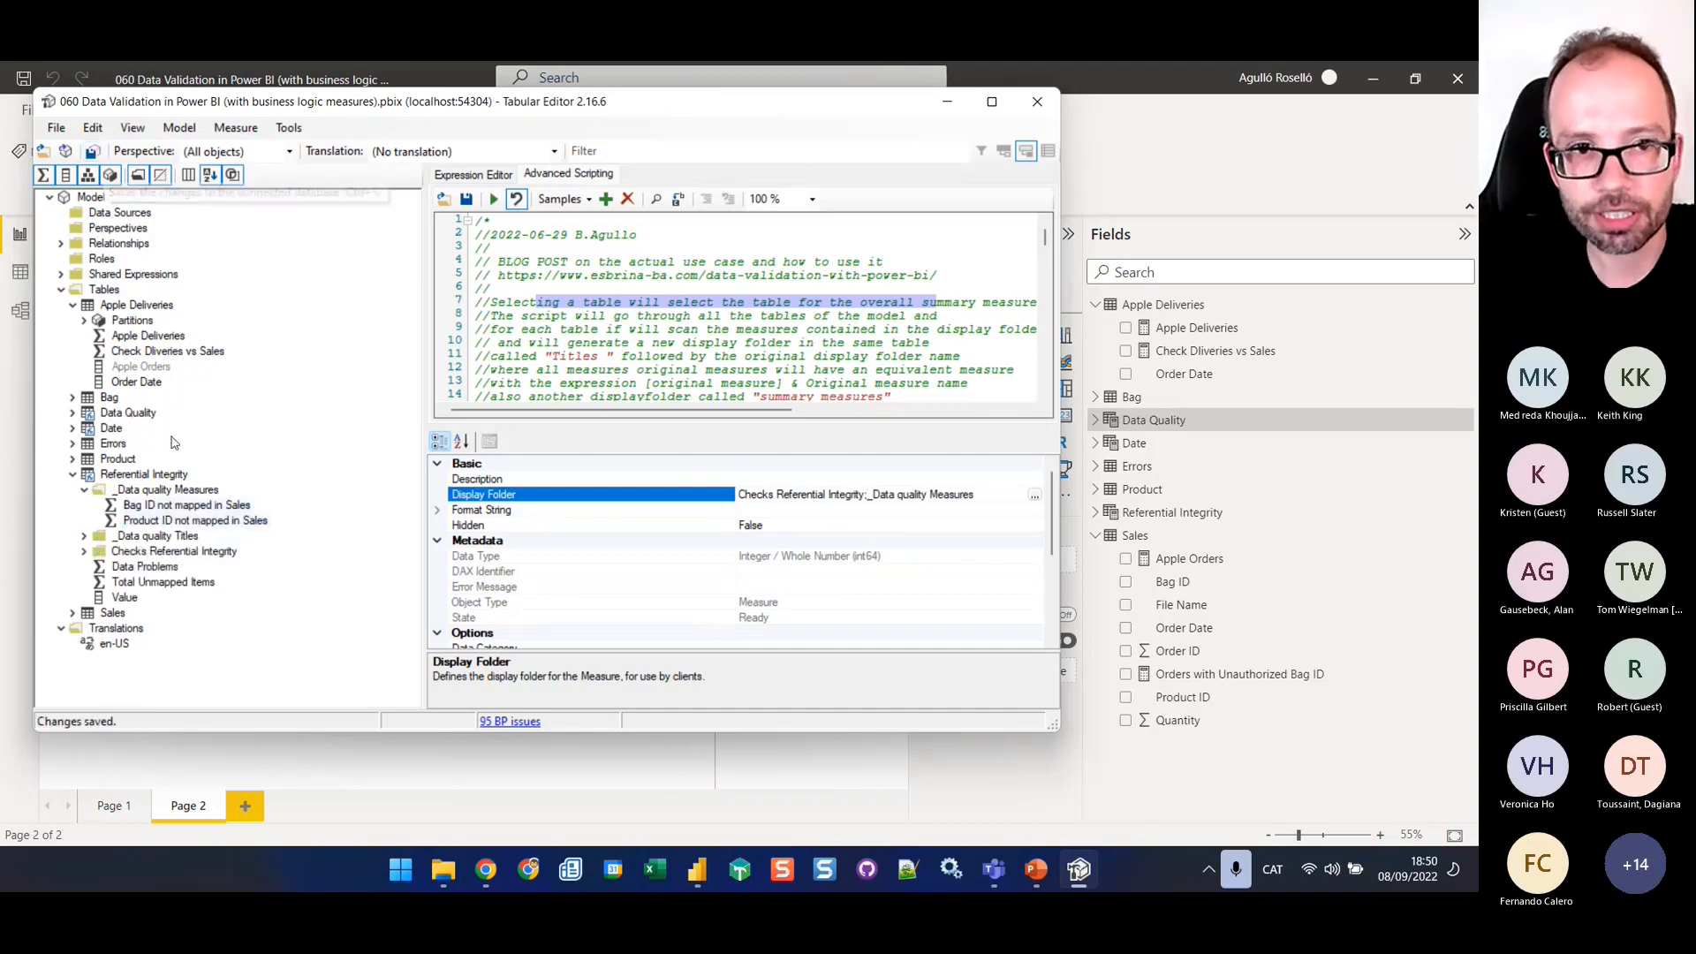
Select the Data Quality table, review the script's customizable names, try to run the script and read the compile errors
click(118, 417)
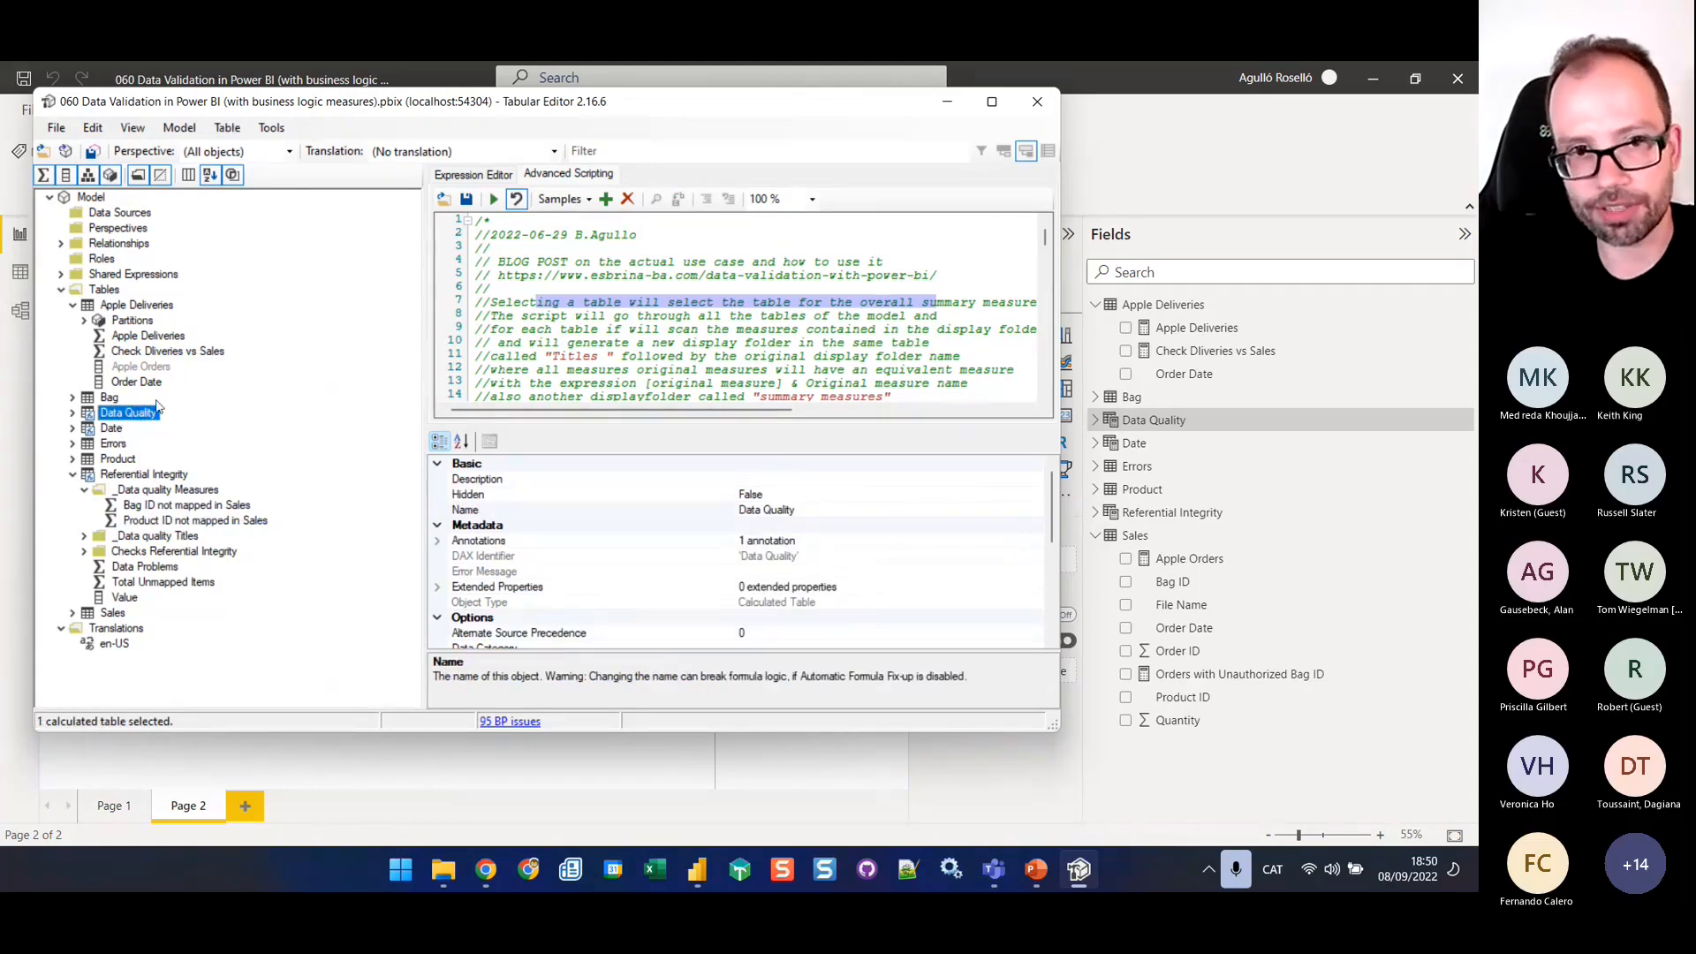
scroll(666, 281, down, 6)
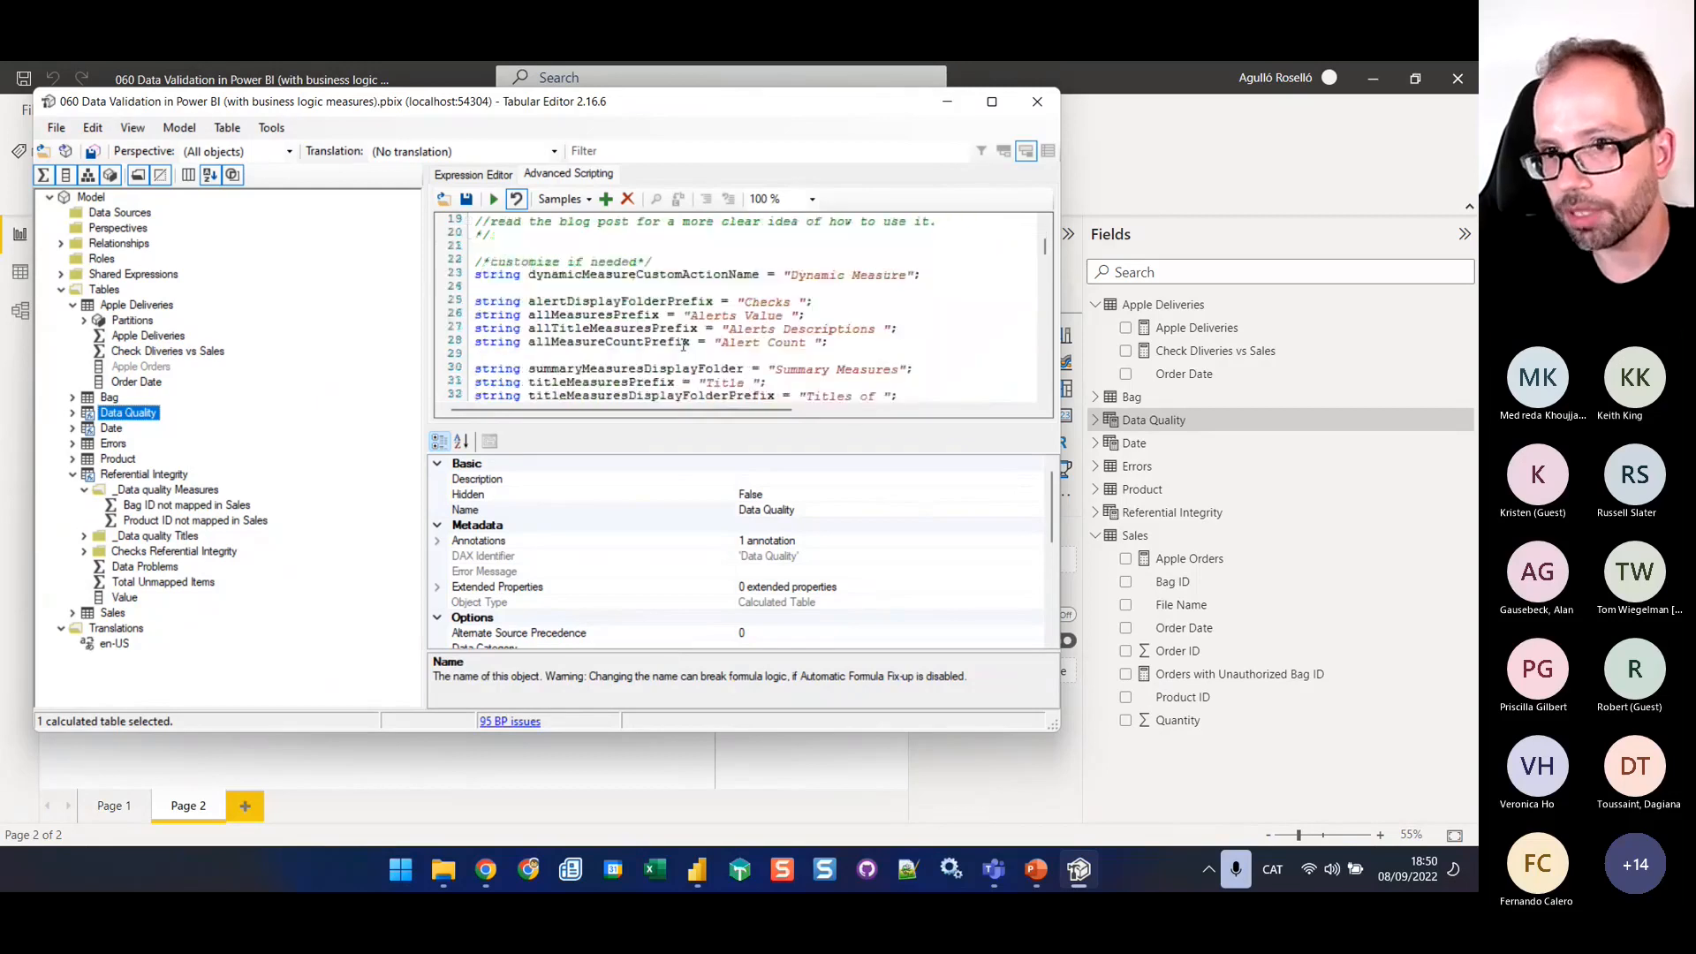
scroll(909, 302, down, 3)
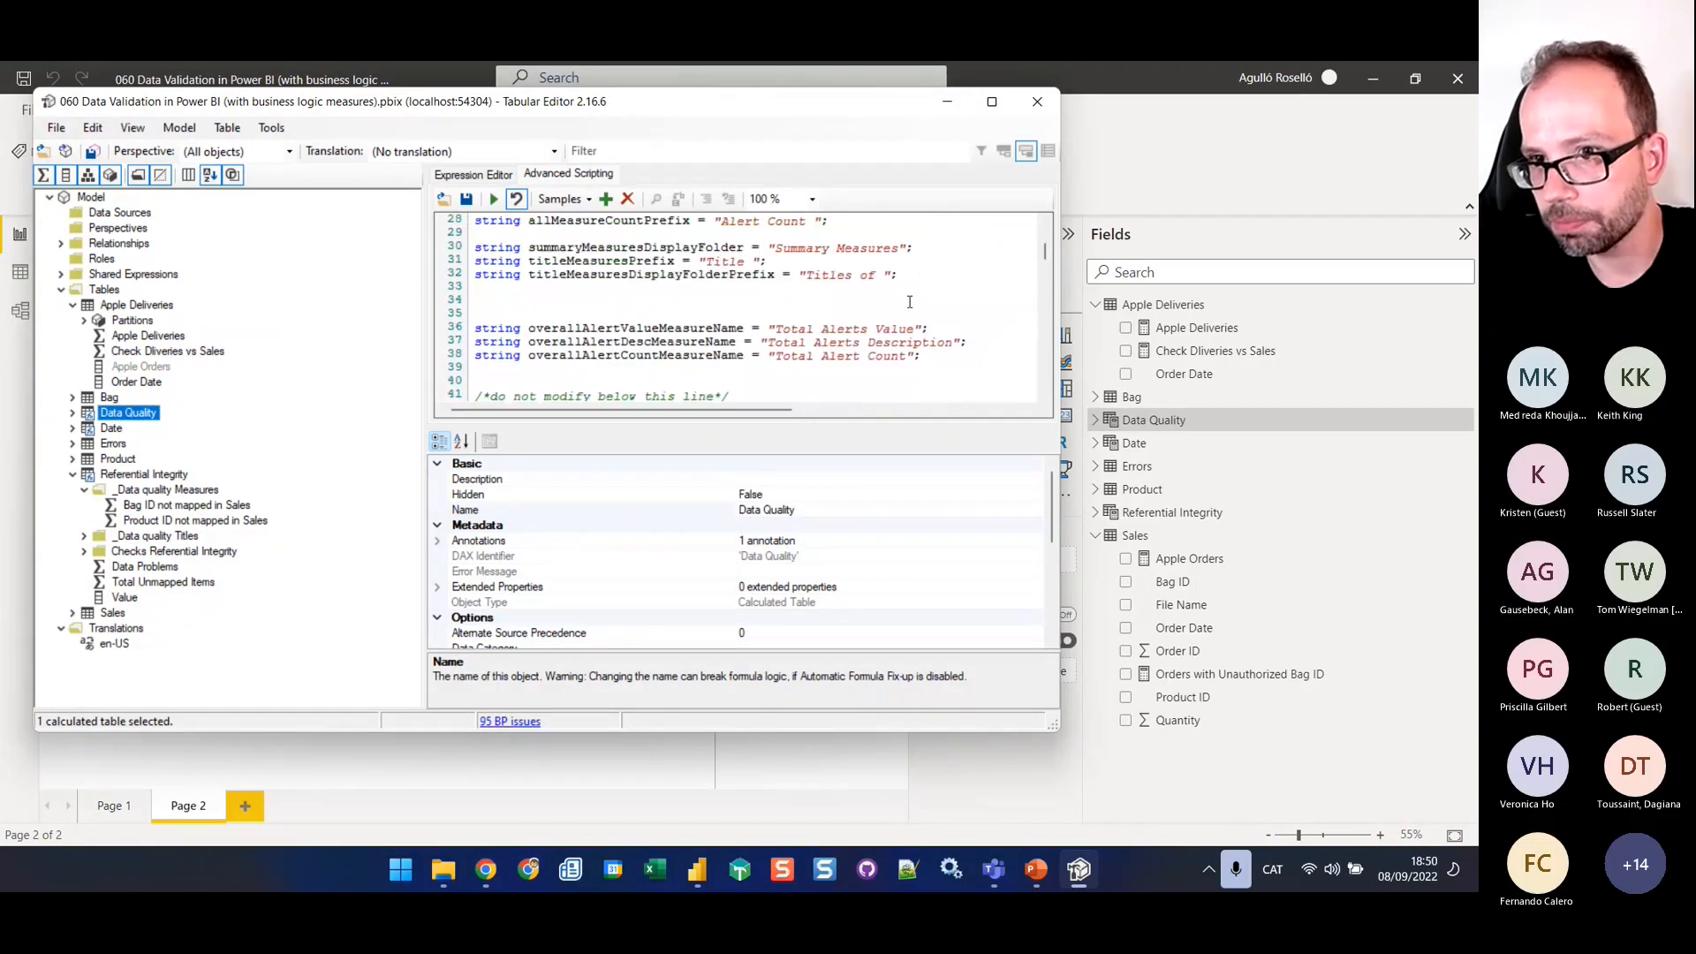
scroll(909, 302, up, 9)
click(498, 208)
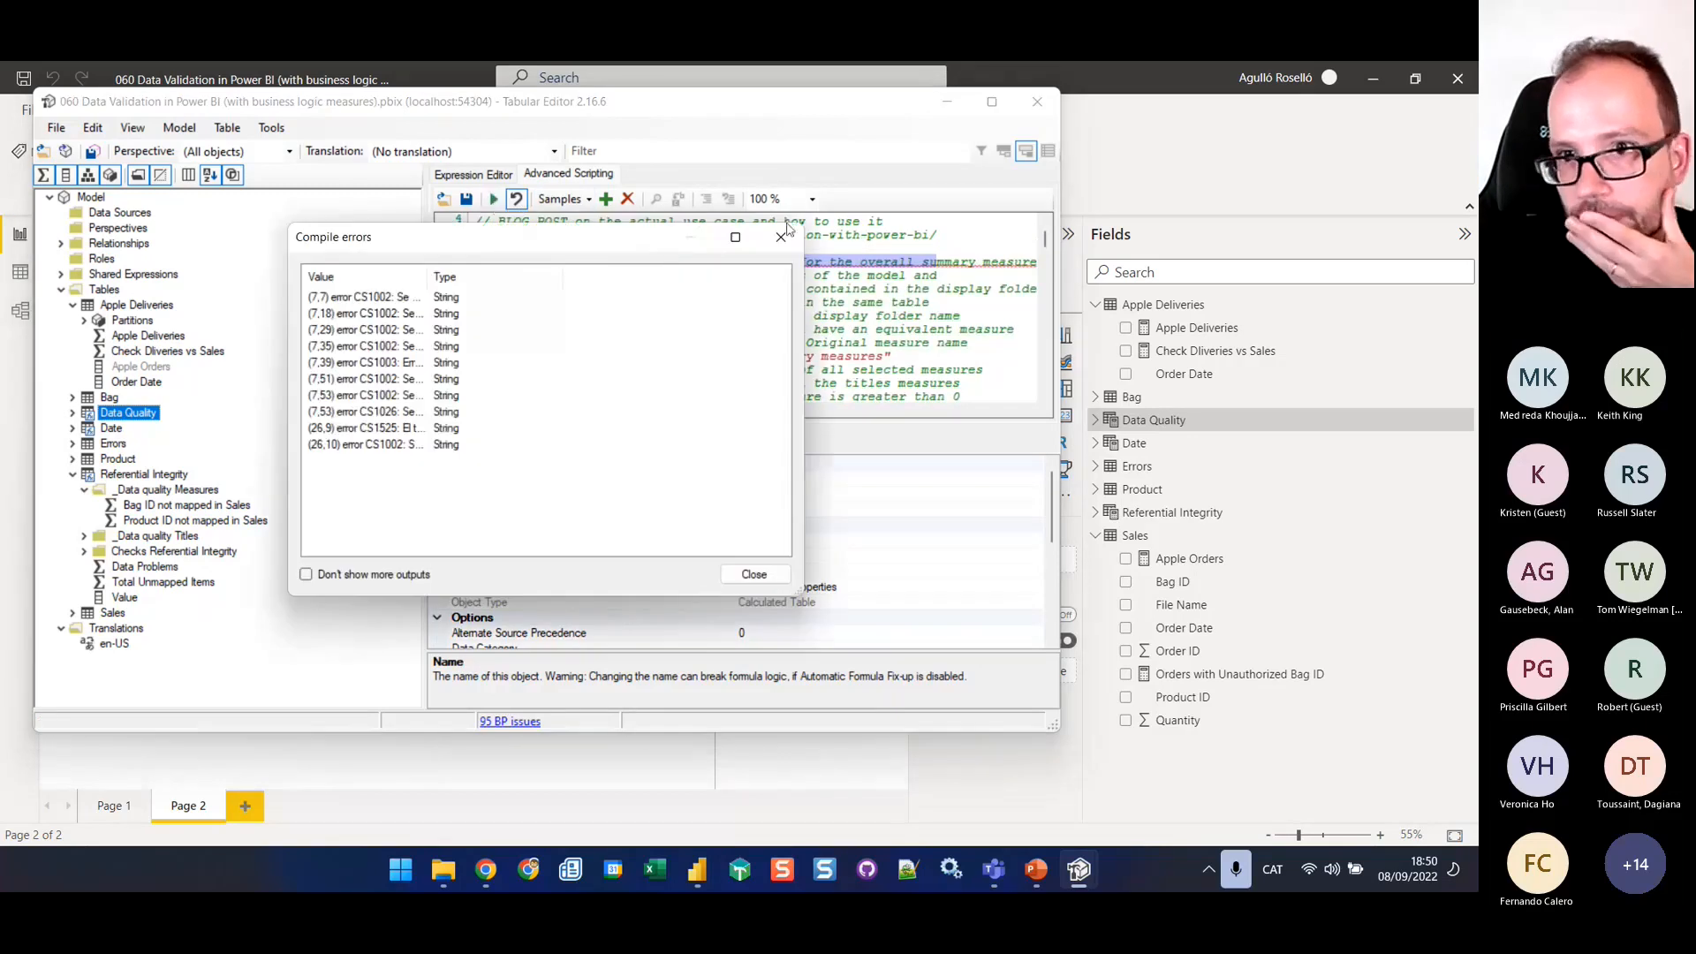
drag(428, 271, 658, 270)
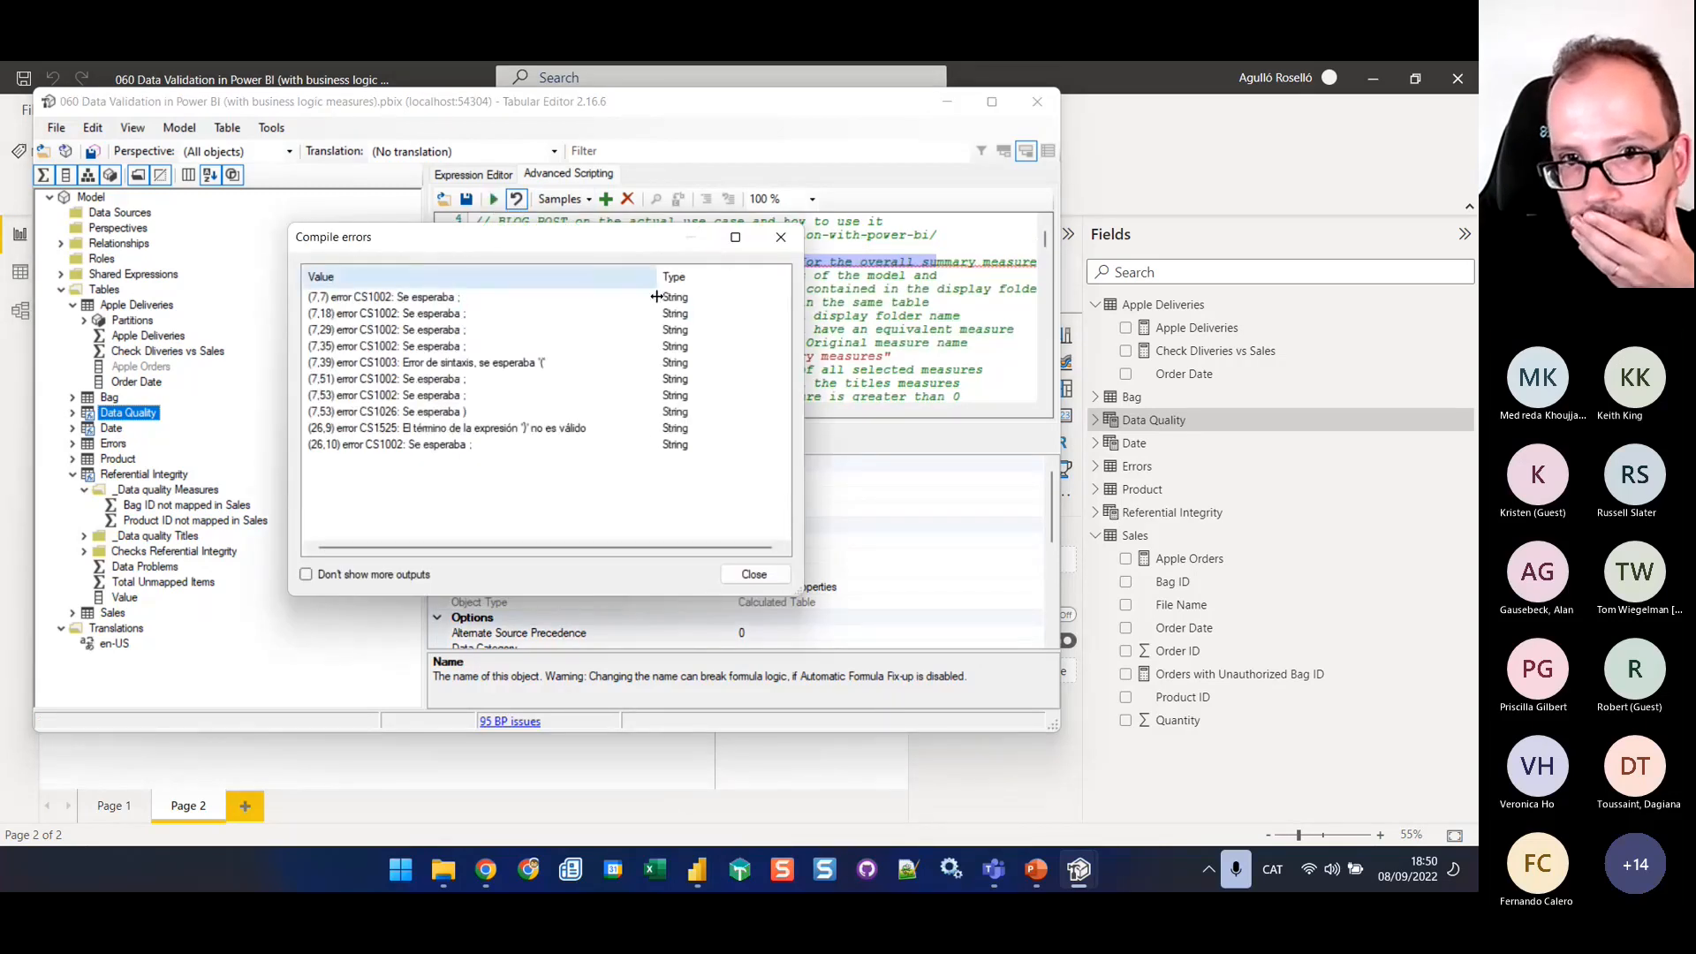
click(781, 236)
Deselect the script text and run the script with Dynamic Measure as calc group and column name and Dummy as measure name, then expand Dynamic Measure and Data Quality
click(813, 305)
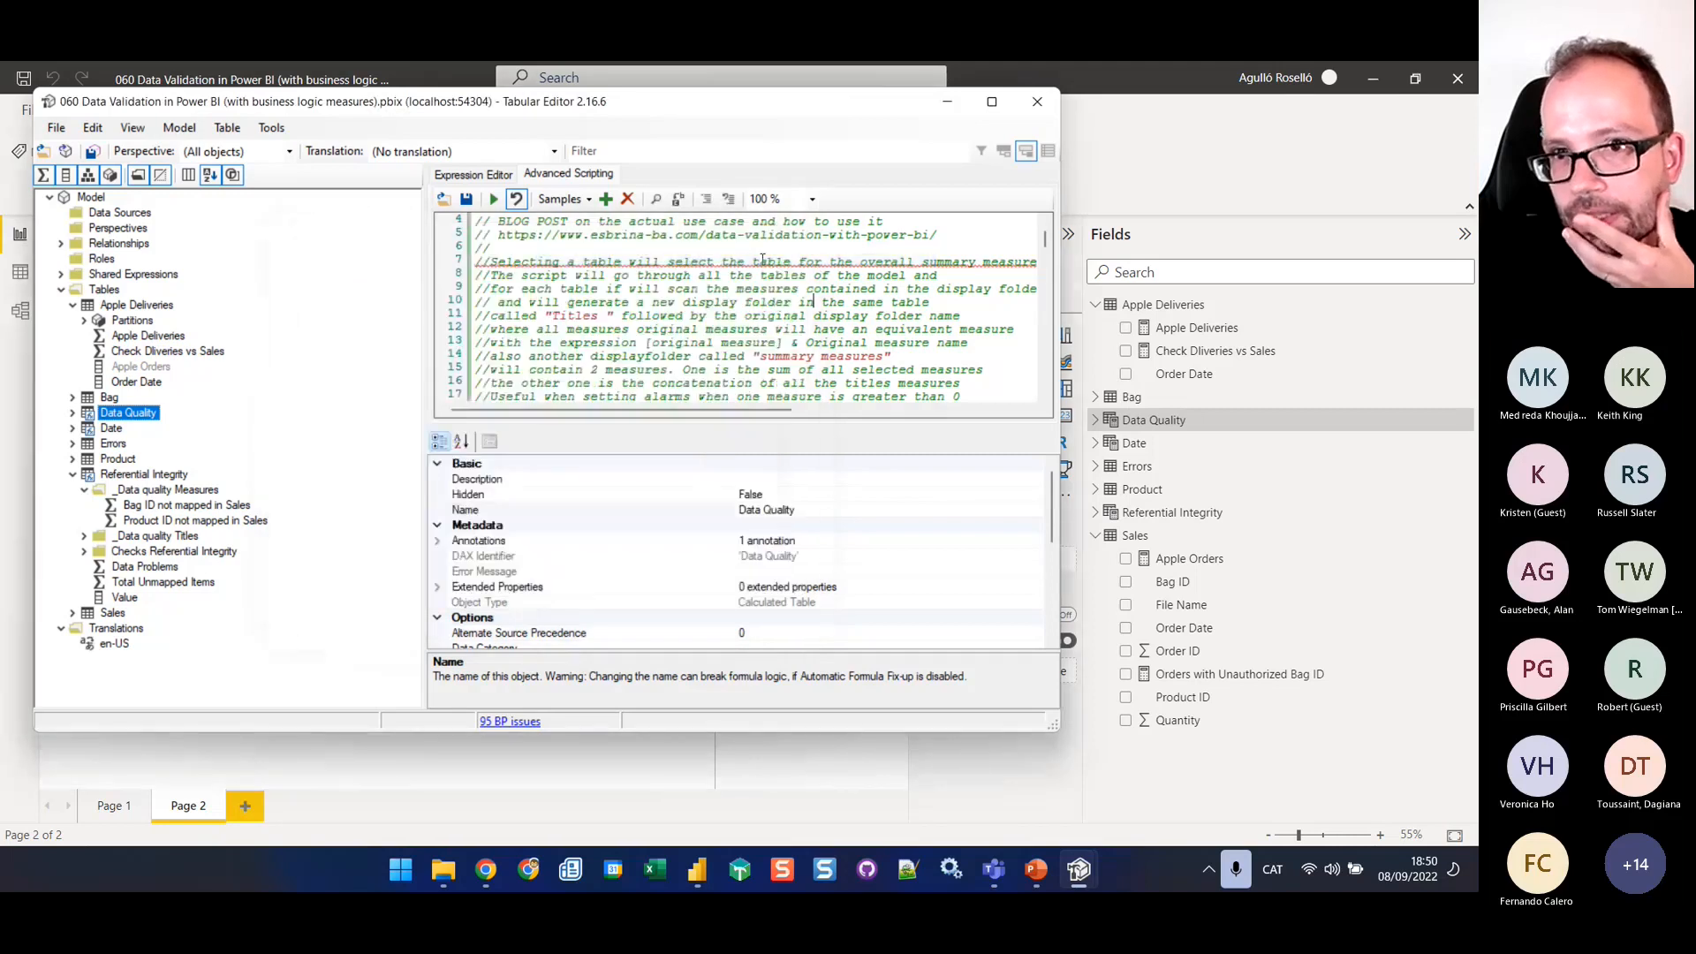
scroll(767, 258, up, 1)
scroll(734, 313, down, 1)
scroll(734, 312, down, 3)
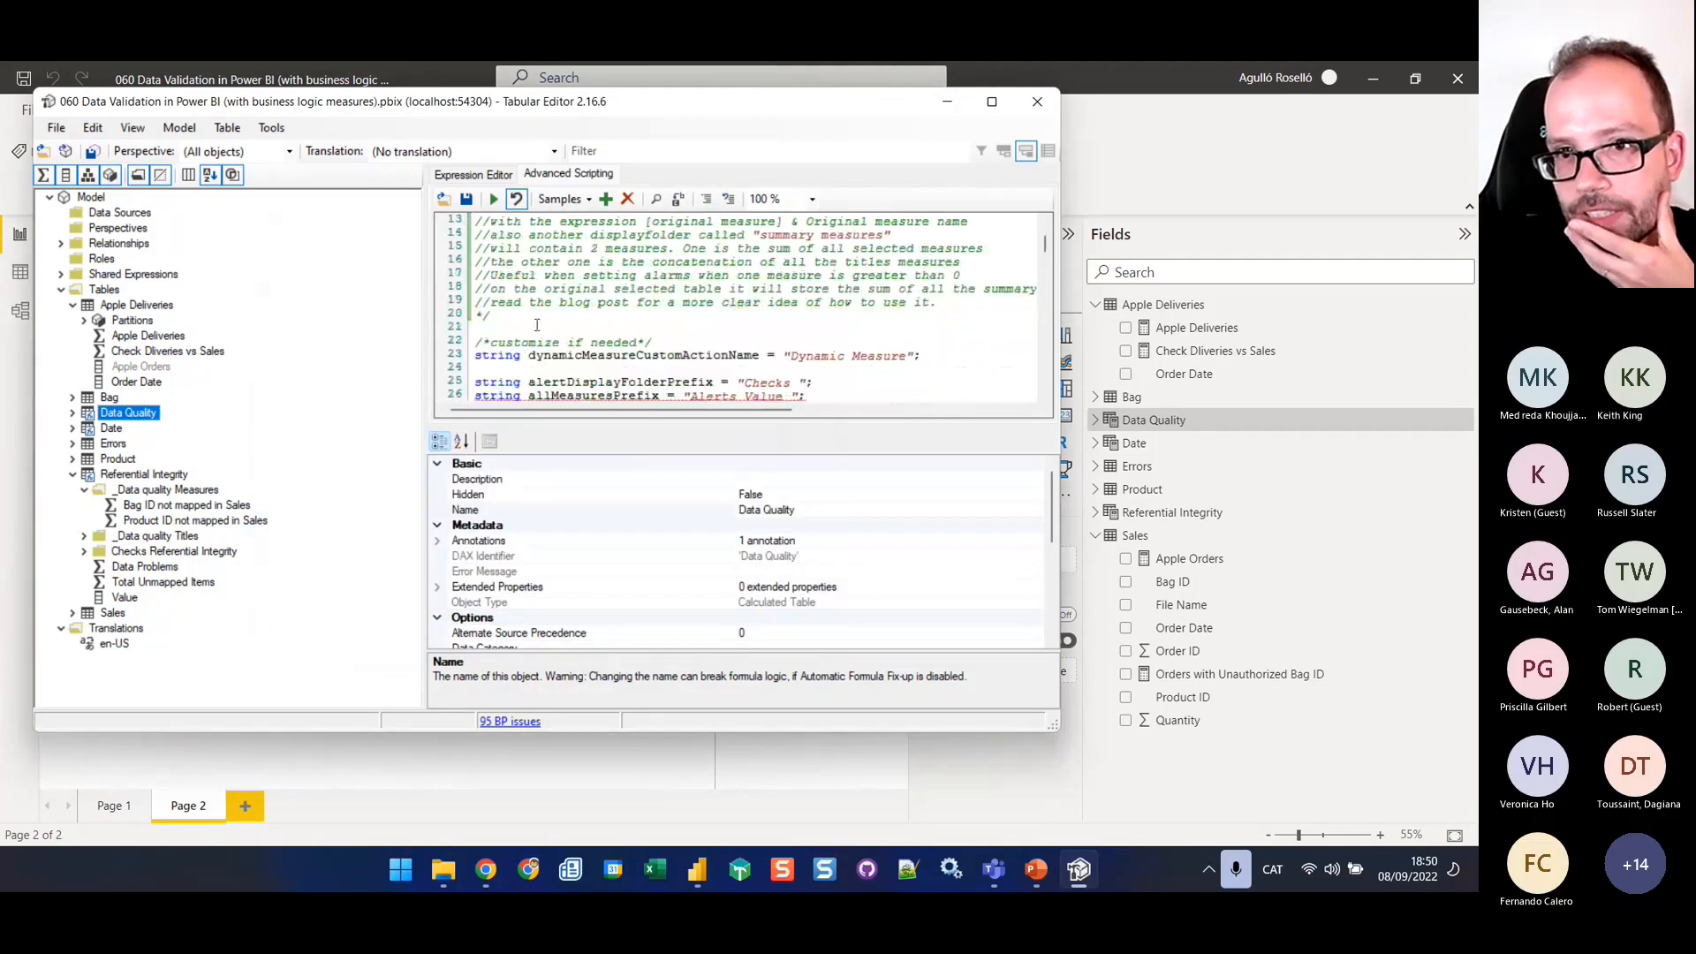
click(495, 202)
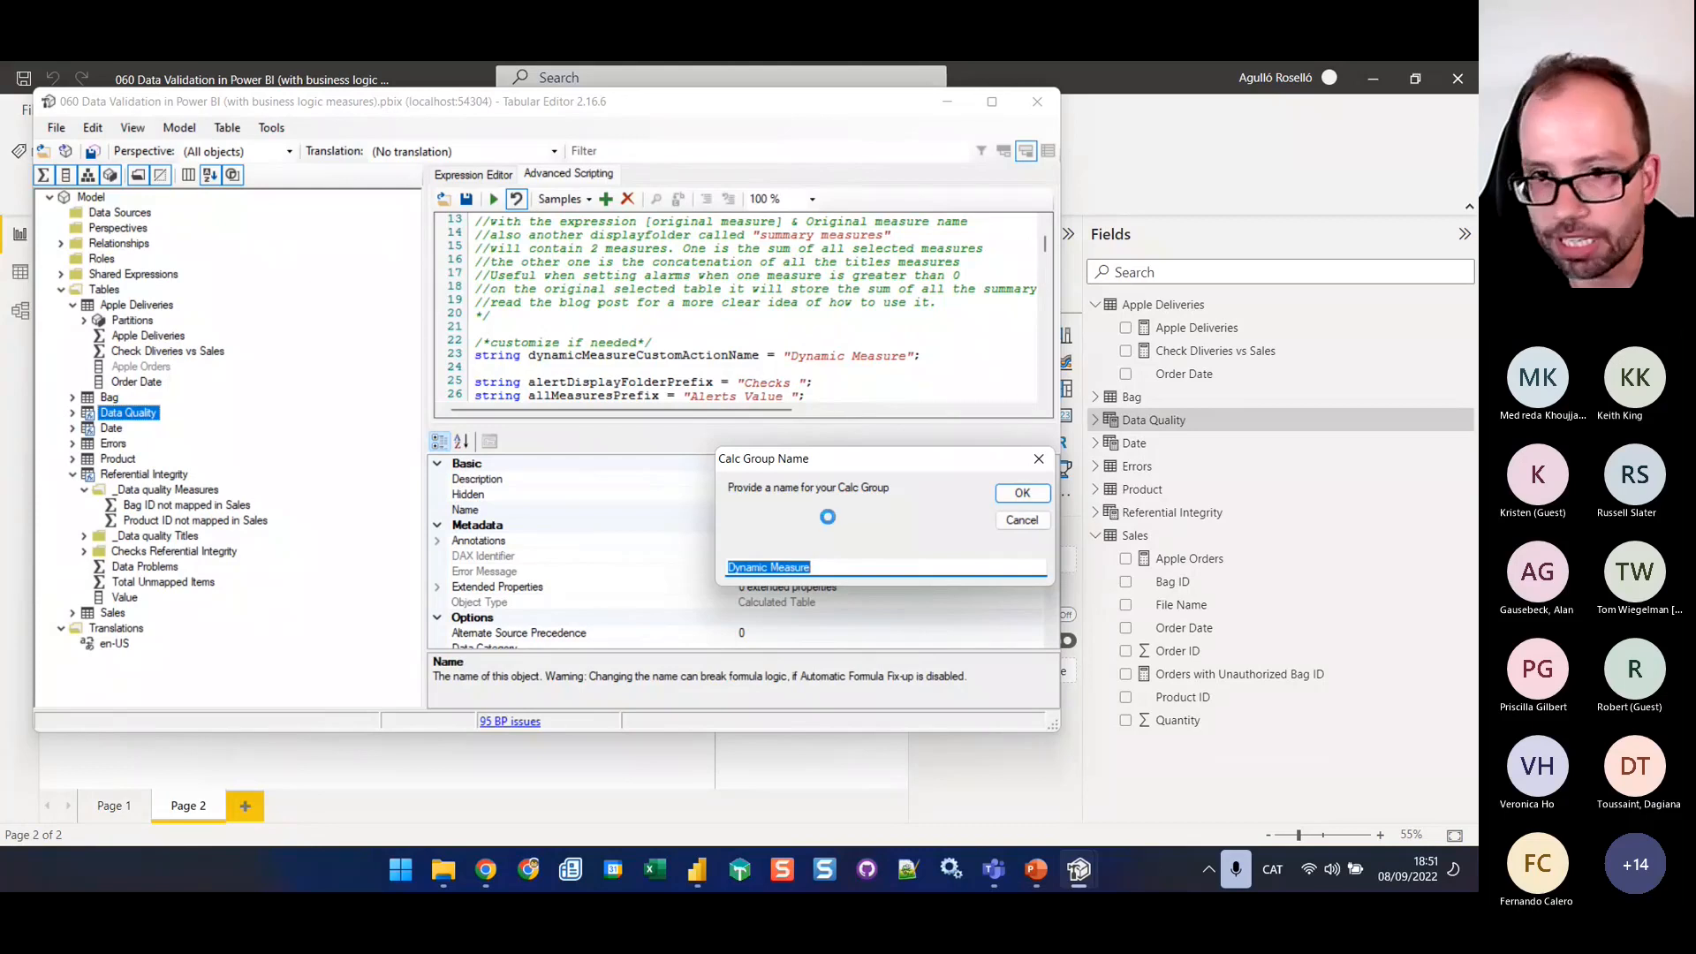
click(1024, 493)
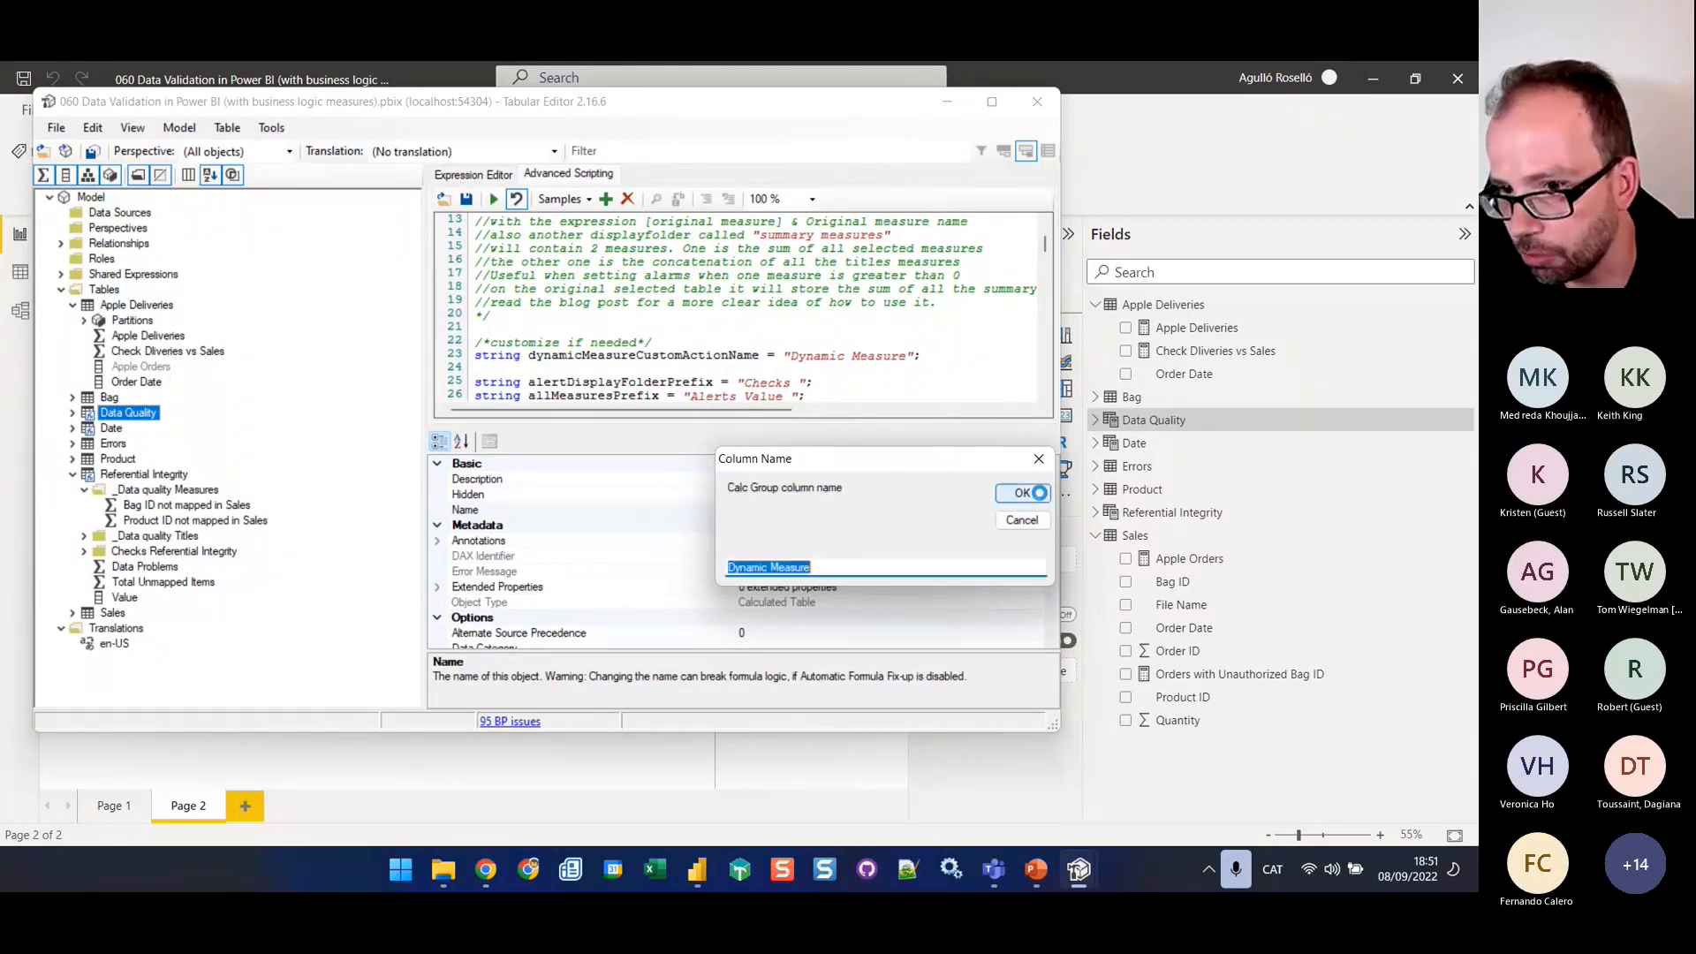
click(1025, 493)
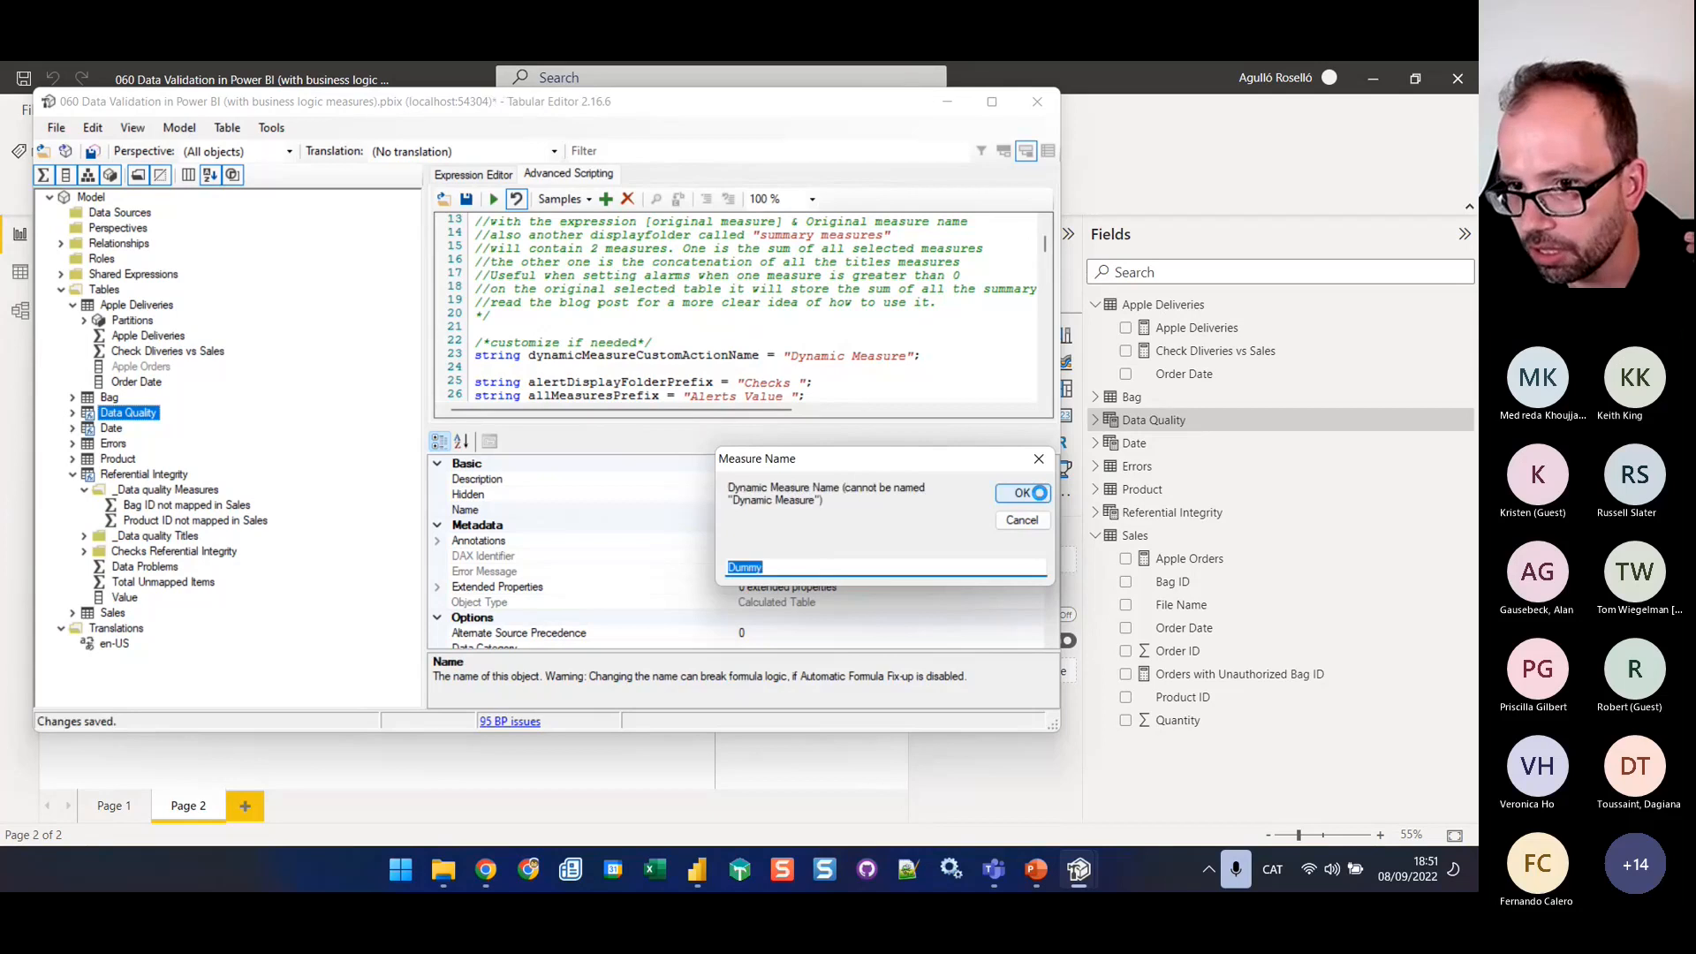
click(1028, 493)
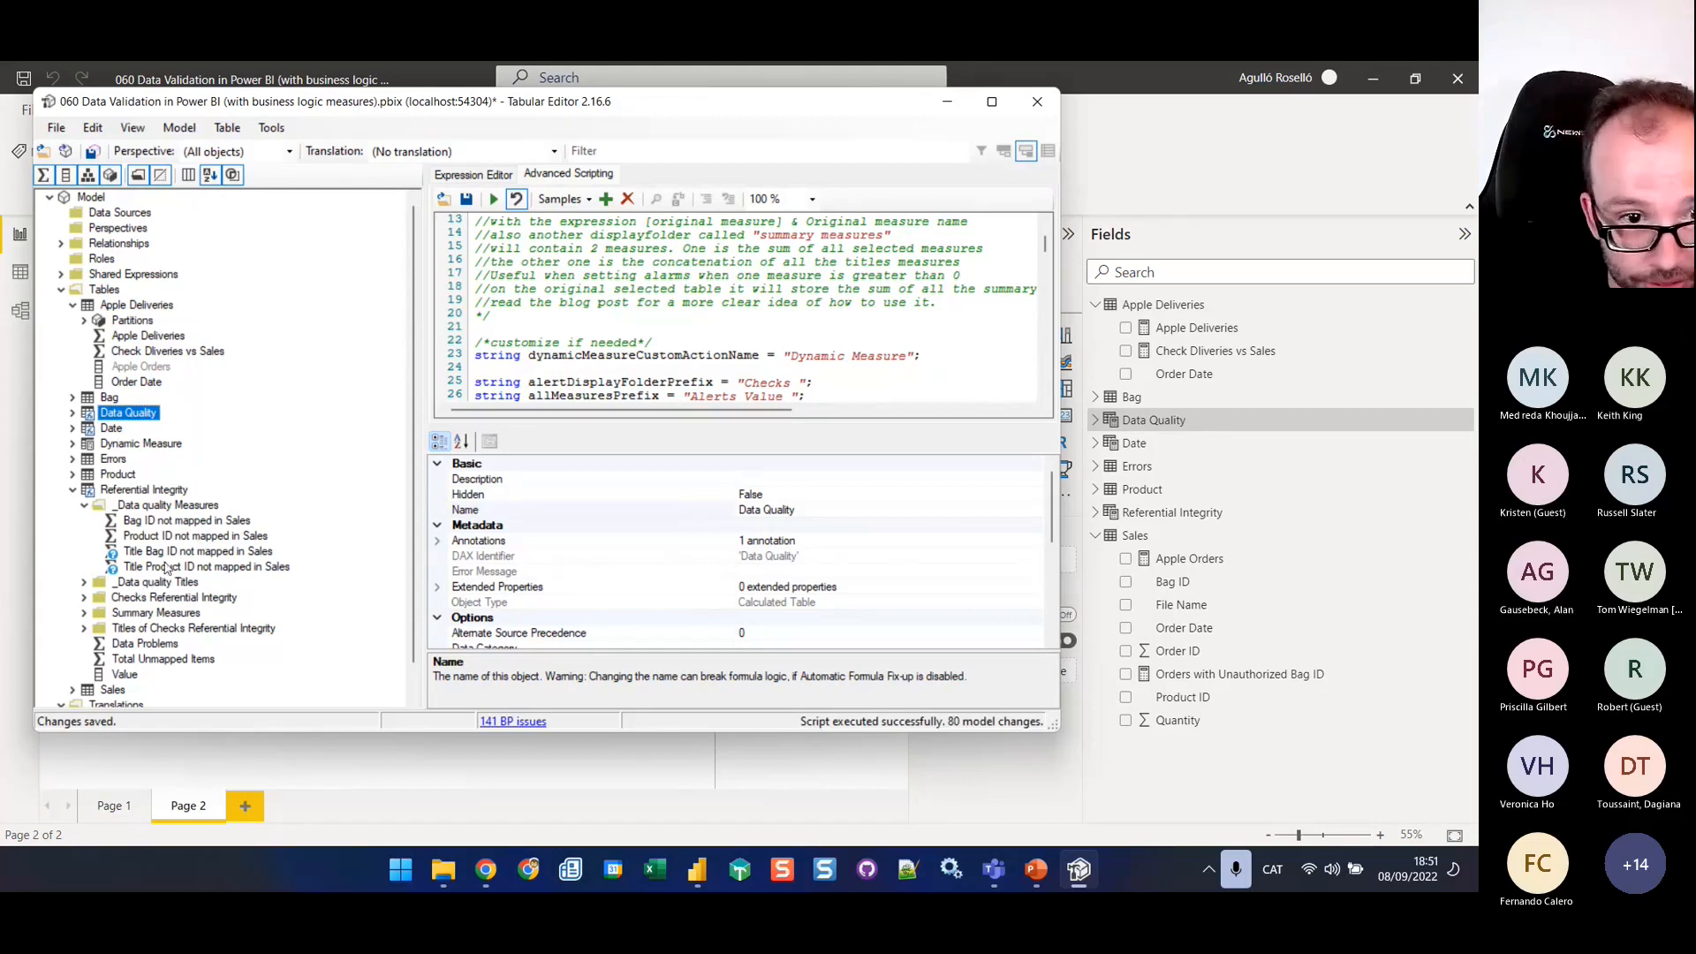
click(72, 444)
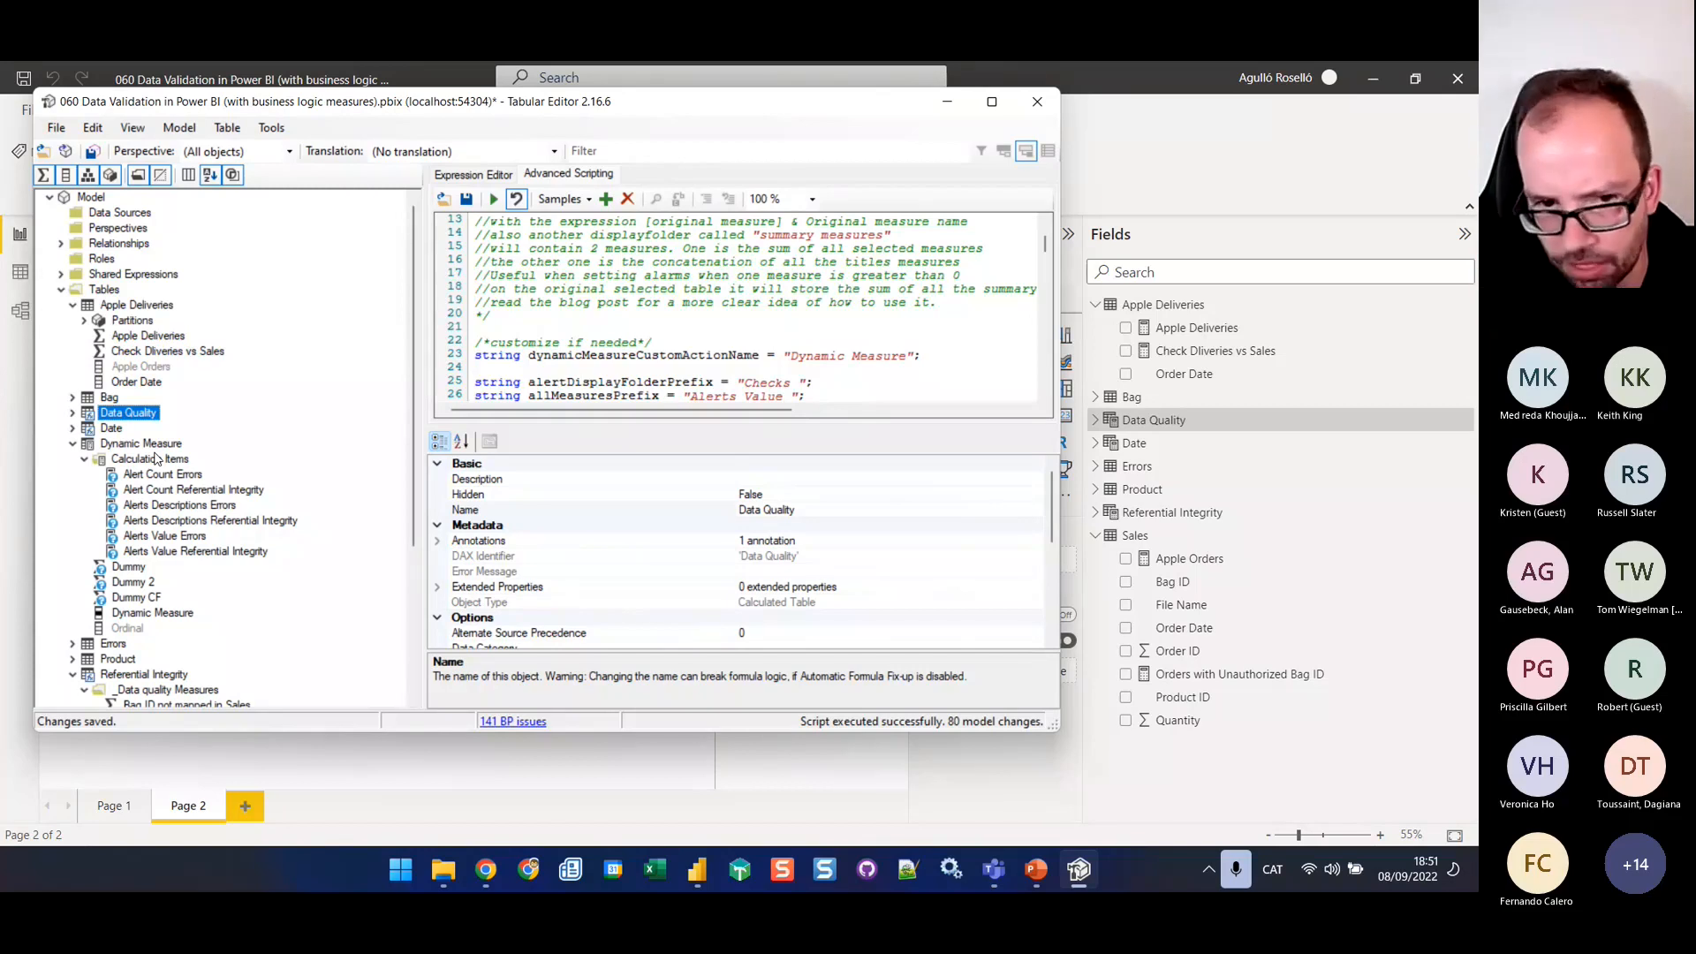
click(72, 414)
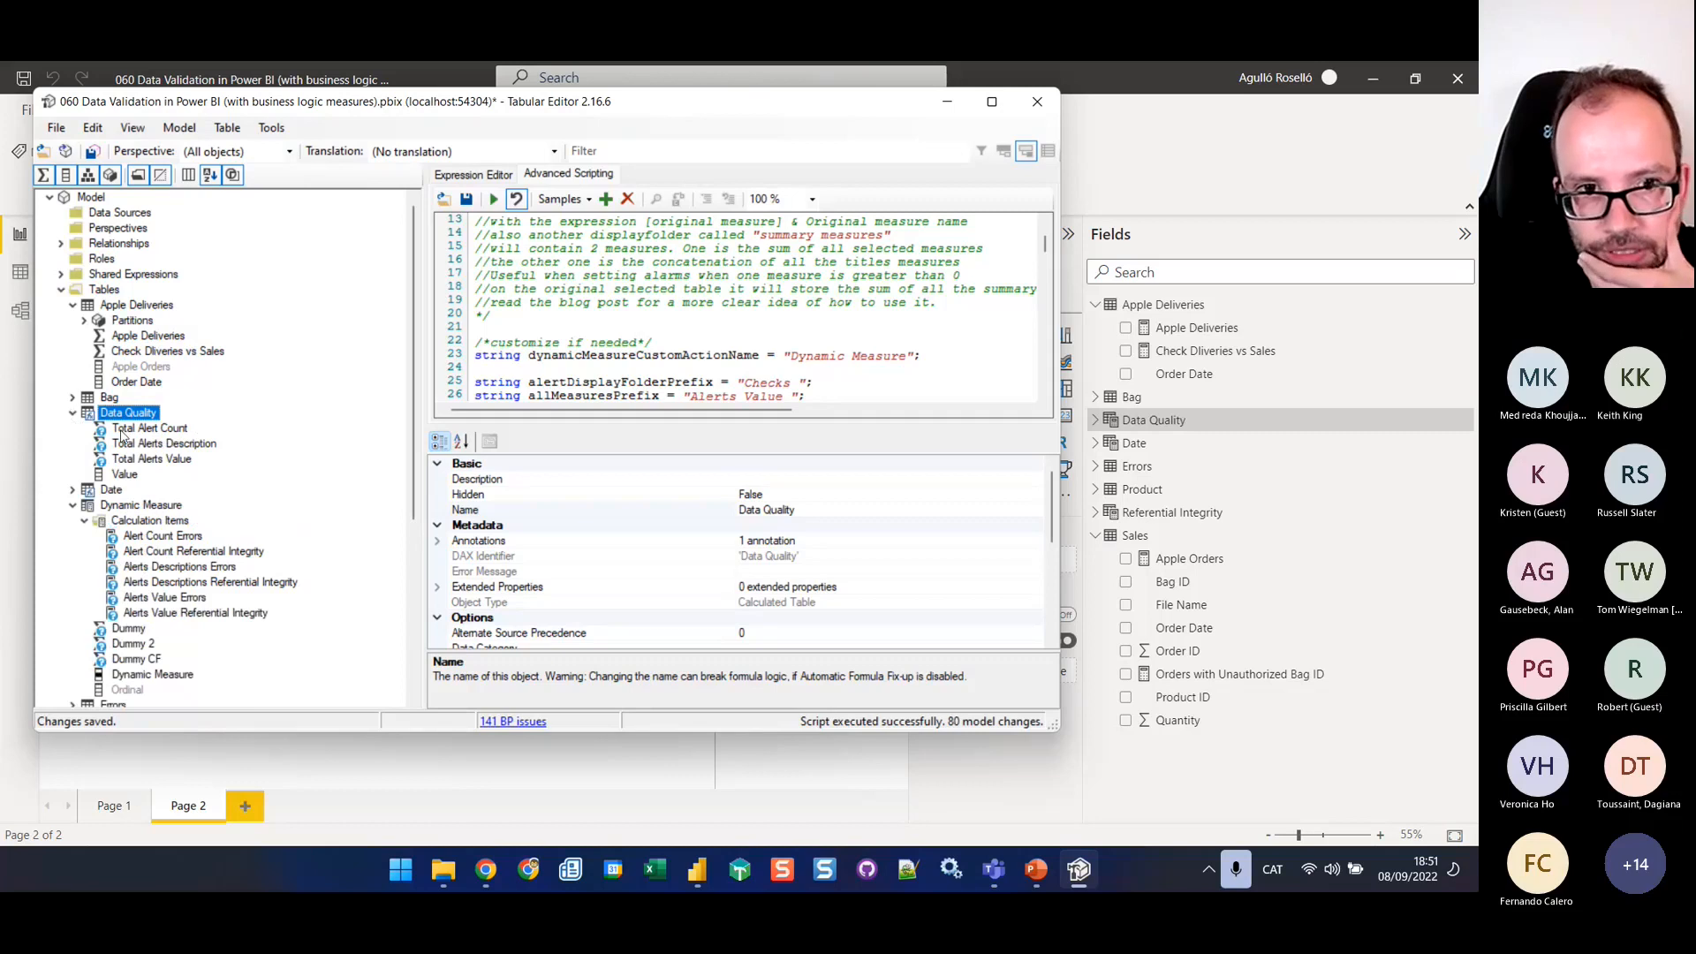
Examine the expressions of the Total Alert Count and Total Alerts Description measures, including their Errors and Referential Integrity parts
click(121, 430)
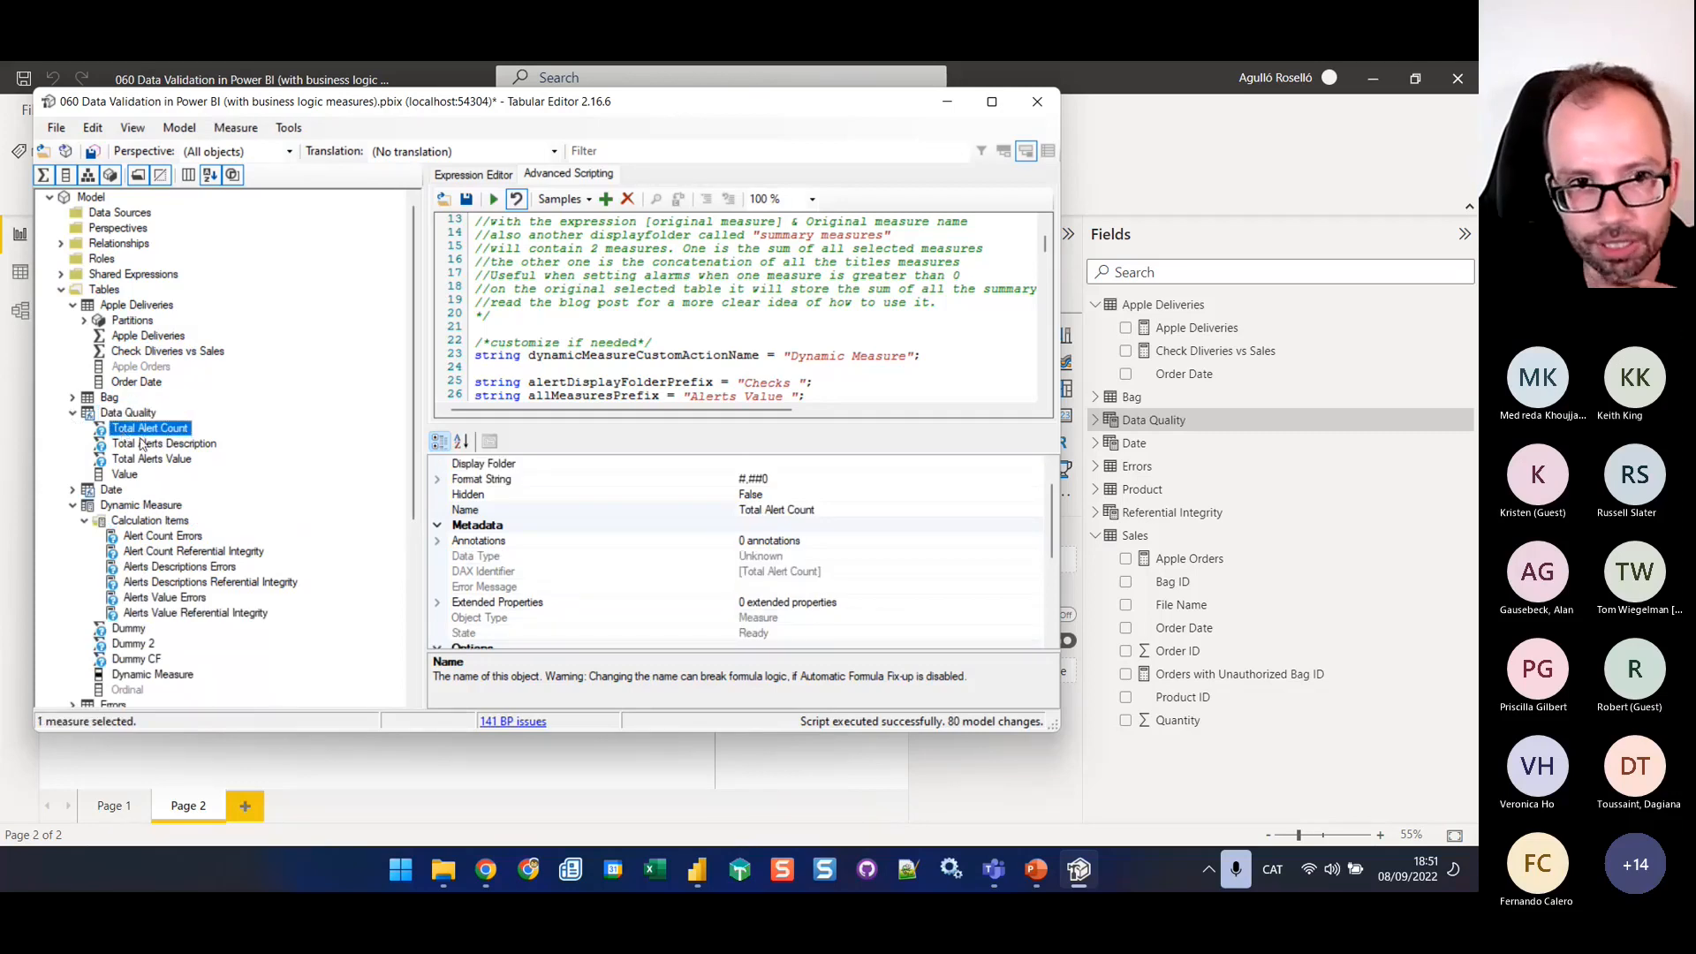
click(460, 175)
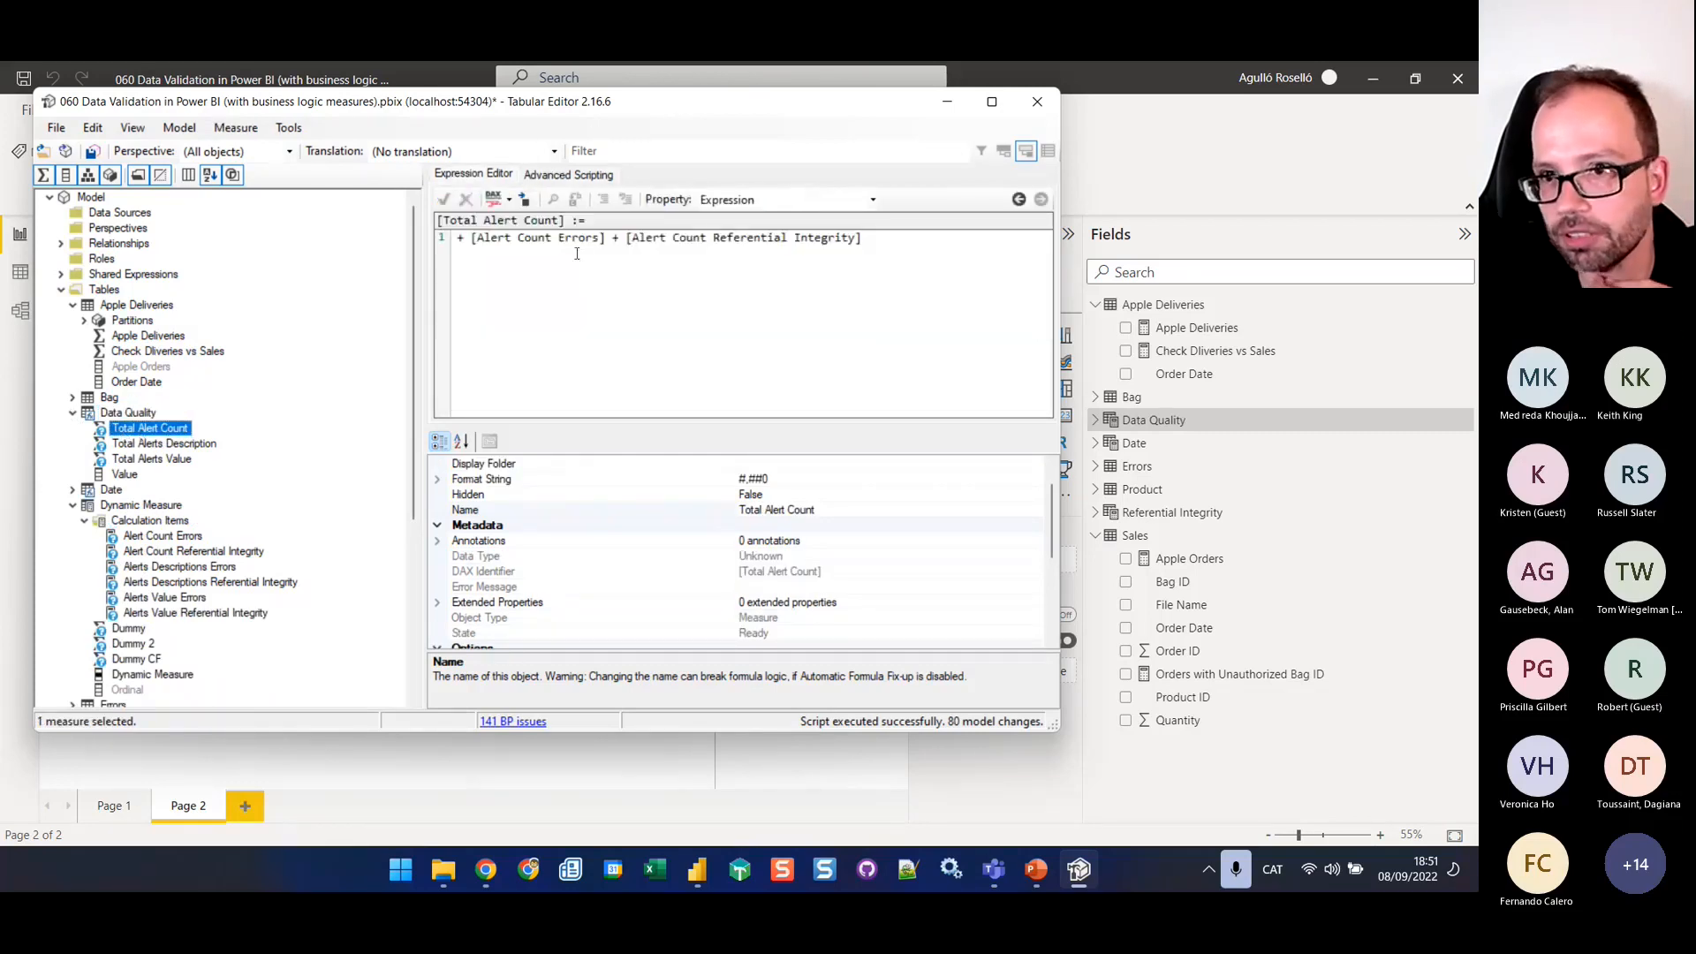
drag(472, 239, 599, 240)
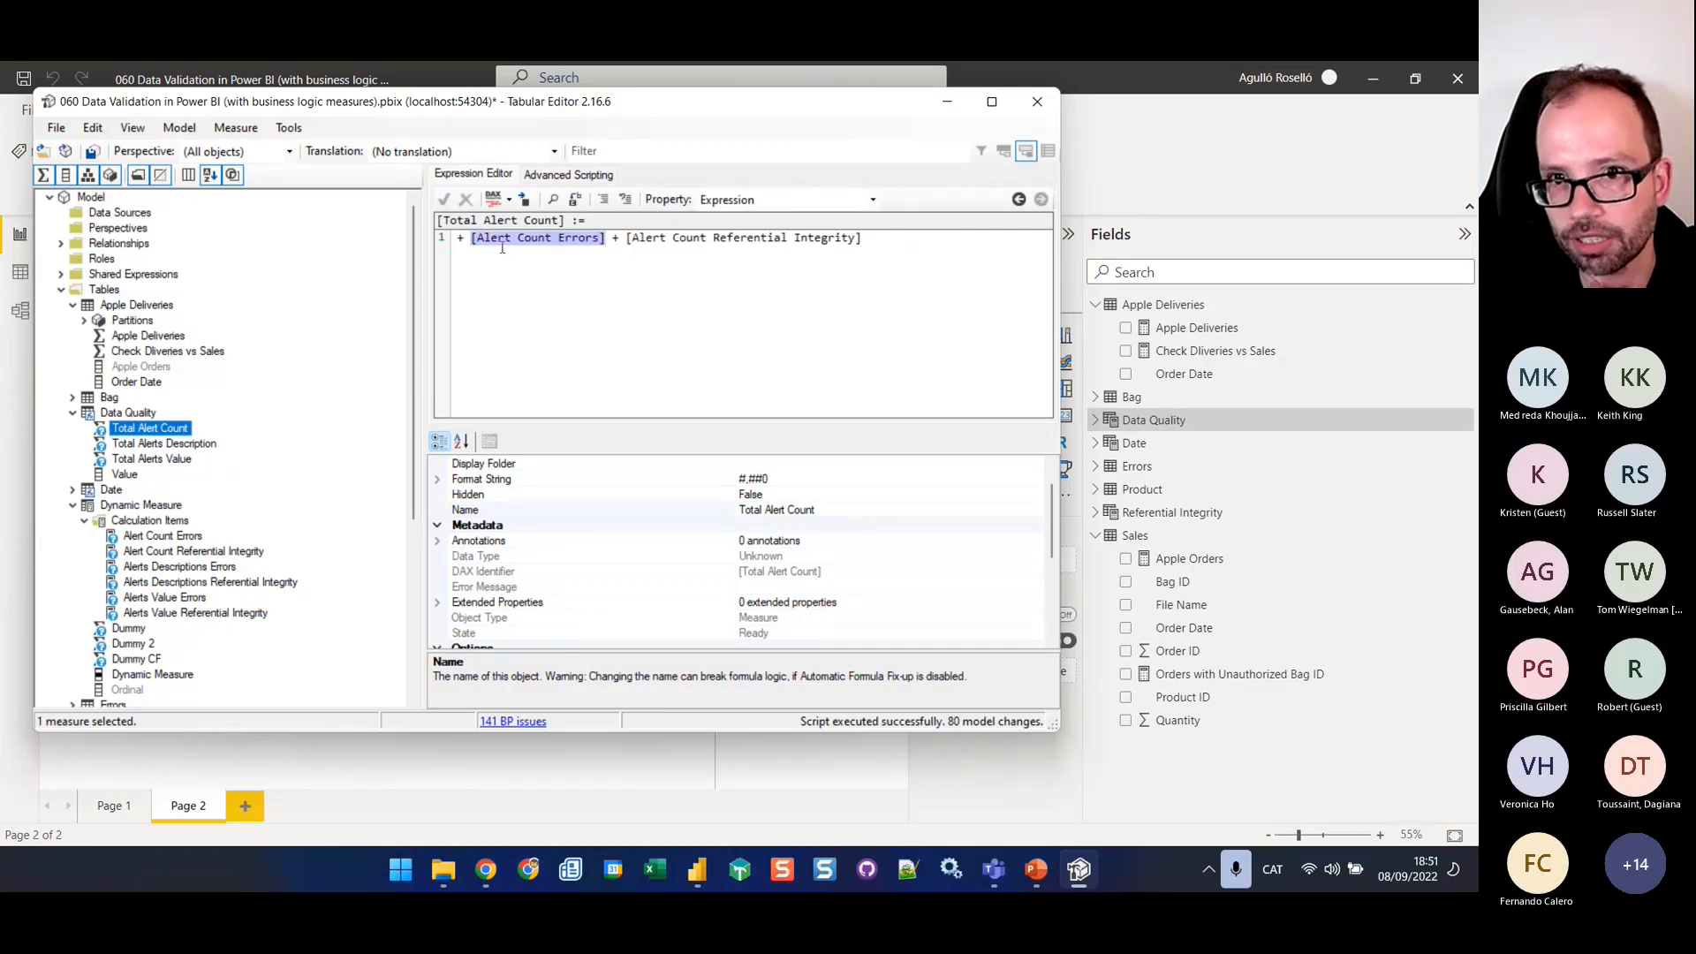
click(619, 241)
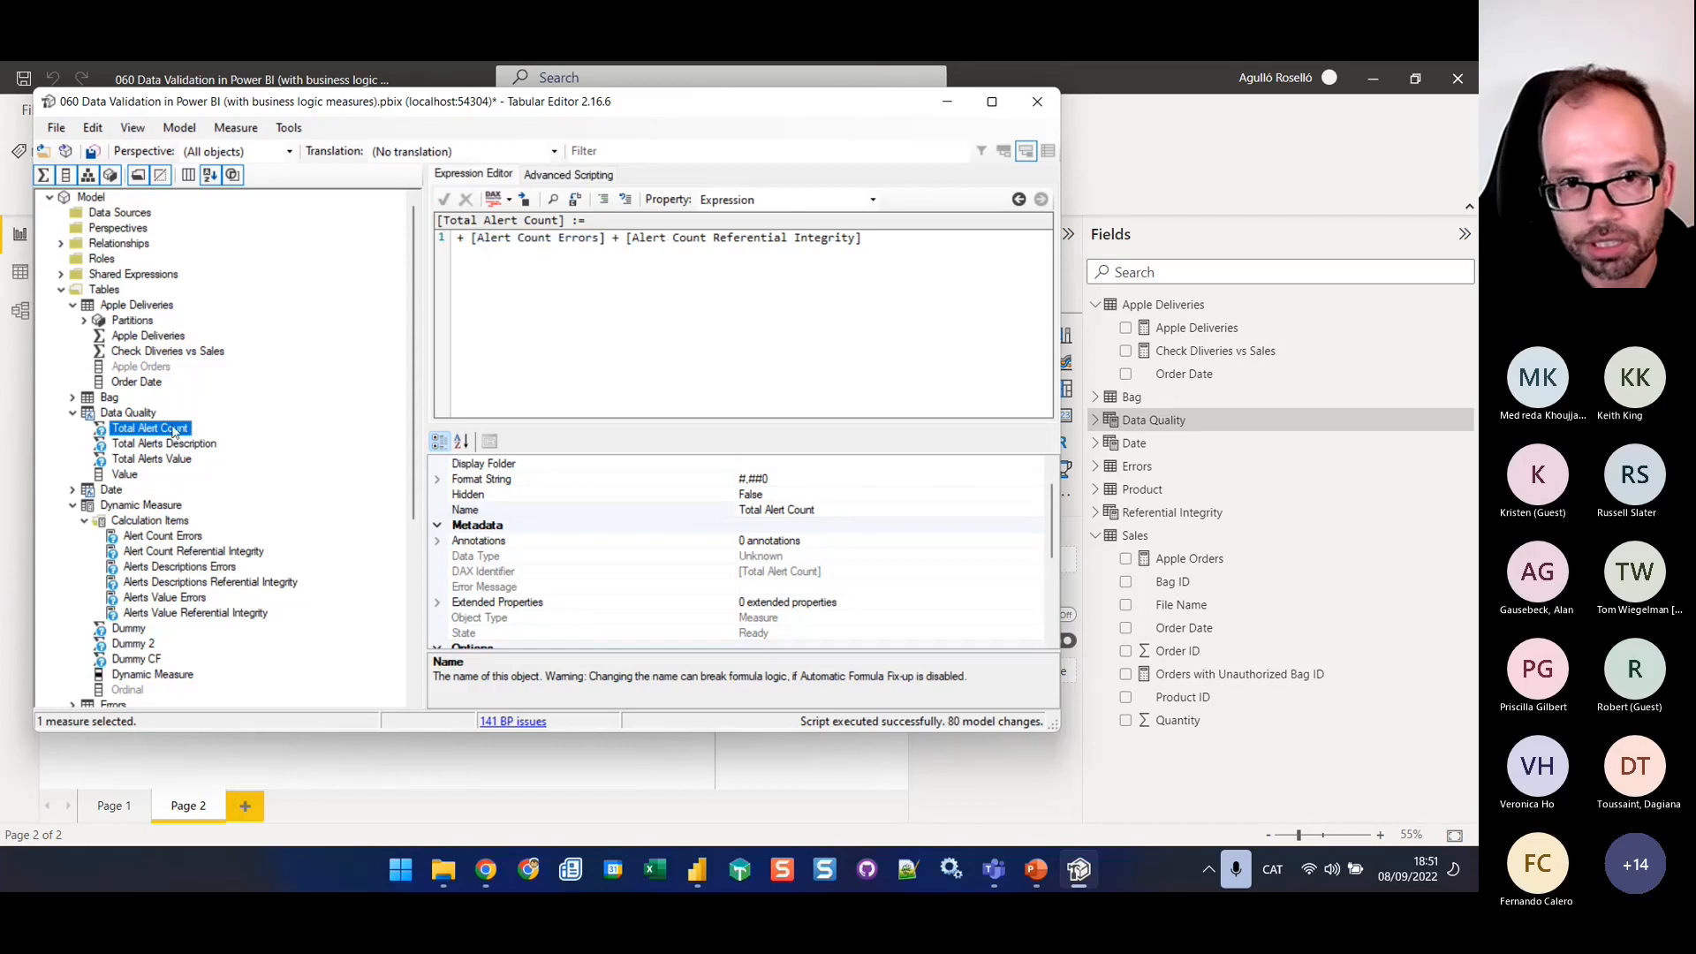
click(152, 459)
key(Up)
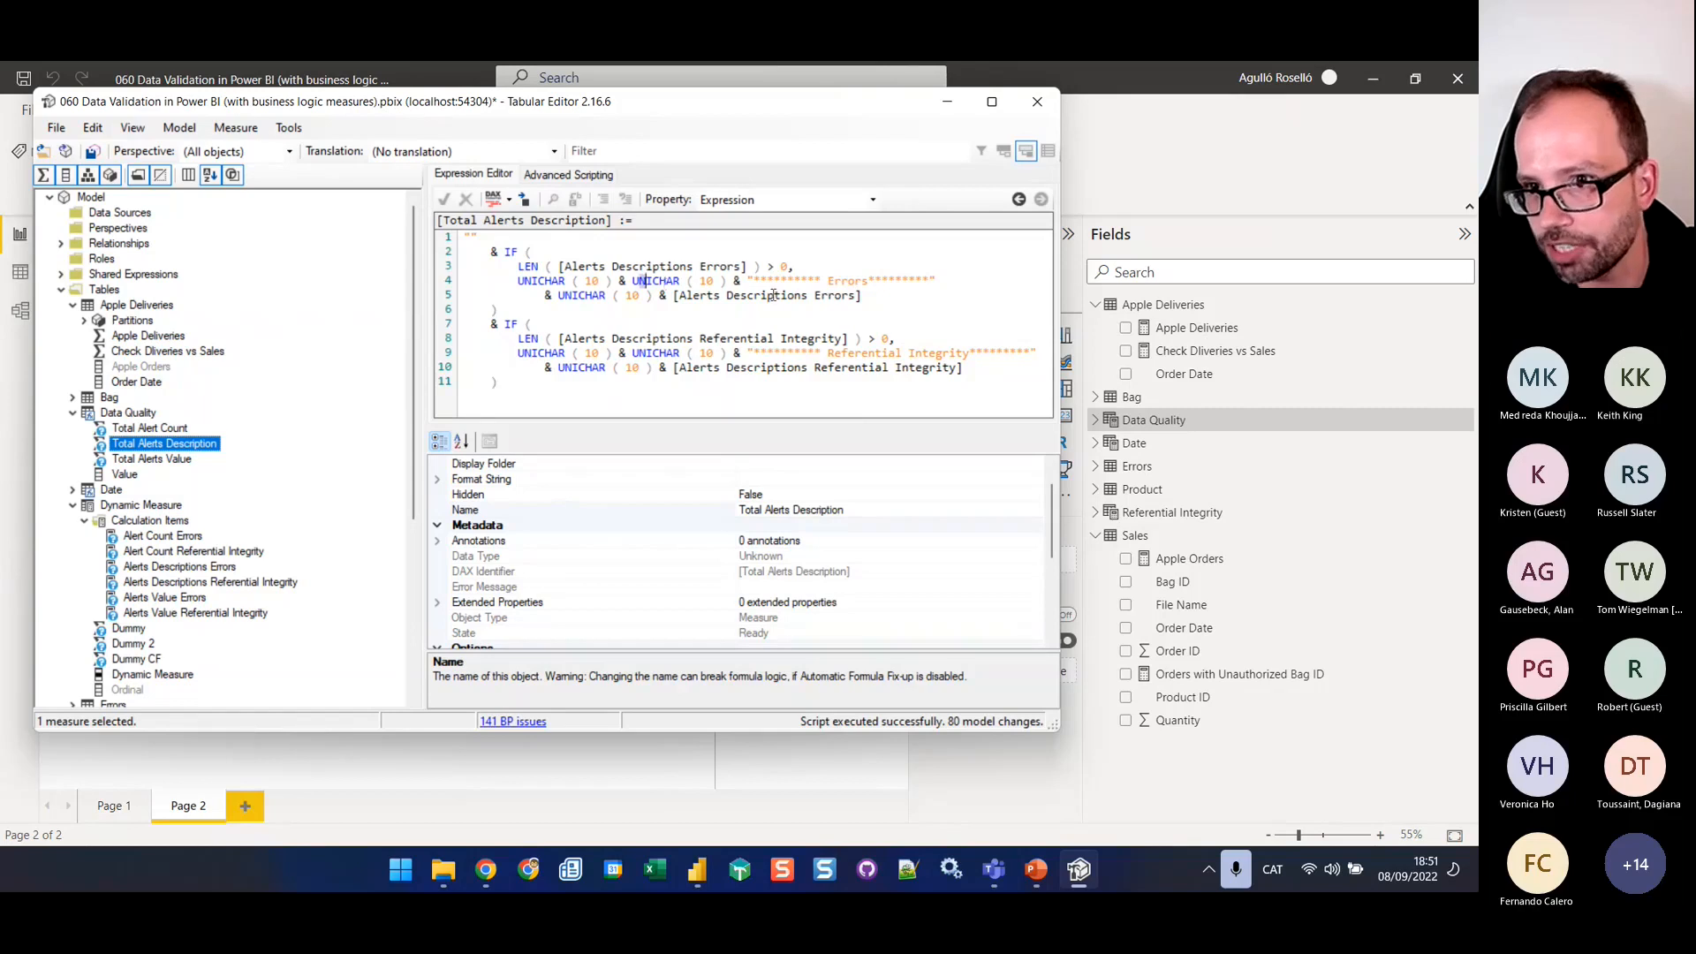
drag(773, 295, 865, 298)
drag(754, 354, 892, 384)
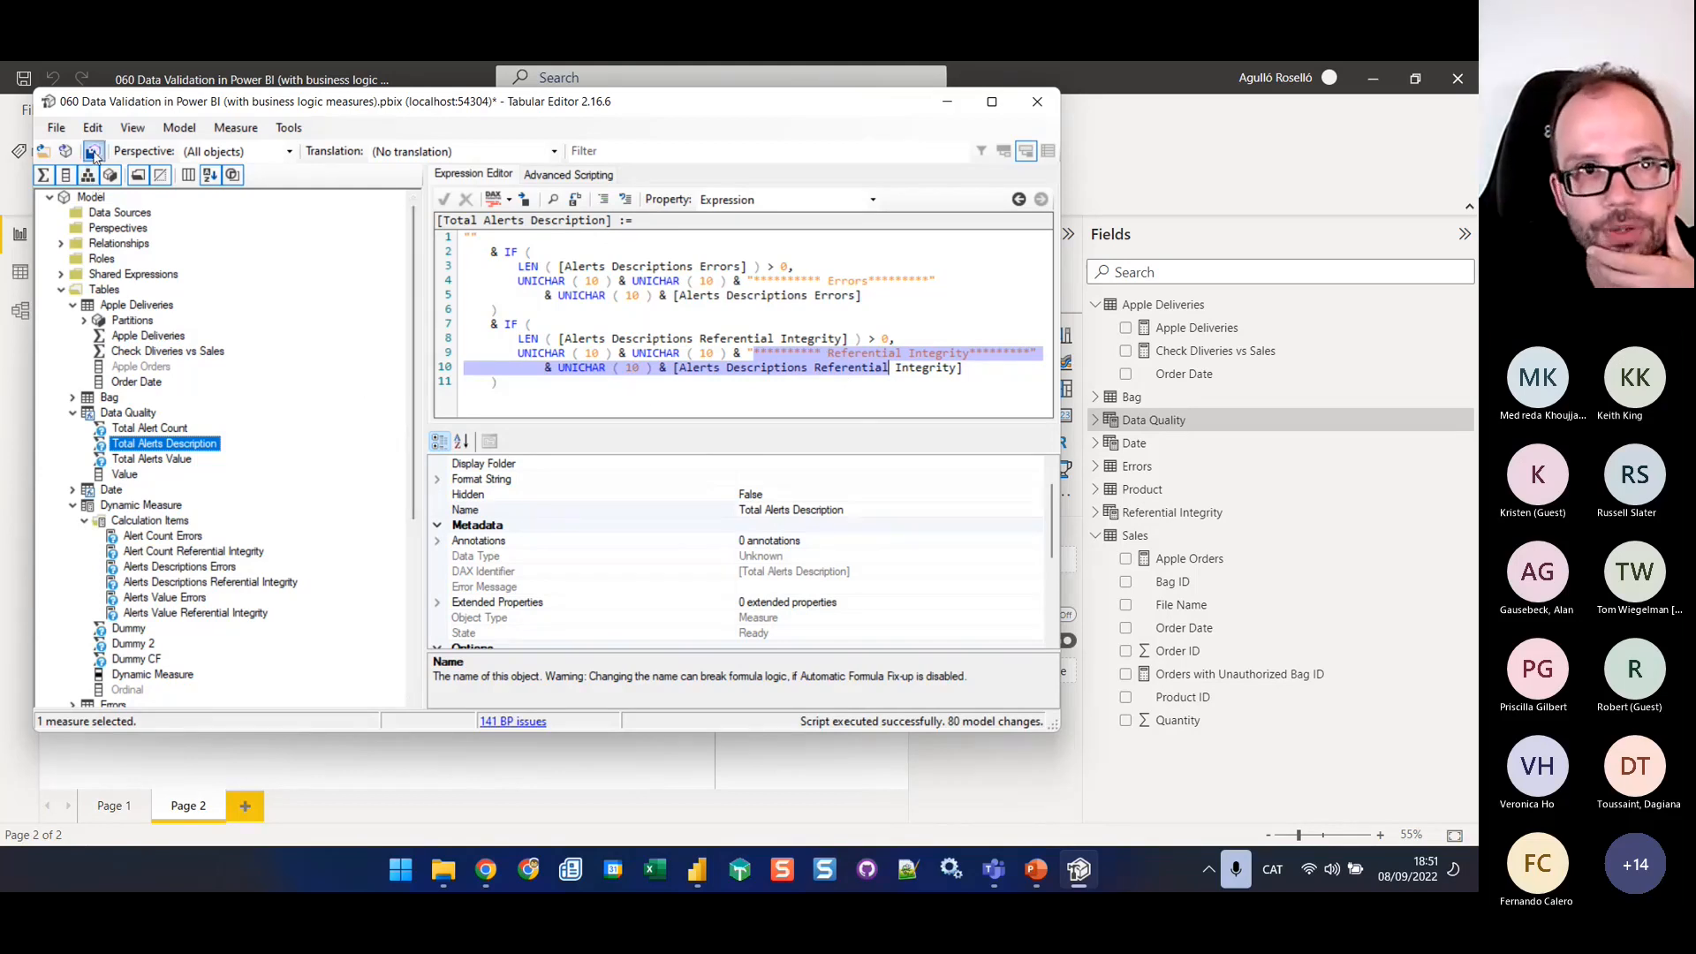
Save the script's changes to the model, switch to Power BI Desktop and refresh the calculation groups
click(93, 153)
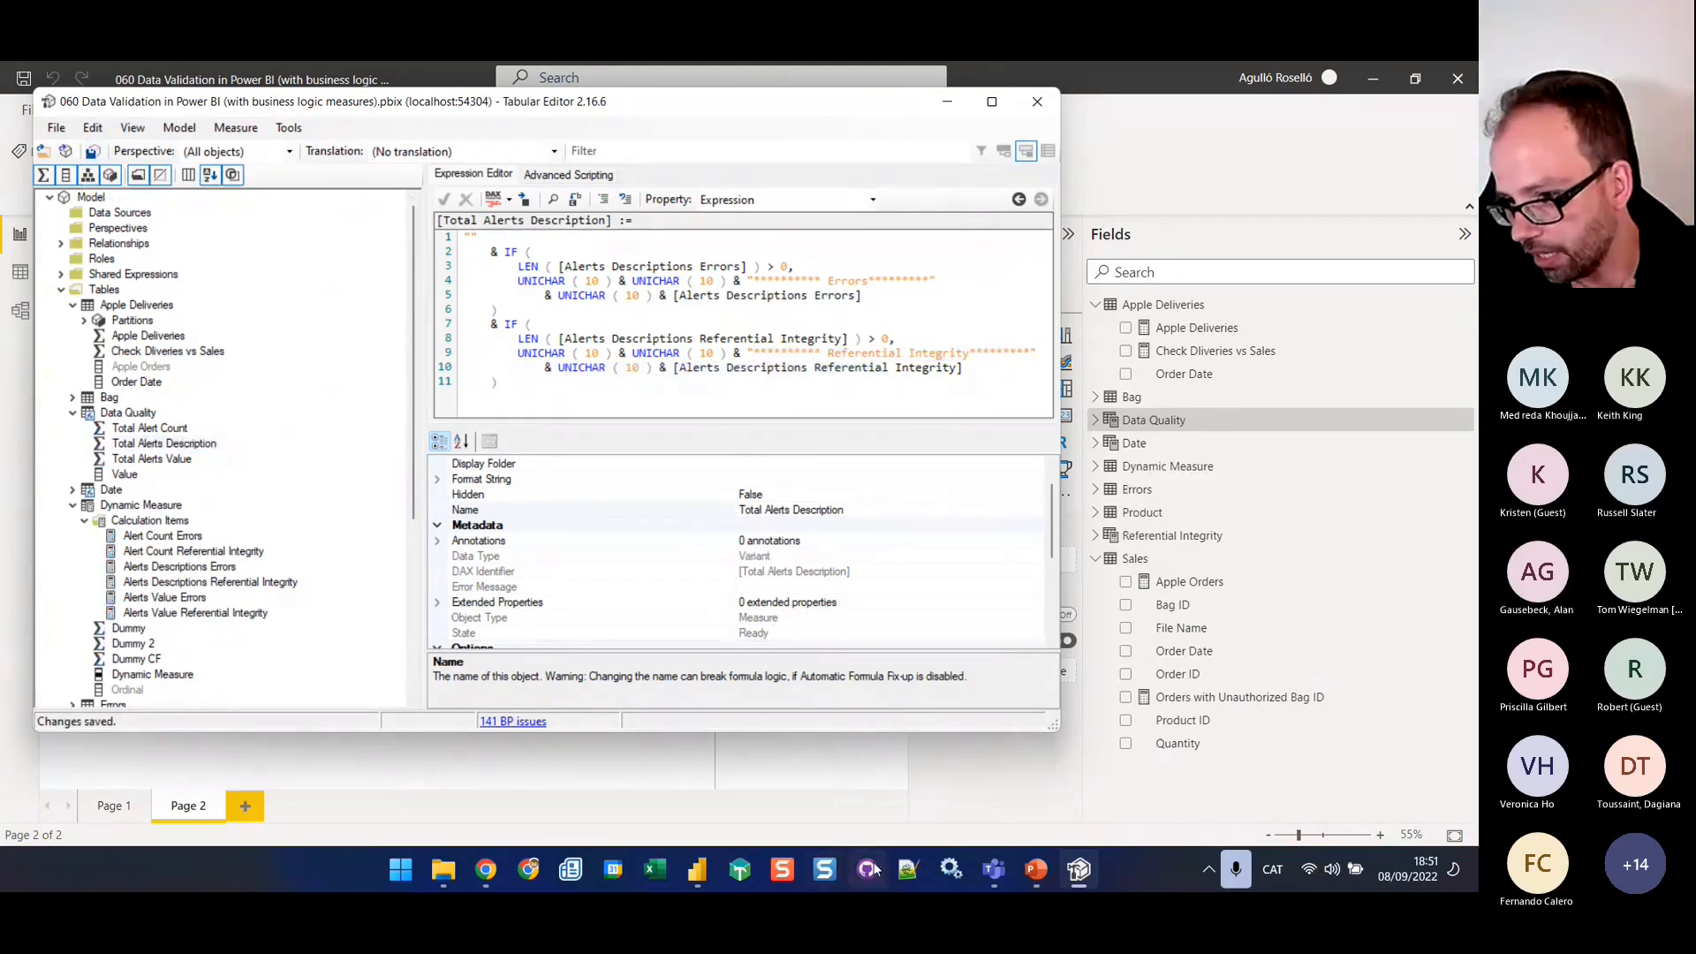
click(1428, 492)
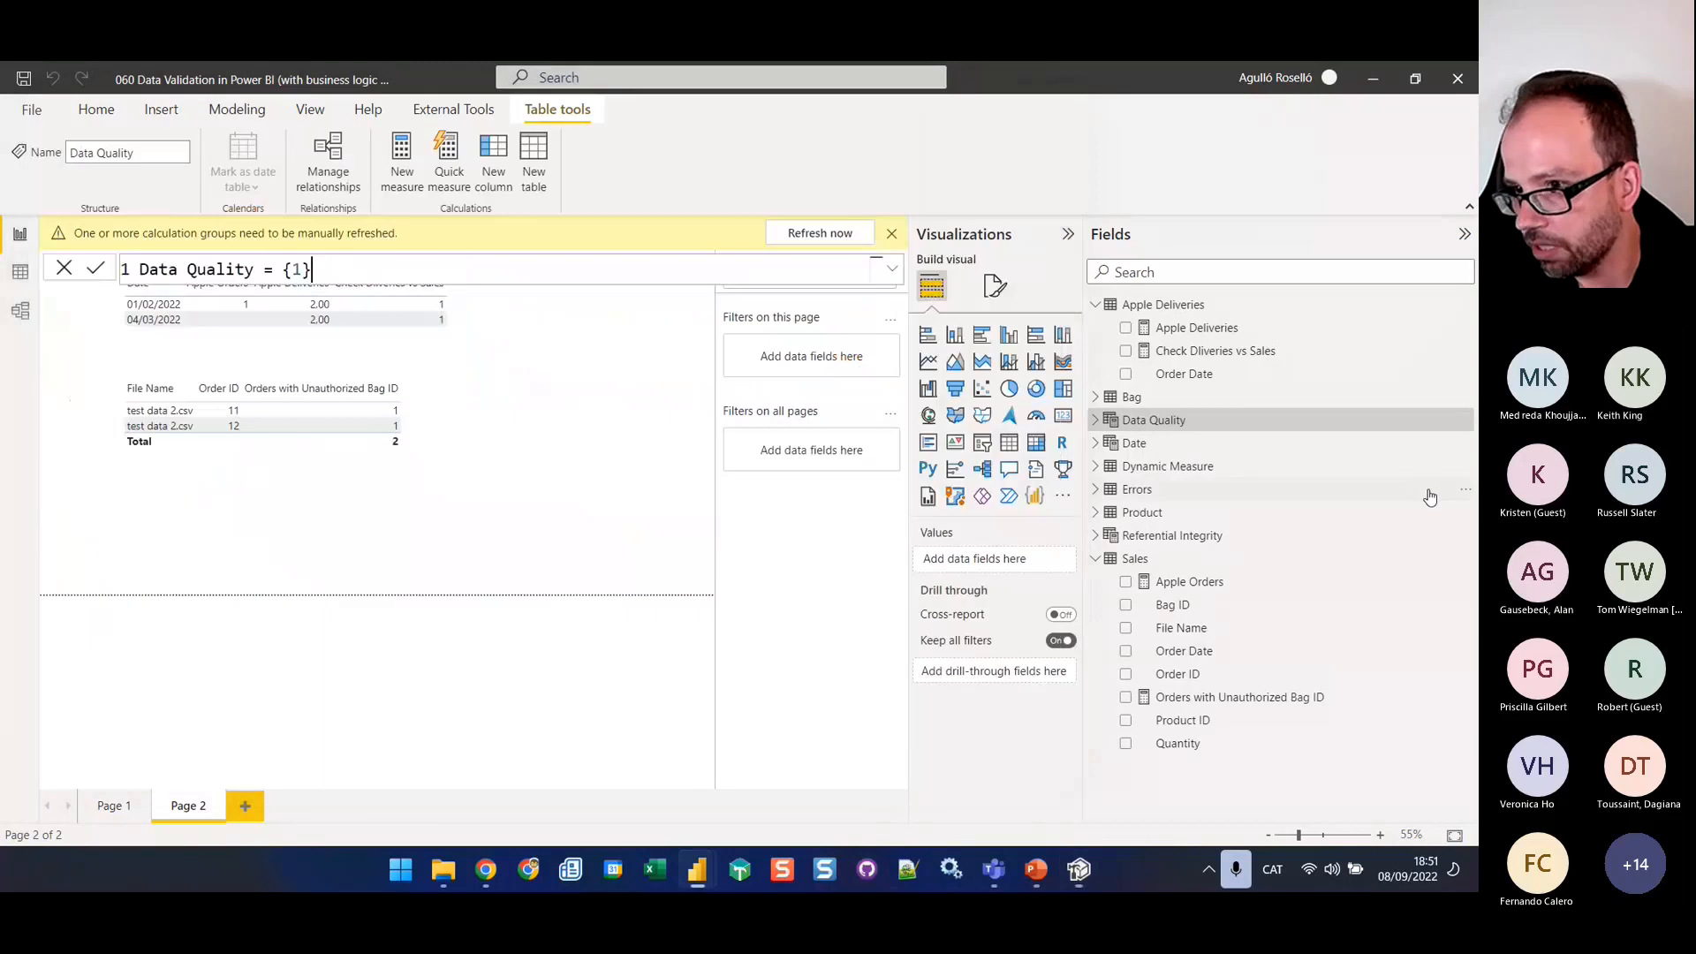
click(820, 233)
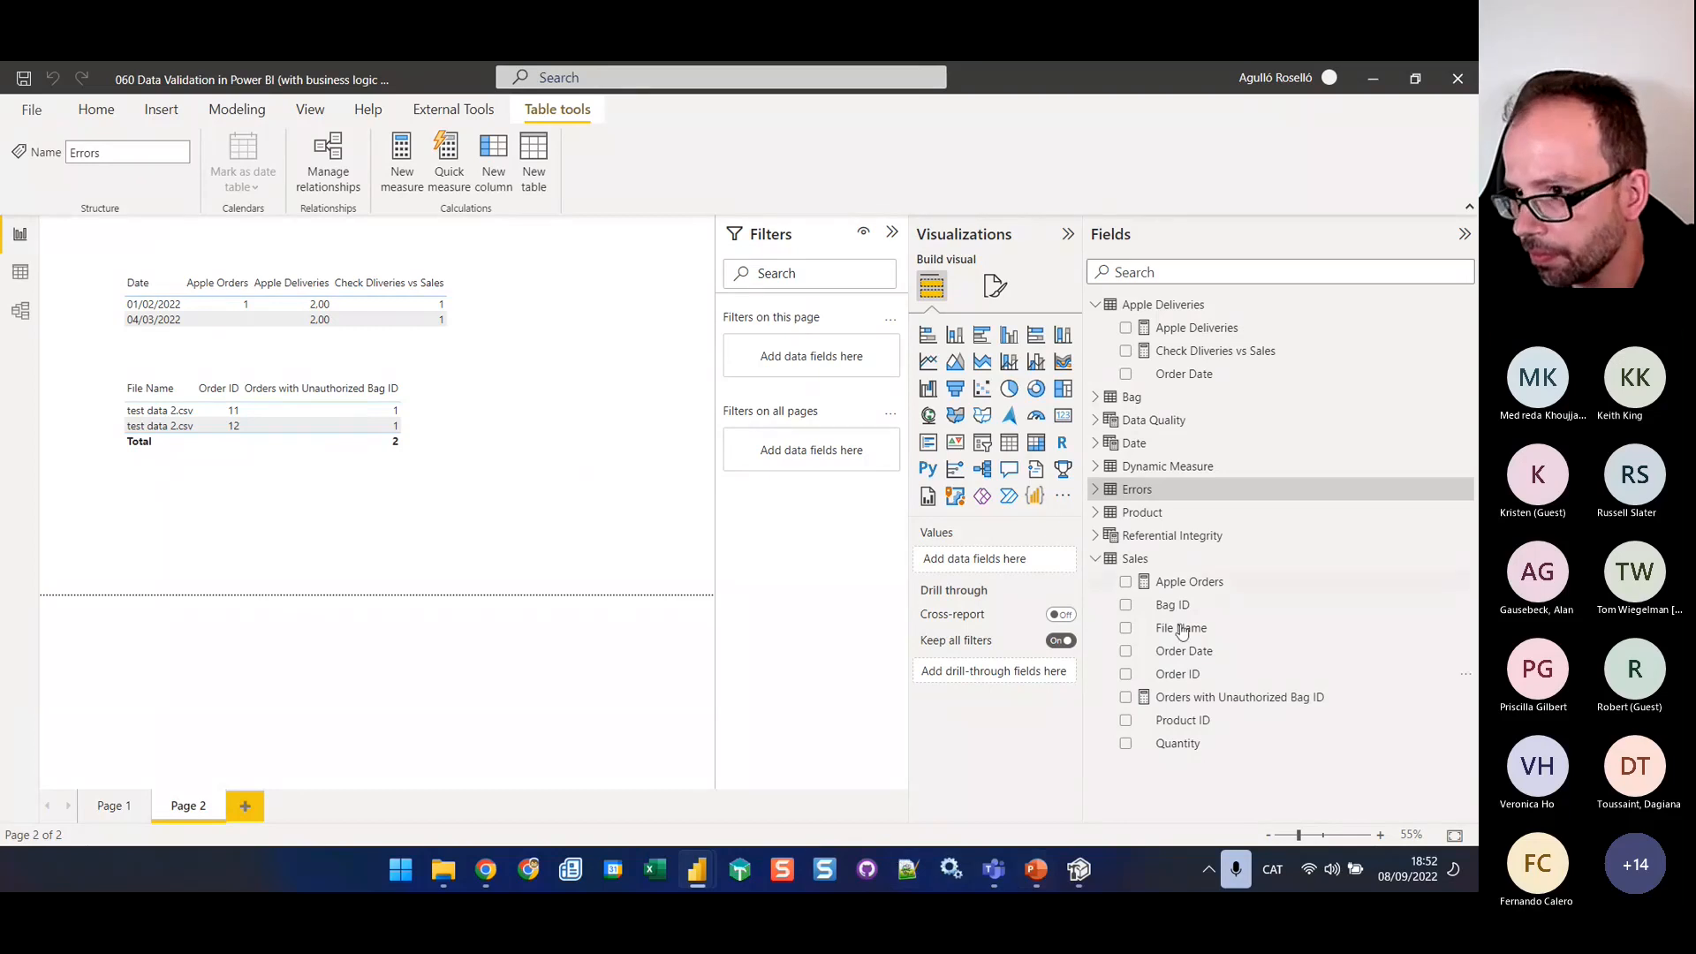
Expand the Dynamic Measure and Data Quality tables and add a multi-purpose card visual showing Total Alerts Description on Page 2
click(1096, 467)
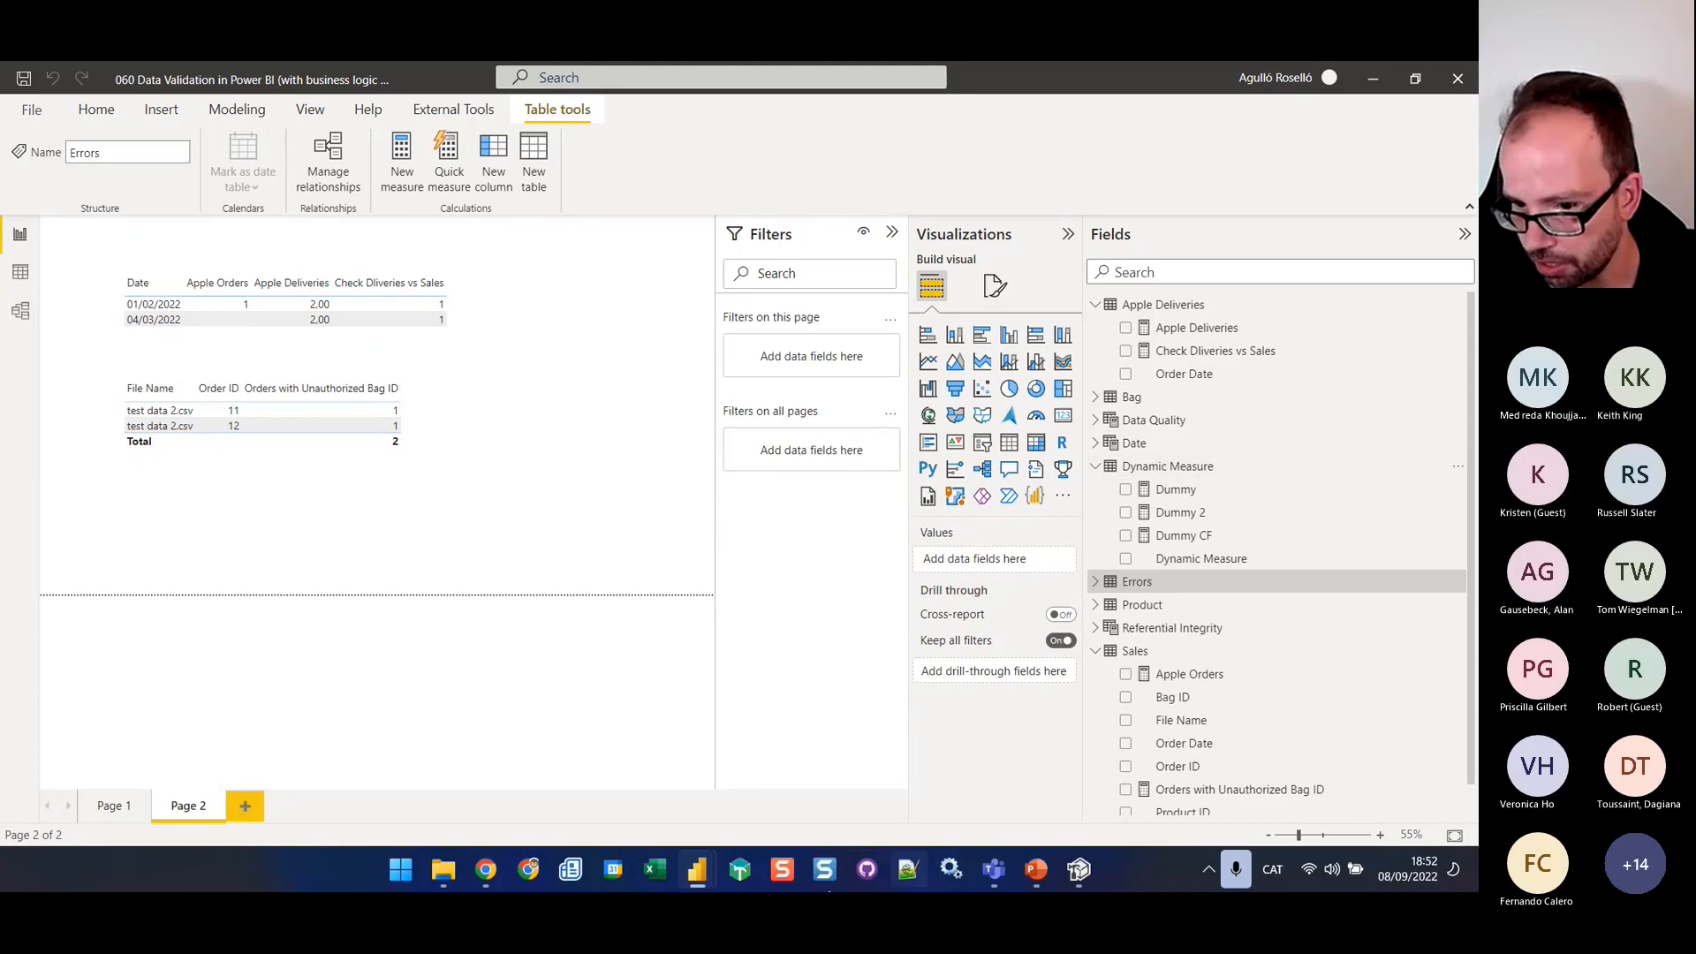
mouse_move(704, 875)
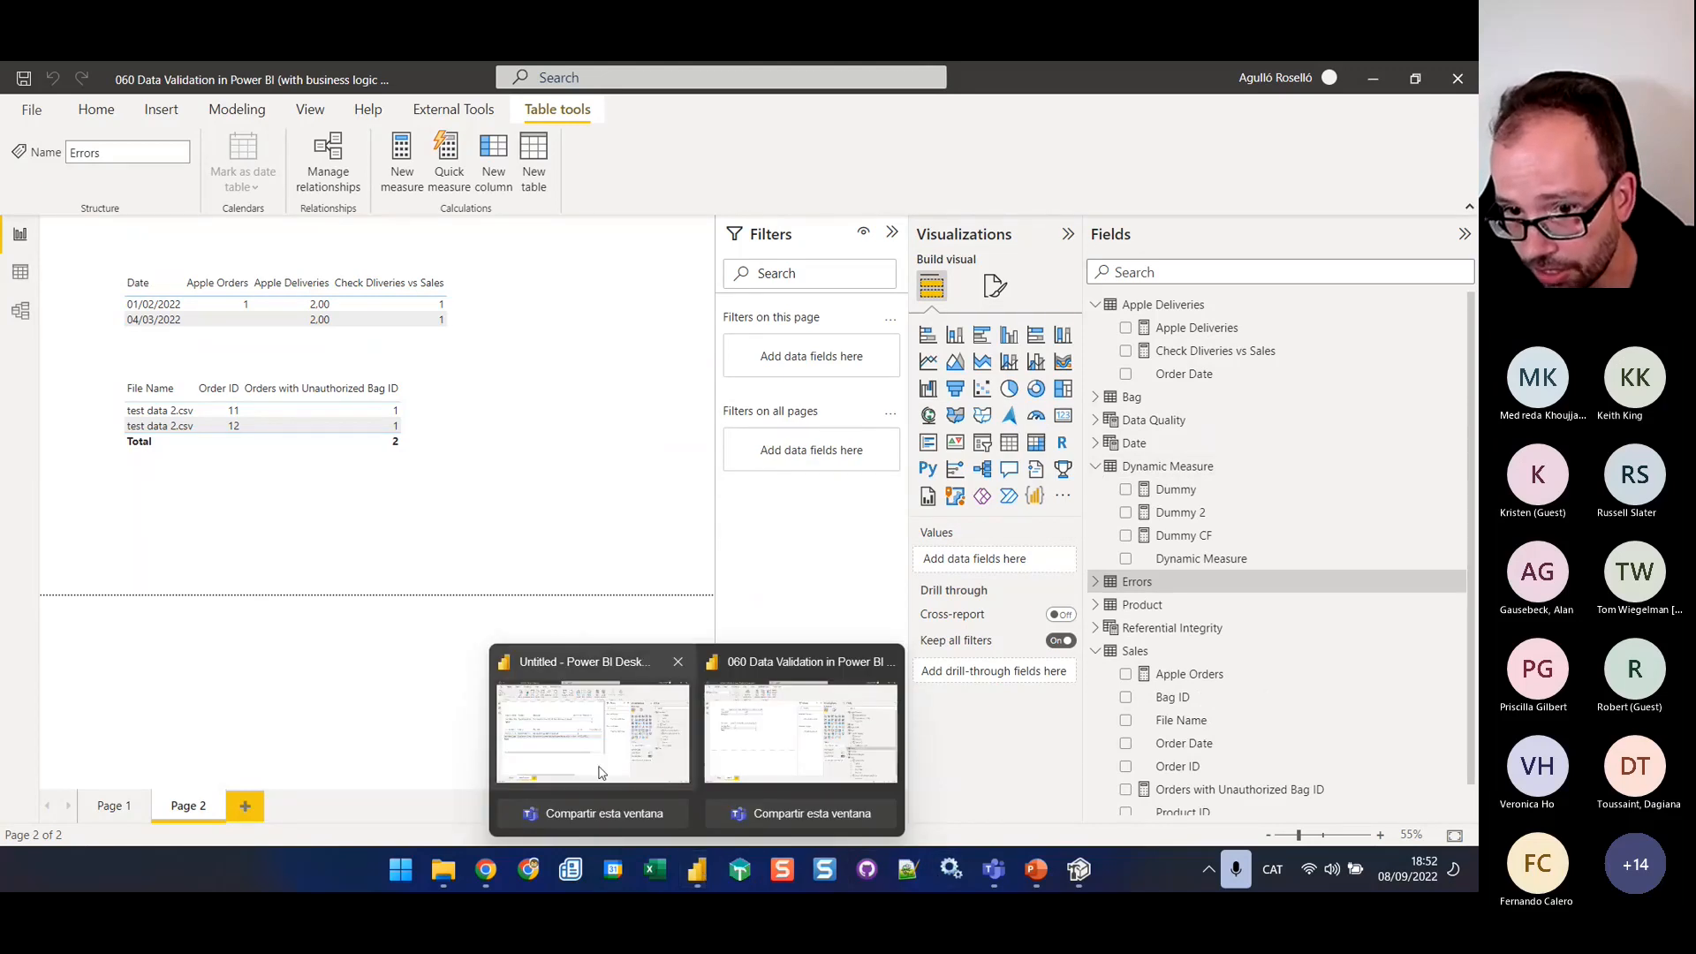
click(510, 429)
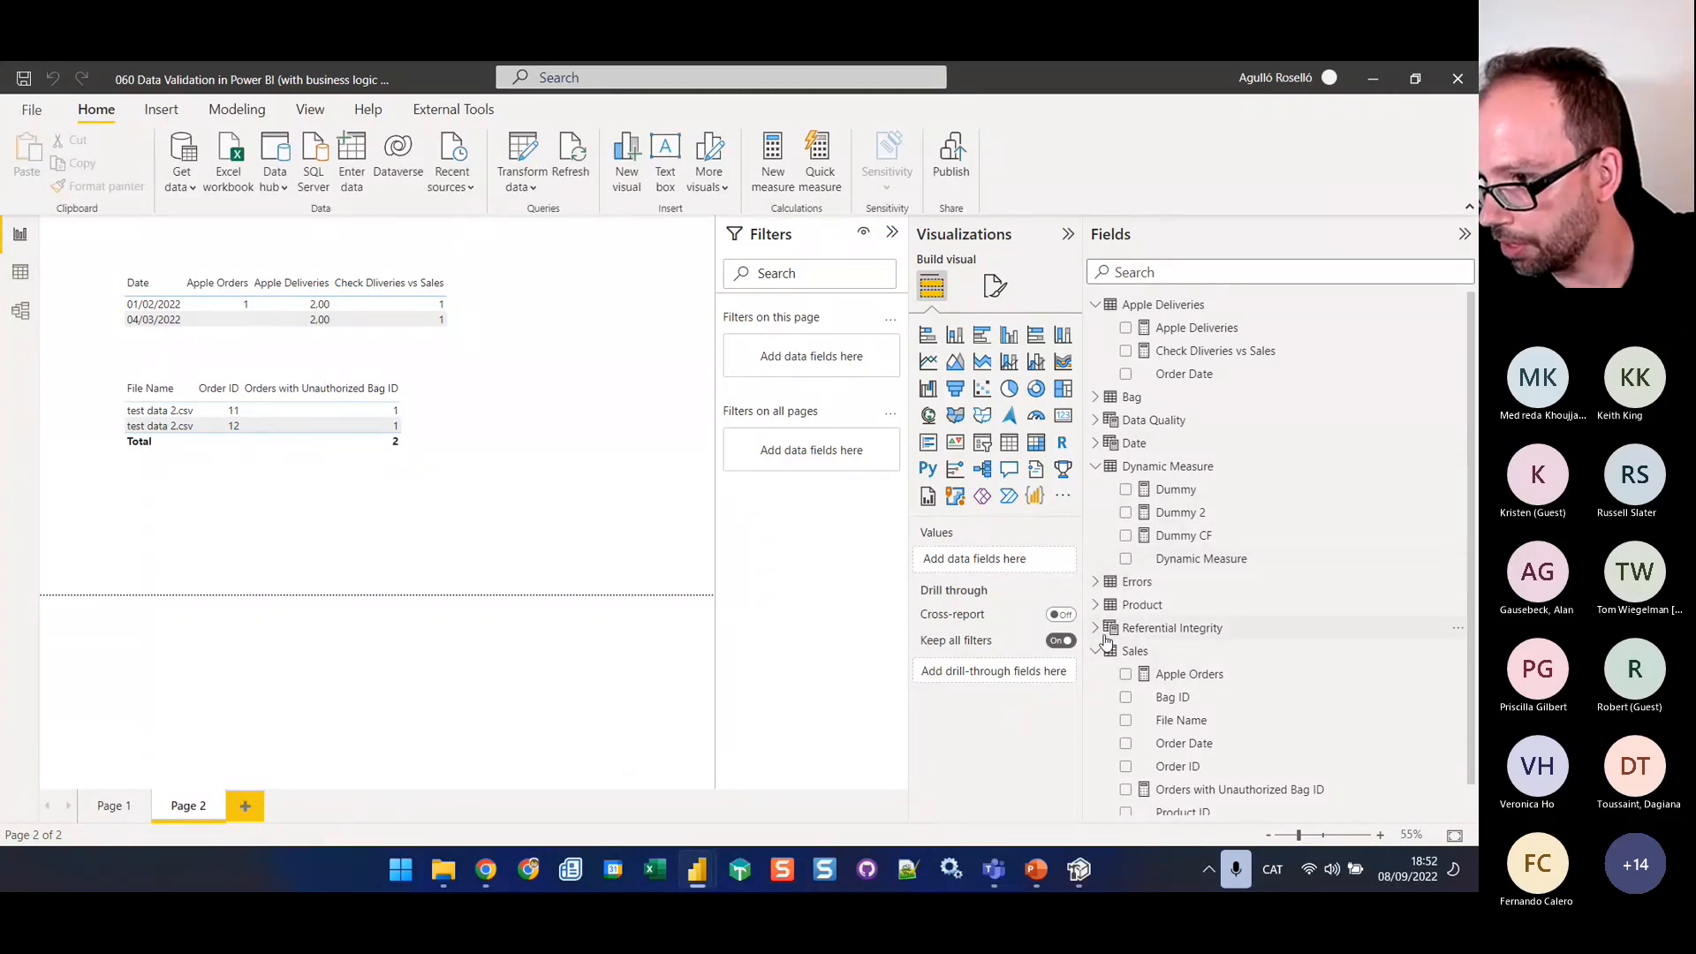
click(1097, 628)
click(1097, 628)
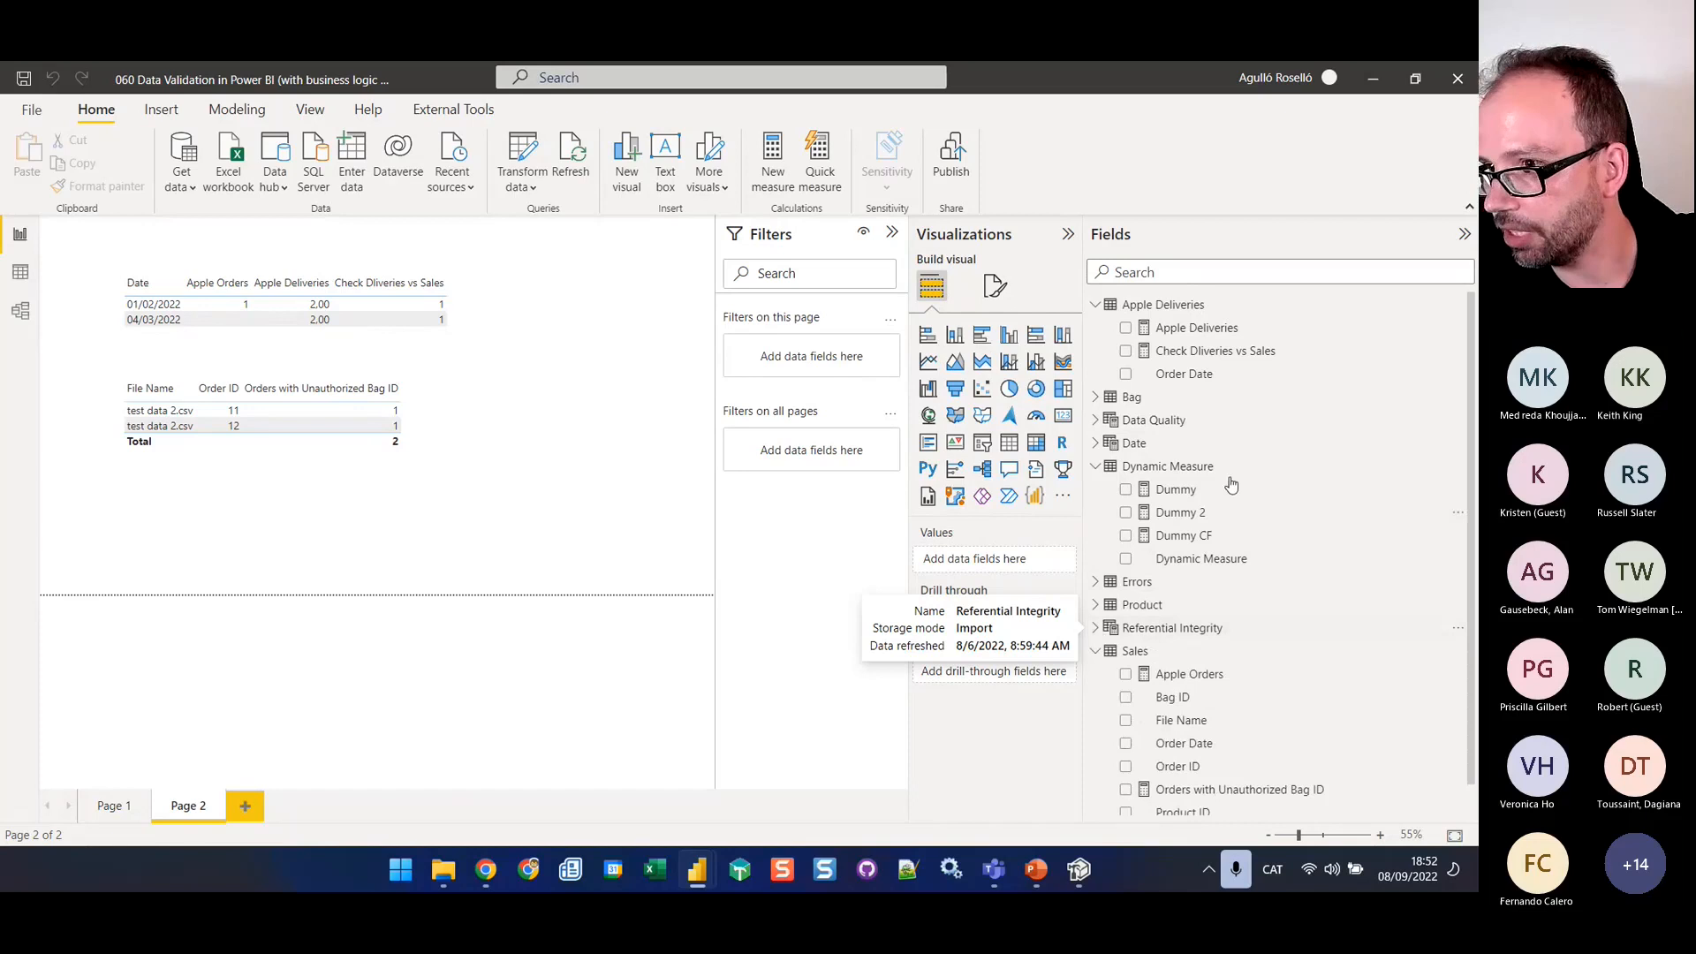
click(1095, 420)
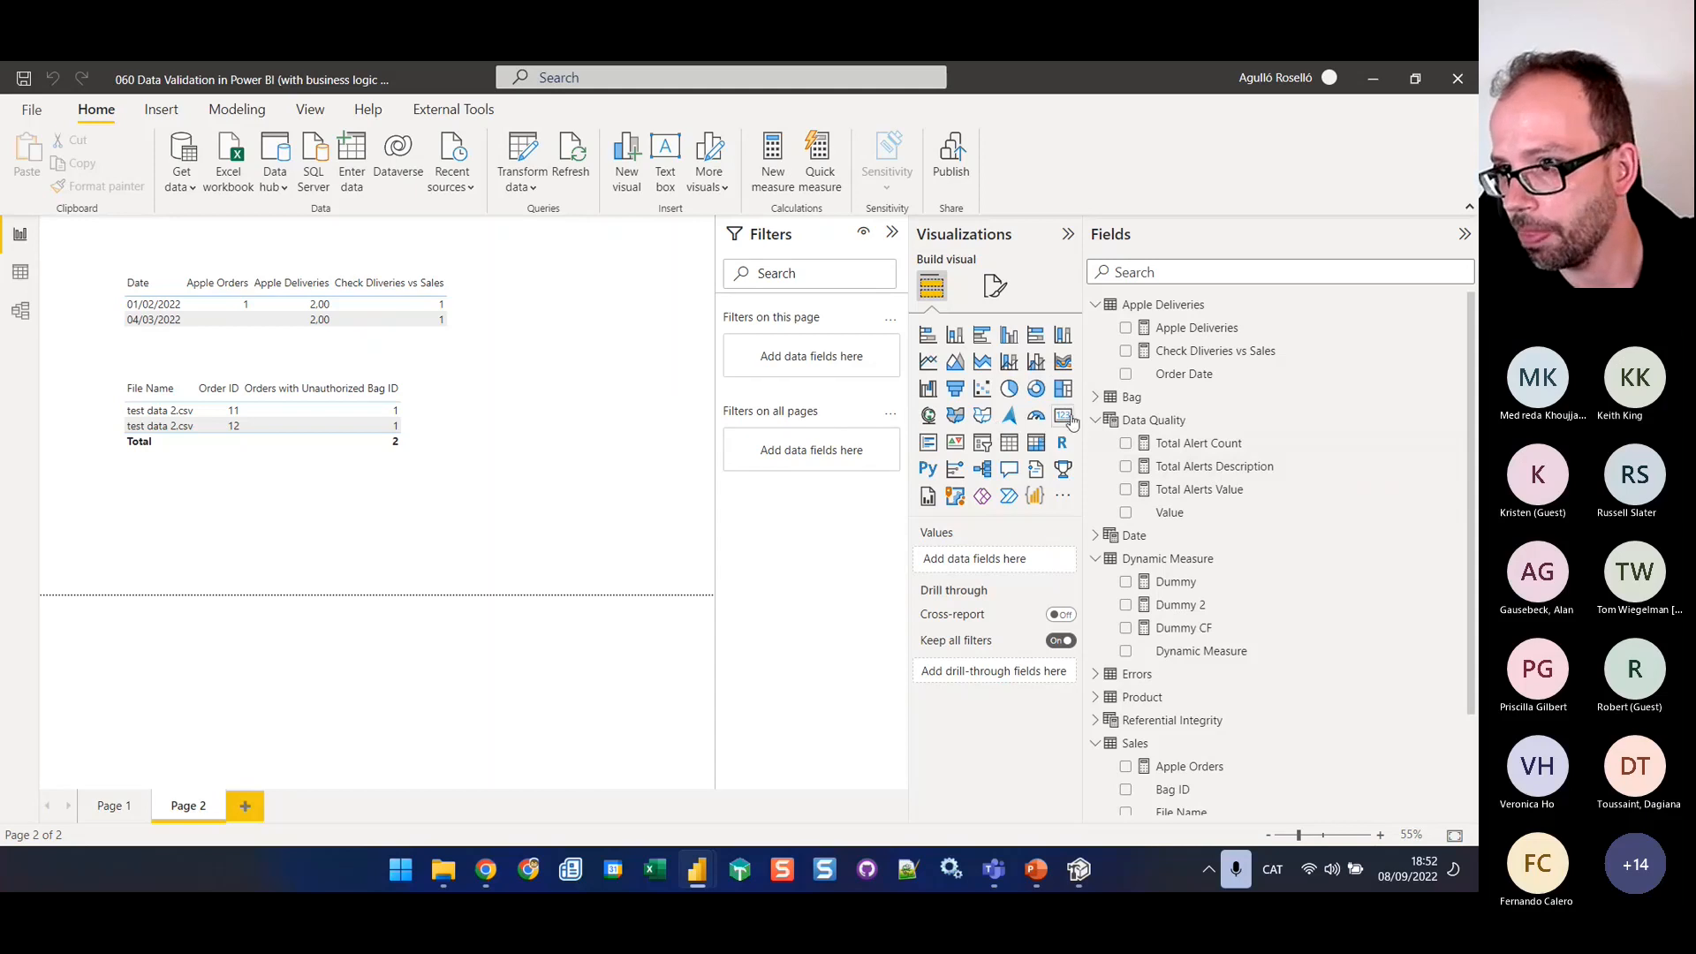
click(1065, 417)
drag(228, 554, 665, 377)
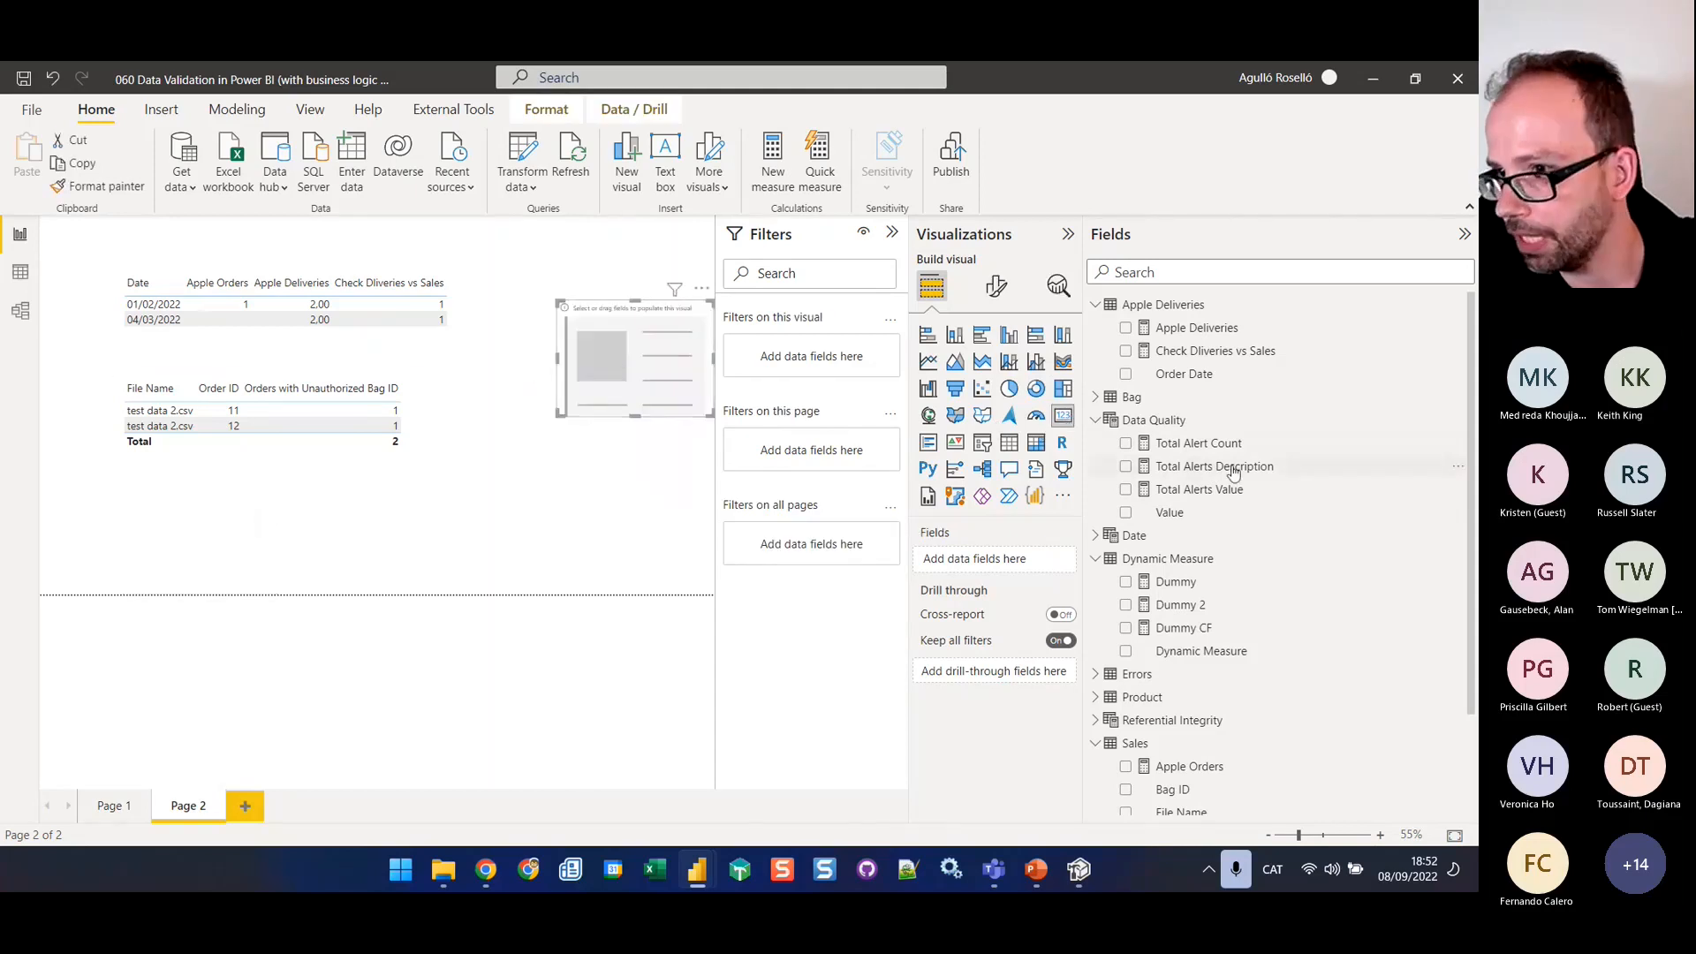
drag(1232, 468, 1060, 566)
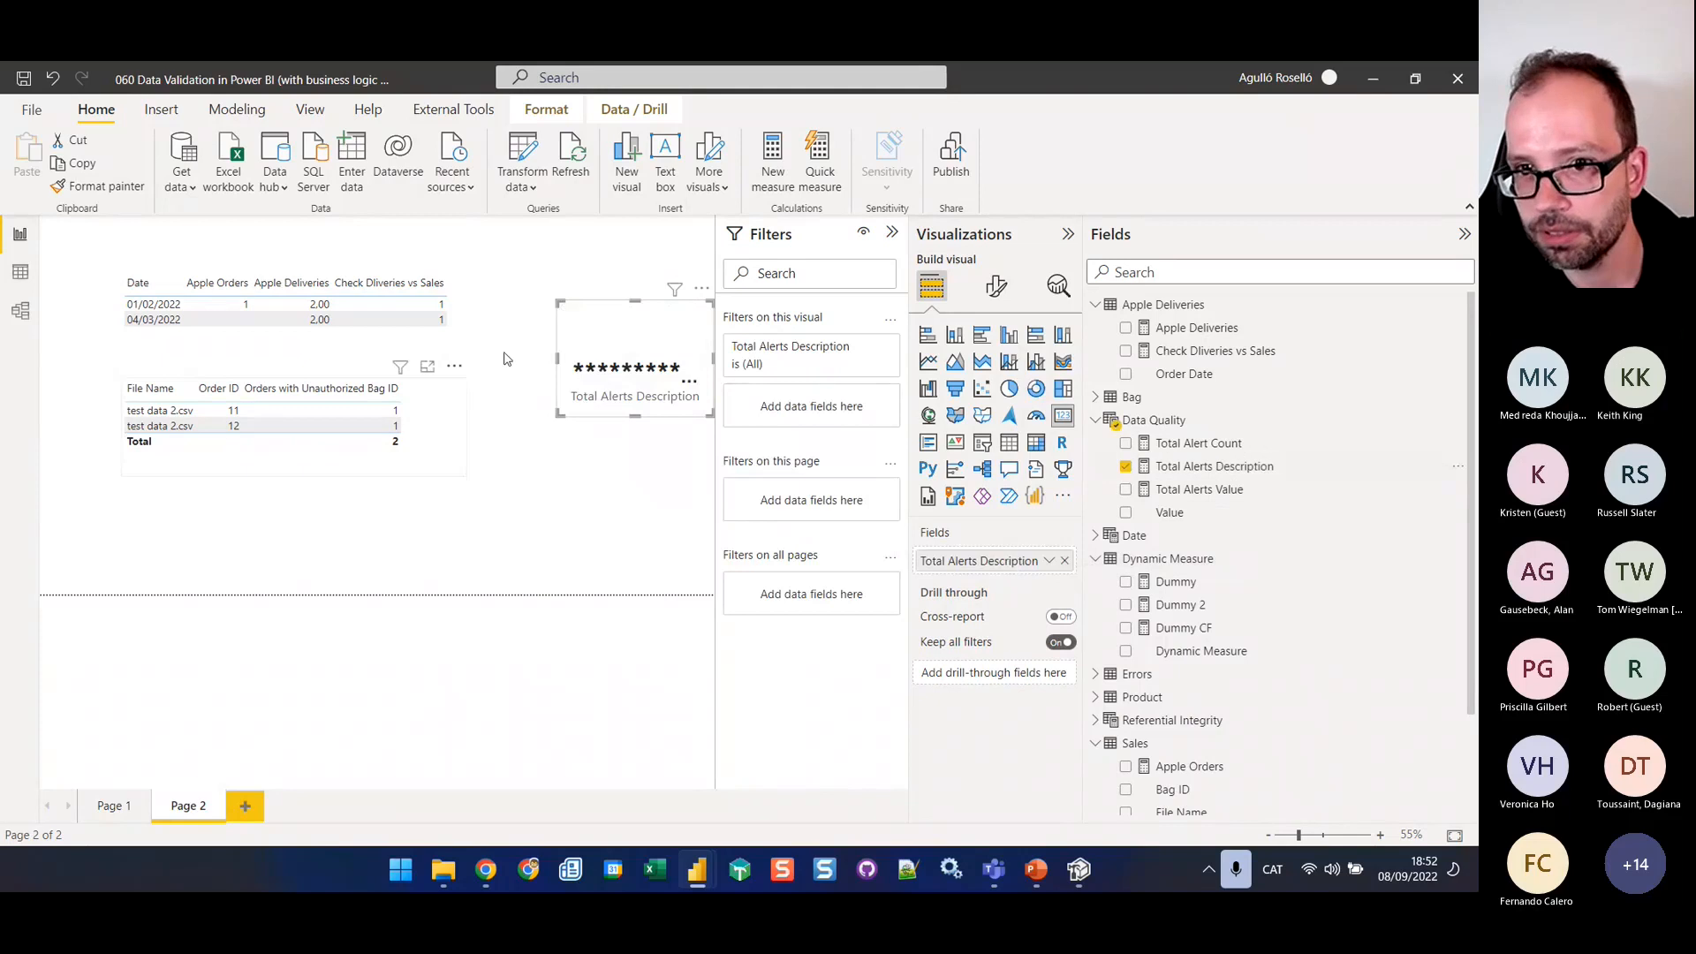
Enlarge and reposition the Total Alerts Description card so its full multi-line text fits
drag(559, 366, 417, 367)
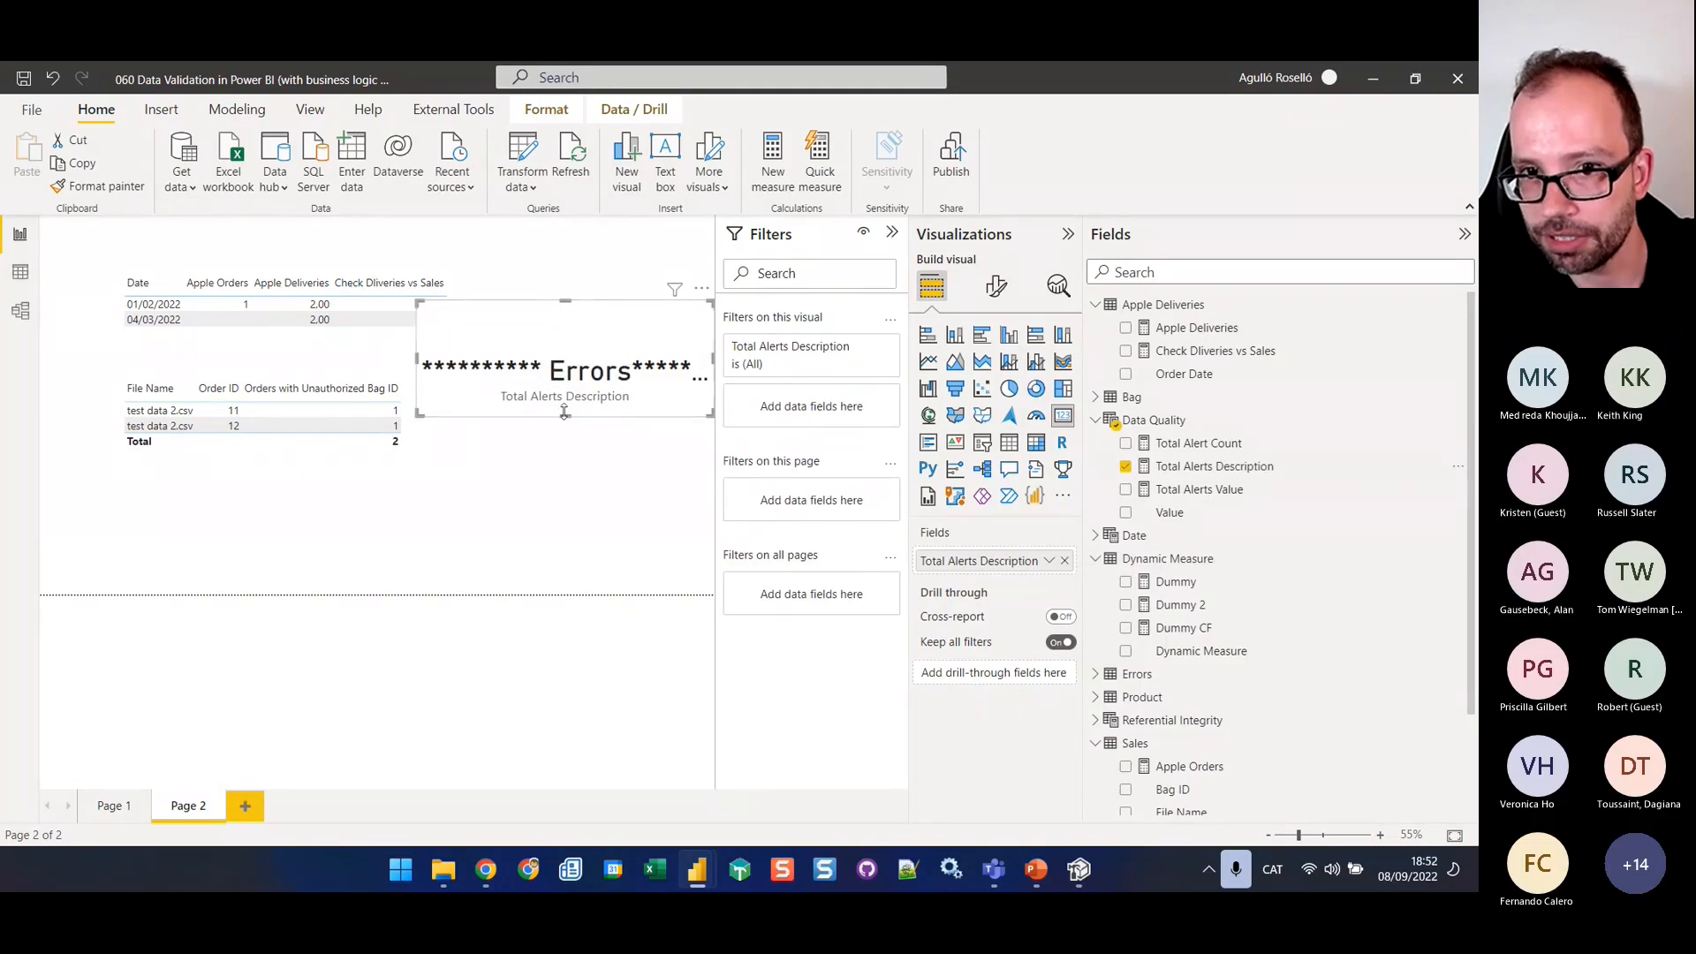
drag(564, 417, 570, 630)
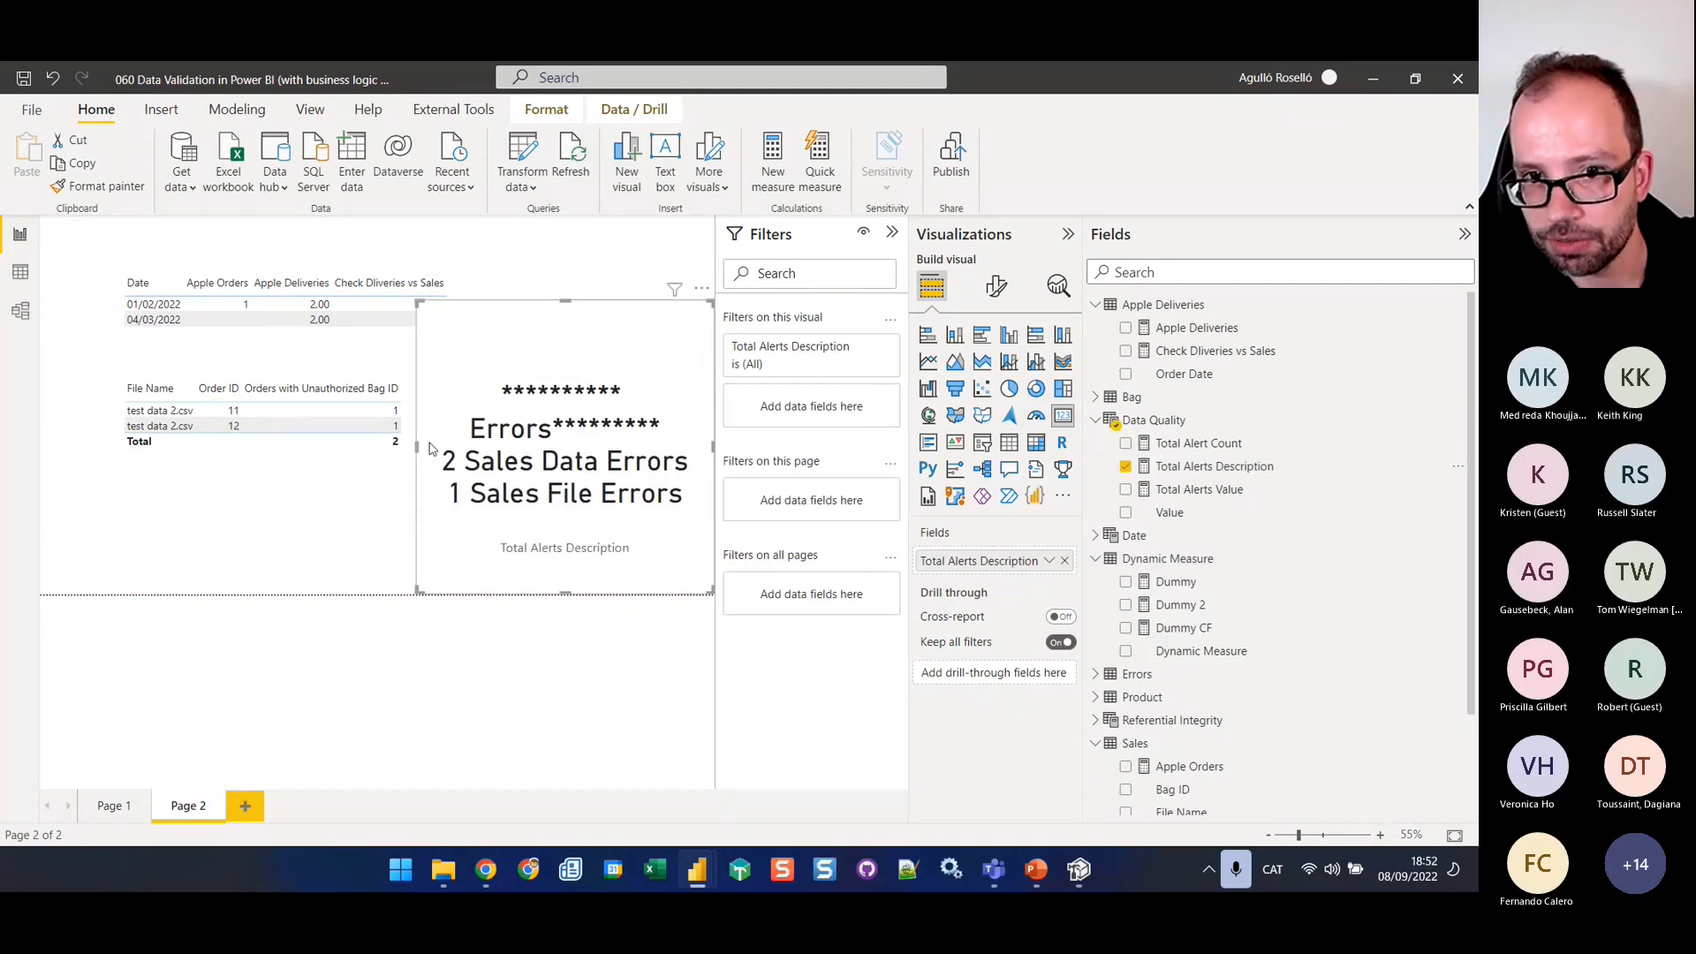
drag(416, 446, 314, 446)
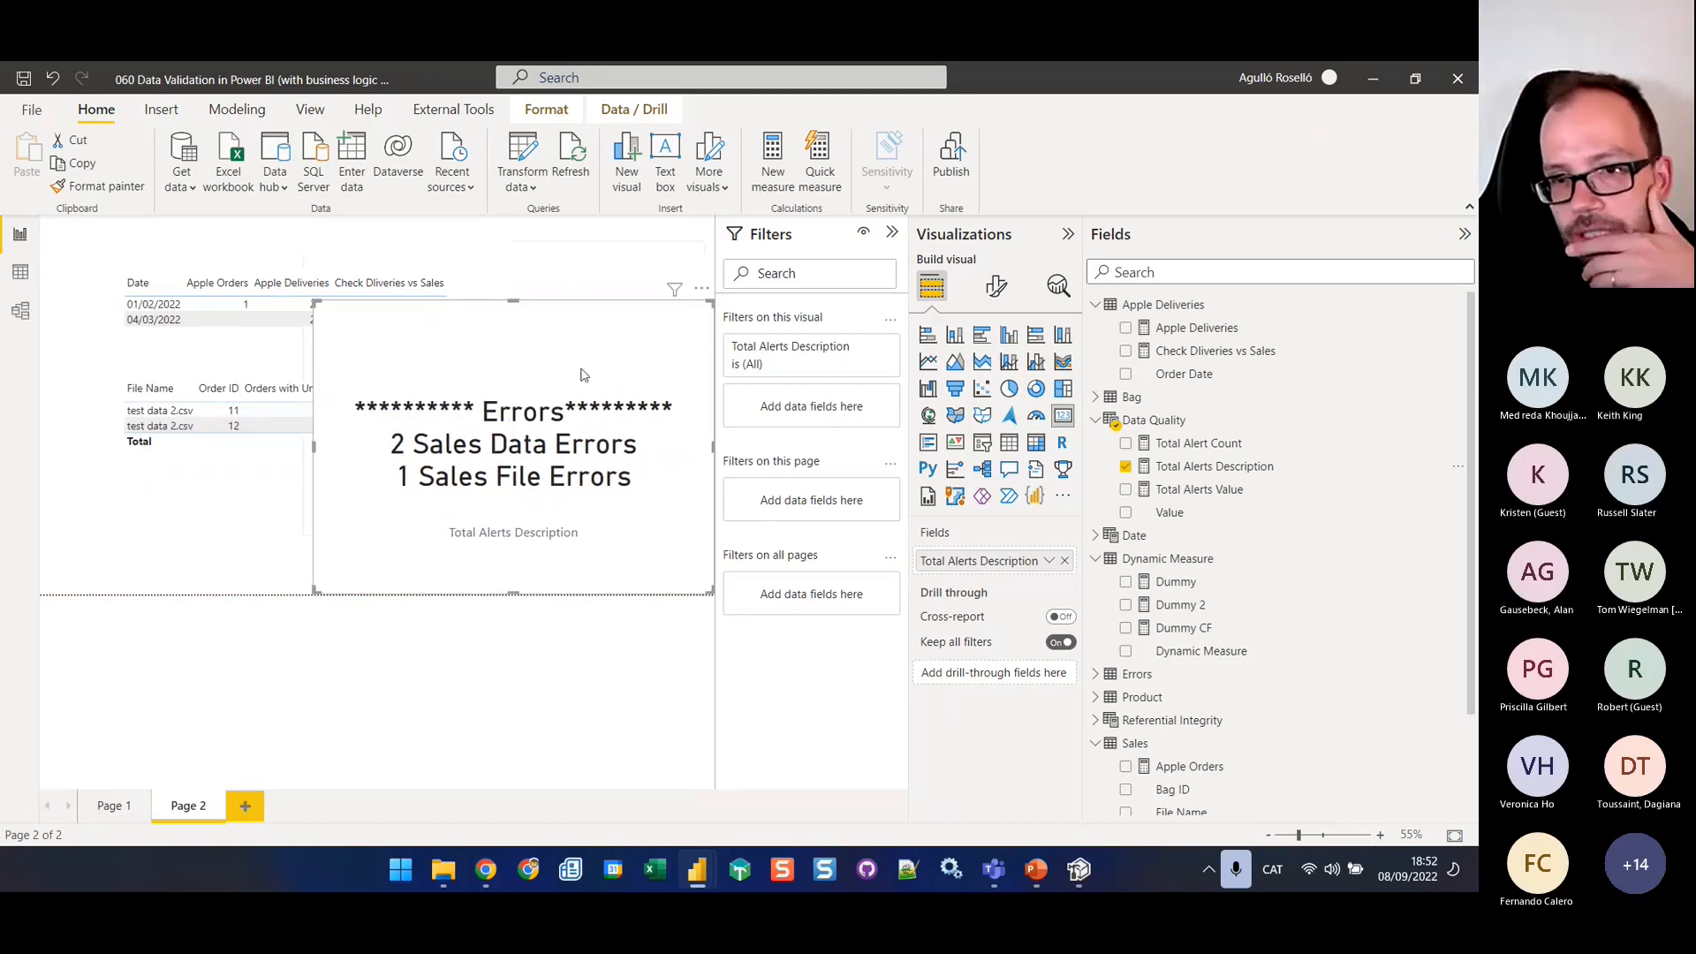
drag(583, 371, 575, 288)
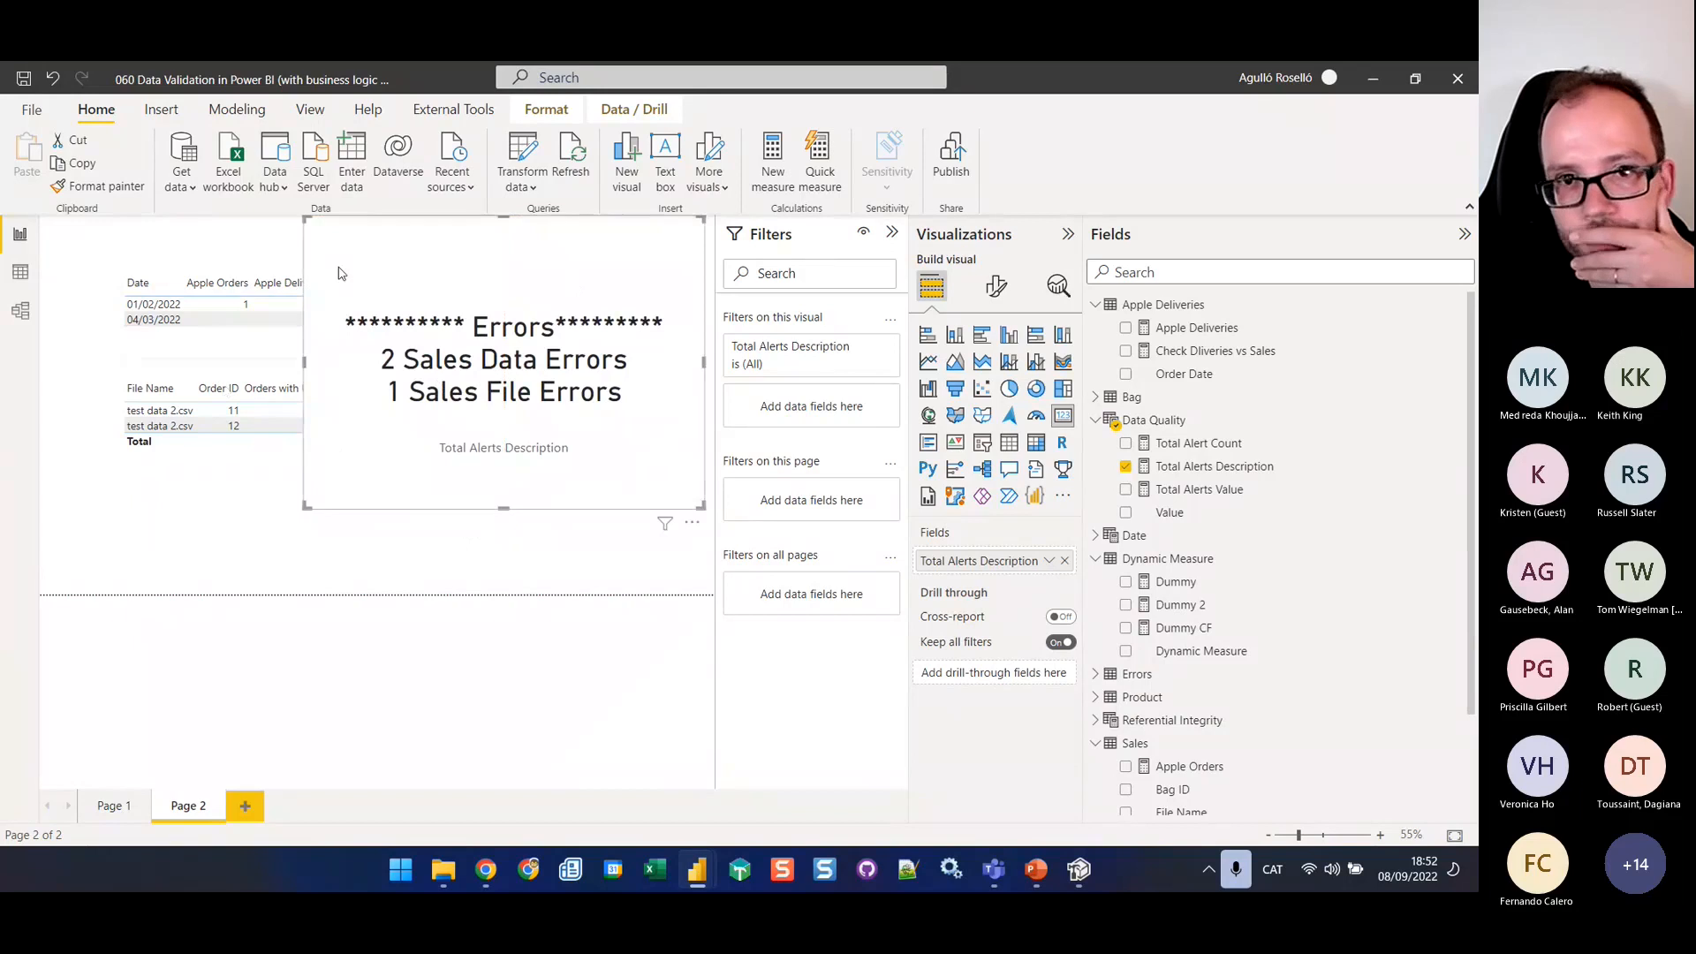
drag(333, 273, 344, 330)
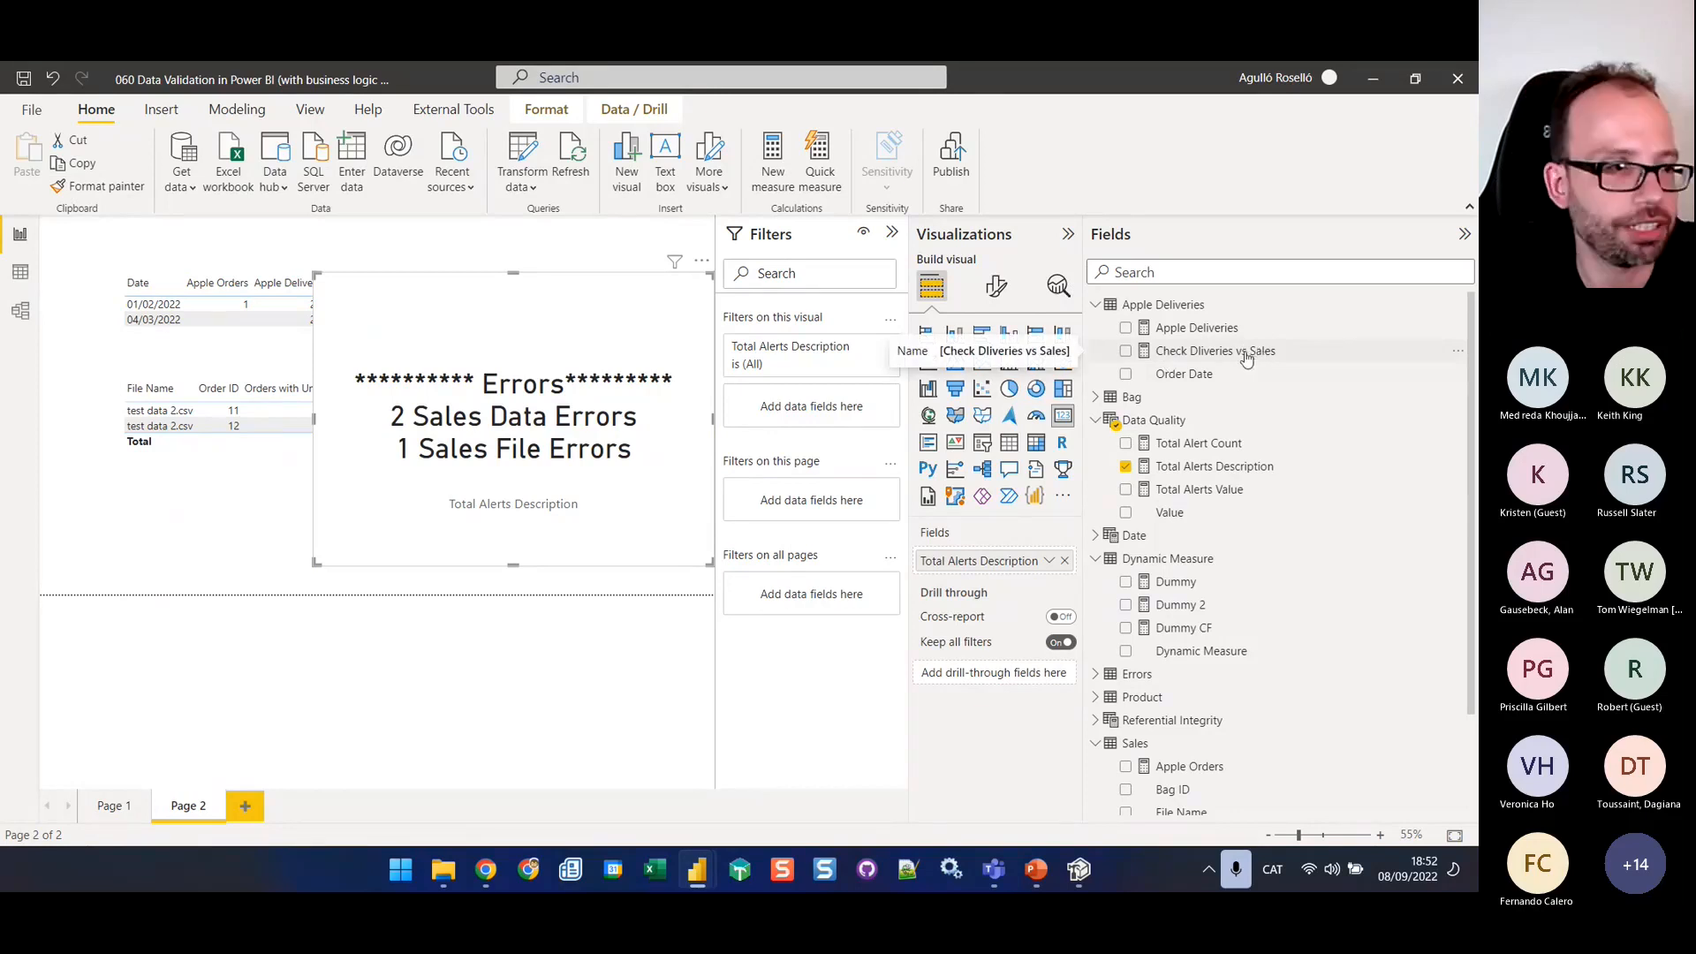
In Tabular Editor, set the Check Dliveries vs Sales measure's display folder to "Chekcs business Logic" and save to the model
click(1080, 870)
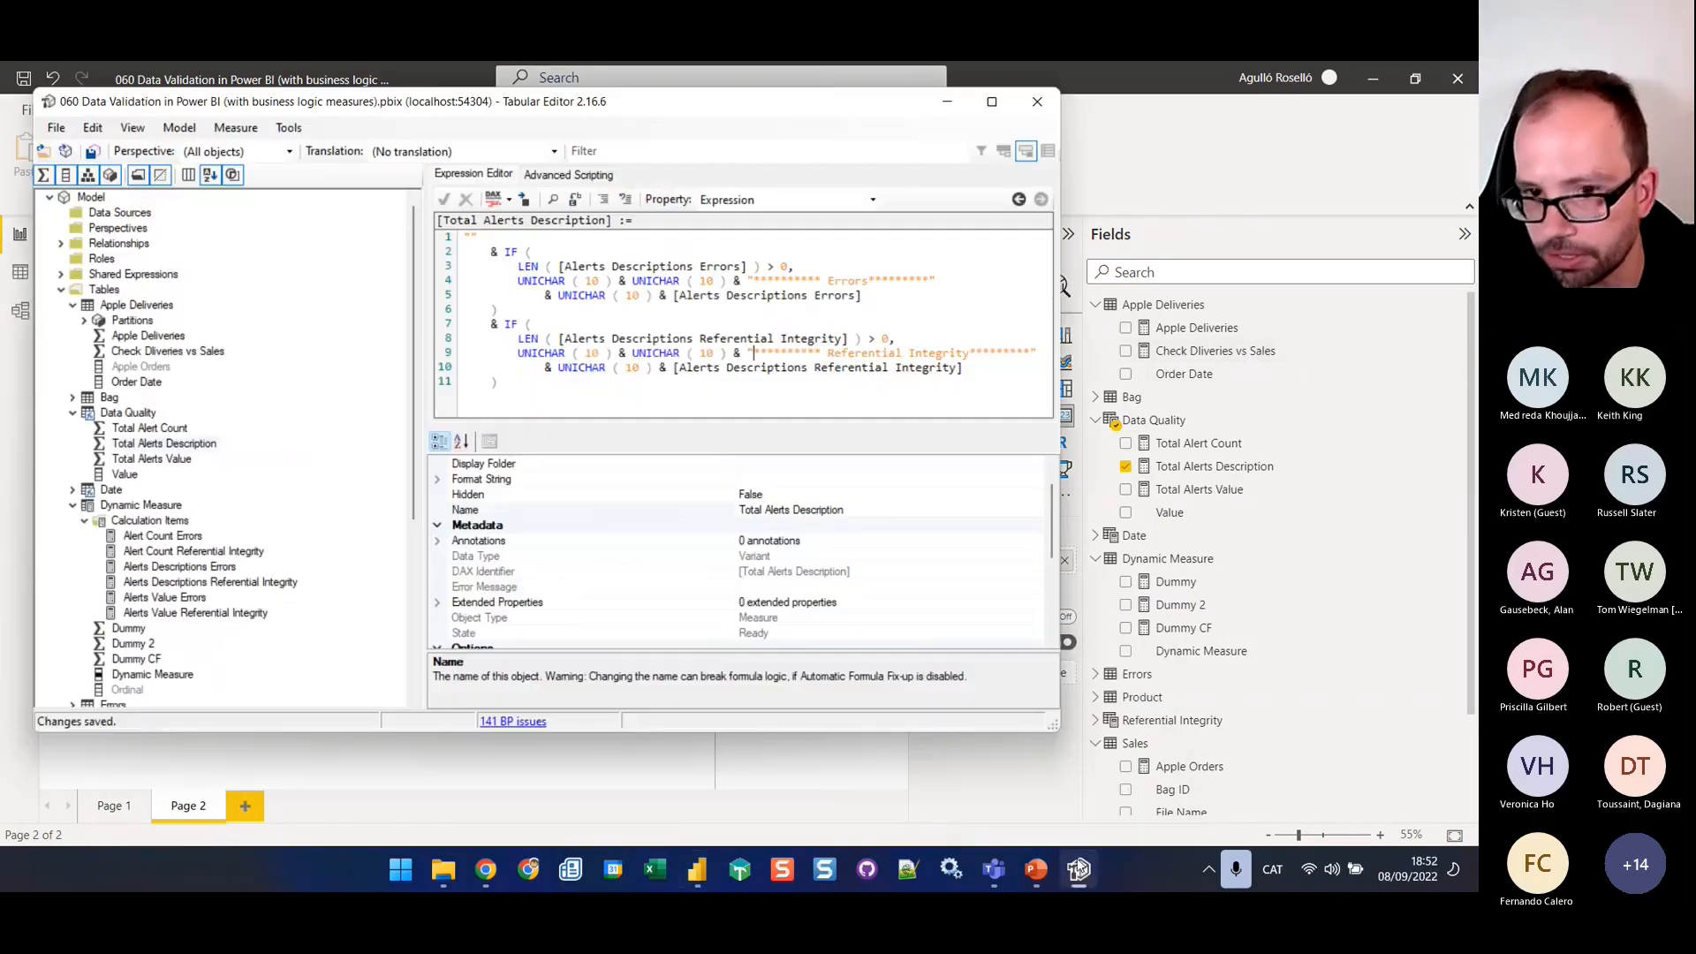
click(148, 353)
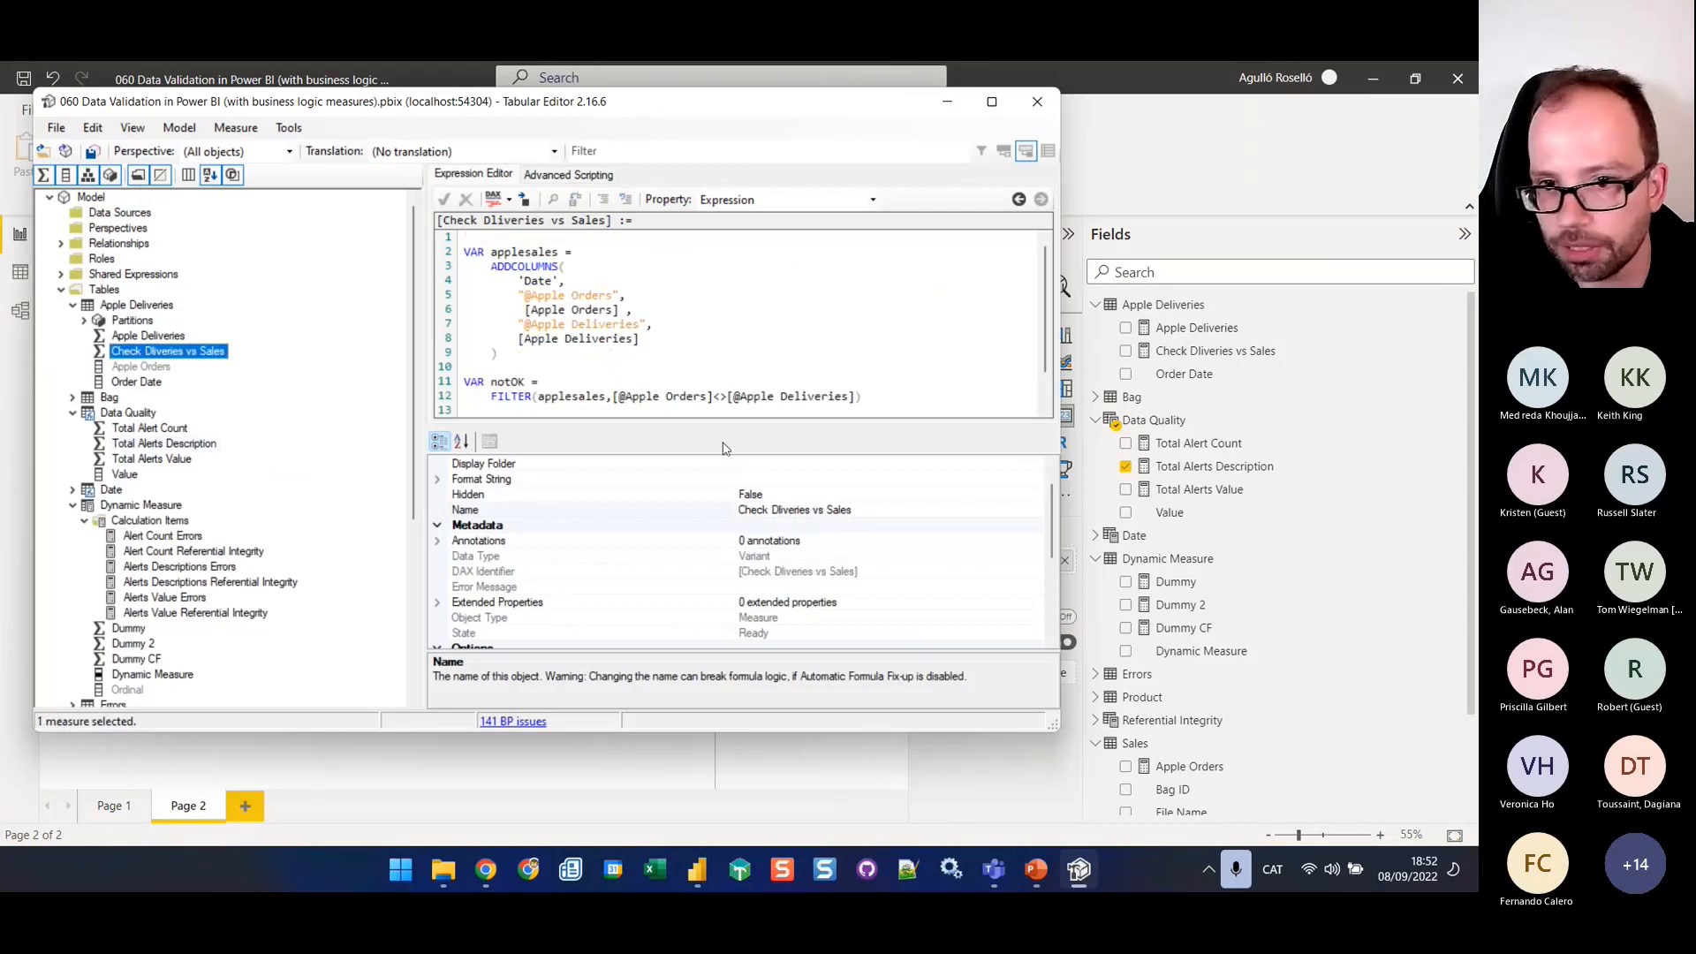
click(762, 480)
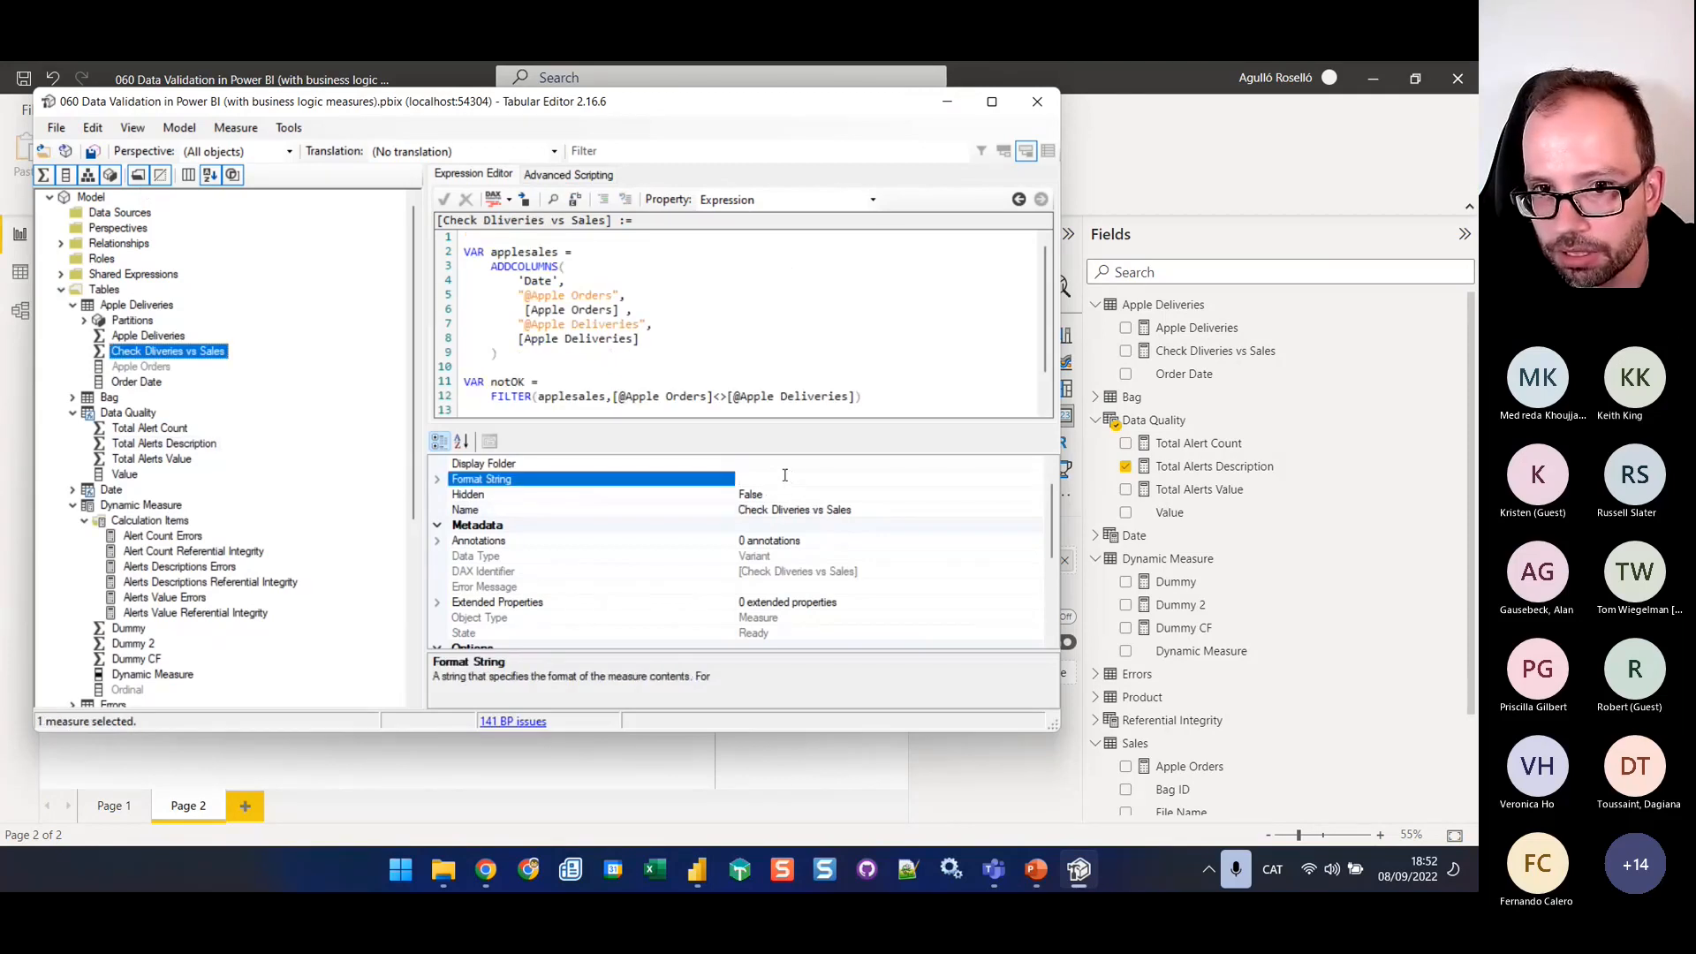
click(781, 466)
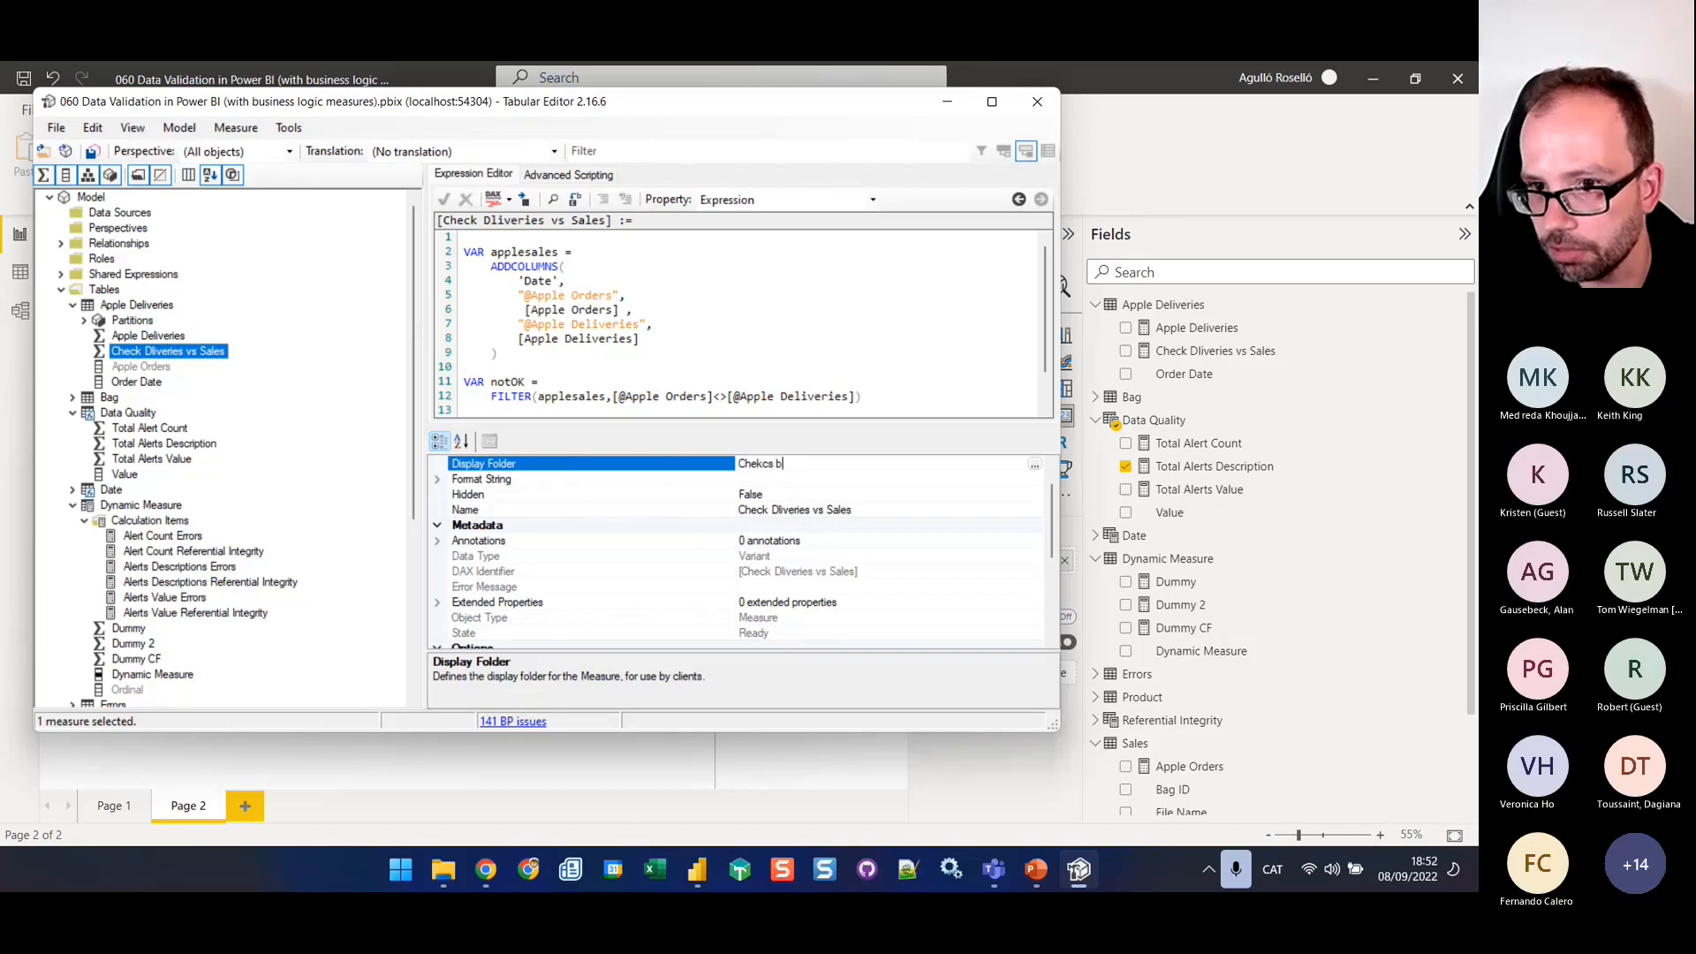
text(Chekcs business Lo)
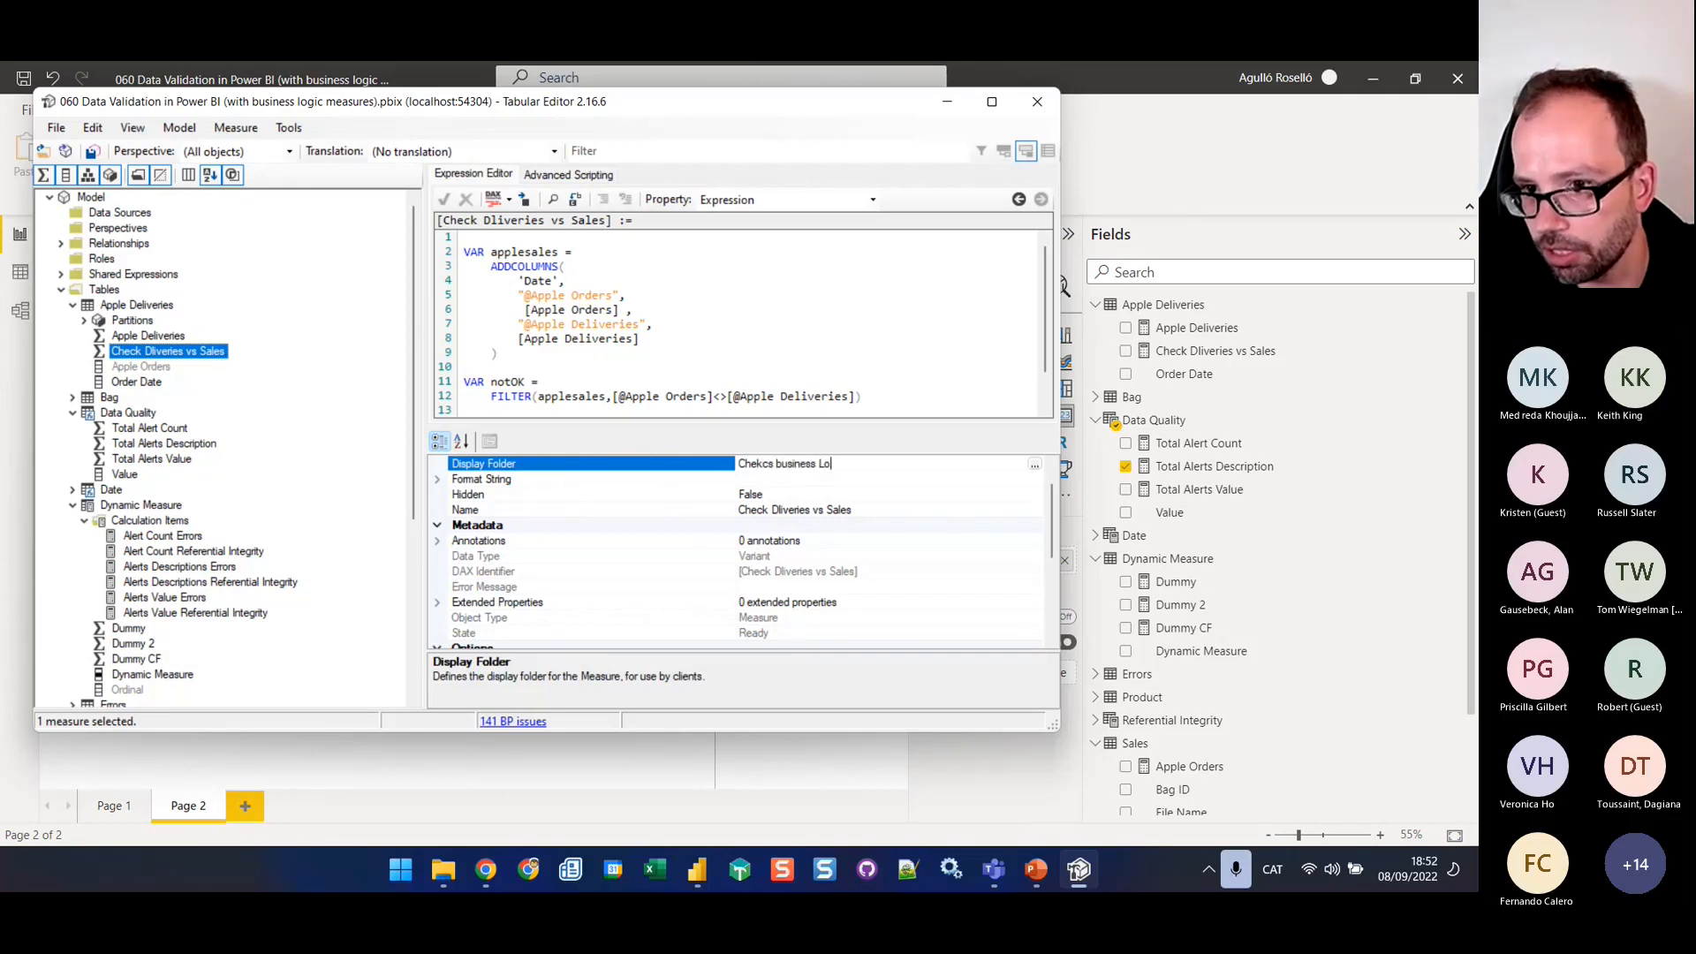
text(gic)
key(Return)
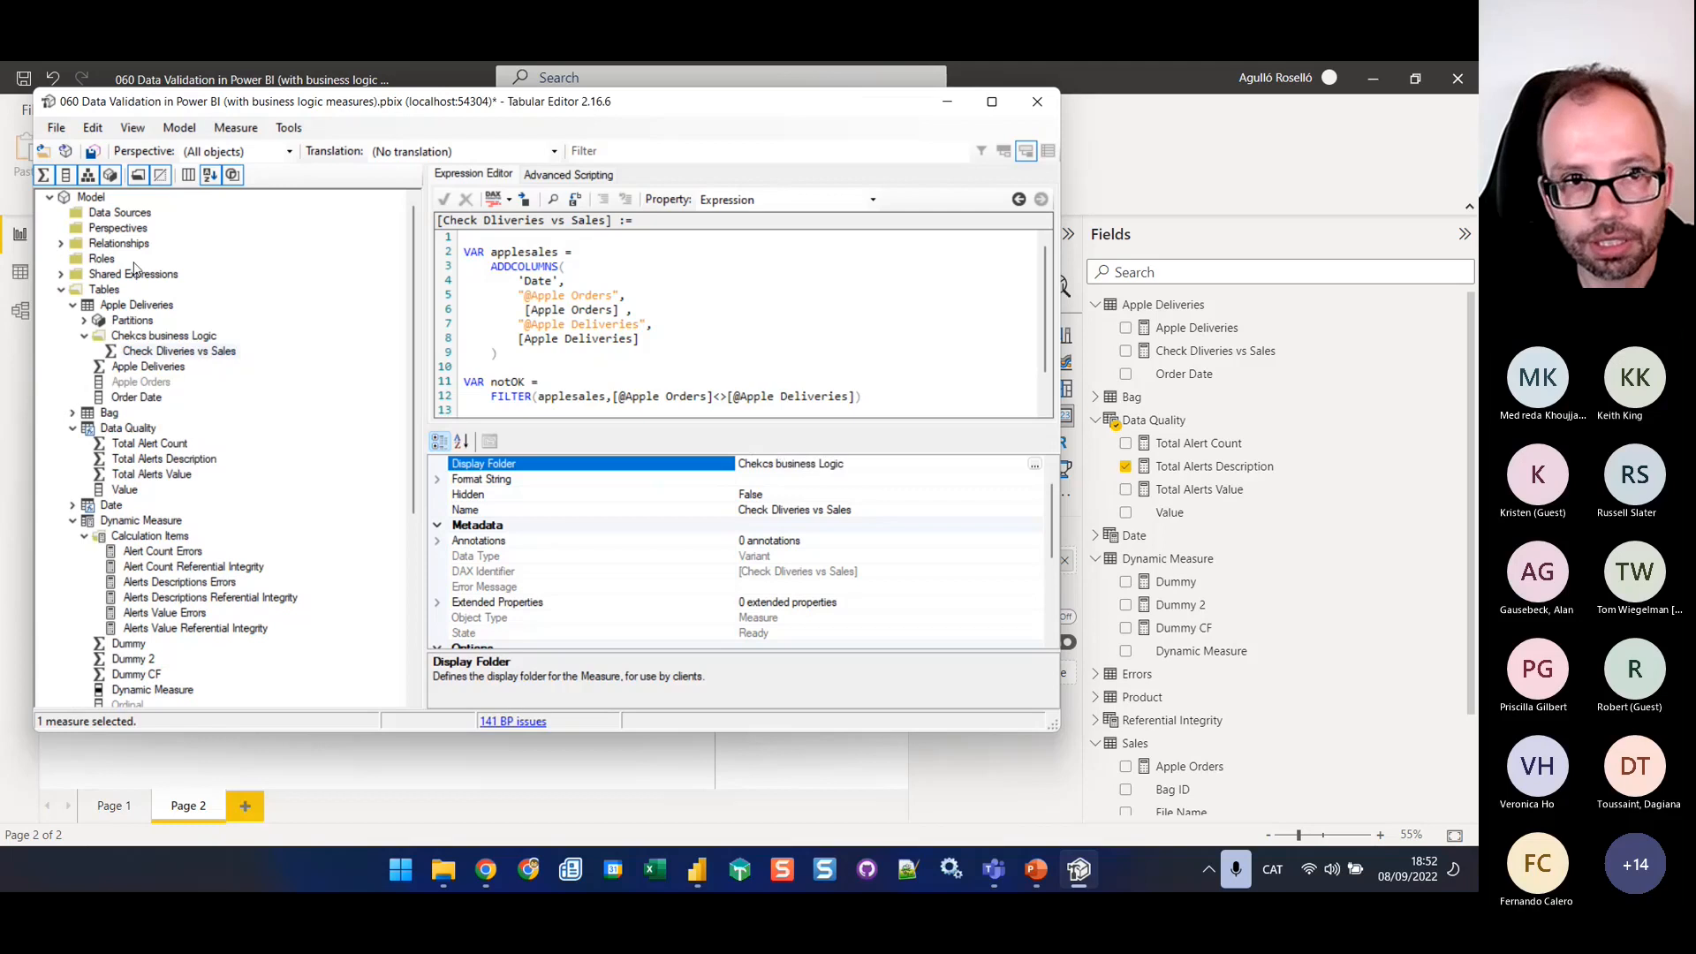
click(92, 151)
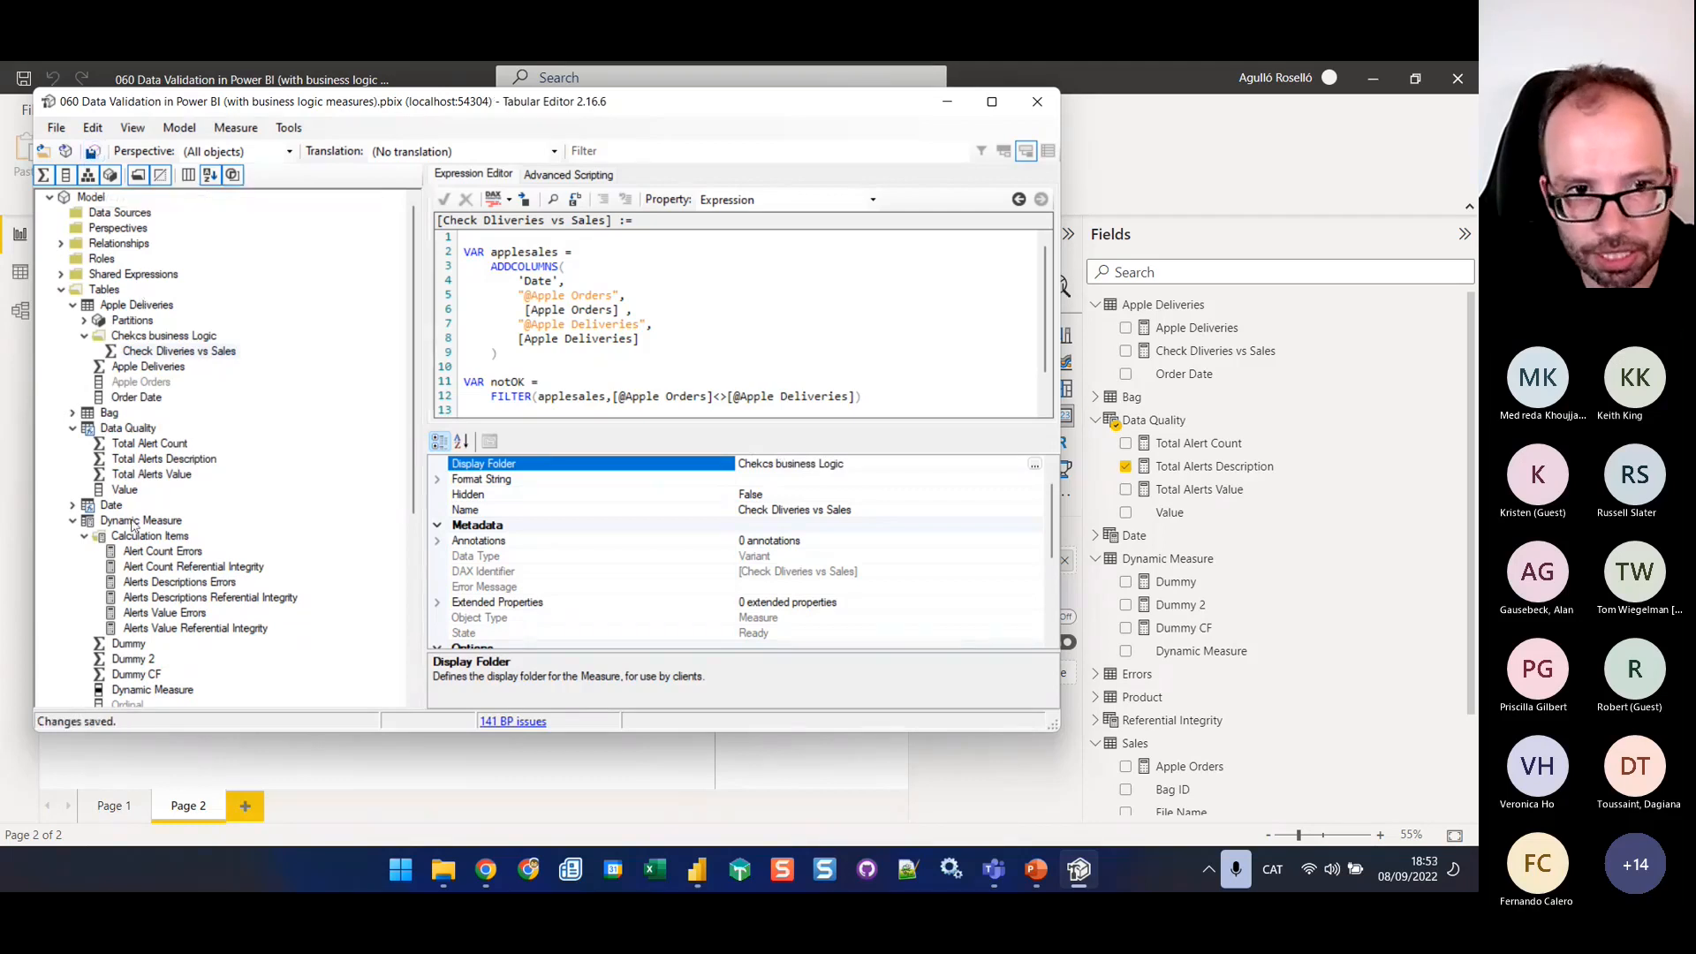
Run the dynamic measure script again on the Data Quality table and save the changes to the model
click(124, 427)
click(548, 175)
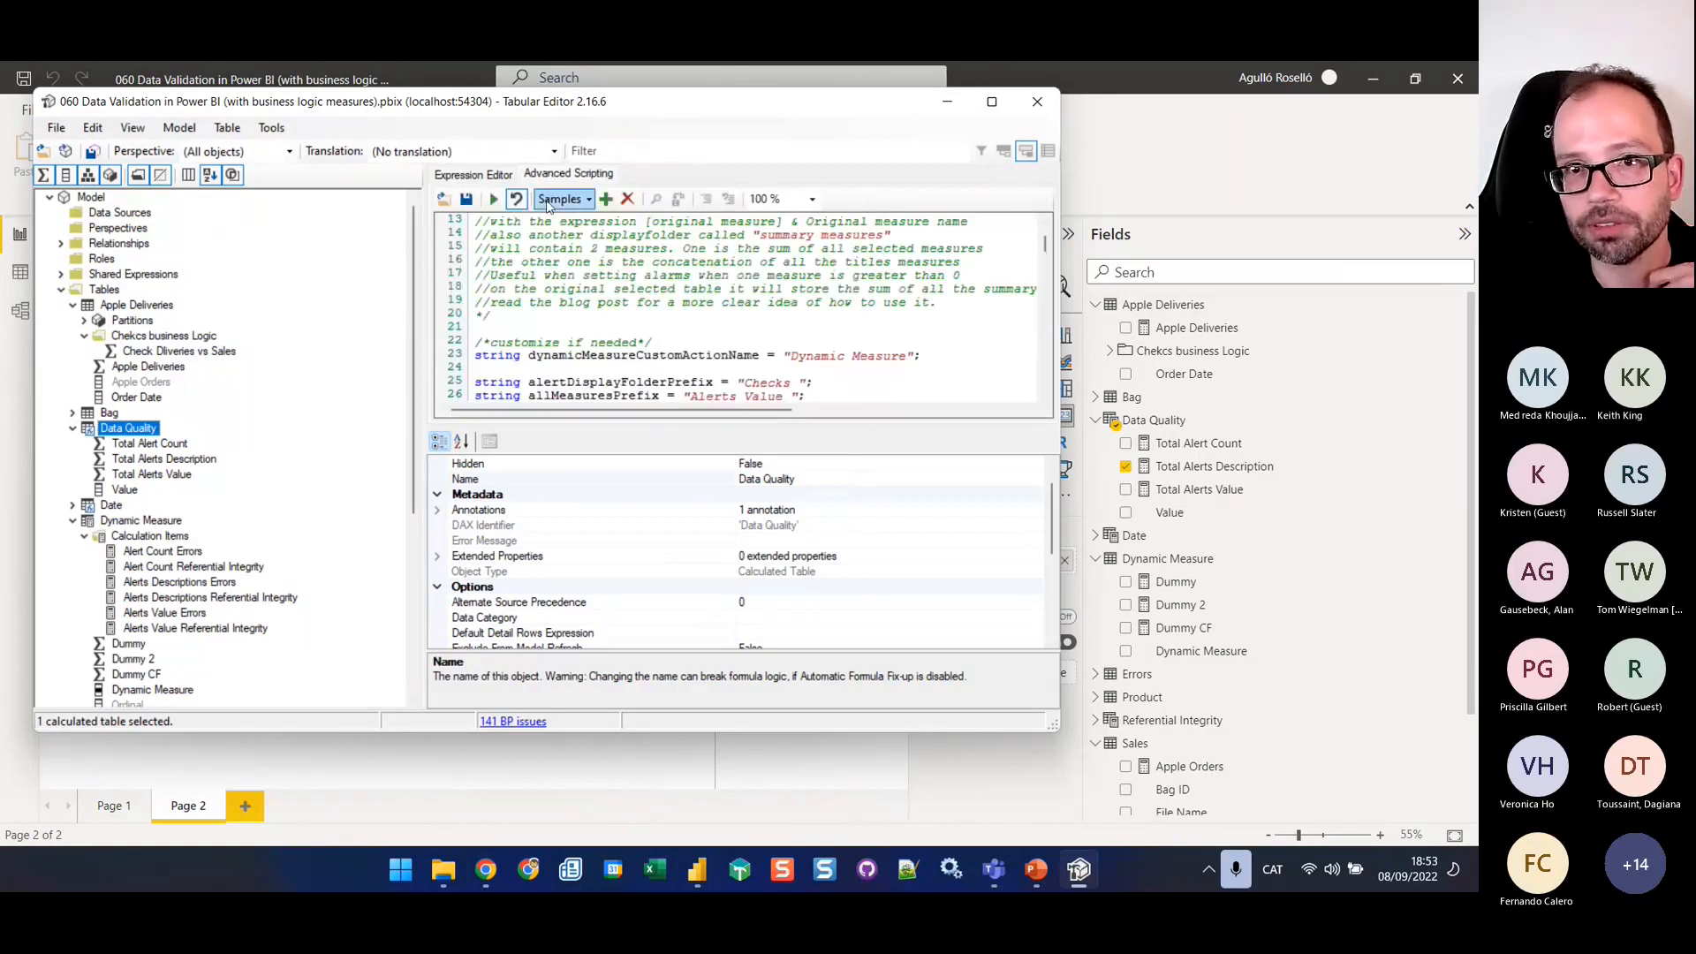
click(493, 199)
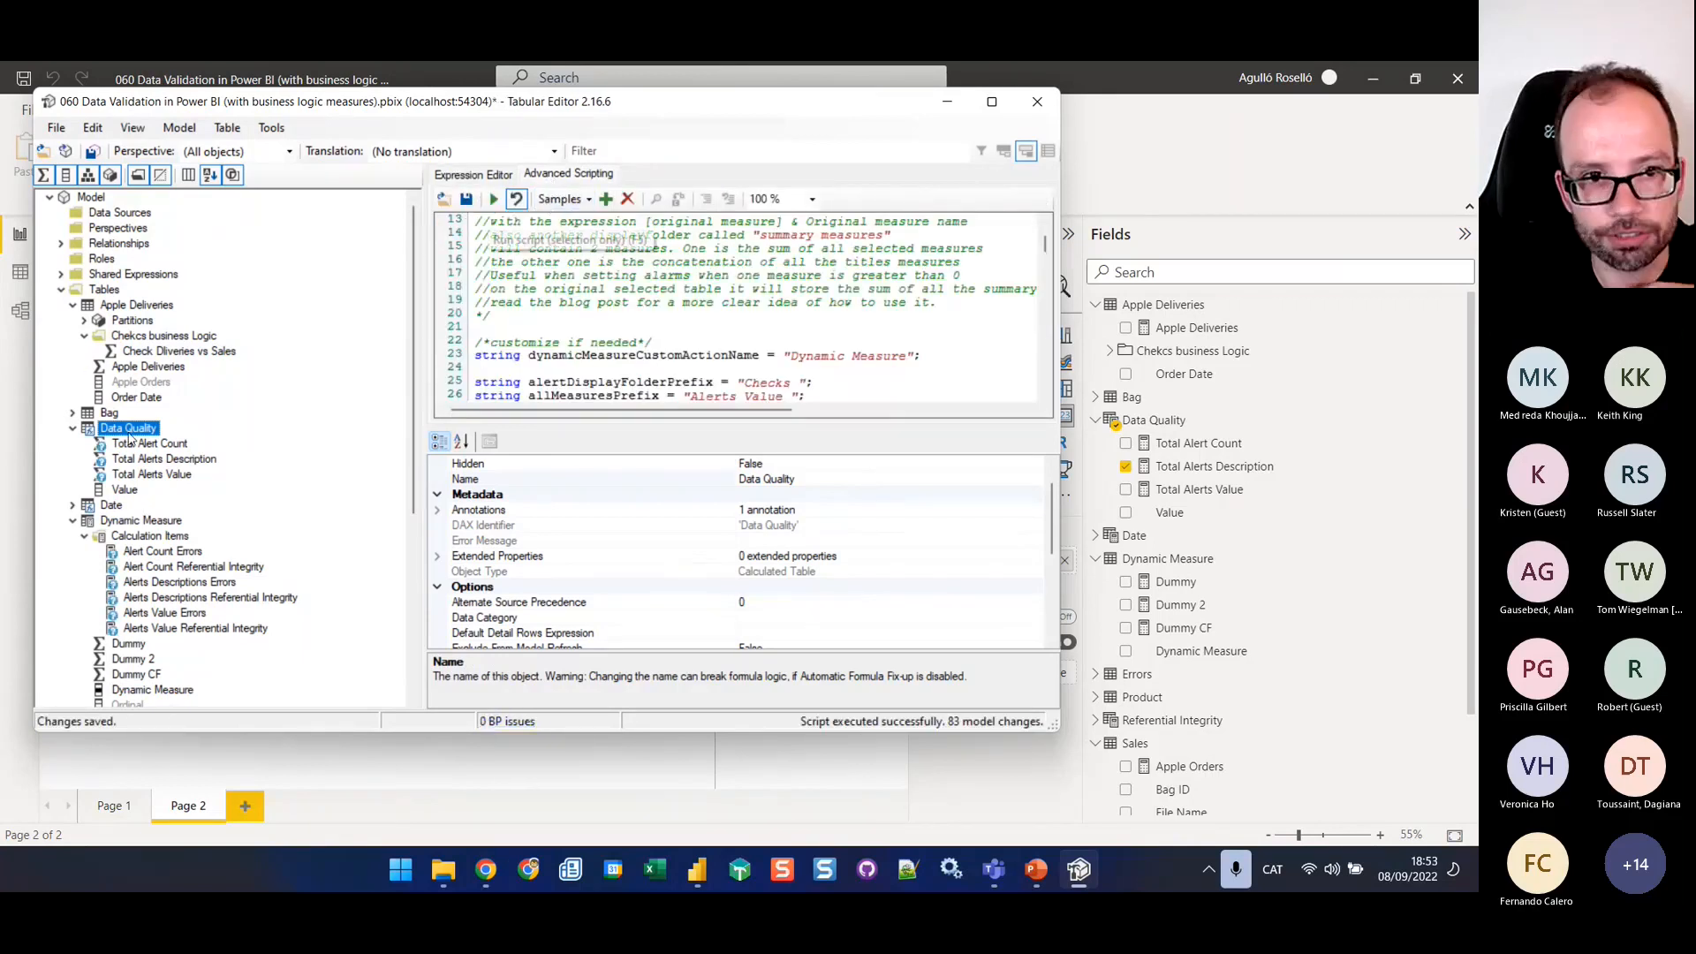
click(93, 151)
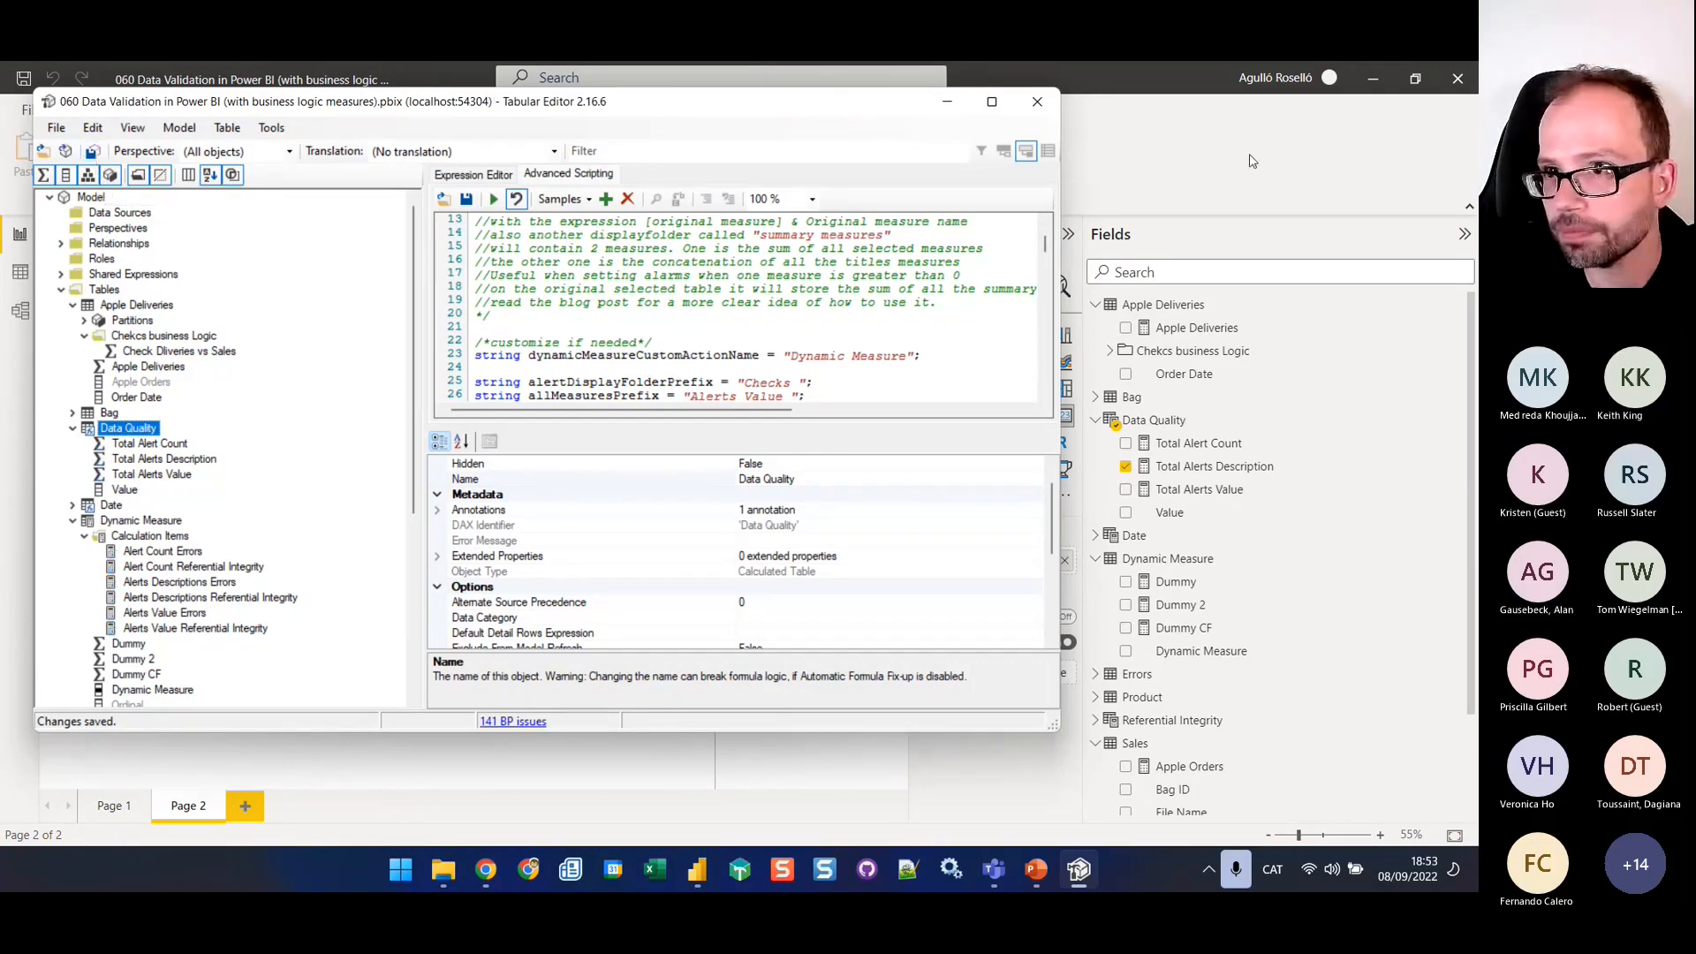
Switch to Power BI Desktop, refresh the calculation groups and expand the Chekcs business Logic folder under Apple Deliveries
click(1222, 127)
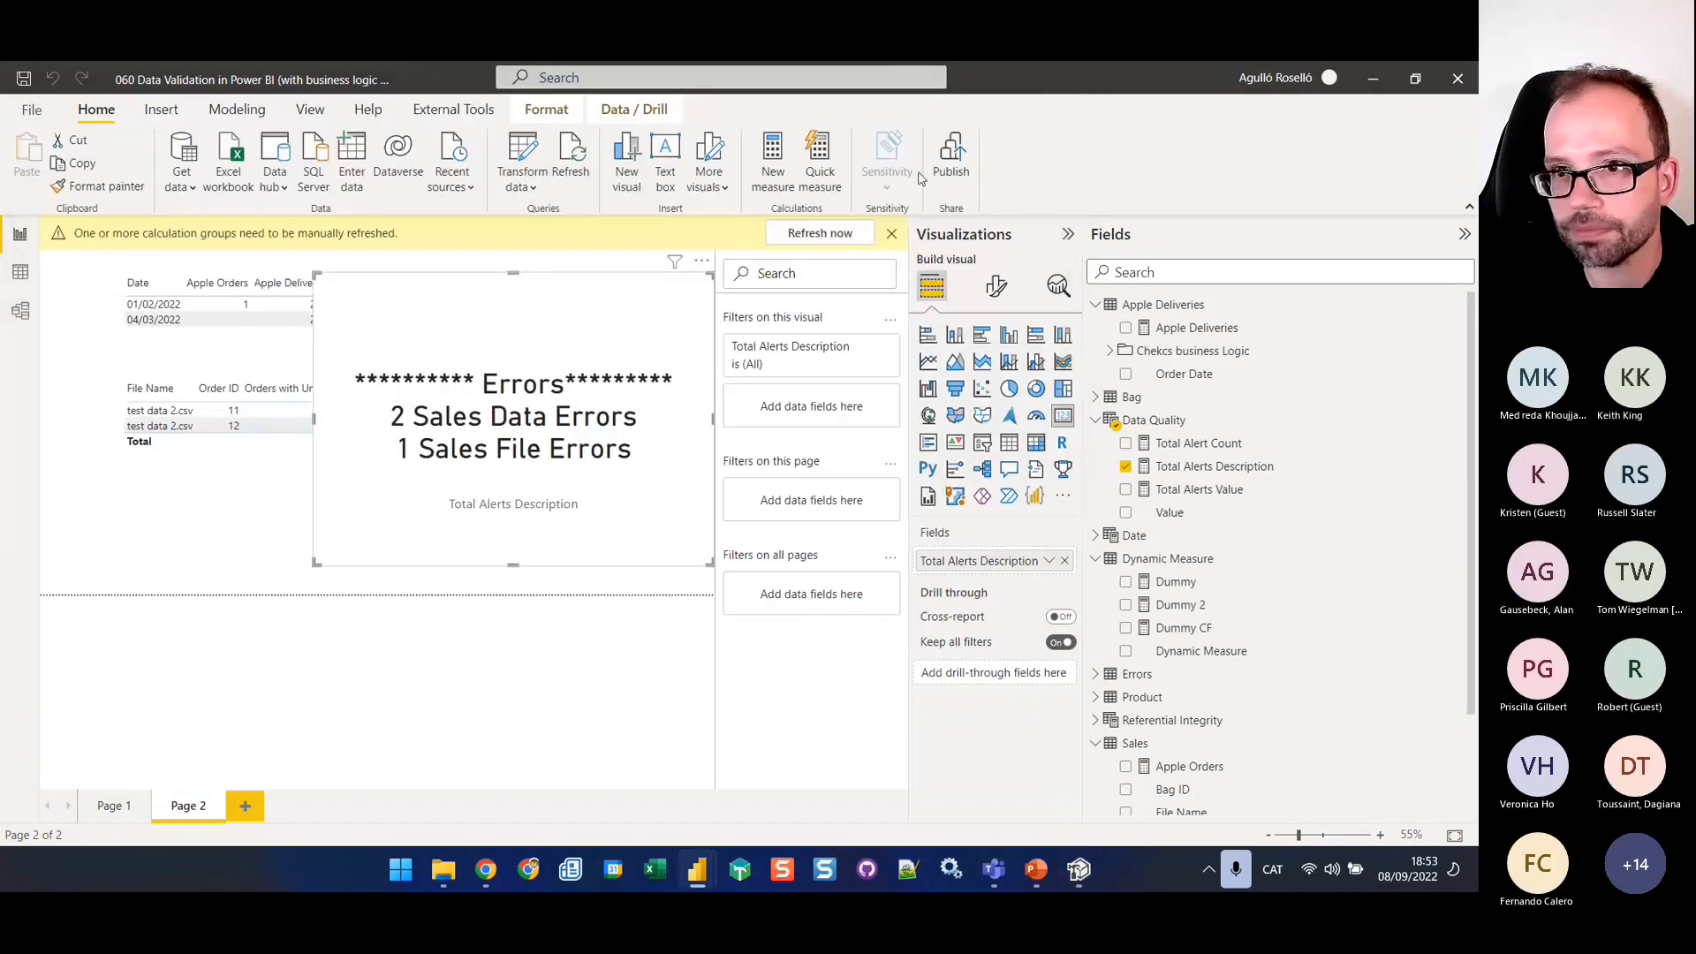
click(817, 234)
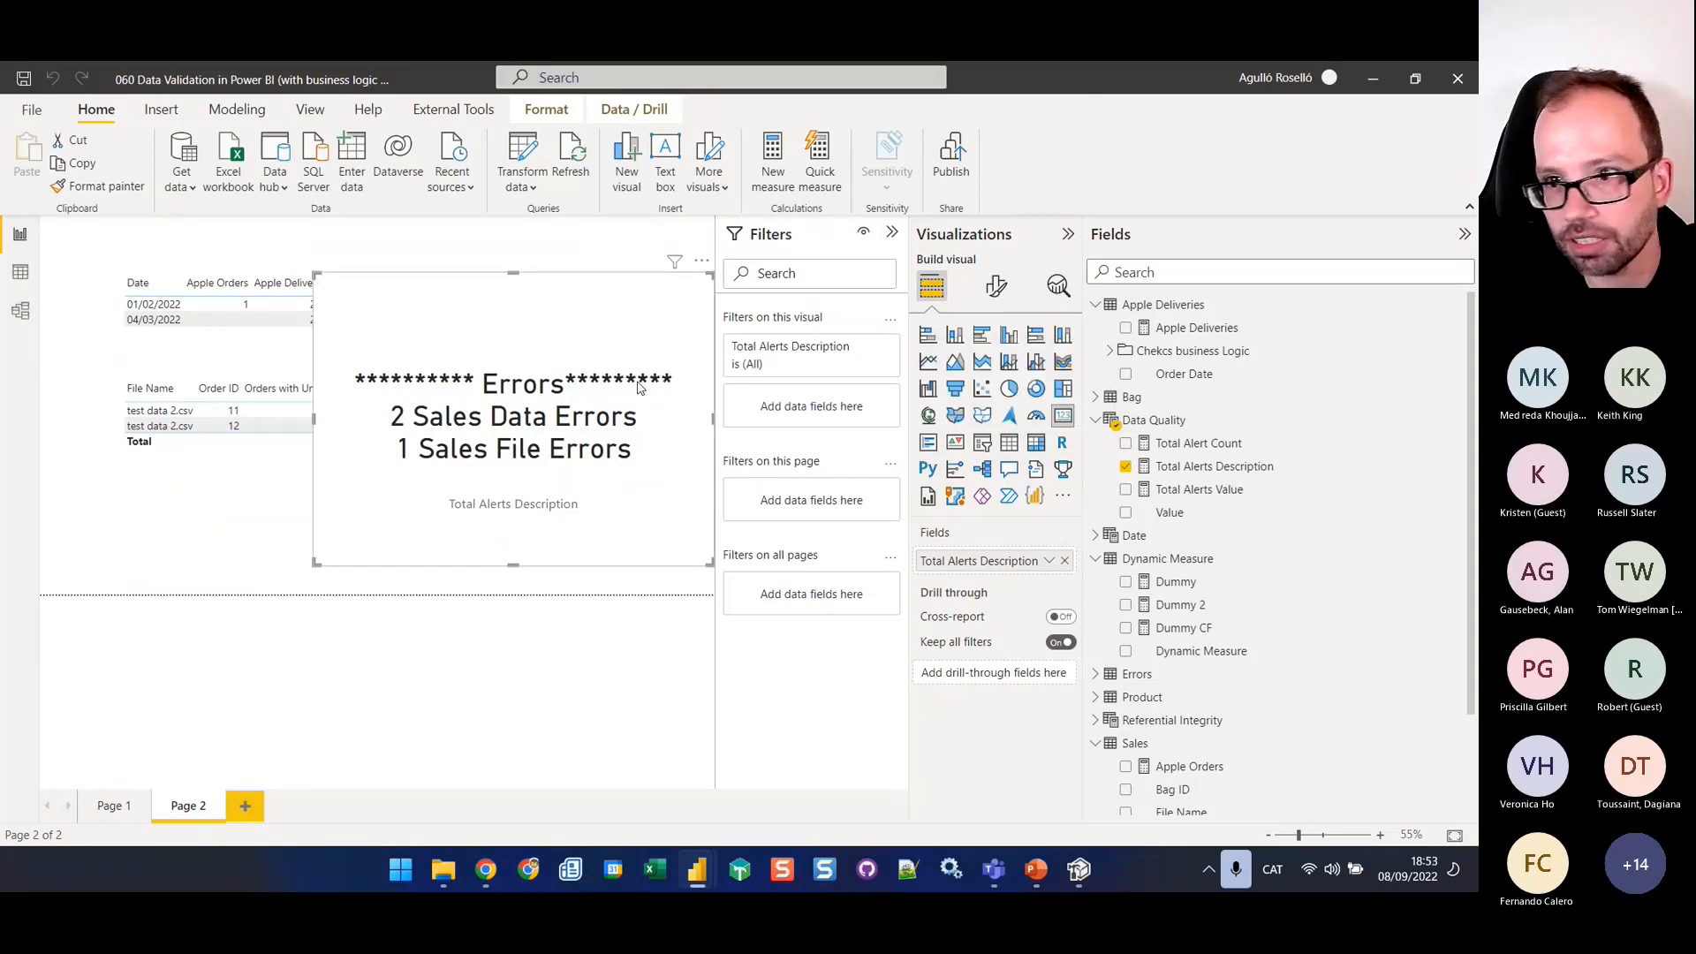
click(1135, 353)
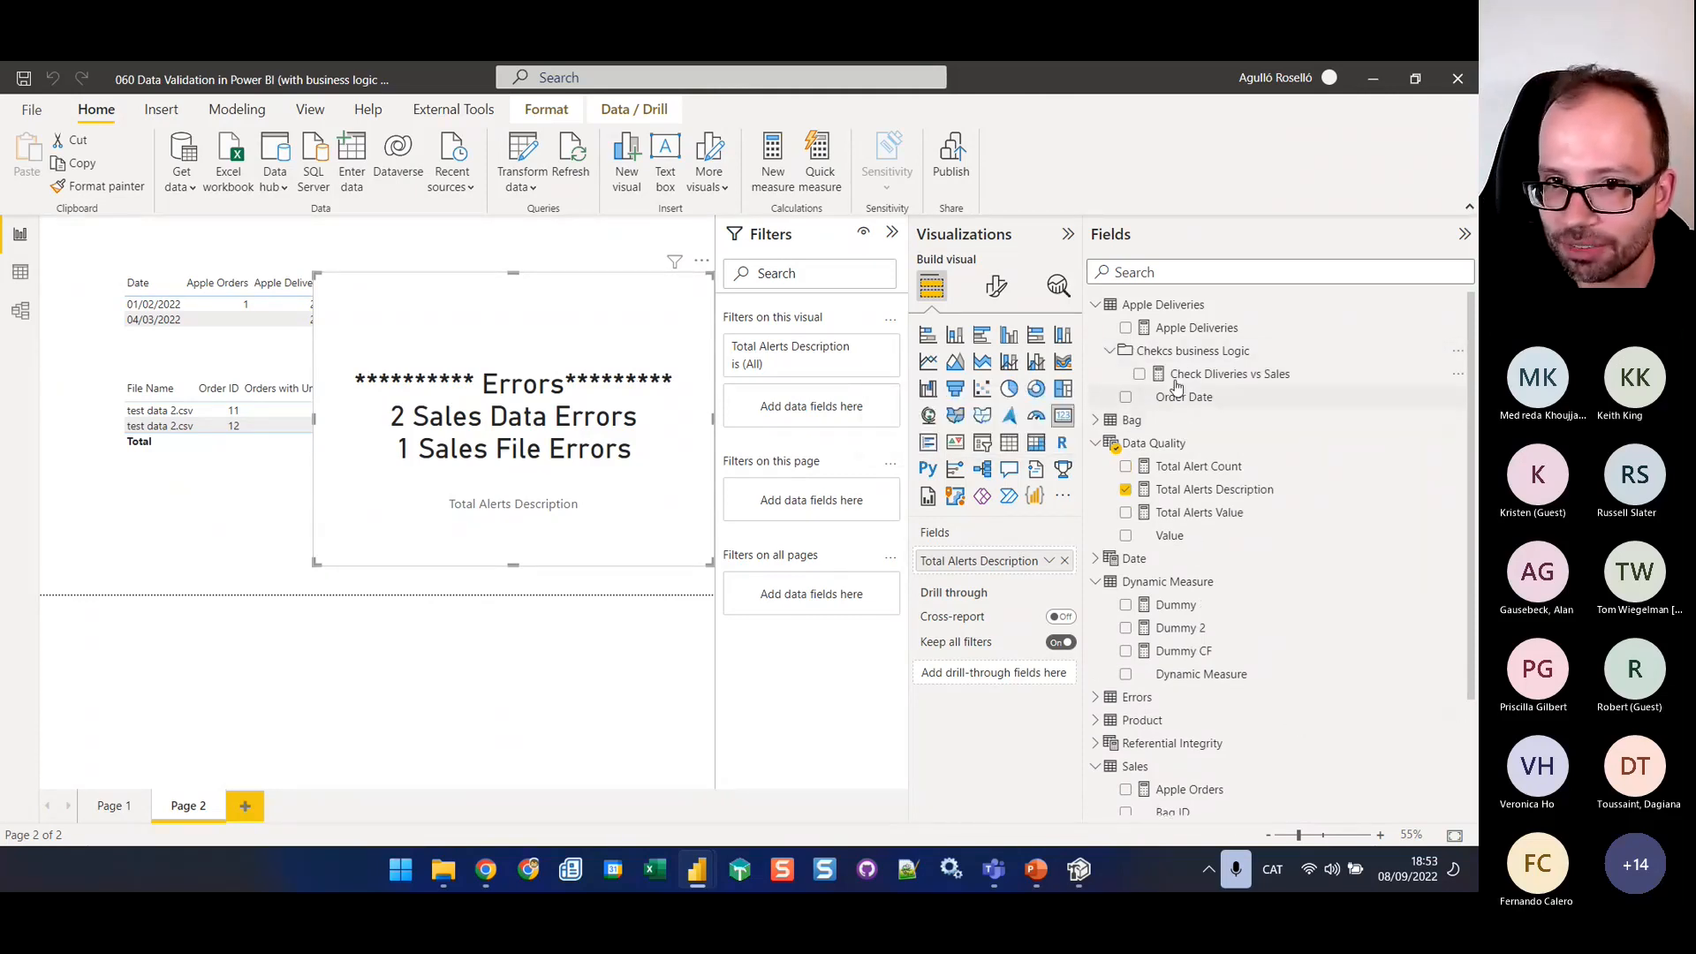
Switch to Tabular Editor and rename the Chekcs business Logic display folder under Apple Deliveries as "Checks business Logic"
key(alt+Tab)
click(173, 352)
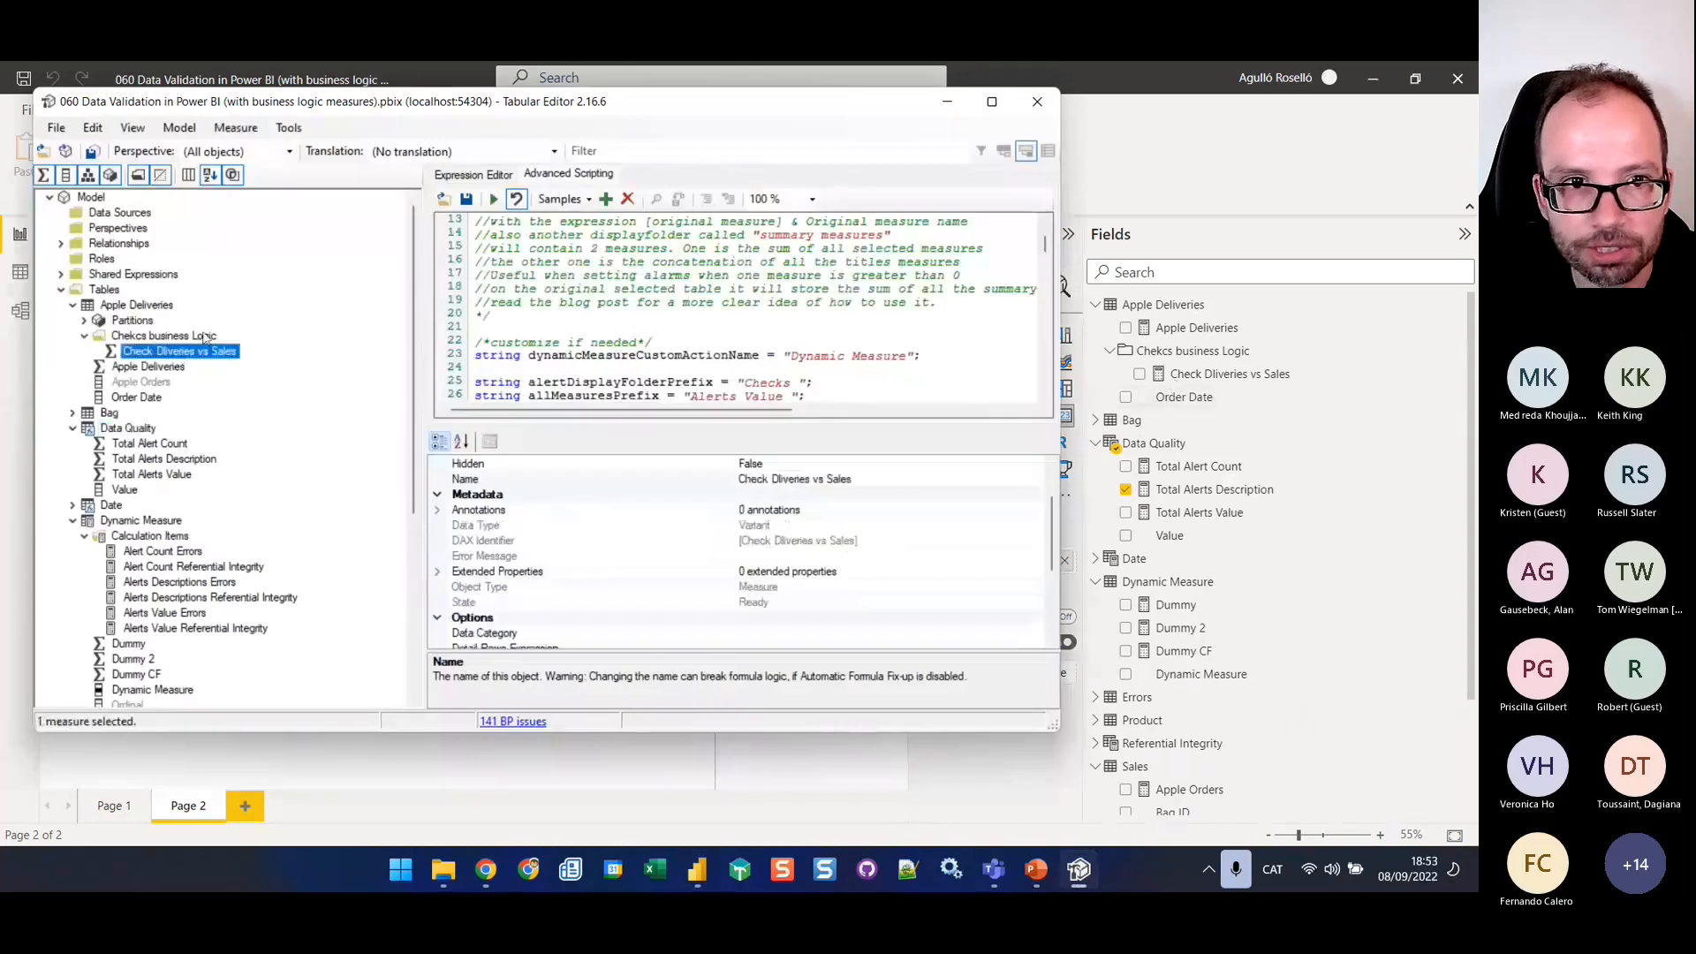
click(204, 336)
click(763, 498)
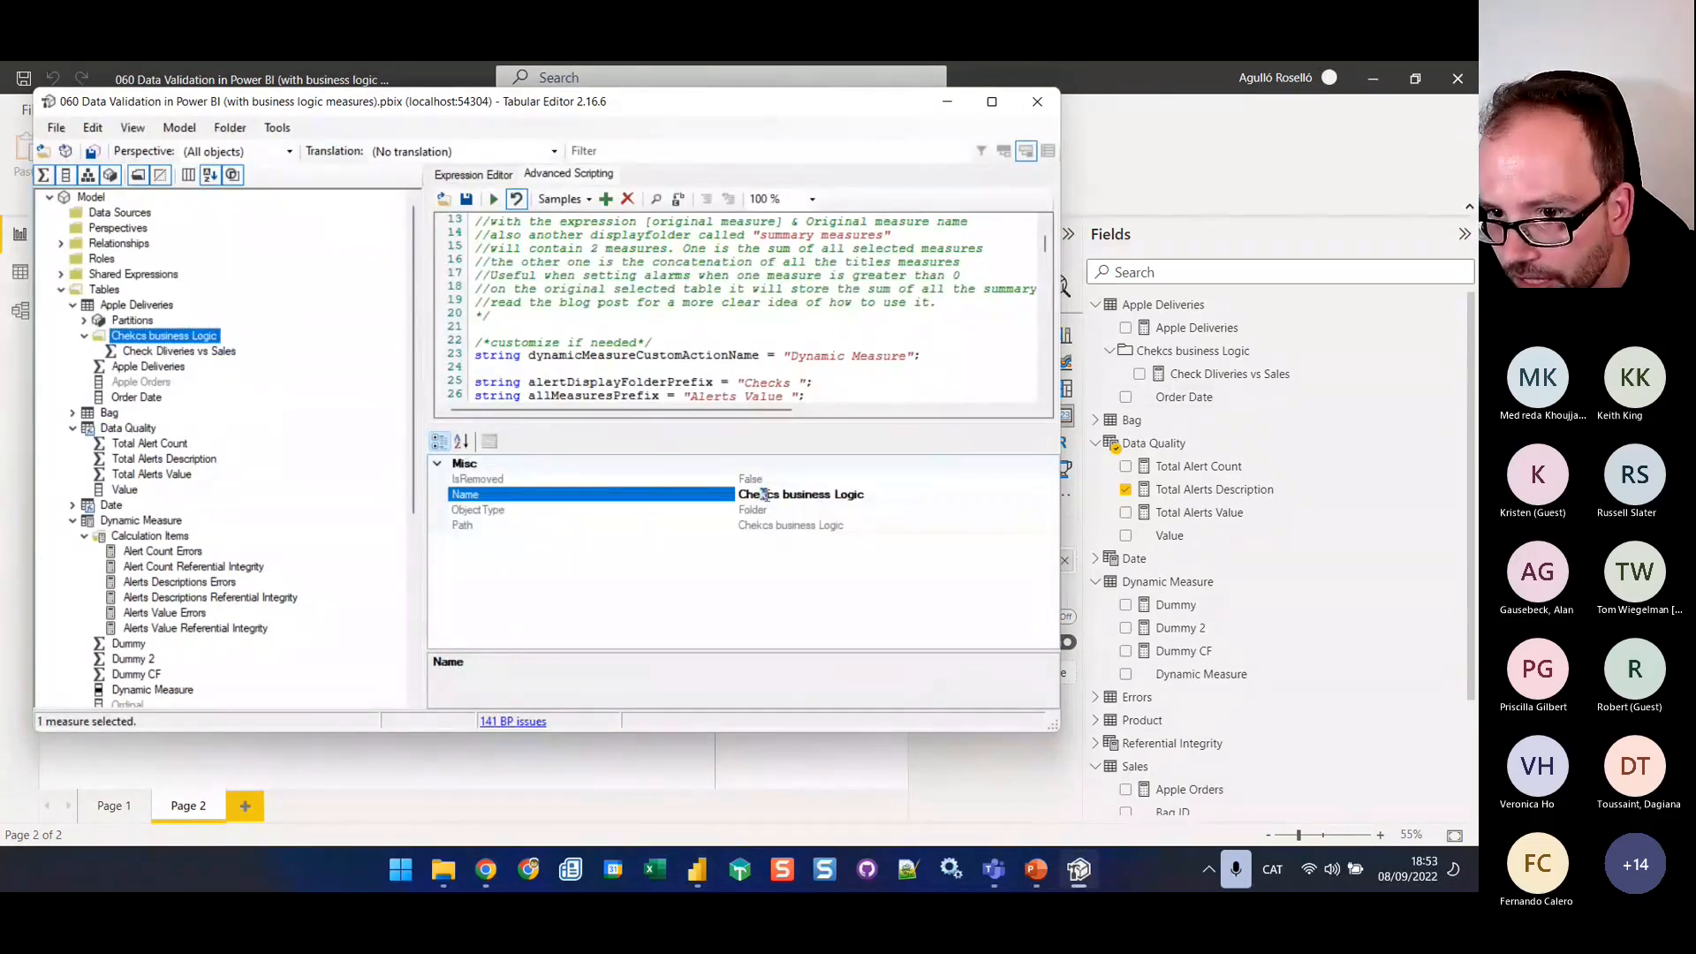
text(ck)
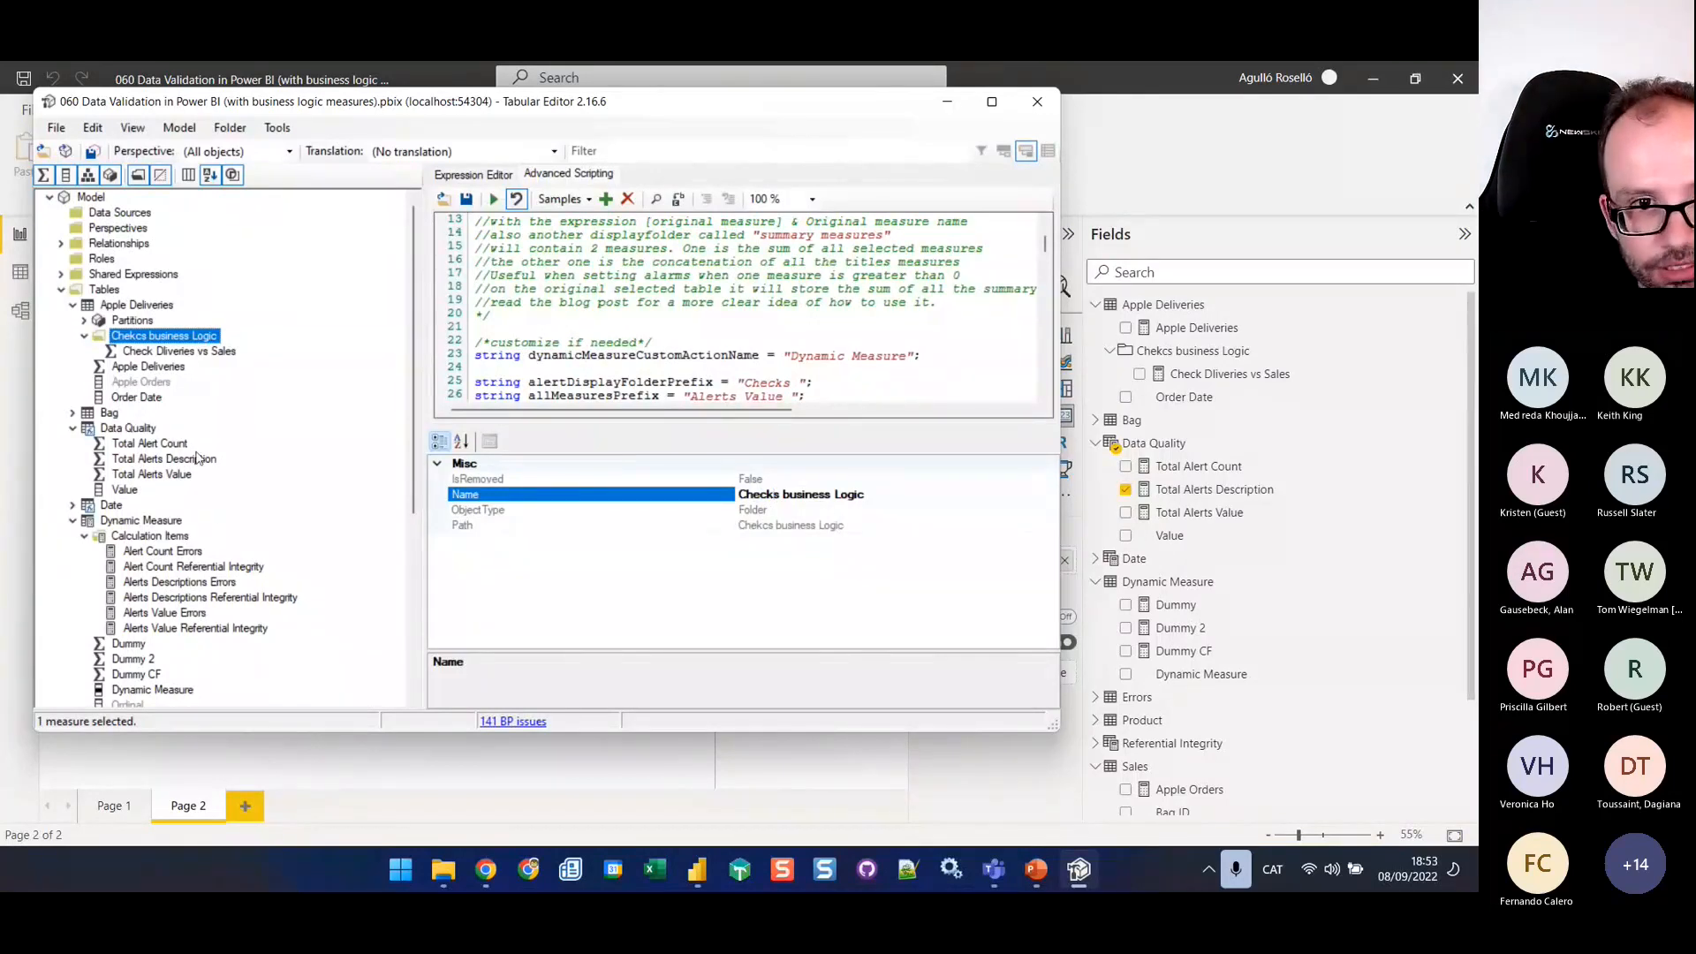
scroll(197, 457, down, 5)
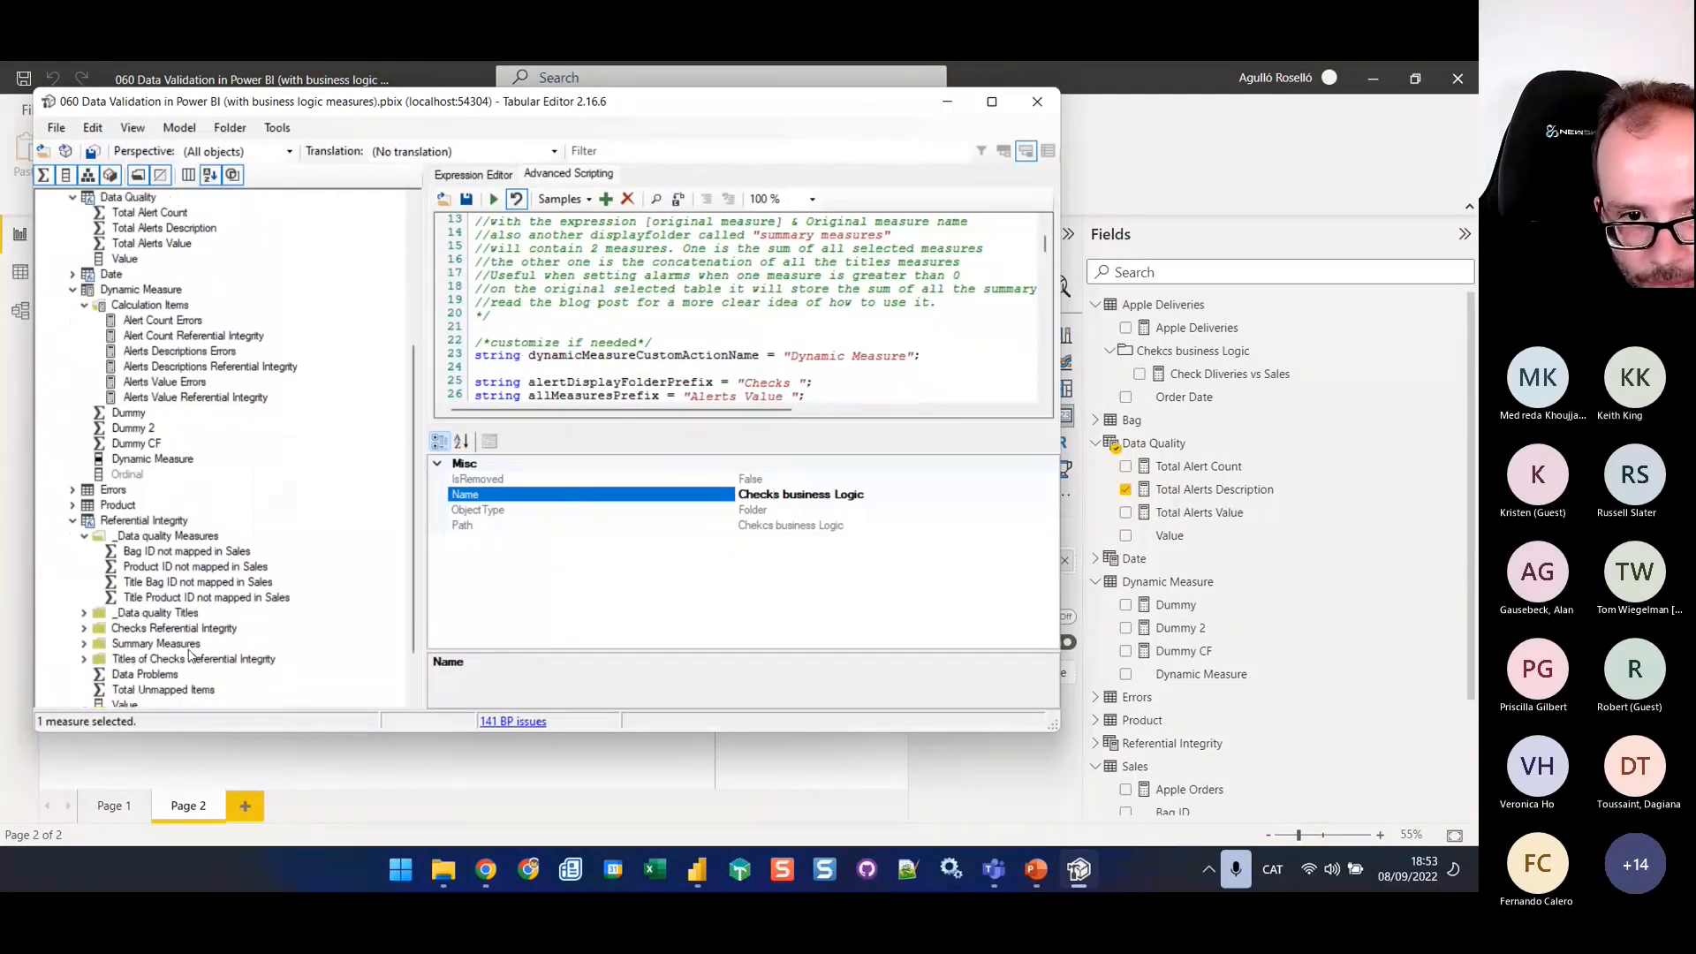
click(131, 535)
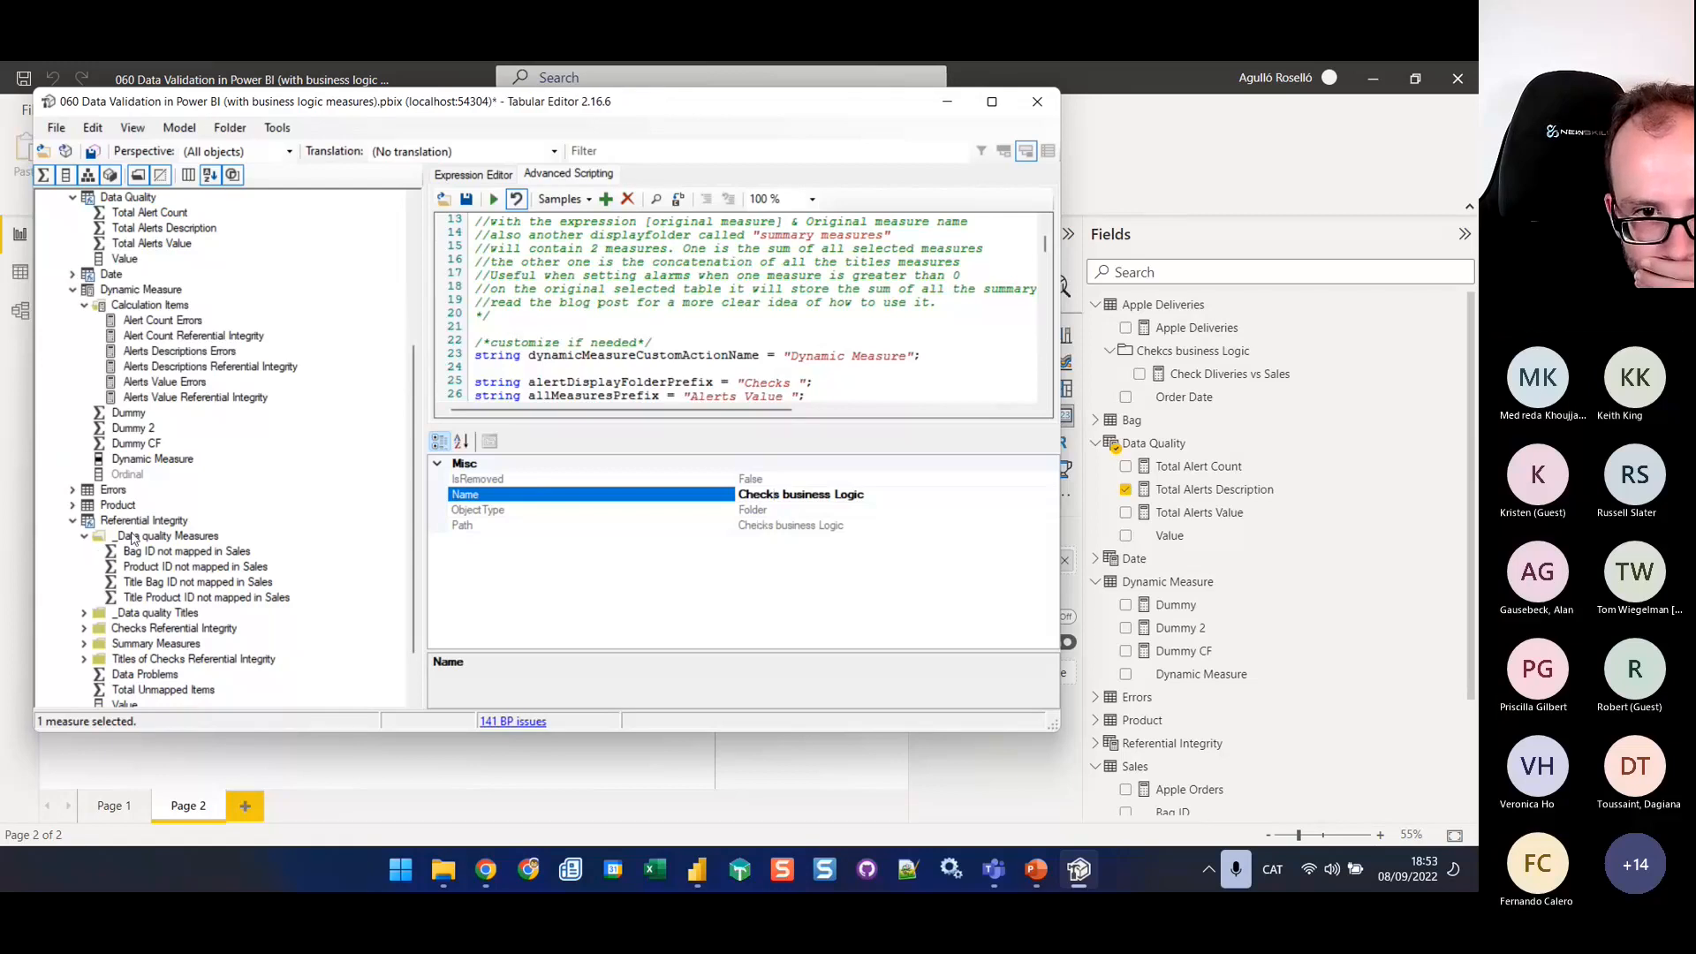
Expand the Checks Referential Integrity folder in the Referential Integrity table to review its check measures
scroll(203, 624, down, 3)
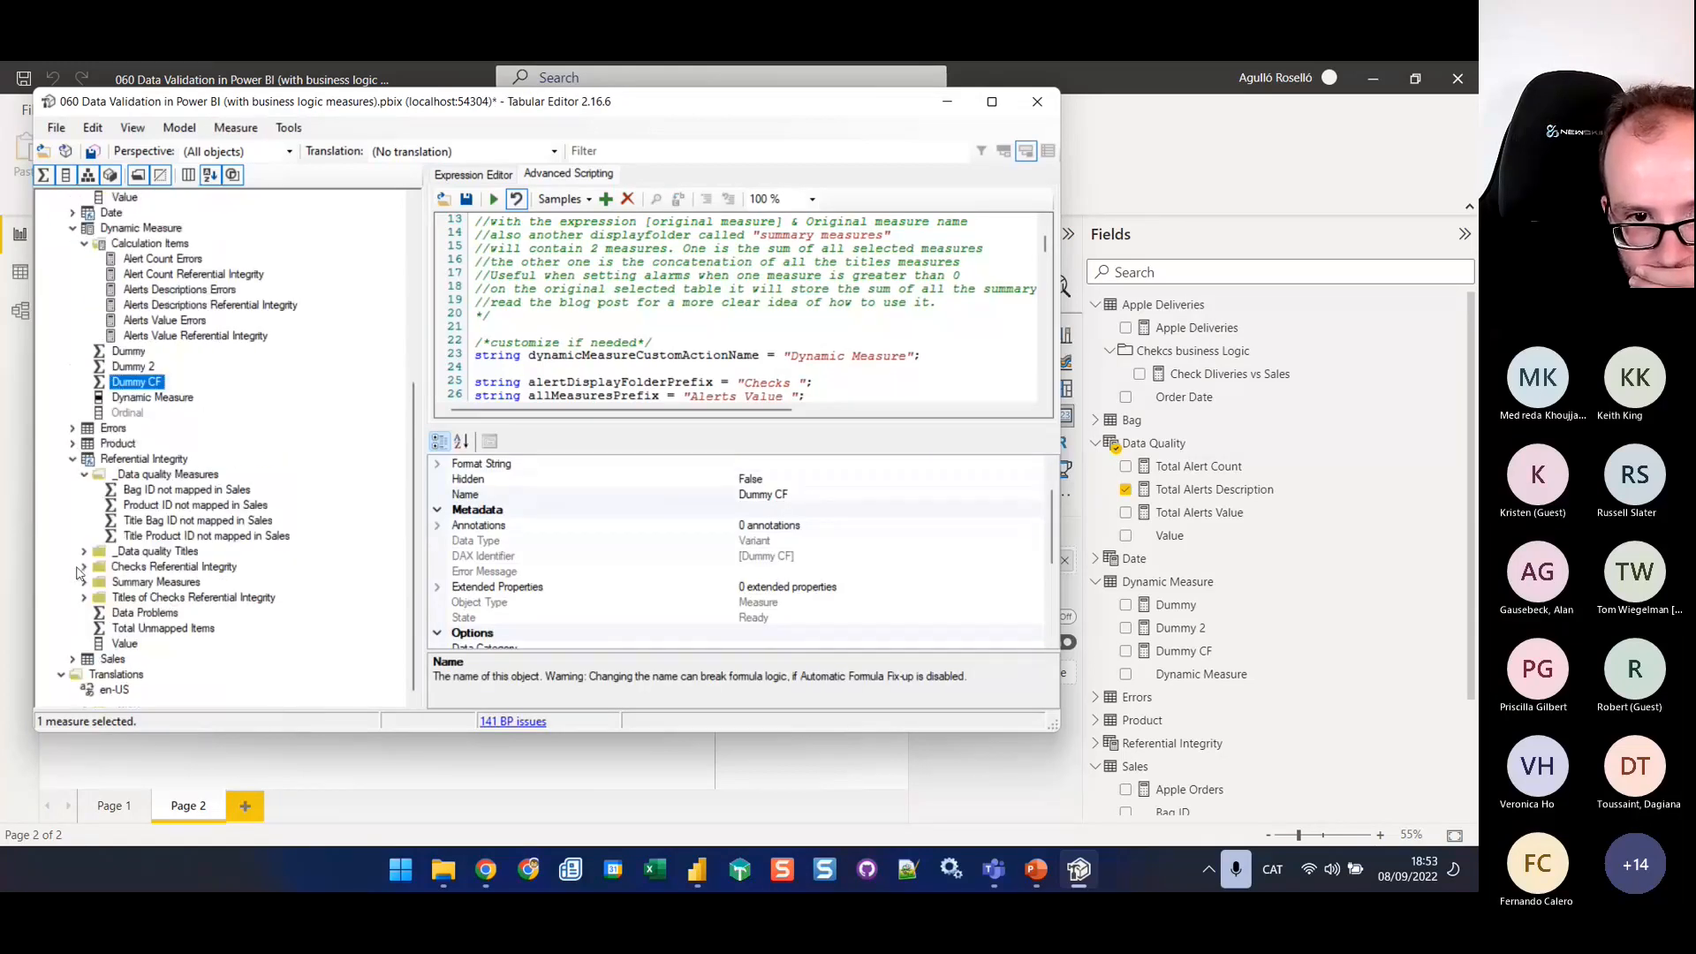
click(83, 568)
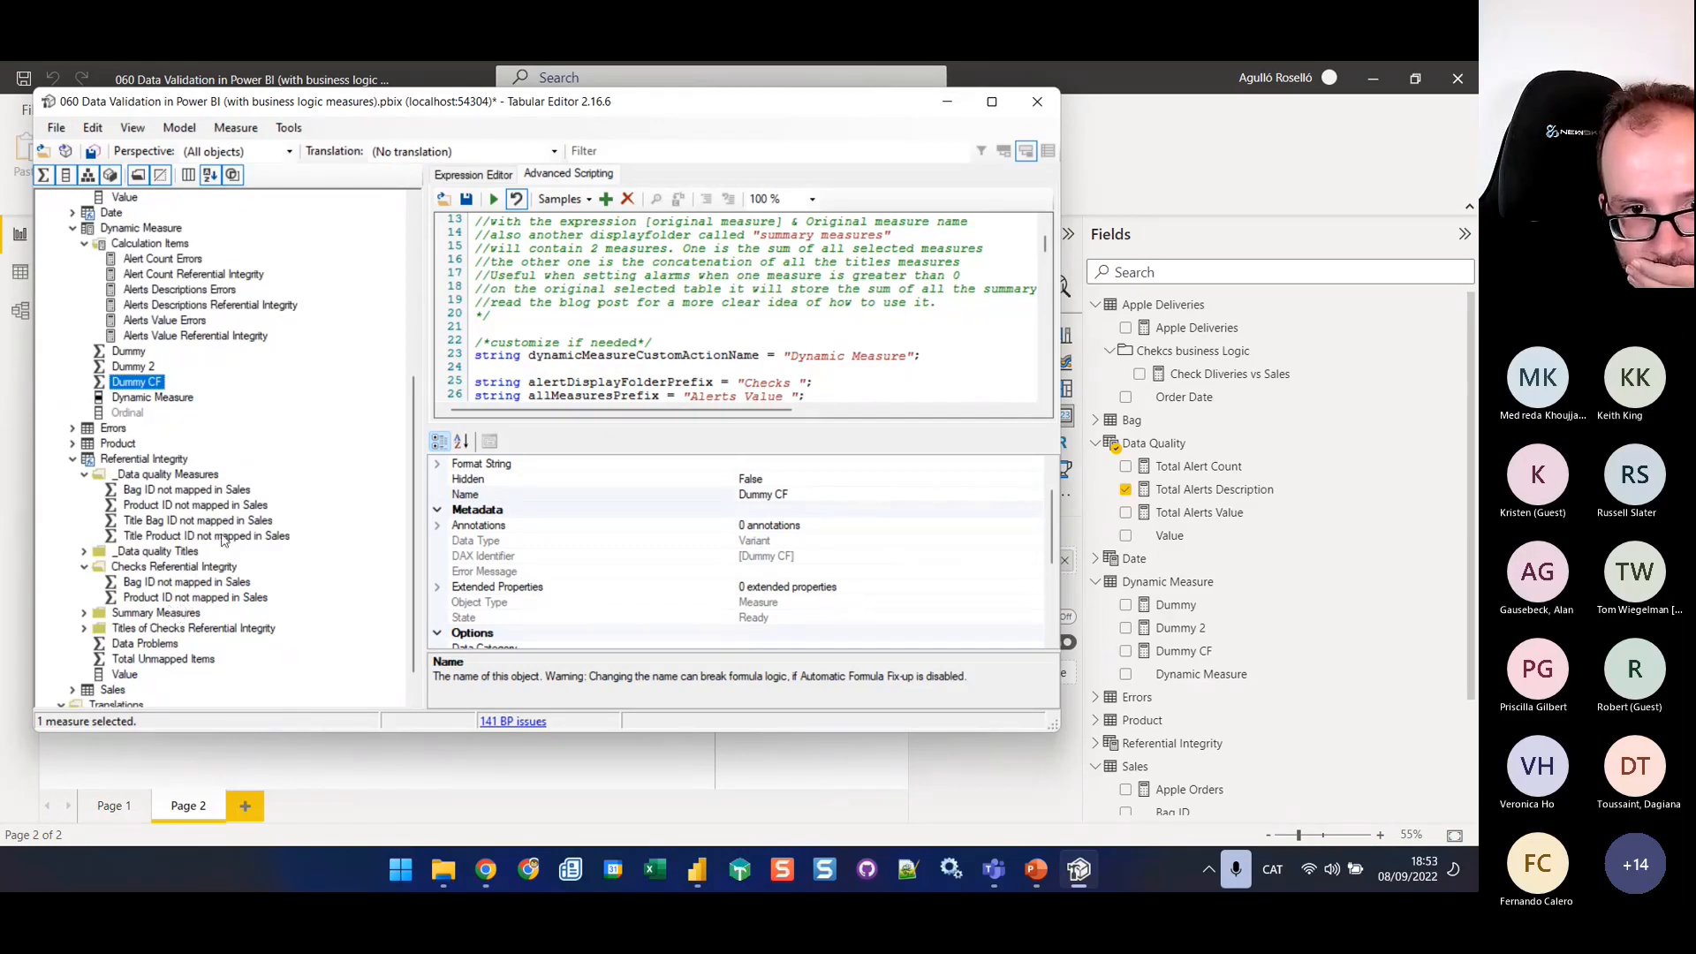
scroll(210, 477, up, 6)
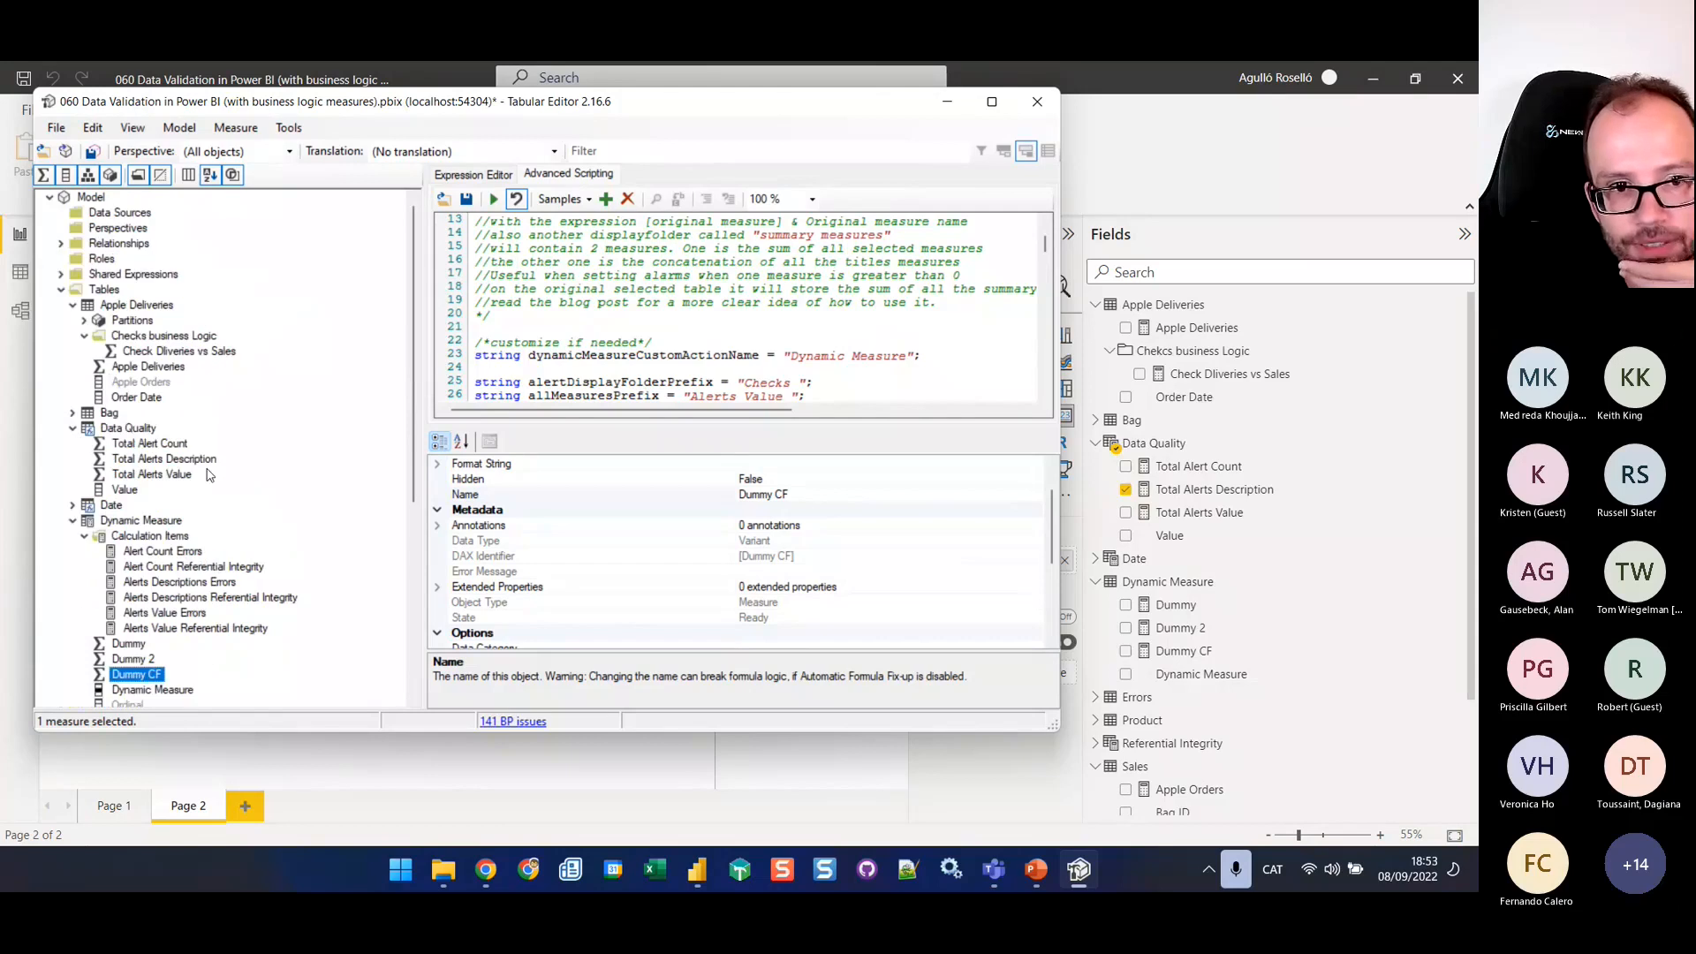
Rerun the dynamic measure script with the Data Quality table selected and save the generated measures to the model
click(143, 521)
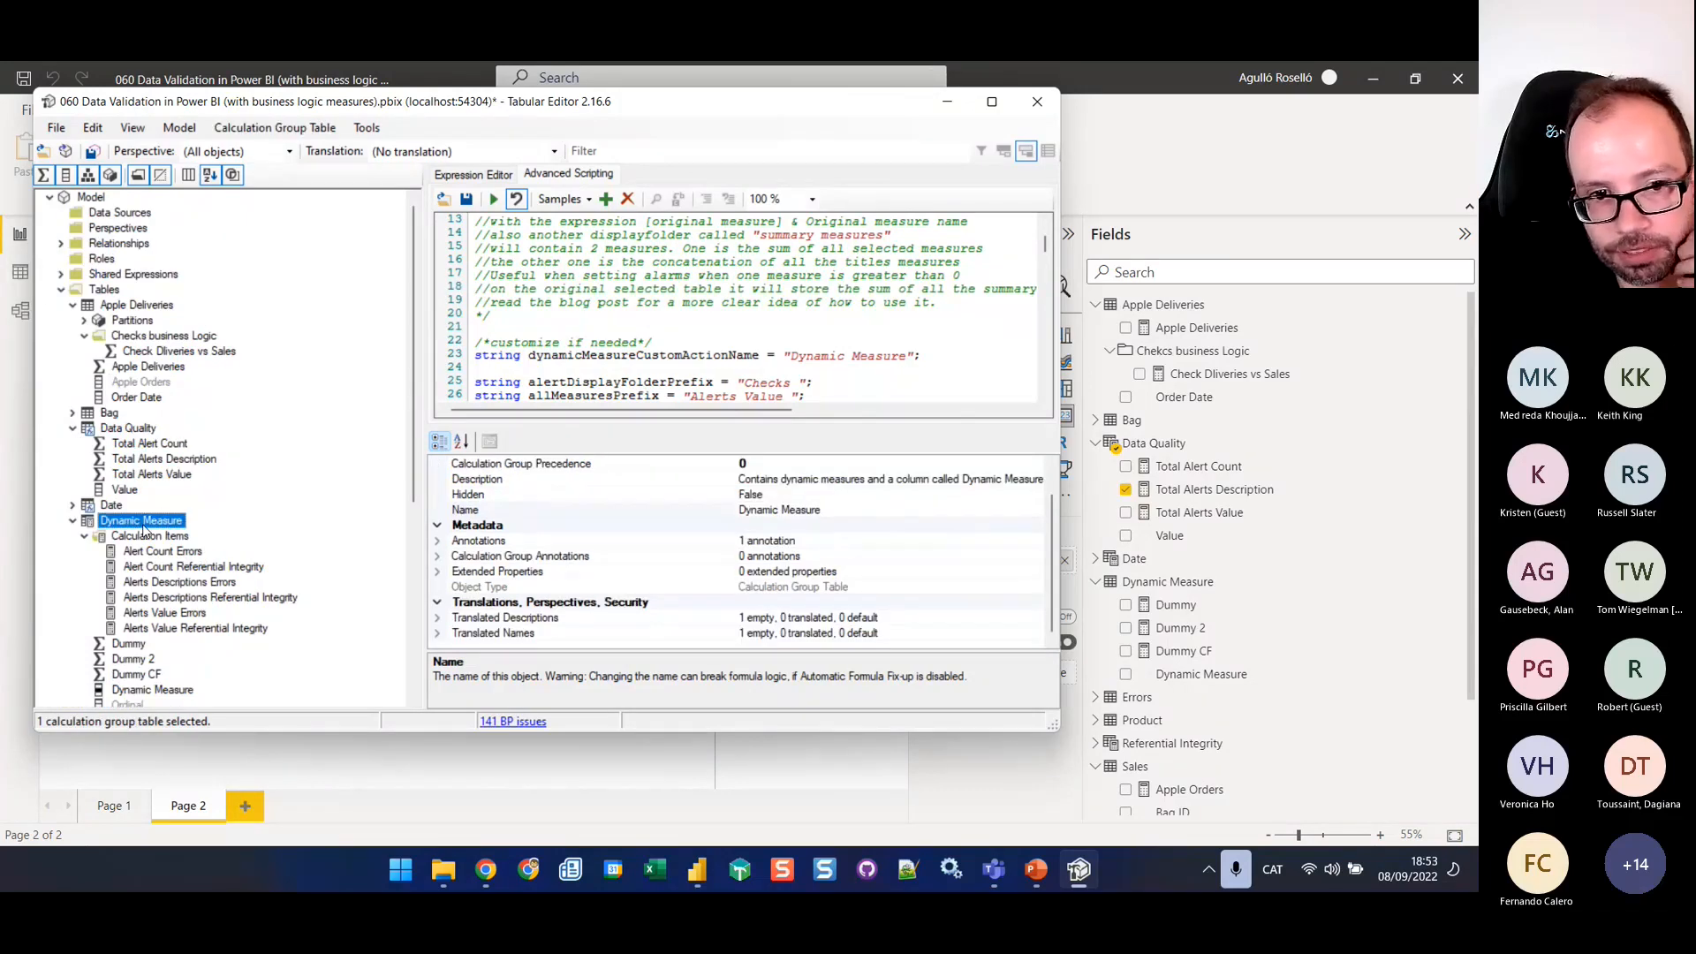
click(129, 430)
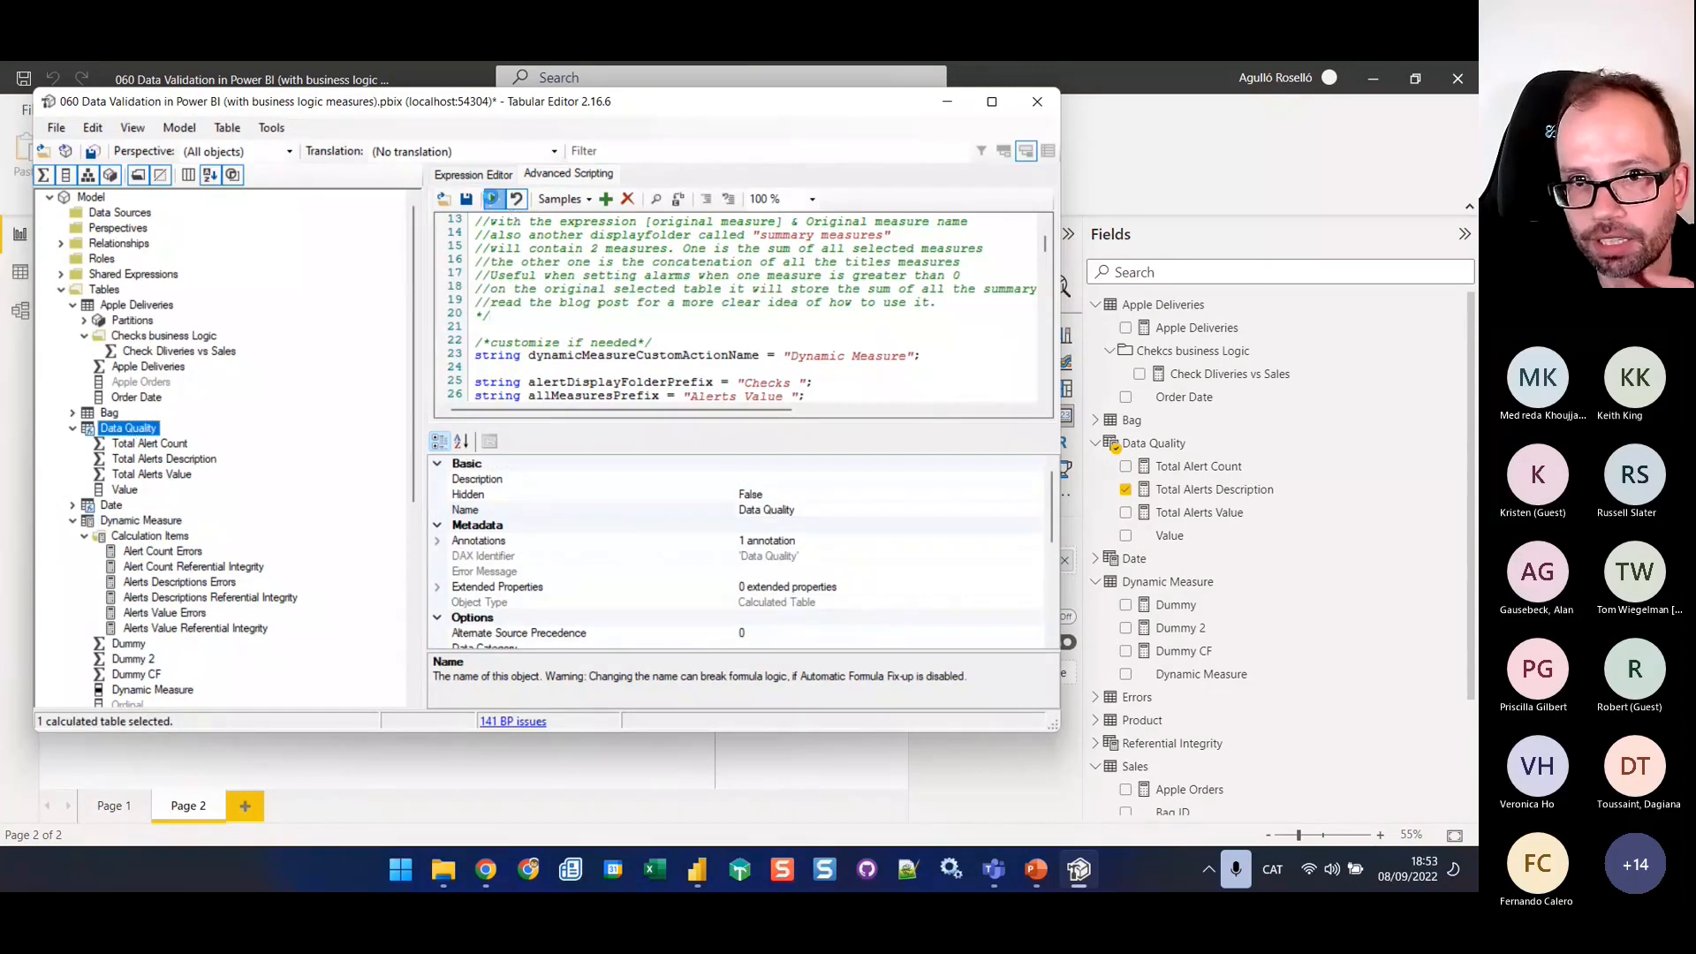
click(493, 200)
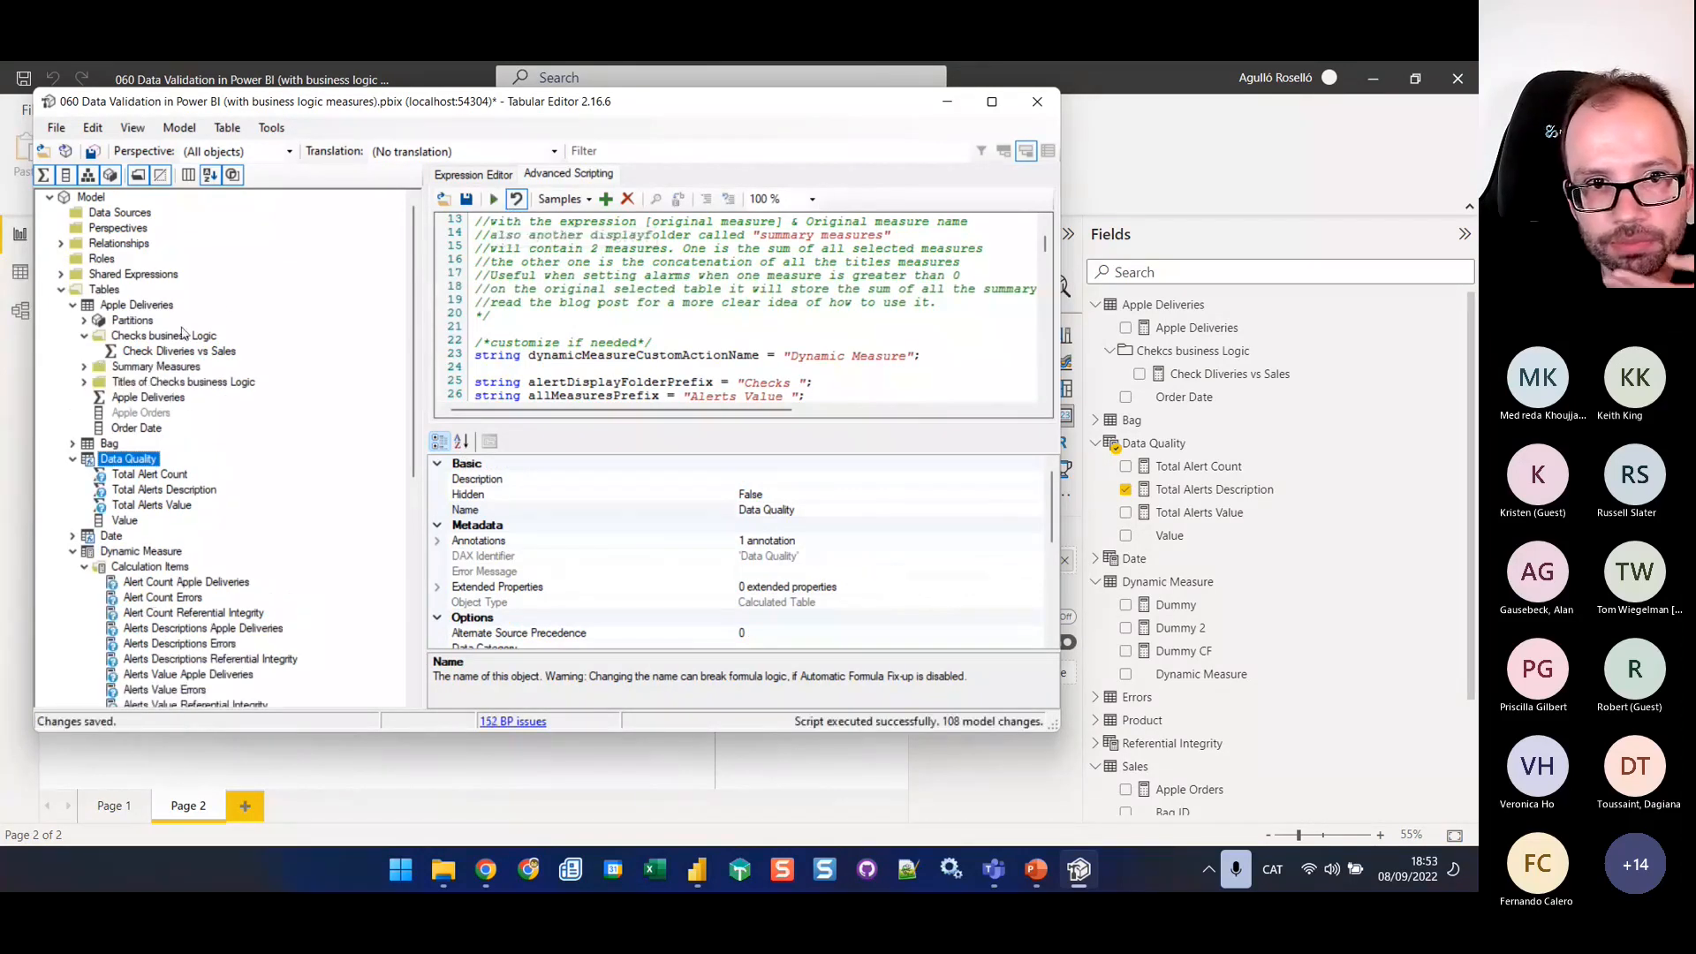
click(93, 153)
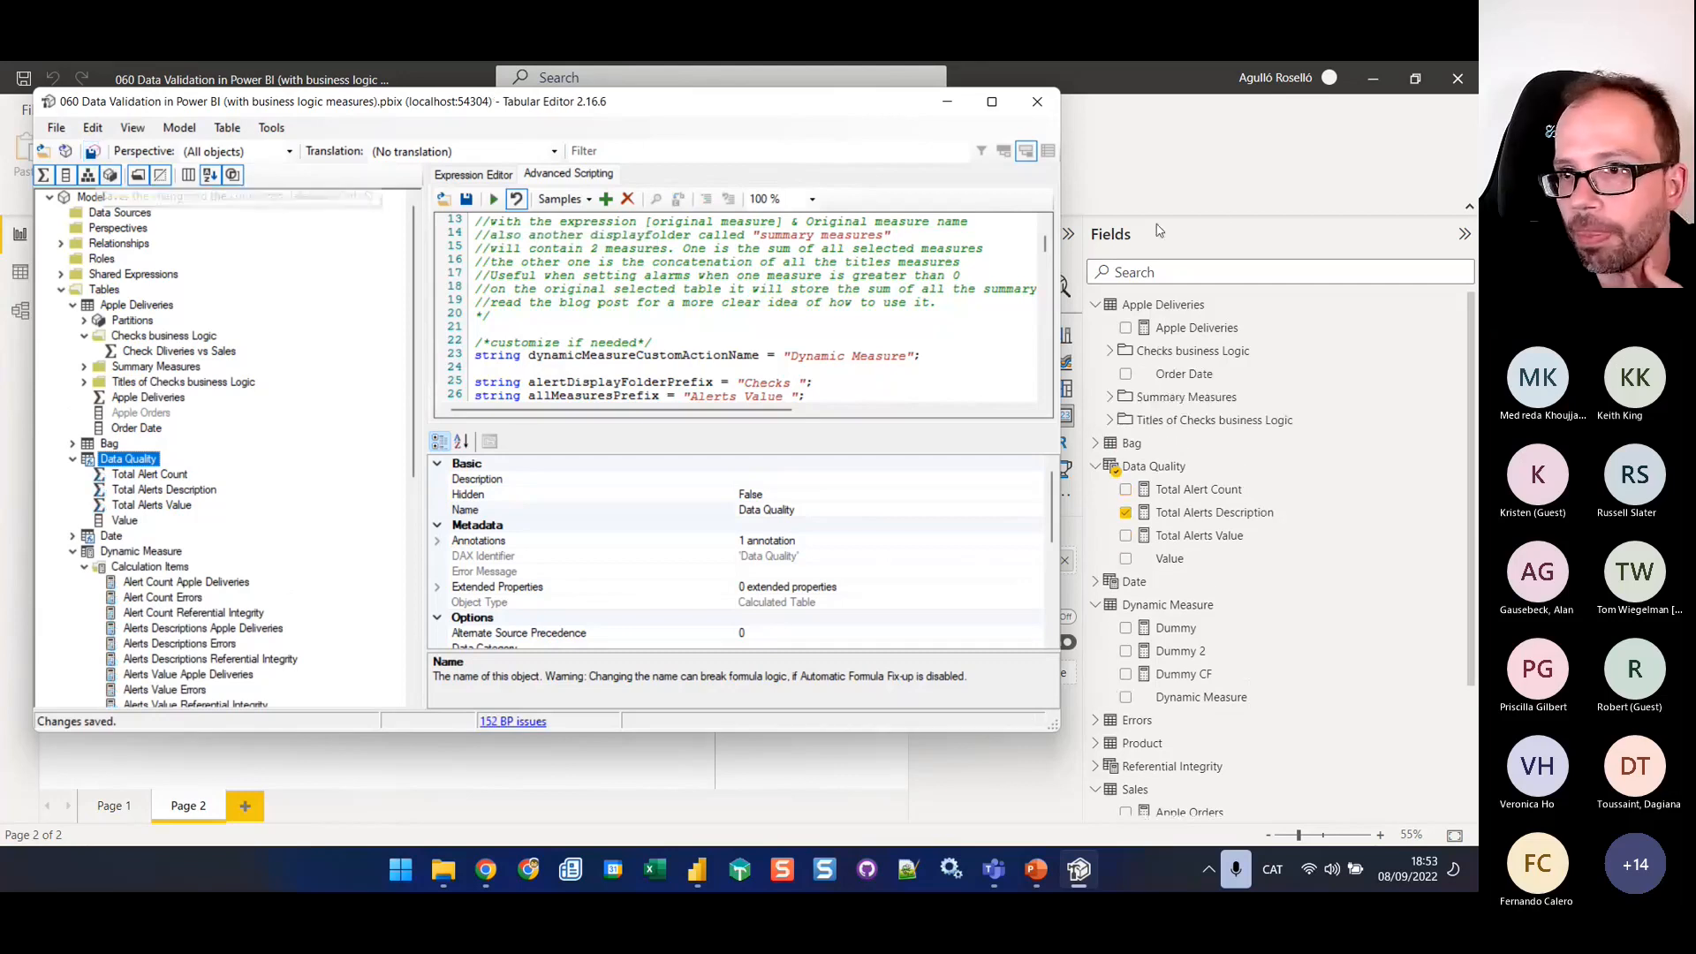
Switch to Power BI Desktop, refresh the calculation groups and widen the Total Alerts Description card so each heading fits on one line
click(1193, 157)
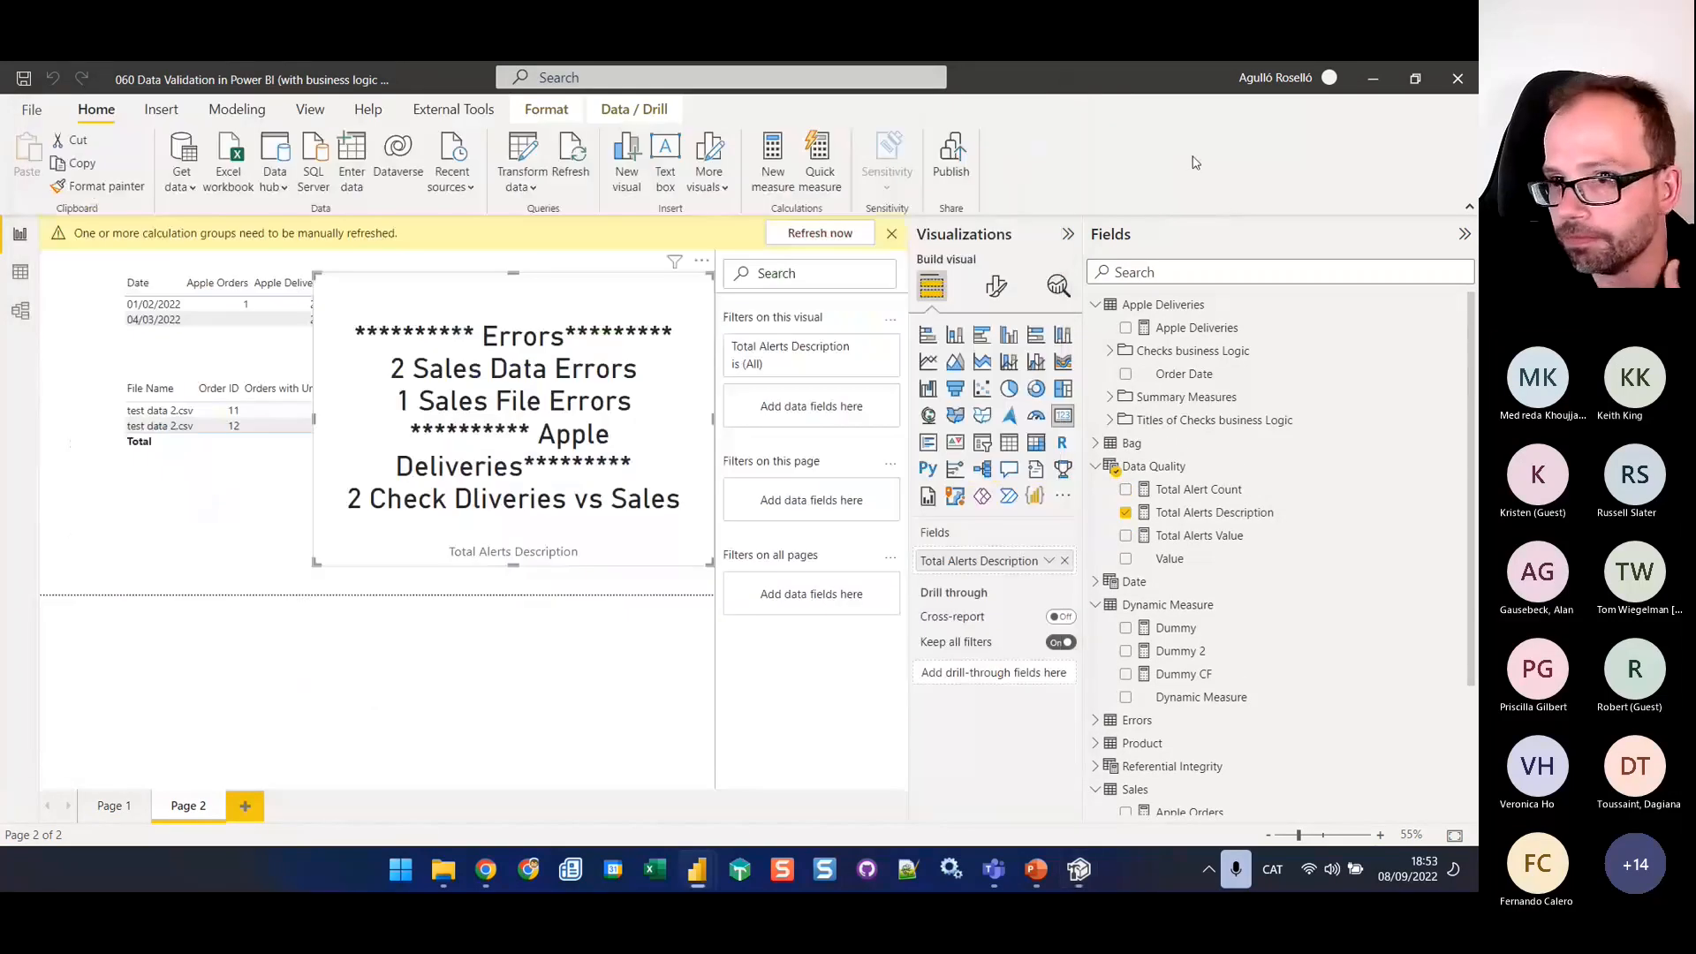
click(822, 233)
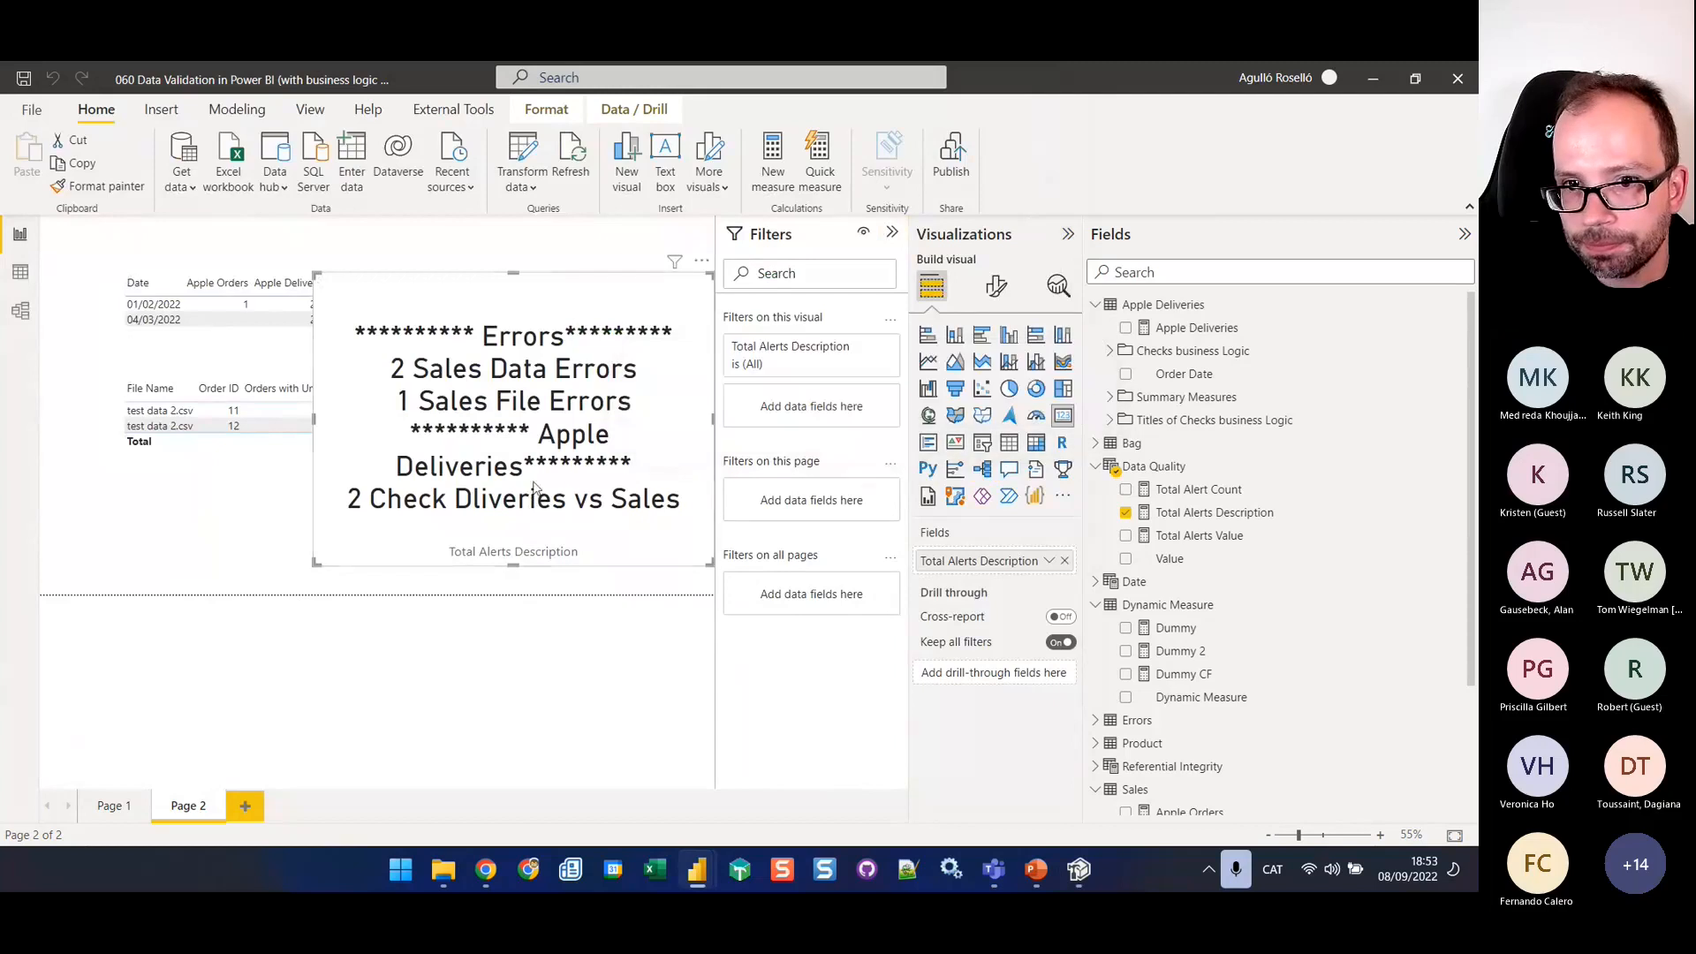
drag(315, 421, 94, 465)
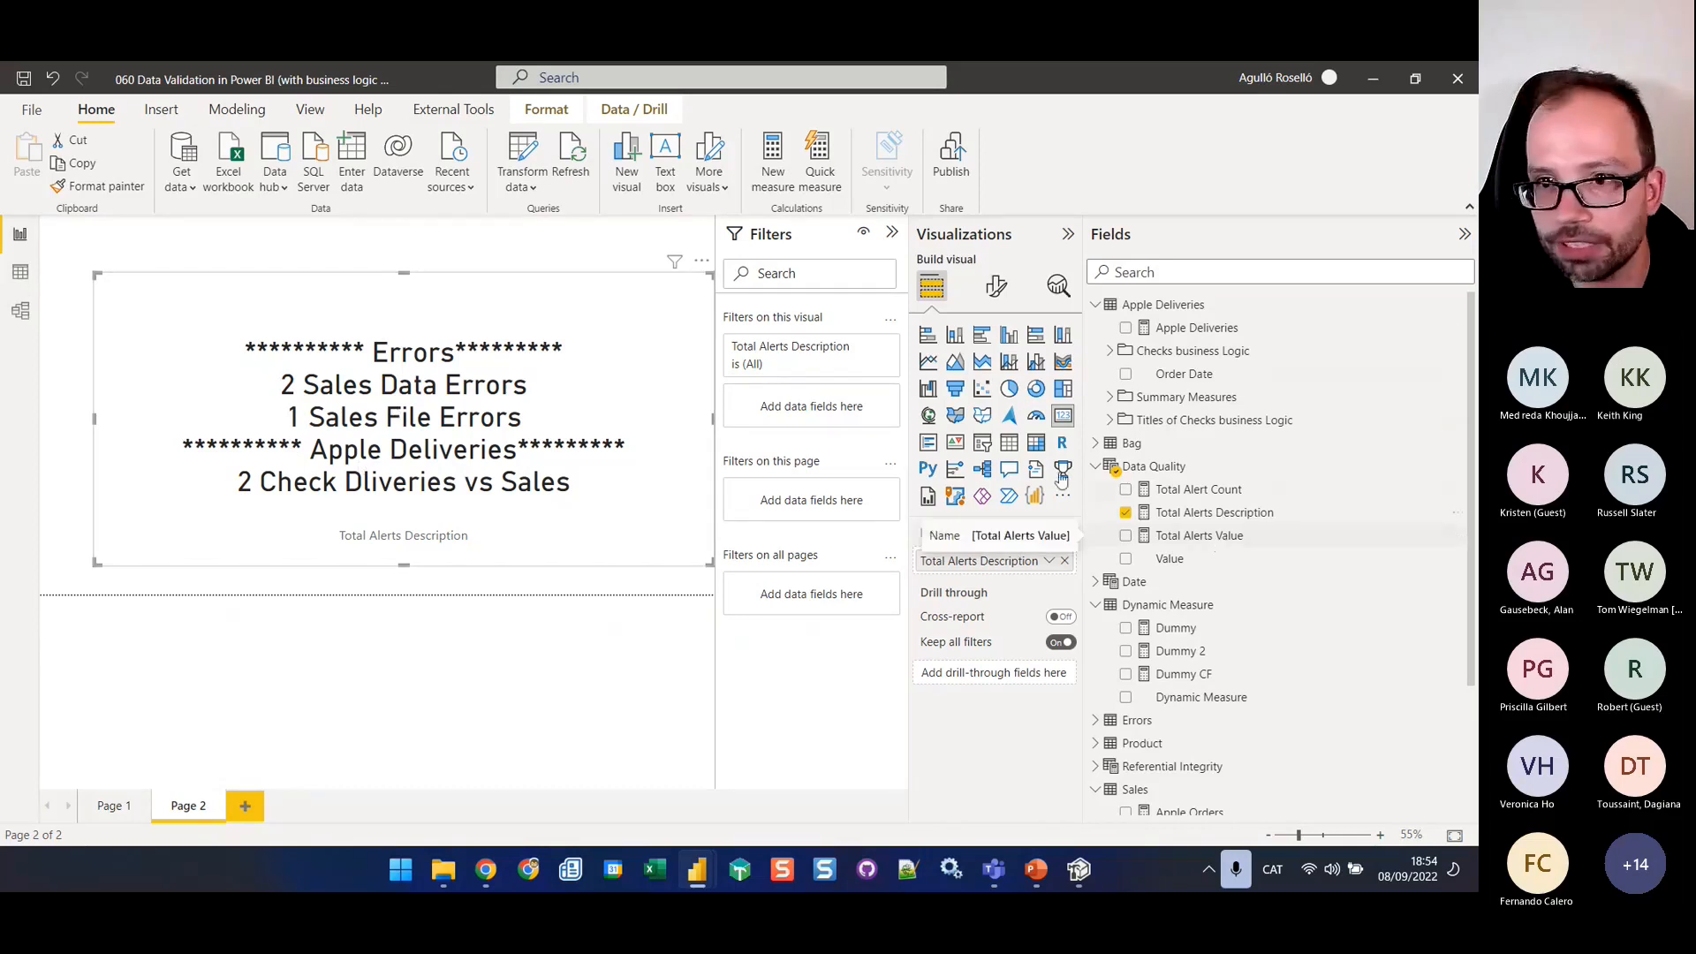
Add a card showing the Total Alerts Value measure and place it in the upper-left corner of Page 2
click(537, 256)
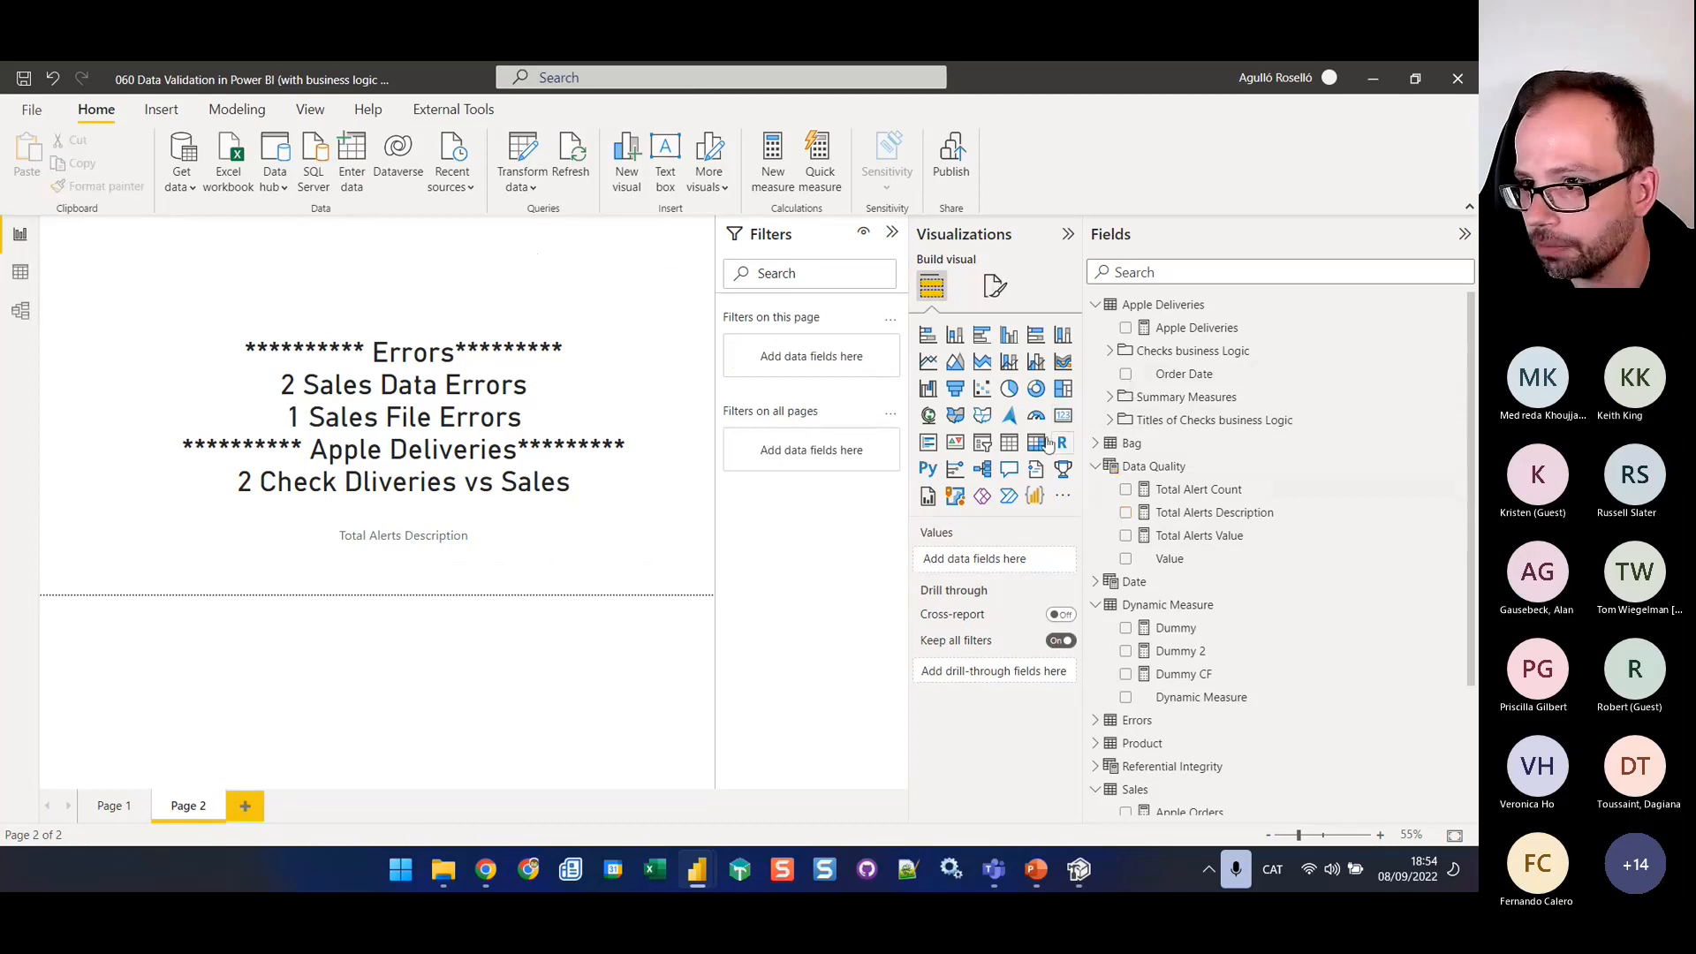
click(1063, 416)
drag(1232, 535, 1027, 566)
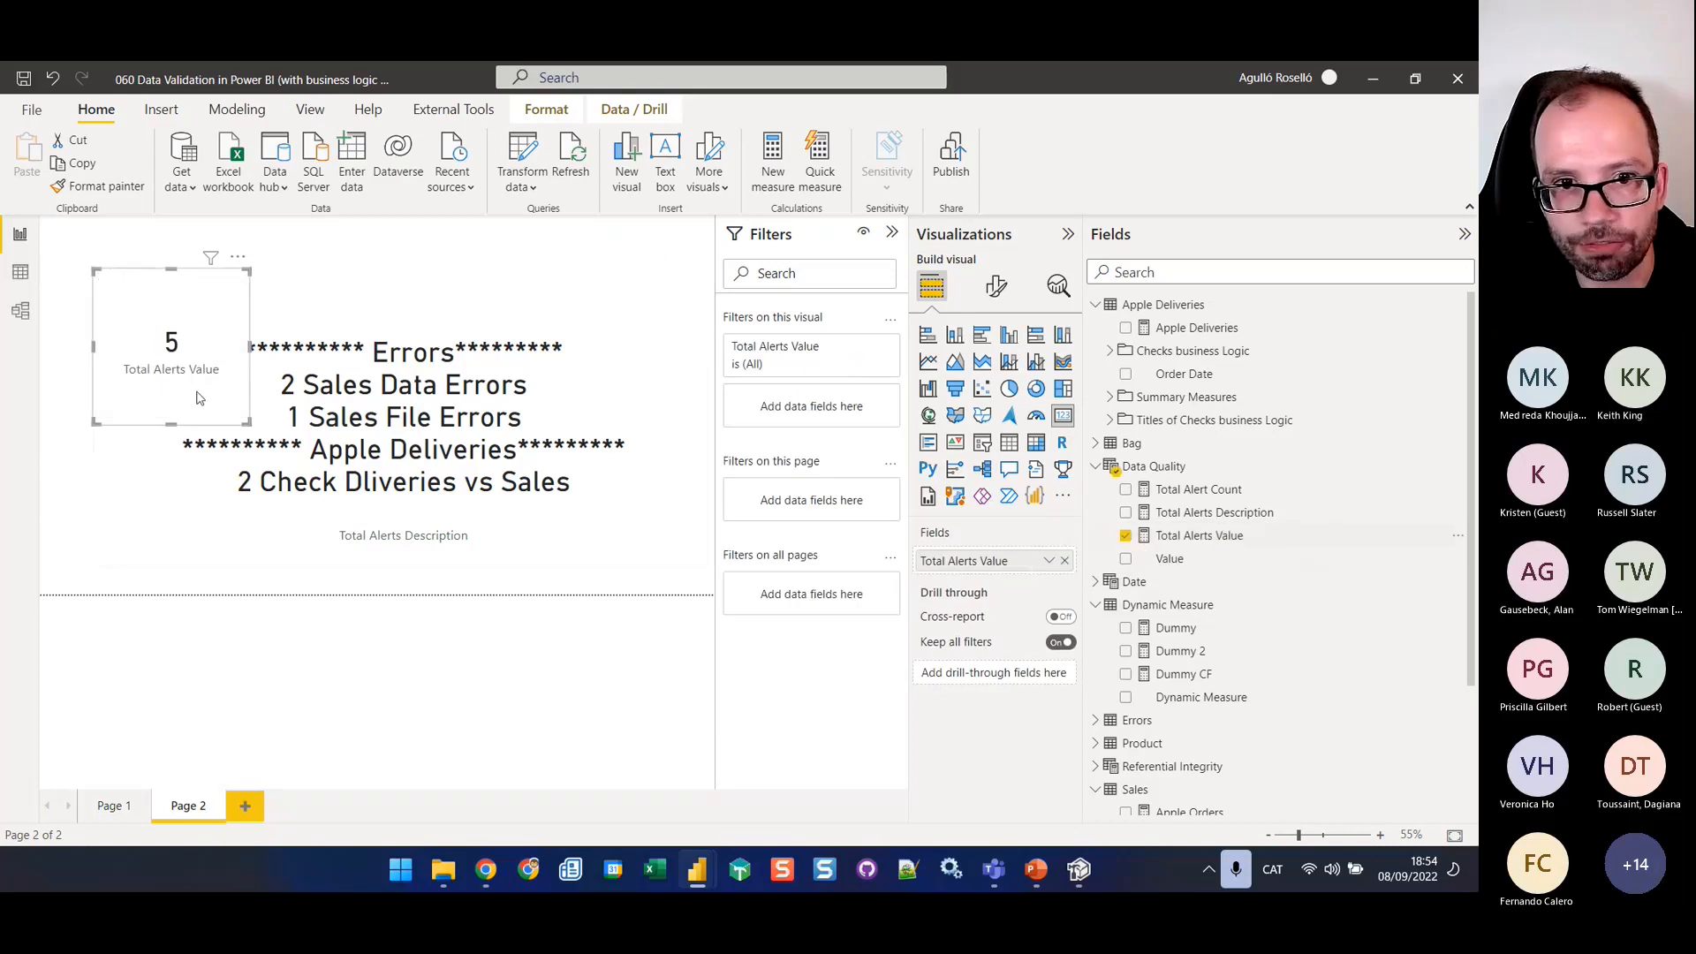
drag(198, 397, 145, 345)
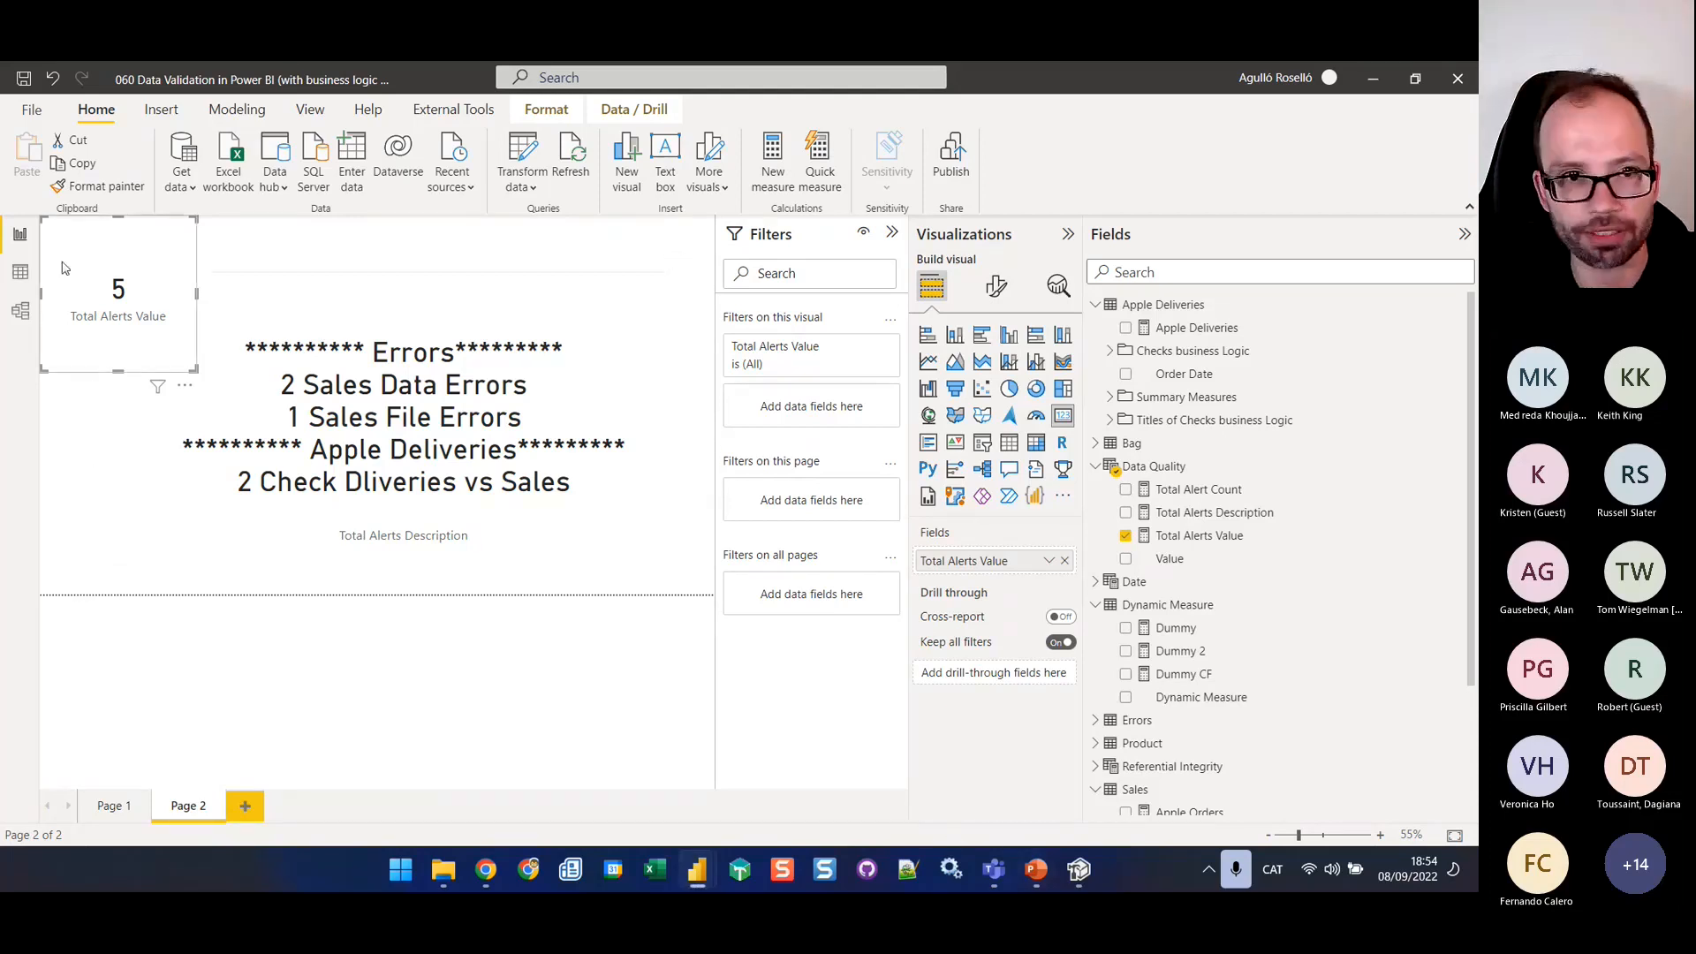
View report Page 1, then switch to the PowerPoint presentation and show slide 7 about letting the user know of data issues
click(108, 807)
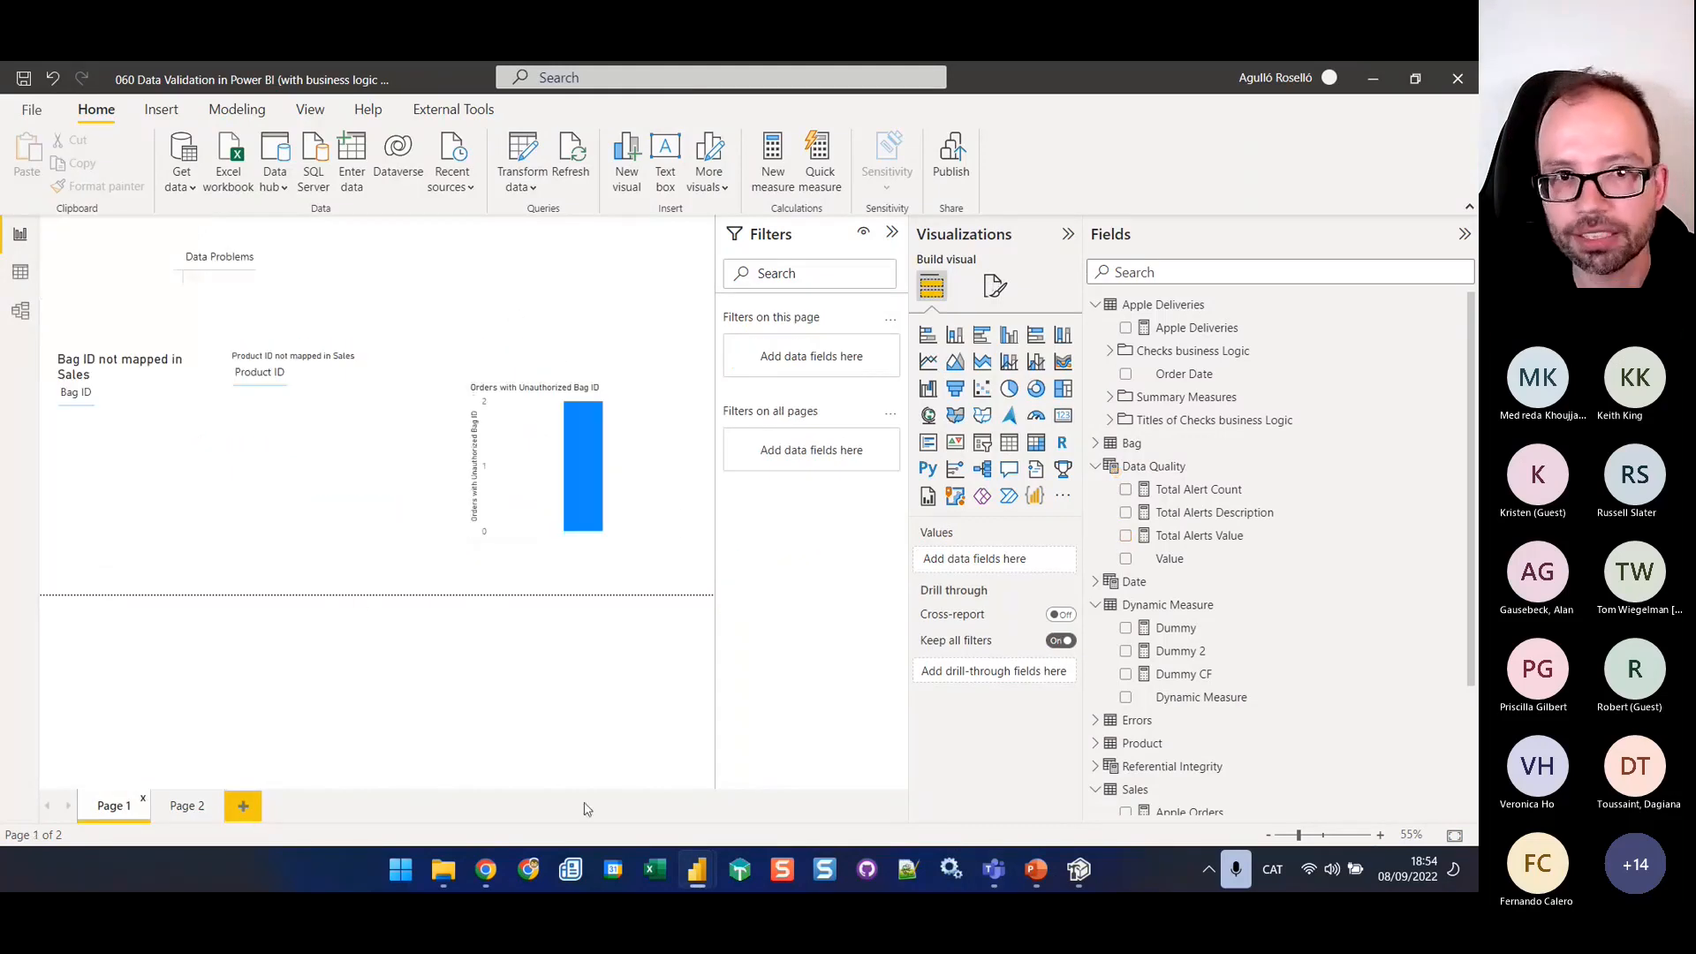
click(1038, 874)
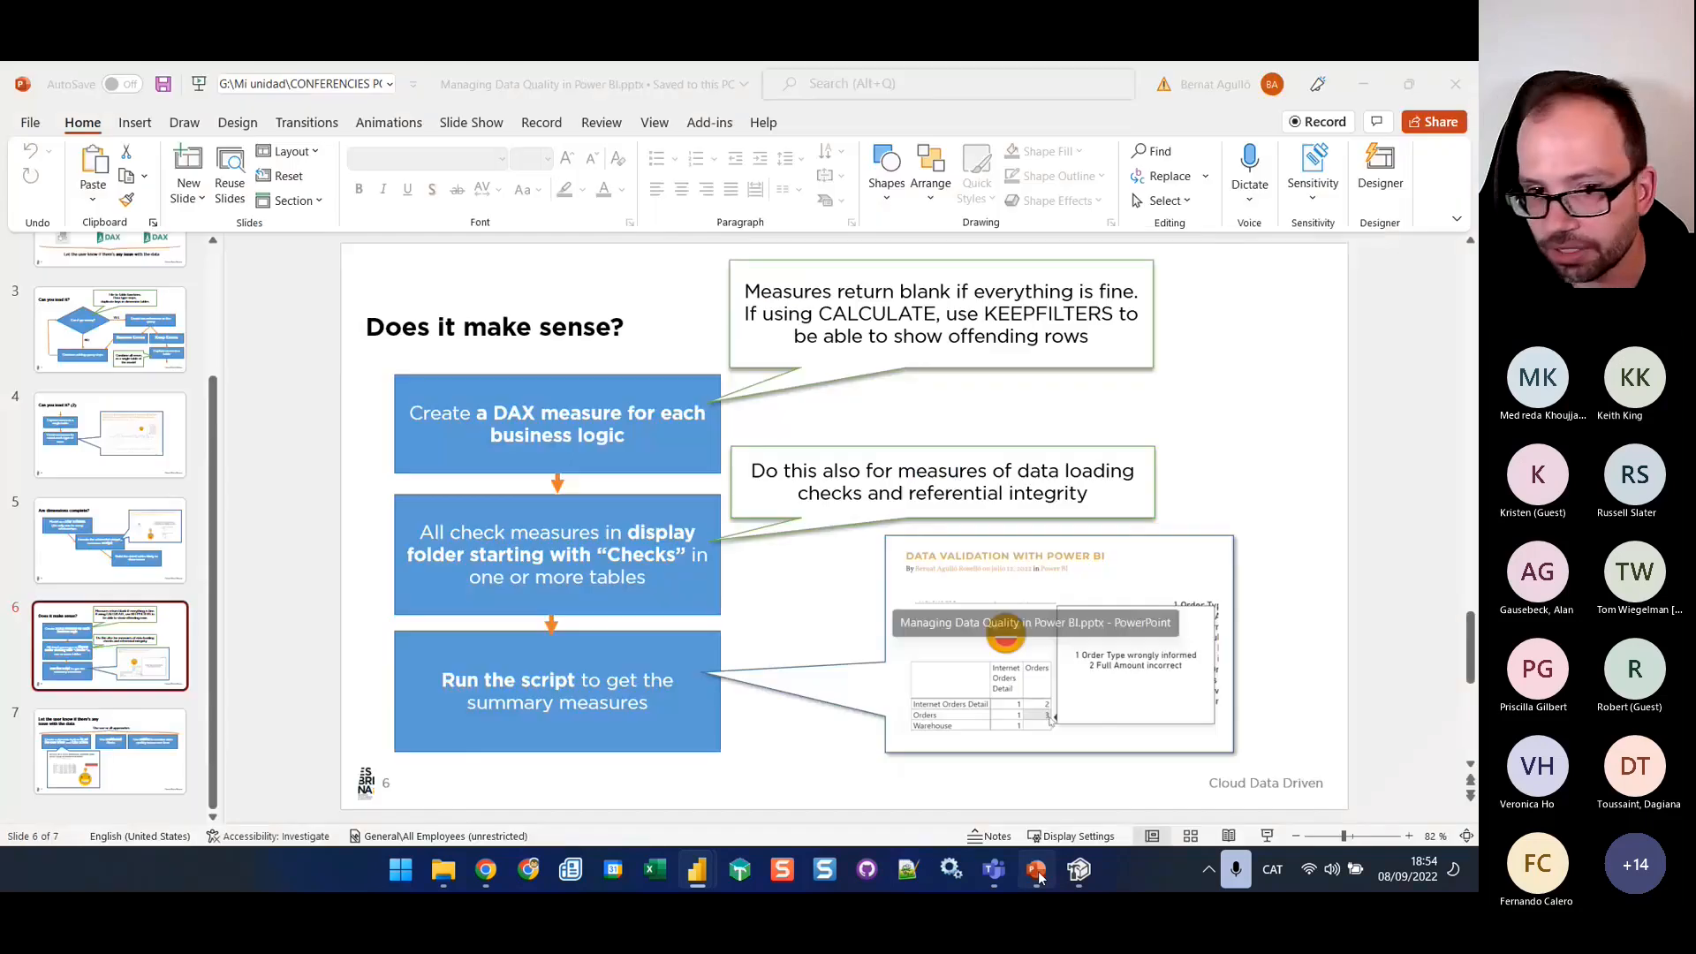
click(161, 766)
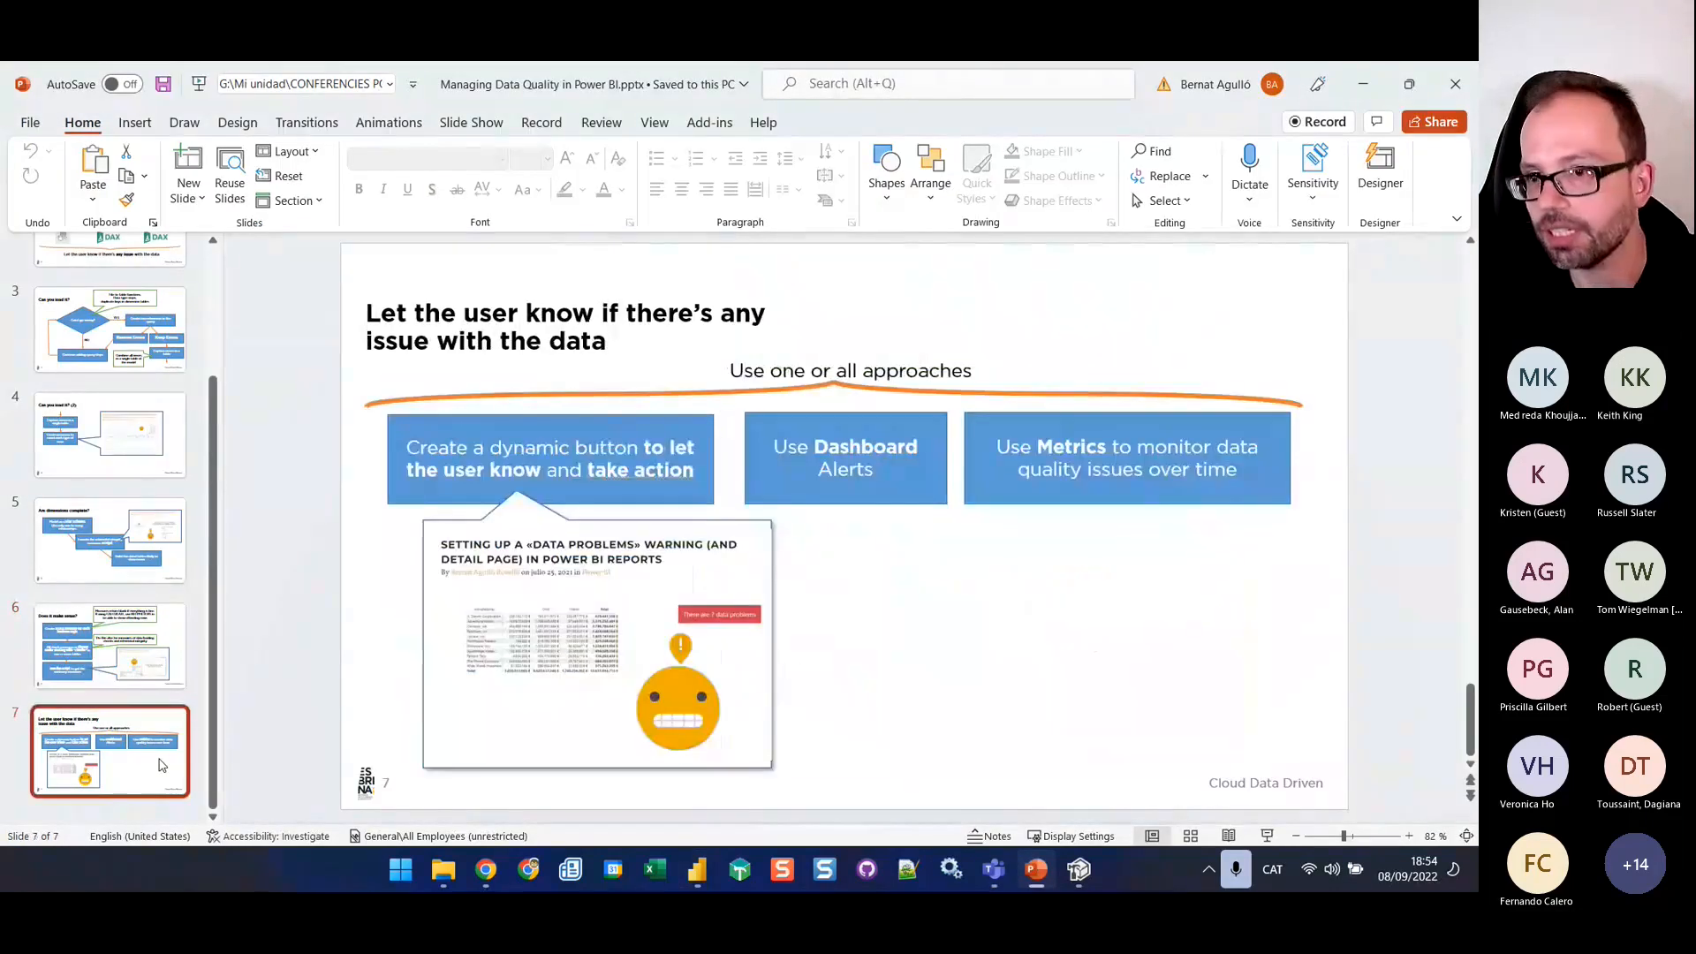
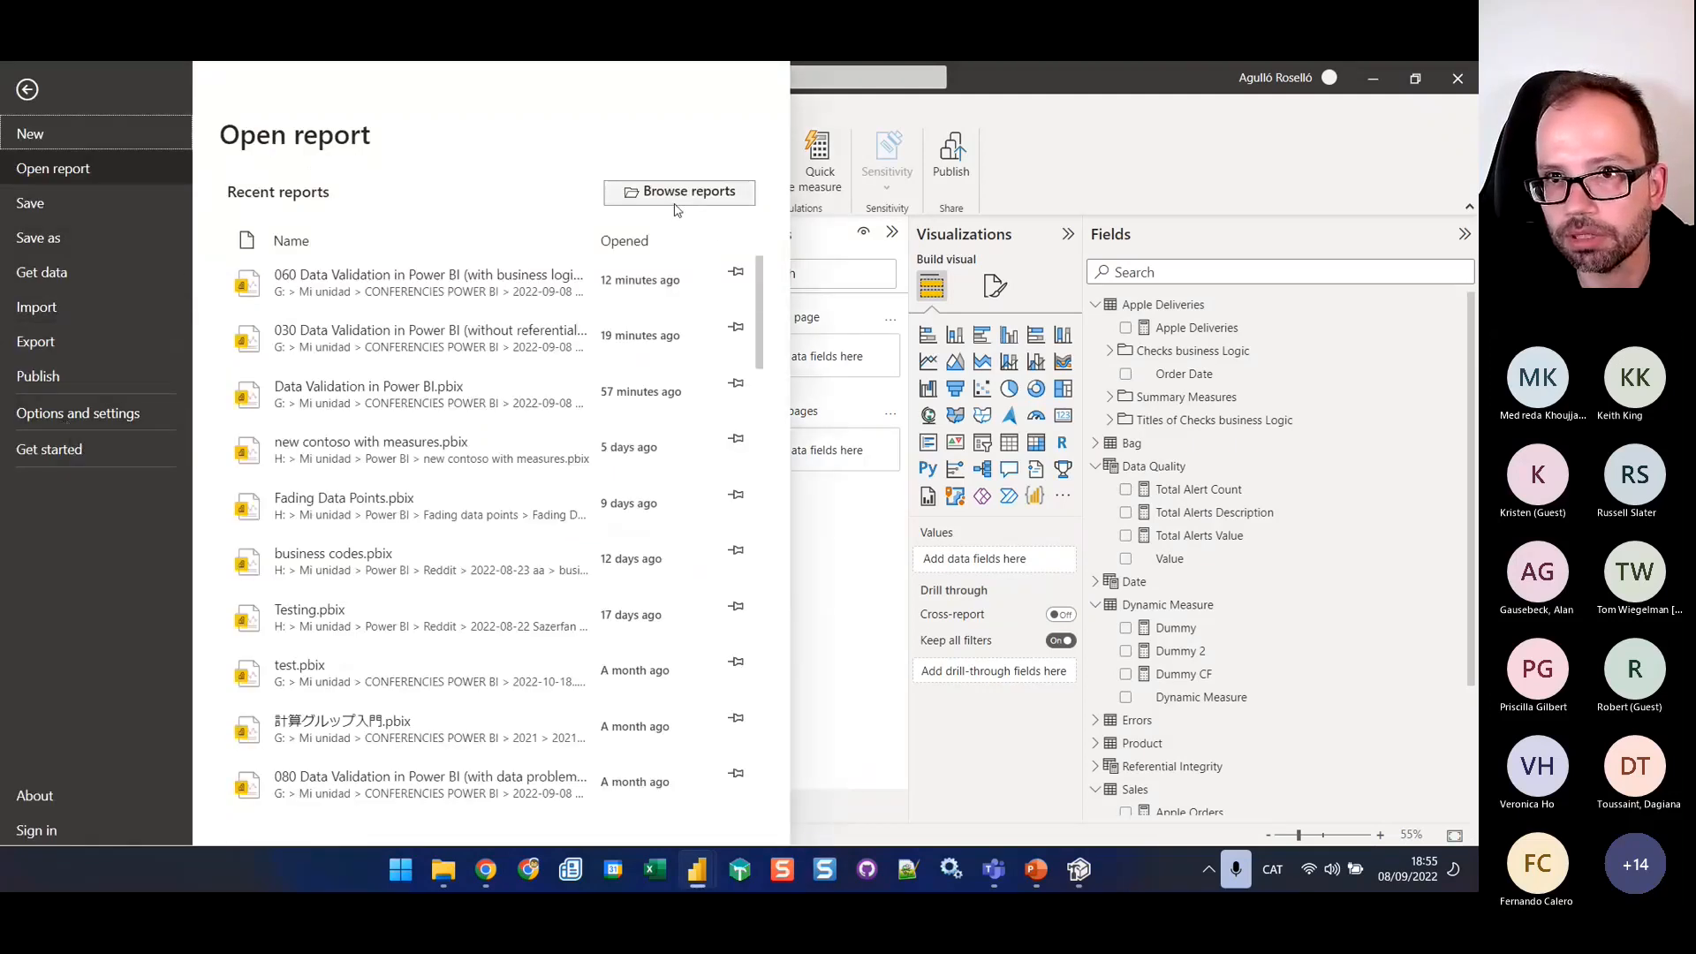
Open the report "070 Data Validation in Power BI (with summary measures and detail page).pbix" from the recent conference folder
click(677, 210)
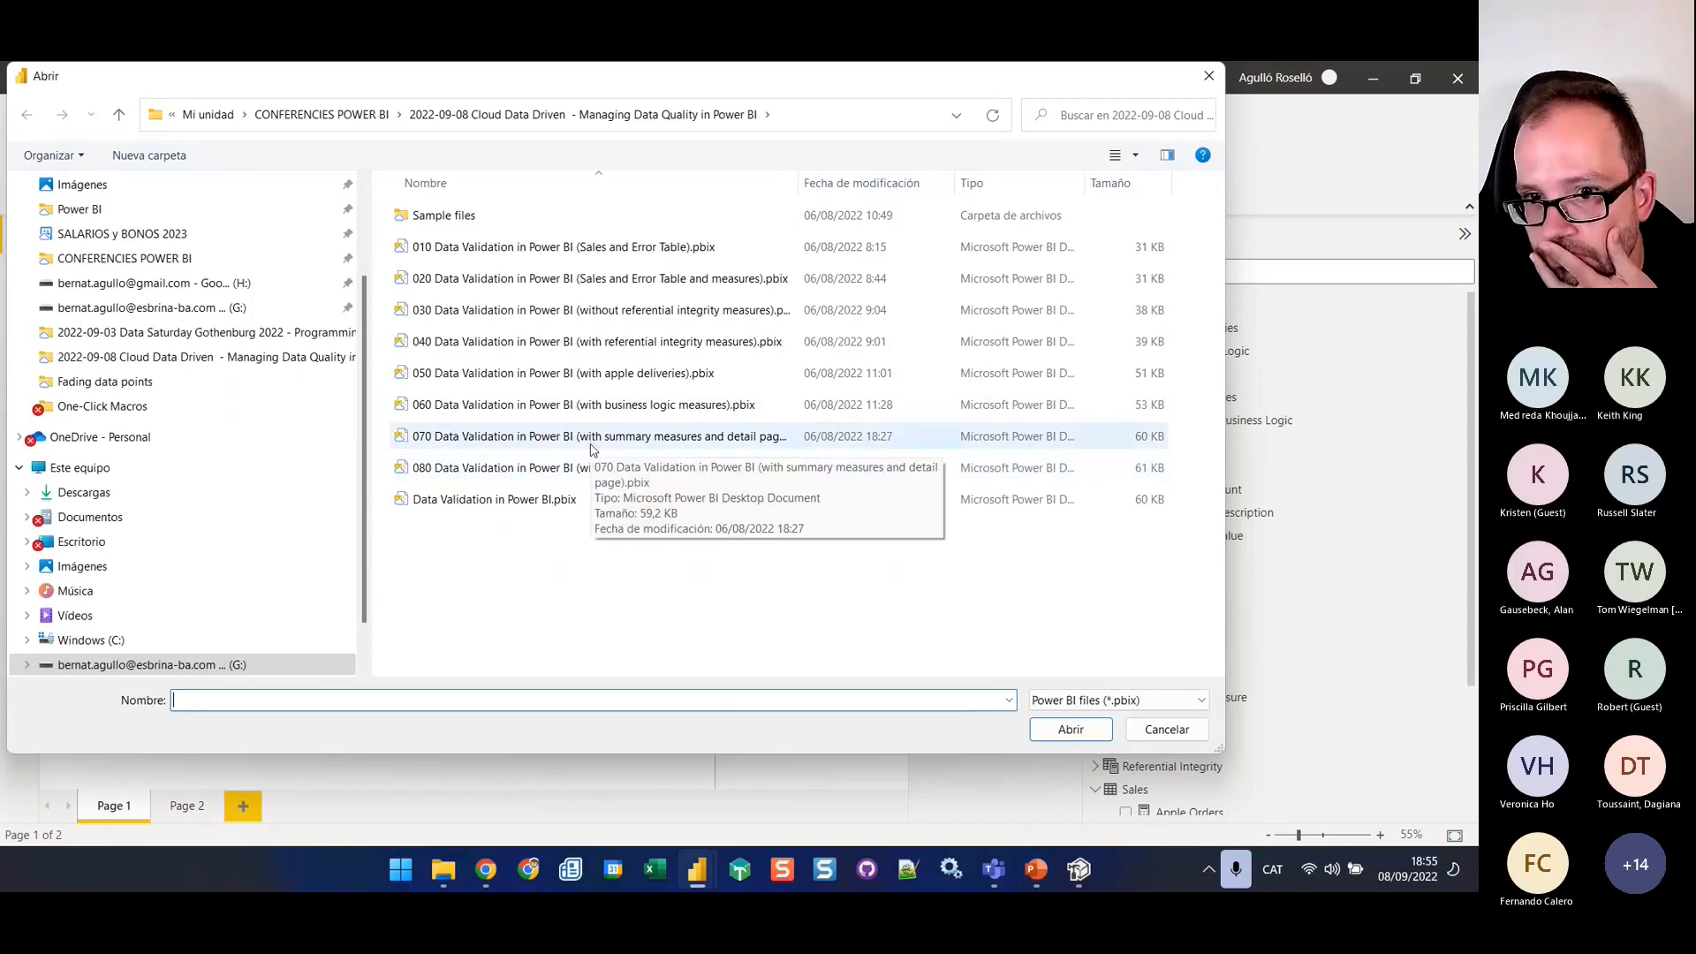
click(591, 448)
click(1071, 729)
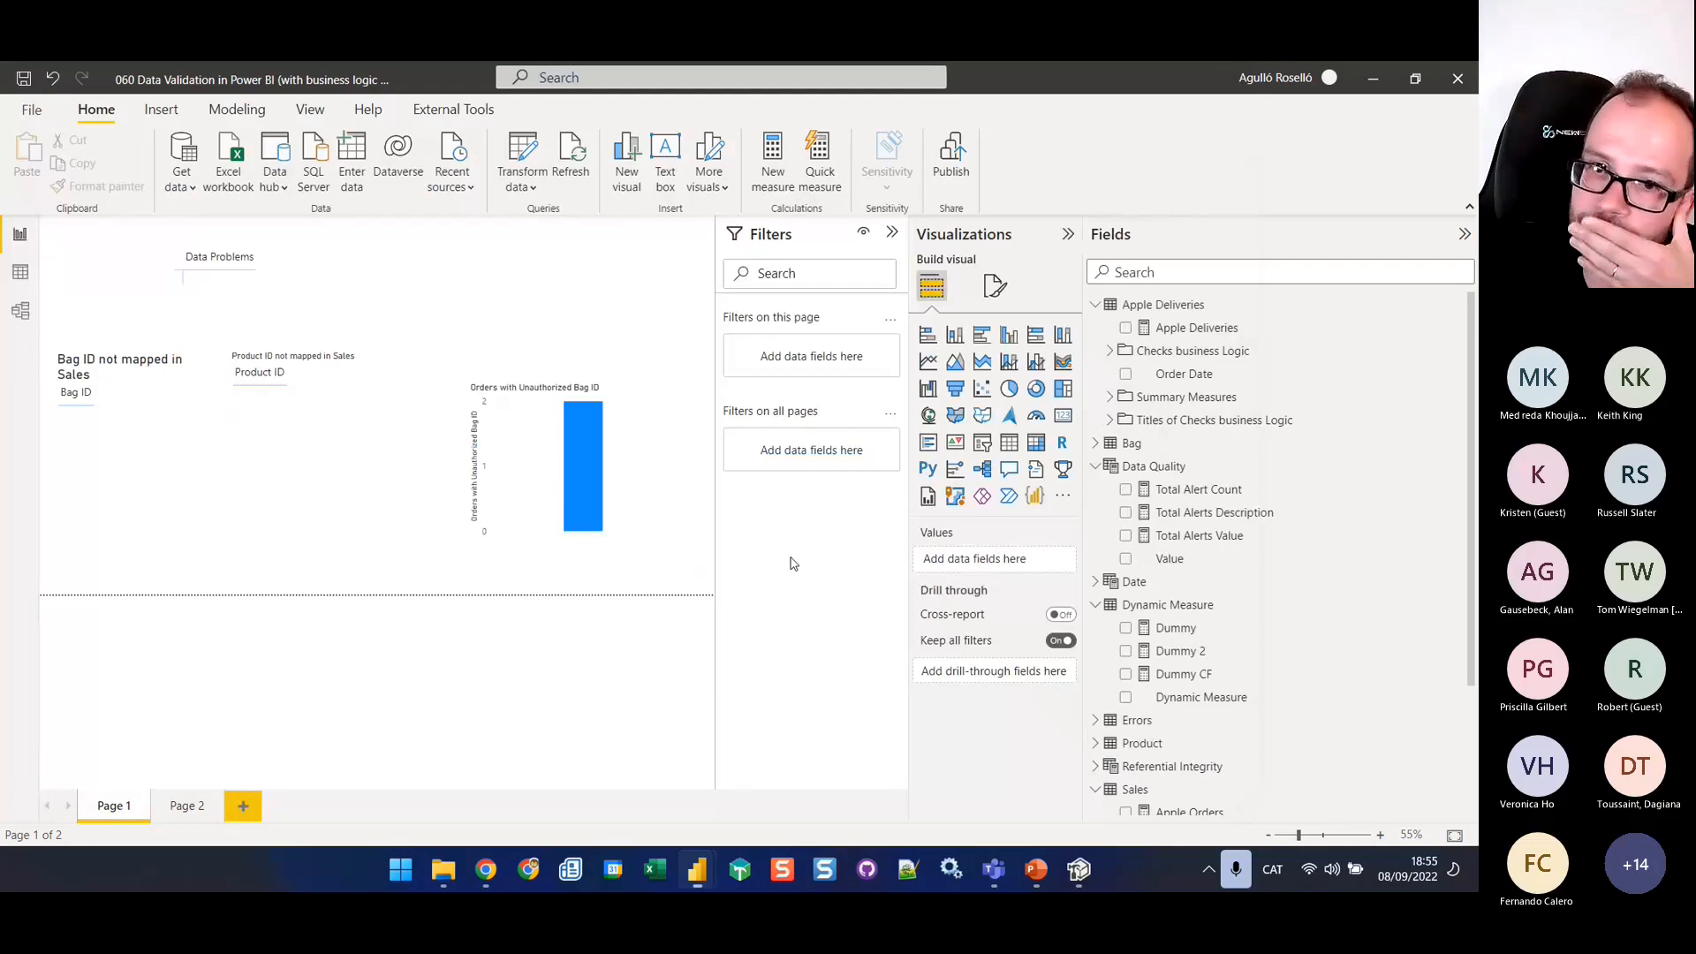
mouse_move(686, 875)
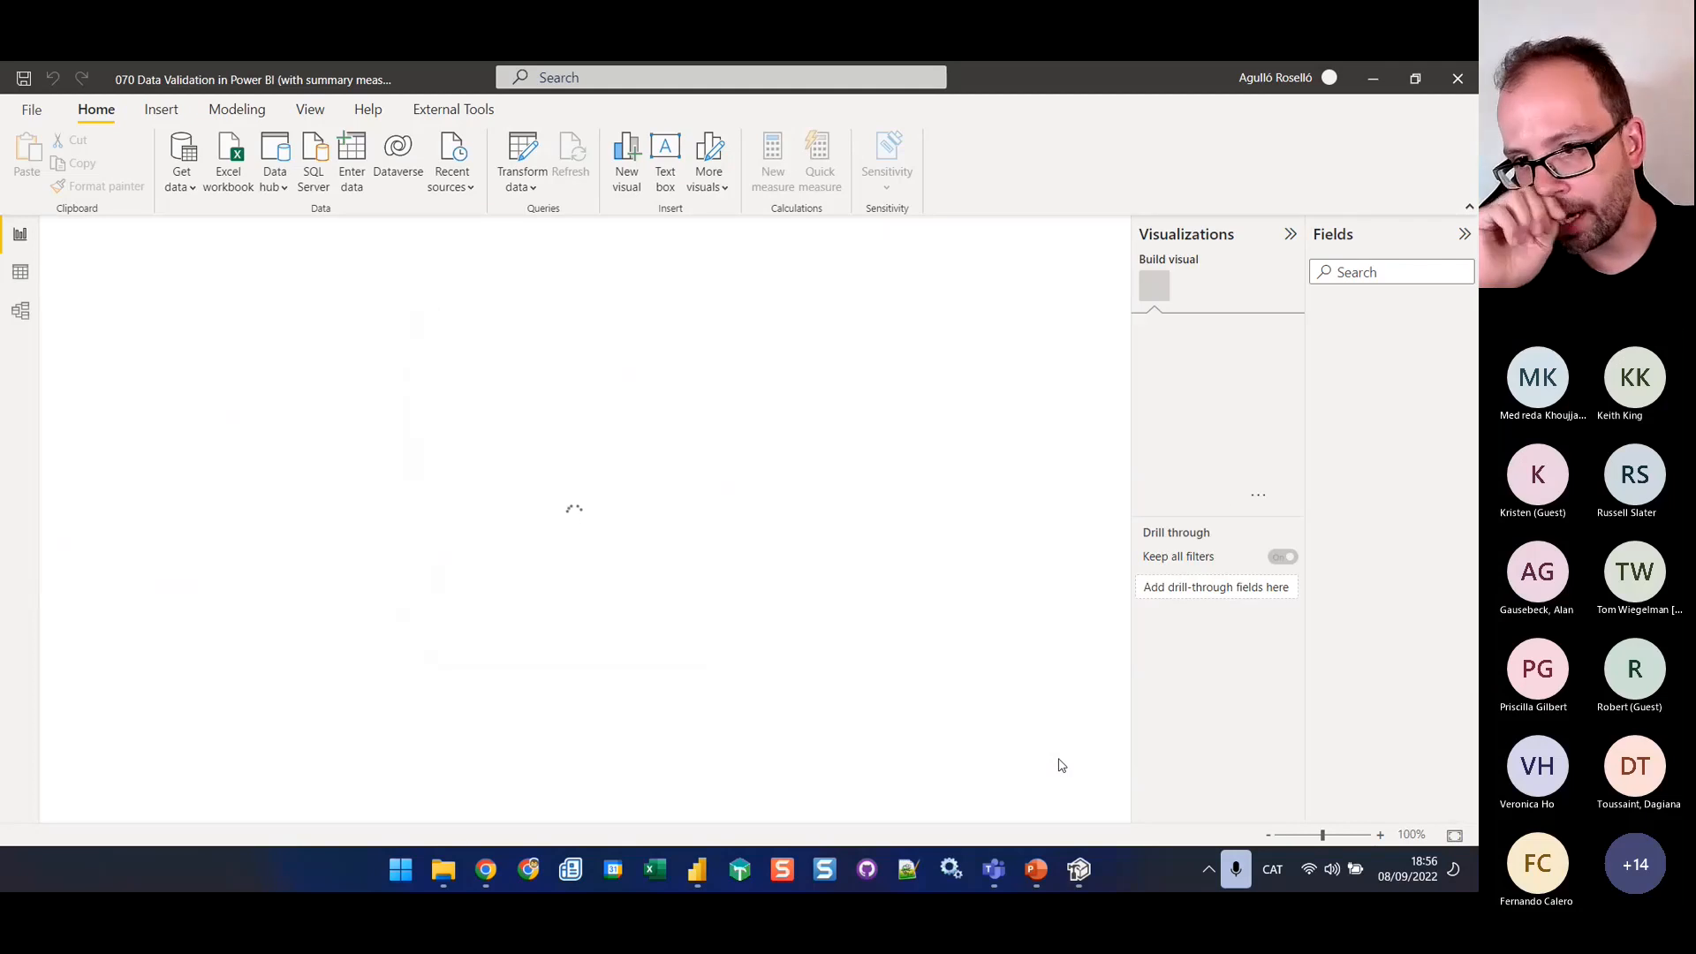
View slide 7 in the PowerPoint presentation, switch back to Power BI Desktop and look over report Page 1 and Page 2
click(1038, 871)
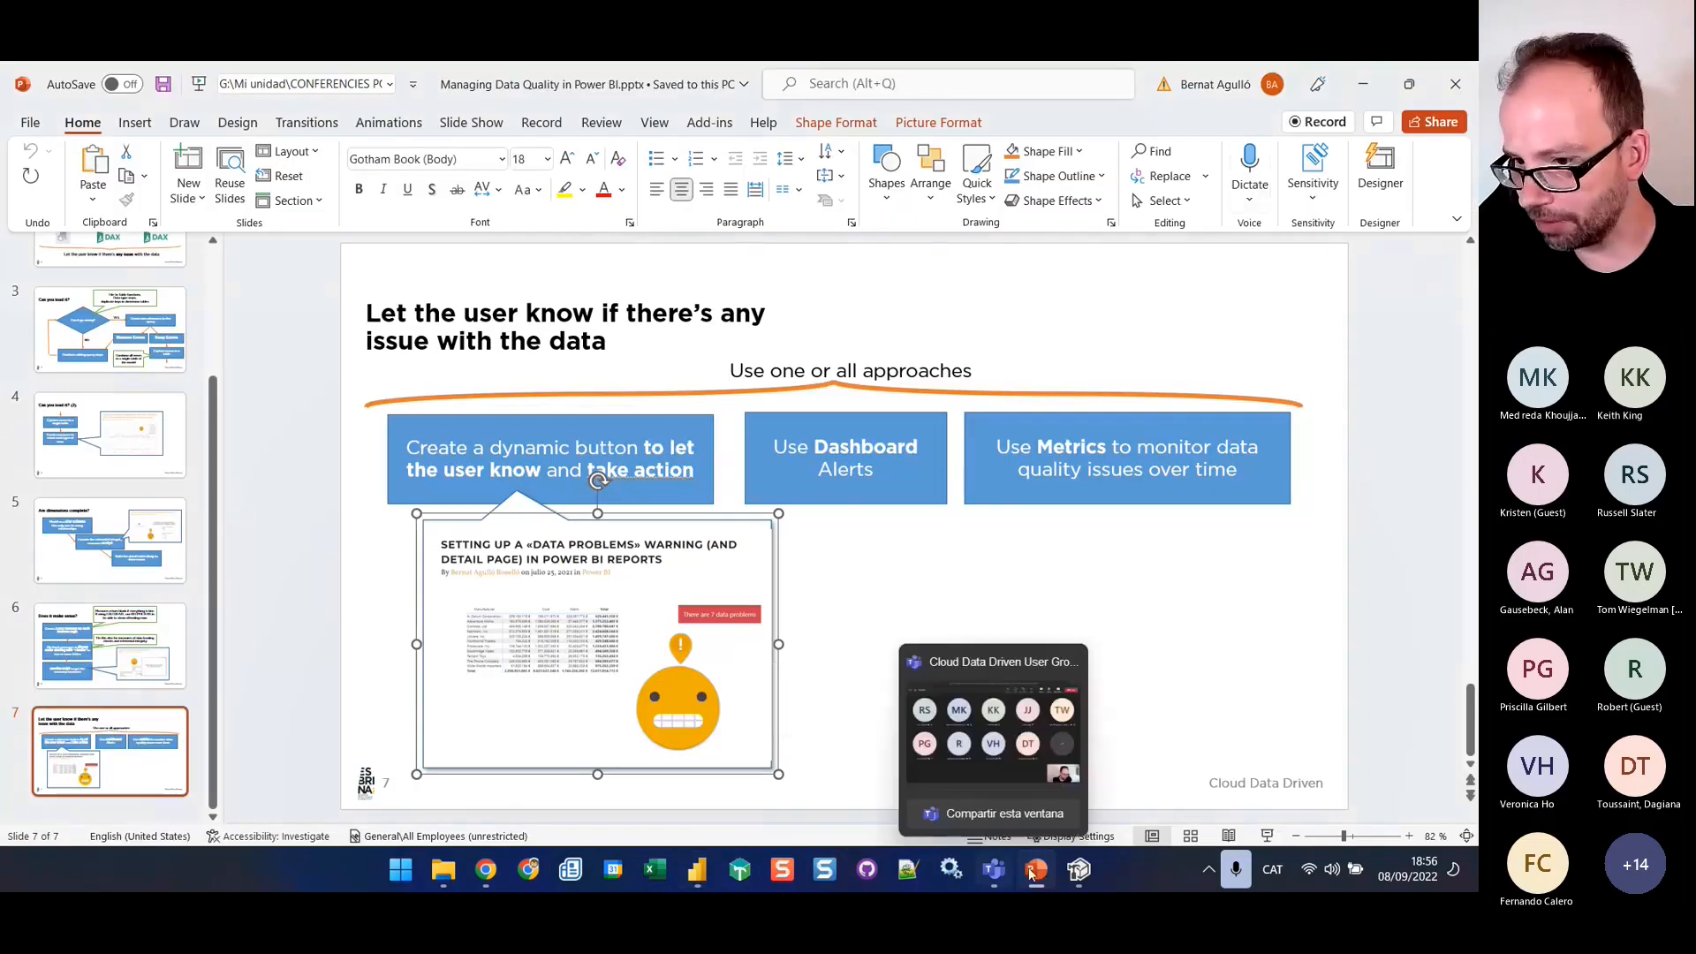
click(1039, 871)
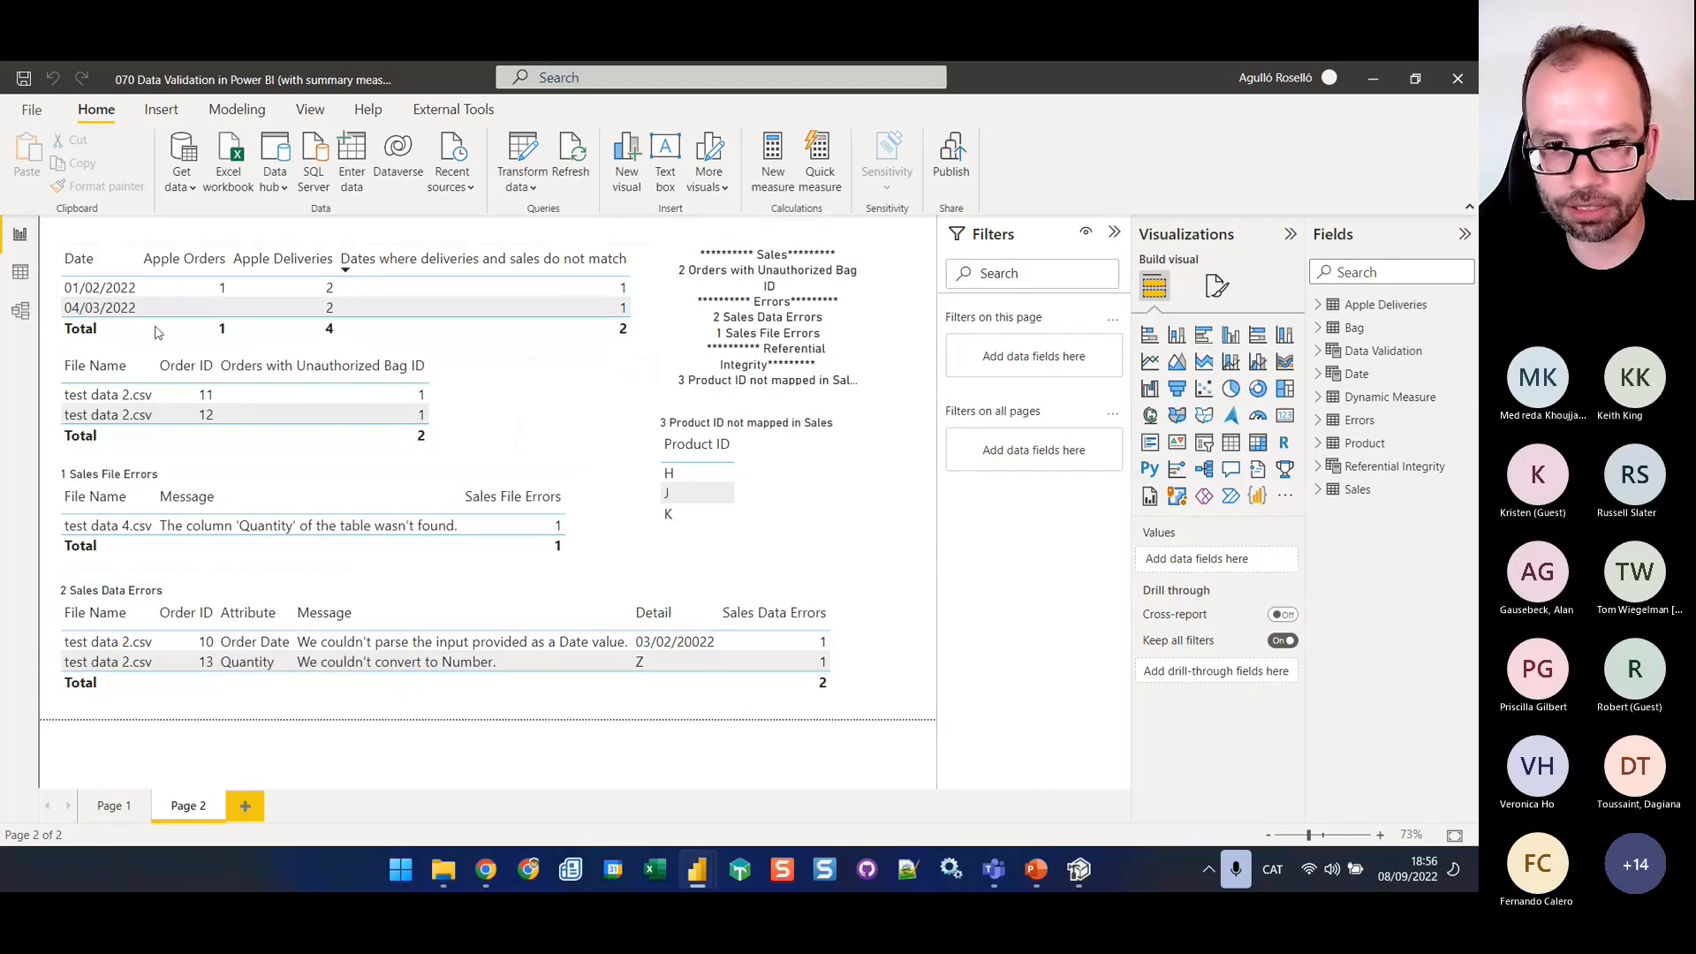
click(113, 806)
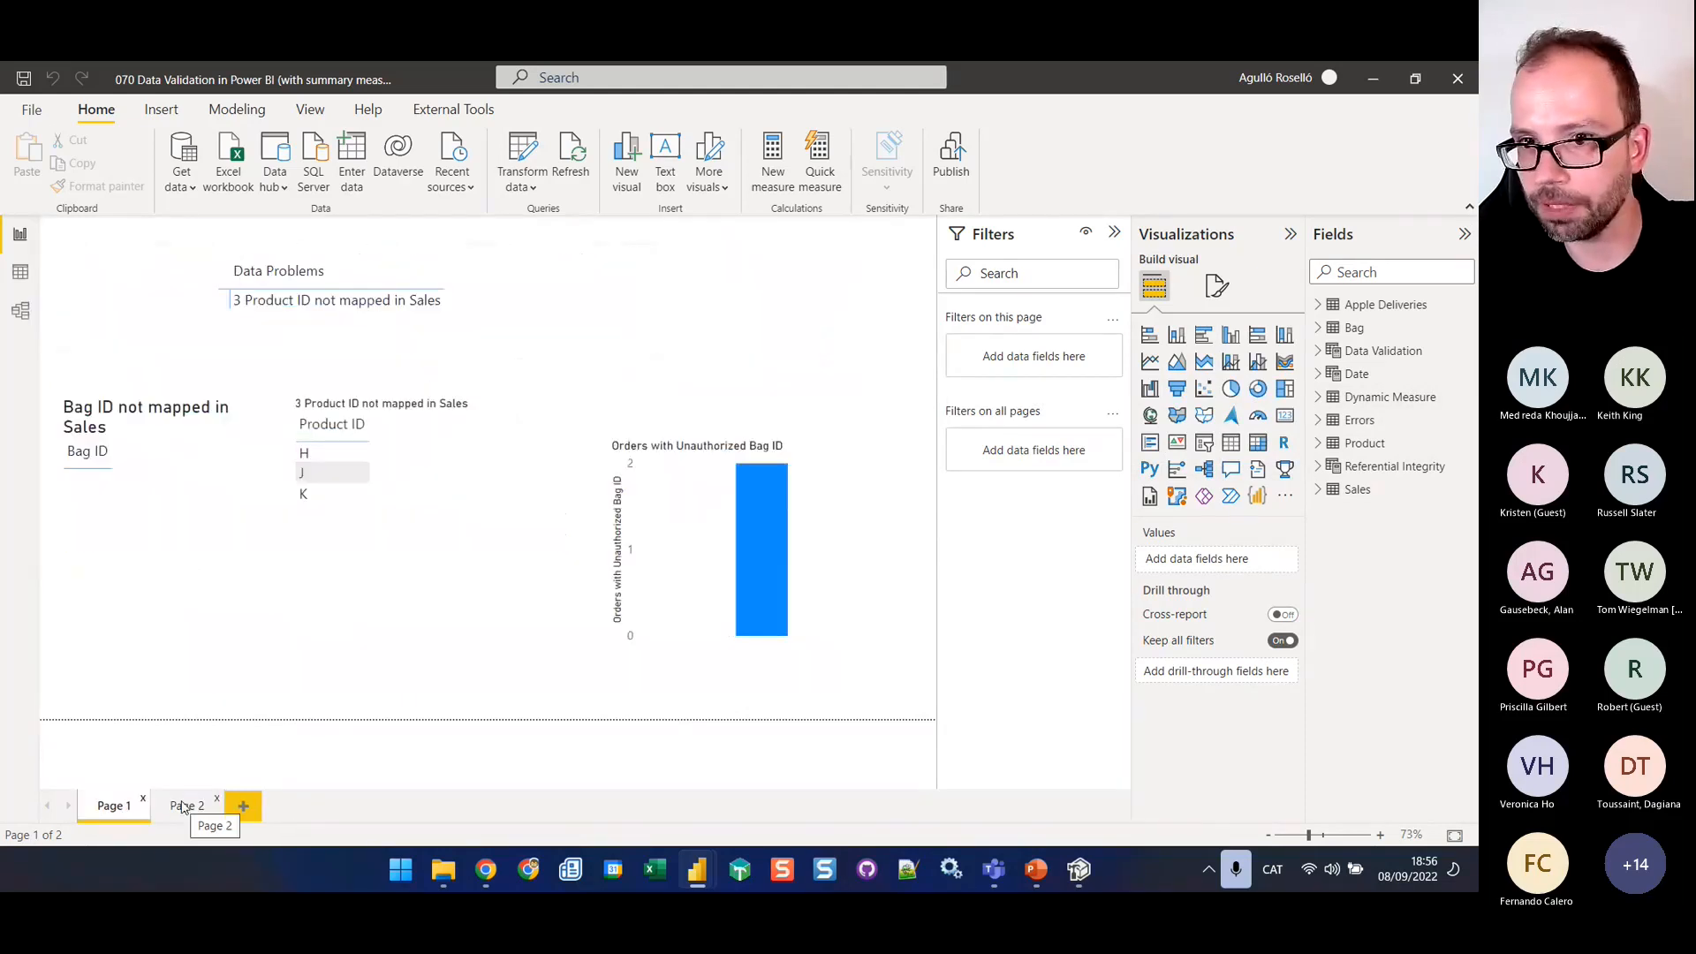
click(189, 806)
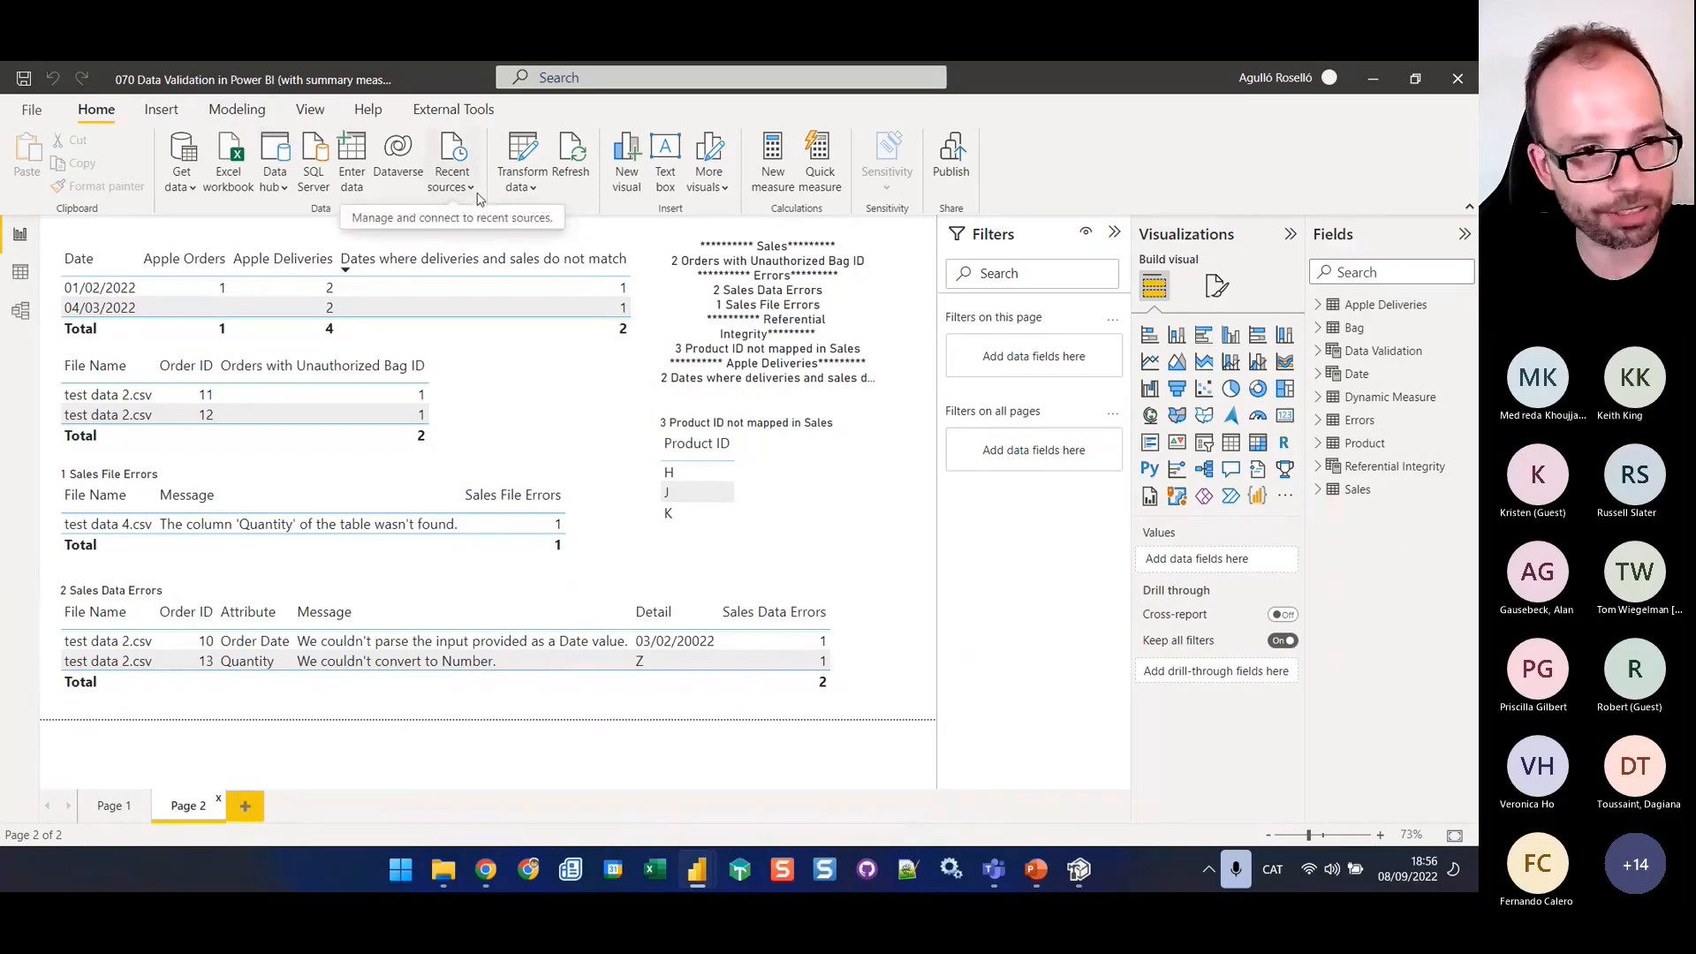
Create a calculated table with the formula Error Button = {1}
click(237, 109)
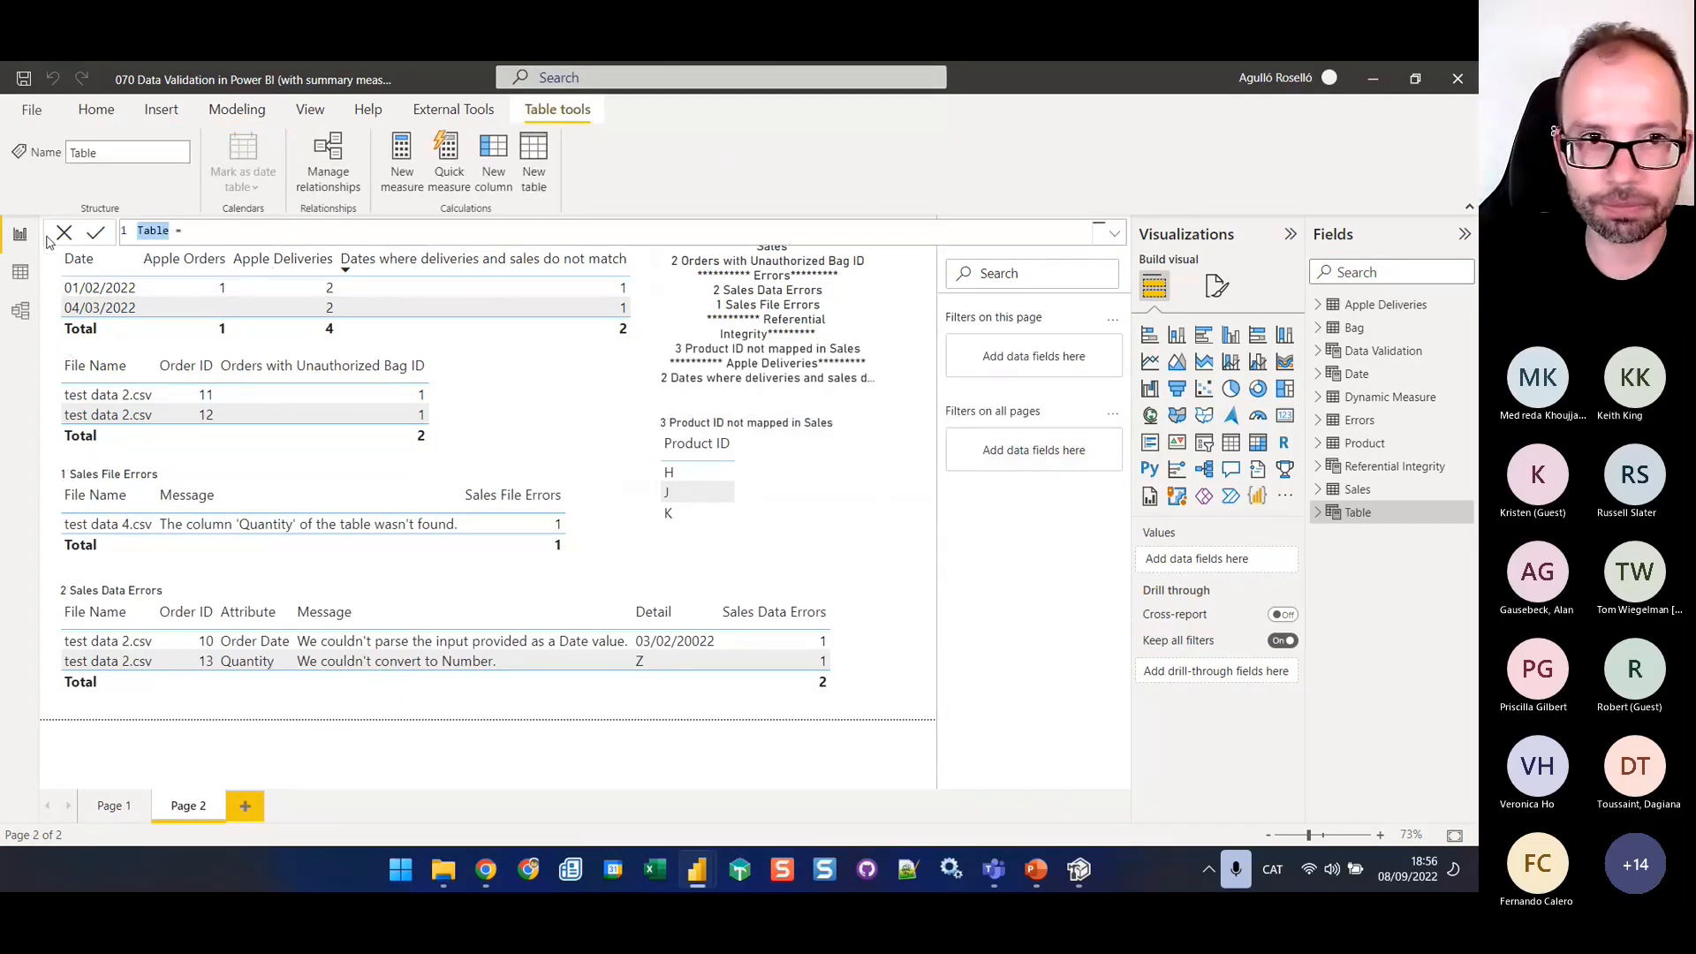
text(Error Button = )
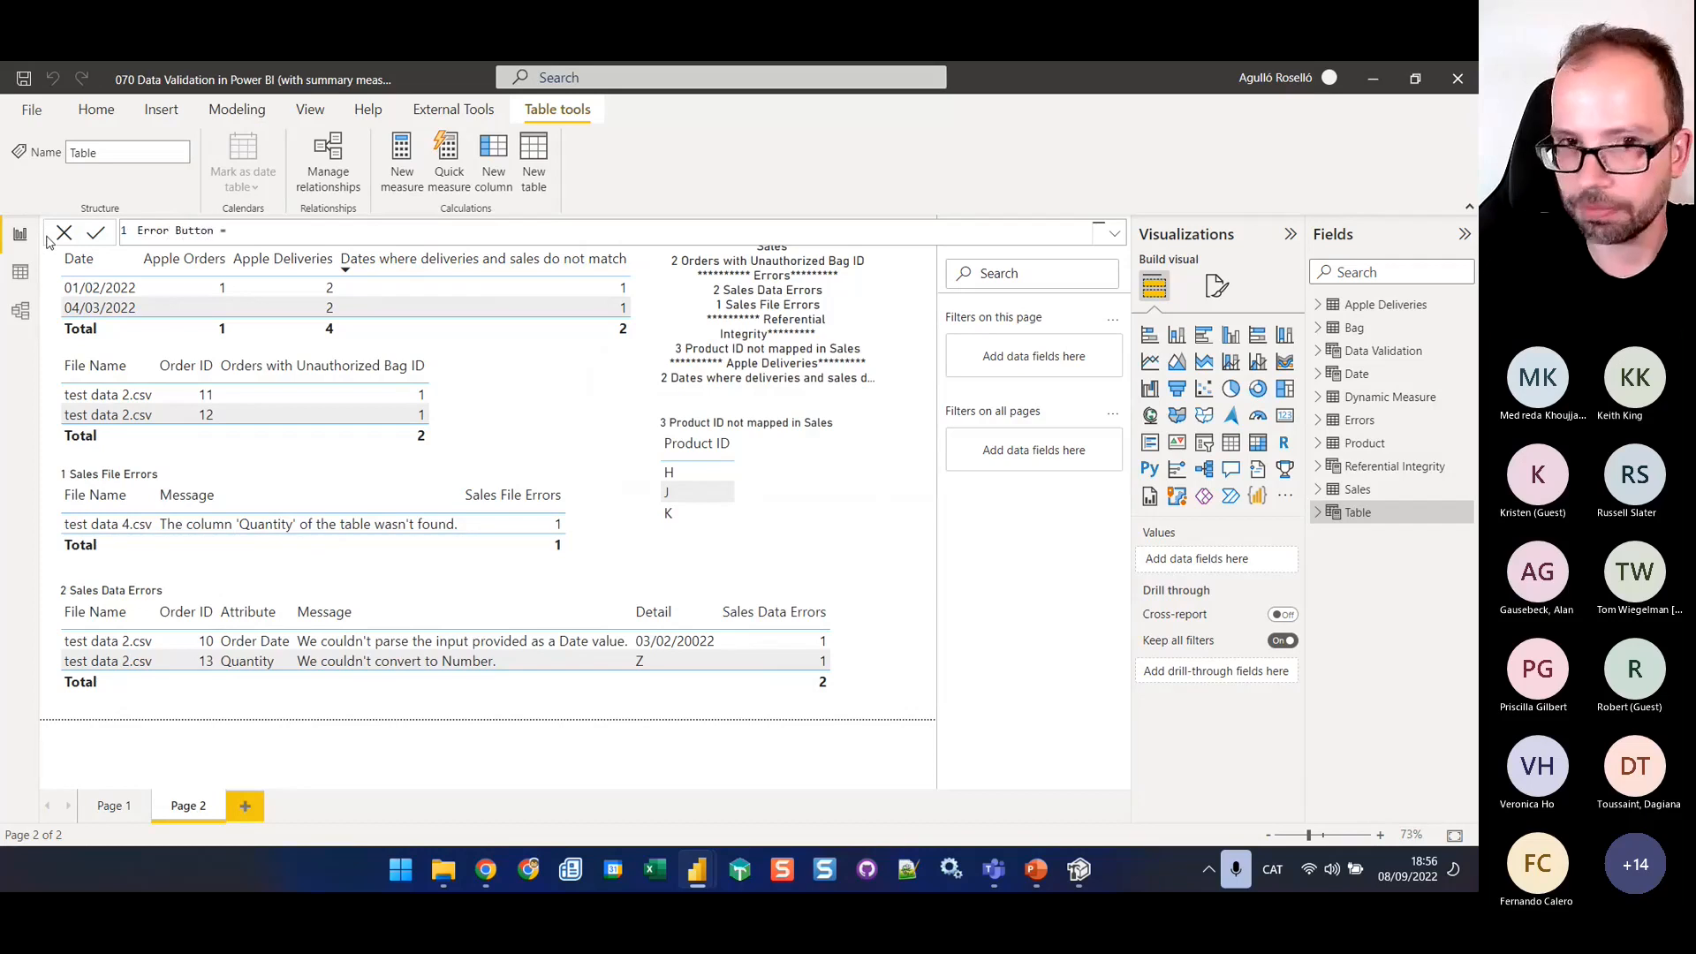
text({1})
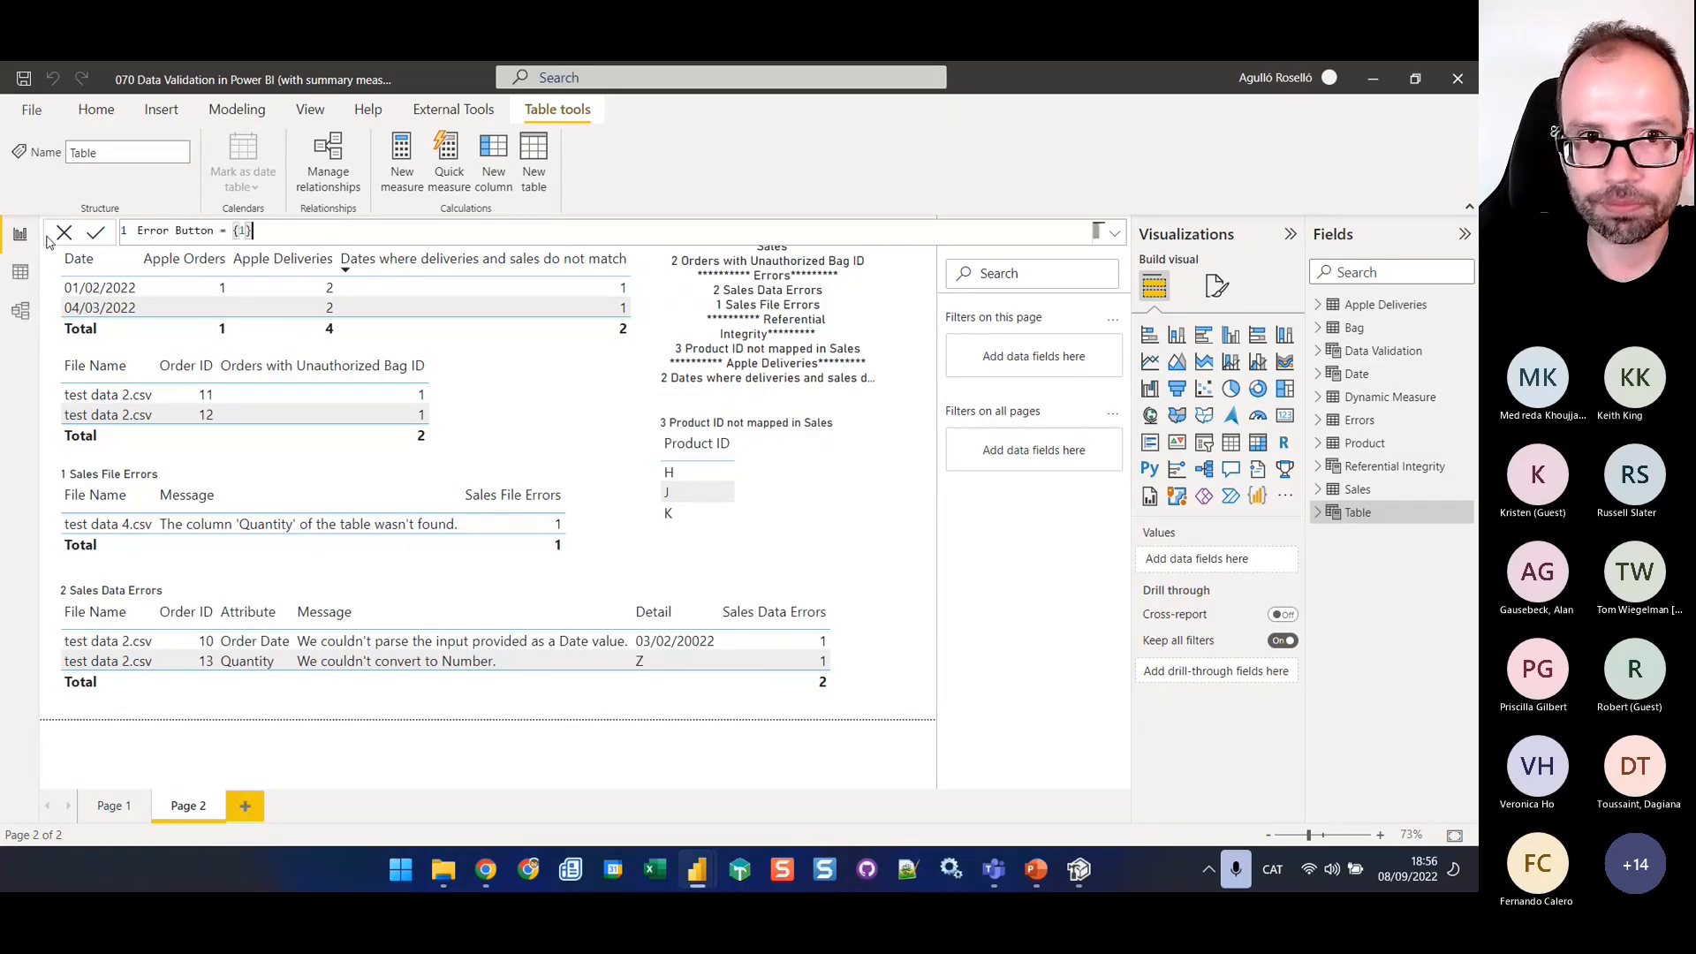
key(Return)
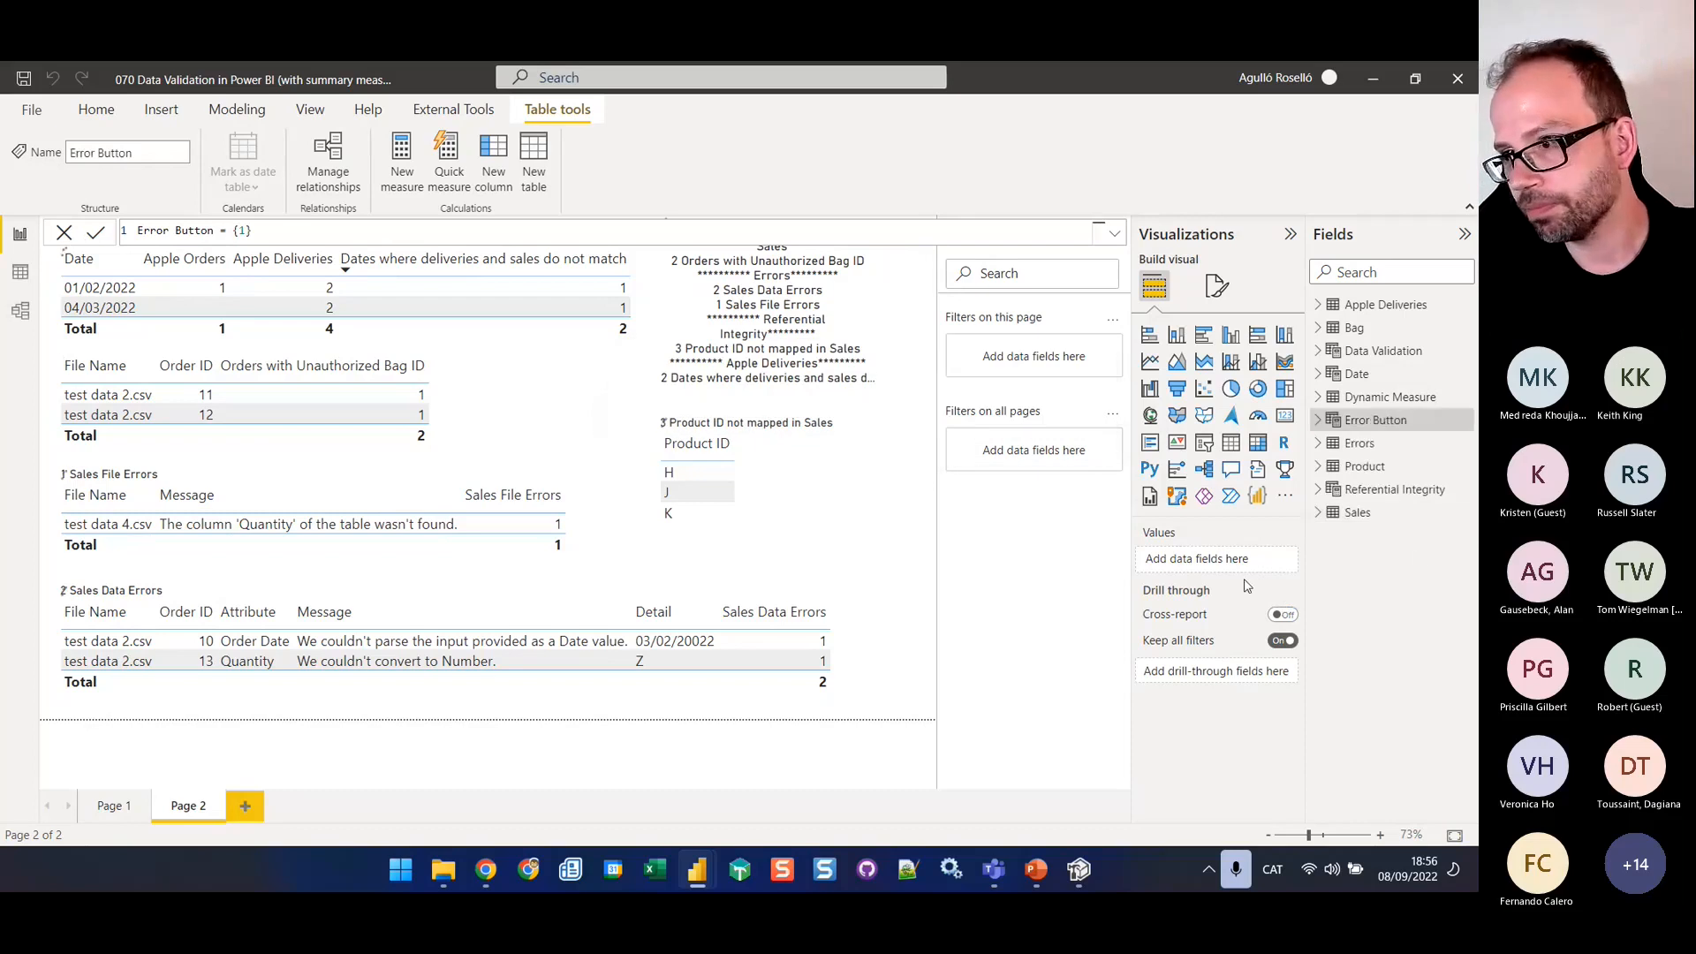
Switch to Tabular Editor, connect to the local instance of the 070 Data Validation report and select the Error Button table
click(1079, 870)
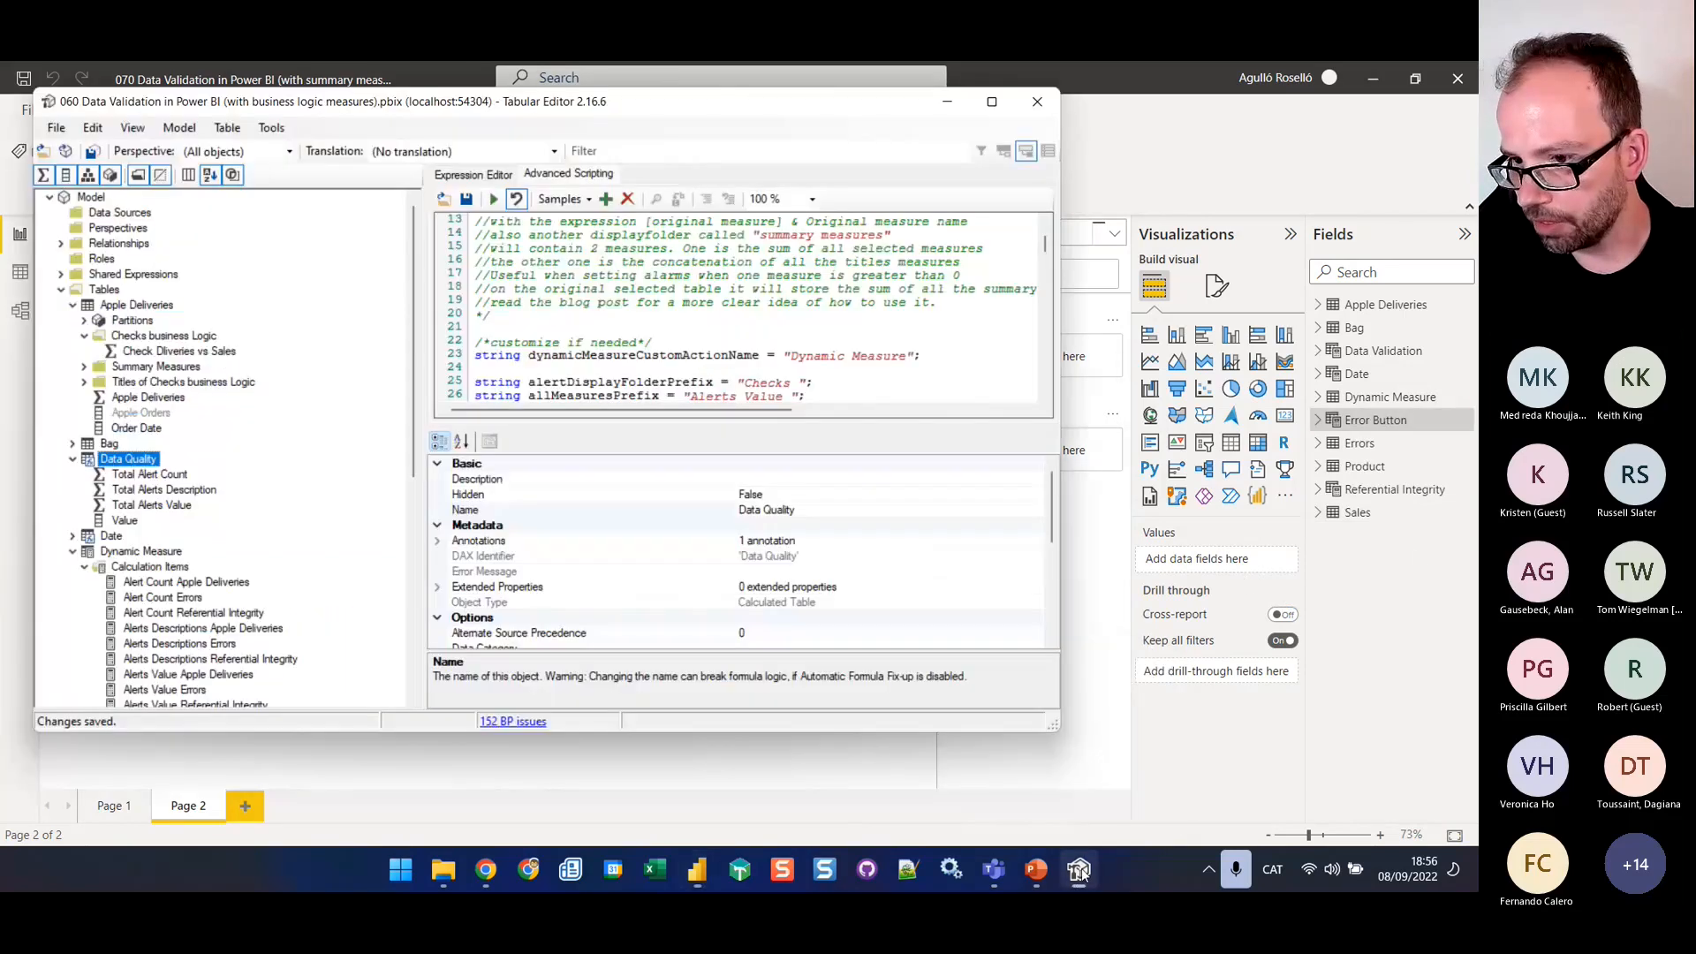
click(66, 152)
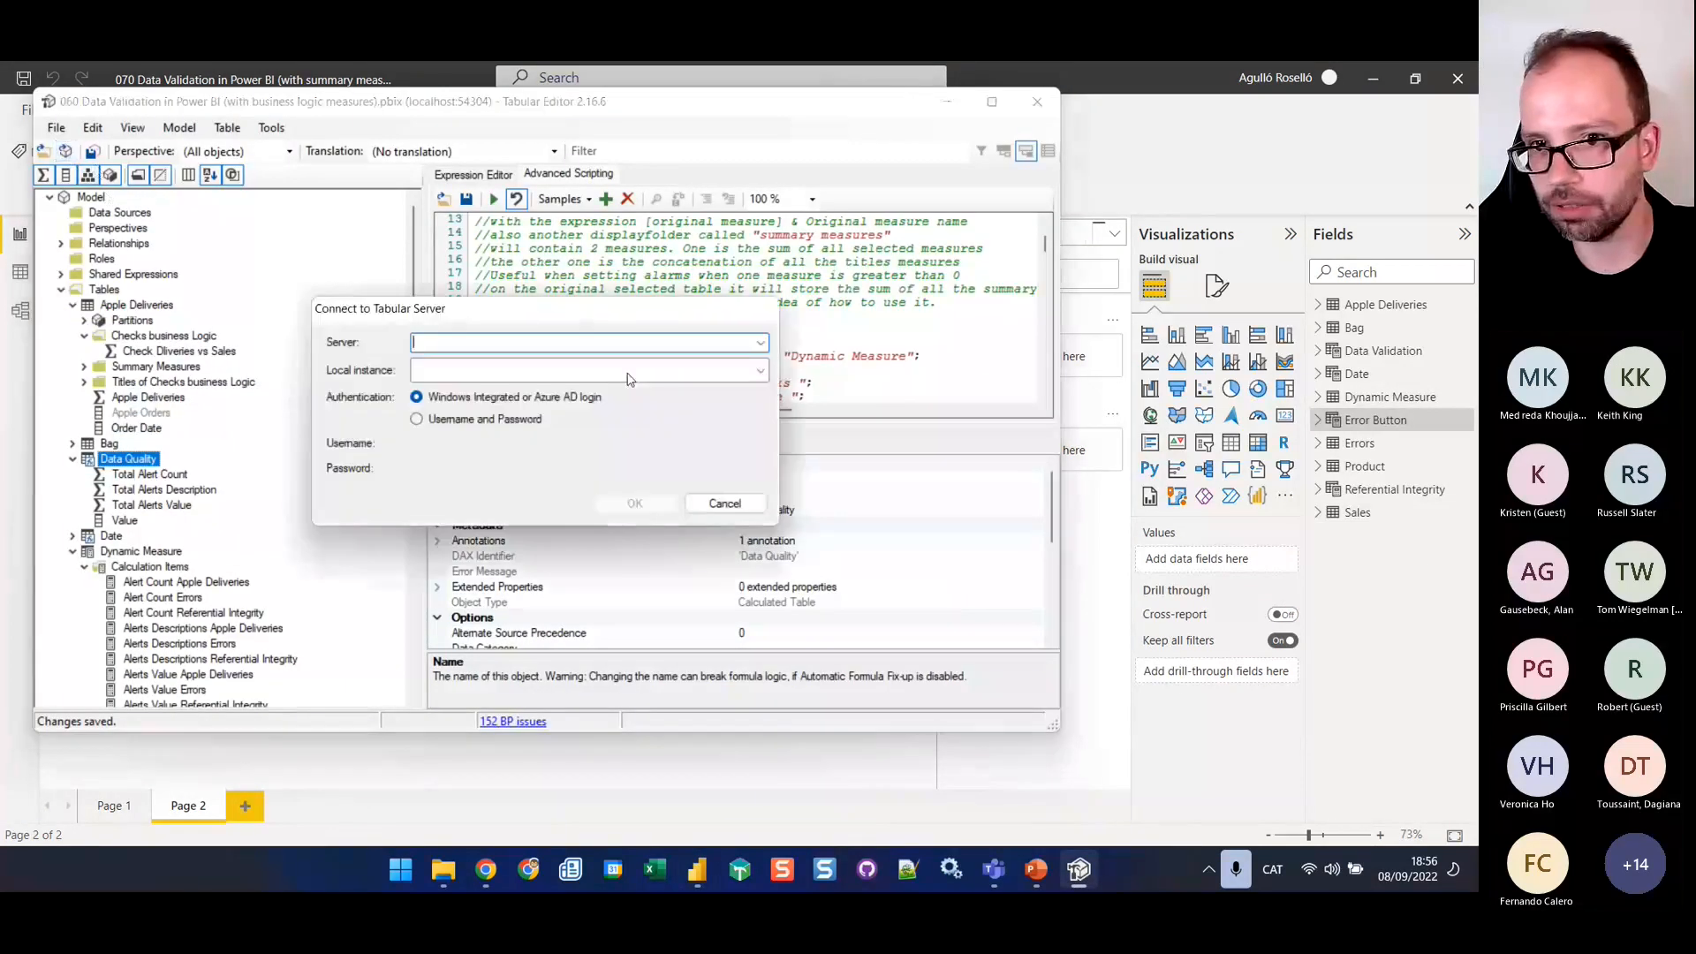
click(762, 371)
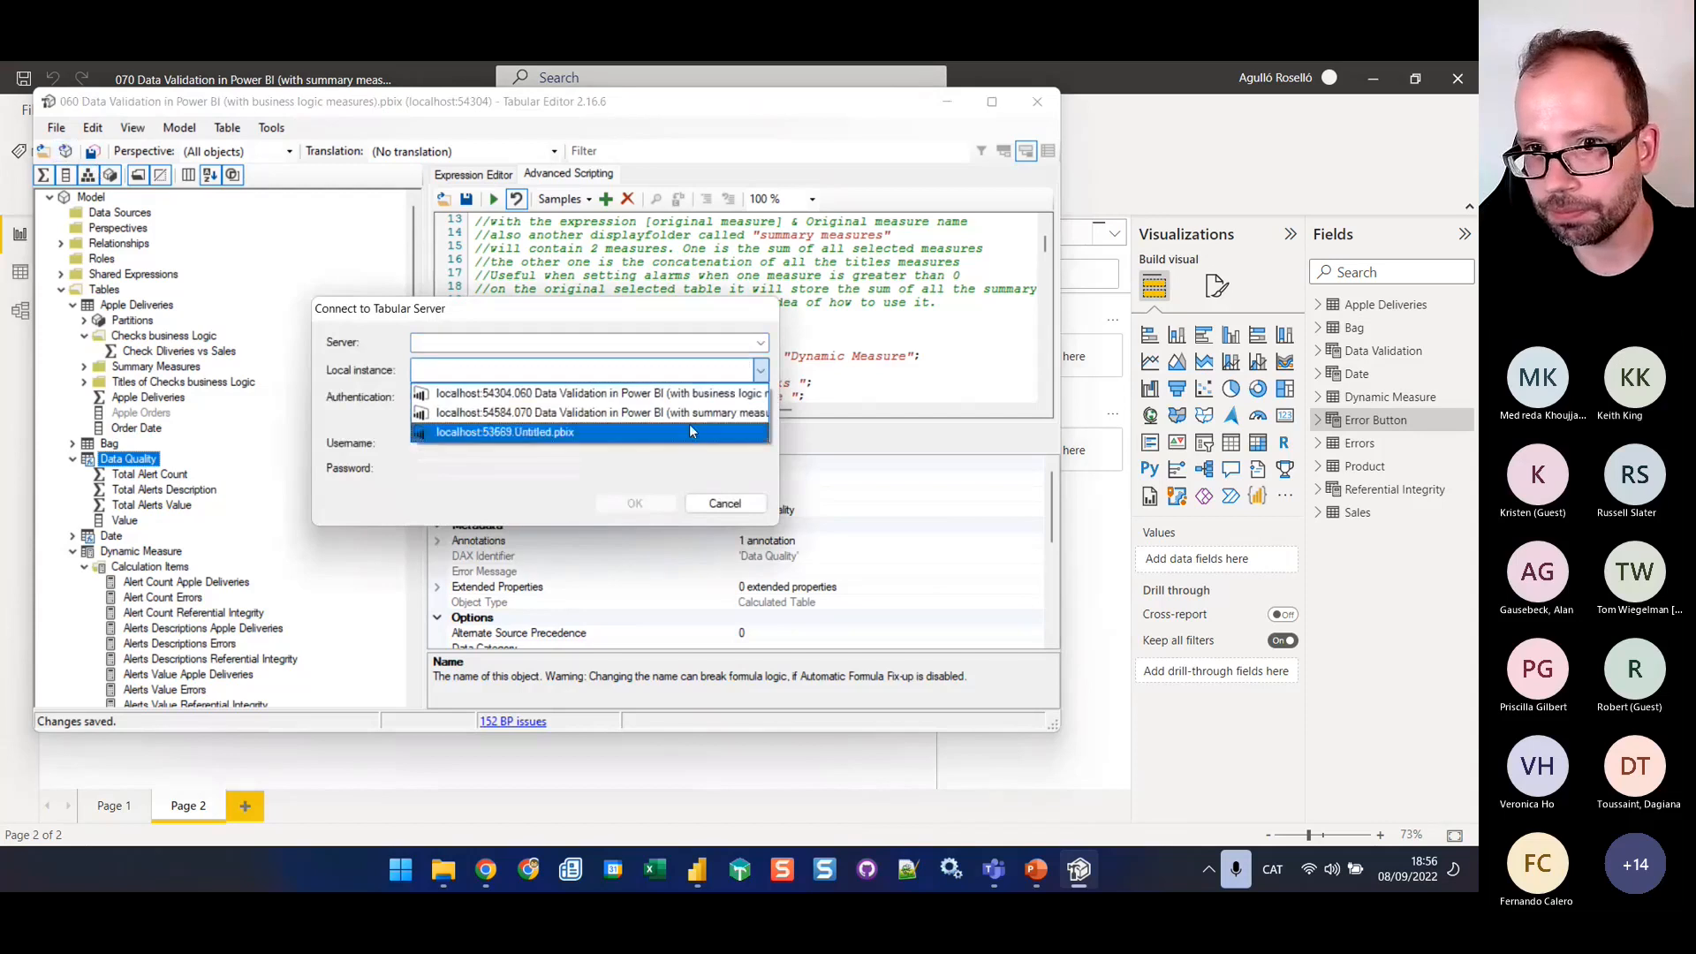
click(686, 415)
click(634, 503)
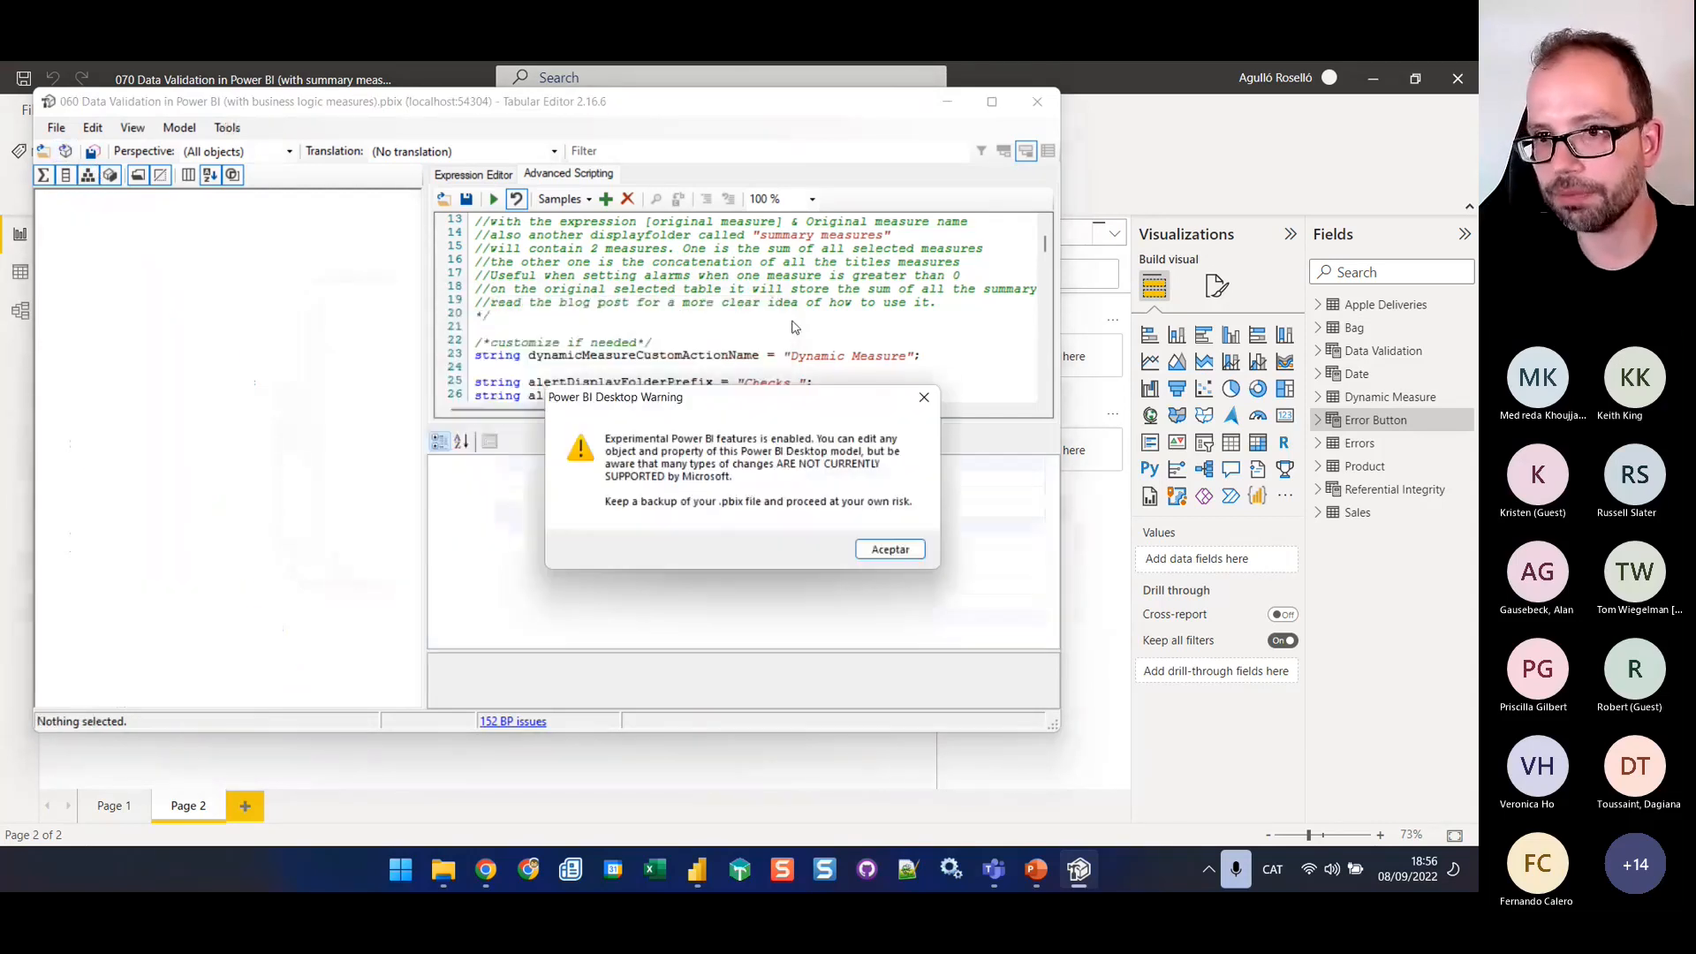
click(888, 548)
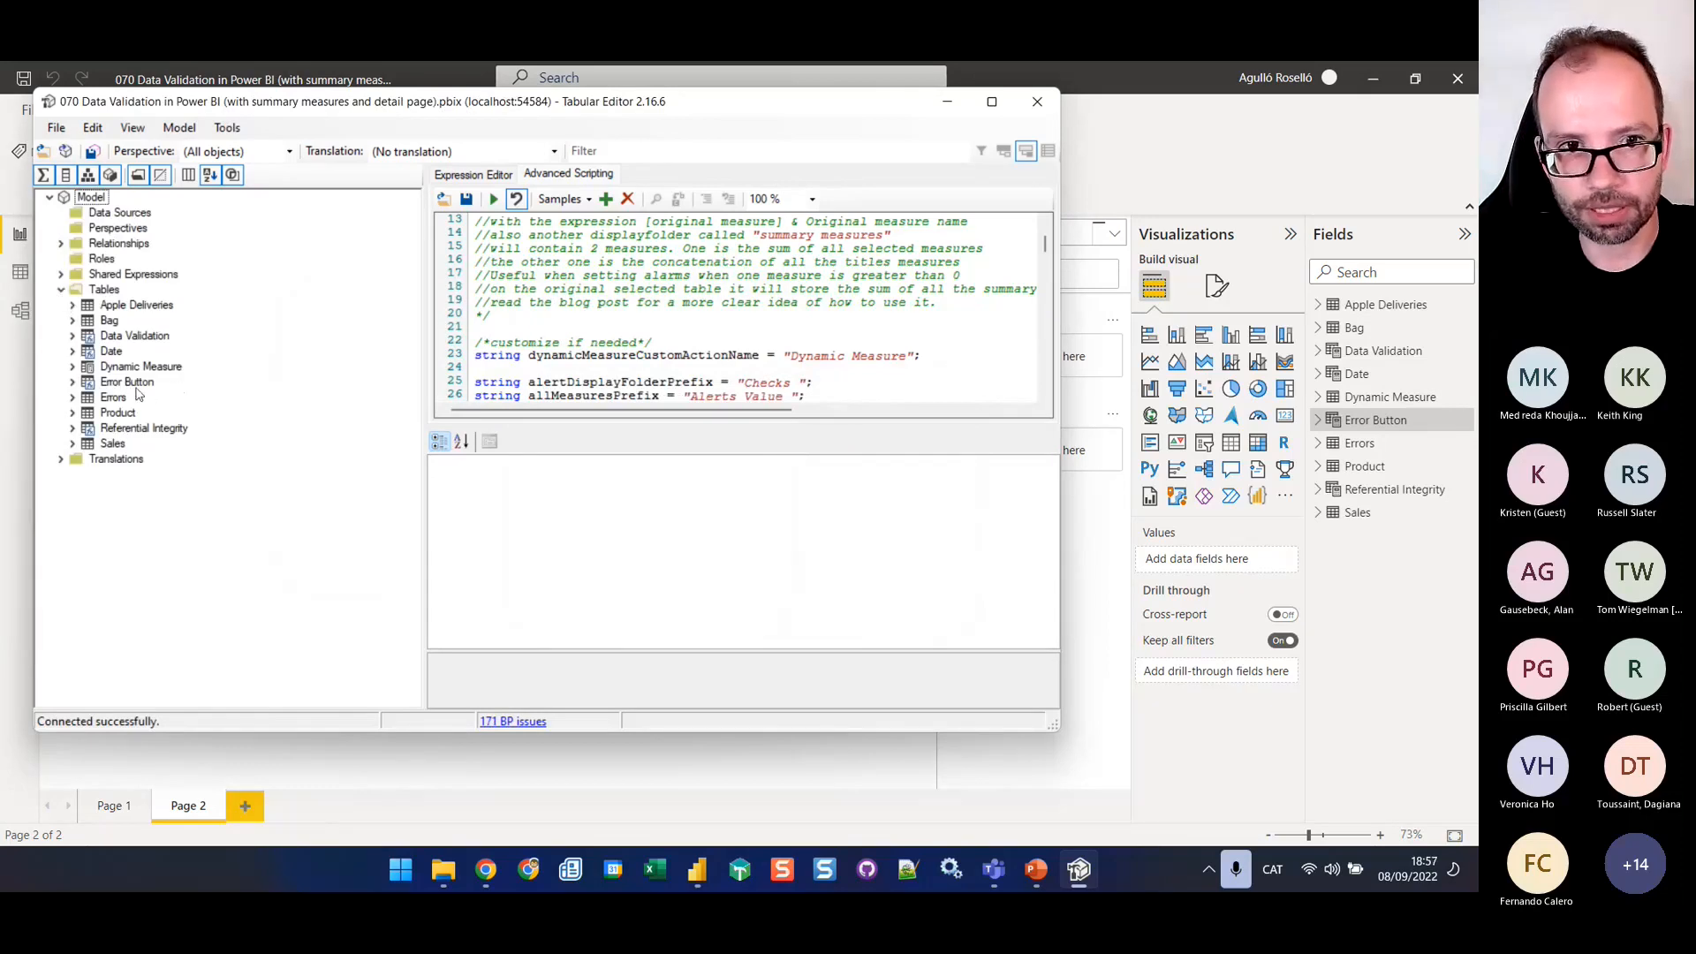
click(132, 383)
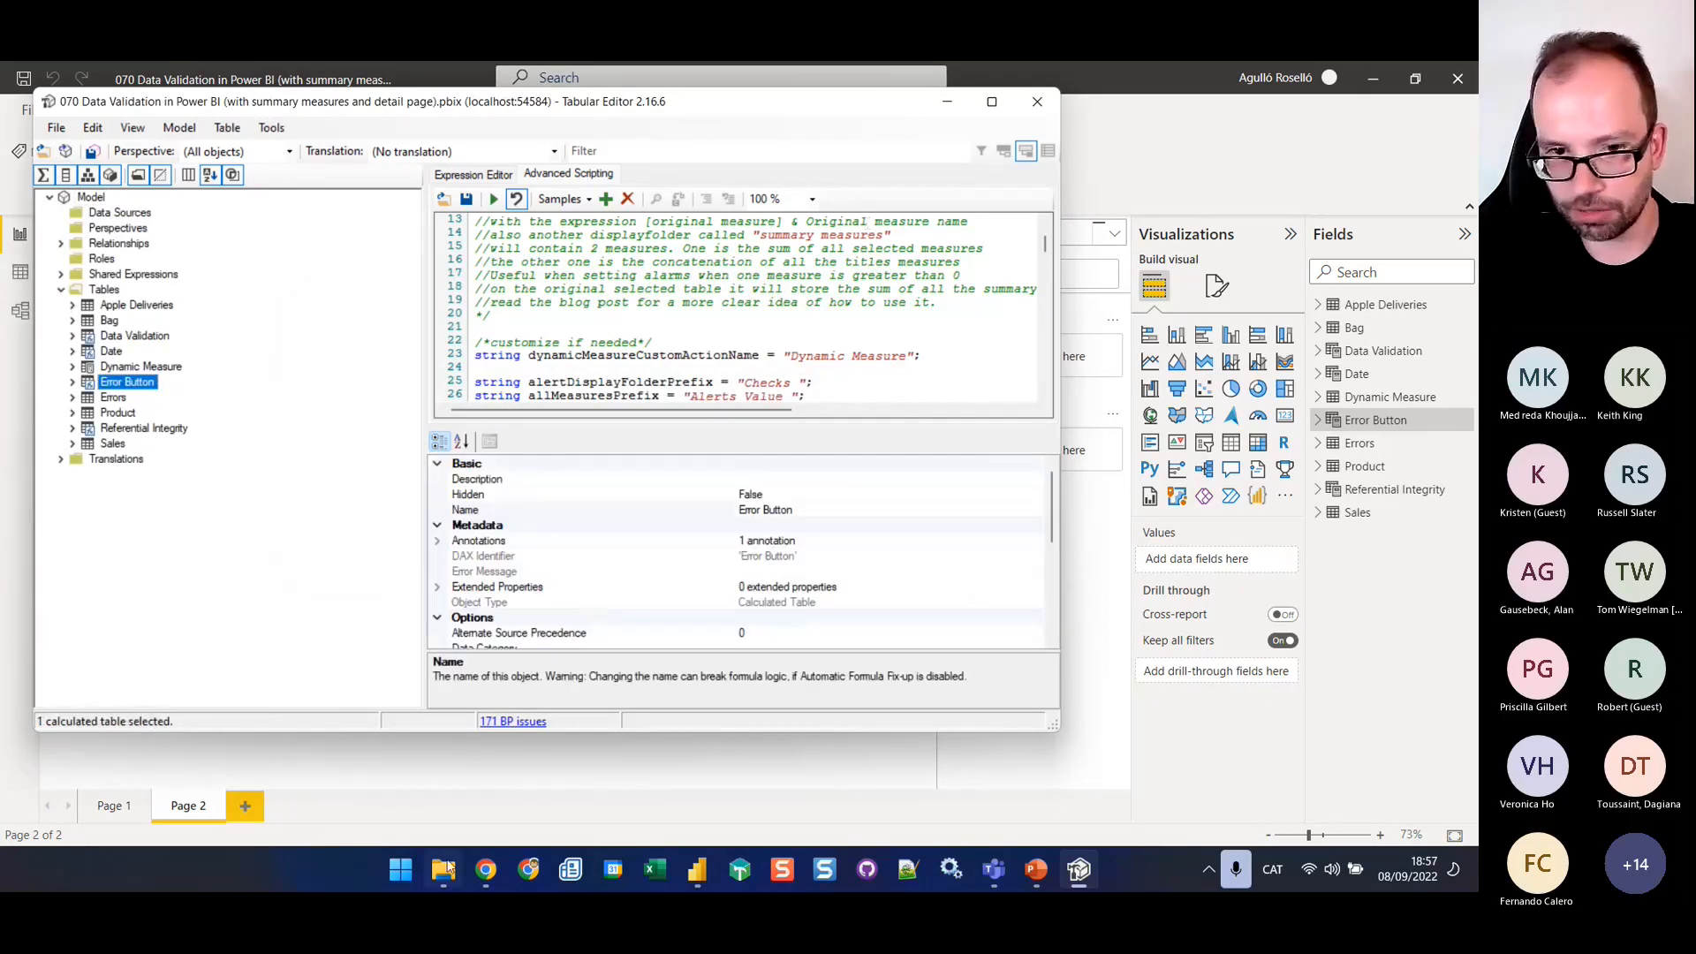
Switch to the Chrome window with the data-problems-button GitHub repository and copy the contents of "data problems button.csx"
click(495, 872)
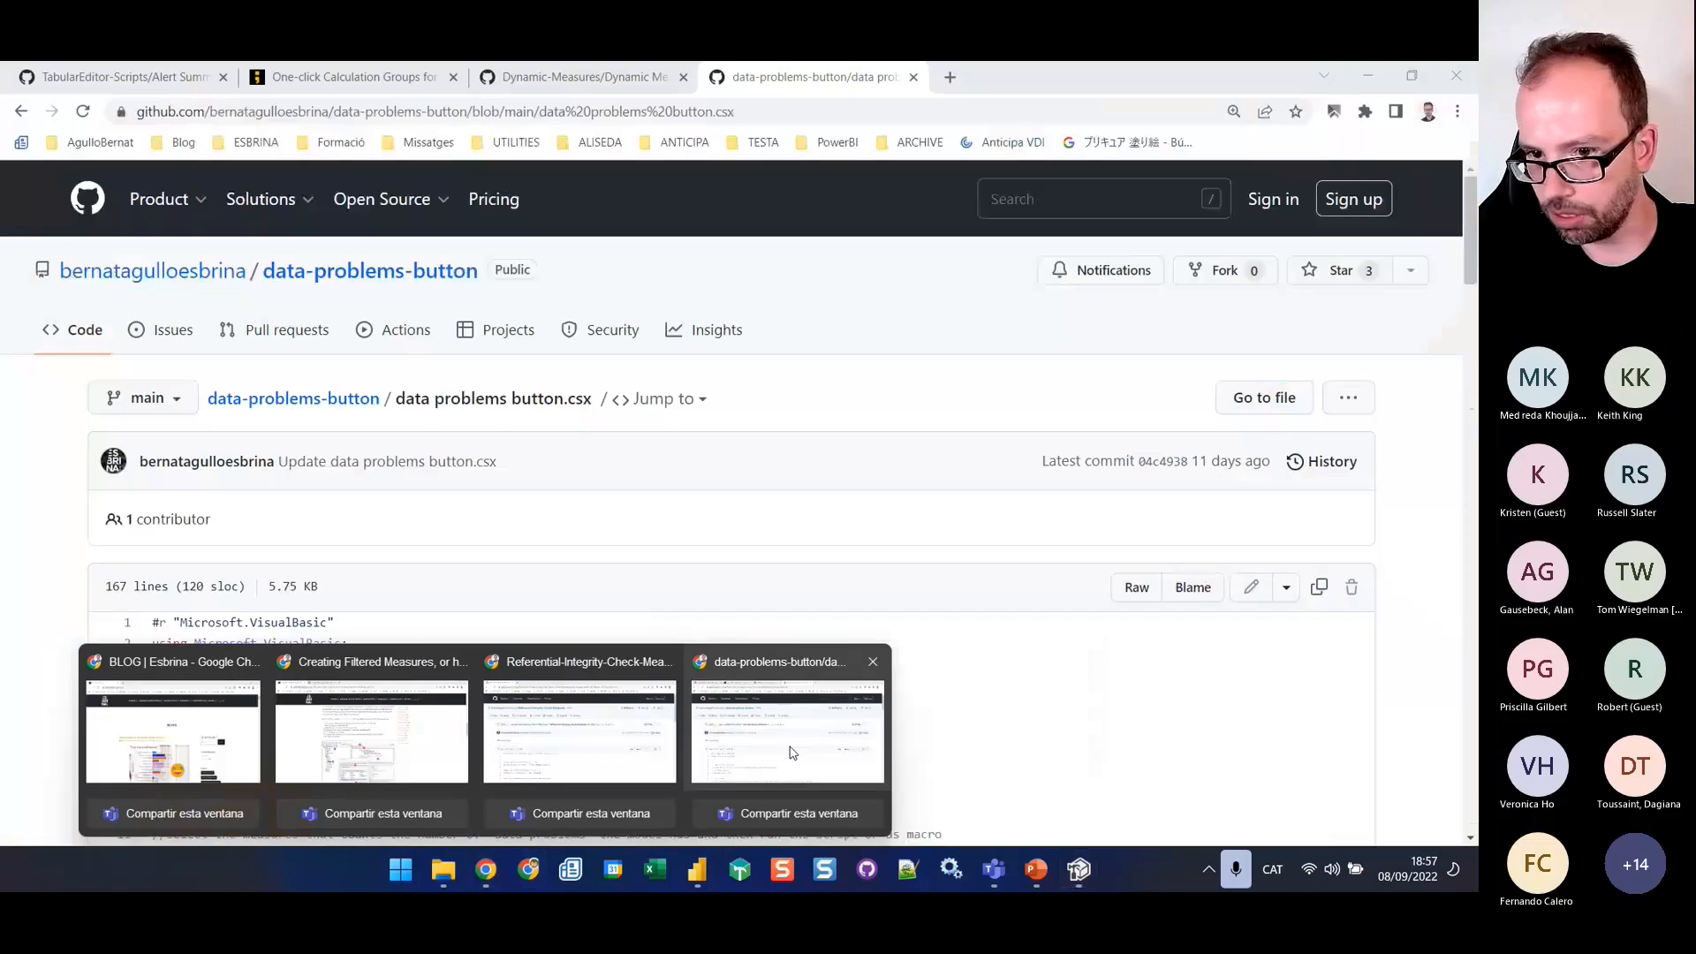
click(792, 753)
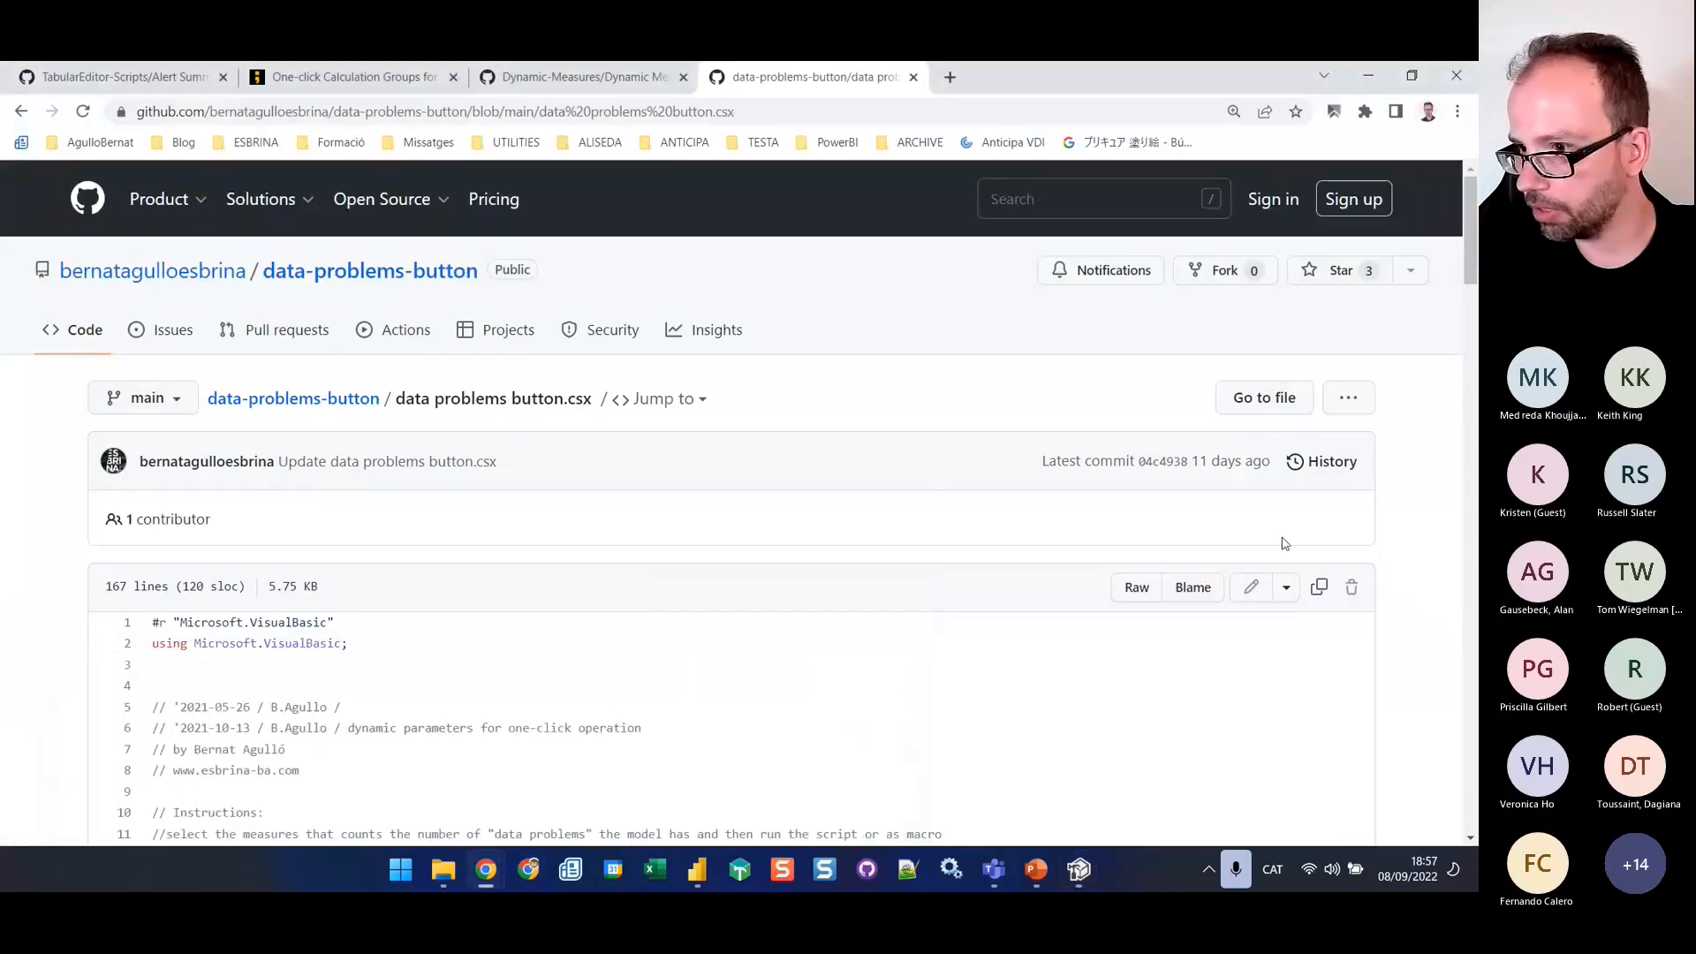
click(1319, 588)
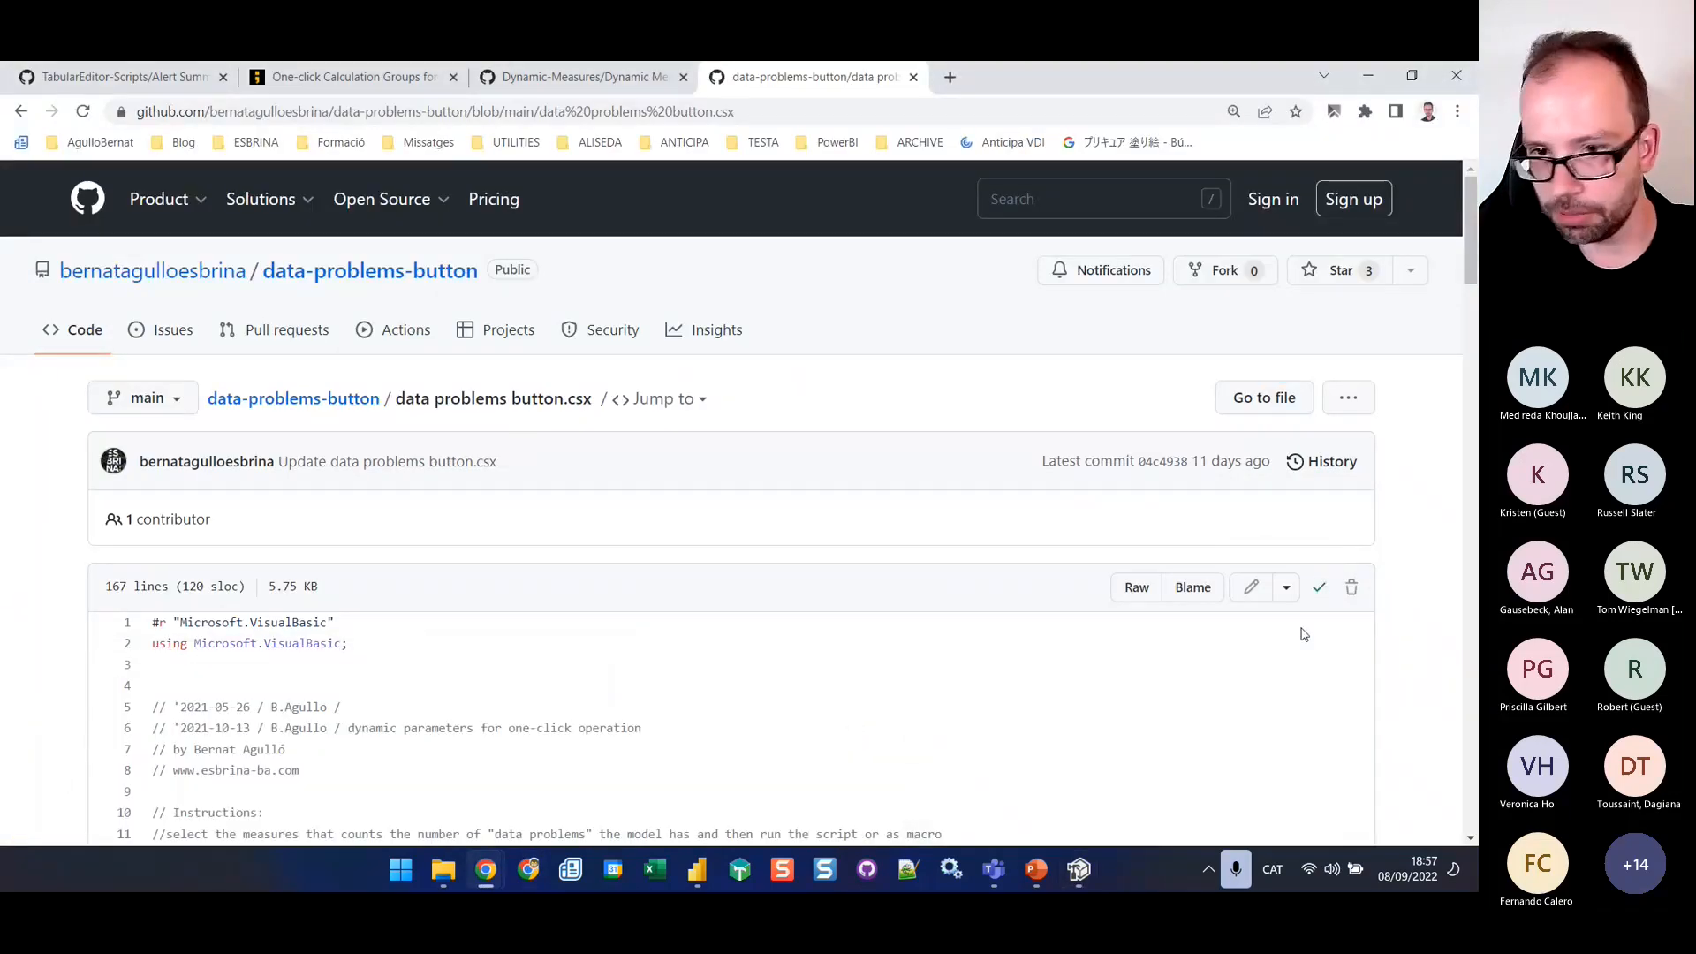
Switch to Tabular Editor, replace the whole advanced script with the copied code and review its opening instructions
click(1079, 870)
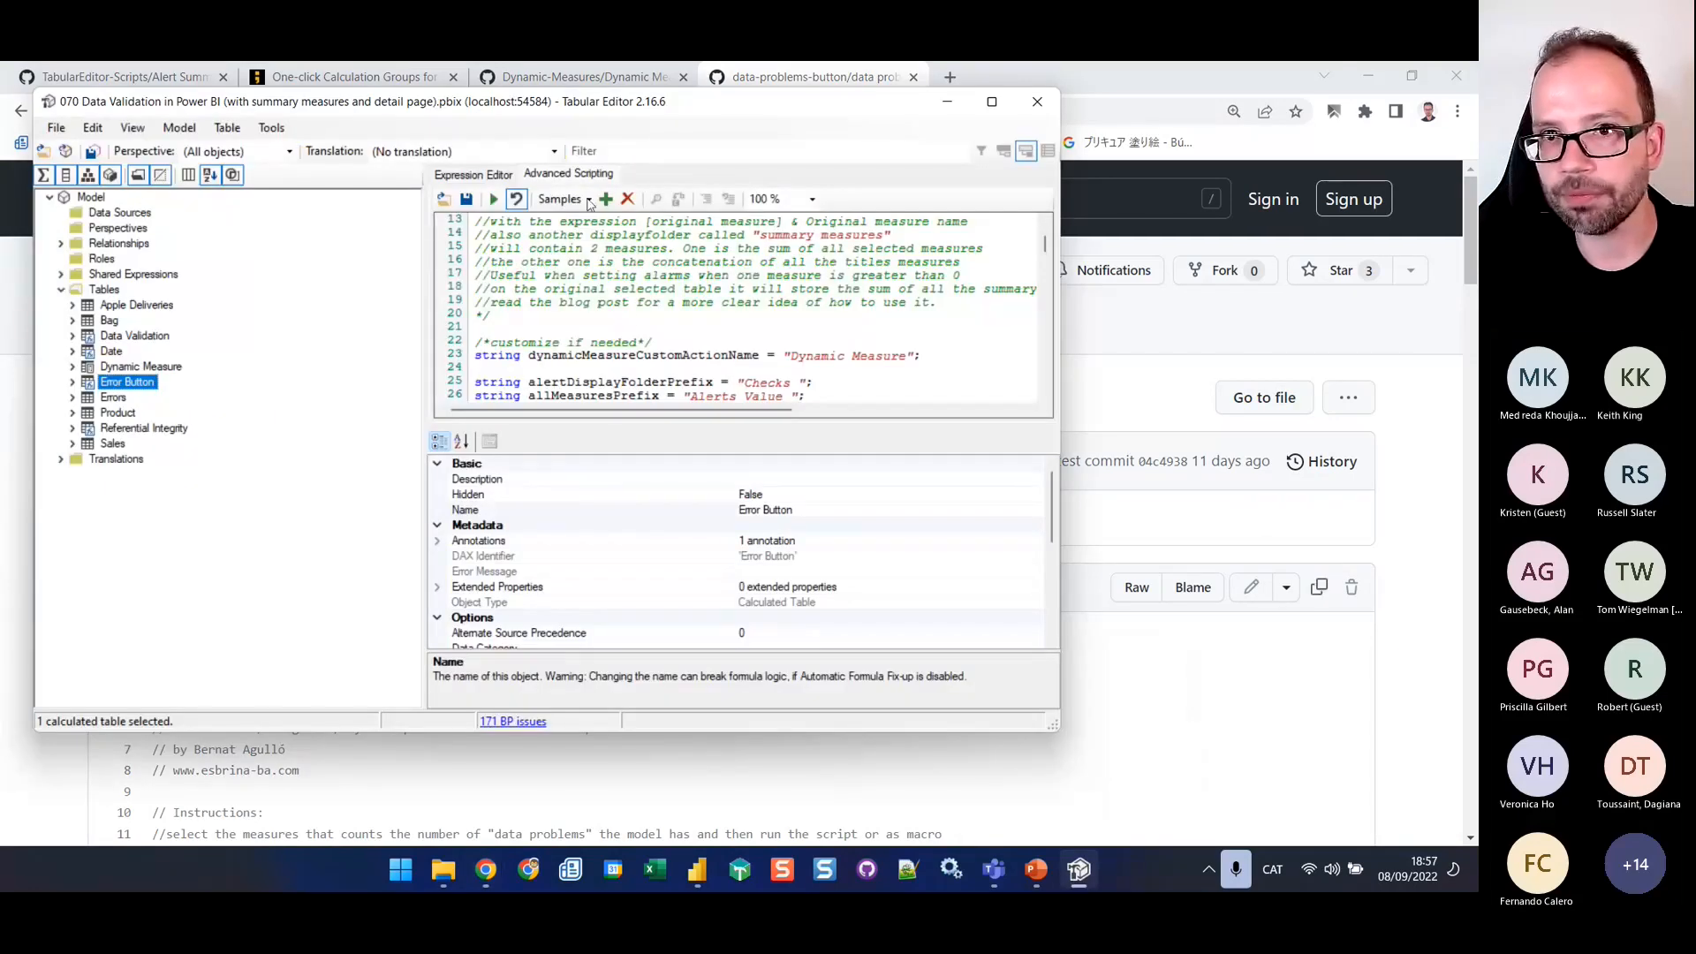
click(649, 331)
key(ctrl+a)
key(Delete)
key(ctrl+v)
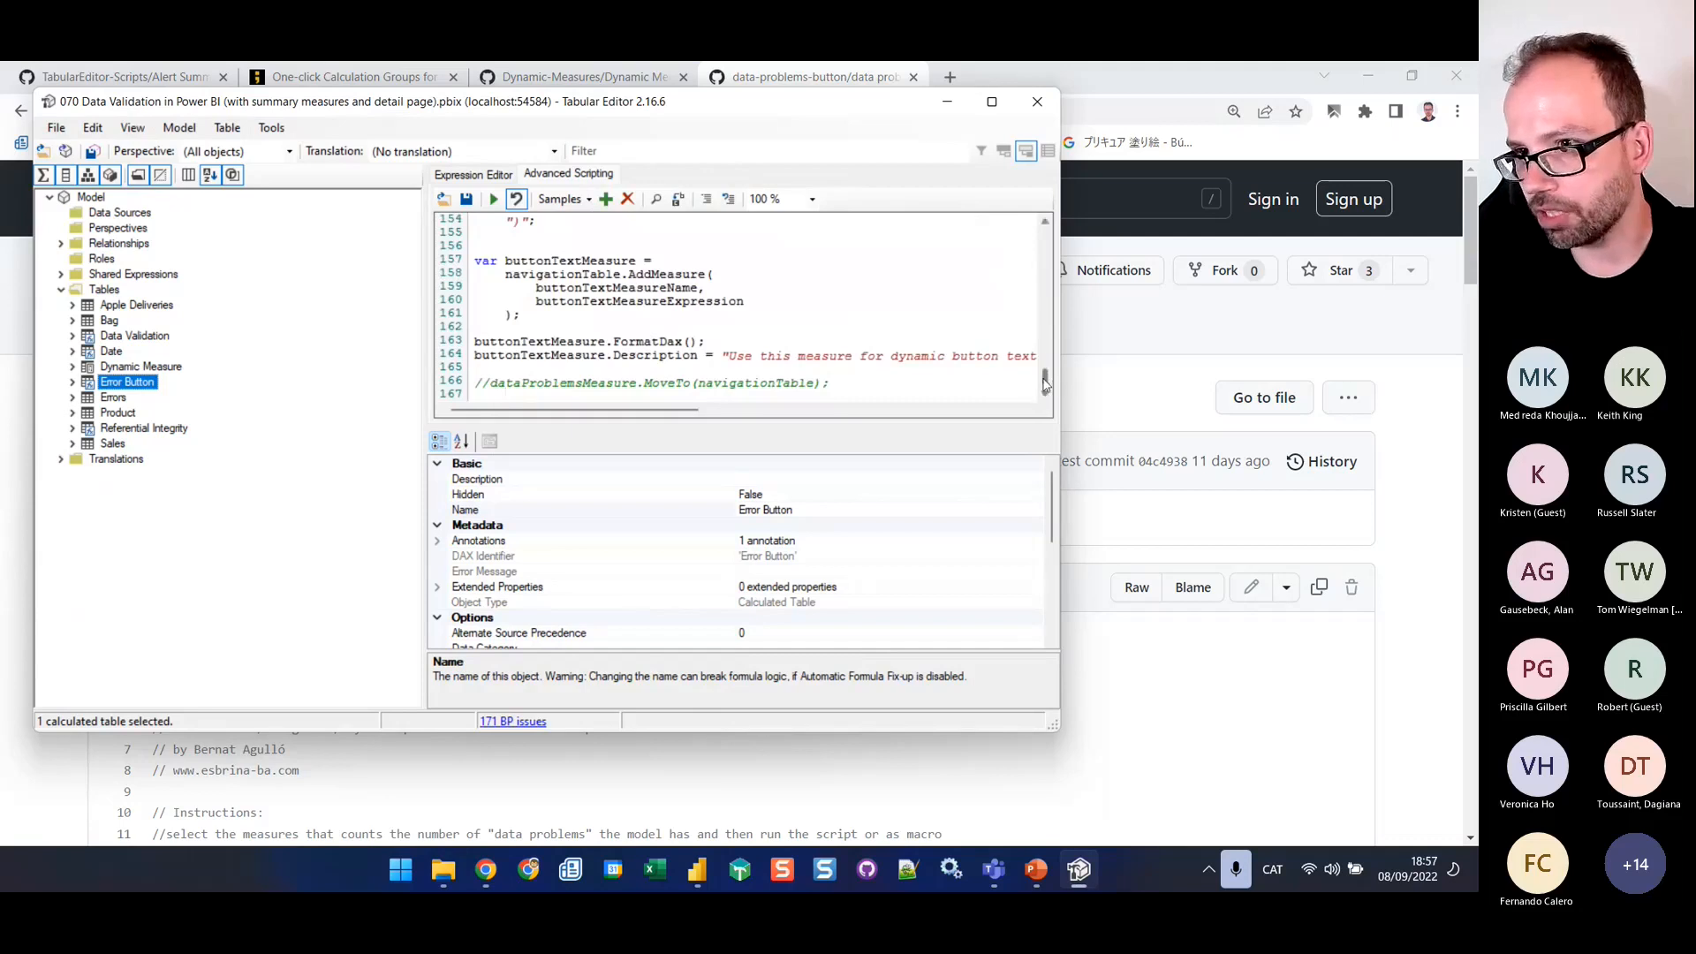
drag(1045, 380, 1032, 227)
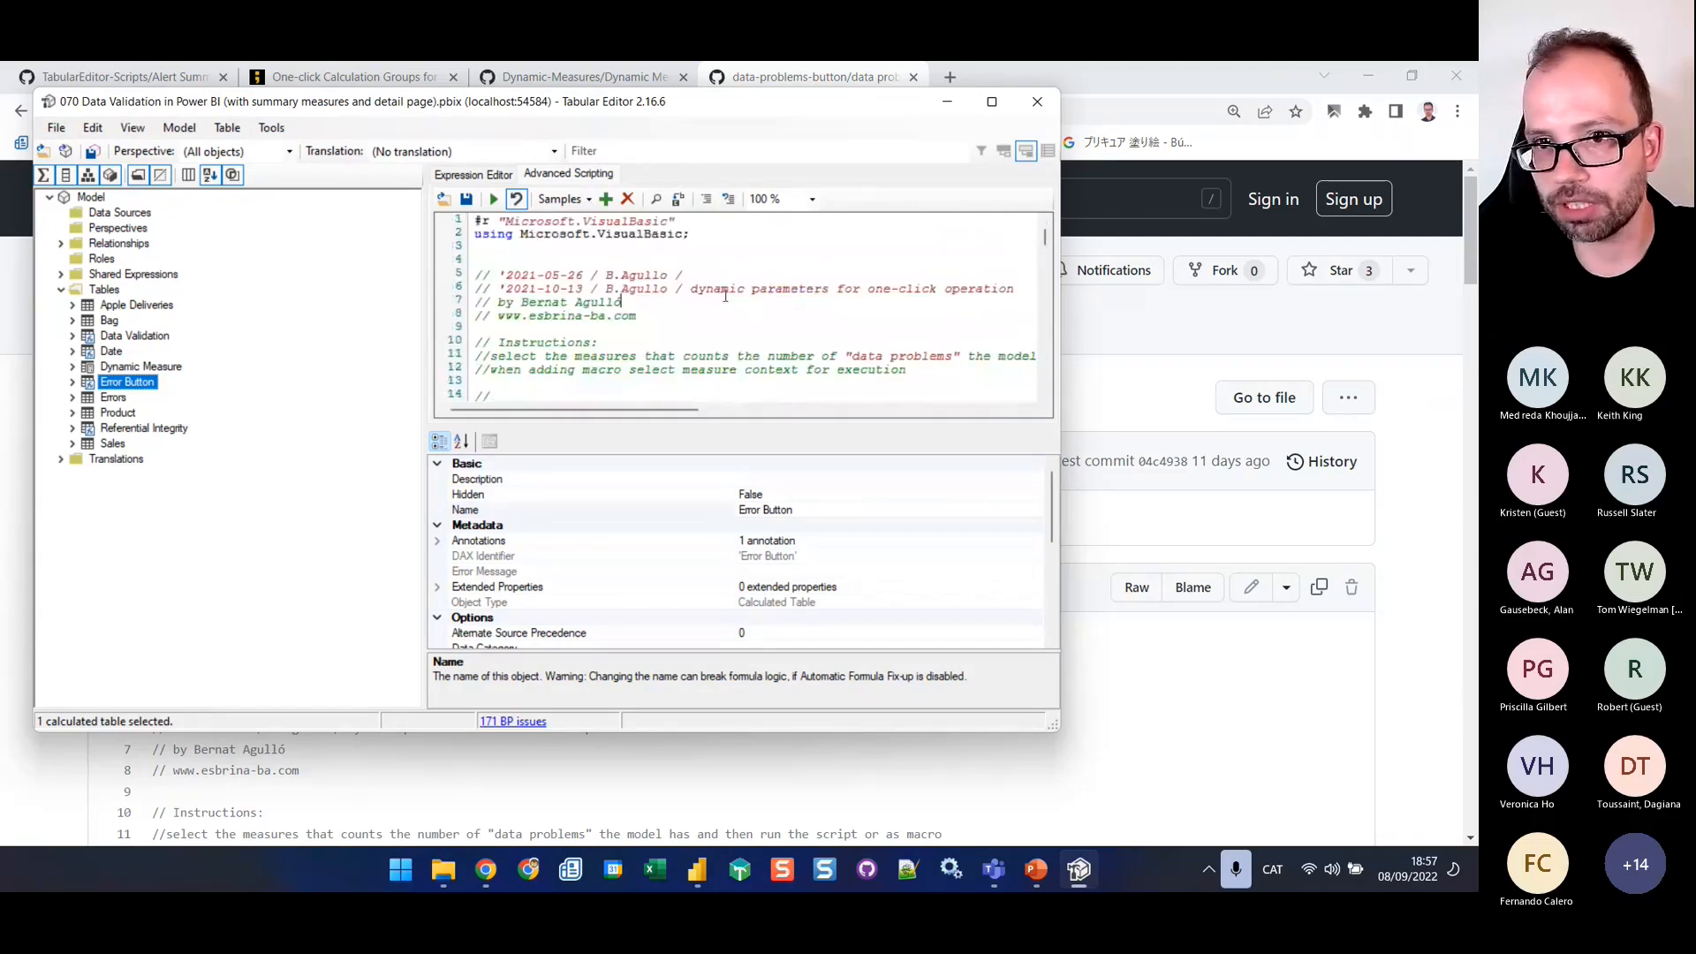
scroll(661, 368, down, 4)
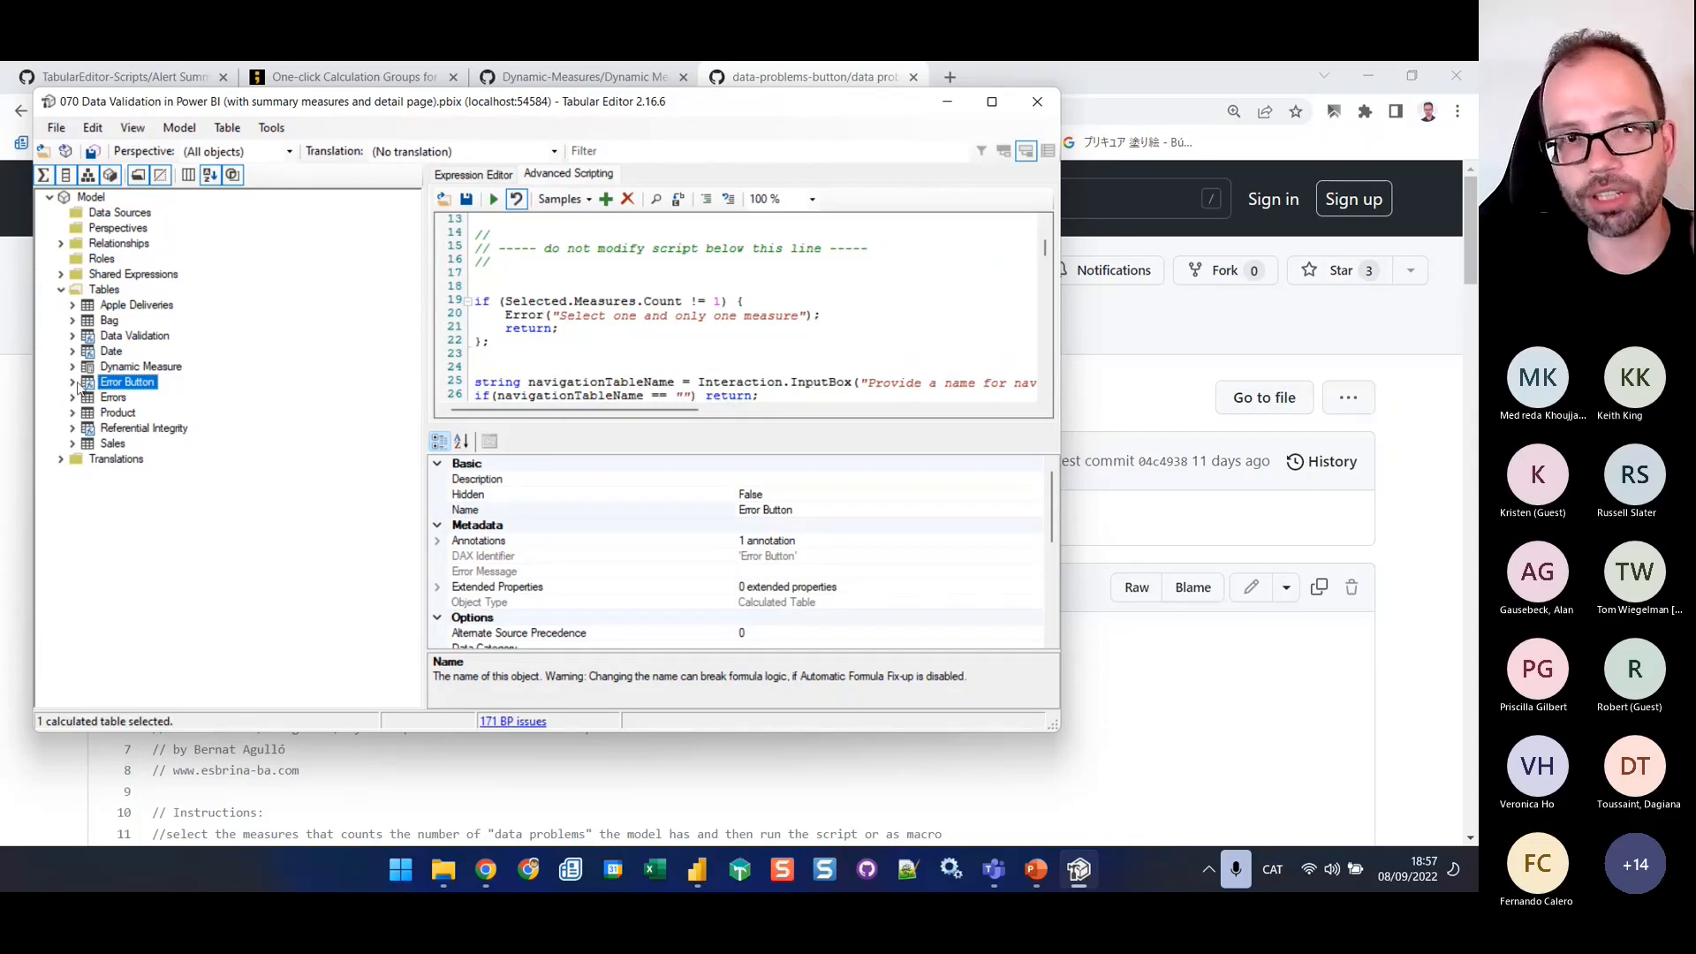
Run the script on the Total Alerts Value measure of the Data Validation table, naming the navigation measures table Error Button
click(71, 337)
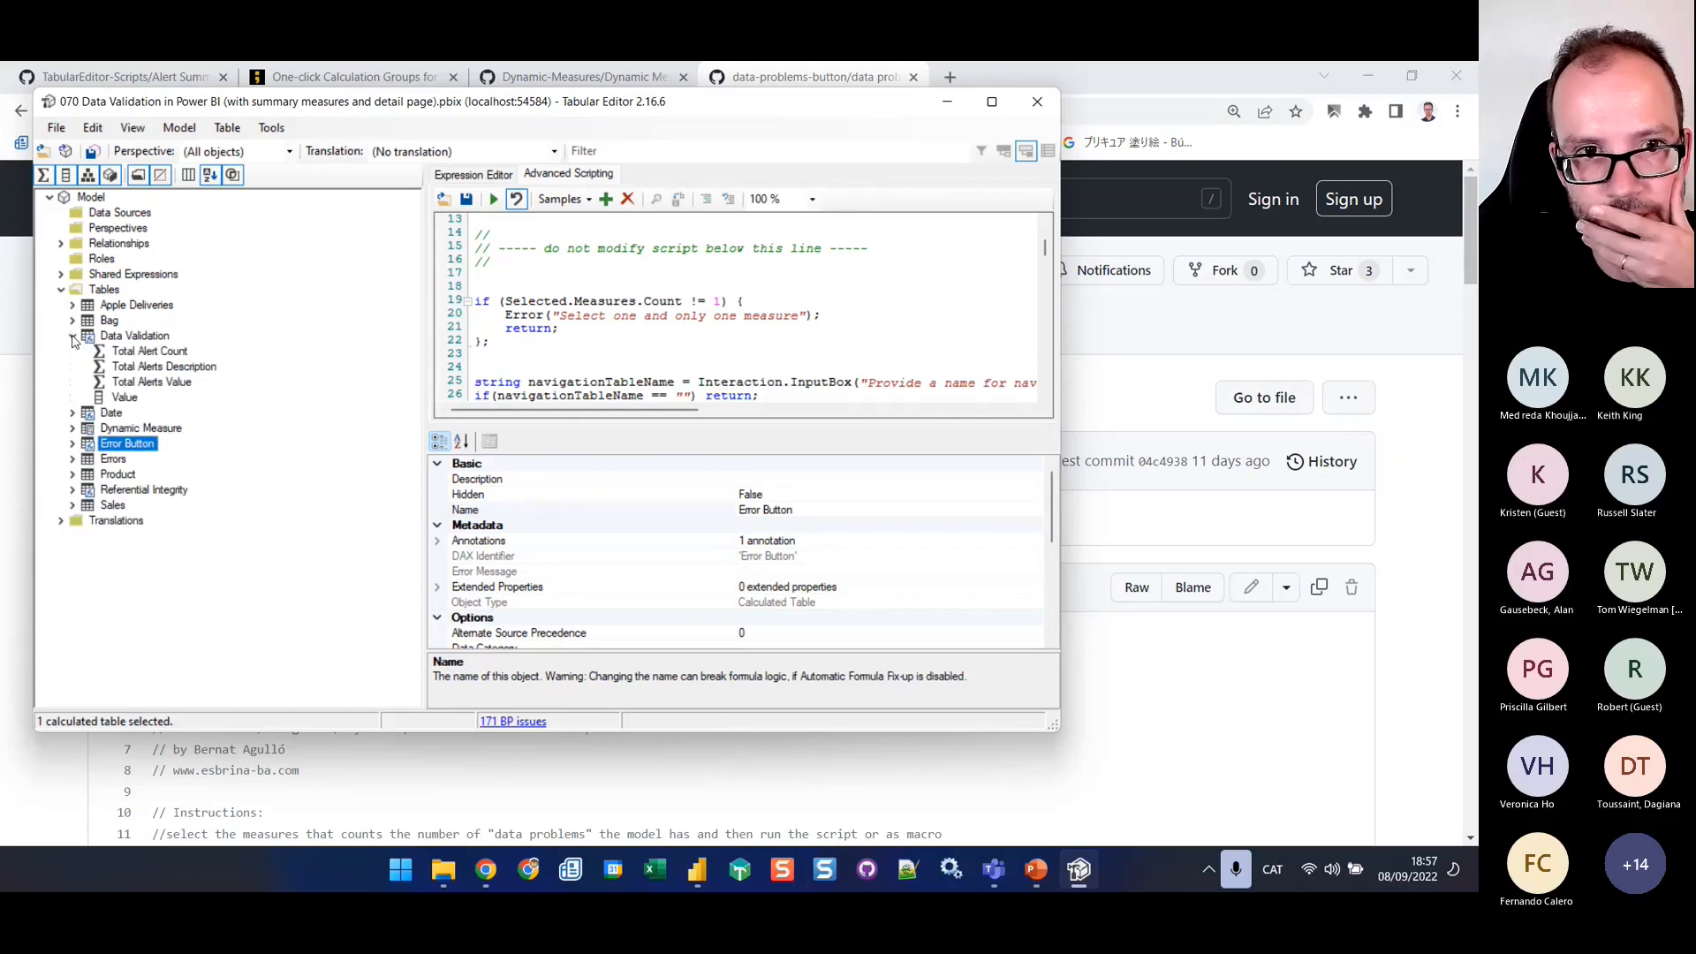
click(134, 385)
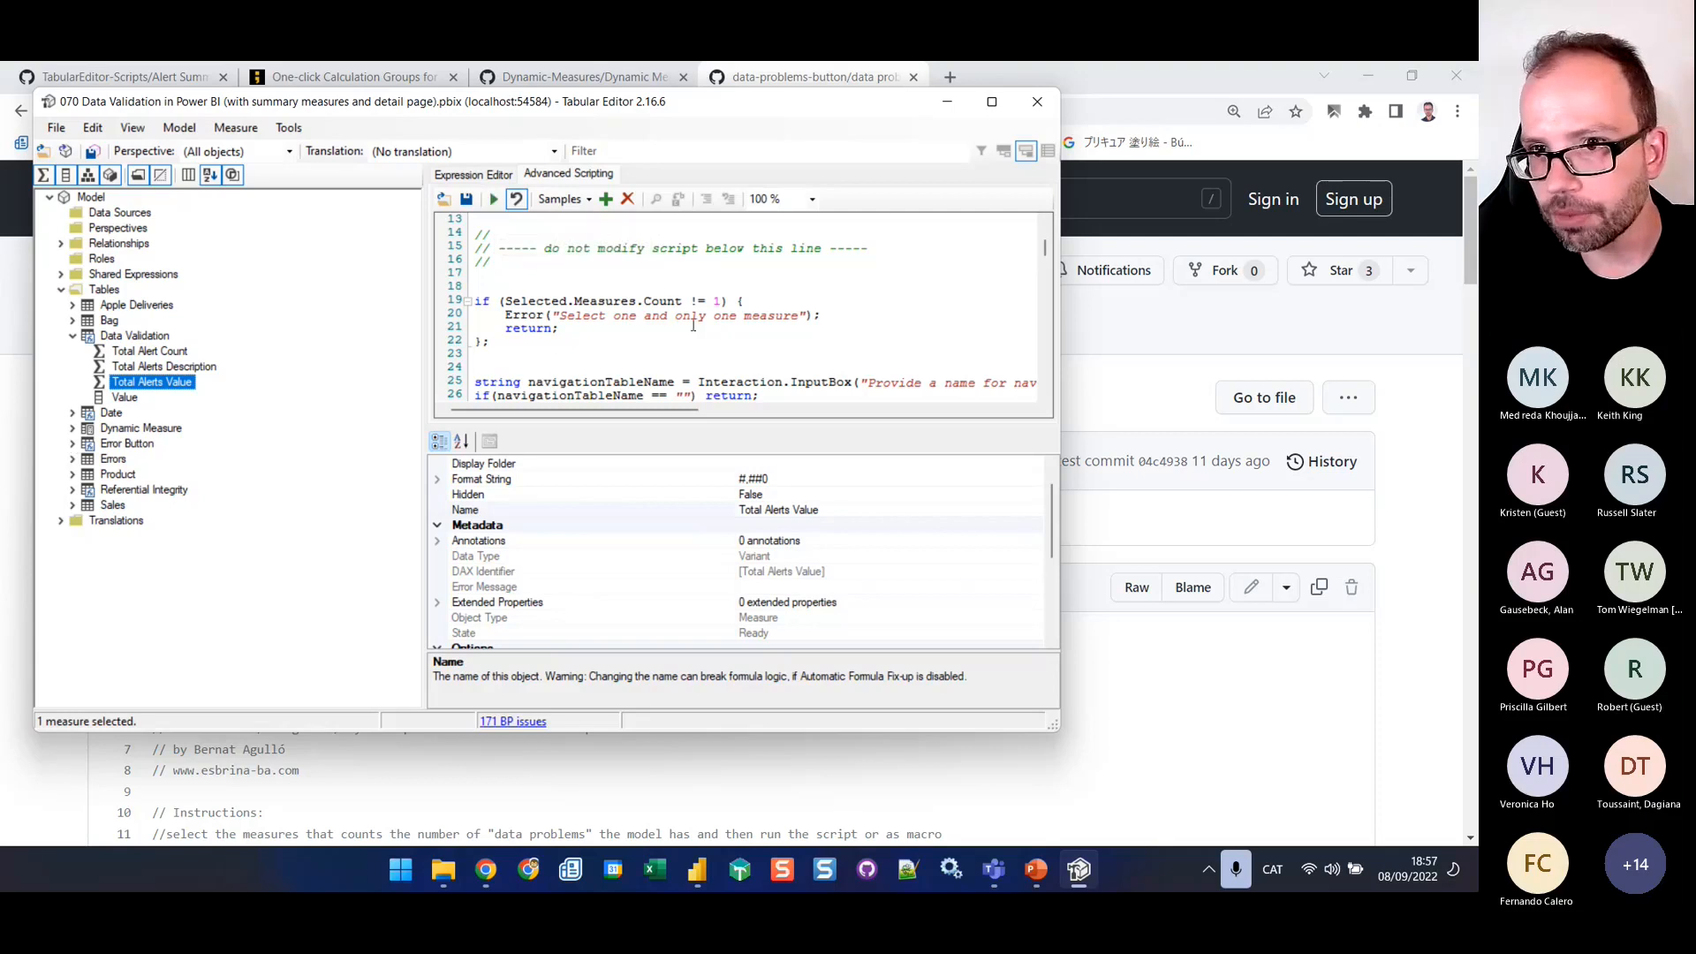
scroll(703, 346, down, 2)
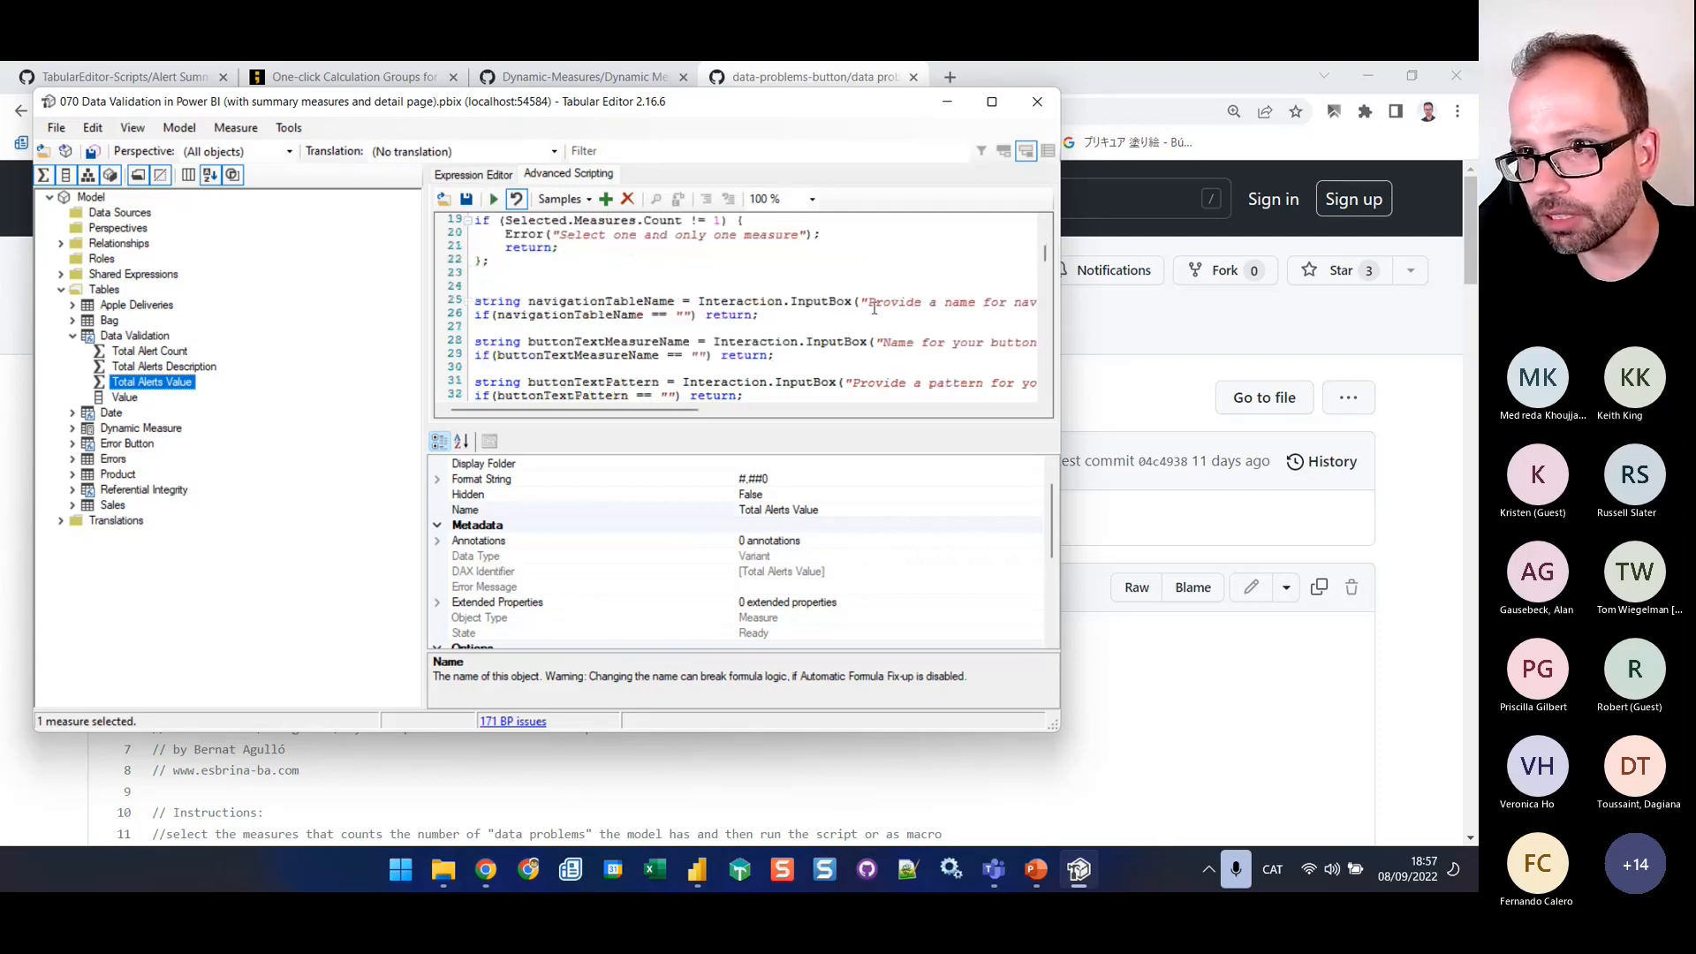
drag(688, 411, 530, 421)
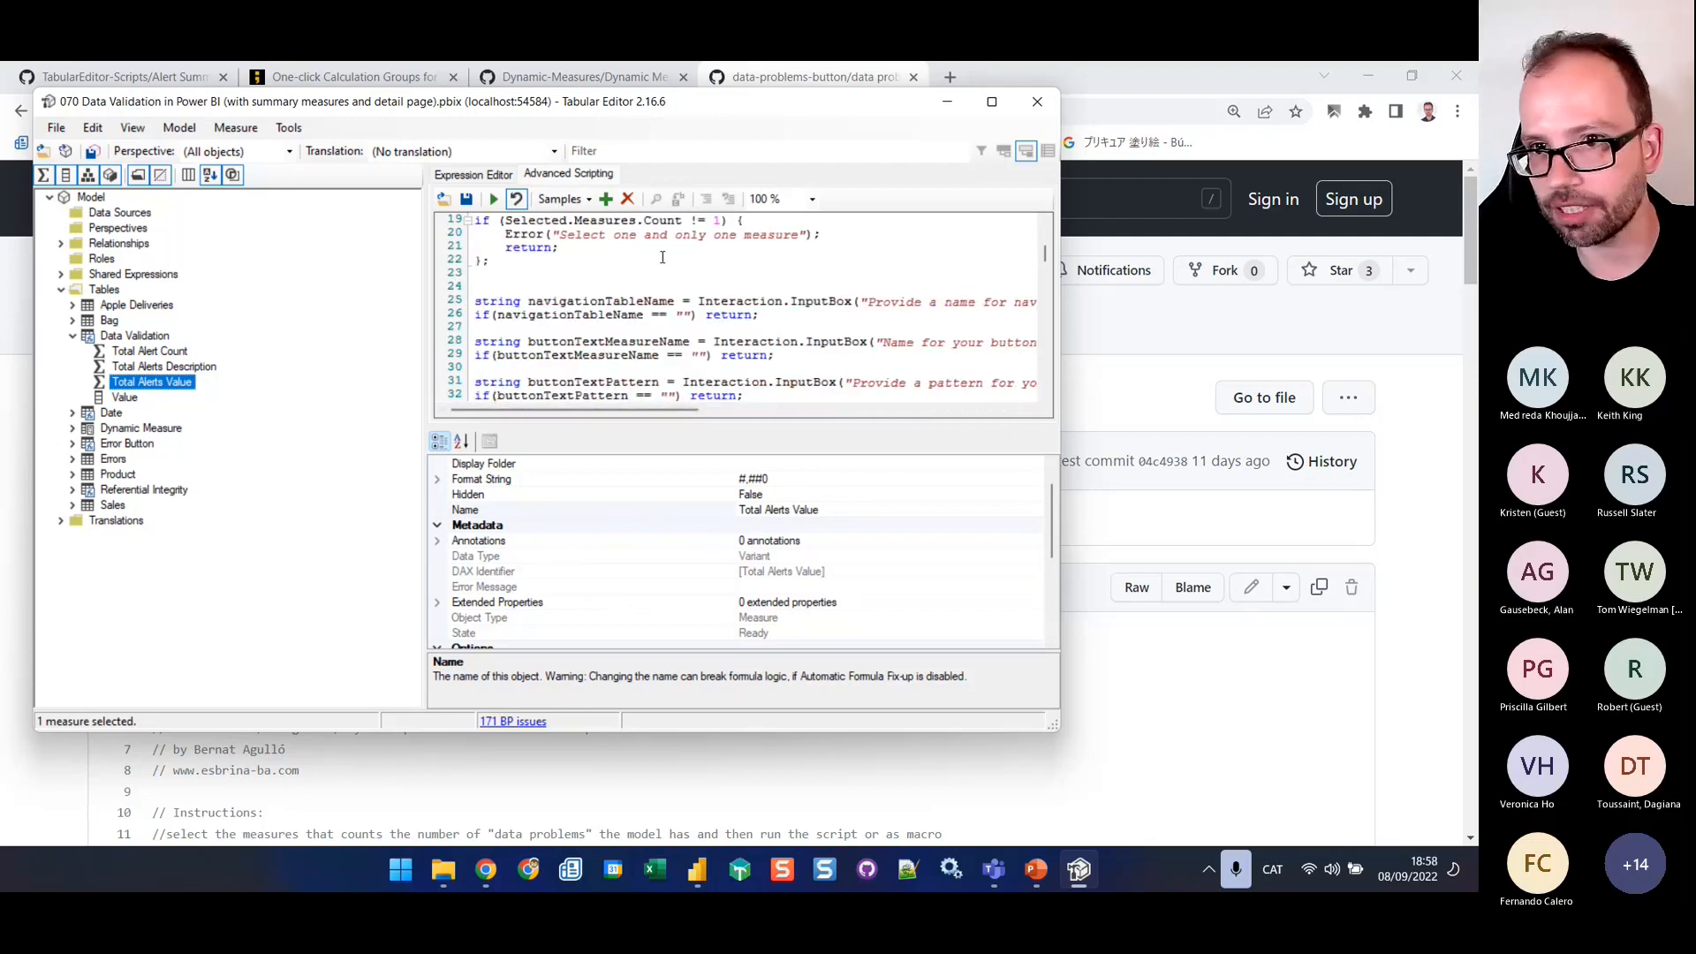
scroll(735, 274, up, 6)
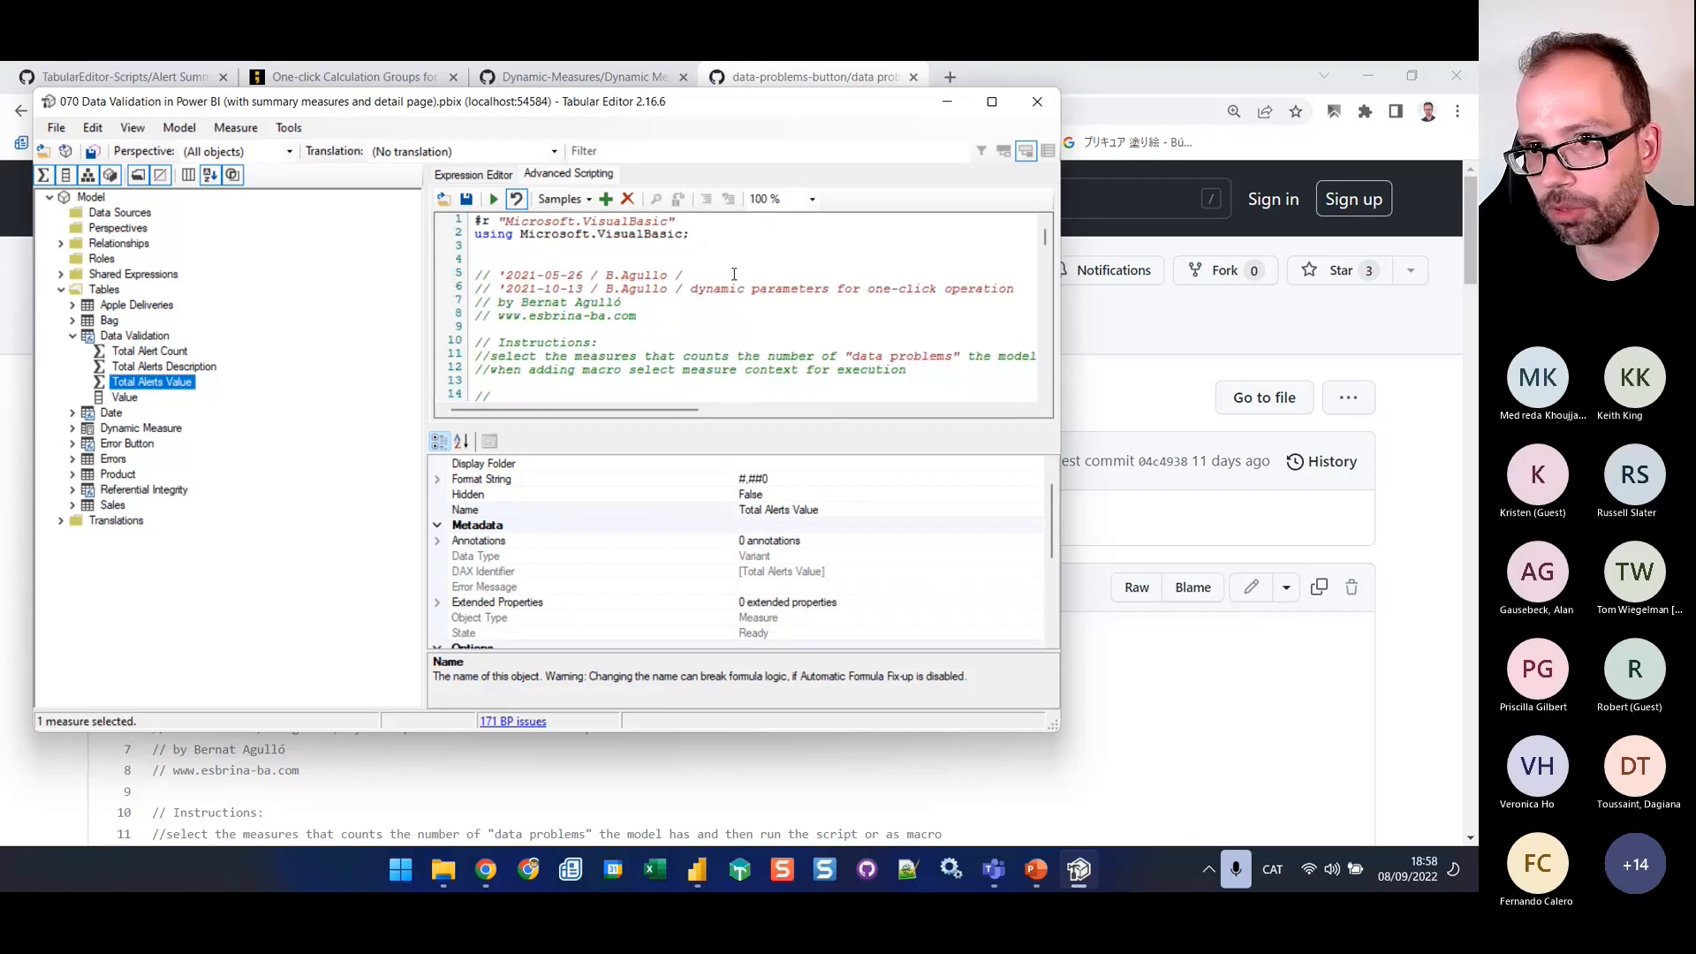
click(493, 200)
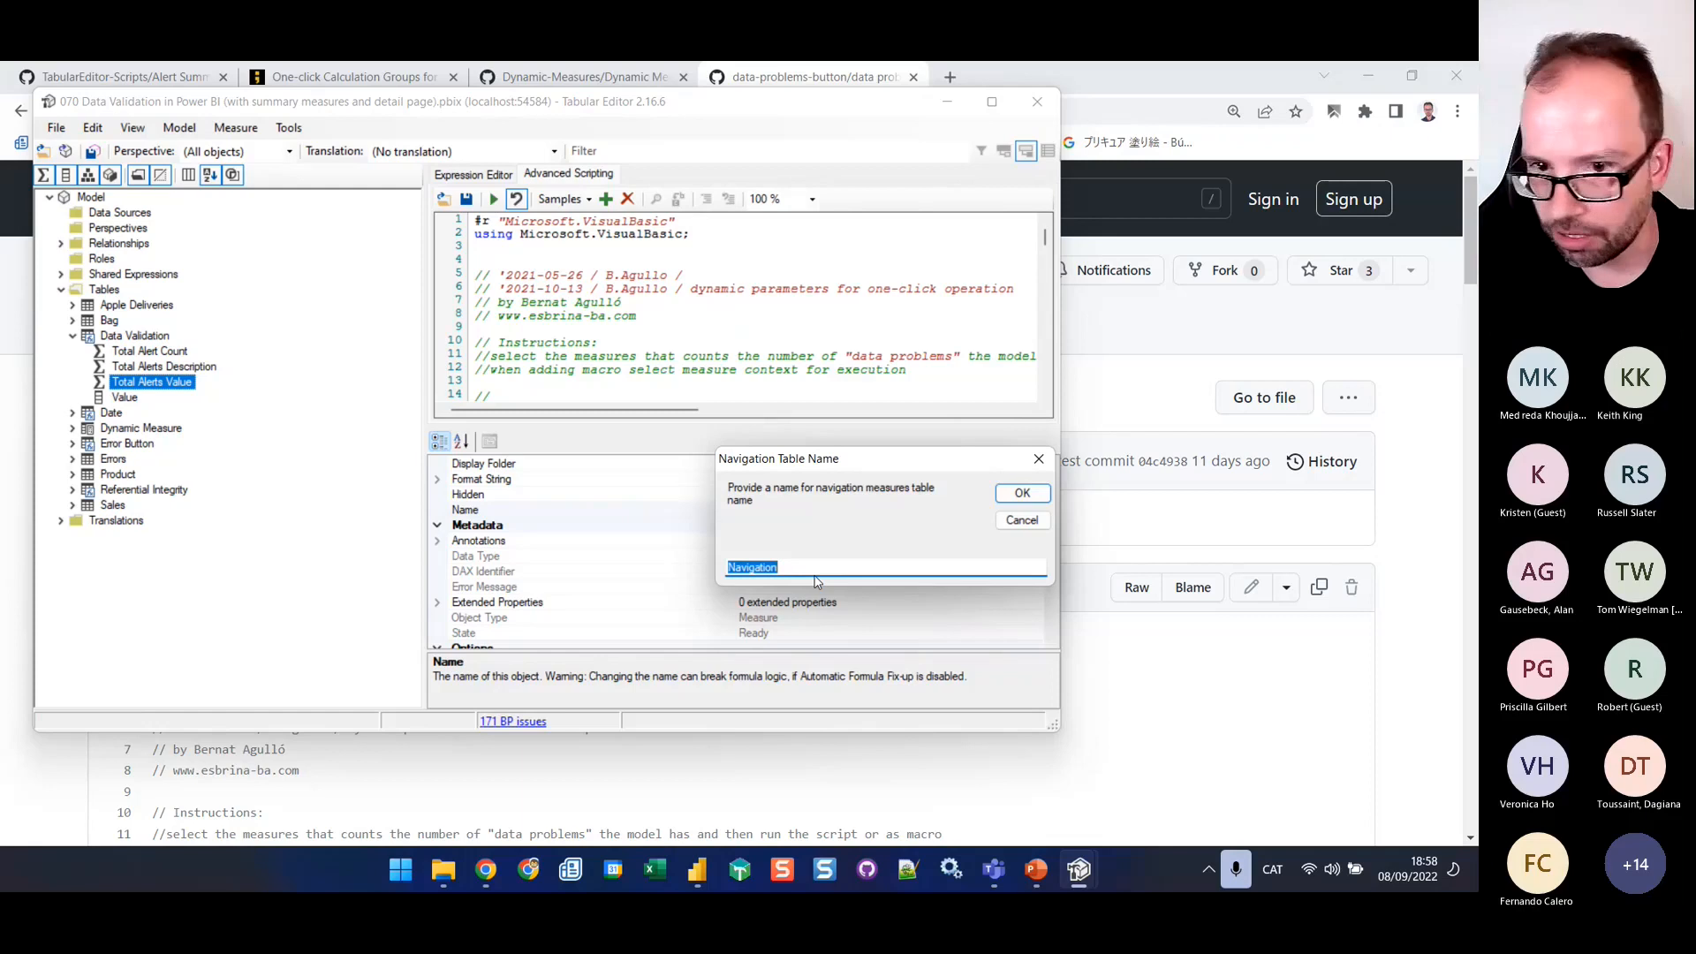
text(Error Button 2)
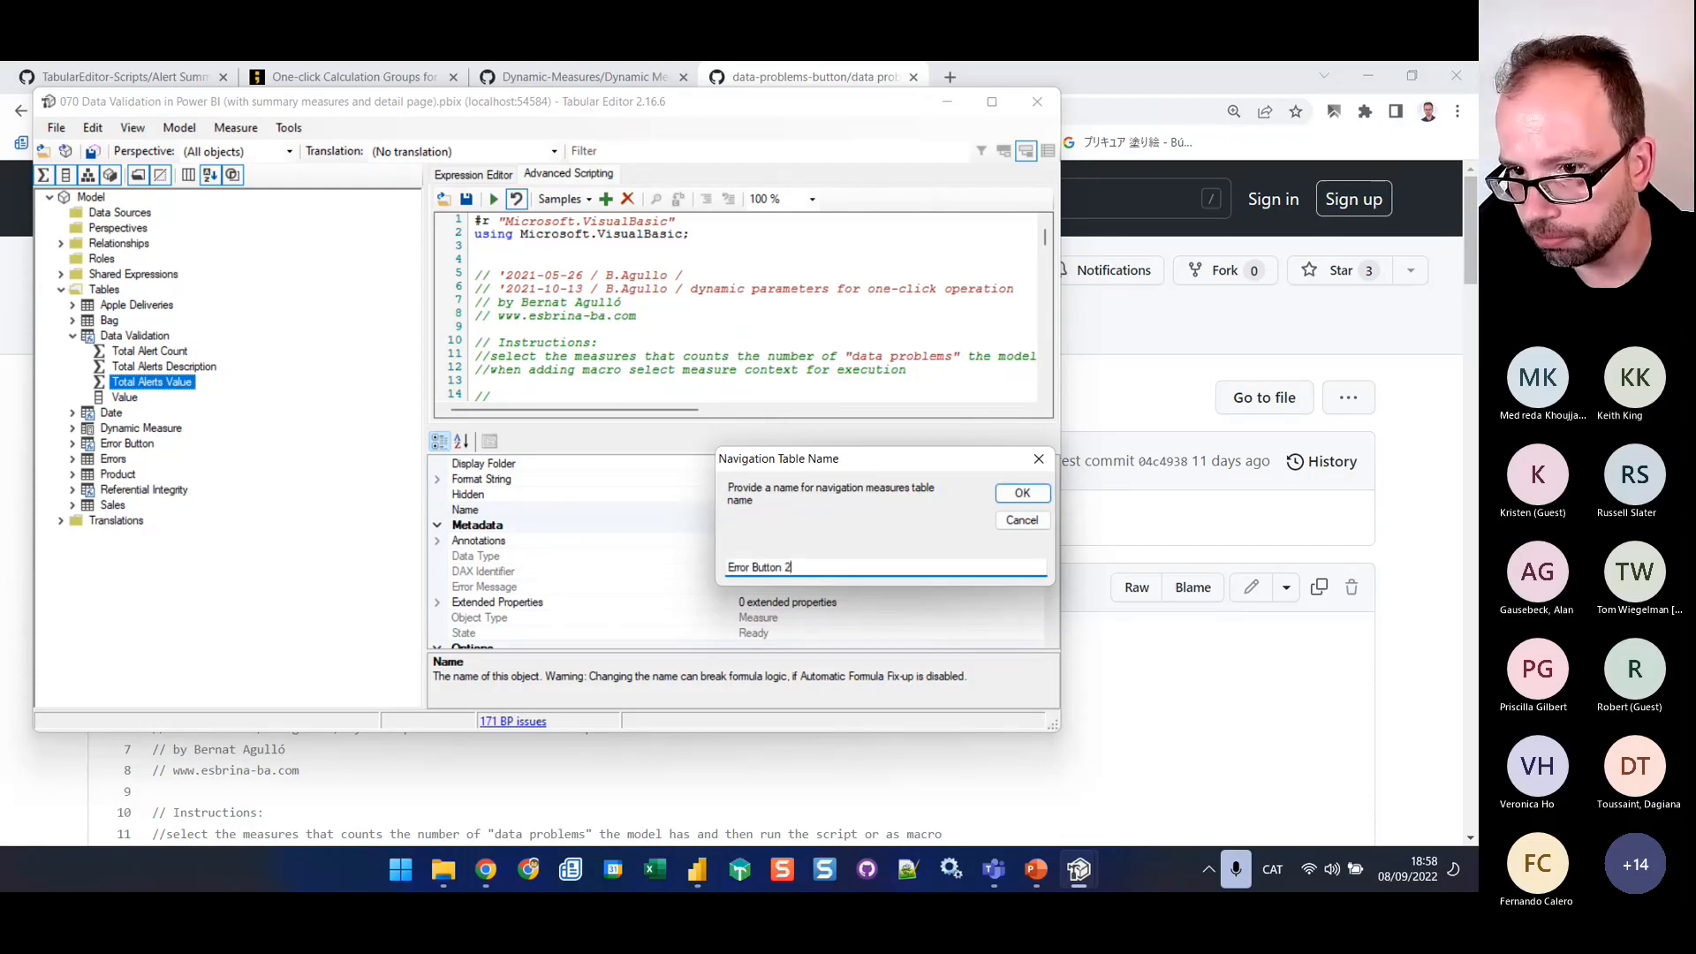
key(Return)
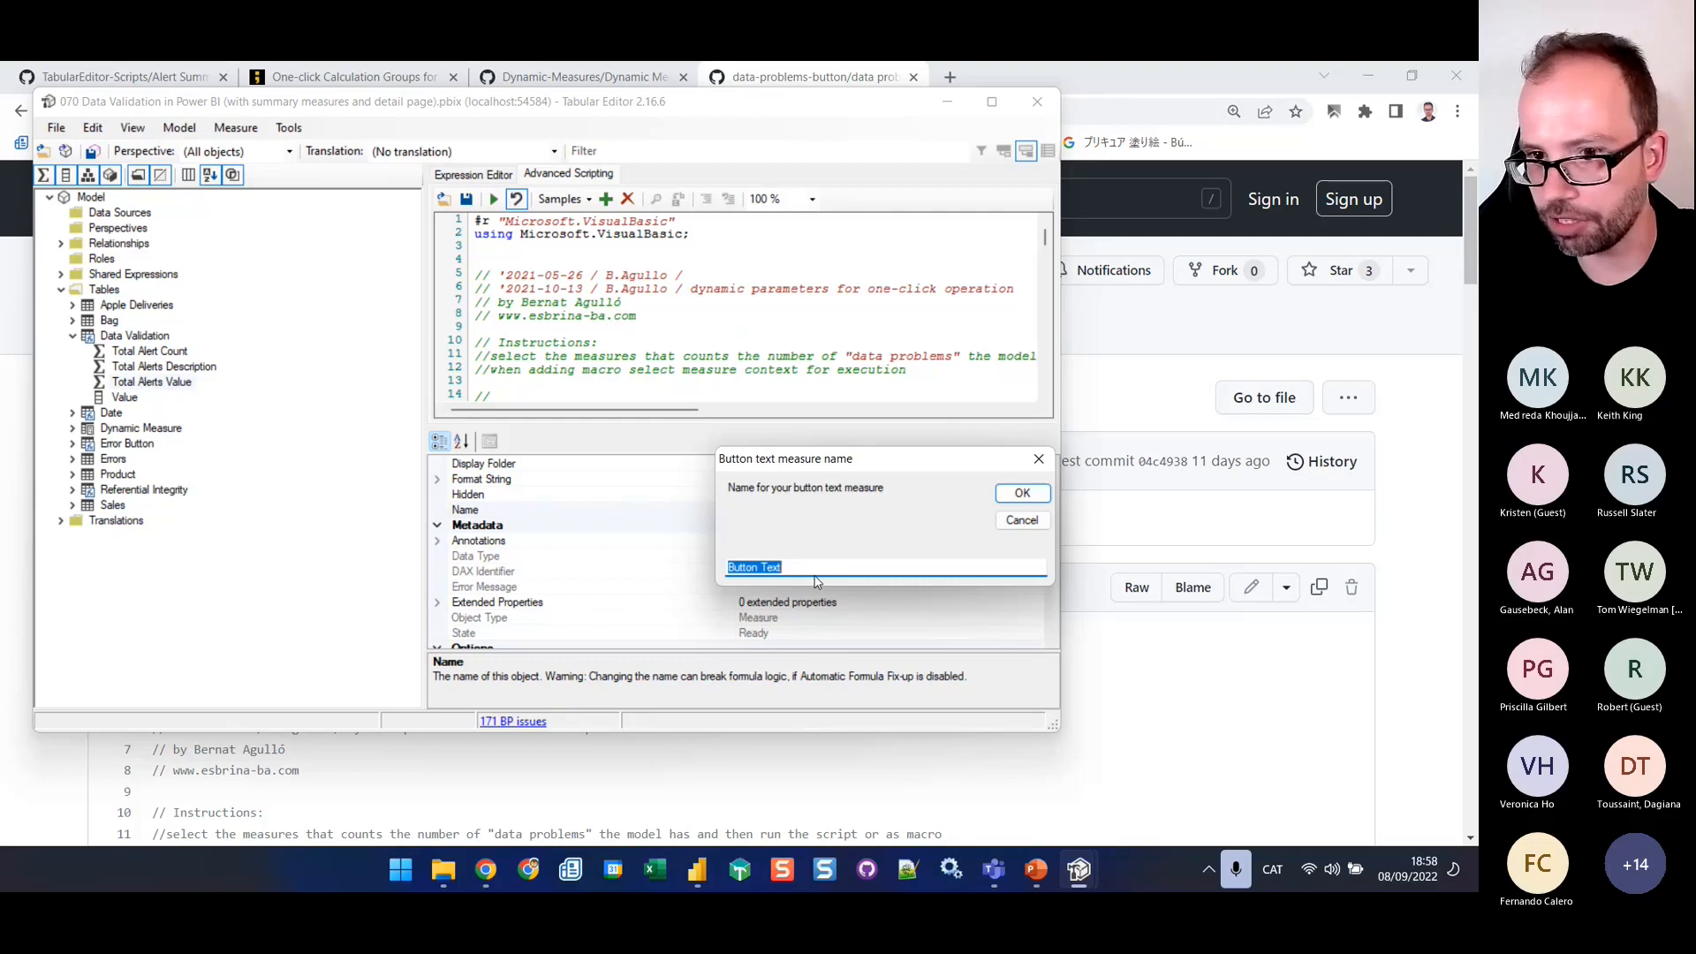
Finish the script with measures Button Text, Button Background, Button Navigation and There are Data Problems, text pattern "There are # data problems" and sheet Data Problems
key(Return)
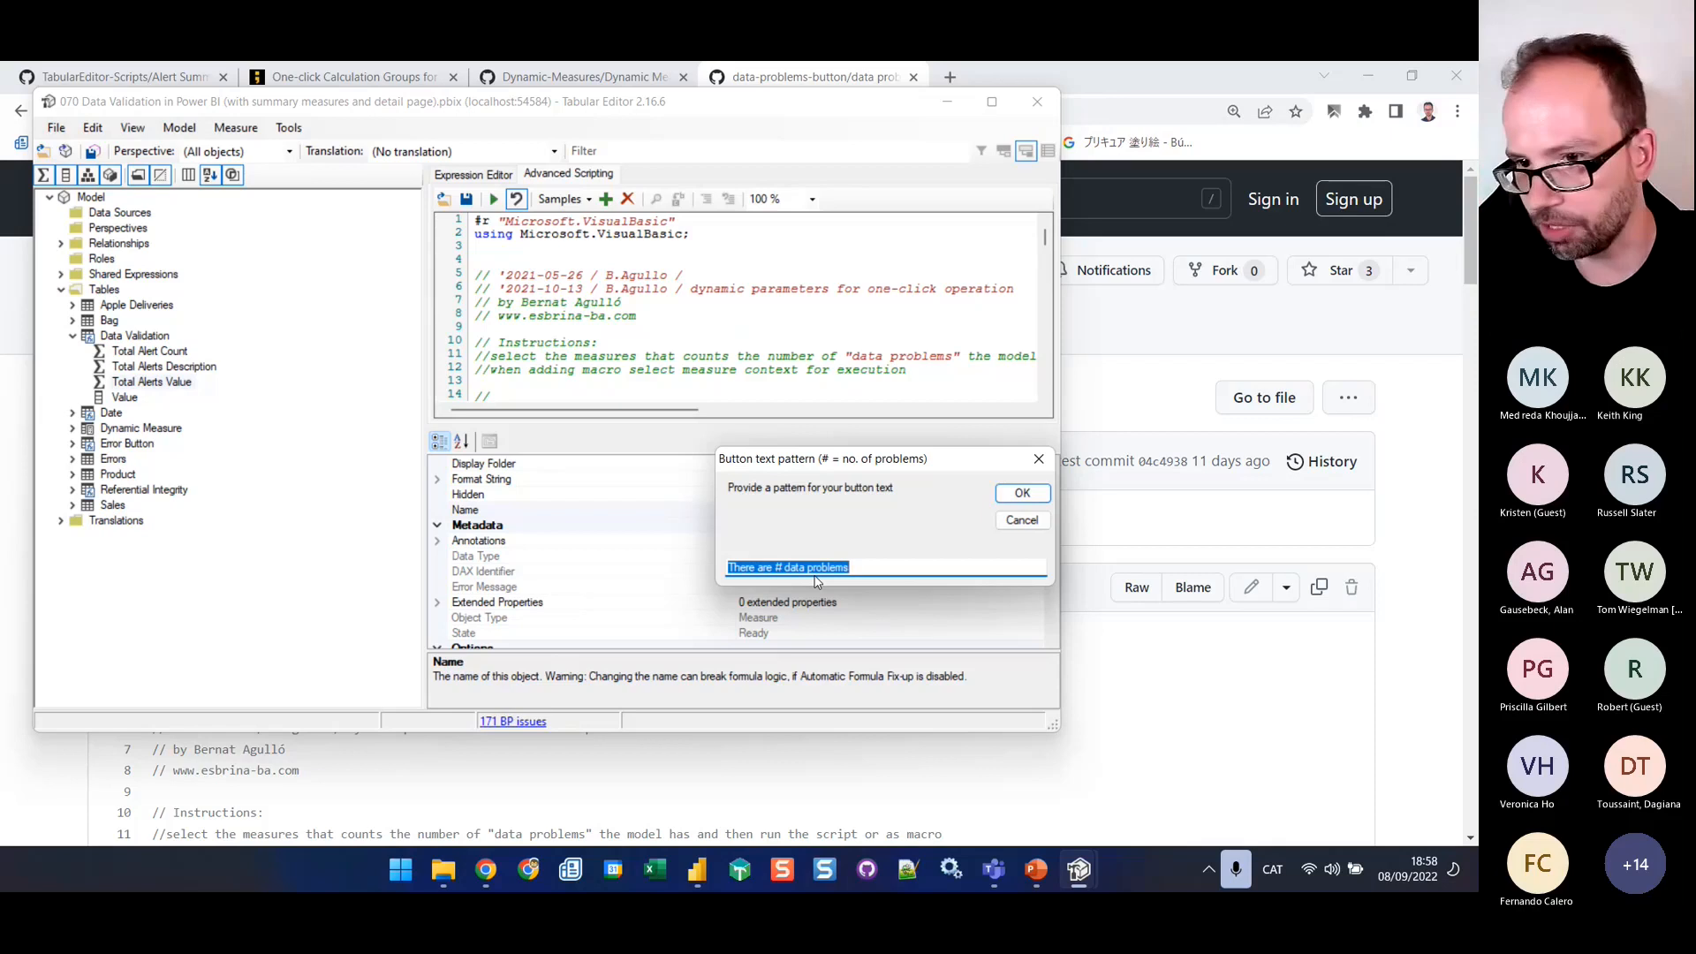
key(Return)
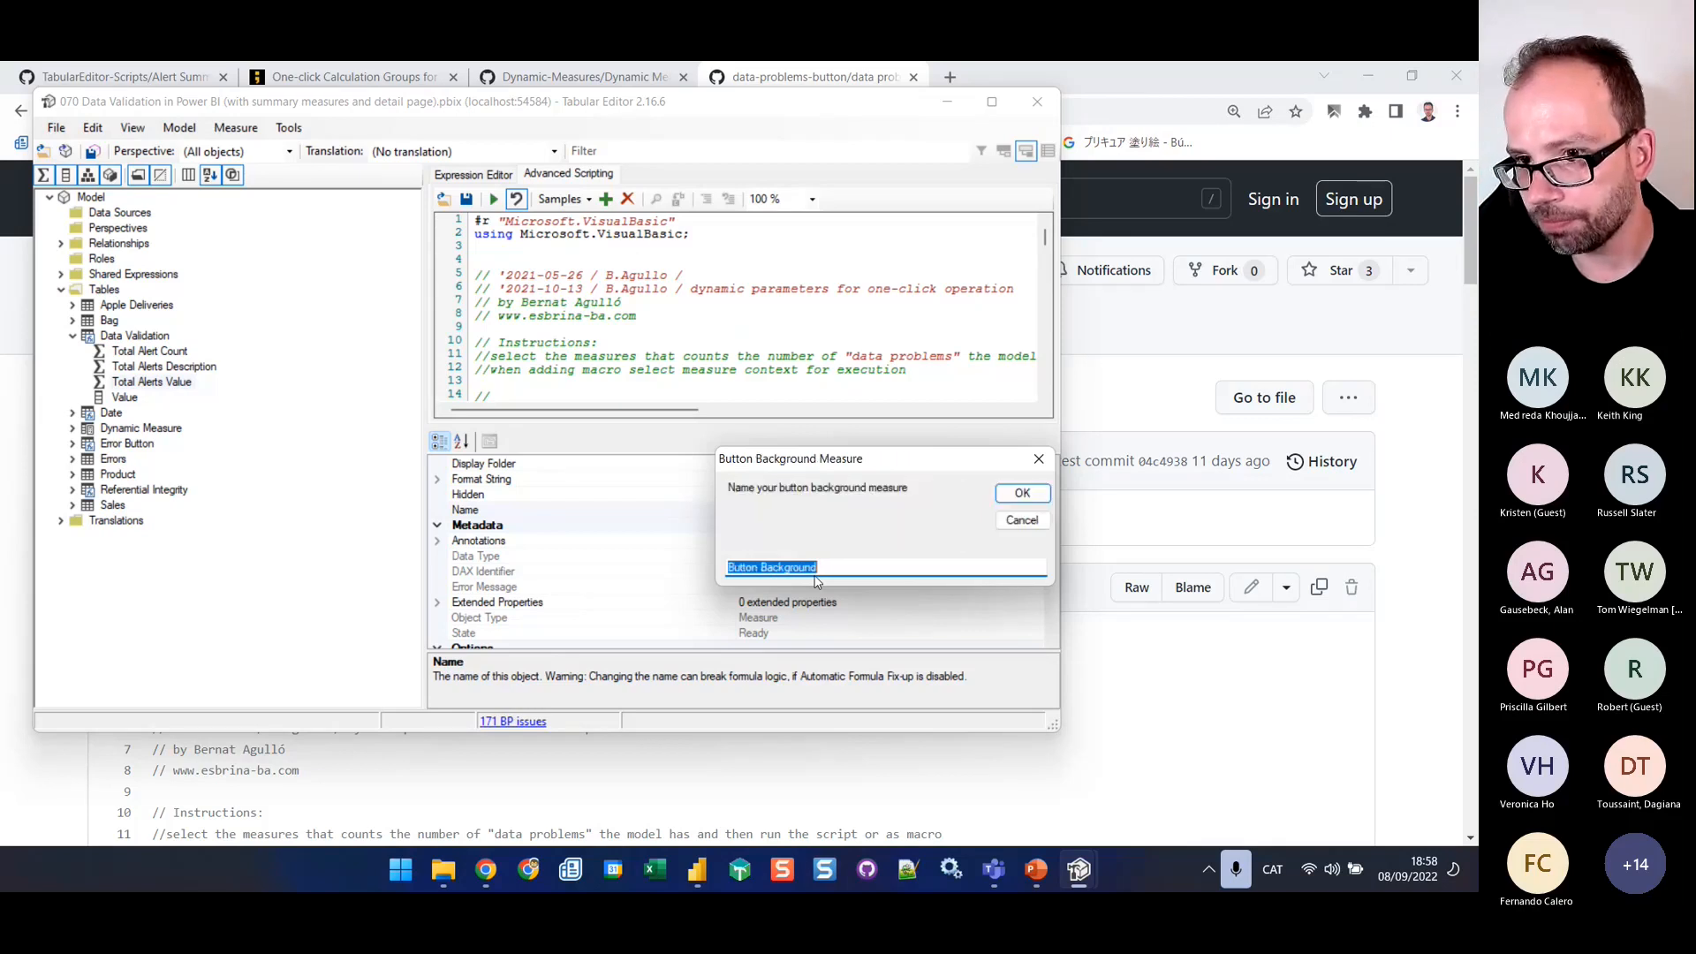
key(Return)
key(Return)
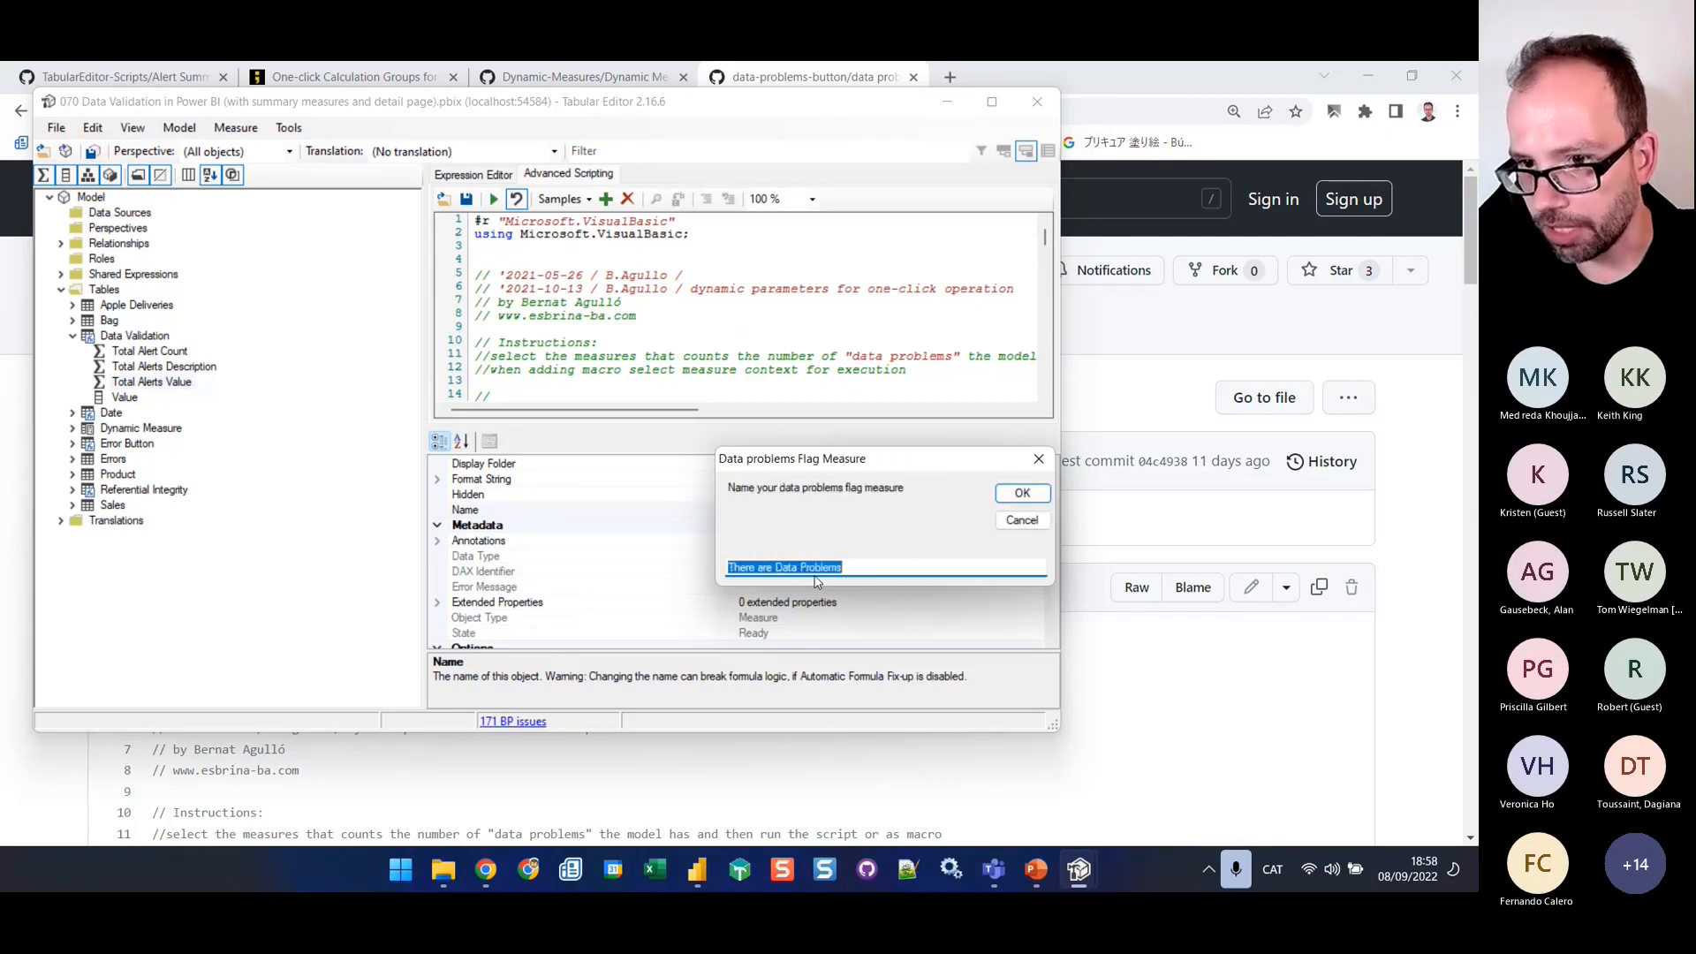
key(Return)
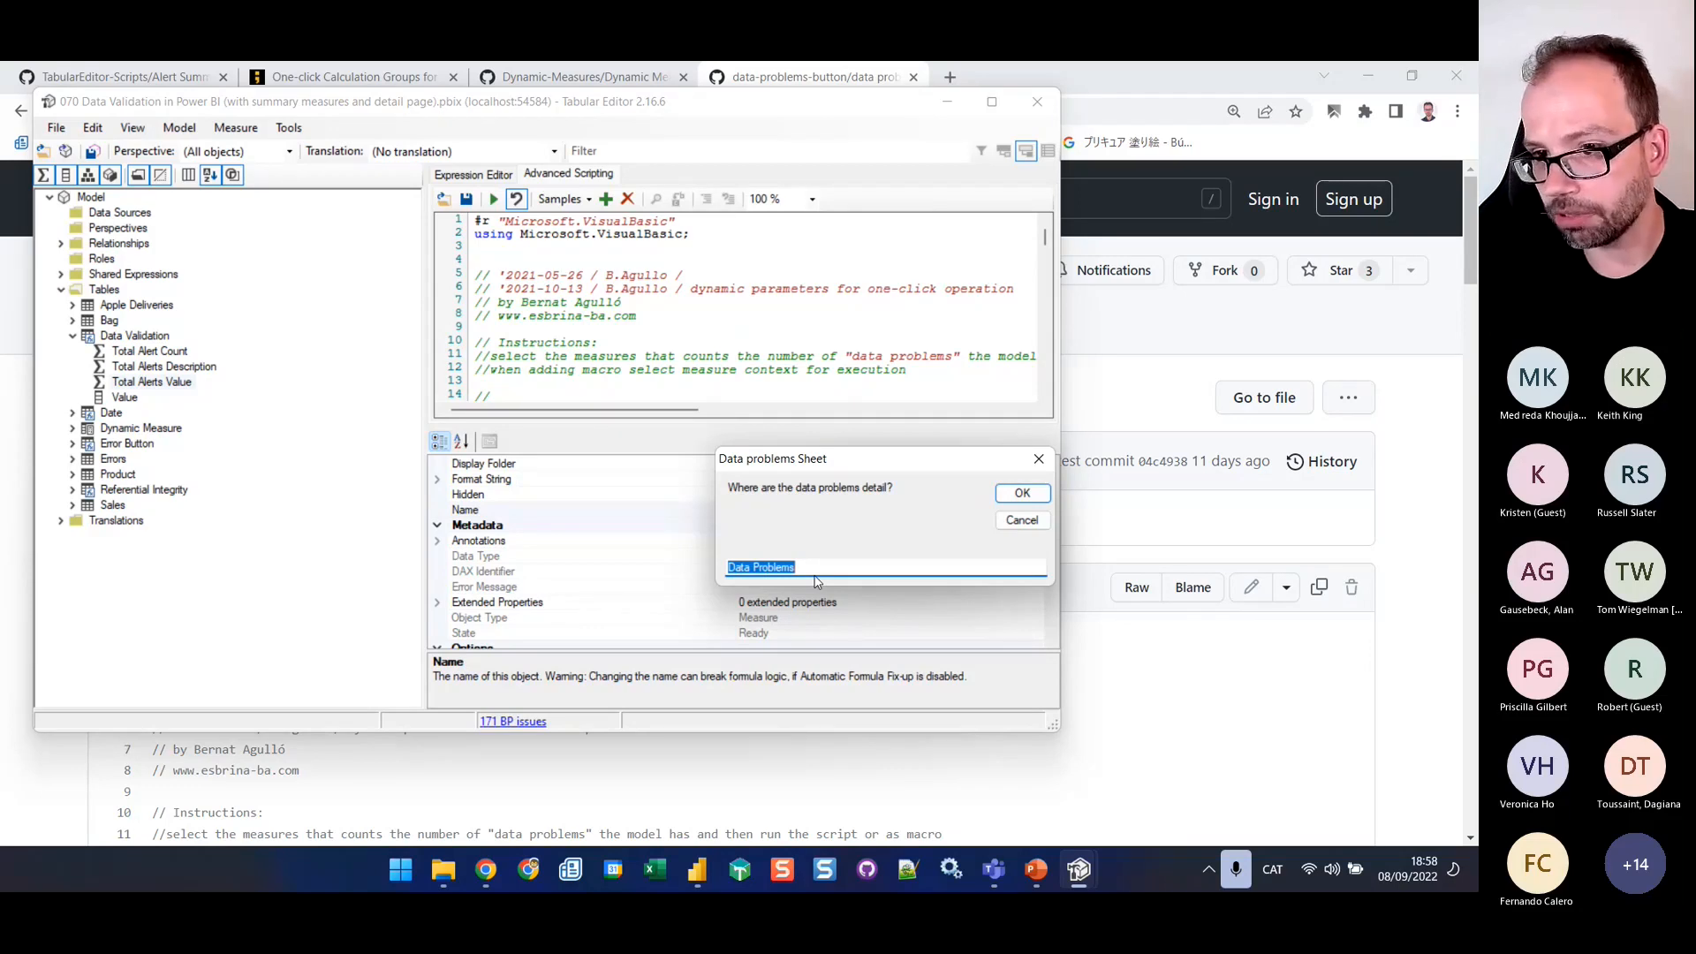
key(Return)
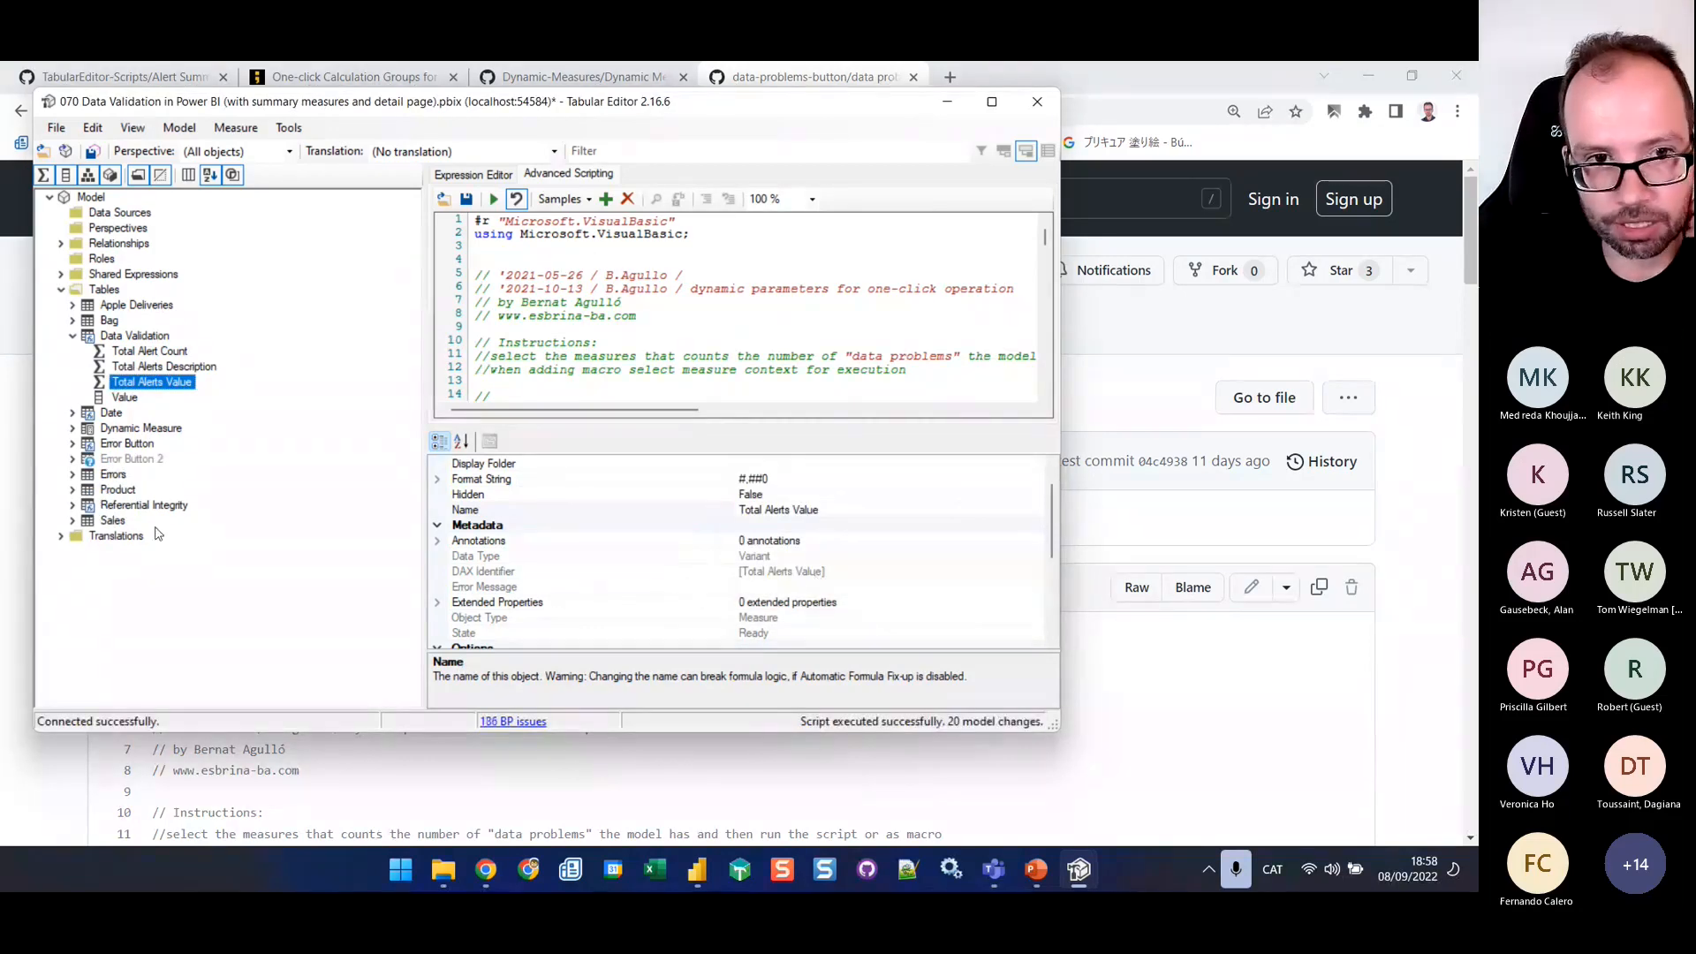
Examine the DAX expressions of There are Data Problems, Button Background, Button Navigation and Button Text in the Error Button 2 table
click(118, 462)
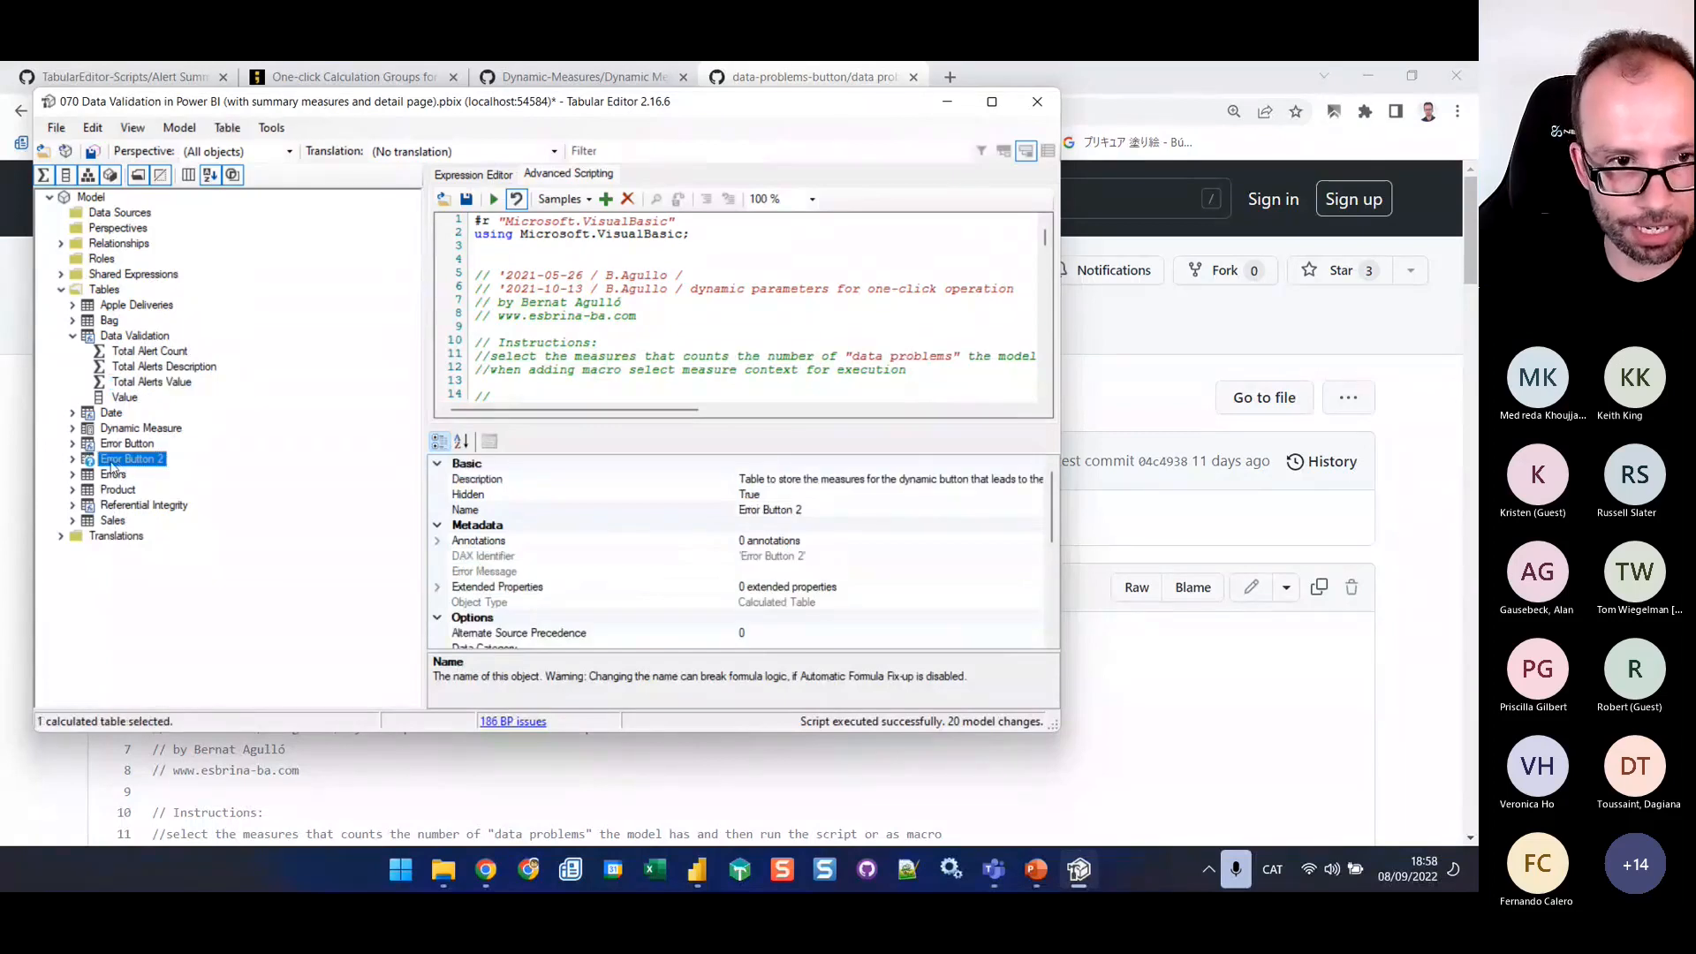
click(75, 461)
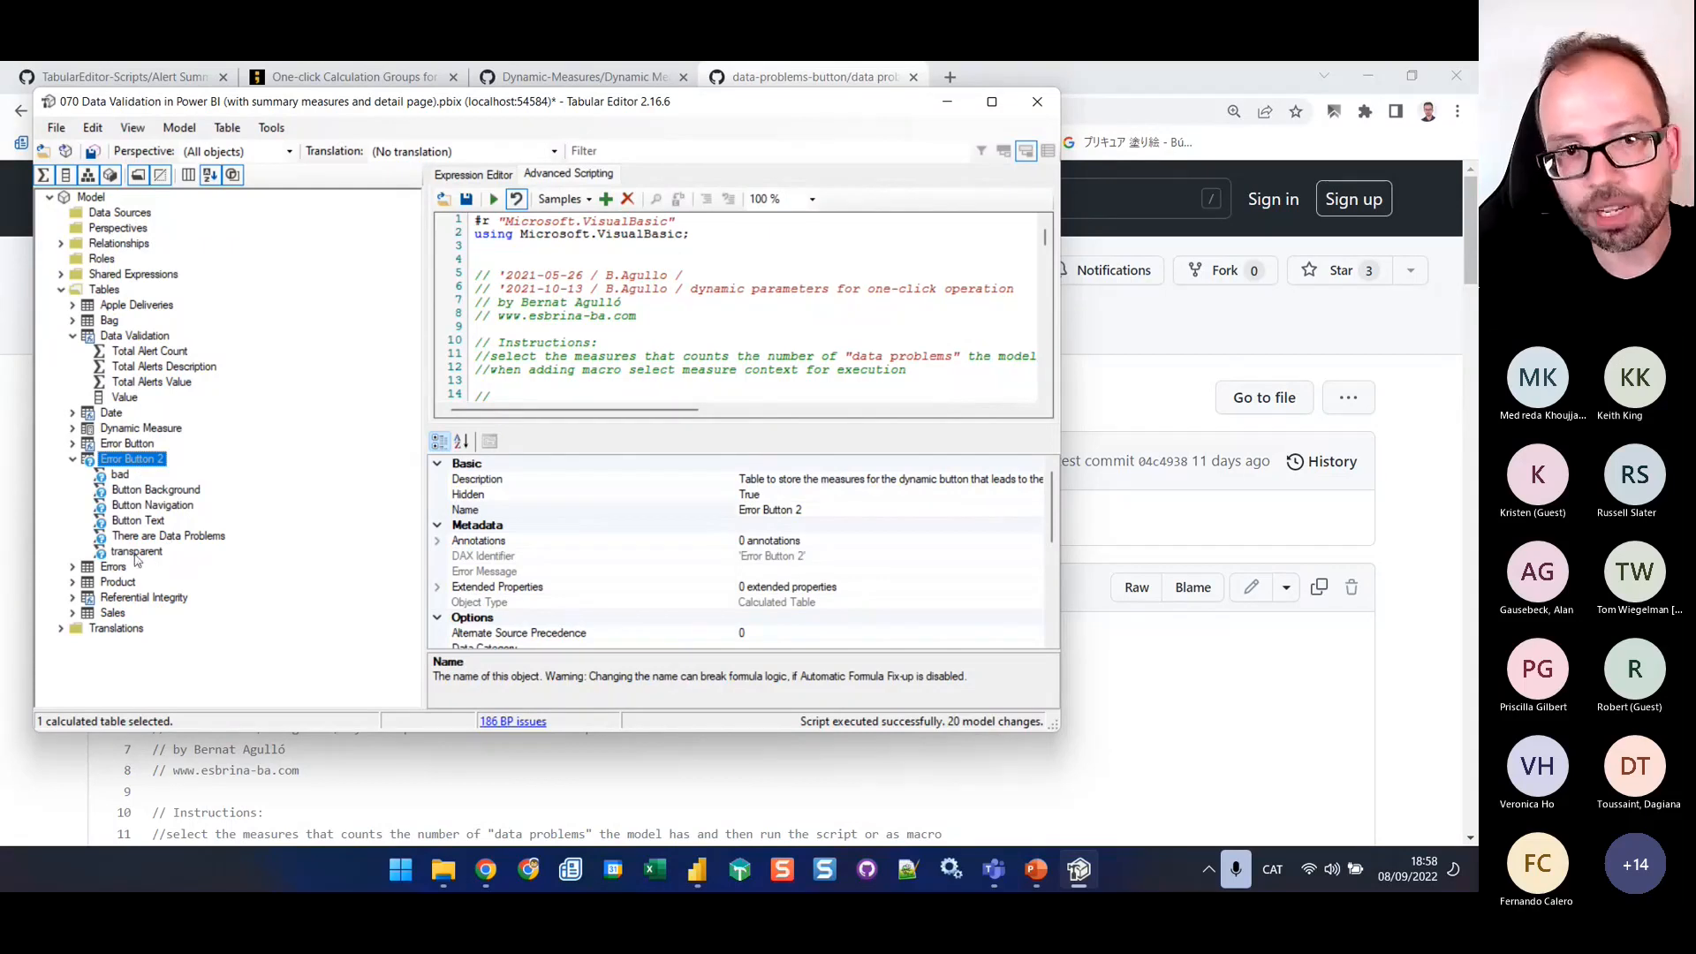
click(163, 537)
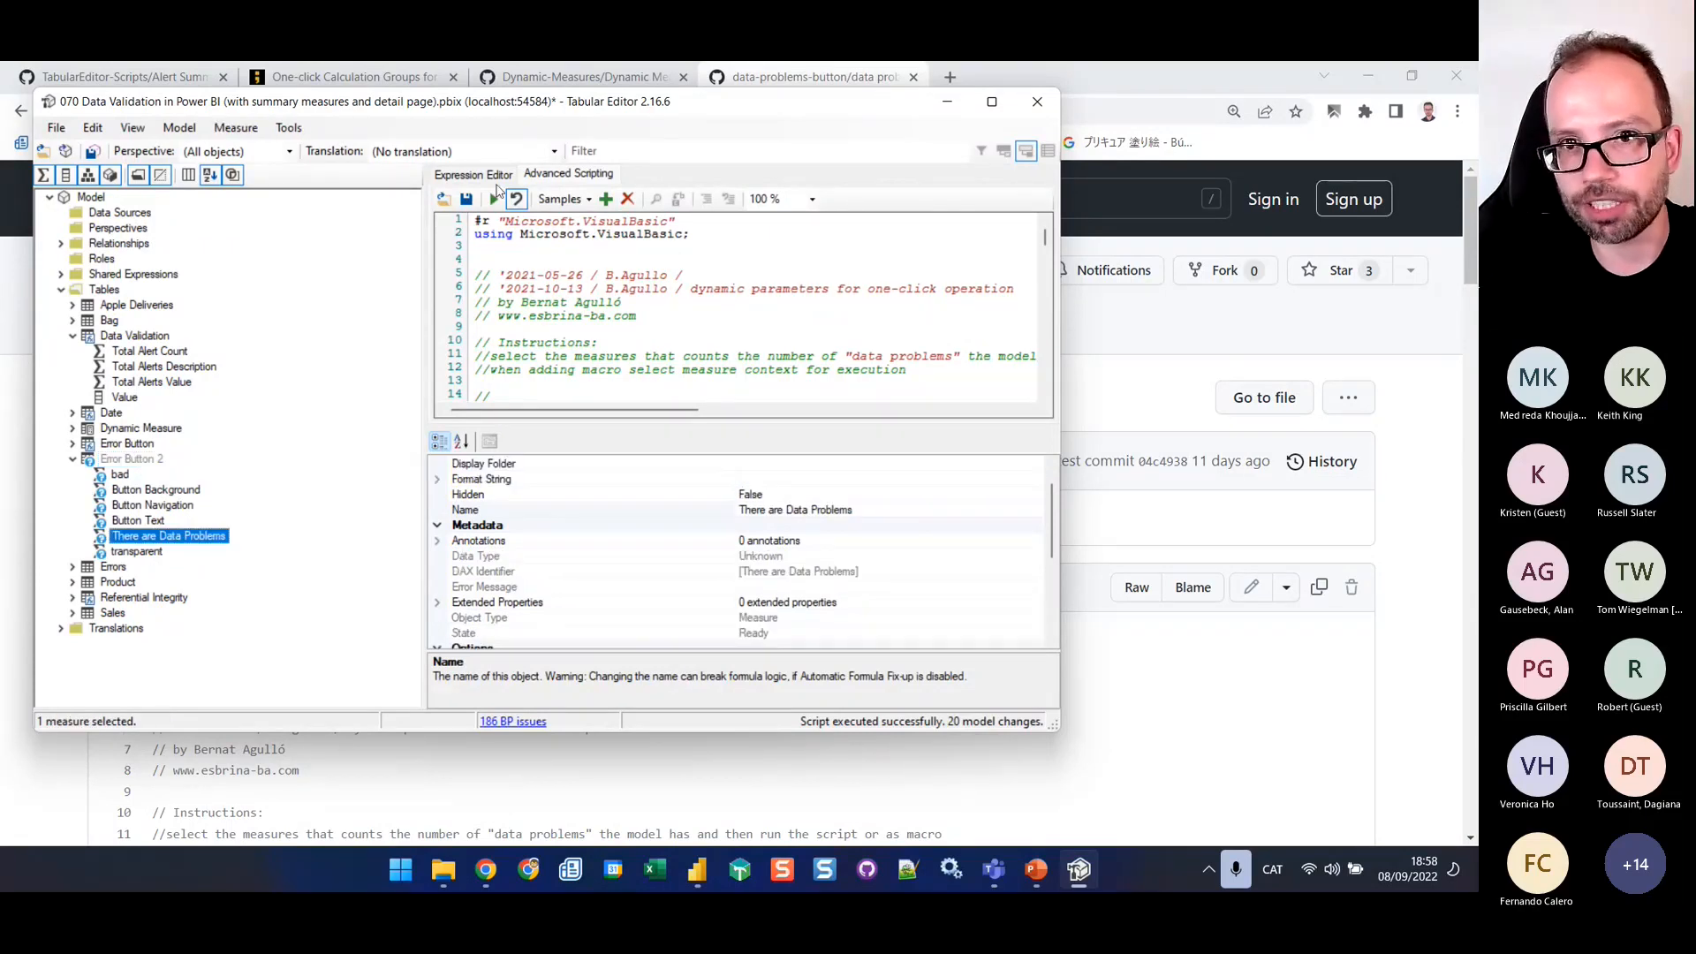
click(468, 175)
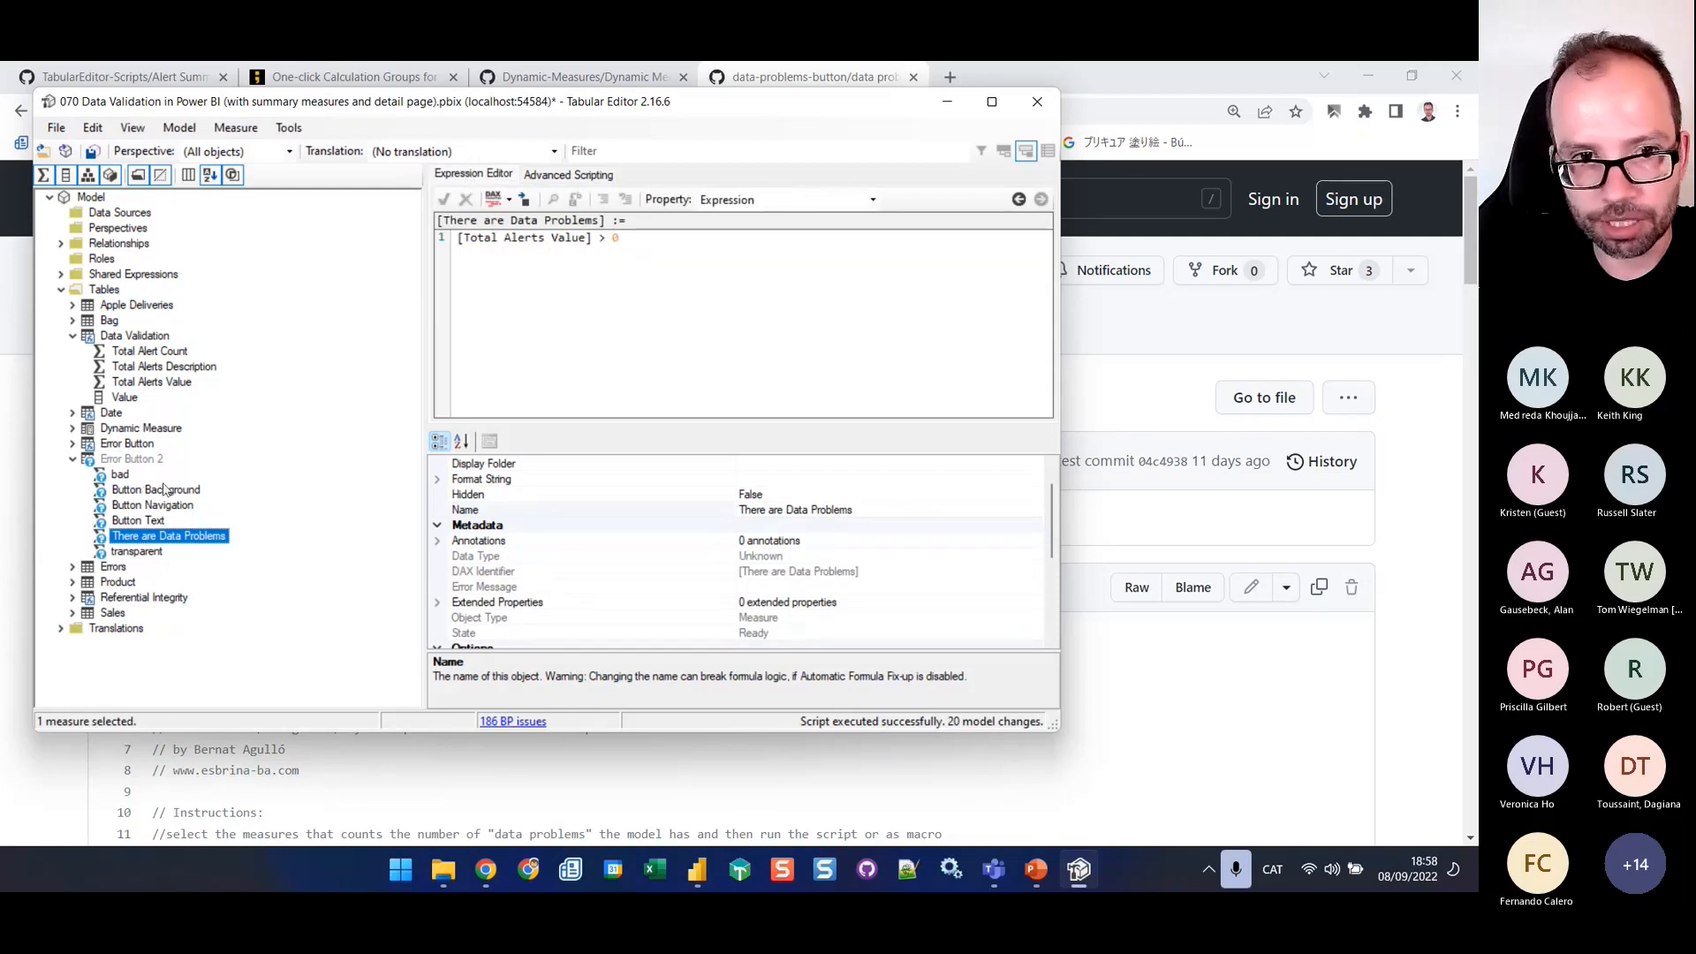
click(131, 493)
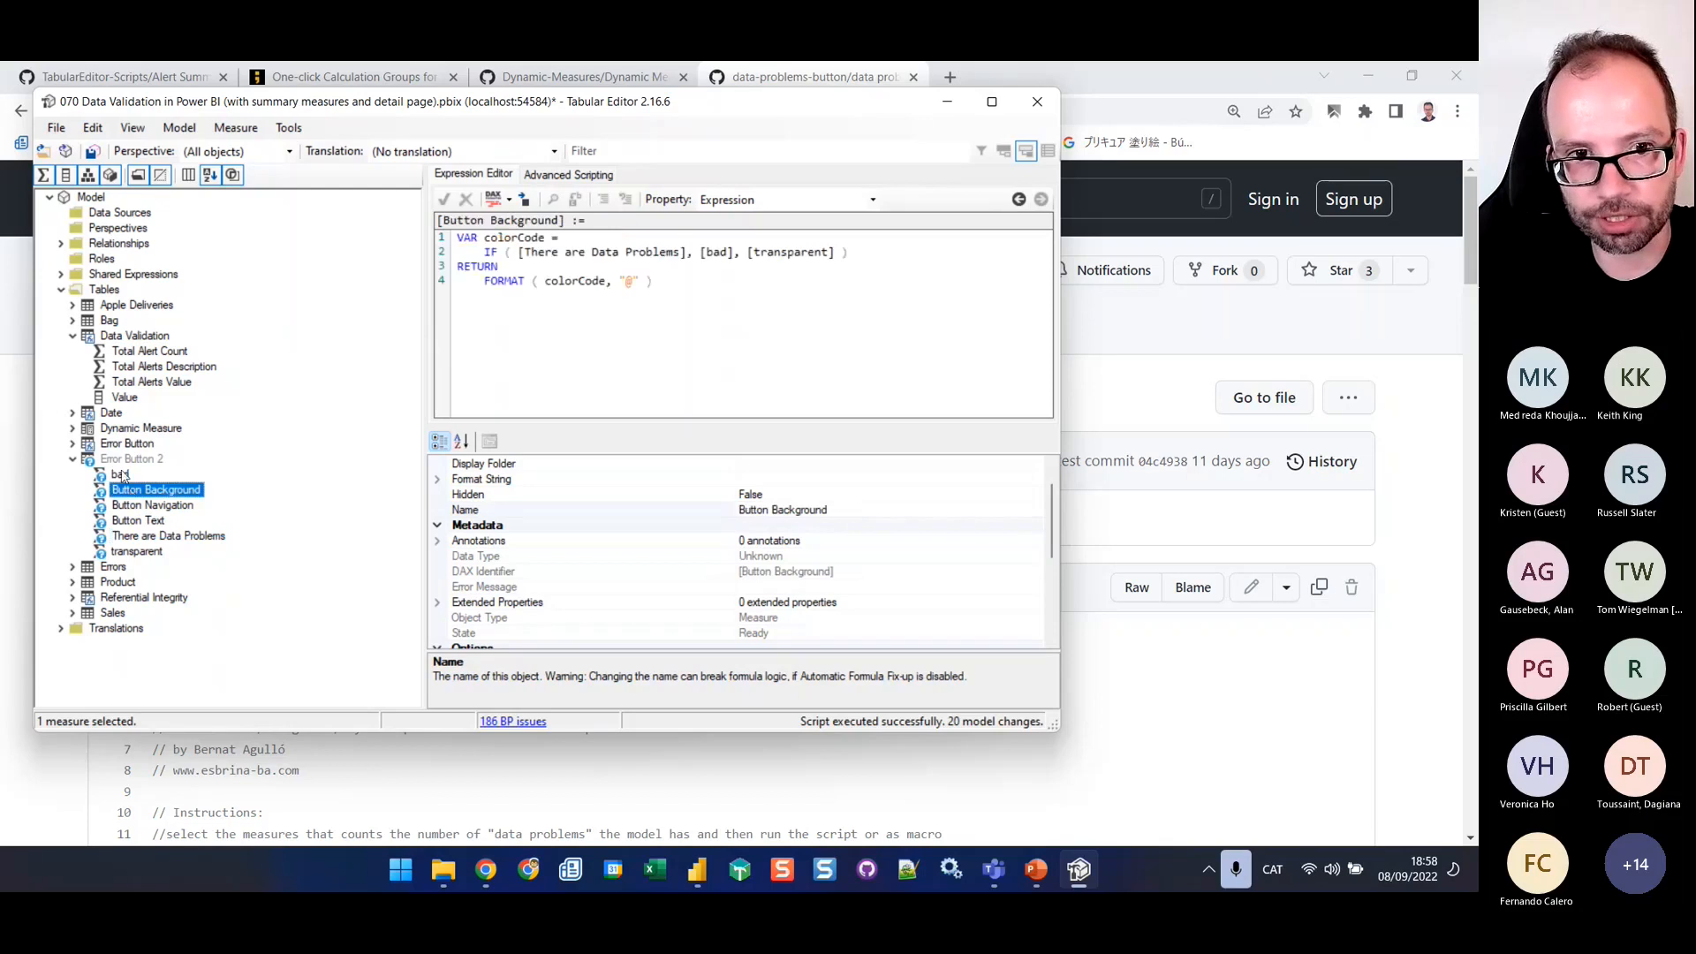
click(123, 476)
click(134, 493)
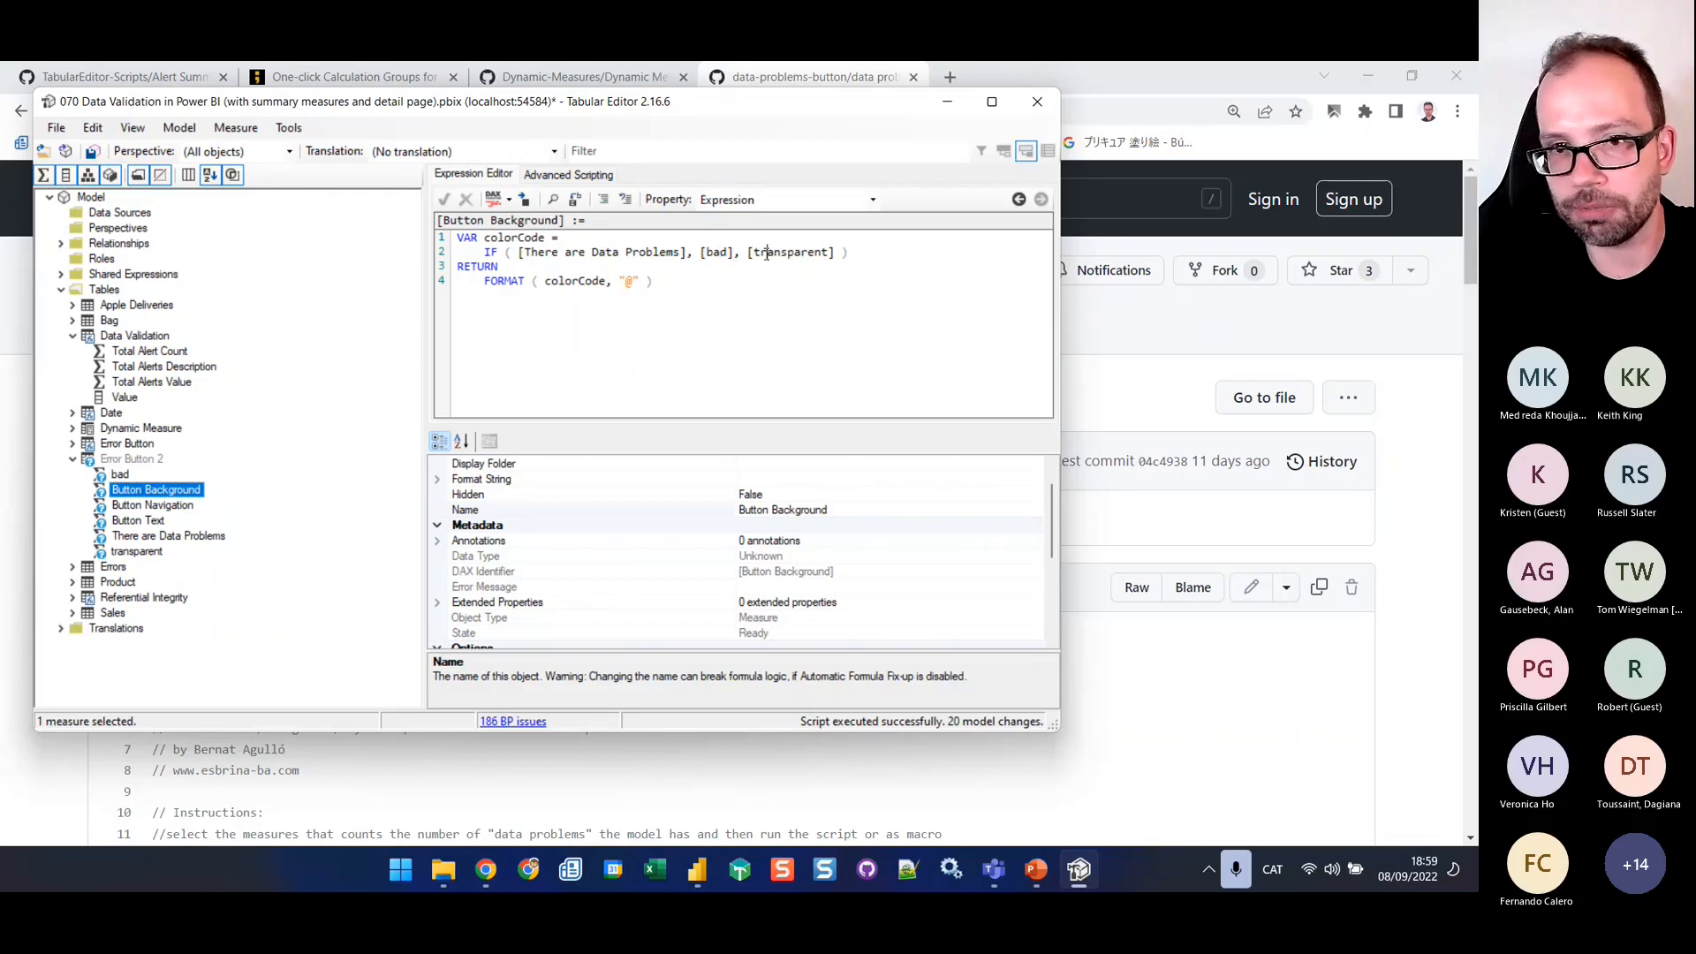
click(155, 508)
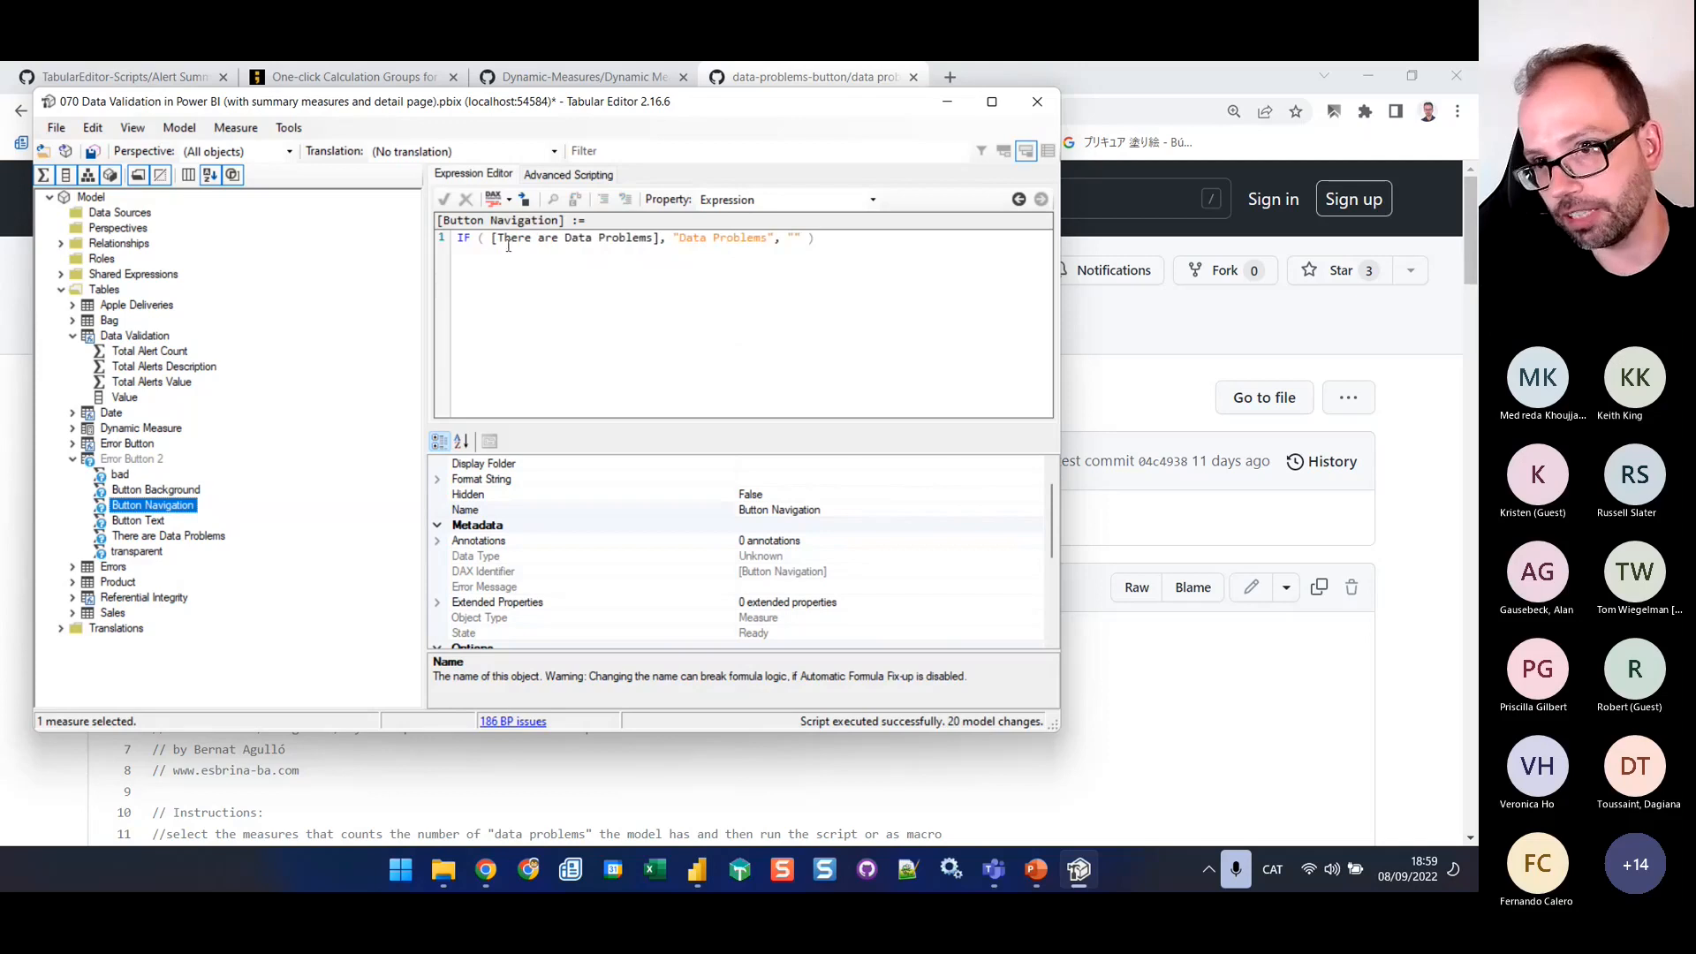
click(734, 240)
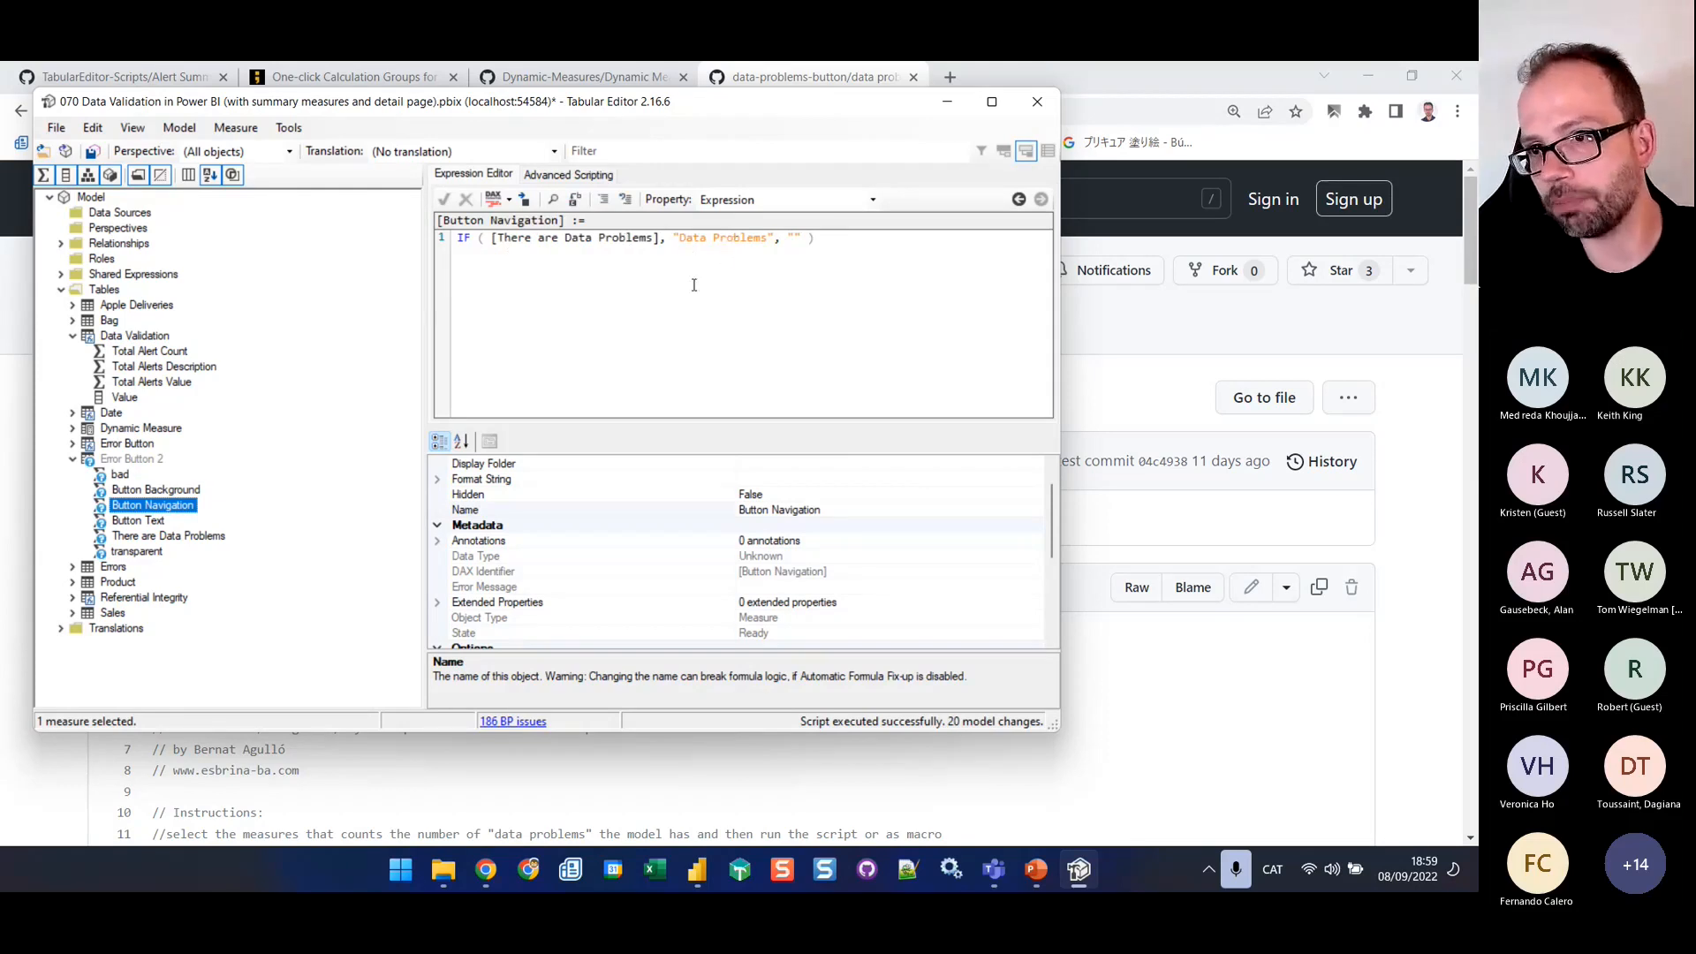
click(804, 239)
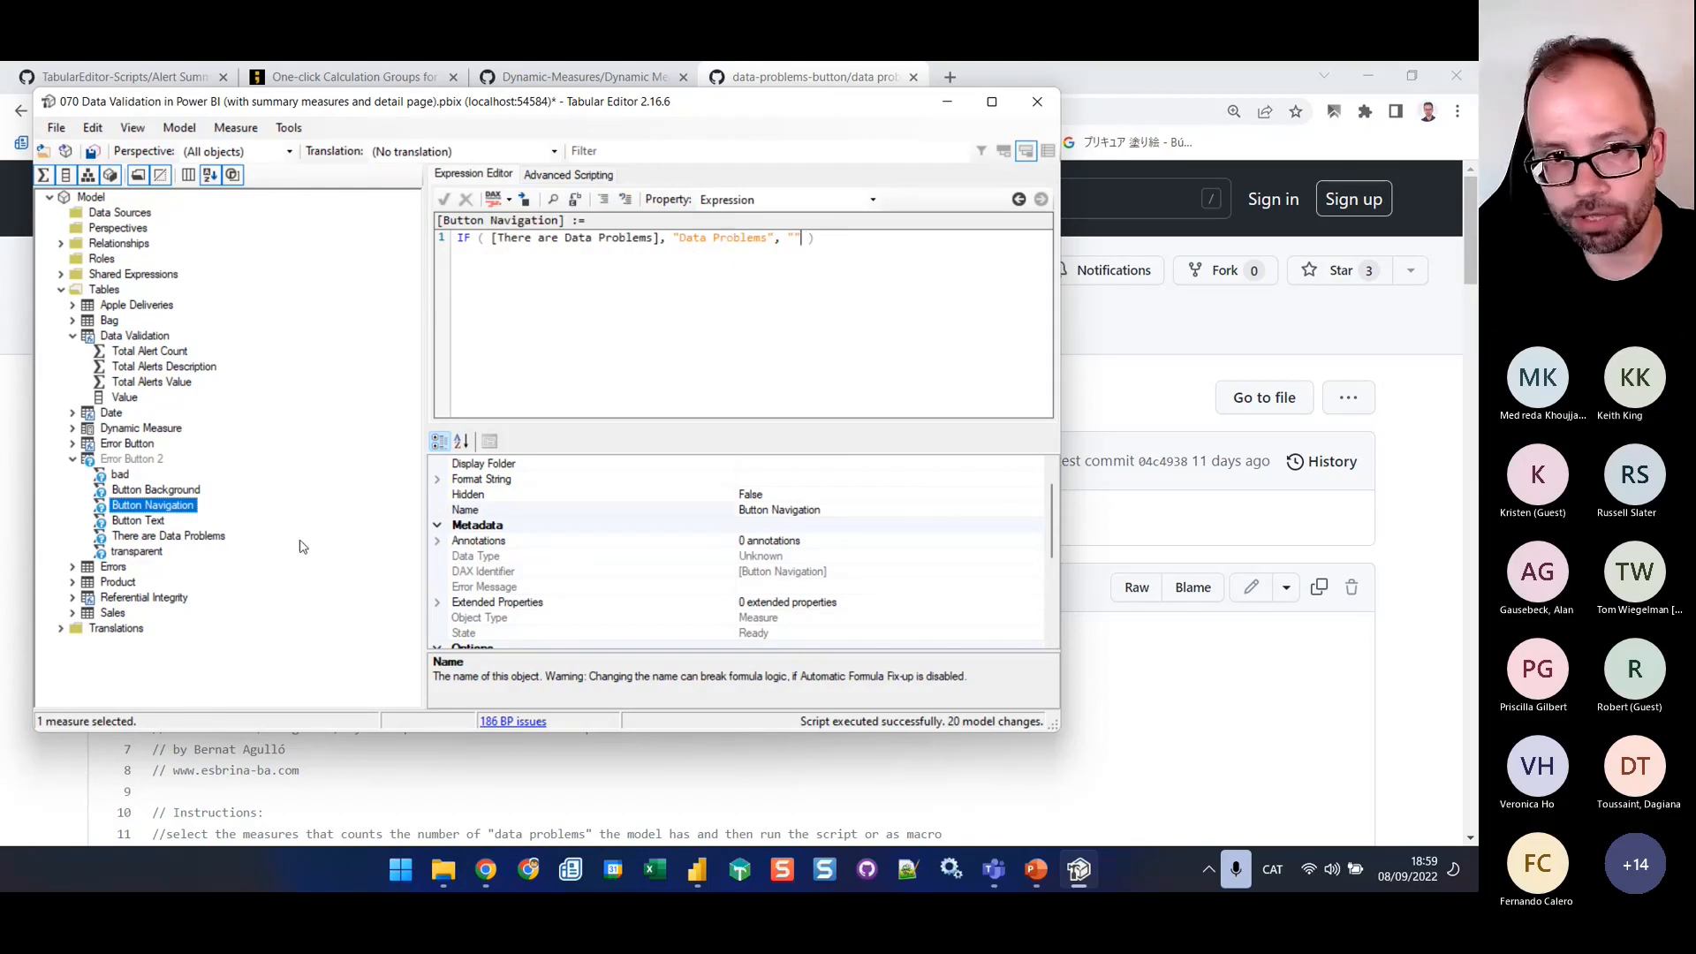
click(139, 521)
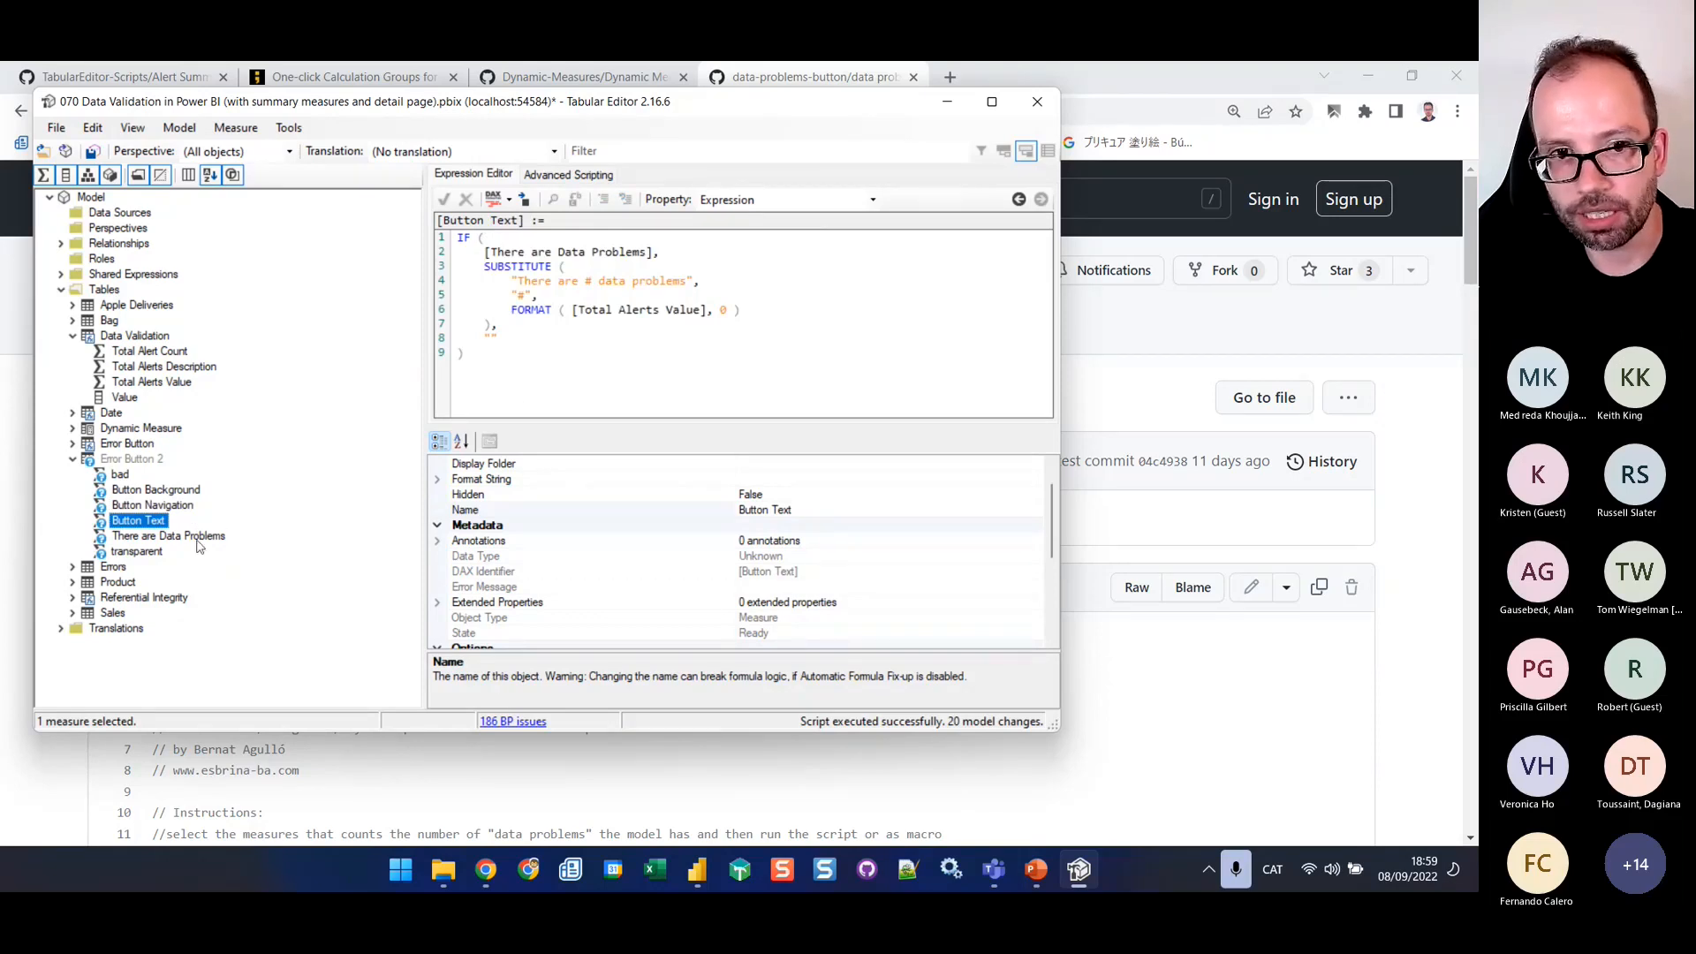
Switch to the 070 Data Validation report in Power BI and insert a blank button on Page 1 above the Orders with Unauthorized Bag ID chart
click(697, 870)
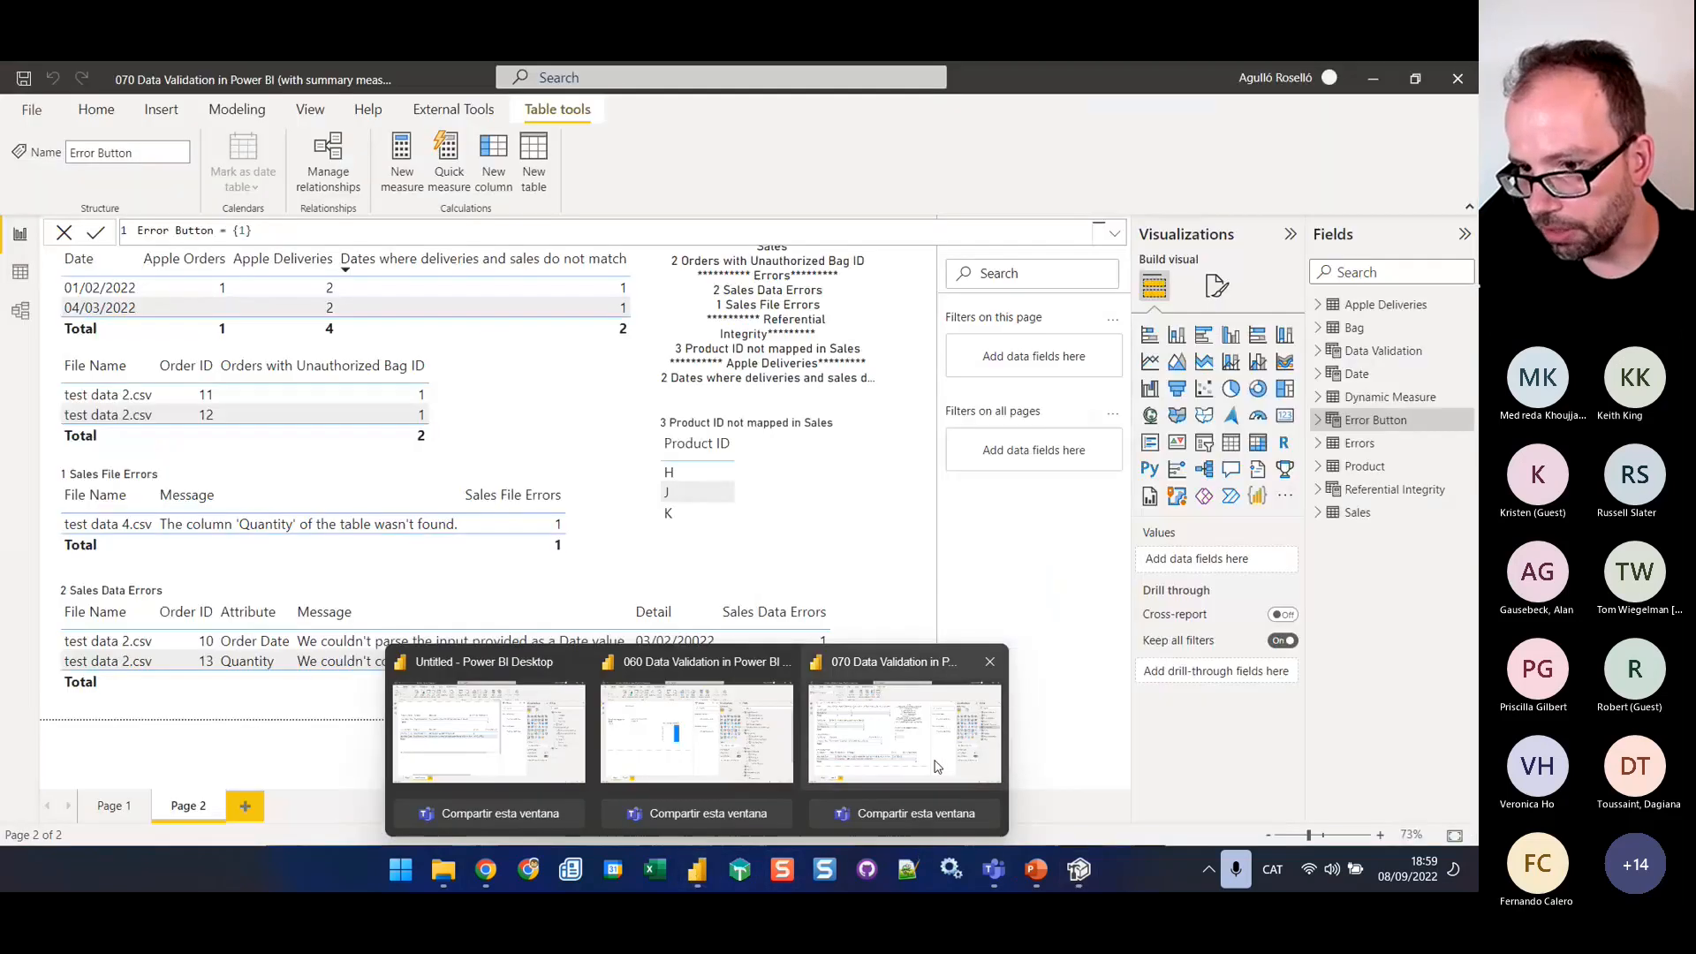
click(941, 771)
click(135, 807)
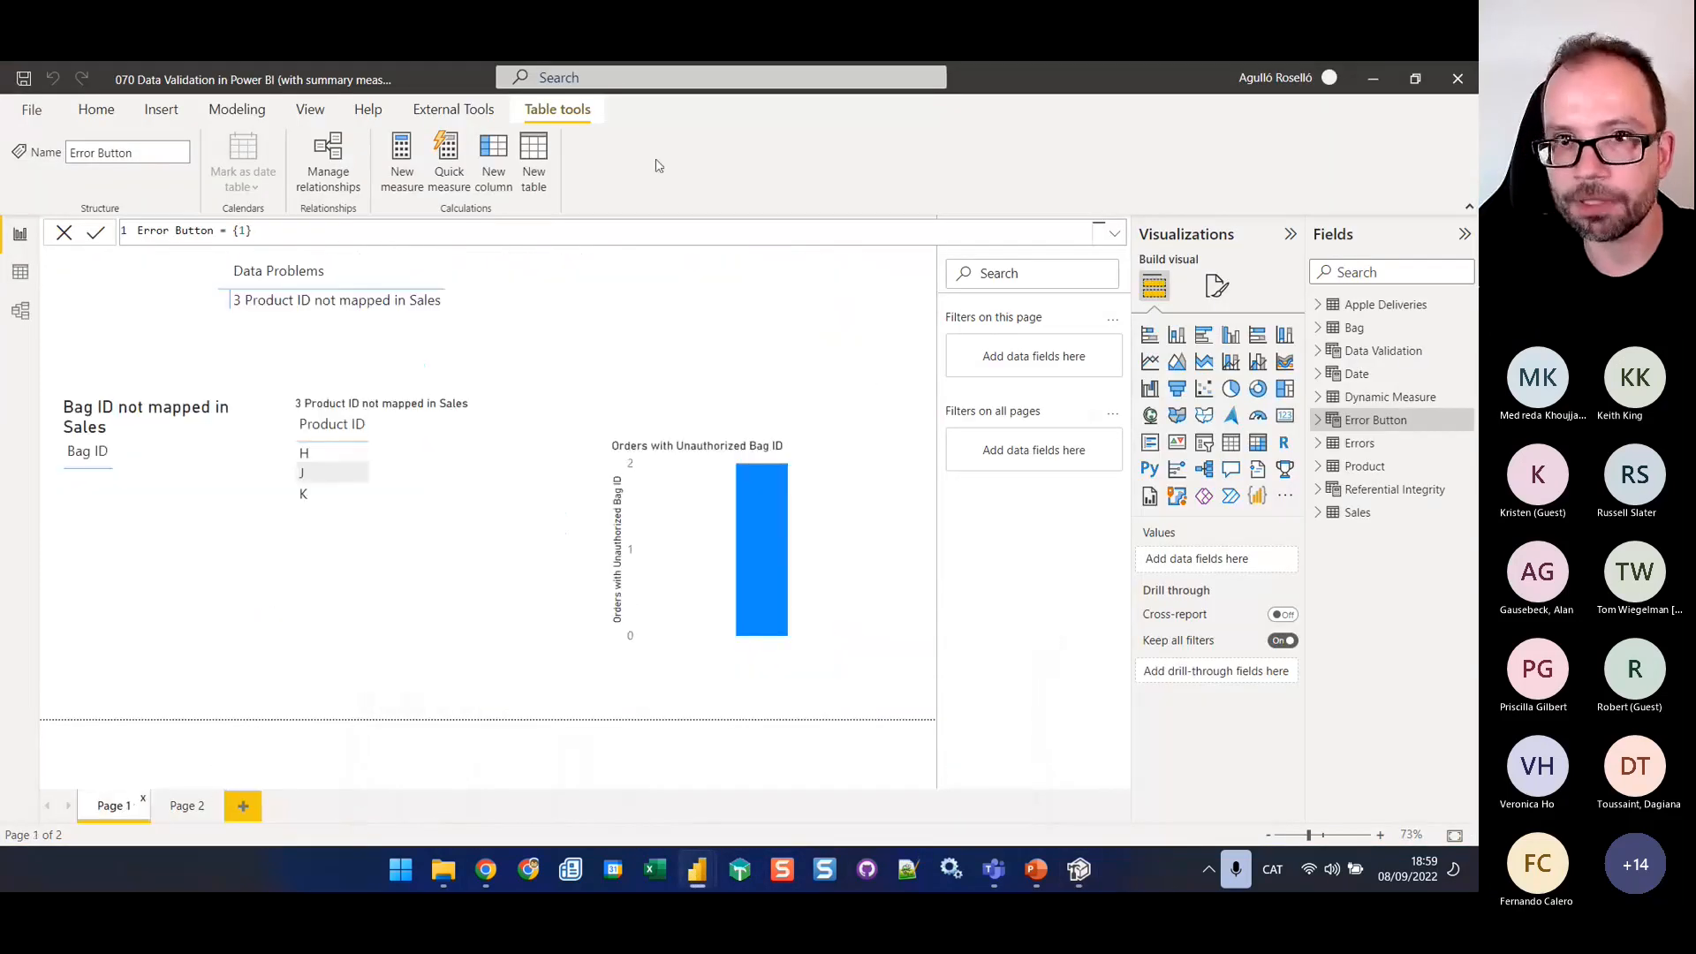
click(619, 337)
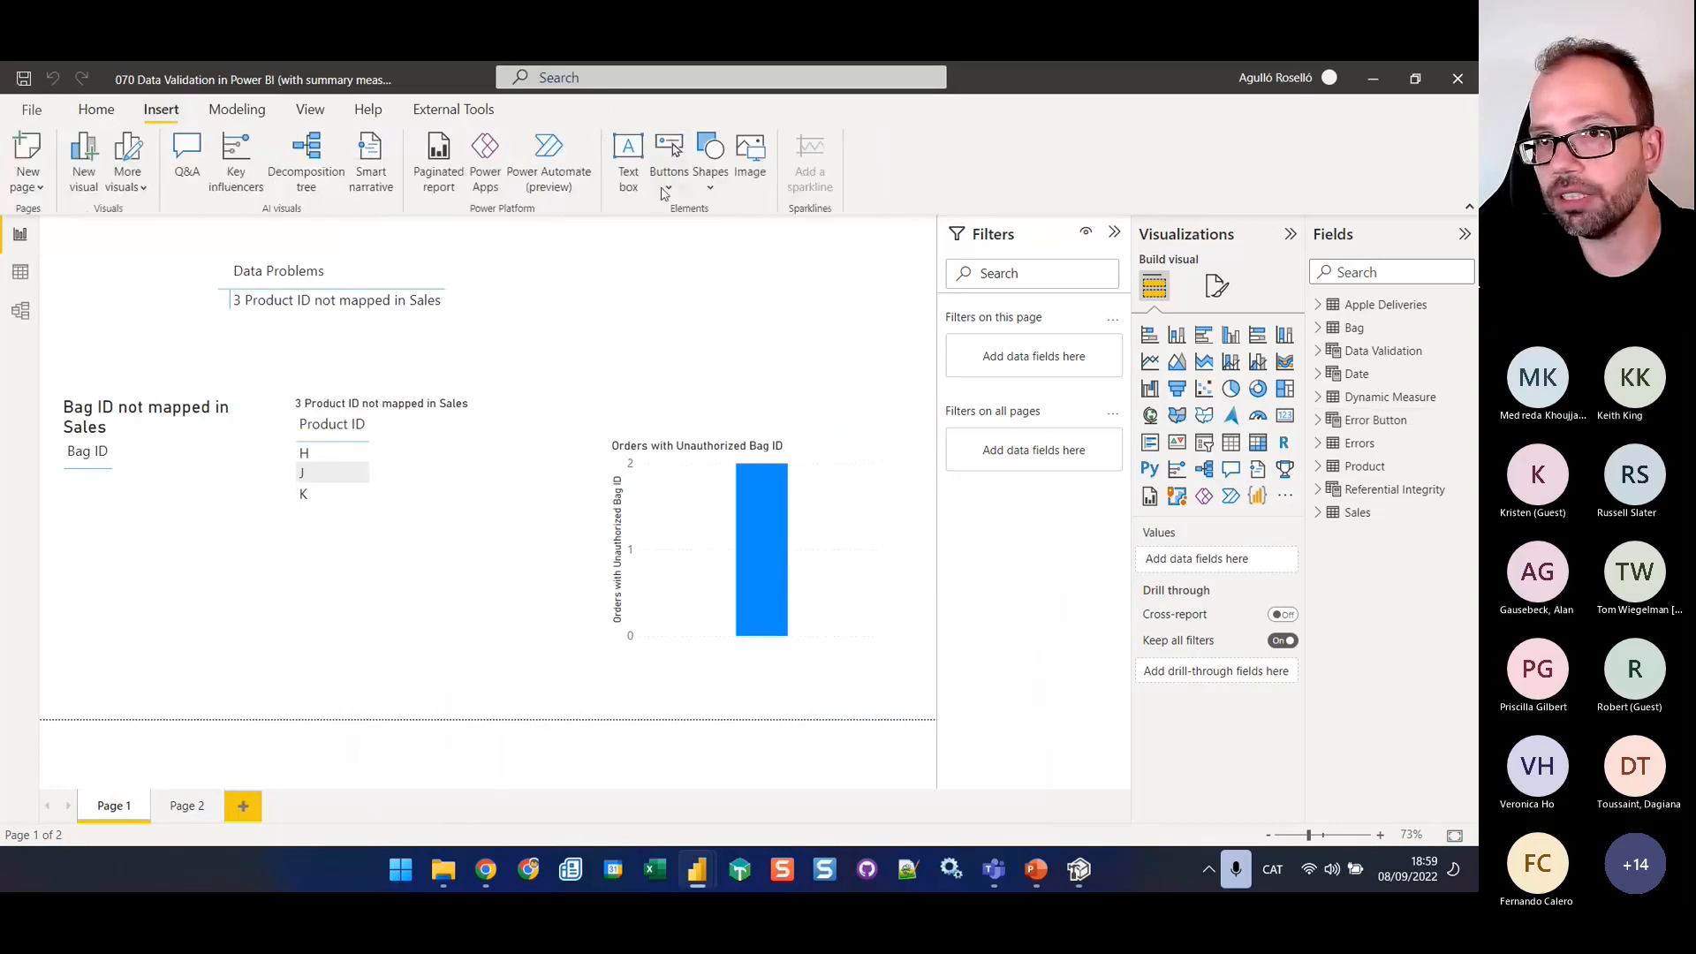
click(665, 195)
click(718, 468)
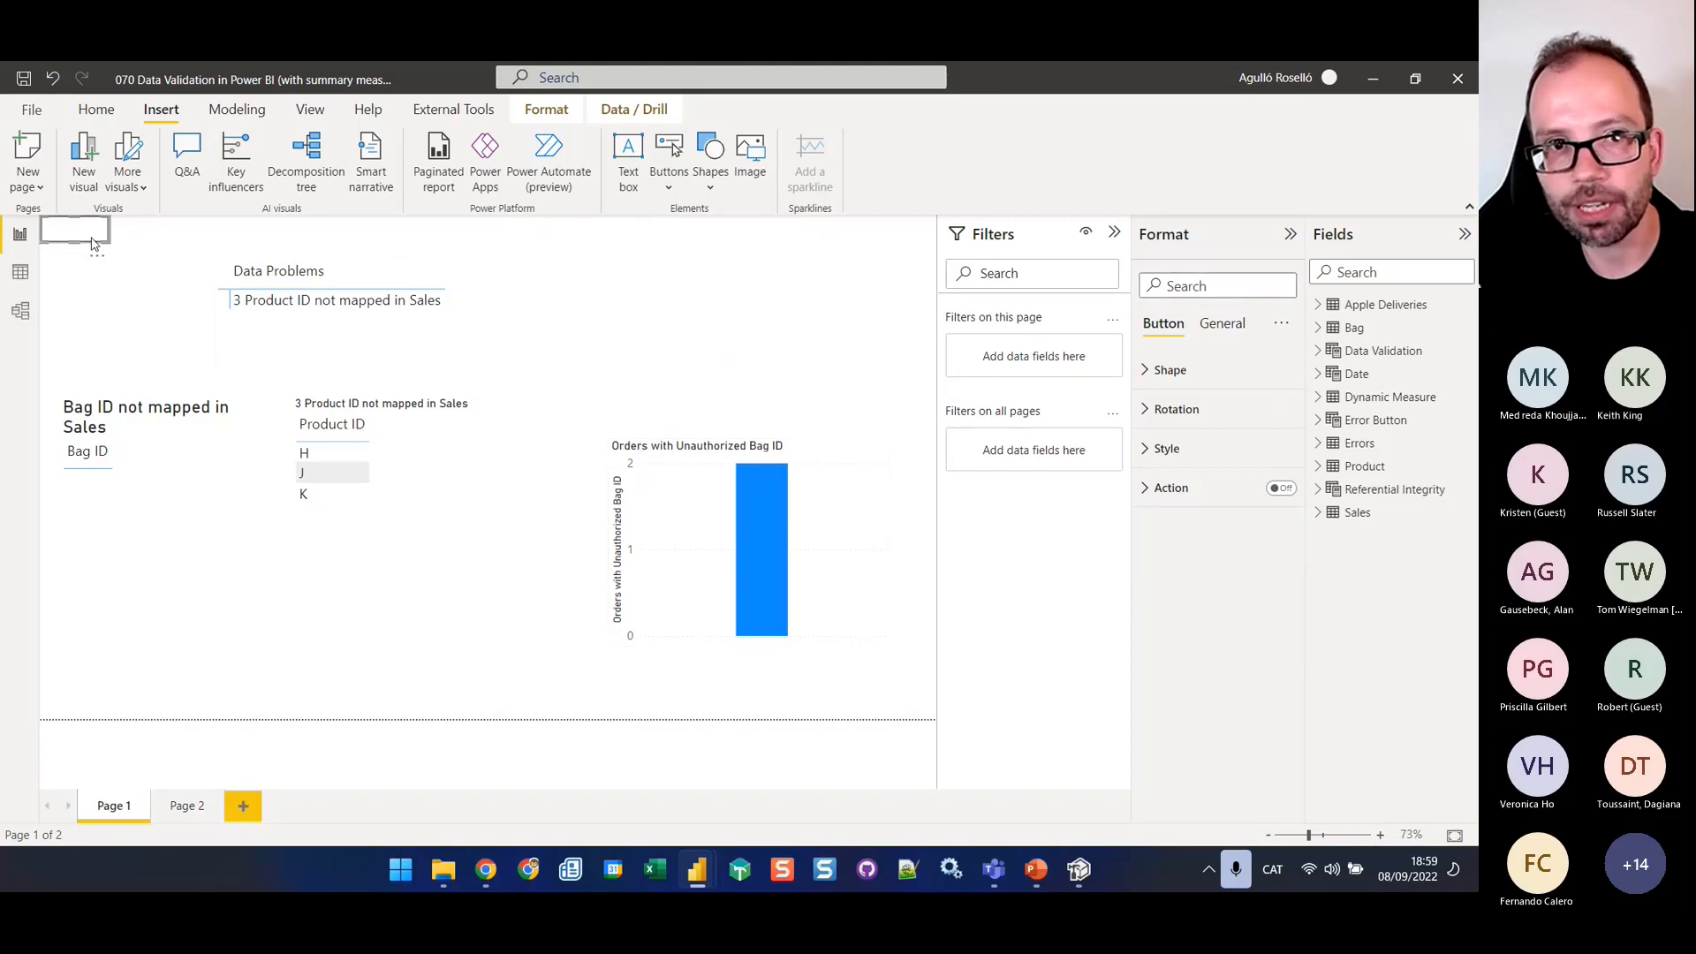
drag(92, 244, 753, 337)
Turn on the text of the new button in its Default state style
click(1176, 370)
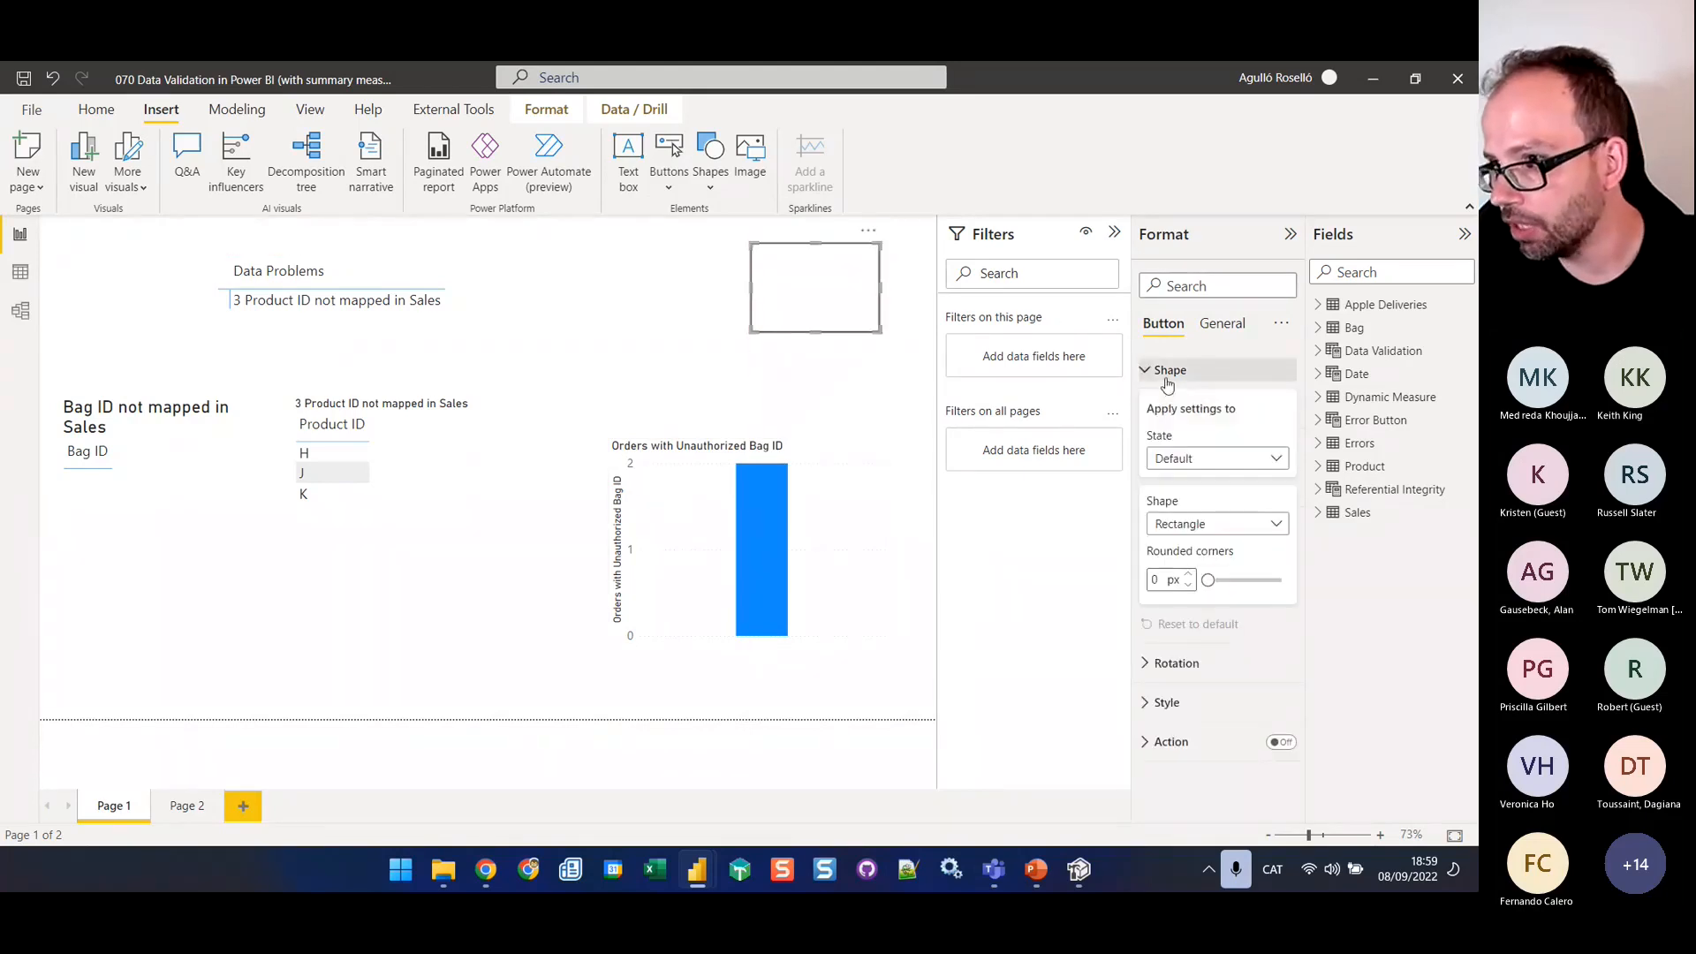
click(1168, 374)
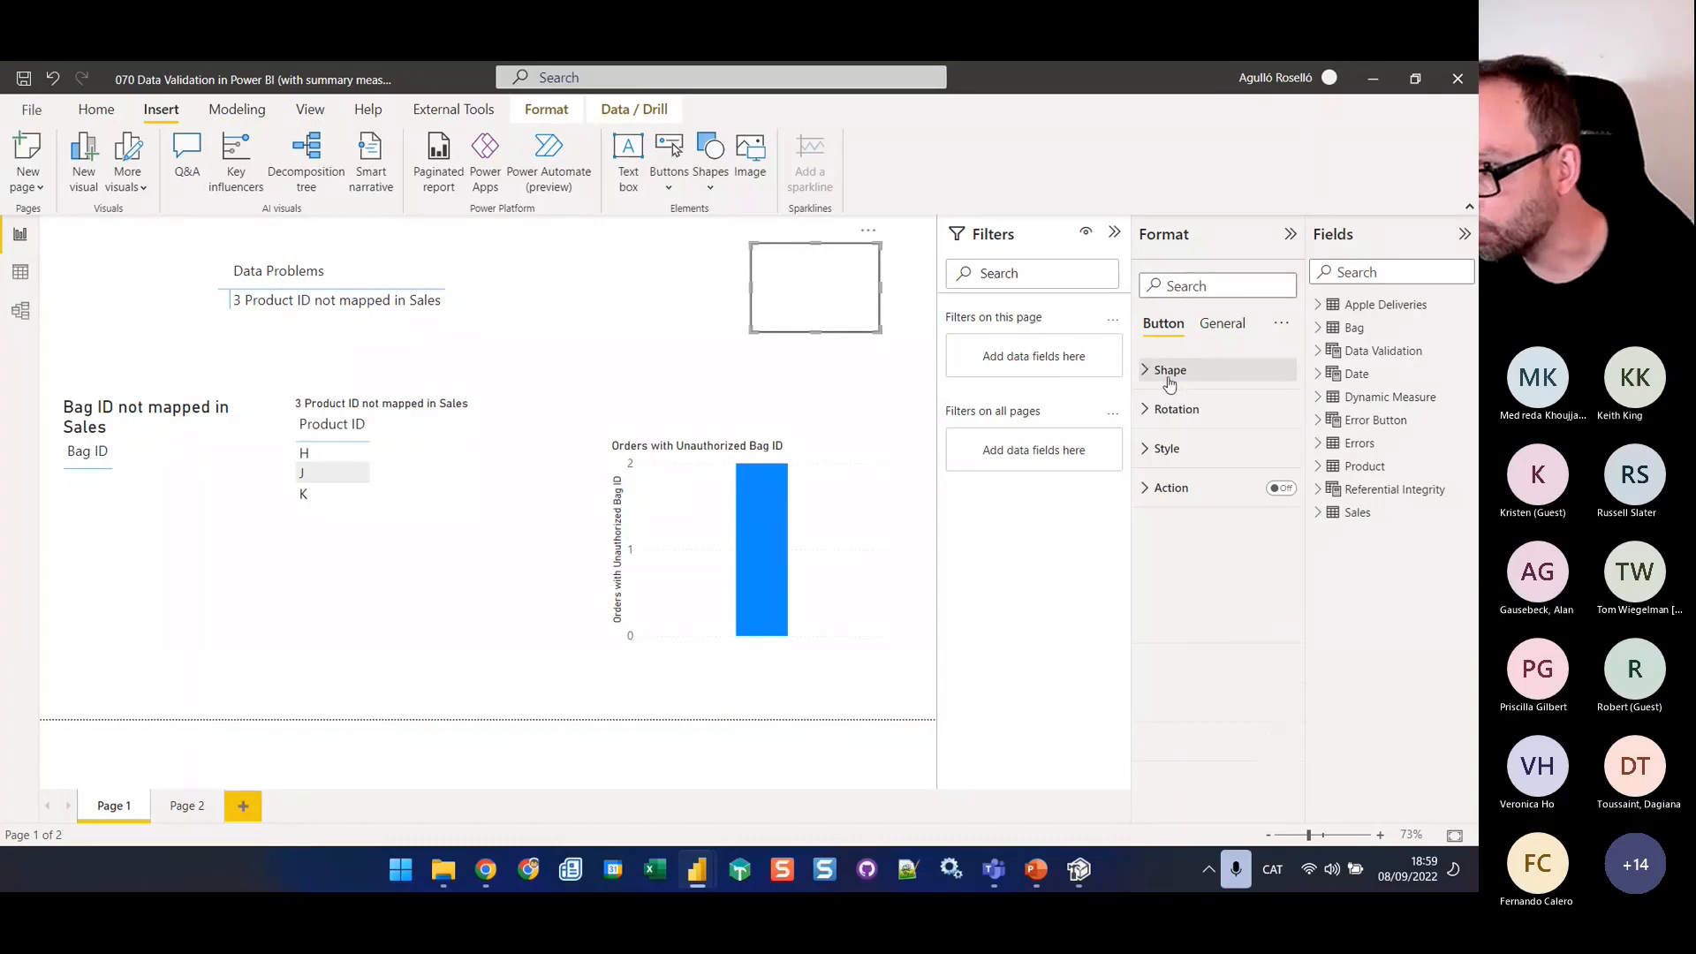
click(1147, 451)
click(1273, 584)
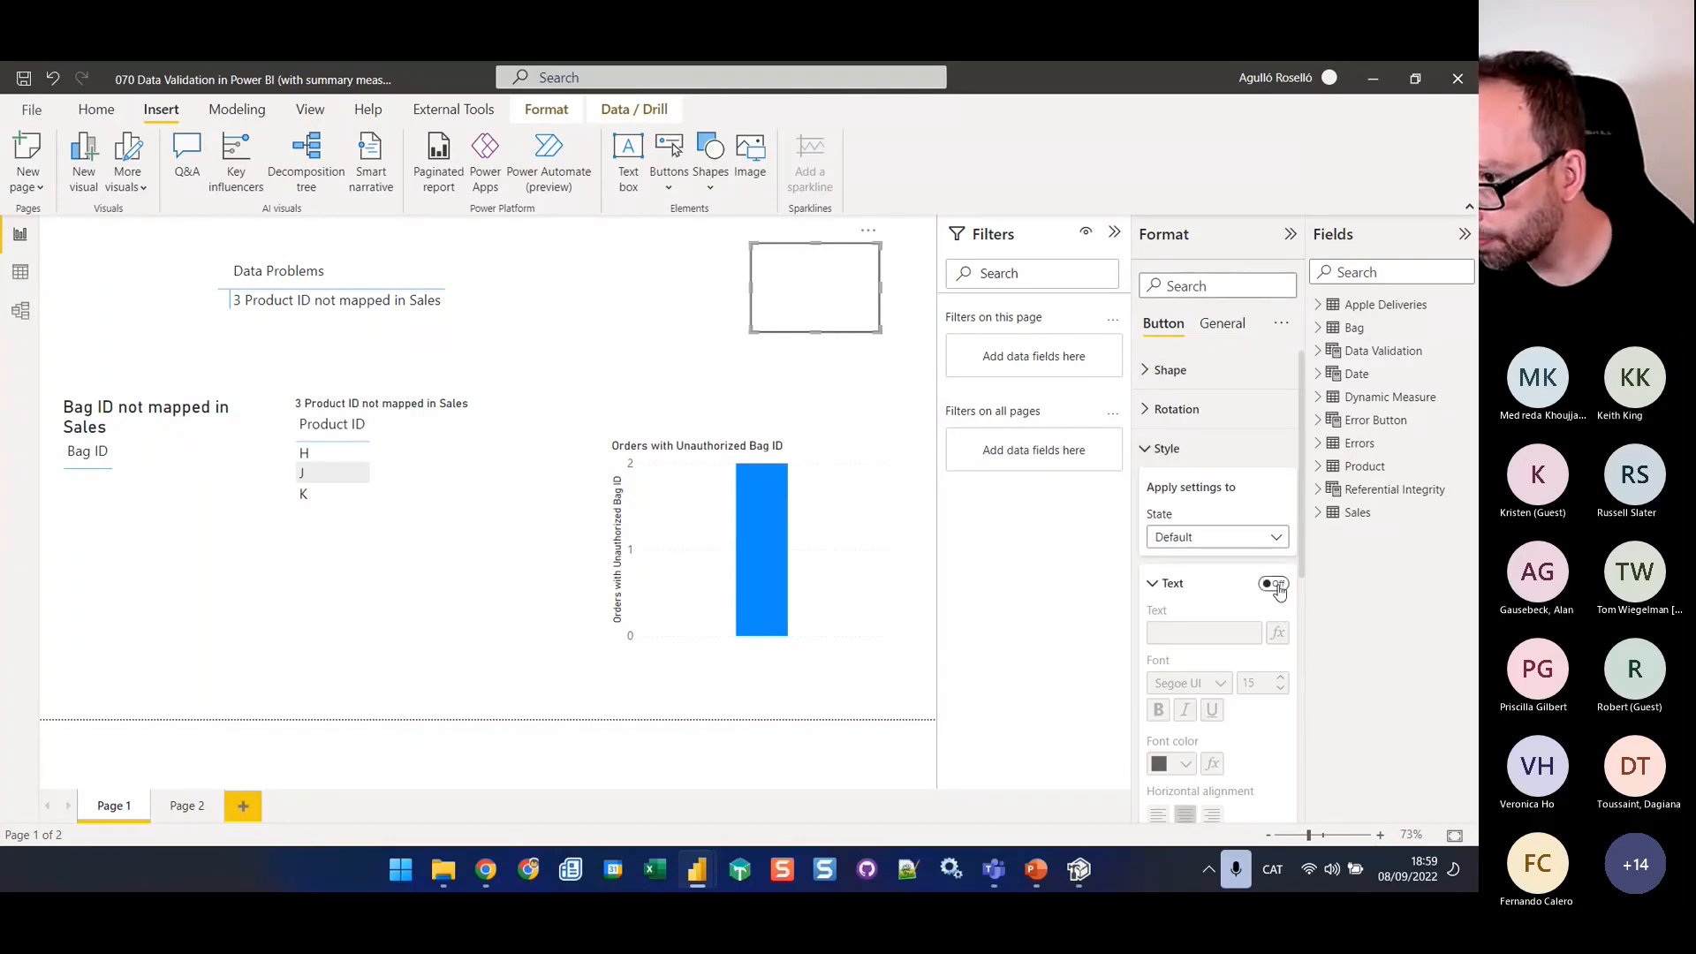
click(1278, 633)
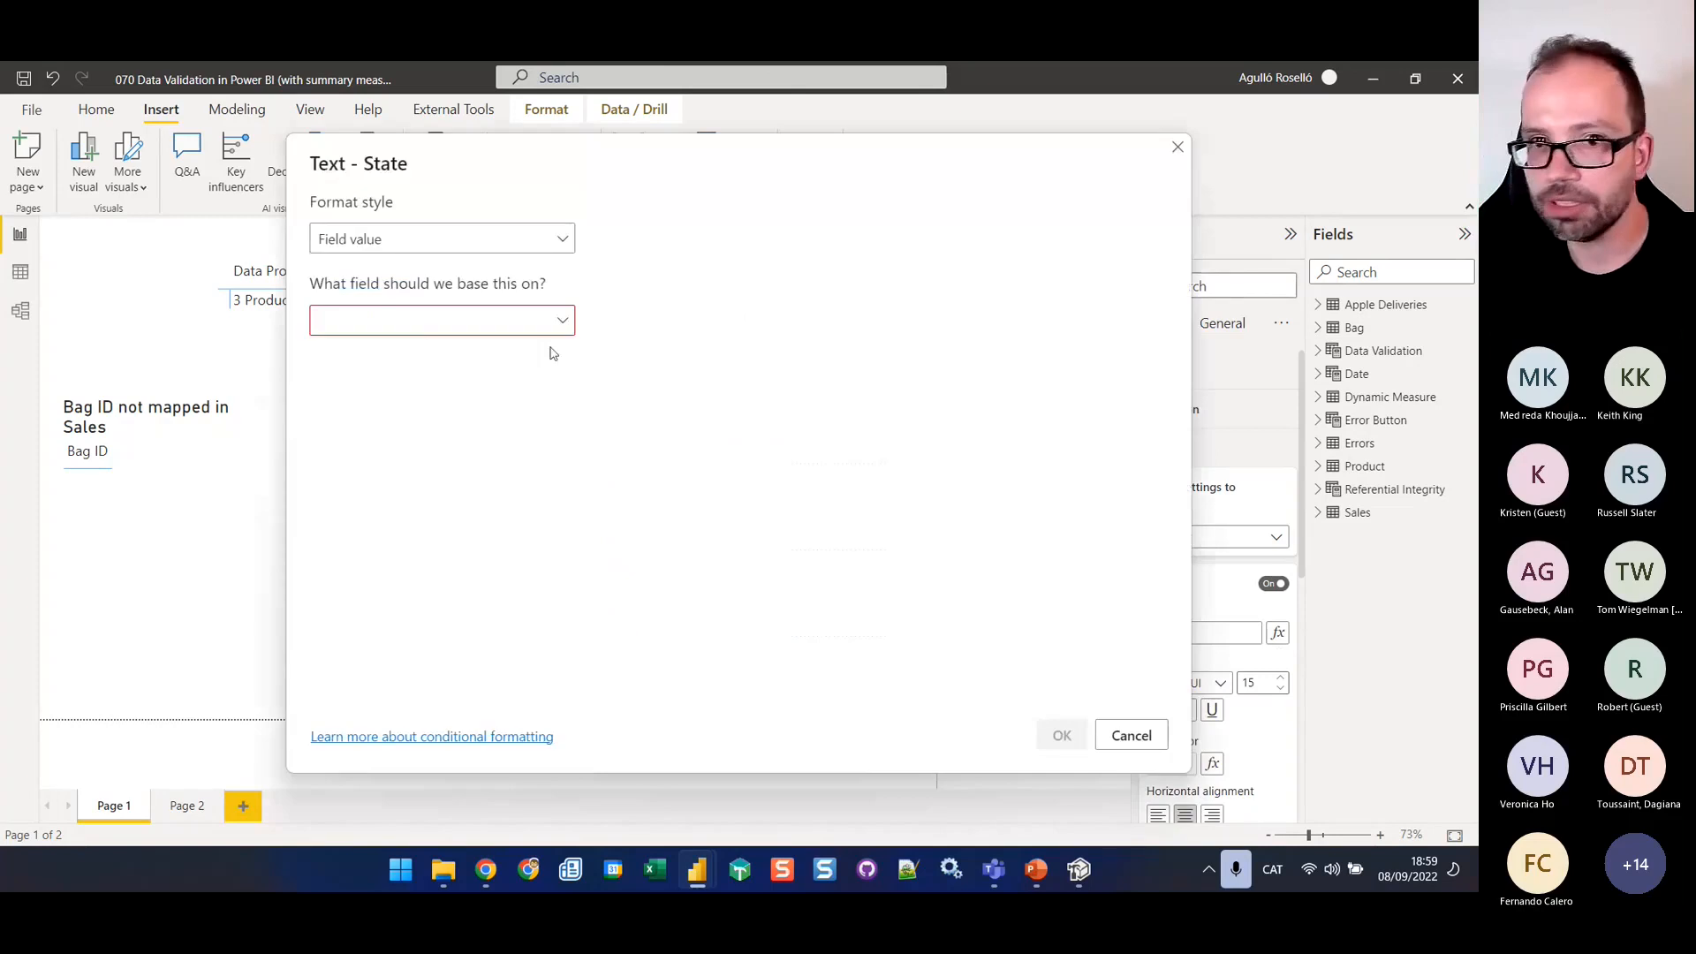
click(416, 316)
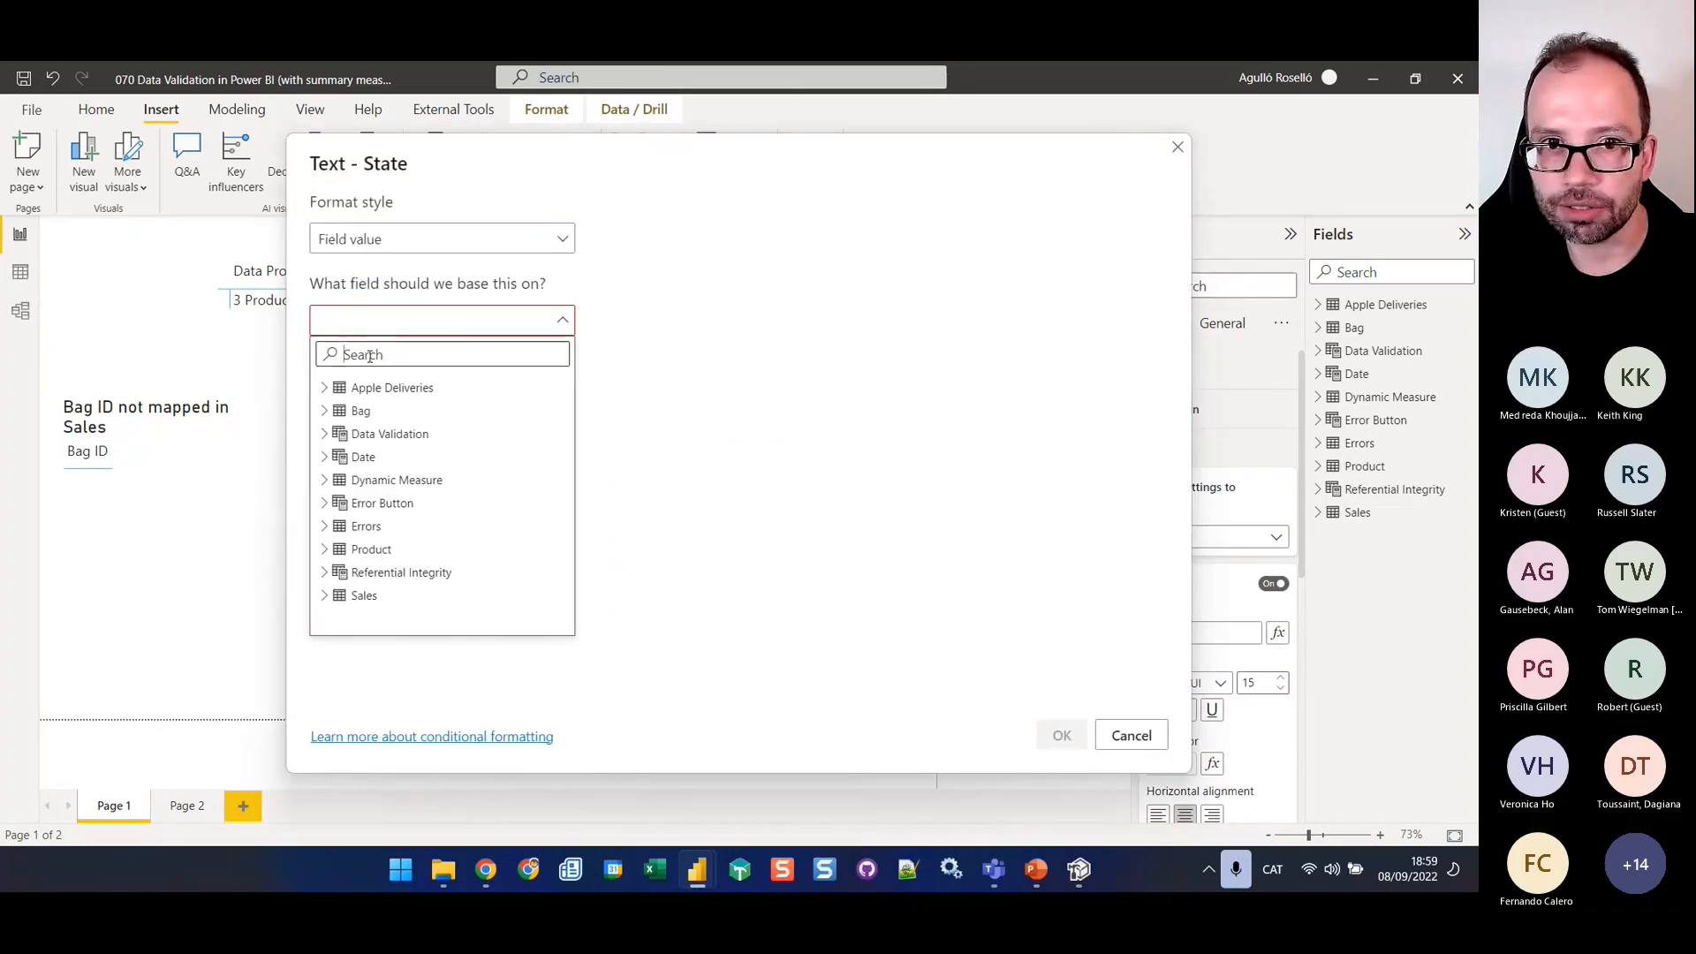
text(t)
key(BackSpace)
text(b)
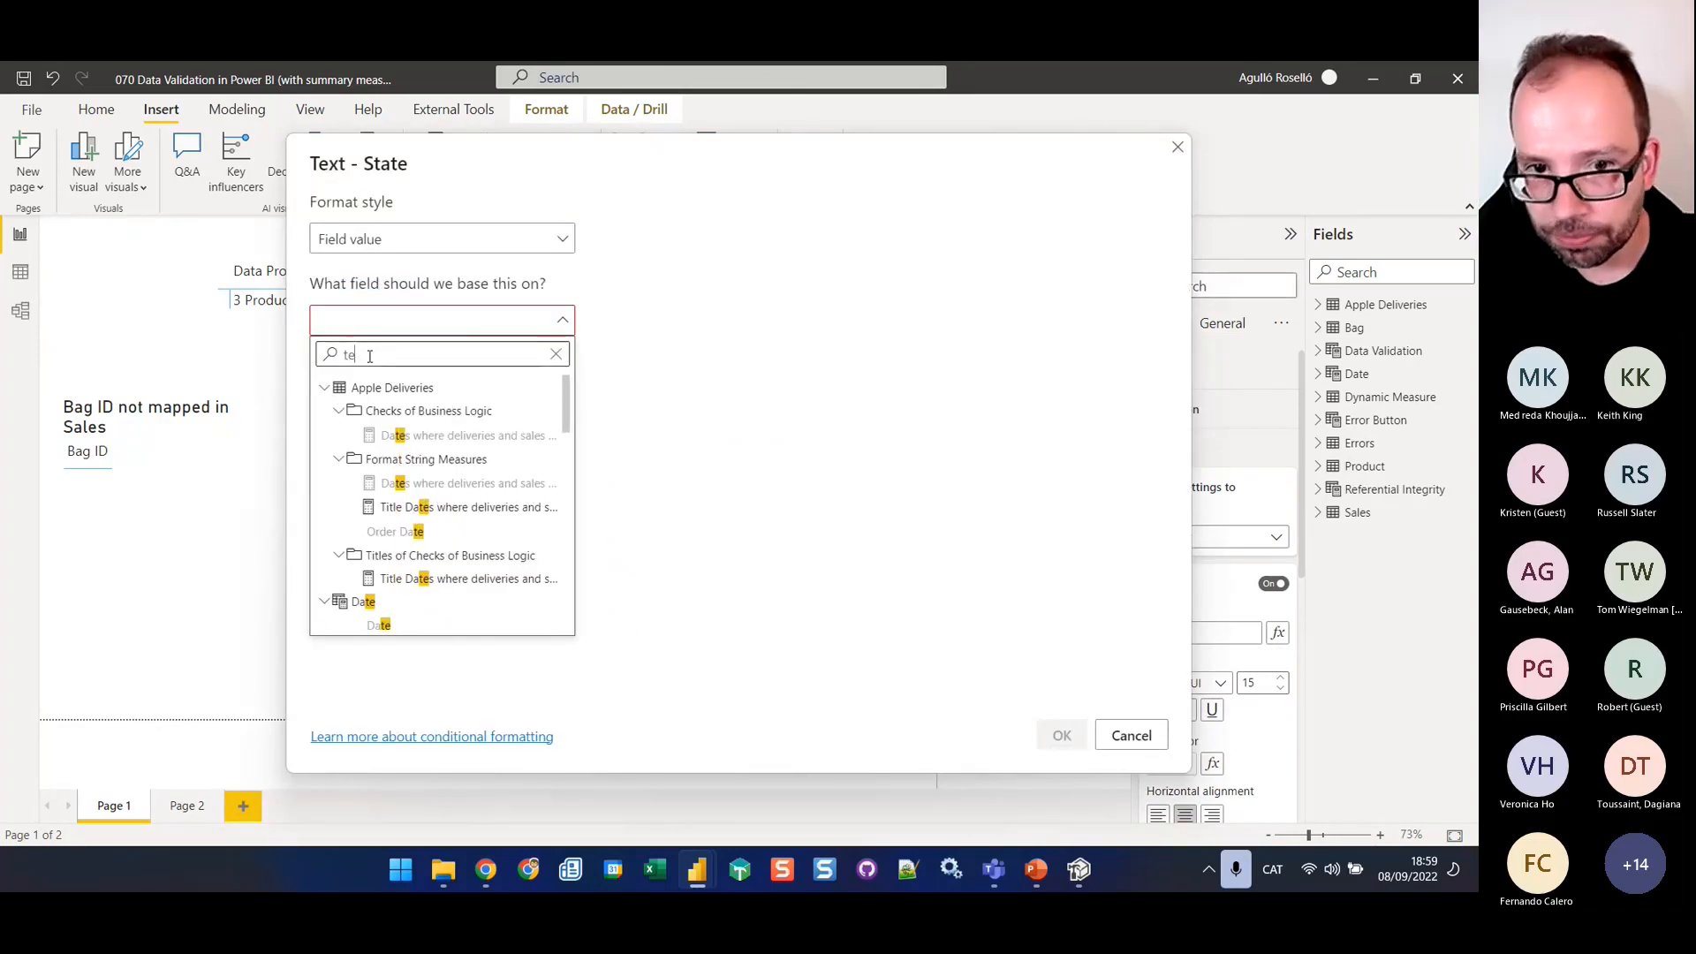
text(ut)
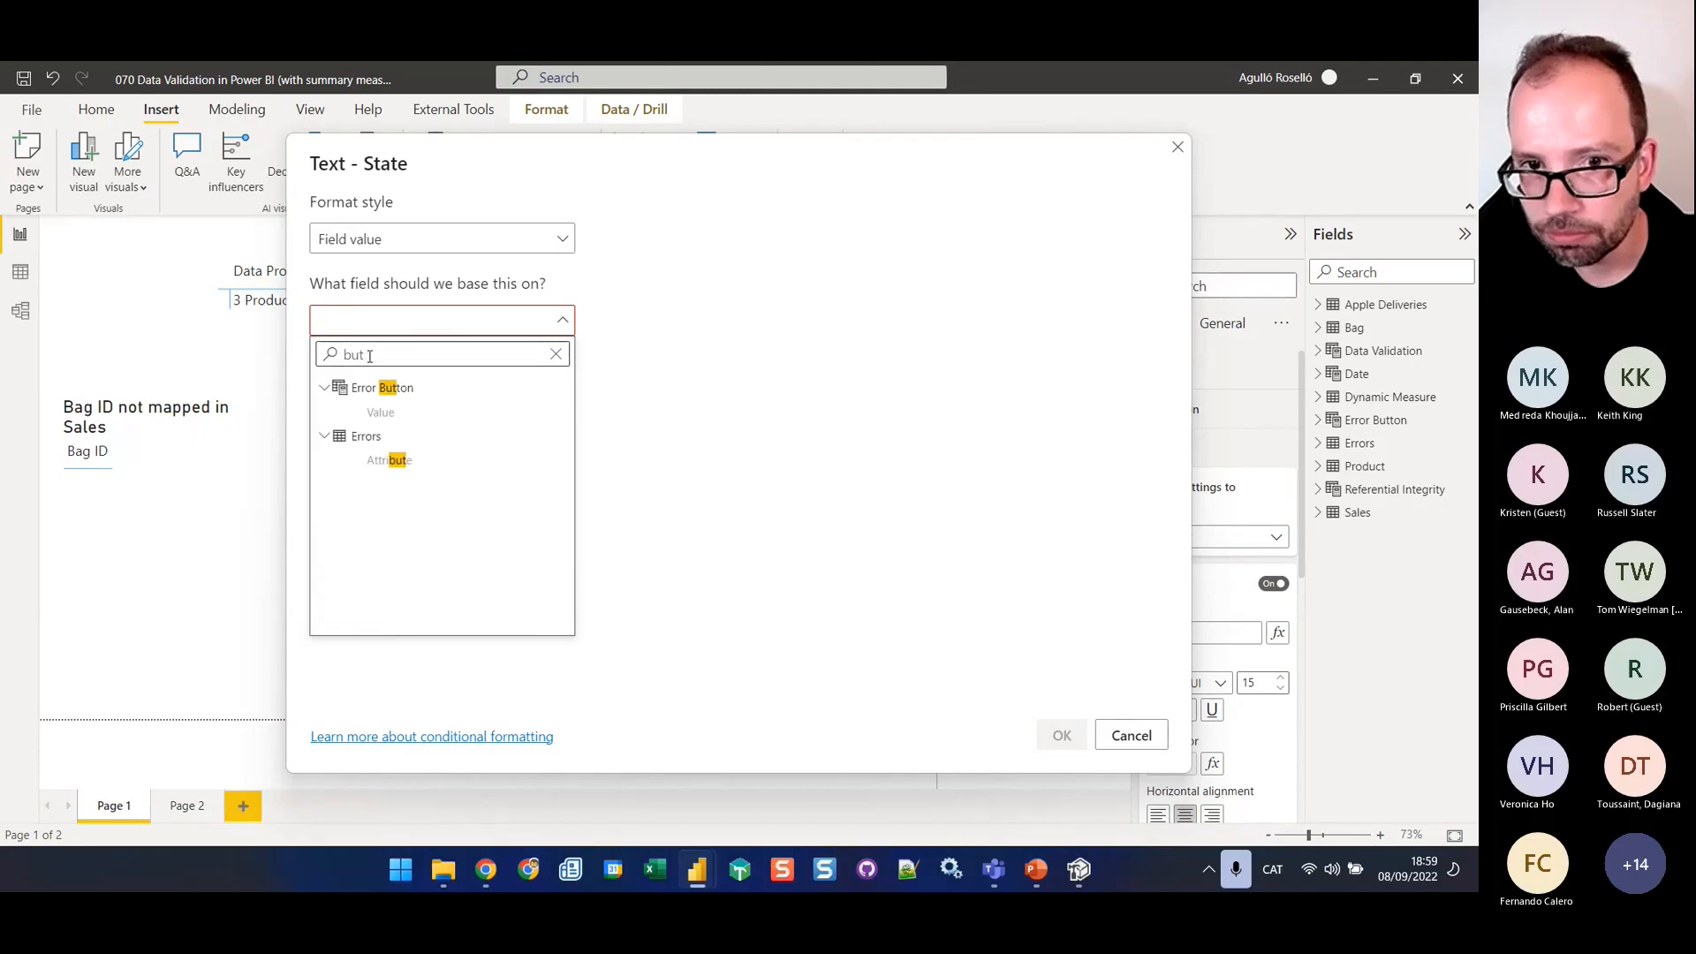
key(Escape)
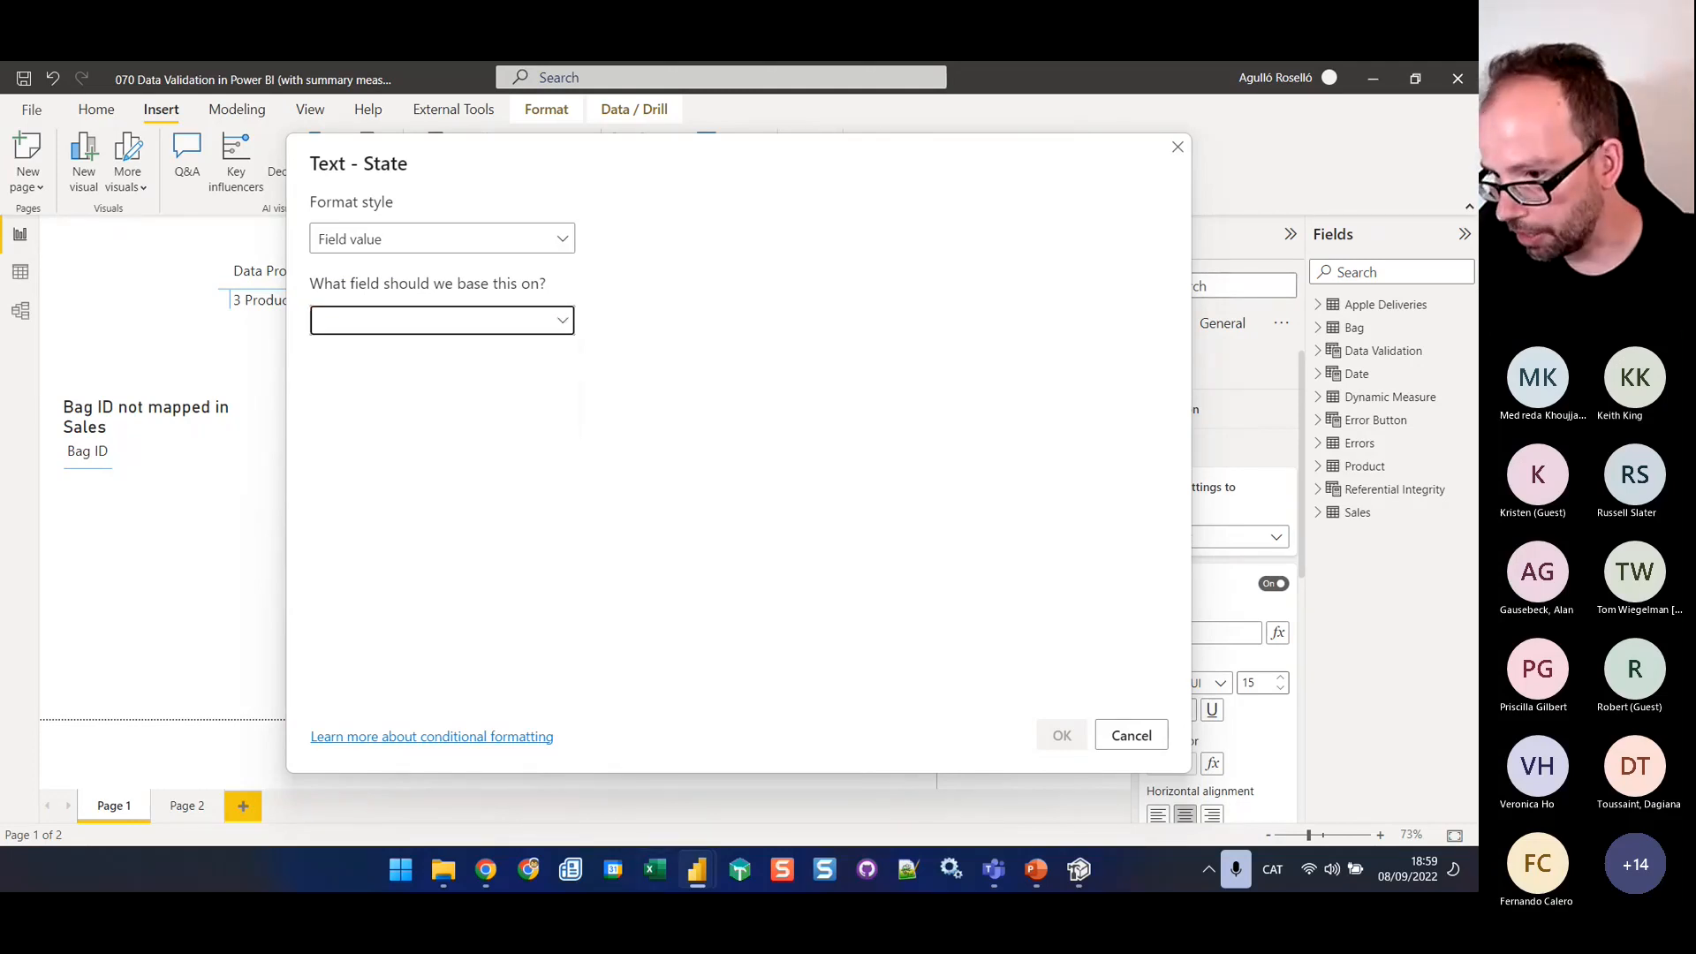
Save the generated measures to the connected database in Tabular Editor, and refresh the calculated tables after switching back to Power BI and cancelling the text dialog
click(1079, 873)
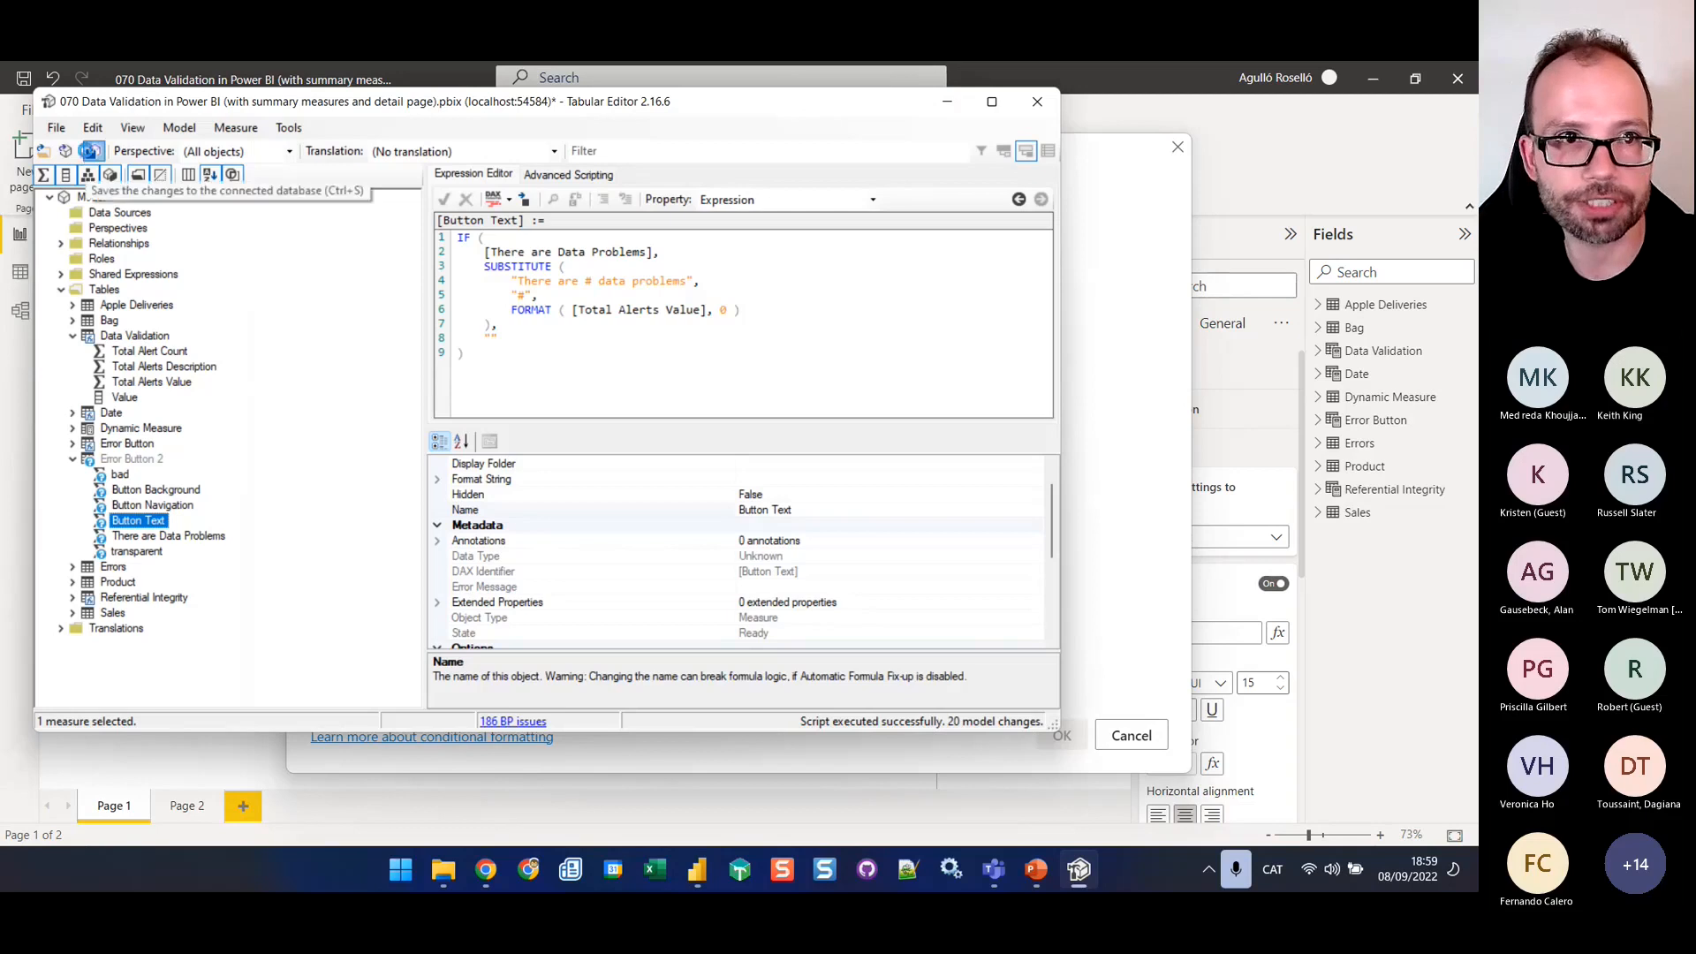
click(91, 152)
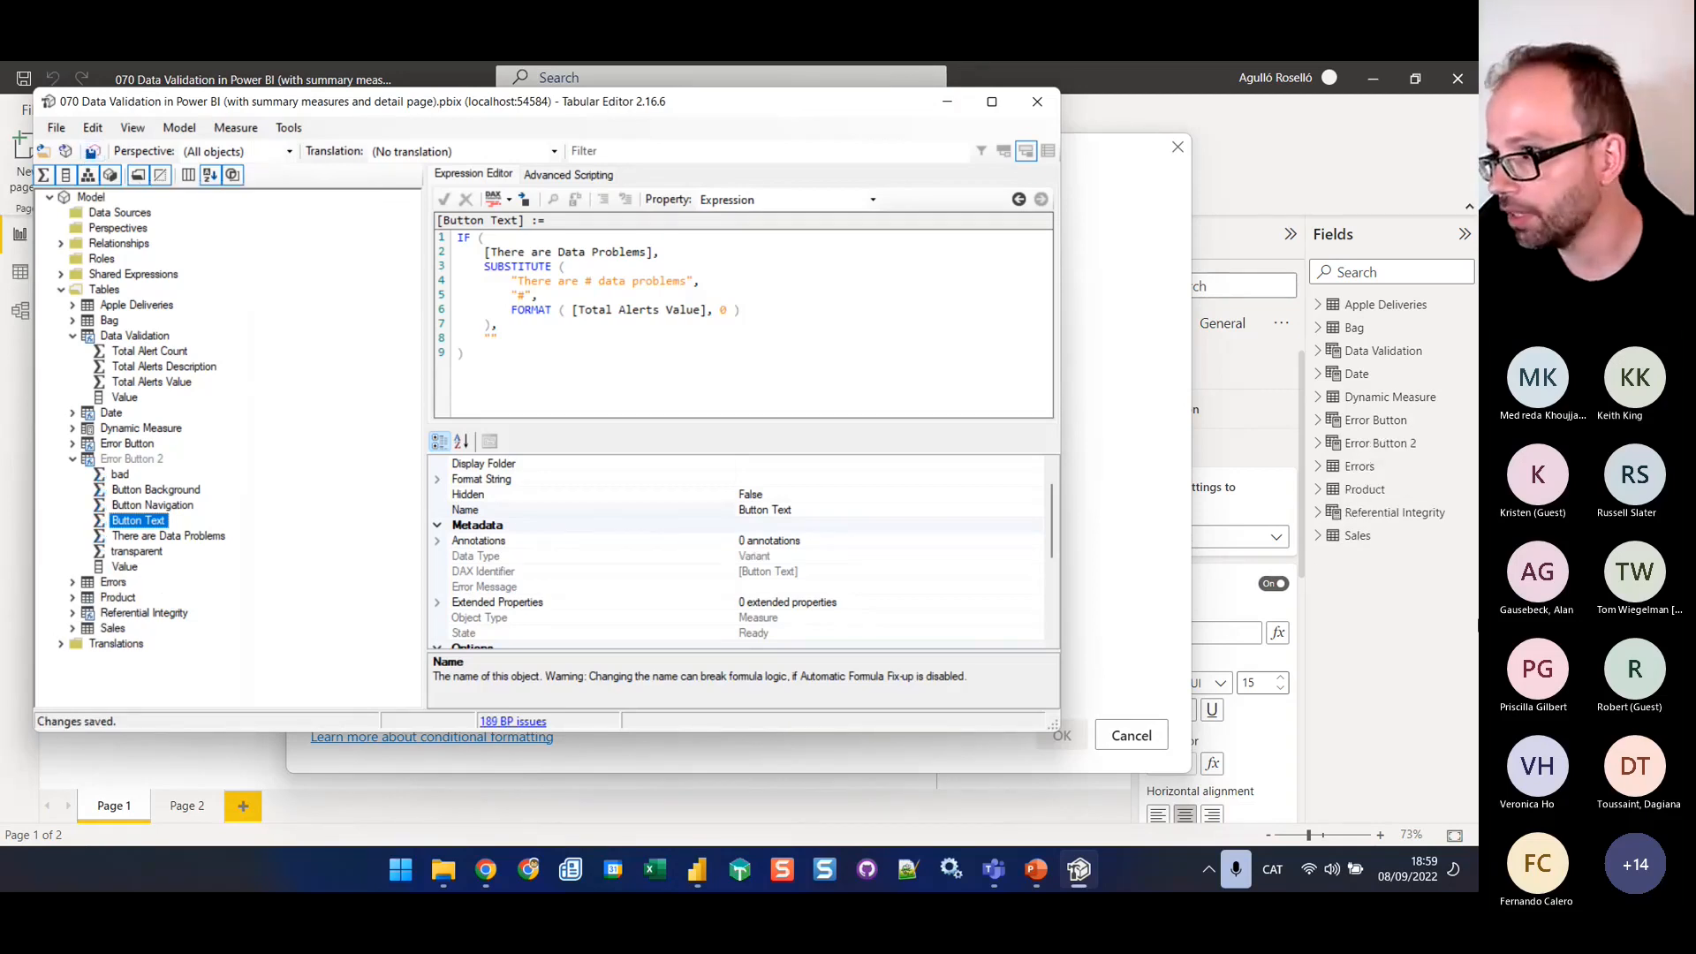
click(1163, 285)
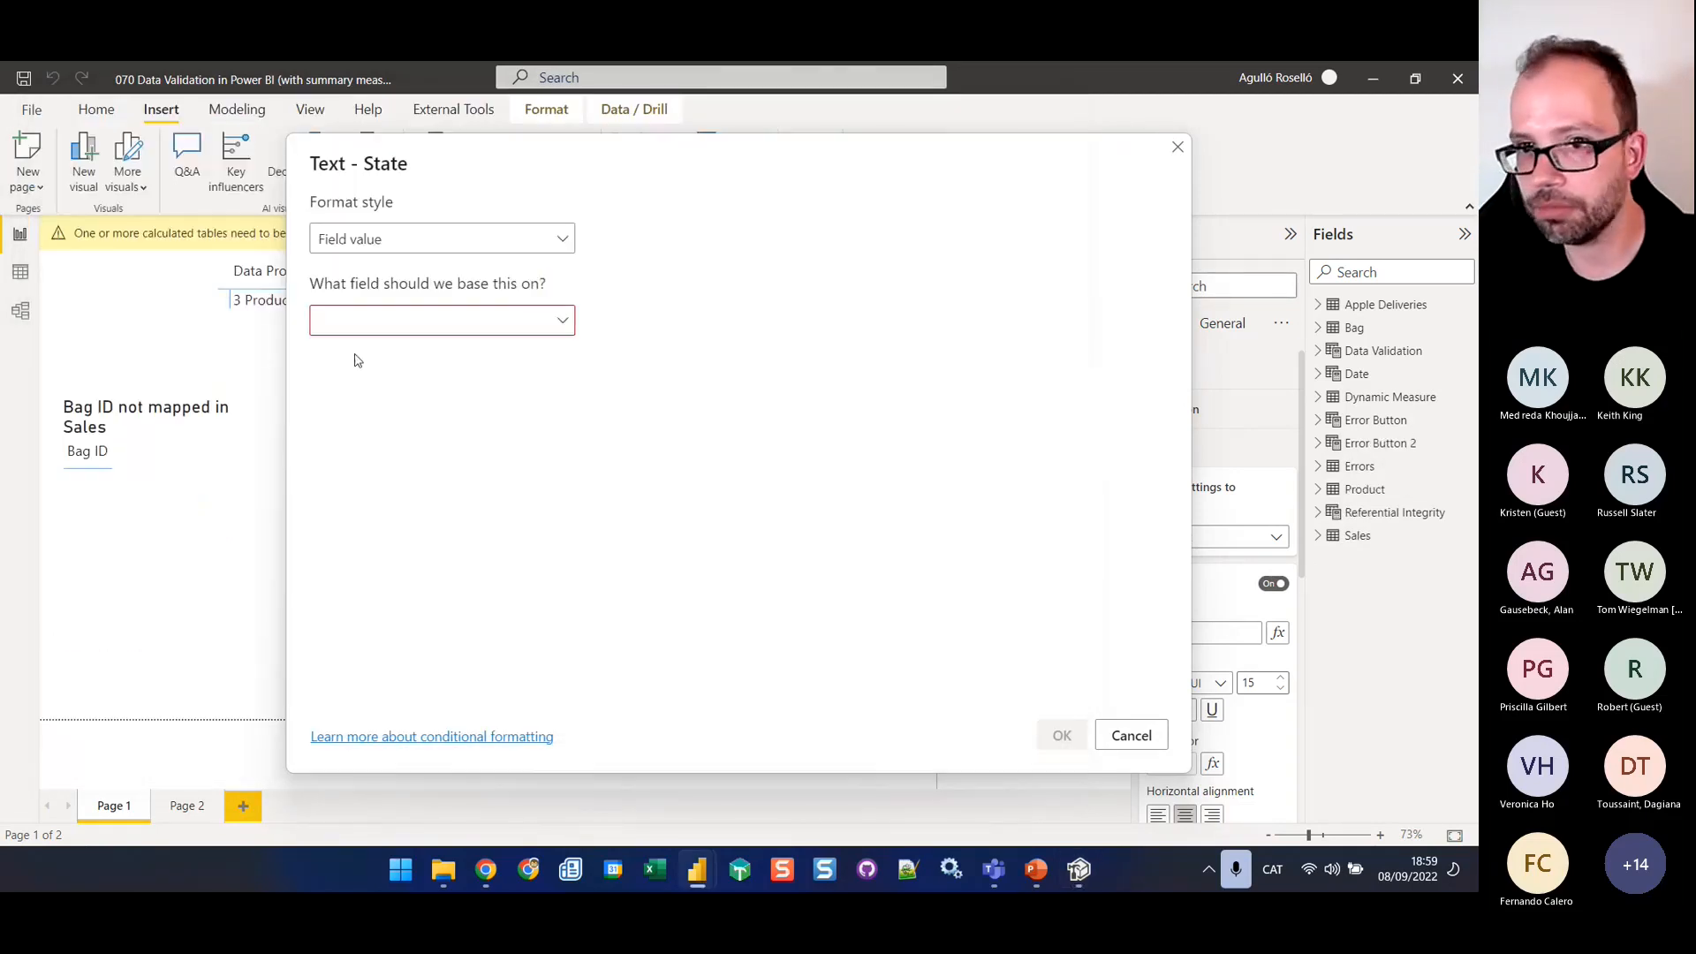
click(344, 327)
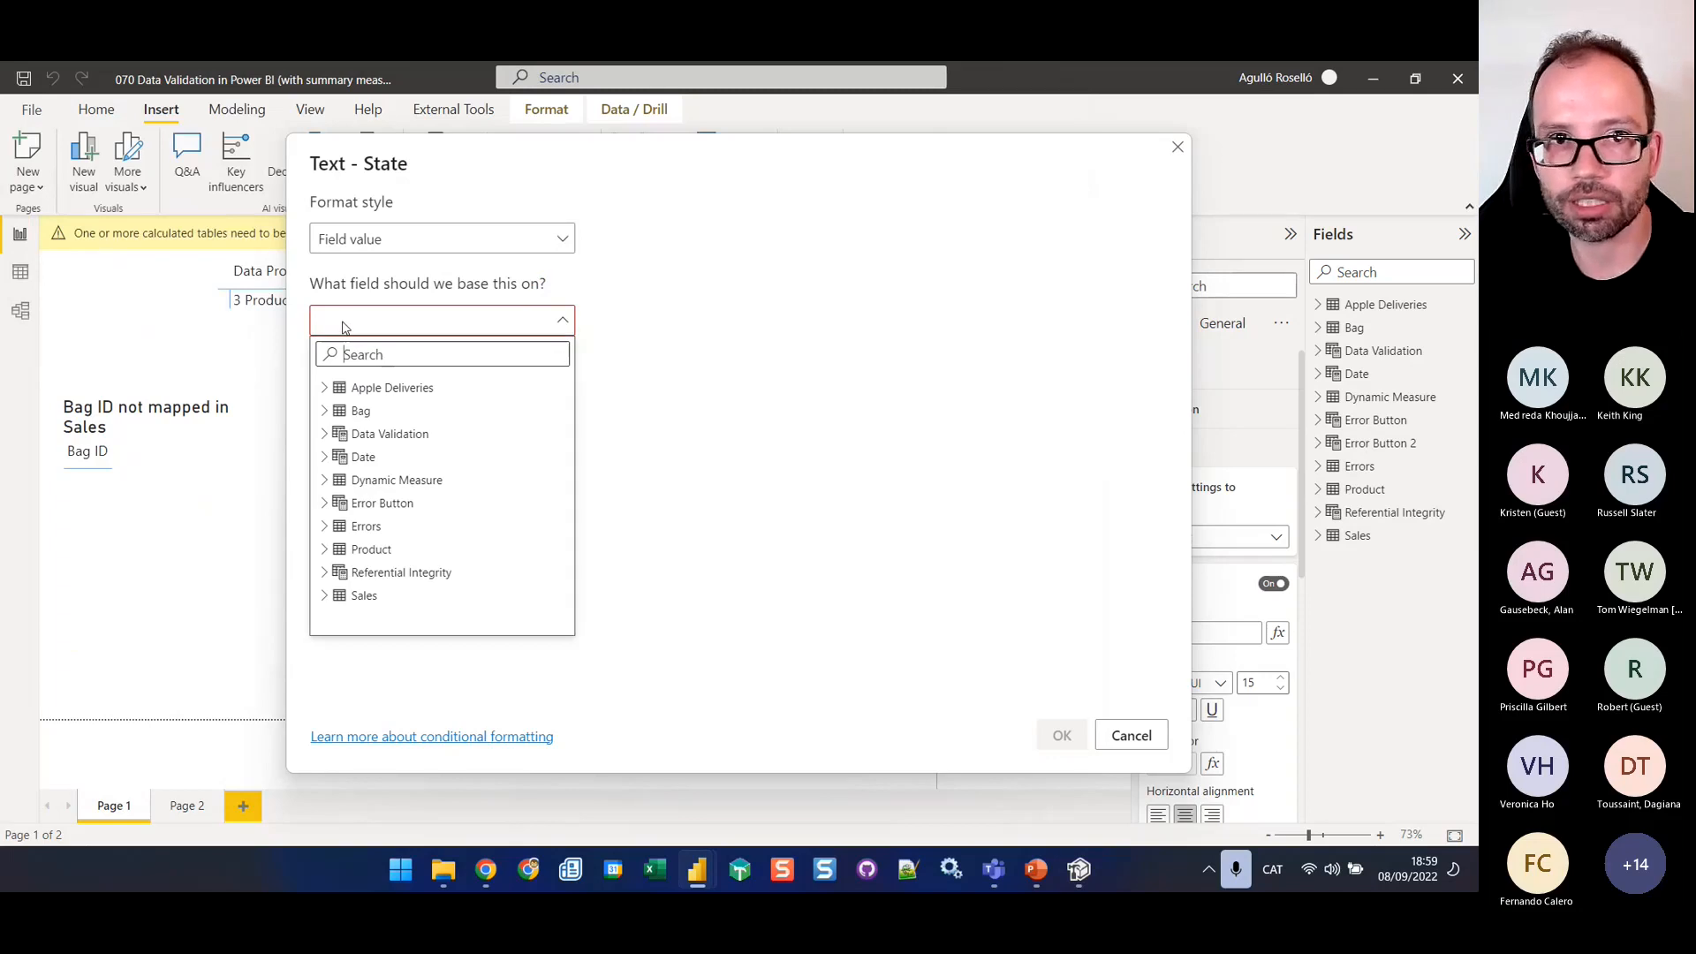
click(344, 327)
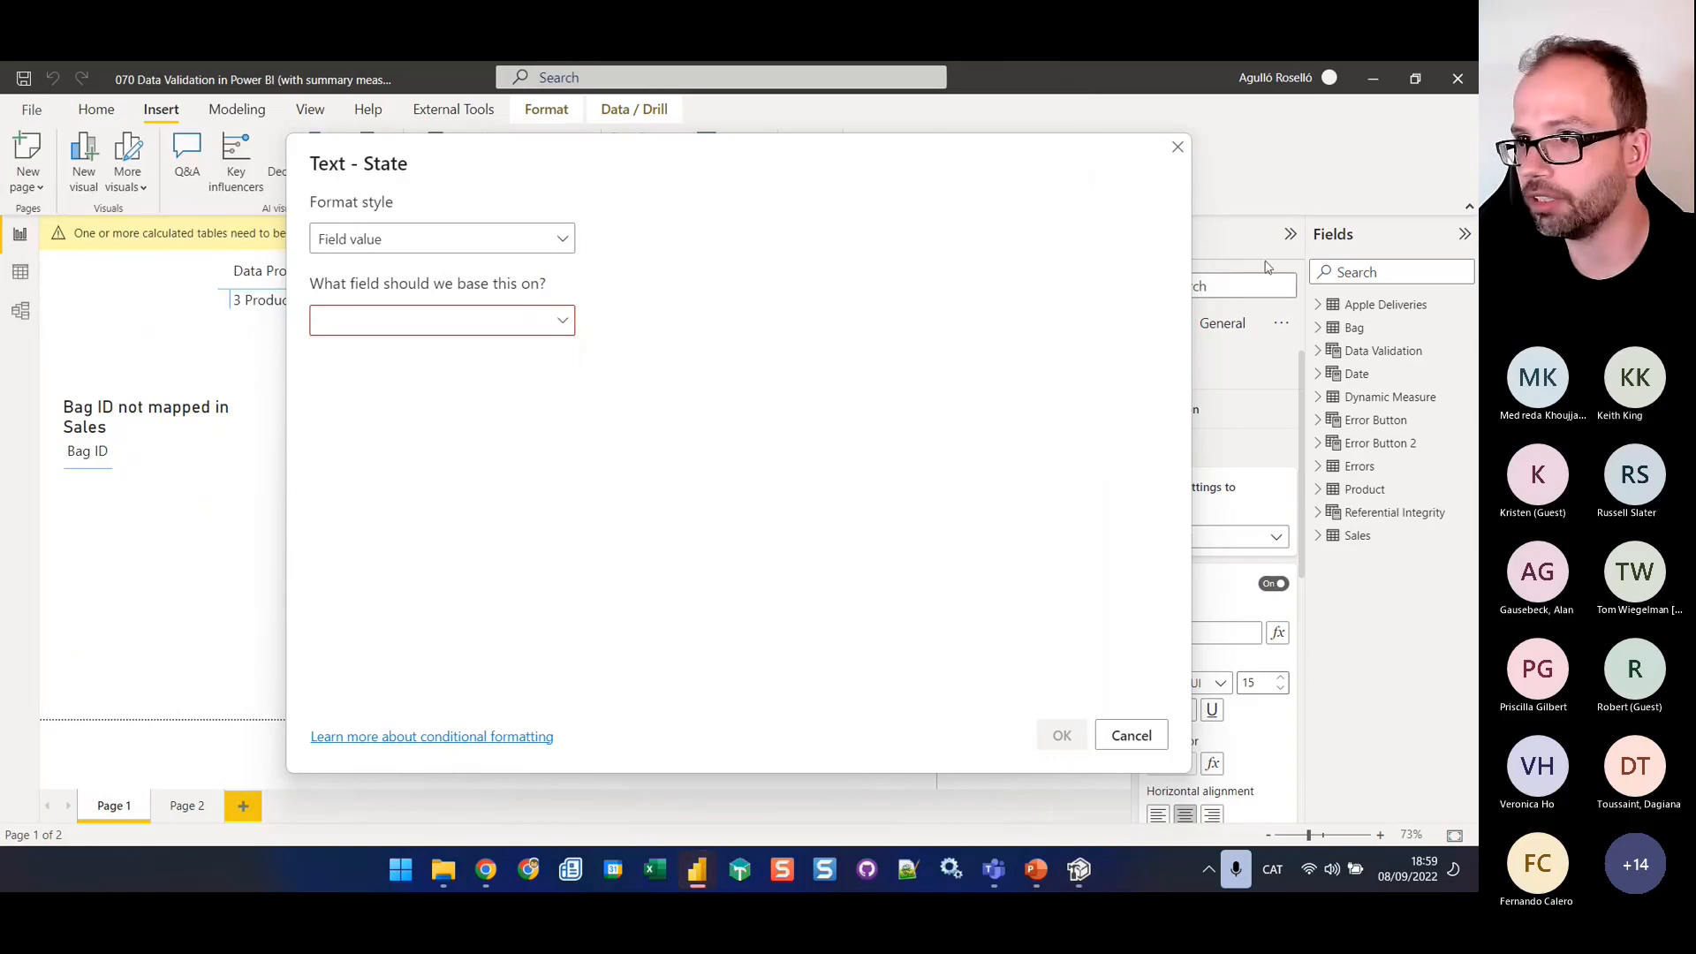
click(1137, 740)
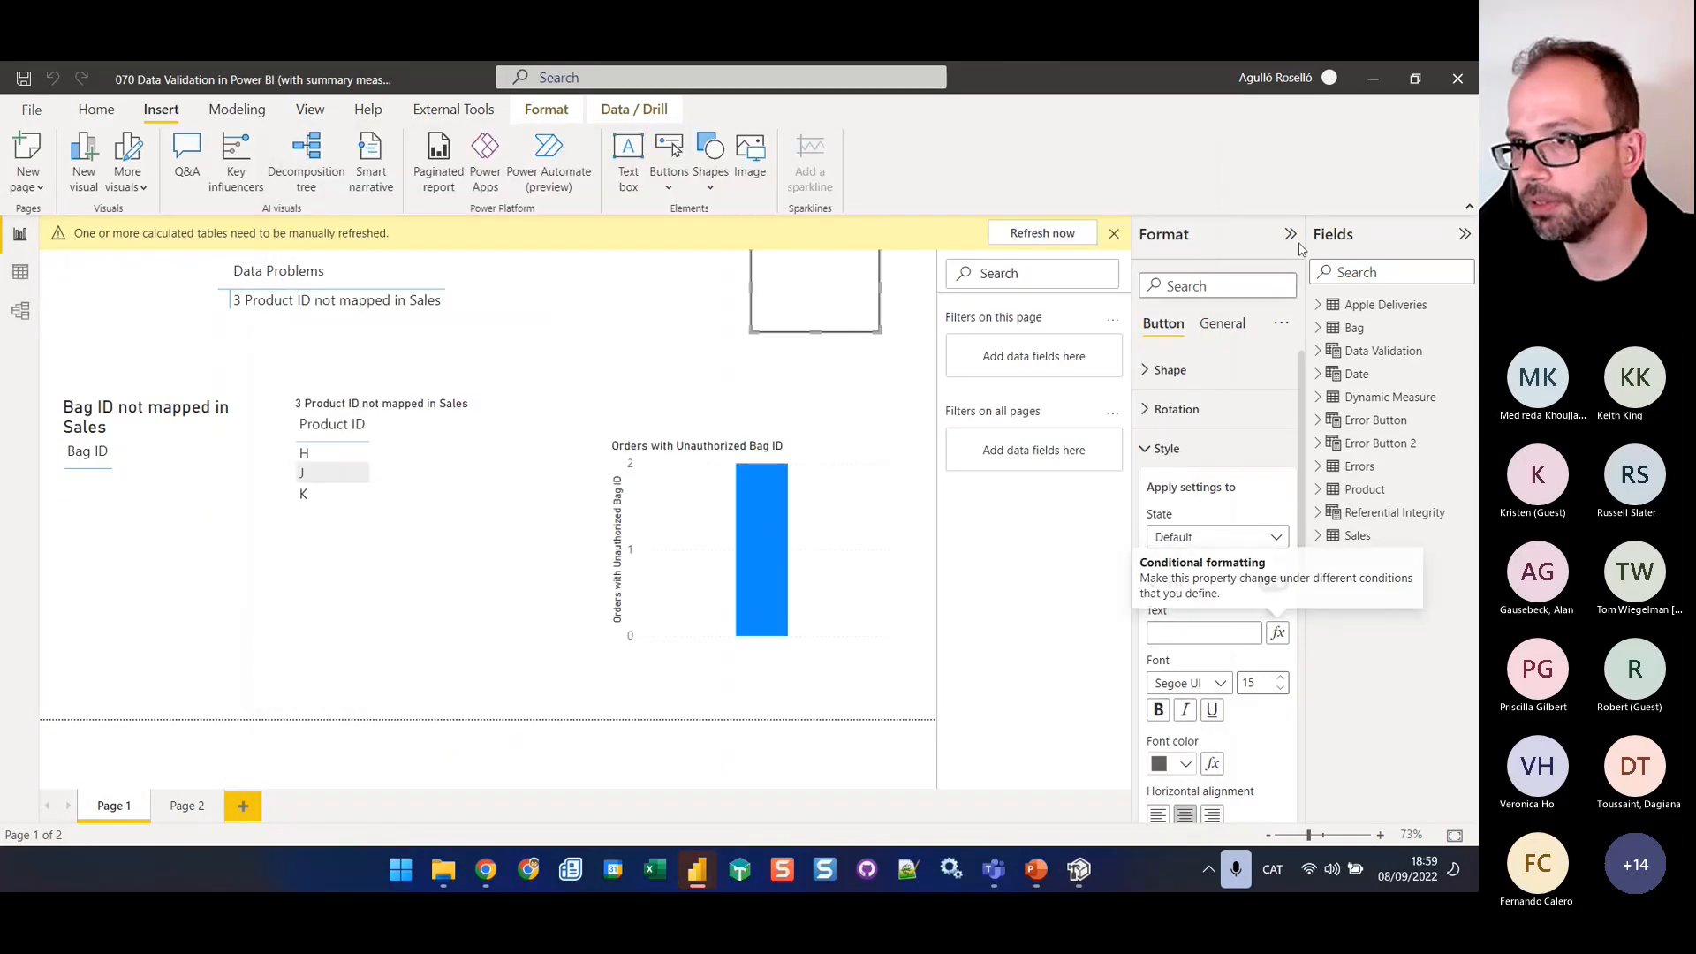
click(1048, 244)
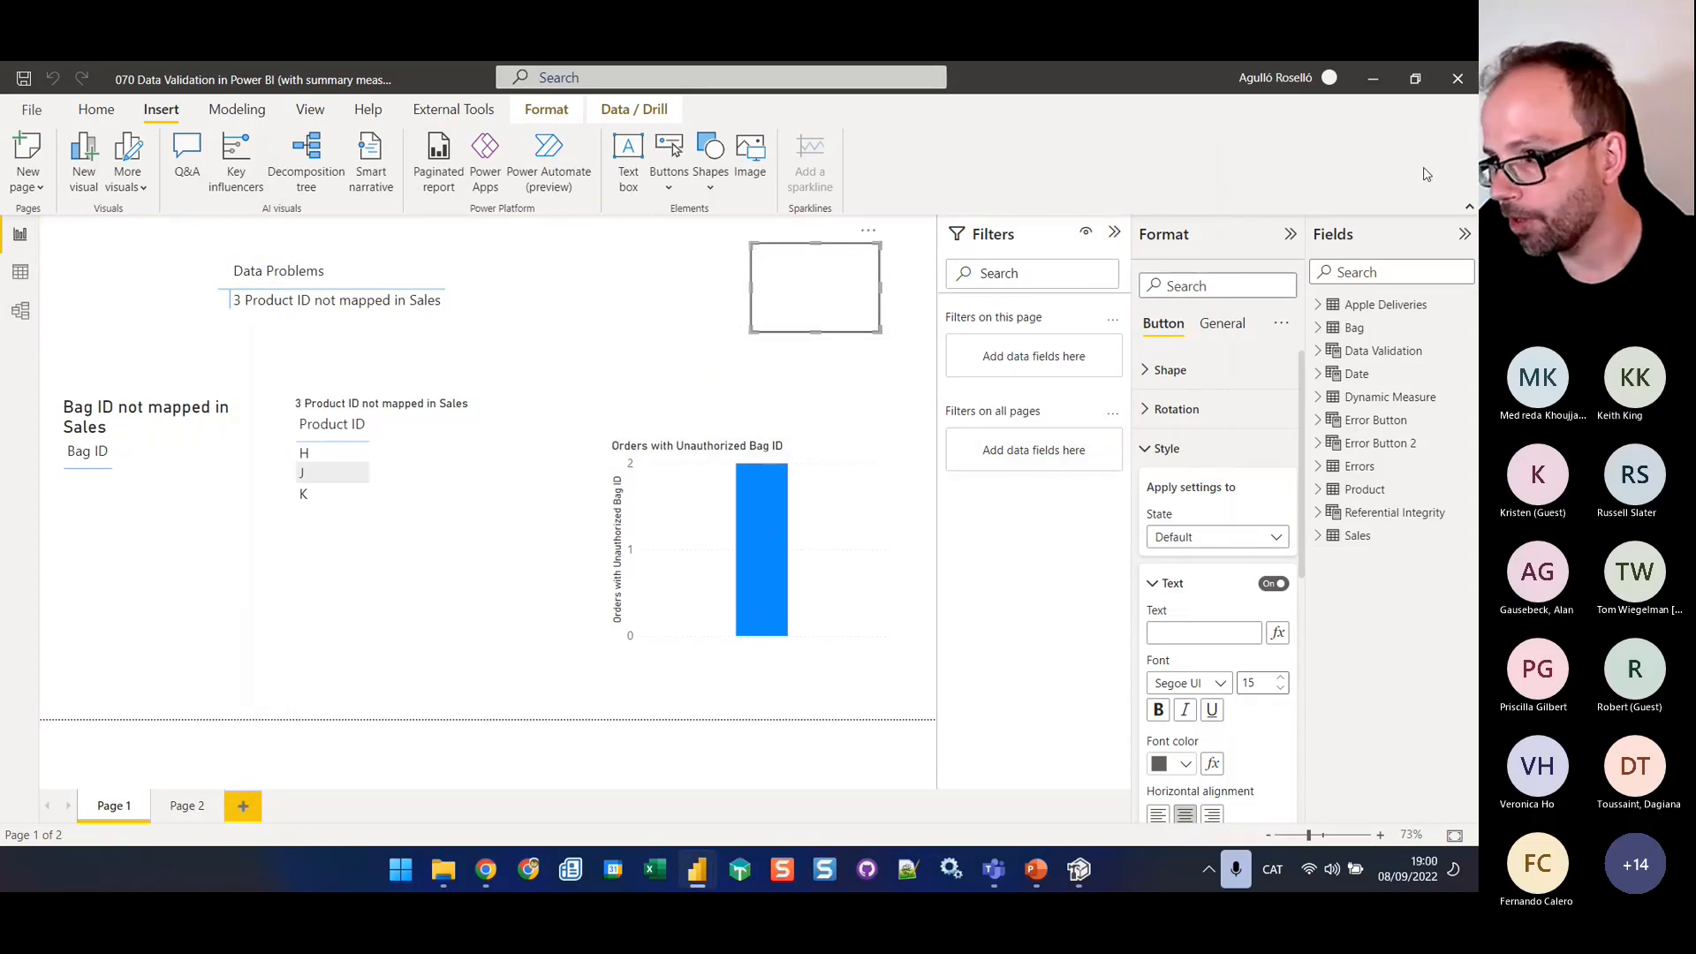
Base the button's Default state text on the Button Text measure as a field value
click(1278, 632)
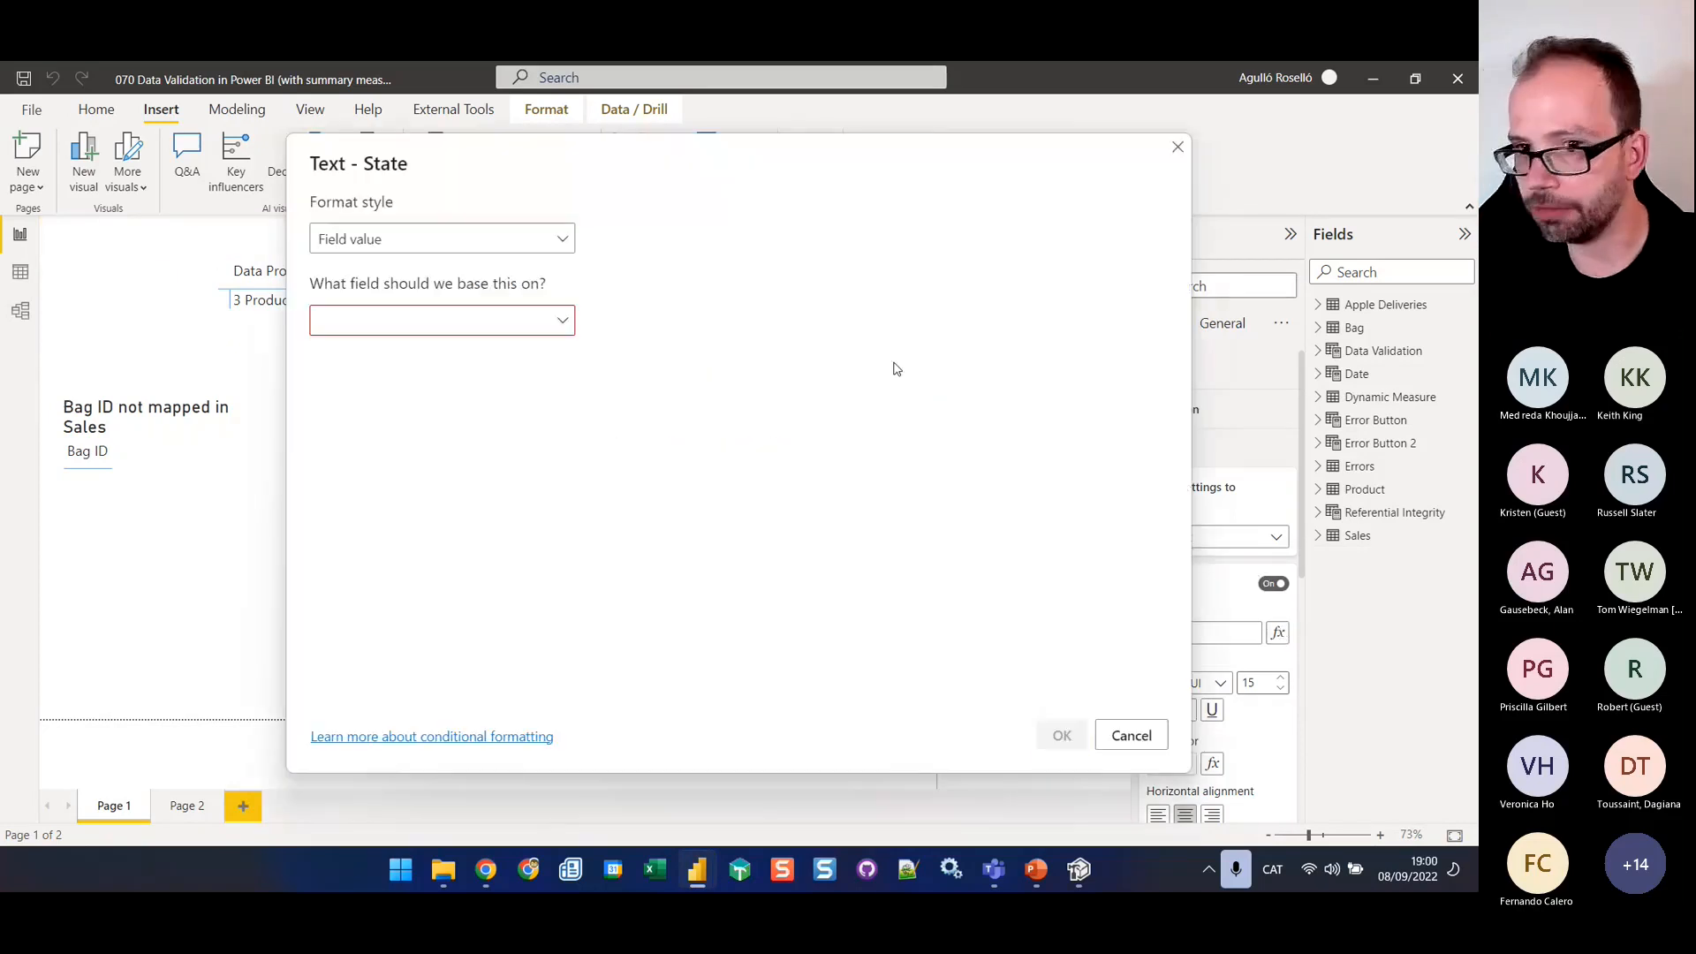
click(434, 325)
click(359, 354)
text(tex)
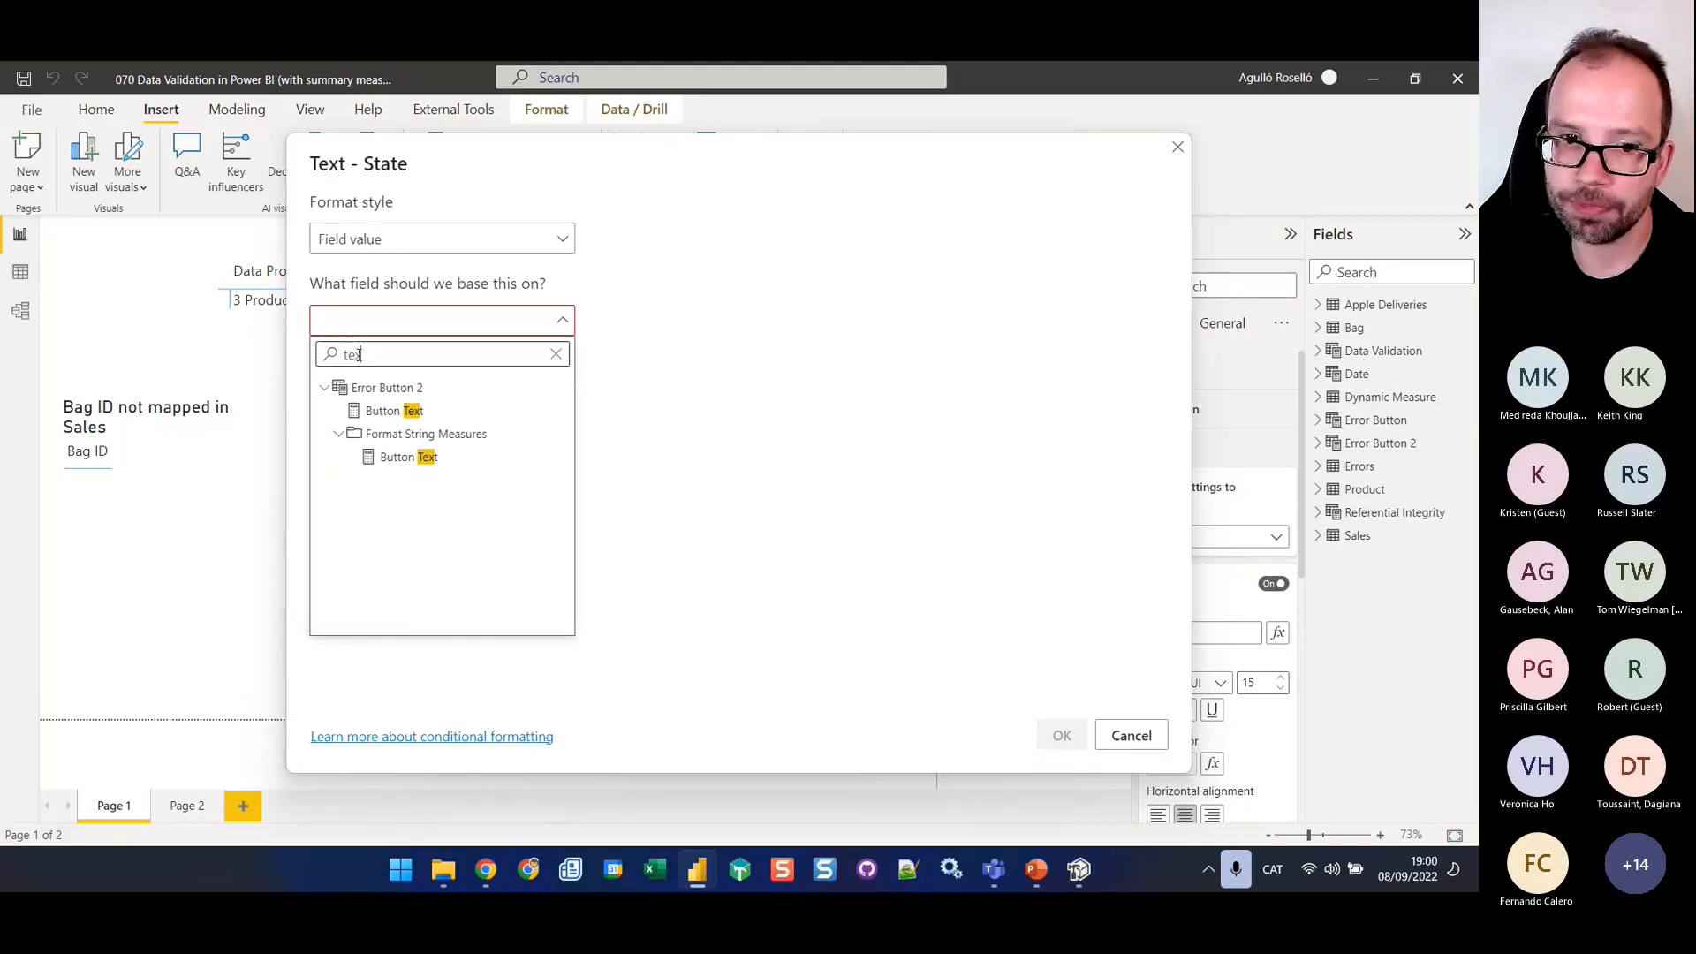
click(388, 412)
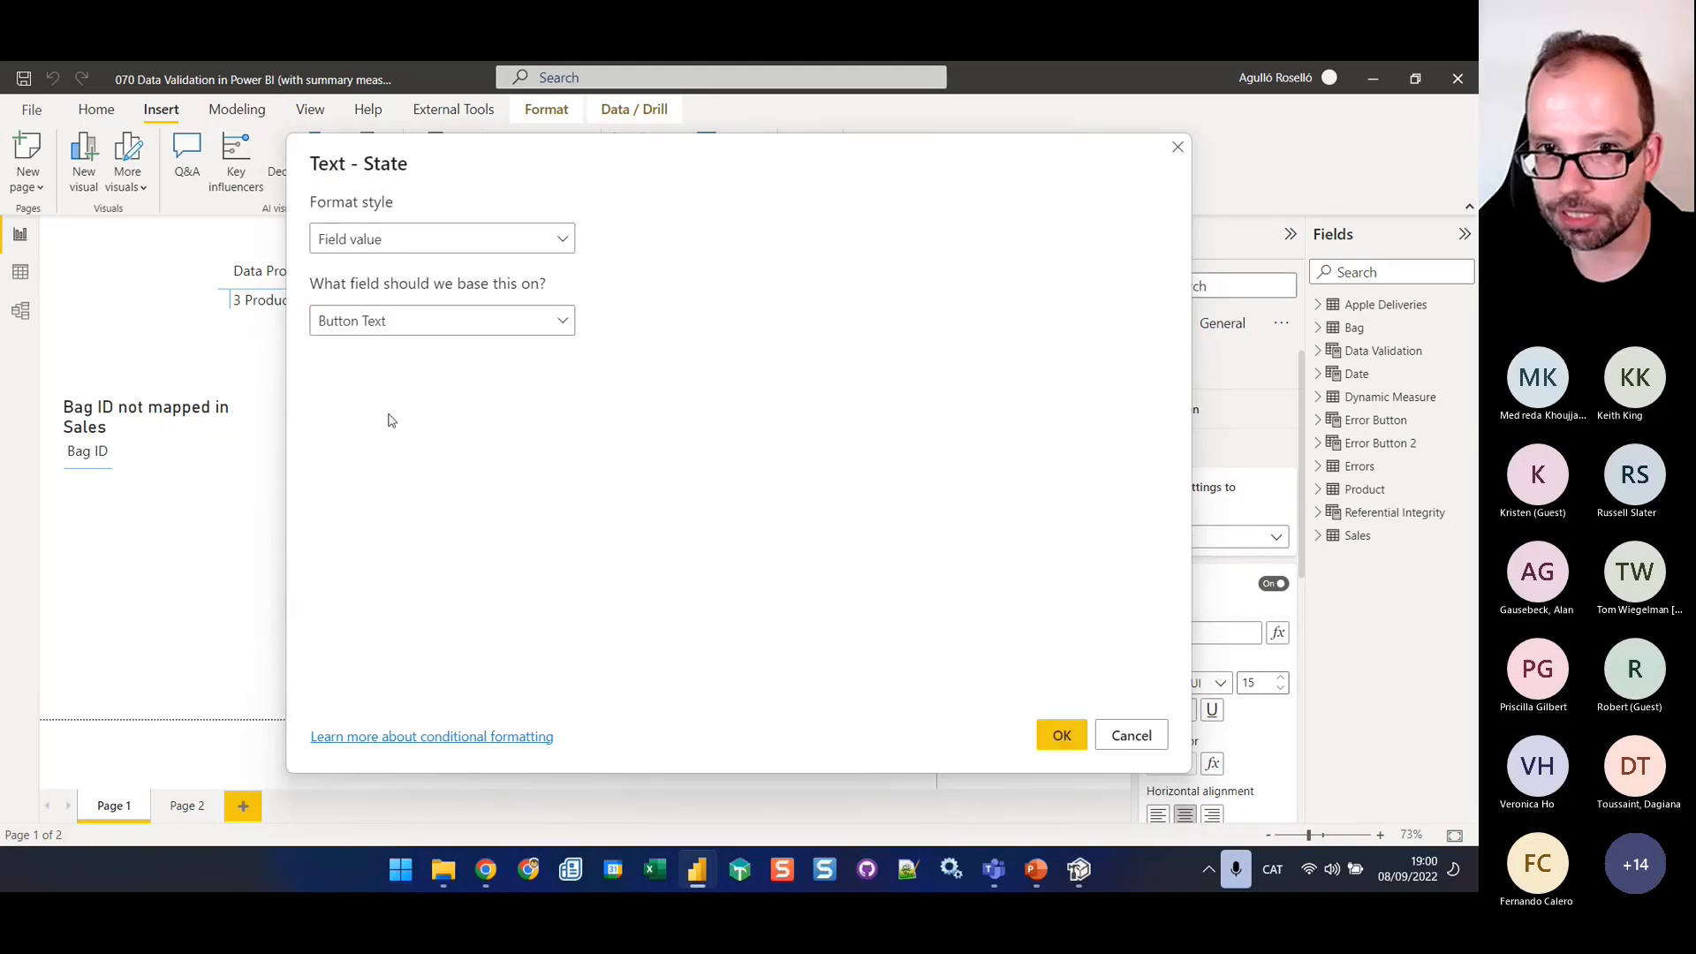
click(1066, 739)
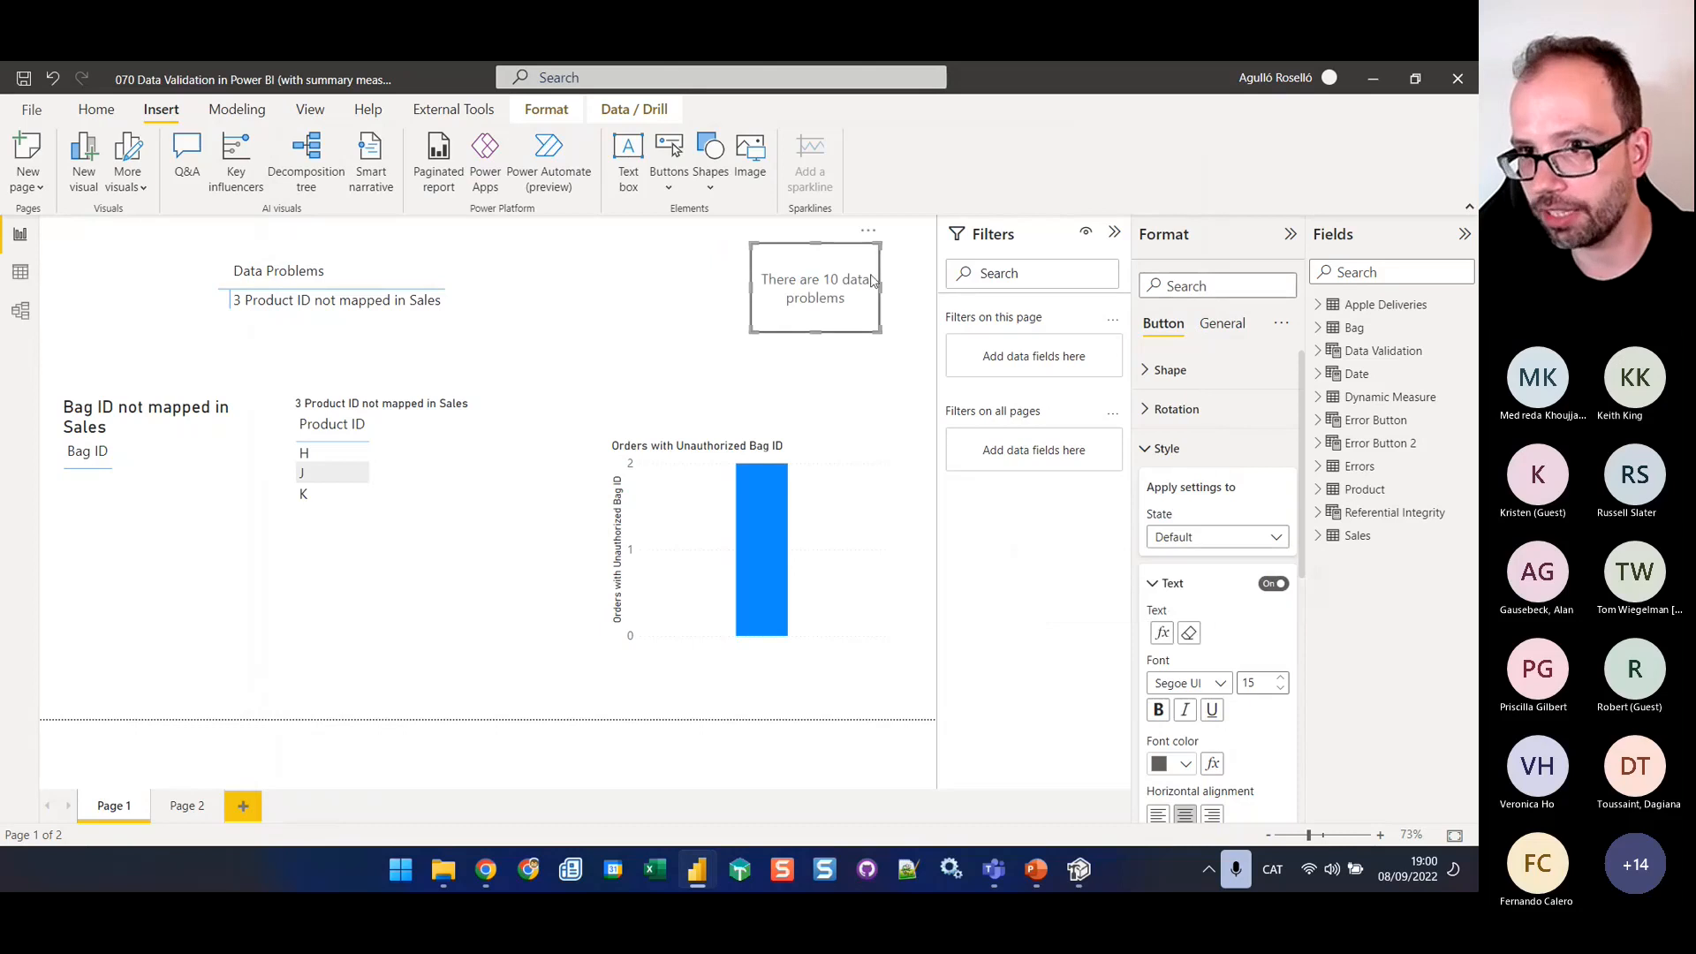
Turn on the button's fill and base its color on the Button Background measure, using the Field value format style
scroll(1243, 633, down, 3)
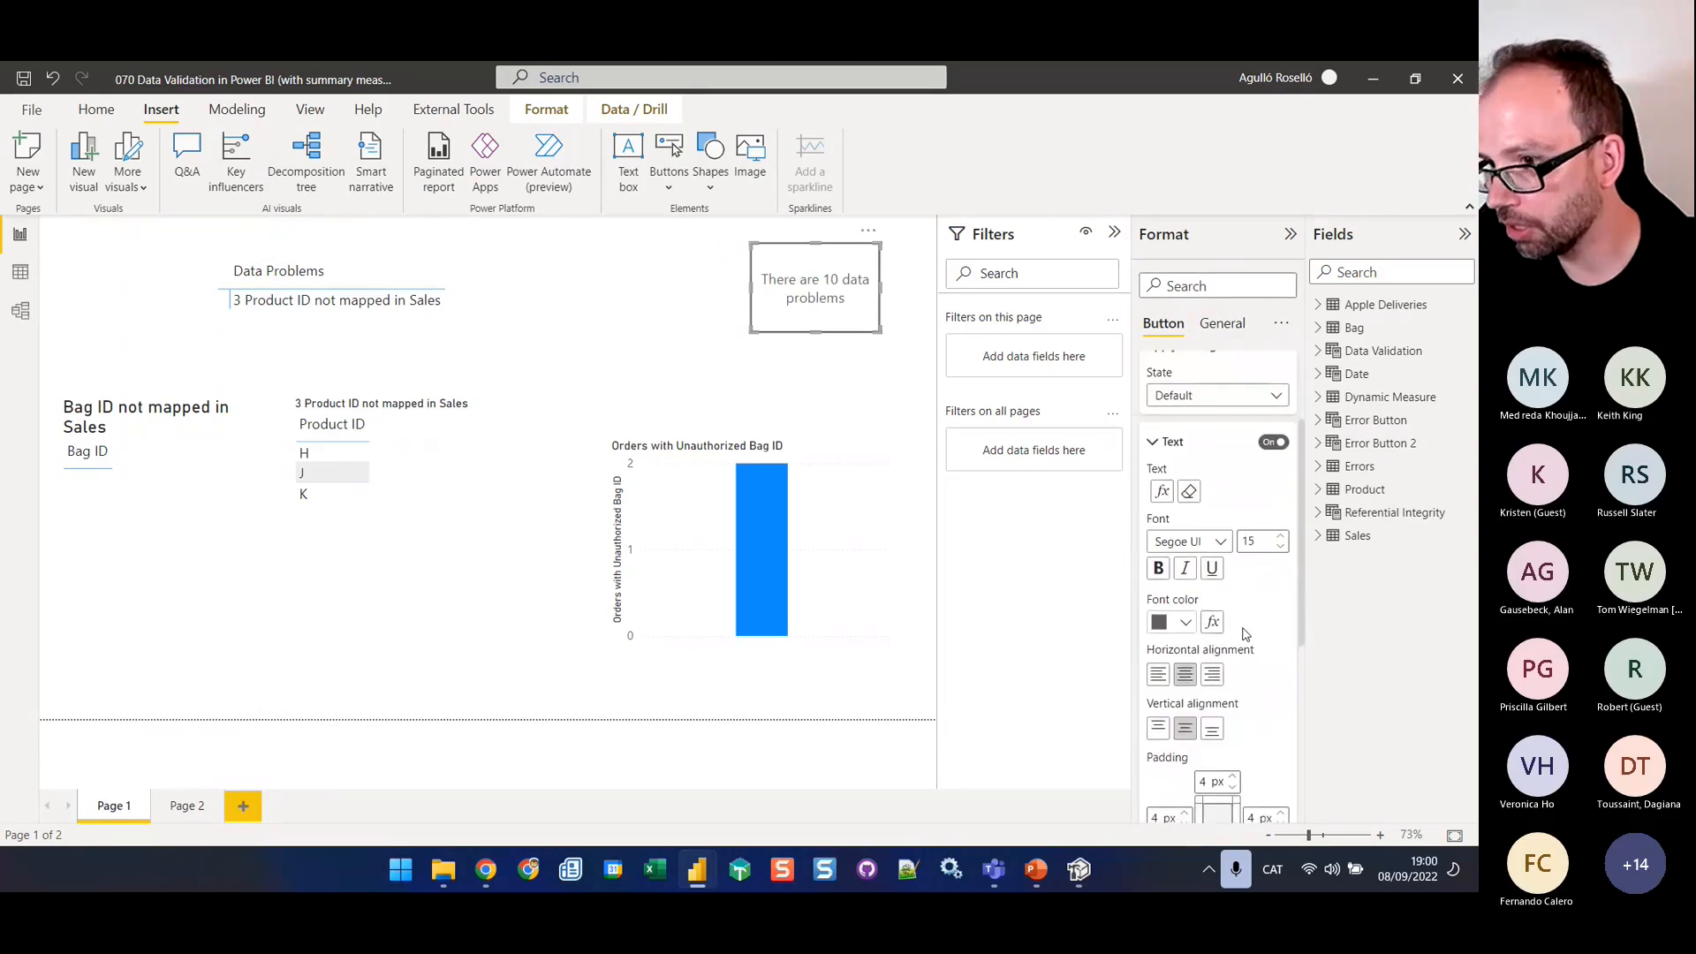
scroll(1220, 629, down, 6)
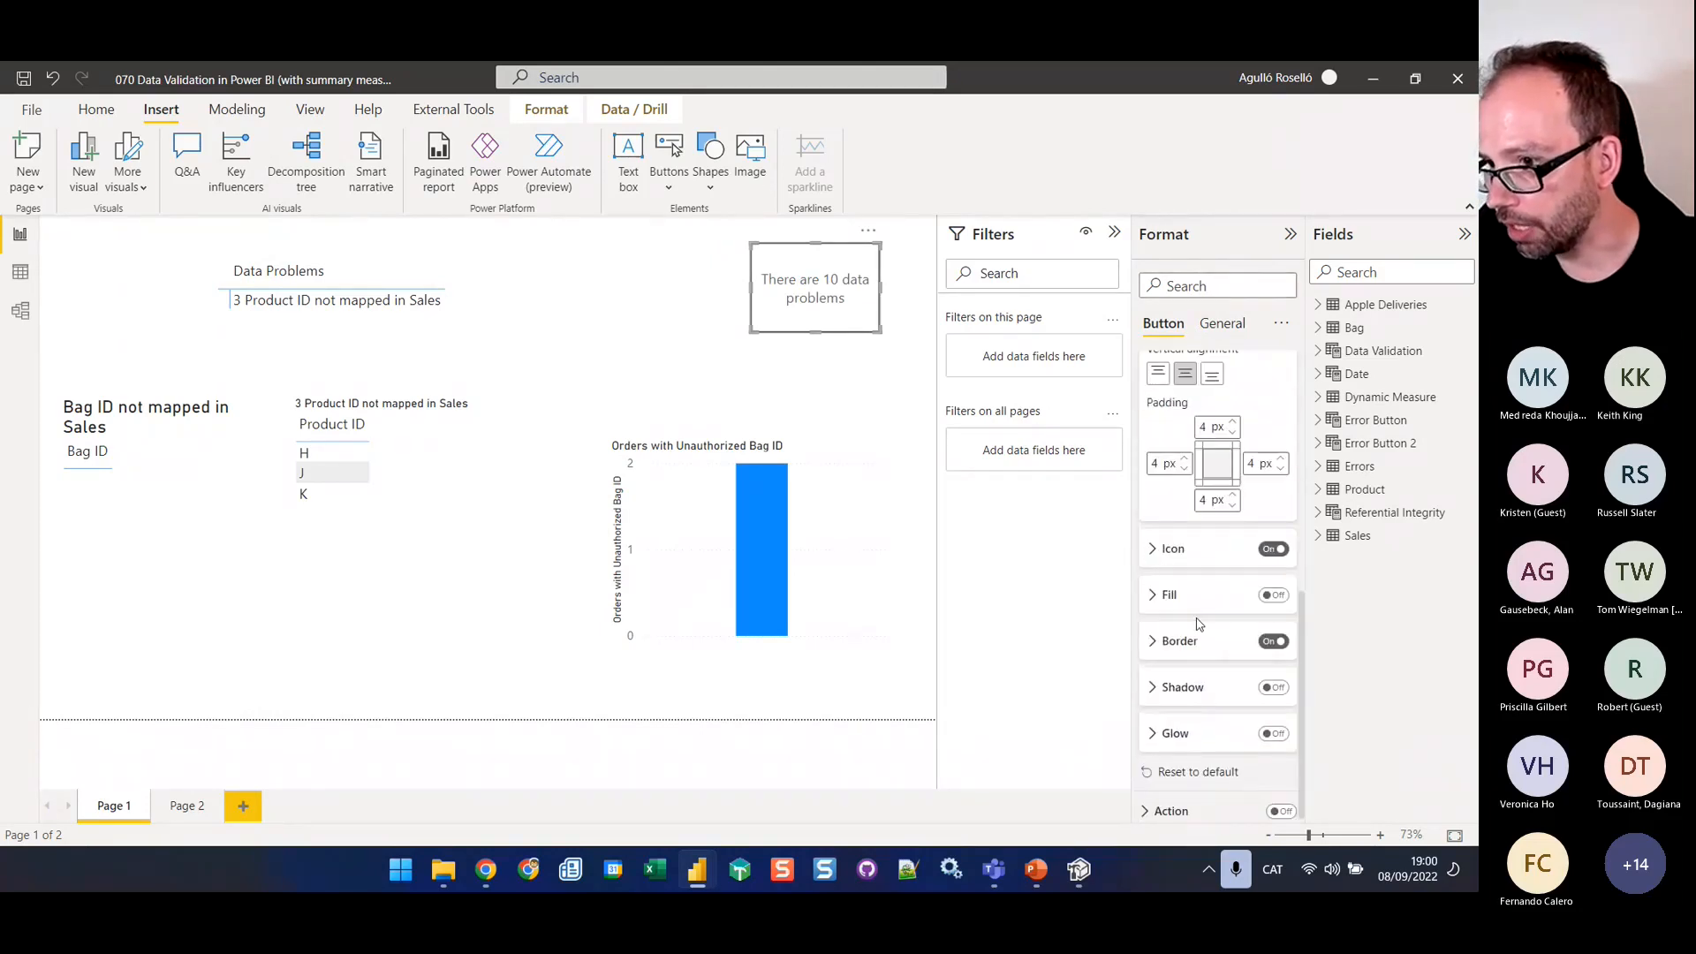
click(1281, 598)
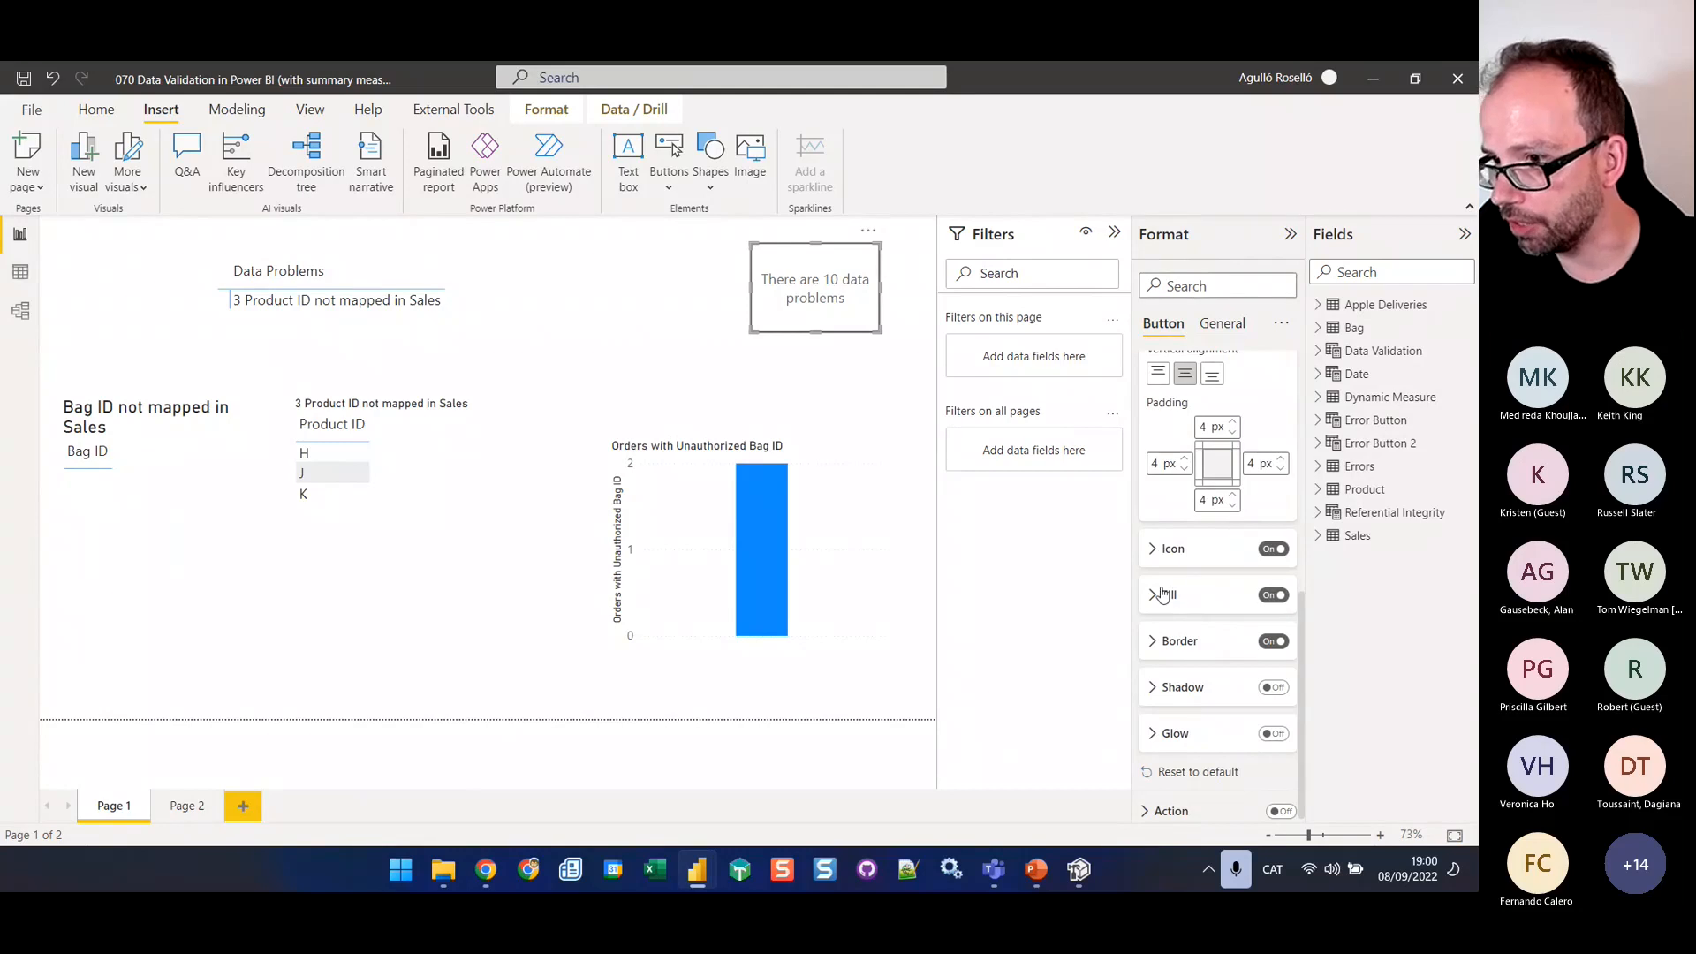
click(1213, 645)
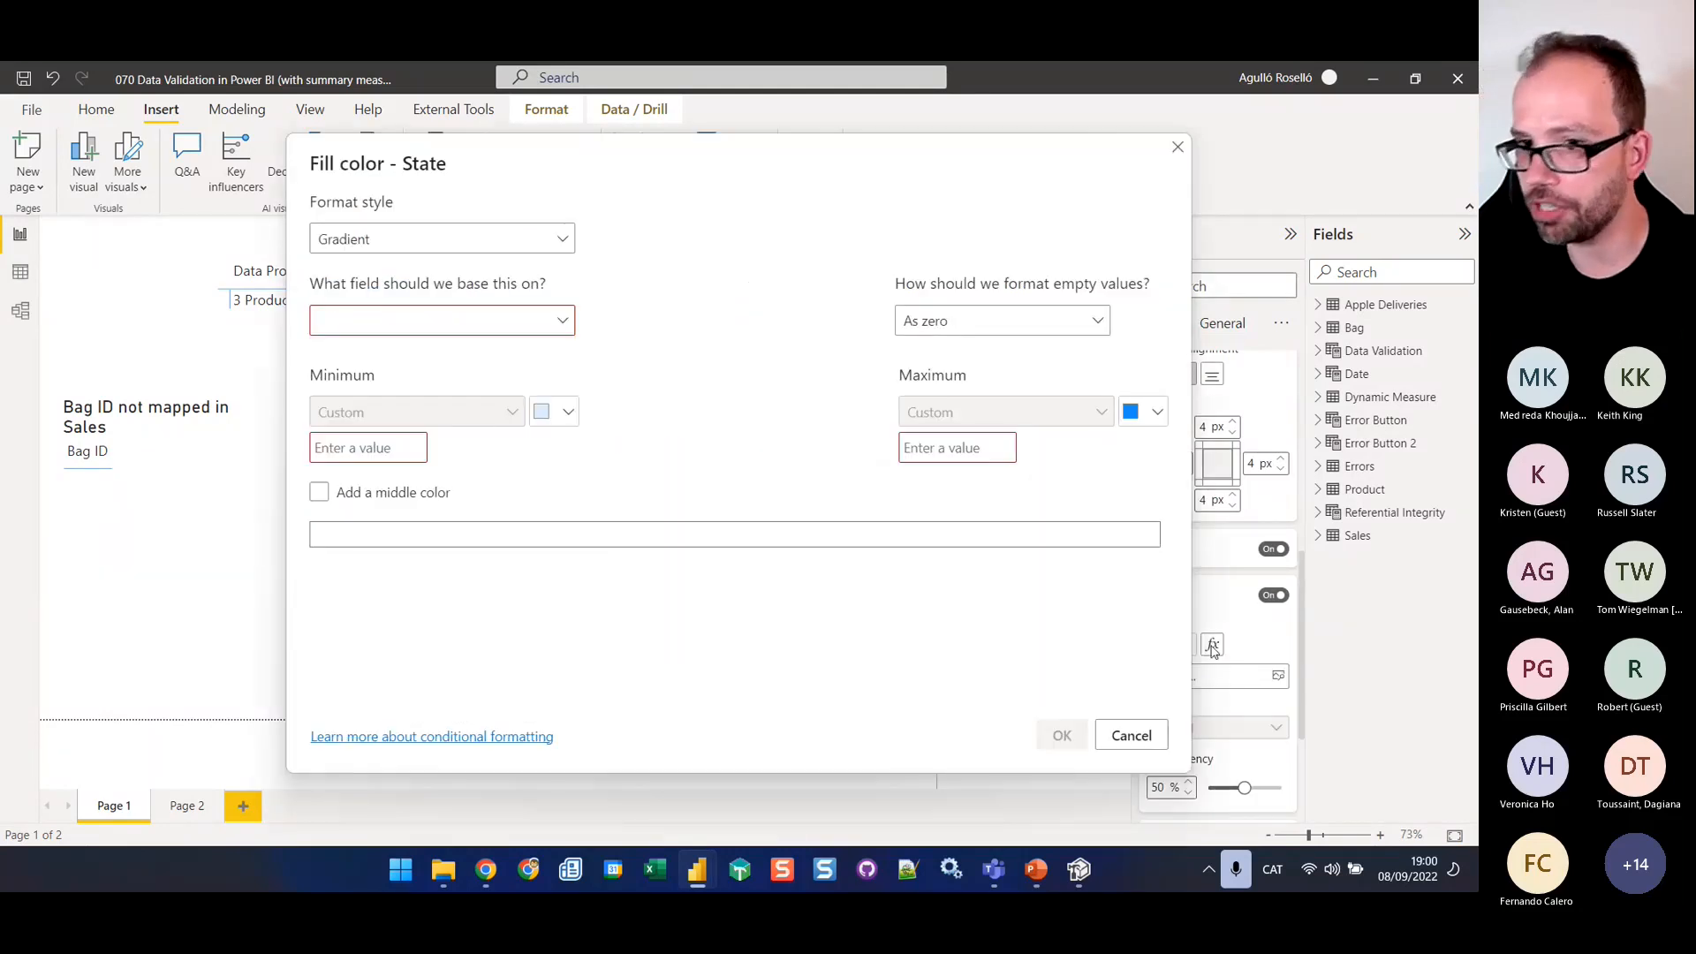
click(344, 237)
click(353, 332)
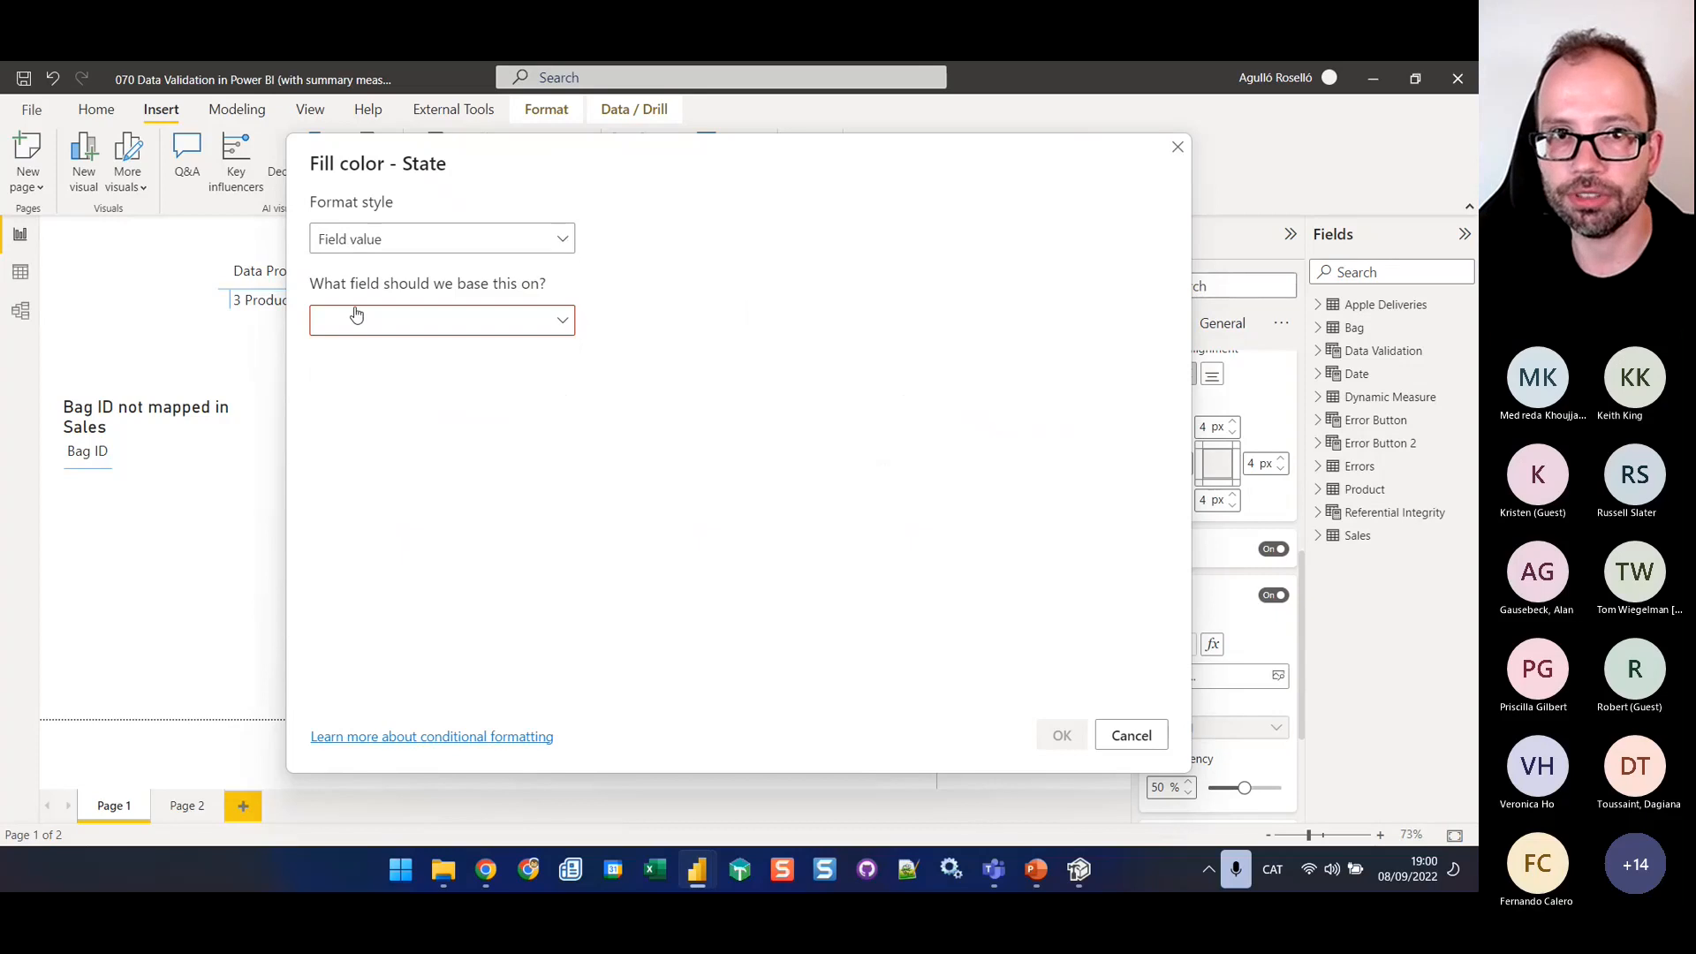
click(368, 323)
text(button)
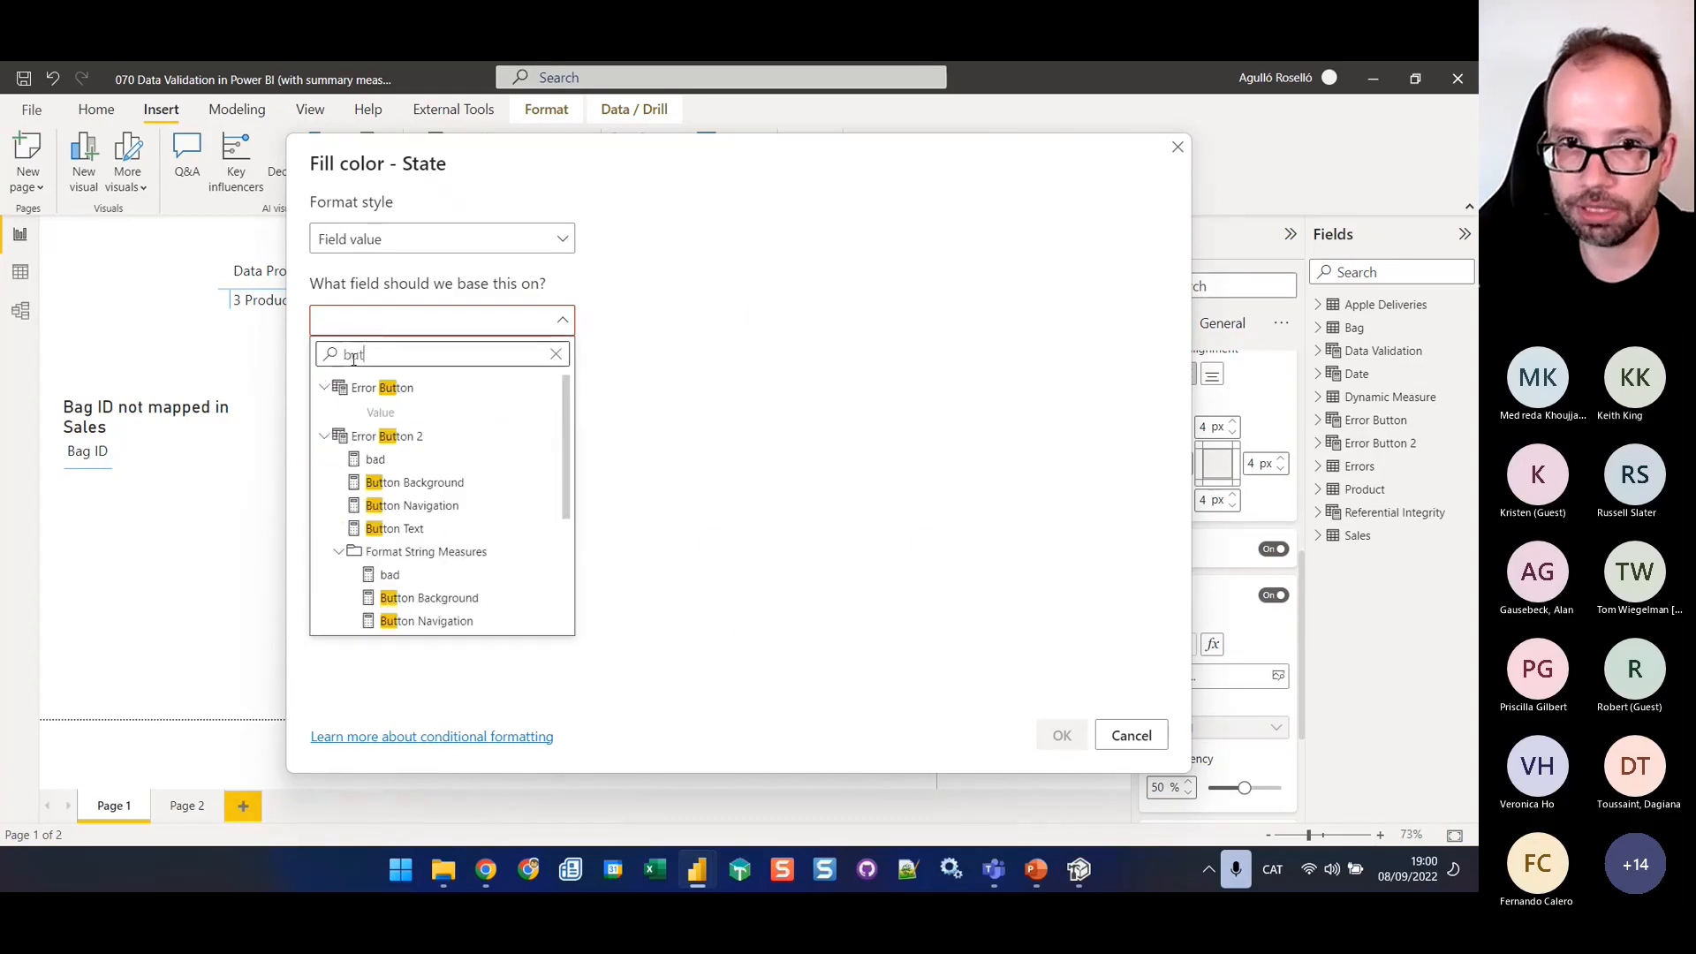
click(429, 491)
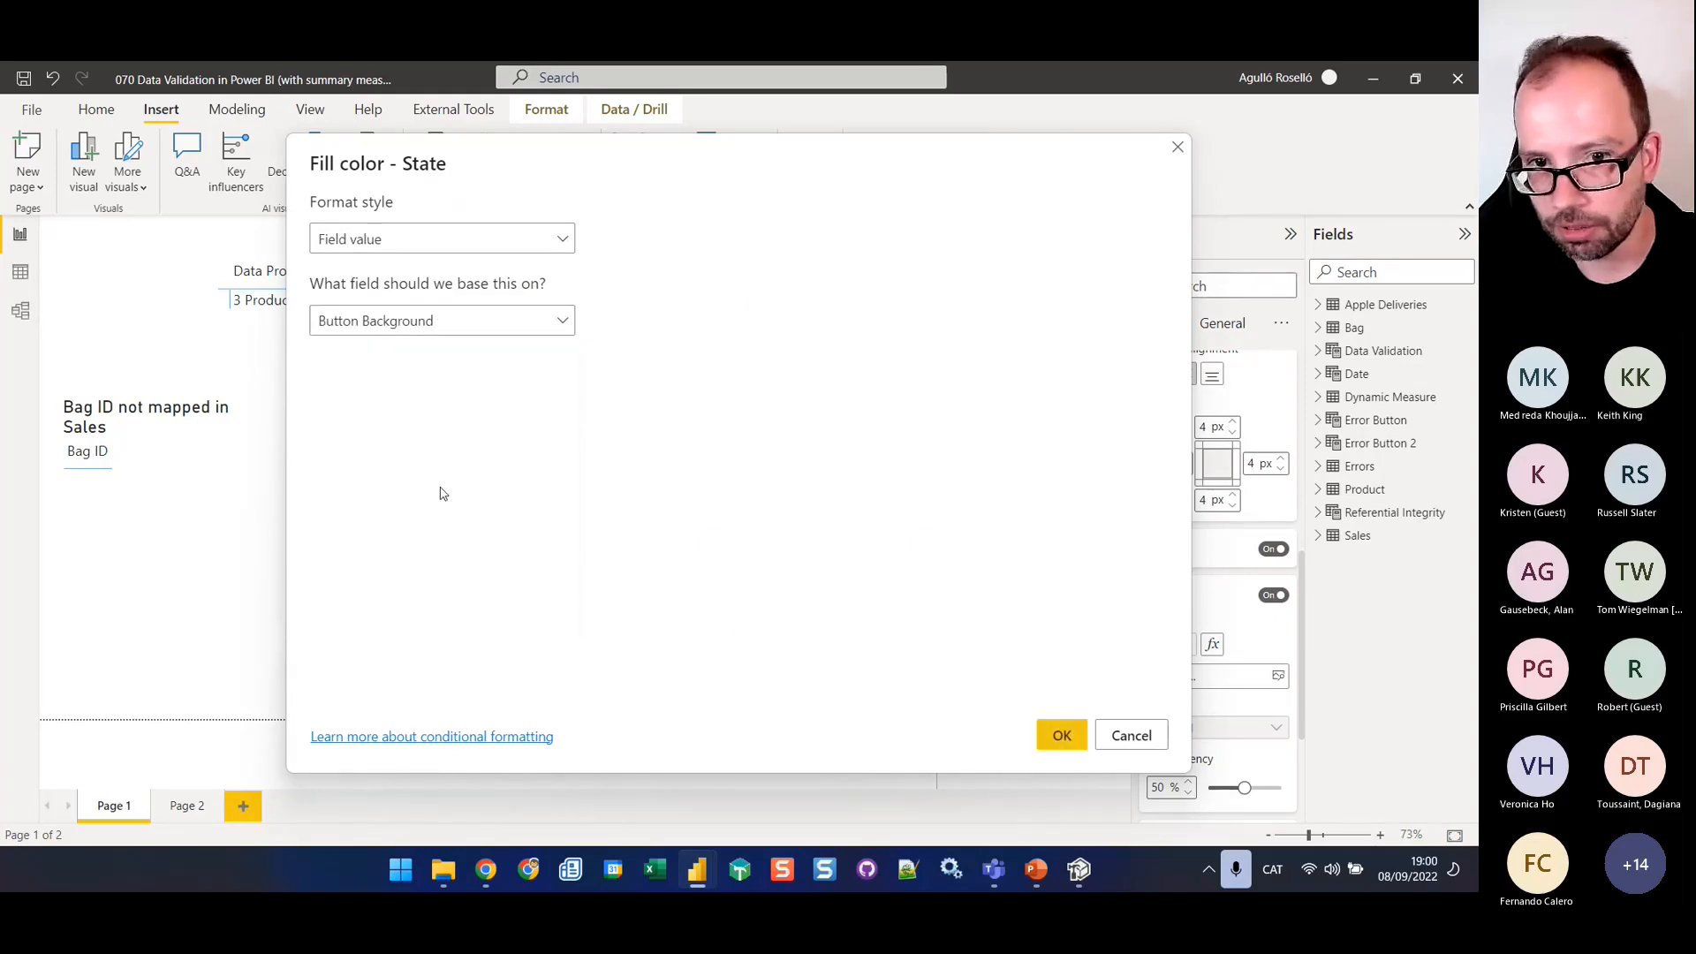
click(1061, 735)
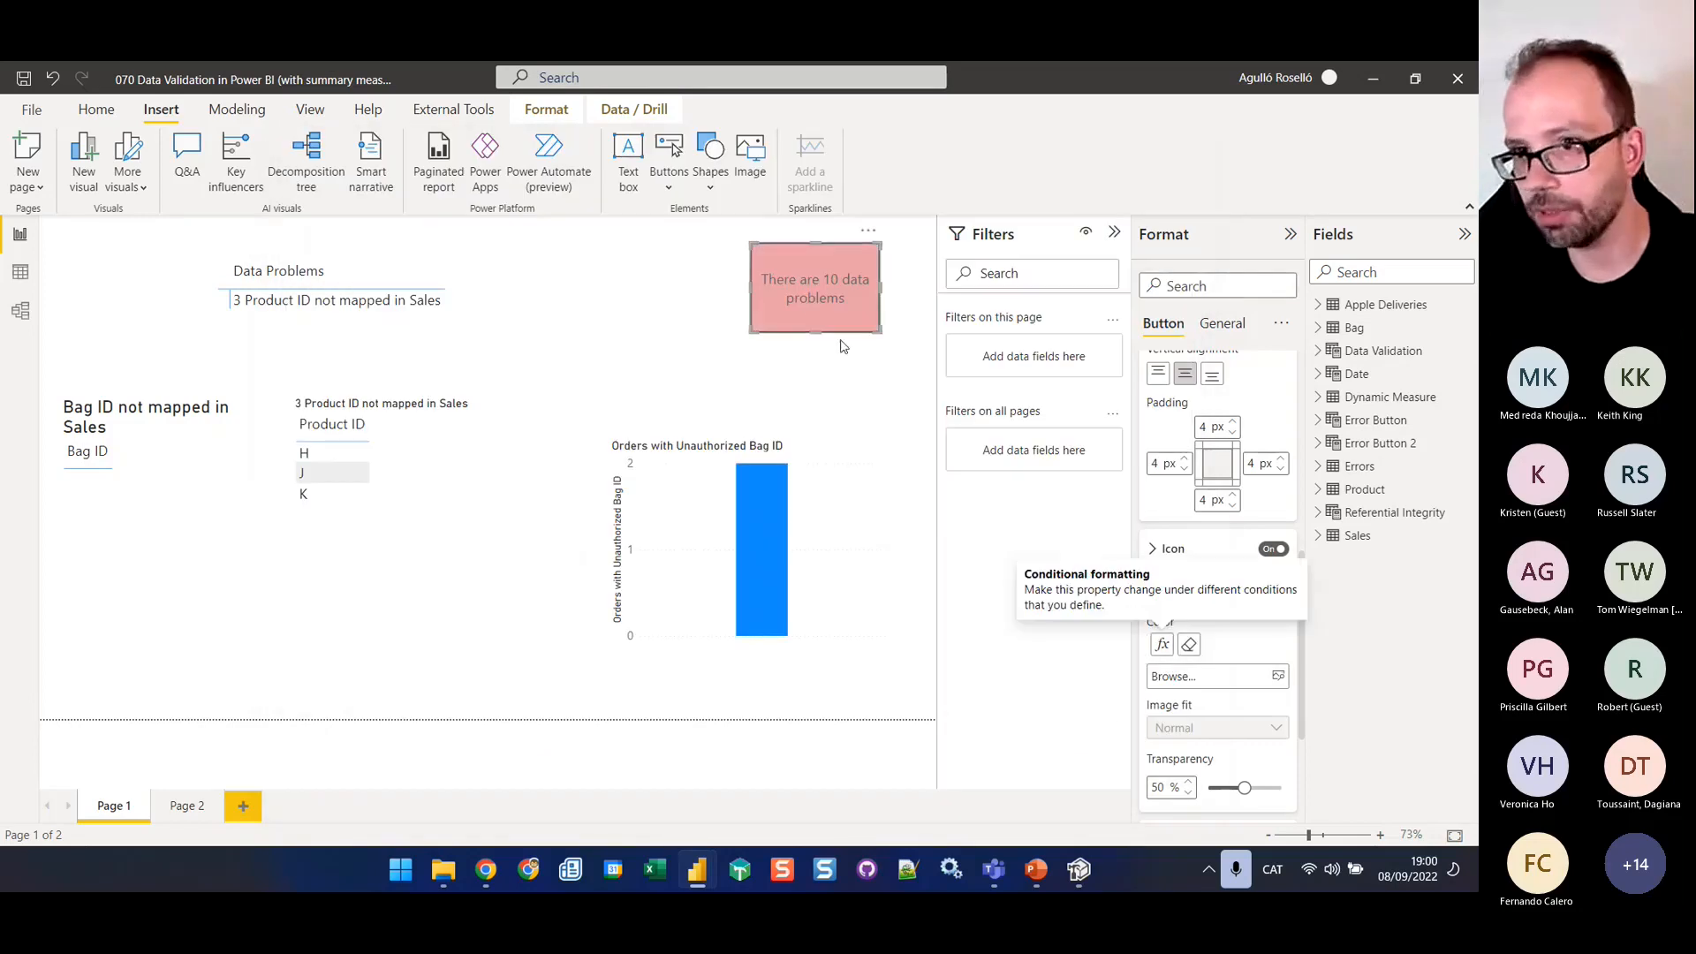
Set the font color of the button text to white
scroll(1299, 636, down, 2)
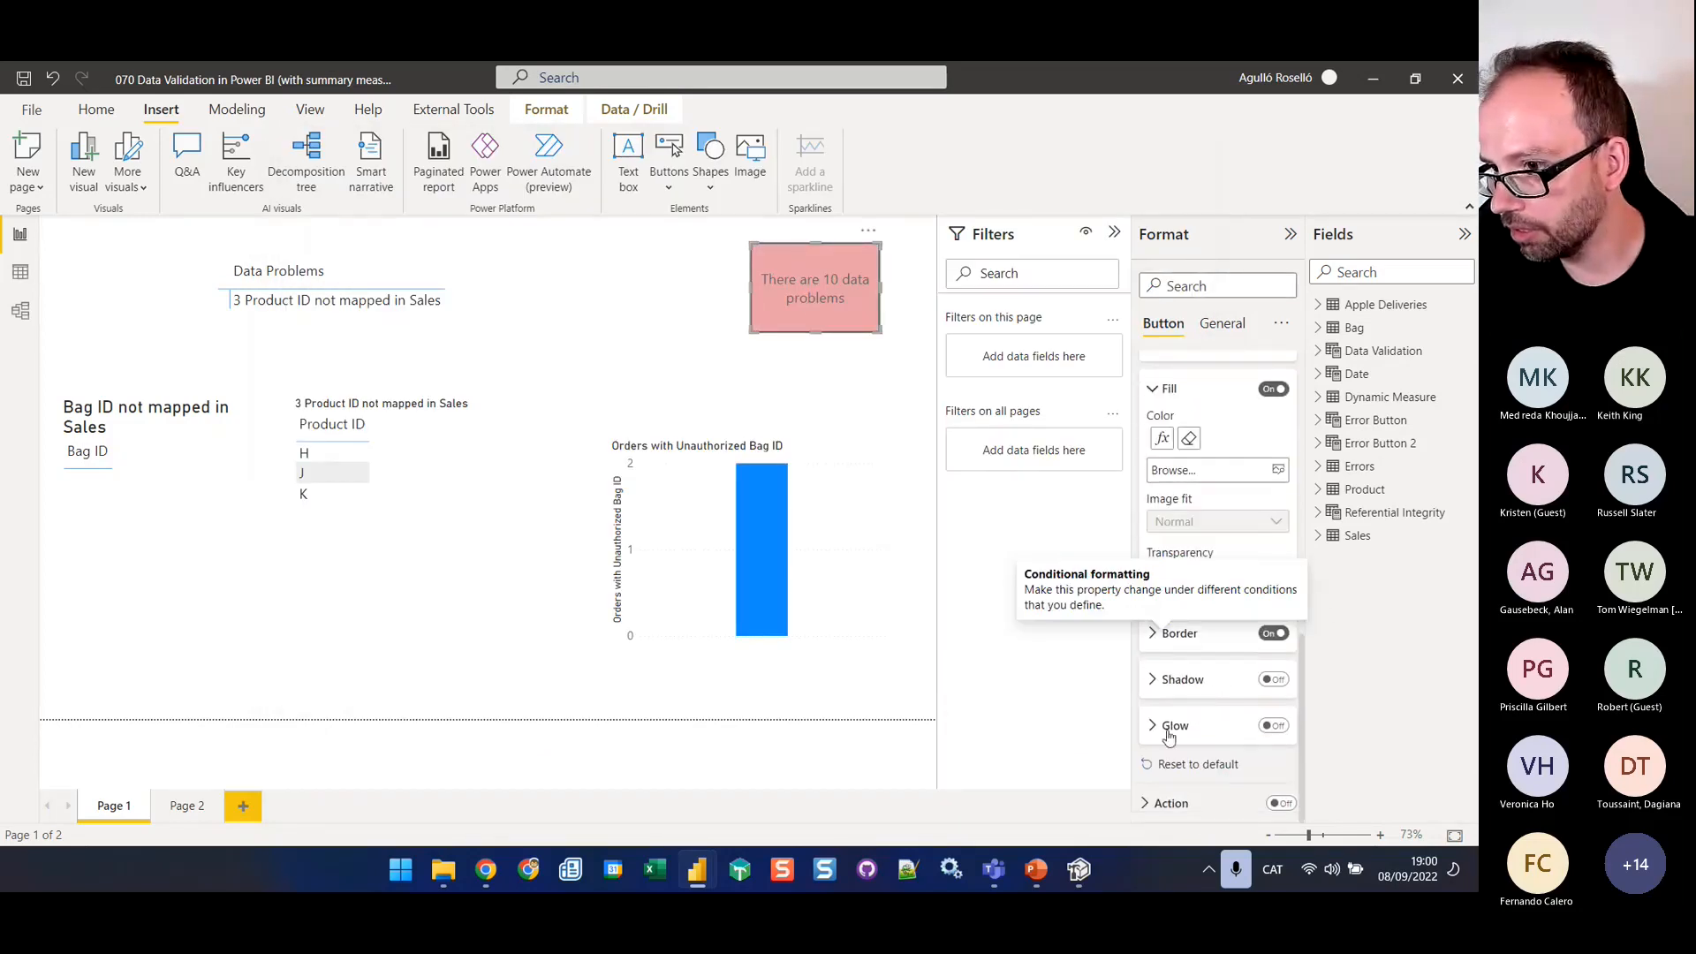
scroll(1219, 442, up, 5)
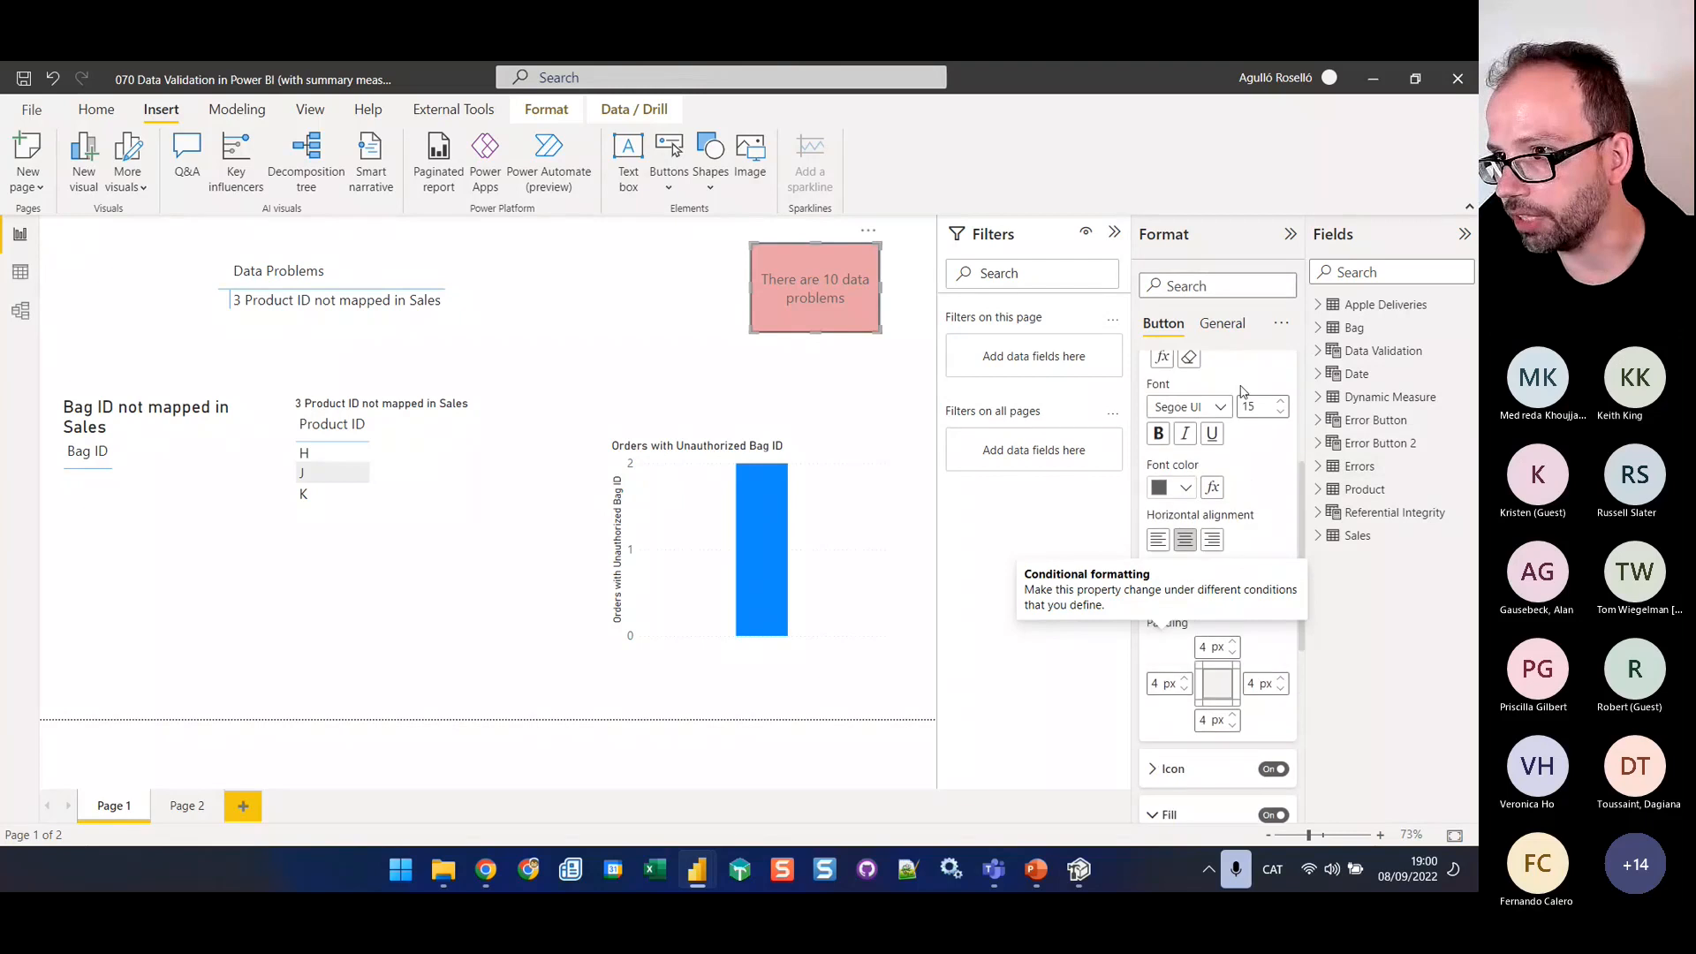
scroll(1248, 404, up, 1)
scroll(1202, 460, down, 2)
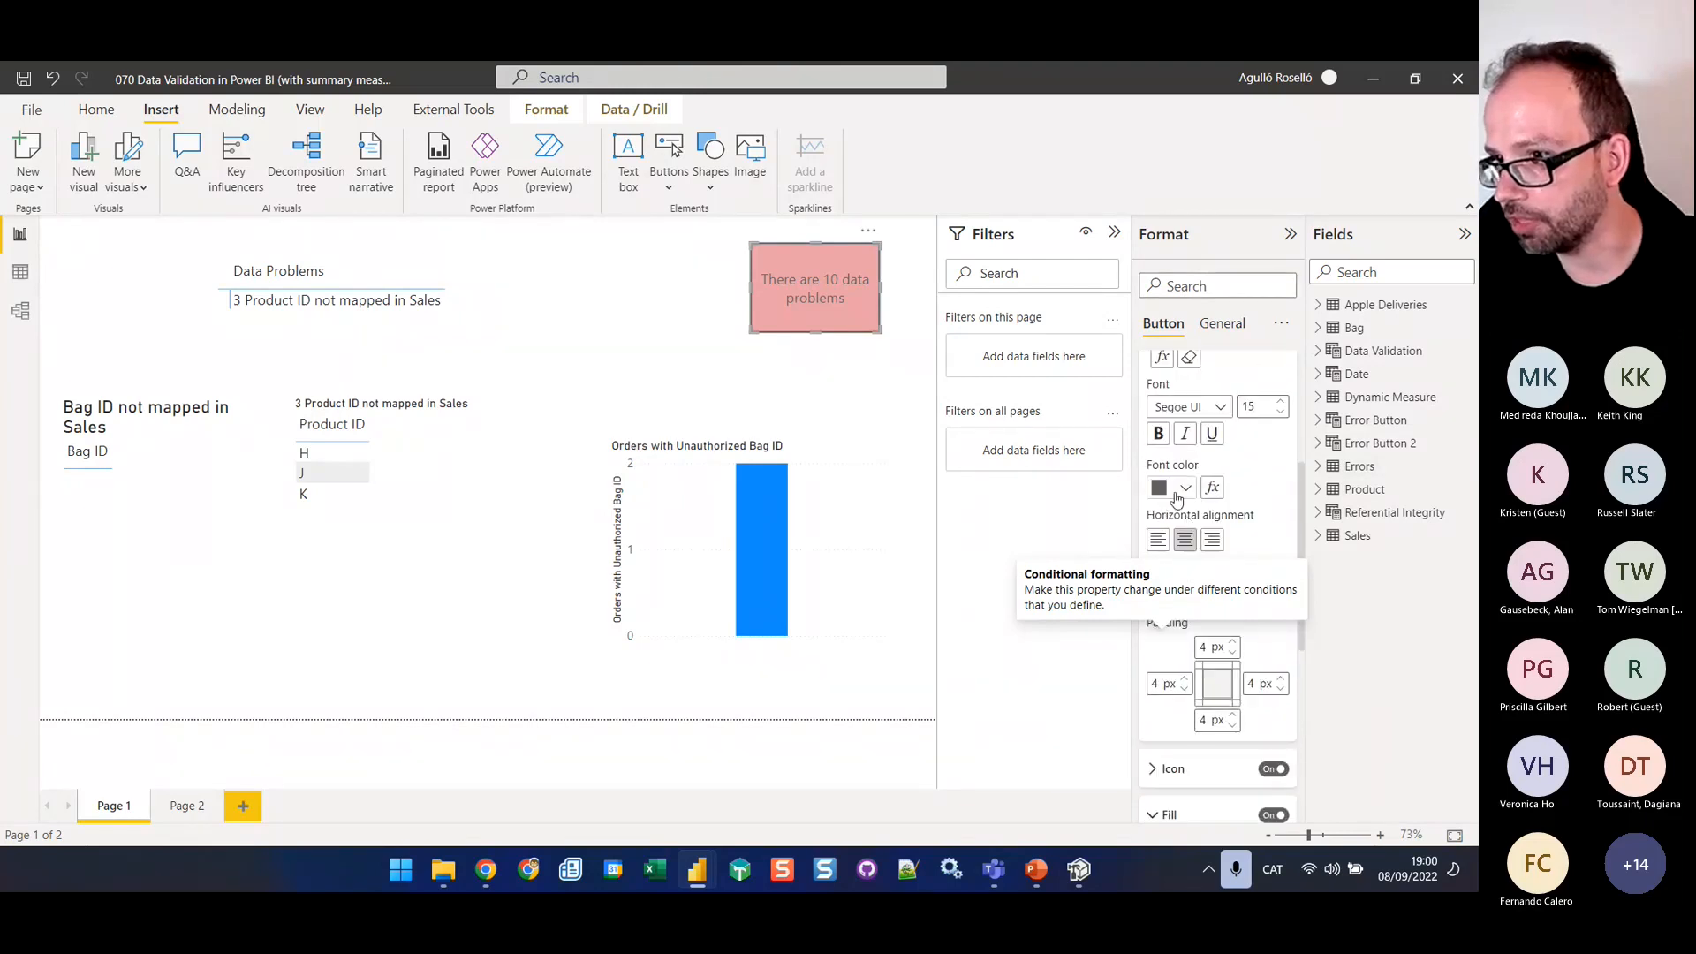
click(1178, 493)
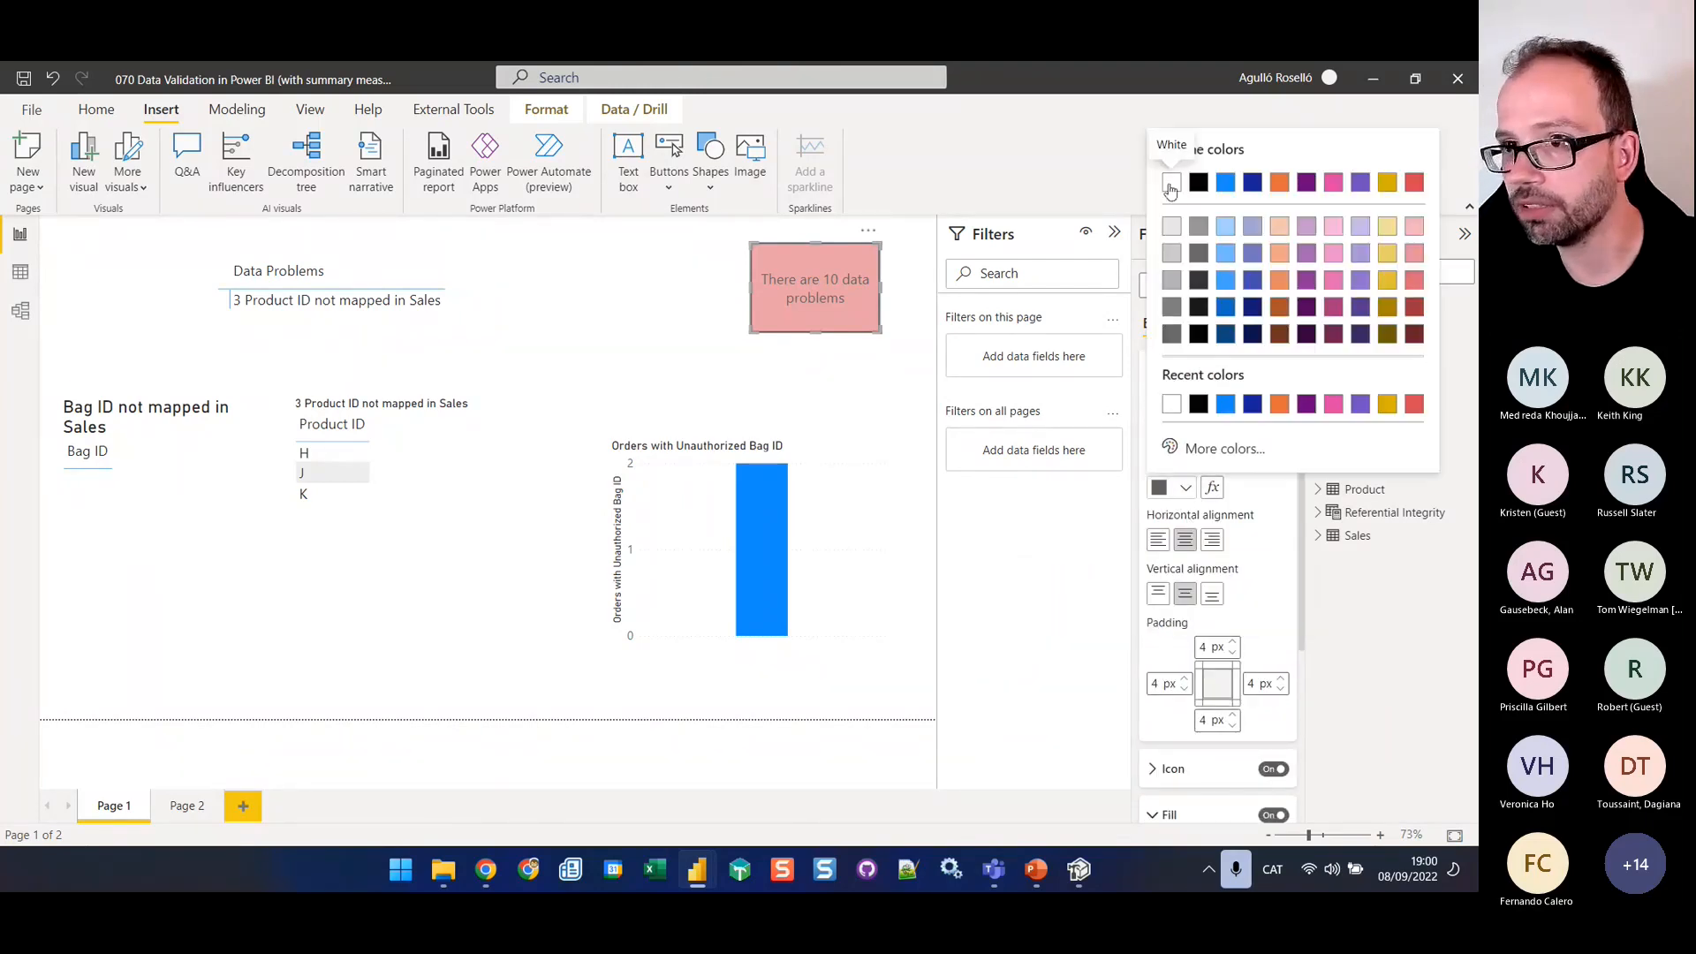
click(1171, 183)
Turn on the button's action and set its type to Page navigation
scroll(1214, 698, down, 5)
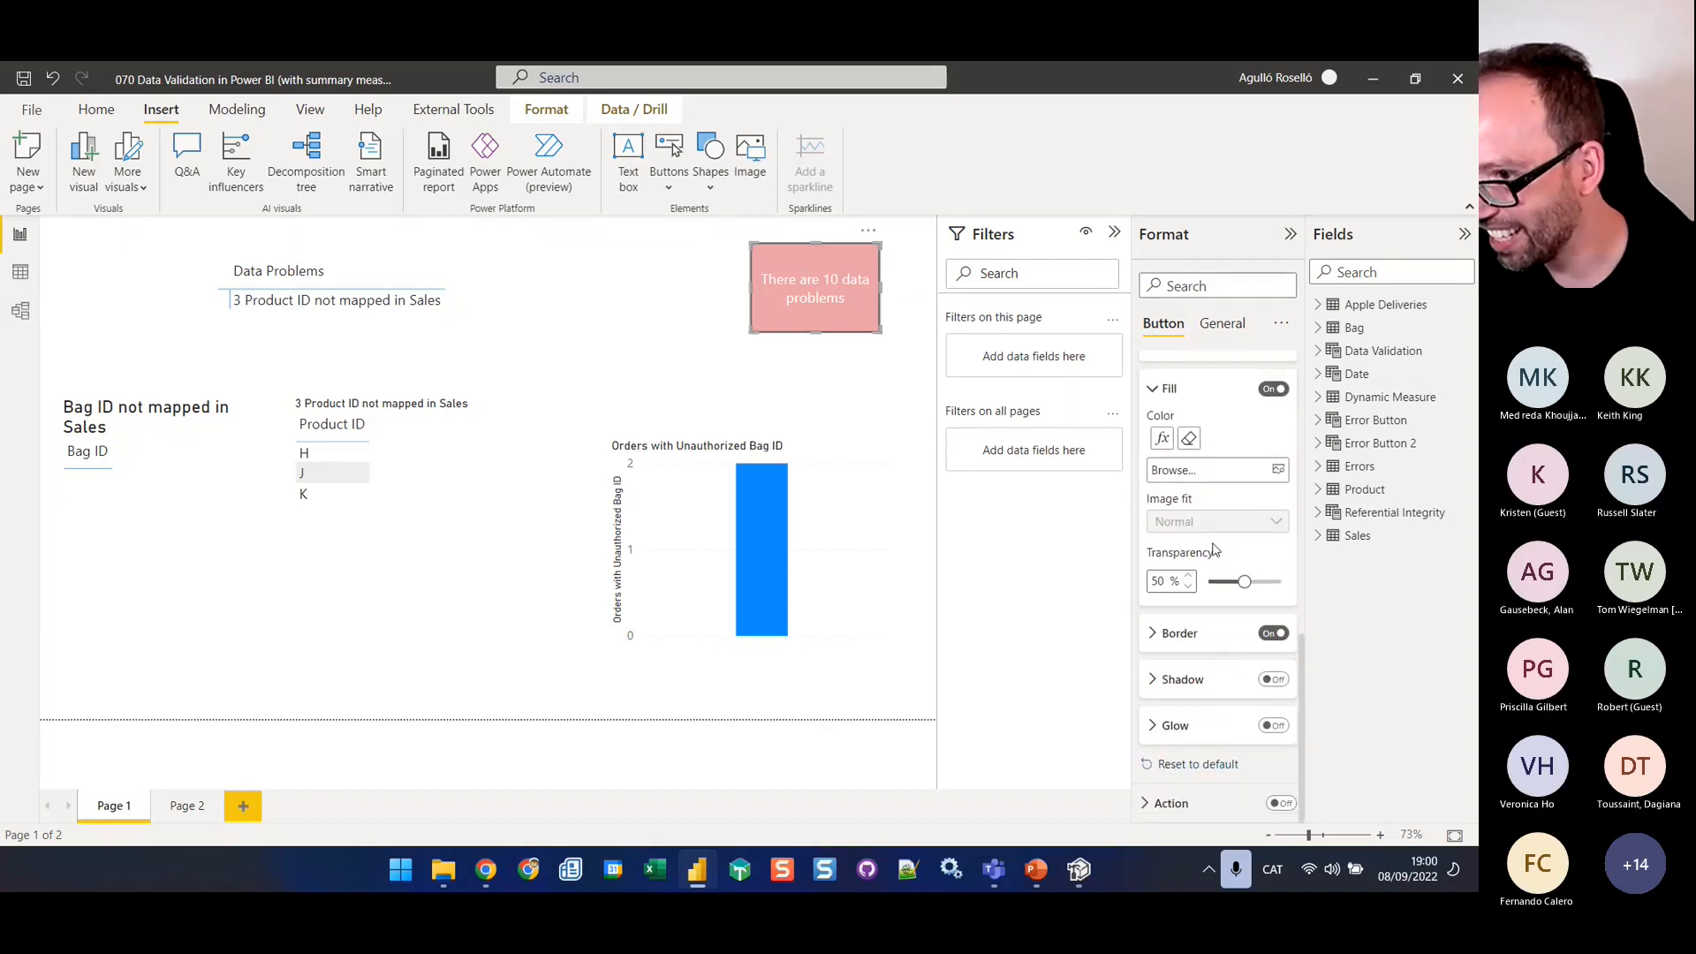
scroll(1204, 530, up, 2)
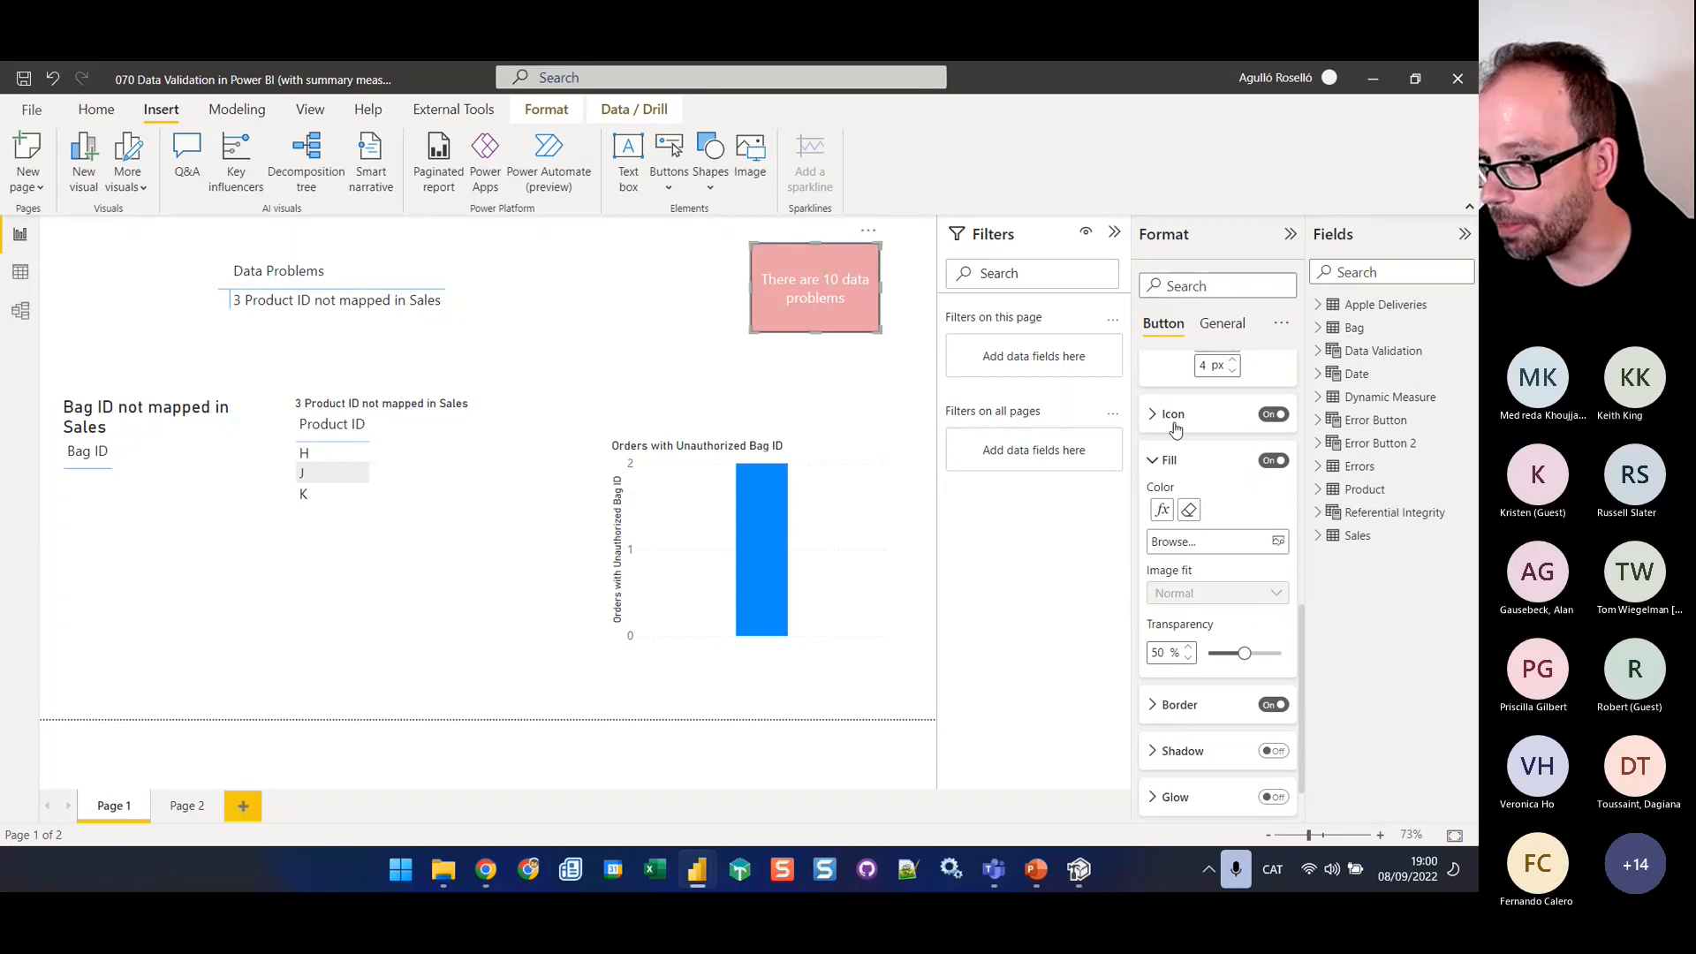
scroll(1175, 428, down, 2)
click(1279, 803)
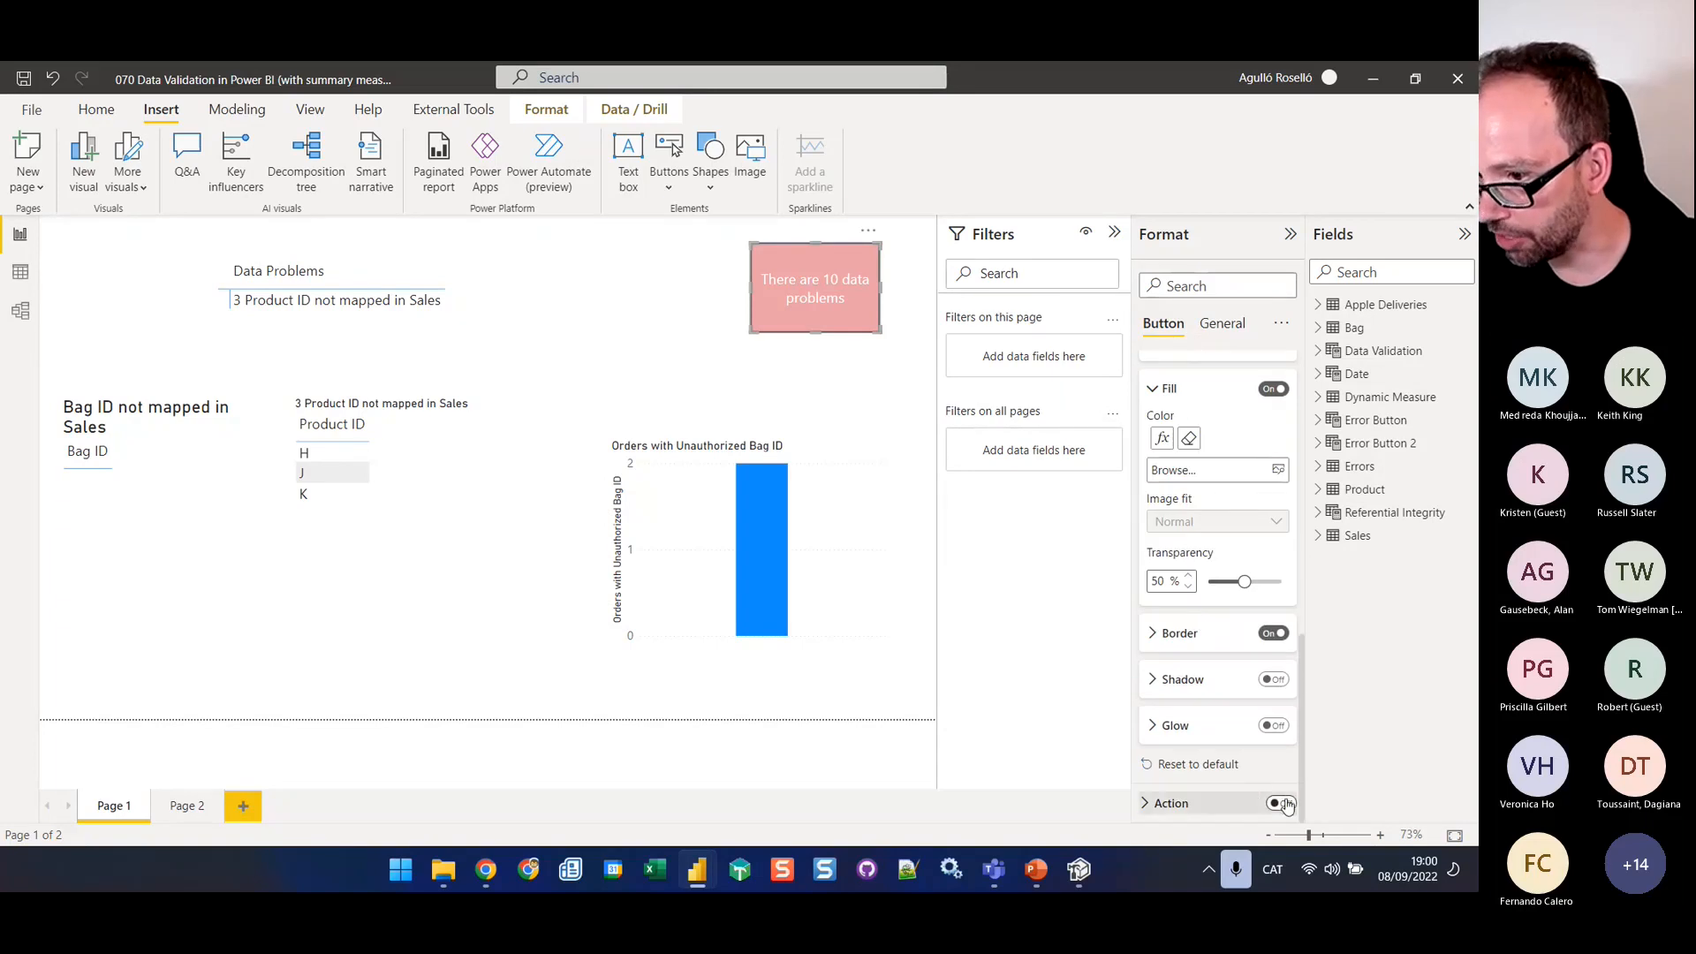
click(1153, 802)
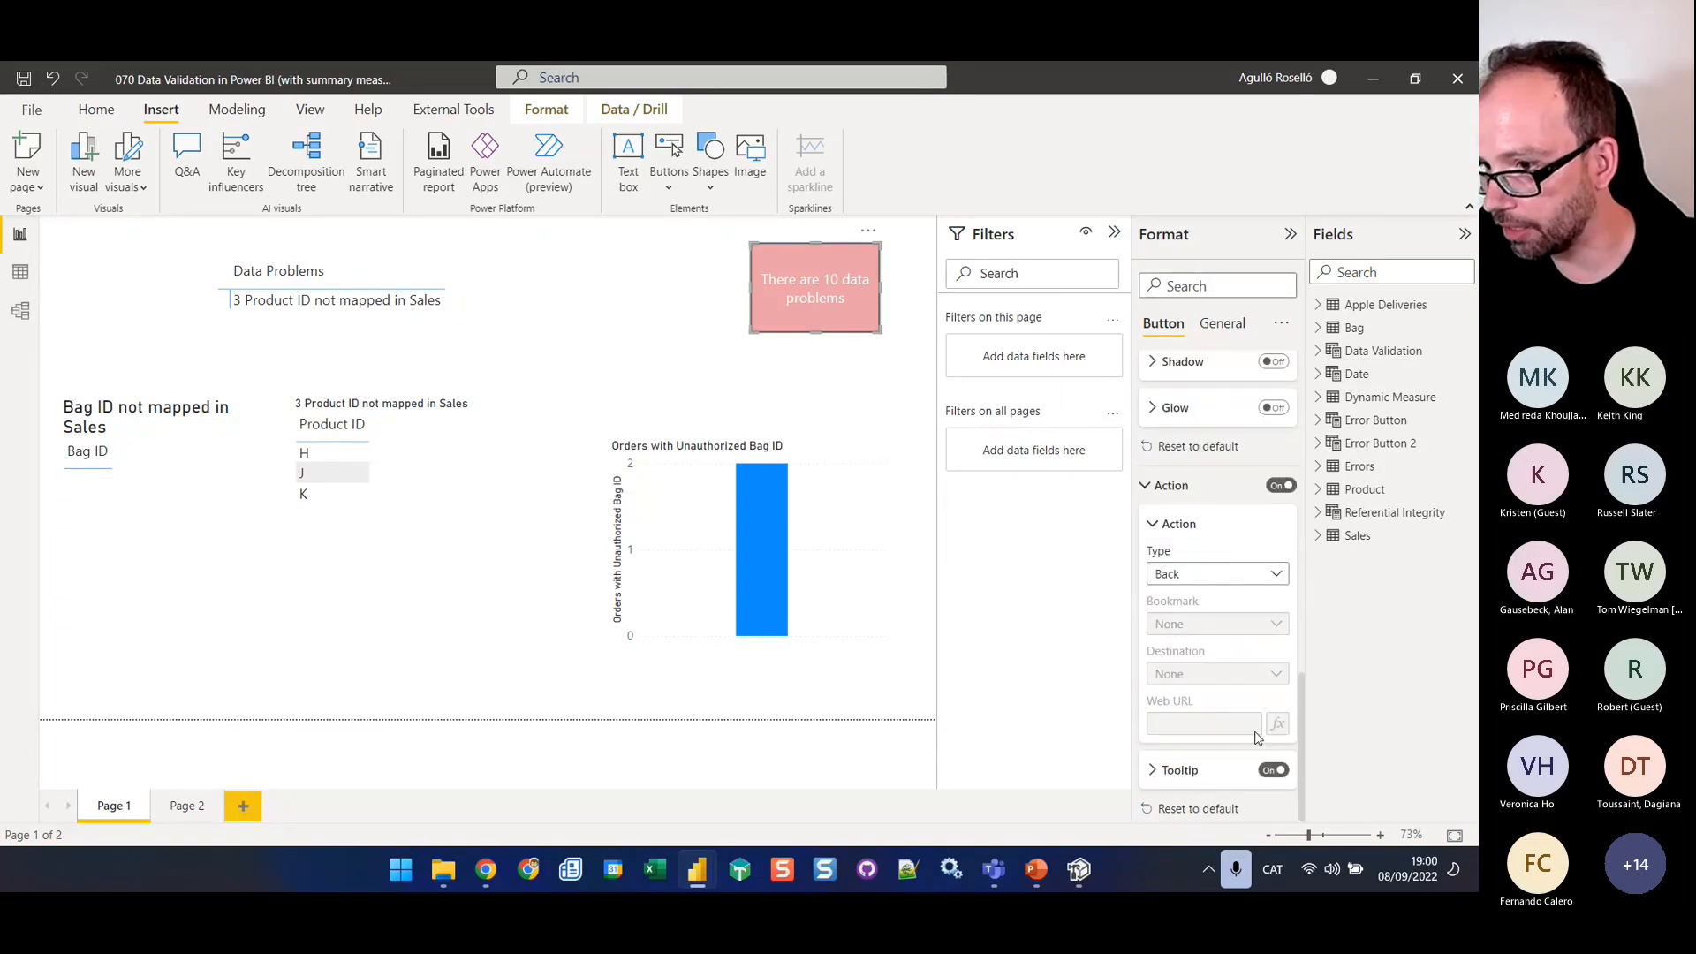
click(1240, 574)
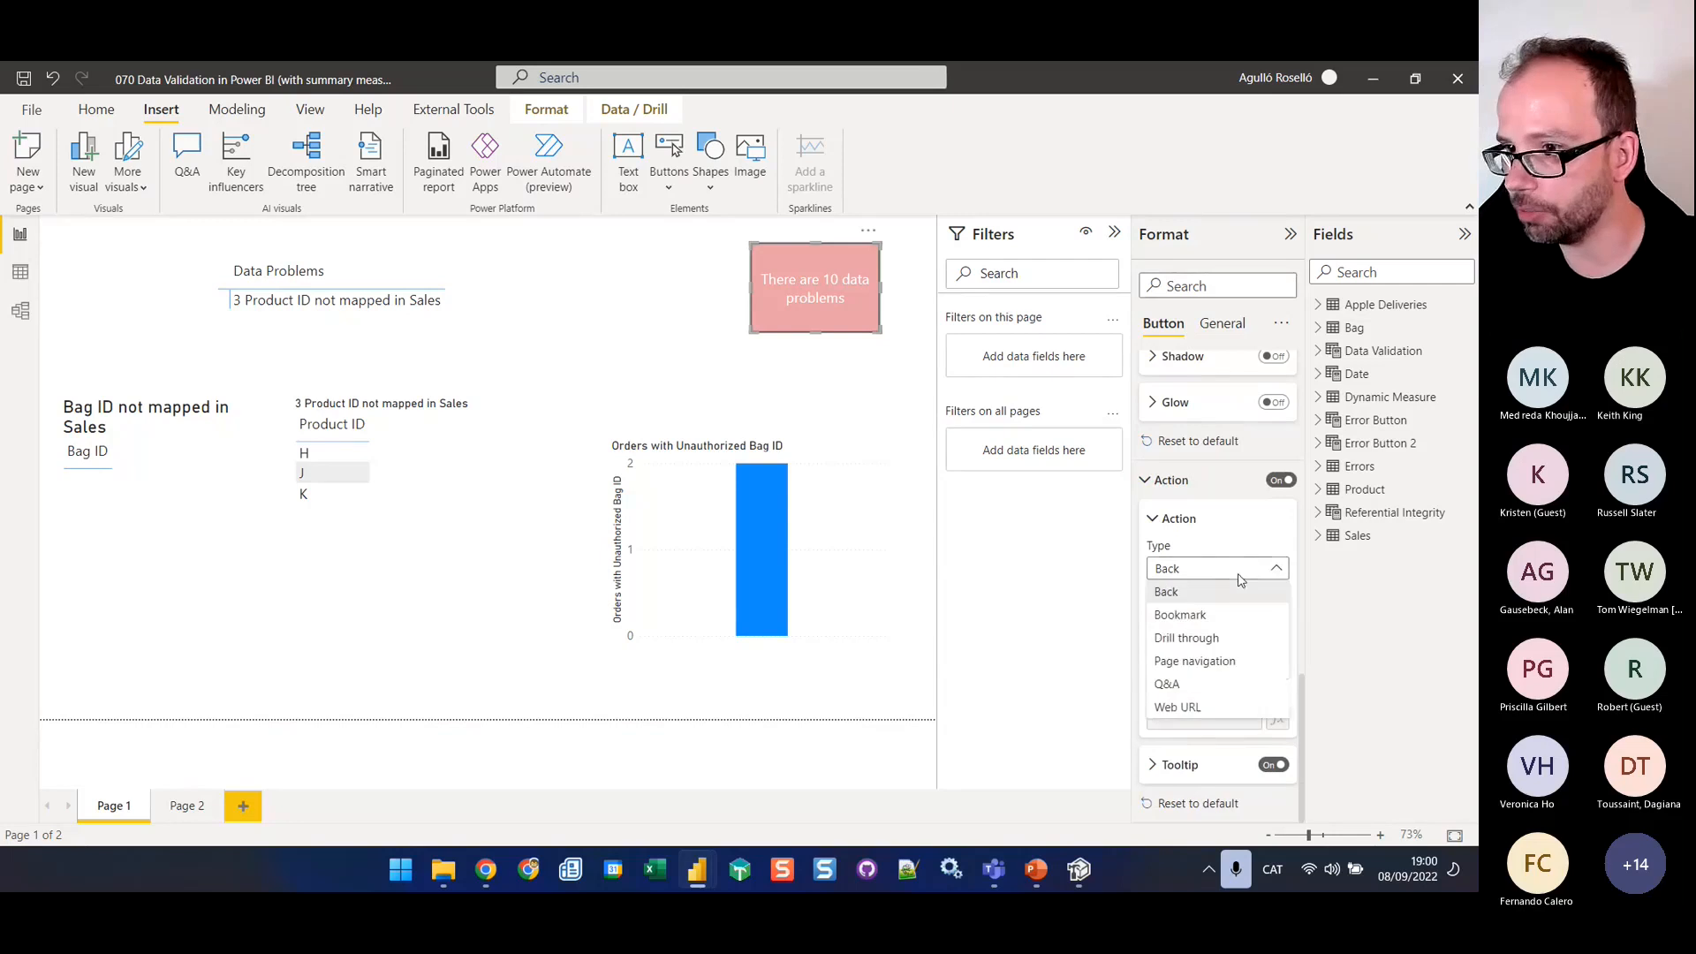
click(1230, 661)
Base the action's destination on the Button Navigation measure, and test the button's navigation from the report page
click(1225, 674)
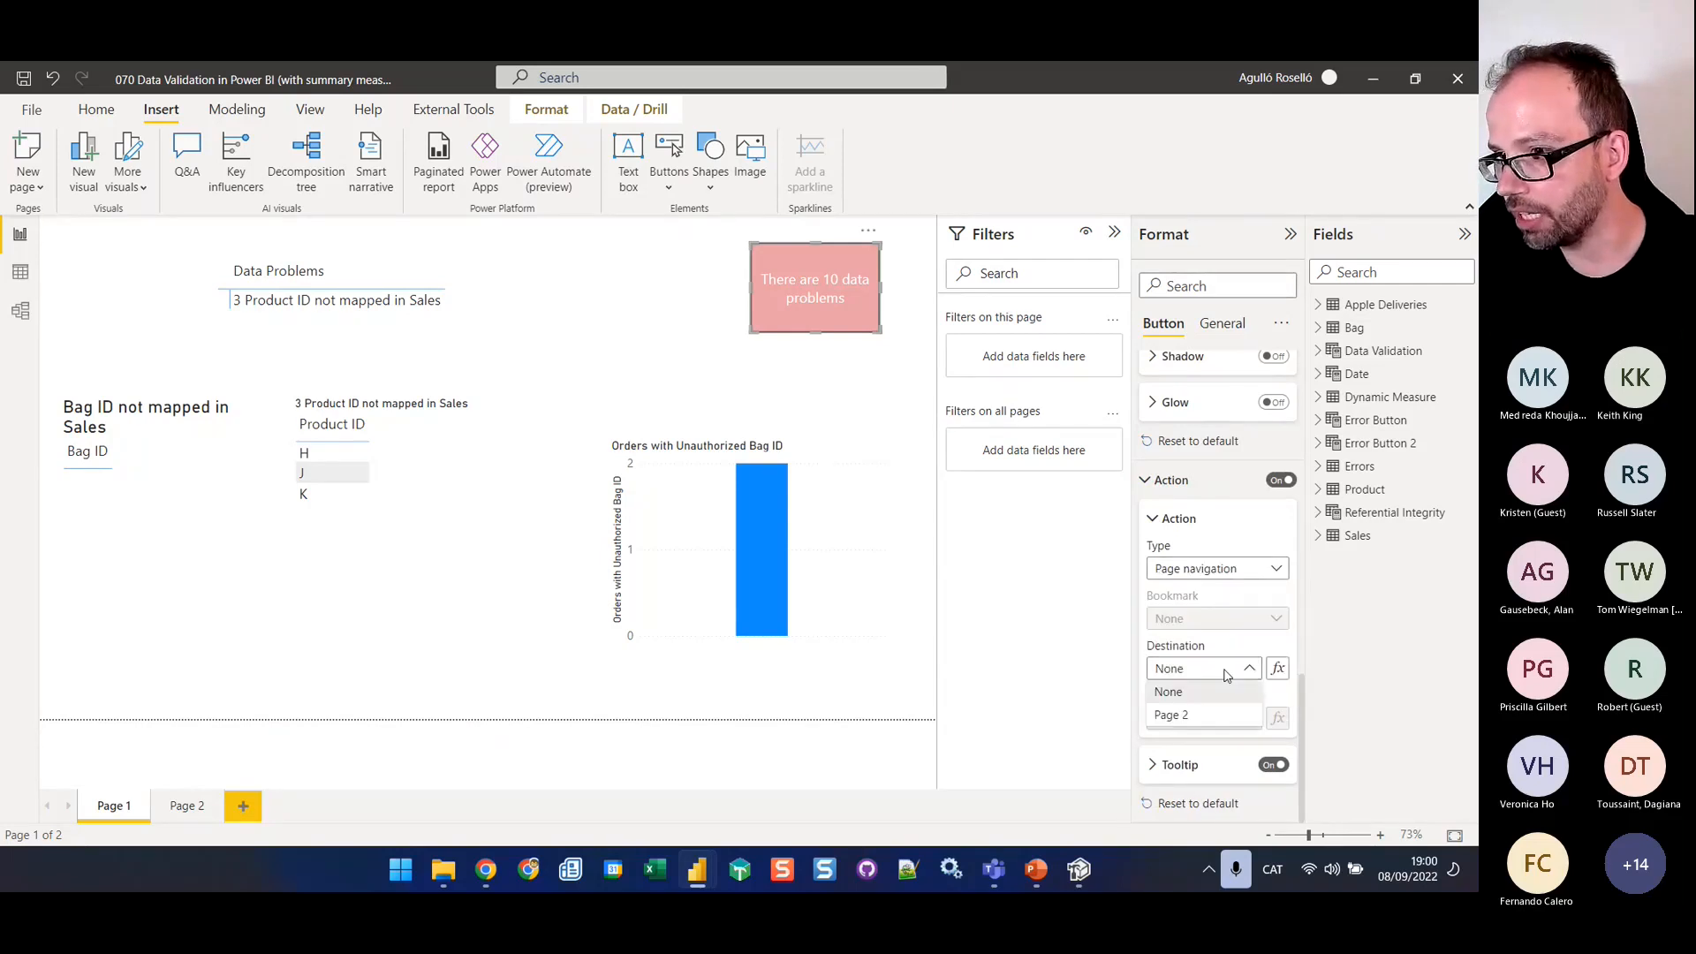
click(1225, 674)
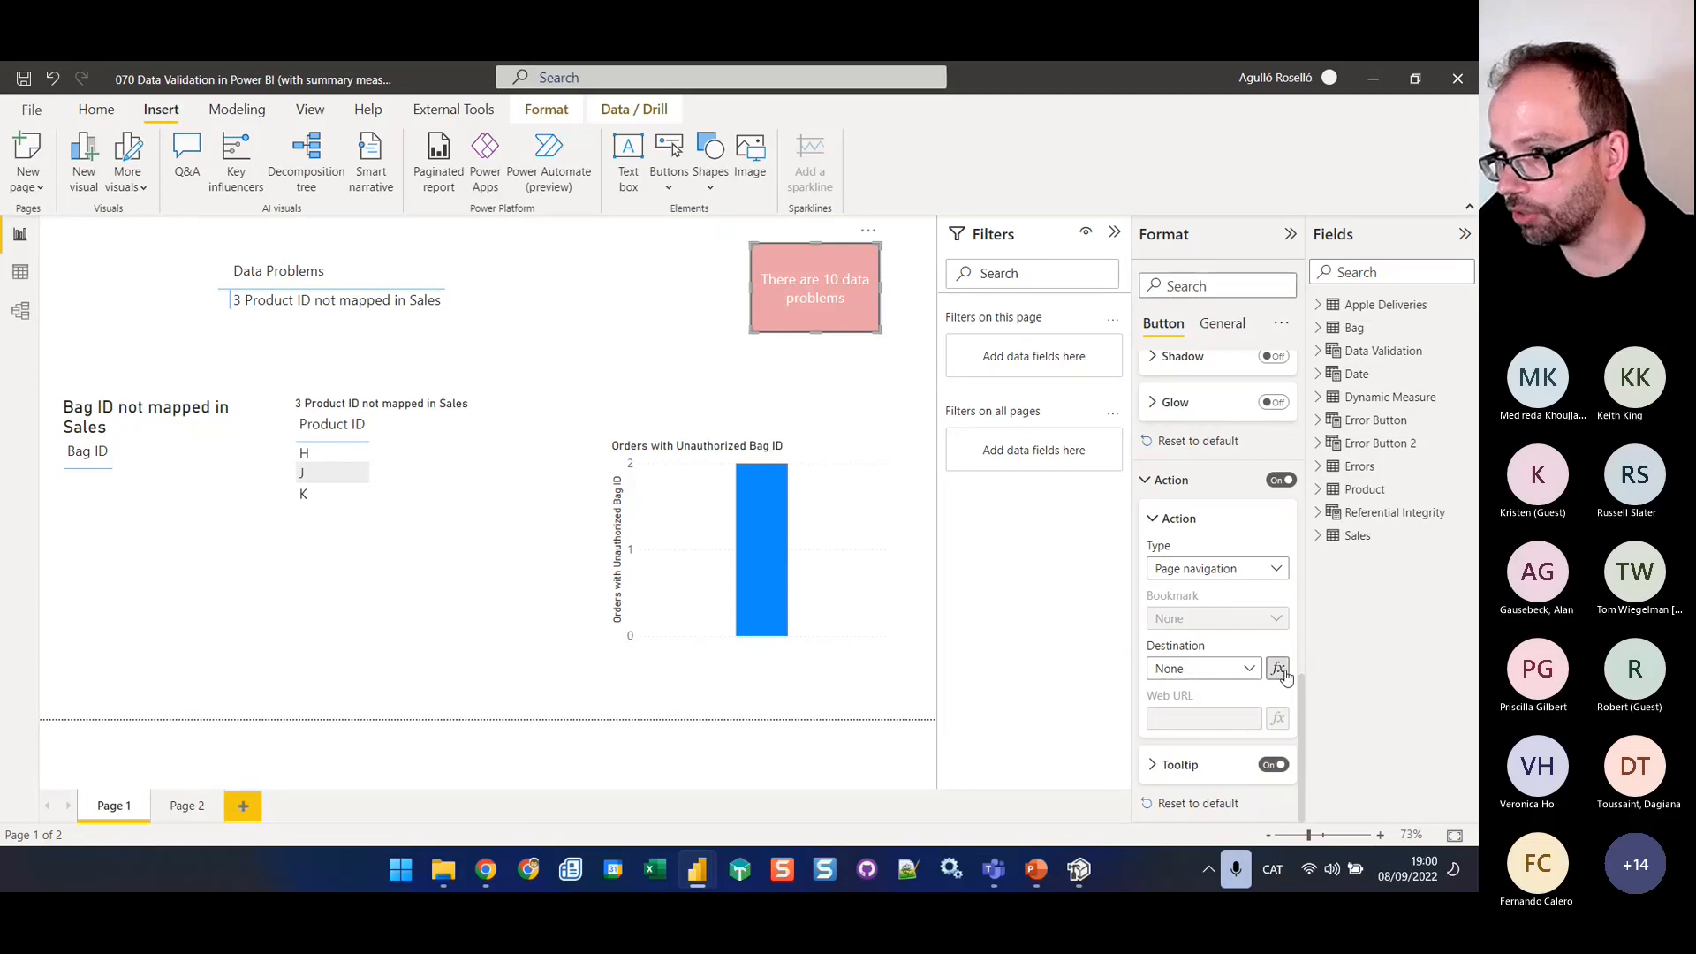
click(1278, 670)
click(405, 316)
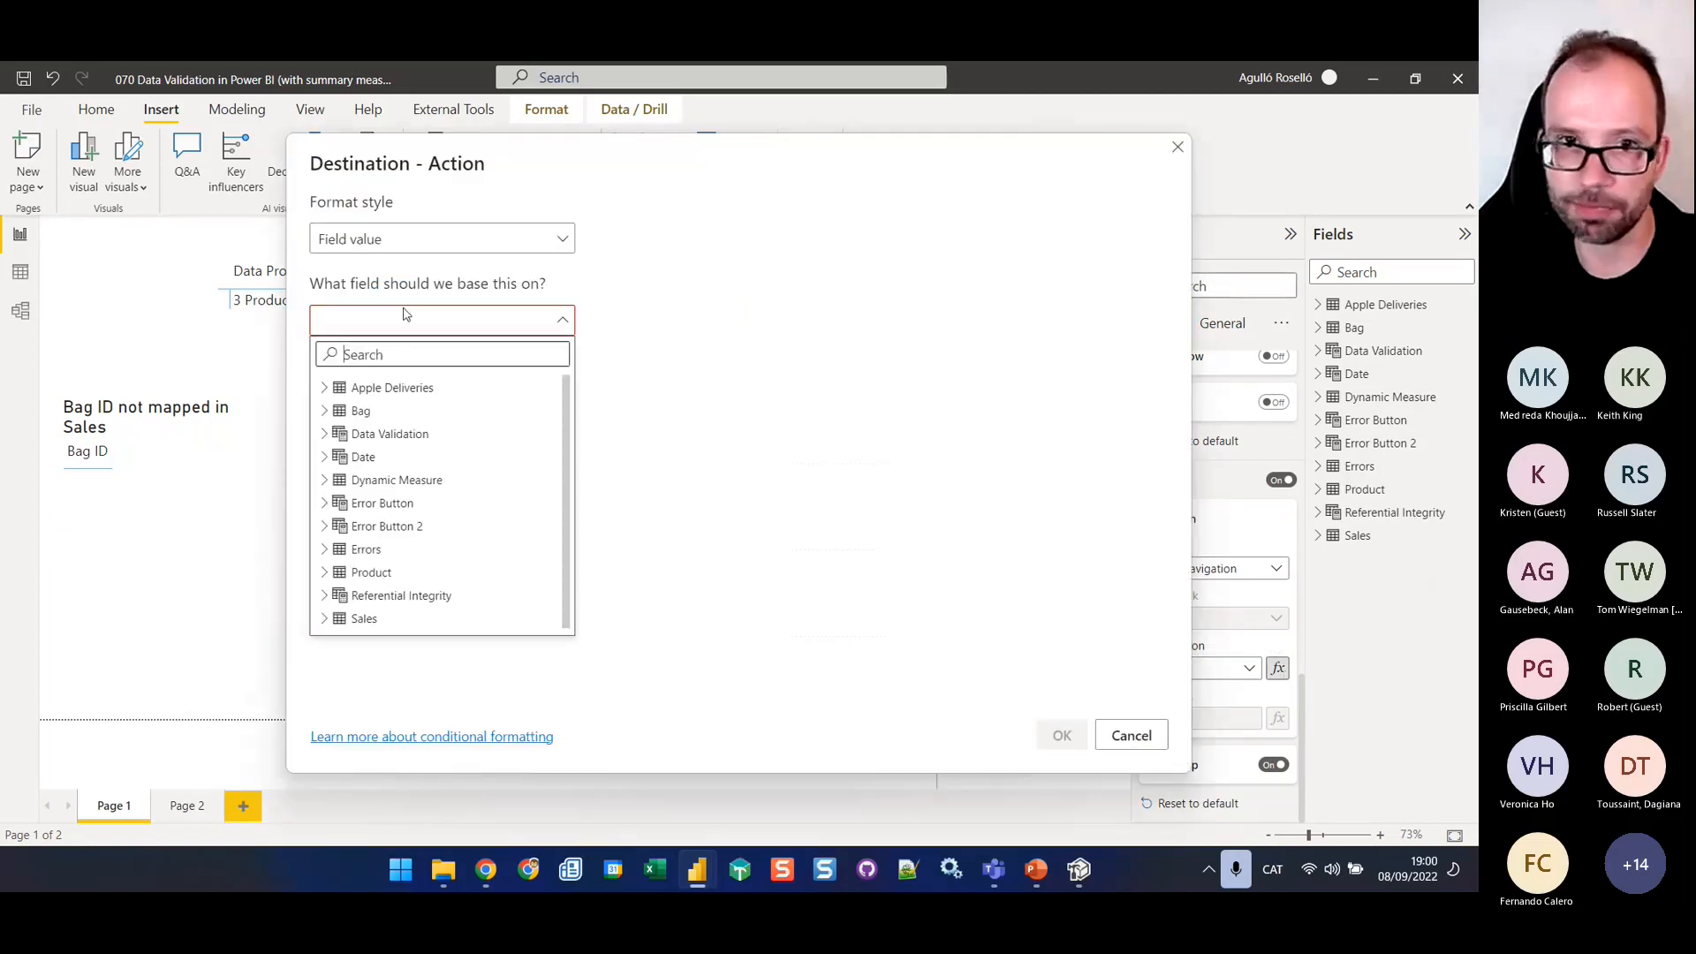
text(button)
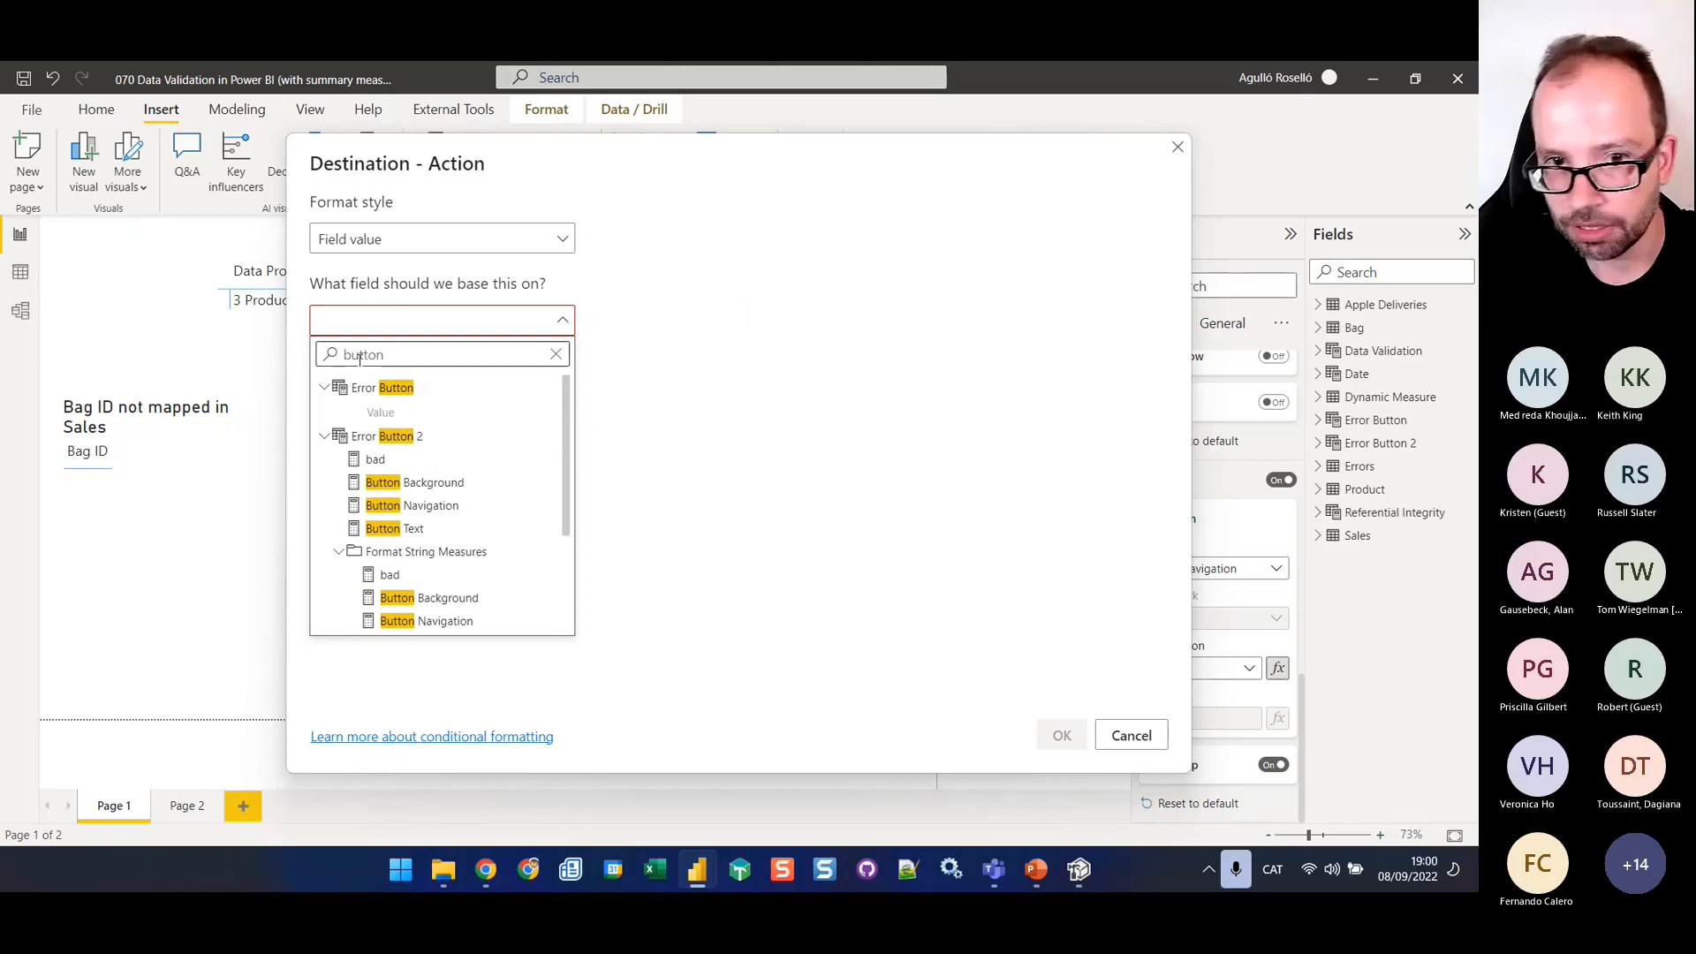
click(446, 506)
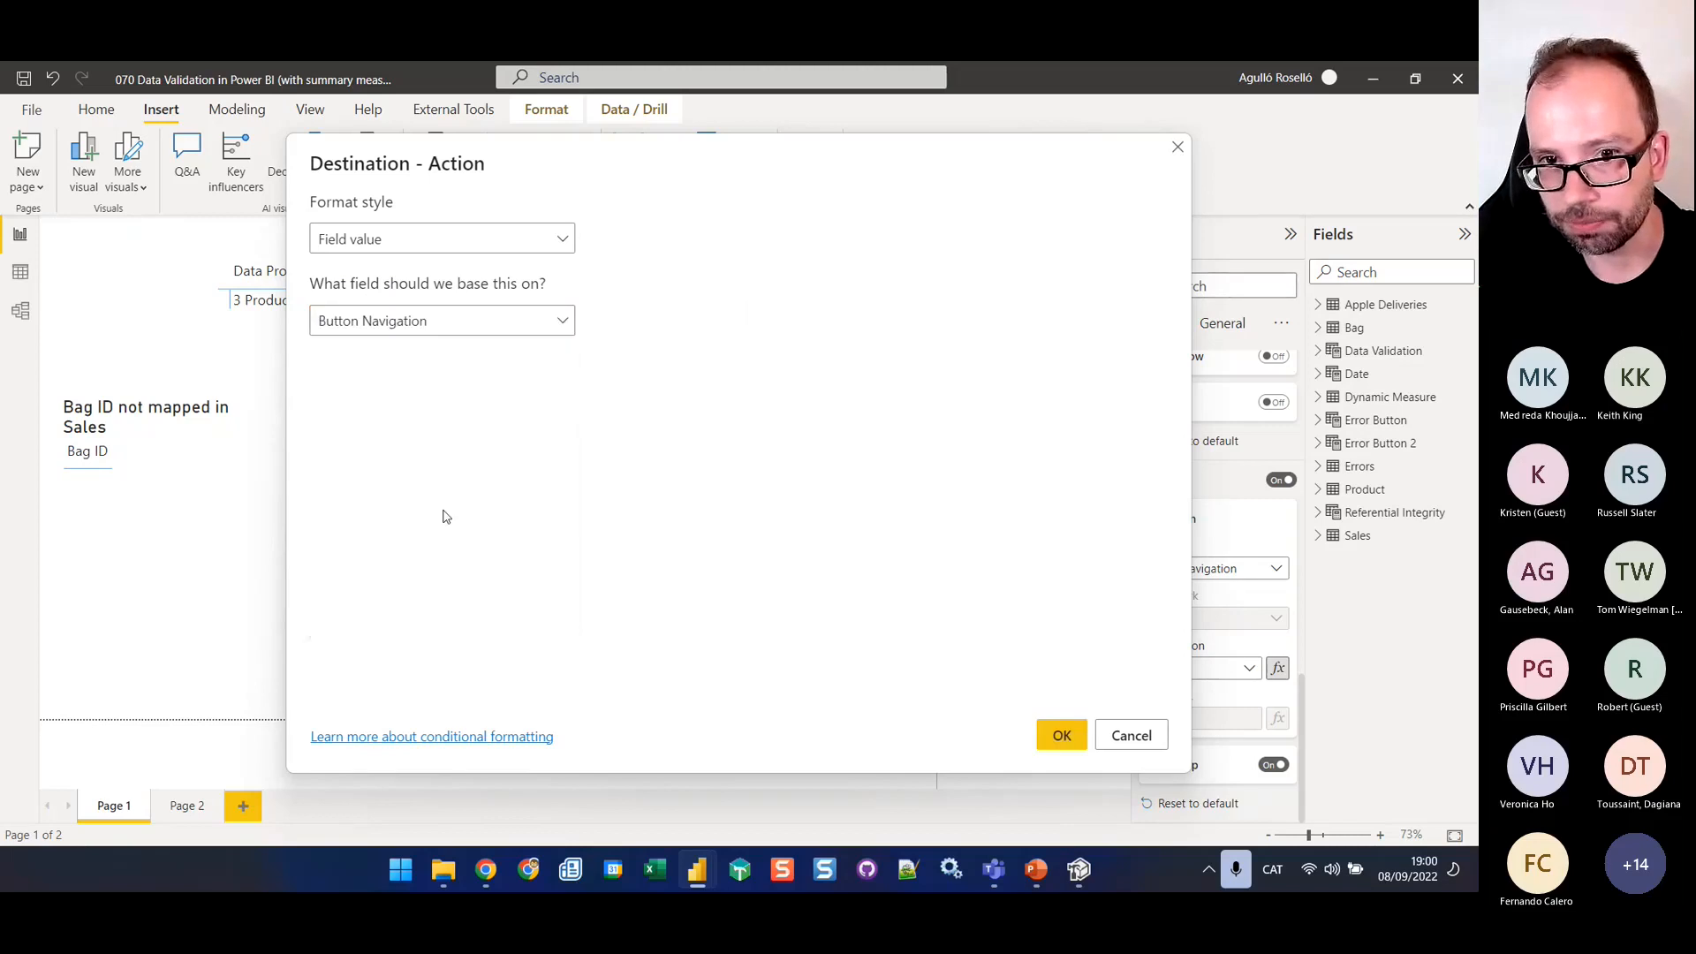
click(1060, 735)
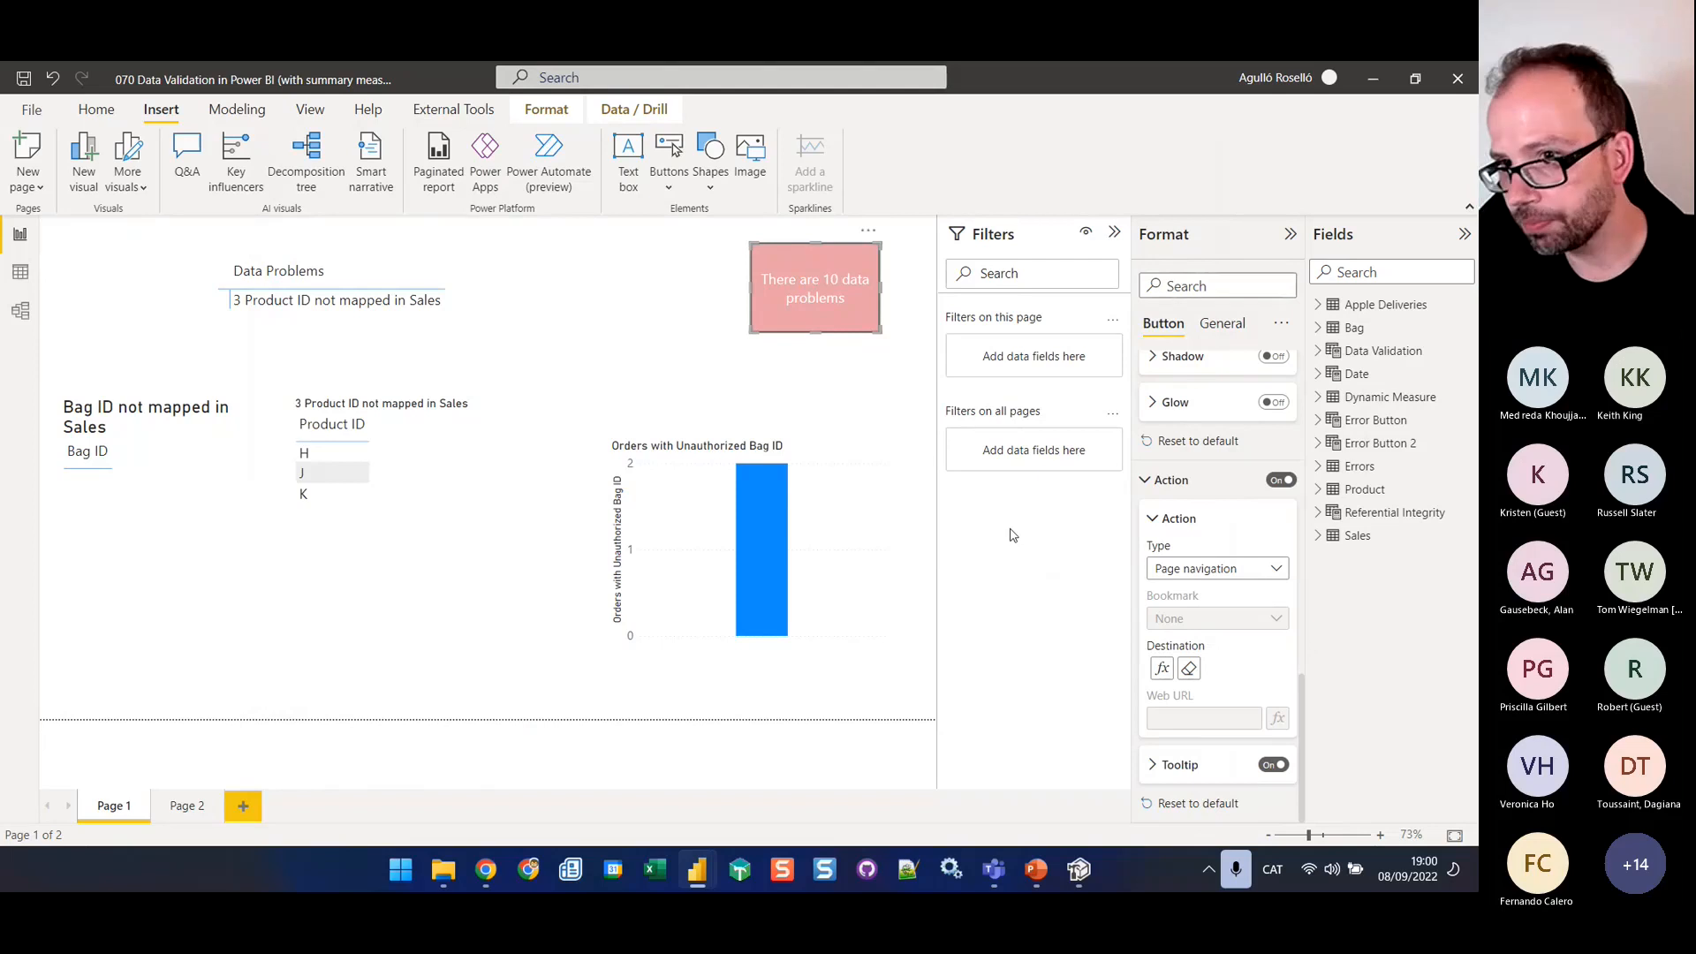
click(893, 352)
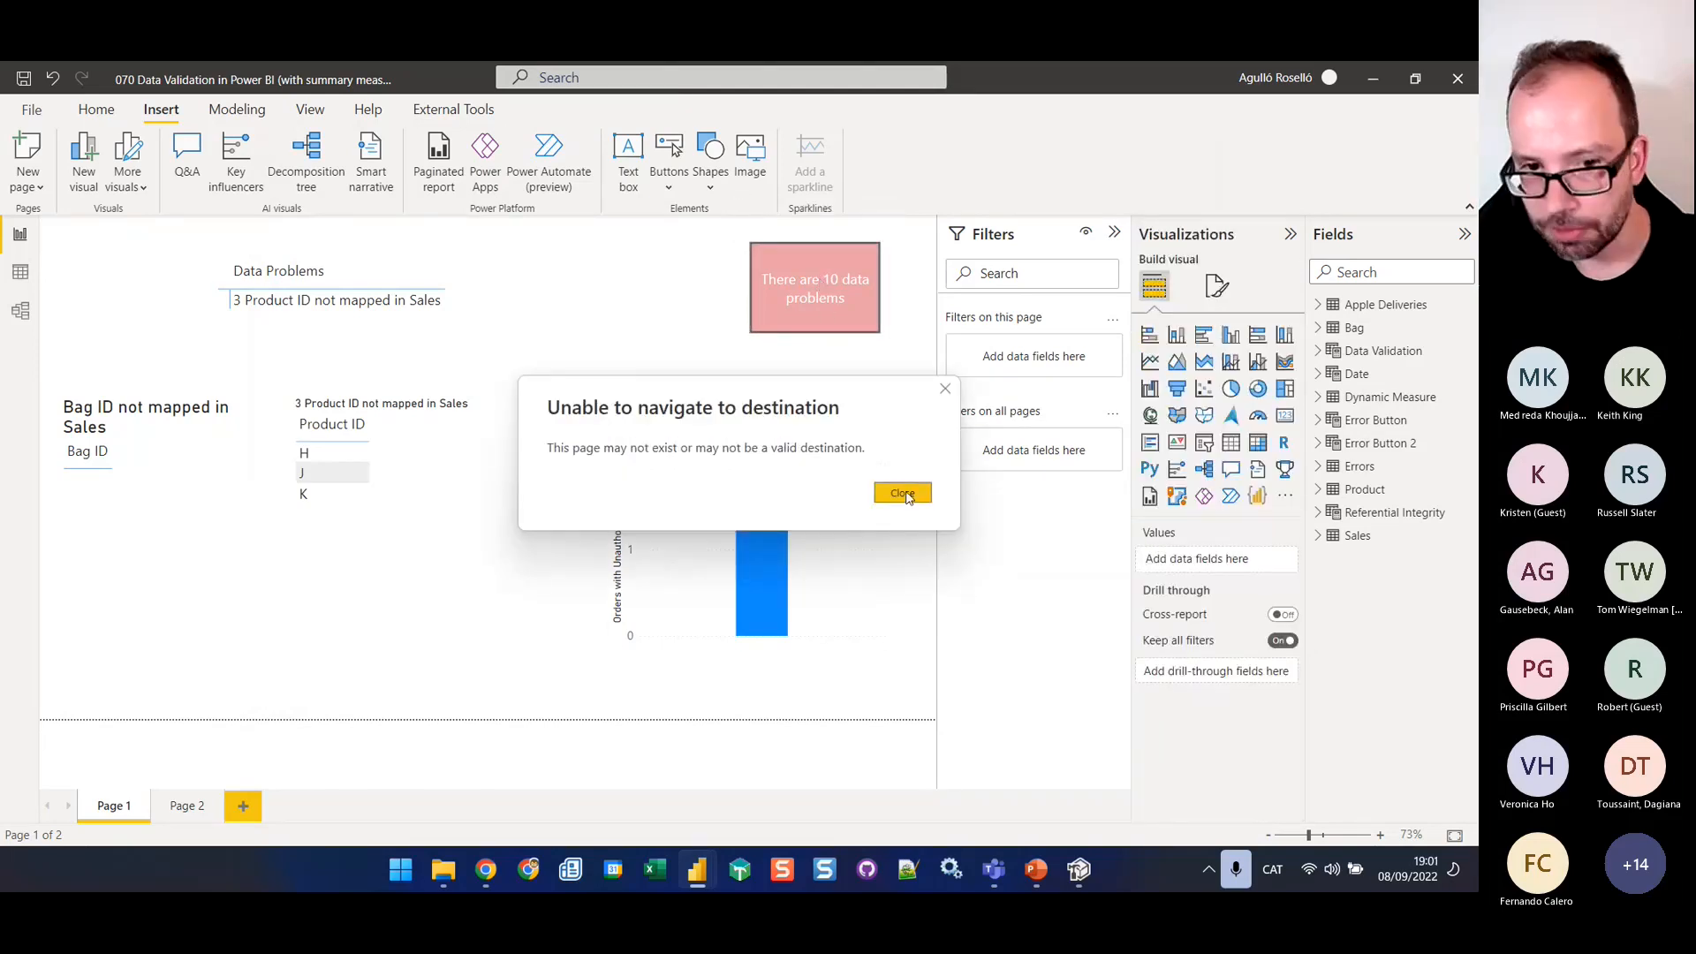
click(903, 494)
Rename Page 2 as Data Problems, and test the data-problems button again from Page 1
click(182, 806)
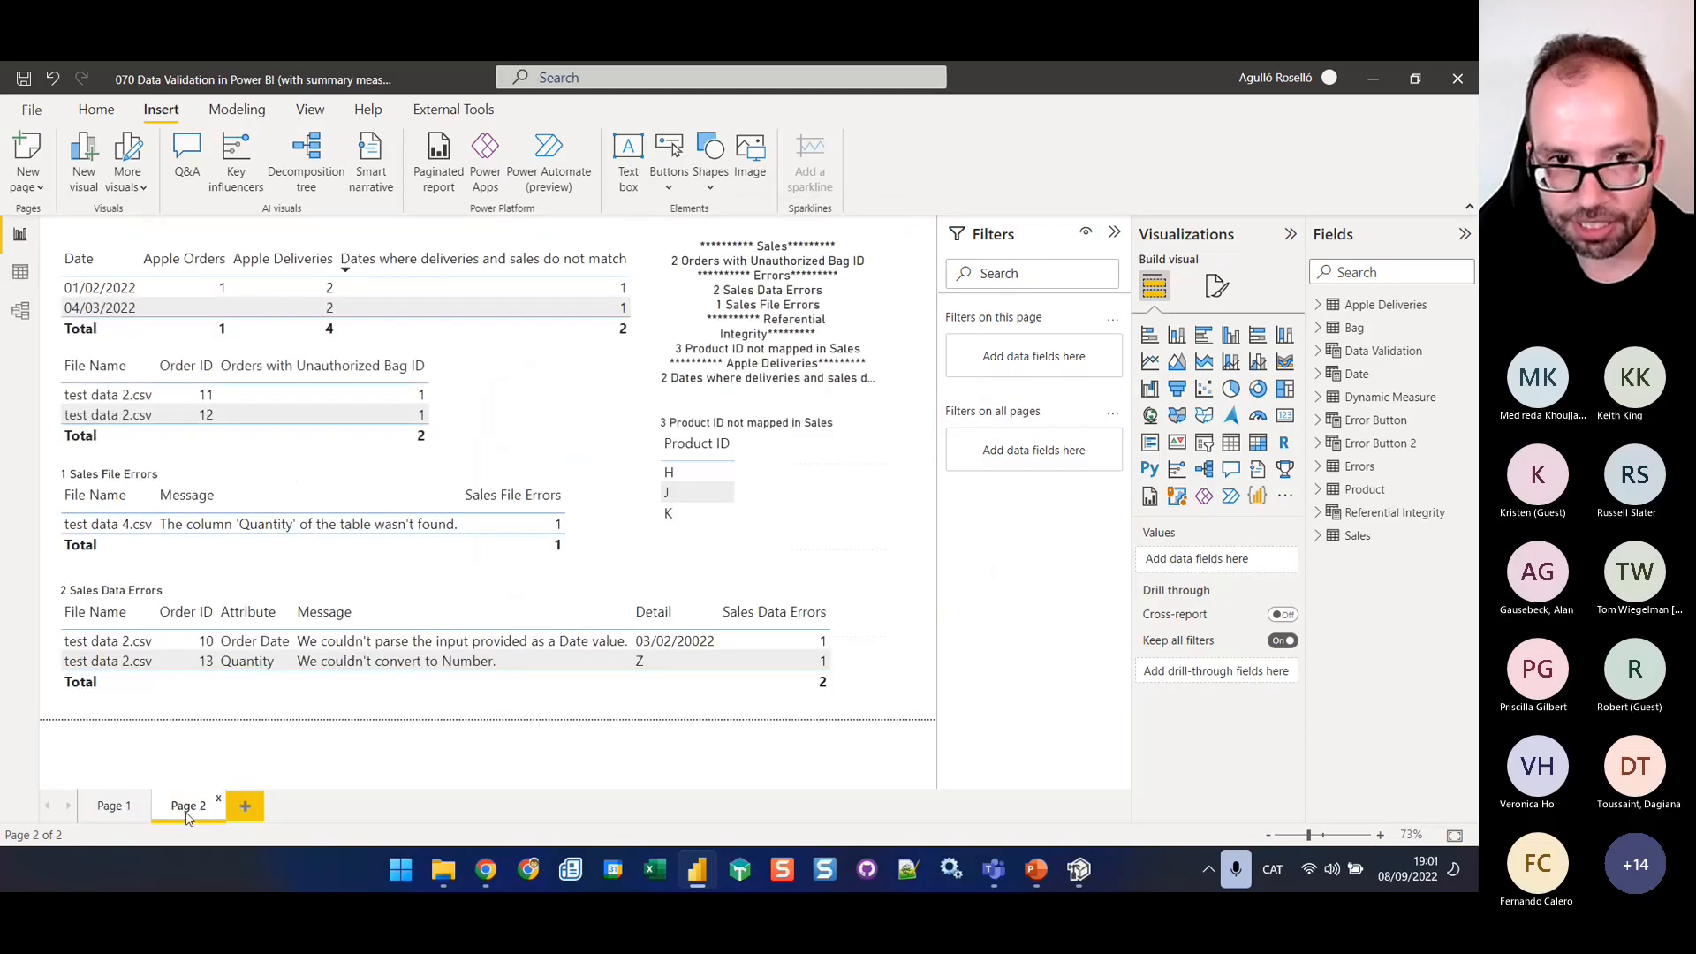
double_click(181, 807)
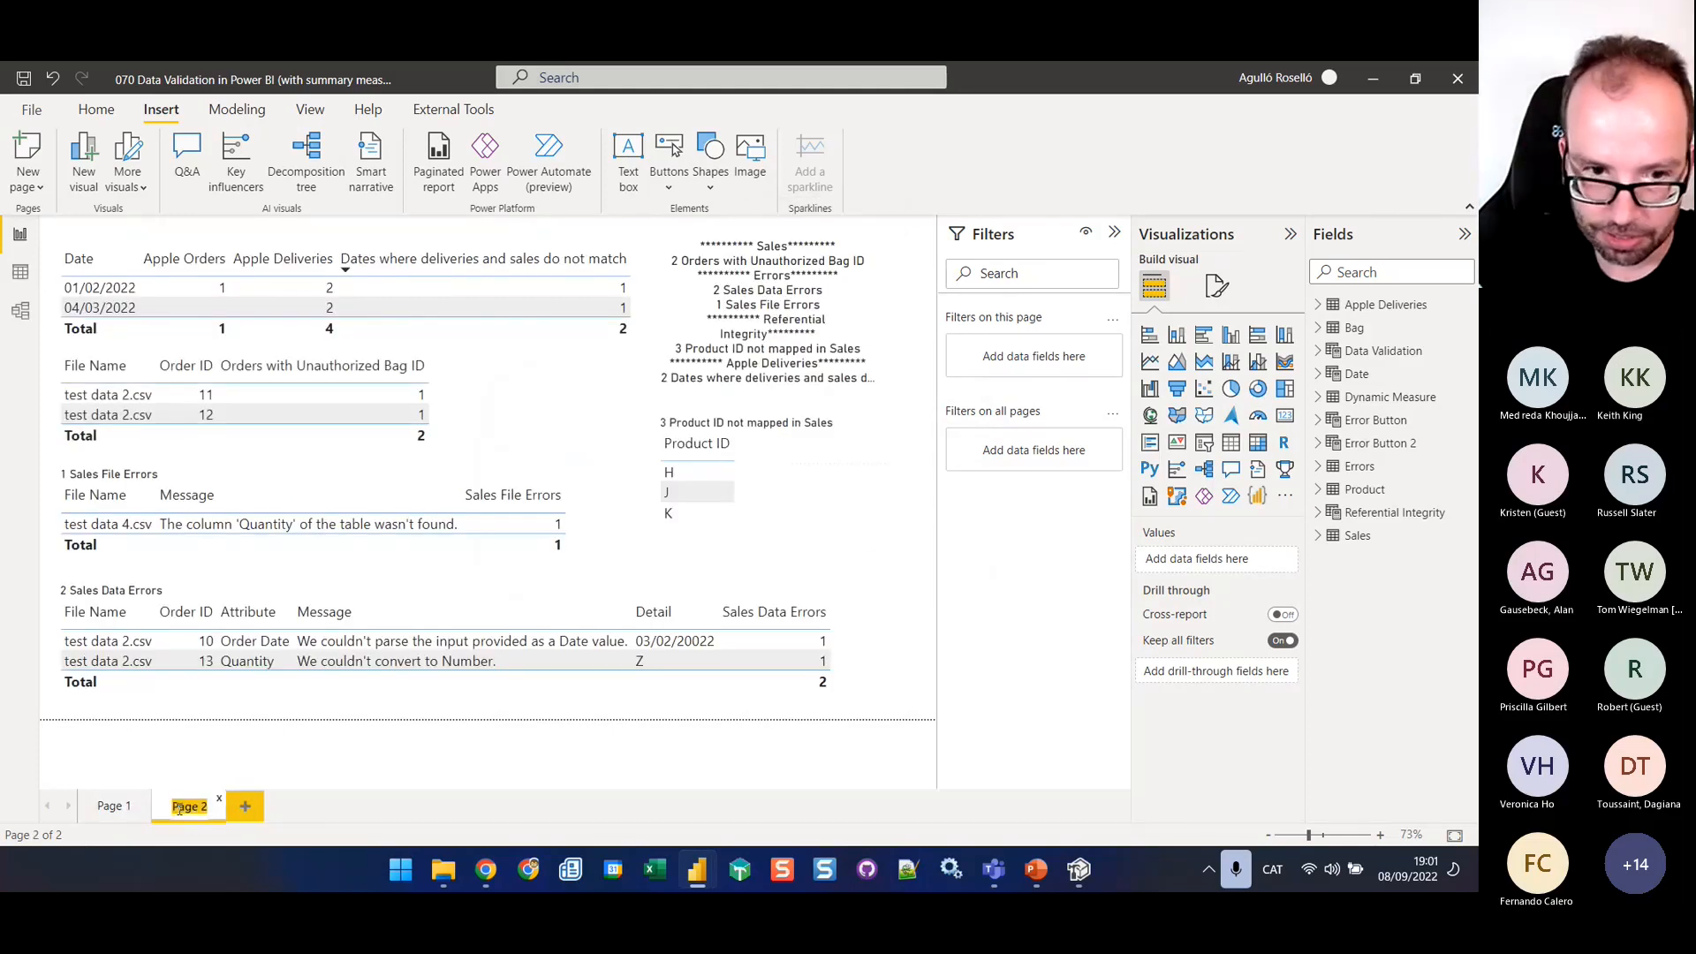
text(Data Problems)
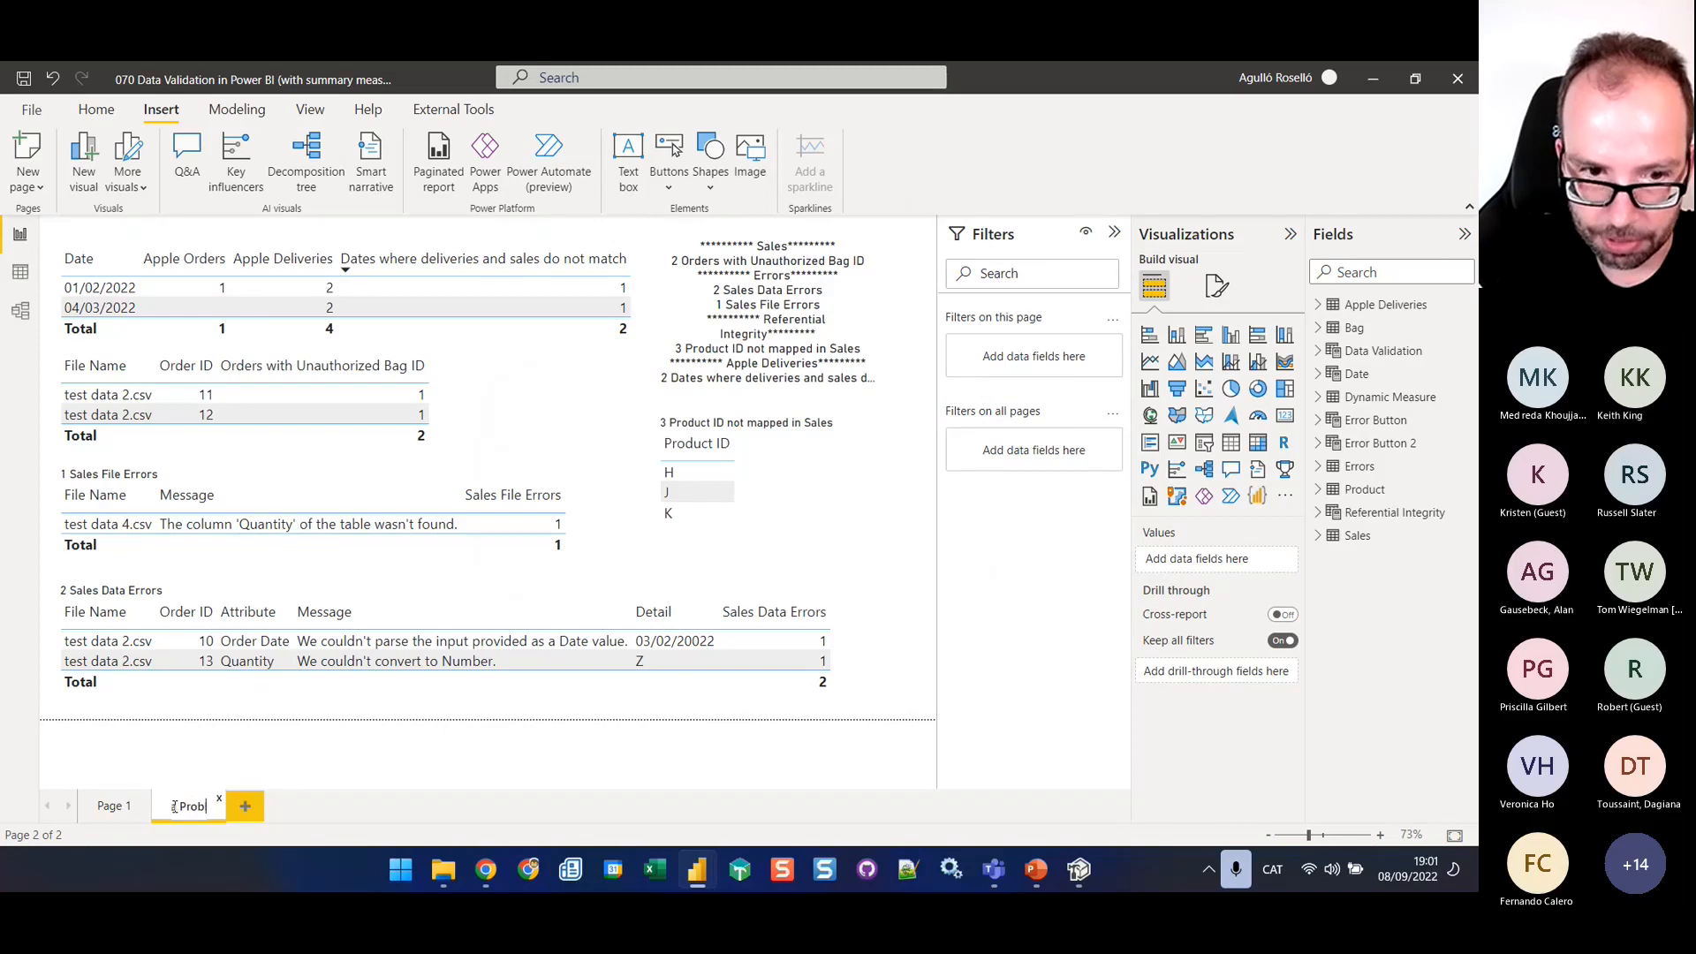
key(Return)
click(114, 805)
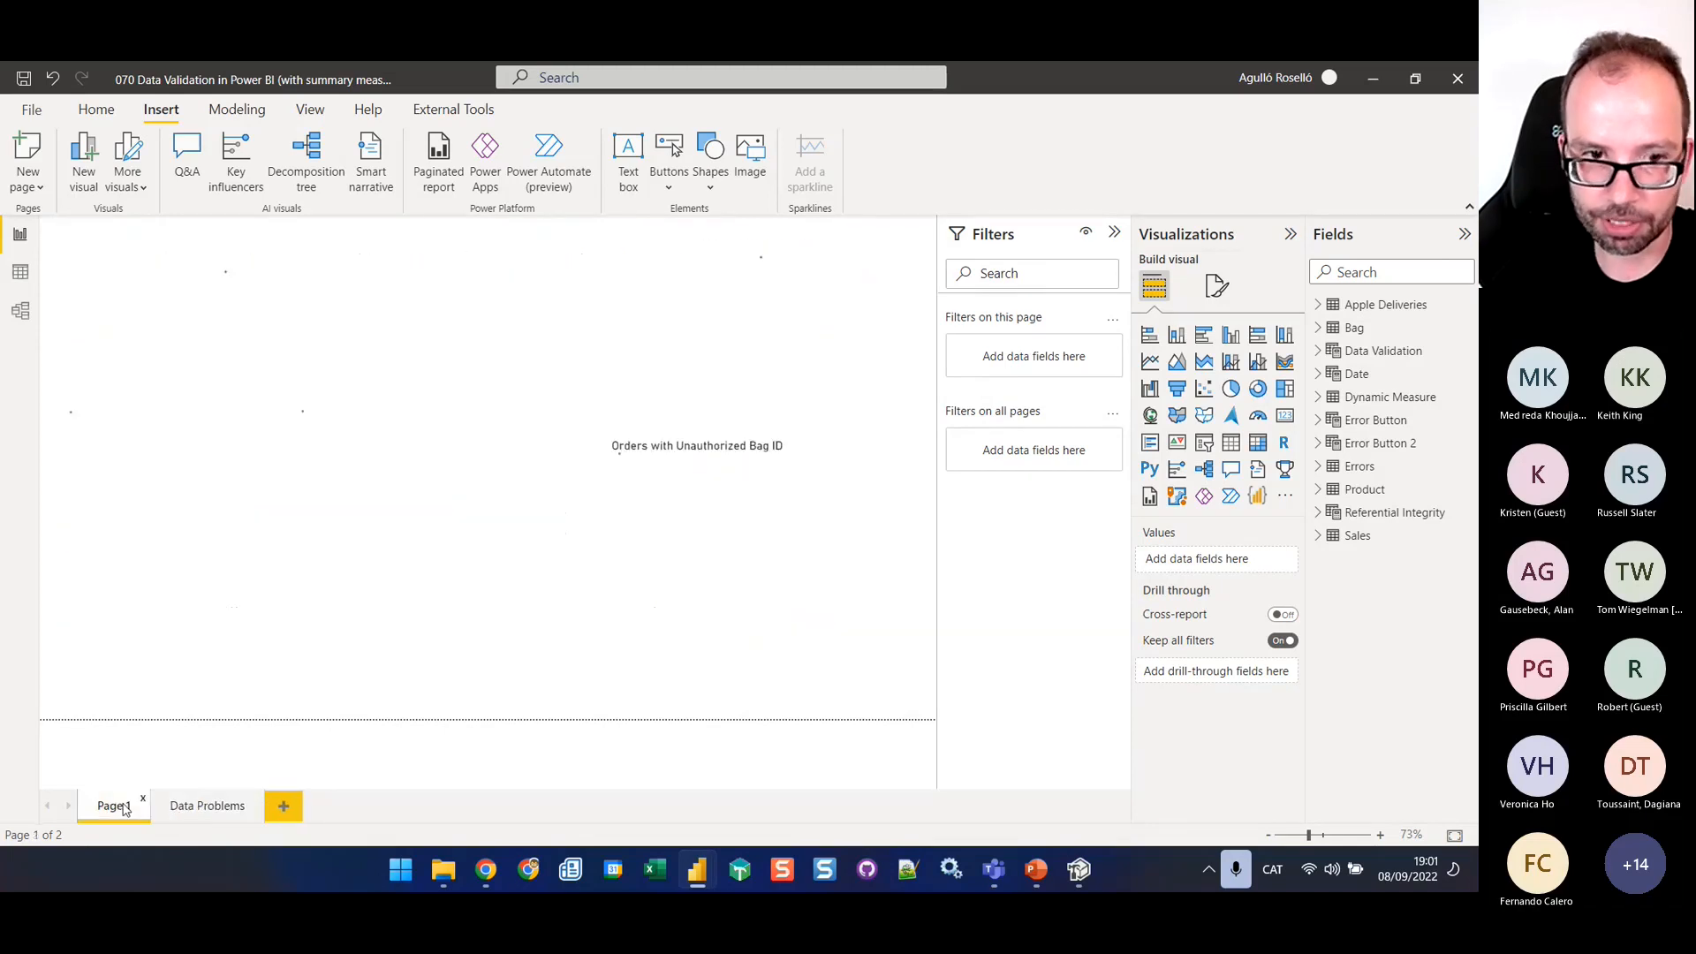
ctrl+click(817, 296)
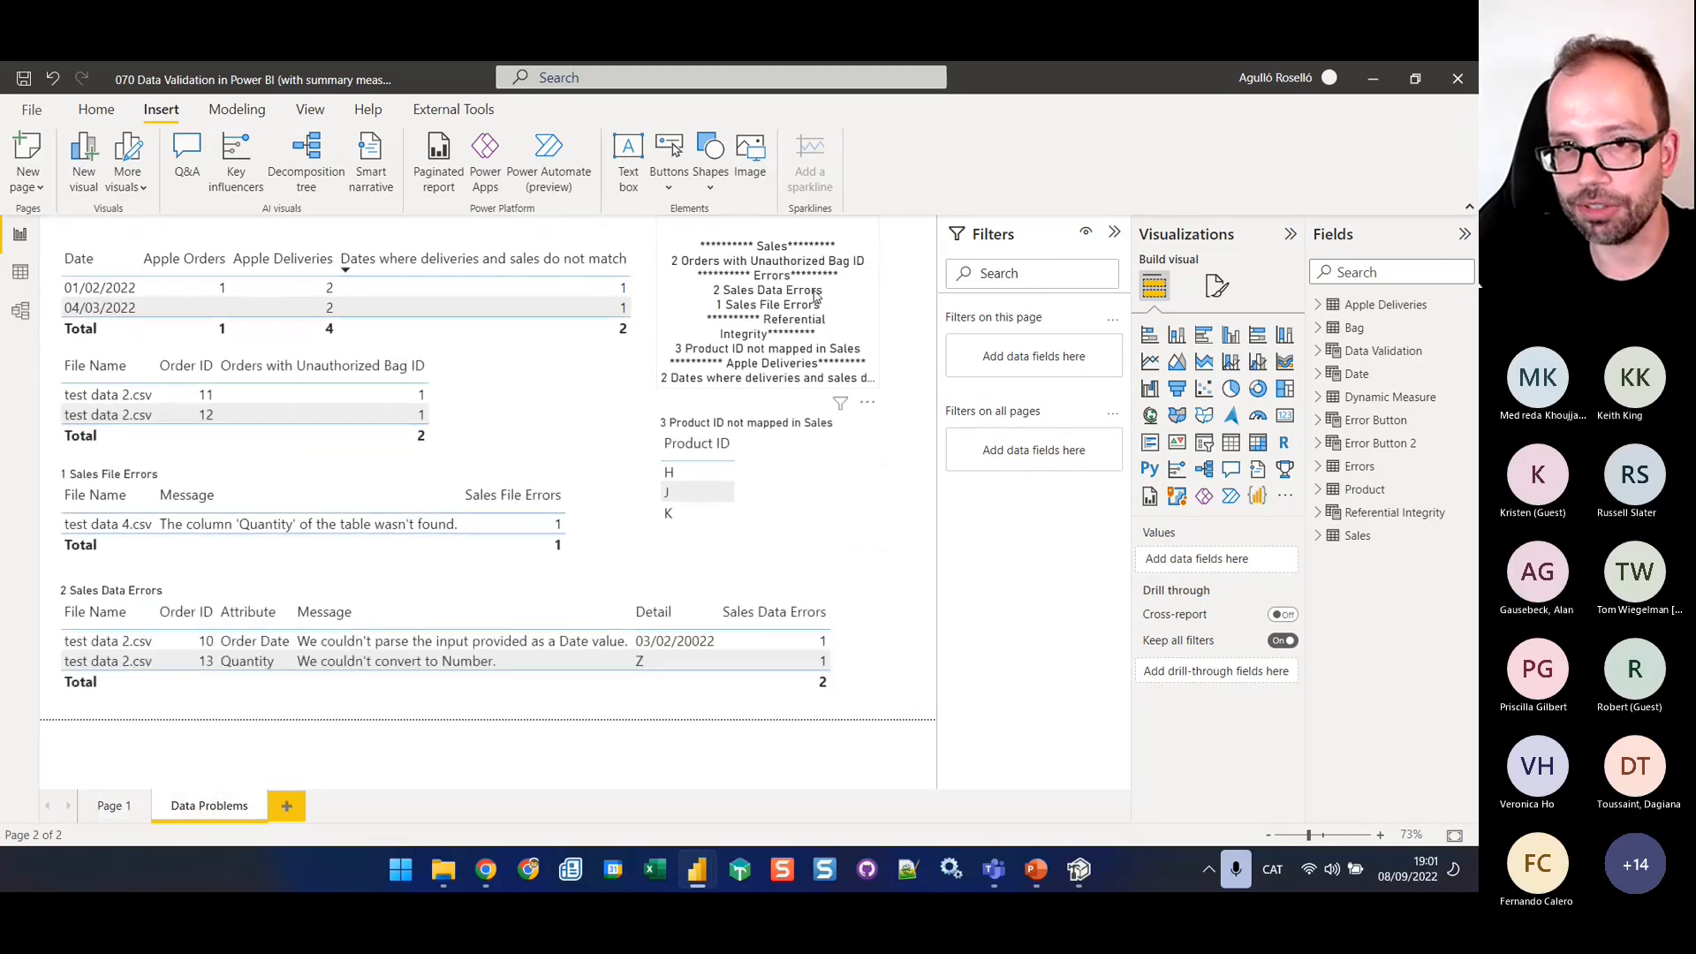
Insert a Back button on the Data Problems page and use it to return to Page 1
click(672, 176)
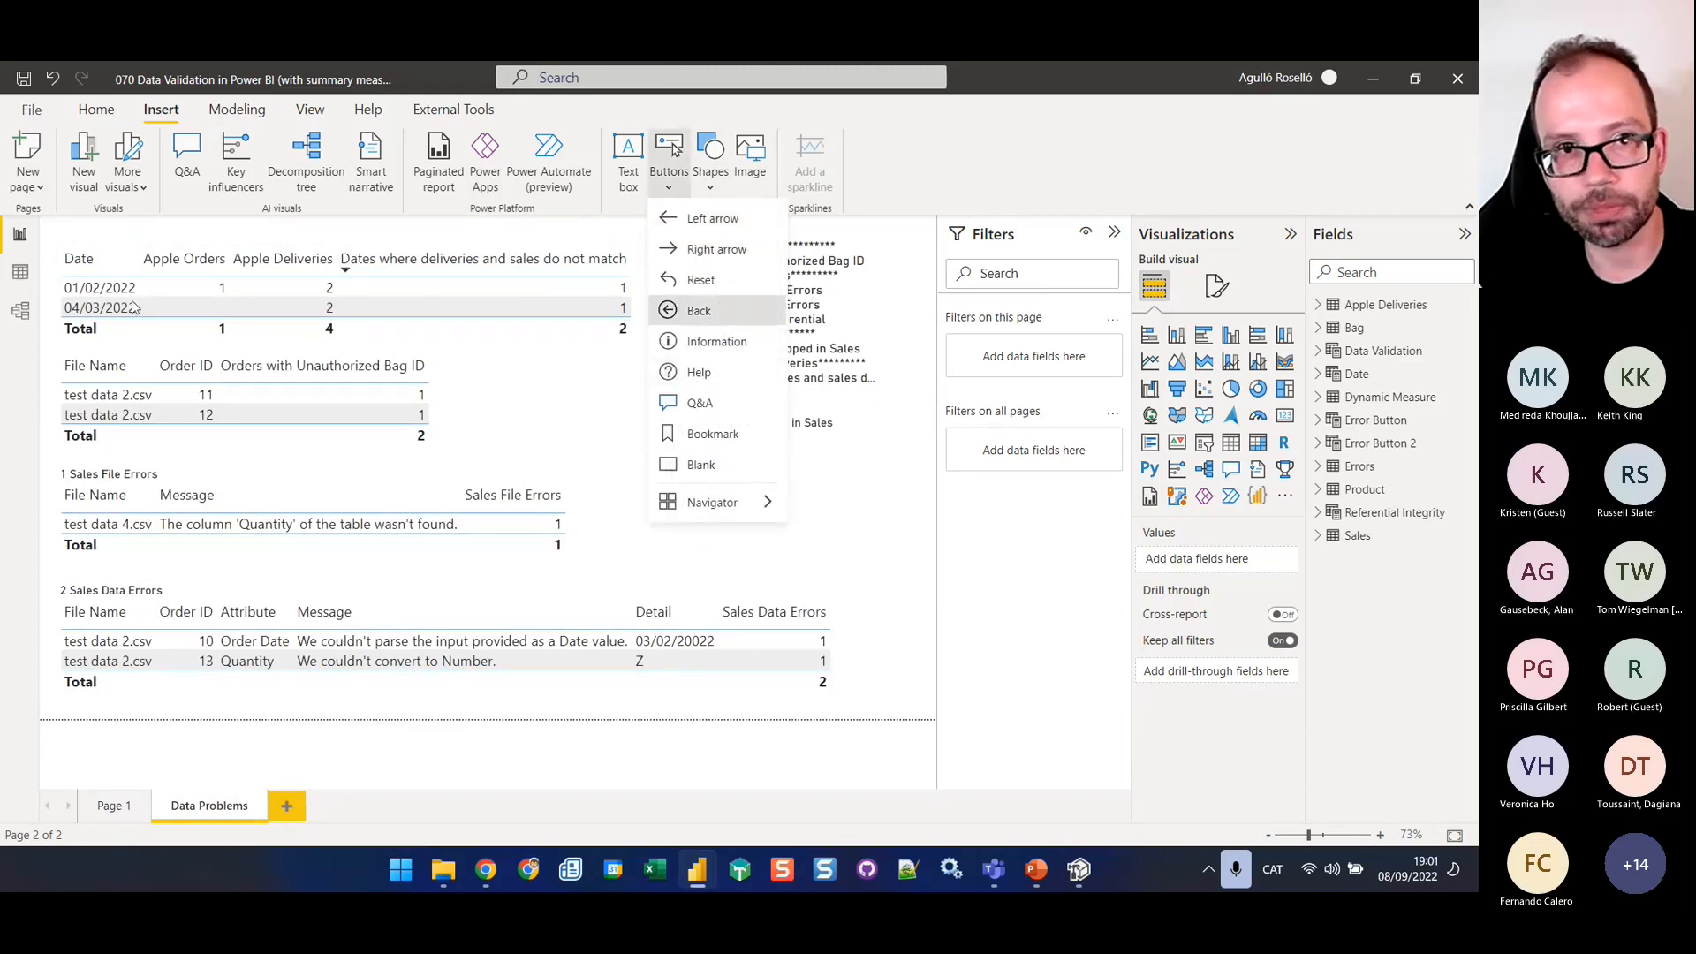
ctrl+click(55, 232)
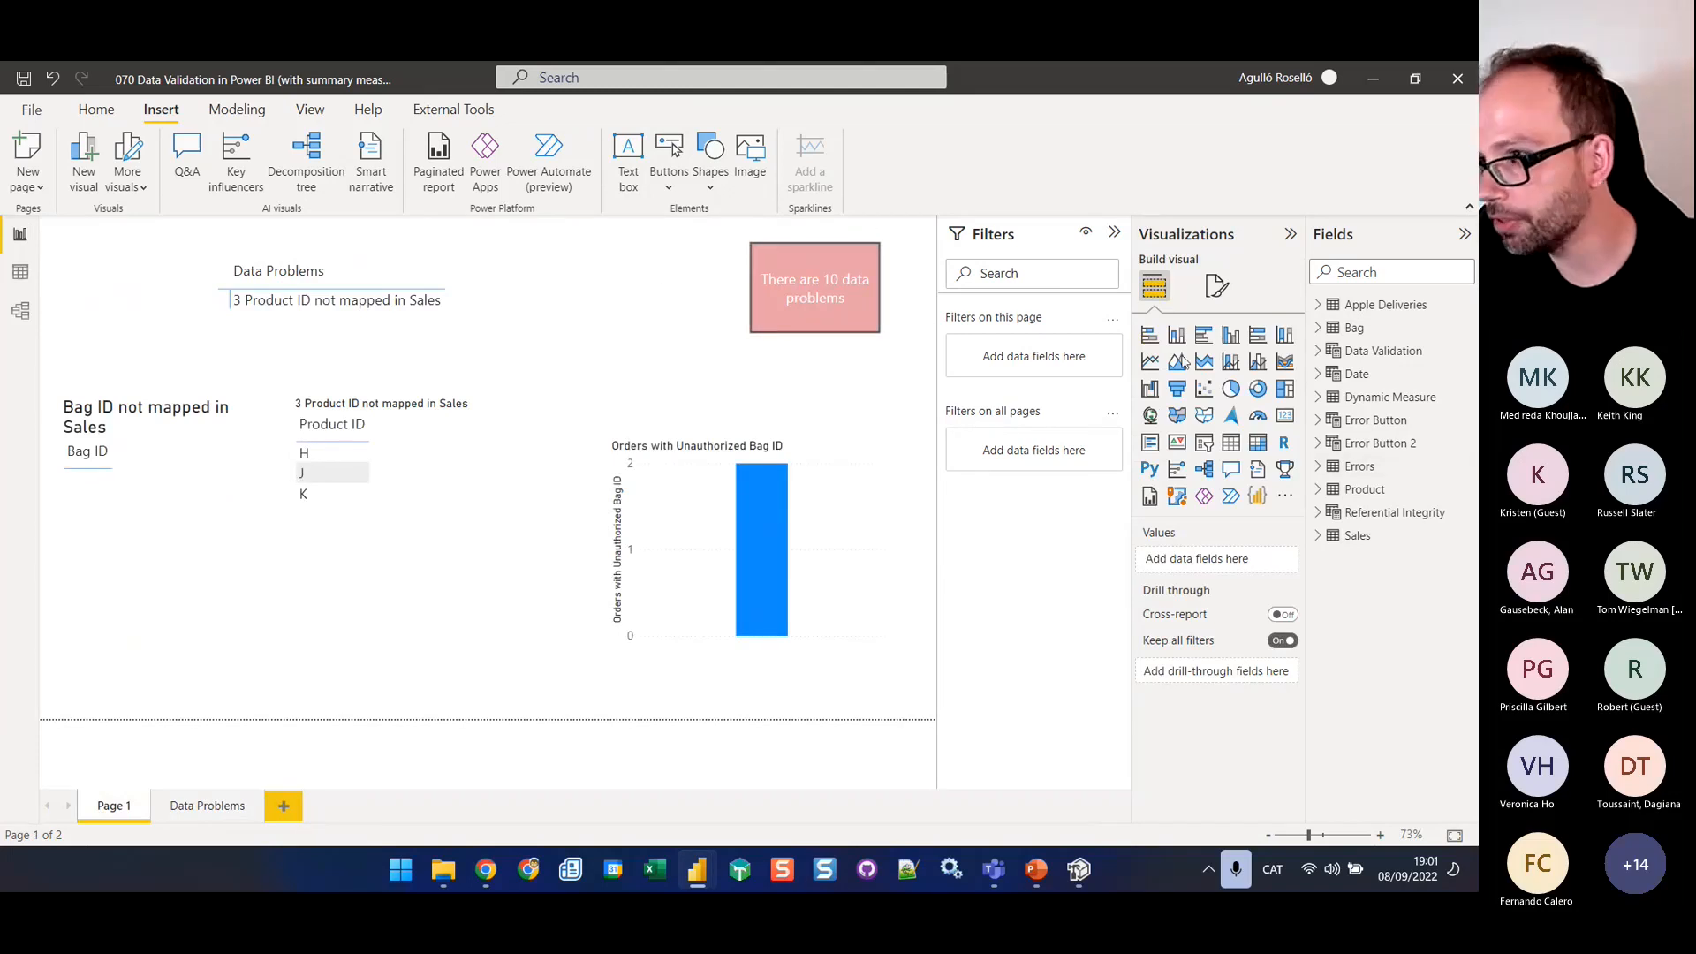
Set the Total Alerts Value measure to 0 and comment out the rest of its formula to test the button without alerts
click(1322, 445)
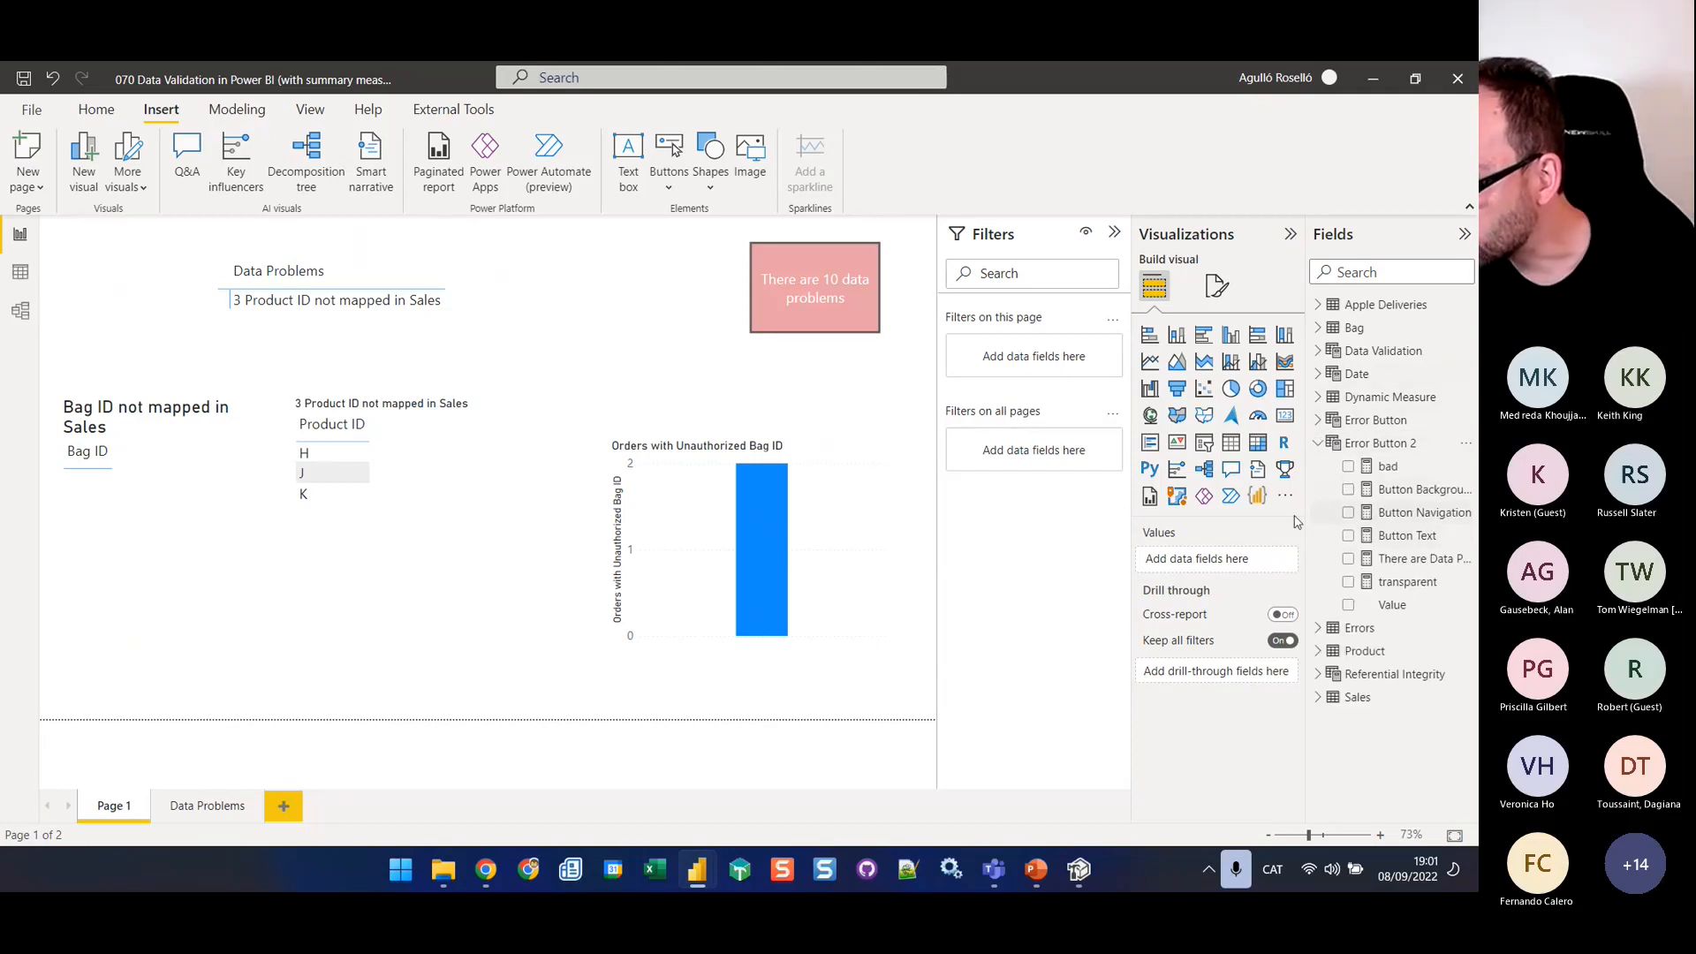
click(1323, 354)
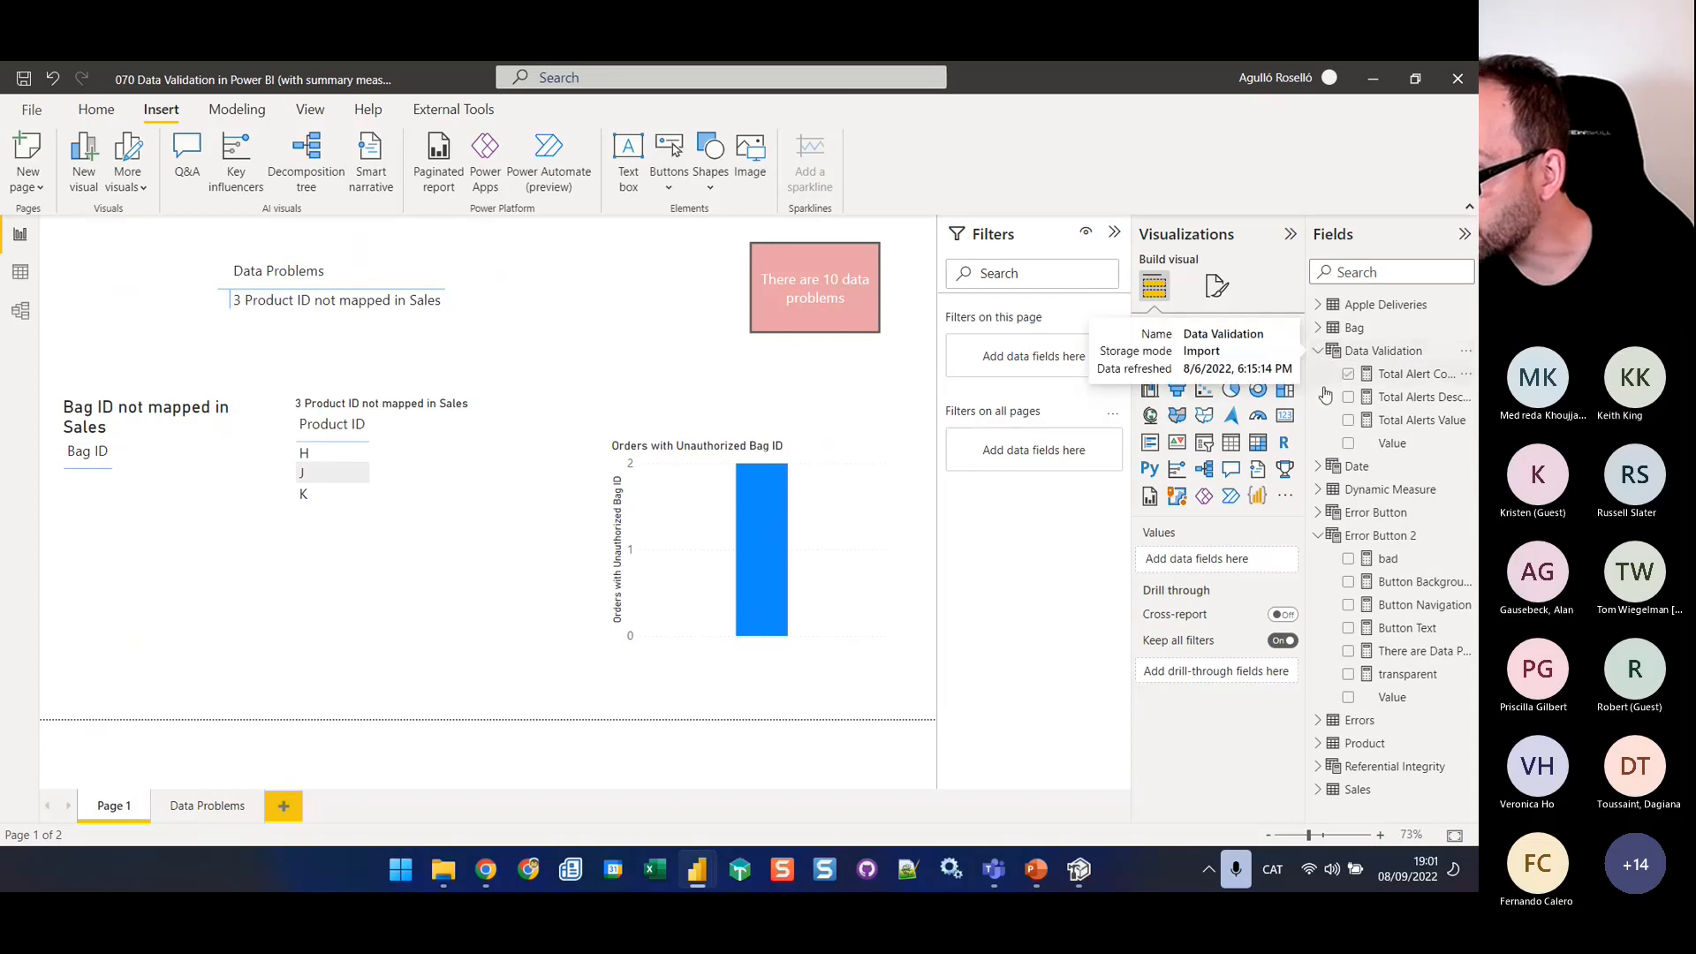
click(1400, 420)
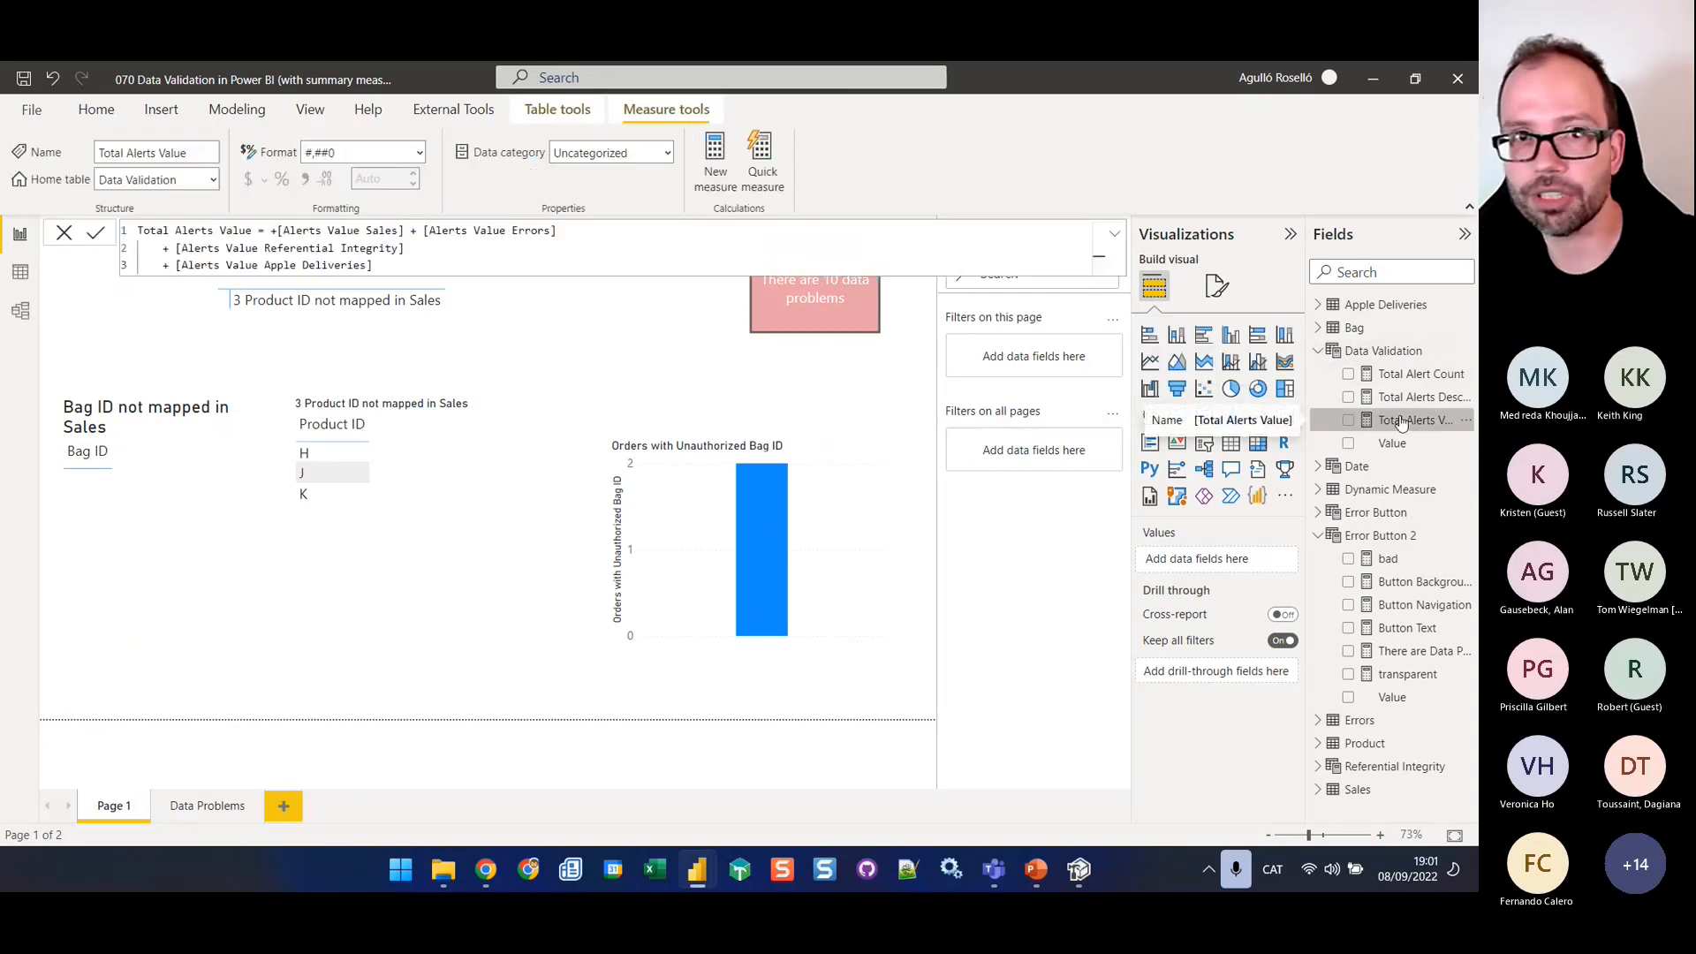
click(267, 231)
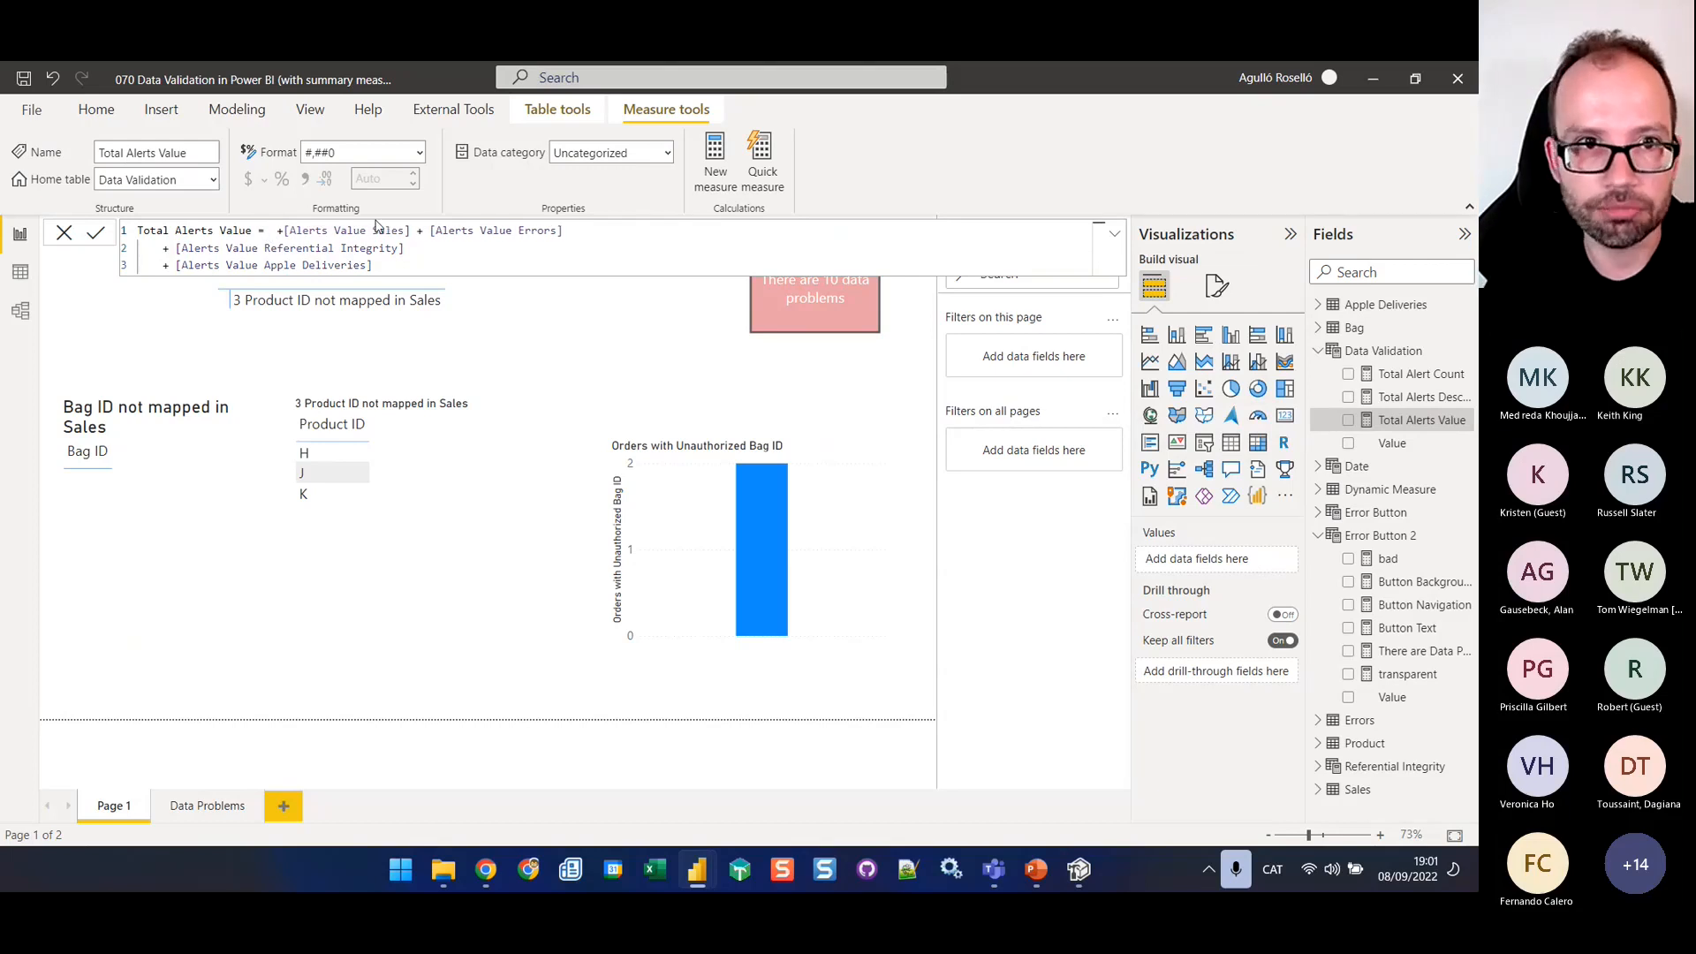
text(0 )
text(/*)
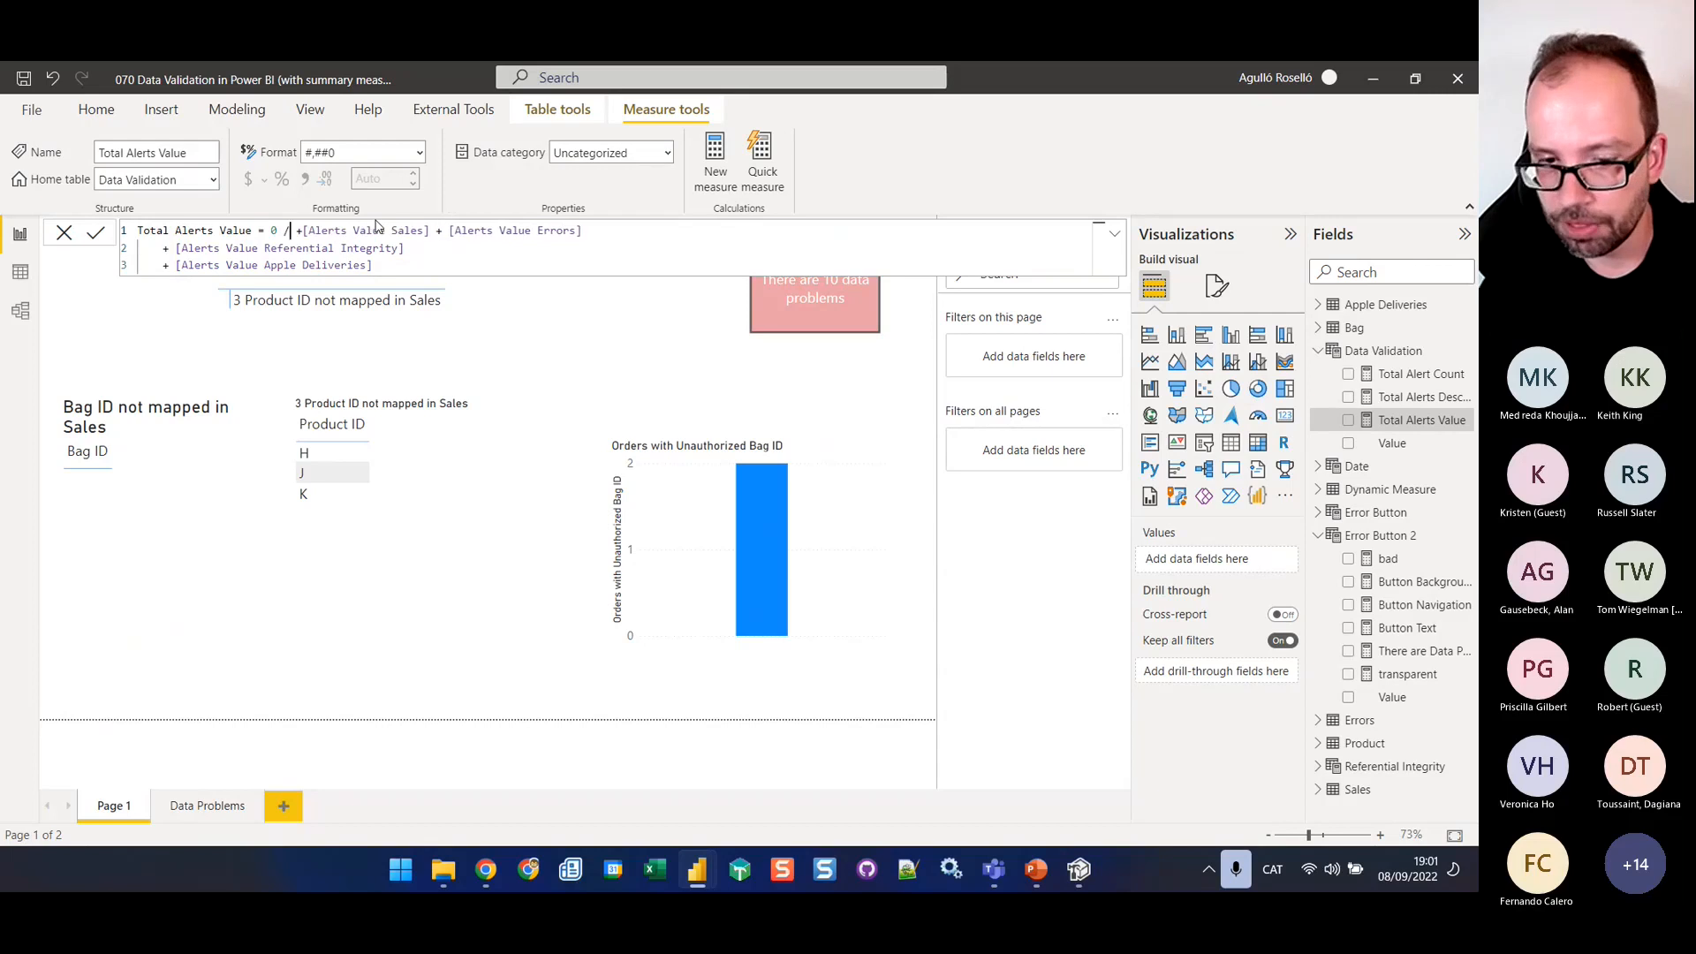
key(Down)
key(End)
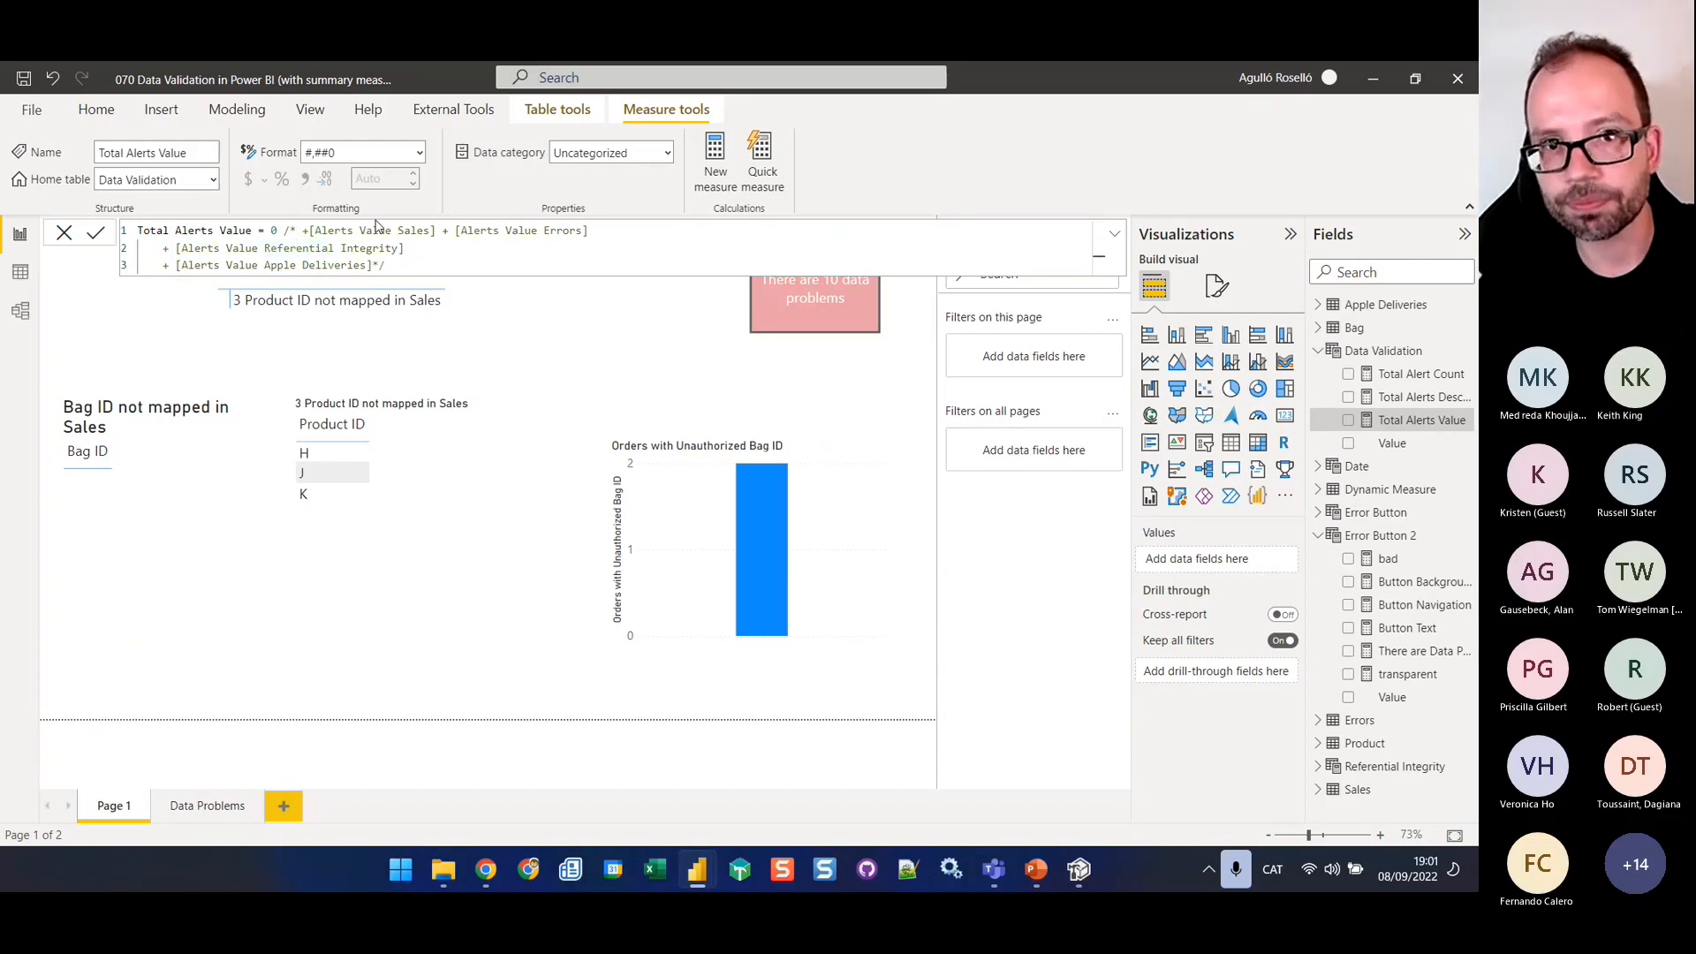
click(654, 322)
Turn off the border in the data-problems button's default style on Page 1
click(861, 284)
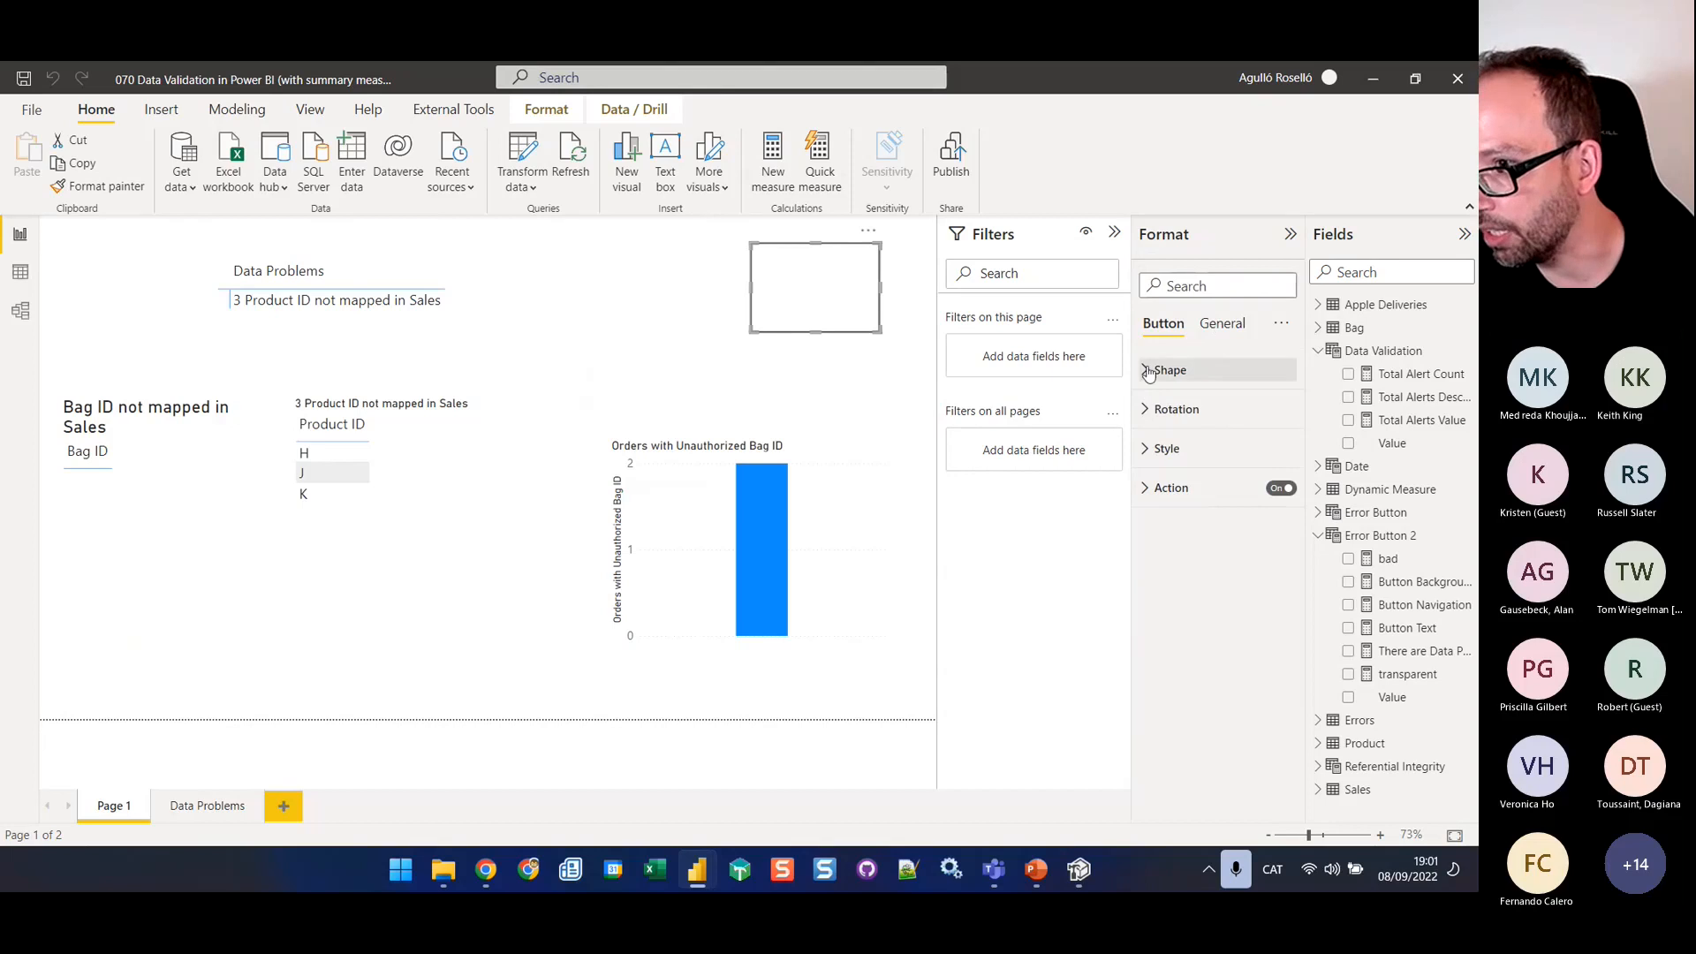
click(1153, 450)
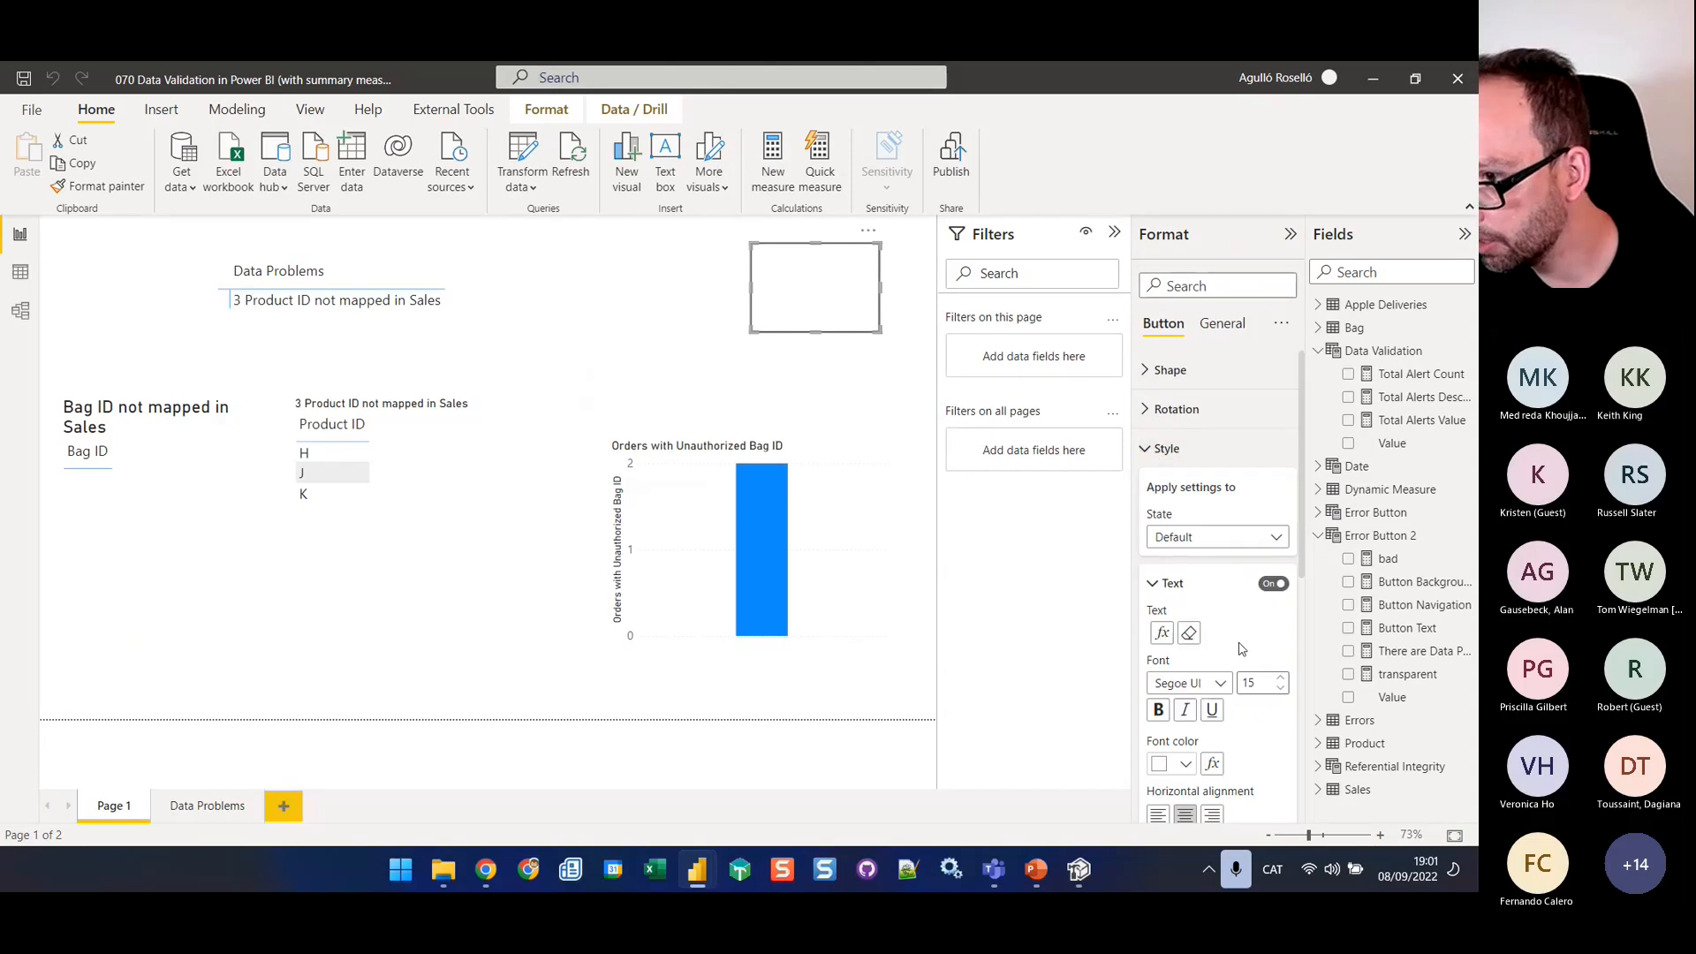
click(1151, 585)
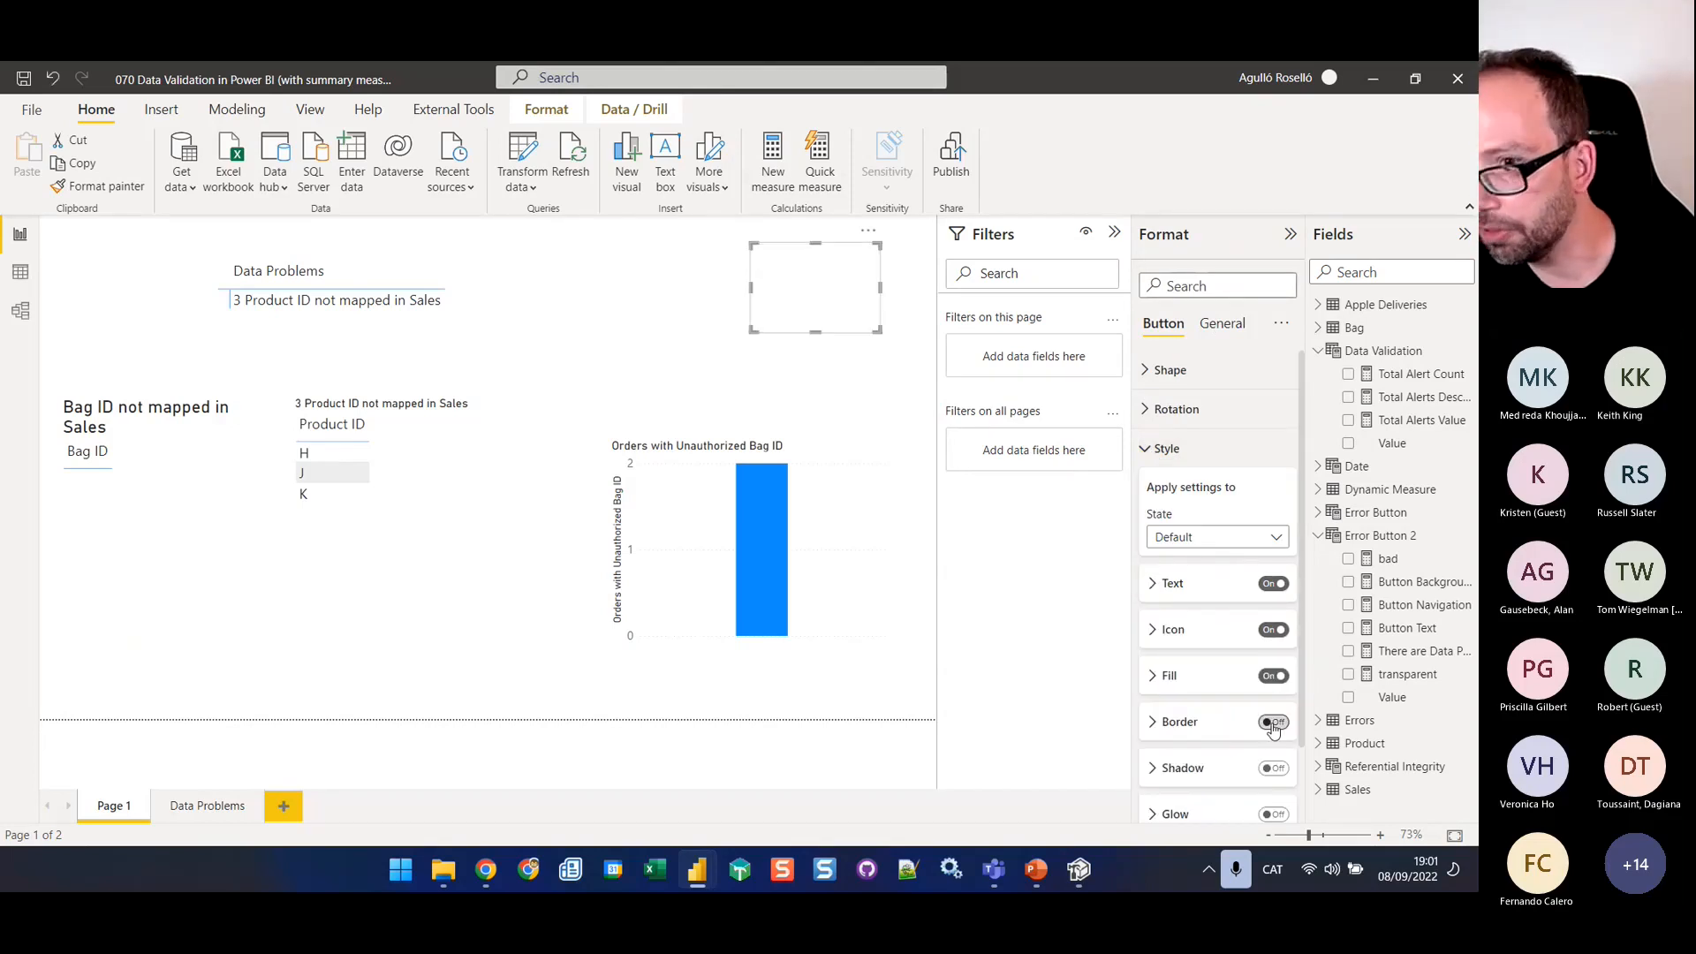
click(923, 329)
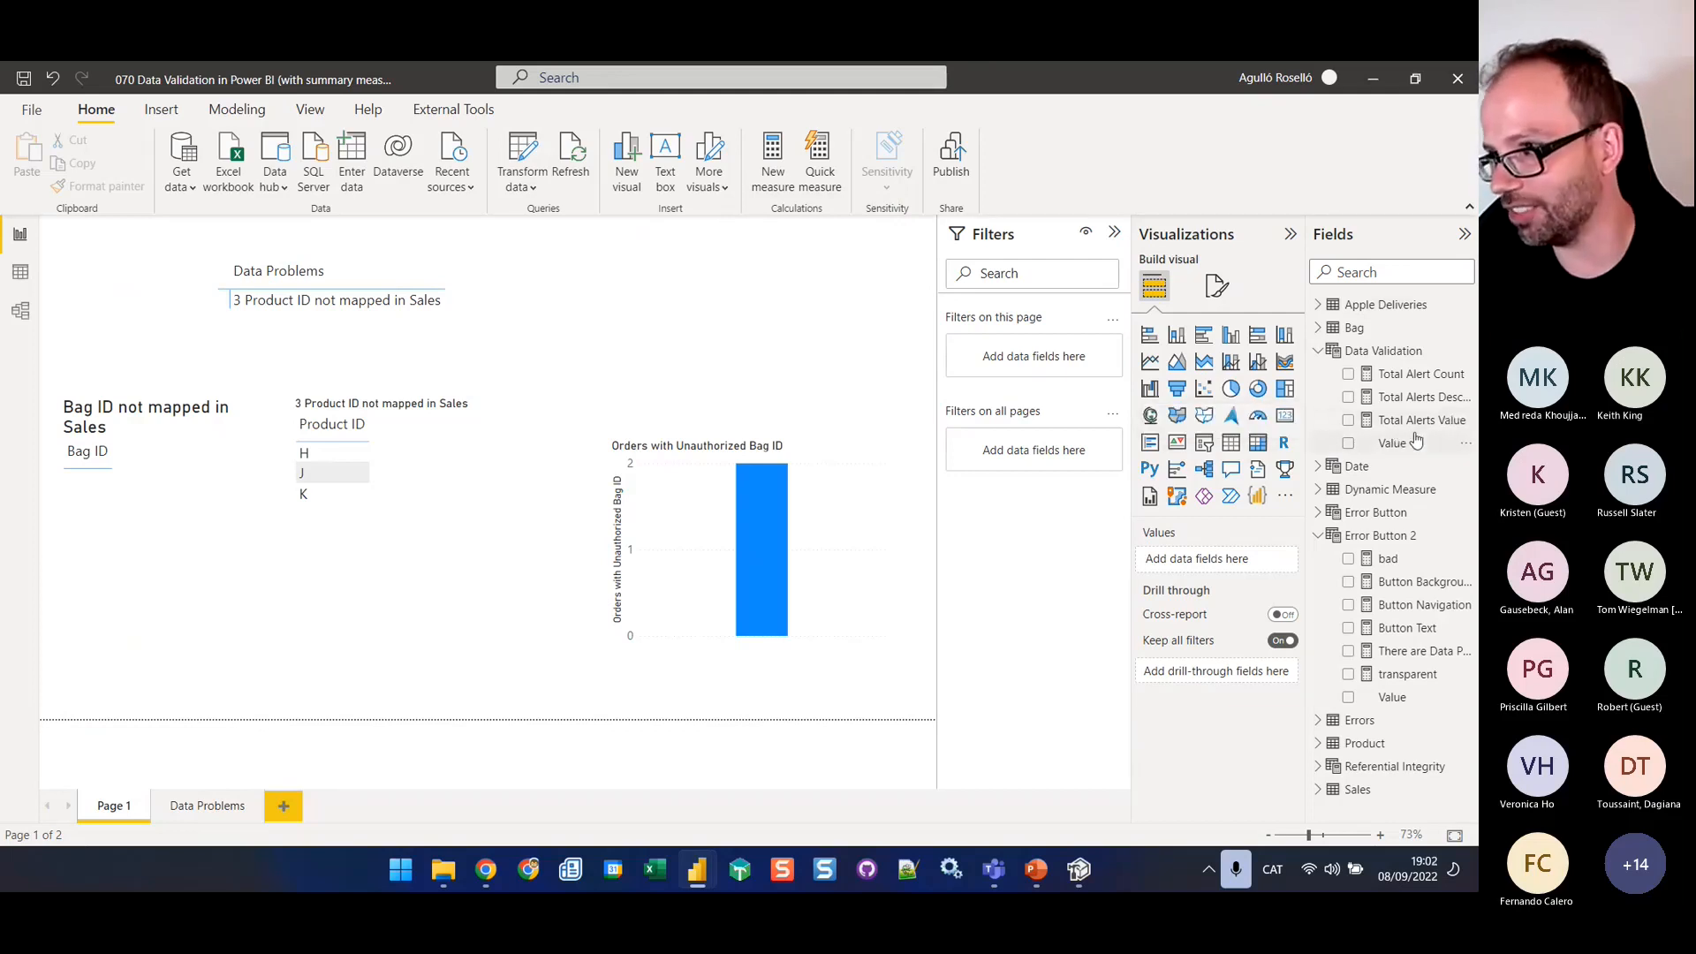
Restore the Total Alerts Value formula by removing the 0 and the comment marks, and test the data-problems button's navigation
click(1409, 420)
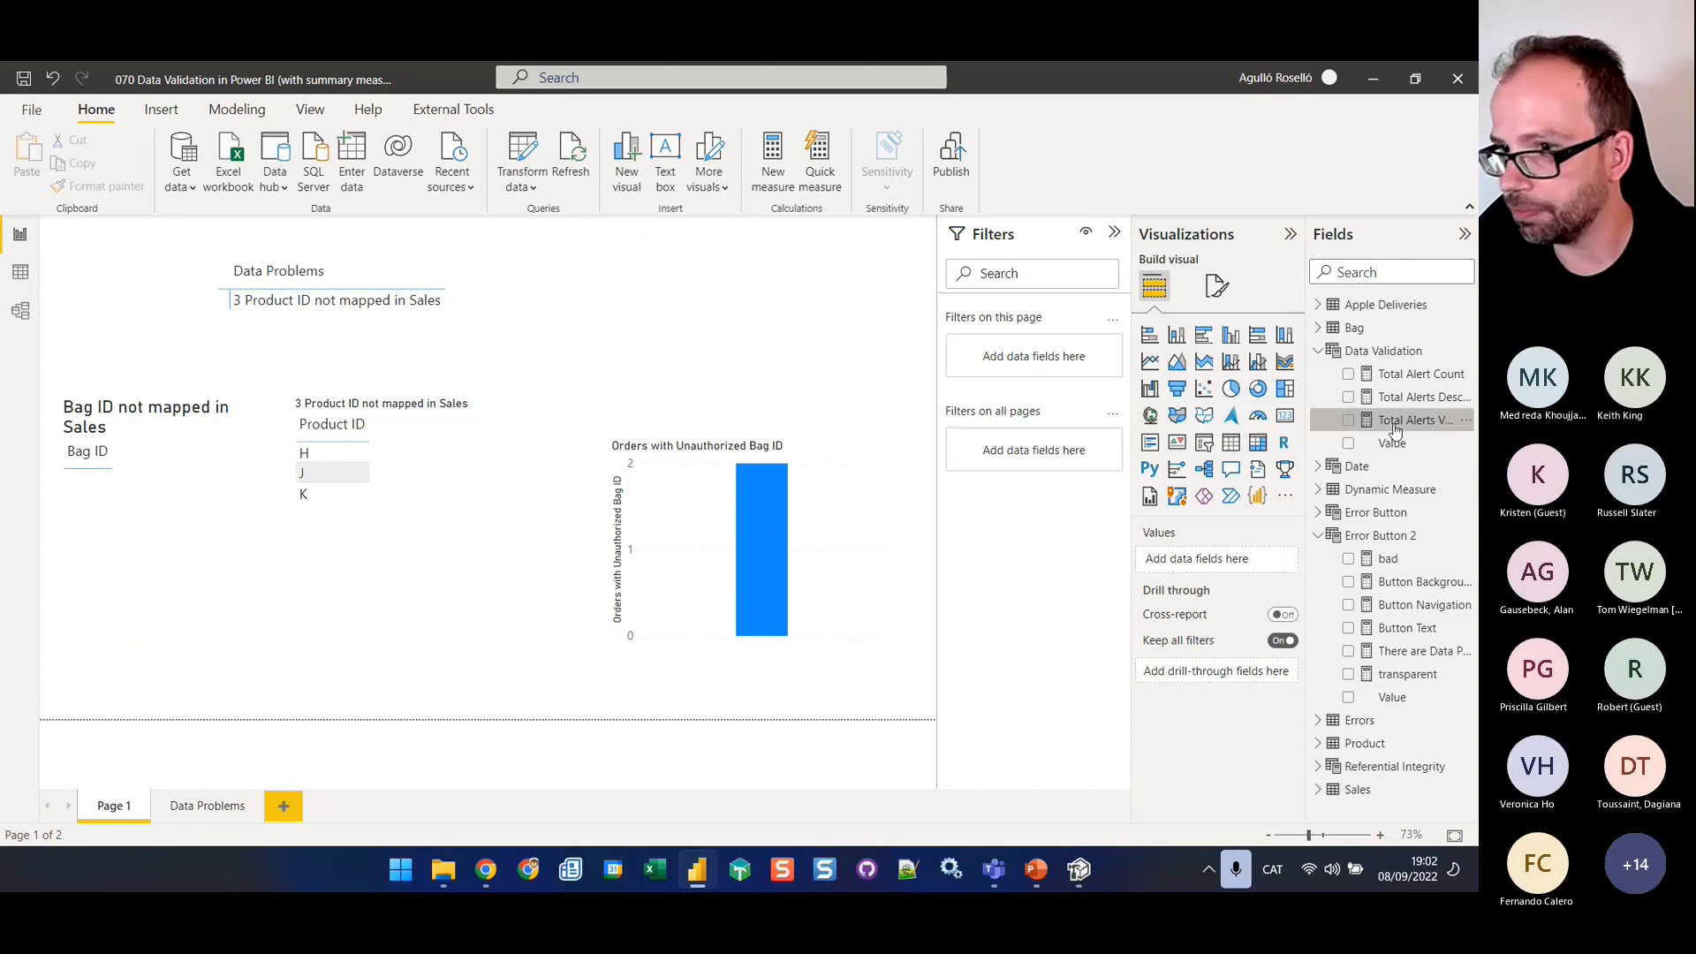
drag(300, 230, 271, 230)
key(BackSpace)
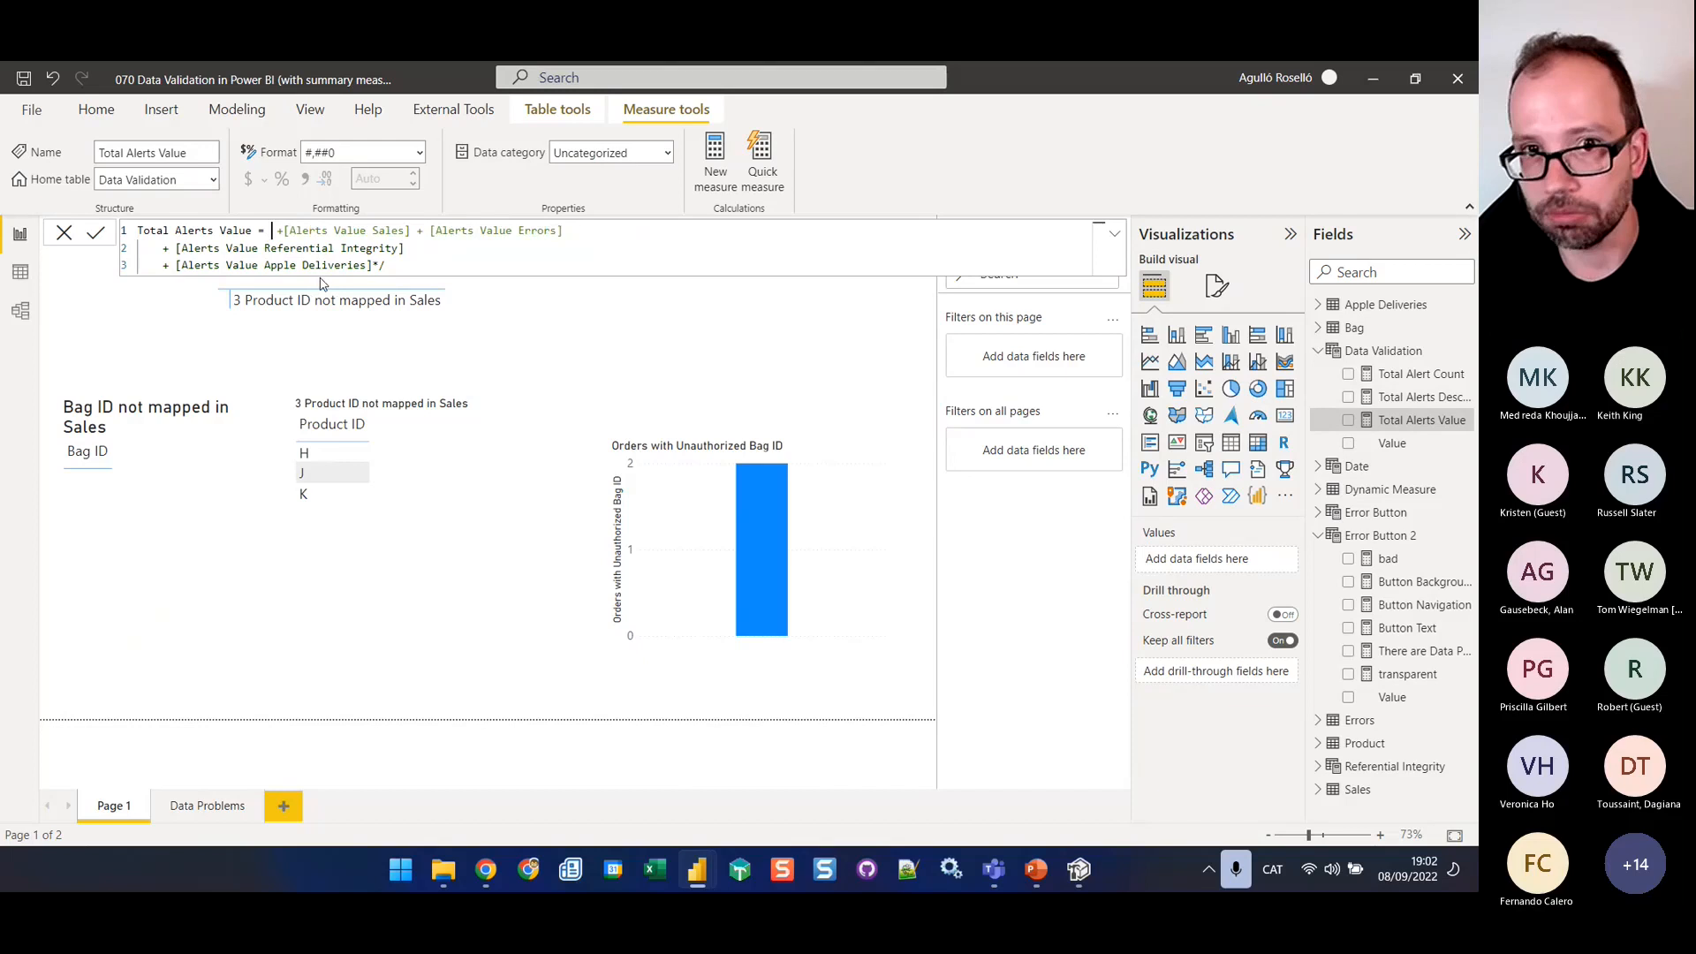
click(391, 262)
key(BackSpace)
key(BackSpace)
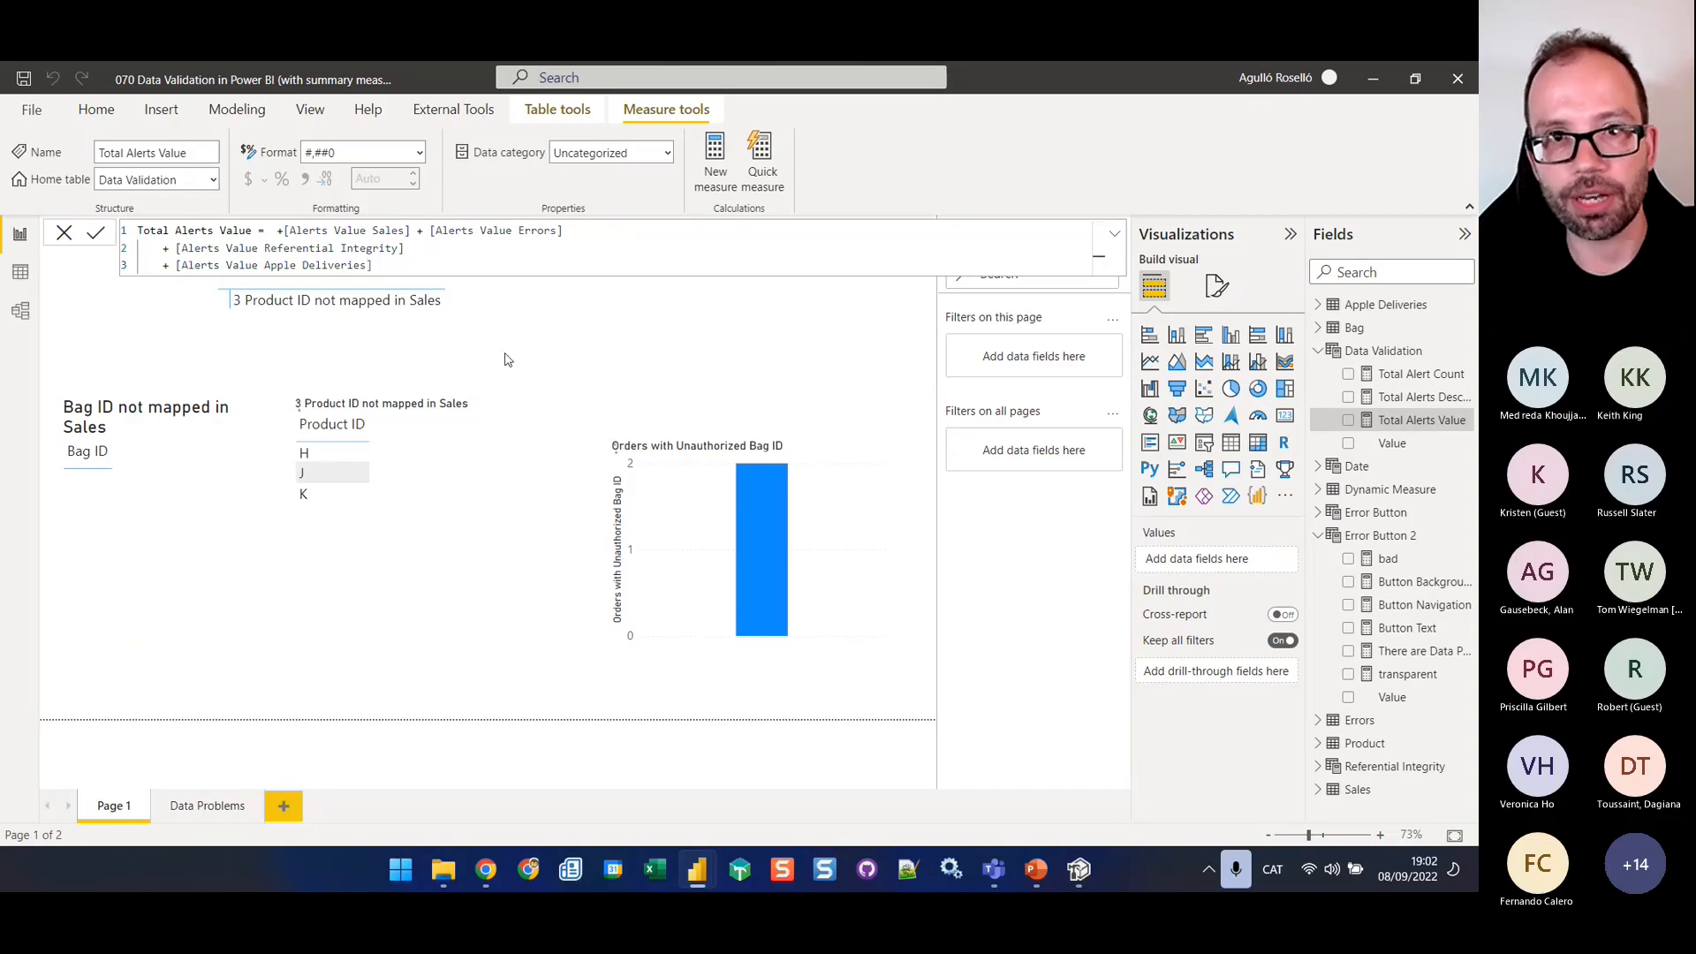
click(505, 360)
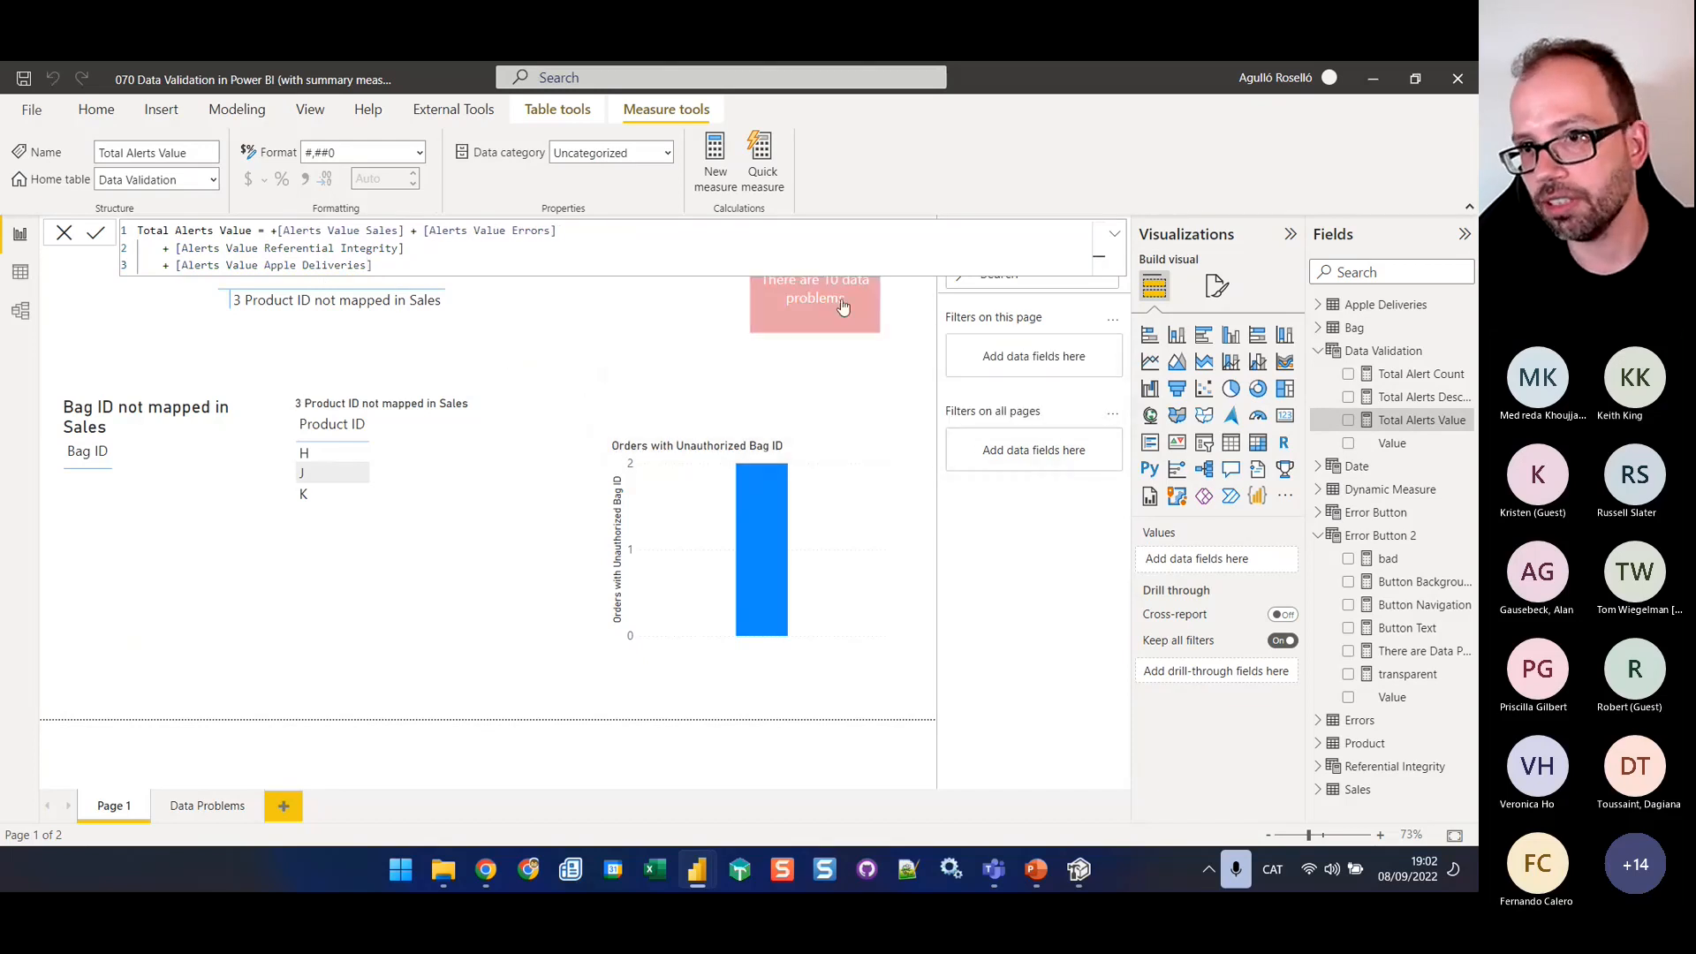
ctrl+click(842, 305)
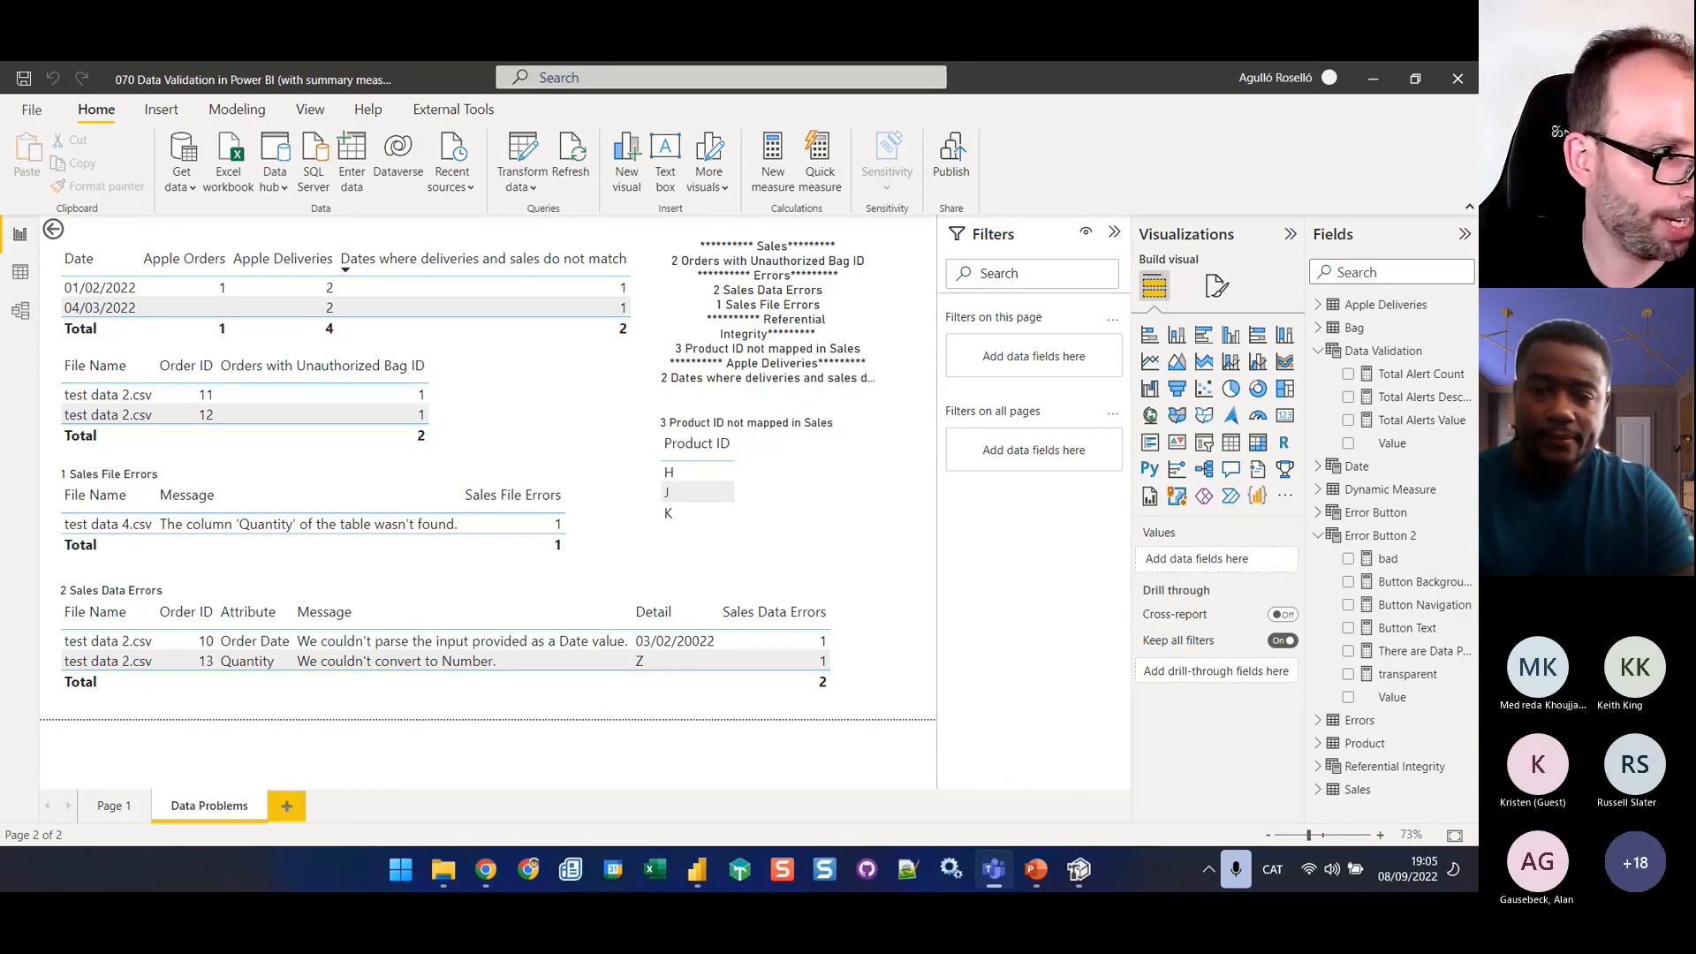
Switch to the PowerPoint presentation and show its title slide with the speaker's contact details
key(alt+Tab)
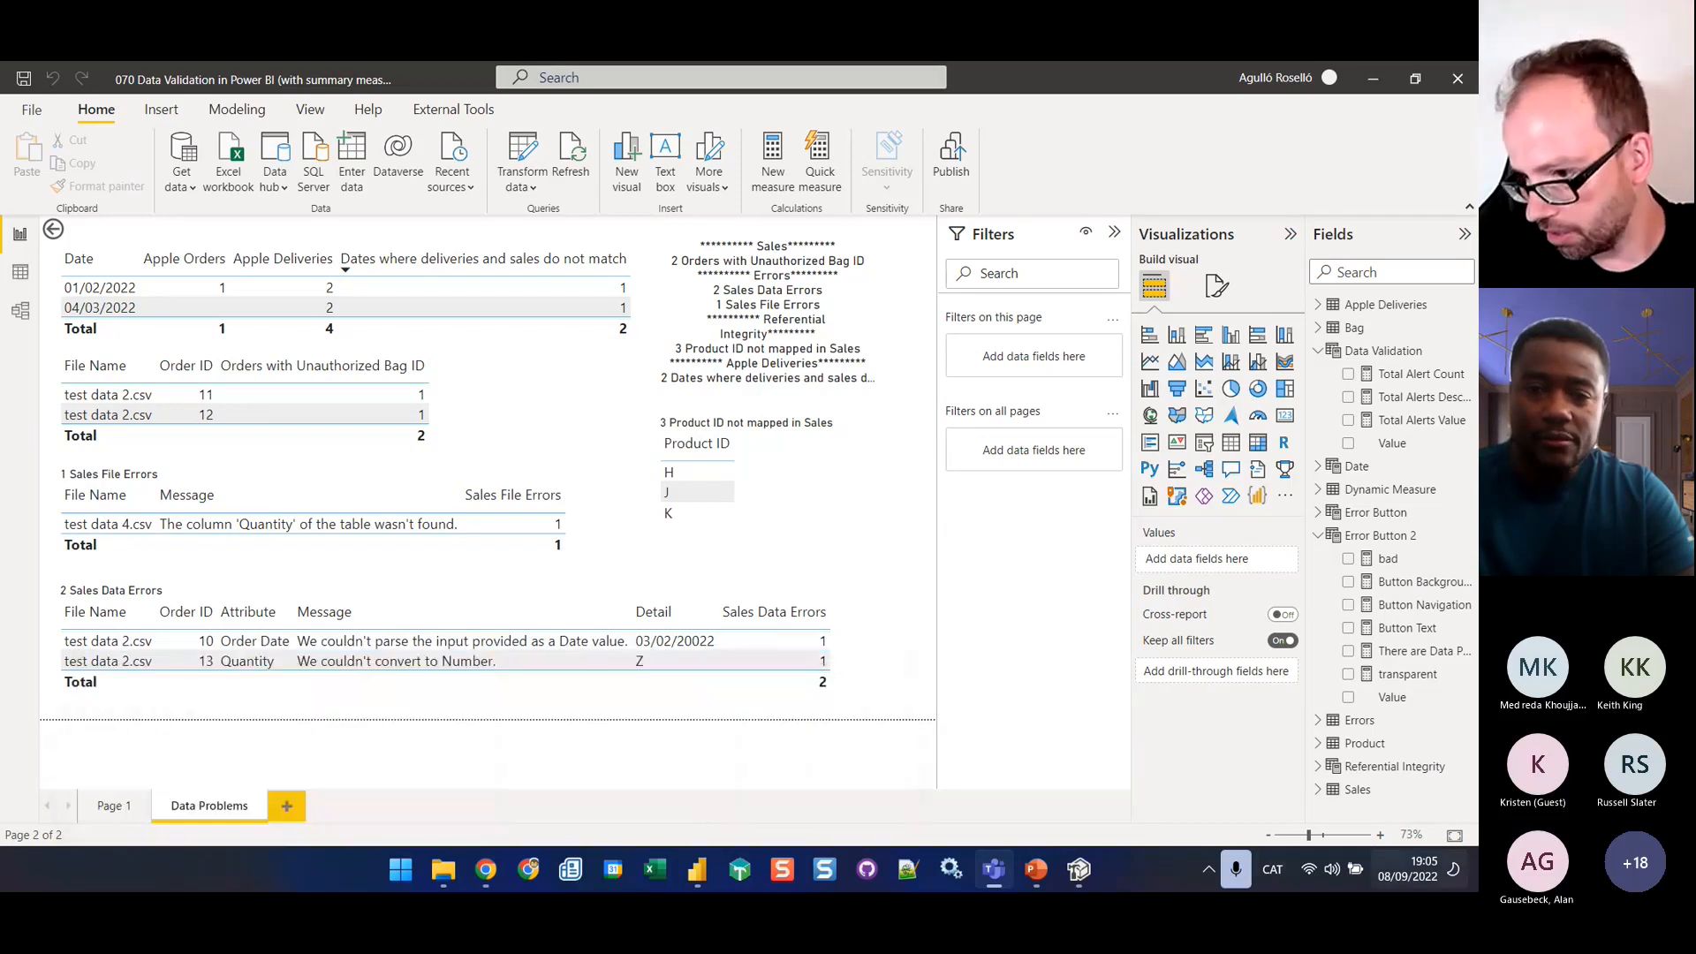
click(1037, 869)
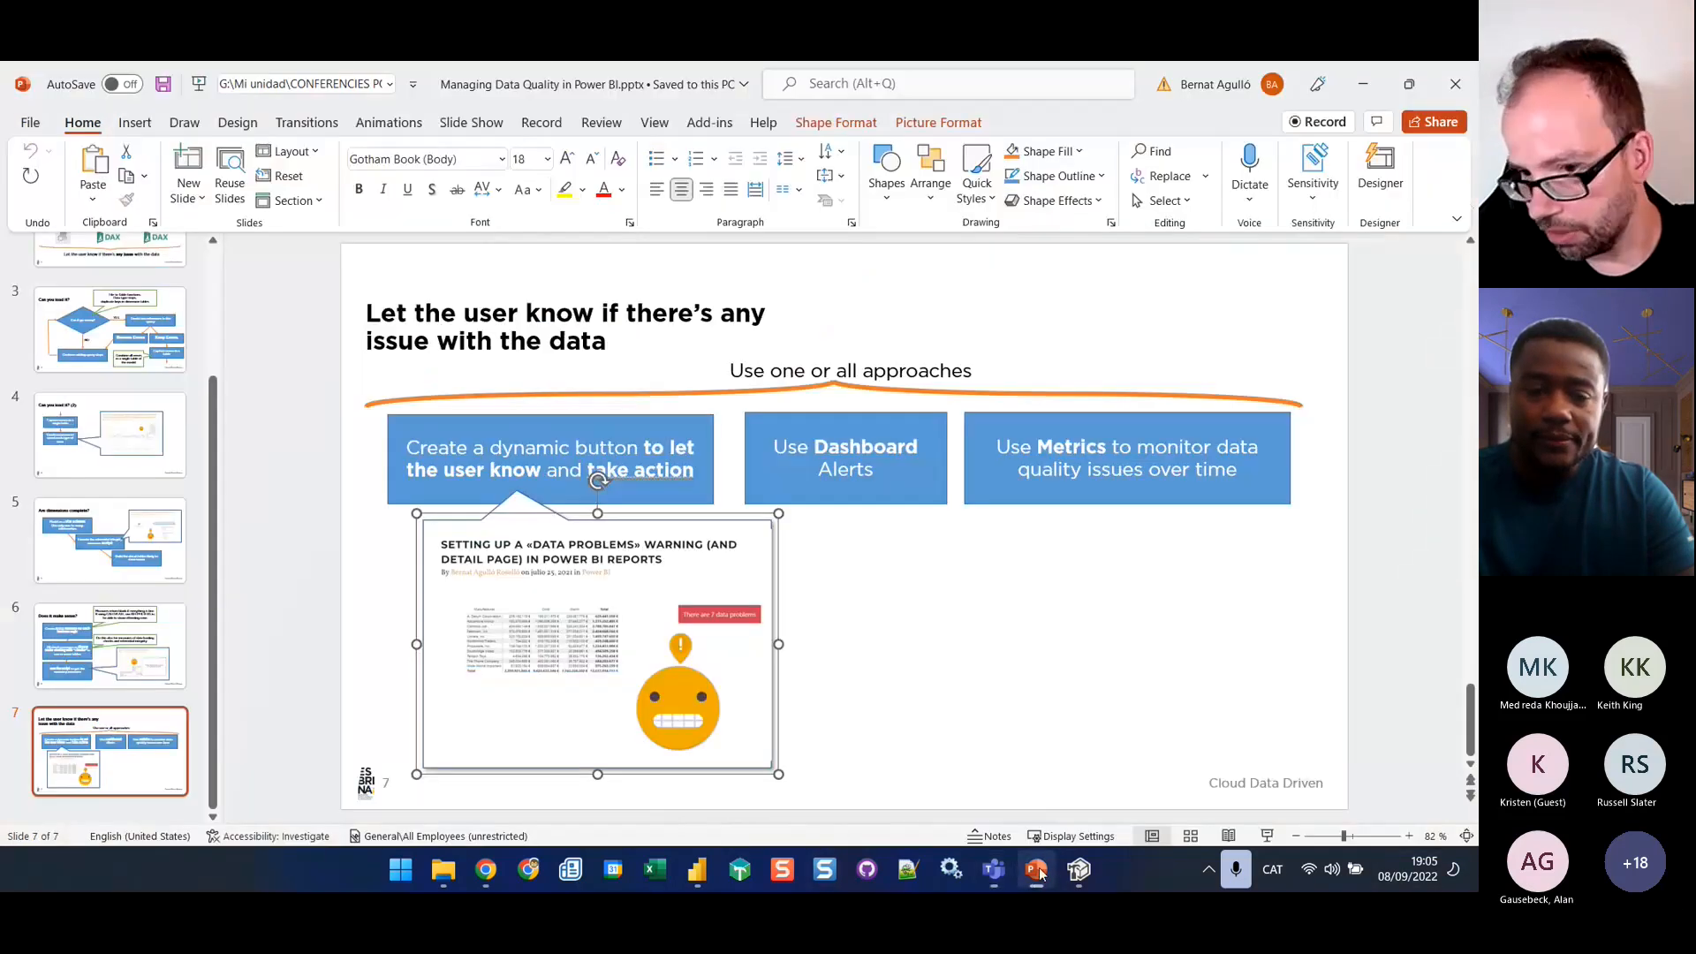
scroll(99, 422, up, 3)
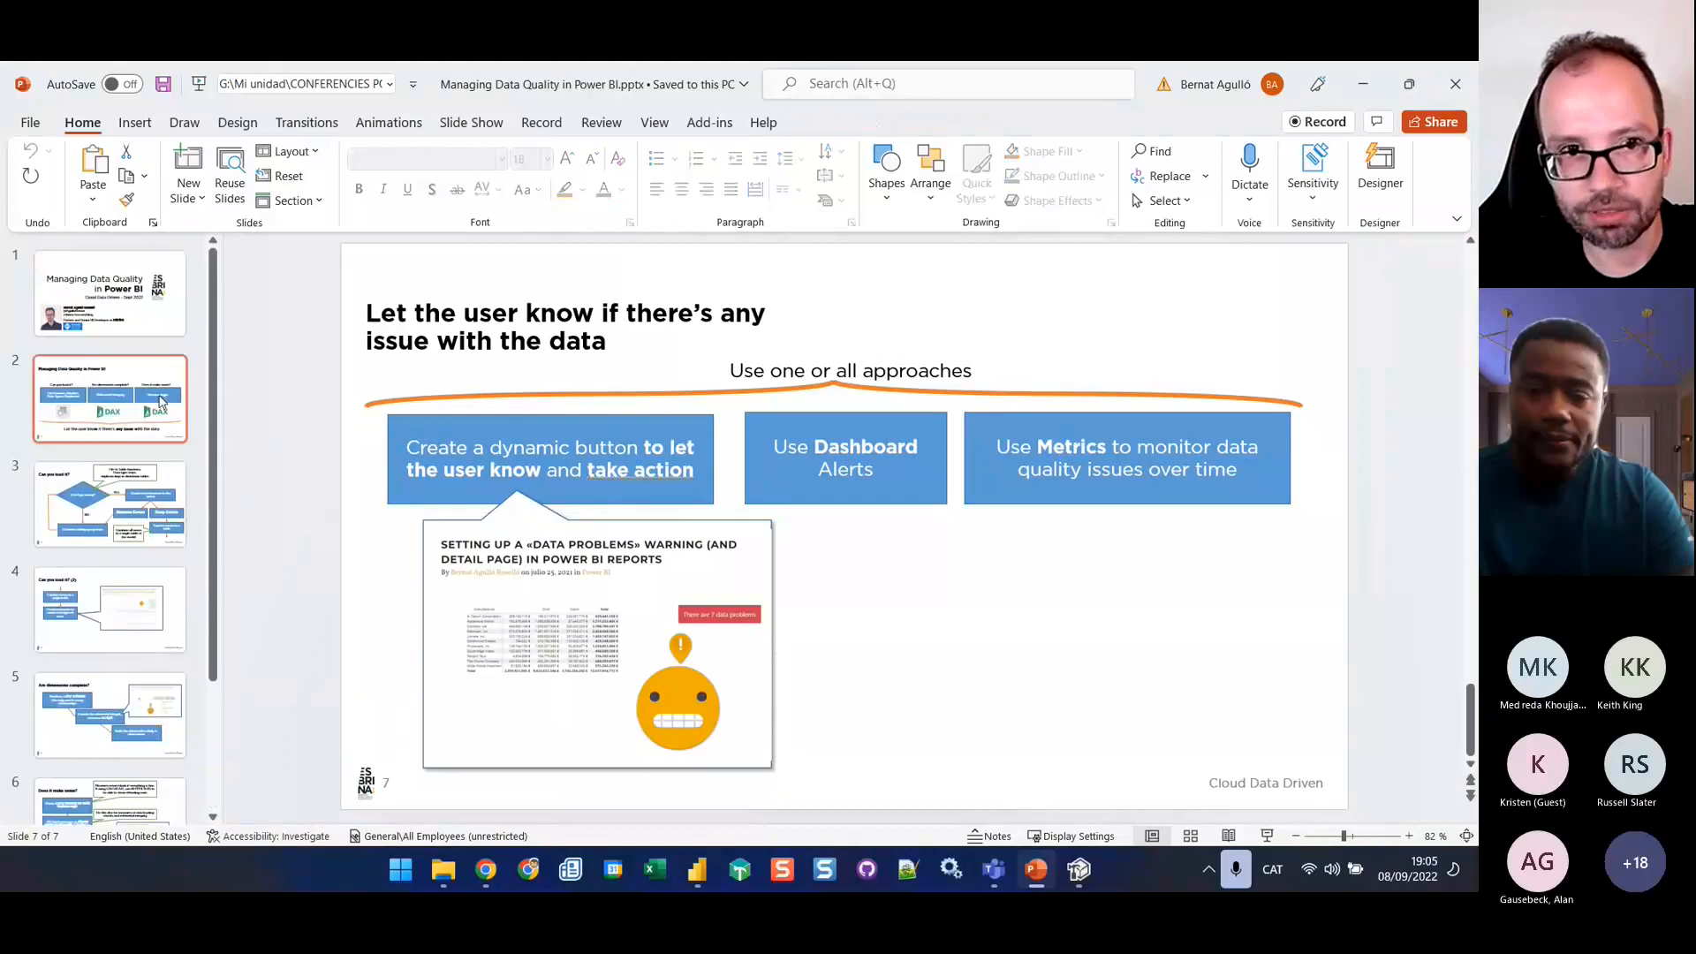
click(124, 307)
click(677, 664)
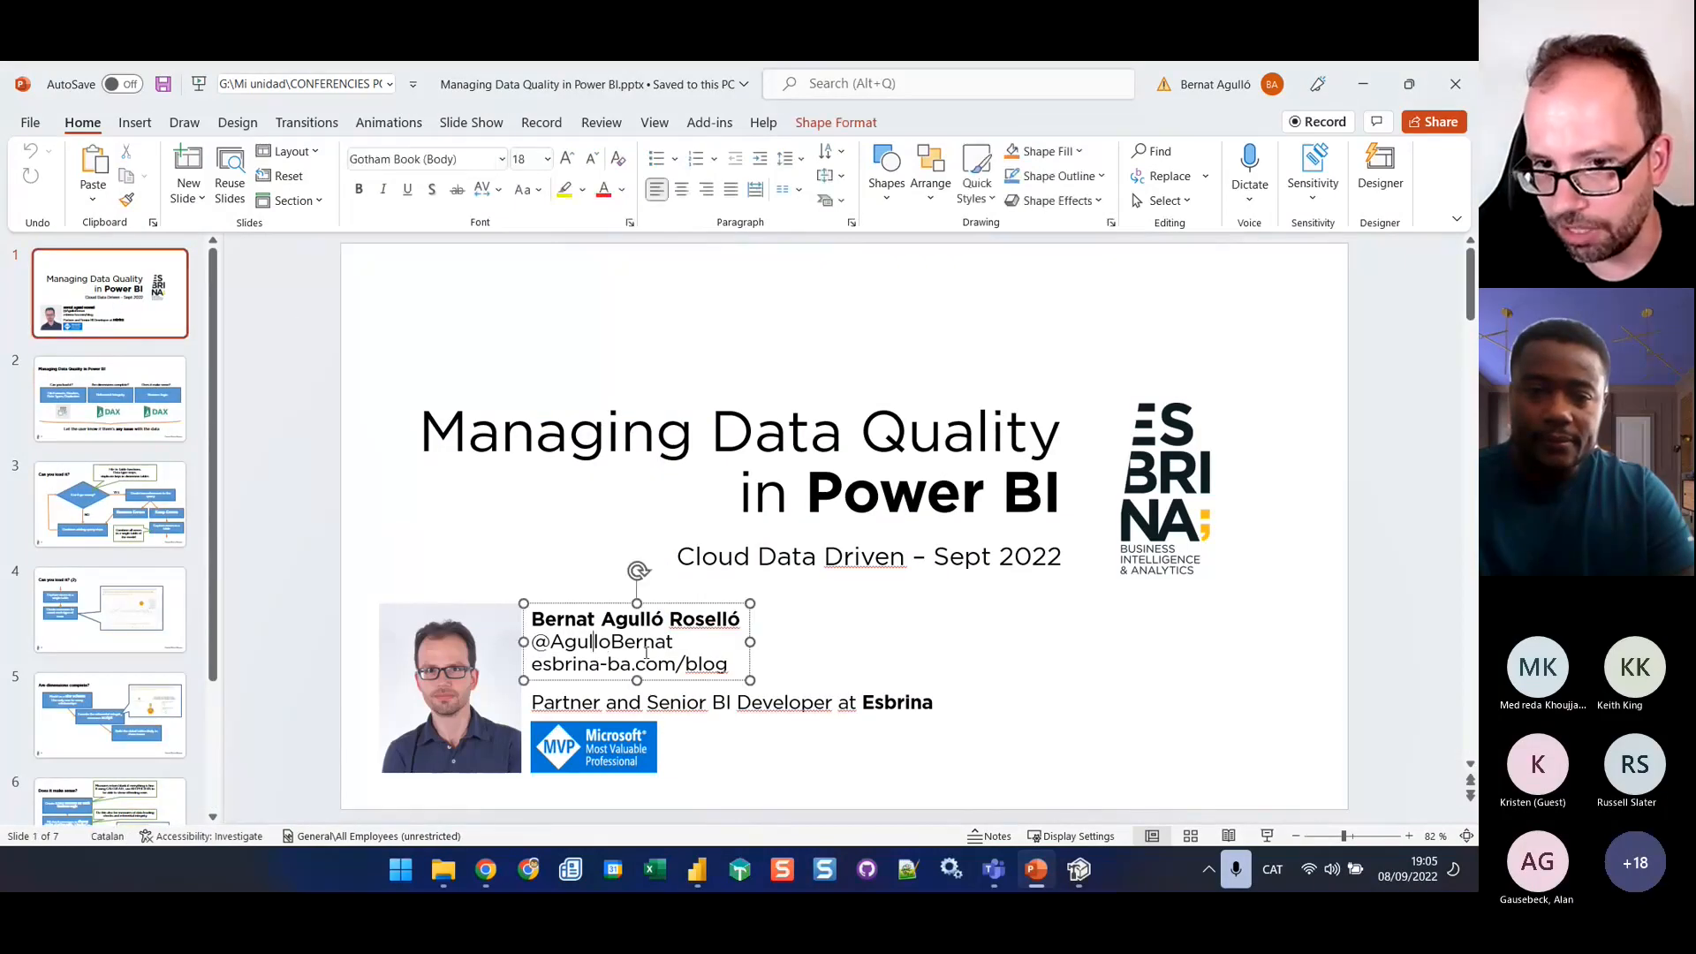